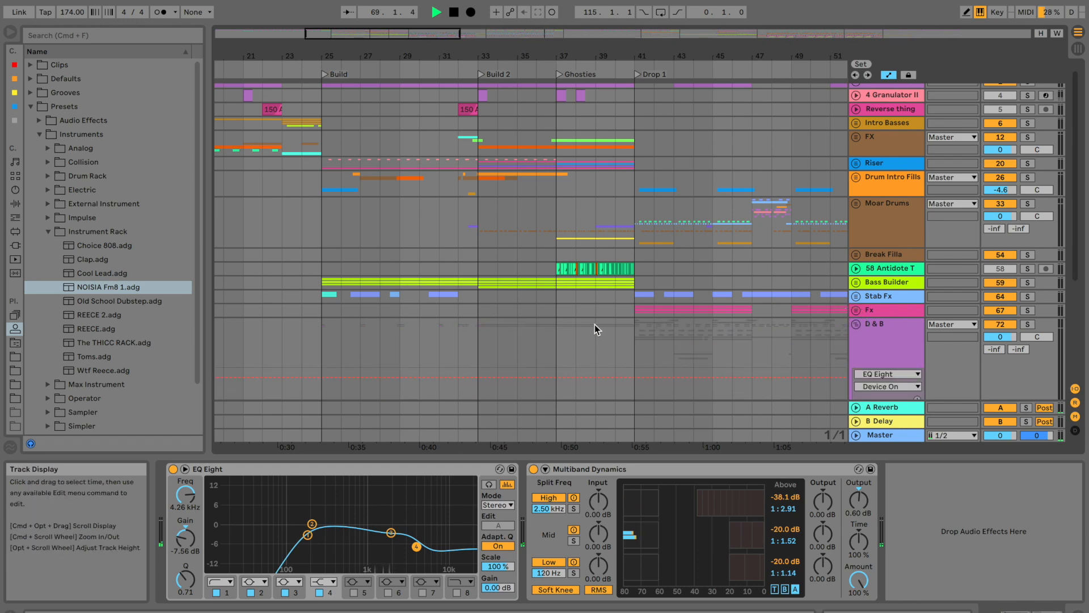
# Switch on the Master's Saturator and move it to the end of the D & B group's device chain
pyautogui.click(855, 328)
pyautogui.click(874, 191)
pyautogui.click(523, 383)
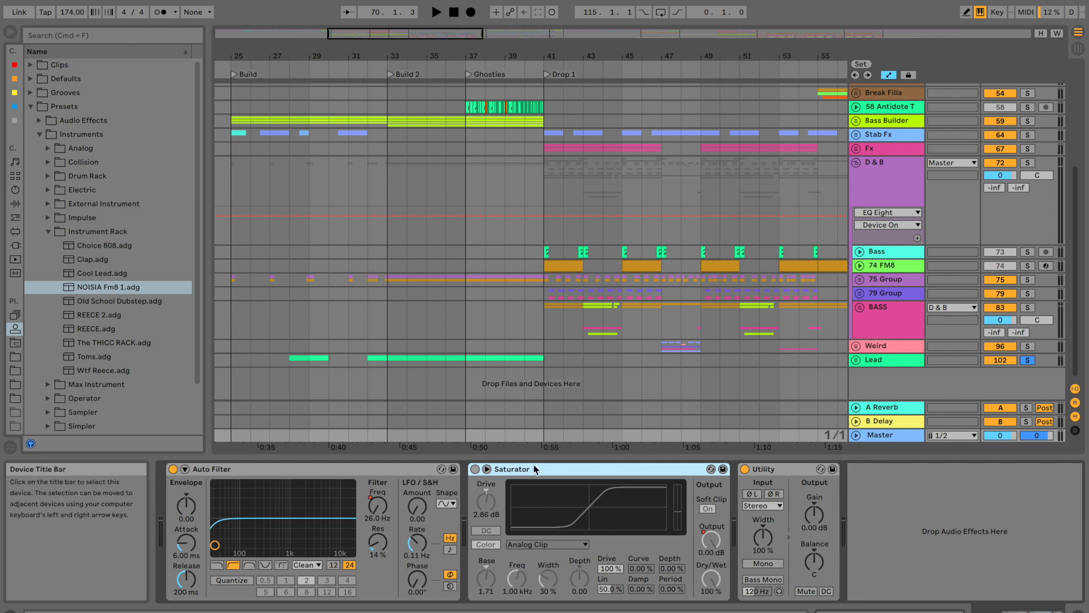
pyautogui.click(475, 469)
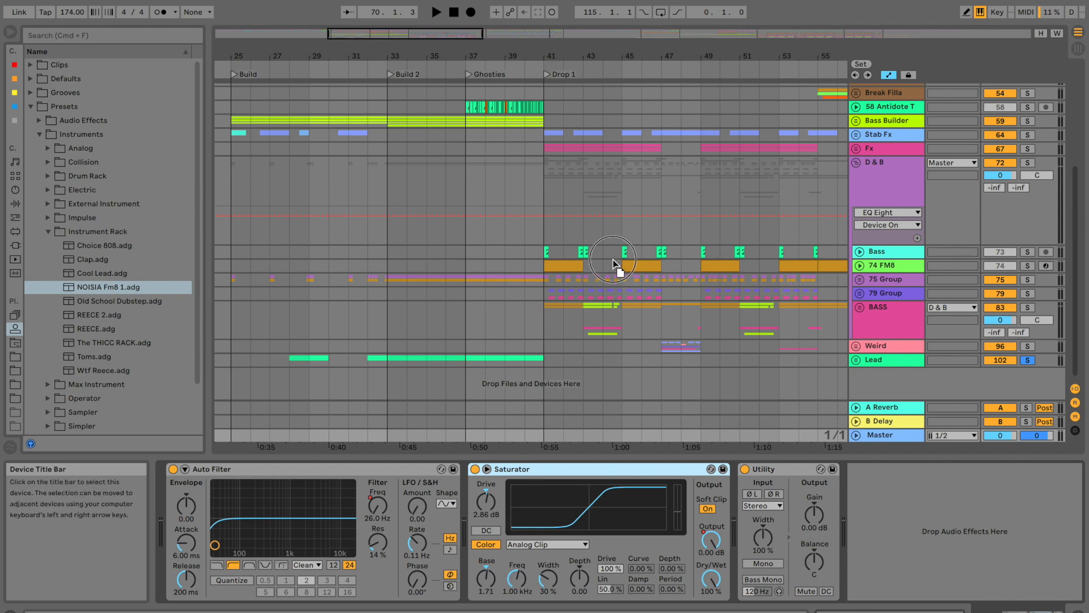
pyautogui.click(553, 194)
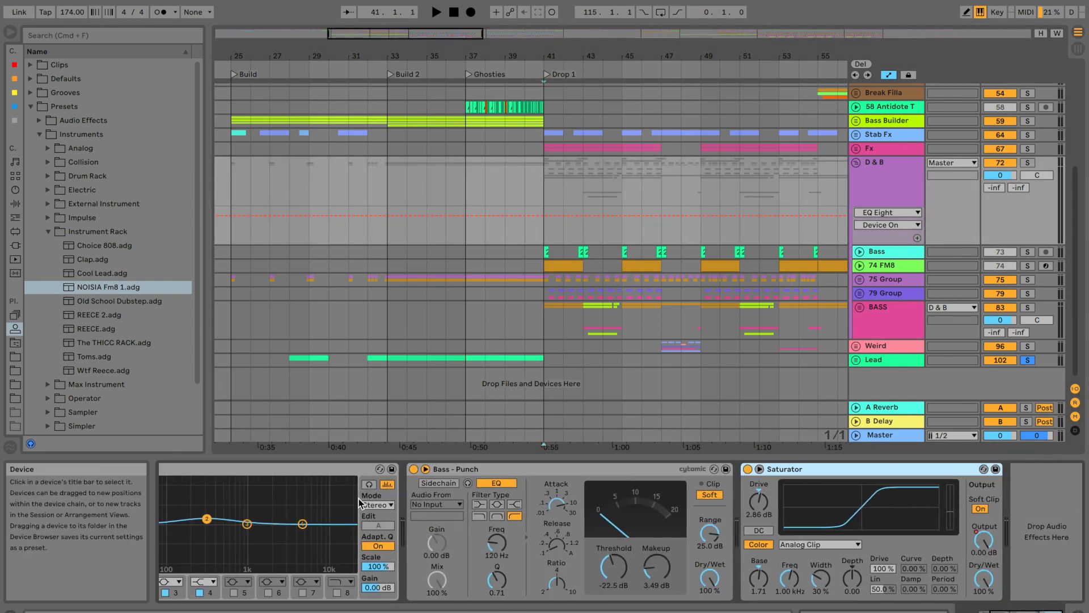
# Play Drop 1 from bar 41, toggling solo on the D & B group, to hear the relocated Saturator
pyautogui.press('space')
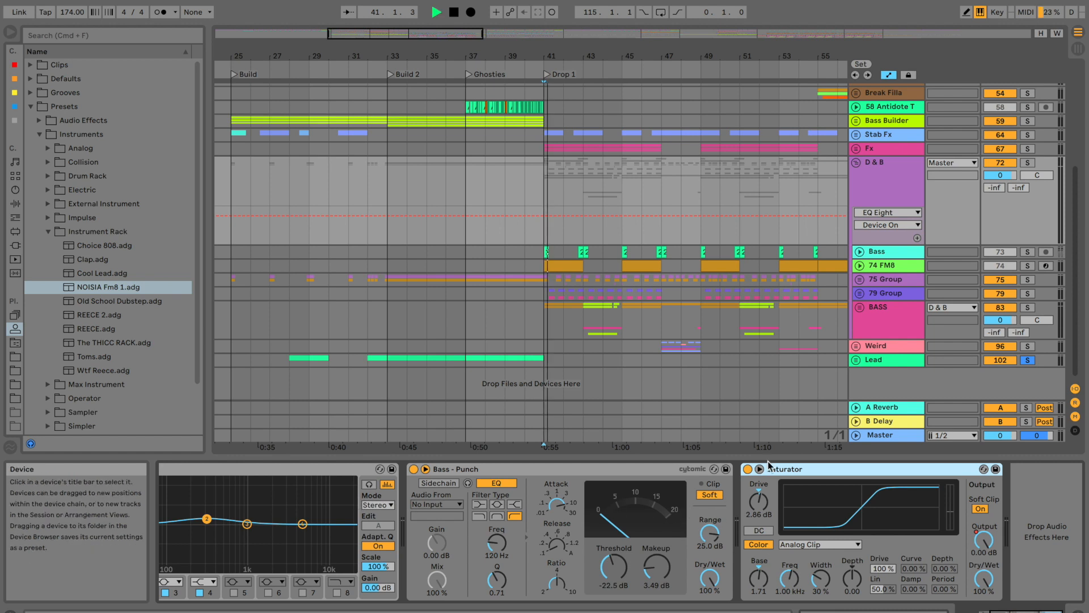
pyautogui.click(1028, 163)
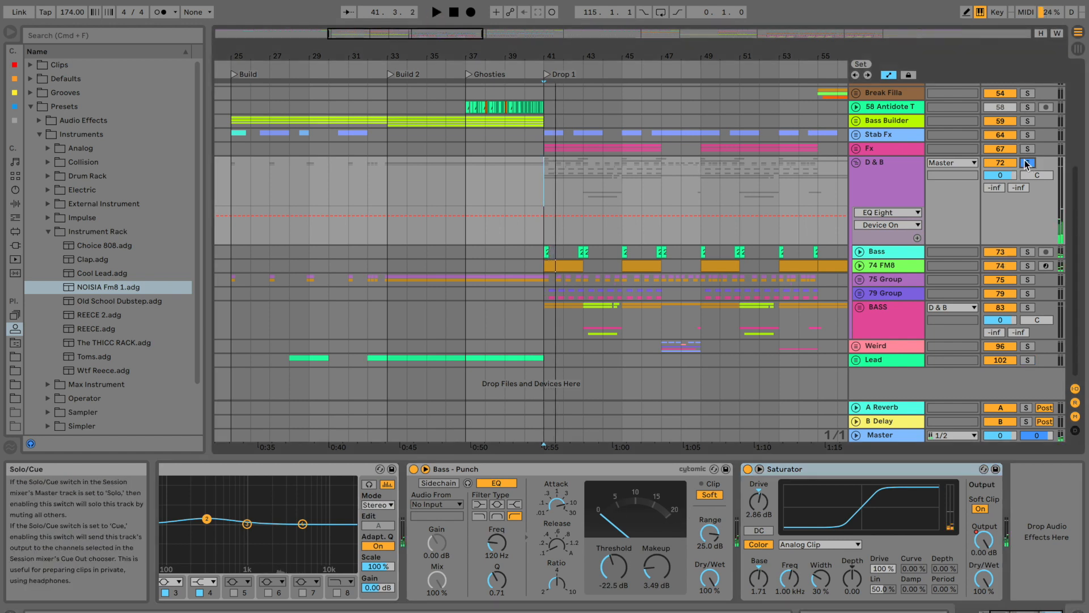
pyautogui.click(1027, 163)
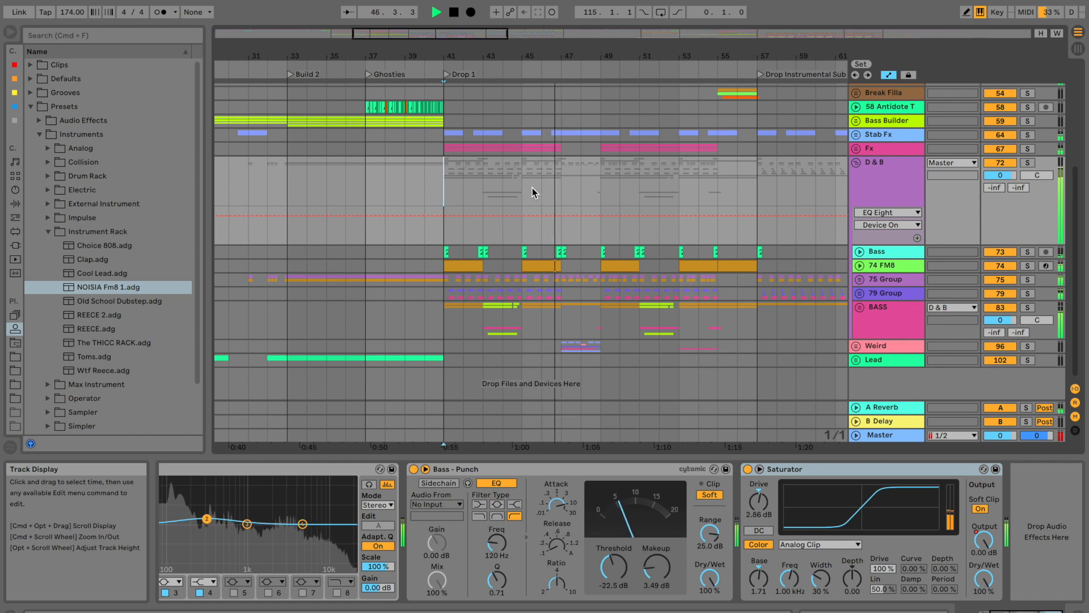
# Unfold the Master track, show its devices and replay the drop to check the master level
pyautogui.click(857, 434)
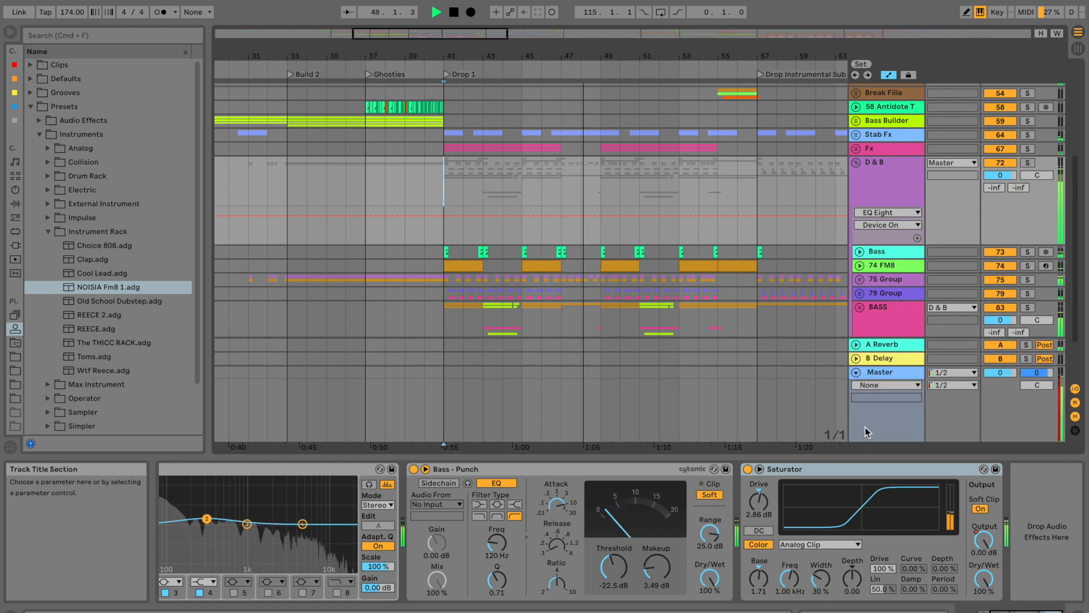
pyautogui.click(889, 374)
pyautogui.press('space')
pyautogui.scroll(-2, 558, 287)
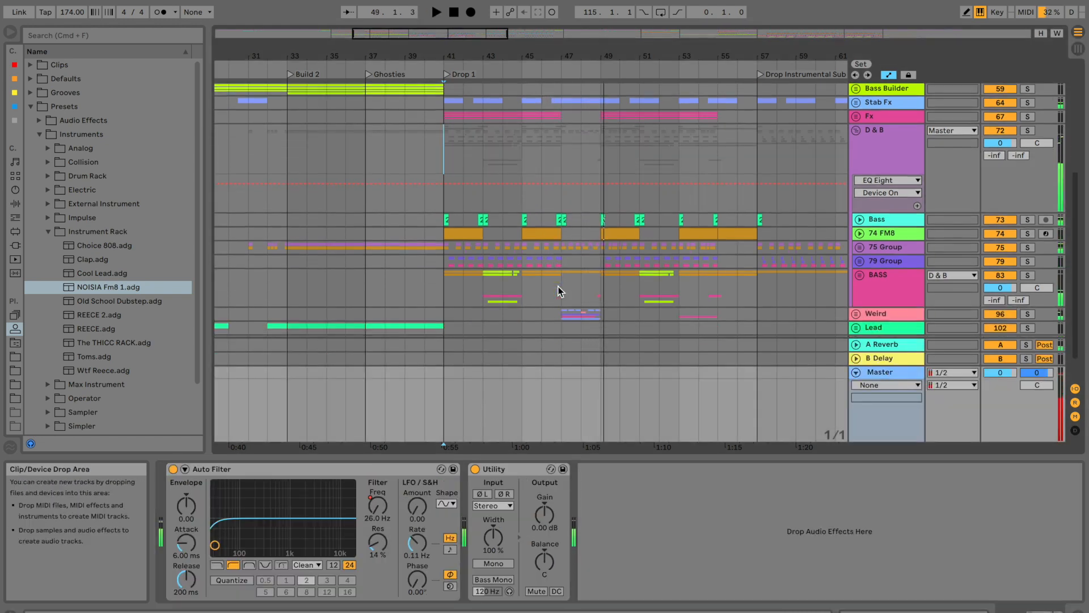
pyautogui.scroll(-2, 562, 289)
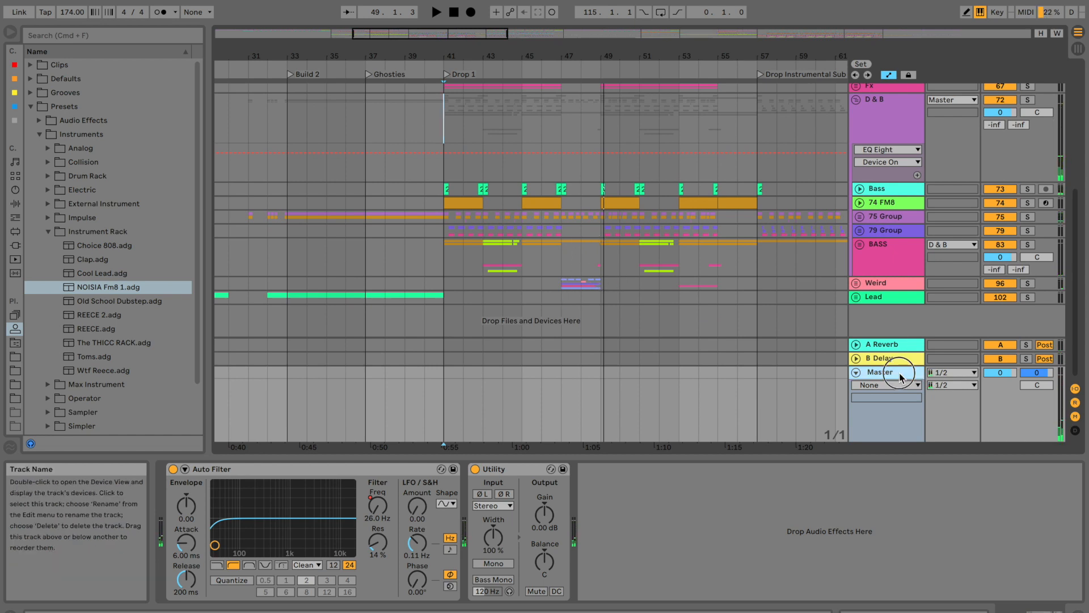
pyautogui.press('space')
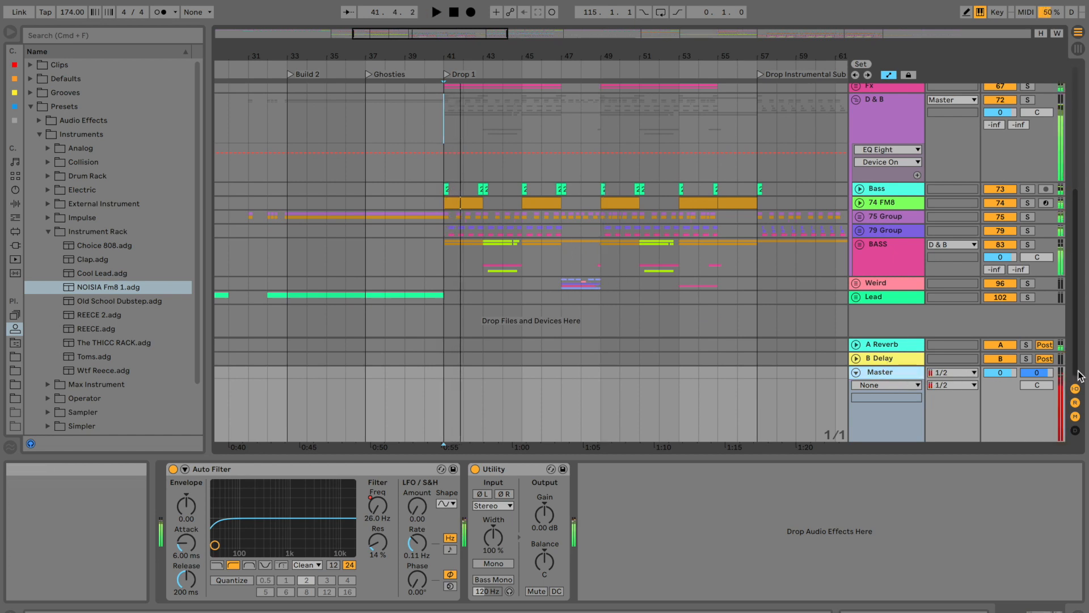
# Select the tracks from the first one through Lead and lower their volumes together, bringing Moar Drums and D & B to -5.3 dB
pyautogui.click(889, 298)
pyautogui.scroll(8, 889, 296)
pyautogui.scroll(-8, 885, 293)
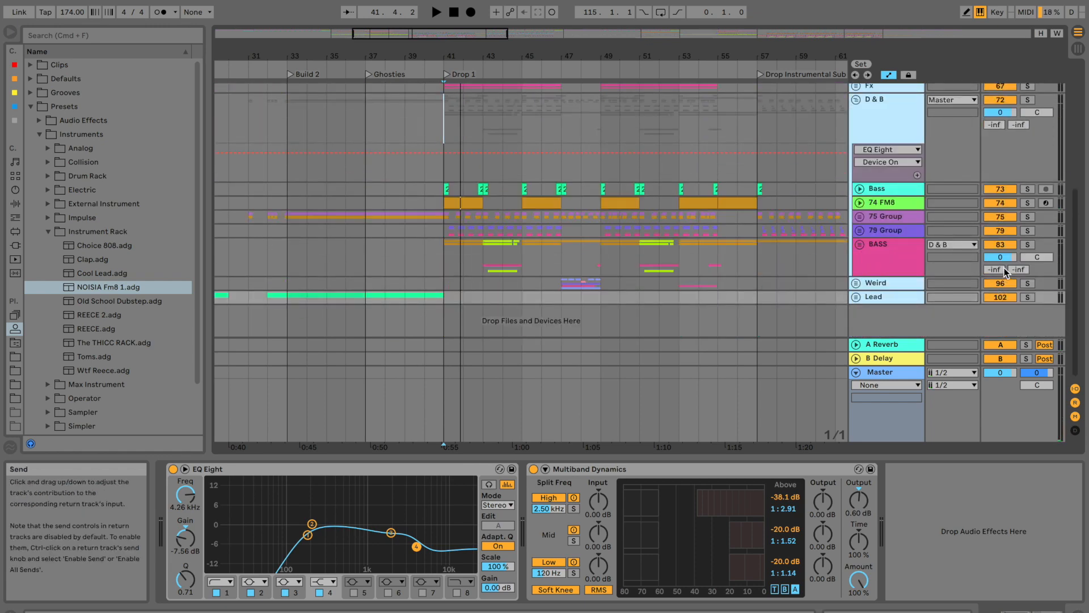
pyautogui.scroll(4, 890, 244)
pyautogui.moveTo(999, 226); pyautogui.dragTo(999, 233)
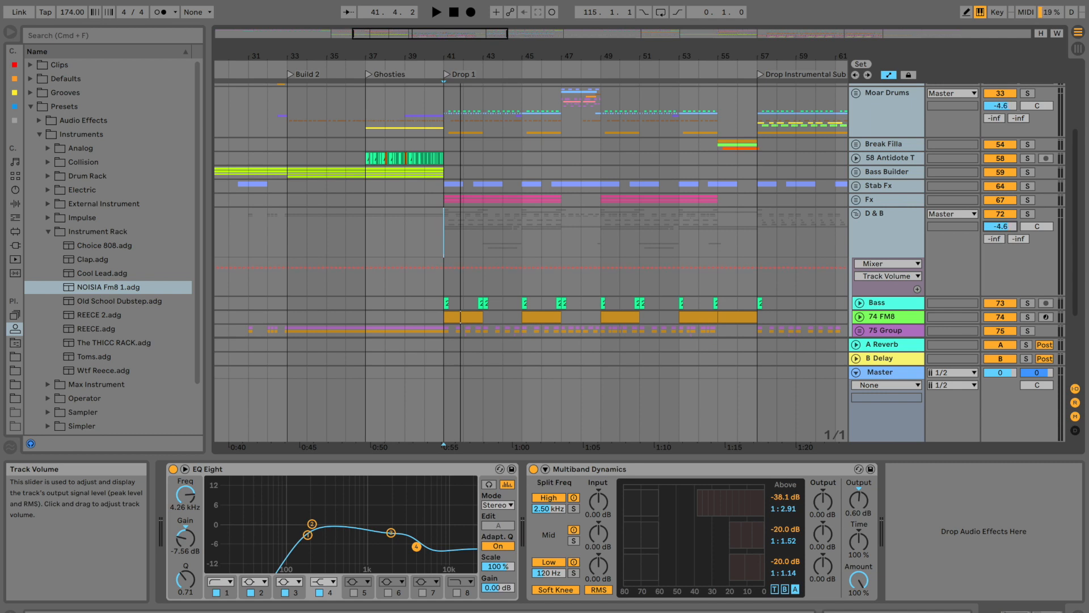
# Play from bar 39 into Drop 1 to check the lowered levels
pyautogui.click(413, 64)
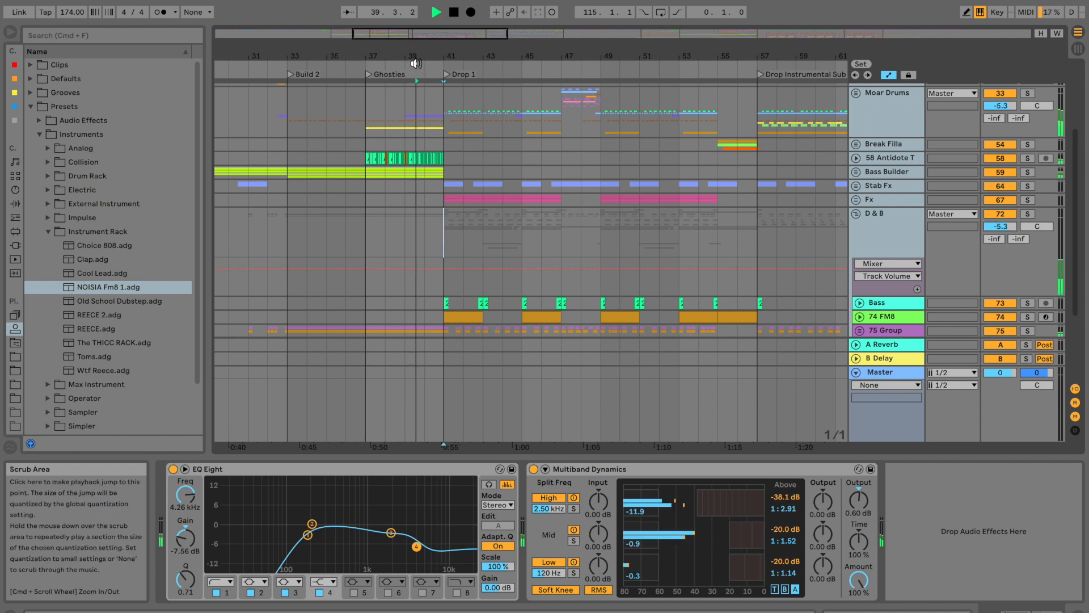
pyautogui.hscroll(-3, 471, 251)
pyautogui.hscroll(-15, 471, 251)
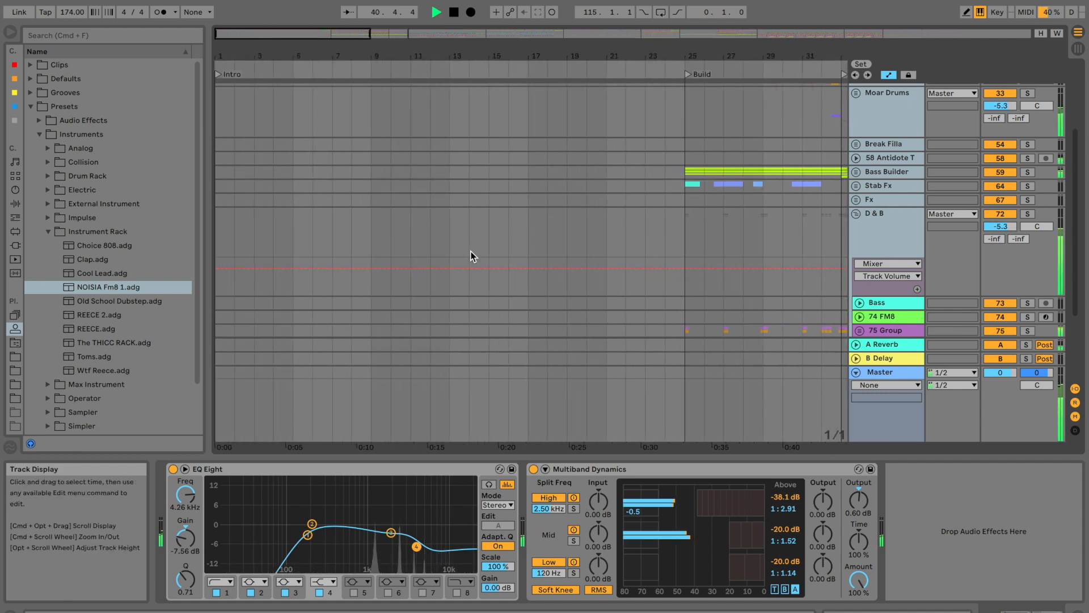
pyautogui.hscroll(11, 470, 251)
pyautogui.hscroll(4, 471, 251)
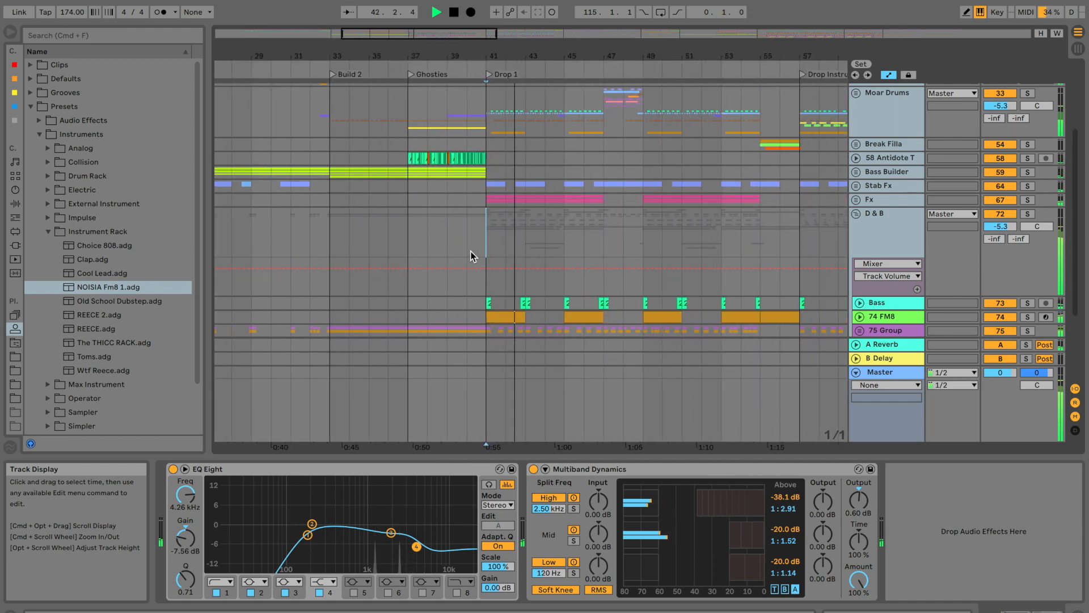
pyautogui.click(483, 237)
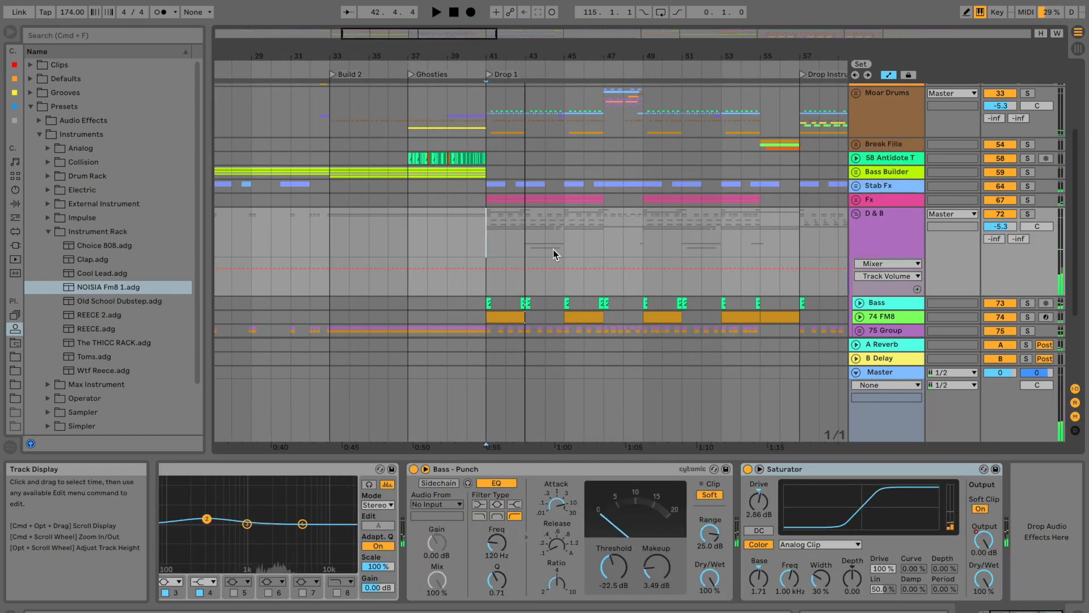
# Unfold the BASS group at Drop 1 and play it from bar 41
pyautogui.scroll(-5, 553, 250)
pyautogui.click(485, 249)
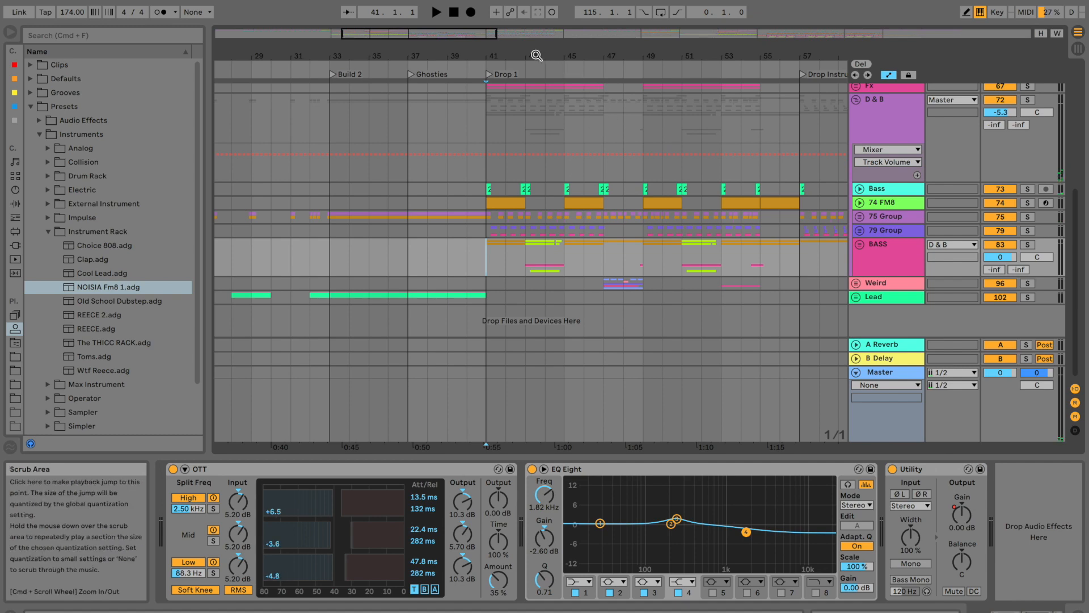
pyautogui.moveTo(536, 55); pyautogui.dragTo(535, 170)
pyautogui.click(859, 244)
pyautogui.scroll(-5, 576, 289)
pyautogui.press('space')
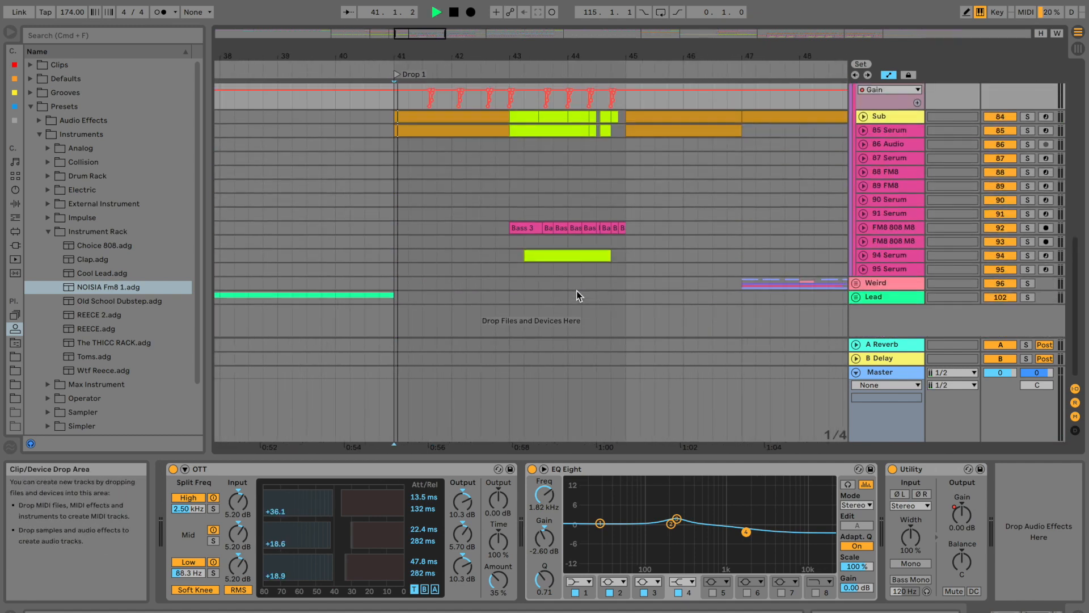
# Audition the Sub and 85 Serum tracks by soloing each one during playback
pyautogui.click(1027, 117)
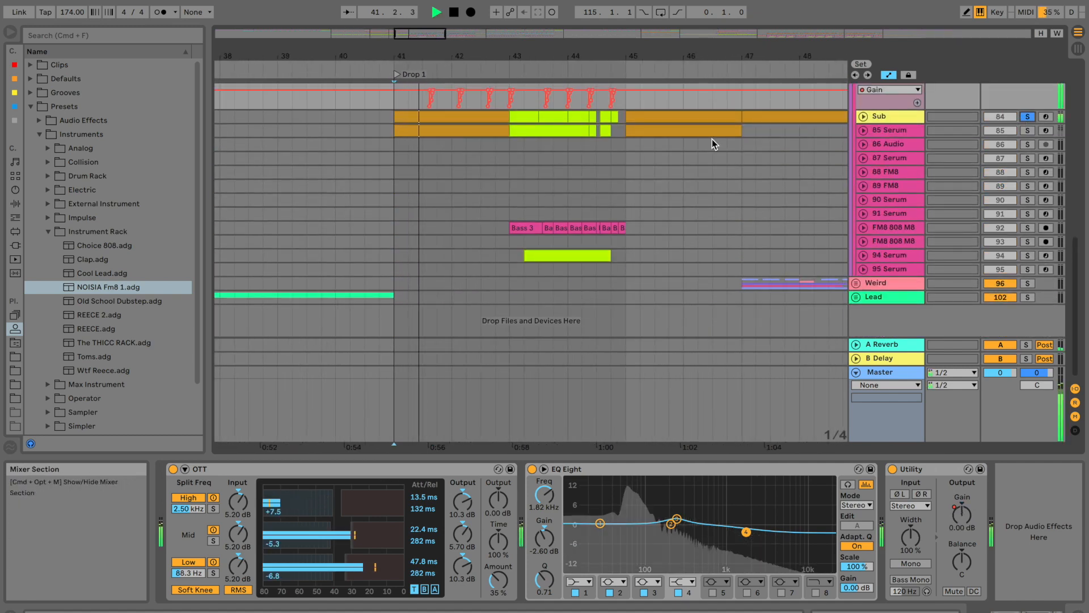
pyautogui.scroll(4, 710, 139)
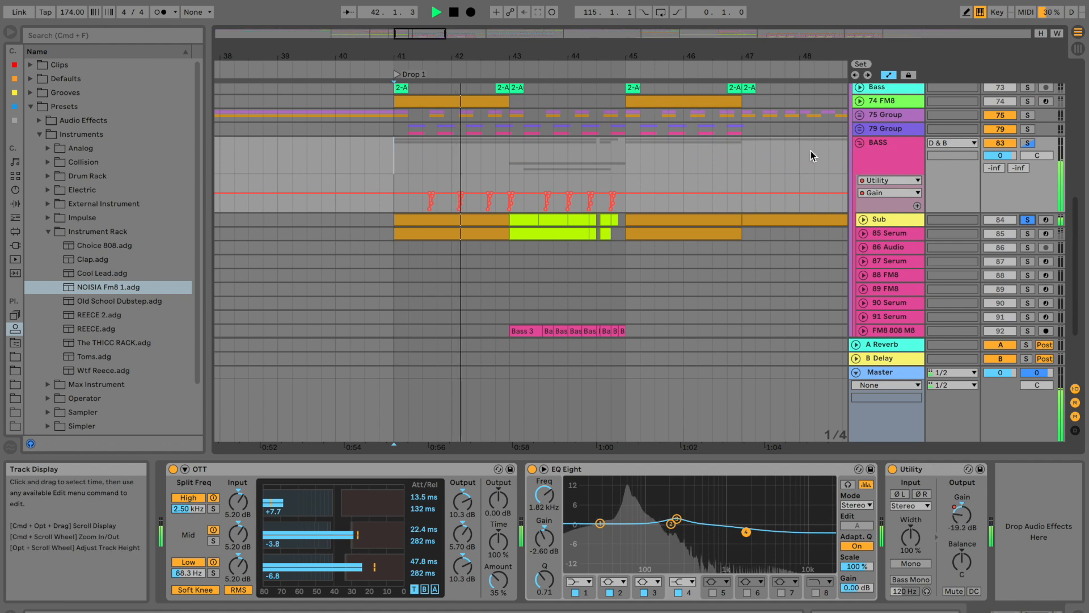
pyautogui.click(889, 234)
pyautogui.click(1027, 234)
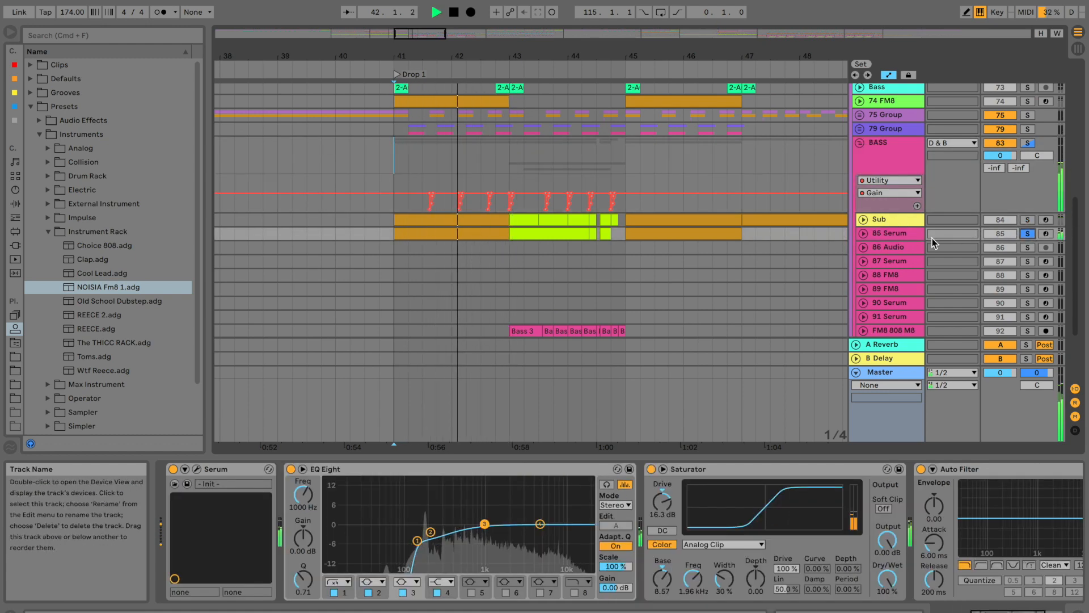
pyautogui.scroll(2, 459, 219)
pyautogui.scroll(-6, 460, 219)
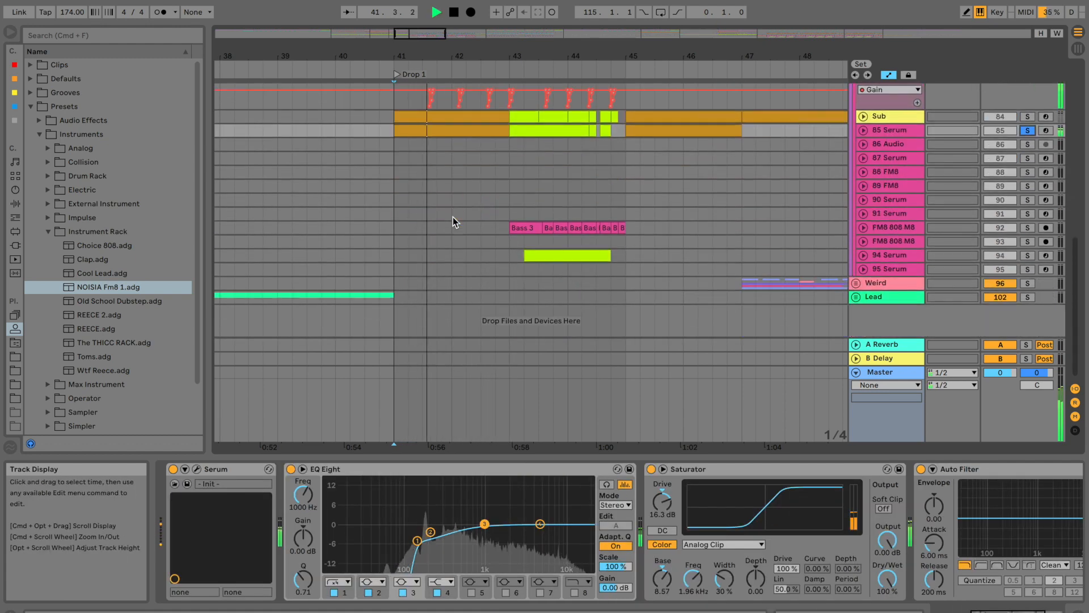
pyautogui.scroll(6, 460, 219)
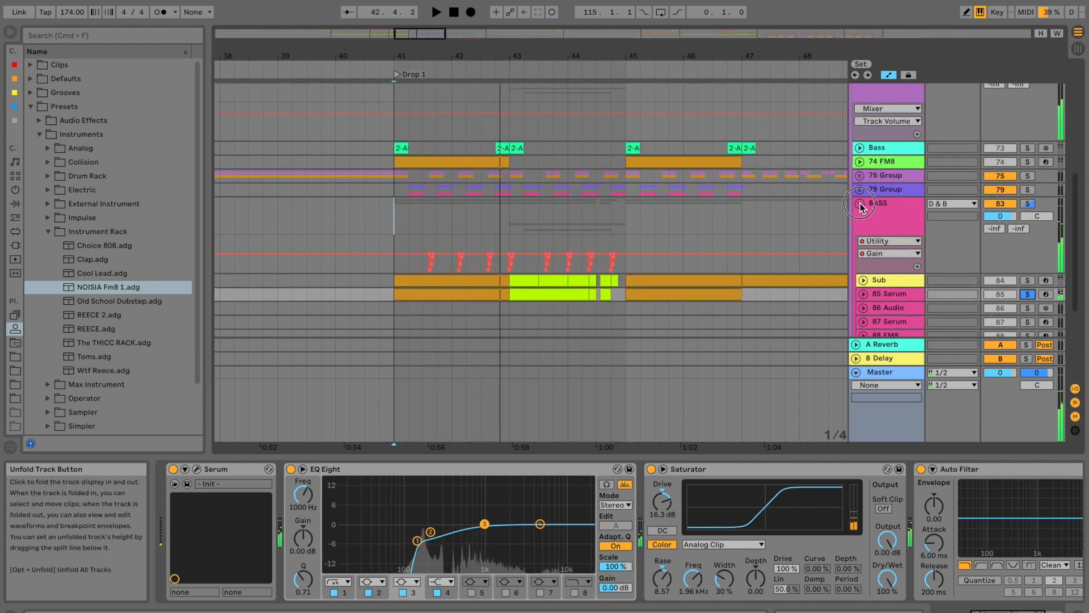
# Fold the BASS group and solo the 74 FM8 track while playing the drop
pyautogui.click(860, 203)
pyautogui.click(1027, 162)
pyautogui.press('space')
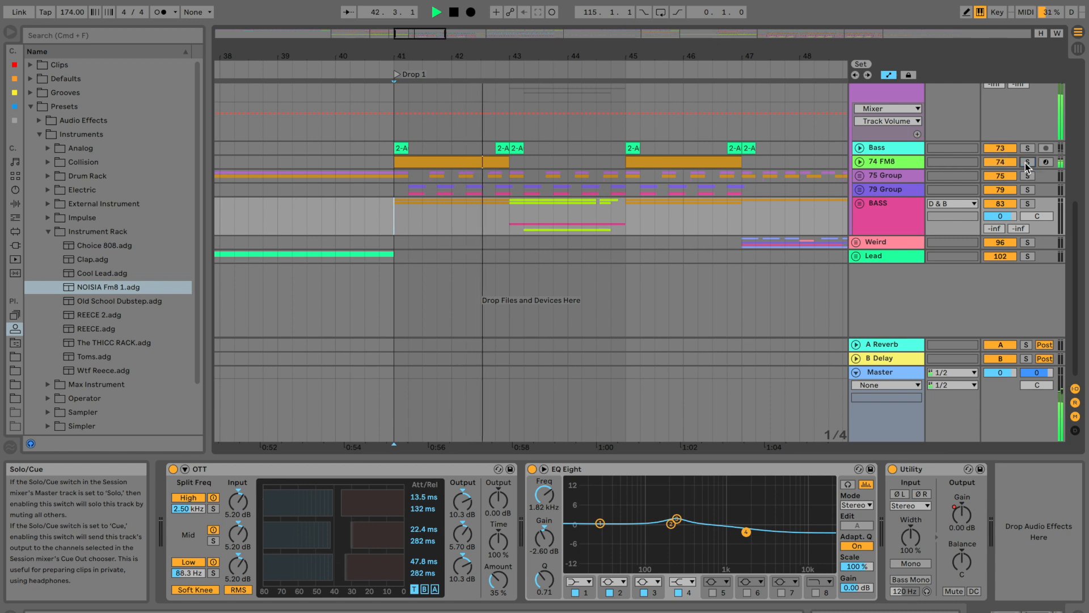
pyautogui.click(1027, 162)
pyautogui.click(1027, 163)
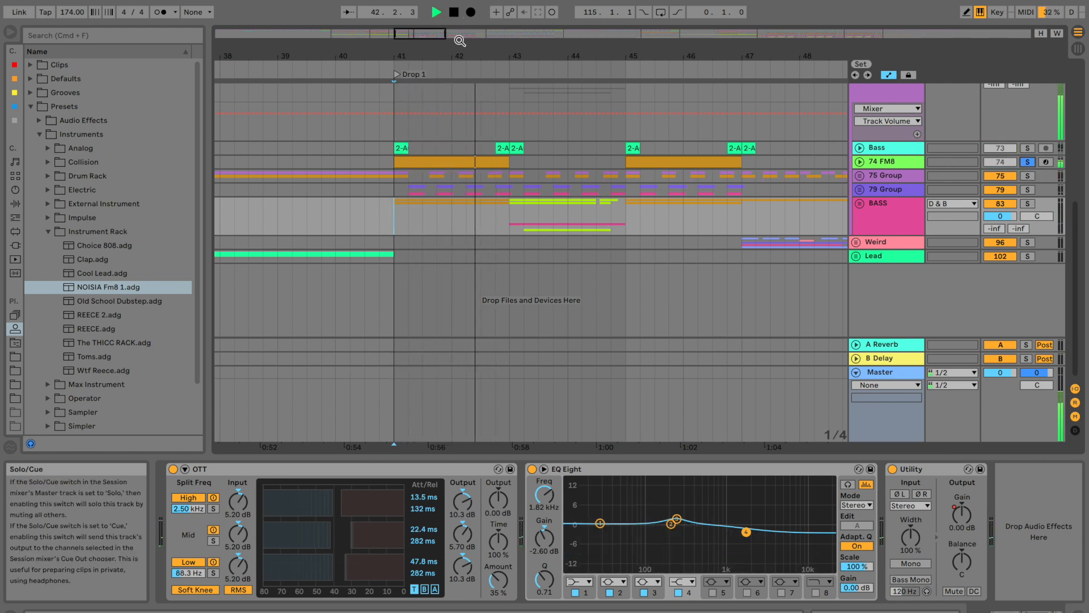
# Move the soloed 74 FM8 track to the end of the track list, below Lead
pyautogui.moveTo(460, 41); pyautogui.dragTo(454, 31)
pyautogui.click(894, 163)
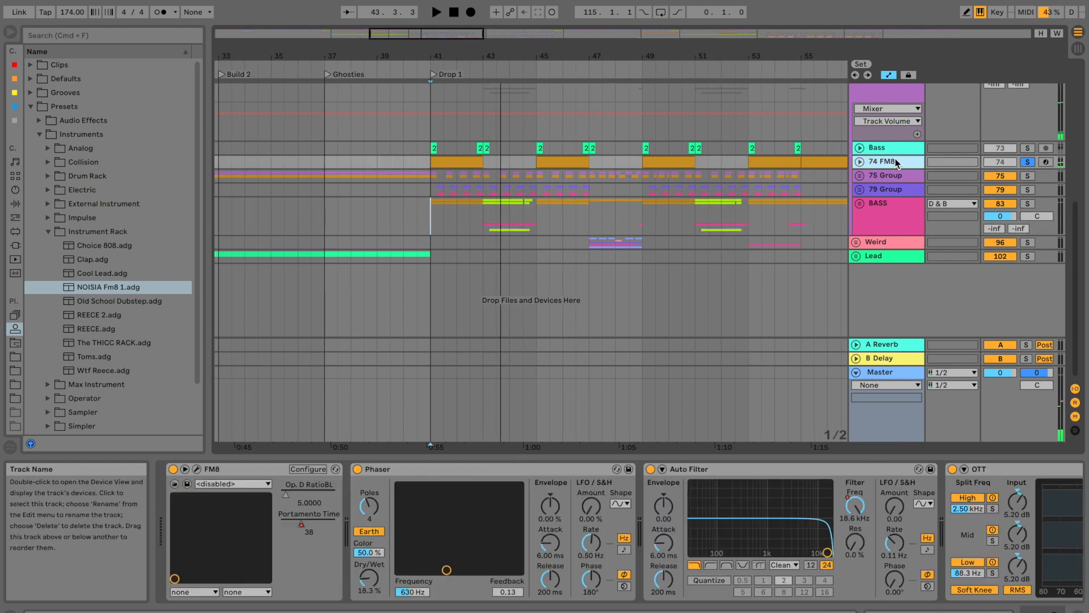
pyautogui.moveTo(881, 164); pyautogui.dragTo(606, 293)
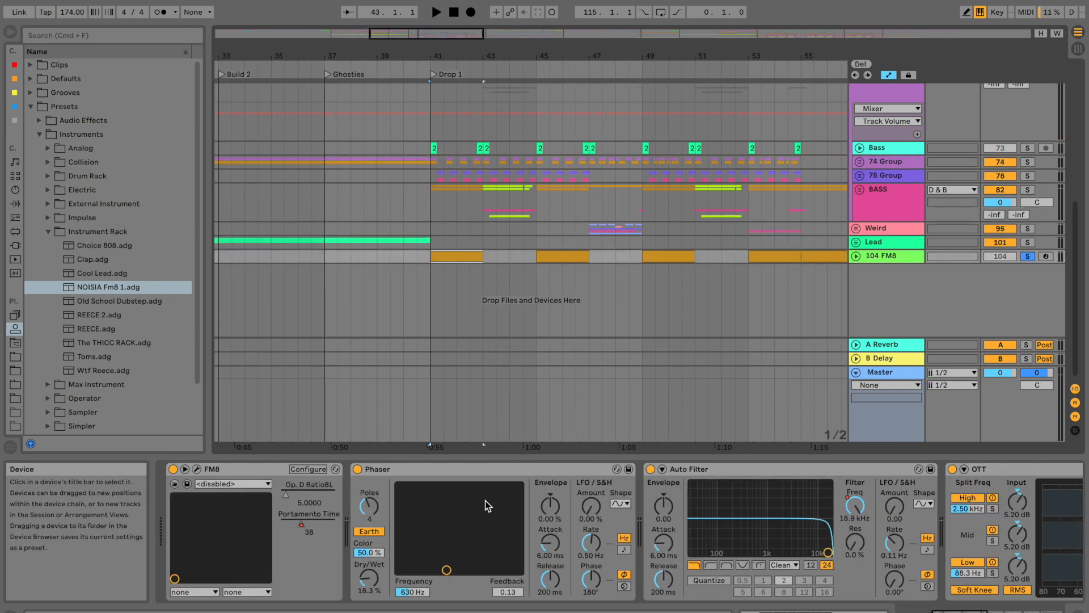
# Insert an audio track below the moved FM8 track, set its input to Resampling and arm it for recording
pyautogui.click(892, 262)
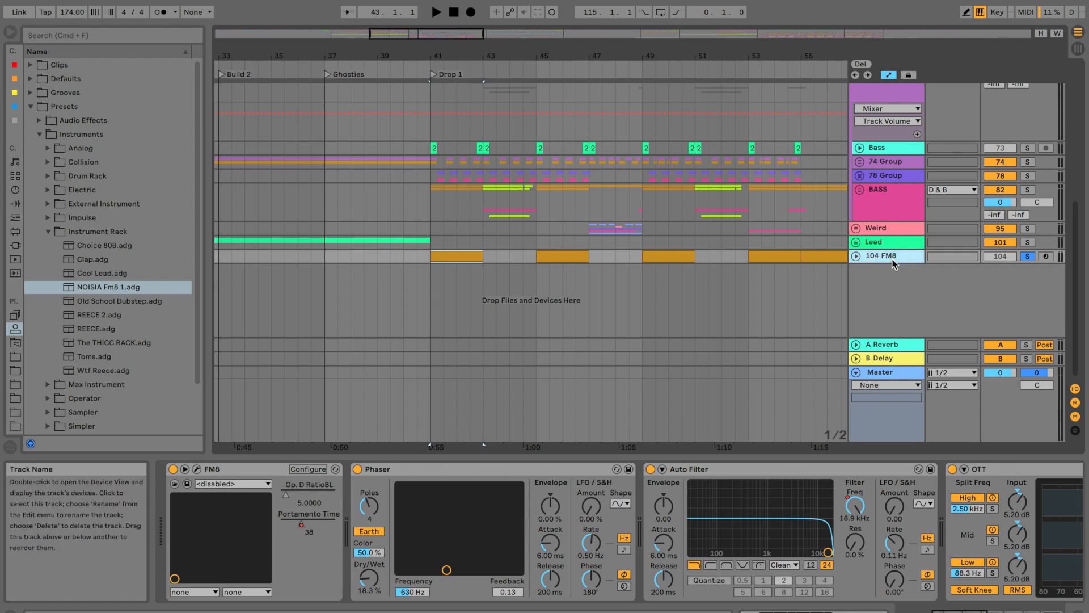
pyautogui.press('super+t')
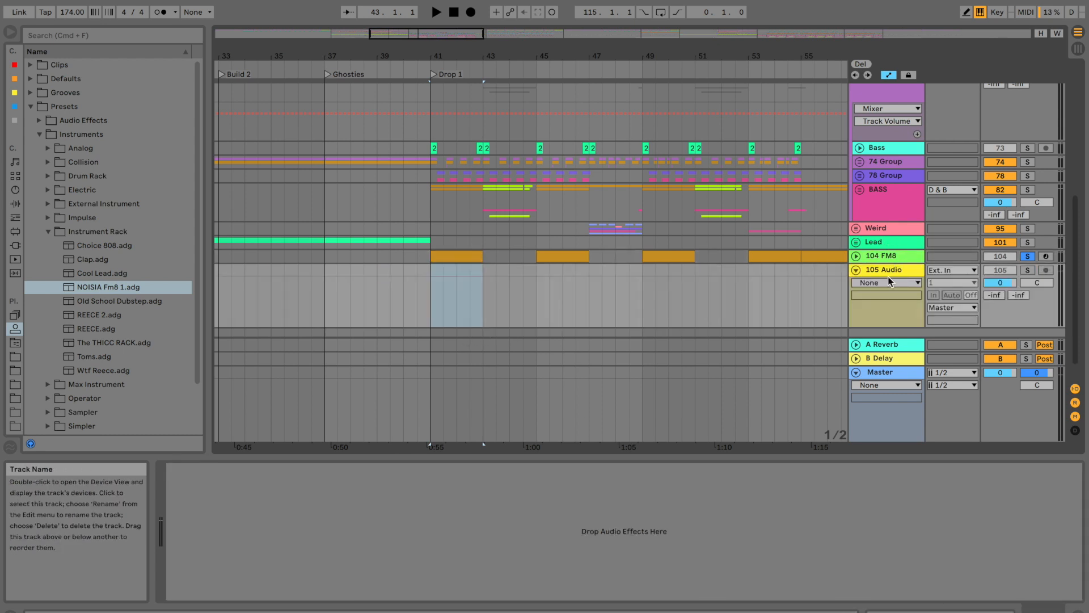
pyautogui.click(962, 271)
pyautogui.click(909, 319)
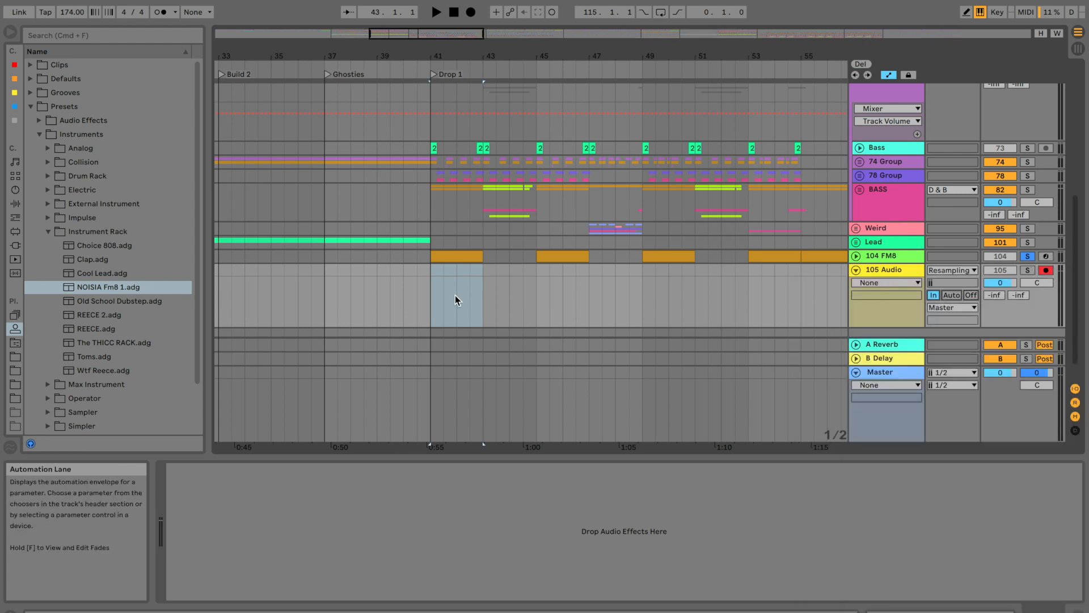
# Place the start point at bar 41 on the new audio track and play the soloed FM8 from there
pyautogui.click(428, 260)
pyautogui.click(429, 269)
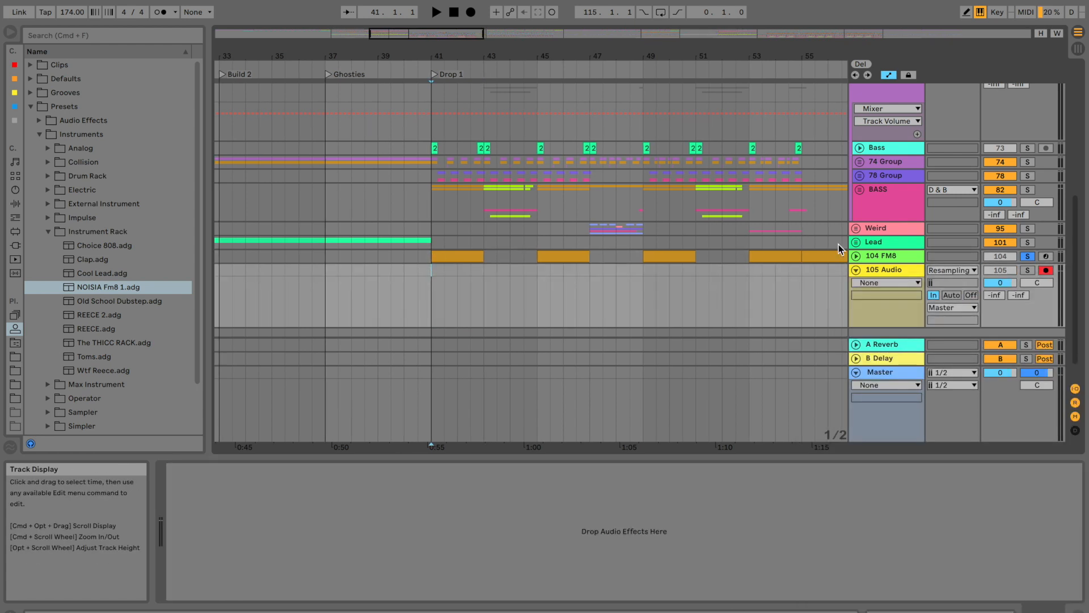
pyautogui.click(879, 256)
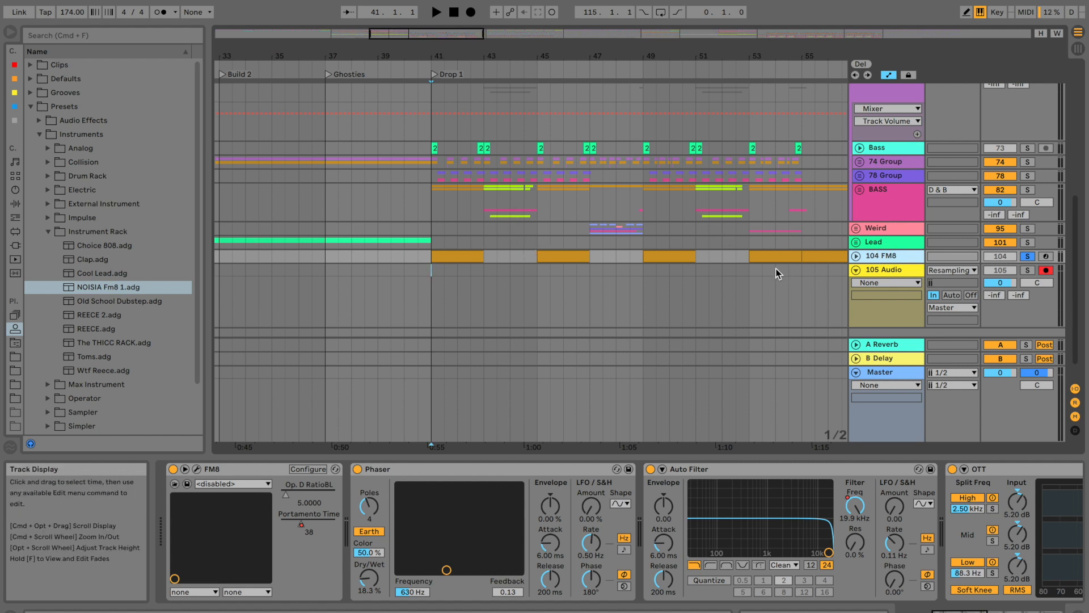
pyautogui.click(440, 274)
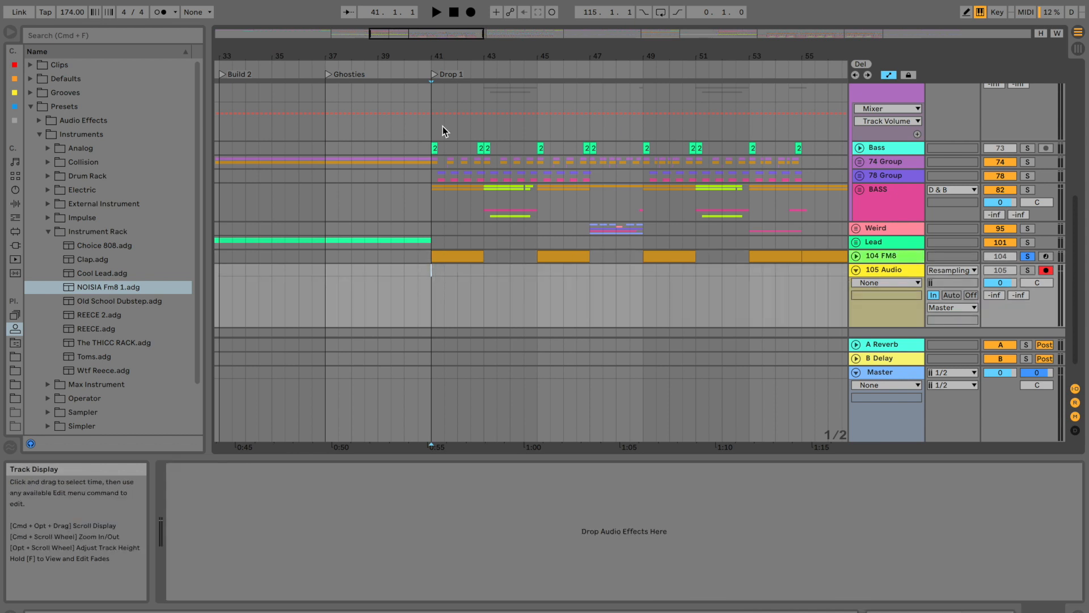
pyautogui.moveTo(443, 55); pyautogui.dragTo(482, 120)
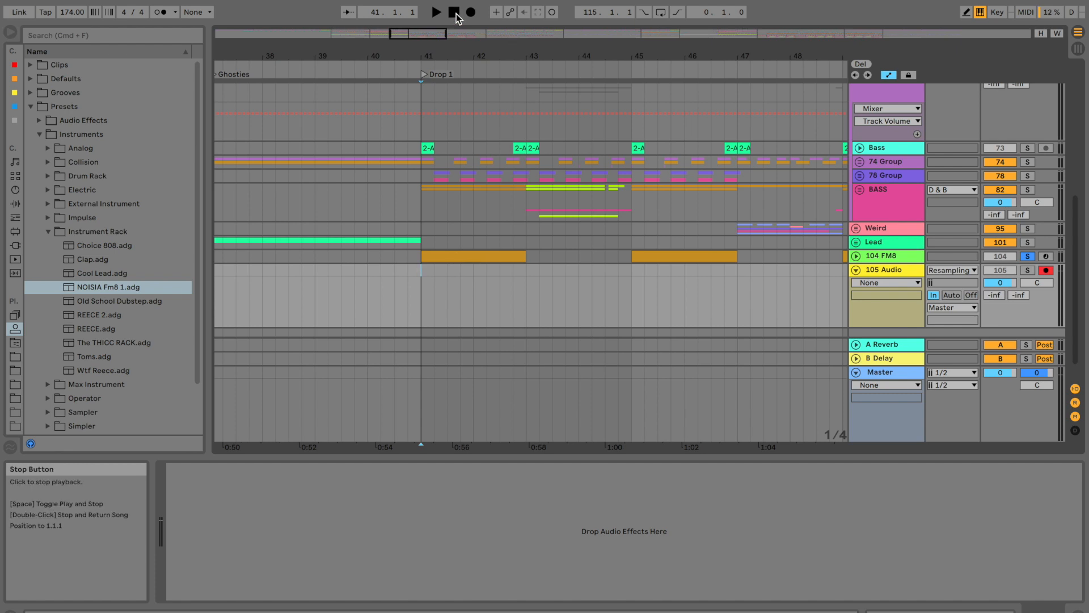
pyautogui.press('space')
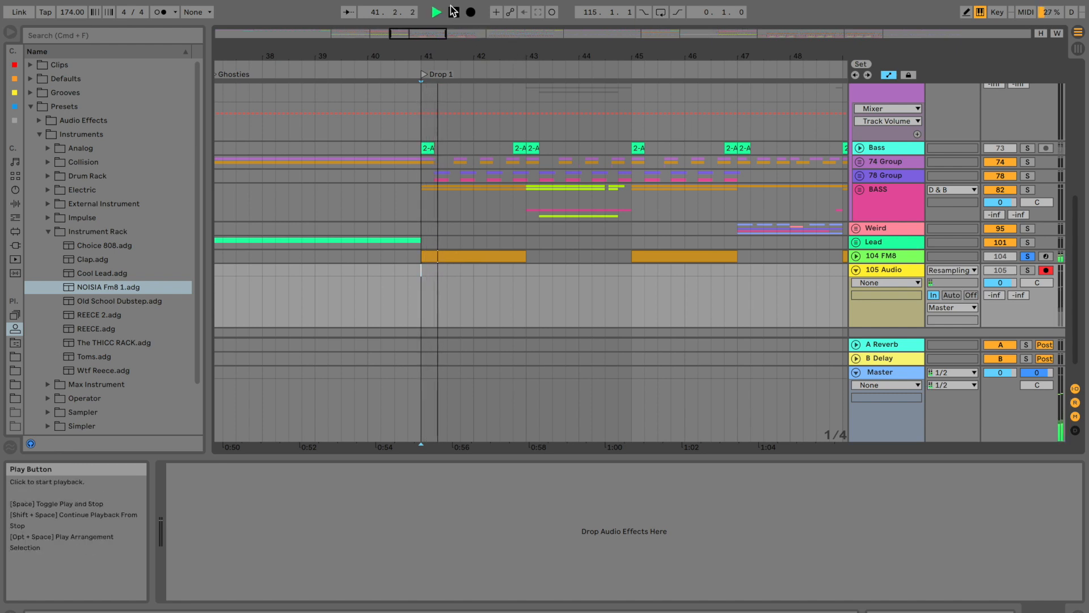
# Record the soloed FM8 from bar 41 to about bar 47 onto the resampling audio track
pyautogui.click(469, 15)
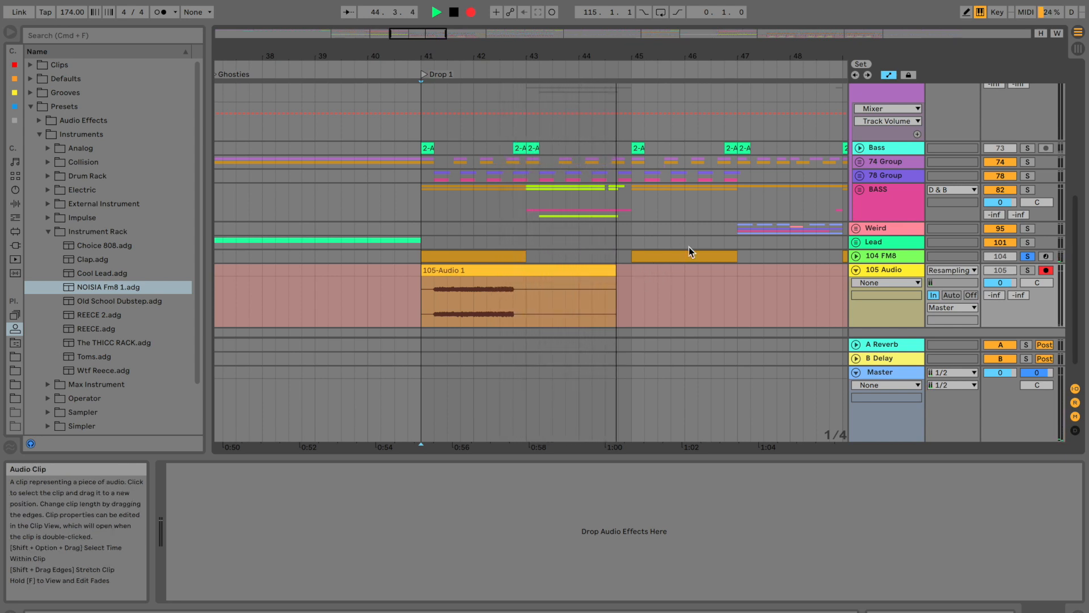
pyautogui.hscroll(-5, 696, 237)
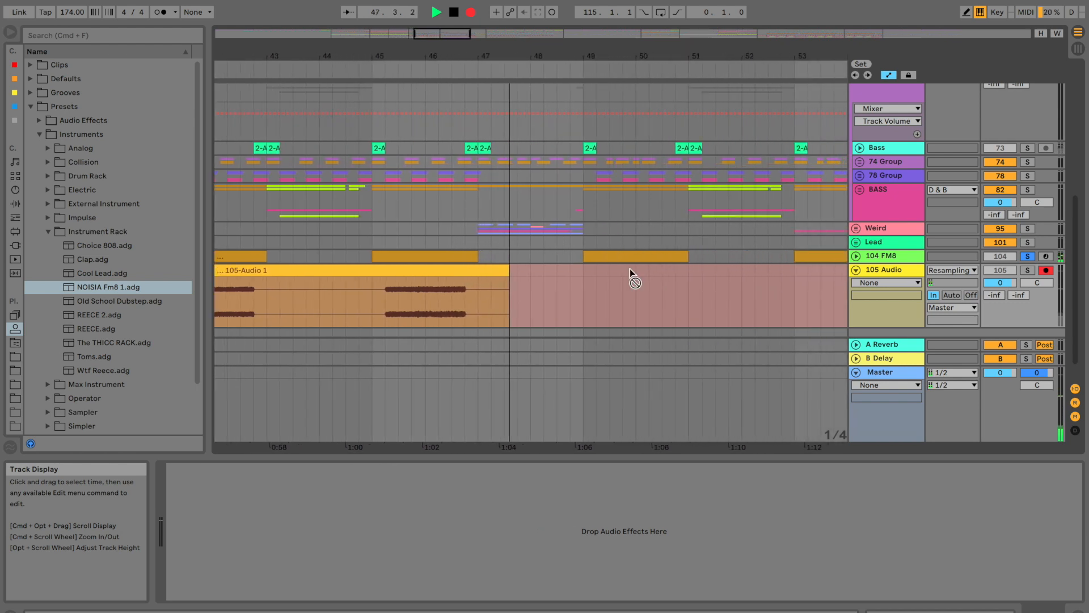
pyautogui.click(470, 12)
pyautogui.click(454, 12)
# Record the FM8 part from bar 49 to about bar 51 onto the resampling track
pyautogui.click(470, 12)
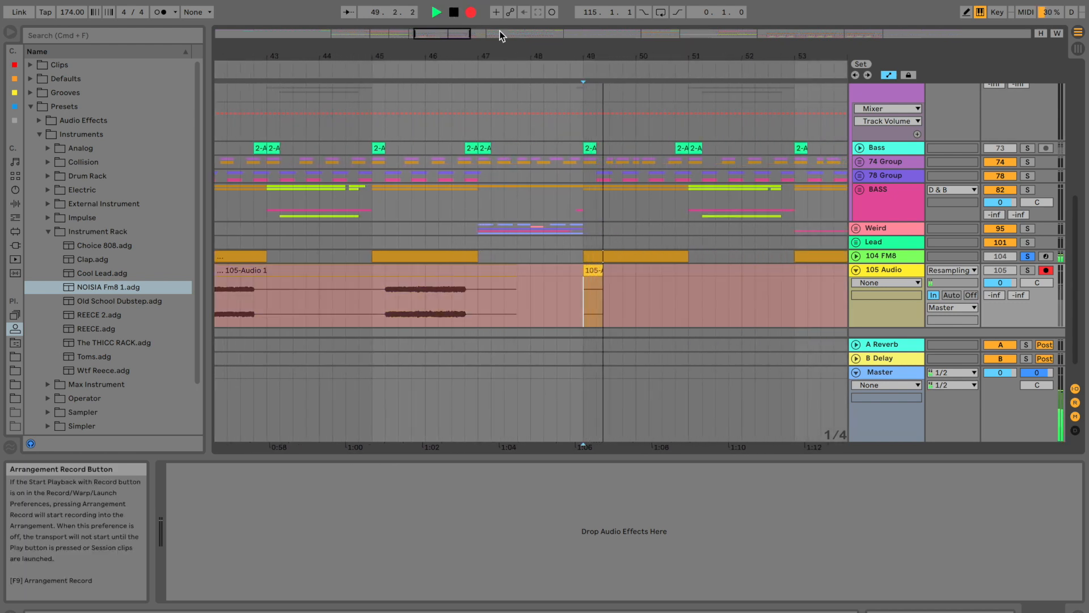
pyautogui.hscroll(3, 679, 148)
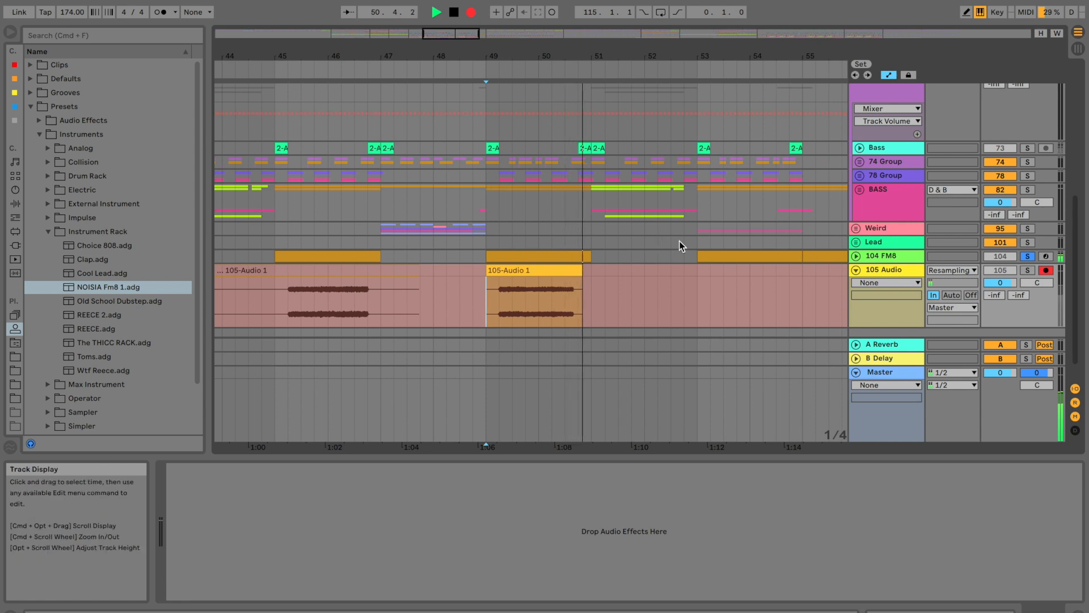
pyautogui.press('space')
pyautogui.click(470, 12)
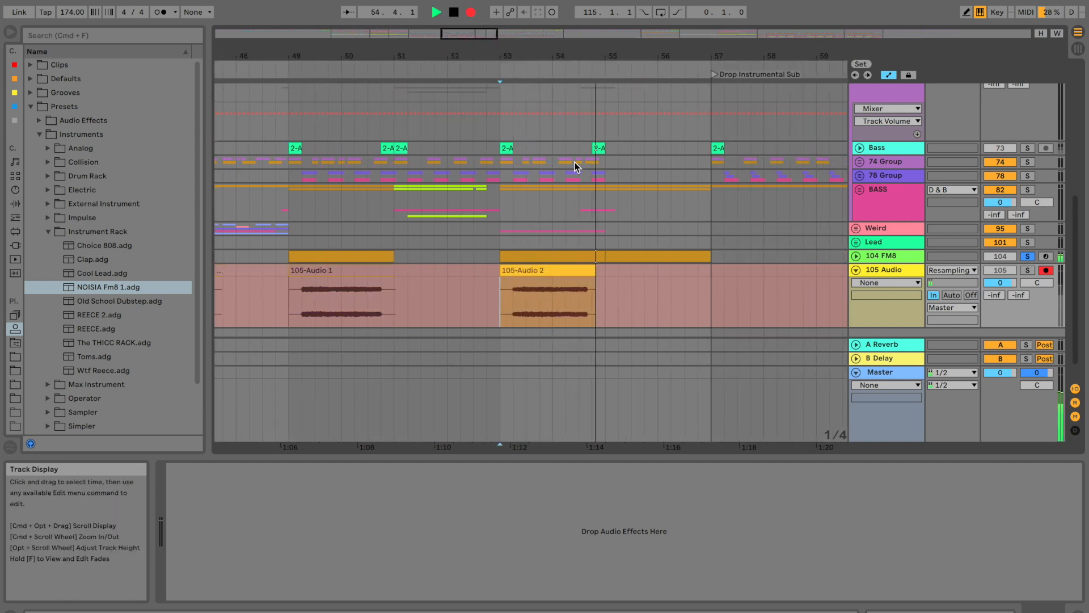
pyautogui.press('space')
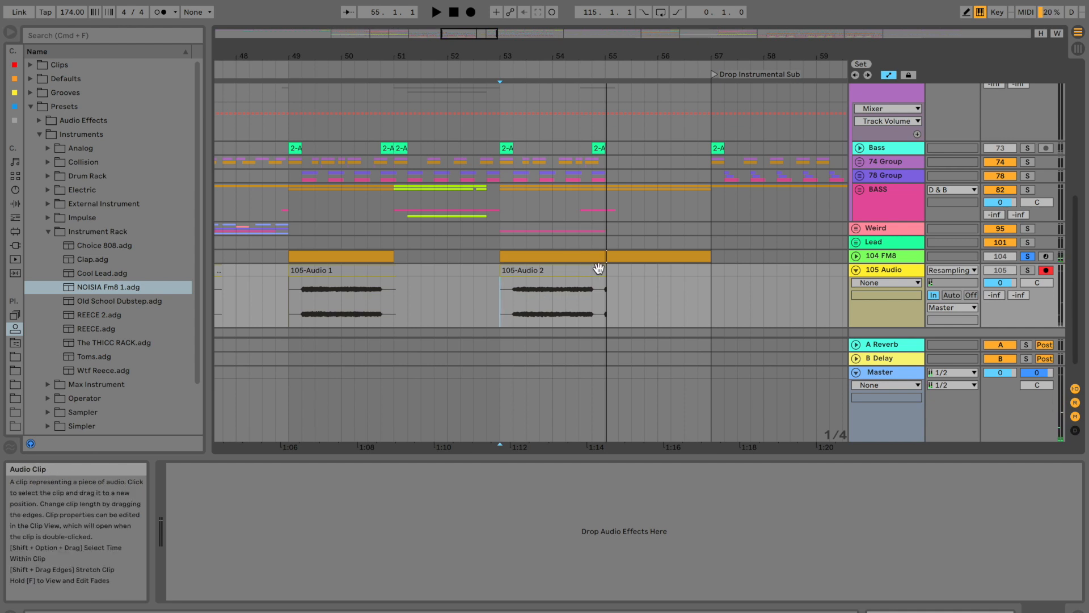
pyautogui.click(508, 290)
pyautogui.press('Delete')
# Record the FM8 part from bar 53 through to the Drop Instrumental Sub marker at bar 57
pyautogui.click(509, 271)
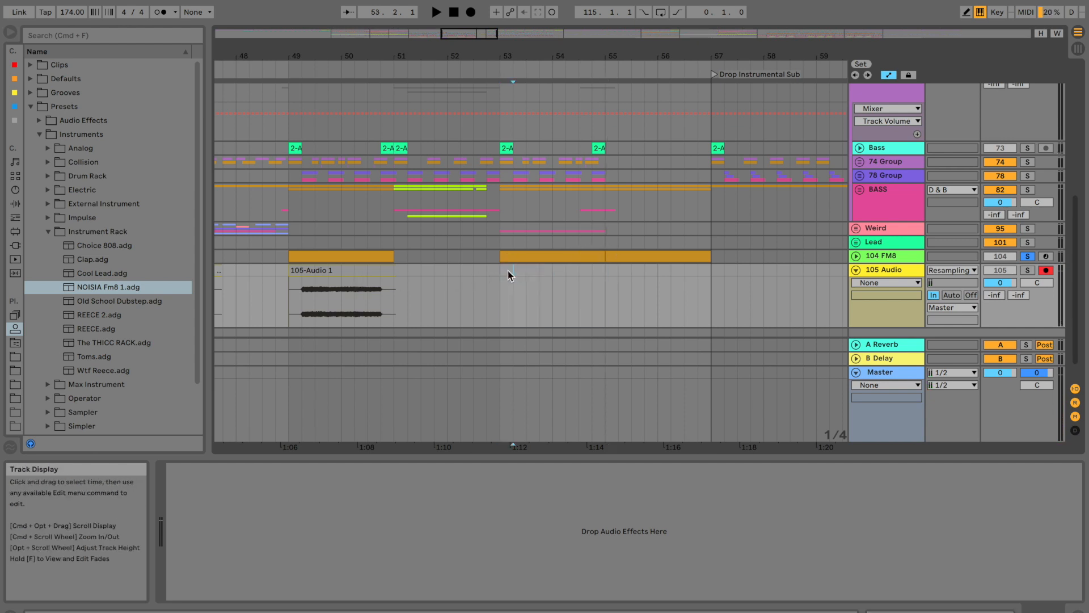
pyautogui.click(471, 15)
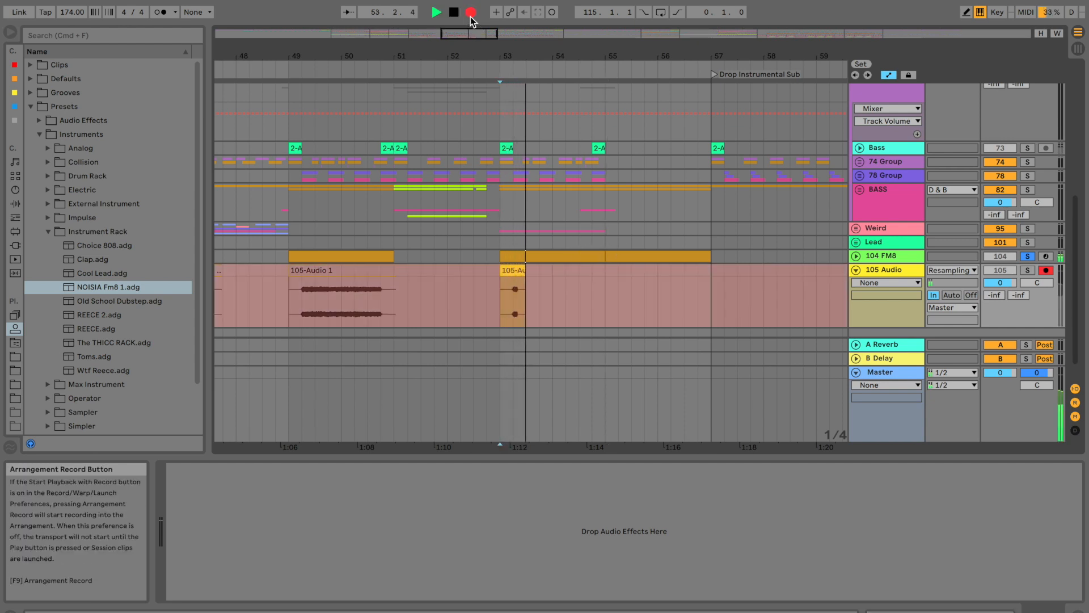
pyautogui.moveTo(540, 52); pyautogui.dragTo(540, 21)
pyautogui.press('space')
# Record the two short FM8 hits at bars 71 and 72, just before the Breakdown, onto the resampling track
pyautogui.hscroll(6, 582, 250)
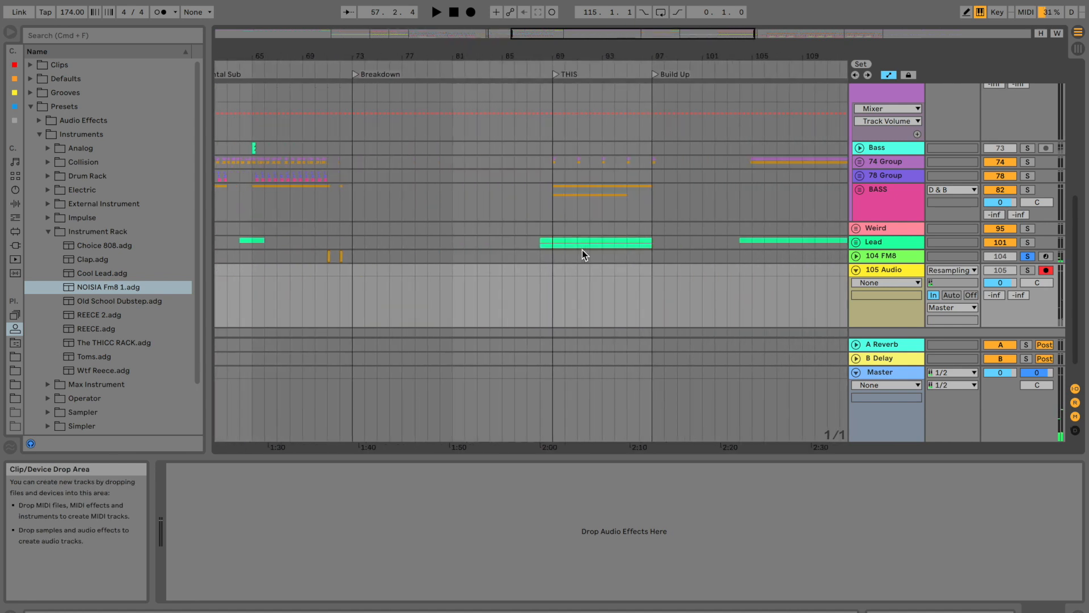
pyautogui.click(326, 258)
pyautogui.press('space')
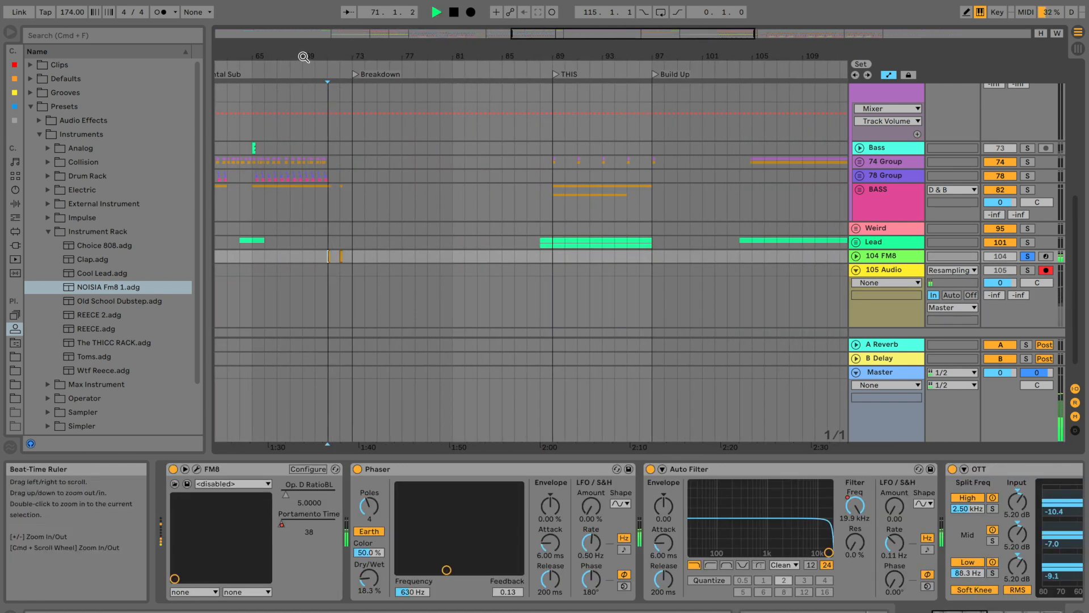
pyautogui.press('space')
pyautogui.moveTo(303, 54); pyautogui.dragTo(303, 98)
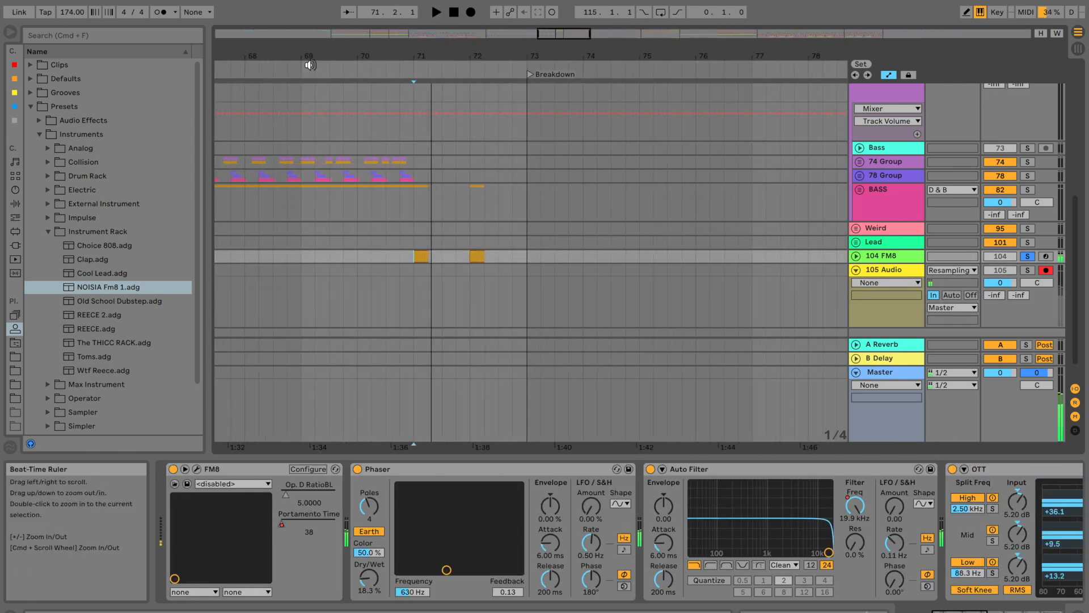
pyautogui.click(471, 12)
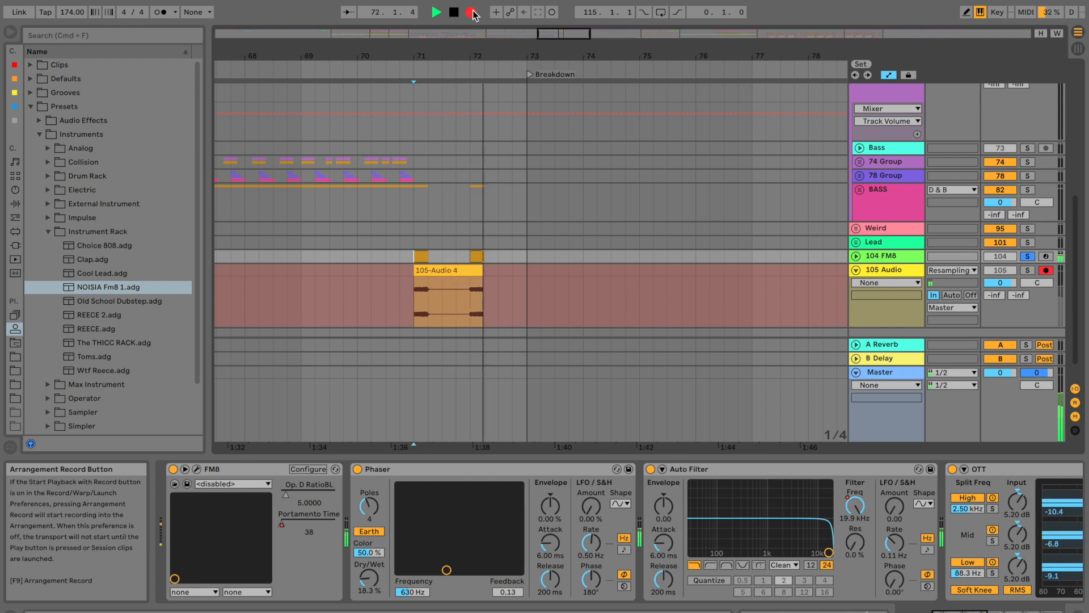
pyautogui.press('space')
# Record the FM8 part at the start of Drop 2, from bar 113 to bar 115
pyautogui.hscroll(15, 584, 256)
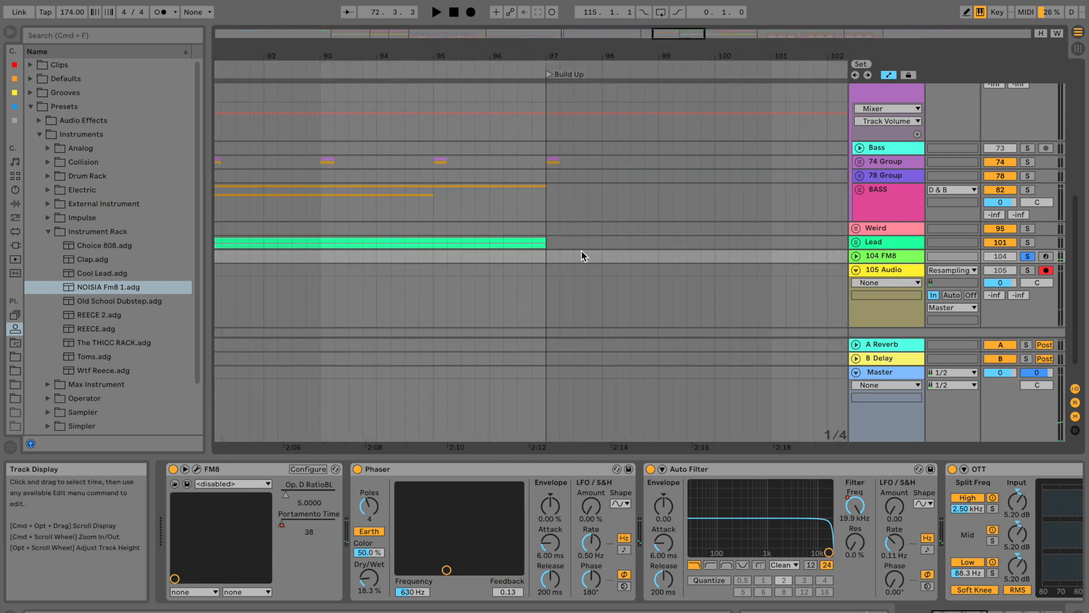
pyautogui.click(441, 274)
pyautogui.press('space')
pyautogui.click(471, 12)
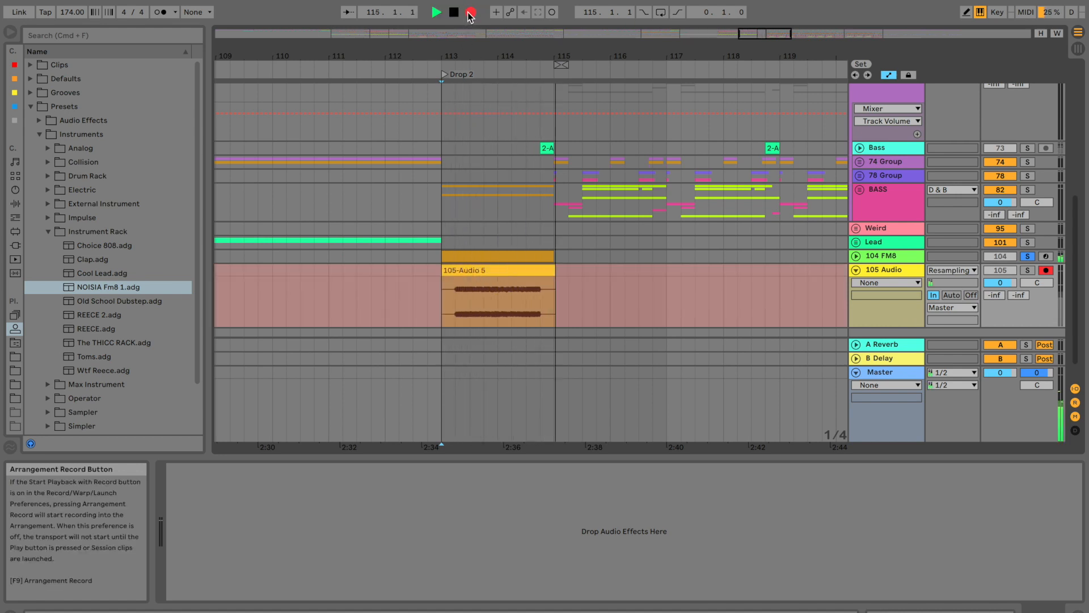
pyautogui.press('space')
# Preview the FM8 clip at bar 121 and record it through to bar 123 on the resampling track
pyautogui.hscroll(4, 638, 275)
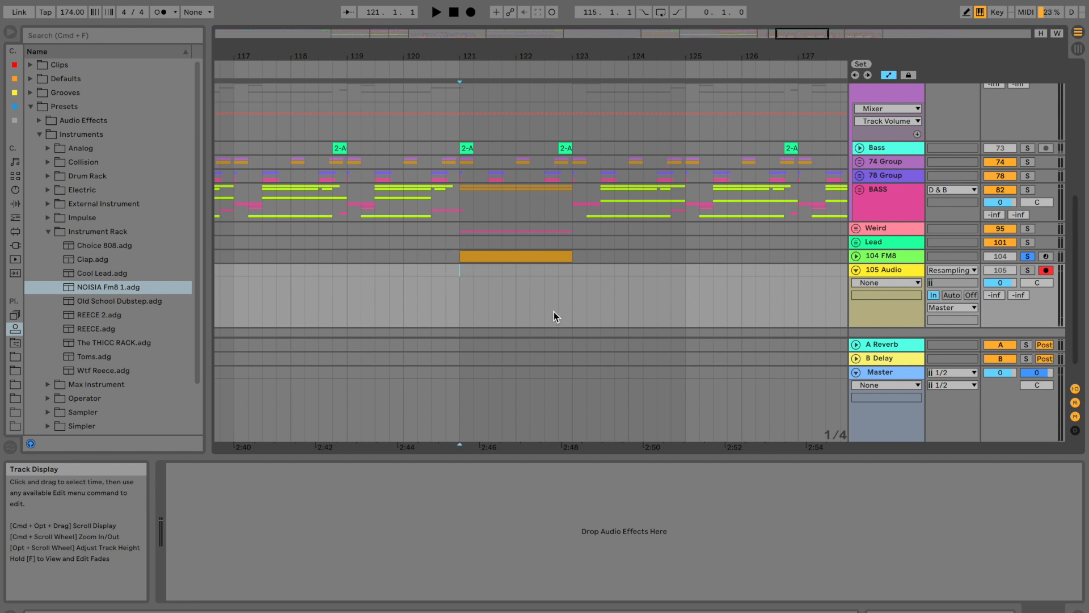
pyautogui.press('space')
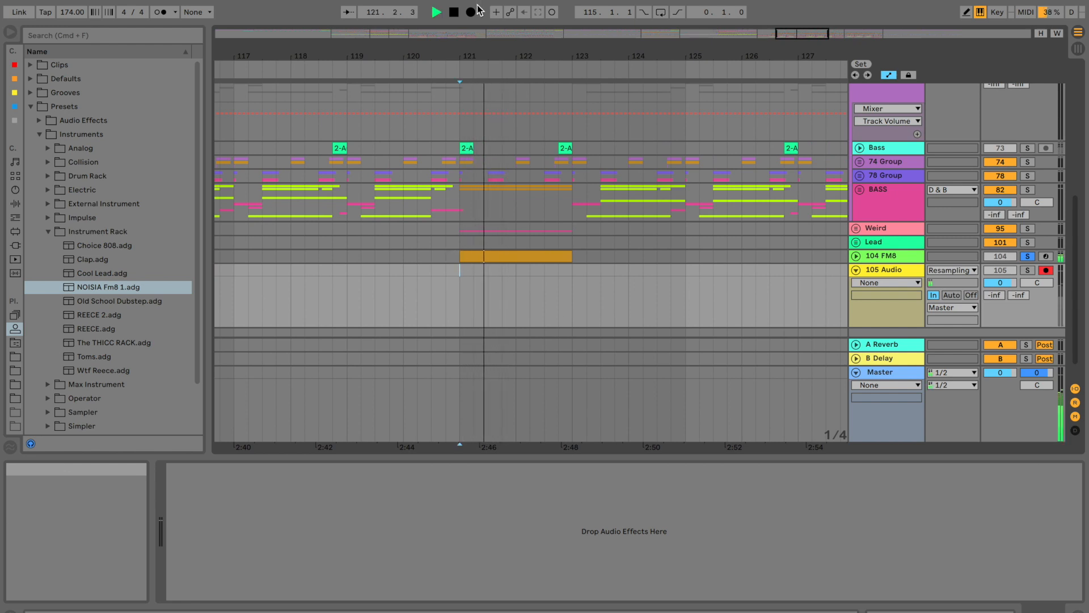
pyautogui.press('space')
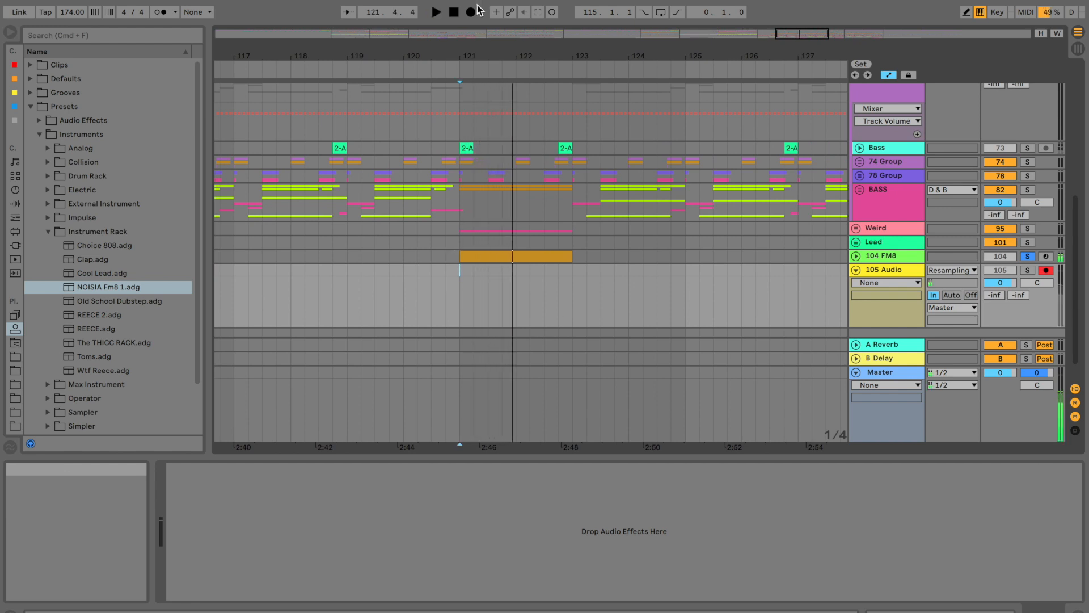
pyautogui.click(471, 13)
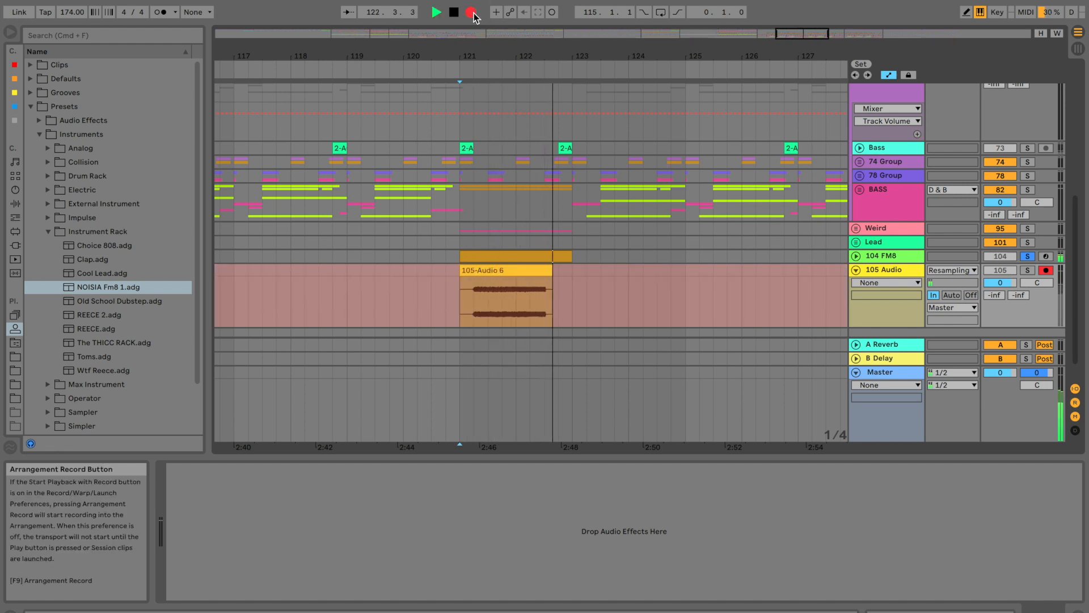
pyautogui.press('space')
# Record the FM8 part from bar 129 through to the Chill marker at bar 131
pyautogui.hscroll(10, 651, 195)
pyautogui.click(421, 262)
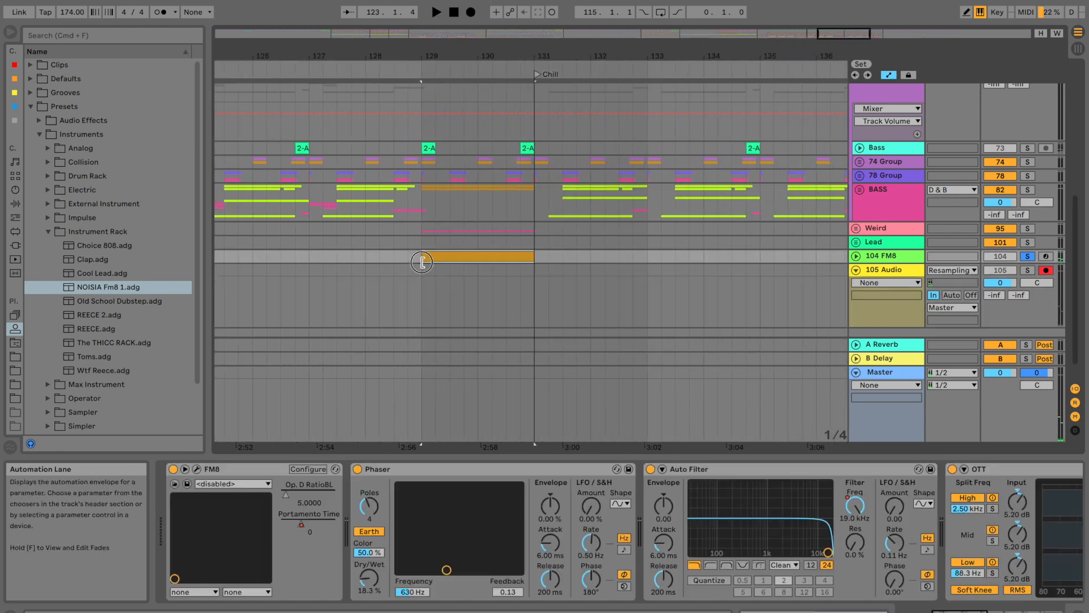
pyautogui.click(424, 275)
pyautogui.click(473, 14)
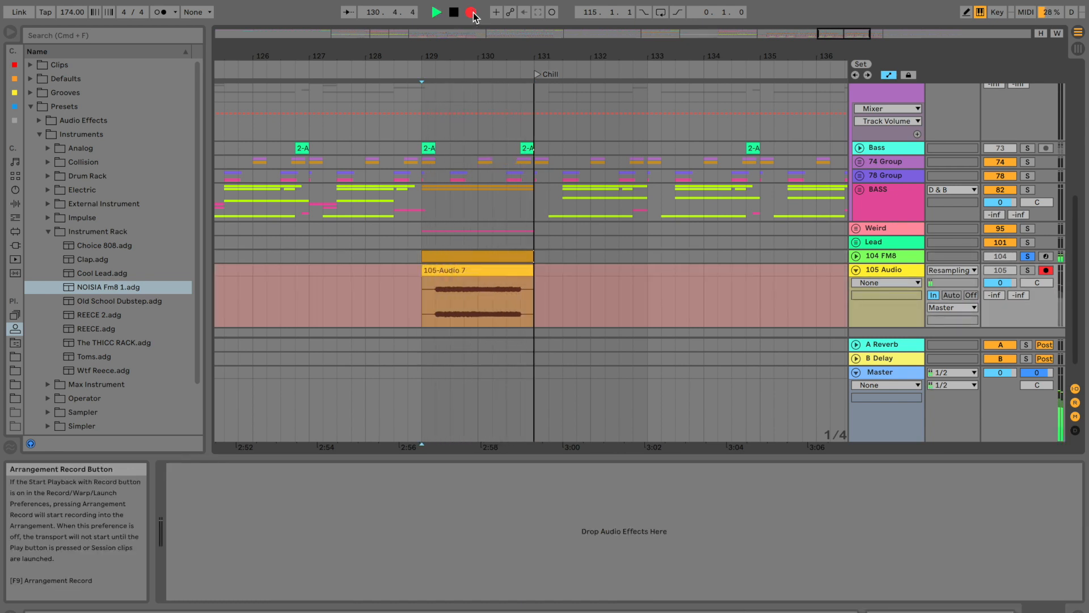
pyautogui.click(473, 14)
# Record the final FM8 part from bar 137 through its long tail past the End marker, then stop playback
pyautogui.hscroll(10, 685, 264)
pyautogui.click(361, 271)
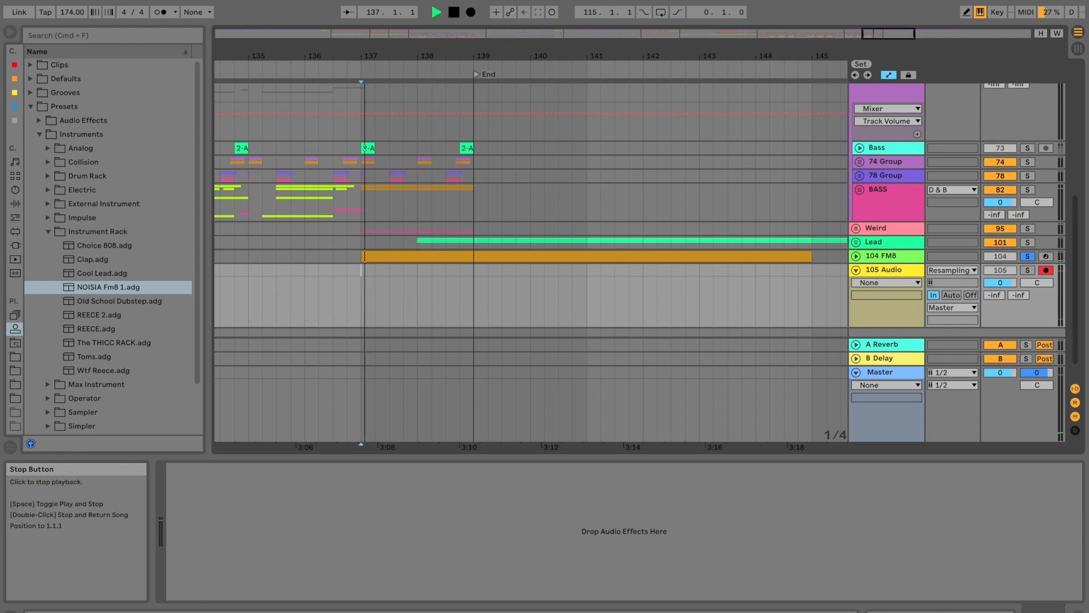
pyautogui.click(473, 13)
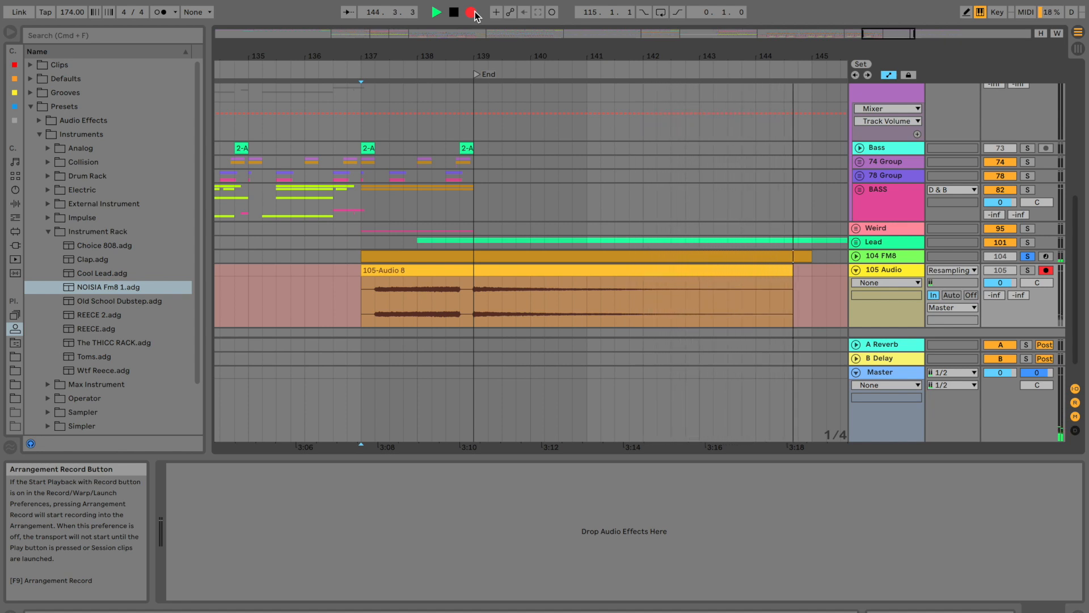
pyautogui.click(471, 12)
pyautogui.moveTo(491, 53); pyautogui.dragTo(491, 14)
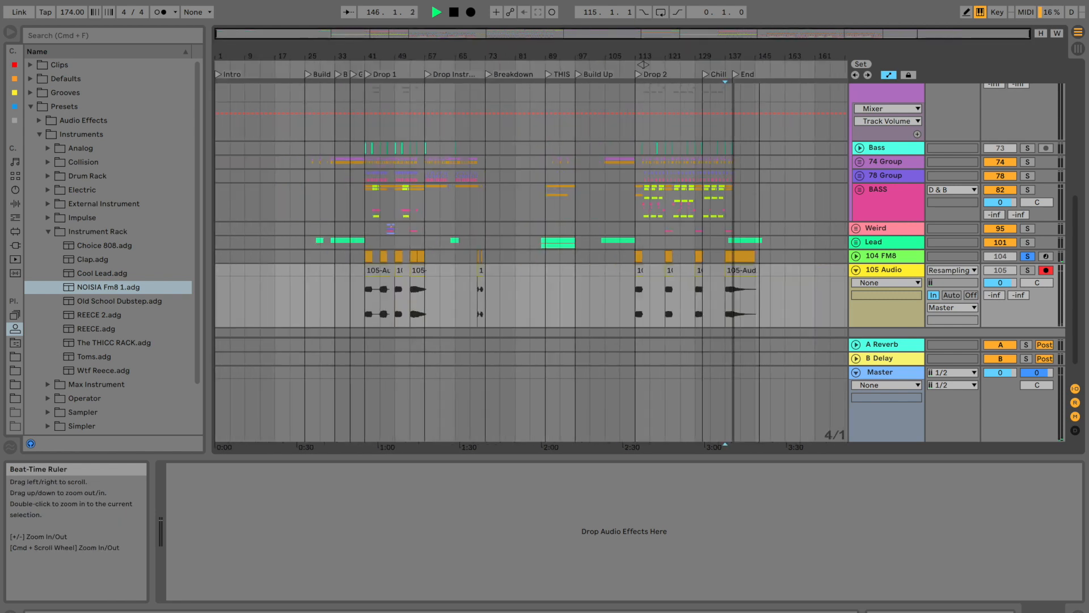
pyautogui.press('space')
# Unsolo the FM8 track and move the resampled audio track into the D & B group, directly below Bass
pyautogui.click(891, 259)
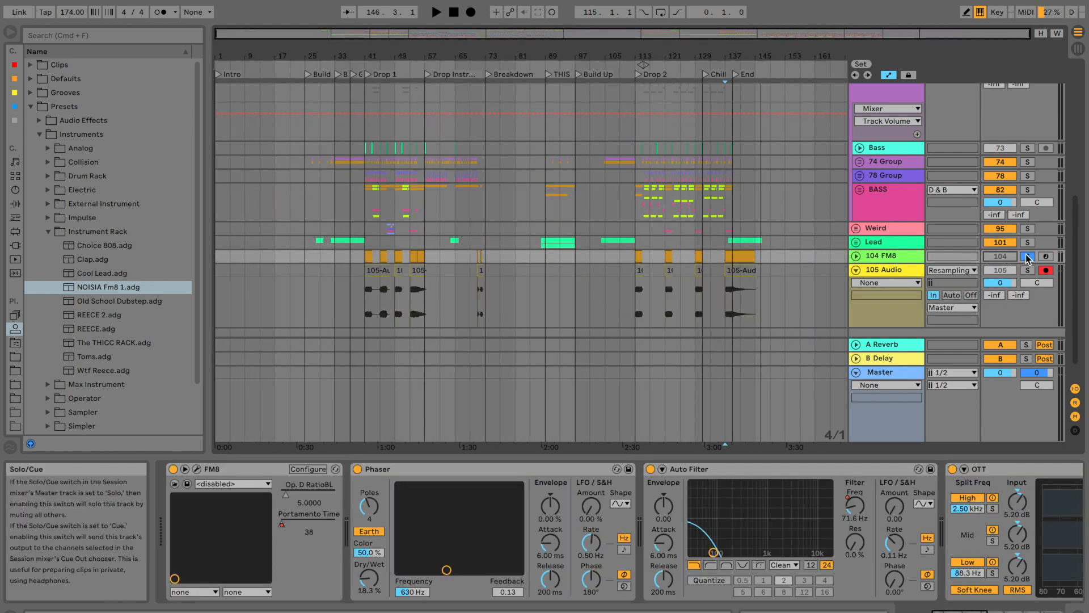
pyautogui.click(900, 269)
pyautogui.scroll(2, 888, 310)
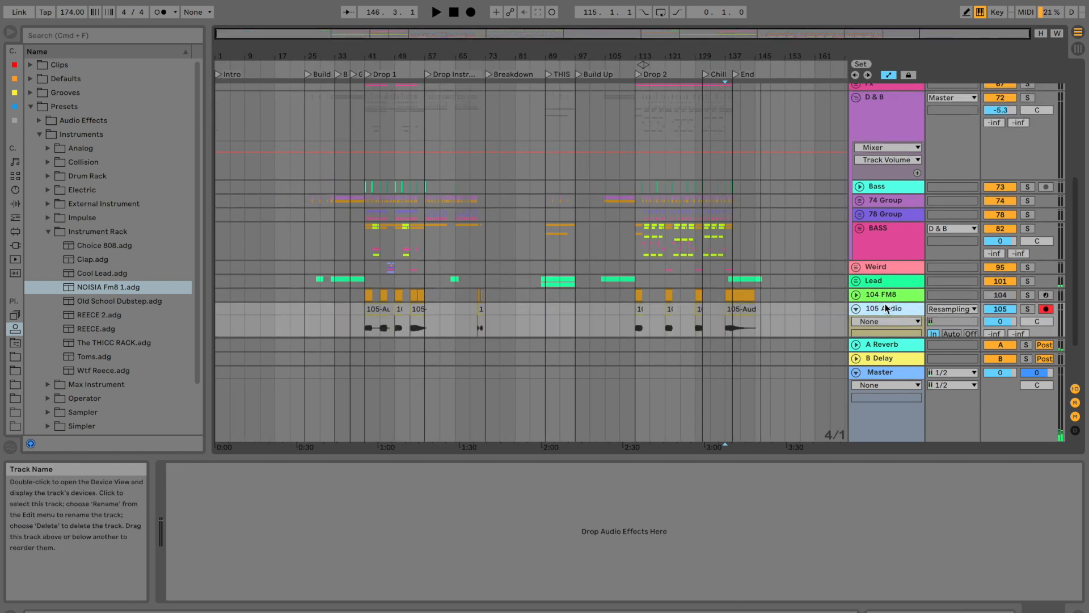
pyautogui.moveTo(883, 188); pyautogui.dragTo(902, 198)
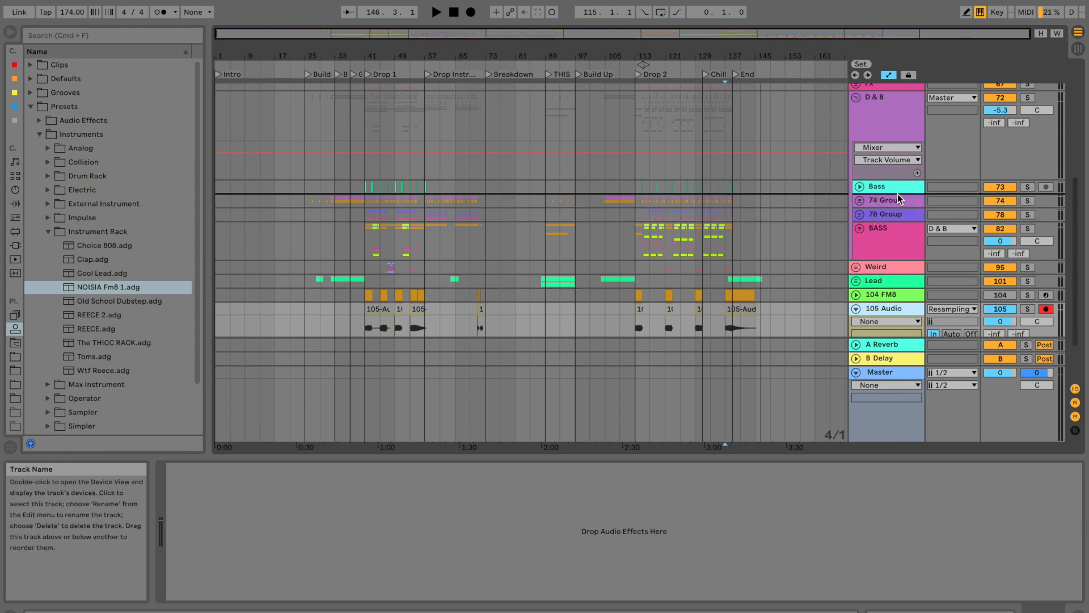
pyautogui.moveTo(897, 206); pyautogui.dragTo(900, 195)
pyautogui.click(350, 202)
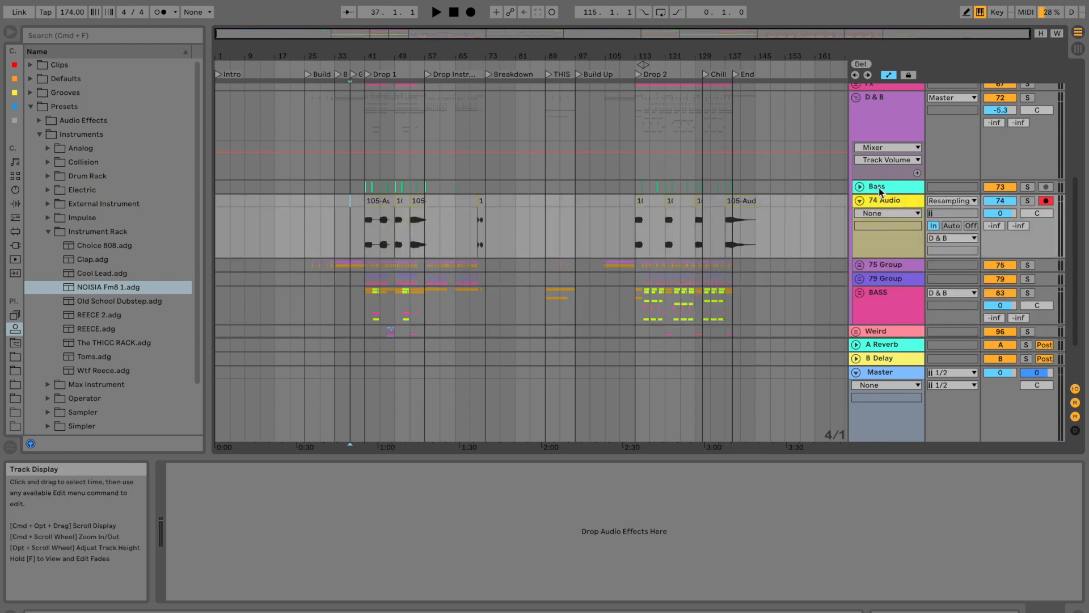
# Set the resampled audio track's input to No Input and play Drop 1 with it from bar 41
pyautogui.click(953, 201)
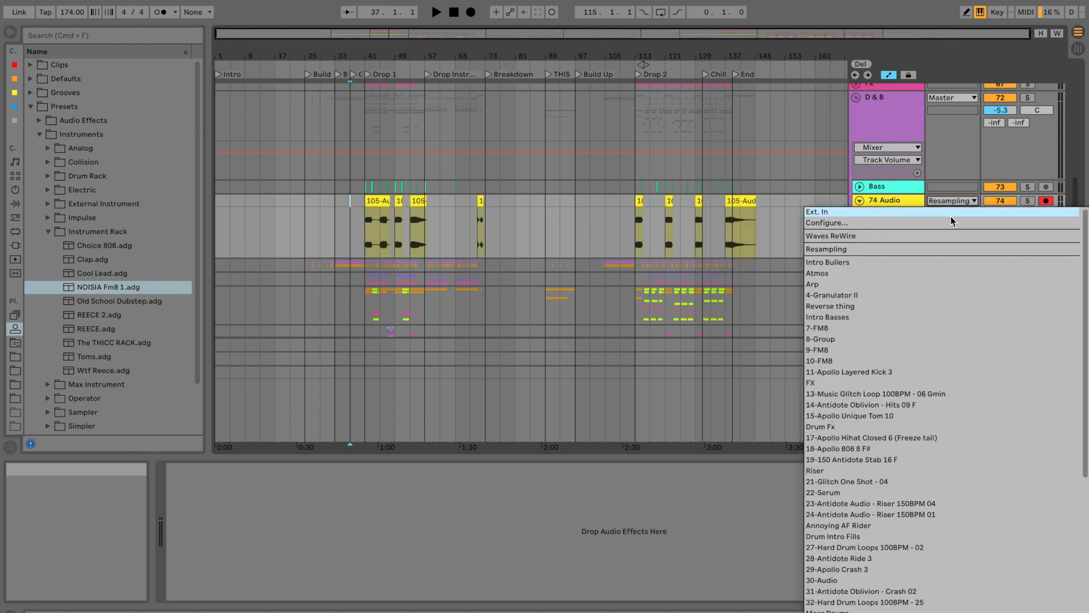
pyautogui.scroll(-10, 942, 409)
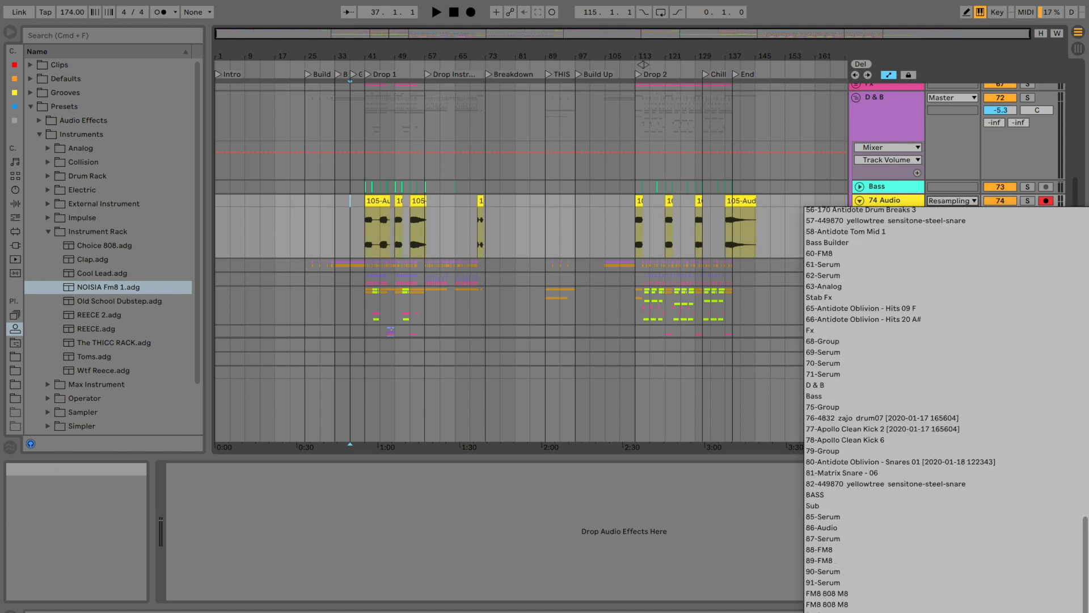
pyautogui.click(1087, 463)
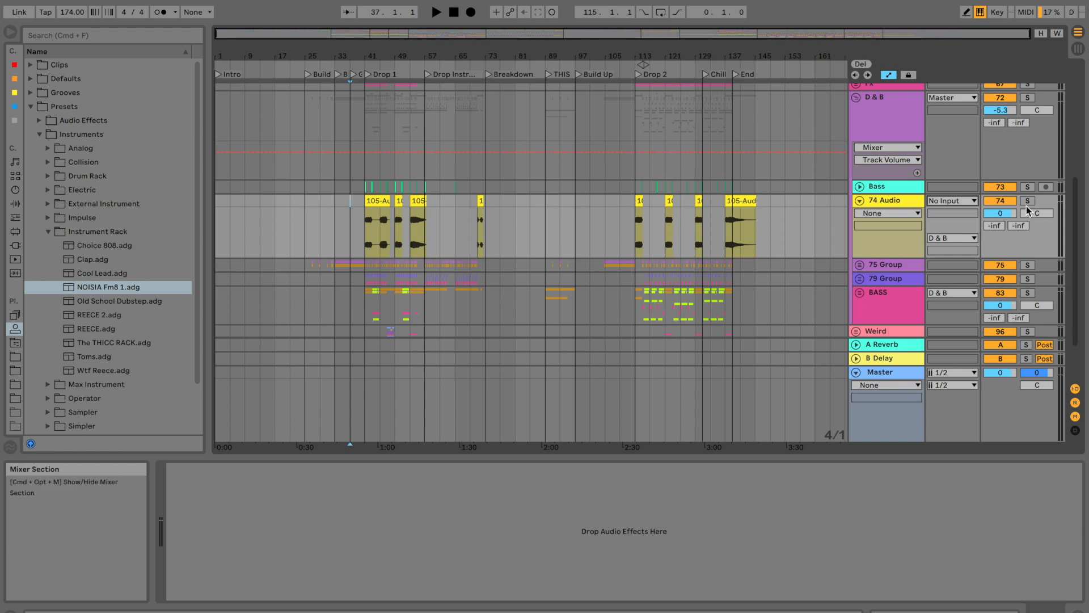
pyautogui.moveTo(382, 58); pyautogui.dragTo(362, 219)
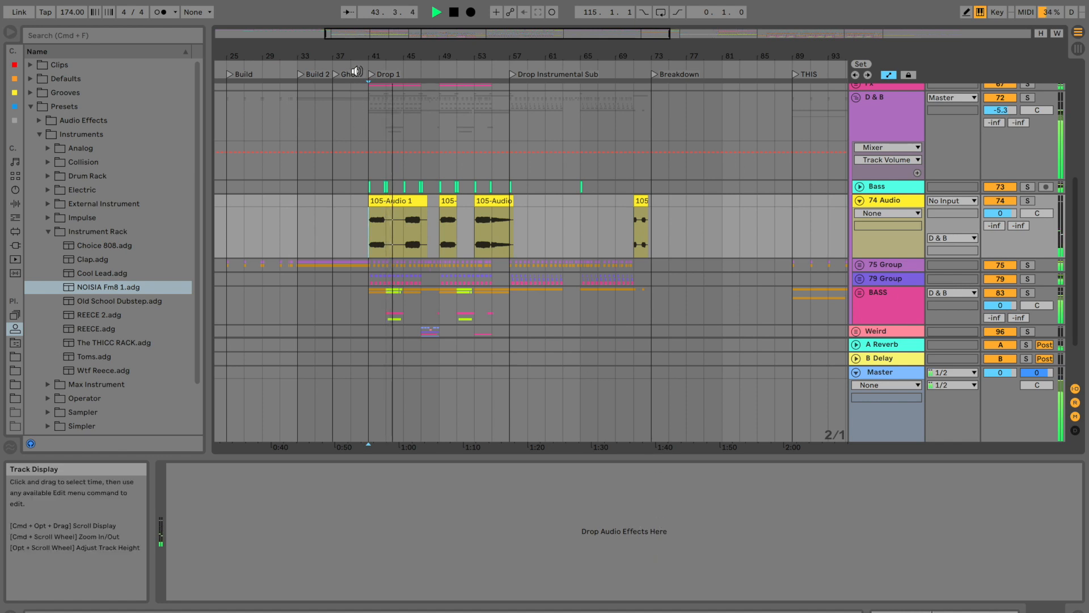
pyautogui.moveTo(421, 55); pyautogui.dragTo(513, 260)
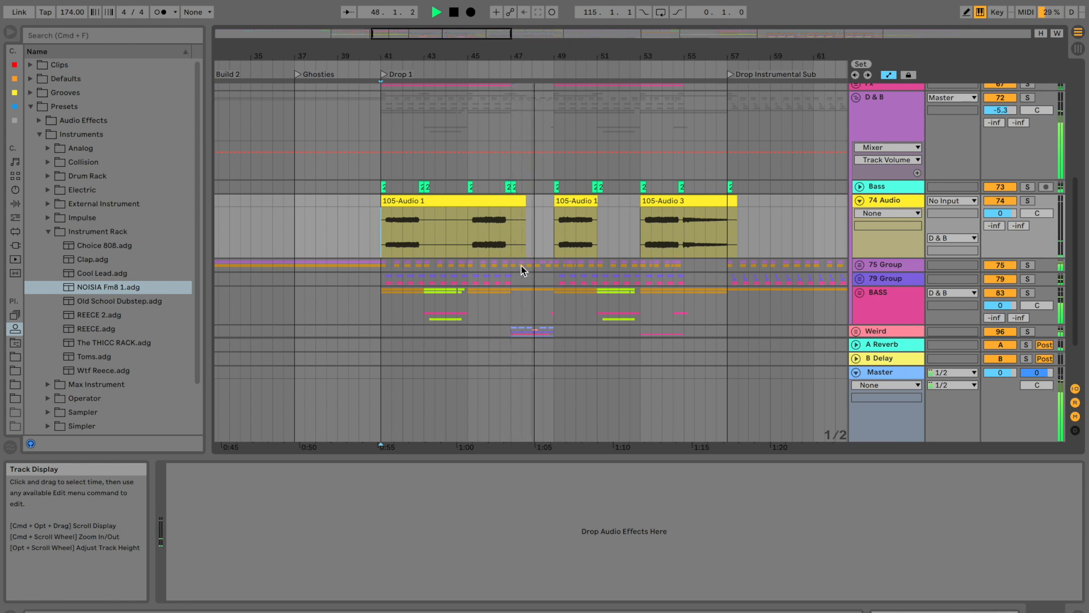
# Place the start point at bar 47 on the Weird group and unfold the group to show its tracks
pyautogui.scroll(-3, 517, 264)
pyautogui.click(519, 272)
pyautogui.click(856, 269)
pyautogui.scroll(-5, 590, 287)
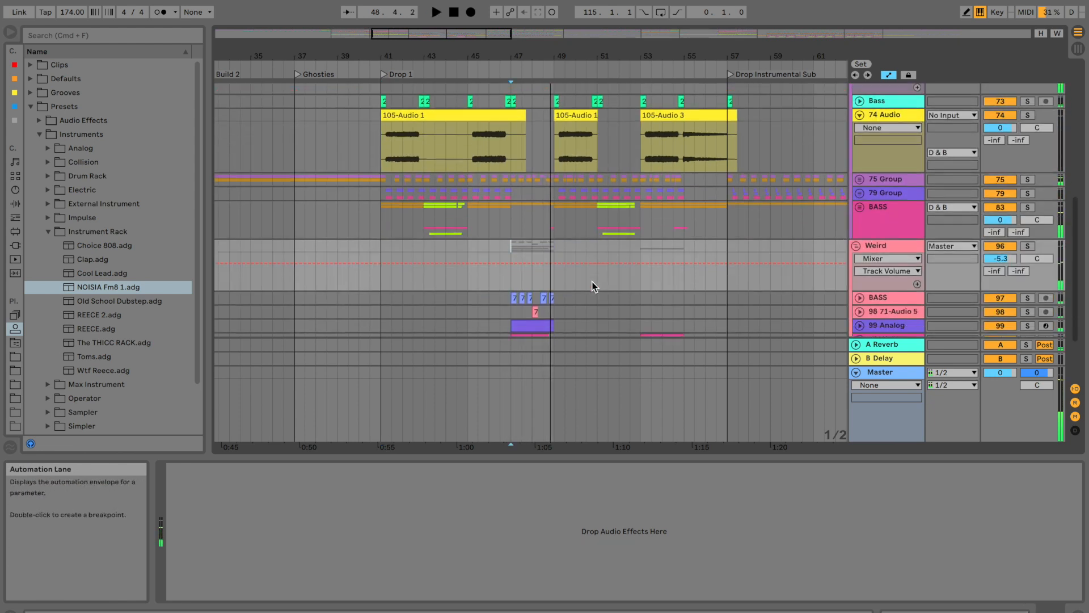
# Audition the Weird group's BASS track in solo, unfold and unsolo it, and set its volume to -4.5 dB during playback
pyautogui.click(1025, 214)
pyautogui.click(860, 213)
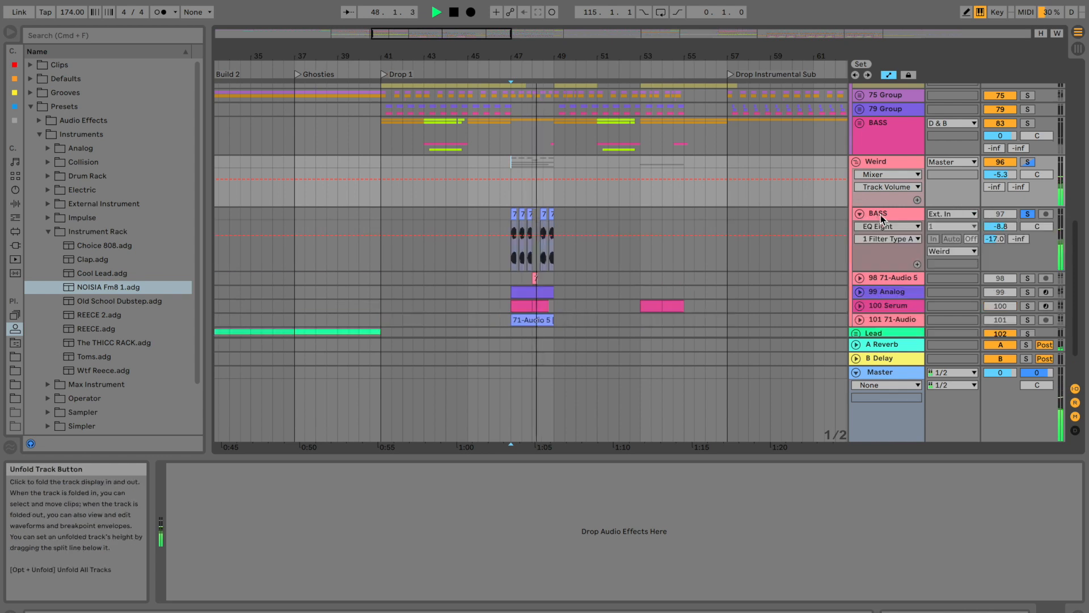
pyautogui.press('space')
pyautogui.click(1026, 213)
pyautogui.press('space')
pyautogui.moveTo(1005, 229); pyautogui.dragTo(1004, 215)
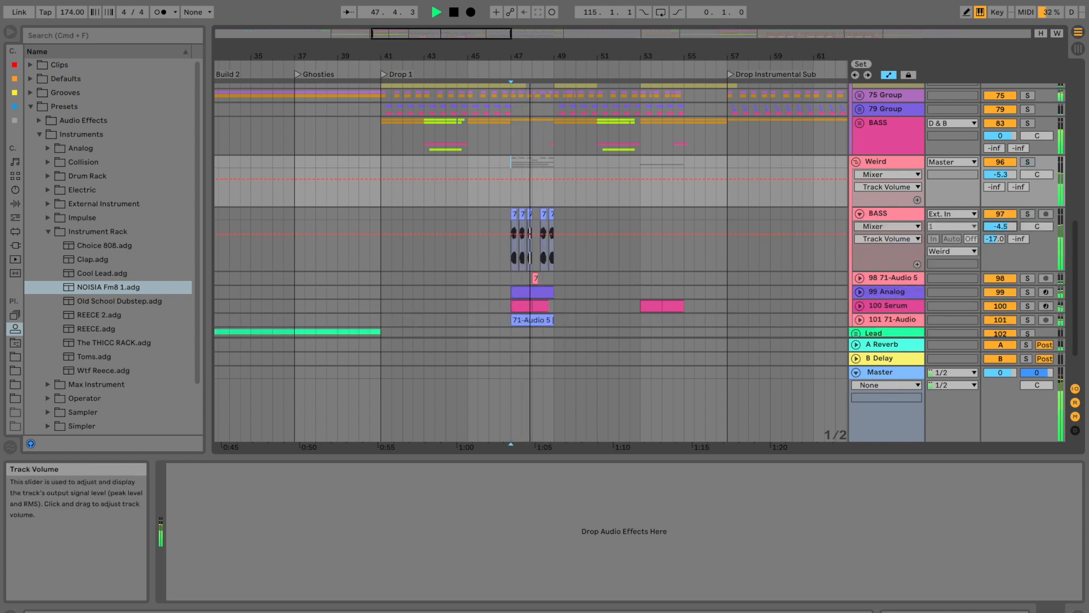
# Fold the Weird group and the D & B group, and stop playback
pyautogui.click(856, 162)
pyautogui.scroll(5, 686, 216)
pyautogui.click(860, 192)
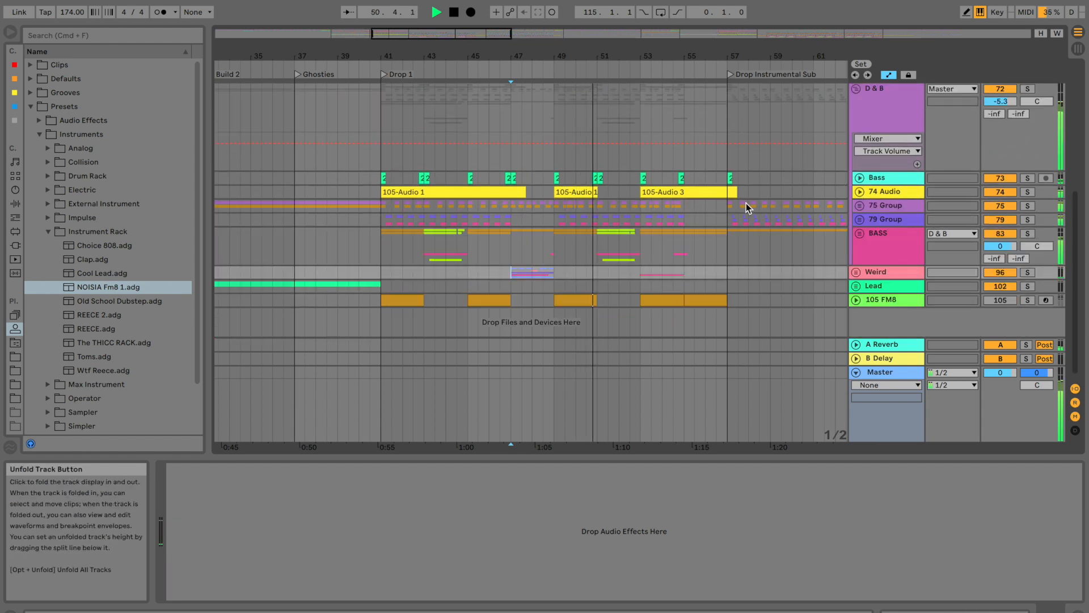
pyautogui.scroll(5, 747, 203)
pyautogui.press('space')
pyautogui.click(856, 116)
pyautogui.scroll(3, 710, 184)
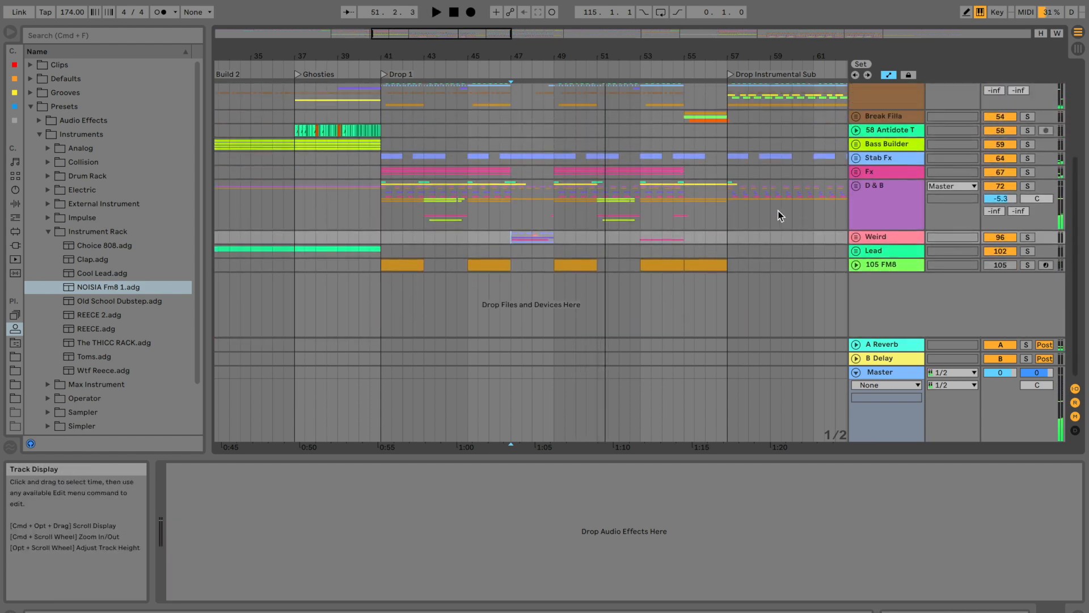
# Show the D & B group's devices and play the arrangement from bar 38 into Drop 1
pyautogui.click(867, 197)
pyautogui.scroll(1, 623, 312)
pyautogui.scroll(3, 623, 312)
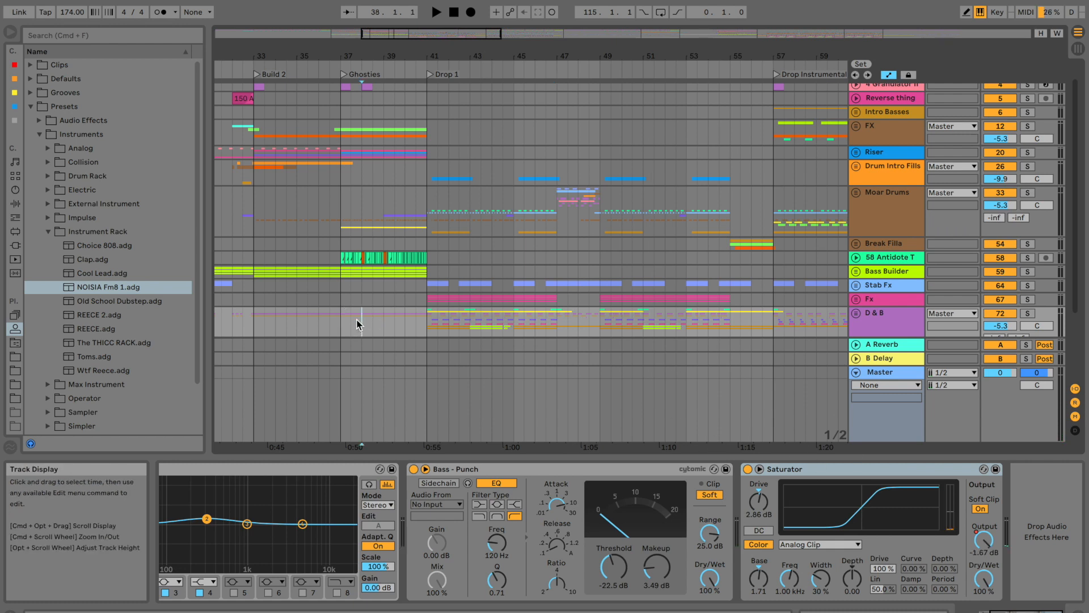
pyautogui.press('space')
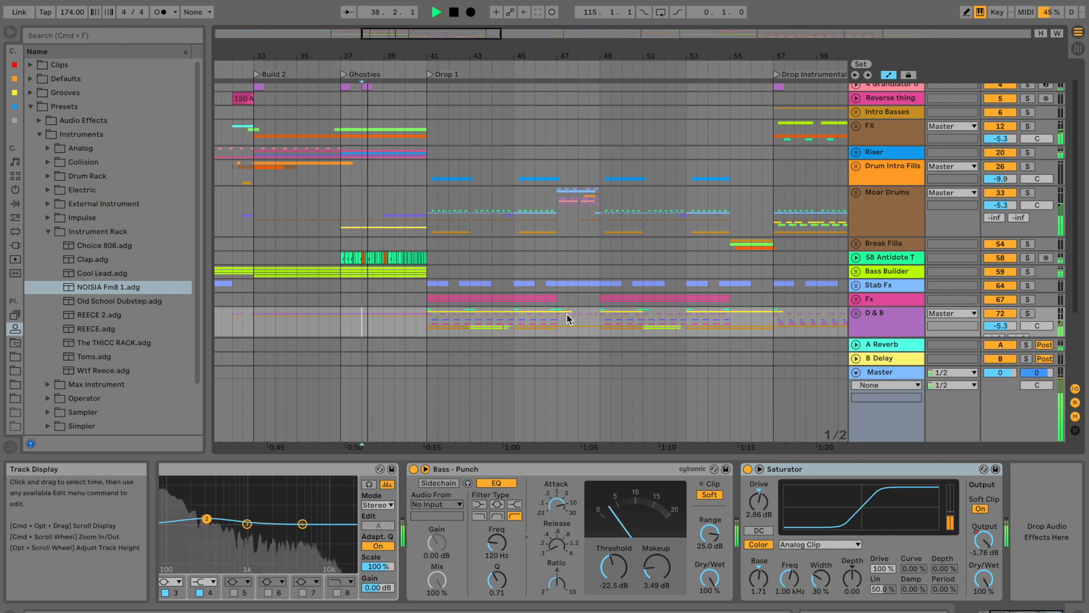
pyautogui.click(1027, 314)
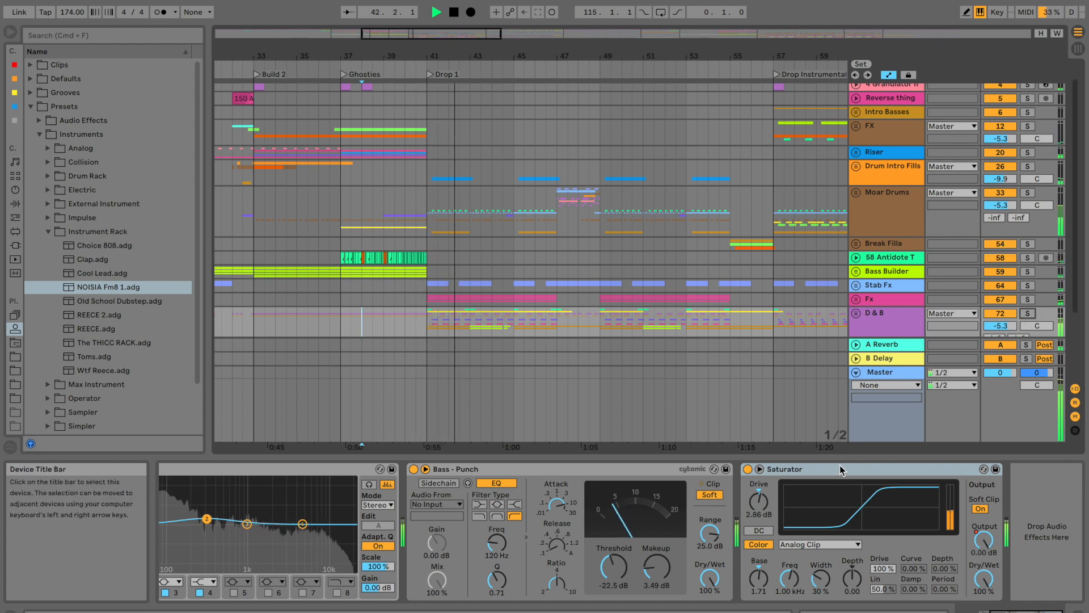
# Stop playback and delete the automation of the Saturator's Output on the D & B group
pyautogui.press('space')
pyautogui.click(342, 328)
pyautogui.scroll(-3, 341, 328)
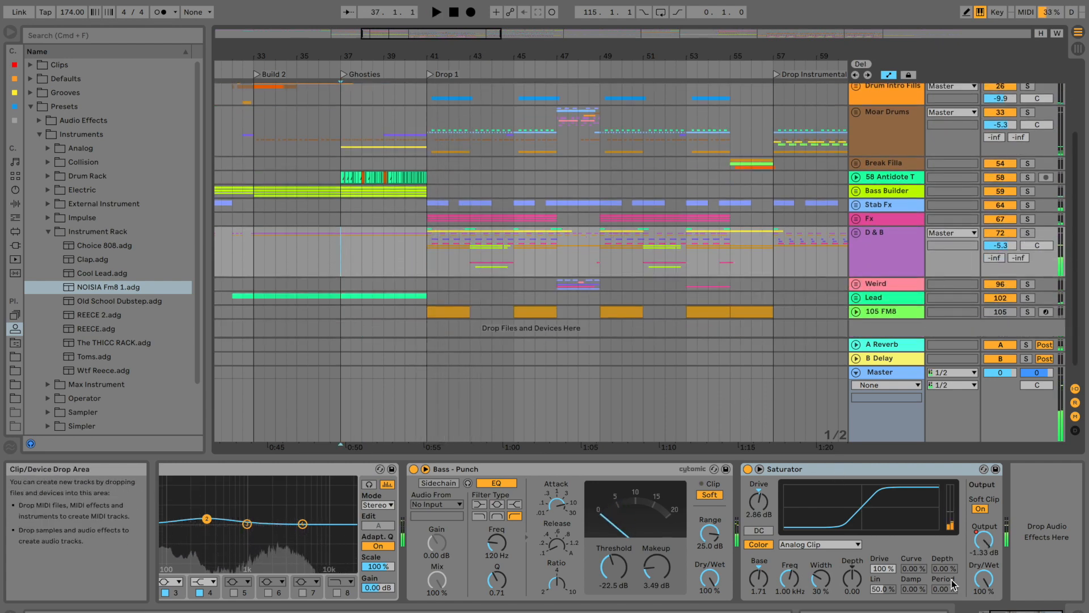
pyautogui.rightClick(984, 543)
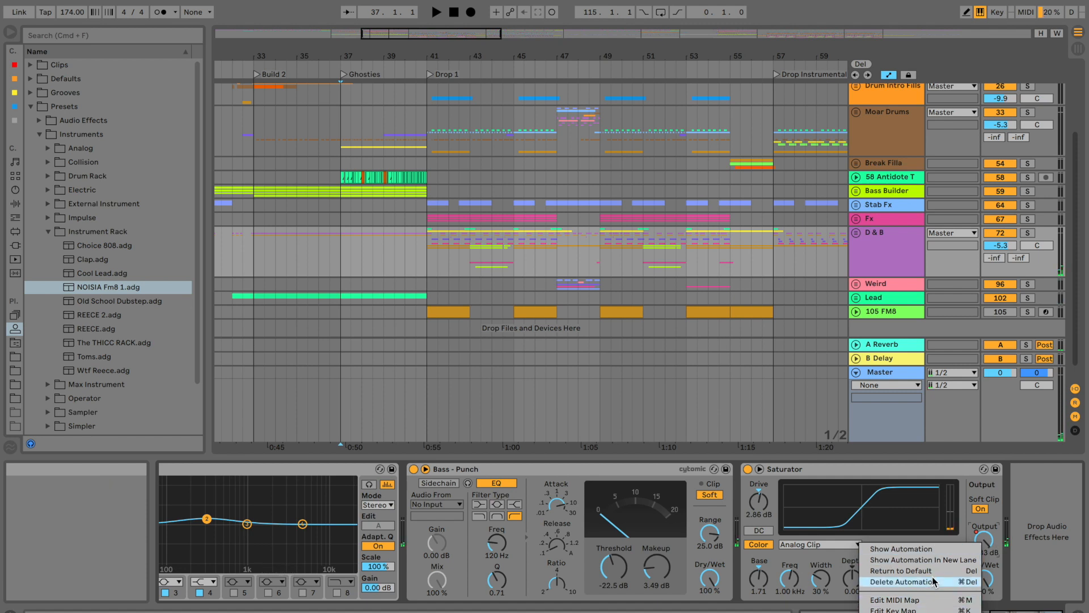
pyautogui.click(934, 582)
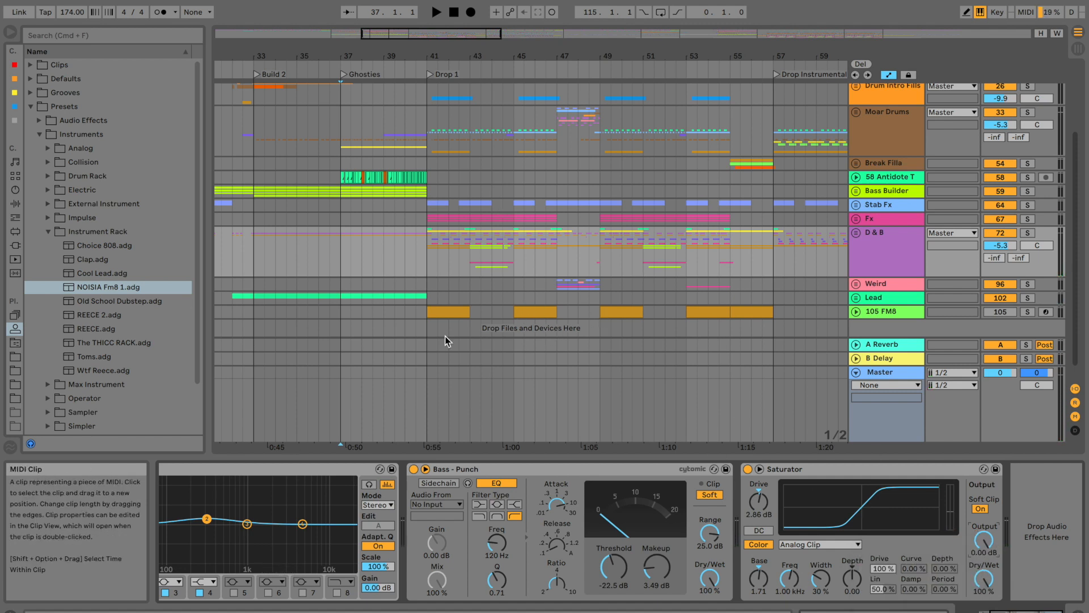
# Play Drop 1 from bar 41 with Moar Drums soloed and copy the D & B group's Saturator onto Moar Drums
pyautogui.moveTo(350, 408); pyautogui.dragTo(424, 412)
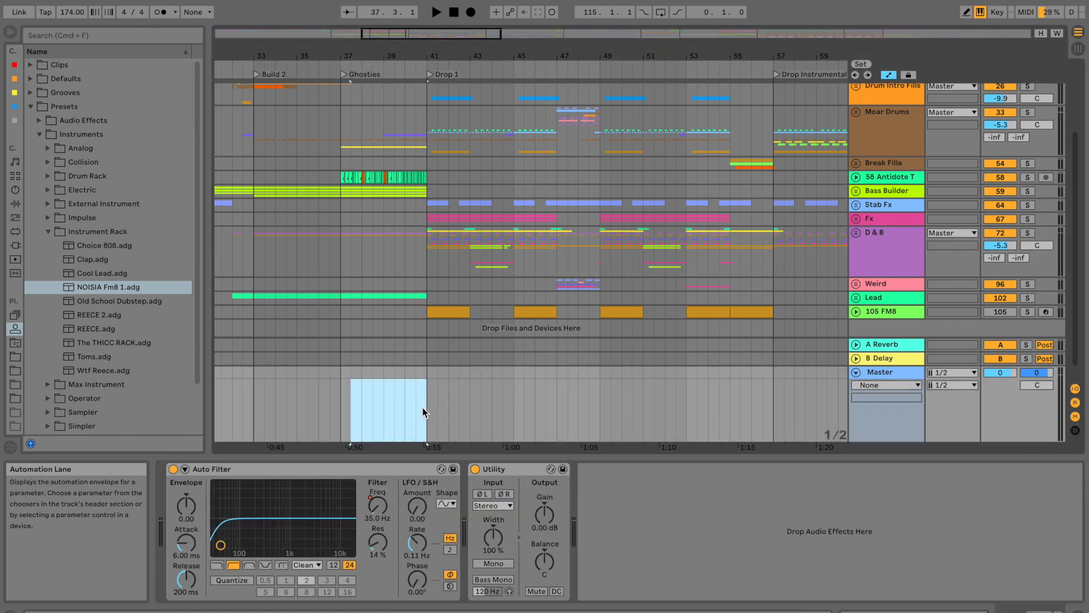
pyautogui.click(432, 254)
pyautogui.press('space')
pyautogui.scroll(5, 499, 223)
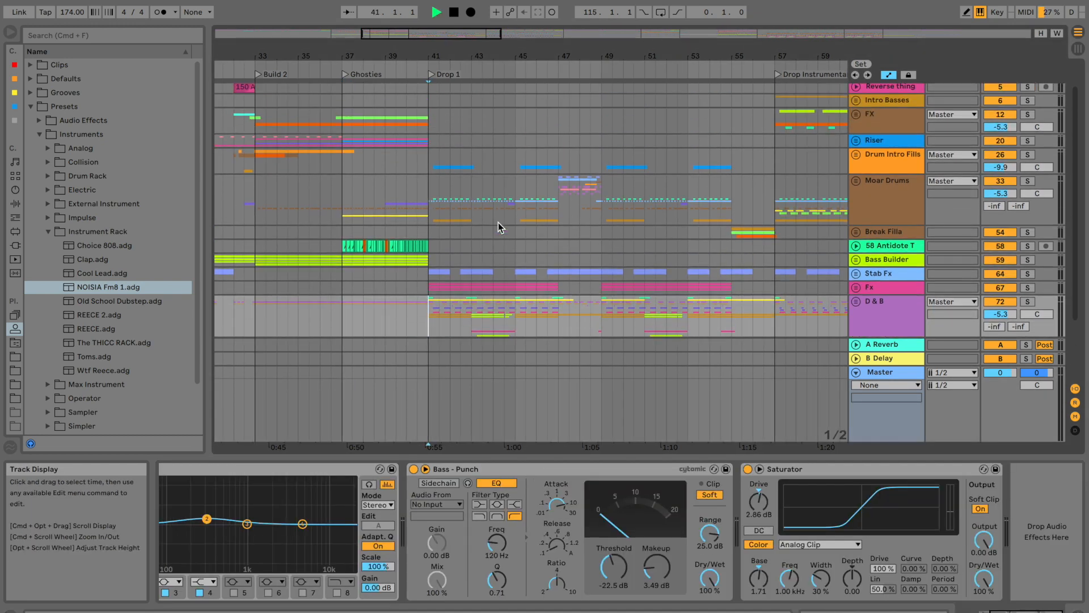
pyautogui.click(1027, 180)
pyautogui.click(881, 303)
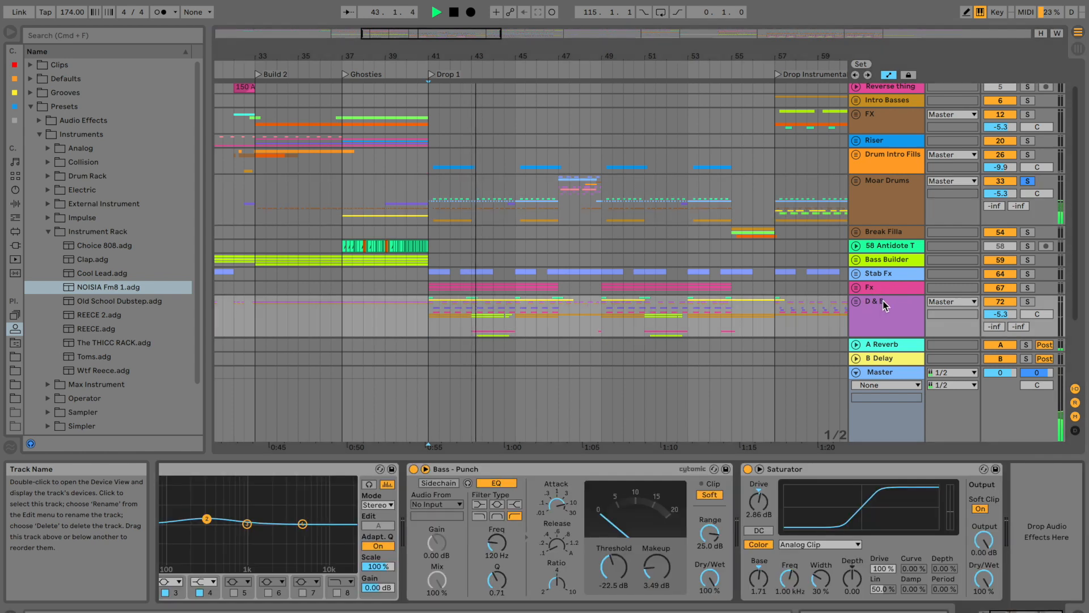
pyautogui.moveTo(813, 470); pyautogui.dragTo(489, 226)
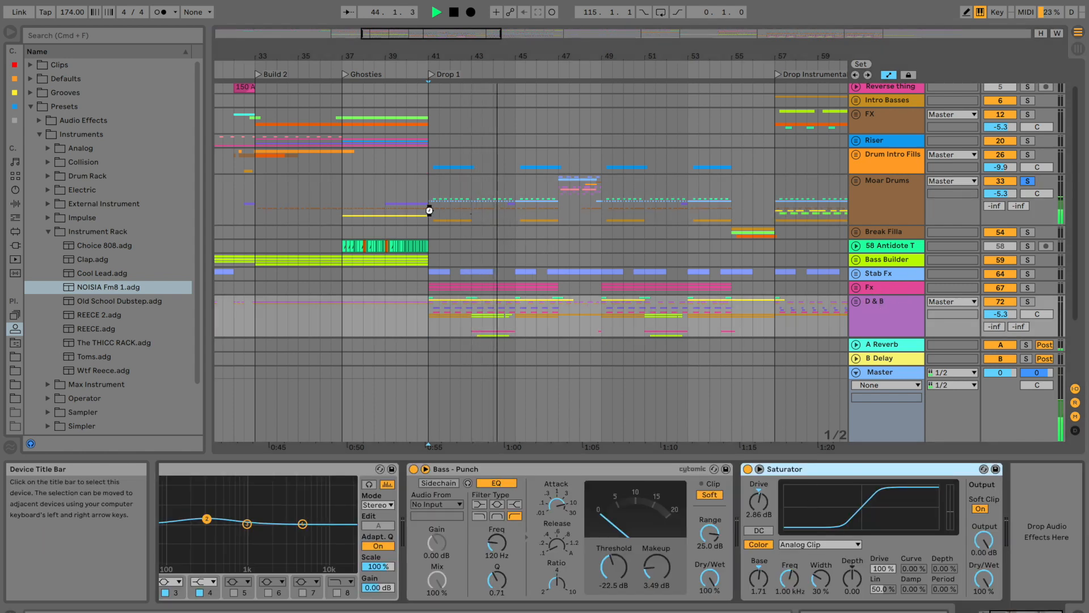
pyautogui.click(429, 211)
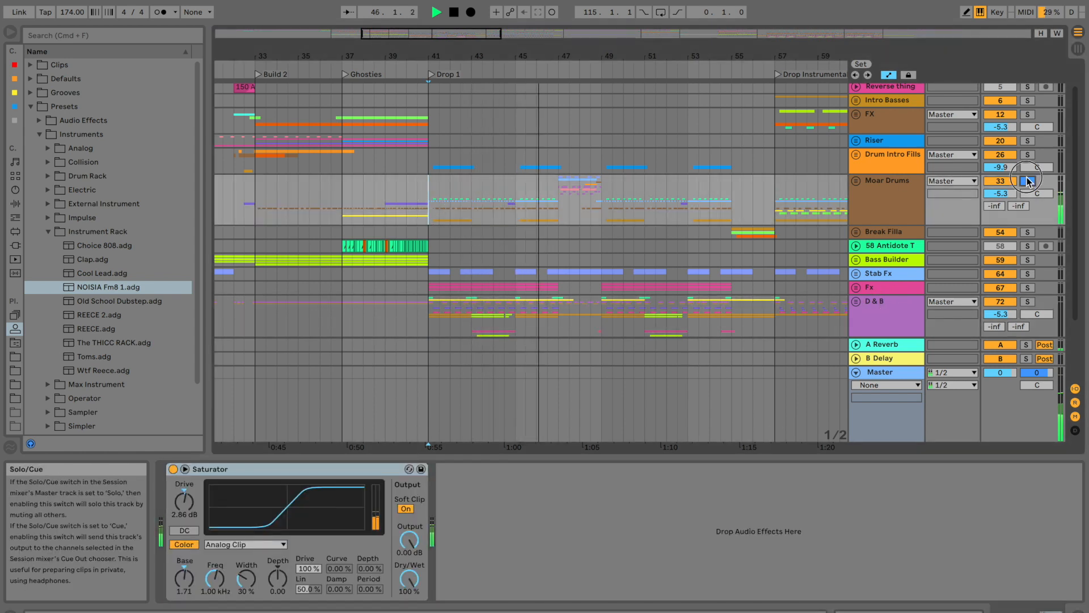
# Play the full mix from just before bar 41, then solo the Moar Drums group and unfold it
pyautogui.click(418, 202)
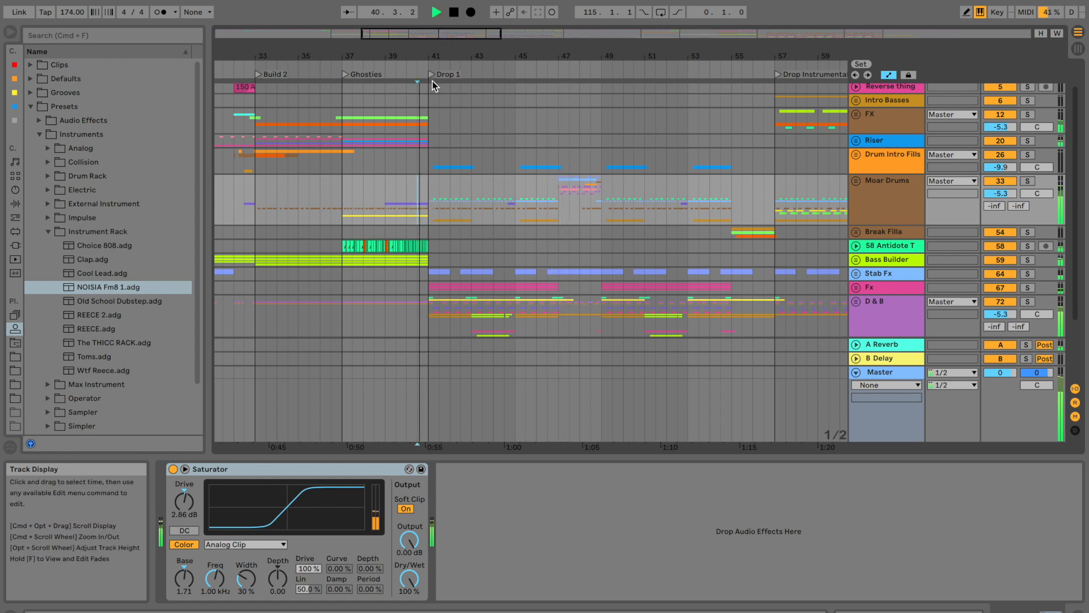
pyautogui.moveTo(442, 56); pyautogui.dragTo(452, 65)
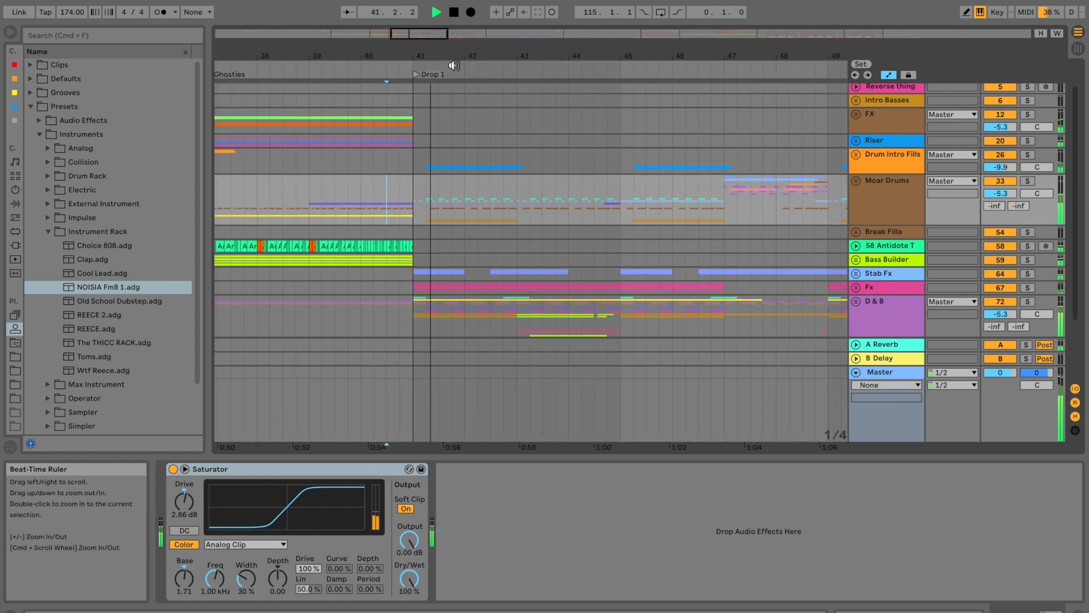
pyautogui.click(1031, 183)
pyautogui.click(857, 181)
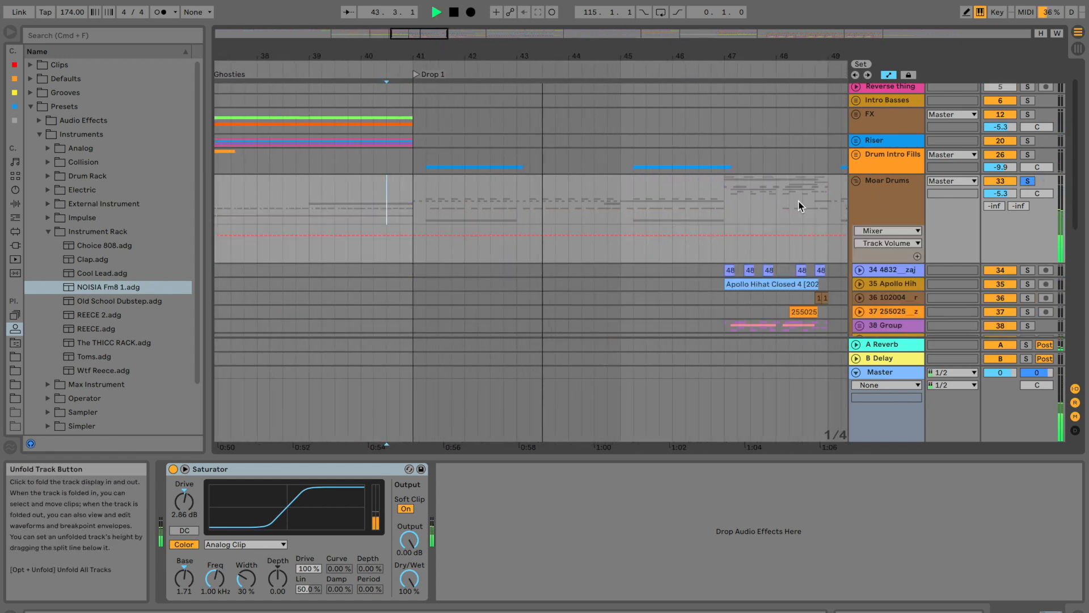
pyautogui.scroll(-5, 668, 229)
pyautogui.press('space')
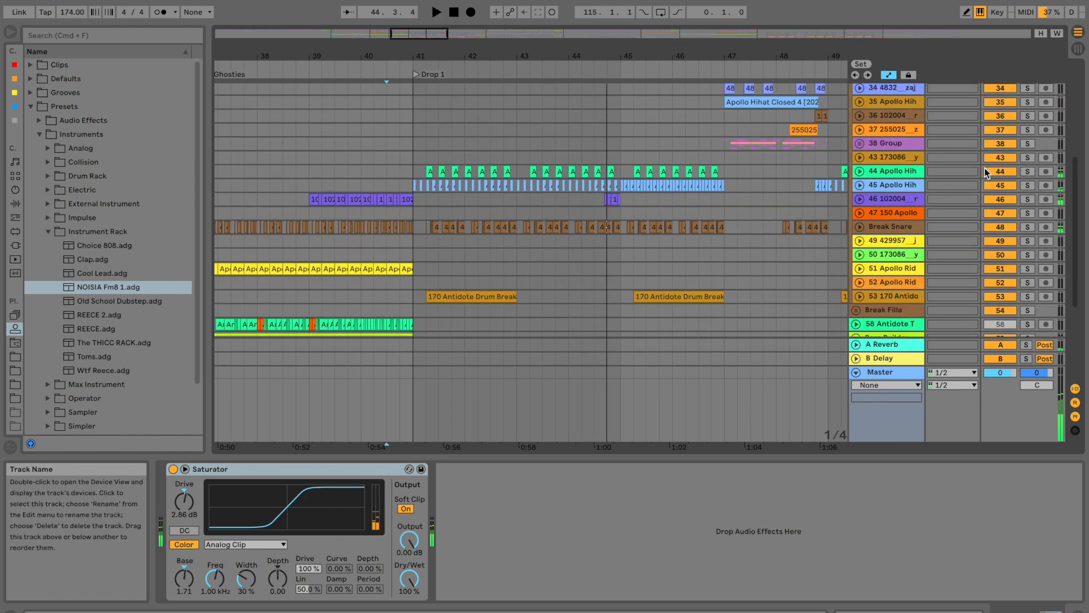
# Solo Apollo hi-hat track 44, add EQ Eight, dip band 3 and set band 4 to 5.62 kHz at -1.61 dB
pyautogui.click(1029, 172)
pyautogui.press('space')
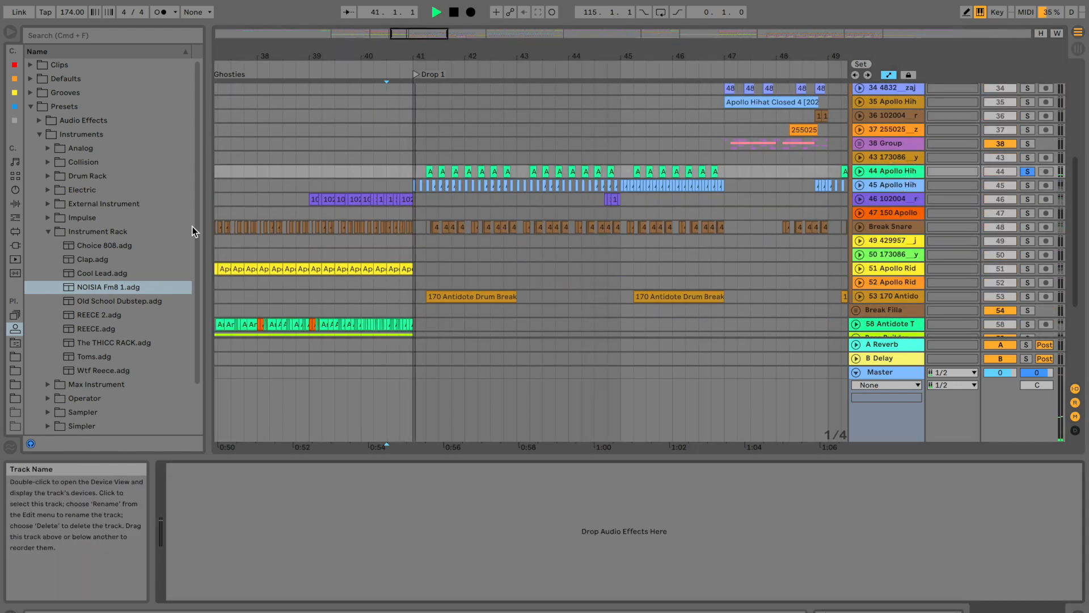
pyautogui.click(16, 204)
pyautogui.click(59, 89)
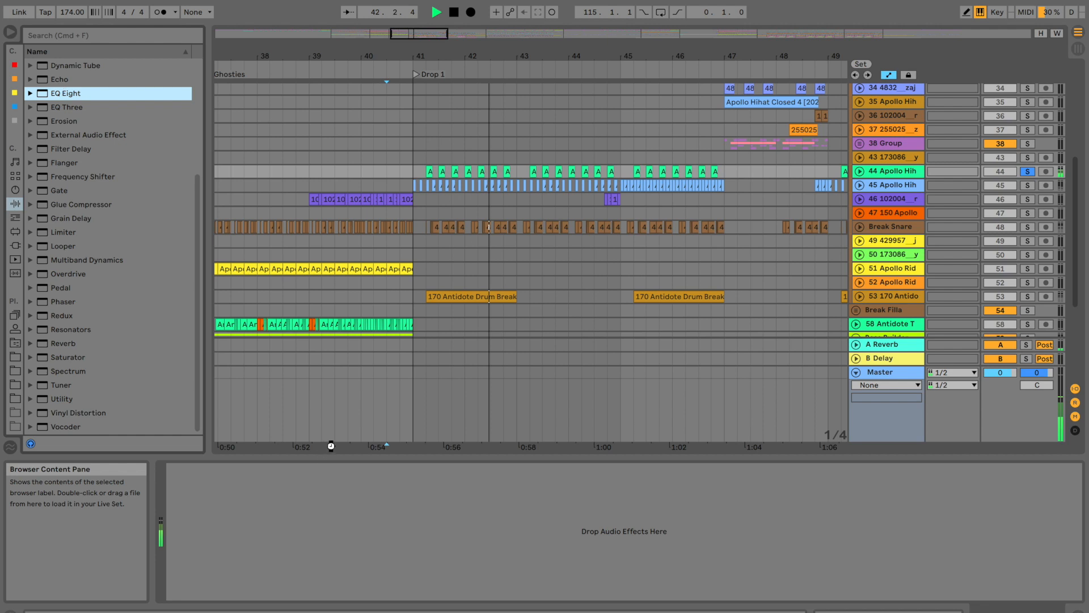
pyautogui.press('space')
pyautogui.press('space')
pyautogui.moveTo(368, 524); pyautogui.dragTo(426, 529)
pyautogui.press('space')
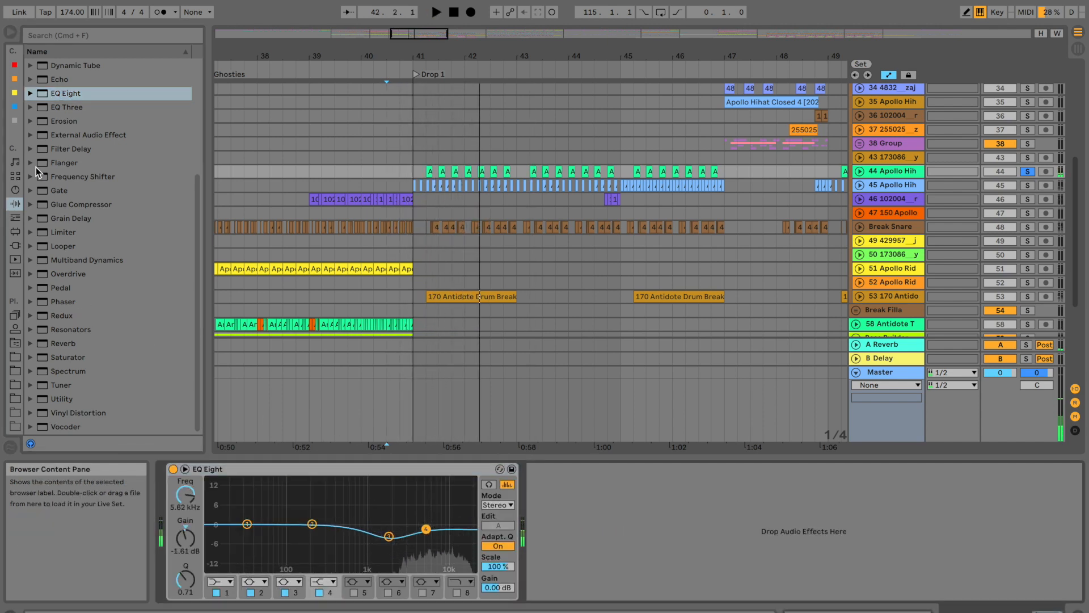
# Add a Delay after EQ Eight on track 44, switch both channels from Sync to Time, and set them to 41.1 ms
pyautogui.scroll(5, 46, 110)
pyautogui.moveTo(57, 207); pyautogui.dragTo(713, 553)
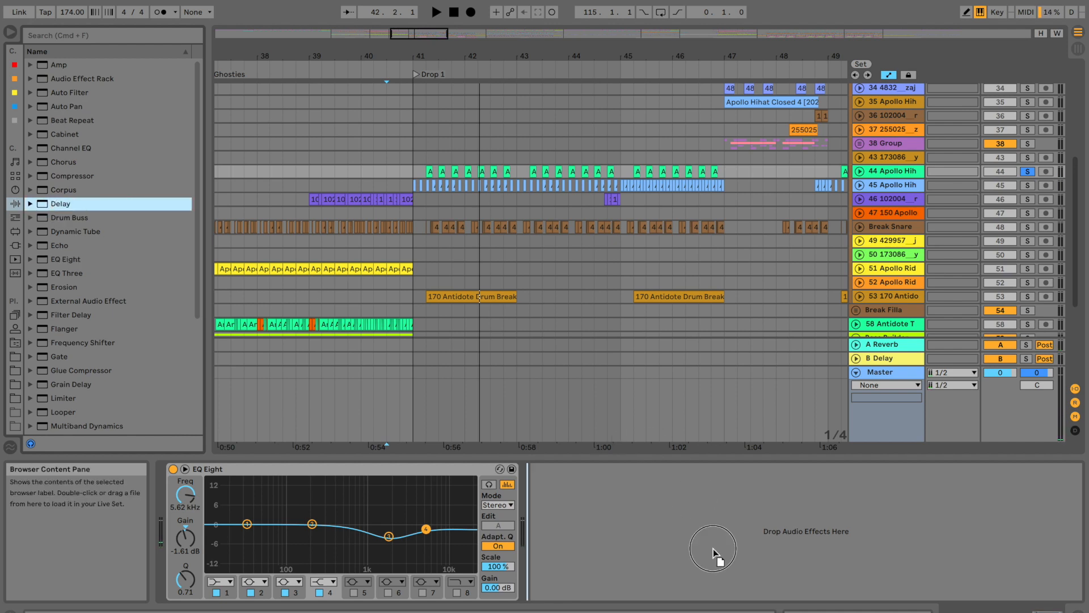
pyautogui.moveTo(705, 506); pyautogui.dragTo(703, 506)
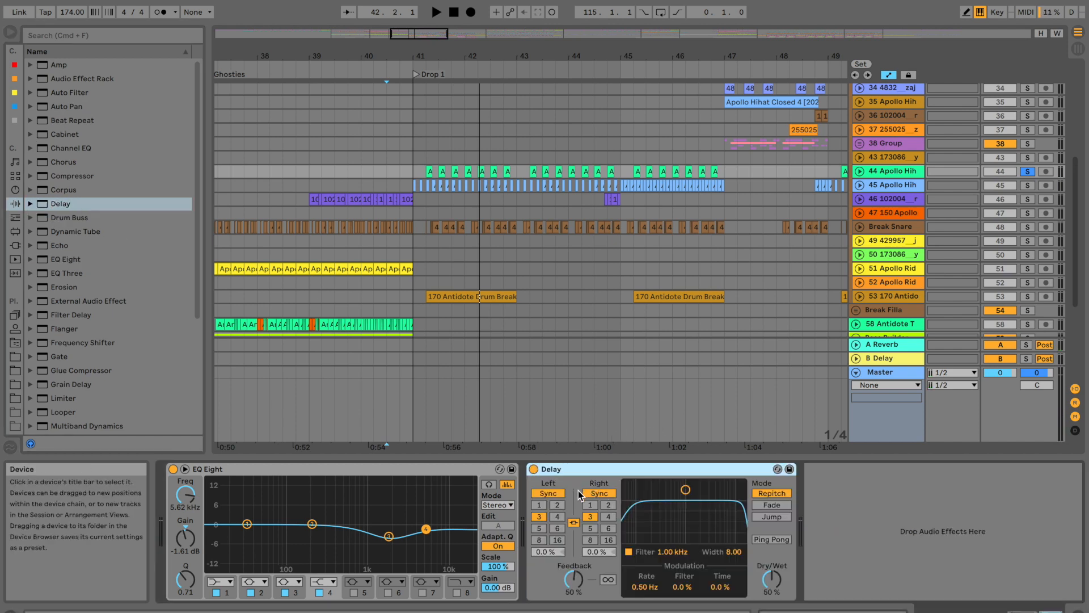
pyautogui.click(601, 493)
pyautogui.press('space')
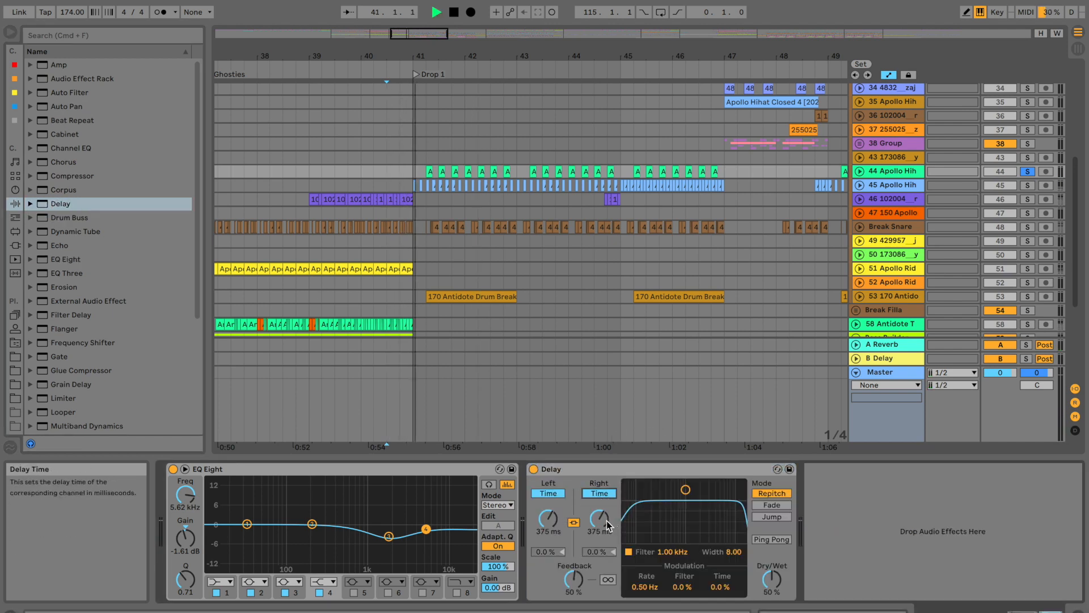
pyautogui.moveTo(607, 520); pyautogui.dragTo(607, 573)
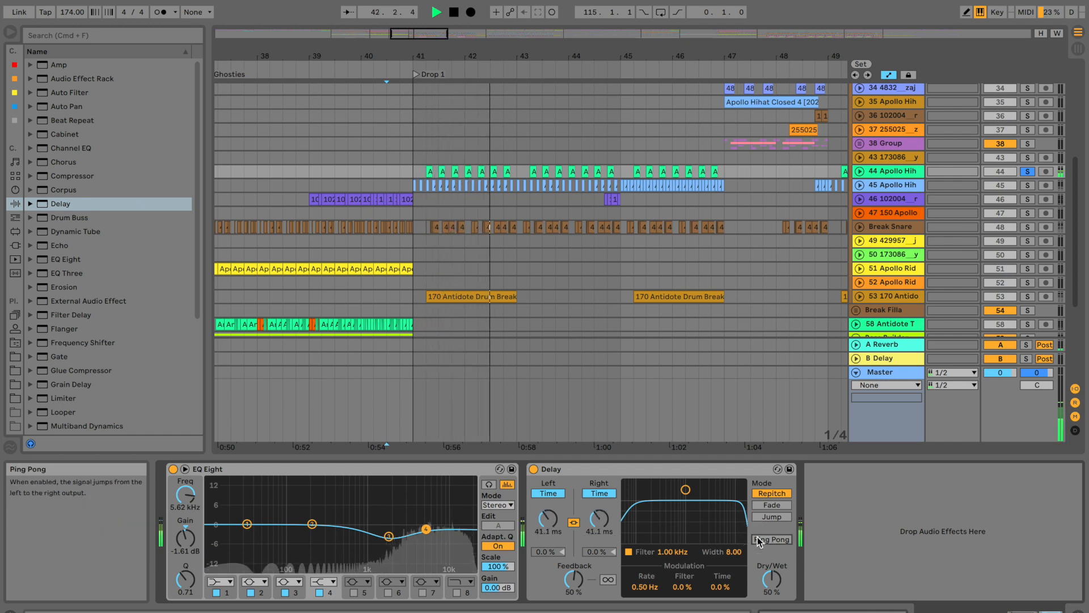
# Enable Ping Pong on the Delay, set its filter to 4.02 kHz with width 3.86, and set the delay time to 8.15 ms
pyautogui.click(766, 540)
pyautogui.moveTo(686, 489); pyautogui.dragTo(714, 516)
pyautogui.click(588, 517)
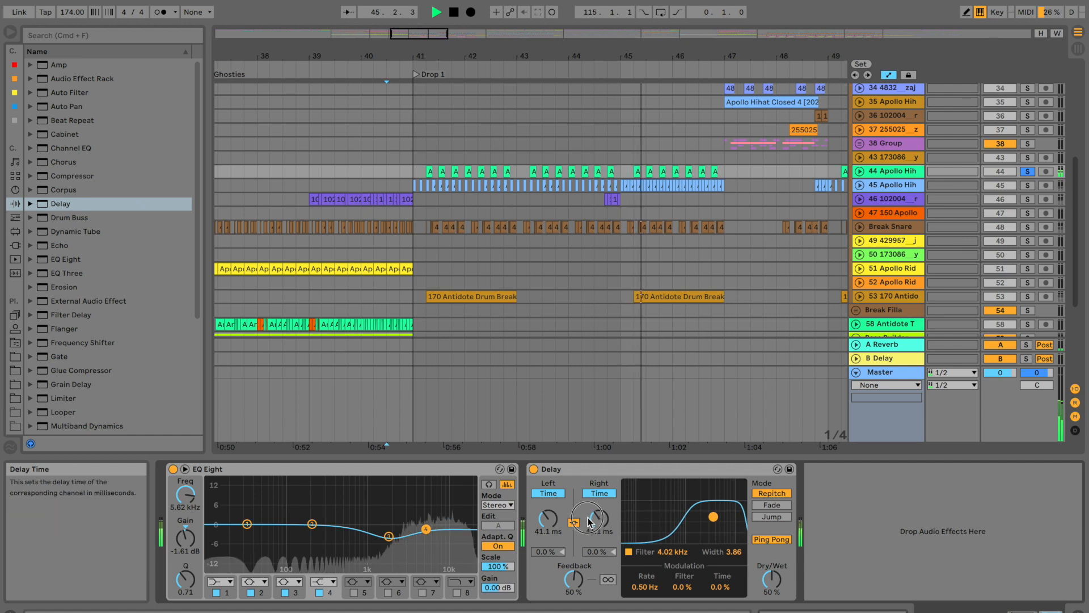
pyautogui.moveTo(590, 522); pyautogui.dragTo(590, 540)
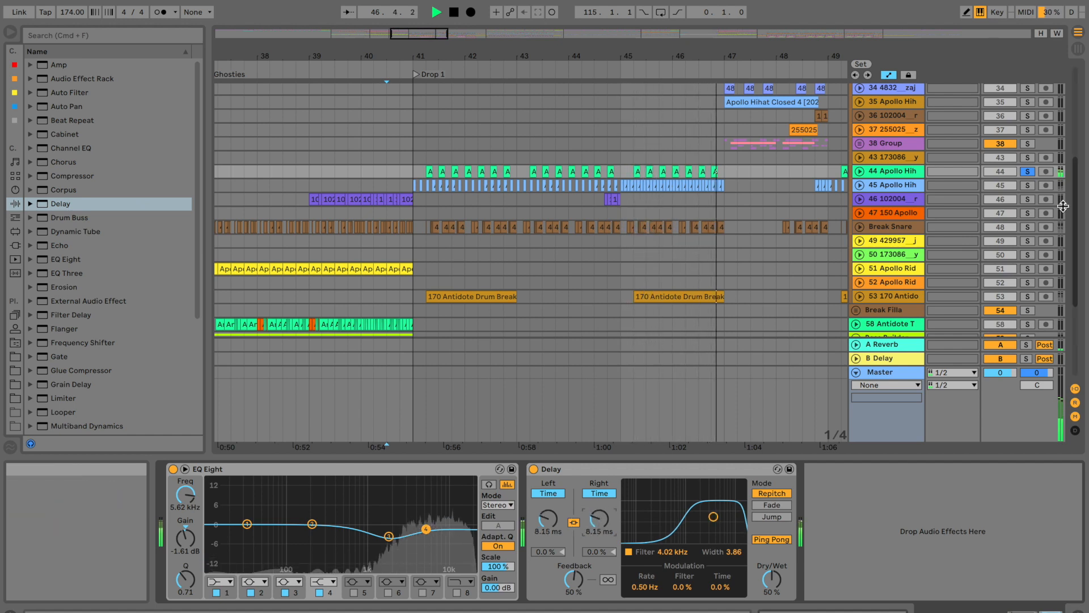
# Unsolo track 44, play Drop 1 with the full mix, and set the Delay's Dry/Wet to 37%
pyautogui.press('space')
pyautogui.click(1029, 171)
pyautogui.press('space')
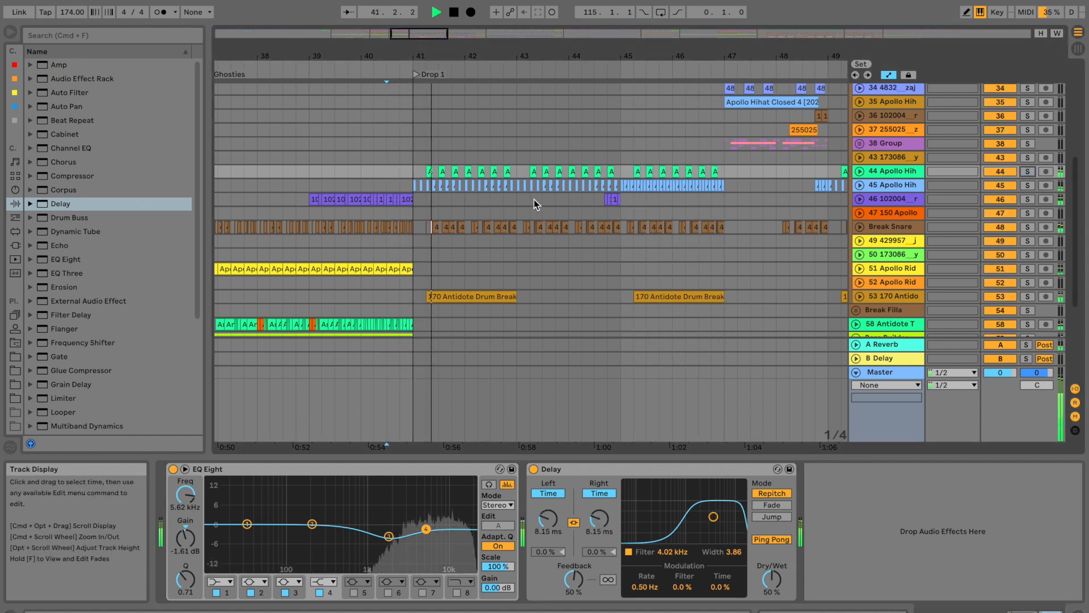
pyautogui.moveTo(543, 511); pyautogui.dragTo(543, 531)
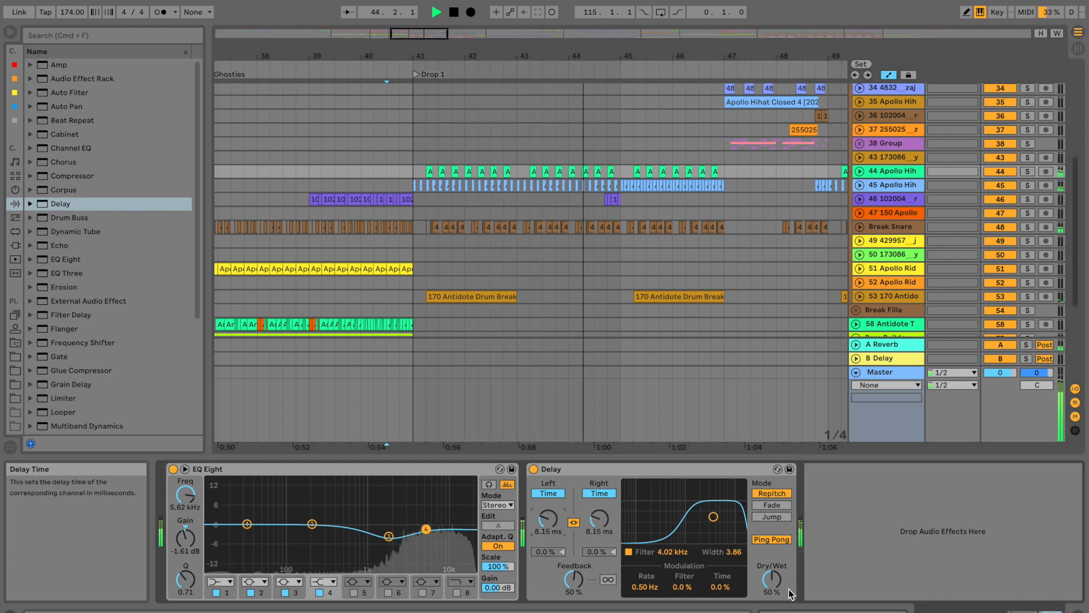
pyautogui.moveTo(772, 578); pyautogui.dragTo(772, 587)
pyautogui.moveTo(651, 54); pyautogui.dragTo(652, 38)
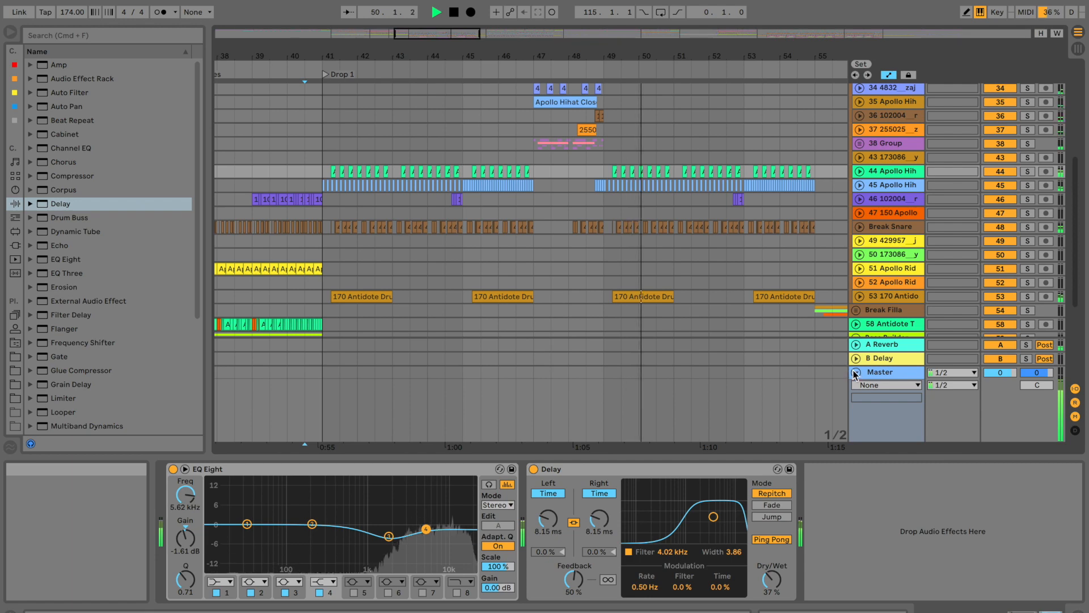
# Play the D & B group in solo from bar 41 and unfold it to show its tracks
pyautogui.scroll(-3, 345, 343)
pyautogui.scroll(-5, 308, 351)
pyautogui.click(326, 288)
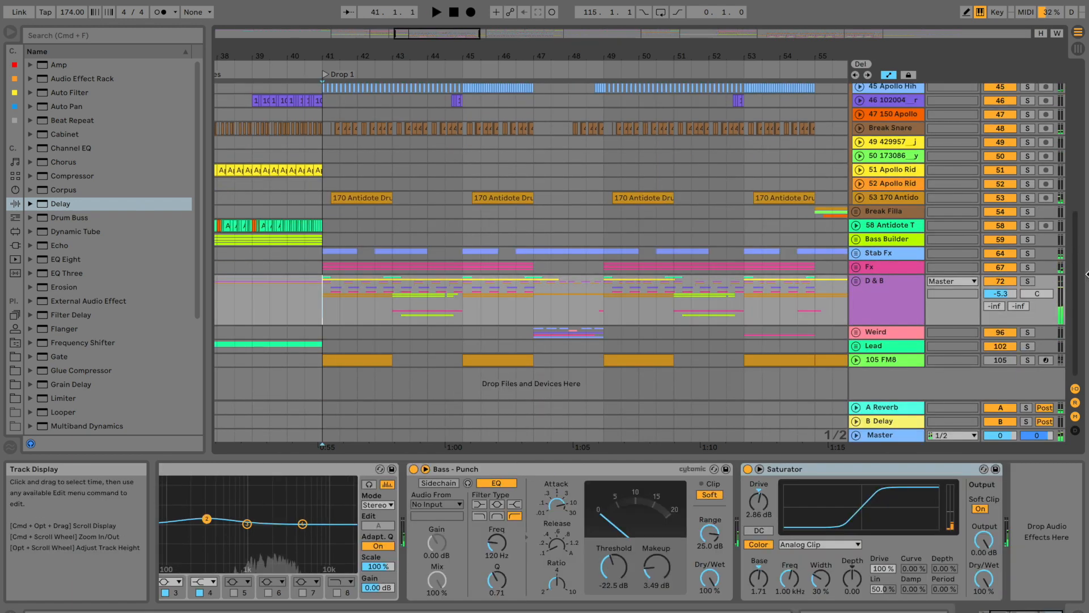
pyautogui.click(1027, 281)
pyautogui.click(858, 282)
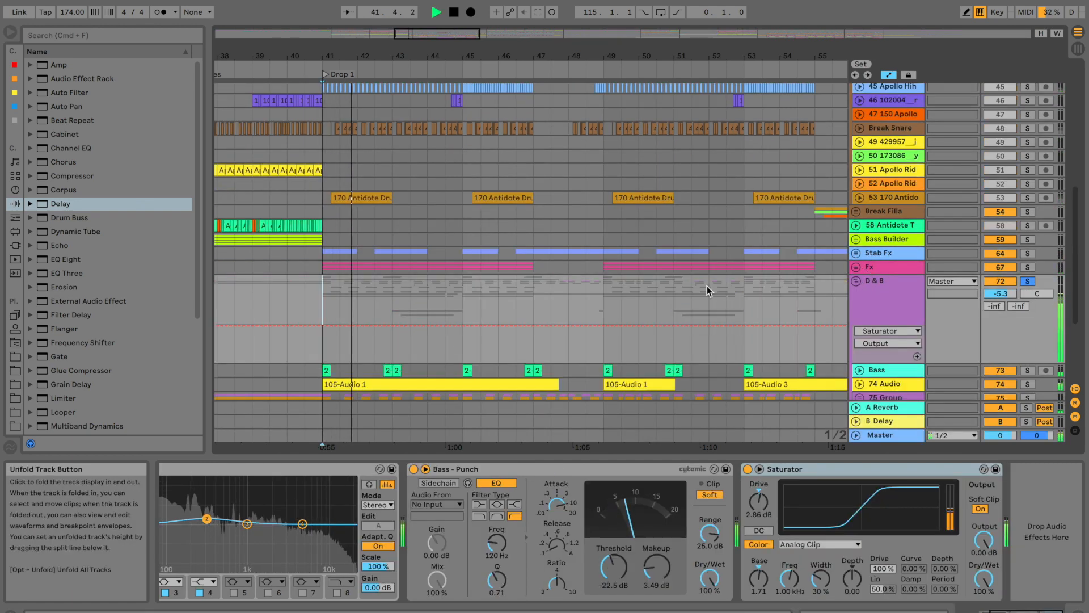
# Audition 75 Group and 79 Group in solo, then unfold 79 Group and set its volume to -8.2 dB during playback
pyautogui.scroll(-8, 582, 288)
pyautogui.click(1028, 266)
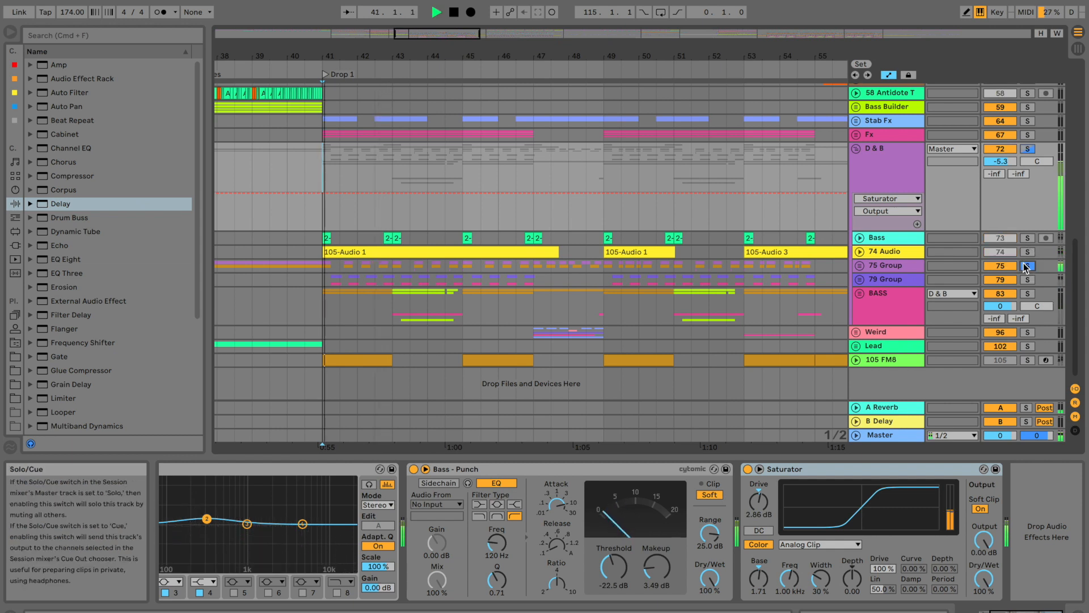
pyautogui.click(1024, 266)
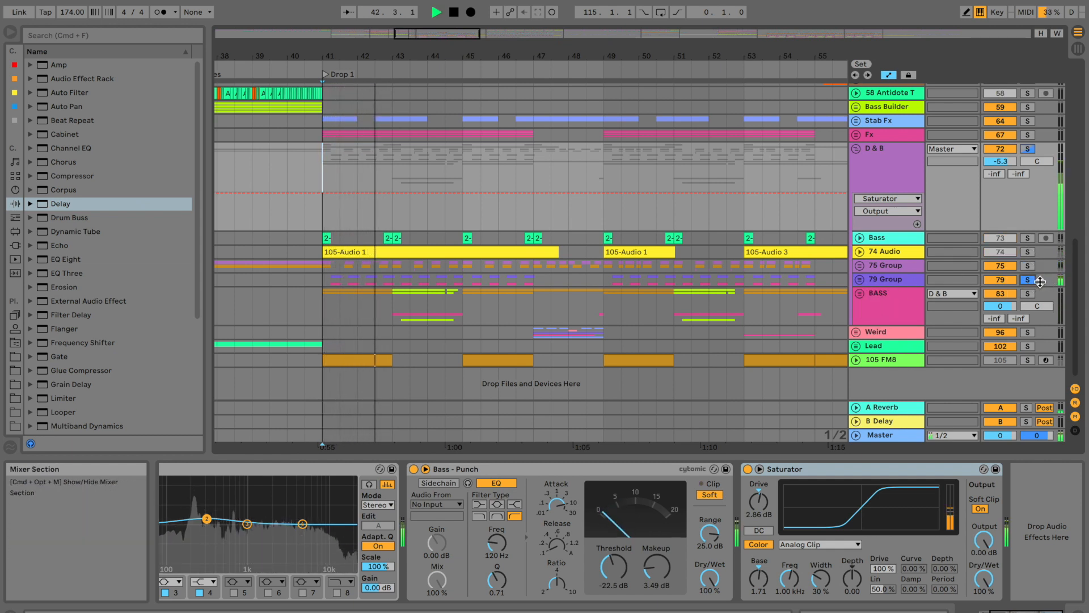
pyautogui.click(860, 279)
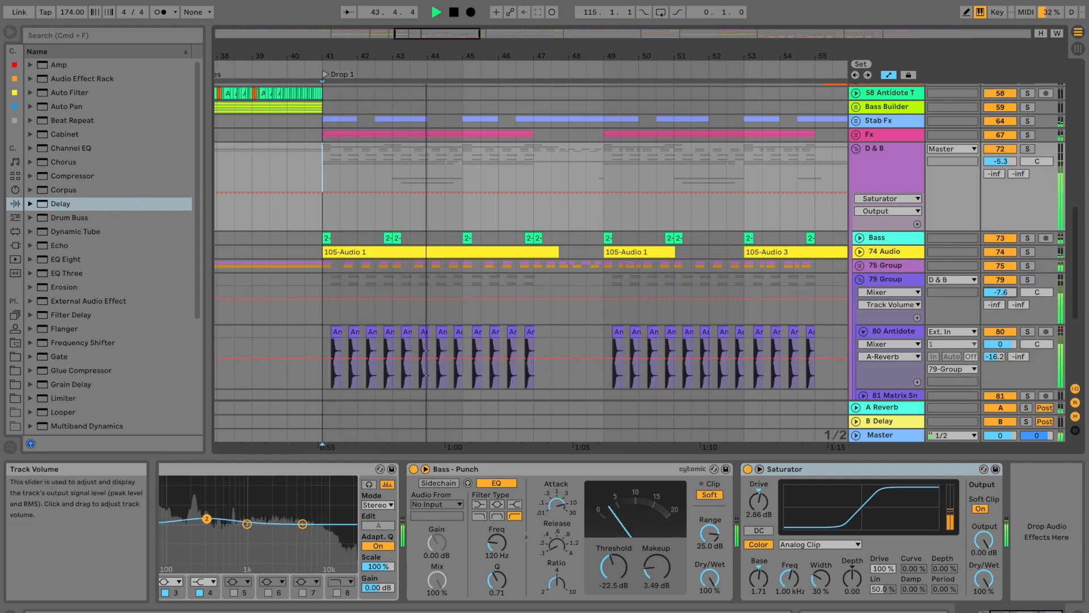
pyautogui.moveTo(1000, 292); pyautogui.dragTo(1001, 293)
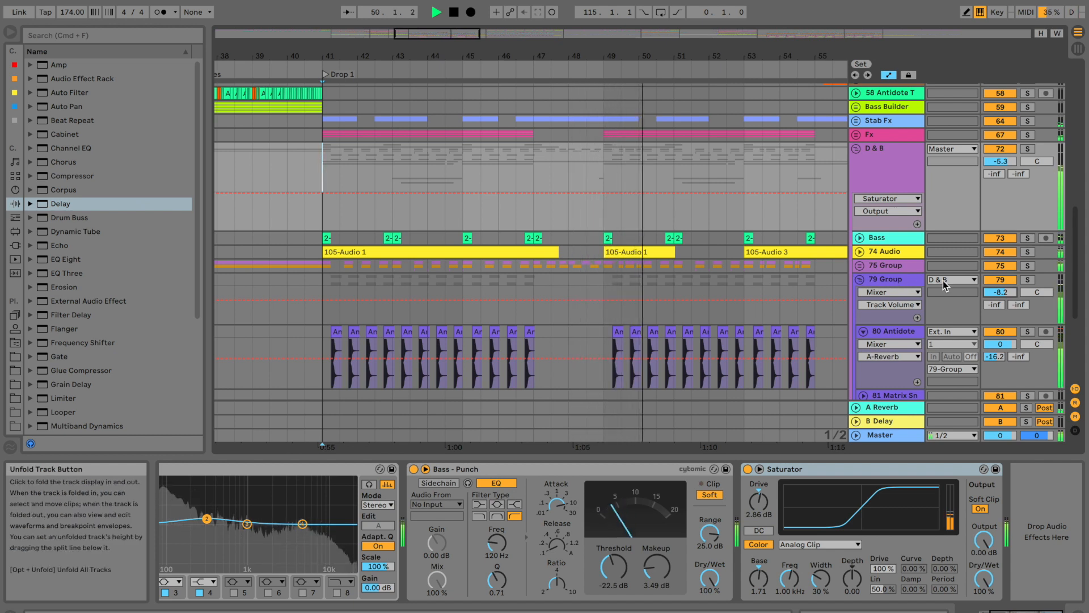
# Fold 79 Group and the D & B group, and play the soloed Weird group from bar 47
pyautogui.click(859, 279)
pyautogui.click(857, 150)
pyautogui.click(546, 202)
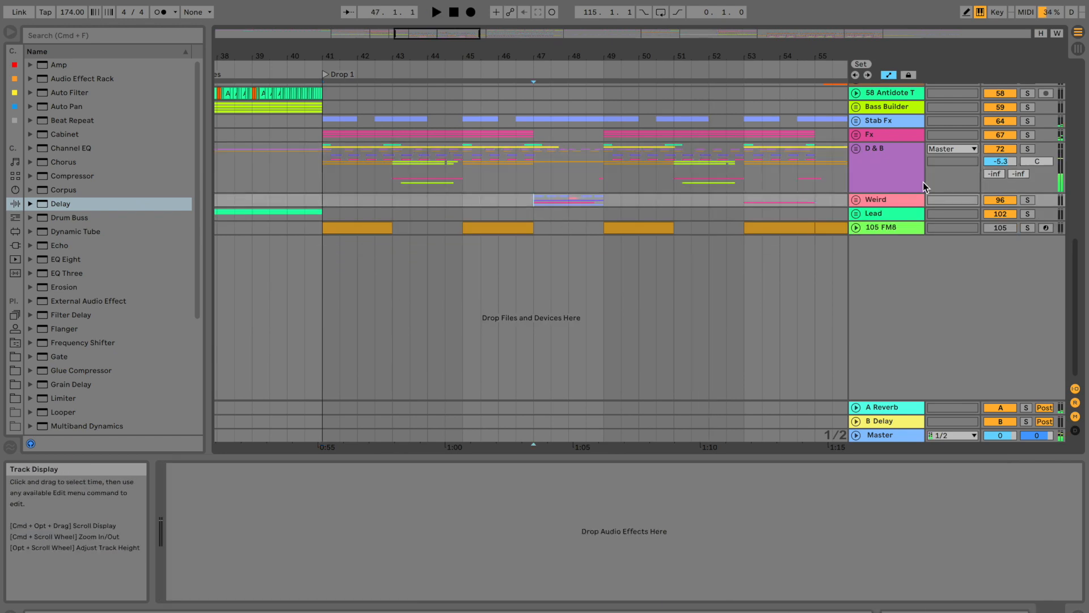
pyautogui.scroll(2, 774, 183)
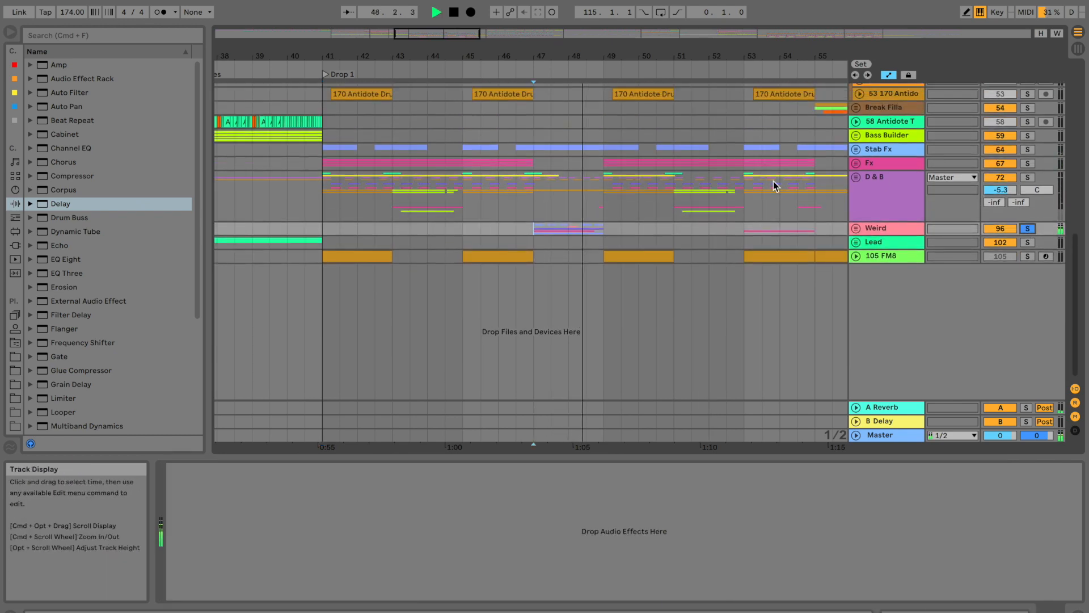
pyautogui.click(1026, 177)
pyautogui.press('space')
pyautogui.press('space')
# Toggle solo on 38 Group in Moar Drums, then unfold it and replay from bar 47 to hear its tracks
pyautogui.scroll(2, 759, 190)
pyautogui.scroll(15, 759, 189)
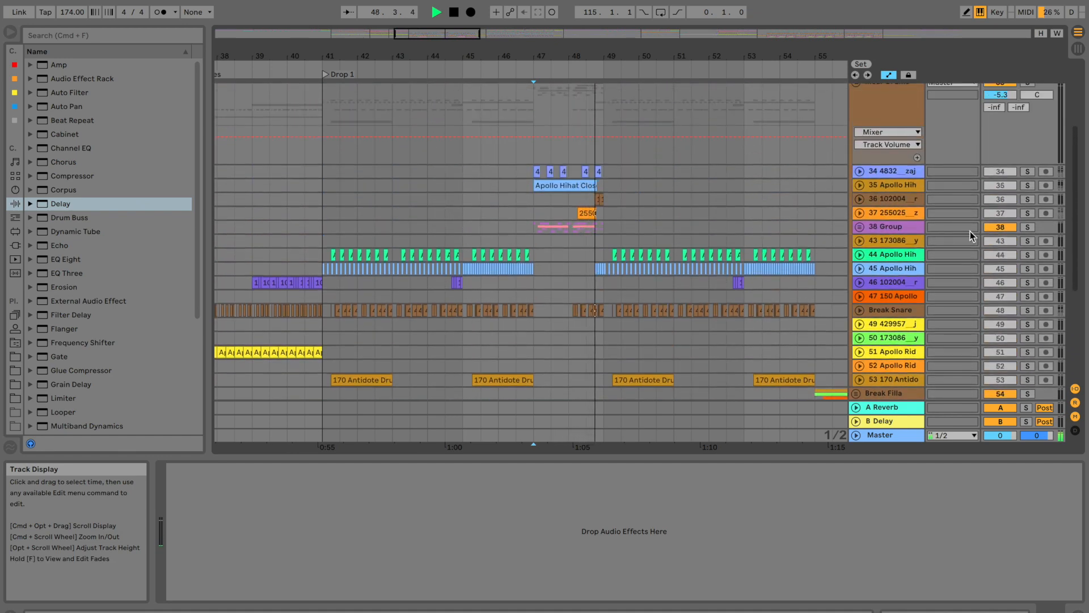
pyautogui.click(1027, 227)
pyautogui.click(1027, 227)
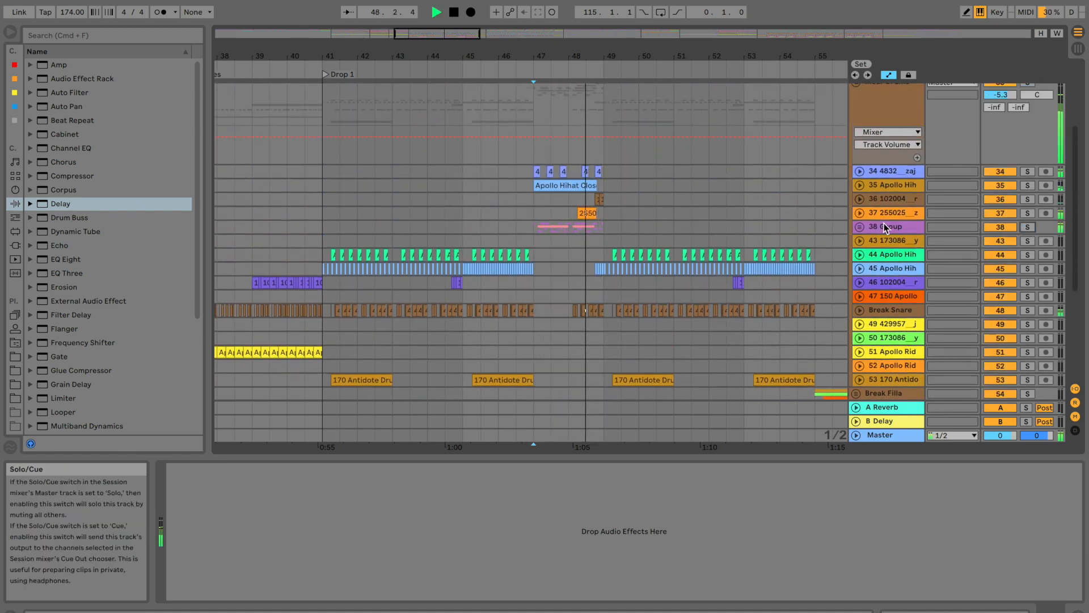
pyautogui.click(860, 226)
pyautogui.press('space')
pyautogui.press('space')
pyautogui.scroll(-5, 665, 245)
pyautogui.scroll(-3, 694, 256)
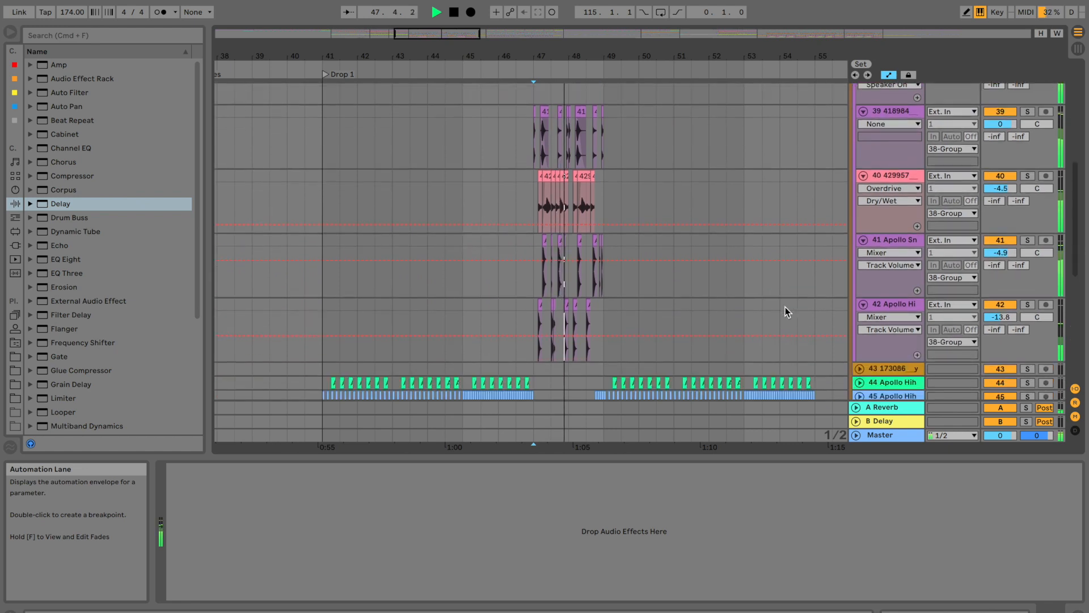
# Set track 41's volume to -6.8 dB and track 39's volume to -2.9 dB, checking track 39 briefly in solo
pyautogui.moveTo(1003, 253)
pyautogui.mouseDown()
pyautogui.moveTo(1003, 275)
pyautogui.moveTo(1003, 248)
pyautogui.mouseUp()
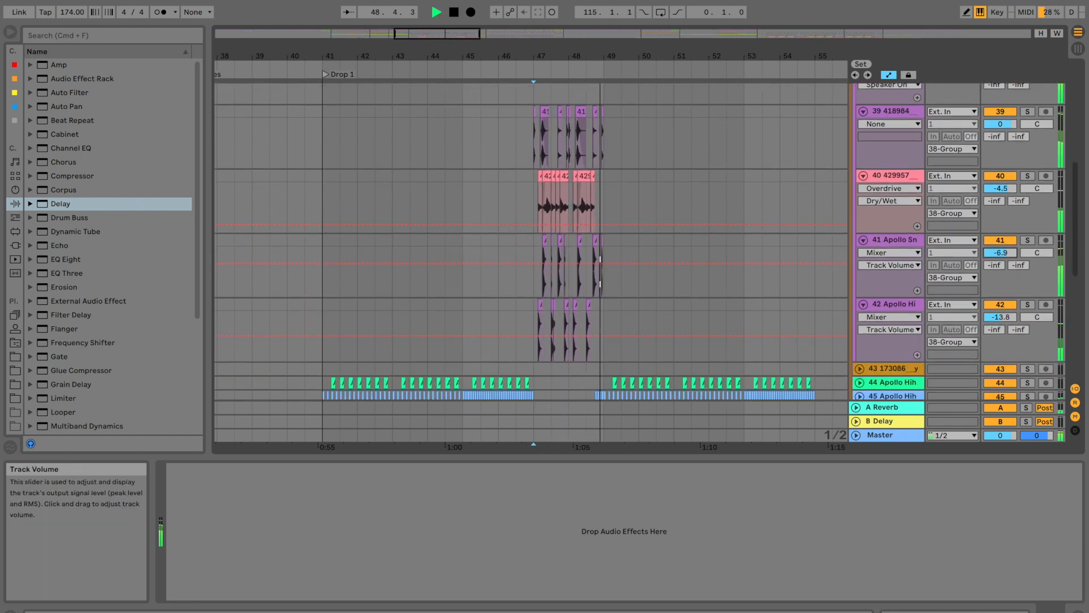
pyautogui.scroll(1, 794, 243)
pyautogui.click(1026, 134)
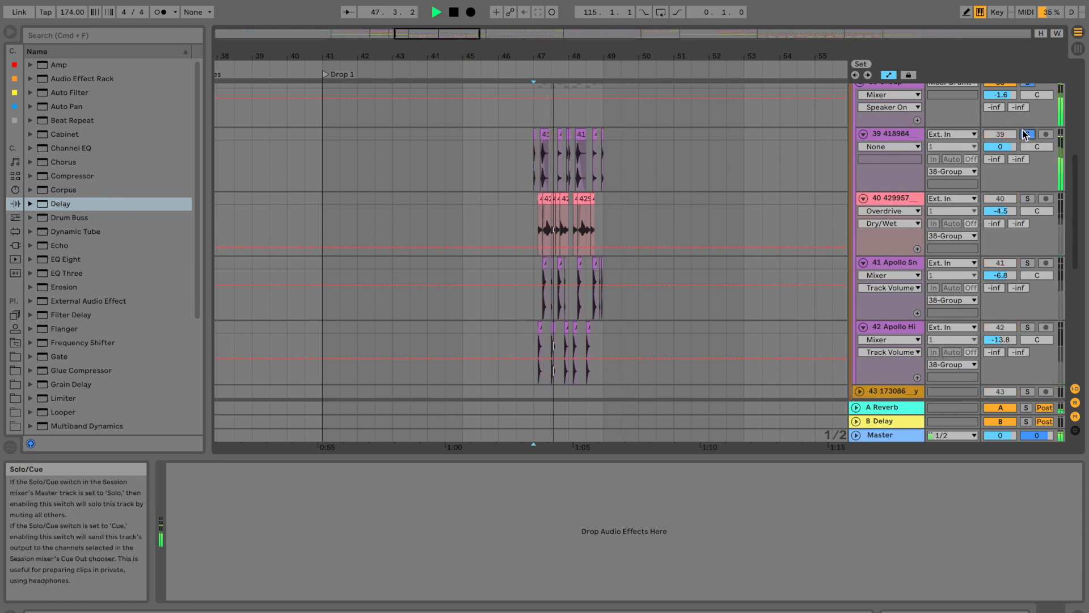
pyautogui.click(1026, 134)
pyautogui.click(1003, 147)
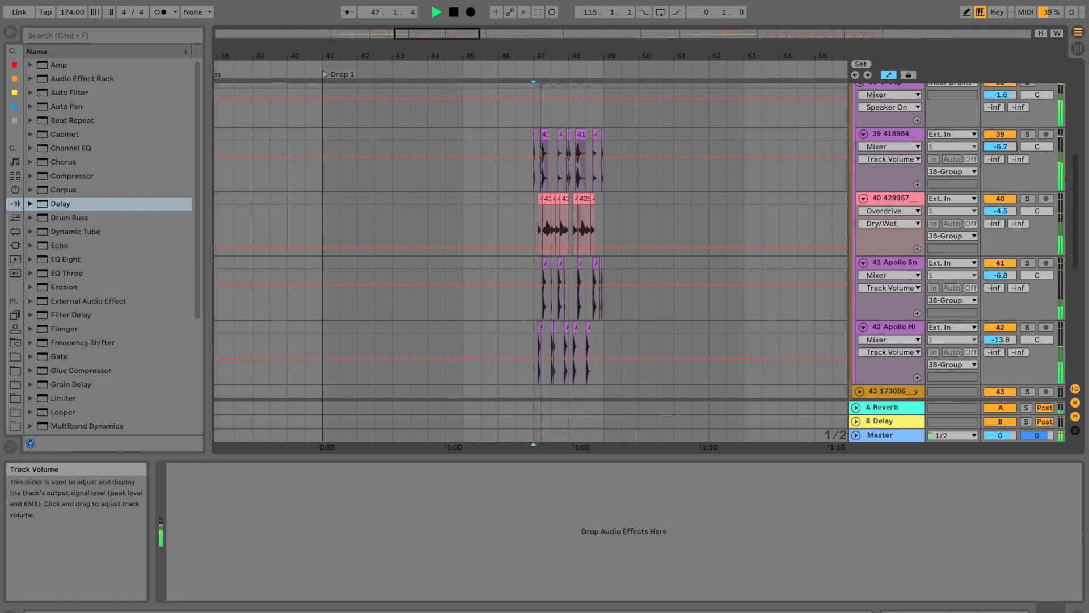
pyautogui.moveTo(1003, 146); pyautogui.dragTo(1000, 144)
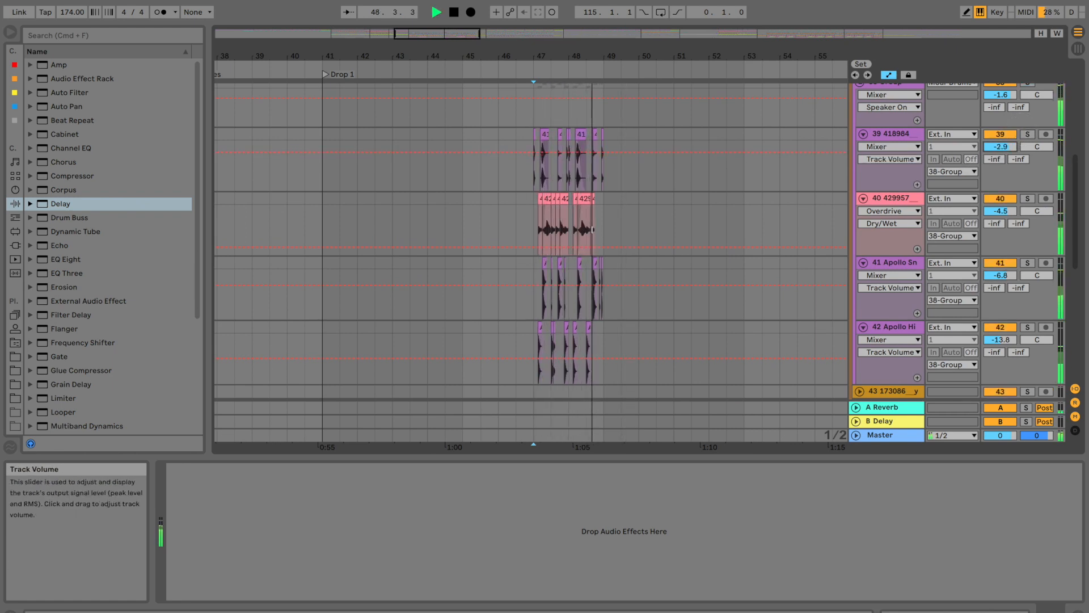
# Fold 38 Group and play it in solo from bar 47
pyautogui.scroll(3, 886, 162)
pyautogui.click(860, 165)
pyautogui.press('space')
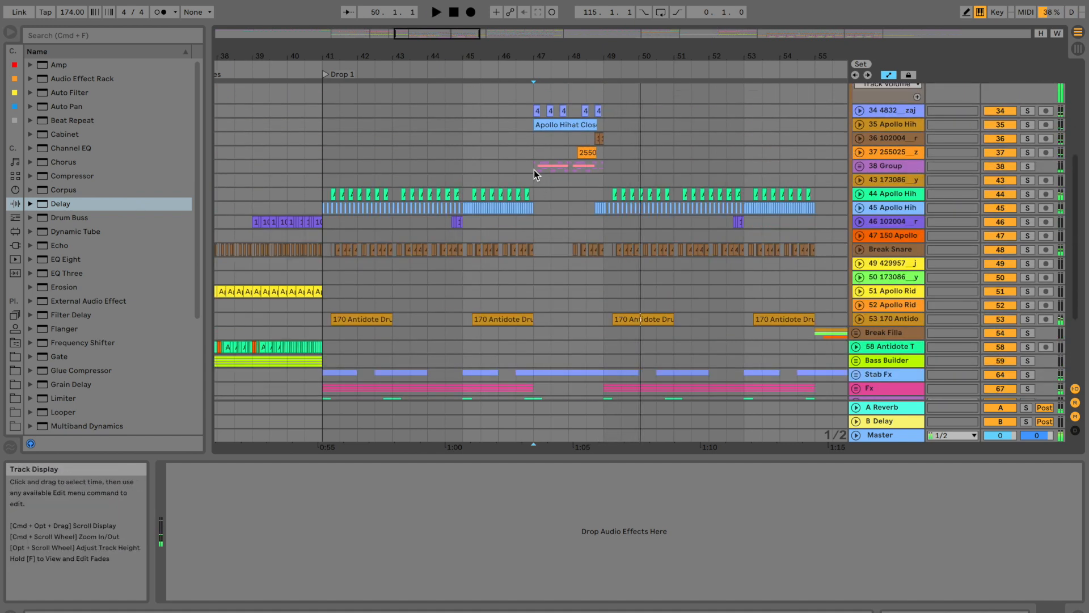
pyautogui.click(534, 169)
pyautogui.press('space')
pyautogui.click(1028, 167)
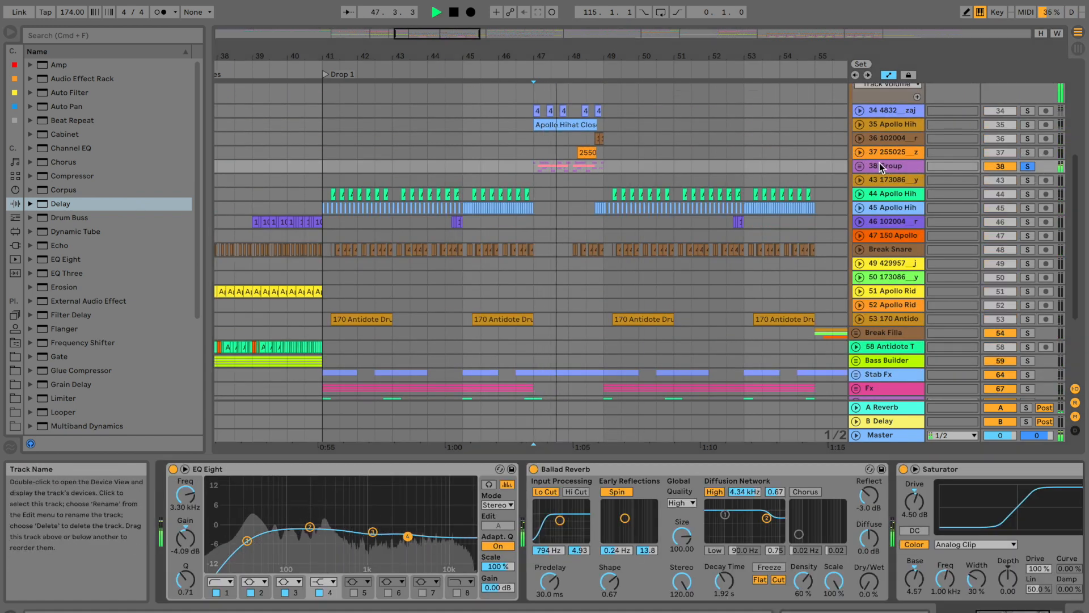
# Set band 4 of 38 Group's EQ Eight to 4.00 kHz and -5.33 dB and check it in playback
pyautogui.moveTo(408, 536)
pyautogui.mouseDown()
pyautogui.moveTo(339, 558)
pyautogui.moveTo(414, 540)
pyautogui.mouseUp()
pyautogui.press('space')
pyautogui.press('space')
pyautogui.press('space')
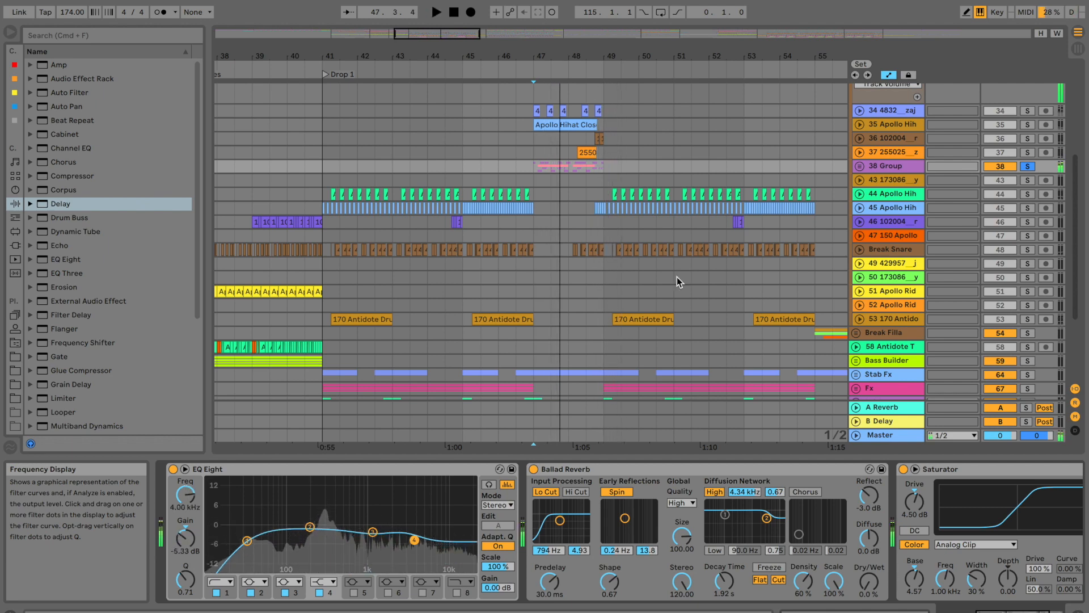
# Add a Drum Buss to 38 Group and set its Transients to -0.43 and Damp to 20.0 kHz during playback
pyautogui.scroll(3, 669, 278)
pyautogui.scroll(1, 668, 278)
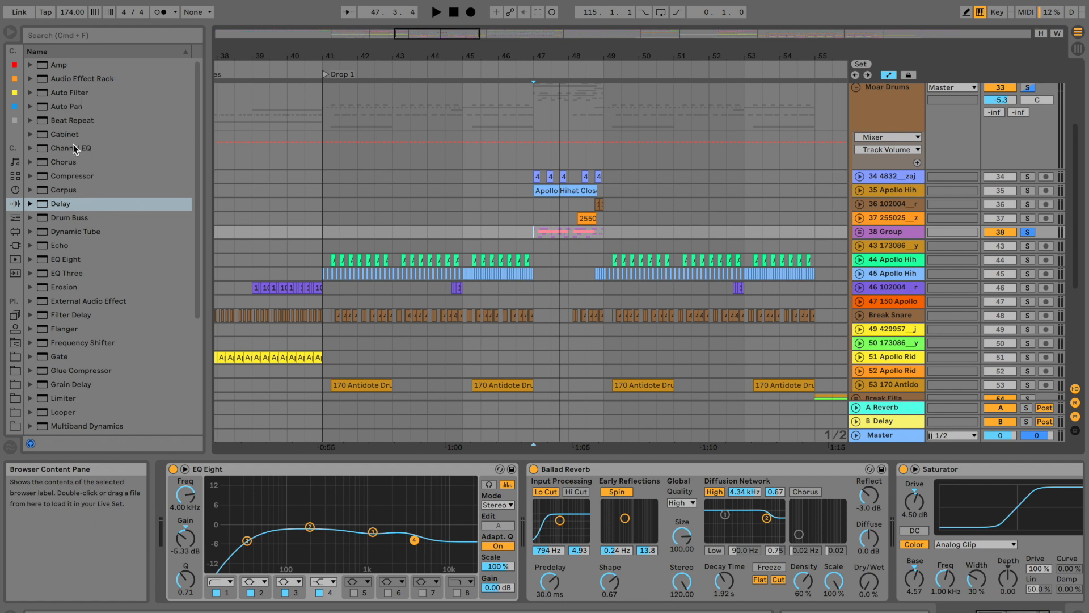
pyautogui.moveTo(66, 219); pyautogui.dragTo(535, 233)
pyautogui.press('space')
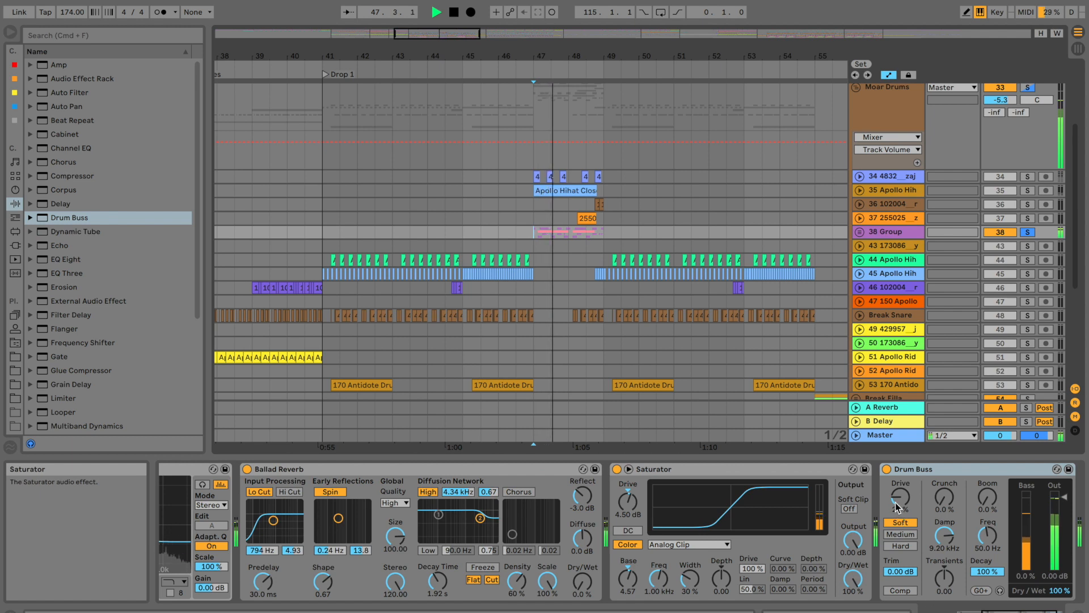
pyautogui.moveTo(946, 579); pyautogui.dragTo(942, 522)
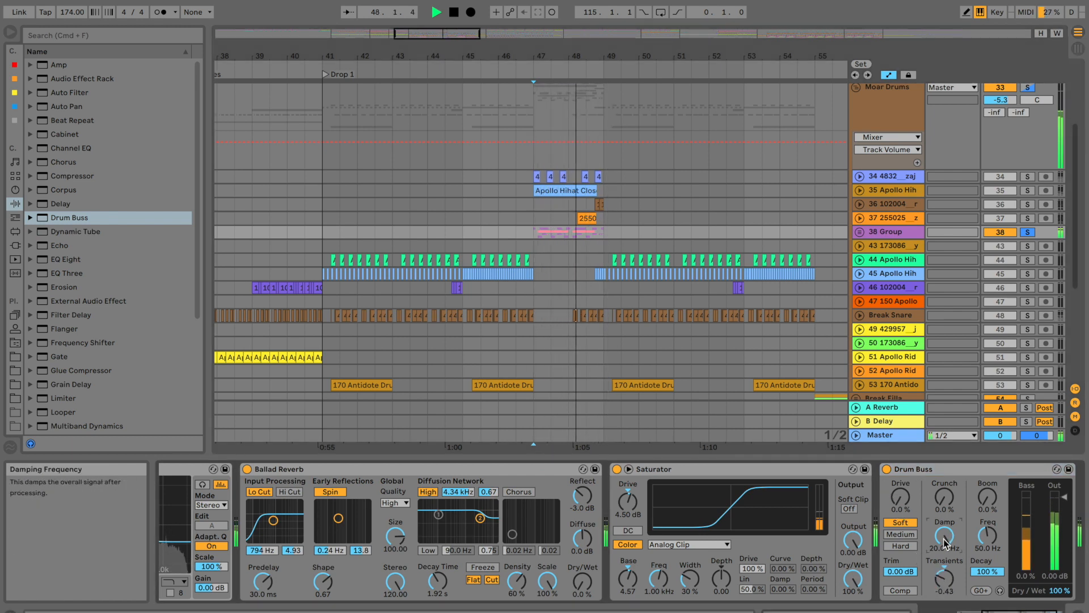
pyautogui.press('space')
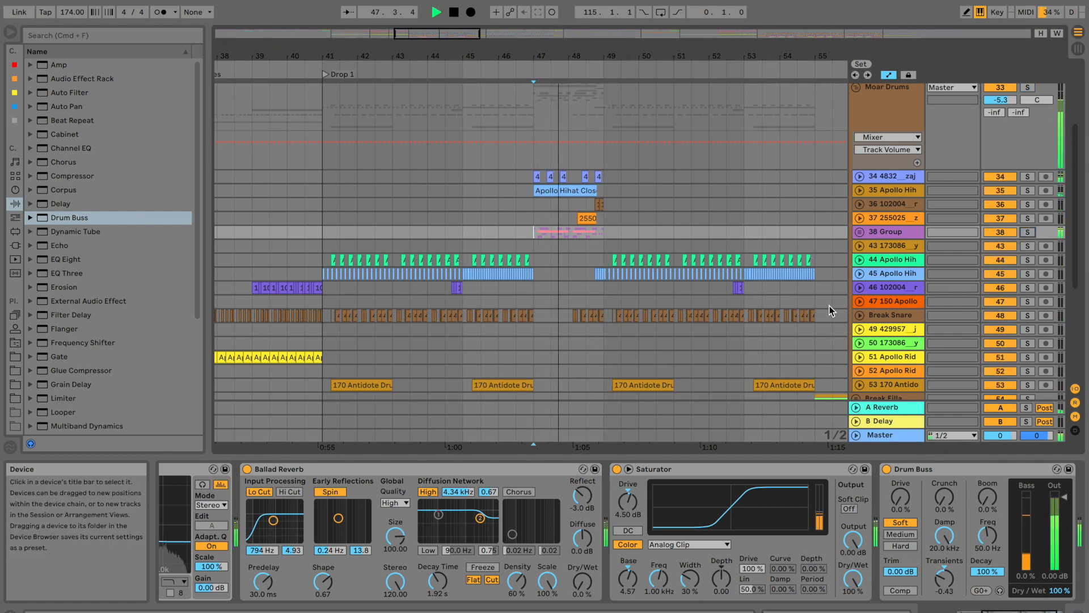
pyautogui.moveTo(945, 534); pyautogui.dragTo(945, 559)
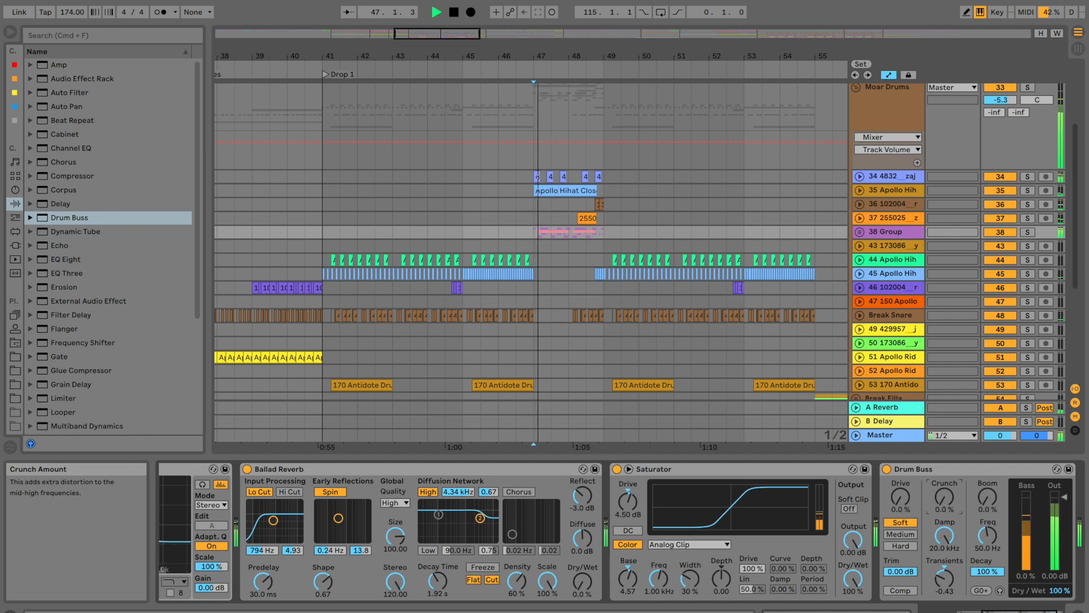
# Set the Drum Buss Drive to 18% and Dry/Wet to 82%, trying out its compressor
pyautogui.moveTo(903, 508); pyautogui.dragTo(904, 473)
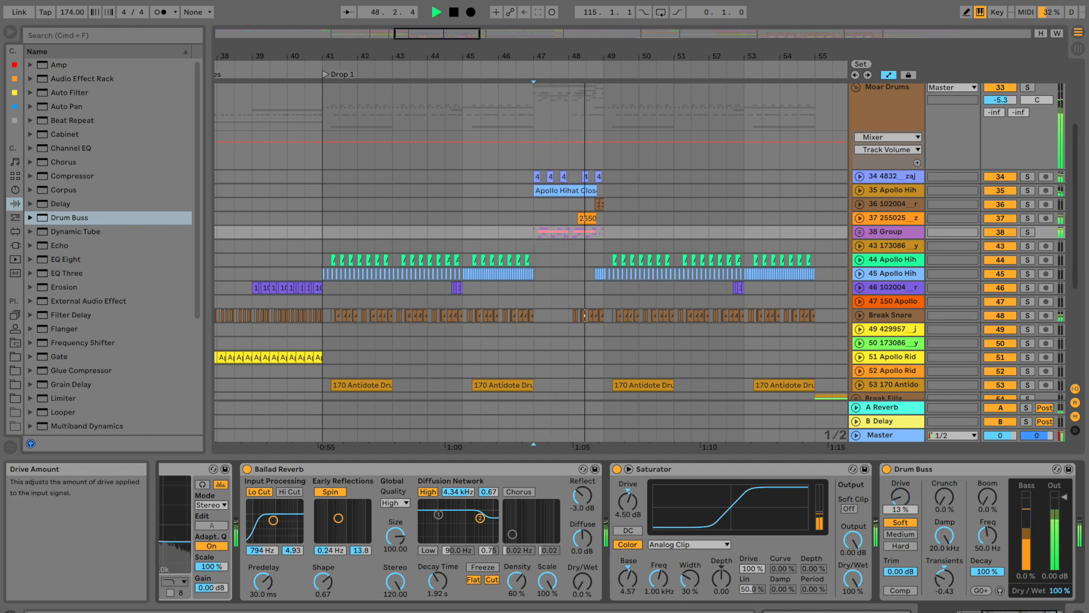
pyautogui.click(910, 591)
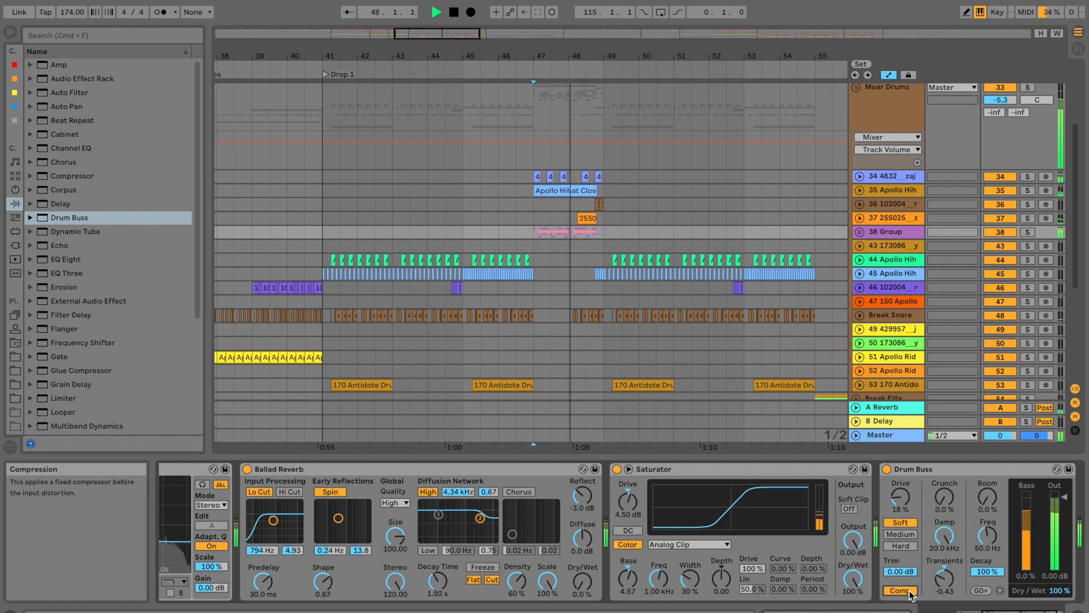
pyautogui.moveTo(1059, 591); pyautogui.dragTo(1059, 596)
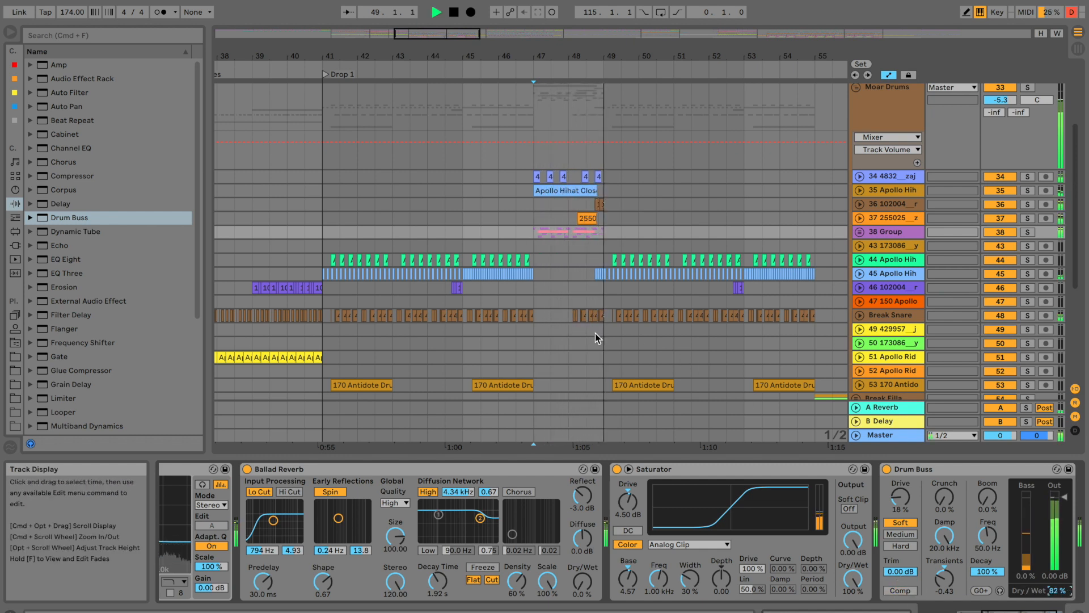
# Compare 38 Group in solo against the full mix from bar 47, then fold the Moar Drums group
pyautogui.scroll(3, 594, 329)
pyautogui.click(533, 295)
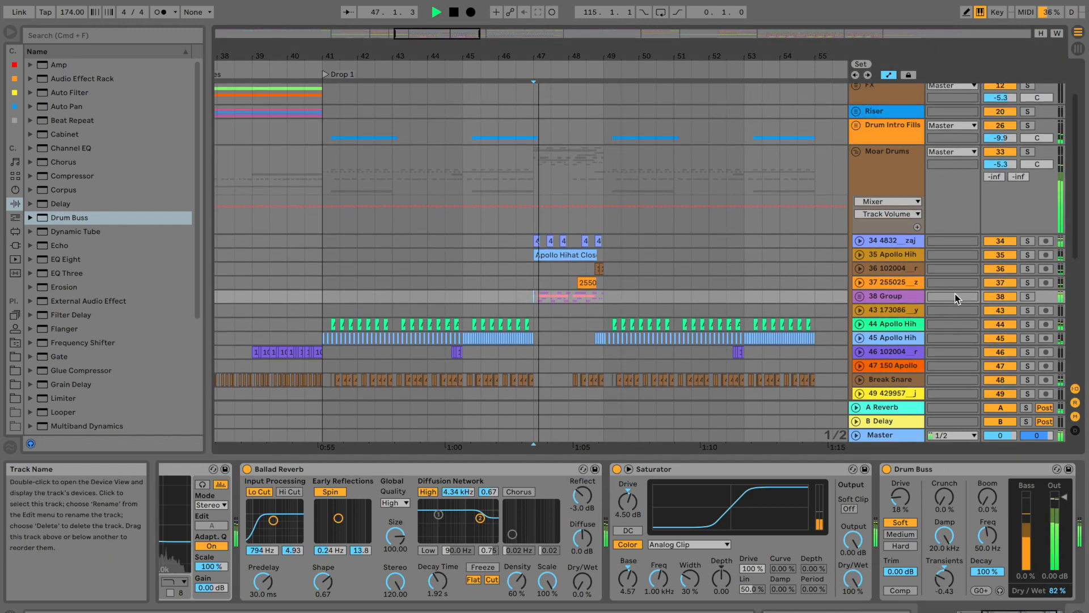
pyautogui.click(1027, 296)
pyautogui.click(1027, 296)
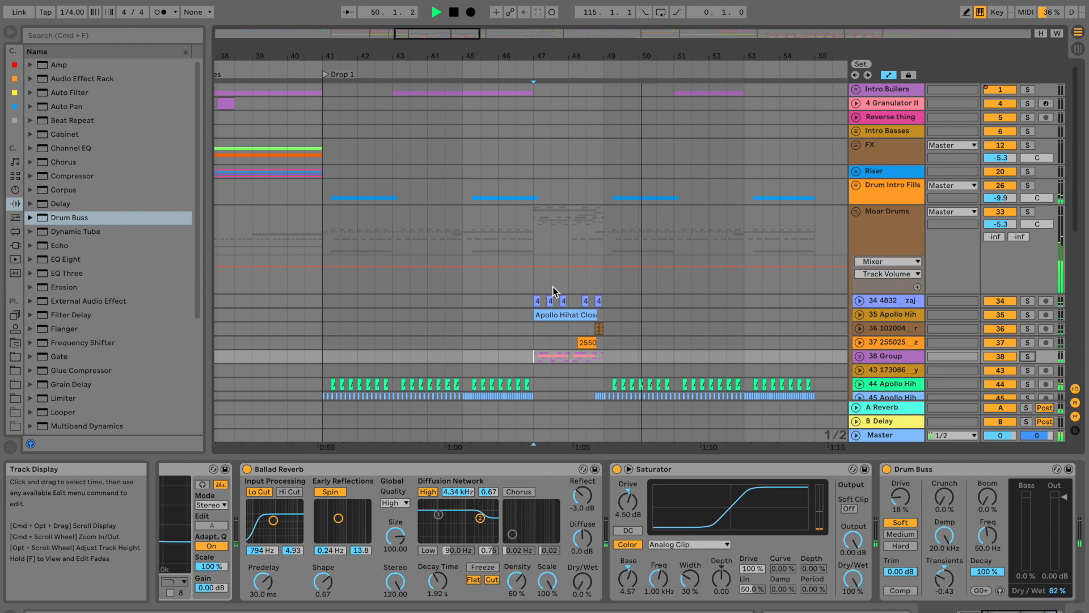
pyautogui.click(855, 211)
pyautogui.moveTo(547, 58); pyautogui.dragTo(547, 33)
pyautogui.hscroll(2, 568, 154)
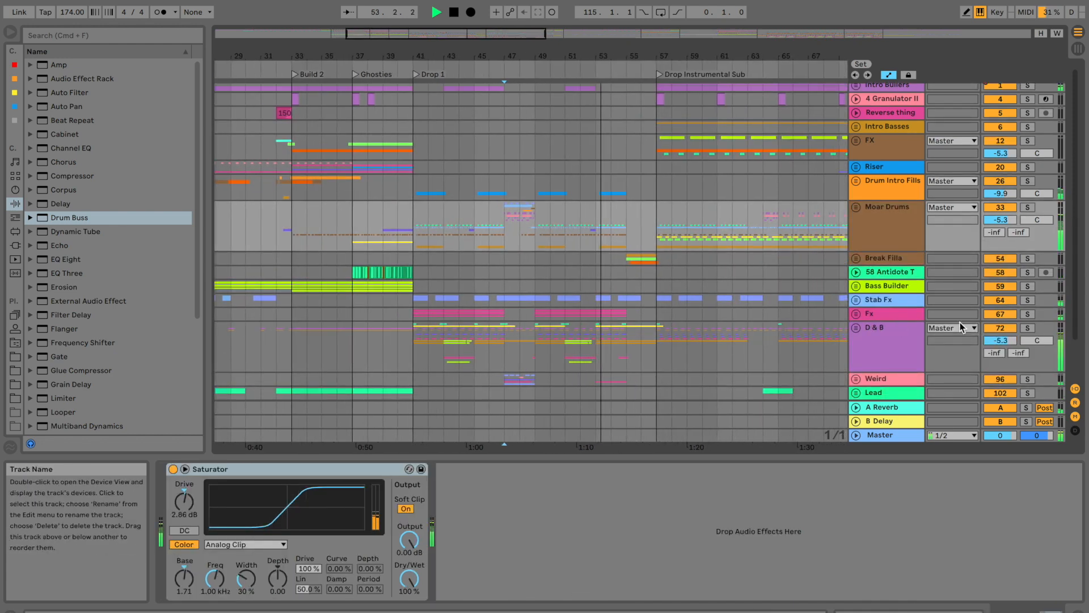
# Unfold the D & B group and play its BASS group in solo from the start of Drop 1
pyautogui.click(855, 328)
pyautogui.scroll(-5, 559, 335)
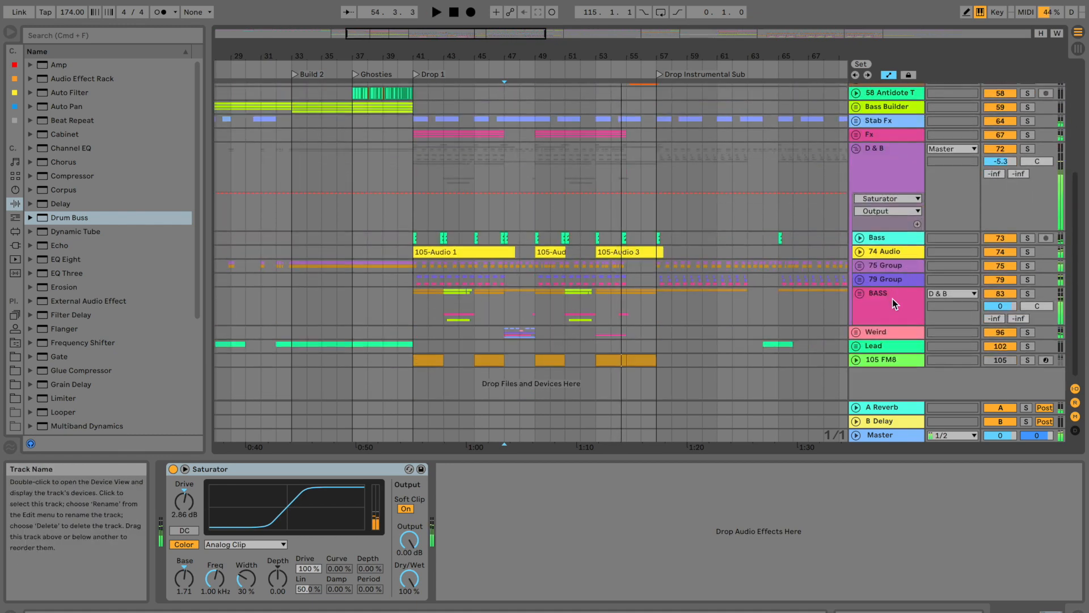
pyautogui.click(893, 301)
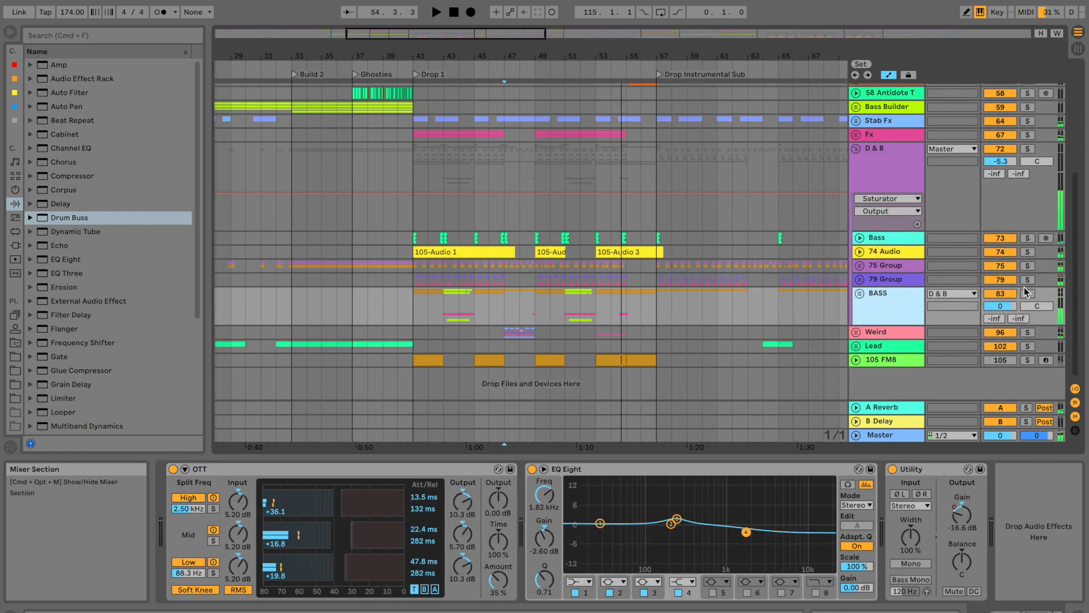
pyautogui.click(414, 295)
pyautogui.moveTo(428, 60); pyautogui.dragTo(426, 85)
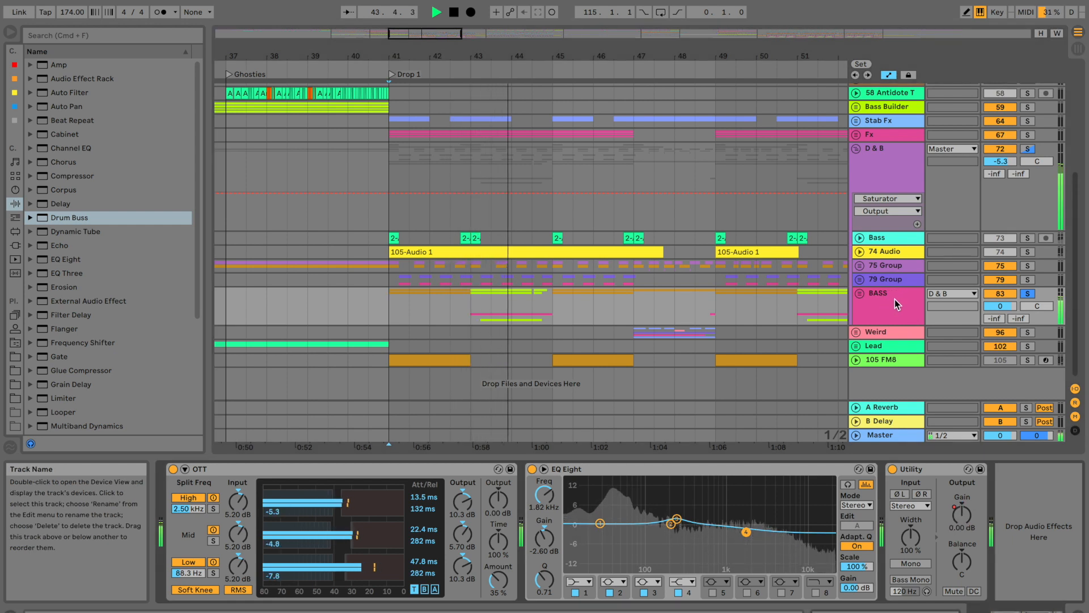
pyautogui.press('space')
# Audition the 74 Audio track in solo from bar 41
pyautogui.click(1027, 252)
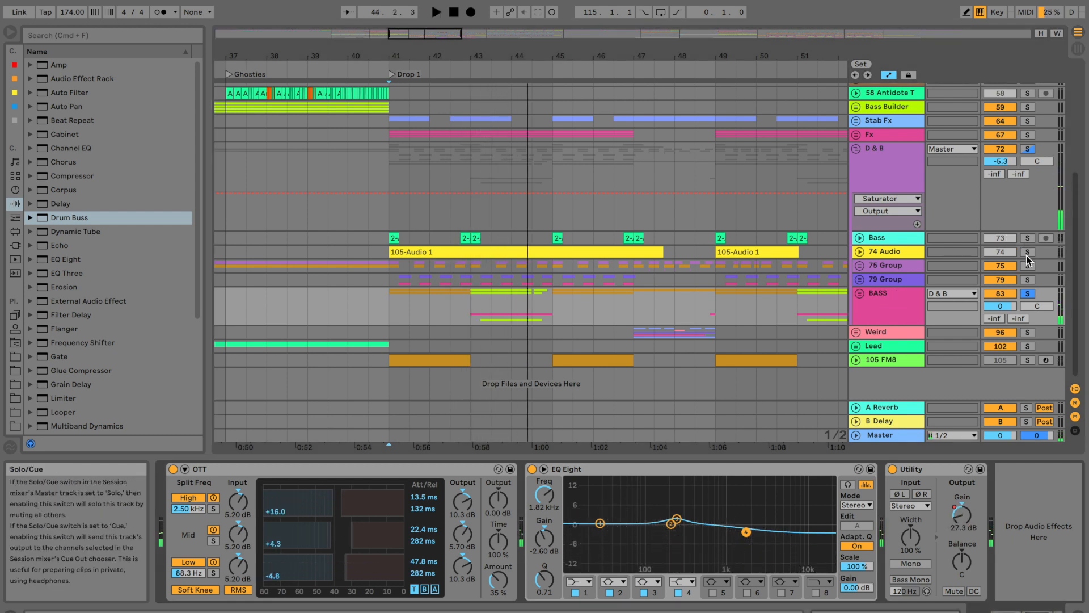
pyautogui.press('space')
pyautogui.click(1027, 252)
pyautogui.press('space')
# Move the Bass and 74 Audio tracks from the D & B group into the BASS group
pyautogui.moveTo(904, 252); pyautogui.dragTo(901, 314)
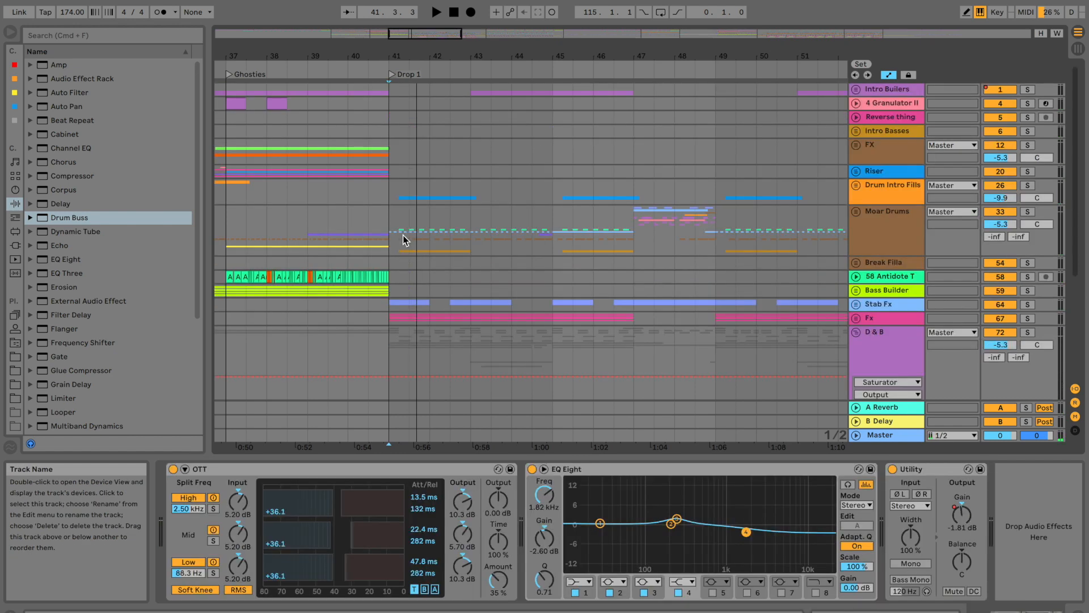
pyautogui.scroll(-6, 739, 304)
pyautogui.moveTo(892, 251); pyautogui.dragTo(891, 321)
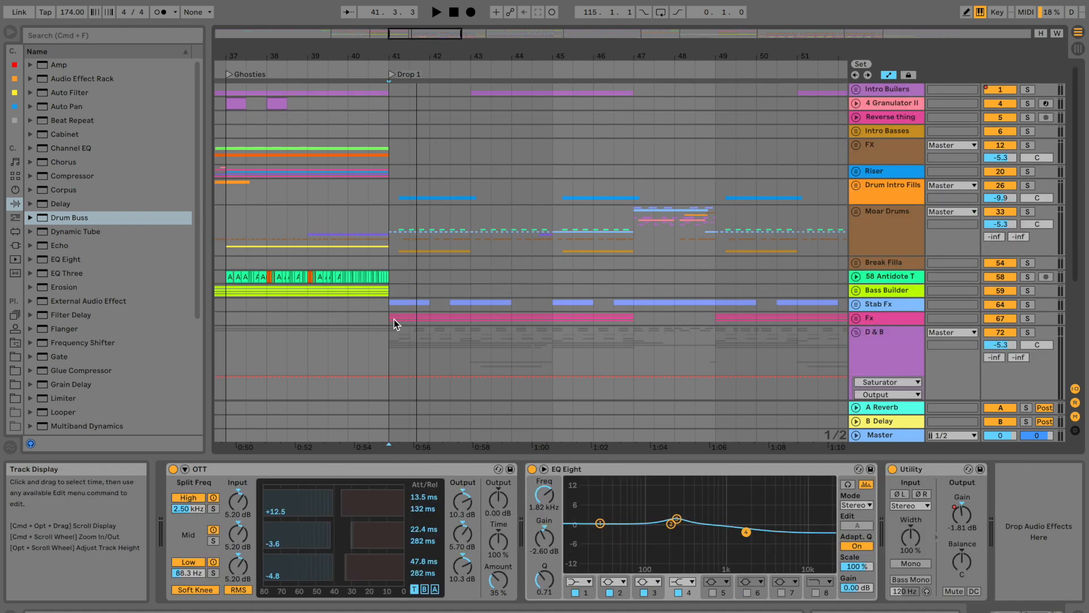
pyautogui.scroll(-6, 393, 332)
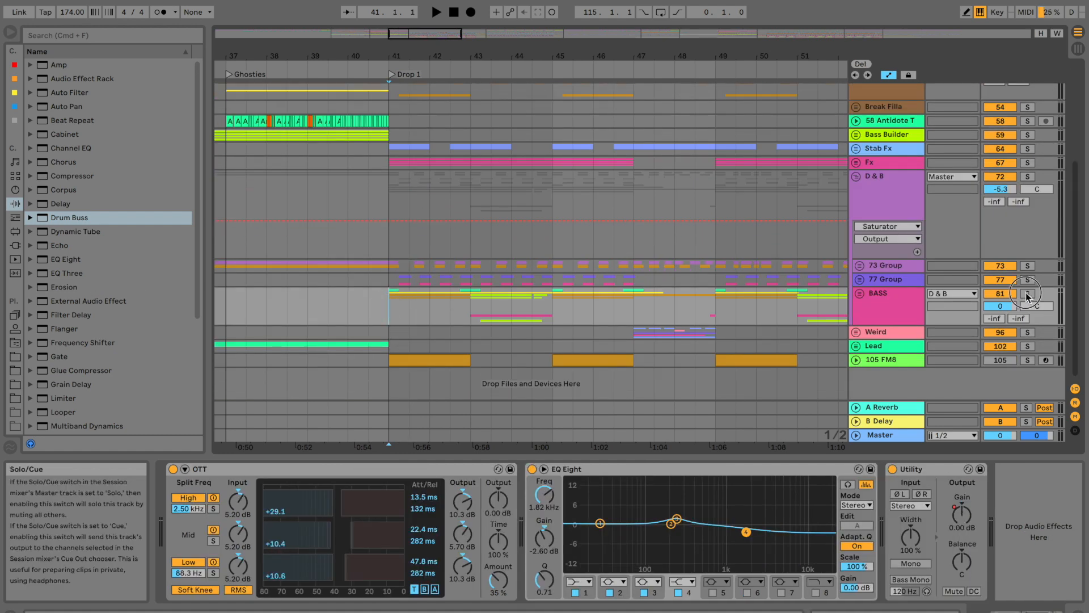
# Play the BASS group in solo from bar 41 and unfold it to show its tracks
pyautogui.click(1027, 294)
pyautogui.press('space')
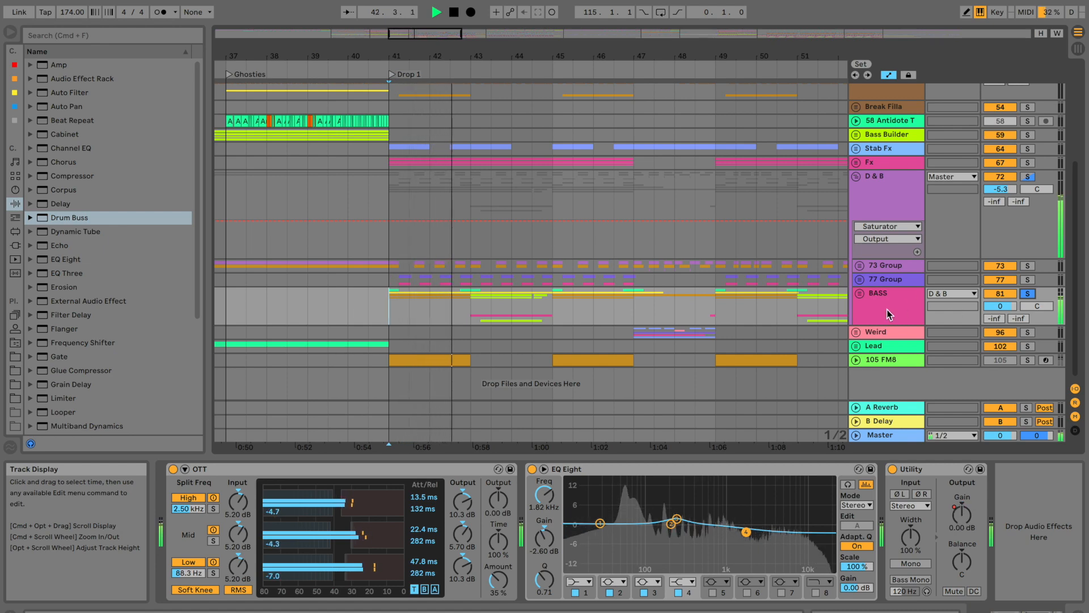
pyautogui.click(860, 294)
pyautogui.scroll(-3, 859, 306)
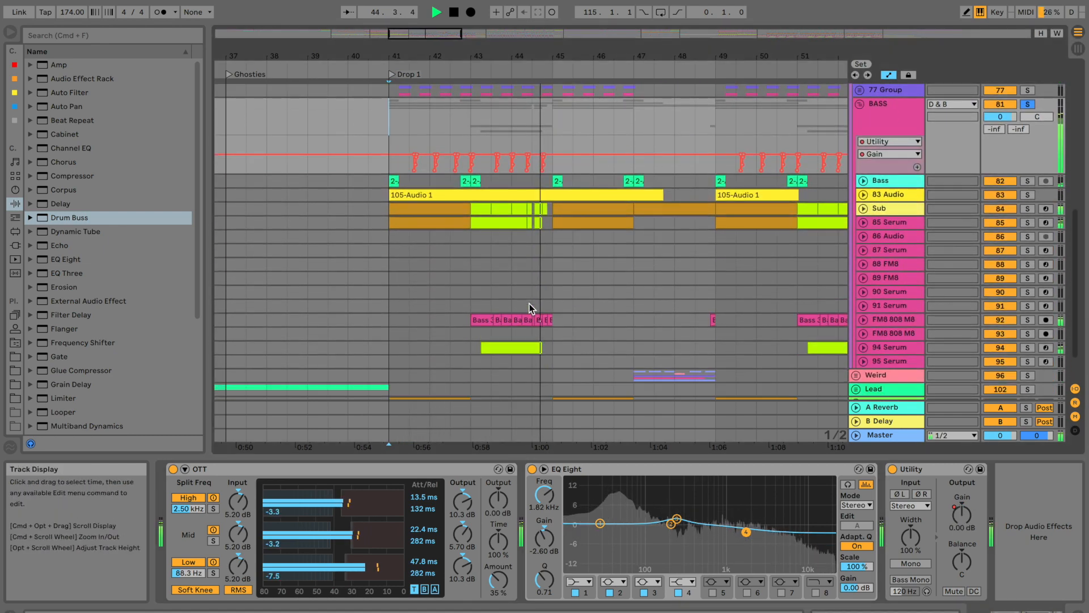
# Unfold FM8 808 M8 track 92, add a Compressor after its Auto Filter, and turn off the Compressor's Makeup gain
pyautogui.click(863, 320)
pyautogui.click(902, 322)
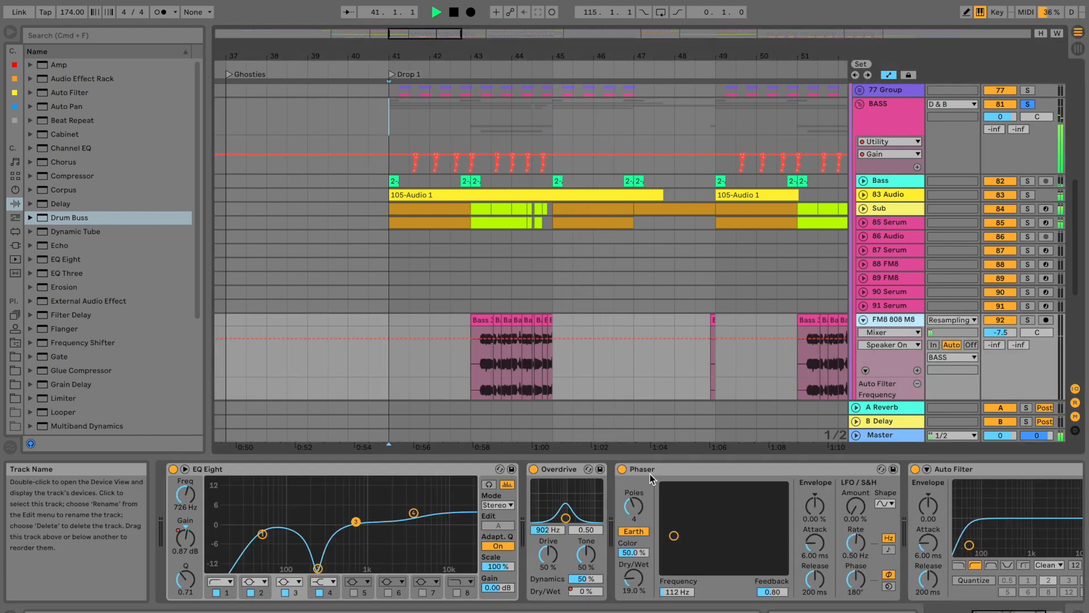
pyautogui.hscroll(5, 651, 479)
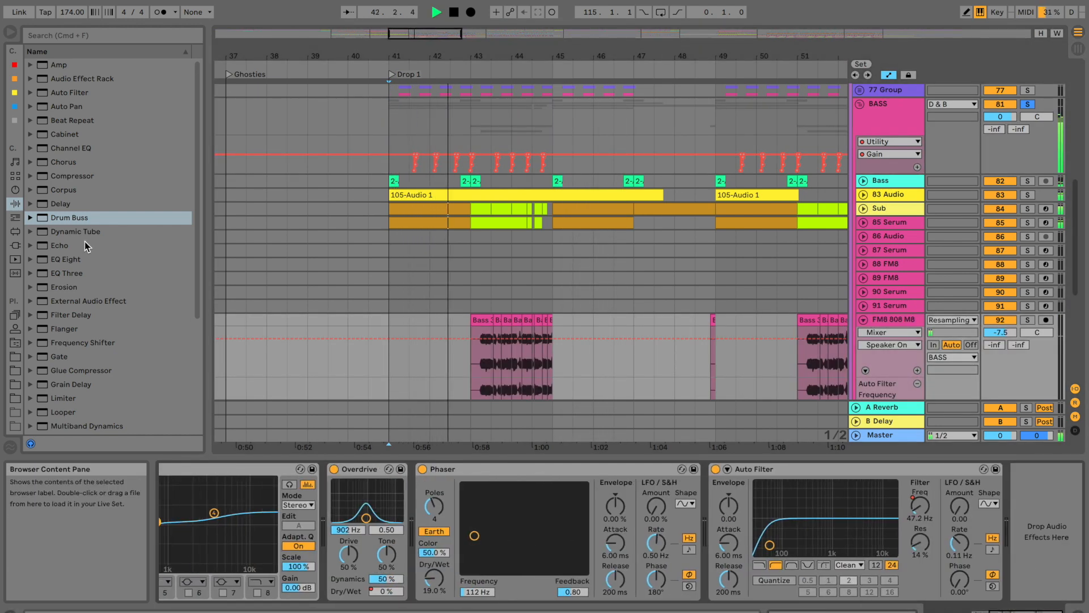
pyautogui.moveTo(63, 176); pyautogui.dragTo(1049, 562)
pyautogui.click(982, 484)
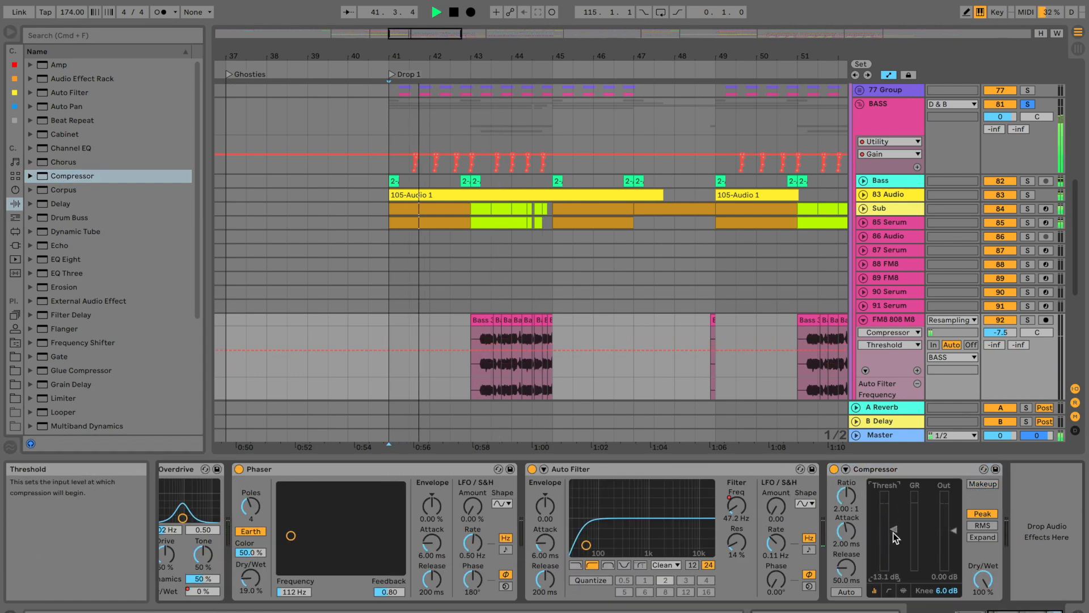
# Set track 92's Compressor to a 2.46:1 ratio, 0.35 ms attack, 37.4 ms release and 2.97 dB output gain, and fold the track
pyautogui.moveTo(846, 499); pyautogui.dragTo(846, 487)
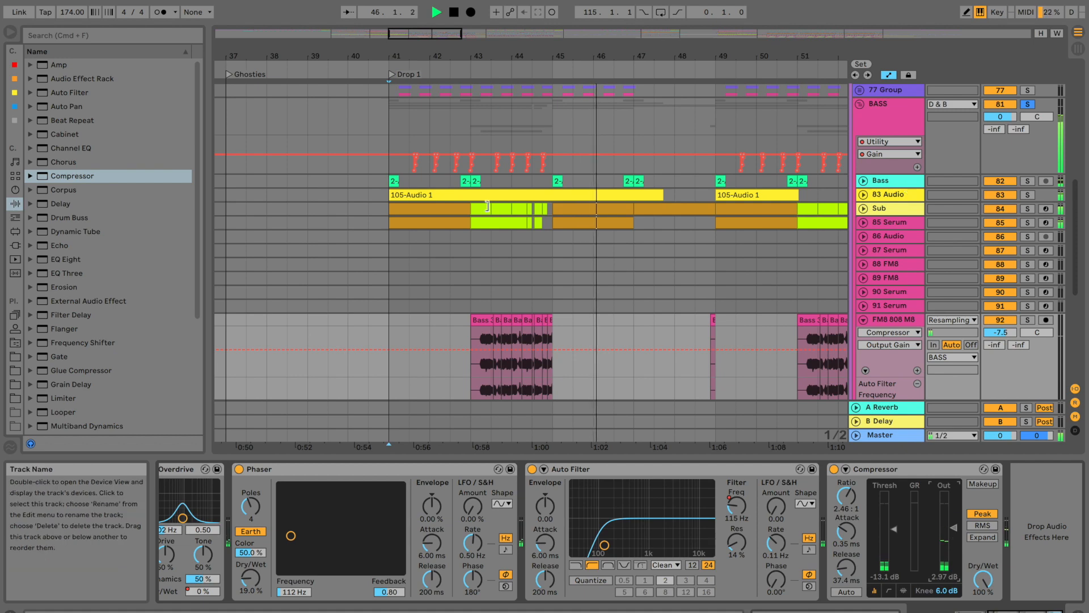
pyautogui.click(426, 195)
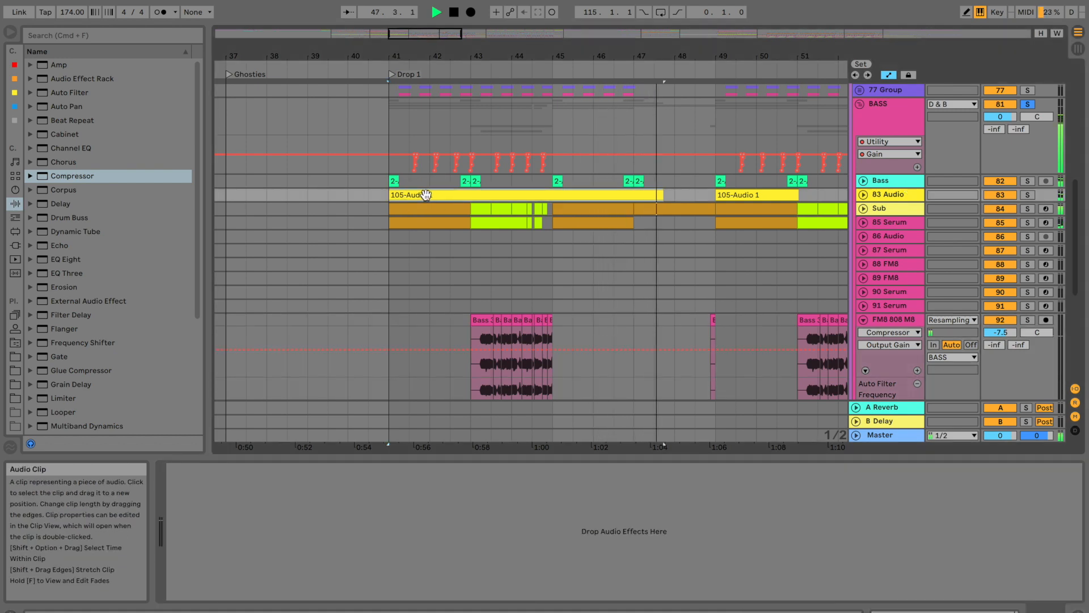
pyautogui.scroll(-10, 505, 275)
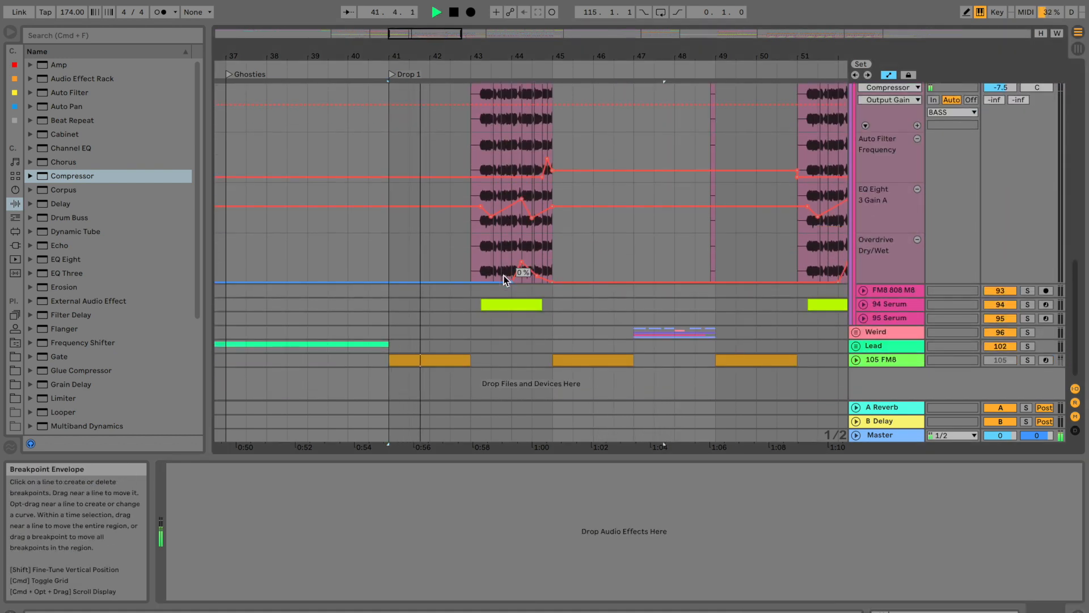
pyautogui.scroll(8, 505, 278)
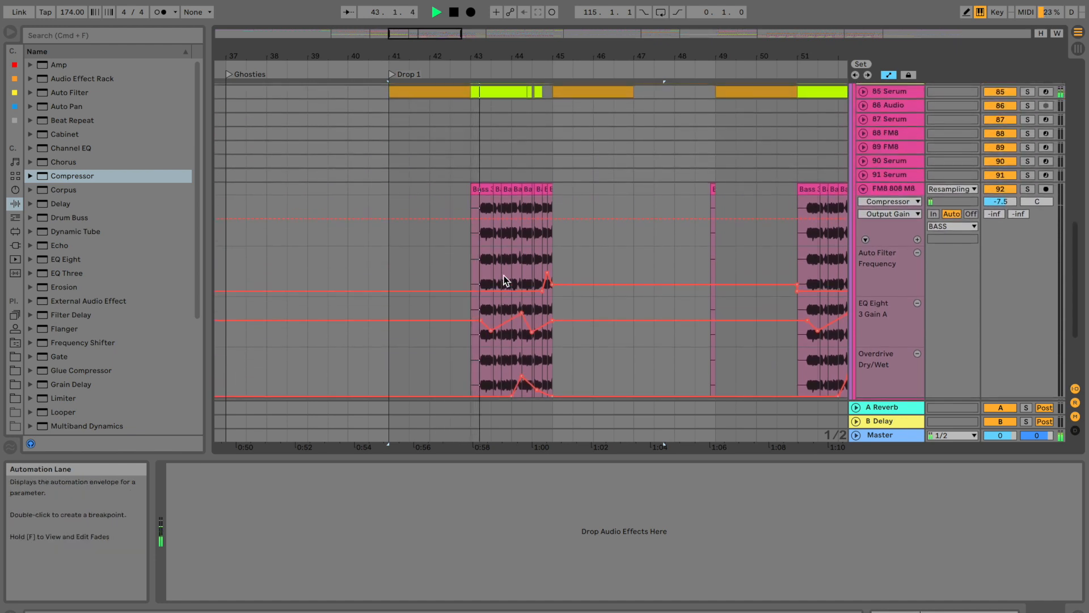
pyautogui.click(863, 274)
# Audition the 94 Serum track in solo, turn its solo off and stop playback
pyautogui.click(1028, 302)
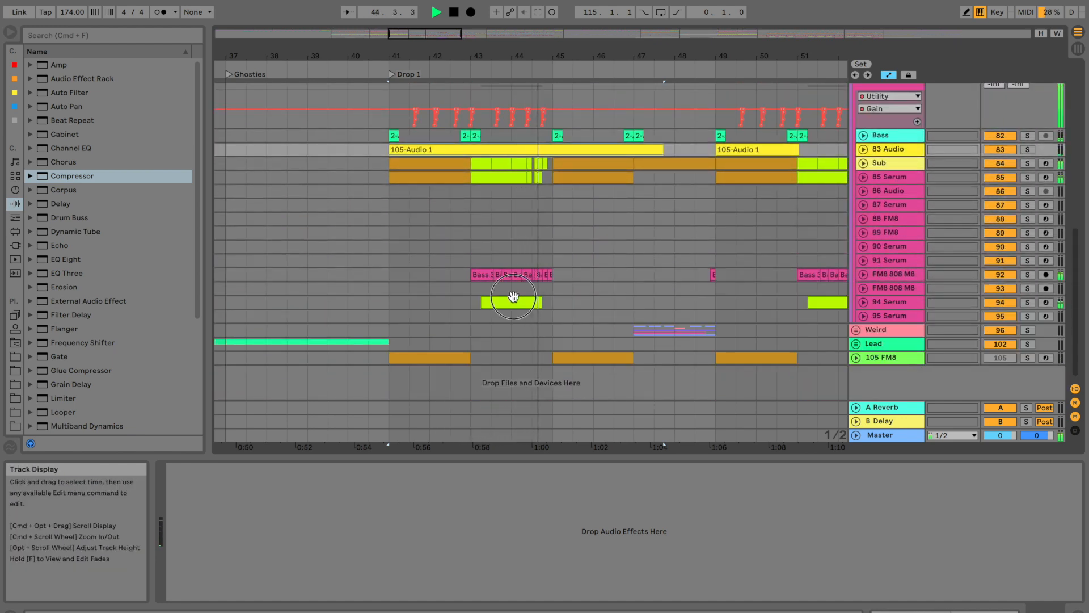
pyautogui.click(1028, 303)
pyautogui.press('space')
pyautogui.scroll(3, 633, 257)
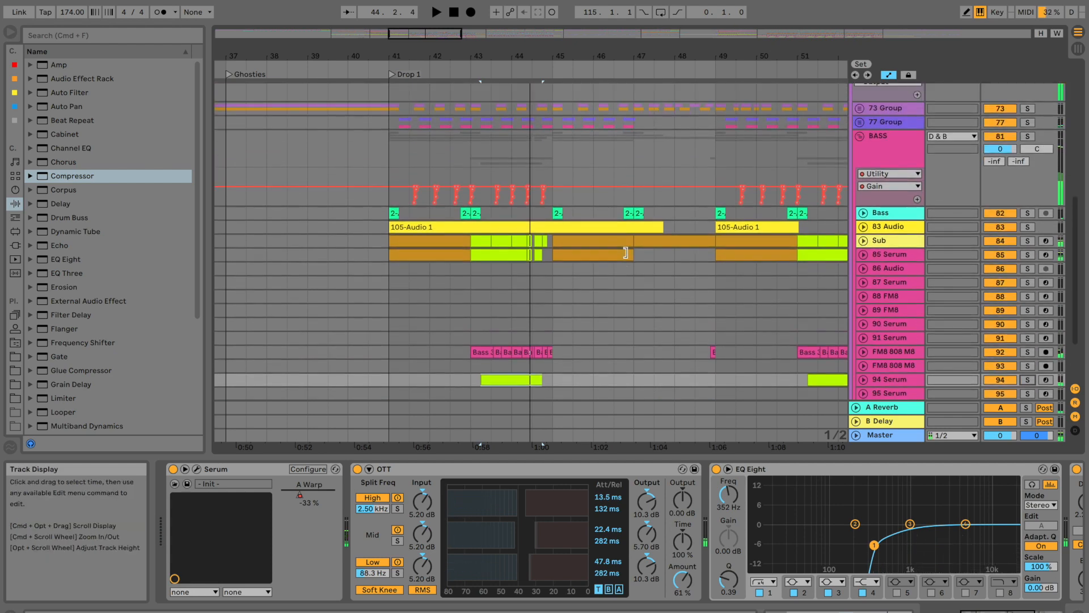
# Play the Bass track in solo from bar 41 and unfold it with its EQ Eight 1 Frequency automation shown
pyautogui.click(385, 217)
pyautogui.press('space')
pyautogui.click(1025, 213)
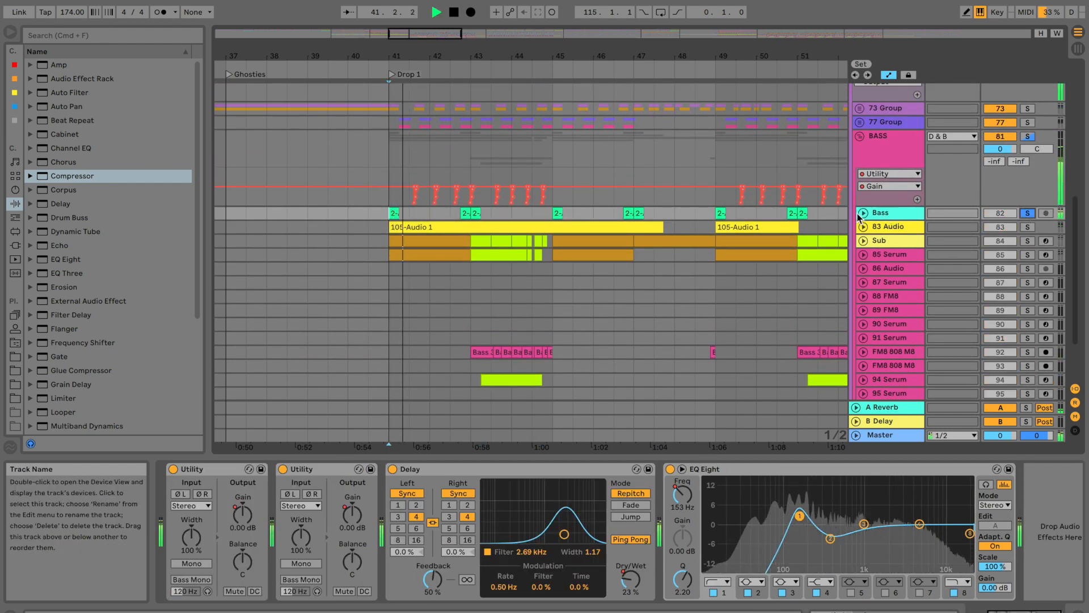
pyautogui.click(863, 213)
pyautogui.press('space')
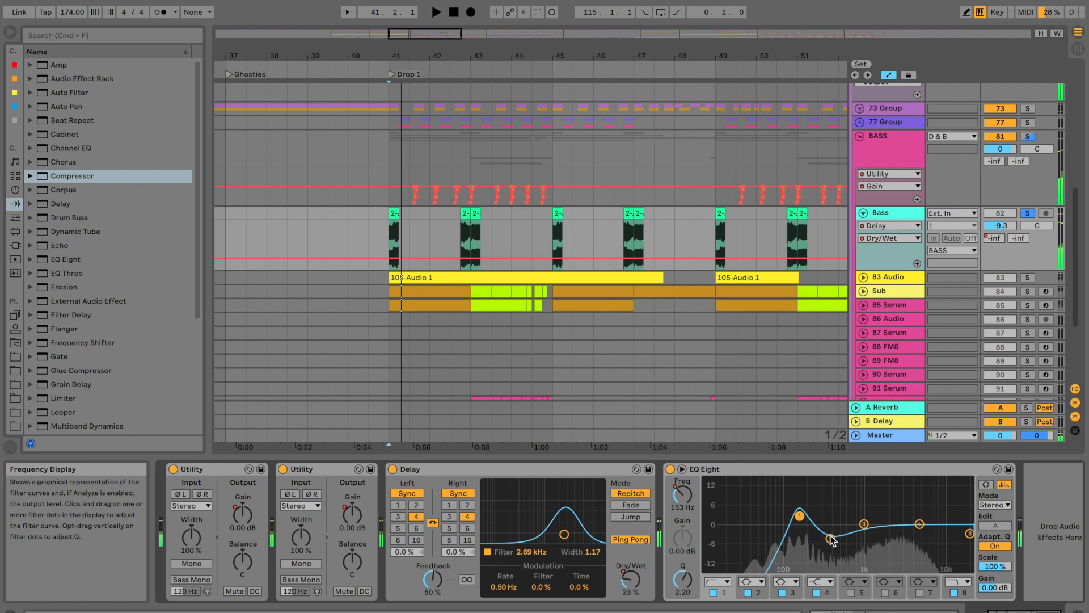
pyautogui.click(692, 498)
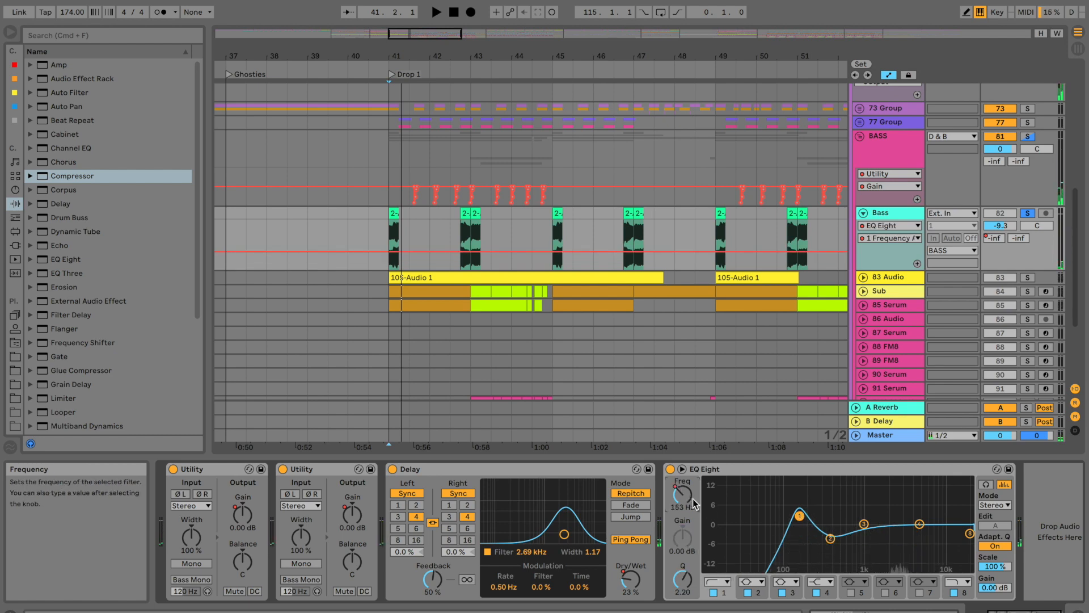
pyautogui.press('space')
pyautogui.press('space')
pyautogui.moveTo(603, 59); pyautogui.dragTo(602, 22)
pyautogui.press('space')
pyautogui.press('space')
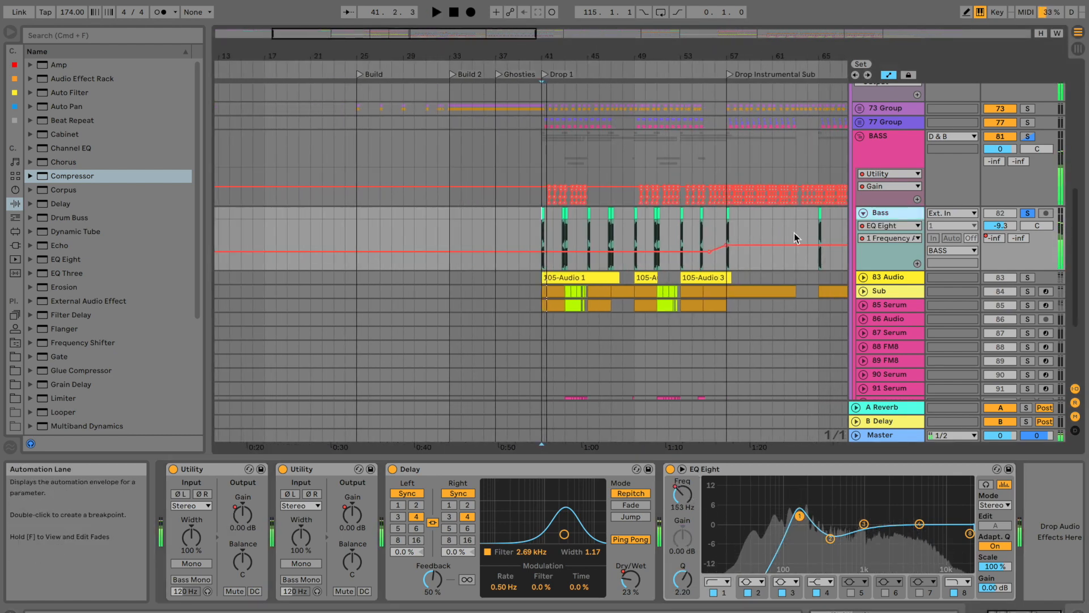
# Turn off the Bass track's solo and lower its EQ Eight 1 Frequency automation line to about 97 Hz while auditioning from bar 41
pyautogui.click(1027, 213)
pyautogui.press('space')
pyautogui.press('space')
pyautogui.moveTo(704, 250)
pyautogui.mouseDown()
pyautogui.moveTo(710, 244)
pyautogui.moveTo(709, 255)
pyautogui.mouseUp()
pyautogui.press('space')
pyautogui.press('space')
pyautogui.press('space')
pyautogui.press('space')
pyautogui.press('space')
pyautogui.press('space')
pyautogui.press('space')
pyautogui.moveTo(539, 49); pyautogui.dragTo(540, 106)
pyautogui.press('space')
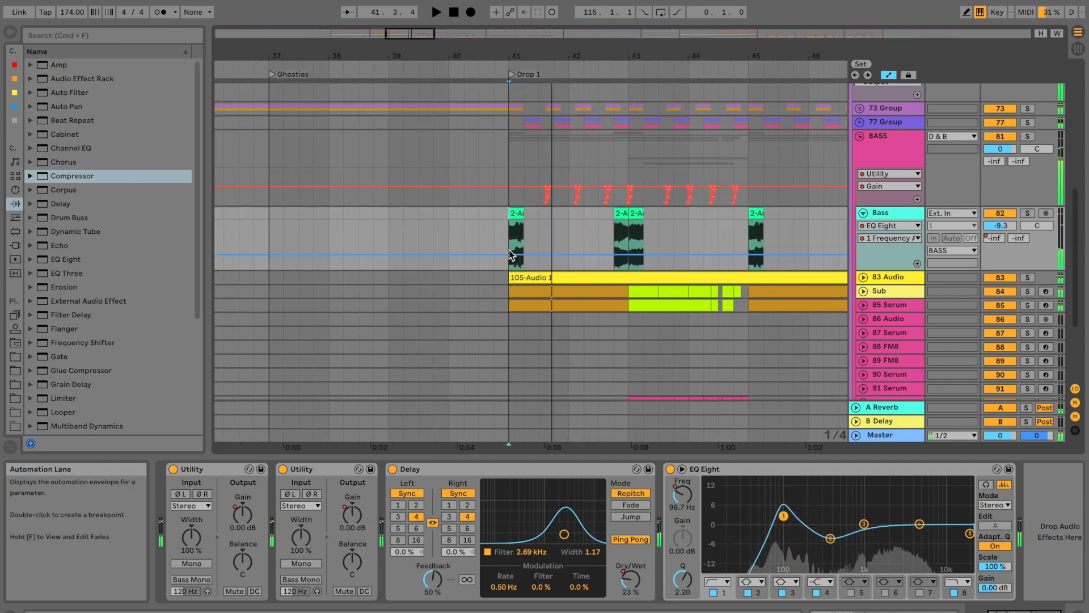
# Shape the Bass track's 1 Frequency automation to fall across the first clip at bar 41 to about 84 Hz, and audition it
pyautogui.moveTo(510, 254)
pyautogui.mouseDown()
pyautogui.moveTo(525, 256)
pyautogui.moveTo(510, 249)
pyautogui.mouseUp()
pyautogui.press('space')
pyautogui.press('space')
pyautogui.press('space')
pyautogui.press('space')
pyautogui.press('space')
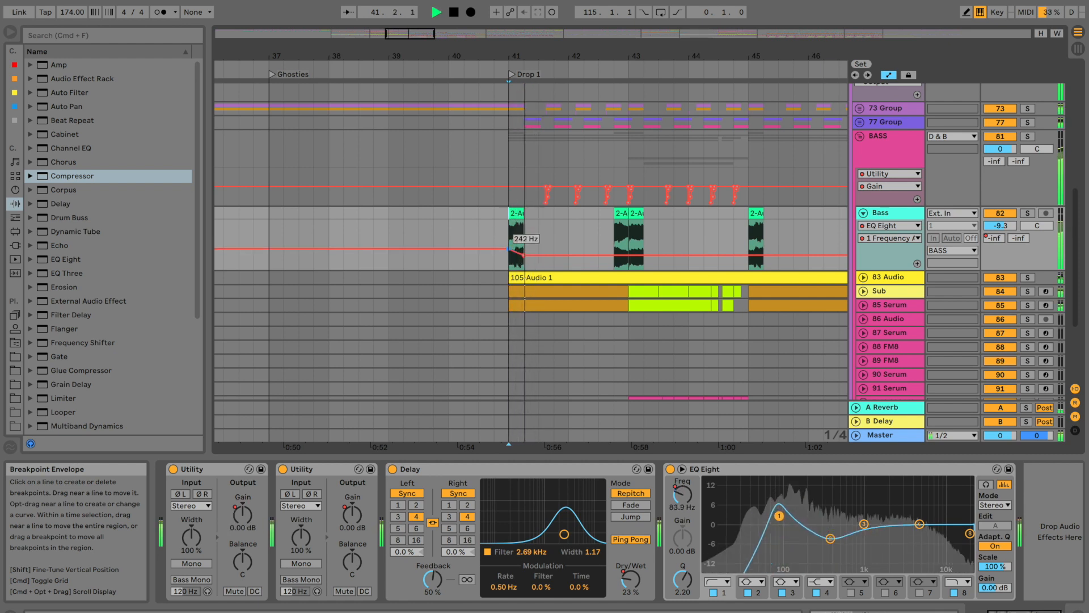
pyautogui.press('space')
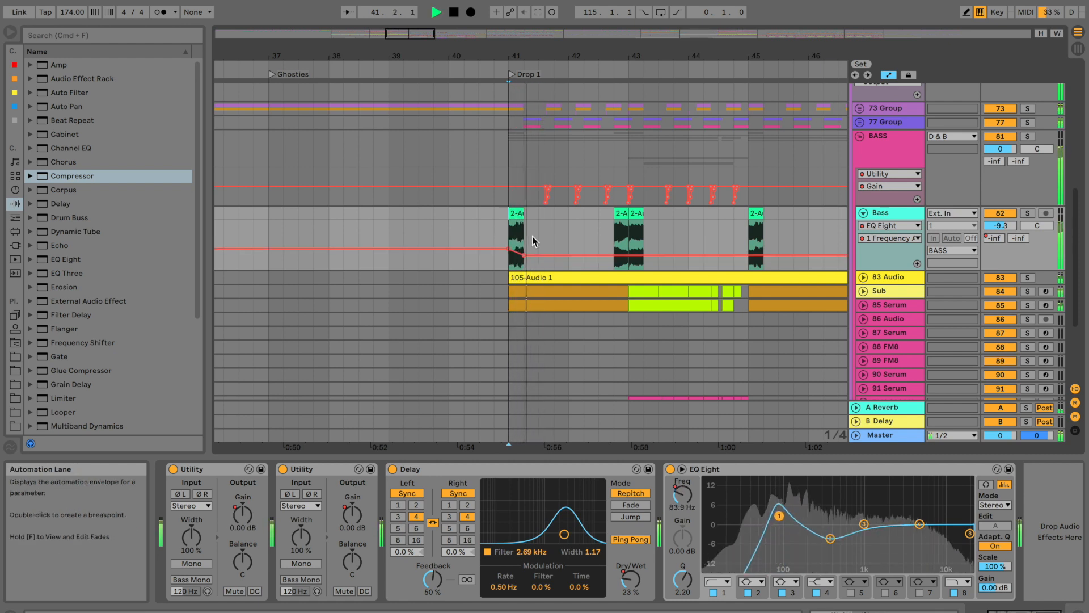
# Show the 1 Frequency automation in its own lane and set its breakpoint at the second Bass clip to about 136 Hz
pyautogui.click(917, 263)
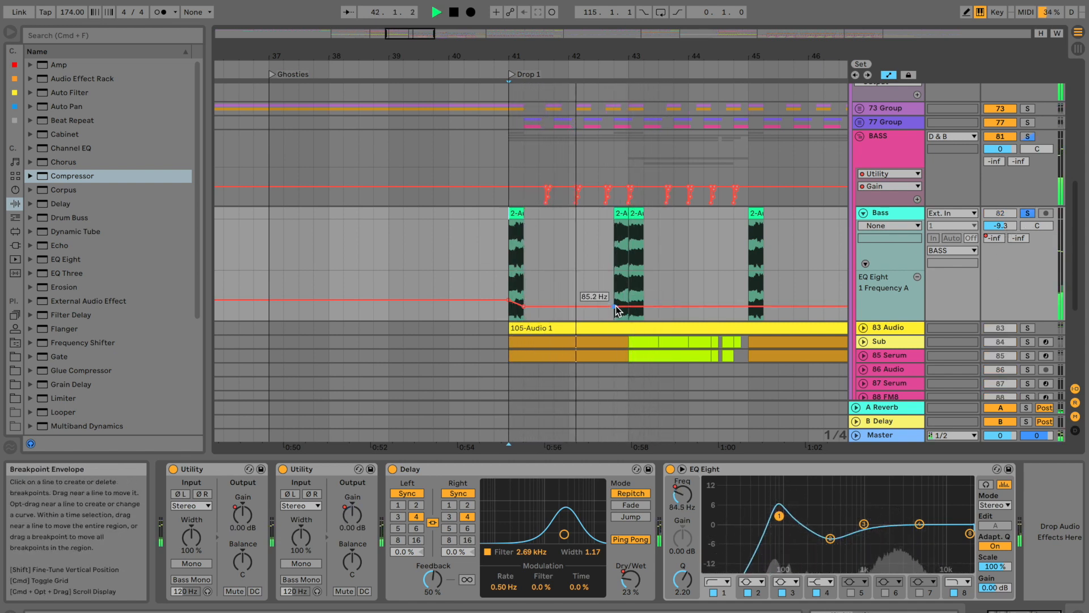
pyautogui.moveTo(615, 306); pyautogui.dragTo(614, 300)
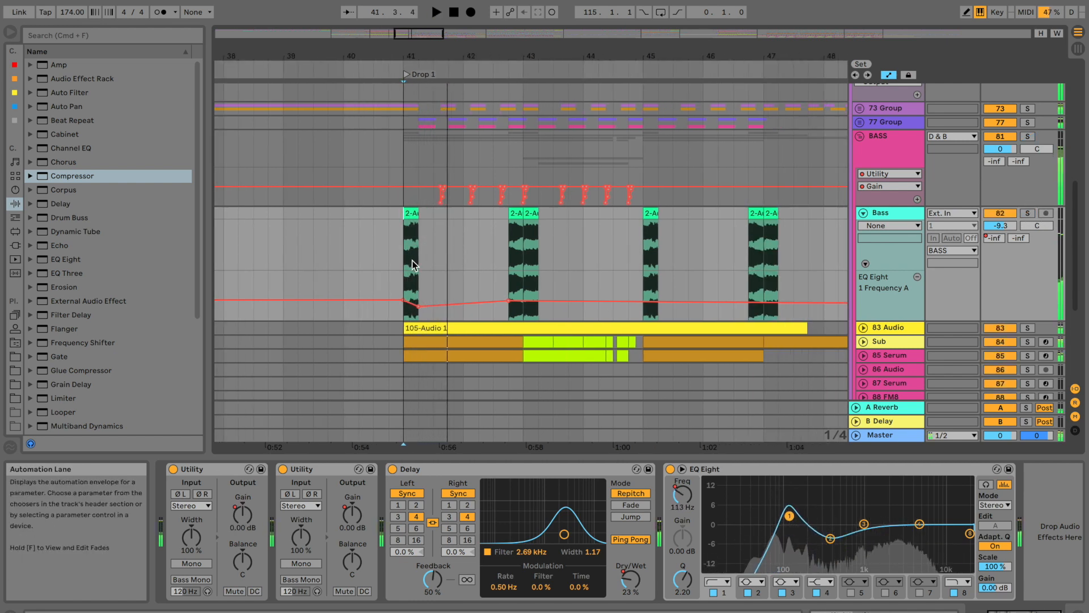
pyautogui.press('space')
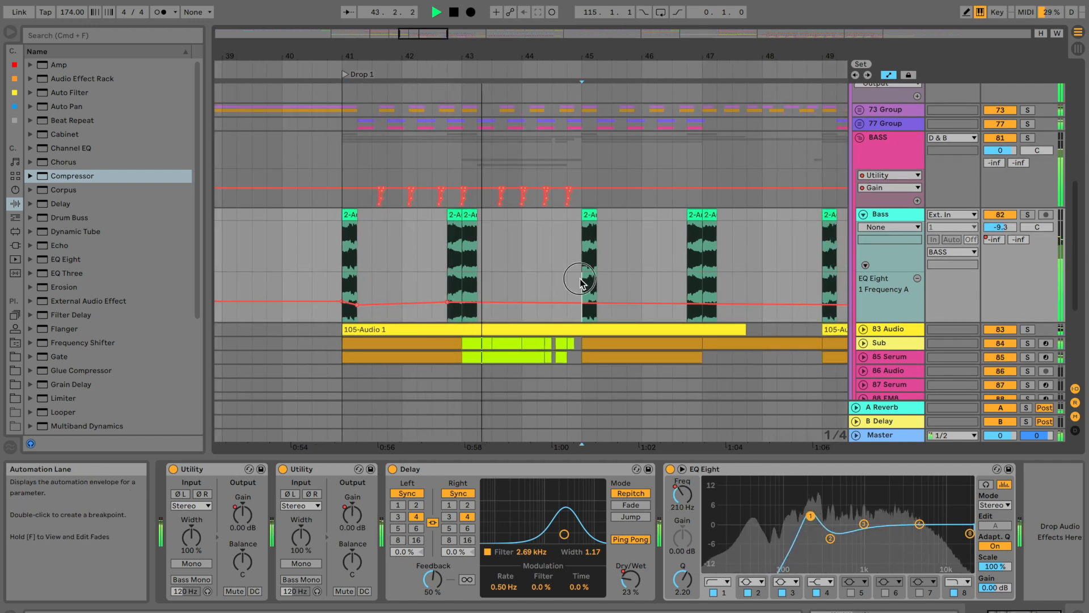
pyautogui.moveTo(580, 283); pyautogui.dragTo(447, 303)
pyautogui.click(429, 295)
pyautogui.press('space')
pyautogui.press('space')
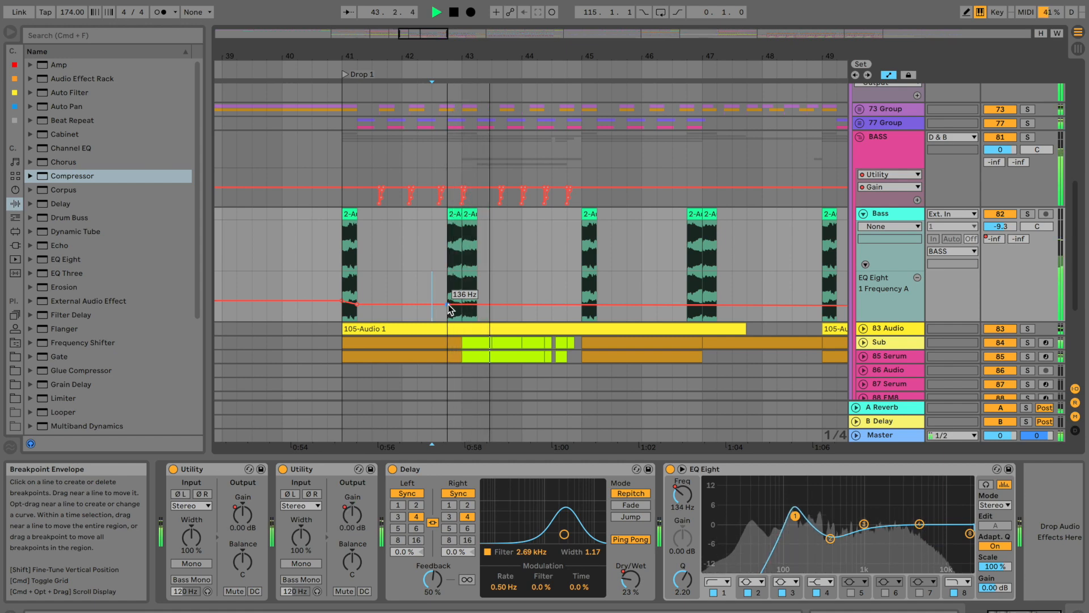
# Duplicate the 1 Frequency automation of bars 41 to 45 three times, filling the lane up to bar 57
pyautogui.moveTo(582, 289); pyautogui.dragTo(342, 285)
pyautogui.press('super+d')
pyautogui.press('super+d')
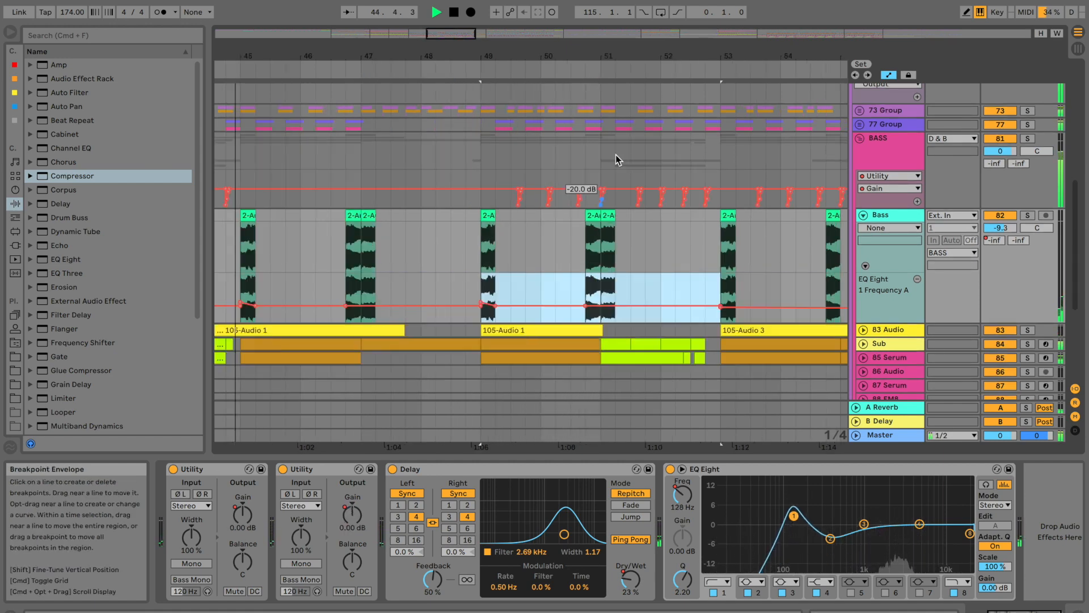
pyautogui.moveTo(602, 57); pyautogui.dragTo(606, 37)
pyautogui.press('super+d')
pyautogui.hscroll(3, 589, 181)
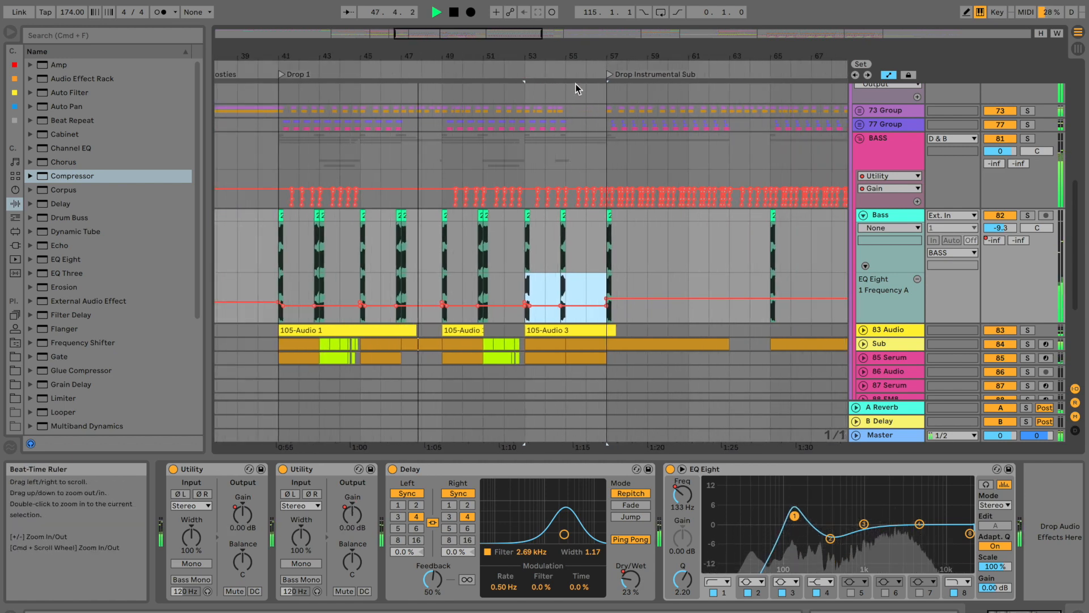
# Fold the BASS group and play the mix from bar 47
pyautogui.click(407, 155)
pyautogui.press('space')
pyautogui.click(860, 139)
pyautogui.scroll(1, 479, 218)
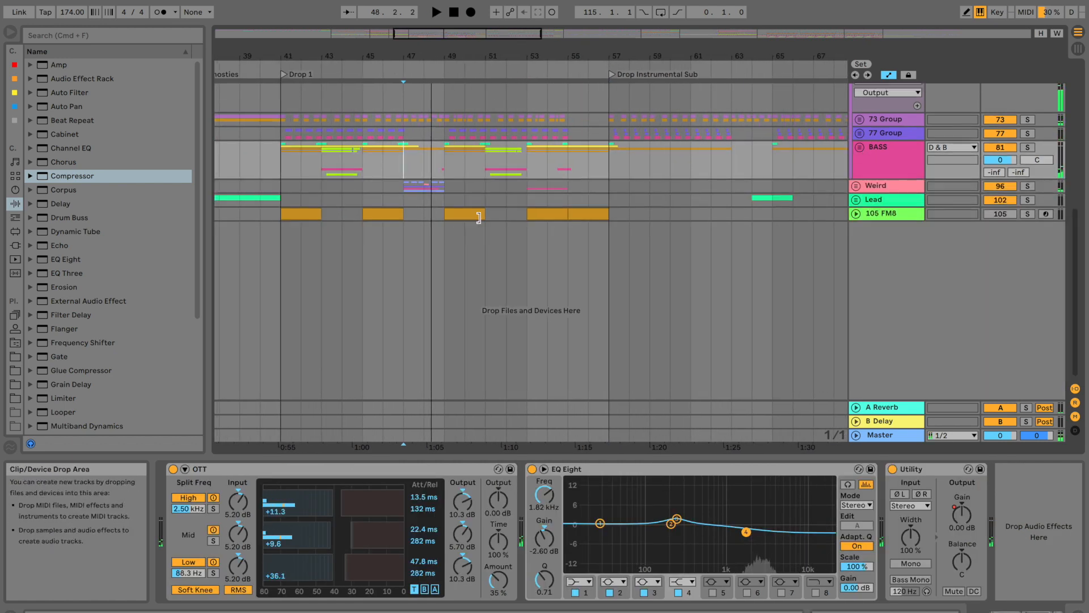
pyautogui.press('space')
pyautogui.scroll(5, 454, 238)
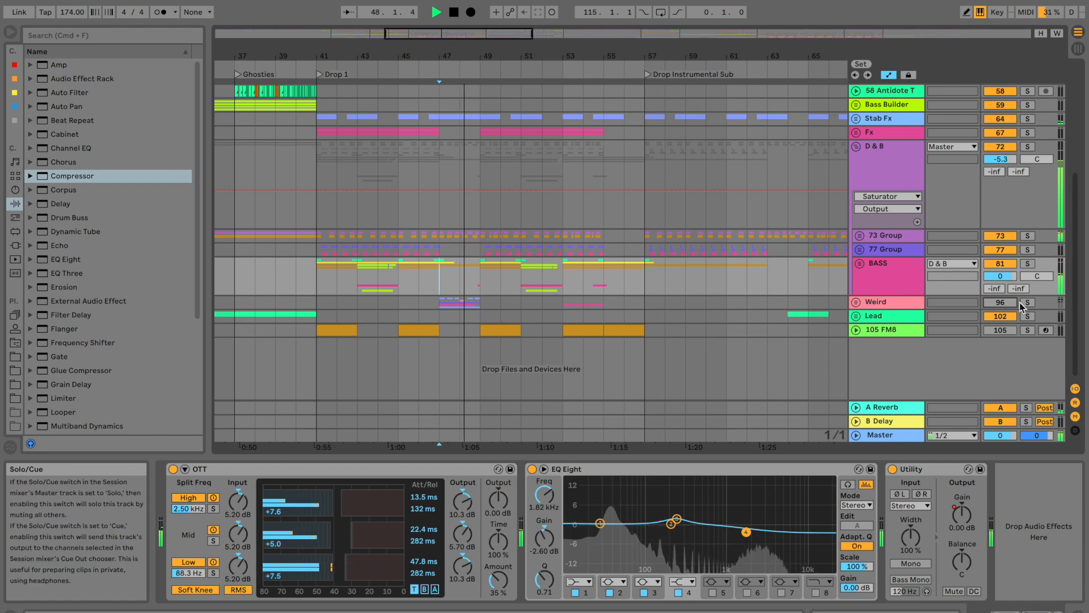
pyautogui.scroll(3, 643, 264)
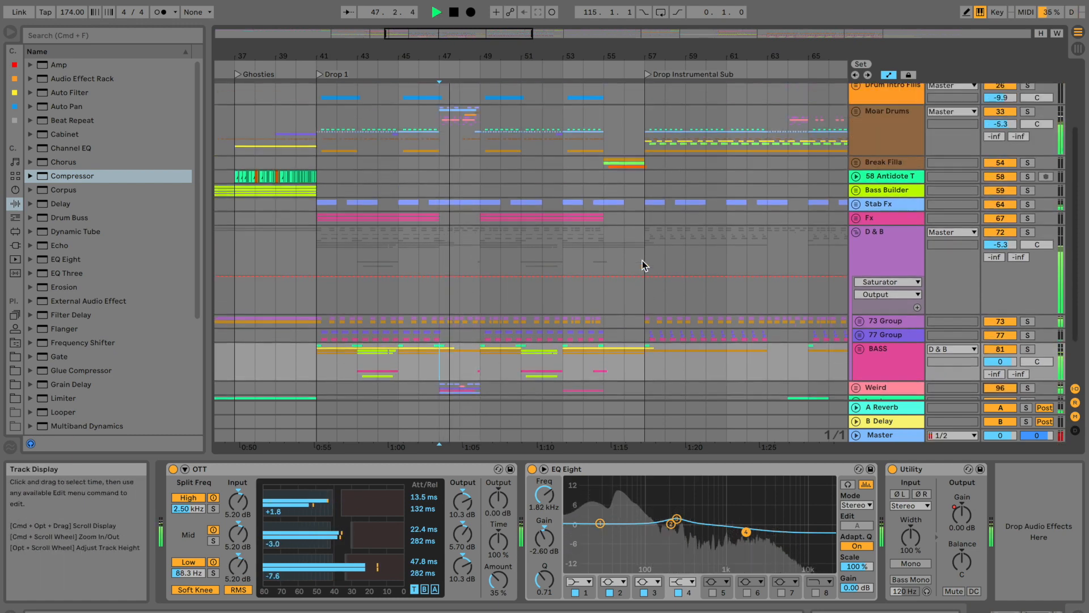
# Play the Moar Drums group in solo from bar 47 and unfold it to show its tracks
pyautogui.scroll(4, 643, 260)
pyautogui.click(462, 218)
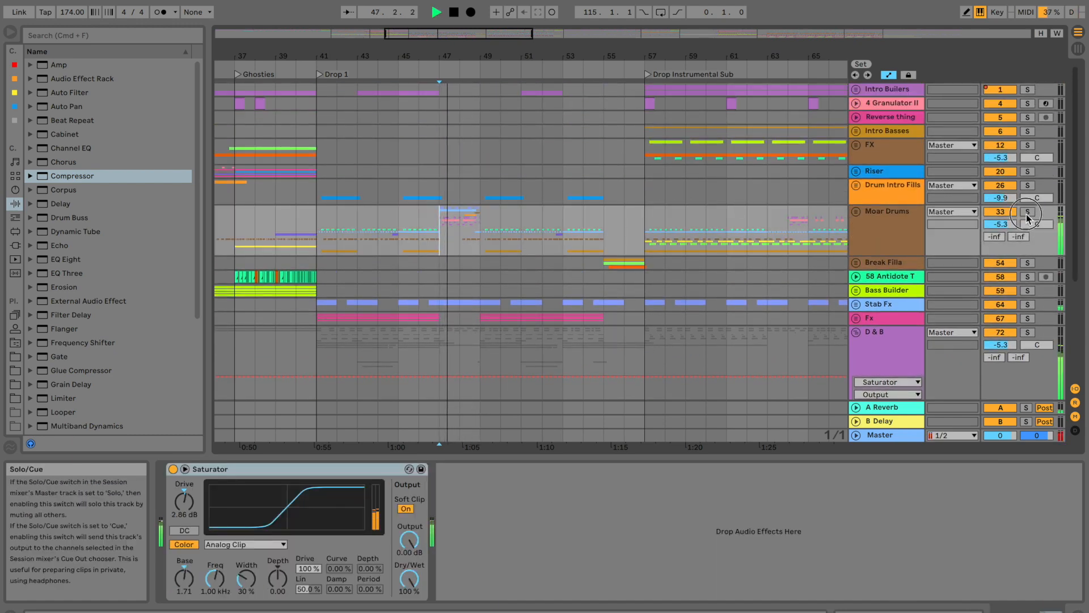
pyautogui.click(856, 211)
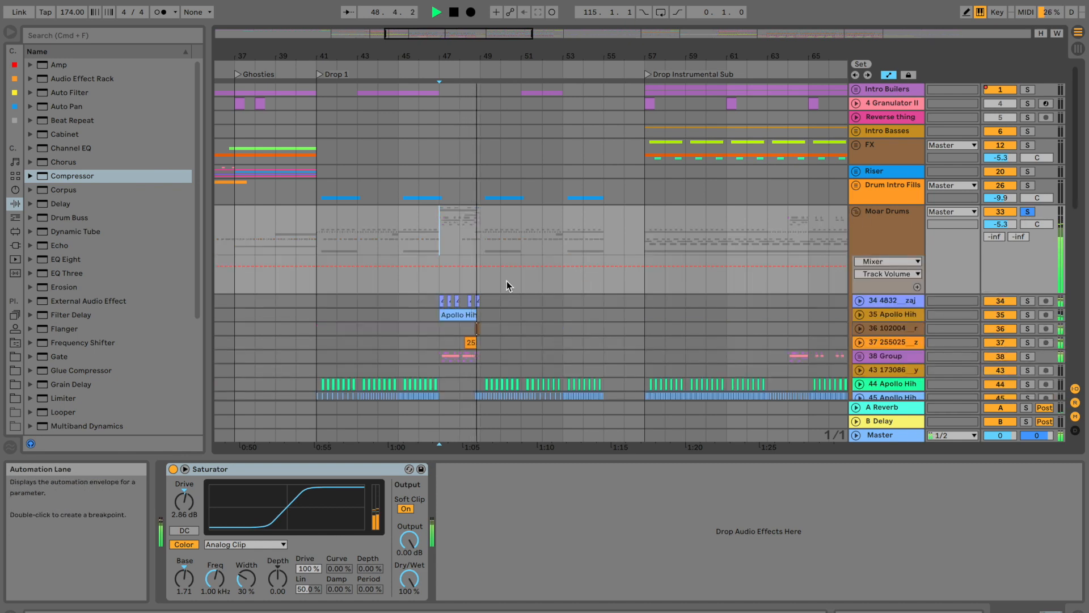
# Audition track 34 4832__zaj in solo from bar 47
pyautogui.press('space')
pyautogui.click(436, 304)
pyautogui.press('space')
pyautogui.press('space')
pyautogui.click(1028, 301)
pyautogui.press('space')
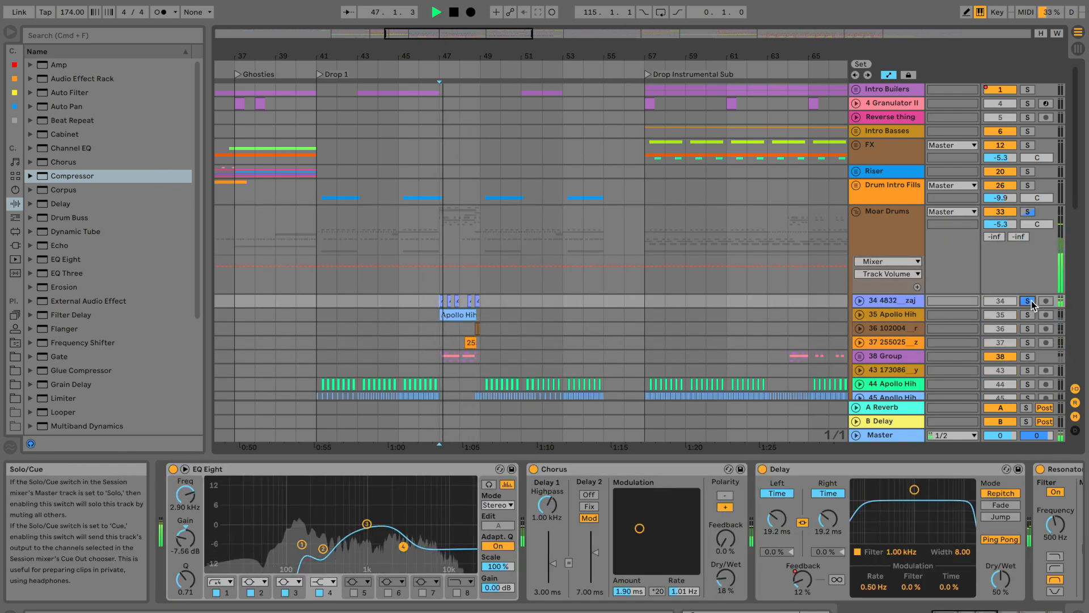
# Turn off track 34's solo, set its volume to -2.6 dB in the Moar Drums mix, and fold the track
pyautogui.click(1027, 301)
pyautogui.press('space')
pyautogui.press('space')
pyautogui.click(860, 301)
pyautogui.click(1000, 313)
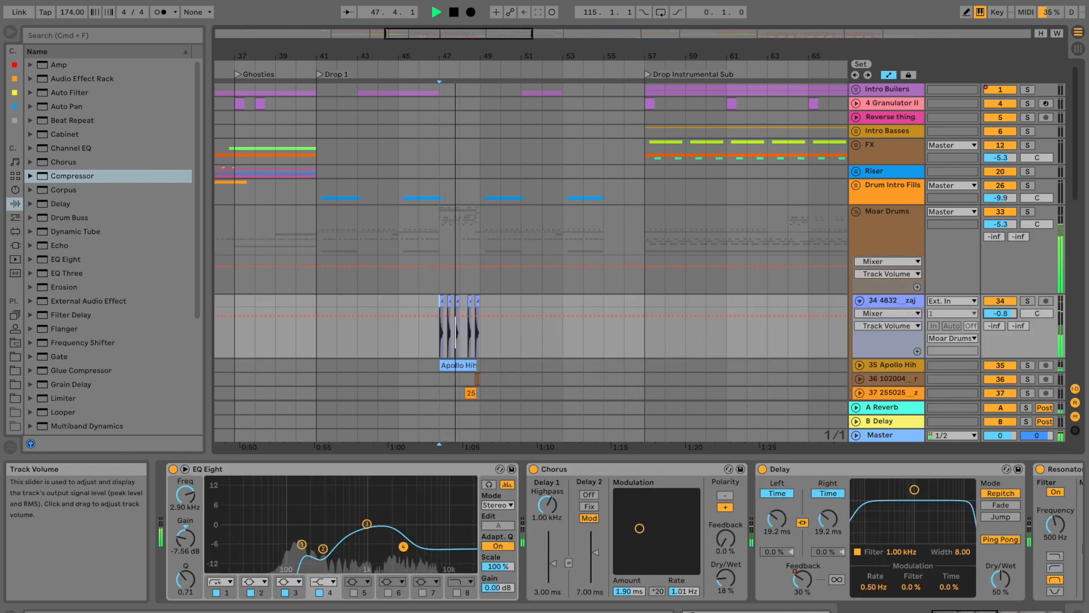
pyautogui.click(876, 293)
pyautogui.click(878, 300)
pyautogui.press('space')
pyautogui.press('space')
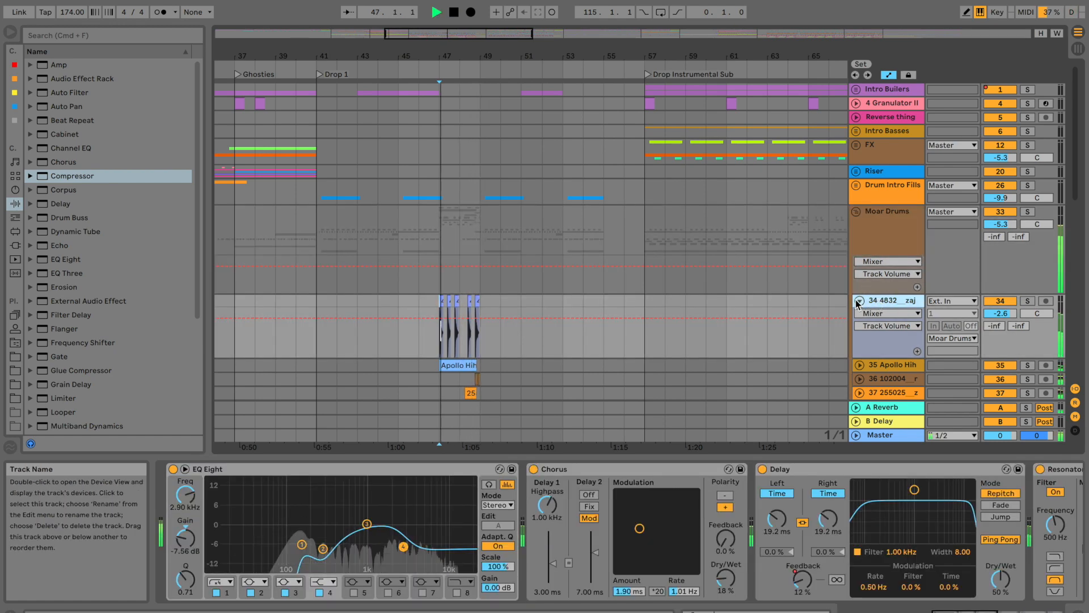
pyautogui.click(860, 301)
# Audition tracks 35 and 36 and the 38 Group in solo one after another from bar 47
pyautogui.scroll(-3, 1000, 234)
pyautogui.press('space')
pyautogui.click(1027, 226)
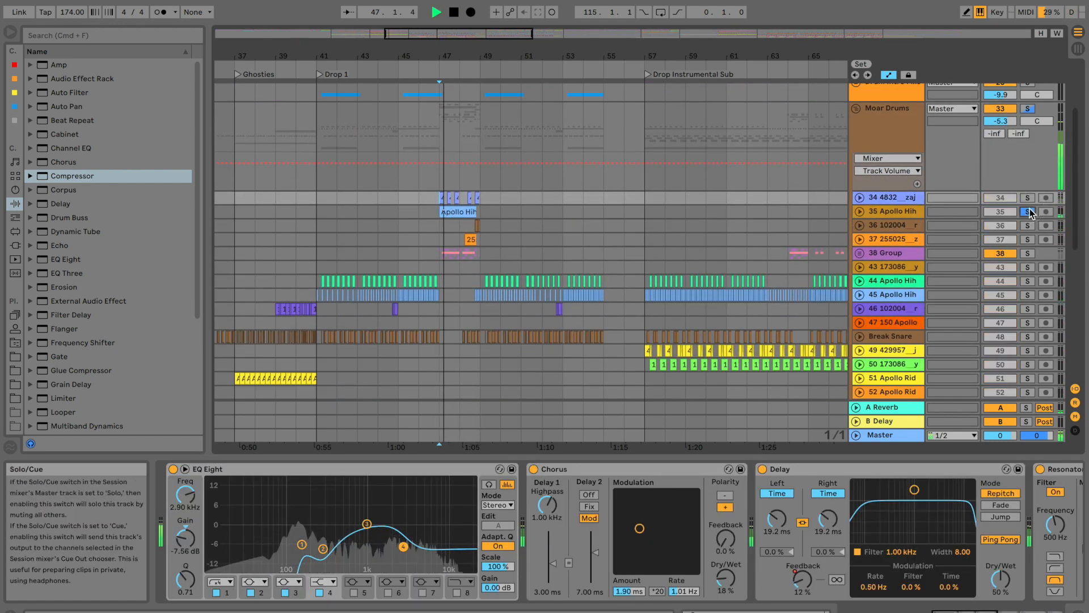
pyautogui.press('space')
pyautogui.click(1027, 239)
pyautogui.press('space')
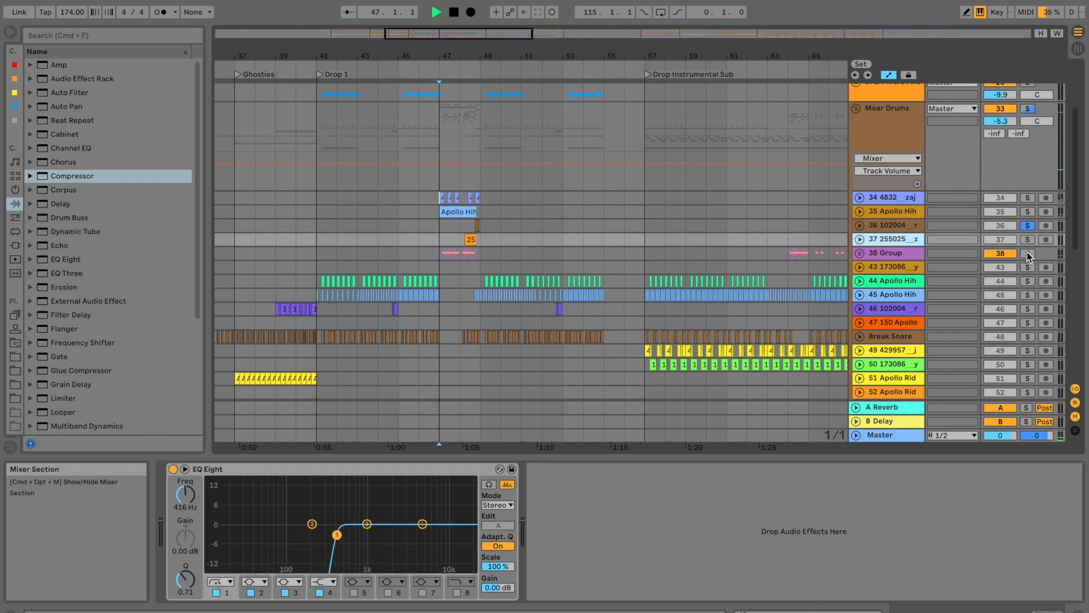
pyautogui.click(1028, 253)
pyautogui.press('space')
pyautogui.click(1028, 253)
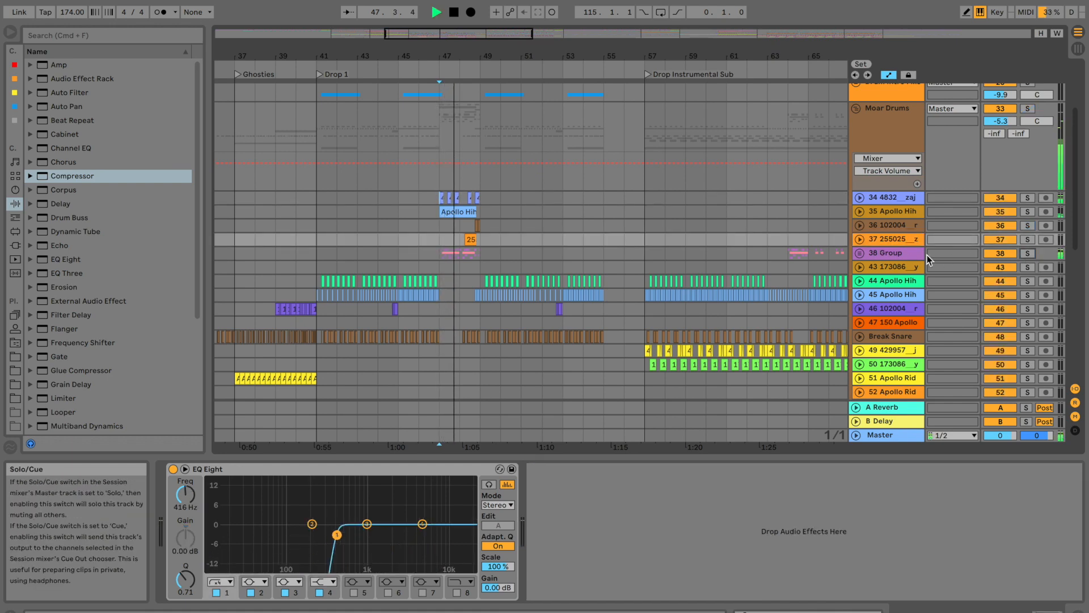
# Set the 38 Group's volume to -4.1 dB, and fold it and the Moar Drums group
pyautogui.click(860, 253)
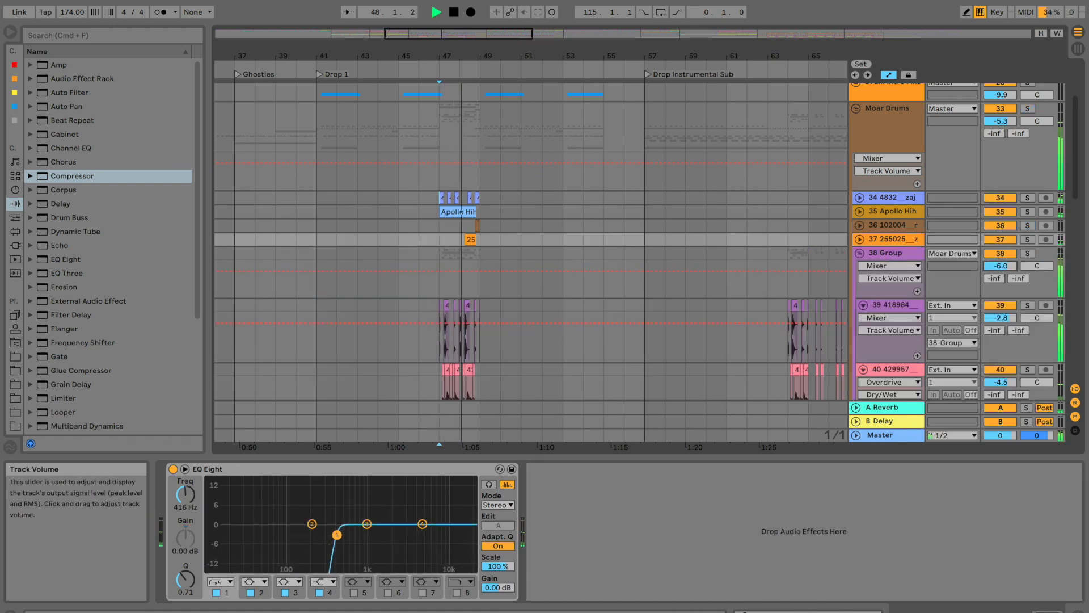
pyautogui.moveTo(1000, 265); pyautogui.dragTo(1000, 257)
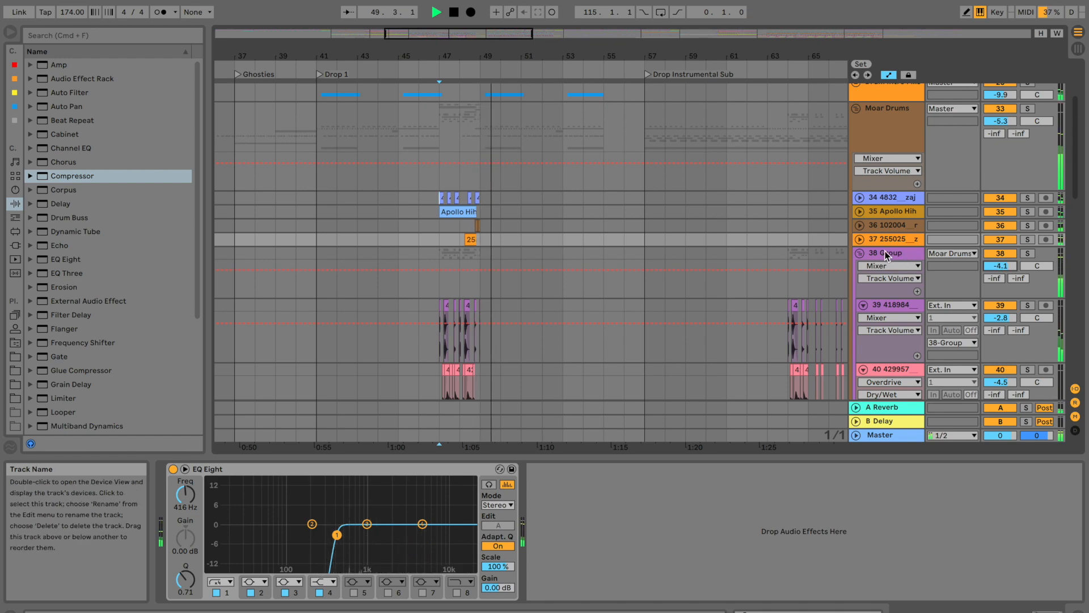
pyautogui.click(861, 252)
pyautogui.click(856, 108)
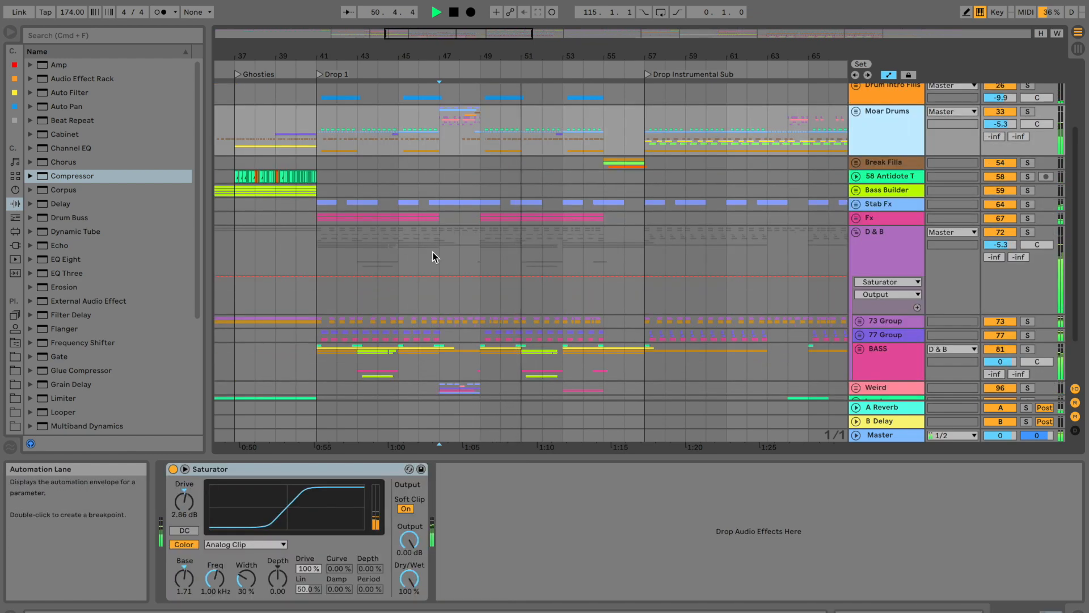
# Play the Fx group in solo from bar 41, fold the D & B group and stop playback
pyautogui.click(318, 219)
pyautogui.click(1028, 218)
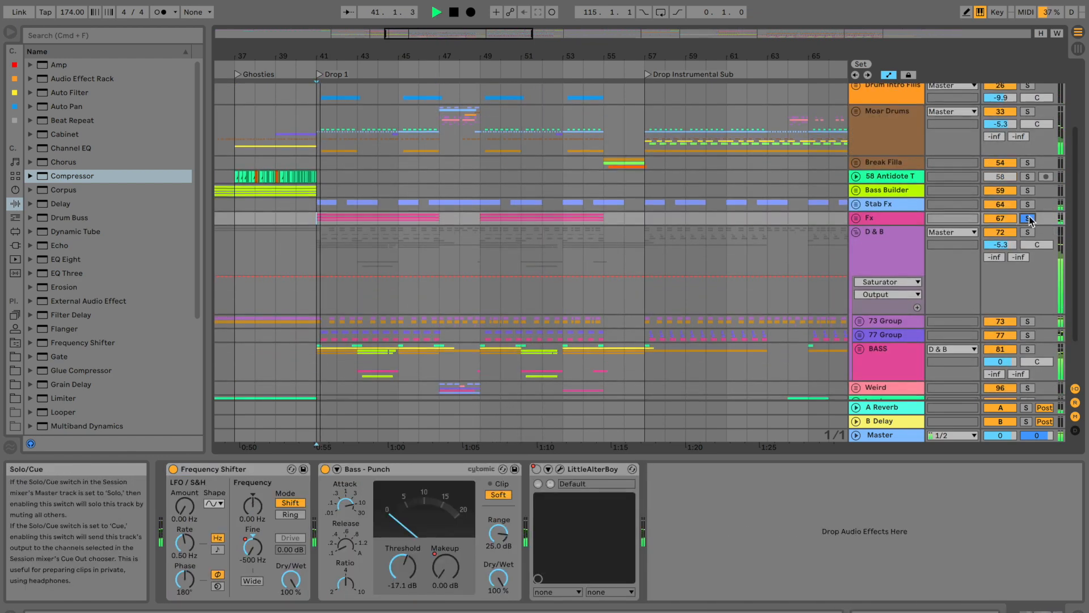
pyautogui.click(856, 232)
pyautogui.press('space')
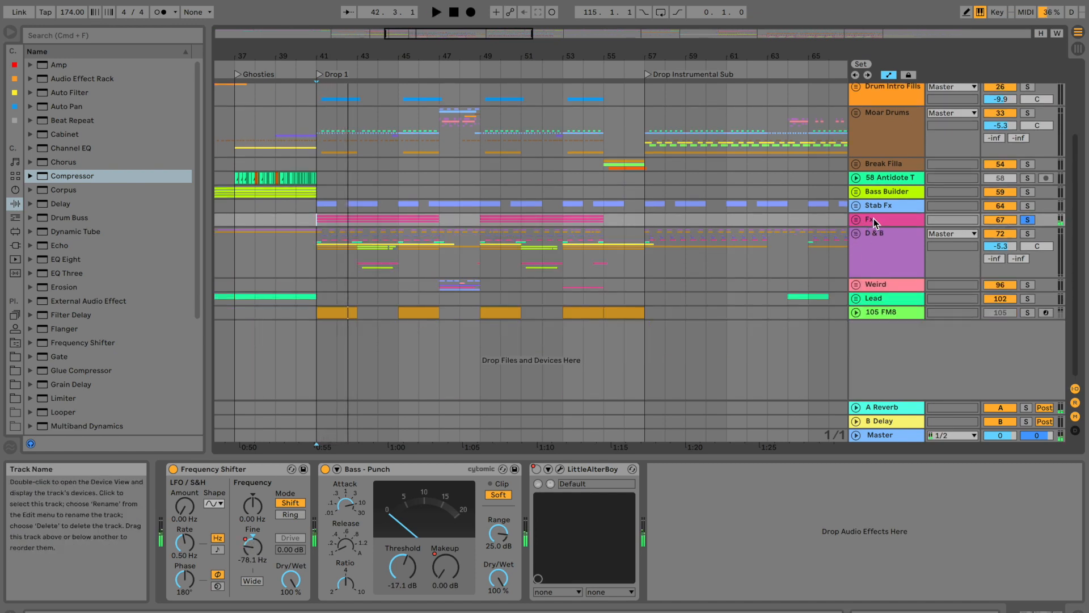
# Unfold the Fx group, play it from bar 113 at Drop 2 and show its Bass - Punch Makeup automation
pyautogui.click(856, 219)
pyautogui.hscroll(7, 632, 316)
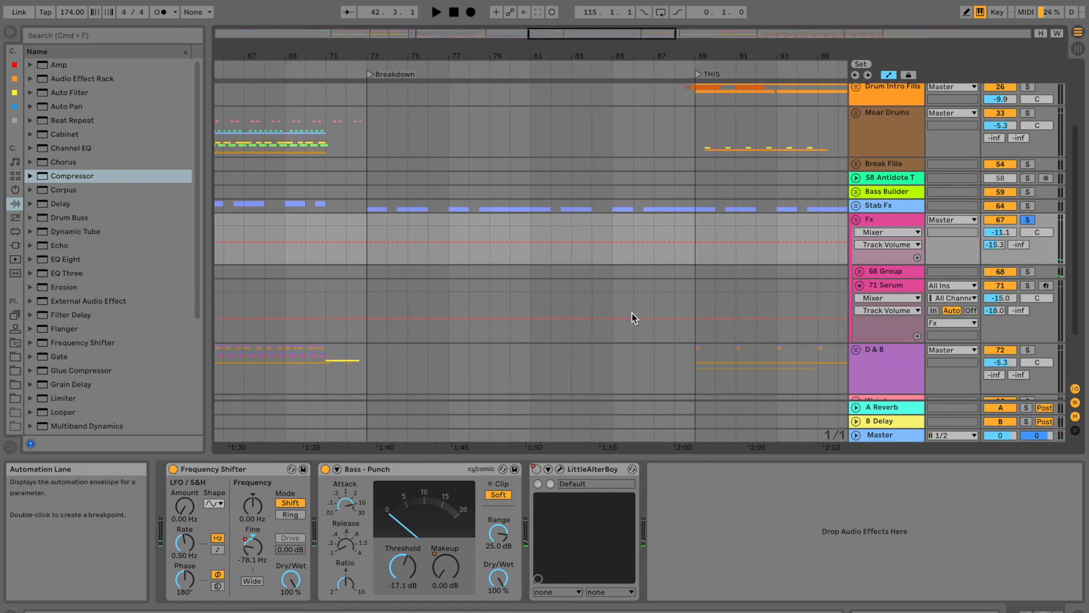
pyautogui.scroll(-3, 632, 313)
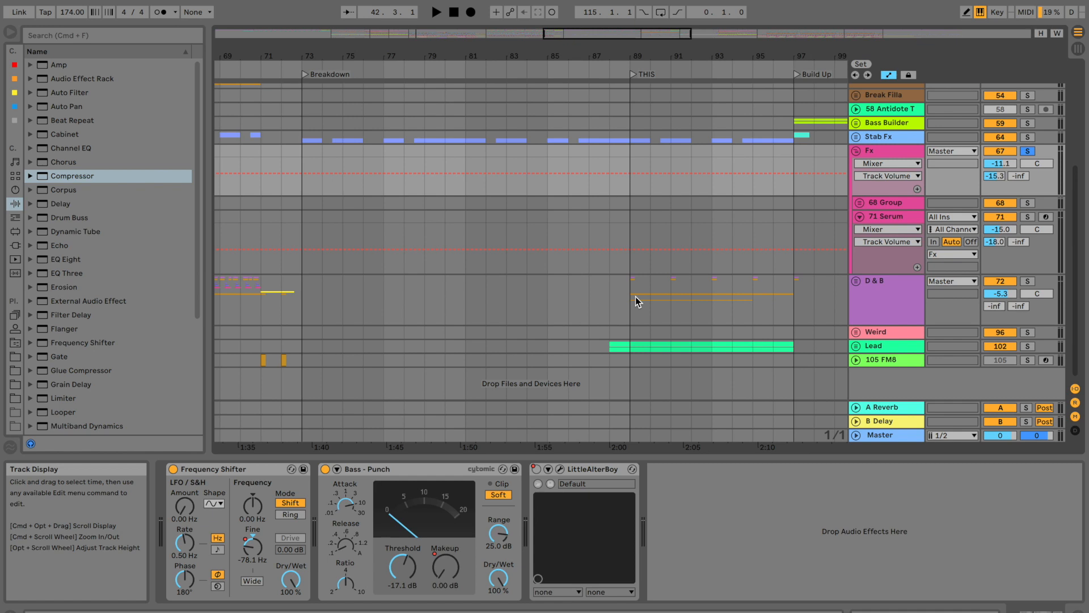
pyautogui.hscroll(5, 636, 296)
pyautogui.hscroll(8, 545, 139)
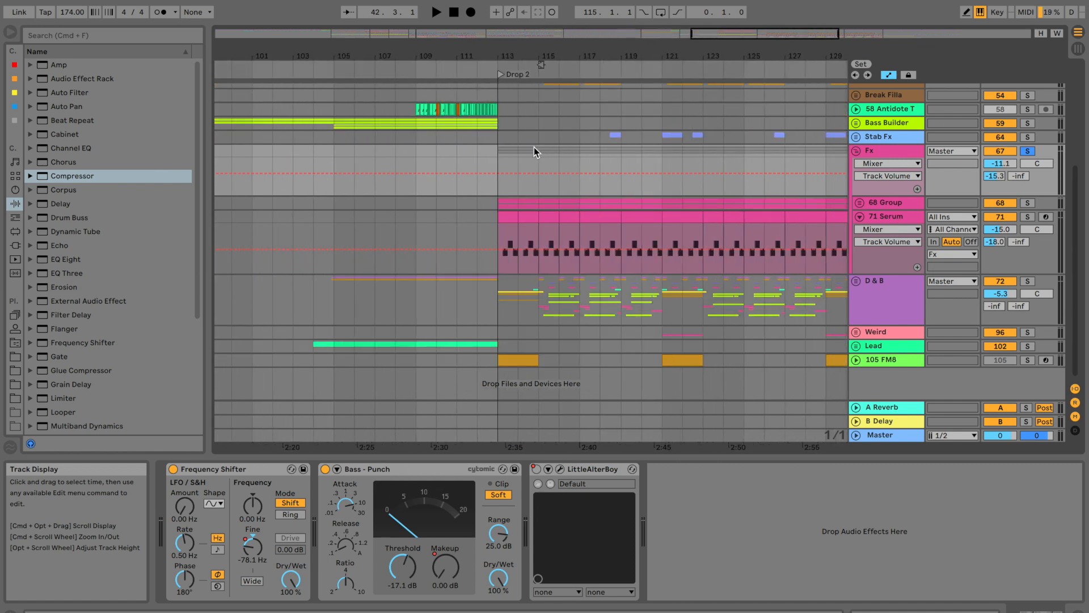
pyautogui.click(498, 152)
pyautogui.press('space')
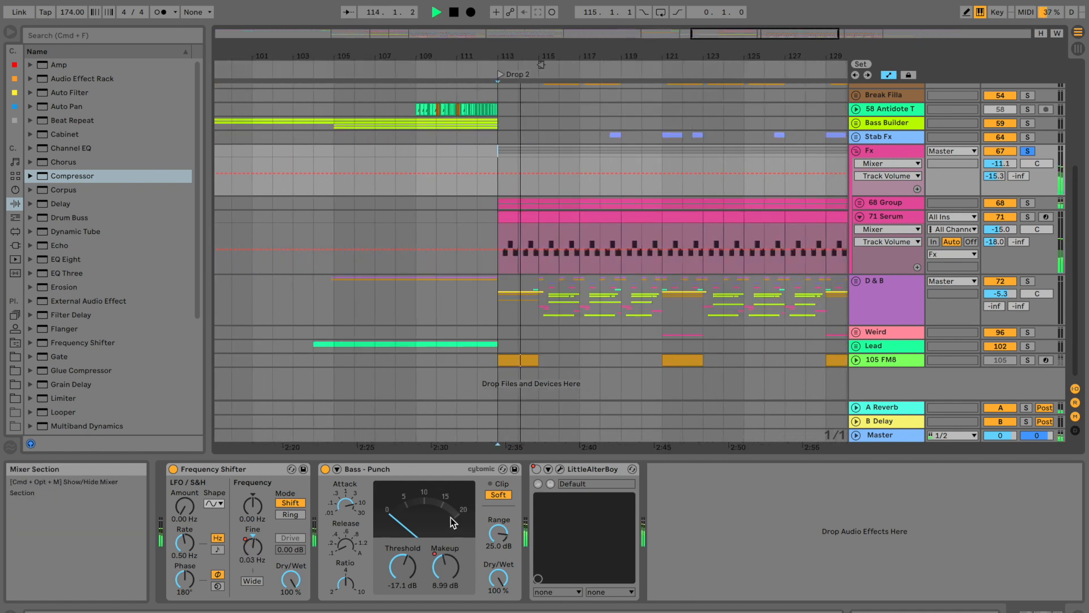
pyautogui.moveTo(446, 566); pyautogui.dragTo(446, 571)
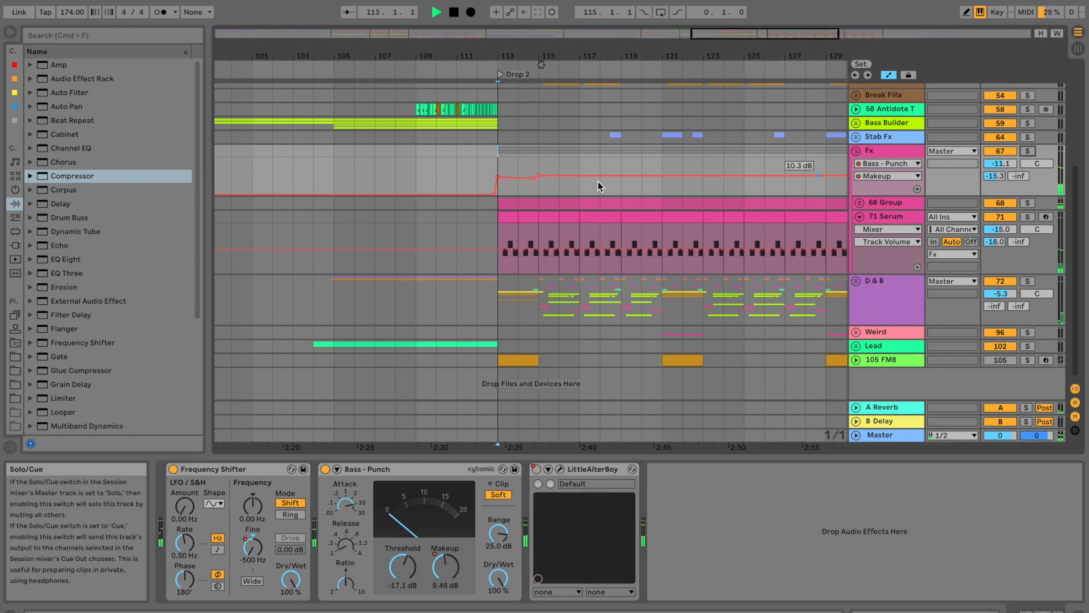
# Play Drop 1 from bar 41, raise the Fx group's Makeup automation up to about bar 55 to 5.60 dB, and fold the group
pyautogui.hscroll(-15, 523, 182)
pyautogui.hscroll(-10, 524, 182)
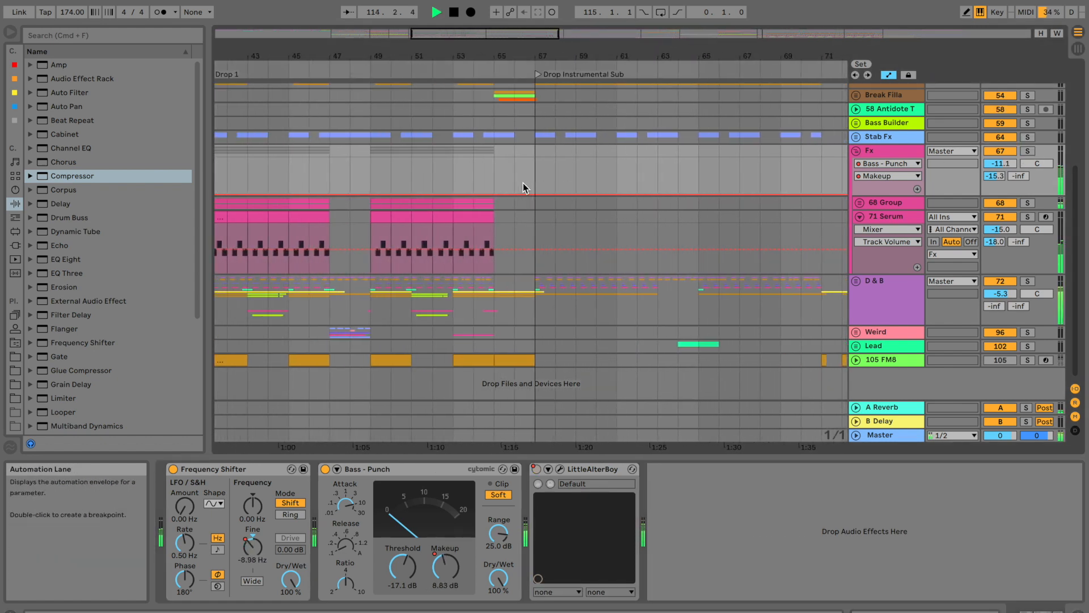
pyautogui.click(306, 172)
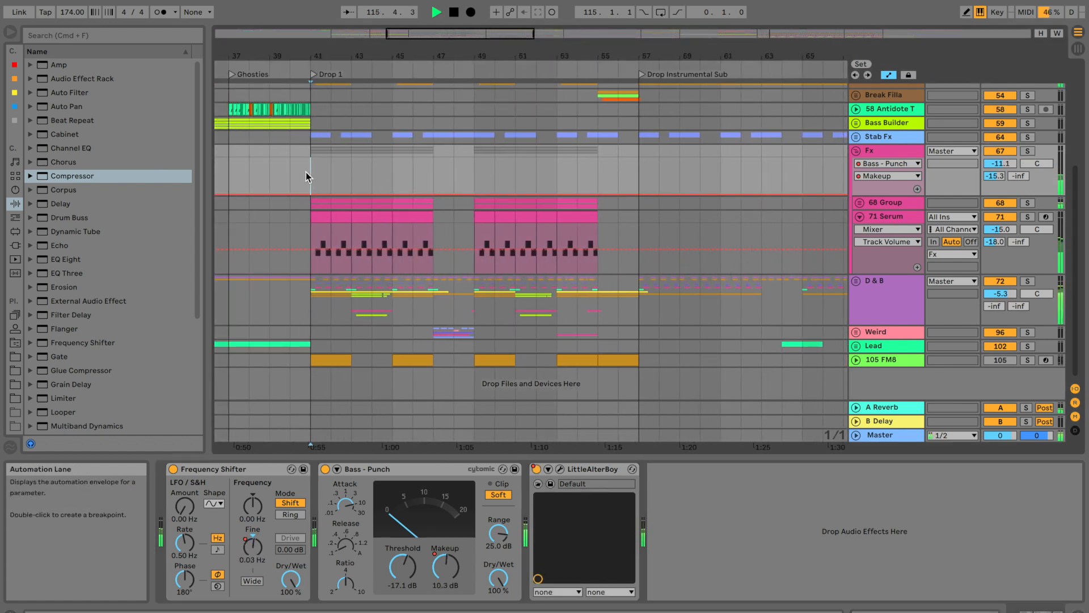
pyautogui.moveTo(607, 193); pyautogui.dragTo(608, 187)
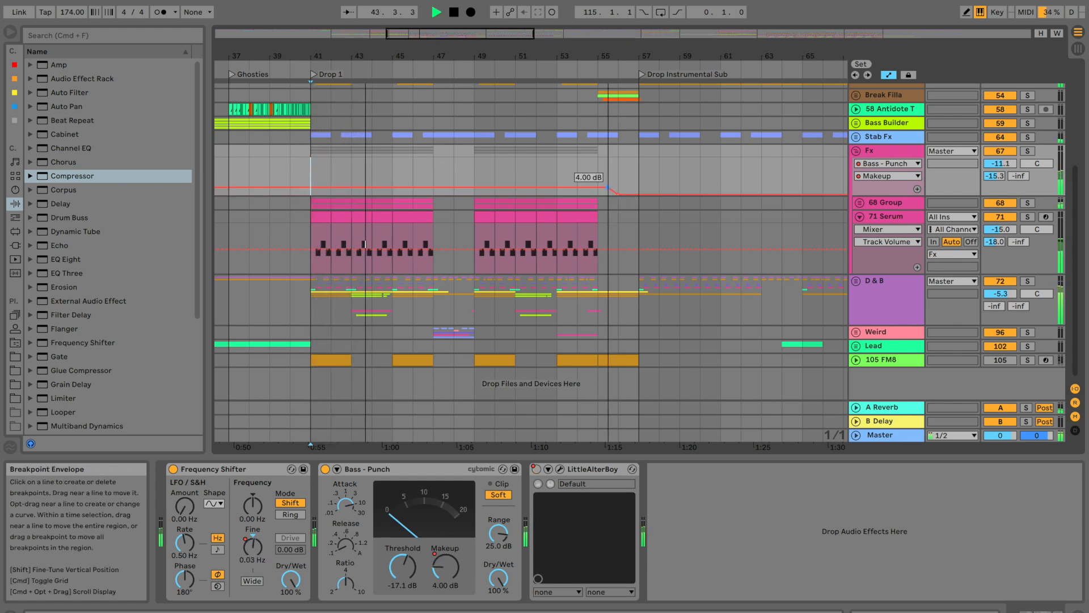
pyautogui.moveTo(608, 187); pyautogui.dragTo(608, 184)
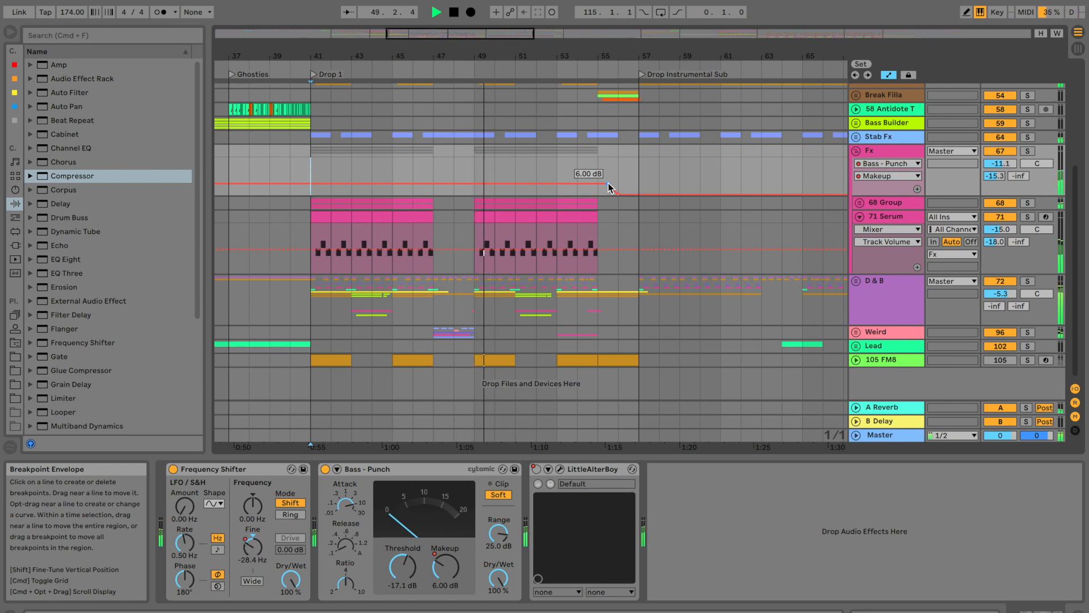
pyautogui.moveTo(608, 182); pyautogui.dragTo(608, 184)
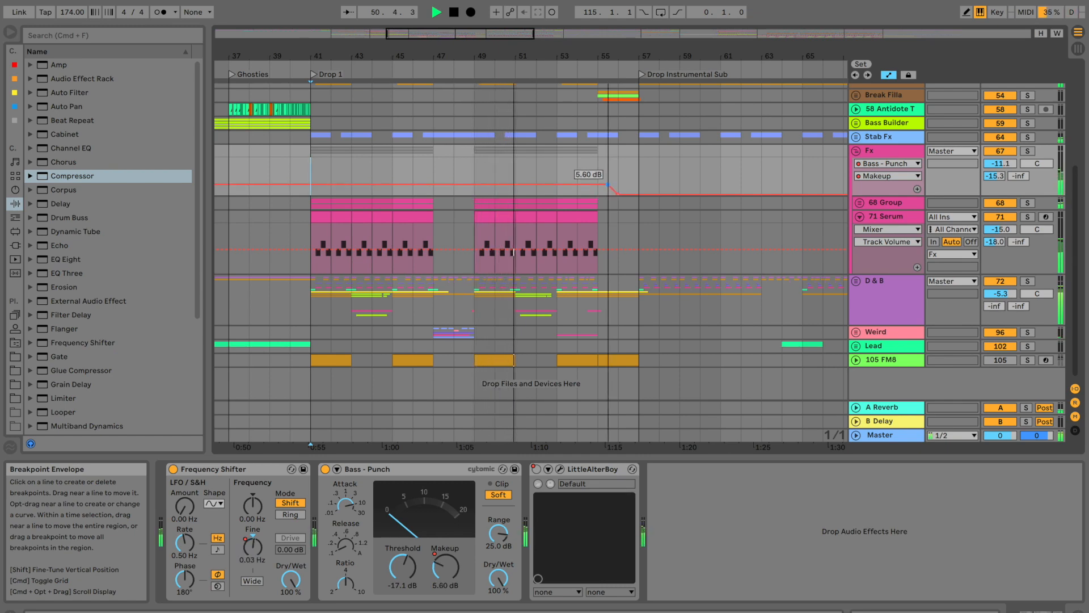
pyautogui.click(856, 151)
# Play the mix from bar 41 at Drop 1, check the Drum Intro Fills group and stop playback
pyautogui.scroll(6, 342, 213)
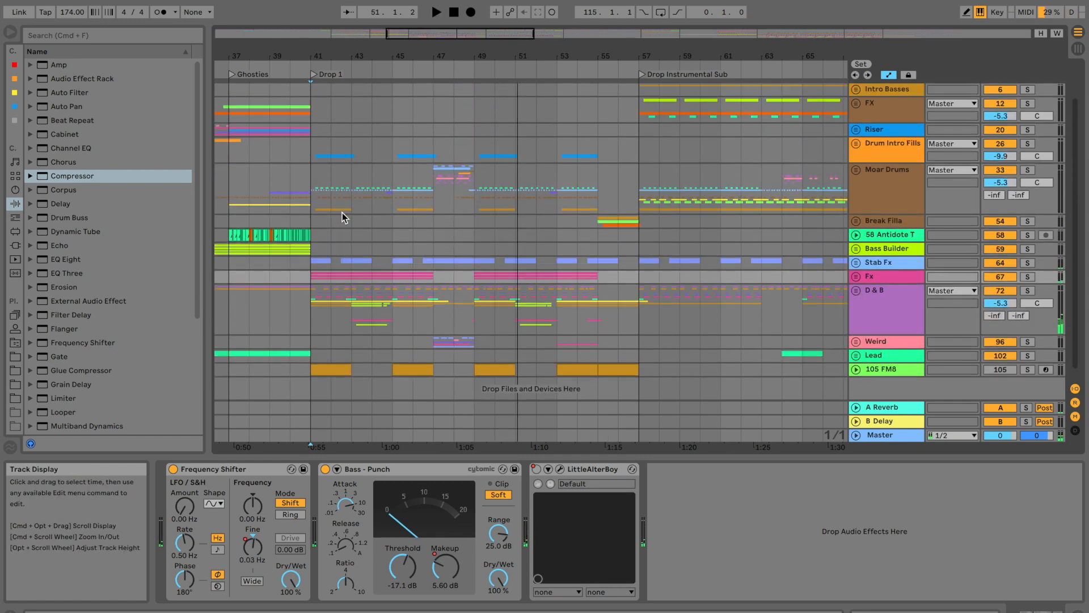
pyautogui.click(311, 192)
pyautogui.press('space')
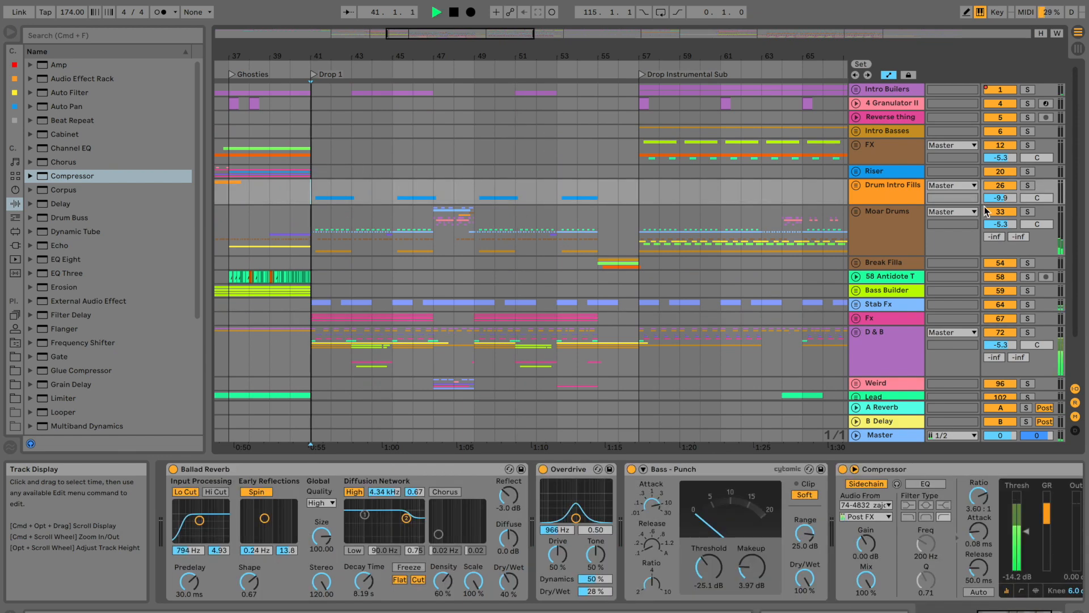
pyautogui.click(1027, 186)
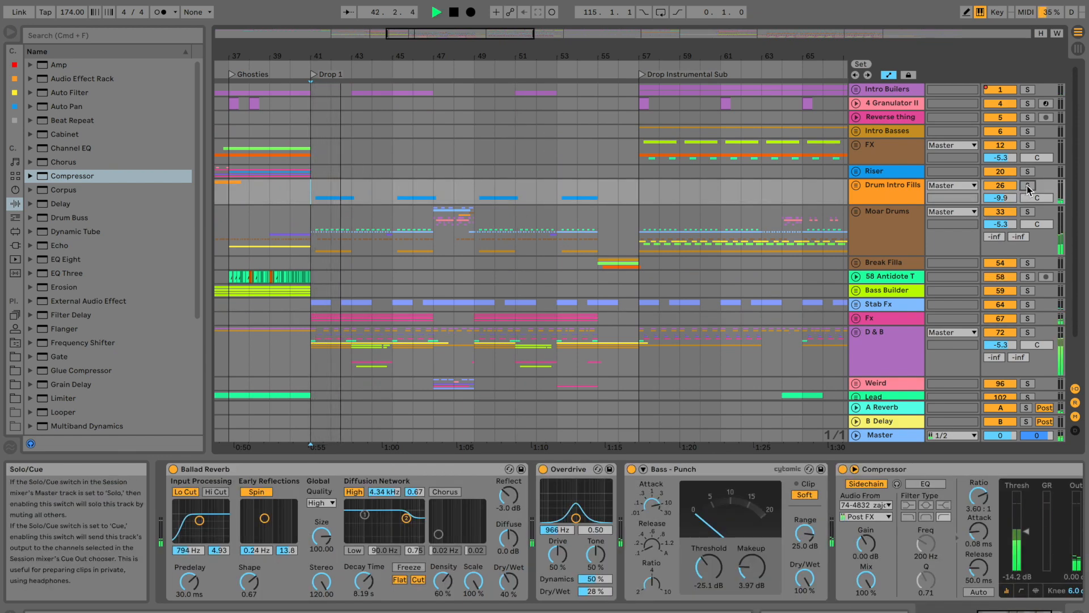
pyautogui.hscroll(-5, 476, 208)
pyautogui.hscroll(15, 475, 208)
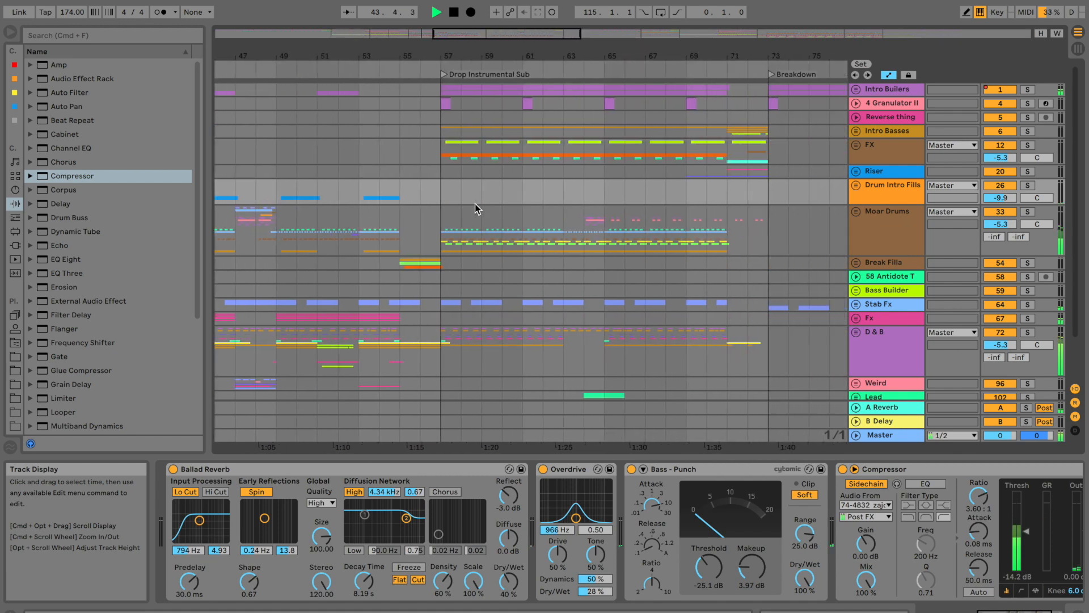
pyautogui.press('space')
# Set the playback start to bar 113 at Drop 2 and unfold the D & B group
pyautogui.scroll(-3, 475, 208)
pyautogui.hscroll(7, 650, 190)
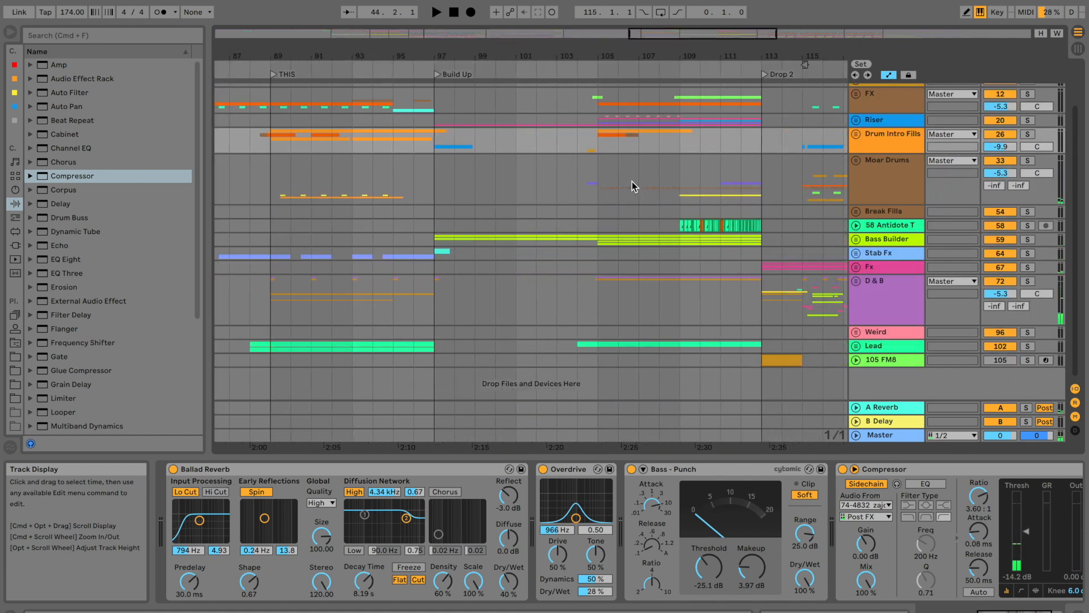
pyautogui.click(357, 307)
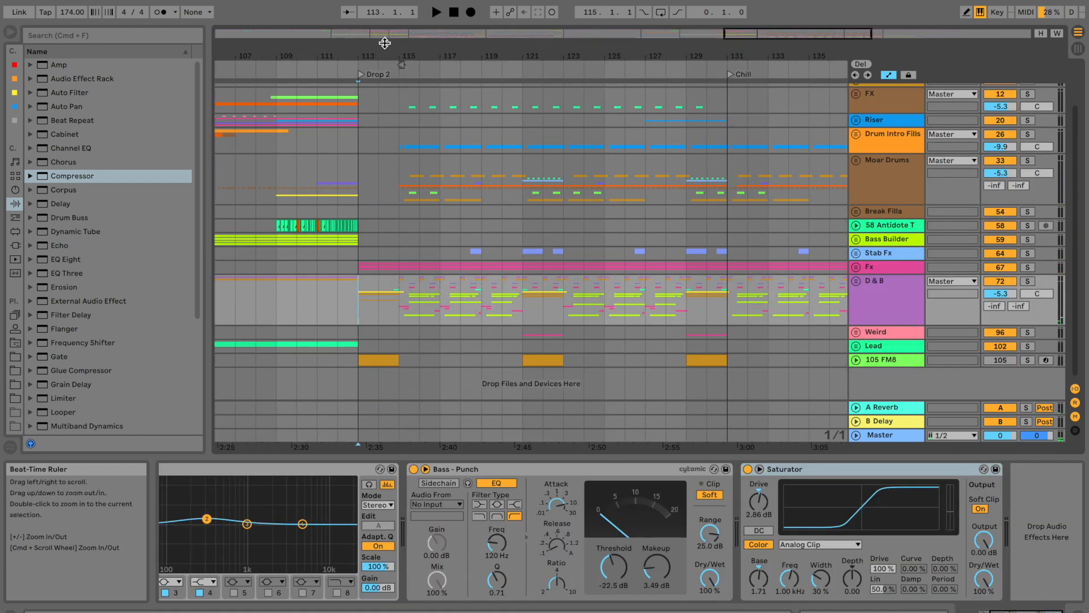
pyautogui.press('+')
pyautogui.click(856, 281)
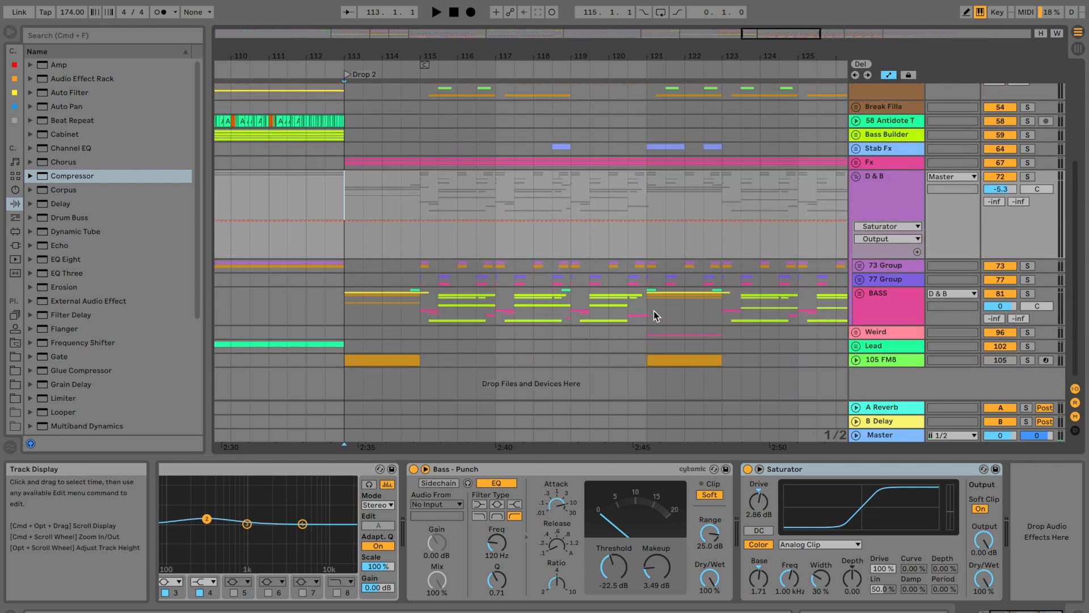
# Rename the 73 Group to KICK and the 77 Group to SNARE inside the D & B group
pyautogui.scroll(-4, 652, 312)
pyautogui.hscroll(1, 652, 312)
pyautogui.click(890, 265)
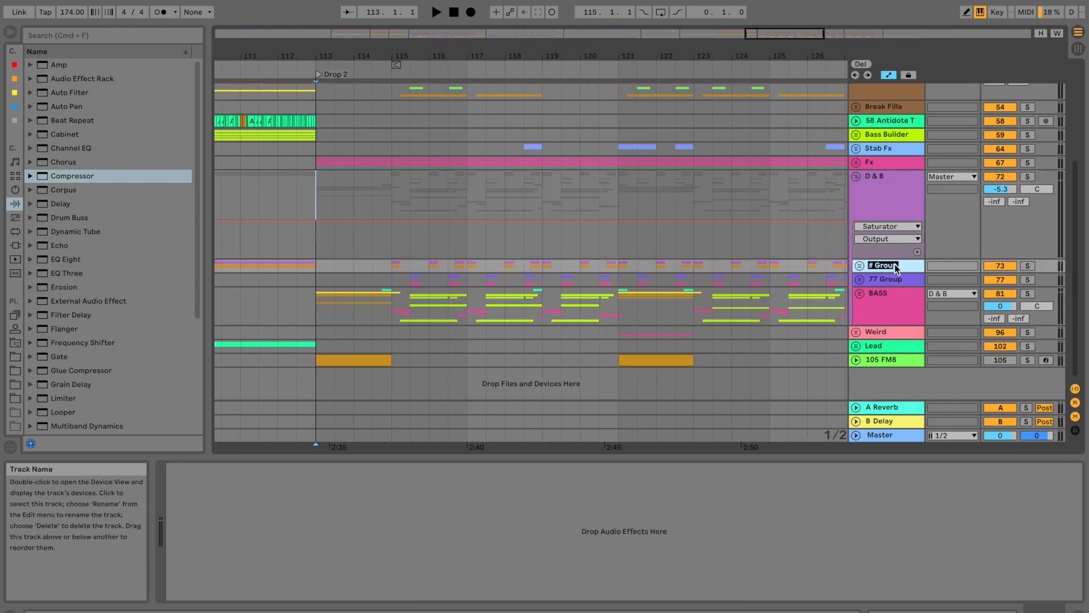
pyautogui.click(895, 281)
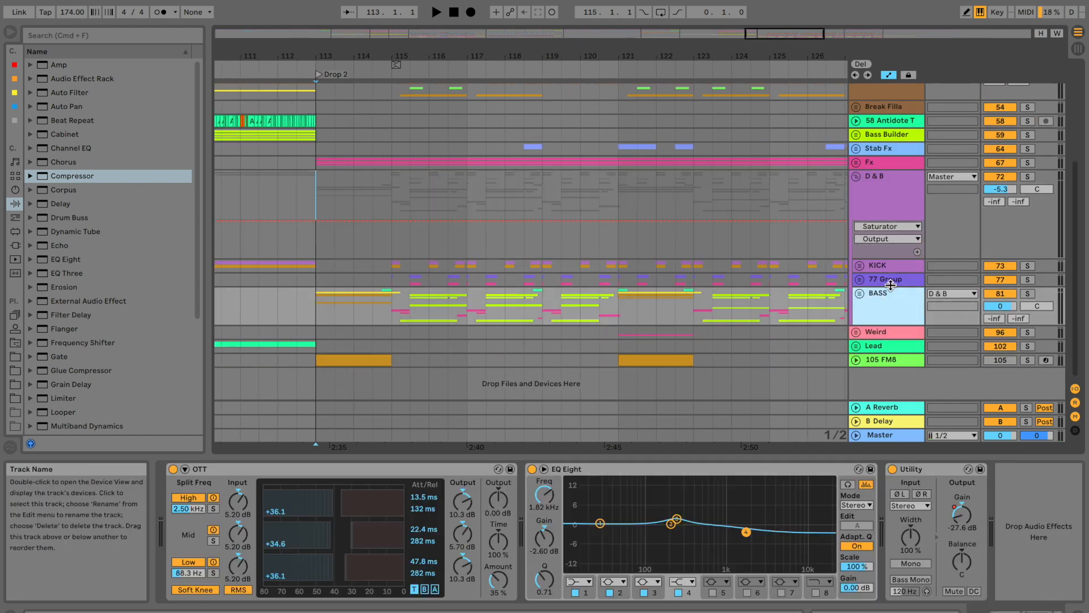
pyautogui.press('super+r')
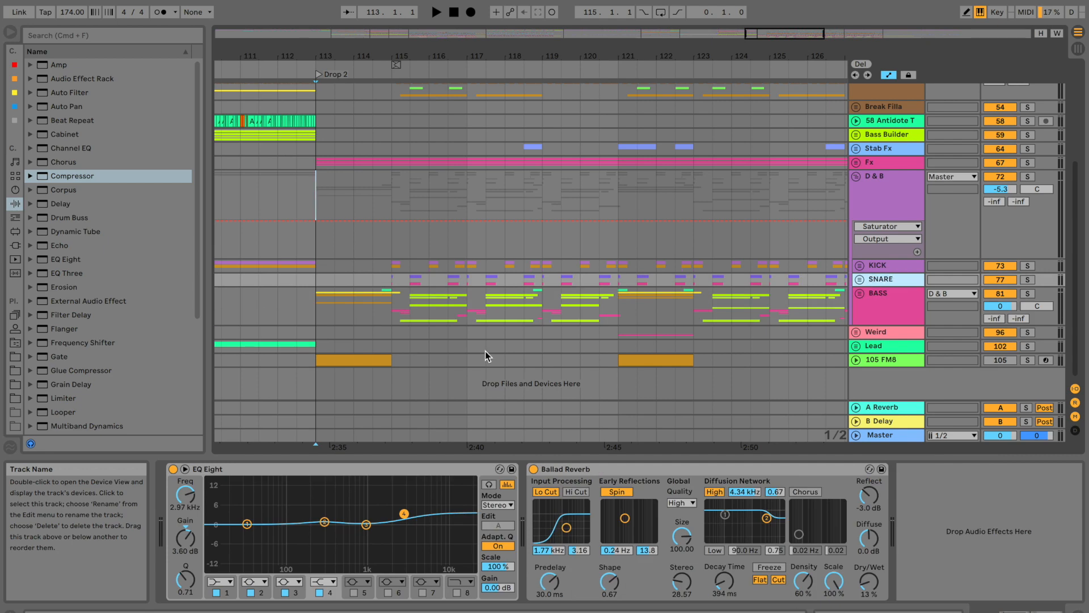
# Play the start of Drop 2 from bar 113 to check the BASS group
pyautogui.click(323, 312)
pyautogui.press('space')
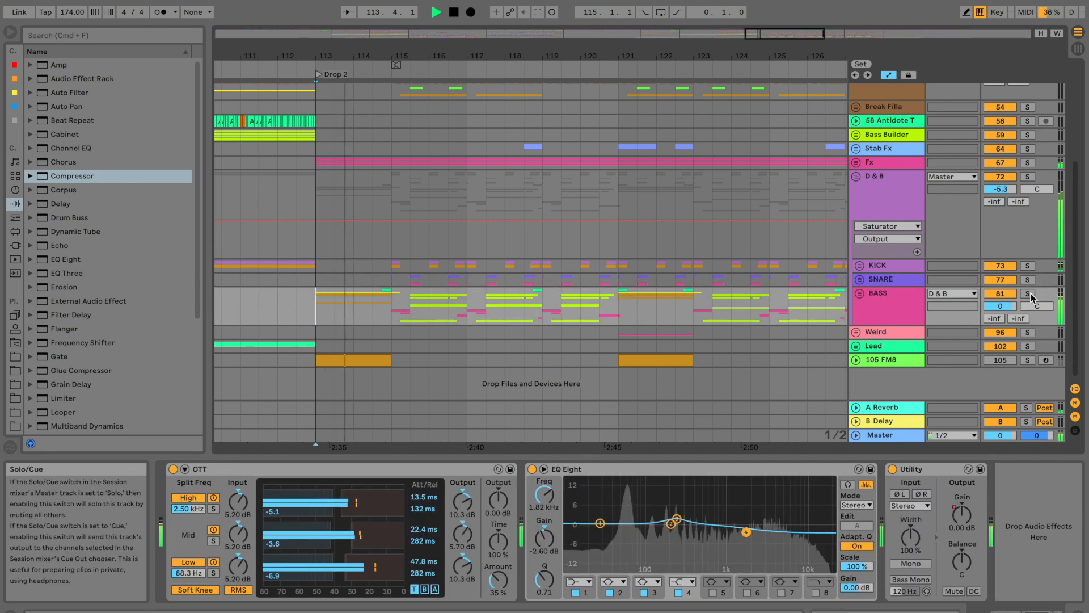
pyautogui.press('space')
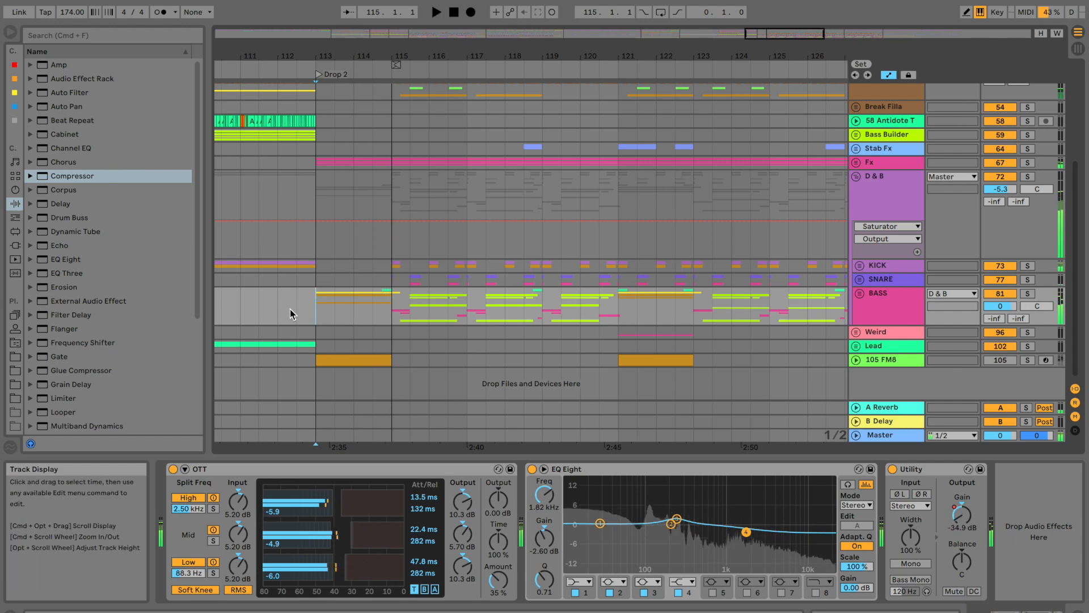
# Unfold the BASS group, play the Sub track in solo and open its bar 113 clip in an enlarged note editor
pyautogui.click(859, 294)
pyautogui.scroll(-5, 414, 311)
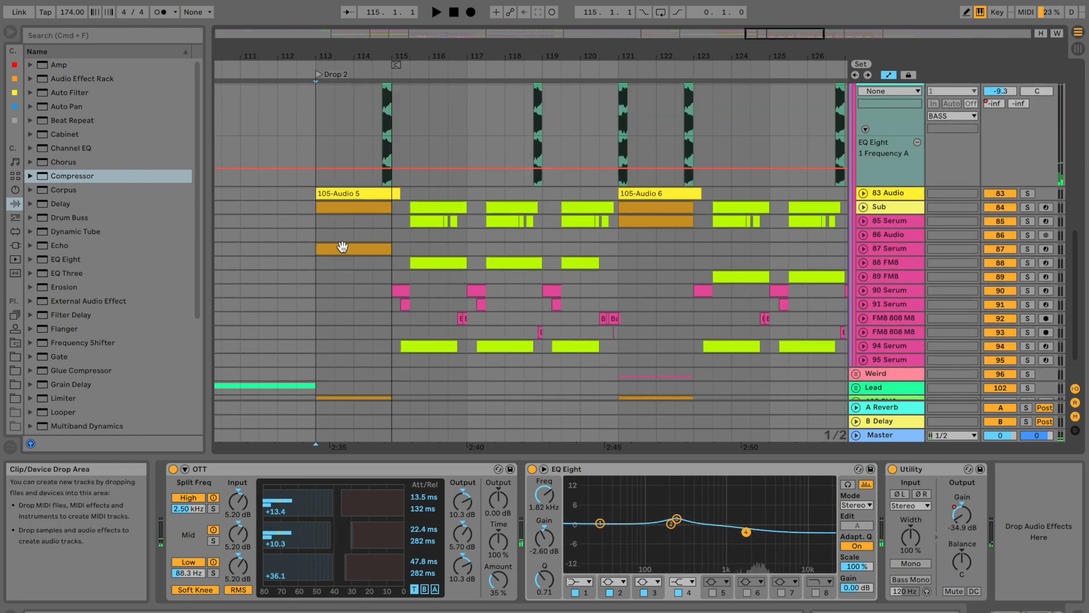
pyautogui.click(335, 210)
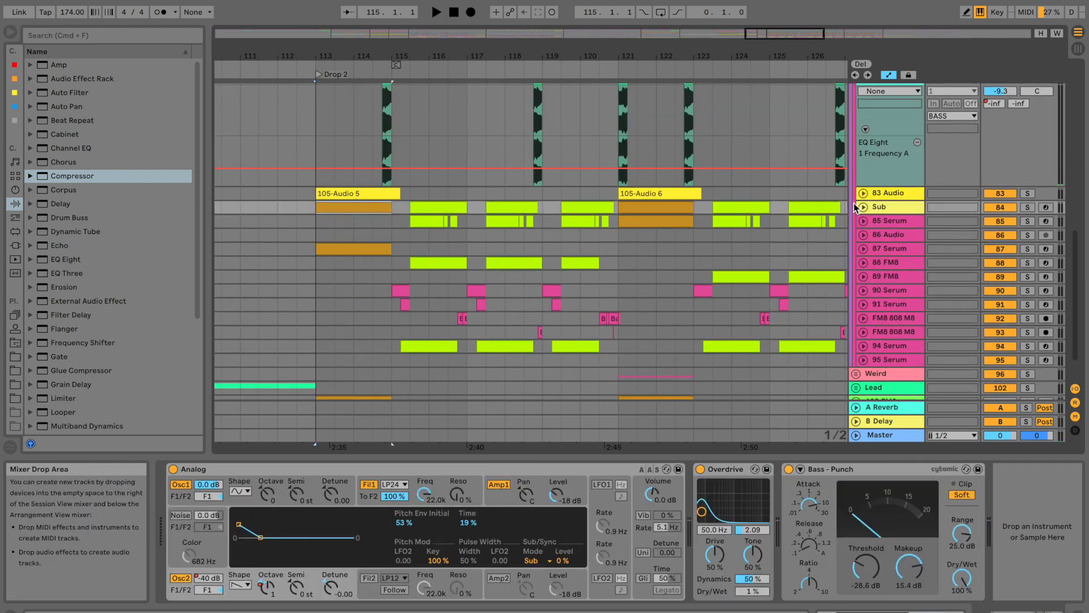
pyautogui.click(875, 206)
pyautogui.click(1028, 208)
pyautogui.press('space')
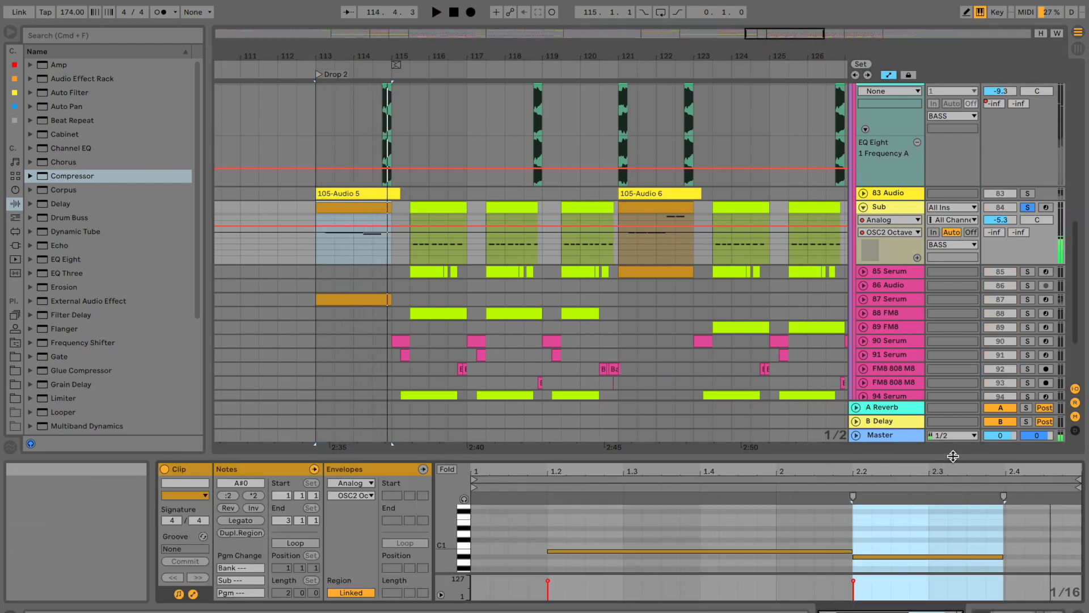
pyautogui.moveTo(954, 458); pyautogui.dragTo(954, 408)
pyautogui.press('space')
# Try to shorten the last A#0 note of the Sub clip and duplicate it twice
pyautogui.moveTo(1004, 506); pyautogui.dragTo(911, 507)
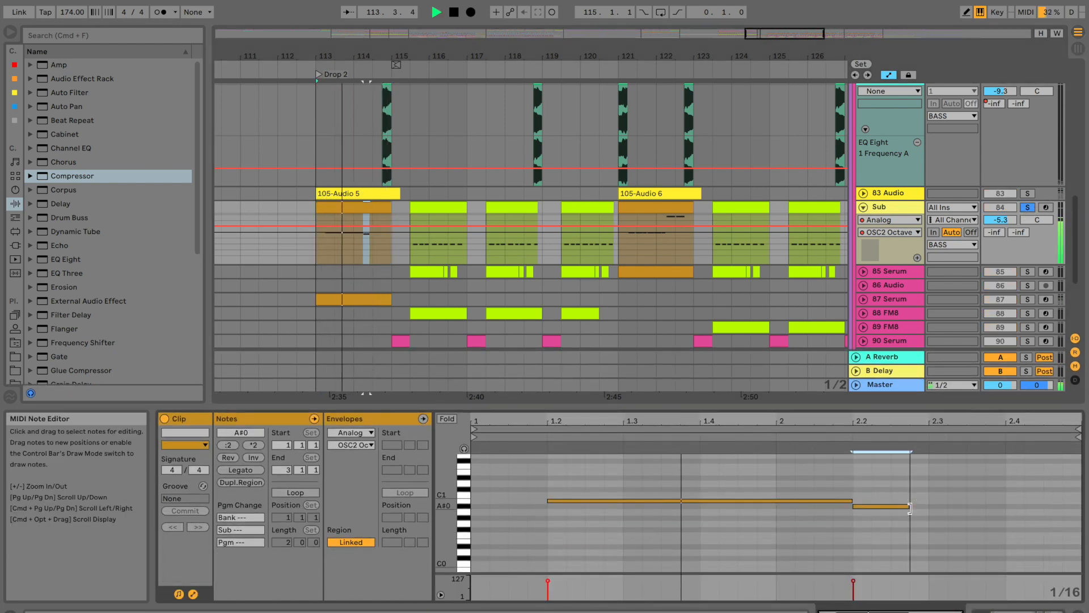
pyautogui.press('super+d')
pyautogui.press('super+d')
pyautogui.press('space')
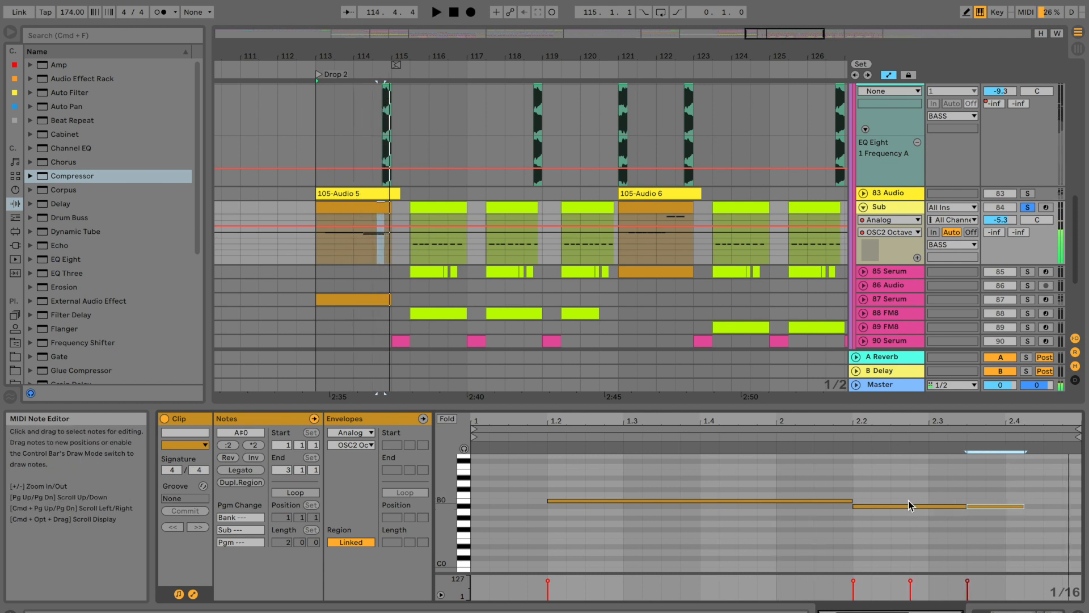
# Shorten the A#0 note at 2.2 to end at 2.3 and duplicate it once after itself
pyautogui.moveTo(908, 505)
pyautogui.mouseDown()
pyautogui.moveTo(940, 505)
pyautogui.moveTo(927, 507)
pyautogui.mouseUp()
pyautogui.press('super+d')
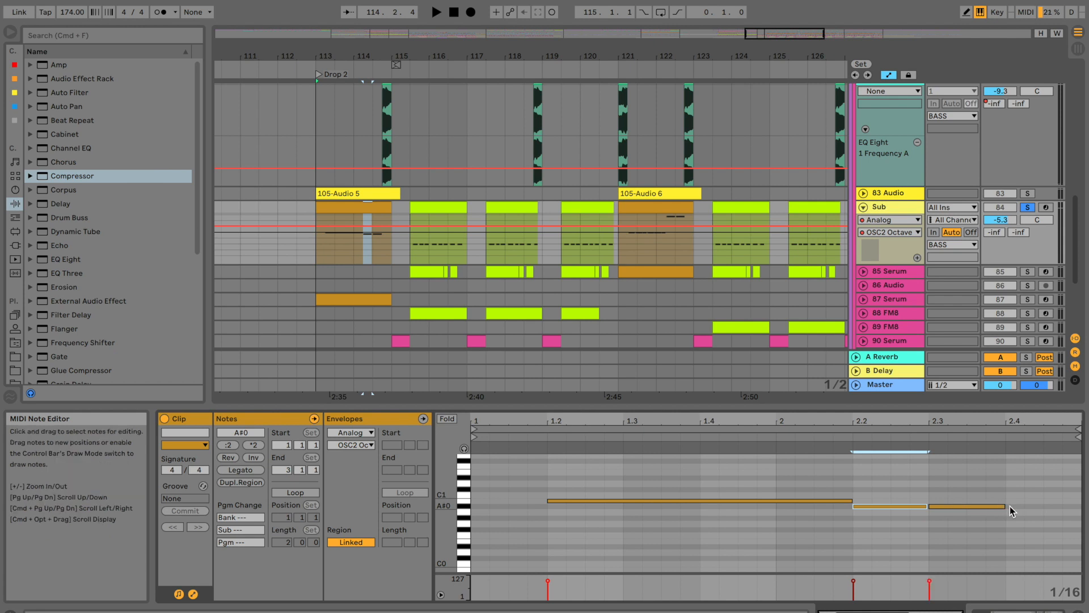
pyautogui.moveTo(1006, 507); pyautogui.dragTo(1004, 508)
# Turn off the Sub track's solo, play the clip, trim the second A#0 note's end slightly and close the note editor
pyautogui.click(1028, 208)
pyautogui.press('space')
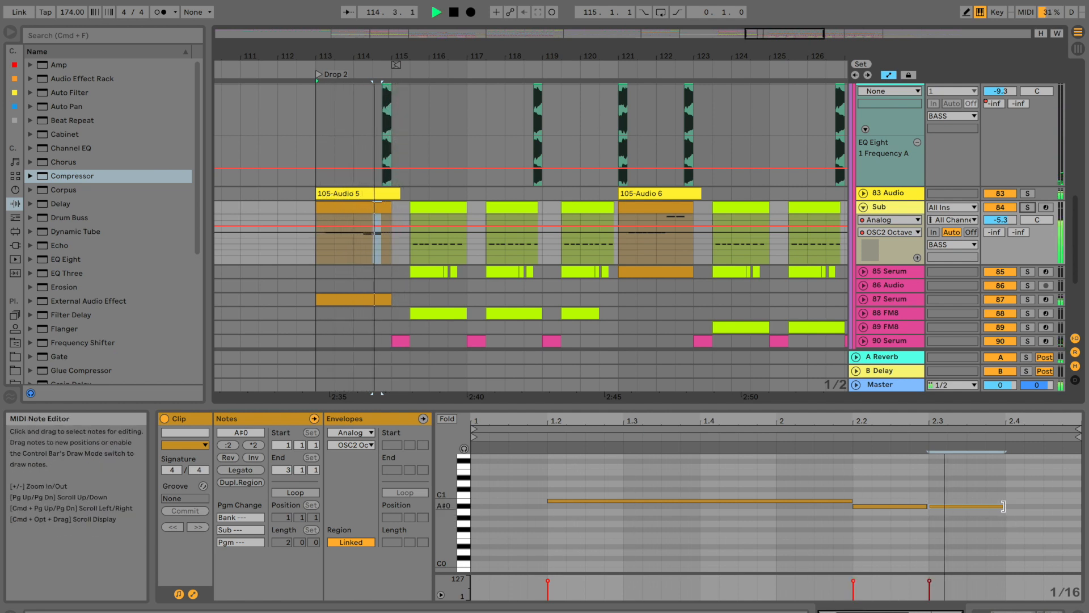
pyautogui.moveTo(1004, 506); pyautogui.dragTo(1001, 506)
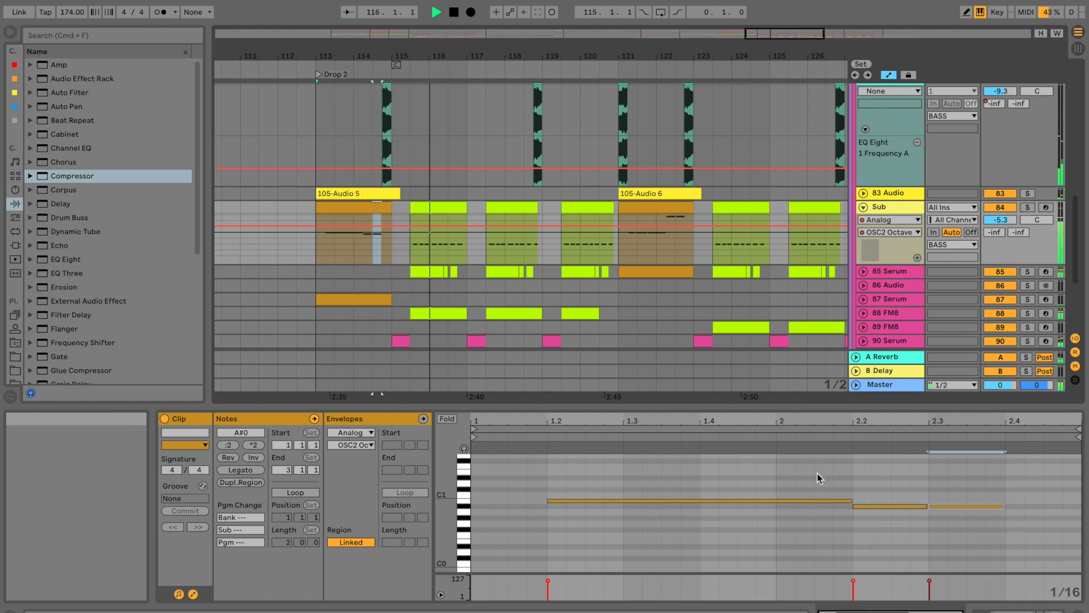
pyautogui.moveTo(826, 408); pyautogui.dragTo(809, 590)
# Play the edited Sub part from about bar 113.3 into bar 115 with the other tracks
pyautogui.press('space')
pyautogui.click(330, 299)
pyautogui.press('space')
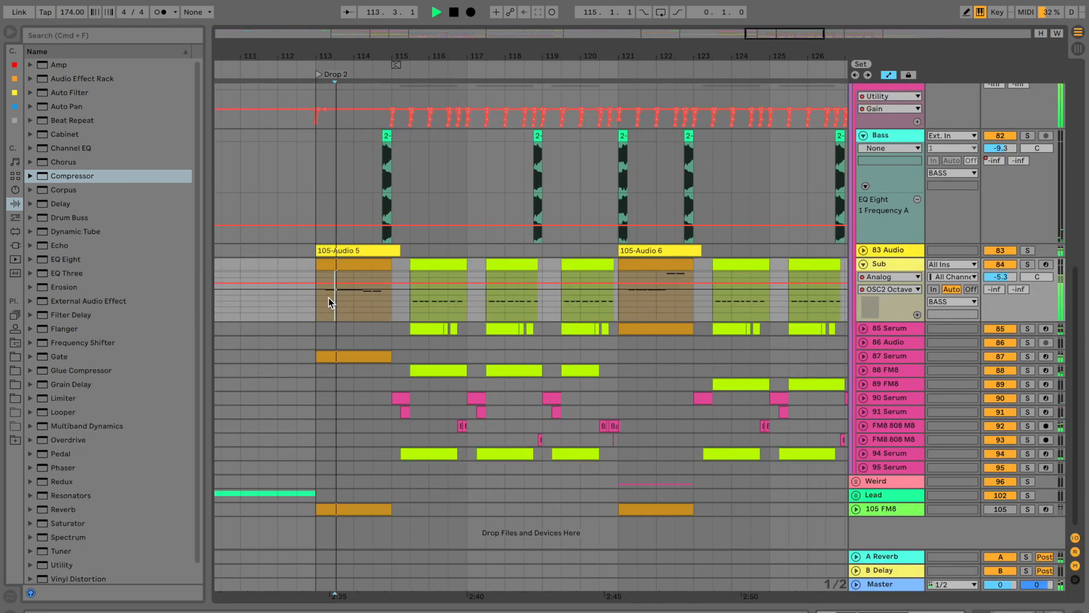
pyautogui.moveTo(343, 59); pyautogui.dragTo(343, 142)
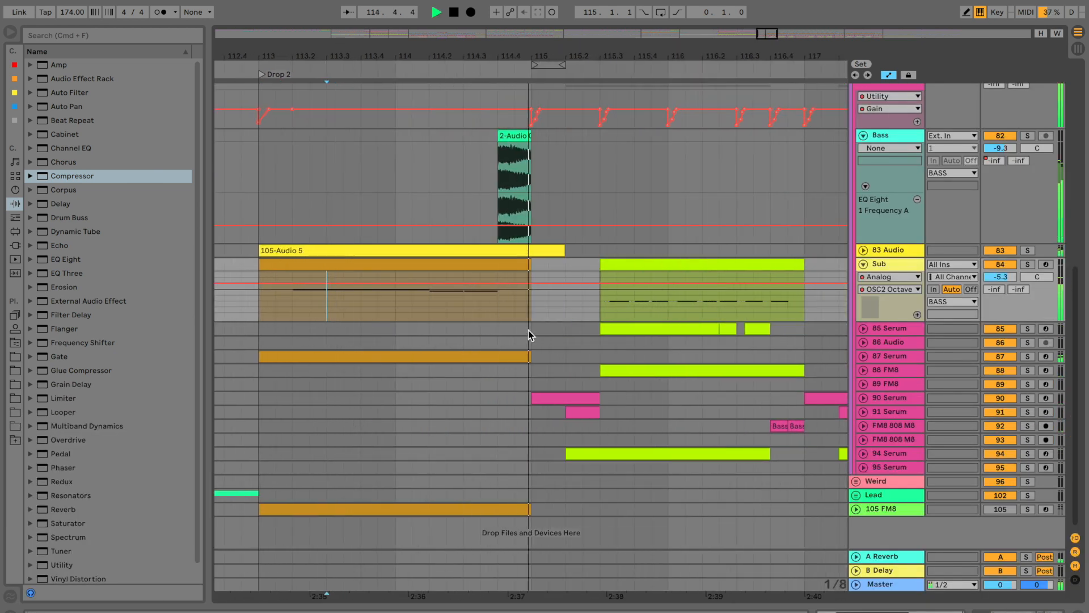
# Solo the 90 Serum track at bar 115 and show its device chain
pyautogui.click(572, 402)
pyautogui.click(1033, 398)
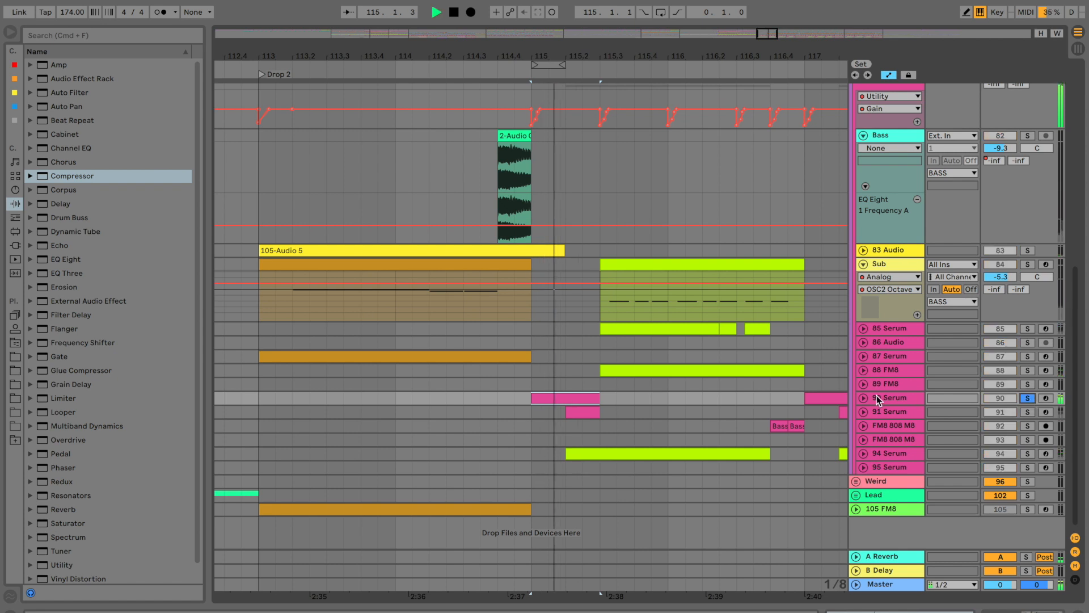
pyautogui.doubleClick(877, 396)
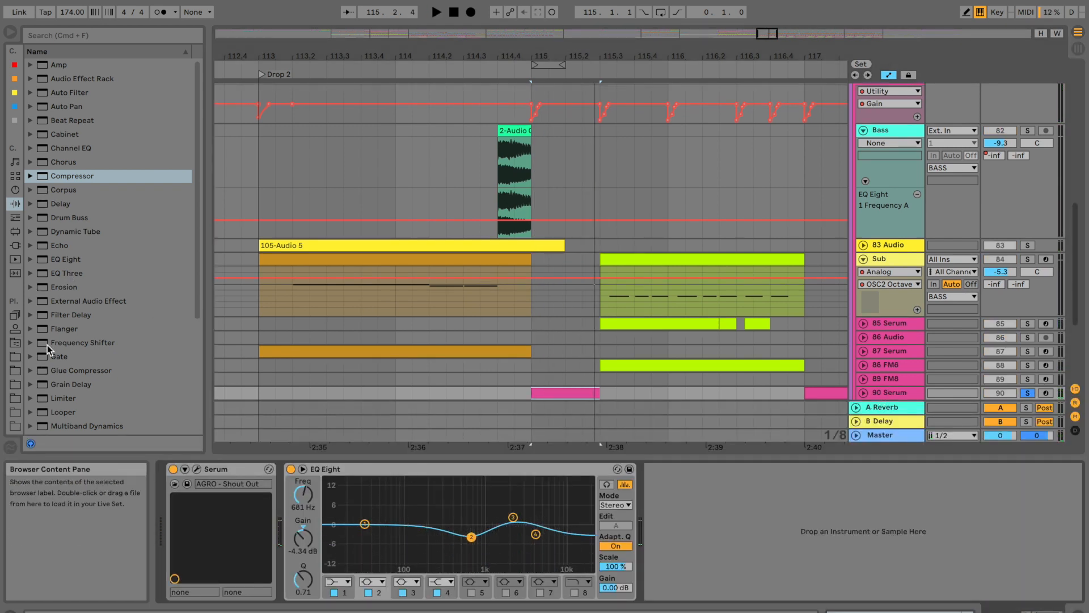
# Add a Multiband Dynamics device after the EQ Eight on the 90 Serum track
pyautogui.scroll(-5, 48, 347)
pyautogui.click(35, 260)
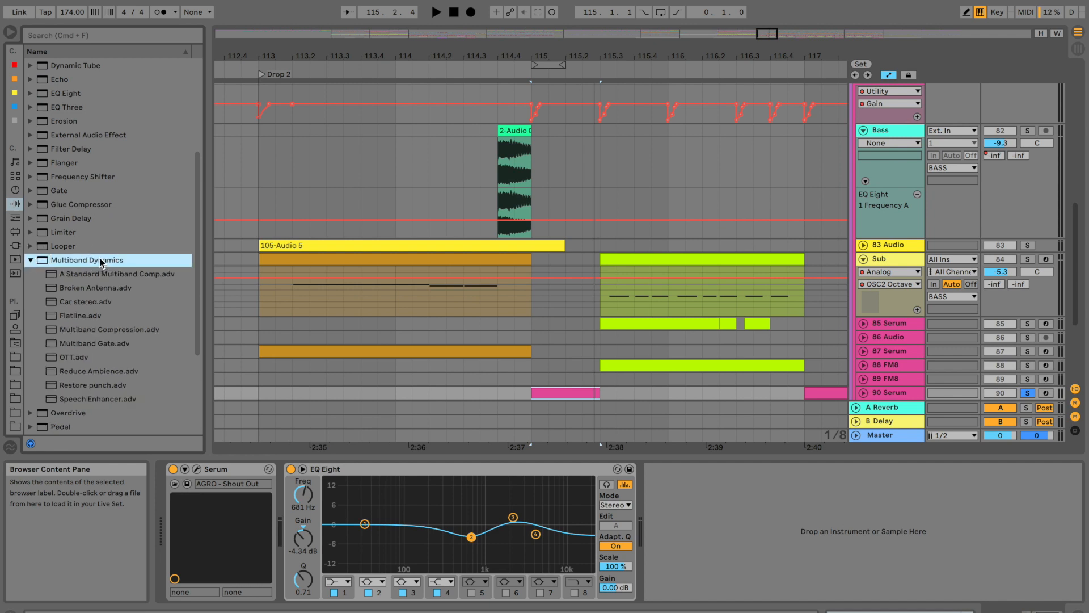
pyautogui.moveTo(734, 525); pyautogui.dragTo(738, 525)
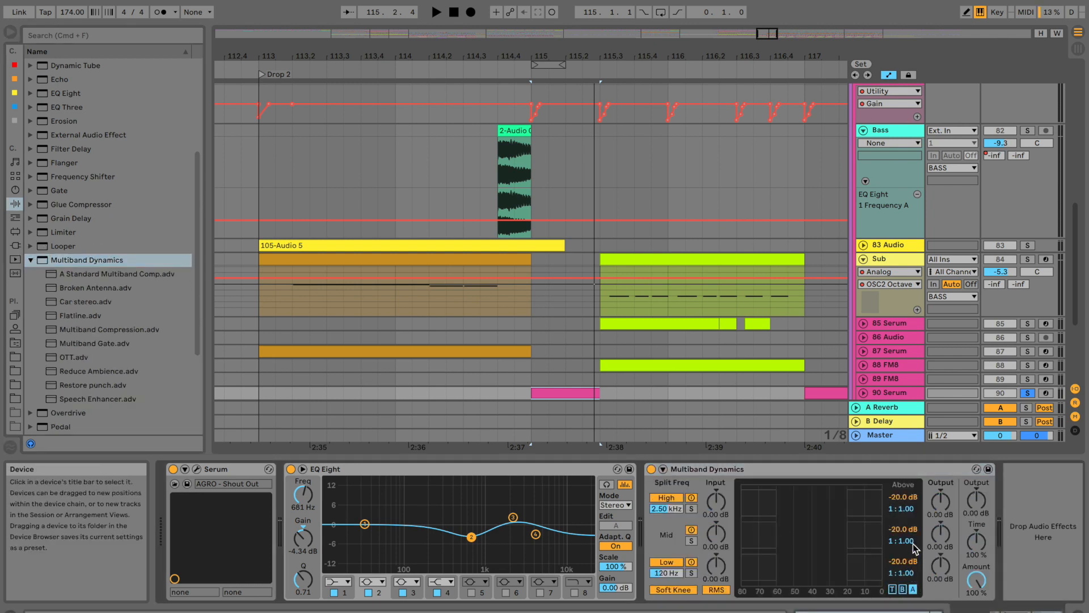
# Set the Multiband Dynamics above ratios to 1.23 low, 1.45 mid and 2.13 high, with the high threshold at -26.2 dB, checking by playback
pyautogui.moveTo(901, 572); pyautogui.dragTo(902, 567)
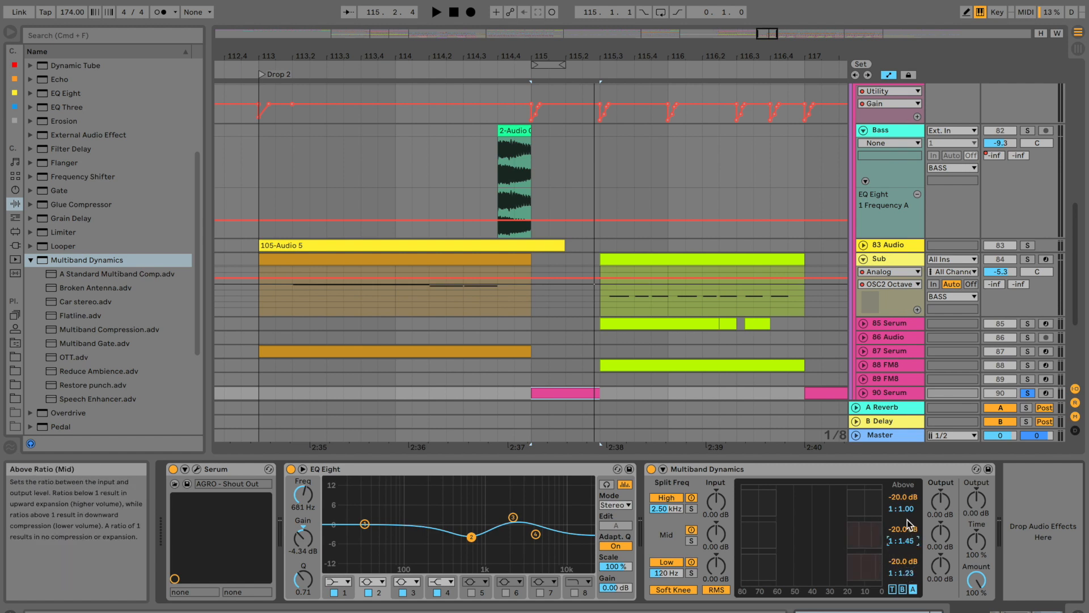
pyautogui.press('space')
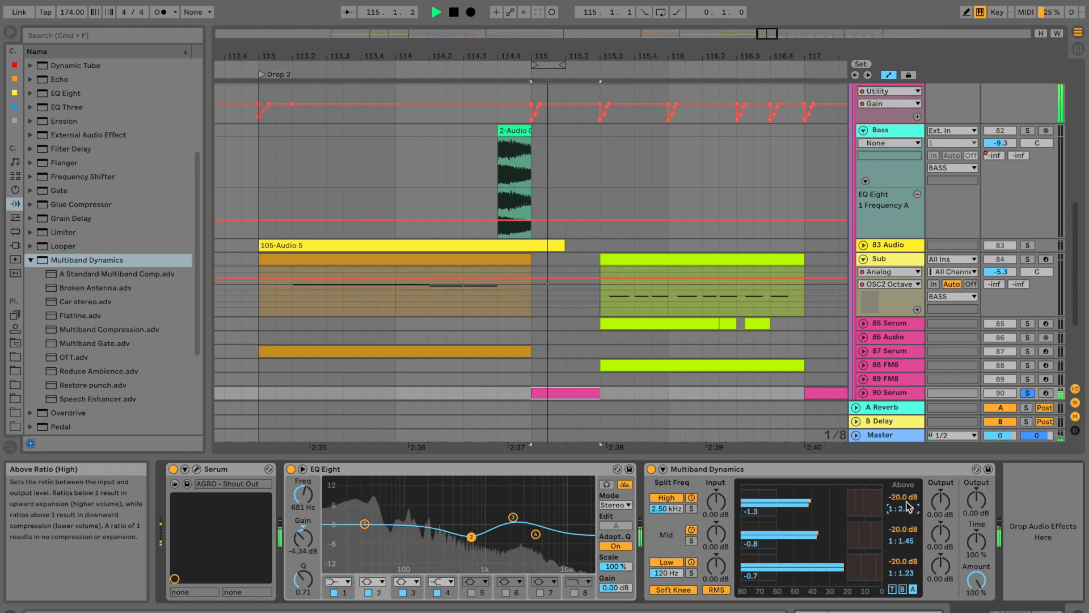
pyautogui.press('space')
pyautogui.press('space')
pyautogui.moveTo(903, 497); pyautogui.dragTo(903, 515)
pyautogui.press('space')
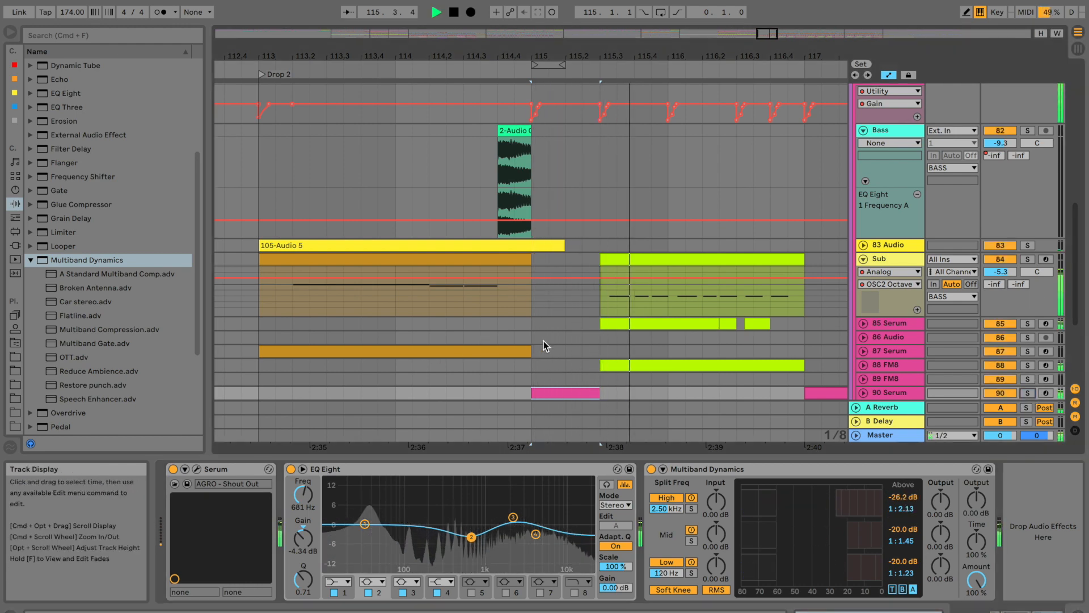
# Solo the 91 Serum track, play it from bar 115, and show the 90 Serum track's device chain
pyautogui.scroll(-4, 541, 343)
pyautogui.click(1028, 281)
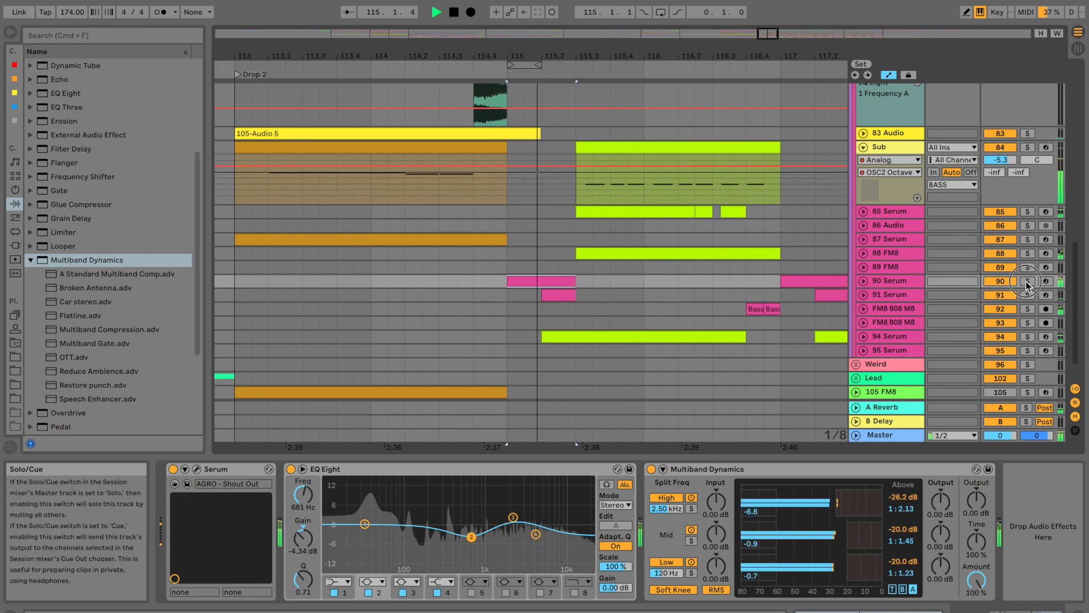
pyautogui.click(1028, 295)
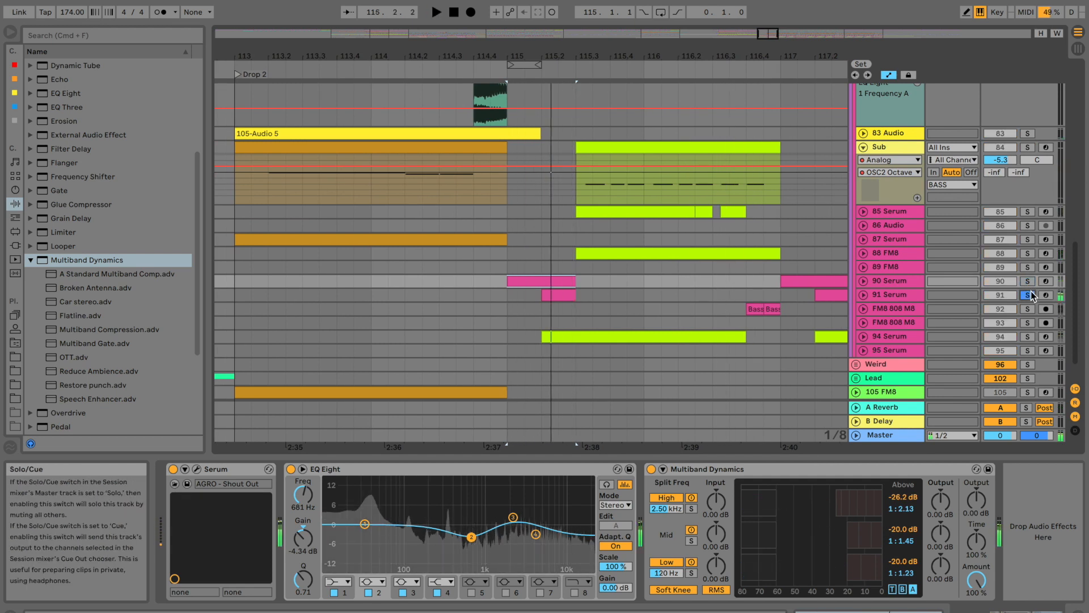
pyautogui.press('space')
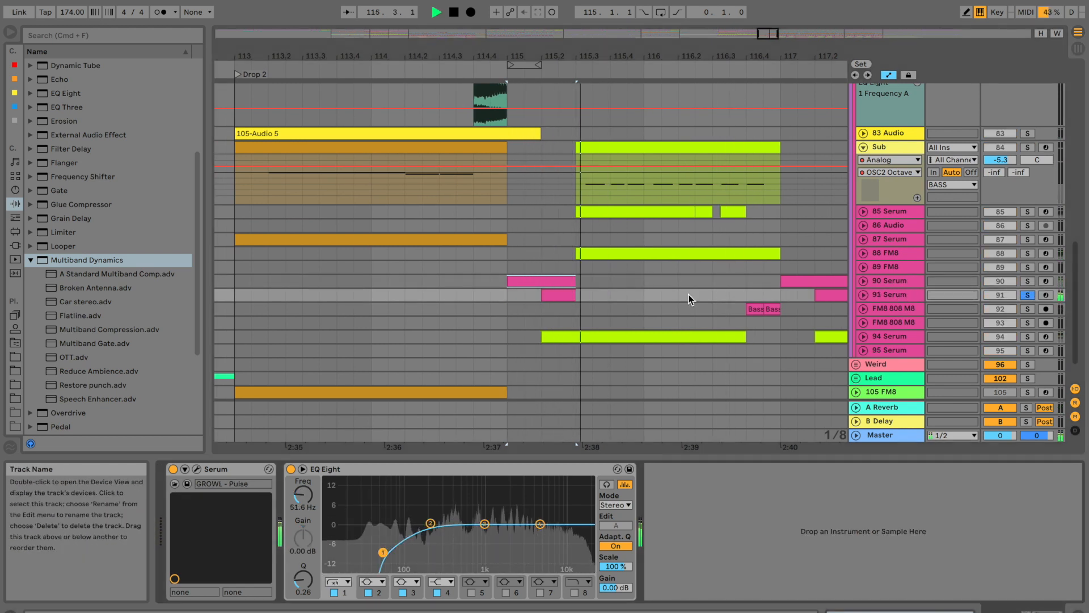
pyautogui.click(894, 284)
pyautogui.press('space')
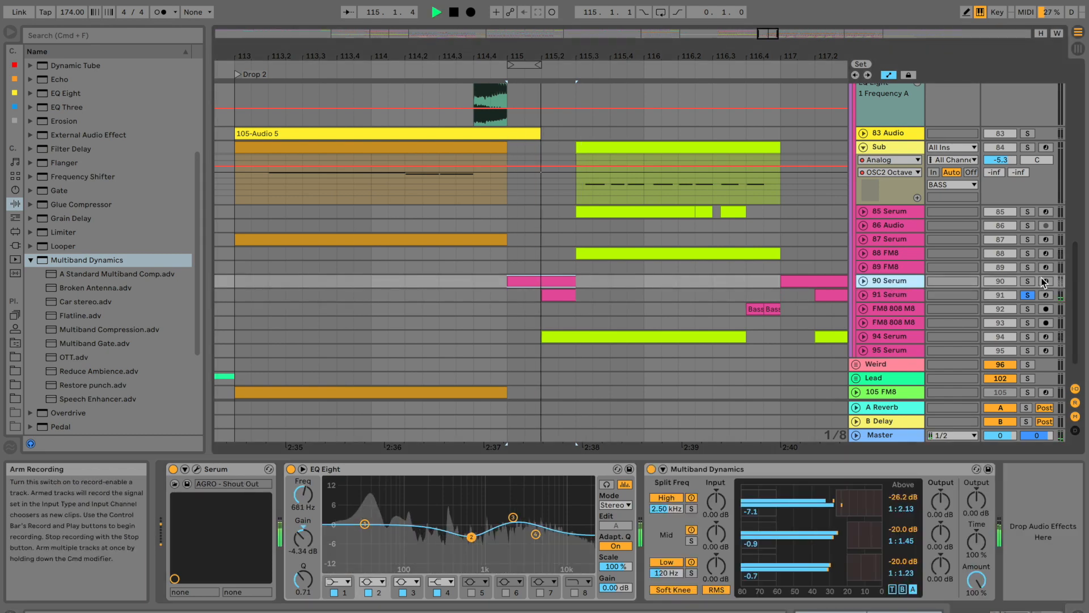
# Solo the 90 Serum track and listen to its compressed sound from bar 115
pyautogui.click(1028, 282)
pyautogui.scroll(2, 632, 264)
pyautogui.scroll(3, 632, 265)
pyautogui.press('space')
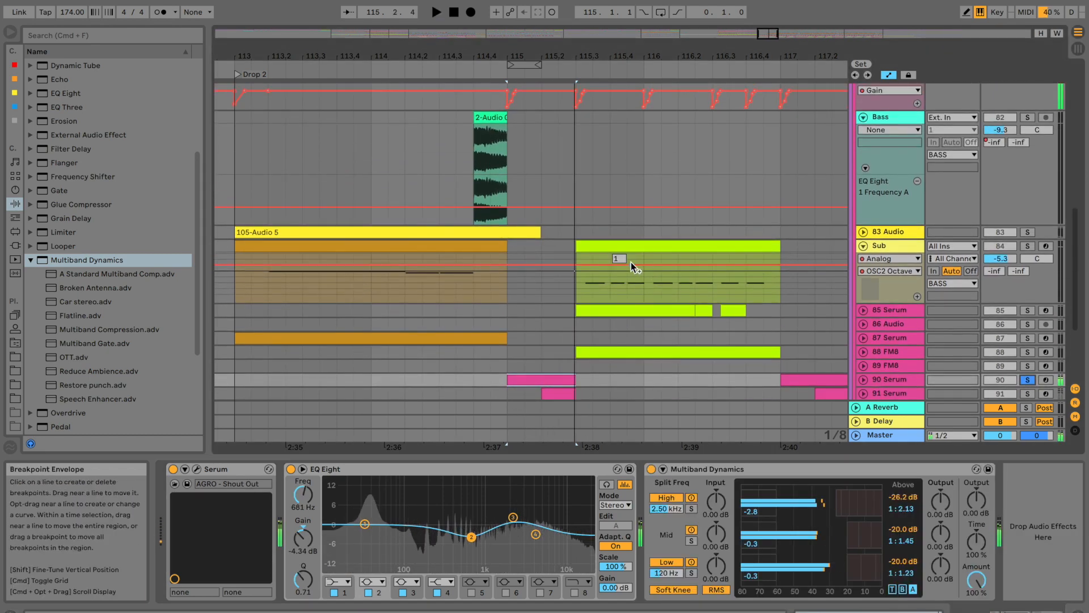
# Check the Sub track in solo at bar 115 and play on with all tracks into bar 116
pyautogui.click(1028, 248)
pyautogui.press('space')
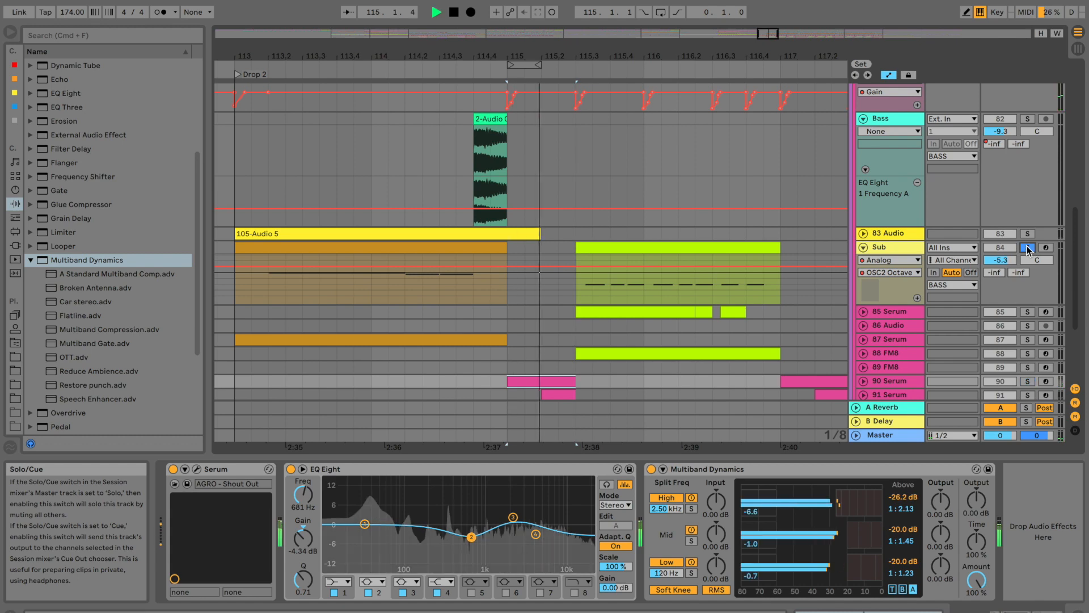
pyautogui.hscroll(3, 430, 318)
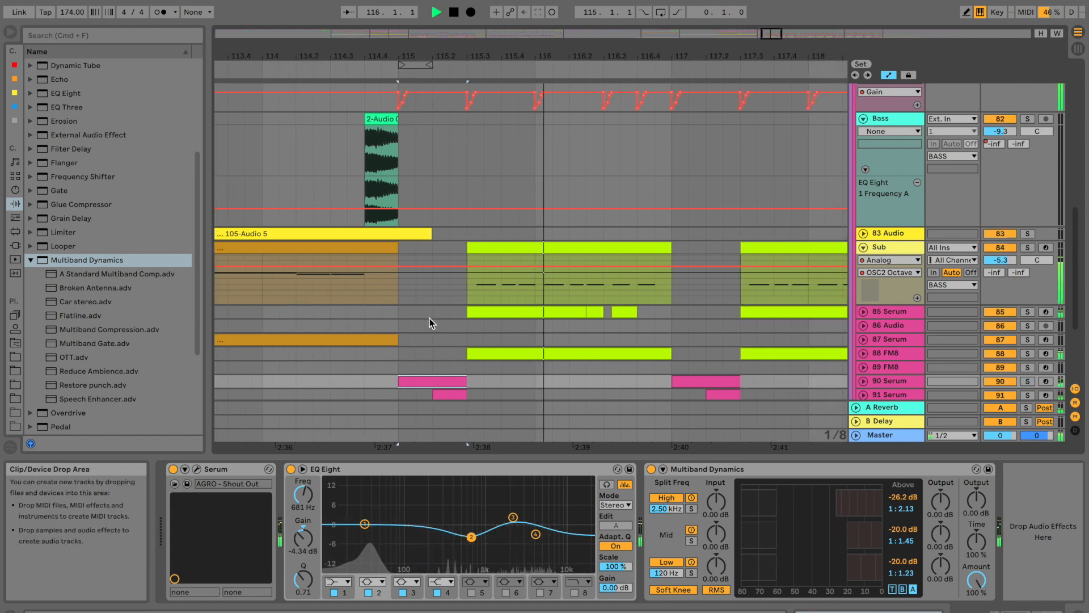
pyautogui.press('space')
pyautogui.moveTo(551, 56); pyautogui.dragTo(551, 36)
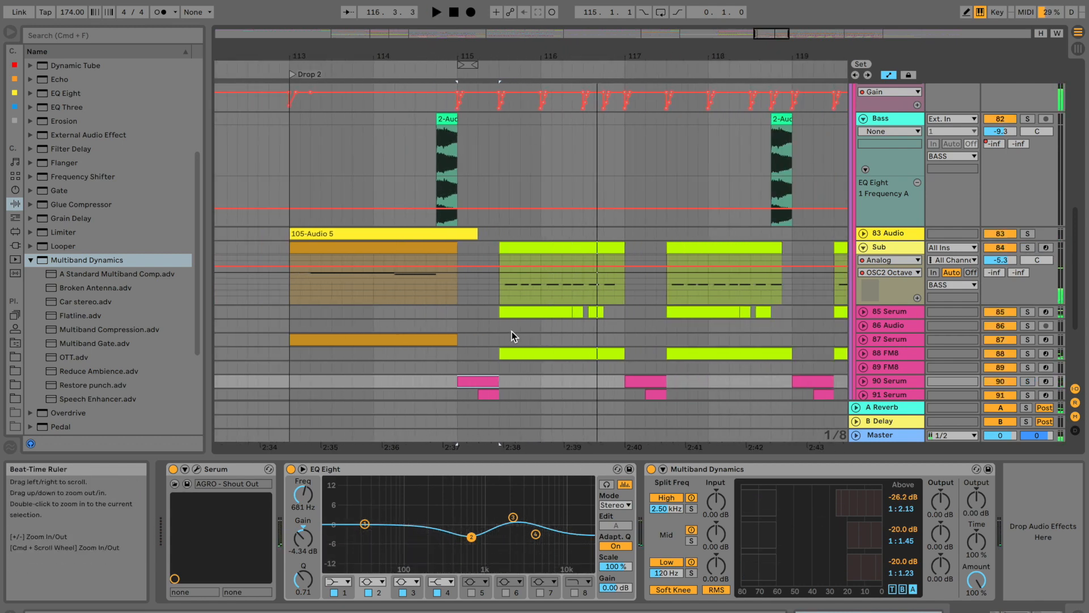
# Solo the 94 Serum track and play it from 114.4
pyautogui.scroll(-4, 512, 332)
pyautogui.click(437, 271)
pyautogui.click(892, 273)
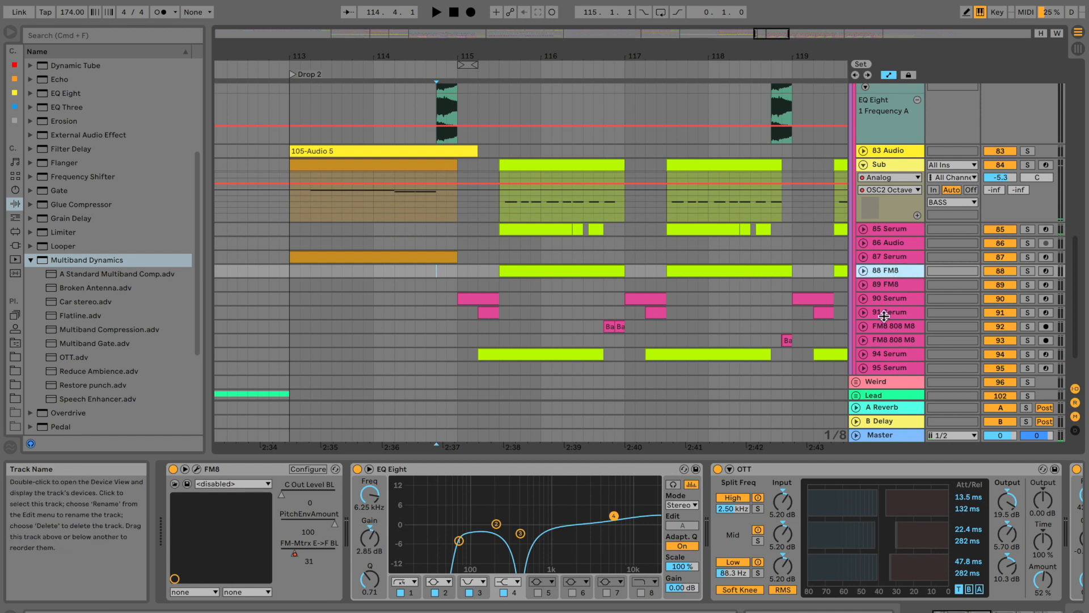
pyautogui.click(889, 354)
pyautogui.press('space')
pyautogui.click(1028, 354)
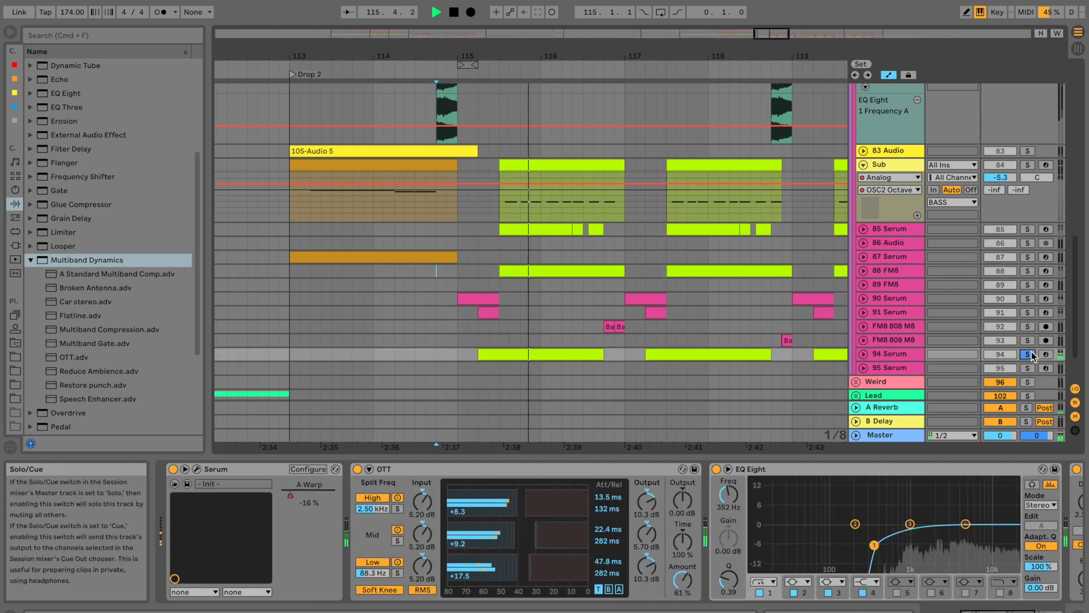
# Move the soloed Serum track directly below 88 FM8, unfold it and select both tracks
pyautogui.press('space')
pyautogui.moveTo(904, 350); pyautogui.dragTo(897, 274)
pyautogui.click(884, 271)
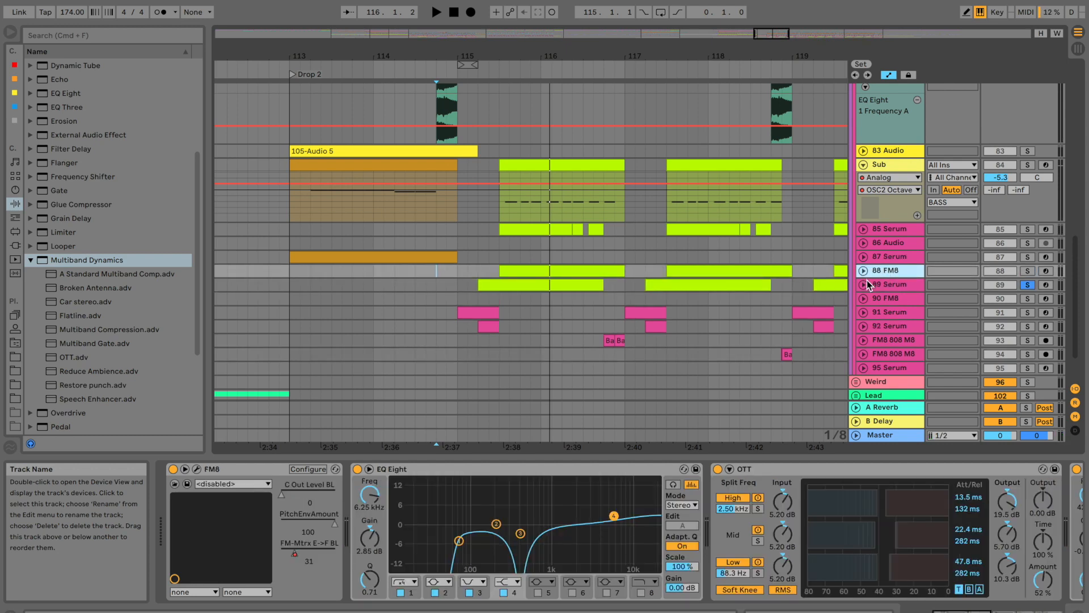
pyautogui.click(863, 284)
pyautogui.click(894, 286)
pyautogui.keyDown('shift'); pyautogui.click(896, 273); pyautogui.keyUp('shift')
# Play from 114.4, turn off the 89 Serum track's solo and set its volume to -7.4 dB
pyautogui.press('space')
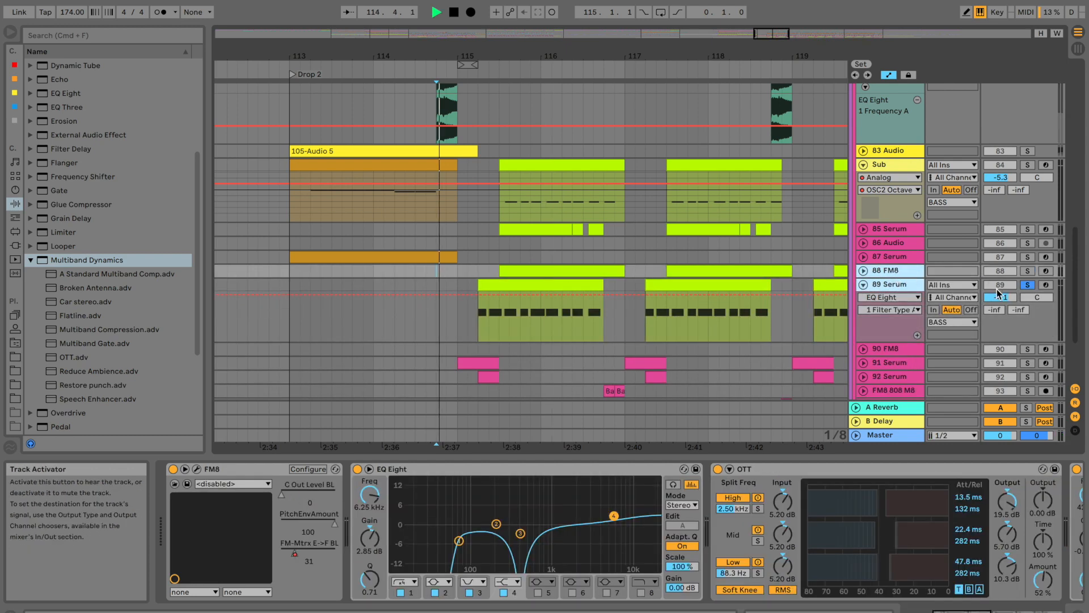
pyautogui.click(1027, 284)
pyautogui.moveTo(1000, 297)
pyautogui.mouseDown()
pyautogui.moveTo(1000, 314)
pyautogui.moveTo(1000, 304)
pyautogui.mouseUp()
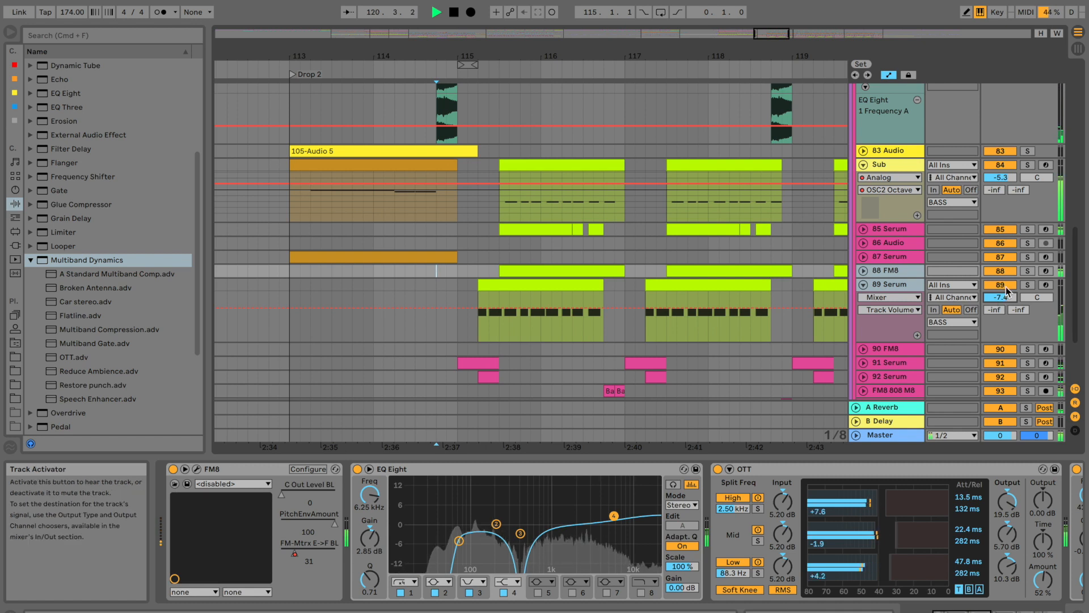
# Play 88 FM8 and 89 Serum soloed together, and play 85 Serum alone from 114.4
pyautogui.click(1028, 271)
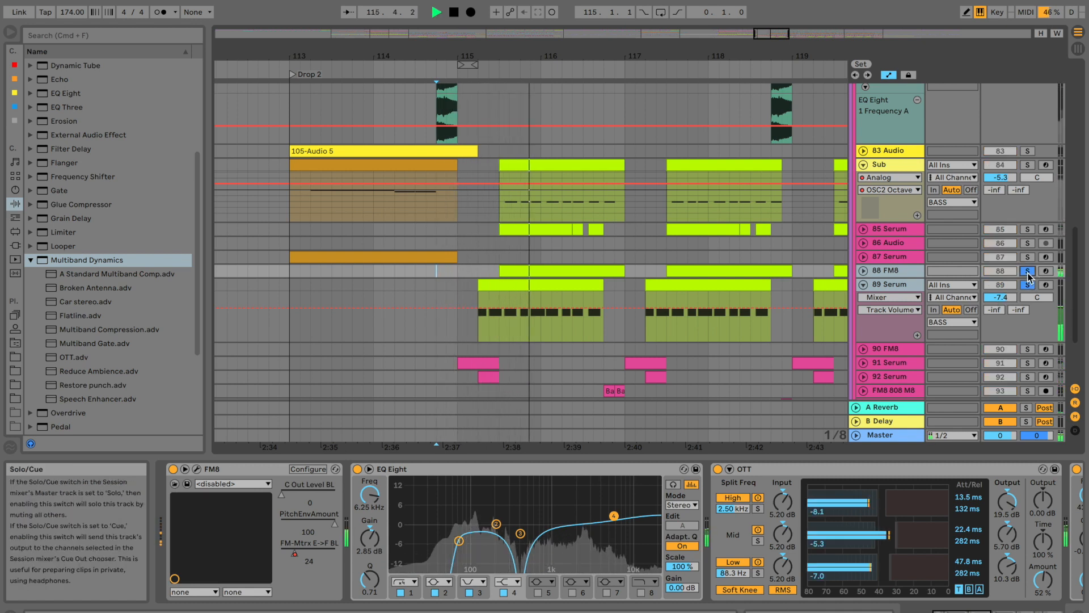
pyautogui.press('space')
pyautogui.click(1028, 229)
pyautogui.press('space')
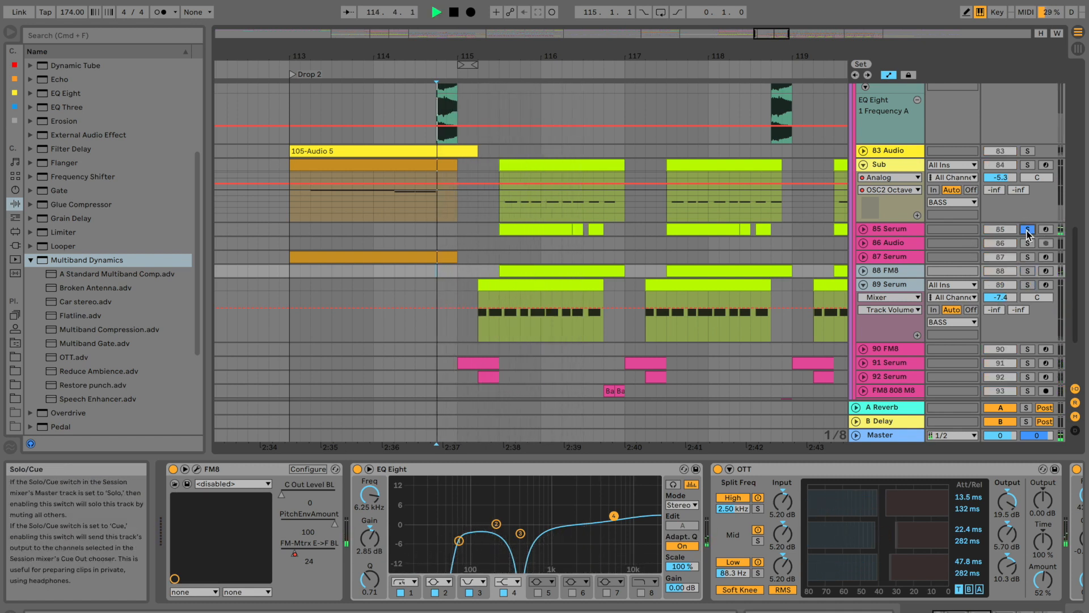
pyautogui.press('space')
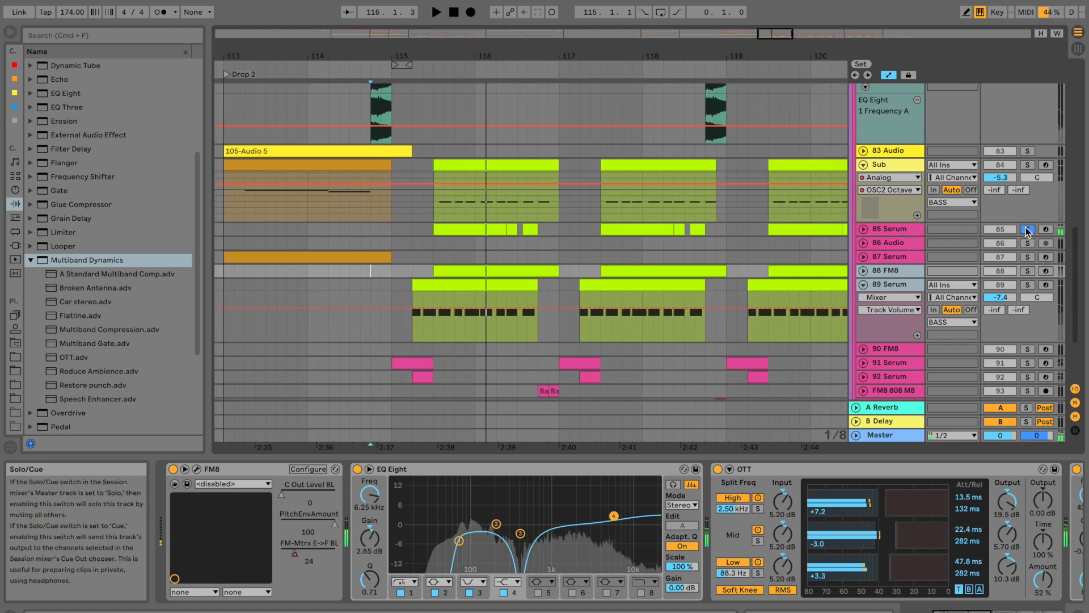
# Show the 85 Serum device chain and play the track soloed together with 88 FM8 from 114.4
pyautogui.click(888, 229)
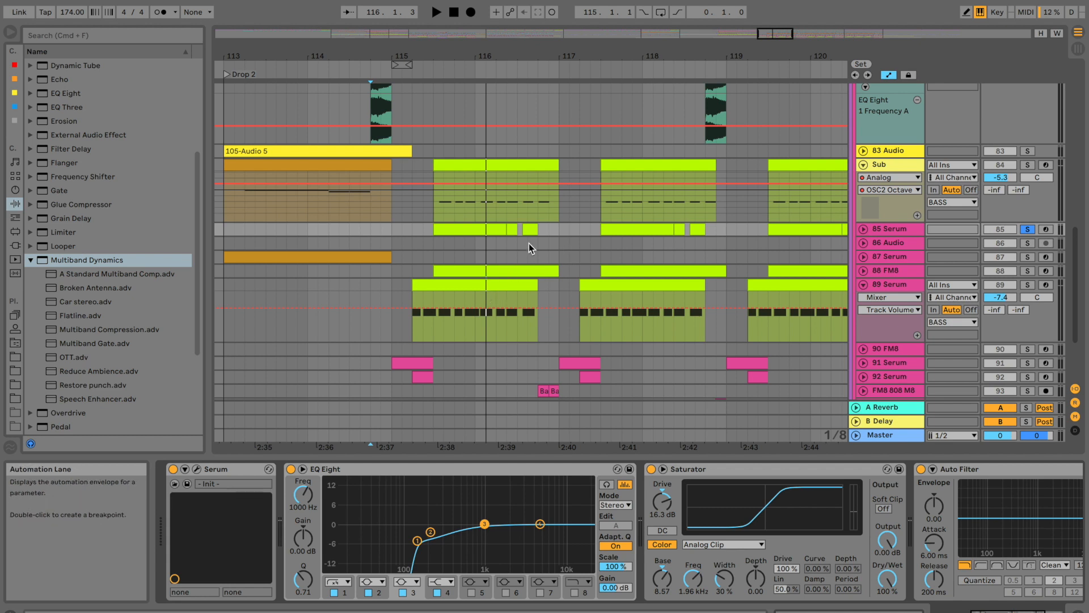
pyautogui.click(1028, 270)
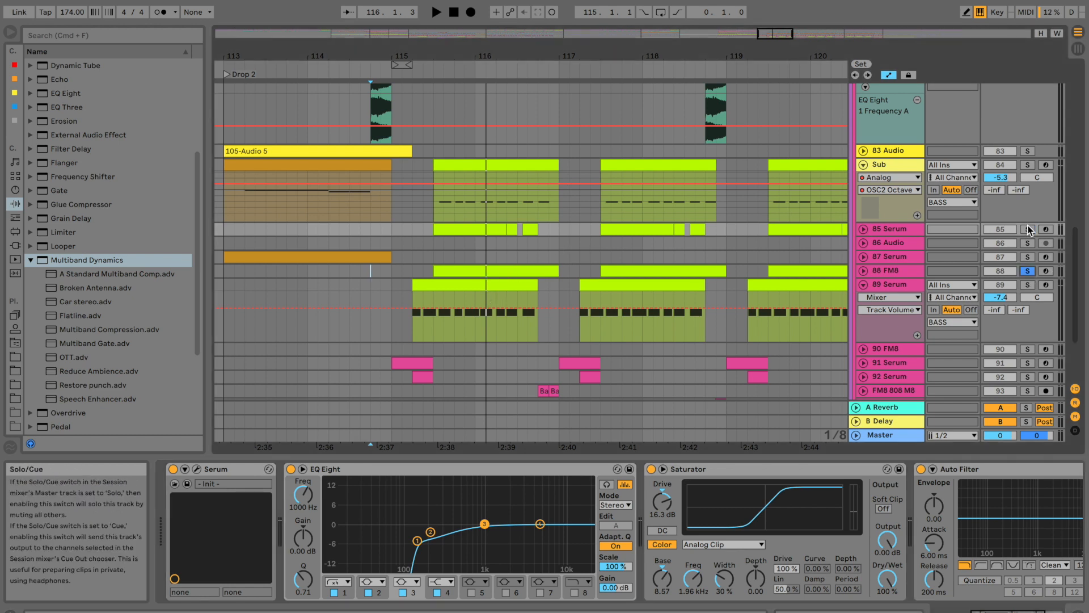
pyautogui.press('space')
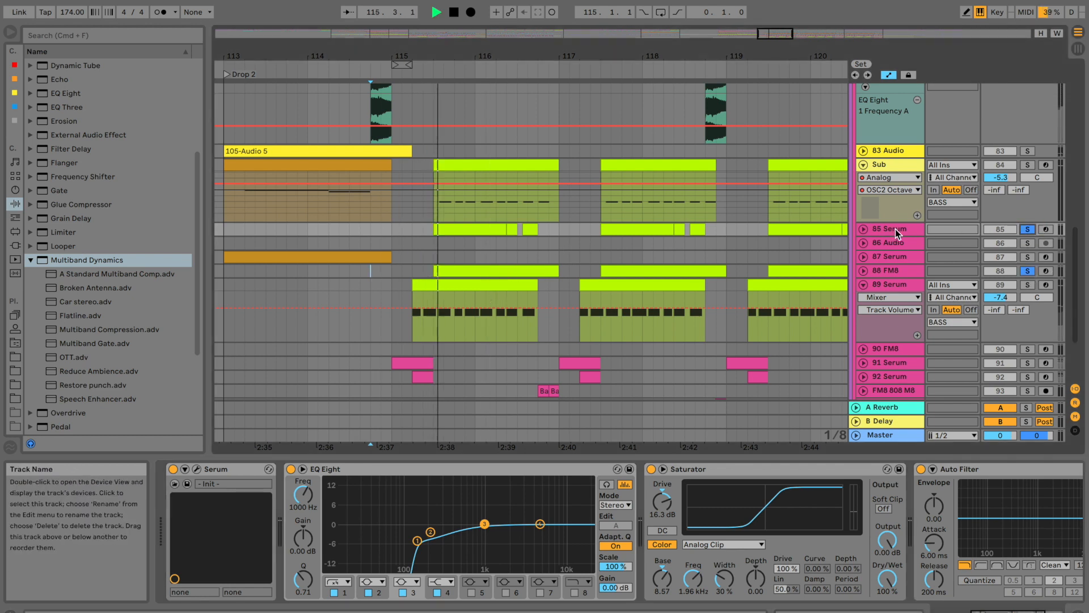
pyautogui.hscroll(5, 729, 520)
pyautogui.press('space')
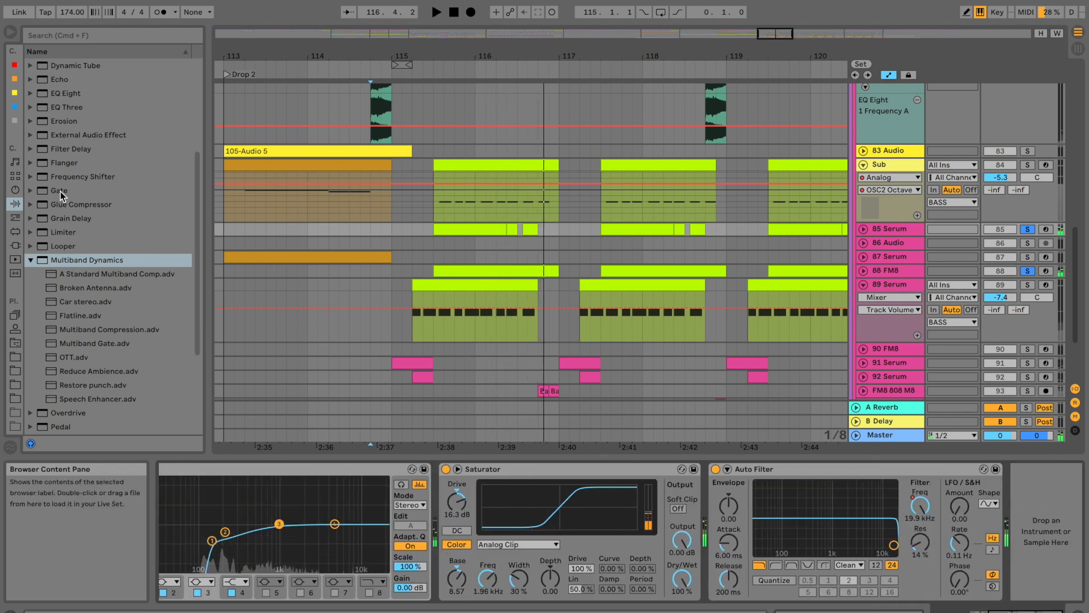
# Add an EQ Eight after 85 Serum's Auto Filter and cut the low mids, with band 2 at 235 Hz and -5.08 dB
pyautogui.scroll(4, 66, 188)
pyautogui.moveTo(72, 262); pyautogui.dragTo(1080, 507)
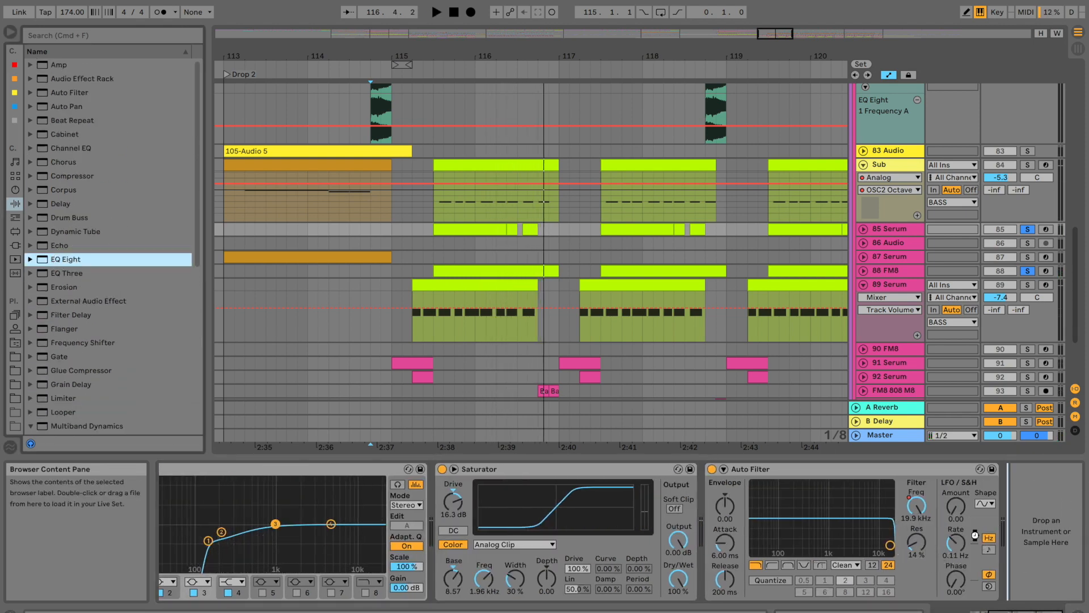
pyautogui.press('space')
pyautogui.moveTo(925, 523)
pyautogui.mouseDown()
pyautogui.moveTo(917, 539)
pyautogui.moveTo(859, 539)
pyautogui.moveTo(927, 494)
pyautogui.moveTo(997, 504)
pyautogui.moveTo(875, 539)
pyautogui.mouseUp()
pyautogui.press('space')
pyautogui.press('space')
pyautogui.press('space')
pyautogui.press('space')
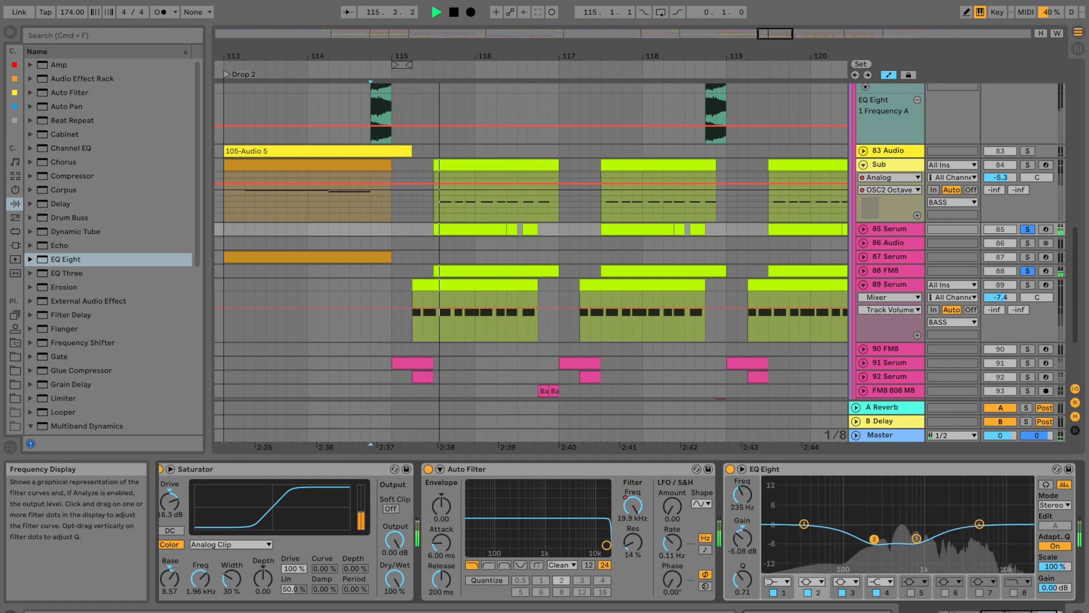
# Boost band 4 of the new EQ Eight to 2.11 dB at 5.39 kHz and compare the sound with the EQ bypassed
pyautogui.moveTo(984, 524)
pyautogui.mouseDown()
pyautogui.moveTo(983, 507)
pyautogui.moveTo(981, 516)
pyautogui.mouseUp()
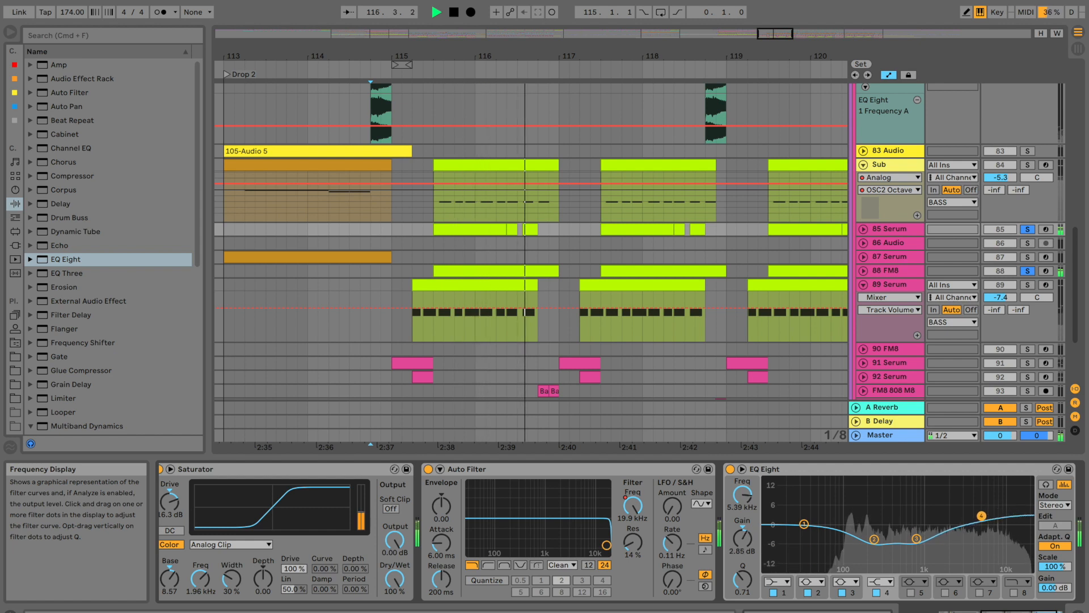
pyautogui.click(730, 470)
pyautogui.click(729, 470)
pyautogui.press('space')
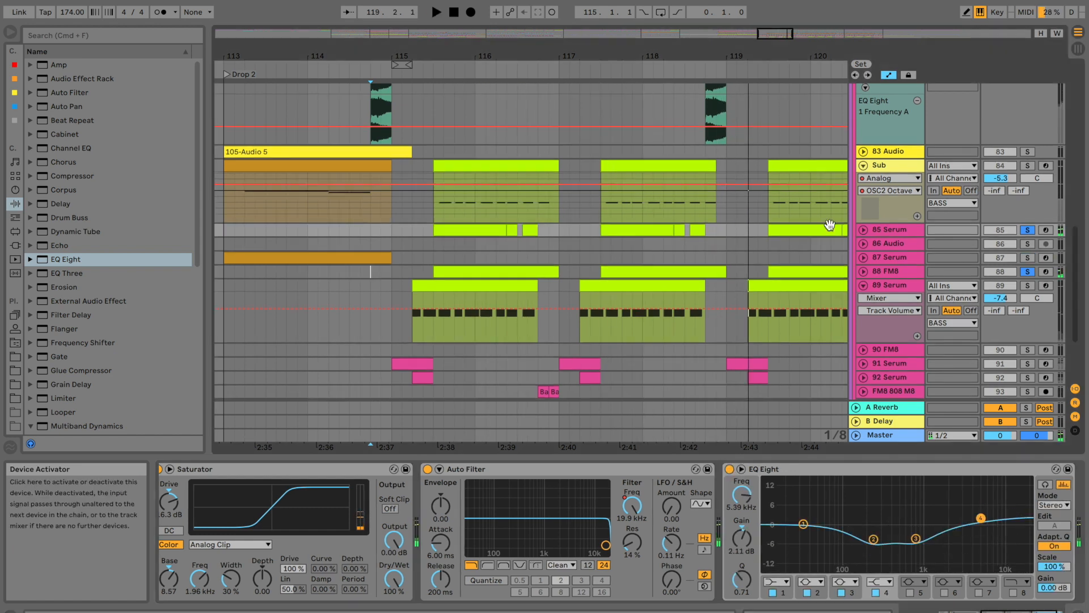
# Automate Device On of 85 Serum's new EQ Eight: off before 115.3 and on from there
pyautogui.click(863, 229)
pyautogui.click(730, 470)
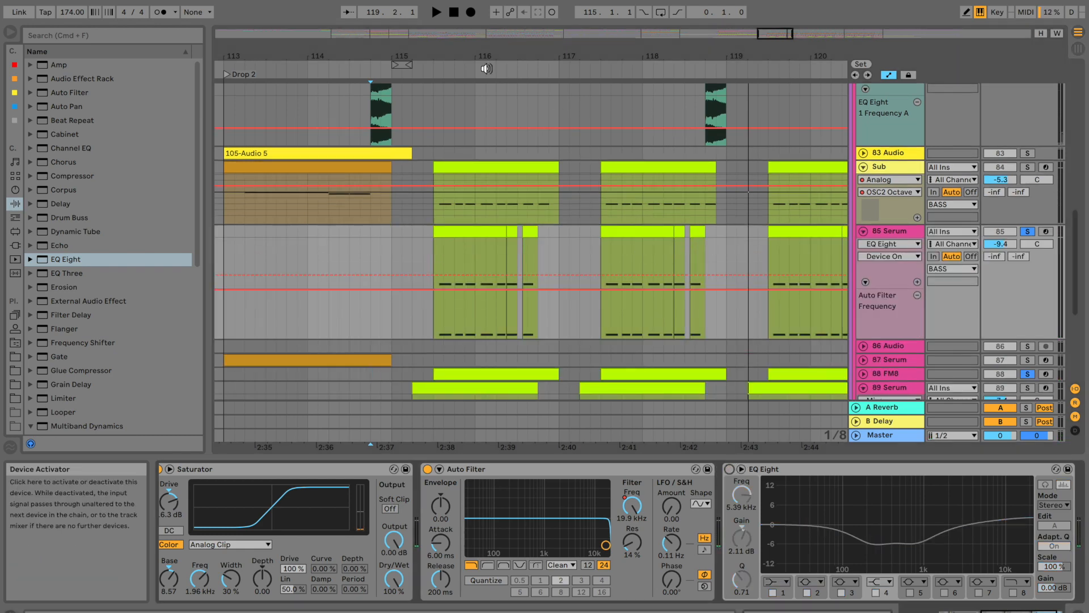
pyautogui.moveTo(486, 57); pyautogui.dragTo(488, 41)
pyautogui.click(438, 275)
pyautogui.moveTo(446, 276); pyautogui.dragTo(447, 251)
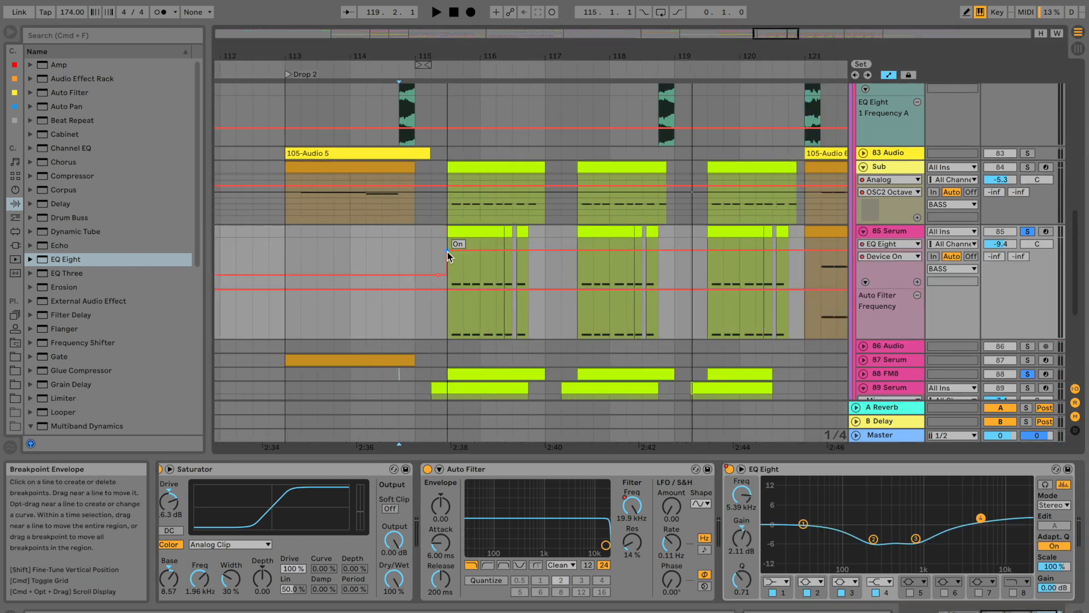
# Play the soloed 85 Serum part from 115.3 and again from bar 121
pyautogui.click(454, 234)
pyautogui.press('space')
pyautogui.hscroll(3, 460, 236)
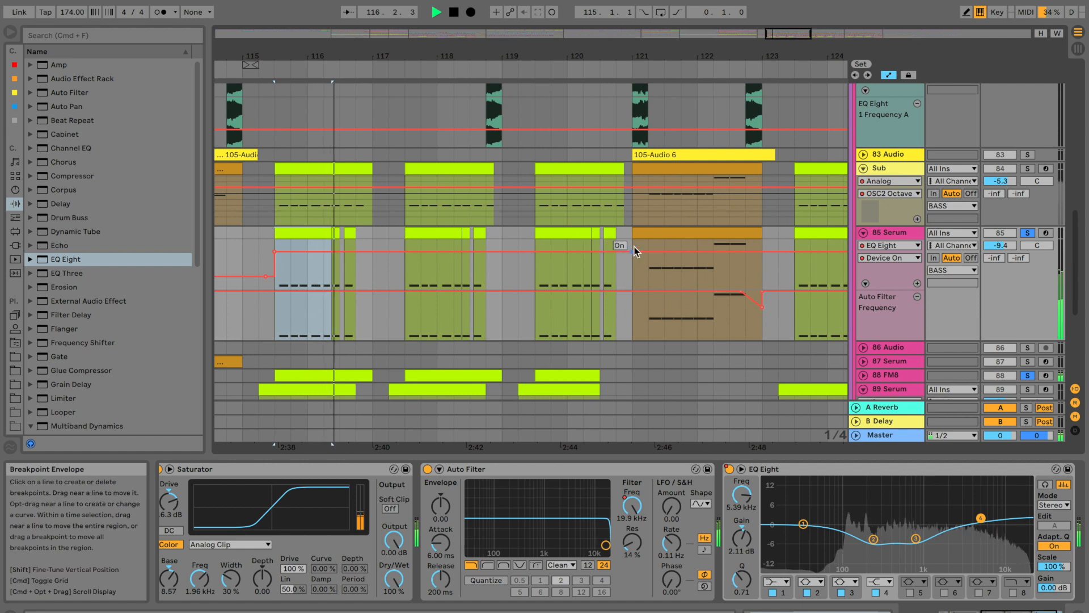
pyautogui.press('space')
pyautogui.click(631, 272)
pyautogui.press('space')
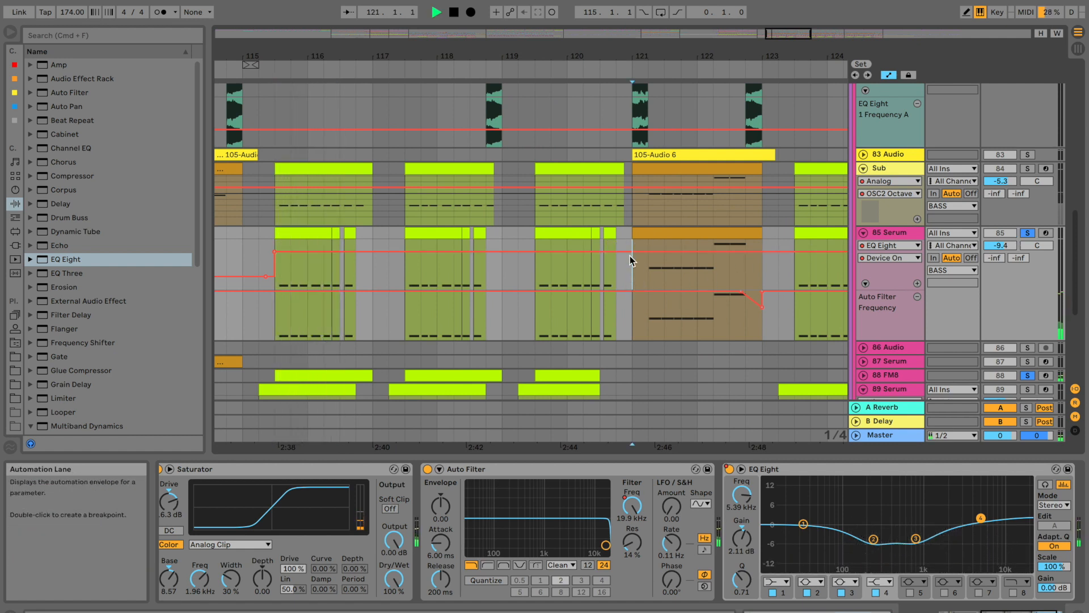
# Automate the EQ Eight off for the orange 85 Serum clip at bar 121 and off again from bar 129
pyautogui.click(627, 251)
pyautogui.moveTo(636, 251)
pyautogui.mouseDown()
pyautogui.moveTo(633, 276)
pyautogui.moveTo(654, 255)
pyautogui.moveTo(669, 283)
pyautogui.mouseUp()
pyautogui.hscroll(5, 665, 278)
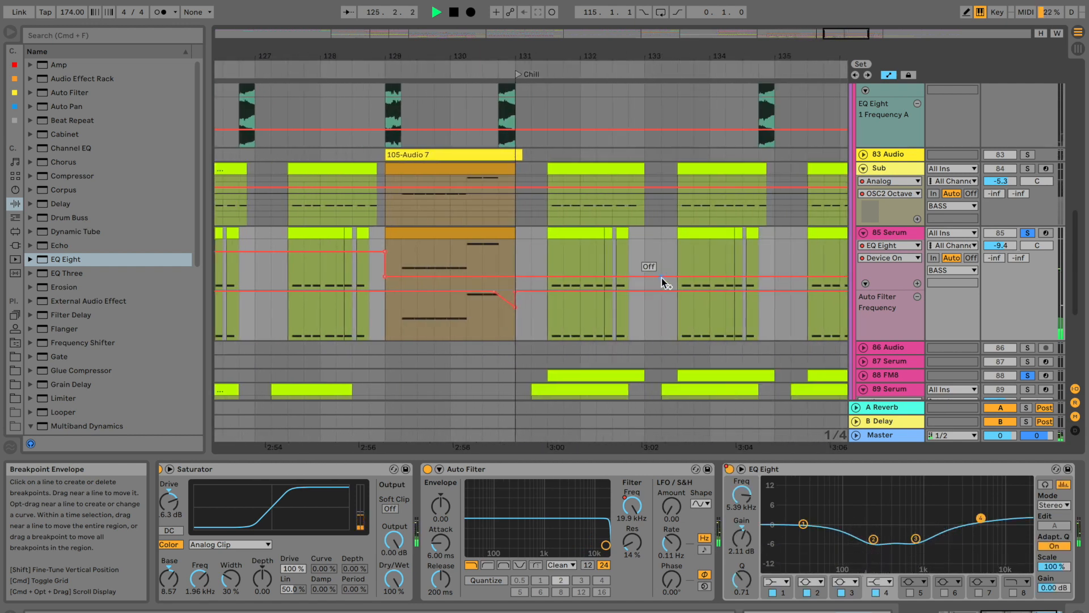
# Add an off breakpoint just before 131.3 in the EQ automation, turn off 85 Serum's solo and play from bar 121
pyautogui.press('space')
pyautogui.click(540, 276)
pyautogui.press('space')
pyautogui.click(1026, 233)
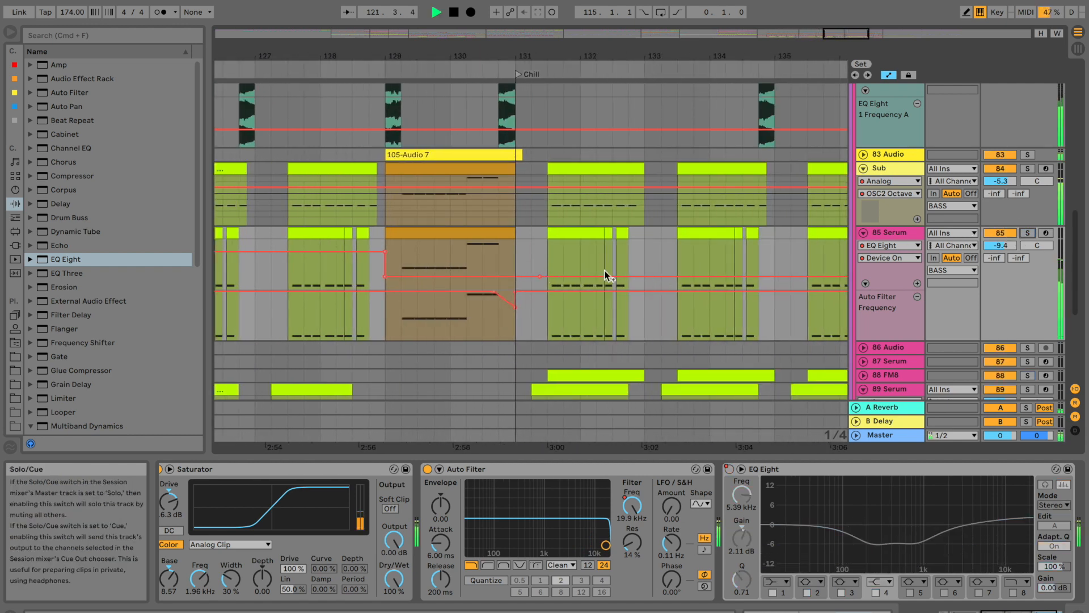
# Return to the Drop 2 section, collapse the 85 Serum track and stop playback
pyautogui.hscroll(-12, 540, 308)
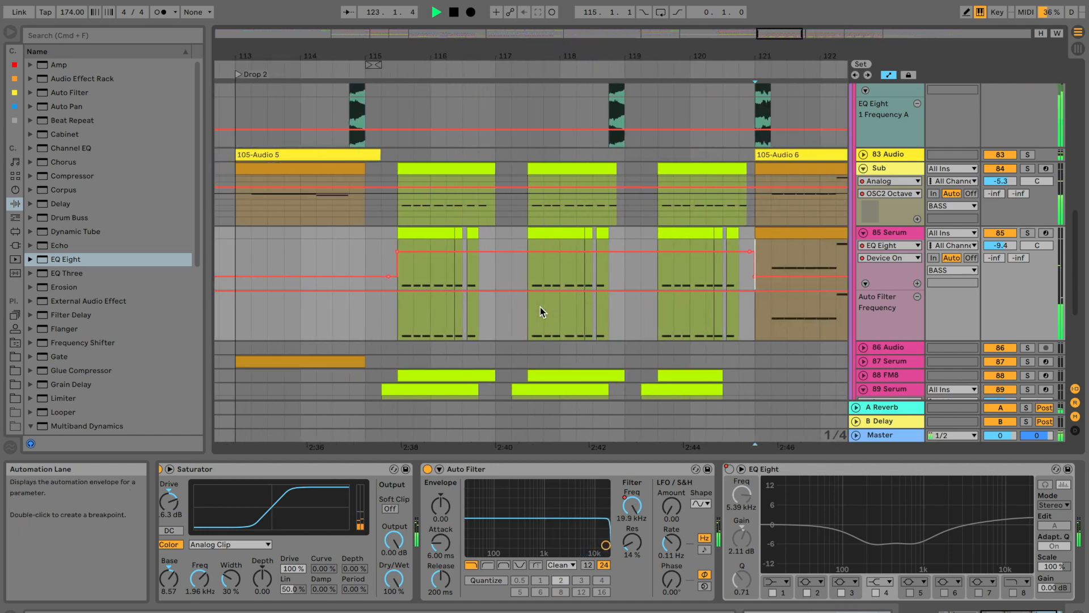
pyautogui.moveTo(552, 48); pyautogui.dragTo(553, 23)
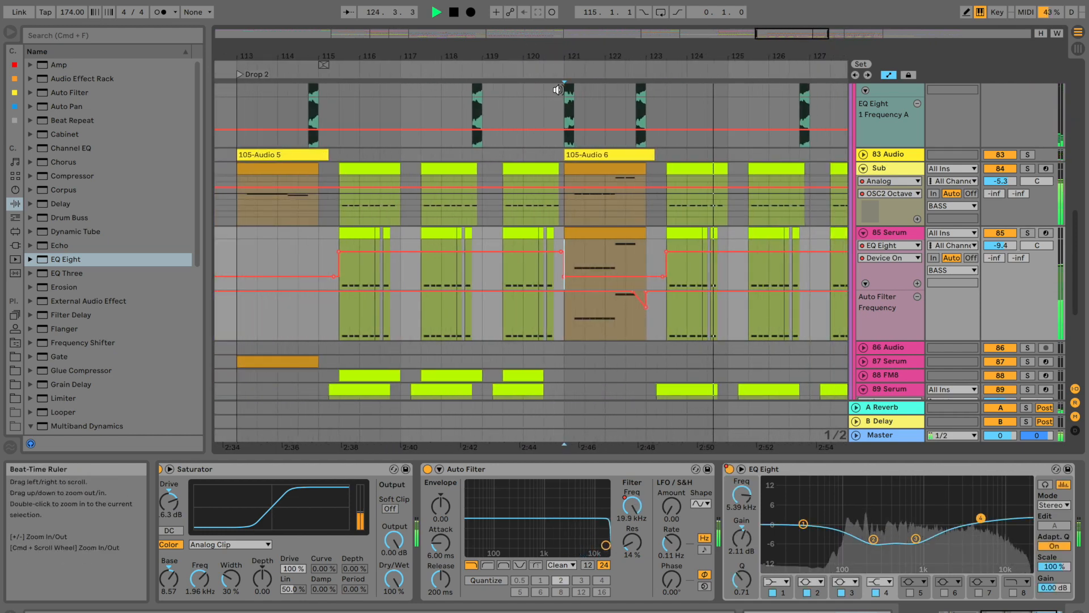
pyautogui.click(863, 233)
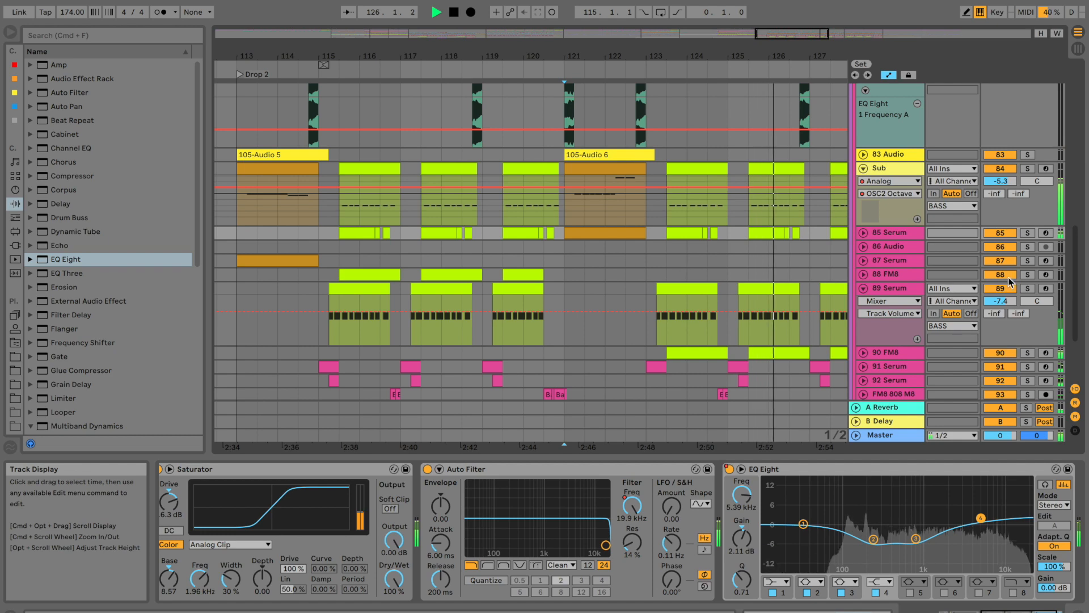
pyautogui.press('space')
# Move the 90 FM8 track above 89 Serum in the bass group
pyautogui.hscroll(5, 697, 272)
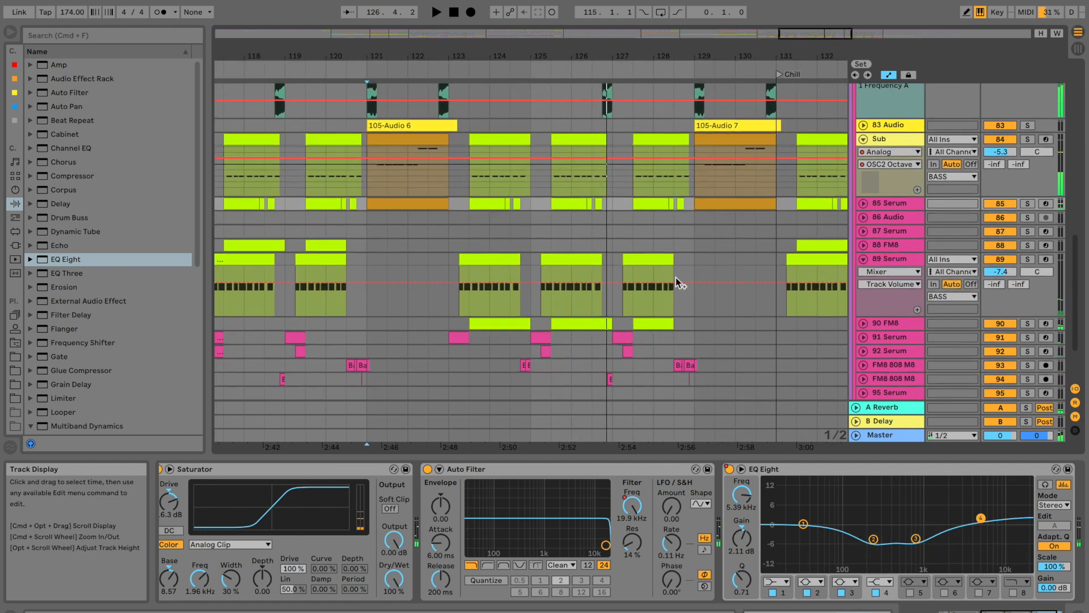
pyautogui.scroll(-2, 676, 277)
pyautogui.moveTo(904, 326); pyautogui.dragTo(898, 263)
pyautogui.hscroll(-2, 538, 258)
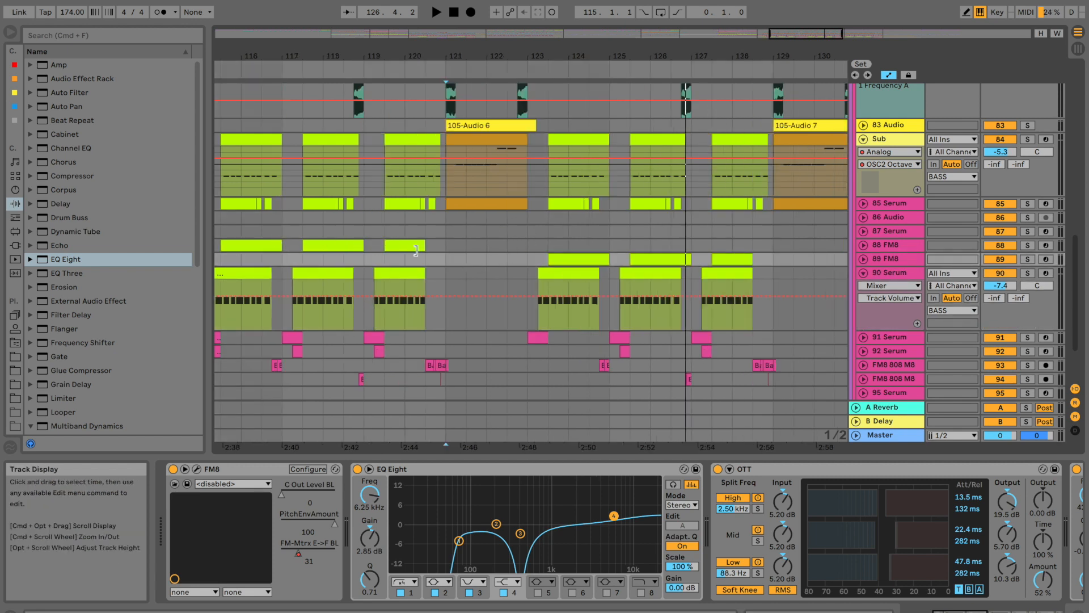
# Play from bar 123 with 89 FM8 soloed, restarting once, and stop
pyautogui.click(542, 259)
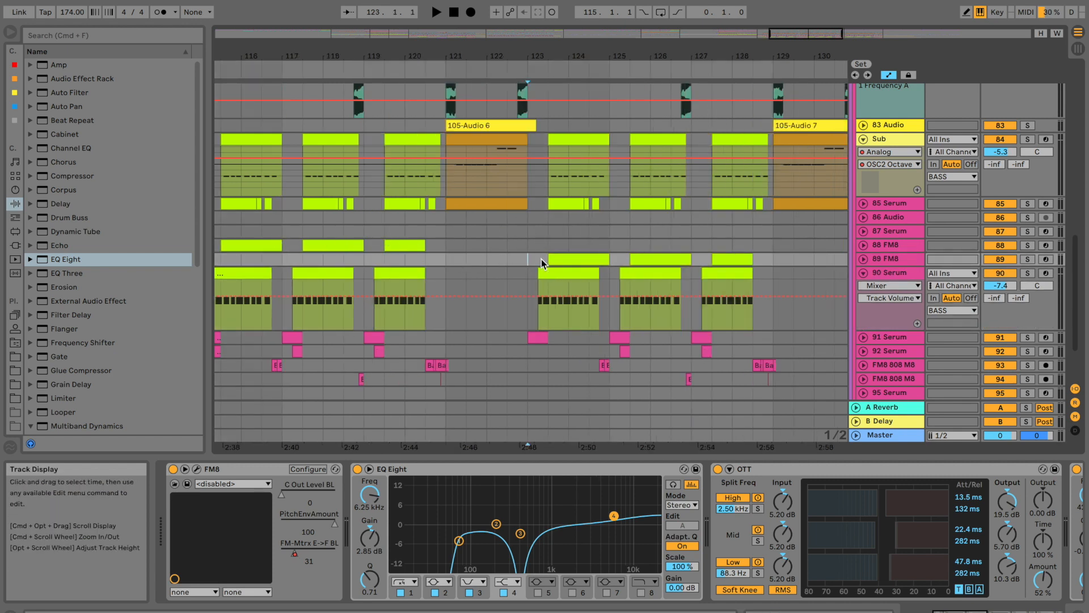
pyautogui.press('space')
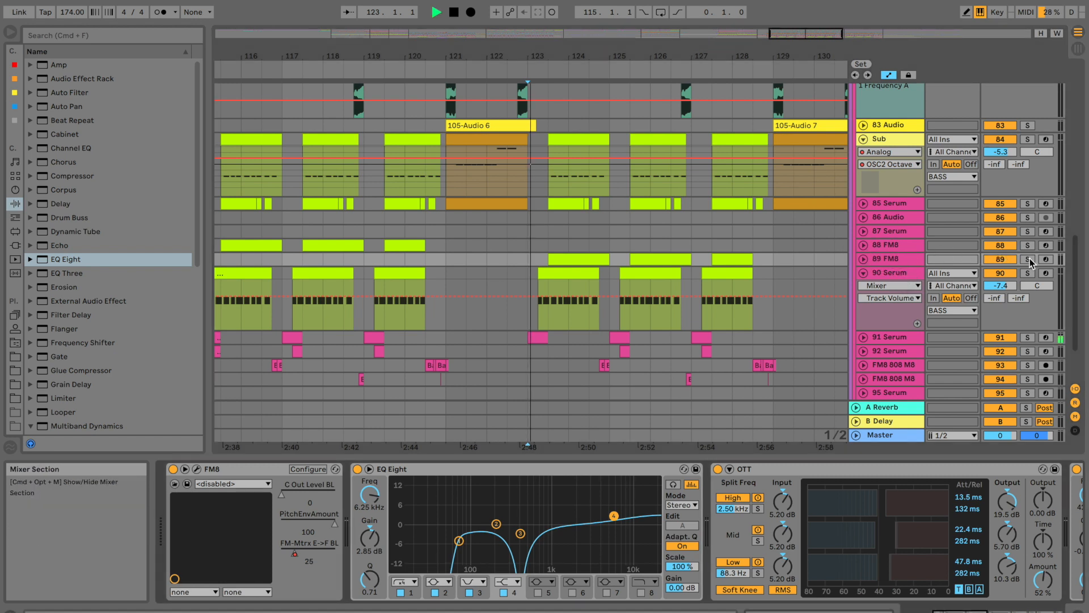
pyautogui.click(1027, 260)
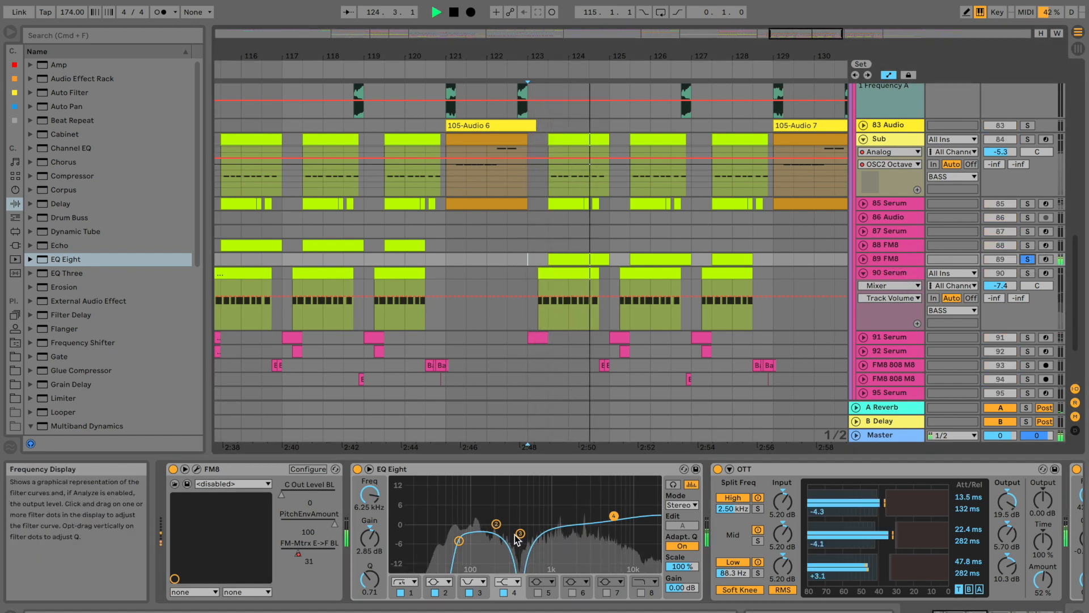
pyautogui.press('space')
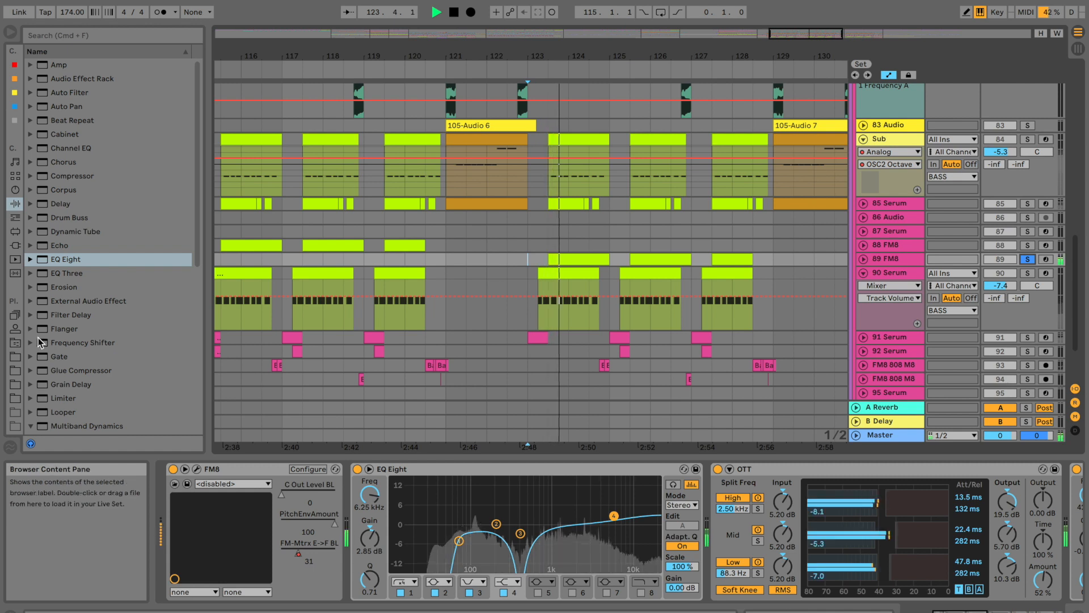
pyautogui.press('space')
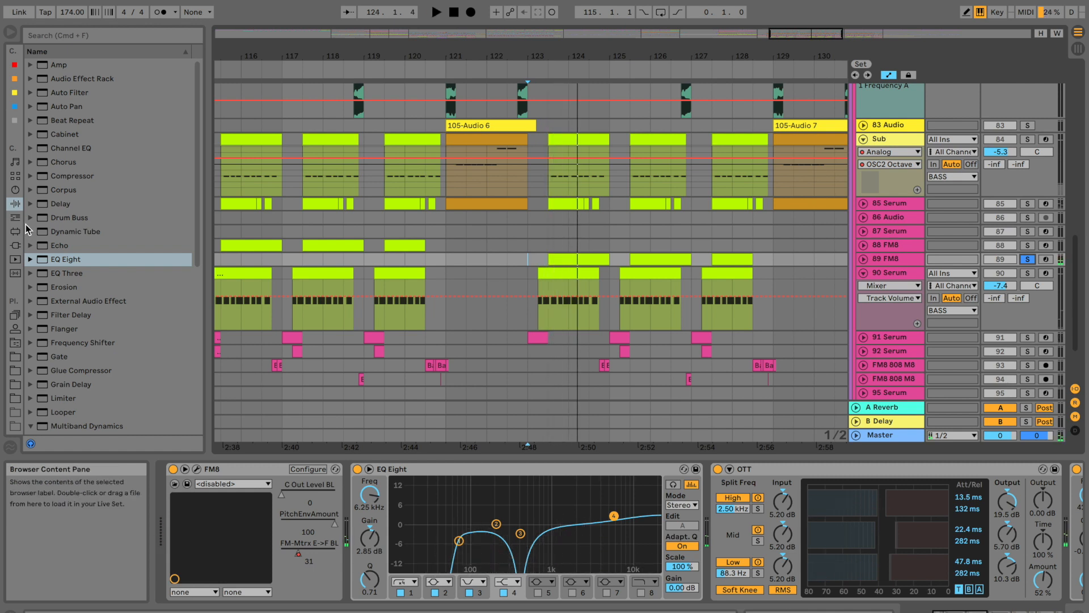
# Add the Max for Live audio effect Re-Enveloper to 89 FM8, between OTT and the following EQ Eight
pyautogui.click(15, 245)
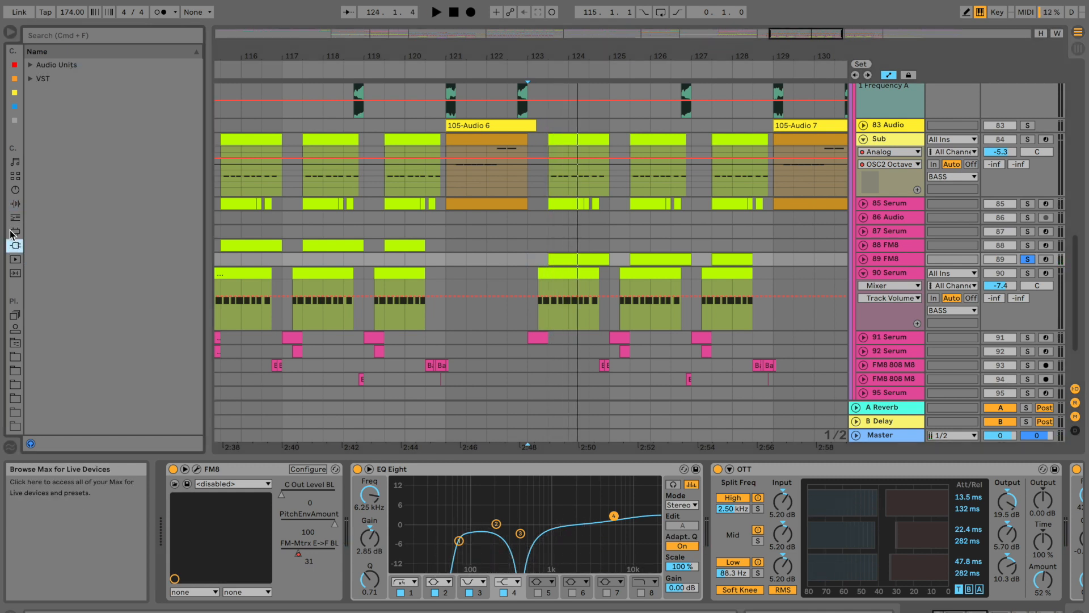
pyautogui.click(30, 66)
pyautogui.scroll(-4, 73, 417)
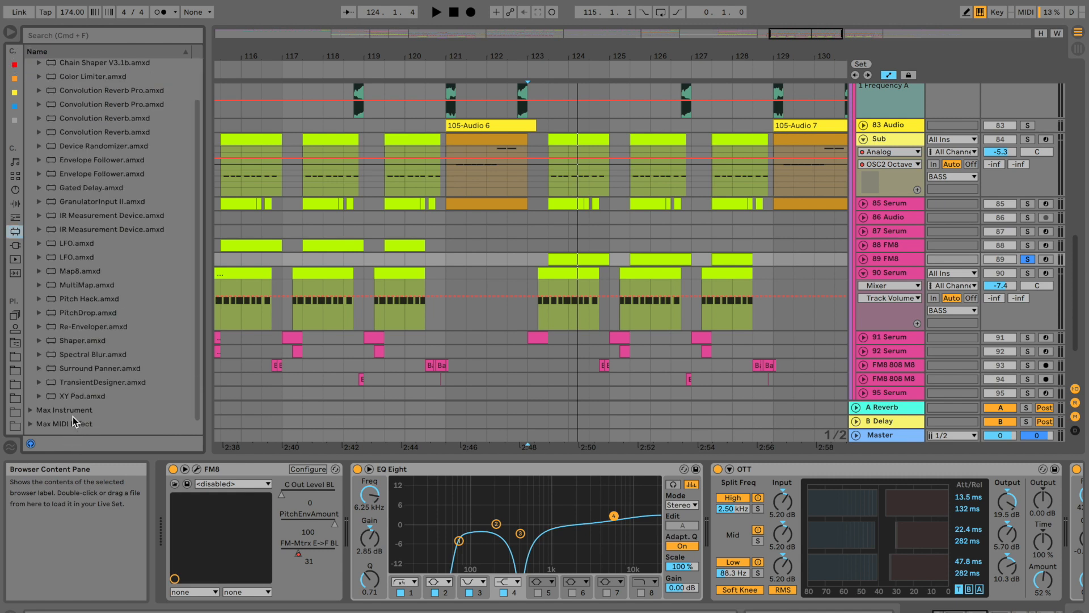
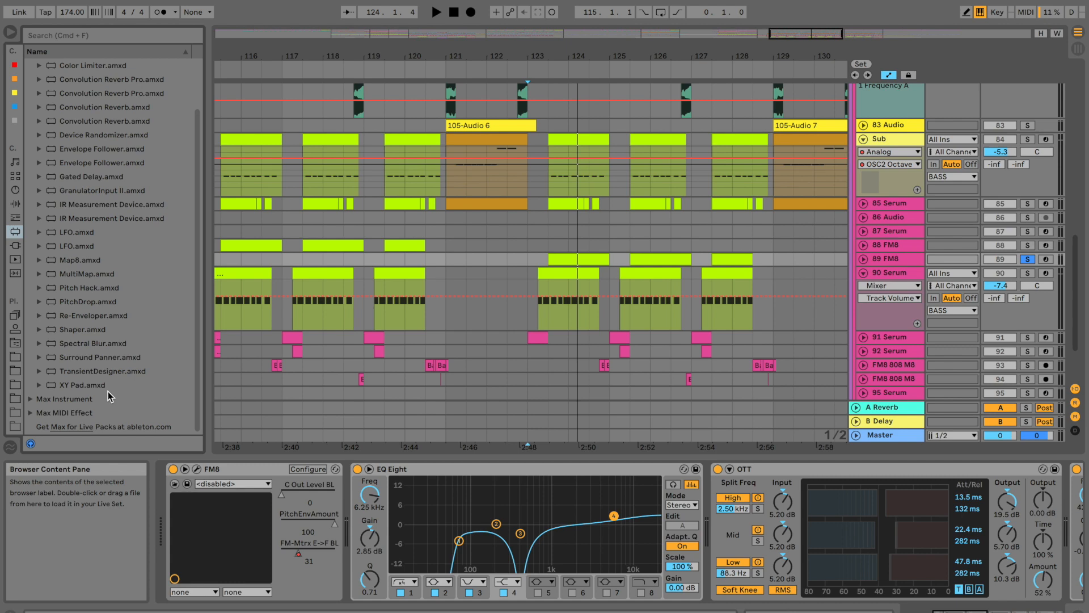
pyautogui.click(104, 317)
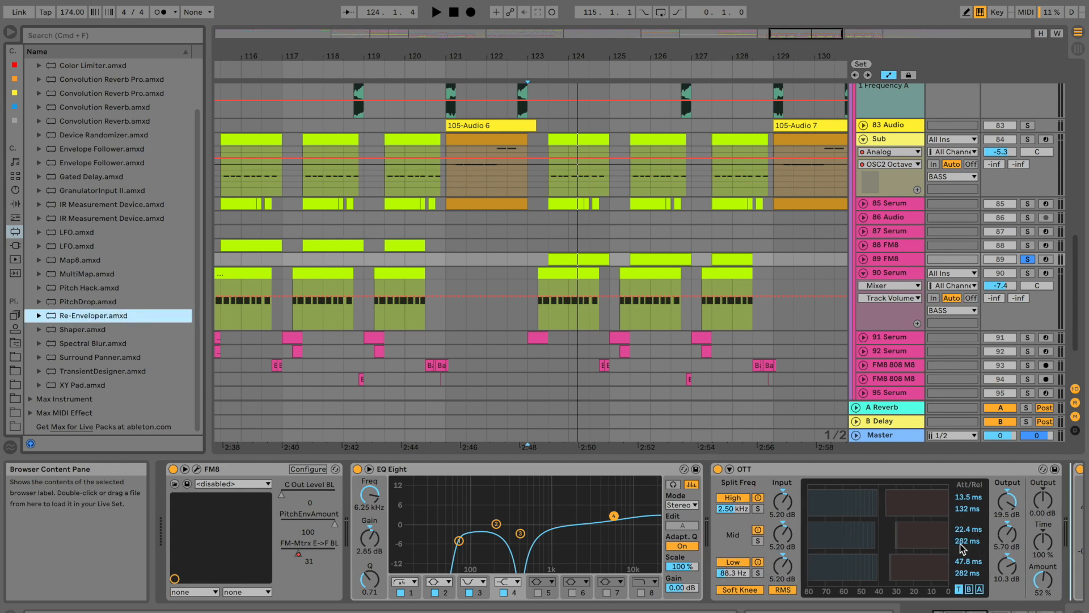
pyautogui.moveTo(960, 543); pyautogui.dragTo(958, 544)
pyautogui.hscroll(-6, 416, 498)
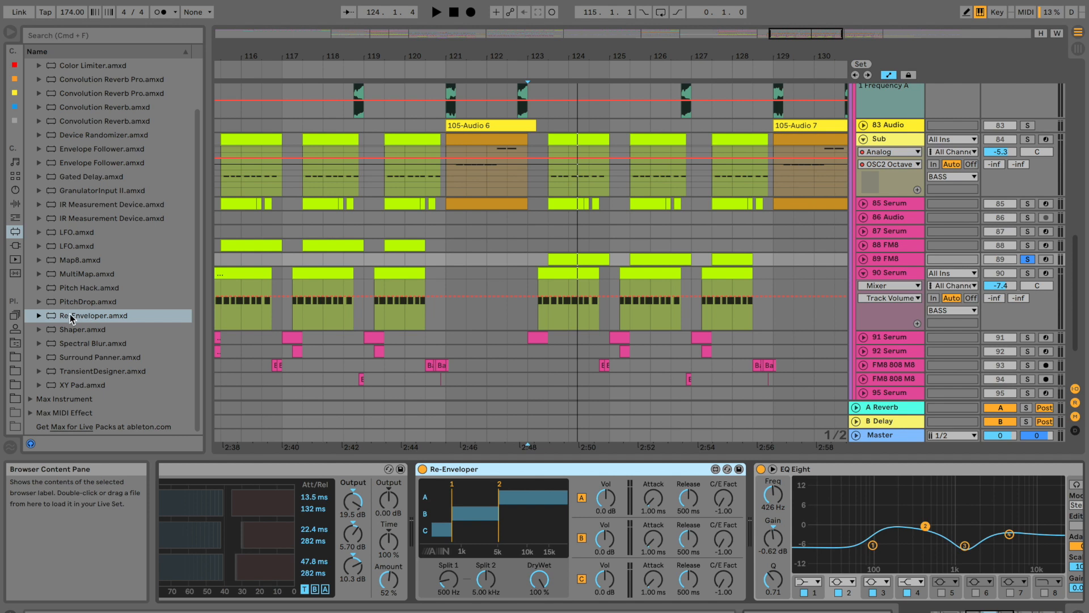
# List the Re-Enveloper presets in the browser and select the Re-Enveloper device on 89 FM8
pyautogui.click(35, 319)
pyautogui.click(39, 316)
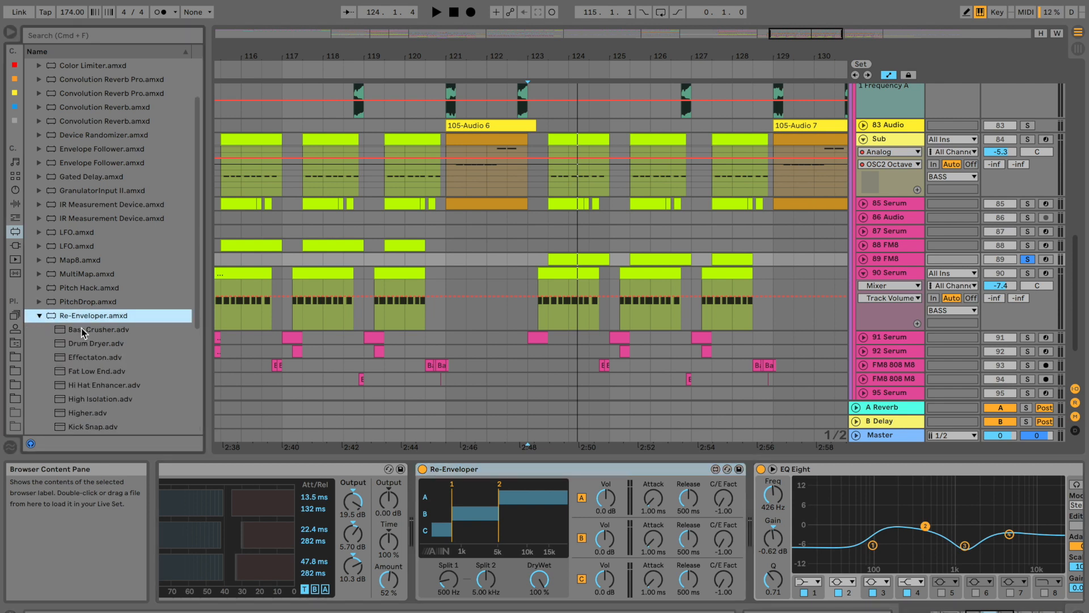
pyautogui.click(526, 469)
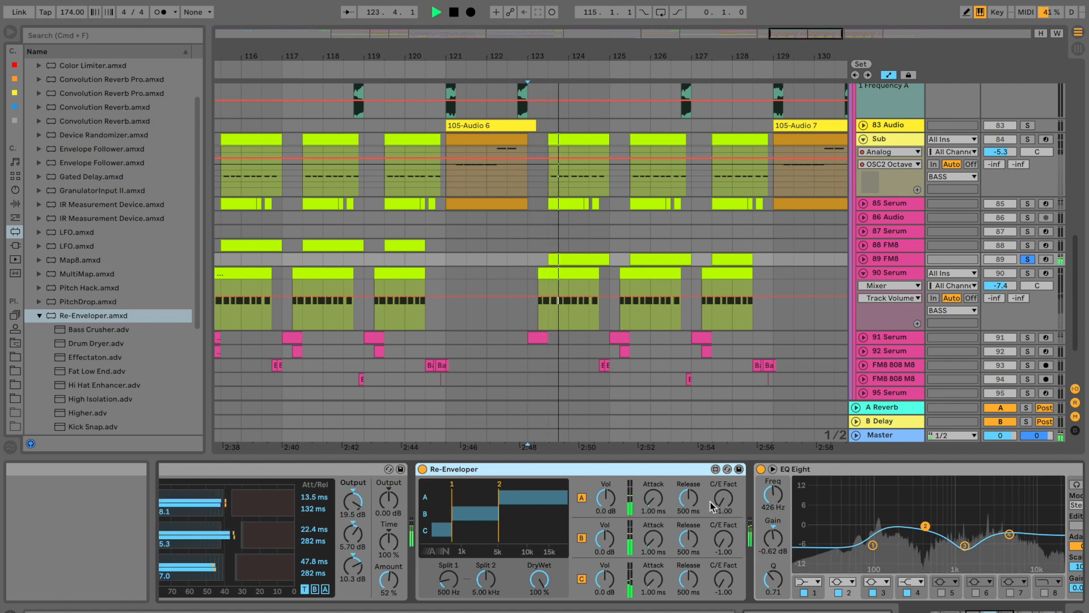
# Set Re-Enveloper's Split 2 to 7.44 kHz and band A to 64.6 ms attack, 0.01 ms release and 0.64 C/E factor
pyautogui.press('space')
pyautogui.click(510, 489)
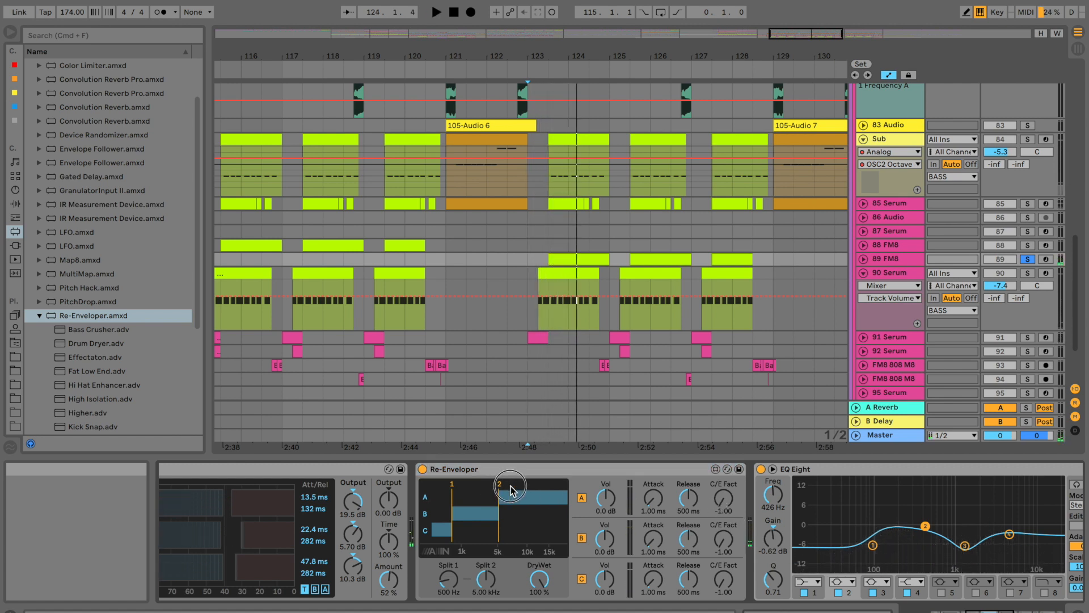
pyautogui.moveTo(493, 590); pyautogui.dragTo(494, 575)
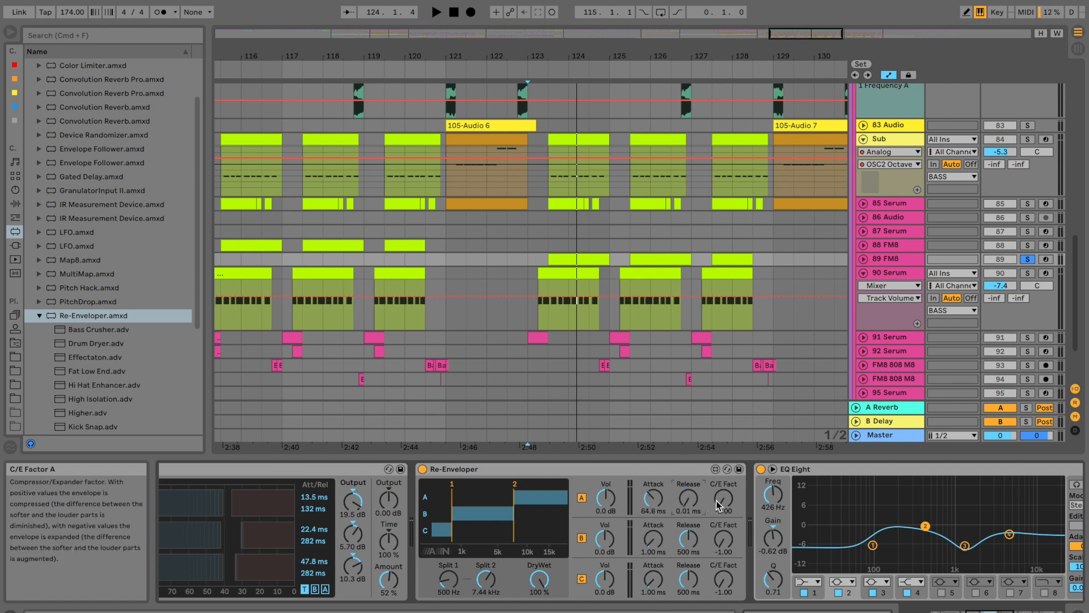
pyautogui.press('space')
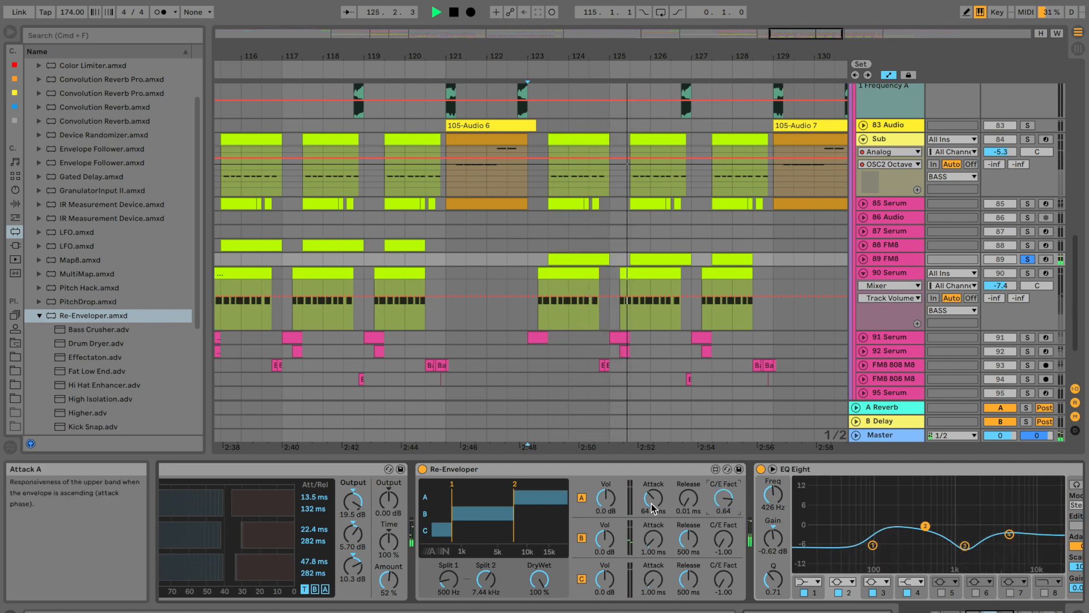
# Set Re-Enveloper's band A attack to 46.3 ms and Split 2 to 9.93 kHz, and replay from bar 123
pyautogui.moveTo(656, 498); pyautogui.dragTo(658, 501)
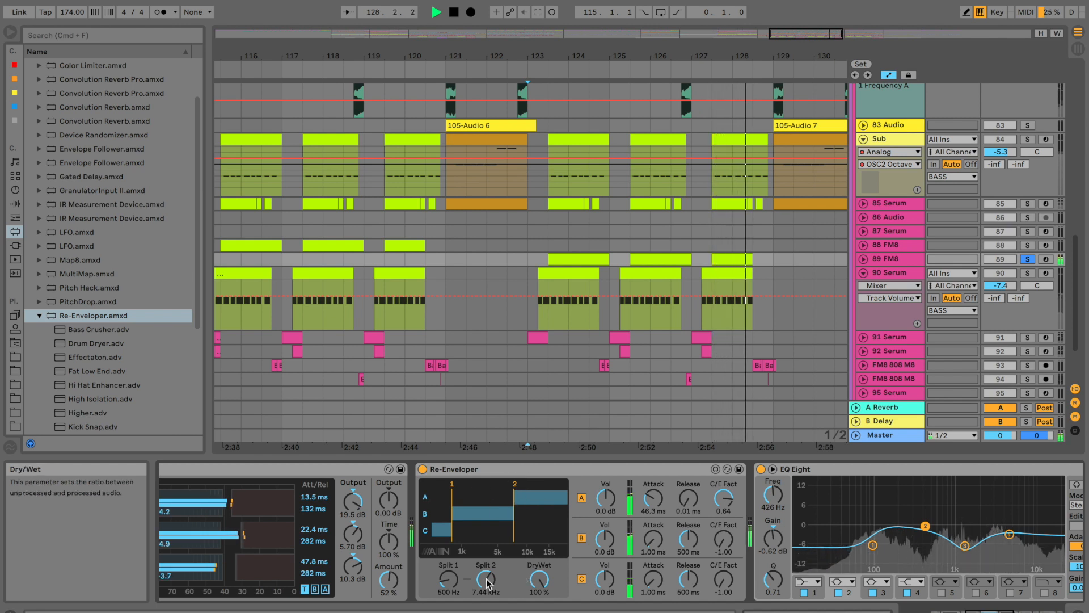
pyautogui.moveTo(486, 581); pyautogui.dragTo(487, 571)
pyautogui.press('space')
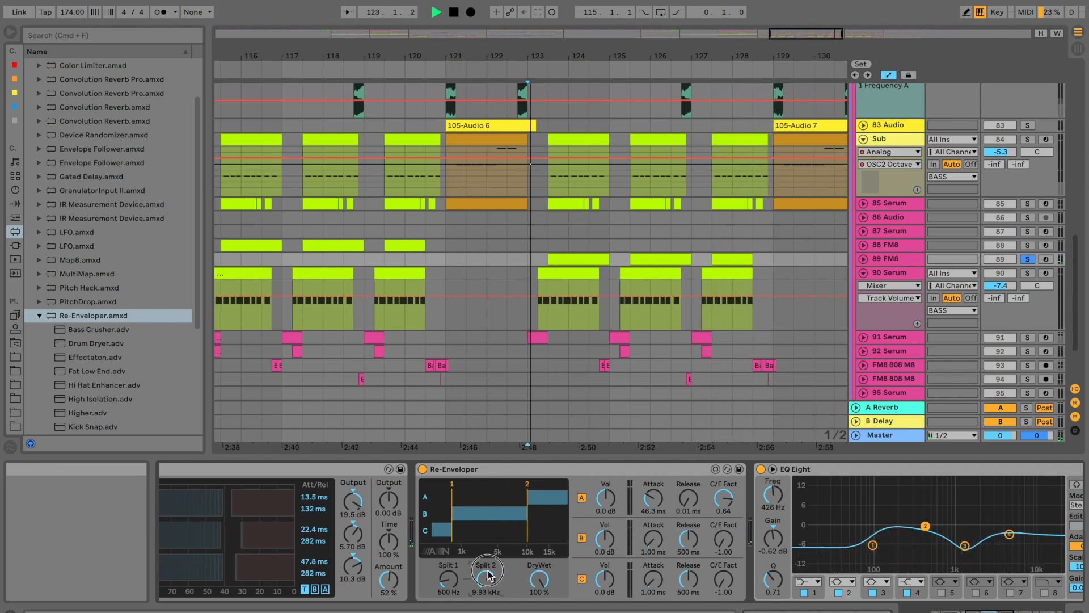
# Lower Split 2 to 9.49 kHz and audition band A's C/E factor at a higher value and at -1.00
pyautogui.moveTo(724, 500); pyautogui.dragTo(723, 471)
pyautogui.press('space')
pyautogui.press('space')
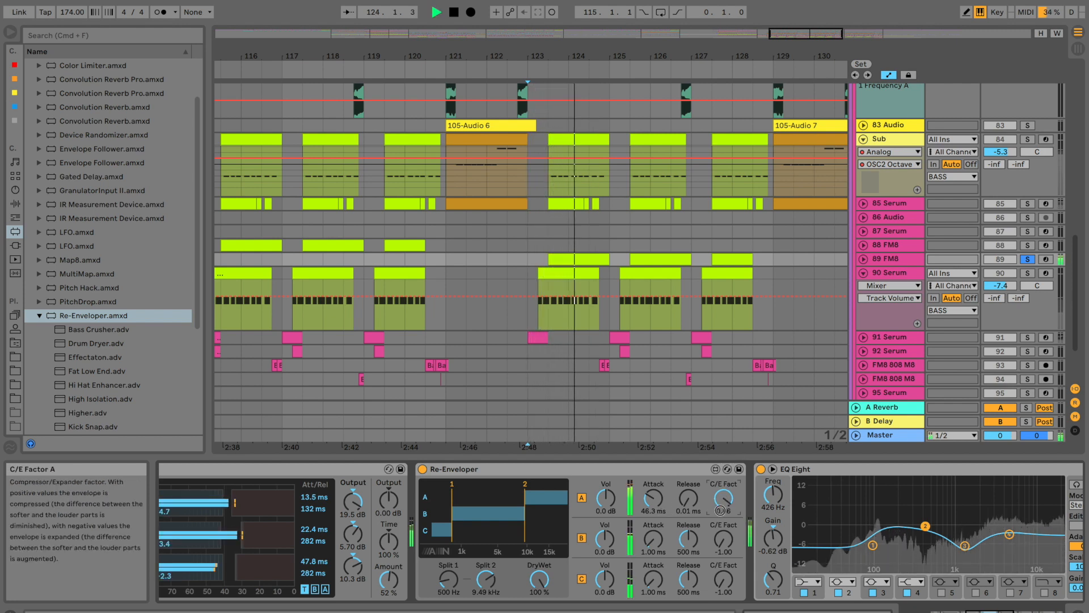
pyautogui.moveTo(714, 547); pyautogui.dragTo(698, 610)
pyautogui.press('space')
pyautogui.press('space')
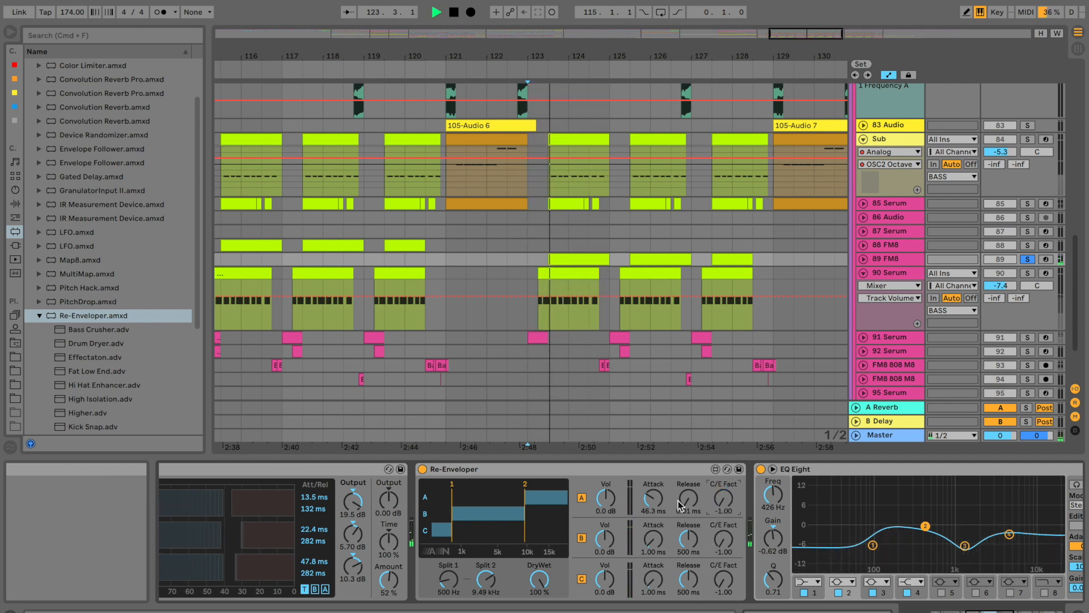
# Set band A's volume to 6.2 dB and C/E factor to -0.51, comparing the sound with Re-Enveloper off and on
pyautogui.moveTo(608, 498); pyautogui.dragTo(613, 494)
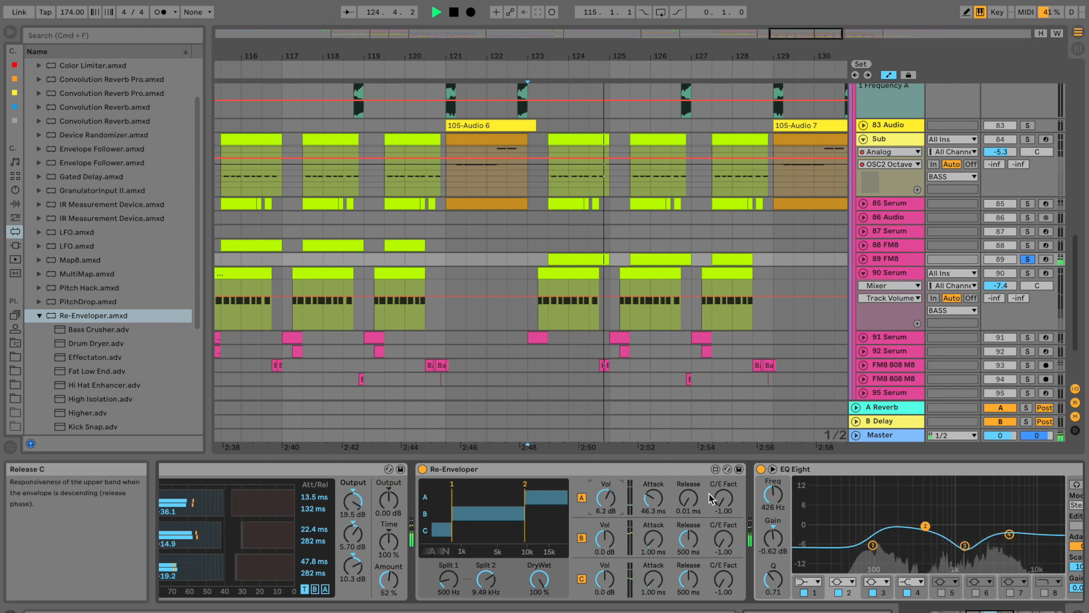
pyautogui.moveTo(723, 498); pyautogui.dragTo(727, 477)
pyautogui.press('space')
pyautogui.press('space')
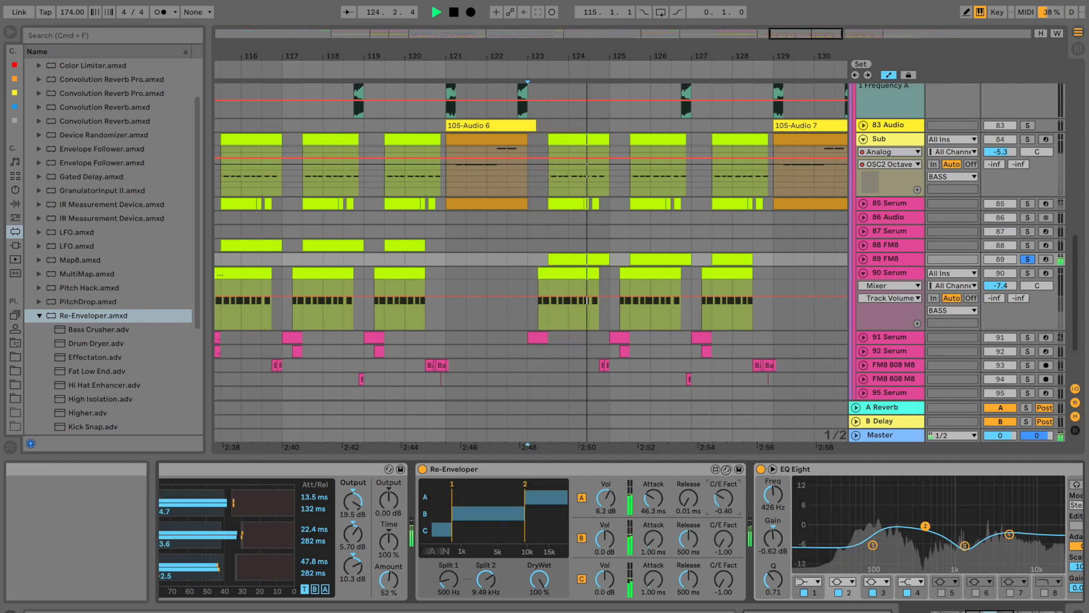
pyautogui.click(422, 469)
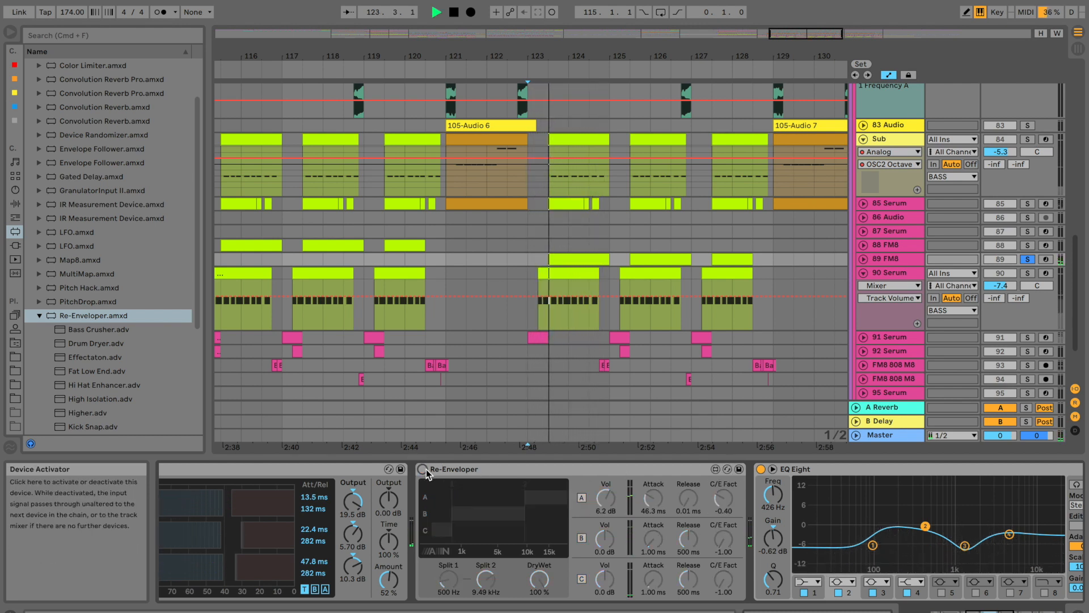
pyautogui.click(423, 470)
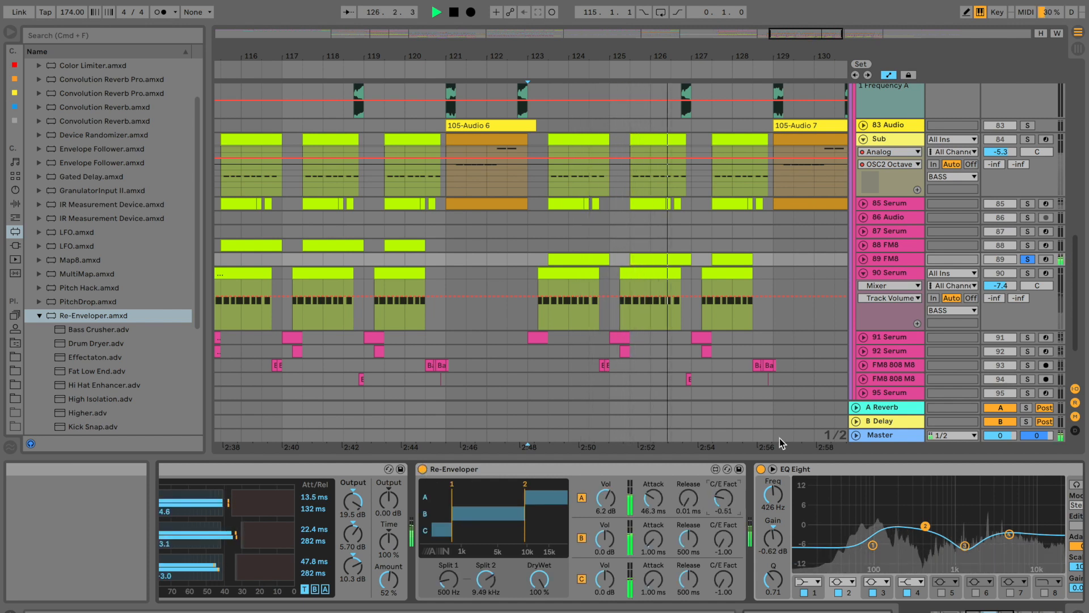
# Turn off 89 FM8's solo and play the full mix from bar 123
pyautogui.click(1027, 258)
pyautogui.click(527, 258)
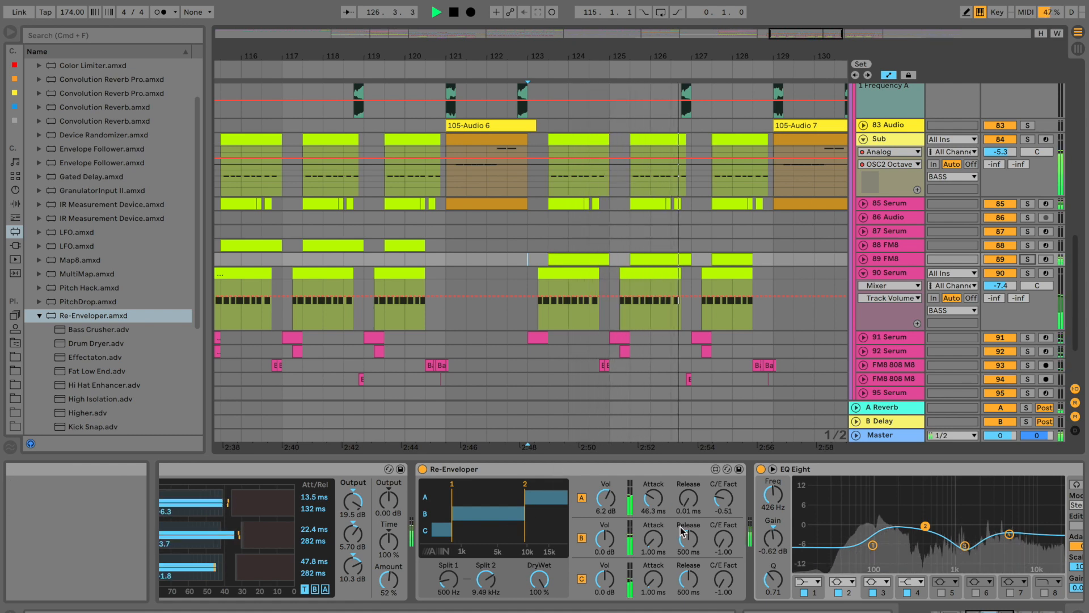
pyautogui.moveTo(584, 58); pyautogui.dragTo(562, 170)
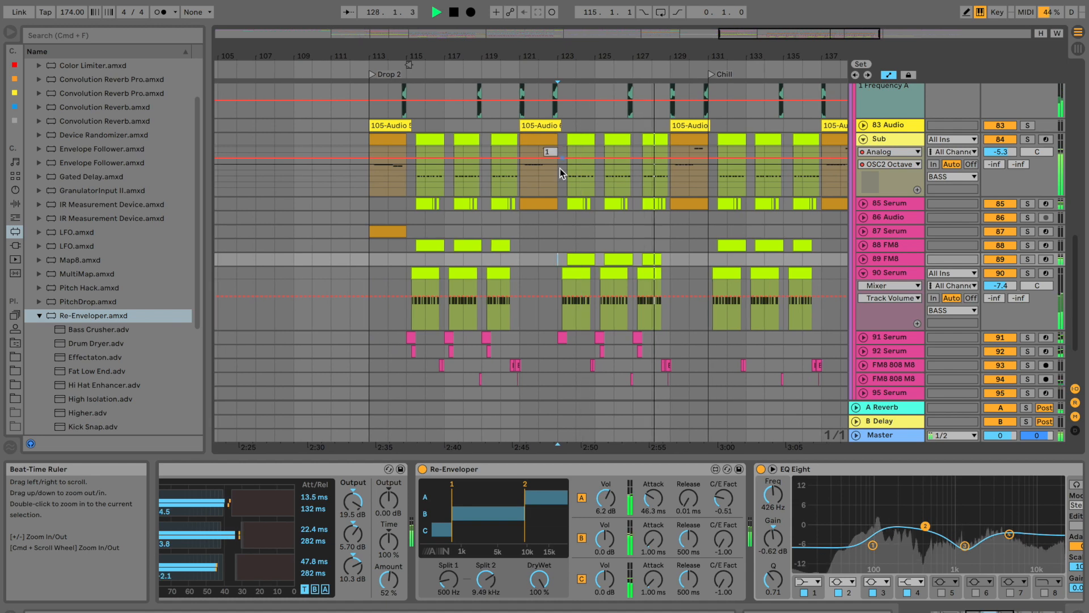
pyautogui.hscroll(2, 555, 203)
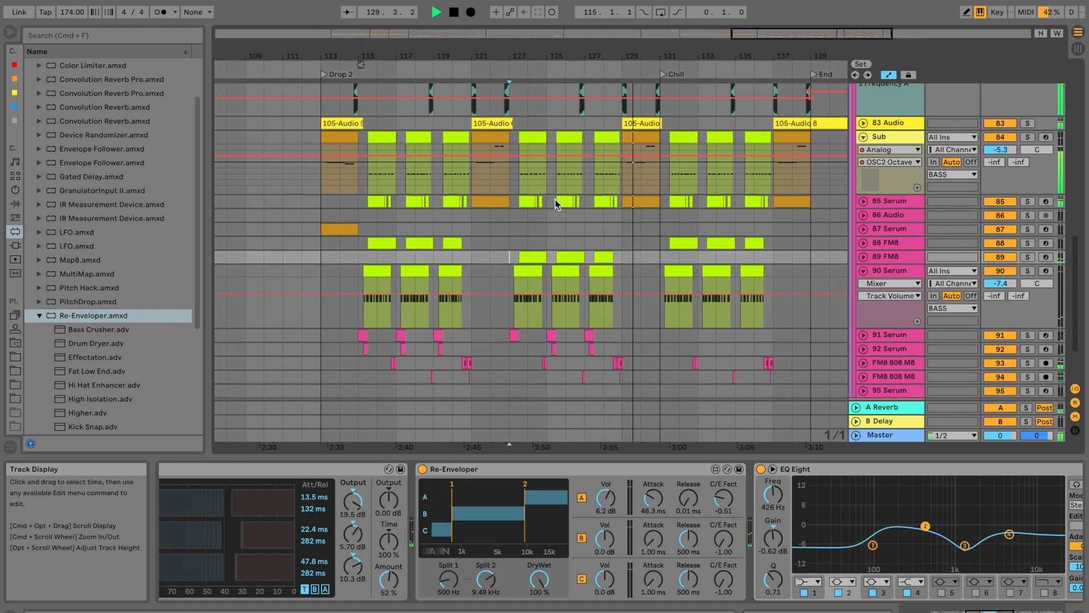
# Play the mix from bar 128 and select 91 Serum at 128.3 to show its devices
pyautogui.click(598, 229)
pyautogui.press('+')
pyautogui.press('+')
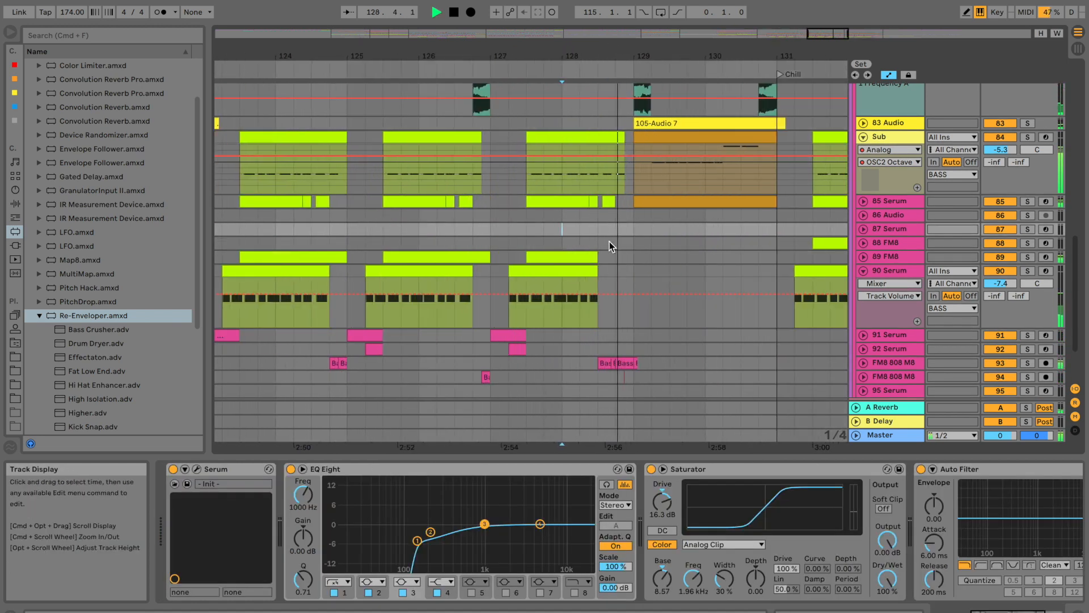
pyautogui.click(594, 334)
pyautogui.scroll(10, 595, 332)
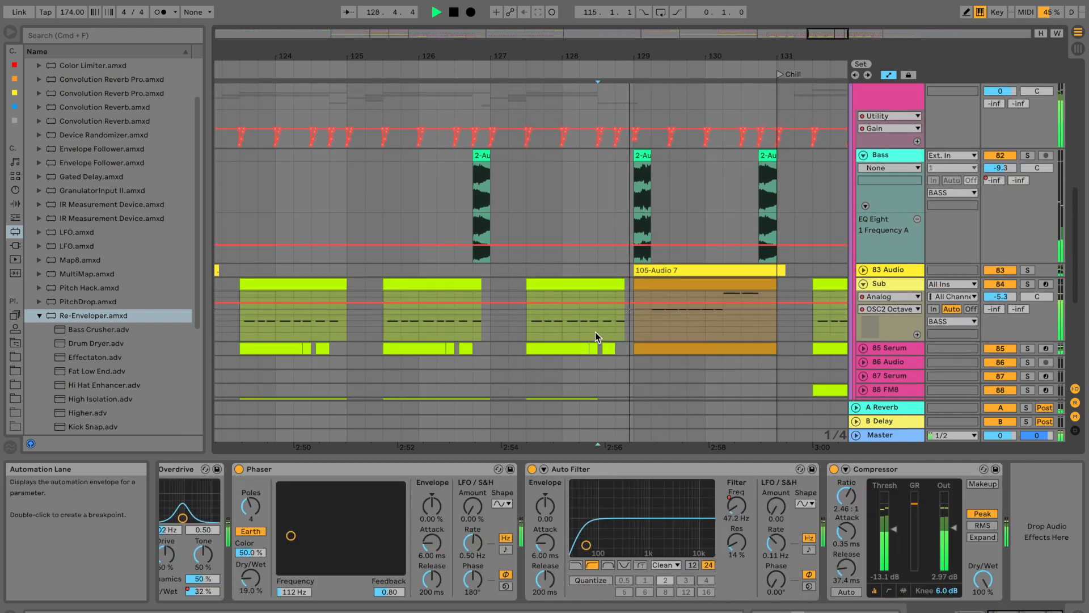
# Play from bar 123 and unfold the Moar Drums group to show its tracks
pyautogui.moveTo(569, 50); pyautogui.dragTo(569, 26)
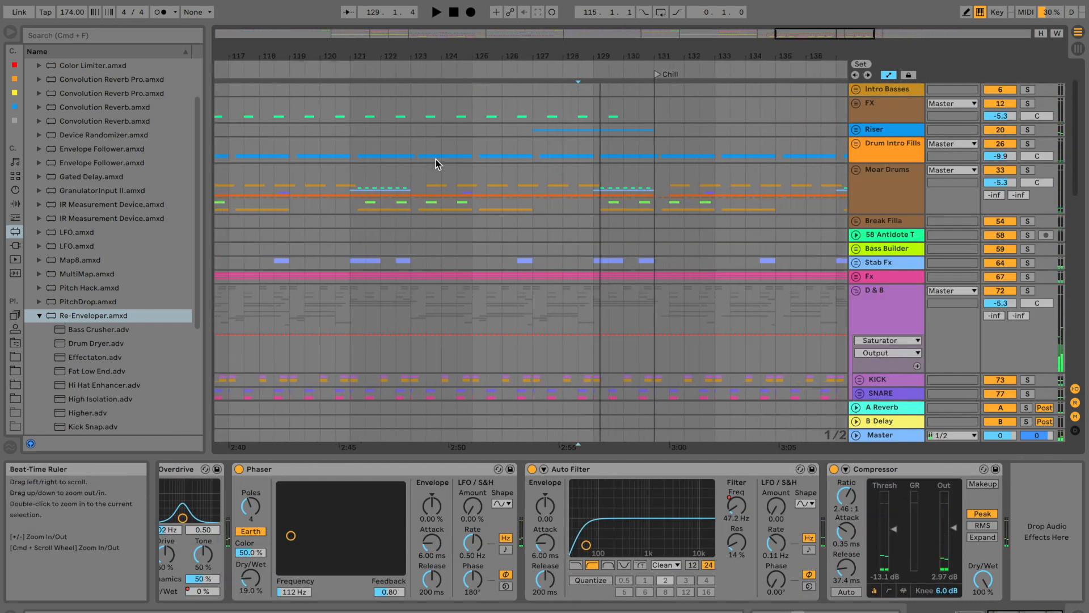
pyautogui.click(413, 179)
pyautogui.press('space')
pyautogui.click(856, 170)
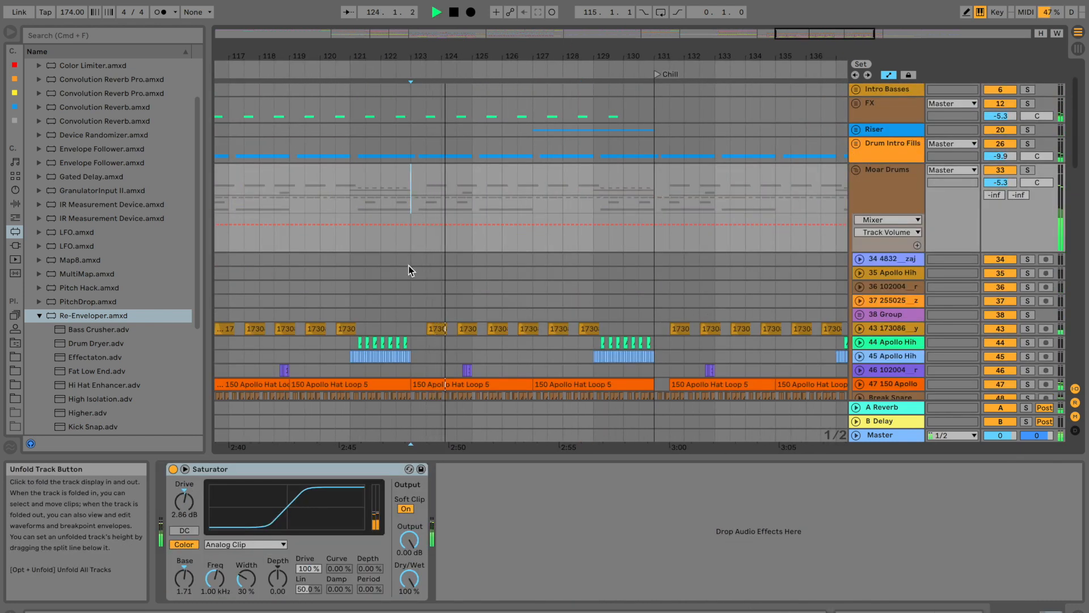
# On the 46 102004 track, move the clip from bar 124.3 to bar 128.3 and delete the clip at bar 132
pyautogui.scroll(-3, 410, 267)
pyautogui.click(458, 310)
pyautogui.click(573, 312)
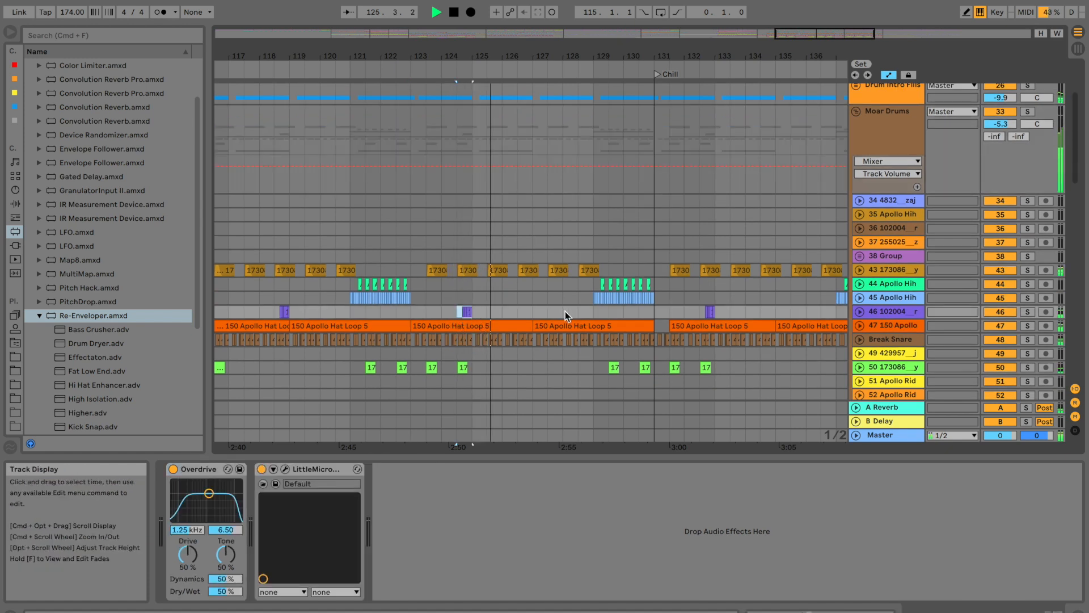
pyautogui.press('super+v')
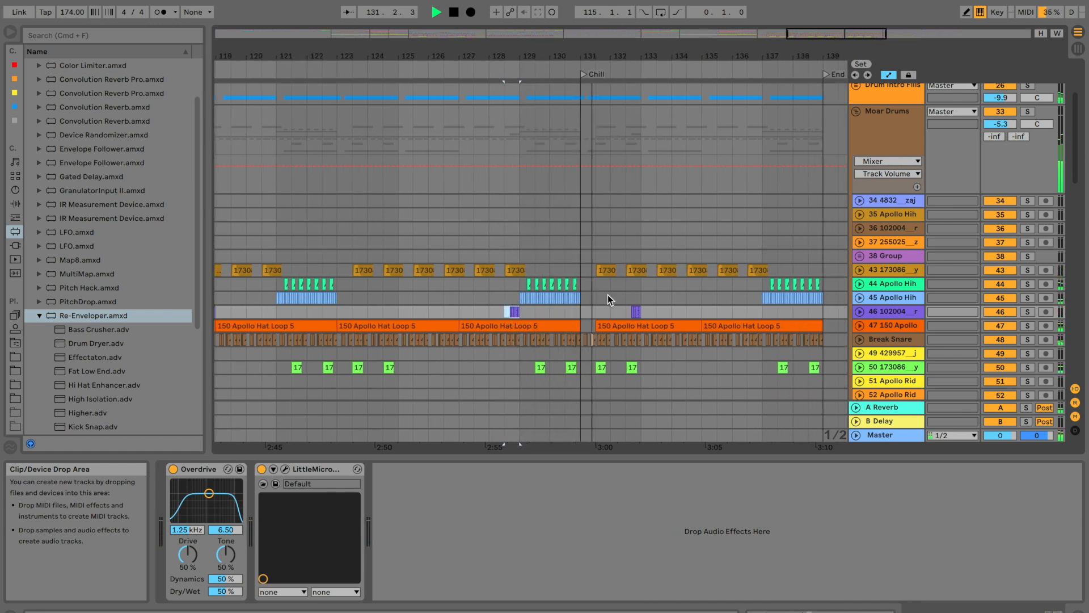
pyautogui.moveTo(611, 311); pyautogui.dragTo(651, 312)
pyautogui.press('Delete')
pyautogui.hscroll(-4, 649, 311)
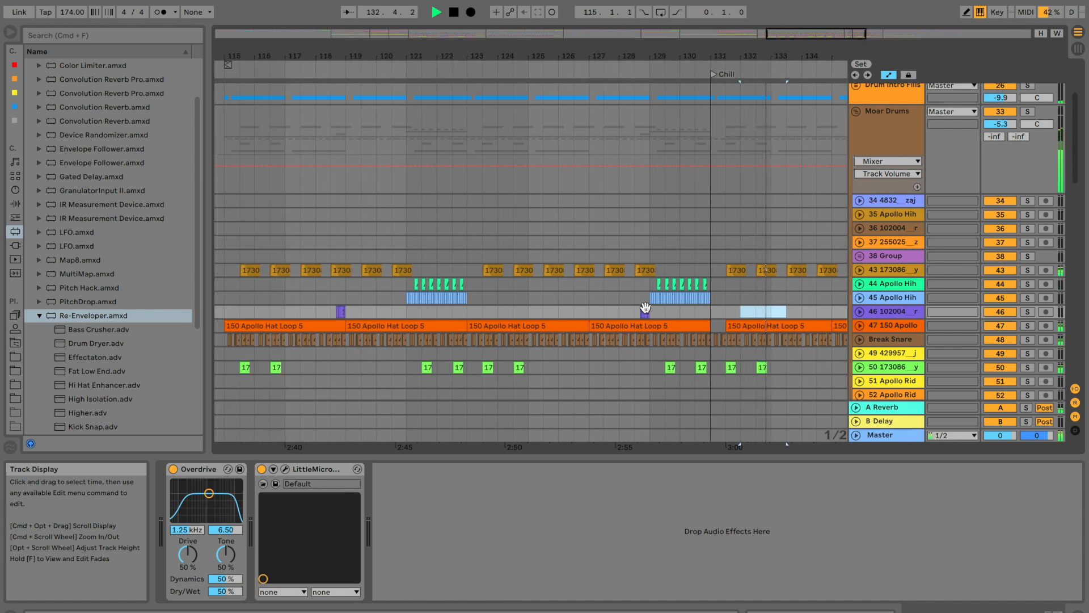
# Fold the Moar Drums and D & B groups and set the playback start to bar 57, at the Drop Instrumental Sub locator
pyautogui.click(856, 114)
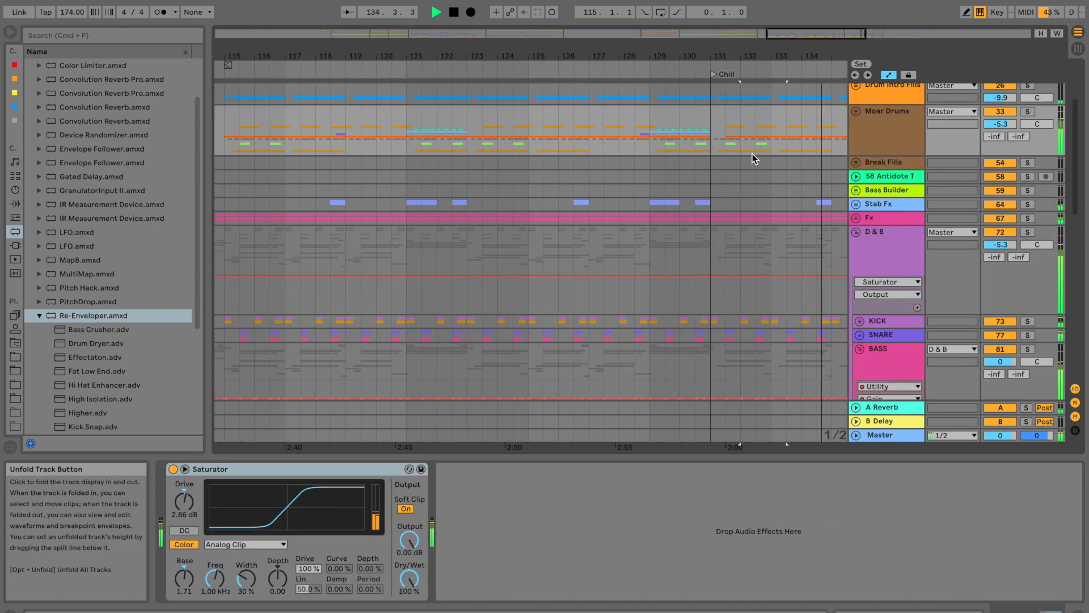
pyautogui.click(855, 232)
pyautogui.press('space')
pyautogui.hscroll(-10, 458, 258)
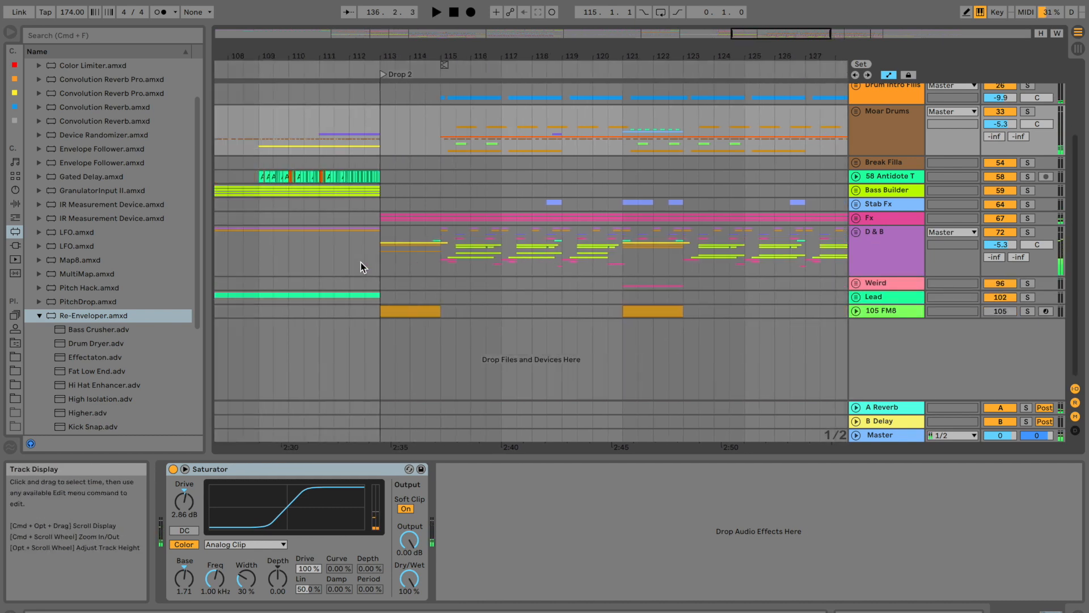
pyautogui.hscroll(-3, 361, 262)
pyautogui.moveTo(465, 49); pyautogui.dragTo(466, 24)
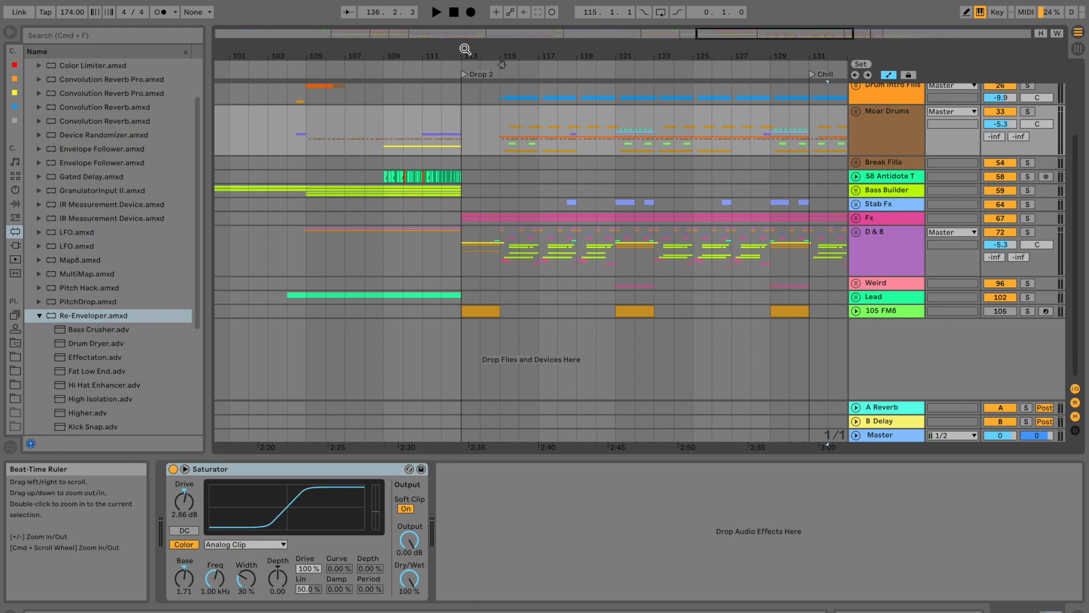
pyautogui.moveTo(466, 50); pyautogui.dragTo(465, 28)
pyautogui.hscroll(-8, 410, 255)
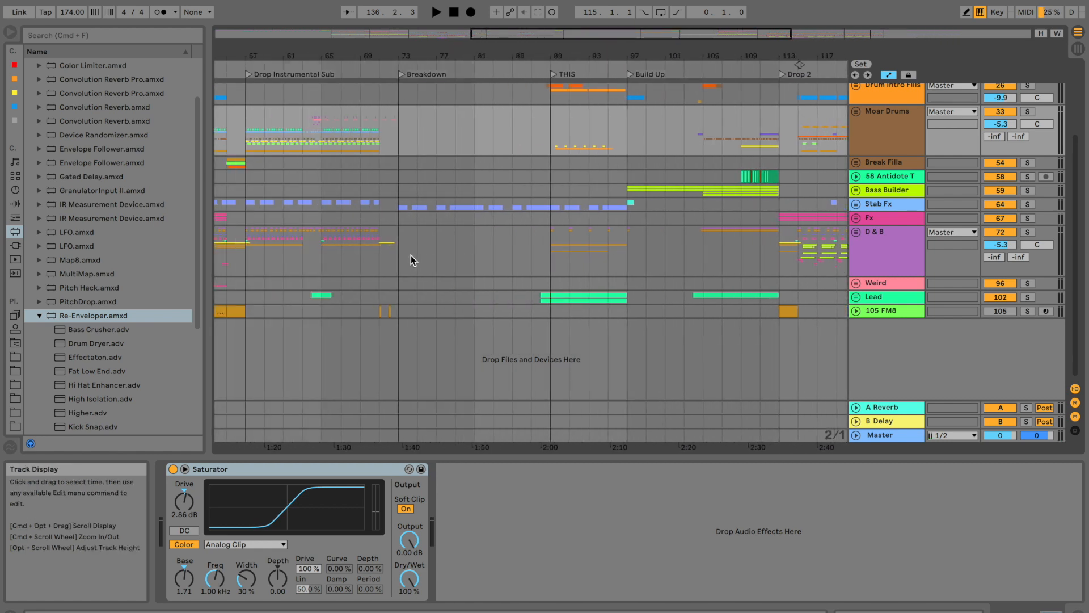
pyautogui.hscroll(-10, 411, 260)
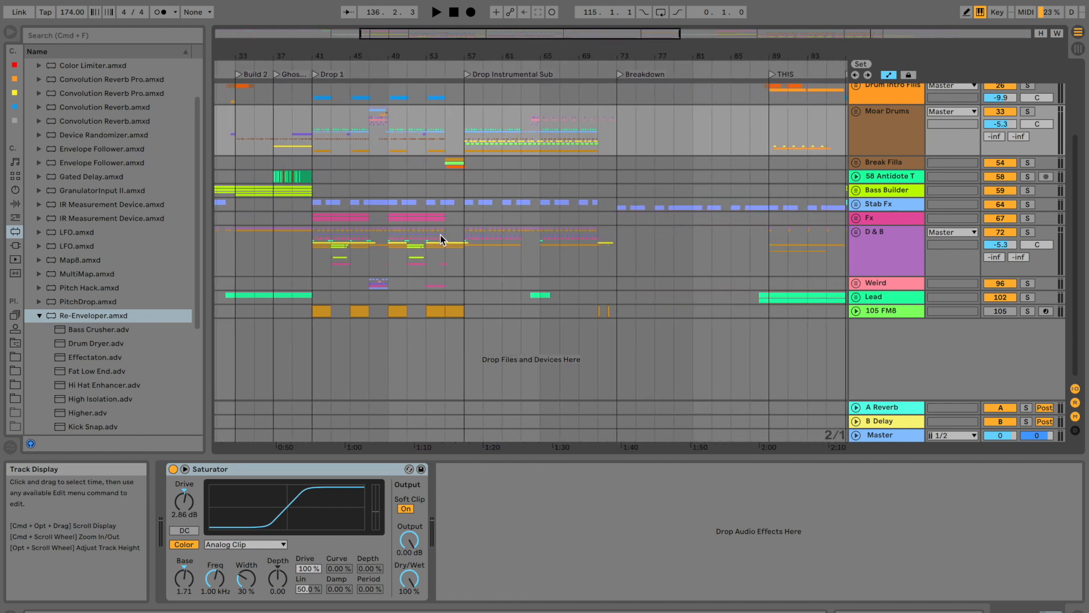
pyautogui.click(462, 246)
pyautogui.moveTo(495, 48); pyautogui.dragTo(494, 55)
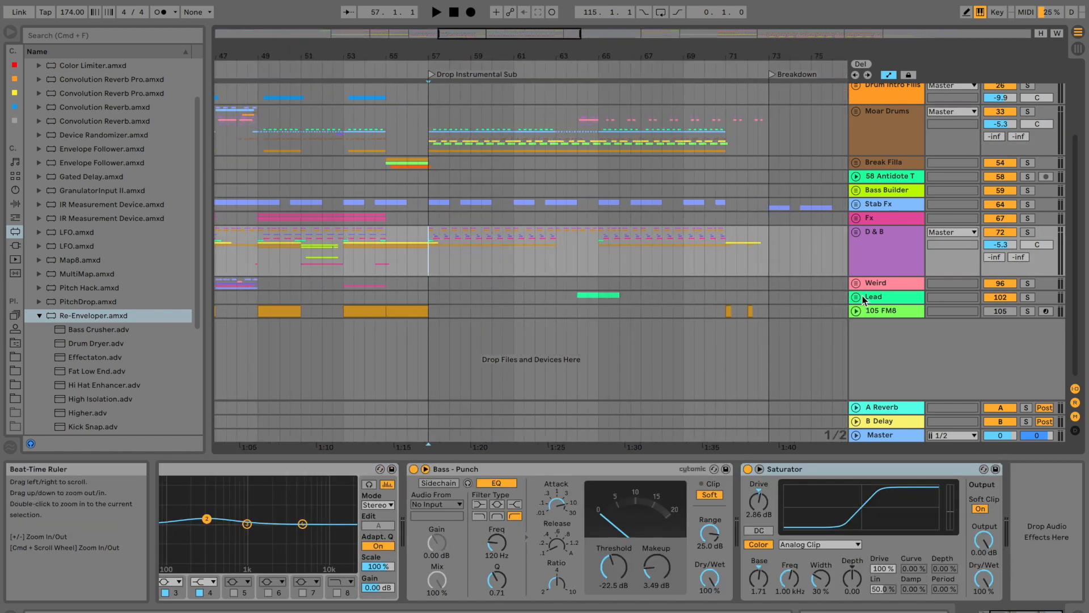
# Audition the Sub track inside the D & B group's BASS subgroup in solo from bar 57
pyautogui.click(856, 232)
pyautogui.press('space')
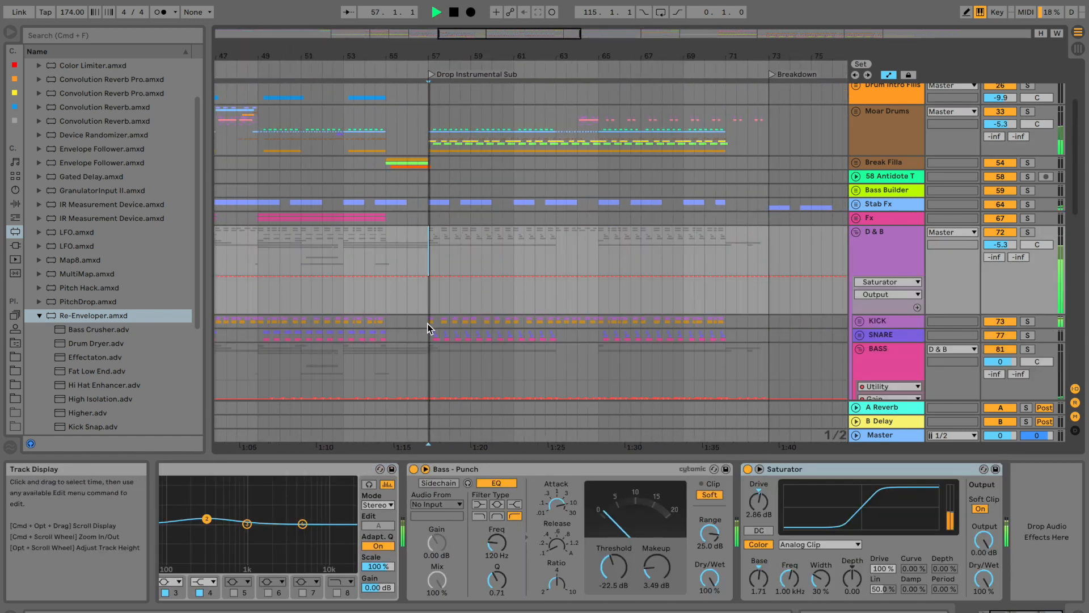
pyautogui.scroll(-3, 429, 328)
pyautogui.press('space')
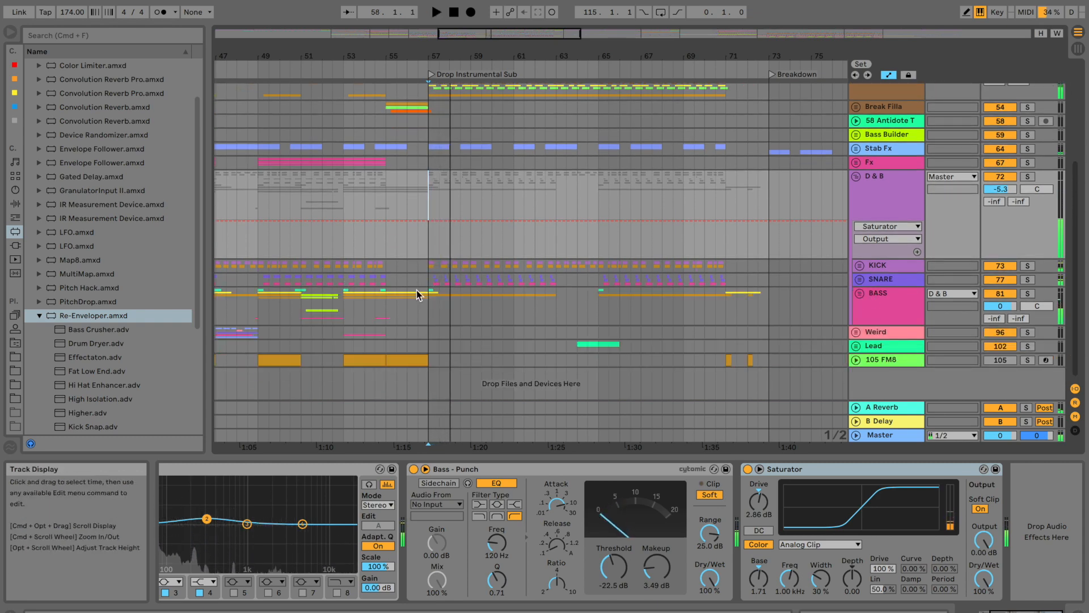
pyautogui.click(429, 301)
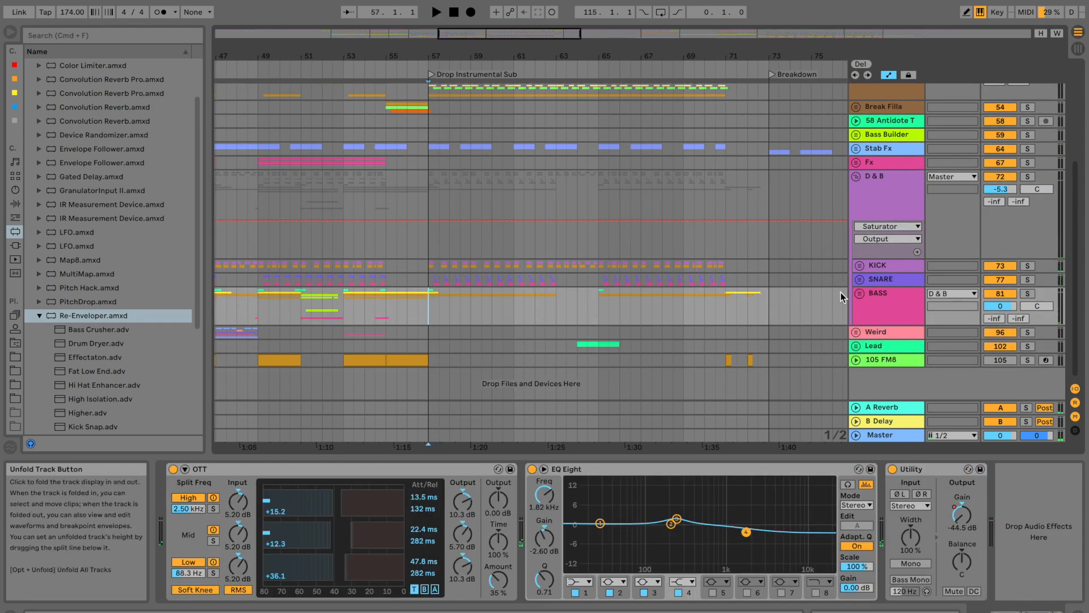
pyautogui.click(860, 293)
pyautogui.press('space')
pyautogui.scroll(-10, 575, 318)
pyautogui.click(1026, 229)
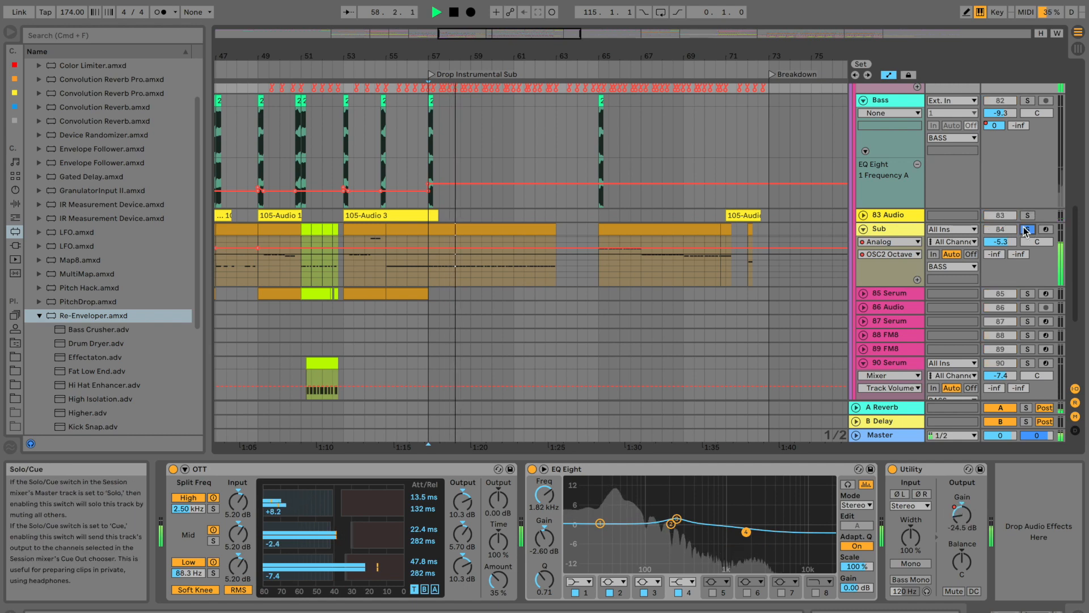
pyautogui.scroll(10, 846, 242)
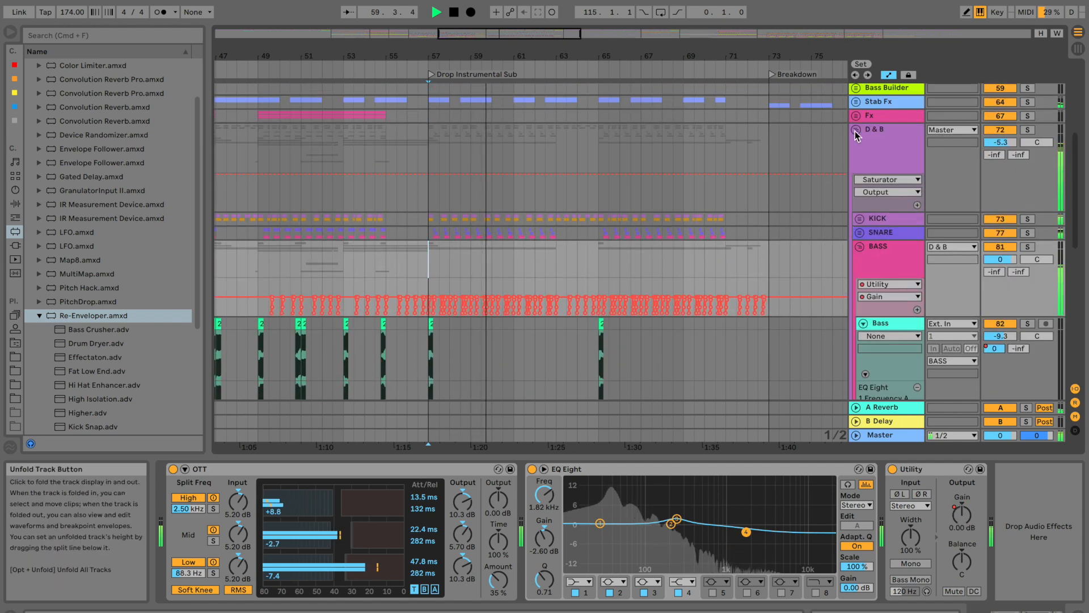
pyautogui.click(856, 131)
pyautogui.scroll(8, 680, 176)
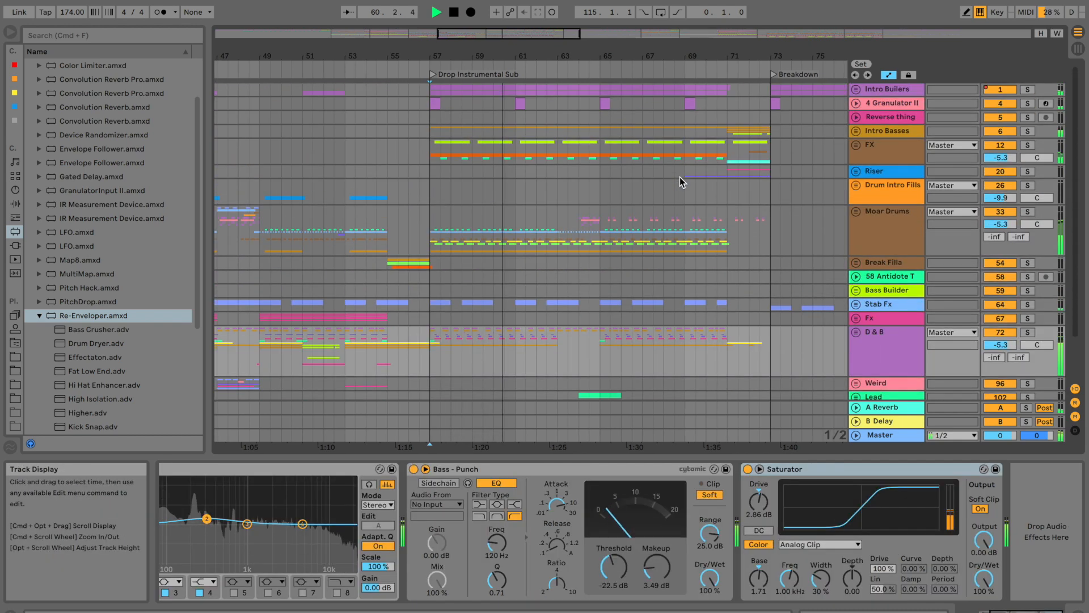
# Solo and unfold the Intro Basses group and add an EQ Eight after its Phaser
pyautogui.click(1028, 131)
pyautogui.click(856, 131)
pyautogui.click(875, 132)
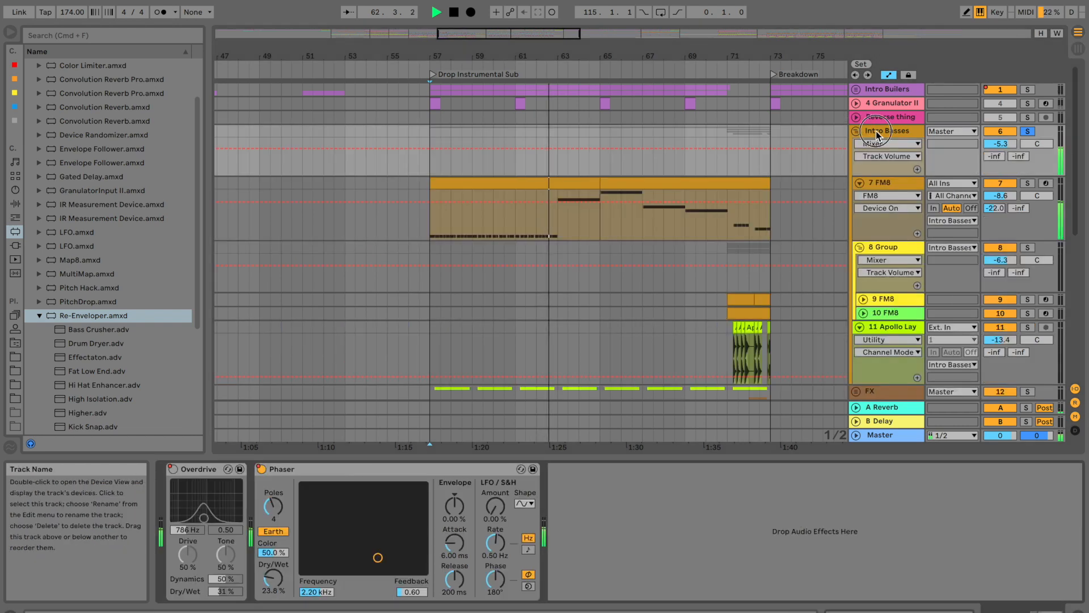
pyautogui.click(17, 206)
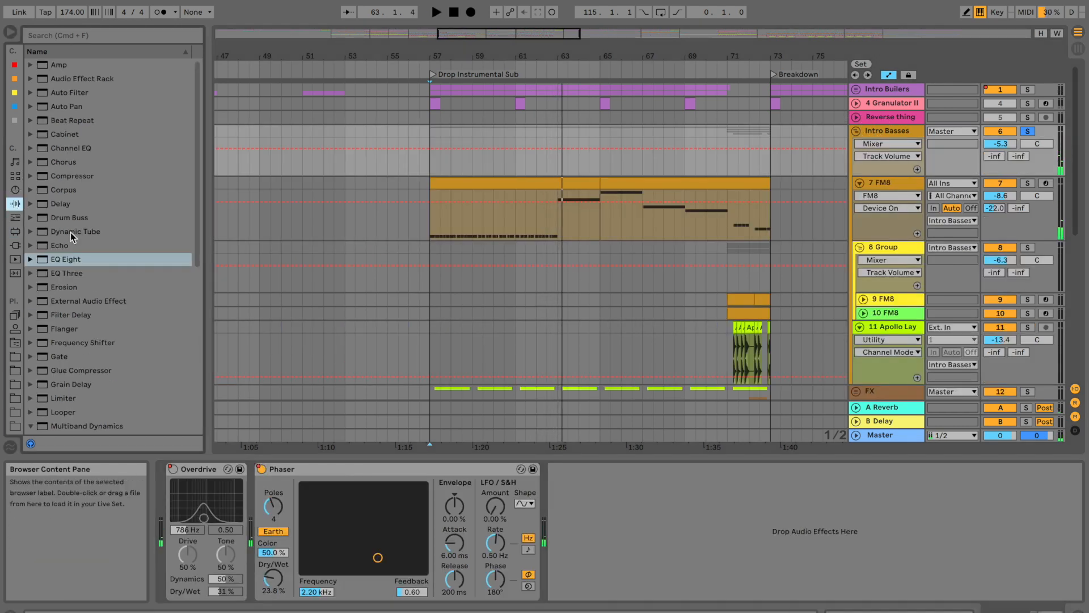
pyautogui.moveTo(72, 260); pyautogui.dragTo(683, 499)
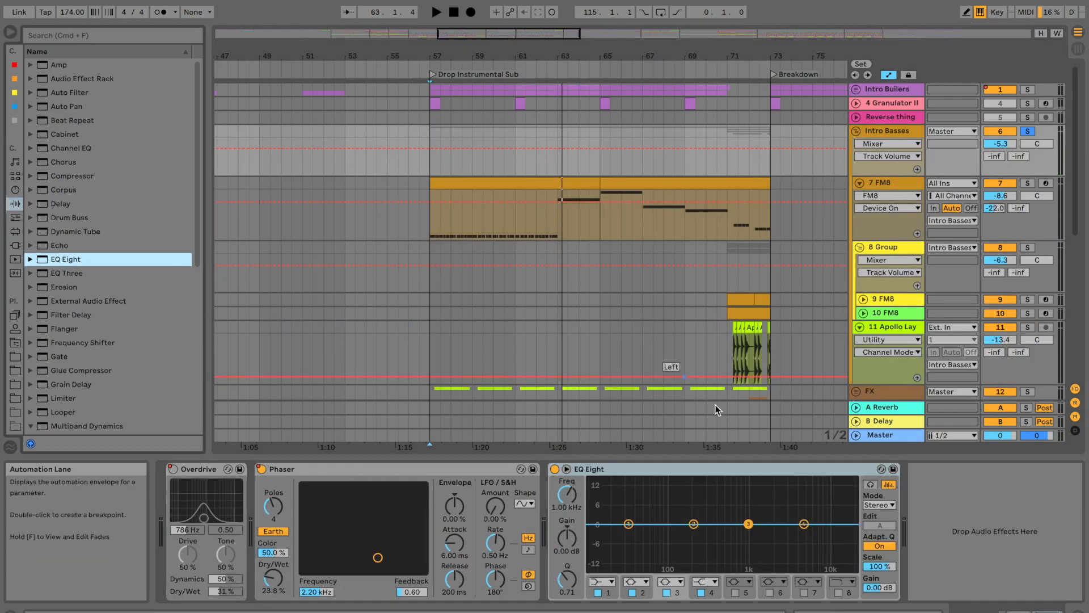
# Play from bar 56.3 and move the EQ Eight from the Intro Basses group to the 7 FM8 track, turning the solo off
pyautogui.click(419, 188)
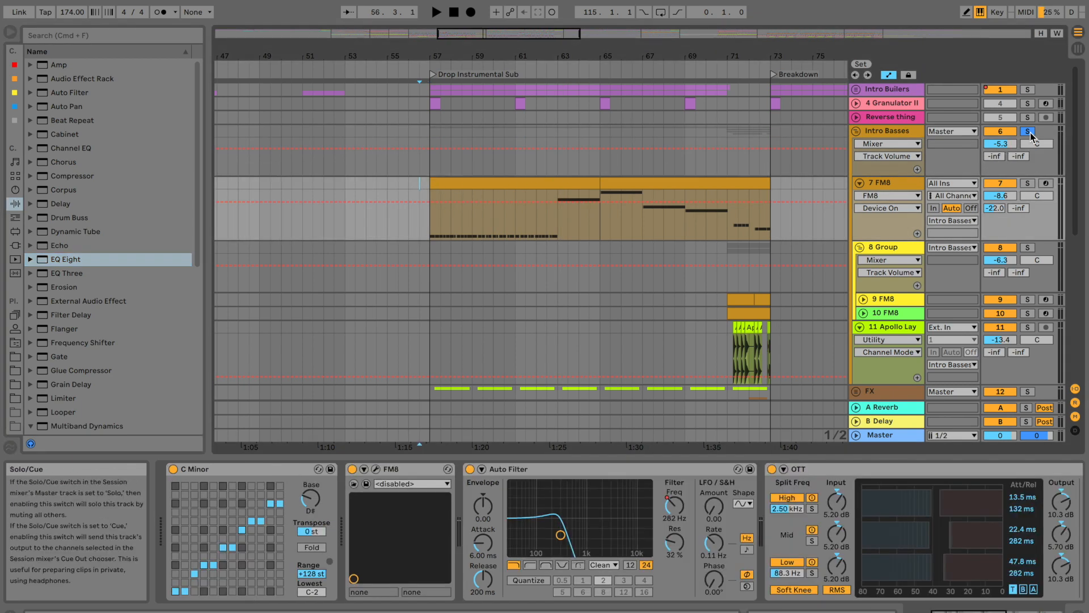
pyautogui.scroll(-8, 596, 284)
pyautogui.scroll(8, 535, 315)
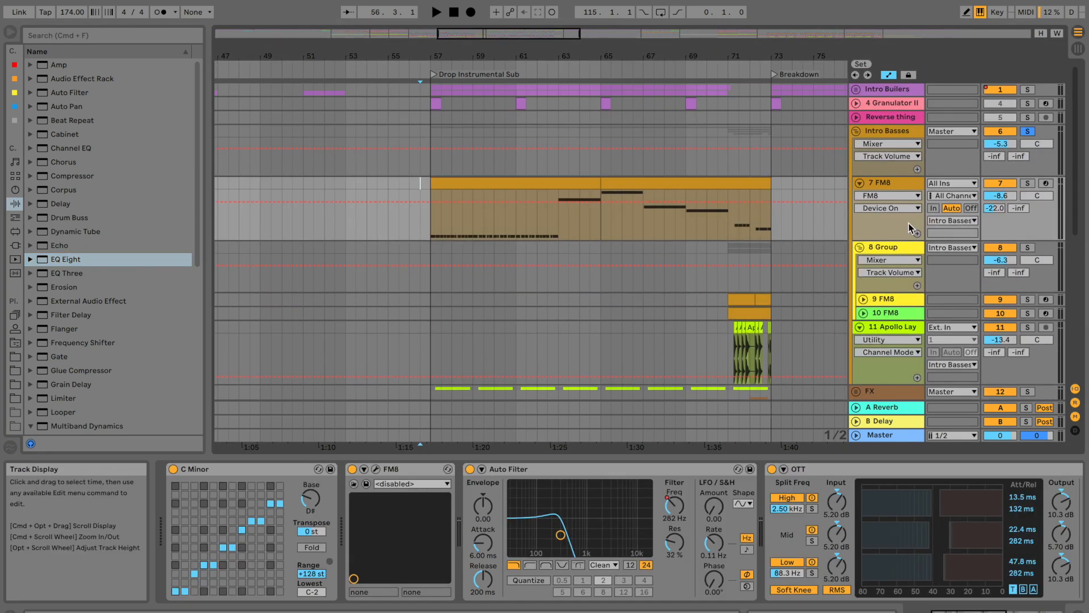
pyautogui.click(321, 182)
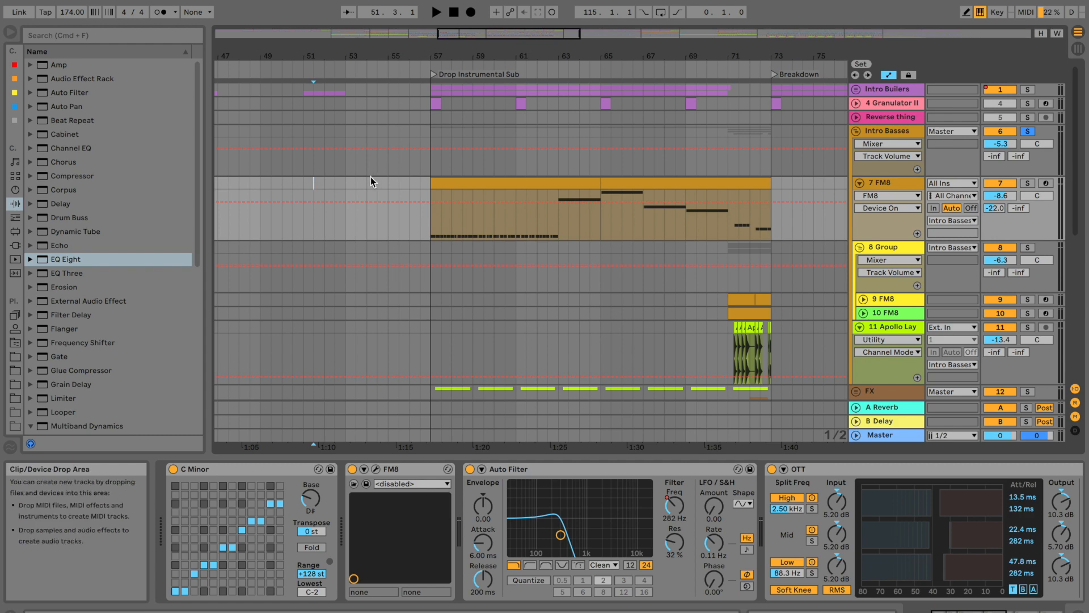
pyautogui.hscroll(-5, 370, 176)
pyautogui.click(510, 183)
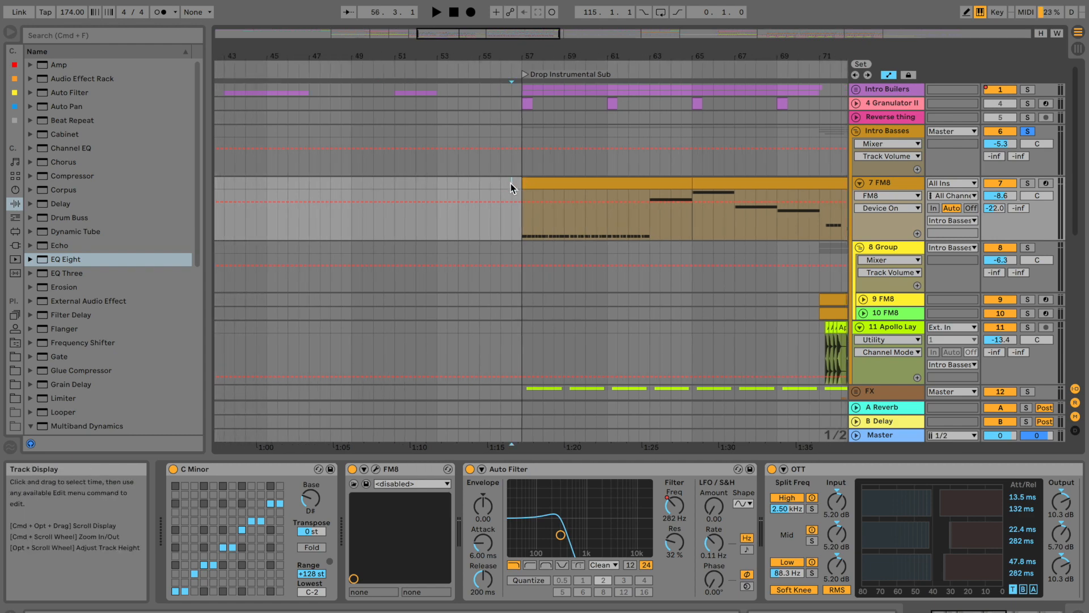
pyautogui.hscroll(10, 511, 183)
pyautogui.click(912, 136)
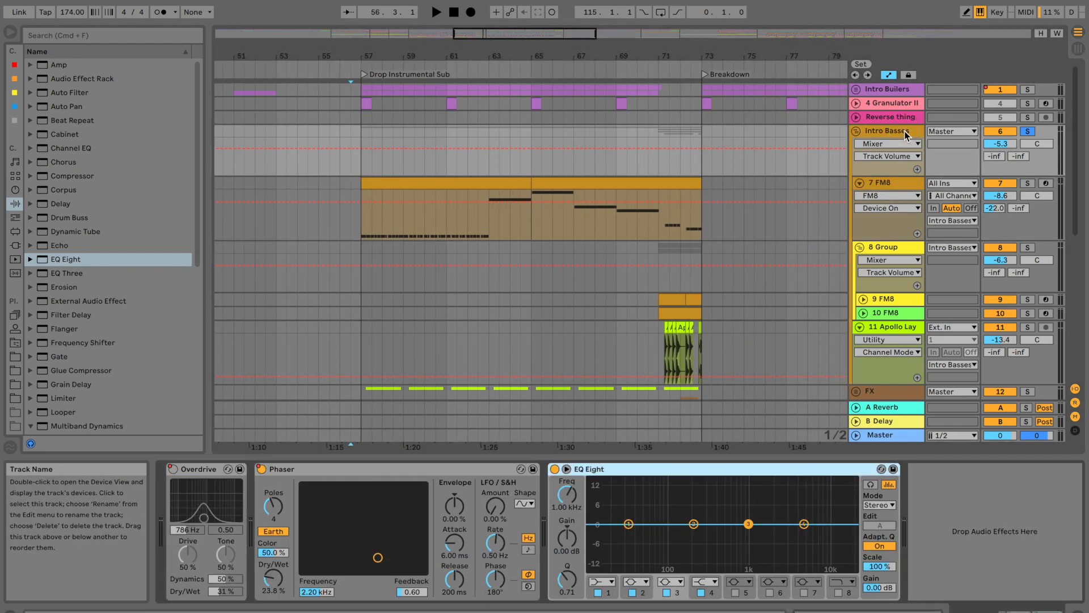
pyautogui.press('space')
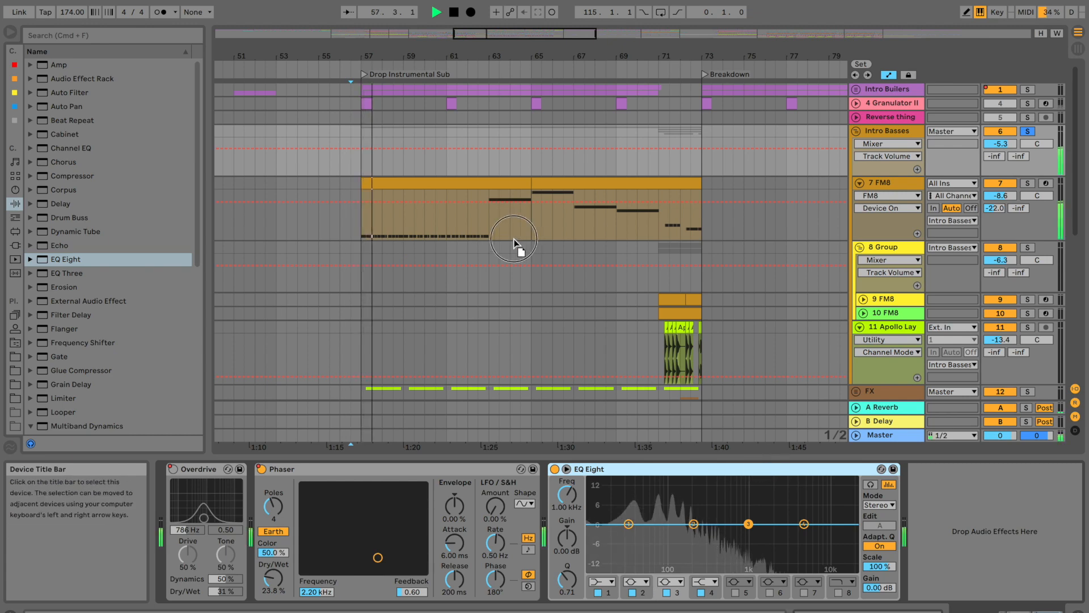
pyautogui.click(396, 185)
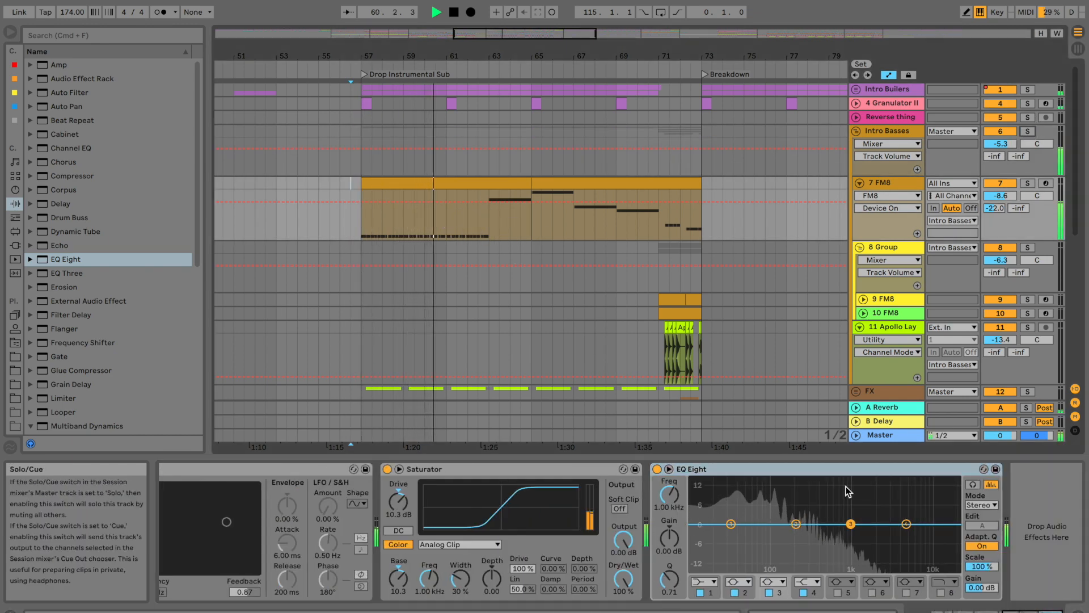
# In EQ Eight, set band 2 to 202 Hz and -2.85 dB, dip band 3 about 6 dB, and make band 1 a 79.1 Hz low cut
pyautogui.moveTo(796, 523)
pyautogui.mouseDown()
pyautogui.moveTo(795, 536)
pyautogui.moveTo(849, 537)
pyautogui.moveTo(796, 533)
pyautogui.mouseUp()
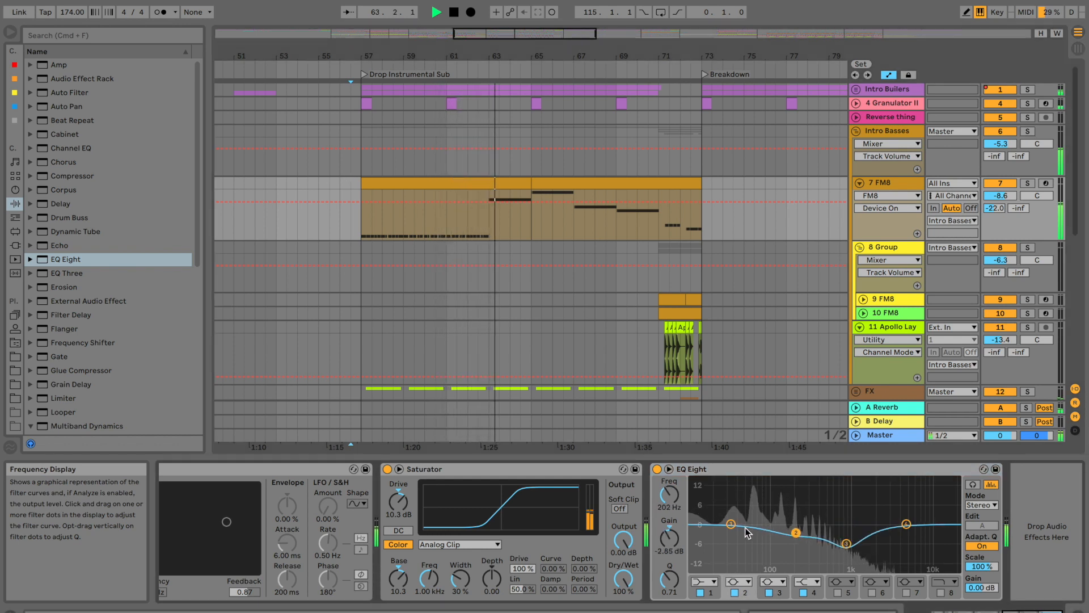
pyautogui.moveTo(732, 523); pyautogui.dragTo(756, 555)
pyautogui.click(709, 582)
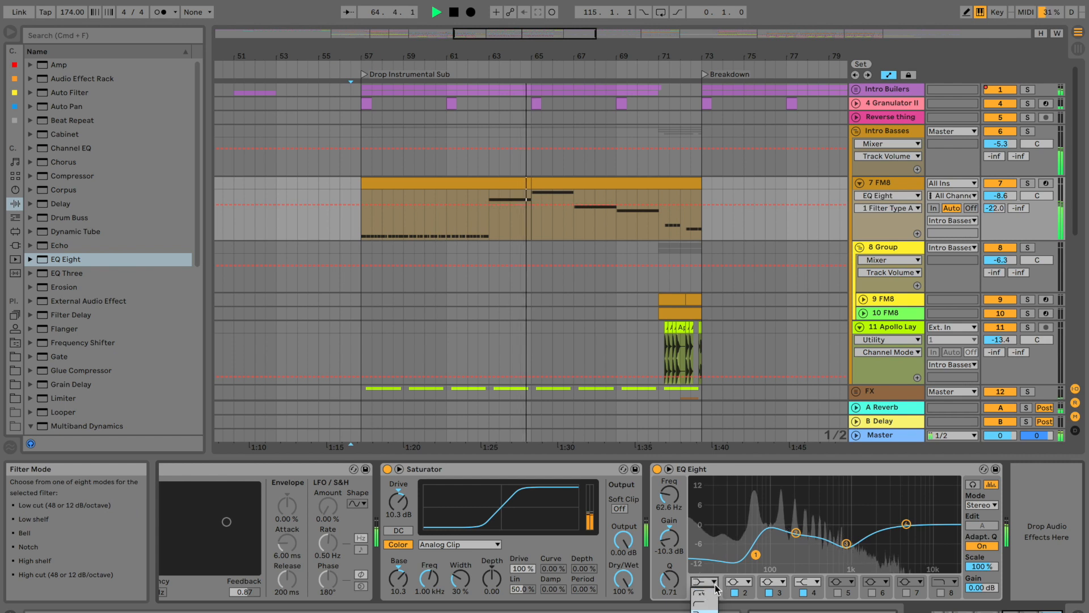
pyautogui.click(705, 602)
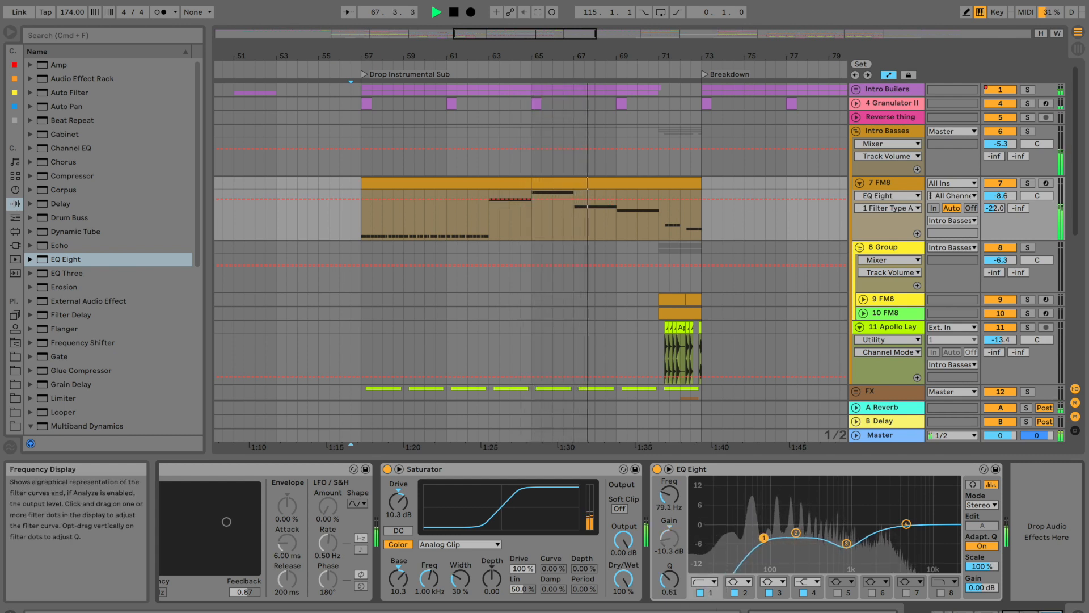
# Compare 7 FM8 with EQ Eight off and on, raise band 2 slightly and set the low cut to 74.2 Hz with Q 0.69
pyautogui.click(657, 469)
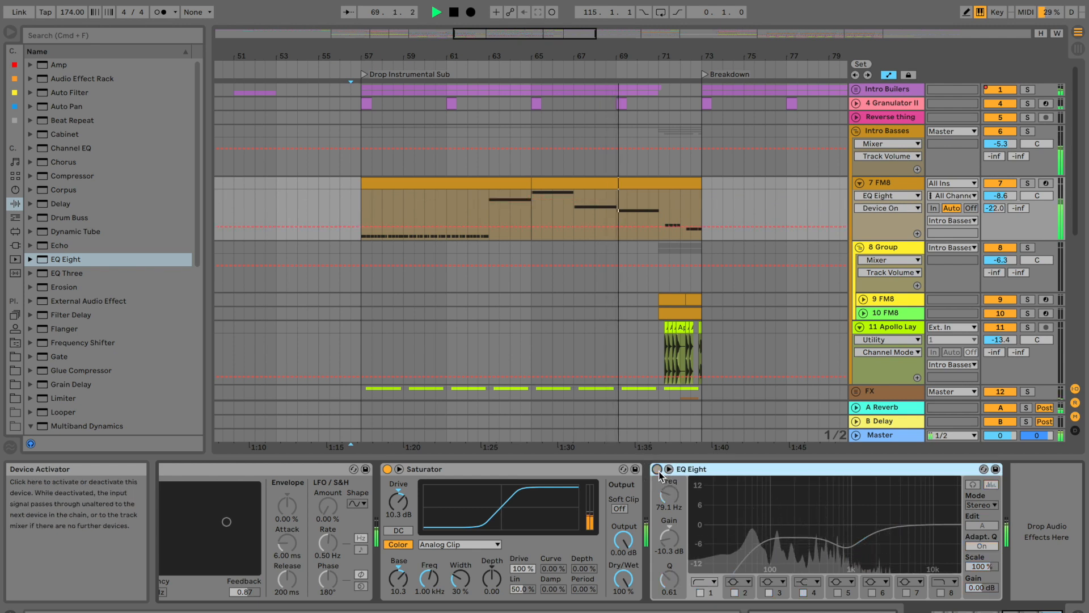
pyautogui.click(657, 469)
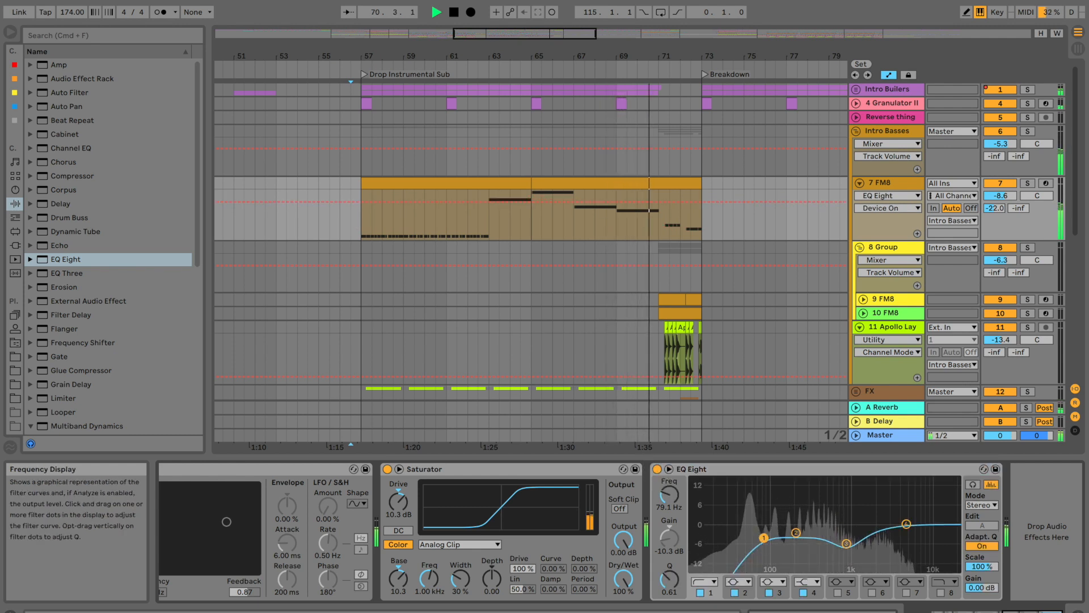
pyautogui.click(796, 532)
pyautogui.click(763, 534)
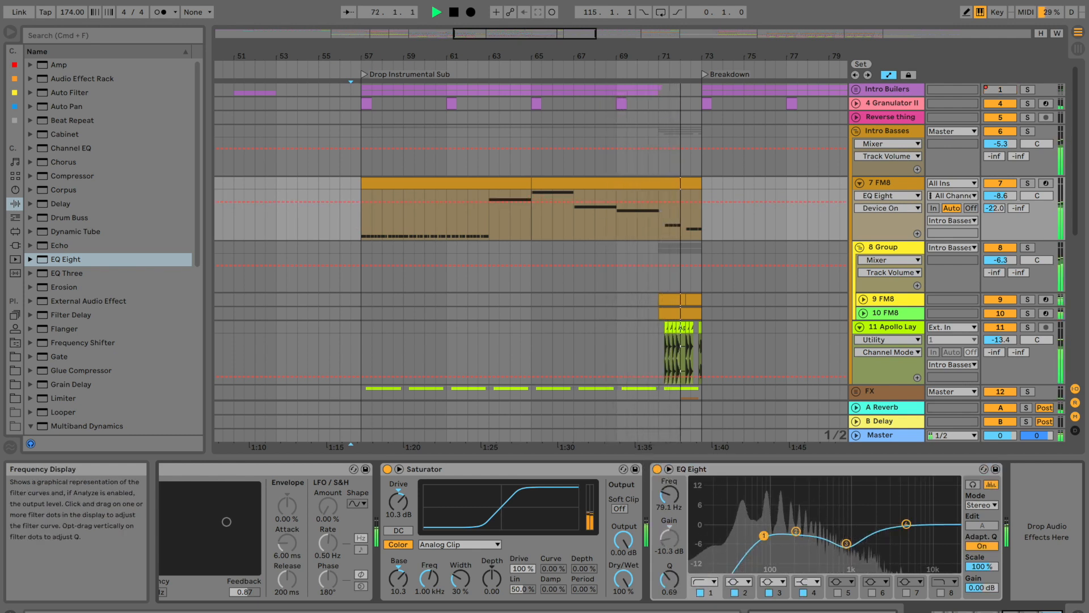
# Automate EQ Eight's Device On on 7 FM8 to be on from bar 57 to 71 and off elsewhere, and play from bar 70.3
pyautogui.click(657, 468)
pyautogui.press('space')
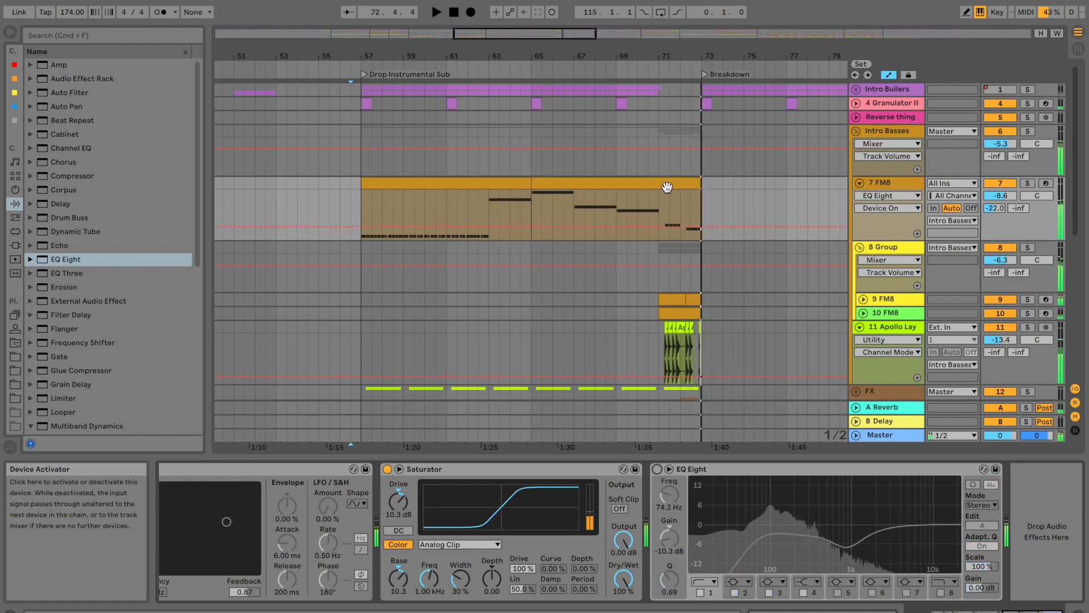
pyautogui.click(659, 226)
pyautogui.moveTo(652, 227); pyautogui.dragTo(620, 209)
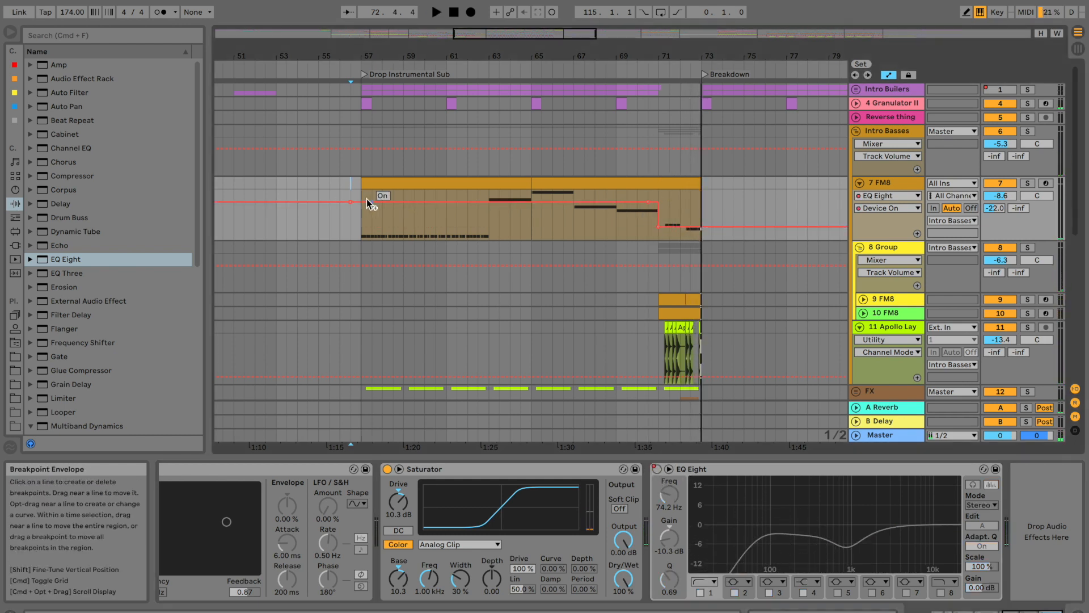
pyautogui.moveTo(350, 202); pyautogui.dragTo(351, 227)
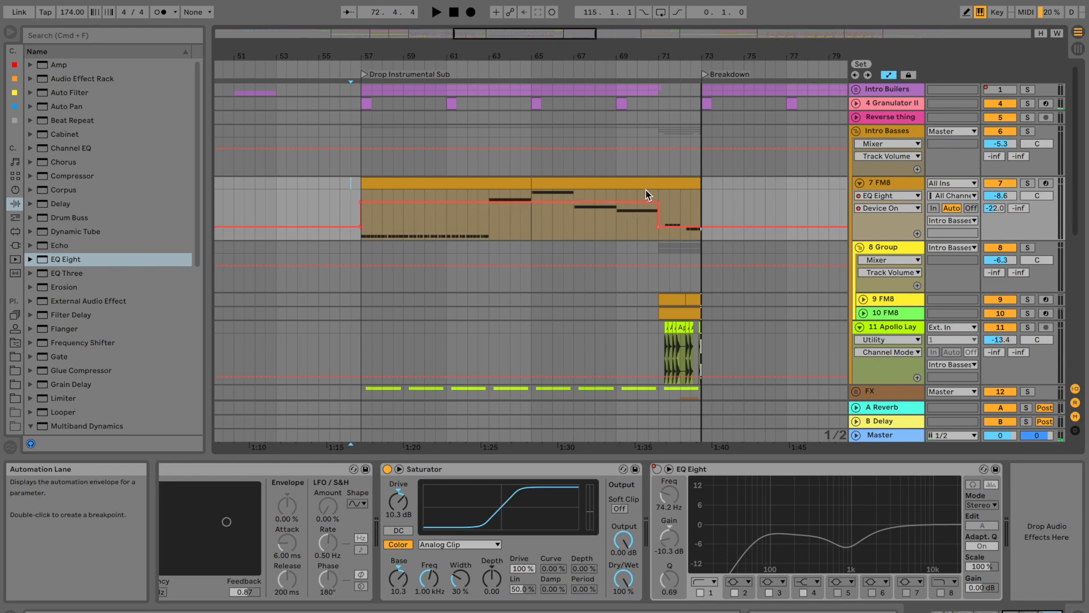
pyautogui.click(645, 189)
pyautogui.press('space')
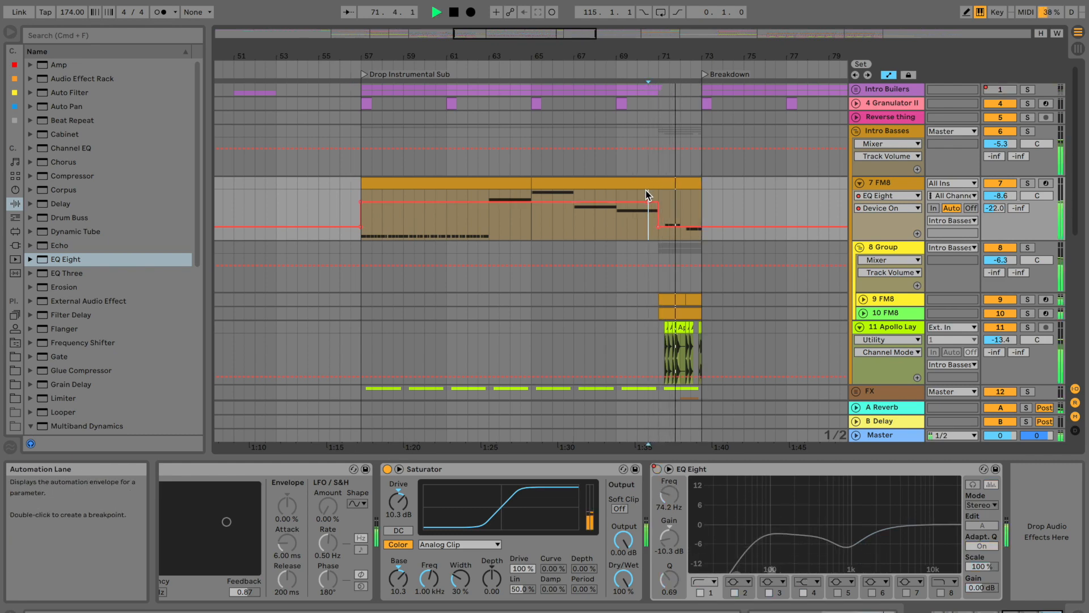
# Stop playback and play again from bar 71 at the 11 Apollo Lay track
pyautogui.scroll(-5, 683, 328)
pyautogui.scroll(-1, 683, 332)
pyautogui.scroll(4, 683, 332)
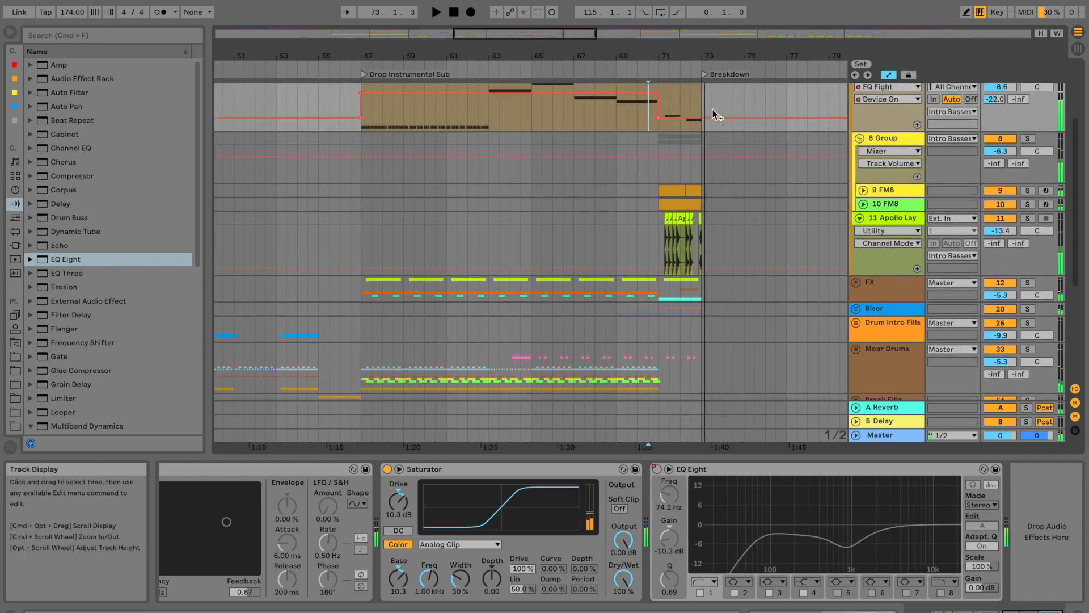
pyautogui.press('space')
pyautogui.moveTo(695, 53); pyautogui.dragTo(696, 142)
pyautogui.click(506, 244)
pyautogui.press('space')
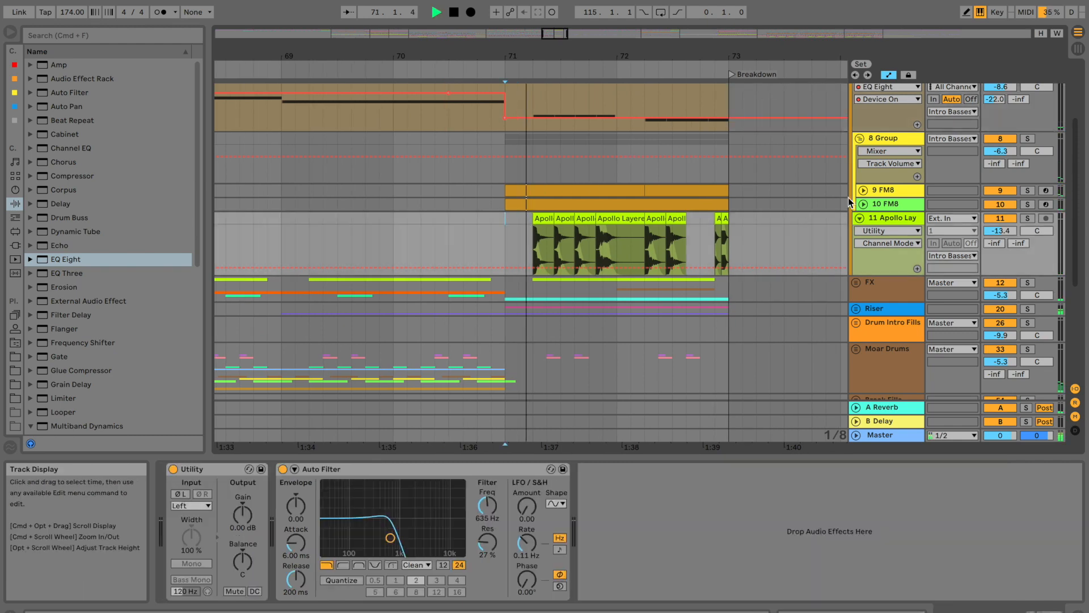
# Solo 11 Apollo Lay, 10 FM8 and 9 FM8 in turn to audition each layer after bar 71, and stop playback
pyautogui.click(1027, 219)
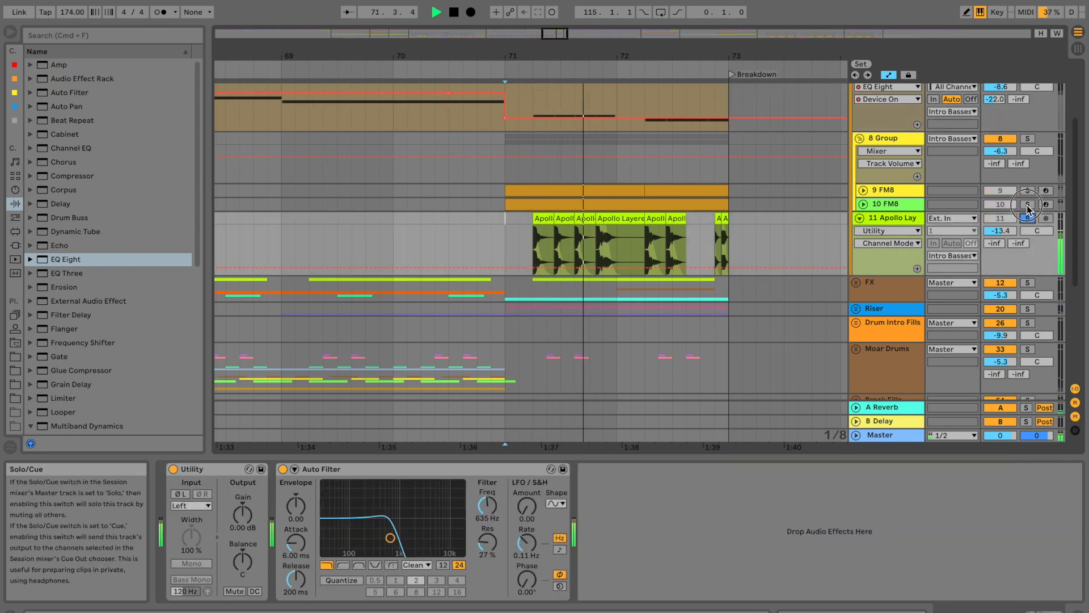
pyautogui.click(1027, 204)
pyautogui.press('space')
pyautogui.press('space')
pyautogui.click(1027, 191)
pyautogui.scroll(3, 988, 196)
pyautogui.press('space')
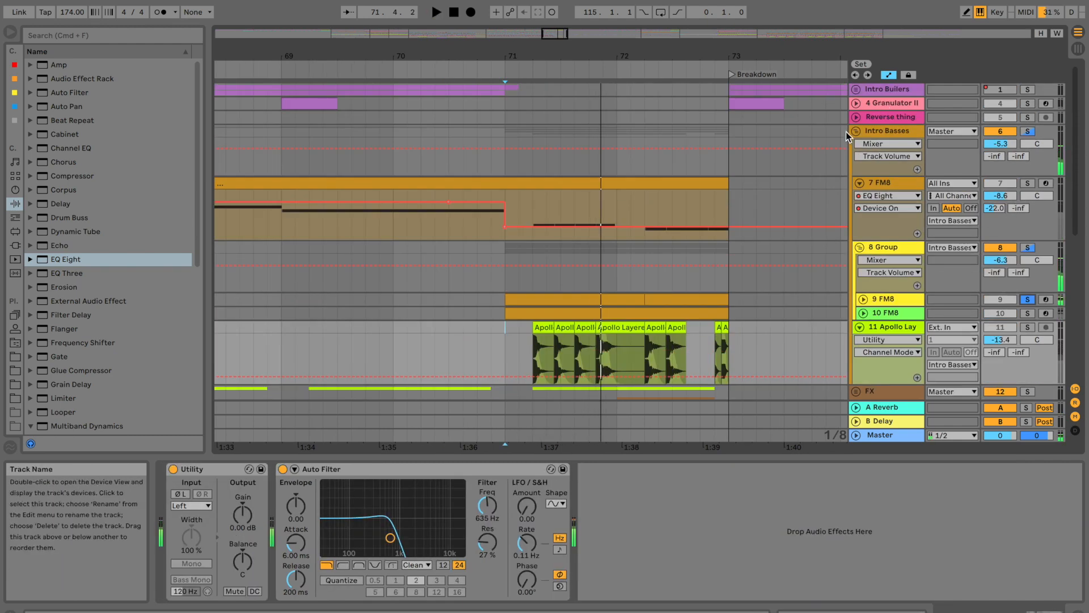
# Fold Intro Basses, clear the solos, delete the Moar Drums clips from bar 71.1.3 to 73 and listen to the transition
pyautogui.click(856, 131)
pyautogui.click(519, 224)
pyautogui.press('space')
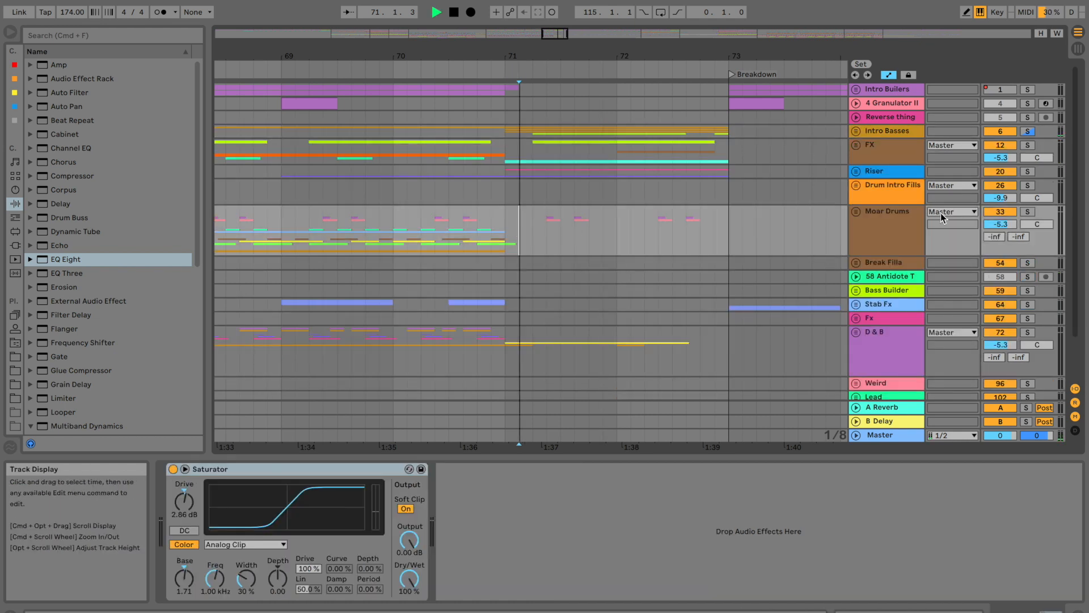
pyautogui.click(1027, 211)
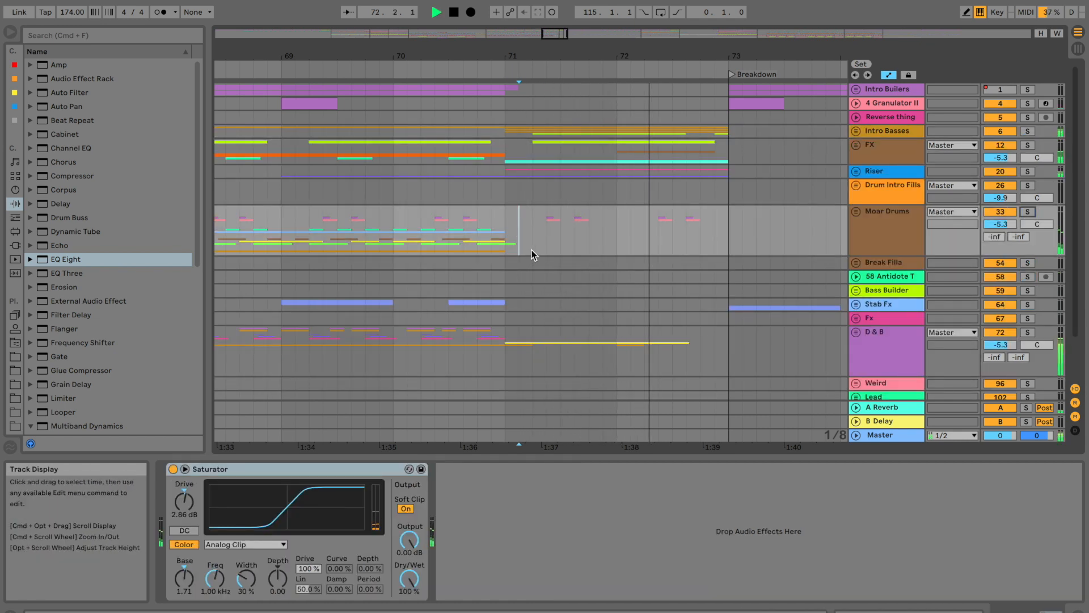
pyautogui.moveTo(730, 233)
pyautogui.mouseDown()
pyautogui.moveTo(503, 231)
pyautogui.moveTo(515, 230)
pyautogui.mouseUp()
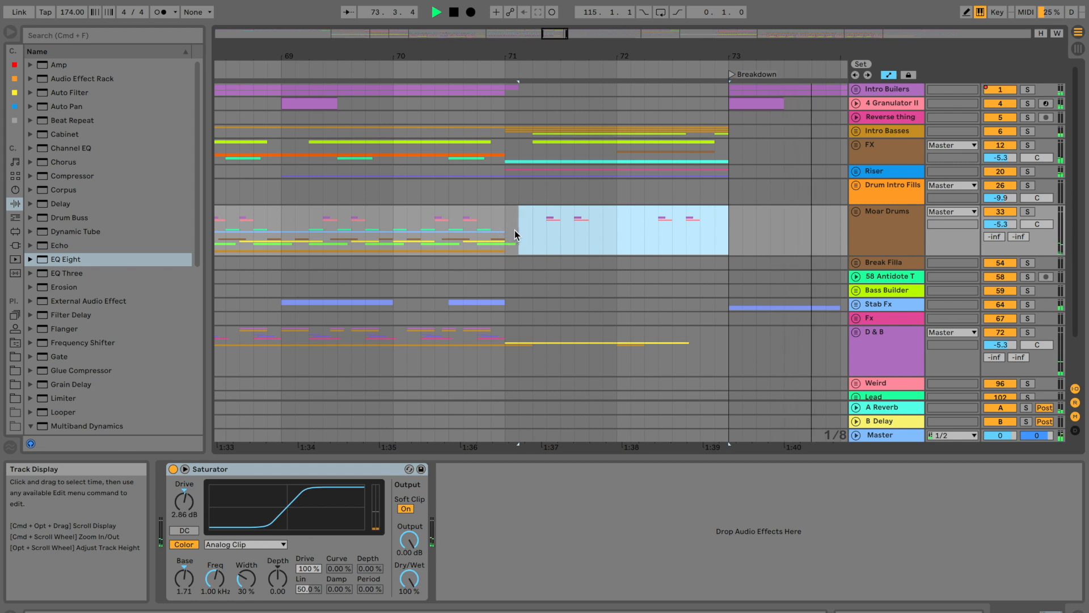
pyautogui.press('Delete')
pyautogui.click(464, 221)
pyautogui.moveTo(516, 55); pyautogui.dragTo(514, 38)
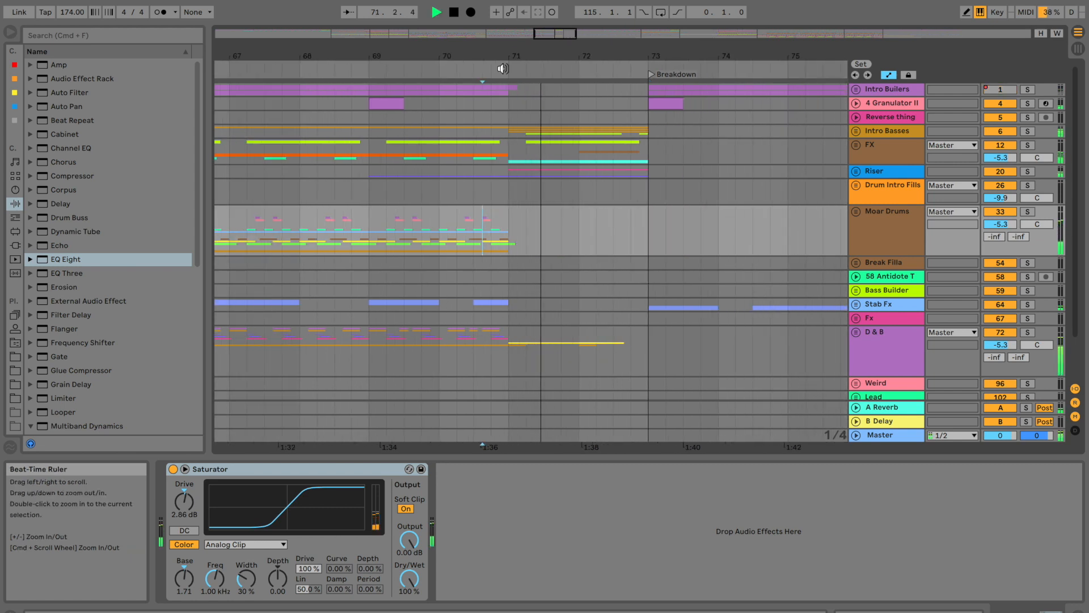
pyautogui.press('space')
# Play from bar 64.3, unfold the Moar Drums group, and solo and expand its track 50 173086
pyautogui.hscroll(-5, 239, 246)
pyautogui.scroll(-3, 425, 75)
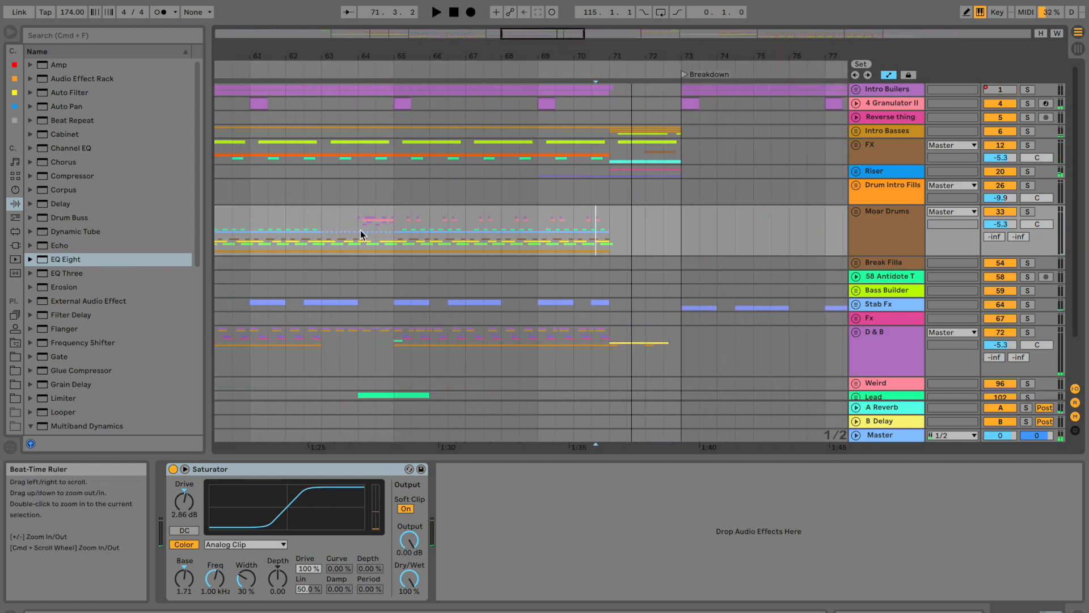
pyautogui.click(376, 235)
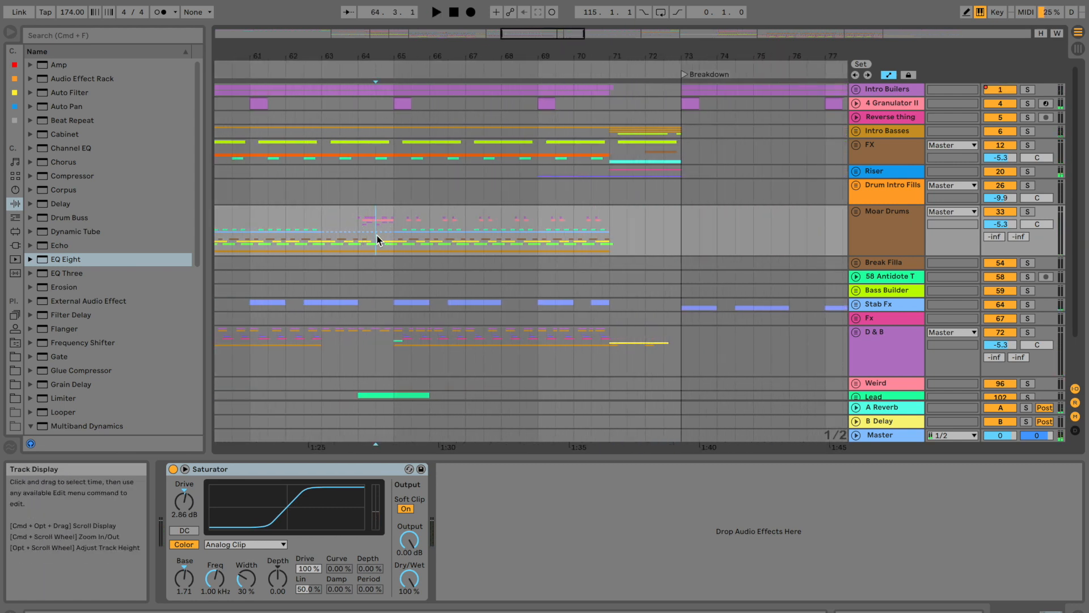
pyautogui.click(1028, 212)
pyautogui.click(856, 211)
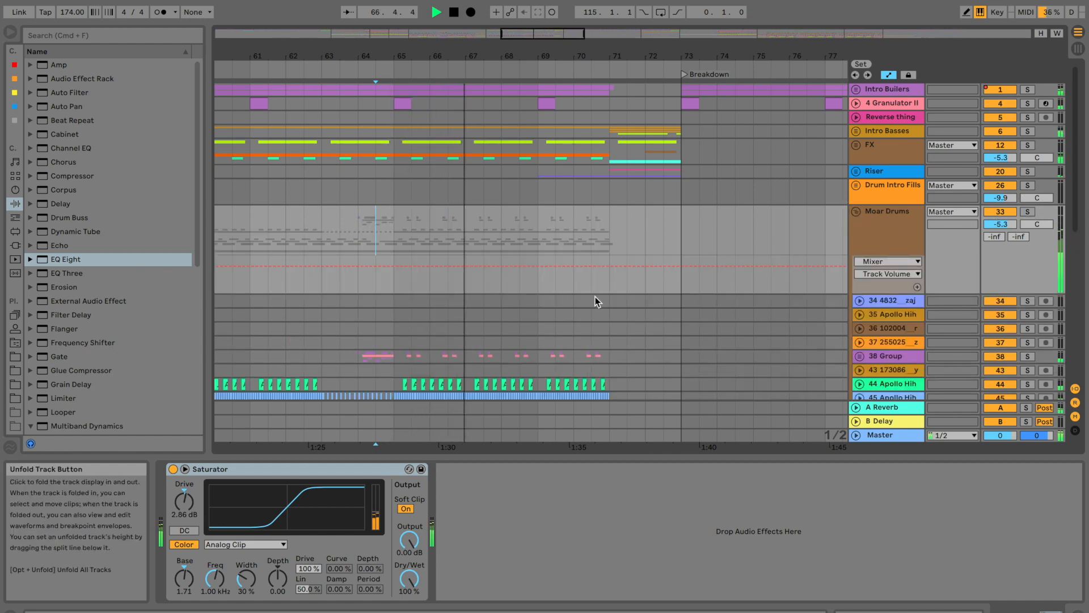
pyautogui.scroll(-4, 583, 313)
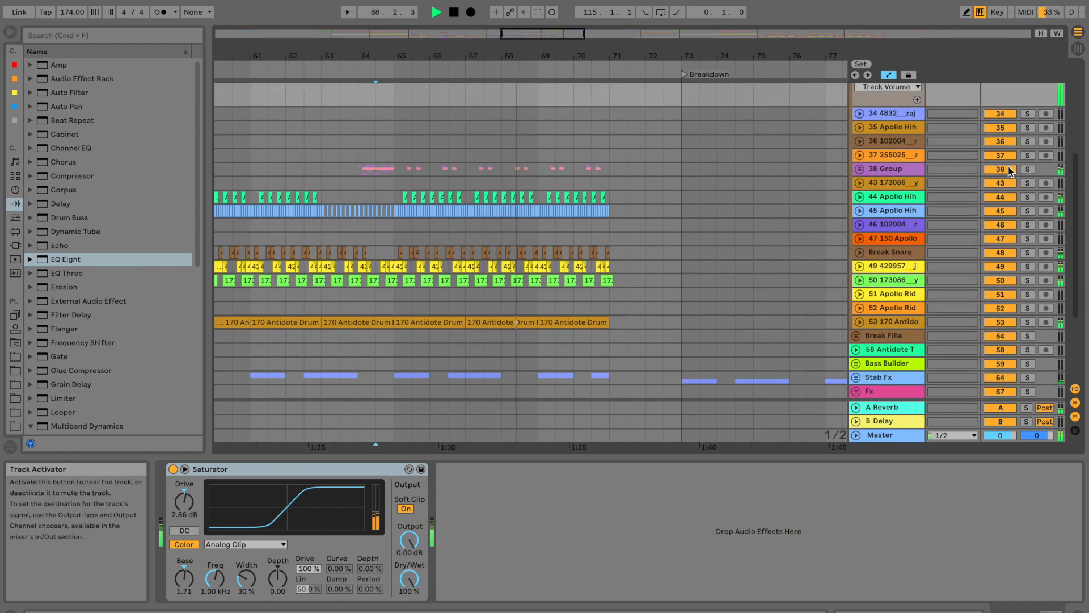
pyautogui.click(1028, 279)
pyautogui.click(860, 281)
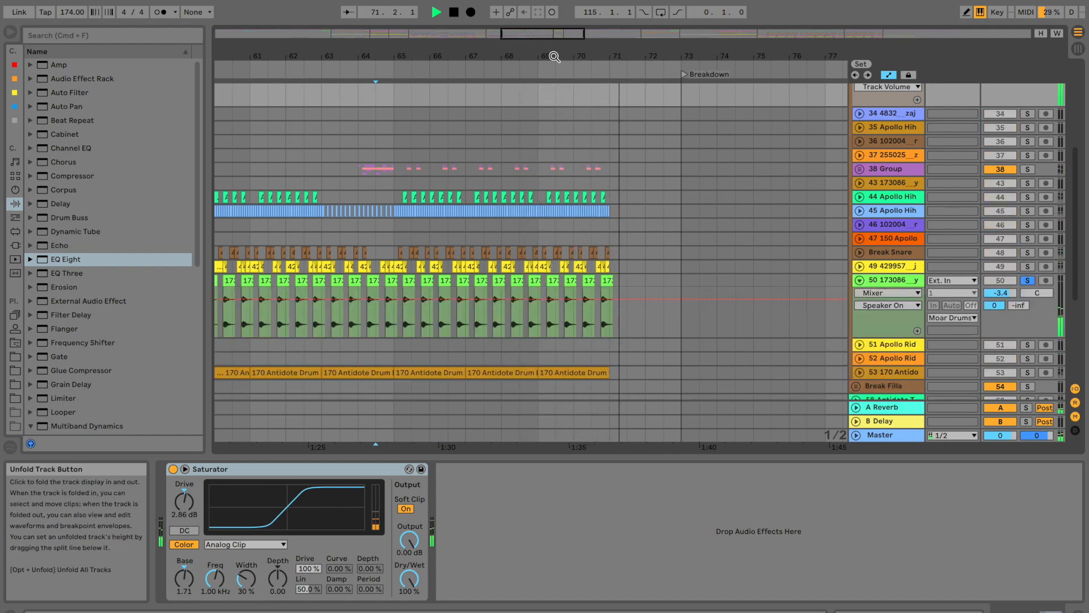
# Place the start position at bar 56, add EQ Eight to track 50 173086 and make band 1 a low cut
pyautogui.press('space')
pyautogui.moveTo(554, 55); pyautogui.dragTo(554, 23)
pyautogui.click(364, 281)
pyautogui.click(906, 289)
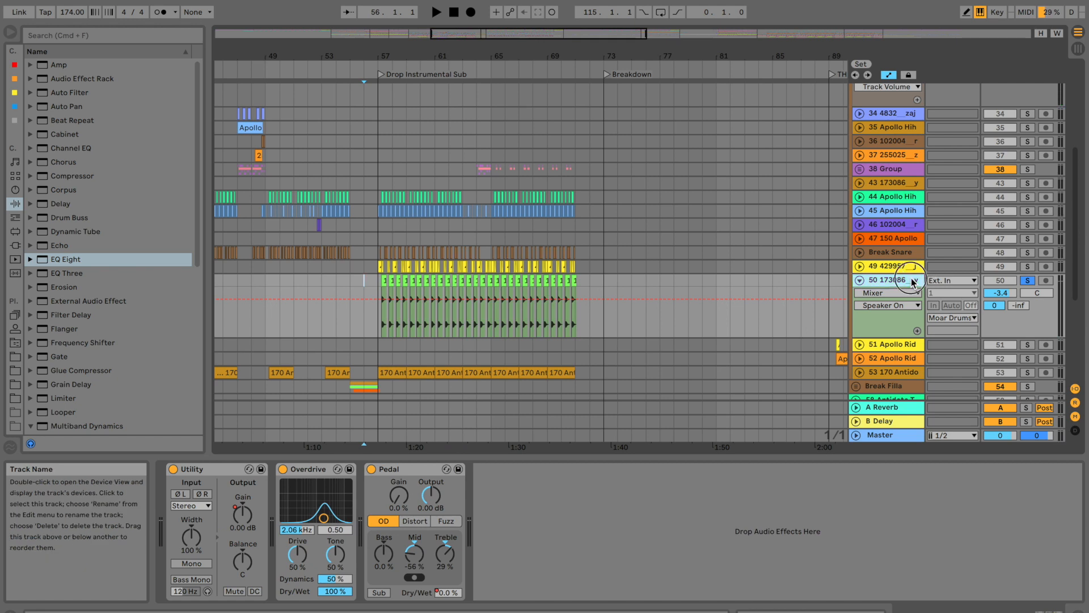
pyautogui.click(60, 262)
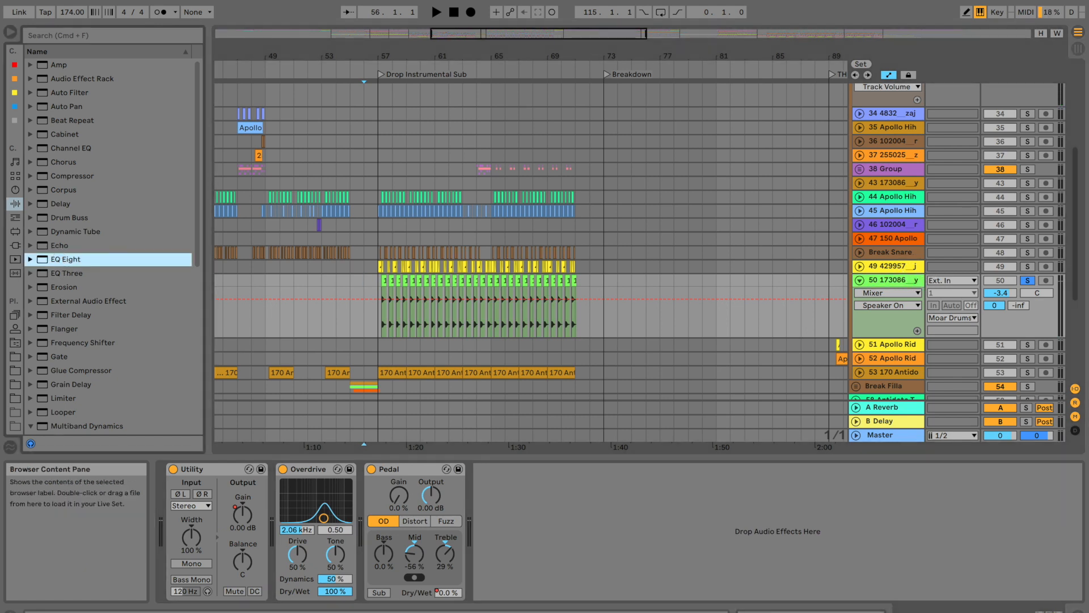
pyautogui.press('Return')
pyautogui.click(527, 581)
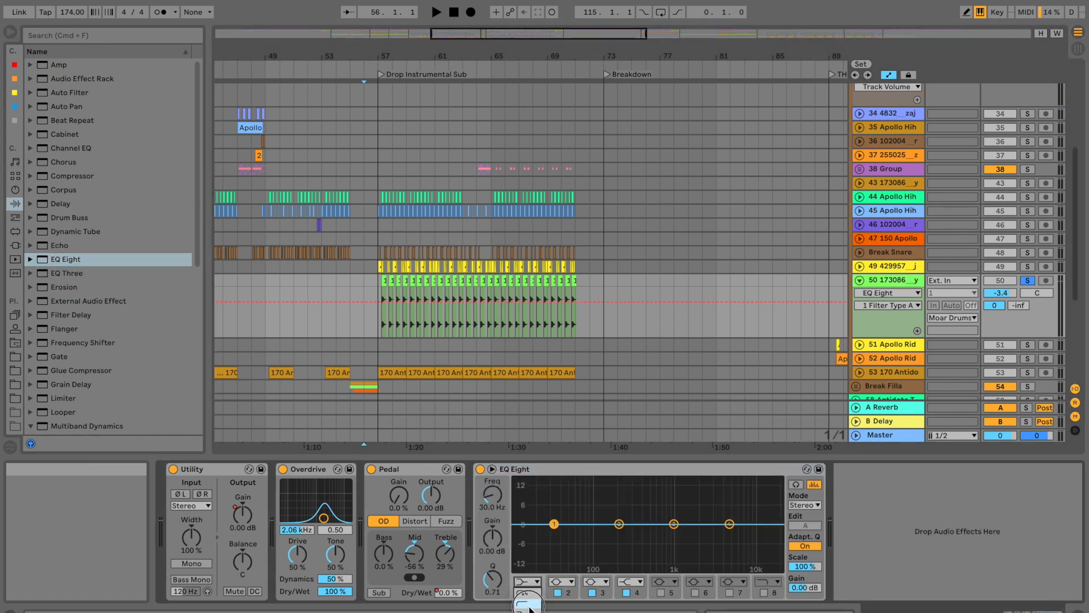
pyautogui.click(528, 605)
# While playing, raise EQ Eight's low cut frequency, set band 3 to 979 Hz and -3.35 dB, and band 4 to 5.05 kHz and -2.36 dB
pyautogui.press('space')
pyautogui.moveTo(554, 535); pyautogui.dragTo(579, 545)
pyautogui.moveTo(674, 524); pyautogui.dragTo(674, 533)
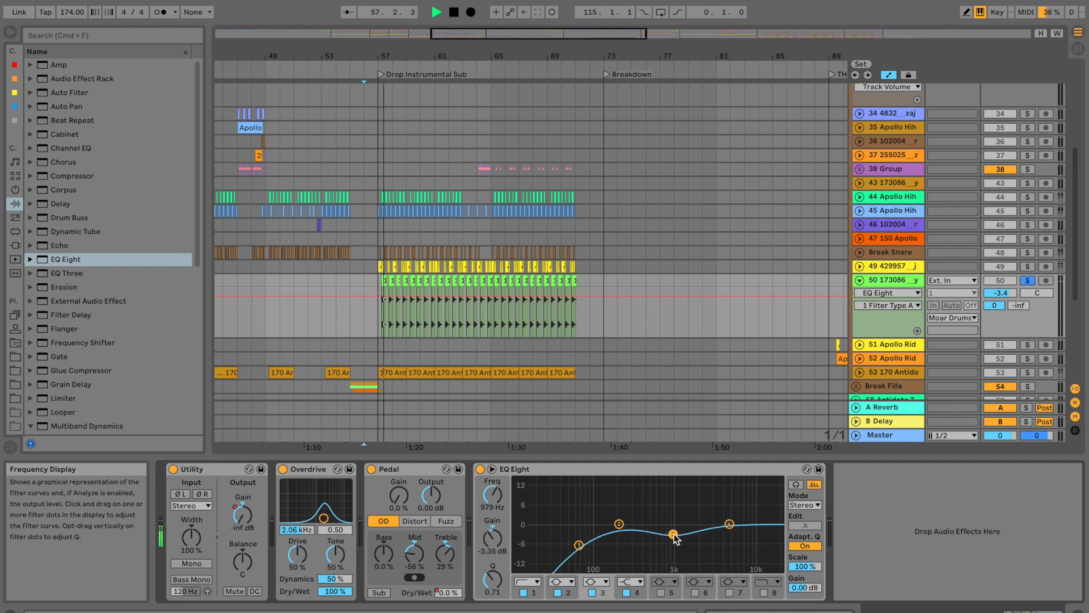
pyautogui.click(517, 335)
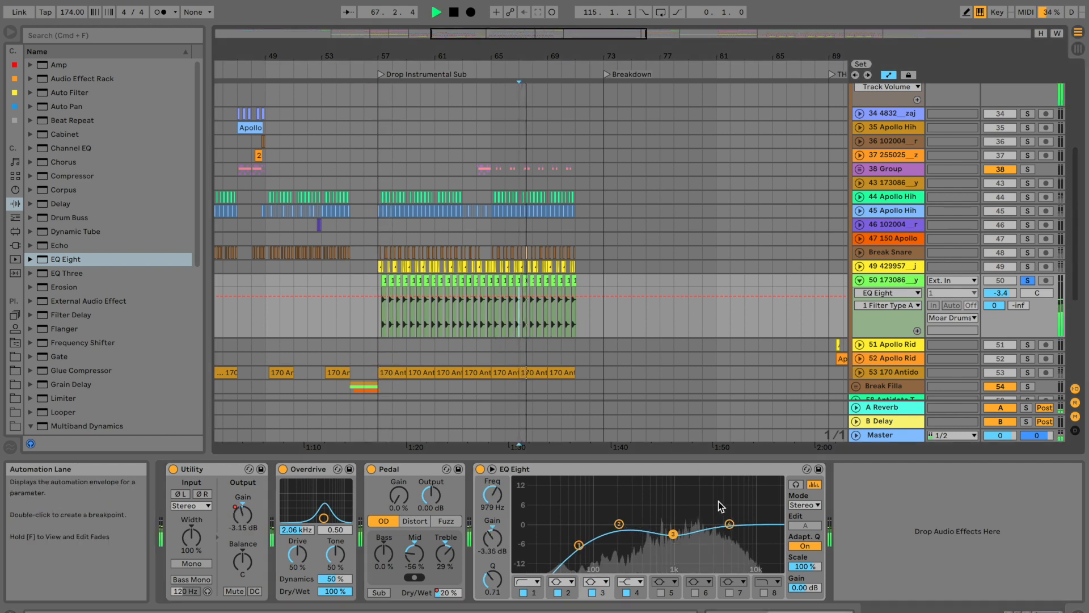
pyautogui.moveTo(730, 524); pyautogui.dragTo(729, 531)
# Turn off the solo on track 50 173086, lower its volume to -4.3 dB and fold the Moar Drums group
pyautogui.click(1027, 280)
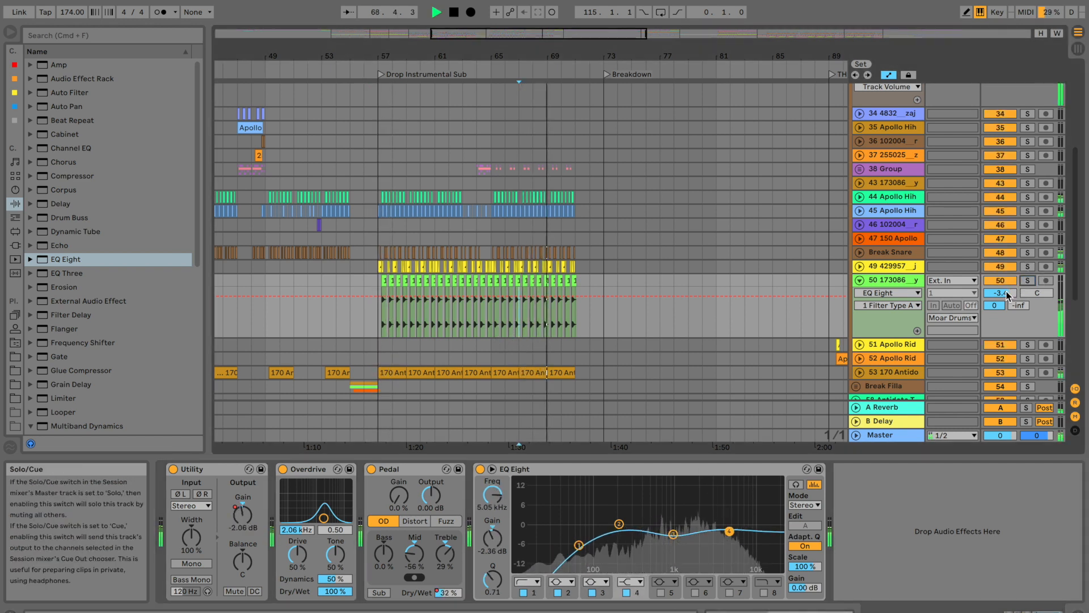
pyautogui.moveTo(1005, 293); pyautogui.dragTo(1005, 298)
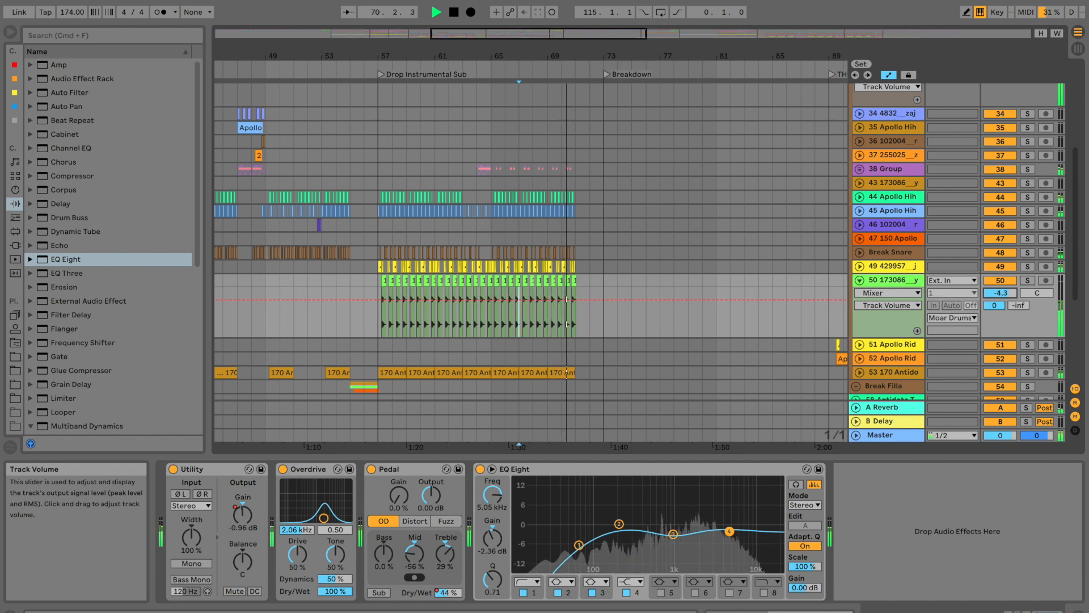
pyautogui.scroll(5, 805, 289)
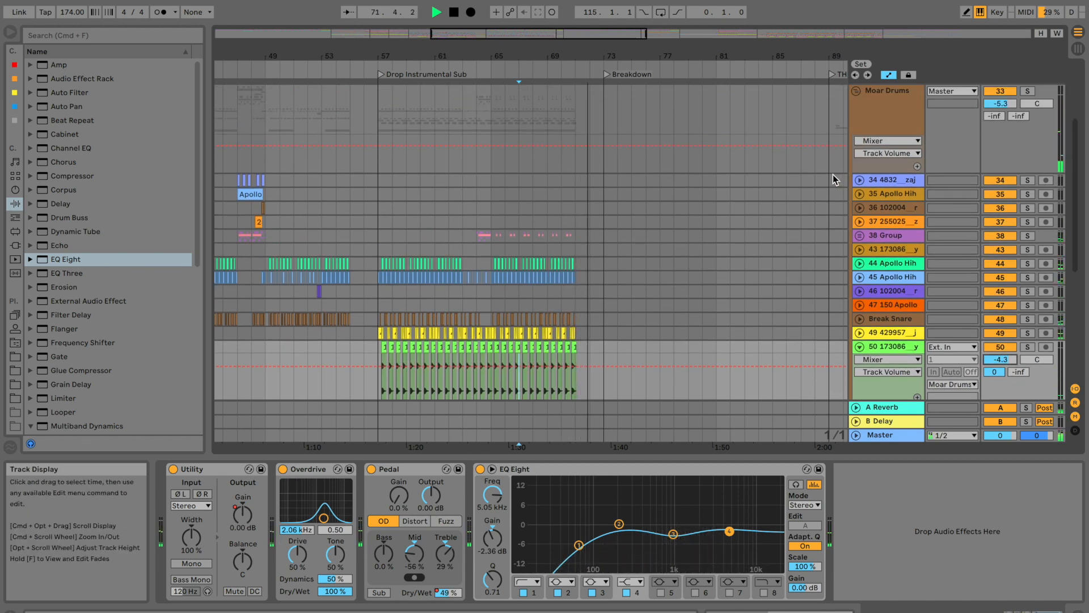
pyautogui.click(855, 143)
pyautogui.click(856, 146)
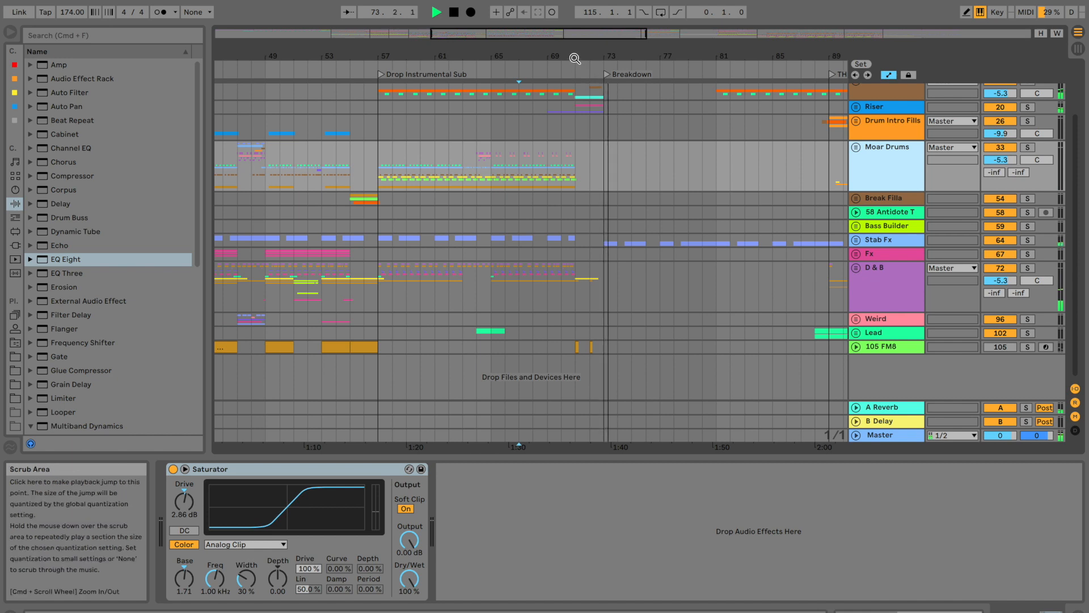
# Play from bar 71 at the D & B group, and insert a new audio track below 105 FM8
pyautogui.keyDown('super'); pyautogui.scroll(5, 579, 151); pyautogui.keyUp('super')
pyautogui.click(565, 287)
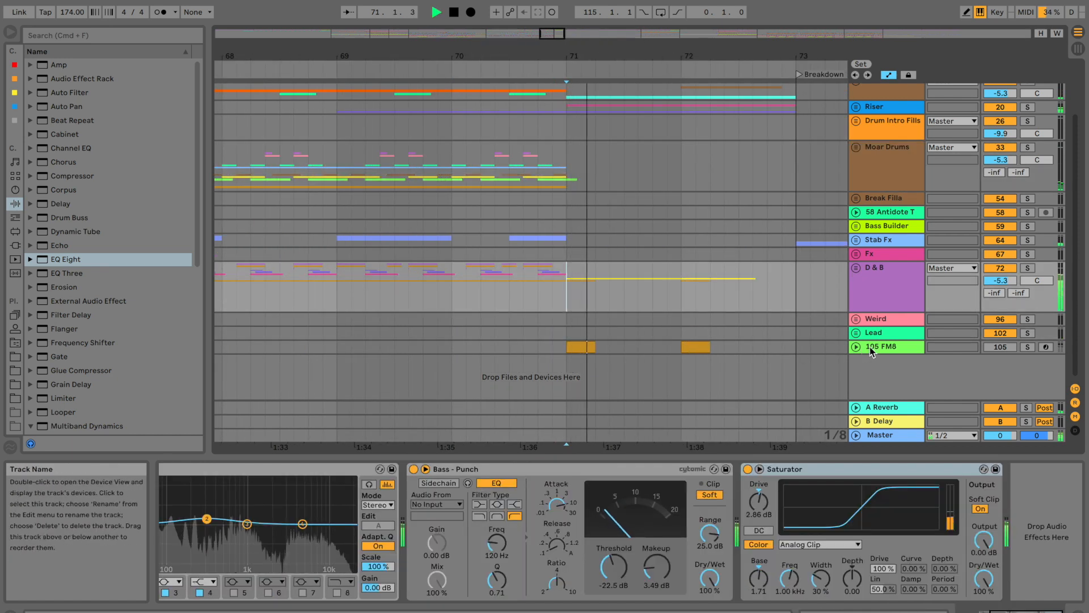
pyautogui.click(894, 347)
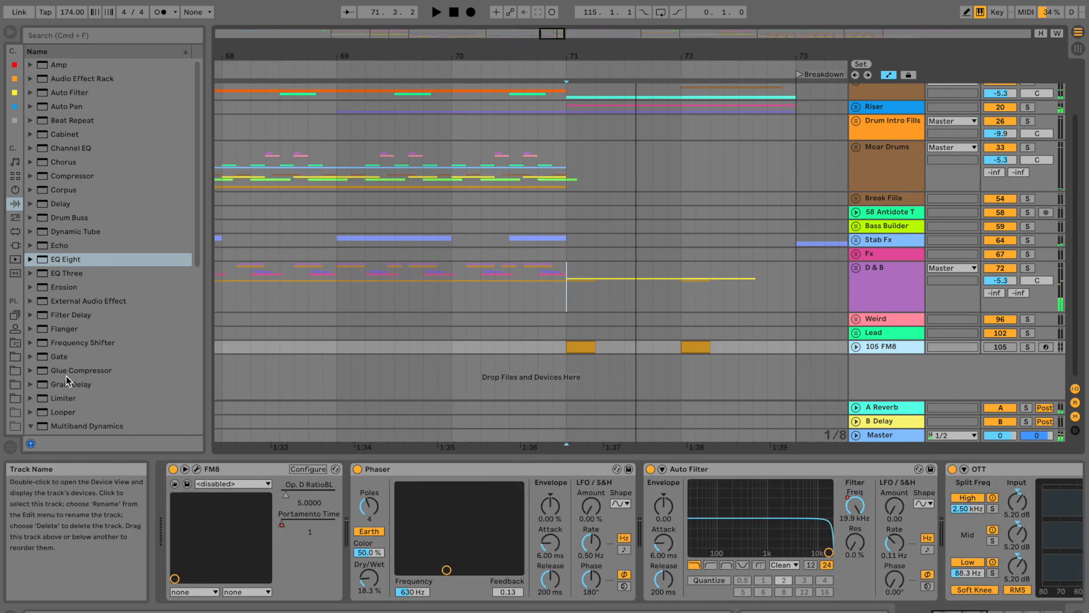
pyautogui.press('super+t')
# Open the Glitch Sound Fx folder of the Antidote Audio 2018 Mega Pack in the sample library
pyautogui.click(16, 356)
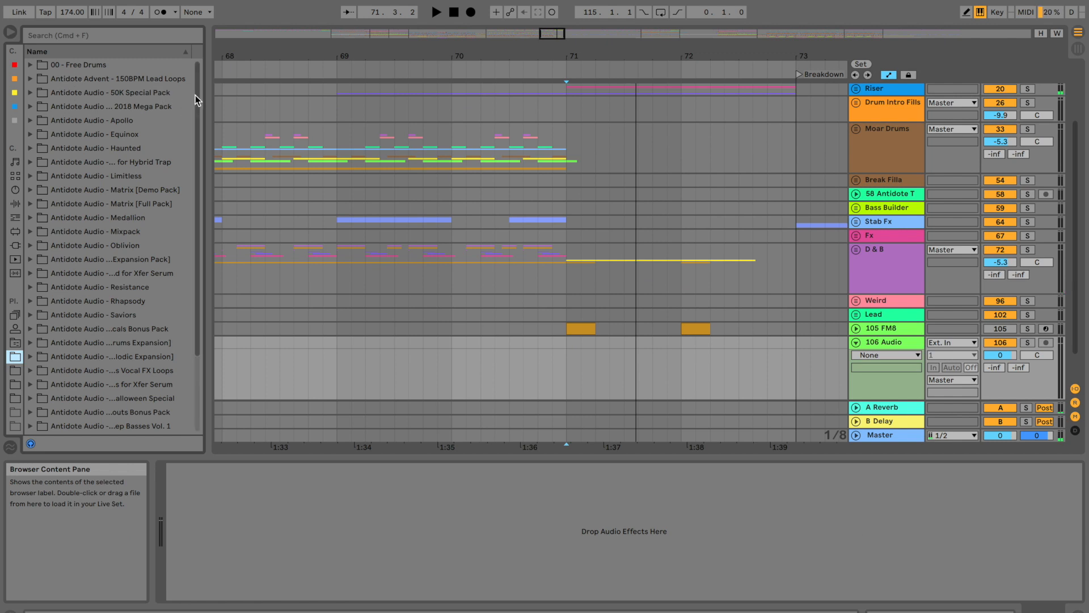
pyautogui.click(30, 107)
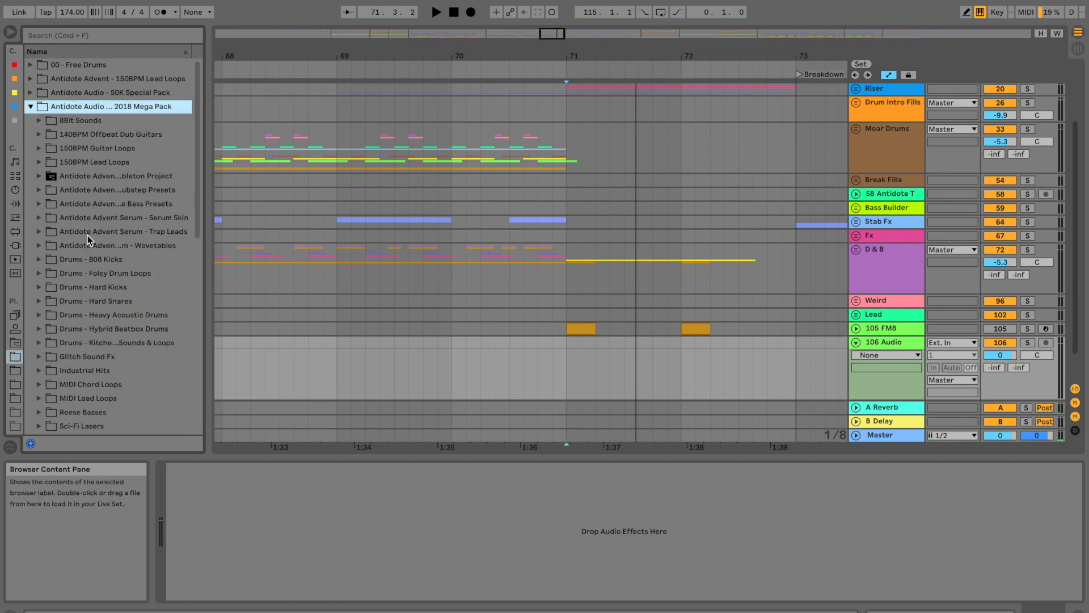
pyautogui.click(40, 357)
pyautogui.scroll(-5, 96, 284)
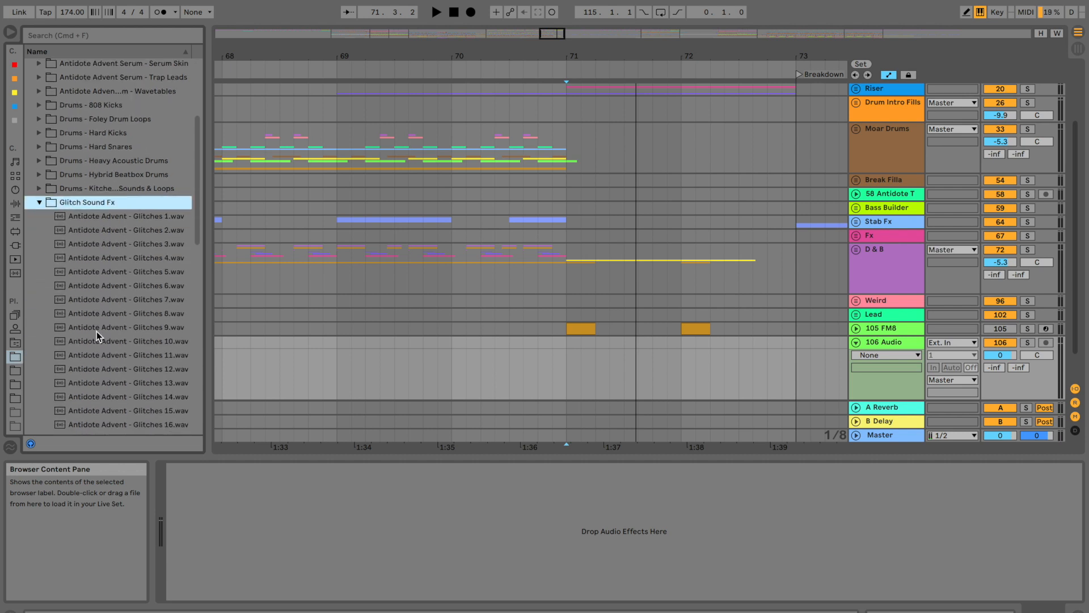
# Audition various Antidote Advent Glitches samples from the Glitch Sound Fx folder
pyautogui.click(101, 328)
pyautogui.click(130, 286)
pyautogui.click(139, 273)
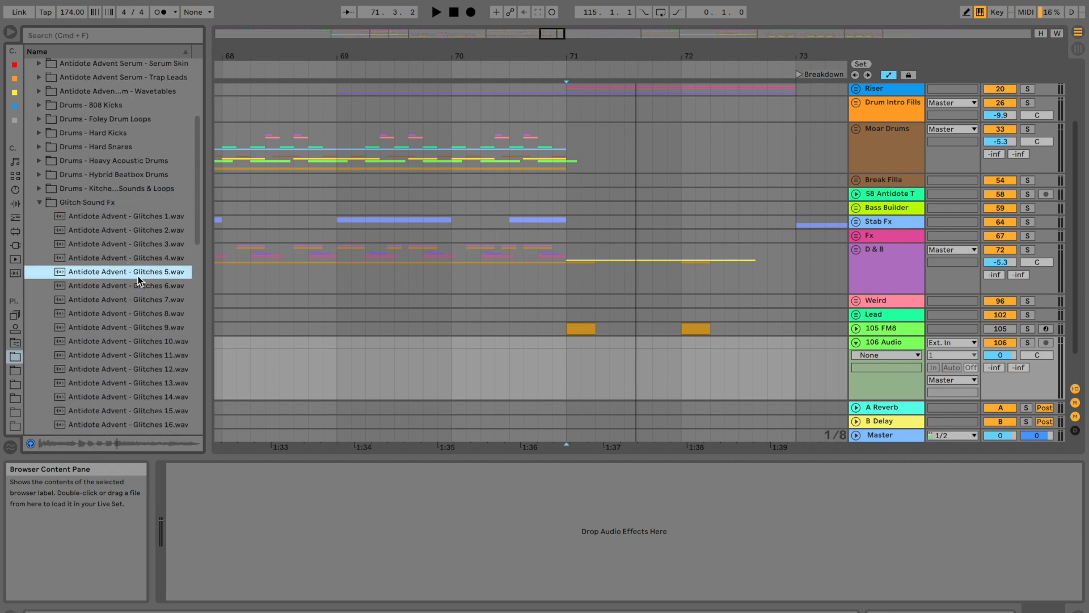
pyautogui.click(127, 259)
pyautogui.click(131, 244)
pyautogui.click(135, 232)
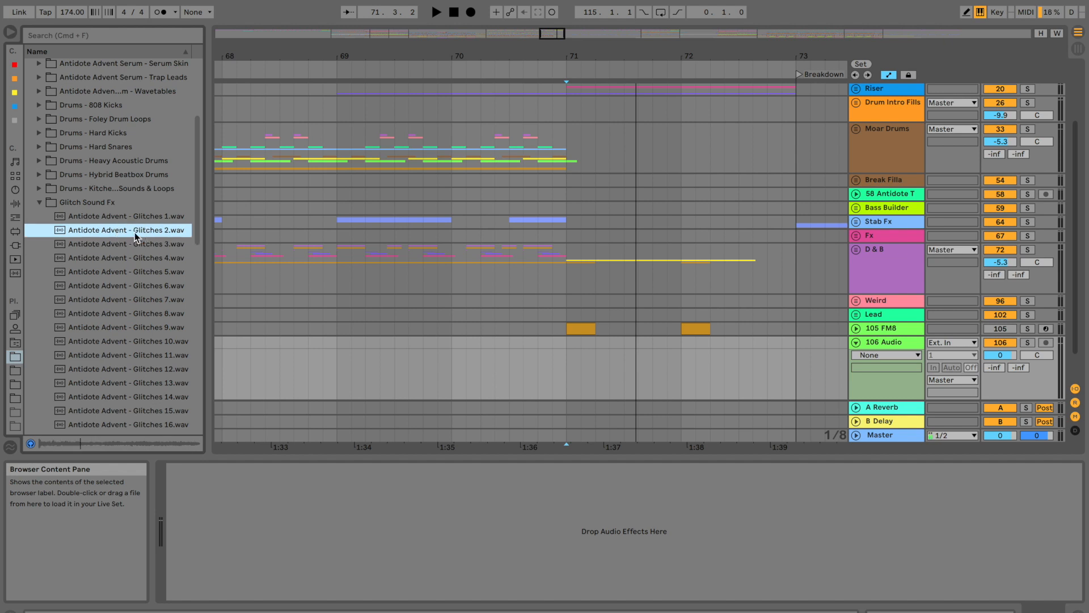
pyautogui.click(142, 314)
pyautogui.click(149, 369)
pyautogui.scroll(-1, 150, 369)
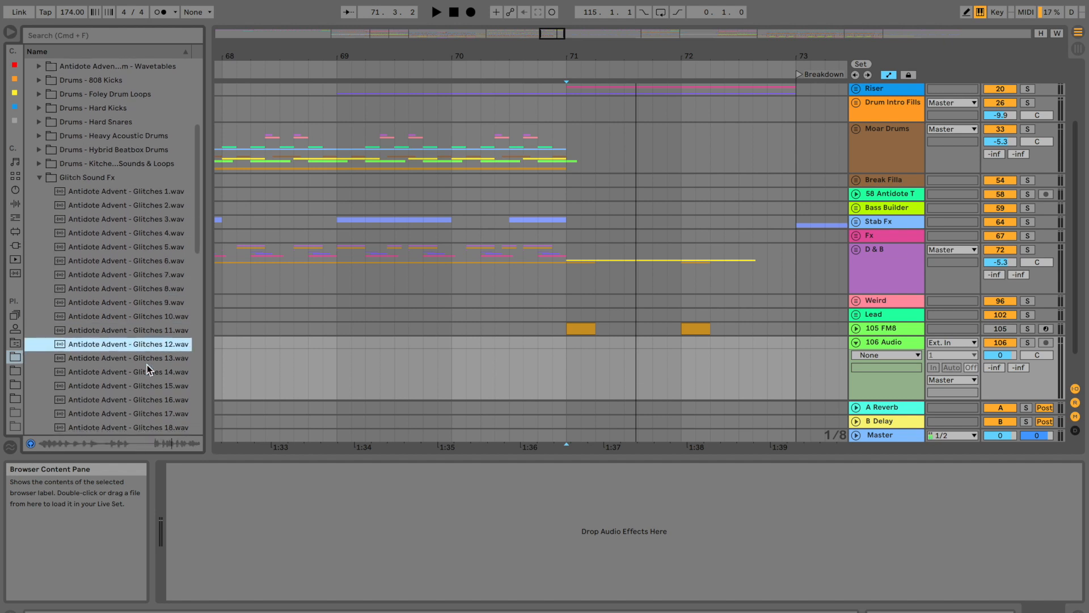
pyautogui.click(146, 364)
pyautogui.click(146, 370)
pyautogui.scroll(-1, 146, 370)
pyautogui.click(146, 377)
pyautogui.click(146, 392)
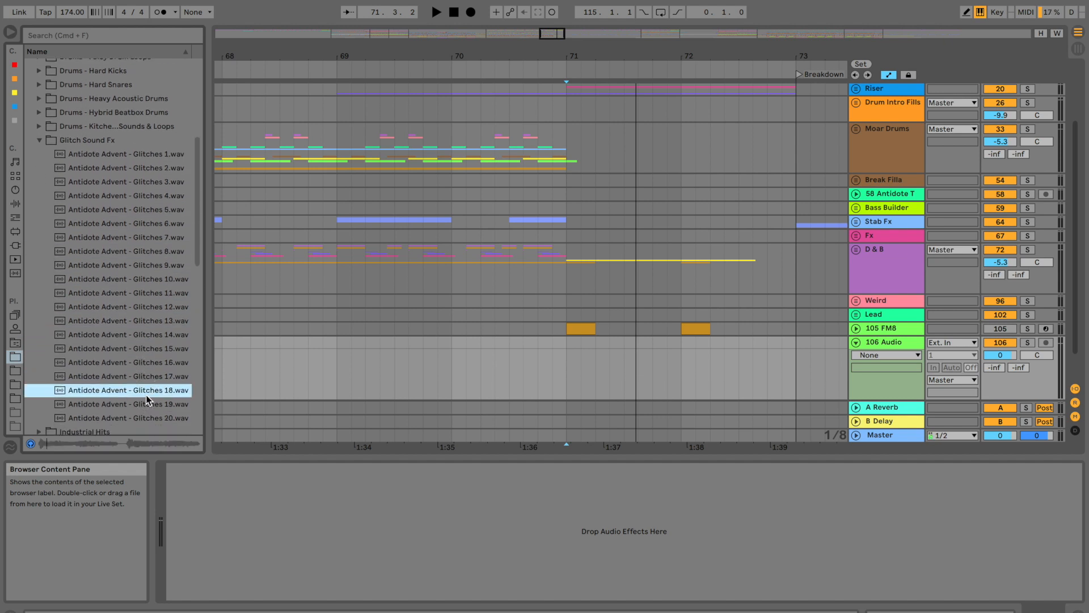
pyautogui.click(146, 417)
pyautogui.click(146, 363)
# Collapse the 2018 Mega Pack folder, widen the browser and expand the FREE PACKS folder
pyautogui.scroll(5, 86, 238)
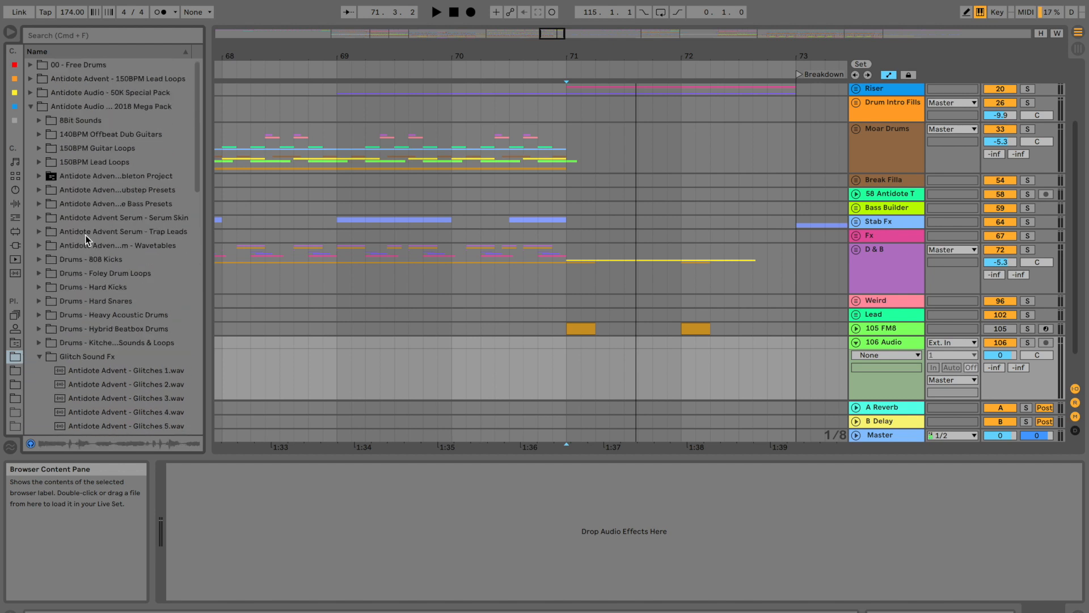
pyautogui.click(31, 106)
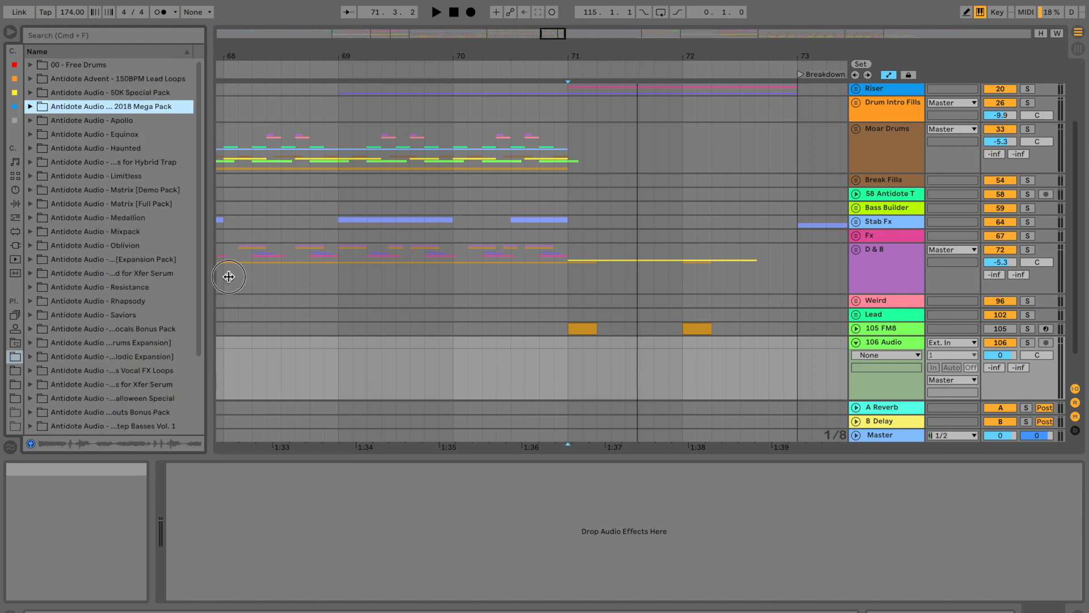
pyautogui.moveTo(209, 274); pyautogui.dragTo(258, 277)
pyautogui.scroll(-4, 147, 315)
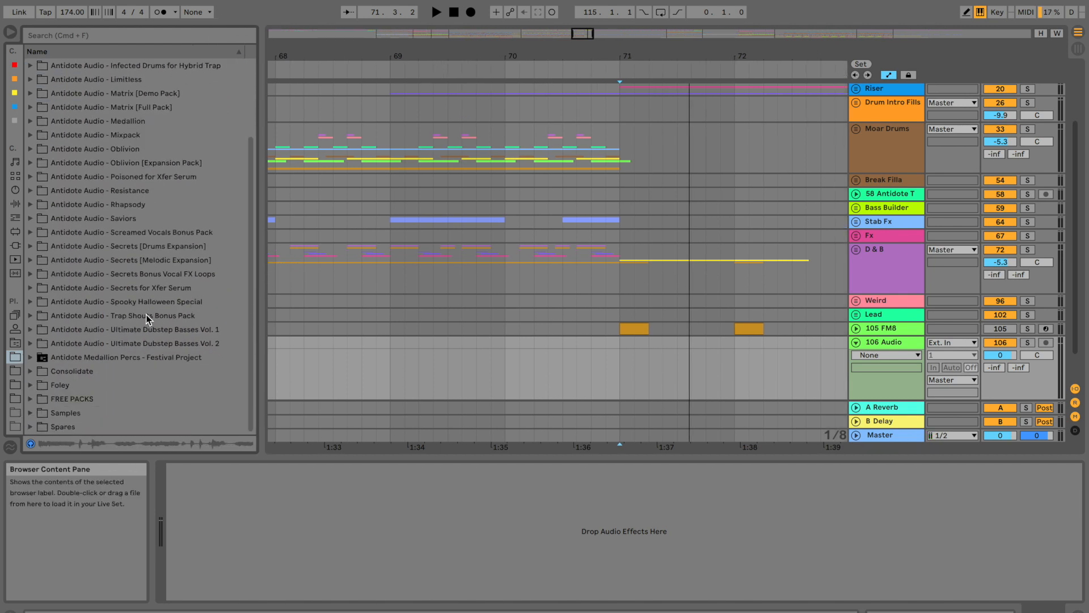
pyautogui.click(32, 400)
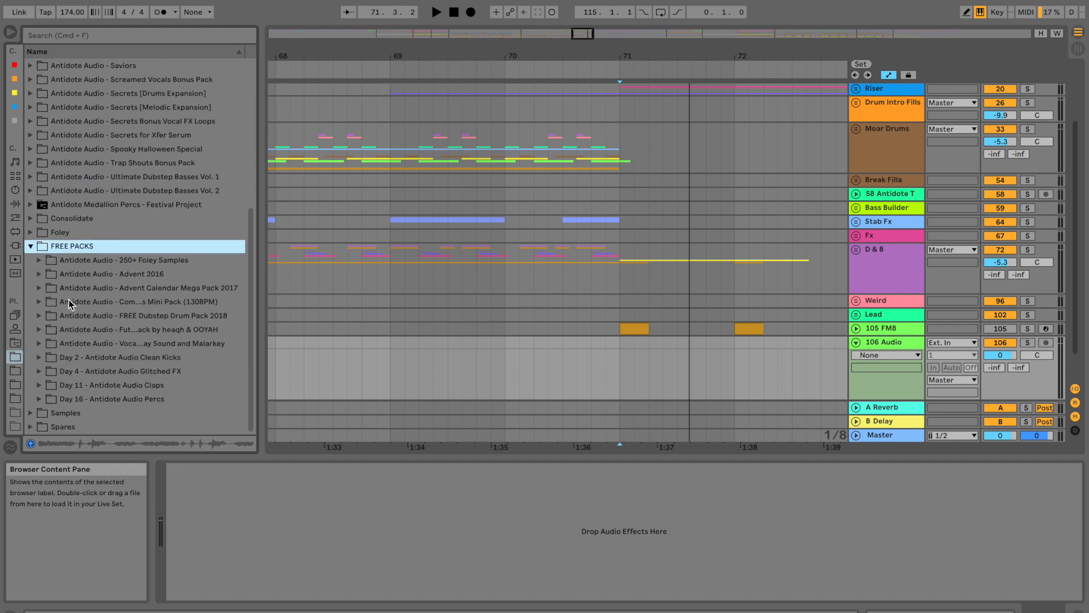
# Open the FX folder of the Advent Calendar Mega Pack 2017 and audition its Antidote Audio Glitch samples, including Glitch 10 to 12
pyautogui.click(40, 289)
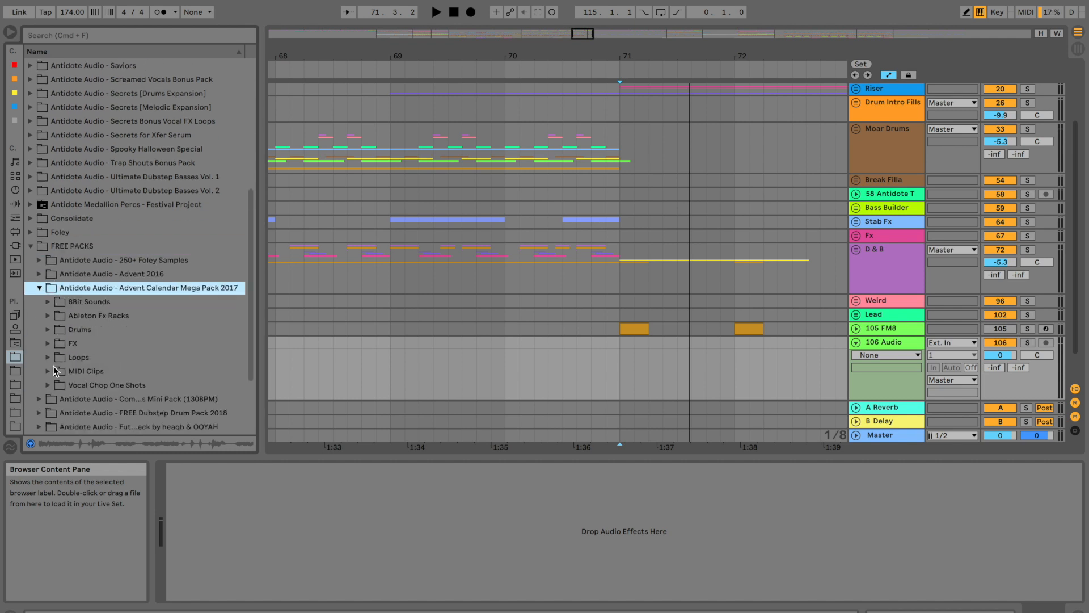
pyautogui.click(49, 343)
pyautogui.scroll(-10, 132, 389)
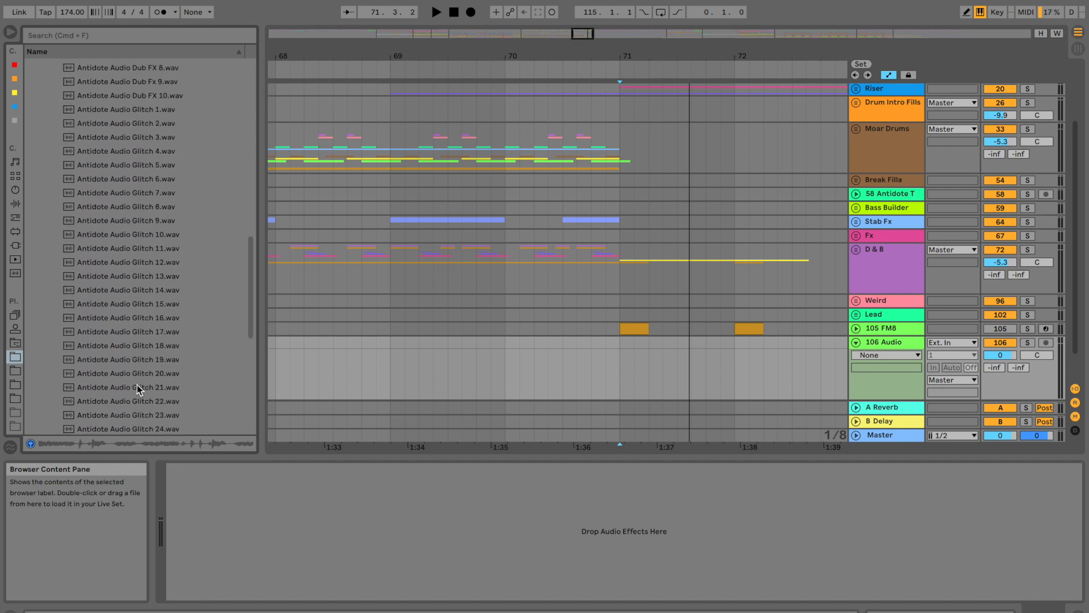
pyautogui.click(150, 284)
pyautogui.click(165, 266)
pyautogui.click(169, 239)
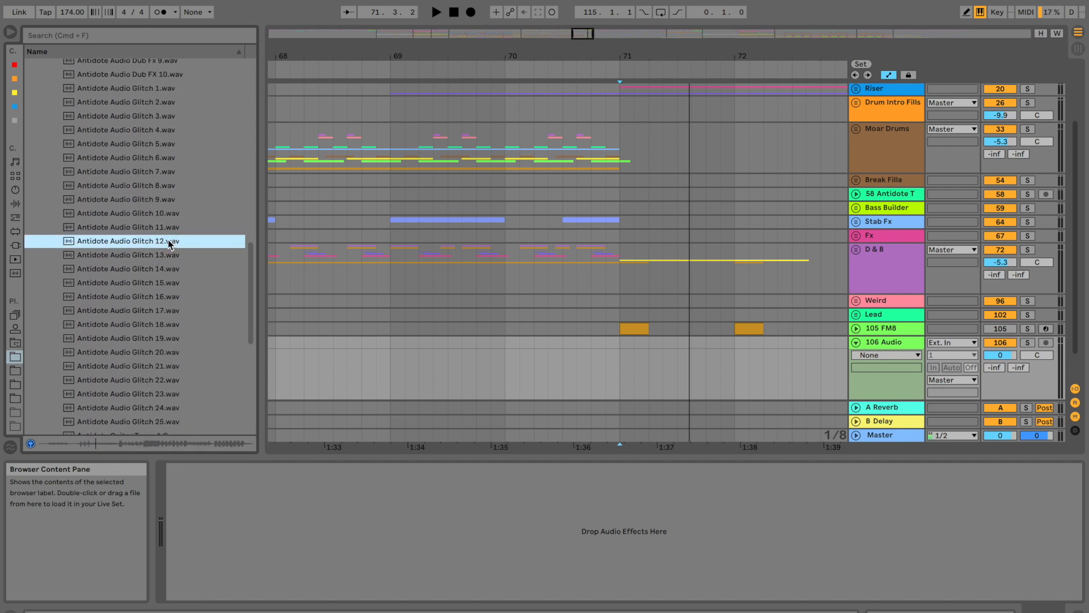
pyautogui.click(162, 227)
pyautogui.click(152, 218)
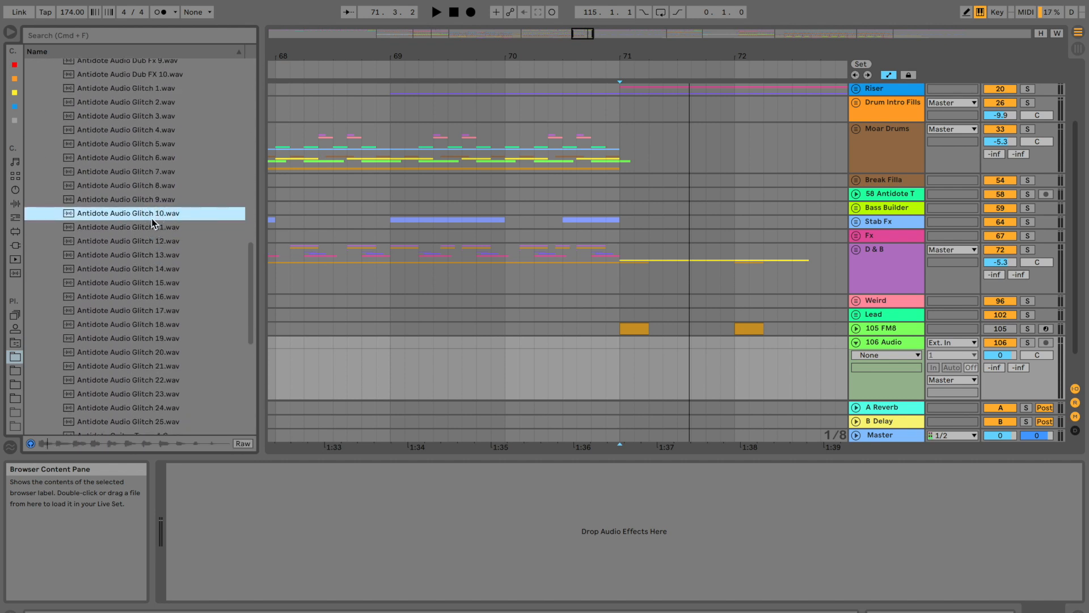
pyautogui.click(162, 226)
# Try Antidote Audio Glitch 11.wav on the 106 audio track, positioned to end at bar 72, and play the passage
pyautogui.moveTo(162, 228); pyautogui.dragTo(635, 353)
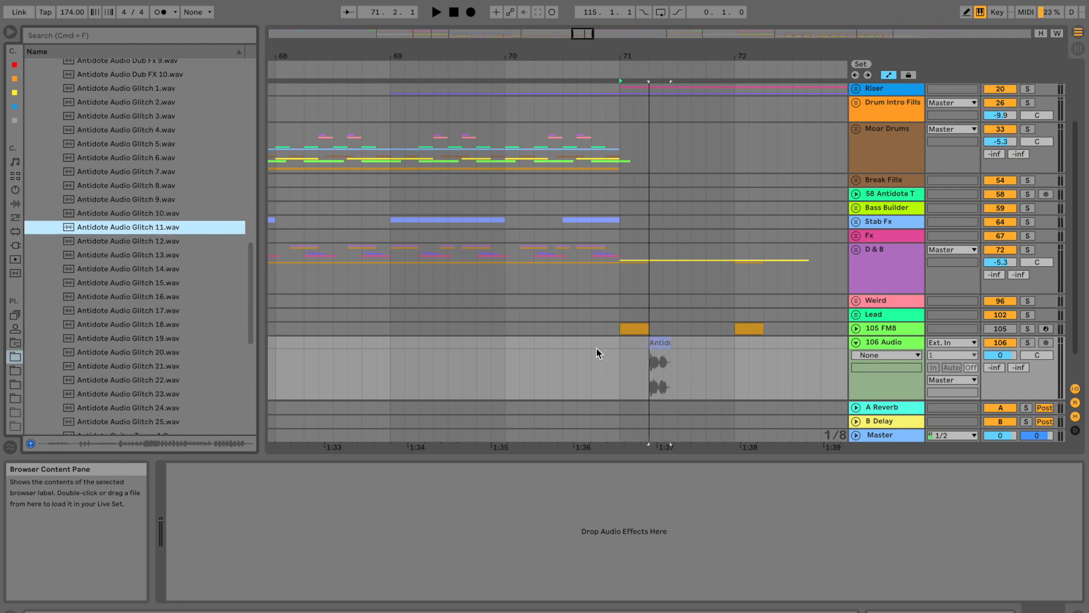
pyautogui.click(591, 363)
pyautogui.press('space')
pyautogui.hscroll(3, 584, 364)
pyautogui.moveTo(529, 344); pyautogui.dragTo(606, 342)
pyautogui.click(568, 346)
pyautogui.press('space')
pyautogui.press('space')
# Audition further Antidote Audio Glitch samples between Glitch 12 and Glitch 18
pyautogui.click(160, 255)
pyautogui.click(161, 242)
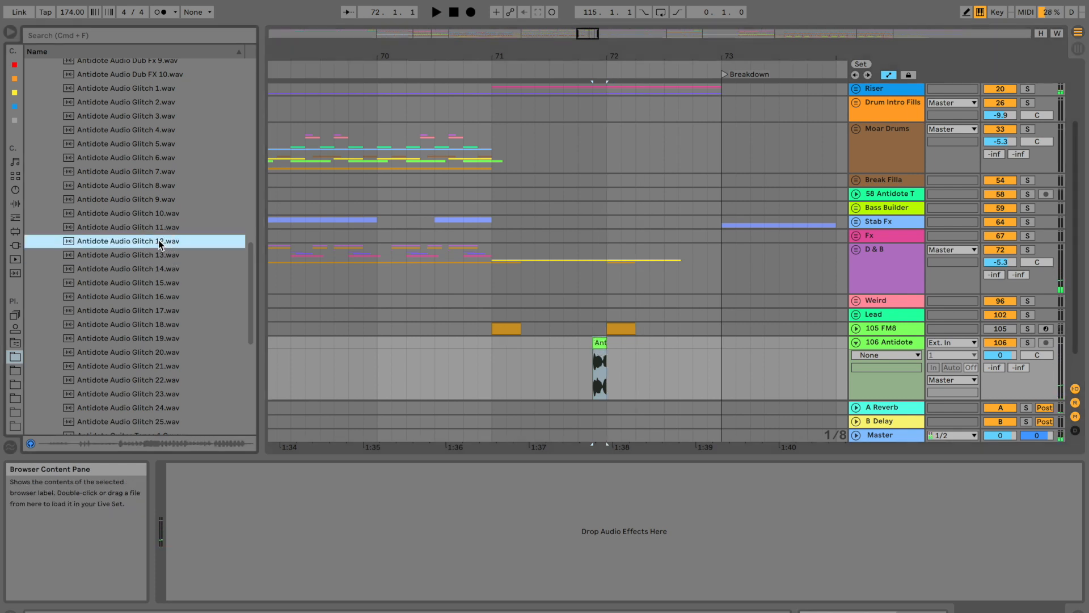
pyautogui.click(162, 284)
pyautogui.click(163, 308)
pyautogui.click(177, 325)
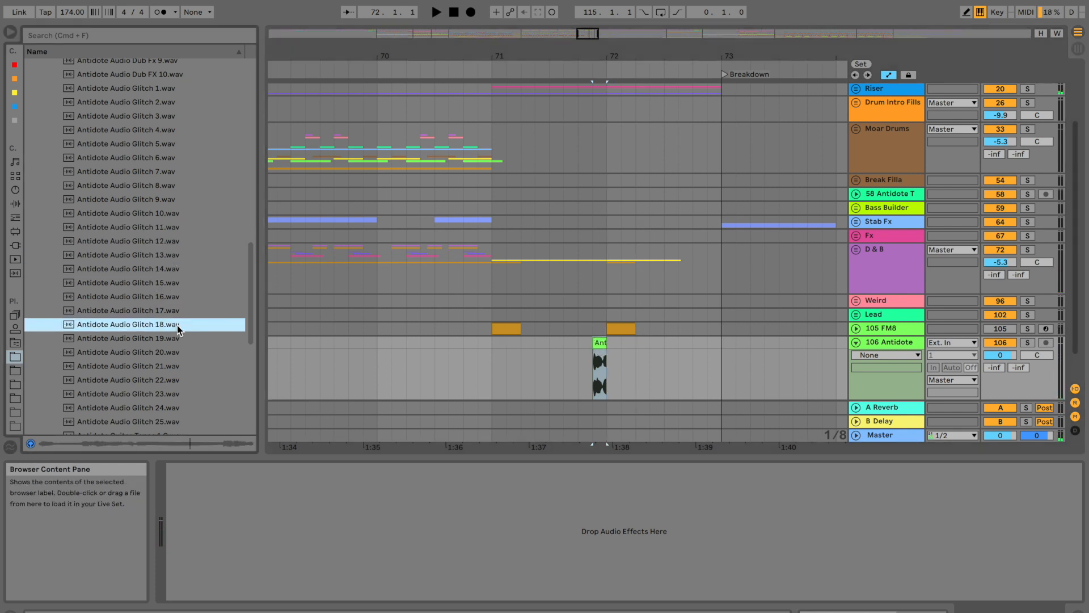
# Place Antidote Audio Glitch 17.wav on the 106 Antidote track just before bar 72, shorten it and play it
pyautogui.moveTo(168, 312)
pyautogui.mouseDown()
pyautogui.moveTo(418, 330)
pyautogui.moveTo(615, 382)
pyautogui.moveTo(594, 380)
pyautogui.mouseUp()
pyautogui.click(579, 375)
pyautogui.press('space')
pyautogui.moveTo(651, 339); pyautogui.dragTo(594, 352)
pyautogui.scroll(3, 604, 136)
pyautogui.press('space')
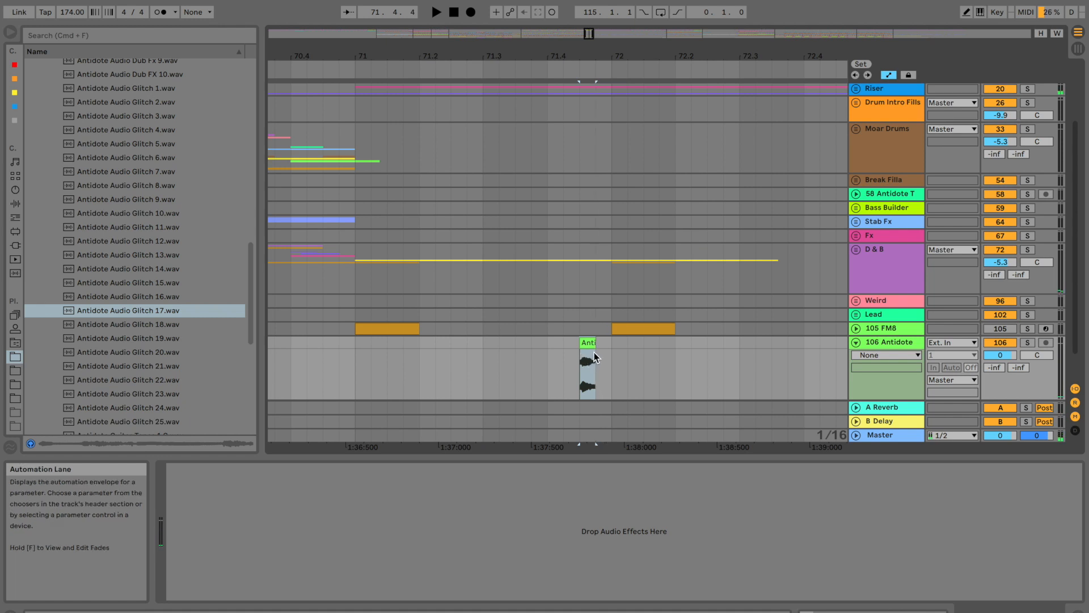
# Turn off automation mode and fade out the short Glitch 17 clip before bar 72
pyautogui.click(594, 352)
pyautogui.press('a')
pyautogui.moveTo(588, 38); pyautogui.dragTo(593, 54)
pyautogui.press('a')
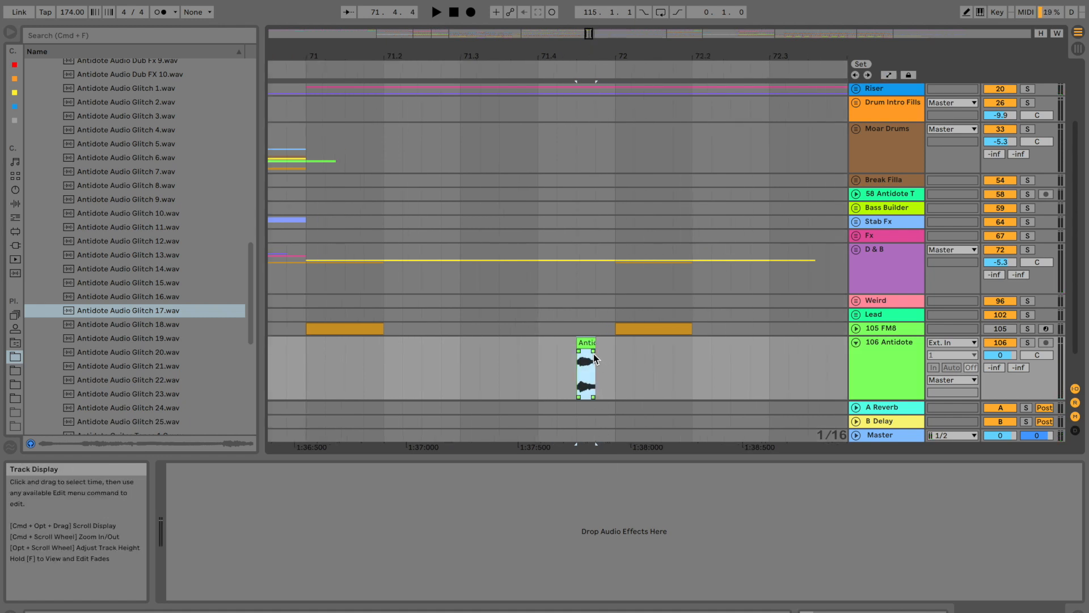
# Place Antidote Audio Glitch 11.wav at bar 72 on the 106 Antidote track and play the transition
pyautogui.click(149, 254)
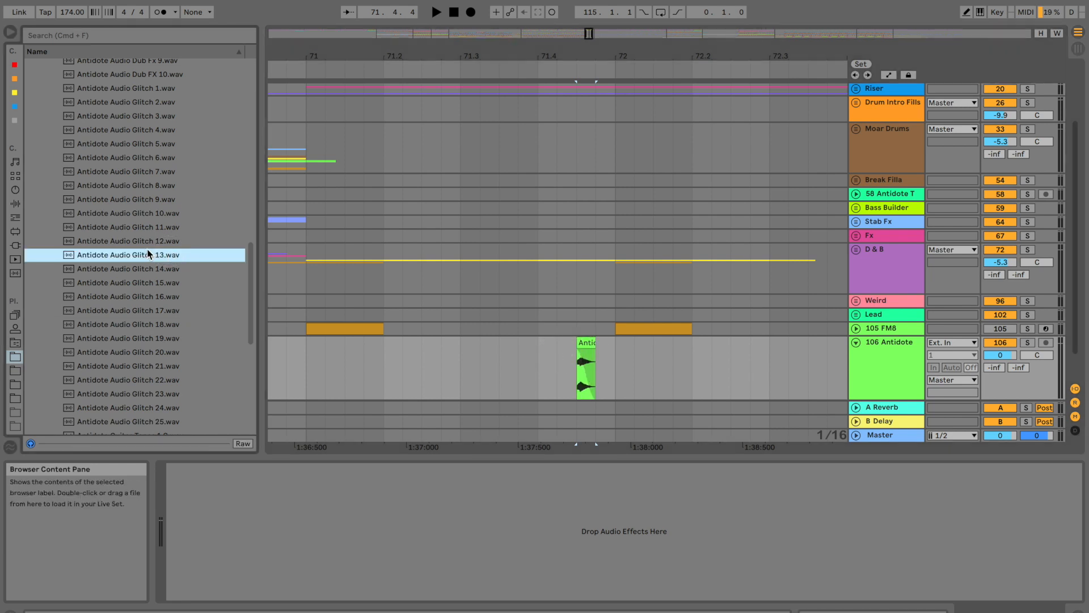
pyautogui.click(151, 227)
pyautogui.moveTo(141, 228)
pyautogui.mouseDown()
pyautogui.moveTo(657, 407)
pyautogui.moveTo(590, 374)
pyautogui.moveTo(597, 346)
pyautogui.moveTo(587, 341)
pyautogui.mouseUp()
pyautogui.click(540, 363)
pyautogui.press('space')
pyautogui.press('space')
# Add a short glitch slice directly after the faded clip before bar 72 and play the result
pyautogui.click(617, 361)
pyautogui.press('super+e')
pyautogui.click(634, 368)
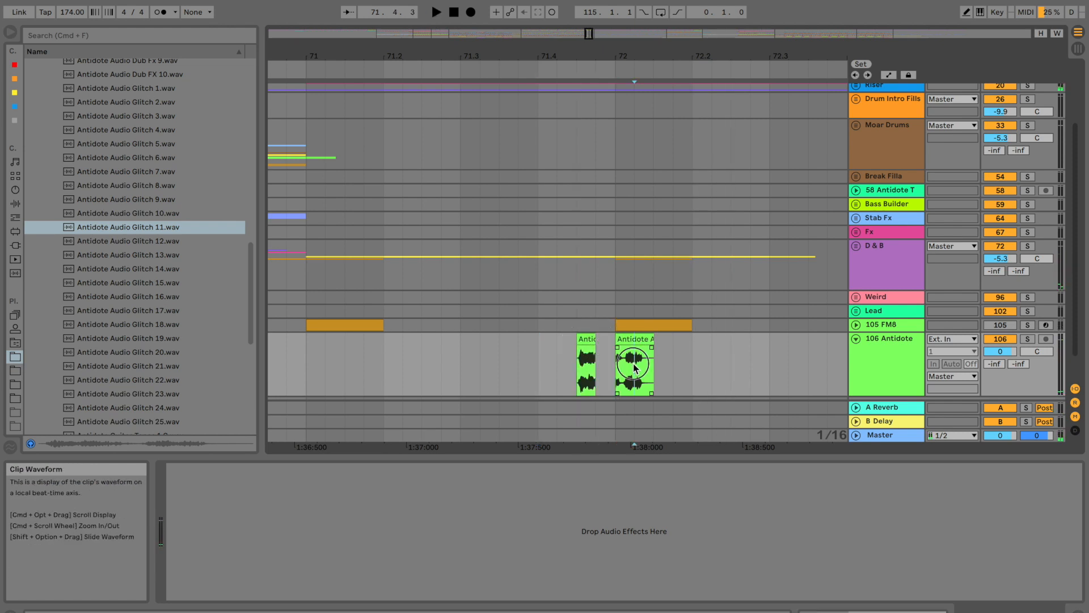
pyautogui.click(598, 366)
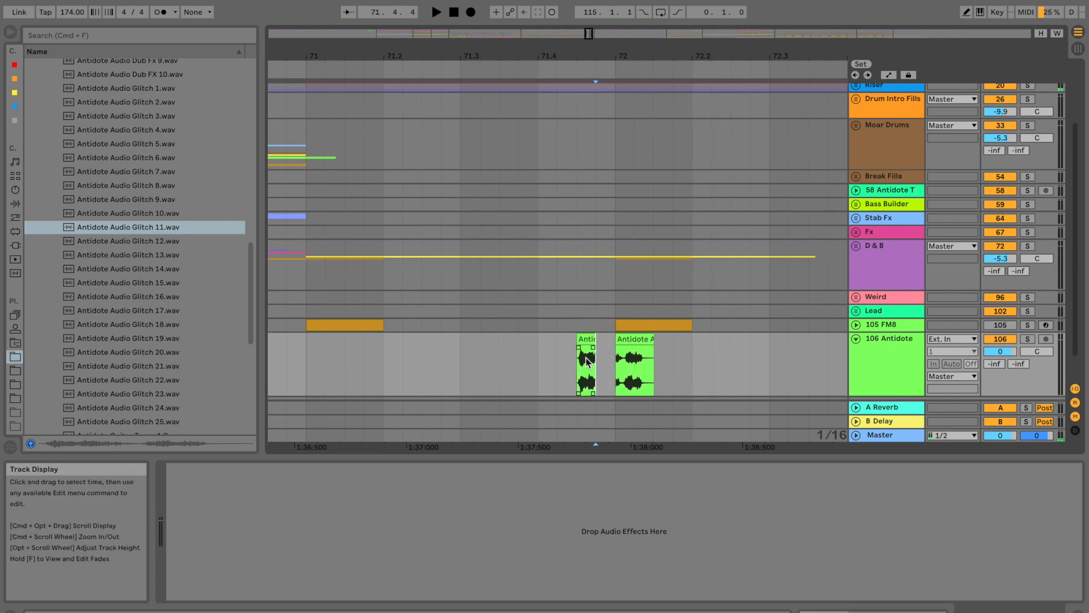
pyautogui.press('super+v')
pyautogui.click(558, 353)
pyautogui.press('space')
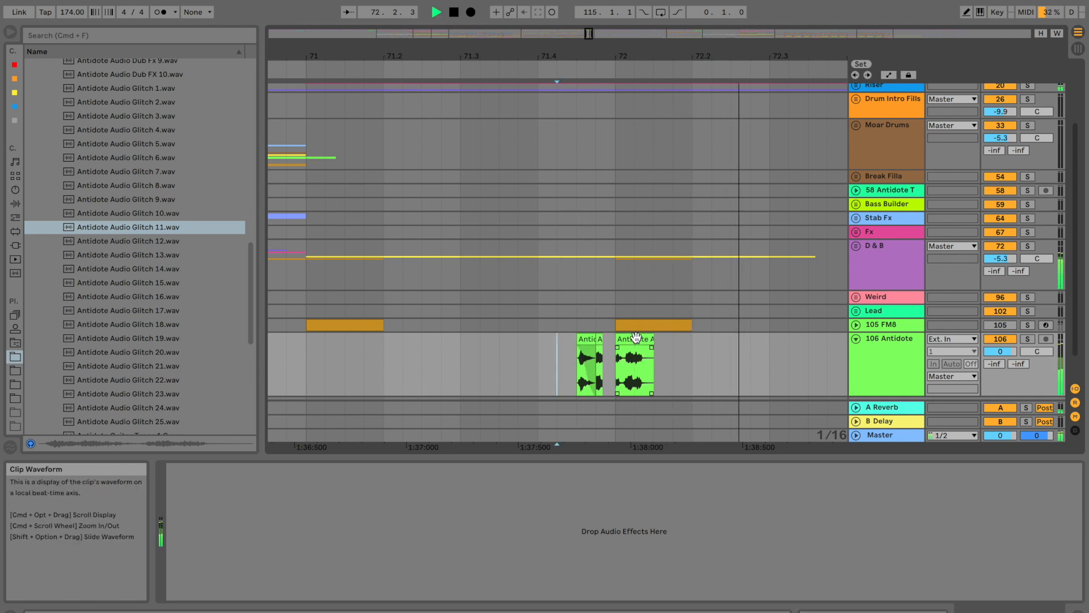
# Replace the Glitch 11 clip at bar 72 with Antidote Audio Glitch 18.wav, trim it to one beat and play it
pyautogui.click(636, 339)
pyautogui.press('space')
pyautogui.press('Delete')
pyautogui.click(163, 325)
pyautogui.moveTo(165, 324); pyautogui.dragTo(618, 364)
pyautogui.press('Delete')
pyautogui.click(519, 357)
pyautogui.press('space')
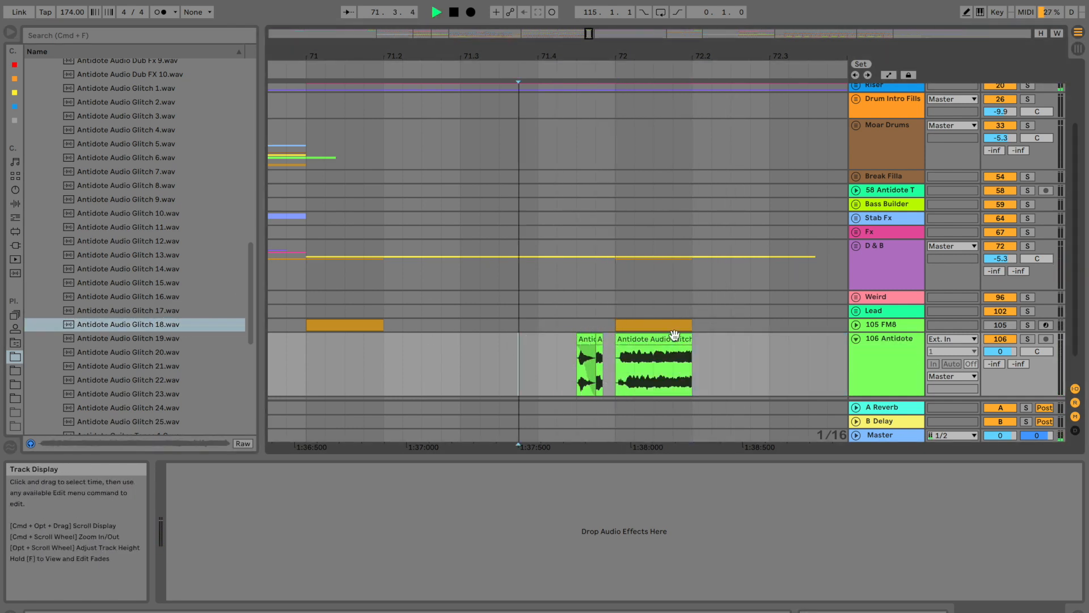
# Lower the Glitch 18 clip's gain to -14.2 dB and play the transition
pyautogui.doubleClick(679, 338)
pyautogui.press('space')
pyautogui.moveTo(277, 550); pyautogui.dragTo(278, 575)
pyautogui.press('space')
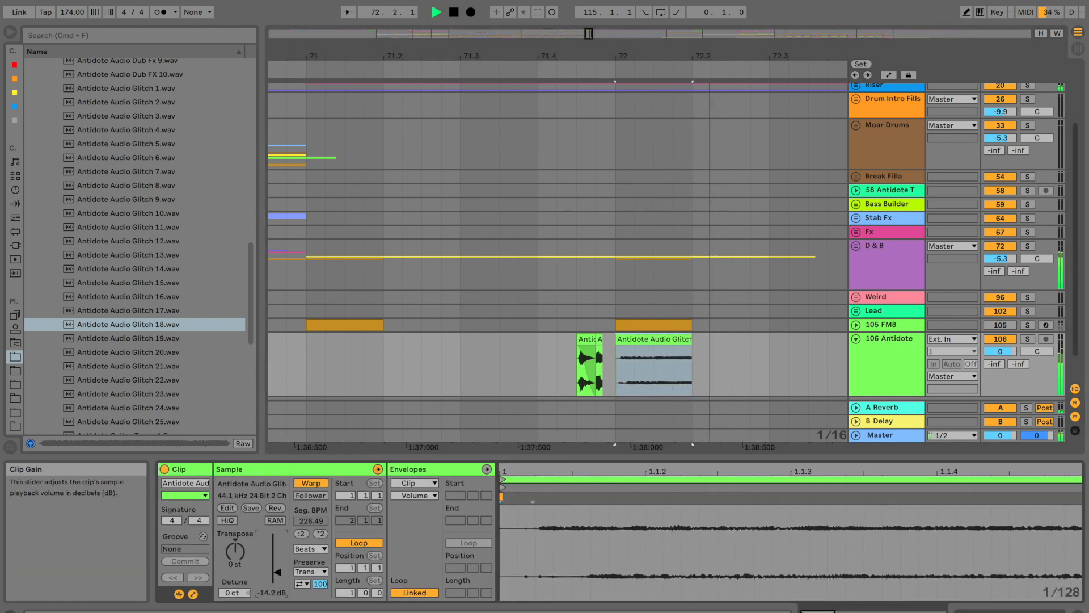
pyautogui.click(539, 396)
pyautogui.press('space')
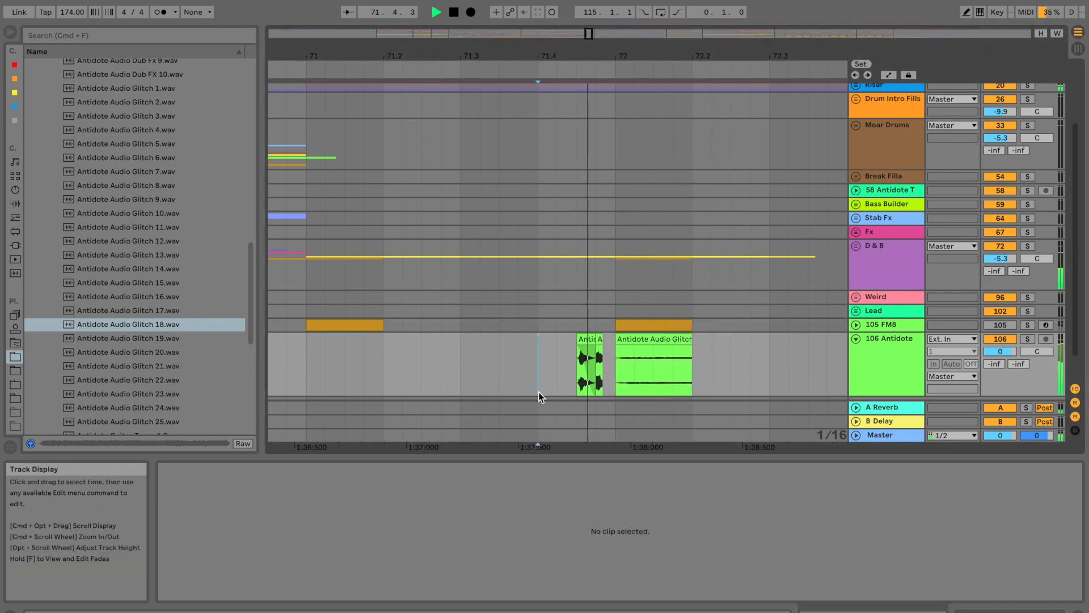
# Set the gain of the two short glitch clips before bar 72 to -4.50 dB
pyautogui.moveTo(578, 375); pyautogui.dragTo(602, 375)
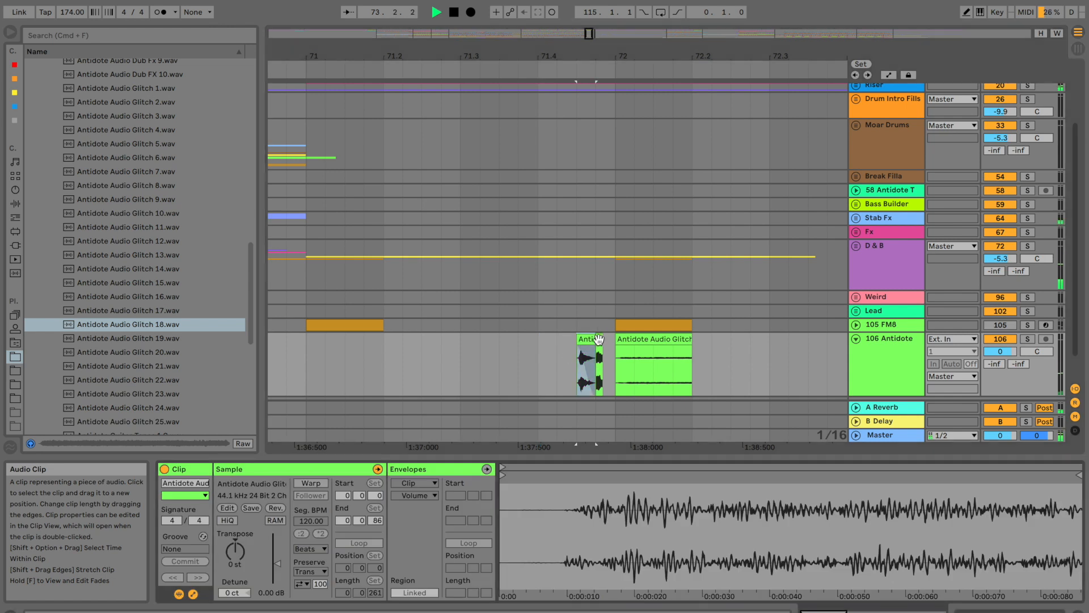
pyautogui.moveTo(277, 563); pyautogui.dragTo(277, 564)
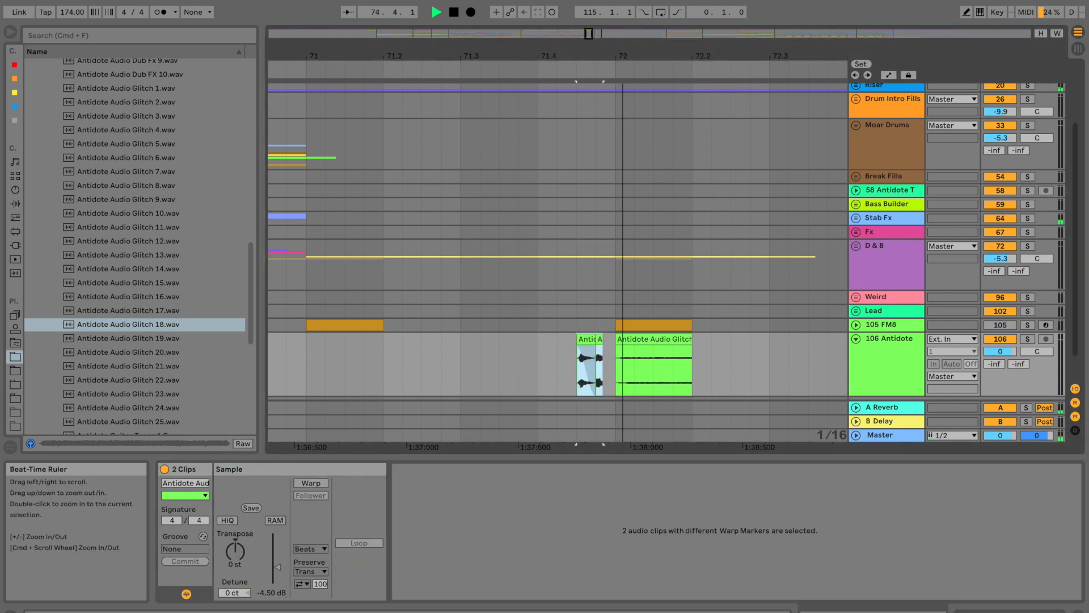
pyautogui.moveTo(628, 55); pyautogui.dragTo(627, 23)
pyautogui.press('space')
# Audition Antidote Audio Glitch samples from 21 onwards for the lead-in to the Breakdown
pyautogui.click(134, 366)
pyautogui.click(132, 386)
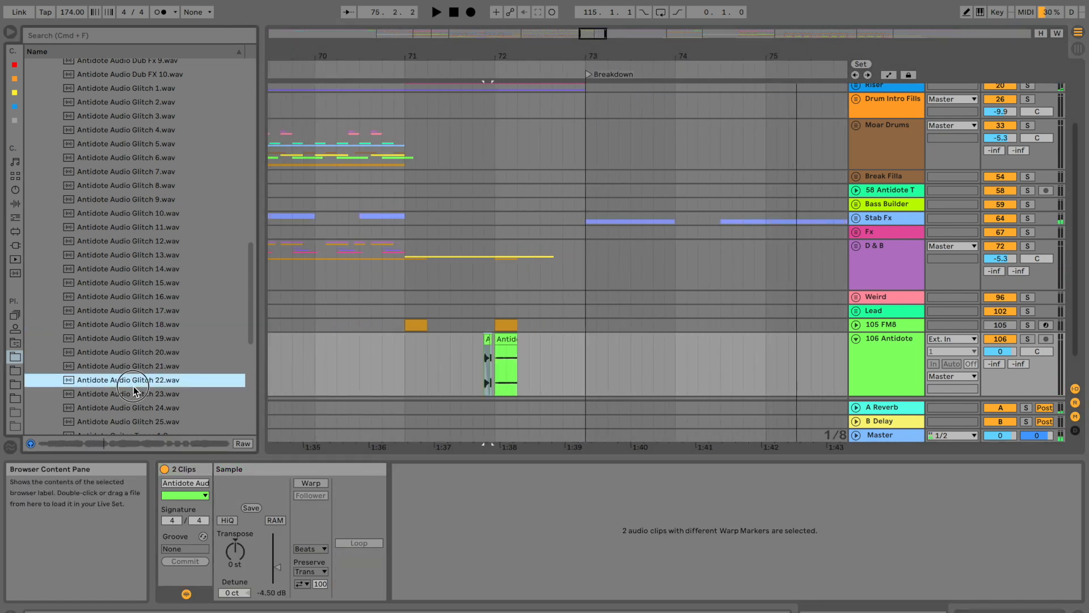
pyautogui.click(132, 403)
pyautogui.click(139, 394)
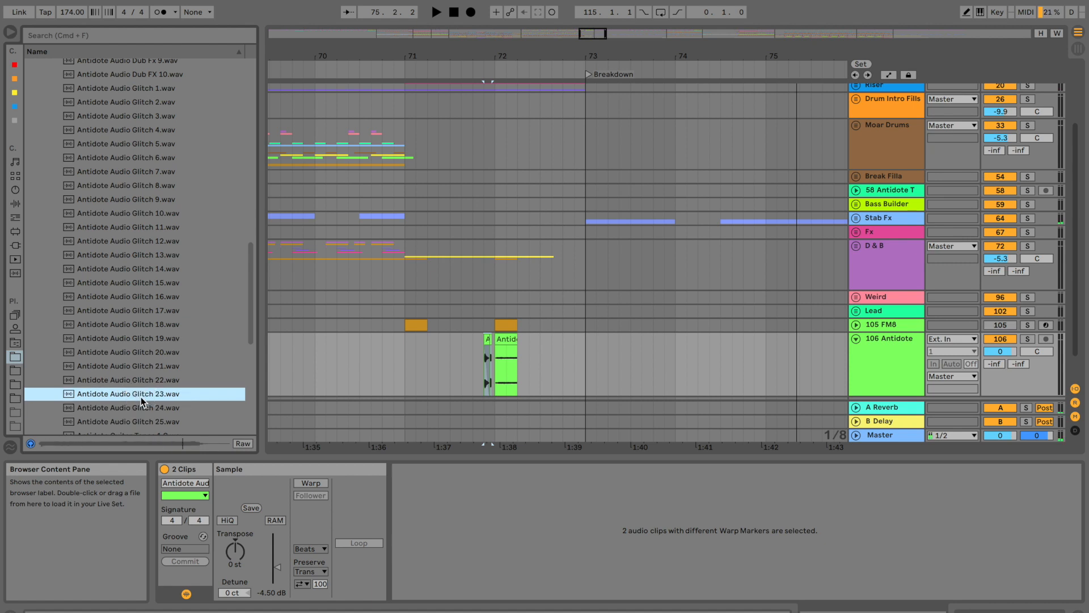
pyautogui.scroll(-3, 131, 386)
# Place Antidote Audio Glitch 23.wav one beat before the Breakdown, turn its warping off and set its gain to -12.8 dB
pyautogui.moveTo(142, 324); pyautogui.dragTo(567, 349)
pyautogui.press('space')
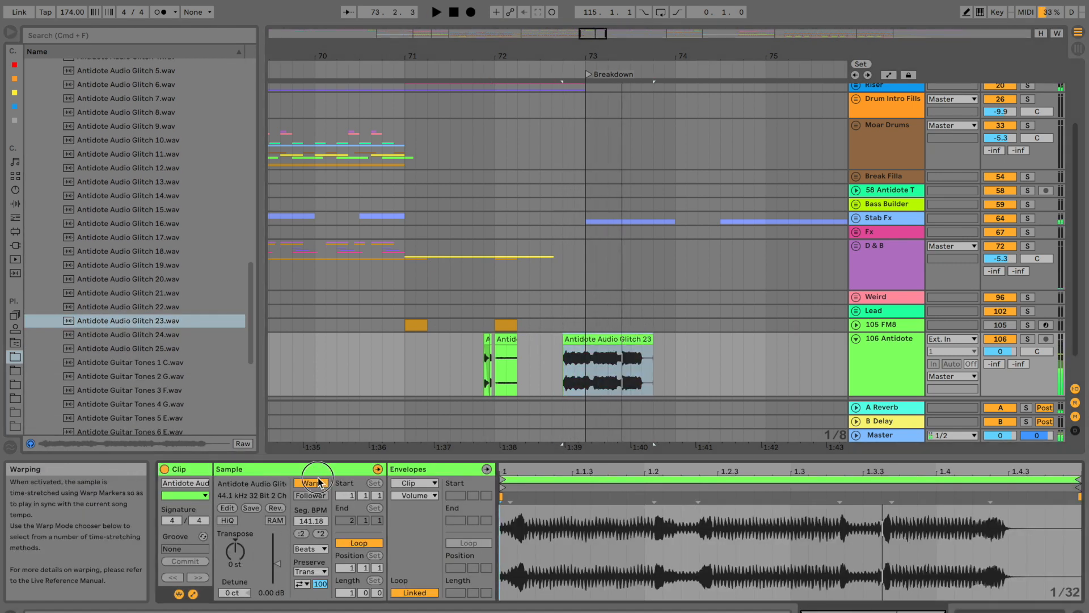
pyautogui.click(311, 483)
pyautogui.moveTo(274, 559); pyautogui.dragTo(274, 572)
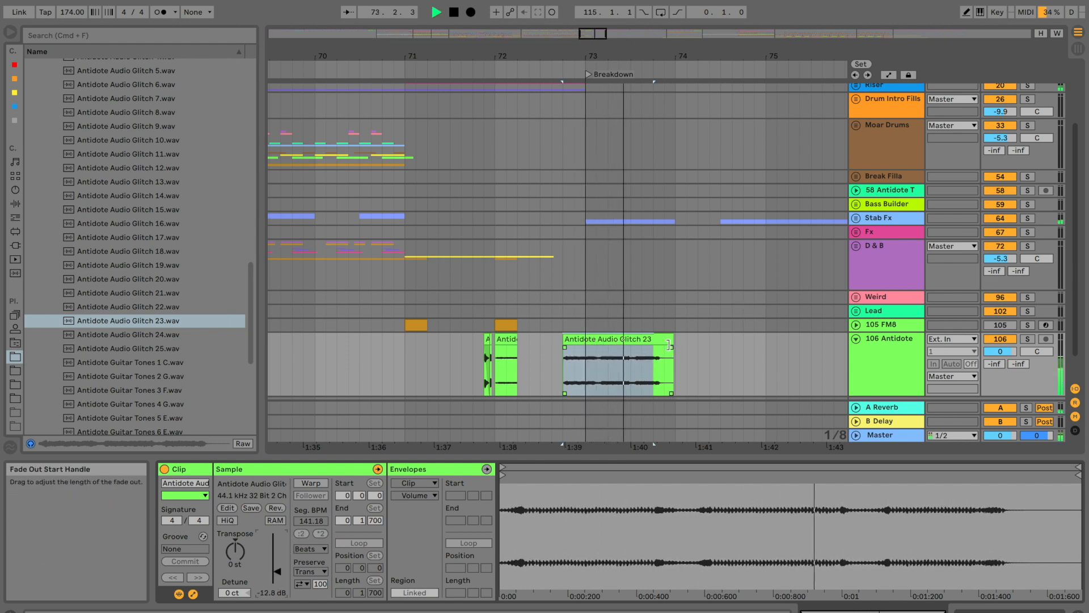
# Trim the Glitch 23 clip to end at bar 73, add a fade-in and play it
pyautogui.moveTo(674, 363); pyautogui.dragTo(586, 363)
pyautogui.click(553, 358)
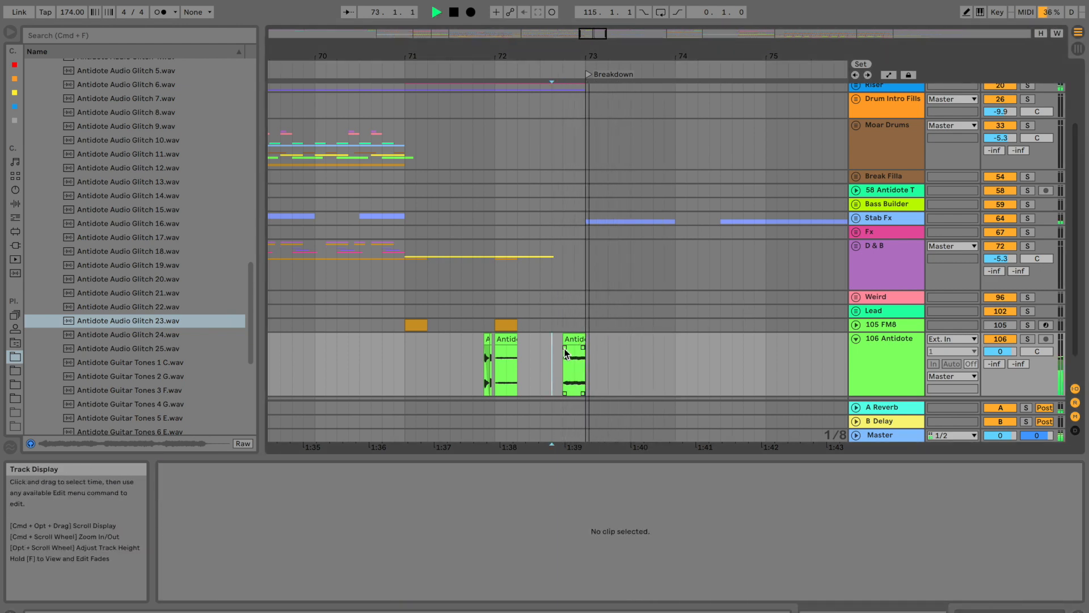
pyautogui.click(574, 344)
pyautogui.press('space')
pyautogui.press('space')
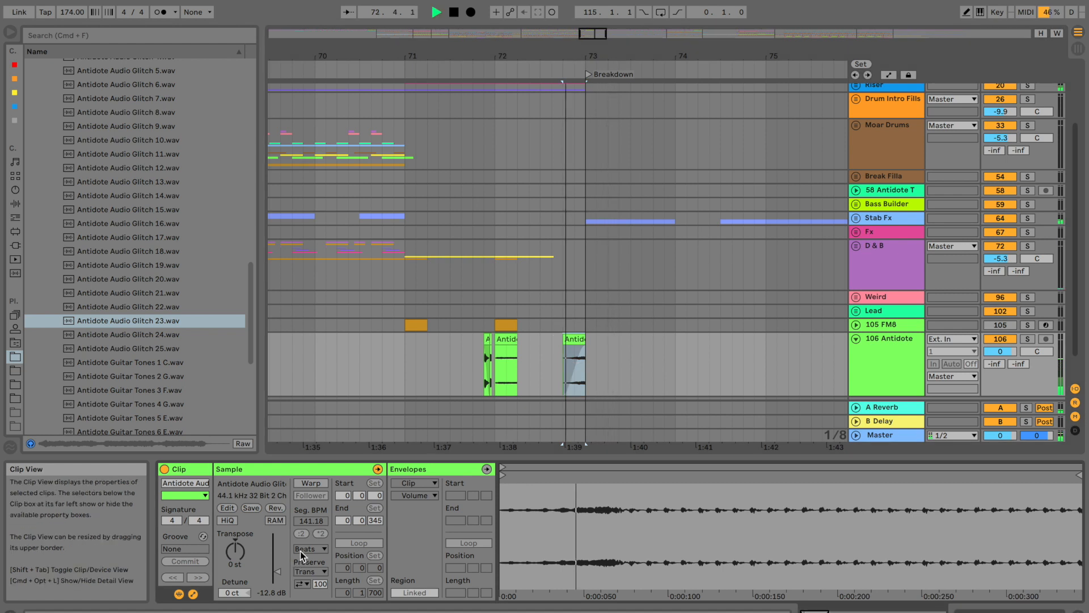
# Transpose the Glitch 23 clip to -4 st and play it repeatedly
pyautogui.moveTo(235, 549); pyautogui.dragTo(235, 560)
pyautogui.press('space')
pyautogui.press('space')
pyautogui.press('space')
pyautogui.press('space')
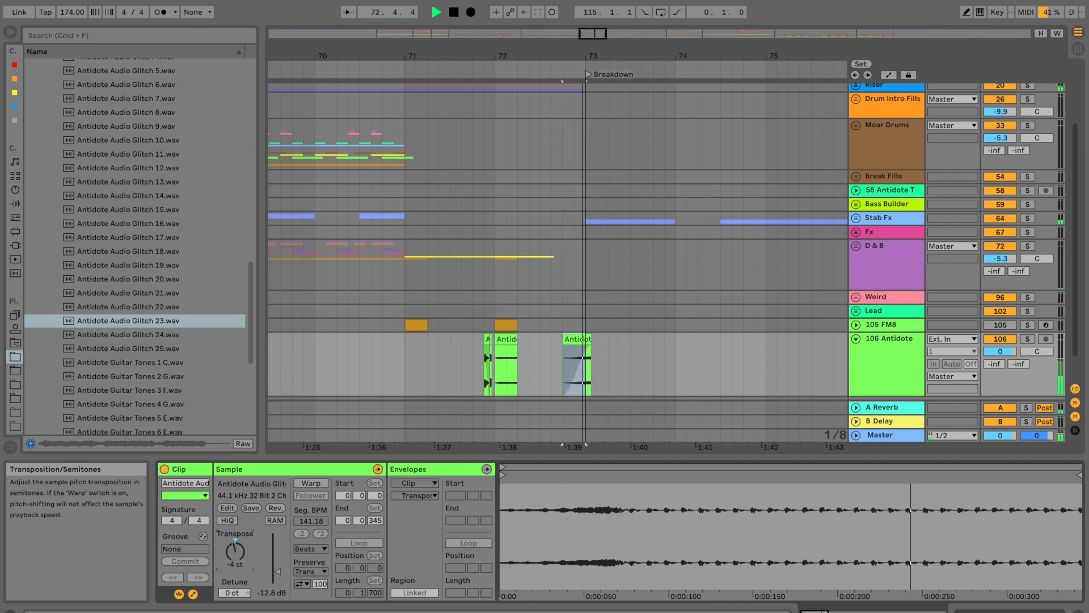
# Adjust the end of the Glitch 23 clip's fade-in, play from bar 71 and set the 106 track's A send to -32.0 dB
pyautogui.click(590, 345)
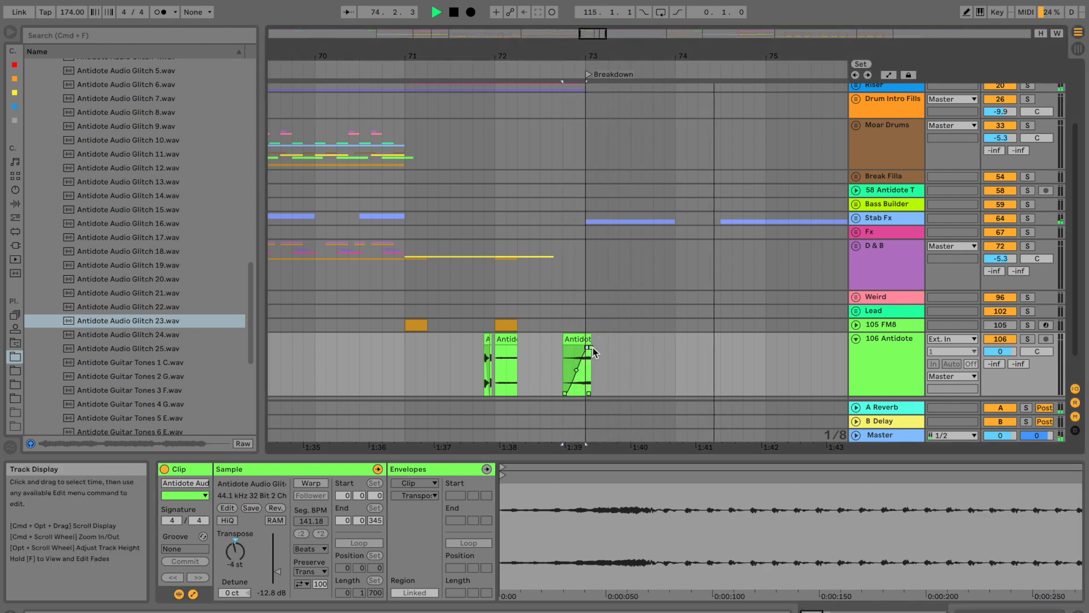
pyautogui.moveTo(593, 350); pyautogui.dragTo(587, 349)
pyautogui.click(437, 363)
pyautogui.press('space')
pyautogui.press('space')
pyautogui.moveTo(994, 364); pyautogui.dragTo(994, 352)
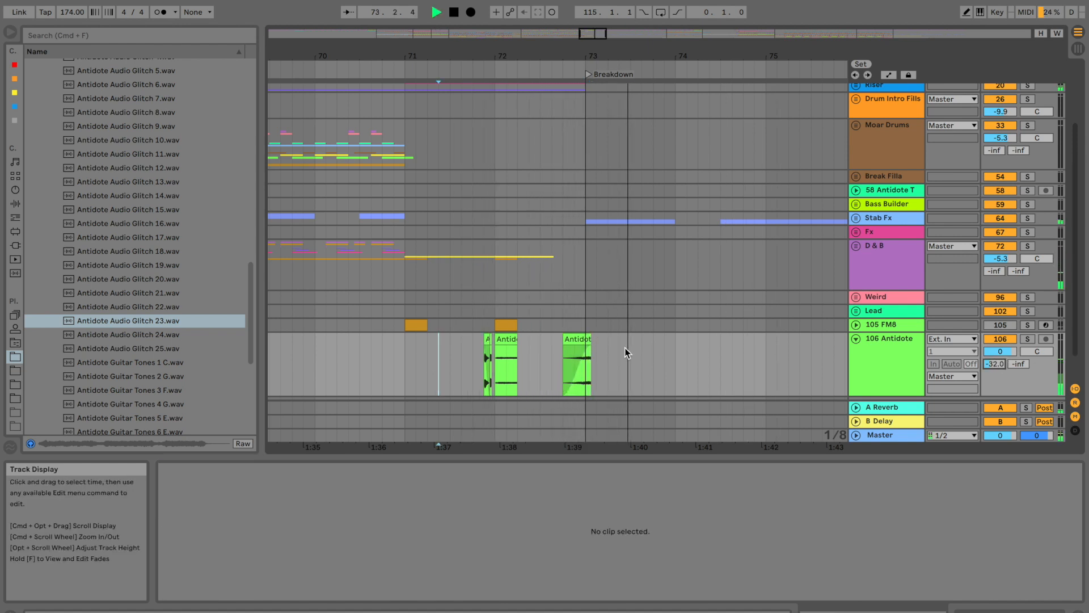
# Trim the Glitch 23 clip back to bar 73, set its gain to -17.4 dB and play it
pyautogui.moveTo(591, 342); pyautogui.dragTo(584, 342)
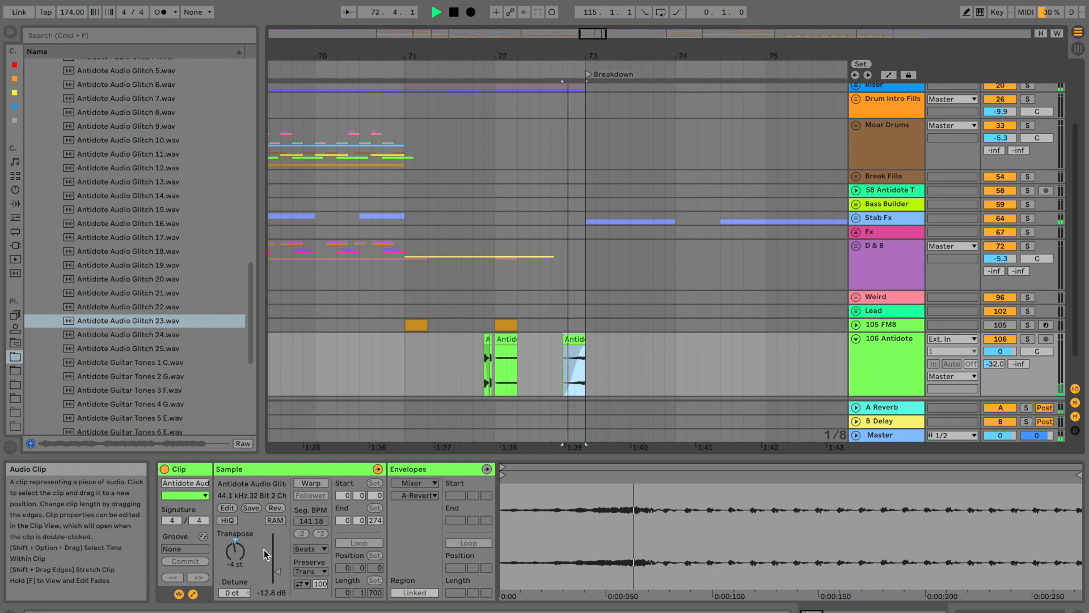
pyautogui.moveTo(273, 562); pyautogui.dragTo(276, 576)
pyautogui.press('space')
pyautogui.press('space')
pyautogui.press('space')
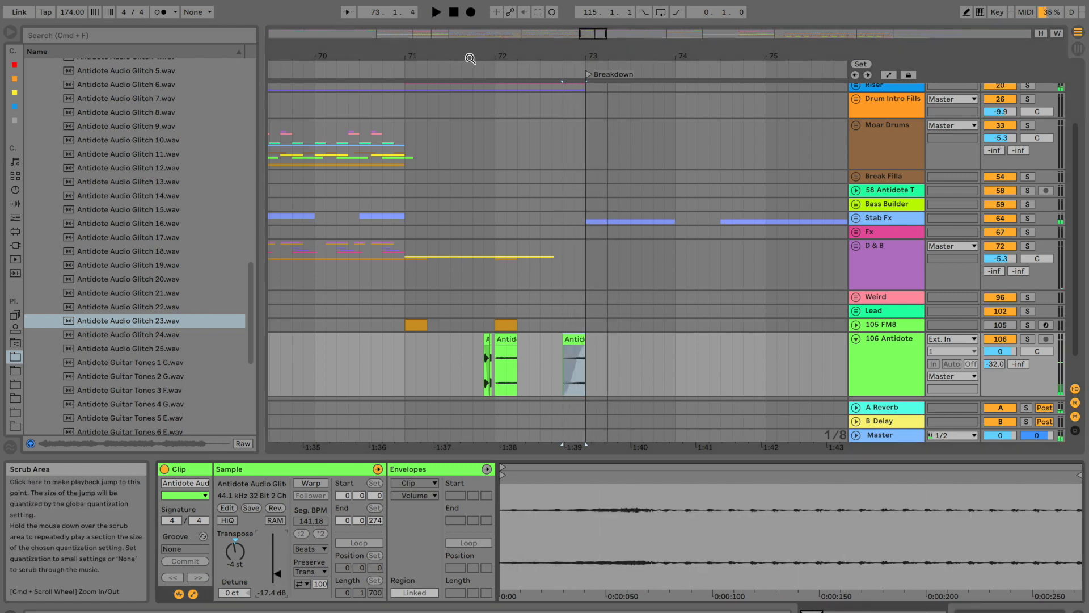
# Play the arrangement from bar 17 in the Lead group
pyautogui.moveTo(469, 57); pyautogui.dragTo(475, 13)
pyautogui.hscroll(-5, 426, 302)
pyautogui.hscroll(-4, 426, 307)
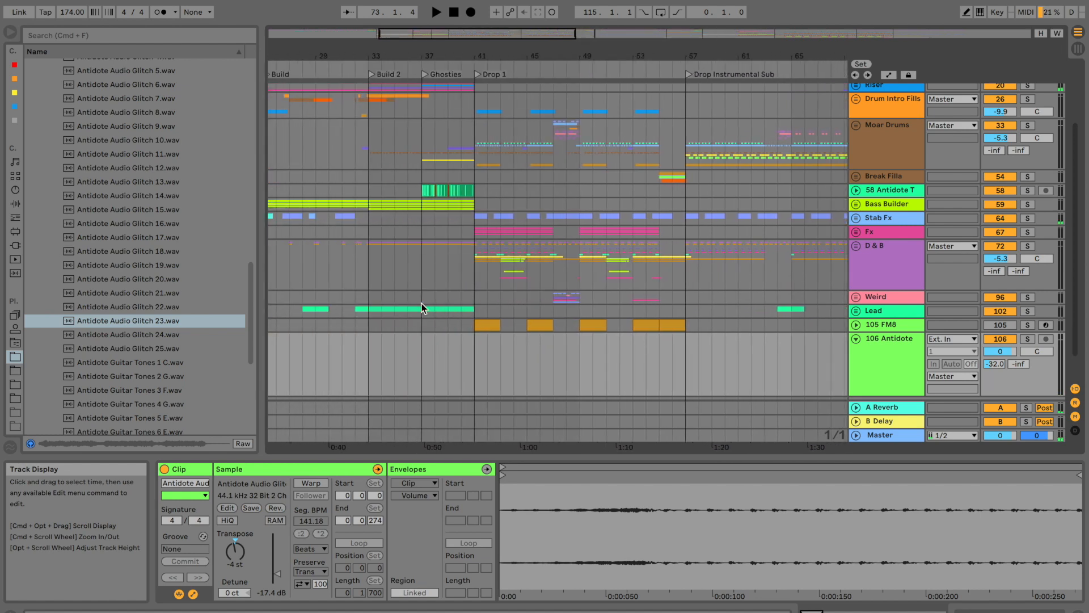
pyautogui.hscroll(-10, 430, 312)
pyautogui.click(398, 310)
pyautogui.press('space')
pyautogui.scroll(5, 434, 336)
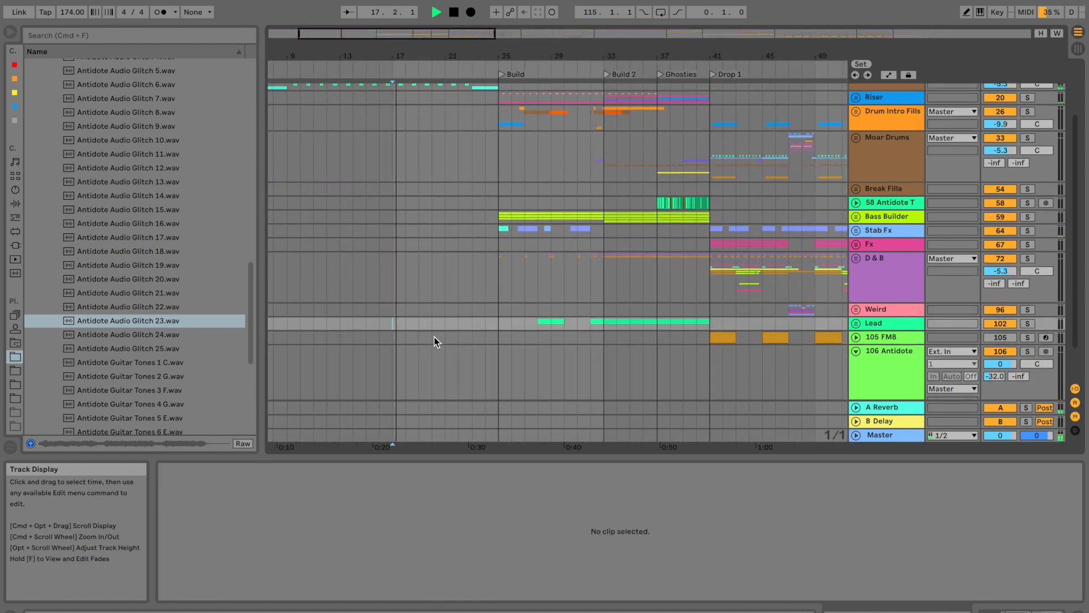
pyautogui.hscroll(-3, 434, 335)
pyautogui.press('space')
# Play the Intro section from bar 1
pyautogui.click(272, 118)
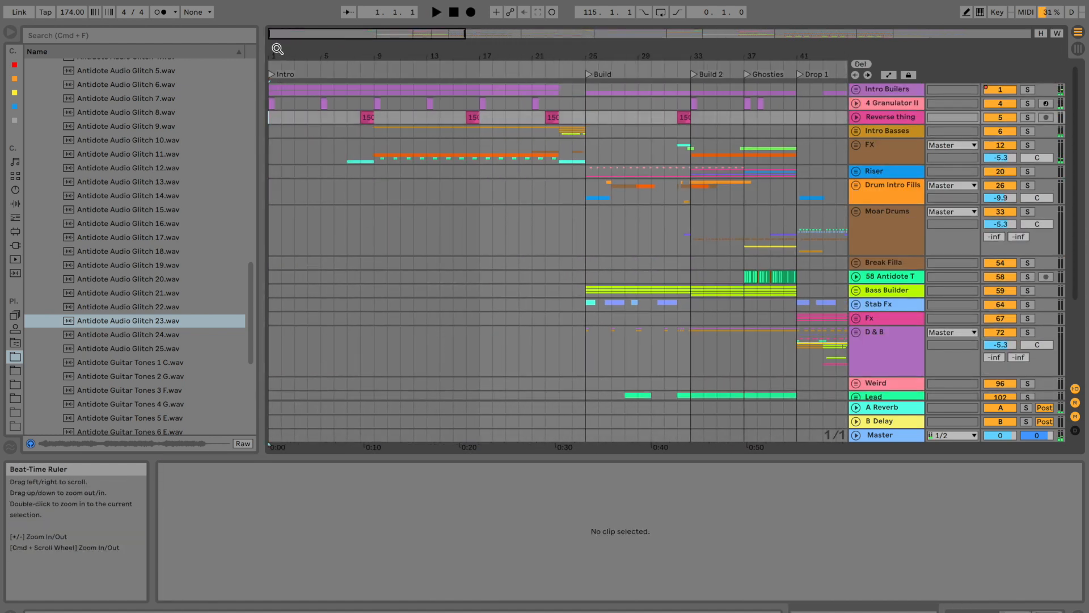
pyautogui.moveTo(275, 55); pyautogui.dragTo(275, 93)
pyautogui.scroll(-3, 324, 190)
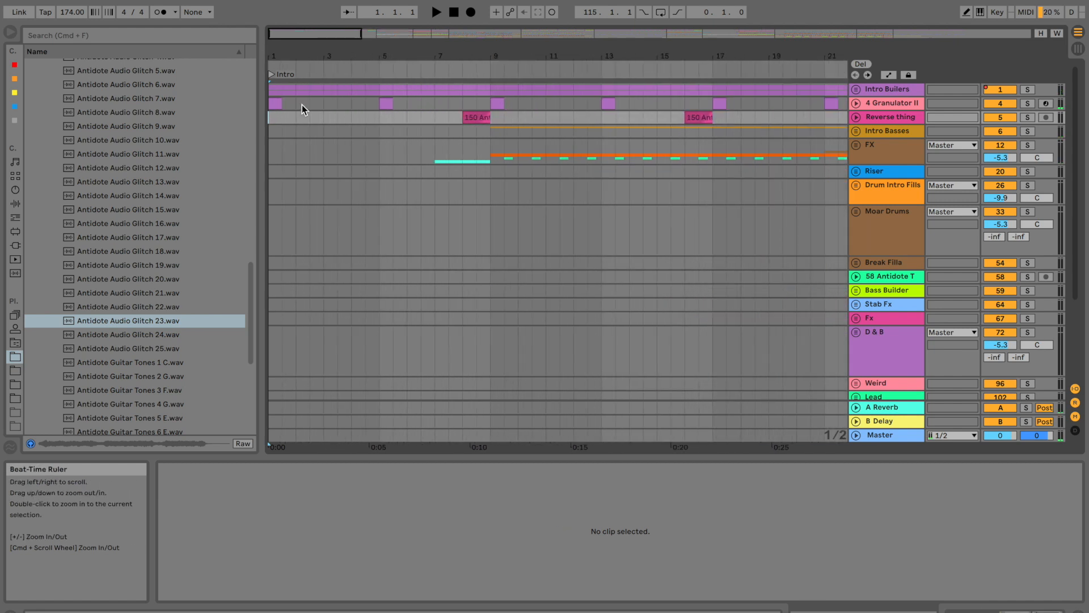
pyautogui.press('space')
# Add a second EQ Eight to the Intro Builers group and move it to the end of the chain after Utility
pyautogui.click(865, 89)
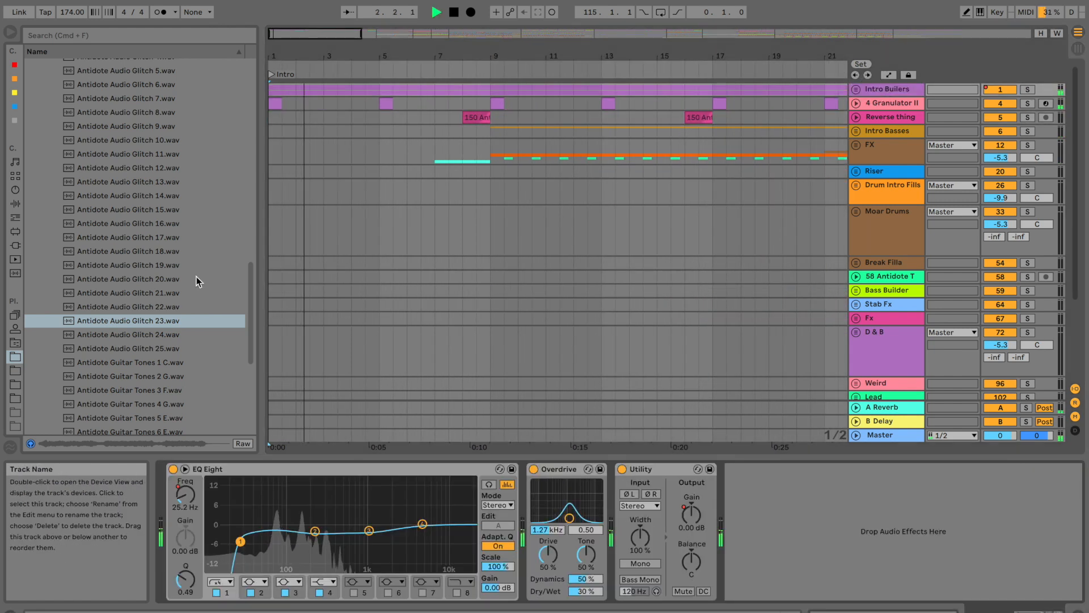
pyautogui.click(15, 203)
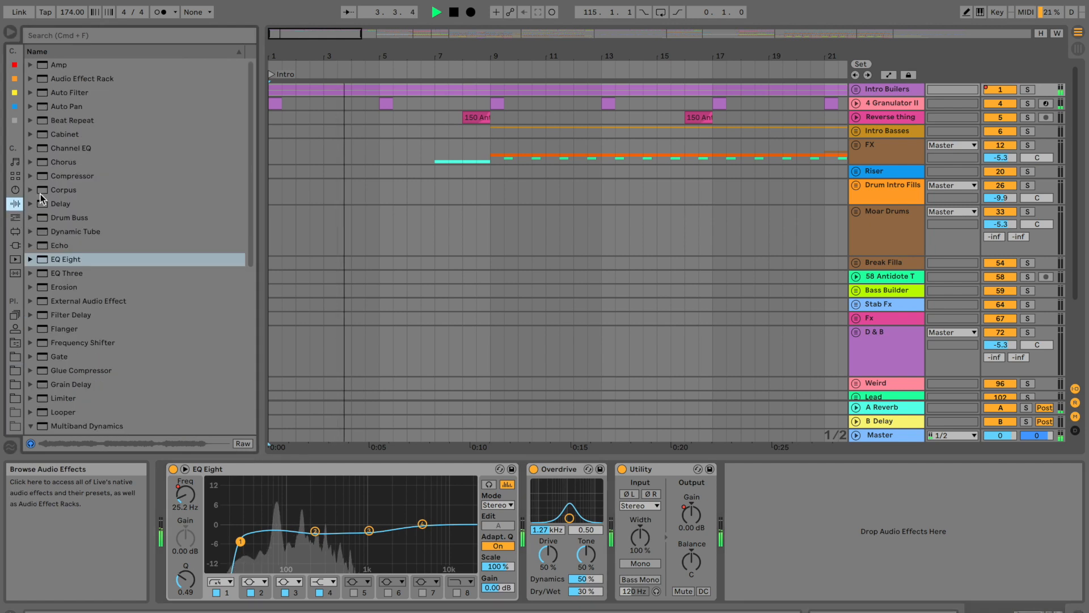
pyautogui.moveTo(67, 260)
pyautogui.mouseDown()
pyautogui.moveTo(500, 459)
pyautogui.moveTo(531, 547)
pyautogui.mouseUp()
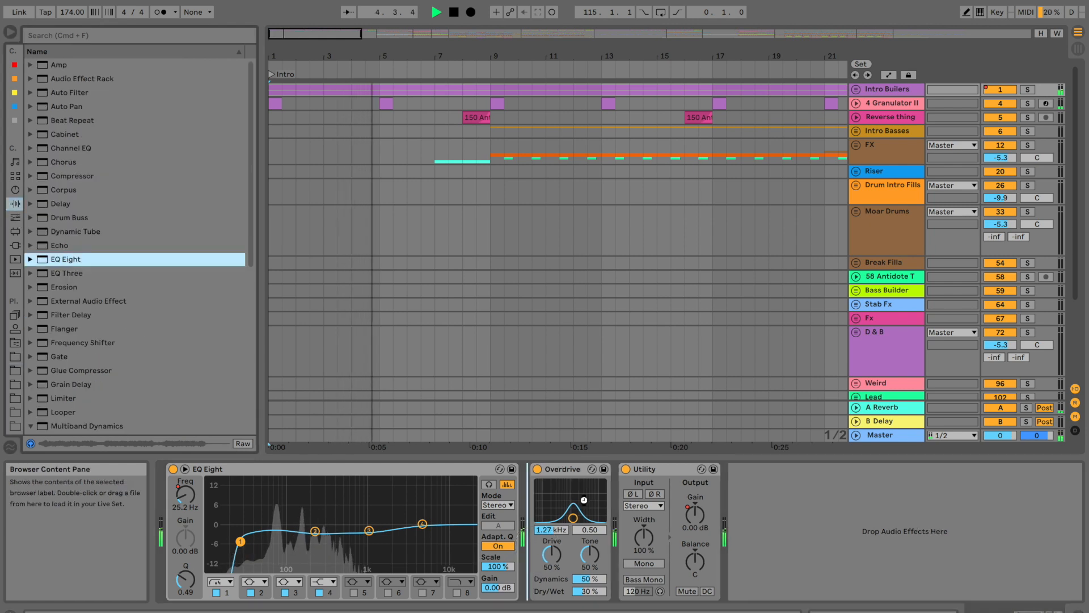
pyautogui.moveTo(584, 500); pyautogui.dragTo(594, 487)
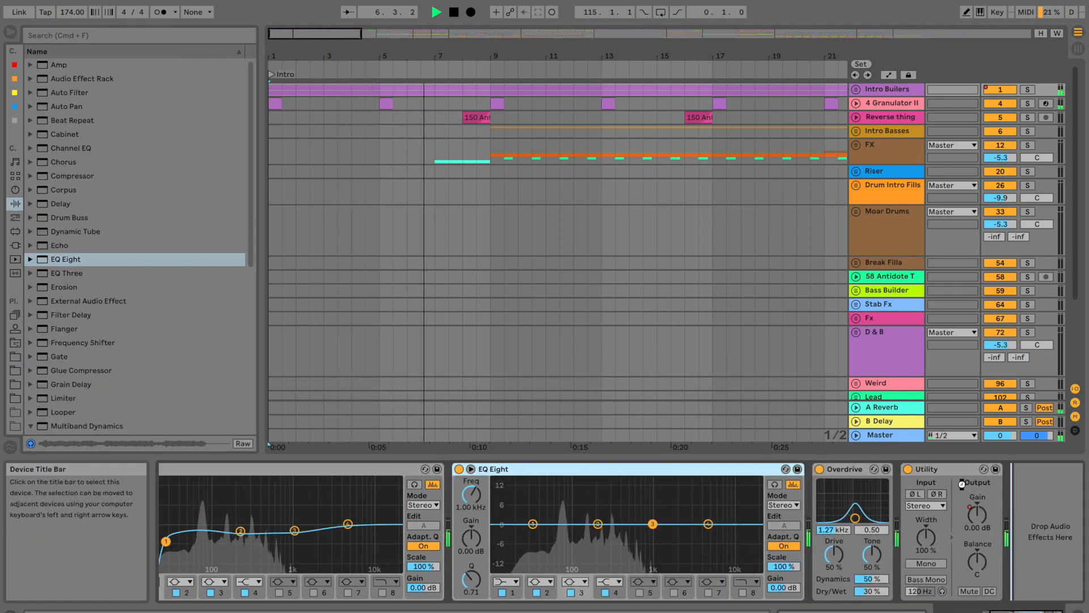
# Raise the first EQ Eight's low cut, and boost band 2 of the new EQ to 8.55 dB at 426 Hz with Q 2.29
pyautogui.moveTo(702, 536); pyautogui.dragTo(703, 540)
pyautogui.moveTo(796, 523); pyautogui.dragTo(807, 498)
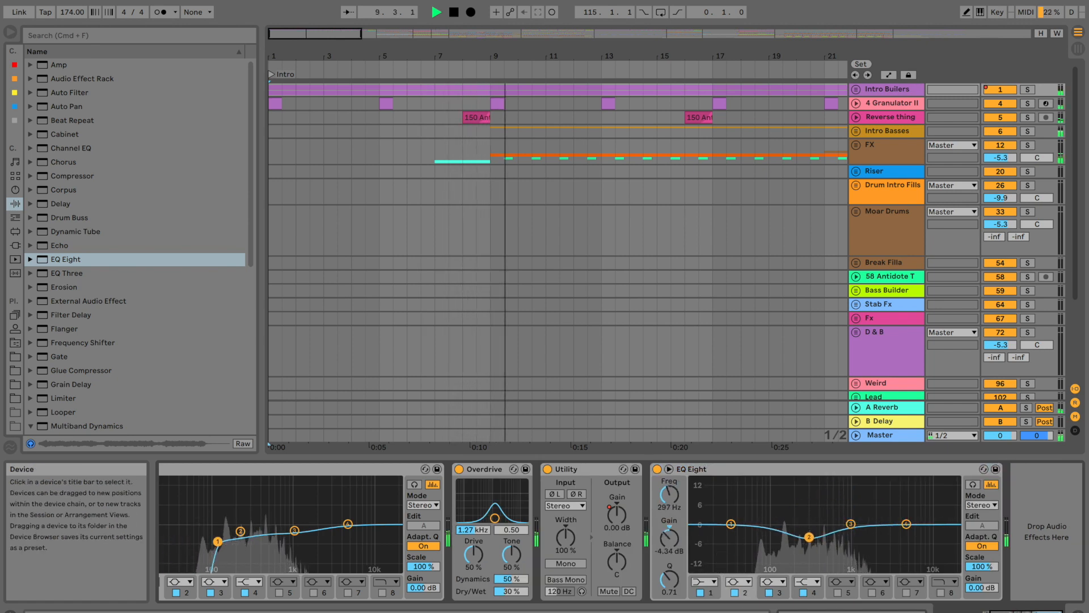
pyautogui.moveTo(822, 514)
pyautogui.mouseDown()
pyautogui.moveTo(826, 523)
pyautogui.moveTo(822, 500)
pyautogui.mouseUp()
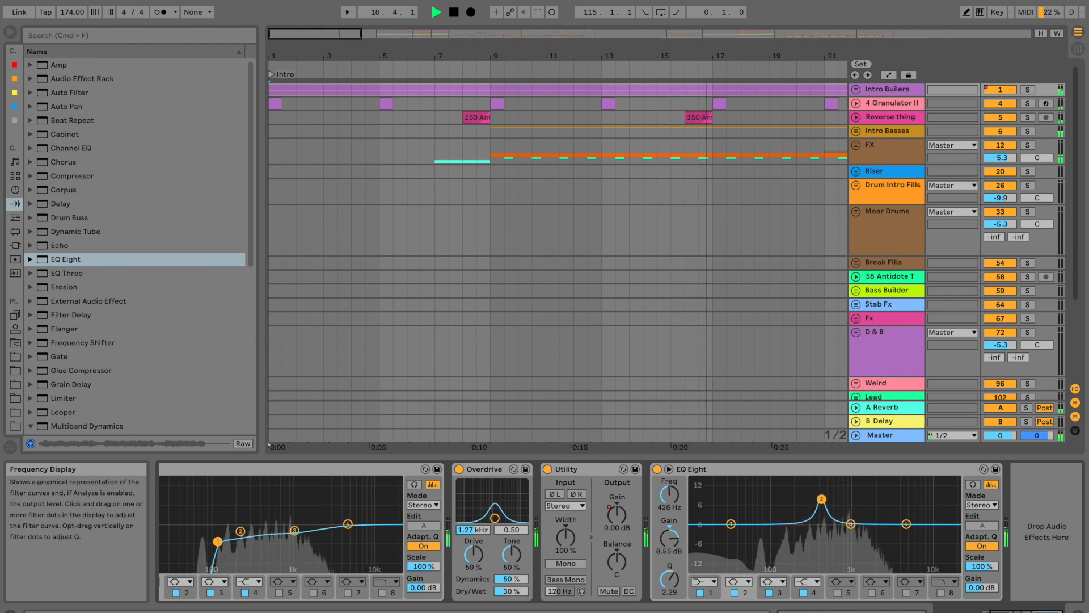
# Set the second band of EQ Eight to about 484 Hz with about 4.59 dB of gain
pyautogui.moveTo(822, 498); pyautogui.dragTo(840, 494)
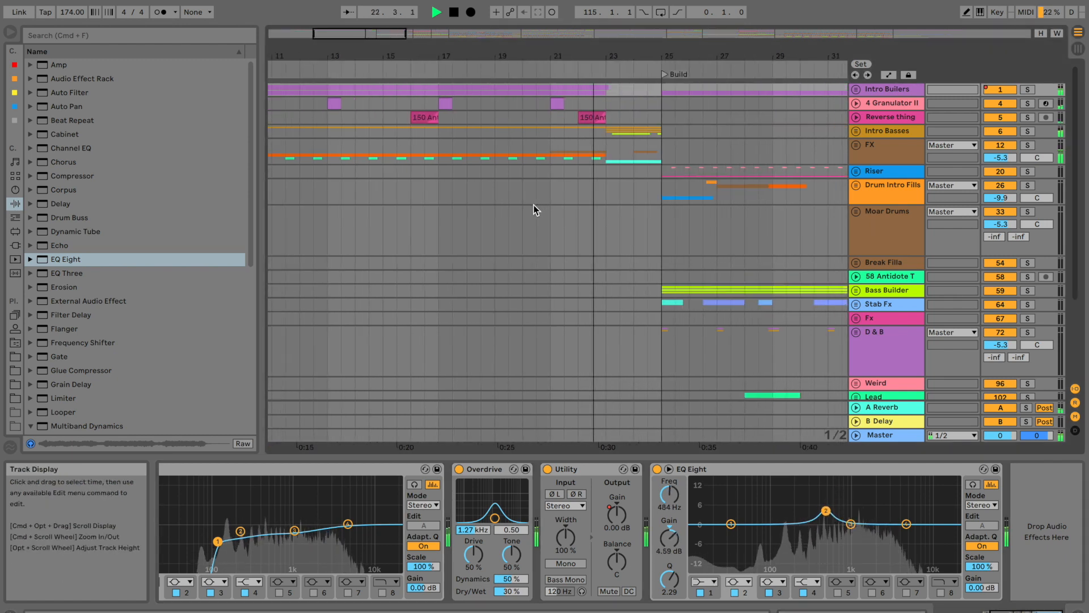
# Unfold the FX group and play the Drum Fx break from bar 21
pyautogui.click(533, 205)
pyautogui.scroll(-3, 540, 213)
pyautogui.scroll(3, 542, 214)
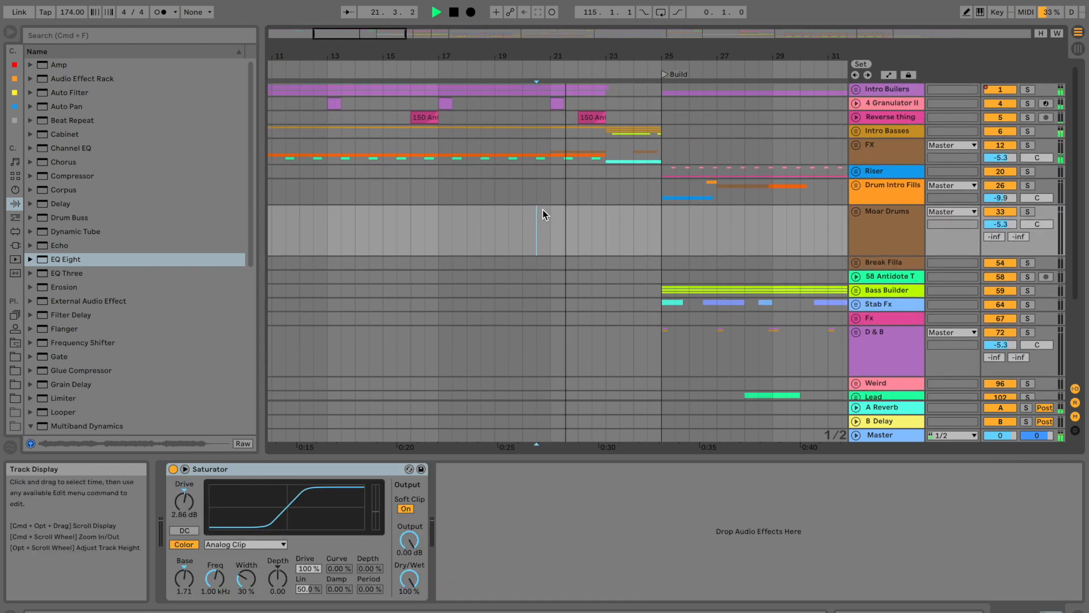
pyautogui.scroll(3, 564, 83)
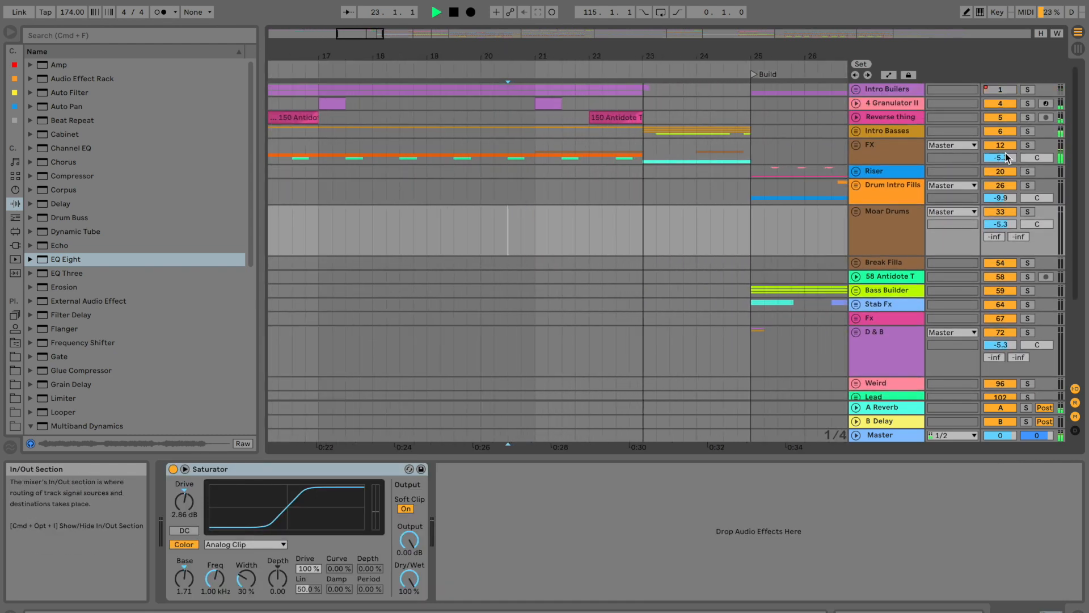
pyautogui.click(856, 145)
pyautogui.scroll(-3, 580, 209)
pyautogui.click(560, 94)
pyautogui.scroll(3, 632, 119)
pyautogui.press('space')
pyautogui.press('space')
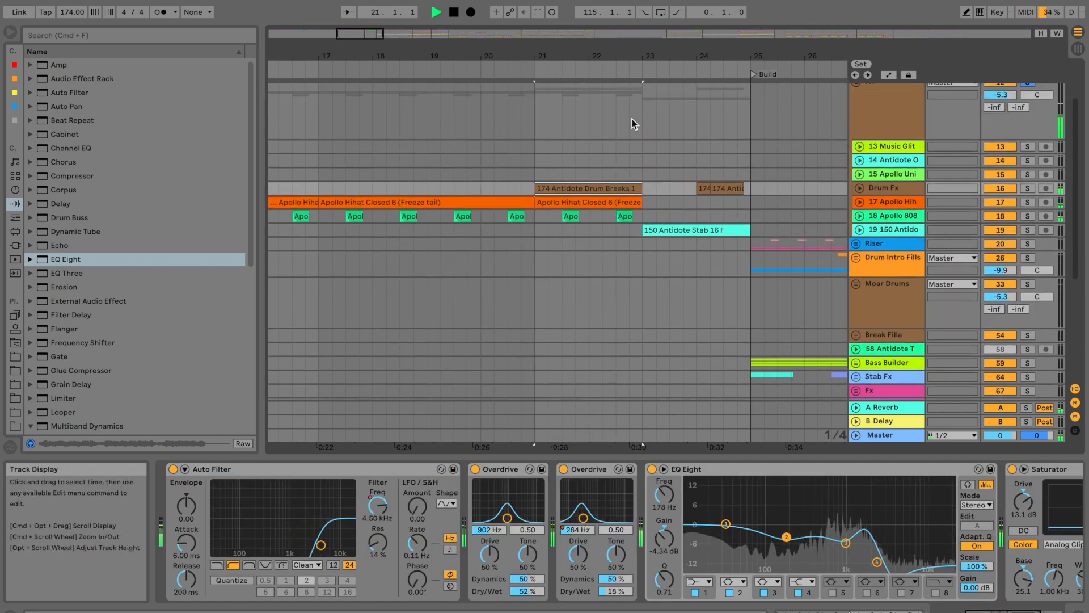
pyautogui.press('space')
pyautogui.press('space')
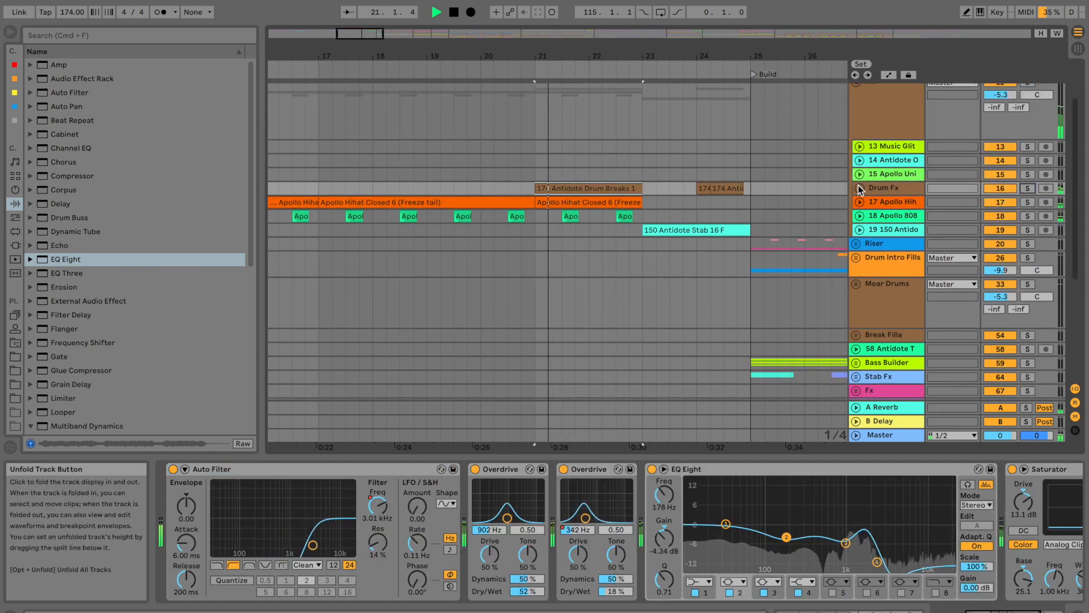
# Set the Drum Fx track's volume to -5.7 dB and its first Overdrive's dry/wet to 32%
pyautogui.click(860, 187)
pyautogui.moveTo(1010, 207); pyautogui.dragTo(1010, 197)
pyautogui.click(878, 207)
pyautogui.press('space')
pyautogui.press('space')
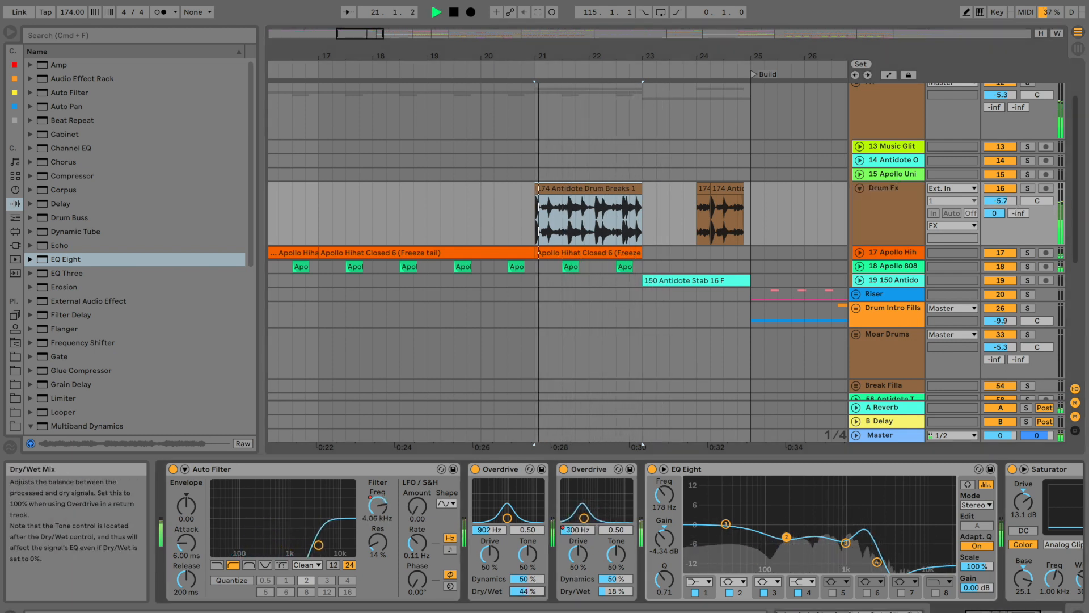
pyautogui.moveTo(534, 590); pyautogui.dragTo(536, 588)
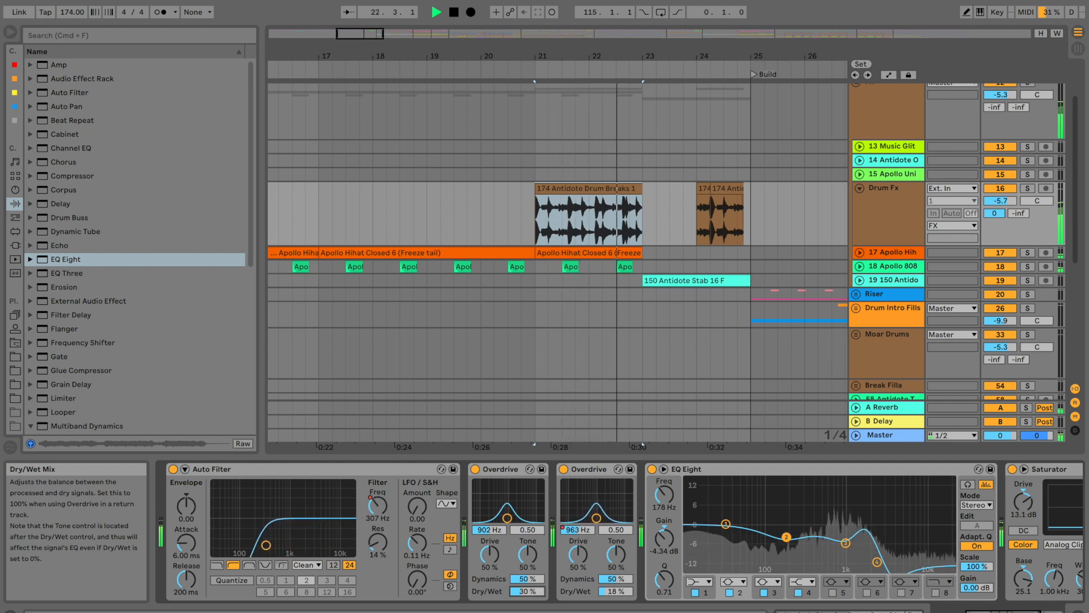
pyautogui.hscroll(5, 660, 518)
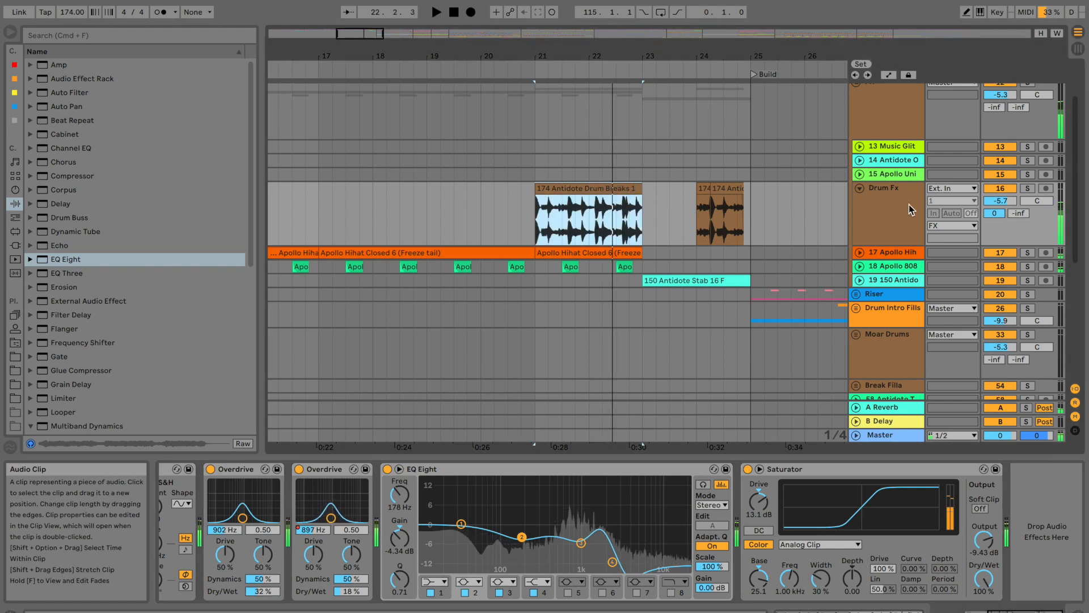
# Insert an audio track below Drum Fx, copy the bar 21 drum break clip onto it and play the layered section
pyautogui.click(893, 215)
pyautogui.press('super+t')
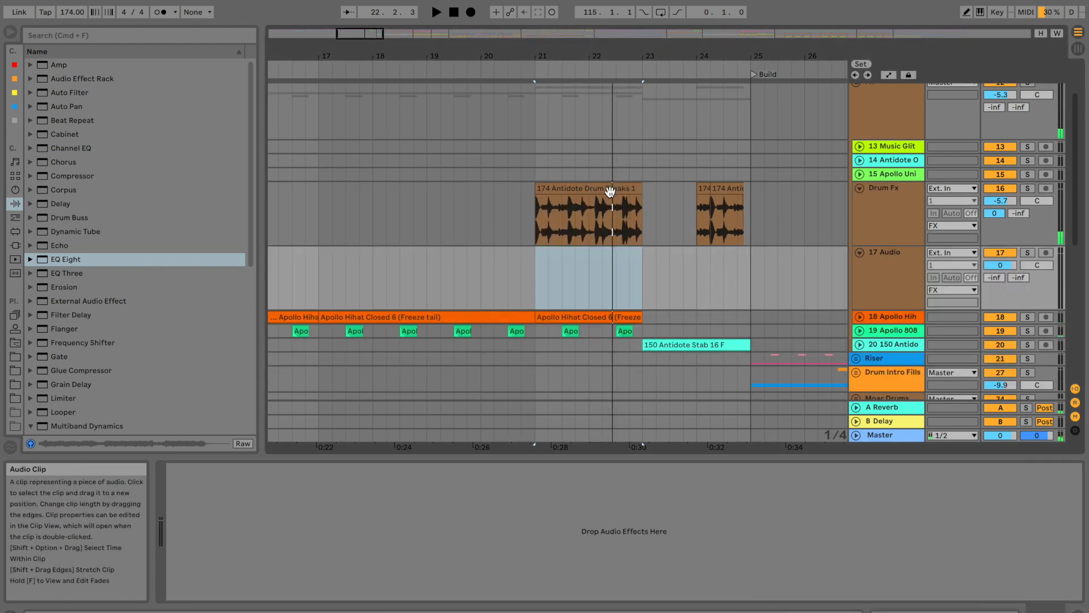
pyautogui.moveTo(610, 189); pyautogui.dragTo(599, 255)
pyautogui.click(493, 275)
pyautogui.press('space')
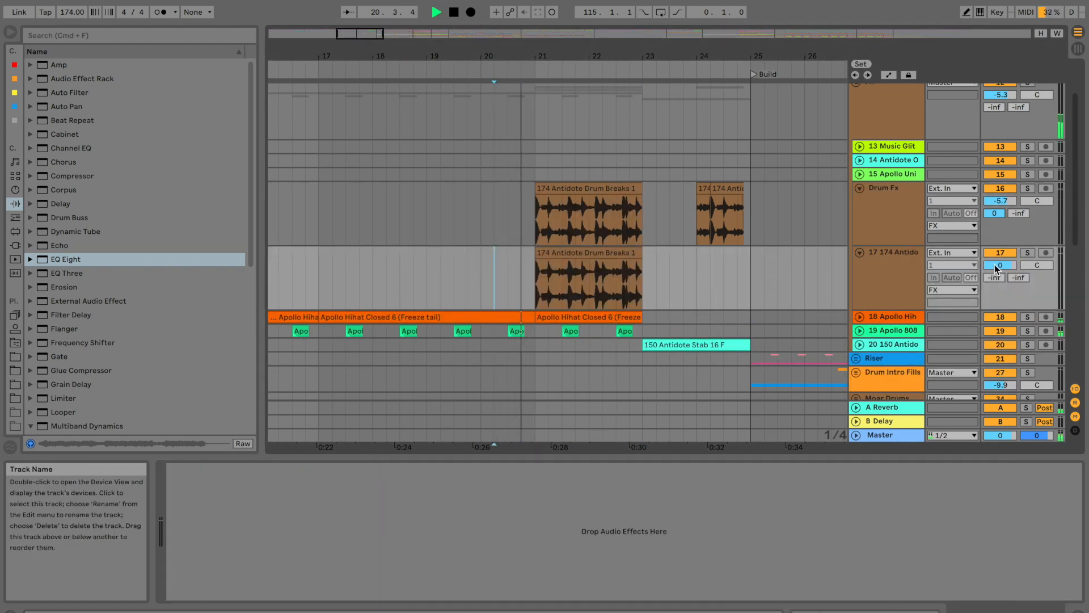
# Copy the Auto Filter from Drum Fx to the new track, switch it to band-pass and play the break
pyautogui.click(894, 203)
pyautogui.hscroll(-5, 345, 492)
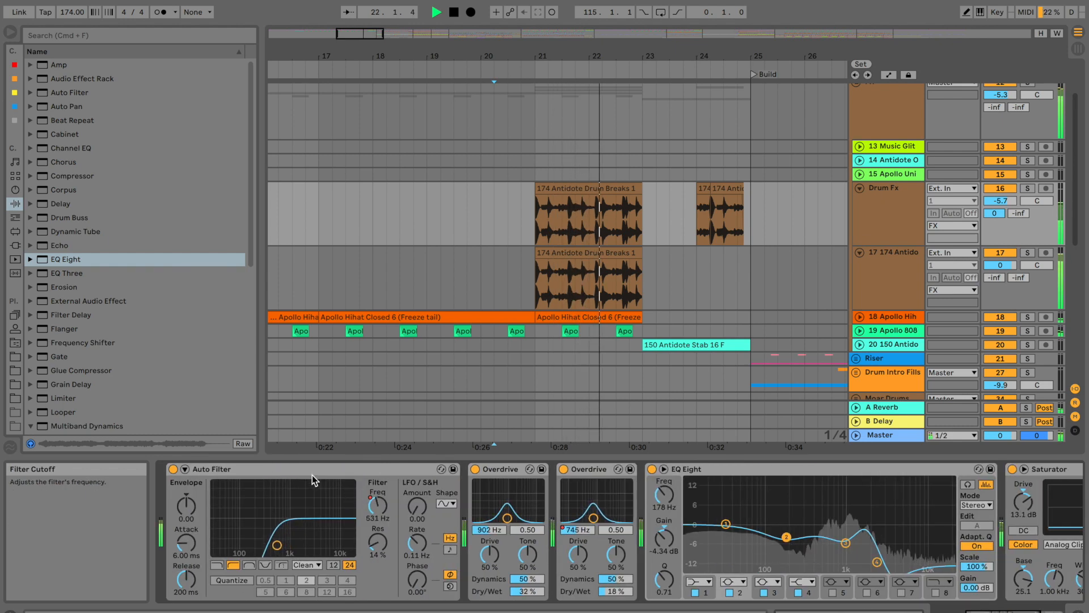
pyautogui.click(313, 471)
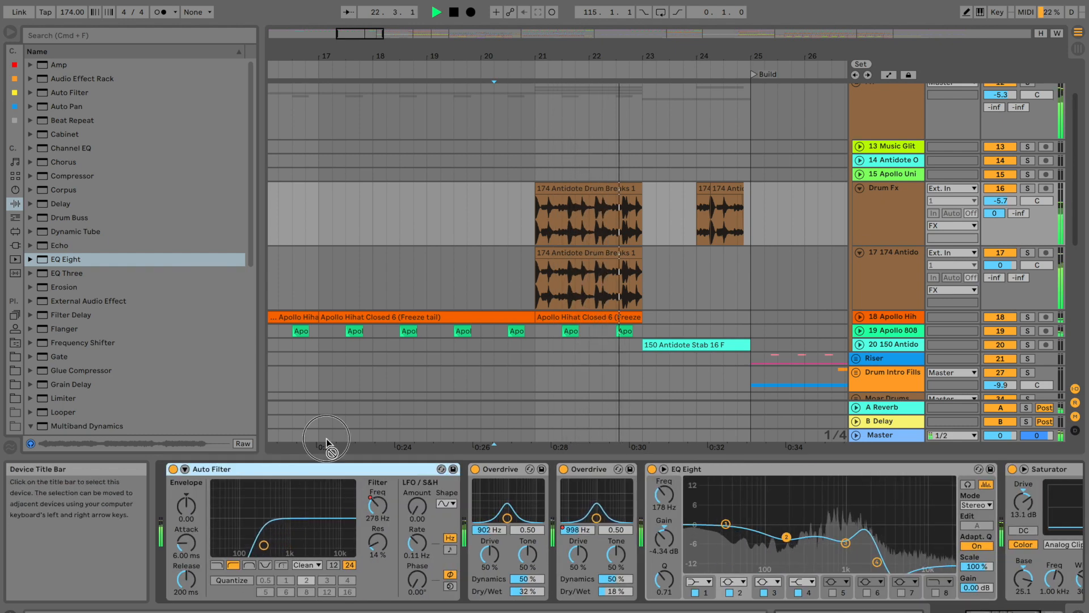
pyautogui.click(521, 289)
pyautogui.click(254, 565)
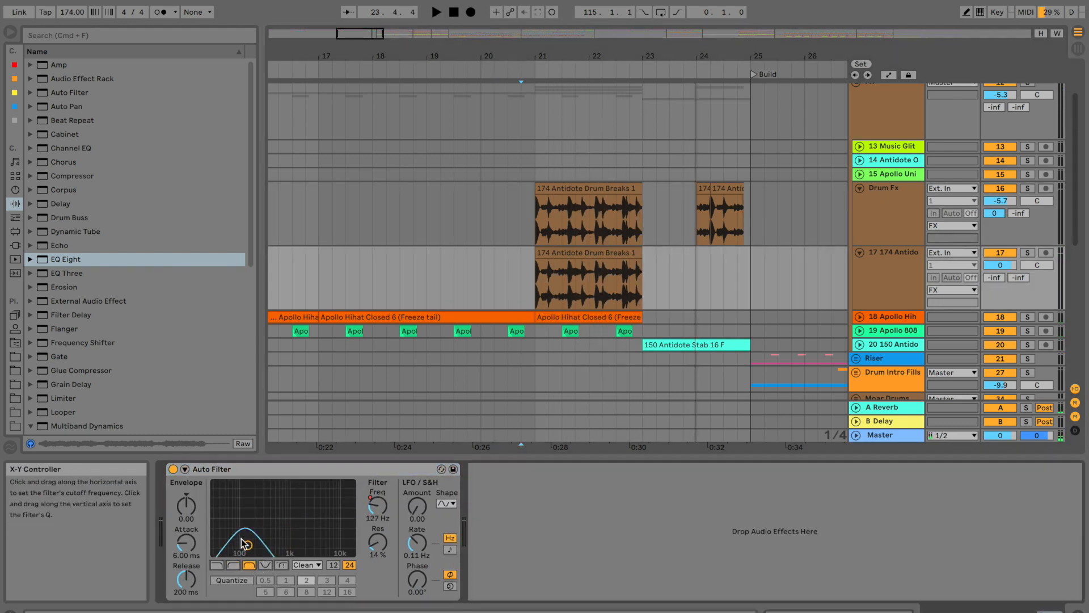
pyautogui.press('space')
pyautogui.moveTo(242, 543); pyautogui.dragTo(292, 518)
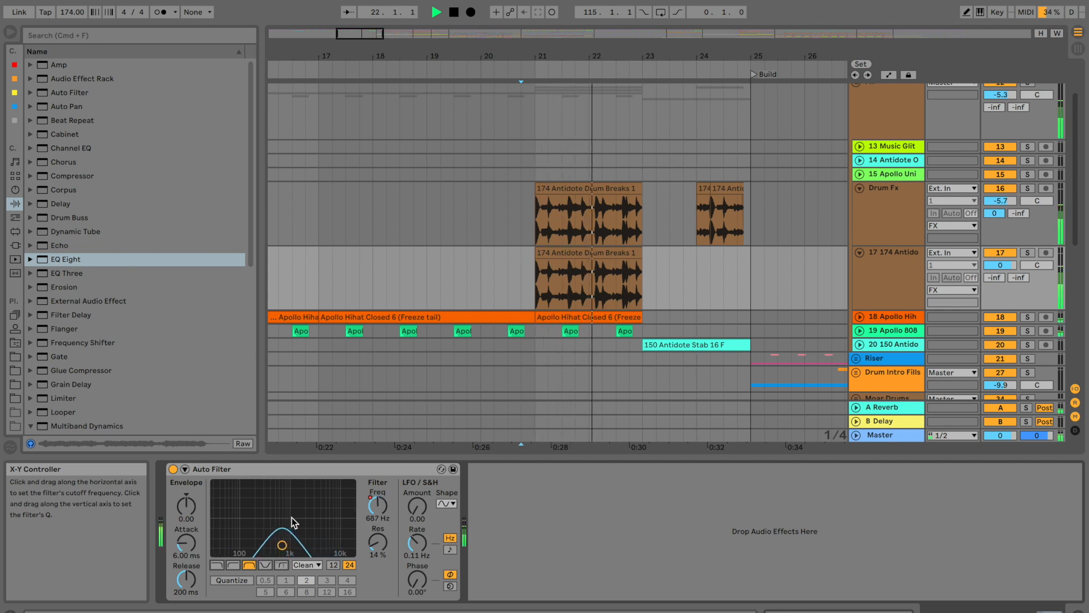
pyautogui.press('space')
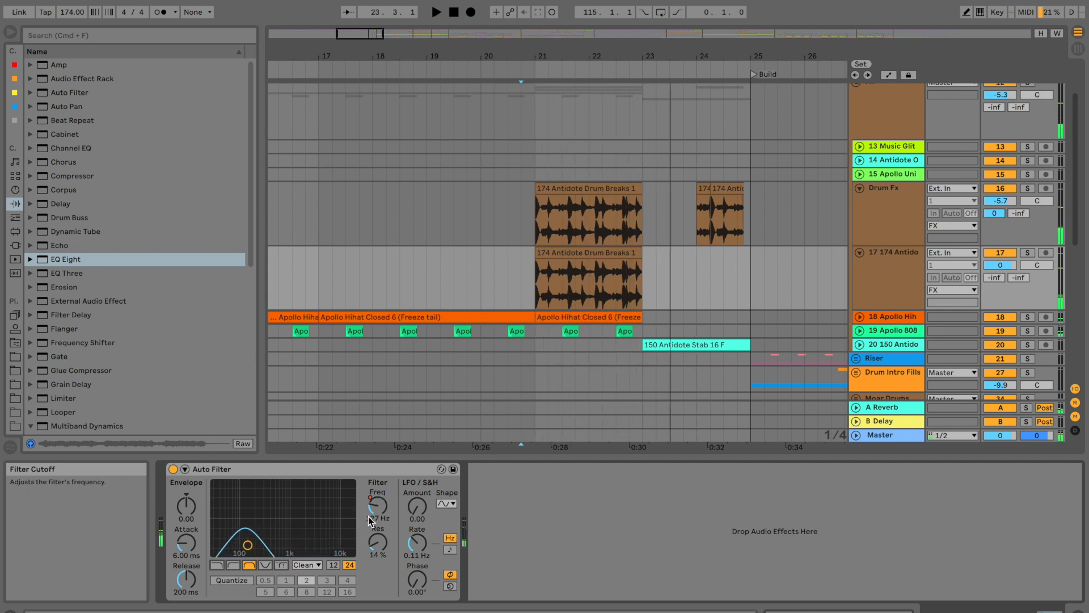
# Lower the bar 21 breakpoint of the new track's Auto Filter frequency automation and play the sweep
pyautogui.click(370, 513)
pyautogui.press('a')
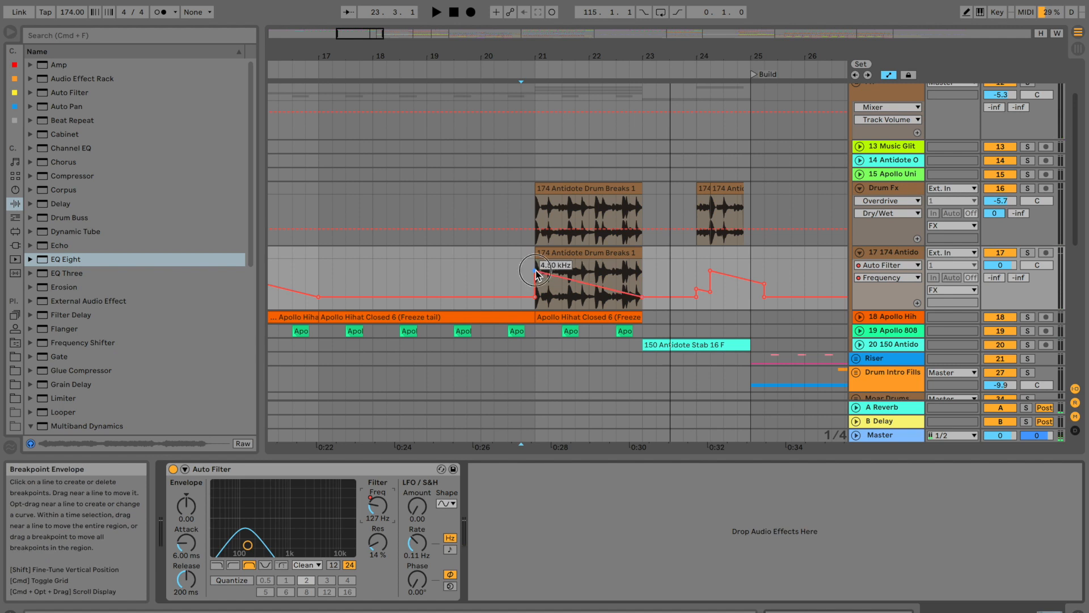
pyautogui.moveTo(537, 275)
pyautogui.mouseDown()
pyautogui.moveTo(535, 305)
pyautogui.moveTo(535, 275)
pyautogui.mouseUp()
pyautogui.press('space')
pyautogui.press('space')
pyautogui.press('space')
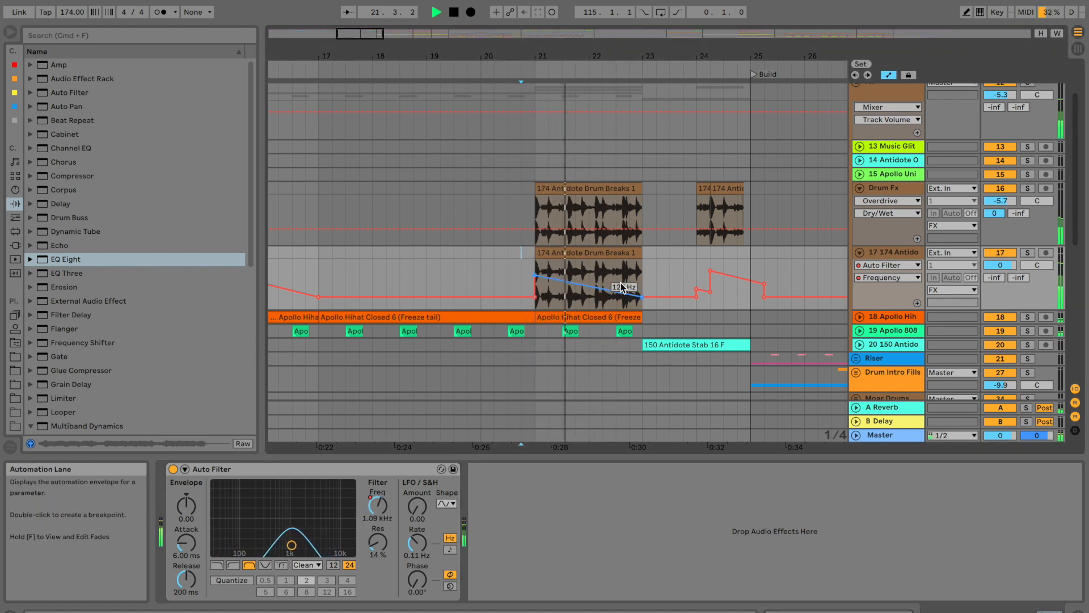
# Add a Utility after the new track's Auto Filter and set its channel mode to Left
pyautogui.scroll(-10, 65, 302)
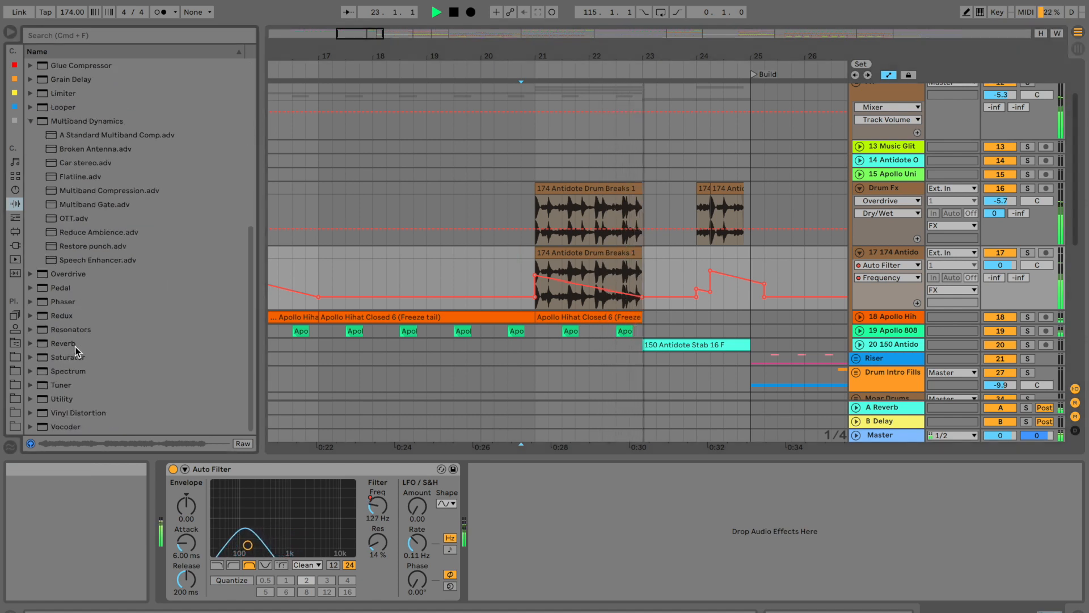
pyautogui.click(58, 400)
pyautogui.moveTo(512, 541); pyautogui.dragTo(512, 528)
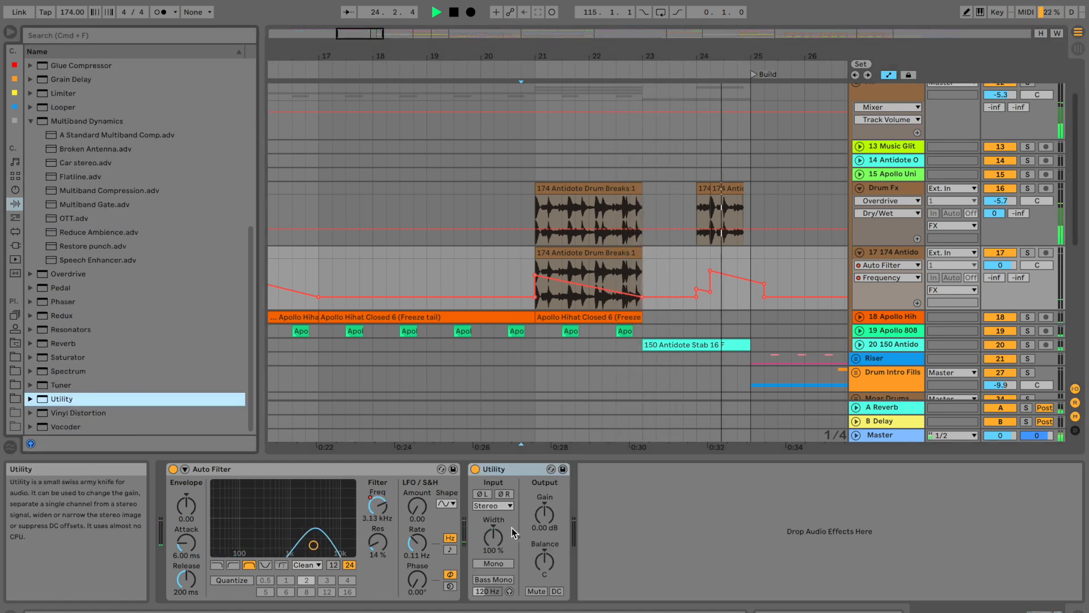
pyautogui.click(493, 506)
pyautogui.click(493, 518)
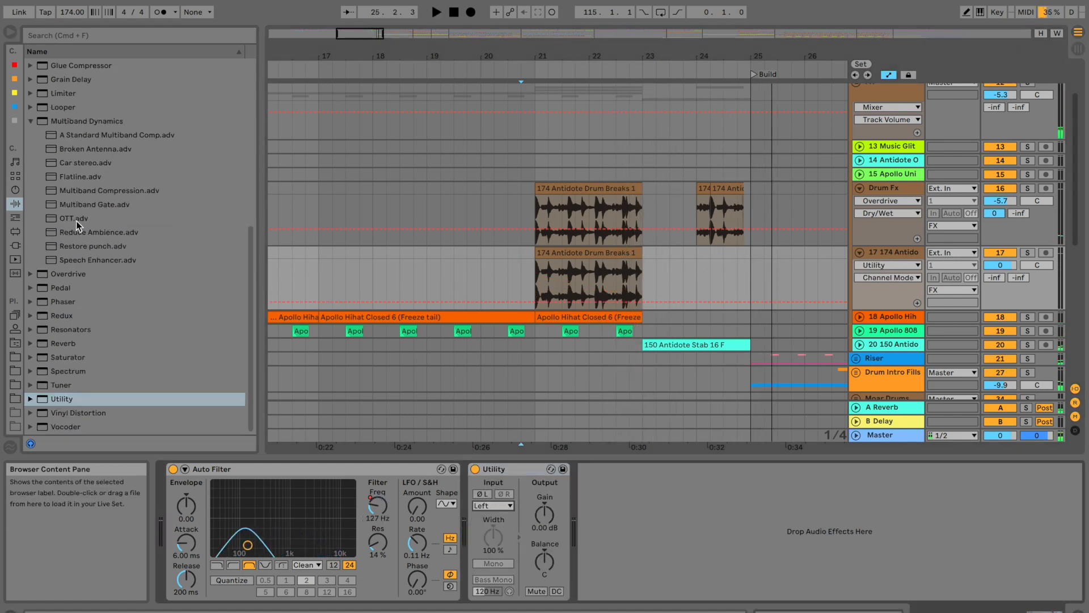
# Add the OTT multiband preset after Utility and play the drum break from bar 21
pyautogui.click(77, 219)
pyautogui.moveTo(555, 282); pyautogui.dragTo(518, 280)
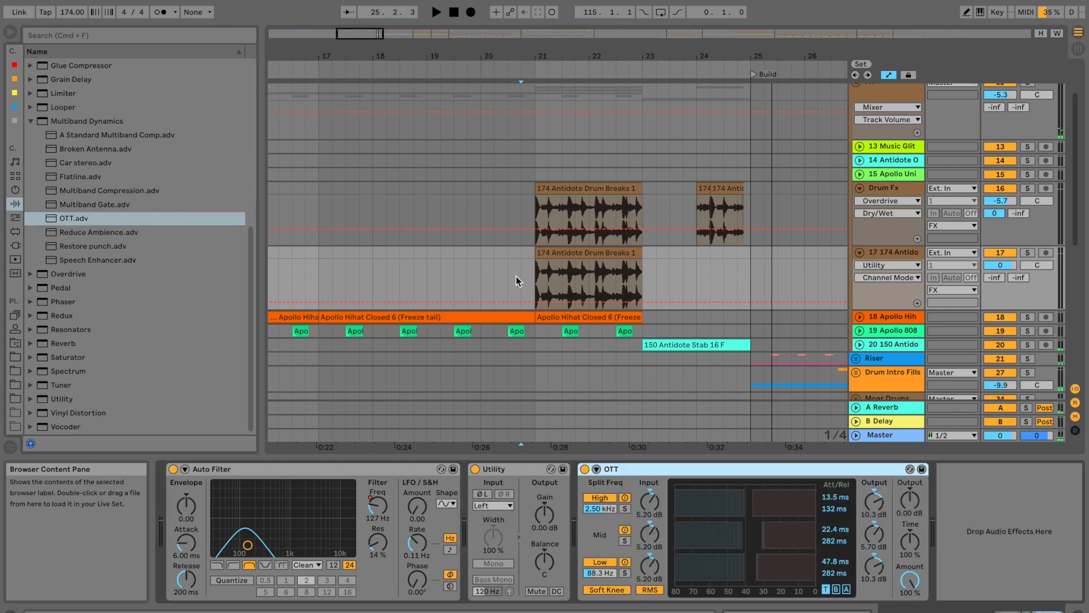
pyautogui.click(536, 278)
pyautogui.press('space')
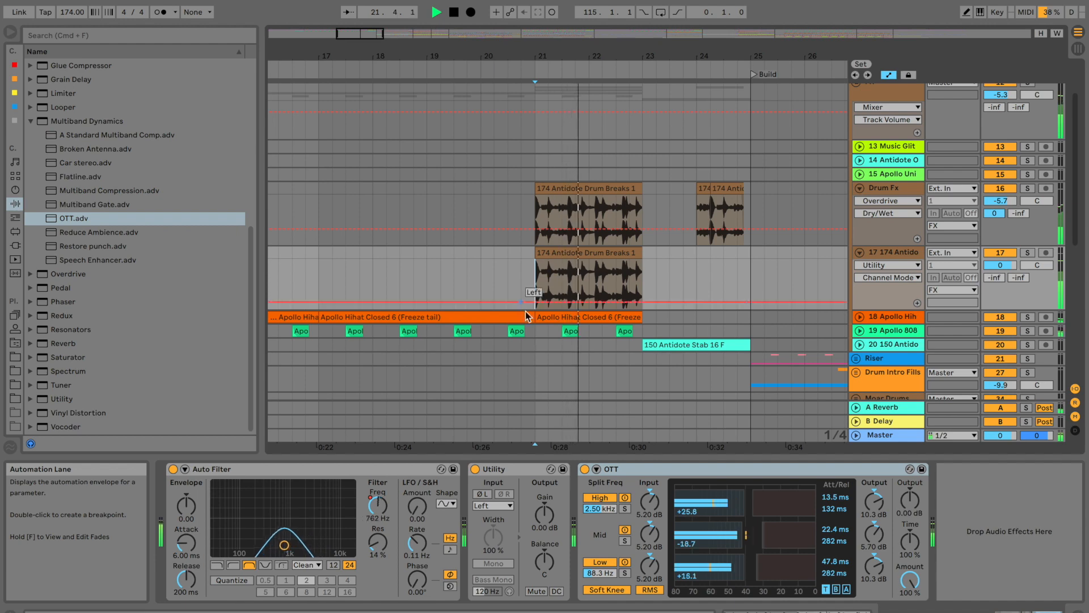
# Play the arrangement from about bar 90 in the THIS section
pyautogui.moveTo(602, 55); pyautogui.dragTo(603, 18)
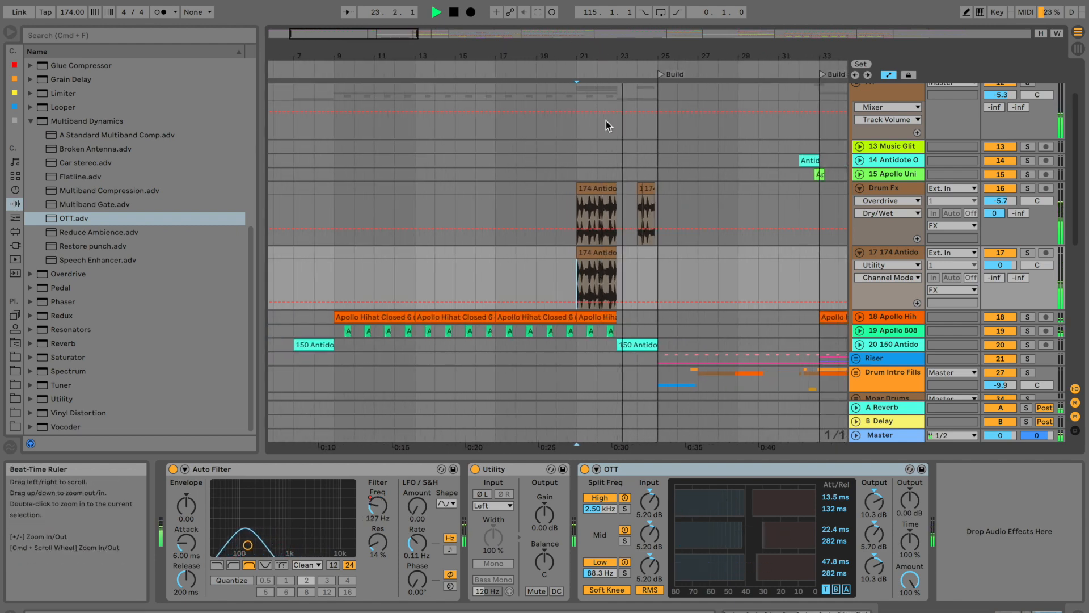
pyautogui.moveTo(606, 121); pyautogui.dragTo(601, 329)
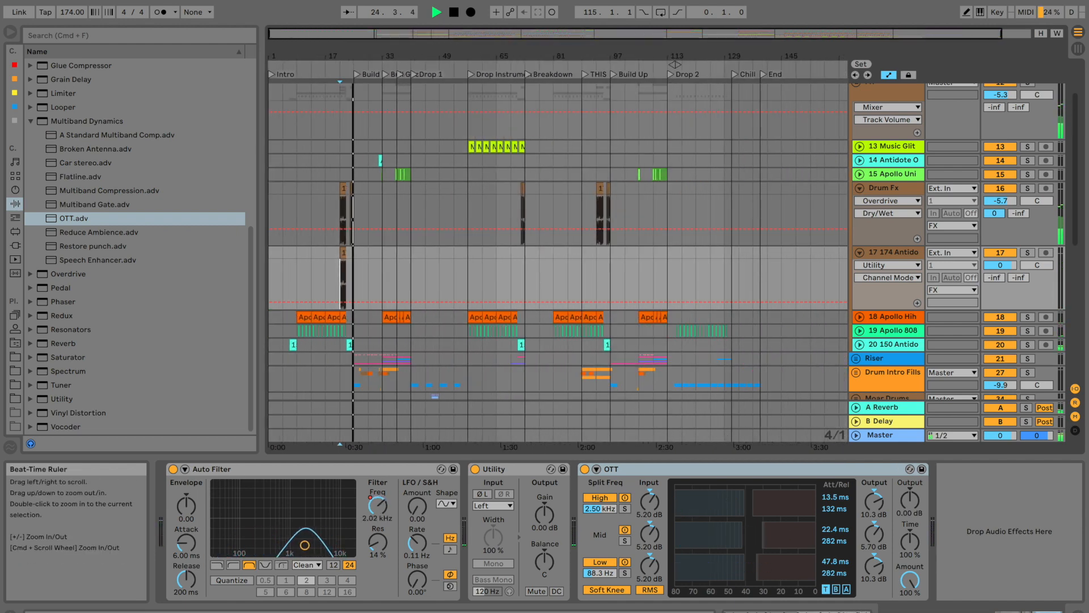
pyautogui.moveTo(602, 55); pyautogui.dragTo(737, 178)
pyautogui.press('space')
pyautogui.click(779, 188)
pyautogui.press('space')
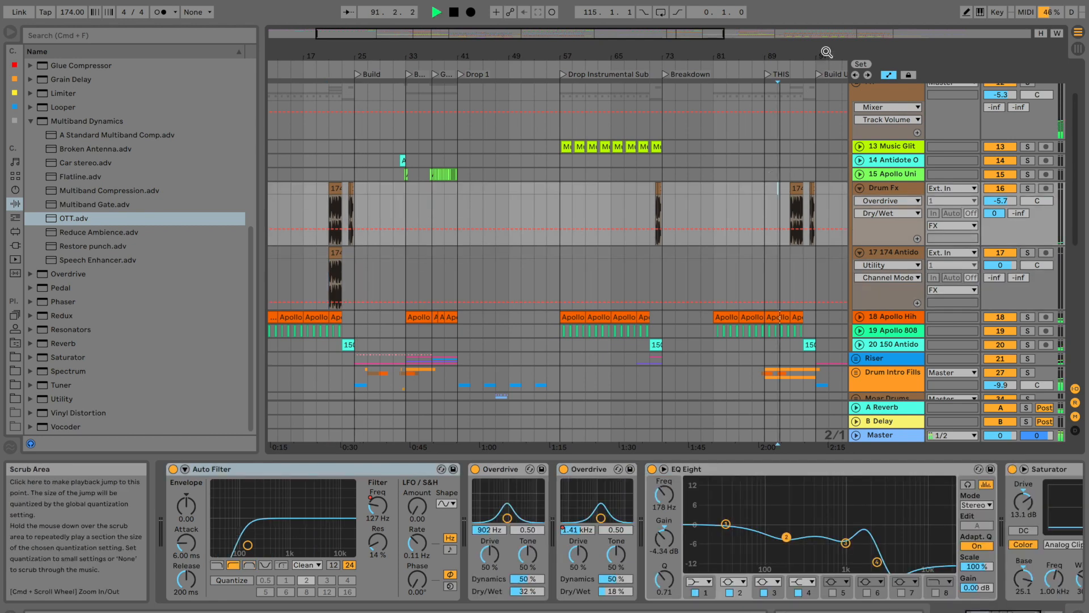
# Try a copy of the bar 93 drum break on the track below Drum Fx, play it and delete it
pyautogui.moveTo(827, 53); pyautogui.dragTo(740, 152)
pyautogui.click(701, 255)
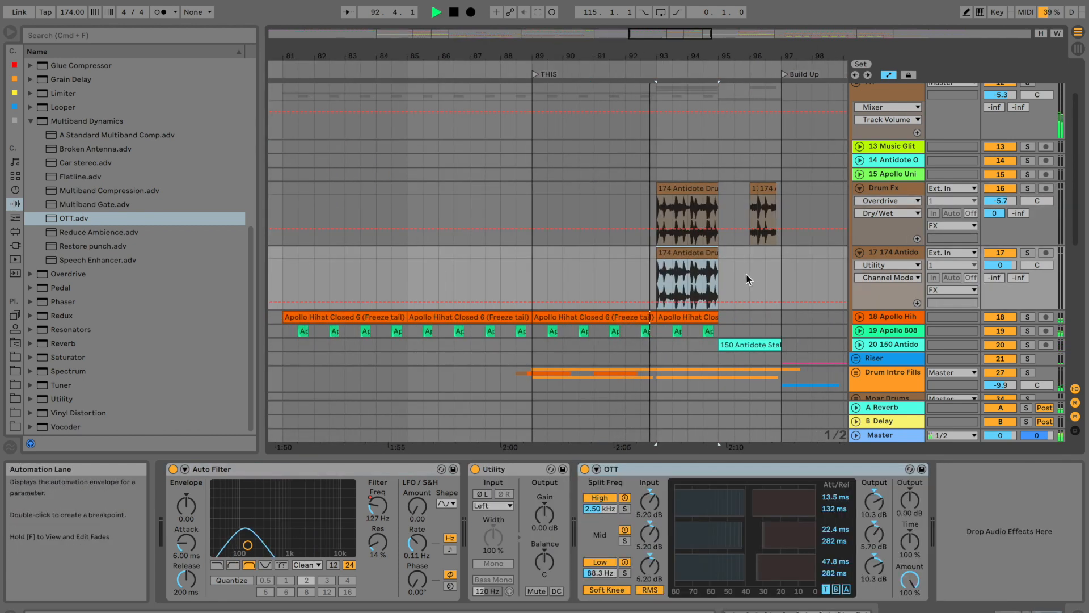
pyautogui.click(641, 263)
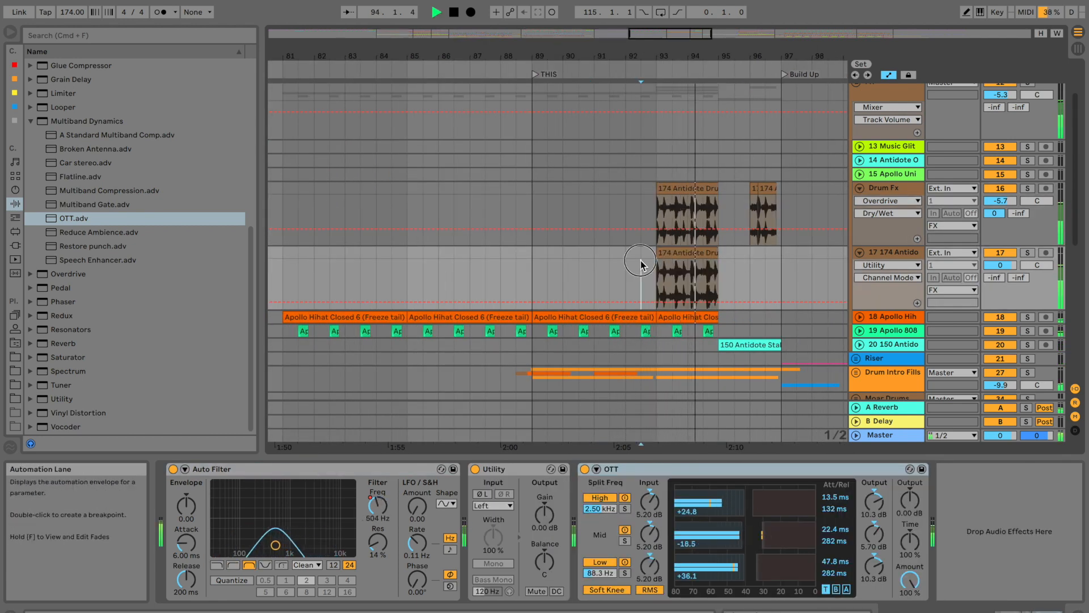
pyautogui.press('space')
pyautogui.press('space')
pyautogui.click(665, 254)
pyautogui.press('Delete')
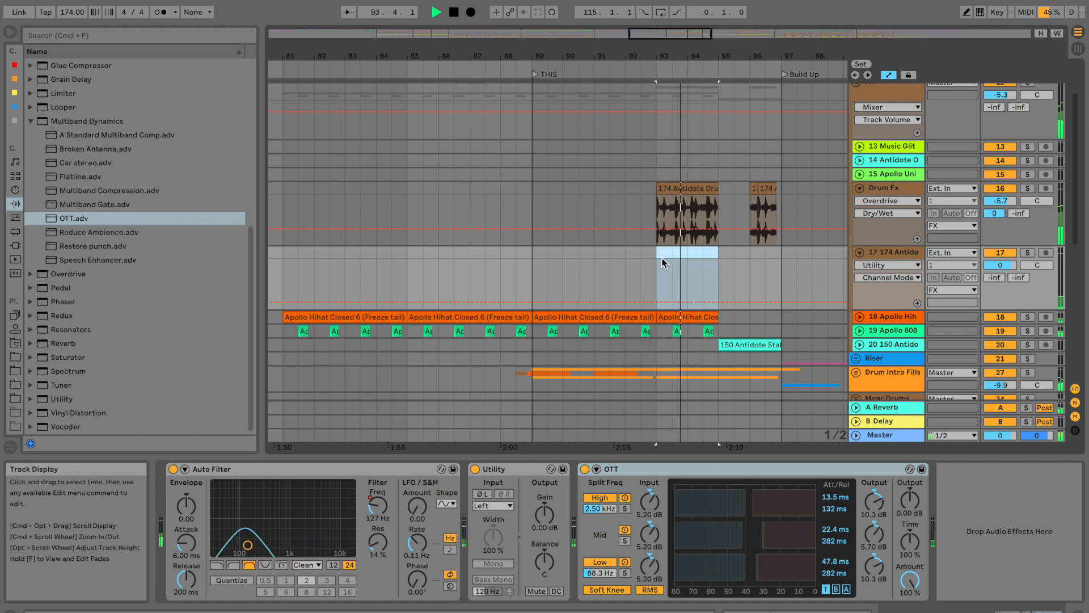
# Copy the bar 93 drum break from Drum Fx to the track below and give the copy a curved fade-in
pyautogui.moveTo(670, 186); pyautogui.dragTo(665, 263)
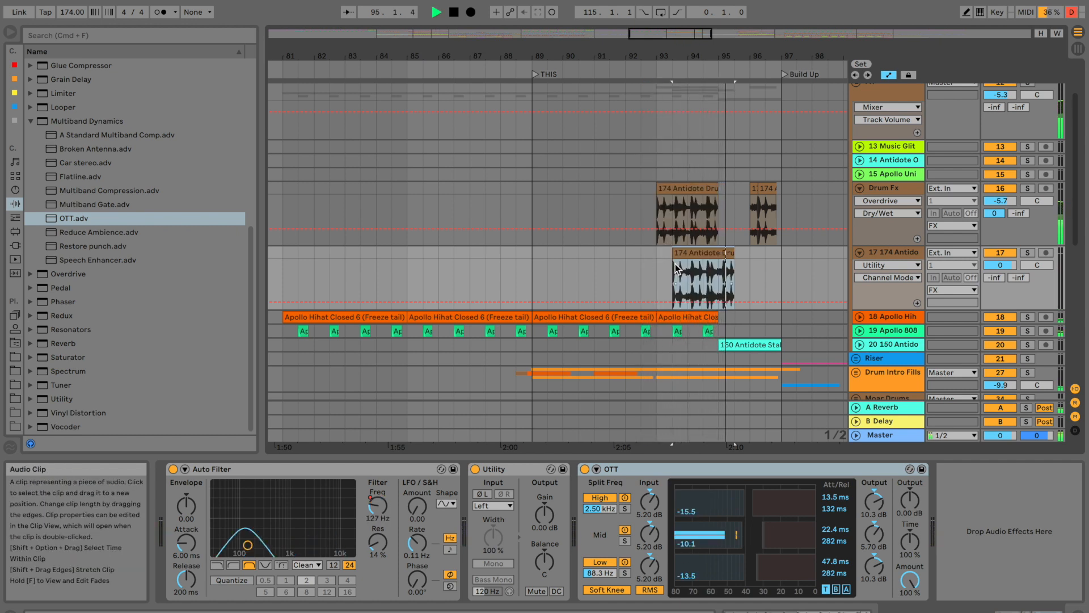
pyautogui.moveTo(660, 265); pyautogui.dragTo(683, 274)
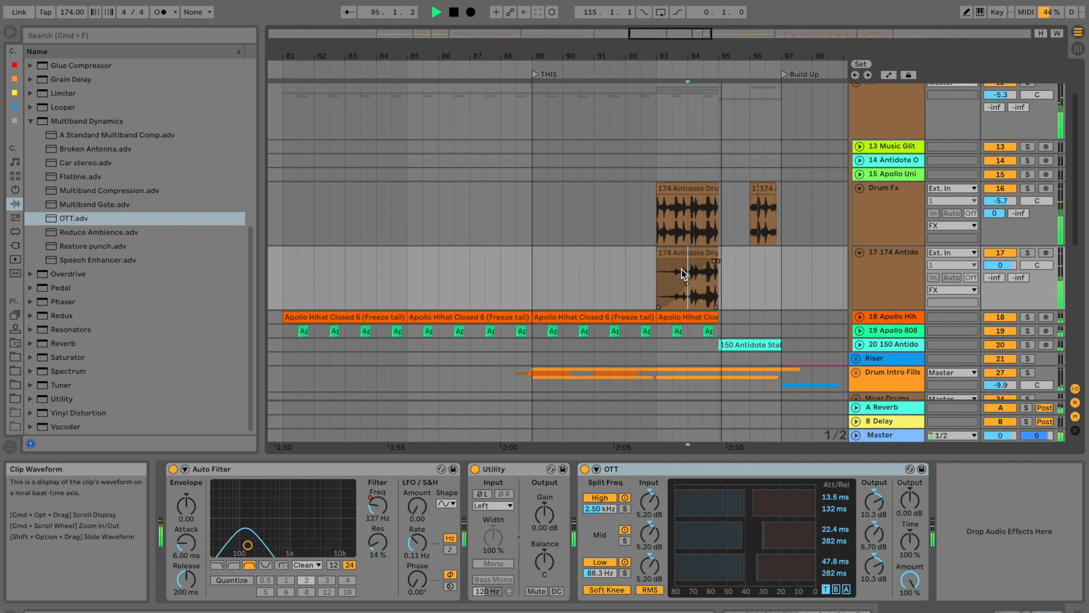
pyautogui.press('space')
pyautogui.click(660, 271)
pyautogui.press('space')
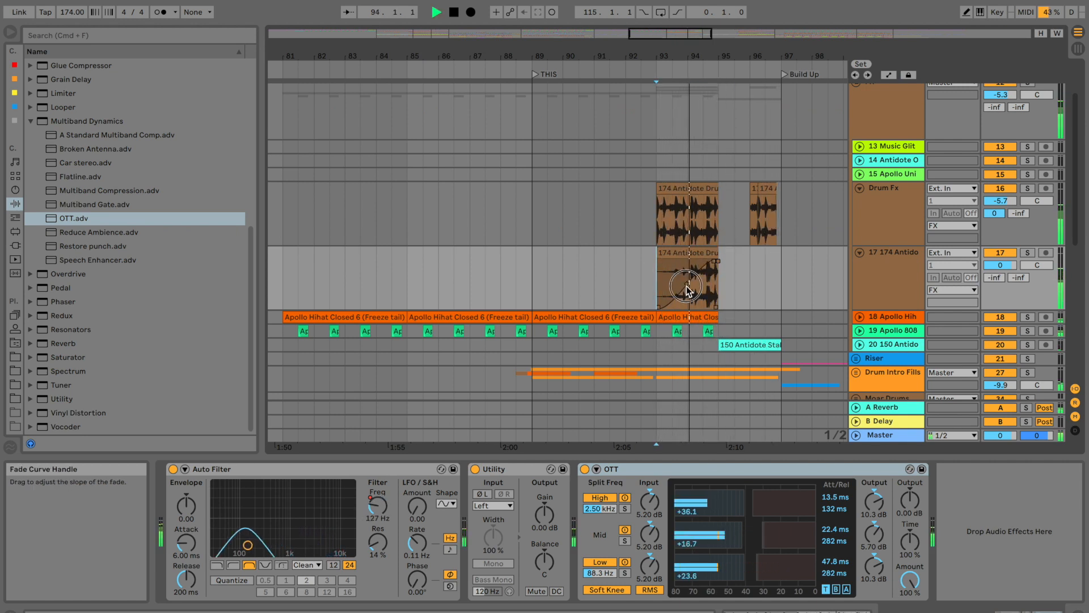
pyautogui.moveTo(686, 284); pyautogui.dragTo(700, 301)
# Fold the FX group in the arrangement
pyautogui.moveTo(699, 56); pyautogui.dragTo(733, 36)
pyautogui.hscroll(-3, 606, 207)
pyautogui.hscroll(-5, 606, 207)
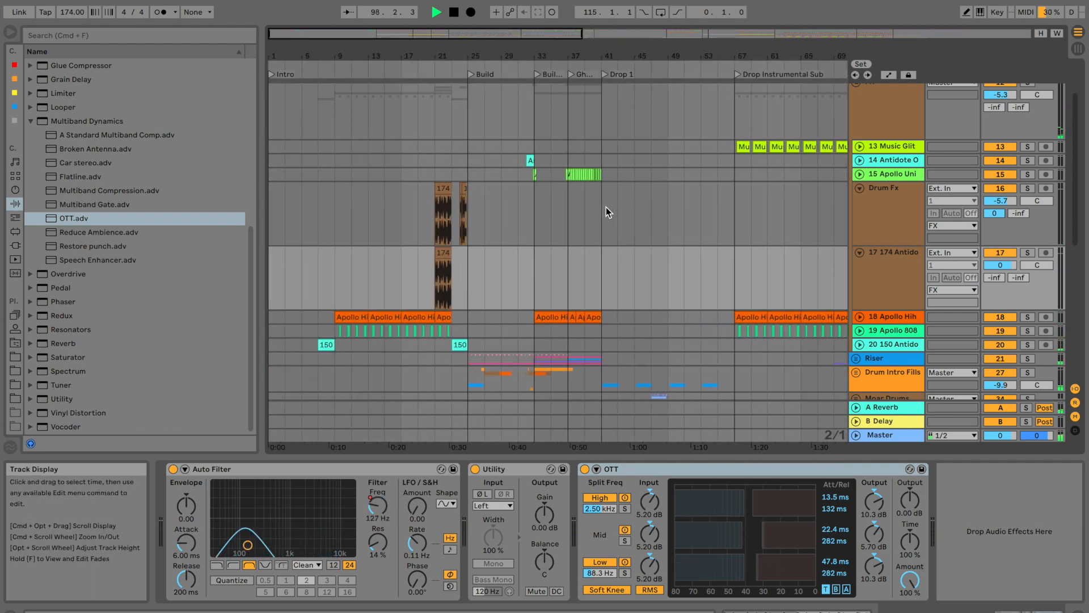
pyautogui.scroll(3, 605, 208)
pyautogui.click(857, 148)
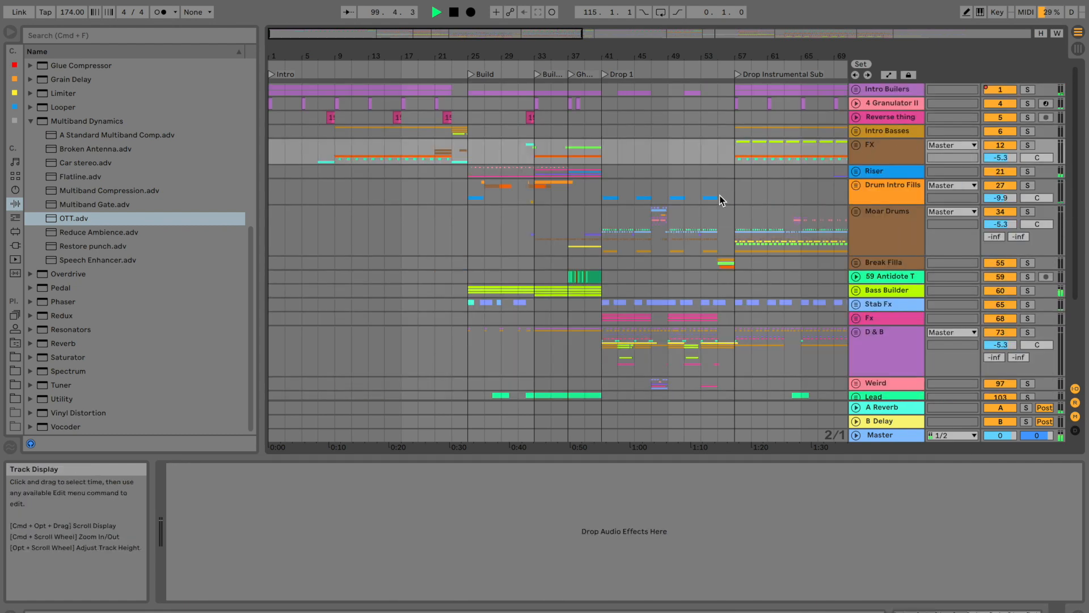
pyautogui.scroll(-5, 720, 195)
pyautogui.hscroll(9, 715, 195)
pyautogui.hscroll(2, 712, 195)
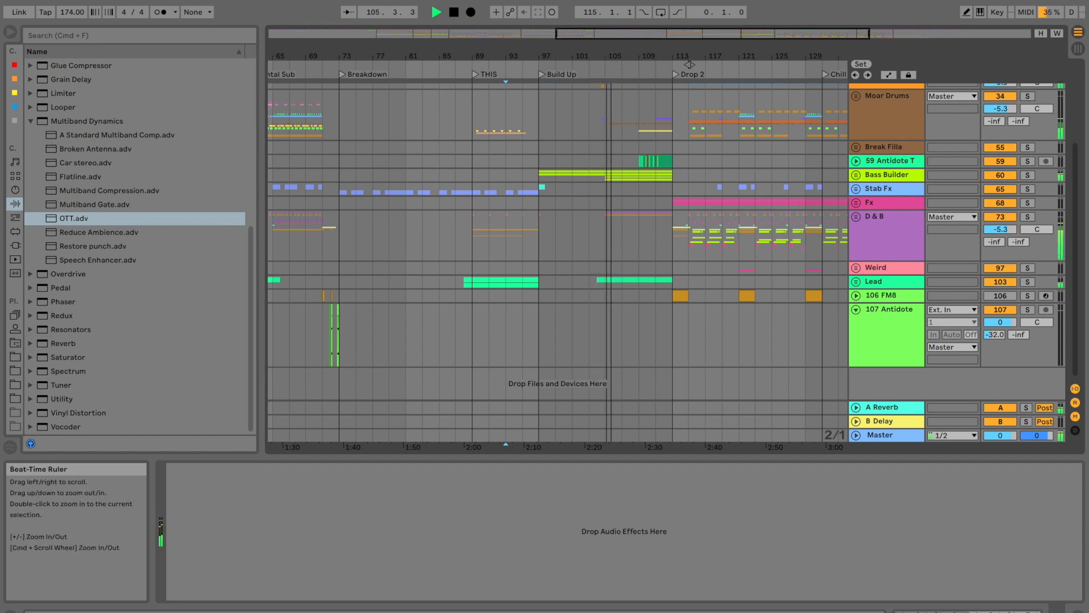
pyautogui.moveTo(608, 54); pyautogui.dragTo(607, 68)
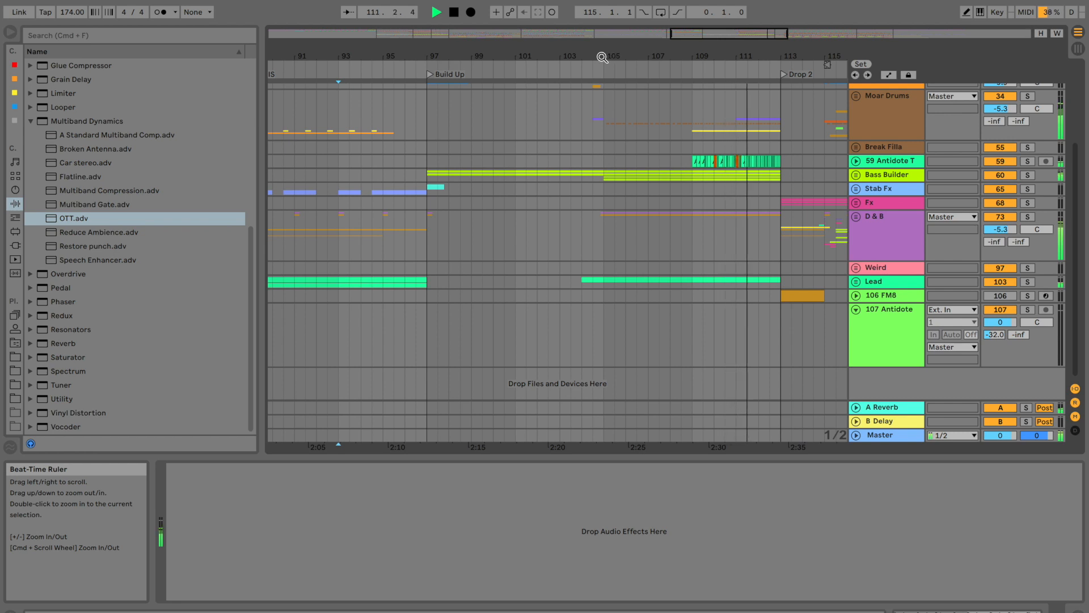
# Play the start of Drop 2 around bar 113 and inspect the tracks inside the D & B group
pyautogui.hscroll(5, 629, 217)
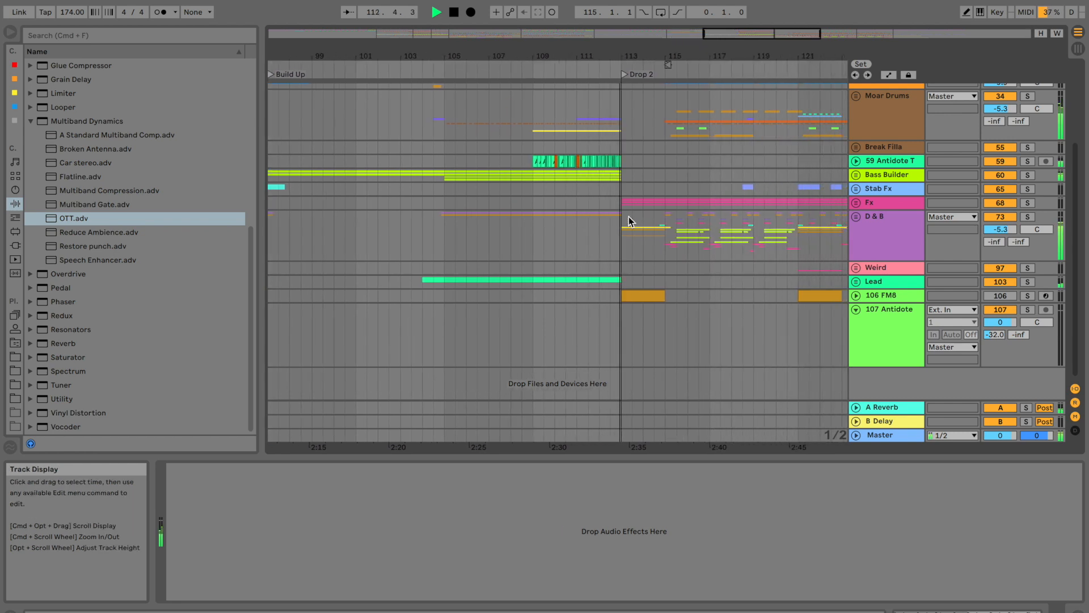
pyautogui.scroll(5, 630, 220)
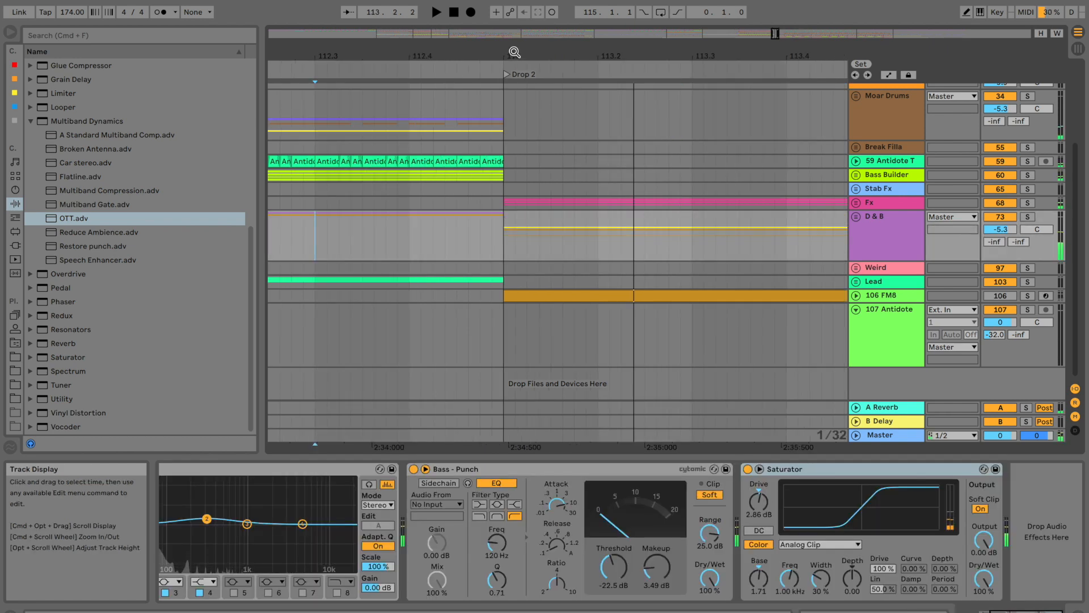
pyautogui.moveTo(513, 51); pyautogui.dragTo(513, 114)
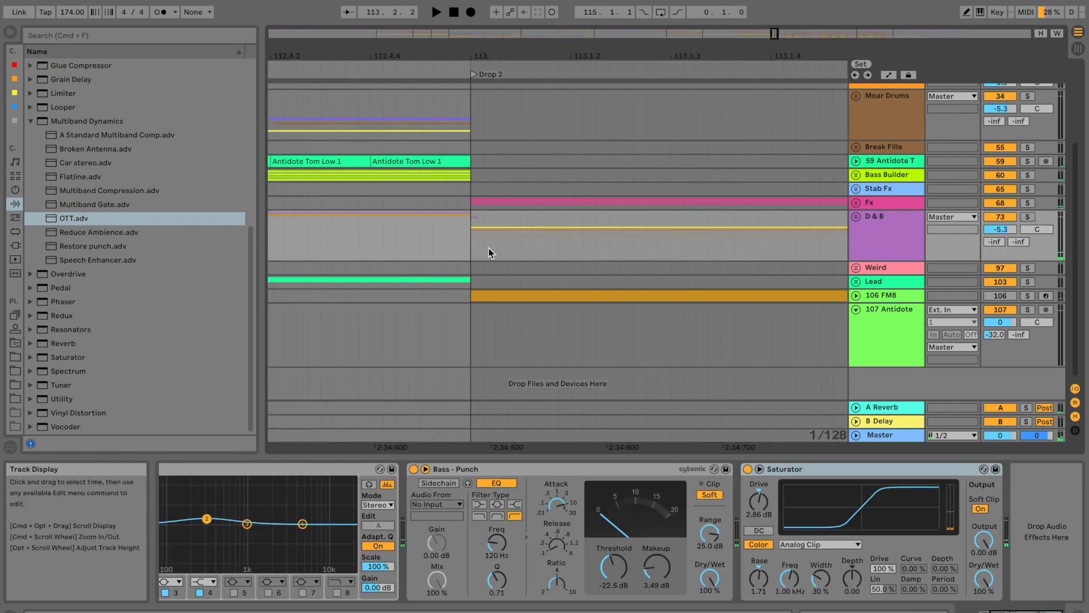
pyautogui.click(856, 216)
pyautogui.scroll(-5, 511, 282)
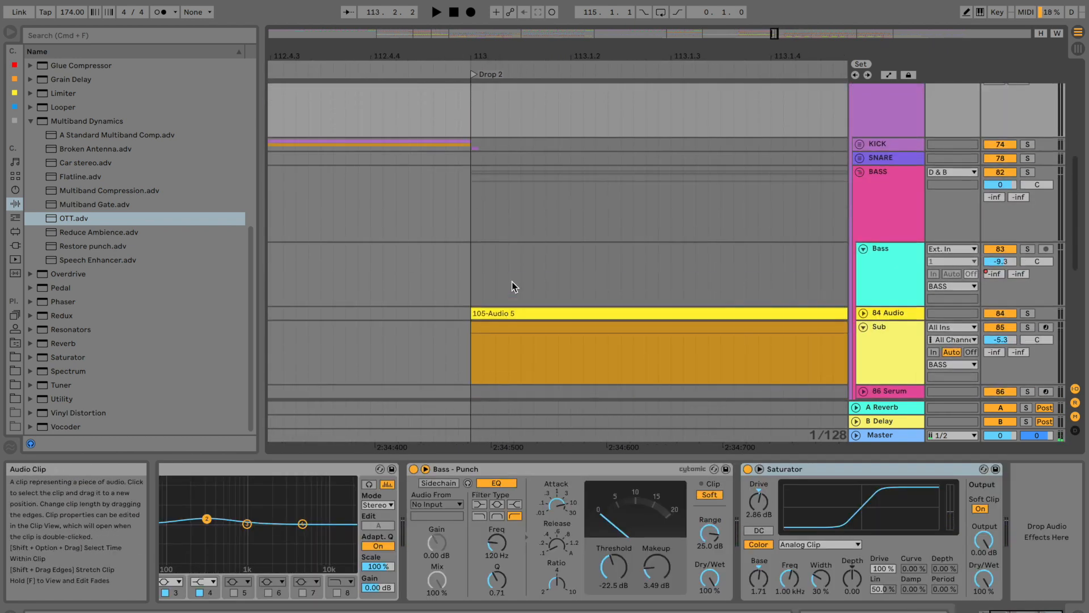
pyautogui.scroll(2, 499, 227)
pyautogui.press('Delete')
pyautogui.click(372, 177)
pyautogui.press('space')
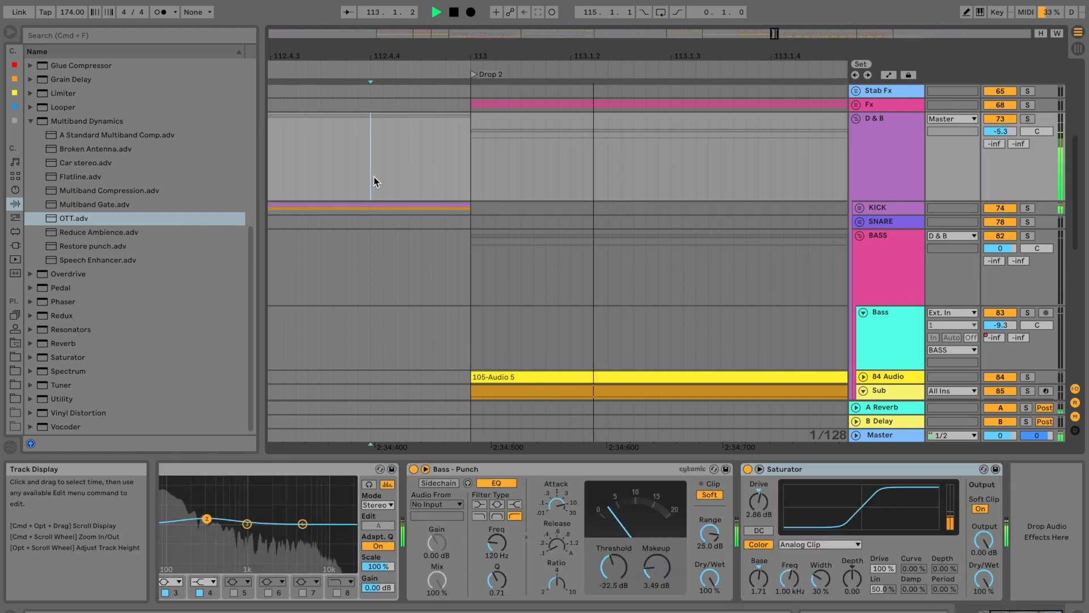
pyautogui.press('space')
pyautogui.moveTo(413, 55); pyautogui.dragTo(414, 23)
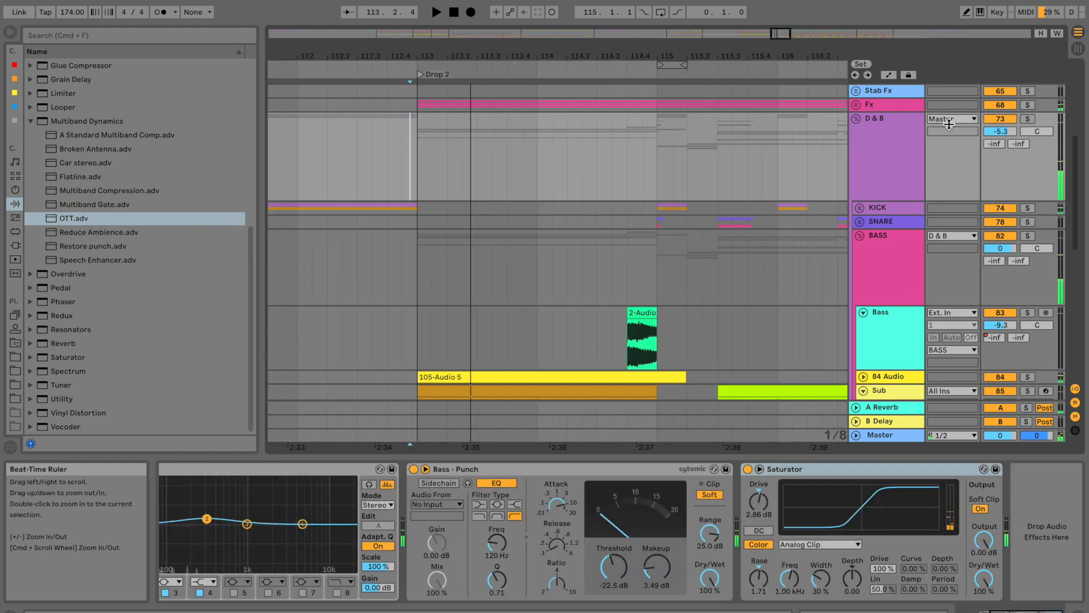
pyautogui.click(856, 119)
pyautogui.hscroll(-3, 452, 241)
pyautogui.hscroll(-2, 453, 242)
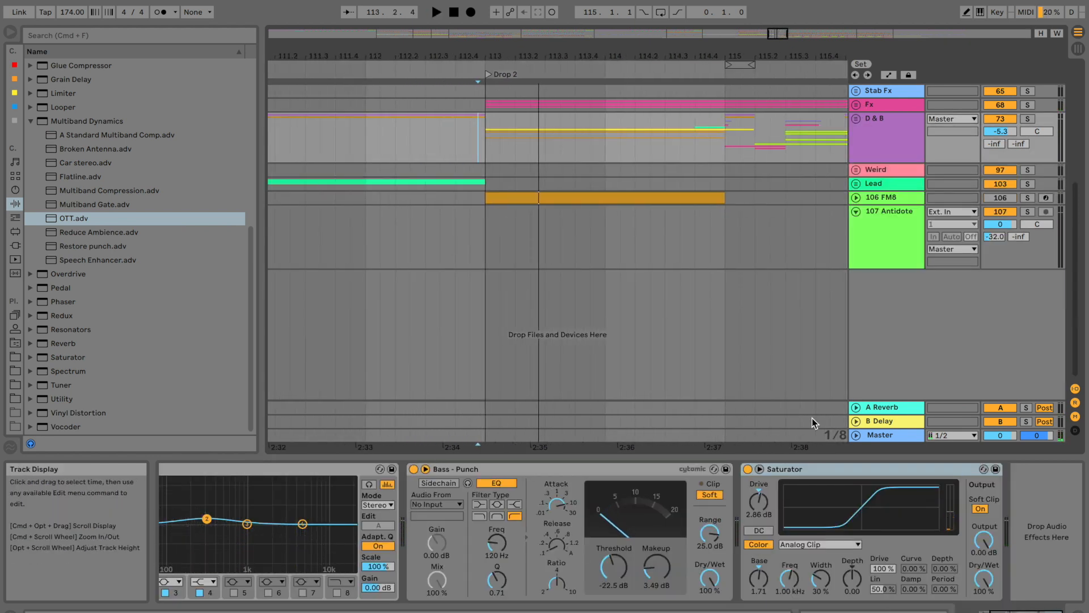
# Raise the Master's Auto Filter frequency automation peak at bar 113 and move its return to 26.0 Hz to beat 113.2
pyautogui.click(856, 435)
pyautogui.click(879, 395)
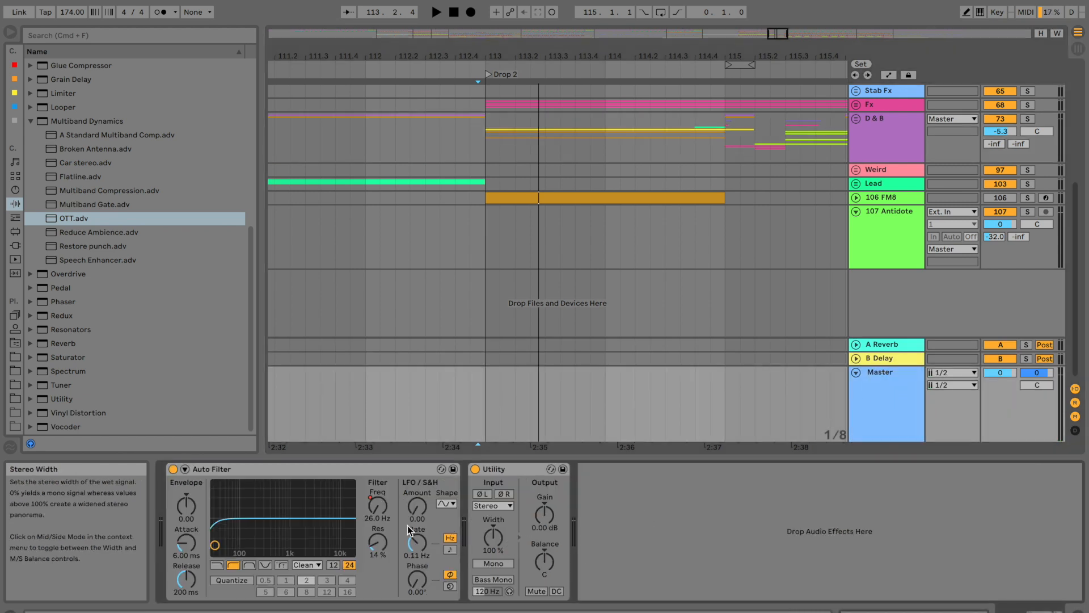
pyautogui.press('a')
pyautogui.moveTo(480, 427); pyautogui.dragTo(500, 416)
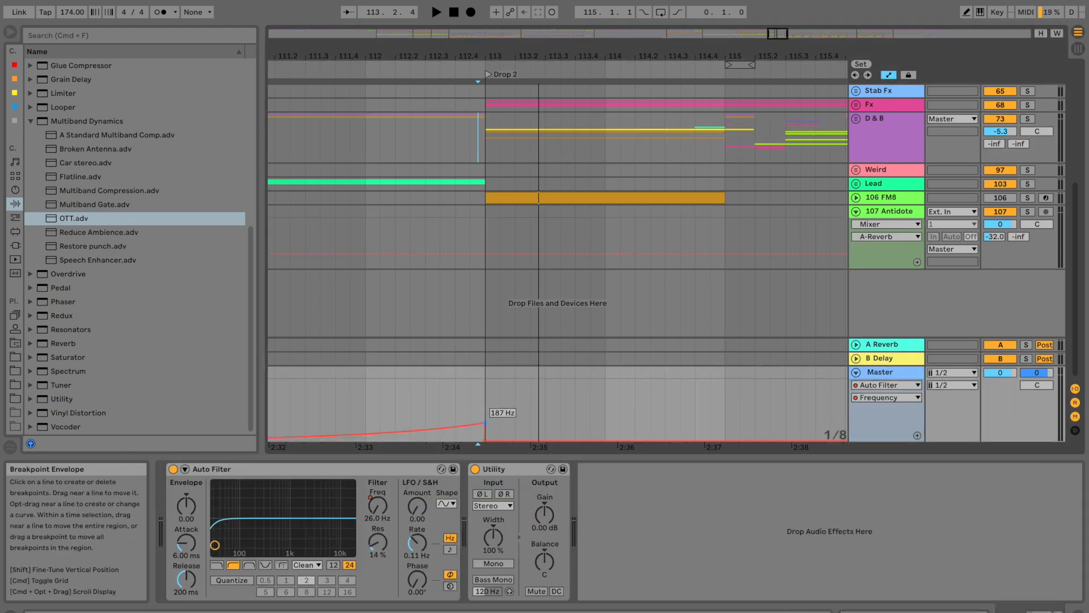
pyautogui.click(349, 408)
pyautogui.press('space')
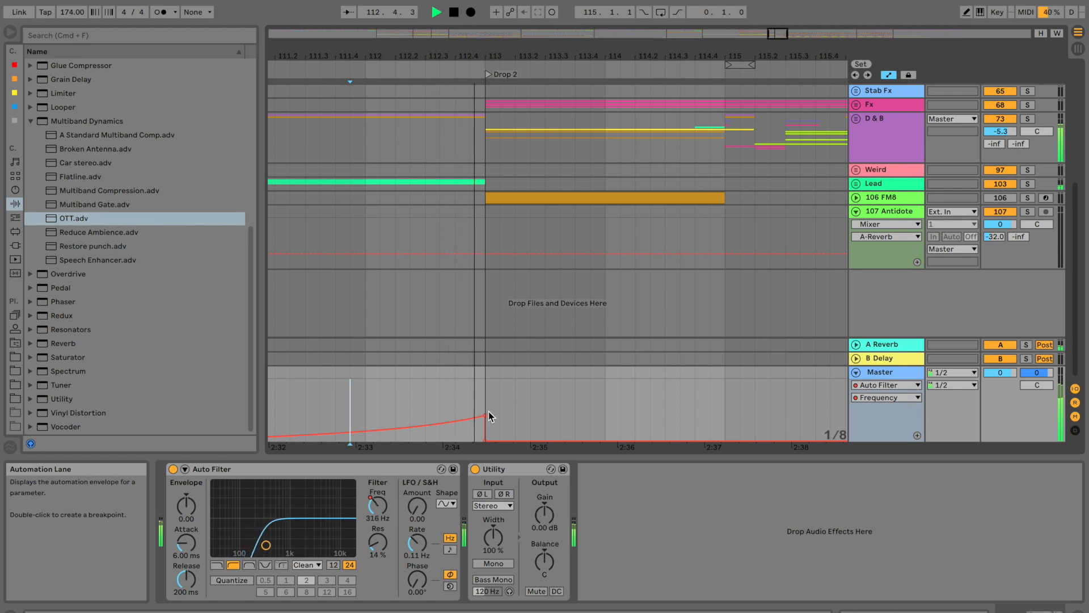
pyautogui.moveTo(485, 440); pyautogui.dragTo(516, 441)
pyautogui.press('space')
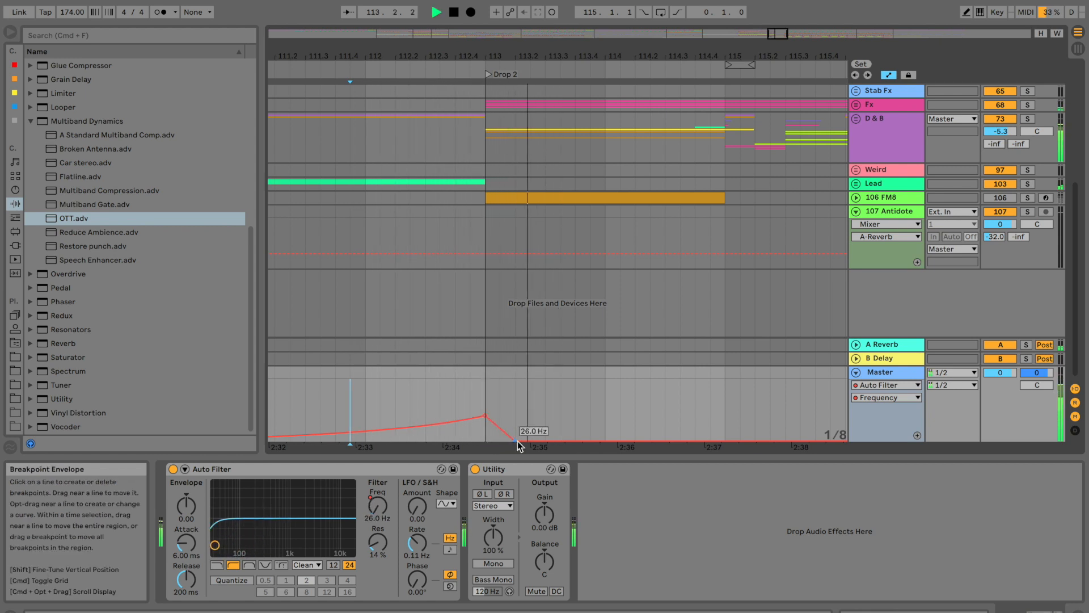
pyautogui.click(487, 379)
pyautogui.click(856, 372)
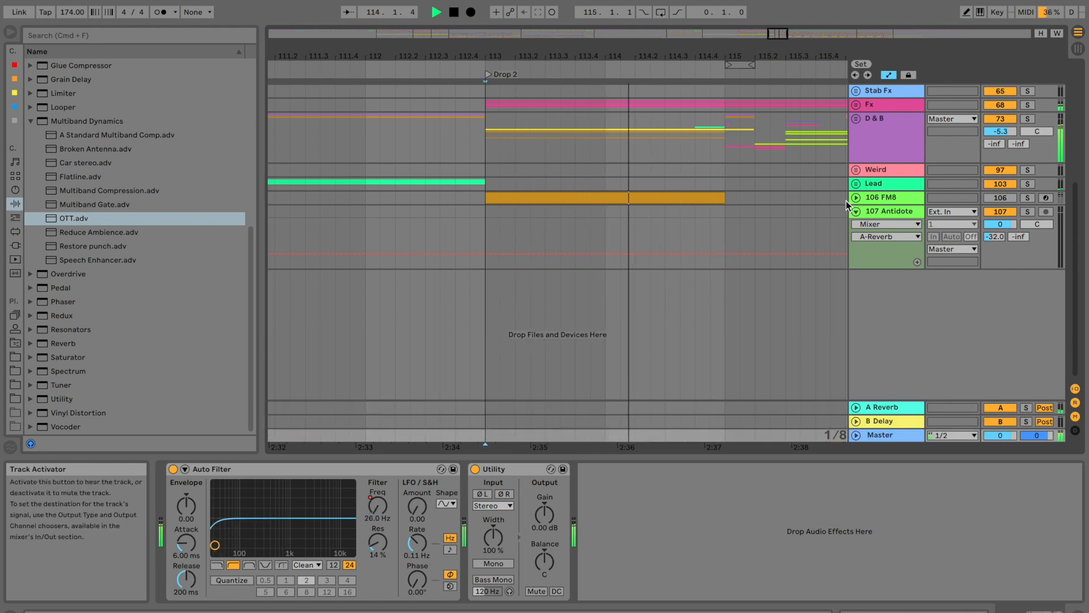
# Play the BASS group's tracks around bar 113 and solo the 84 Audio track
pyautogui.scroll(4, 840, 193)
pyautogui.click(857, 211)
pyautogui.scroll(-8, 547, 238)
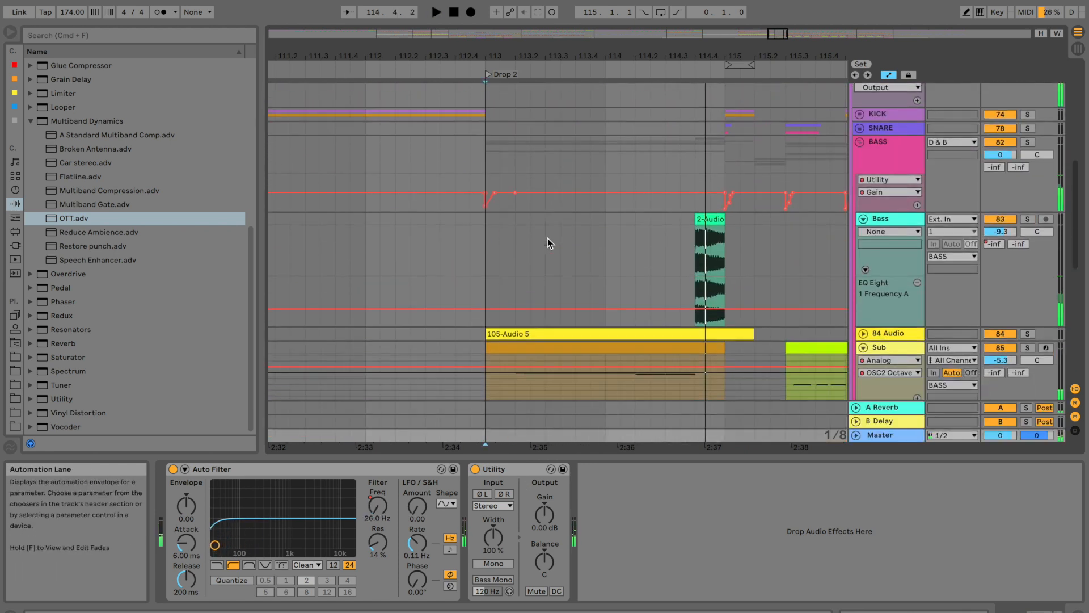
pyautogui.click(488, 246)
pyautogui.press('space')
pyautogui.click(863, 230)
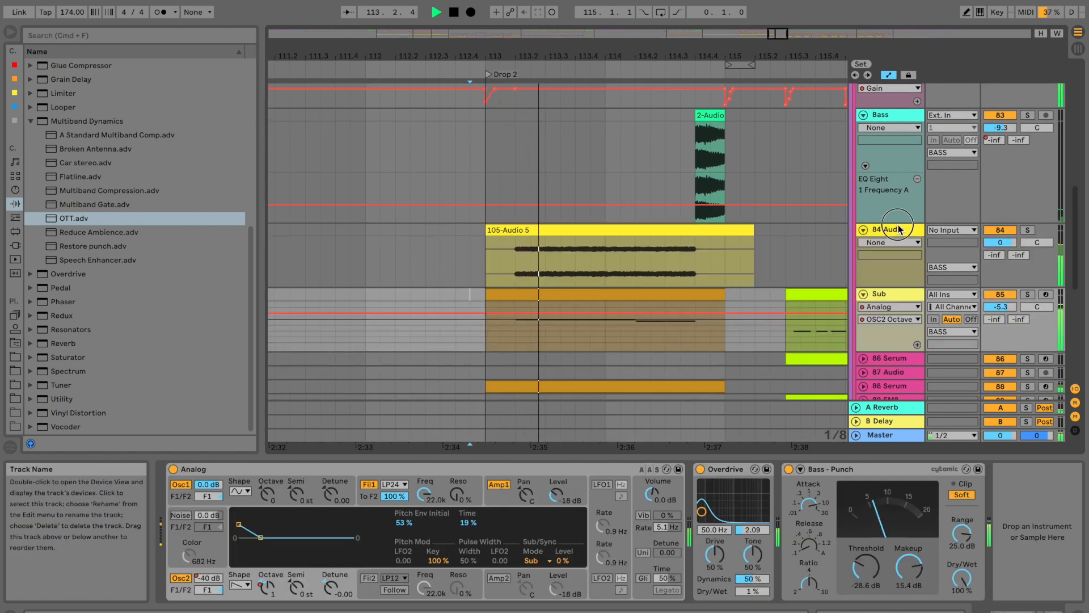
pyautogui.click(888, 229)
pyautogui.click(1028, 230)
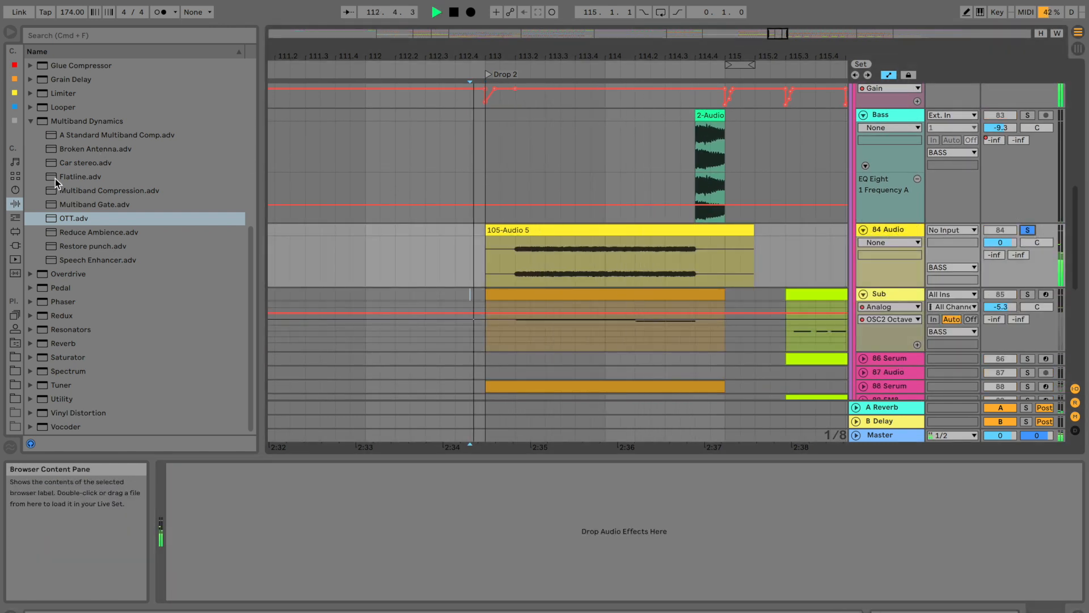
# Add an Auto Filter to the 84 Audio track and set its cutoff frequency to 19.9 kHz
pyautogui.scroll(6, 55, 170)
pyautogui.scroll(2, 55, 165)
pyautogui.moveTo(69, 92); pyautogui.dragTo(531, 233)
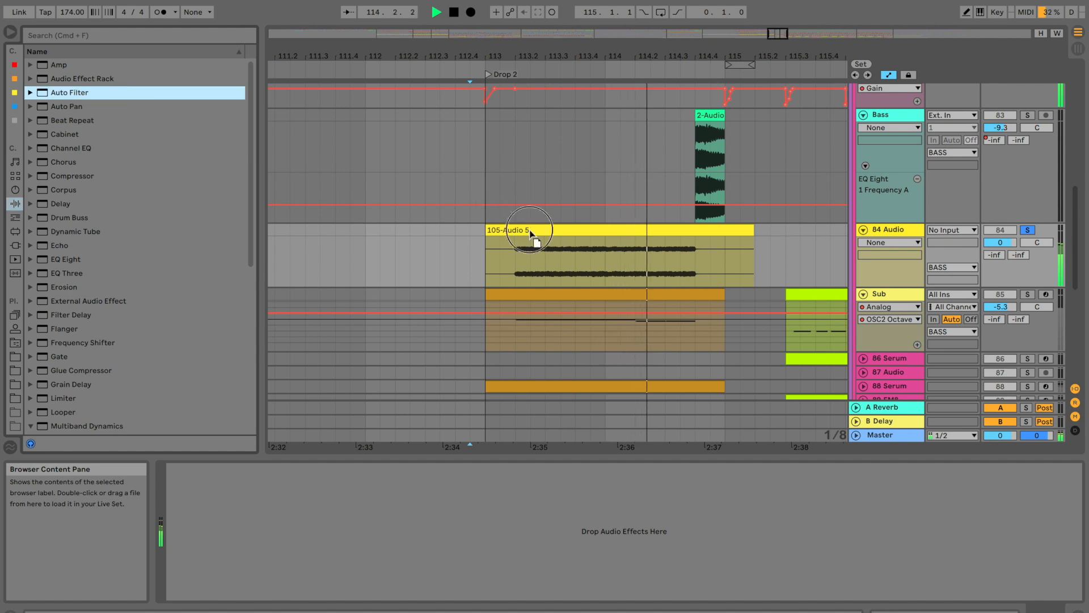
pyautogui.moveTo(389, 208); pyautogui.dragTo(335, 499)
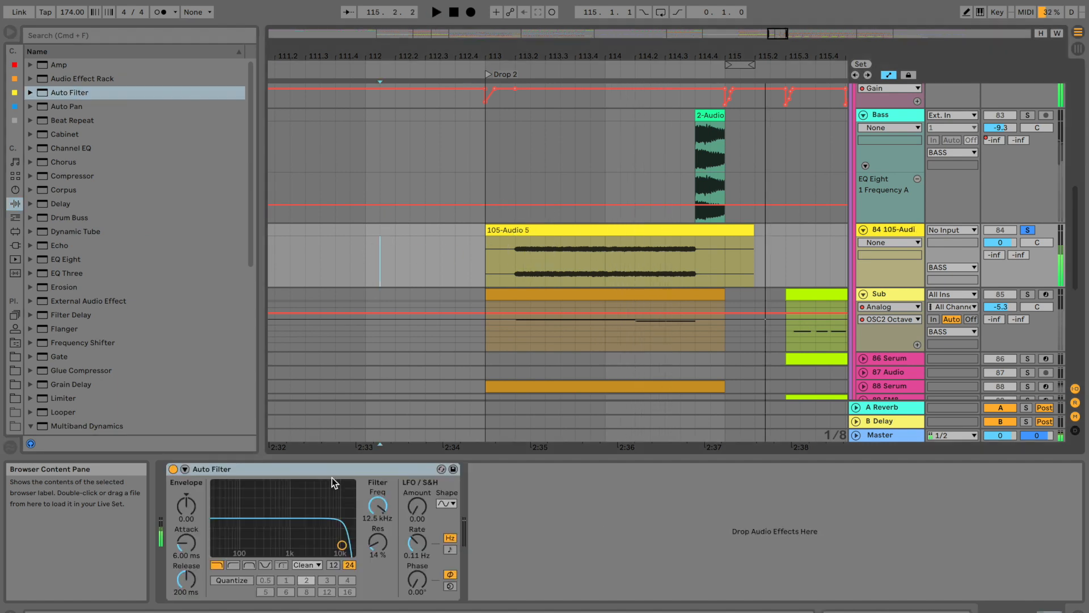
pyautogui.click(378, 507)
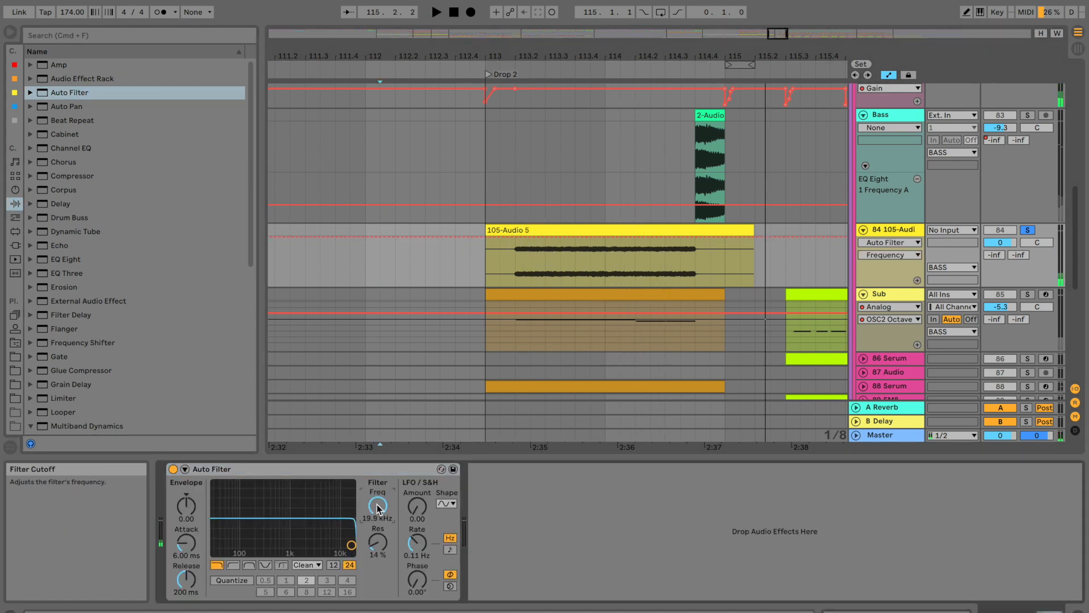
# Automate the 84 track's filter frequency to dip moderately at beat 113.2 and rise back open around beat 114.4
pyautogui.click(470, 237)
pyautogui.moveTo(485, 238); pyautogui.dragTo(485, 259)
pyautogui.press('space')
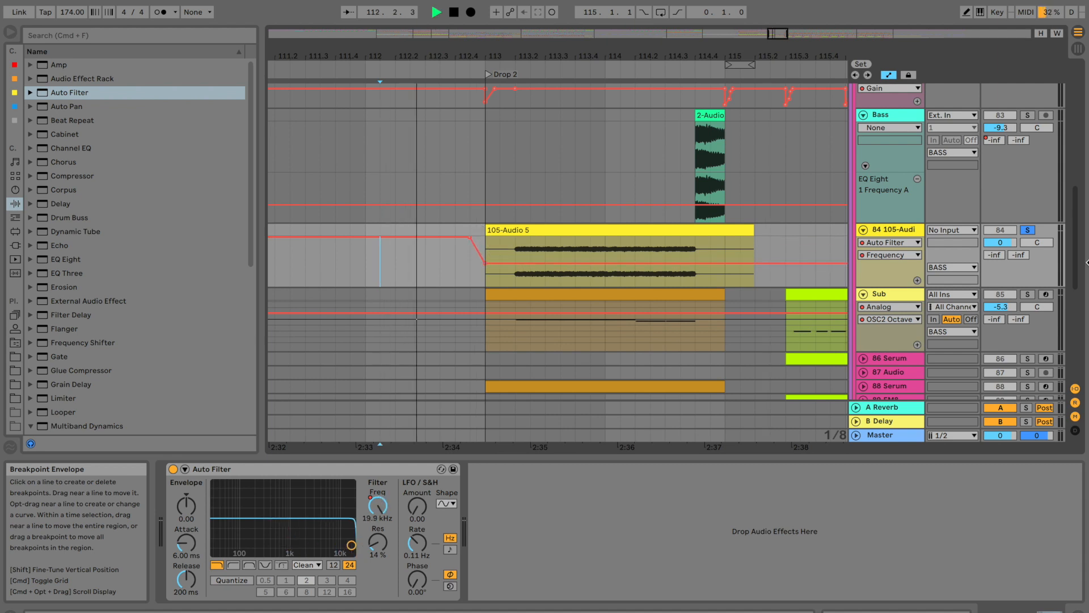
pyautogui.moveTo(702, 266); pyautogui.dragTo(702, 237)
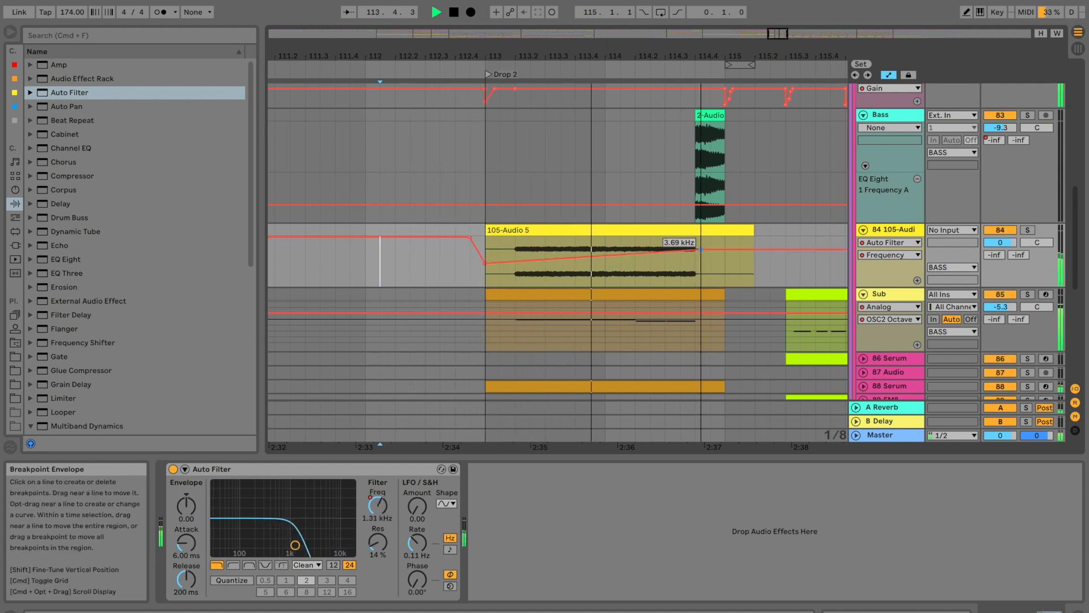
pyautogui.click(447, 266)
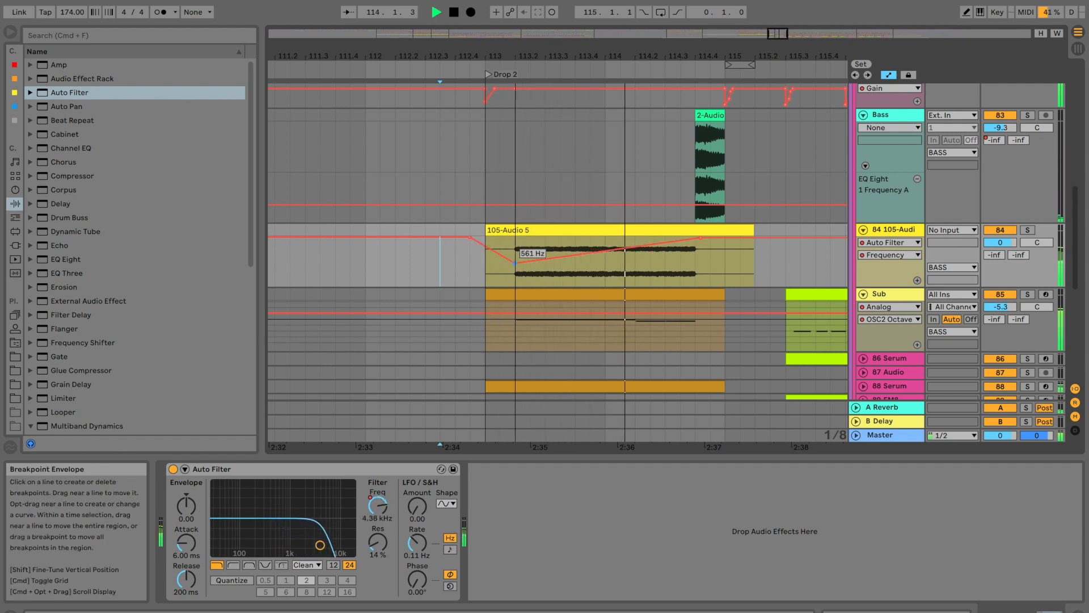
pyautogui.moveTo(487, 265); pyautogui.dragTo(515, 250)
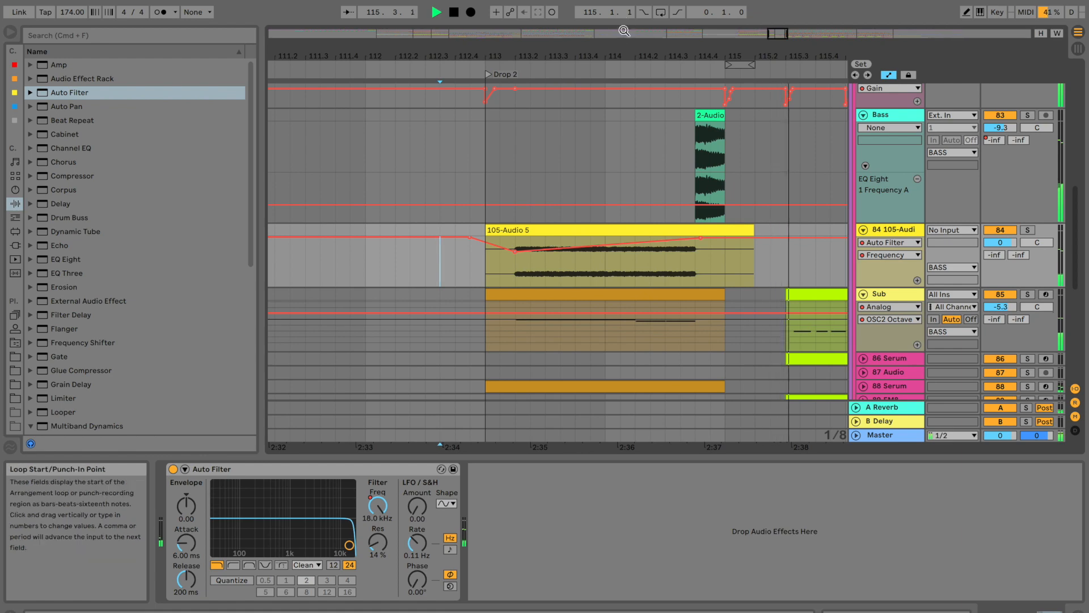
# Play the arrangement from about bar 111 into Drop 2 and review the BASS group's tracks
pyautogui.moveTo(622, 56); pyautogui.dragTo(622, 33)
pyautogui.click(469, 148)
pyautogui.press('space')
pyautogui.press('space')
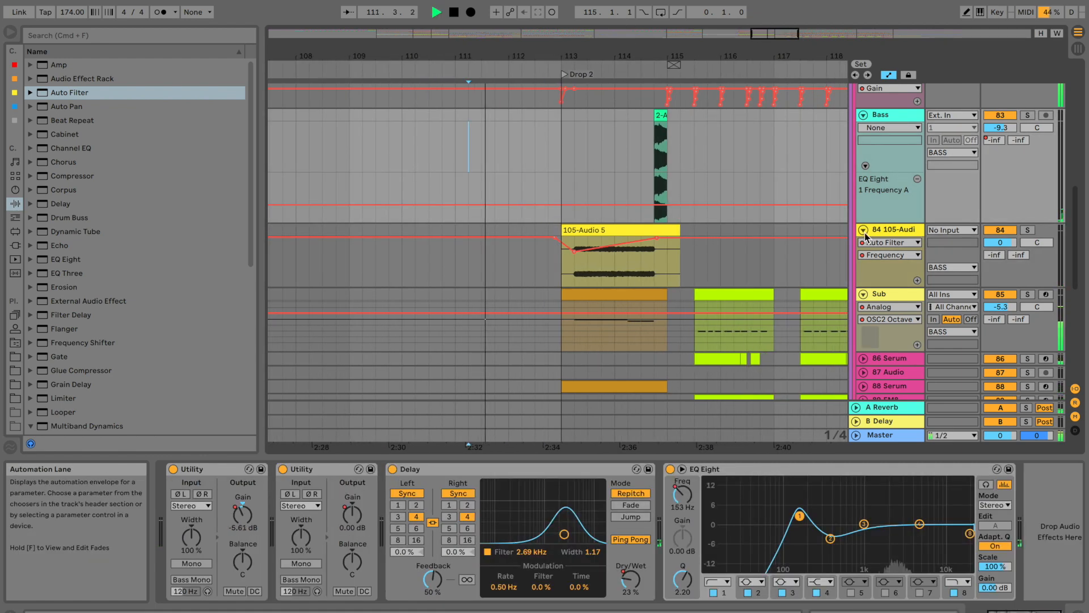
pyautogui.click(863, 230)
pyautogui.click(863, 243)
pyautogui.scroll(2, 848, 248)
pyautogui.scroll(5, 849, 247)
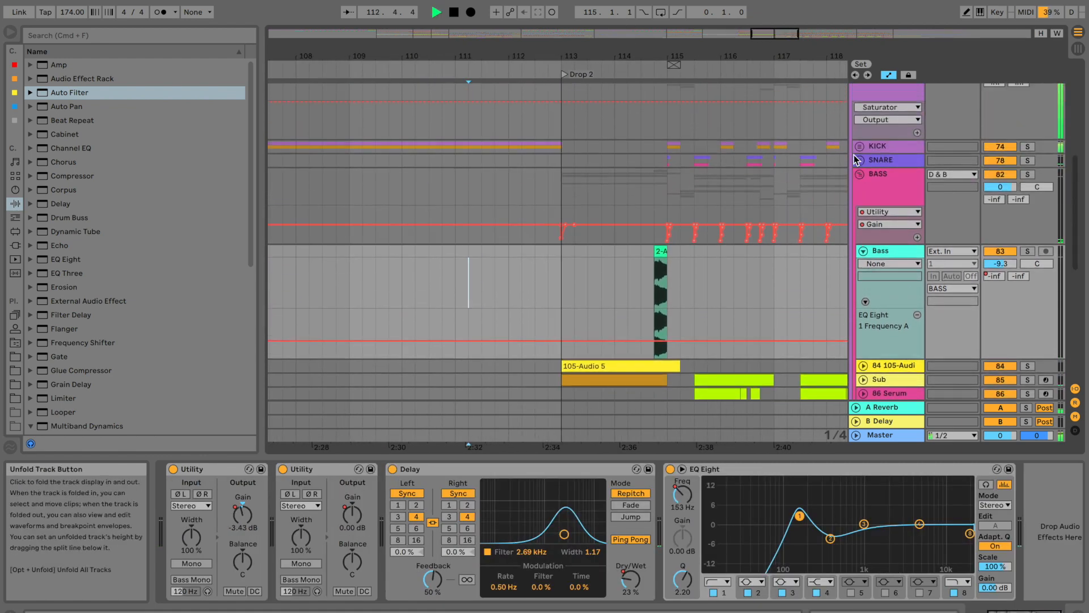
pyautogui.scroll(-8, 642, 274)
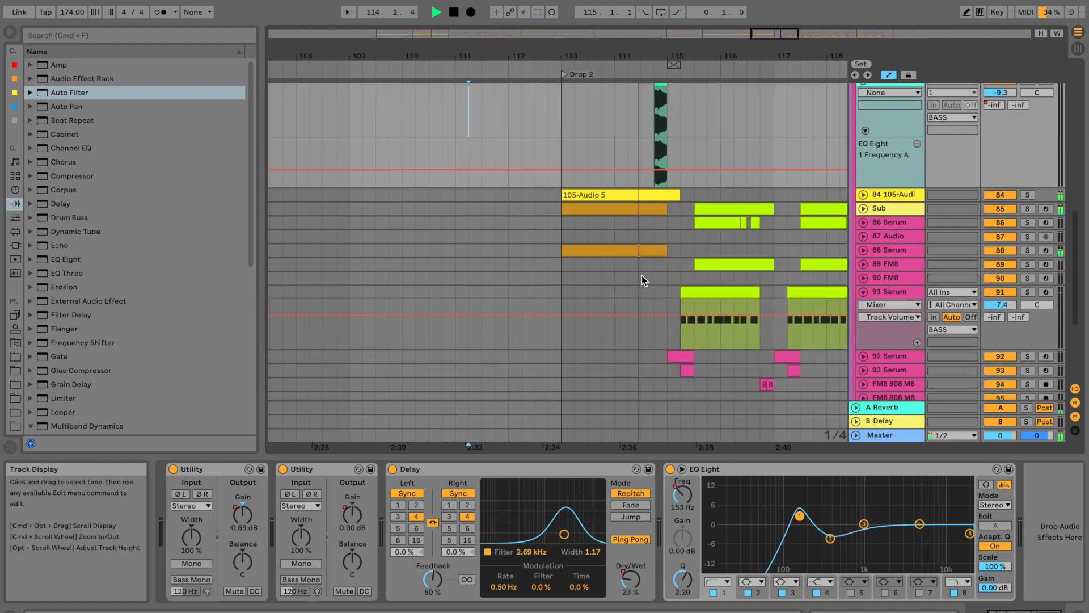
pyautogui.click(557, 197)
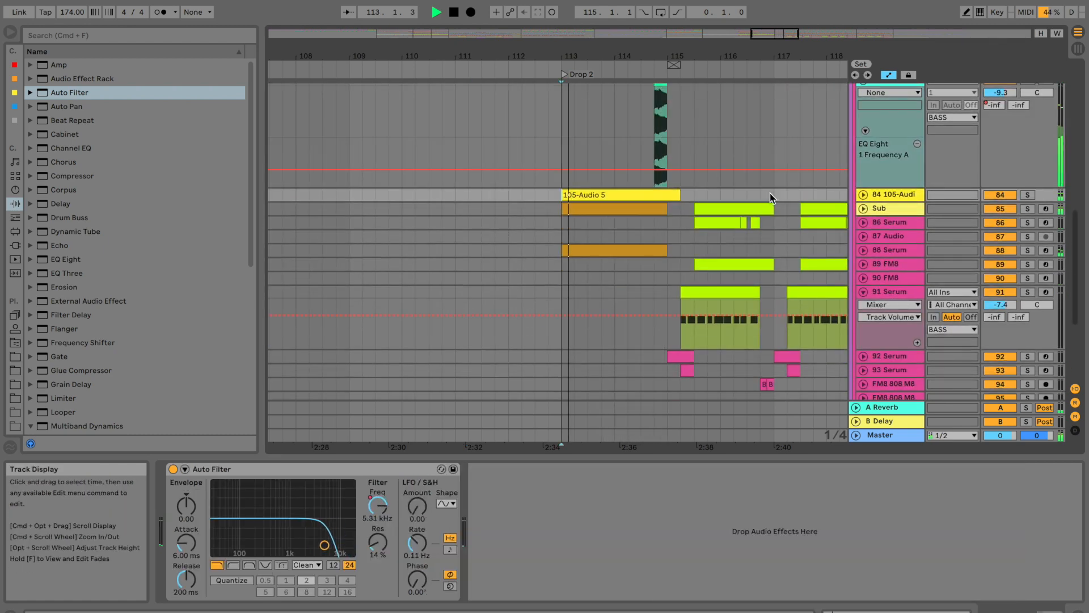
# Automate the Sub track's Bass - Punch makeup to dip from 15.4 dB at beat 113.2 and recover by bar 115
pyautogui.click(855, 212)
pyautogui.click(864, 209)
pyautogui.click(888, 207)
pyautogui.press('space')
pyautogui.press('space')
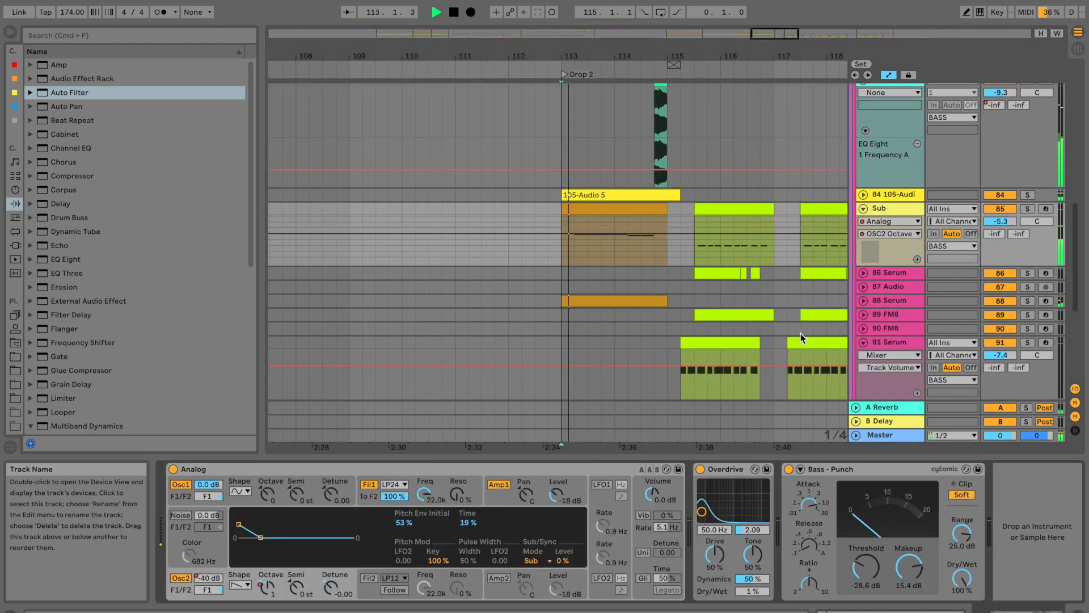
pyautogui.click(908, 567)
pyautogui.press('space')
pyautogui.click(670, 228)
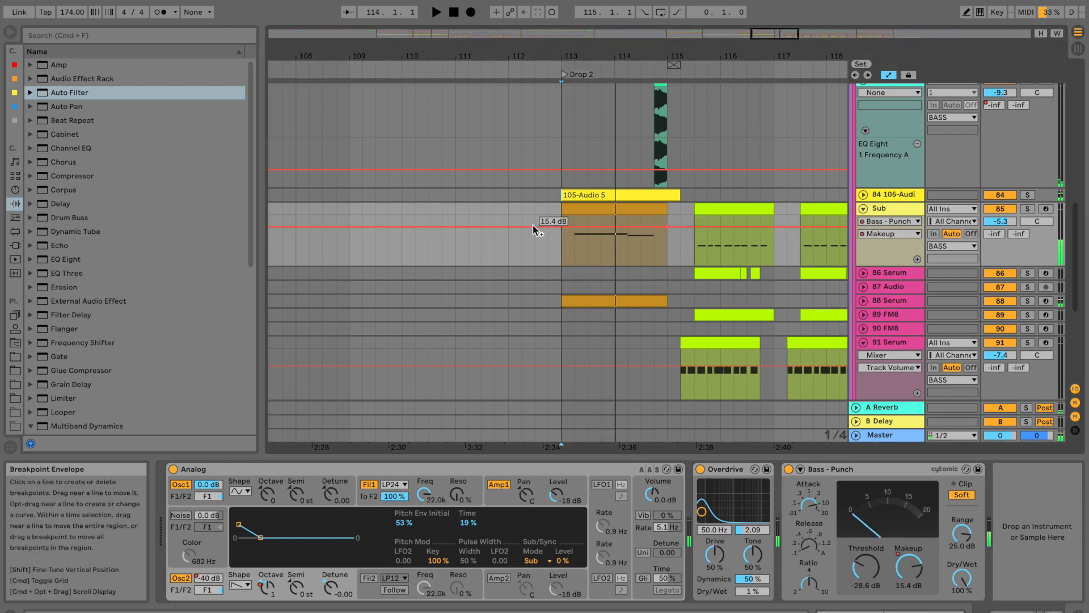
pyautogui.press('space')
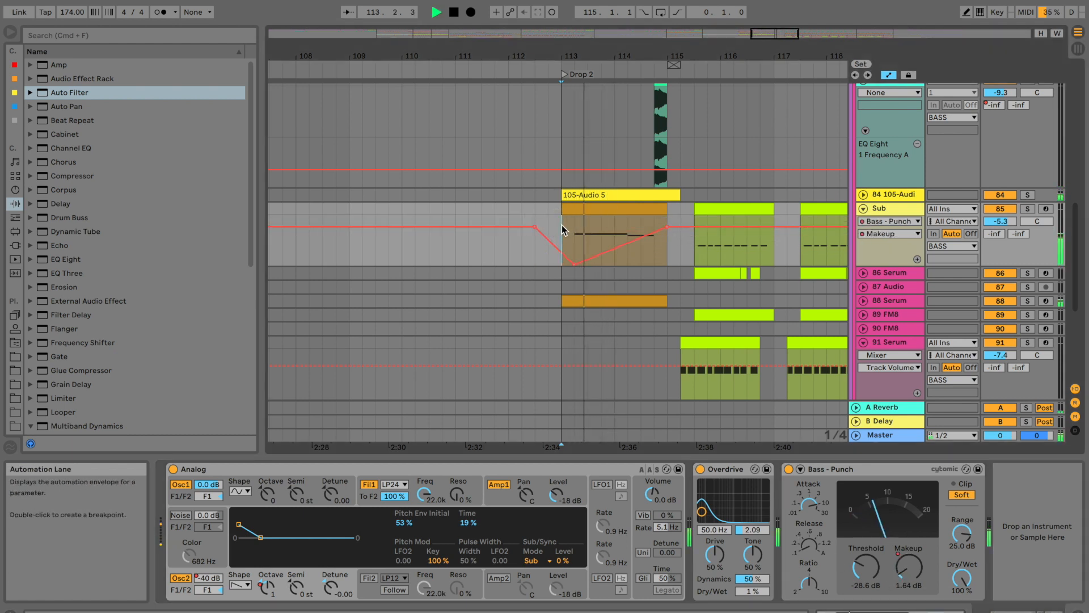
pyautogui.click(522, 209)
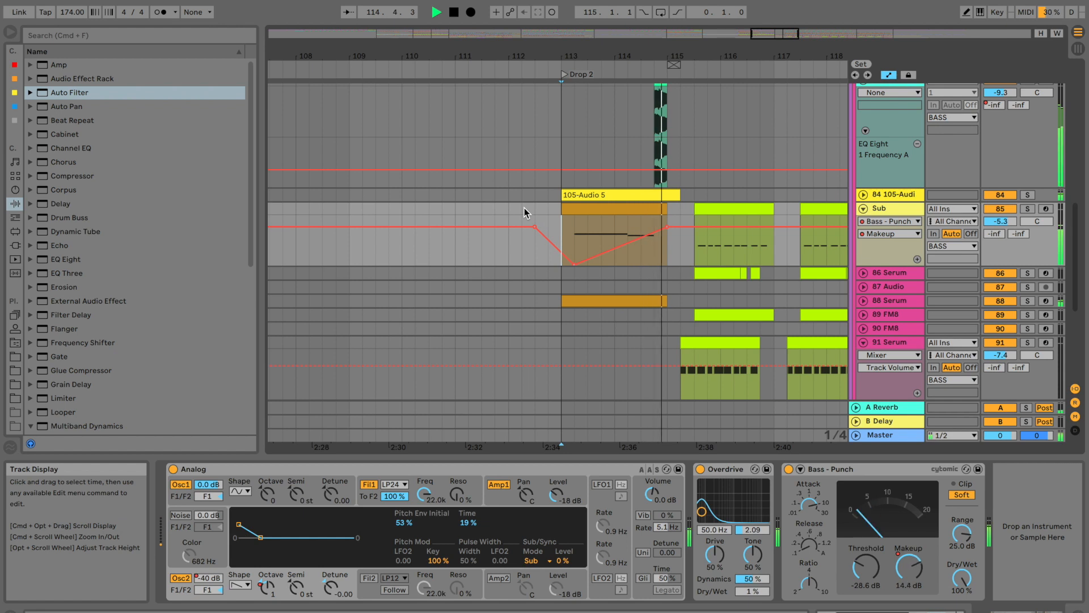
# Open the Sub track's MIDI clip at bar 113 and add a C#1 note at beat 2.4
pyautogui.doubleClick(647, 211)
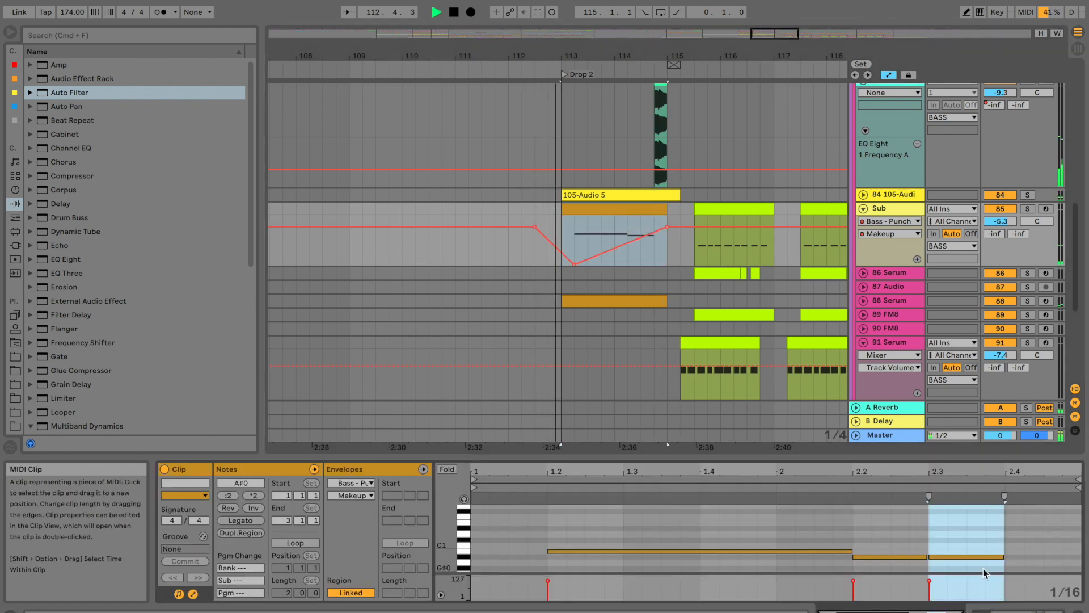
pyautogui.click(1015, 556)
pyautogui.moveTo(1020, 556); pyautogui.dragTo(1035, 537)
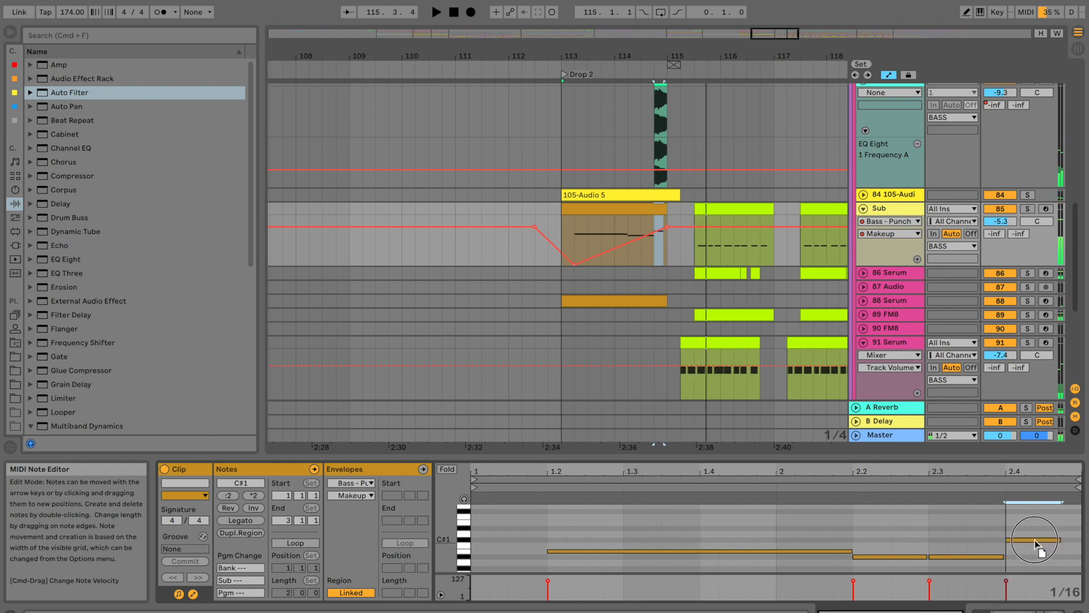
# Transpose the Sub clip's note at beat 2.4 up to A#1, auditioning the pitches along the way
pyautogui.click(991, 489)
pyautogui.press('Up')
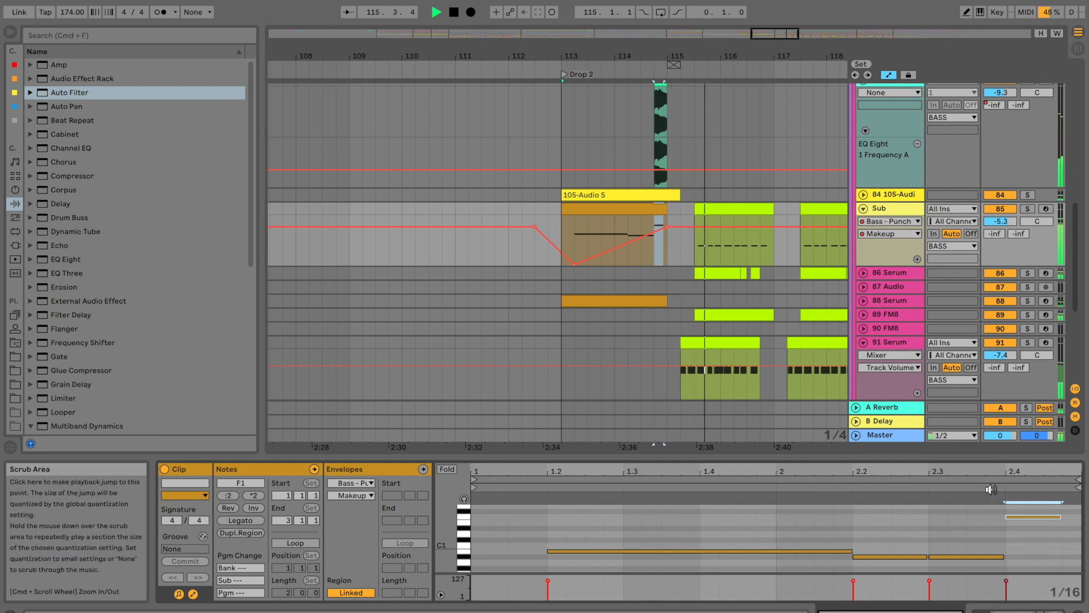
pyautogui.click(991, 489)
pyautogui.press('Up')
pyautogui.press('Up')
pyautogui.press('Up')
pyautogui.press('Up')
pyautogui.click(991, 489)
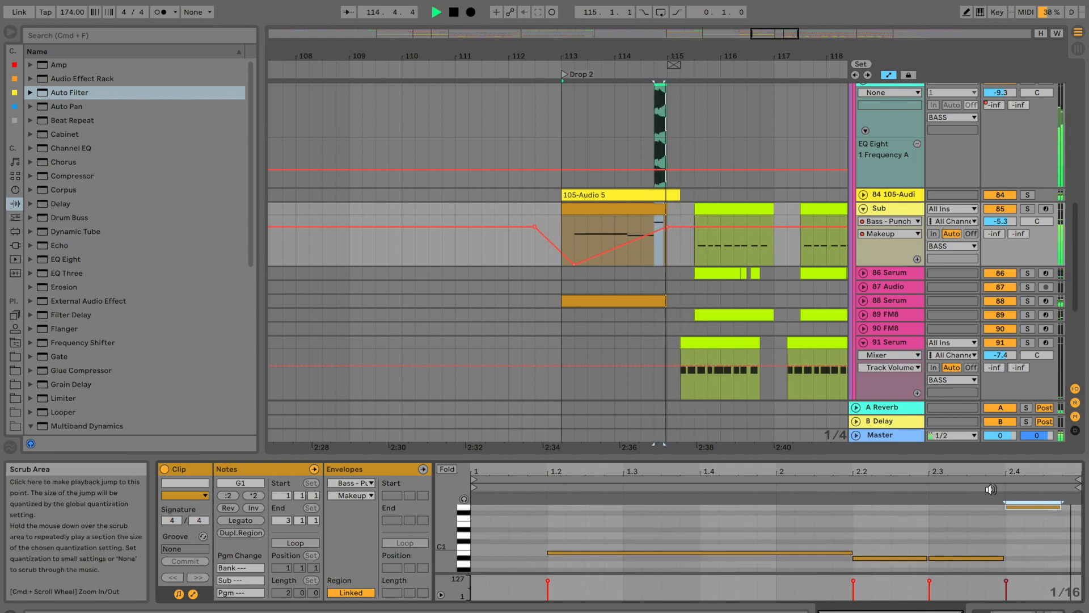
pyautogui.press('Up')
pyautogui.press('Up')
pyautogui.click(991, 489)
pyautogui.press('Up')
pyautogui.click(991, 489)
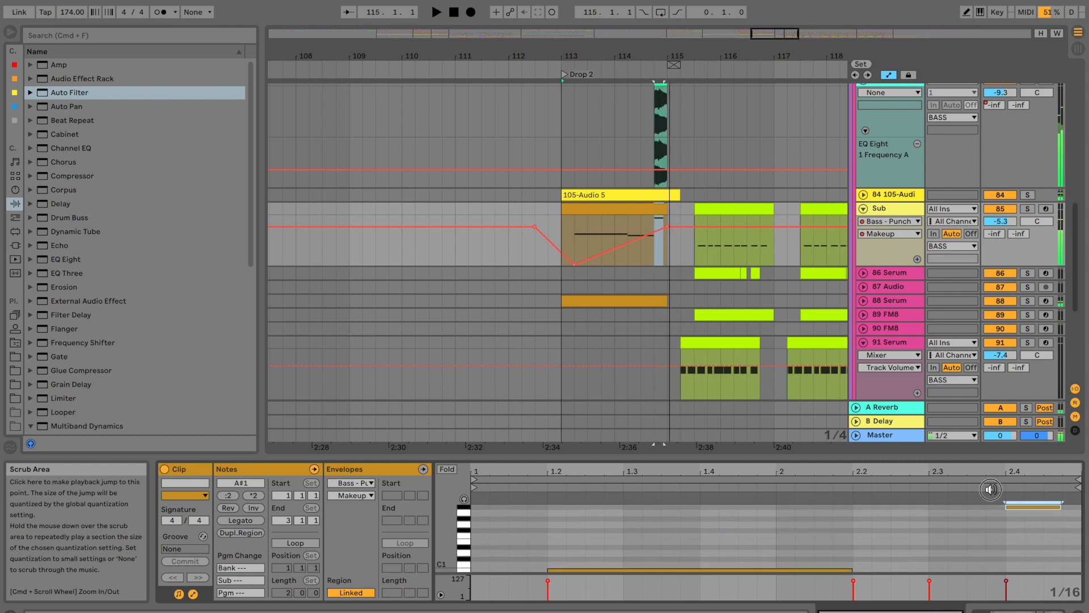
# Transpose the Sub clip's note at beat 2.4 up to D#2 and audition it into bar 115
pyautogui.press('Up')
pyautogui.press('Up')
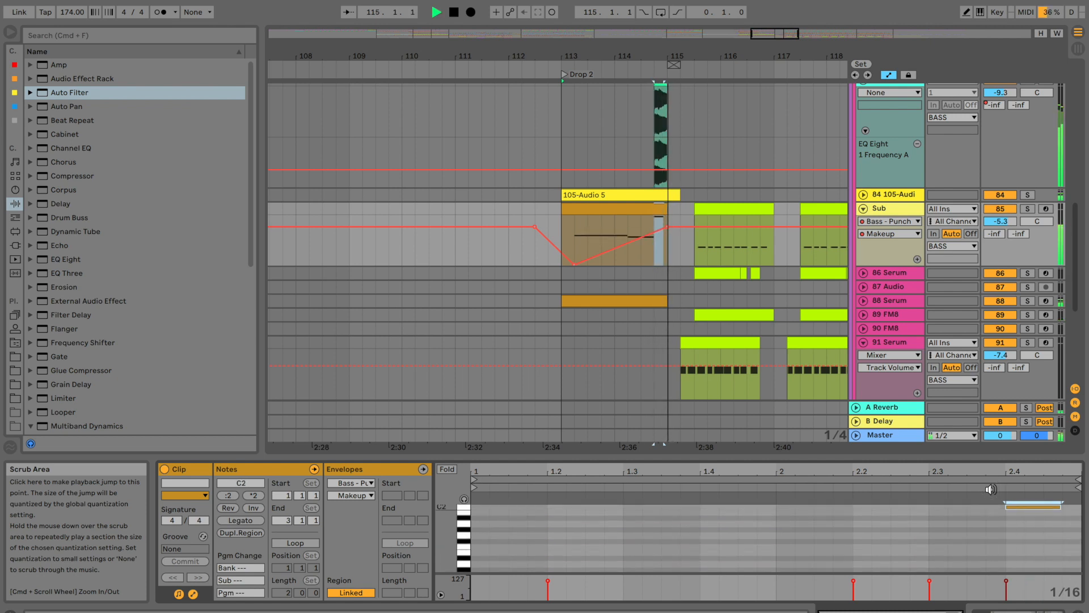
pyautogui.press('Up')
pyautogui.press('Up')
pyautogui.press('space')
pyautogui.press('Up')
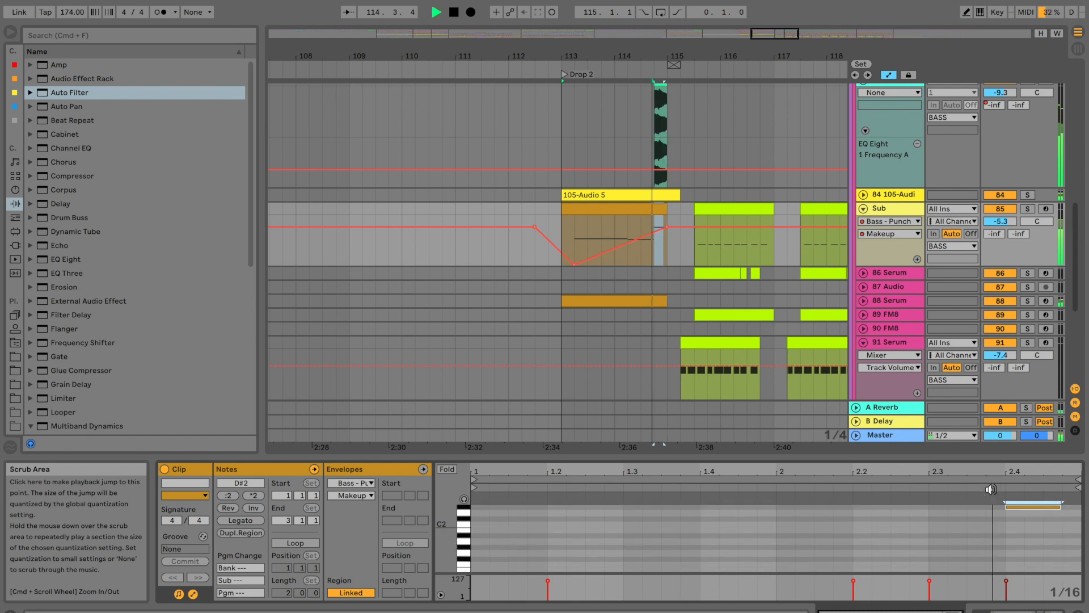
pyautogui.press('space')
pyautogui.press('space')
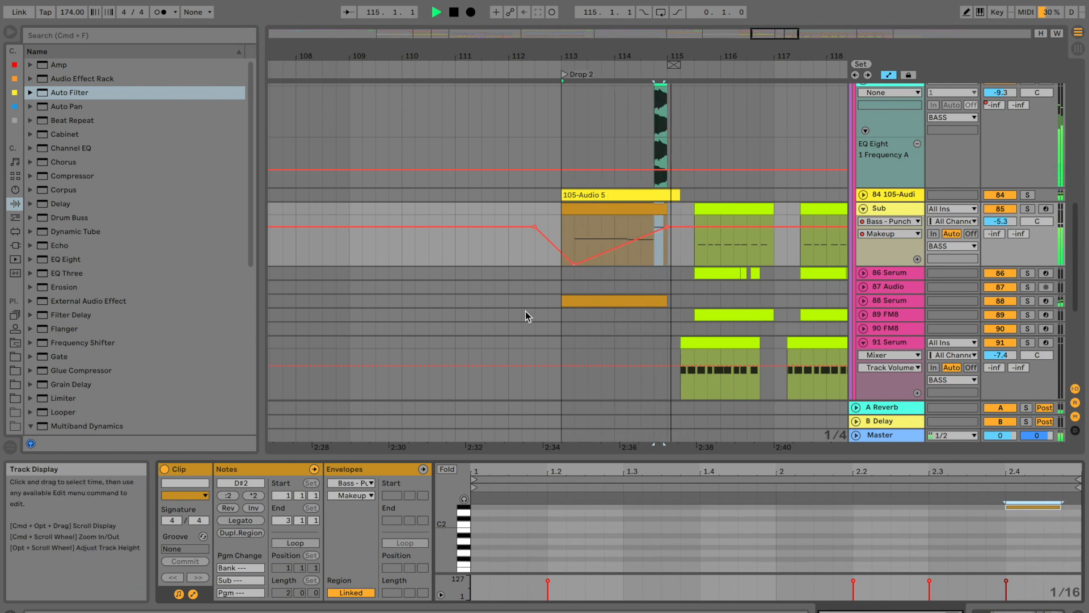
# Shorten the Sub clip to end at beat 114.4 and raise the Makeup automation's low point at beat 113.2
pyautogui.moveTo(668, 211); pyautogui.dragTo(655, 212)
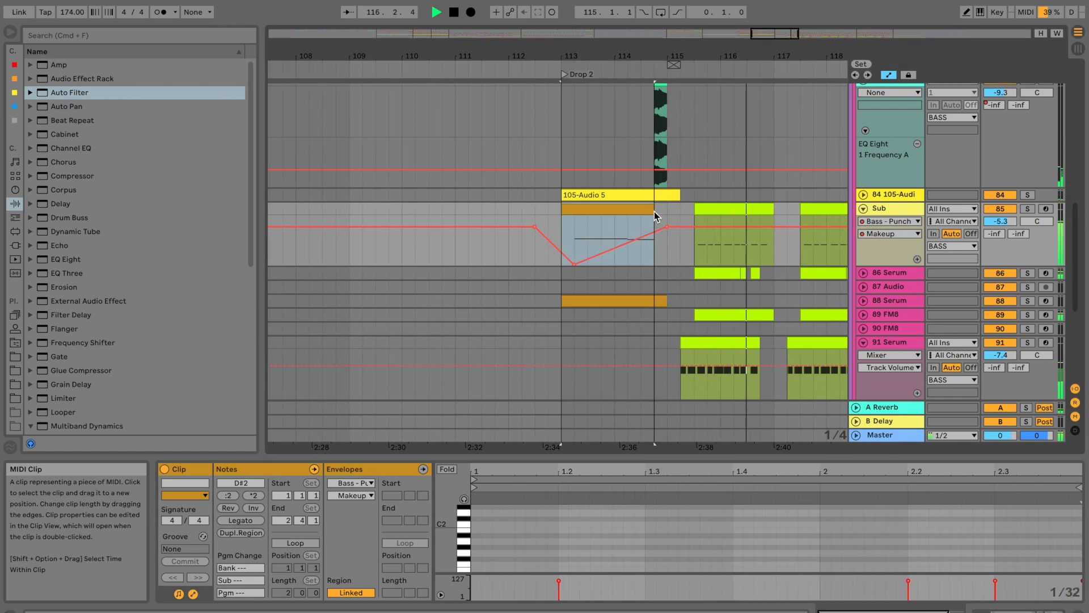
pyautogui.click(555, 214)
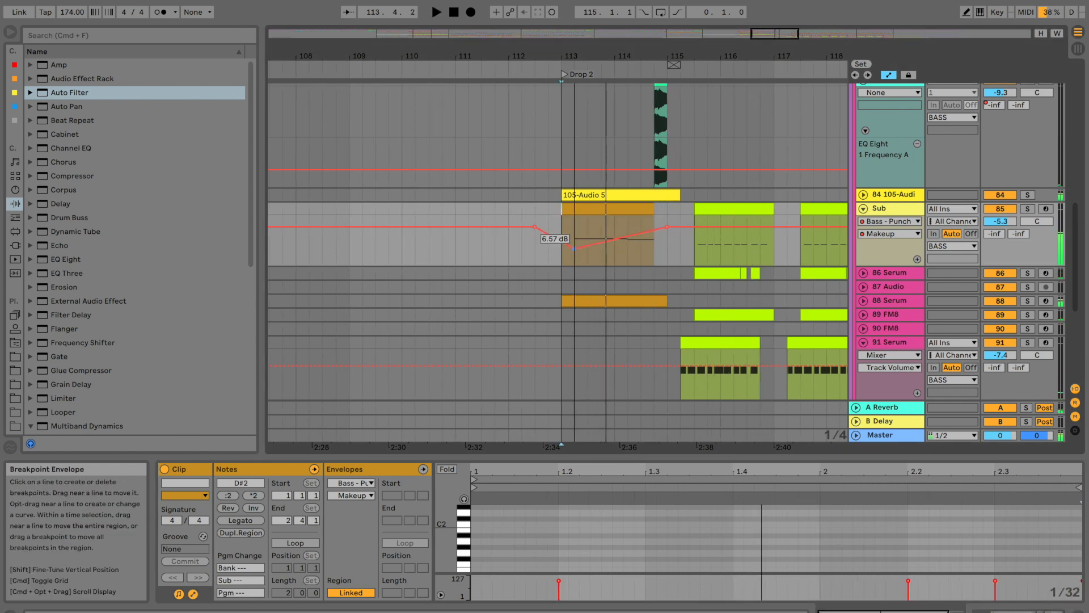
pyautogui.moveTo(574, 248); pyautogui.dragTo(574, 237)
pyautogui.press('space')
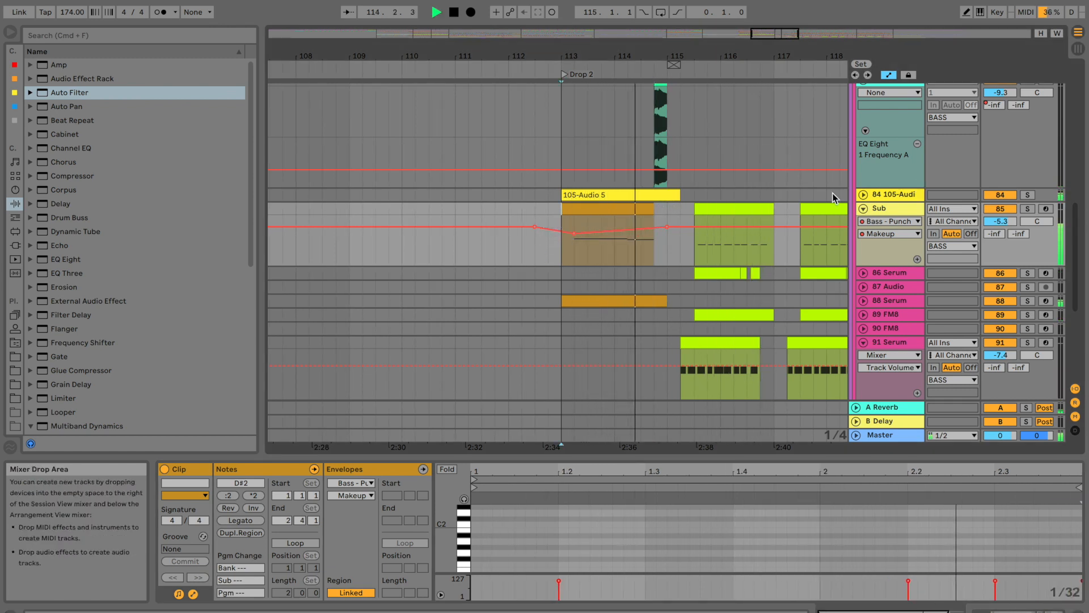
# Fold the BASS group and play the arrangement from the Build Up locator at bar 97
pyautogui.scroll(5, 813, 197)
pyautogui.click(859, 140)
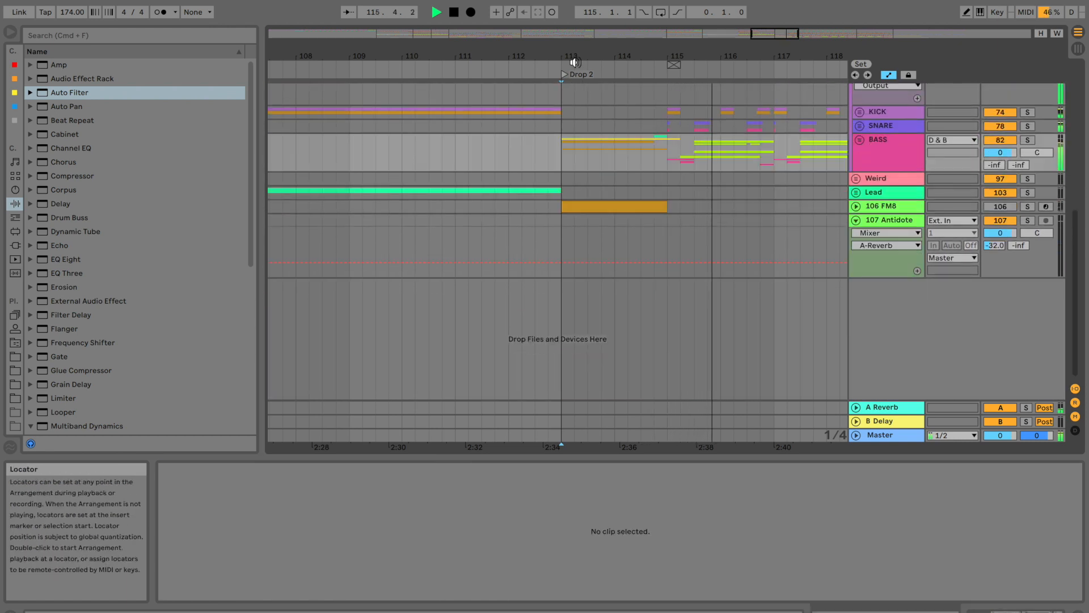
pyautogui.moveTo(575, 61); pyautogui.dragTo(575, 43)
pyautogui.scroll(2, 577, 200)
pyautogui.press('space')
pyautogui.hscroll(-8, 297, 213)
pyautogui.click(382, 216)
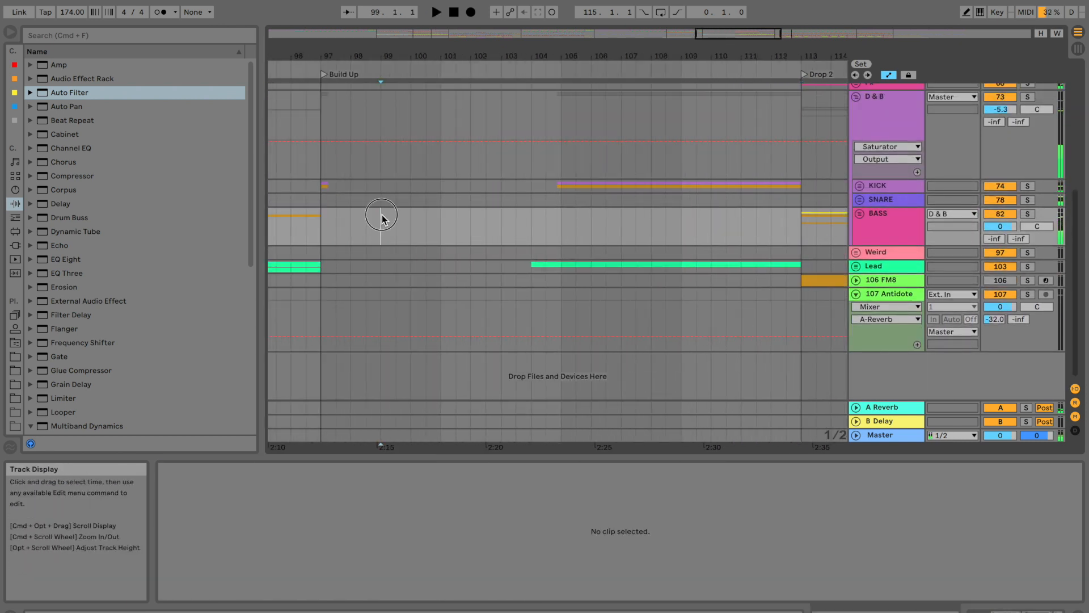
pyautogui.press('space')
pyautogui.scroll(4, 348, 224)
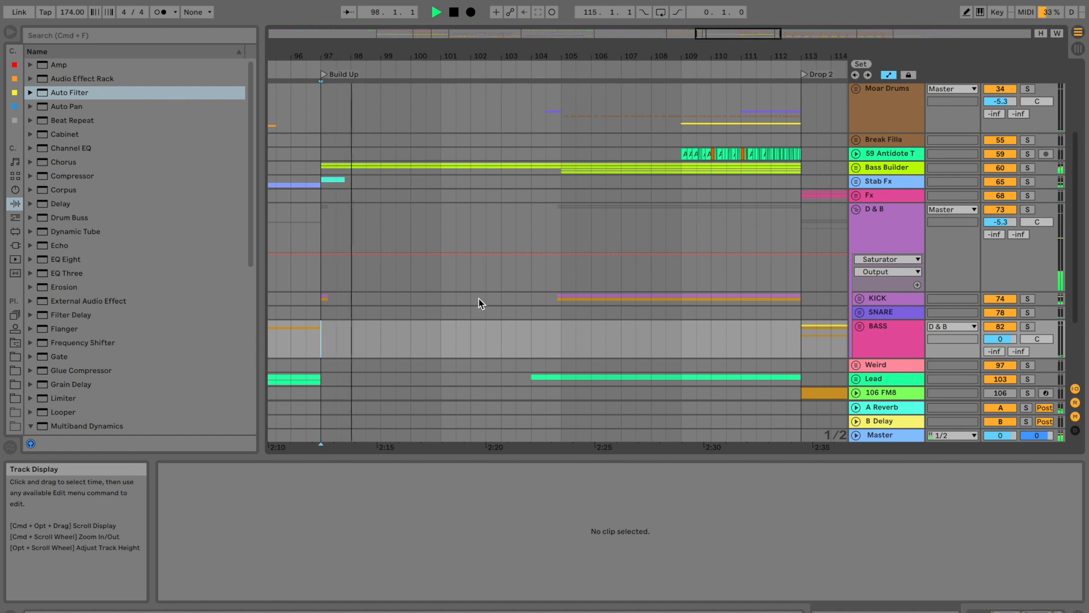
# Play the transitions around bars 96 and 104 to review the build-up's drums and effects
pyautogui.click(531, 275)
pyautogui.scroll(4, 543, 284)
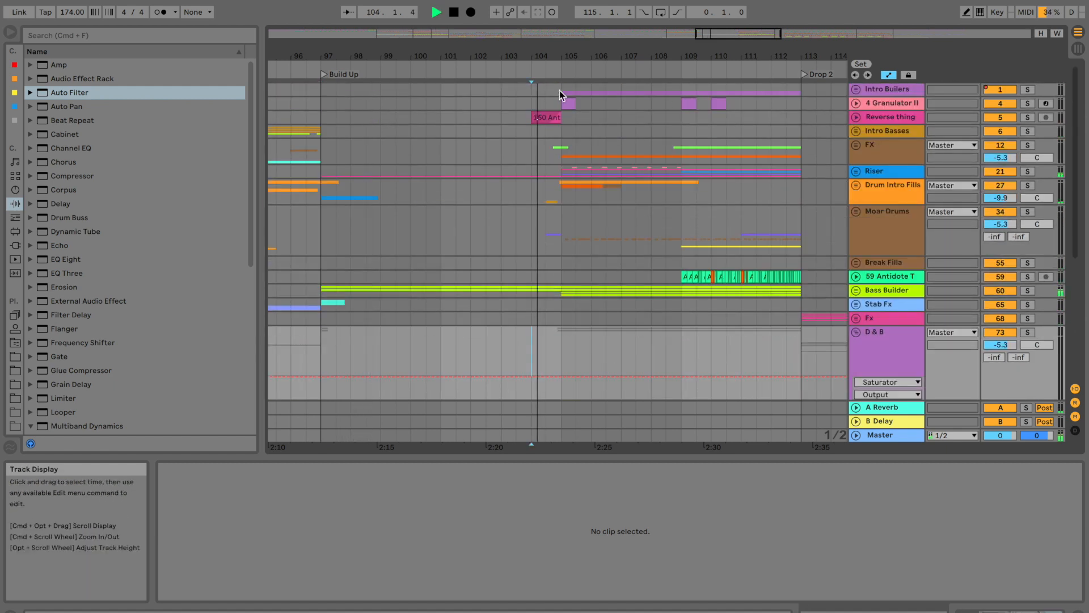
pyautogui.moveTo(558, 52); pyautogui.dragTo(558, 100)
pyautogui.press('space')
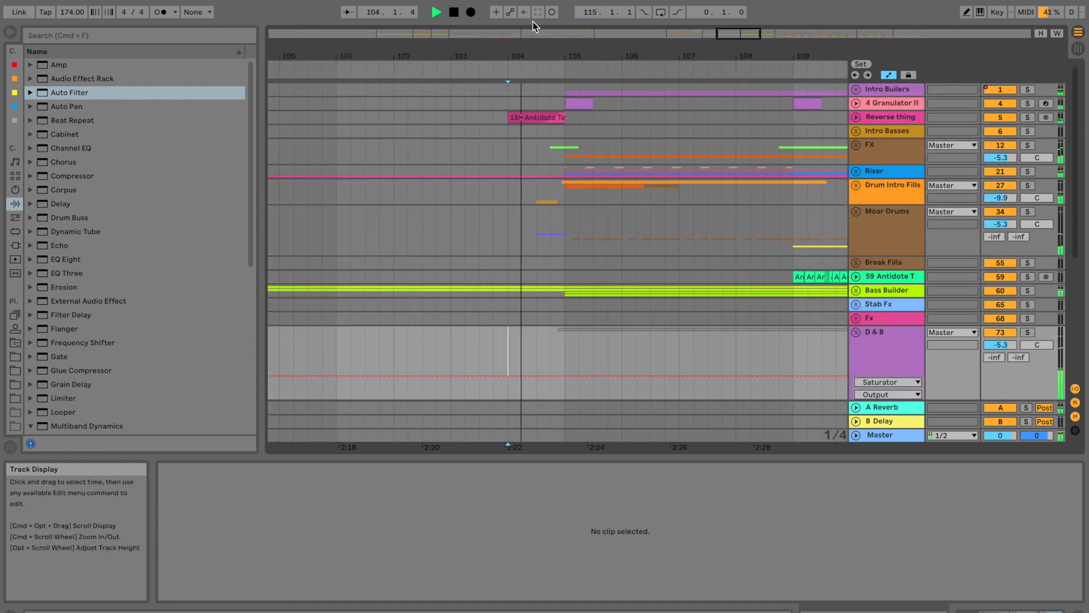
pyautogui.moveTo(535, 54); pyautogui.dragTo(536, 23)
pyautogui.click(339, 149)
pyautogui.press('space')
pyautogui.press('space')
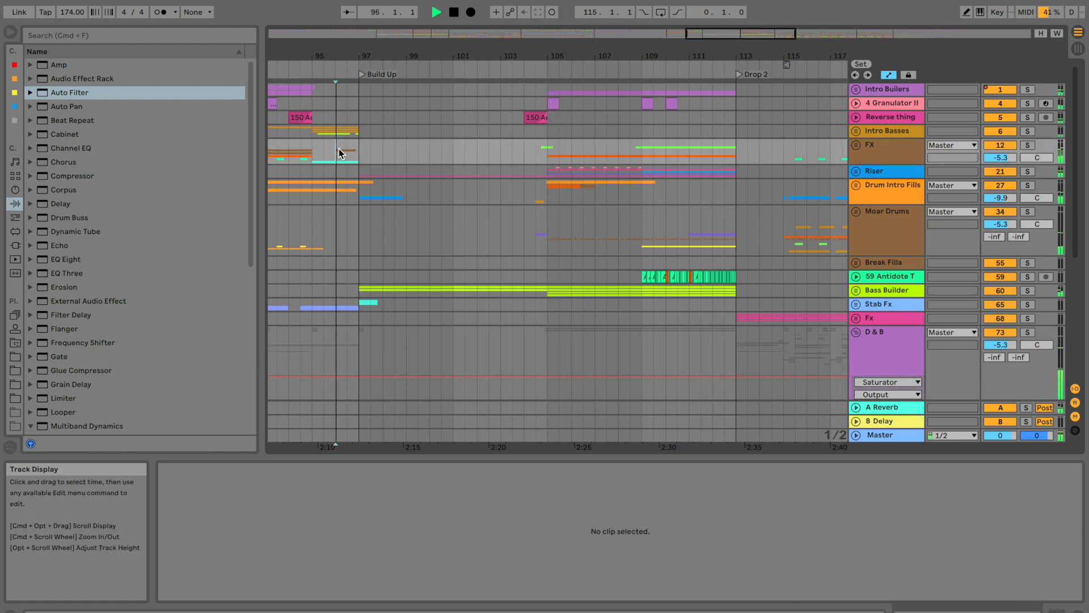
pyautogui.hscroll(-4, 339, 149)
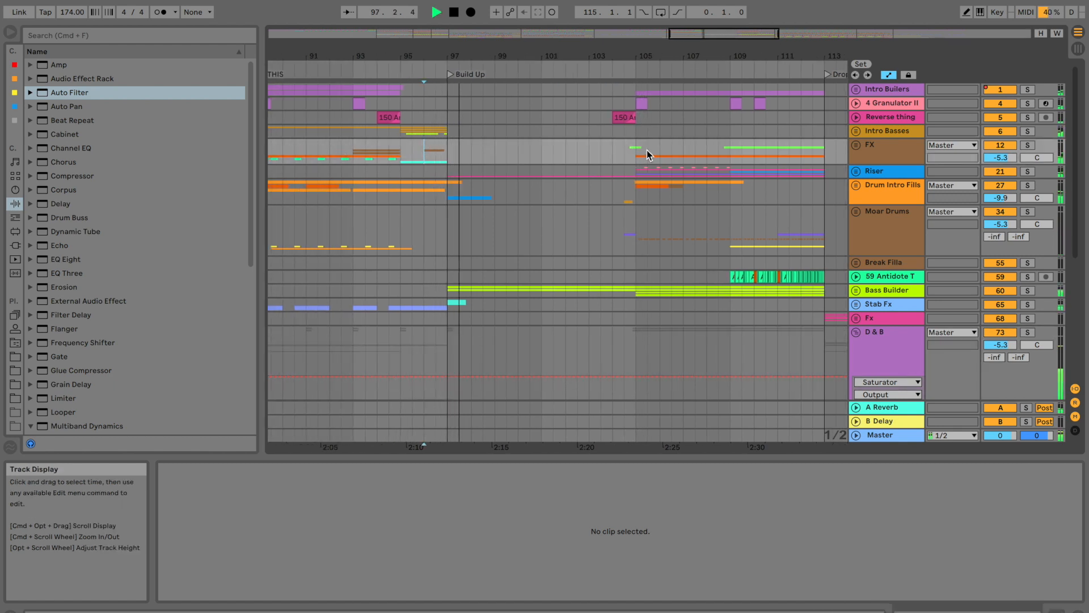
pyautogui.click(613, 153)
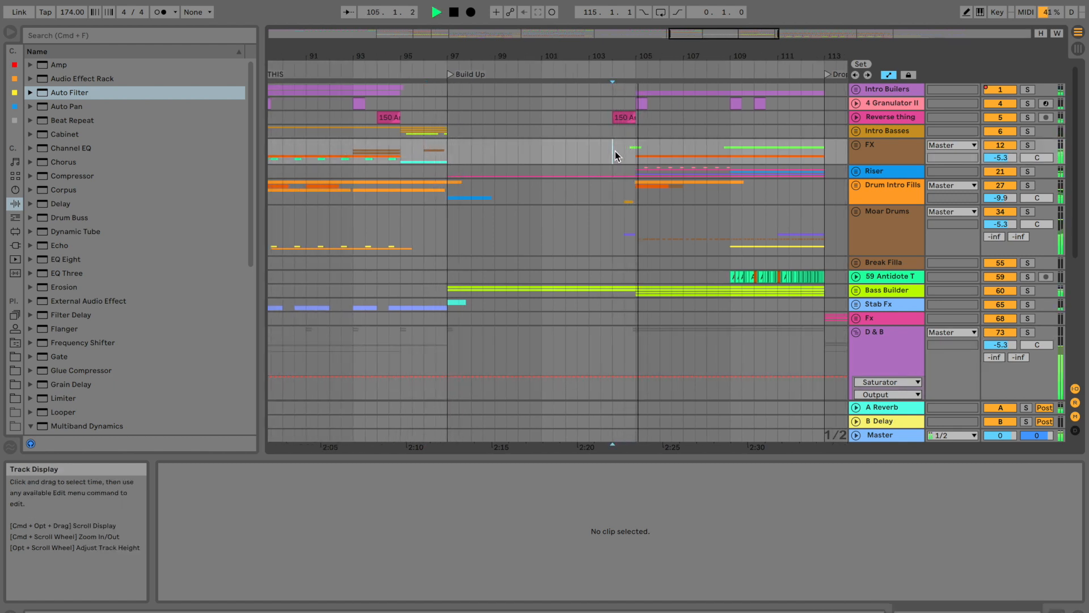
pyautogui.scroll(3, 664, 75)
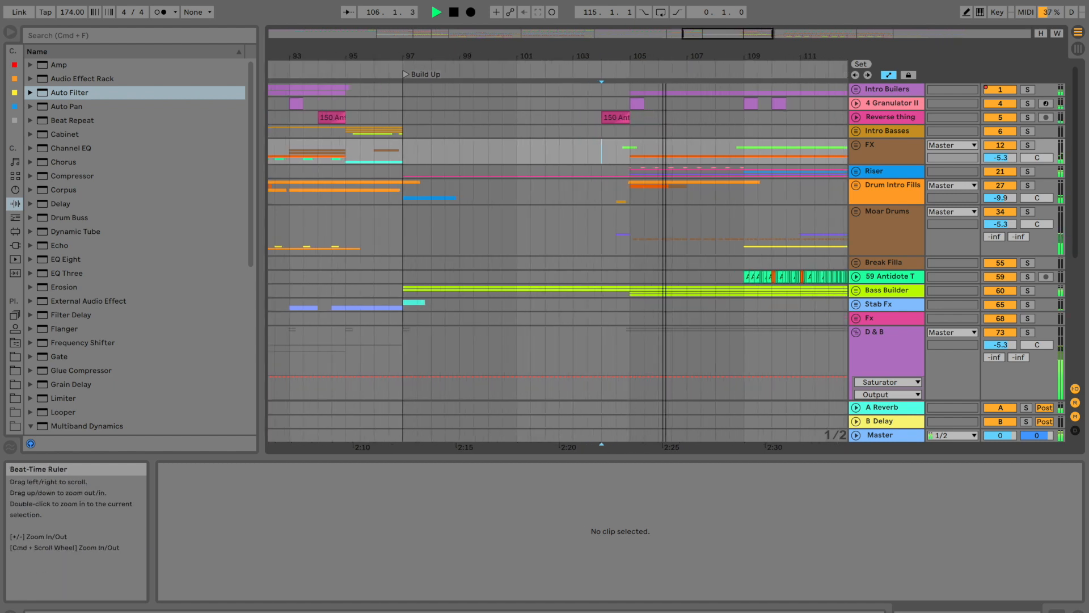
# Unfold the Moar Drums group and its track 47 to expose the drum fill clips at beat 104.3
pyautogui.click(566, 222)
pyautogui.press('space')
pyautogui.click(855, 211)
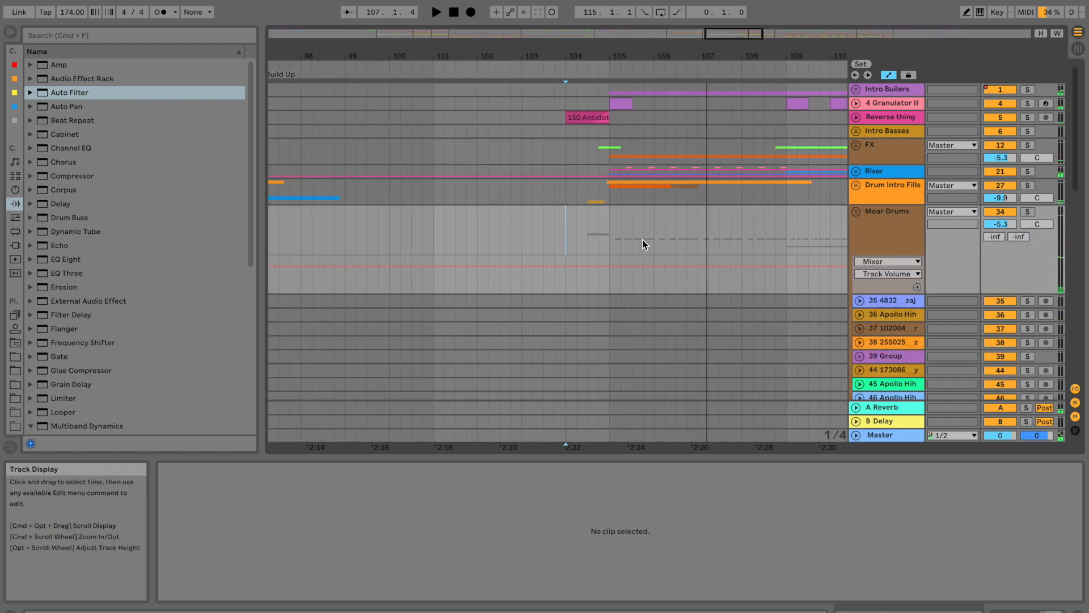
pyautogui.scroll(-5, 642, 240)
pyautogui.click(587, 146)
pyautogui.moveTo(572, 52); pyautogui.dragTo(571, 117)
pyautogui.click(868, 136)
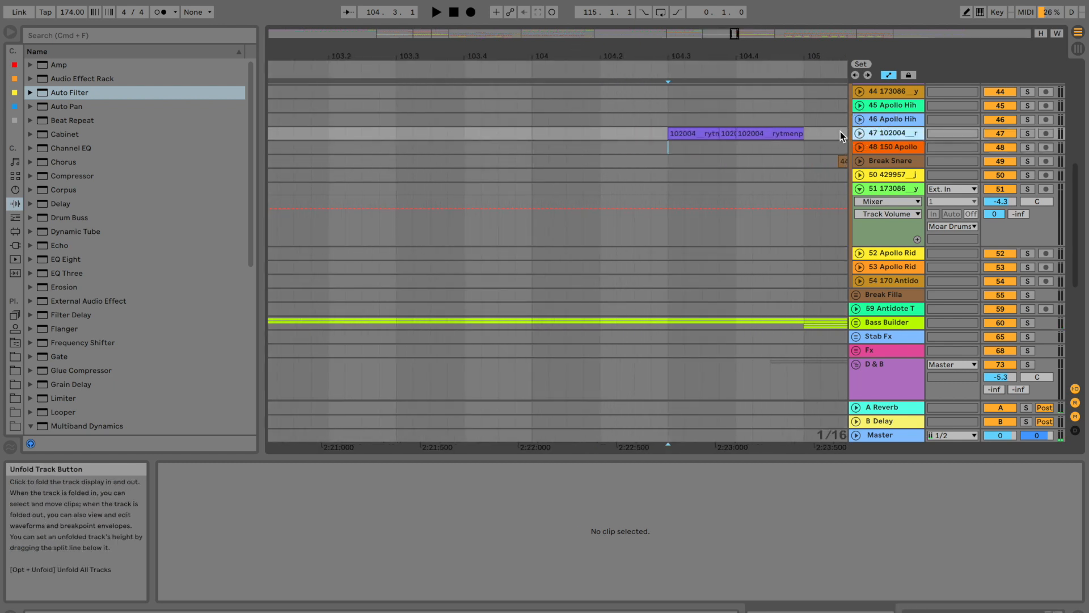
pyautogui.click(859, 133)
pyautogui.hscroll(2, 705, 129)
pyautogui.moveTo(656, 54); pyautogui.dragTo(657, 114)
# Insert an audio track below track 47 and browse to the Snares folder of the Antidote Audio - Apollo pack
pyautogui.click(892, 140)
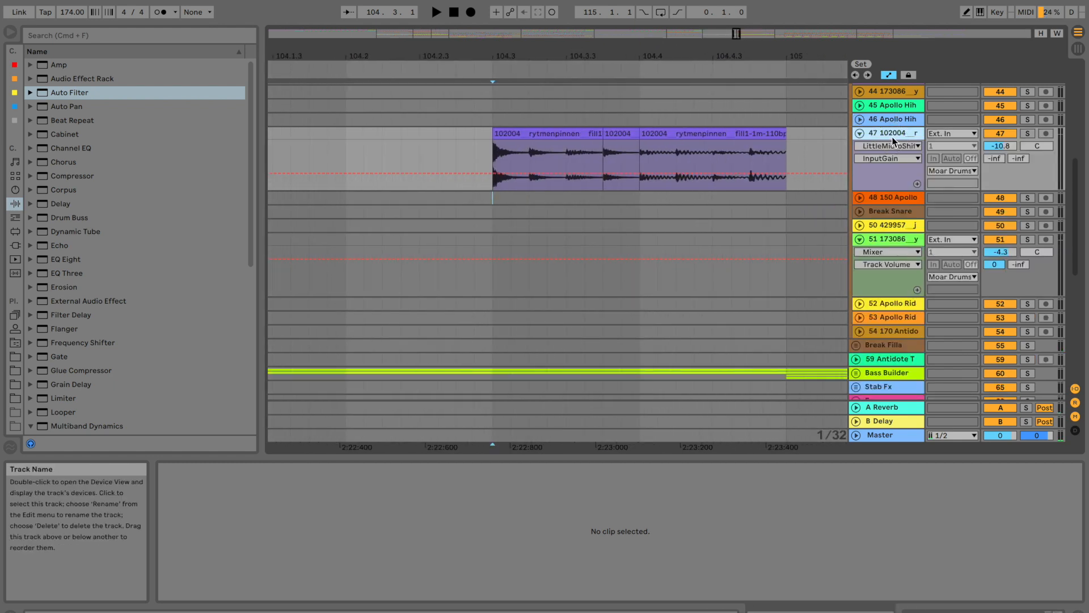
pyautogui.press('super+t')
pyautogui.click(15, 357)
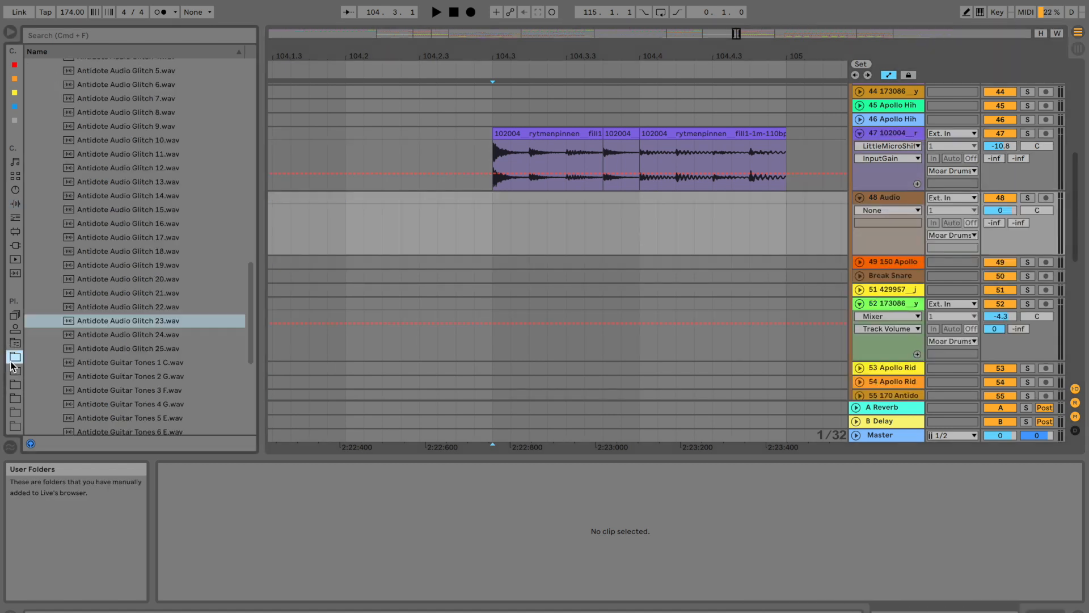
pyautogui.scroll(10, 117, 220)
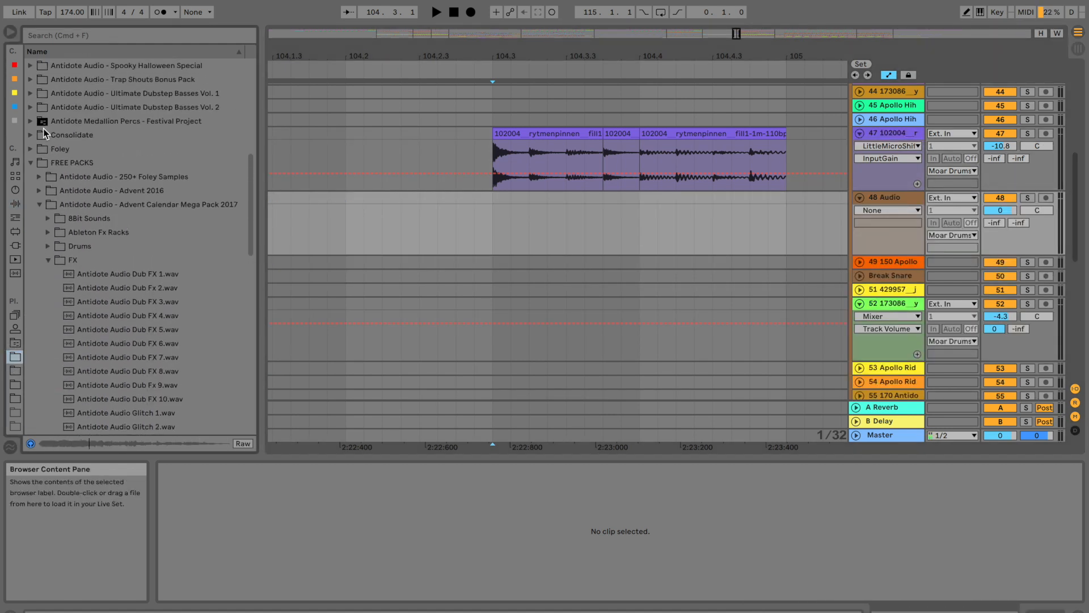
pyautogui.doubleClick(95, 139)
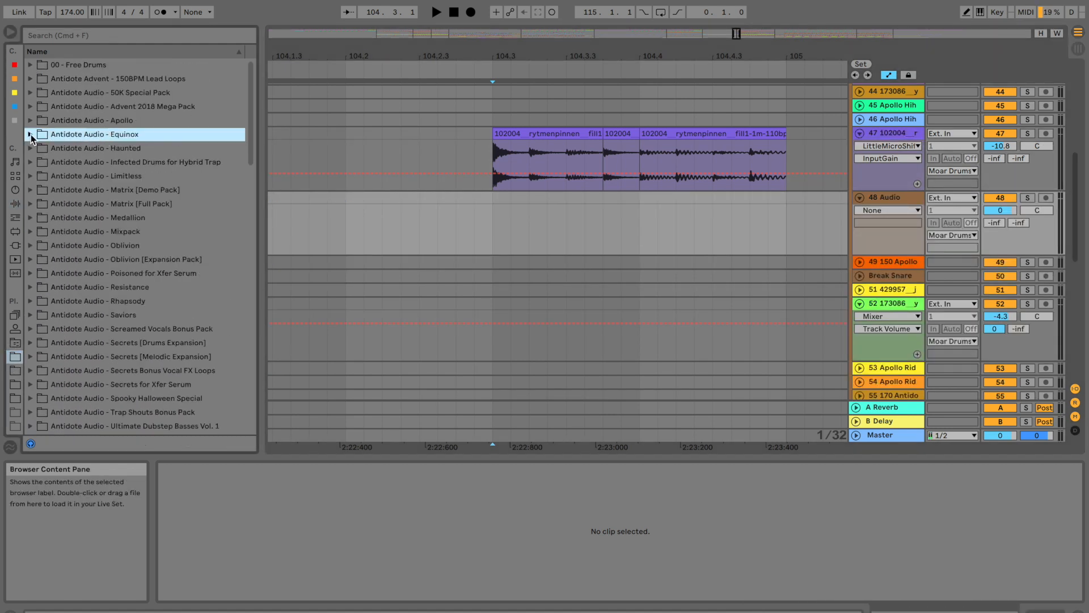
pyautogui.click(30, 123)
pyautogui.click(44, 219)
pyautogui.scroll(-5, 107, 272)
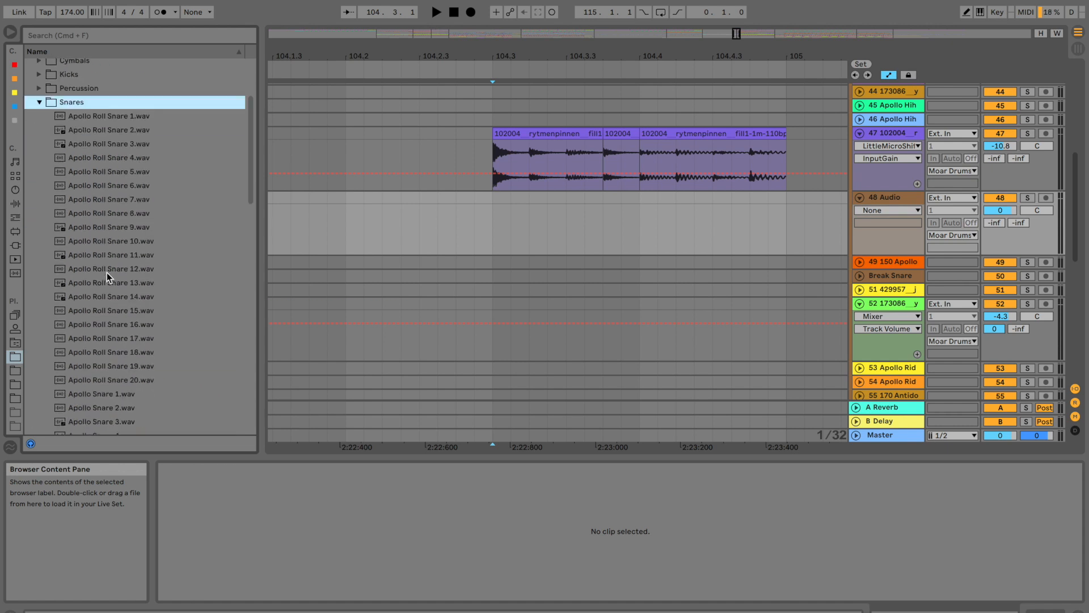
# Place Apollo Roll Snare 16 at beat 104.3 on the new audio track and set the track volume to -14.1 dB
pyautogui.click(109, 274)
pyautogui.click(118, 262)
pyautogui.click(124, 273)
pyautogui.moveTo(123, 262)
pyautogui.mouseDown()
pyautogui.moveTo(105, 263)
pyautogui.moveTo(491, 221)
pyautogui.moveTo(452, 227)
pyautogui.mouseUp()
pyautogui.click(456, 227)
pyautogui.press('space')
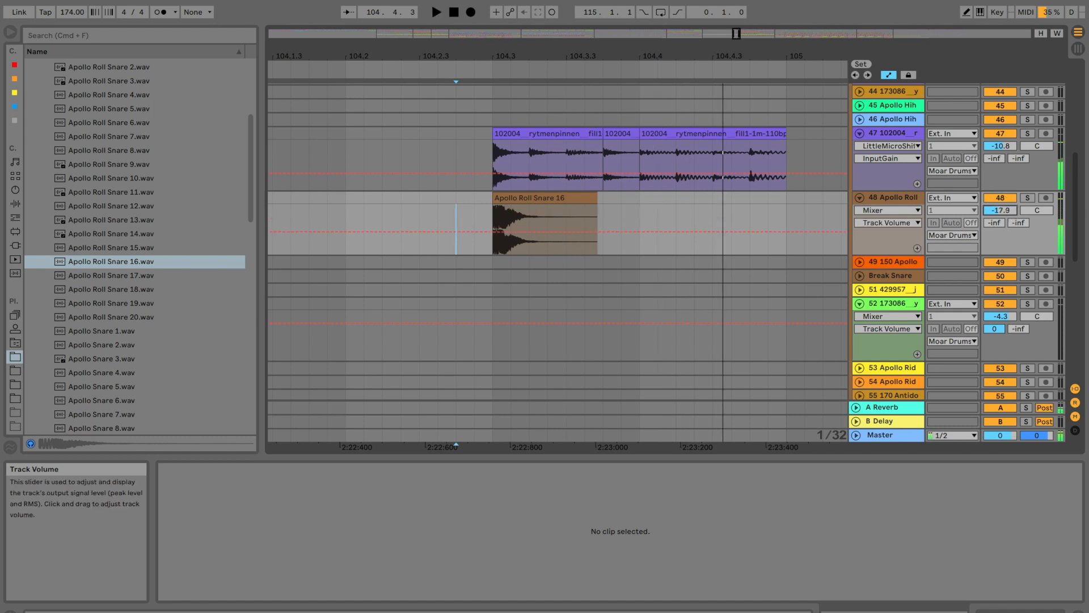
pyautogui.click(554, 198)
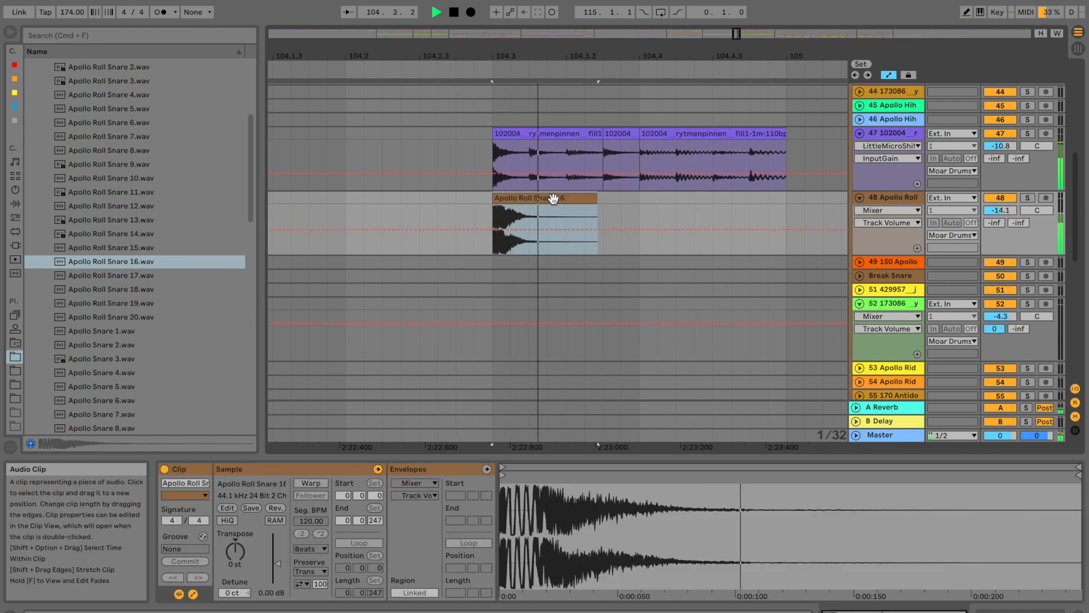
# Duplicate the snare clip to 104.3.4 under the fill's second hit, checking tracks 47 and 48 in solo
pyautogui.click(1027, 133)
pyautogui.press('space')
pyautogui.press('space')
pyautogui.press('space')
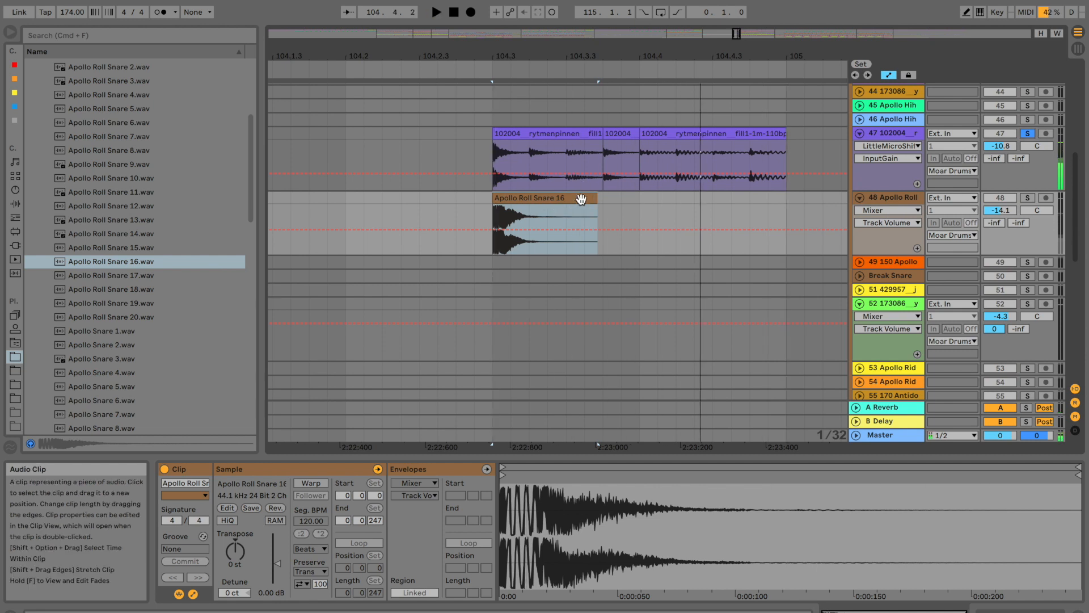
pyautogui.press('super+d')
pyautogui.press('space')
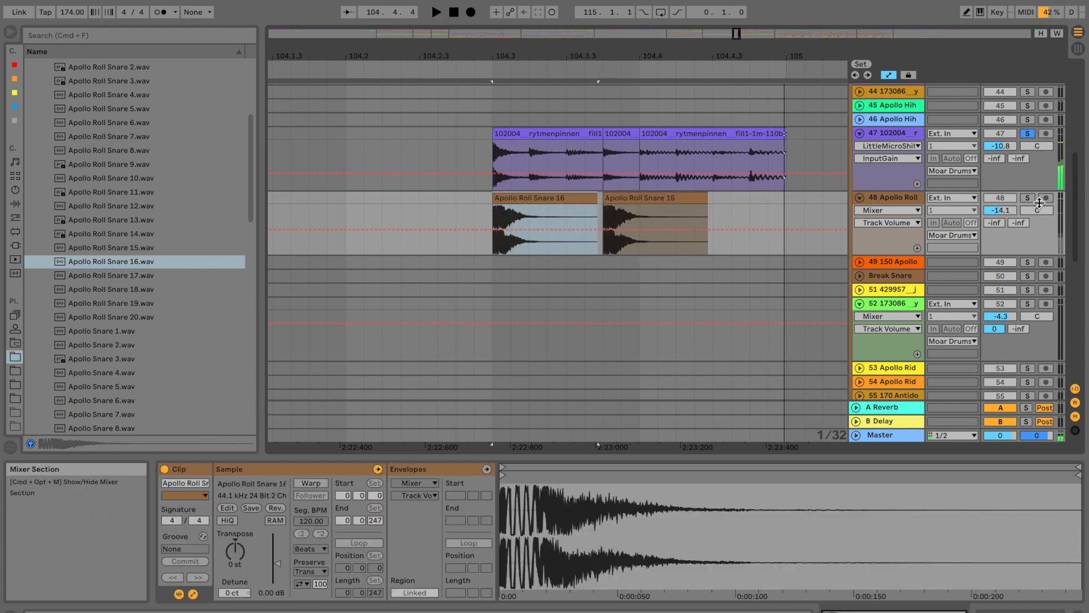
pyautogui.click(1027, 198)
pyautogui.press('space')
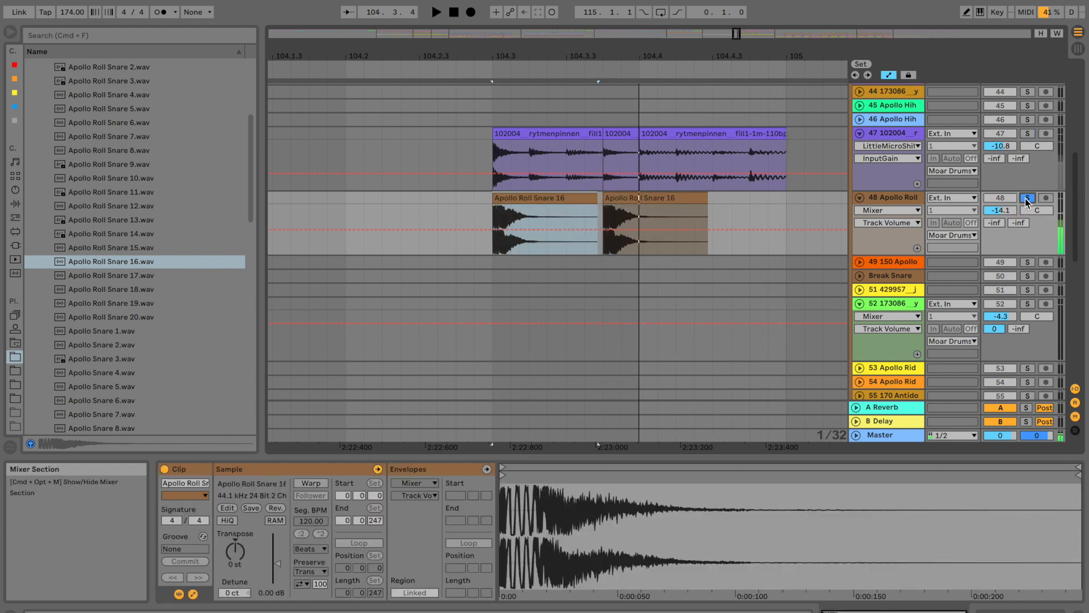
pyautogui.click(1026, 198)
# Lower the second Apollo Roll Snare 16 clip's gain to -7.39 dB and listen to the fill
pyautogui.click(645, 198)
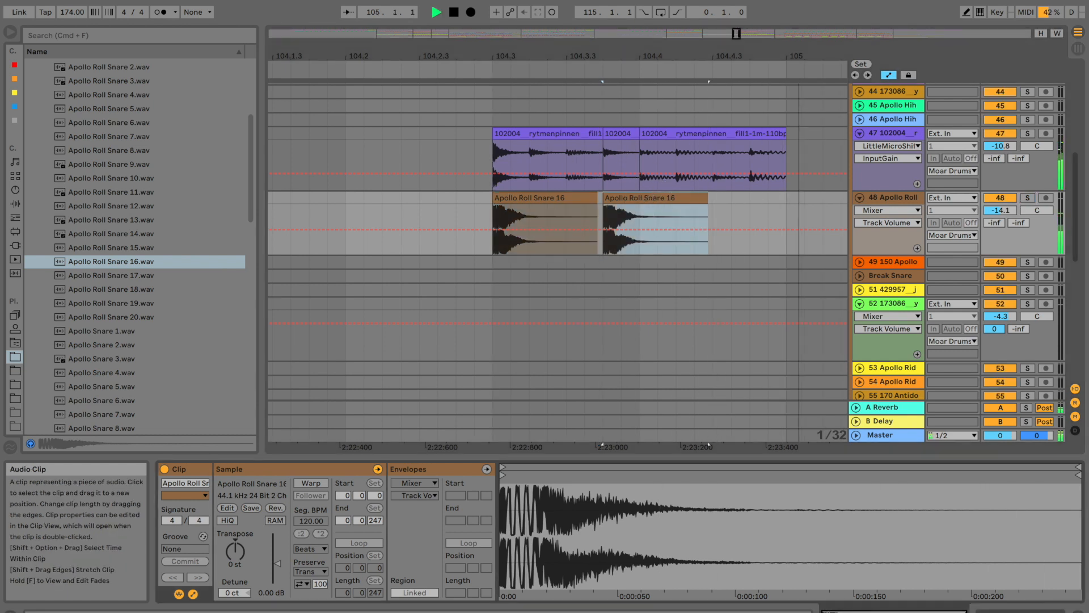
pyautogui.moveTo(277, 564); pyautogui.dragTo(276, 572)
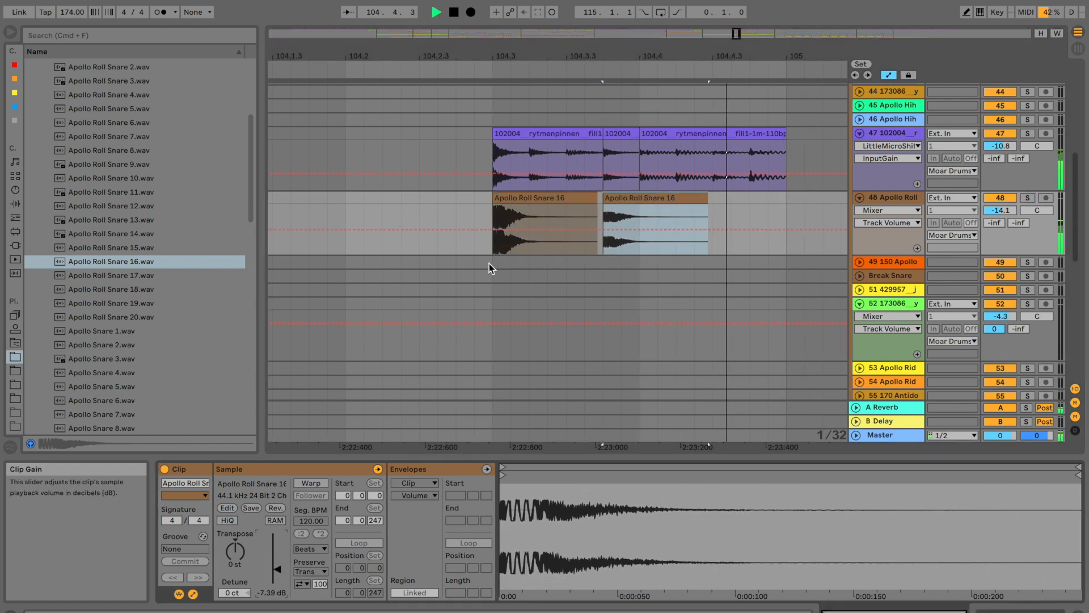
pyautogui.click(437, 230)
pyautogui.press('space')
# Insert another audio track below track 48 and lower the first snare clip's gain to match the second
pyautogui.click(902, 199)
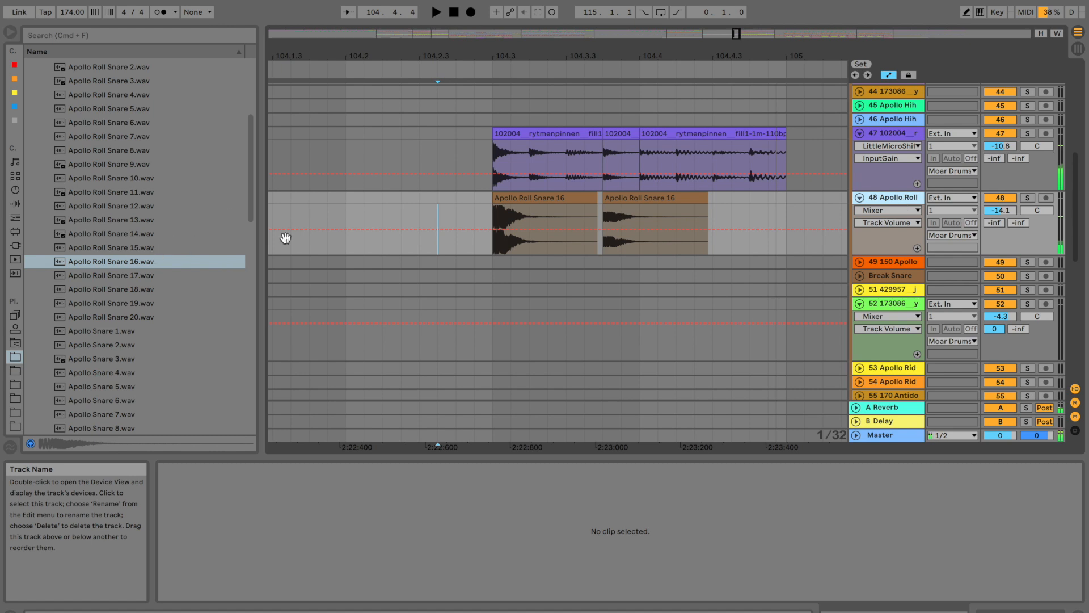
pyautogui.press('super+t')
pyautogui.click(576, 197)
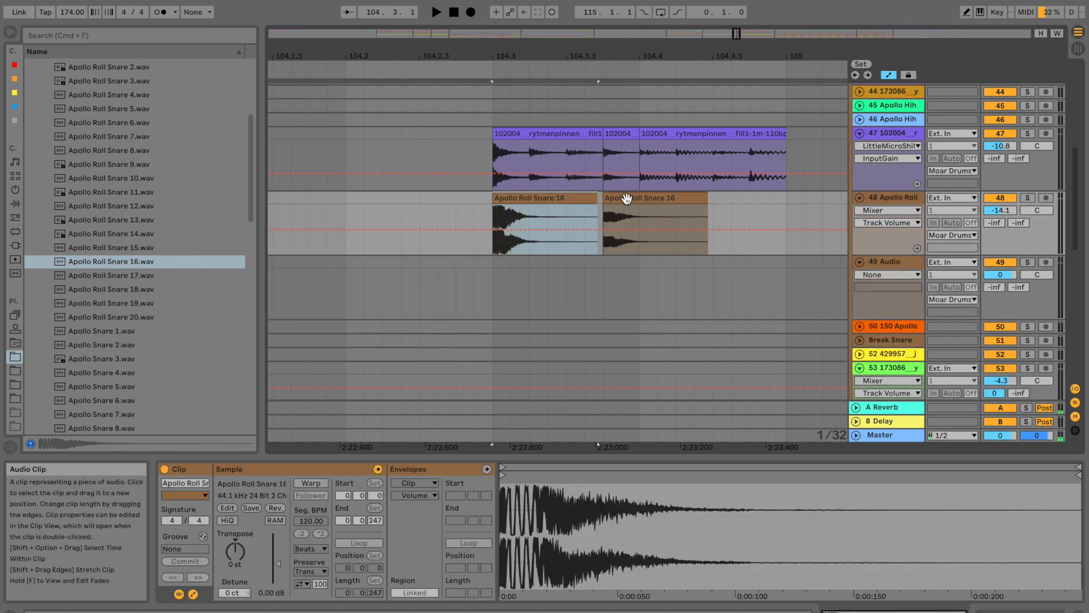
pyautogui.click(627, 199)
pyautogui.click(472, 202)
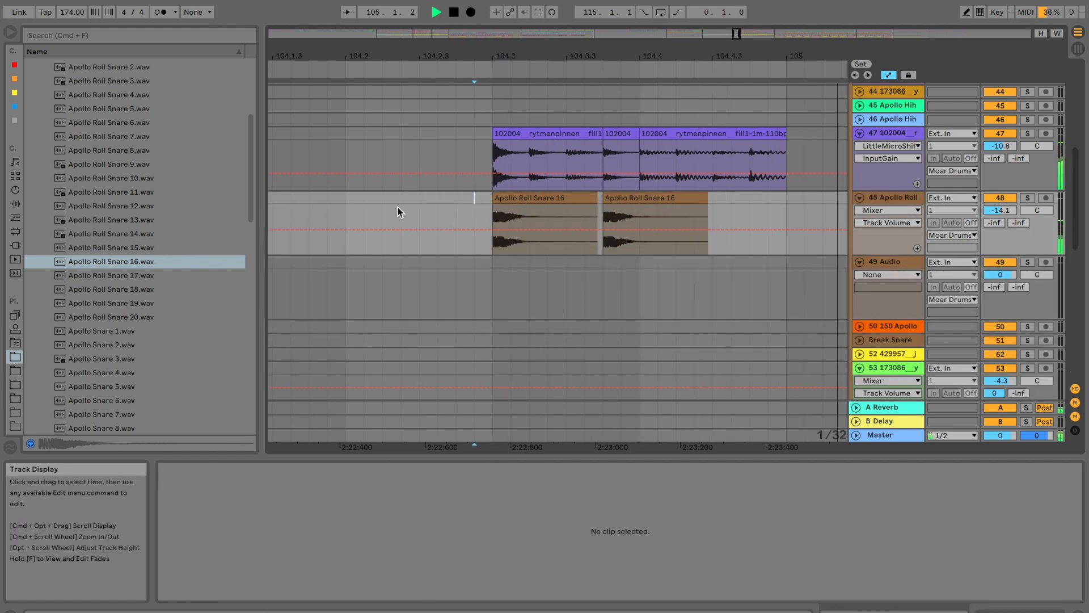
pyautogui.press('space')
# Close the Apollo pack and open the Toms folder of Antidote Audio - Infected Drums for Hybrid Trap
pyautogui.scroll(5, 136, 255)
pyautogui.click(38, 218)
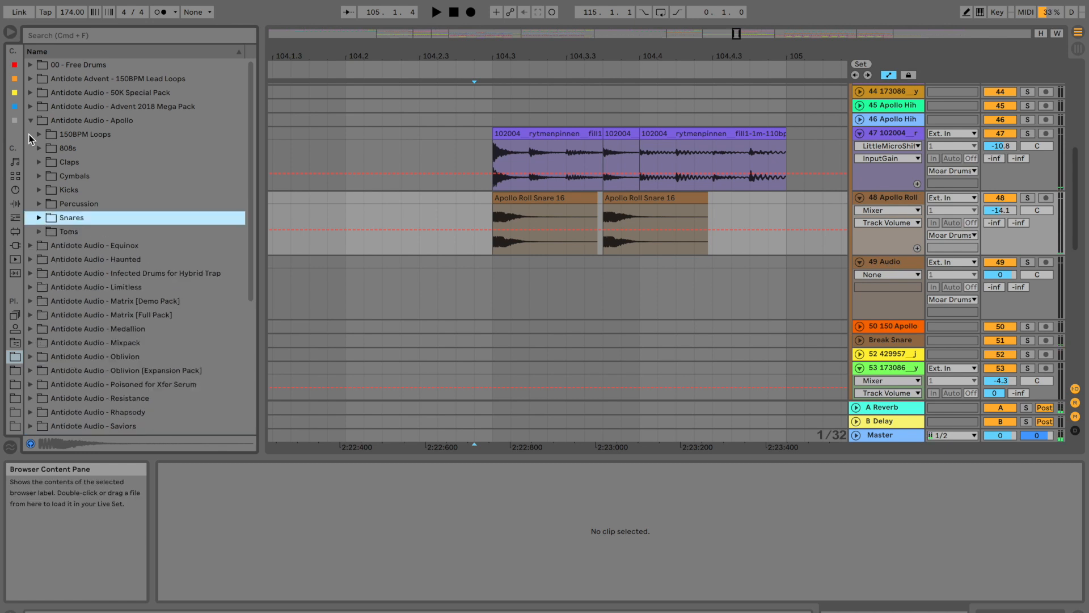
pyautogui.click(31, 121)
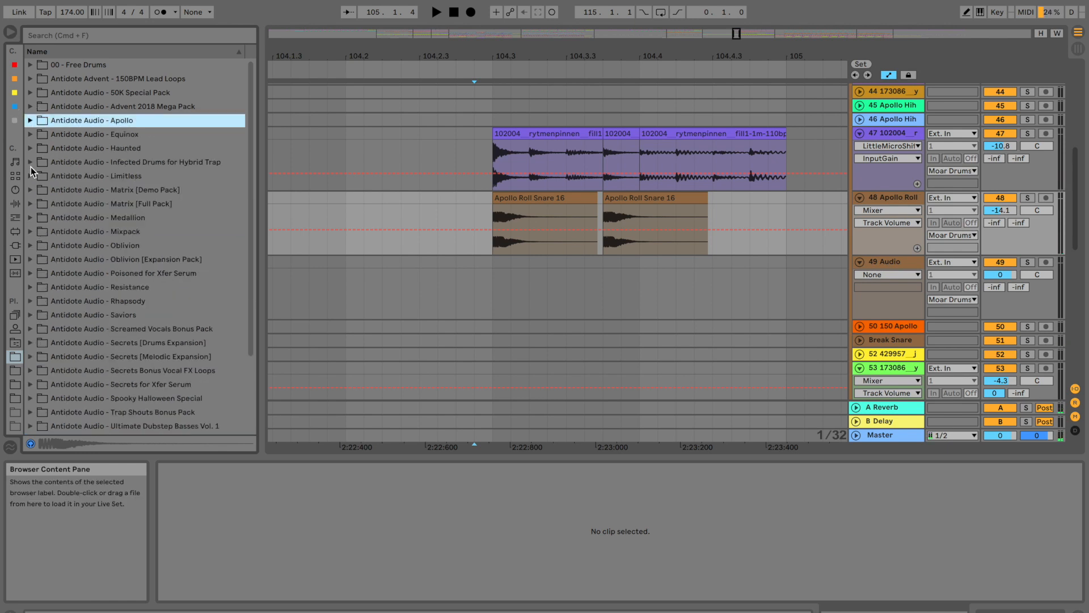
pyautogui.click(30, 163)
pyautogui.click(38, 342)
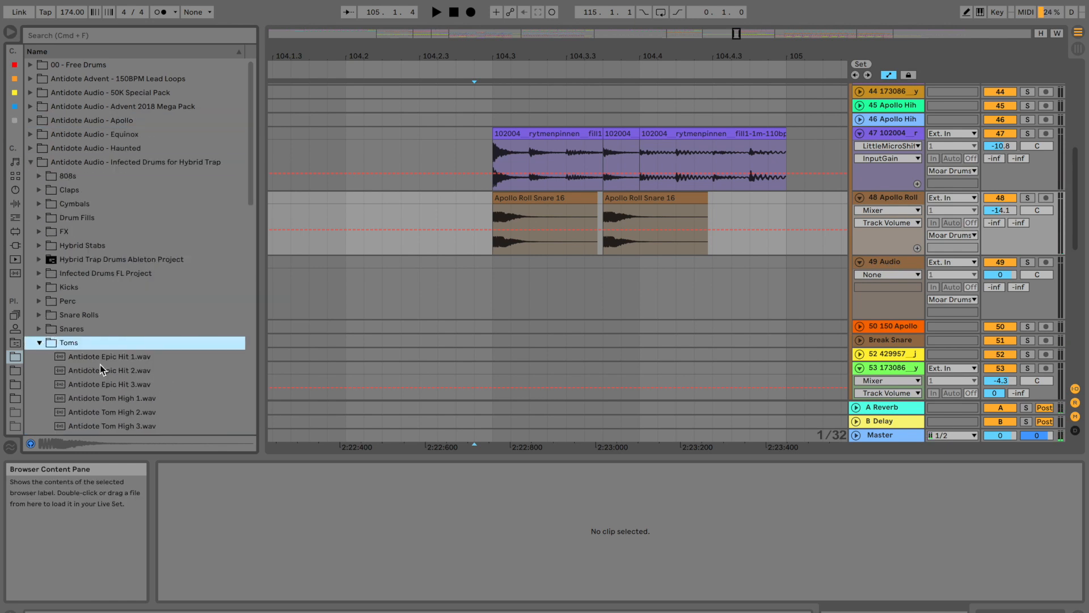
# Place Antidote Tom Mid 4.wav on track 49 and move it to 104.4, playing it against the fill
pyautogui.click(147, 374)
pyautogui.scroll(-3, 148, 374)
pyautogui.click(149, 369)
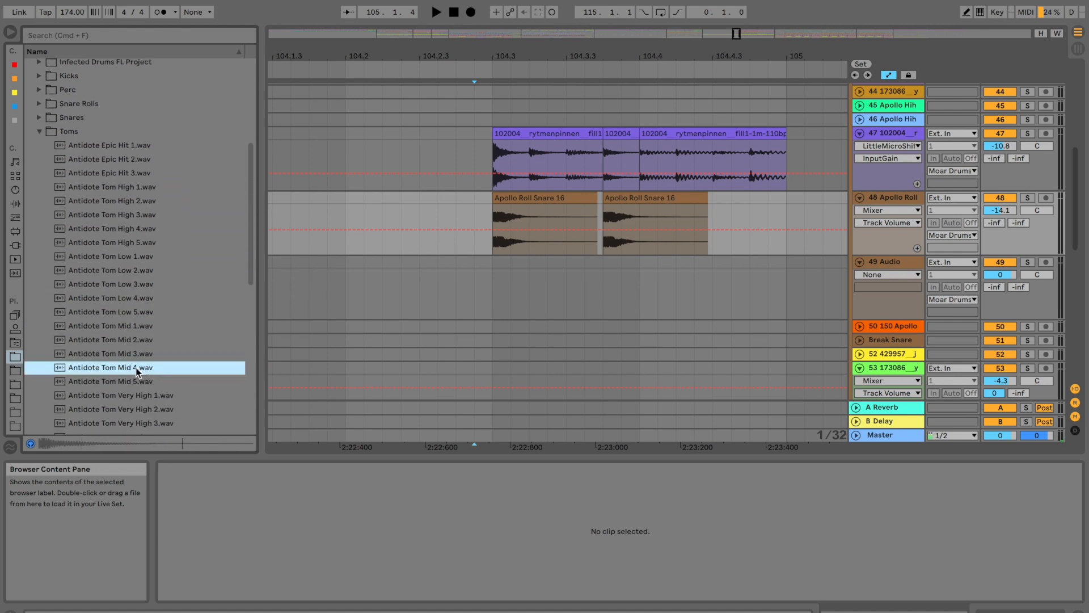
pyautogui.moveTo(148, 369); pyautogui.dragTo(523, 271)
pyautogui.click(456, 284)
pyautogui.press('space')
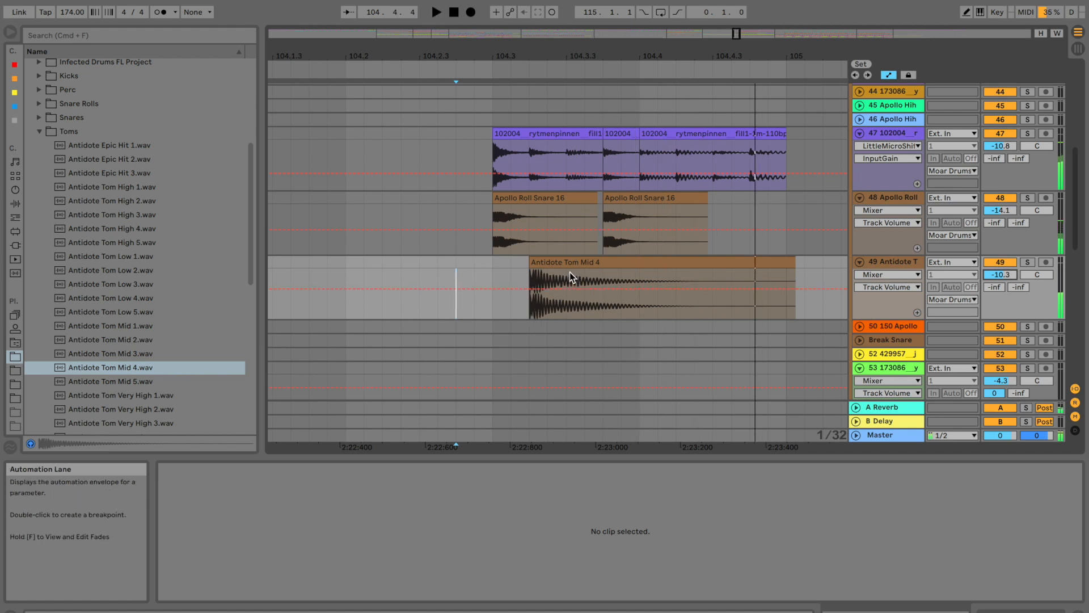
pyautogui.press('space')
pyautogui.moveTo(571, 263); pyautogui.dragTo(682, 267)
pyautogui.click(588, 263)
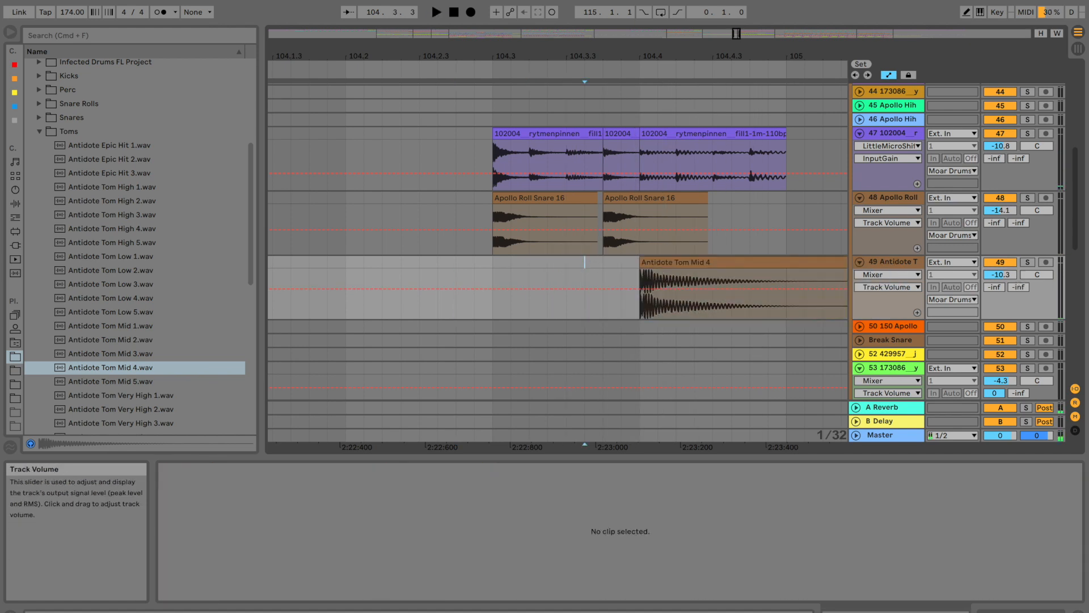
pyautogui.press('space')
# Add Antidote Tom Mid 2.wav at 104.4.2 on track 49 and lower its clip gain to -1.34 dB
pyautogui.moveTo(114, 340)
pyautogui.mouseDown()
pyautogui.moveTo(554, 292)
pyautogui.moveTo(681, 294)
pyautogui.mouseUp()
pyautogui.click(604, 281)
pyautogui.press('space')
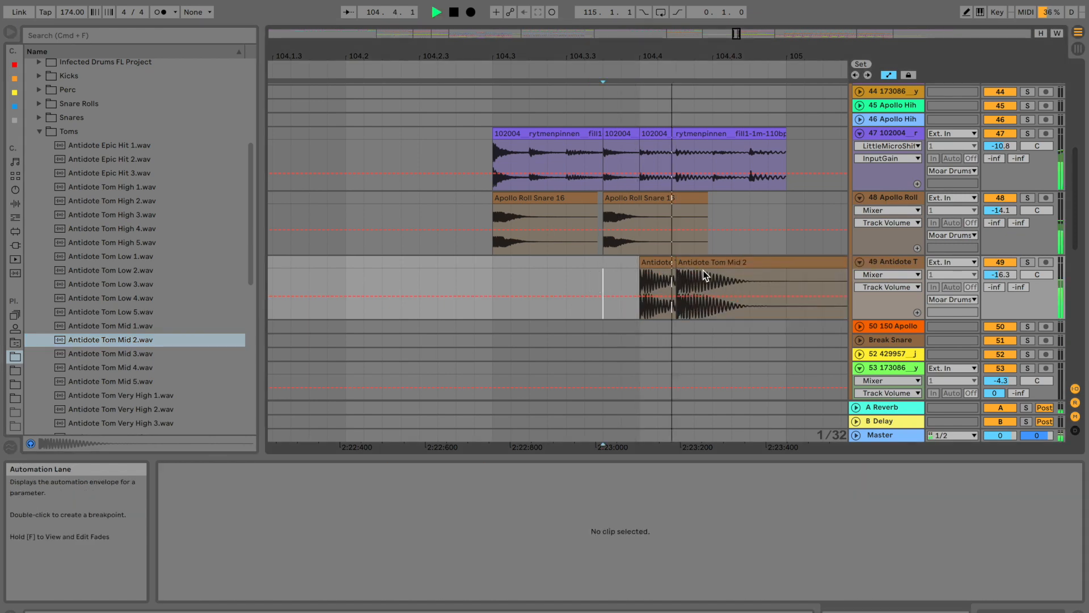
pyautogui.doubleClick(707, 263)
pyautogui.press('space')
pyautogui.moveTo(278, 564); pyautogui.dragTo(279, 566)
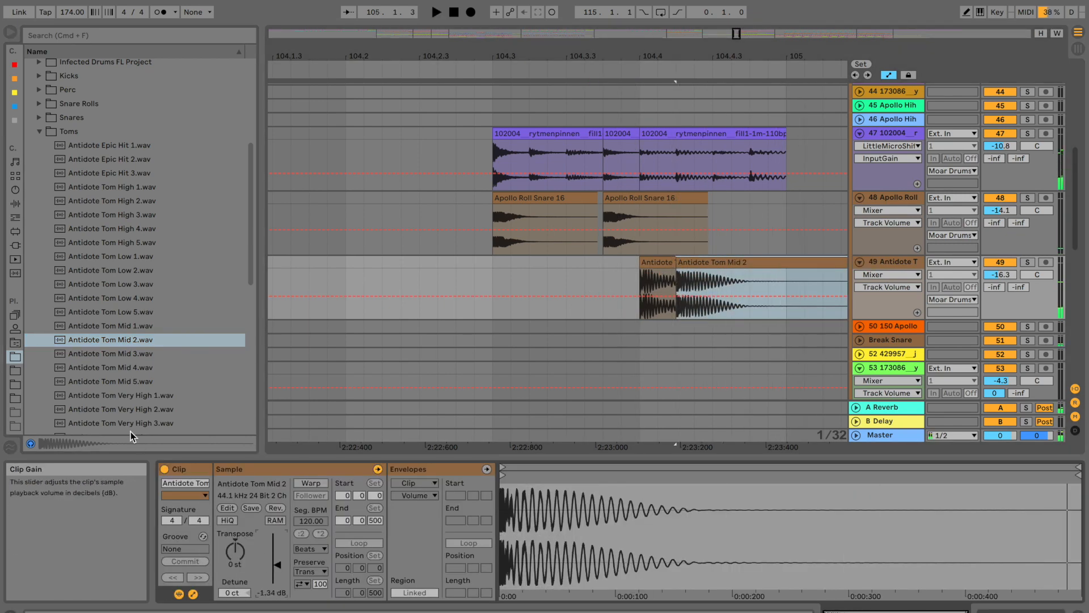
# Add Antidote Tom Mid 4.wav at 104.4.3 and Antidote Tom High 4.wav at 104.4.4 on track 49, and play the fill
pyautogui.moveTo(128, 367); pyautogui.dragTo(715, 292)
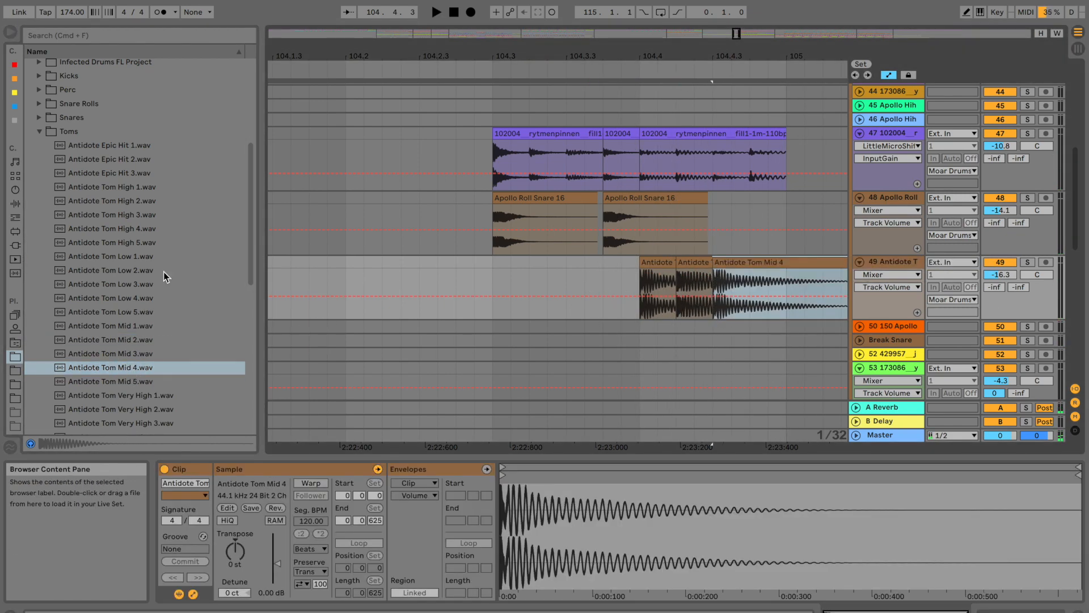
pyautogui.moveTo(109, 233); pyautogui.dragTo(770, 275)
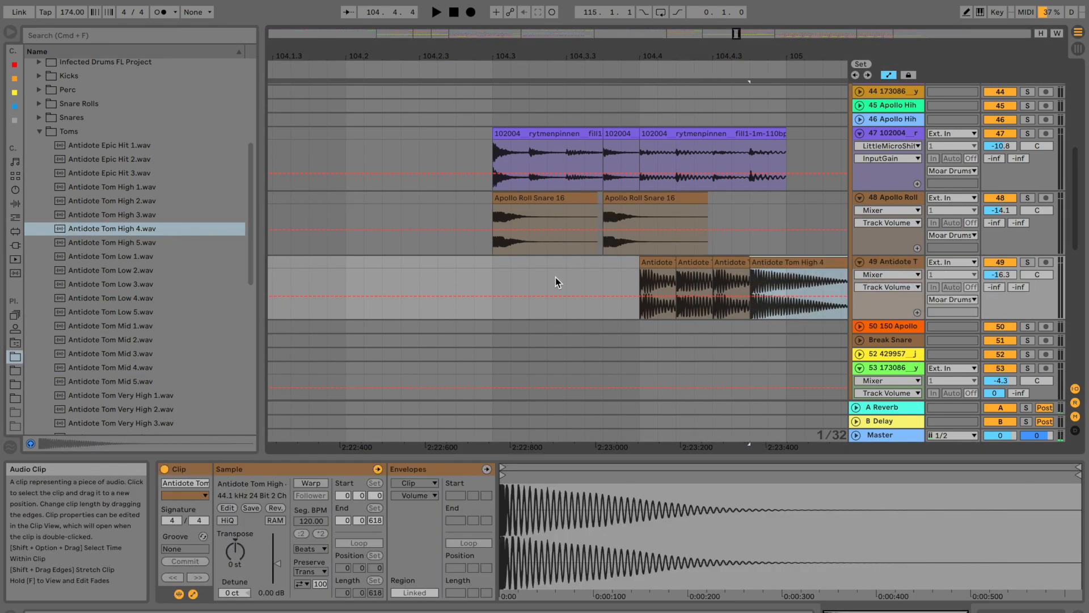
pyautogui.click(548, 283)
pyautogui.press('space')
pyautogui.click(604, 255)
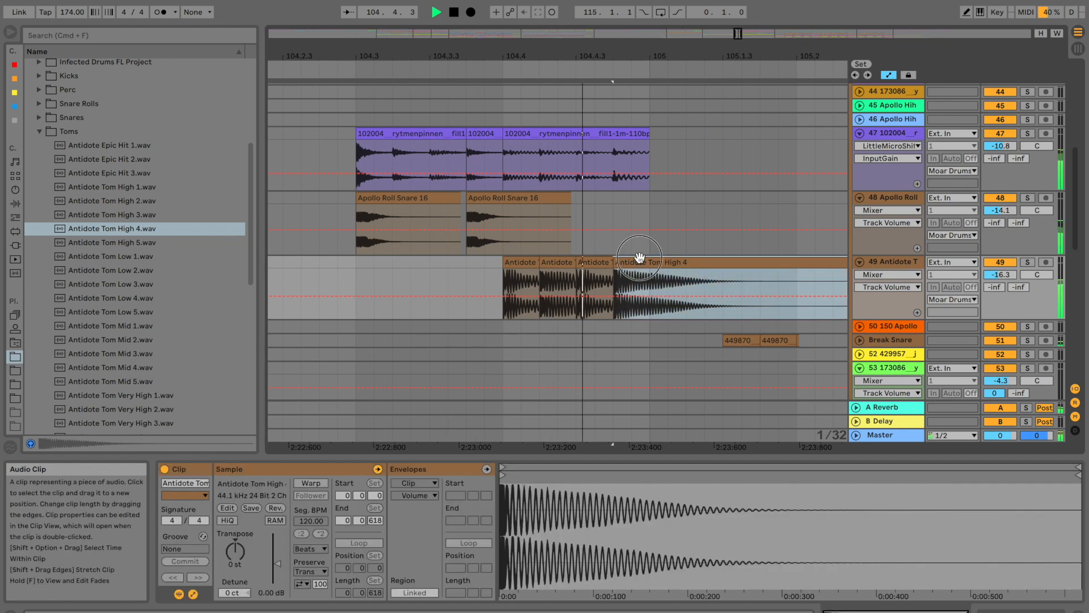
# Transpose the Antidote Tom High 4 clip to -10 st and listen to the fill
pyautogui.press('space')
pyautogui.press('space')
pyautogui.moveTo(235, 552); pyautogui.dragTo(234, 568)
pyautogui.press('space')
pyautogui.press('space')
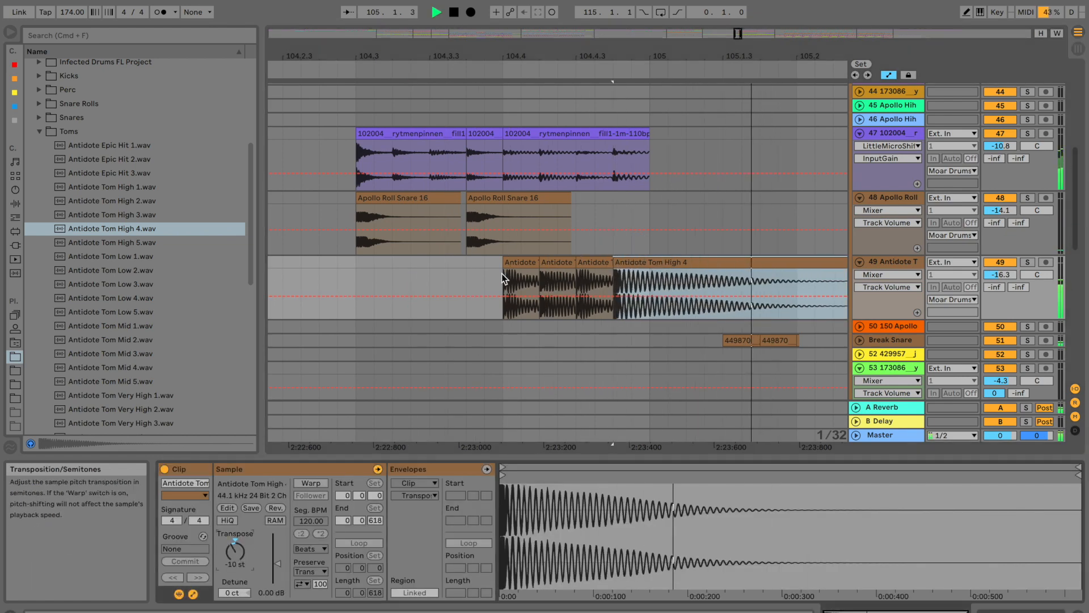
pyautogui.press('space')
pyautogui.moveTo(449, 282); pyautogui.dragTo(486, 283)
pyautogui.press('space')
# Cut the Antidote Tom High 4 clip at bar 105, delete the remainder and fade out the shortened clip
pyautogui.click(649, 282)
pyautogui.press('super+e')
pyautogui.click(681, 261)
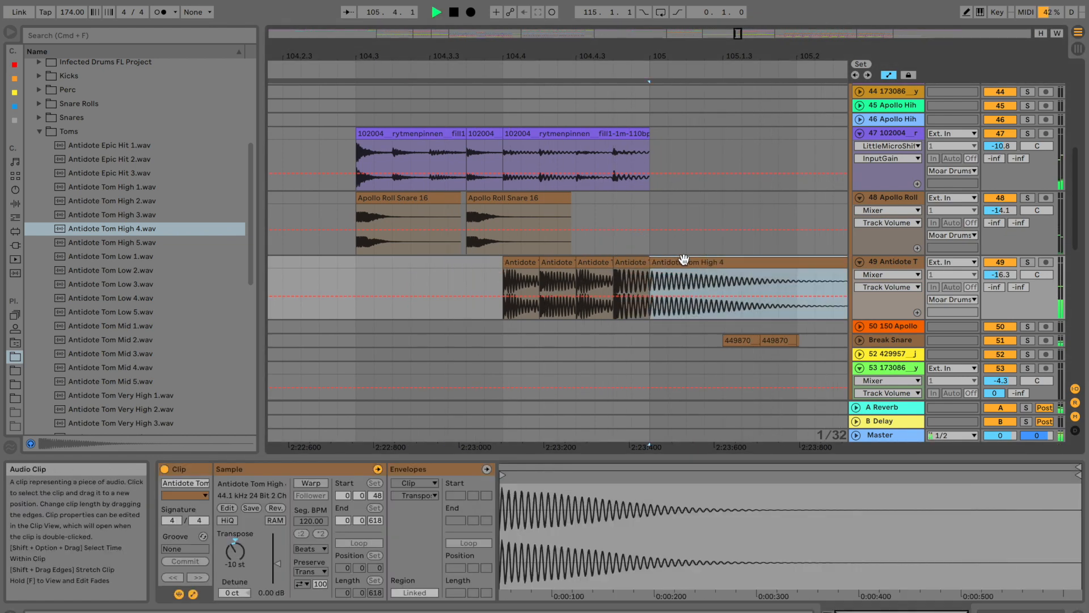
pyautogui.press('Delete')
pyautogui.moveTo(648, 271); pyautogui.dragTo(608, 271)
pyautogui.click(467, 284)
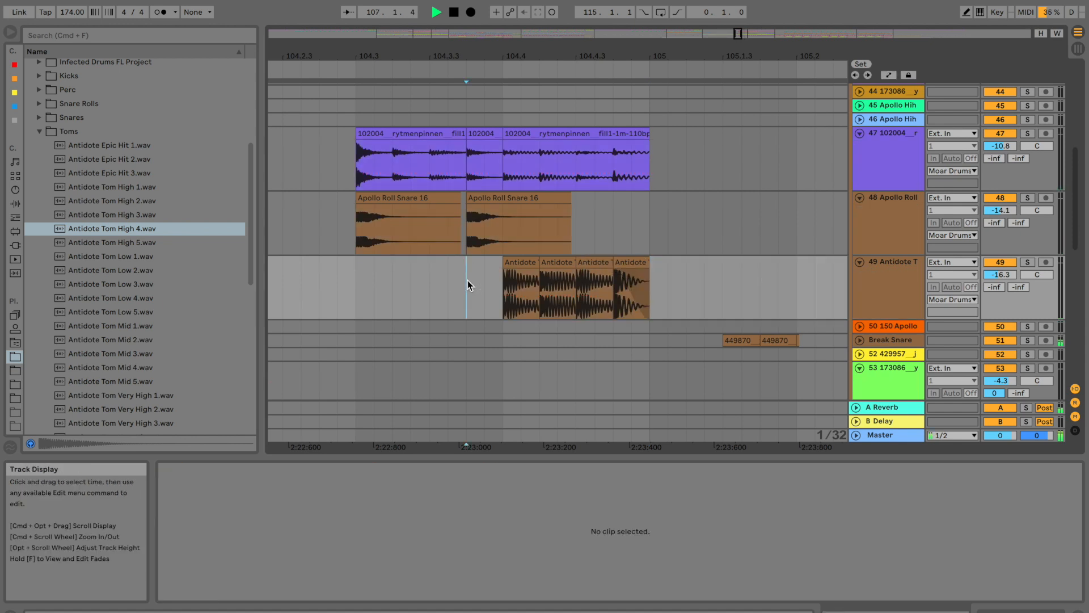
# Set the gain of all four tom clips on track 49 to -10.8 dB
pyautogui.click(528, 261)
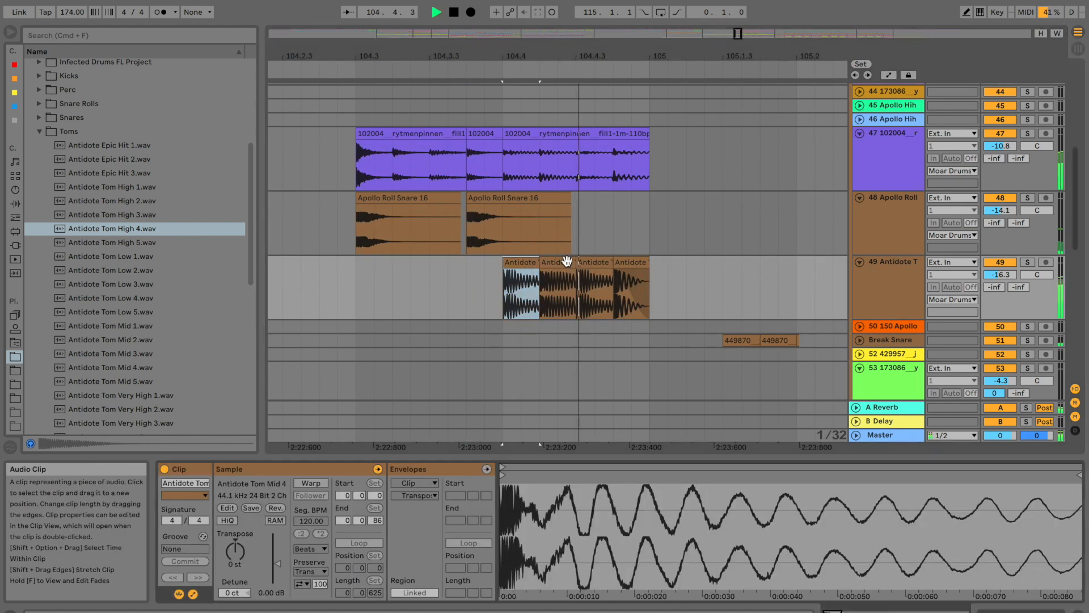
pyautogui.keyDown('shift'); pyautogui.click(625, 262); pyautogui.keyUp('shift')
pyautogui.moveTo(275, 561); pyautogui.dragTo(275, 570)
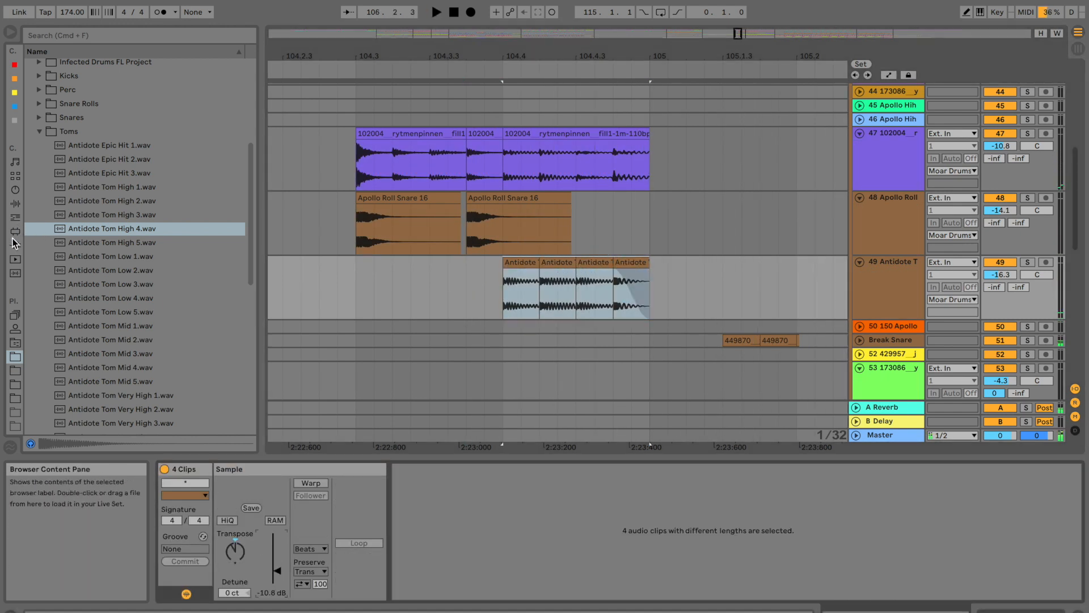
# Load the Soundtoys LittleMicroShift VST onto tom track 49 and reduce its Mix toward dry
pyautogui.click(14, 244)
pyautogui.click(31, 78)
pyautogui.click(38, 122)
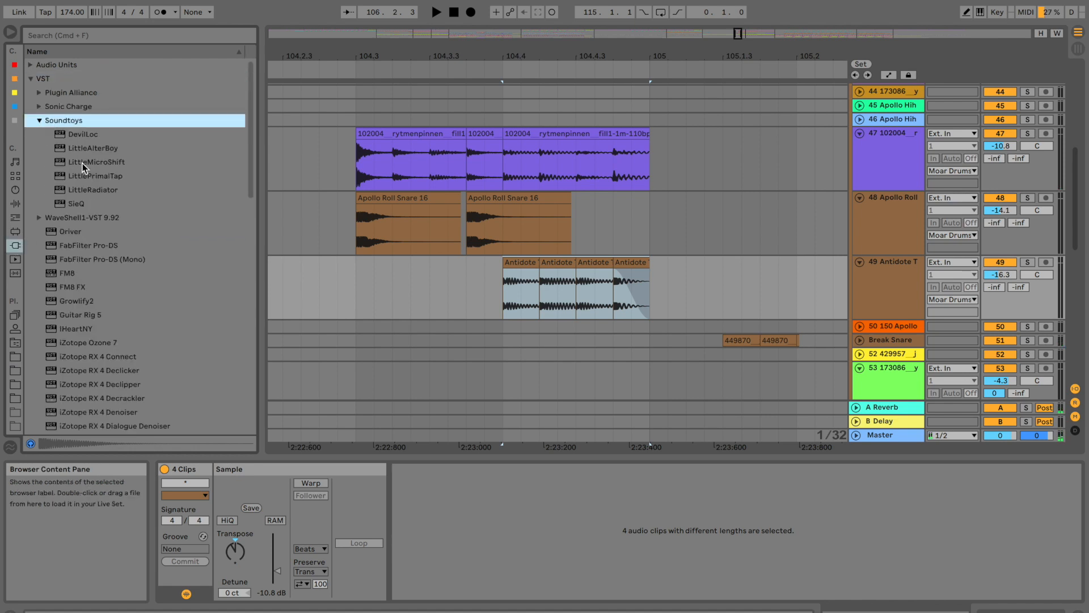
pyautogui.click(89, 163)
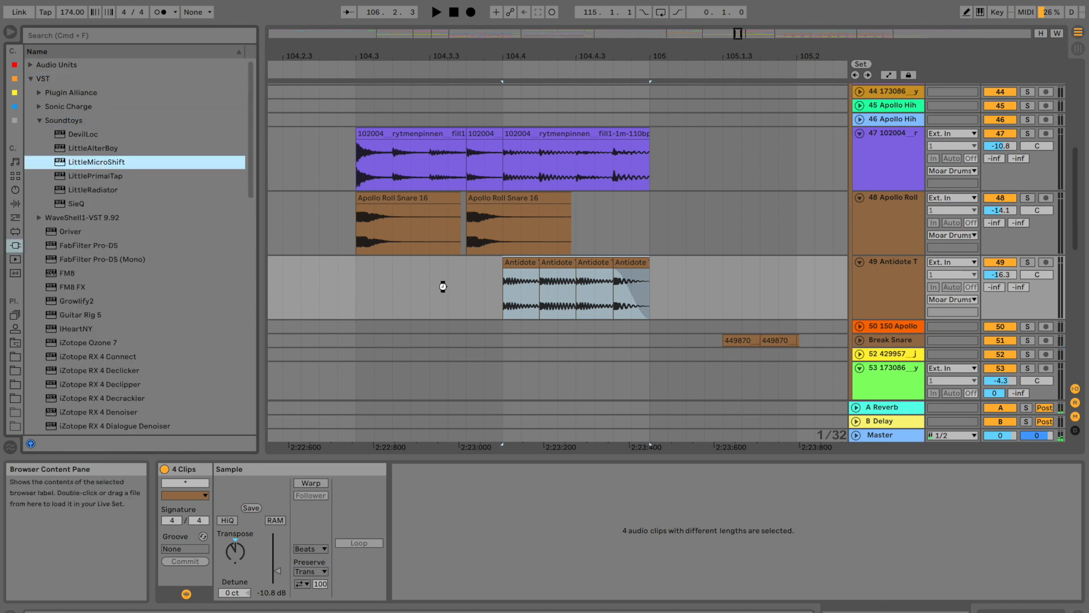
pyautogui.moveTo(441, 295); pyautogui.dragTo(466, 298)
pyautogui.press('space')
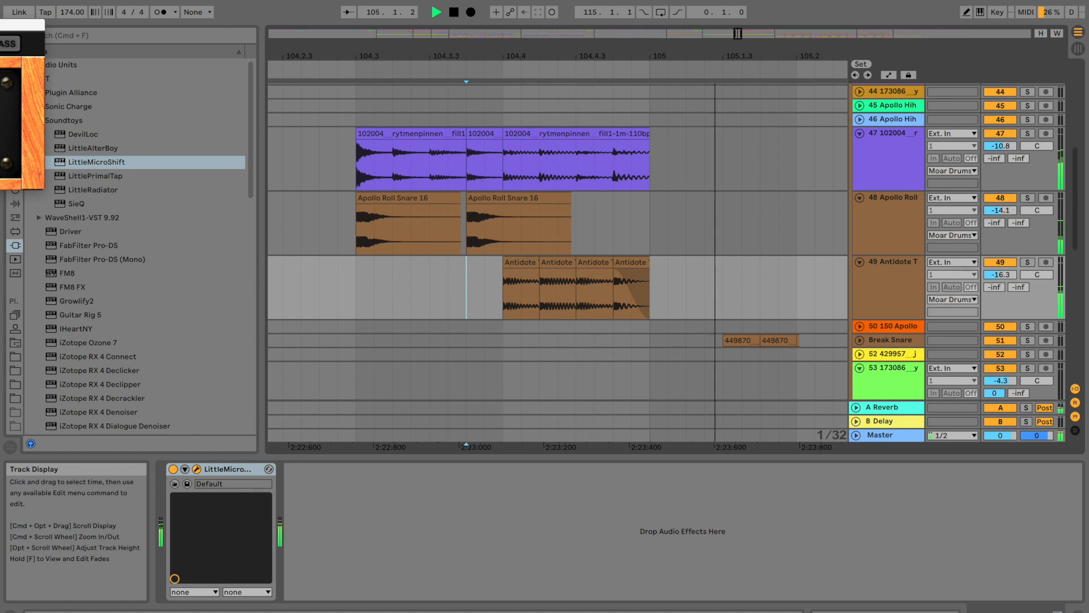
pyautogui.moveTo(0, 26); pyautogui.dragTo(514, 57)
pyautogui.moveTo(366, 153); pyautogui.dragTo(341, 213)
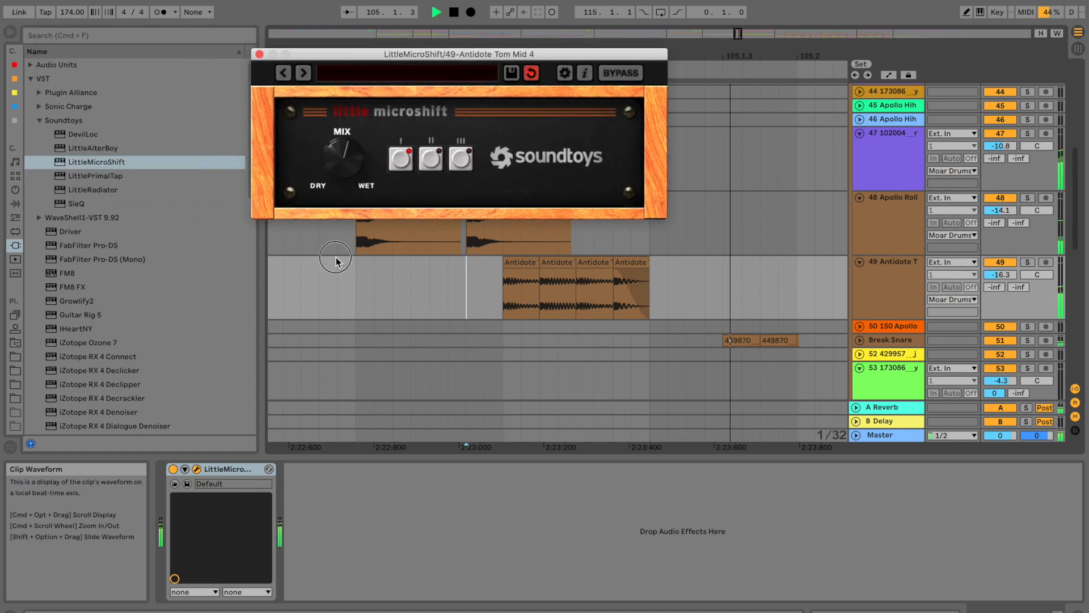
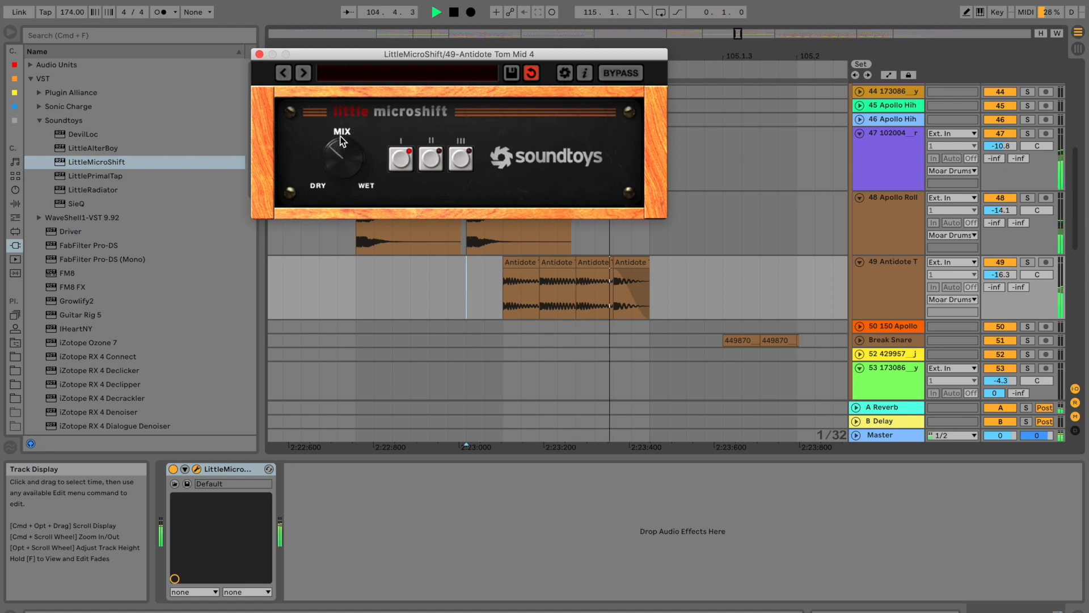
pyautogui.click(259, 54)
# Set track 48's reverb send to -27.5 dB while playing the fill
pyautogui.click(337, 227)
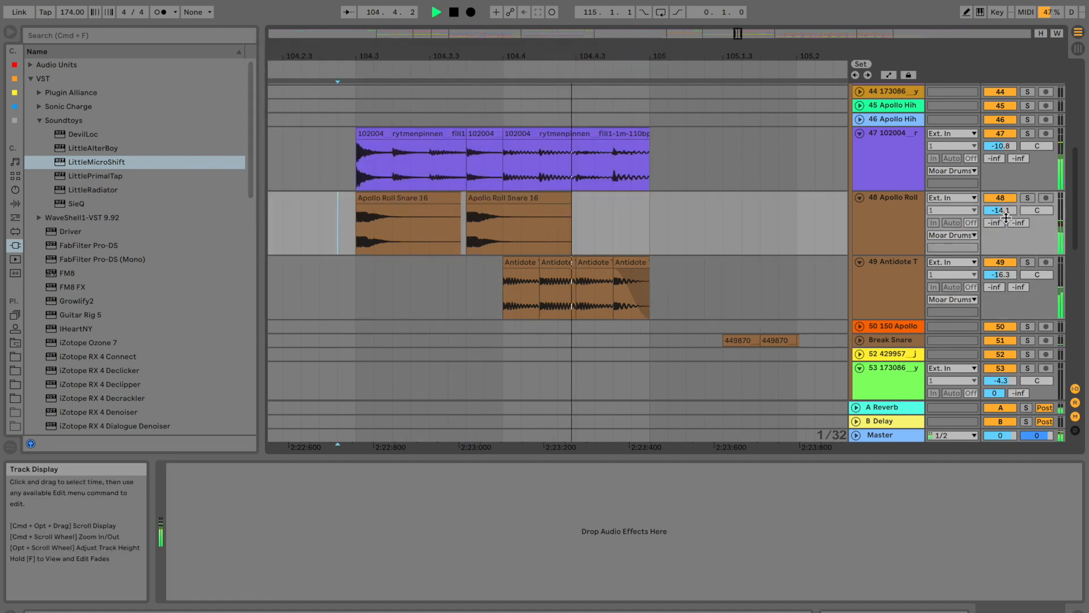
pyautogui.moveTo(1005, 221)
pyautogui.mouseDown()
pyautogui.moveTo(1004, 204)
pyautogui.moveTo(996, 238)
pyautogui.mouseUp()
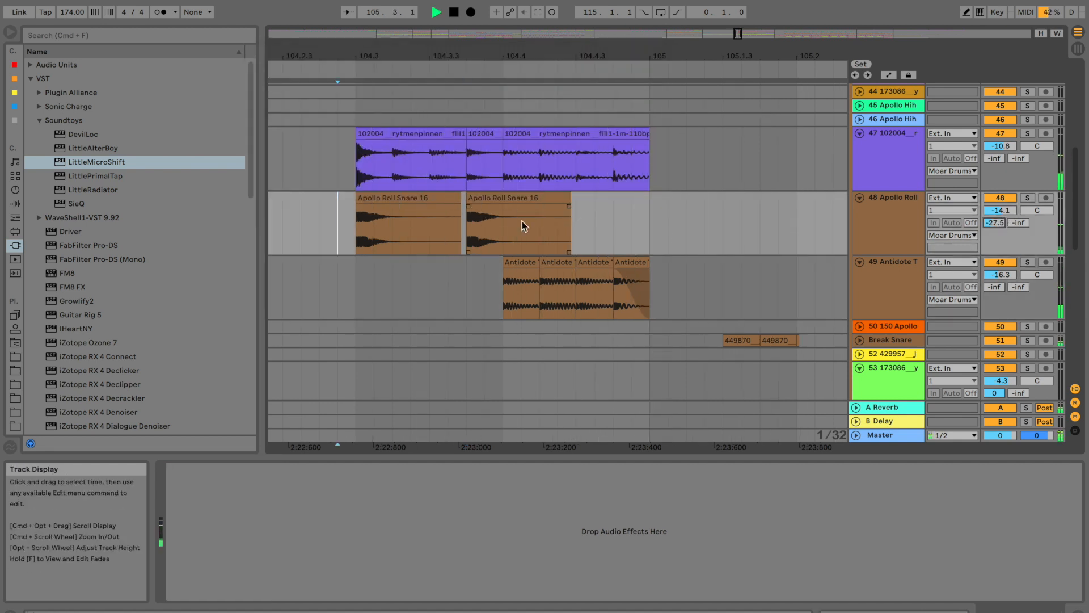
pyautogui.click(487, 227)
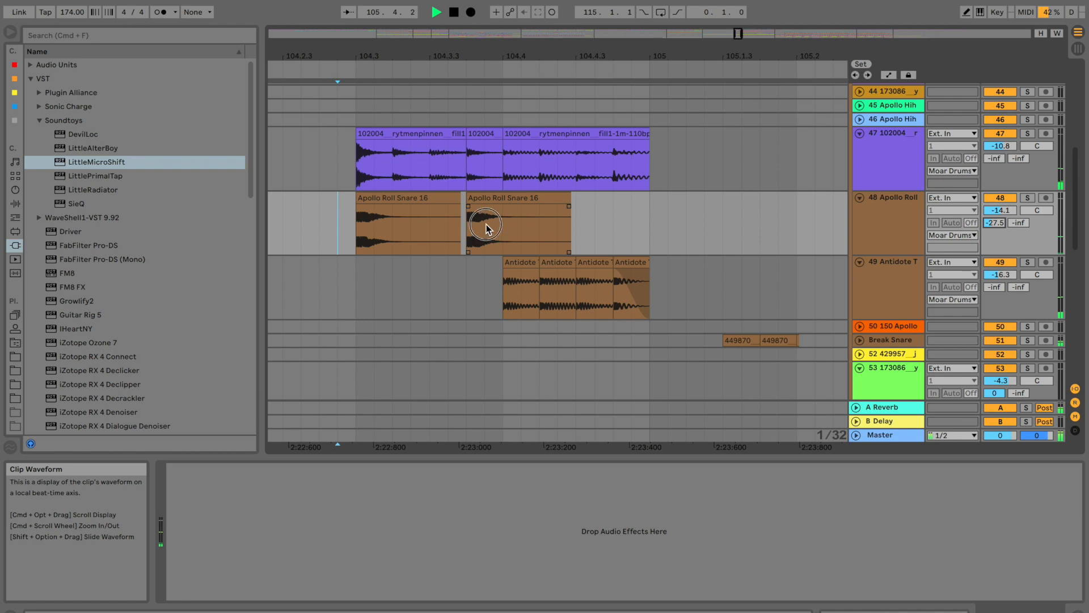
# Add two shortened, faded-out Apollo Roll Snare 16 copies at 104.3.2 and 104.3.3, with their sample start at 7 ms
pyautogui.press('super+v')
pyautogui.doubleClick(400, 198)
pyautogui.press('space')
pyautogui.moveTo(410, 198); pyautogui.dragTo(430, 198)
pyautogui.press('space')
pyautogui.moveTo(504, 475); pyautogui.dragTo(550, 477)
pyautogui.press('space')
pyautogui.press('space')
pyautogui.press('space')
pyautogui.press('space')
pyautogui.press('space')
pyautogui.moveTo(424, 207); pyautogui.dragTo(387, 204)
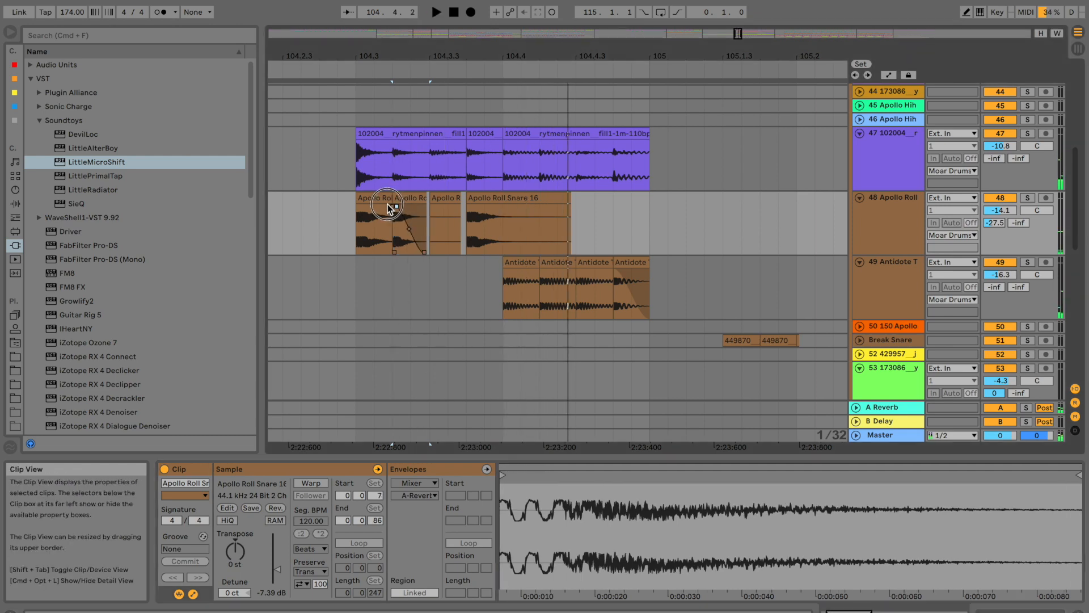
# Lower the gain of the two shortened snare copies to -14.0 dB and replay the fill
pyautogui.click(431, 197)
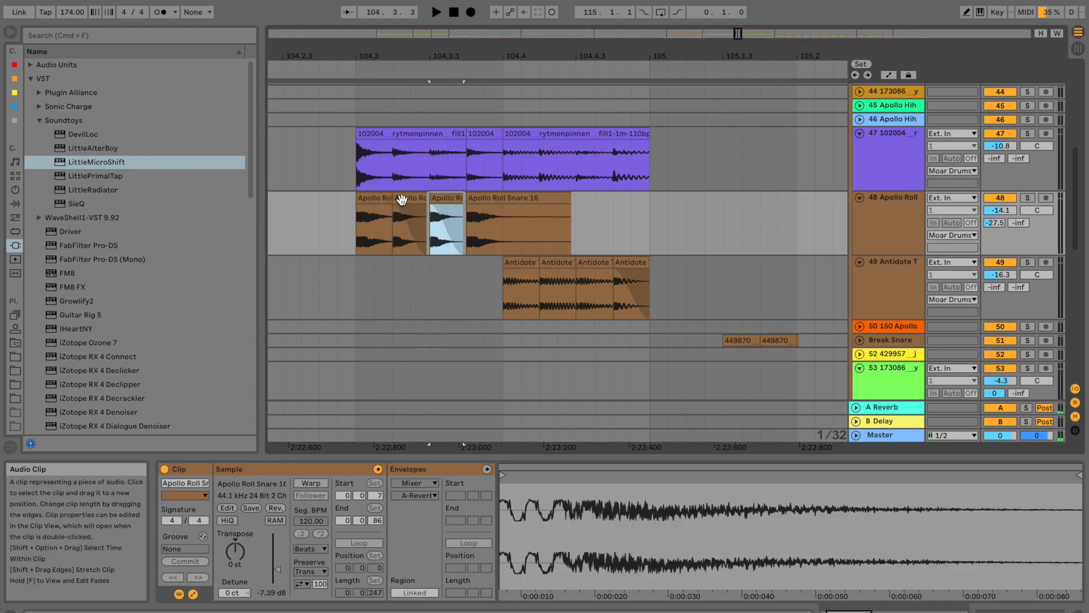
pyautogui.keyDown('shift'); pyautogui.click(401, 202); pyautogui.keyUp('shift')
pyautogui.press('space')
pyautogui.moveTo(275, 570); pyautogui.dragTo(276, 574)
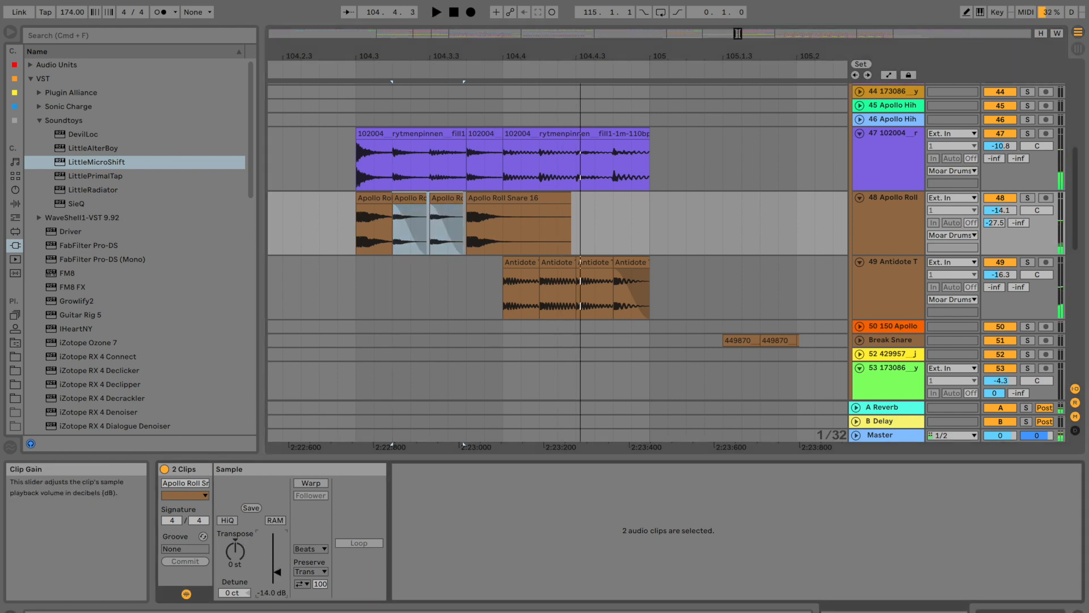
pyautogui.click(313, 240)
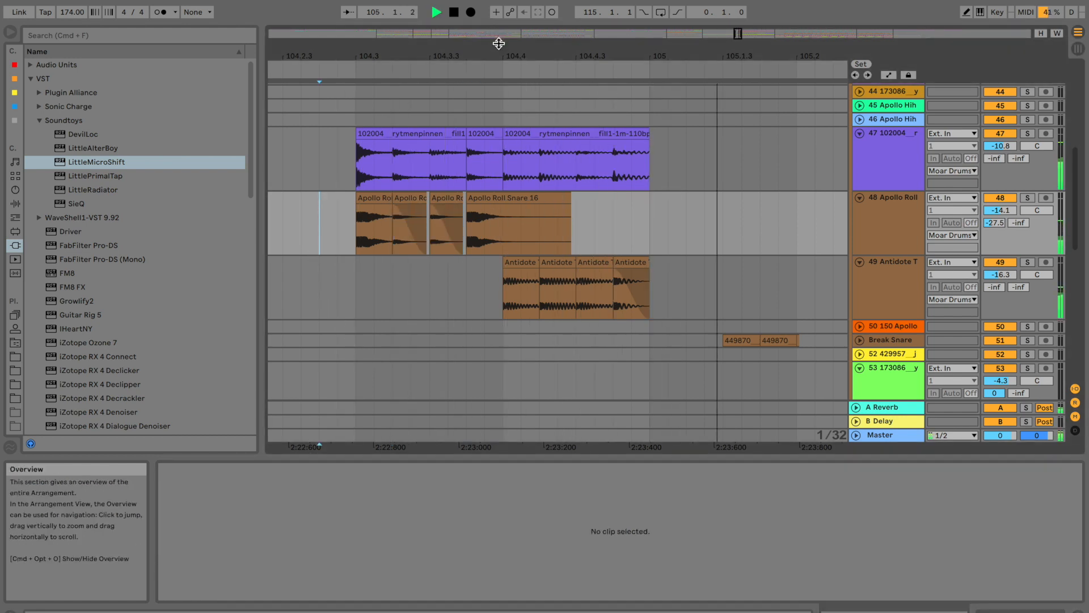
# Copy the snare and tom layers from 104.3 to 105 across tracks 48 and 49
pyautogui.moveTo(499, 52); pyautogui.dragTo(499, 32)
pyautogui.moveTo(531, 277); pyautogui.dragTo(474, 205)
pyautogui.press('space')
pyautogui.moveTo(505, 56); pyautogui.dragTo(505, 34)
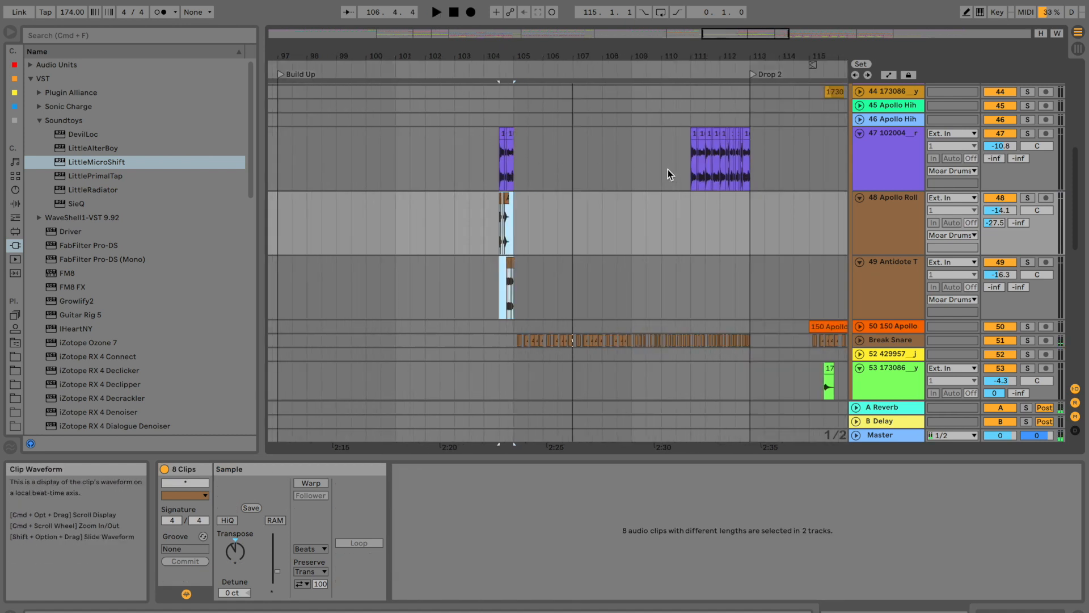
# Listen to the existing drum fills on track 47 in Drop 1, around bars 44 and 52
pyautogui.hscroll(-20, 668, 169)
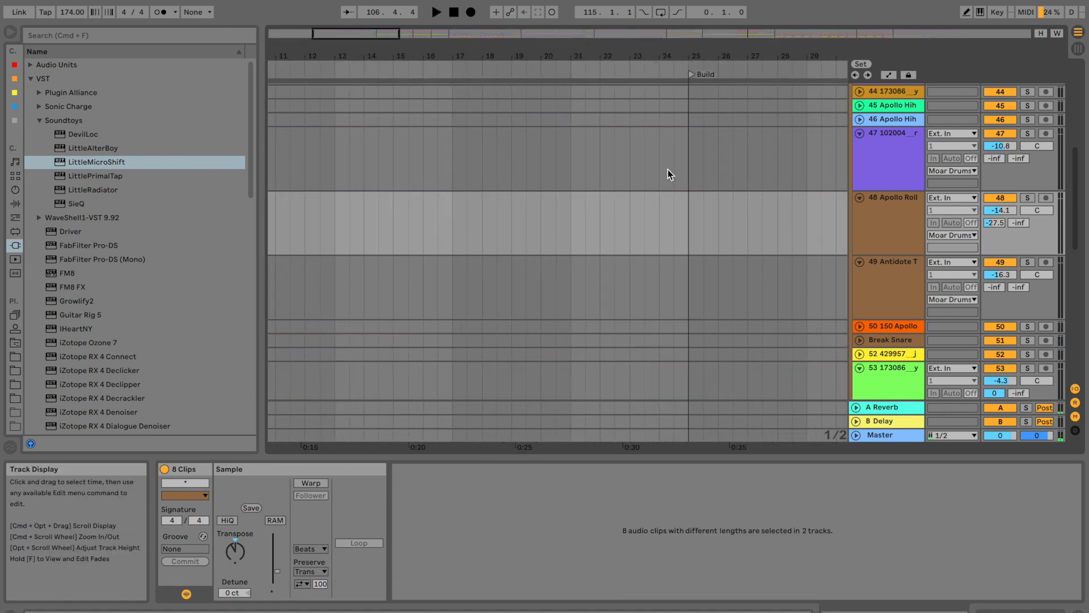
pyautogui.hscroll(6, 668, 170)
pyautogui.click(492, 178)
pyautogui.press('space')
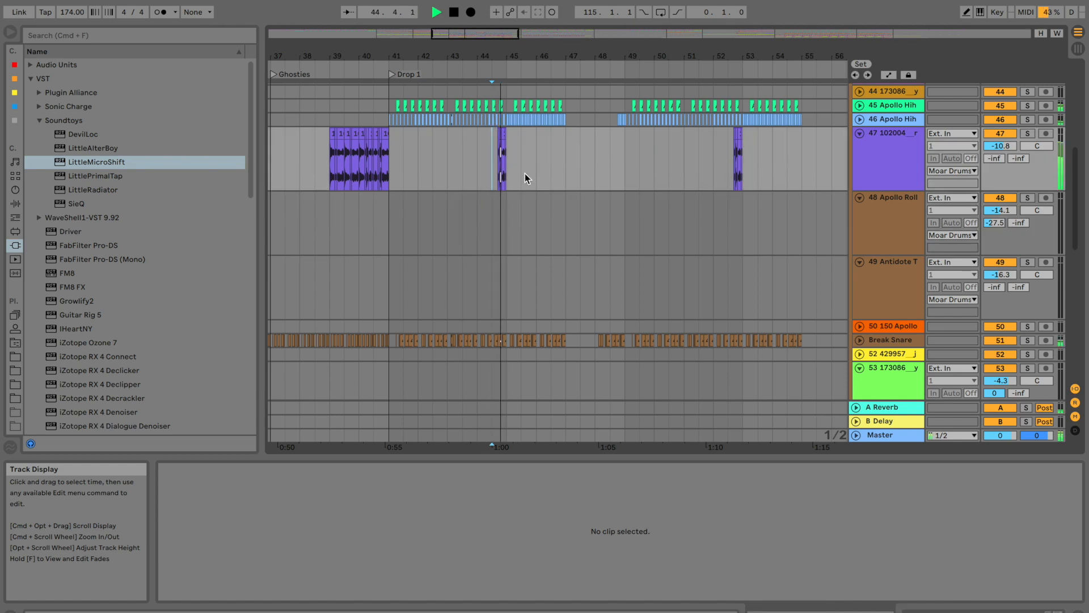
pyautogui.click(727, 172)
pyautogui.hscroll(-3, 616, 202)
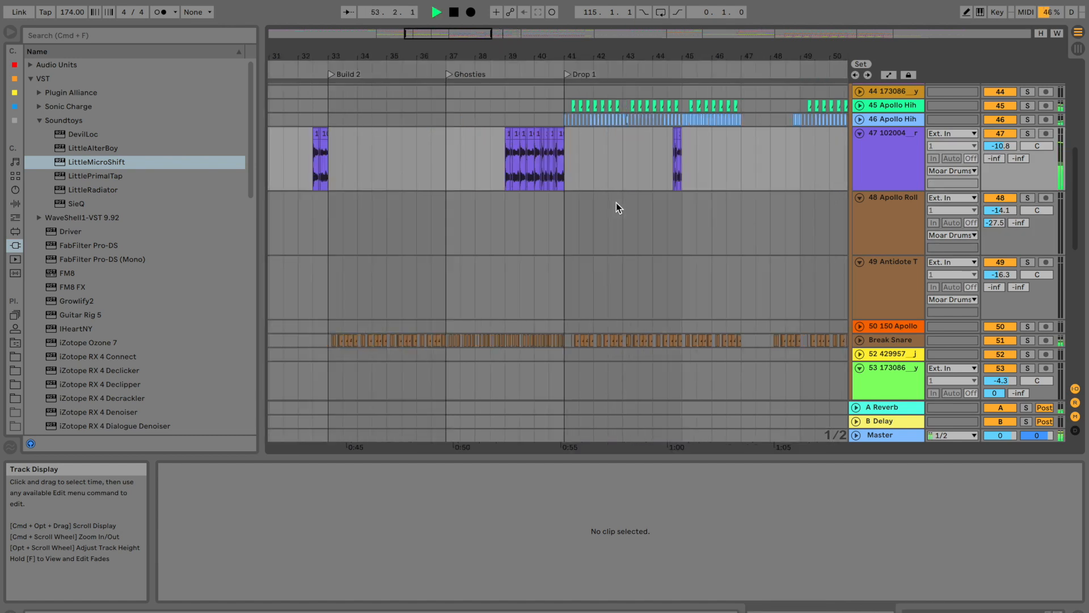
# Paste the snare and tom layers on tracks 48 and 49 at 32.3, under the fill before Build 2
pyautogui.press('space')
pyautogui.click(495, 193)
pyautogui.click(503, 206)
pyautogui.press('super+v')
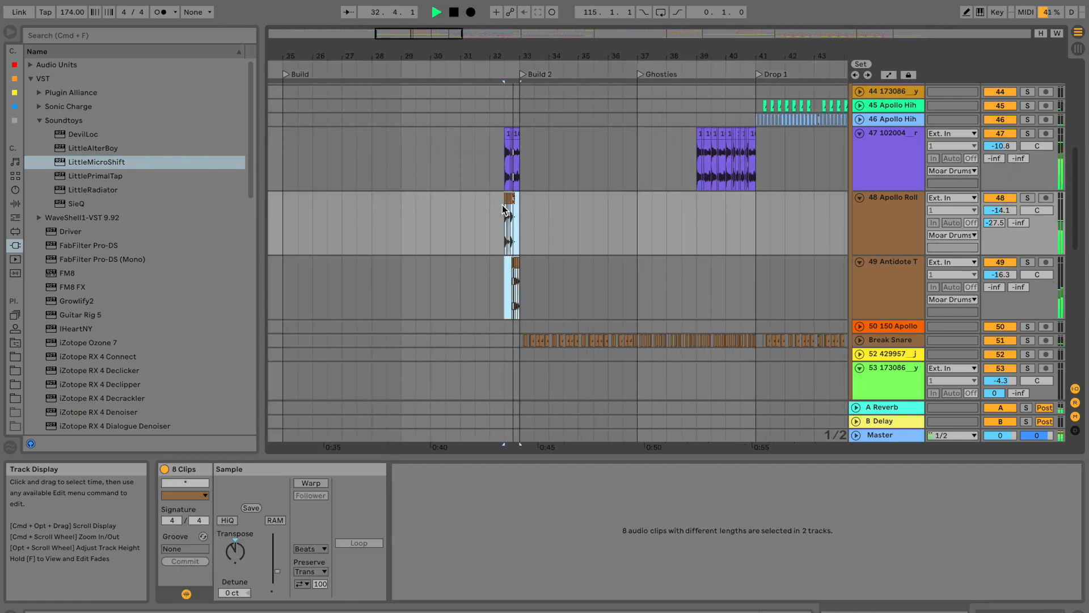
pyautogui.press('space')
pyautogui.press('space')
pyautogui.press('space')
# Raise track 48's volume to -13.0 dB while playing the fill before Build 2
pyautogui.moveTo(514, 61); pyautogui.dragTo(514, 107)
pyautogui.press('space')
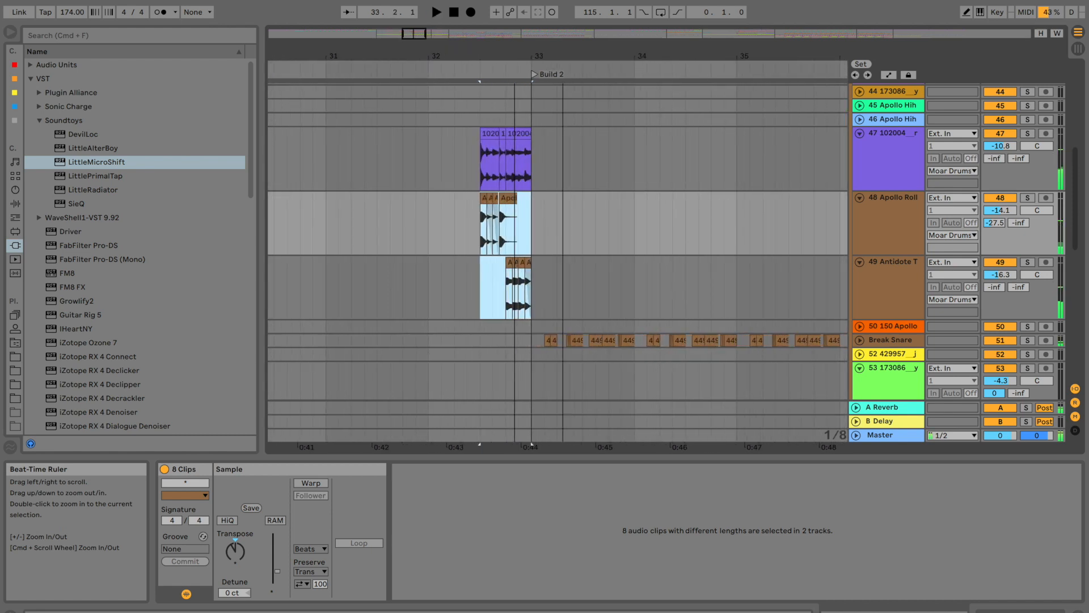
pyautogui.moveTo(1012, 209); pyautogui.dragTo(1012, 190)
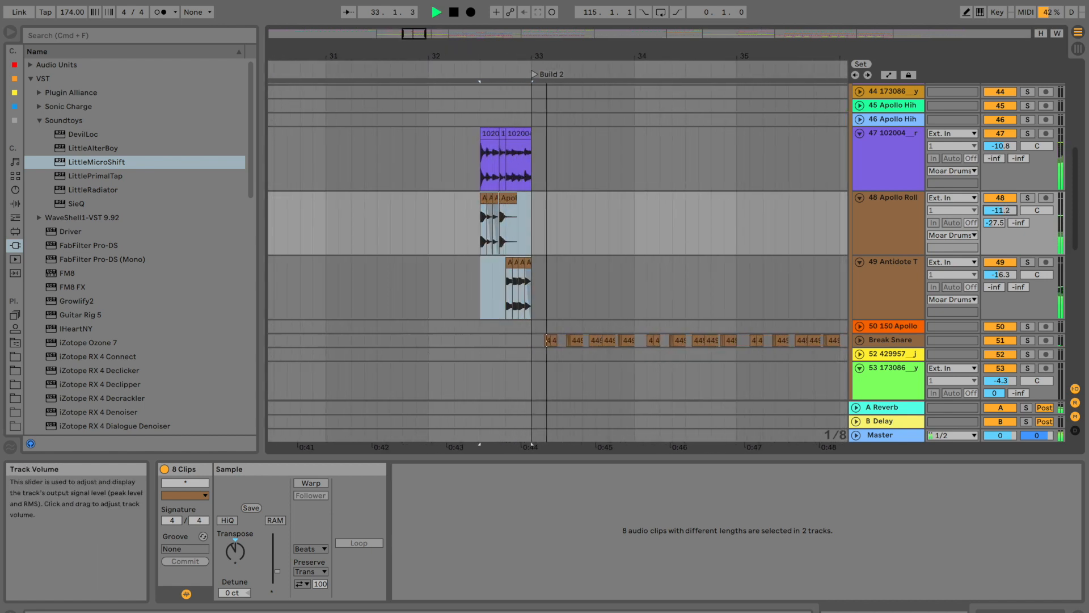
# Paste another Apollo Roll Snare 16 copy at 32.4.4 on track 48 and play the fill
pyautogui.moveTo(509, 56); pyautogui.dragTo(509, 96)
pyautogui.click(507, 198)
pyautogui.click(551, 207)
pyautogui.press('super+v')
pyautogui.click(427, 204)
pyautogui.press('space')
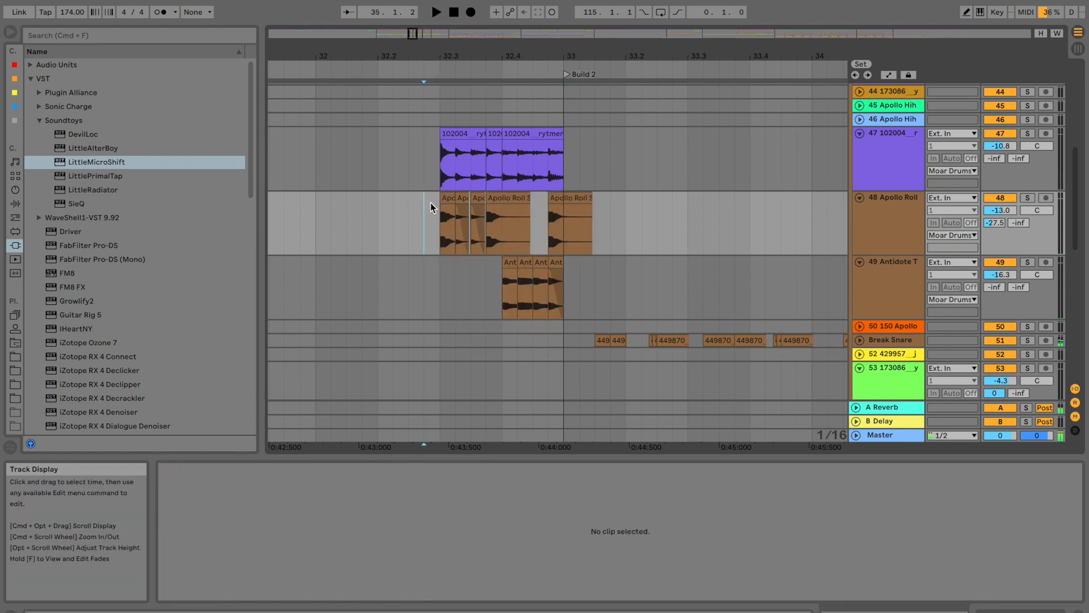
pyautogui.press('space')
# Transpose the Apollo Roll Snare 16 clip at 32.4.4 on track 48 downward, lower its gain to -13.8 dB, and play the fill
pyautogui.click(570, 203)
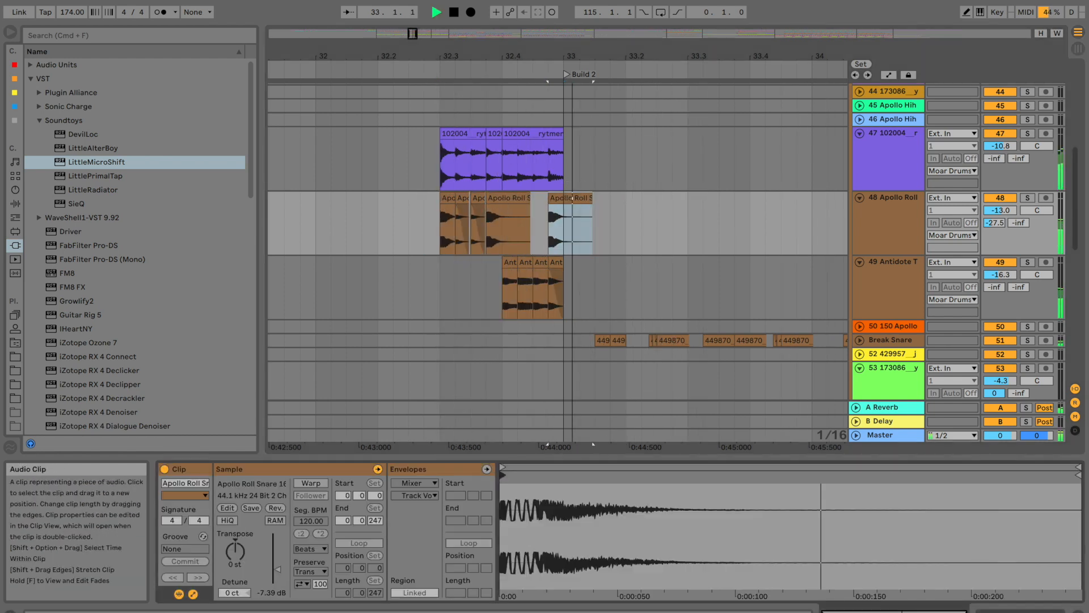
pyautogui.moveTo(234, 551); pyautogui.dragTo(234, 559)
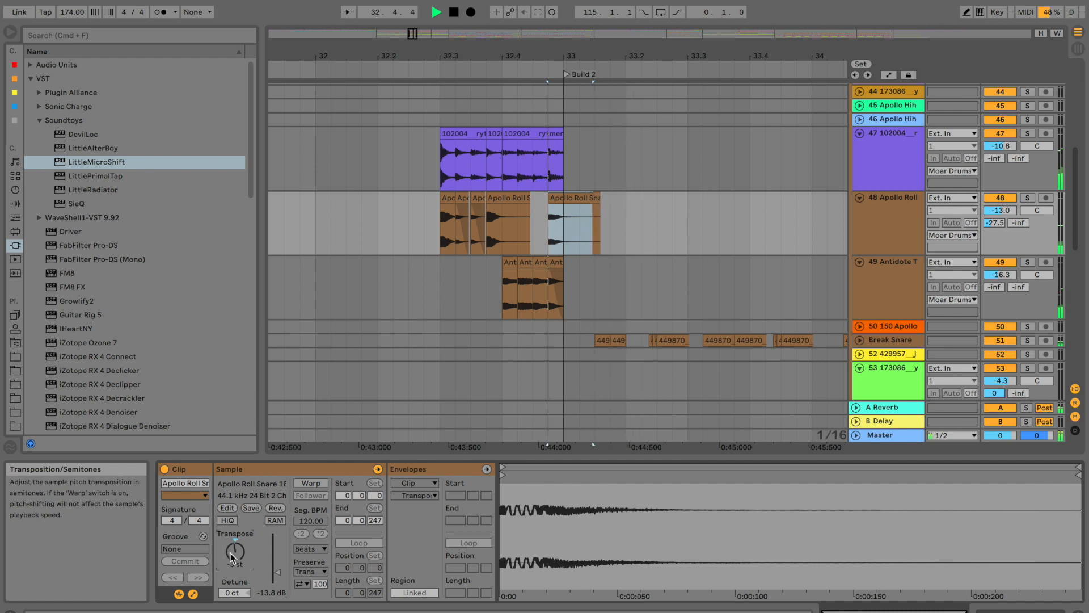
pyautogui.press('space')
pyautogui.click(434, 236)
pyautogui.press('space')
# Copy the five snare clips before Build 2 on track 48 and paste them at 104.3 on the same track
pyautogui.moveTo(636, 57); pyautogui.dragTo(635, 23)
pyautogui.moveTo(634, 205); pyautogui.dragTo(584, 208)
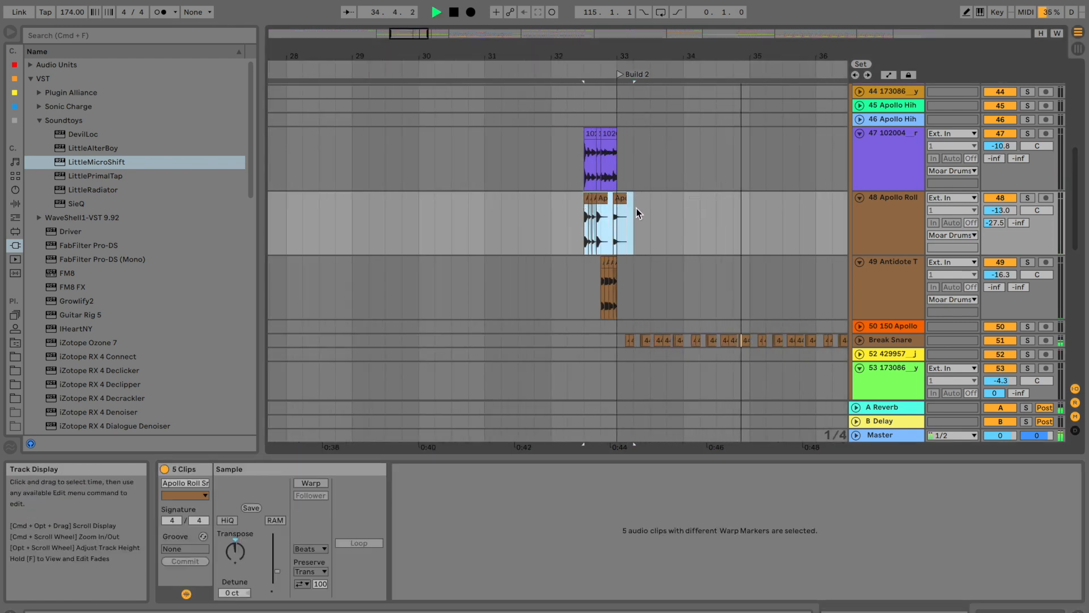
pyautogui.hscroll(15, 635, 208)
pyautogui.press('space')
pyautogui.hscroll(18, 635, 208)
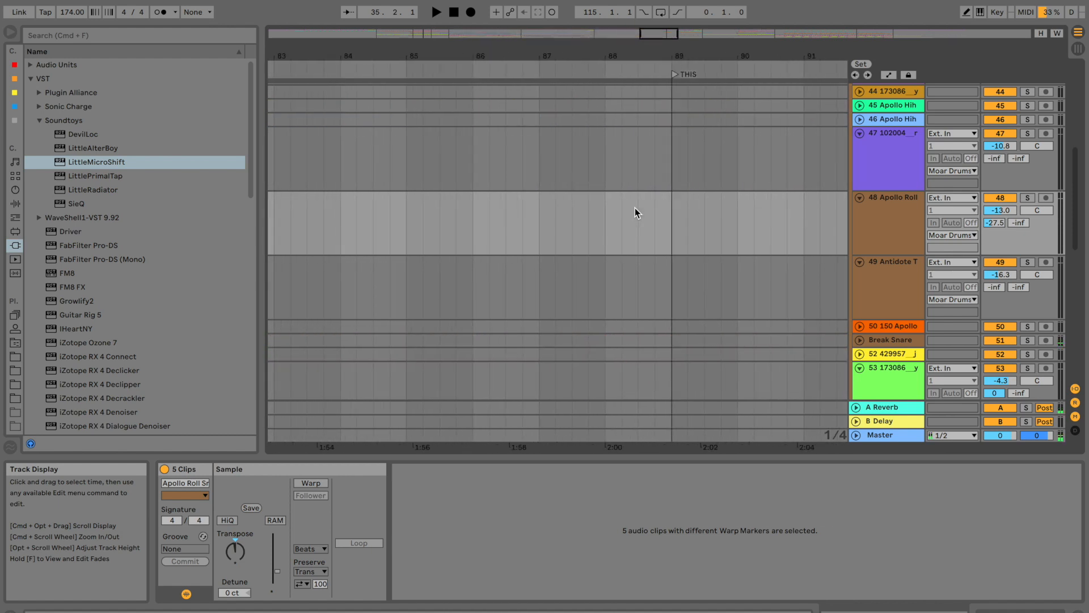
pyautogui.click(513, 199)
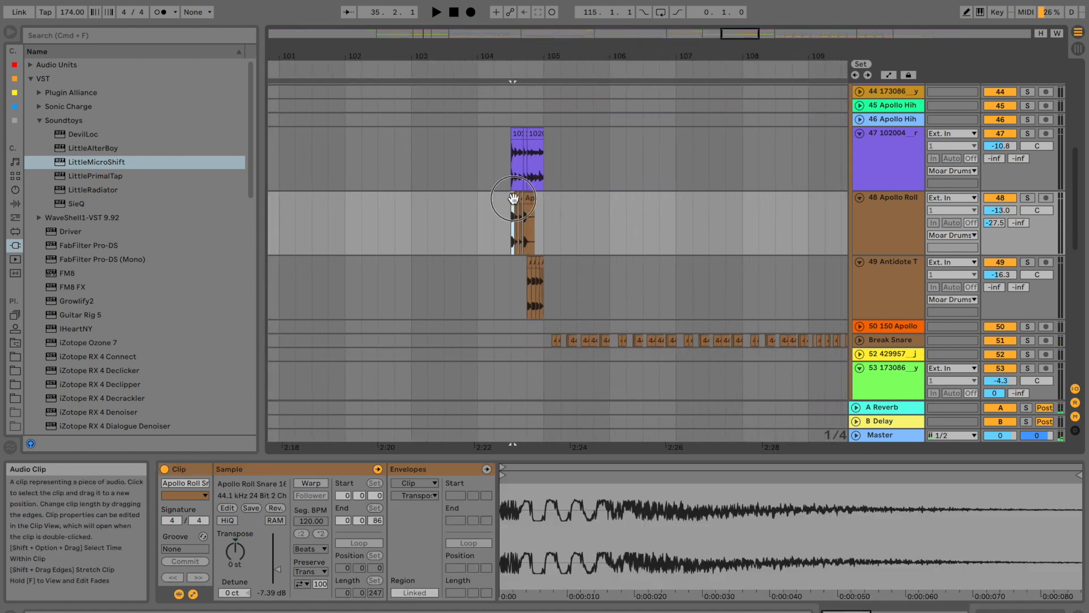
pyautogui.press('super+v')
pyautogui.scroll(3, 527, 53)
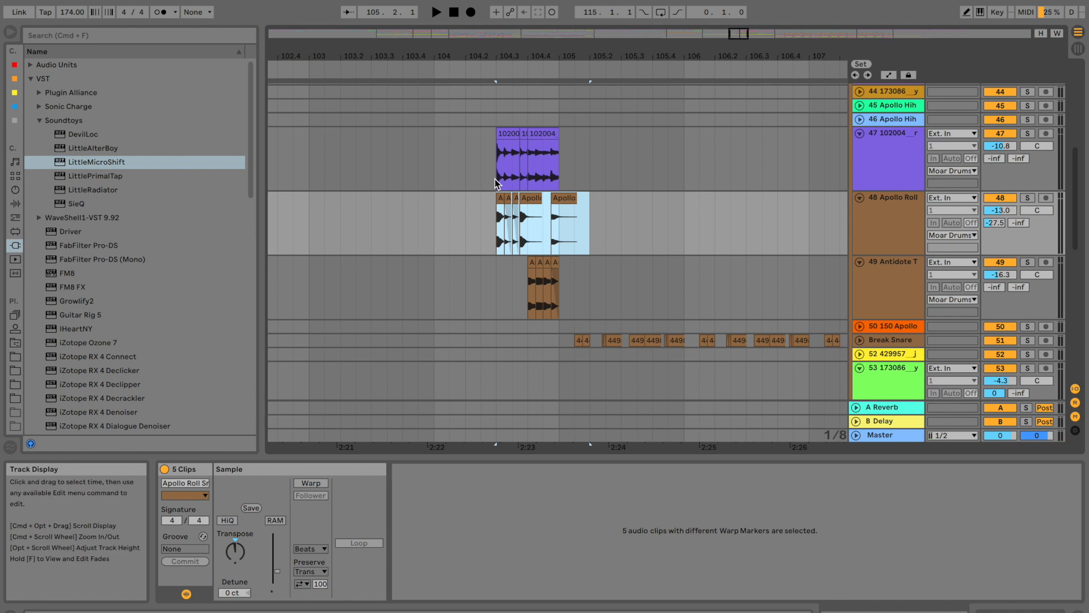
# Play the arrangement around bar 104 to check the pasted snare layer with the fill
pyautogui.press('space')
pyautogui.press('-')
pyautogui.press('-')
pyautogui.press('-')
pyautogui.press('-')
pyautogui.press('-')
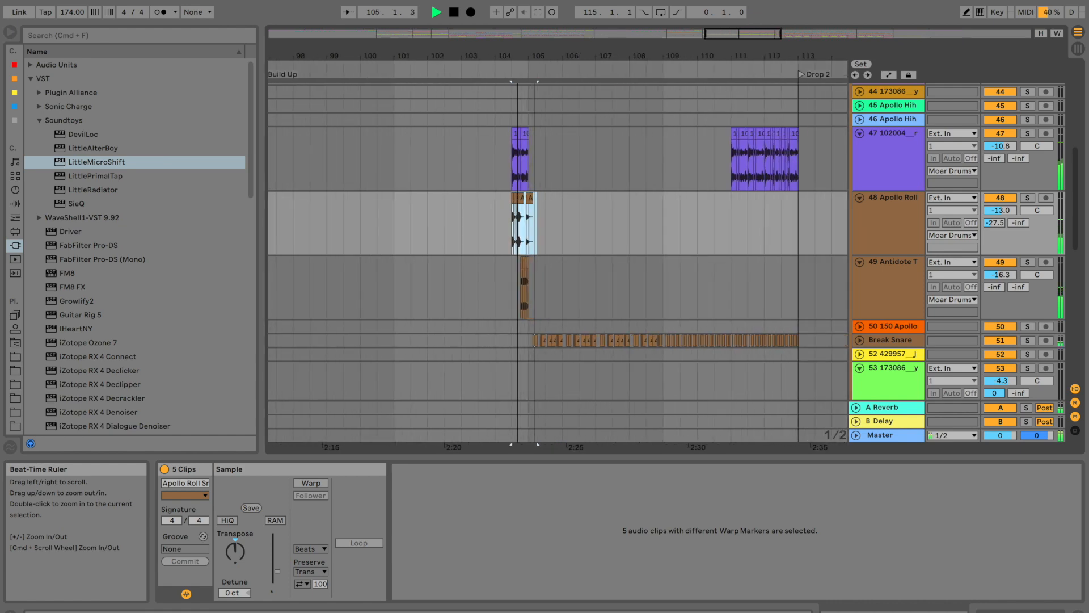
# Fold drum layer tracks 48 and 49 and collapse the Moar Drums group
pyautogui.click(860, 198)
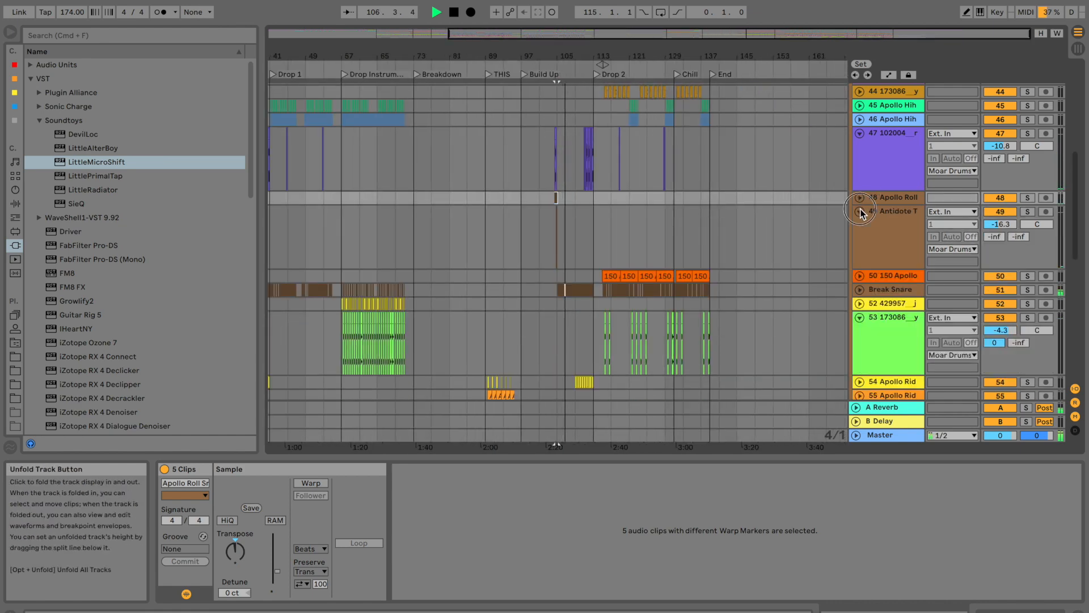
pyautogui.click(860, 211)
pyautogui.scroll(3, 861, 213)
pyautogui.click(860, 208)
pyautogui.scroll(5, 857, 221)
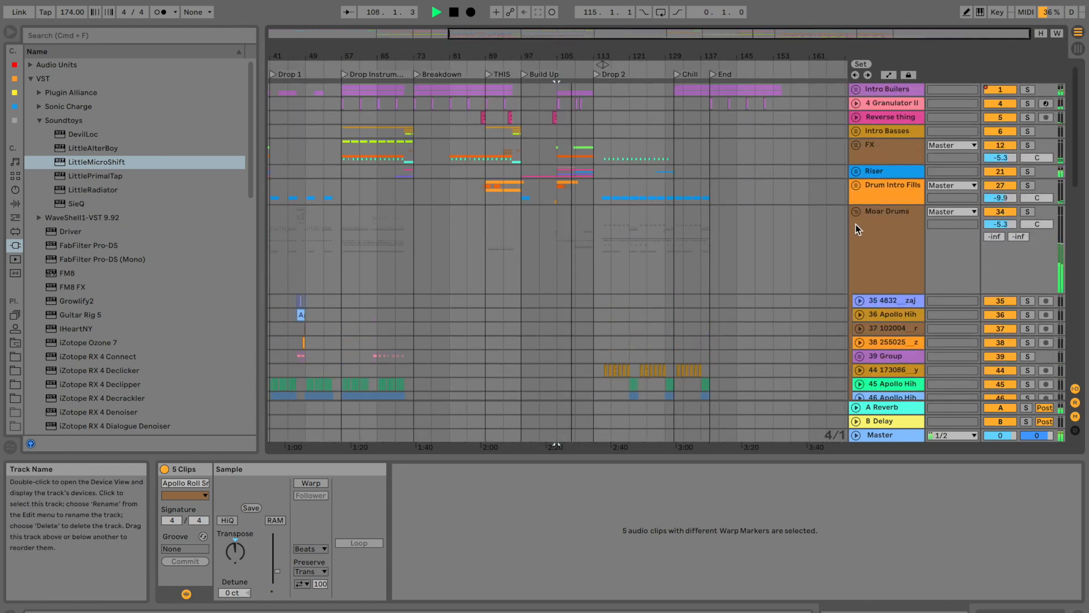
pyautogui.click(857, 211)
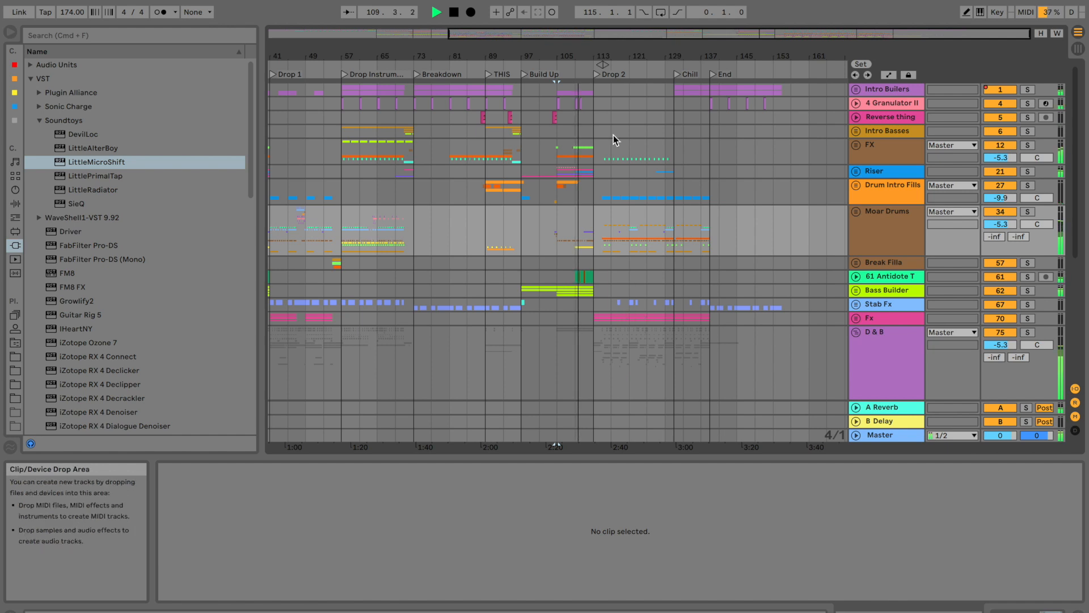
# Expand the BASS group inside D & B and place the playback start at bar 113, the beginning of Drop 2
pyautogui.moveTo(608, 55); pyautogui.dragTo(644, 64)
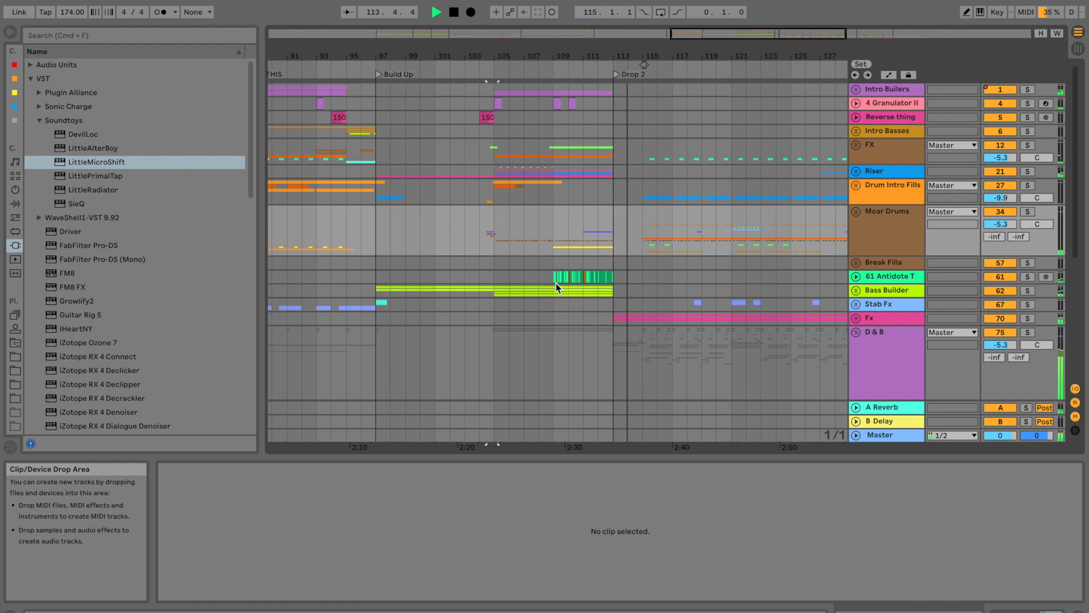
pyautogui.scroll(-5, 627, 310)
pyautogui.press('space')
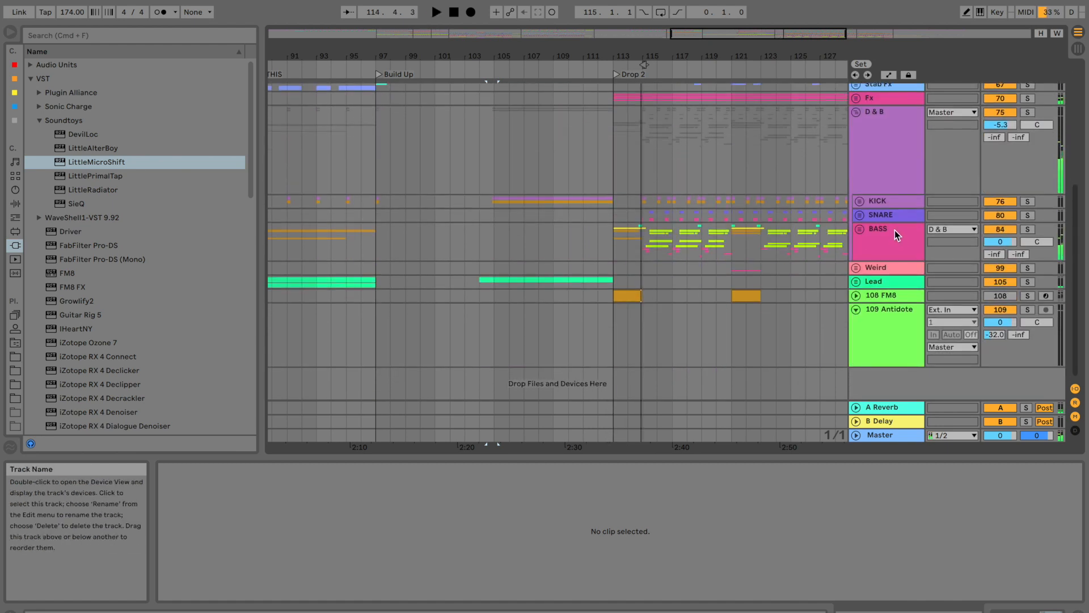
pyautogui.scroll(-3, 648, 278)
pyautogui.scroll(-2, 648, 278)
pyautogui.click(620, 282)
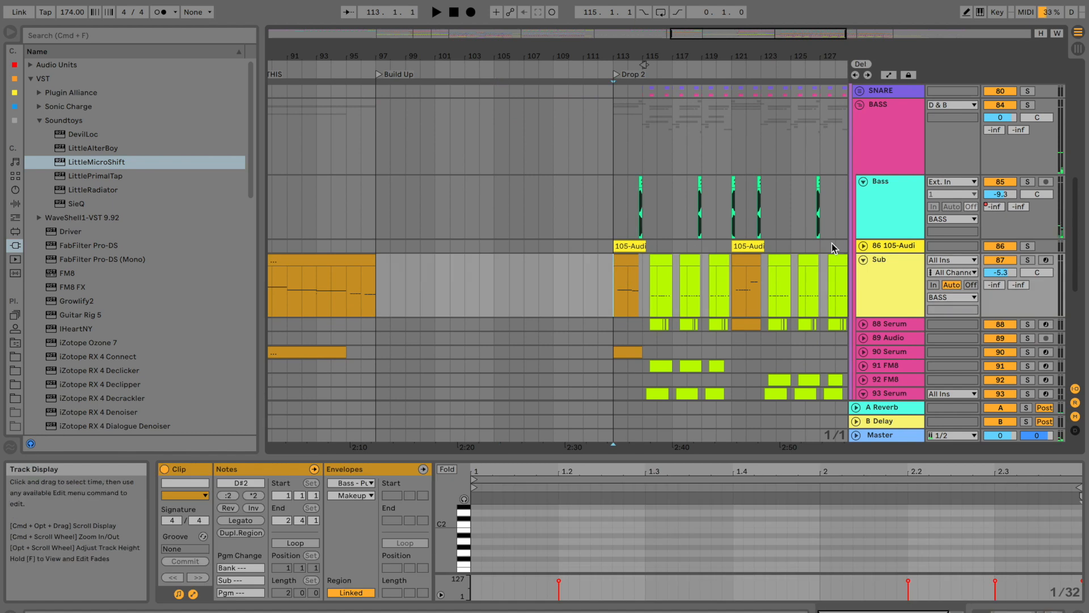
# Remove the Auto Filter from track 86 while auditioning Drop 2 and add an EQ Eight in its place
pyautogui.doubleClick(871, 245)
pyautogui.press('space')
pyautogui.click(316, 468)
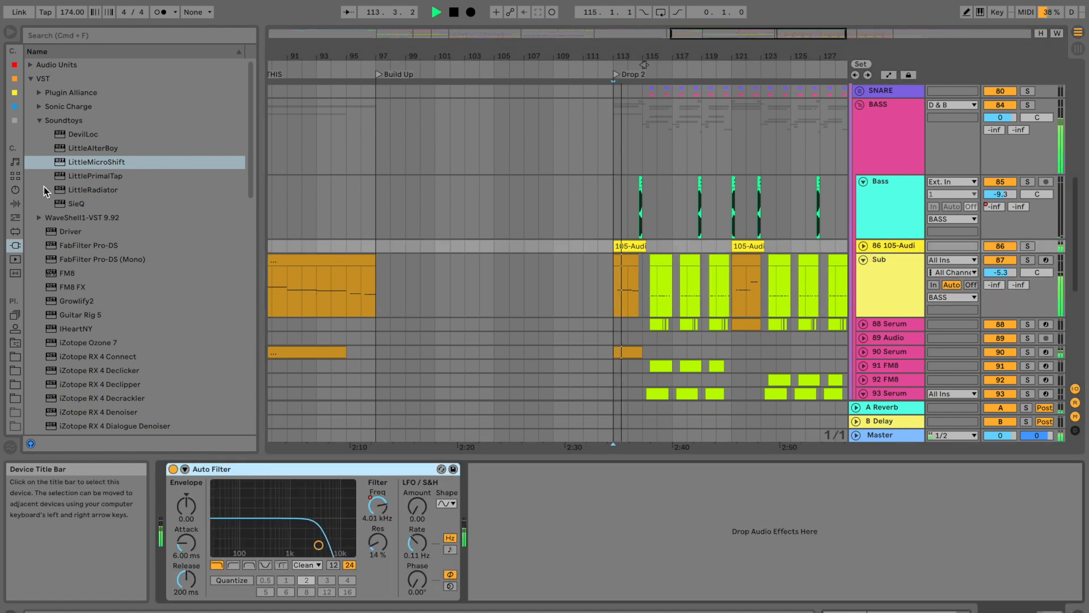
pyautogui.click(15, 204)
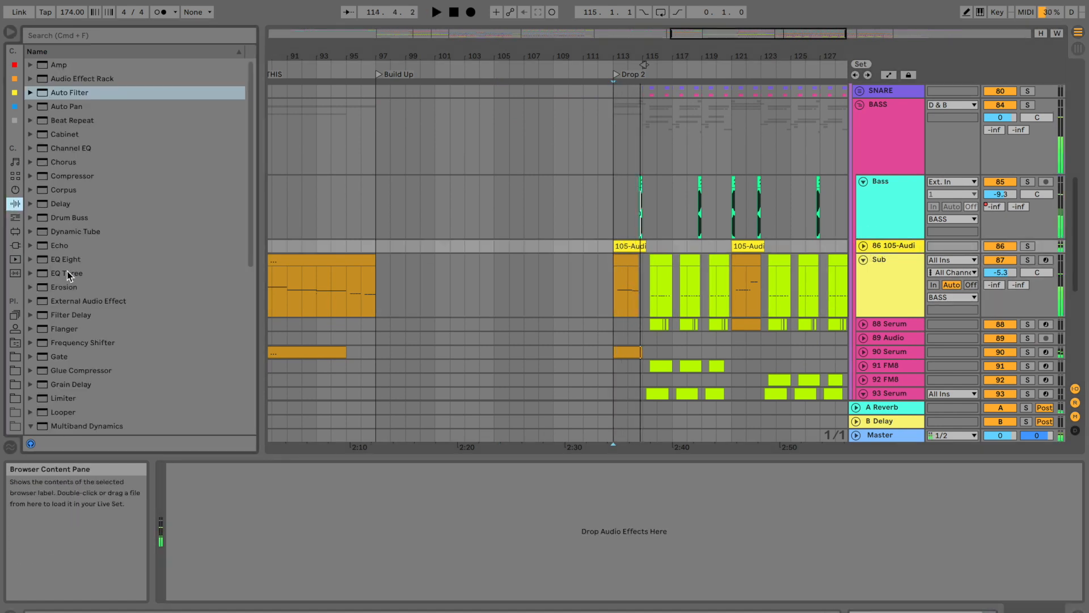
pyautogui.doubleClick(86, 259)
# Play the 105-Audio 1 clip in Drop 1 and loop bars 41 to 43
pyautogui.hscroll(-15, 602, 256)
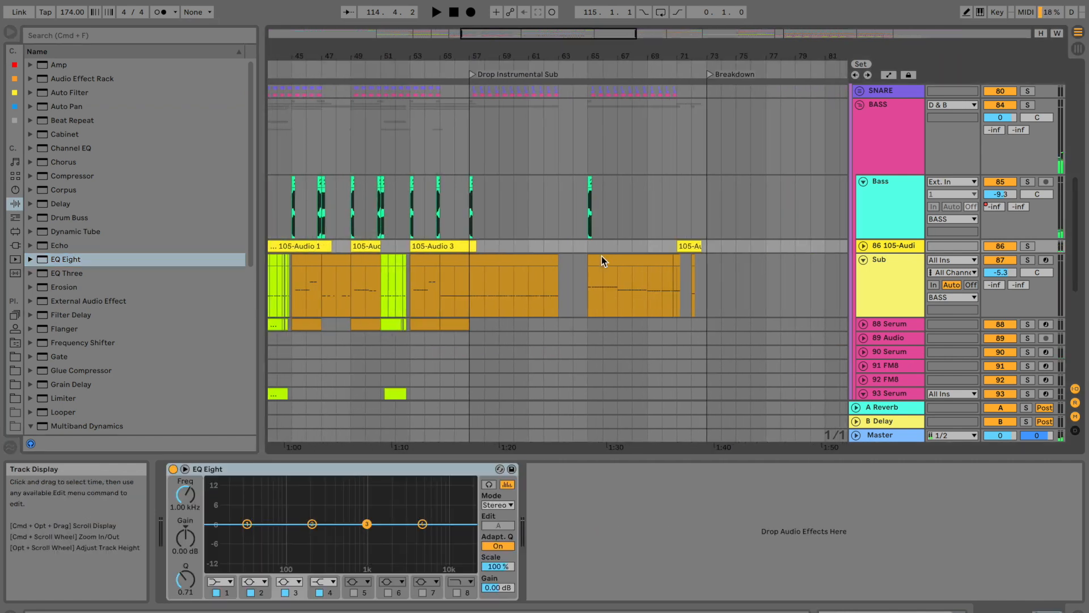
pyautogui.click(474, 250)
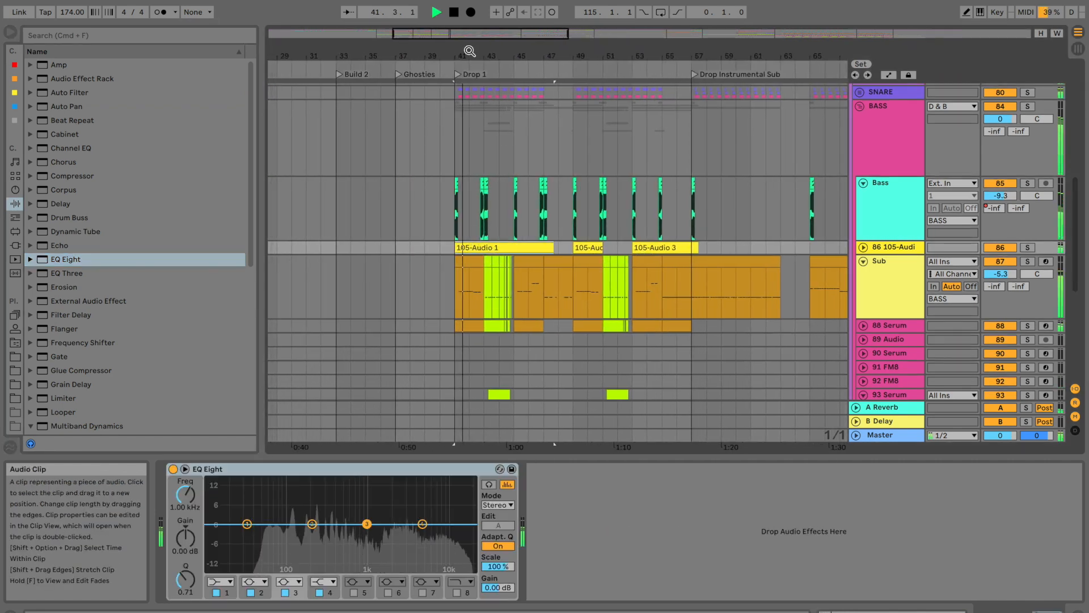
pyautogui.moveTo(469, 51); pyautogui.dragTo(457, 93)
pyautogui.press('space')
pyautogui.press('space')
pyautogui.moveTo(436, 246); pyautogui.dragTo(488, 248)
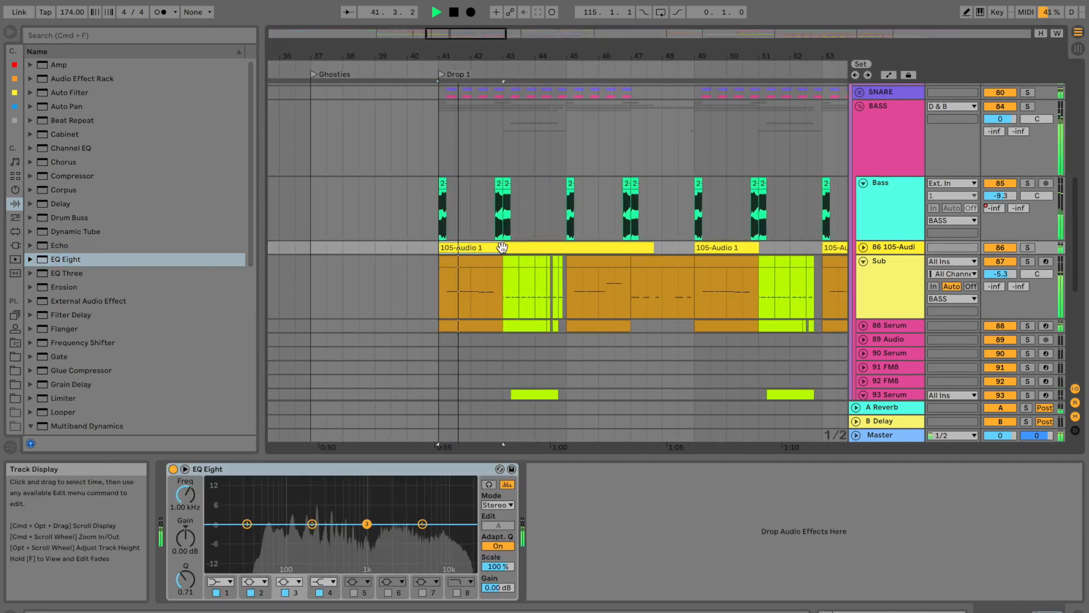
pyautogui.press('super+l')
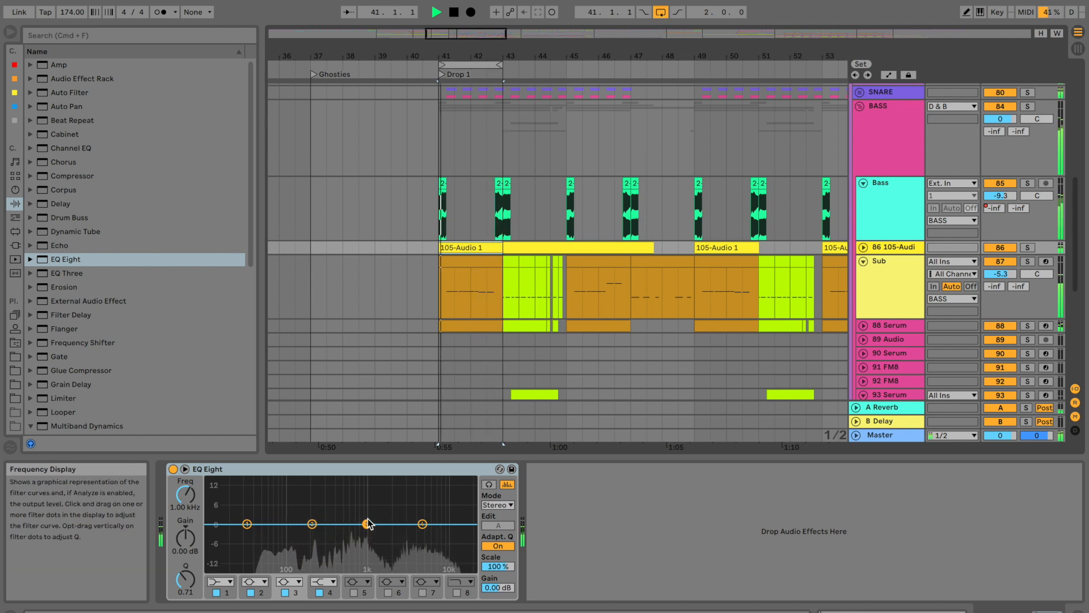
# Set band 3 of track 86's EQ Eight to 11.1 kHz with a gain of 1.12 dB
pyautogui.moveTo(367, 524); pyautogui.dragTo(449, 521)
pyautogui.press('space')
pyautogui.click(401, 471)
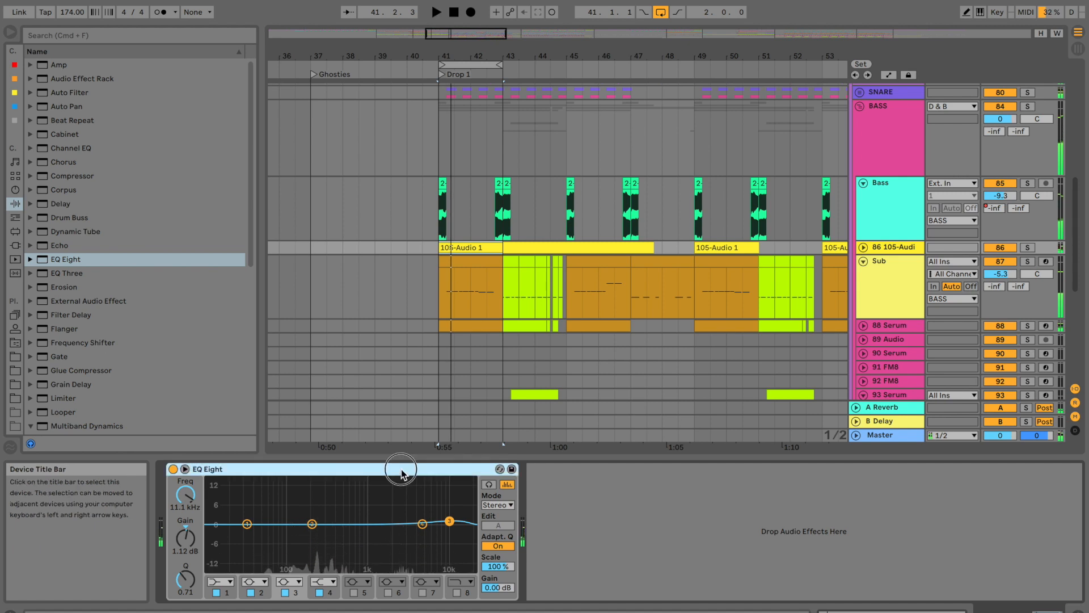
# Solo the BASS group and compare the looped section with its OTT device bypassed and active
pyautogui.click(445, 271)
pyautogui.click(922, 163)
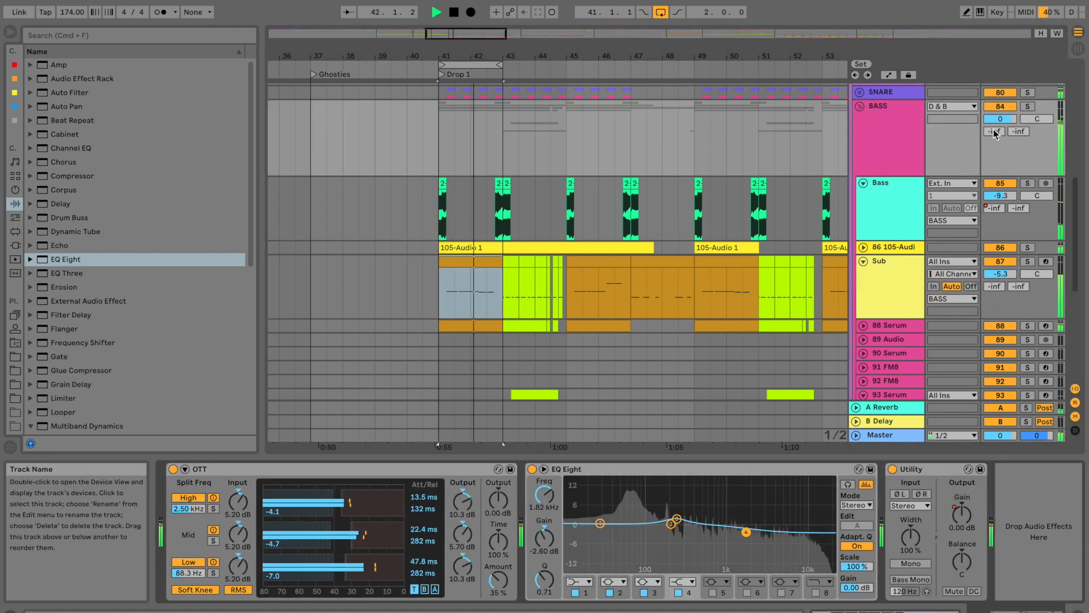
pyautogui.click(1028, 107)
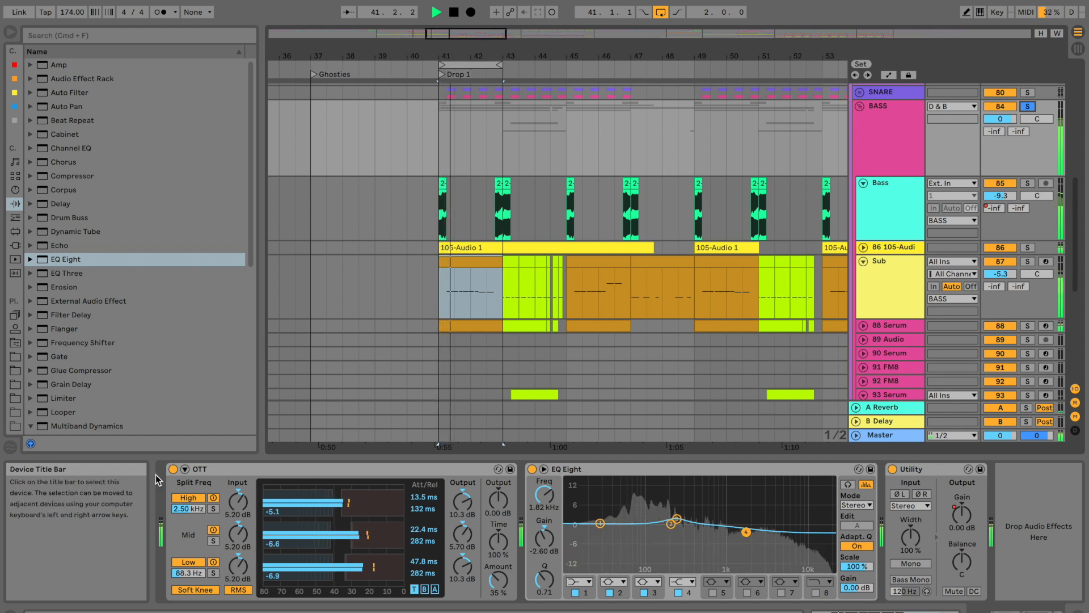
pyautogui.click(173, 469)
pyautogui.click(173, 469)
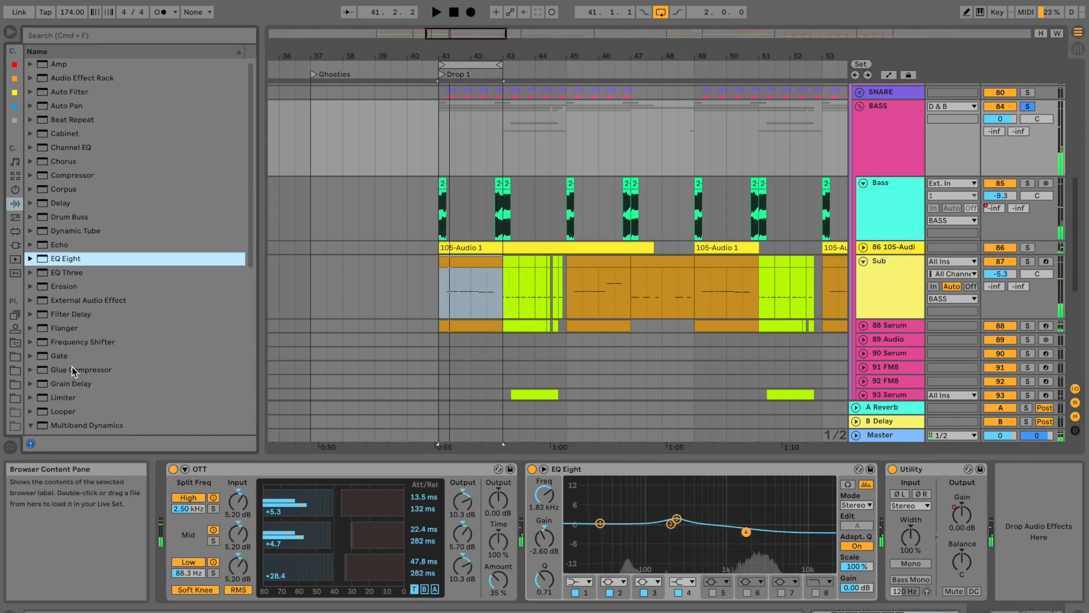
# Add a Drum Buss after the Utility on the BASS group and play the Drop 1 loop
pyautogui.scroll(-5, 73, 366)
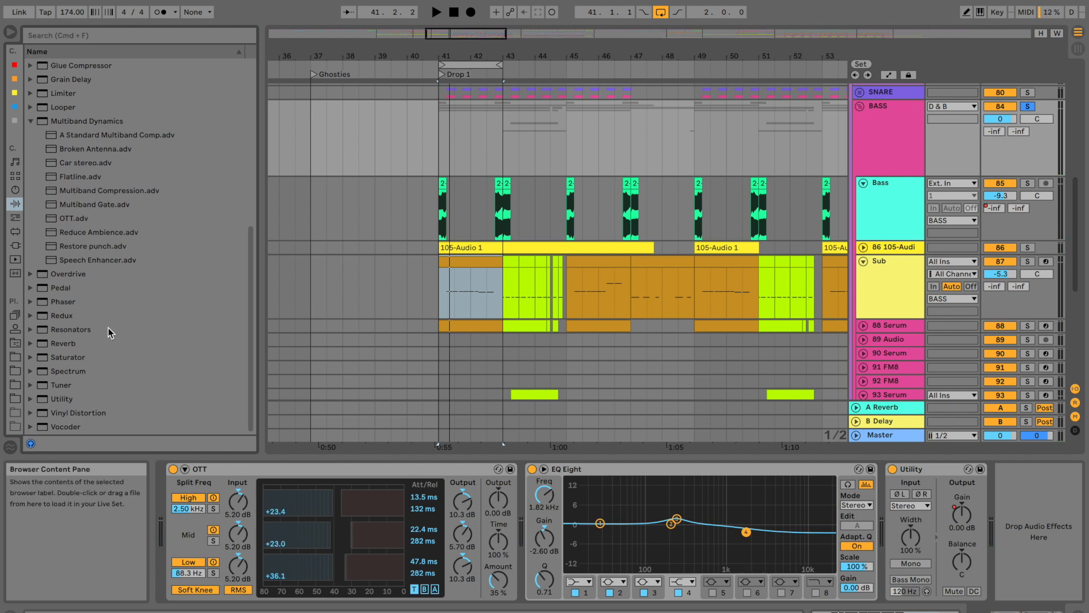
pyautogui.scroll(6, 108, 328)
pyautogui.scroll(3, 108, 328)
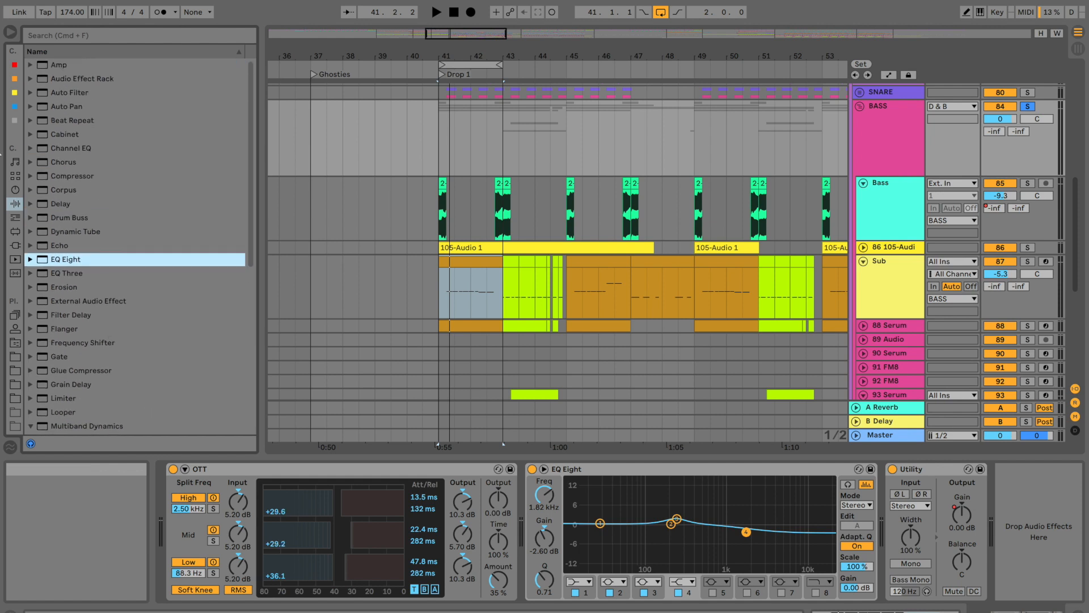
pyautogui.moveTo(68, 222)
pyautogui.mouseDown()
pyautogui.moveTo(705, 499)
pyautogui.moveTo(588, 518)
pyautogui.moveTo(1038, 516)
pyautogui.mouseUp()
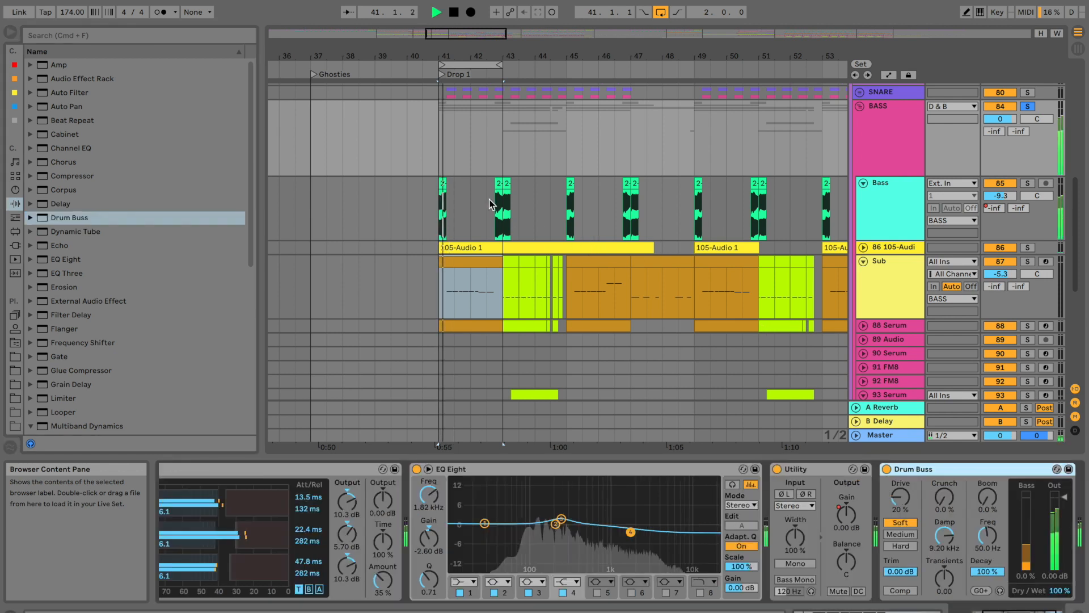
pyautogui.press('space')
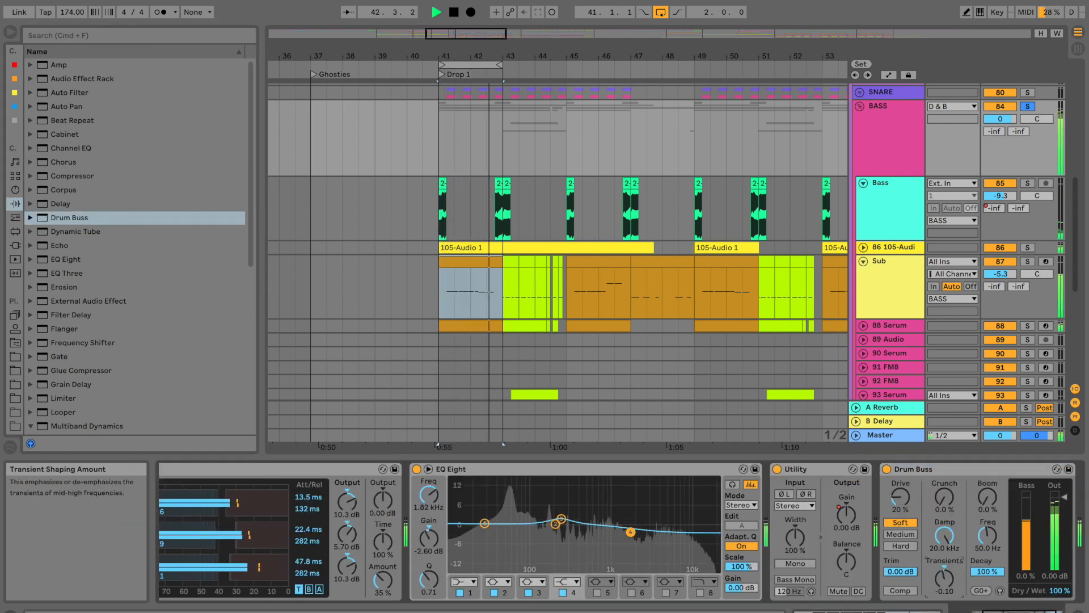
# Set the Drum Buss to Medium distortion, Drive 79 %, Damp 20.0 kHz, Transients -0.16 and Dry/Wet 47 %
pyautogui.moveTo(945, 580); pyautogui.dragTo(945, 612)
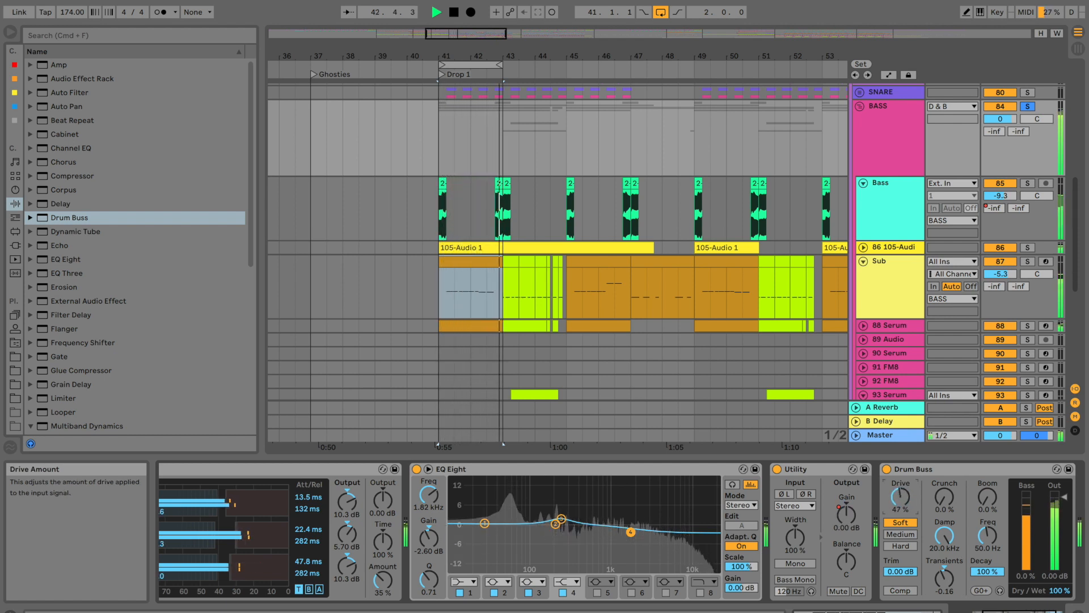
pyautogui.moveTo(945, 498); pyautogui.dragTo(945, 465)
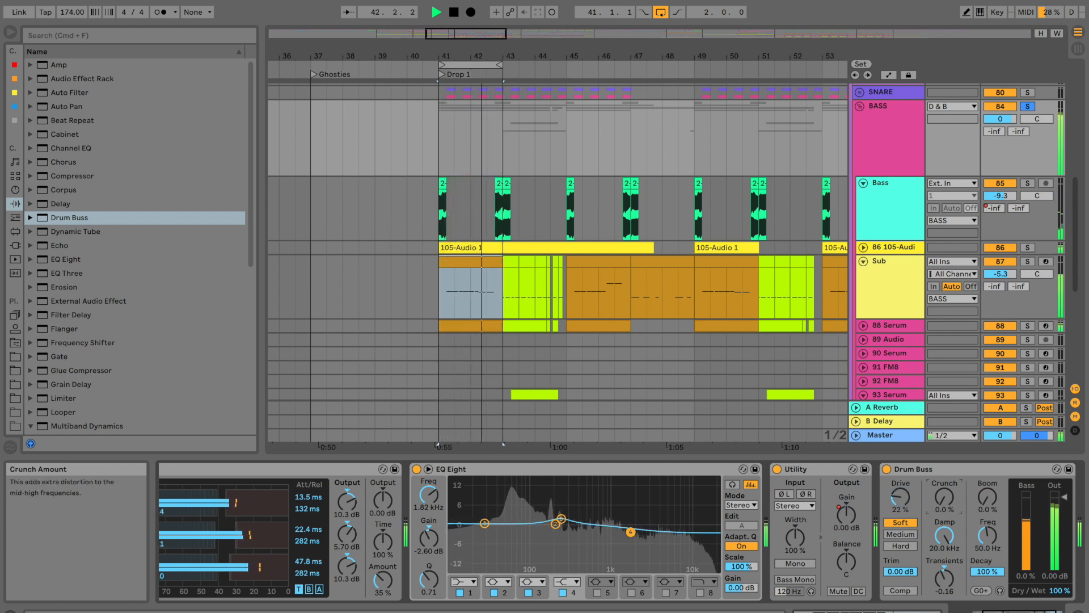
pyautogui.moveTo(899, 498); pyautogui.dragTo(900, 453)
pyautogui.click(901, 546)
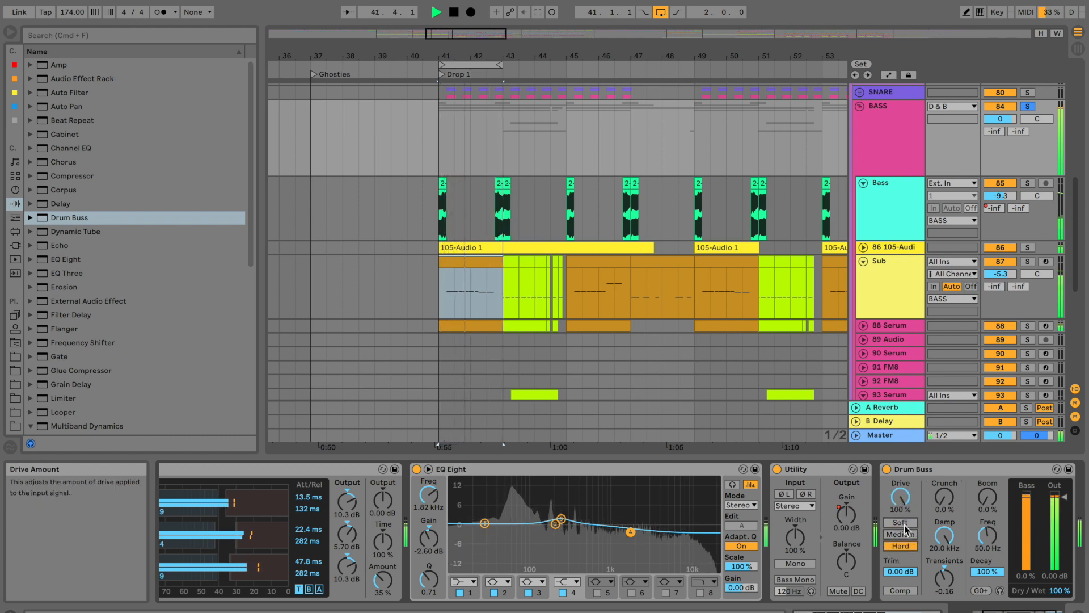
pyautogui.click(905, 533)
pyautogui.moveTo(901, 497); pyautogui.dragTo(900, 502)
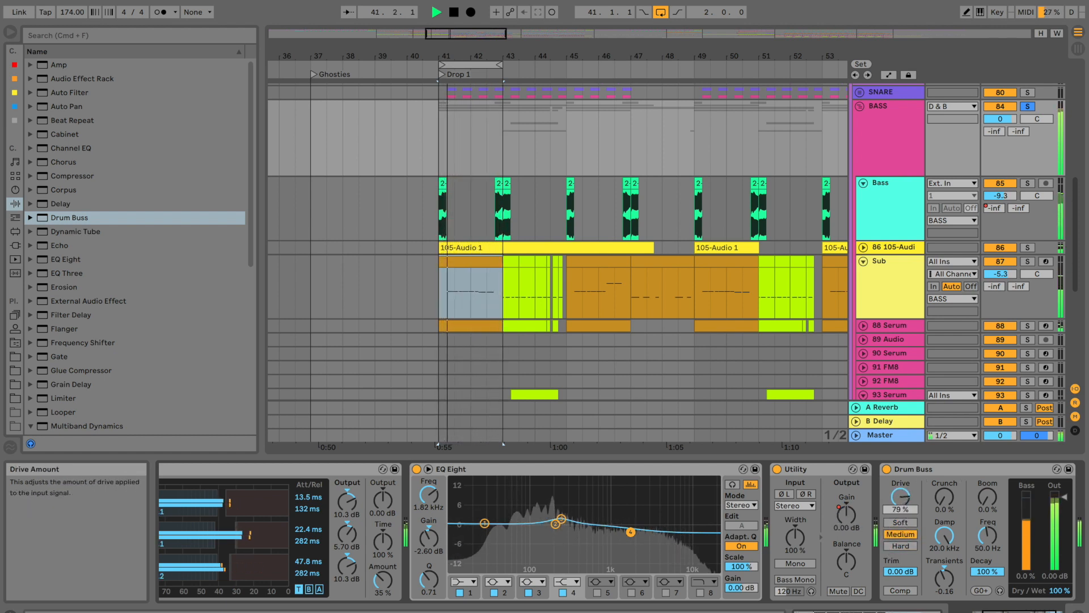
pyautogui.moveTo(1056, 590); pyautogui.dragTo(1057, 596)
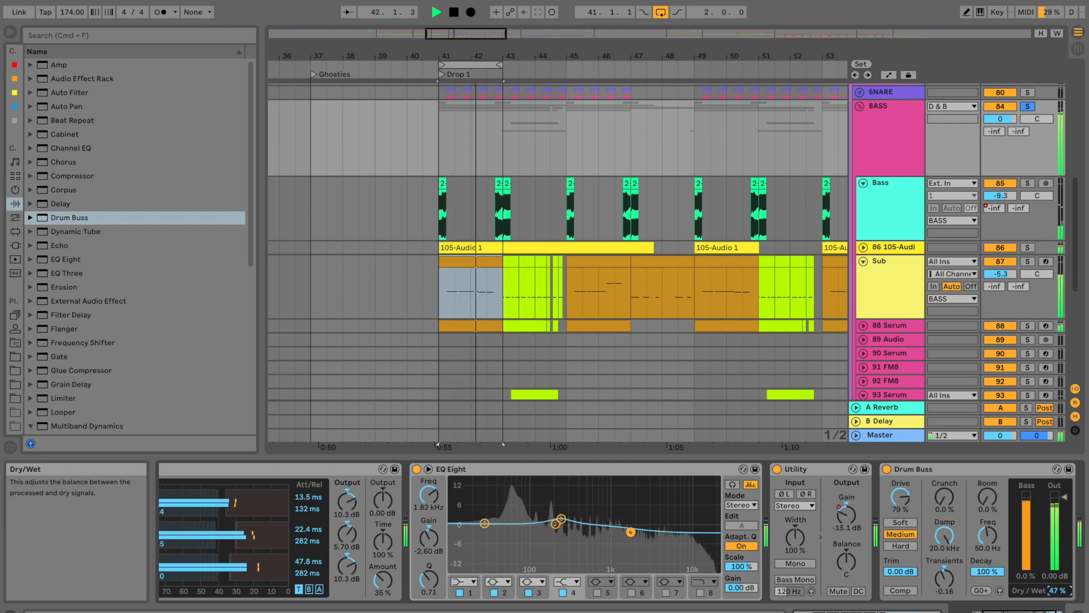
# Restart playback just before Drop 1 from the Sub track and unsolo the BASS group
pyautogui.click(430, 263)
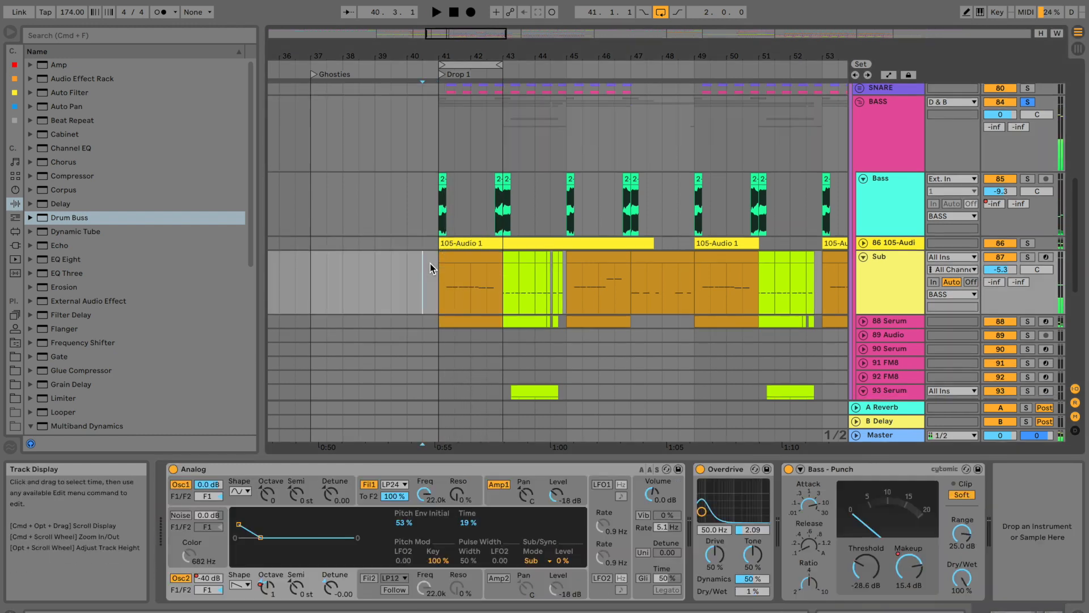
pyautogui.press('space')
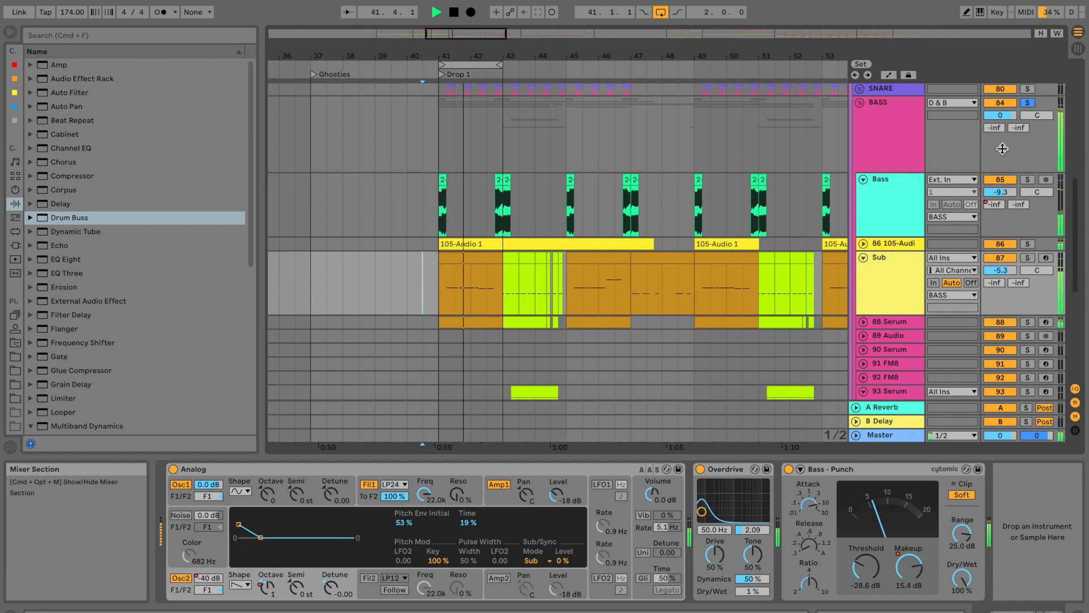
pyautogui.click(1027, 104)
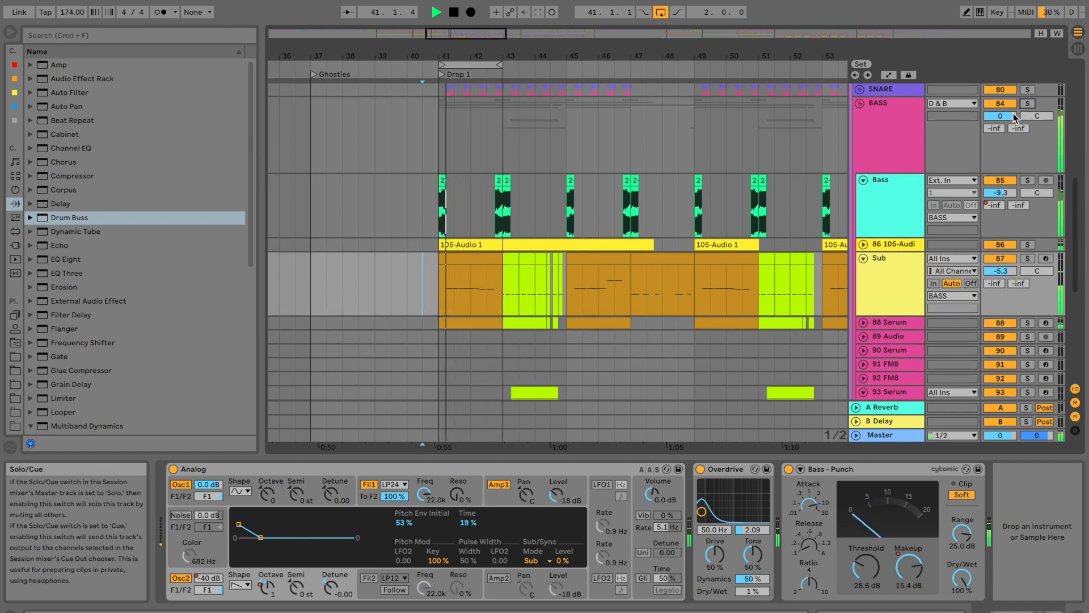
# Lower the BASS group's volume to -5.8 dB and compare its Drum Buss bypassed and active during Drop 1
pyautogui.scroll(-1, 1008, 117)
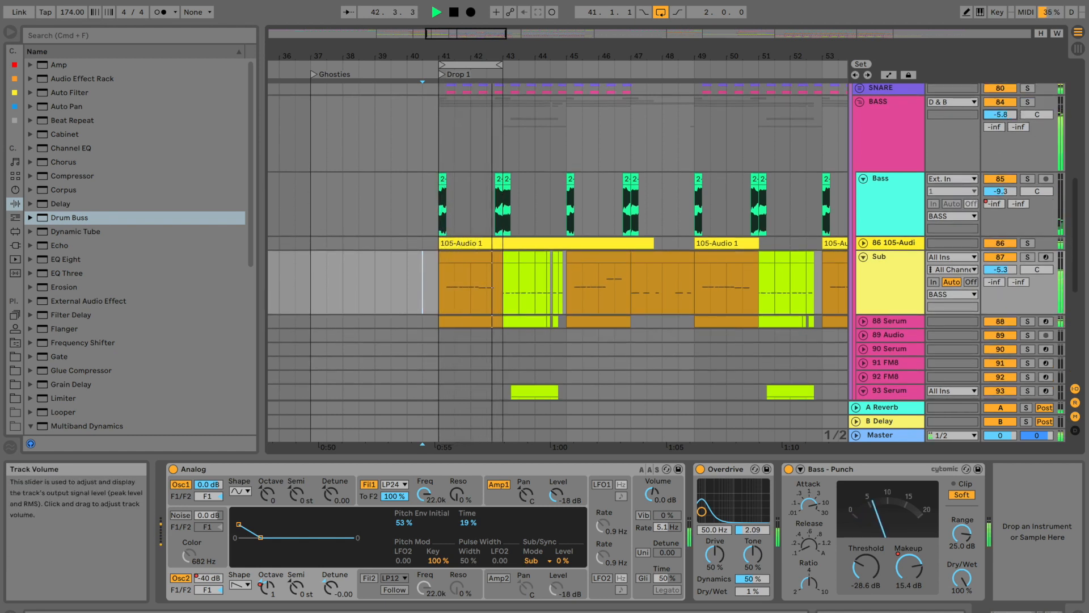
pyautogui.scroll(-1, 999, 124)
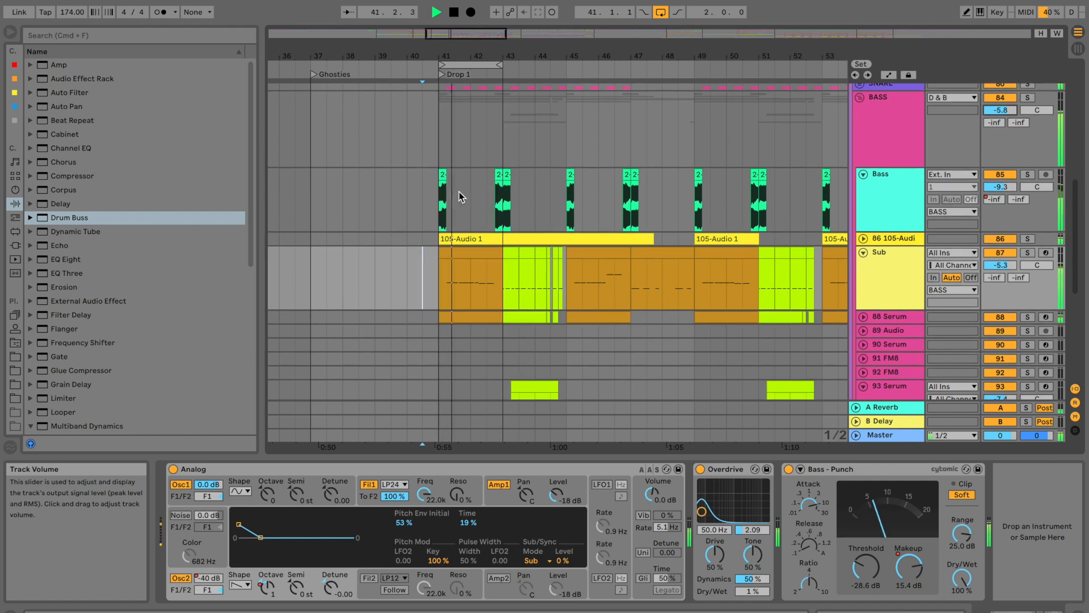
pyautogui.click(900, 123)
pyautogui.hscroll(3, 910, 548)
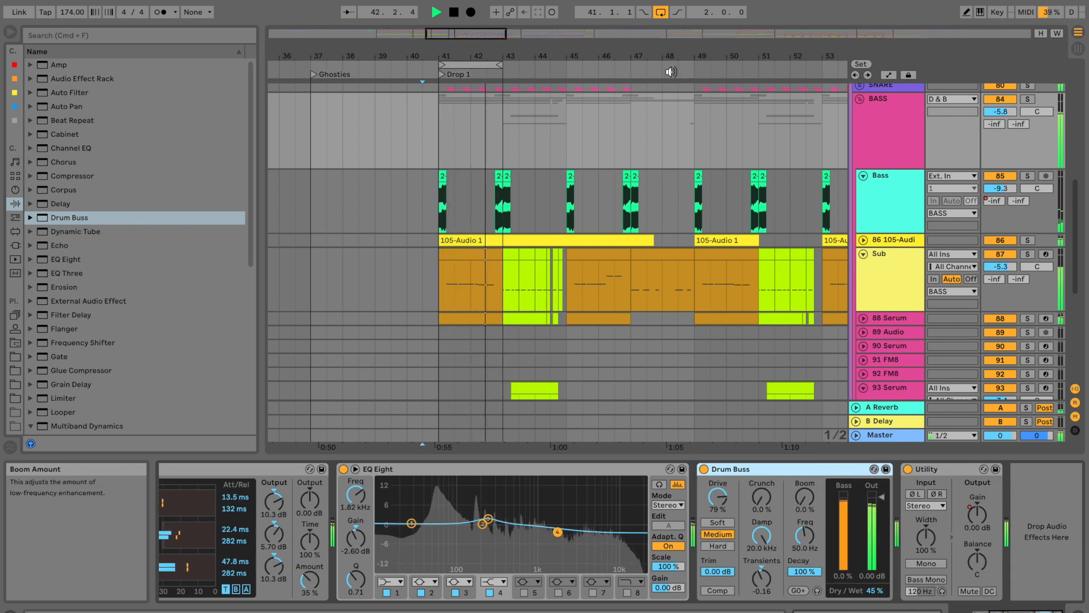
pyautogui.click(705, 468)
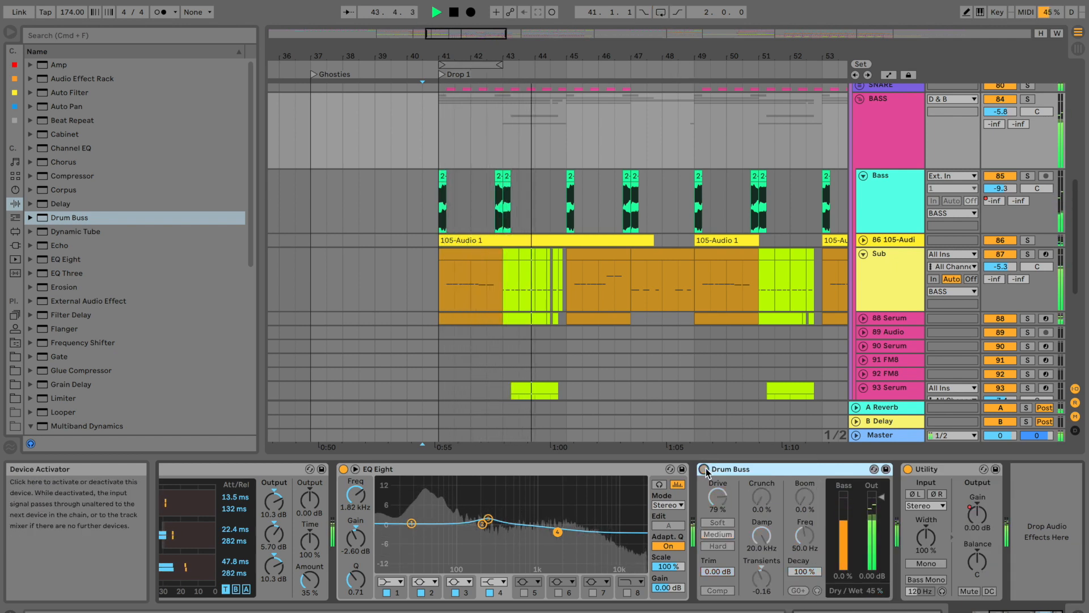
pyautogui.click(704, 469)
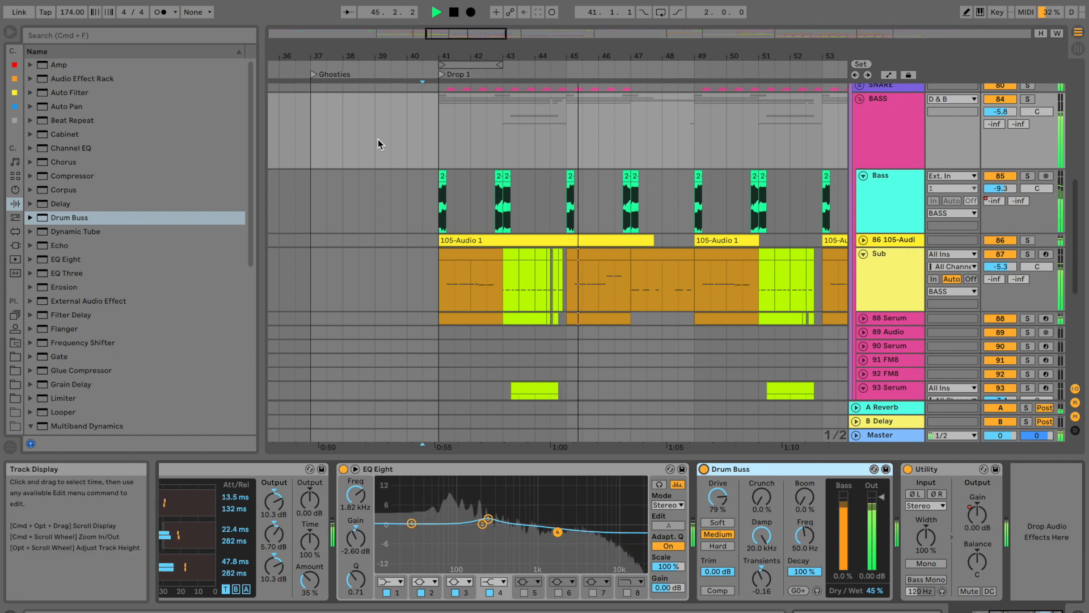
# Replay Drop 1 from bar 40, check the Sub track's device chain and return to the BASS group's devices
pyautogui.click(407, 138)
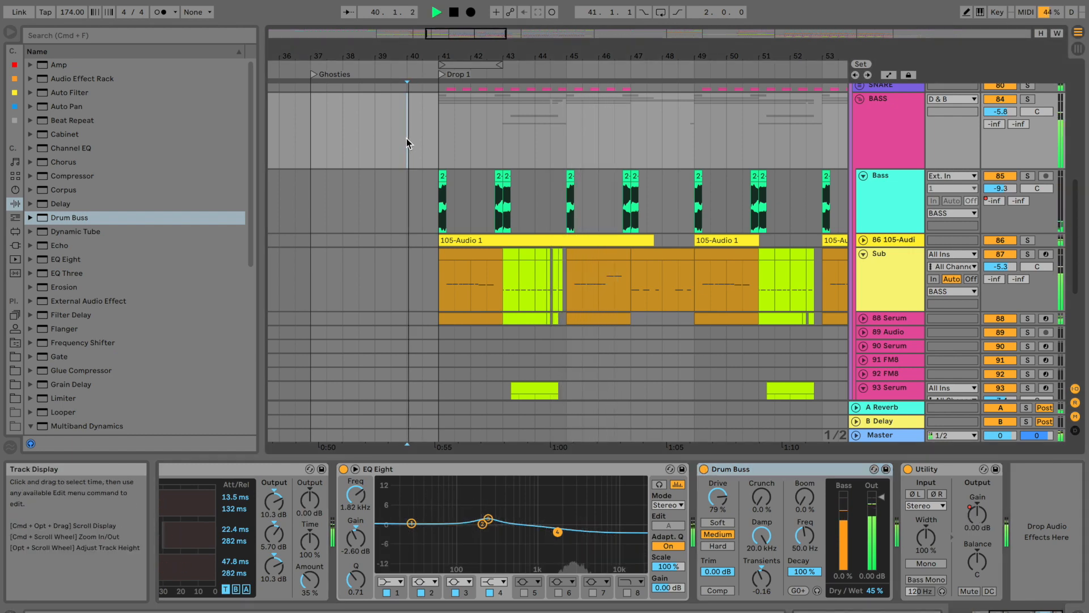
pyautogui.click(888, 275)
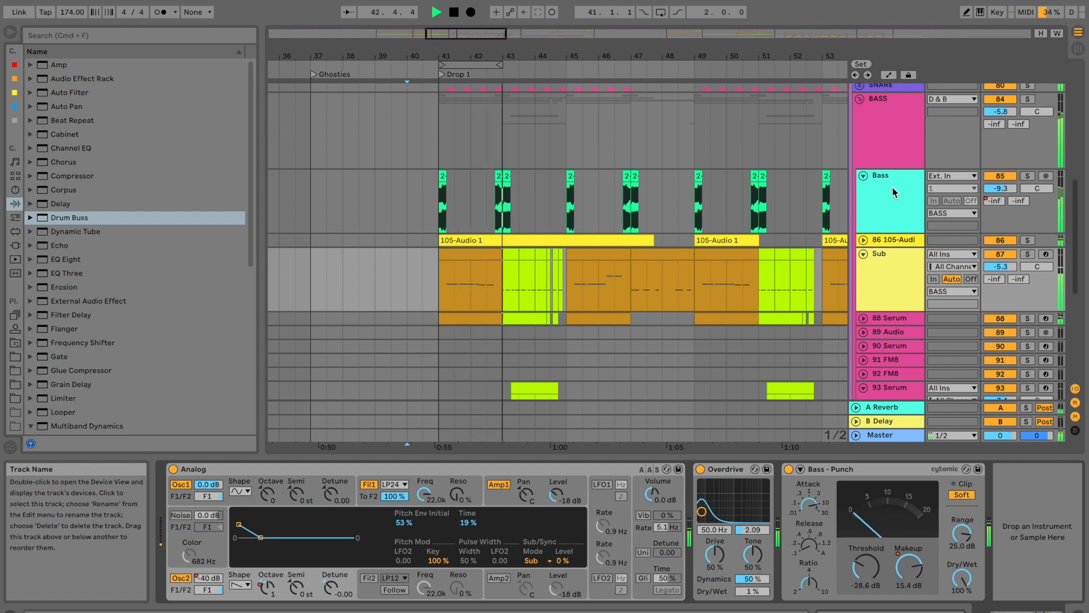
pyautogui.click(880, 160)
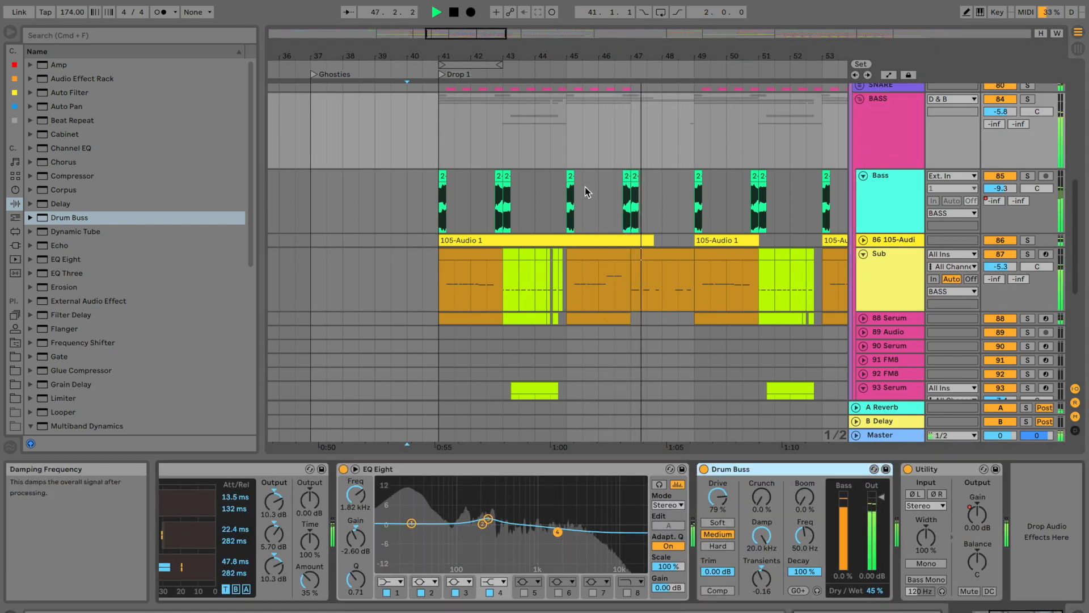
# Replay from bar 45 with the Drum Buss bypassed and active, and set its Drive to 37 % and Dry/Wet to 49 %
pyautogui.click(569, 161)
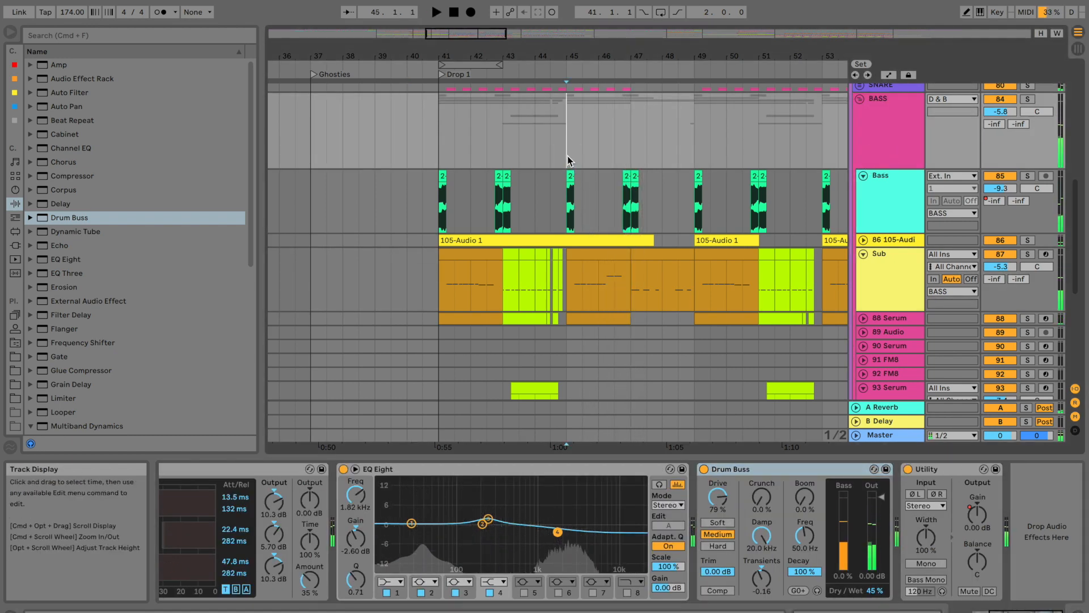
pyautogui.click(706, 469)
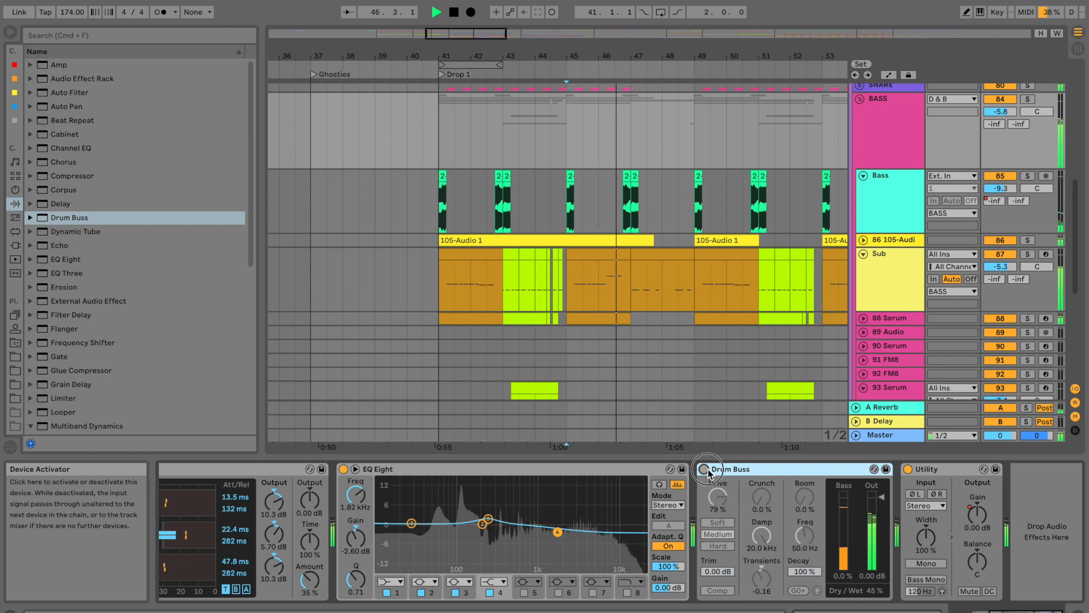
pyautogui.click(705, 470)
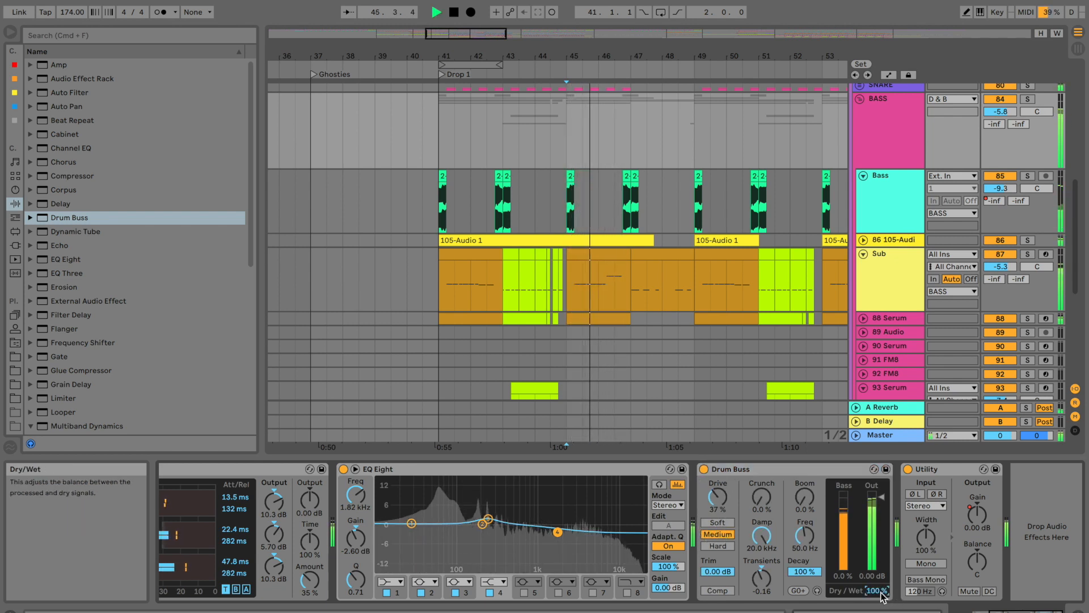
pyautogui.moveTo(876, 590); pyautogui.dragTo(875, 562)
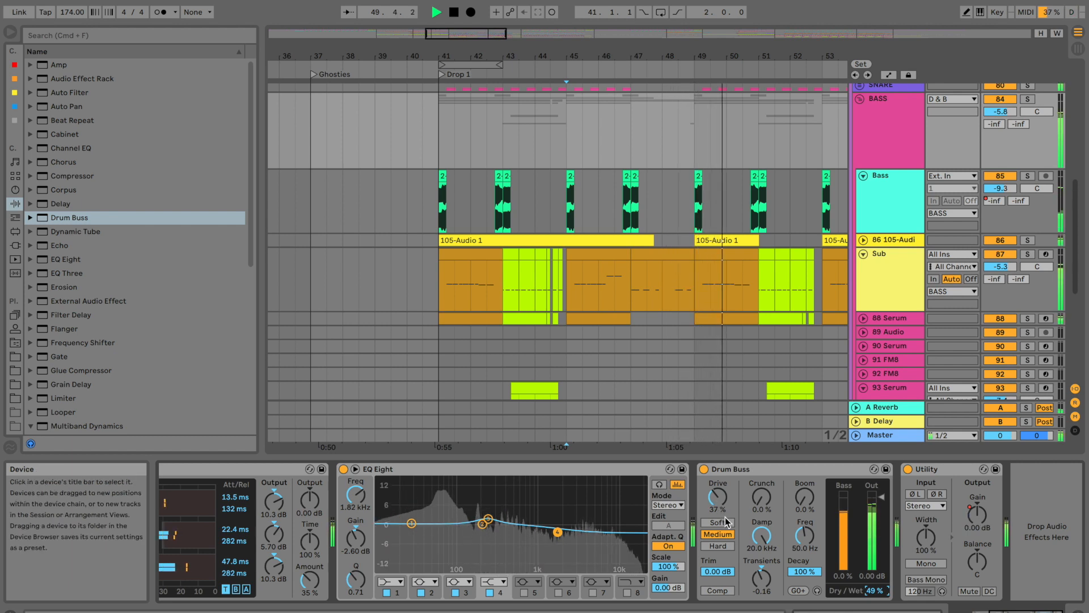
# Stop playback, solo the BASS group and place the playback position at bar 41, the start of Drop 1
pyautogui.moveTo(609, 44); pyautogui.dragTo(609, 80)
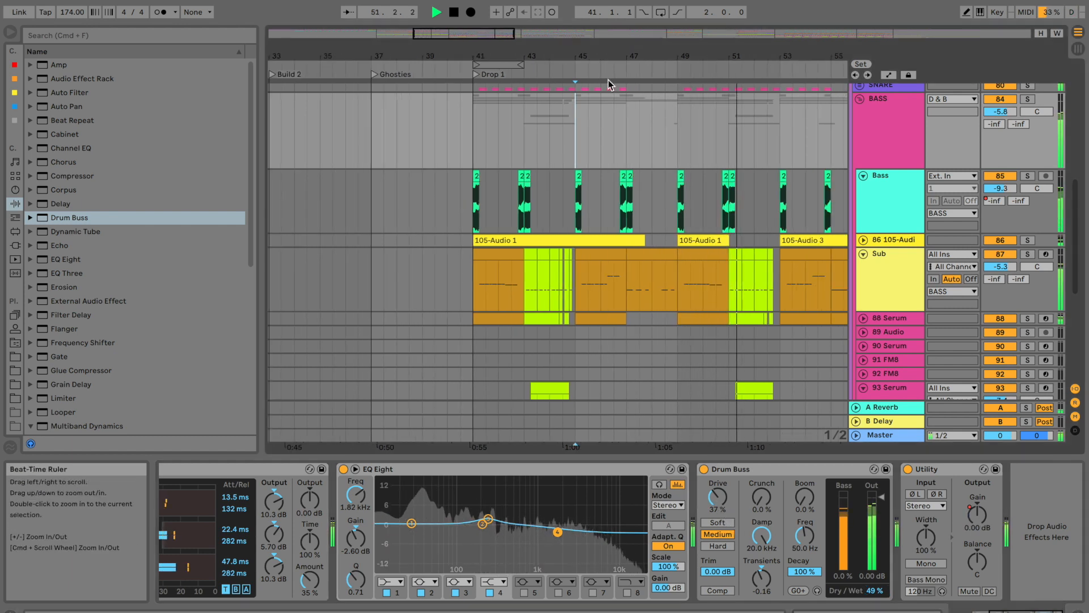
pyautogui.press('space')
pyautogui.click(1027, 99)
pyautogui.click(883, 116)
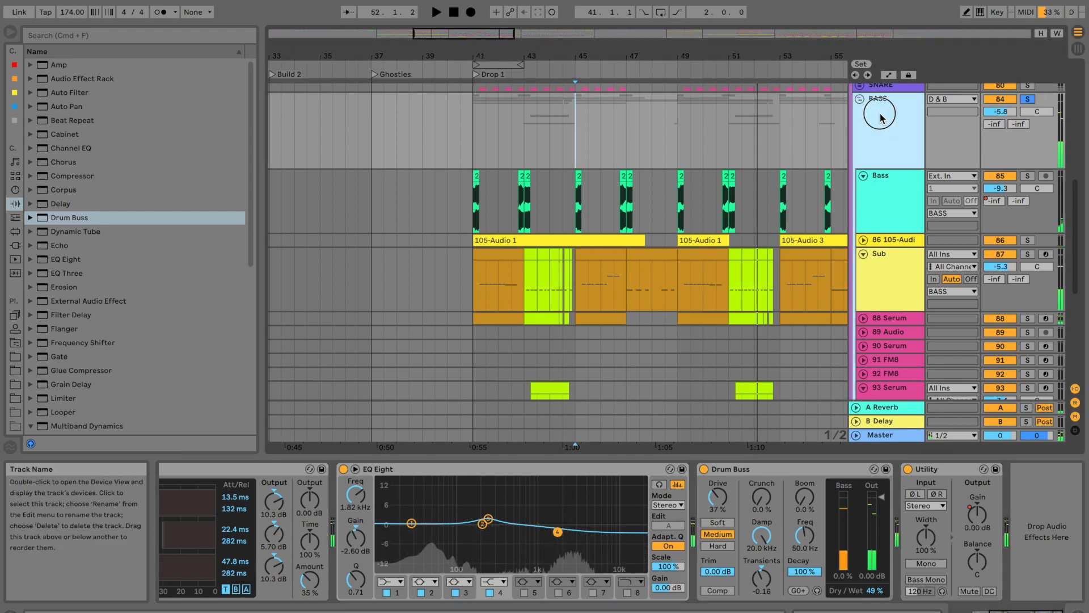
pyautogui.click(475, 128)
# Add the iZotope Ozone 7 VST plug-in to the BASS group
pyautogui.click(15, 246)
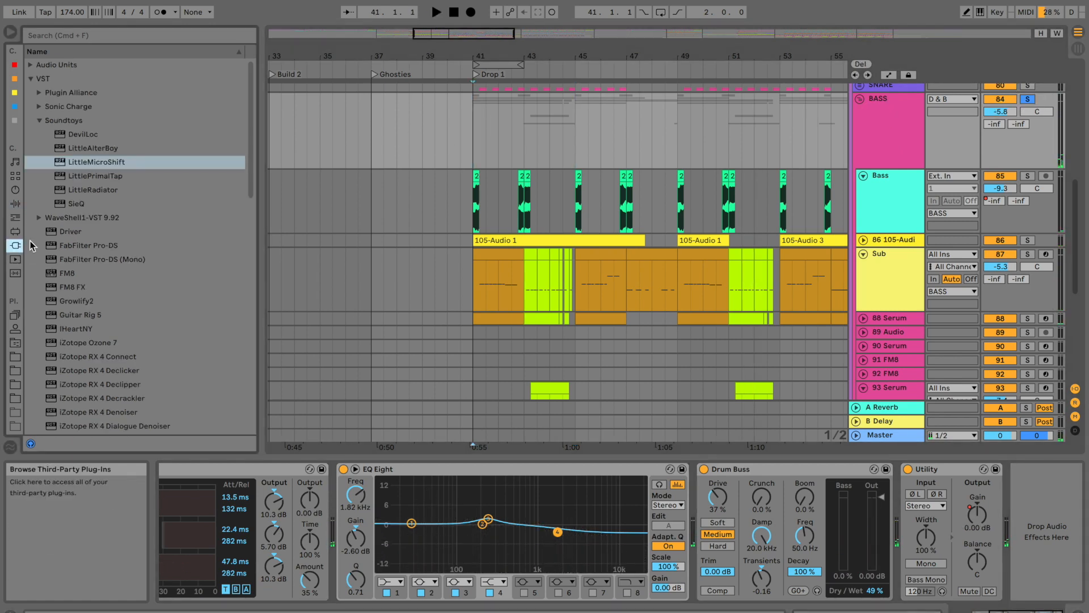
pyautogui.scroll(-3, 119, 278)
pyautogui.scroll(1, 115, 271)
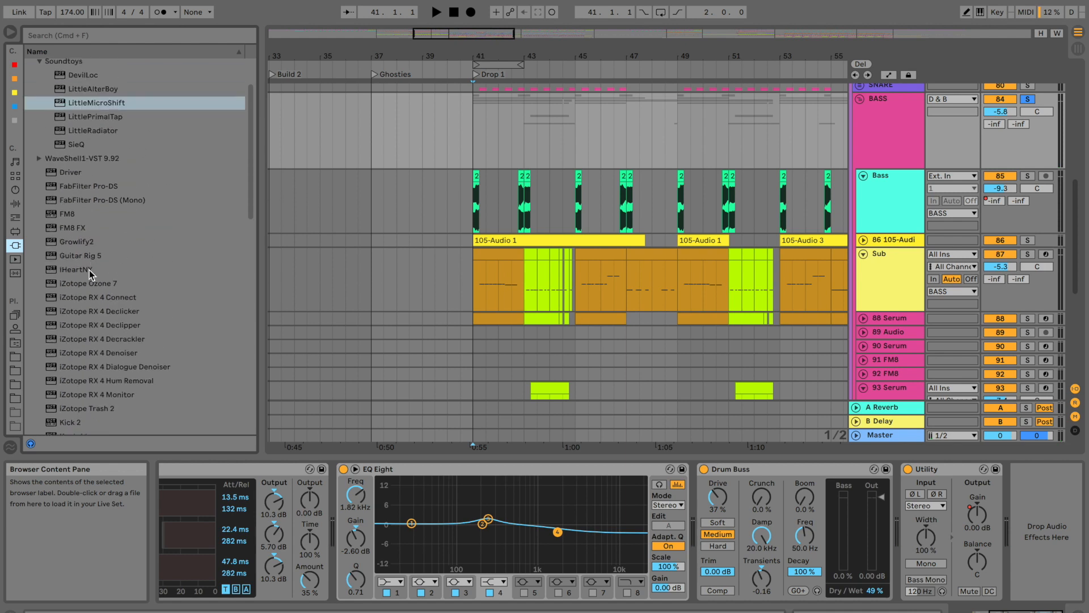
pyautogui.moveTo(89, 282); pyautogui.dragTo(423, 183)
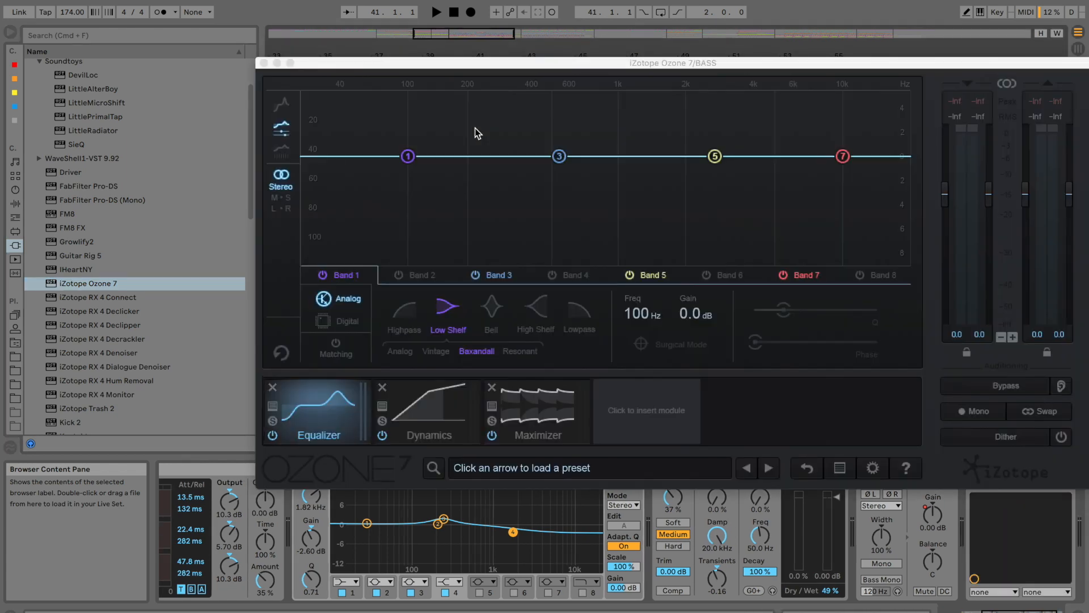
# Remove the Equalizer, Dynamics and Maximizer modules from Ozone 7 and insert an Imager module
pyautogui.click(273, 388)
pyautogui.click(272, 389)
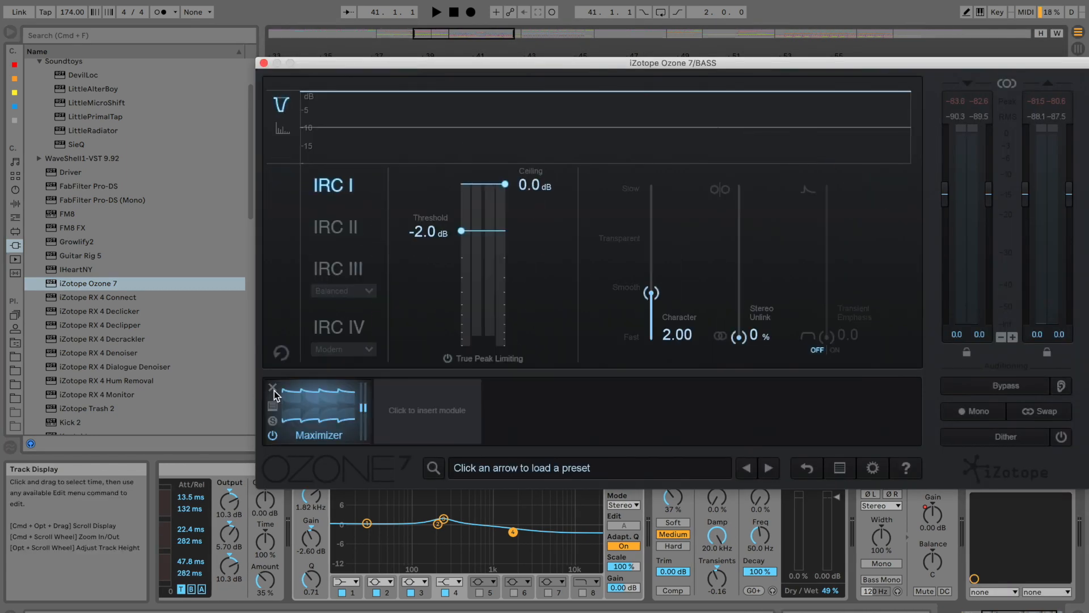
pyautogui.click(339, 327)
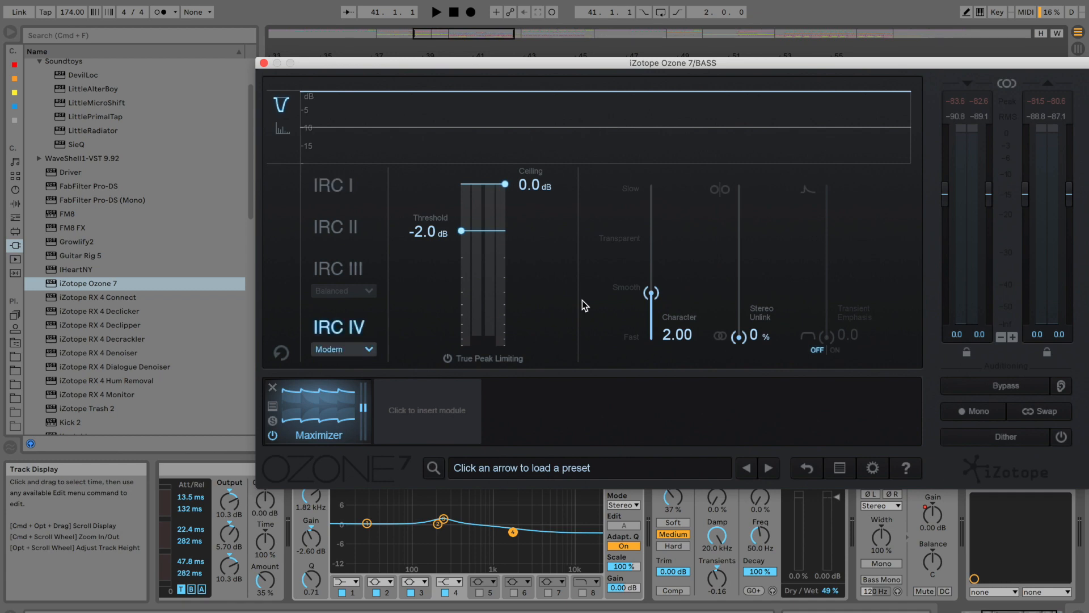
pyautogui.click(272, 389)
pyautogui.click(363, 250)
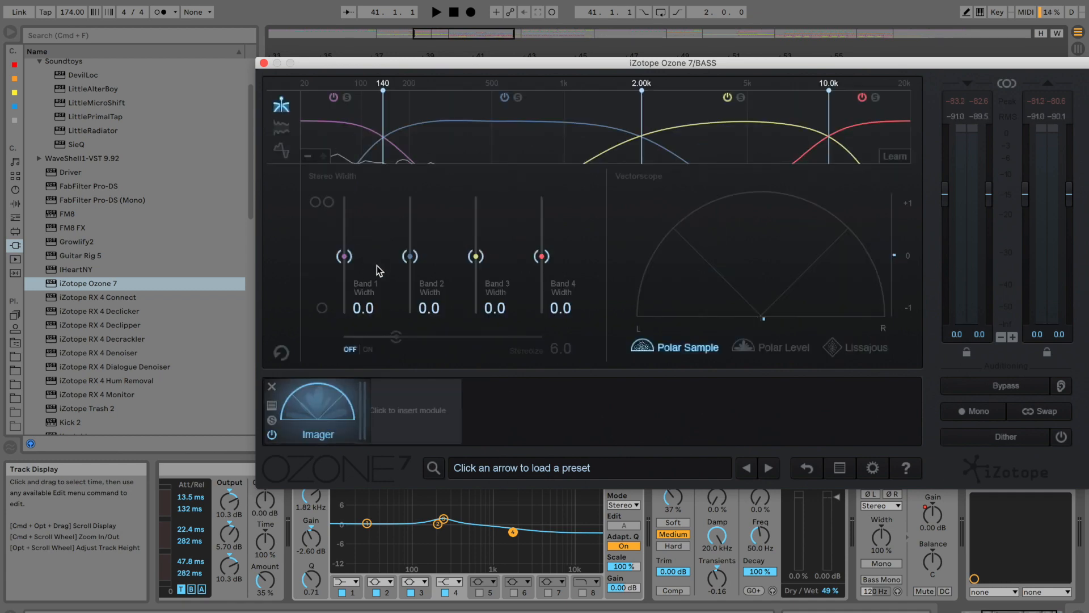
# Loop bars 41 to 49 on the soloed BASS group and examine its stereo image in the Ozone 7 vectorscope
pyautogui.press('space')
pyautogui.moveTo(459, 61); pyautogui.dragTo(459, 241)
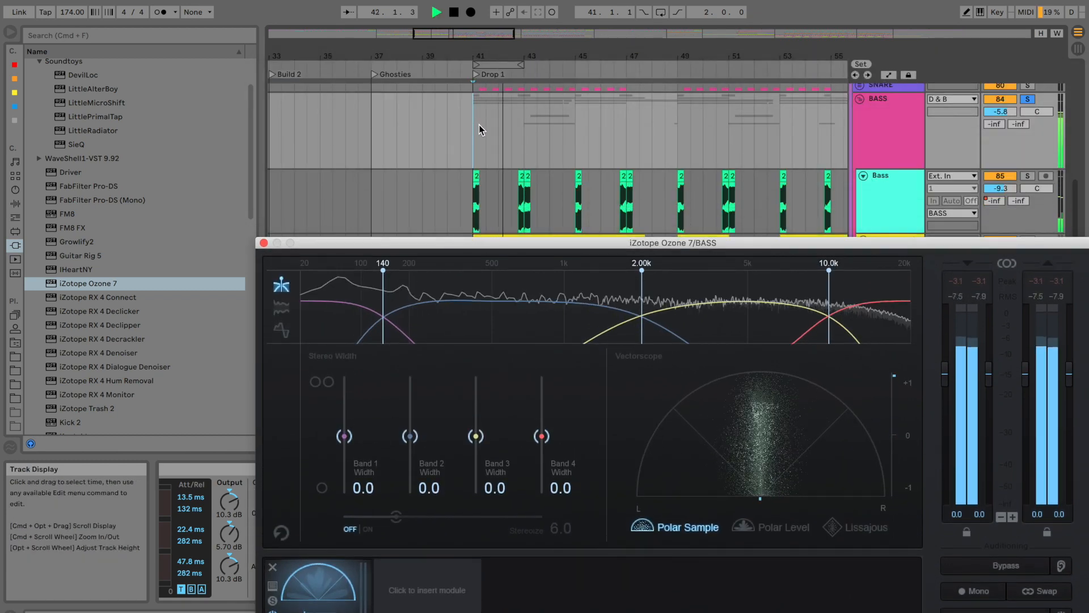
pyautogui.click(477, 134)
pyautogui.moveTo(477, 135); pyautogui.dragTo(678, 128)
pyautogui.press('super+l')
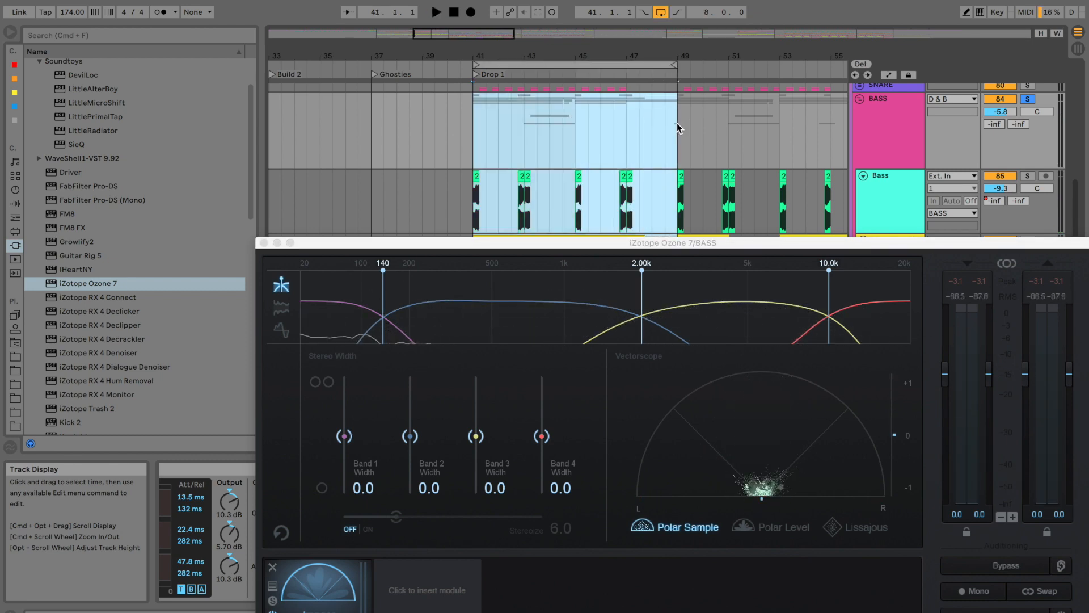
pyautogui.moveTo(671, 242); pyautogui.dragTo(652, 128)
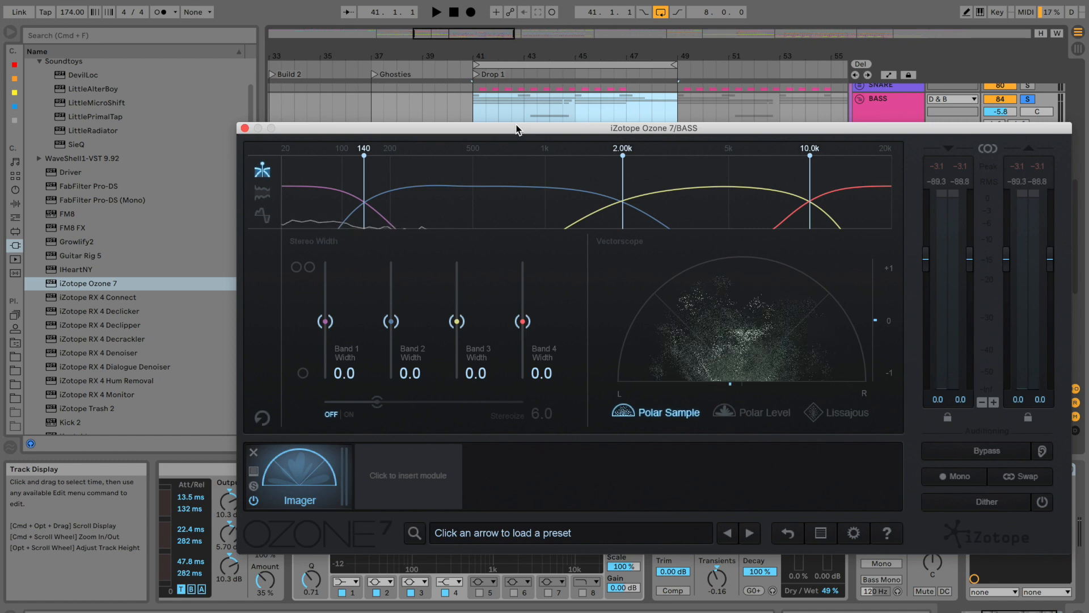
pyautogui.moveTo(543, 136); pyautogui.dragTo(553, 345)
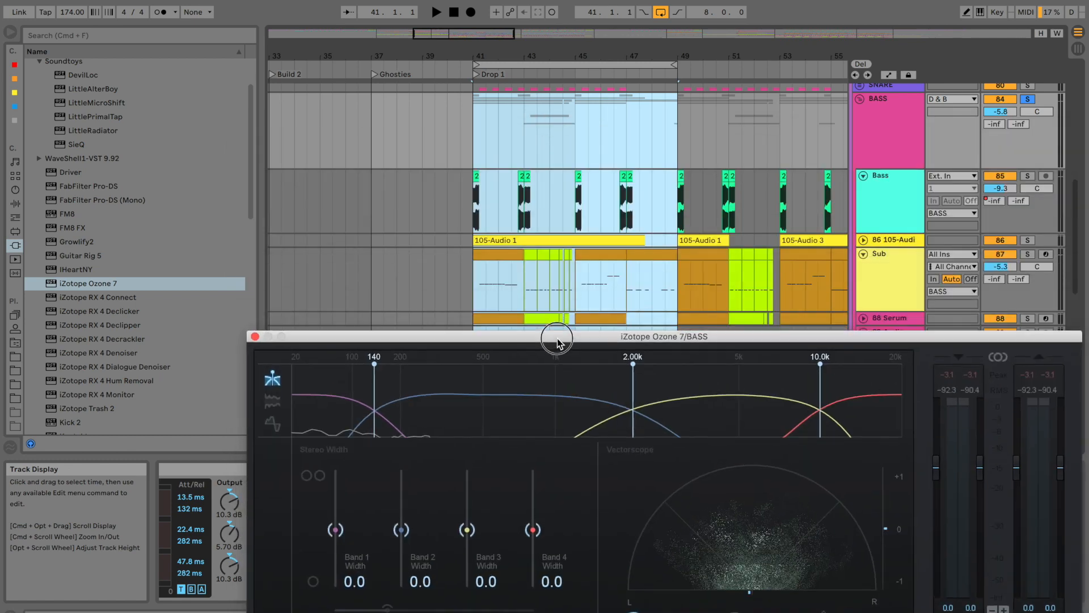
# Play the BASS group from bar 47 to bar 48 and examine its stereo image in the vectorscope
pyautogui.moveTo(639, 60); pyautogui.dragTo(605, 142)
pyautogui.click(605, 148)
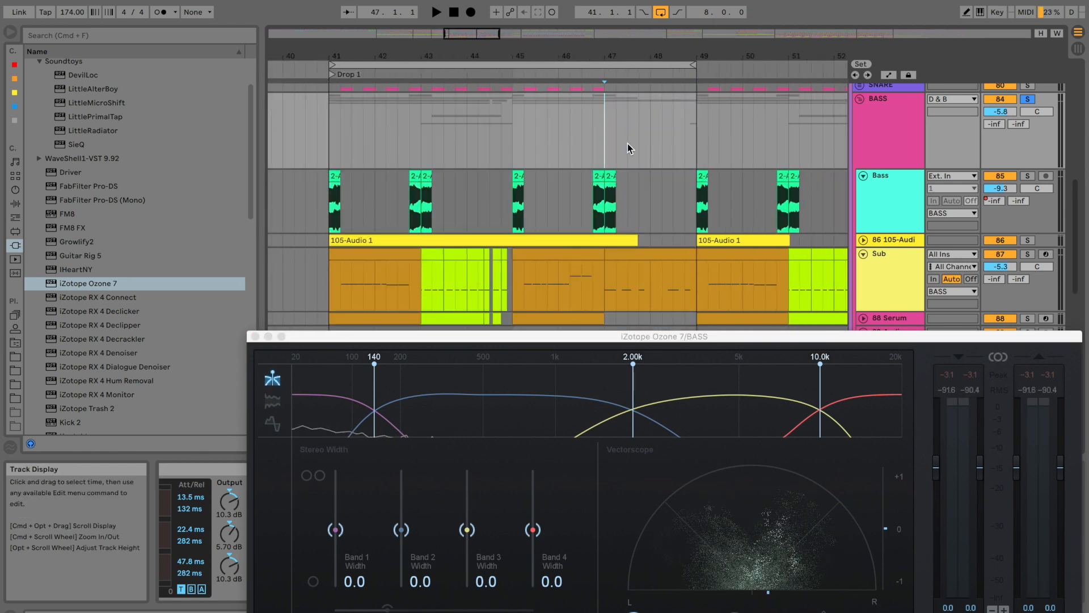
pyautogui.press('space')
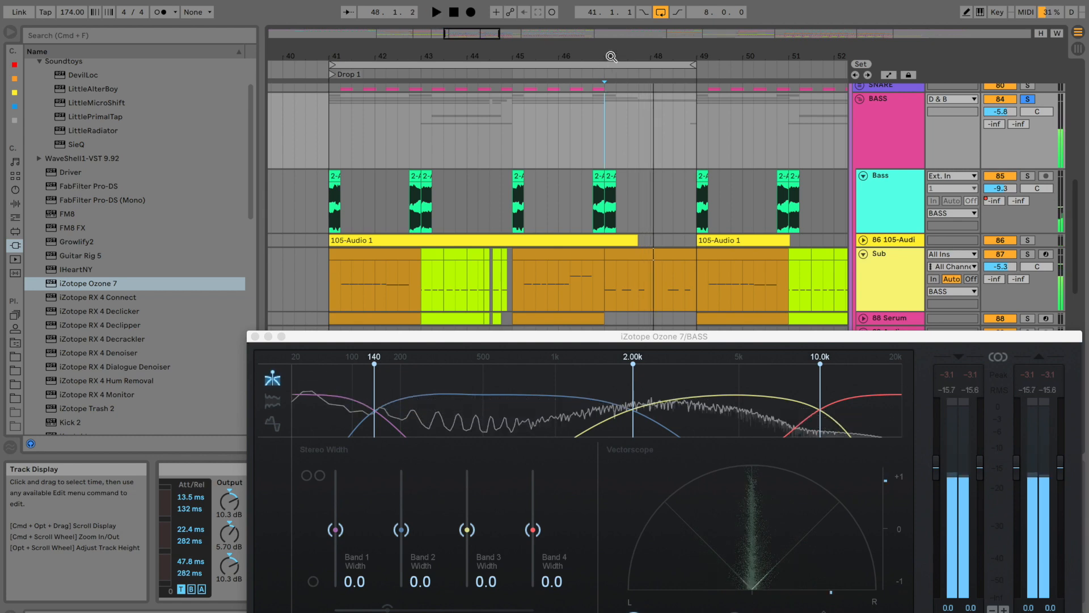
pyautogui.press('space')
# Set the arrangement loop on the BASS group to the first four bars of Drop 1, bars 41 to 45
pyautogui.moveTo(655, 339); pyautogui.dragTo(662, 140)
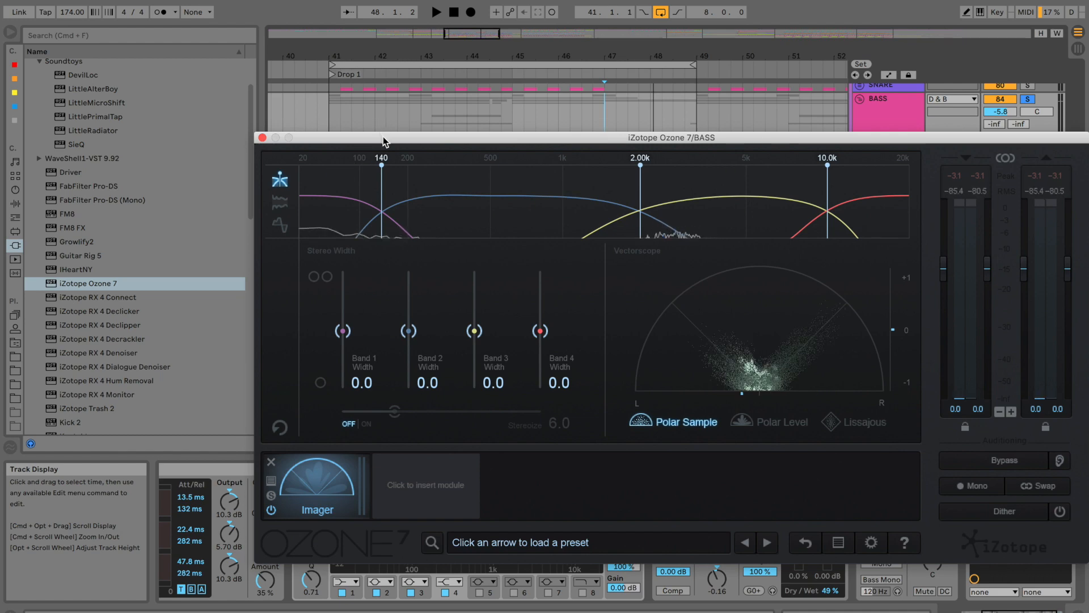
pyautogui.moveTo(383, 142); pyautogui.dragTo(382, 205)
pyautogui.moveTo(331, 134); pyautogui.dragTo(510, 137)
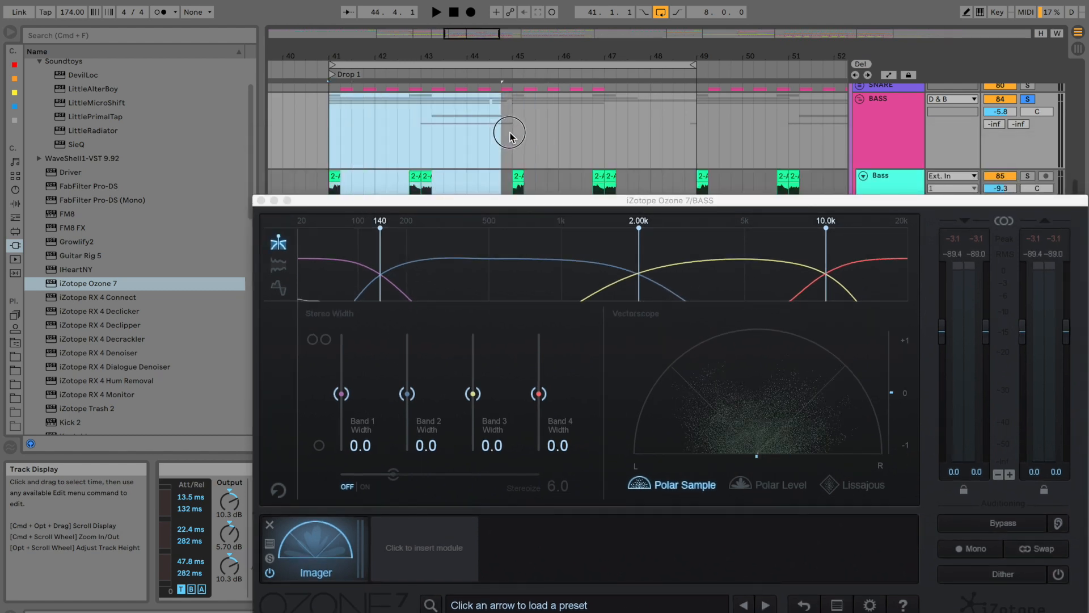
pyautogui.press('super+l')
# While the loop plays, set the Imager's lowest crossover to 114 Hz and the Band 1 to 4 widths to -43.0, 25.3, 39.2 and 53.2
pyautogui.press('space')
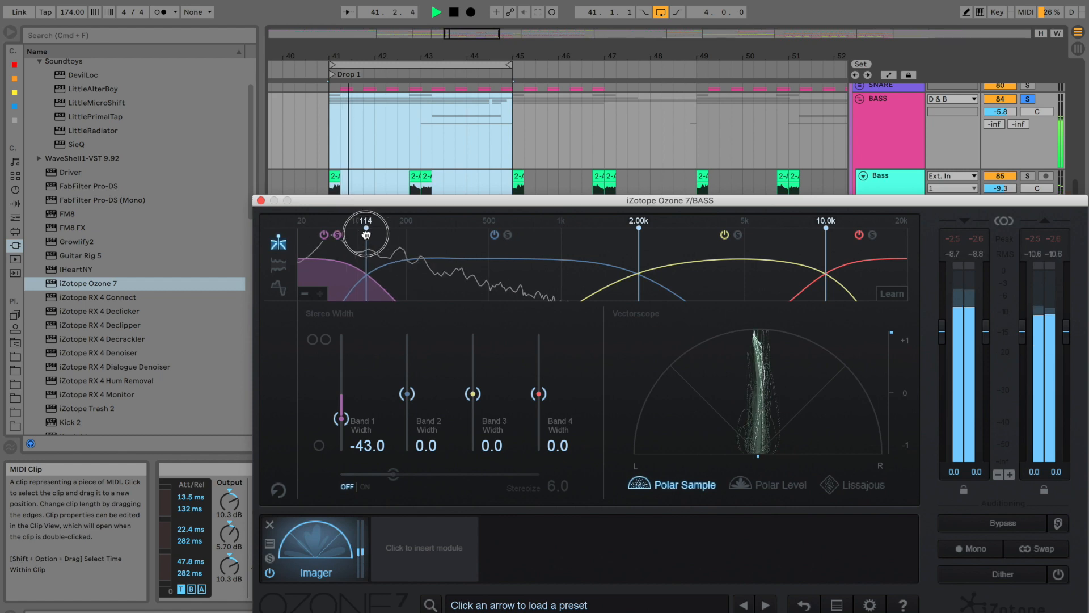
pyautogui.click(494, 235)
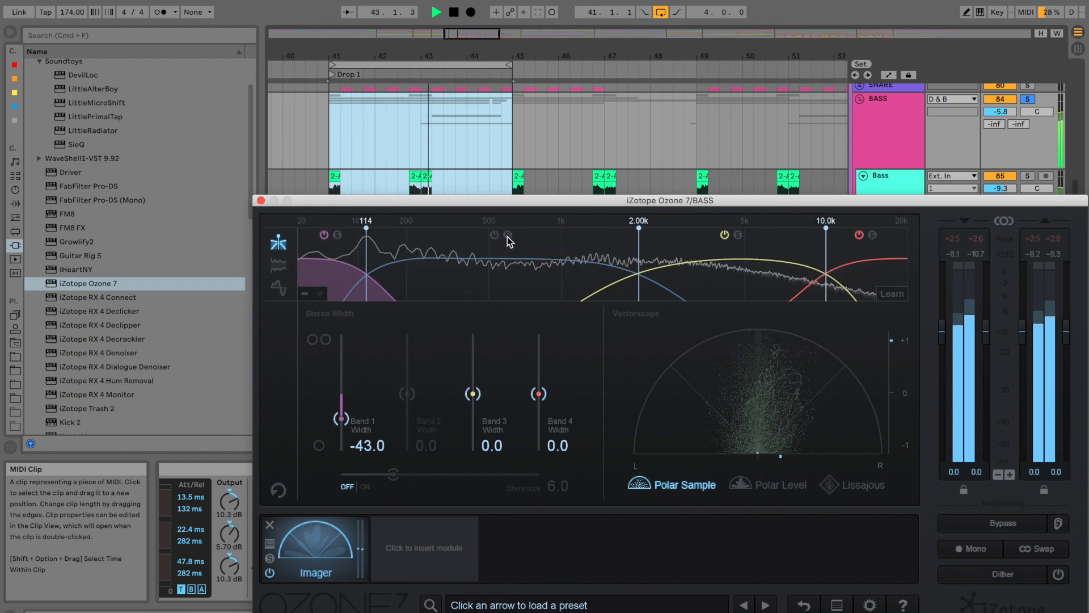
pyautogui.click(508, 235)
pyautogui.click(495, 234)
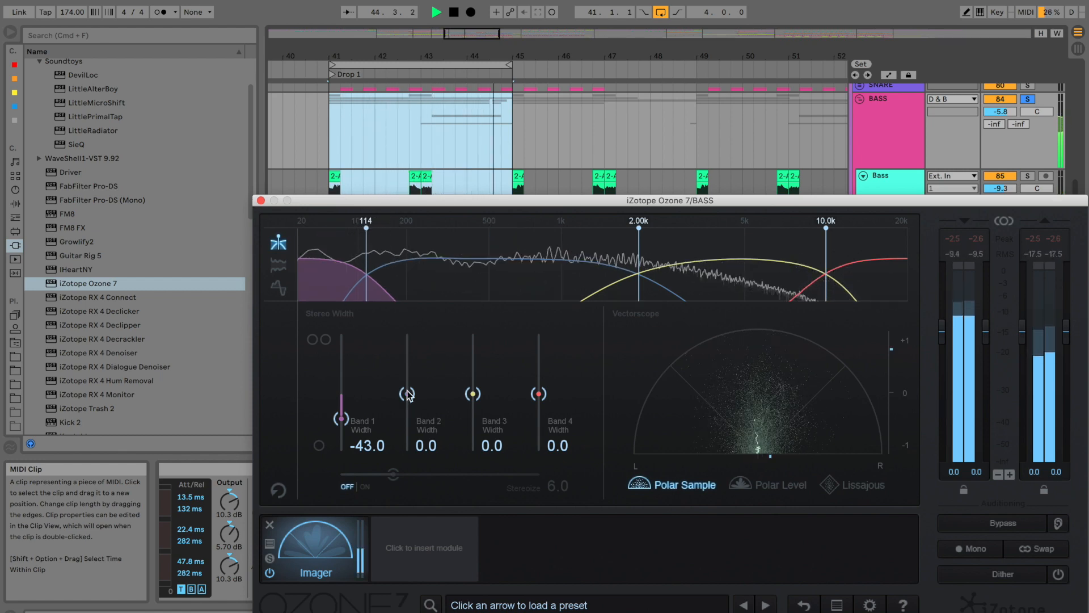
pyautogui.moveTo(408, 393); pyautogui.dragTo(424, 220)
pyautogui.moveTo(405, 370); pyautogui.dragTo(406, 383)
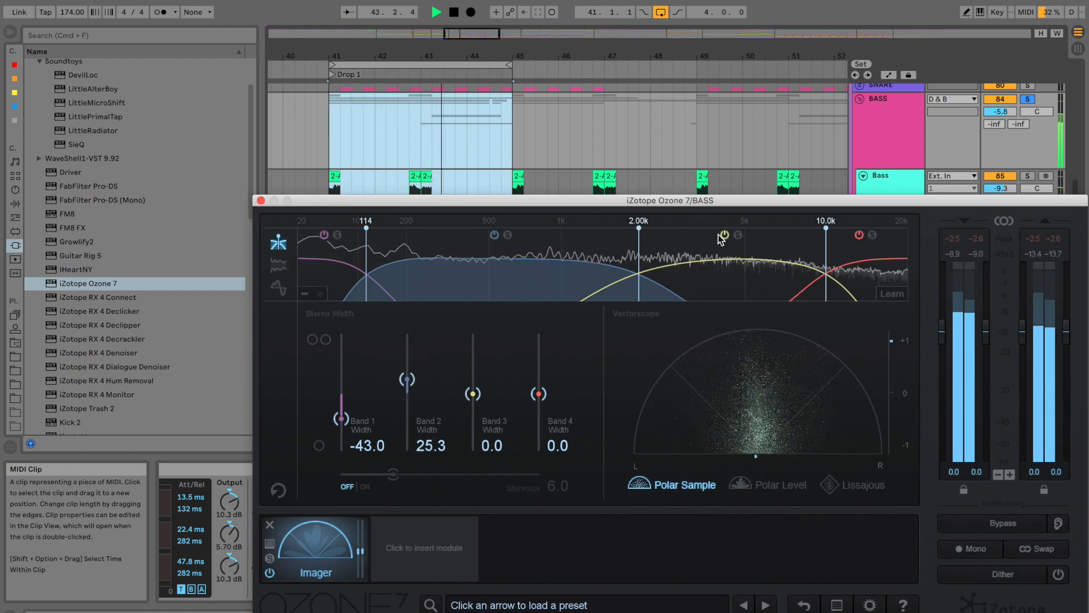
pyautogui.moveTo(475, 397); pyautogui.dragTo(477, 384)
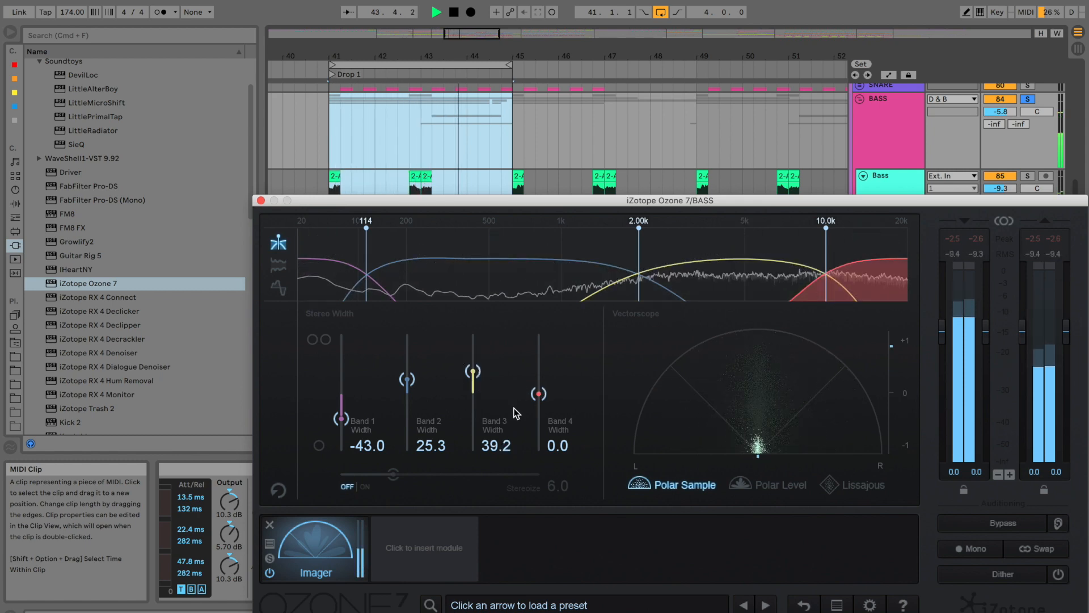
pyautogui.moveTo(544, 396); pyautogui.dragTo(548, 370)
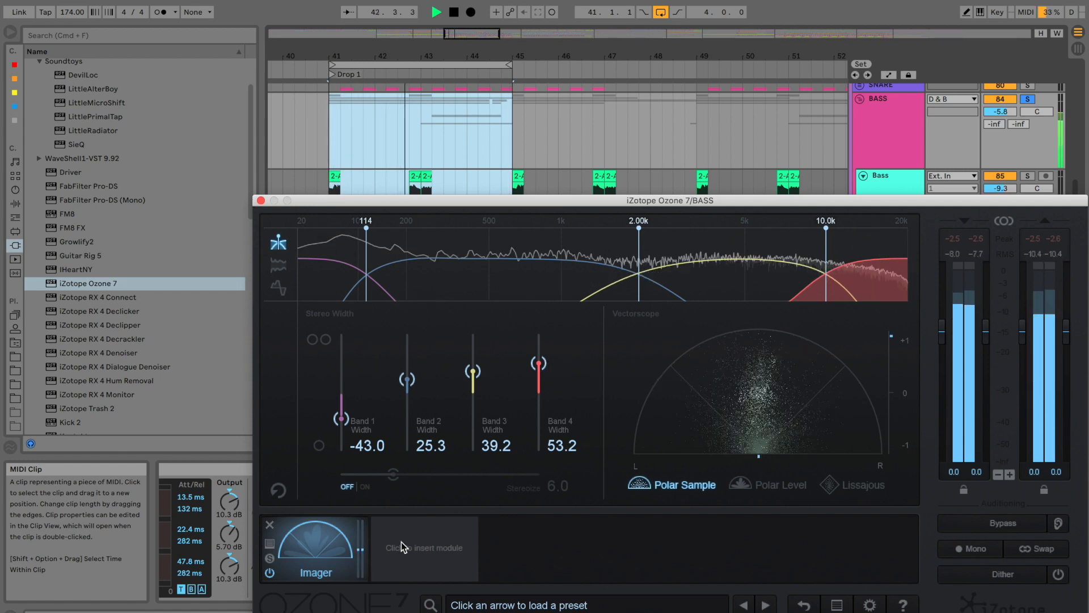
# Insert a Dynamics module after the Imager in Ozone 7
pyautogui.click(421, 572)
pyautogui.click(812, 294)
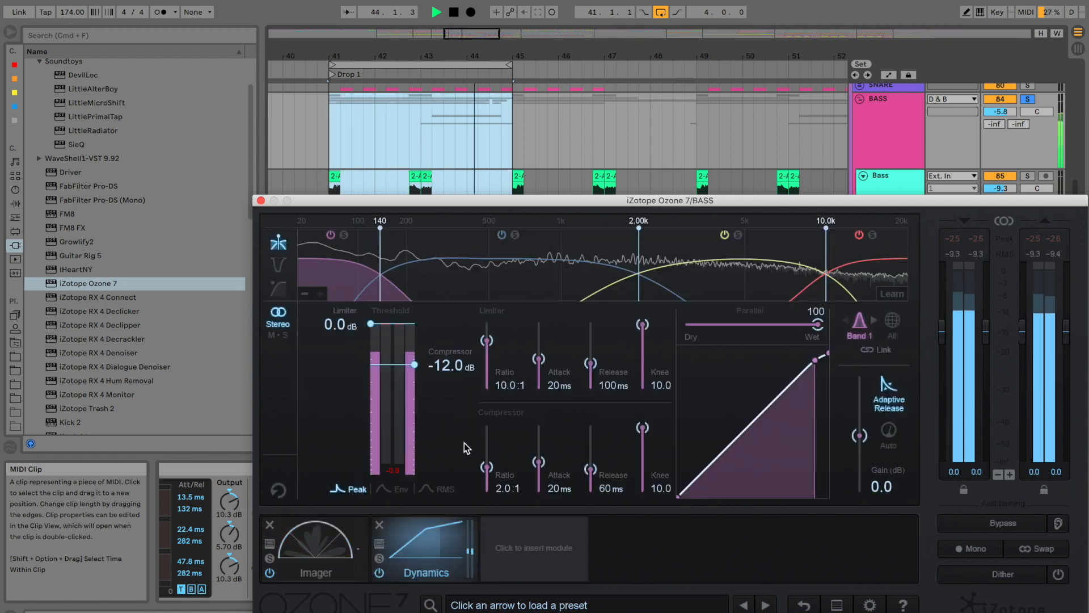
# In Dynamics, set Band 1's compressor to -9.5 dB and 14 ms attack, the lowest crossover to 99 Hz, and Band 2 to -10.0 dB, 2.3:1, 19 ms release
pyautogui.moveTo(412, 363); pyautogui.dragTo(414, 358)
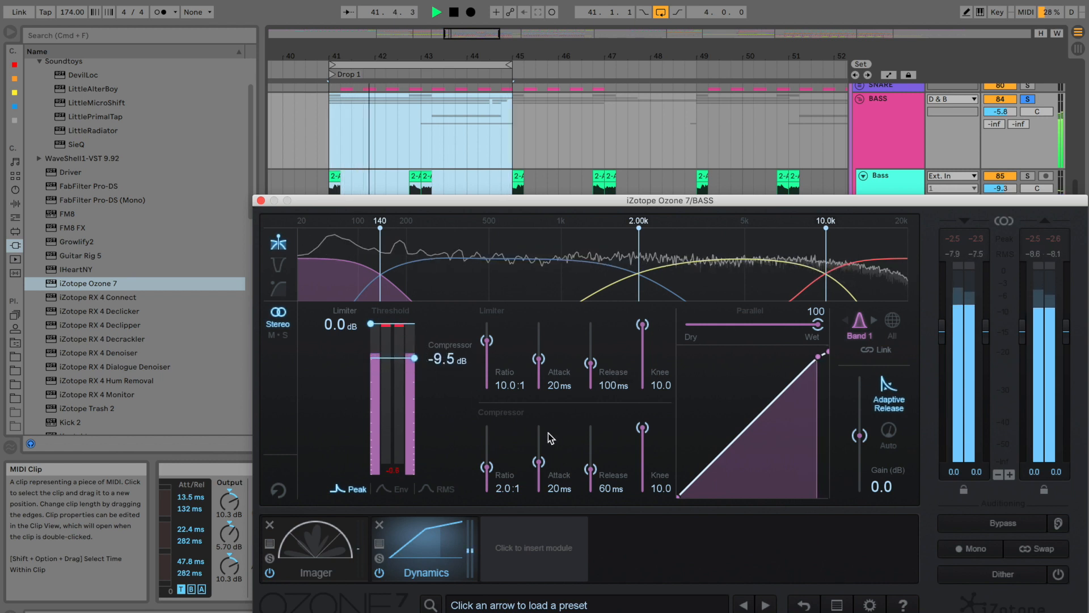
pyautogui.click(372, 246)
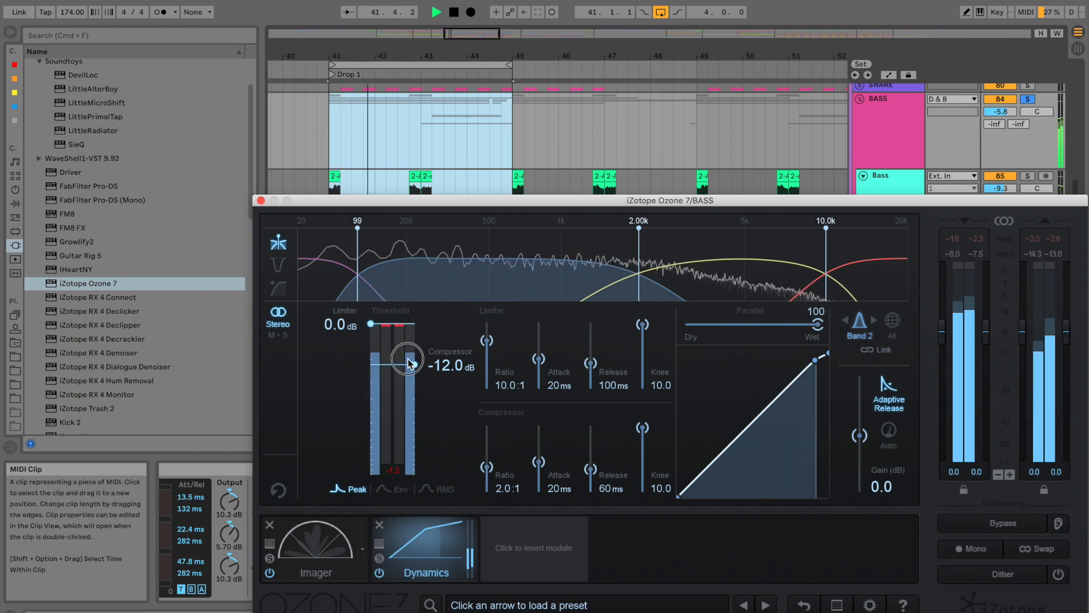
pyautogui.moveTo(411, 364); pyautogui.dragTo(414, 360)
pyautogui.moveTo(590, 469); pyautogui.dragTo(590, 475)
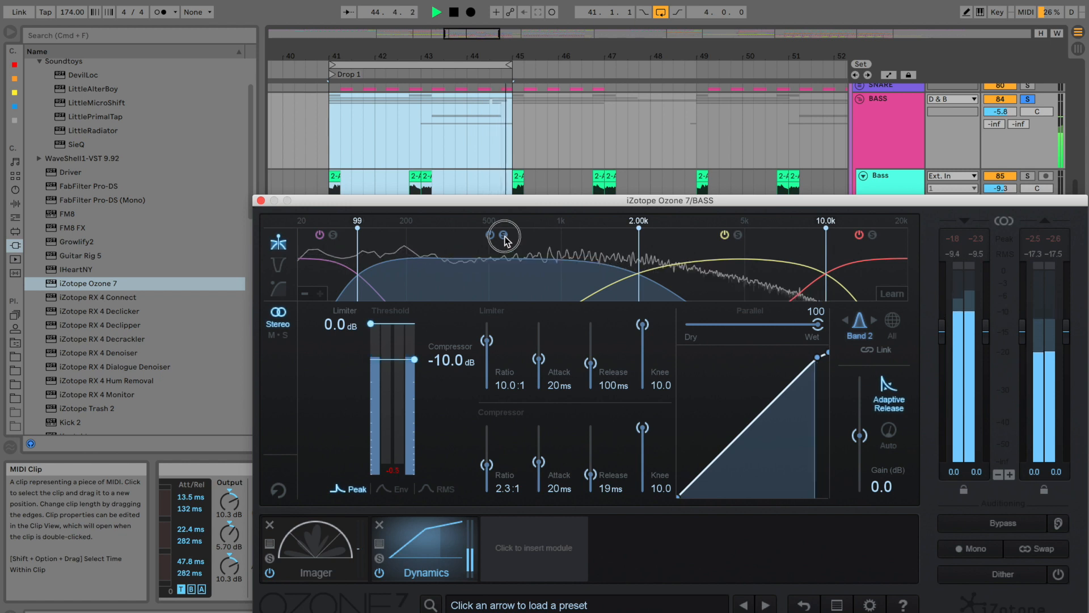
# Set the Band 3 compressor to a -16.0 dB threshold, 14 ms attack, 8 ms release and 2.3:1 ratio
pyautogui.click(737, 275)
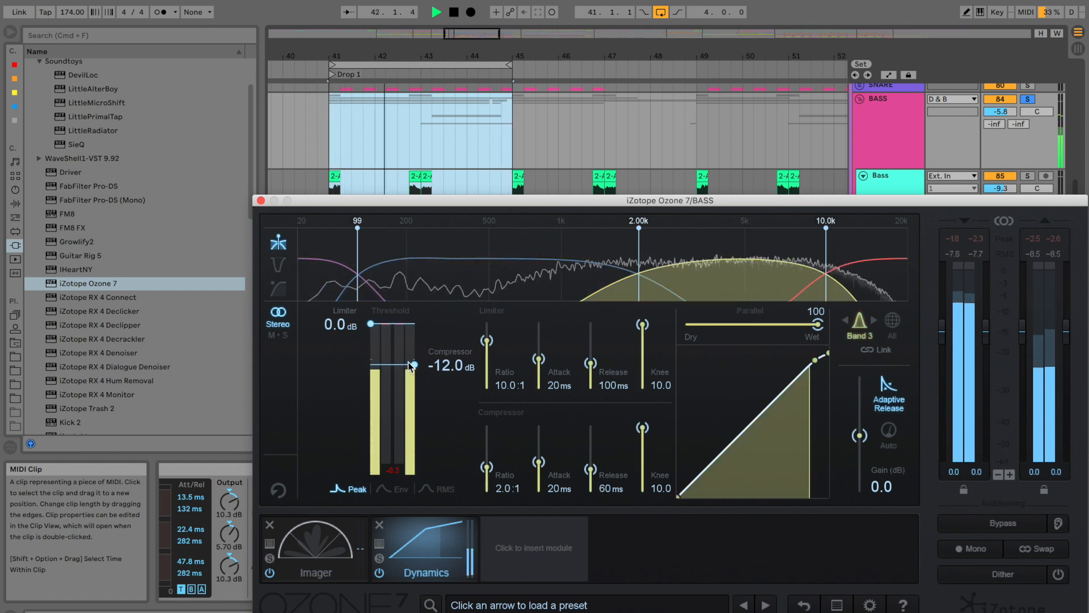
pyautogui.press('space')
pyautogui.moveTo(538, 461); pyautogui.dragTo(592, 483)
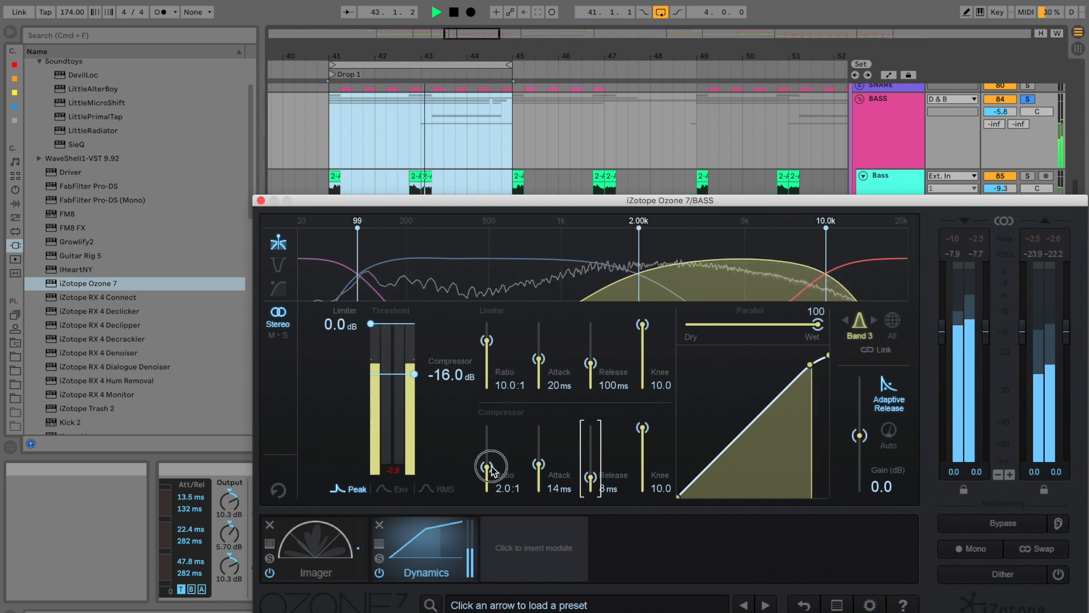
pyautogui.moveTo(491, 469); pyautogui.dragTo(476, 447)
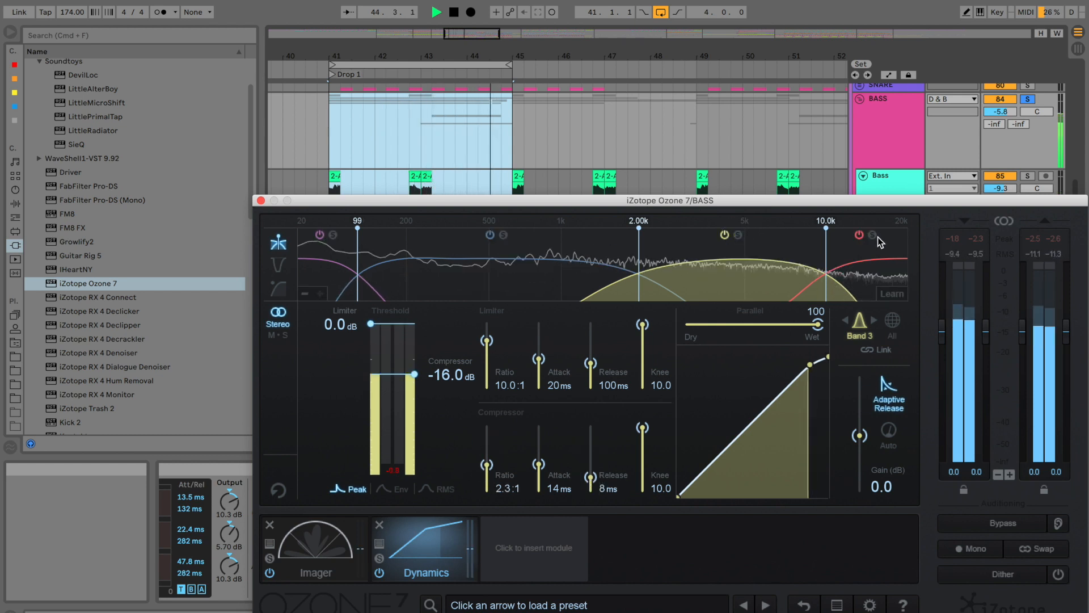
# Set the Band 4 compressor to a -20.8 dB threshold, 3.0:1 ratio, 5 ms attack and 44 ms release
pyautogui.click(870, 261)
pyautogui.moveTo(414, 365); pyautogui.dragTo(413, 384)
pyautogui.moveTo(590, 471); pyautogui.dragTo(486, 459)
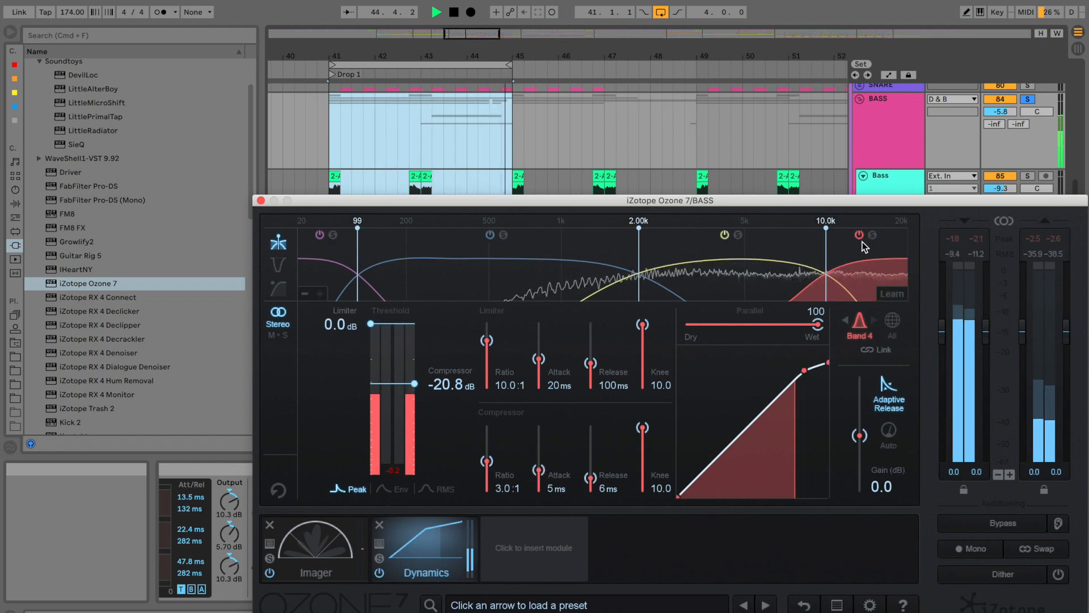
pyautogui.moveTo(591, 478); pyautogui.dragTo(591, 470)
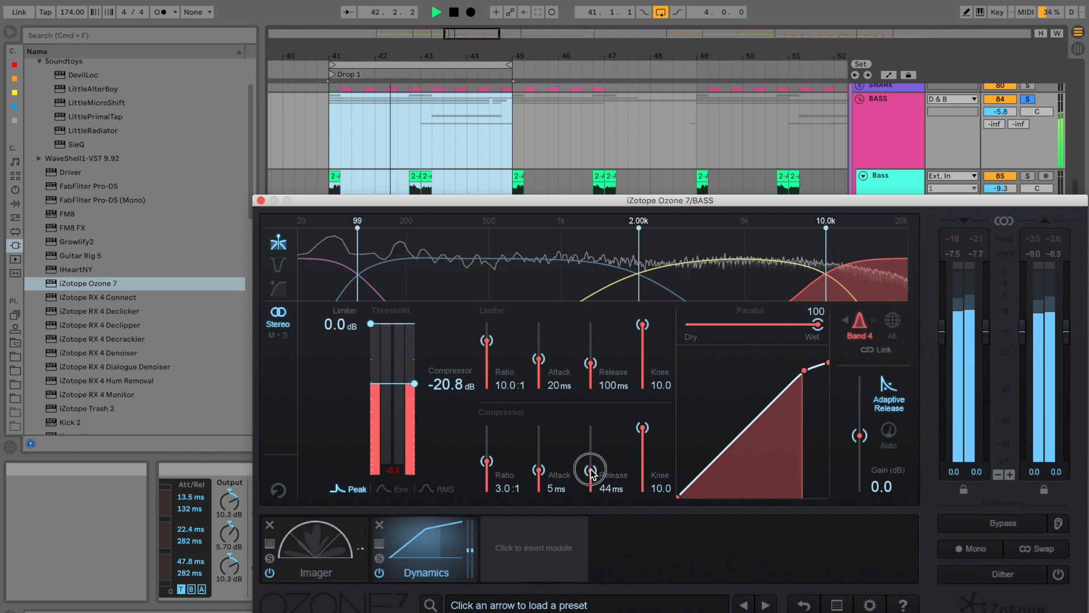
# Unsolo the BASS group, play the full mix and close the Ozone 7 window
pyautogui.press('space')
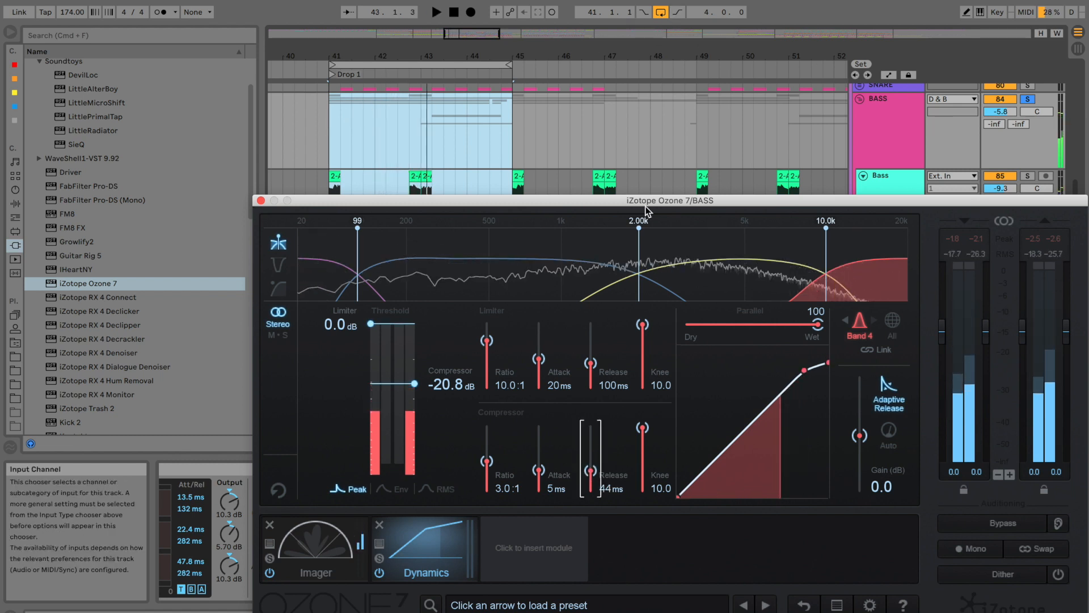
pyautogui.click(420, 282)
pyautogui.click(344, 274)
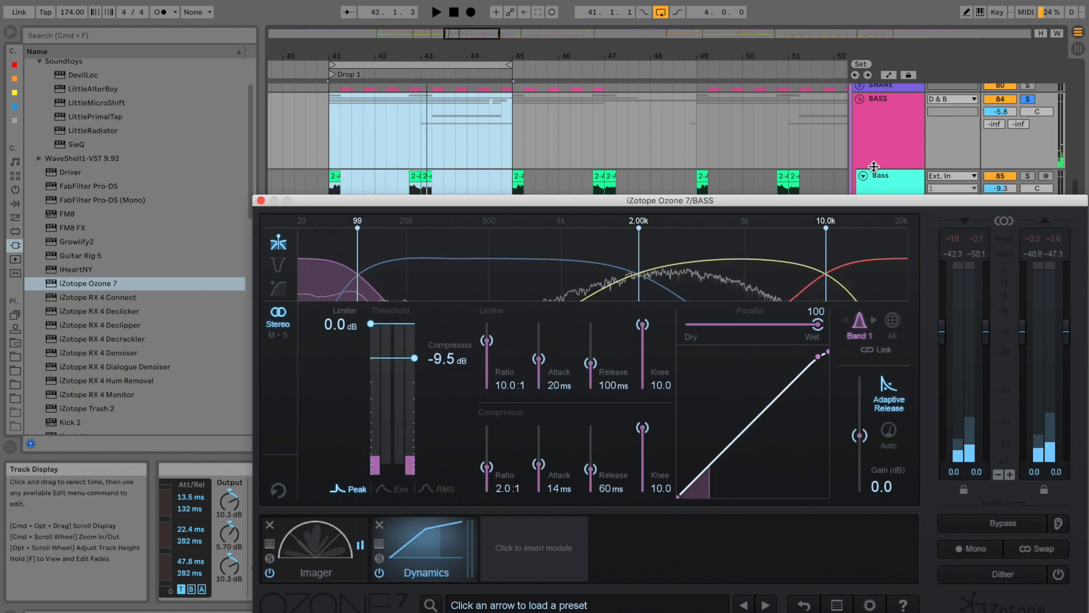
pyautogui.press('space')
pyautogui.click(1028, 99)
pyautogui.moveTo(367, 57); pyautogui.dragTo(368, 36)
pyautogui.click(301, 116)
pyautogui.press('space')
pyautogui.click(261, 201)
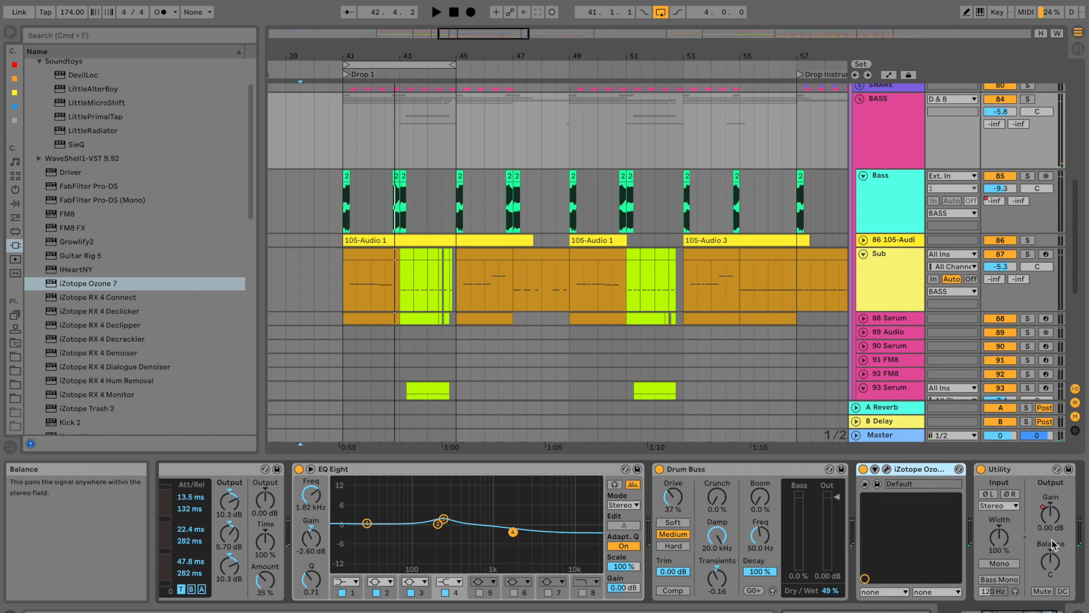
# Turn off the arrangement loop and play the full mix from bar 40
pyautogui.hscroll(3, 926, 546)
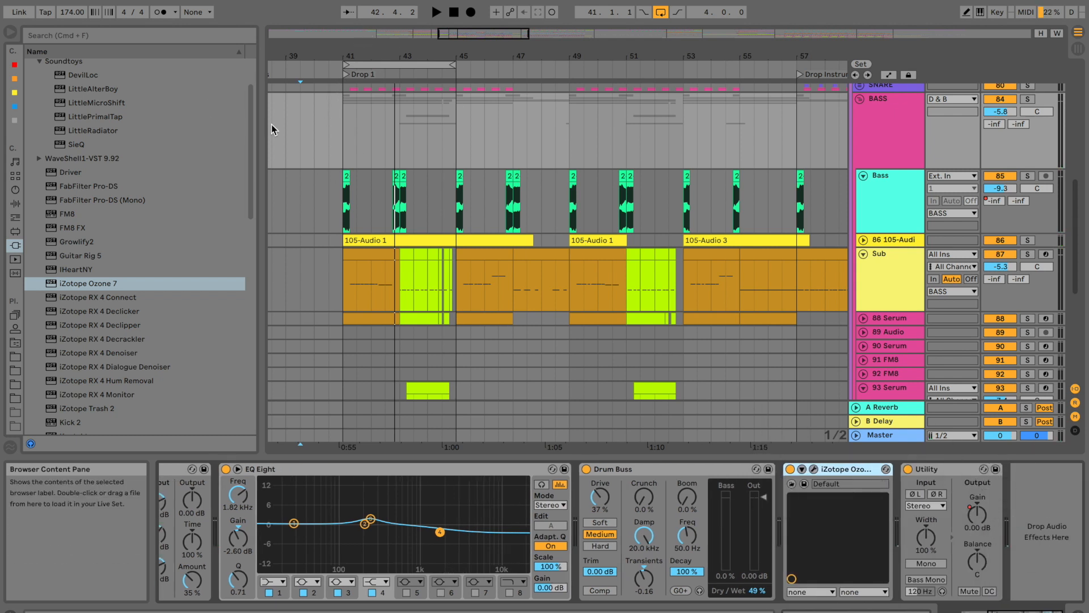
pyautogui.click(314, 126)
pyautogui.moveTo(322, 56); pyautogui.dragTo(323, 114)
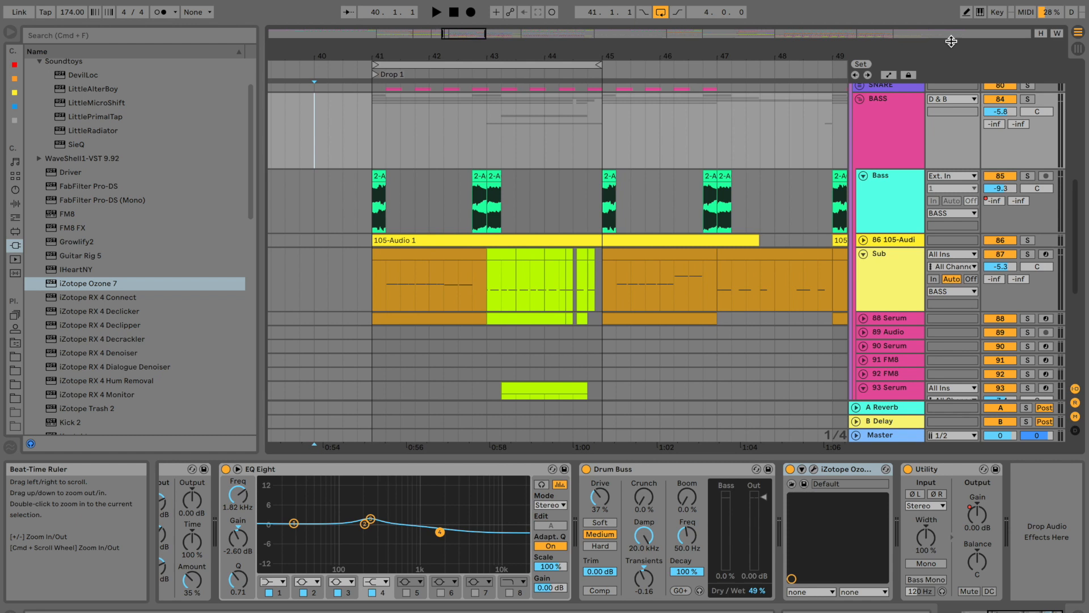
pyautogui.click(660, 14)
pyautogui.press('space')
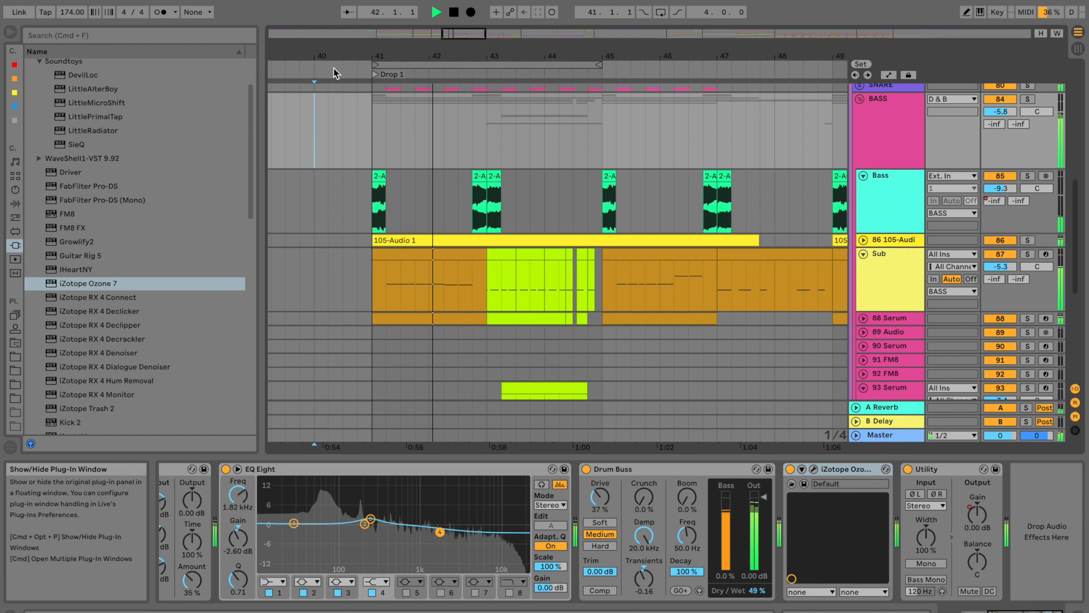
# Reopen Ozone 7 on the BASS group and set the Band 4 gain in Dynamics to 4.2 dB during playback
pyautogui.press('super+alt+p')
pyautogui.moveTo(511, 200); pyautogui.dragTo(484, 167)
pyautogui.click(852, 244)
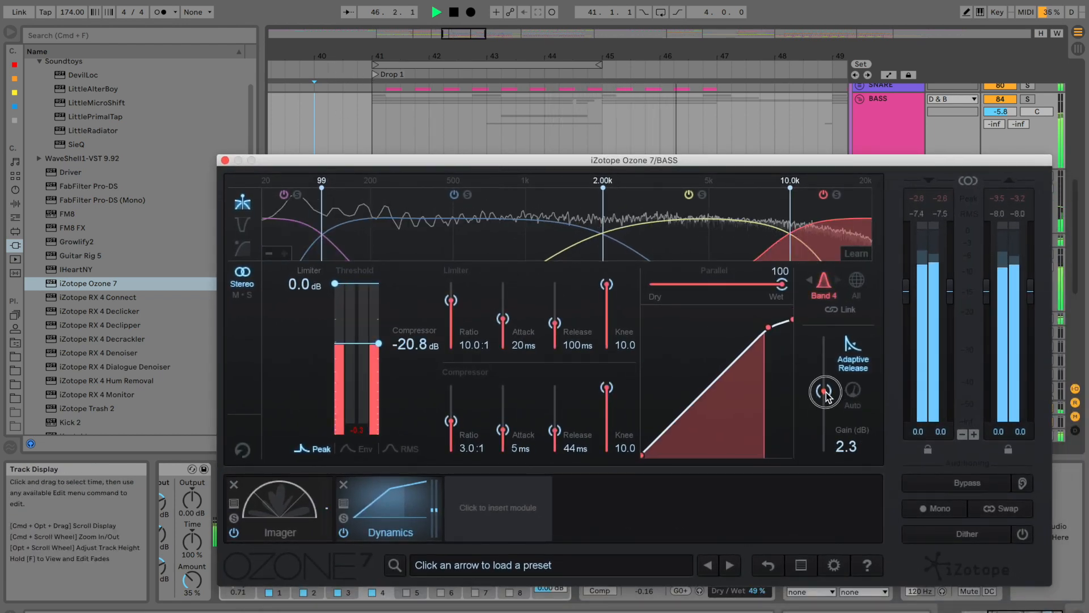
pyautogui.moveTo(827, 396)
pyautogui.mouseDown()
pyautogui.moveTo(826, 338)
pyautogui.moveTo(822, 392)
pyautogui.mouseUp()
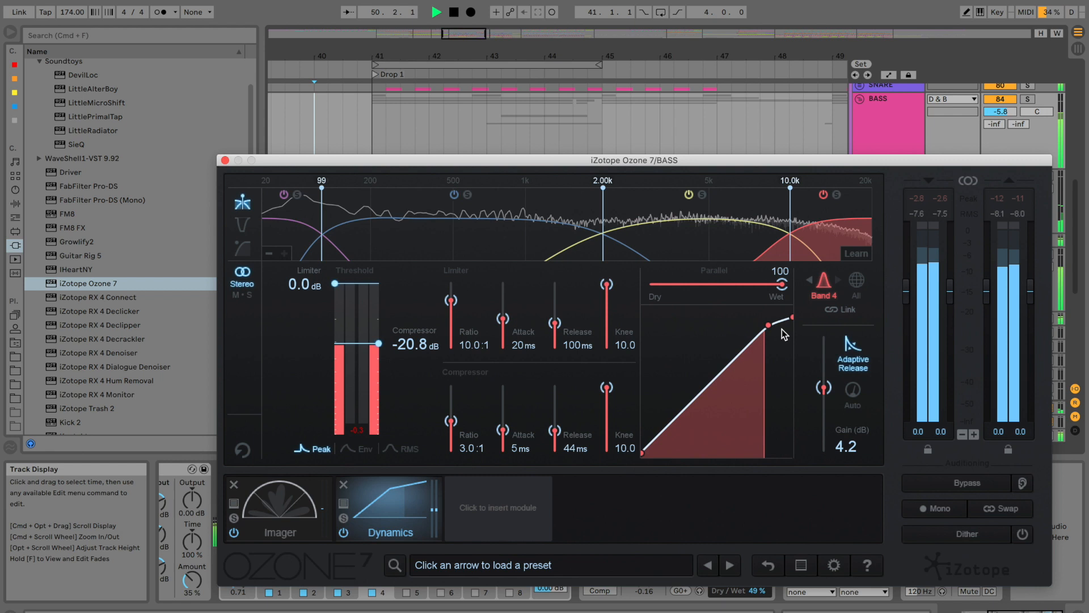
# Set the Band 3 gain in Dynamics to 0.8 dB and close the Ozone 7 window
pyautogui.click(682, 245)
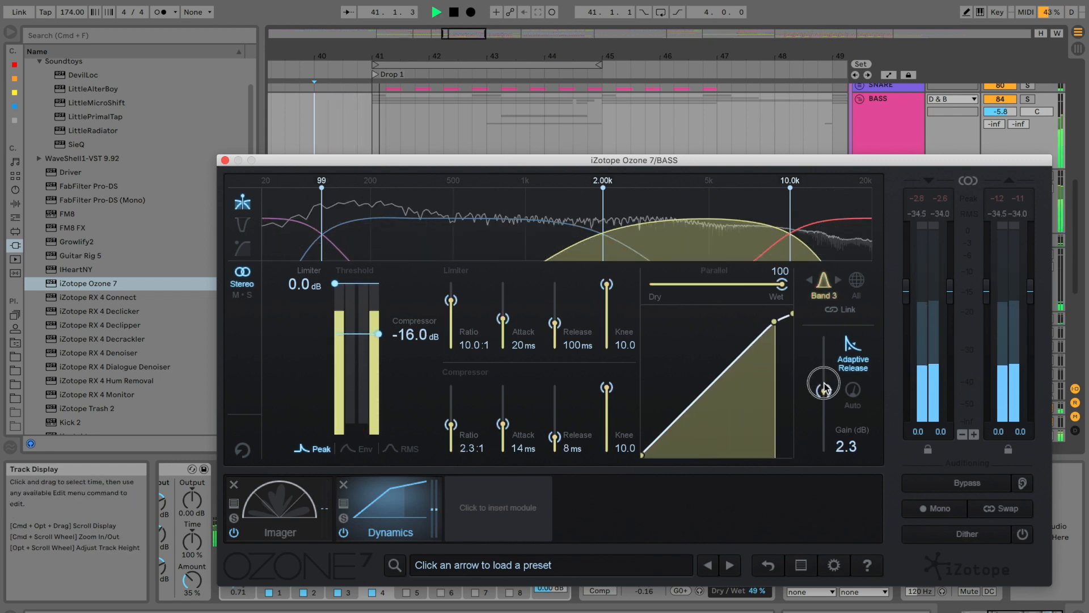
pyautogui.moveTo(826, 389)
pyautogui.mouseDown()
pyautogui.moveTo(826, 377)
pyautogui.moveTo(825, 397)
pyautogui.mouseUp()
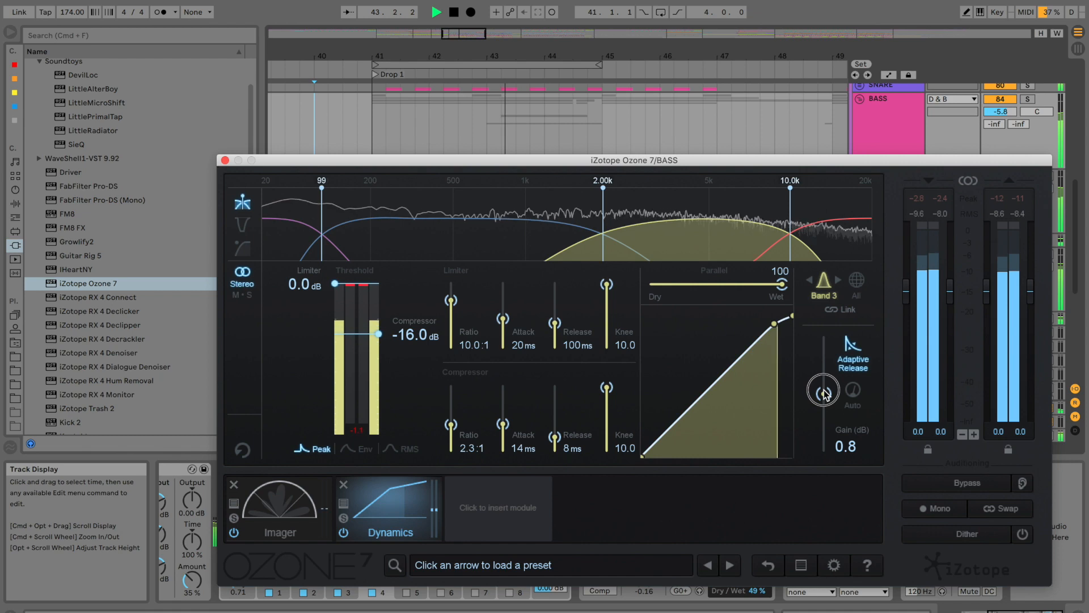
pyautogui.click(225, 160)
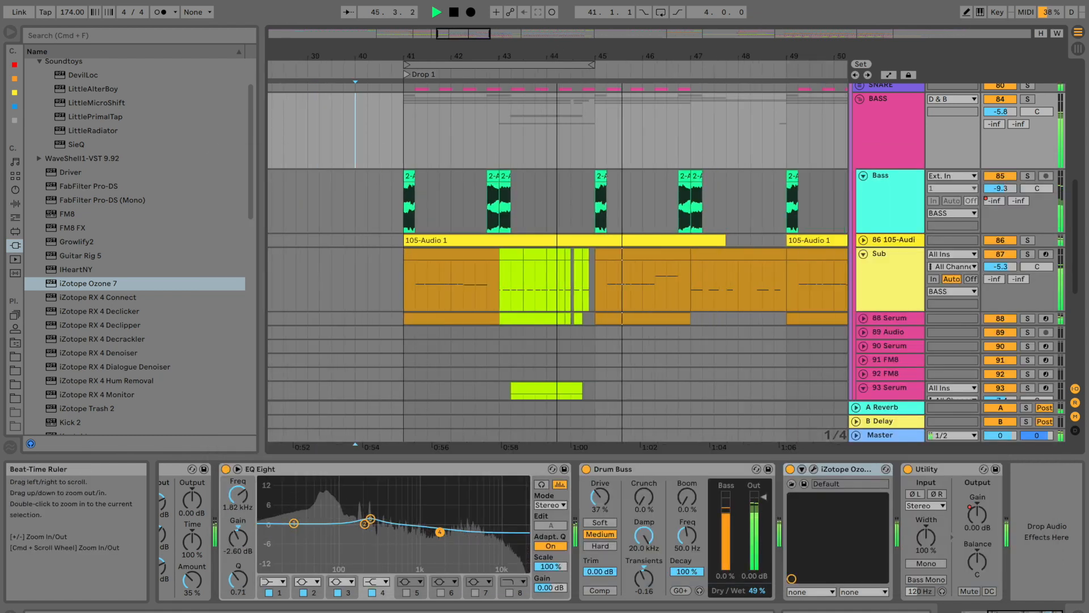
# Fold the BASS group in the arrangement and stop playback
pyautogui.moveTo(557, 56); pyautogui.dragTo(557, 40)
pyautogui.hscroll(3, 560, 257)
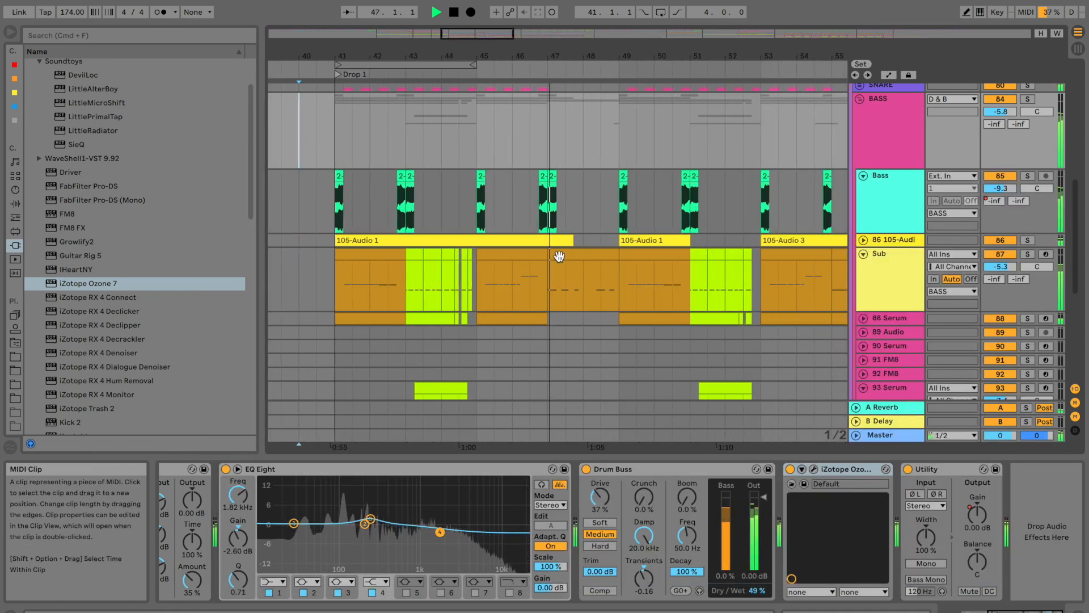
pyautogui.click(860, 99)
pyautogui.scroll(4, 588, 230)
pyautogui.press('space')
# Audition the section from bar 47 with the Weird group soloed, and with the Moar Drums group soloed instead
pyautogui.click(549, 339)
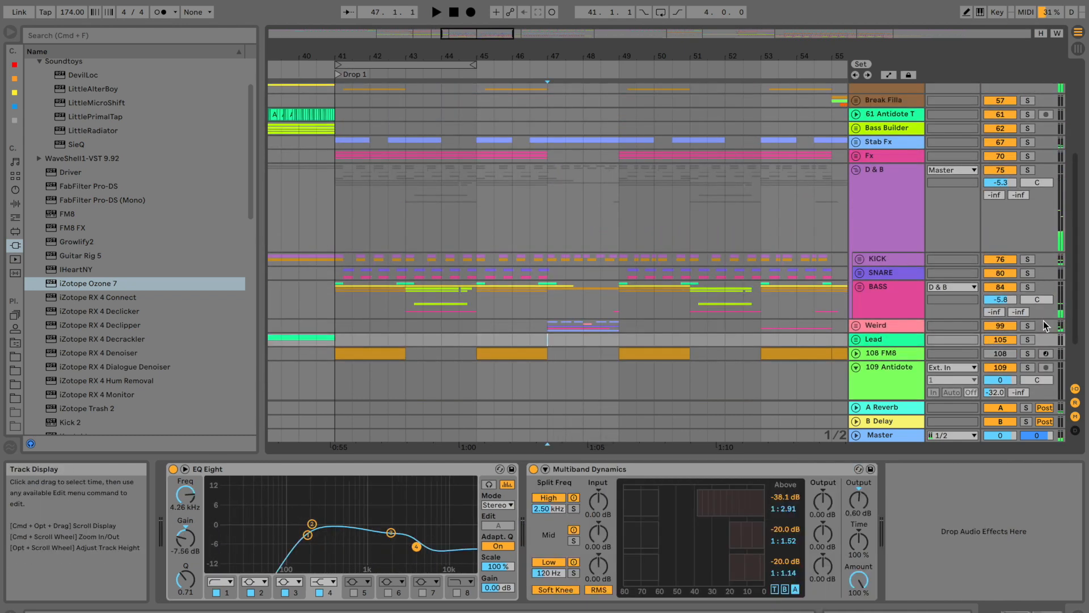
pyautogui.click(1028, 326)
pyautogui.press('space')
pyautogui.scroll(3, 528, 238)
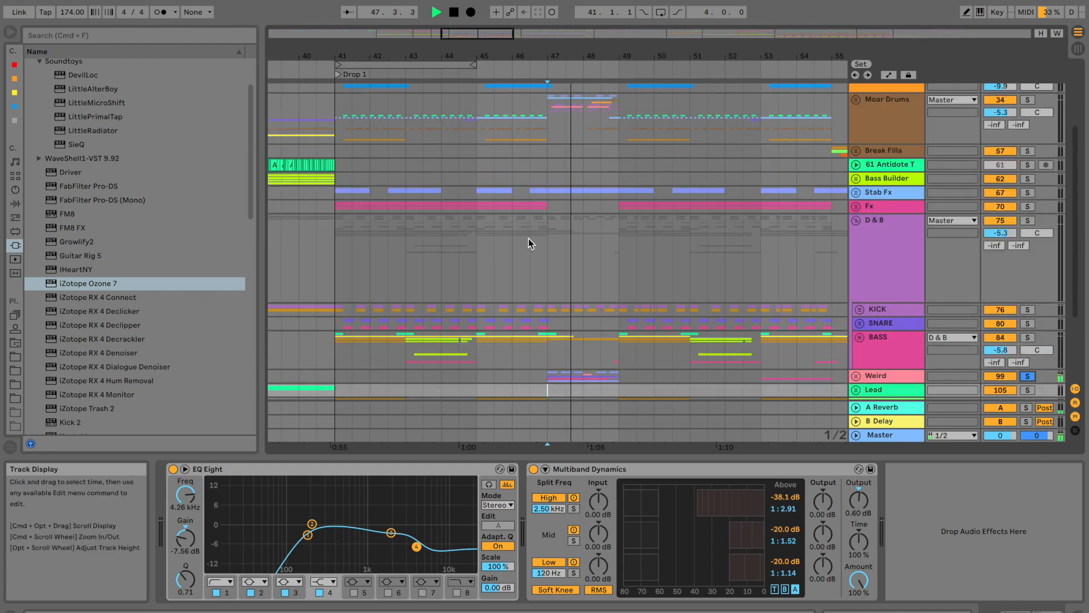
pyautogui.scroll(4, 529, 238)
pyautogui.click(548, 215)
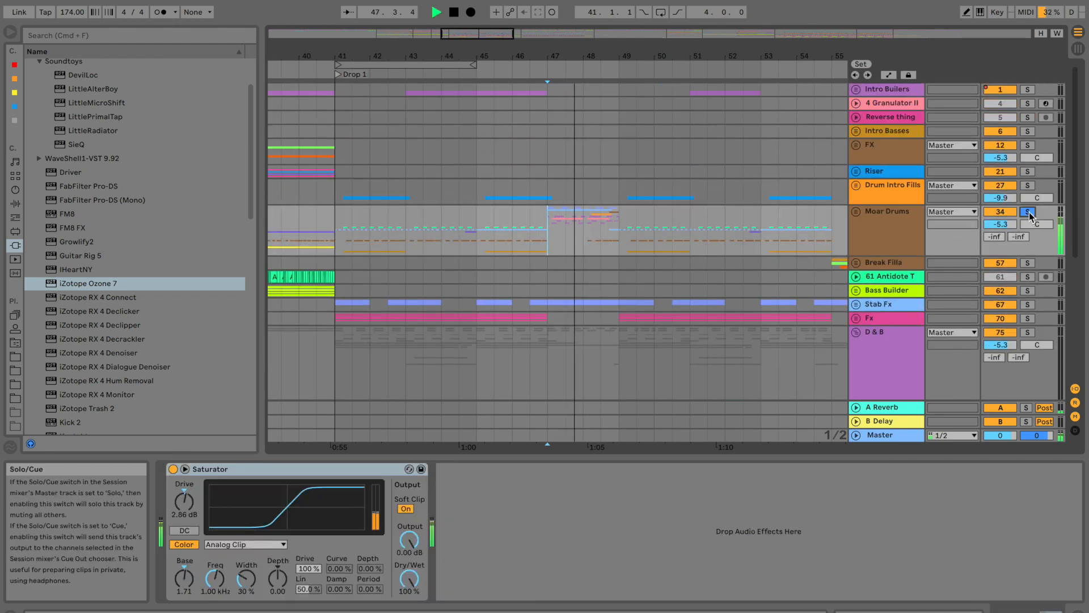
pyautogui.press('space')
# Unfold the Moar Drums group and solo tracks 35, 38 and the 39 Group in turn while playing from bar 47
pyautogui.click(855, 211)
pyautogui.scroll(-5, 753, 235)
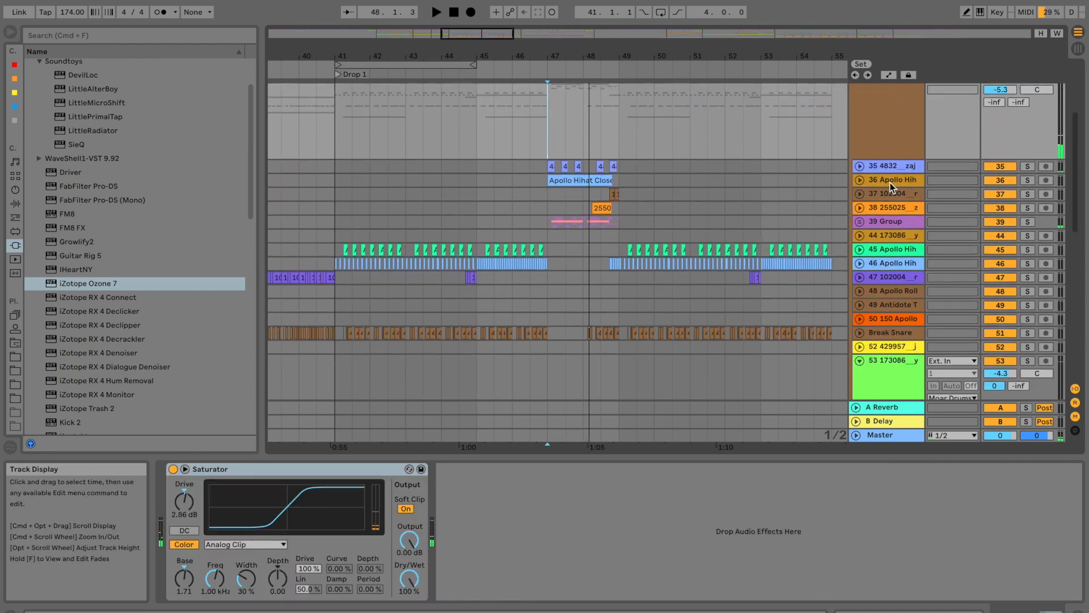
pyautogui.click(888, 165)
pyautogui.press('space')
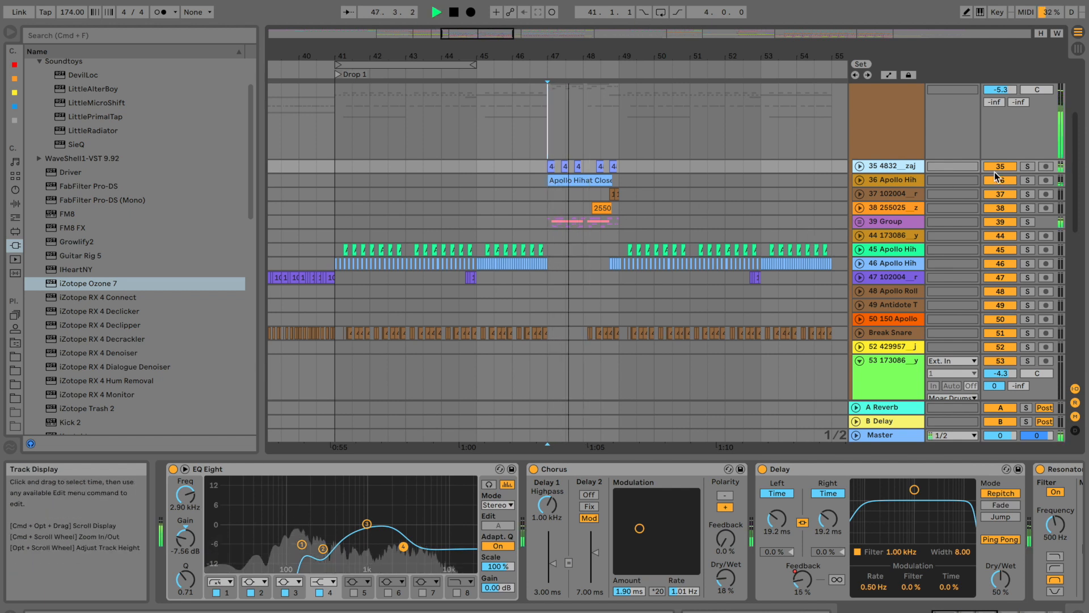
pyautogui.click(1028, 166)
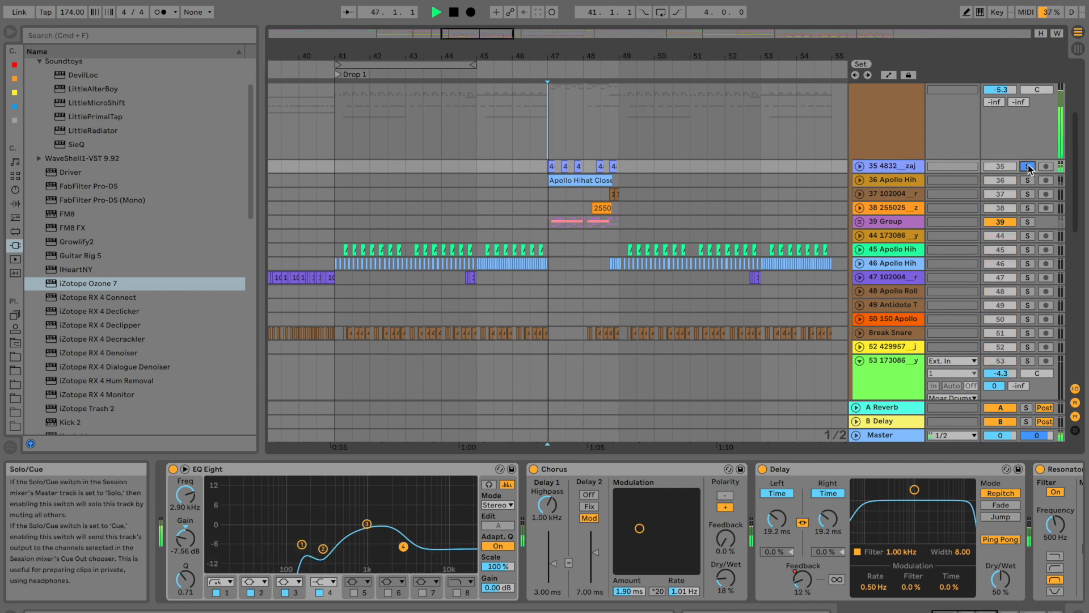
pyautogui.click(1027, 208)
pyautogui.press('space')
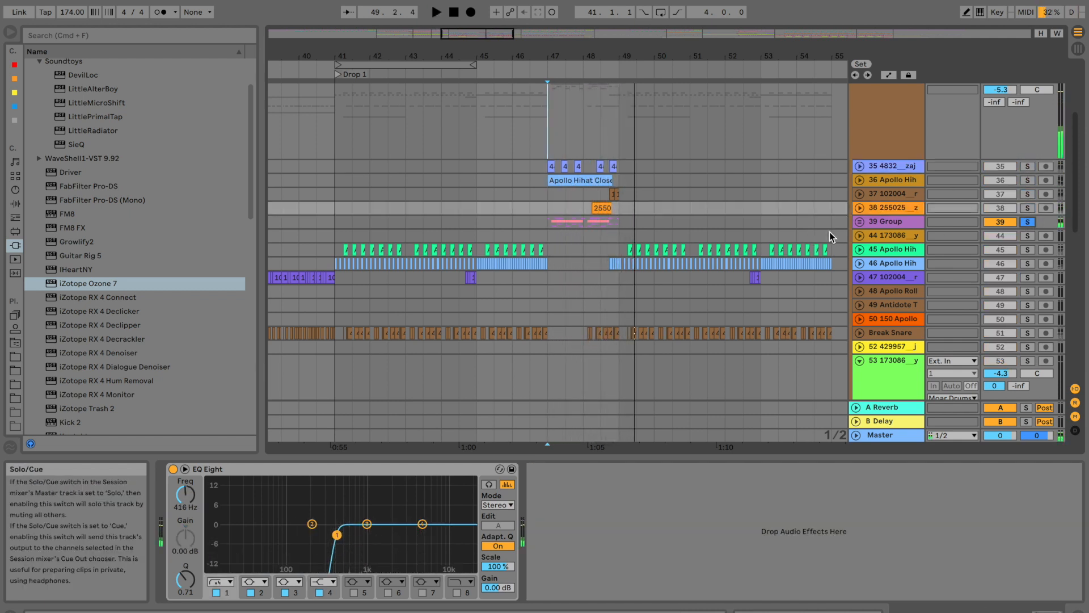
# Move the 39 Group out of Moar Drums into the D & B group, between SNARE and BASS
pyautogui.press('space')
pyautogui.click(892, 223)
pyautogui.press('space')
pyautogui.scroll(-2, 700, 234)
pyautogui.scroll(-5, 883, 172)
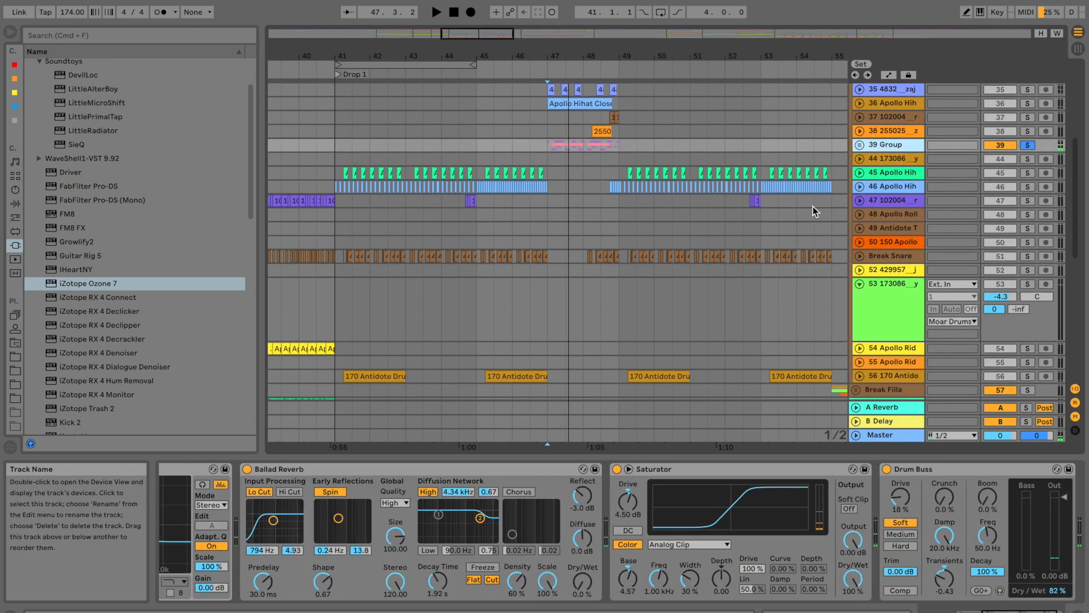
pyautogui.moveTo(896, 86); pyautogui.dragTo(894, 343)
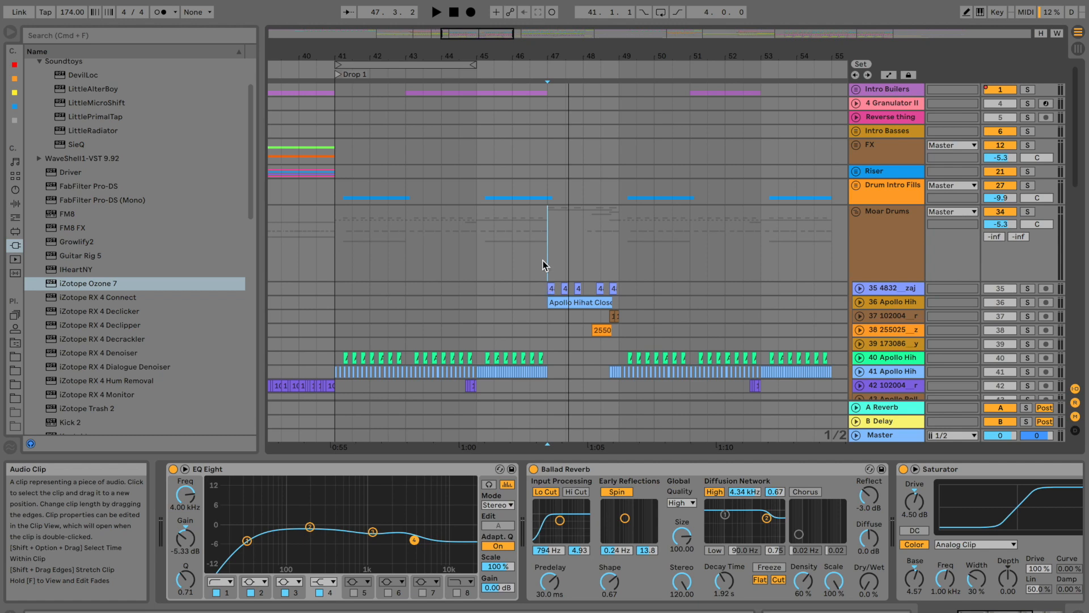
# Fold the Moar Drums group, clear the remaining solo and play the full mix from just before bar 47
pyautogui.click(548, 263)
pyautogui.press('space')
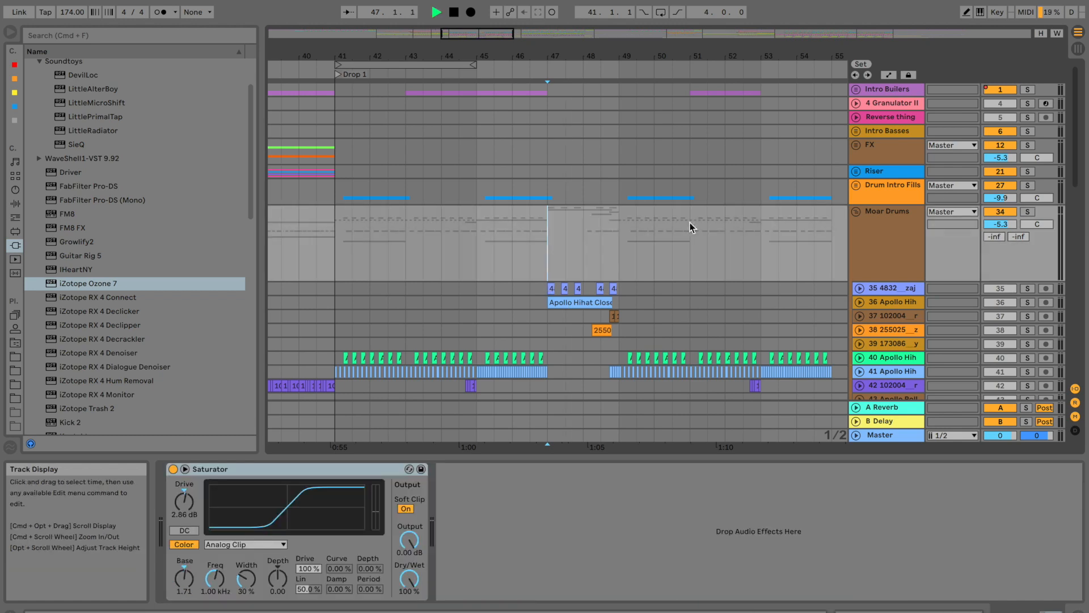
pyautogui.click(856, 211)
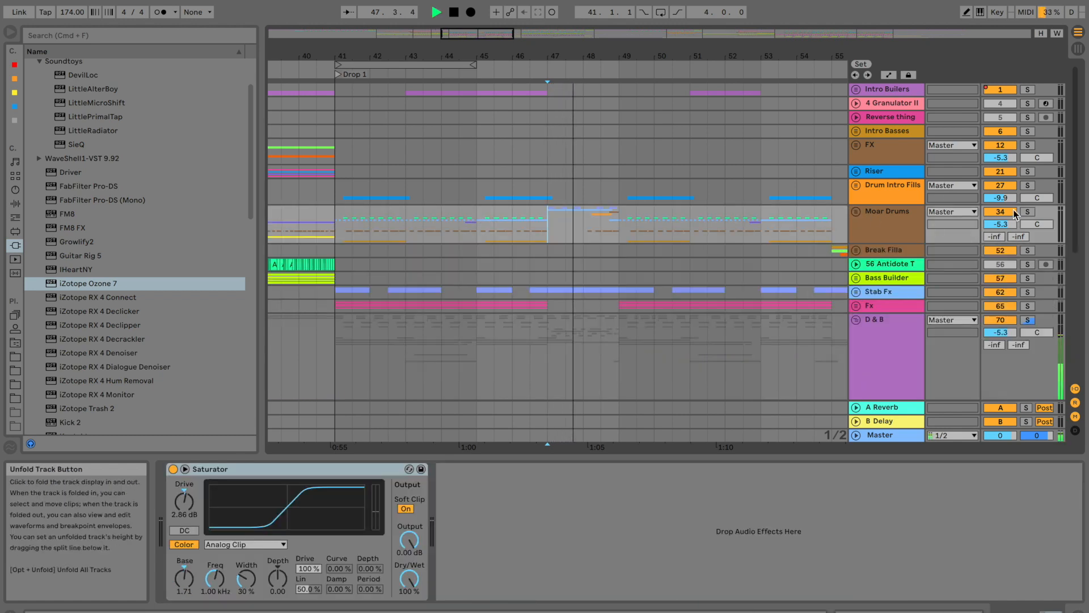
pyautogui.click(530, 201)
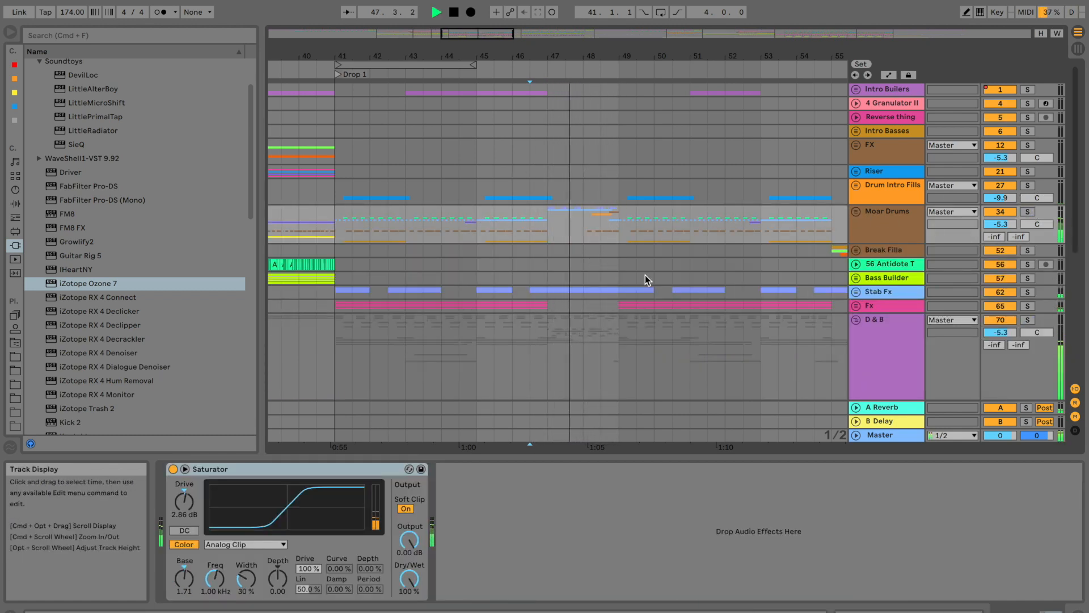
# Check the Lead and BASS device chains, and play the 79 Group from bar 47 while toggling its solo
pyautogui.scroll(-5, 645, 277)
pyautogui.click(896, 283)
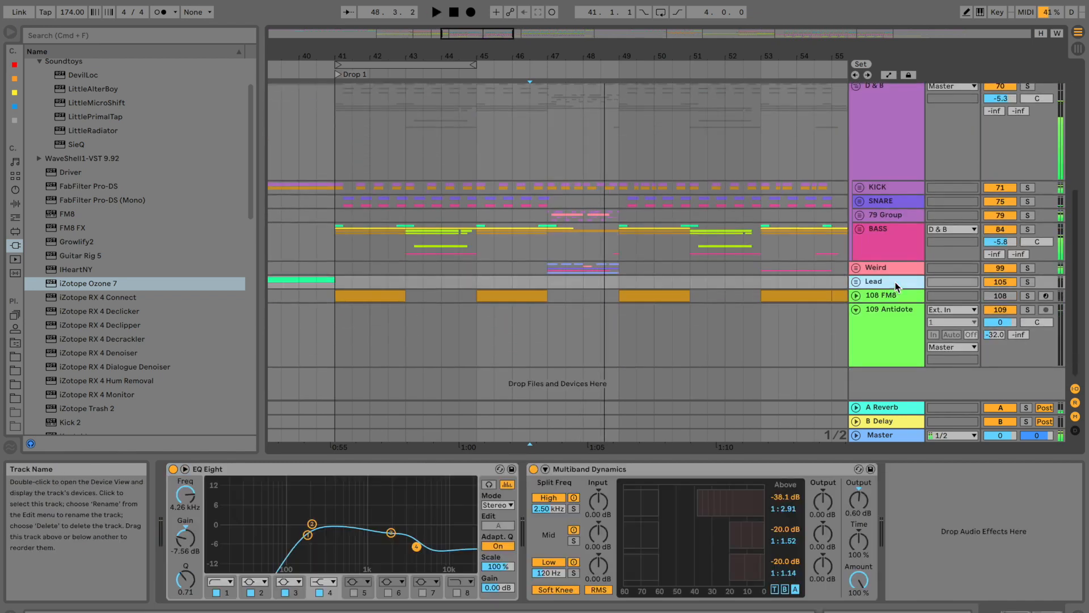
pyautogui.click(888, 232)
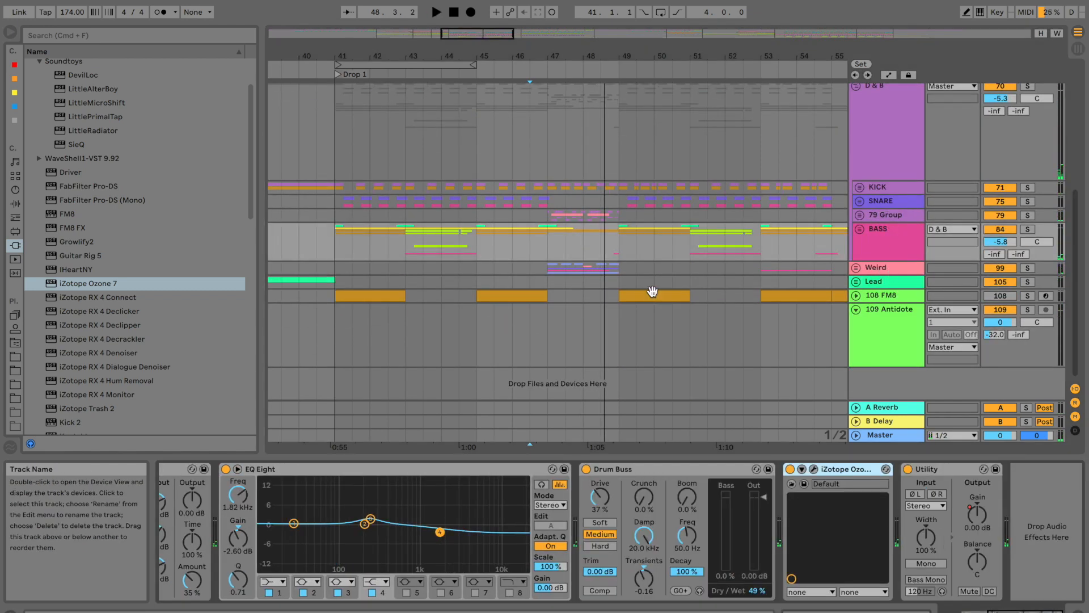
pyautogui.click(557, 215)
pyautogui.press('space')
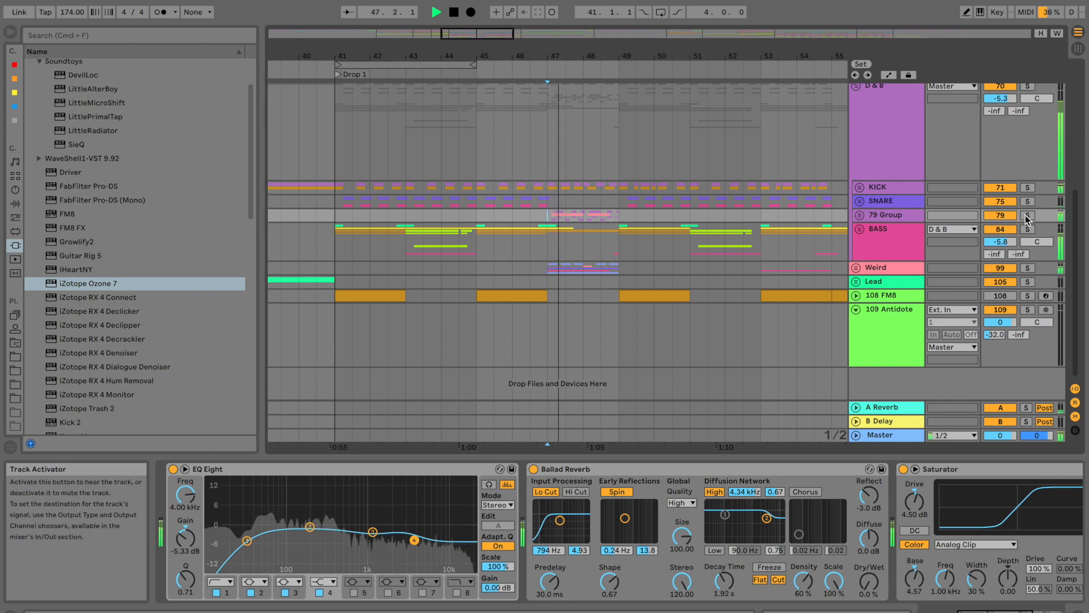
pyautogui.click(1026, 216)
pyautogui.click(1026, 216)
# In the 79 Group's EQ Eight, raise band 4's gain and set band 3 to 979 Hz and -4.34 dB during playback
pyautogui.press('space')
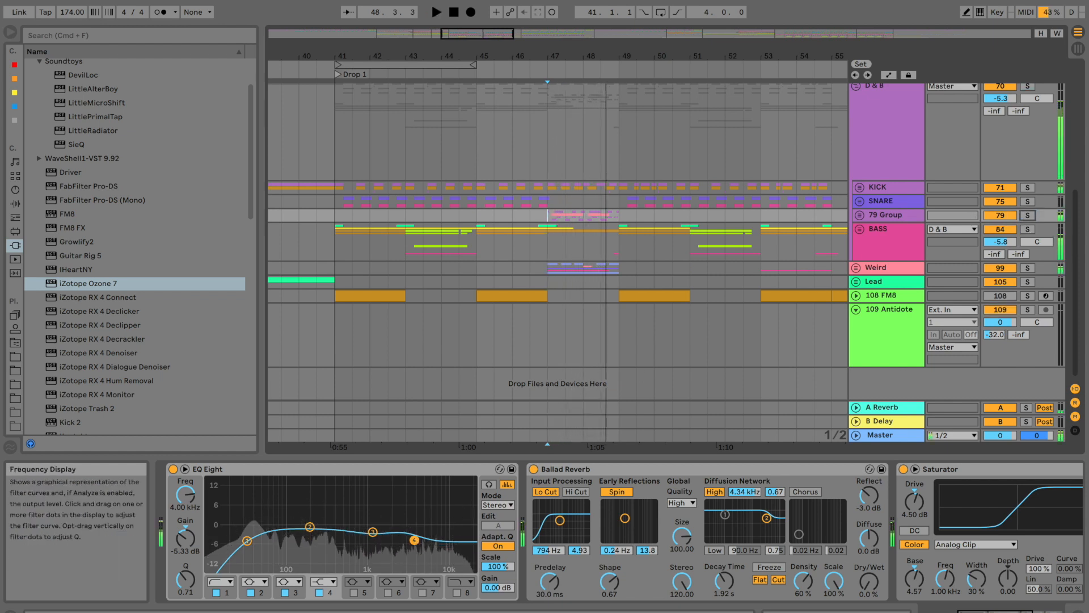
pyautogui.press('space')
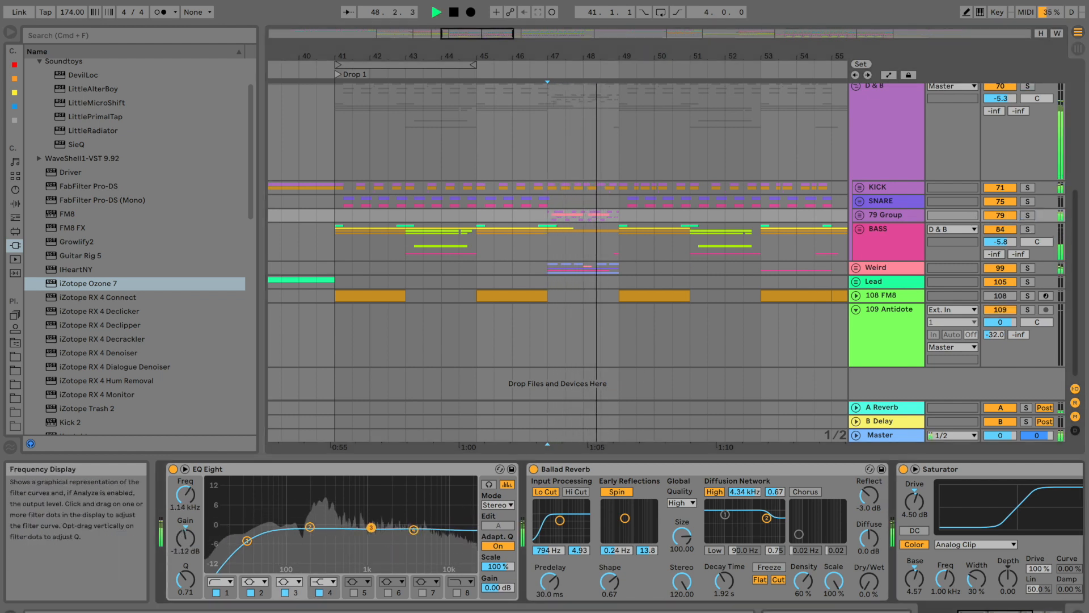
pyautogui.moveTo(413, 530); pyautogui.dragTo(366, 537)
pyautogui.press('space')
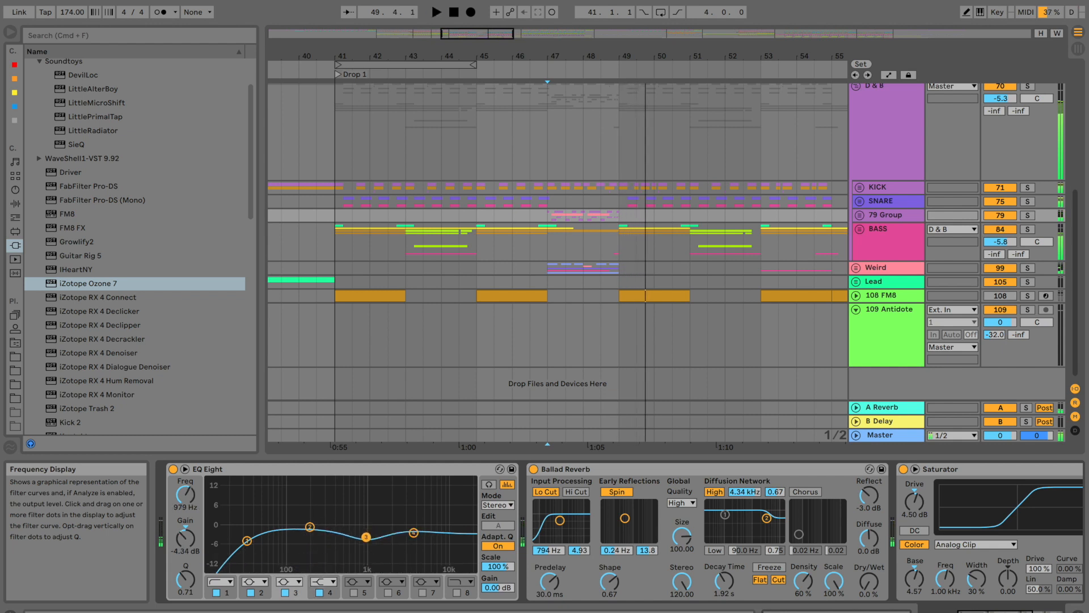
pyautogui.press('space')
pyautogui.click(15, 204)
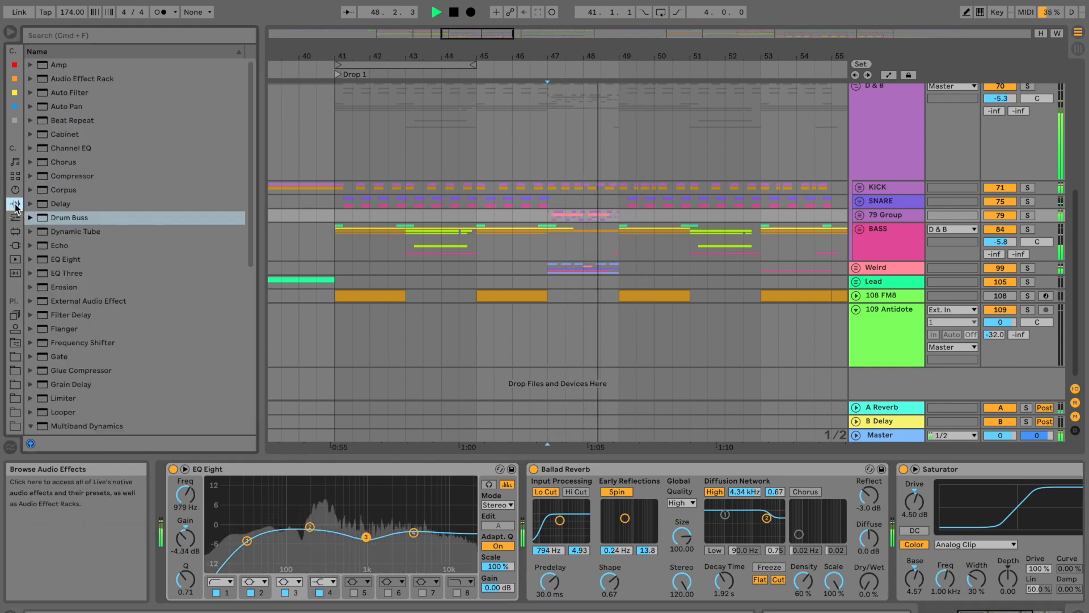
pyautogui.press('space')
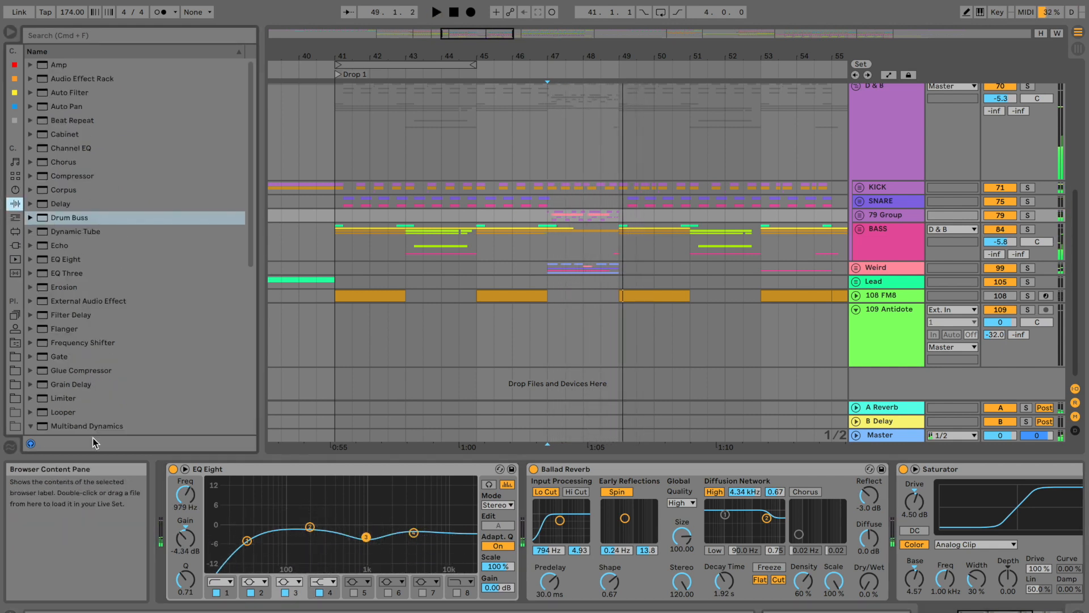
pyautogui.scroll(-5, 82, 400)
pyautogui.scroll(5, 80, 367)
pyautogui.hscroll(5, 851, 560)
pyautogui.press('space')
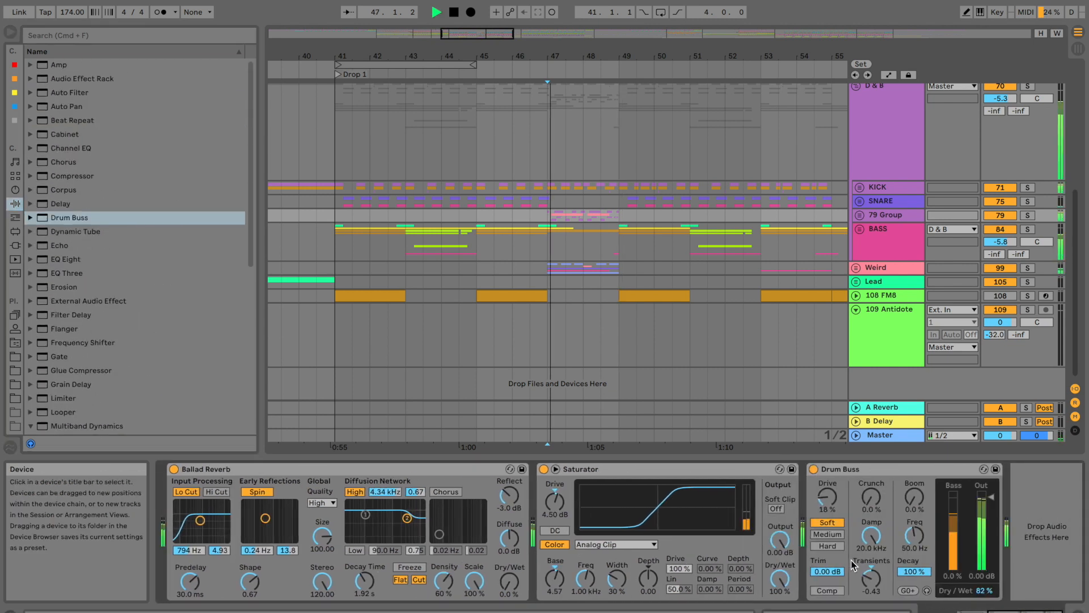
pyautogui.click(31, 370)
pyautogui.moveTo(85, 412)
pyautogui.mouseDown()
pyautogui.moveTo(1015, 501)
pyautogui.moveTo(998, 511)
pyautogui.mouseUp()
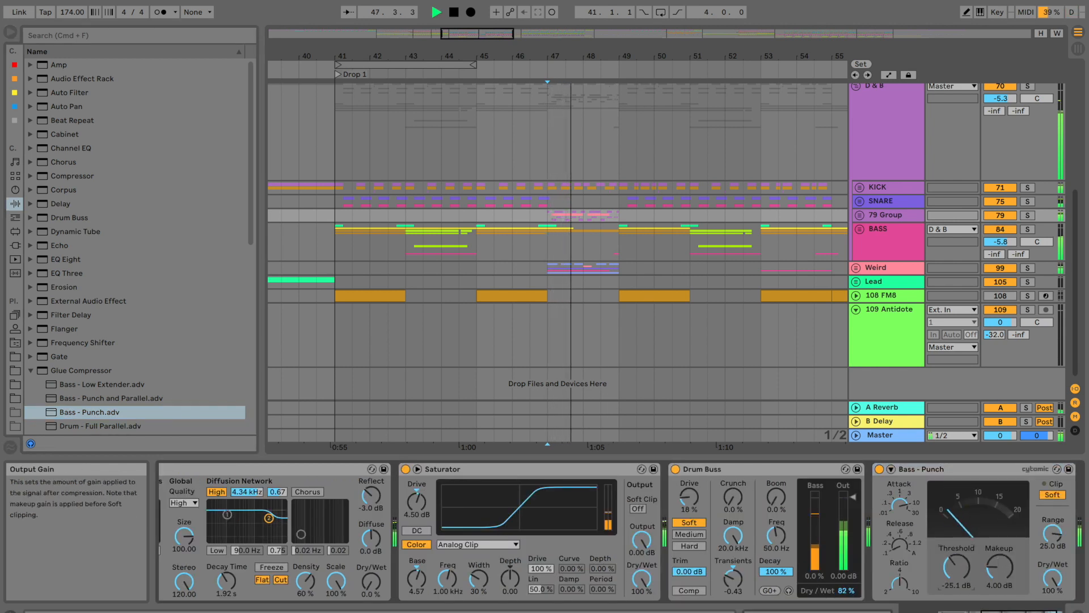
# Try the Glue Compressor with a -22.5 dB threshold and 5.71 dB makeup, and remove the device
pyautogui.moveTo(956, 567); pyautogui.dragTo(956, 559)
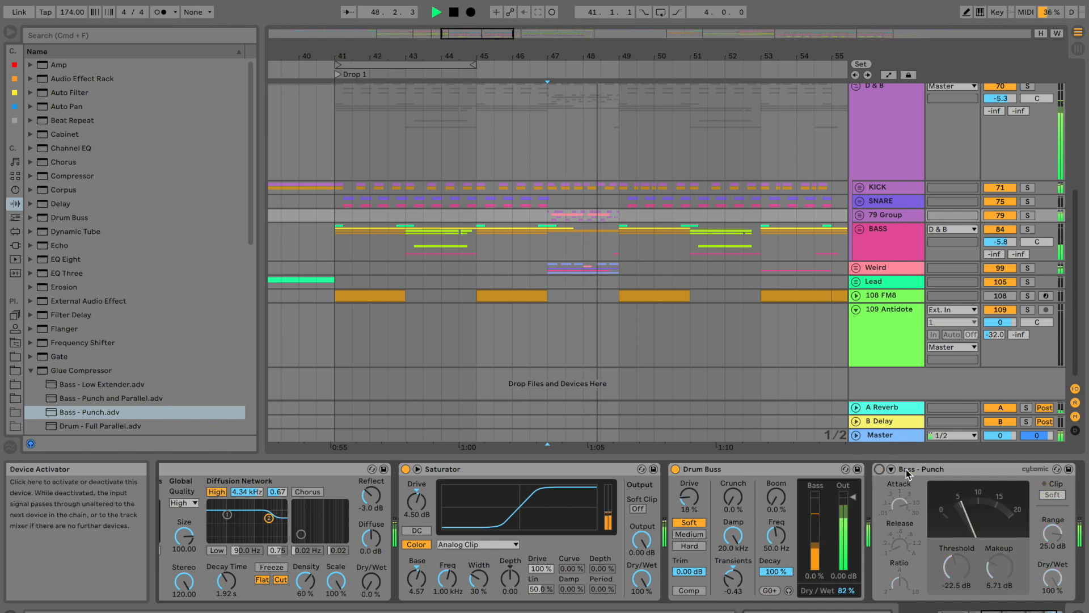
pyautogui.click(930, 471)
pyautogui.press('0')
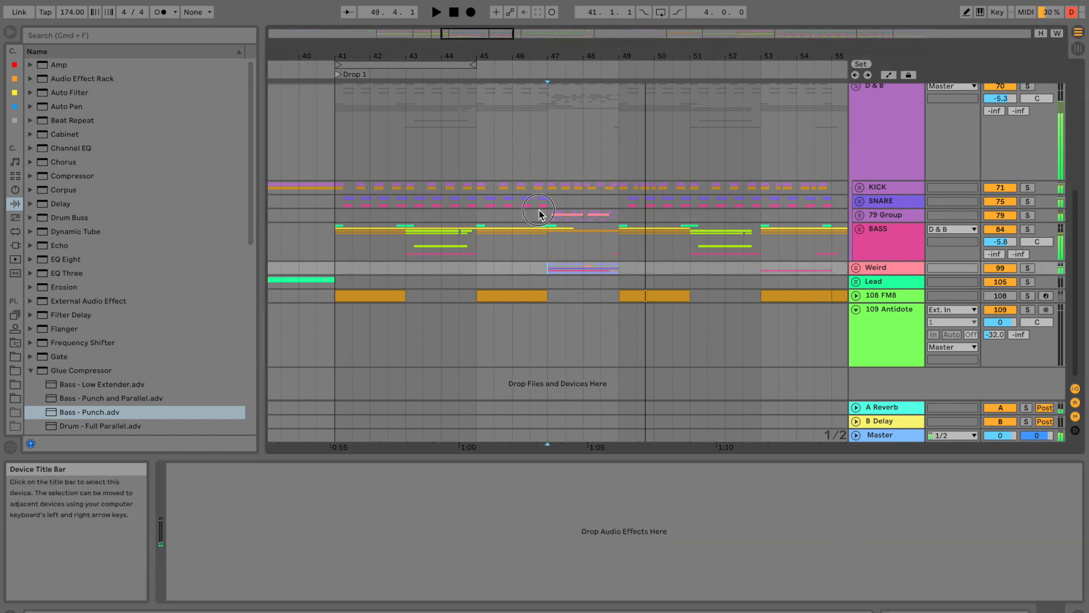
# Play from bar 47 and try the 79 Group's Saturator with Color Base at 36.0 and the Sinoid Fold curve
pyautogui.click(540, 214)
pyautogui.press('space')
pyautogui.doubleClick(885, 214)
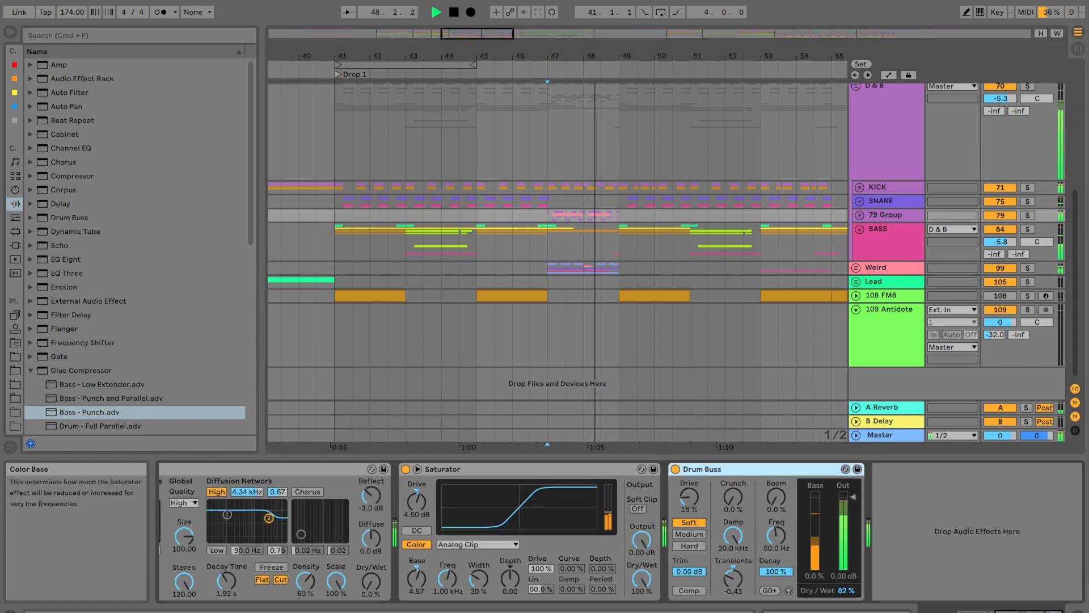
pyautogui.moveTo(416, 578); pyautogui.dragTo(417, 601)
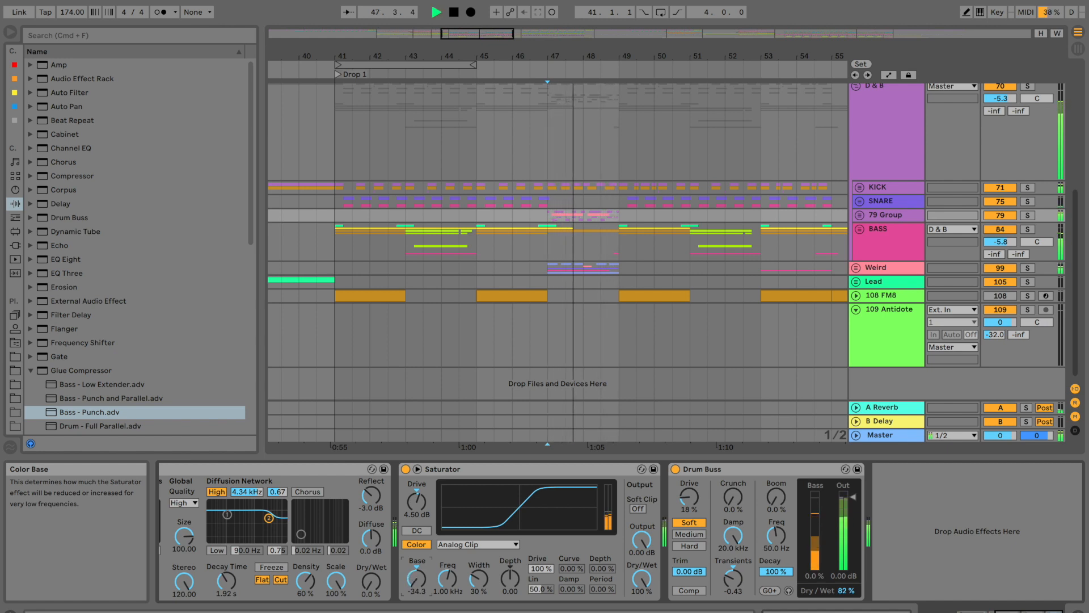
pyautogui.click(476, 545)
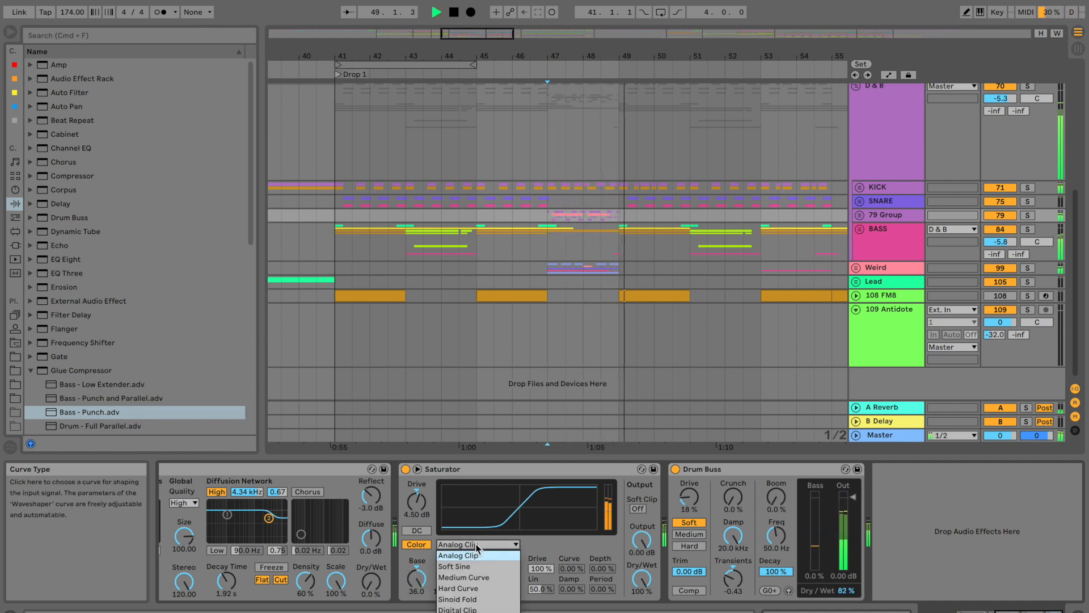
pyautogui.click(471, 590)
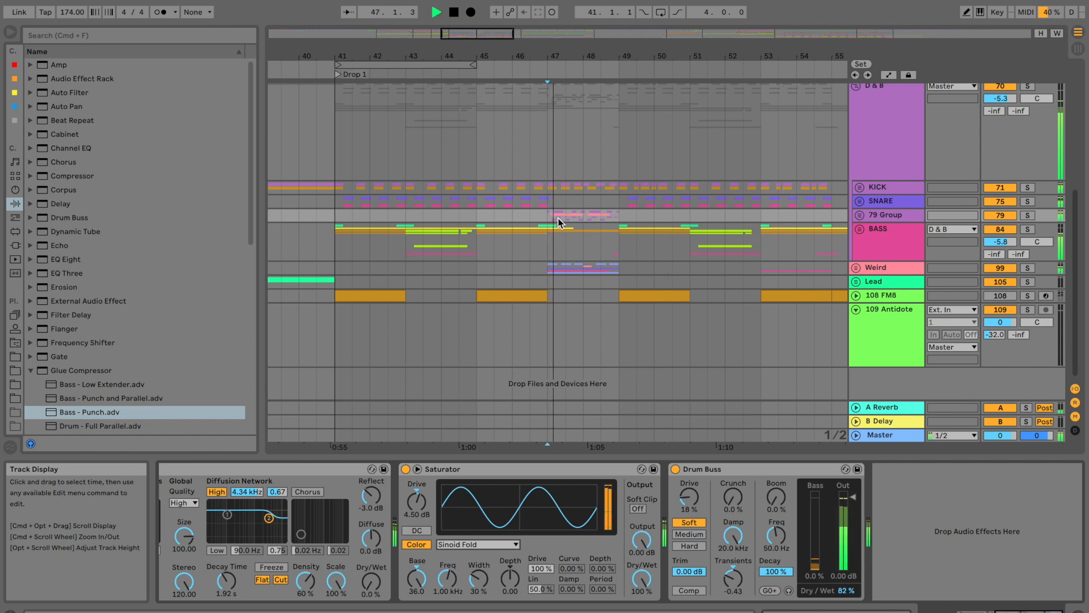
# Set the Saturator to Medium Curve with Color Base 4.50 and Dry/Wet 39.7 %, and replay from bar 47
pyautogui.moveTo(417, 594); pyautogui.dragTo(417, 610)
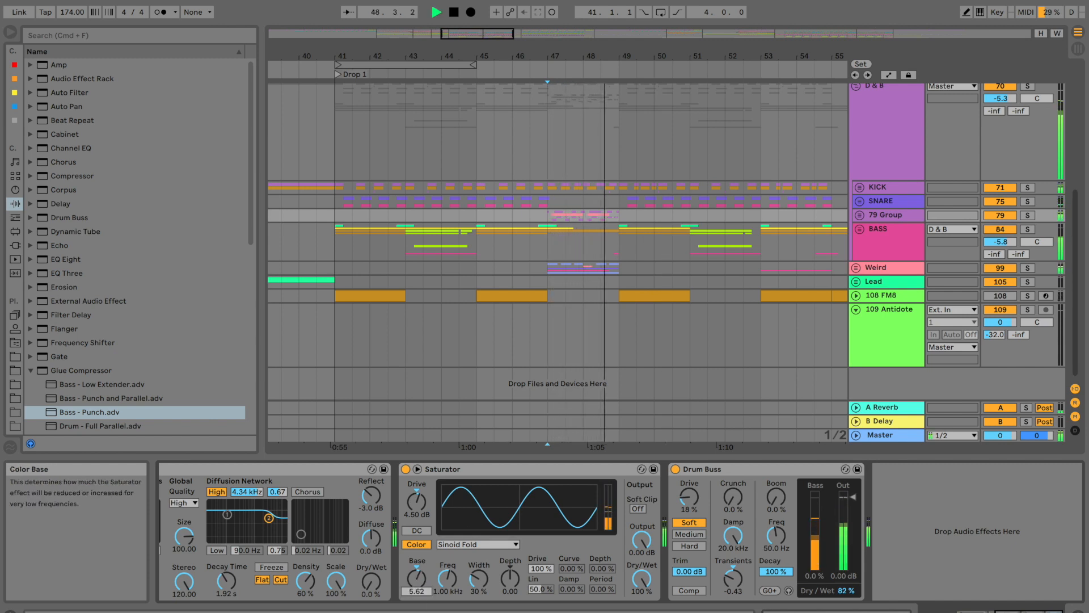
pyautogui.click(480, 545)
pyautogui.click(476, 510)
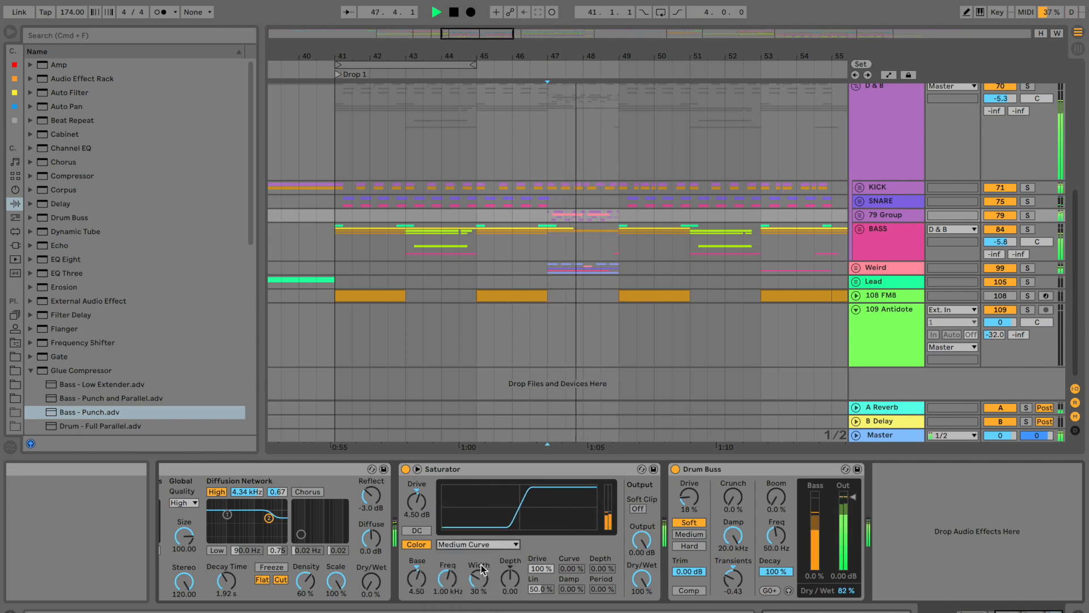
pyautogui.moveTo(642, 578); pyautogui.dragTo(642, 585)
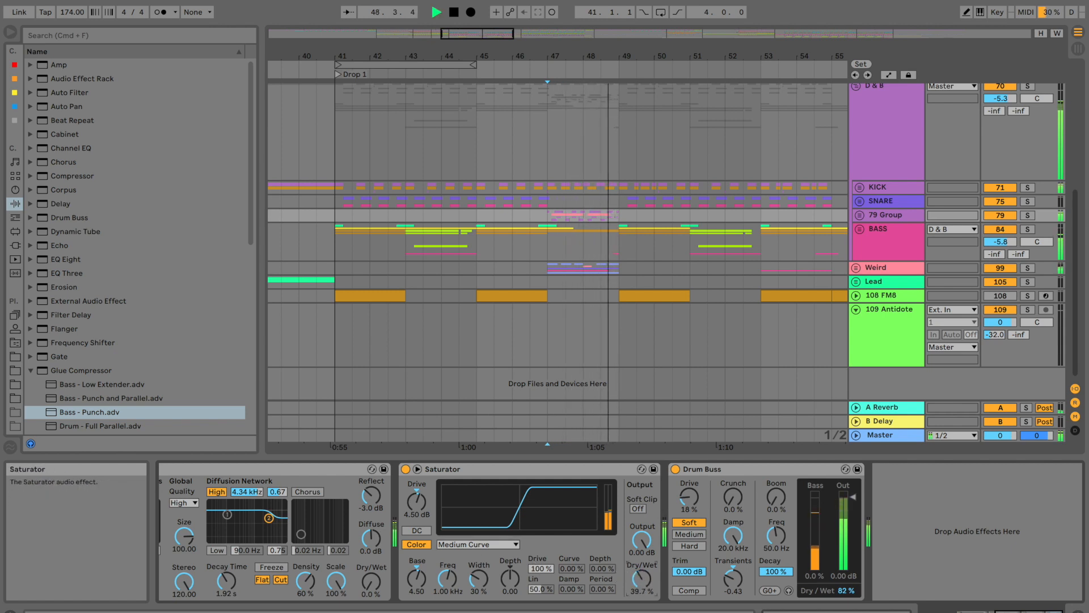
pyautogui.click(557, 212)
pyautogui.press('space')
pyautogui.press('space')
# In the 79 Group's EQ Eight, lower band 2 and set band 4 to 3.91 kHz and -1.36 dB while listening
pyautogui.hscroll(-5, 516, 540)
pyautogui.hscroll(-2, 516, 539)
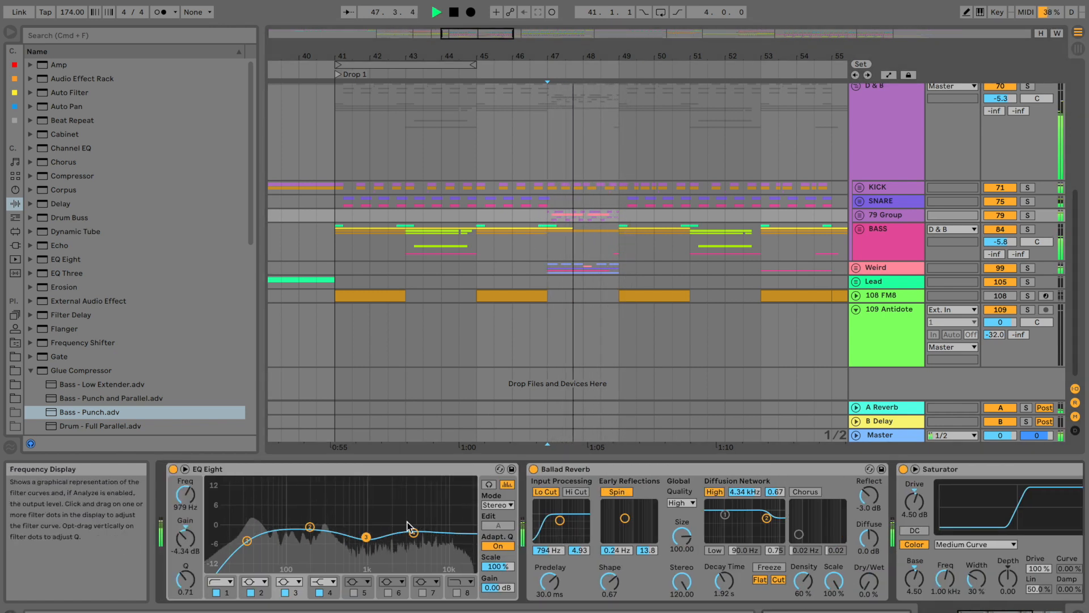
pyautogui.press('space')
pyautogui.moveTo(310, 526)
pyautogui.mouseDown()
pyautogui.moveTo(301, 569)
pyautogui.moveTo(267, 528)
pyautogui.moveTo(318, 488)
pyautogui.moveTo(417, 498)
pyautogui.moveTo(415, 519)
pyautogui.moveTo(314, 538)
pyautogui.mouseUp()
pyautogui.press('space')
pyautogui.moveTo(413, 533); pyautogui.dragTo(414, 529)
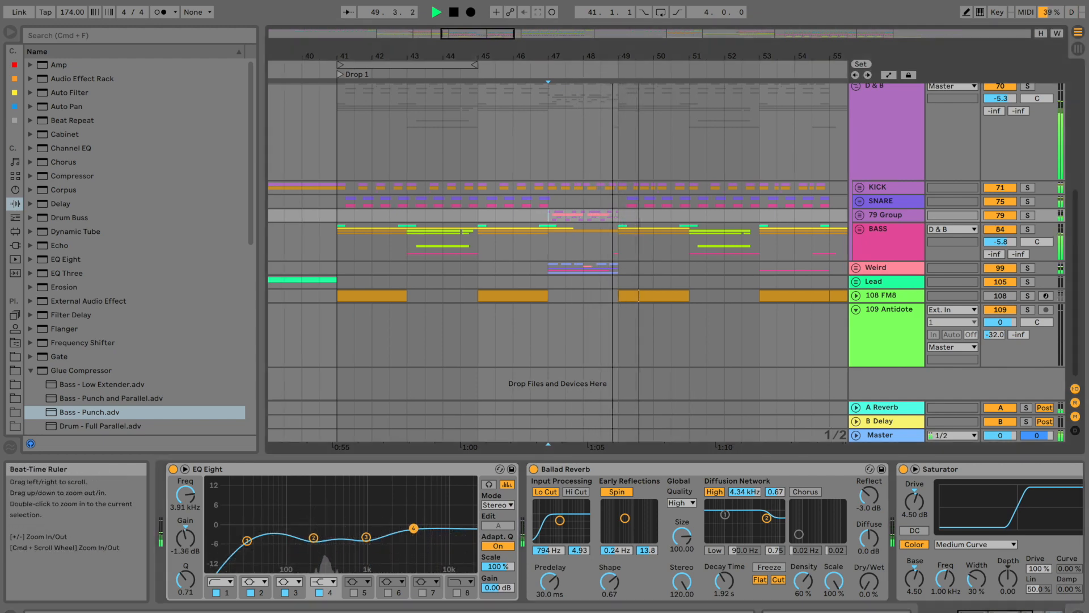
# Play Drop 1 from bar 41 with the Moar Drums group soloed, and unfold the group
pyautogui.moveTo(610, 56); pyautogui.dragTo(610, 34)
pyautogui.scroll(5, 642, 259)
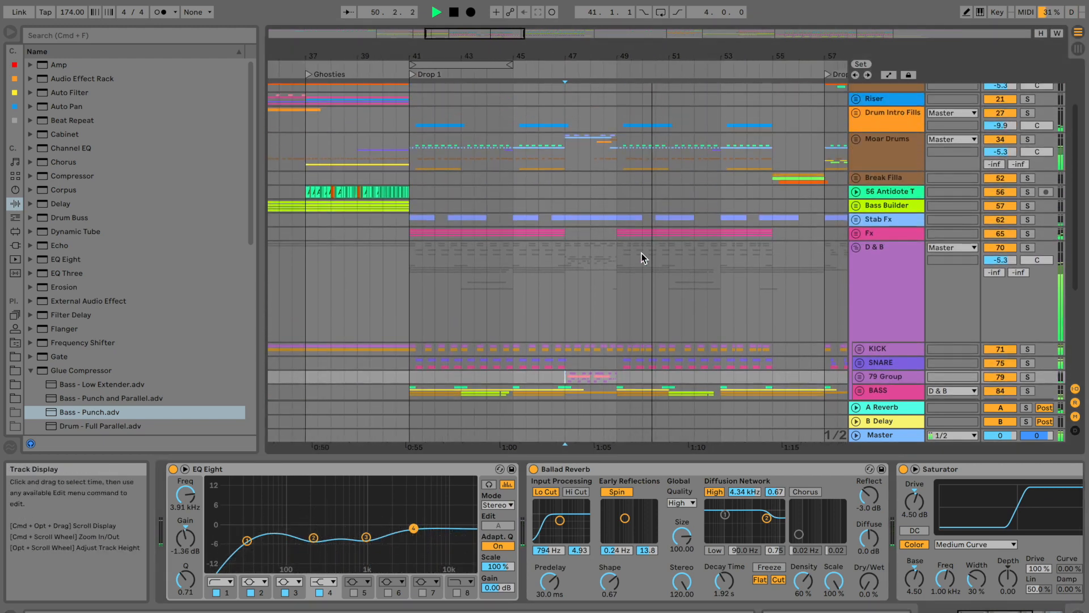
pyautogui.click(406, 157)
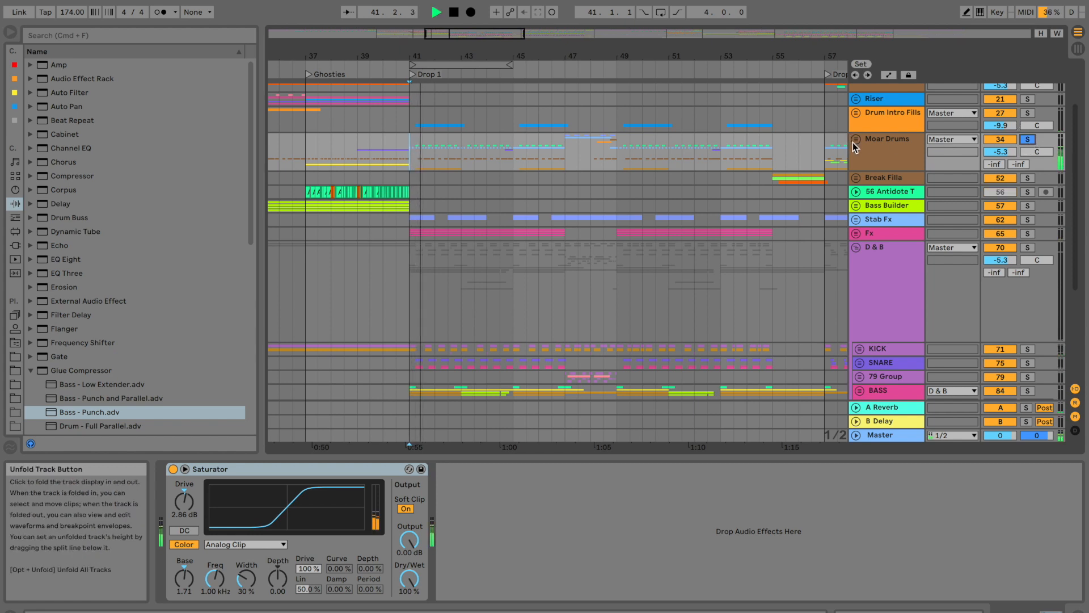
pyautogui.click(855, 141)
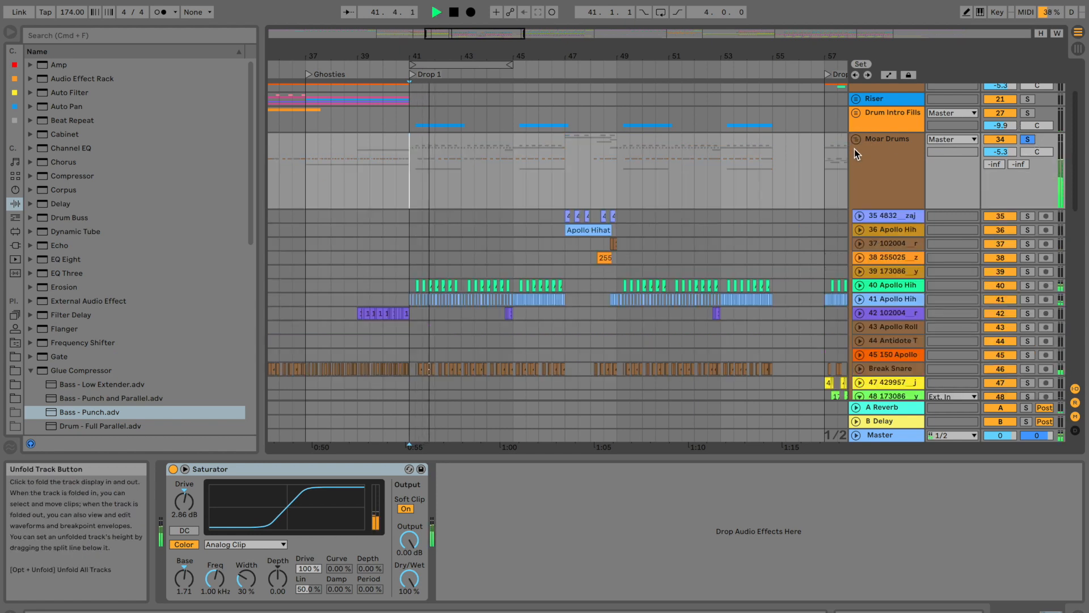
# Toggle the solo of track 40 Apollo Hihat, set its volume to -11.9 dB and fold the track
pyautogui.click(1031, 284)
pyautogui.click(1031, 284)
pyautogui.click(859, 285)
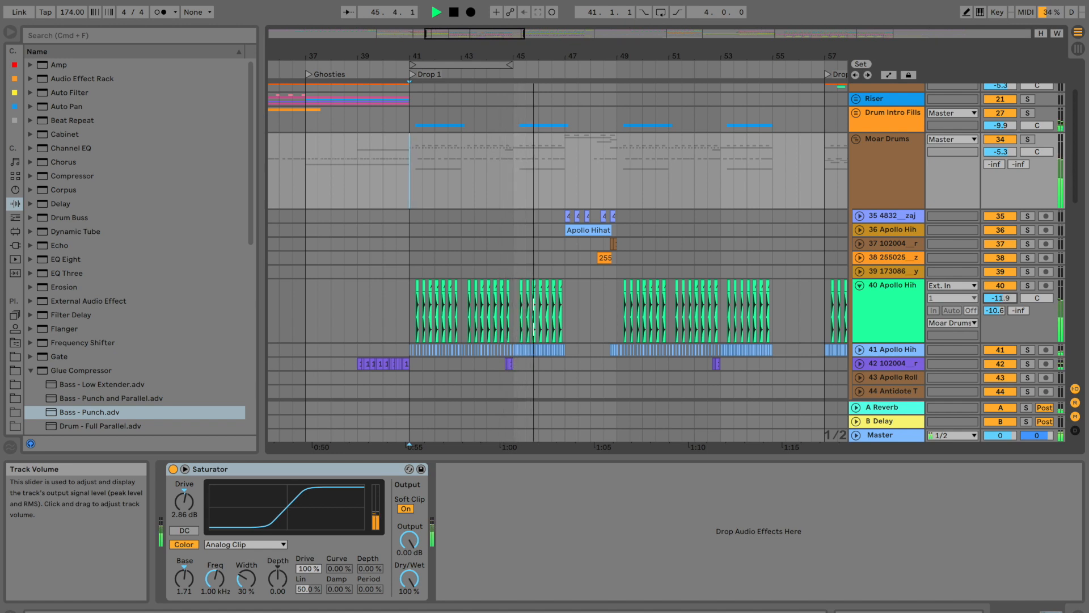
pyautogui.click(858, 285)
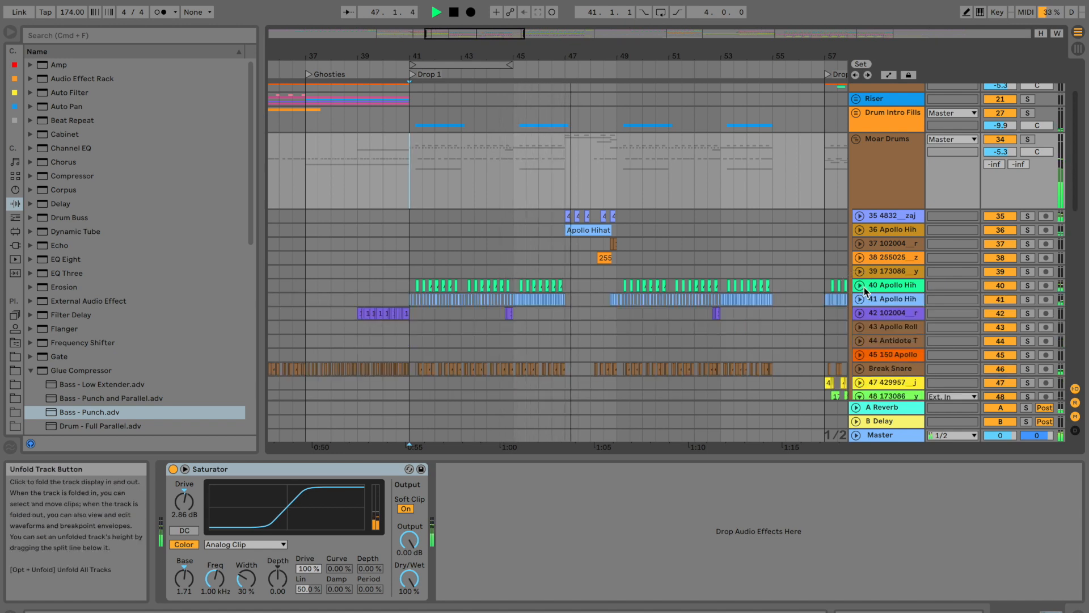
# Unfold the 79 Group, audition it soloed and in the mix from bar 46, and set its volume to -7.2 dB
pyautogui.scroll(-5, 564, 294)
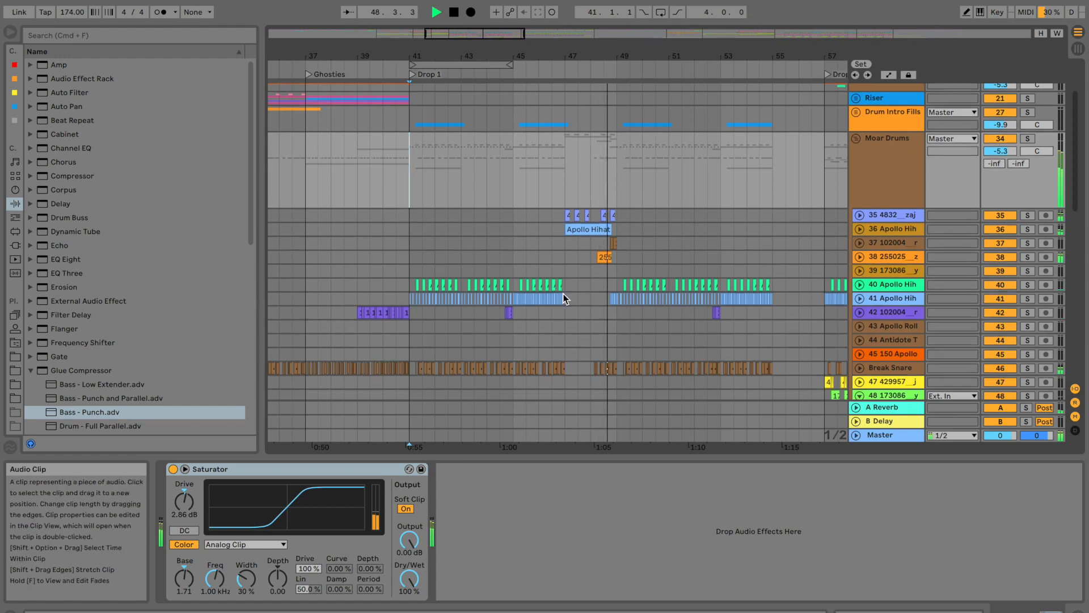
pyautogui.scroll(-3, 556, 278)
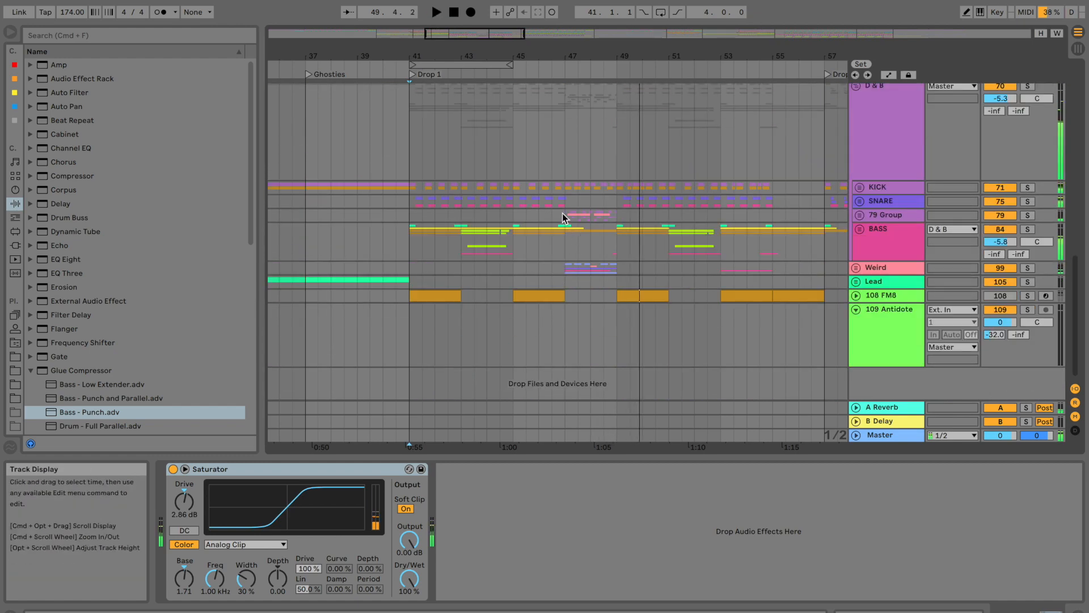
pyautogui.click(859, 215)
pyautogui.click(859, 215)
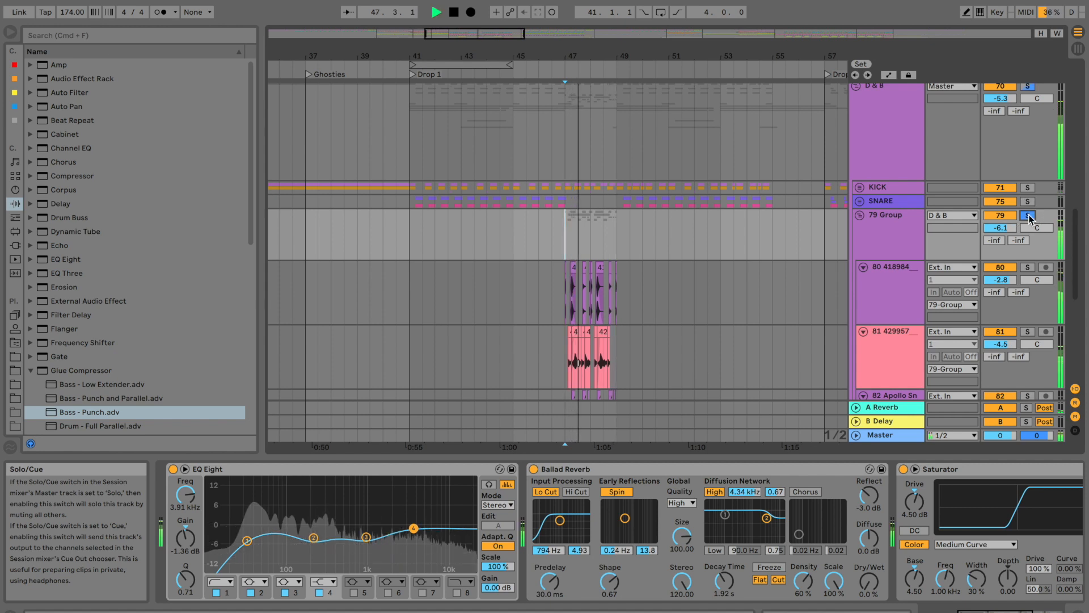
pyautogui.click(539, 240)
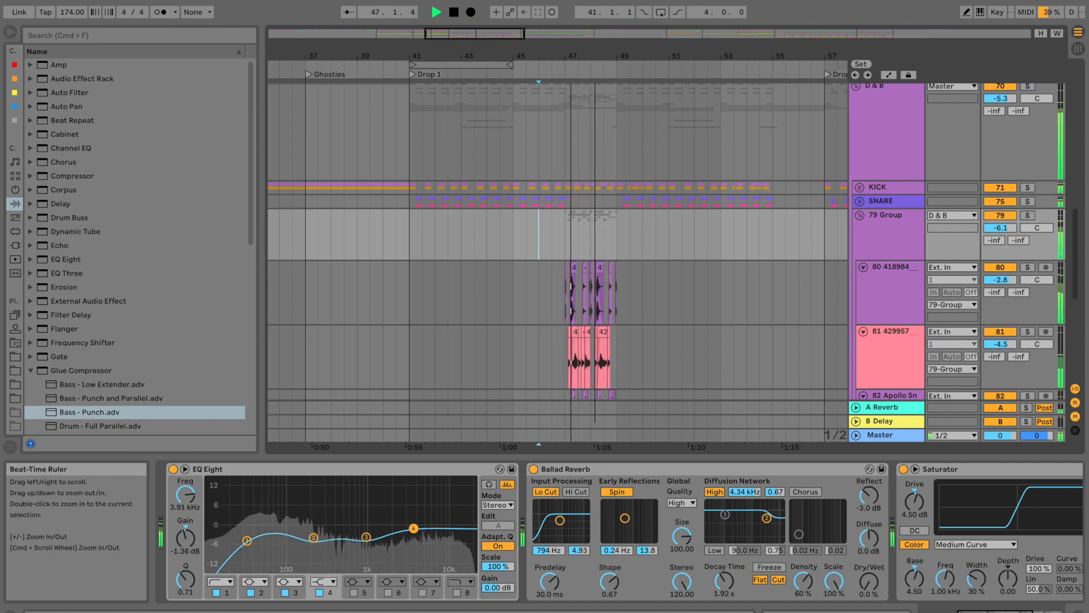
pyautogui.moveTo(597, 55); pyautogui.dragTo(597, 91)
pyautogui.moveTo(1009, 233); pyautogui.dragTo(1008, 238)
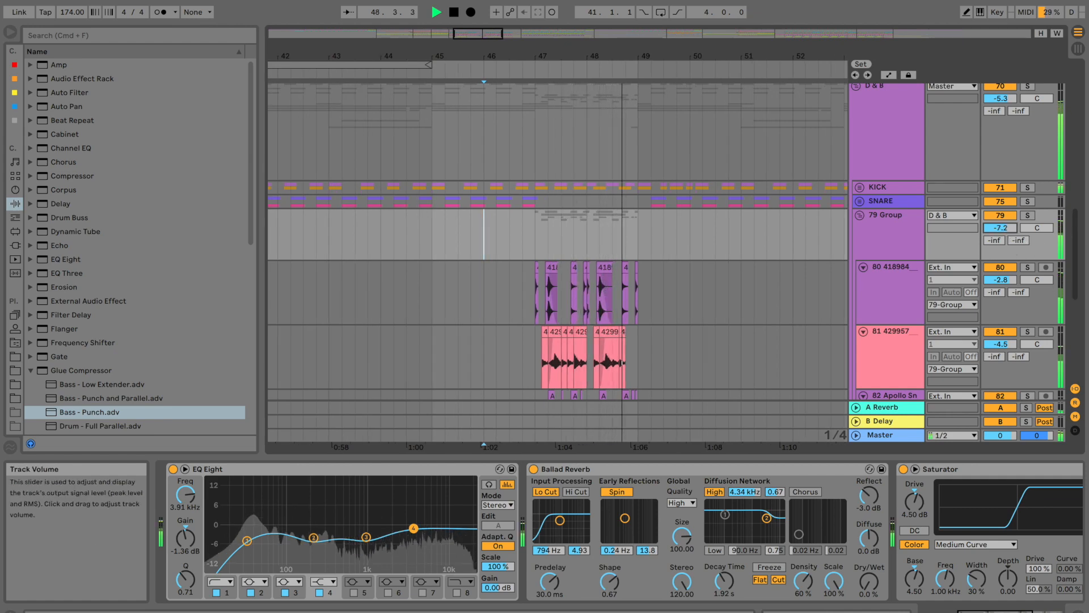
# Fold the D & B group to check its device chain during playback, and unfold it to view the 79 Group's tracks
pyautogui.scroll(5, 785, 302)
pyautogui.click(857, 226)
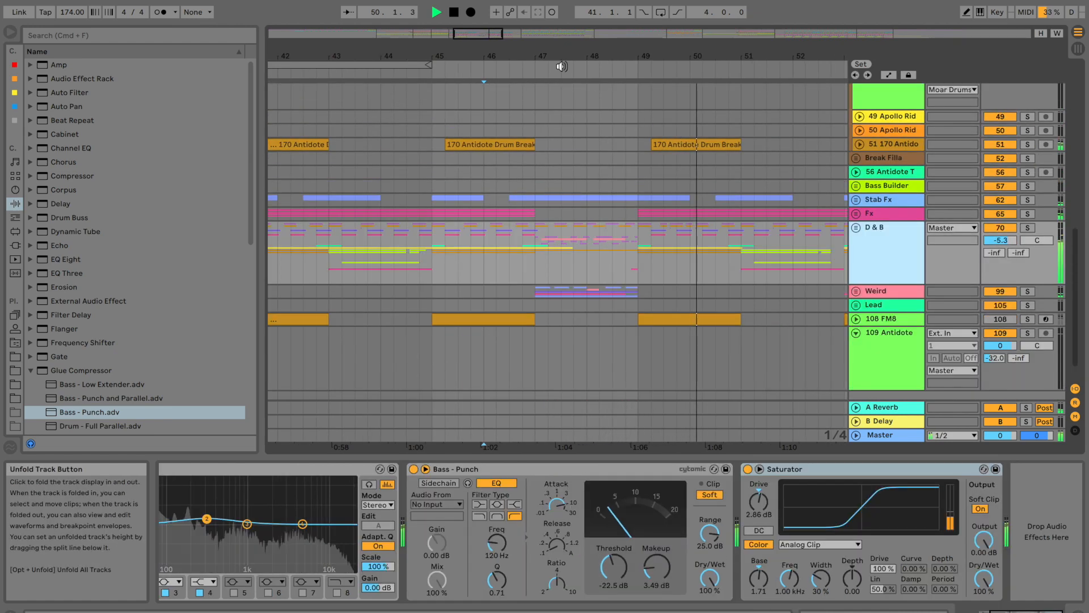
pyautogui.press('-')
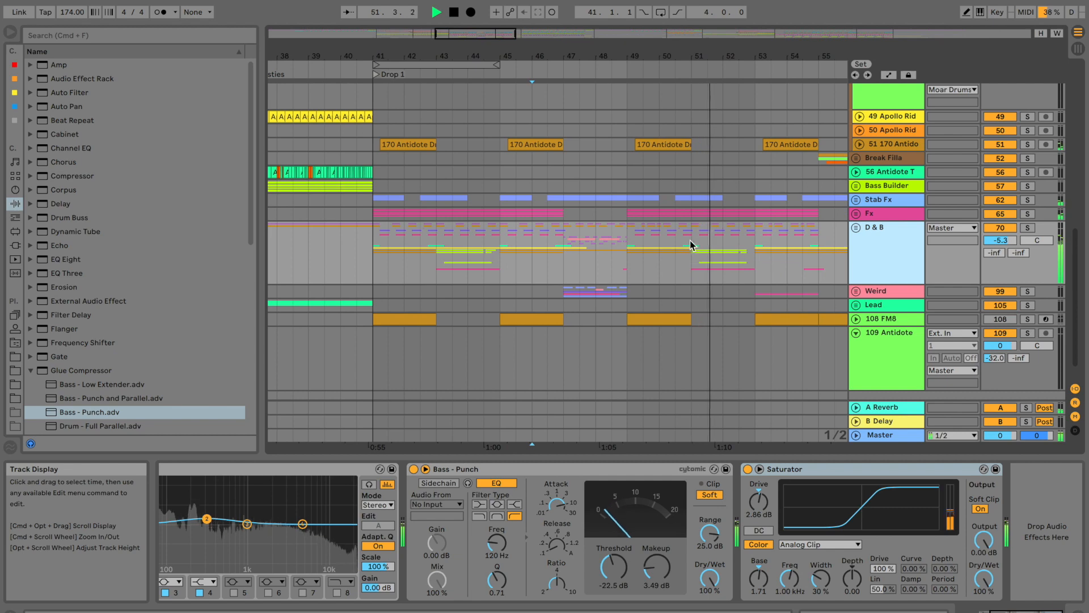
pyautogui.doubleClick(882, 232)
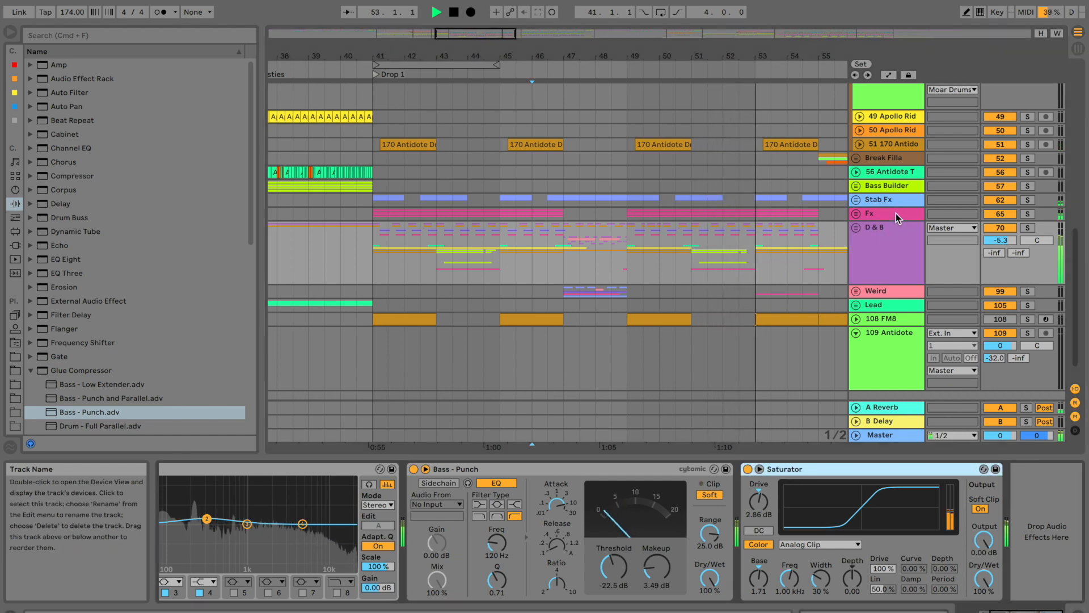
pyautogui.click(856, 227)
pyautogui.press('space')
pyautogui.scroll(-6, 753, 275)
pyautogui.scroll(2, 753, 275)
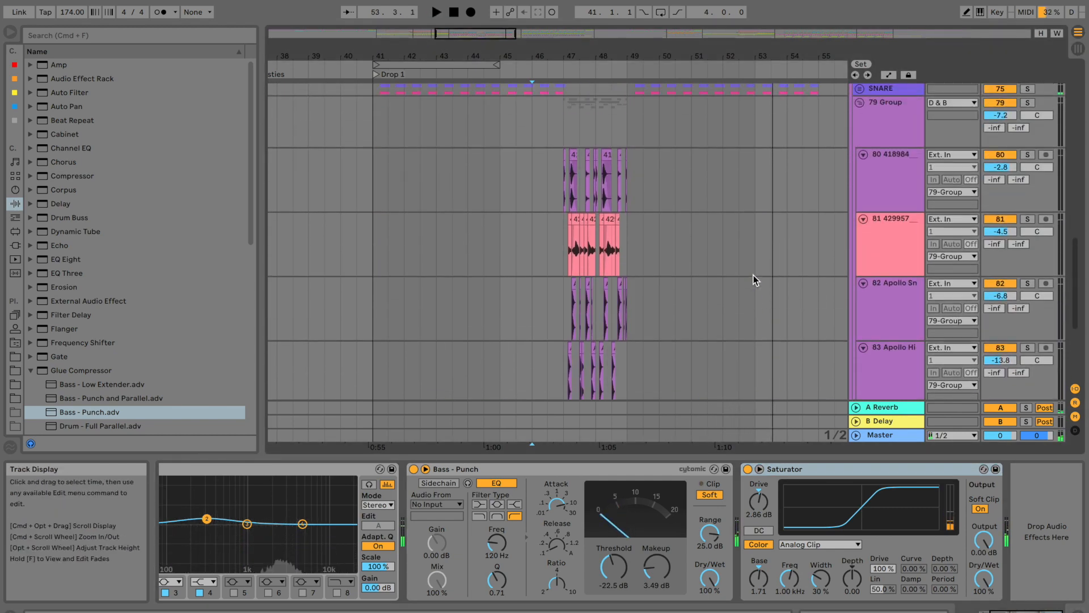
# Fold the 79 Group and play Drop 1 from bar 41 with the BASS group's device chain shown
pyautogui.scroll(4, 866, 212)
pyautogui.click(860, 223)
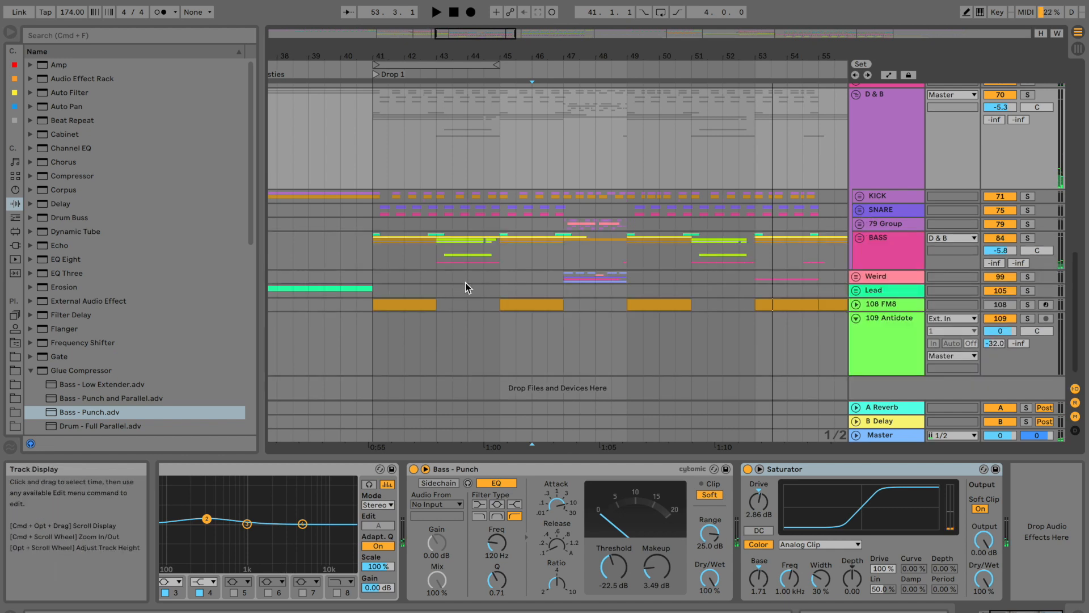
pyautogui.click(371, 251)
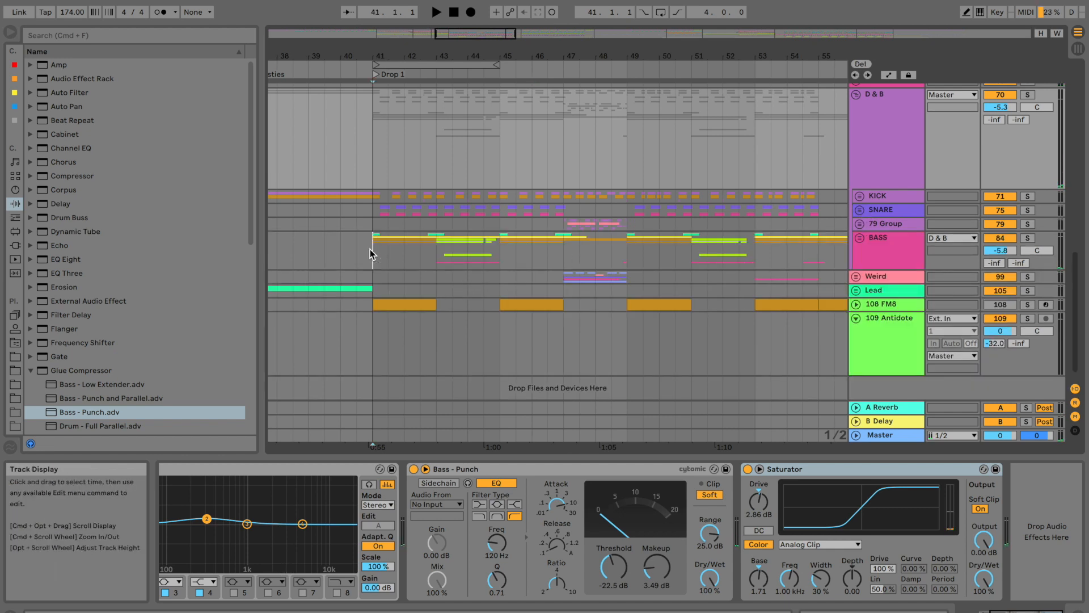
pyautogui.moveTo(386, 57); pyautogui.dragTo(386, 328)
pyautogui.press('space')
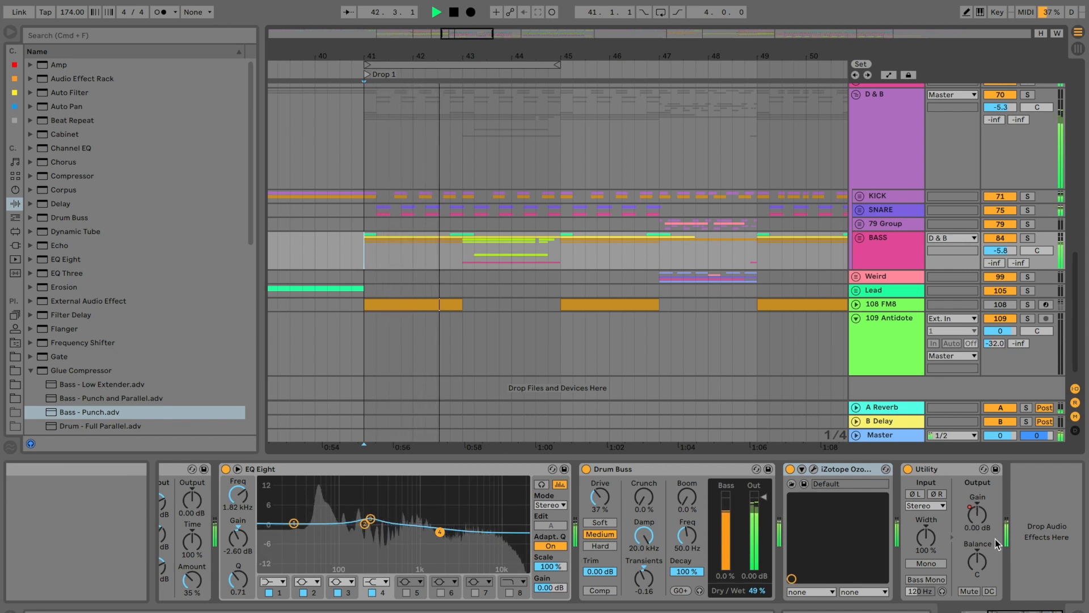
pyautogui.press('space')
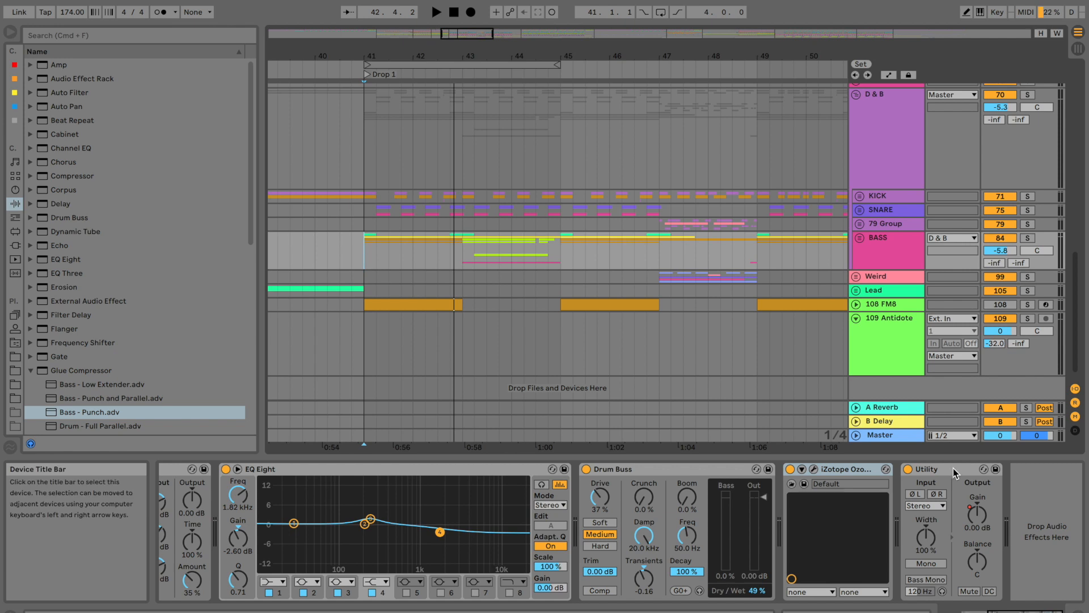
# Move the BASS group's Utility from the end of the chain to ahead of OTT, auditioning it before Drum Buss on the way
pyautogui.moveTo(954, 468); pyautogui.dragTo(608, 499)
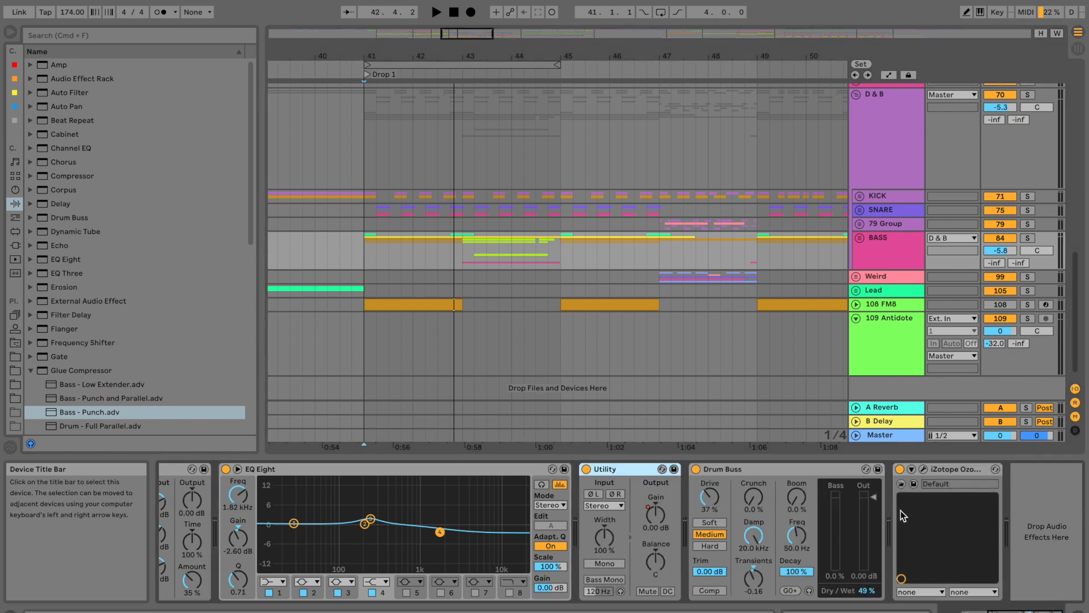
pyautogui.click(355, 249)
pyautogui.press('space')
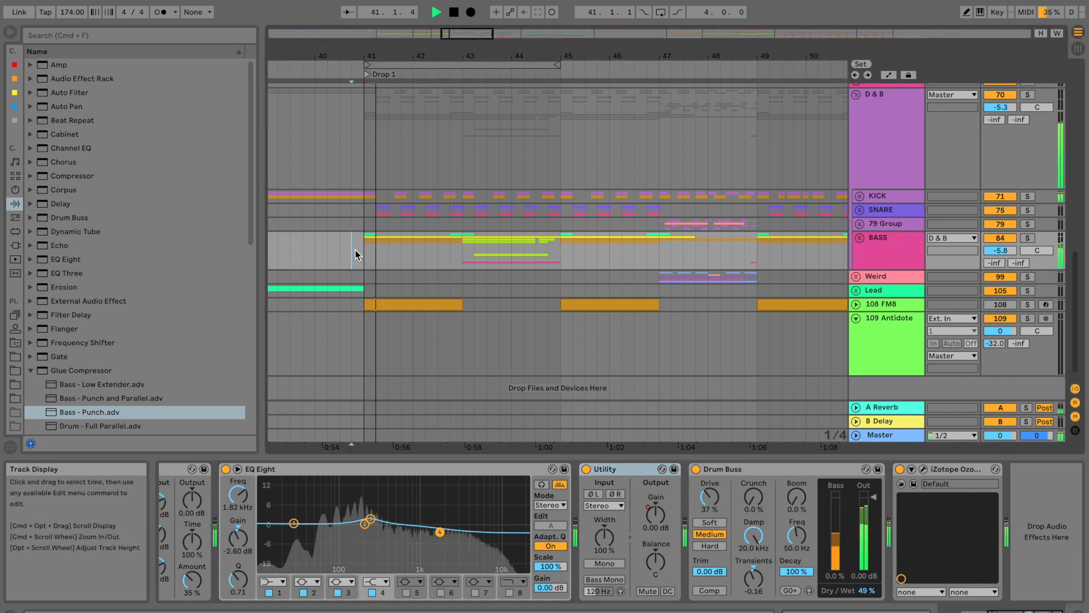
pyautogui.hscroll(-5, 712, 502)
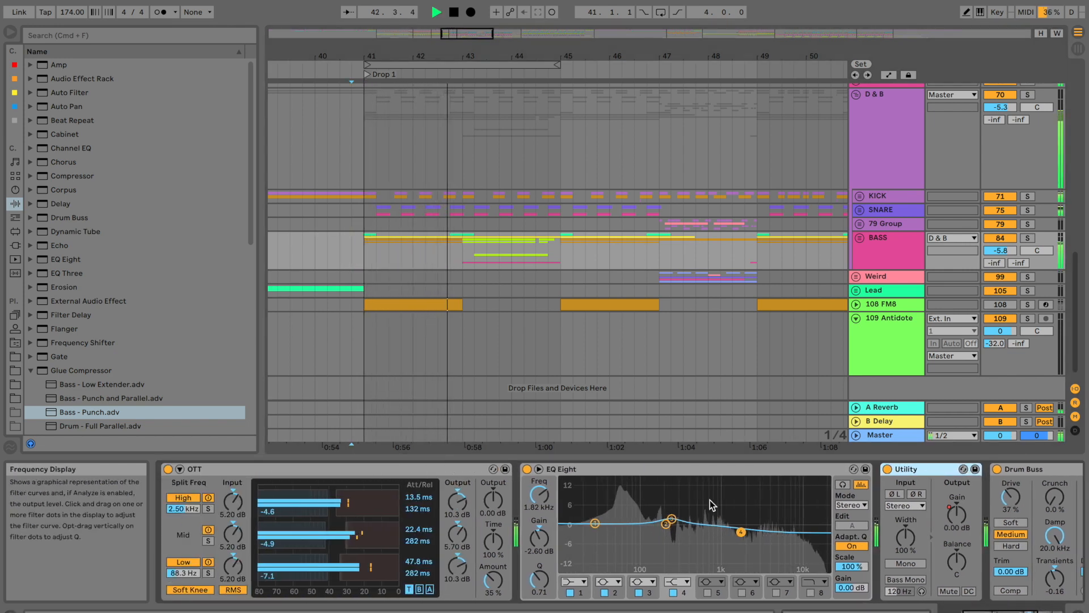
pyautogui.press('space')
pyautogui.moveTo(958, 469); pyautogui.dragTo(421, 455)
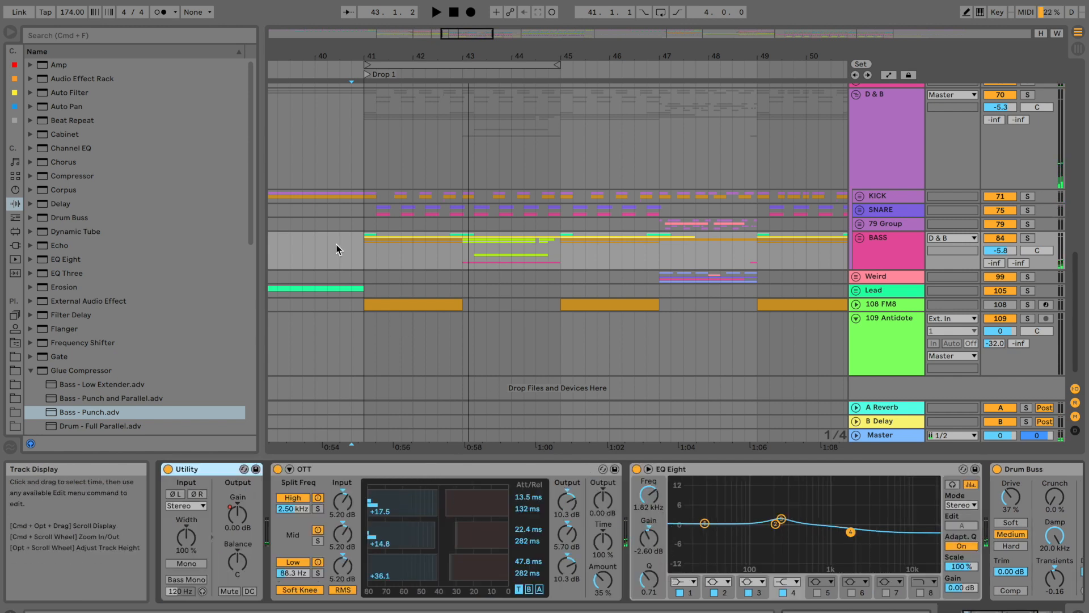
# Audition the start of Drop 1 from bar 40.4 with the Utility first in the BASS group's chain
pyautogui.click(354, 243)
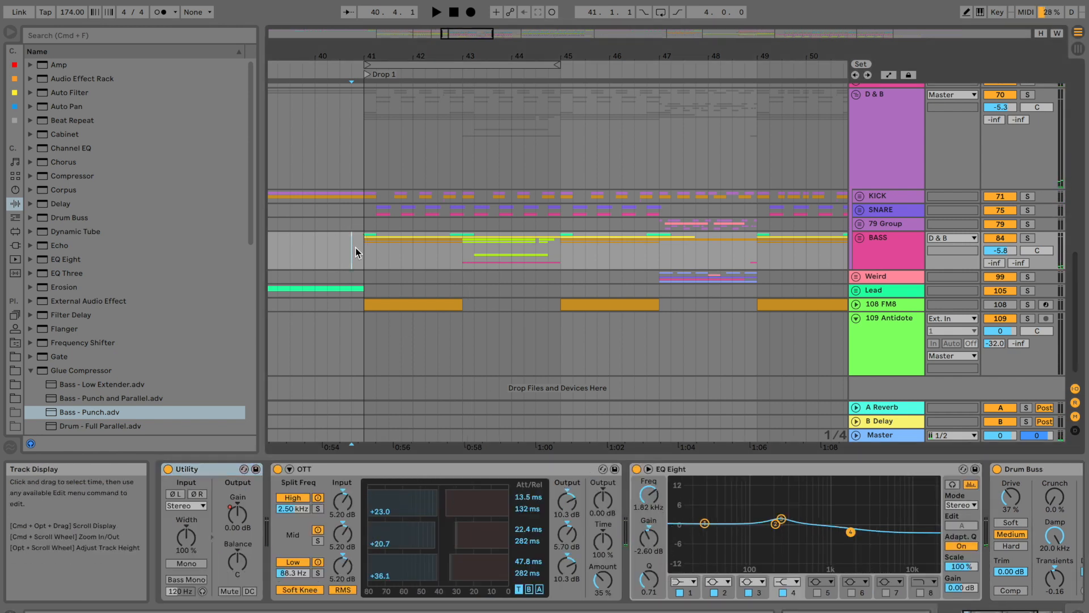
pyautogui.press('space')
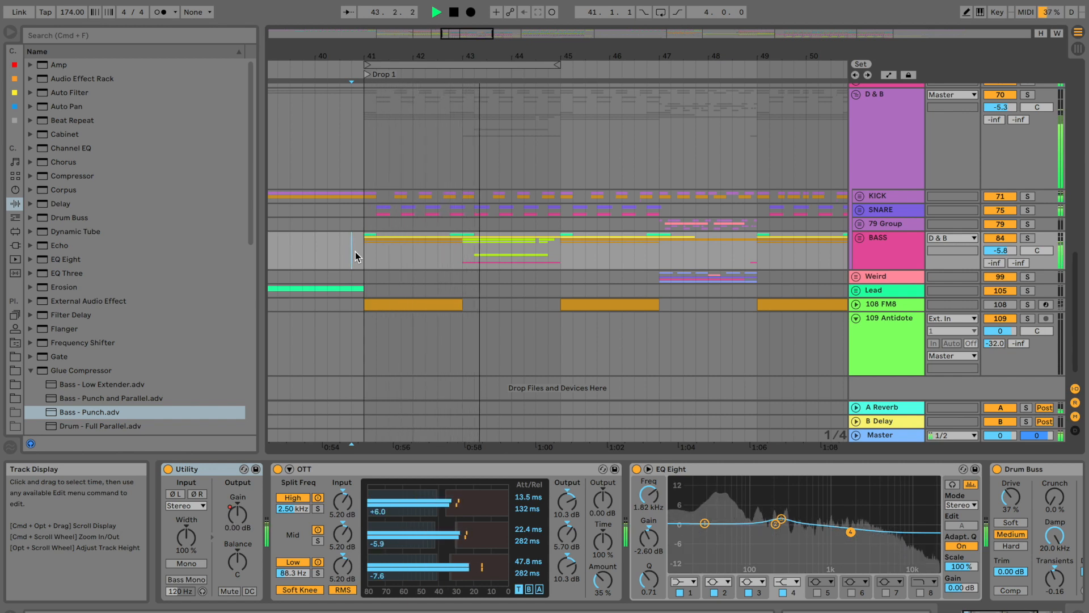
pyautogui.press('space')
pyautogui.press('space')
pyautogui.moveTo(344, 55); pyautogui.dragTo(344, 85)
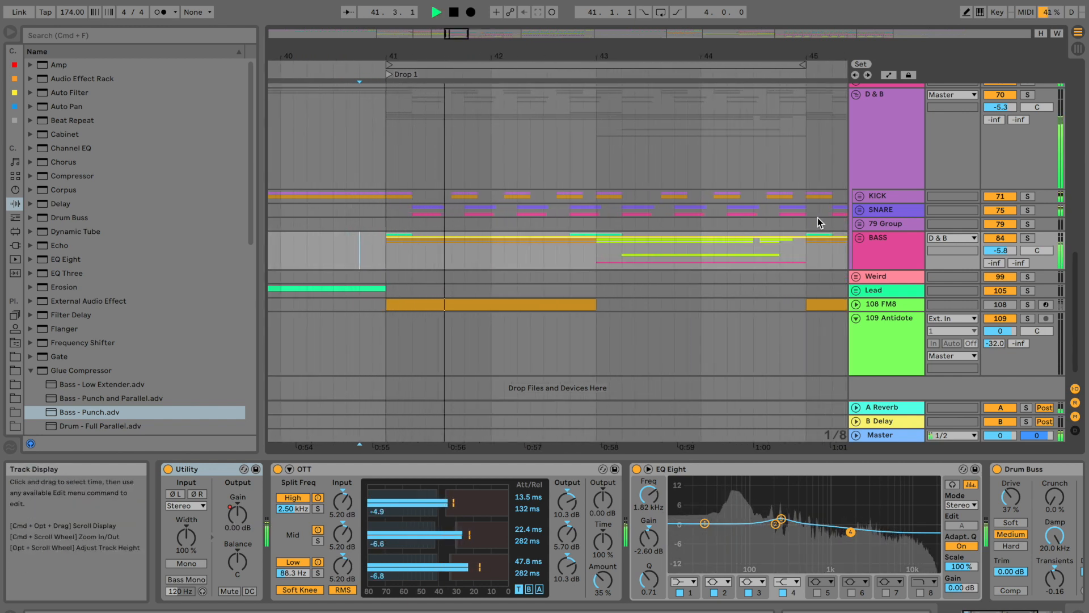
pyautogui.press('space')
# Unfold the BASS group, show automation, and add the Utility Gain duck at bars 41 and 45 during playback
pyautogui.click(860, 238)
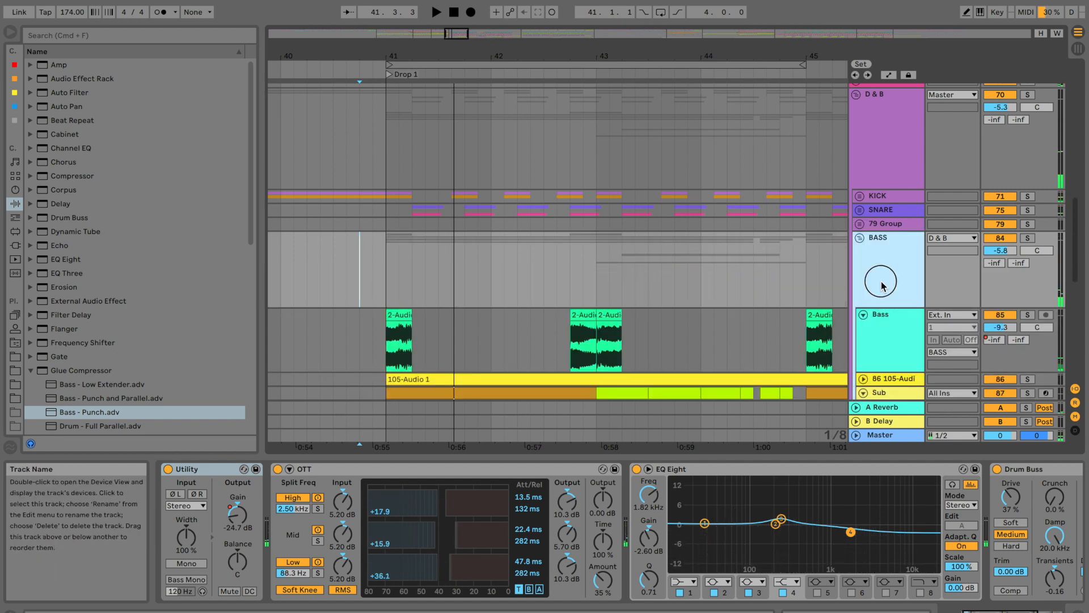
pyautogui.press('a')
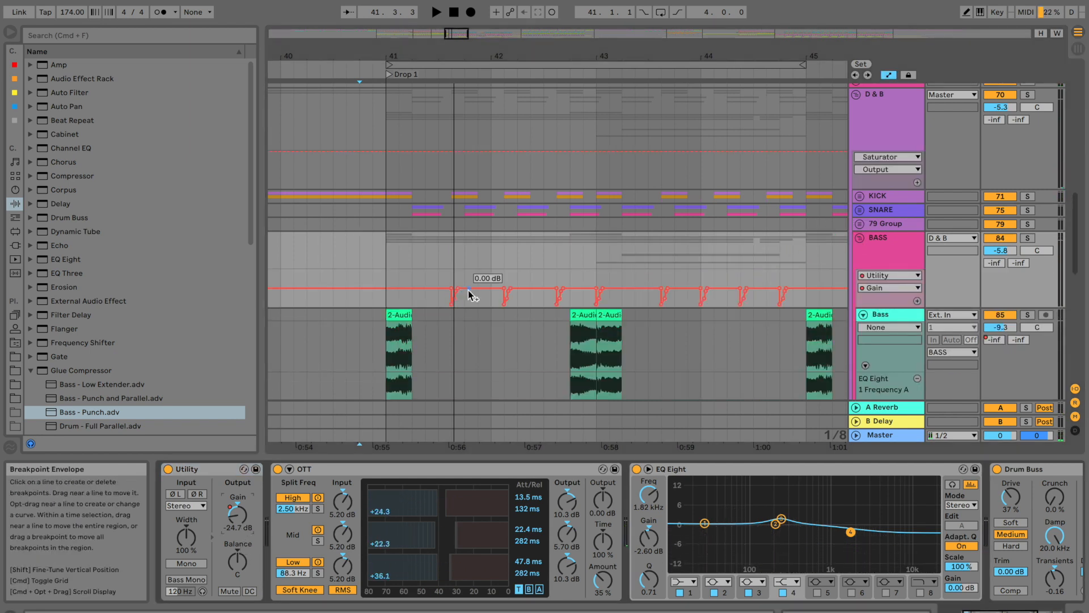
pyautogui.click(386, 282)
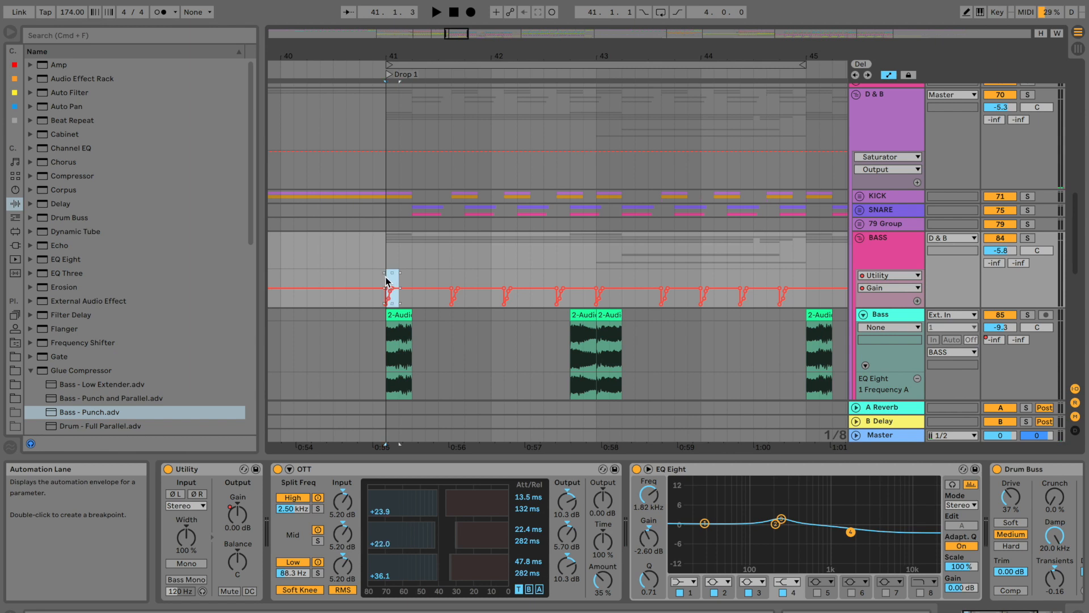
pyautogui.press('space')
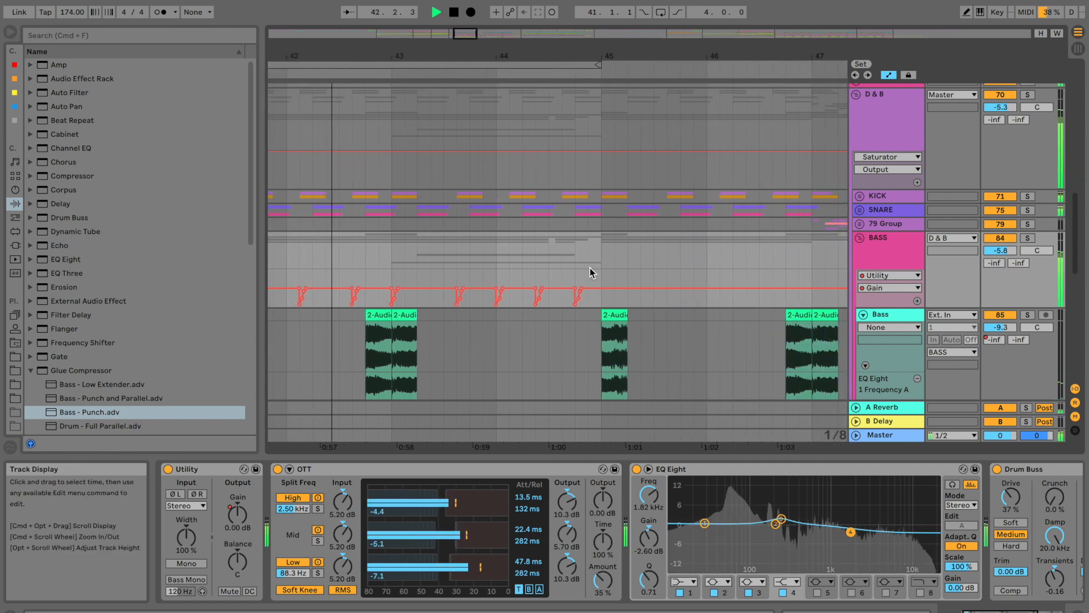
pyautogui.click(602, 275)
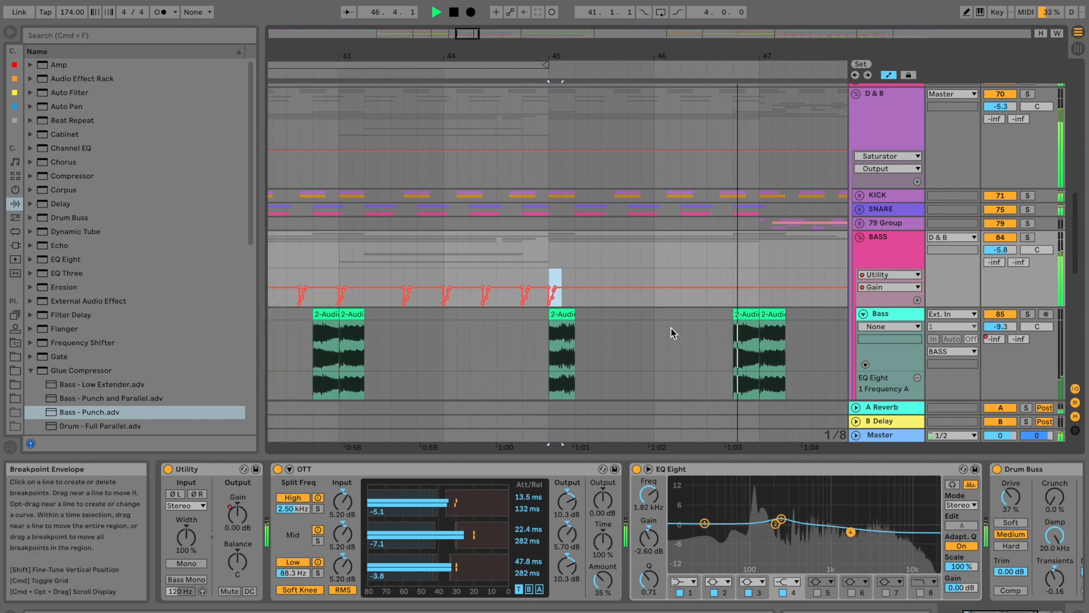
pyautogui.press('space')
# Duplicate the BASS group's Utility Gain automation from bars 43 to 45 onto bars 45 to 47
pyautogui.moveTo(557, 61)
pyautogui.mouseDown()
pyautogui.moveTo(557, 17)
pyautogui.moveTo(552, 48)
pyautogui.mouseUp()
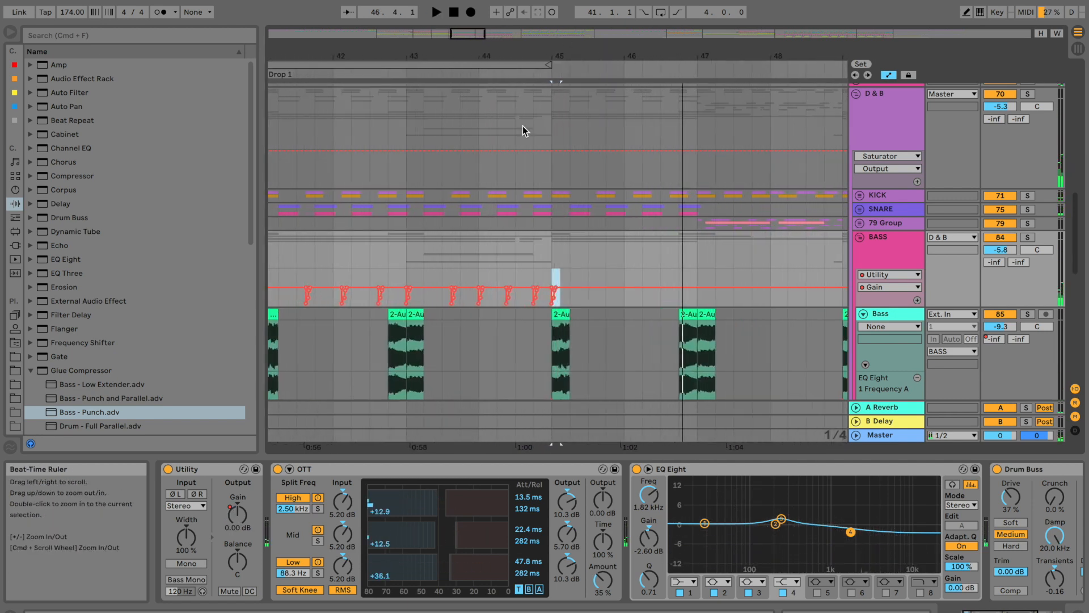
pyautogui.click(407, 281)
pyautogui.press('space')
pyautogui.moveTo(407, 280); pyautogui.dragTo(533, 279)
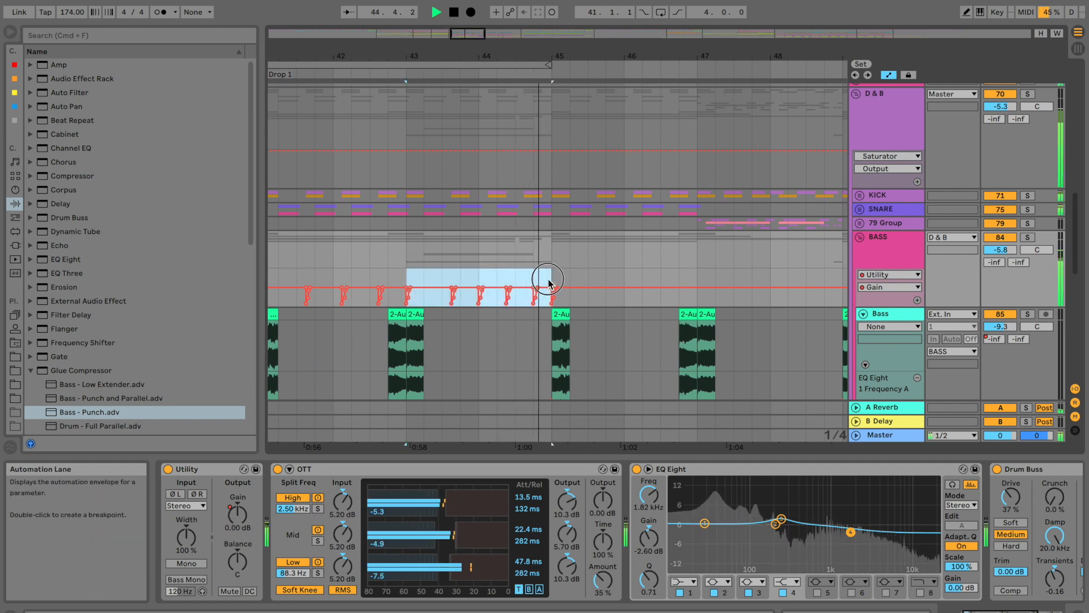
pyautogui.press('super+d')
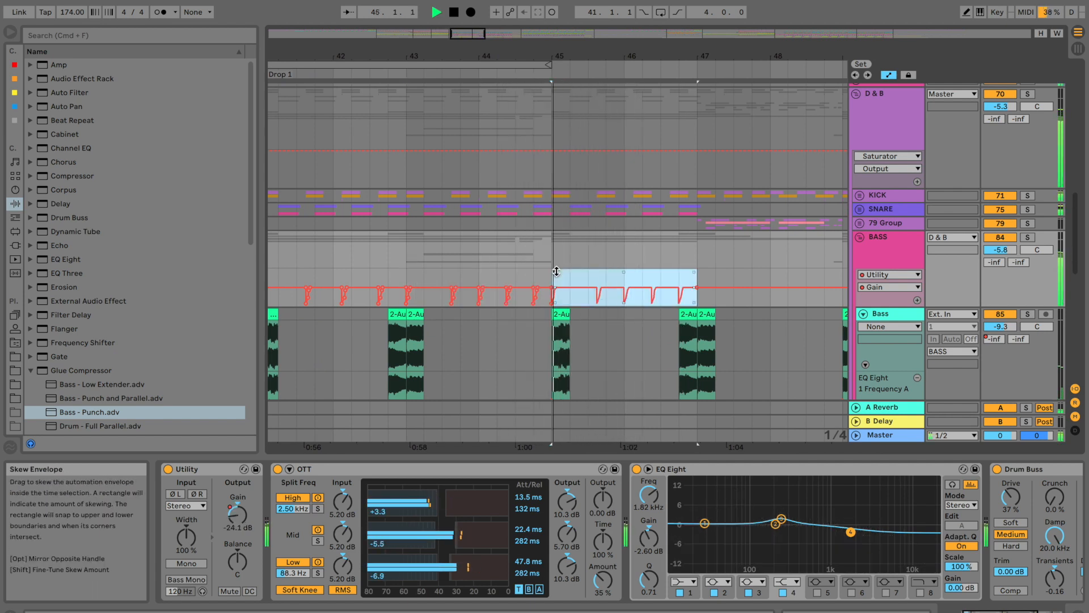
# Copy the Utility Gain duck at bar 51 and paste it at bar 53 in the BASS group's automation
pyautogui.hscroll(3, 562, 270)
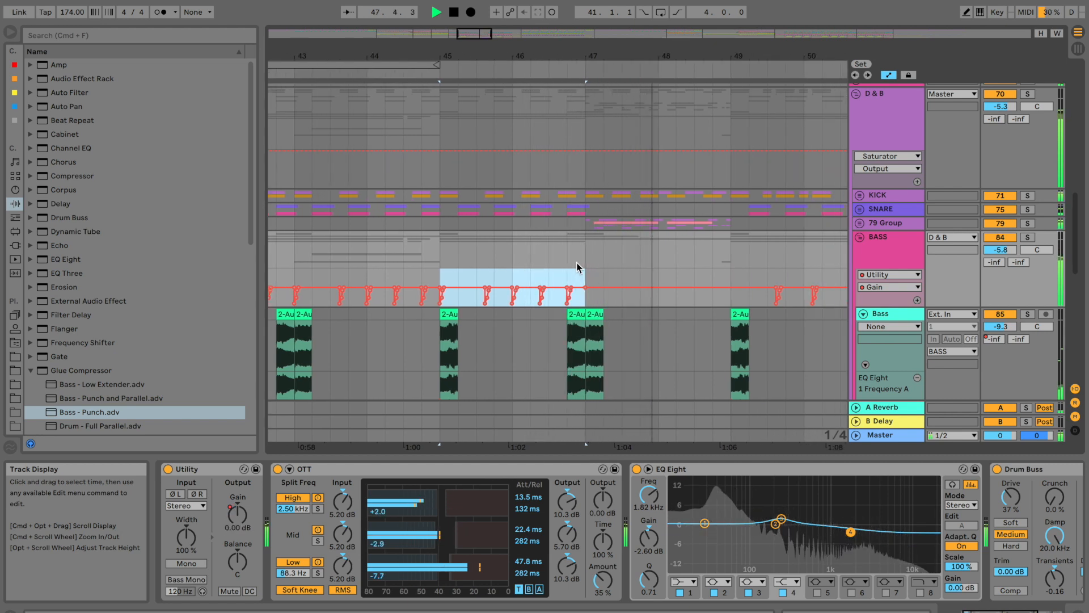
pyautogui.click(589, 301)
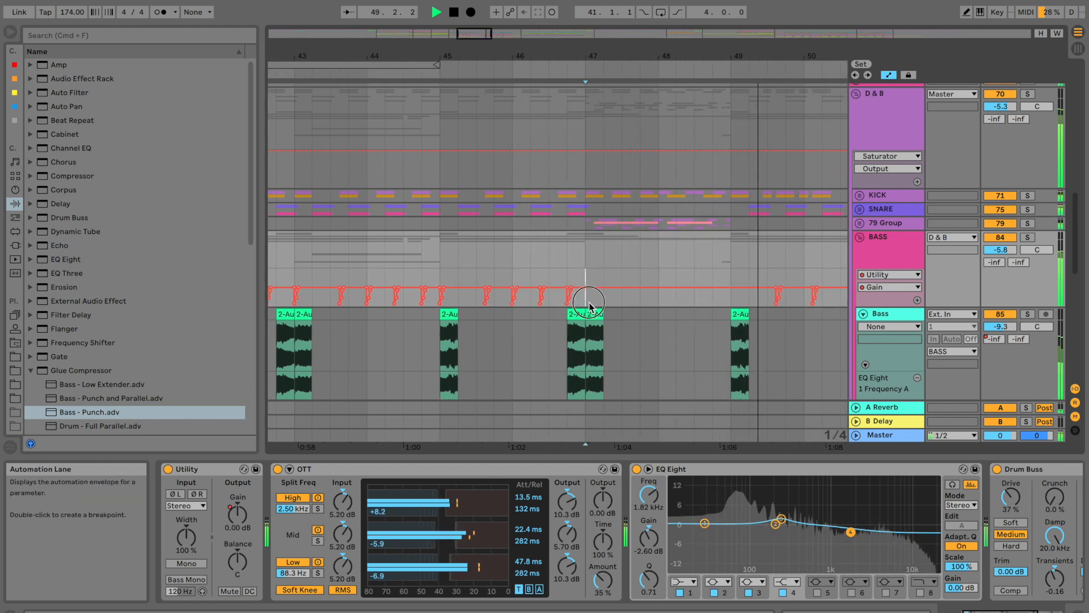
pyautogui.hscroll(2, 730, 270)
pyautogui.hscroll(2, 731, 271)
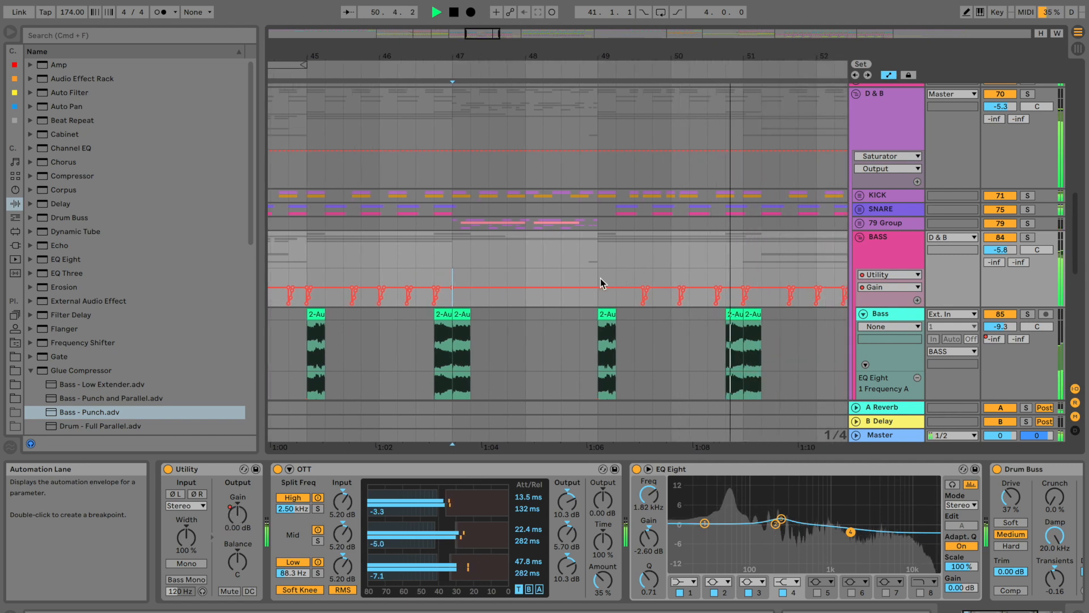
pyautogui.click(745, 286)
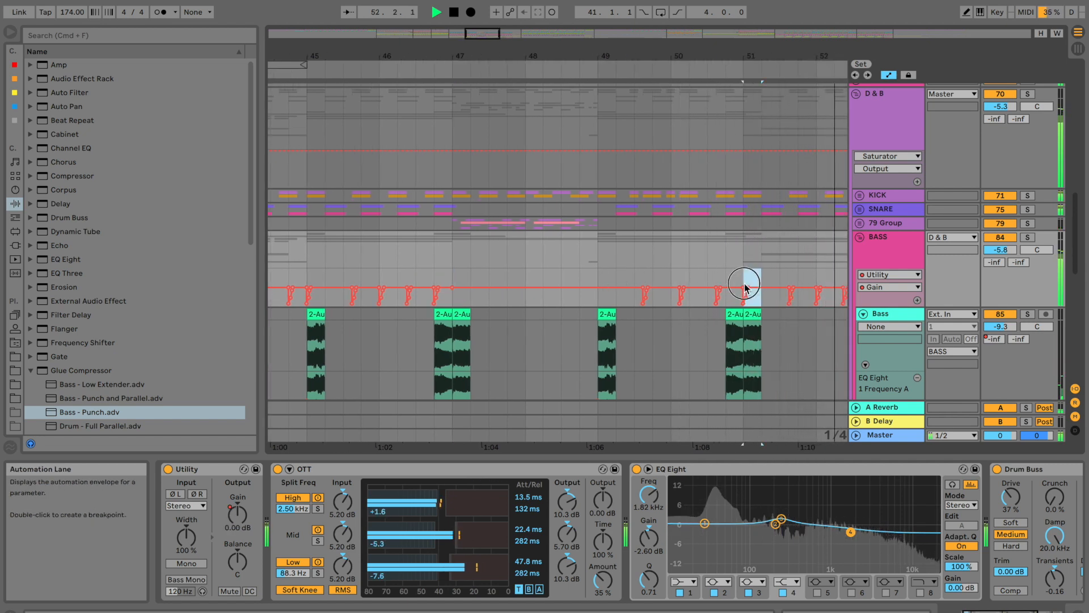
pyautogui.press('super+v')
pyautogui.hscroll(6, 601, 275)
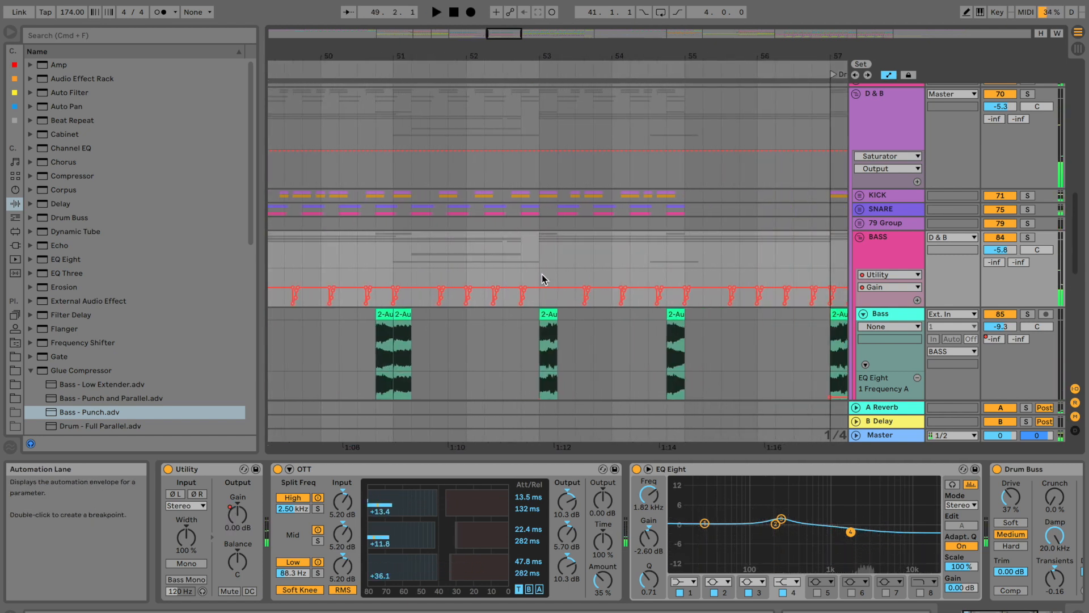
pyautogui.click(543, 274)
pyautogui.press('super+v')
# Play the arrangement from bar 55 to check the BASS ducking into the Drop Instrumental Sub section
pyautogui.click(686, 272)
pyautogui.hscroll(3, 719, 274)
pyautogui.press('space')
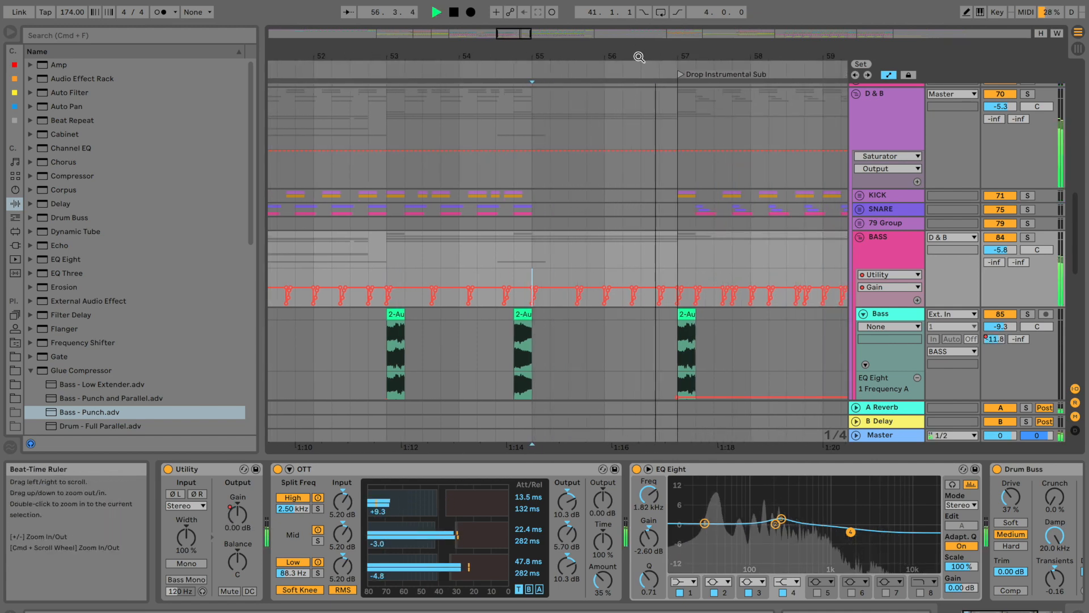
pyautogui.moveTo(638, 56); pyautogui.dragTo(638, 23)
# Set the clip gain of the Bass track's two audio clips at bars 57 and 65 to -4.16 dB, and fold the BASS group
pyautogui.click(858, 237)
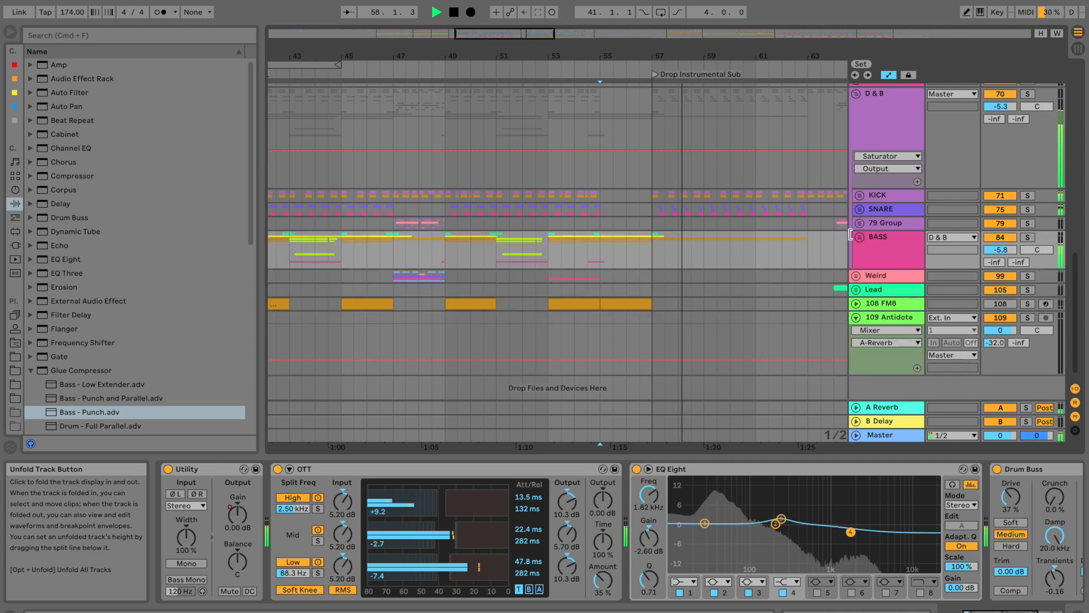
pyautogui.click(858, 238)
pyautogui.scroll(-4, 559, 253)
pyautogui.hscroll(2, 558, 253)
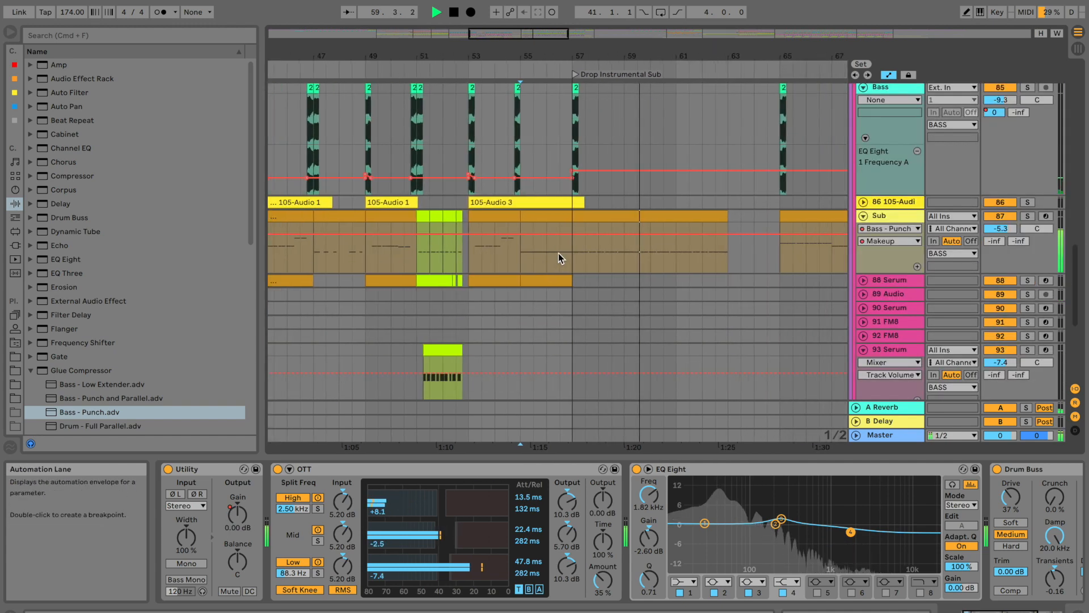
pyautogui.scroll(3, 559, 254)
pyautogui.doubleClick(575, 233)
pyautogui.hscroll(3, 576, 234)
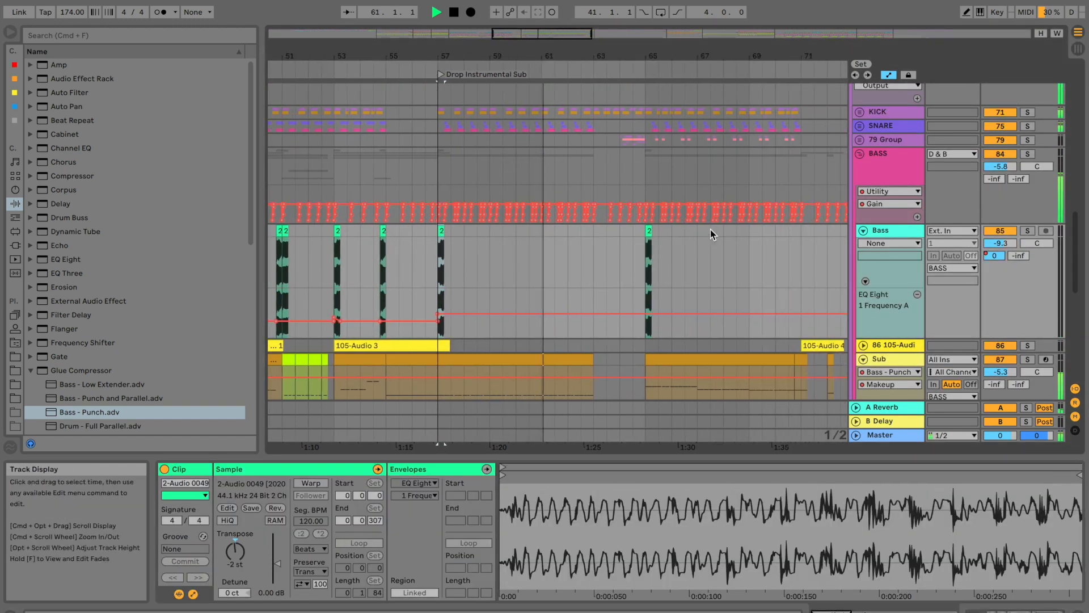
pyautogui.keyDown('shift'); pyautogui.click(712, 233); pyautogui.keyUp('shift')
pyautogui.moveTo(267, 564); pyautogui.dragTo(267, 569)
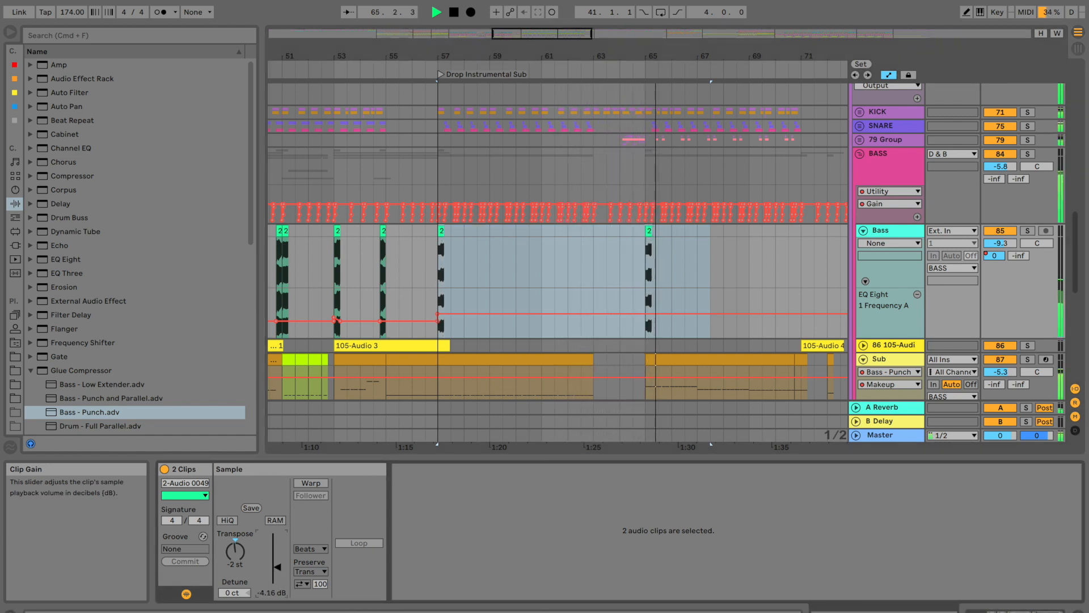
pyautogui.click(860, 154)
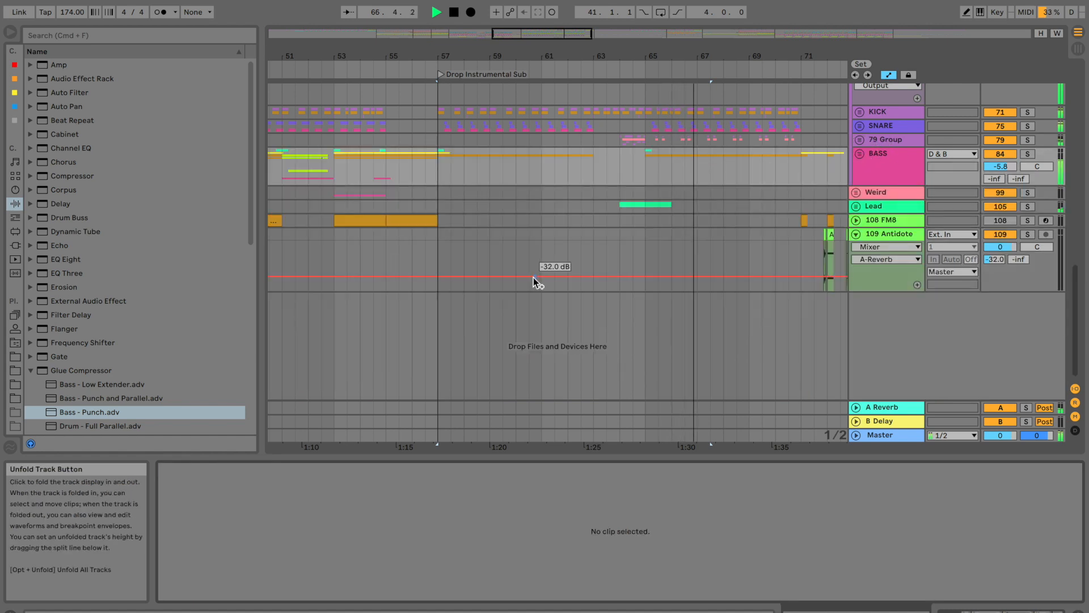
# Play from bar 57, unfold the SNARE group and solo track 76 Antidote
pyautogui.scroll(3, 534, 284)
pyautogui.click(441, 224)
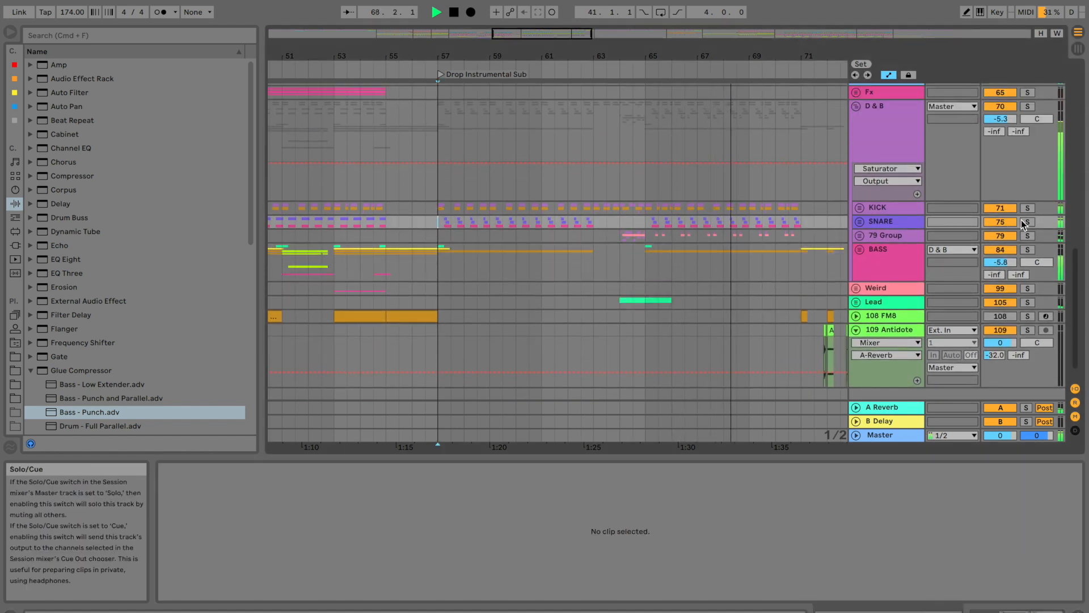
pyautogui.click(861, 223)
pyautogui.click(1029, 274)
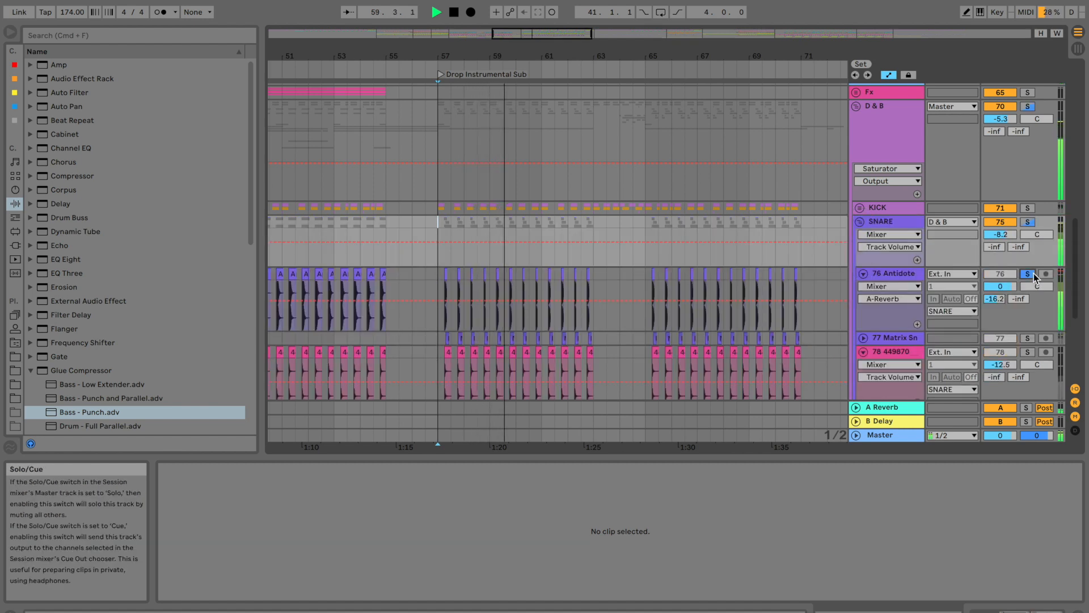
# Stop playback and add a Saturator after the Utility on track 76 Antidote
pyautogui.click(893, 274)
pyautogui.press('space')
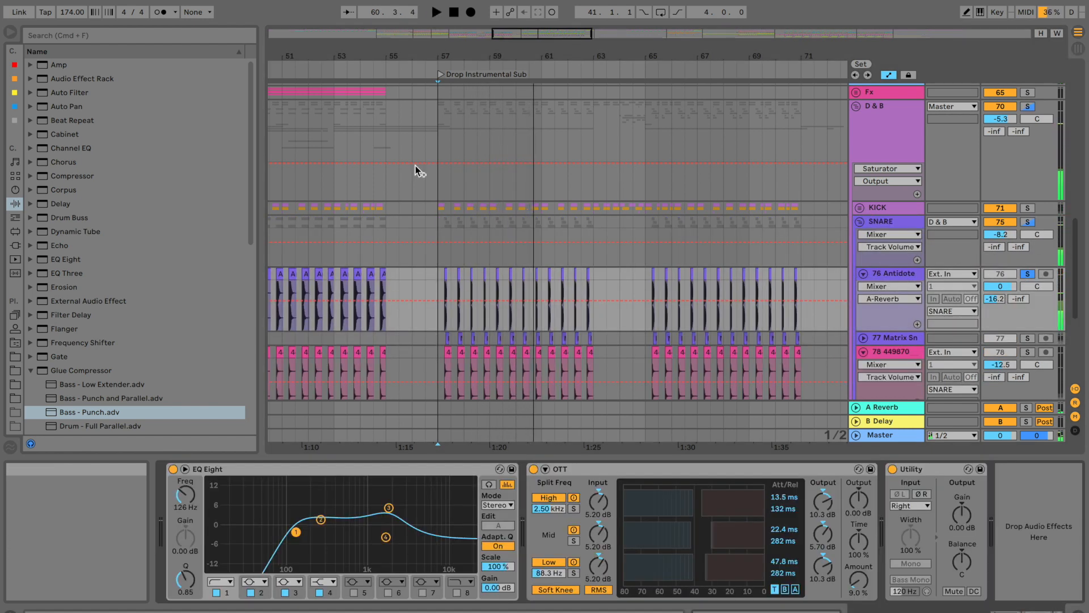
pyautogui.scroll(-10, 118, 262)
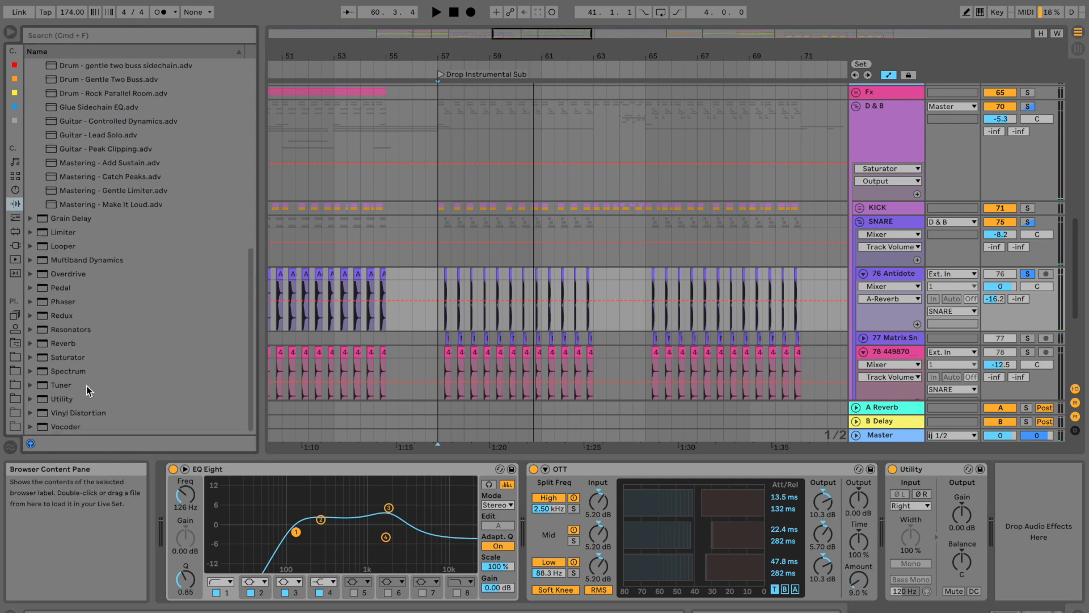
pyautogui.moveTo(1011, 507); pyautogui.dragTo(1000, 509)
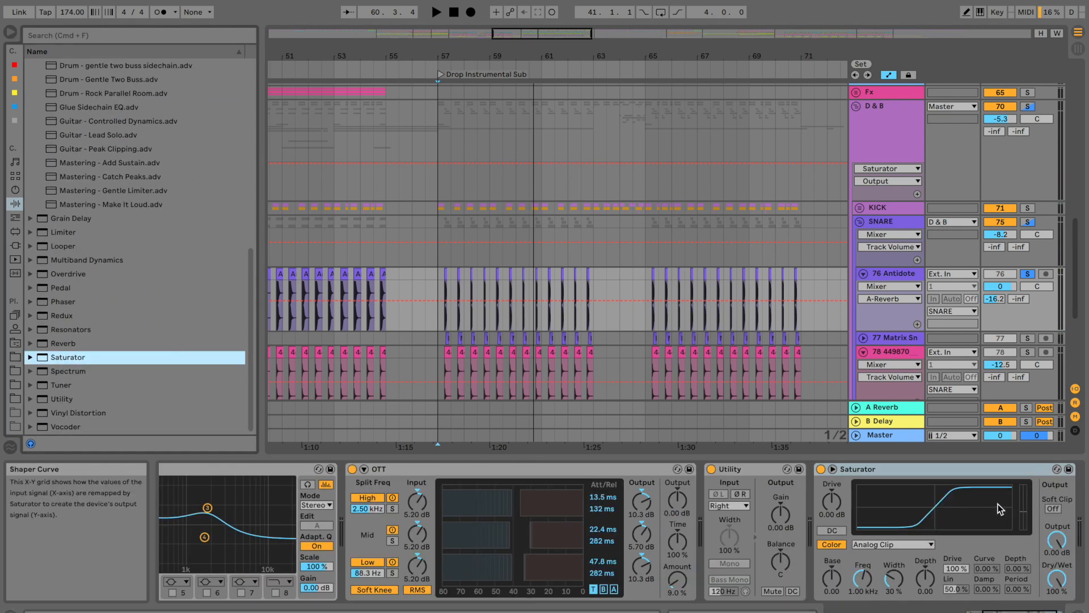
# Enable Soft Clip in the new Saturator on 76 Antidote, play from bar 57 and unsolo the track
pyautogui.click(1054, 509)
pyautogui.press('space')
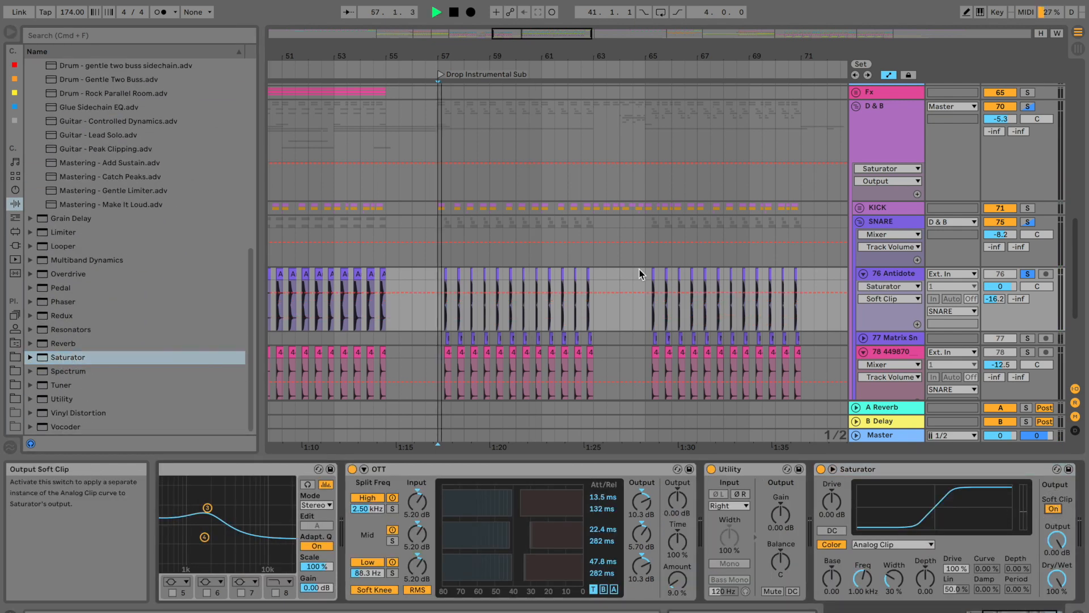
pyautogui.click(1028, 274)
pyautogui.scroll(-3, 1028, 295)
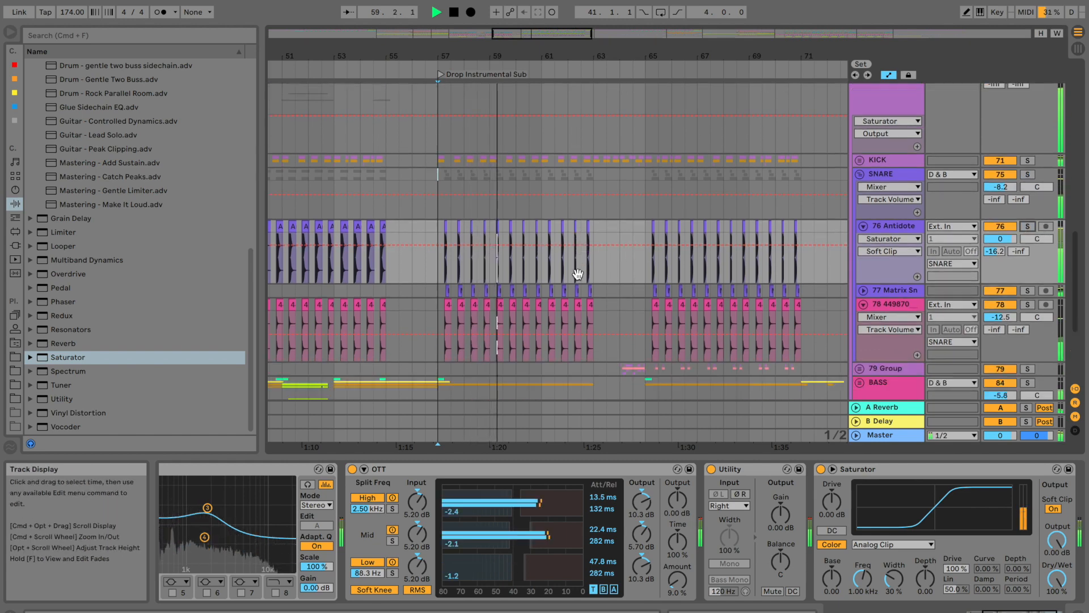
# Unfold track 77 Matrix Sn and raise its volume to -3.7 dB during playback
pyautogui.click(1027, 287)
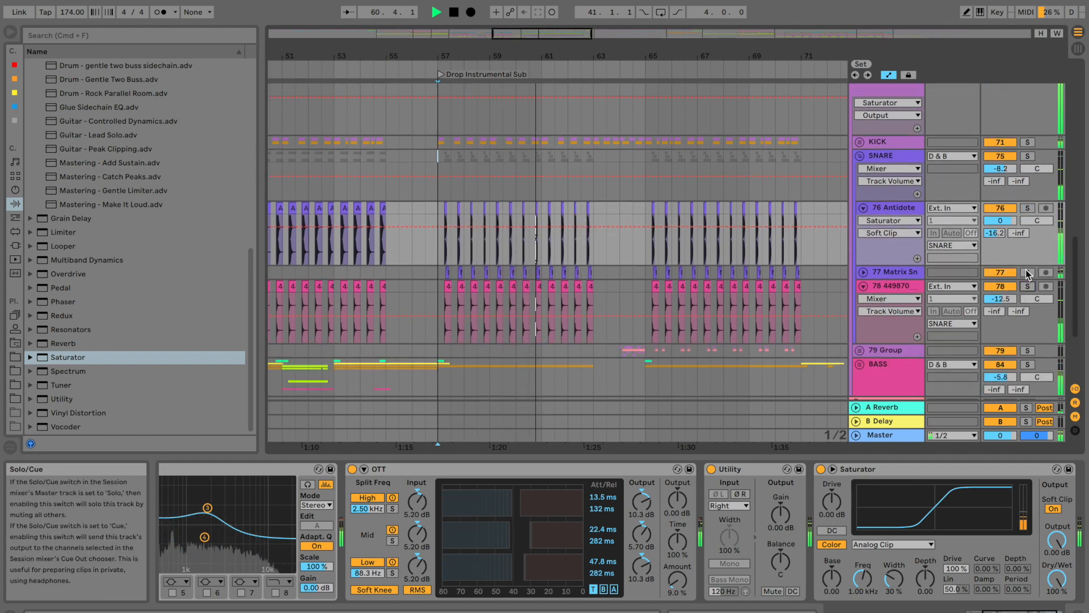
pyautogui.click(864, 273)
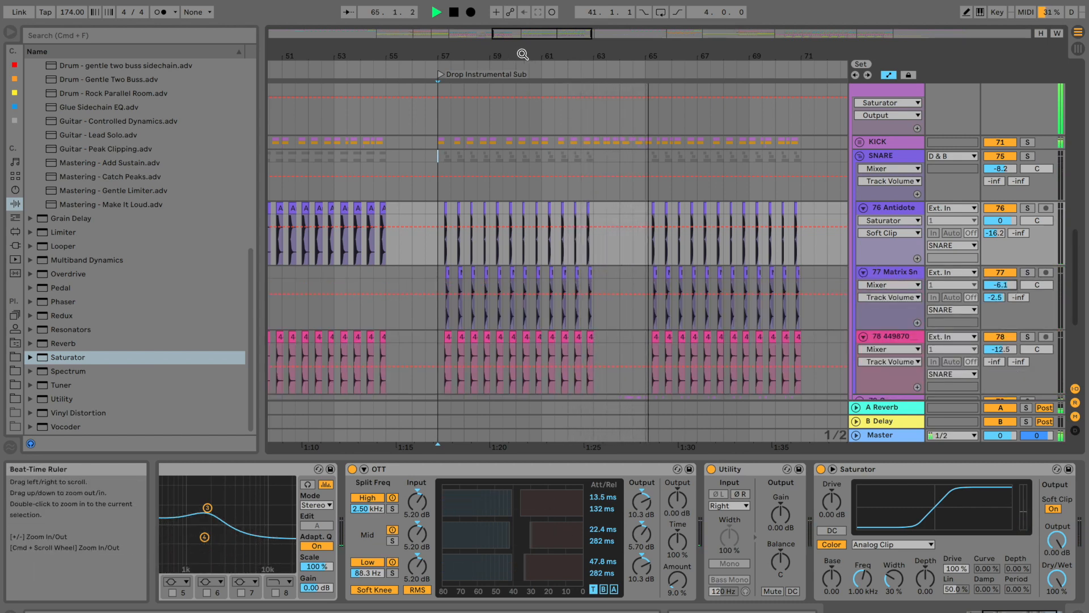
pyautogui.moveTo(522, 53); pyautogui.dragTo(522, 36)
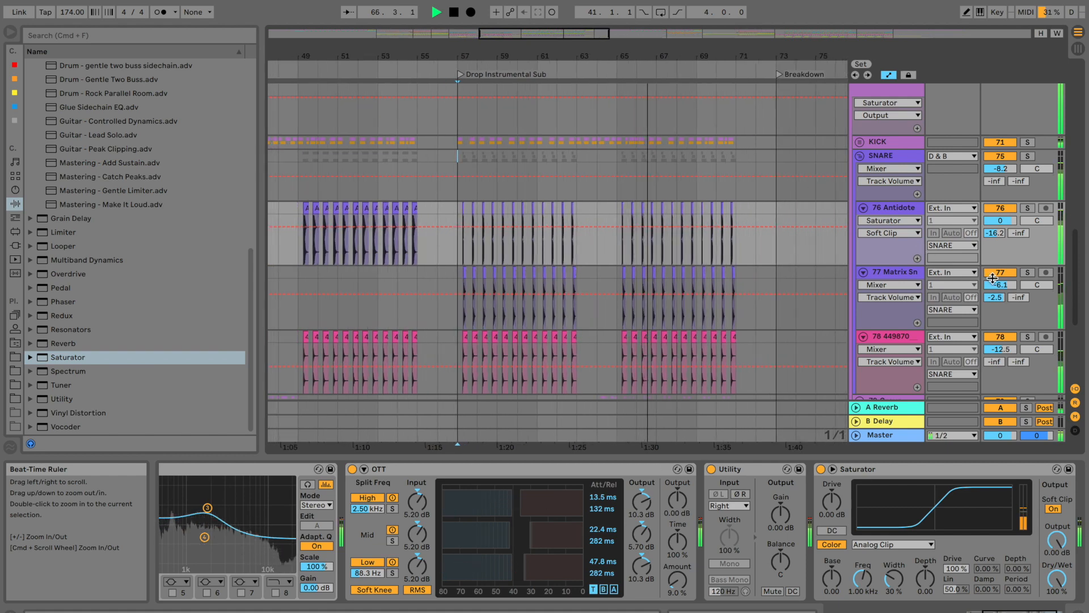
pyautogui.moveTo(994, 282); pyautogui.dragTo(994, 268)
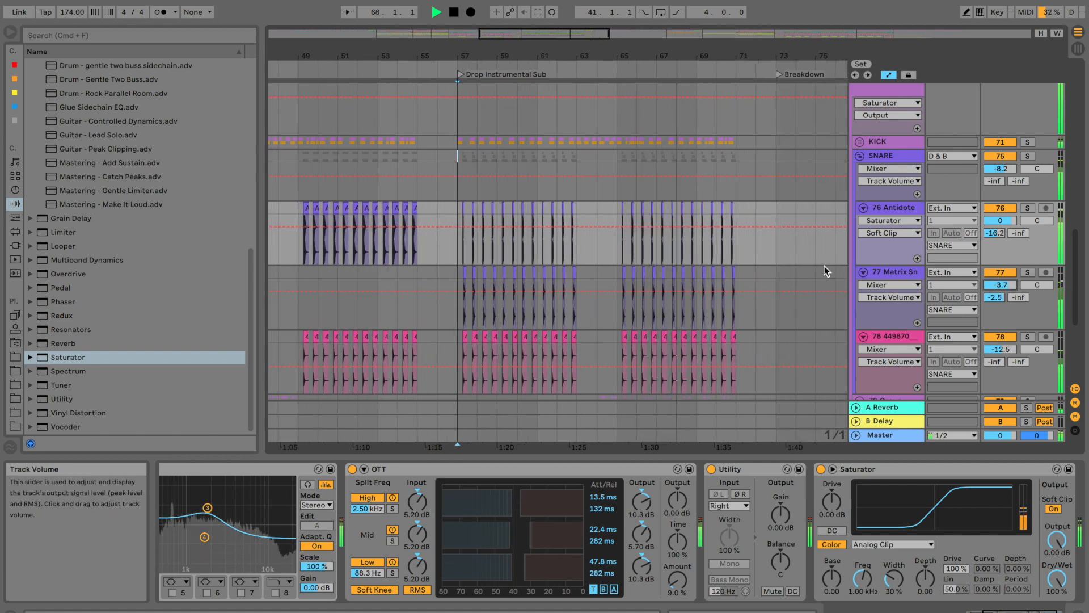
# Try a copy of the 77 Matrix Sn clips from bars 57 to 63 at bar 49 during playback
pyautogui.click(322, 246)
pyautogui.press('space')
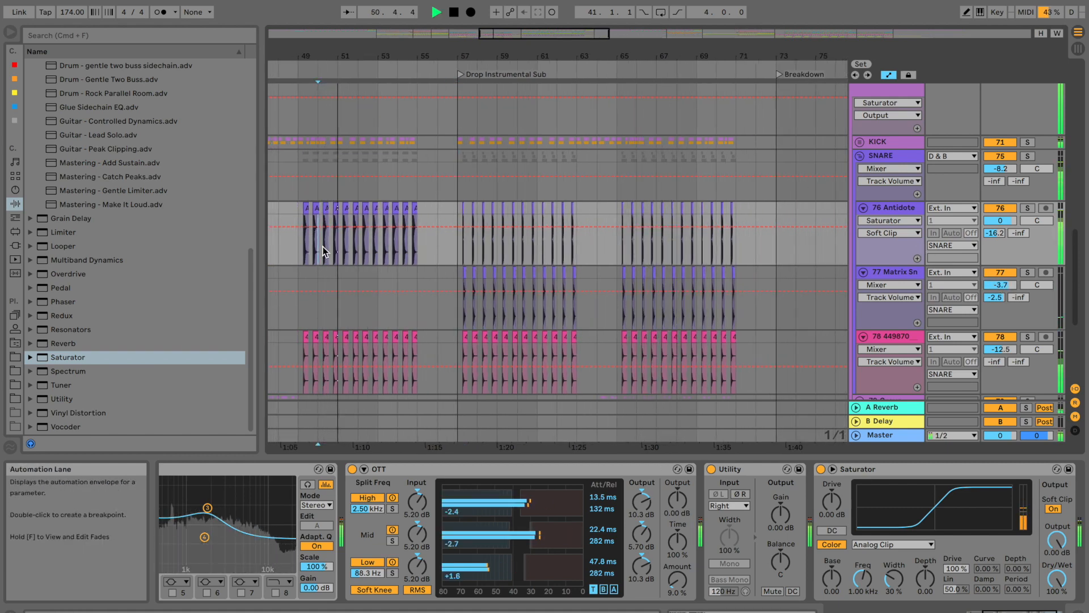
pyautogui.moveTo(458, 269); pyautogui.dragTo(575, 274)
pyautogui.click(299, 270)
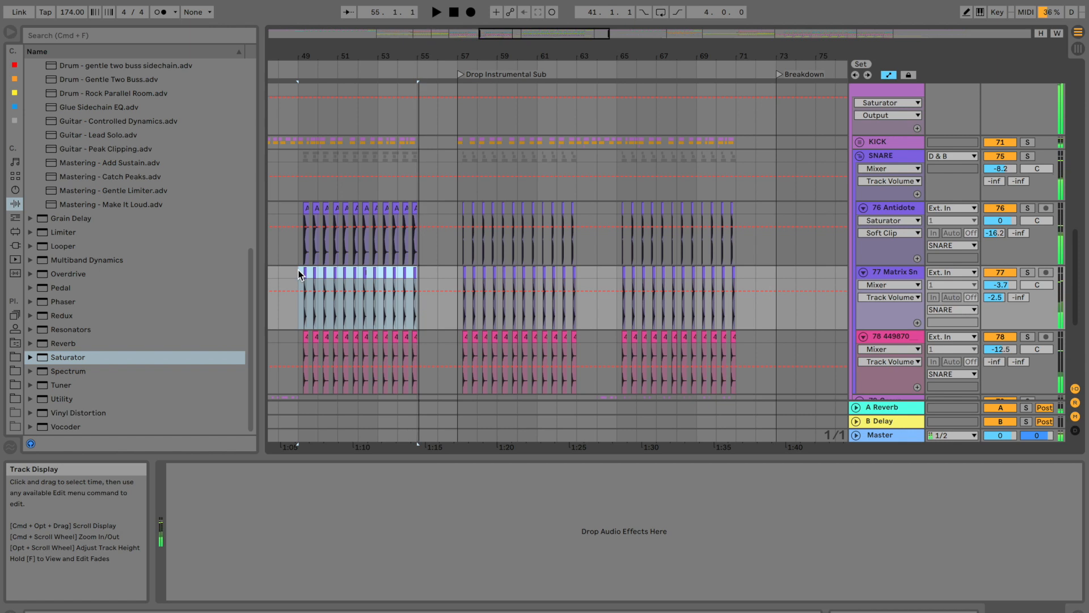
pyautogui.click(903, 270)
pyautogui.click(898, 208)
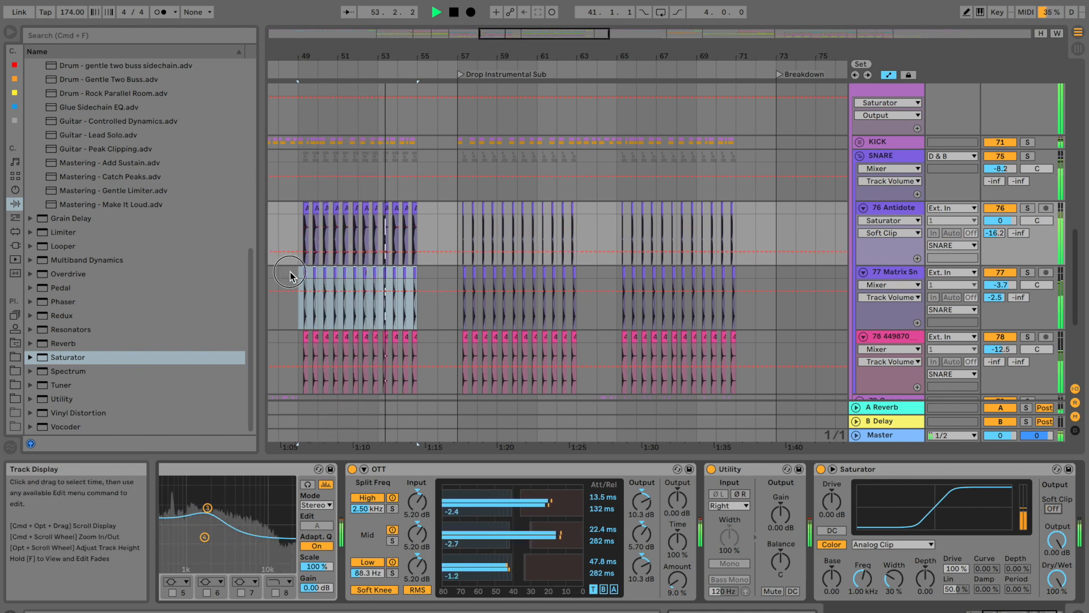
# Delete the 77 Matrix Sn clips between bars 49 and 55, and compare 76 Antidote with its Saturator off and on
pyautogui.moveTo(282, 275); pyautogui.dragTo(437, 277)
pyautogui.press('Delete')
pyautogui.click(891, 211)
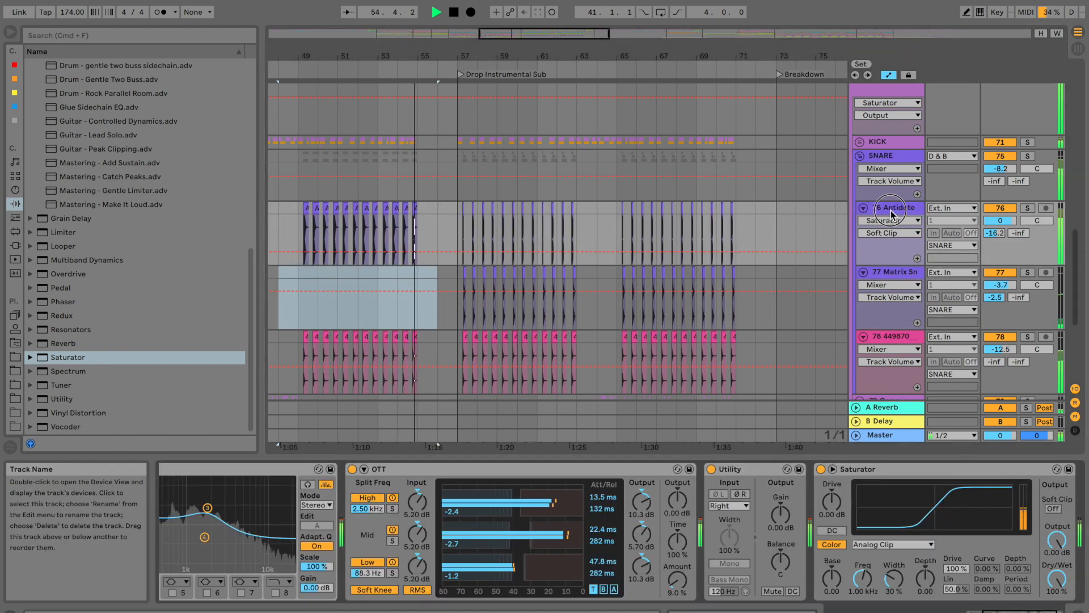
pyautogui.click(821, 469)
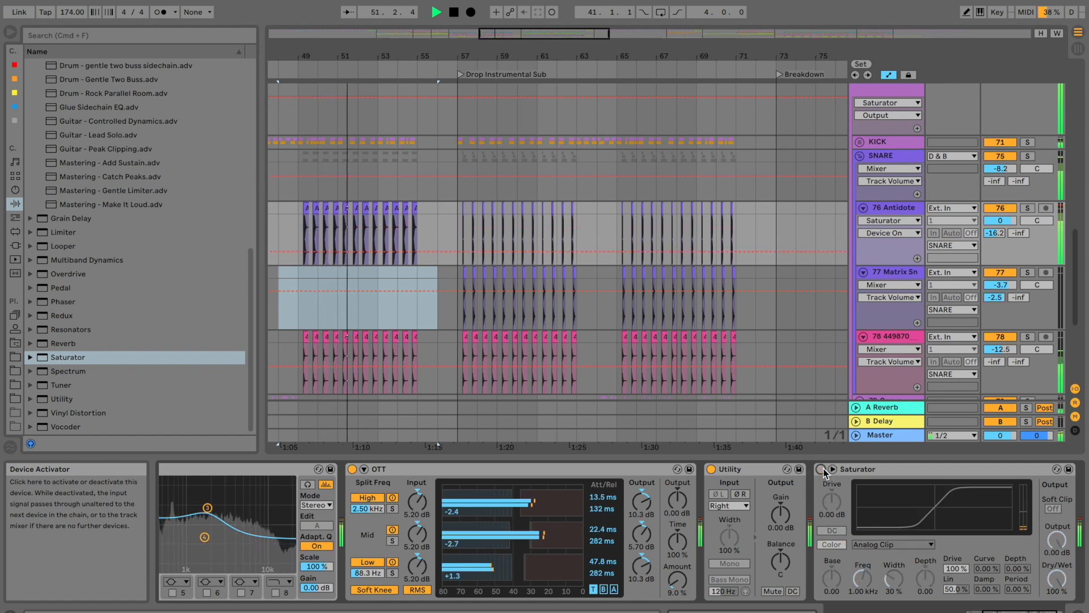
pyautogui.click(821, 469)
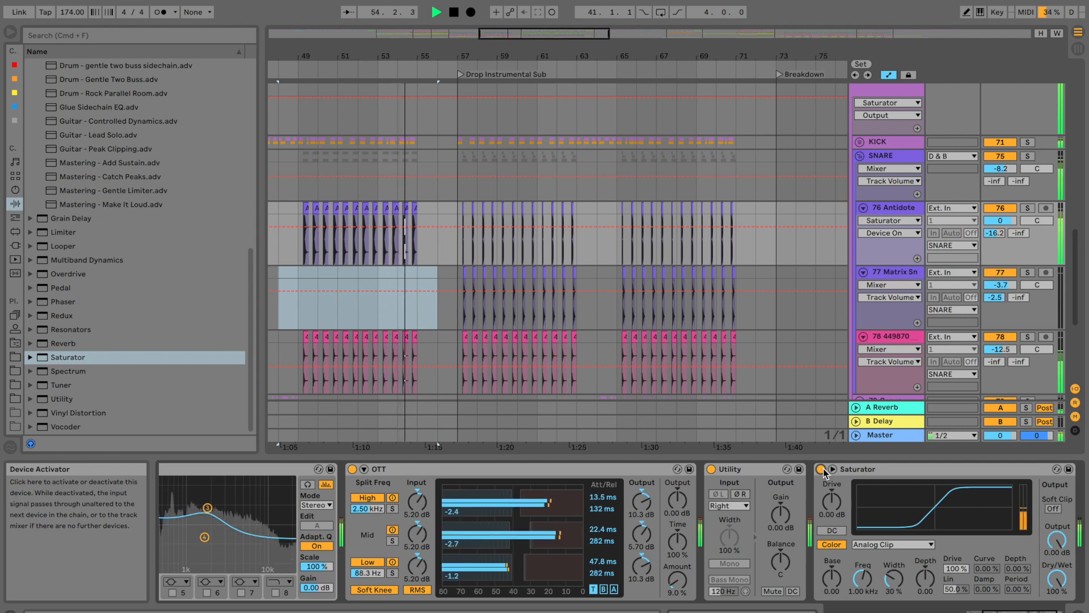
# Copy the 77 Matrix Sn clips from bars 57 to 63 and paste them at bars 49 and 41
pyautogui.moveTo(457, 271); pyautogui.dragTo(577, 273)
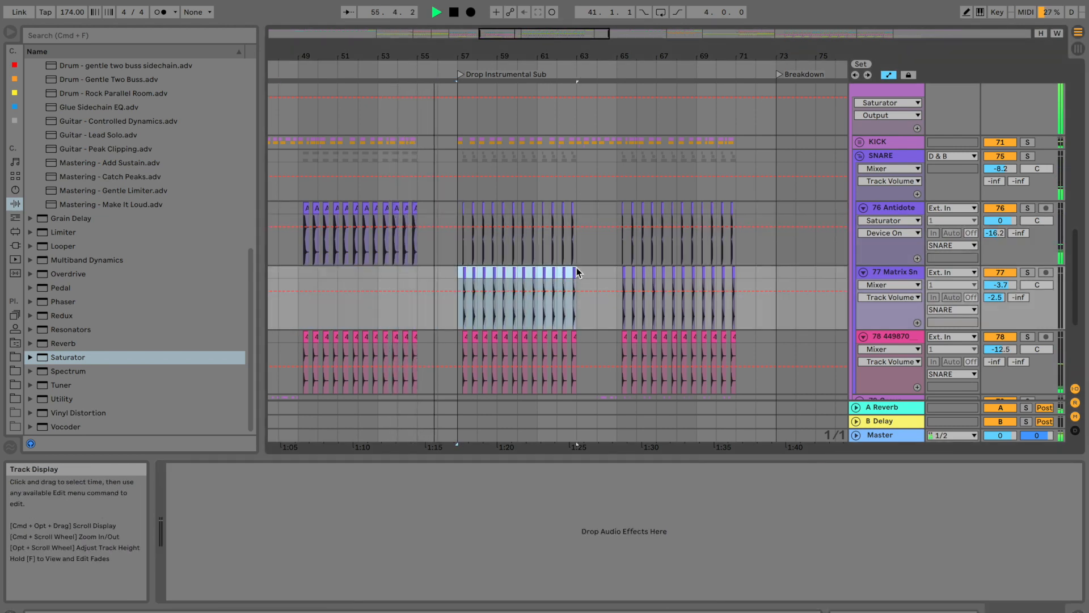
pyautogui.hscroll(-3, 578, 273)
pyautogui.hscroll(-3, 578, 273)
pyautogui.click(573, 273)
pyautogui.press('super+v')
pyautogui.press('space')
pyautogui.press('space')
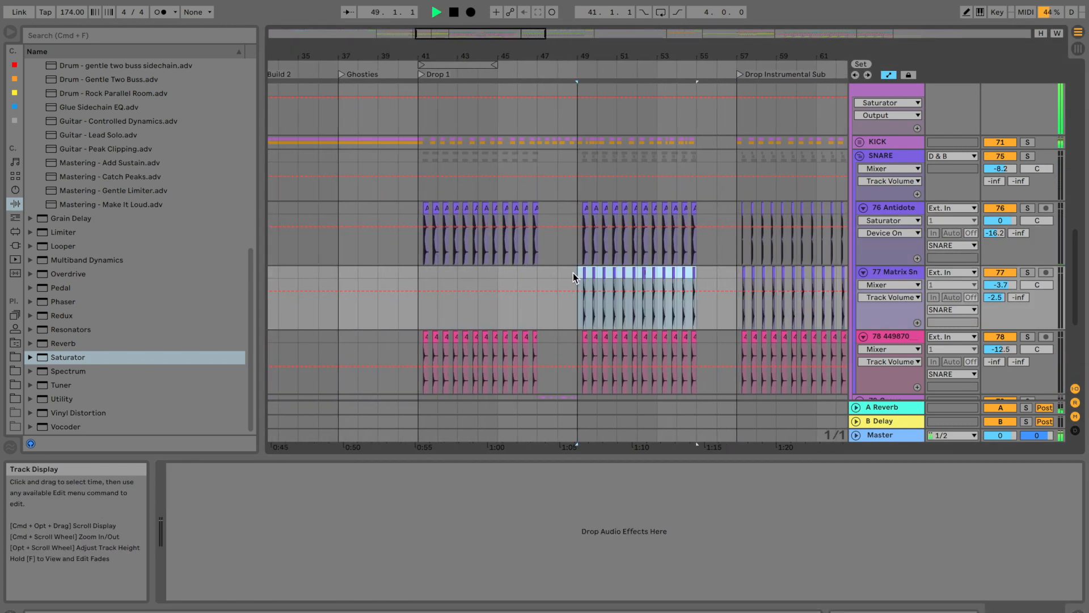
pyautogui.click(417, 271)
pyautogui.press('super+v')
pyautogui.press('space')
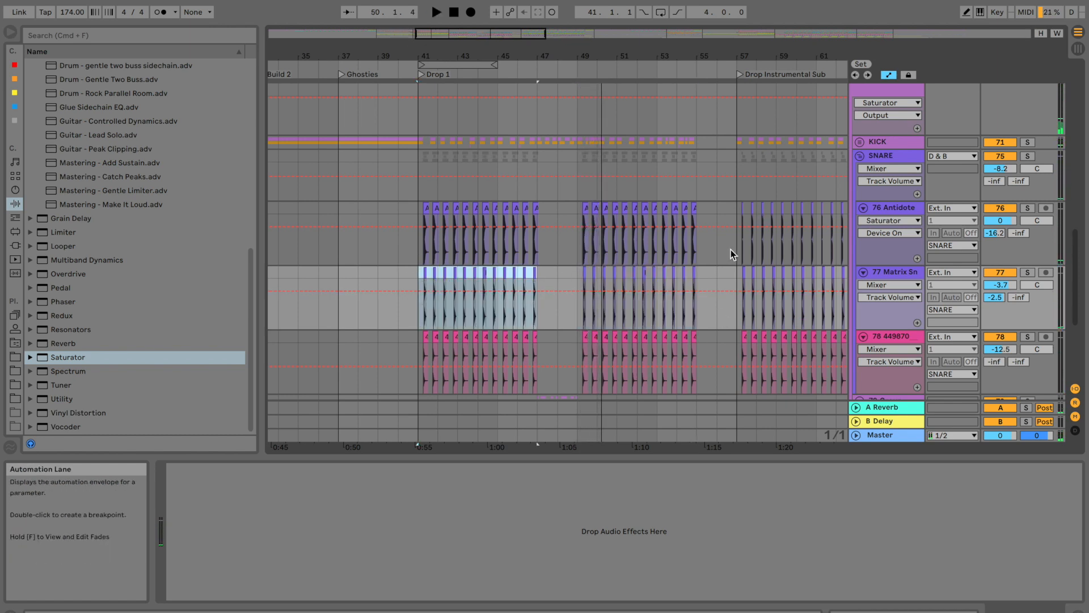
# Play from just before bar 41, switch off the Saturator on 76 Antidote and fold the SNARE group
pyautogui.click(413, 277)
pyautogui.press('space')
pyautogui.moveTo(436, 49); pyautogui.dragTo(436, 49)
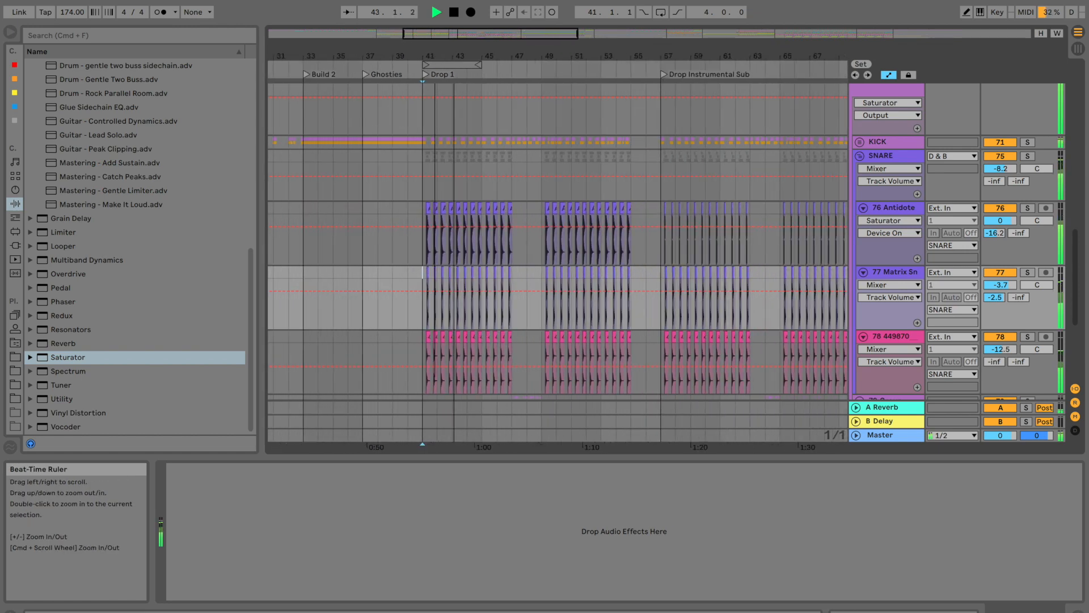
pyautogui.click(903, 207)
pyautogui.click(821, 469)
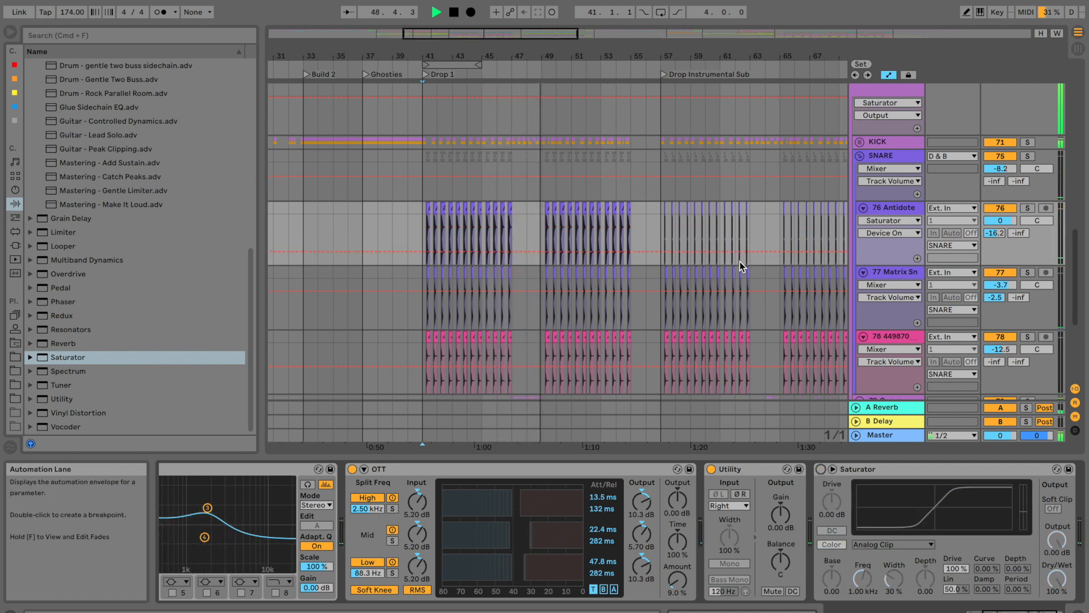
pyautogui.hscroll(3, 740, 262)
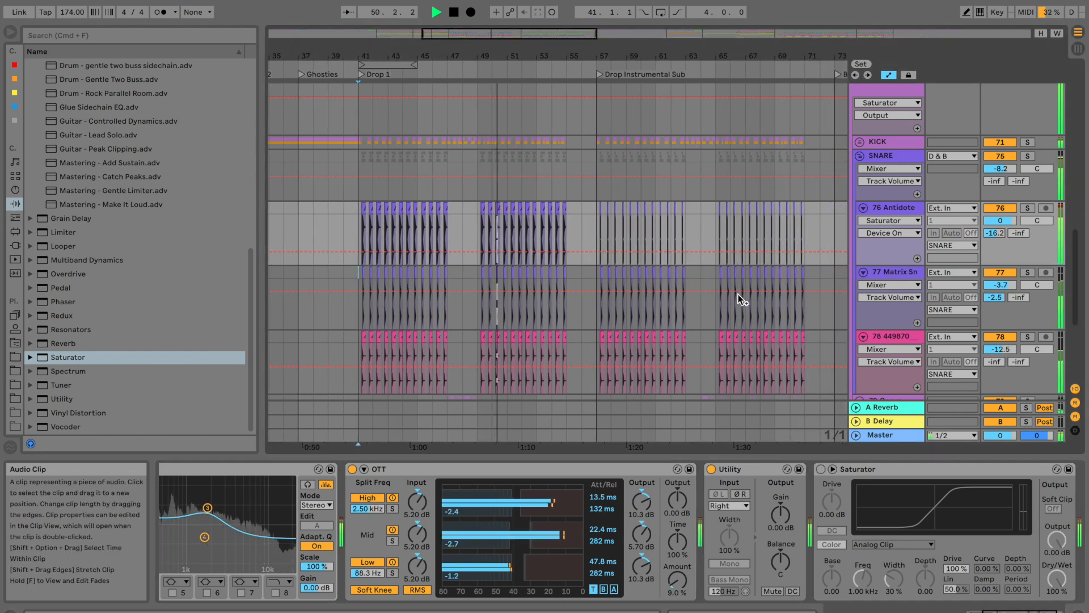
pyautogui.click(860, 155)
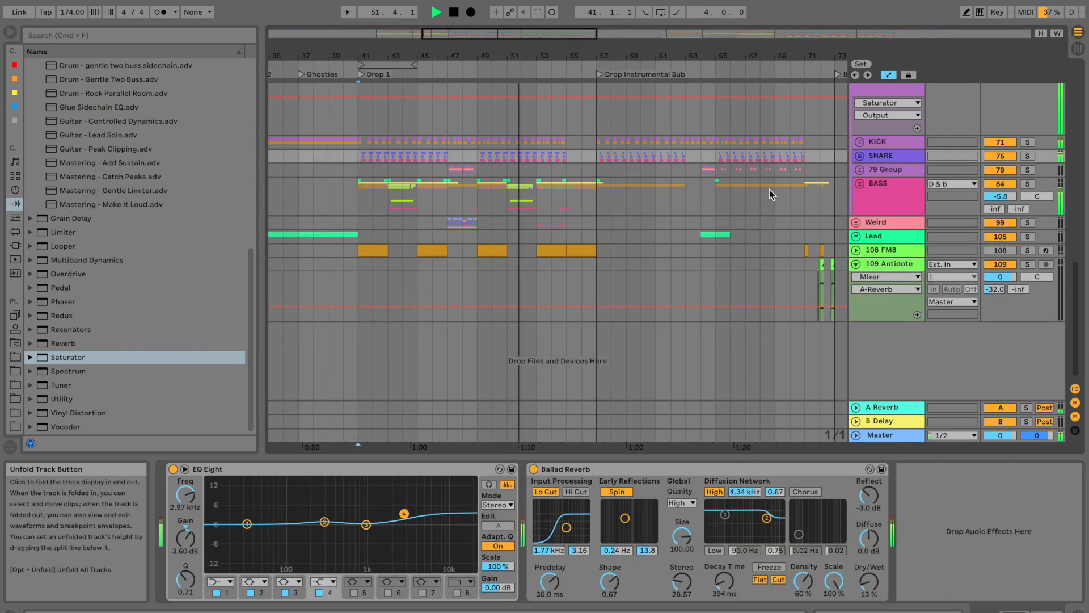
# Play from bar 54 into Drop Instrumental Sub and review the tracks sounding across the transition
pyautogui.hscroll(4, 656, 244)
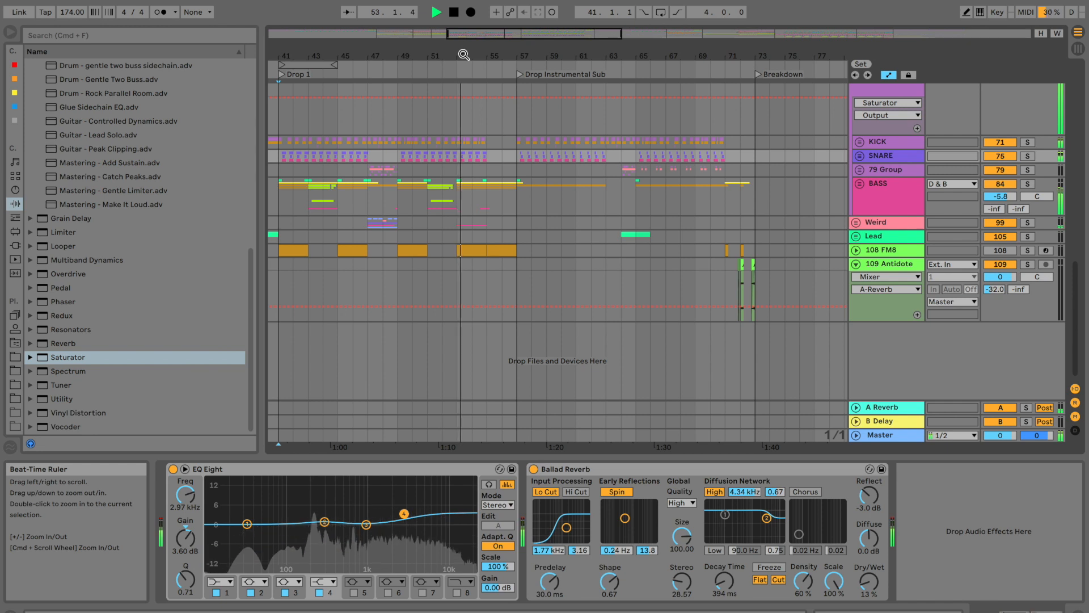
pyautogui.moveTo(465, 55); pyautogui.dragTo(464, 107)
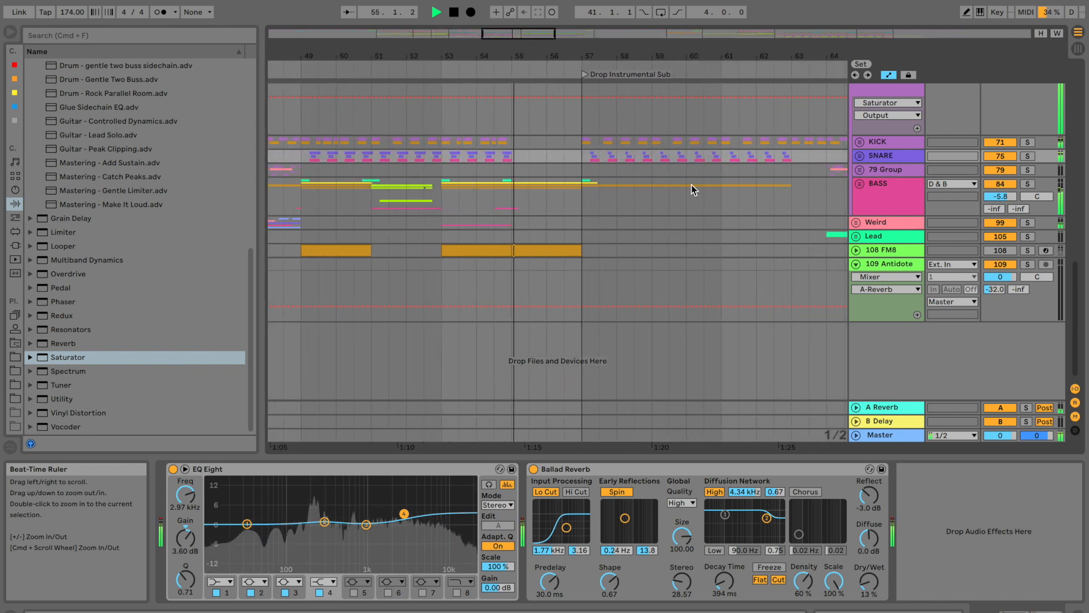
pyautogui.click(485, 171)
pyautogui.press('space')
pyautogui.press('space')
pyautogui.moveTo(495, 53); pyautogui.dragTo(495, 85)
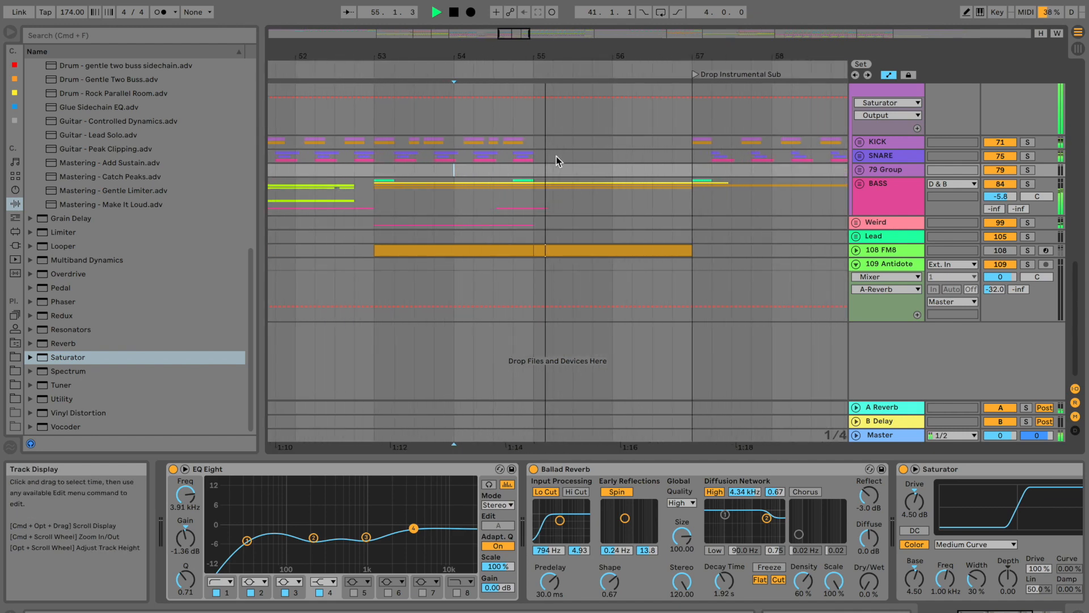
pyautogui.scroll(10, 556, 156)
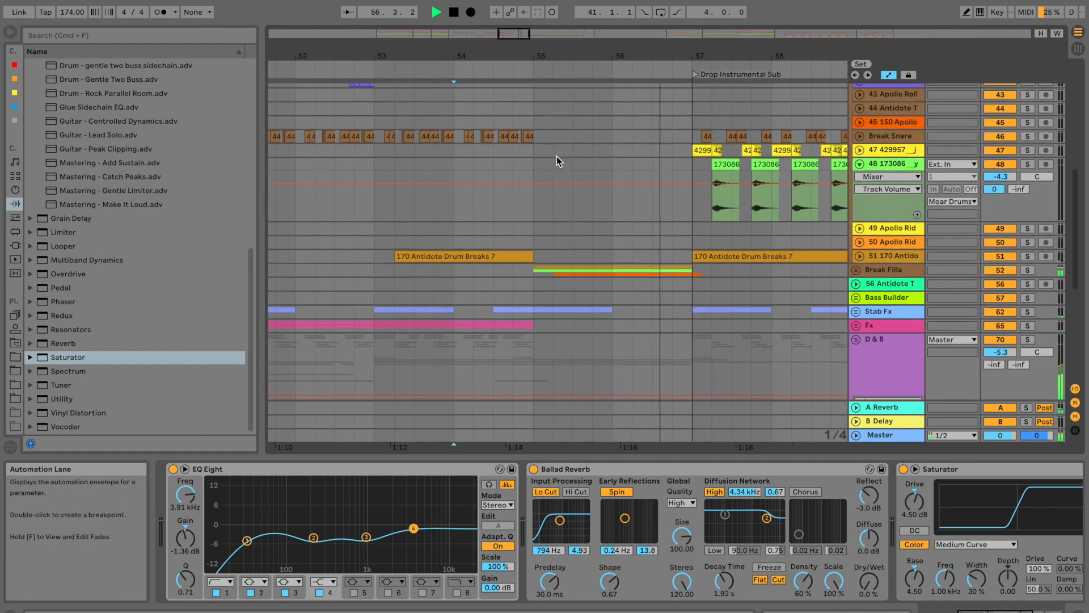
pyautogui.scroll(10, 556, 156)
pyautogui.scroll(-12, 557, 156)
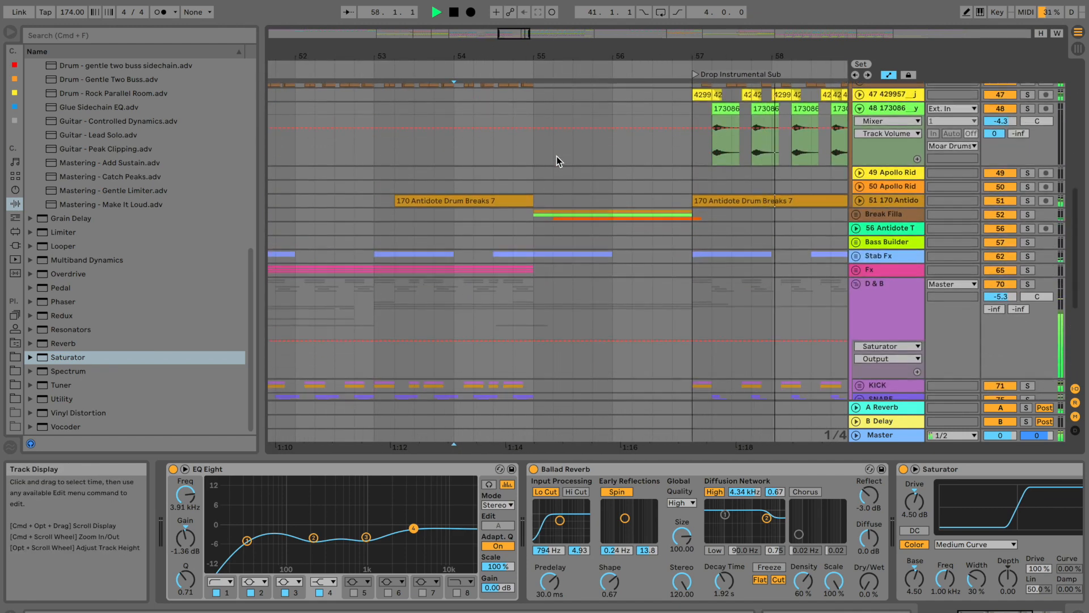
pyautogui.scroll(-6, 557, 155)
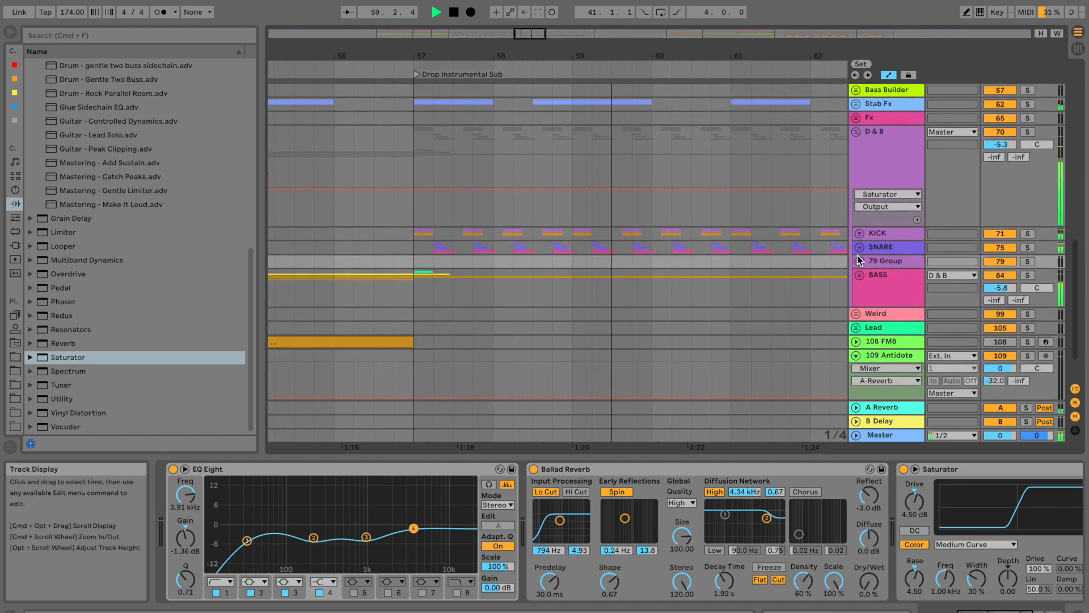
# Unfold and solo the SNARE group, stop playback and add a Utility after its Ballad Reverb
pyautogui.click(861, 247)
pyautogui.moveTo(550, 53); pyautogui.dragTo(553, 36)
pyautogui.scroll(-3, 575, 172)
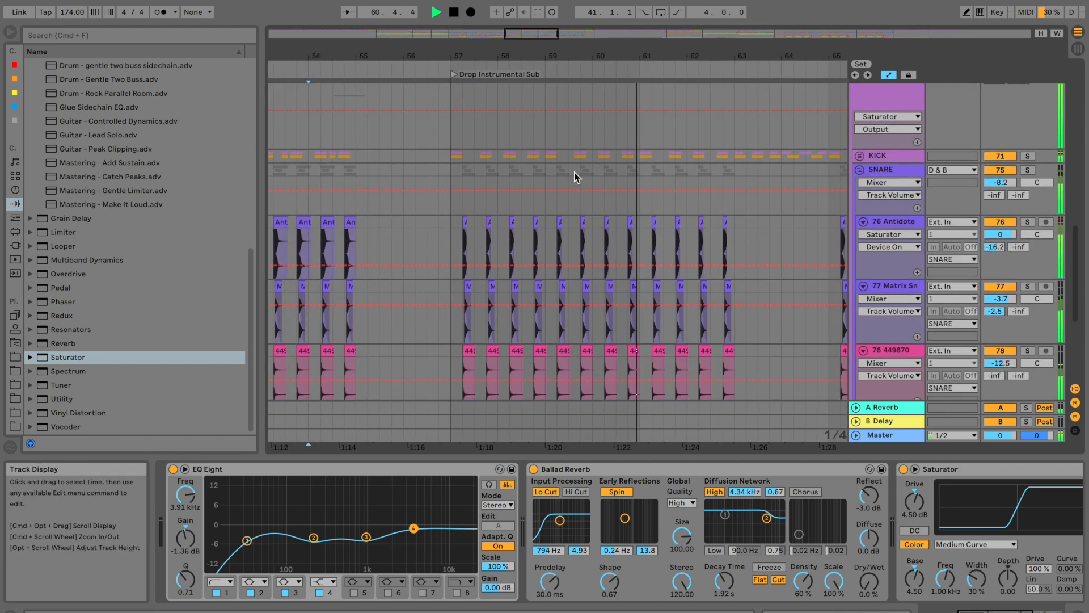
pyautogui.scroll(-2, 576, 177)
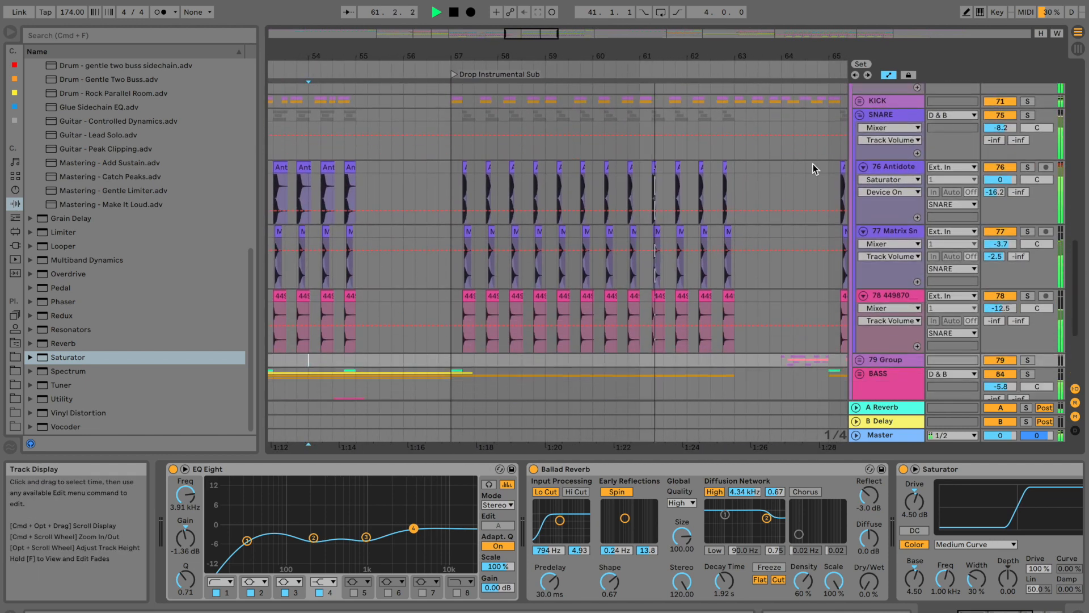
pyautogui.click(1026, 114)
pyautogui.press('space')
pyautogui.click(890, 117)
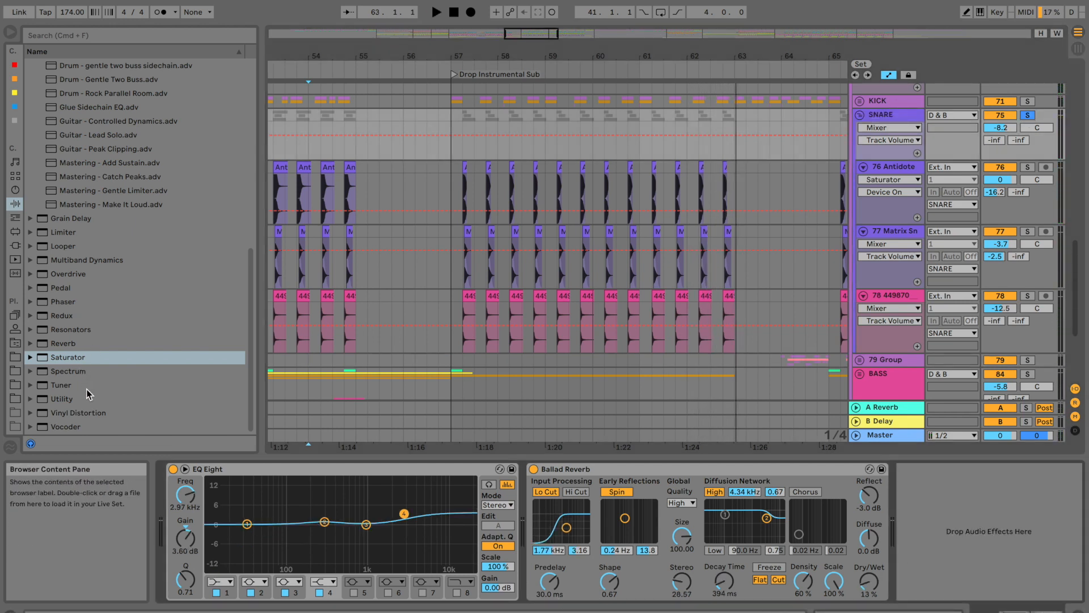
pyautogui.click(66, 399)
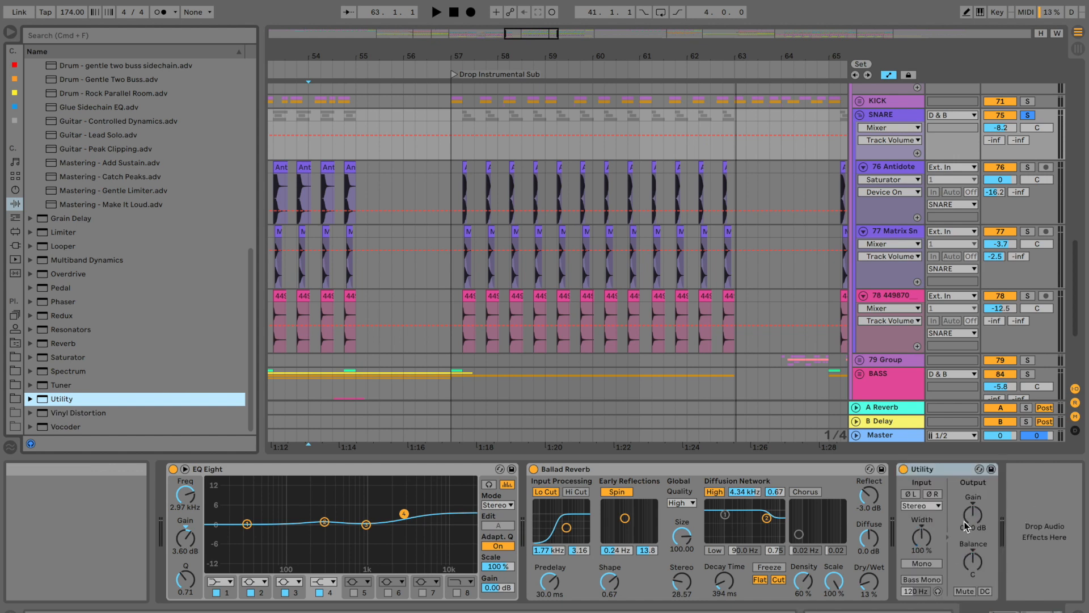
# Unsolo the SNARE group and automate its Utility gain with breakpoints just before and at bar 57, dropping to -4.20 dB
pyautogui.click(969, 520)
pyautogui.click(438, 139)
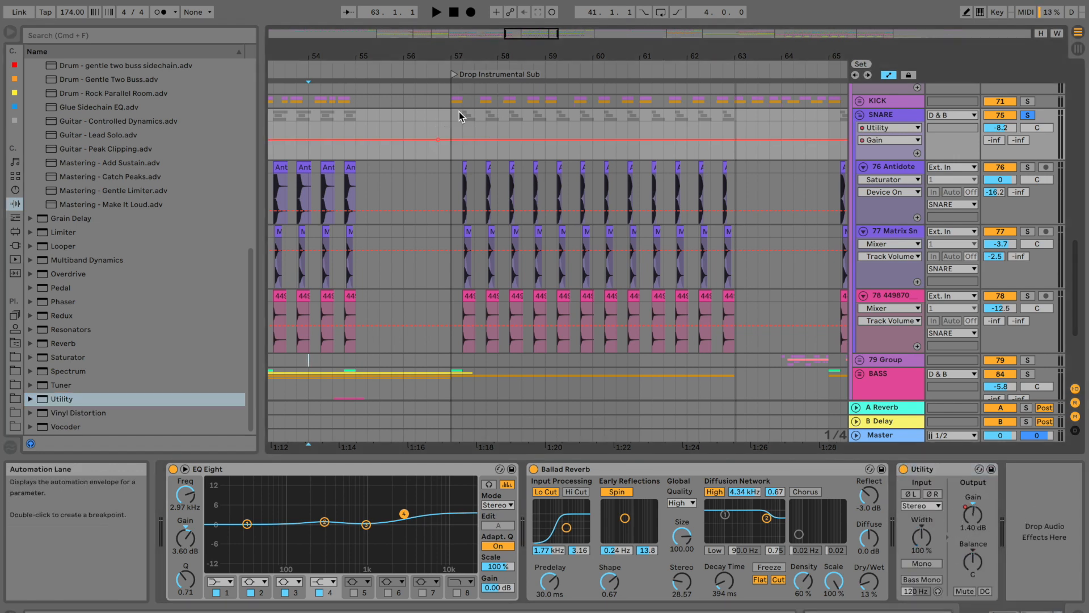
pyautogui.click(1027, 116)
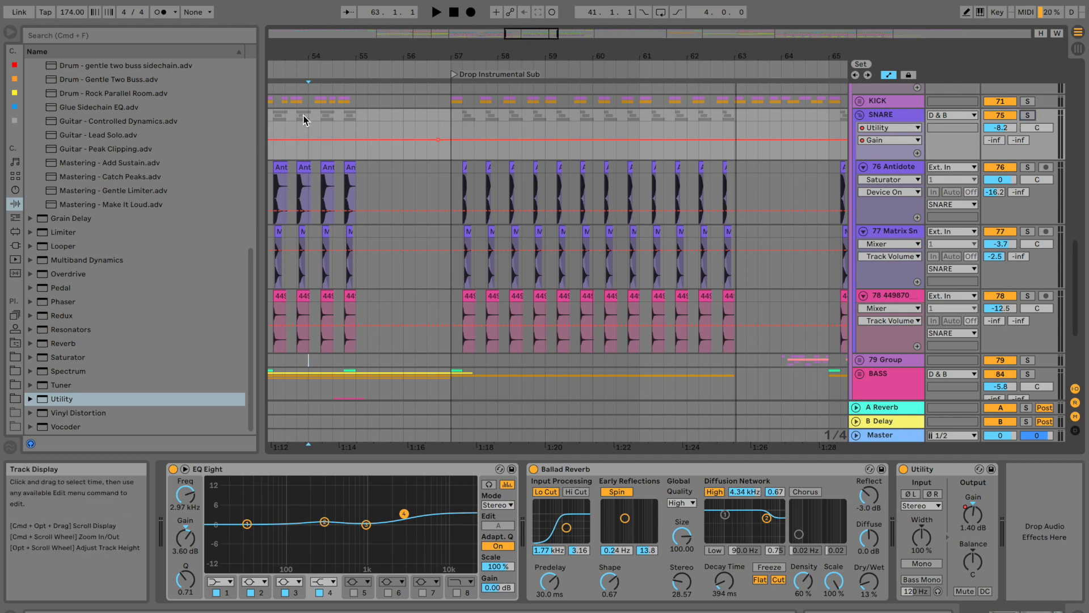
pyautogui.click(441, 123)
pyautogui.moveTo(450, 137); pyautogui.dragTo(450, 142)
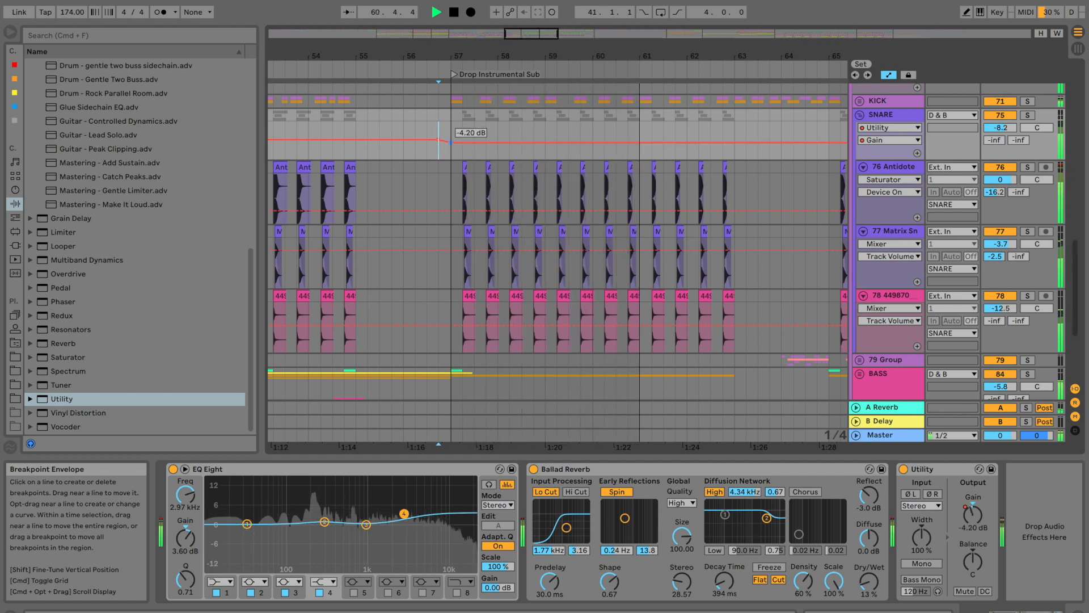
# Set the SNARE Utility gain from bar 57 to -2.80 dB, and bring it back to 0.00 dB at the Breakdown, bar 73
pyautogui.click(451, 143)
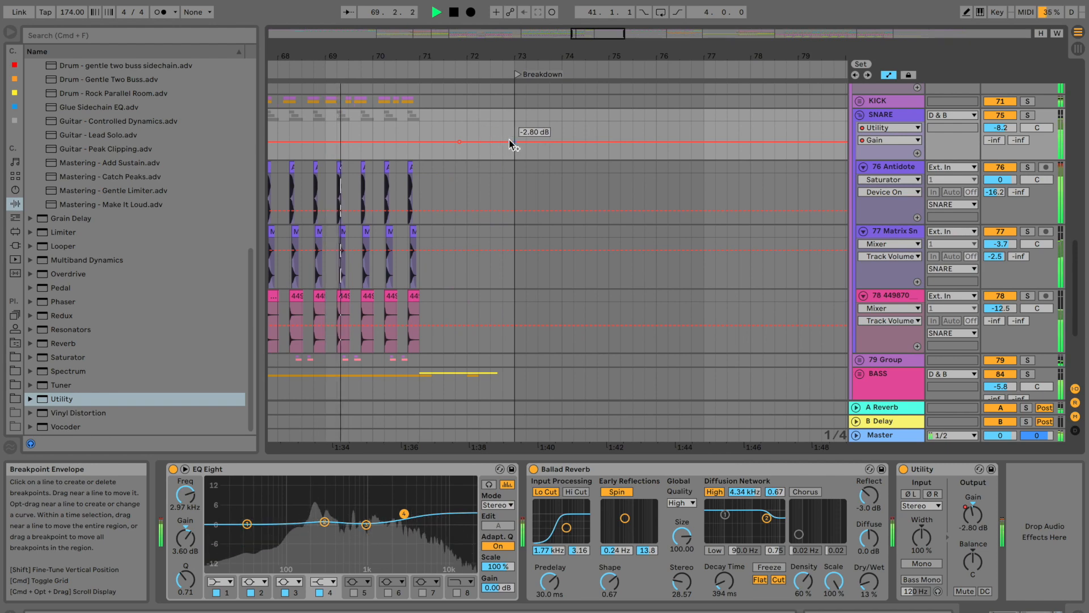
pyautogui.hscroll(-5, 458, 169)
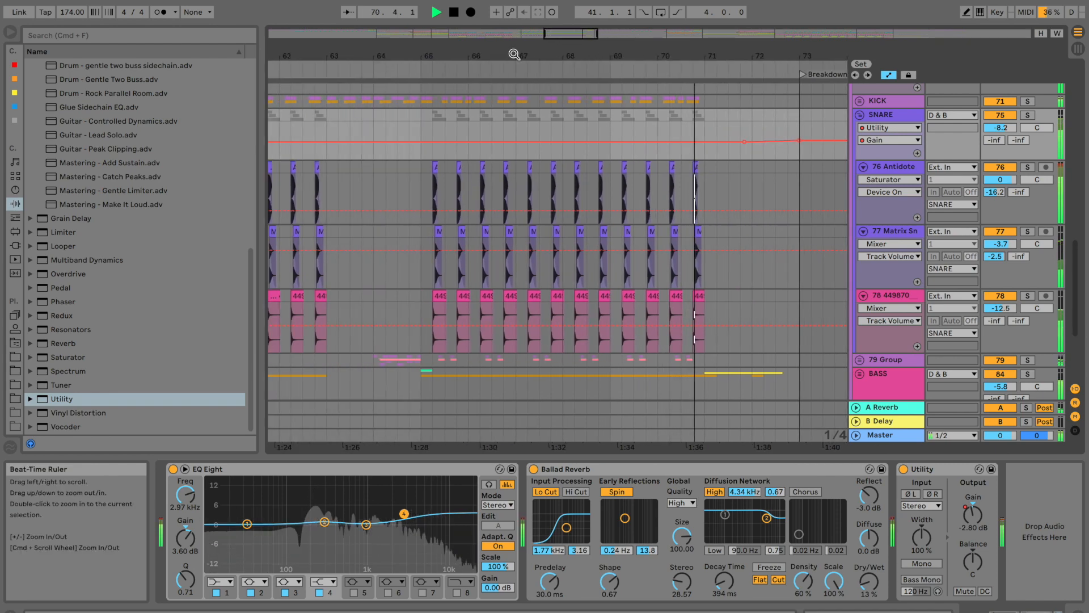
pyautogui.moveTo(515, 54)
pyautogui.mouseDown()
pyautogui.moveTo(515, 23)
pyautogui.moveTo(513, 55)
pyautogui.mouseUp()
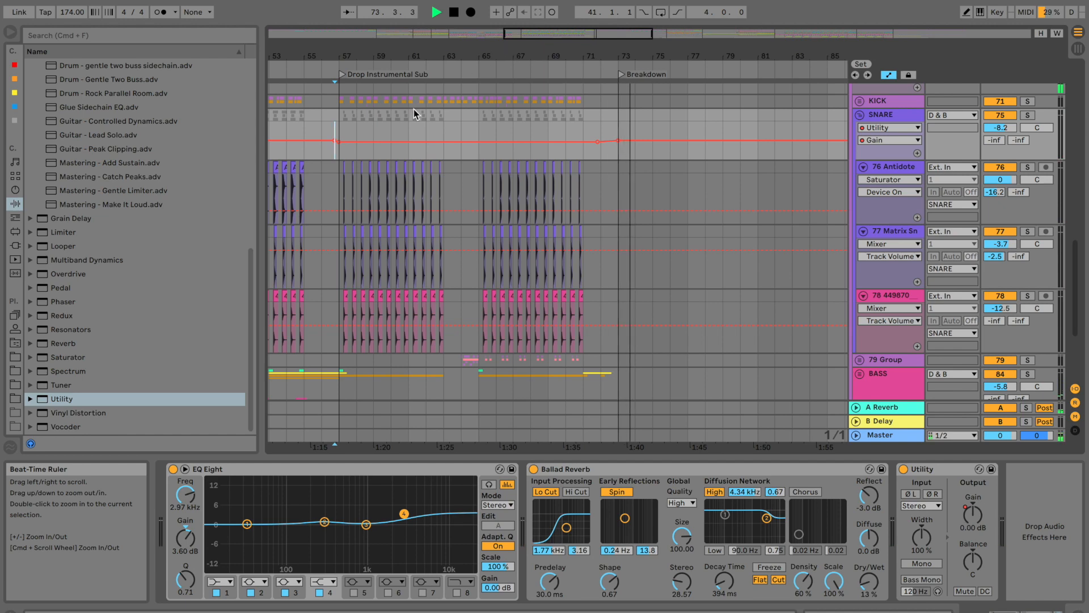
# Fold the SNARE group
pyautogui.hscroll(-4, 373, 121)
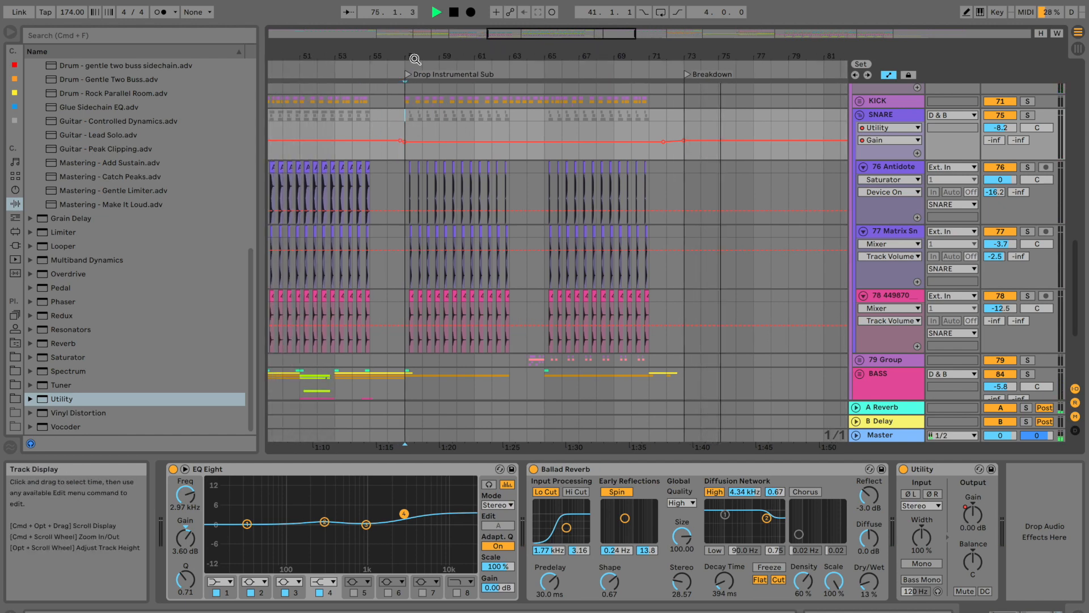
pyautogui.moveTo(415, 57); pyautogui.dragTo(415, 63)
pyautogui.click(859, 115)
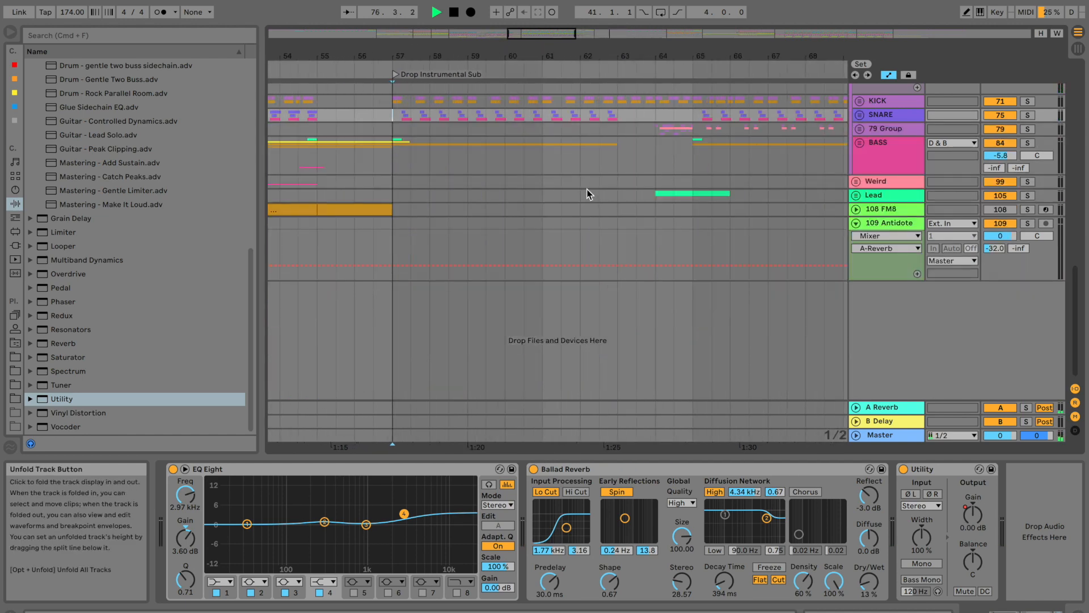
# Play from the Lead clip at bar 64 and set the Lead group's Multiband Dynamics mid output gain to 1.50 dB
pyautogui.scroll(5, 587, 189)
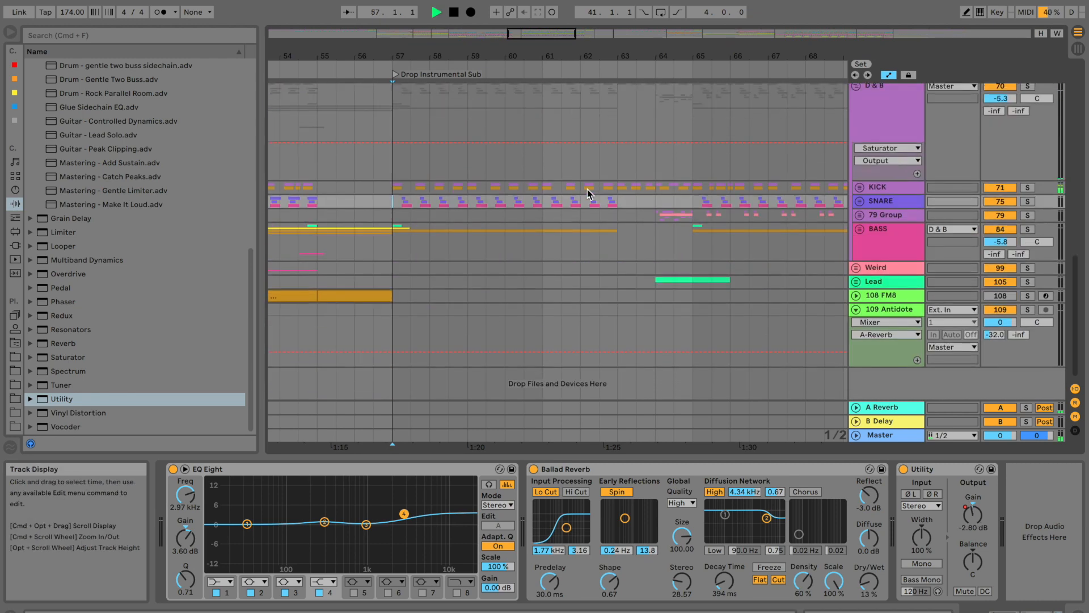
pyautogui.click(655, 281)
pyautogui.press('space')
pyautogui.press('space')
pyautogui.click(856, 282)
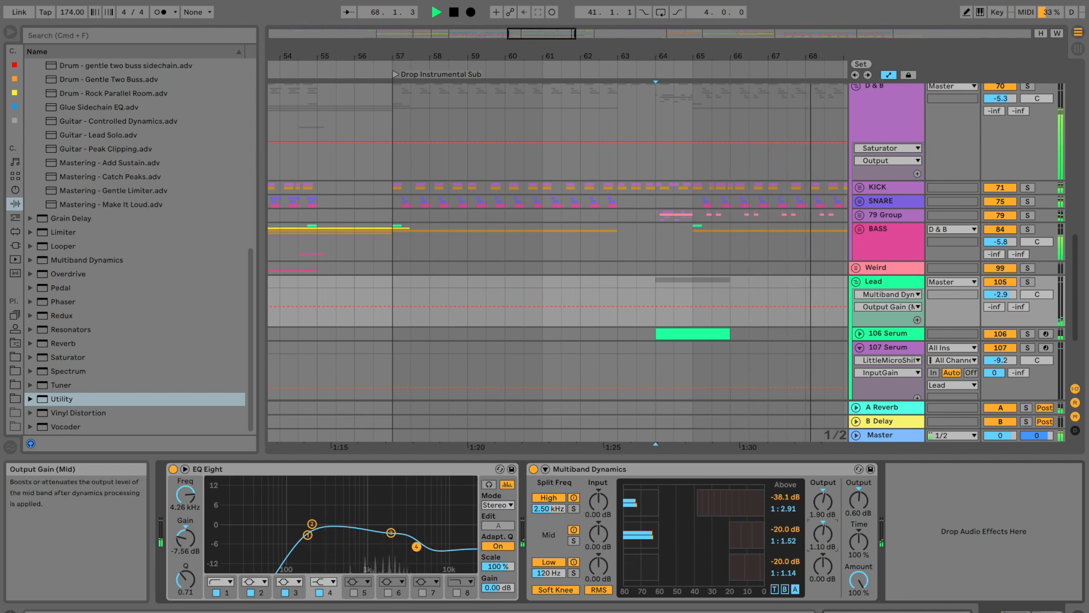
pyautogui.hscroll(5, 666, 141)
pyautogui.moveTo(632, 54)
pyautogui.mouseDown()
pyautogui.moveTo(604, 37)
pyautogui.moveTo(625, 50)
pyautogui.mouseUp()
pyautogui.click(856, 281)
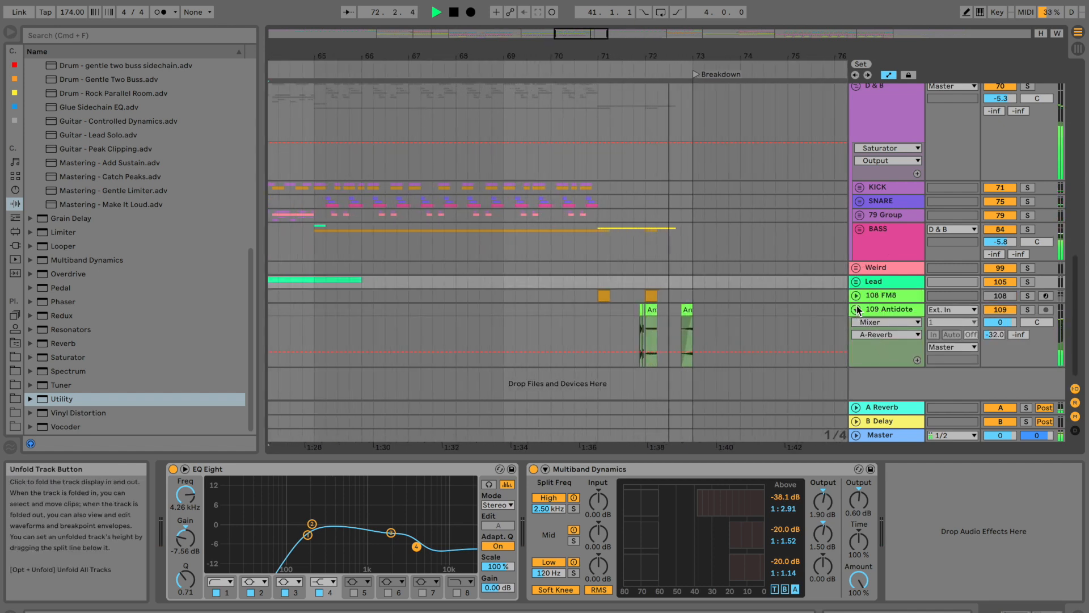
# Fold the 109 Antidote track
pyautogui.press('Left')
pyautogui.press('Right')
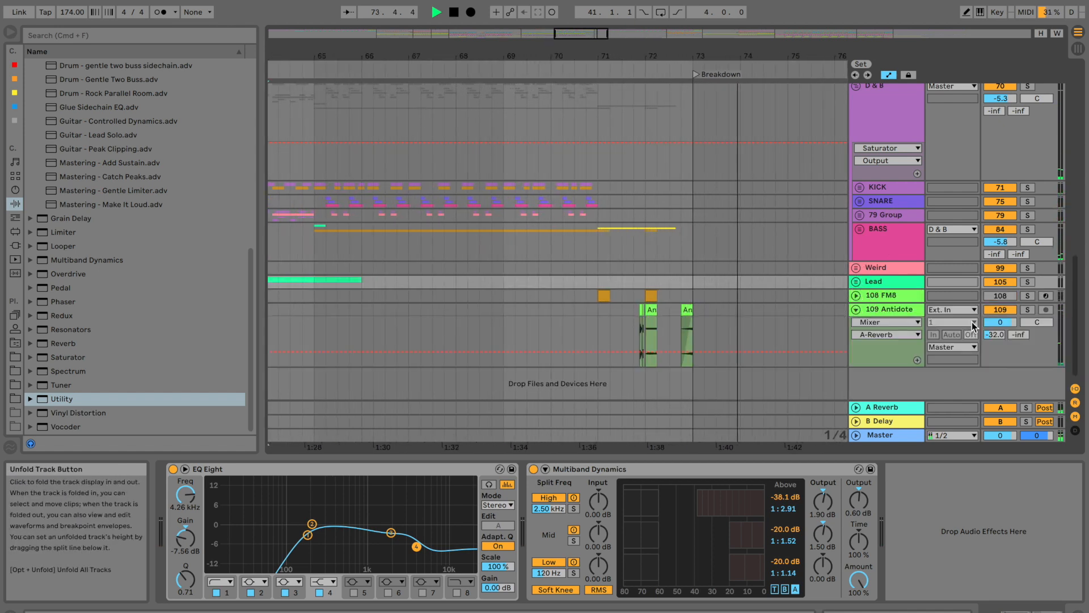
pyautogui.click(856, 309)
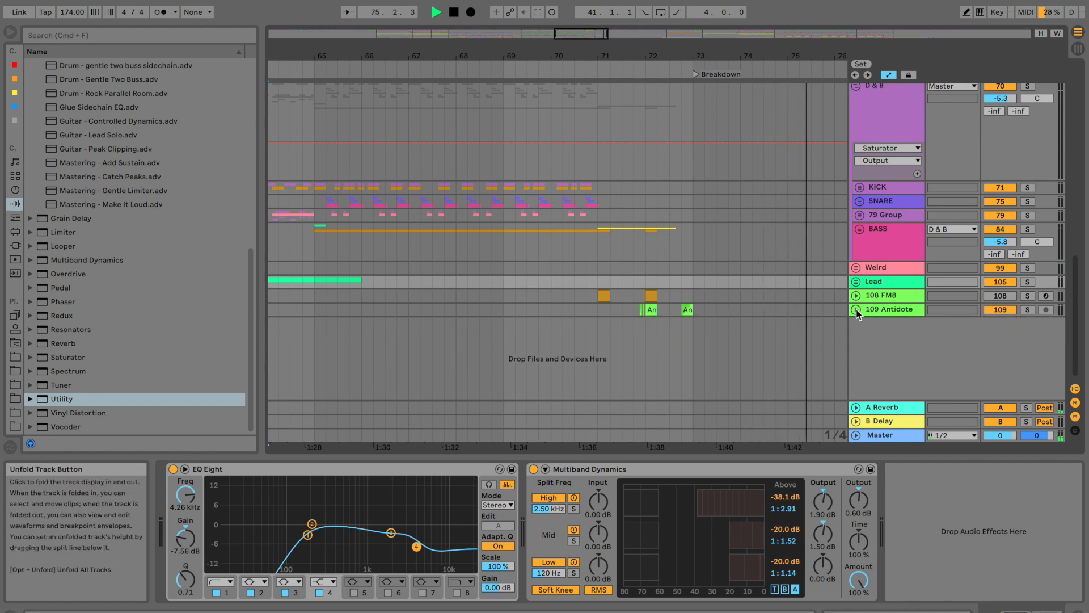
# Review the 108 FM8 clips and the tracks sounding through the Breakdown up to THIS
pyautogui.moveTo(721, 52); pyautogui.dragTo(720, 23)
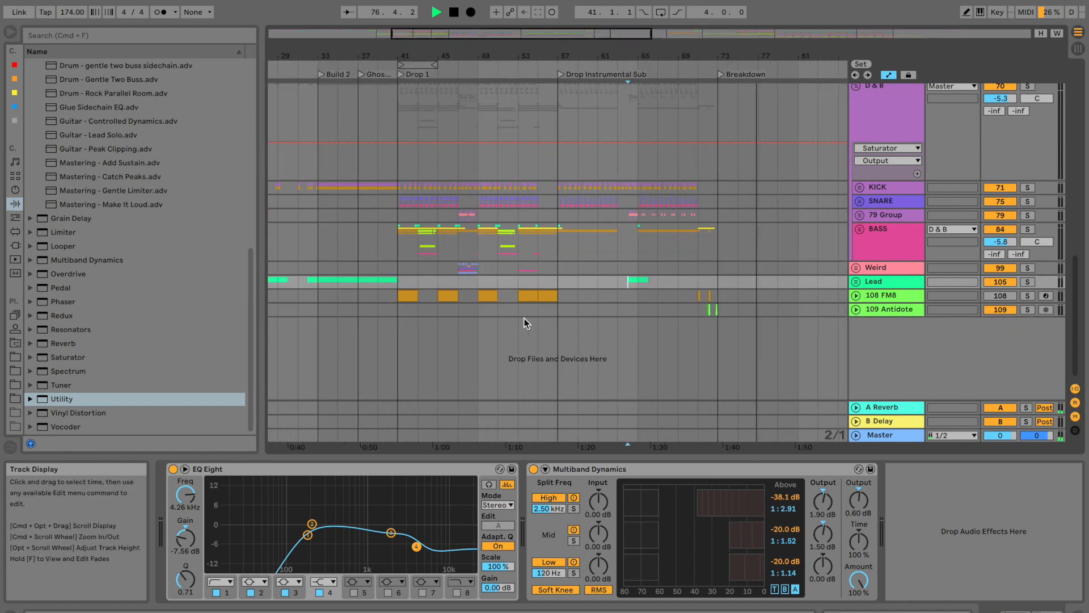
pyautogui.click(530, 296)
pyautogui.hscroll(-2, 526, 297)
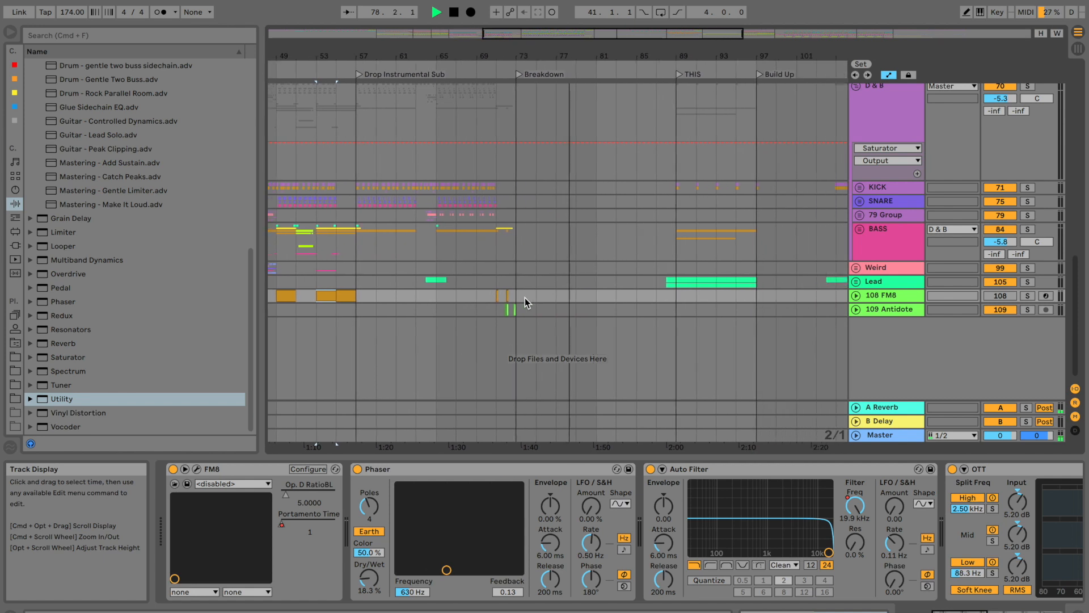
pyautogui.press('+')
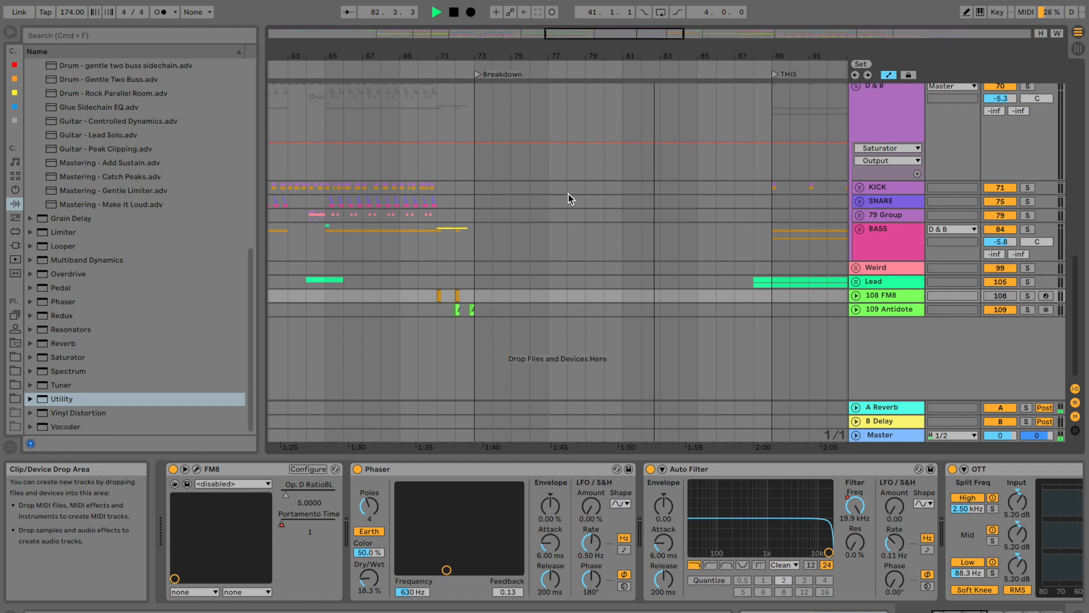
pyautogui.scroll(3, 569, 194)
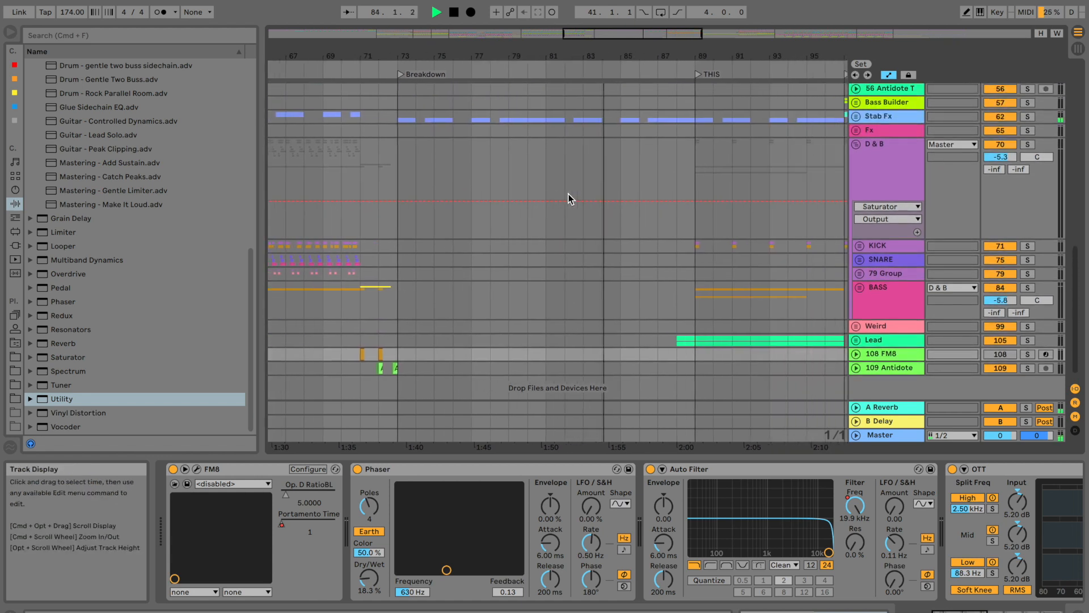
pyautogui.hscroll(3, 568, 194)
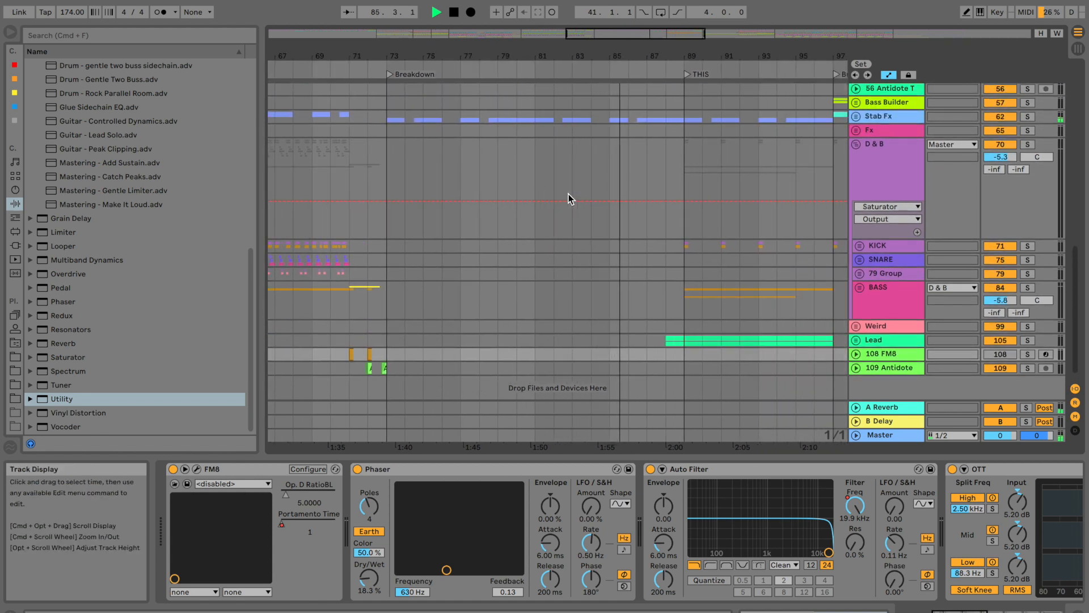
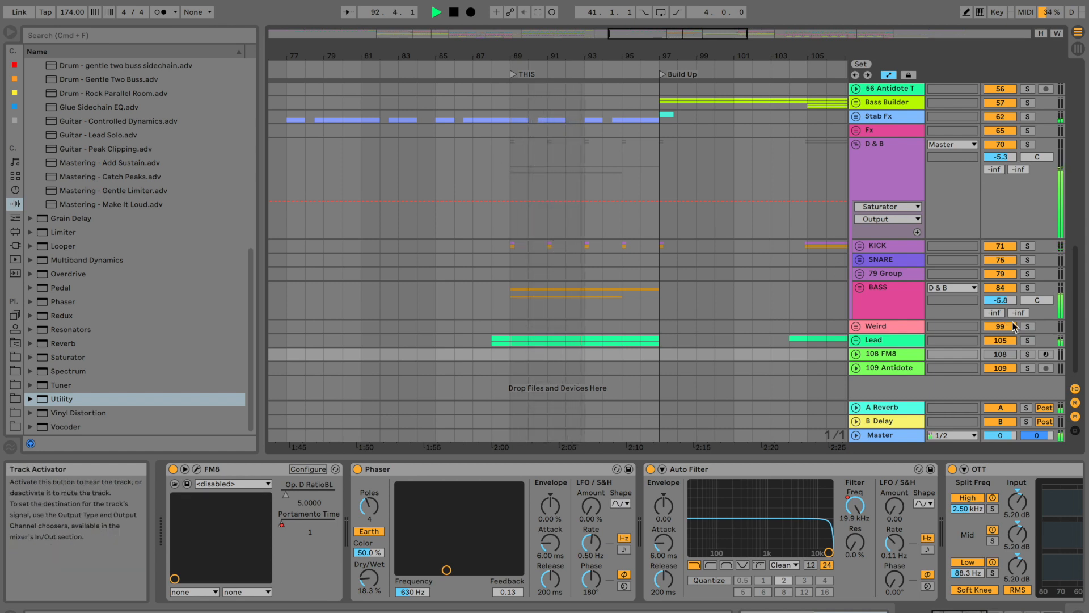
# Play from about bar 87, before THIS, then solo and unfold the BASS group
pyautogui.click(476, 170)
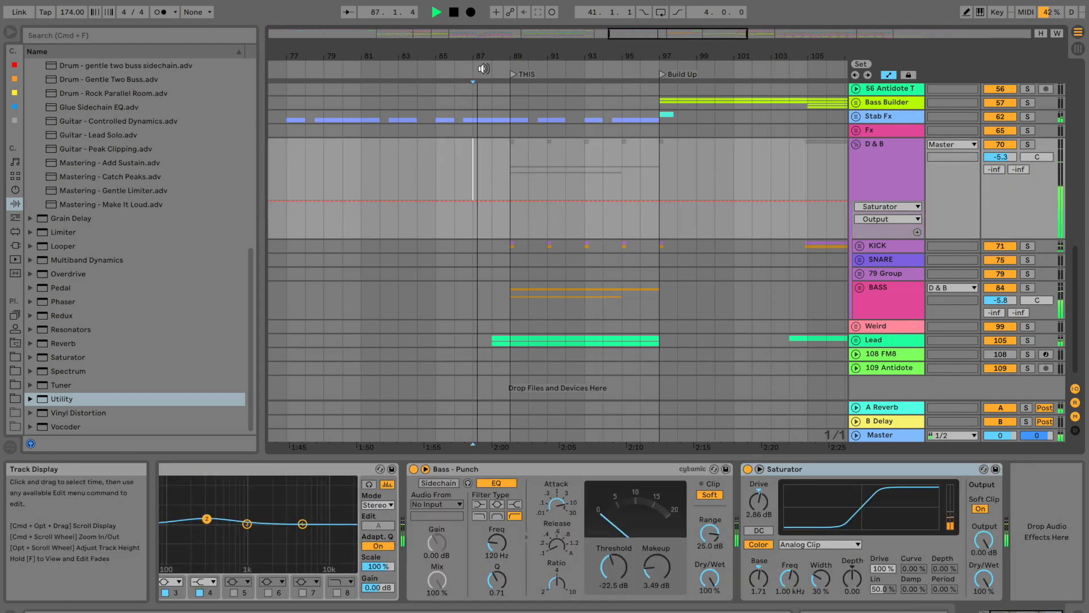
pyautogui.moveTo(489, 57); pyautogui.dragTo(489, 80)
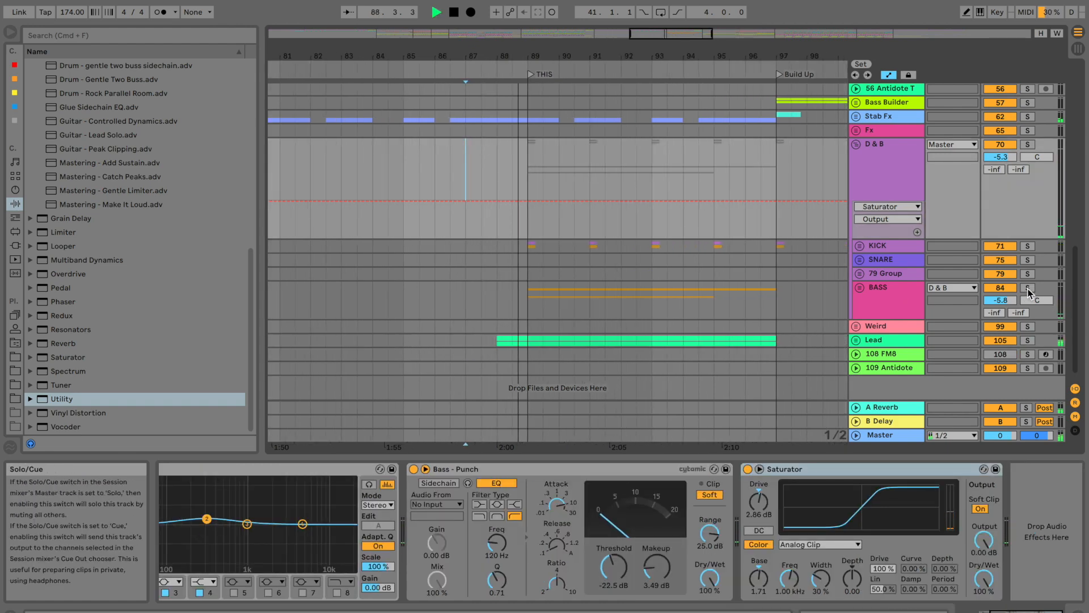
pyautogui.click(1027, 288)
pyautogui.click(875, 288)
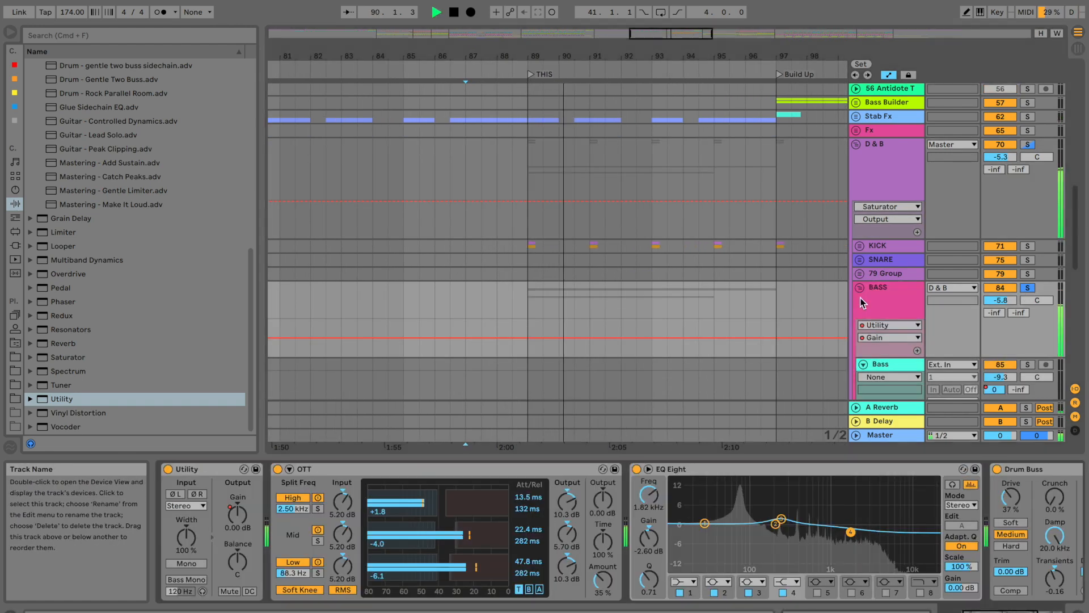
# Show 90 Serum's Auto Filter frequency automation and raise it to 19.9 kHz from bar 89 to bar 95
pyautogui.scroll(-10, 751, 325)
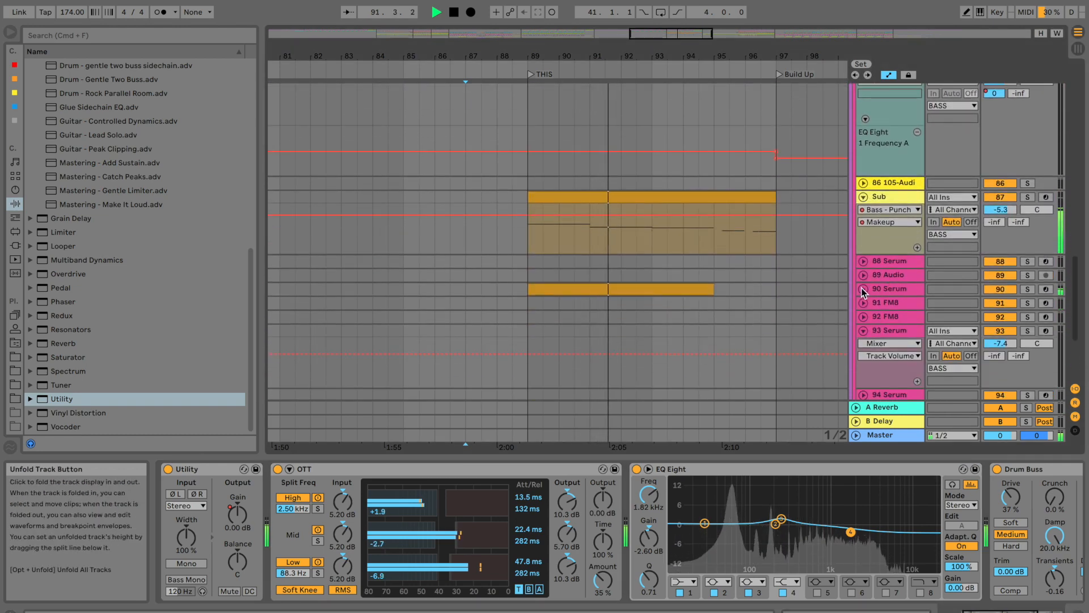
pyautogui.click(861, 287)
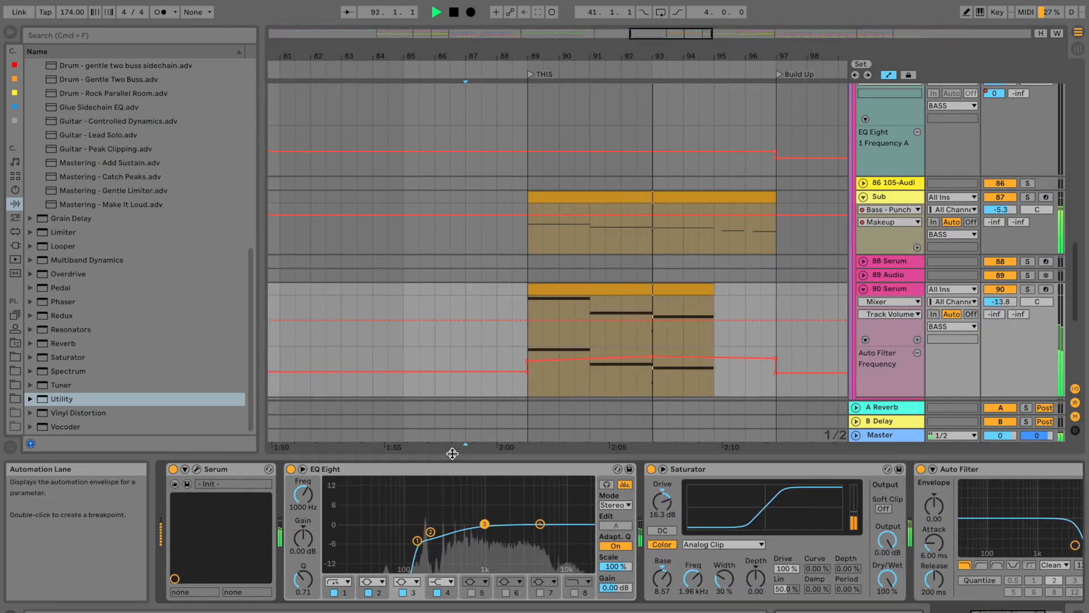
pyautogui.hscroll(5, 666, 543)
pyautogui.click(920, 506)
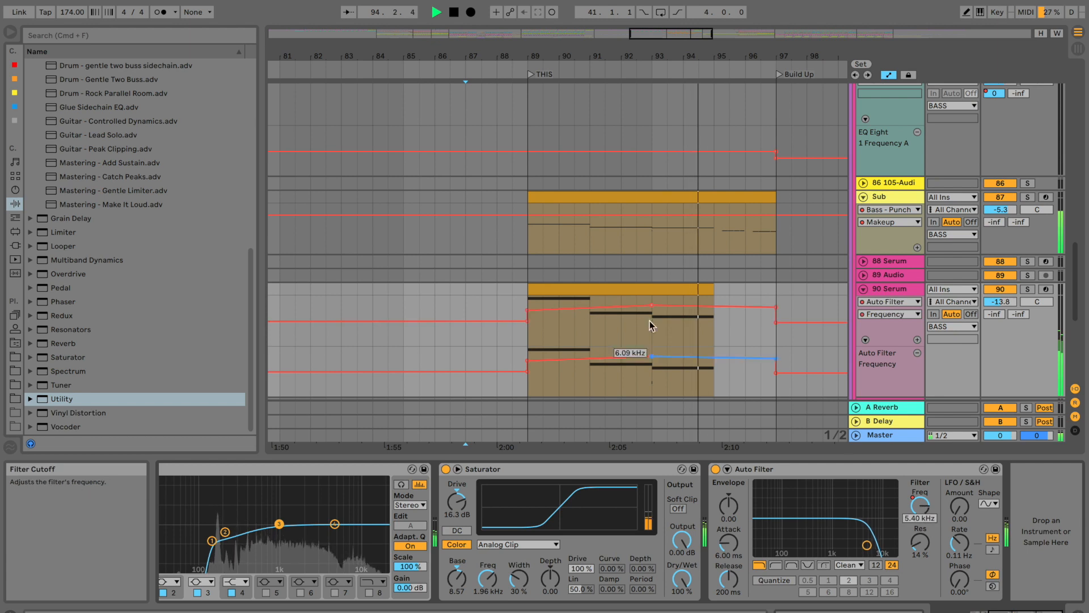
pyautogui.click(513, 315)
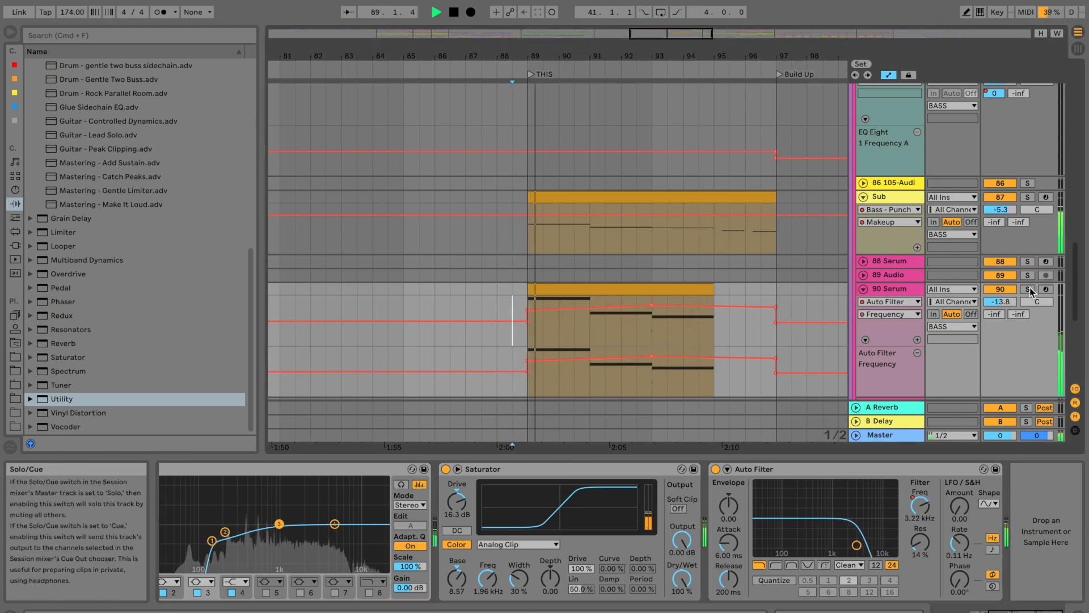
pyautogui.moveTo(528, 308); pyautogui.dragTo(713, 297)
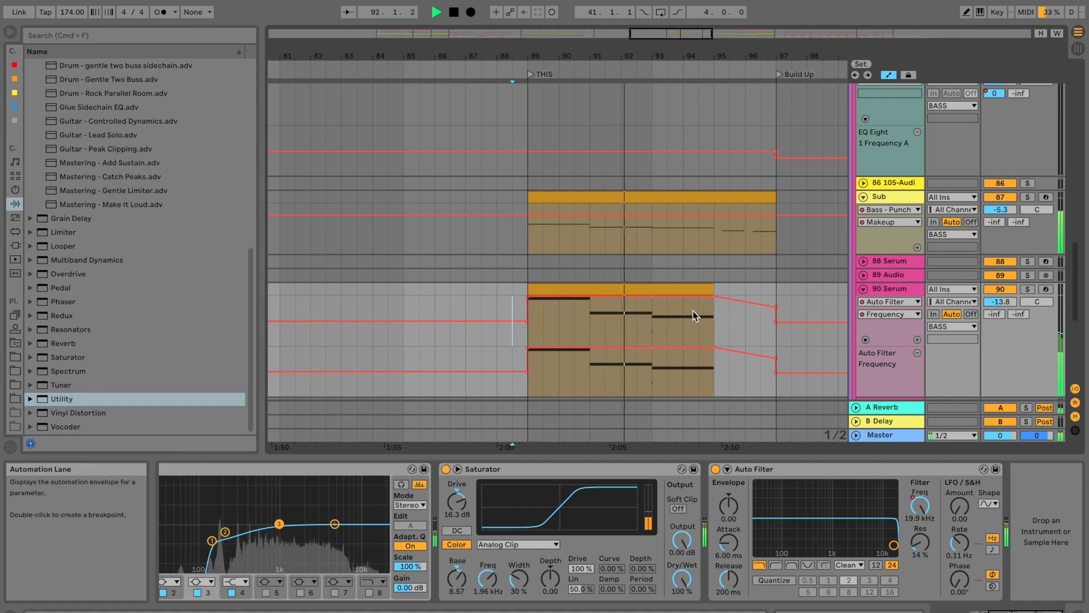
# Fold the 90 Serum track, then unsolo and fold the BASS group
pyautogui.click(862, 289)
pyautogui.scroll(5, 688, 290)
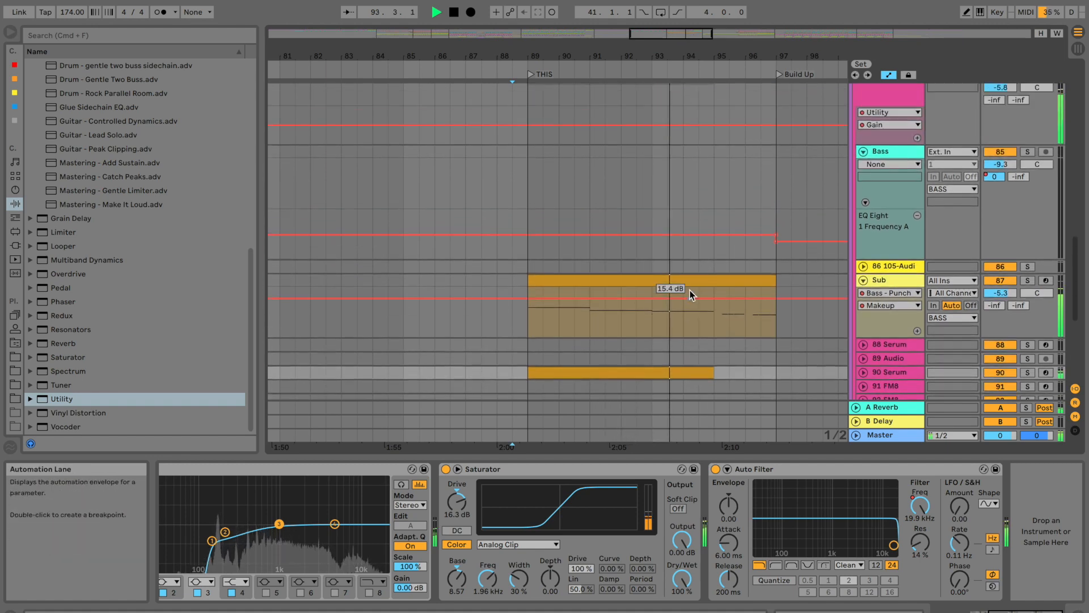
pyautogui.click(861, 198)
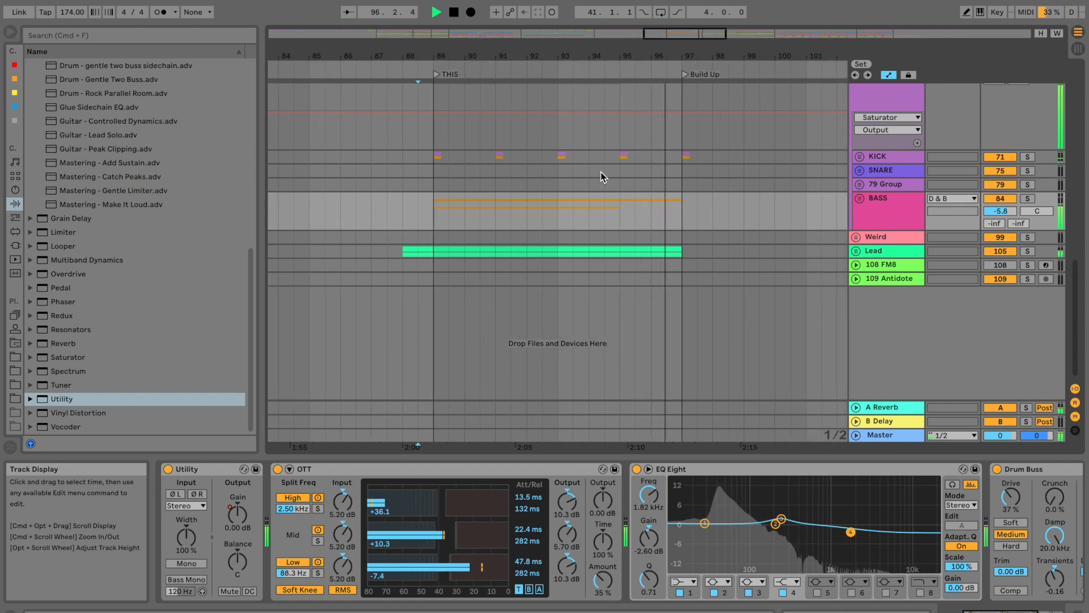
# Unfold the Bass Builder group and show the device chain of its 58 FM8 track
pyautogui.hscroll(4, 619, 233)
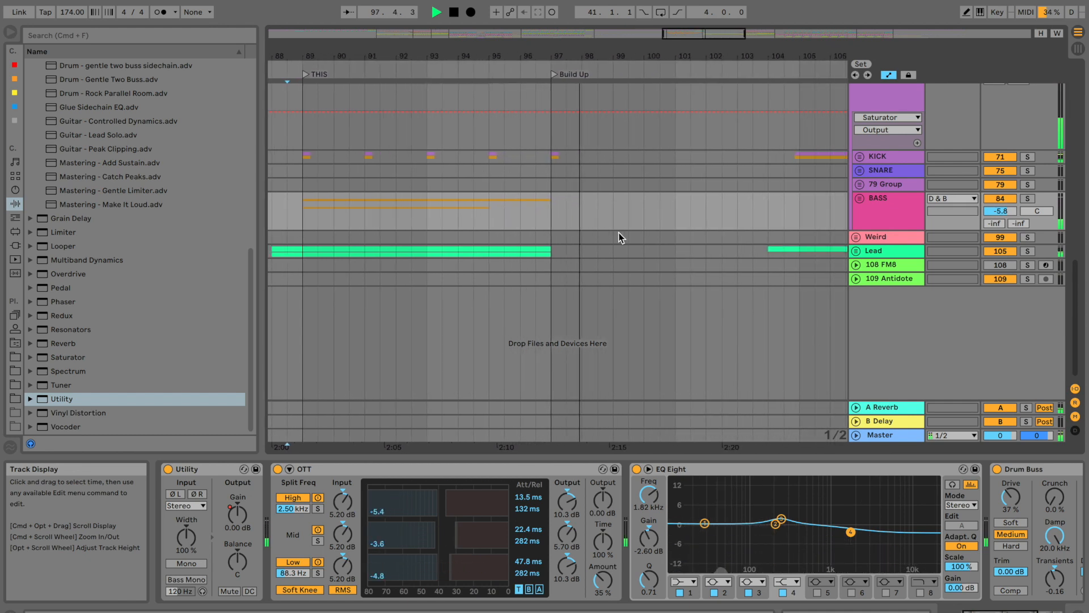
pyautogui.moveTo(669, 56); pyautogui.dragTo(673, 41)
pyautogui.scroll(4, 676, 216)
pyautogui.scroll(1, 675, 216)
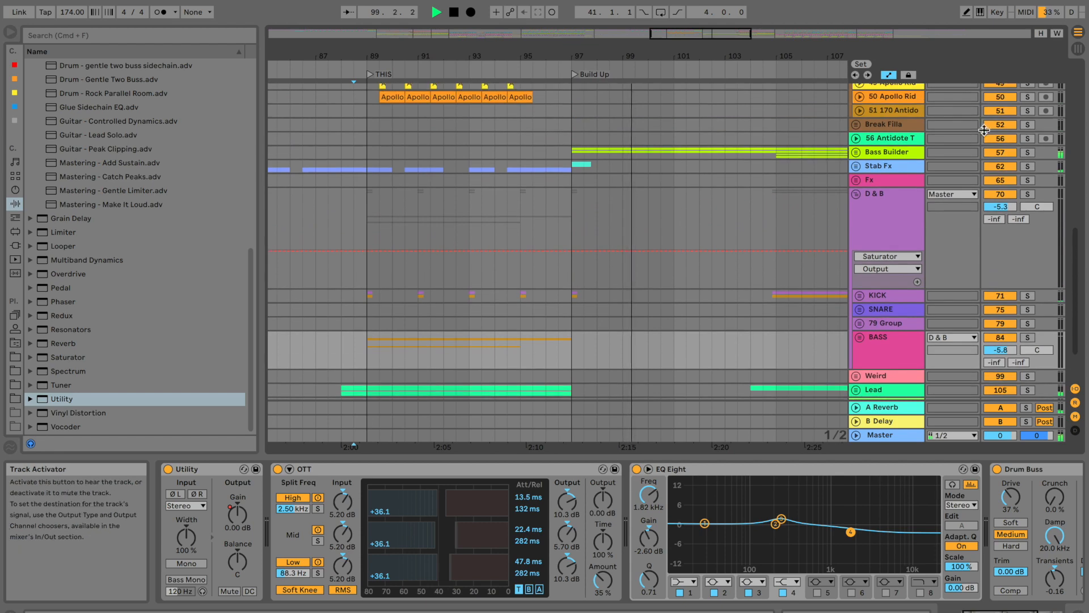
pyautogui.click(857, 152)
pyautogui.click(905, 205)
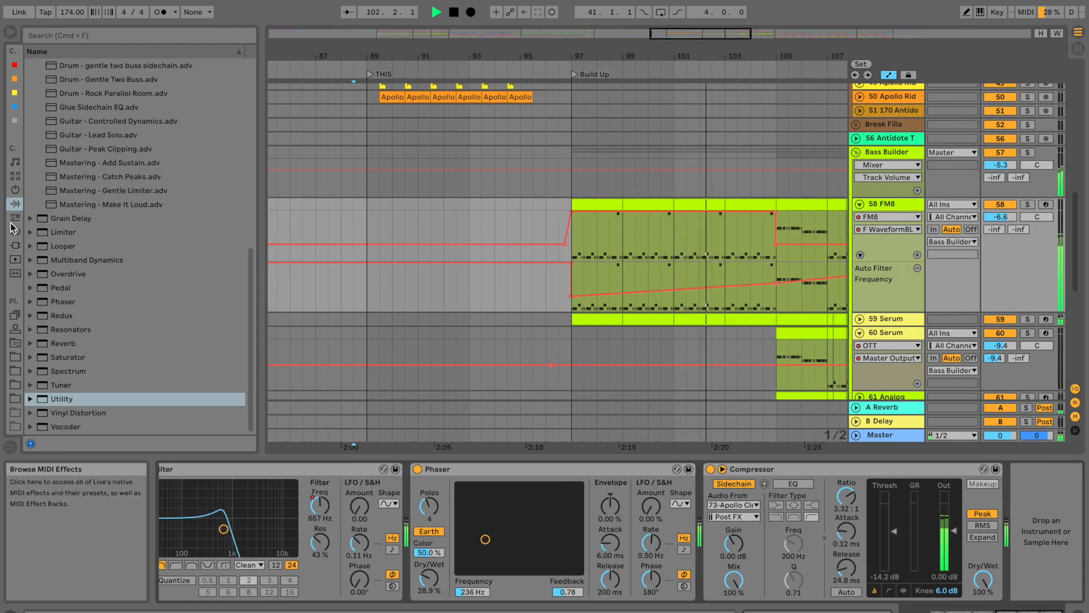
# Add an EQ Eight after the Compressor on the 58 FM8 track
pyautogui.scroll(8, 50, 237)
pyautogui.click(68, 259)
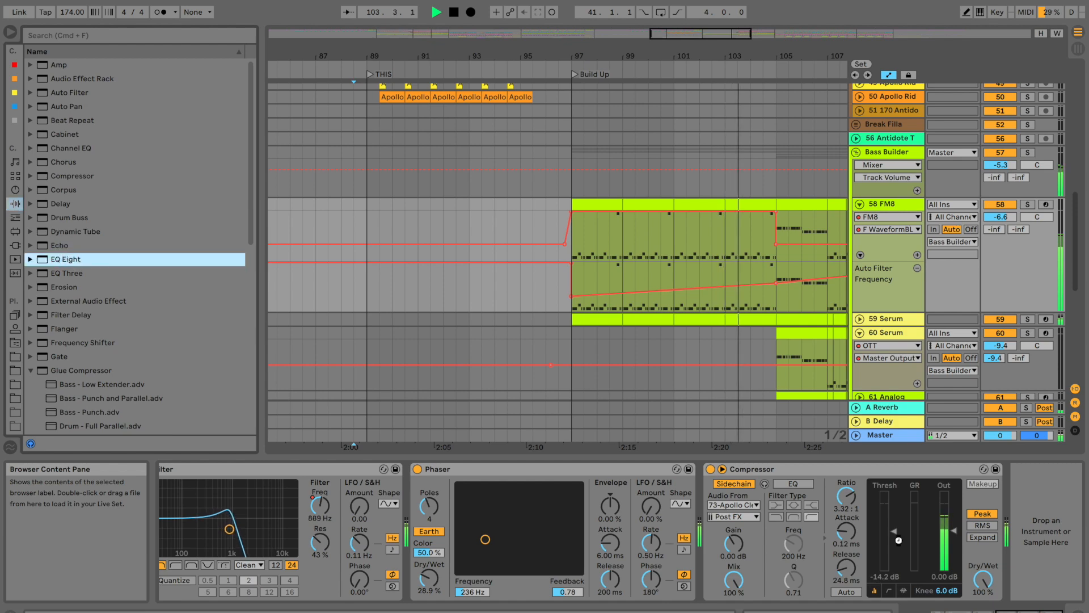
pyautogui.moveTo(990, 520); pyautogui.dragTo(990, 519)
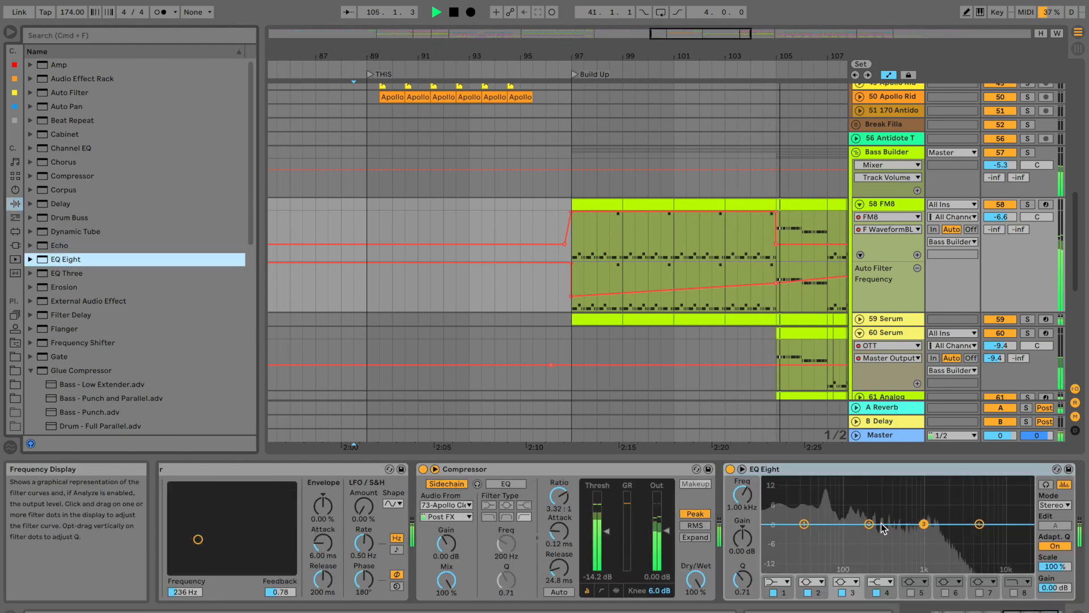
# Play from bar 103 and set band 2 of 58 FM8's EQ Eight to 40.0 Hz, -2.60 dB and Q 3.06
pyautogui.click(738, 149)
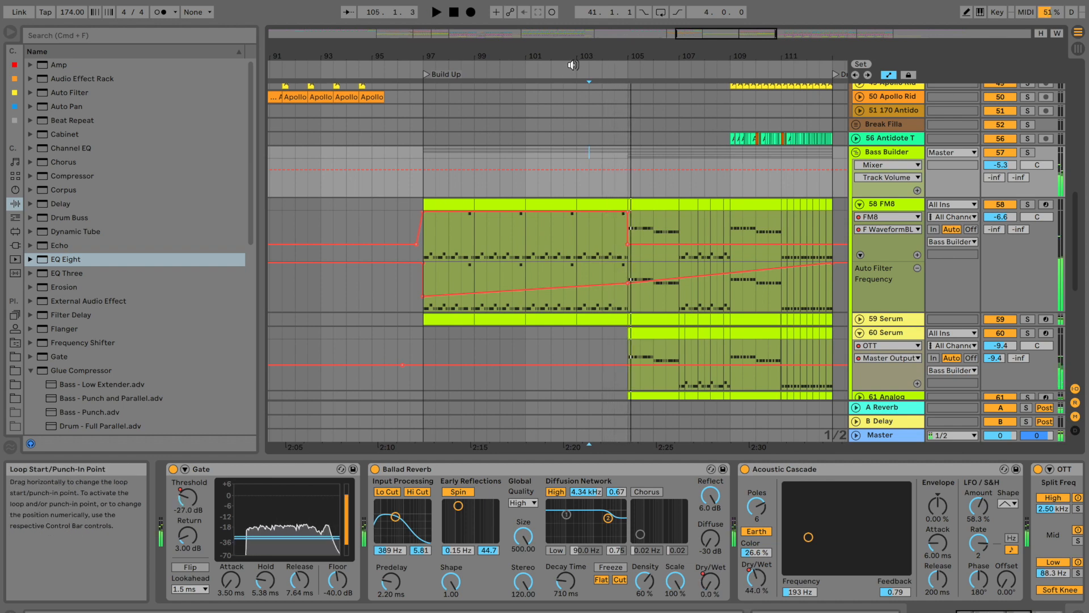
pyautogui.moveTo(583, 54); pyautogui.dragTo(584, 85)
pyautogui.click(546, 69)
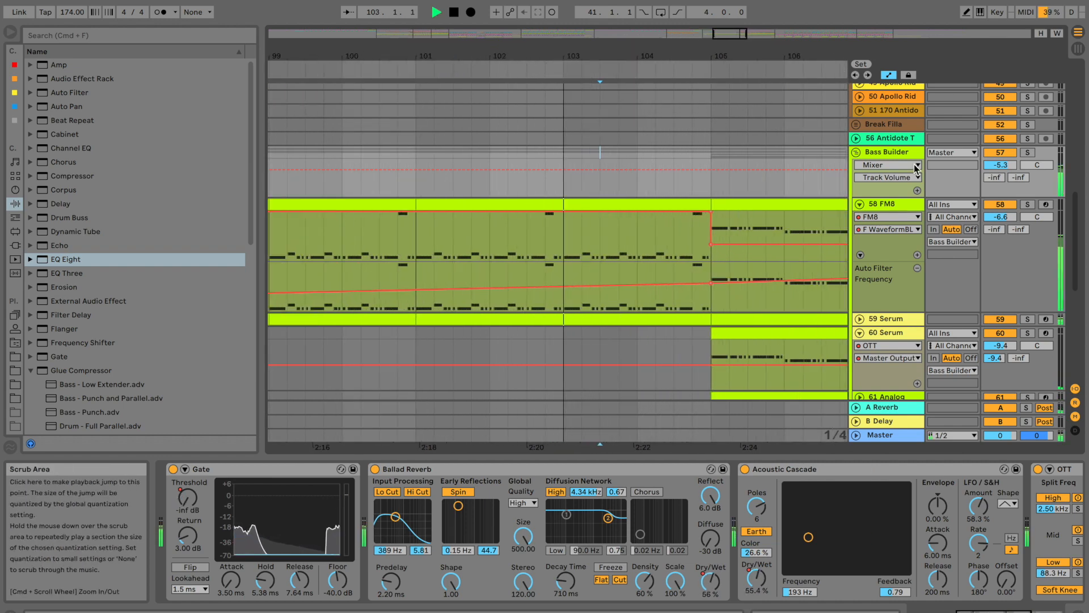
pyautogui.click(897, 203)
pyautogui.click(869, 524)
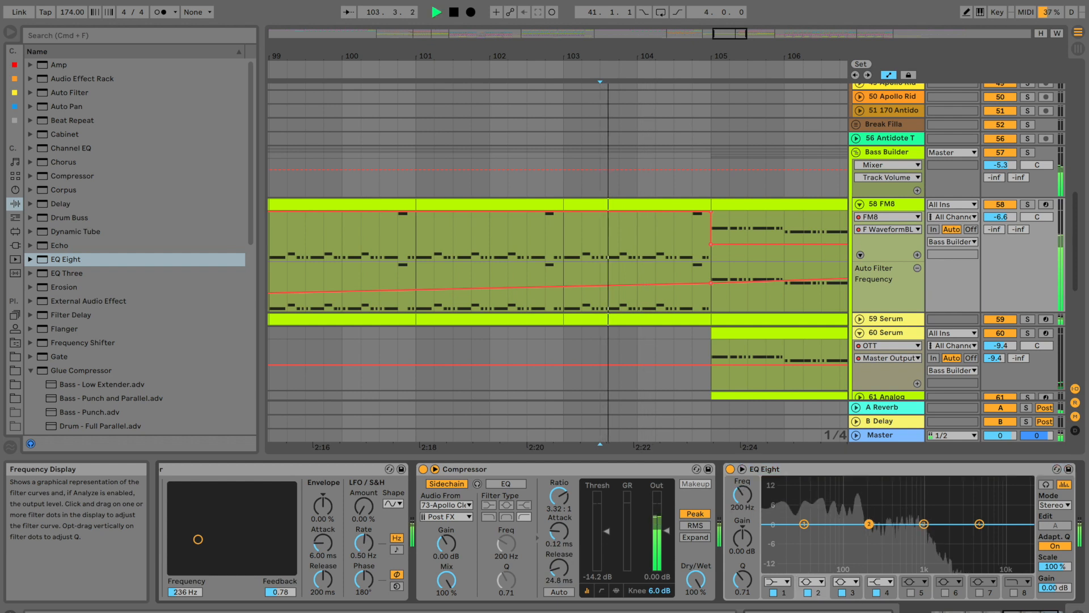
pyautogui.moveTo(869, 524); pyautogui.dragTo(813, 532)
pyautogui.moveTo(743, 579); pyautogui.dragTo(742, 553)
# Replay from just before Build Up, deepen and raise the EQ Eight band 2 cut, and set band 3 to 272 Hz at -9.55 dB
pyautogui.hscroll(-5, 652, 265)
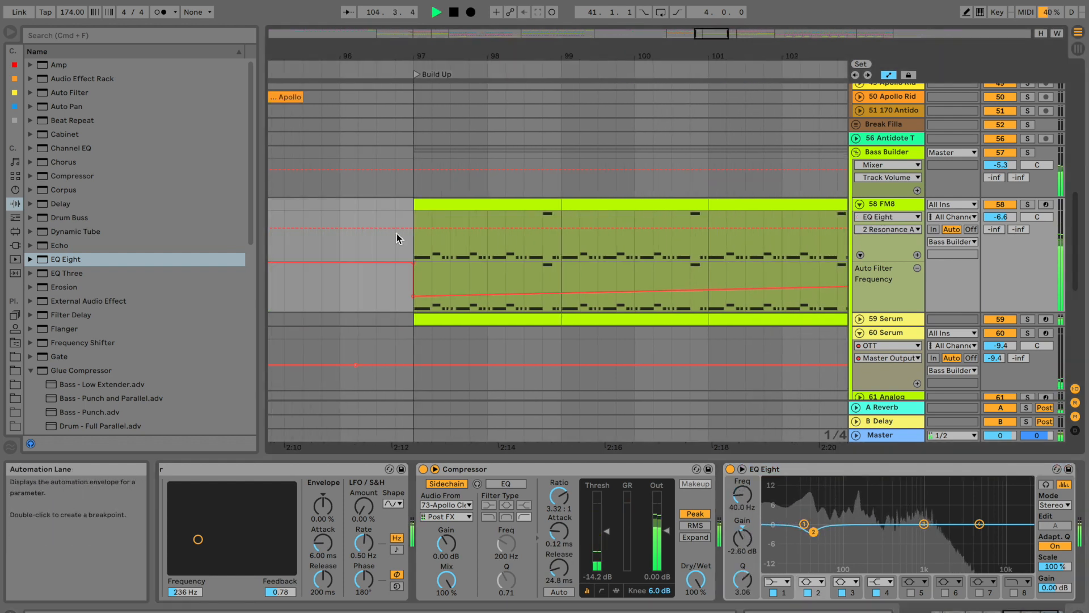
pyautogui.press('space')
pyautogui.click(396, 248)
pyautogui.moveTo(814, 532); pyautogui.dragTo(817, 544)
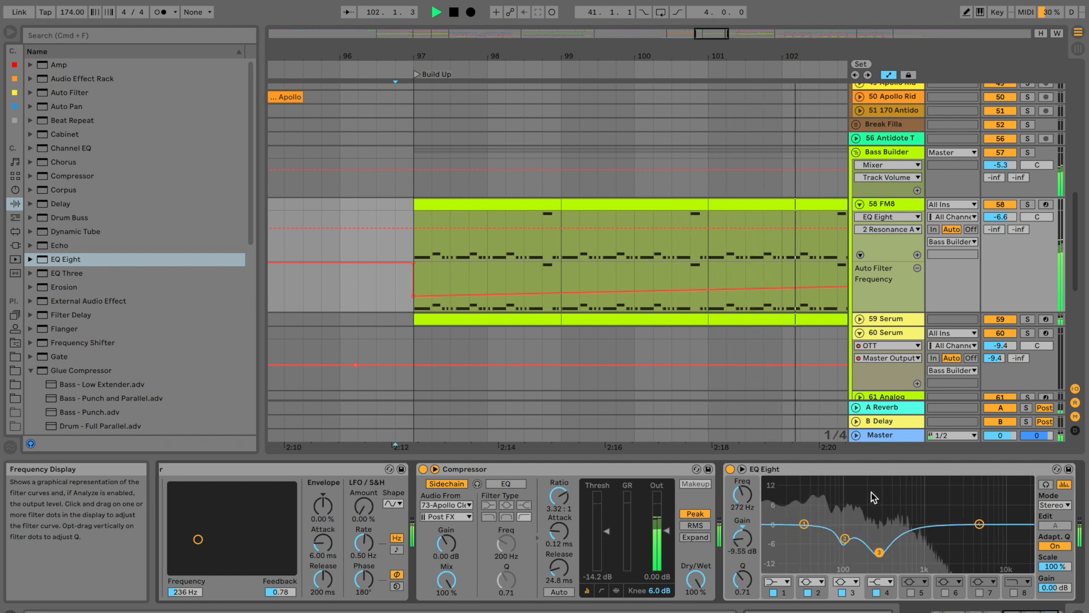
# Play from Build Up at bar 97 and solo the 58 FM8 track
pyautogui.click(873, 471)
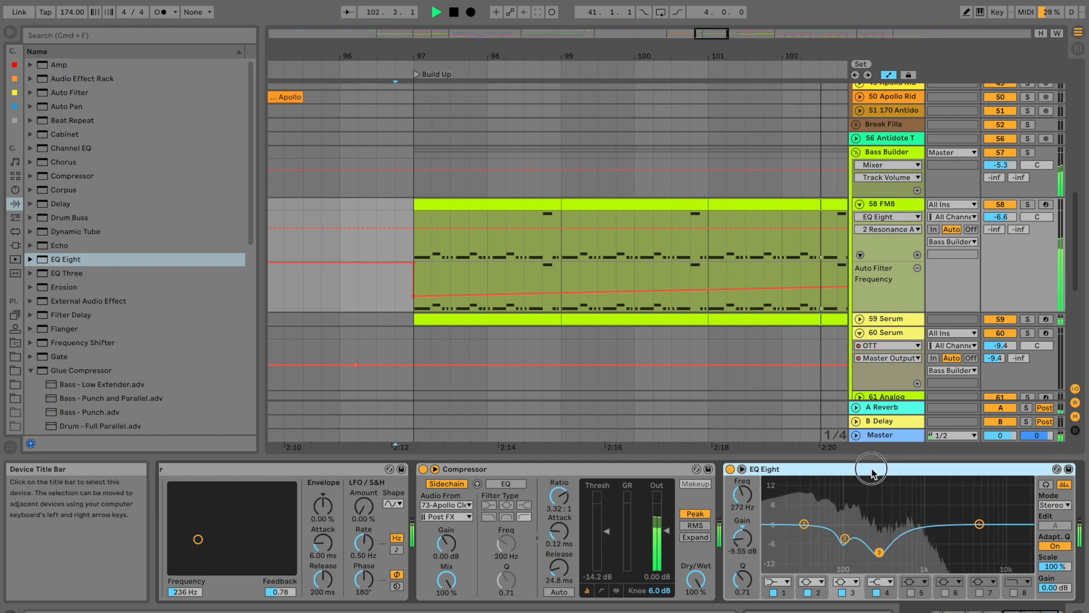
pyautogui.click(448, 209)
pyautogui.click(1028, 207)
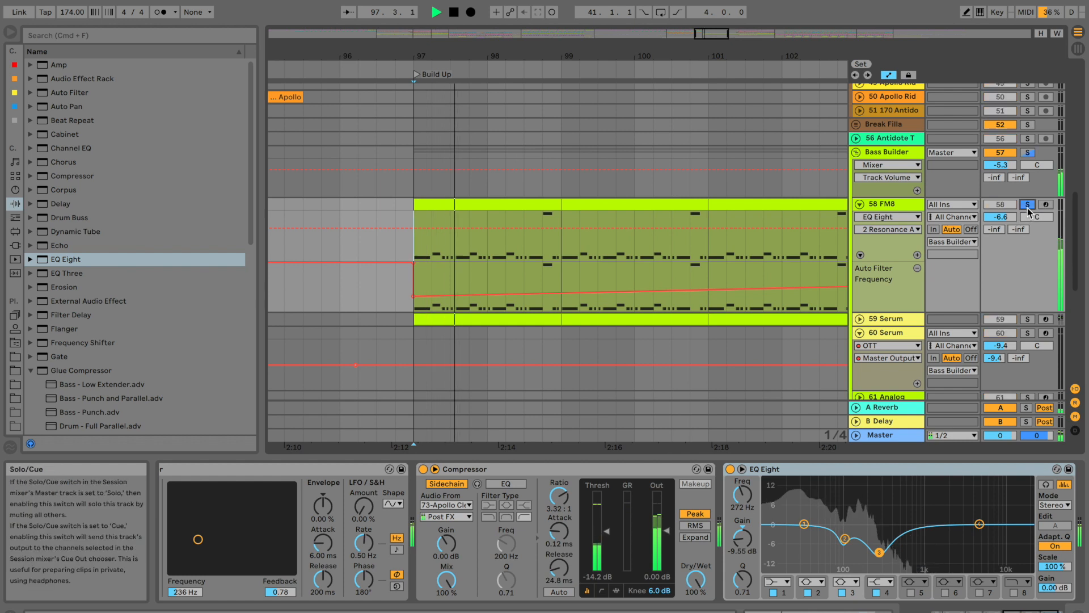
# Compare 58 FM8 with its EQ Eight bypassed, set band 3 to 284 Hz at -5.33 dB, and unsolo the track
pyautogui.click(731, 469)
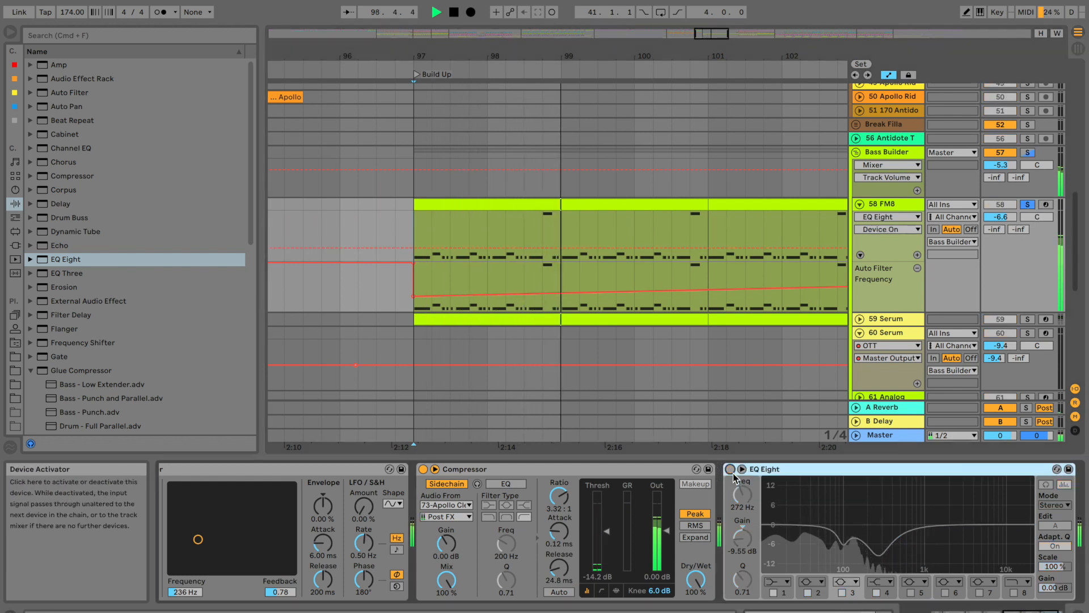
pyautogui.moveTo(879, 552); pyautogui.dragTo(880, 547)
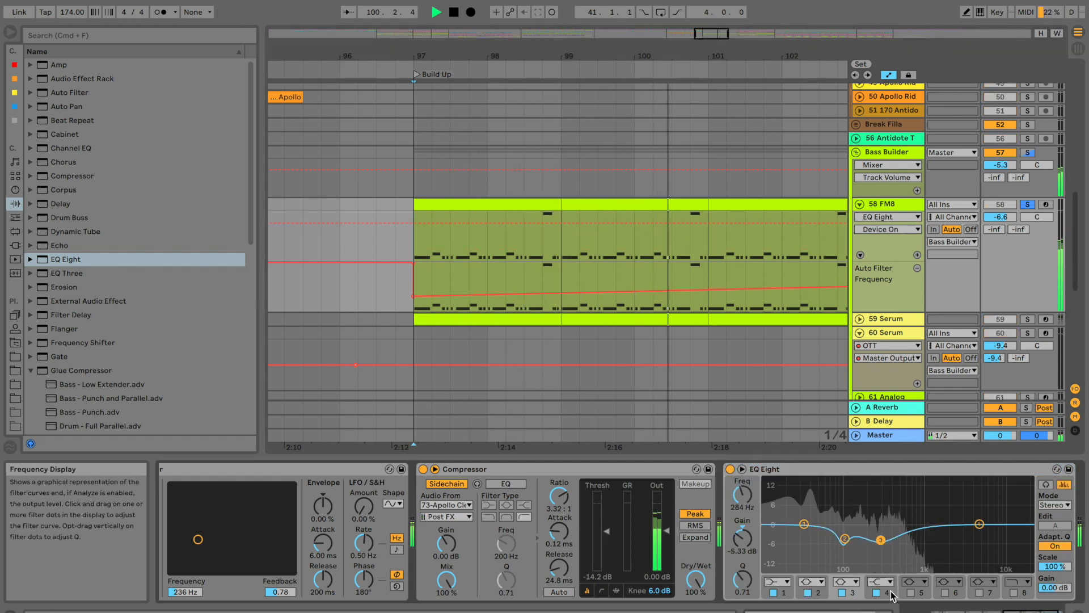
pyautogui.click(1027, 205)
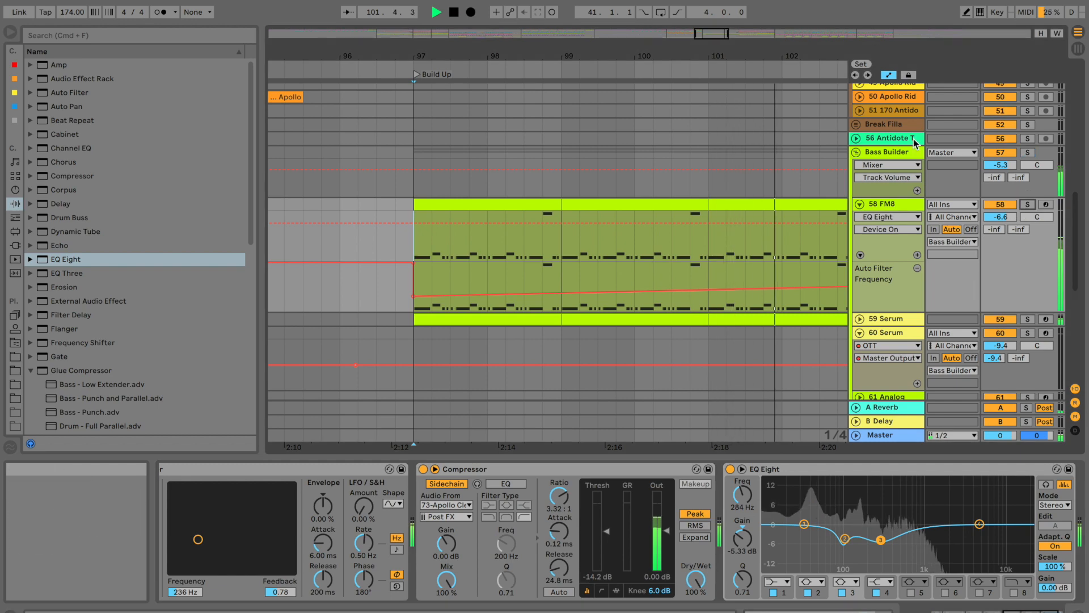
# Move the EQ Eight from 58 FM8 to the end of the Bass Builder group's chain and replay from Build Up at bar 97
pyautogui.moveTo(856, 471); pyautogui.dragTo(485, 162)
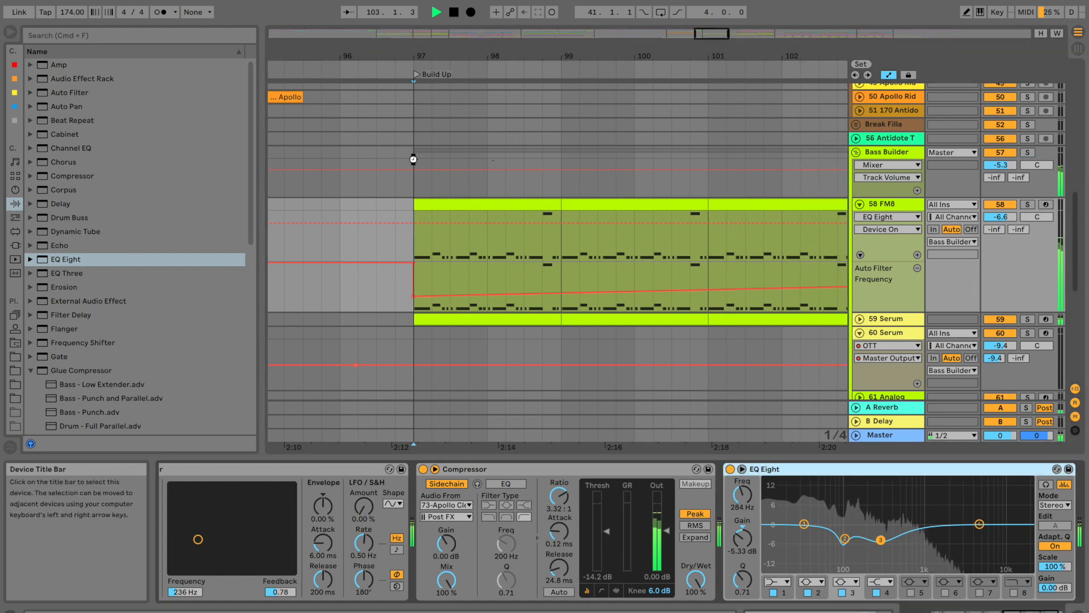
pyautogui.moveTo(413, 155); pyautogui.dragTo(413, 155)
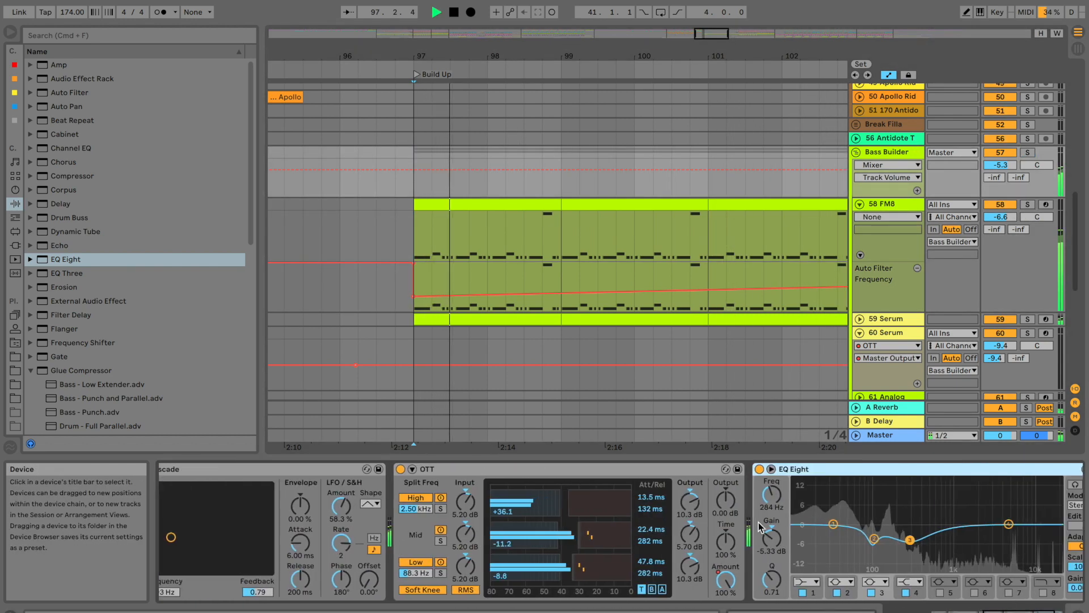
# Set the group's EQ Eight band 3 to 278 Hz, -3.84 dB and band 2 to 100 Hz, -3.35 dB, and solo 59 Serum
pyautogui.moveTo(812, 544); pyautogui.dragTo(811, 540)
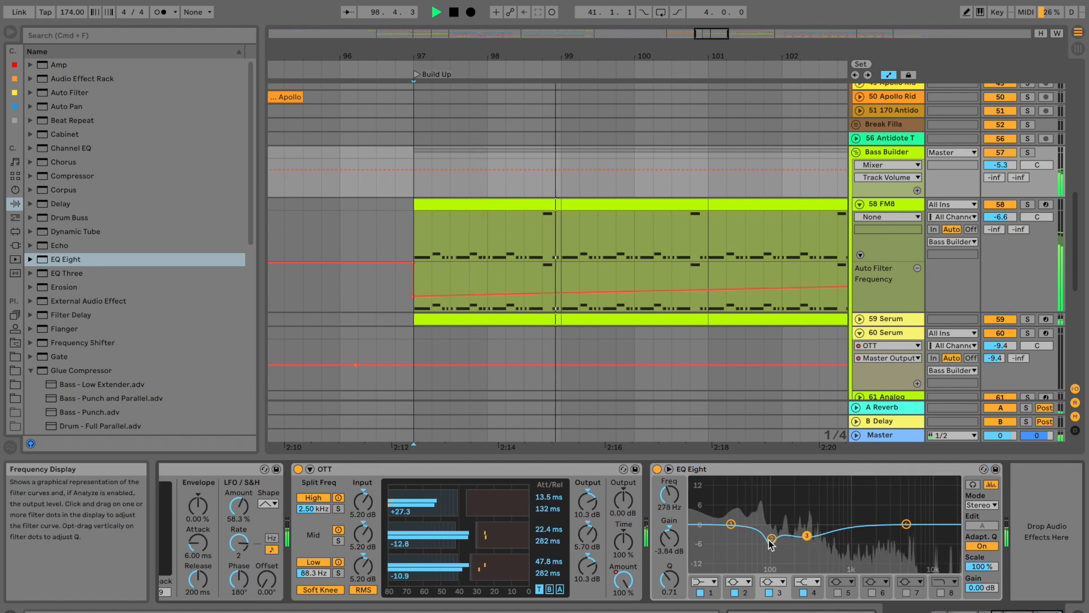
pyautogui.click(1028, 320)
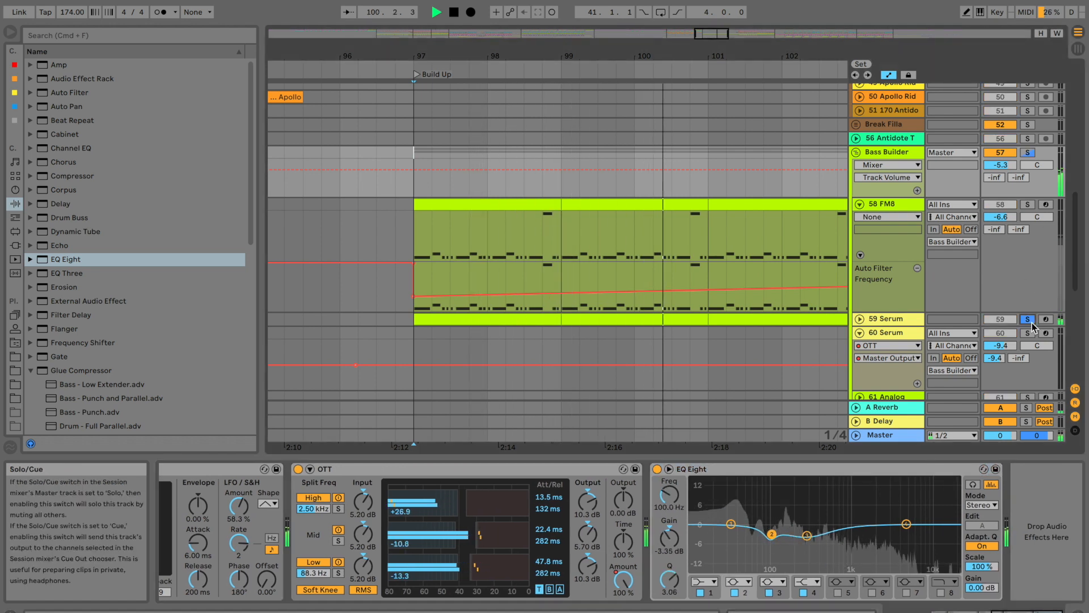
# Solo the 58 FM8 track and play its Build Up clip from bar 97
pyautogui.click(1028, 204)
pyautogui.click(442, 206)
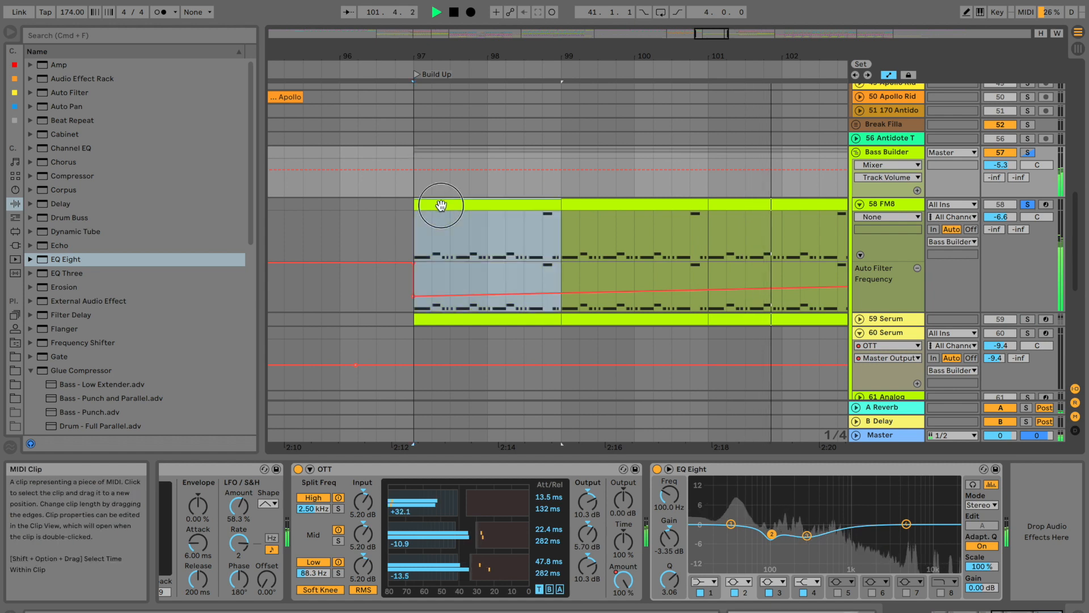
pyautogui.press('space')
pyautogui.press('space')
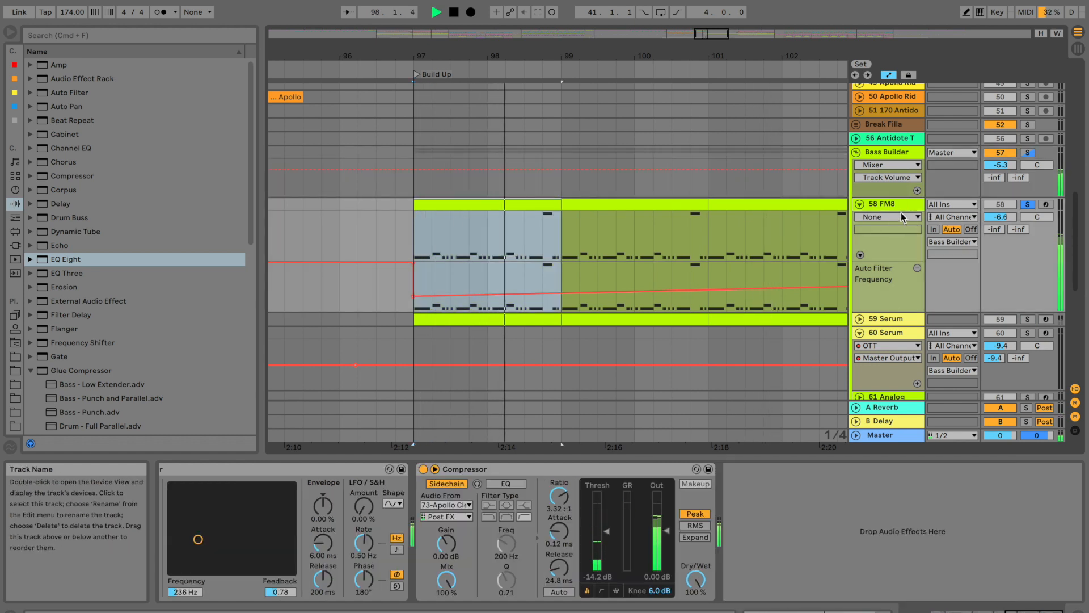
# Add an EQ Eight after the Compressor on 58 FM8, with band 8 as a steep low-pass at 563 Hz
pyautogui.click(53, 260)
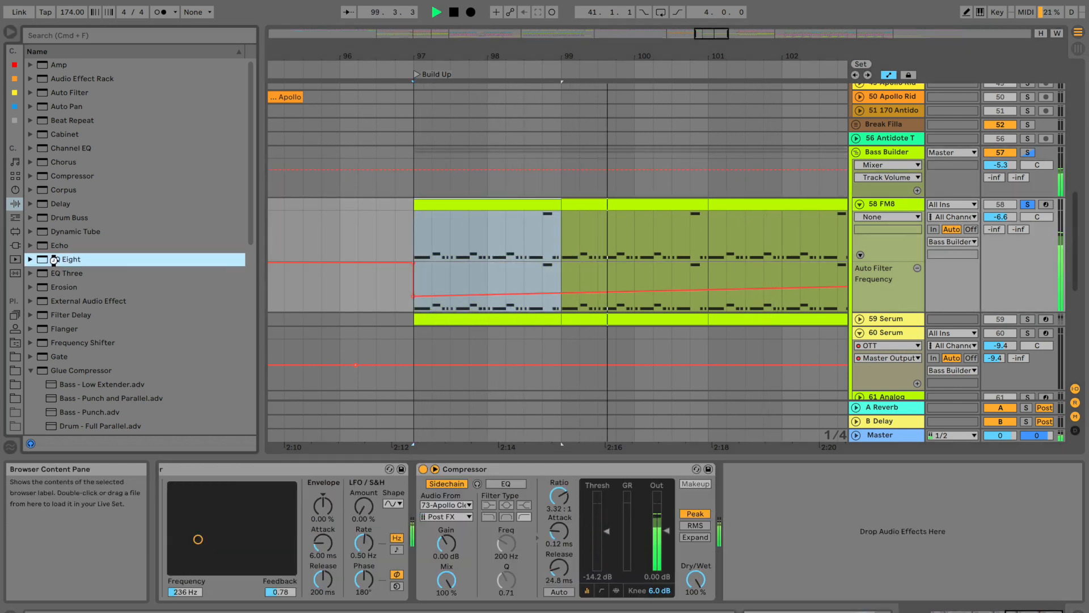
pyautogui.moveTo(909, 576); pyautogui.dragTo(907, 574)
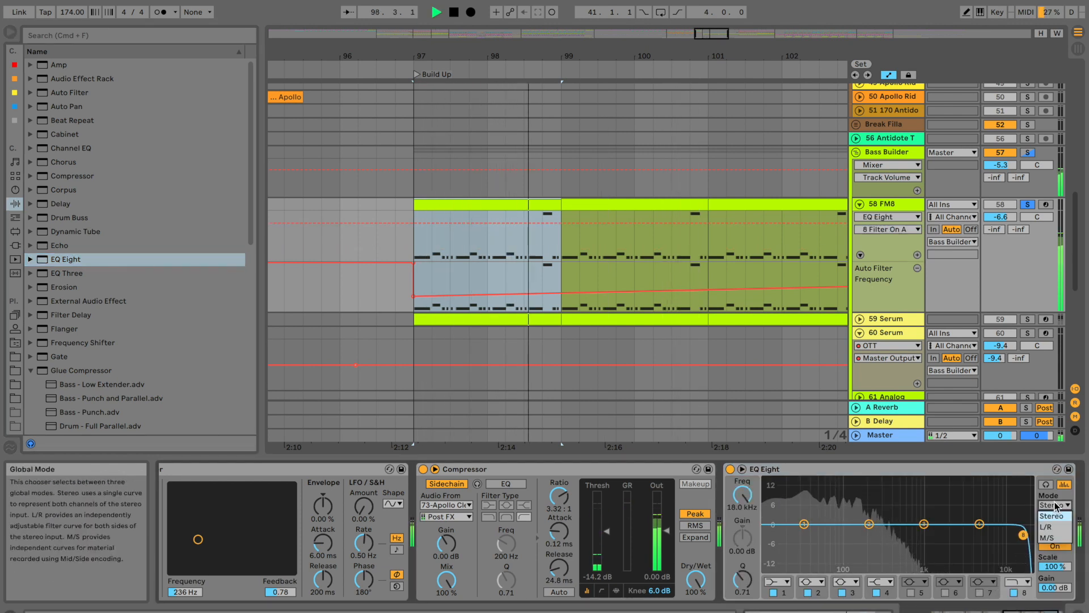
pyautogui.click(1017, 581)
pyautogui.click(1017, 605)
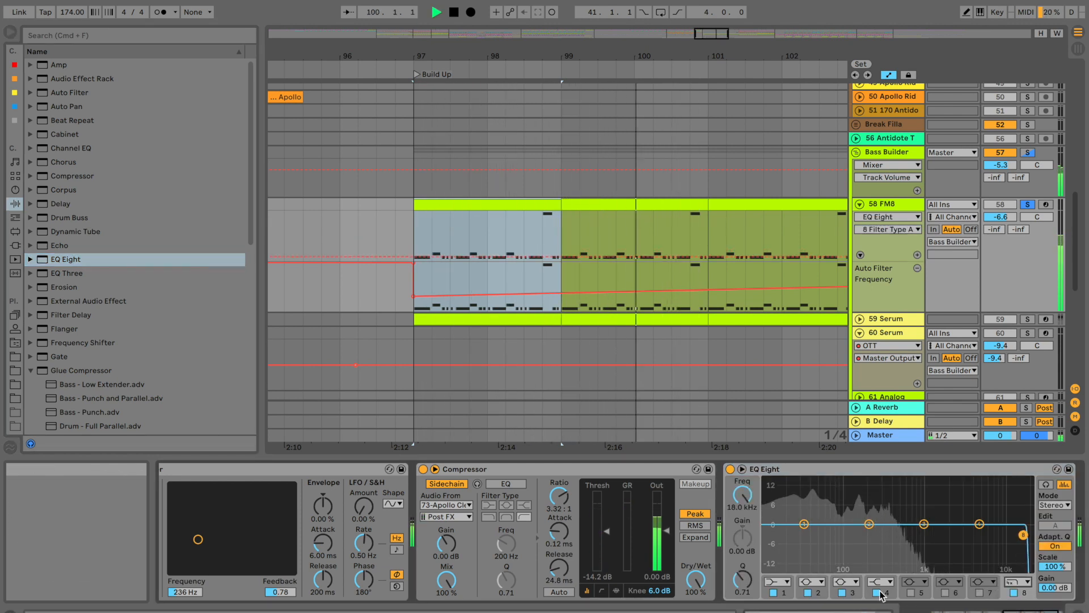
pyautogui.moveTo(742, 499); pyautogui.dragTo(742, 534)
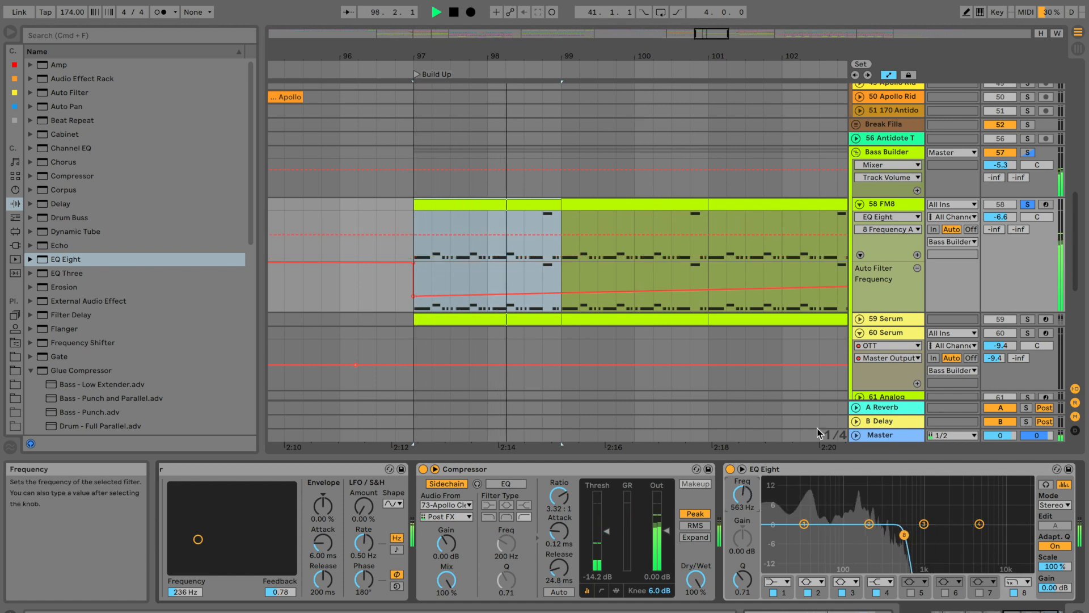
# Move the new EQ Eight from 58 FM8 to the end of the Bass Builder group's chain and play from bar 97
pyautogui.hscroll(2, 807, 239)
pyautogui.press('space')
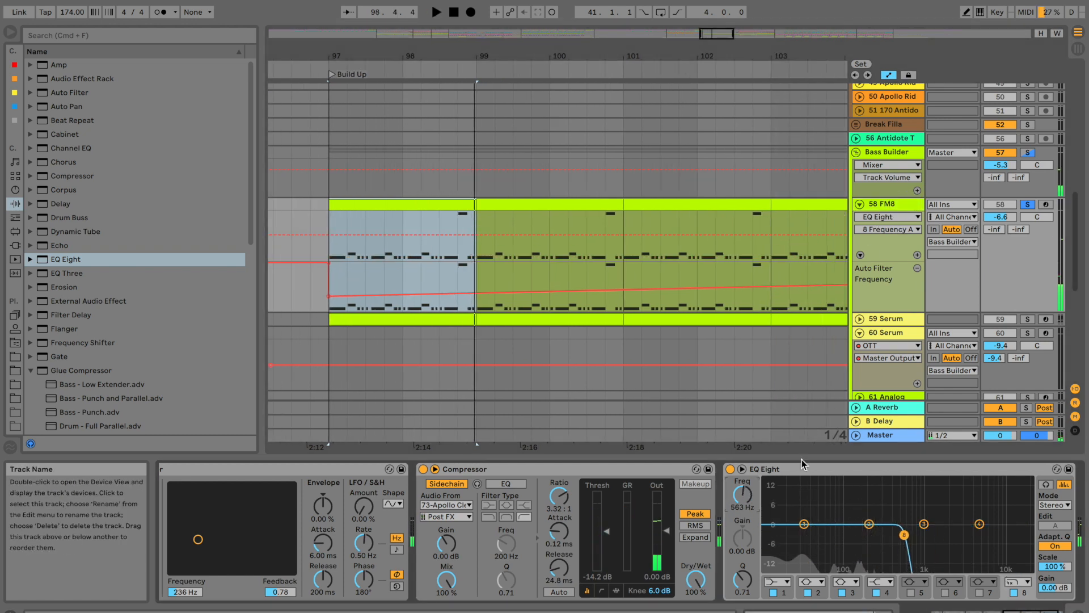
pyautogui.hscroll(2, 887, 572)
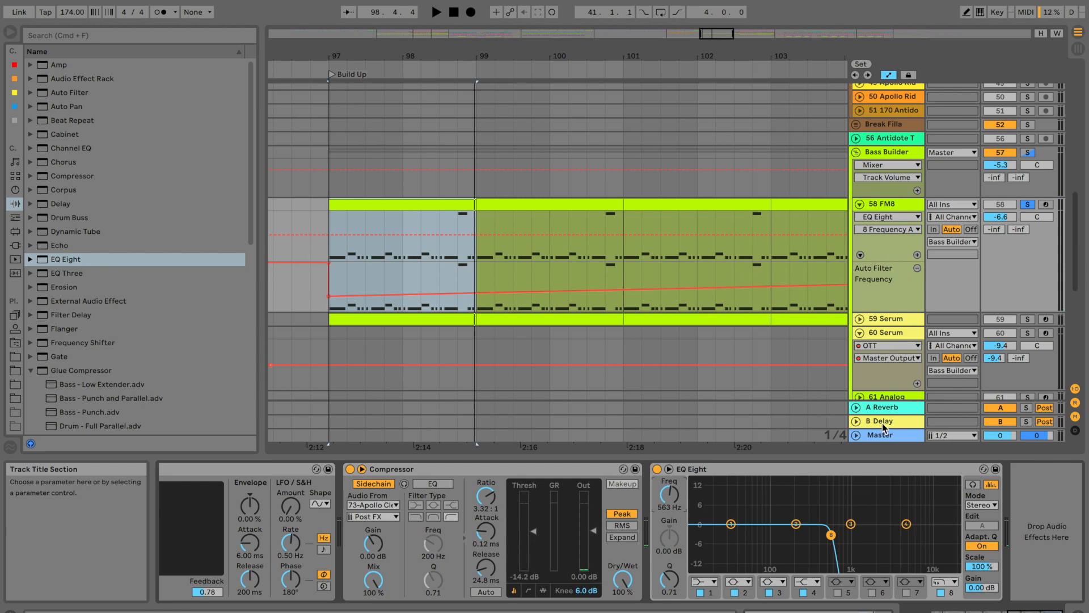
pyautogui.click(856, 436)
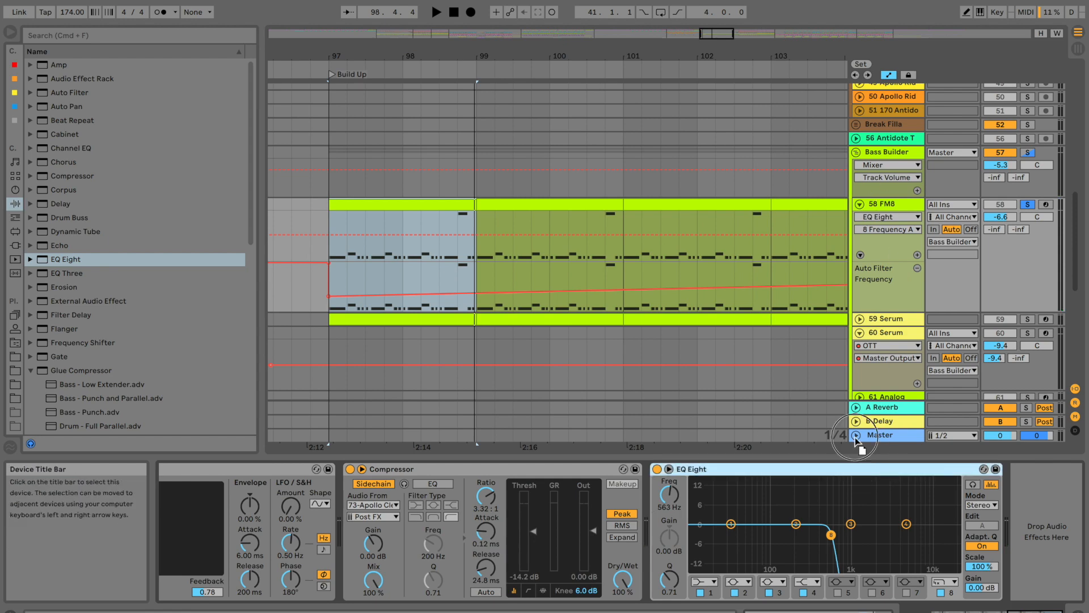
pyautogui.click(326, 188)
pyautogui.press('space')
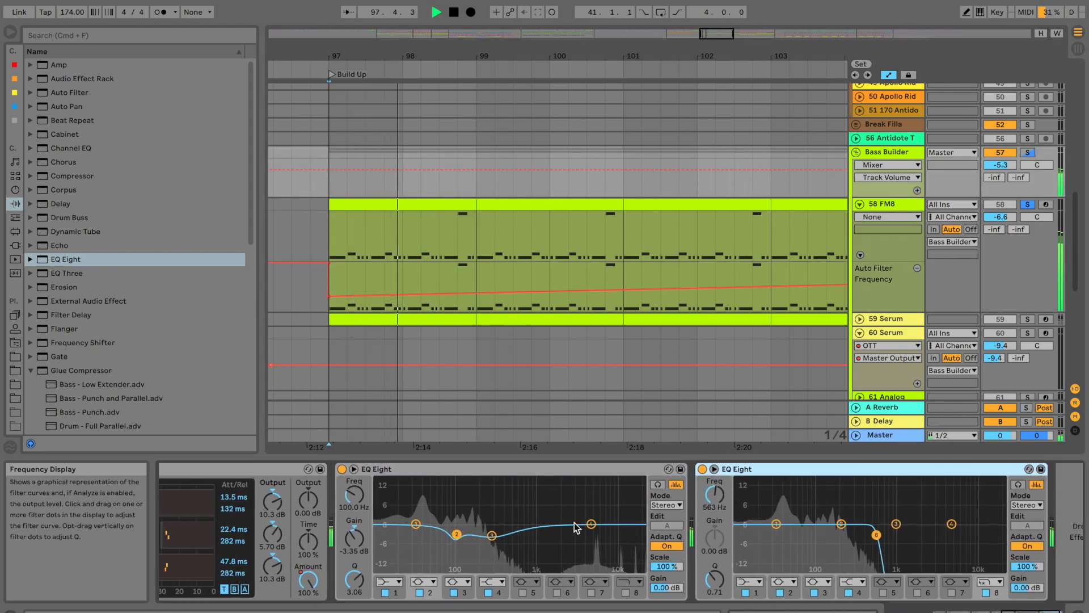
# Automate the EQ Eight's band 8 frequency on Bass Builder, rising from 563 Hz at bar 97 to 22 kHz at bar 105
pyautogui.click(704, 509)
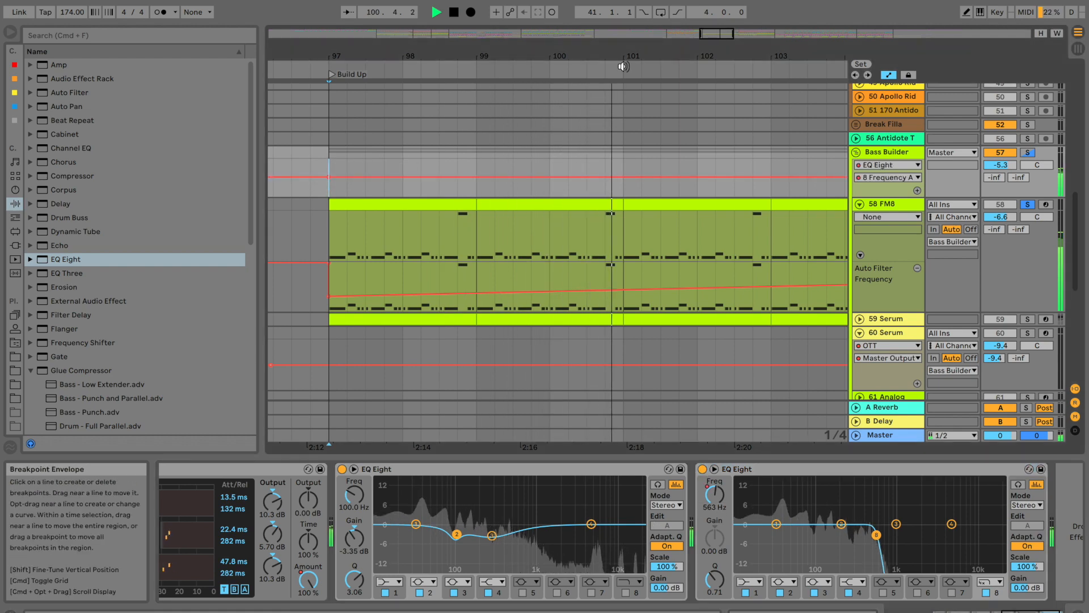
pyautogui.moveTo(626, 57); pyautogui.dragTo(637, 59)
pyautogui.hscroll(4, 674, 155)
pyautogui.moveTo(535, 177); pyautogui.dragTo(536, 160)
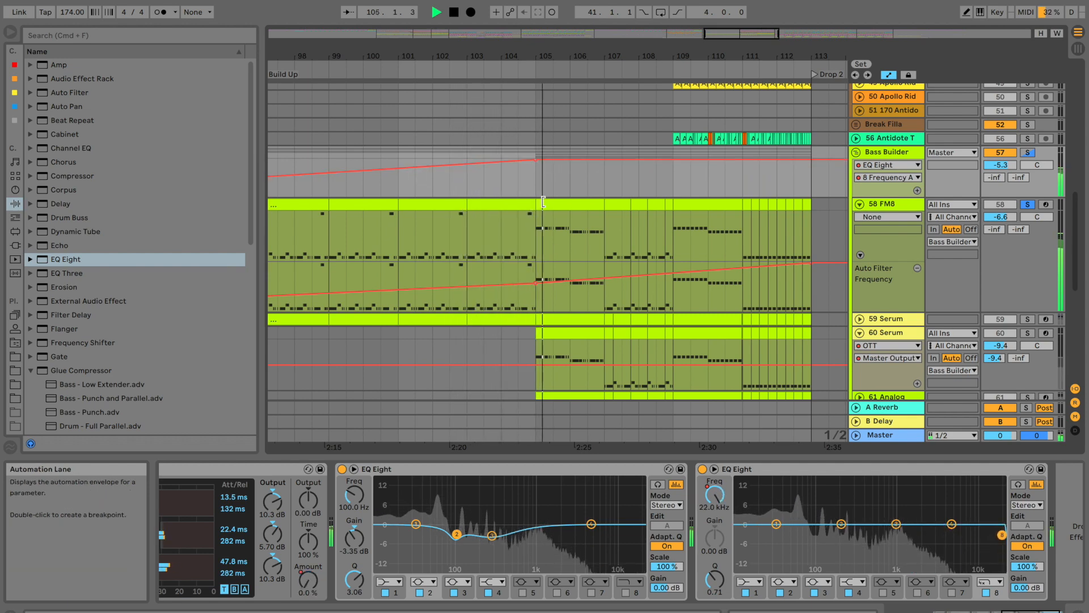
pyautogui.moveTo(542, 57); pyautogui.dragTo(544, 53)
pyautogui.press('space')
# Copy the Build Up's band 8 frequency ramp to the first Build section of Bass Builder, bars 25 to 33
pyautogui.moveTo(467, 163); pyautogui.dragTo(547, 159)
pyautogui.hscroll(-15, 543, 180)
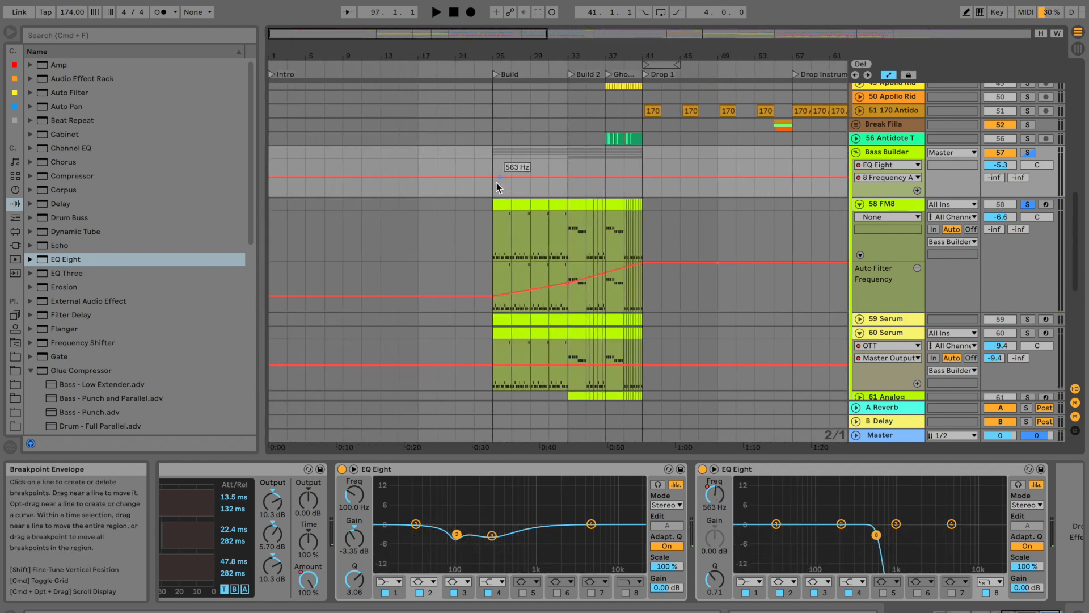
pyautogui.click(493, 188)
pyautogui.press('space')
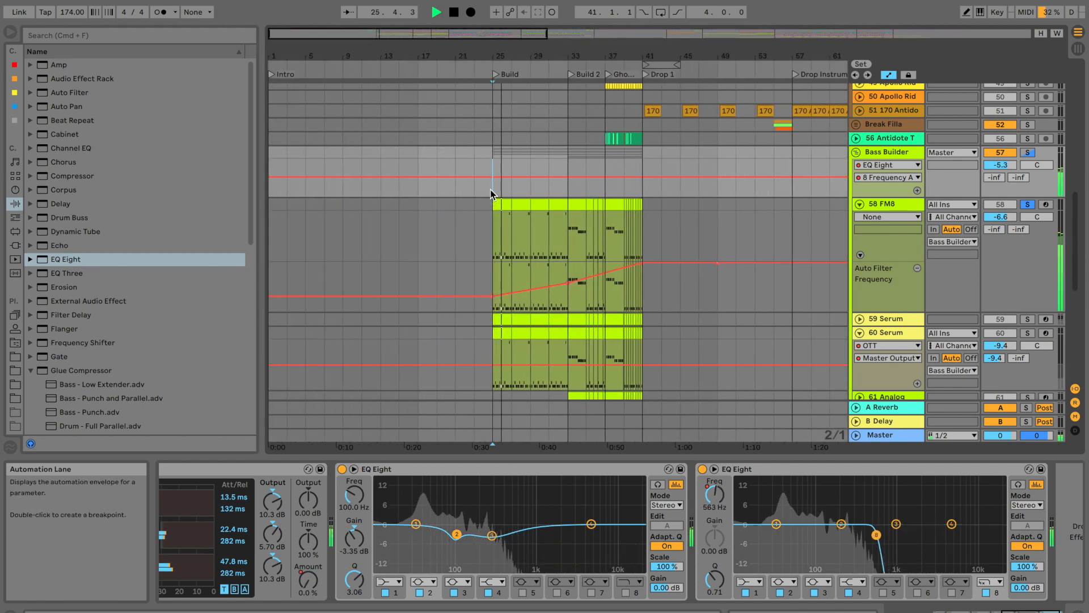
pyautogui.press('super+v')
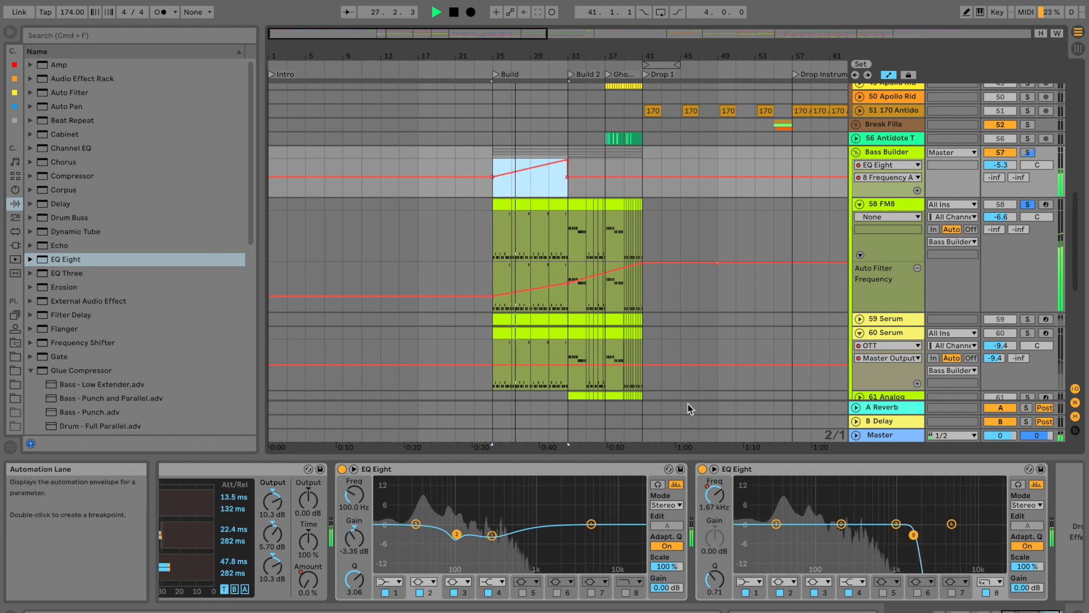
# Automate the low-pass EQ Eight's Device On parameter on Bass Builder so it is active only during the Build Up, bars 97 to 113
pyautogui.click(703, 470)
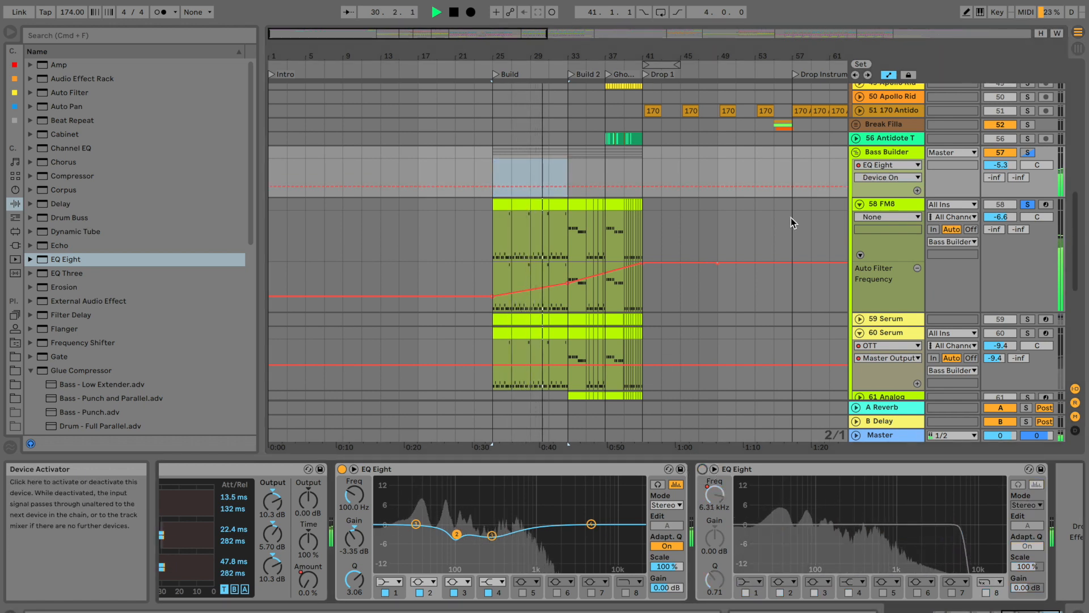
pyautogui.hscroll(10, 714, 184)
pyautogui.hscroll(6, 652, 185)
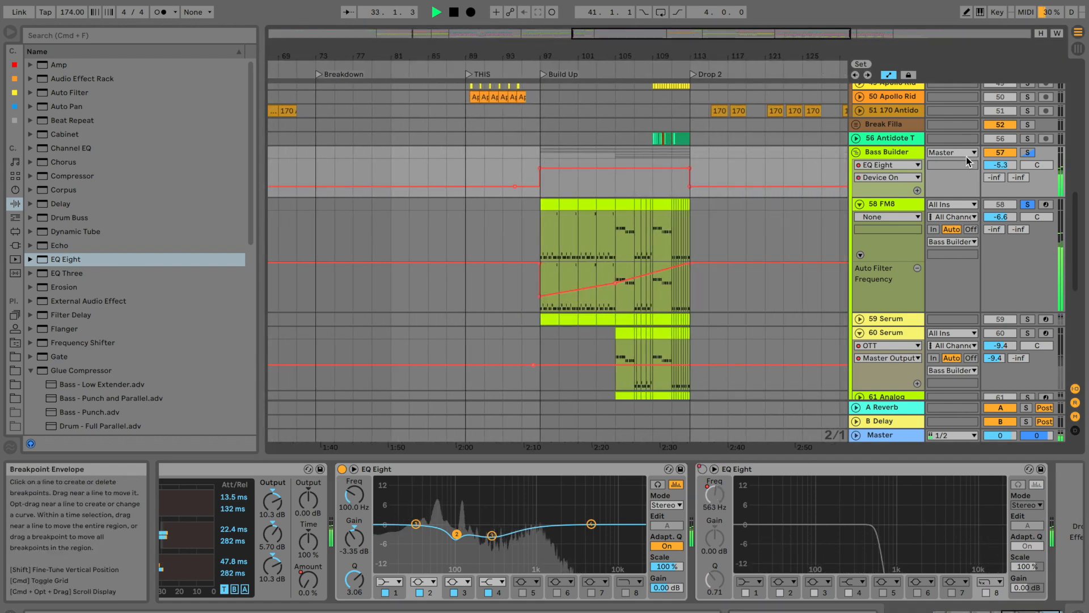
# Unsolo the Bass Builder group and play parts of the Build Up in the full mix
pyautogui.click(1028, 153)
pyautogui.moveTo(611, 55)
pyautogui.mouseDown()
pyautogui.moveTo(611, 37)
pyautogui.moveTo(618, 55)
pyautogui.moveTo(562, 52)
pyautogui.moveTo(562, 36)
pyautogui.mouseUp()
pyautogui.click(631, 137)
pyautogui.press('space')
pyautogui.press('space')
pyautogui.click(505, 129)
pyautogui.press('space')
pyautogui.press('space')
# Collapse the Bass Builder group and play the Build Up from about bar 103
pyautogui.click(856, 152)
pyautogui.press('space')
pyautogui.hscroll(-4, 516, 248)
pyautogui.click(713, 227)
pyautogui.press('space')
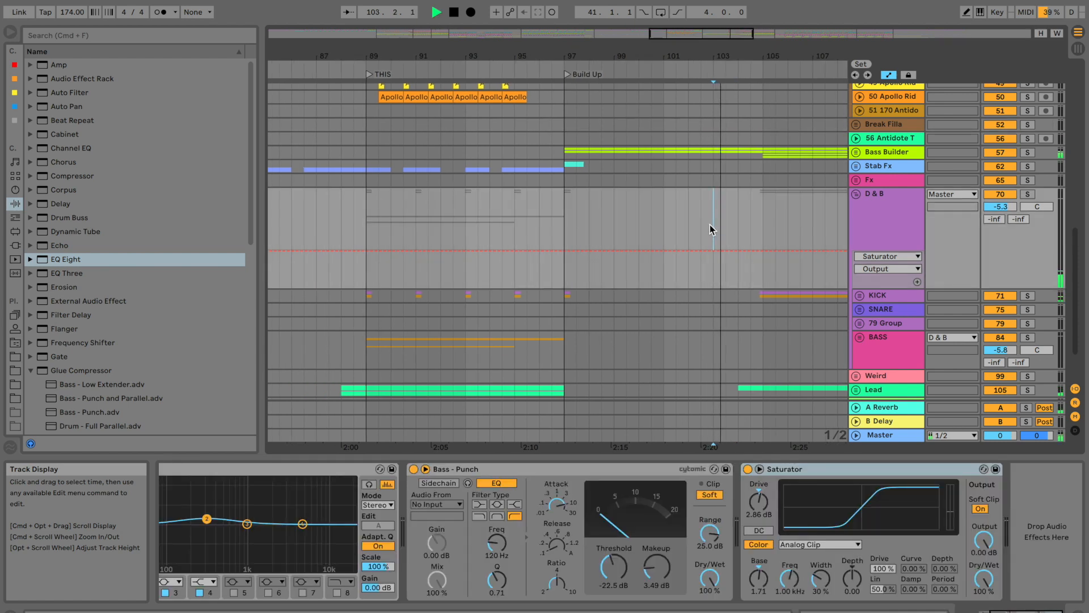
# Play the drum fill leading into bar 105, starting from bar 104
pyautogui.scroll(2, 709, 225)
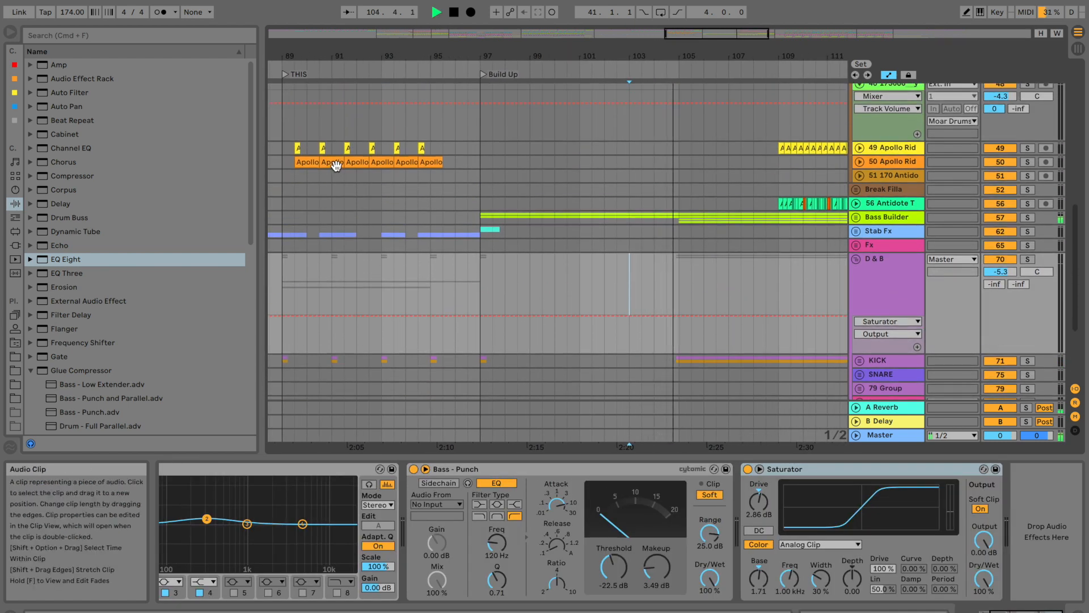
pyautogui.scroll(5, 648, 179)
pyautogui.press('space')
pyautogui.click(660, 173)
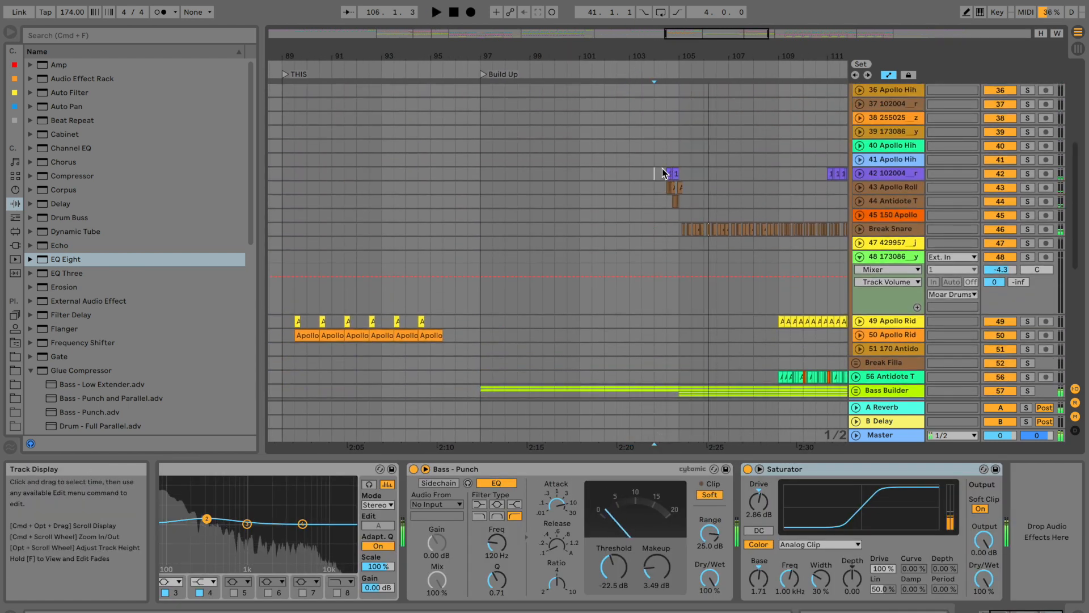
pyautogui.press('space')
pyautogui.moveTo(681, 55); pyautogui.dragTo(681, 60)
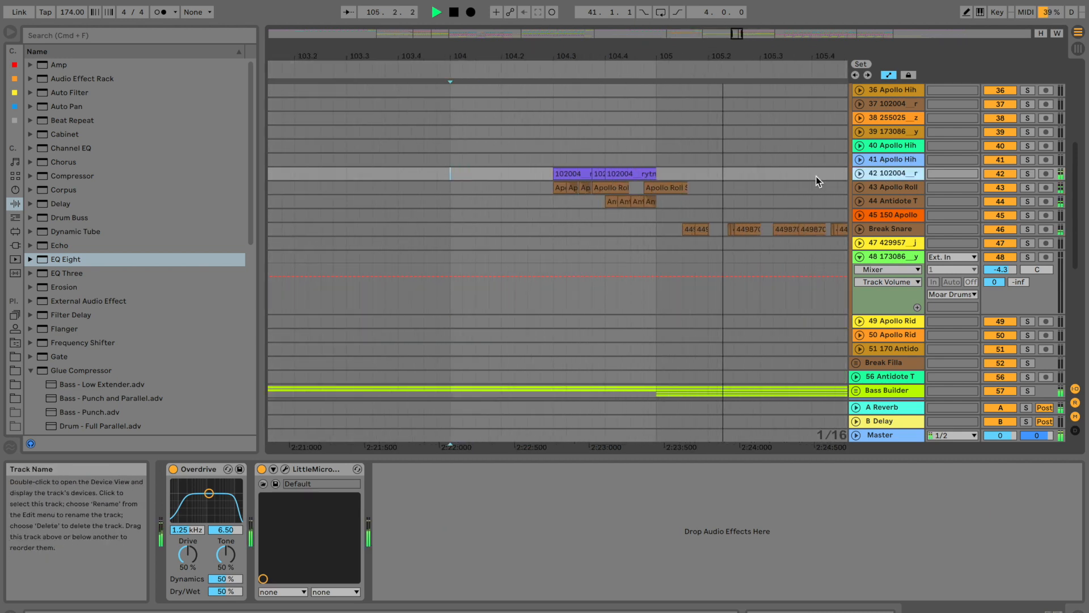
# Add an Auto Filter after the Saturator on the Moar Drums group and switch it to high-pass
pyautogui.scroll(5, 888, 162)
pyautogui.click(886, 150)
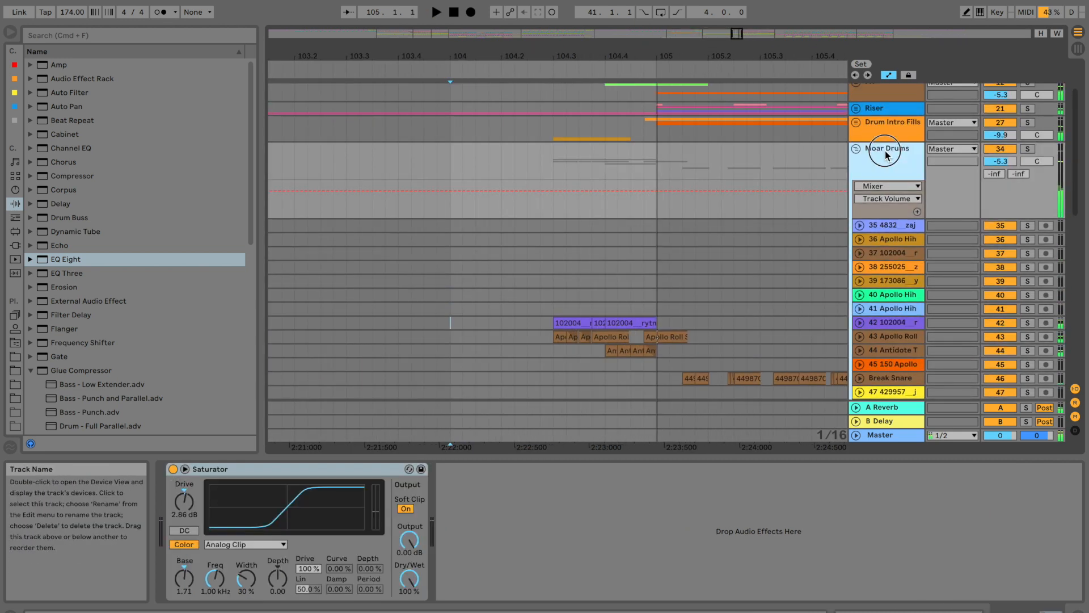
pyautogui.moveTo(52, 99); pyautogui.dragTo(509, 499)
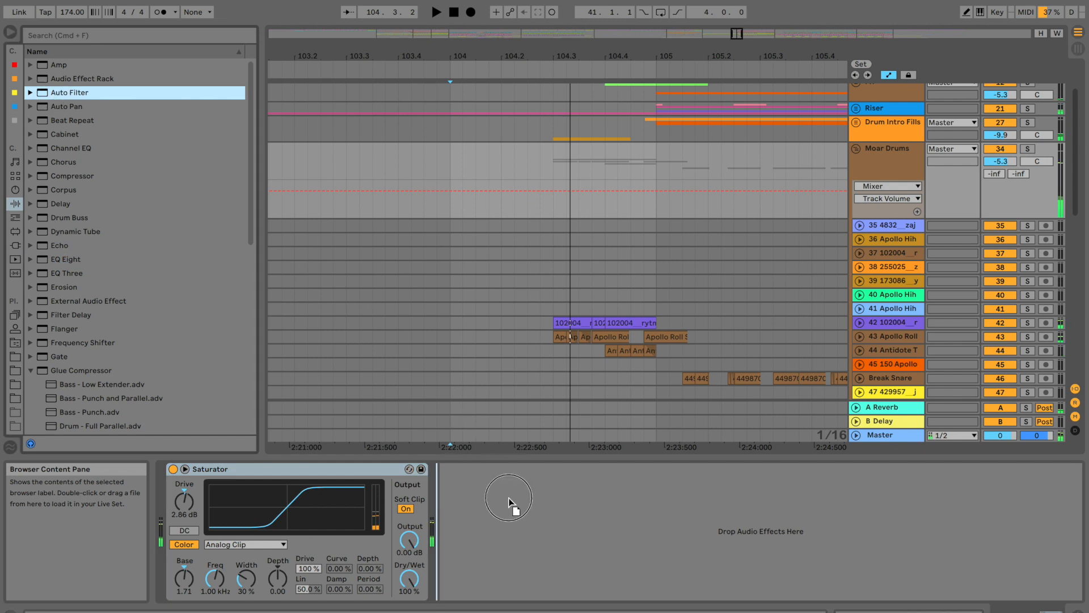
pyautogui.moveTo(482, 580); pyautogui.dragTo(491, 574)
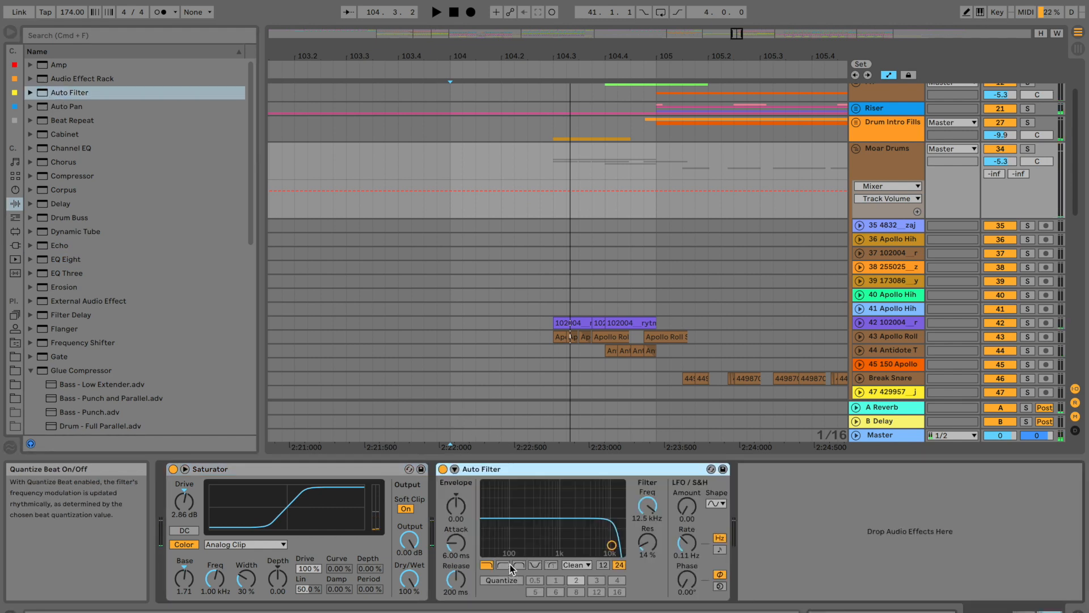
pyautogui.click(509, 566)
# Draw Auto Filter frequency automation on Moar Drums that rises from 26 Hz to a peak at bar 104.3 and falls towards bar 105
pyautogui.click(533, 183)
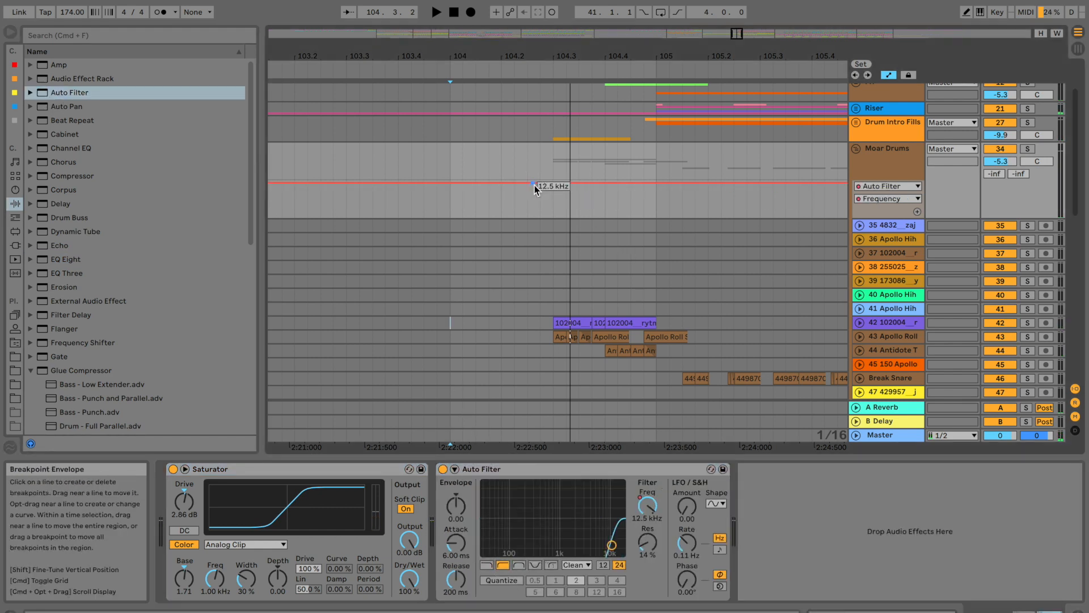
pyautogui.moveTo(656, 183); pyautogui.dragTo(657, 211)
pyautogui.press('space')
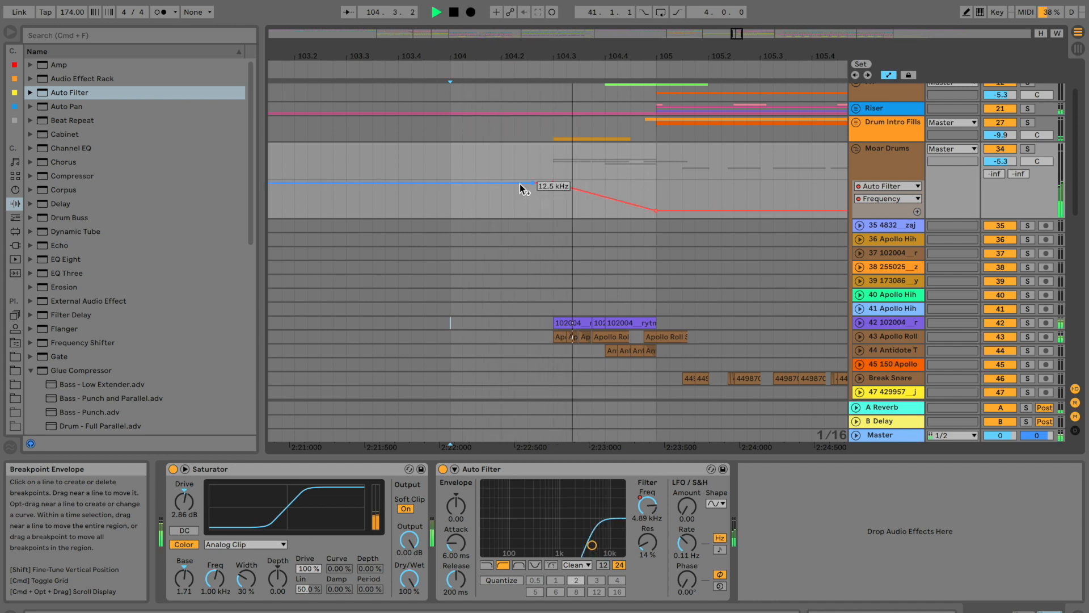
pyautogui.moveTo(558, 183); pyautogui.dragTo(541, 217)
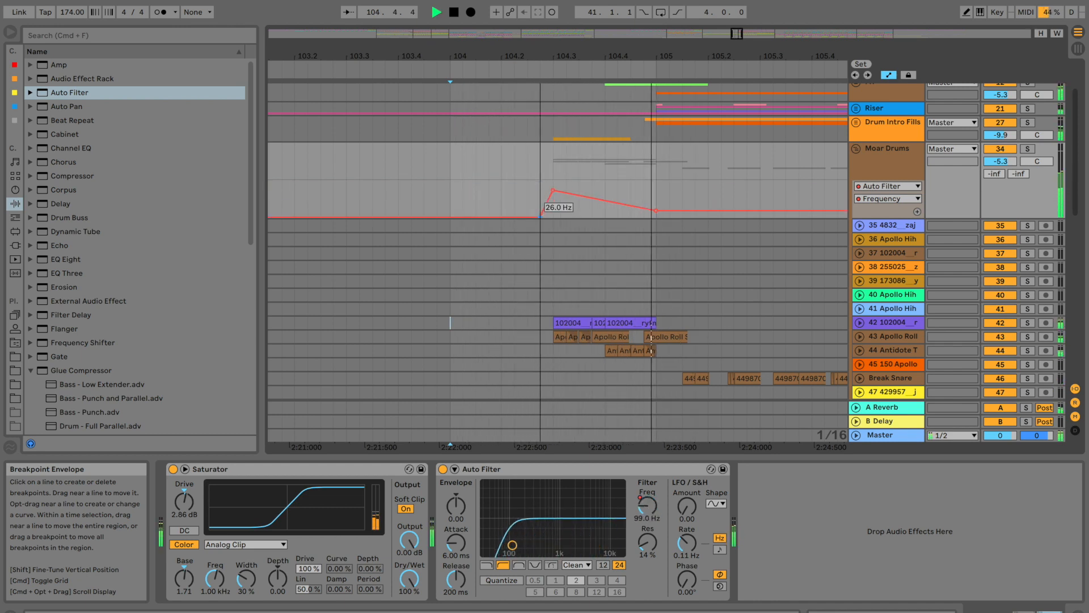
# Set the Auto Filter's resonance to 36 % and curve the sweep's falling slope down to 26 Hz at bar 105
pyautogui.moveTo(647, 542); pyautogui.dragTo(646, 523)
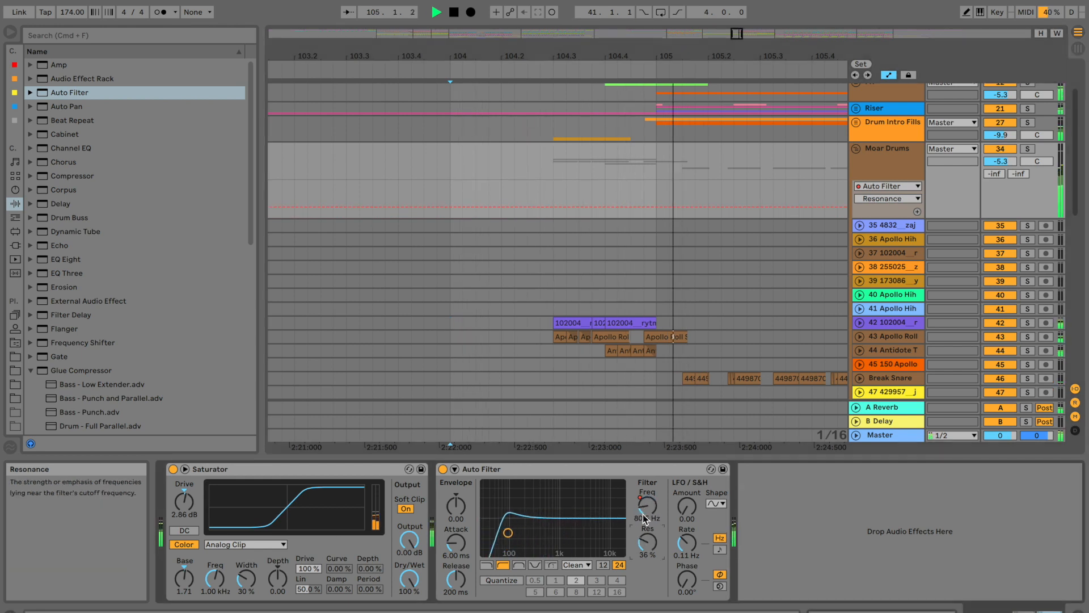
pyautogui.moveTo(601, 196); pyautogui.dragTo(601, 207)
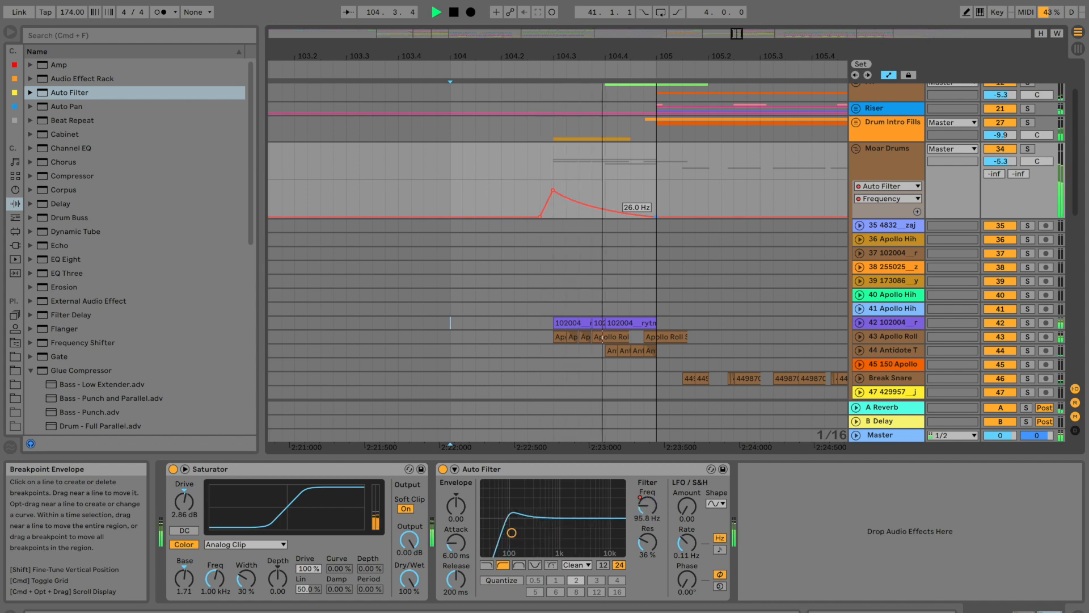
# Collapse the Moar Drums and D & B groups to show the whole arrangement
pyautogui.moveTo(590, 57); pyautogui.dragTo(589, 23)
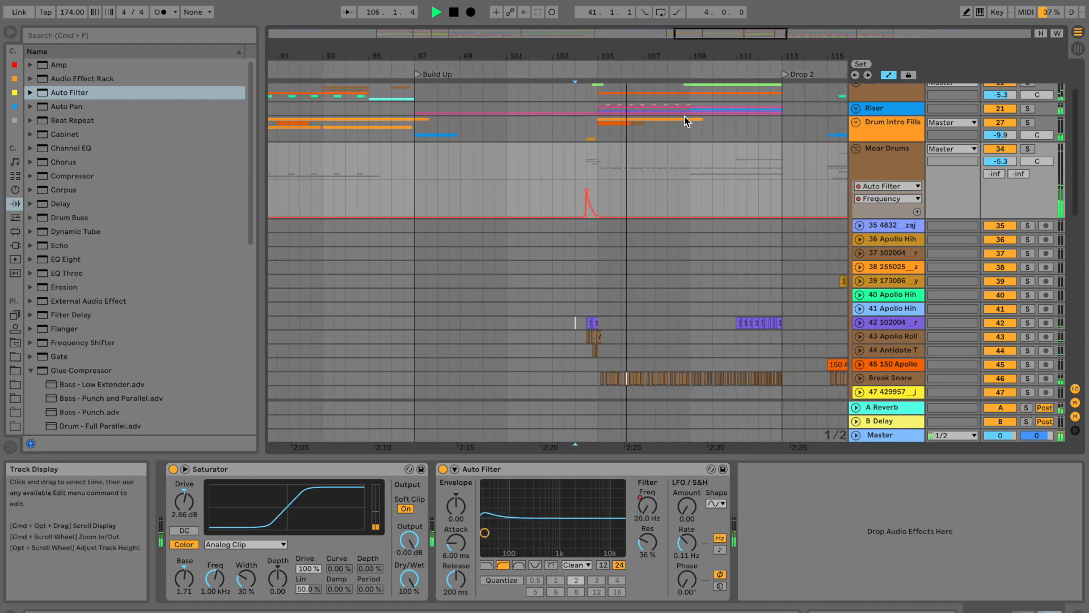
pyautogui.click(857, 149)
pyautogui.moveTo(539, 59); pyautogui.dragTo(618, 49)
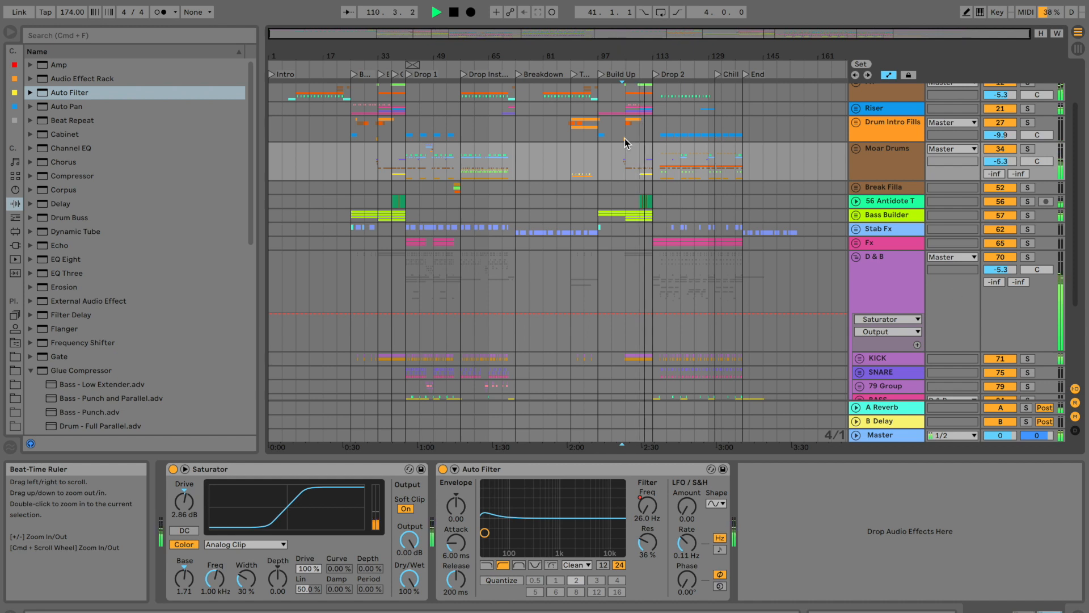
pyautogui.click(855, 258)
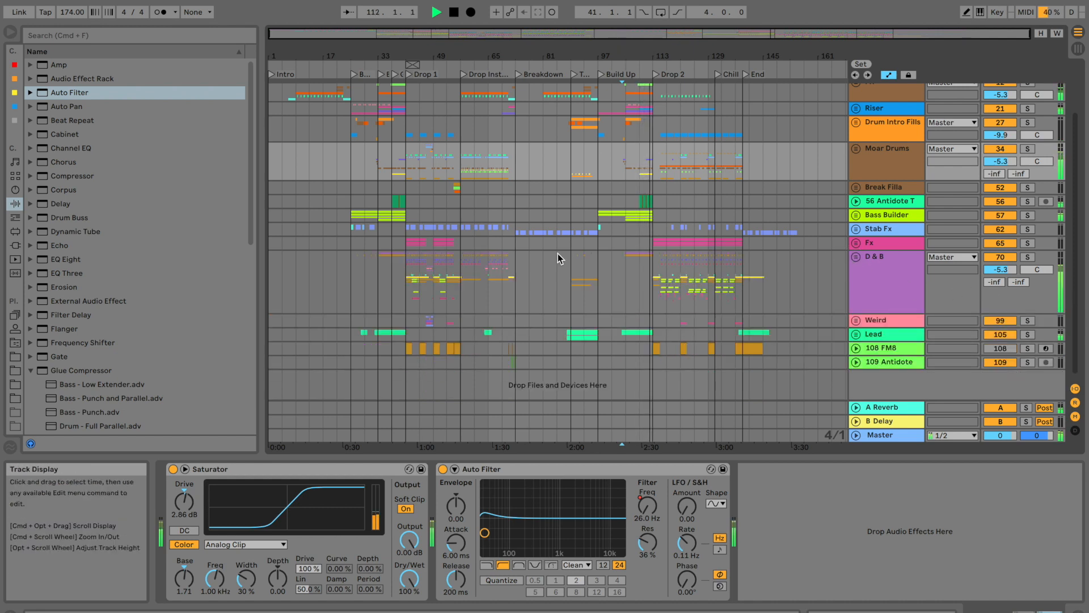
# Play Drop 2 around bar 115 and place the insert marker at bar 115 on the D & B group
pyautogui.scroll(-1, 564, 251)
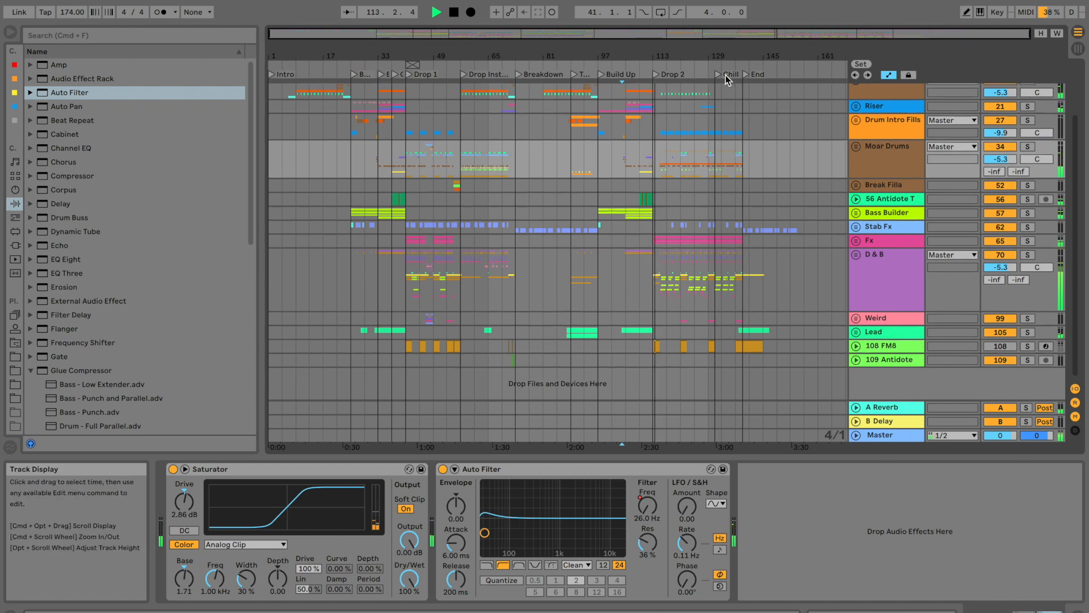
pyautogui.moveTo(692, 56); pyautogui.dragTo(692, 113)
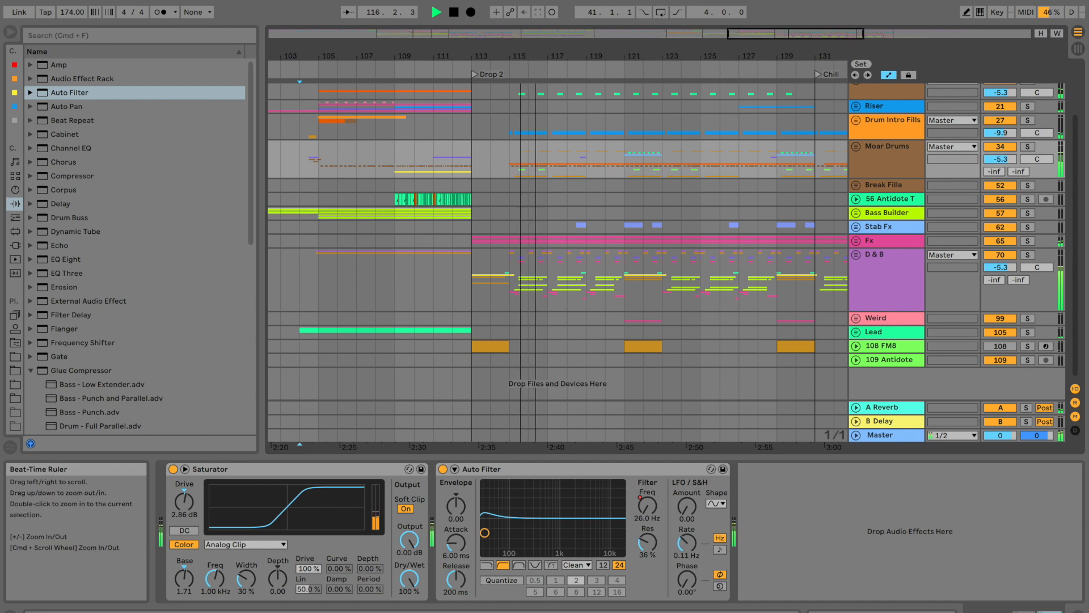
pyautogui.moveTo(519, 55); pyautogui.dragTo(533, 445)
pyautogui.click(499, 305)
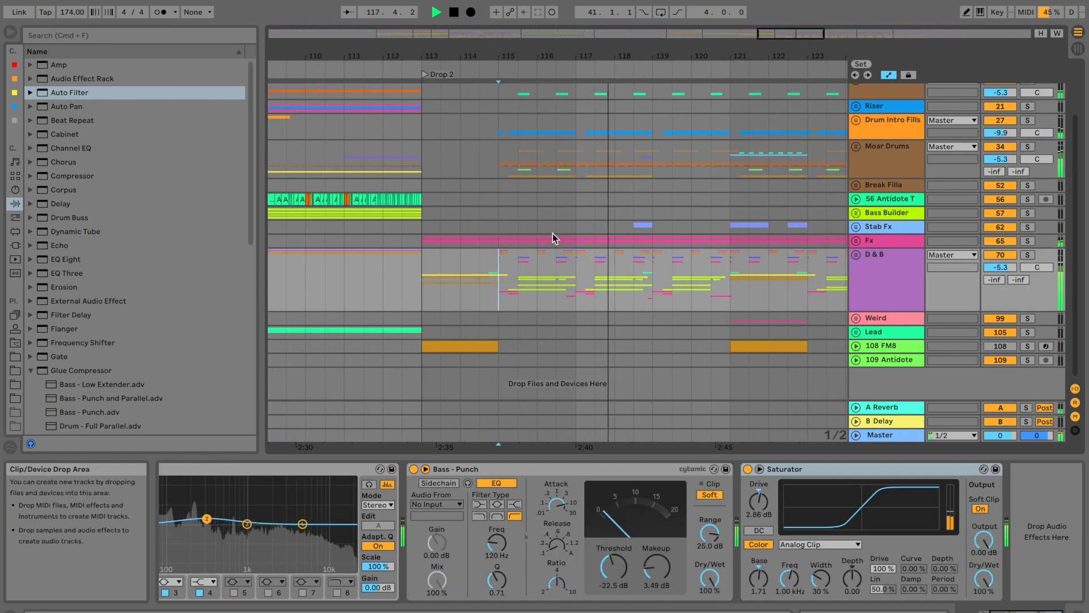
# Stop playback and unfold the D & B group and its BASS group to reach the 93 Serum track around bar 115
pyautogui.press('space')
pyautogui.moveTo(509, 58); pyautogui.dragTo(533, 277)
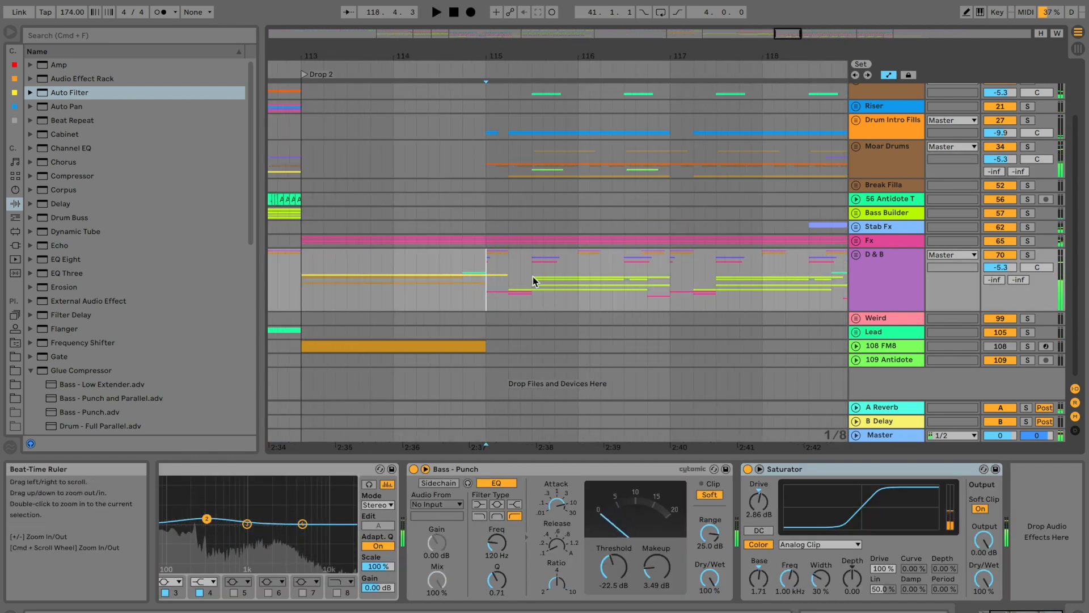
pyautogui.click(857, 255)
pyautogui.scroll(-5, 615, 309)
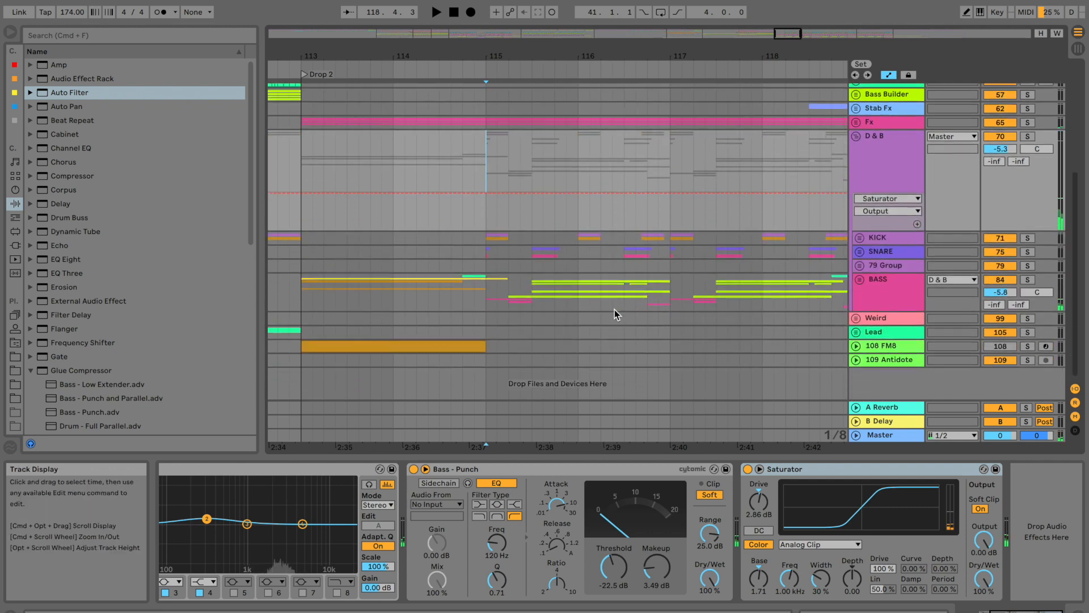
pyautogui.click(509, 299)
pyautogui.click(859, 279)
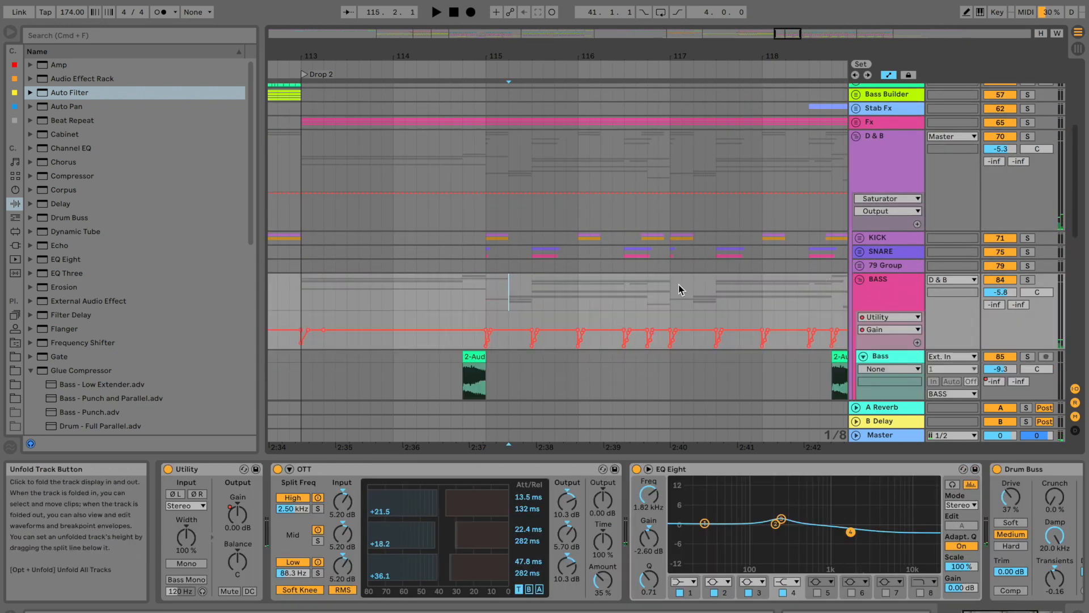
pyautogui.scroll(-5, 603, 287)
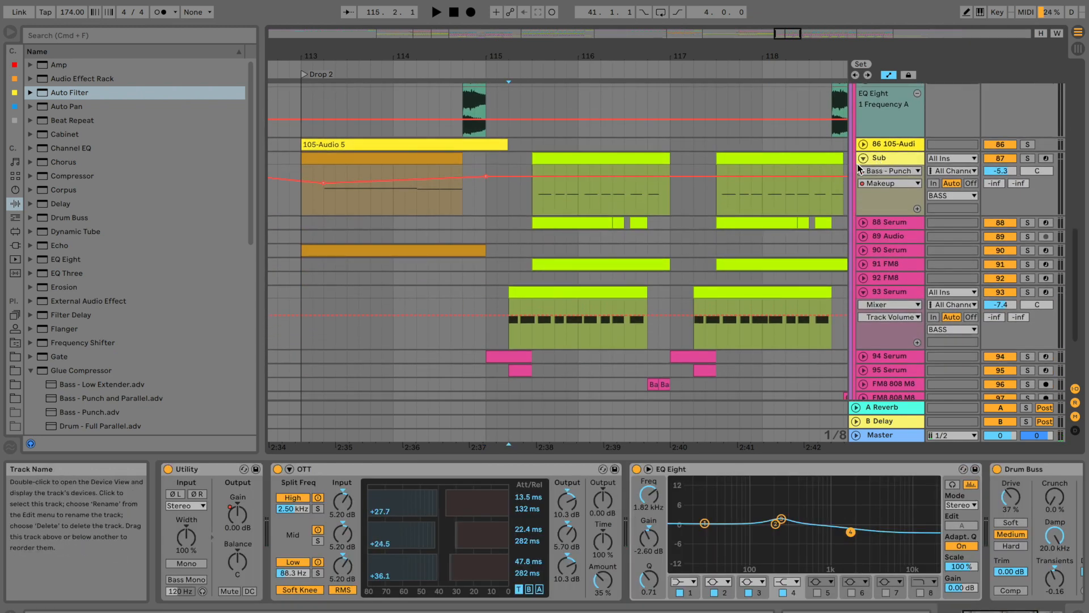
pyautogui.click(900, 293)
# Insert a return track named GUGH and set 93 Serum's send to it to 0 dB
pyautogui.rightClick(887, 418)
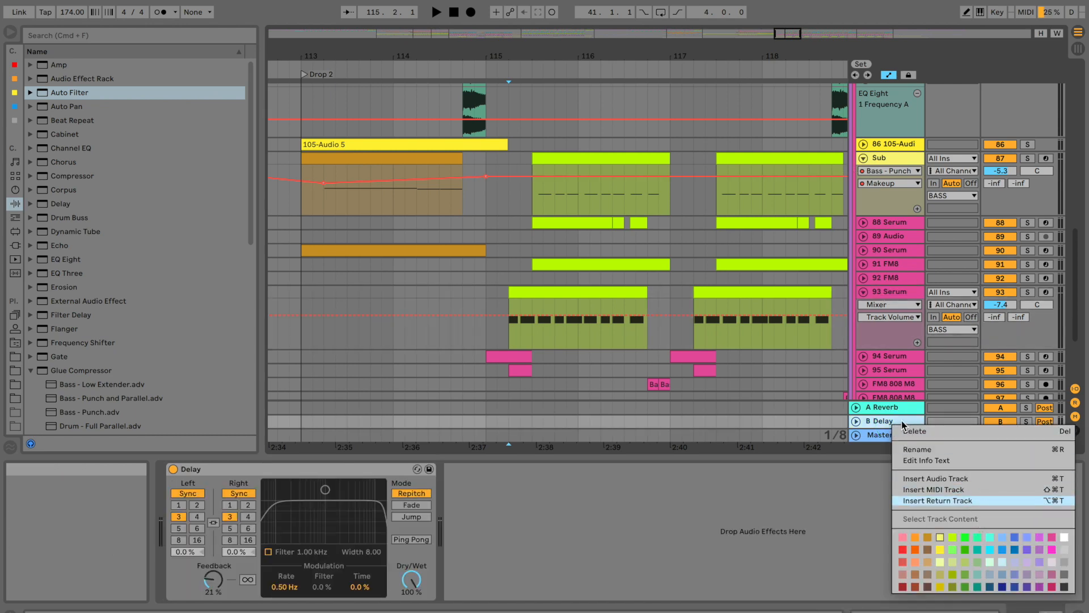
pyautogui.press('alt+super+t')
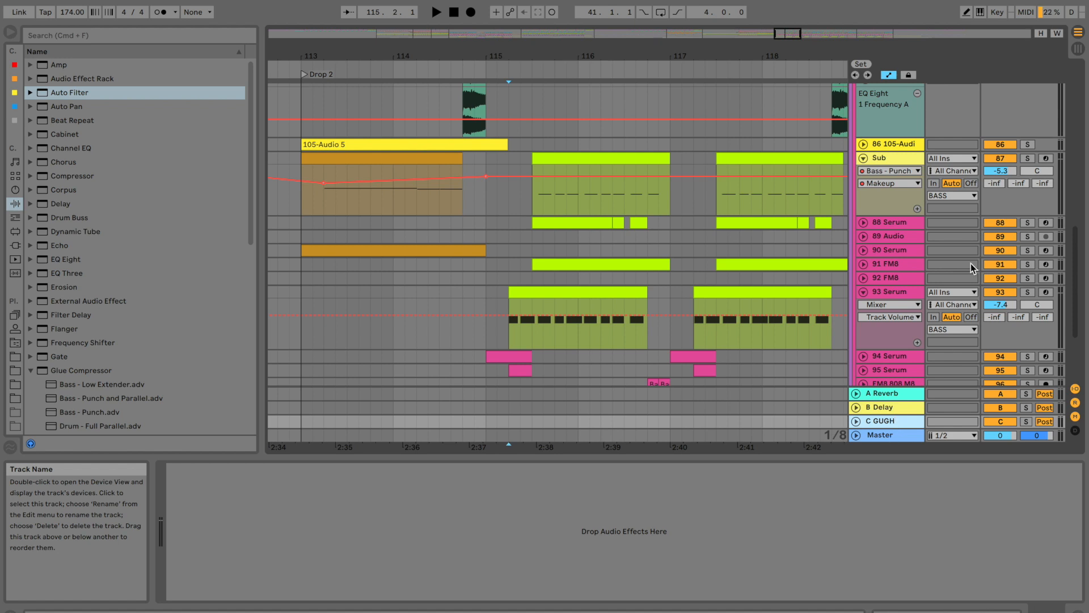
pyautogui.click(890, 292)
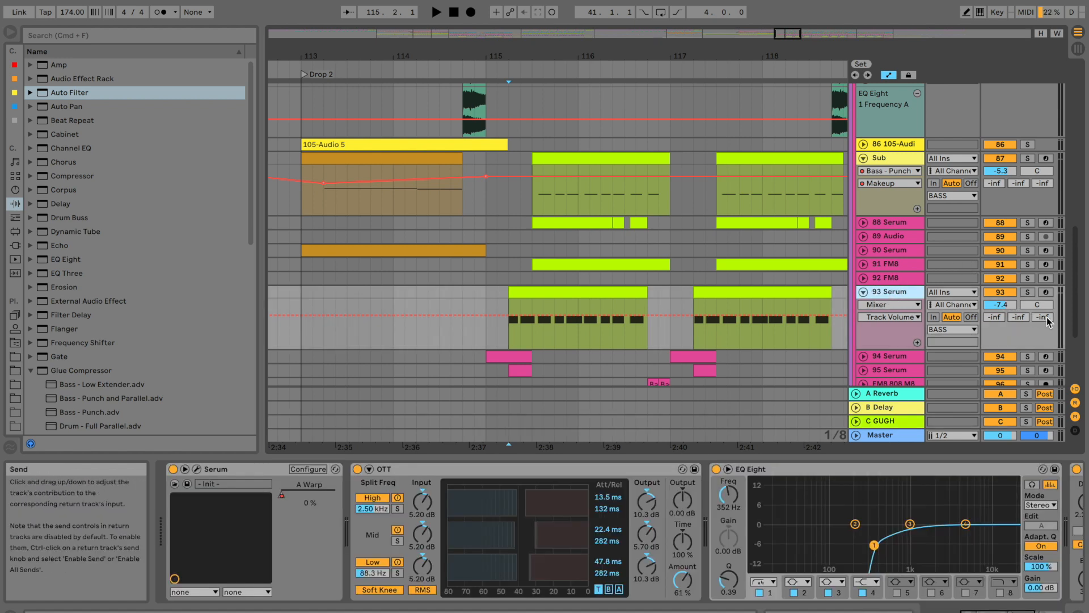
pyautogui.scroll(-3, 528, 326)
# Play the drop from bar 115.2 and solo 93 Serum to hear it on its own
pyautogui.hscroll(10, 528, 325)
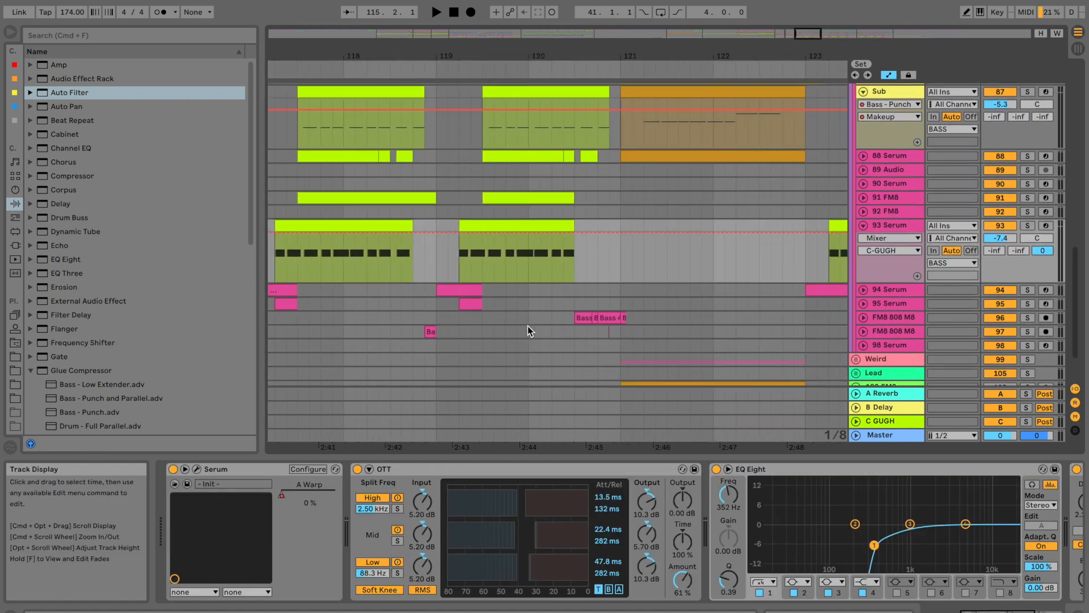
pyautogui.hscroll(2, 528, 325)
pyautogui.press('space')
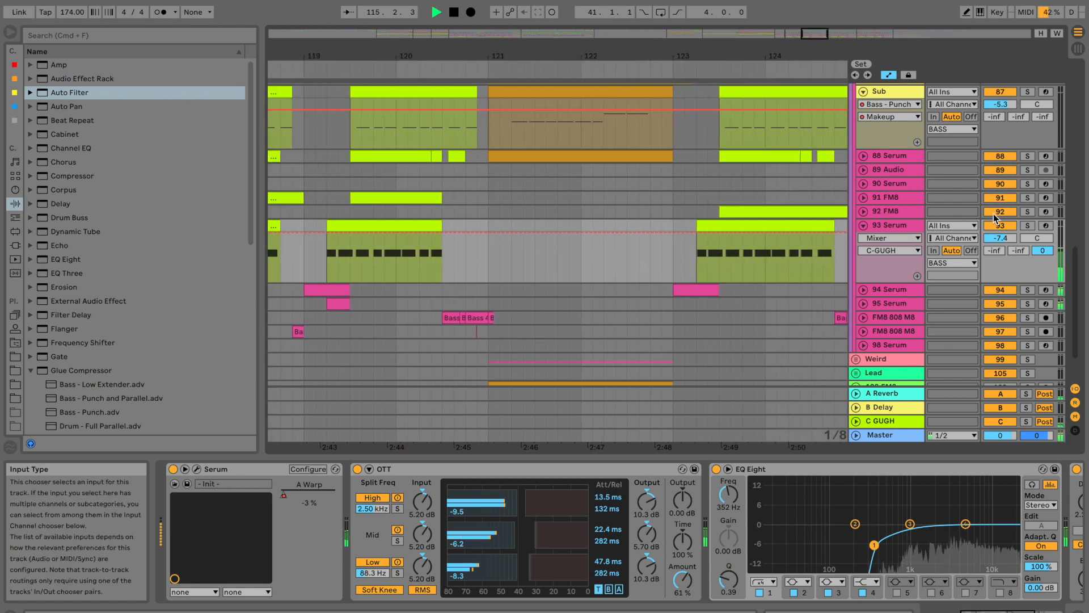
pyautogui.click(1032, 226)
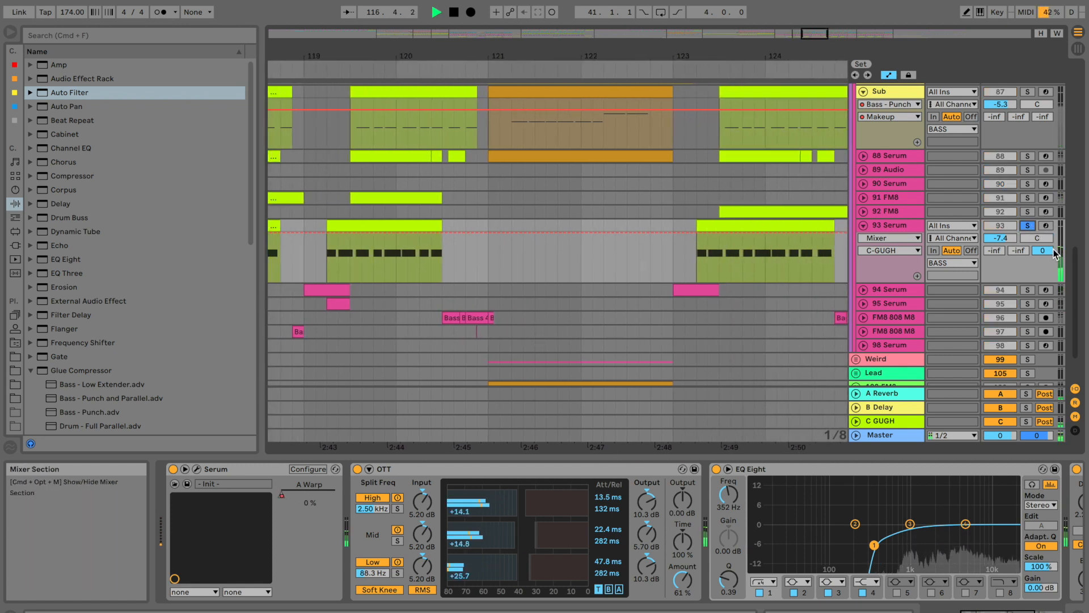
pyautogui.press('space')
pyautogui.press('space')
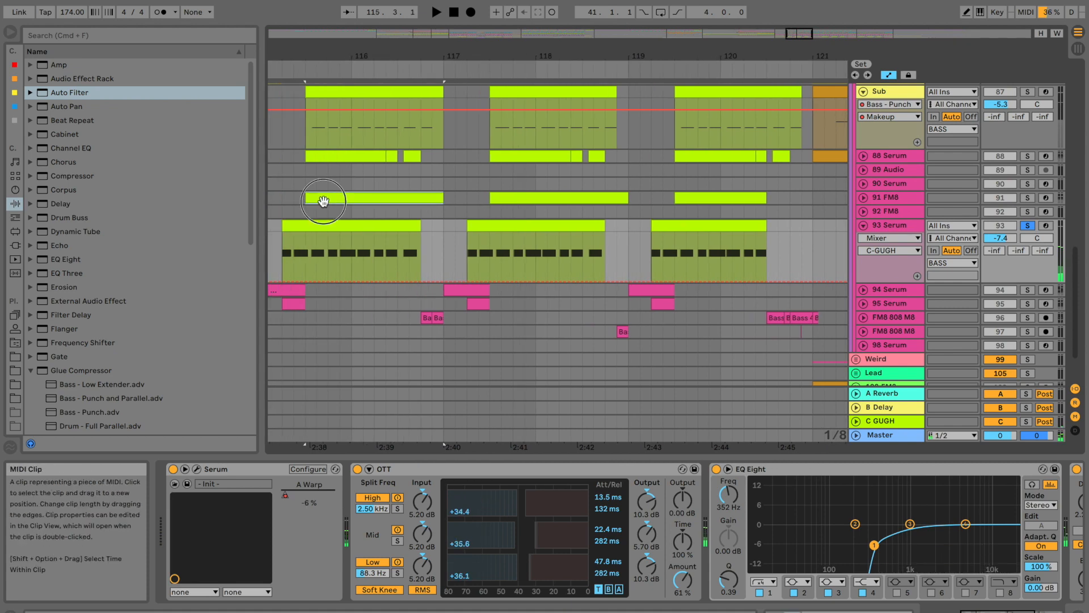
# Set the GUGH sends of 91 FM8 and 92 FM8 to 0 dB
pyautogui.click(864, 197)
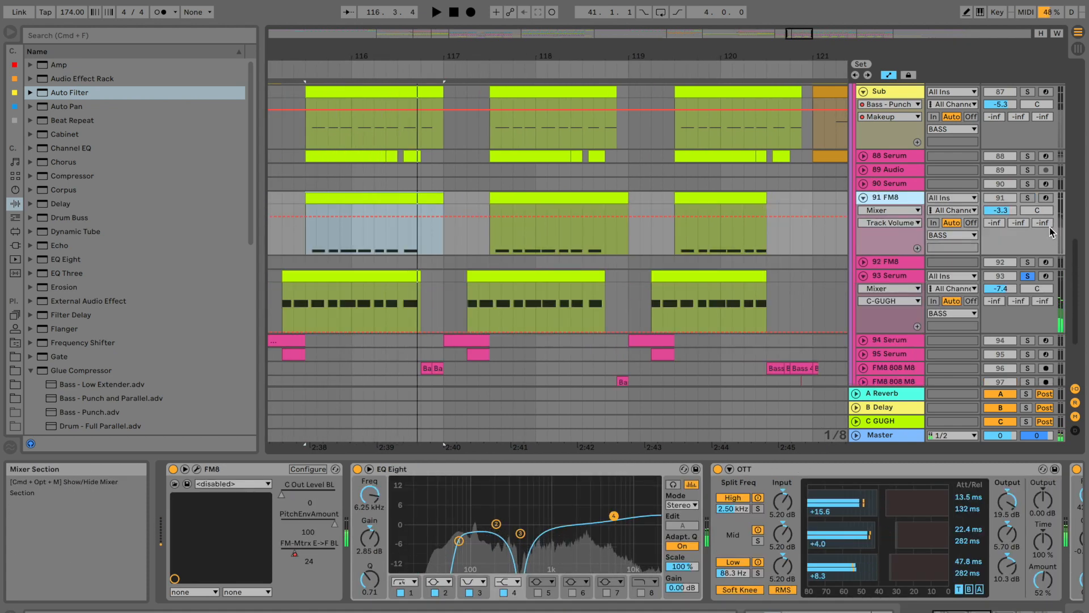
pyautogui.click(864, 275)
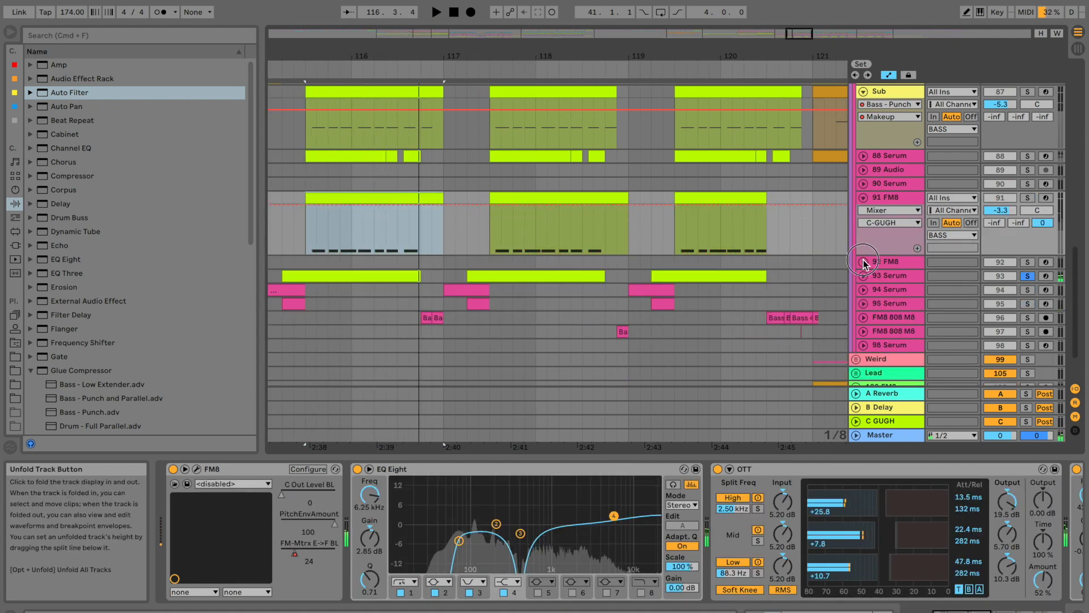
pyautogui.click(863, 261)
# Solo the GUGH return and play from bar 115.2 to hear only the bass sounds sent to it
pyautogui.click(1026, 421)
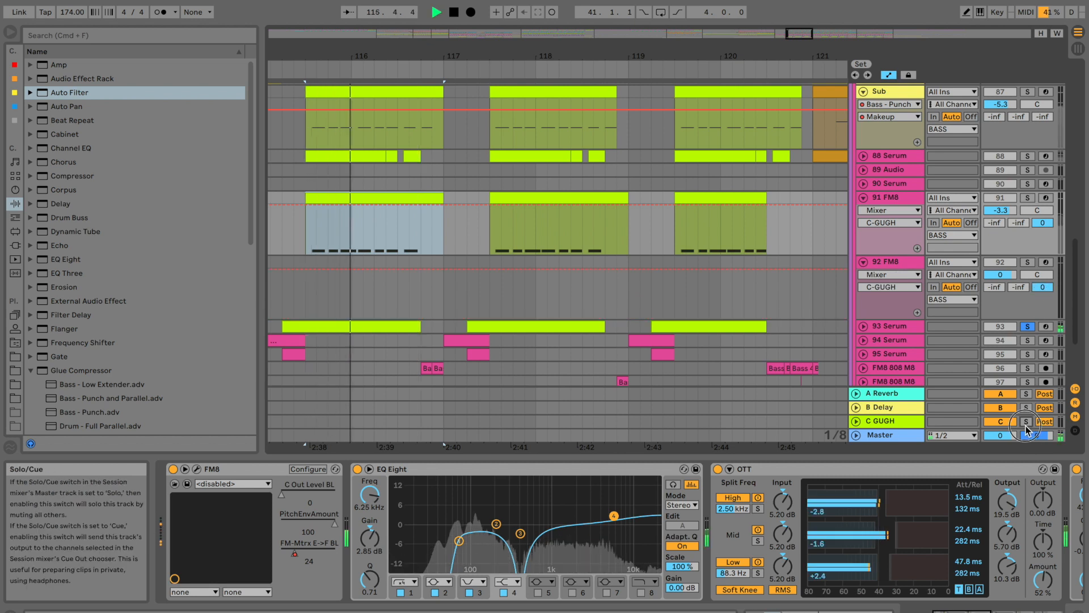
pyautogui.moveTo(413, 50); pyautogui.dragTo(412, 28)
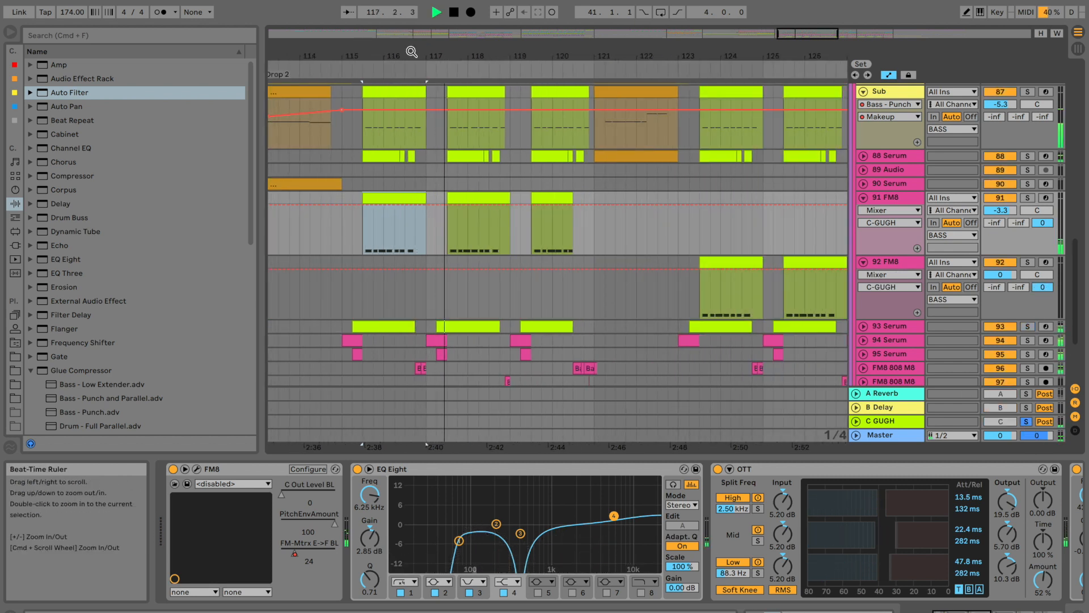
pyautogui.click(358, 237)
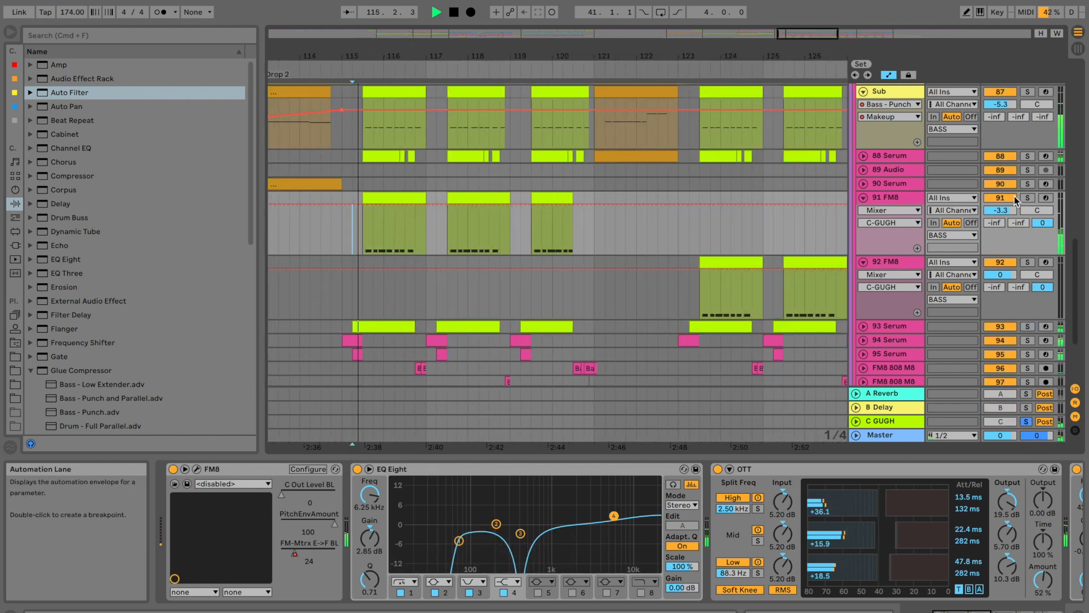
# Load the Ballad Reverb preset on the GUGH return, with dry/wet at 100 % and decay time at 541 ms
pyautogui.click(892, 421)
pyautogui.press('space')
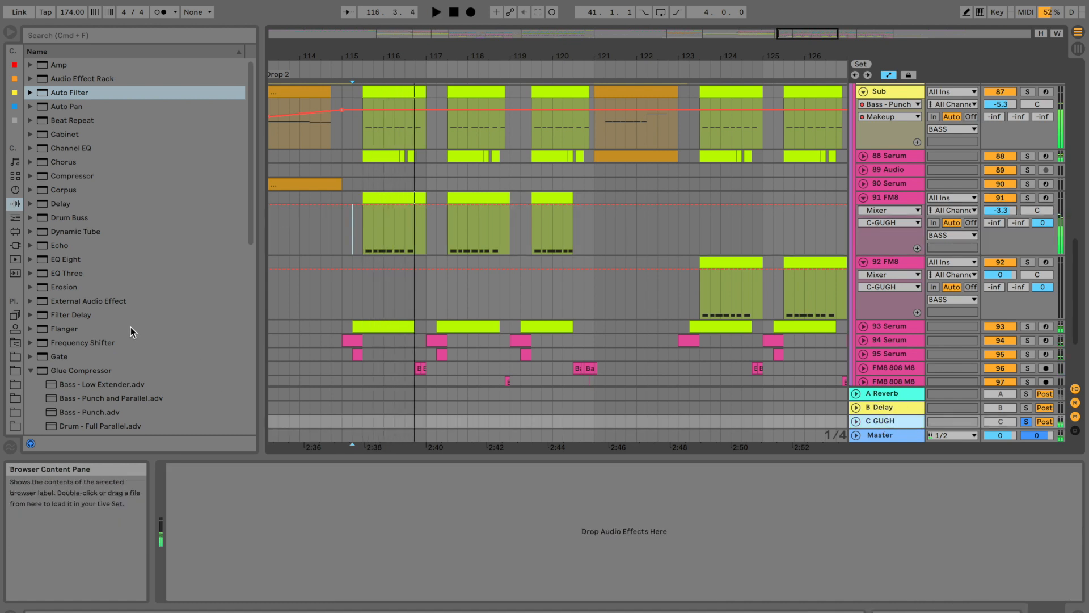
pyautogui.scroll(-10, 46, 335)
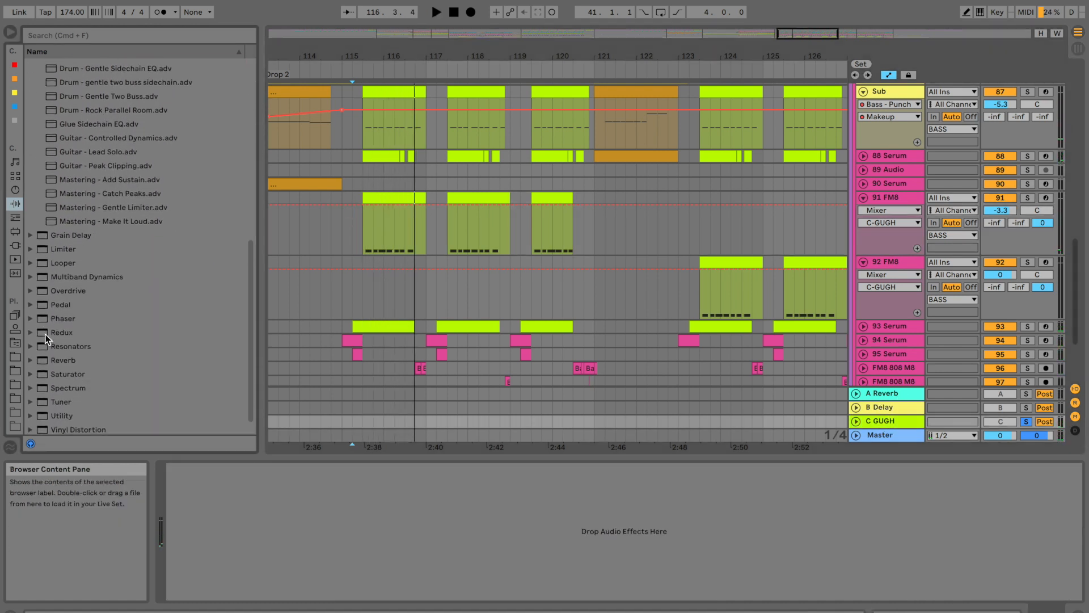
pyautogui.click(32, 359)
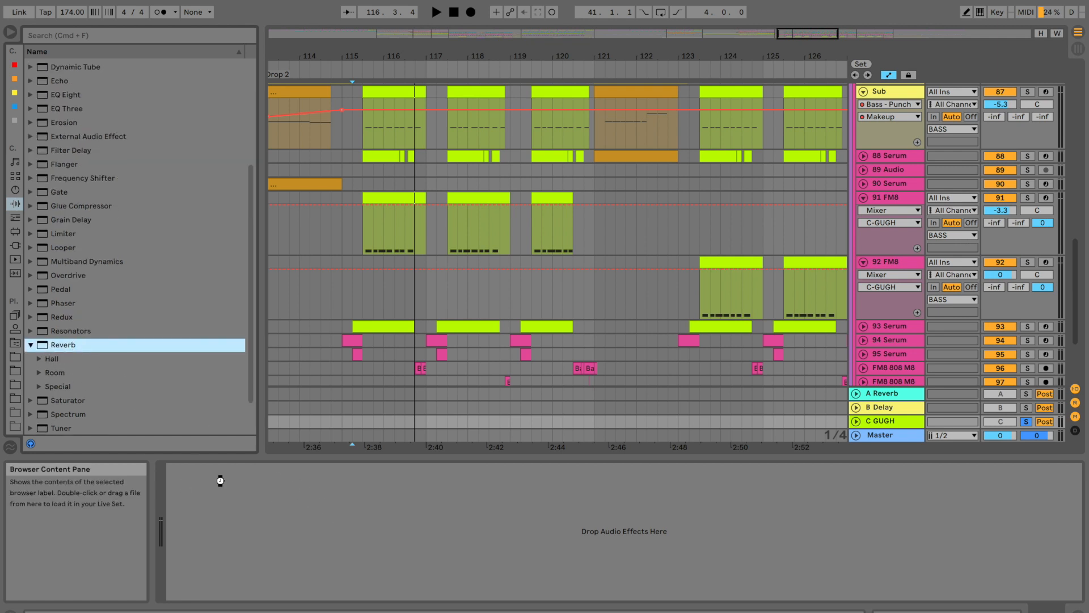
pyautogui.press('space')
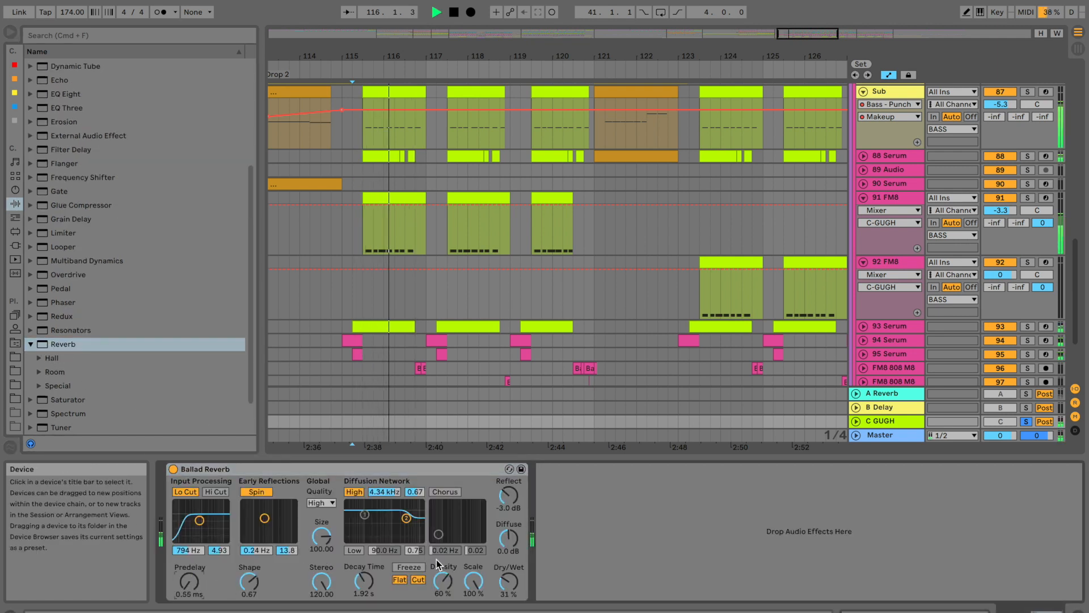
pyautogui.moveTo(509, 581); pyautogui.dragTo(508, 545)
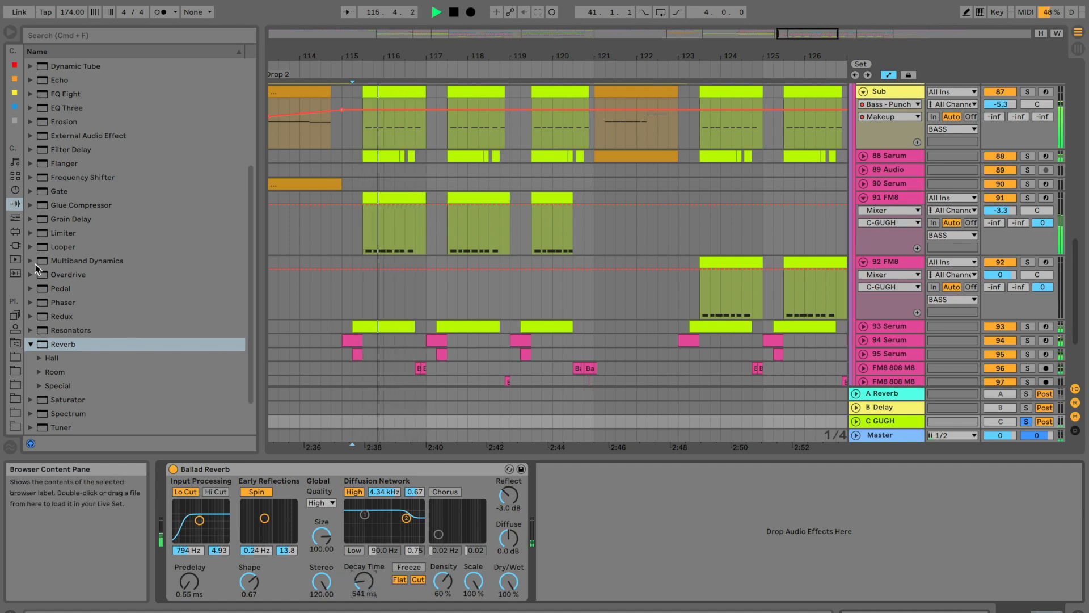
# Add the OTT preset after the reverb, set the reverb's predelay to 1.89 ms, and play the GUGH return unsoloed in the mix
pyautogui.click(68, 261)
pyautogui.click(66, 357)
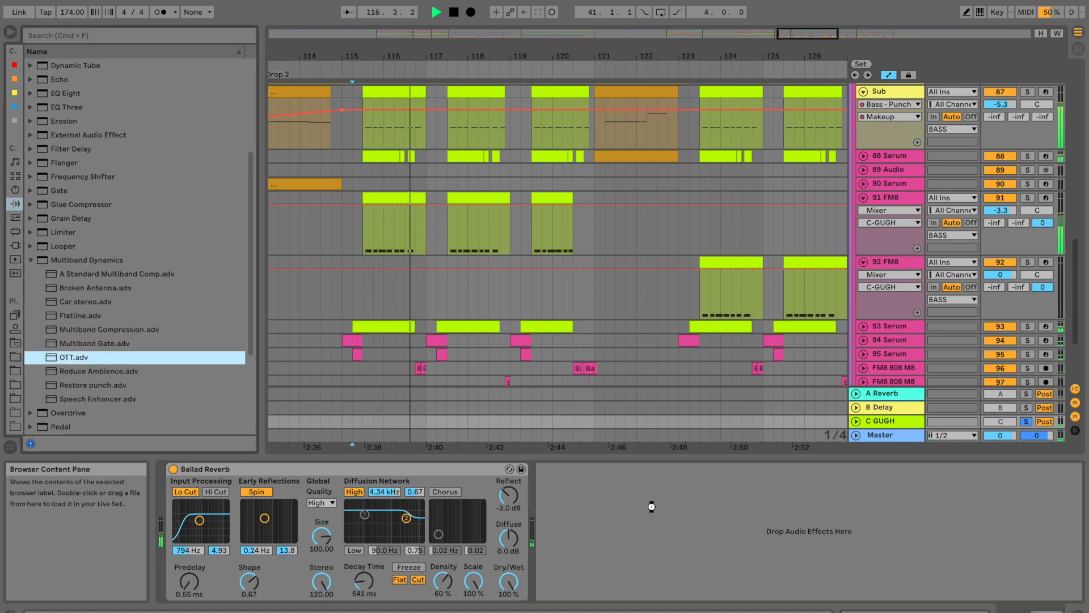
pyautogui.moveTo(651, 506); pyautogui.dragTo(653, 507)
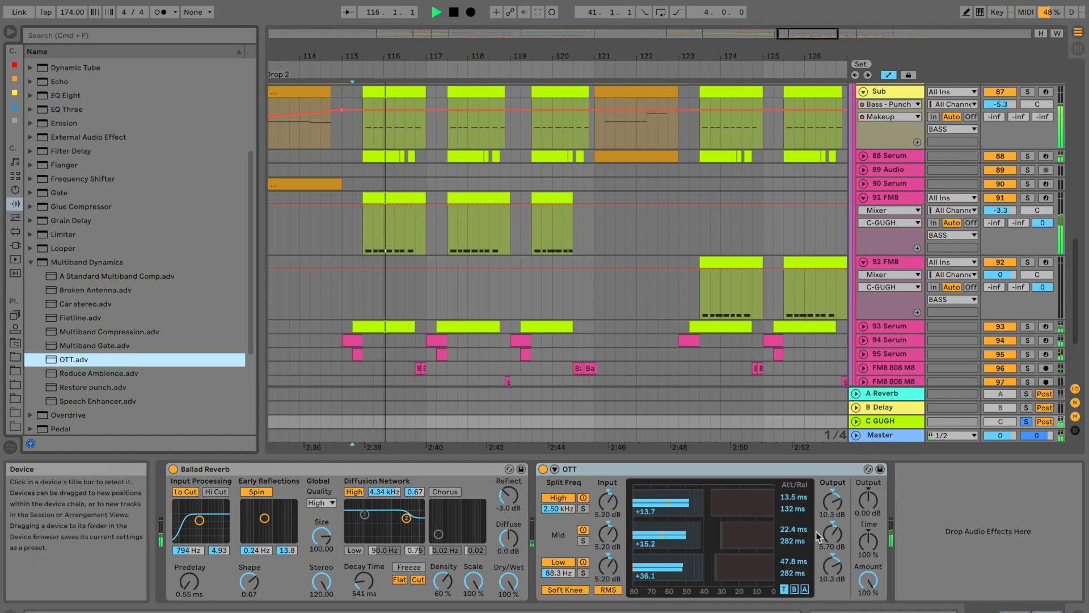
pyautogui.moveTo(199, 580); pyautogui.dragTo(199, 570)
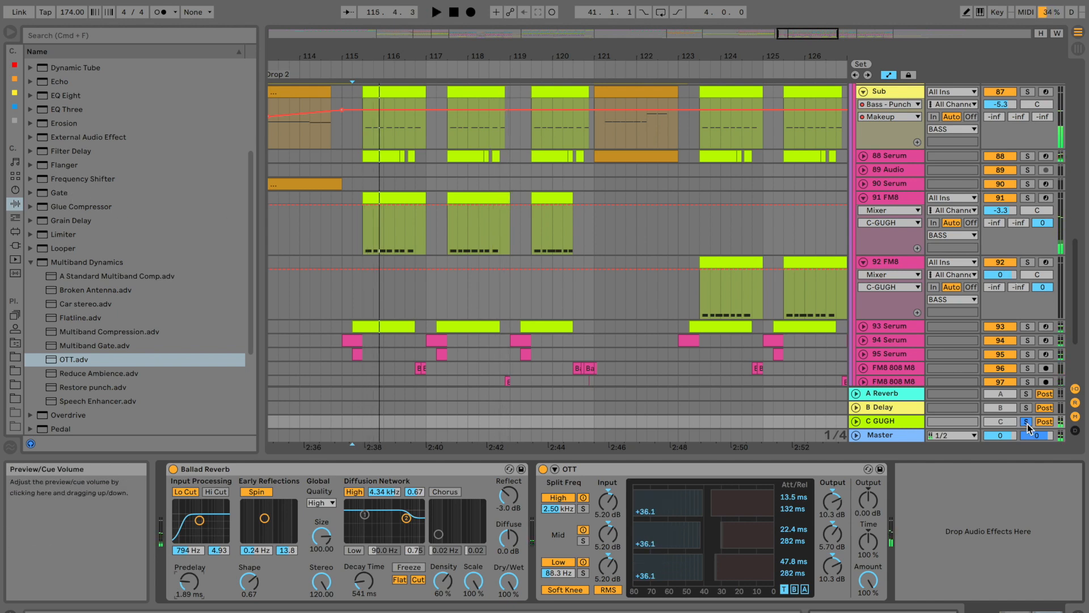
pyautogui.scroll(1, 636, 409)
pyautogui.scroll(1, 882, 418)
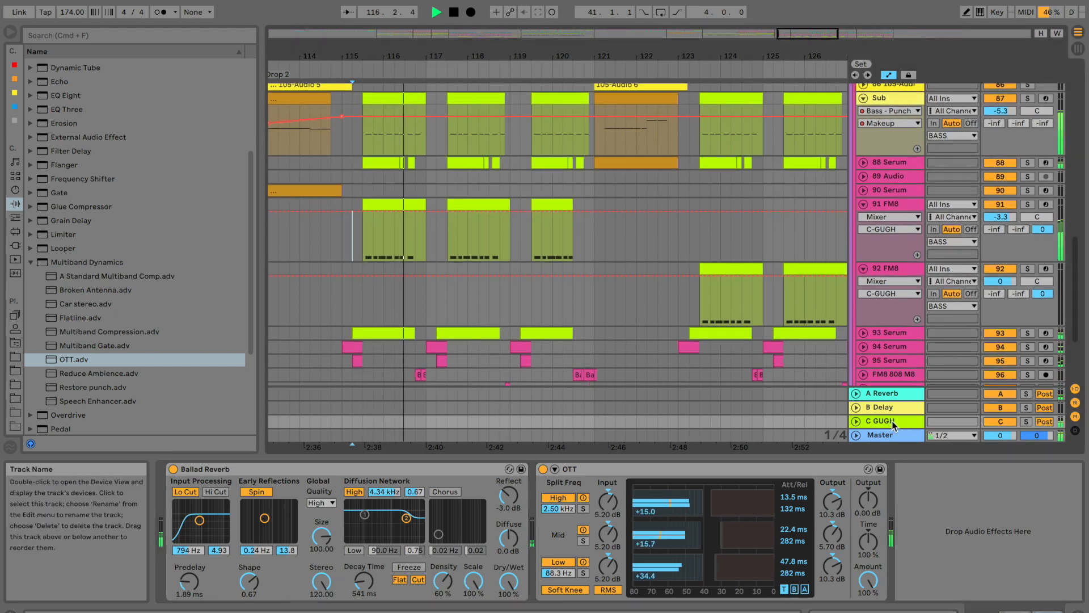
# Insert the Glue Compressor preset Bass - Punch between the reverb and OTT, with its threshold at -40 dB
pyautogui.click(31, 208)
pyautogui.click(74, 249)
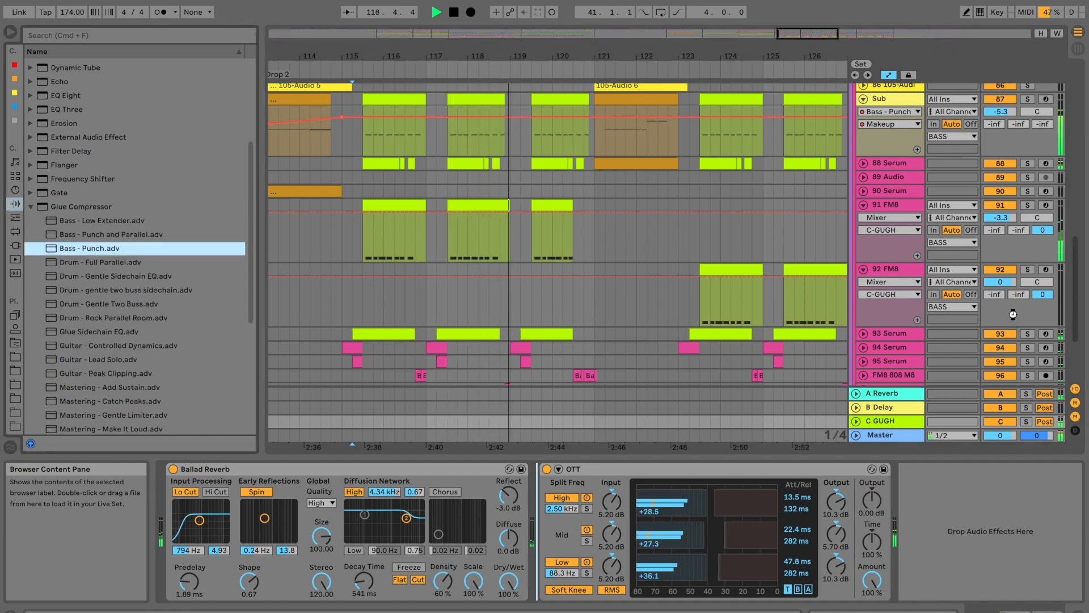
pyautogui.press('Return')
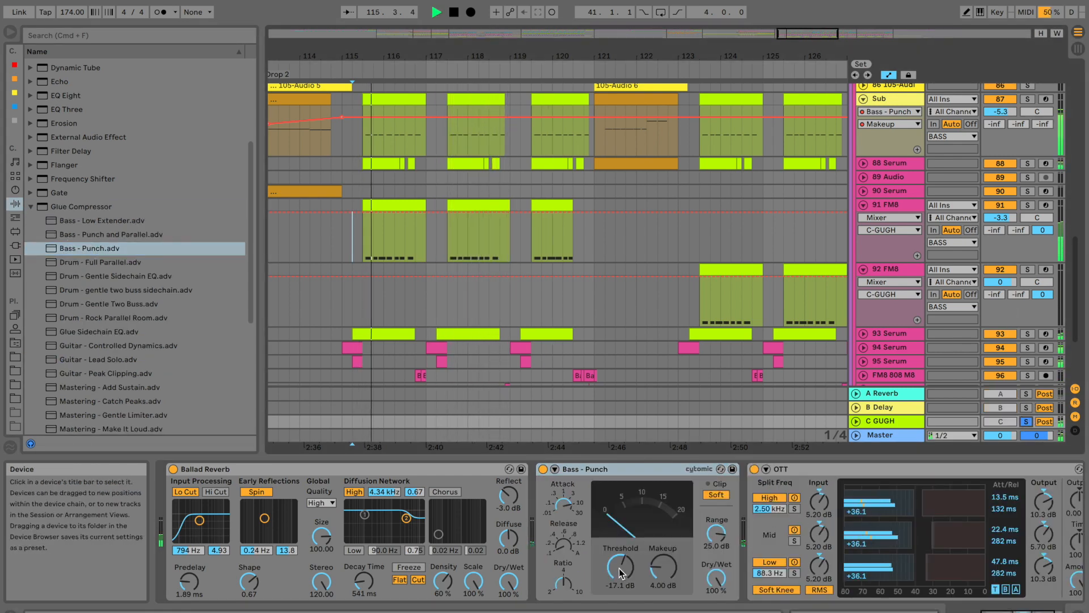
# Duplicate Bass - Punch, setting the first compressor's makeup to 20 dB and the copy to -37.1 dB threshold and 7.30 dB makeup
pyautogui.click(656, 473)
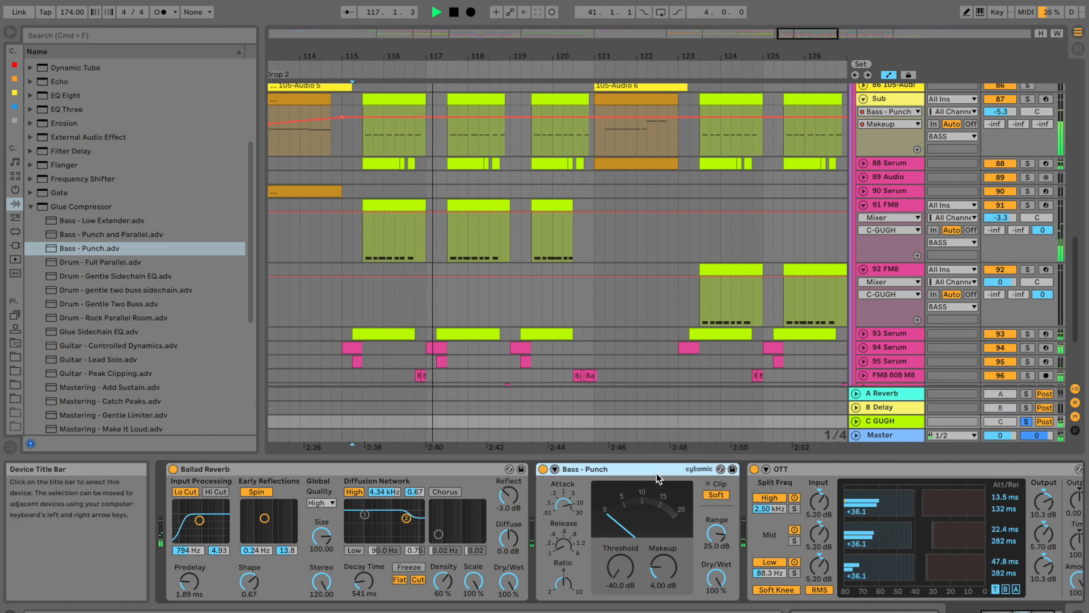
pyautogui.press('super+d')
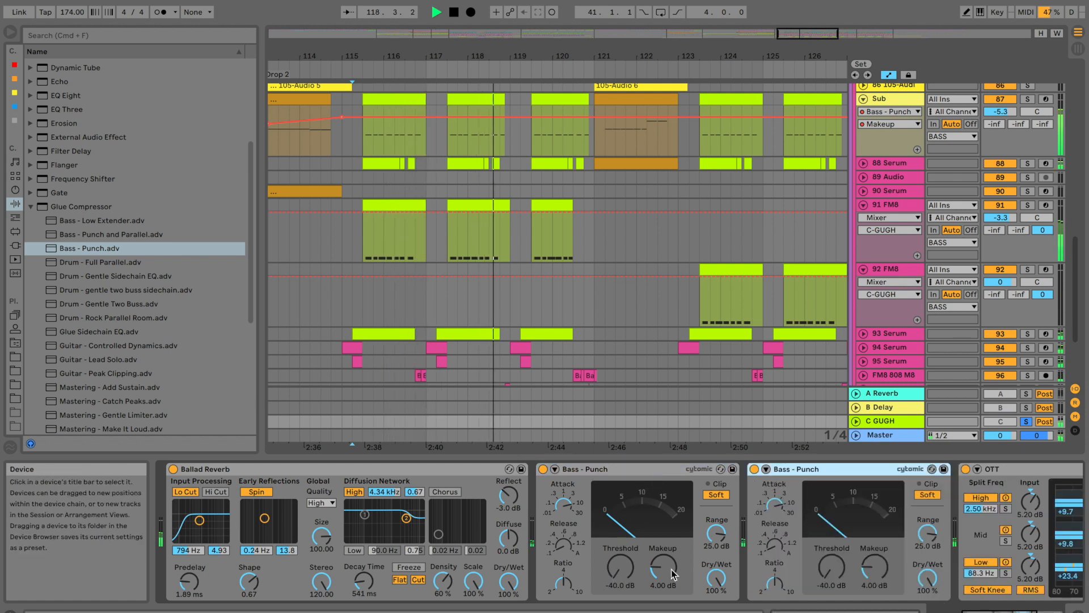
pyautogui.moveTo(672, 570); pyautogui.dragTo(672, 539)
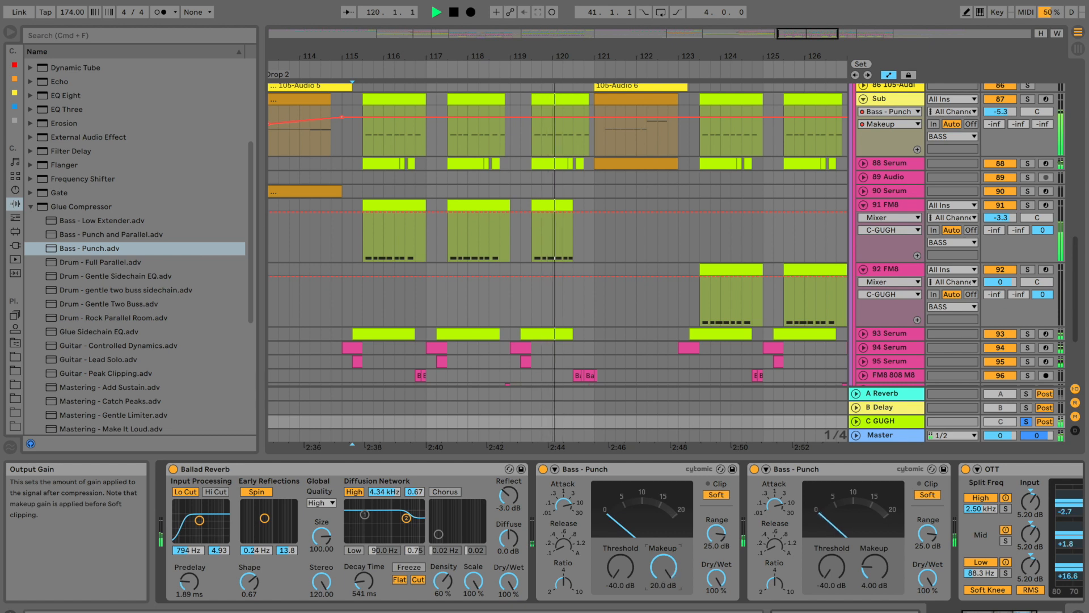
pyautogui.moveTo(832, 568); pyautogui.dragTo(832, 553)
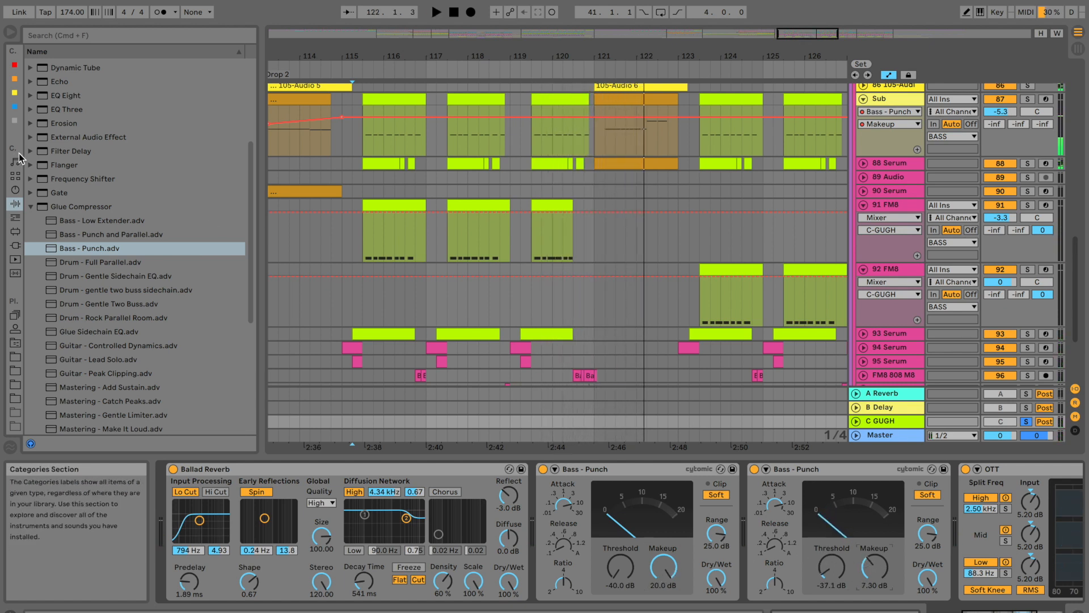
# Insert Drum Buss after the second Bass - Punch on the GUGH return and play from bar 115.2
pyautogui.scroll(3, 43, 150)
pyautogui.press('space')
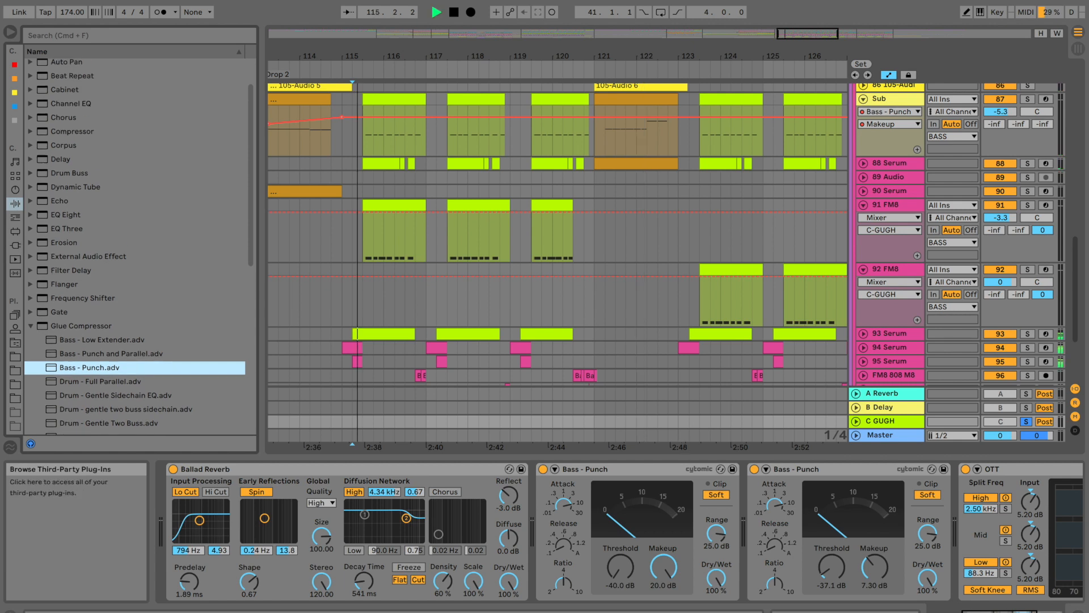
pyautogui.press('space')
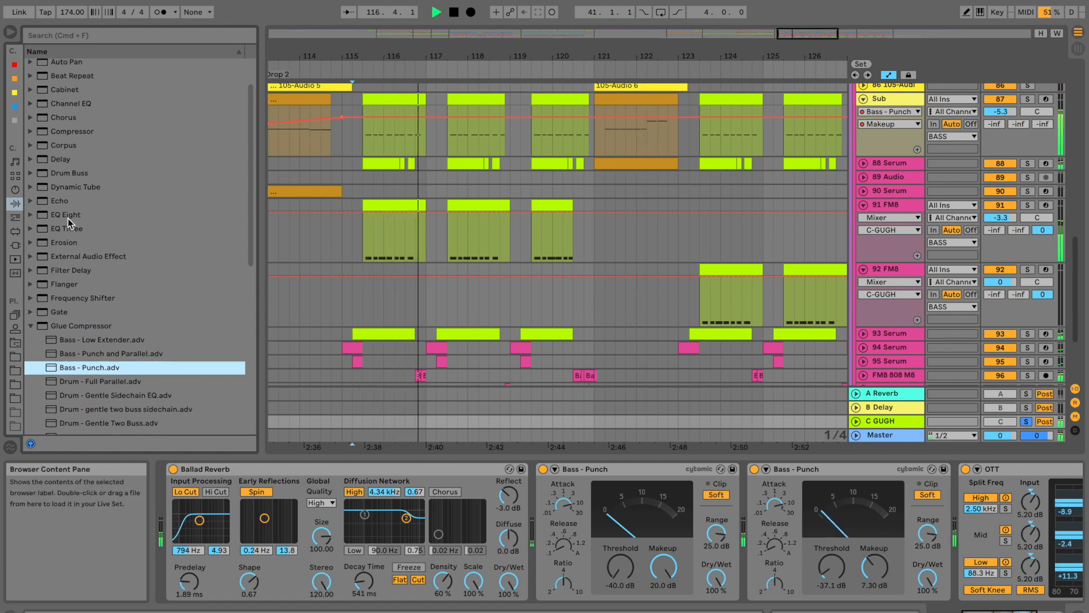
pyautogui.click(31, 326)
pyautogui.scroll(1, 56, 188)
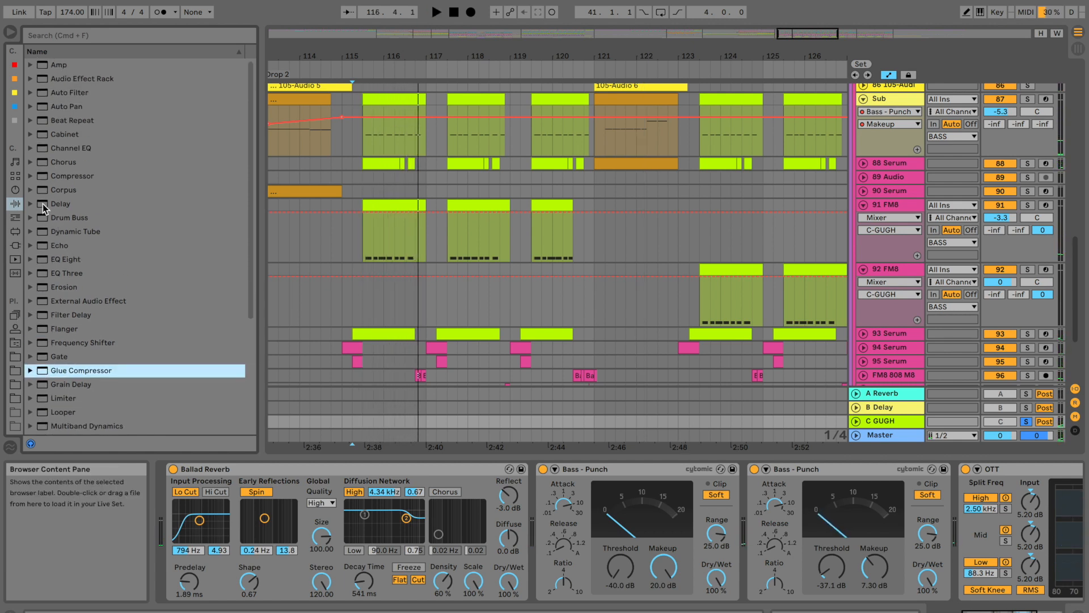
pyautogui.moveTo(62, 220); pyautogui.dragTo(900, 552)
pyautogui.press('space')
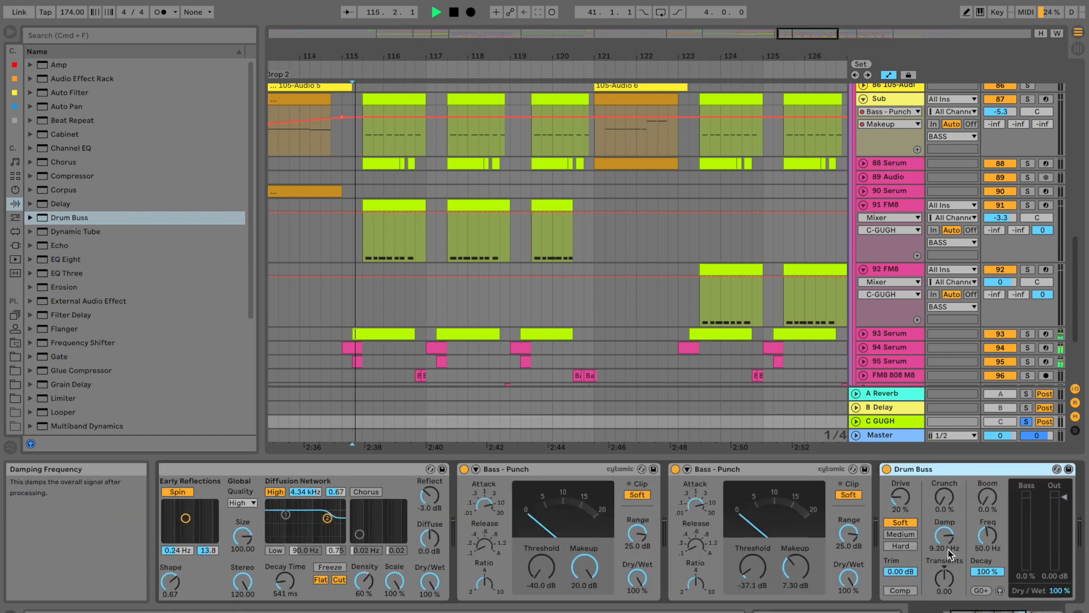
# Move Drum Buss after OTT on the GUGH return, with drive 0%, transients -1.00 and damping 20.0 kHz
pyautogui.hscroll(5, 945, 559)
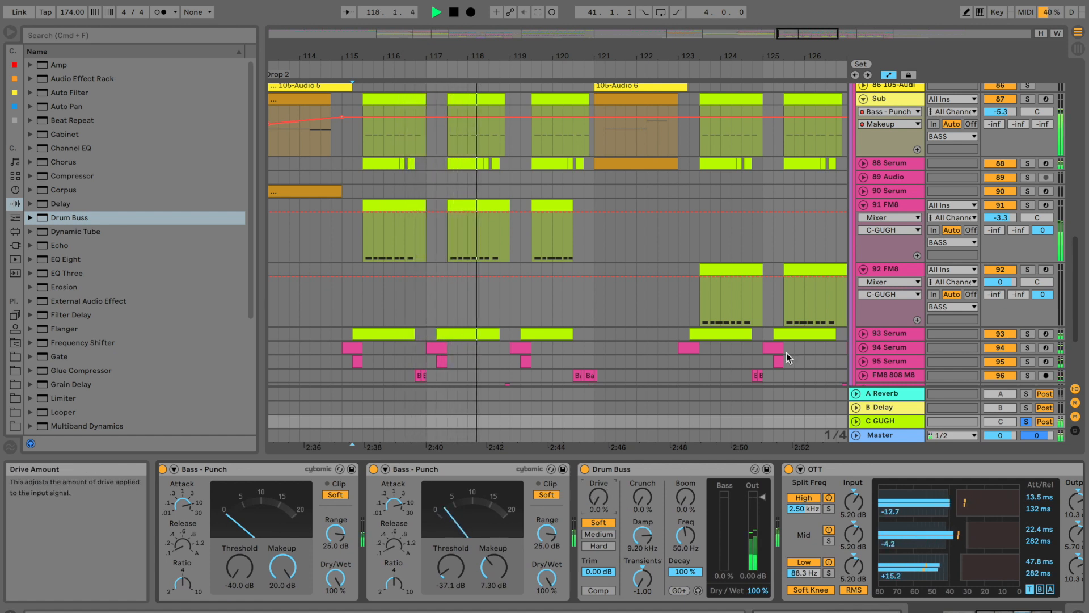
pyautogui.hscroll(3, 659, 518)
pyautogui.click(520, 470)
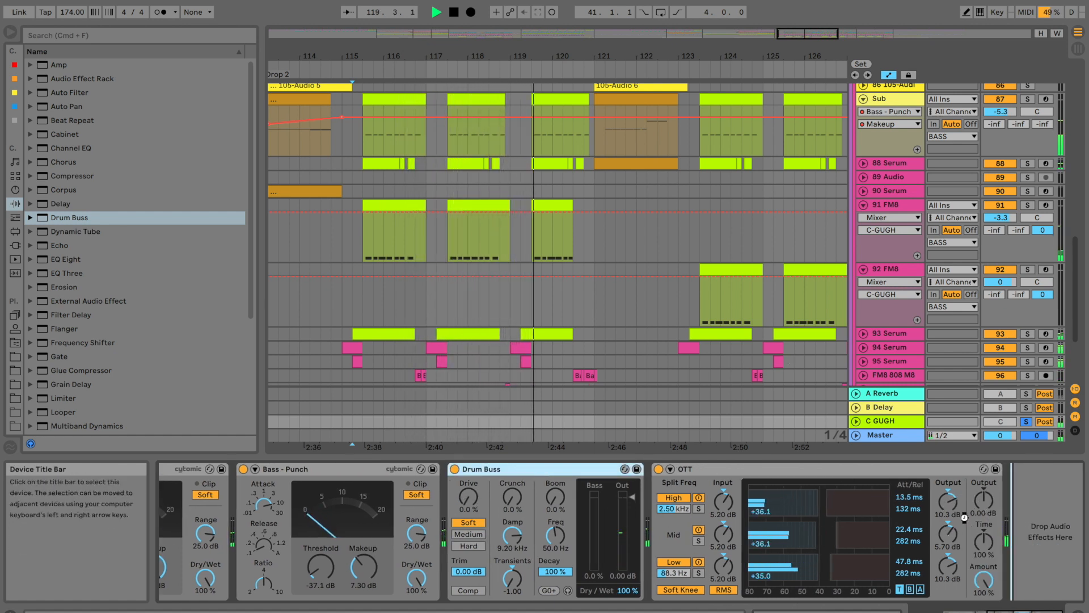
pyautogui.moveTo(961, 517); pyautogui.dragTo(961, 517)
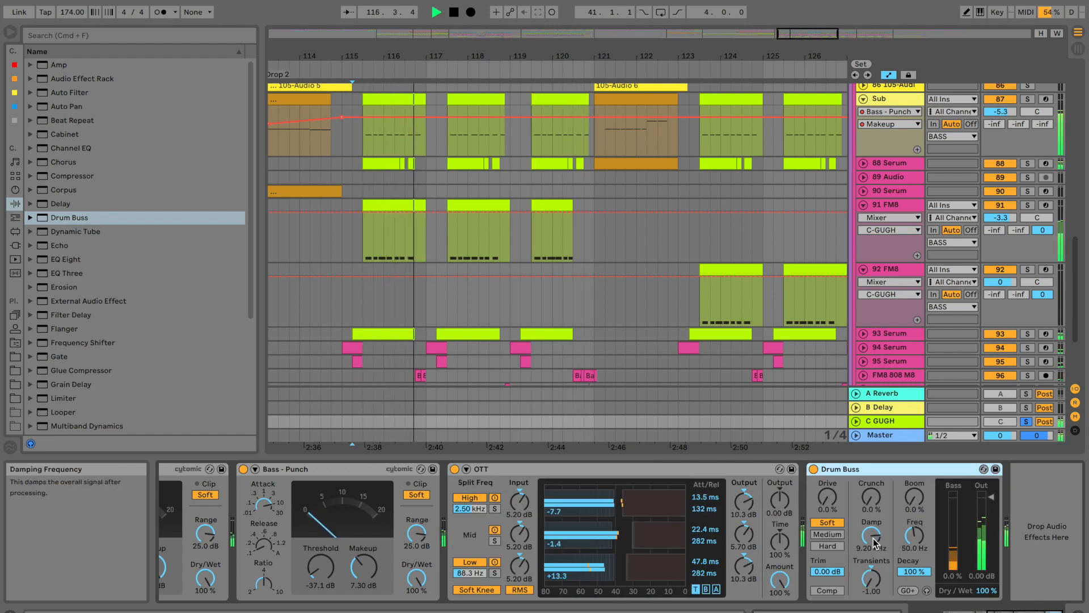
pyautogui.moveTo(874, 542); pyautogui.dragTo(874, 573)
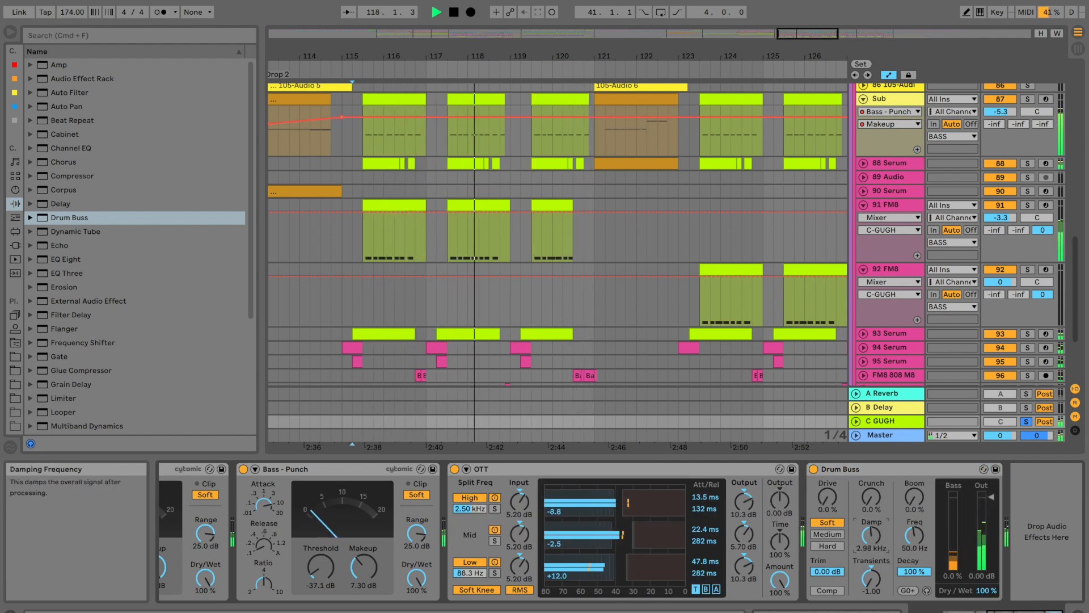
# Add EQ Eight after Drum Buss with a low cut at 530 Hz and band 4 at 4.08 kHz, -6.82 dB
pyautogui.click(73, 262)
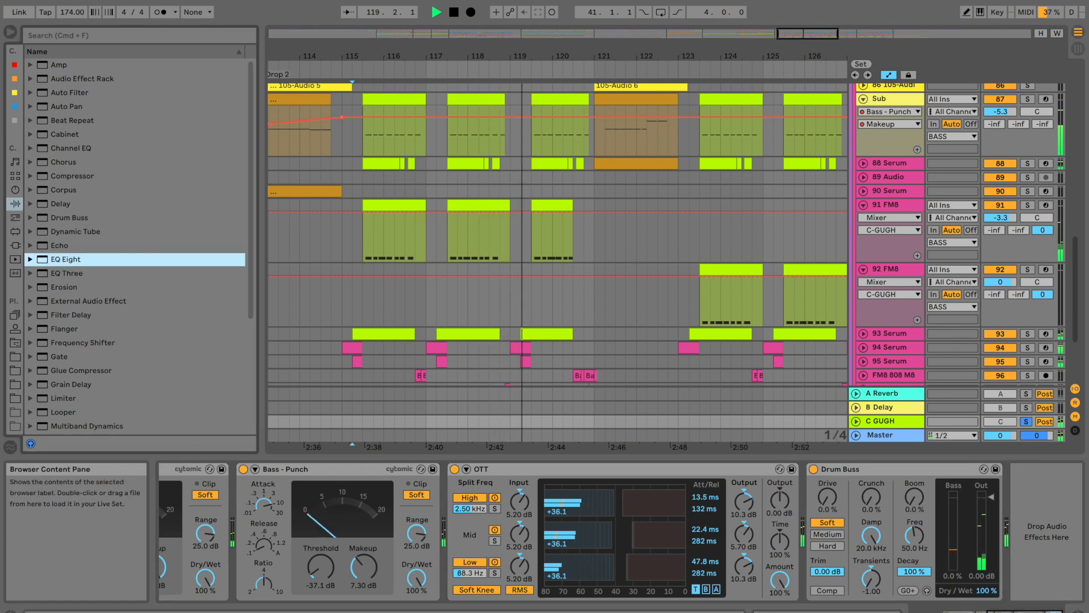
pyautogui.press('Return')
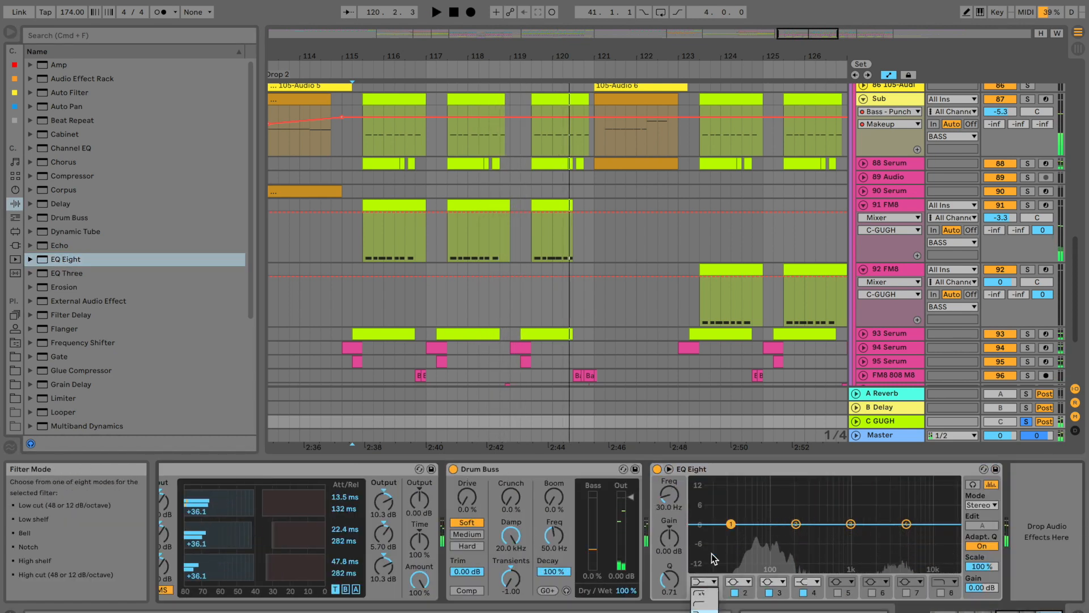
pyautogui.click(704, 582)
pyautogui.press('space')
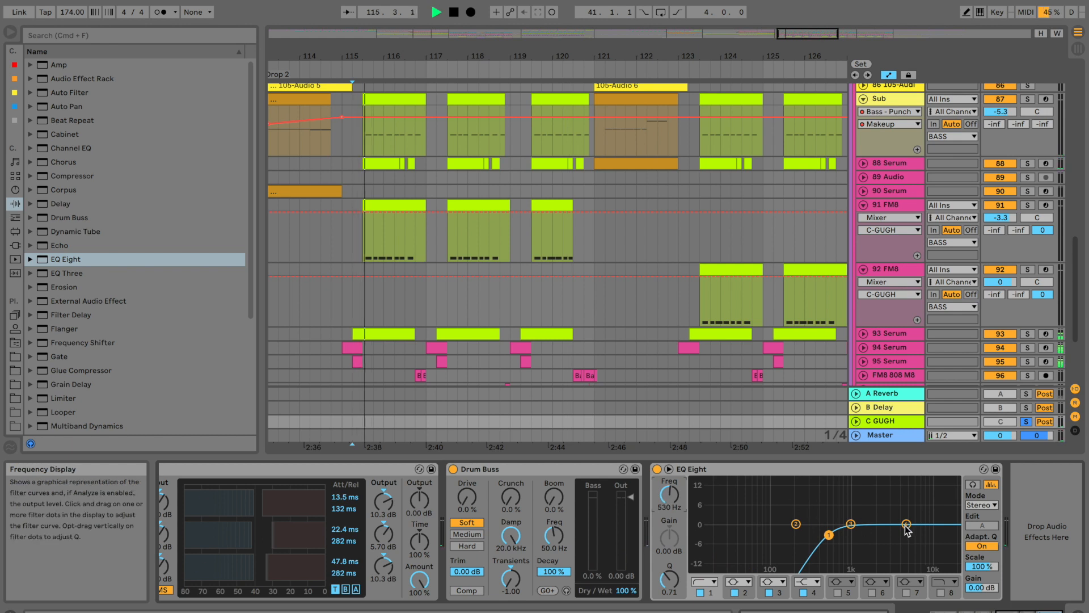
pyautogui.moveTo(907, 524); pyautogui.dragTo(899, 544)
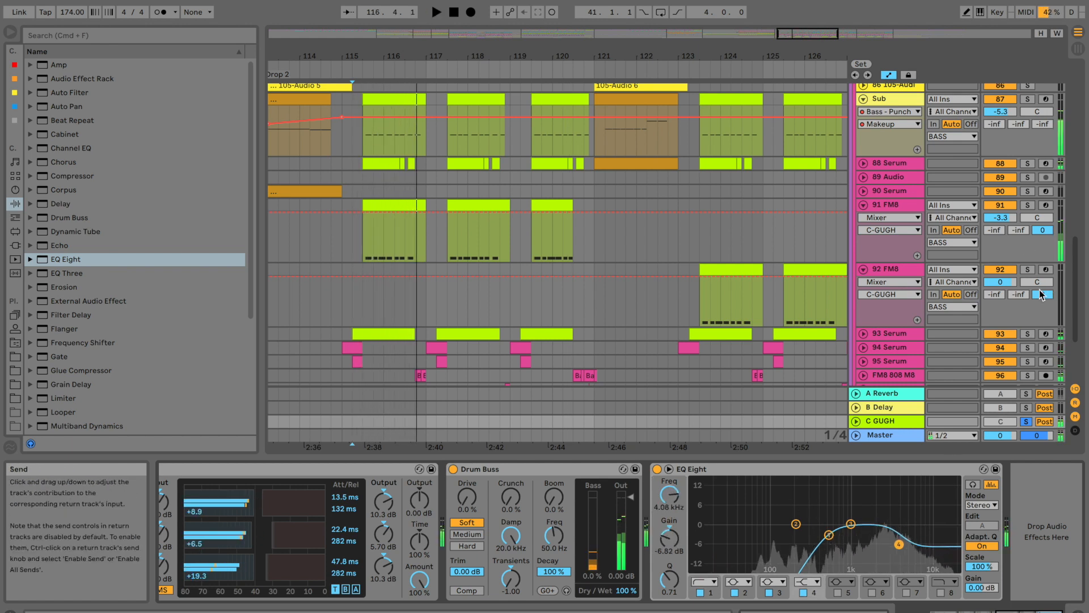
# Unsolo the GUGH return and narrow its EQ Eight: lower bands 3 and 4, enable band 8's high cut, low cut about 599 Hz
pyautogui.press('space')
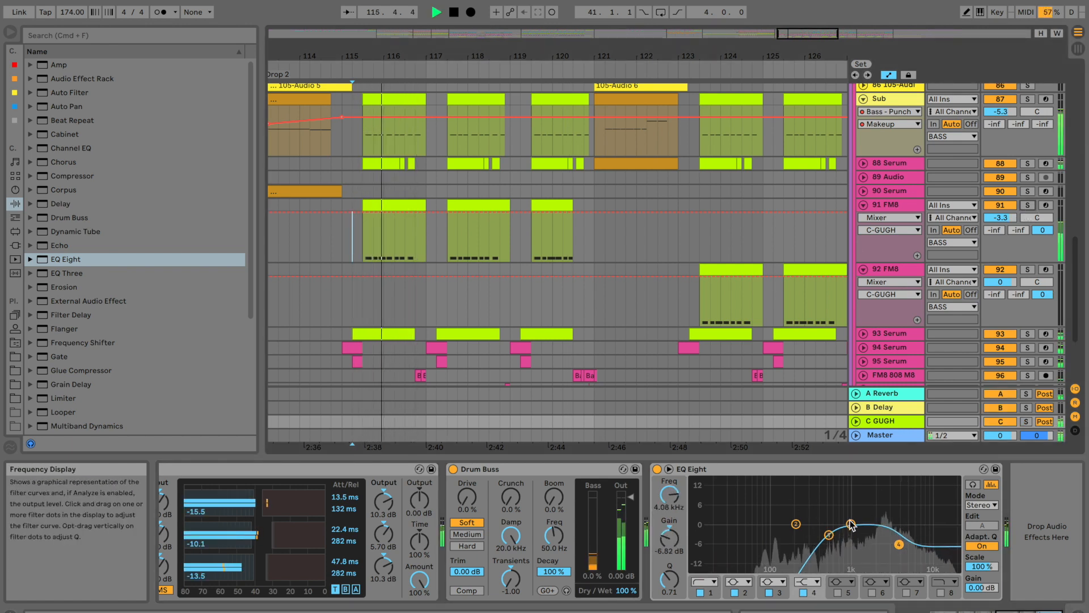
pyautogui.moveTo(851, 523); pyautogui.dragTo(896, 557)
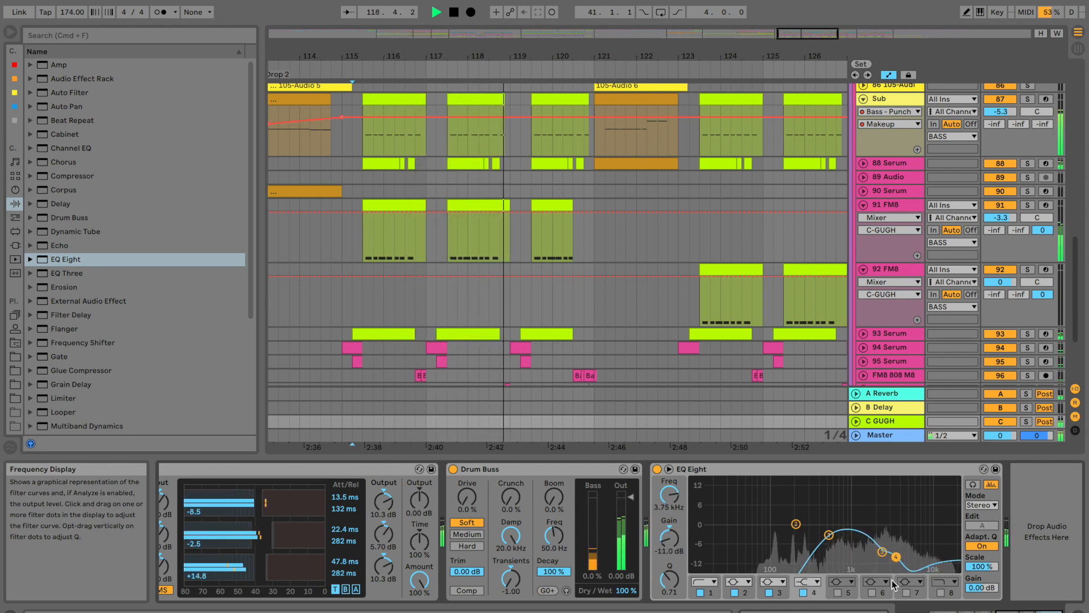
pyautogui.click(940, 592)
pyautogui.moveTo(950, 534); pyautogui.dragTo(838, 515)
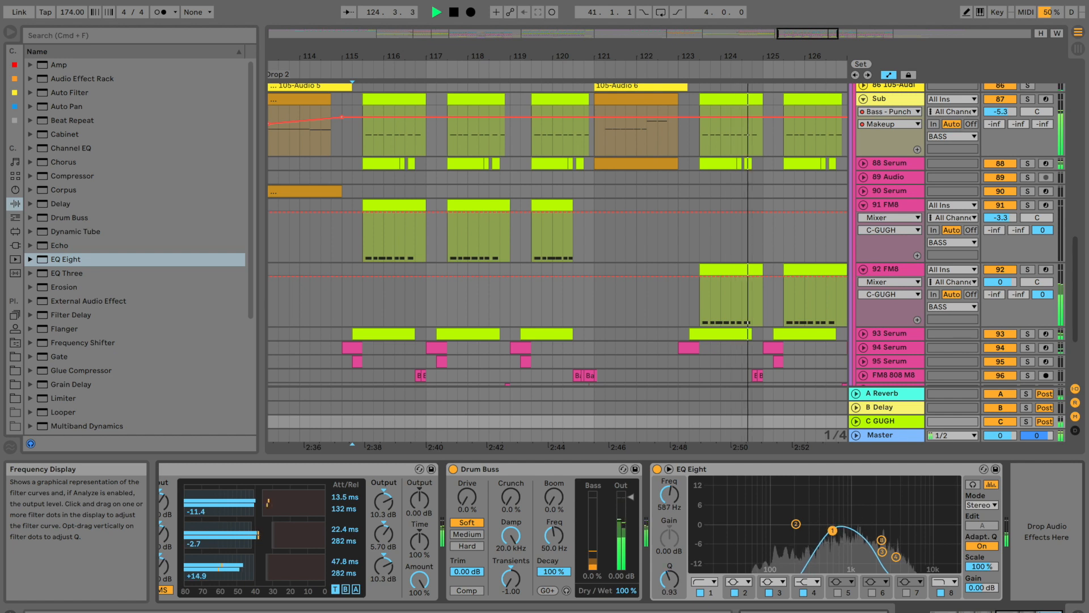
# Unfold the GUGH return and set its track volume to -6.4 dB
pyautogui.click(857, 421)
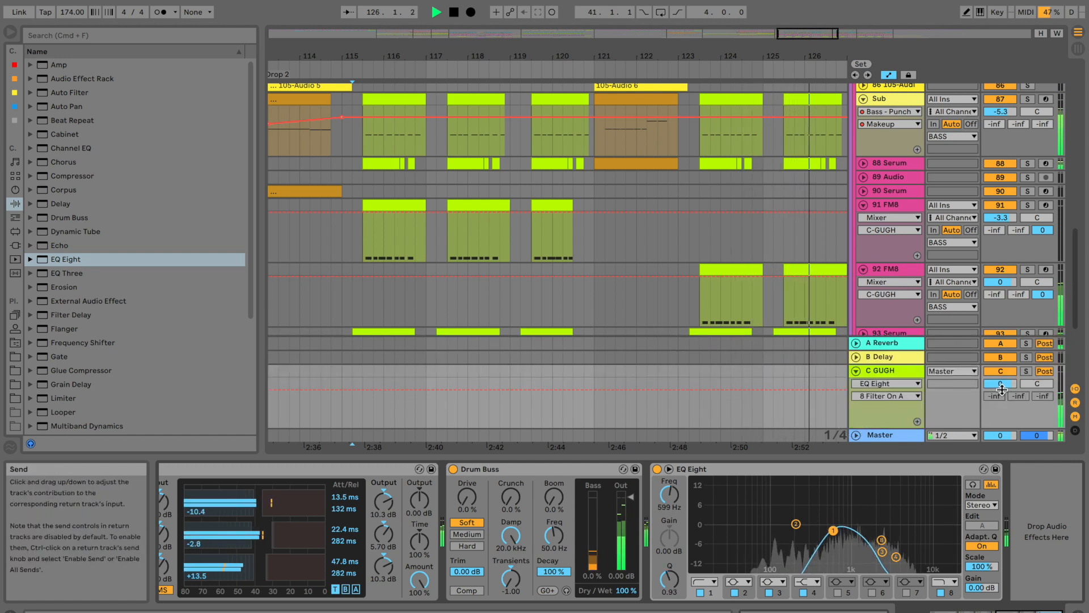
pyautogui.moveTo(1000, 384); pyautogui.dragTo(1000, 388)
pyautogui.hscroll(3, 807, 369)
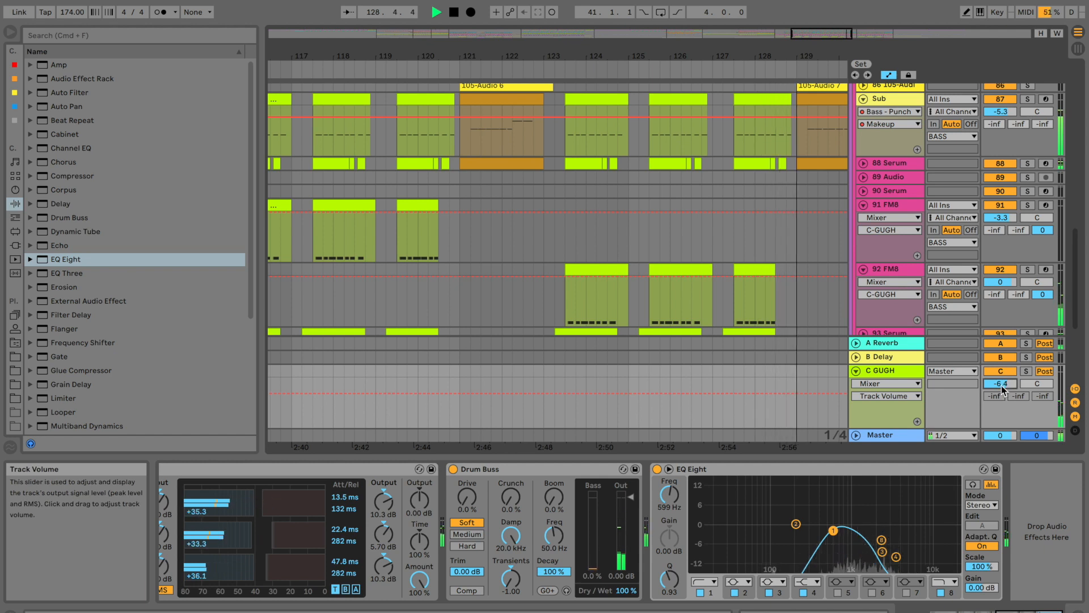
# Delete EQ Eight from the GUGH return and set OTT's amount to 27% during playback
pyautogui.click(691, 471)
pyautogui.press('space')
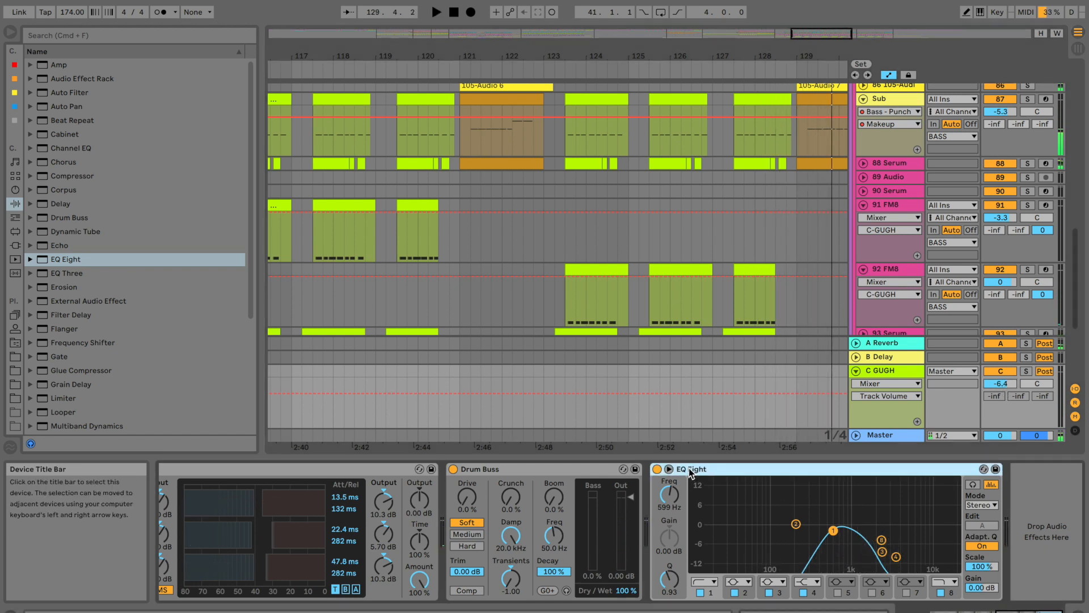
pyautogui.press('Delete')
pyautogui.press('space')
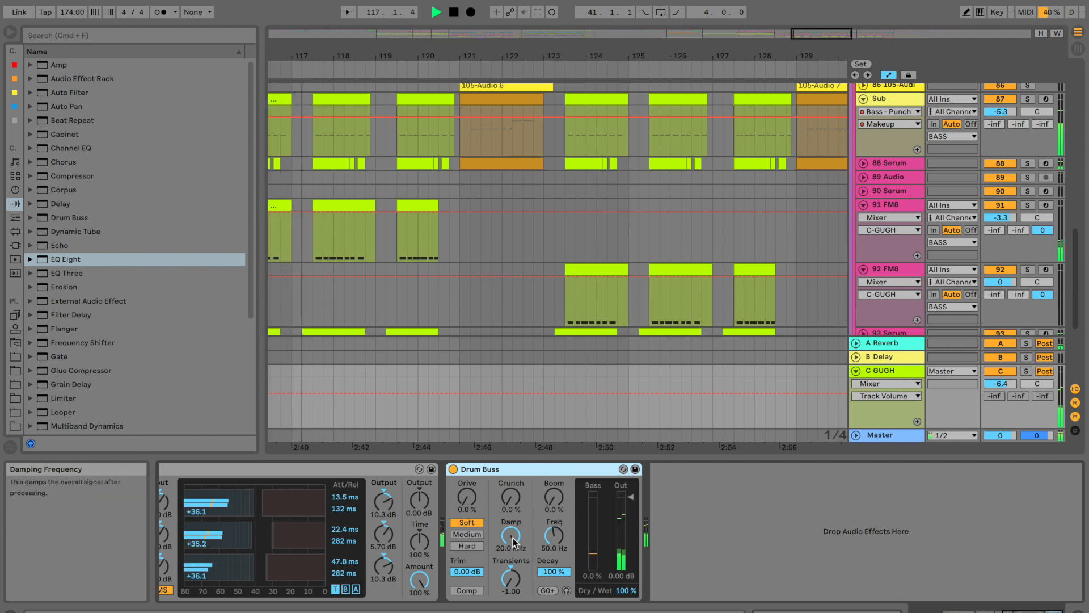
pyautogui.hscroll(-3, 368, 514)
pyautogui.click(590, 579)
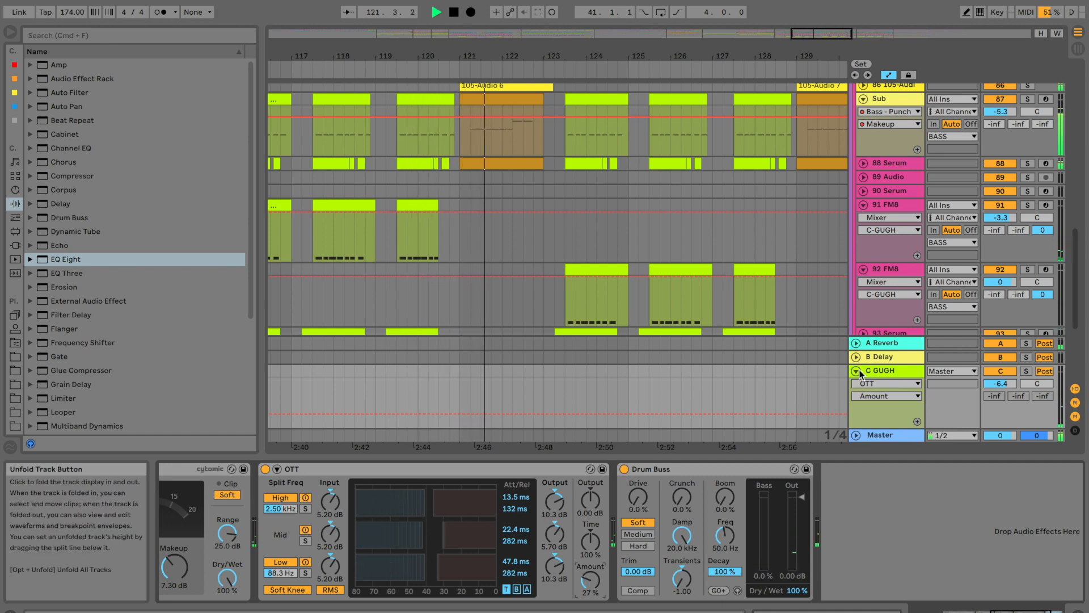
# Add a new EQ Eight after Drum Buss with band 4 at 1.78 kHz, -8.06 dB, and fold the GUGH return
pyautogui.click(81, 259)
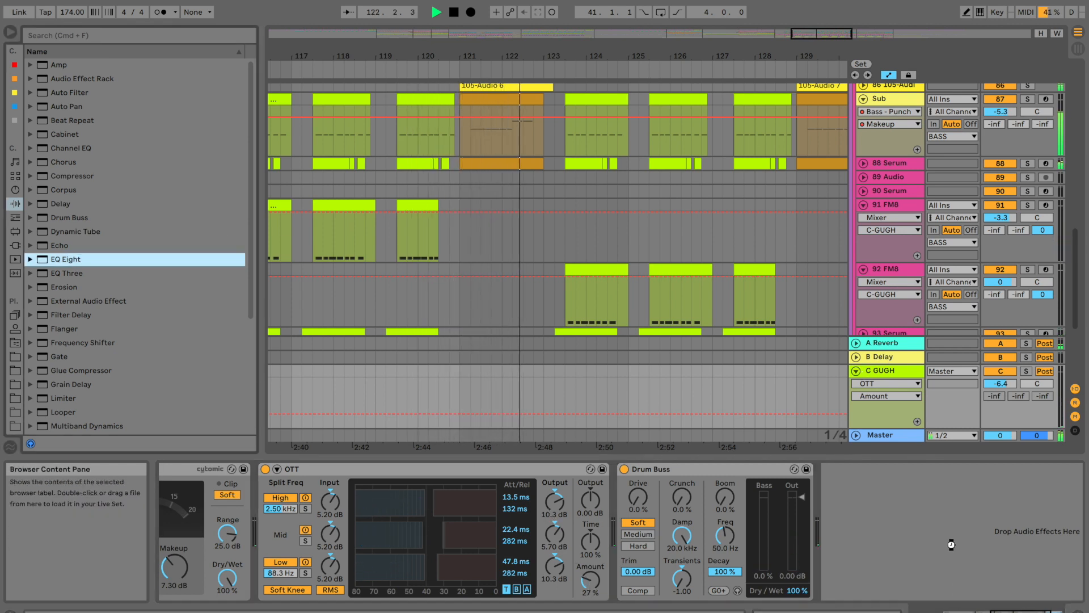
pyautogui.moveTo(951, 545); pyautogui.dragTo(944, 547)
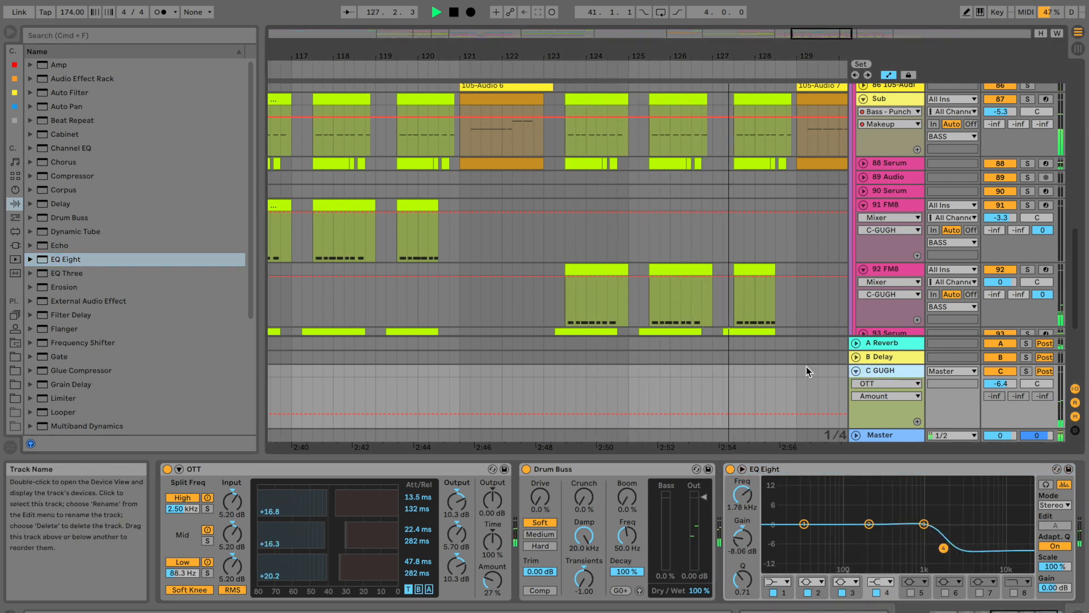
pyautogui.click(857, 371)
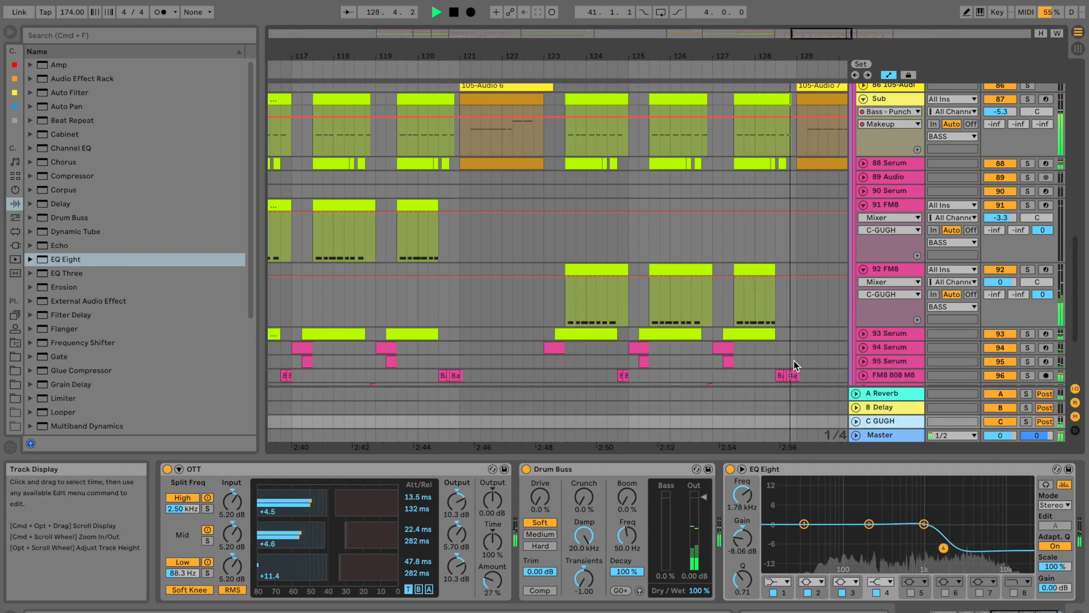
# Fold the BASS and D & B groups and bring the Chill section of the arrangement into view
pyautogui.scroll(10, 794, 360)
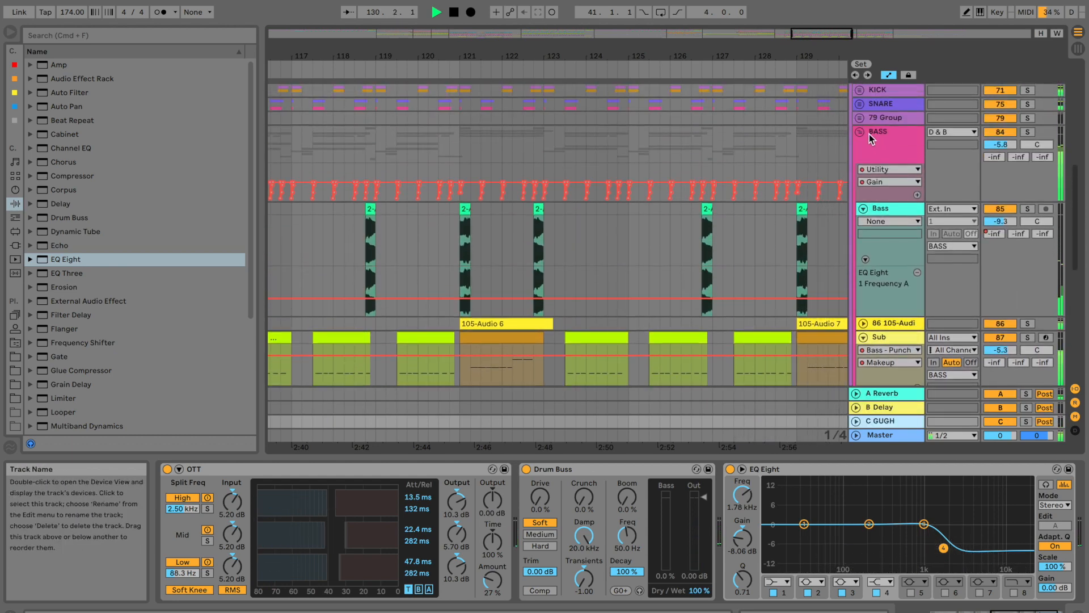
pyautogui.click(861, 134)
pyautogui.scroll(8, 795, 227)
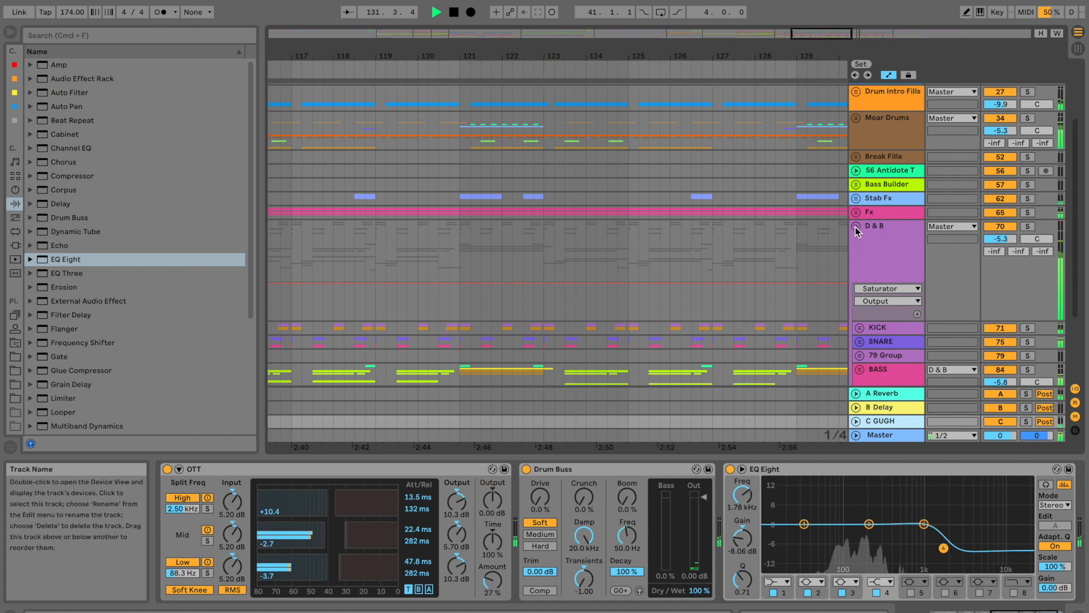
pyautogui.click(859, 227)
pyautogui.scroll(-5, 703, 213)
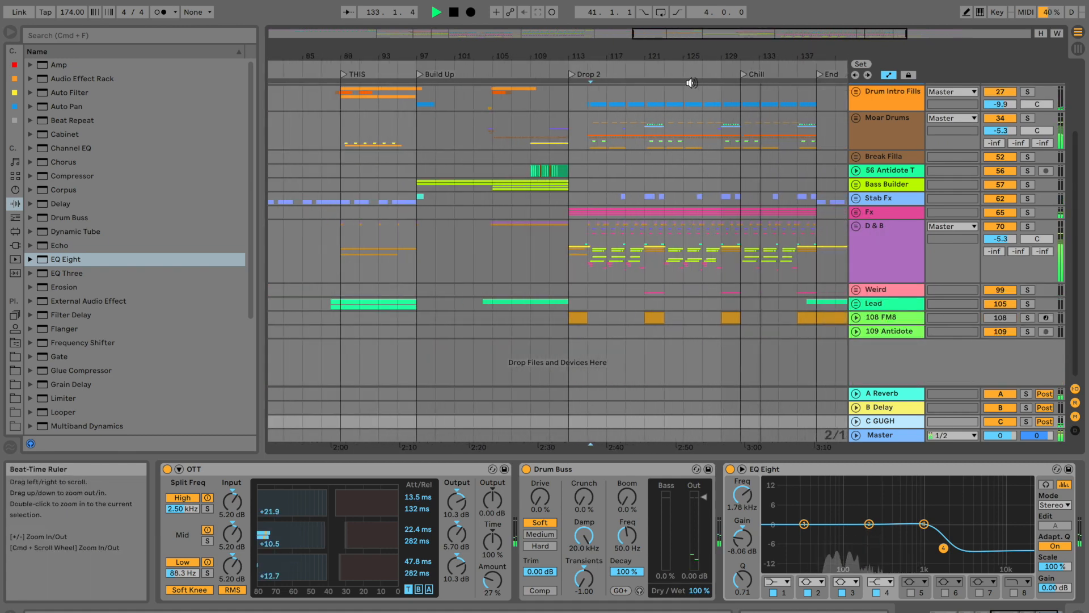
pyautogui.hscroll(4, 701, 214)
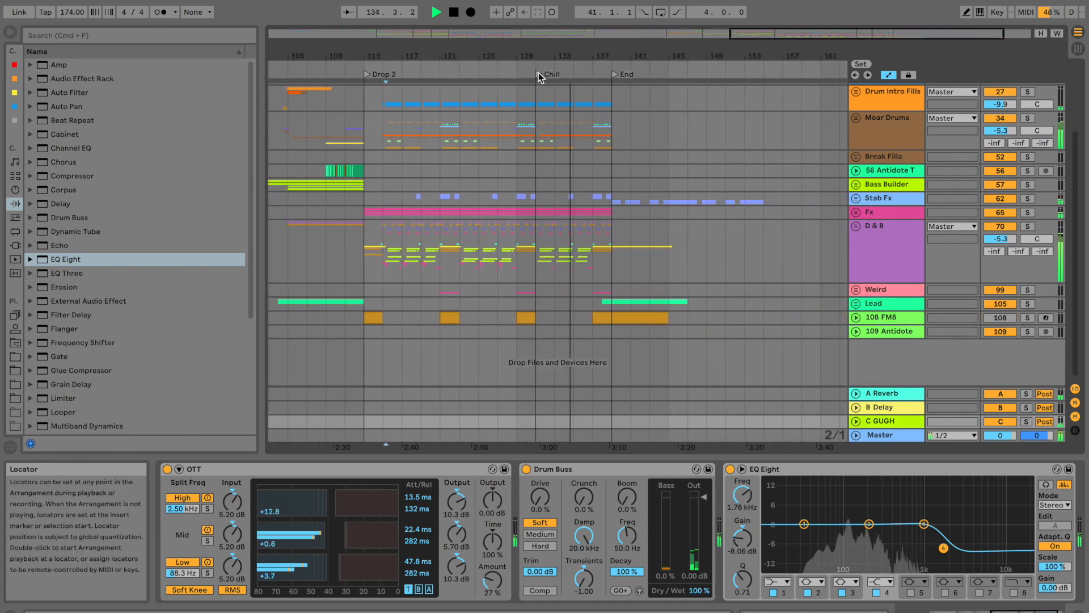
pyautogui.moveTo(562, 55); pyautogui.dragTo(561, 97)
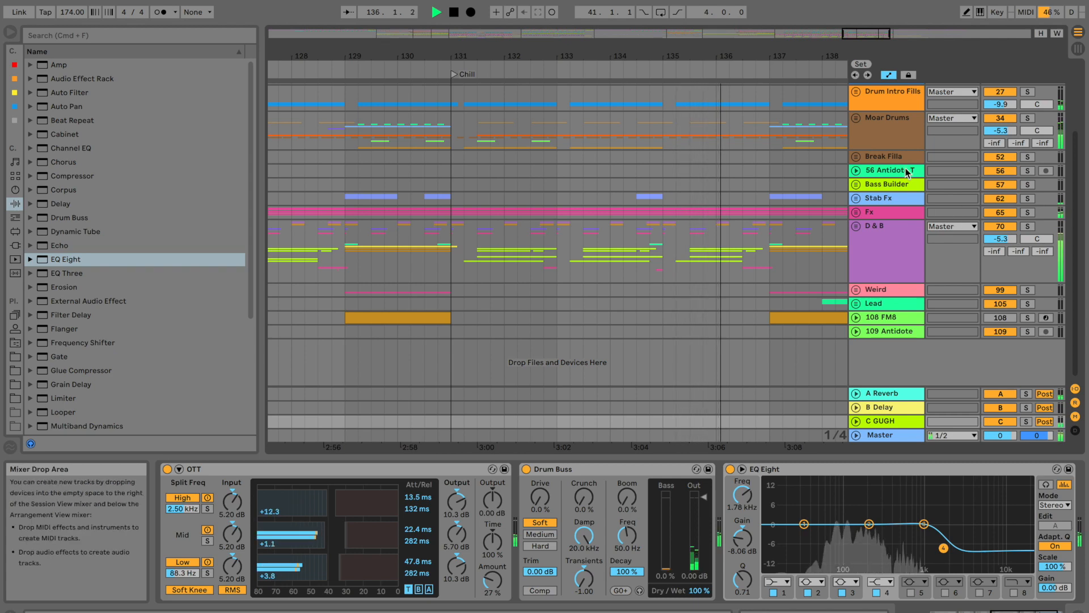
# Solo the D & B group, unfold it, and audition it from the Chill locator
pyautogui.click(886, 141)
pyautogui.click(905, 230)
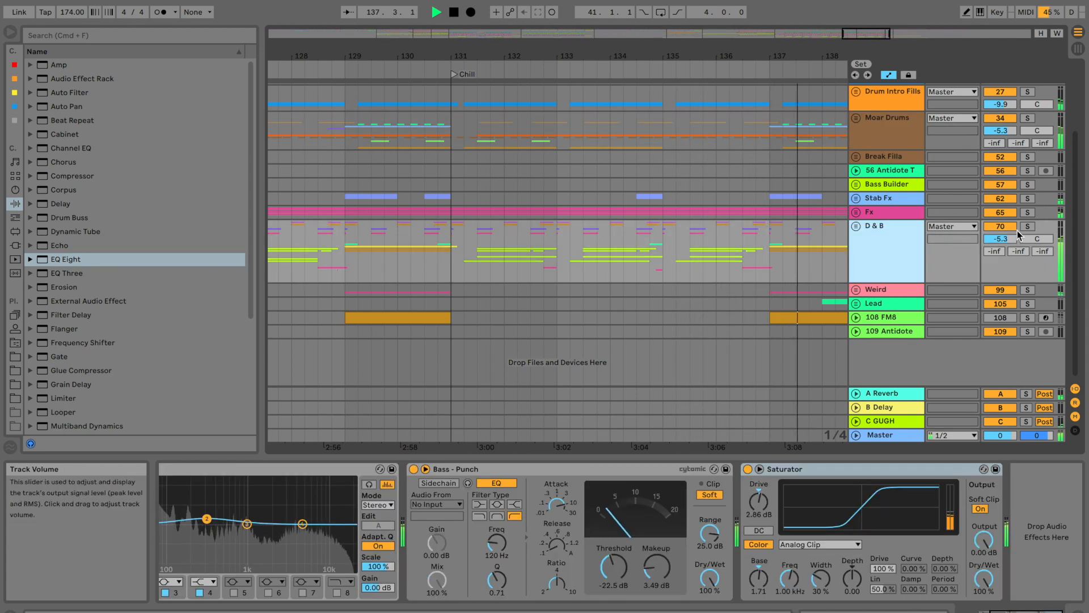
pyautogui.click(1026, 226)
pyautogui.click(856, 226)
pyautogui.scroll(-4, 625, 271)
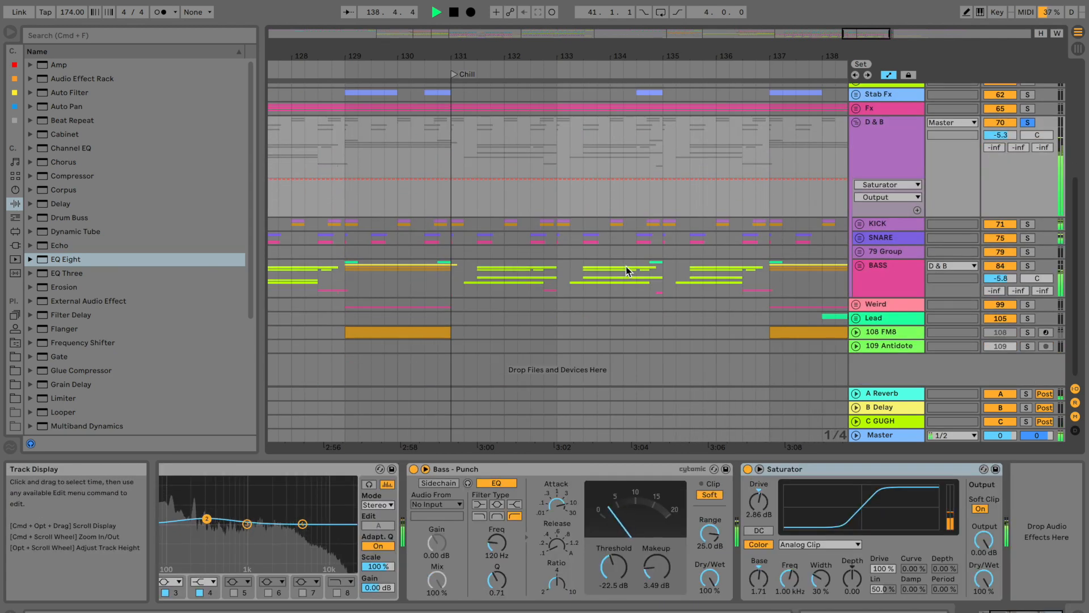
pyautogui.click(689, 241)
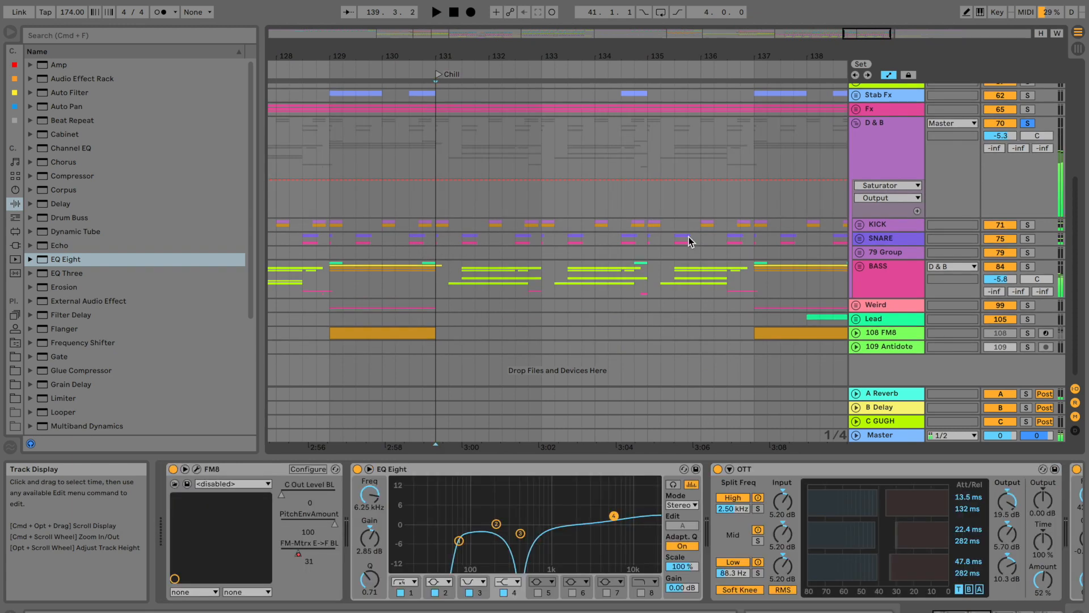
# Unfold and briefly solo the SNARE group, then clear the solos and examine the 76 Antidote snare's effects chain
pyautogui.click(860, 238)
pyautogui.click(888, 237)
pyautogui.click(1032, 242)
pyautogui.click(1030, 237)
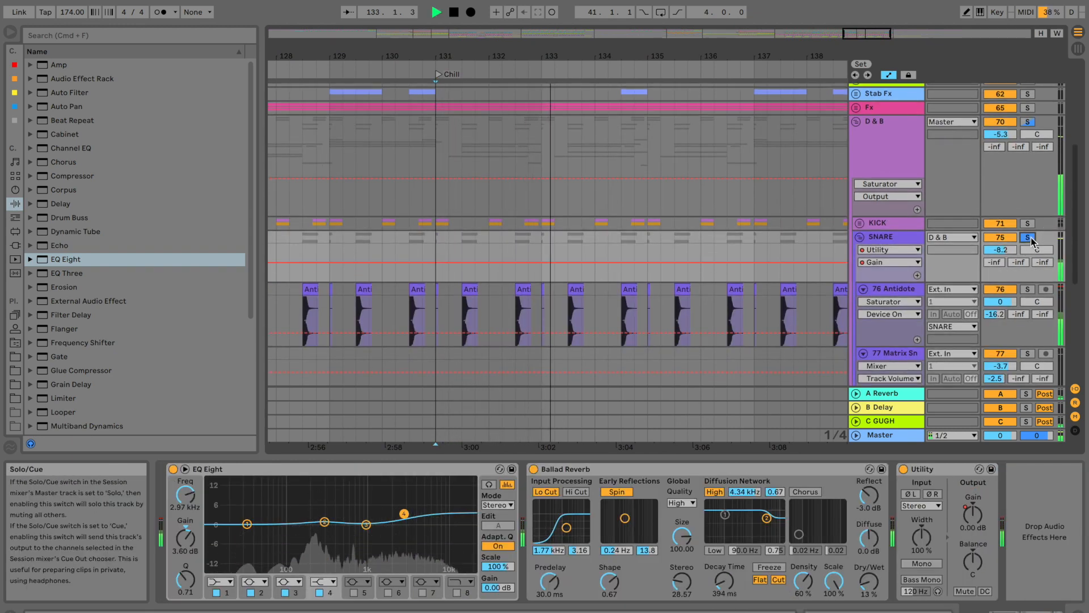
pyautogui.scroll(-1, 890, 231)
pyautogui.click(888, 287)
pyautogui.click(888, 285)
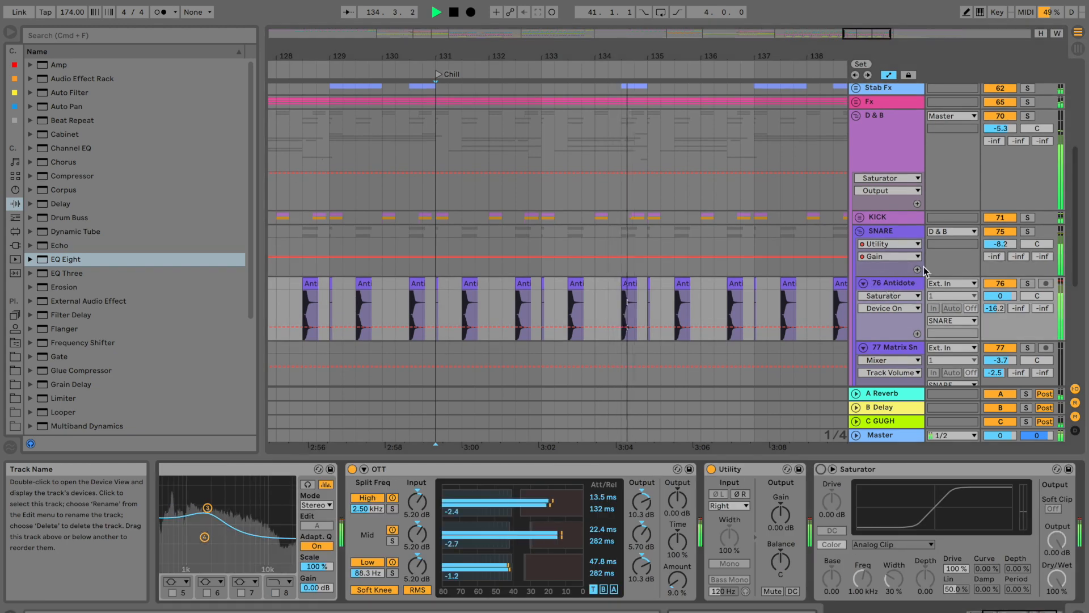
pyautogui.hscroll(-3, 385, 535)
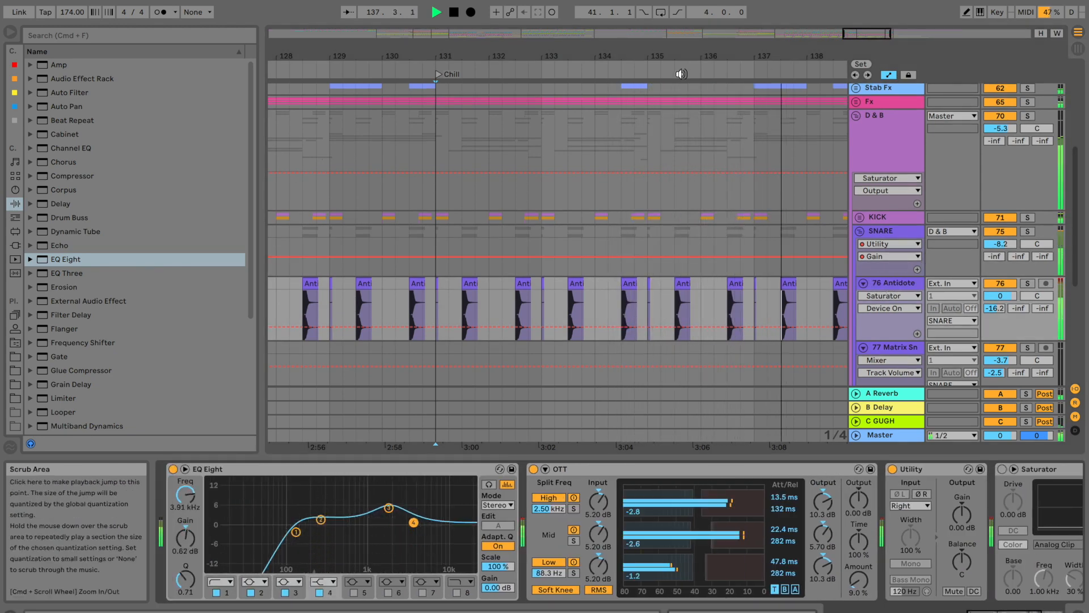
# Compare the snare layers across the drops and play the arrangement from the End locator
pyautogui.moveTo(680, 56); pyautogui.dragTo(680, 8)
pyautogui.hscroll(-2, 480, 293)
pyautogui.hscroll(-10, 480, 293)
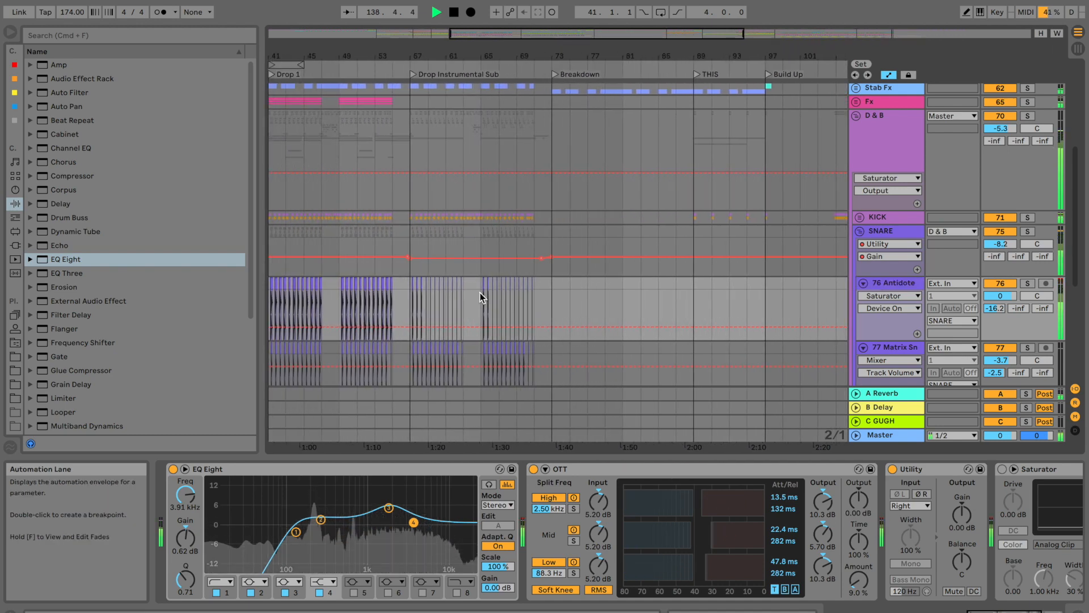
pyautogui.hscroll(12, 720, 294)
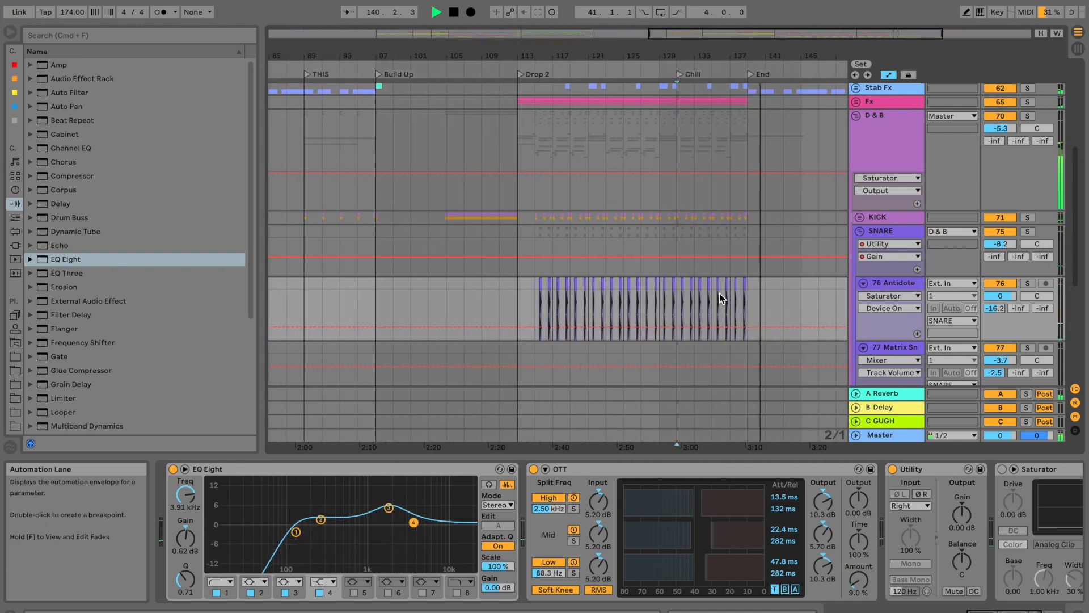
pyautogui.scroll(-5, 719, 294)
pyautogui.click(635, 299)
pyautogui.press('space')
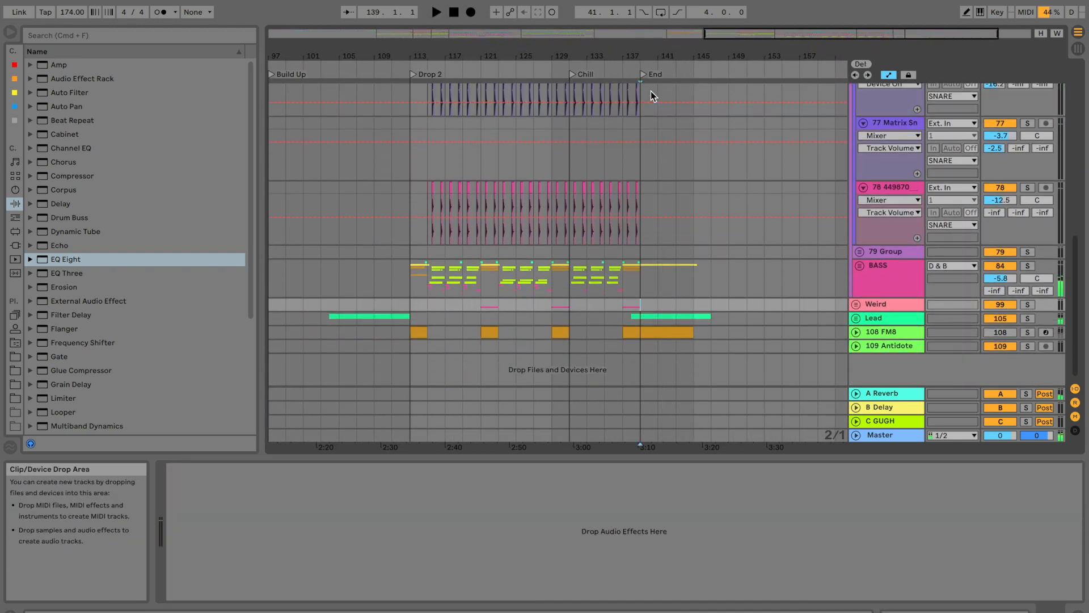
pyautogui.press('space')
pyautogui.moveTo(651, 55); pyautogui.dragTo(651, 96)
pyautogui.press('space')
# Unfold the BASS group and trim the 105-Audio 8 clip to finish at the End locator, auditioning the transition
pyautogui.click(860, 265)
pyautogui.click(861, 267)
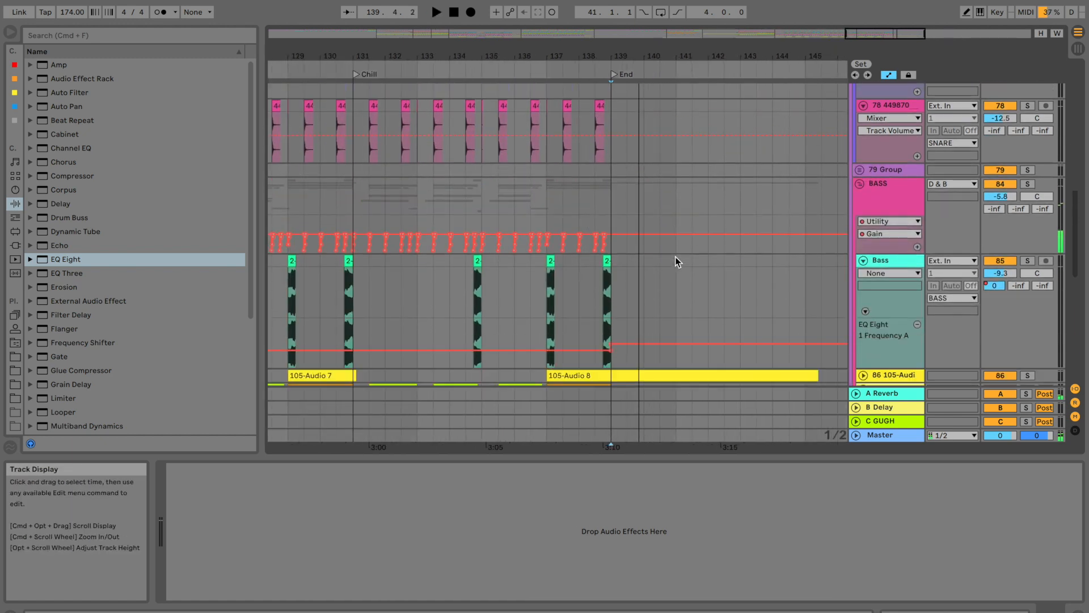
pyautogui.scroll(-5, 676, 256)
pyautogui.click(706, 199)
pyautogui.press('space')
pyautogui.moveTo(820, 200); pyautogui.dragTo(613, 201)
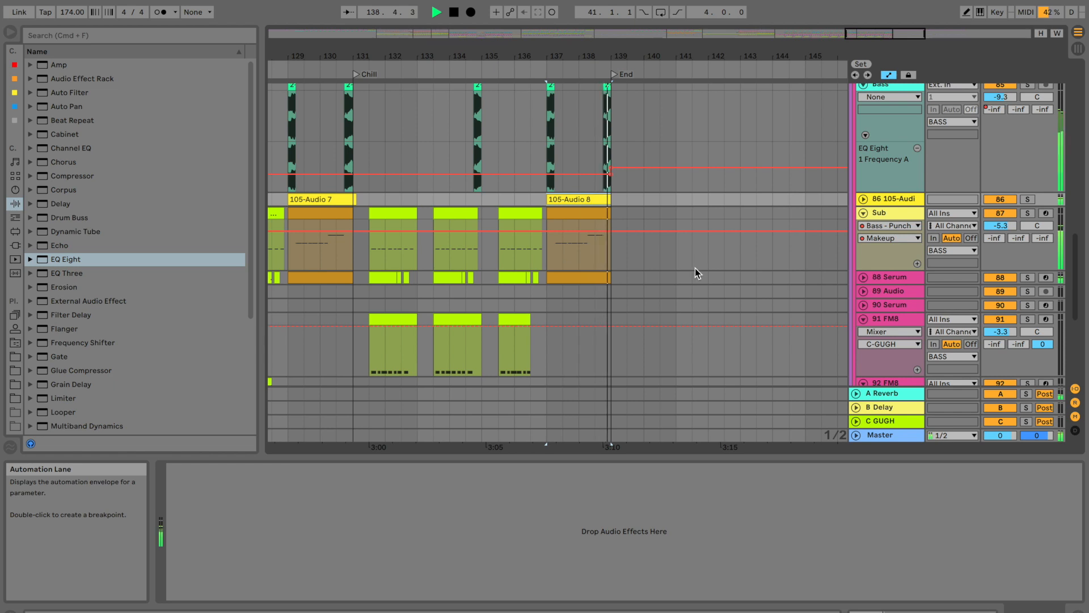
# Undo the trim of the 105-Audio 8 clip and replay the transition from bar 137
pyautogui.press('super+z')
pyautogui.press('space')
pyautogui.press('space')
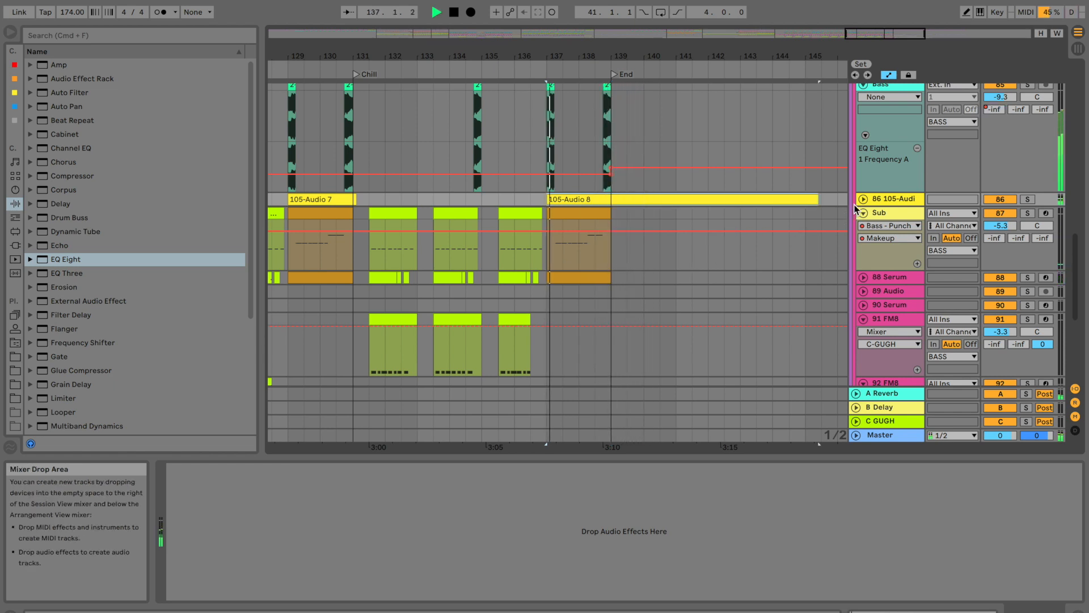
# Add an Auto Filter to the 105-Audio track and automate its frequency to sweep down from the End locator, auditioning the transition
pyautogui.click(863, 199)
pyautogui.click(889, 199)
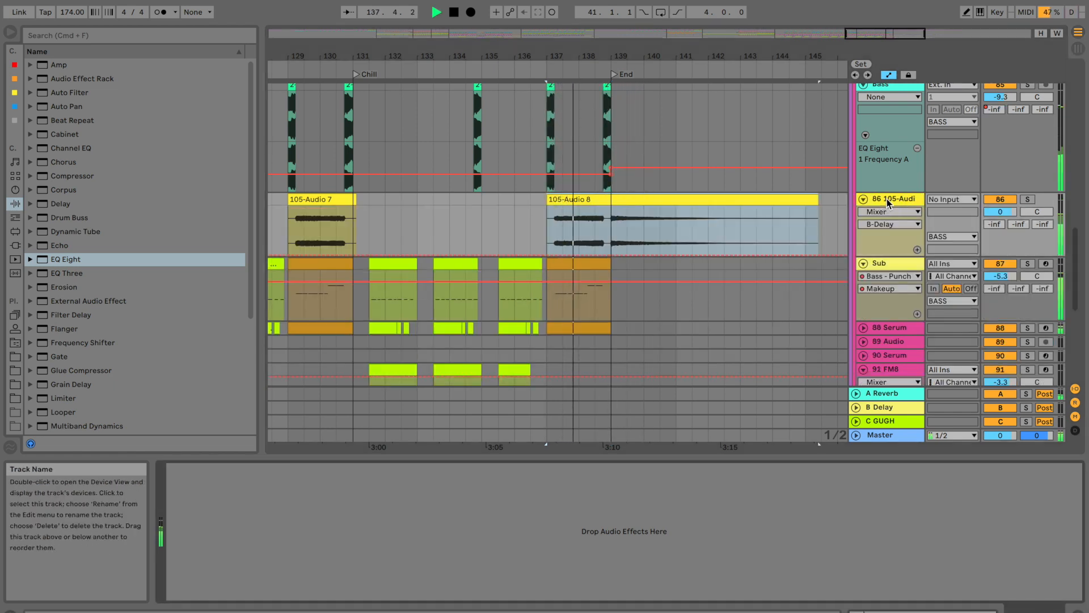
pyautogui.click(58, 94)
pyautogui.moveTo(364, 547); pyautogui.dragTo(363, 547)
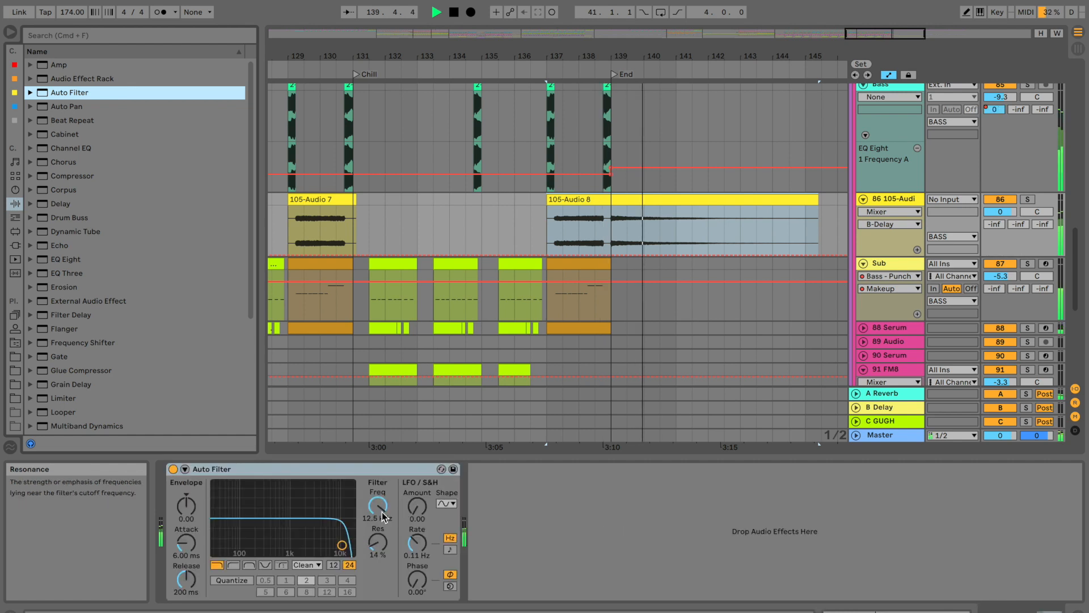
pyautogui.moveTo(612, 210); pyautogui.dragTo(611, 230)
pyautogui.press('space')
pyautogui.press('space')
pyautogui.moveTo(778, 230); pyautogui.dragTo(777, 250)
pyautogui.scroll(4, 815, 133)
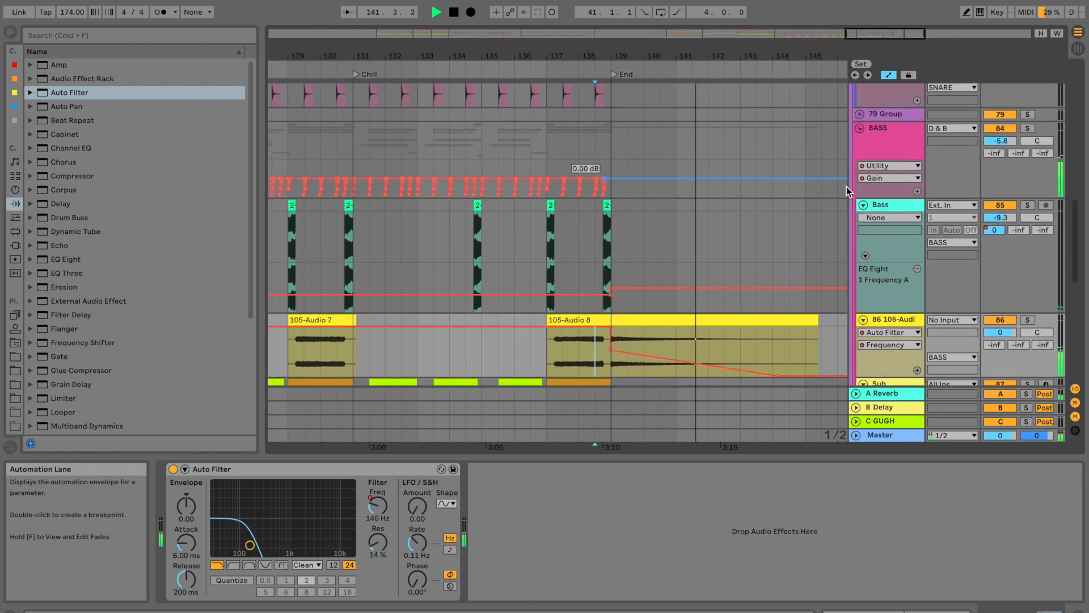
# Fold the BASS, SNARE and D & B groups and stop playback
pyautogui.click(860, 128)
pyautogui.moveTo(705, 53); pyautogui.dragTo(705, 23)
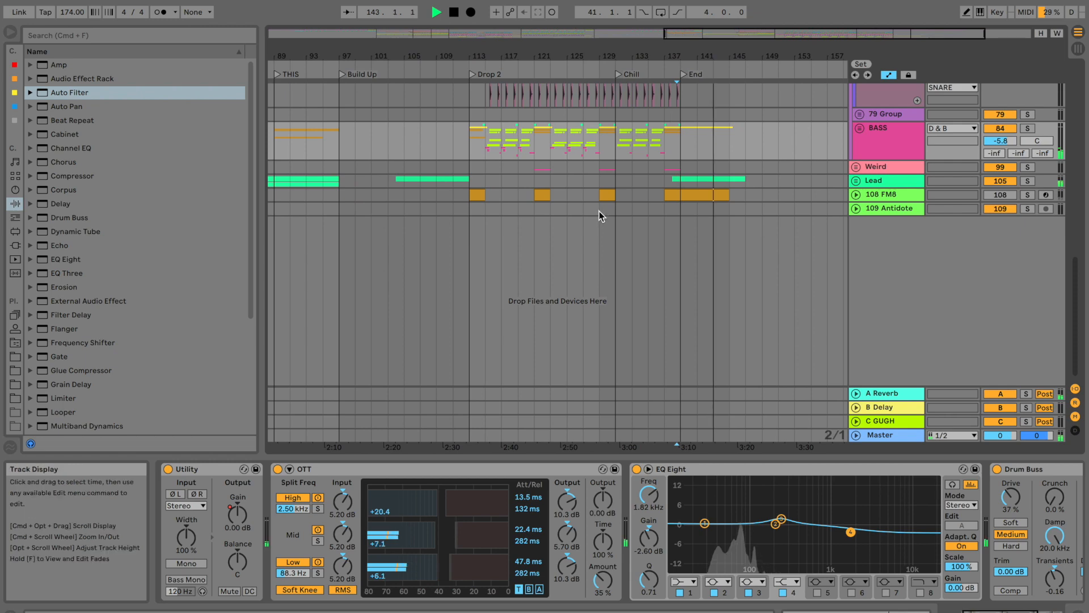
pyautogui.hscroll(-4, 599, 212)
pyautogui.scroll(4, 595, 214)
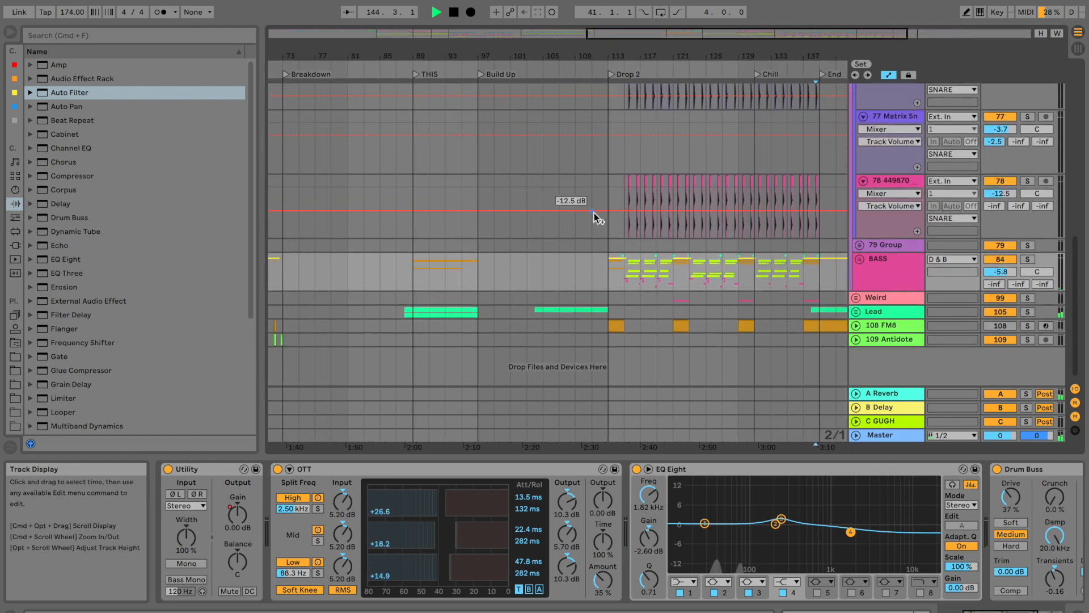
pyautogui.scroll(5, 703, 224)
pyautogui.hscroll(2, 702, 224)
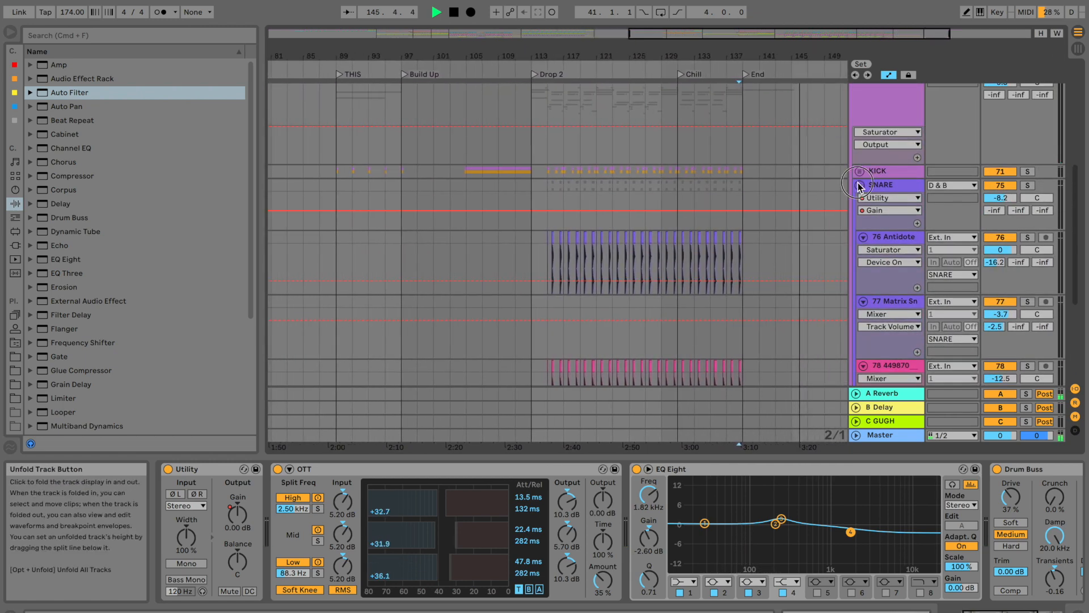
pyautogui.click(860, 185)
pyautogui.scroll(5, 731, 206)
pyautogui.hscroll(-2, 731, 205)
pyautogui.press('space')
pyautogui.moveTo(743, 55); pyautogui.dragTo(743, 23)
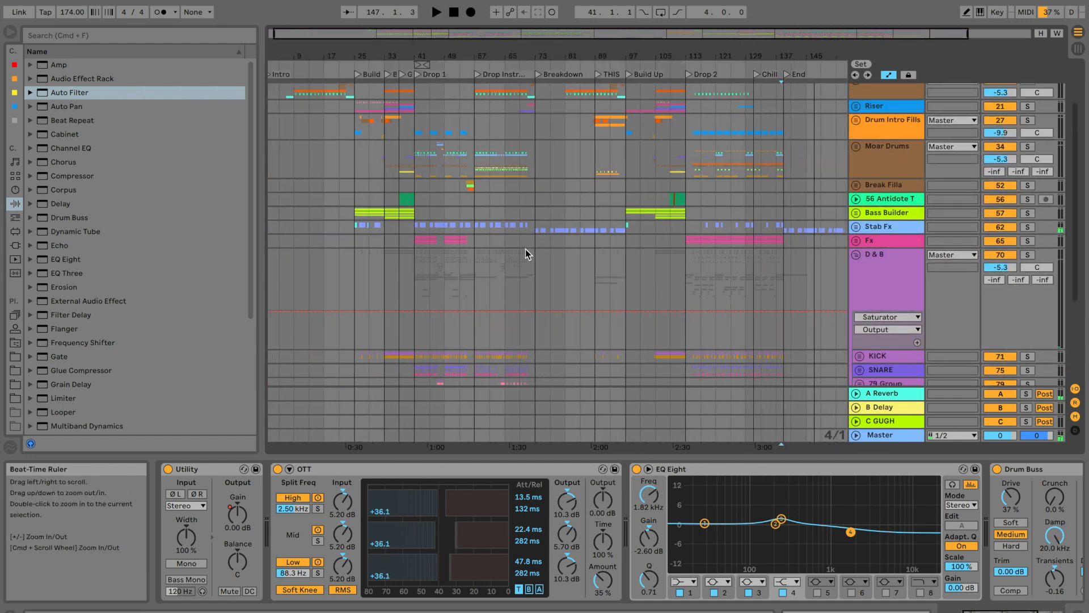
pyautogui.click(856, 254)
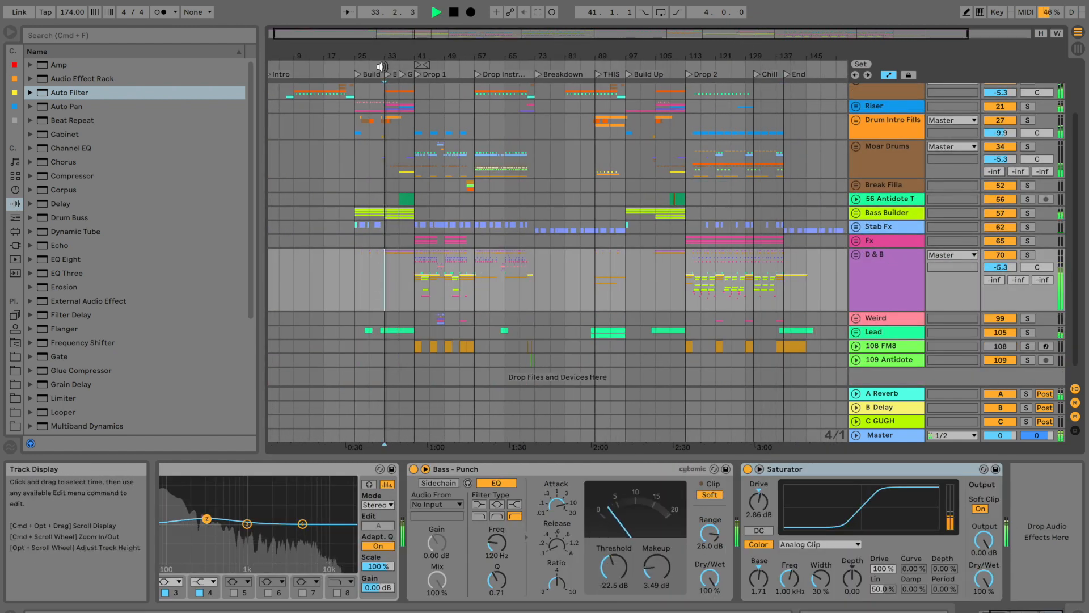
# Audition Build 2 leading into the drop, then replay from the start of Drop 1
pyautogui.press('+')
pyautogui.click(414, 64)
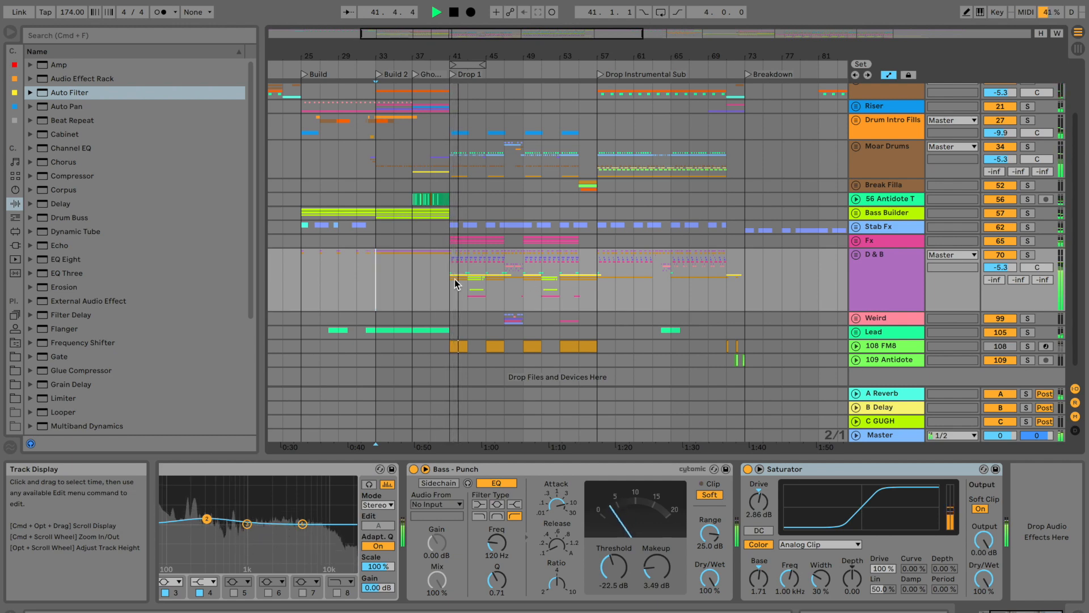
pyautogui.press('space')
pyautogui.press('space')
pyautogui.moveTo(436, 54); pyautogui.dragTo(436, 100)
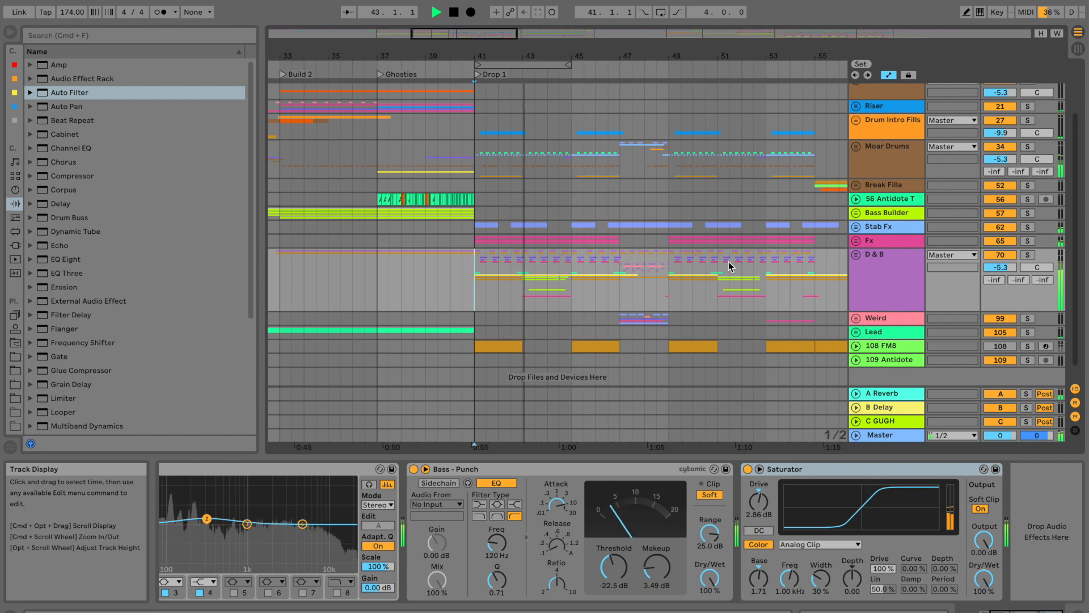
# Unfold the D & B group and lower EQ Eight band 4 on the SNARE group to -0.37 dB at 2.84 kHz
pyautogui.click(858, 254)
pyautogui.scroll(-5, 778, 285)
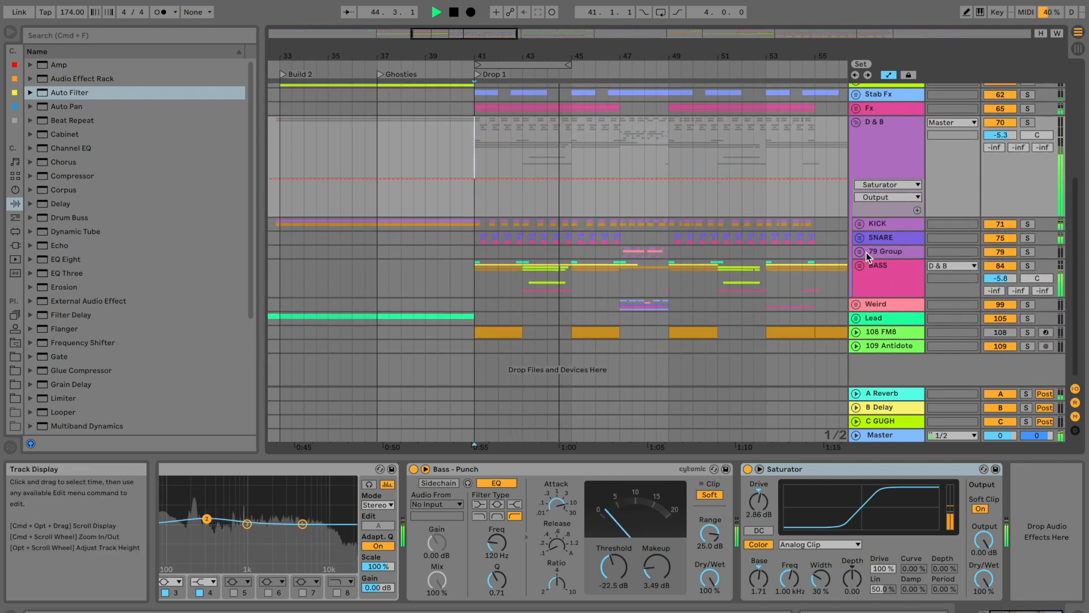
pyautogui.click(868, 237)
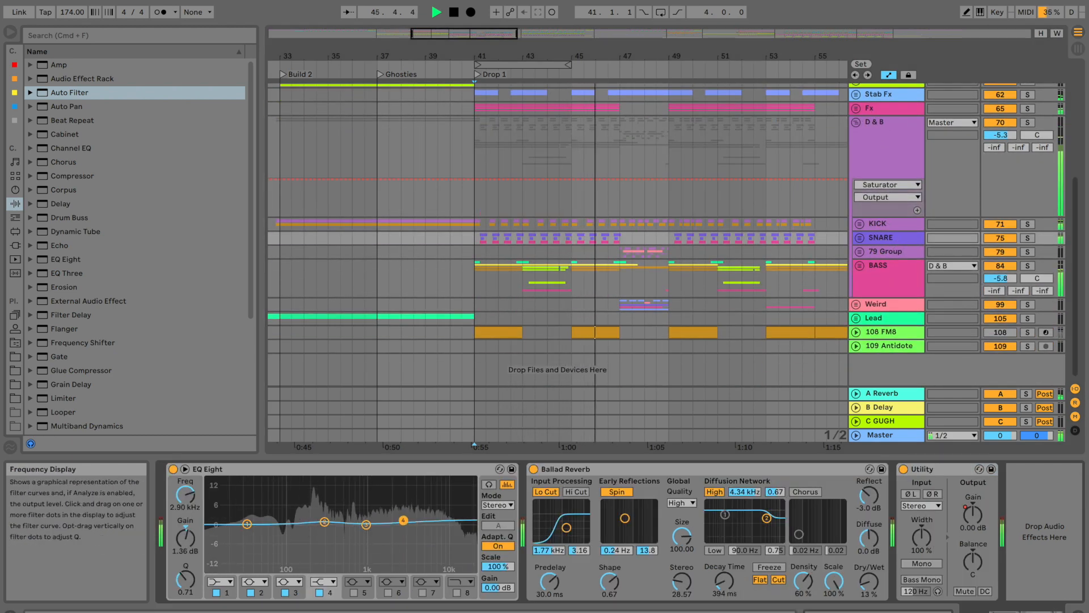
pyautogui.moveTo(403, 520); pyautogui.dragTo(402, 525)
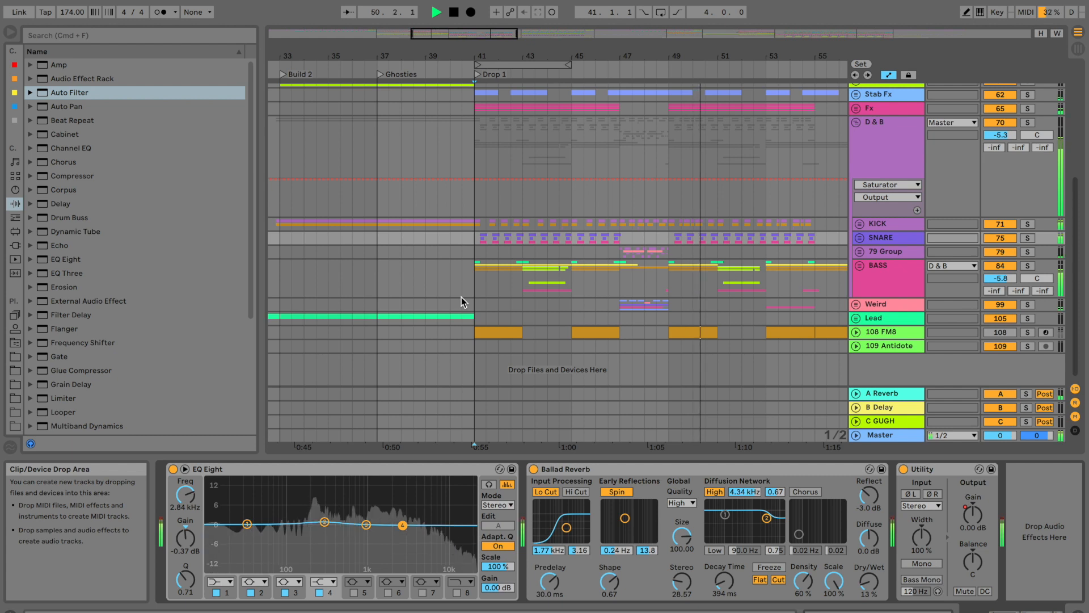
# Unfold the BASS group and audition the Sub track soloed from bar 40 into Drop 1
pyautogui.click(451, 295)
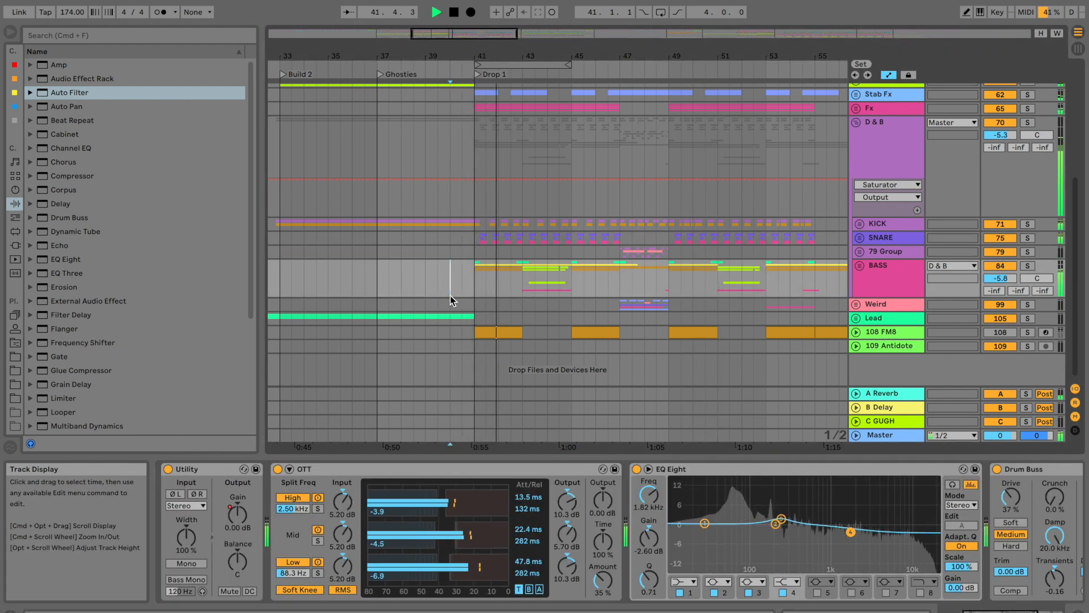
pyautogui.click(859, 266)
pyautogui.scroll(-8, 554, 338)
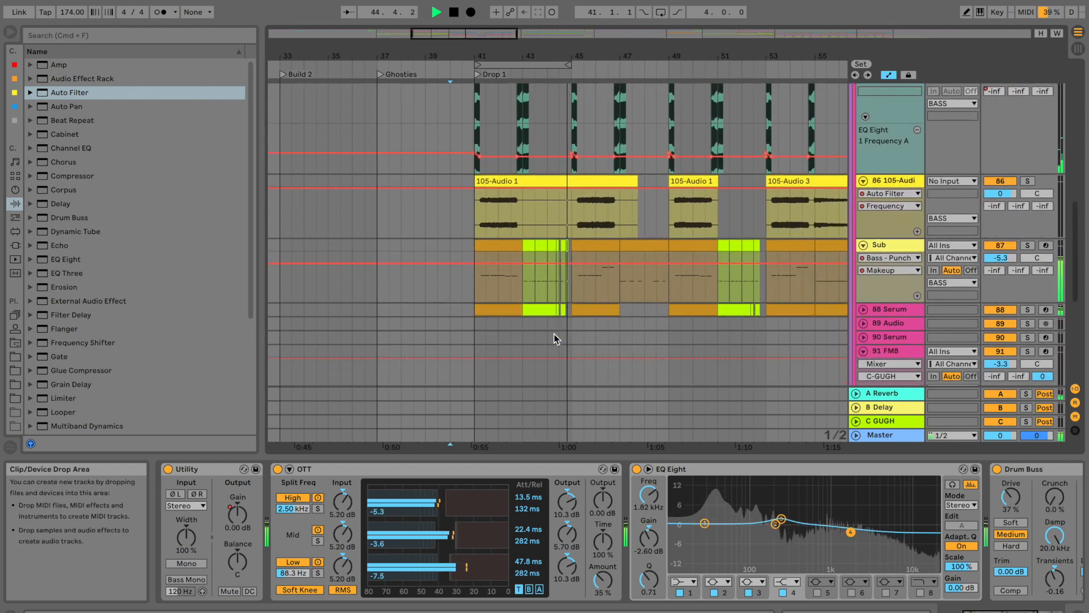
pyautogui.press('space')
pyautogui.press('space')
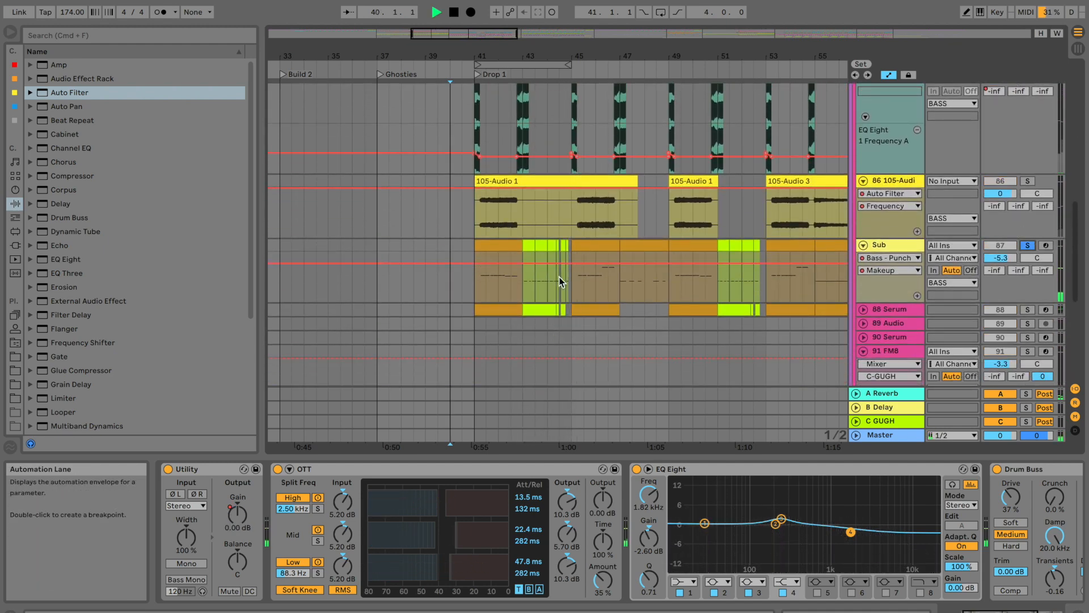
pyautogui.scroll(-3, 561, 276)
pyautogui.click(499, 160)
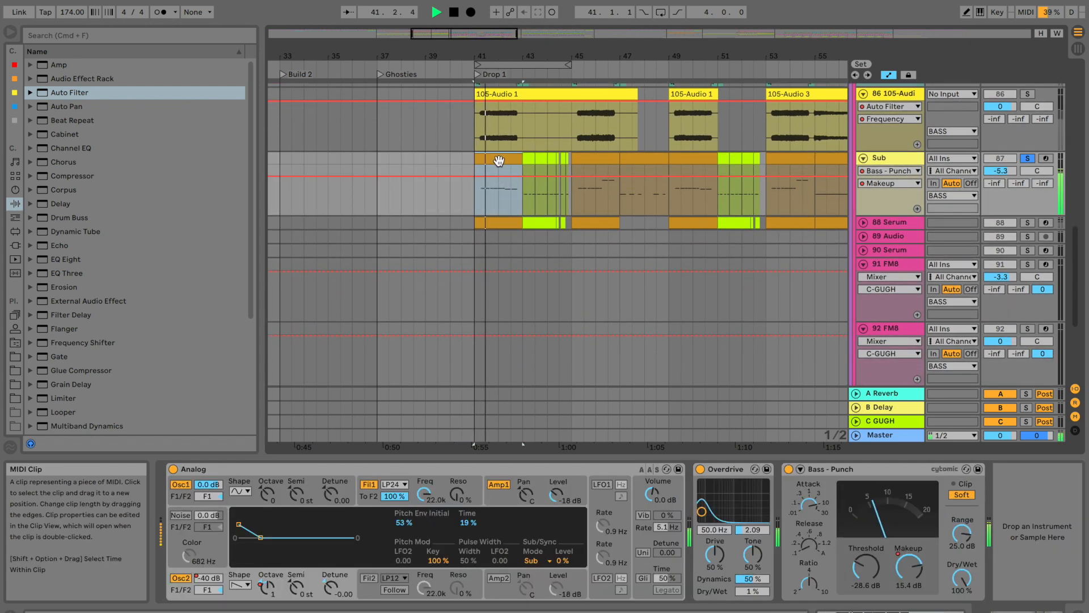
pyautogui.scroll(-3, 813, 185)
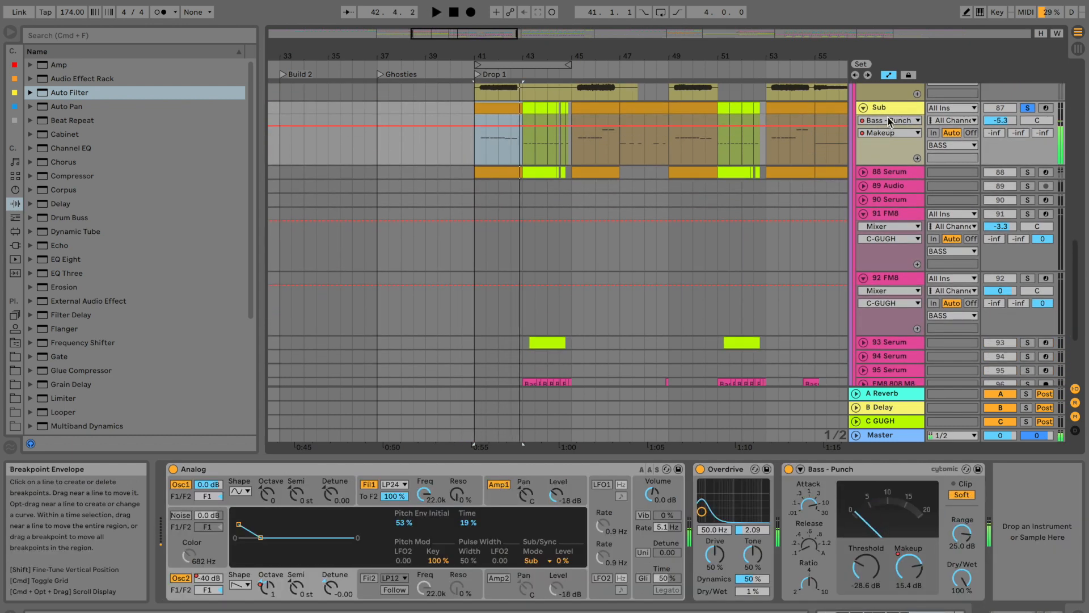
# Move the Sub track out of the BASS group to below the Antidote track and clear its solo
pyautogui.press('space')
pyautogui.moveTo(888, 108); pyautogui.dragTo(885, 346)
pyautogui.press('space')
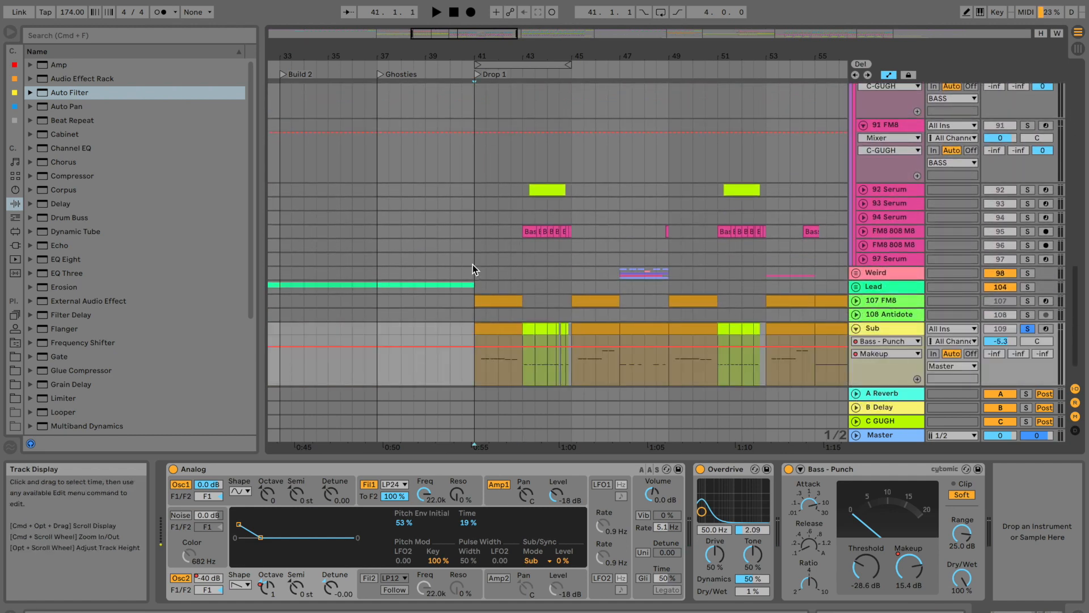
pyautogui.click(1027, 329)
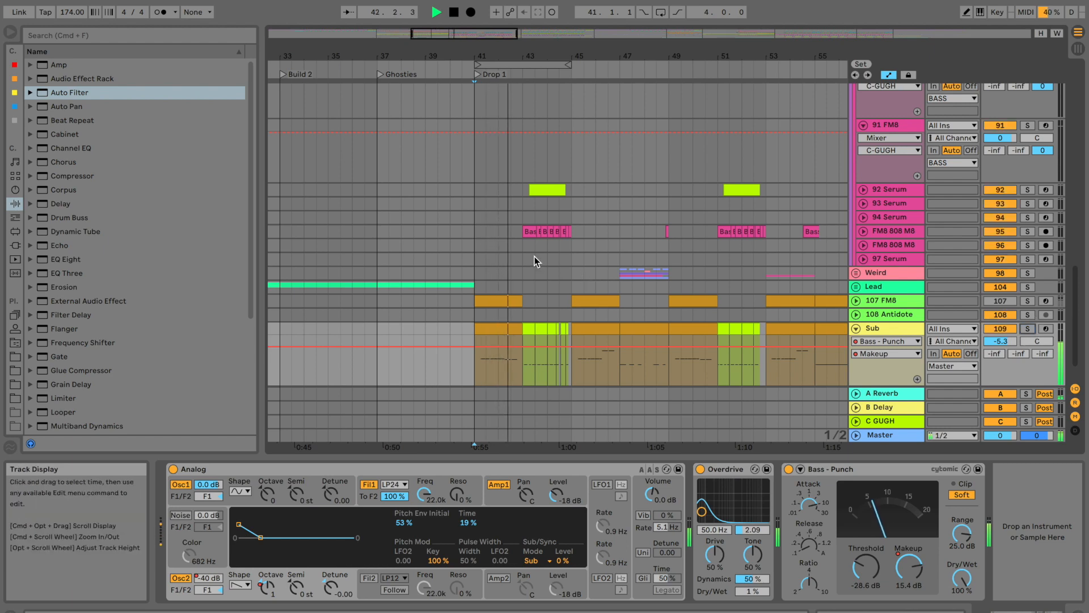
# Fold the 90 FM8, 91 FM8, 105-Audio and Bass tracks inside the BASS group
pyautogui.scroll(5, 498, 245)
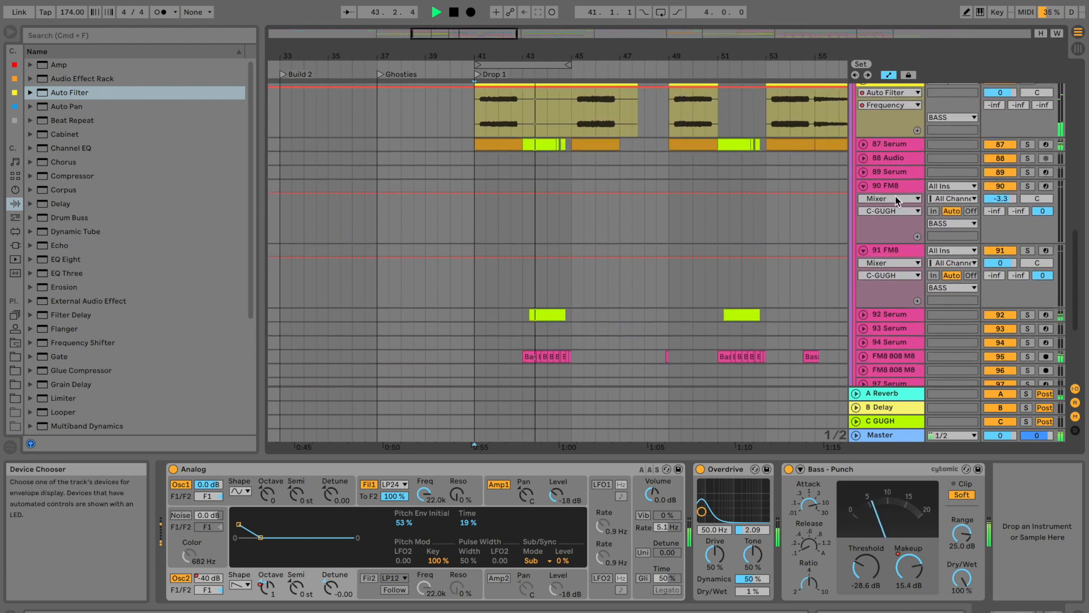
pyautogui.click(863, 185)
pyautogui.click(864, 199)
pyautogui.scroll(6, 880, 172)
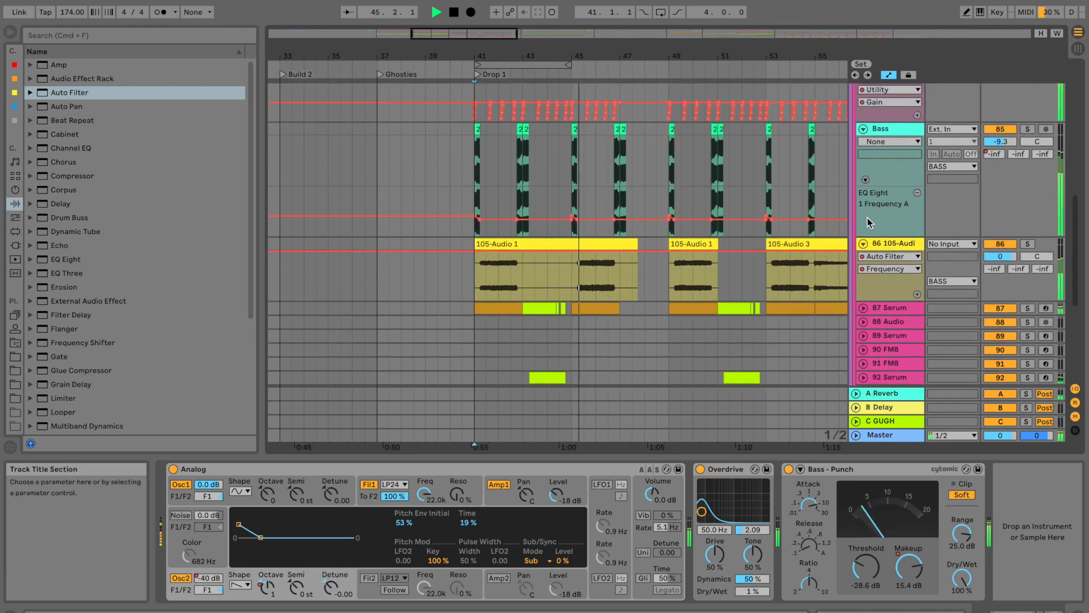
pyautogui.click(863, 245)
pyautogui.scroll(5, 863, 245)
pyautogui.click(865, 262)
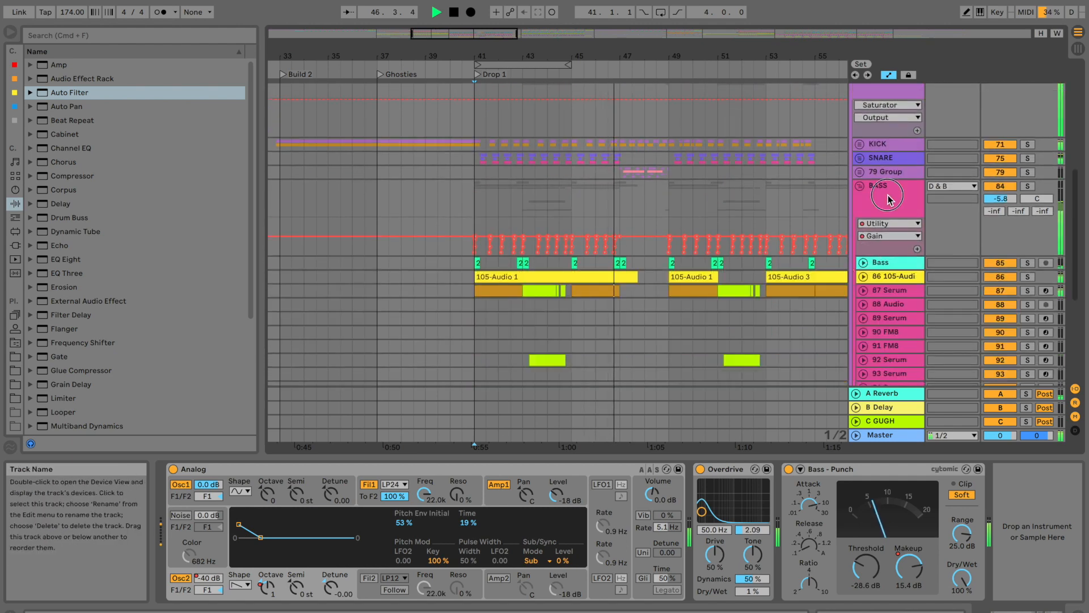
# Compare the BASS group's effects chain with the Sub track's devices while Drop 1 plays
pyautogui.click(888, 198)
pyautogui.scroll(-8, 746, 256)
pyautogui.hscroll(5, 872, 525)
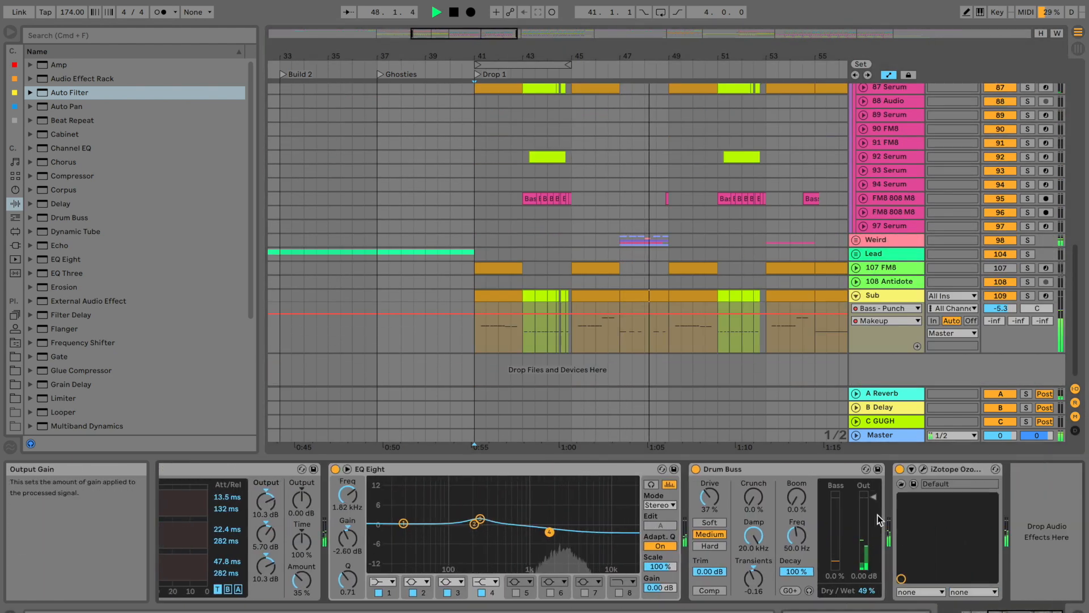
pyautogui.click(882, 296)
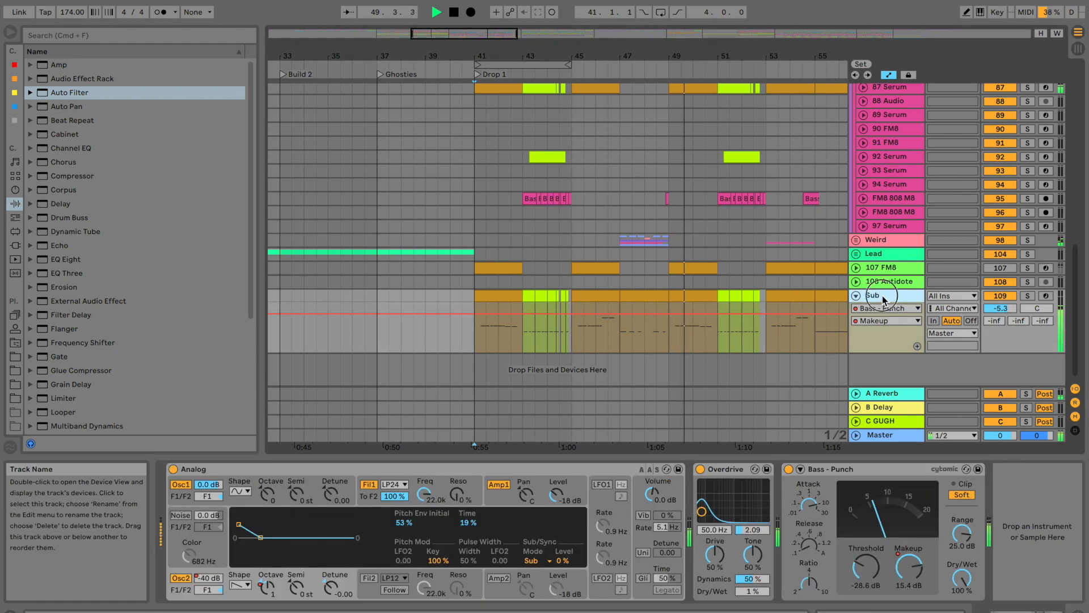
pyautogui.scroll(8, 757, 301)
pyautogui.click(885, 266)
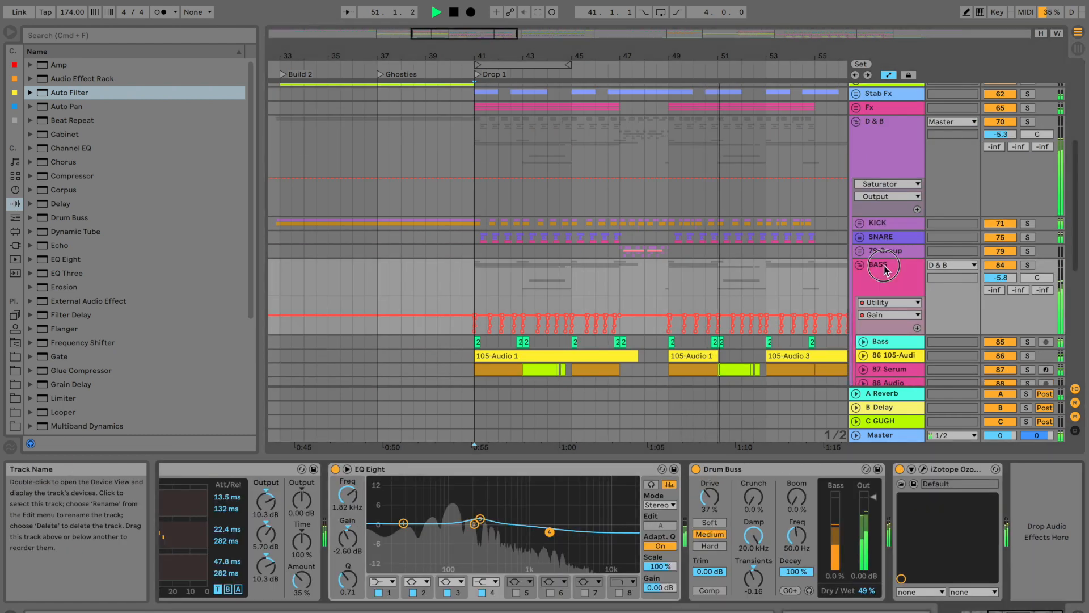
pyautogui.hscroll(-5, 590, 565)
pyautogui.scroll(-10, 662, 384)
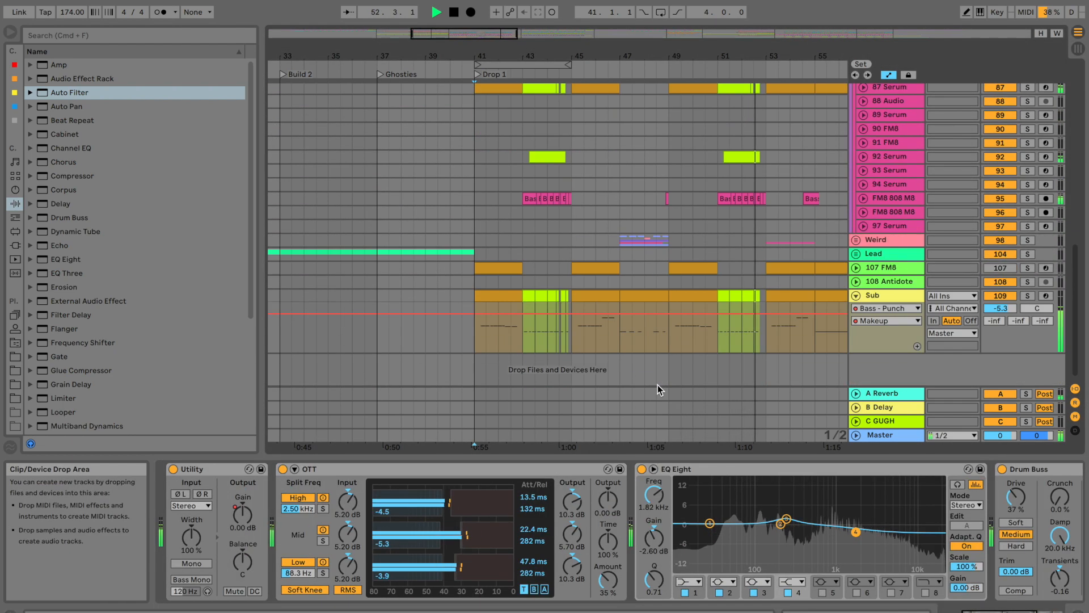
# Copy the BASS group's Utility to the Sub track and place it between Overdrive and Bass - Punch
pyautogui.moveTo(218, 471); pyautogui.dragTo(491, 333)
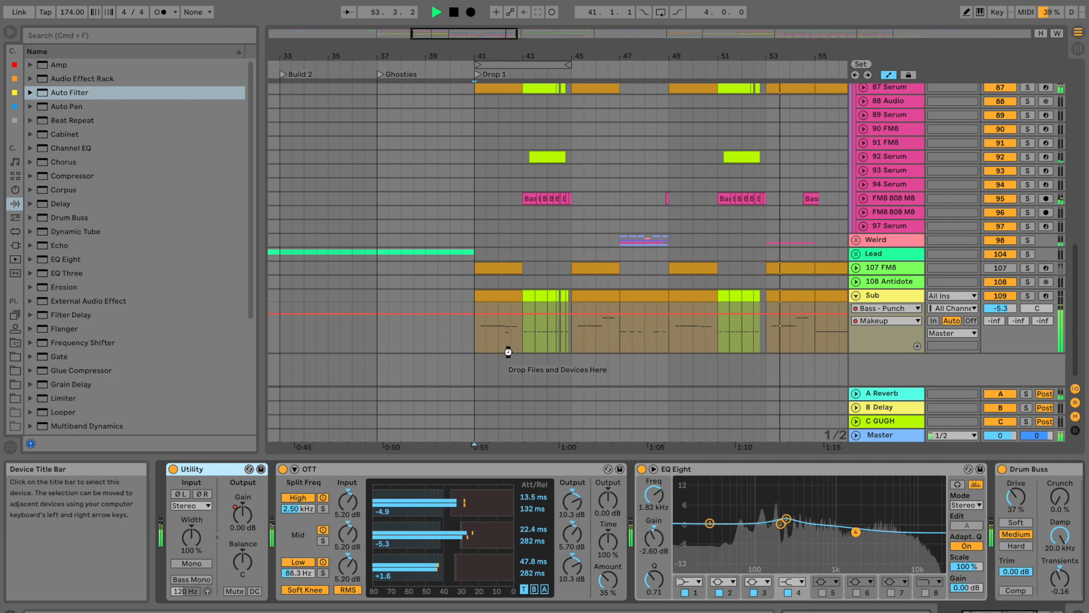
pyautogui.click(480, 344)
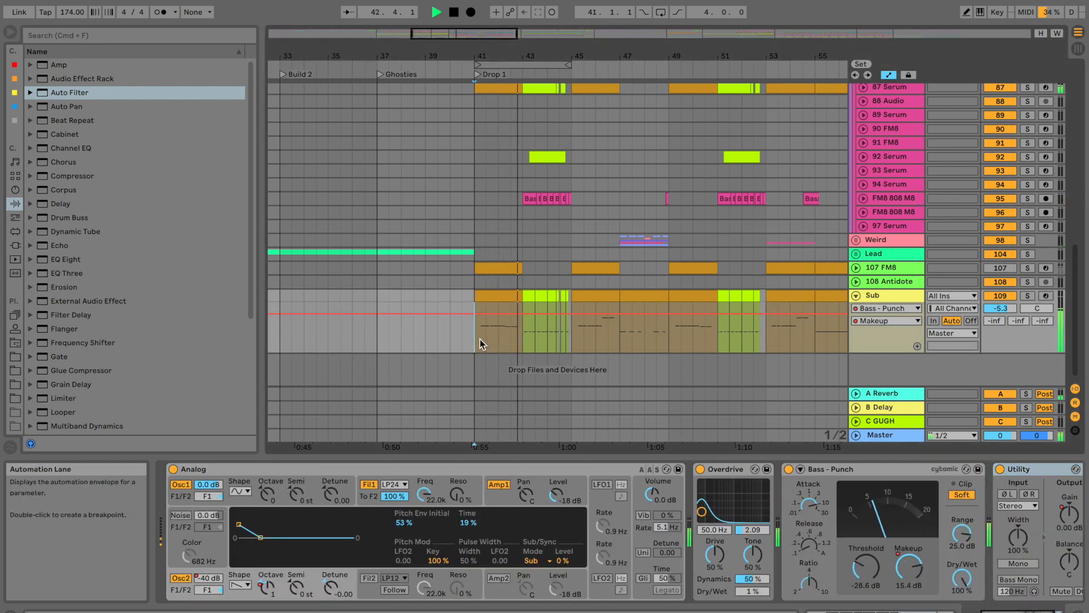
pyautogui.moveTo(1022, 469); pyautogui.dragTo(812, 496)
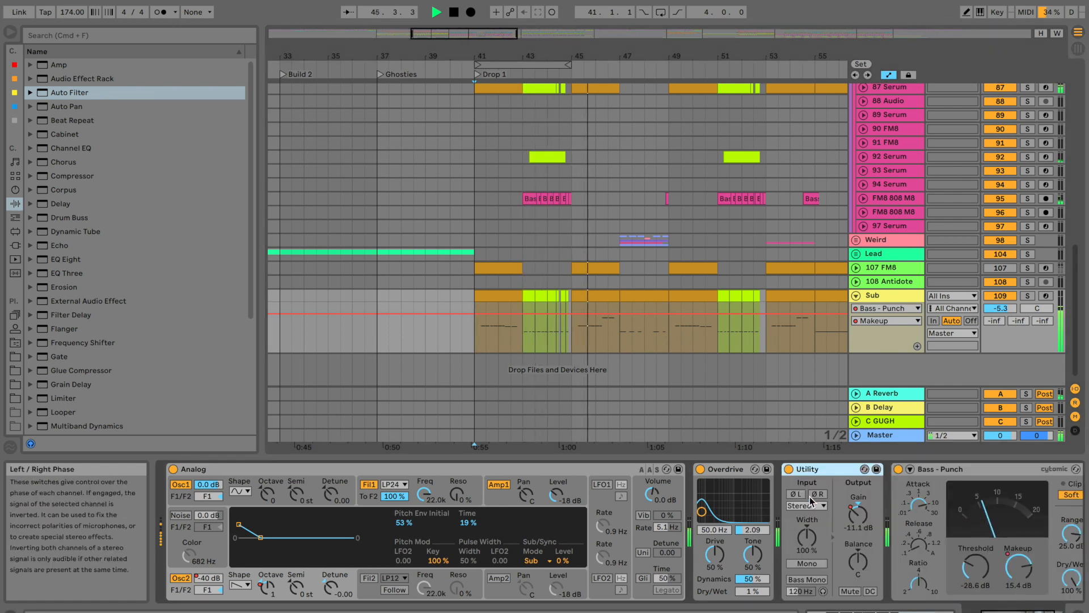
pyautogui.hscroll(3, 809, 496)
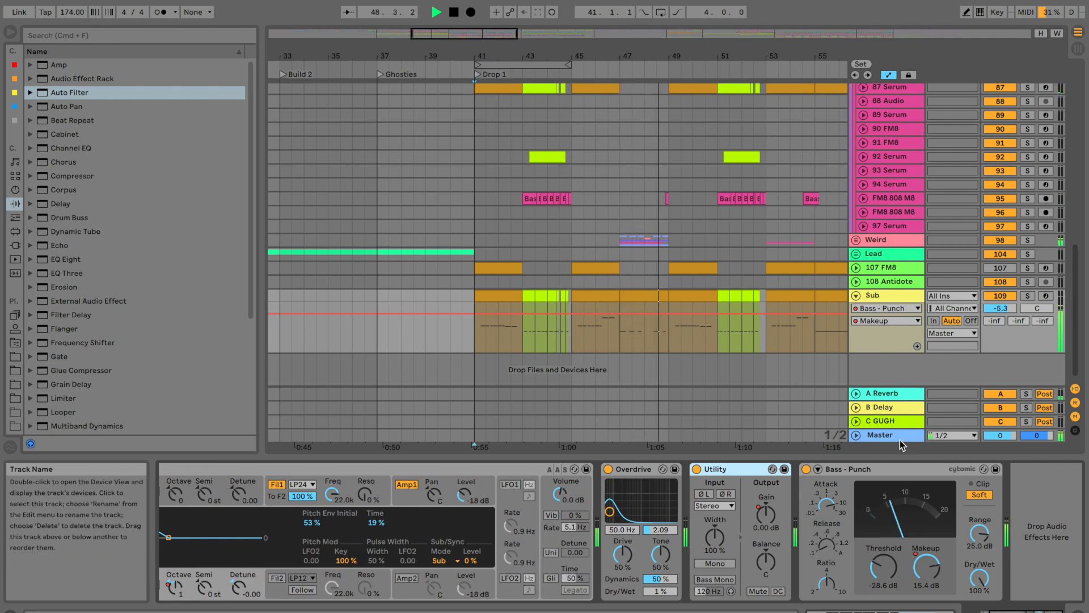
# Set the Sub track's volume to -6.6 dB, stop playback, and fold the BASS and D & B groups
pyautogui.moveTo(1000, 308); pyautogui.dragTo(999, 316)
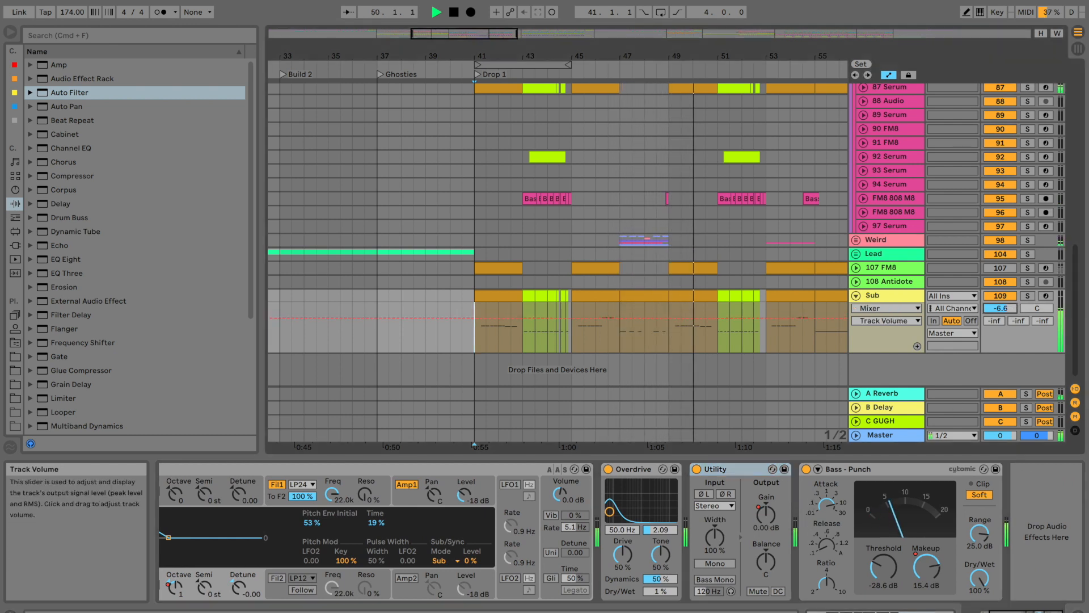
pyautogui.scroll(5, 772, 297)
pyautogui.press('space')
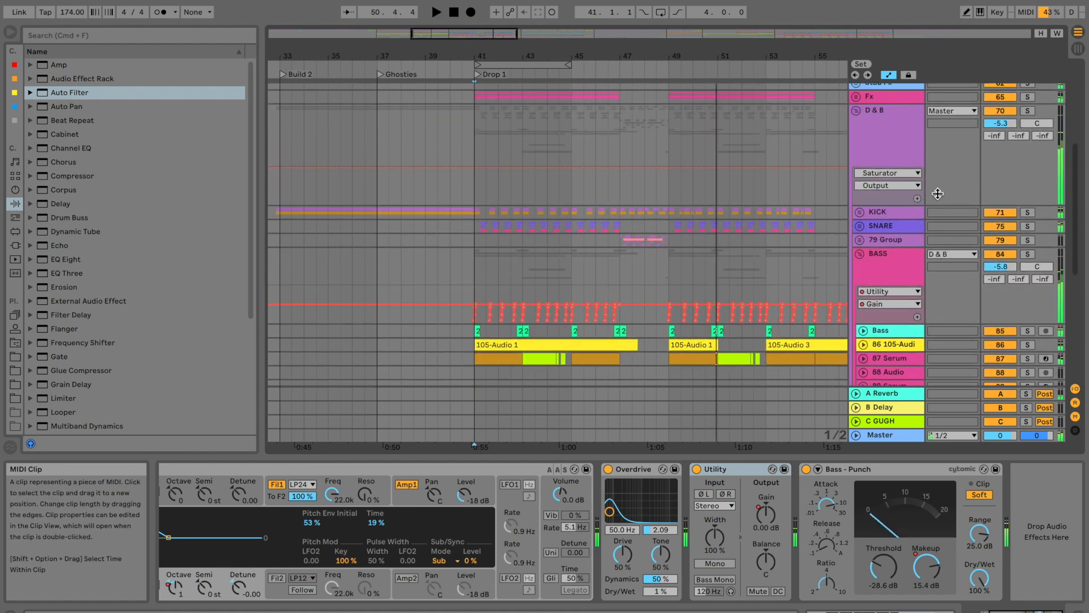
pyautogui.click(857, 254)
pyautogui.click(856, 111)
pyautogui.scroll(6, 815, 195)
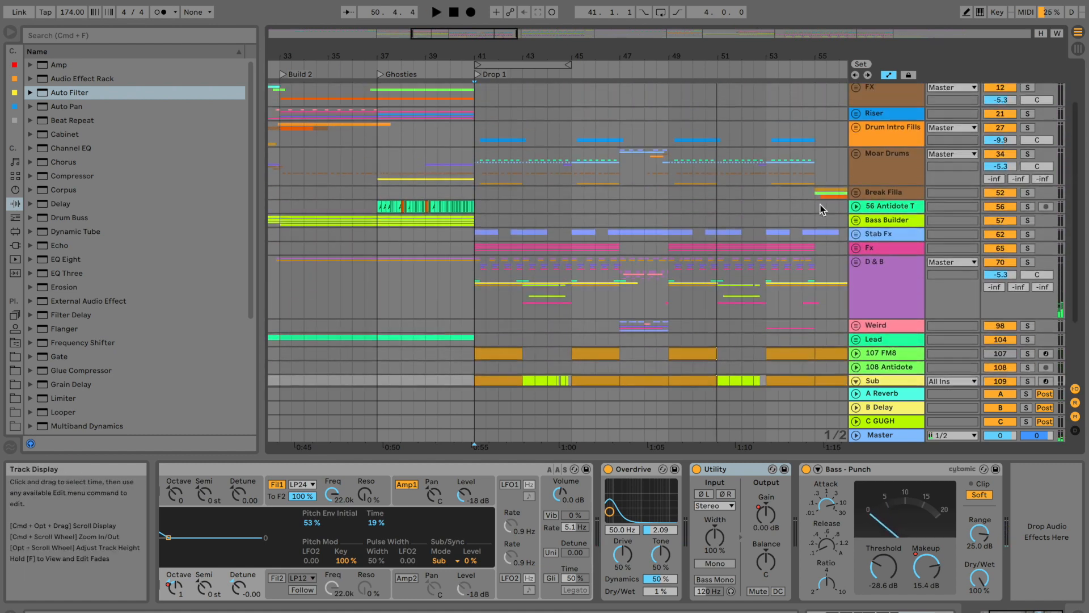
# Play back the last part of Drop 1 from about bar 53, stopping after a short listen
pyautogui.click(779, 72)
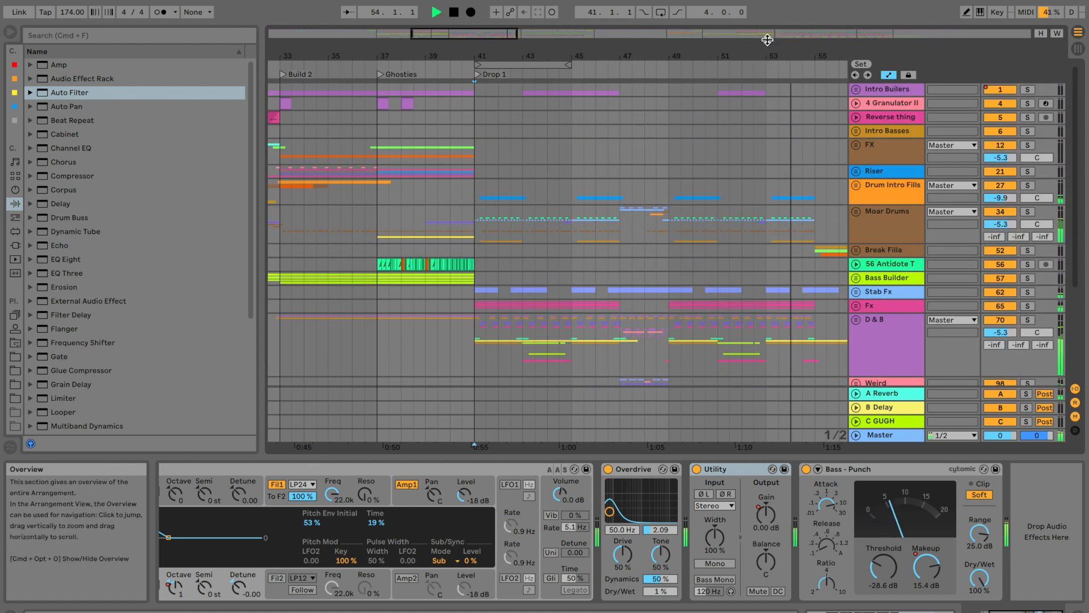
pyautogui.press('space')
pyautogui.click(742, 132)
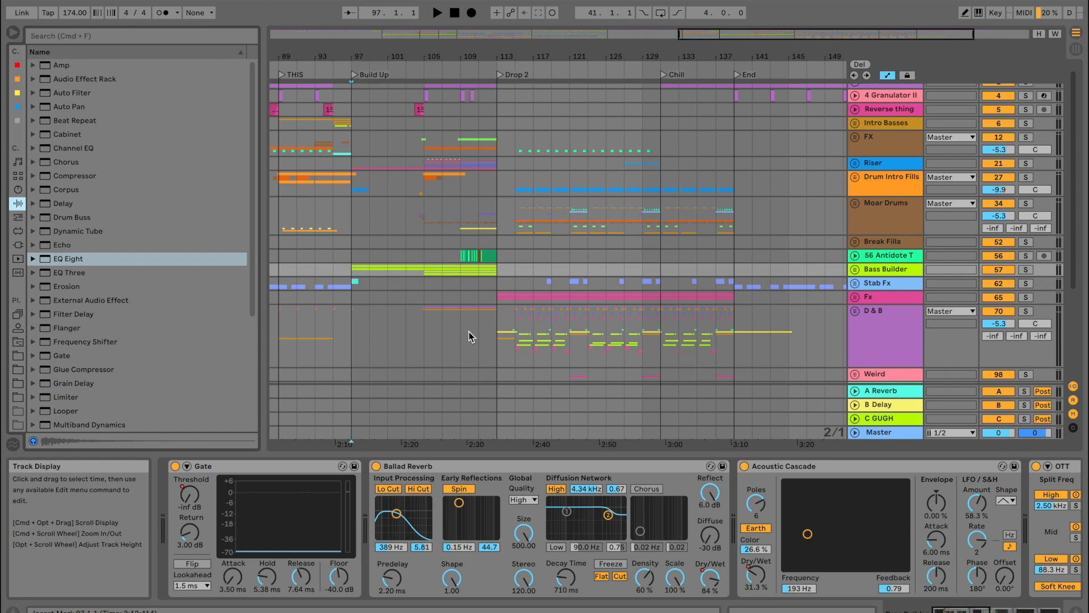
# Set the Sub track's volume to -7.7 dB while Drop 2 plays, stop playback, and fold the track
pyautogui.scroll(-5, 469, 332)
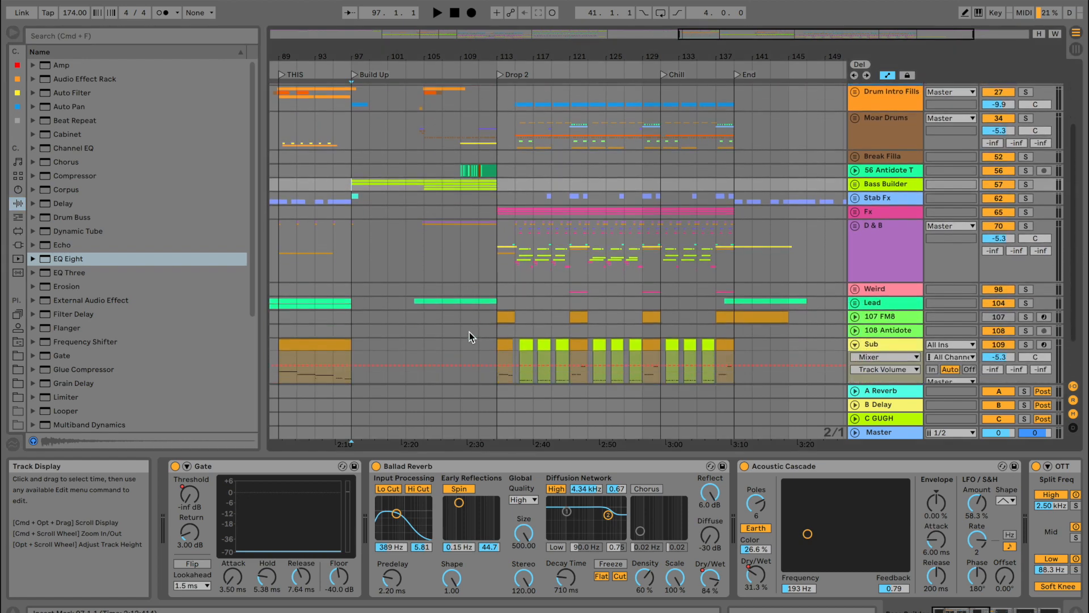
pyautogui.moveTo(603, 56); pyautogui.dragTo(603, 82)
pyautogui.scroll(-2, 427, 290)
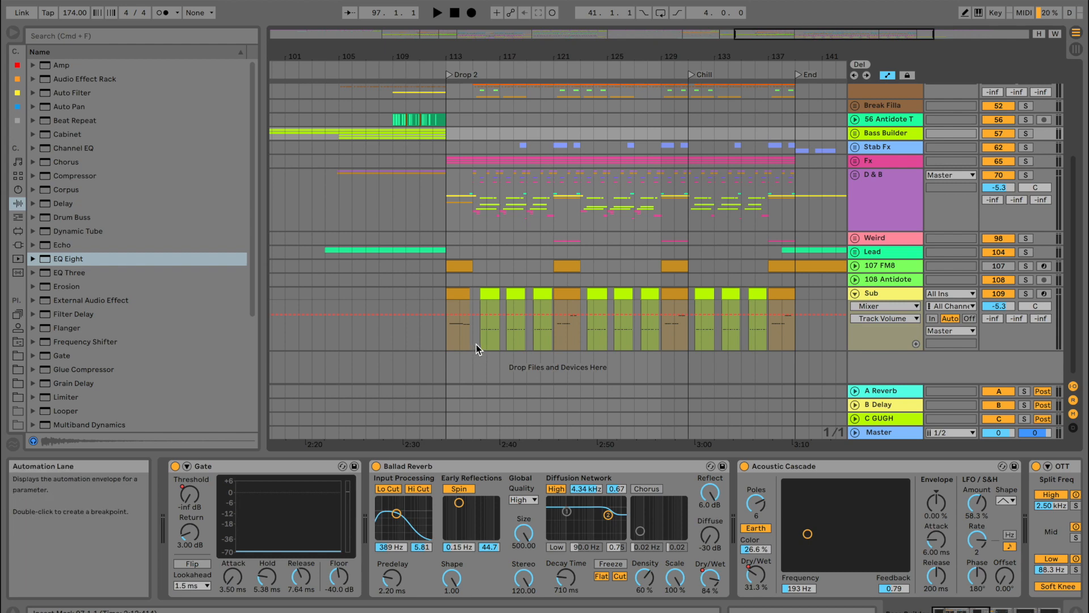
pyautogui.moveTo(566, 55); pyautogui.dragTo(566, 79)
pyautogui.click(350, 299)
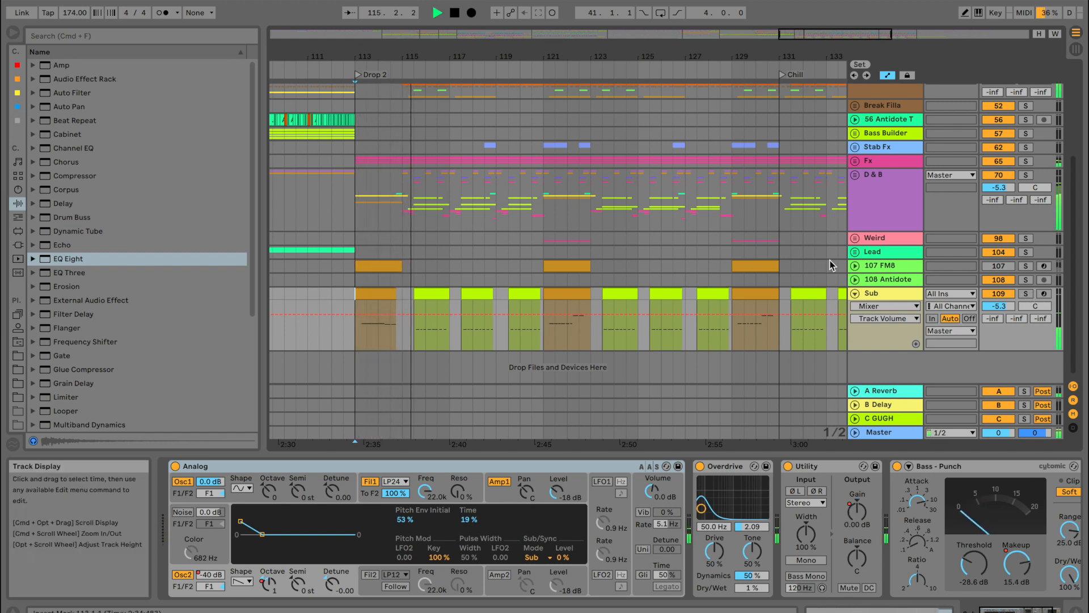
pyautogui.moveTo(1012, 303); pyautogui.dragTo(1012, 307)
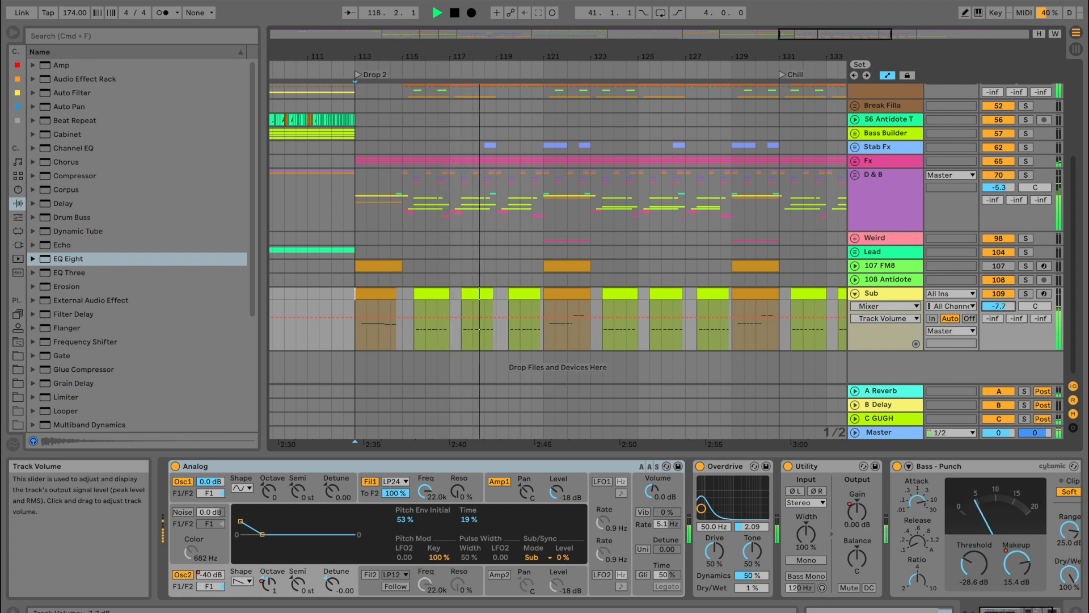
pyautogui.press('space')
pyautogui.click(855, 293)
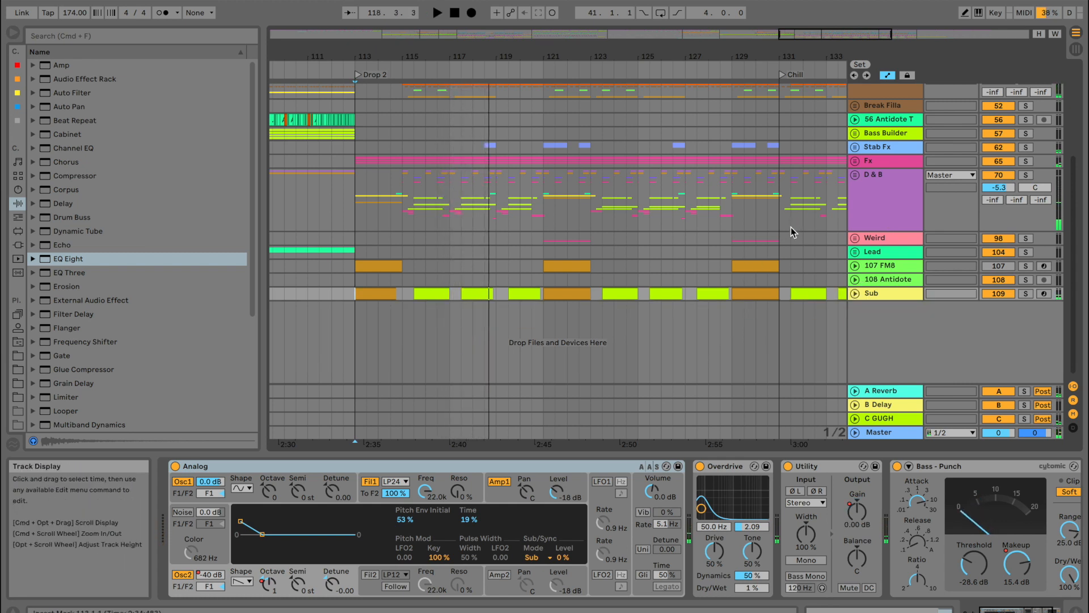
# Play Drop 1 from bar 41 while examining the D & B group's effects chain
pyautogui.moveTo(655, 56); pyautogui.dragTo(654, 23)
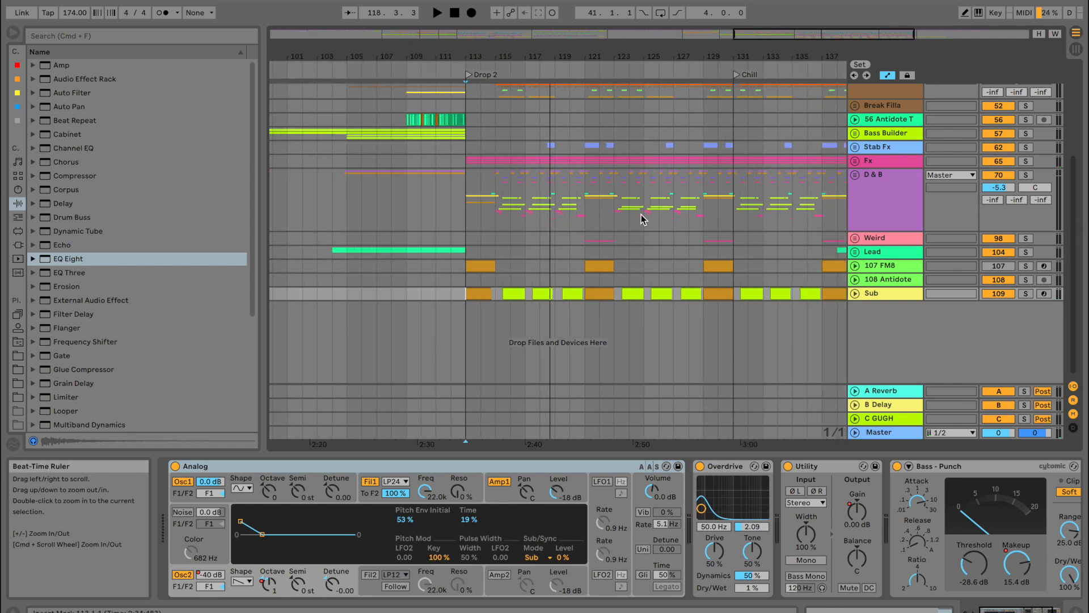
pyautogui.click(915, 202)
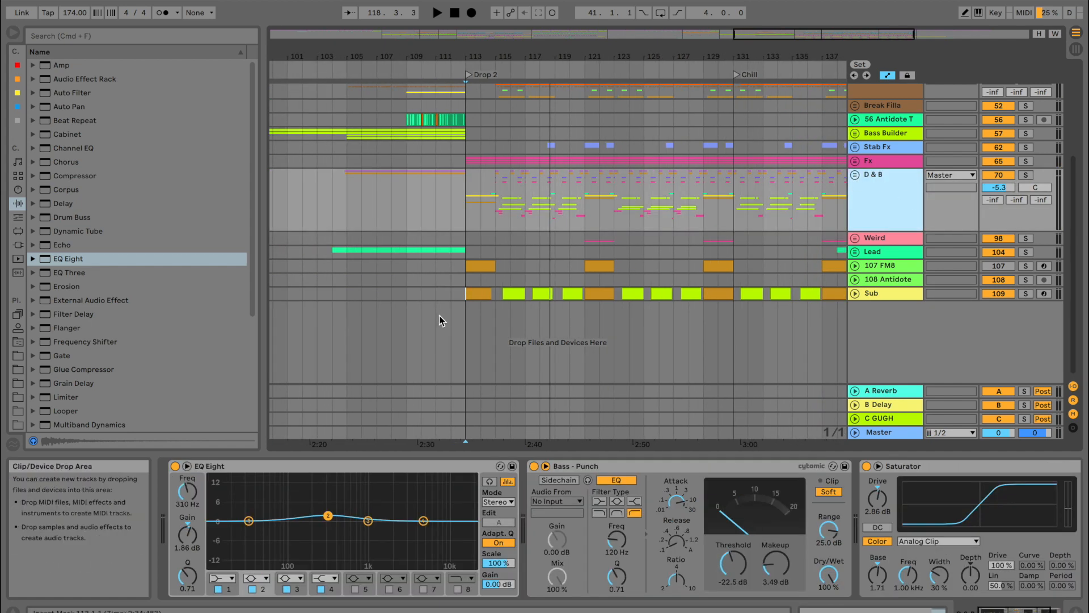
pyautogui.hscroll(-15, 511, 177)
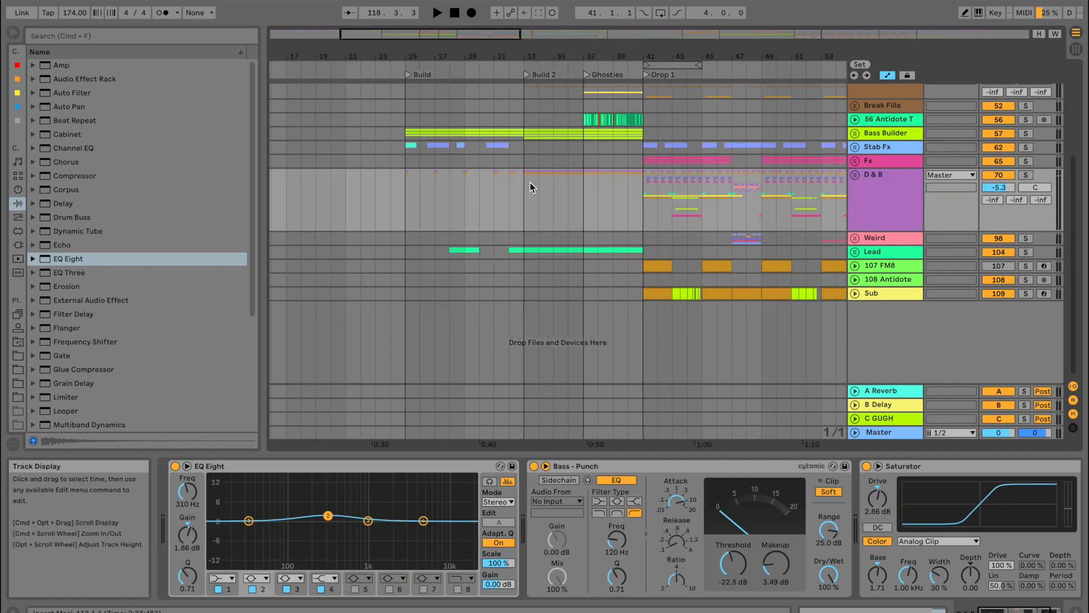
pyautogui.hscroll(3, 530, 184)
pyautogui.click(482, 199)
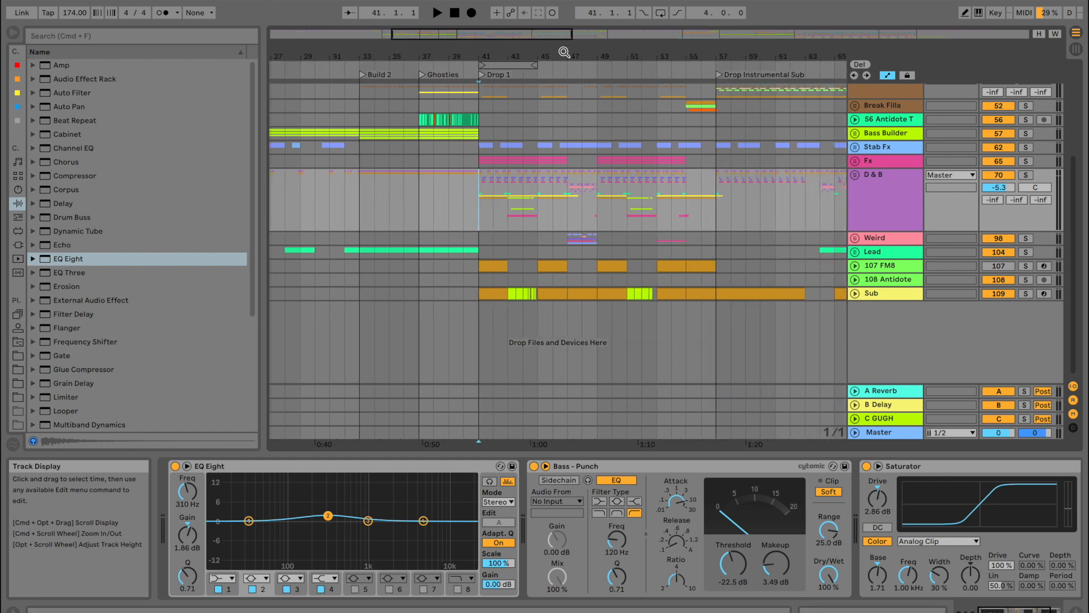
pyautogui.moveTo(565, 52); pyautogui.dragTo(469, 198)
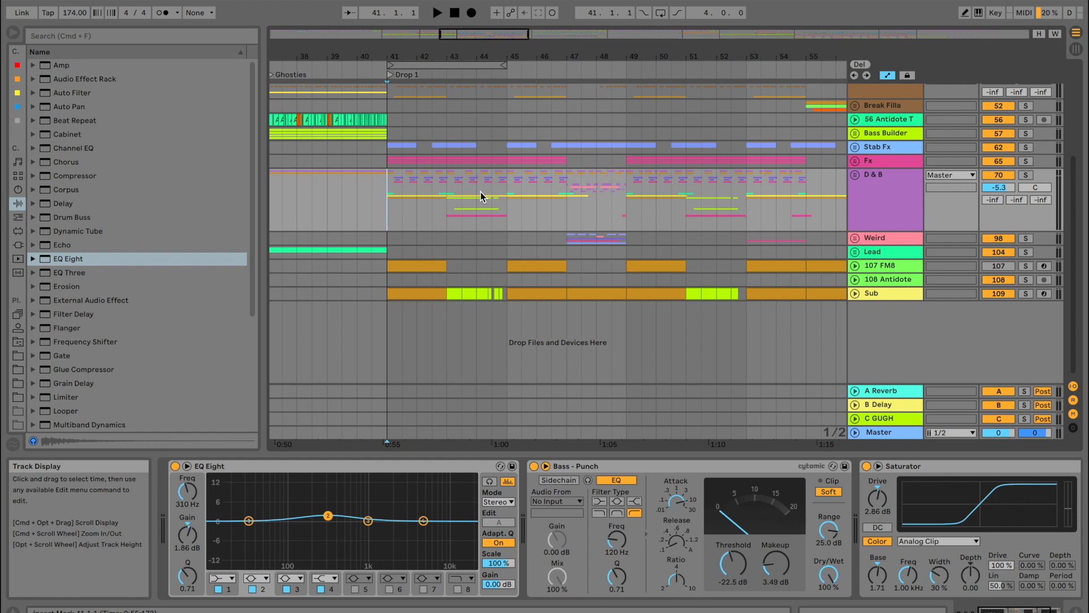
pyautogui.click(525, 63)
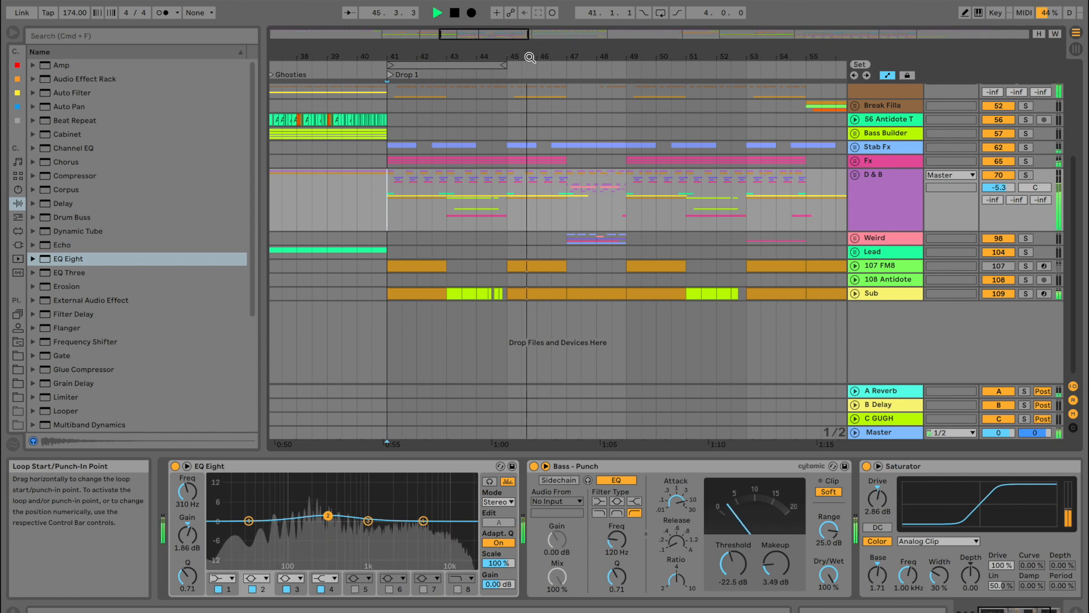
pyautogui.moveTo(530, 57); pyautogui.dragTo(525, 91)
pyautogui.hscroll(-3, 346, 225)
pyautogui.press('space')
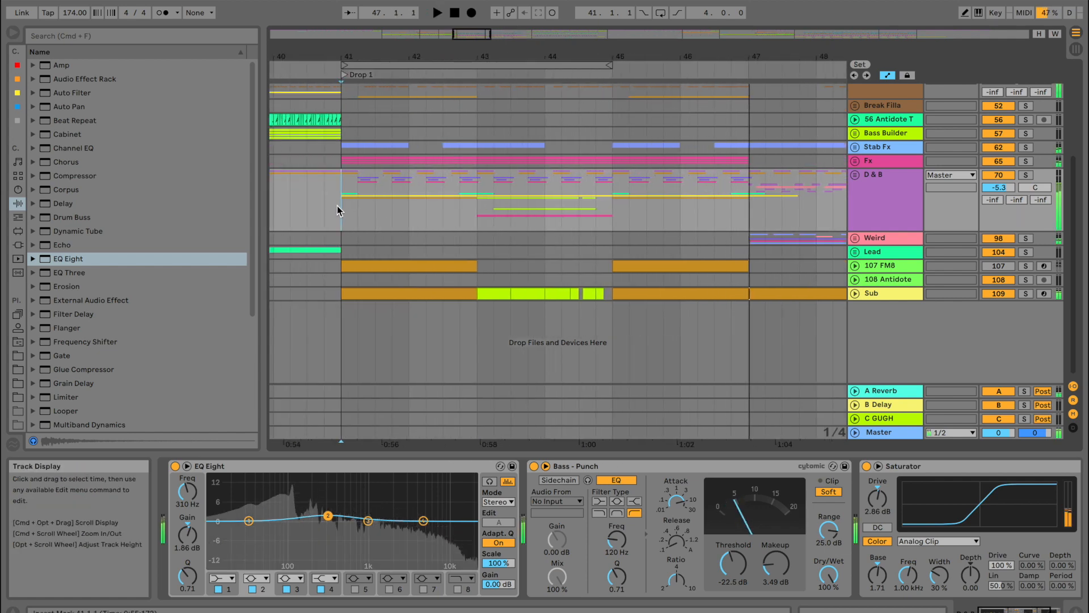
pyautogui.press('space')
pyautogui.press('space')
# Replay the start of Drop 1 while checking the gain of the Utility on the Sub track
pyautogui.click(914, 299)
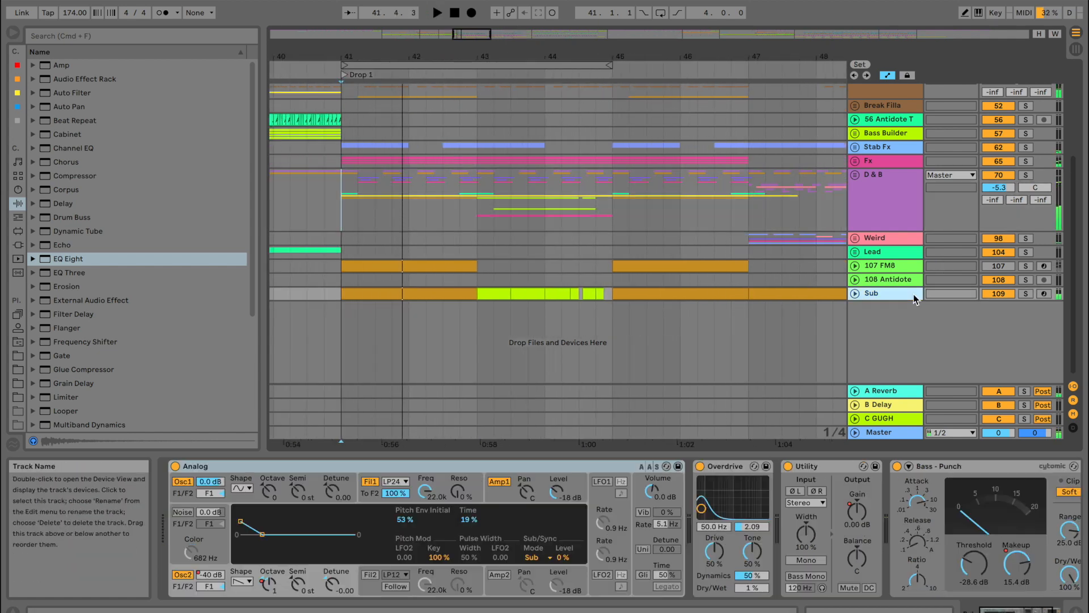
pyautogui.hscroll(3, 791, 513)
pyautogui.press('space')
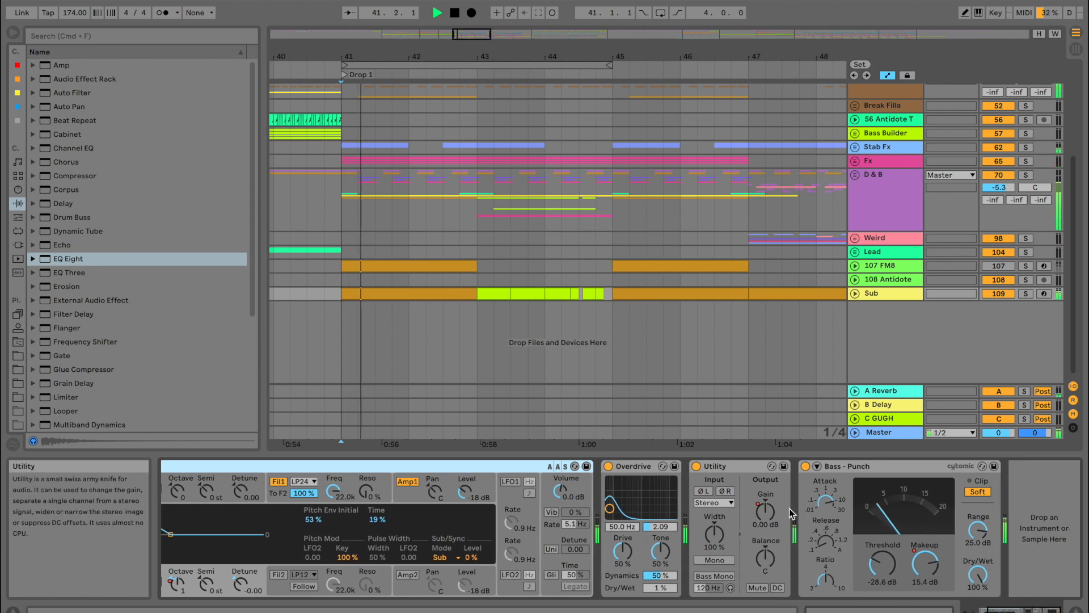
pyautogui.press('space')
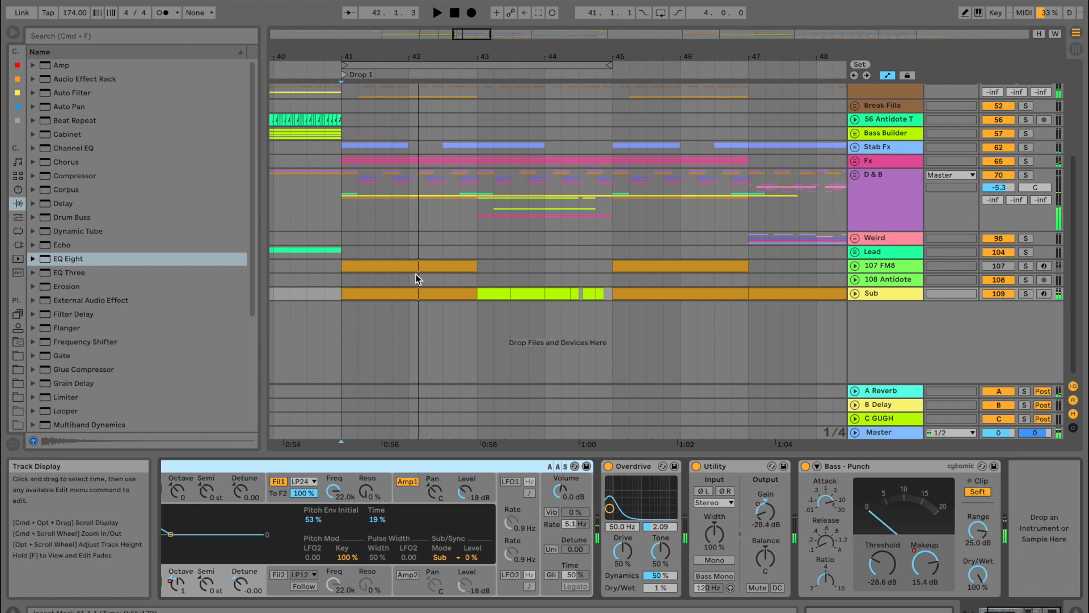
# Unfold the D & B group and show the Utility Gain automation of the BASS group inside it
pyautogui.click(911, 183)
pyautogui.click(855, 174)
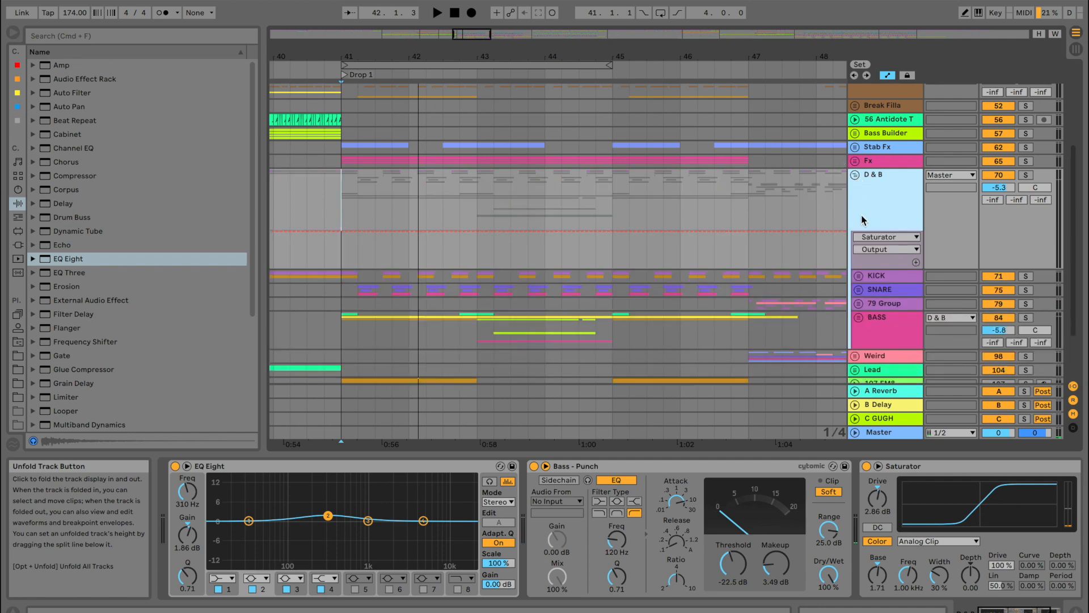
pyautogui.click(888, 319)
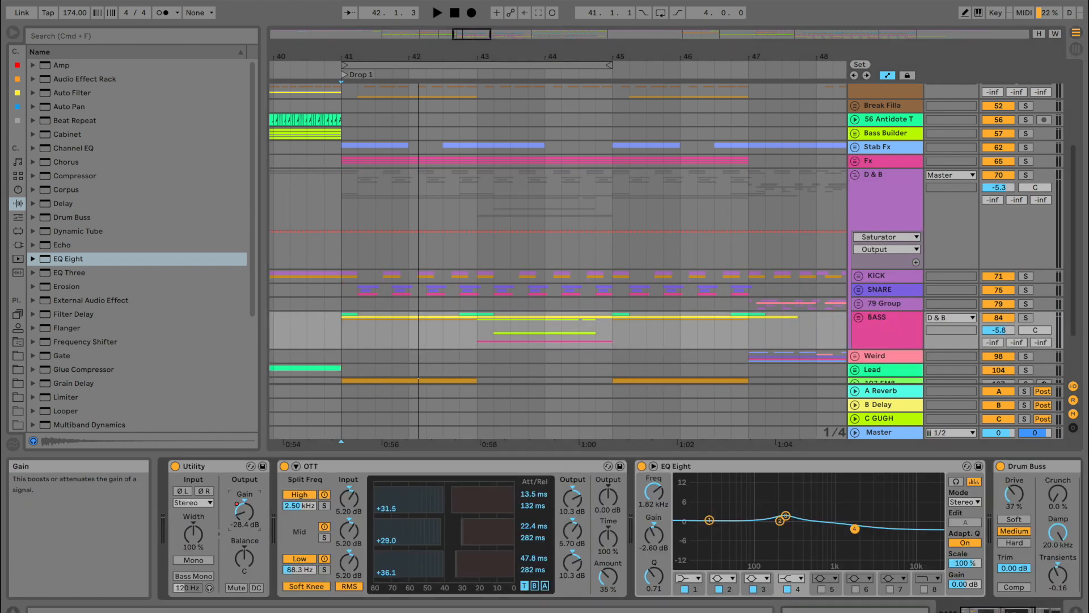
pyautogui.rightClick(246, 521)
pyautogui.click(272, 526)
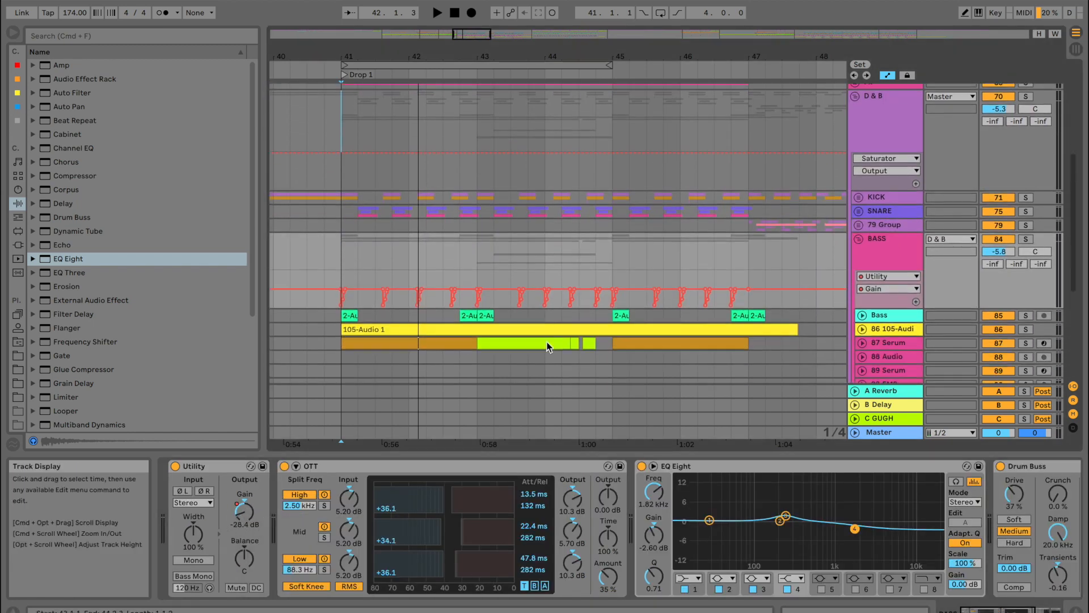
# Make the dips in the BASS group's Utility Gain automation from bar 41 to 79 shallower, at about -16.8 dB, with peaks at 0 dB
pyautogui.moveTo(631, 48); pyautogui.dragTo(631, 4)
pyautogui.hscroll(5, 676, 294)
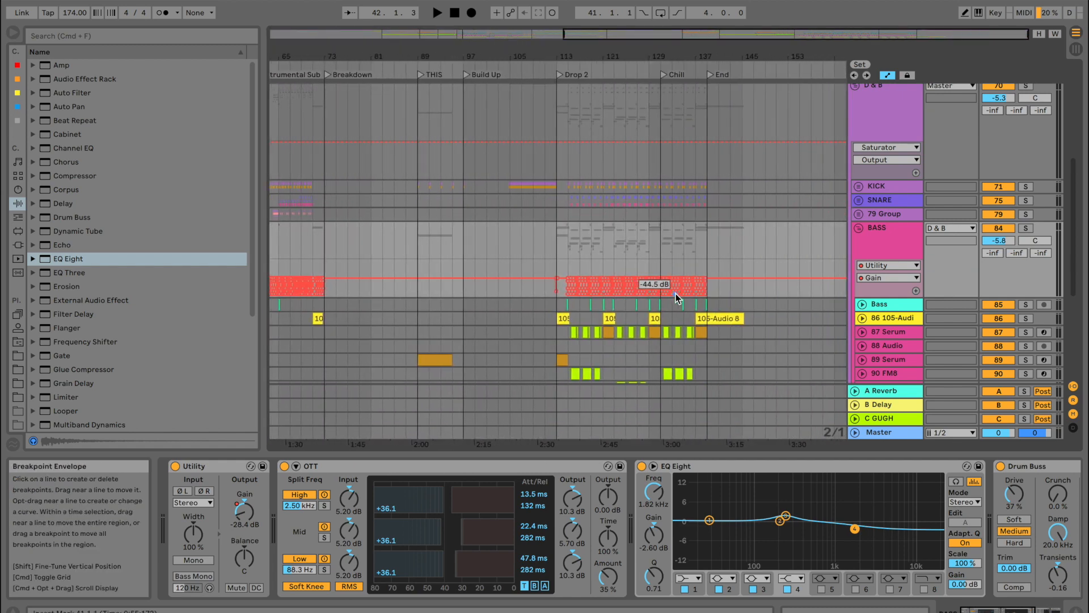
pyautogui.moveTo(647, 293); pyautogui.dragTo(421, 294)
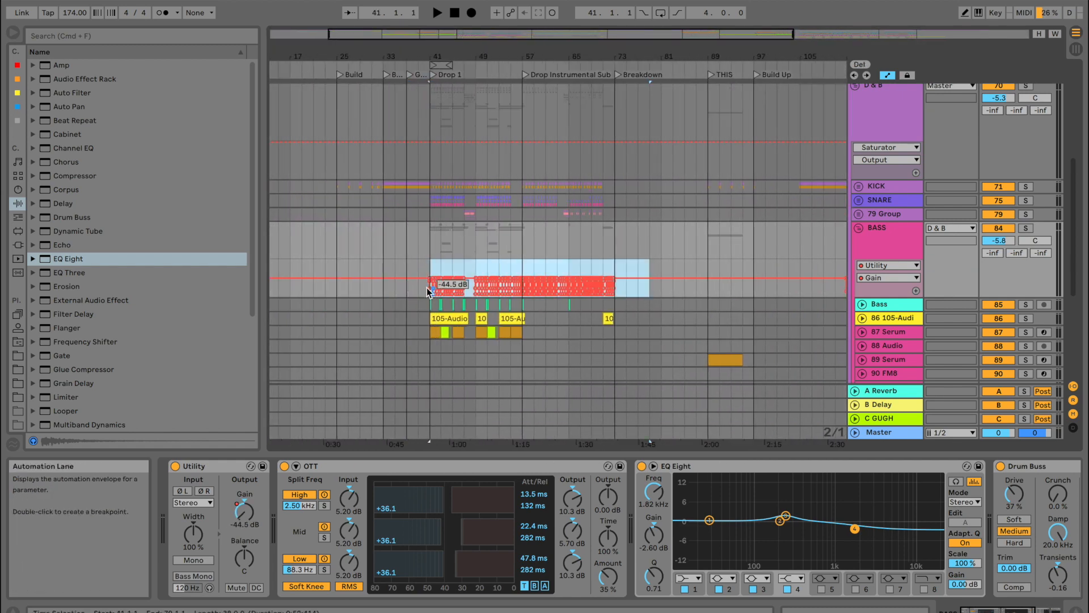
pyautogui.moveTo(429, 49); pyautogui.dragTo(434, 169)
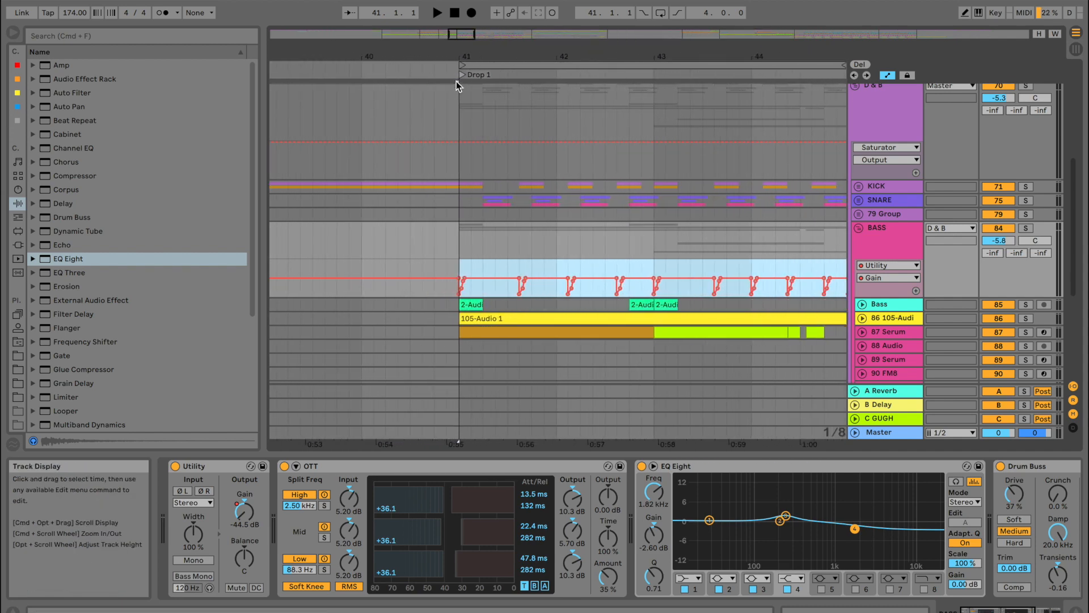
pyautogui.scroll(5, 465, 265)
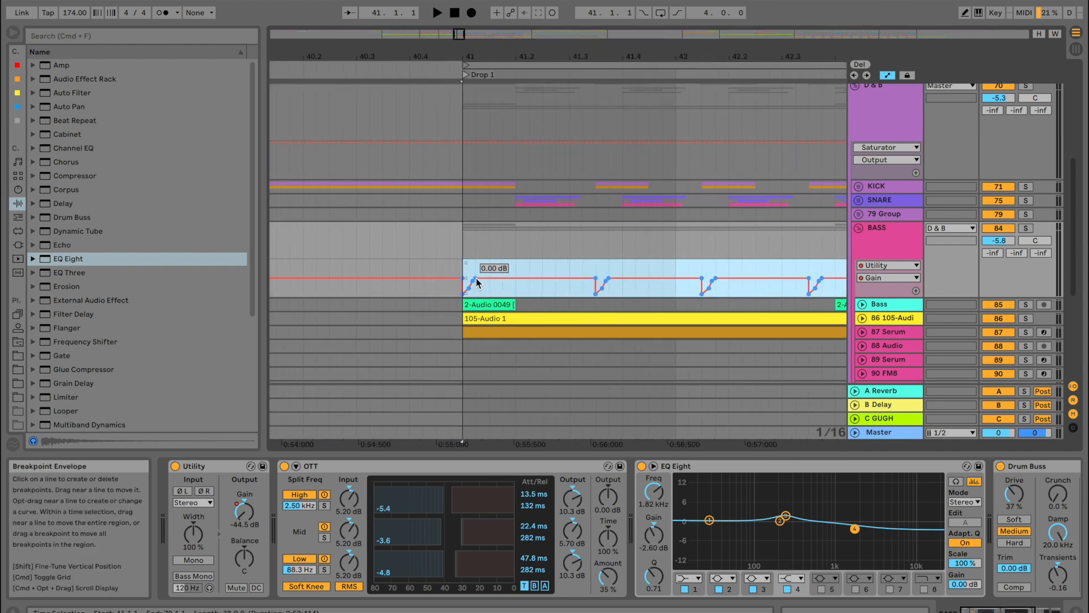
pyautogui.moveTo(476, 282); pyautogui.dragTo(477, 287)
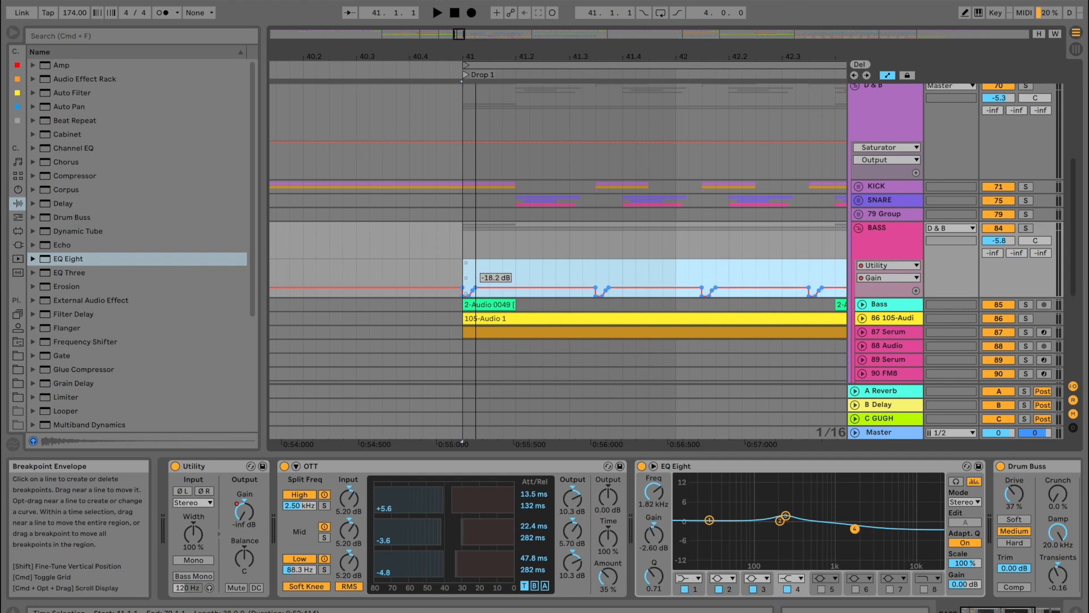
pyautogui.moveTo(475, 291); pyautogui.dragTo(475, 282)
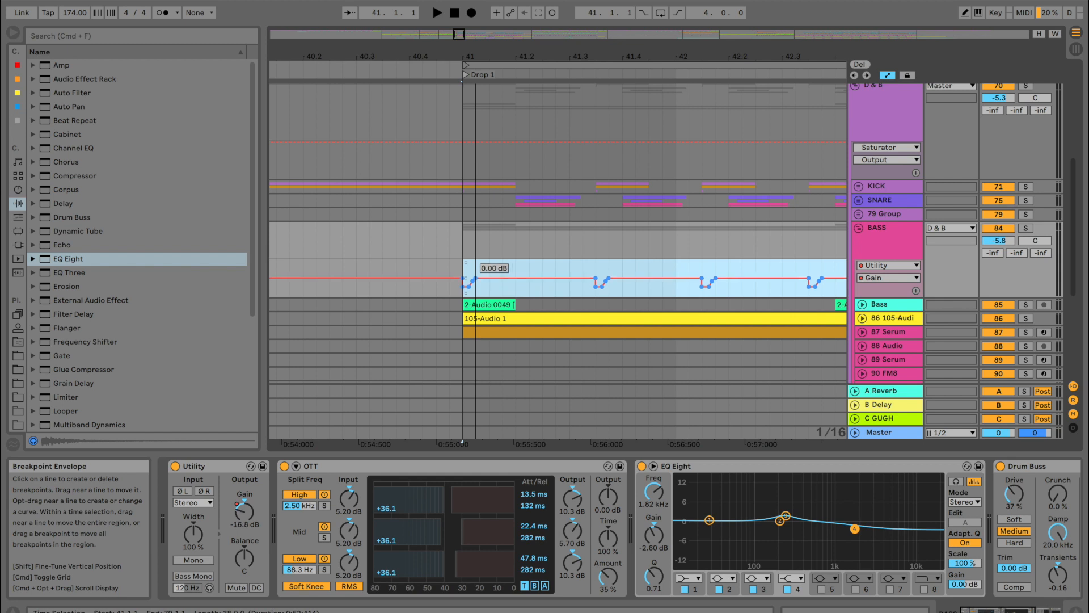
# Solo the BASS group while Drop 1 plays to hear its gain ducking, and stop playback
pyautogui.click(441, 266)
pyautogui.press('space')
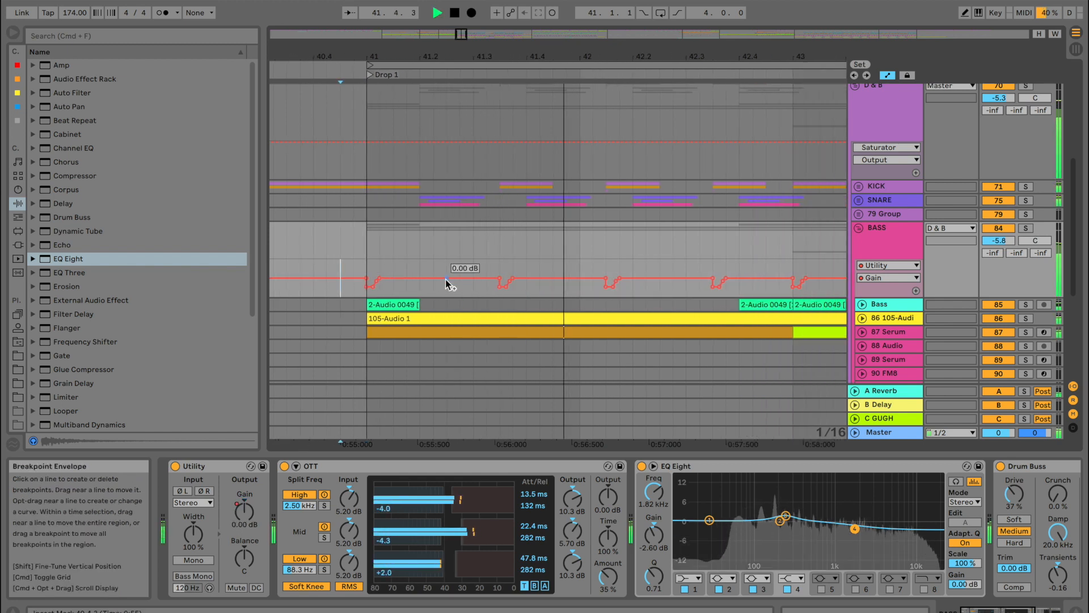
pyautogui.click(1026, 228)
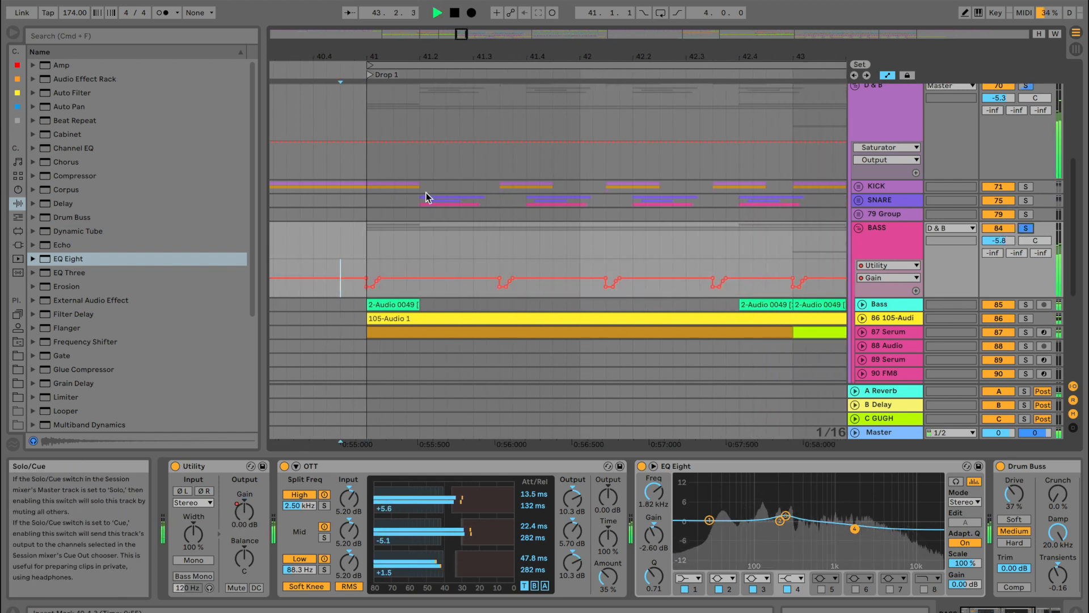
pyautogui.moveTo(498, 55); pyautogui.dragTo(489, 7)
pyautogui.press('space')
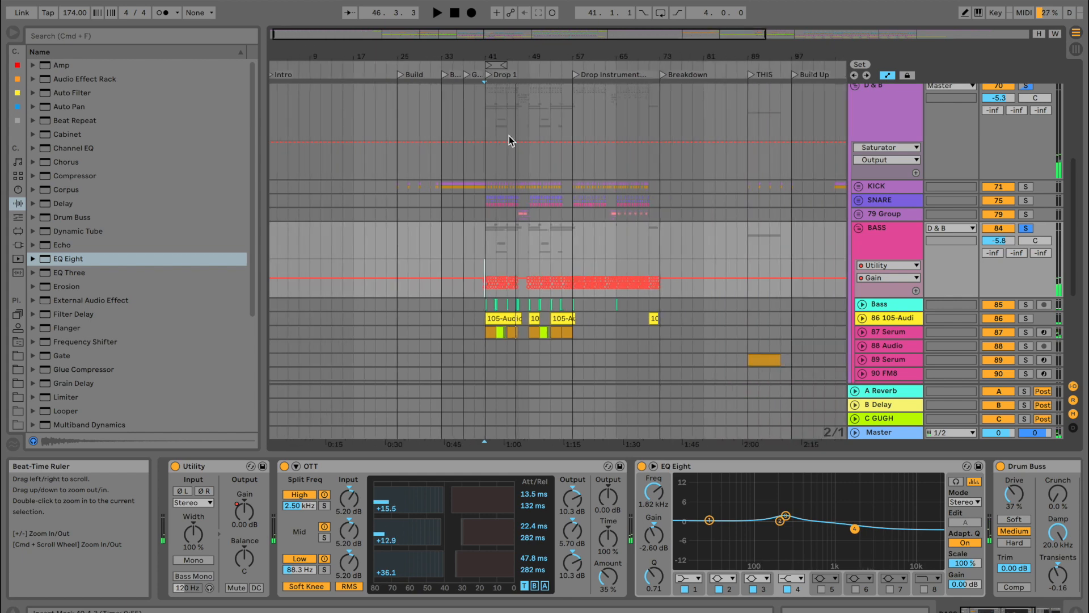
# Reselect the BASS Gain automation from Drop 1 into the Breakdown and raise its dips to about -9.8 dB, with peaks at 0 dB
pyautogui.hscroll(10, 533, 196)
pyautogui.moveTo(606, 295); pyautogui.dragTo(377, 295)
pyautogui.press('space')
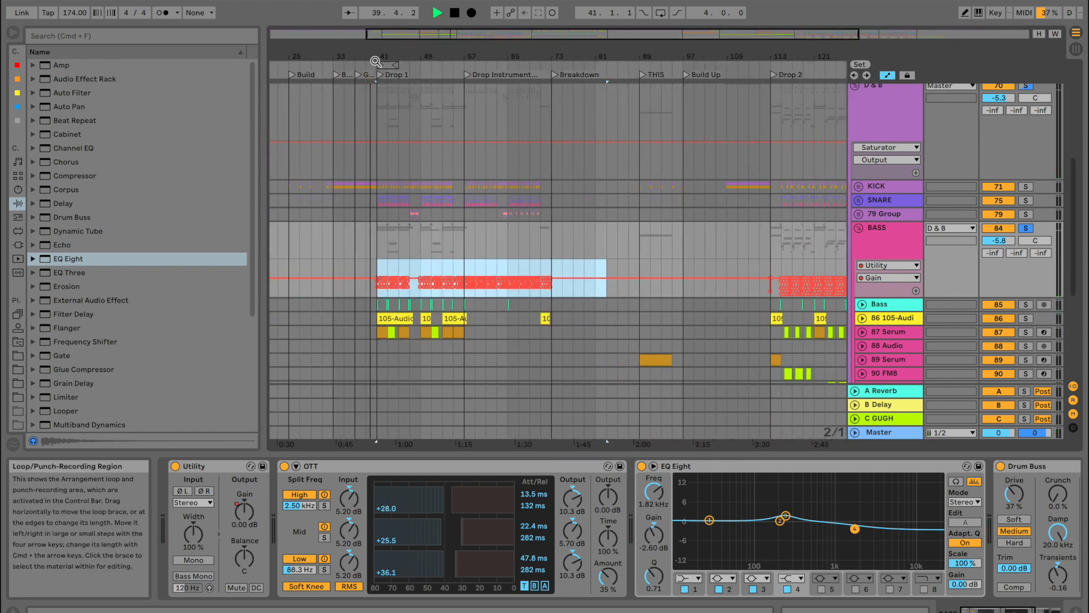
pyautogui.press('space')
pyautogui.moveTo(379, 57); pyautogui.dragTo(623, 294)
pyautogui.hscroll(3, 525, 171)
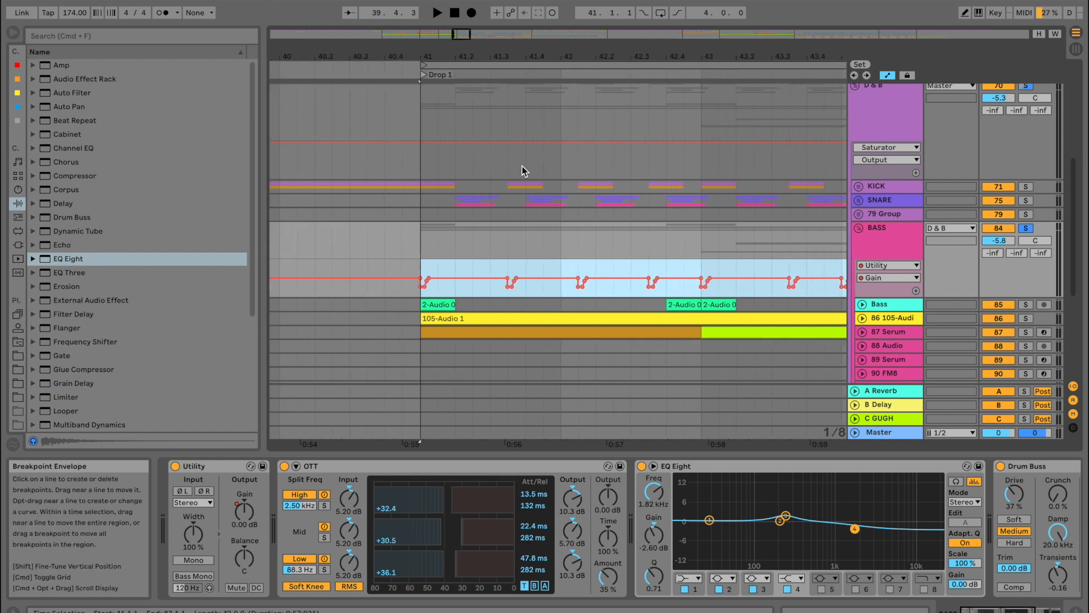
pyautogui.moveTo(472, 56); pyautogui.dragTo(472, 91)
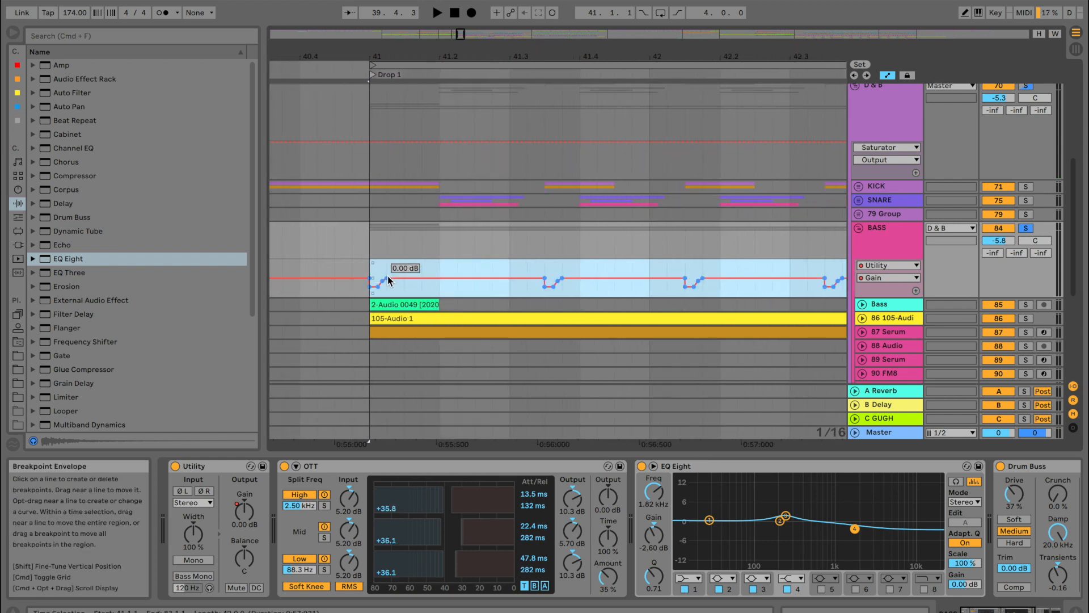
pyautogui.moveTo(387, 277); pyautogui.dragTo(387, 290)
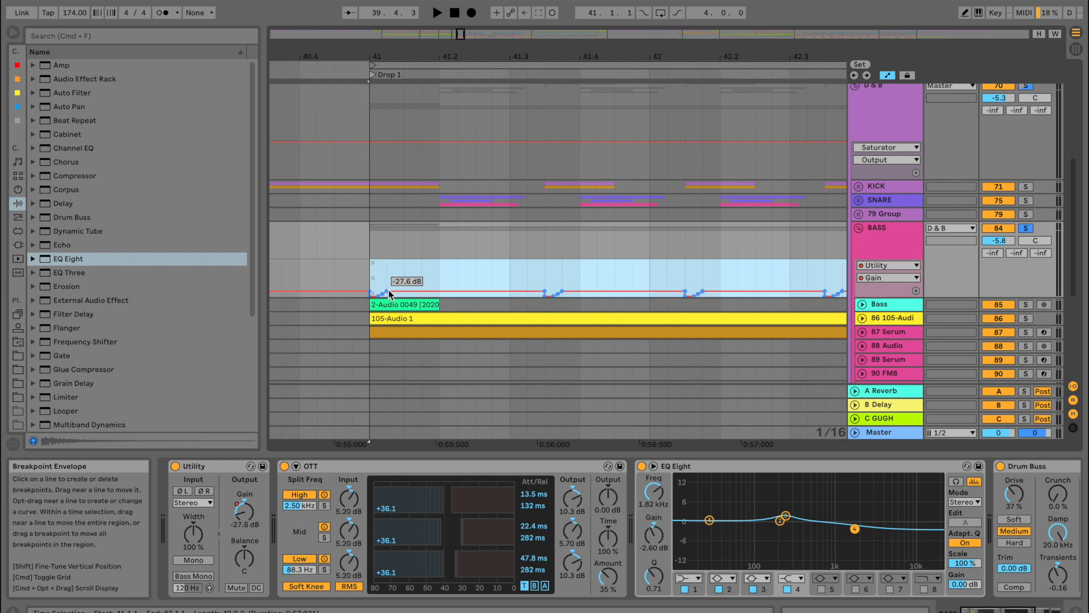
pyautogui.moveTo(387, 288); pyautogui.dragTo(387, 275)
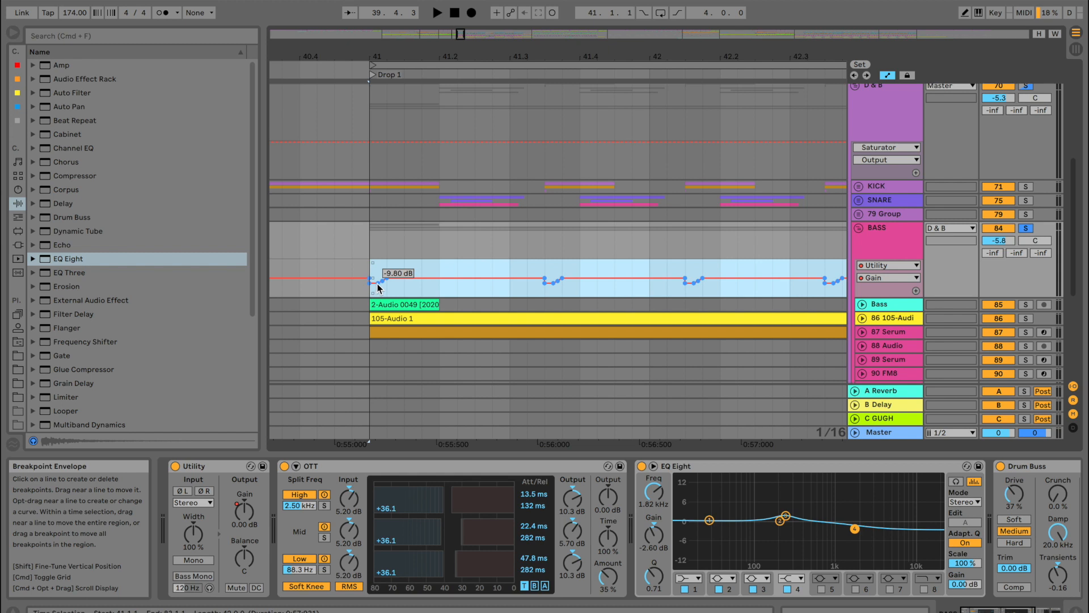
pyautogui.click(364, 275)
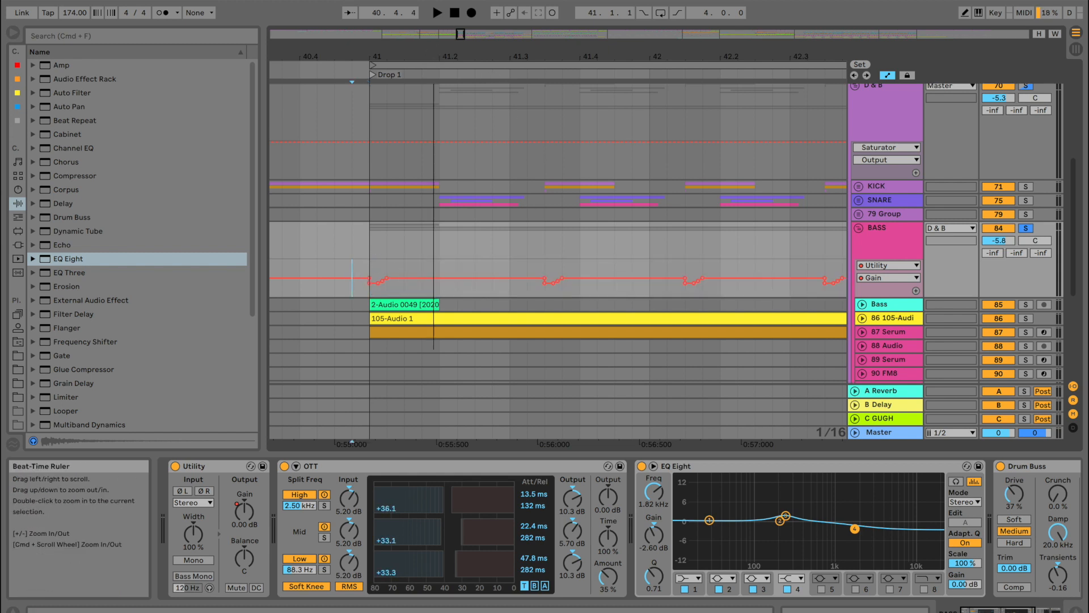
# Play Drop 1 up to bar 56 with the BASS group unsoloed to hear its ducking in the full mix
pyautogui.moveTo(438, 56); pyautogui.dragTo(438, 34)
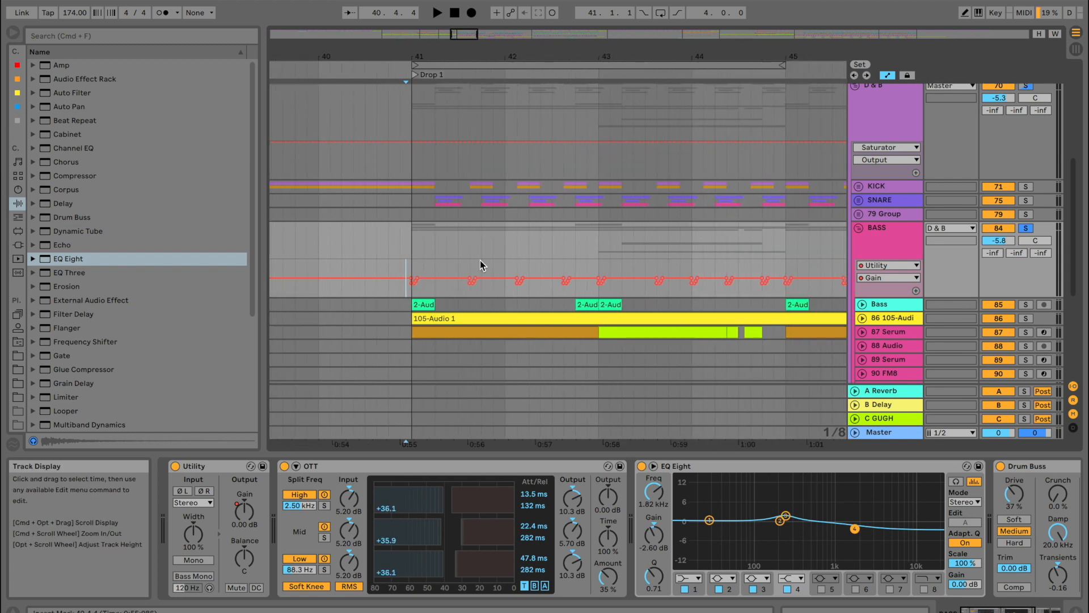
pyautogui.press('space')
pyautogui.click(1026, 228)
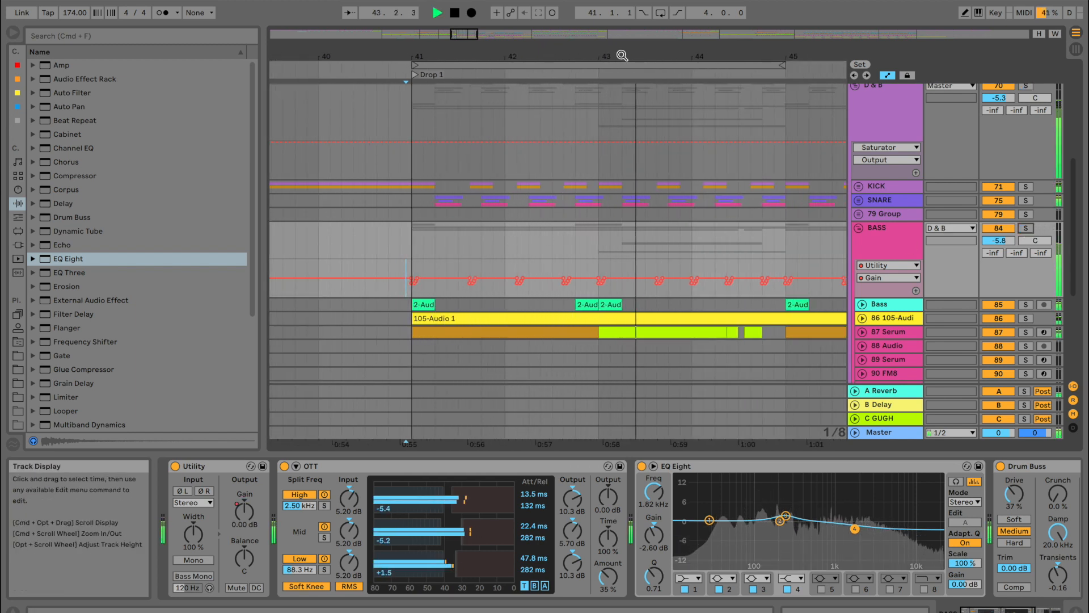
pyautogui.moveTo(620, 56); pyautogui.dragTo(620, 35)
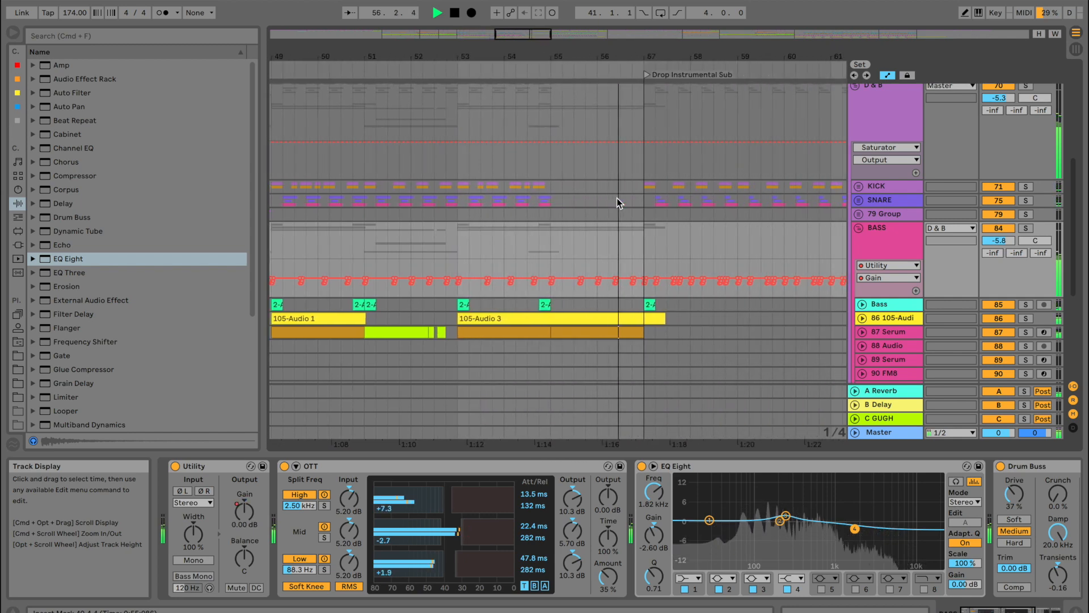
pyautogui.press('space')
# Fold the BASS group, then unfold and solo the Break Filla group and play it from bar 54.4
pyautogui.click(859, 219)
pyautogui.click(539, 211)
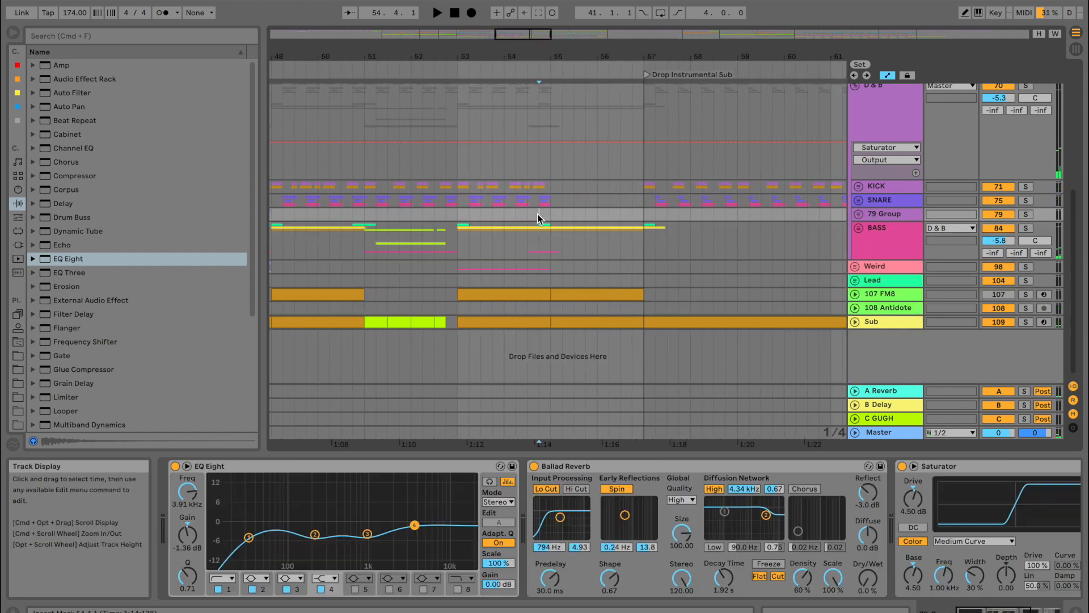
pyautogui.scroll(5, 540, 211)
pyautogui.press('space')
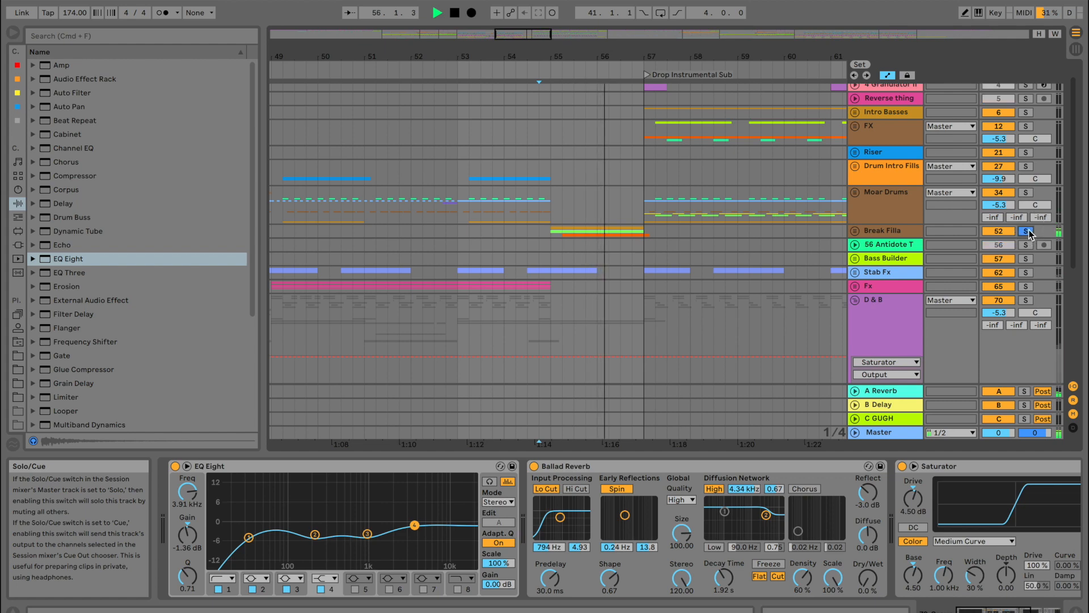
pyautogui.click(856, 231)
pyautogui.click(890, 230)
pyautogui.press('space')
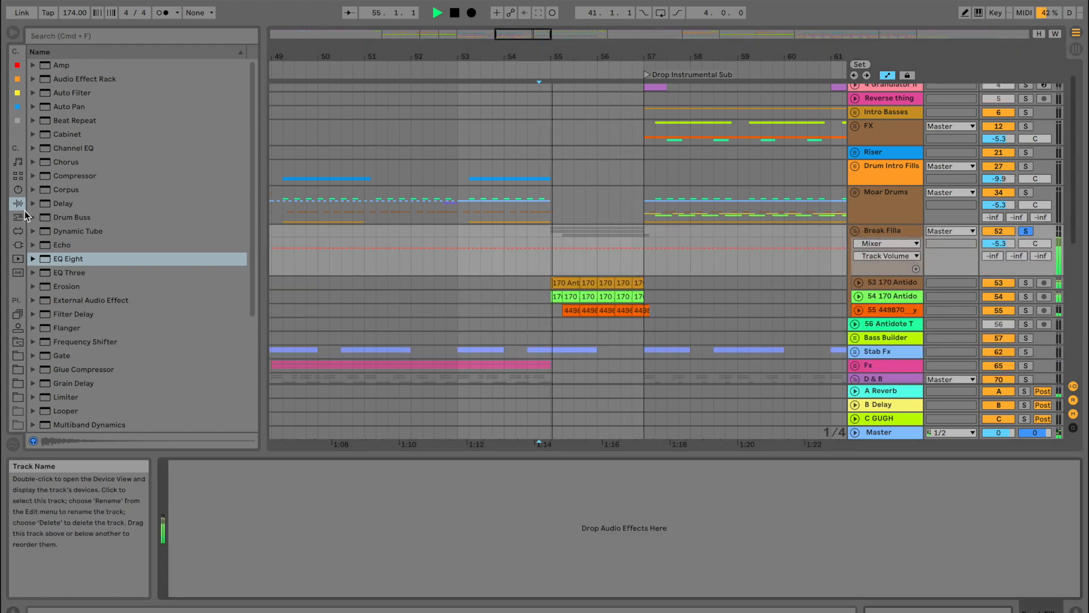
pyautogui.press('space')
# Add a high-pass Auto Filter to Break Filla and automate its Frequency from about 1.71 kHz at bar 55 down to about 179 Hz at bar 57
pyautogui.click(80, 92)
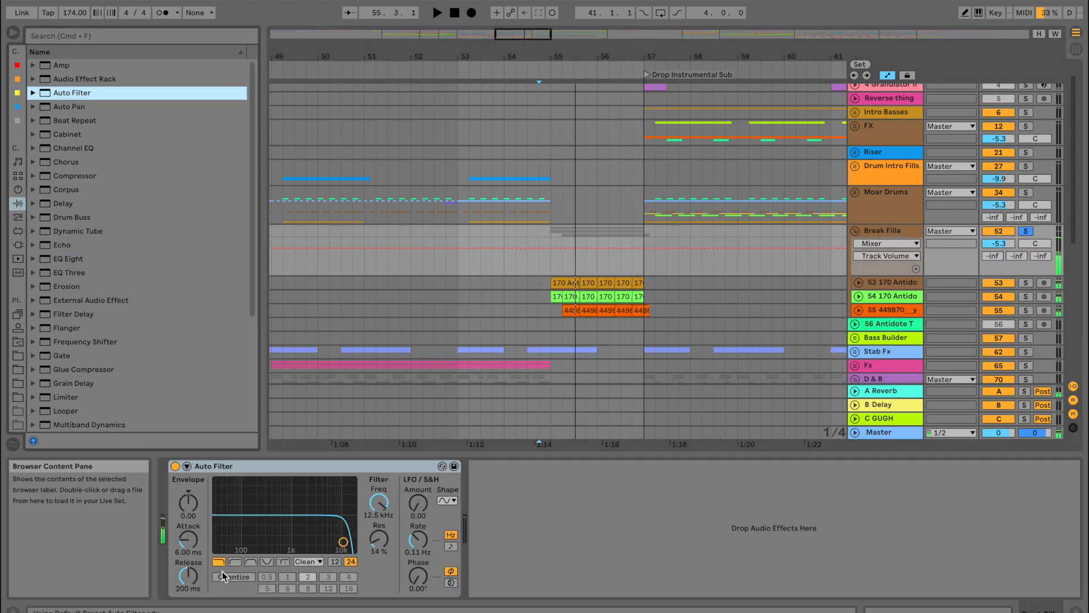
pyautogui.press('space')
pyautogui.click(554, 240)
pyautogui.moveTo(644, 240); pyautogui.dragTo(646, 264)
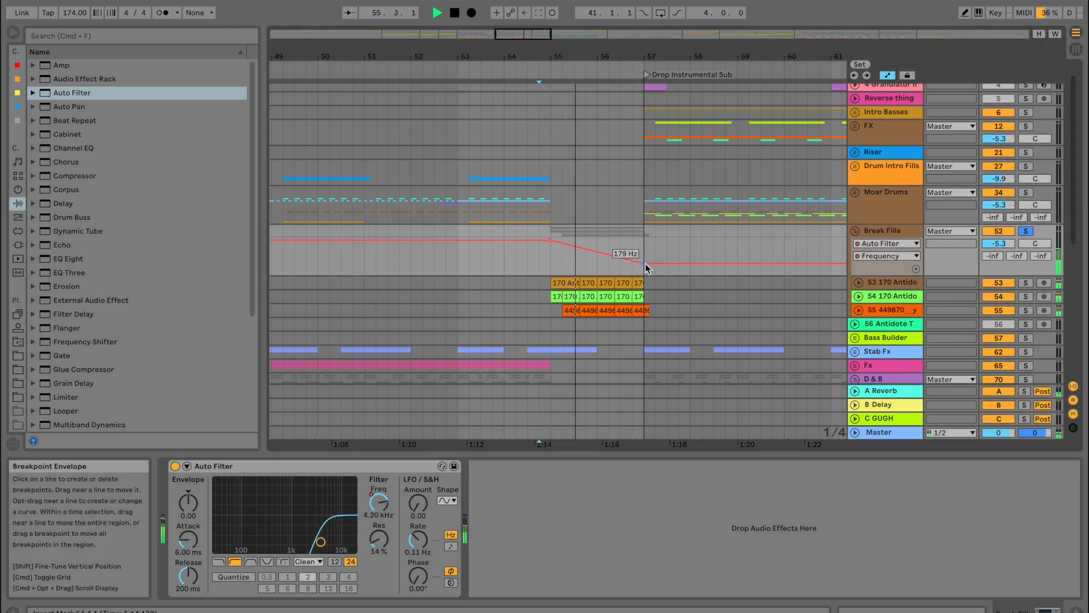
pyautogui.moveTo(552, 241); pyautogui.dragTo(552, 251)
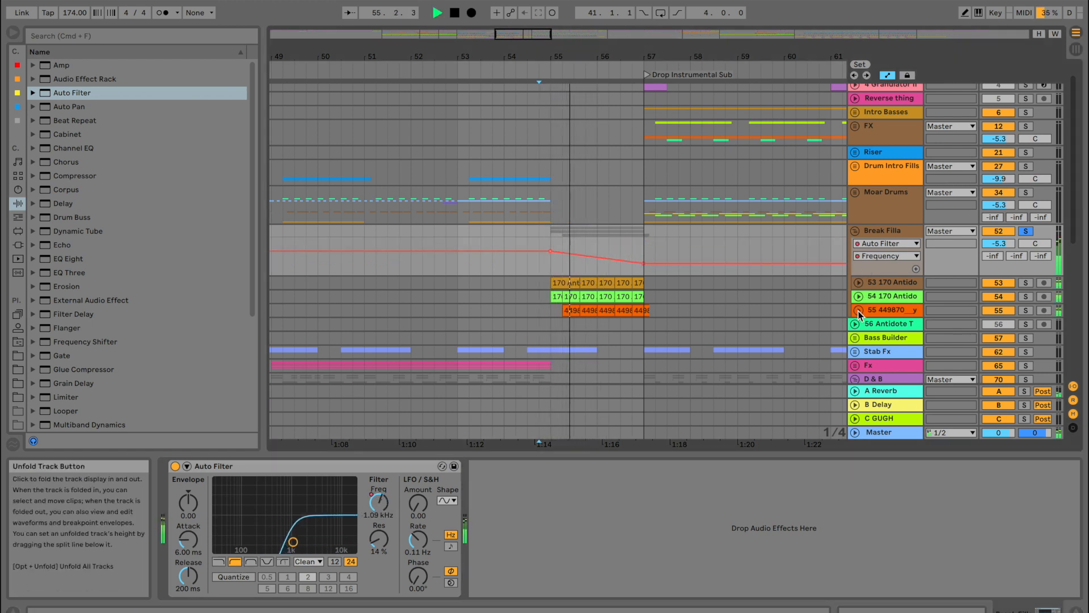
# Reshape Break Filla's filter Frequency automation with a low level until bar 54.4, a peak at bar 55 and about 92 Hz at bar 57
pyautogui.click(859, 310)
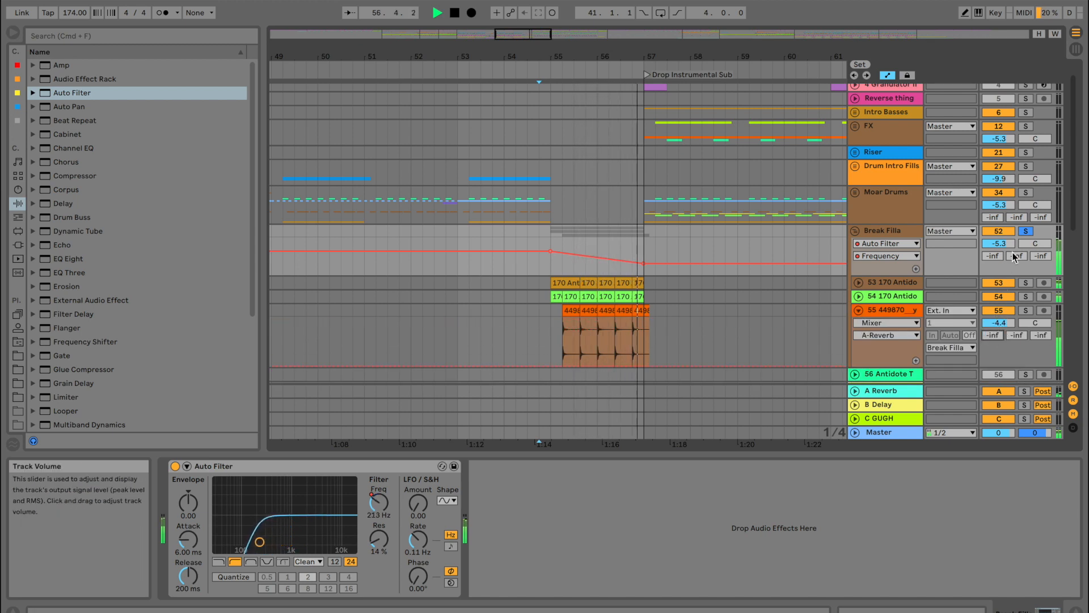
pyautogui.press('space')
pyautogui.press('space')
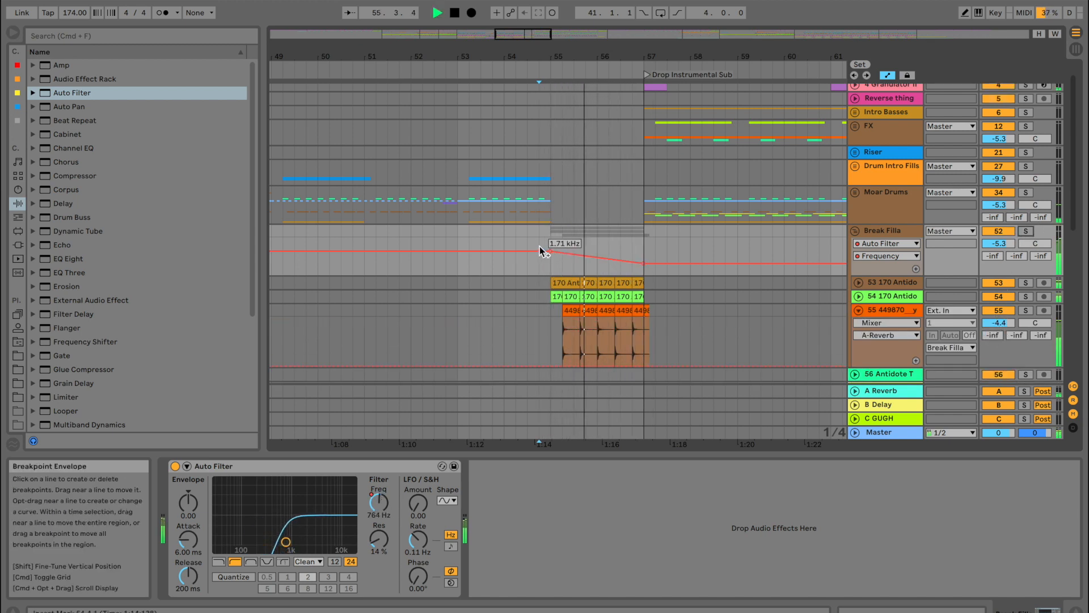
pyautogui.moveTo(534, 246); pyautogui.dragTo(539, 263)
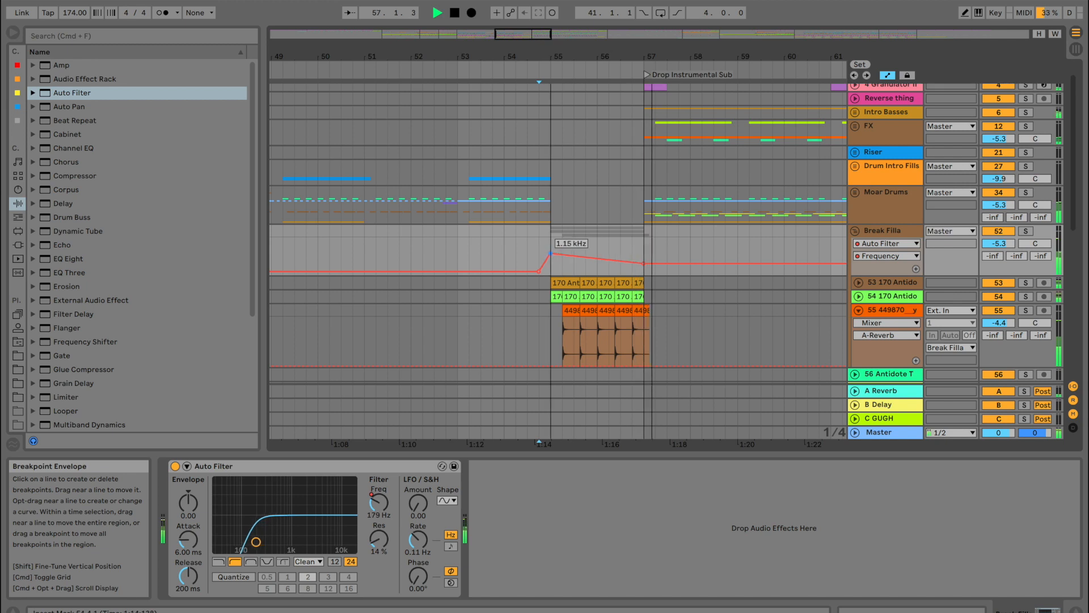
pyautogui.moveTo(643, 263); pyautogui.dragTo(644, 267)
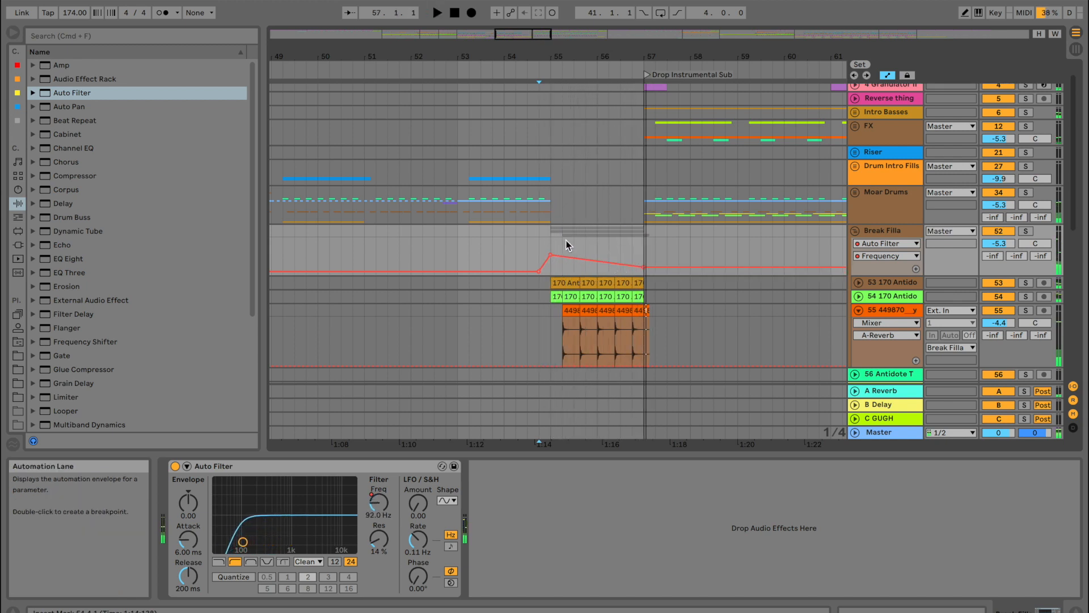
pyautogui.moveTo(550, 254); pyautogui.dragTo(544, 250)
pyautogui.press('space')
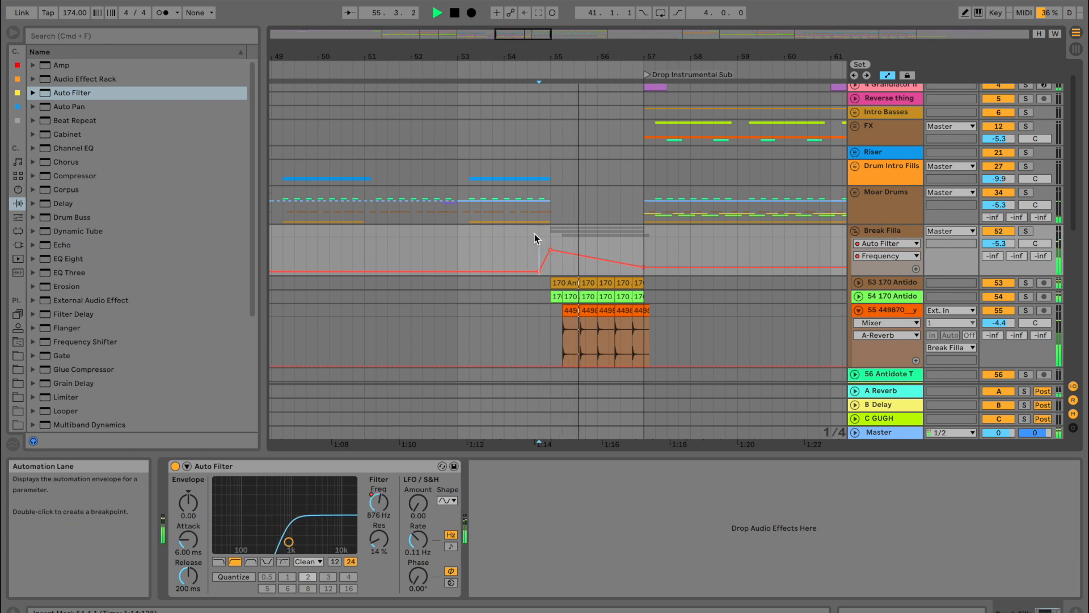
# Add an Overdrive after Break Filla's Auto Filter, with its band at 786 Hz, bandwidth 0.50 and Dry/Wet at 21%
pyautogui.scroll(-4, 80, 366)
pyautogui.press('space')
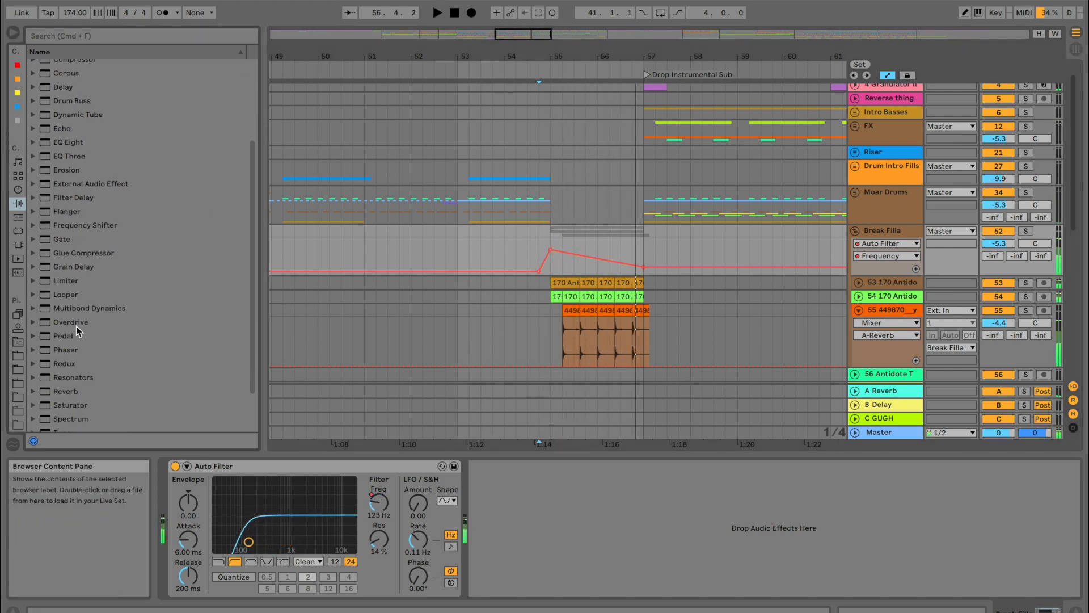
pyautogui.moveTo(76, 325); pyautogui.dragTo(600, 545)
pyautogui.press('space')
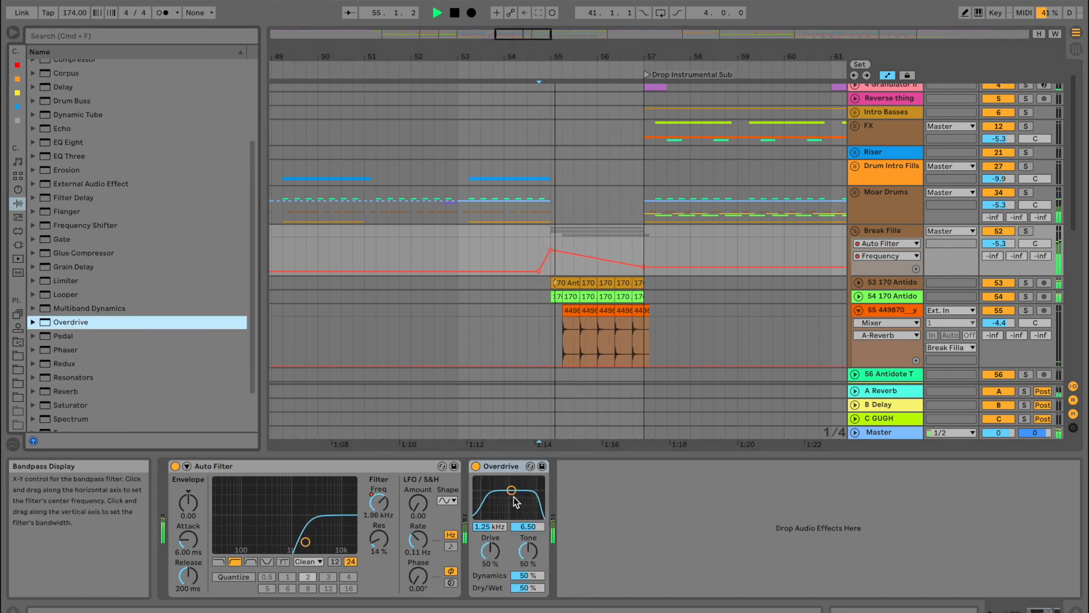
pyautogui.moveTo(512, 515); pyautogui.dragTo(506, 514)
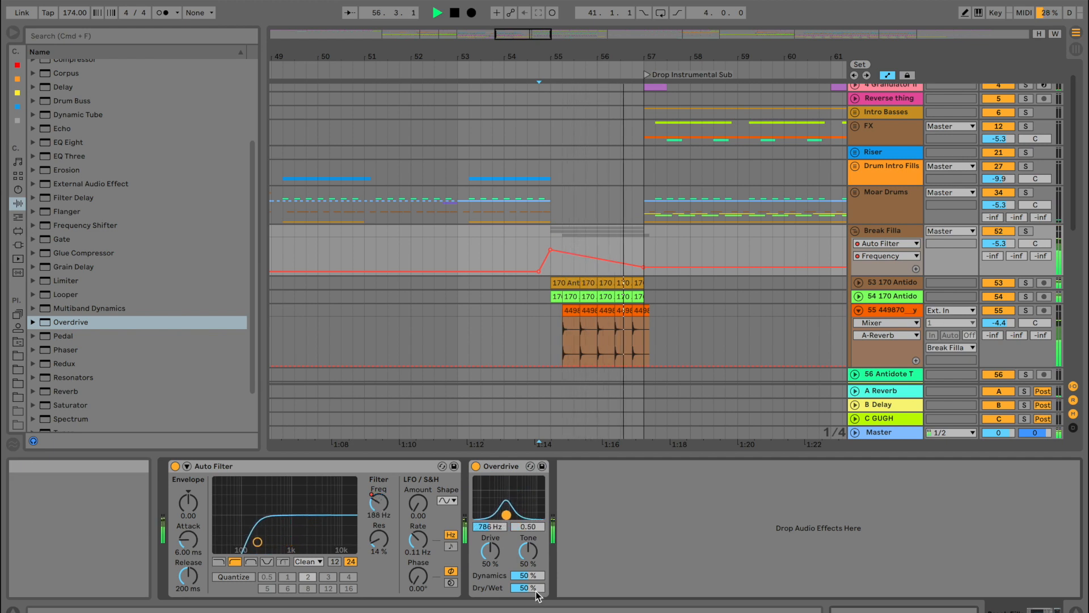
pyautogui.moveTo(534, 588); pyautogui.dragTo(534, 604)
# Play the fill from bar 55 to audition the 107 FM8 clip and the soloed Sub track
pyautogui.click(551, 250)
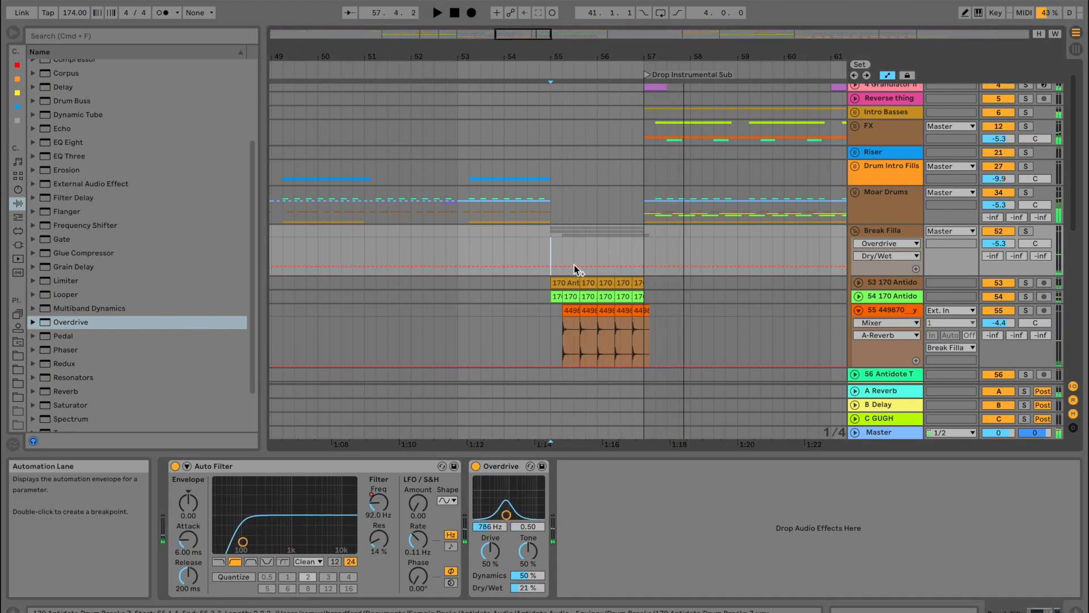
pyautogui.scroll(-15, 591, 268)
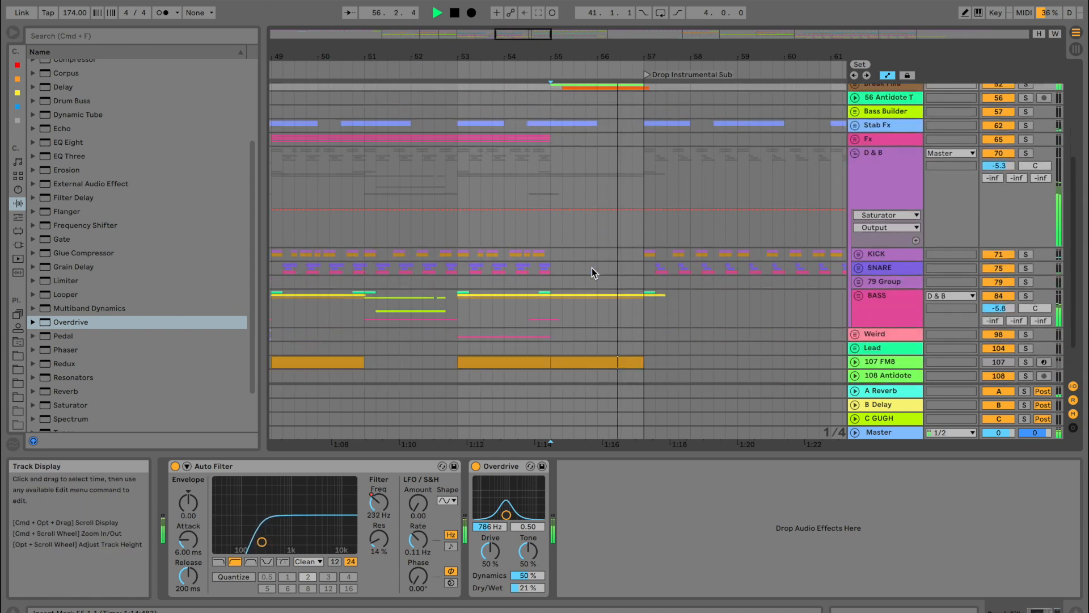
pyautogui.press('space')
pyautogui.click(567, 315)
pyautogui.press('space')
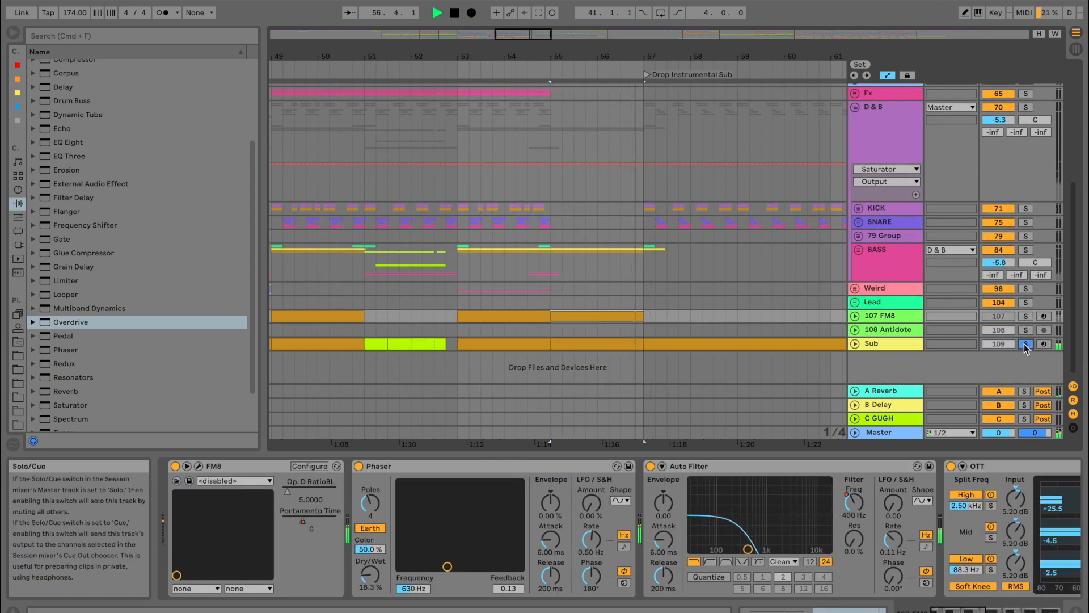
# Unfold and solo the Sub track and show the Makeup automation of its Bass - Punch compressor
pyautogui.click(882, 343)
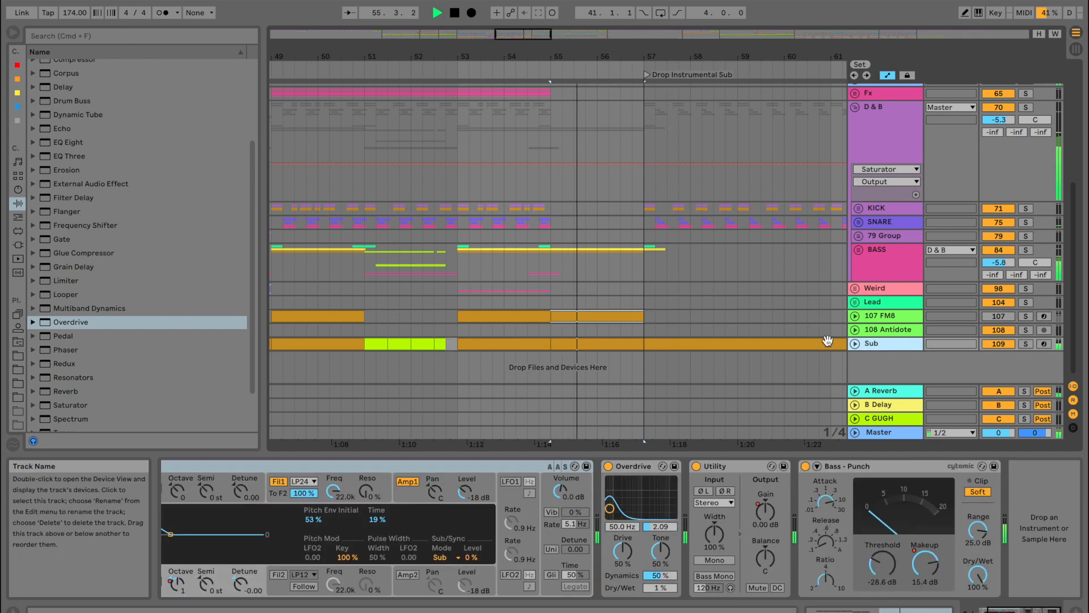
pyautogui.click(855, 343)
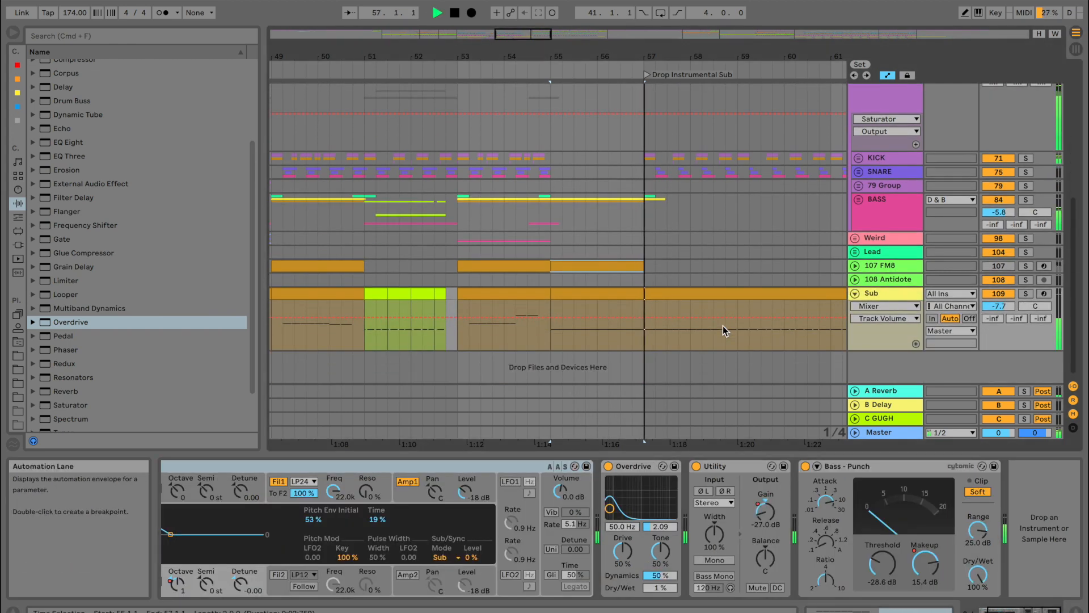
pyautogui.press('space')
pyautogui.click(1029, 296)
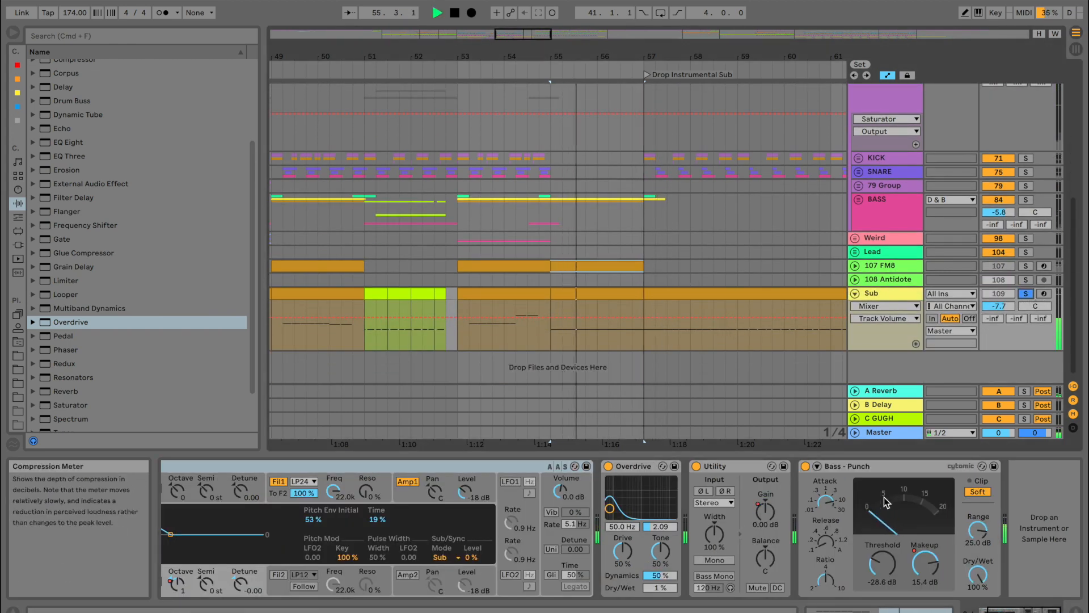
pyautogui.click(921, 568)
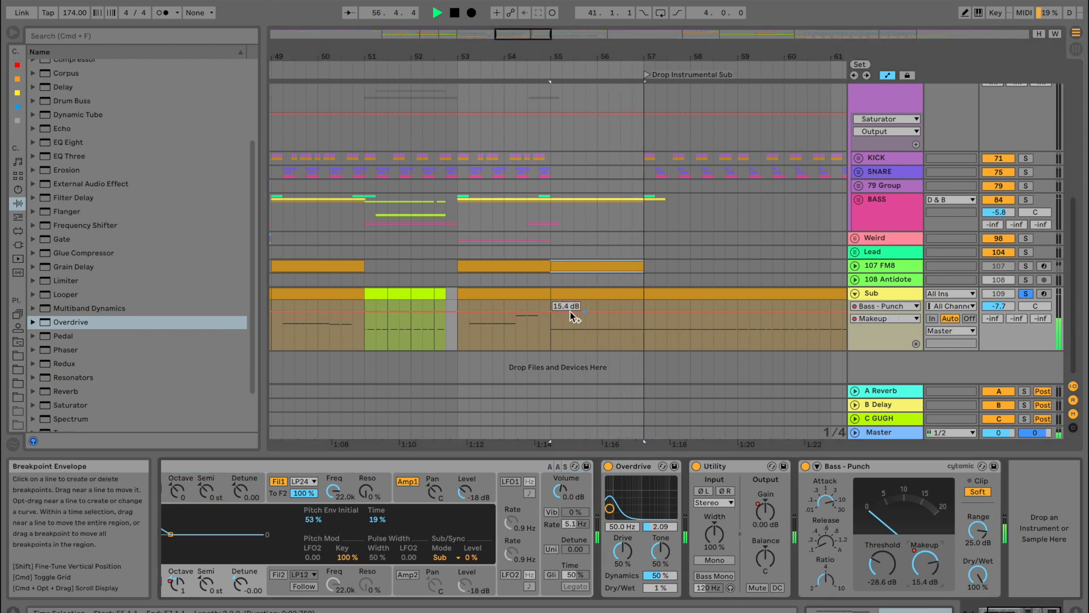
# Automate Sub's Makeup to fade from 15.4 dB at bar 55 to its minimum at bar 57, bending at about 13.1 dB, and fold the track
pyautogui.click(553, 311)
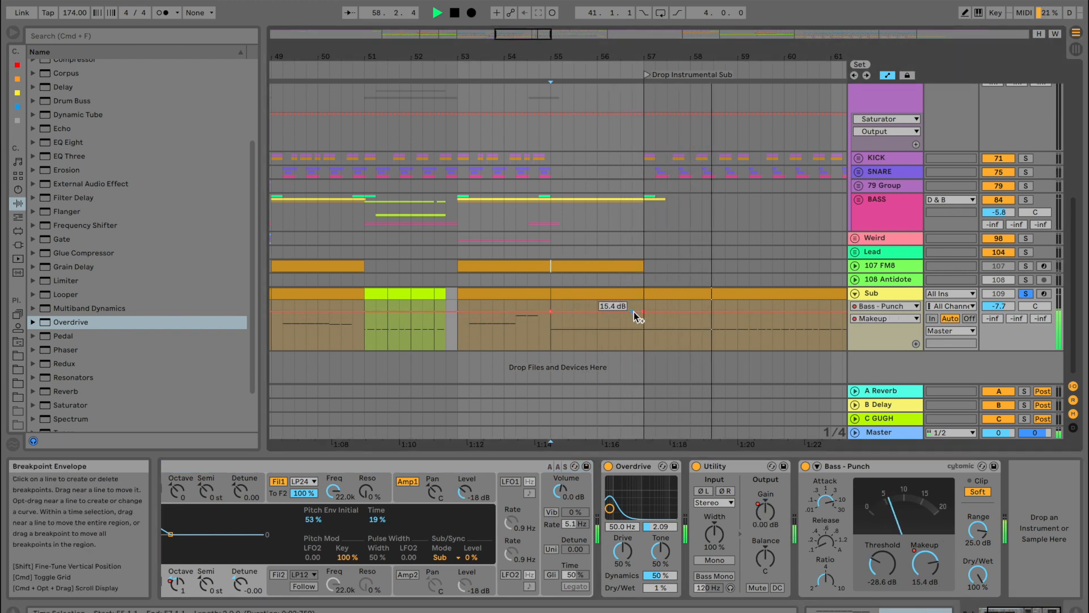
pyautogui.moveTo(635, 312); pyautogui.dragTo(643, 329)
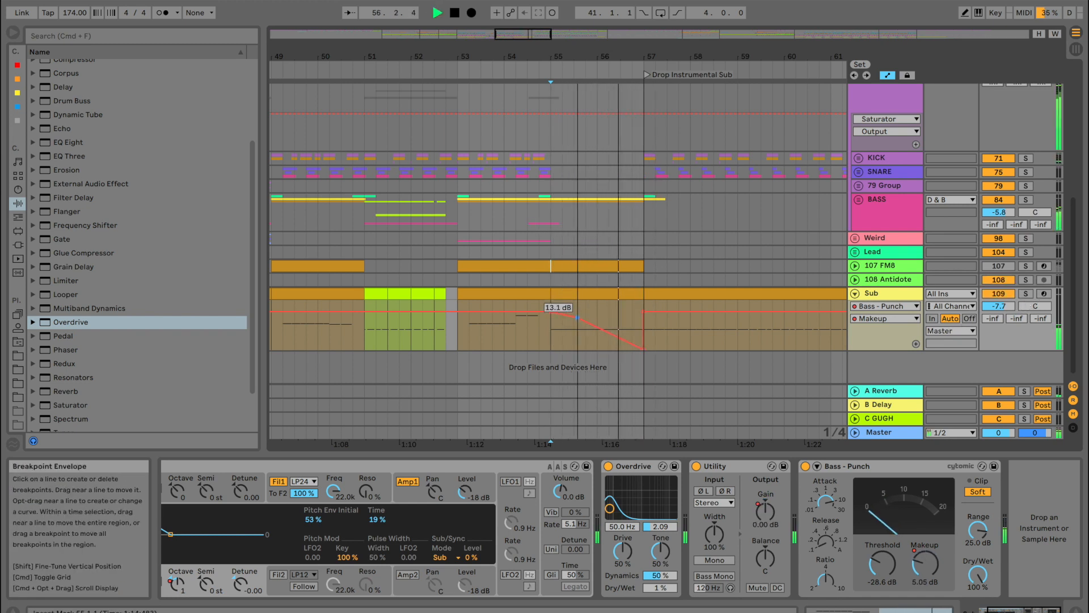
pyautogui.moveTo(577, 314); pyautogui.dragTo(577, 314)
pyautogui.click(855, 294)
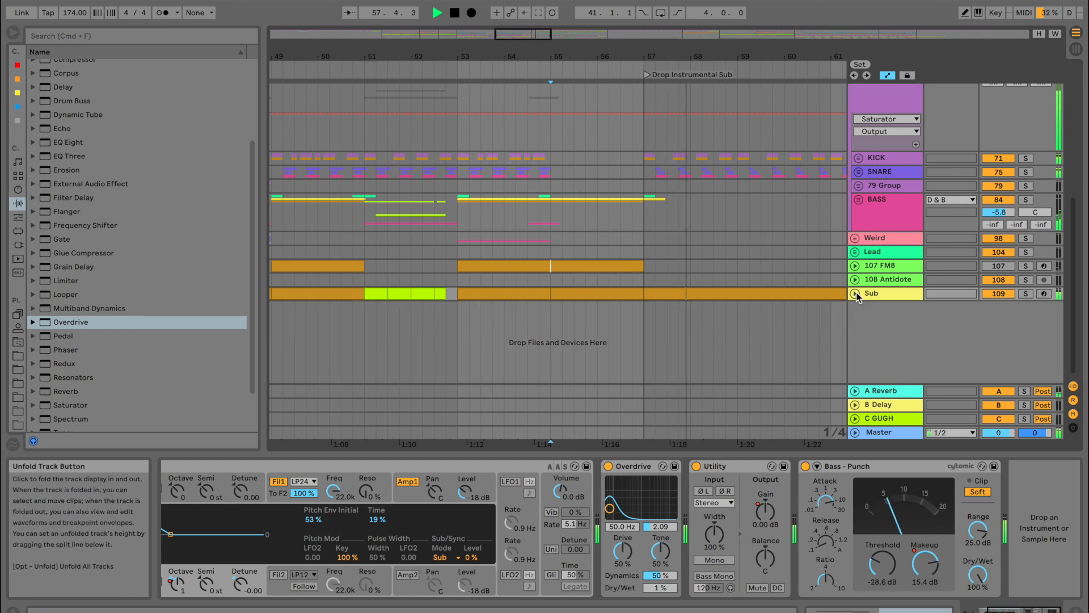
# Solo the Moar Drums group during Drop Instrumental Sub and unfold it to show its individual tracks
pyautogui.scroll(2, 672, 268)
pyautogui.scroll(2, 672, 268)
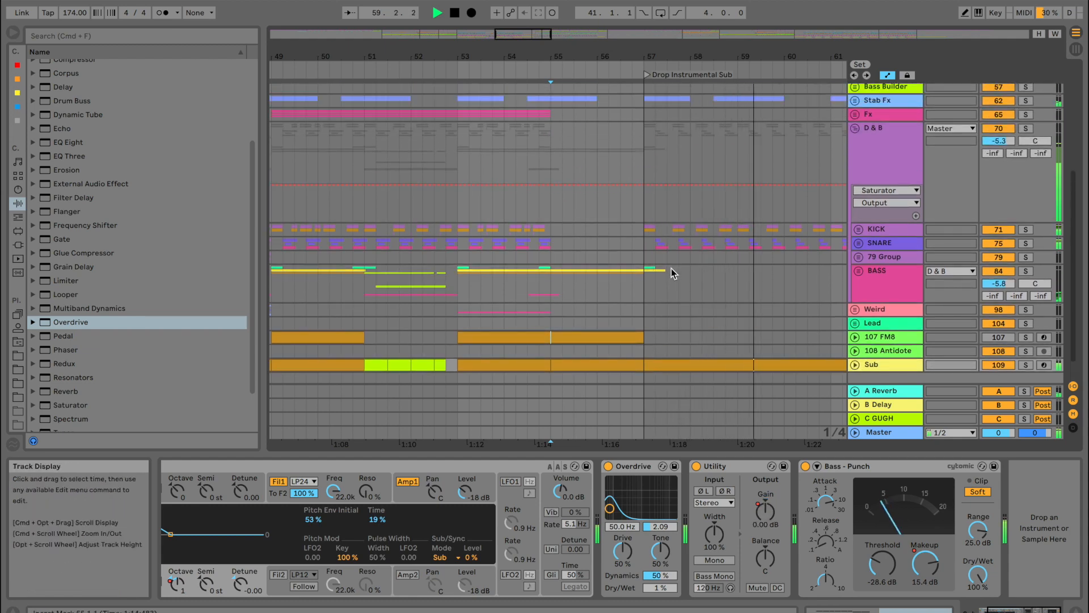
pyautogui.scroll(5, 672, 272)
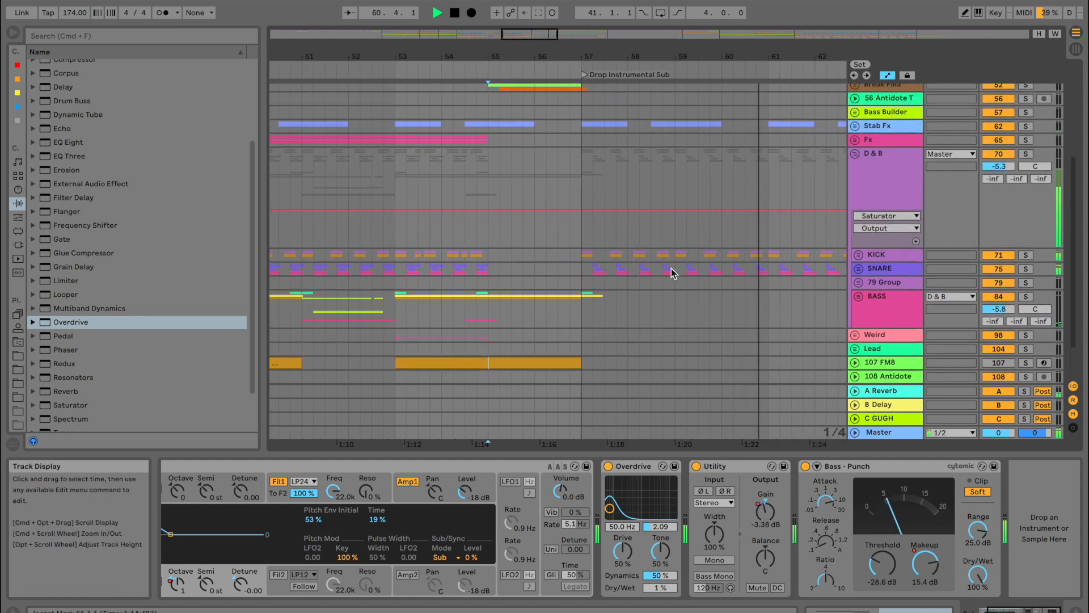
pyautogui.scroll(8, 763, 221)
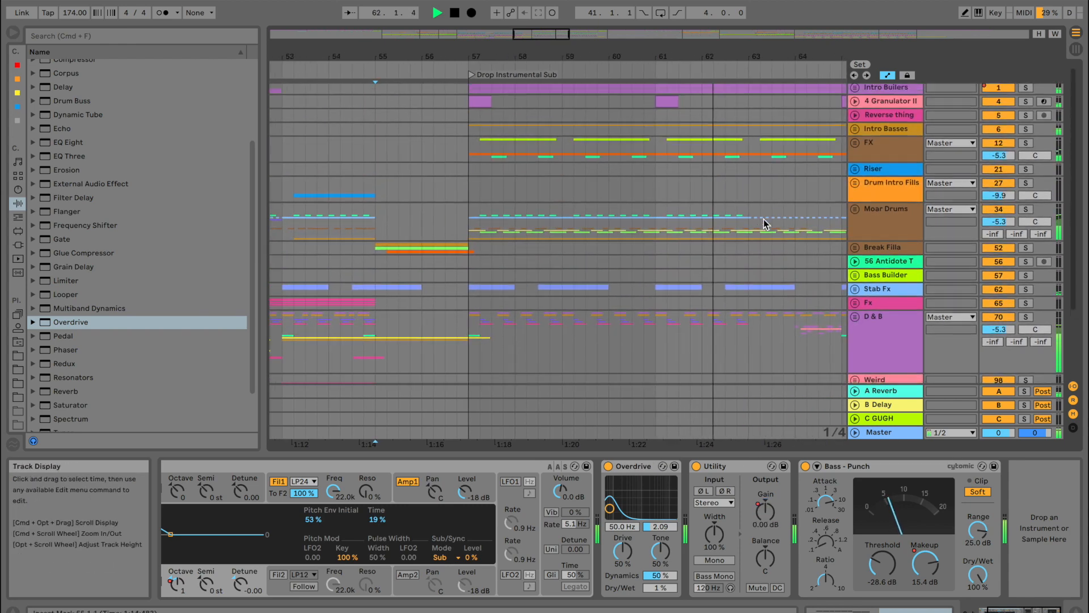
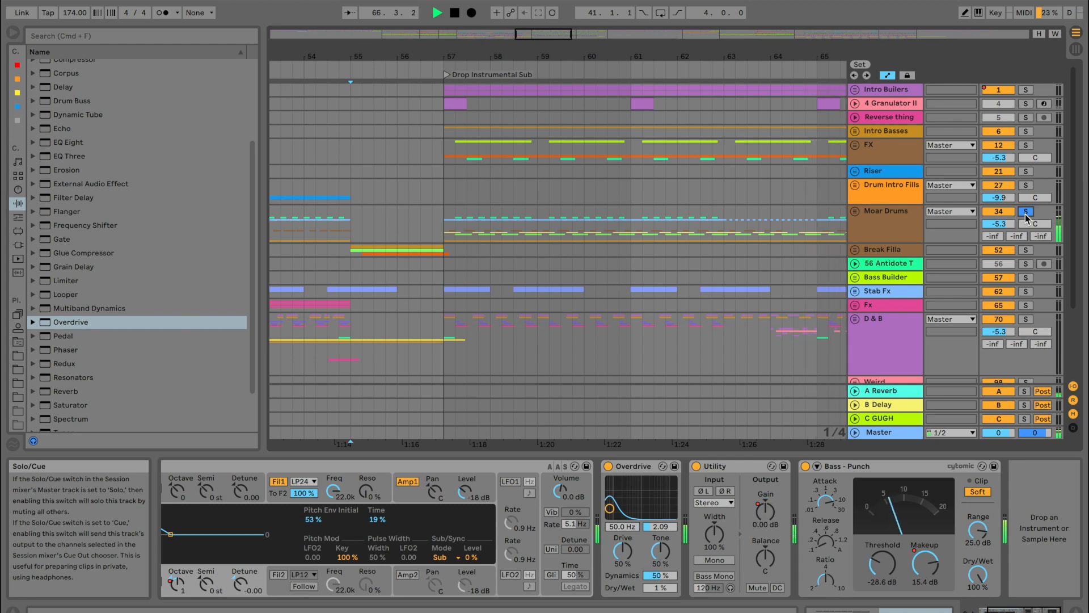
pyautogui.click(855, 211)
pyautogui.scroll(-5, 512, 227)
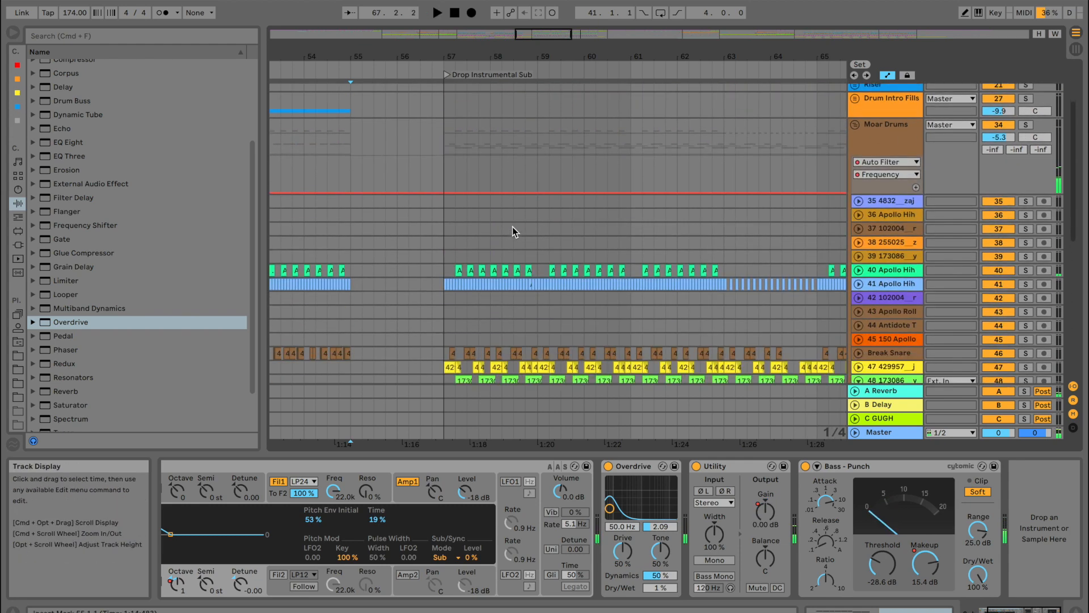
# Add an EQ Eight to the Break Snare track while playing from bar 56.4
pyautogui.click(433, 297)
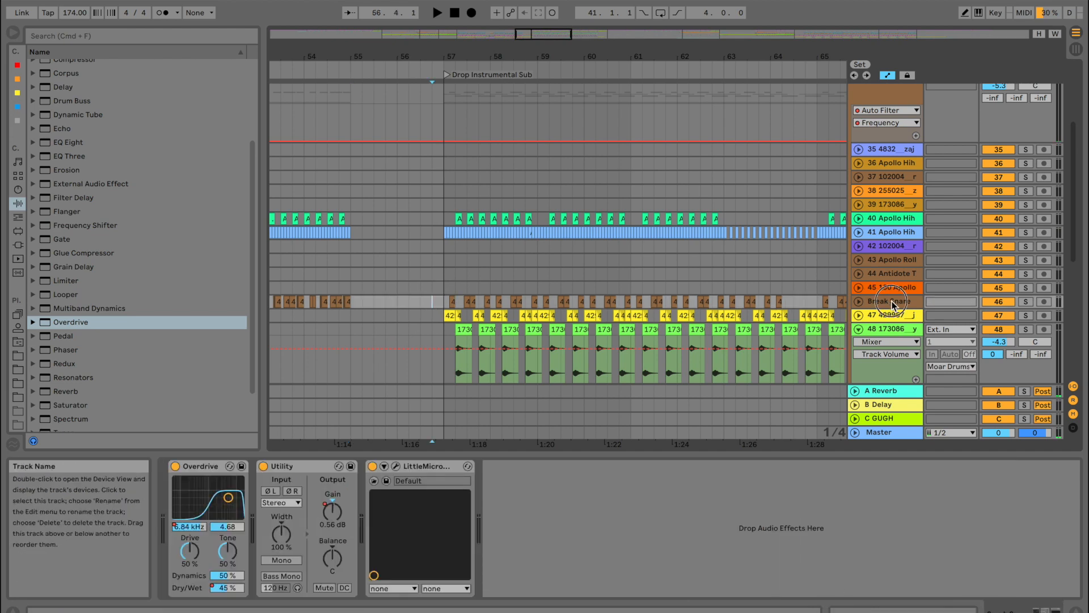
pyautogui.press('space')
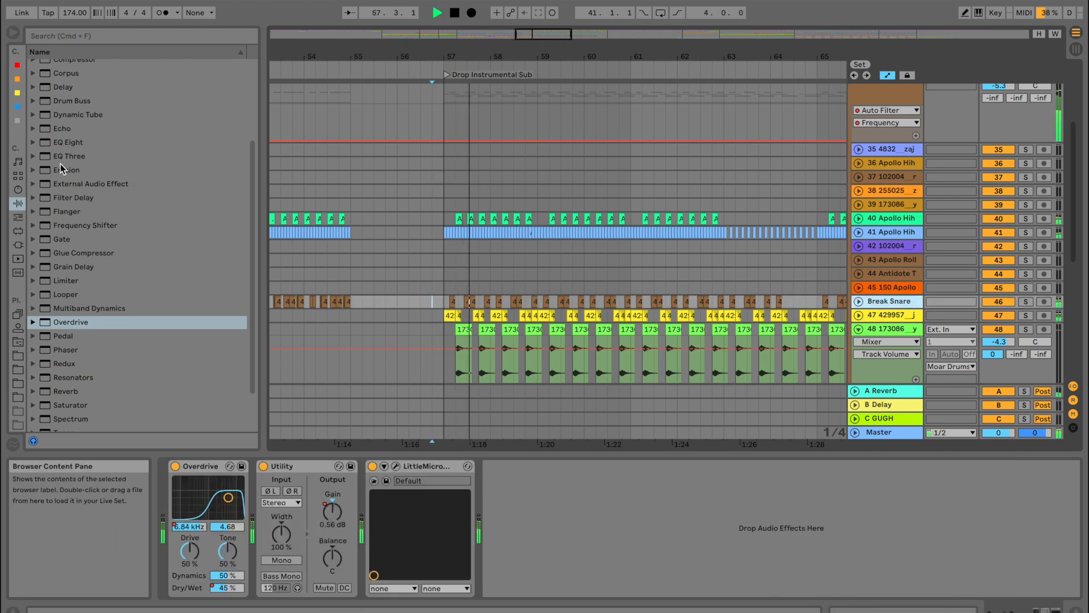
pyautogui.click(69, 146)
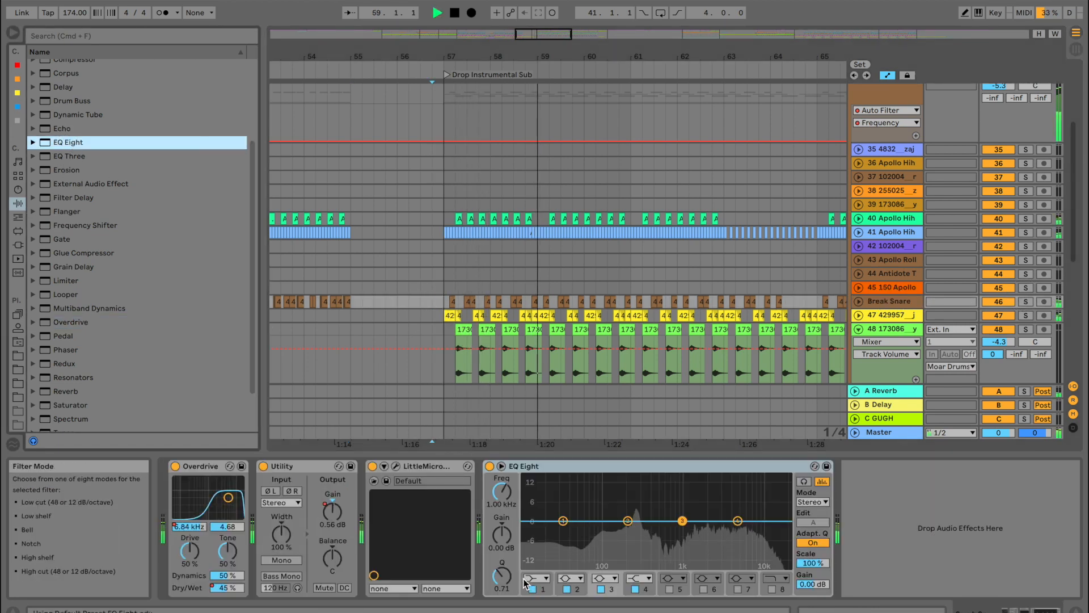
# Shape the new EQ Eight with a low cut at 163 Hz and a 5.83 dB dip at 2.50 kHz
pyautogui.moveTo(553, 541); pyautogui.dragTo(714, 538)
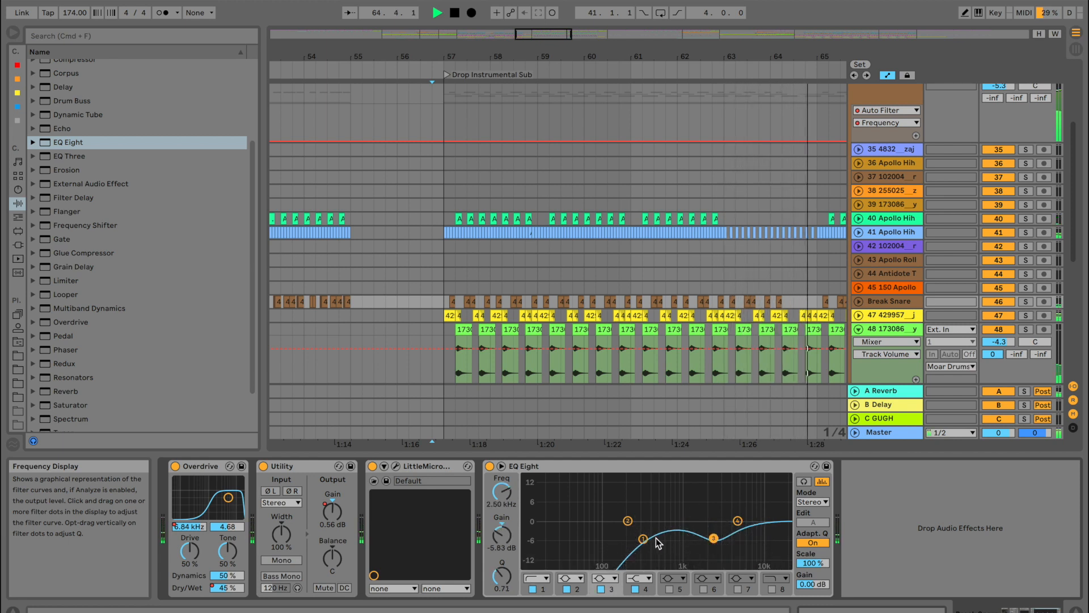
pyautogui.moveTo(643, 539)
pyautogui.mouseDown()
pyautogui.moveTo(629, 527)
pyautogui.moveTo(635, 519)
pyautogui.moveTo(625, 532)
pyautogui.mouseUp()
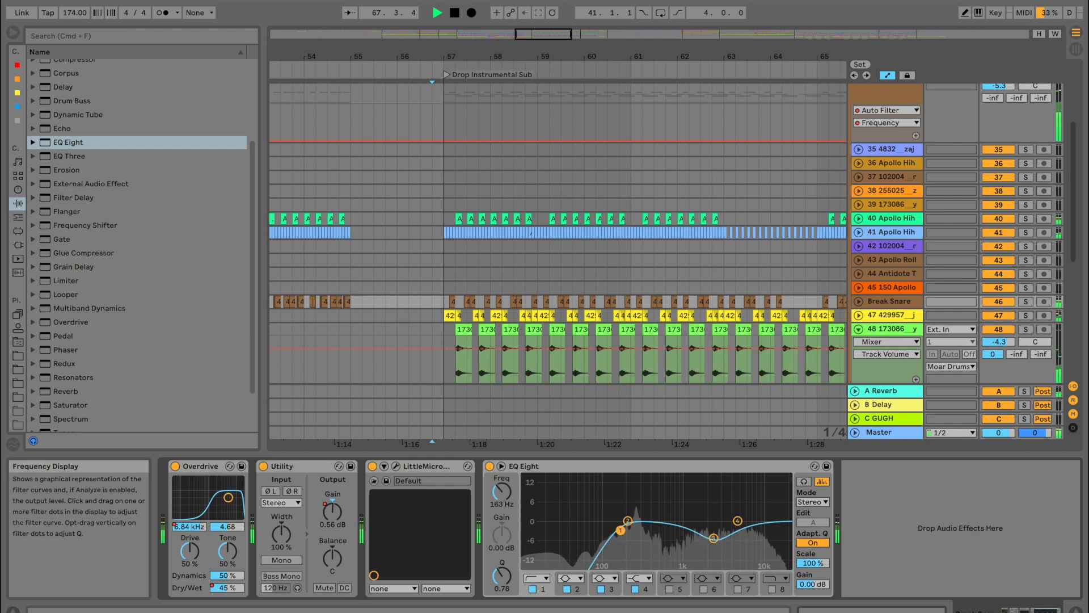
pyautogui.press('space')
# Solo the D & B group and listen to it from bar 57 at Drop Instrumental Sub
pyautogui.click(422, 312)
pyautogui.scroll(-5, 425, 314)
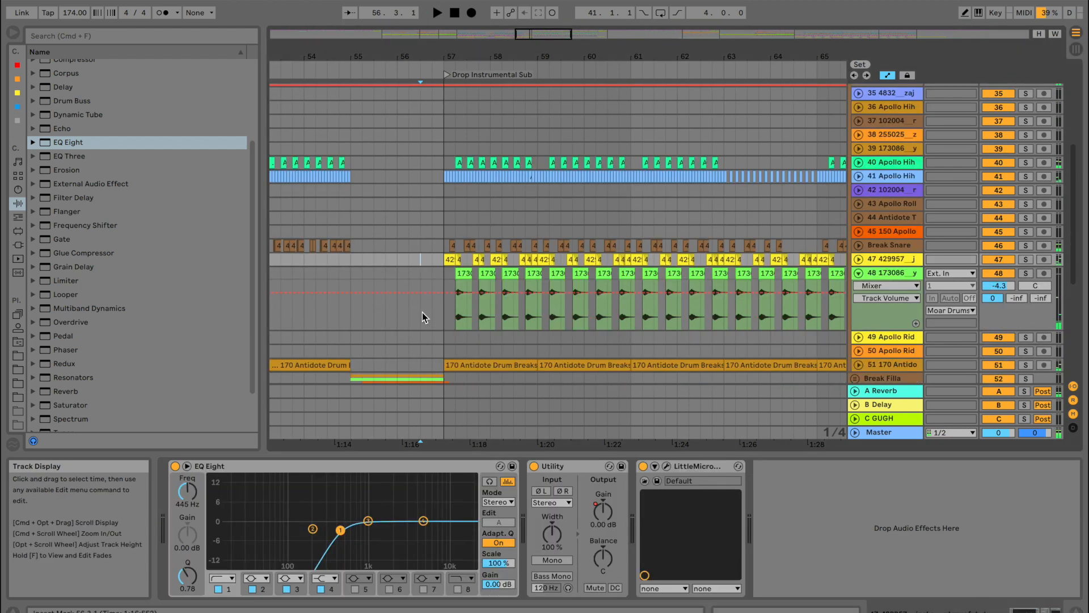
pyautogui.click(434, 341)
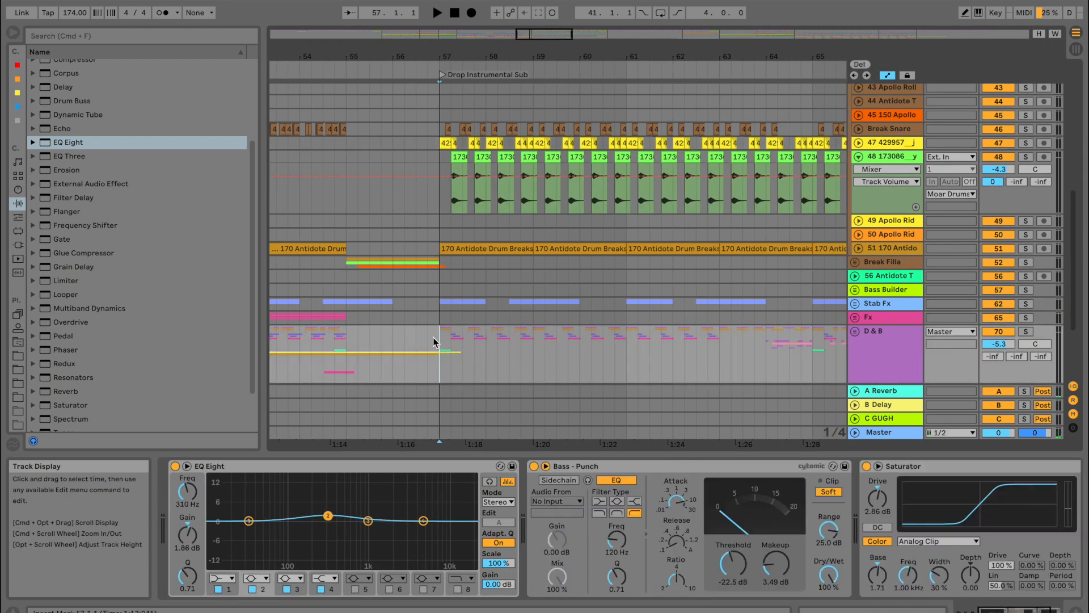
pyautogui.scroll(-2, 503, 321)
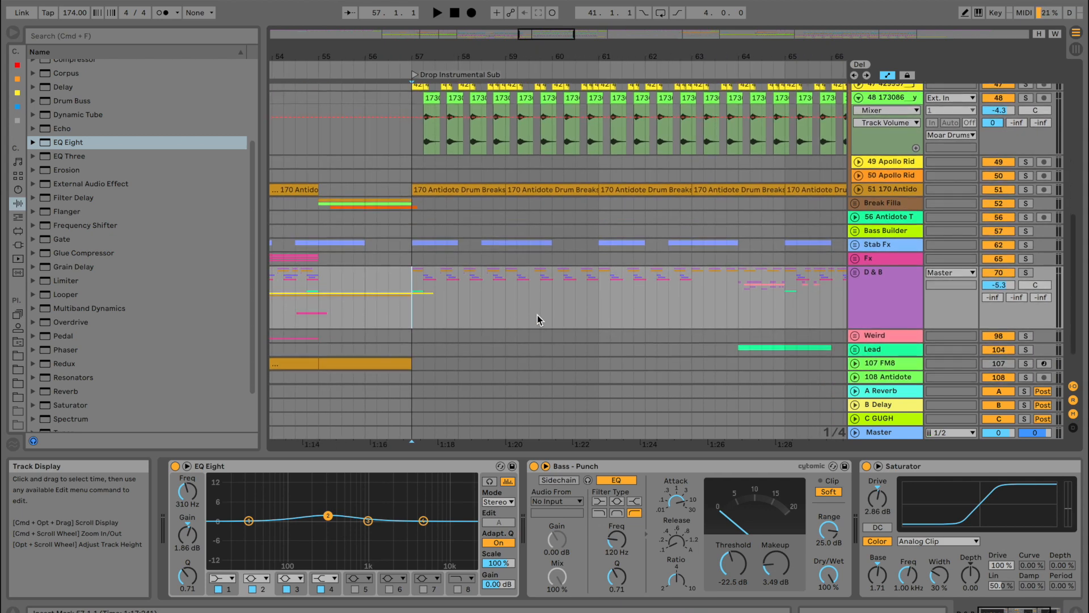
pyautogui.click(1025, 272)
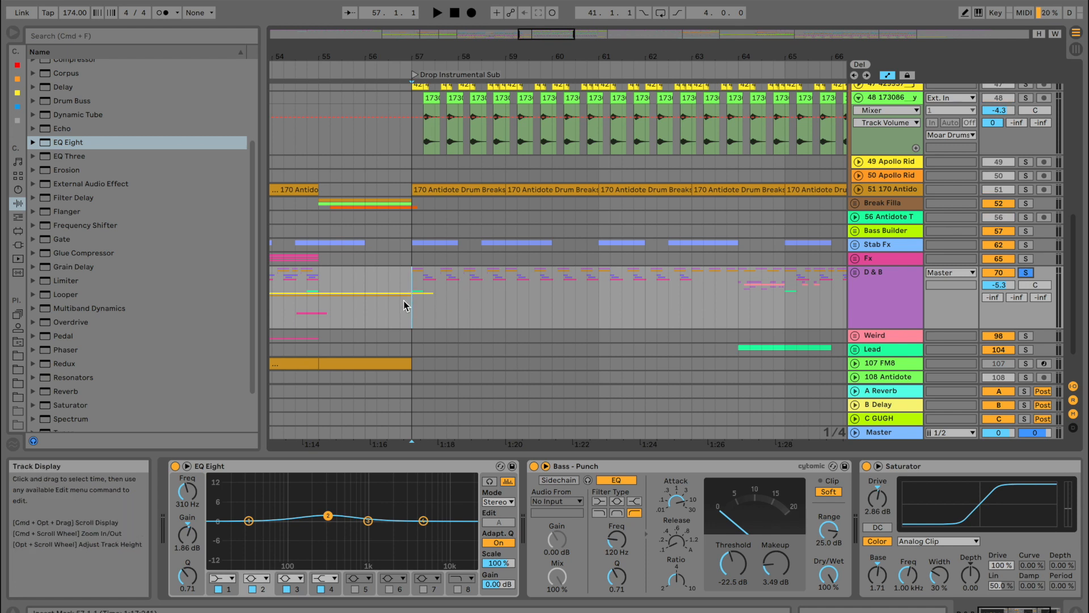
pyautogui.press('space')
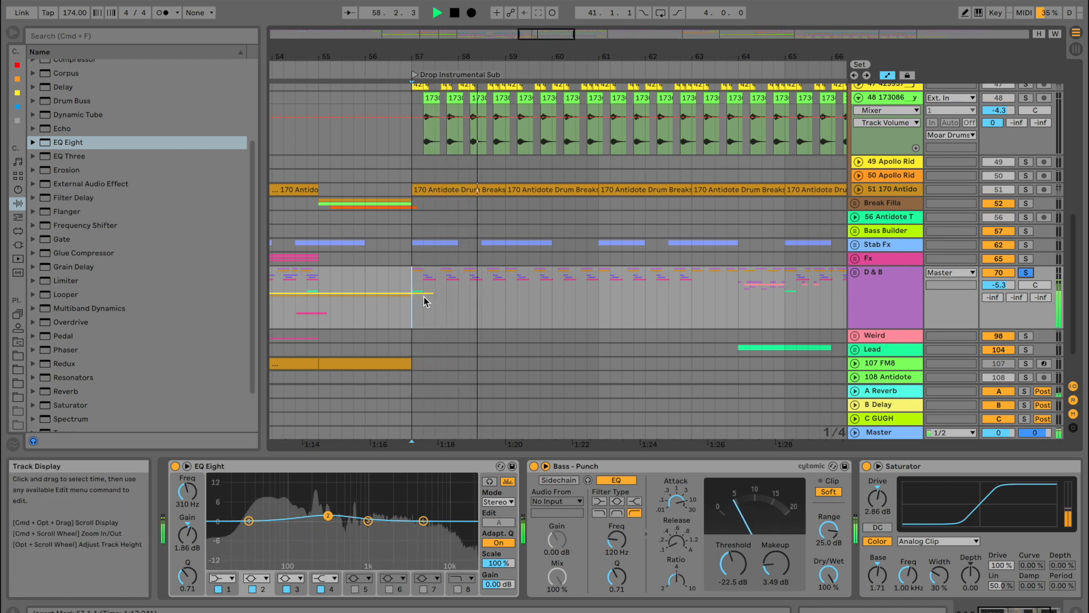
pyautogui.scroll(5, 577, 293)
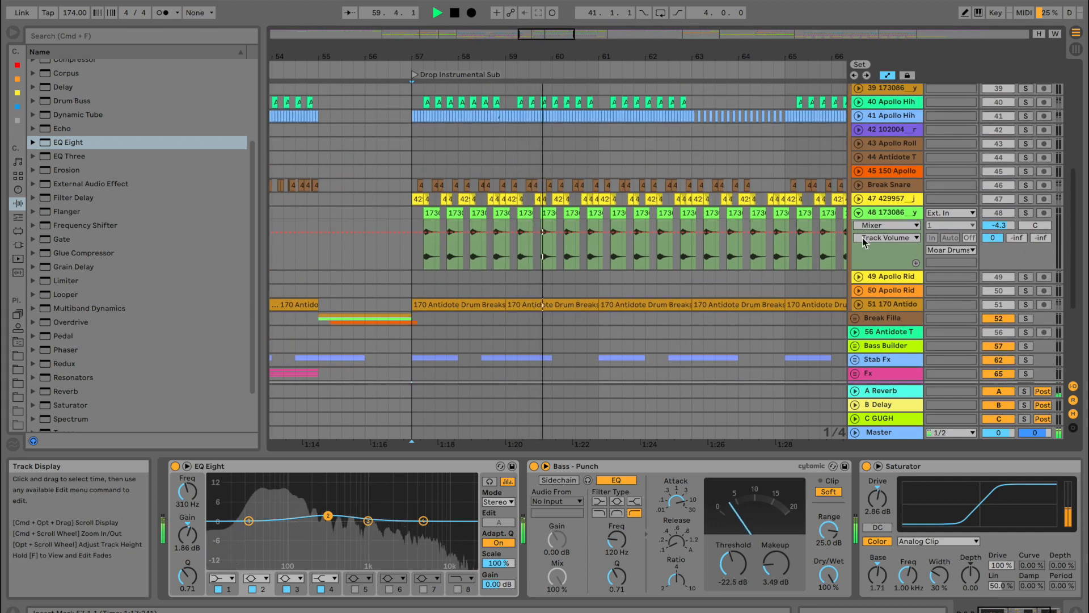
pyautogui.scroll(10, 840, 221)
pyautogui.scroll(-15, 705, 298)
pyautogui.scroll(3, 645, 278)
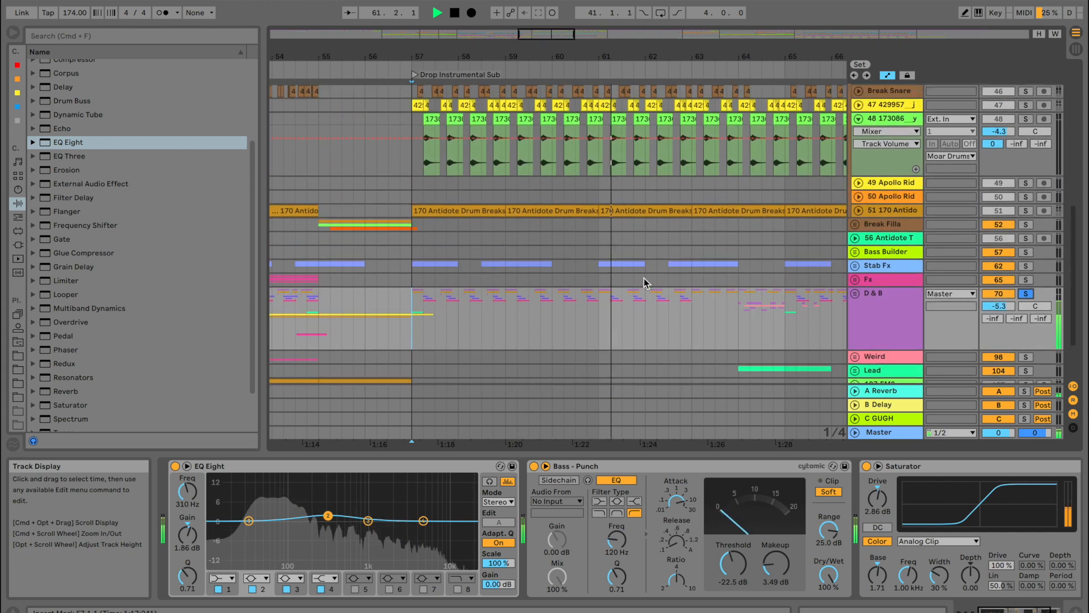
# Replay the soloed D & B group from bar 59.3 at a closer zoom
pyautogui.press('space')
pyautogui.click(533, 323)
pyautogui.press('space')
pyautogui.moveTo(550, 53); pyautogui.dragTo(554, 171)
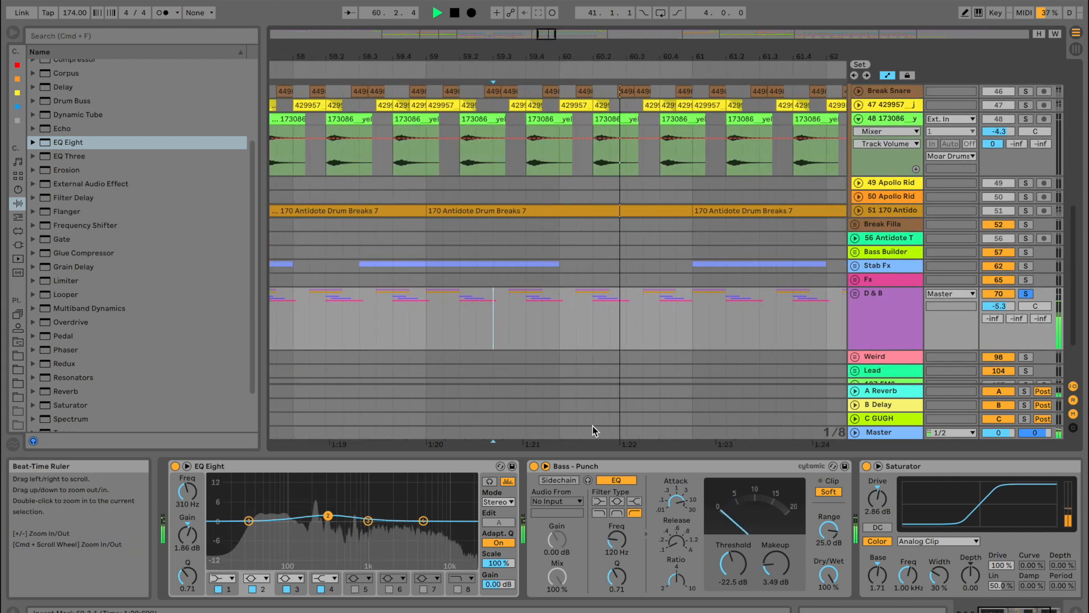
pyautogui.press('space')
pyautogui.press('space')
# Unfold the D & B group and its SNARE subgroup to show the individual snare tracks
pyautogui.click(855, 294)
pyautogui.scroll(-7, 581, 335)
pyautogui.press('space')
pyautogui.press('space')
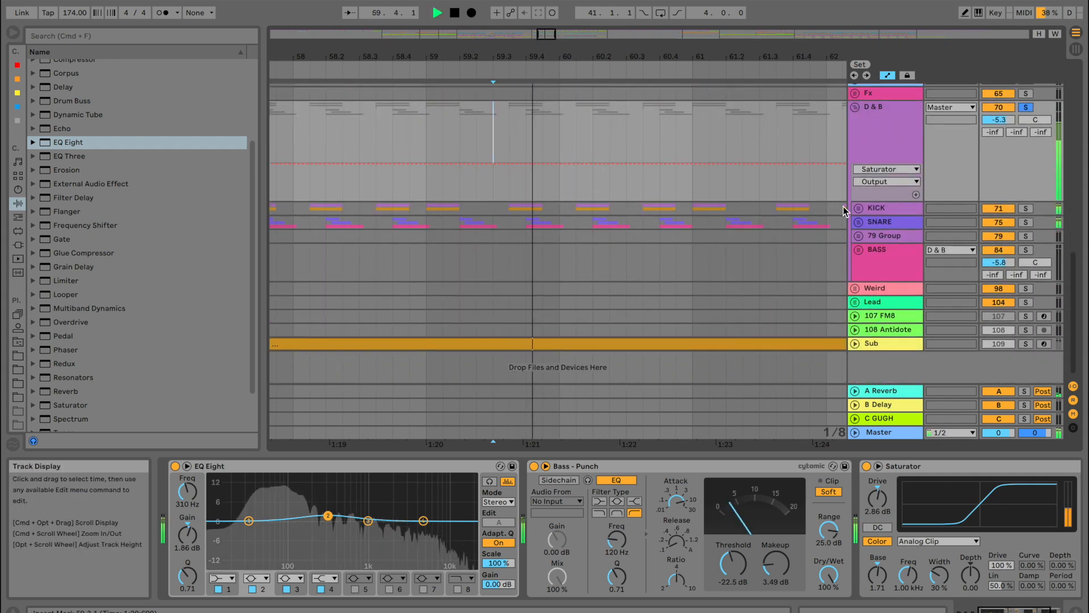
pyautogui.click(859, 221)
pyautogui.scroll(-5, 516, 285)
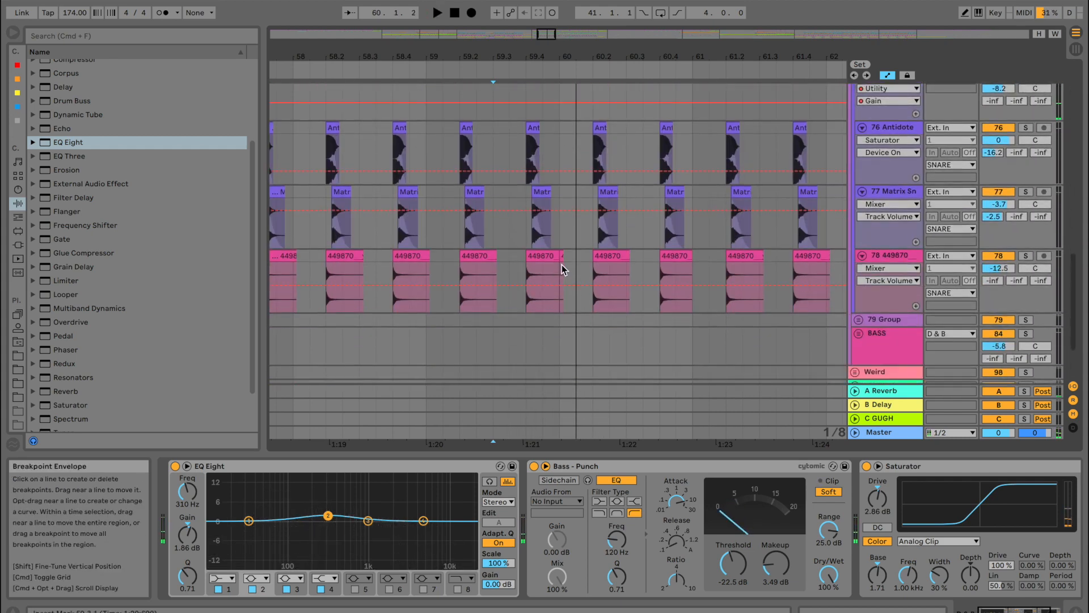
# Delete the leftover steel snare fragments at bars 60 and 68 on track 78
pyautogui.click(562, 269)
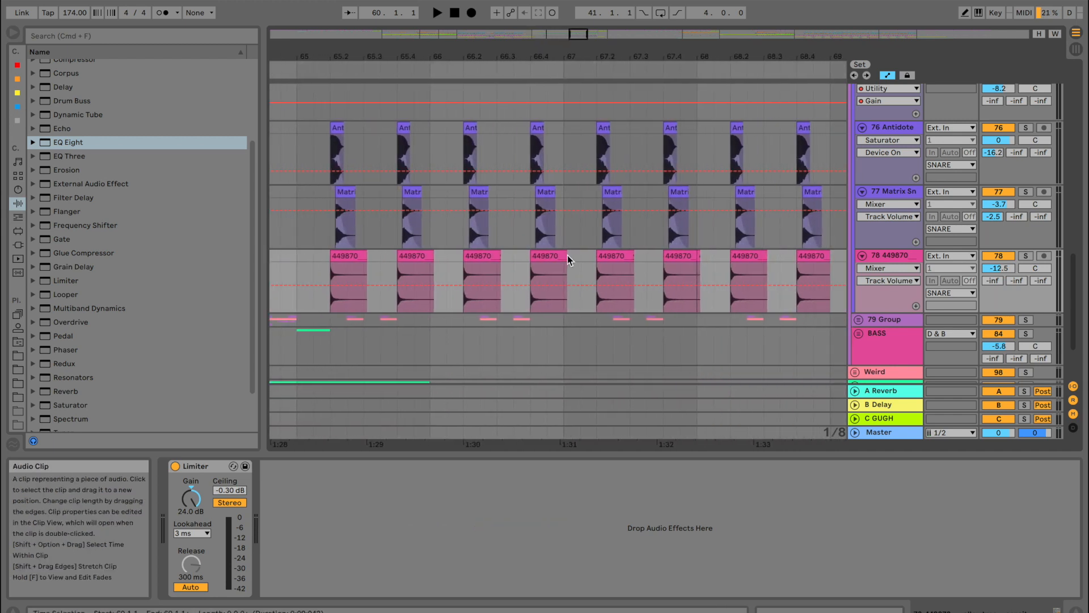
pyautogui.click(624, 257)
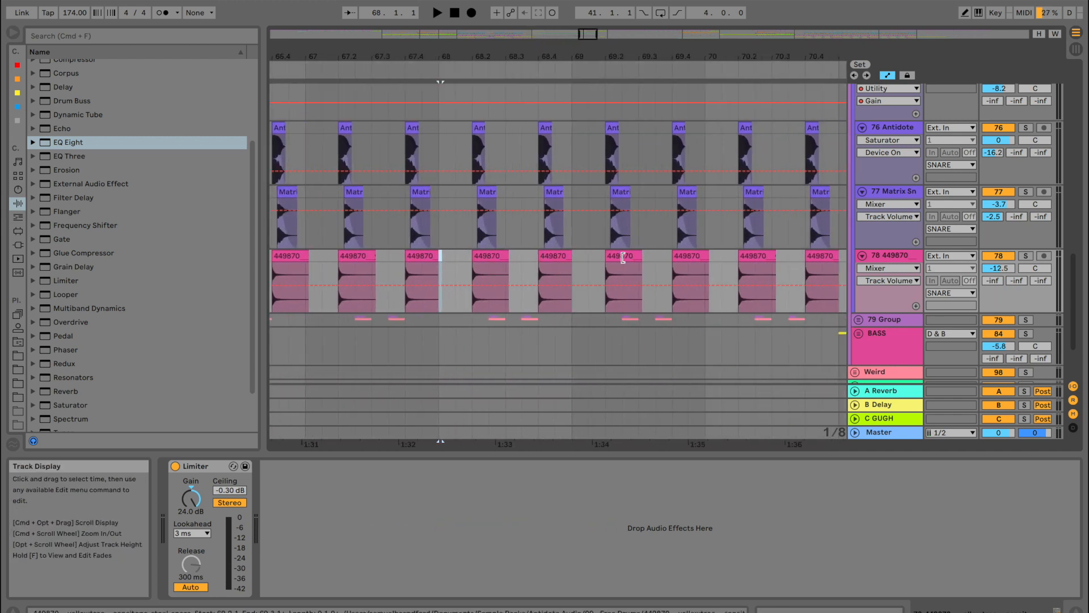
pyautogui.hscroll(3, 623, 258)
# Listen to the drums around bar 68 and examine the kick and snare clips there
pyautogui.press('space')
pyautogui.moveTo(586, 53); pyautogui.dragTo(586, 23)
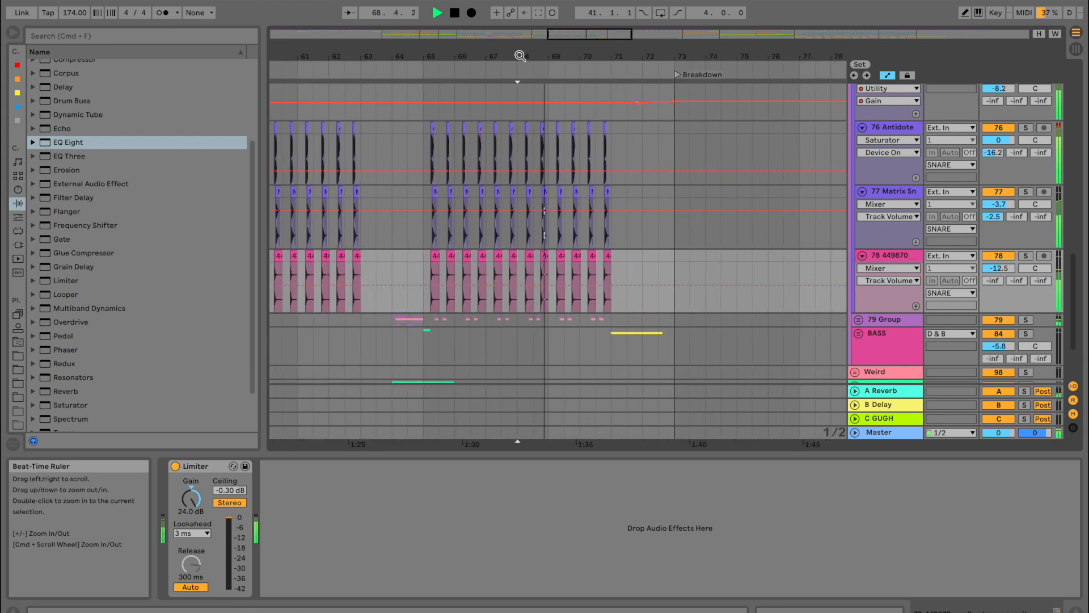
pyautogui.moveTo(520, 56); pyautogui.dragTo(525, 105)
pyautogui.click(419, 73)
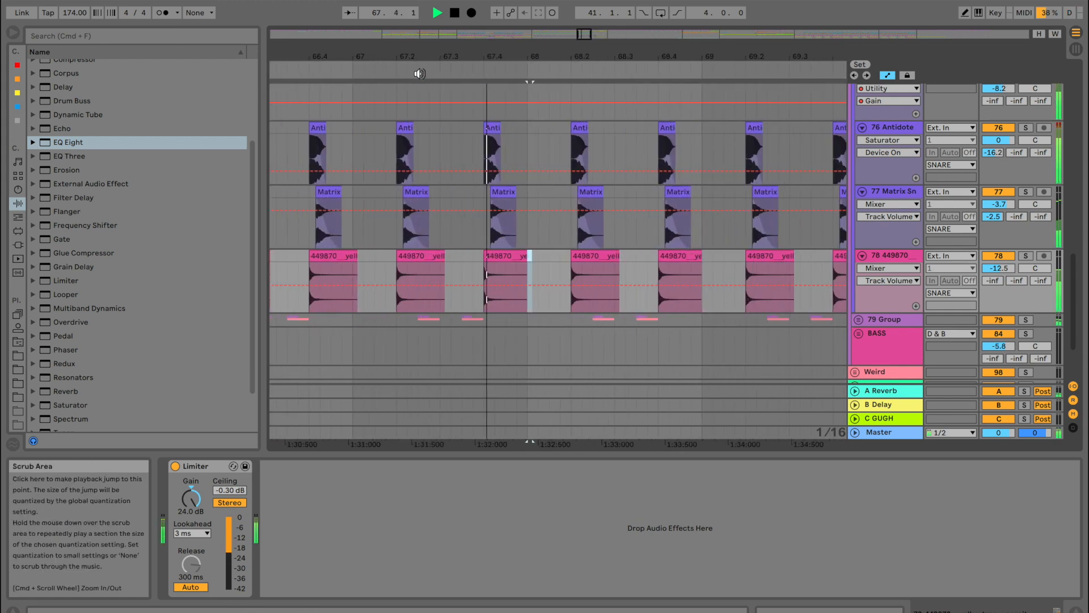
pyautogui.press('space')
pyautogui.scroll(5, 537, 241)
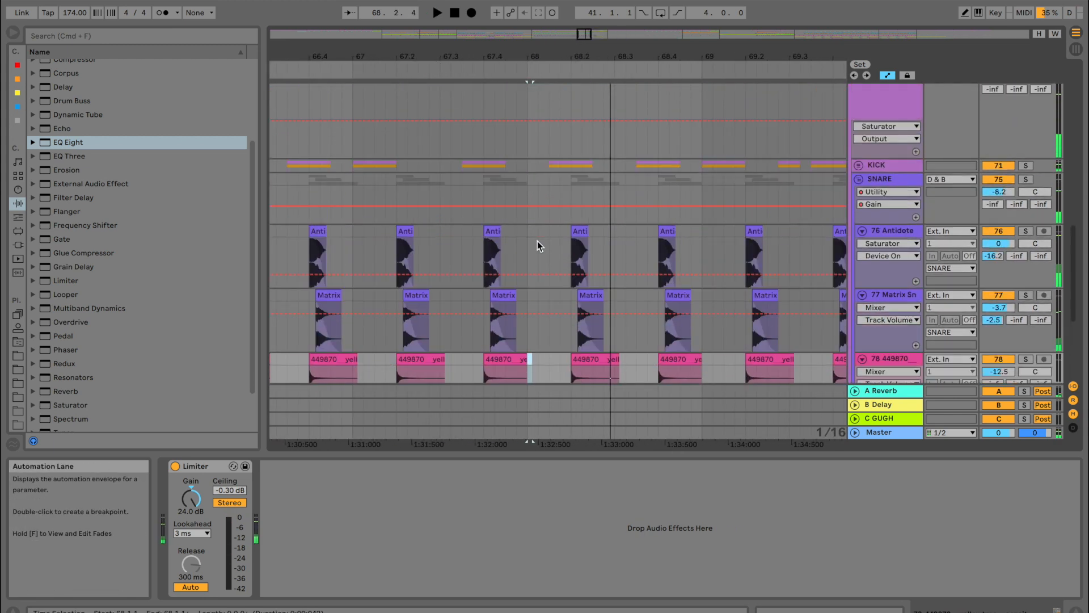
pyautogui.scroll(2, 538, 244)
pyautogui.scroll(-5, 538, 244)
pyautogui.press('space')
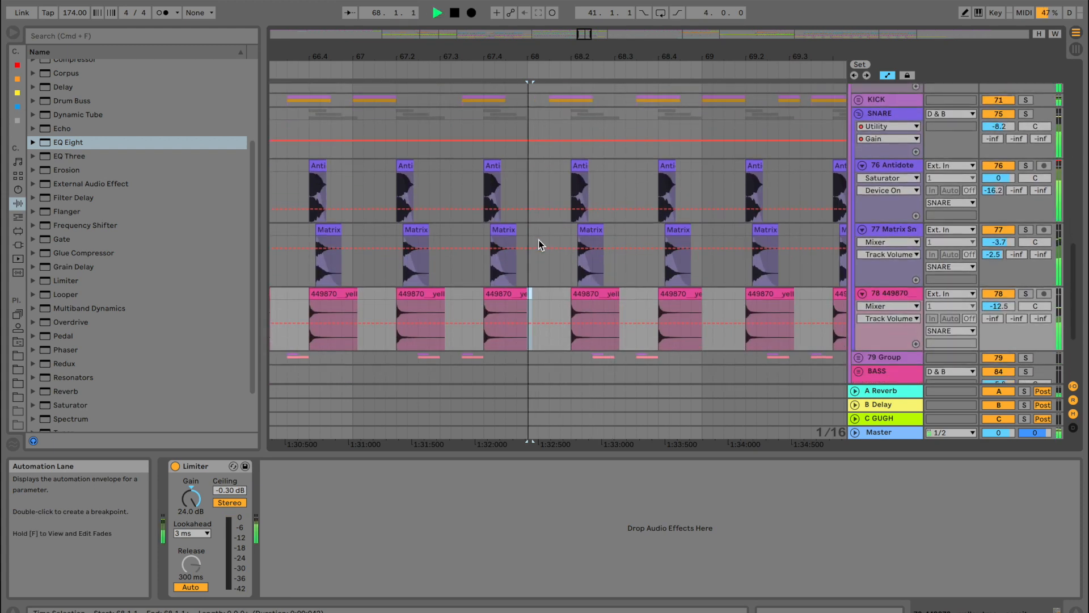
# Shorten the steel snare clip on track 78 so it ends slightly before bar 68
pyautogui.press('space')
pyautogui.moveTo(518, 53); pyautogui.dragTo(519, 61)
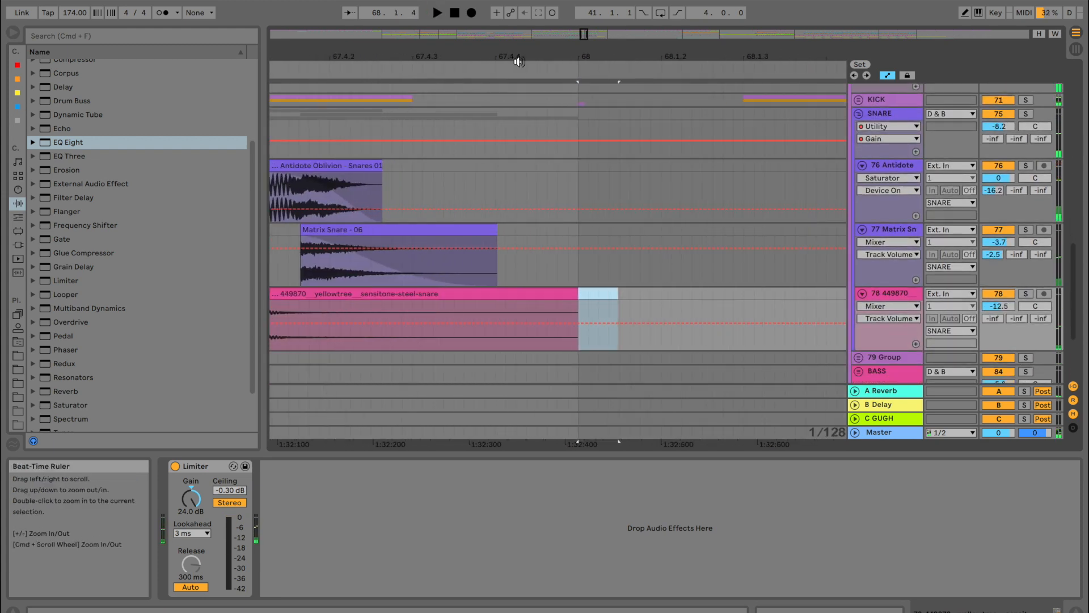
pyautogui.click(515, 315)
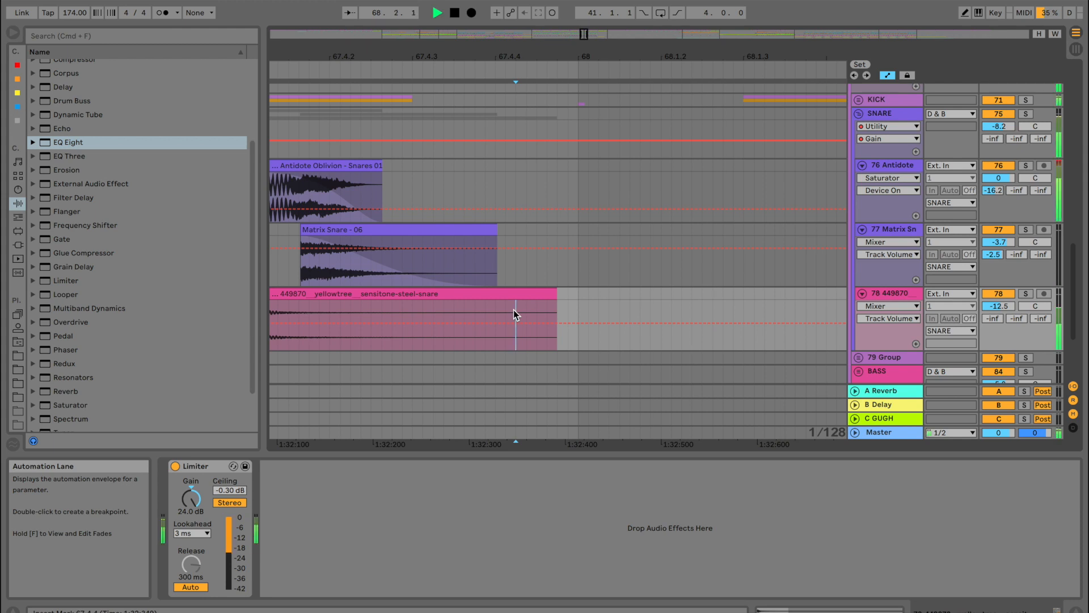
pyautogui.press('space')
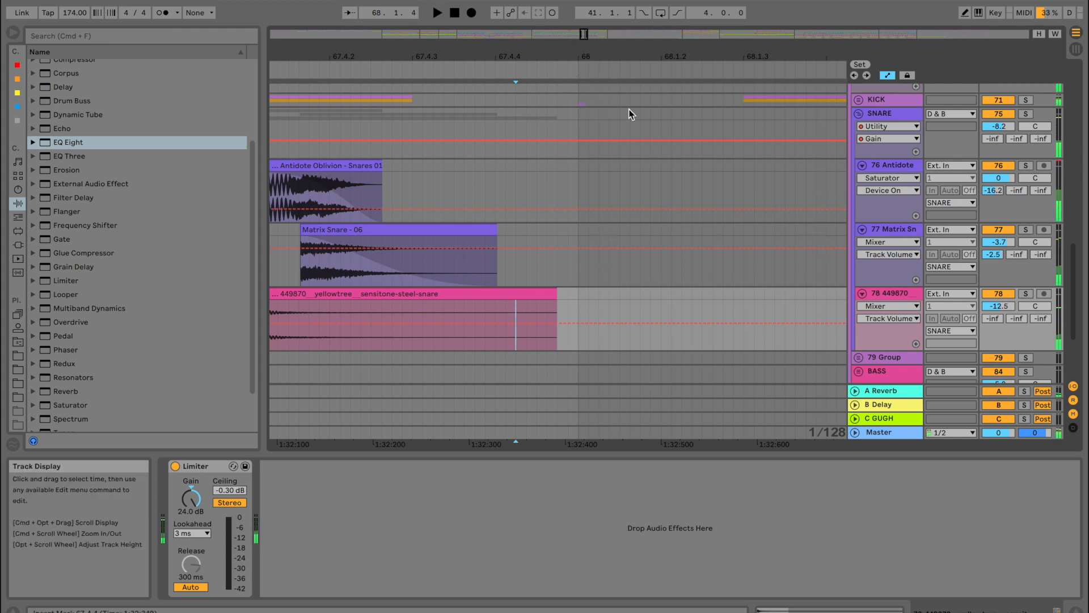
# Fold SNARE, unfold KICK and delete the tiny stray clip at bar 68 on track 74
pyautogui.click(859, 113)
pyautogui.click(859, 99)
pyautogui.click(579, 280)
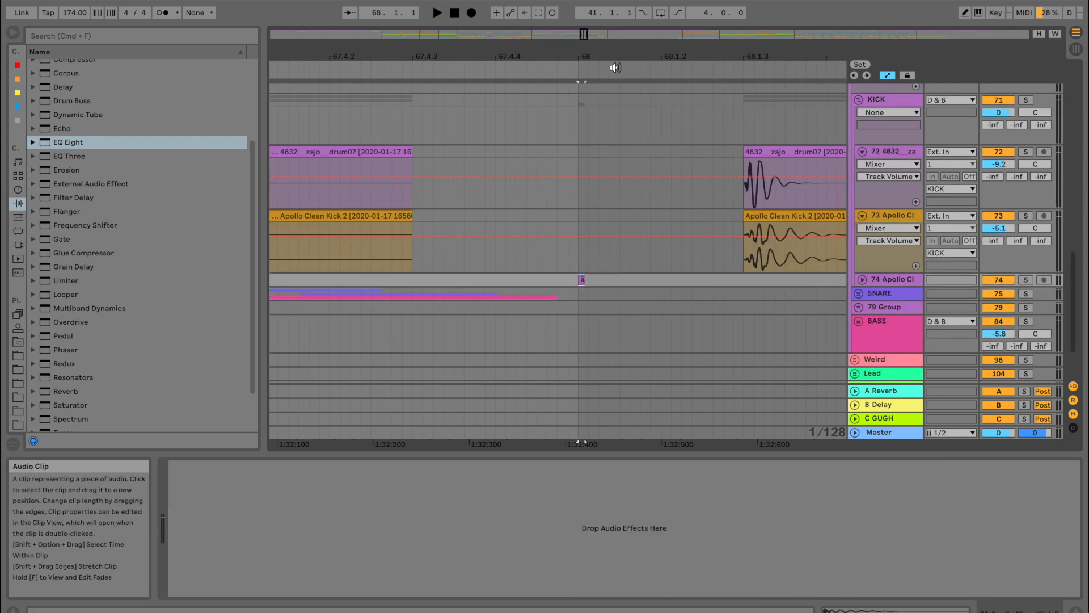
pyautogui.moveTo(603, 55); pyautogui.dragTo(602, 42)
pyautogui.press('Delete')
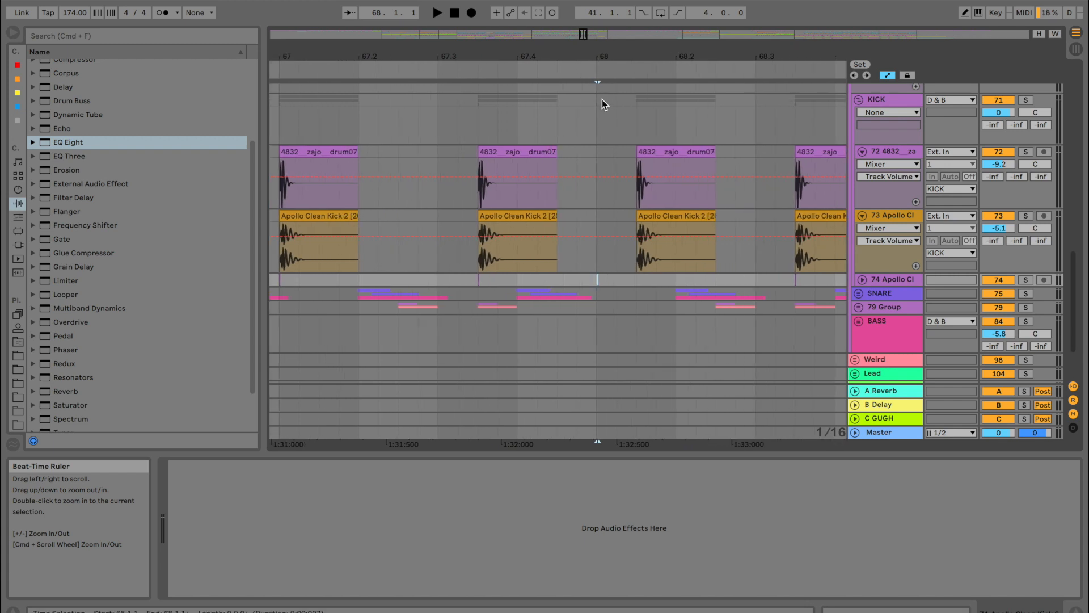
# Check the KICK group's clips back to bar 57 and on to bar 72 during playback, selecting the start of bar 57 on track 74
pyautogui.hscroll(-10, 618, 268)
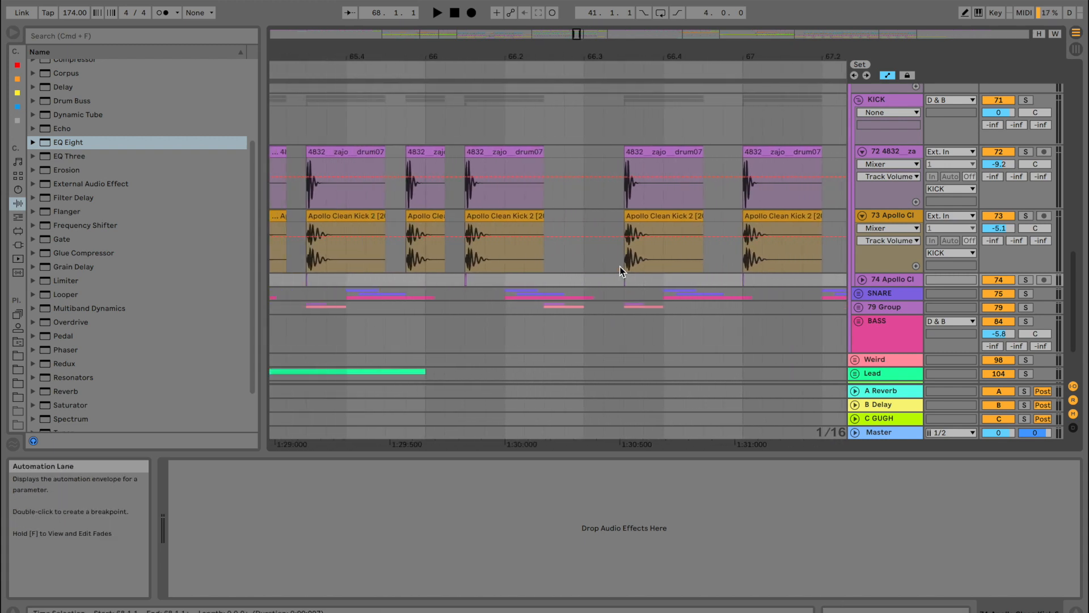
pyautogui.hscroll(-12, 448, 284)
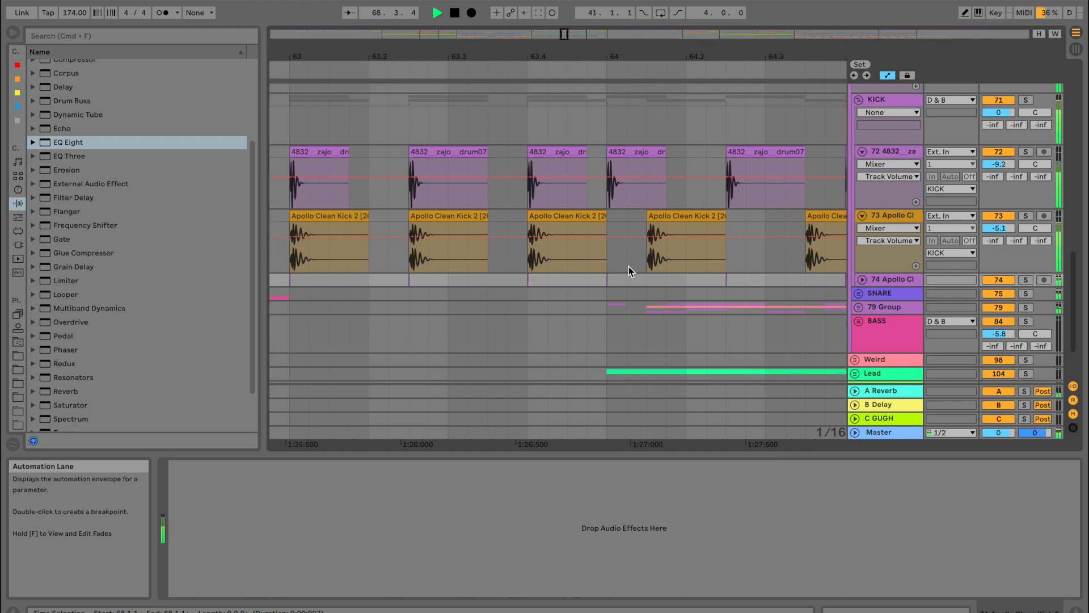
pyautogui.click(587, 290)
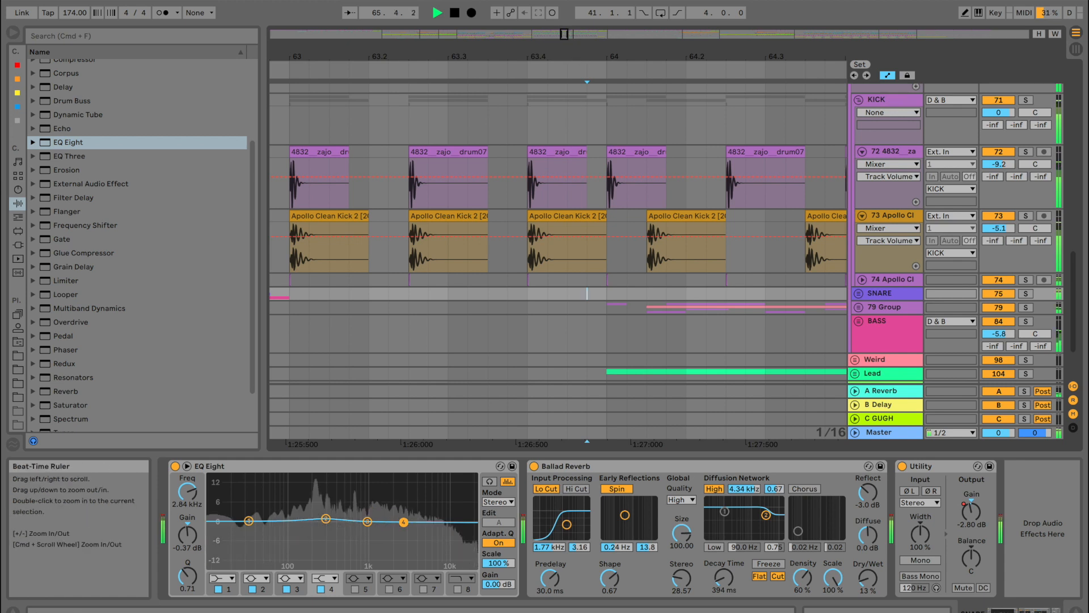
pyautogui.moveTo(572, 59); pyautogui.dragTo(572, 28)
pyautogui.hscroll(-4, 515, 307)
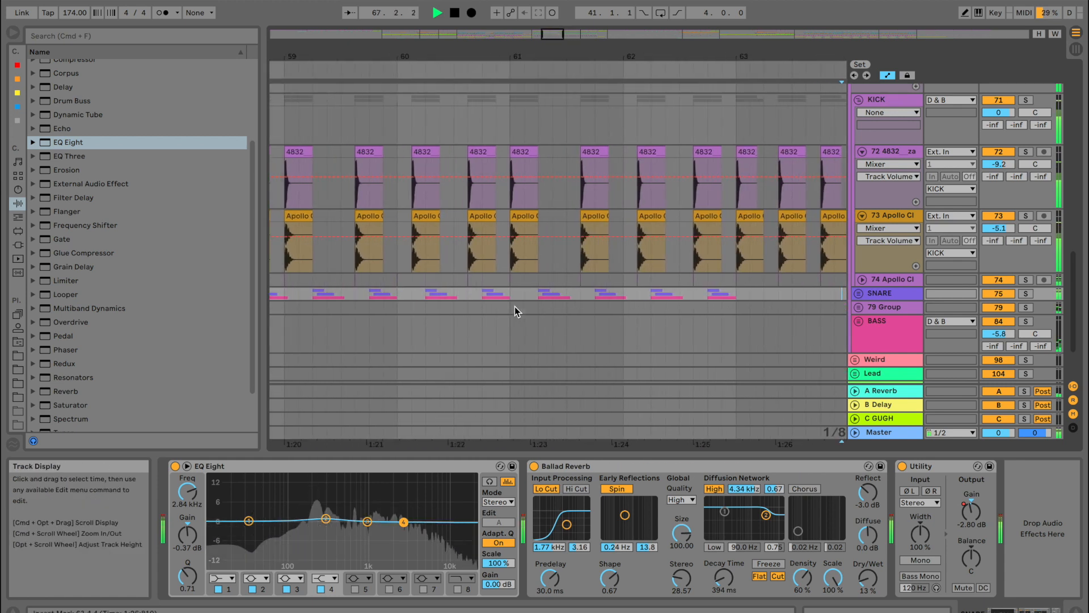
pyautogui.hscroll(-3, 515, 307)
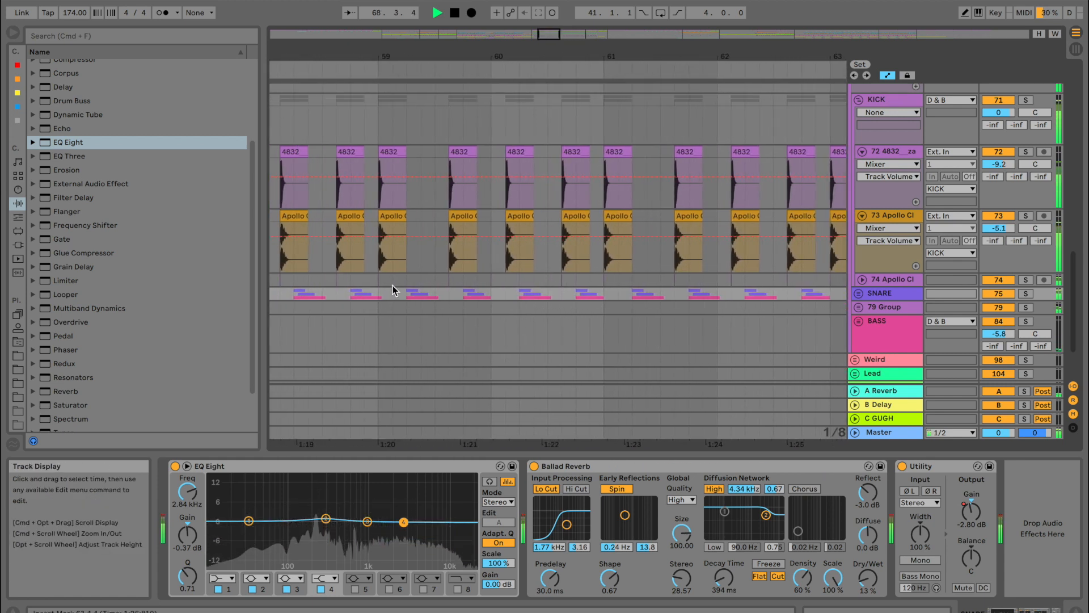
pyautogui.hscroll(-10, 391, 285)
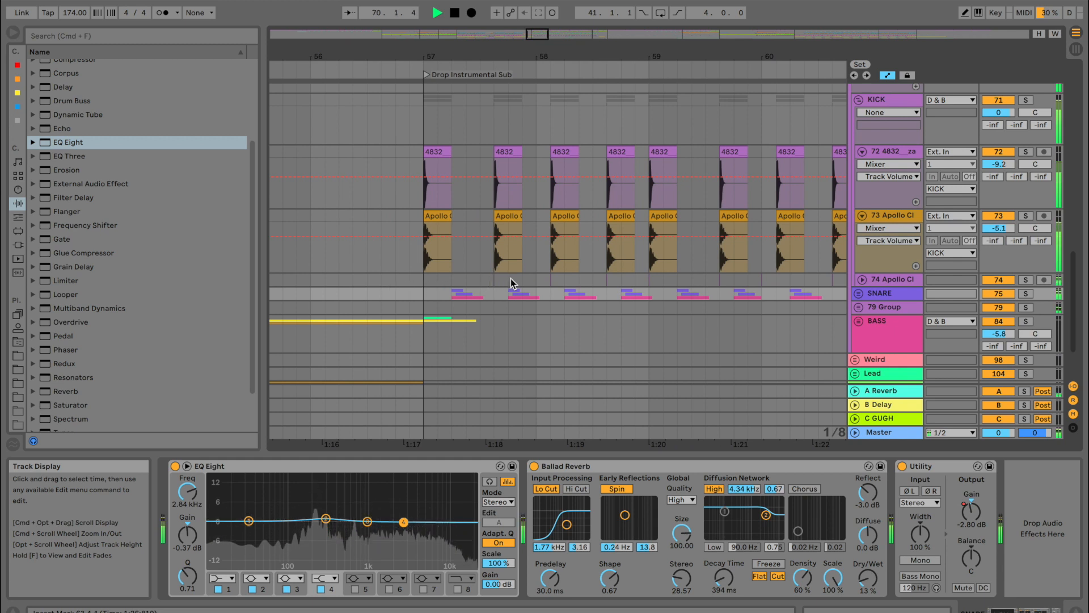
pyautogui.moveTo(509, 279); pyautogui.dragTo(494, 280)
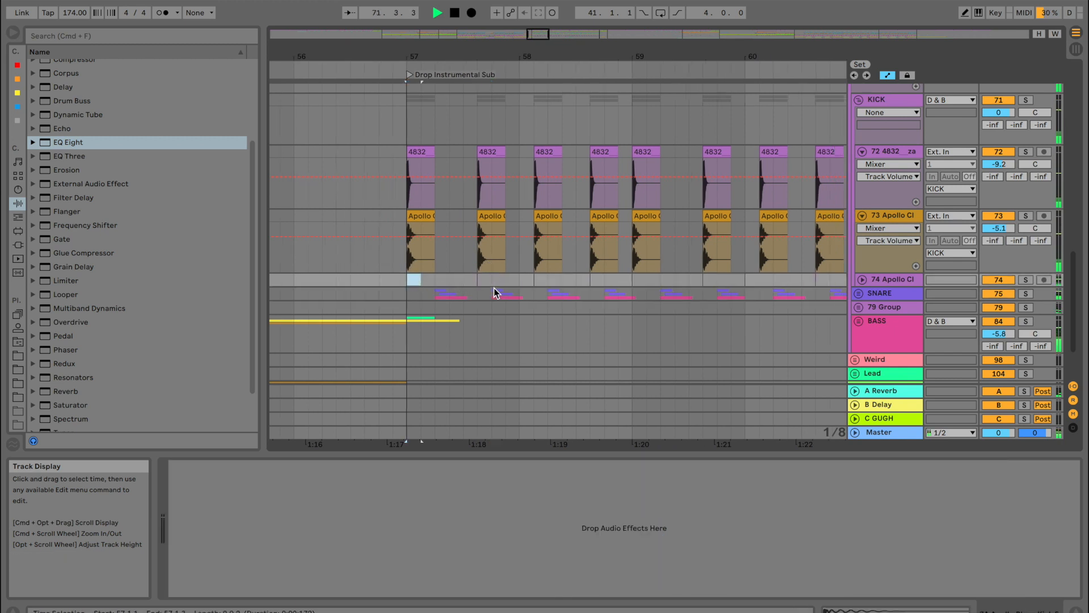
pyautogui.hscroll(15, 492, 288)
pyautogui.hscroll(20, 492, 288)
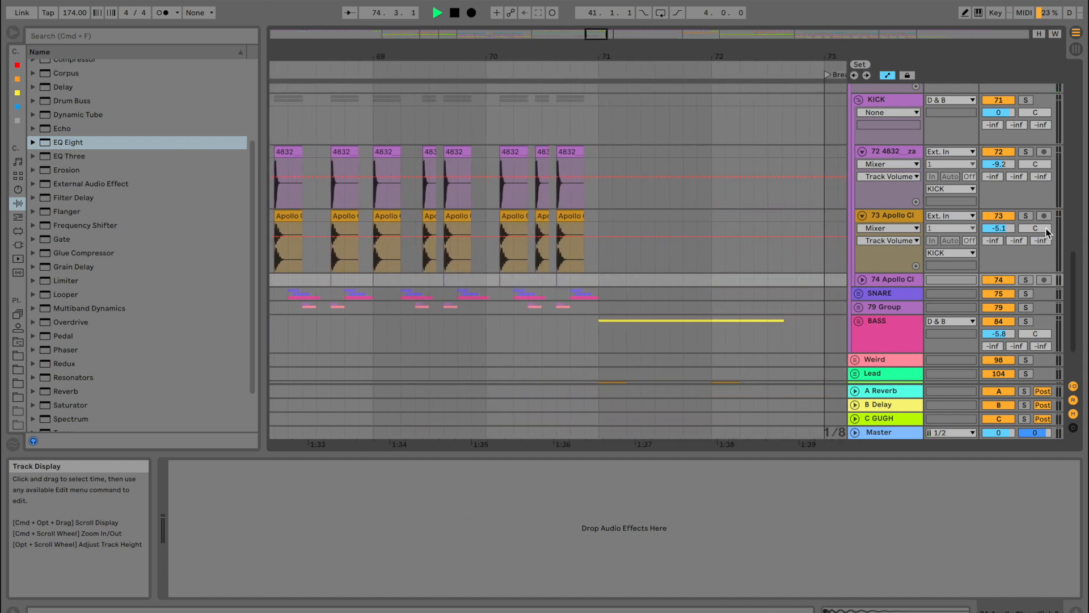
# Replay from bar 57 with the D & B group unsoloed and folded
pyautogui.click(437, 12)
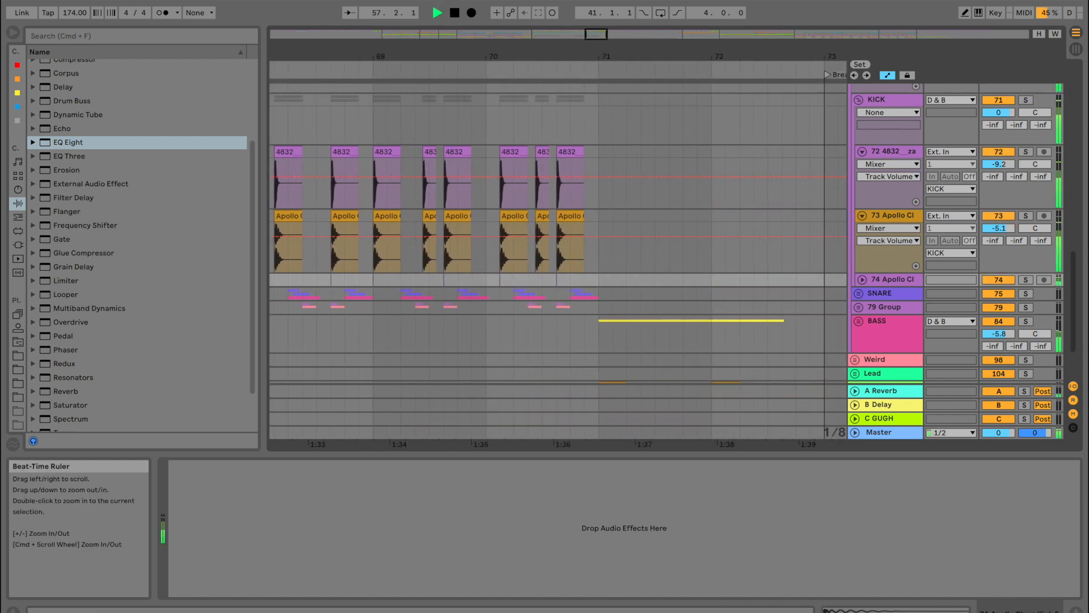
pyautogui.moveTo(477, 56); pyautogui.dragTo(477, 17)
pyautogui.hscroll(-5, 506, 185)
pyautogui.scroll(4, 802, 261)
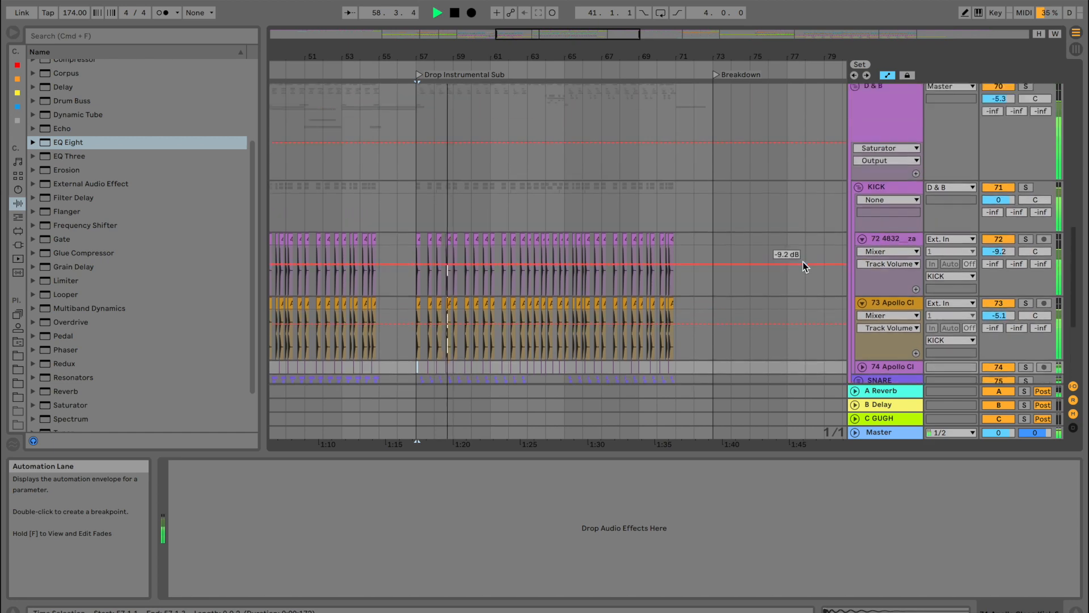
pyautogui.click(853, 116)
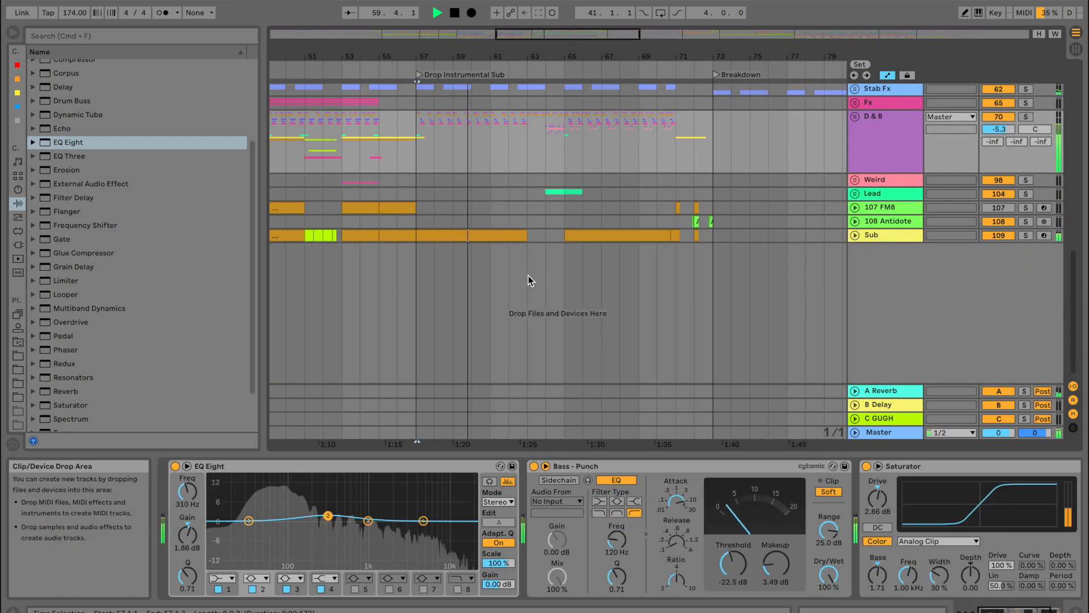
# Merge the Sub clips from bar 57 to 70.4 into one continuous clip and open its notes
pyautogui.click(457, 234)
pyautogui.moveTo(527, 235); pyautogui.dragTo(662, 237)
pyautogui.click(660, 540)
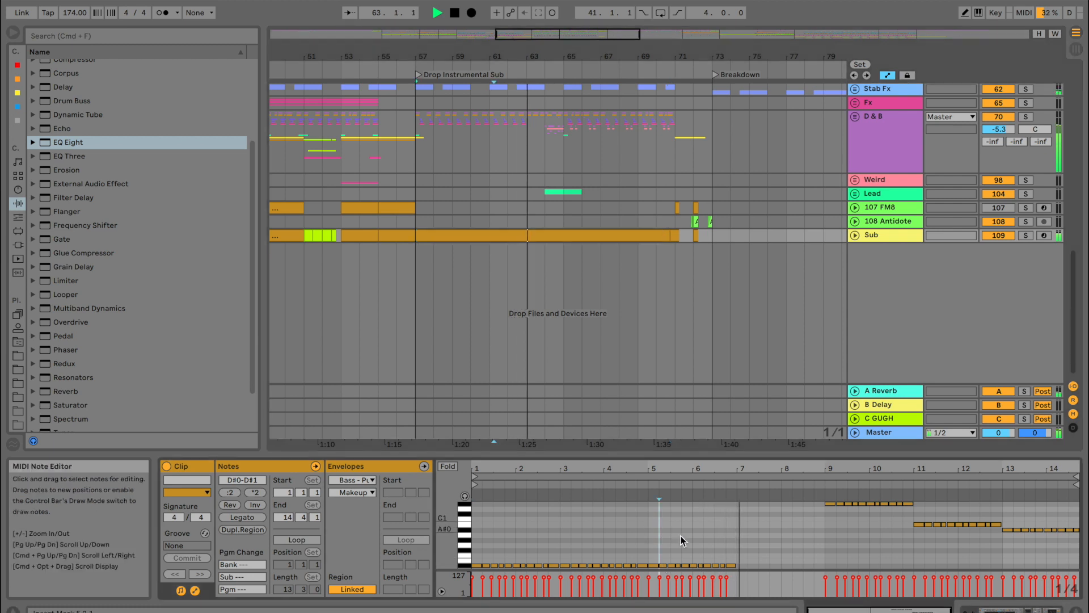
# Lower the velocities of all notes in the merged Sub clip from bar 57, comparing it with the Sub clip before bar 57
pyautogui.press('super+a')
pyautogui.moveTo(725, 577); pyautogui.dragTo(725, 592)
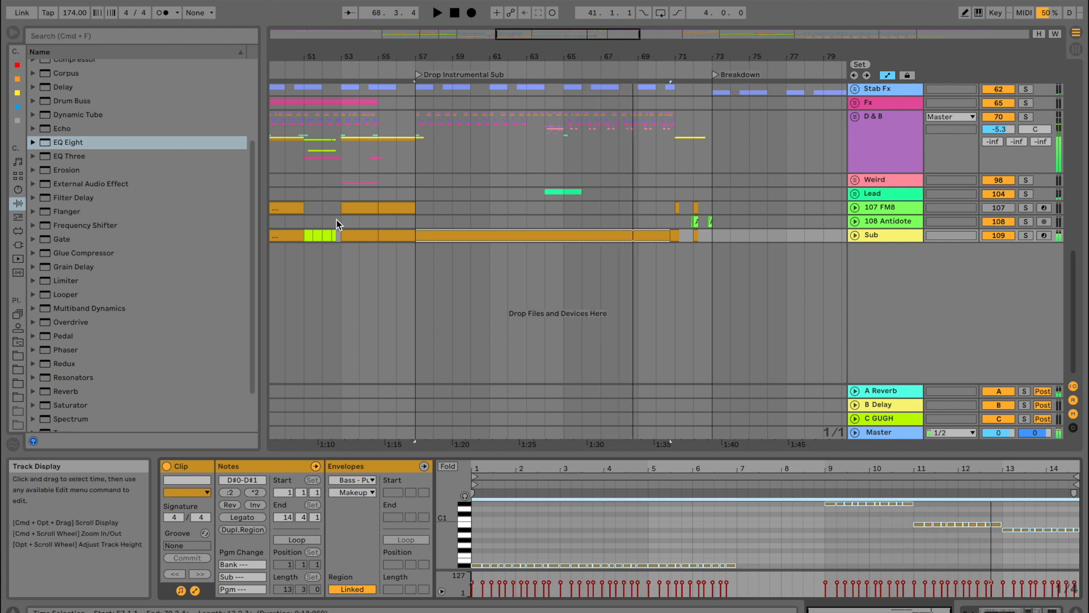
pyautogui.click(361, 233)
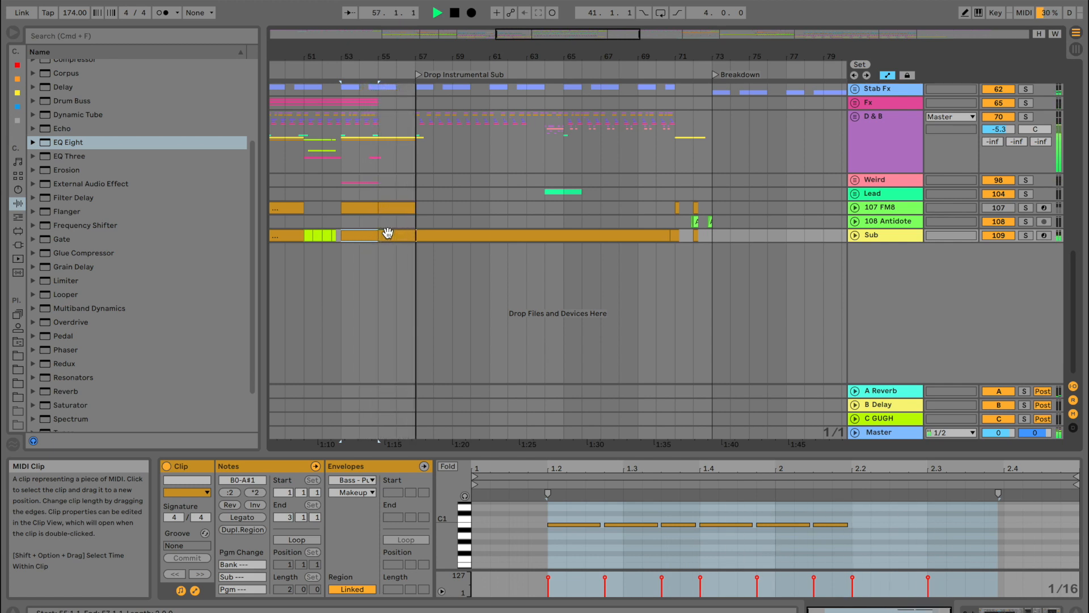
pyautogui.click(484, 235)
pyautogui.press('super+a')
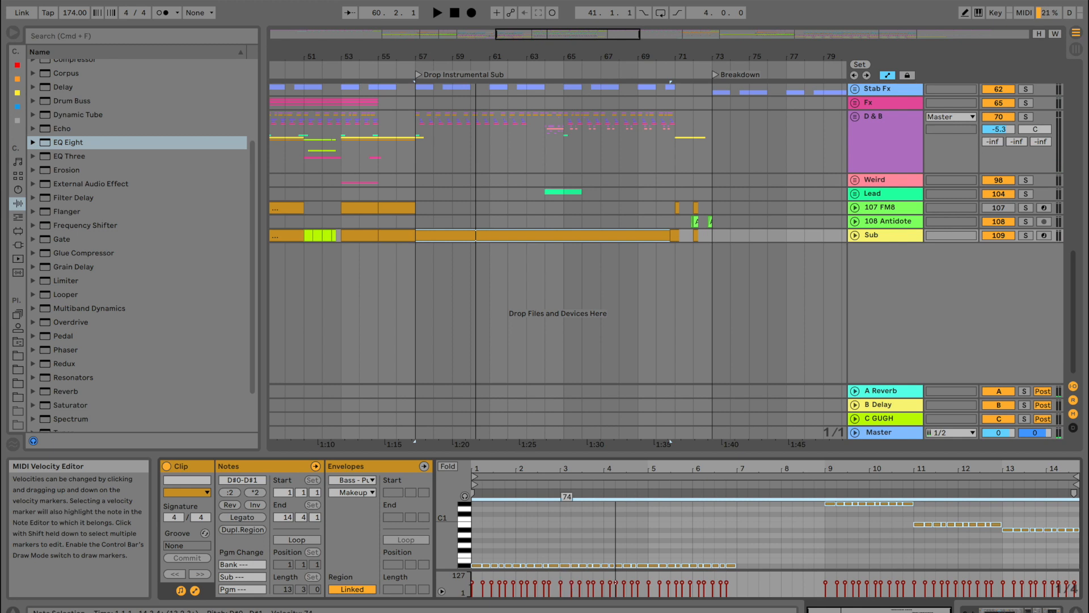
pyautogui.press('space')
pyautogui.moveTo(560, 582); pyautogui.dragTo(560, 577)
pyautogui.moveTo(567, 497); pyautogui.dragTo(570, 495)
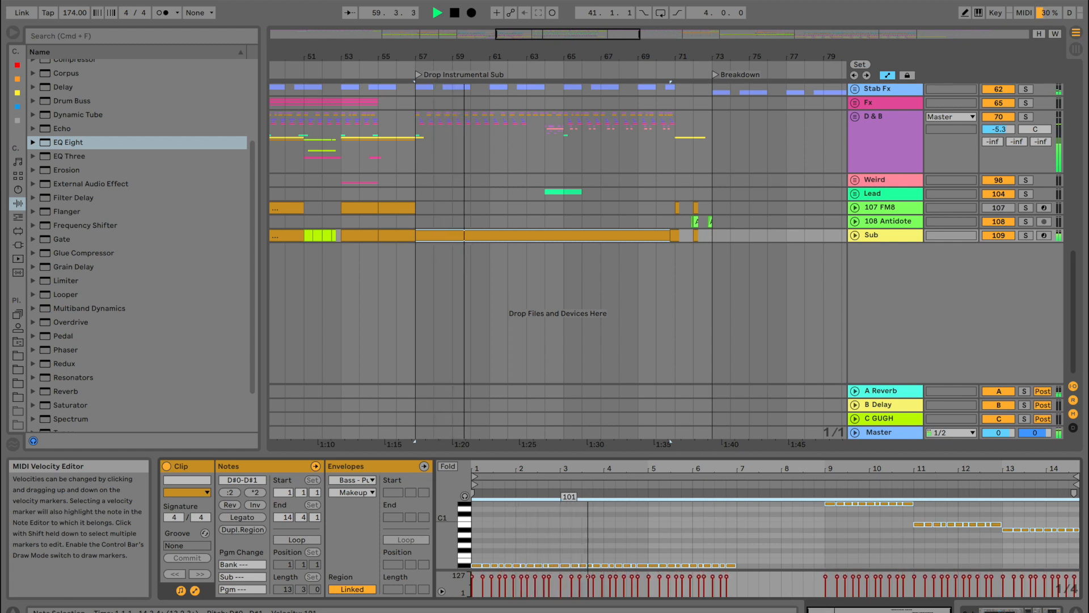
pyautogui.moveTo(560, 576); pyautogui.dragTo(561, 578)
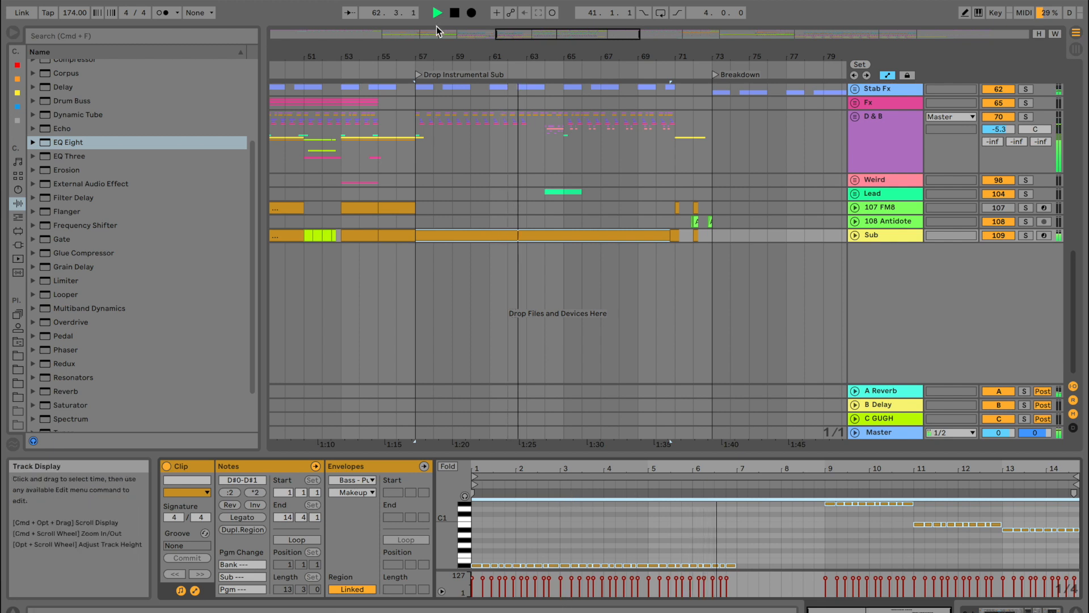
# Play the transition into the Drop Instrumental Sub section from bar 55
pyautogui.moveTo(440, 56); pyautogui.dragTo(440, 38)
pyautogui.hscroll(-3, 422, 223)
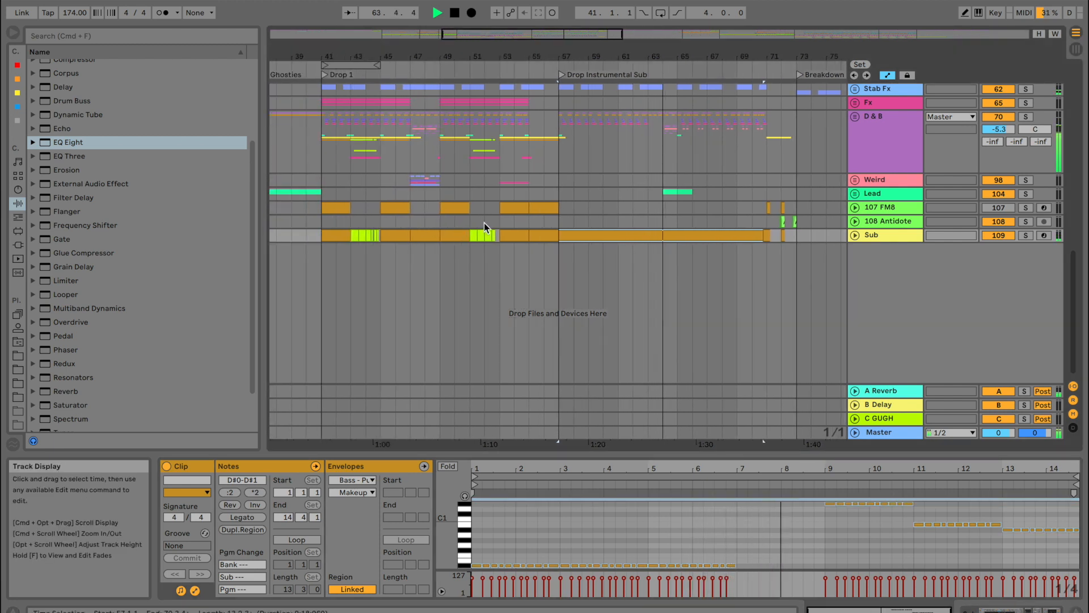
pyautogui.press('space')
pyautogui.click(530, 181)
pyautogui.moveTo(537, 44); pyautogui.dragTo(556, 226)
pyautogui.scroll(10, 556, 226)
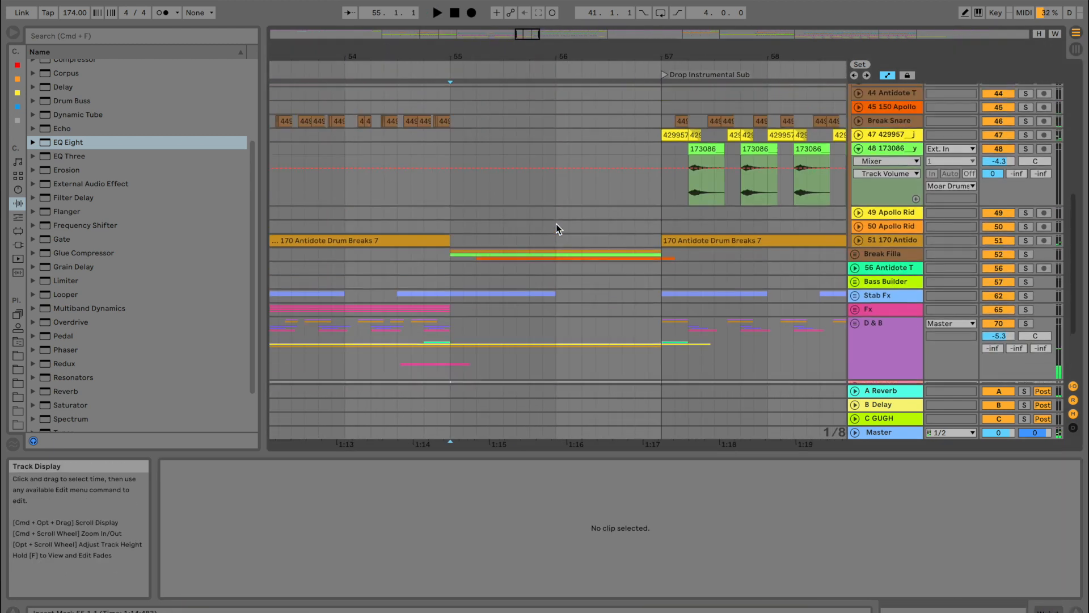
pyautogui.scroll(-15, 555, 223)
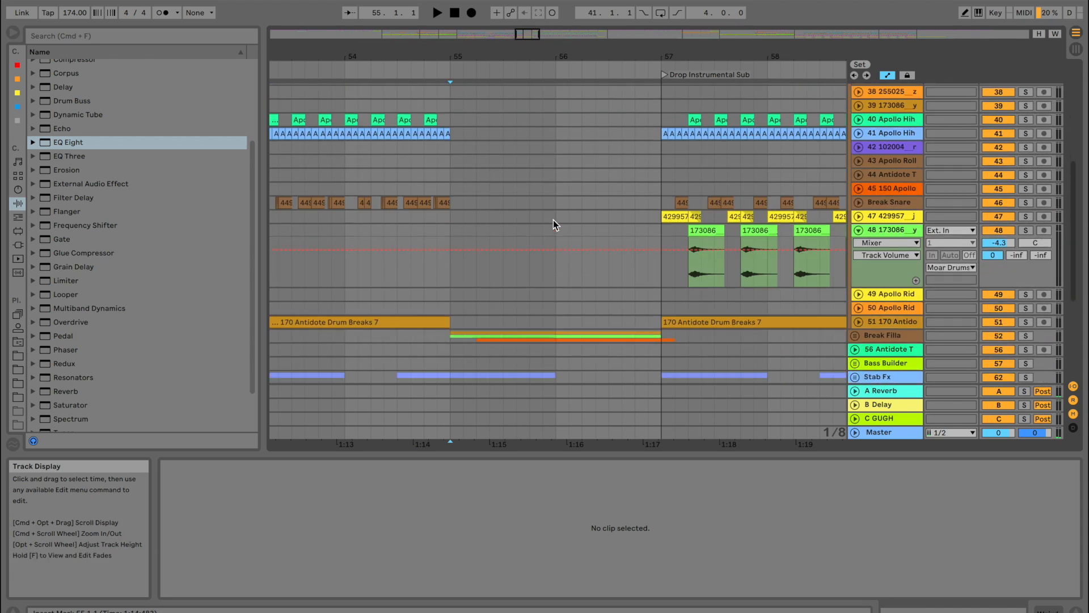
pyautogui.press('space')
# Unfold the Break Filla group and insert a new audio track directly below track 55
pyautogui.click(855, 197)
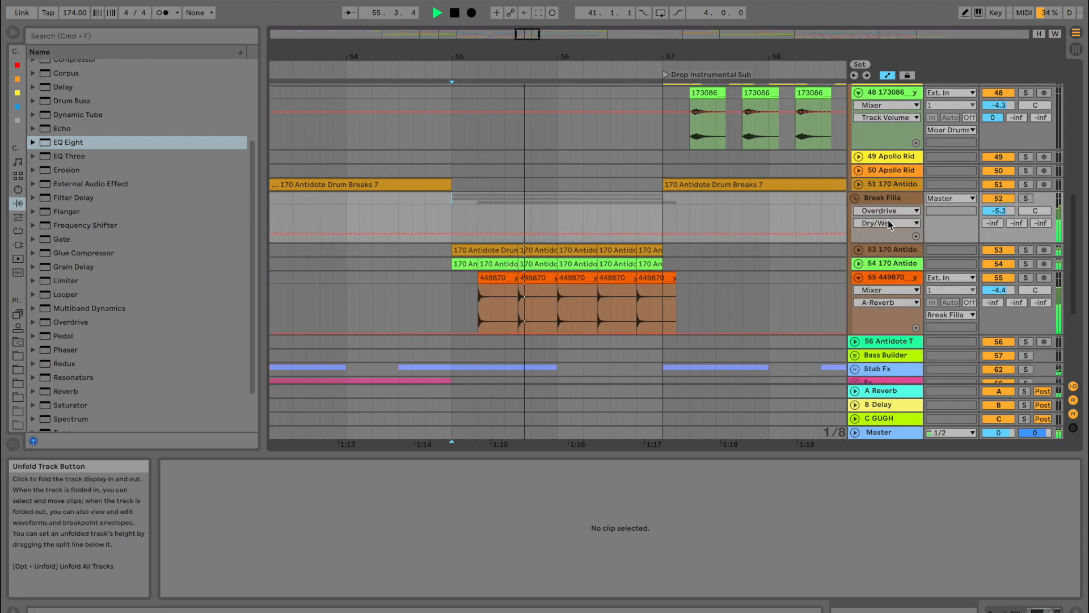
pyautogui.scroll(-4, 898, 214)
pyautogui.click(904, 165)
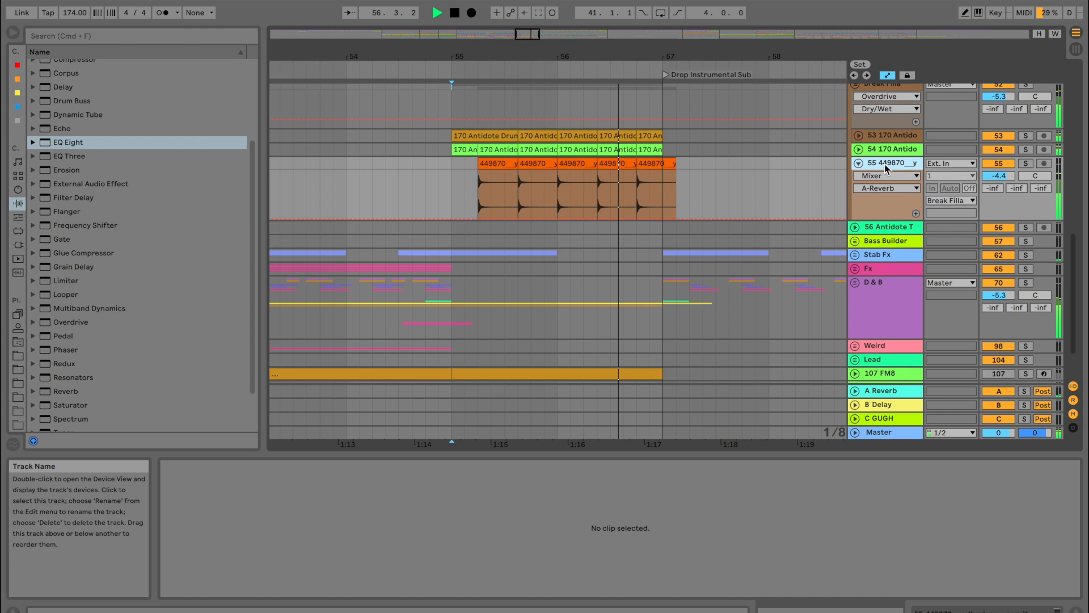
pyautogui.press('space')
pyautogui.press('super+t')
# Open the Snares folder of Antidote Audio - Apollo and audition roll snares, including Apollo Roll Snare 6, 16 and 18
pyautogui.click(17, 356)
pyautogui.click(32, 121)
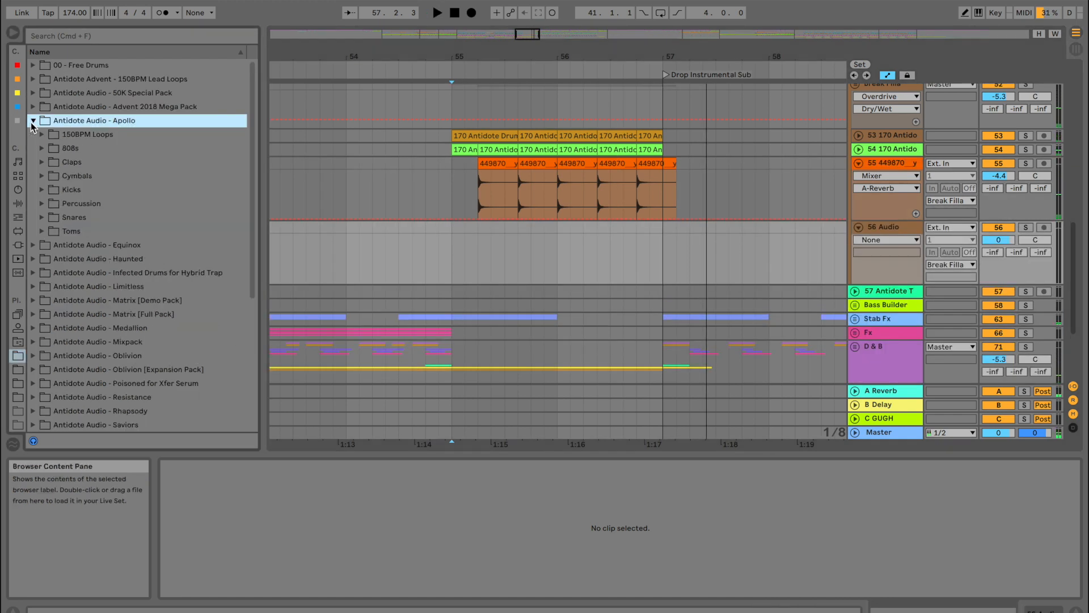
pyautogui.click(46, 219)
pyautogui.click(137, 300)
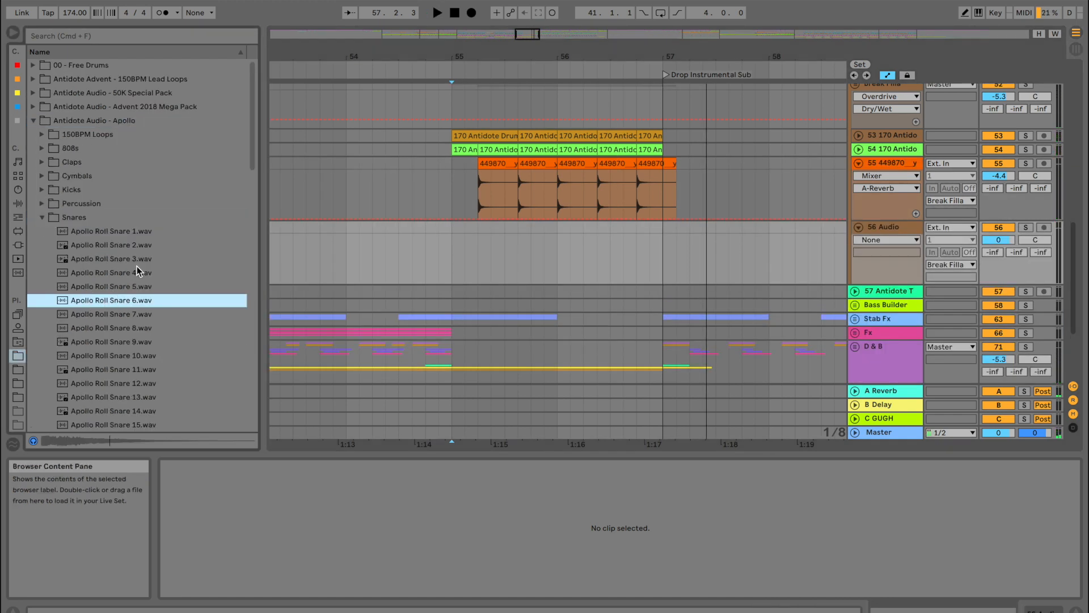
pyautogui.scroll(-5, 137, 270)
pyautogui.click(137, 271)
pyautogui.scroll(-4, 142, 270)
pyautogui.click(145, 270)
pyautogui.click(144, 130)
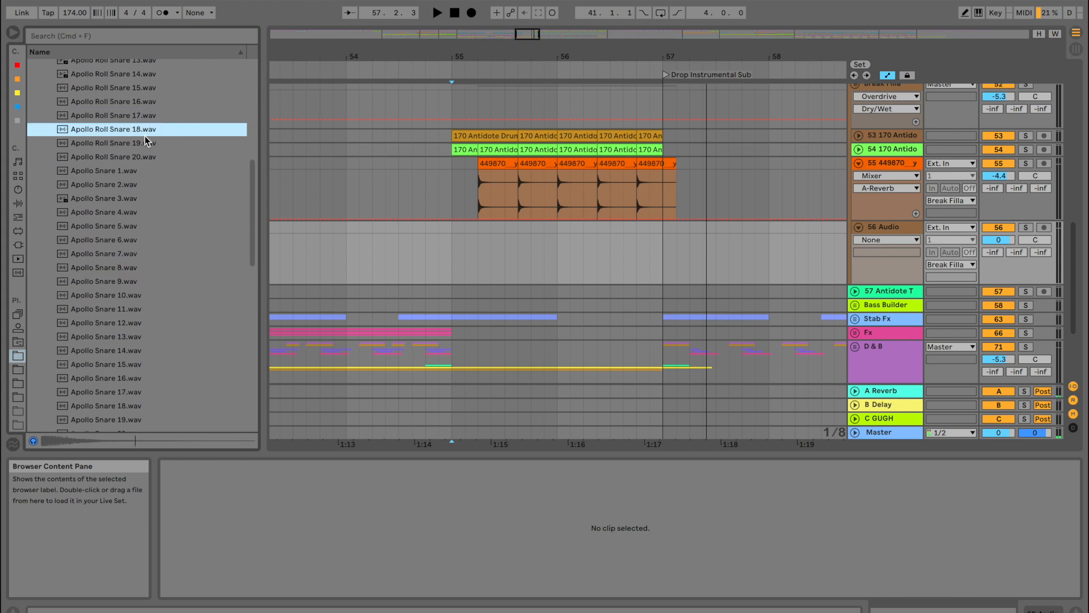
pyautogui.click(151, 116)
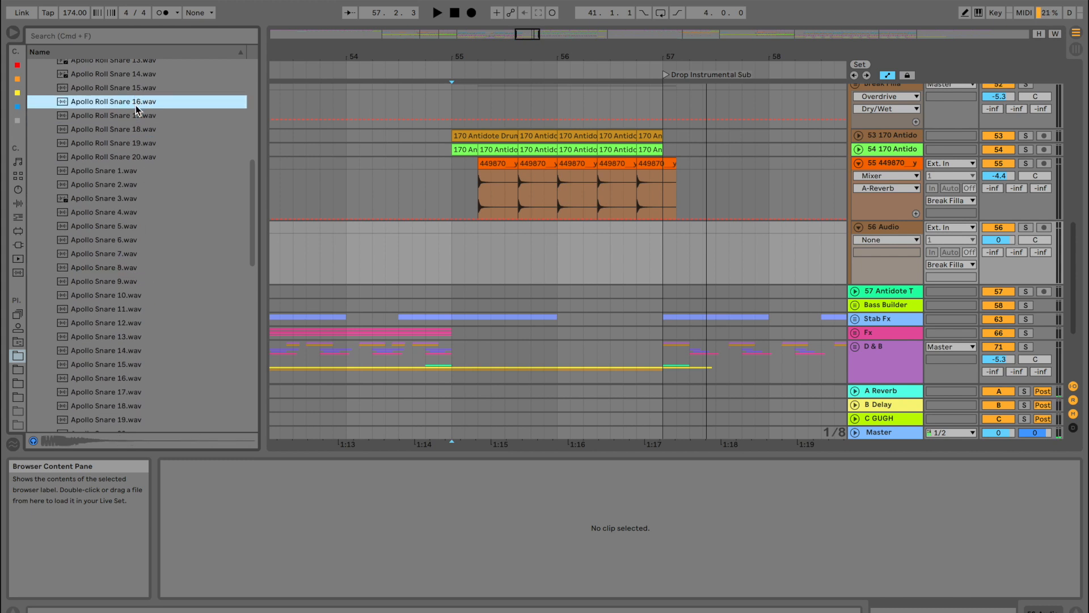
# Audition the regular Apollo Snare samples around 12 to 14 and settle on Apollo Snare 12.wav
pyautogui.click(141, 251)
pyautogui.scroll(-5, 144, 253)
pyautogui.click(145, 254)
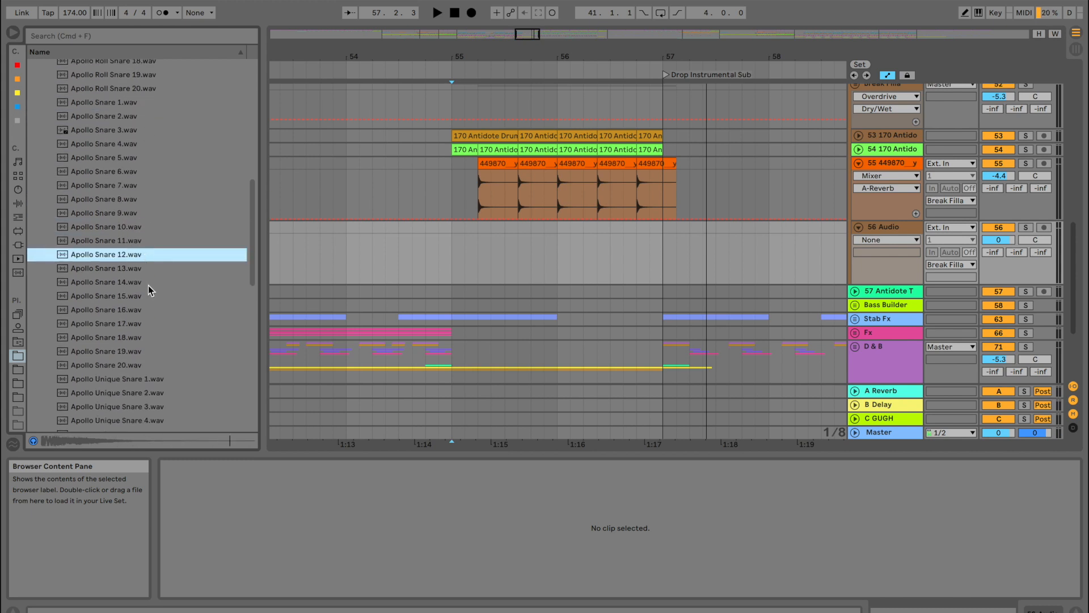
pyautogui.click(148, 284)
pyautogui.click(138, 268)
pyautogui.click(131, 261)
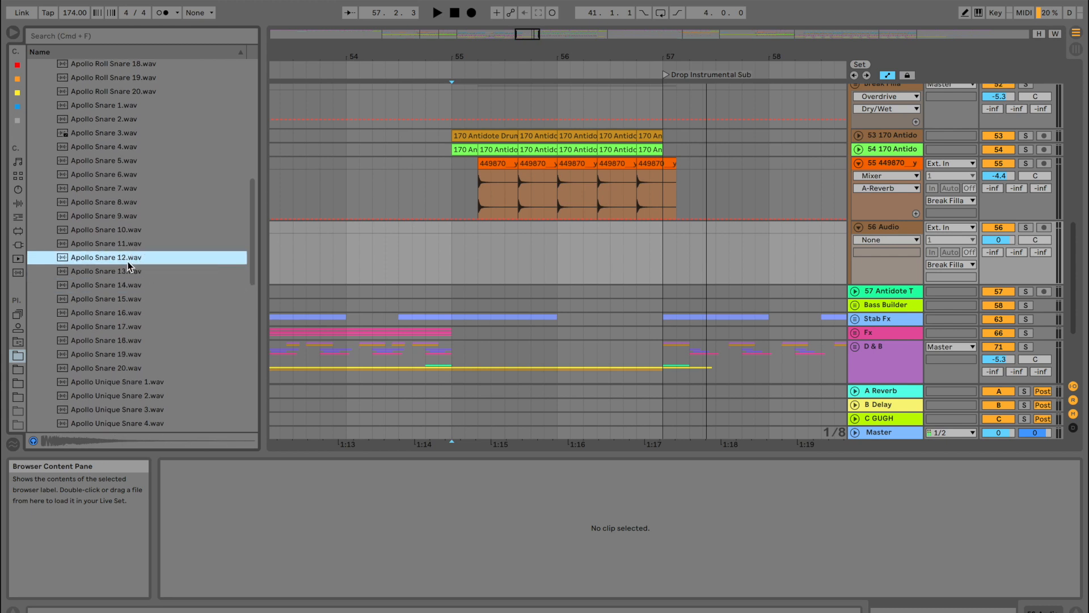
# Place Apollo Snare 12.wav on the new track 56 at 55.2, with copies at 55.3.3 and 56.2
pyautogui.press('space')
pyautogui.moveTo(450, 258); pyautogui.dragTo(522, 229)
pyautogui.press('super+d')
pyautogui.press('super+d')
pyautogui.click(551, 230)
pyautogui.press('space')
pyautogui.moveTo(551, 231); pyautogui.dragTo(515, 231)
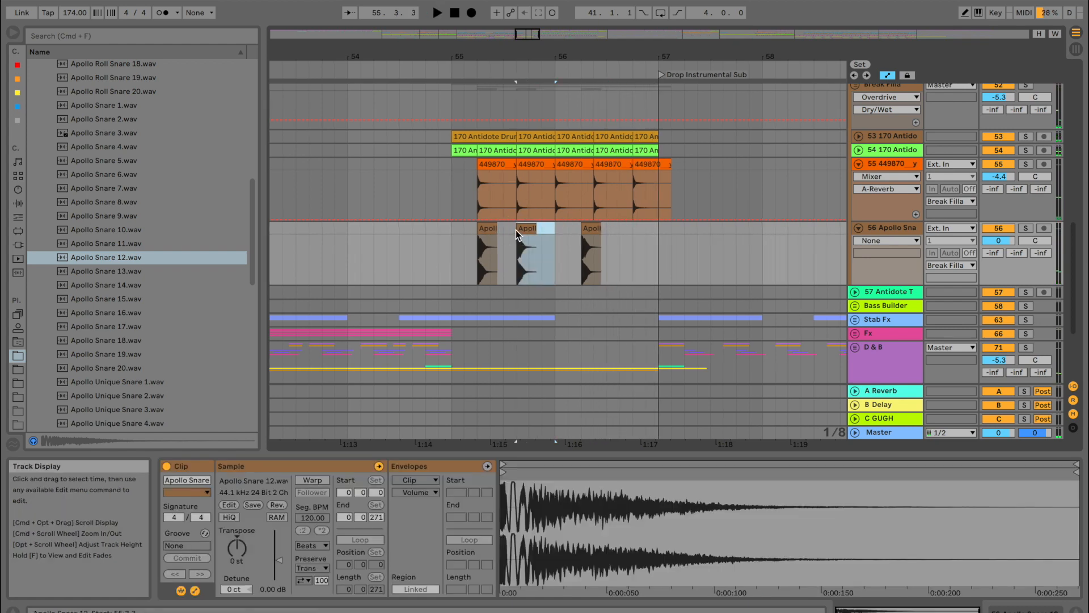
# Duplicate the snare clip on track 56 to bar 56, 56.2.3 and 56.3.3, and audition the fill
pyautogui.press('super+d')
pyautogui.press('super+d')
pyautogui.click(582, 233)
pyautogui.press('space')
pyautogui.press('space')
pyautogui.click(547, 238)
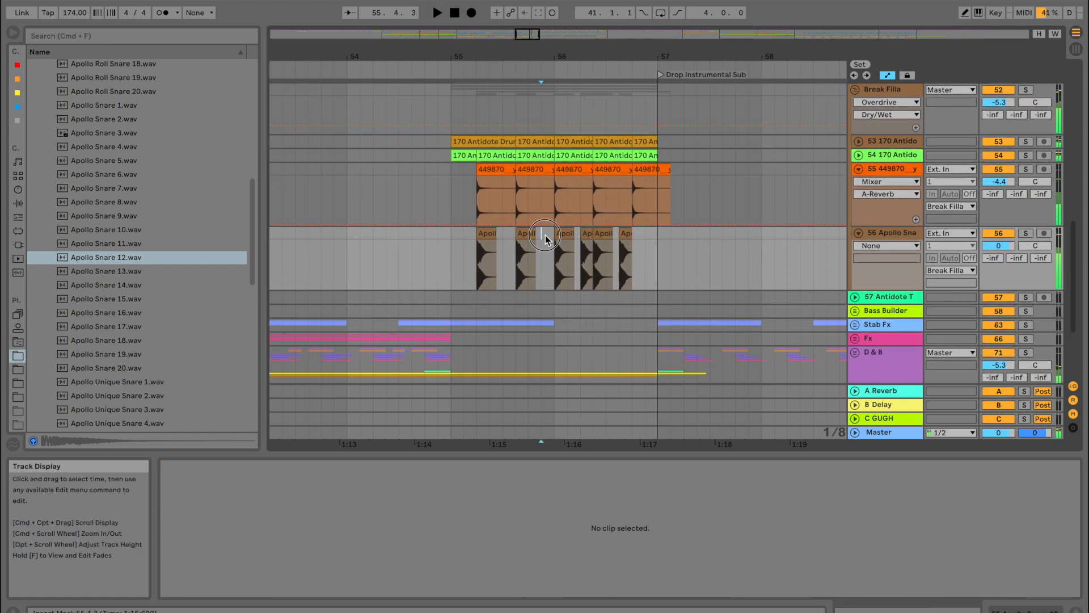
# Lower the gain of the snare clip at 56.2 on track 56 to -12.3 dB
pyautogui.press('space')
pyautogui.click(582, 234)
pyautogui.press('space')
pyautogui.moveTo(278, 560); pyautogui.dragTo(279, 568)
pyautogui.press('space')
pyautogui.press('space')
# Shorten the quiet snare clip at 56.2 to half its length, duplicate it directly after itself and replay the fill
pyautogui.moveTo(600, 53); pyautogui.dragTo(600, 113)
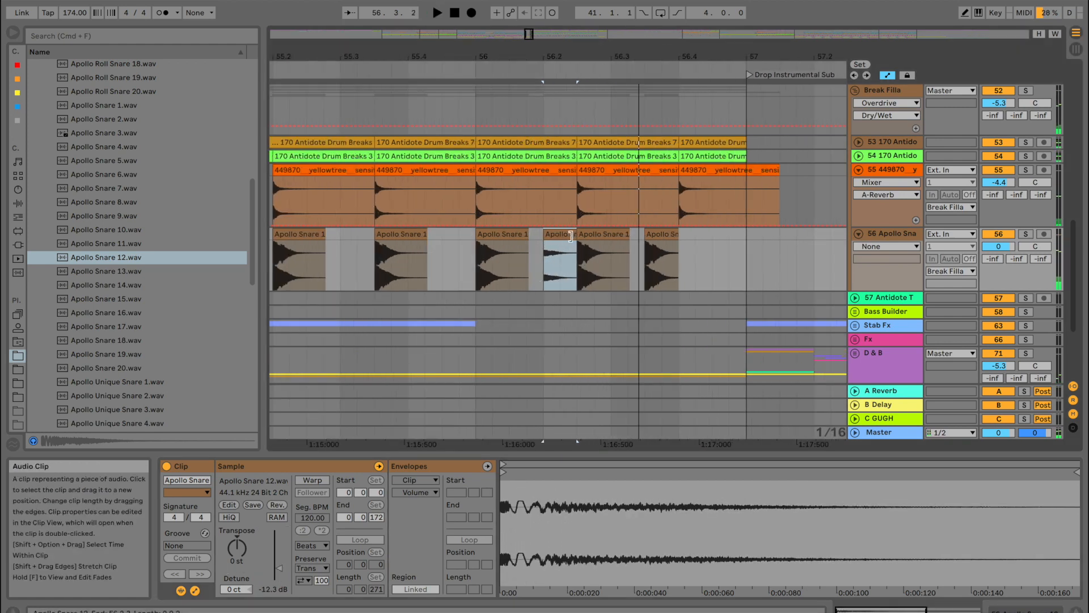
pyautogui.moveTo(576, 234); pyautogui.dragTo(561, 235)
pyautogui.click(525, 253)
pyautogui.press('space')
pyautogui.click(551, 233)
pyautogui.press('space')
pyautogui.scroll(1, 551, 233)
pyautogui.press('super+d')
pyautogui.click(534, 252)
pyautogui.press('space')
pyautogui.scroll(1, 569, 241)
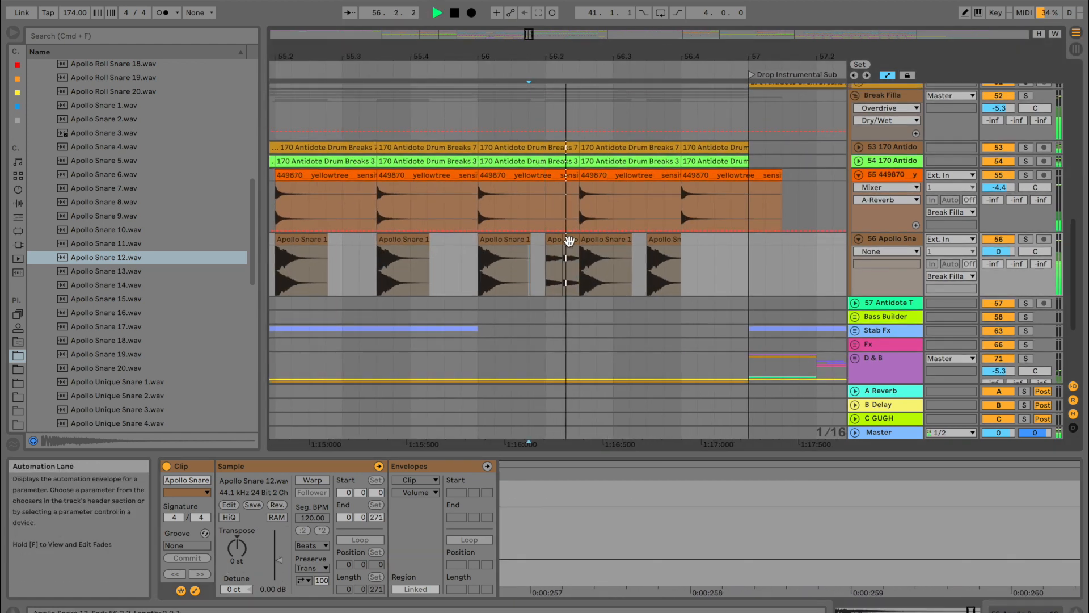
# Trim the end of the first short snare clip at 56.2 slightly and replay the fill
pyautogui.press('space')
pyautogui.click(556, 236)
pyautogui.moveTo(562, 243); pyautogui.dragTo(557, 239)
pyautogui.click(519, 253)
pyautogui.press('space')
pyautogui.scroll(1, 519, 253)
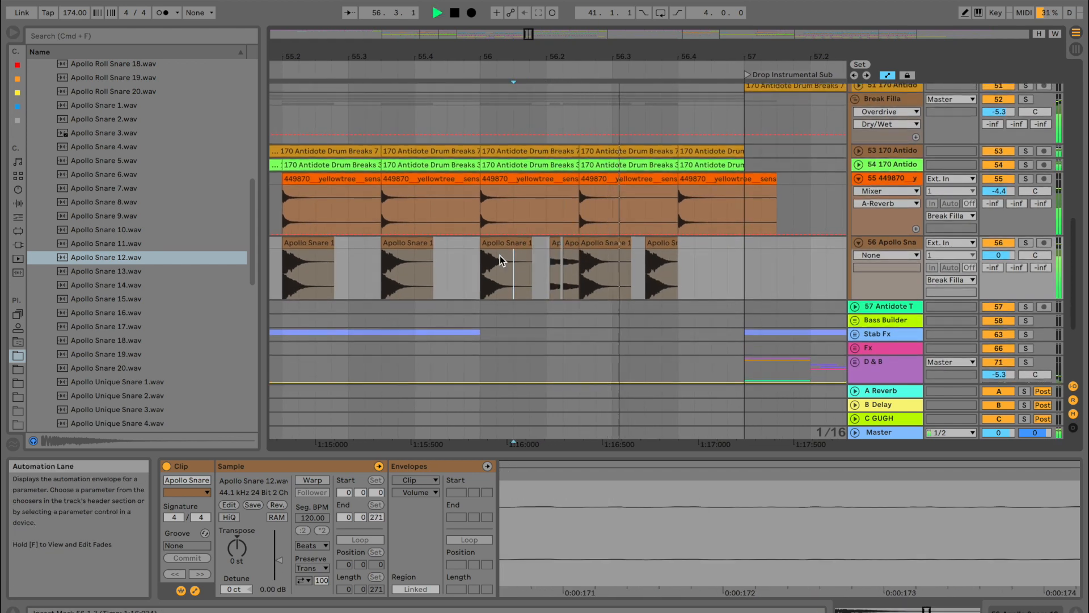
pyautogui.click(448, 255)
pyautogui.press('space')
pyautogui.press('space')
# Try copying the two short snare clips from 56.2 to 56.4.3 on track 56, and play the result
pyautogui.click(557, 245)
pyautogui.press('space')
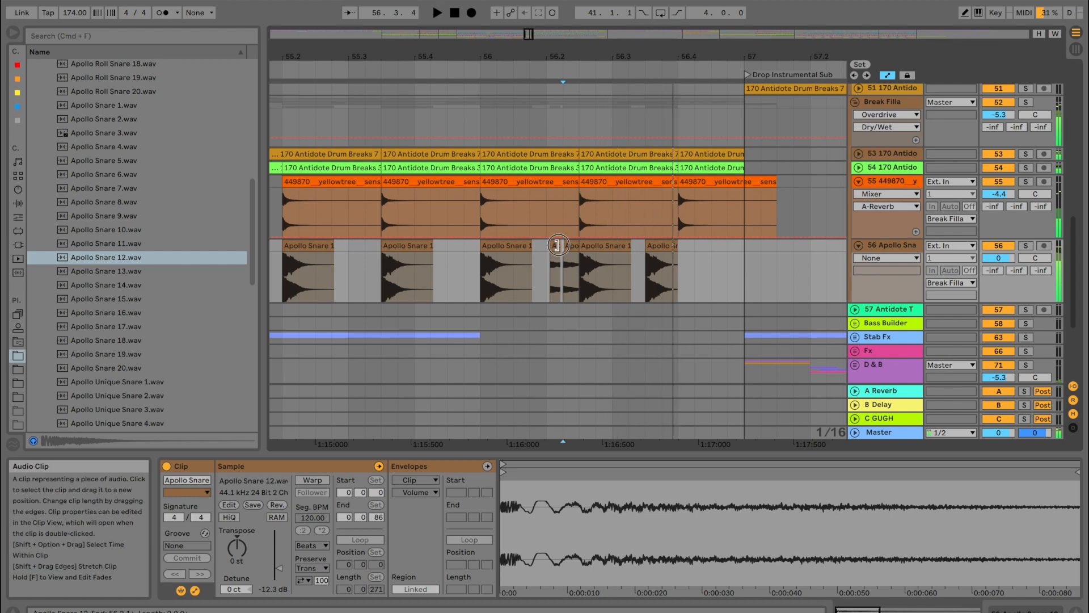
pyautogui.keyDown('shift'); pyautogui.click(569, 245); pyautogui.keyUp('shift')
pyautogui.click(707, 260)
pyautogui.press('super+v')
pyautogui.click(555, 246)
pyautogui.press('space')
pyautogui.hscroll(-1, 554, 247)
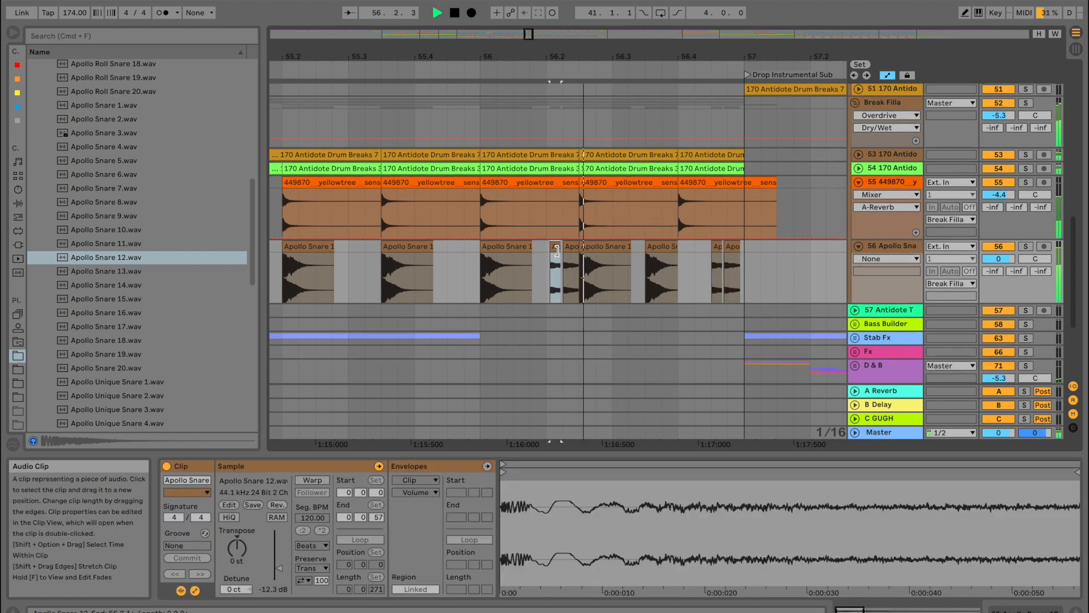
pyautogui.press('space')
# Delete the two copied short snare clips just before bar 57 on track 56
pyautogui.click(720, 247)
pyautogui.moveTo(747, 262); pyautogui.dragTo(716, 255)
pyautogui.press('Delete')
# Add EQ Eight to track 56, dip band 2 and set band 4 to 2.25 kHz at -6.57 dB
pyautogui.scroll(1, 716, 256)
pyautogui.moveTo(678, 56); pyautogui.dragTo(677, 22)
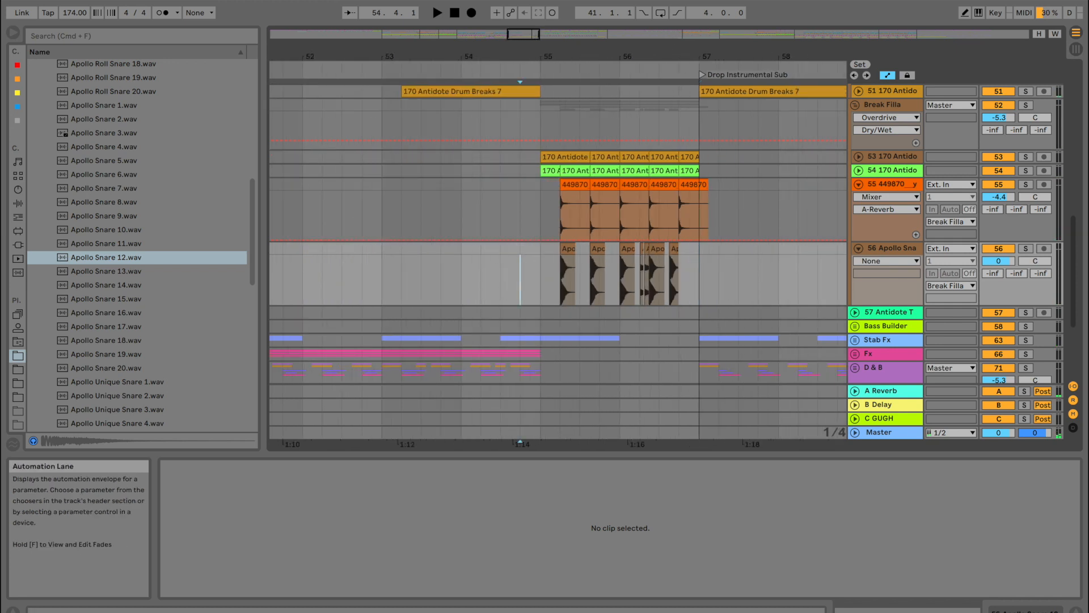
pyautogui.click(17, 204)
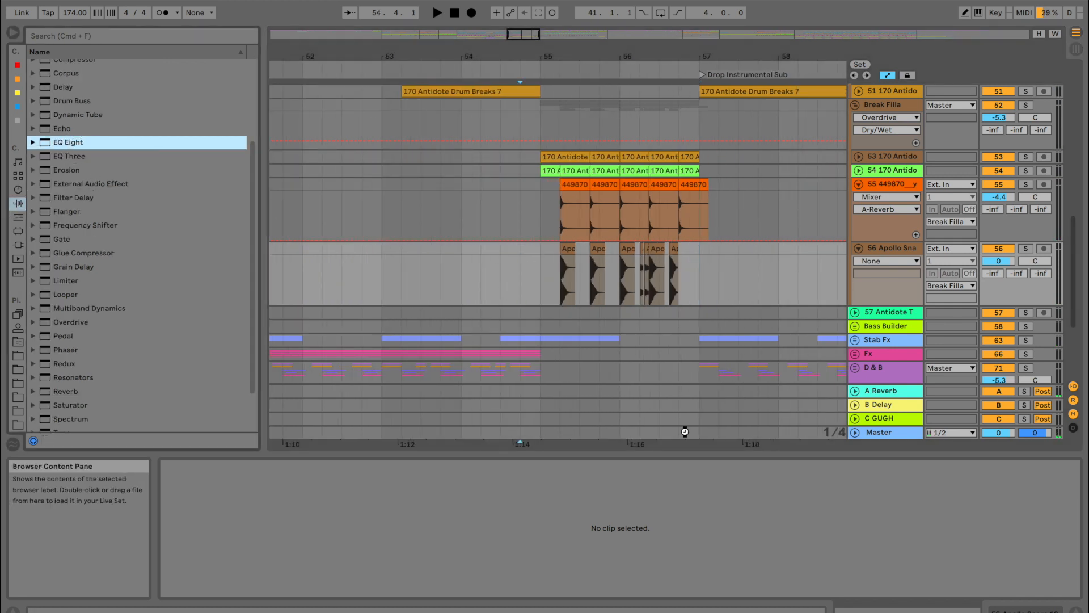
pyautogui.press('Return')
pyautogui.press('space')
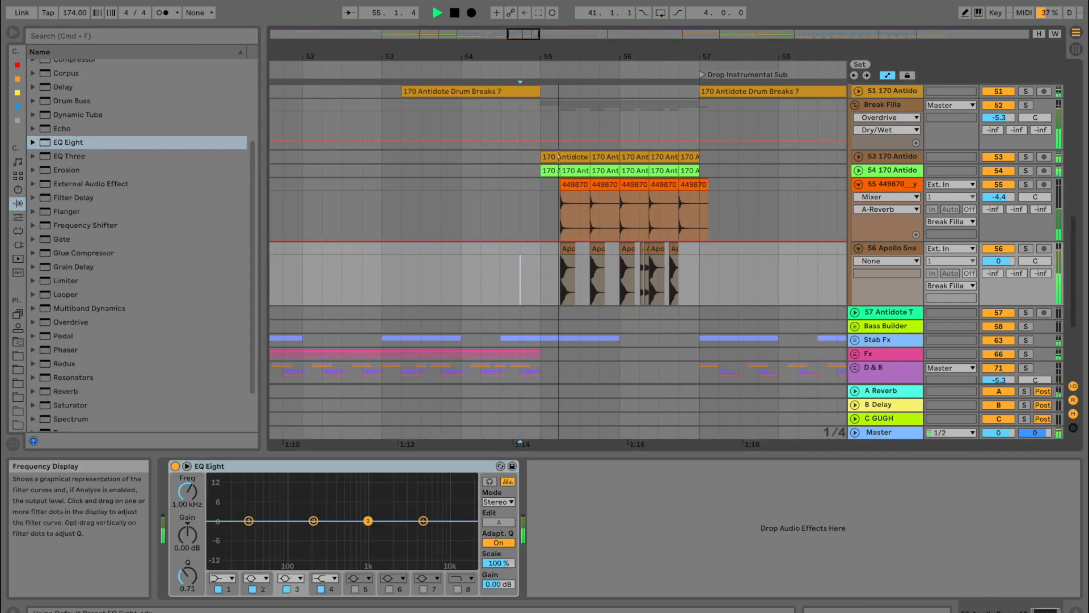
pyautogui.moveTo(313, 521); pyautogui.dragTo(313, 533)
pyautogui.moveTo(423, 521); pyautogui.dragTo(395, 540)
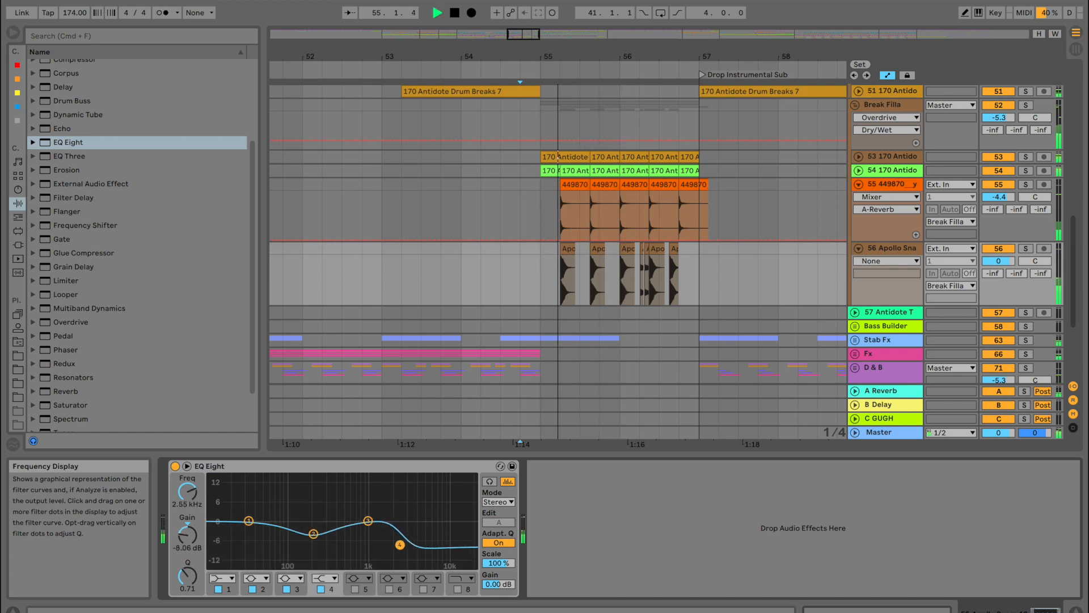
# Set track 56's volume to -5.9 dB and replay the fill from bar 55
pyautogui.moveTo(998, 261); pyautogui.dragTo(999, 272)
pyautogui.press('space')
pyautogui.press('space')
pyautogui.click(535, 248)
pyautogui.moveTo(670, 57); pyautogui.dragTo(670, 80)
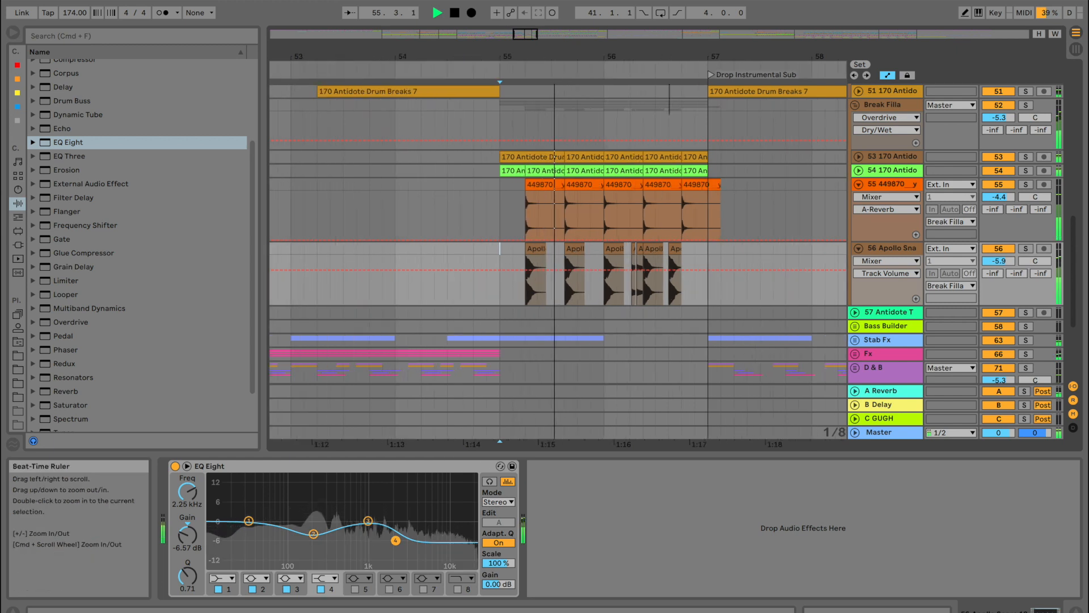
# Move the last snare clip on track 56 to 56.4 and replay from 56.2
pyautogui.moveTo(563, 276); pyautogui.dragTo(568, 317)
pyautogui.click(681, 249)
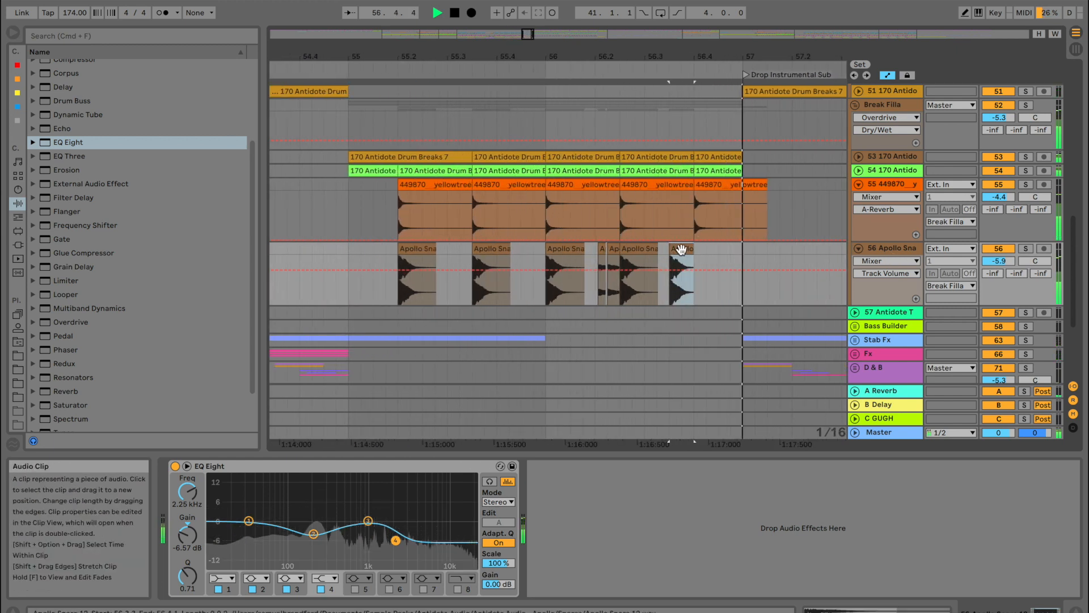
pyautogui.press('space')
pyautogui.moveTo(681, 249); pyautogui.dragTo(701, 248)
pyautogui.click(602, 250)
pyautogui.press('space')
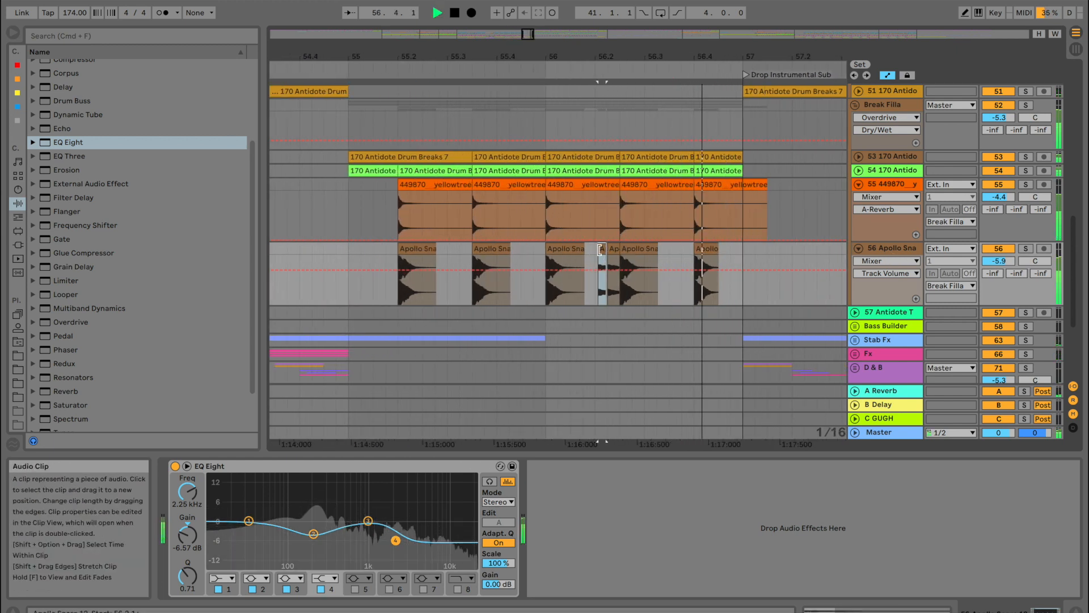
# Replay the fill from just before bar 55 into the drop and fold the Break Filla group
pyautogui.click(335, 248)
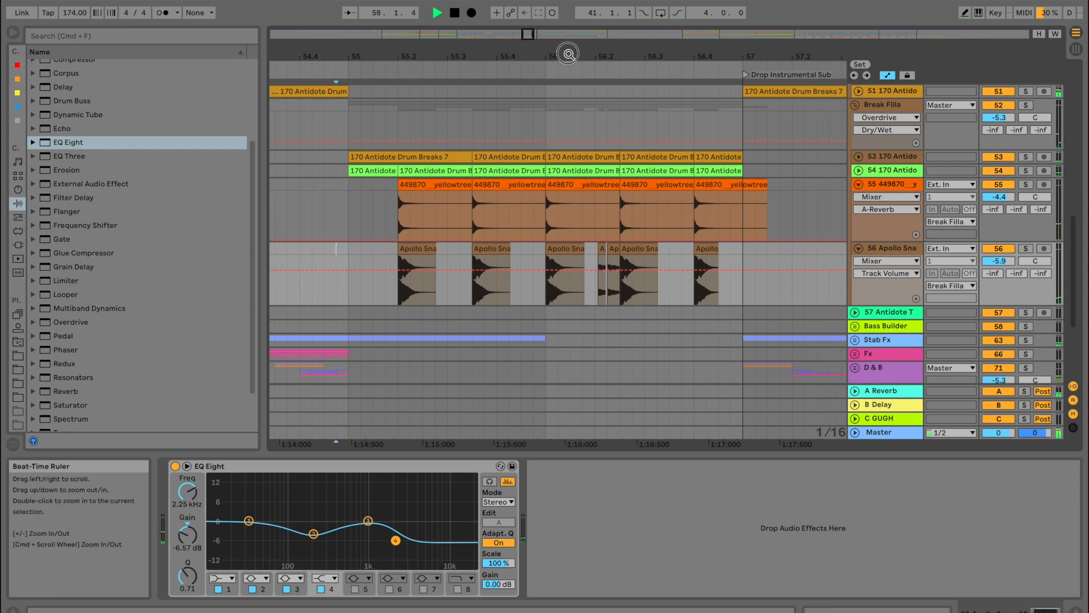
pyautogui.moveTo(569, 54); pyautogui.dragTo(569, 23)
pyautogui.scroll(3, 859, 248)
pyautogui.click(855, 191)
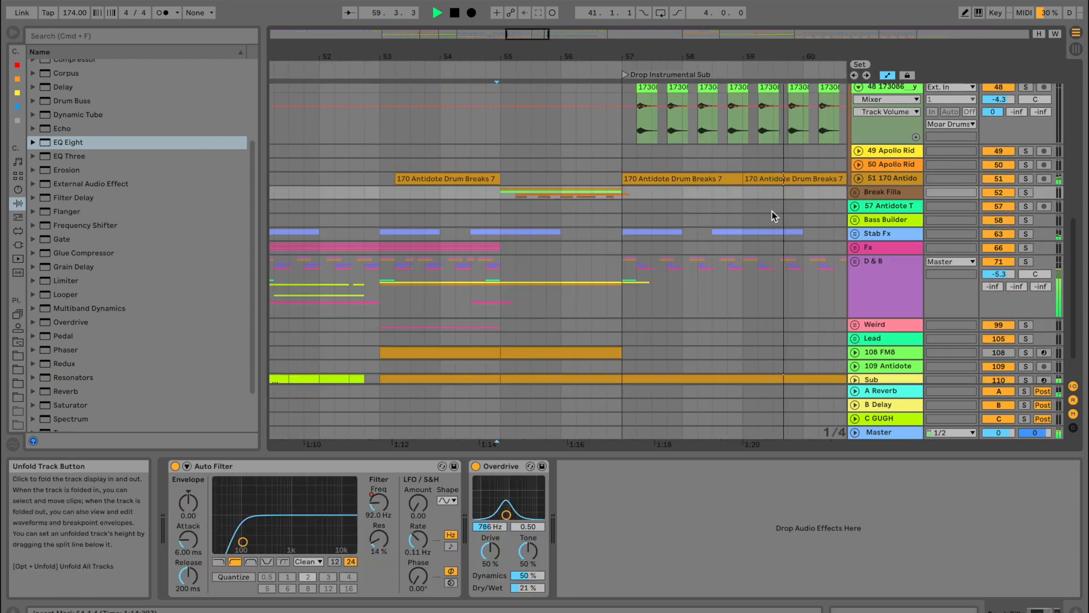
pyautogui.hscroll(4, 770, 212)
pyautogui.scroll(5, 769, 212)
pyautogui.scroll(1, 767, 216)
pyautogui.press('space')
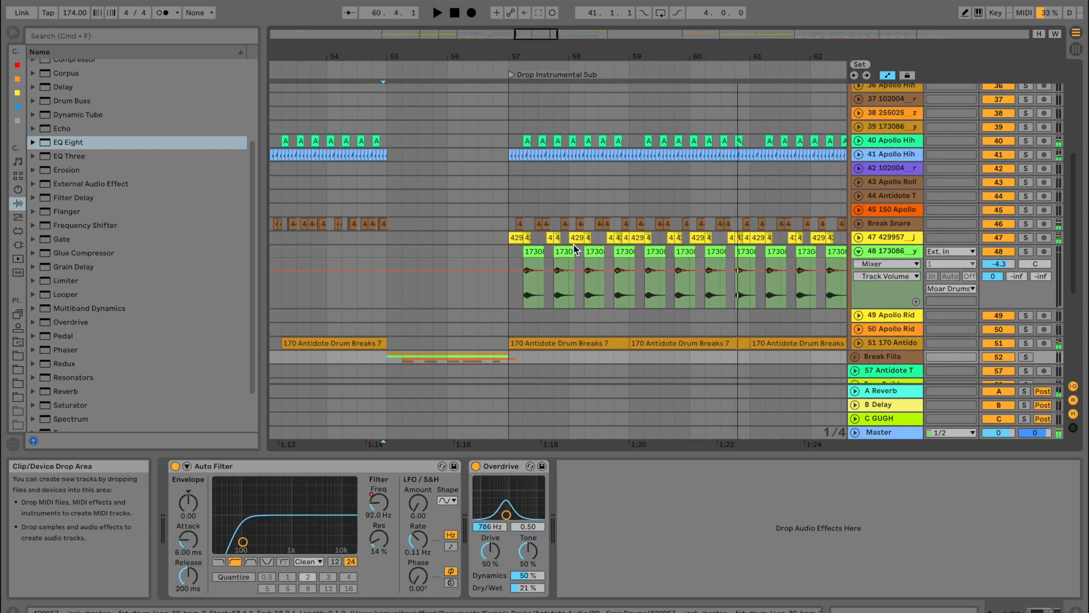
# Play from bar 57 with the D & B group soloed
pyautogui.click(496, 255)
pyautogui.scroll(-6, 645, 307)
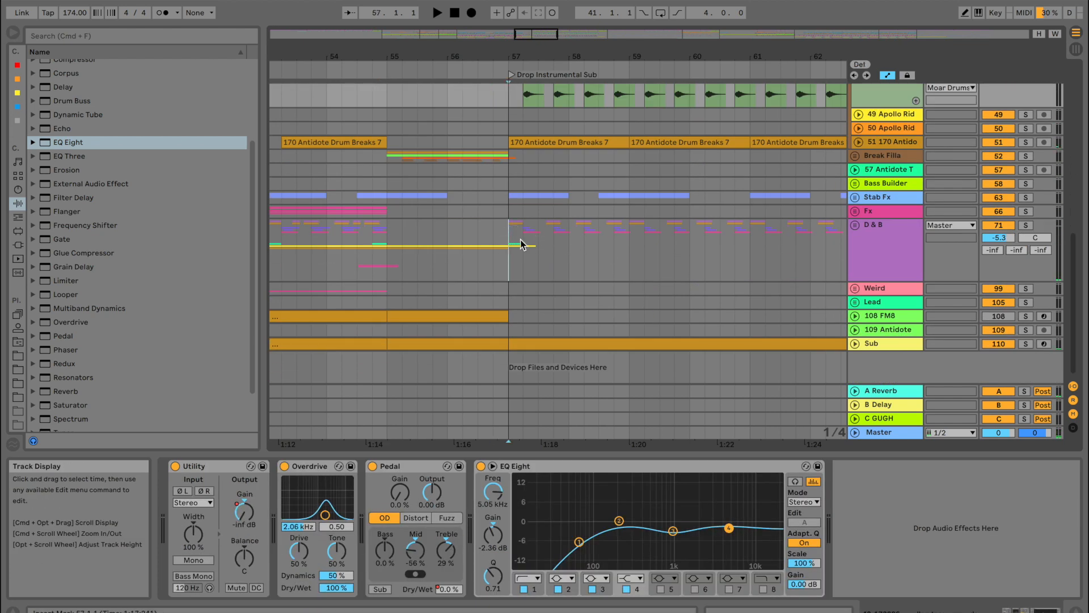
pyautogui.click(513, 244)
pyautogui.press('space')
pyautogui.click(1027, 226)
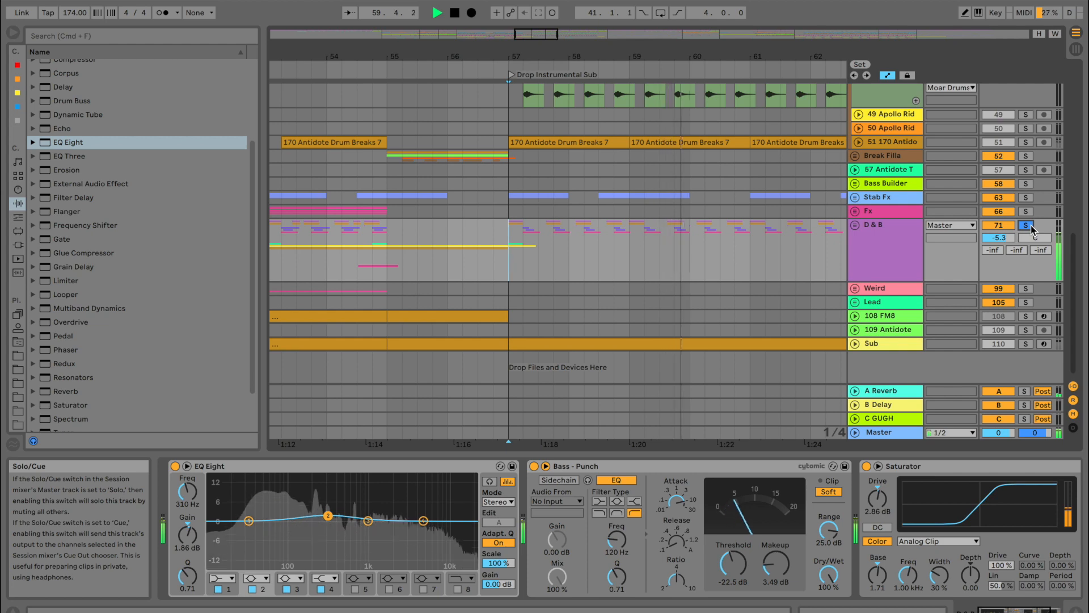
# Unfold the D & B group and play its kick tracks from about 58.4 past bar 65
pyautogui.press('space')
pyautogui.click(855, 225)
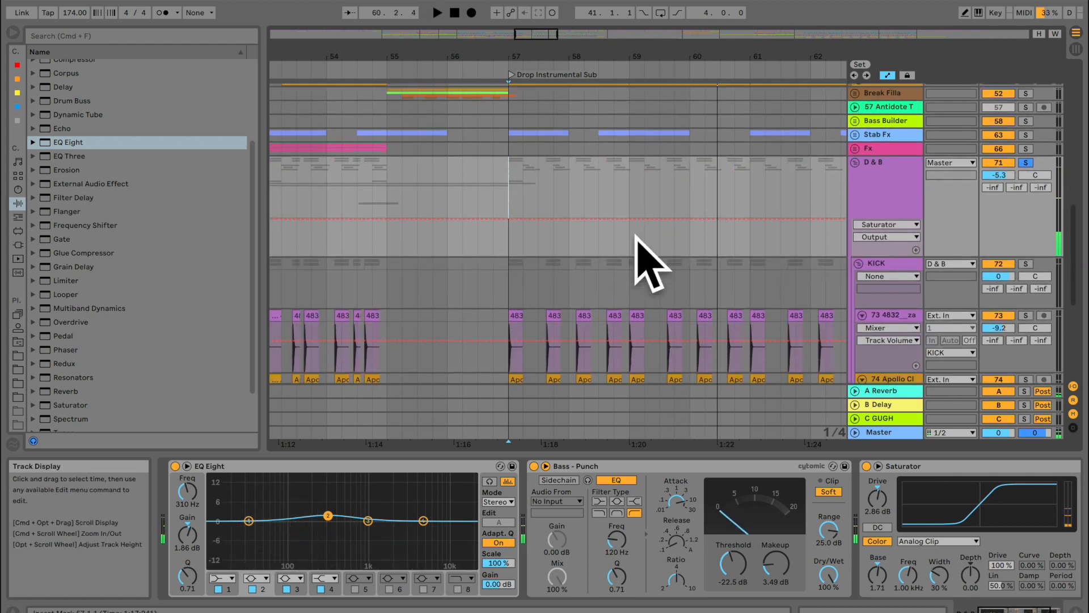
pyautogui.moveTo(679, 56); pyautogui.dragTo(678, 85)
pyautogui.scroll(1, 636, 274)
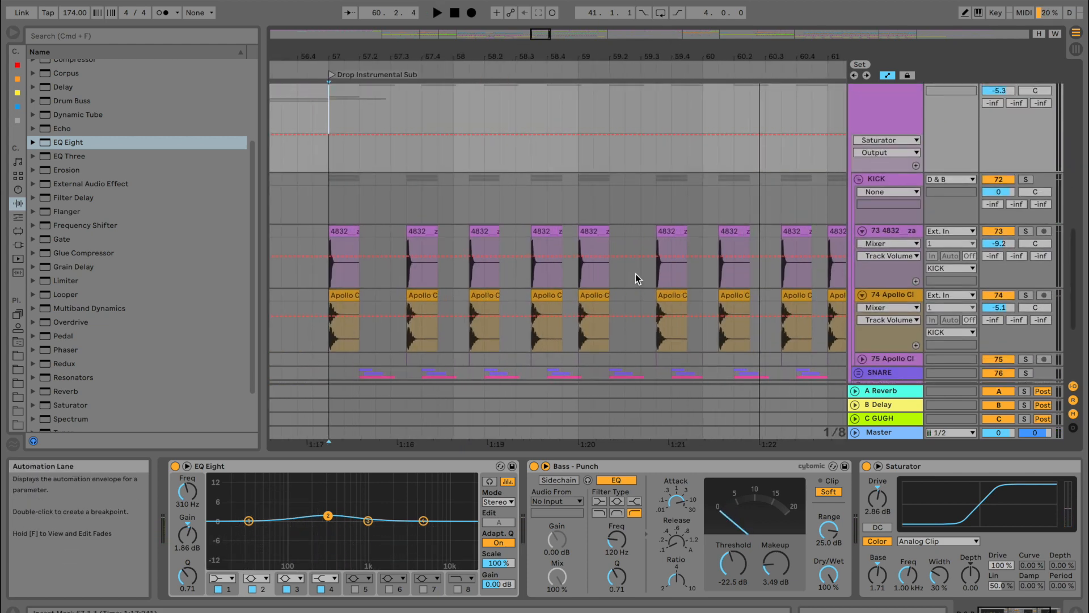
pyautogui.scroll(-3, 636, 273)
pyautogui.click(562, 293)
pyautogui.press('space')
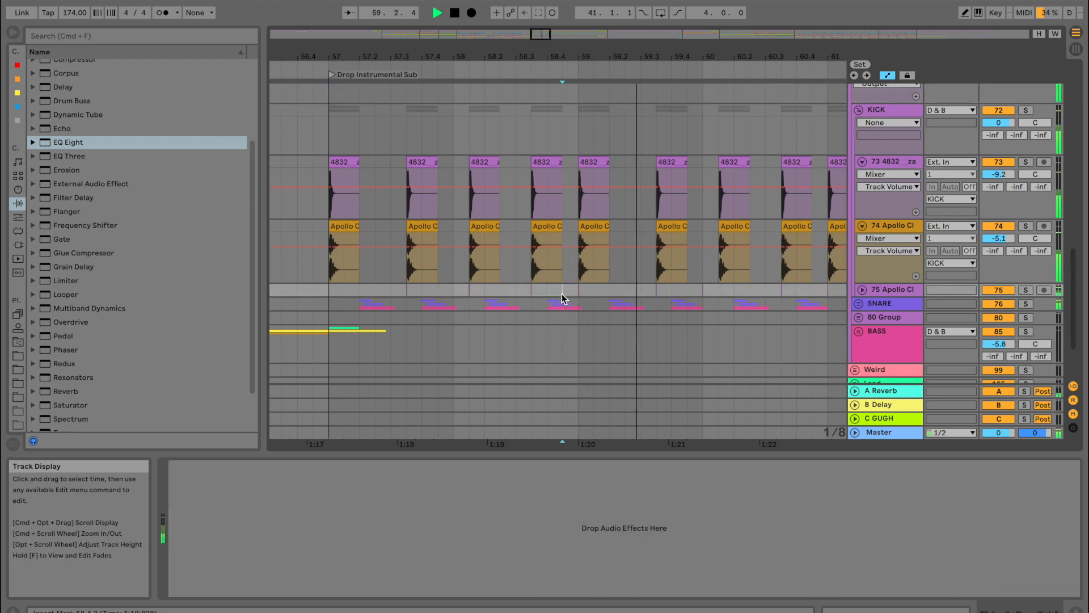
pyautogui.moveTo(687, 287); pyautogui.dragTo(717, 287)
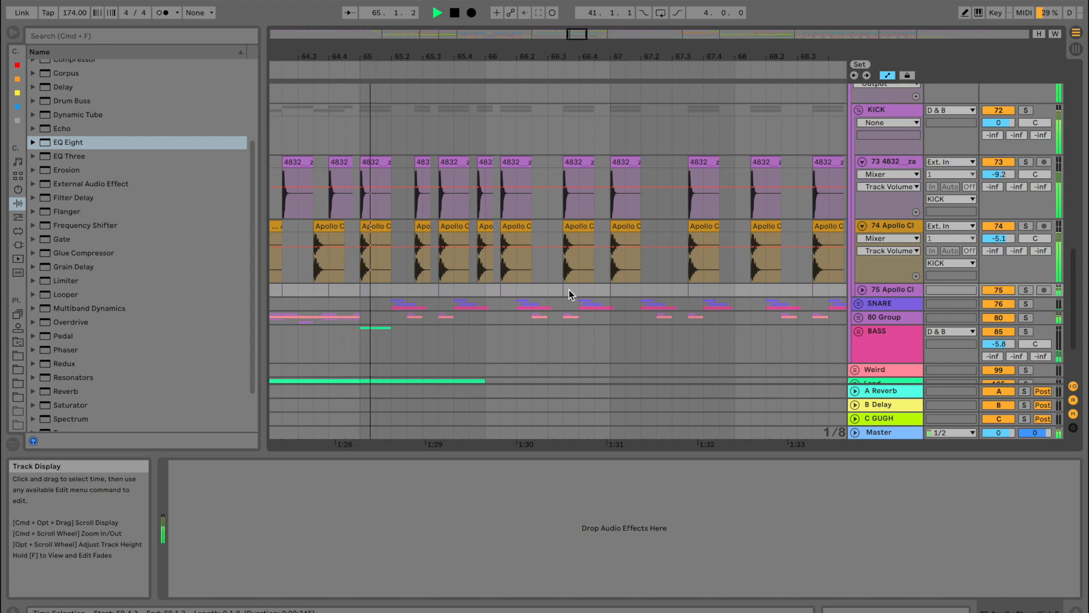
pyautogui.scroll(5, 570, 291)
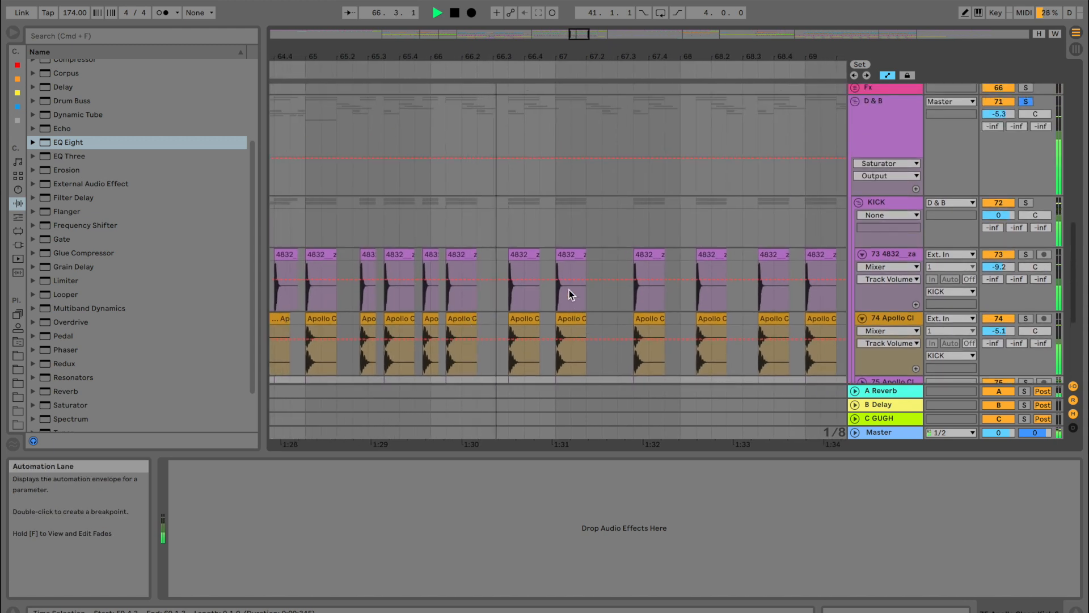
# Fold the D & B group and check its device chain during playback
pyautogui.click(854, 101)
pyautogui.doubleClick(878, 102)
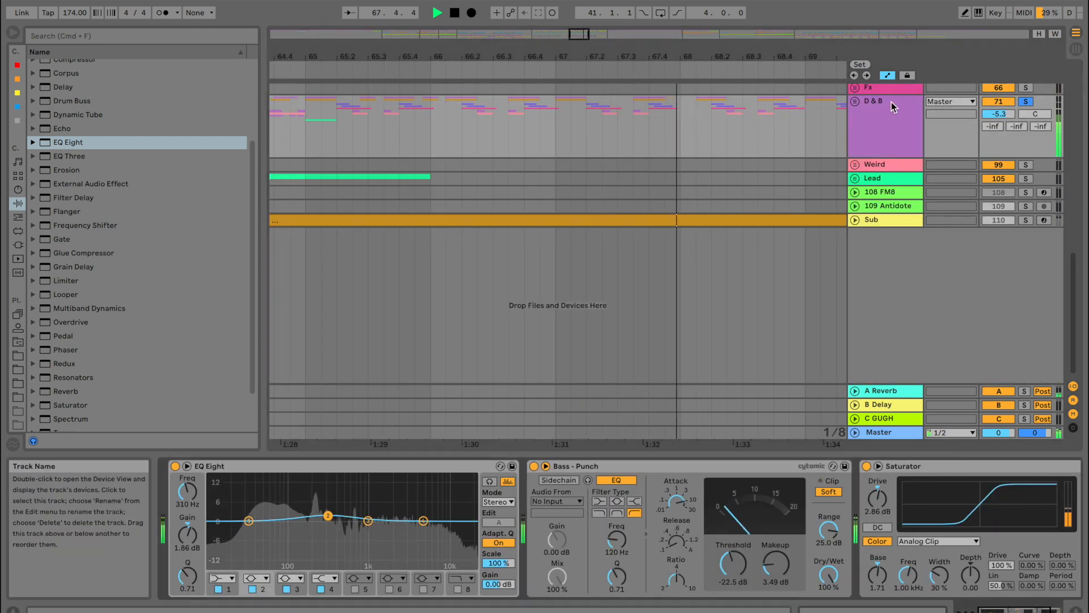
pyautogui.click(441, 84)
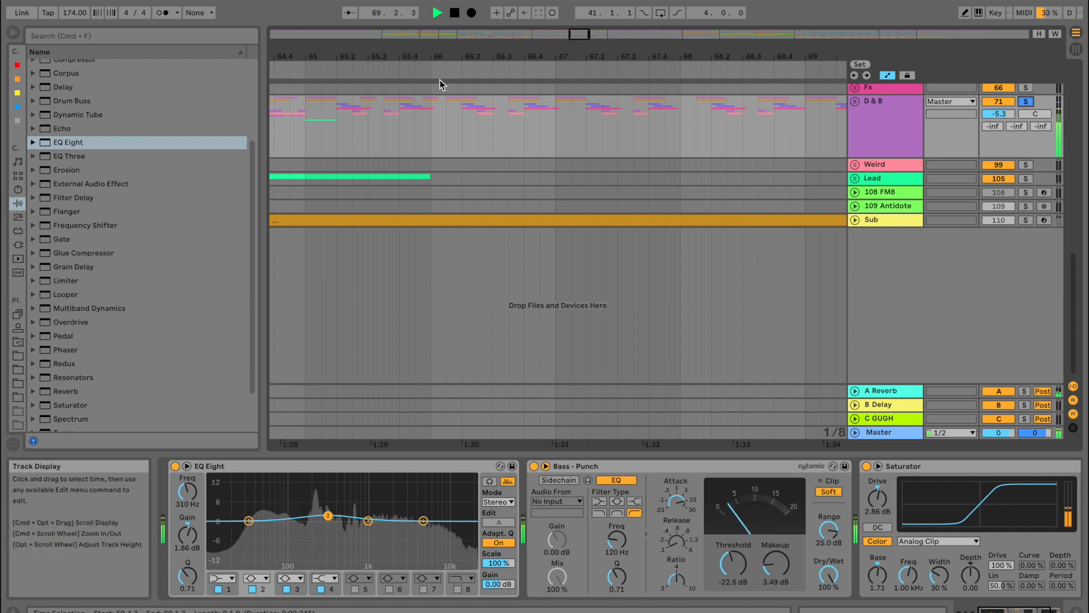
pyautogui.moveTo(447, 56); pyautogui.dragTo(447, 34)
pyautogui.press('space')
pyautogui.hscroll(-4, 333, 130)
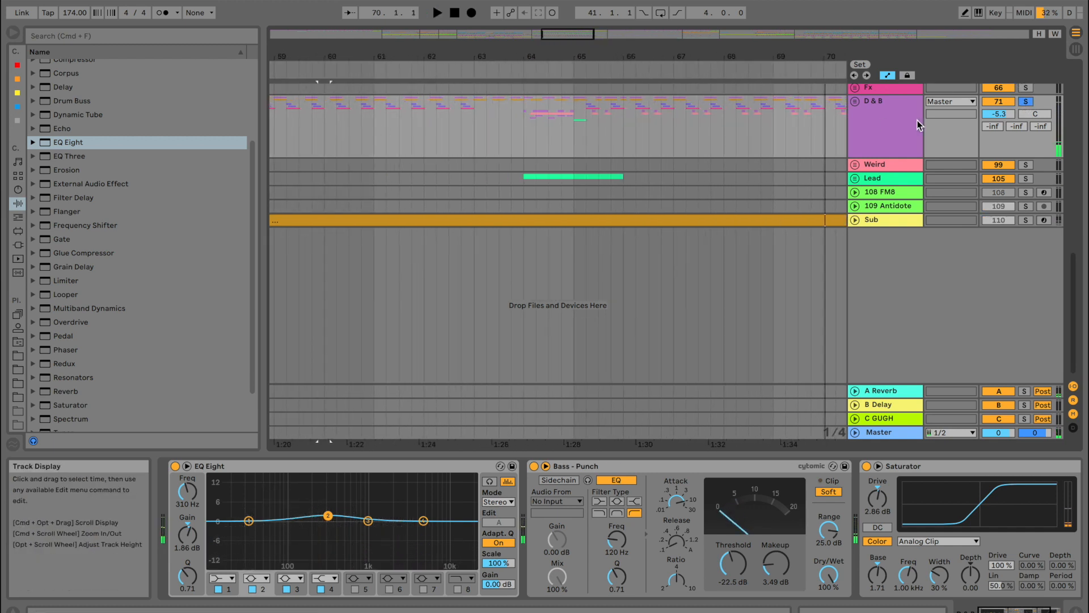
# Unfold the D & B group and fold its KICK subgroup
pyautogui.click(855, 101)
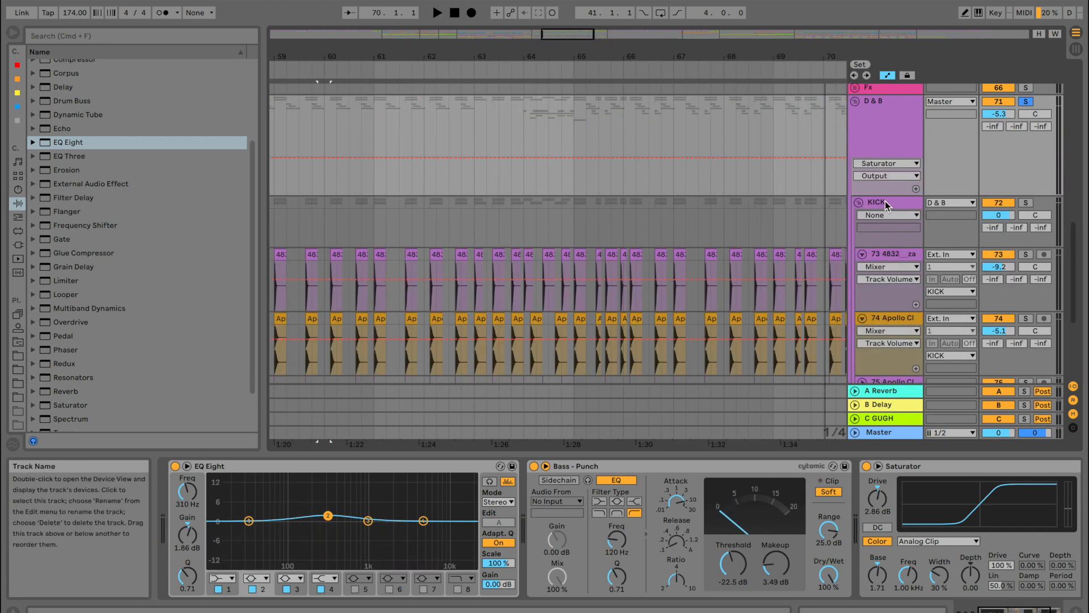
pyautogui.click(860, 203)
pyautogui.click(900, 203)
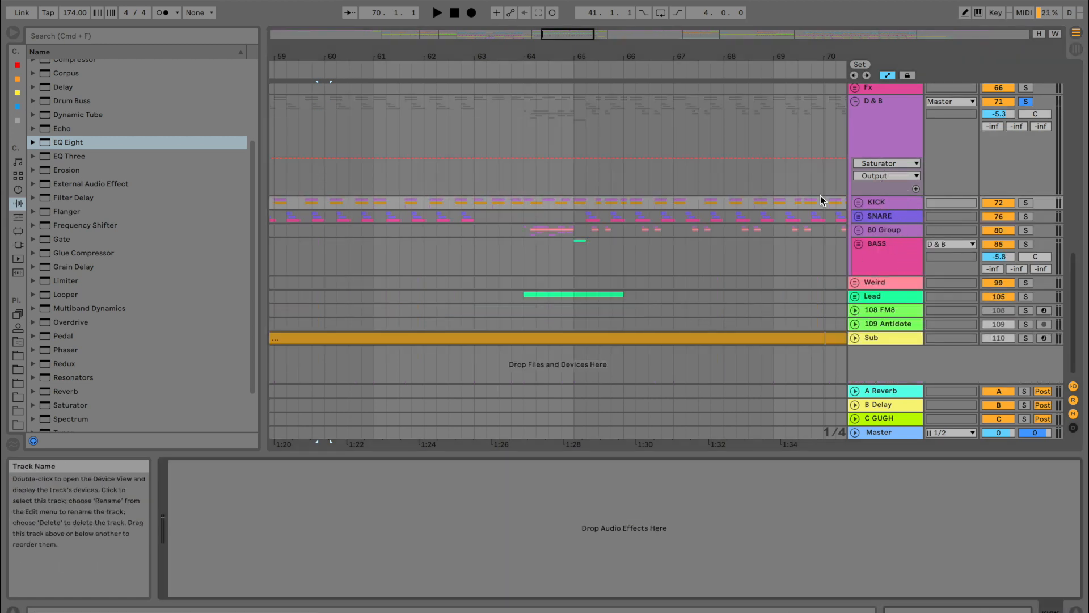
# Play the 80 Group from bar 65, auditioning it soloed
pyautogui.click(902, 229)
pyautogui.press('space')
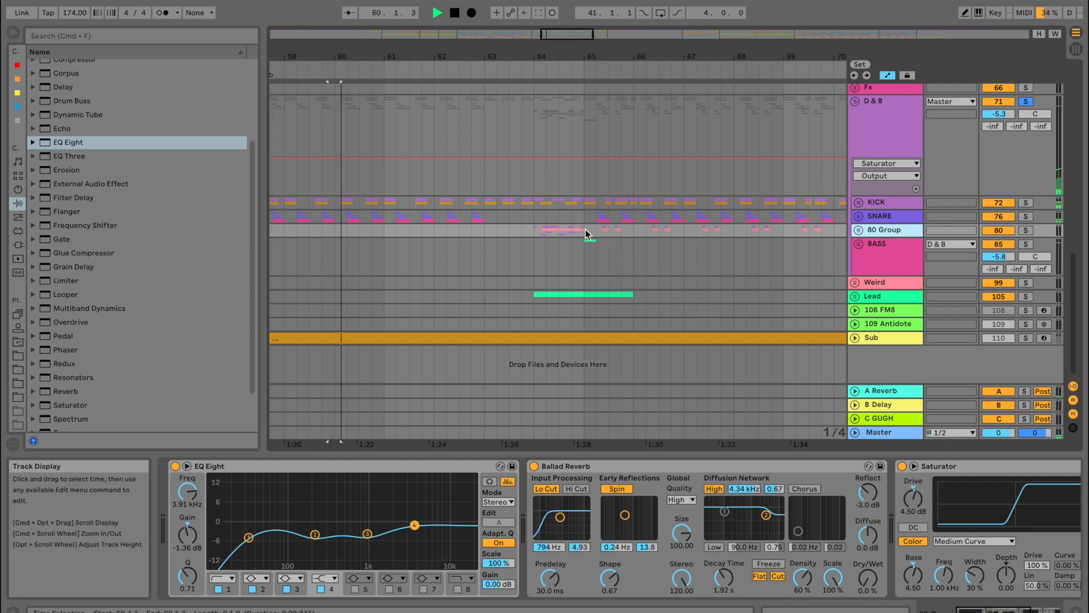
pyautogui.click(1025, 230)
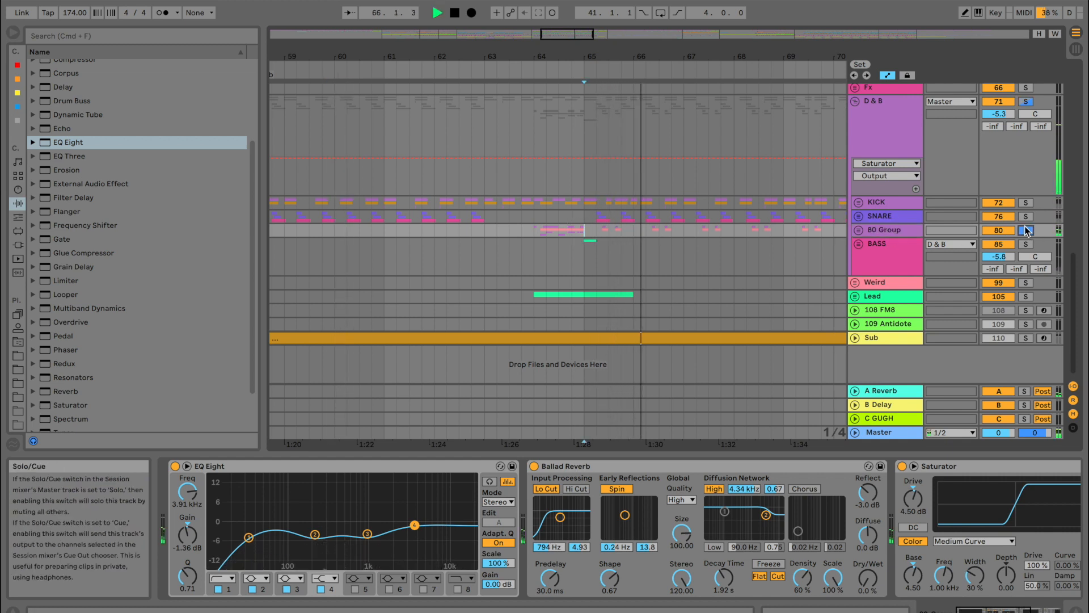
pyautogui.click(1025, 230)
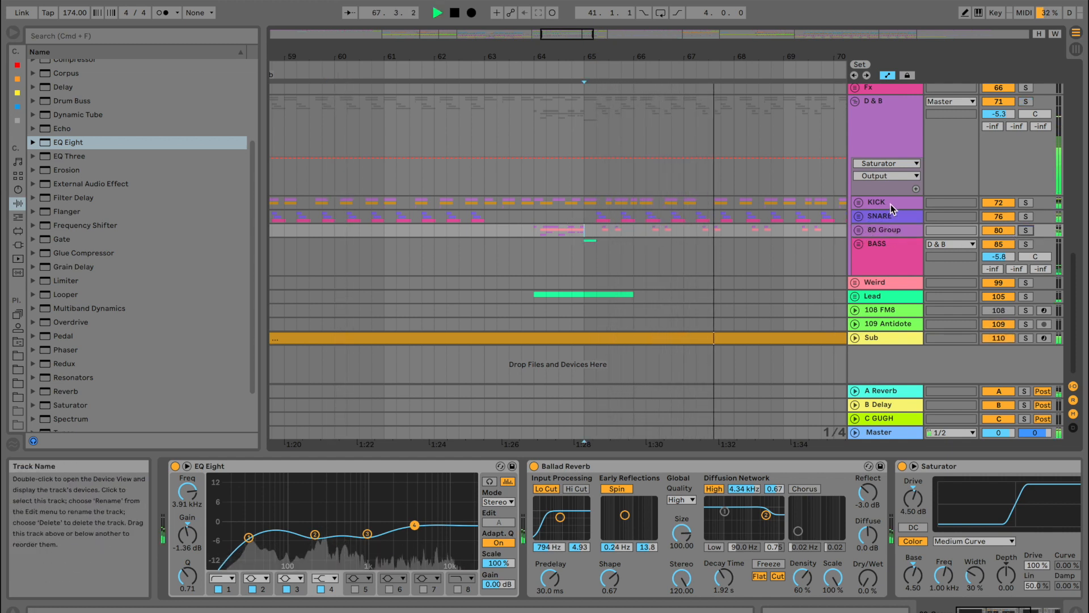
# Solo the KICK group, add an EQ Eight to it and set it to edit the side channel in M/S mode
pyautogui.click(892, 204)
pyautogui.click(1025, 203)
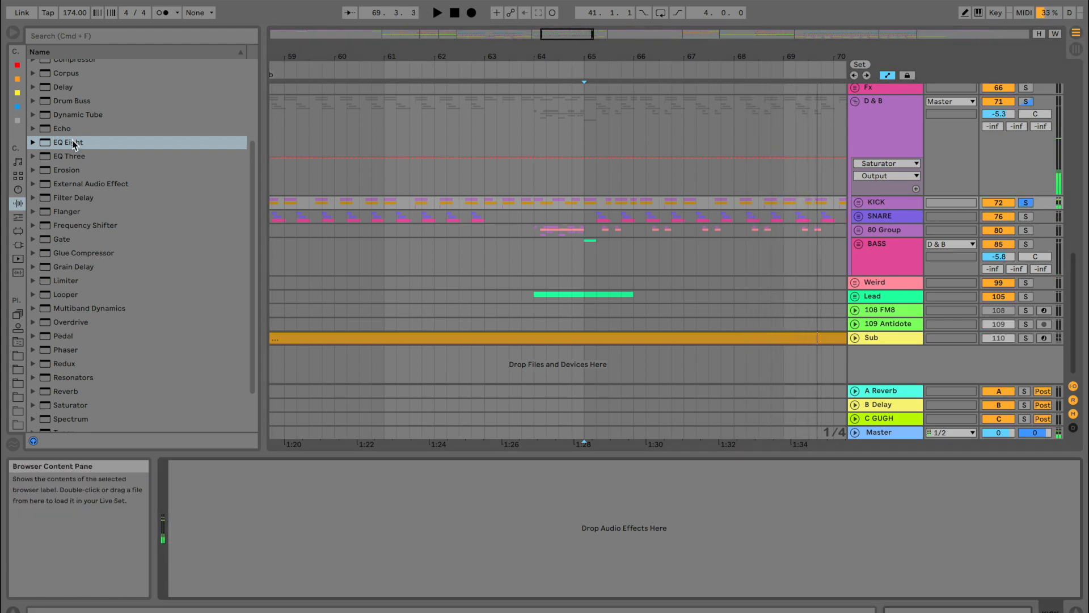
pyautogui.moveTo(73, 142); pyautogui.dragTo(236, 538)
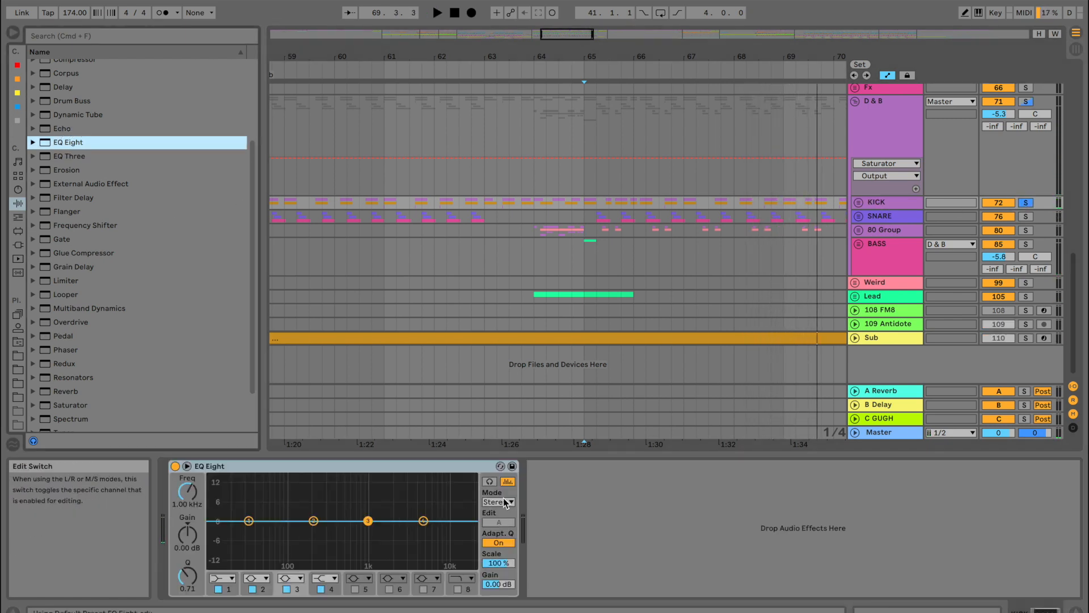
pyautogui.click(506, 502)
pyautogui.click(499, 533)
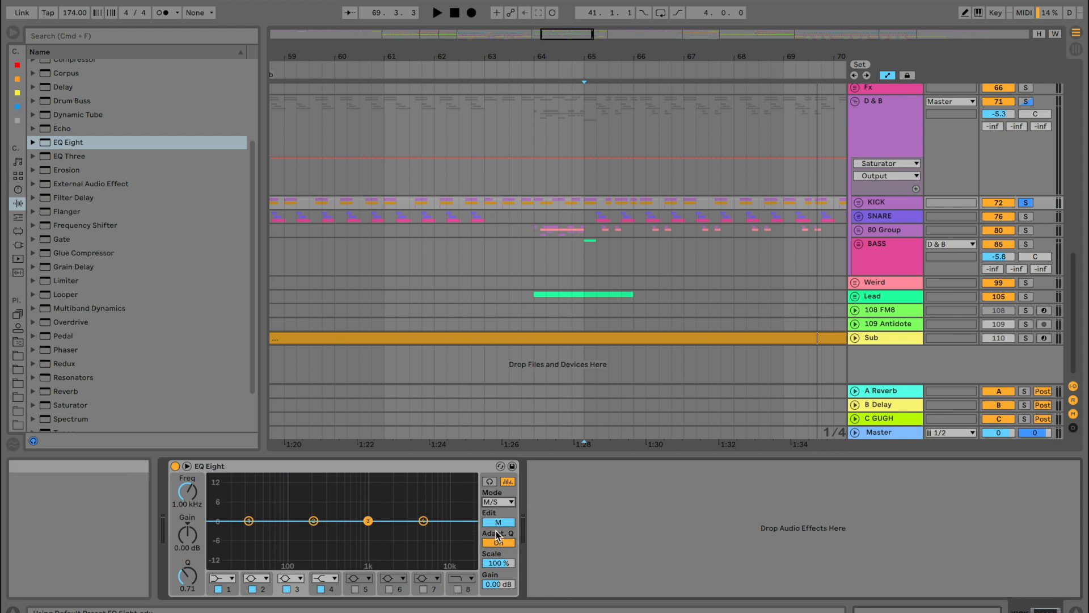
pyautogui.click(496, 522)
# Enable a low cut at 825 Hz with a Q of 0.61 on the KICK group's side channel during playback
pyautogui.press('space')
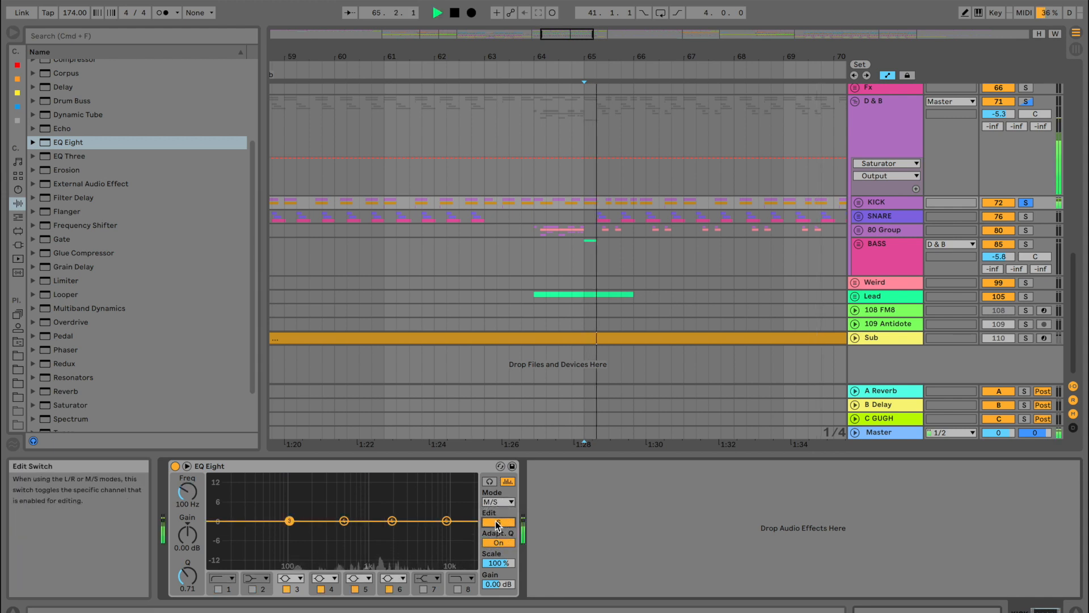
pyautogui.click(218, 589)
pyautogui.moveTo(259, 532); pyautogui.dragTo(364, 532)
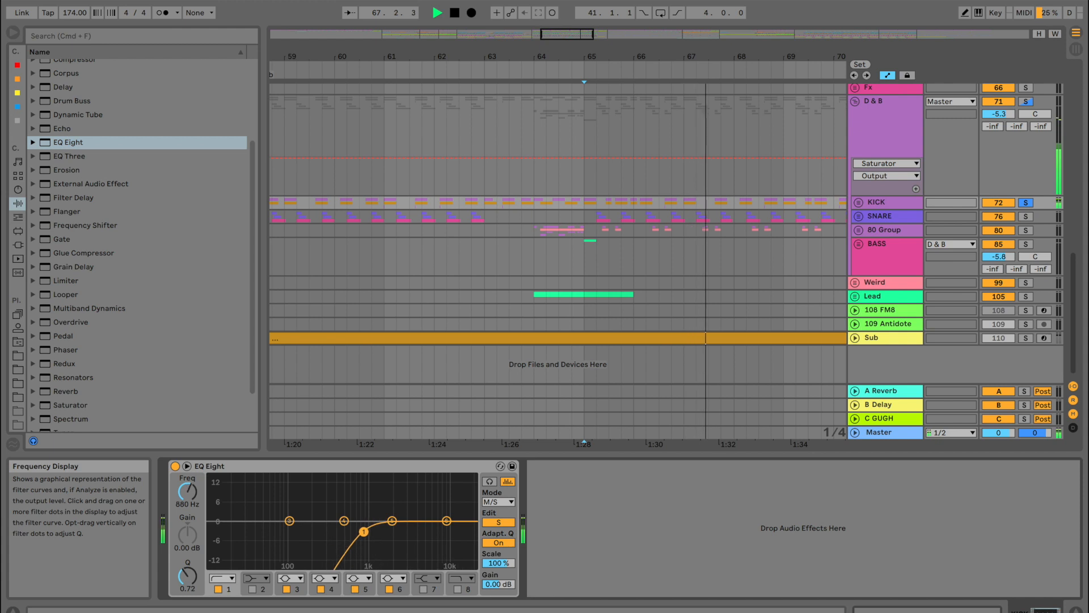
pyautogui.press('space')
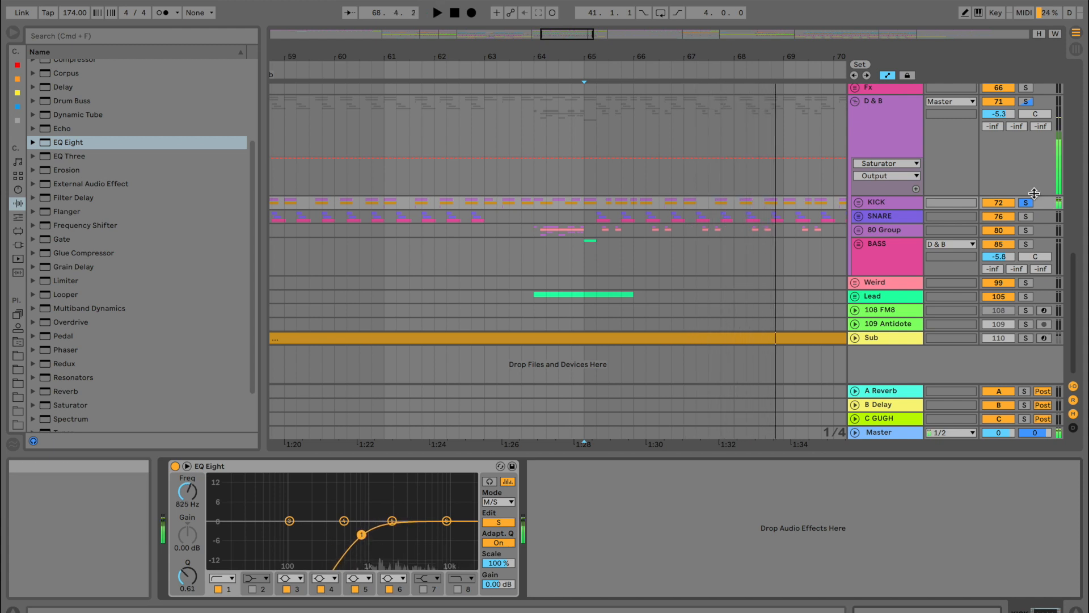
# Solo the SNARE group and switch its EQ Eight to M/S mode with the side channel in edit
pyautogui.click(1026, 216)
pyautogui.press('space')
pyautogui.click(894, 217)
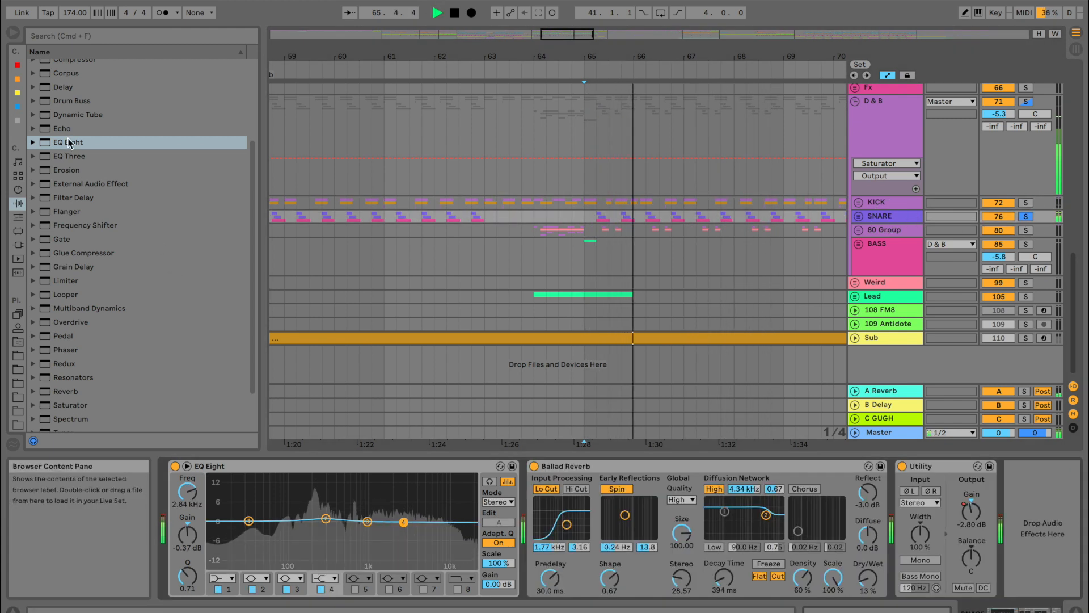
pyautogui.click(504, 503)
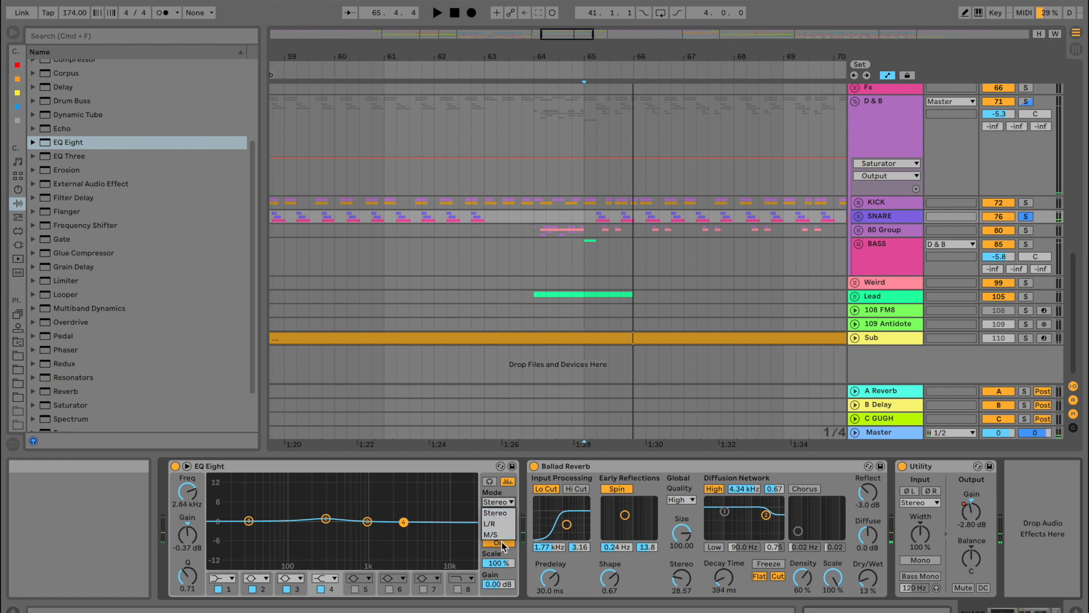
pyautogui.press('space')
pyautogui.click(498, 524)
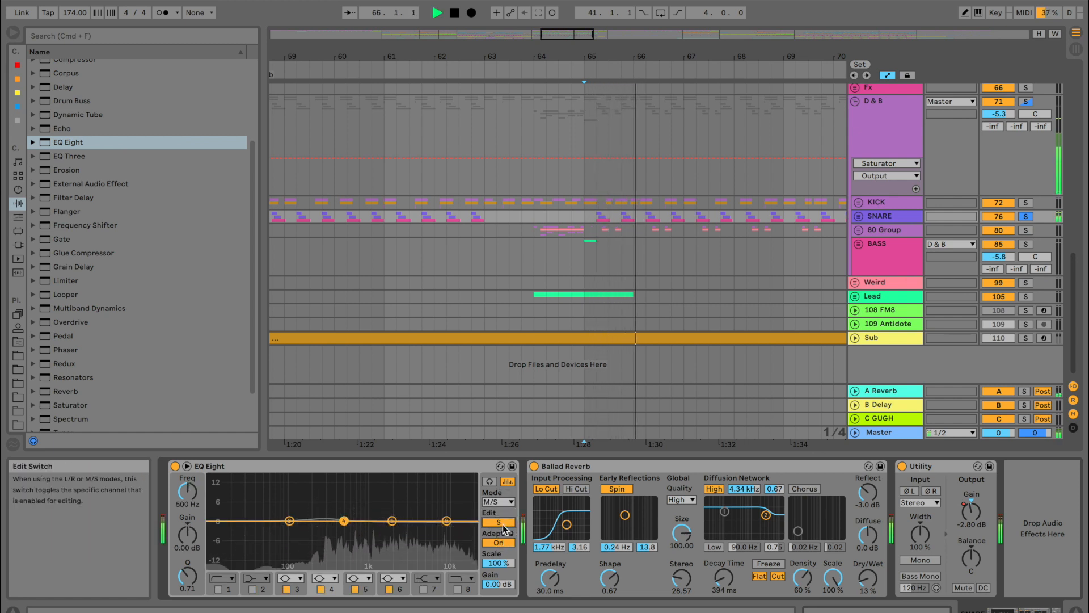
# Low-cut the SNARE group's side channel, boost it 2.60 dB at 10.4 kHz, and unsolo the group
pyautogui.click(218, 589)
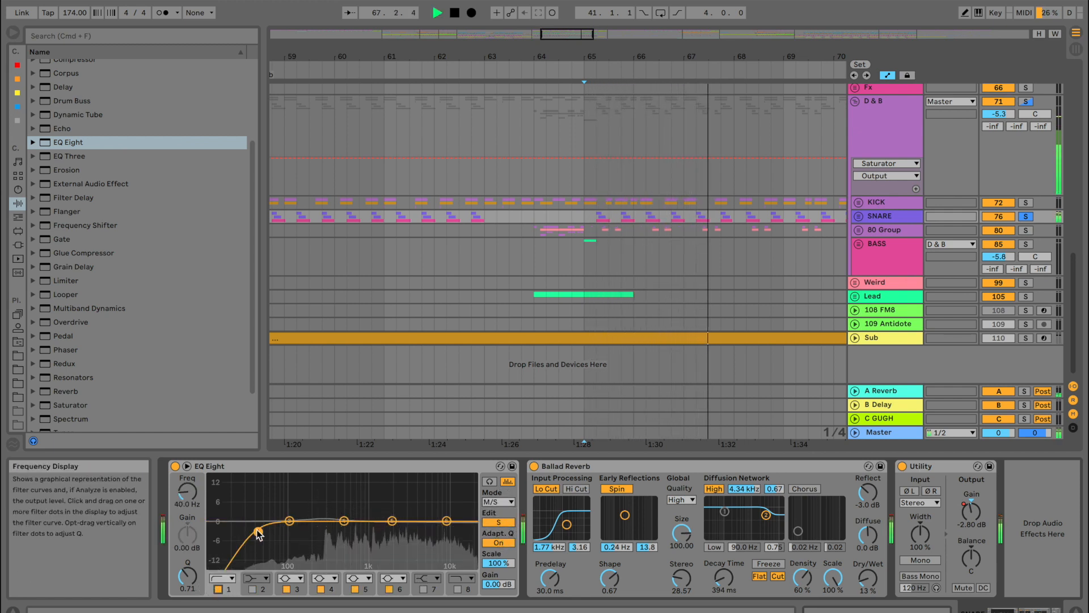
pyautogui.moveTo(258, 531); pyautogui.dragTo(314, 532)
pyautogui.moveTo(446, 520)
pyautogui.mouseDown()
pyautogui.moveTo(447, 493)
pyautogui.moveTo(448, 513)
pyautogui.mouseUp()
pyautogui.press('space')
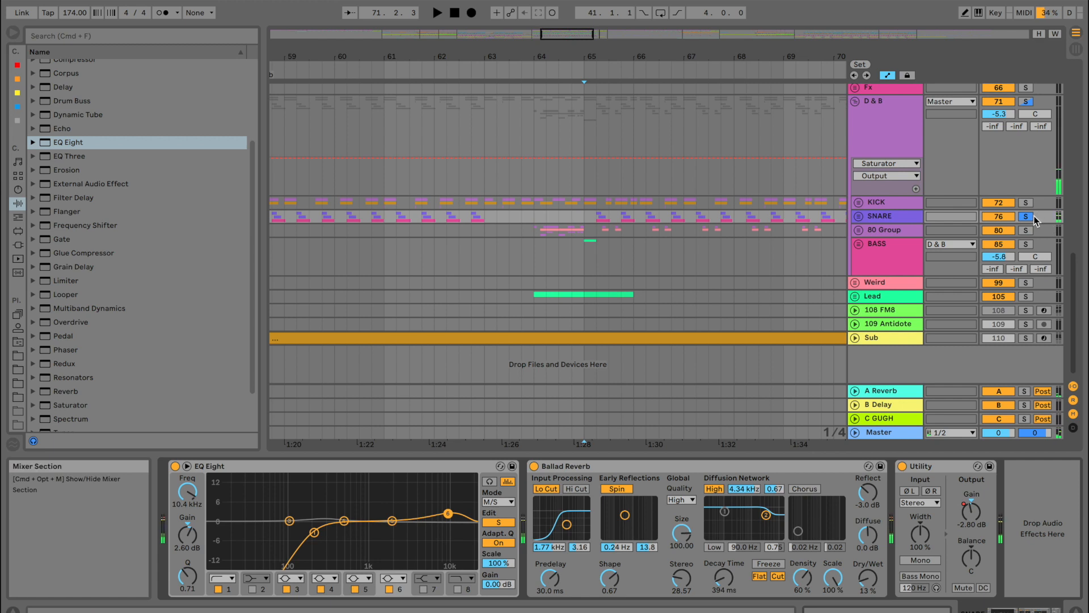
pyautogui.click(1028, 216)
# Play the full mix from the Build marker at bar 25
pyautogui.hscroll(-10, 432, 212)
pyautogui.hscroll(1, 432, 213)
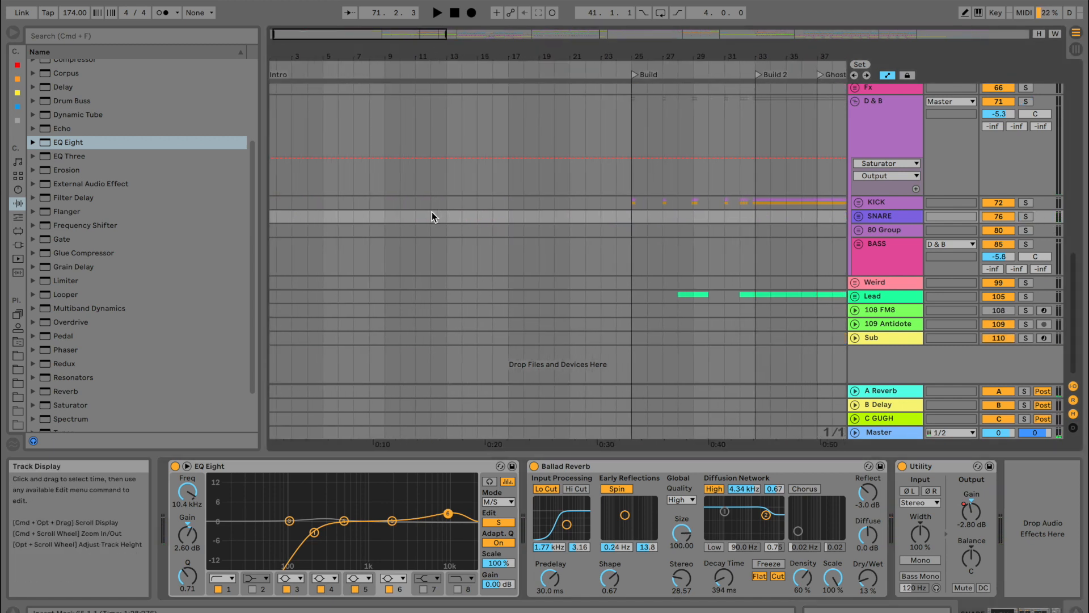
pyautogui.hscroll(5, 431, 212)
pyautogui.press('space')
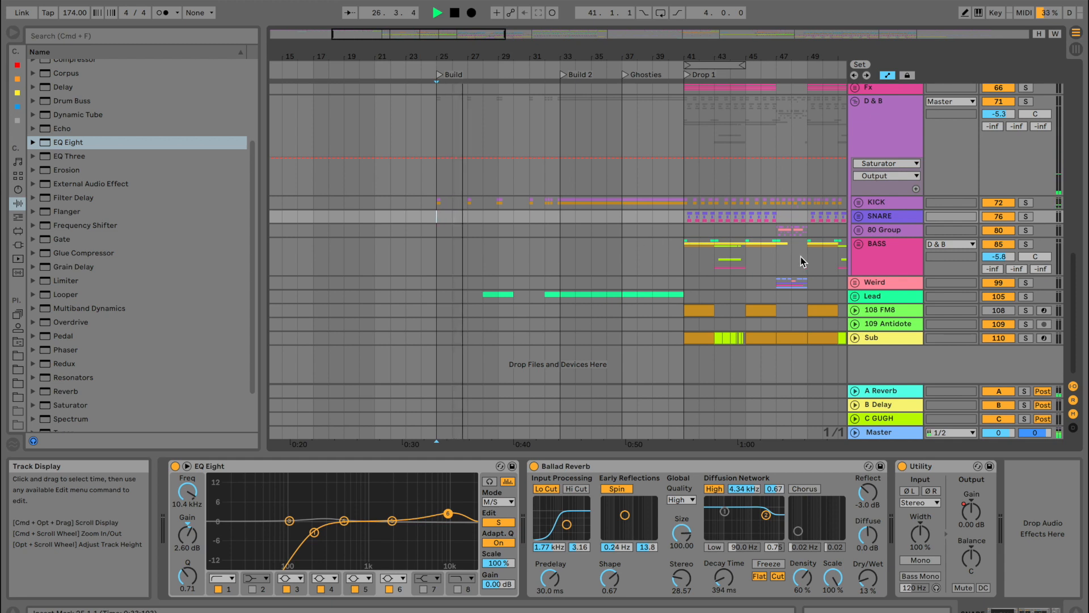
pyautogui.press('+')
pyautogui.press('+')
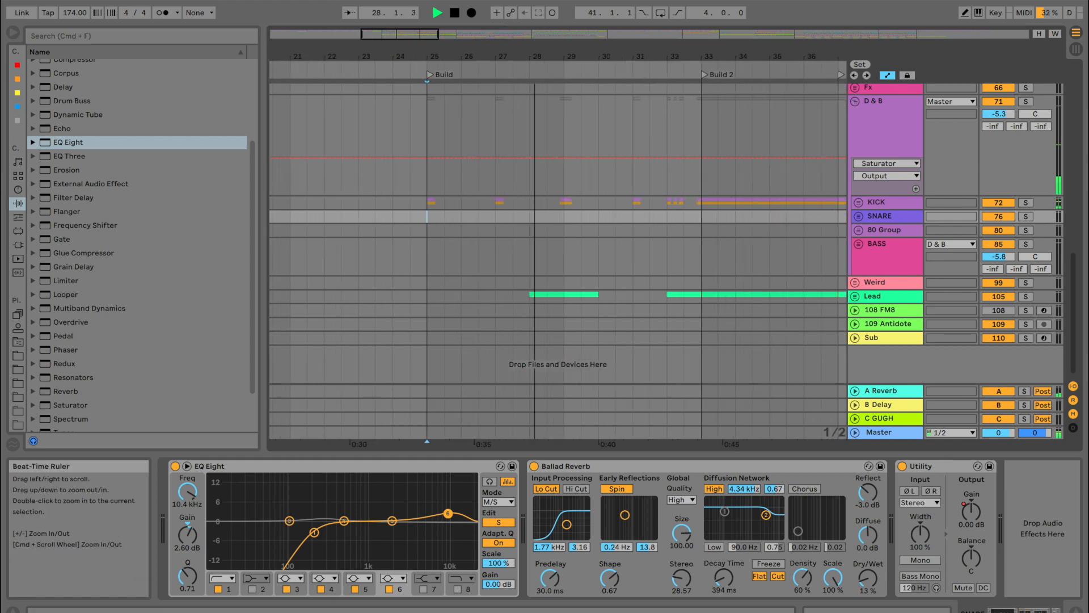
pyautogui.press('space')
# Fold the D & B group and replay the build from just before bar 25
pyautogui.moveTo(466, 57); pyautogui.dragTo(466, 108)
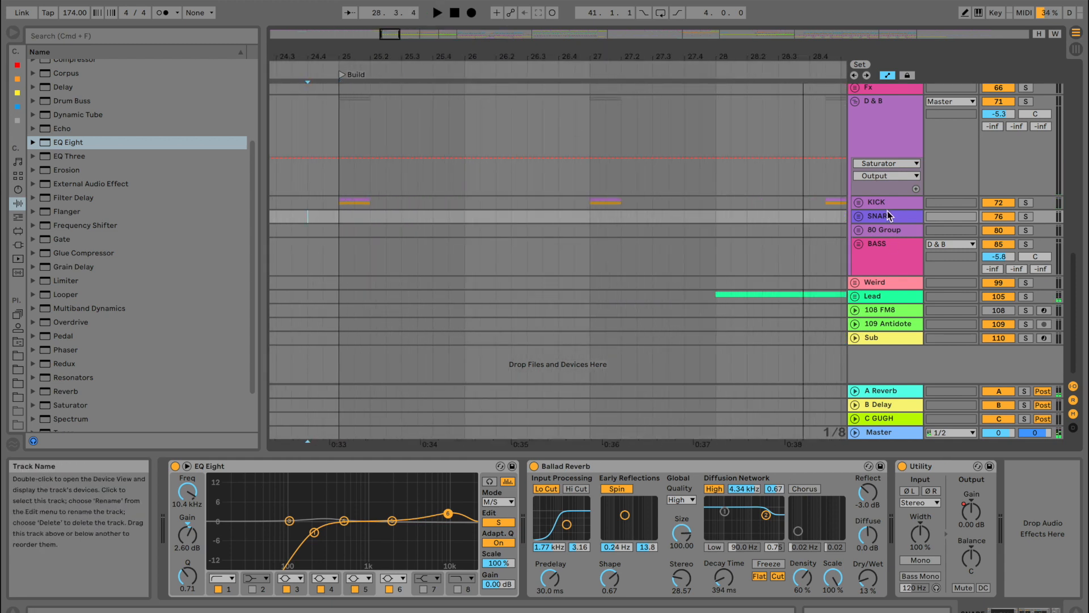
pyautogui.scroll(3, 856, 188)
pyautogui.click(856, 165)
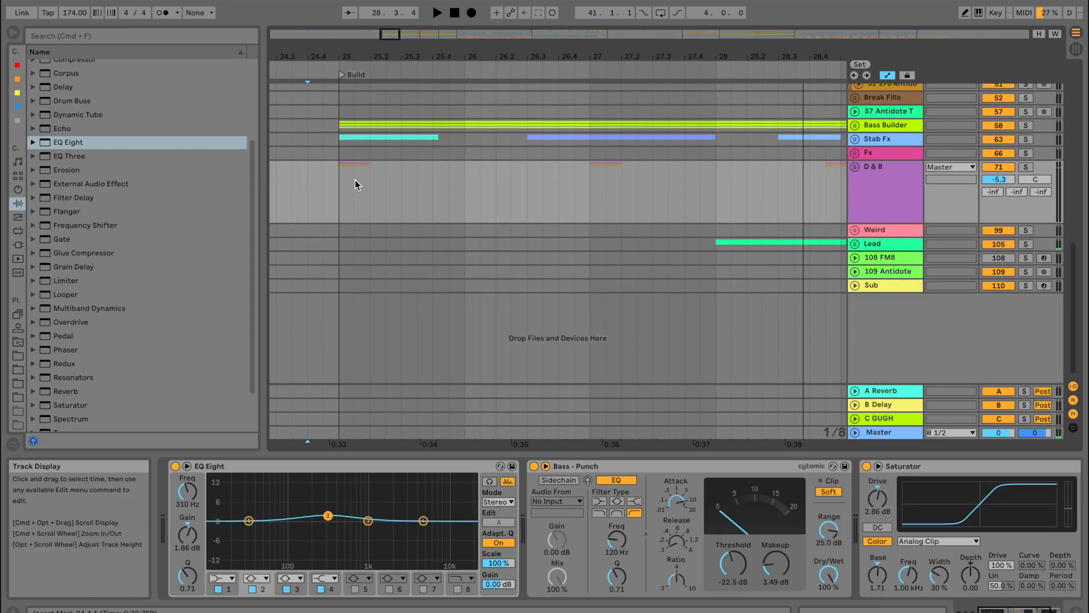
pyautogui.scroll(10, 404, 193)
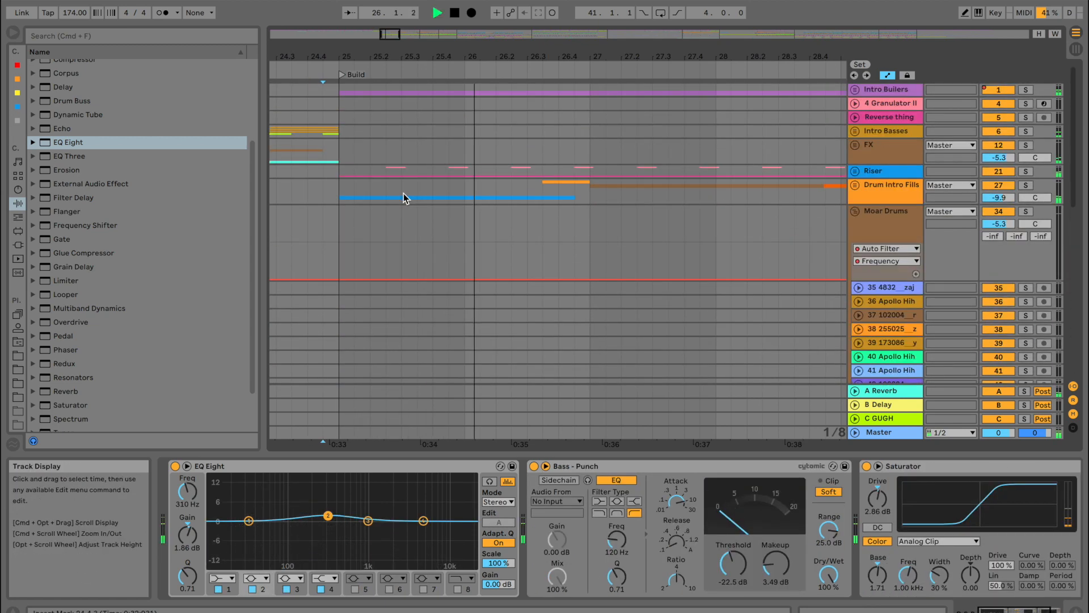
pyautogui.press('space')
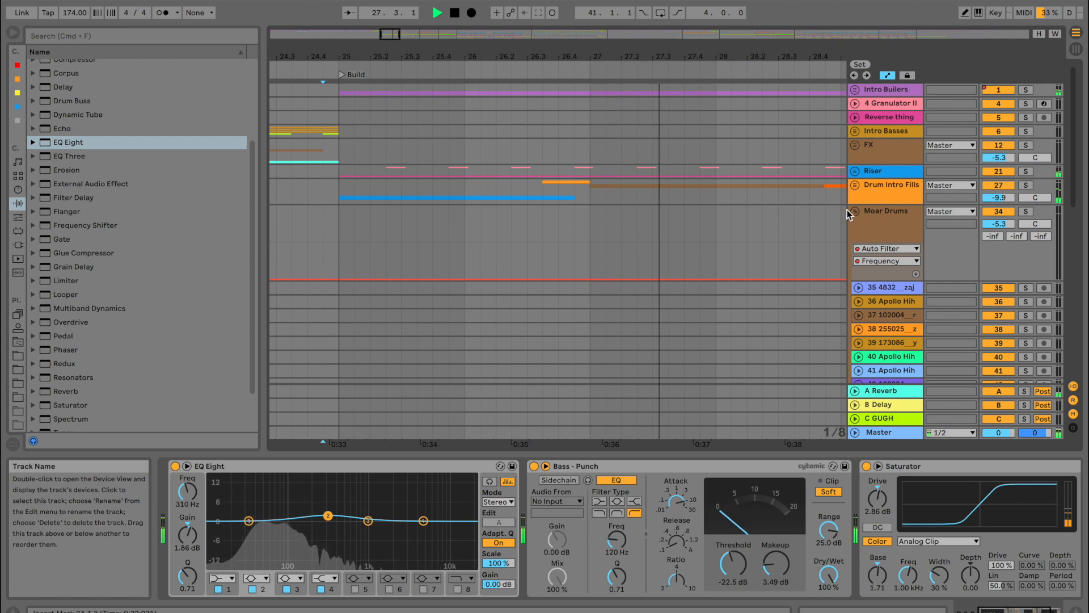
pyautogui.click(855, 212)
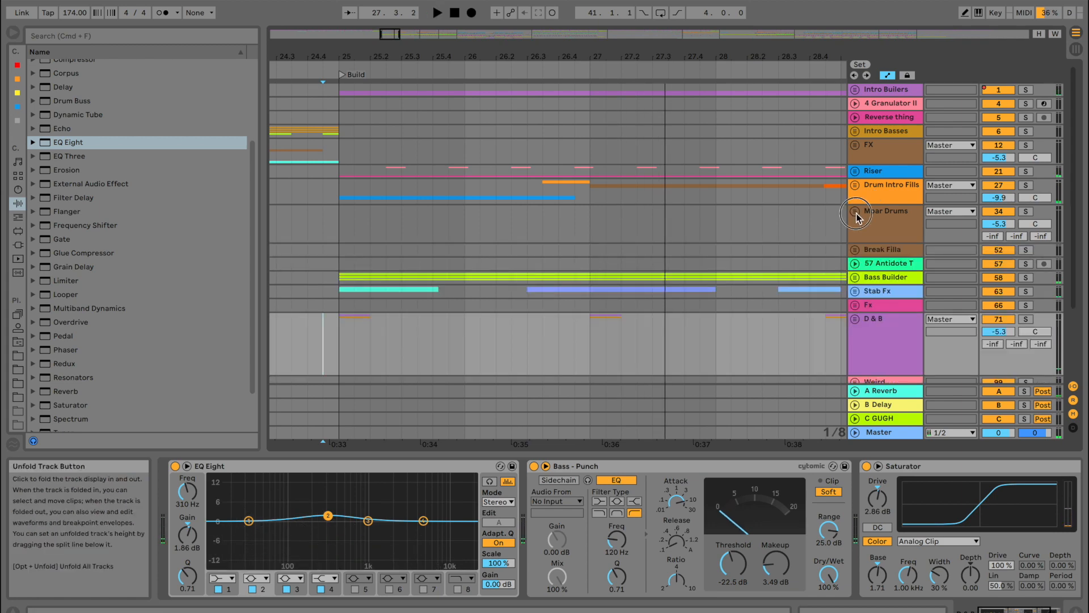
pyautogui.click(856, 212)
# Play the Moar Drums fill leading into Build 2, restarting from about 32.3
pyautogui.scroll(-3, 644, 240)
pyautogui.moveTo(700, 54); pyautogui.dragTo(743, 172)
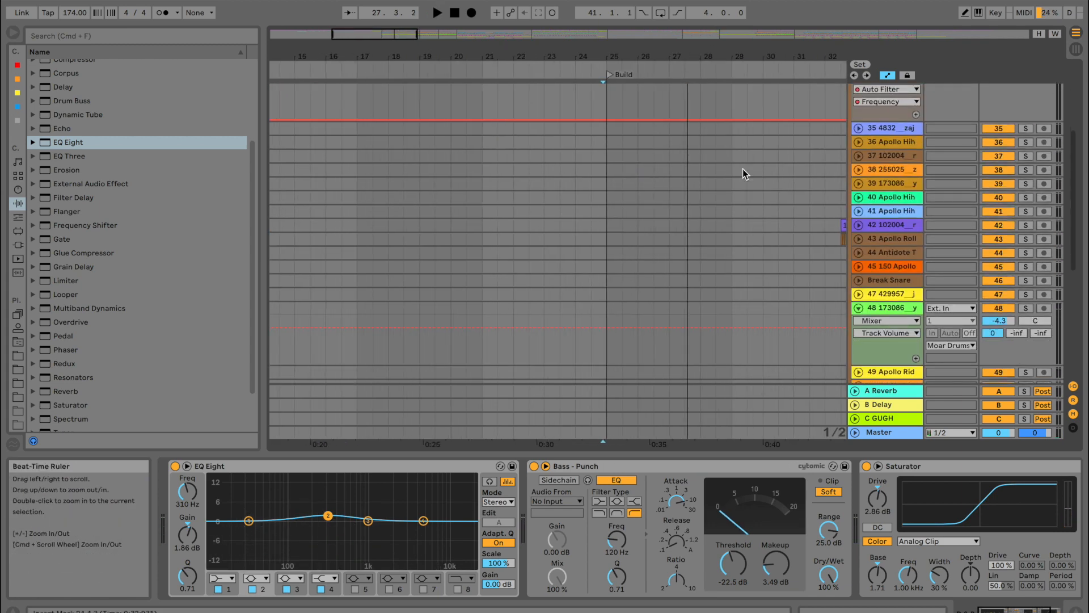
pyautogui.hscroll(5, 740, 187)
pyautogui.click(629, 226)
pyautogui.press('space')
pyautogui.moveTo(603, 59); pyautogui.dragTo(603, 114)
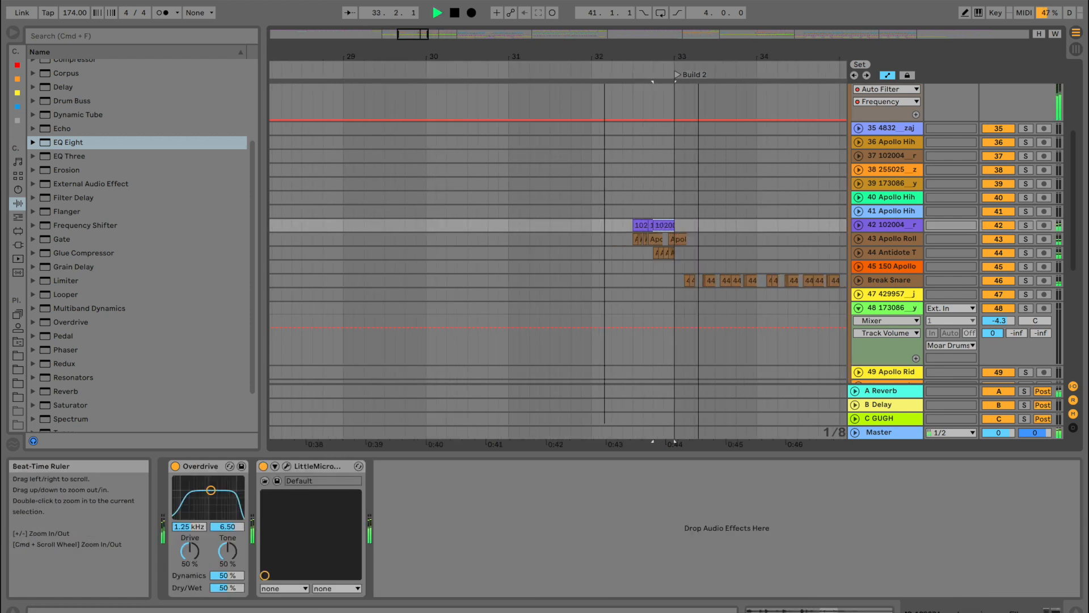
pyautogui.click(646, 252)
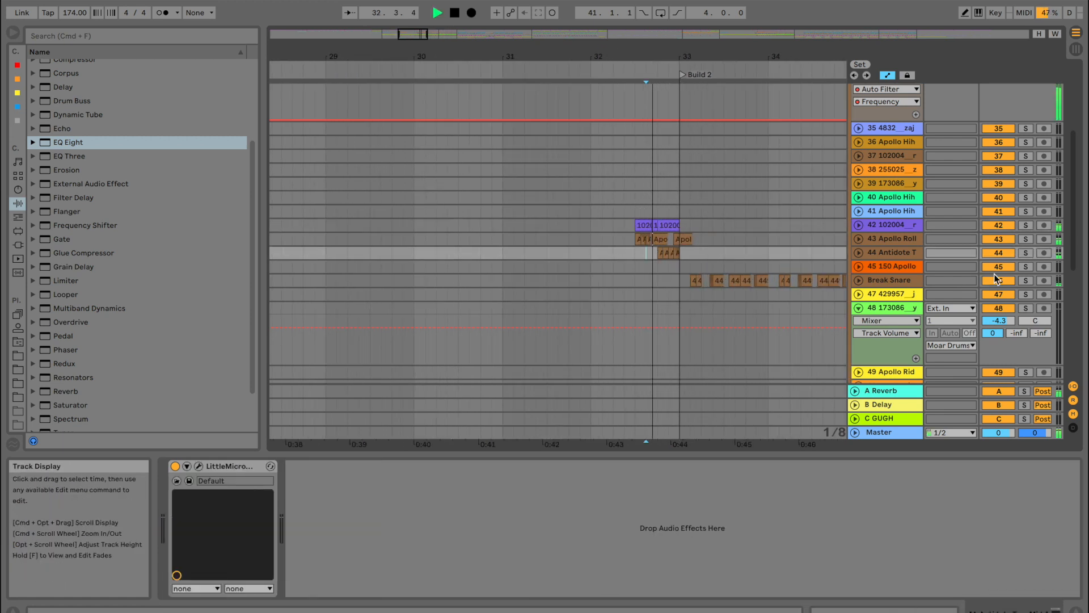
# Solo track 44 to hear its tom fill before Build 2, and play the build from about 25.3 with the track unsoloed
pyautogui.click(1025, 253)
pyautogui.click(653, 253)
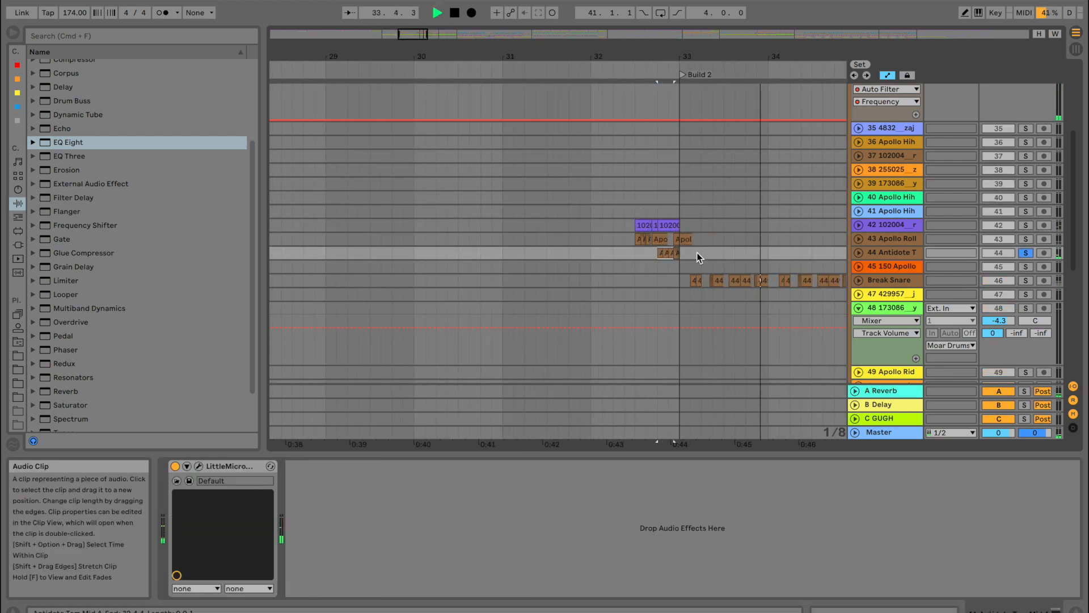
pyautogui.press('space')
pyautogui.hscroll(-6, 592, 255)
pyautogui.moveTo(494, 253); pyautogui.dragTo(506, 252)
pyautogui.press('space')
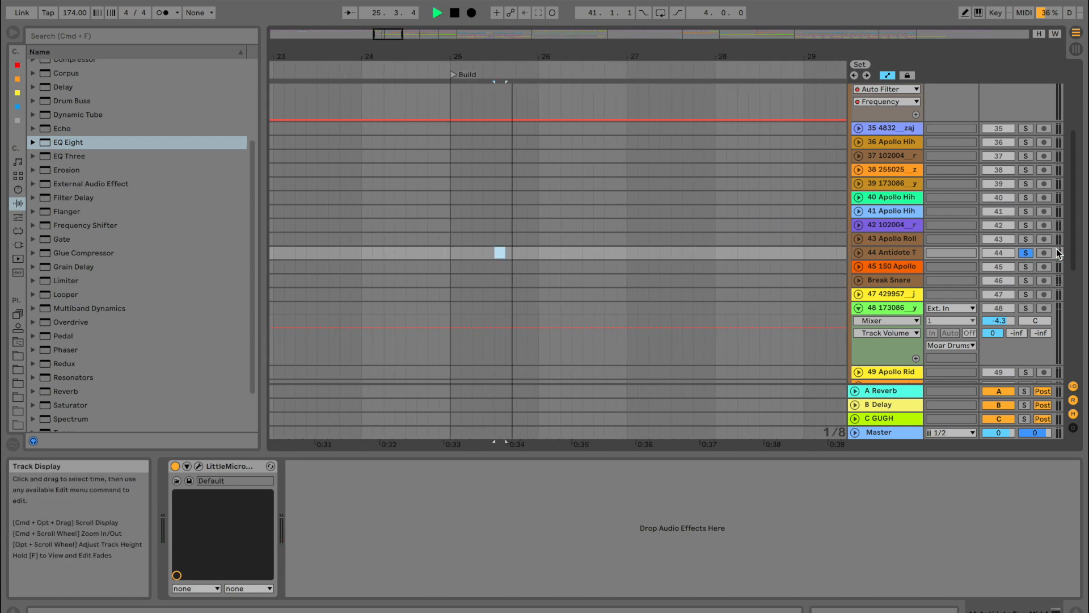
pyautogui.click(1026, 252)
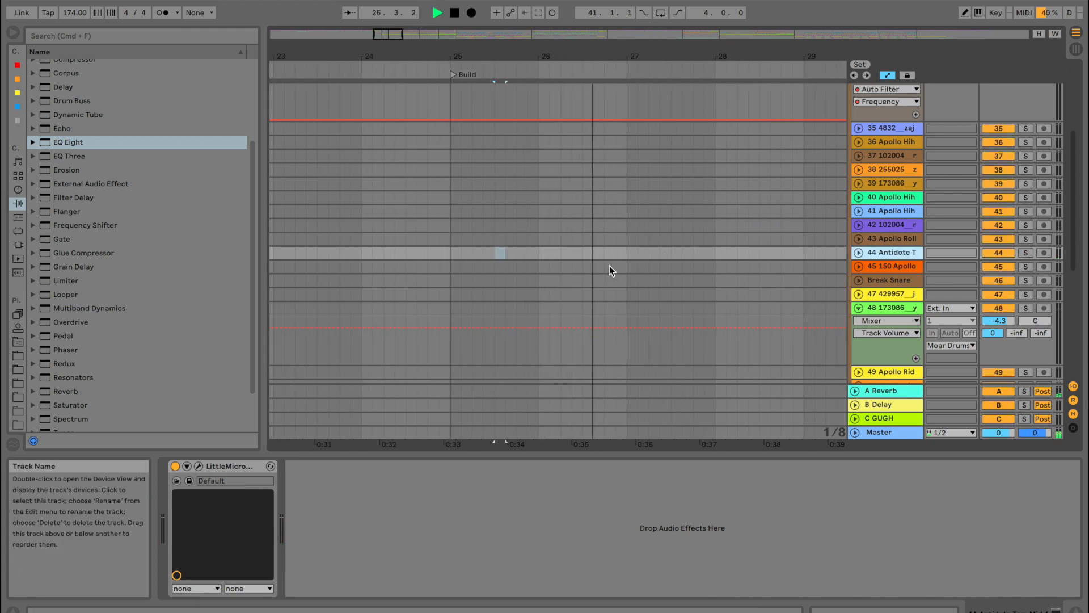
# Insert an audio track below track 44 and open the Toms folder of the Antidote Audio Infected Drums for Hybrid Trap pack
pyautogui.press('super+t')
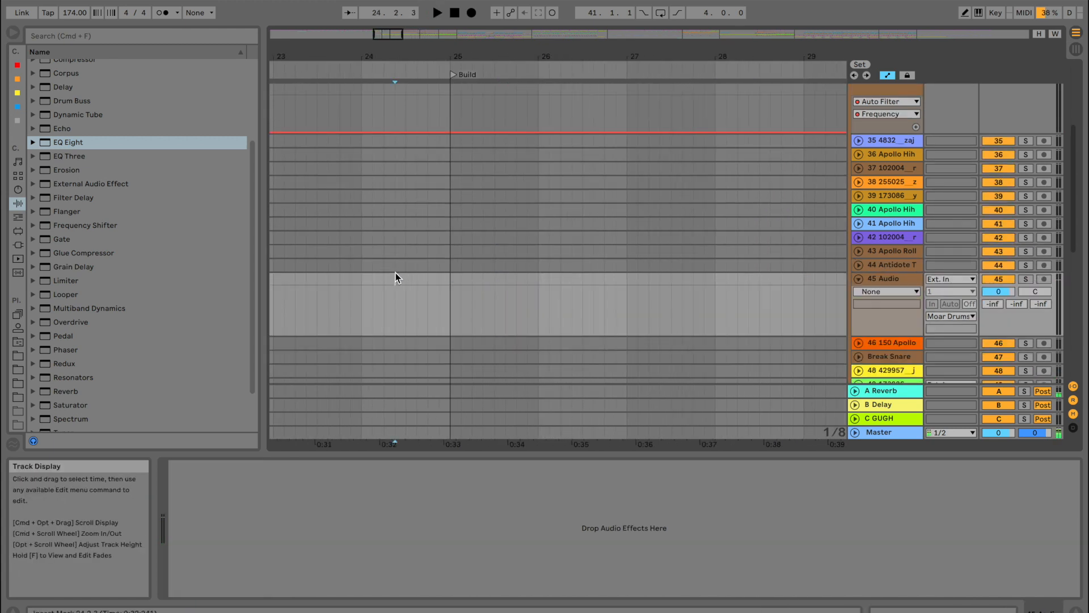
pyautogui.click(18, 356)
pyautogui.scroll(10, 70, 200)
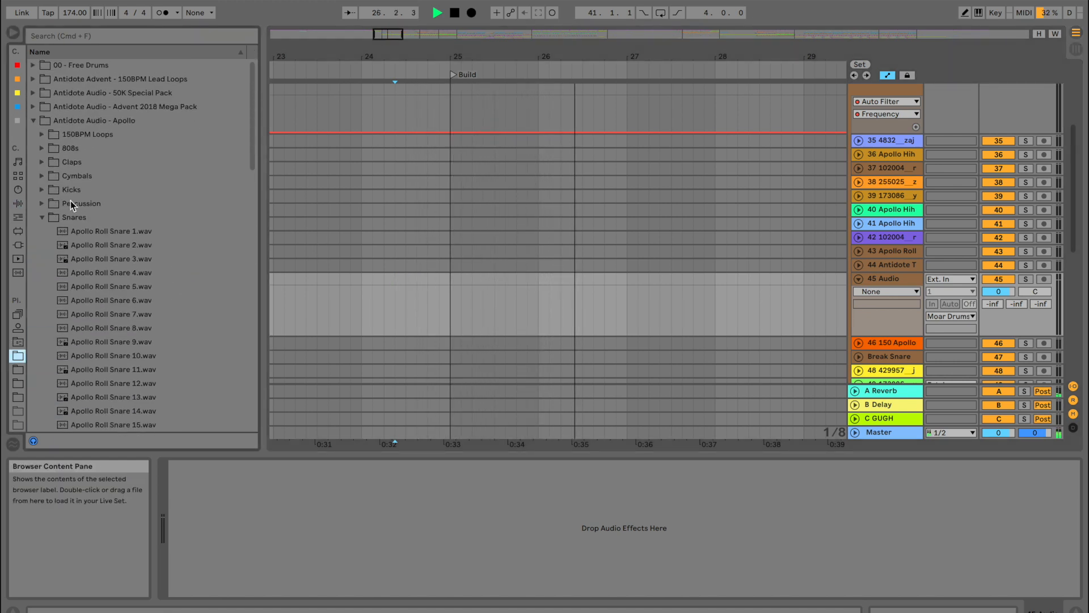
pyautogui.click(42, 217)
pyautogui.click(33, 120)
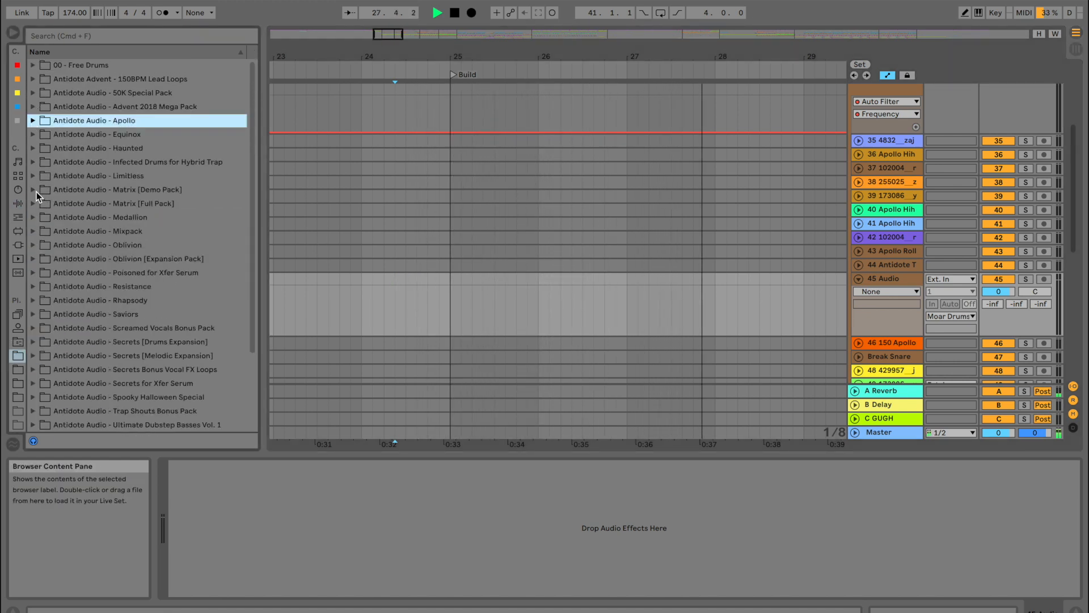
pyautogui.click(33, 163)
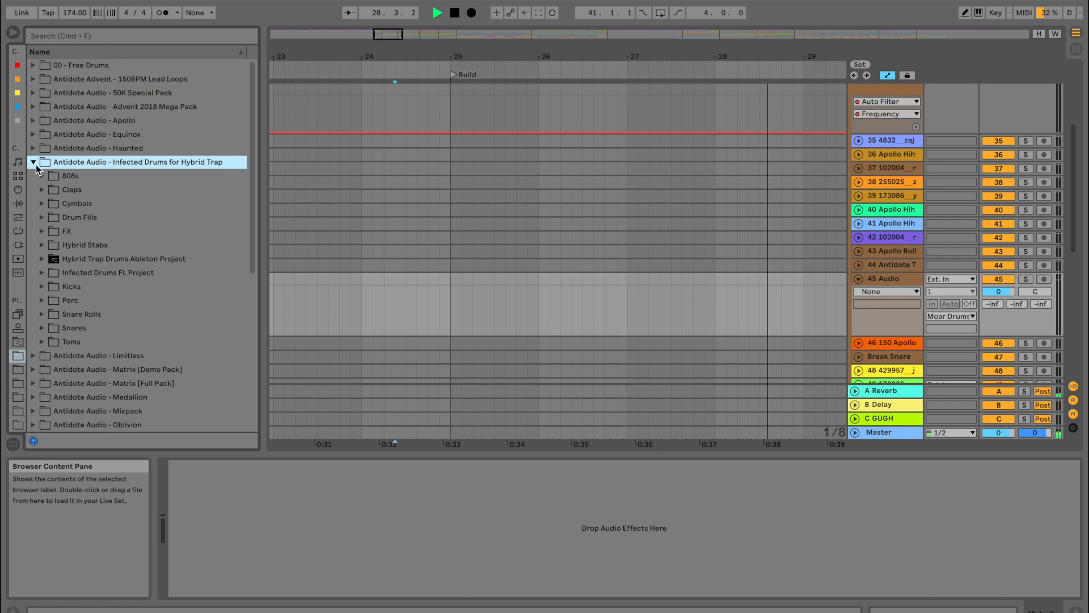
pyautogui.click(45, 342)
# Audition the mid toms and place Antidote Tom Mid 1 on the new track at 28.4.3, just before bar 29
pyautogui.click(135, 397)
pyautogui.scroll(-6, 136, 386)
pyautogui.click(143, 396)
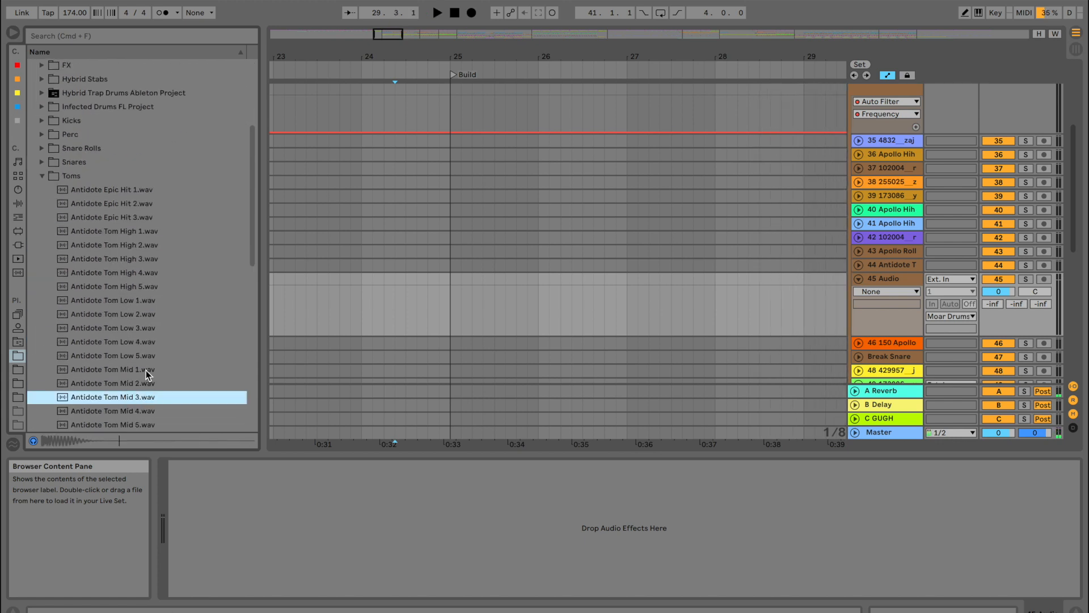
pyautogui.click(145, 370)
pyautogui.moveTo(818, 304); pyautogui.dragTo(546, 291)
pyautogui.click(498, 293)
pyautogui.press('space')
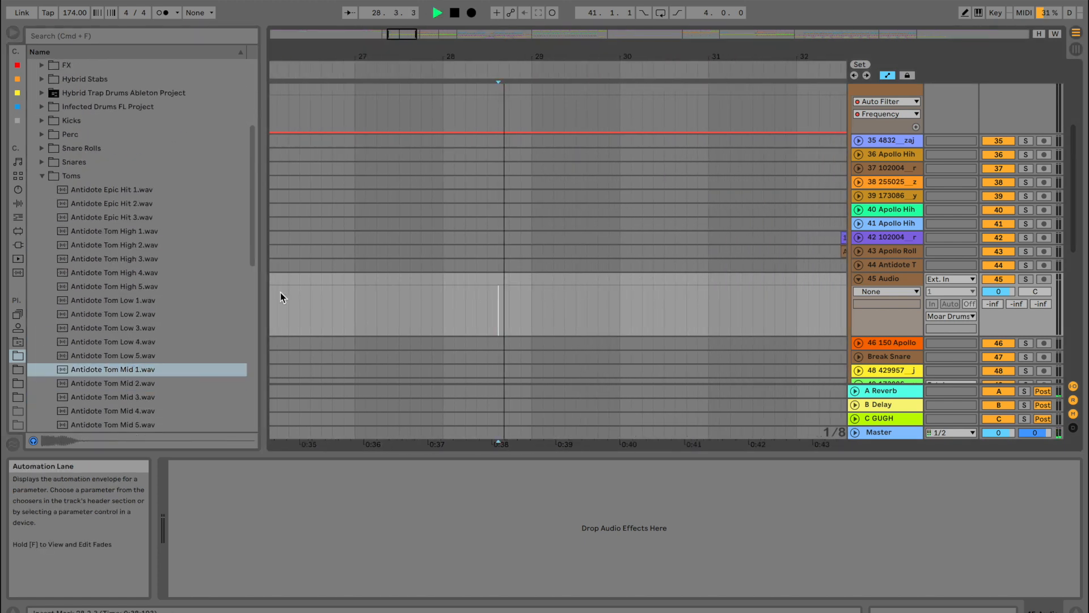
pyautogui.press('space')
pyautogui.moveTo(132, 368); pyautogui.dragTo(470, 295)
# Play the new tom hit within the mix and lower track 45's volume to -18.4 dB
pyautogui.press('space')
pyautogui.moveTo(514, 51); pyautogui.dragTo(579, 283)
pyautogui.press('space')
pyautogui.click(129, 401)
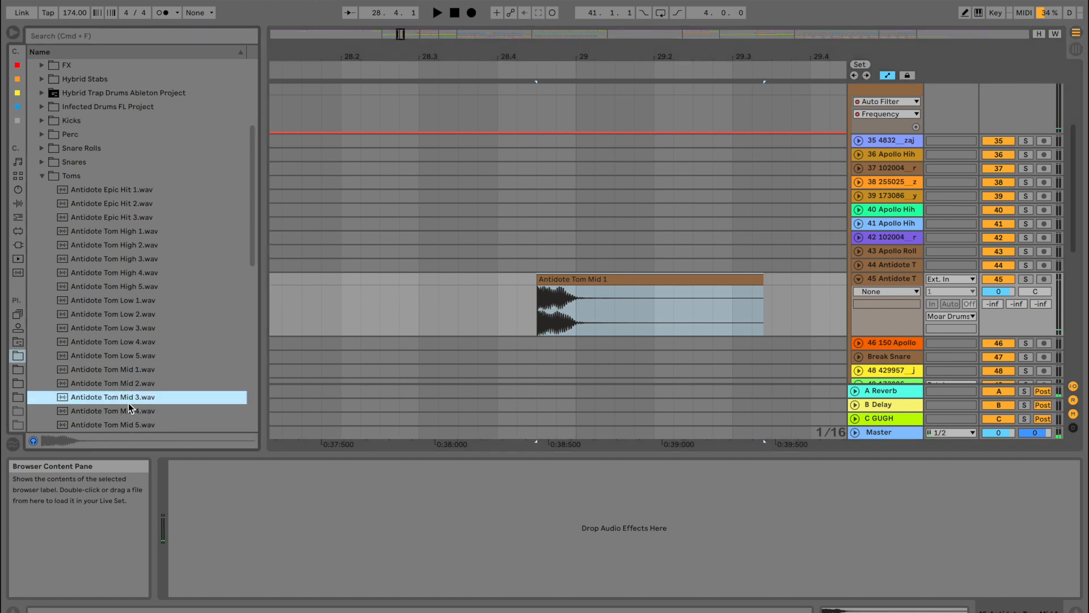
pyautogui.click(518, 292)
pyautogui.press('space')
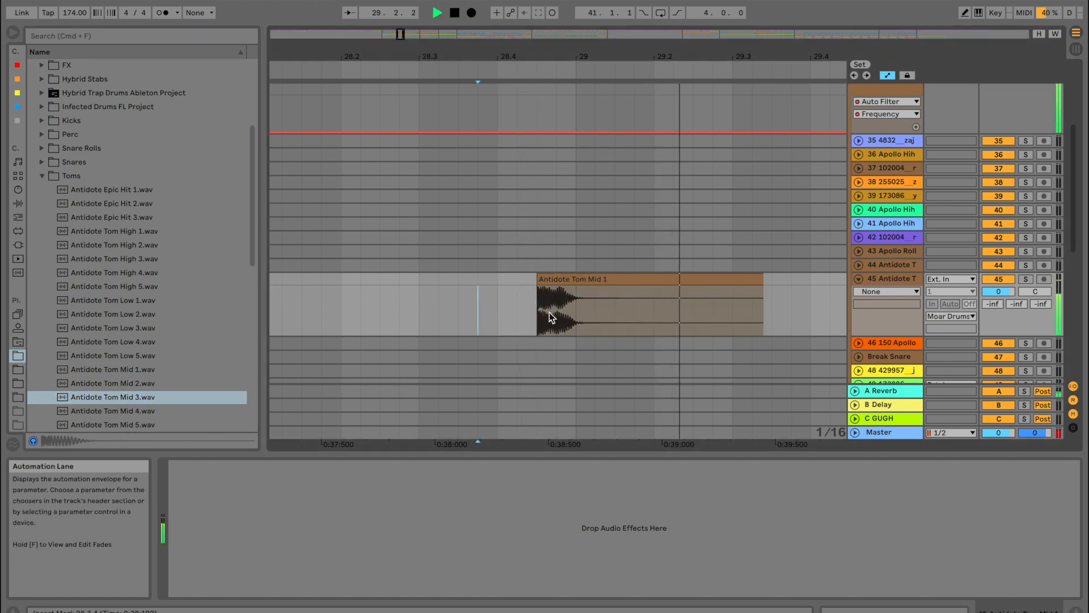
pyautogui.press('space')
pyautogui.press('space')
pyautogui.moveTo(1005, 292); pyautogui.dragTo(1005, 309)
pyautogui.press('space')
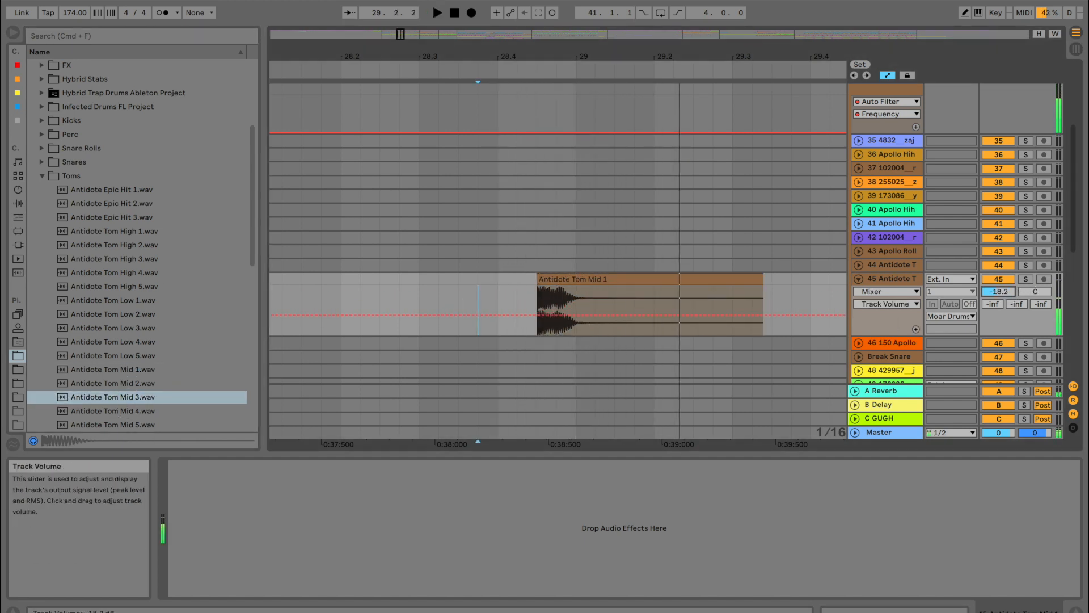
# Nudge the Antidote Tom Mid 1 clip slightly ahead of the 28.4.3 grid line and replay it
pyautogui.moveTo(558, 52); pyautogui.dragTo(538, 56)
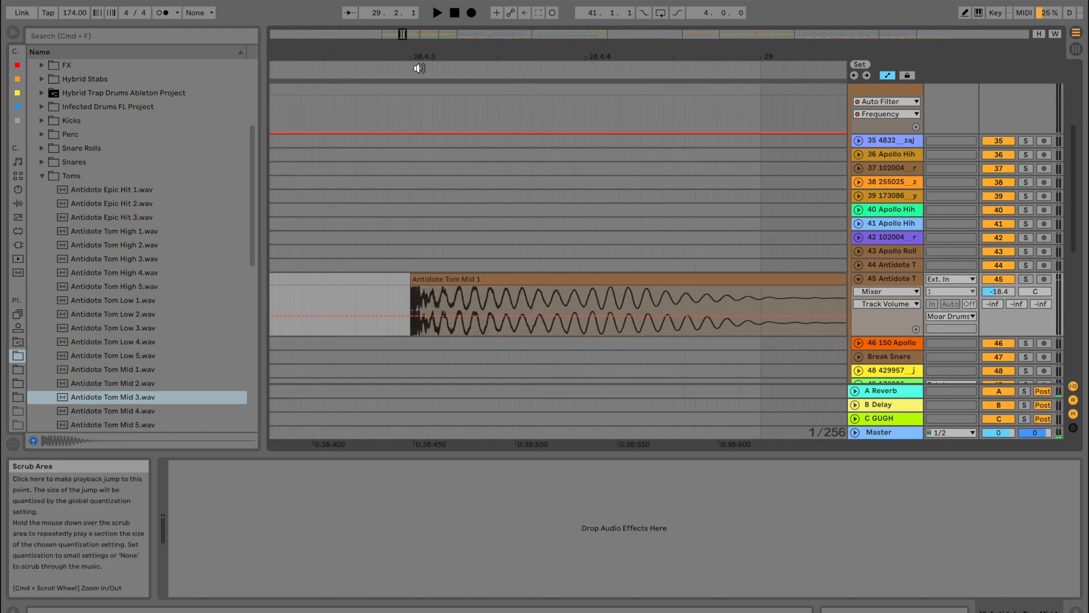
pyautogui.moveTo(424, 52); pyautogui.dragTo(421, 69)
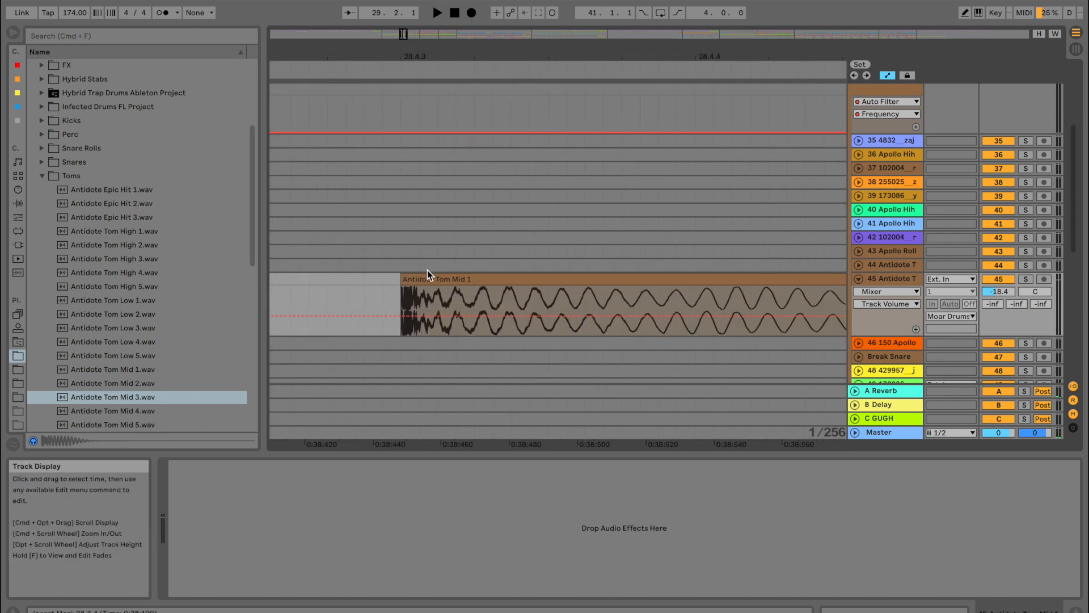
pyautogui.moveTo(427, 275); pyautogui.dragTo(380, 278)
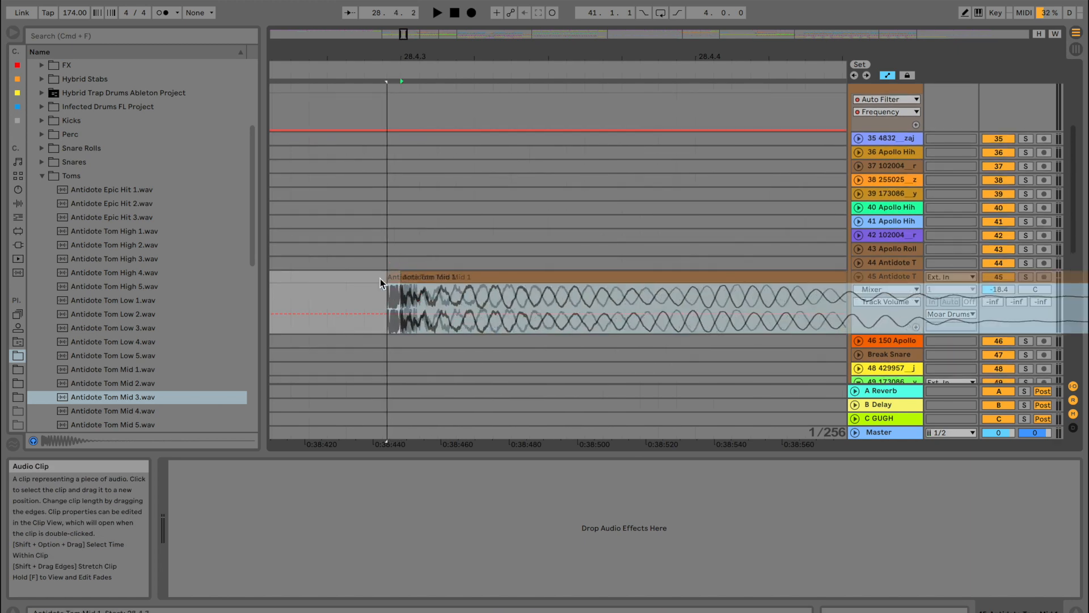
pyautogui.click(345, 281)
pyautogui.press('space')
pyautogui.moveTo(465, 55); pyautogui.dragTo(465, 22)
pyautogui.press('space')
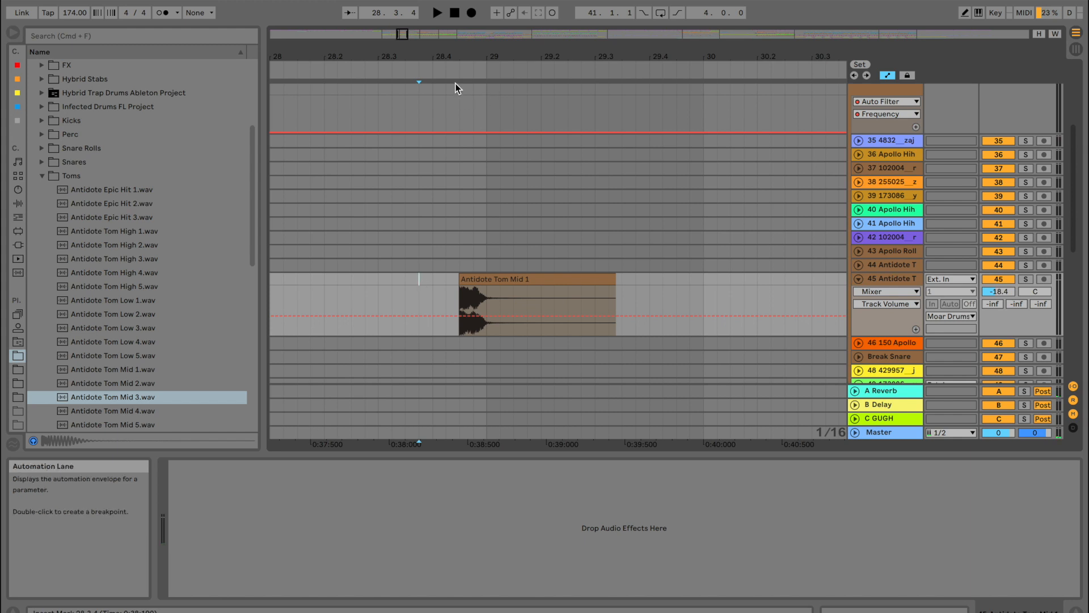
# Replay the tom hit and lower track 45's volume to -21.4 dB
pyautogui.moveTo(431, 55); pyautogui.dragTo(432, 85)
pyautogui.press('space')
pyautogui.press('space')
pyautogui.moveTo(998, 291); pyautogui.dragTo(998, 295)
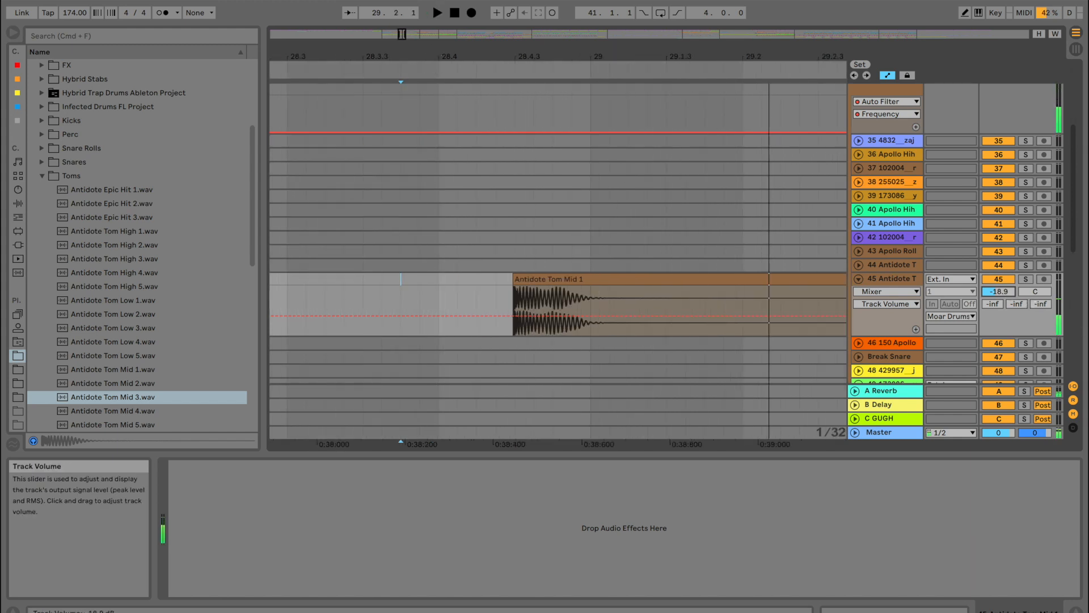
# Place Antidote Tom Low 1 directly after the mid tom, slightly ahead of bar 29, and play both hits
pyautogui.click(153, 301)
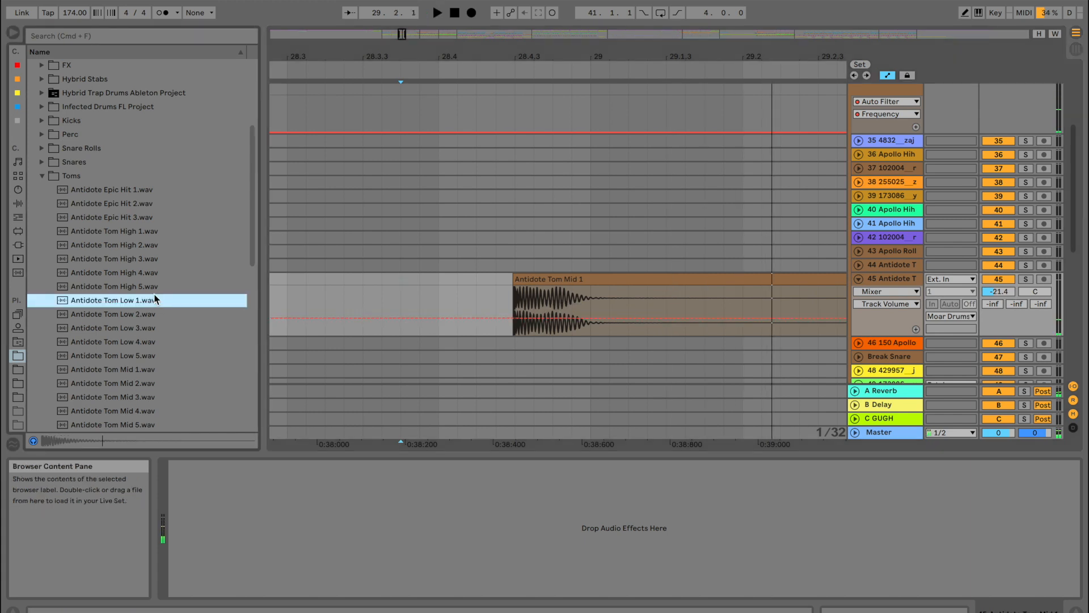
pyautogui.click(154, 286)
pyautogui.moveTo(111, 299)
pyautogui.mouseDown()
pyautogui.moveTo(586, 294)
pyautogui.moveTo(553, 299)
pyautogui.mouseUp()
pyautogui.click(457, 299)
pyautogui.press('space')
pyautogui.press('space')
pyautogui.moveTo(610, 278); pyautogui.dragTo(607, 282)
pyautogui.click(429, 293)
pyautogui.press('space')
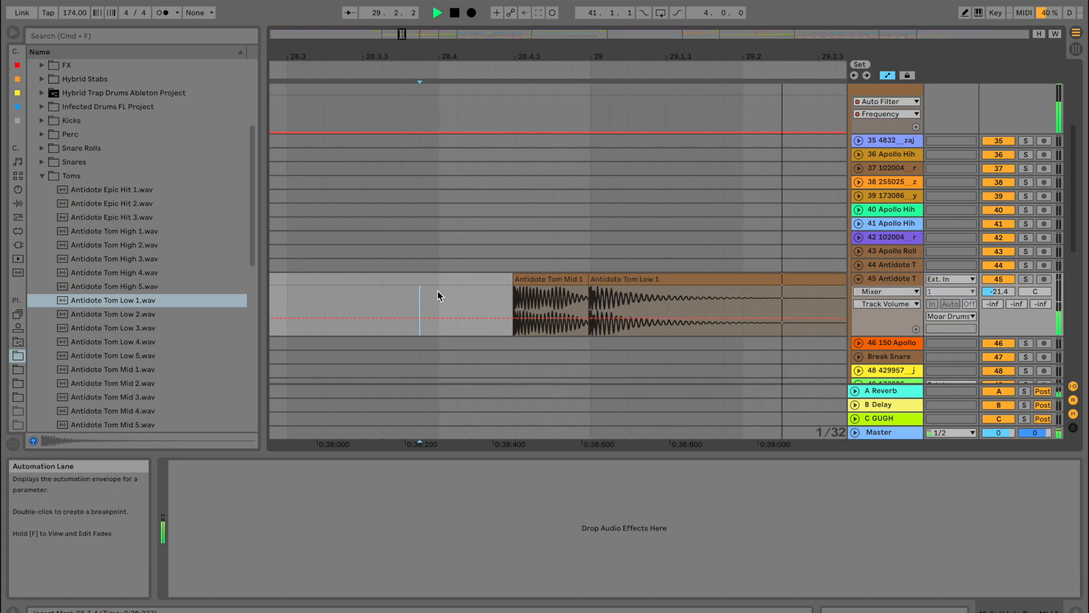
# Set the Antidote Tom Low 1 clip's gain to 2.38 dB and replay from about 28.3
pyautogui.click(624, 279)
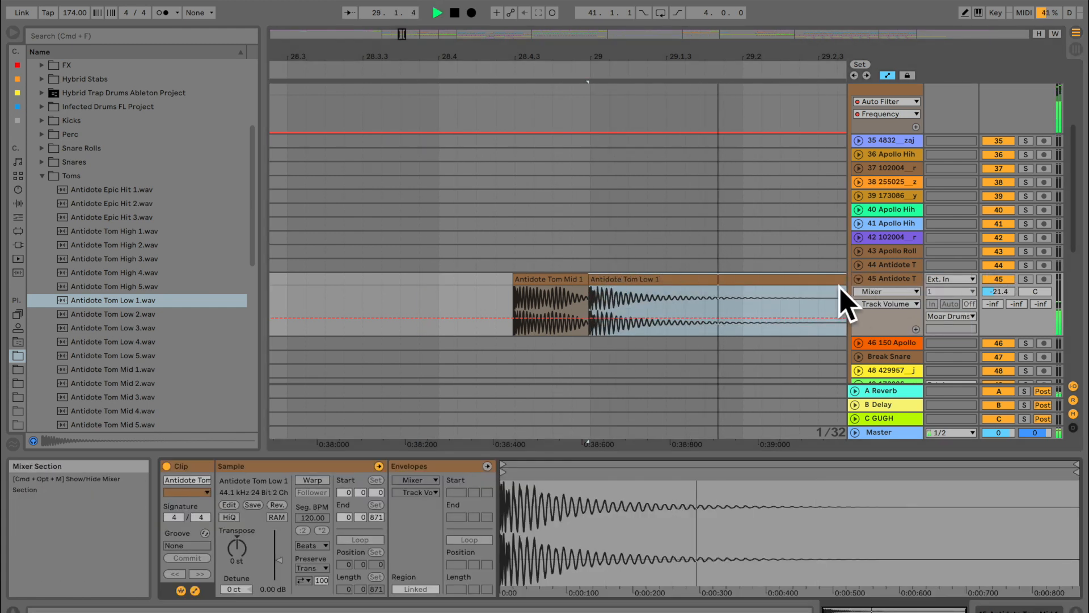
pyautogui.moveTo(278, 560); pyautogui.dragTo(277, 546)
pyautogui.press('space')
pyautogui.press('space')
pyautogui.moveTo(279, 546); pyautogui.dragTo(278, 559)
pyautogui.press('space')
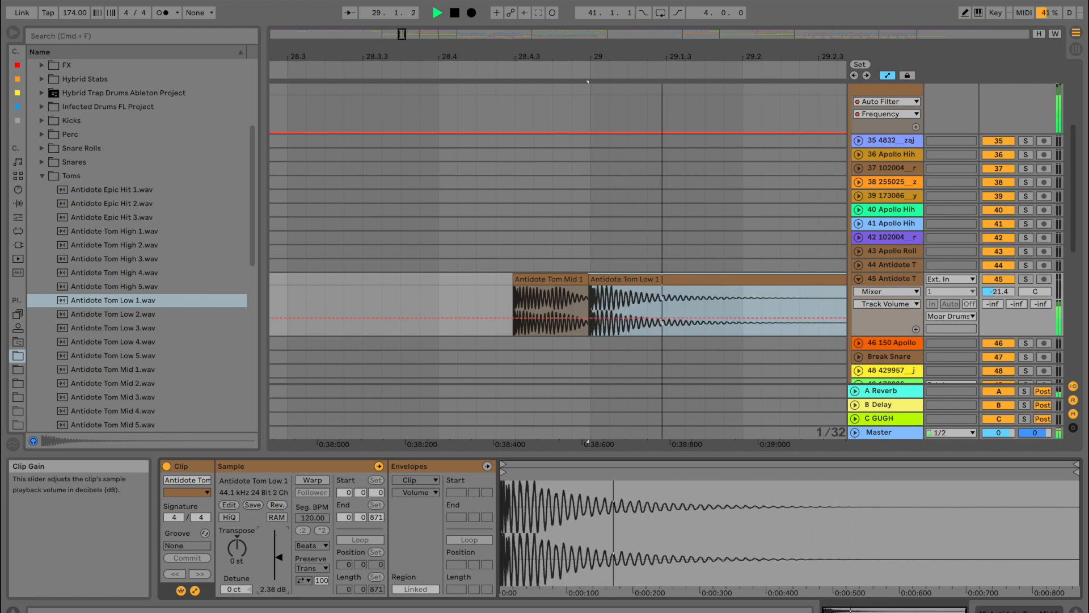
pyautogui.click(351, 285)
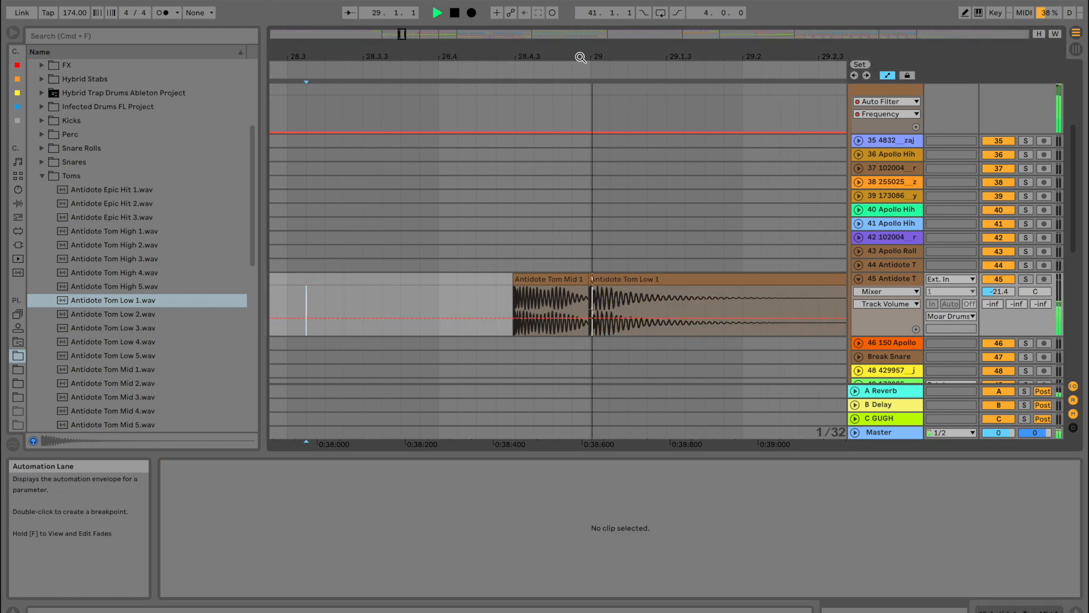
# Place Antidote Tom High 3 at about 28.4, directly before the mid tom, and play the three-hit fill
pyautogui.moveTo(586, 53); pyautogui.dragTo(585, 34)
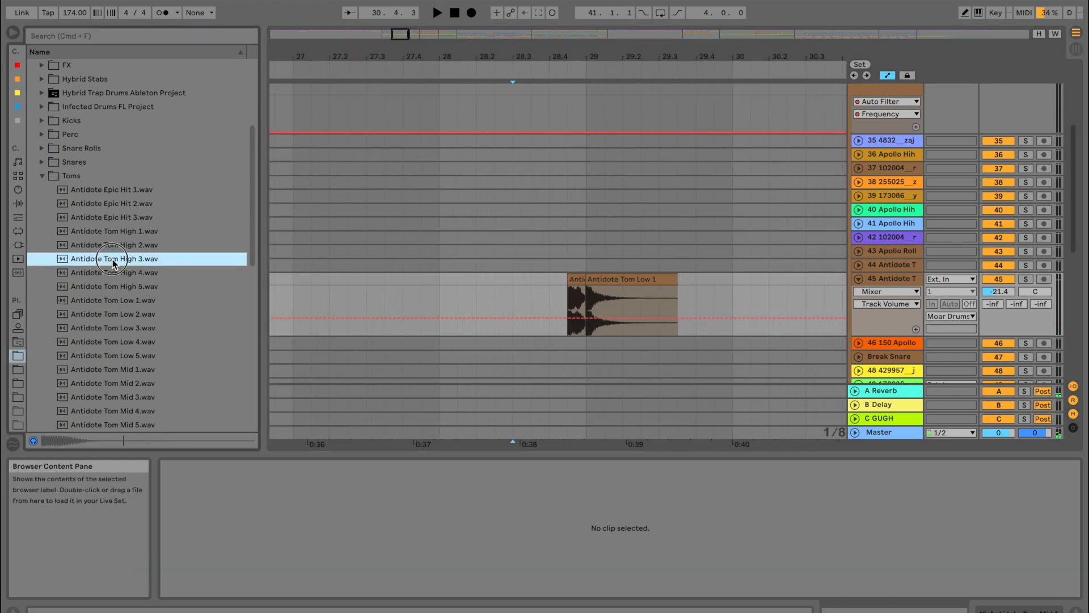
pyautogui.moveTo(91, 260); pyautogui.dragTo(373, 295)
pyautogui.moveTo(469, 278); pyautogui.dragTo(376, 281)
pyautogui.click(513, 281)
pyautogui.press('space')
pyautogui.moveTo(545, 280); pyautogui.dragTo(552, 281)
pyautogui.press('space')
pyautogui.click(523, 286)
pyautogui.press('space')
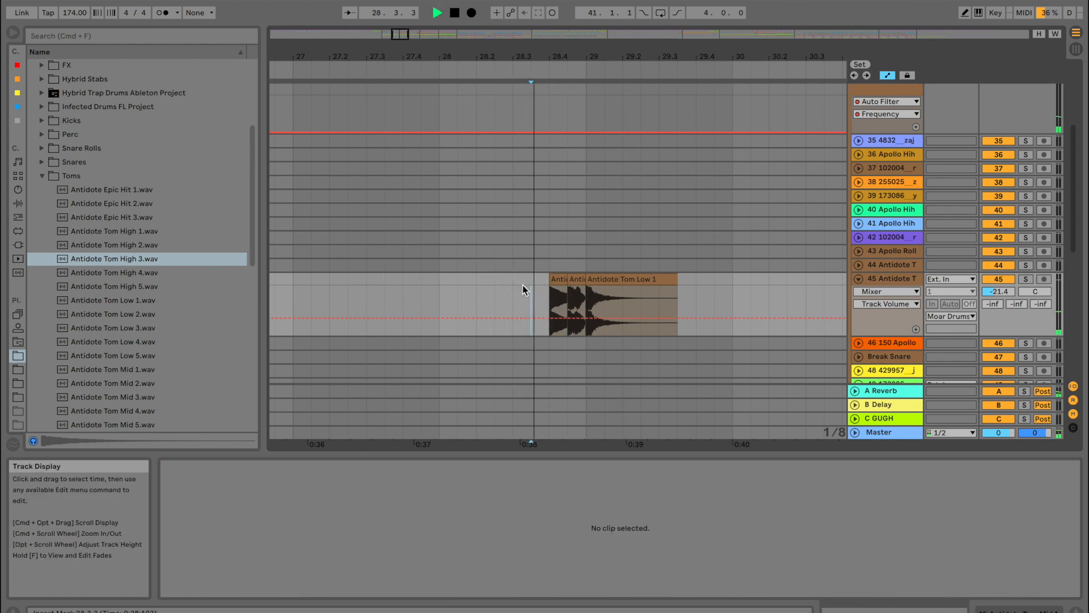
# Raise the Antidote Tom High 3 clip's gain to 3.00 dB and transpose it by -2 st while replaying the fill
pyautogui.click(556, 279)
pyautogui.press('space')
pyautogui.press('space')
pyautogui.press('space')
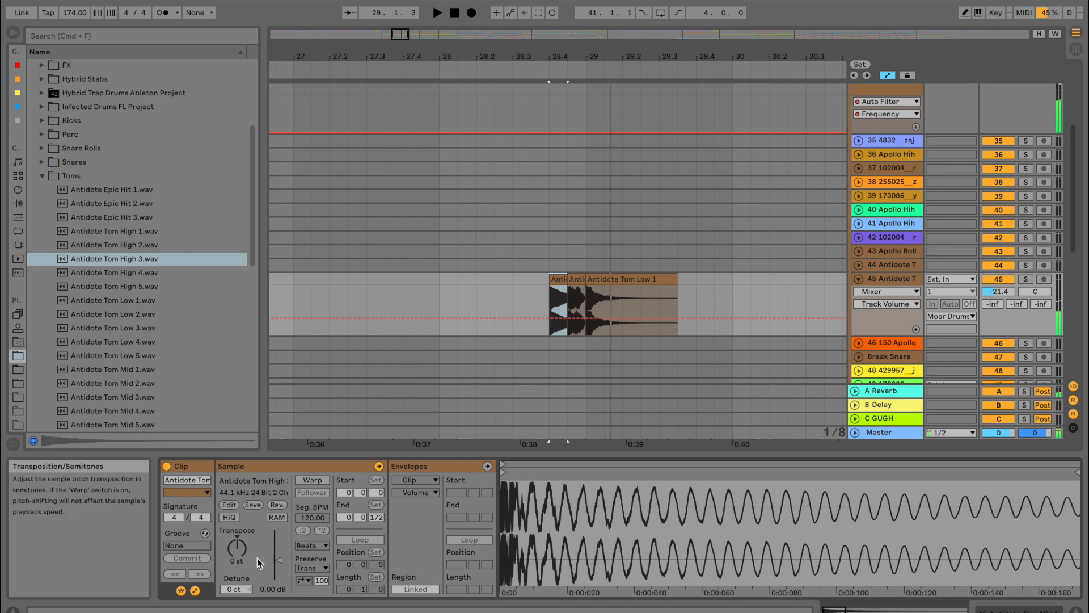
pyautogui.moveTo(278, 560); pyautogui.dragTo(232, 564)
pyautogui.press('space')
pyautogui.press('space')
pyautogui.press('space')
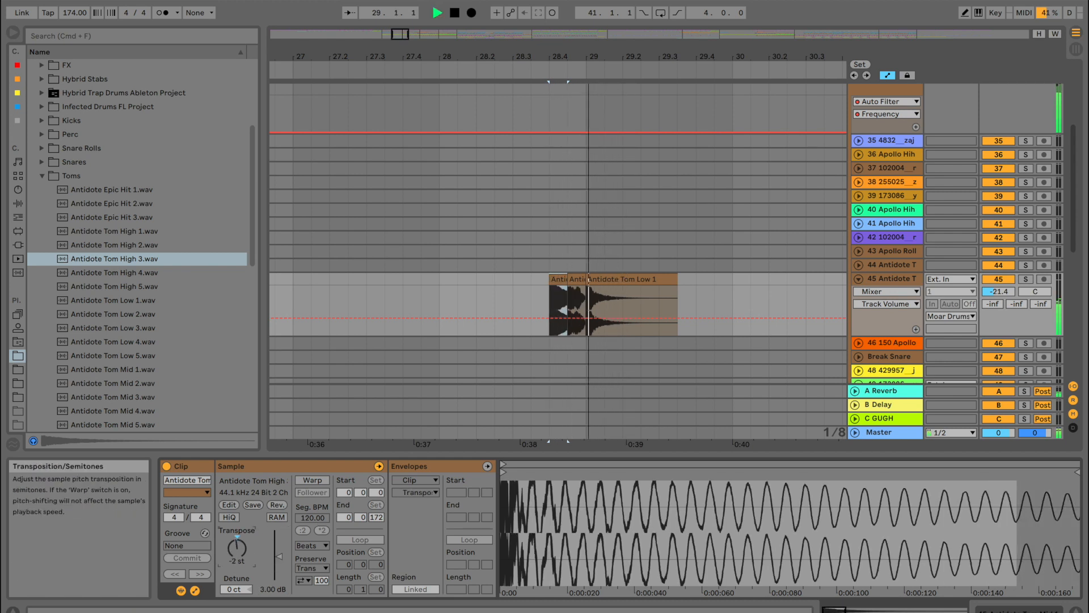
# Send track 45 to A-Reverb at -16.6 dB and automate its panning across the tom fill to 18R at bar 29
pyautogui.click(494, 291)
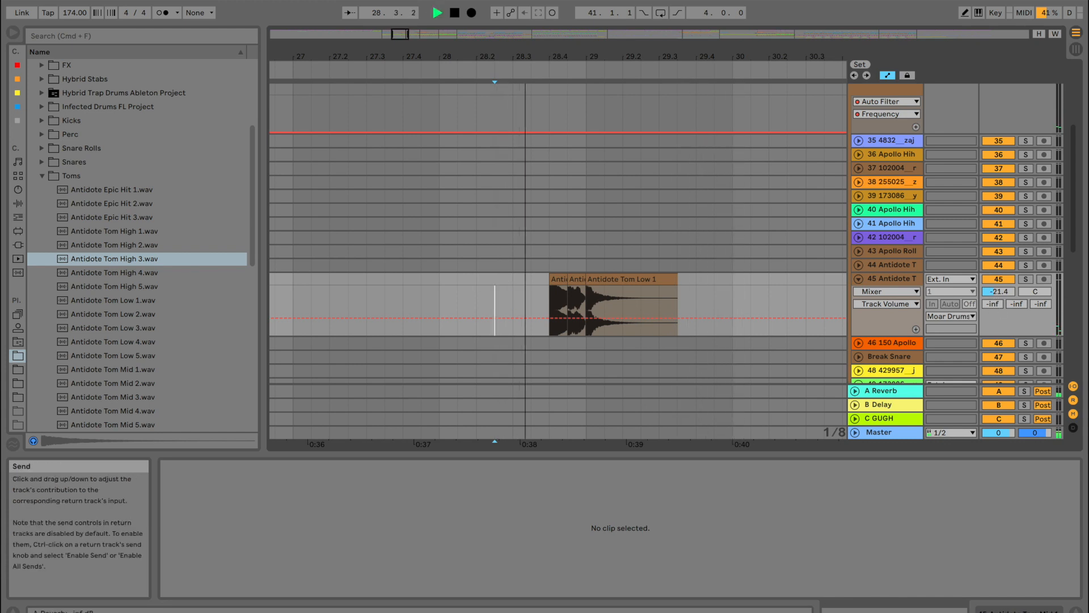
pyautogui.press('space')
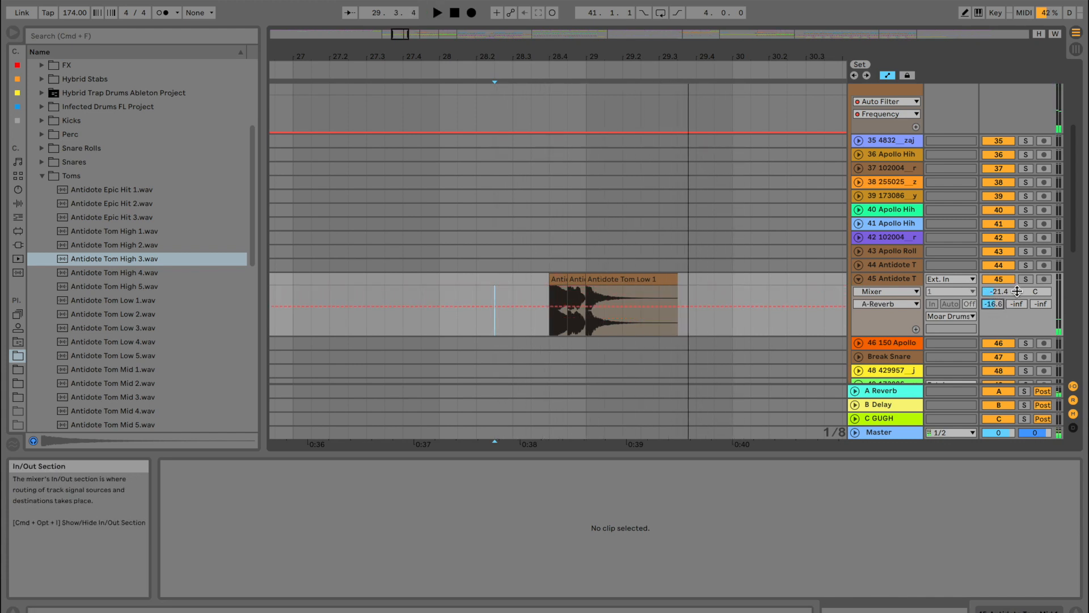
pyautogui.click(1035, 291)
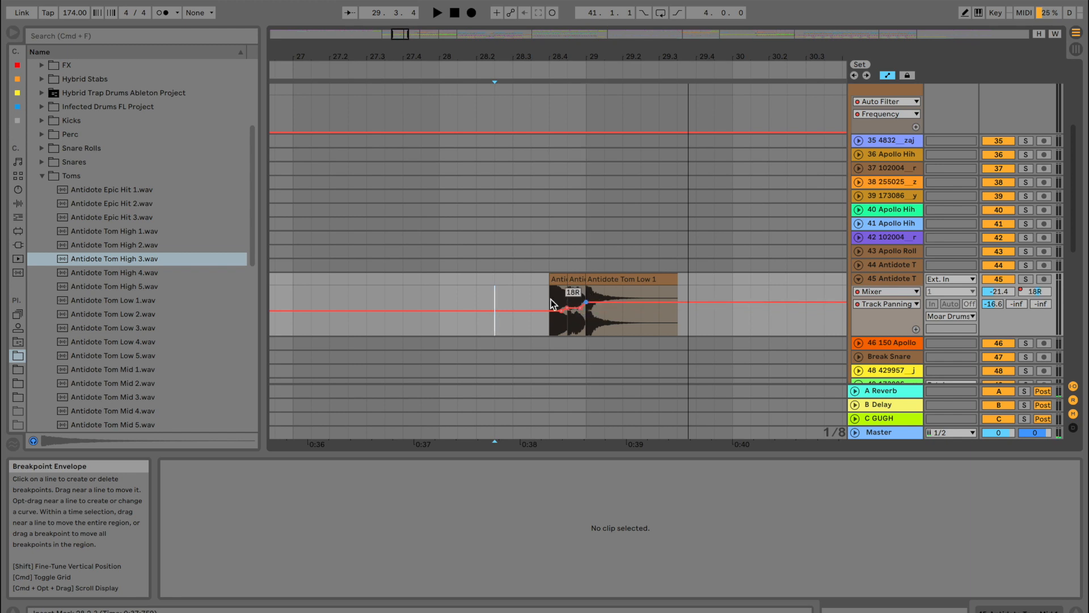
pyautogui.moveTo(588, 47); pyautogui.dragTo(588, 76)
pyautogui.click(454, 287)
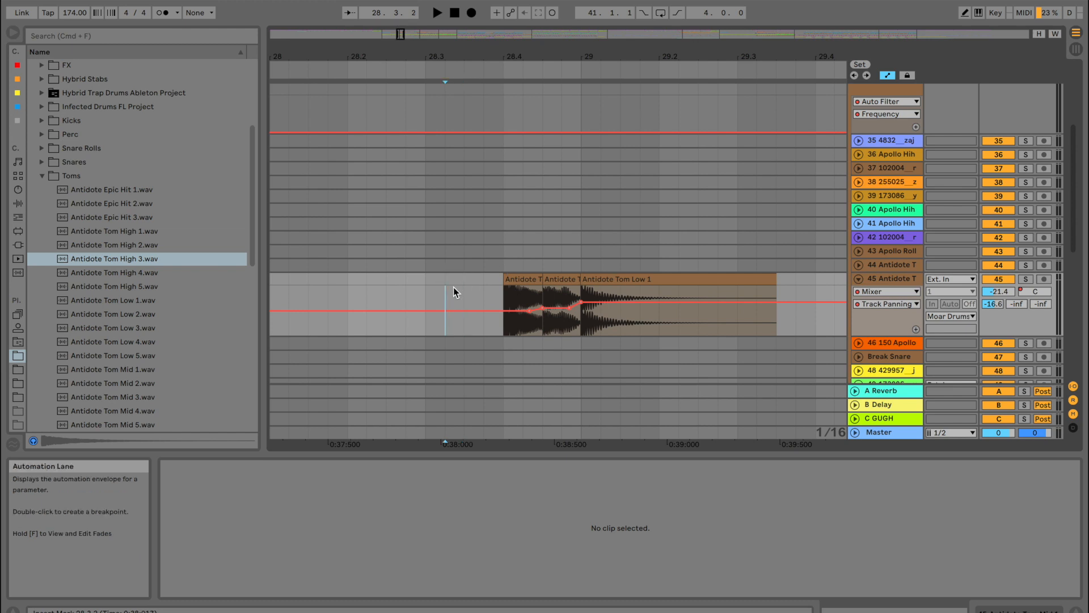
pyautogui.press('space')
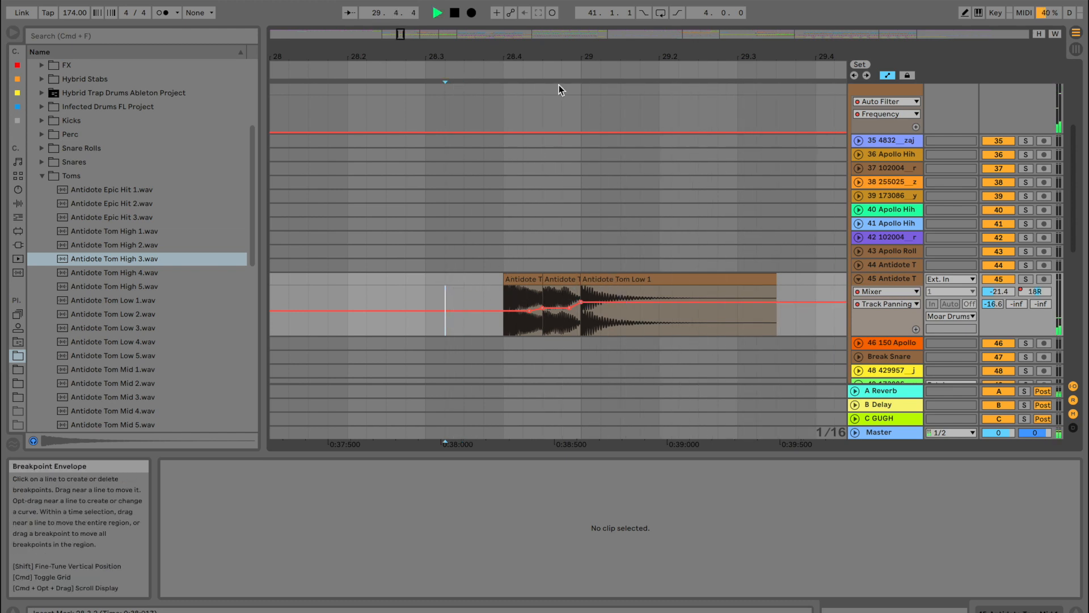
# Replay the finished tom fill from about 28.3 and keep listening through the transition into Build 2
pyautogui.moveTo(571, 51); pyautogui.dragTo(572, 20)
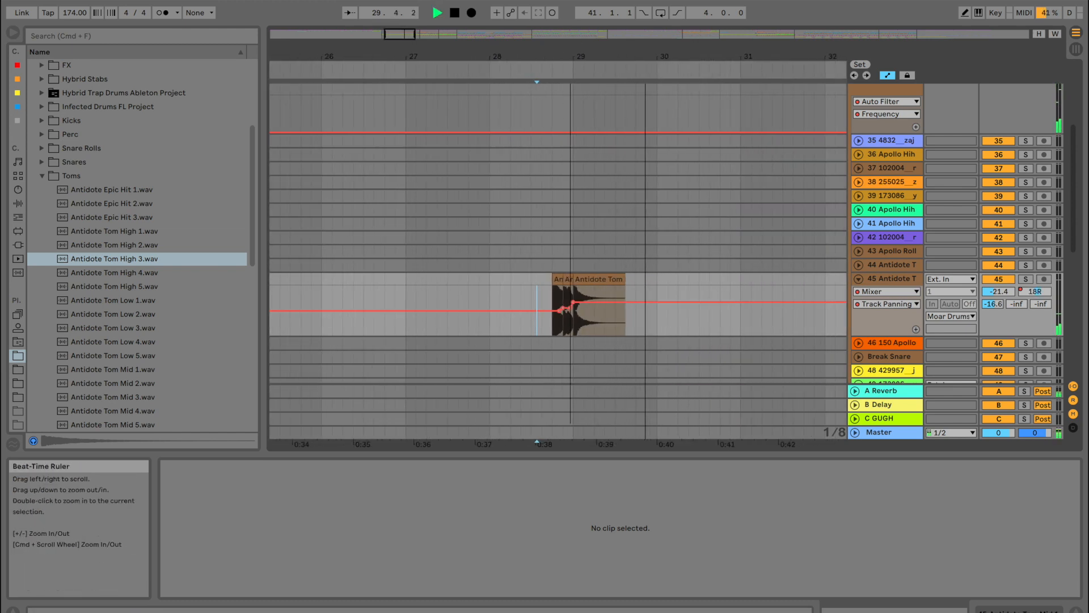
pyautogui.press('space')
pyautogui.press('space')
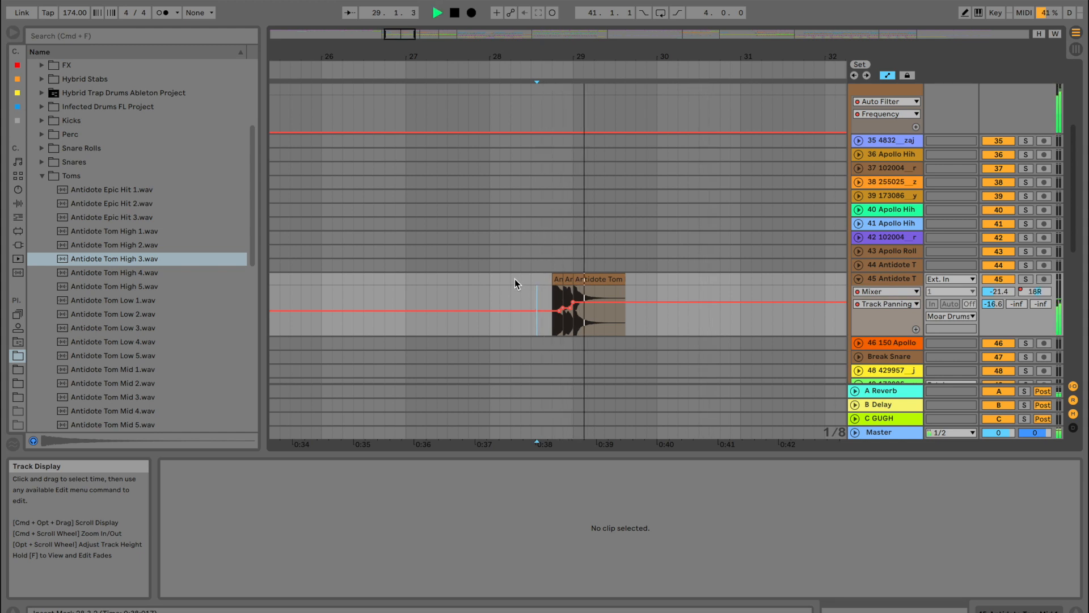
pyautogui.hscroll(3, 515, 278)
pyautogui.moveTo(627, 53); pyautogui.dragTo(627, 33)
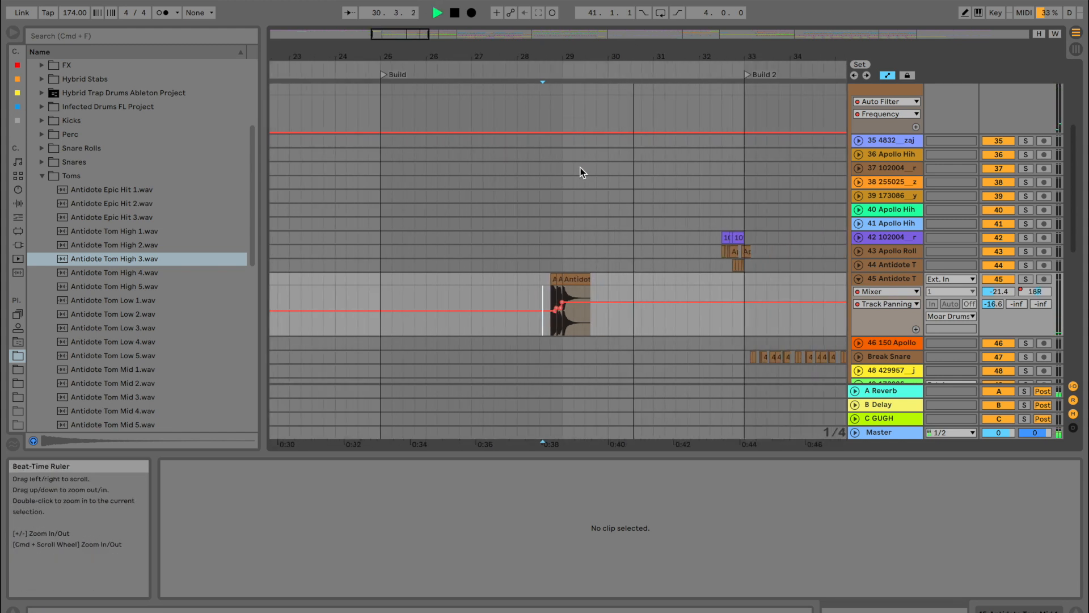
pyautogui.hscroll(2, 572, 216)
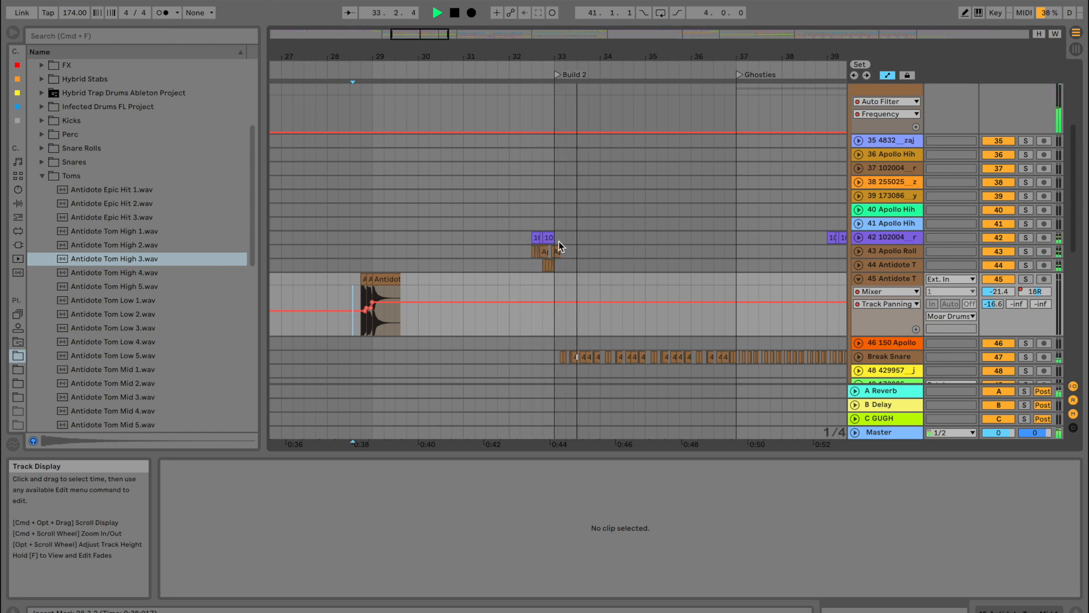
# Fold track 45 and collapse the Moar Drums group to clear the arrangement while Build 2 plays
pyautogui.click(859, 278)
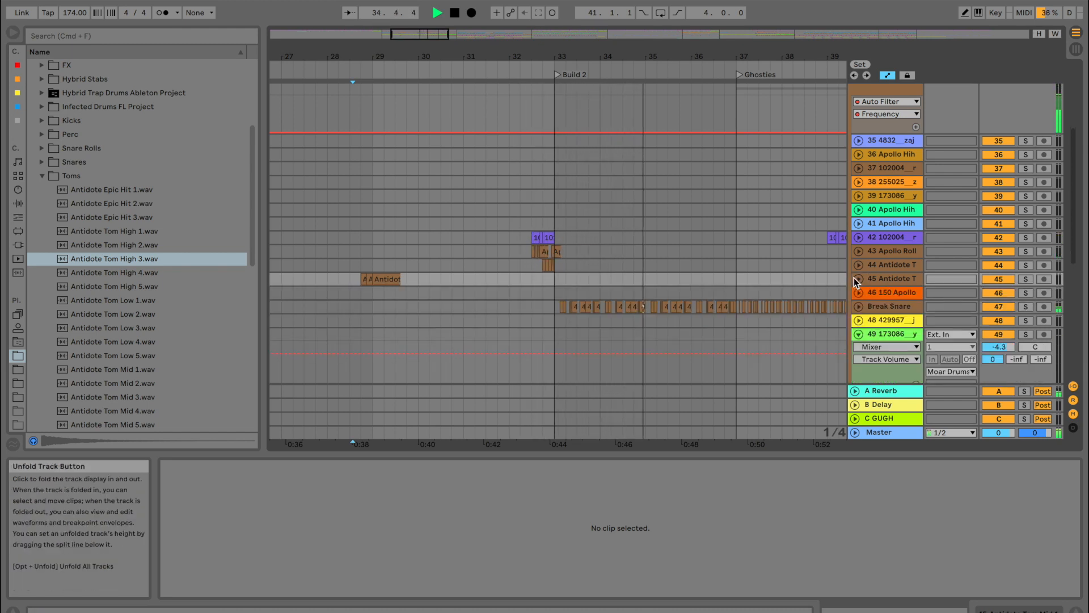
pyautogui.scroll(1, 721, 252)
pyautogui.scroll(4, 721, 252)
pyautogui.click(855, 206)
pyautogui.scroll(-4, 594, 252)
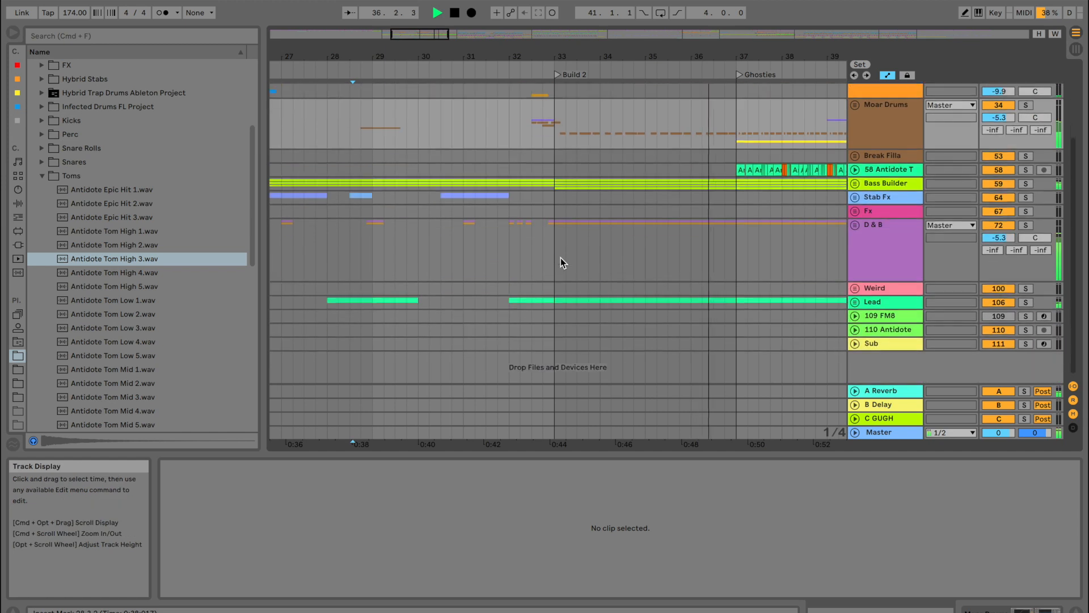
# Unfold the Lead group and its 107 Serum track, solo 107 Serum and set the playback start at about 31.4
pyautogui.click(855, 302)
pyautogui.scroll(-5, 577, 289)
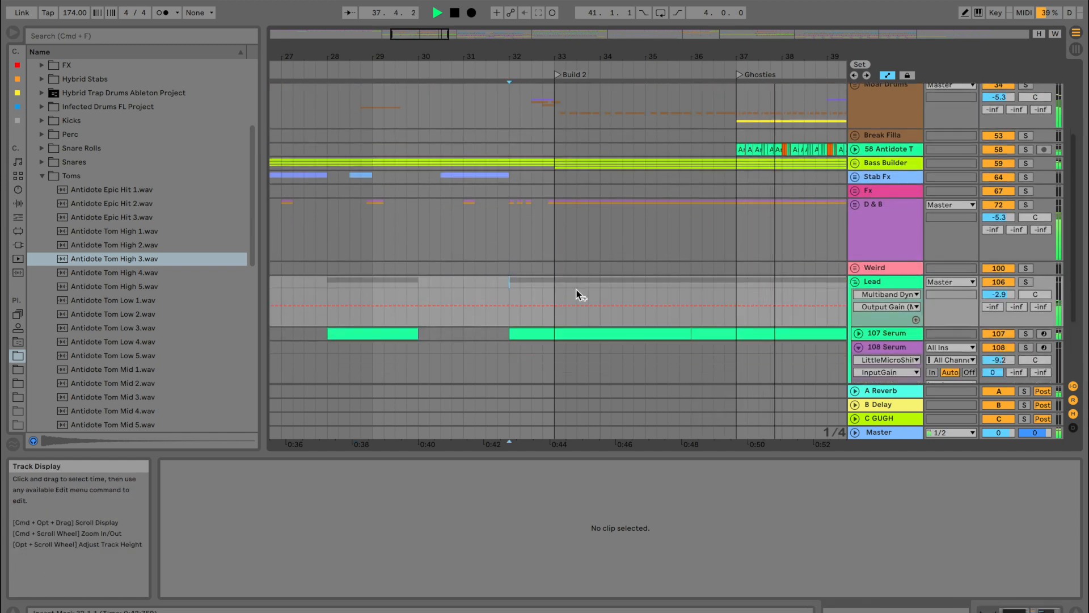
pyautogui.click(514, 244)
pyautogui.click(858, 242)
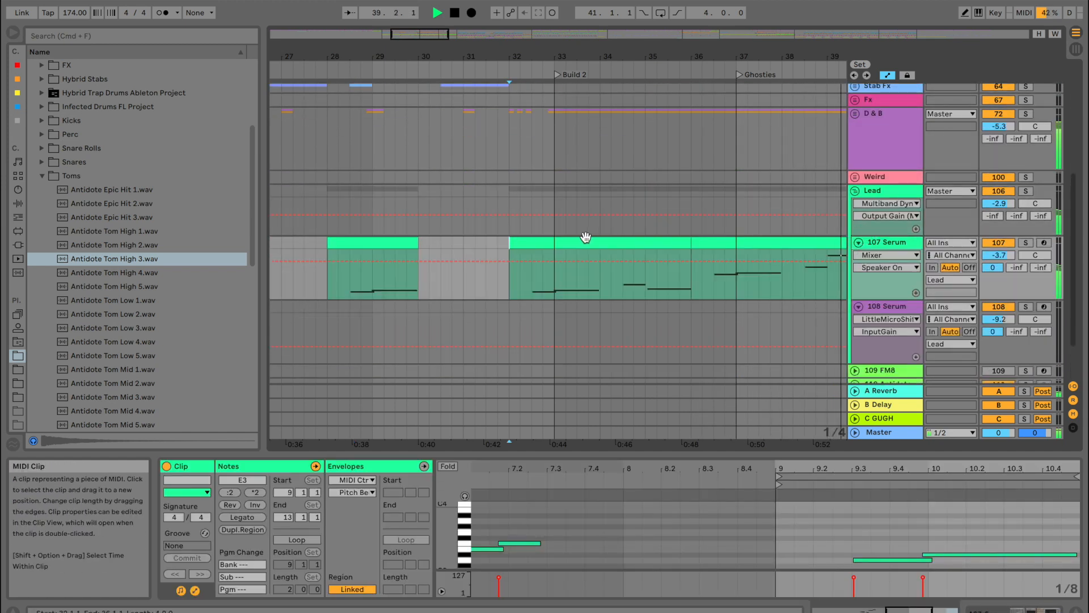
pyautogui.press('space')
pyautogui.click(1026, 243)
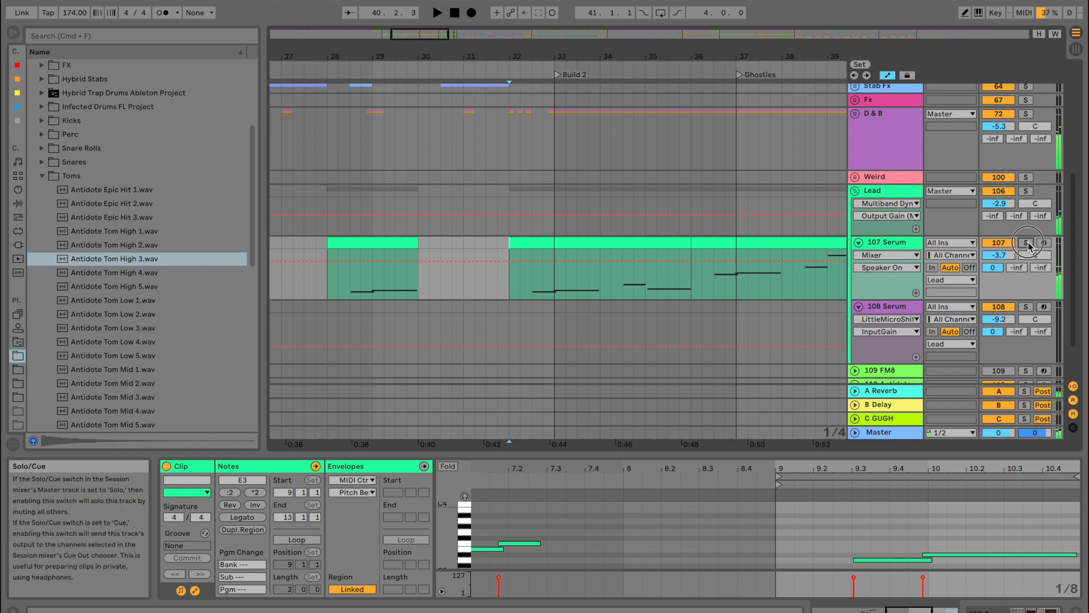
pyautogui.click(499, 253)
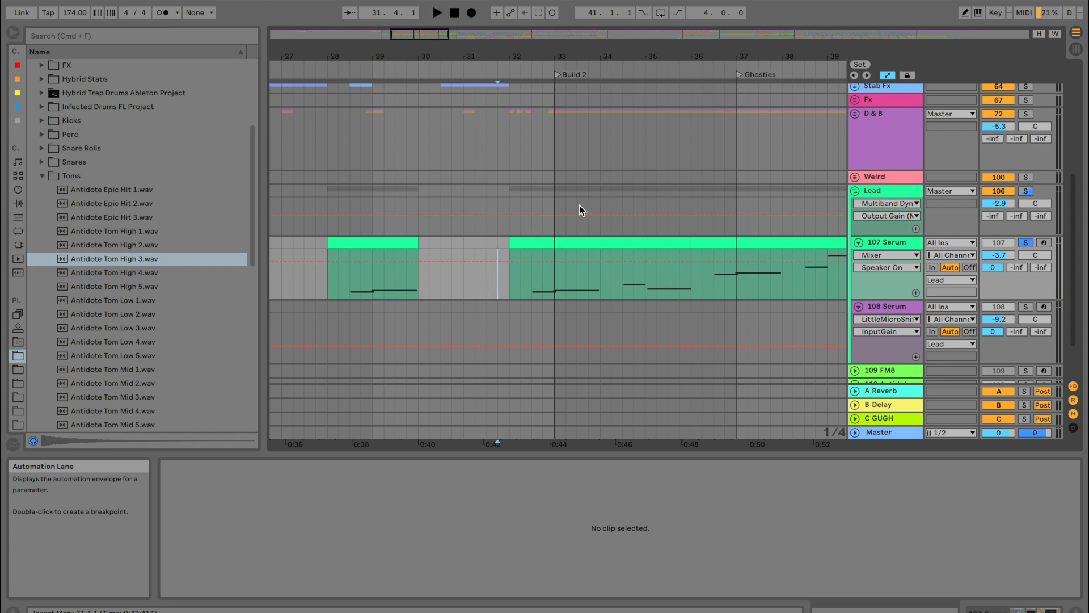
# Add an EQ Eight after Multiband Dynamics on the Lead group and set band 1 to a low cut at 499 Hz
pyautogui.click(17, 203)
pyautogui.moveTo(68, 148); pyautogui.dragTo(494, 241)
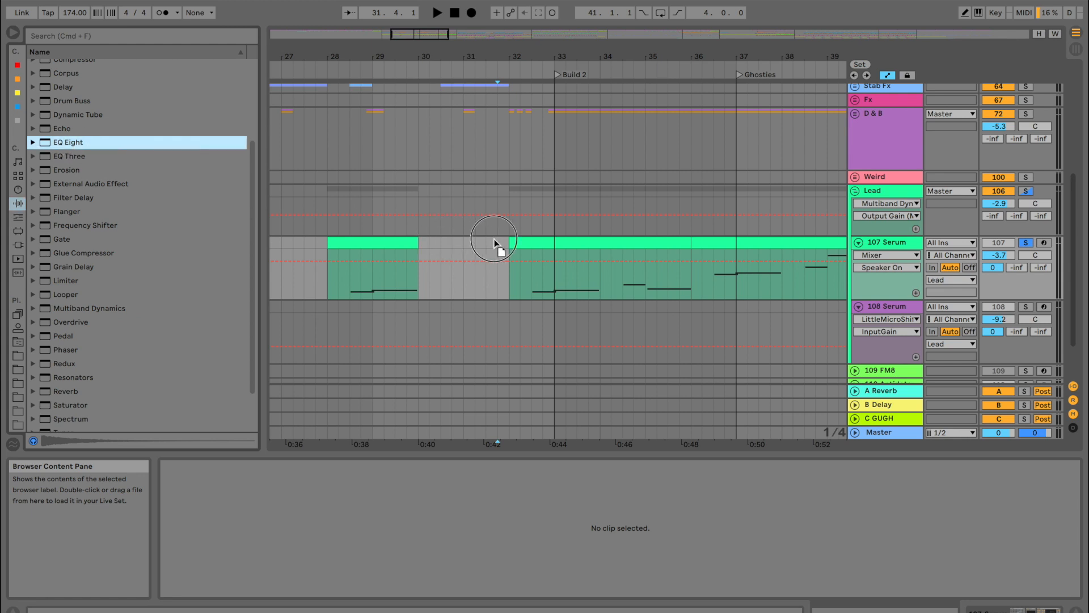
pyautogui.moveTo(508, 198); pyautogui.dragTo(509, 206)
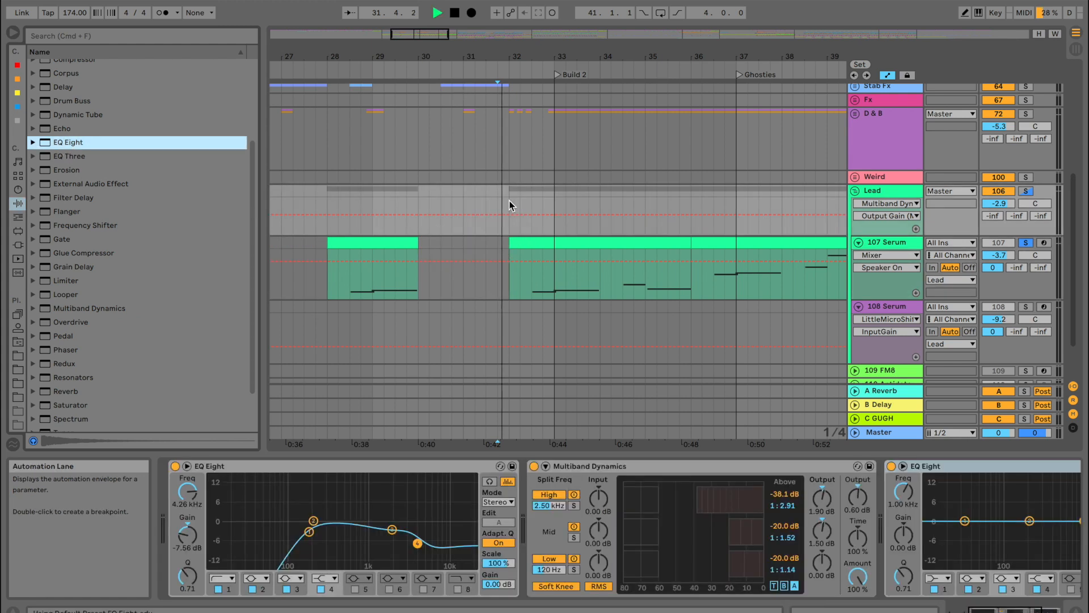
pyautogui.hscroll(5, 851, 527)
pyautogui.click(789, 579)
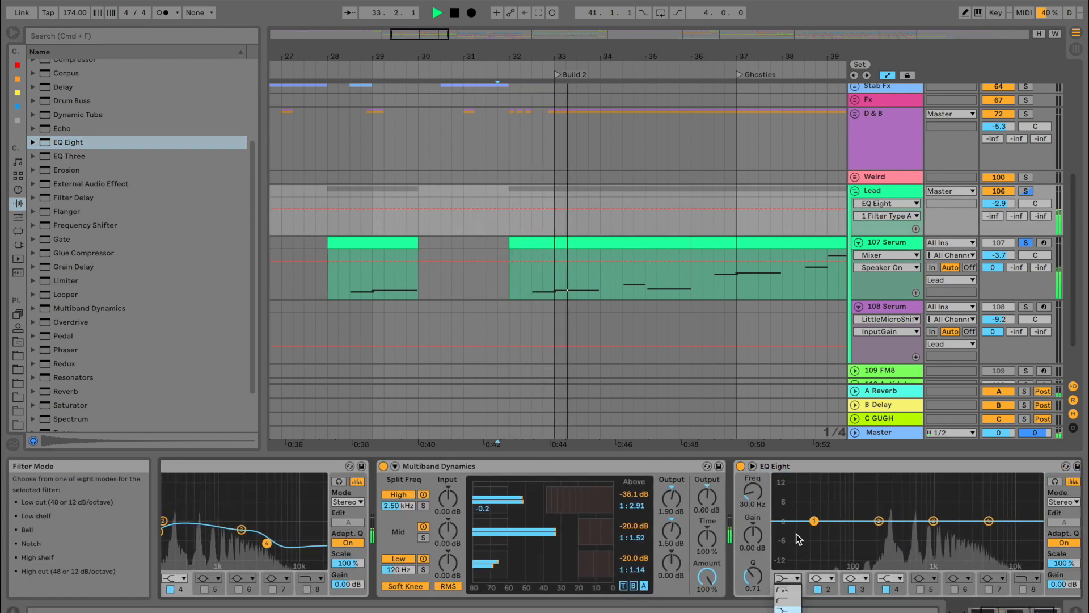
pyautogui.click(793, 593)
pyautogui.moveTo(814, 520); pyautogui.dragTo(909, 532)
# Unsolo 107 Serum, replay, and set the Lead EQ's low cut to 198 Hz with Q 0.39 and band 4 to 1.86 dB at 4.45 kHz
pyautogui.click(1026, 242)
pyautogui.press('space')
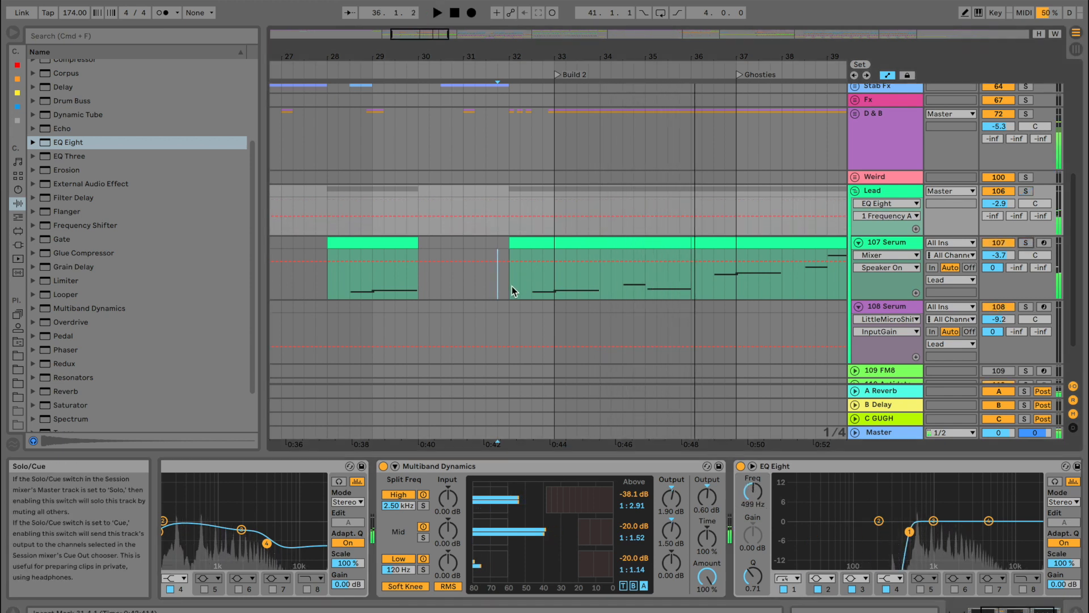
pyautogui.press('space')
pyautogui.moveTo(909, 531); pyautogui.dragTo(878, 542)
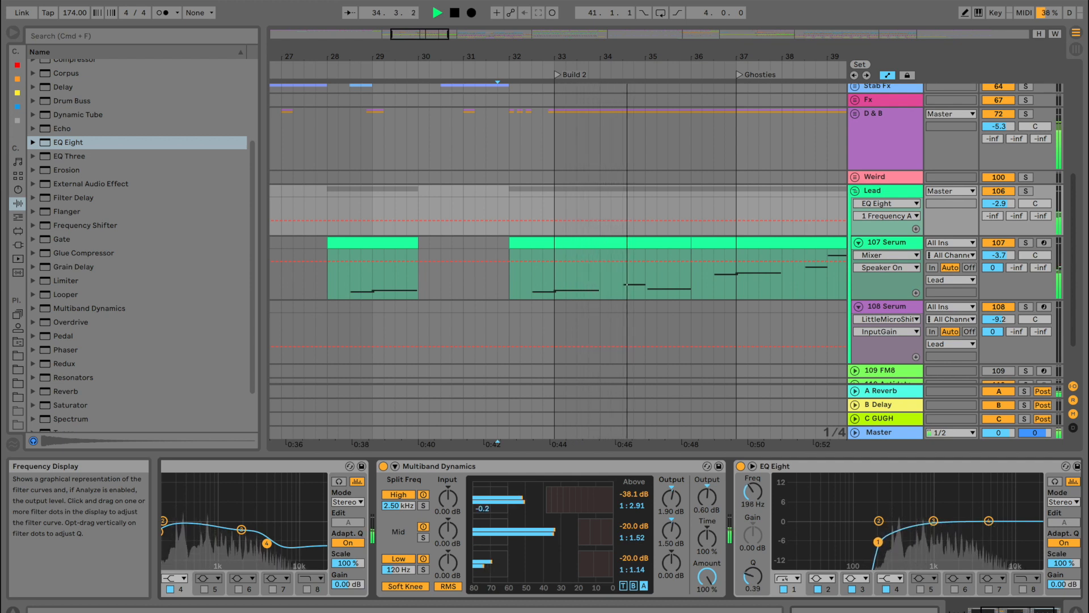
pyautogui.moveTo(989, 521)
pyautogui.mouseDown()
pyautogui.moveTo(985, 506)
pyautogui.moveTo(984, 516)
pyautogui.mouseUp()
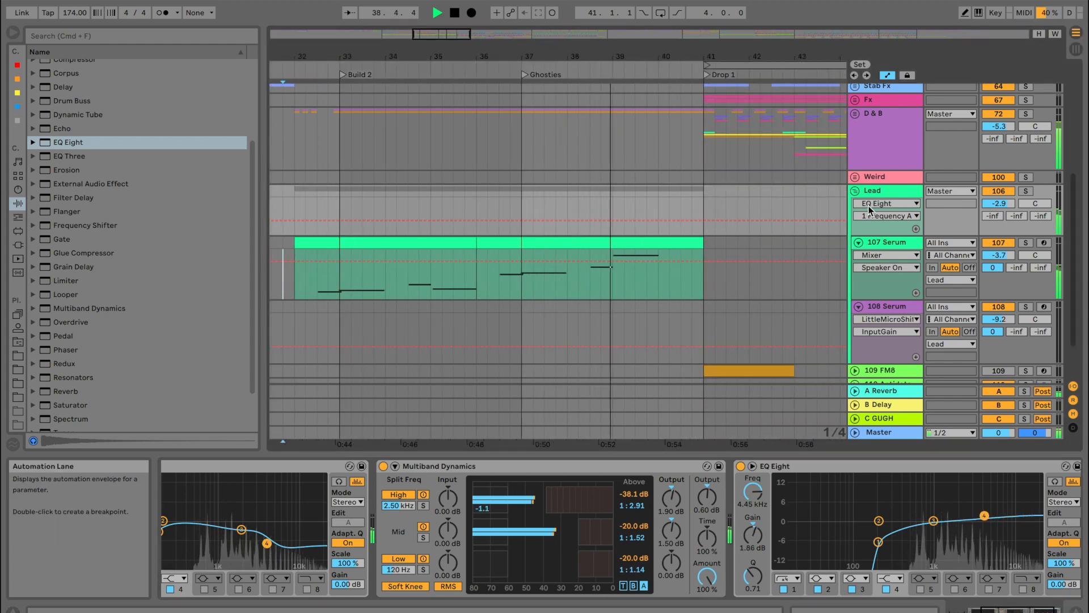
# Collapse the Lead group and replay the end of the Ghosties section from bar 39
pyautogui.click(856, 191)
pyautogui.scroll(5, 615, 210)
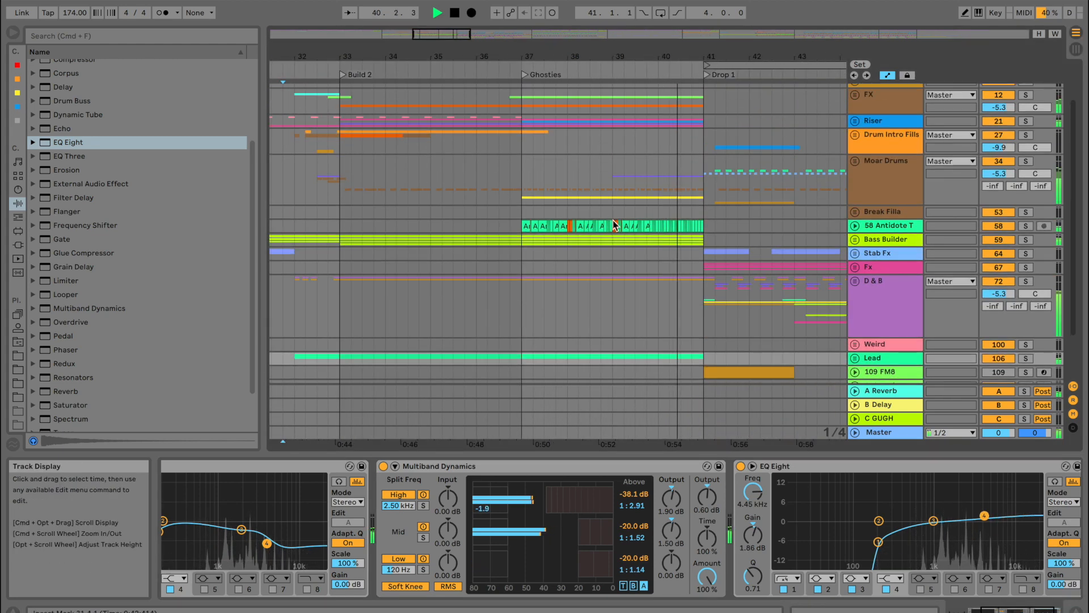
pyautogui.click(613, 196)
pyautogui.scroll(3, 613, 195)
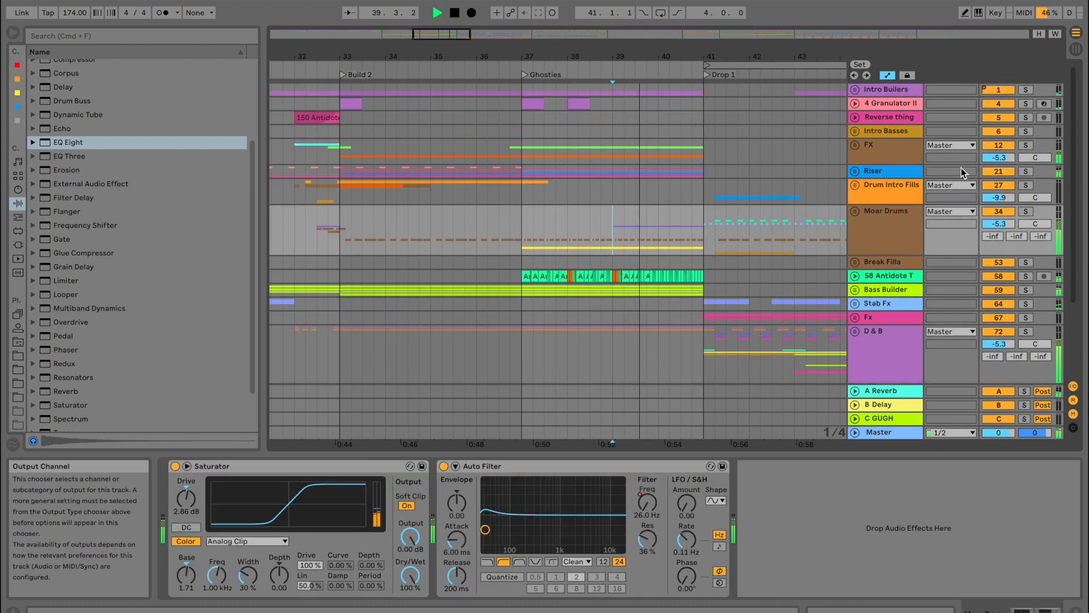
# Solo the Riser group, play it from about 32.4 into Build 2 and unfold its tracks
pyautogui.click(1027, 172)
pyautogui.press('space')
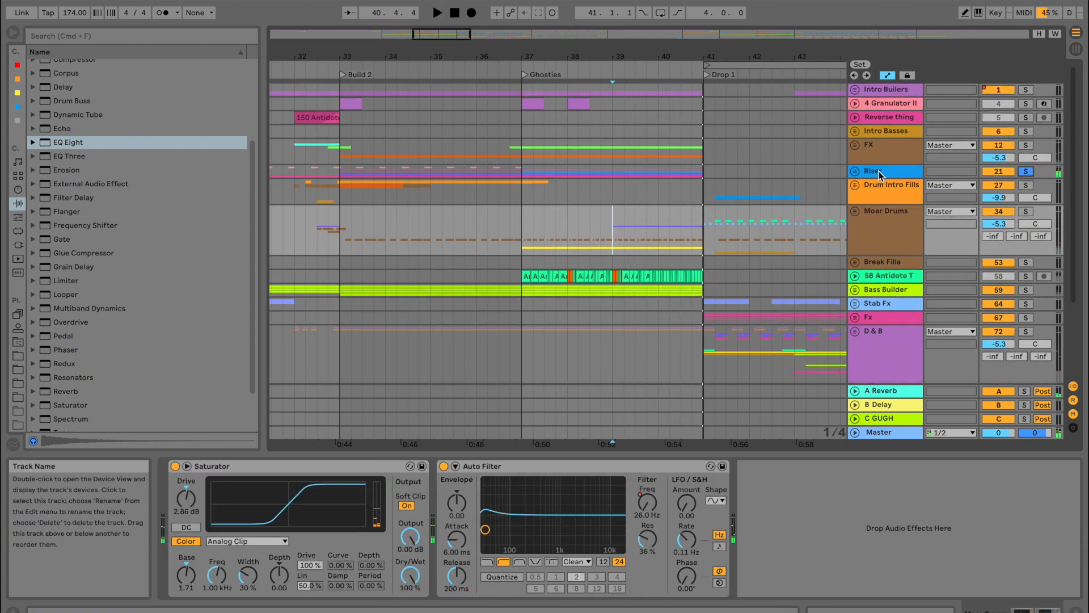
pyautogui.click(873, 173)
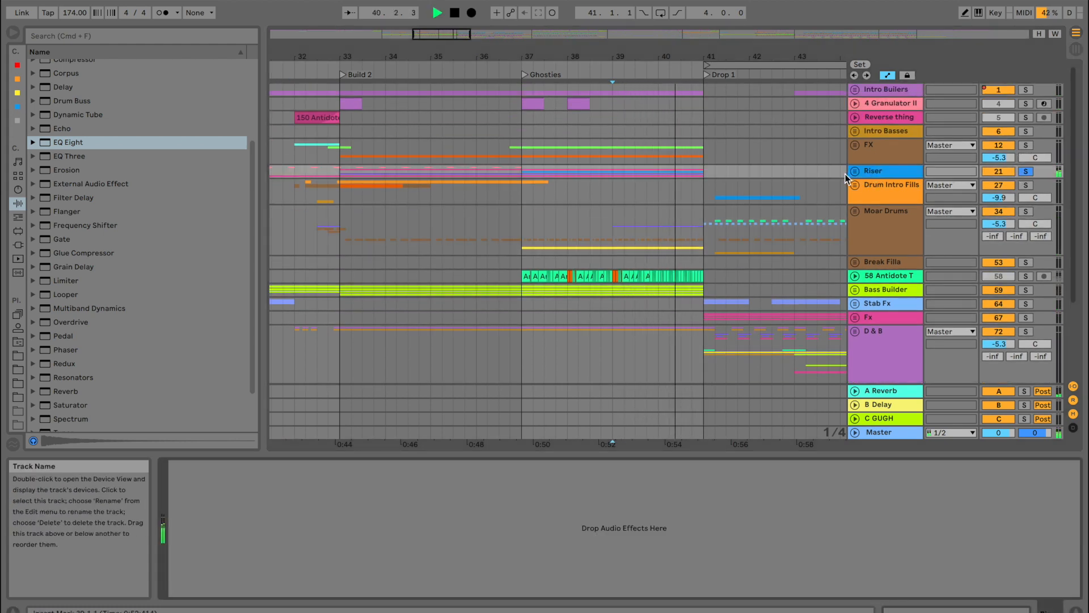
pyautogui.click(329, 172)
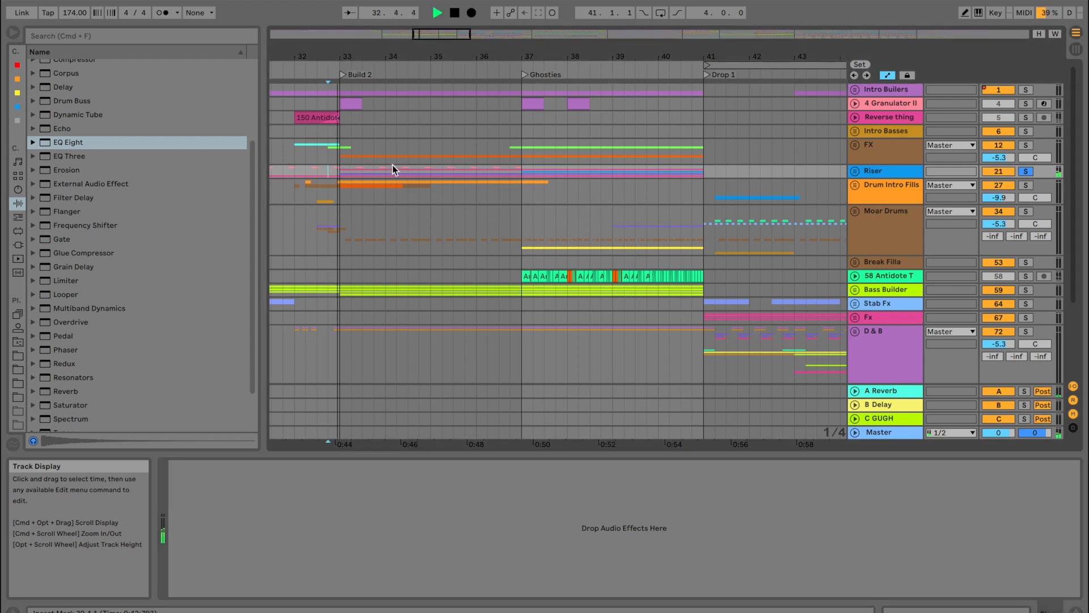
pyautogui.click(857, 170)
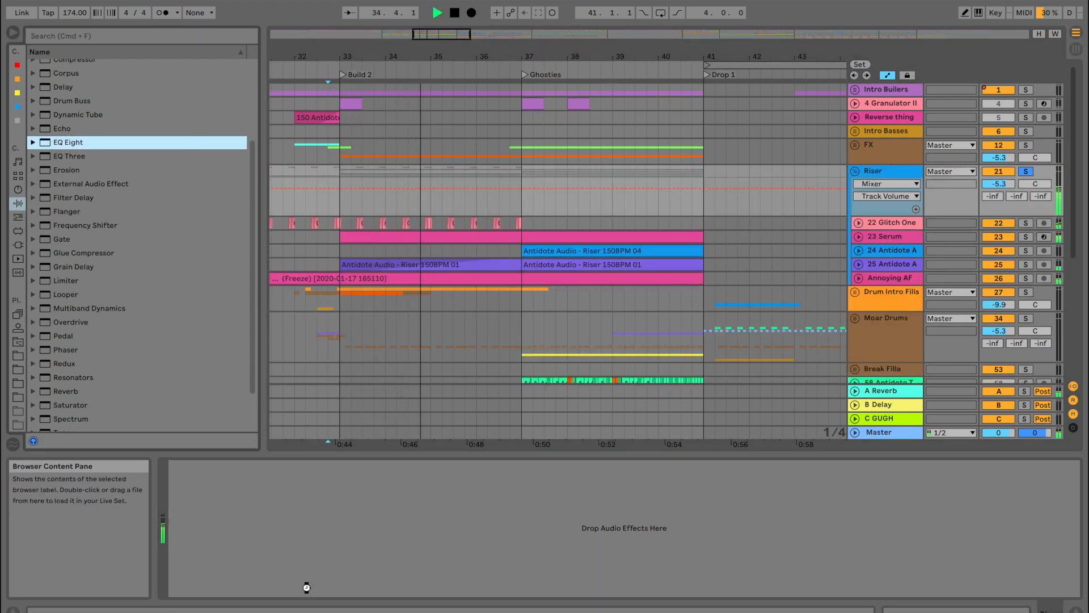
# Add an EQ Eight to the Riser group with a band 1 low cut at 391 Hz and band 4 at -2.11 dB, 4.95 kHz
pyautogui.moveTo(242, 568); pyautogui.dragTo(240, 566)
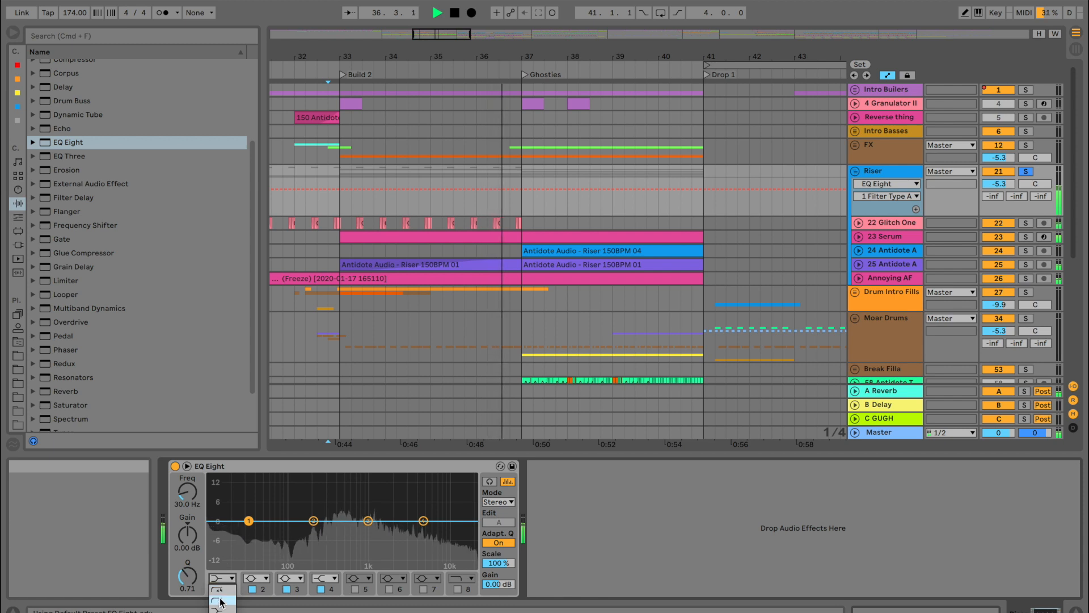
pyautogui.moveTo(189, 498); pyautogui.dragTo(188, 468)
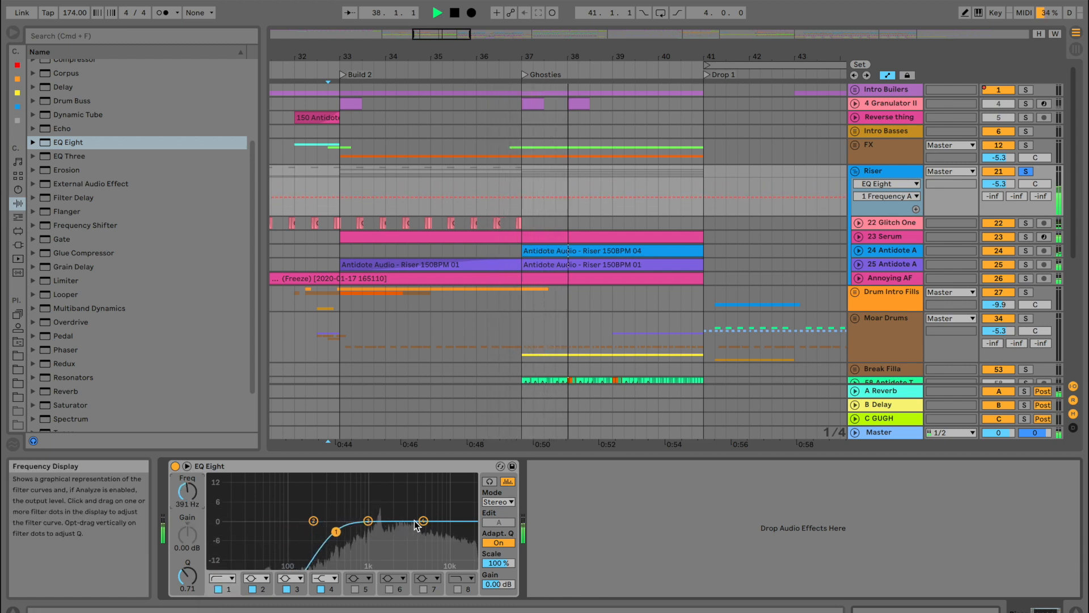
pyautogui.moveTo(425, 522); pyautogui.dragTo(424, 529)
# Add Multiband Dynamics to the Riser group, with above thresholds of -19.4 dB (1:Inf) for highs and -25.6 dB (1:1.31) for mids
pyautogui.click(73, 309)
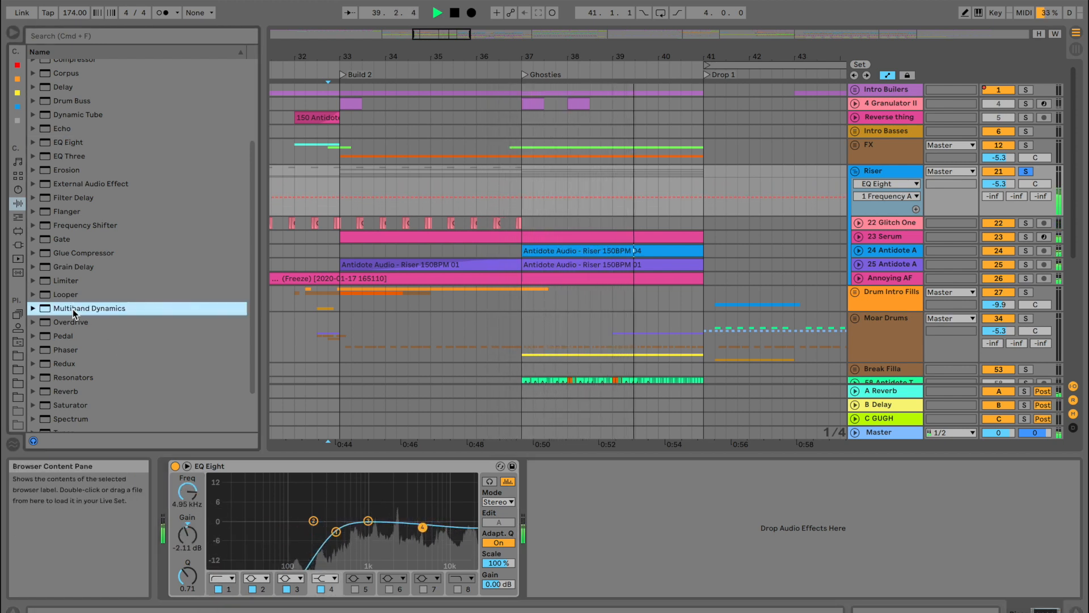
pyautogui.moveTo(623, 497); pyautogui.dragTo(624, 500)
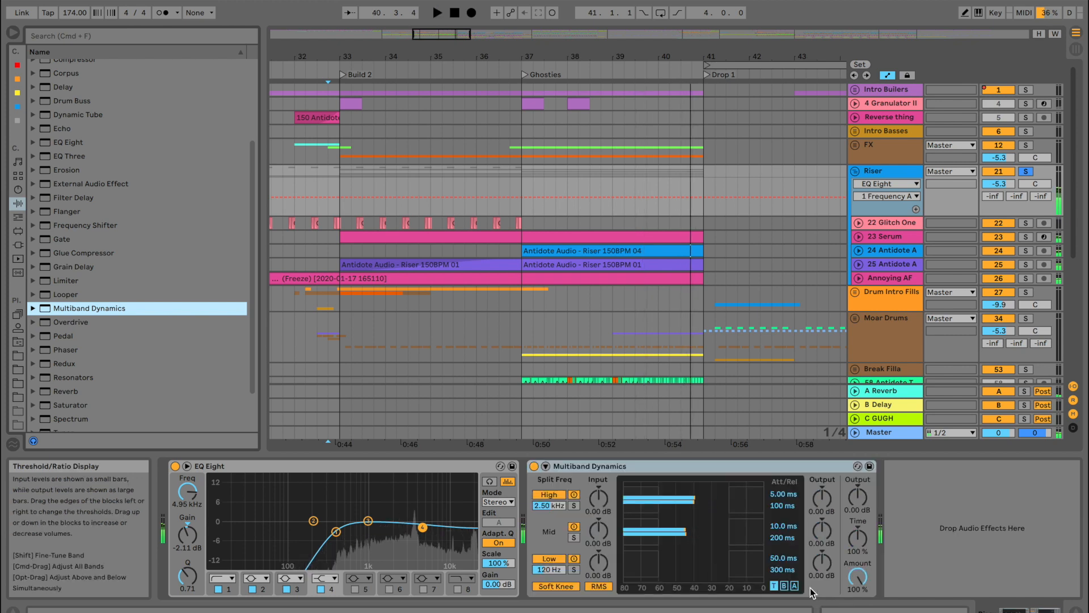
pyautogui.moveTo(784, 505); pyautogui.dragTo(784, 495)
pyautogui.moveTo(783, 537); pyautogui.dragTo(784, 539)
pyautogui.moveTo(791, 494)
pyautogui.mouseDown()
pyautogui.moveTo(794, 505)
pyautogui.moveTo(792, 489)
pyautogui.moveTo(785, 496)
pyautogui.mouseUp()
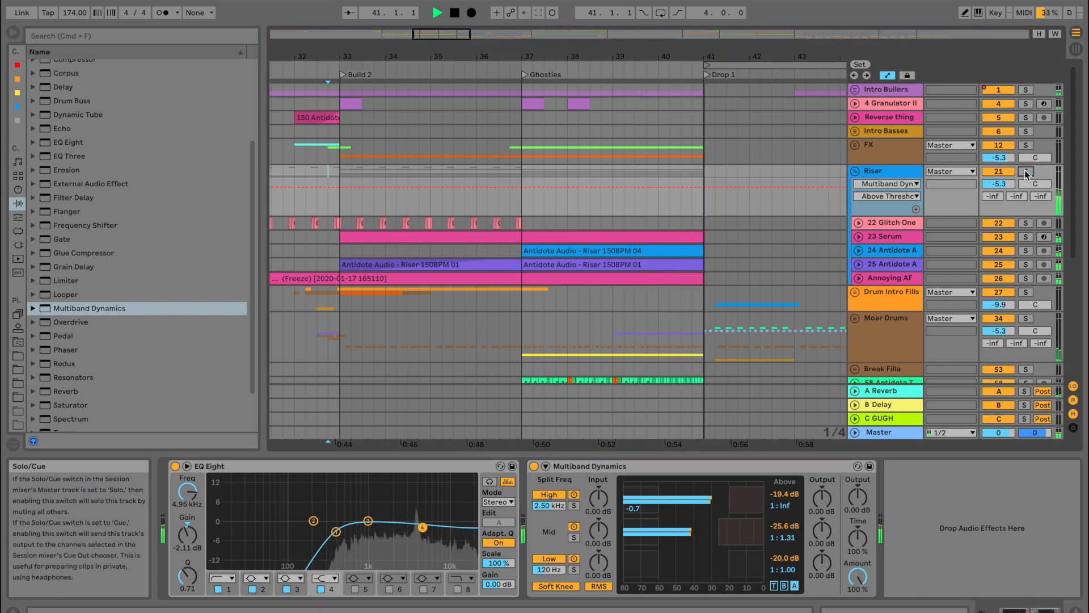
# Replay Build 2 with the Riser group unsoloed, setting its mid above threshold to -18.8 dB and its EQ low cut to 316 Hz, Q 0.63
pyautogui.click(328, 171)
pyautogui.click(477, 176)
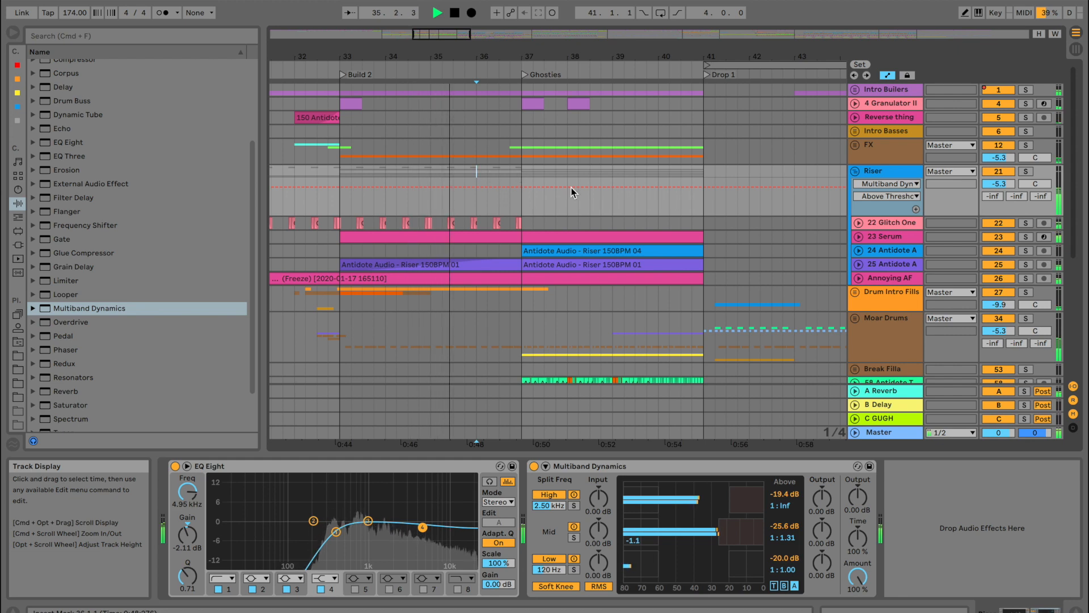
pyautogui.moveTo(786, 525); pyautogui.dragTo(785, 511)
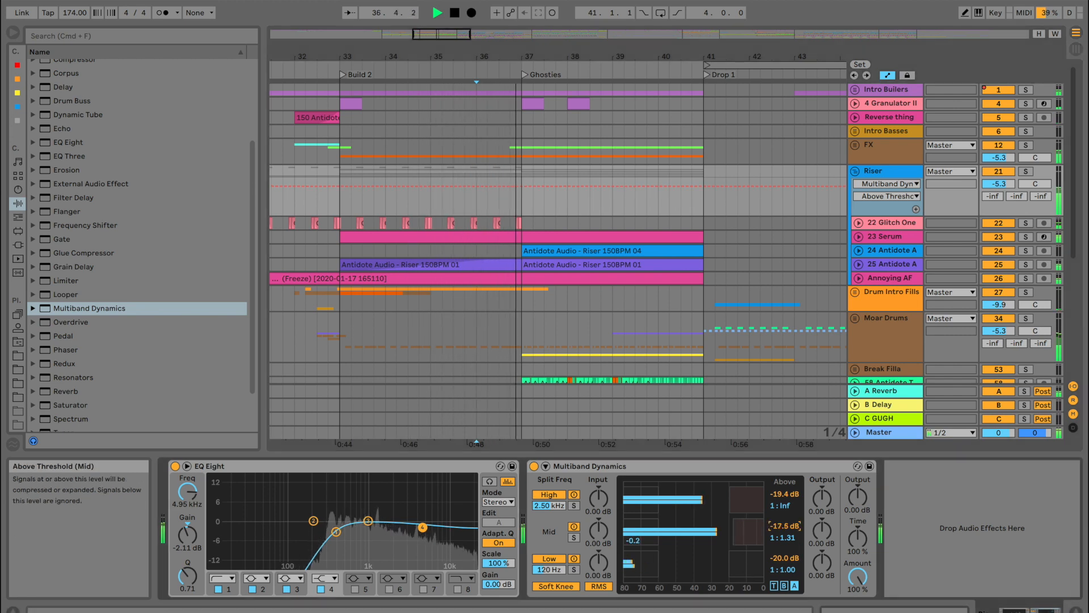
pyautogui.moveTo(336, 532); pyautogui.dragTo(331, 532)
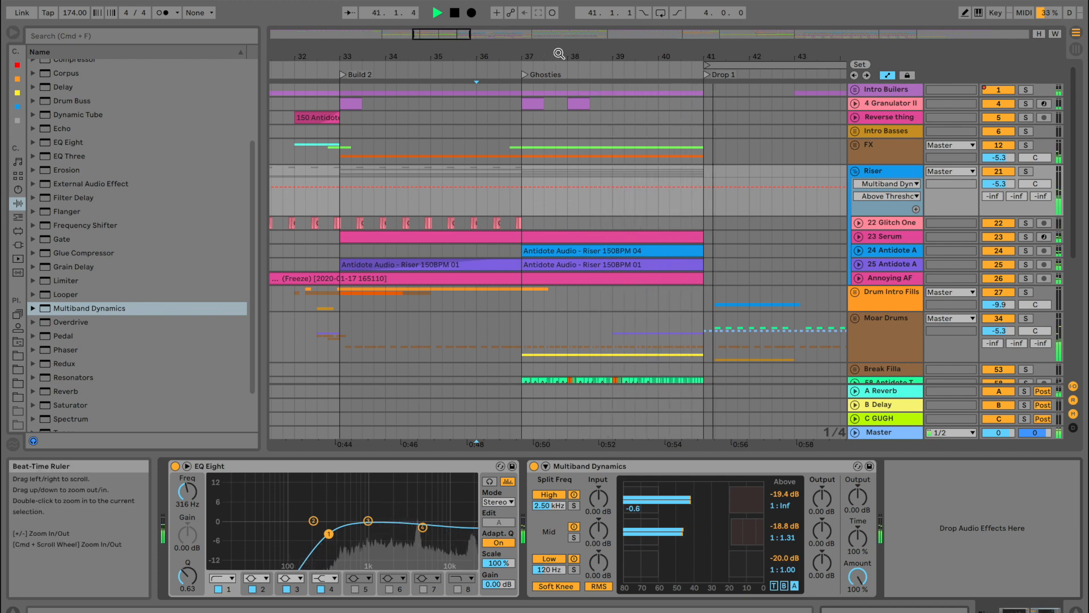
pyautogui.click(482, 69)
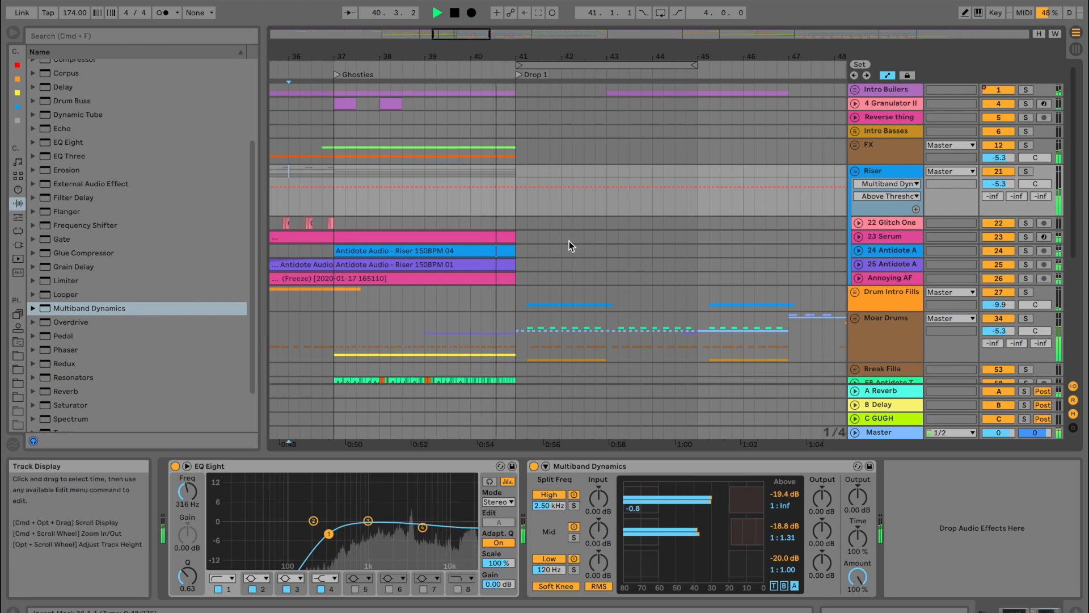
# Play Drop 1 from bar 41 and unfold the D & B group, the BASS group and track 88 to inspect the bass clips
pyautogui.scroll(-8, 569, 240)
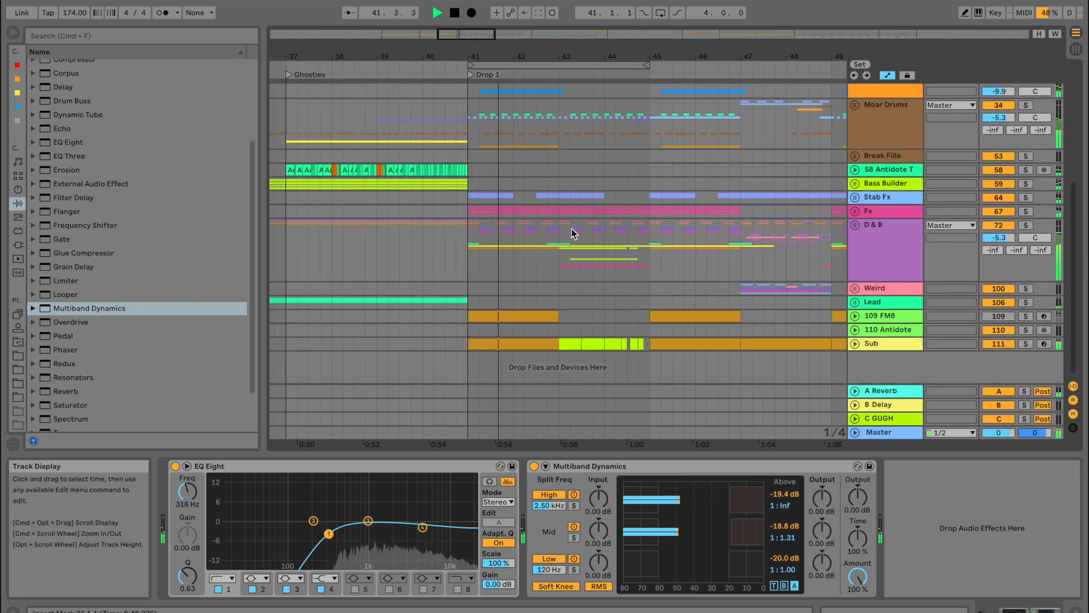
pyautogui.click(468, 250)
pyautogui.click(854, 225)
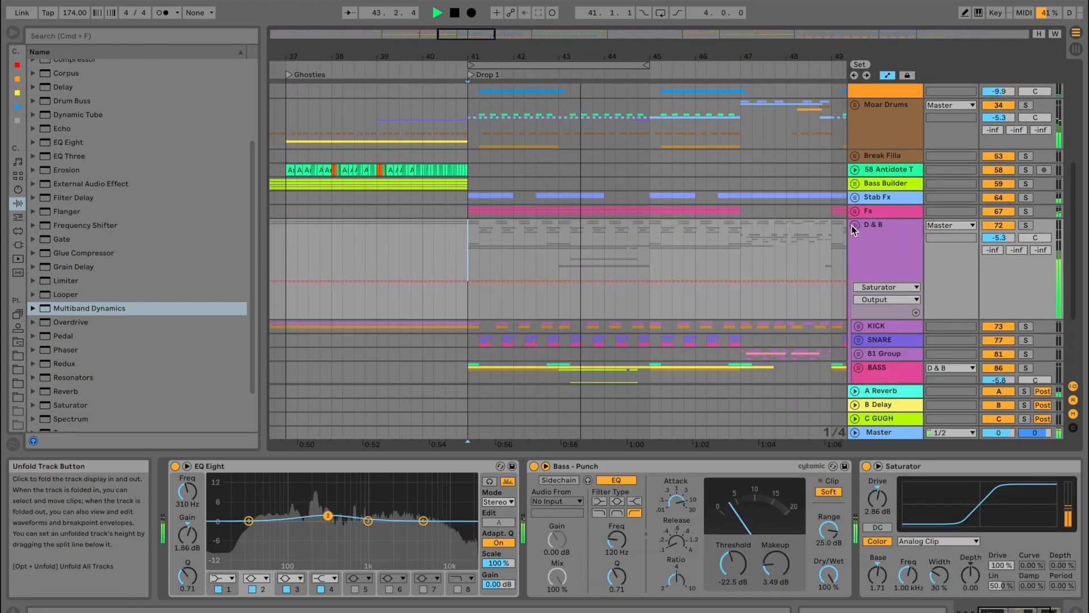
pyautogui.scroll(-4, 441, 313)
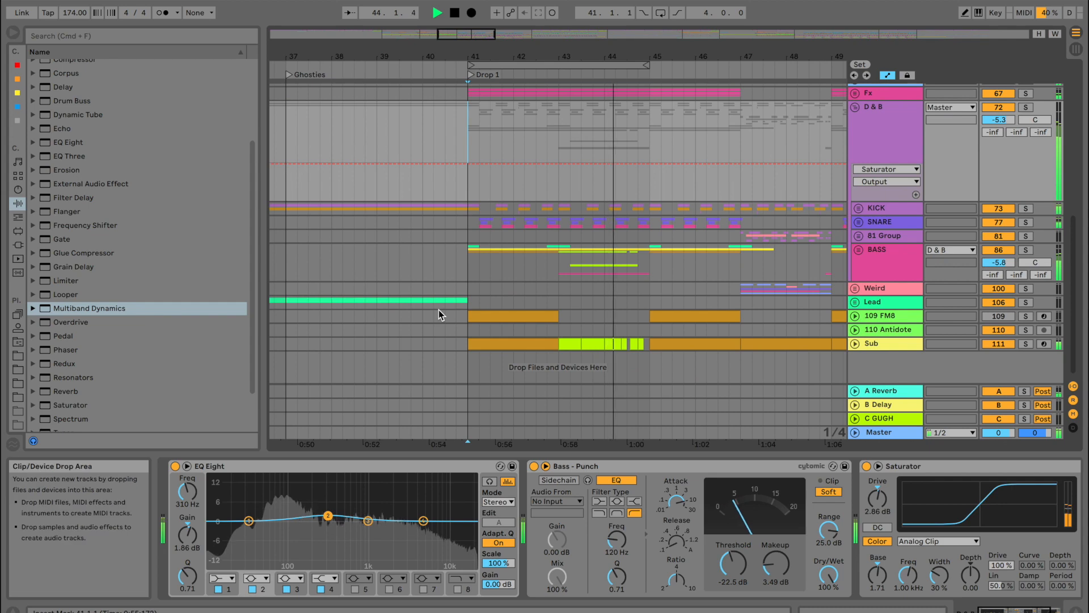
pyautogui.click(856, 250)
pyautogui.scroll(-5, 529, 257)
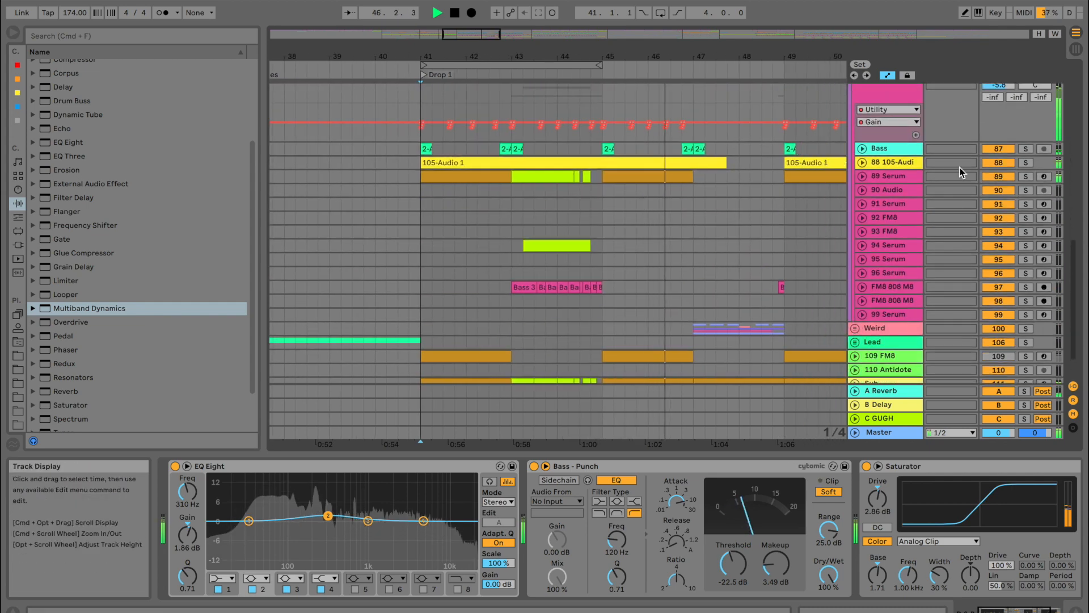
pyautogui.click(862, 163)
pyautogui.moveTo(623, 57); pyautogui.dragTo(622, 46)
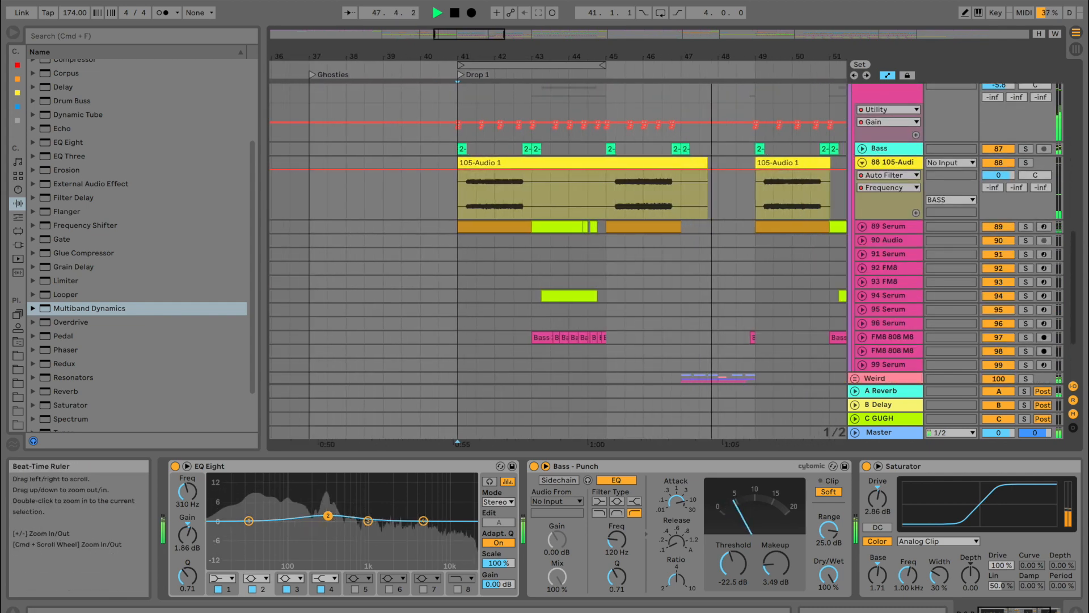
pyautogui.hscroll(2, 620, 166)
pyautogui.scroll(3, 620, 167)
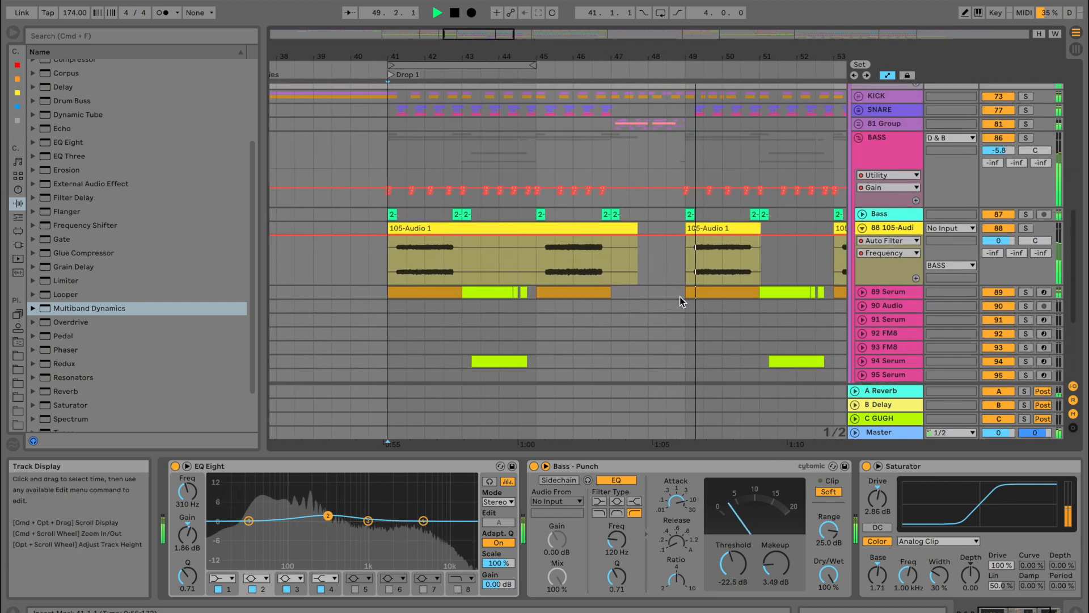
# Copy the two-bar 105-Audio 1 clip at bar 49 of track 88 to bar 41 and replay the drop from about 40.3
pyautogui.click(718, 228)
pyautogui.press('super+space')
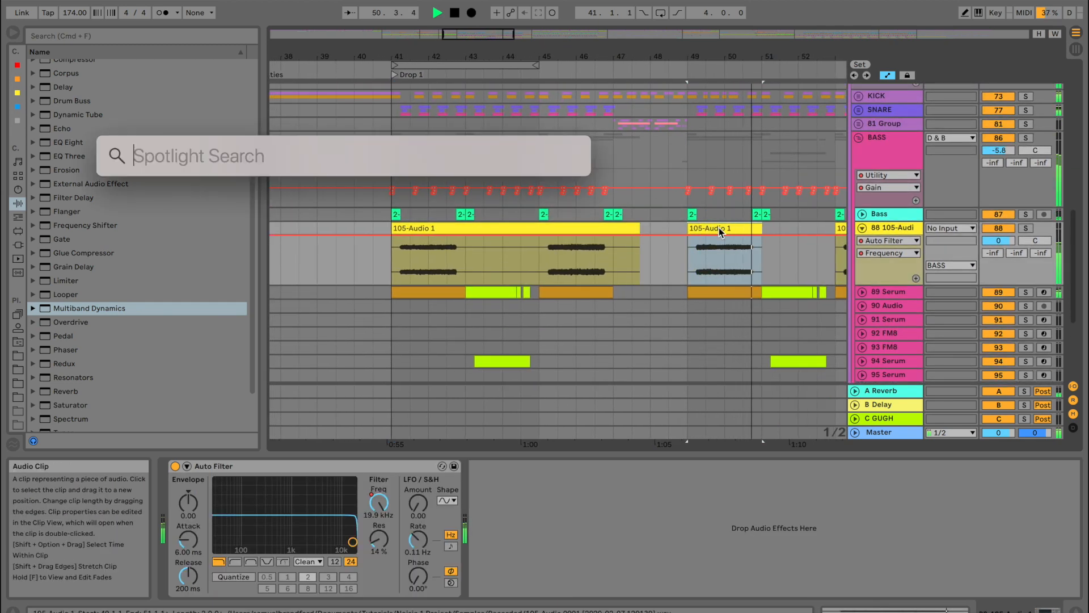
pyautogui.press('Escape')
pyautogui.press('space')
pyautogui.click(386, 255)
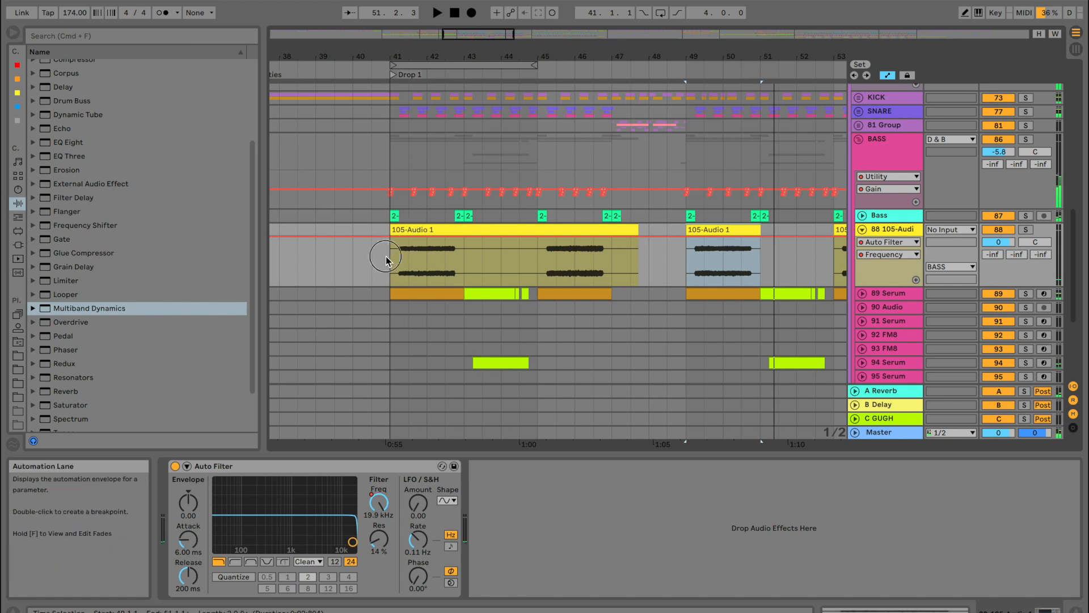
pyautogui.press('super+v')
pyautogui.click(369, 255)
pyautogui.press('space')
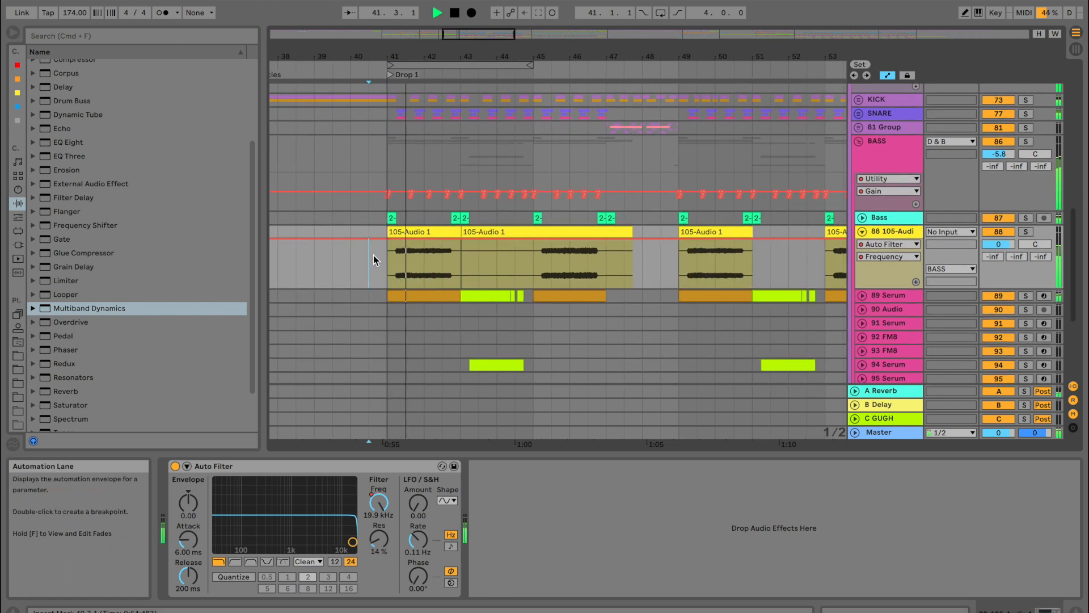
pyautogui.hscroll(-2, 454, 252)
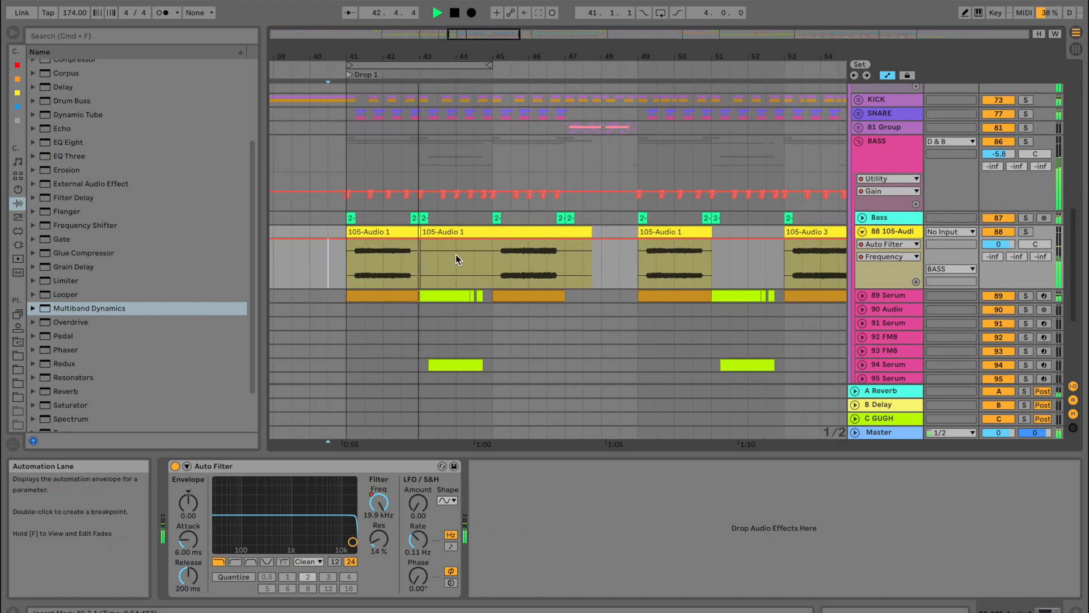
pyautogui.moveTo(460, 52); pyautogui.dragTo(428, 76)
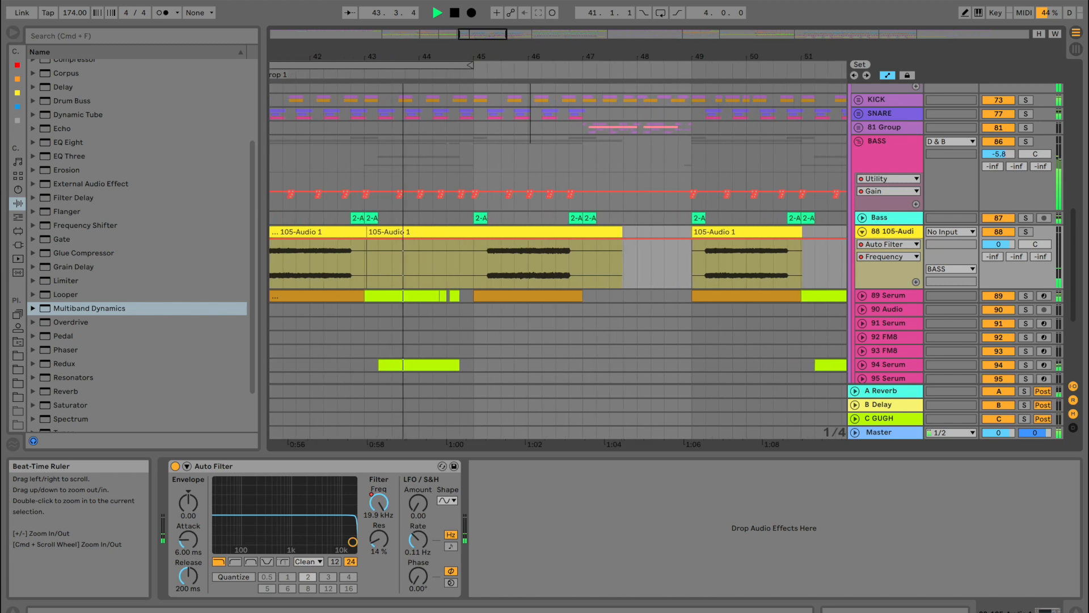
# Collapse the yellow 88 105-Audi track and play back the bass passage from around bar 44
pyautogui.click(862, 232)
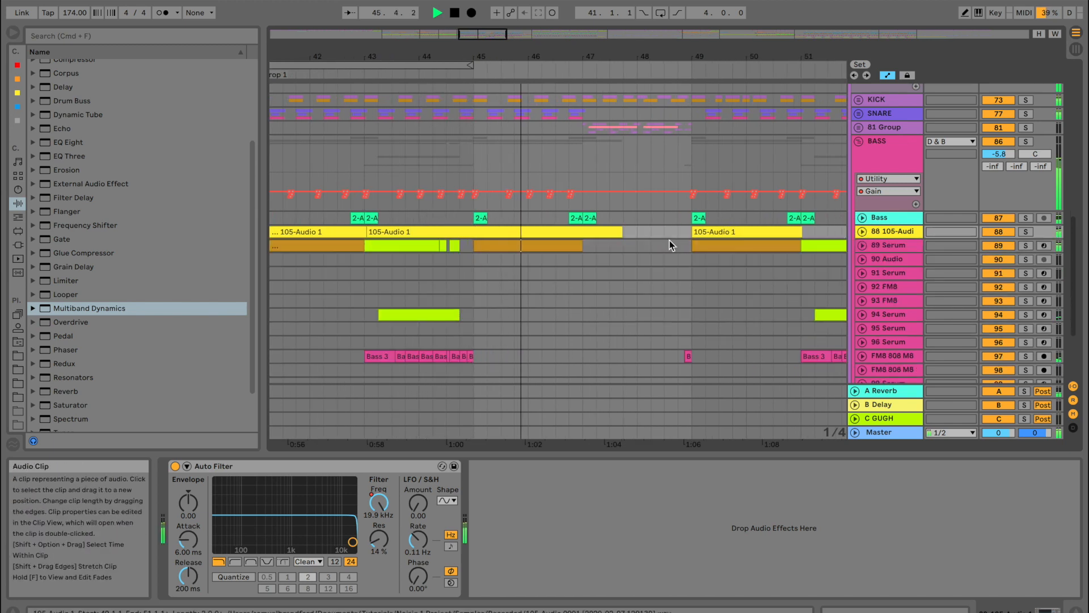
pyautogui.click(433, 286)
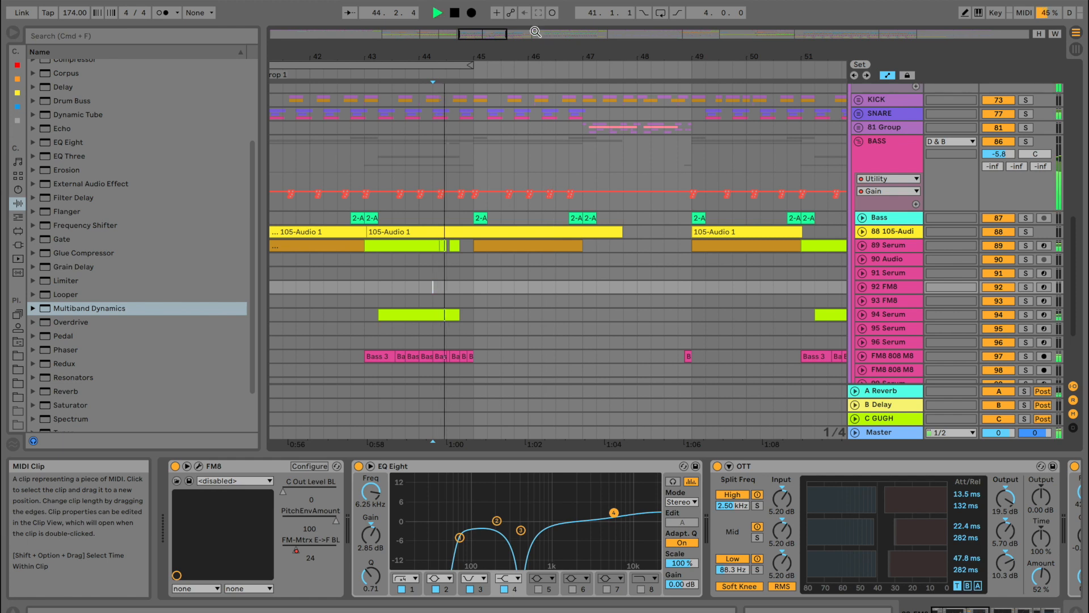
pyautogui.moveTo(451, 56); pyautogui.dragTo(432, 245)
pyautogui.press('space')
pyautogui.click(406, 288)
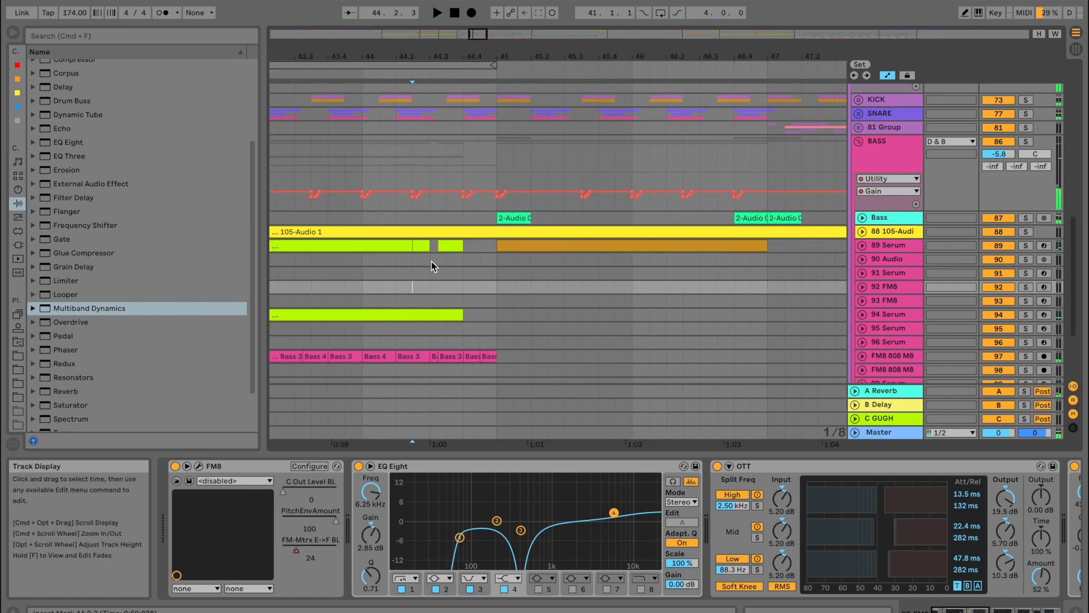
pyautogui.press('space')
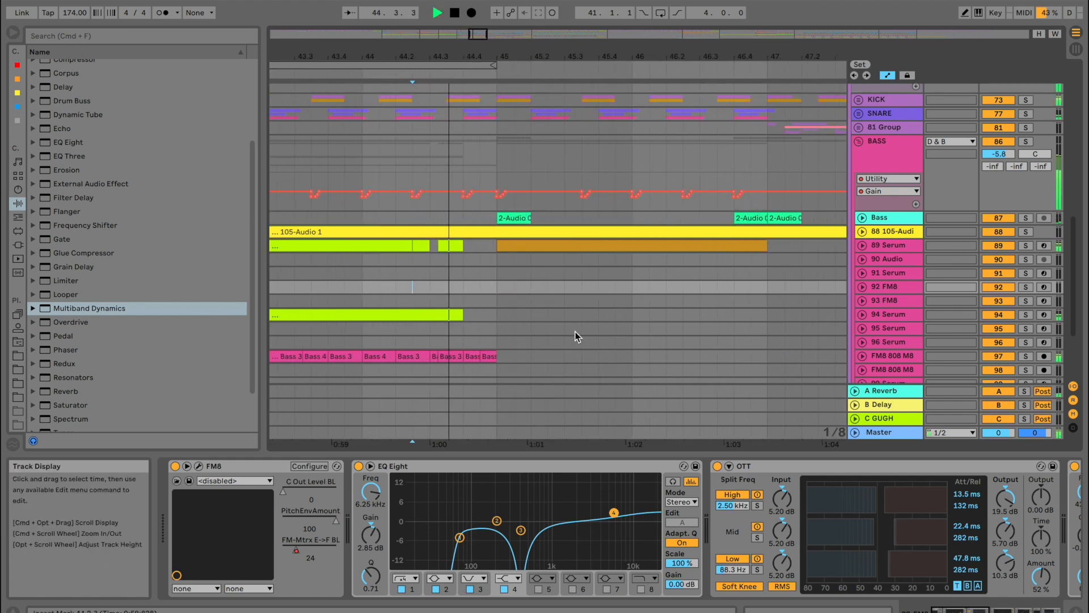
pyautogui.press('space')
# Solo the FM8 808 M8 track 97, expand it and play its clips from around beat 44.3
pyautogui.click(1024, 356)
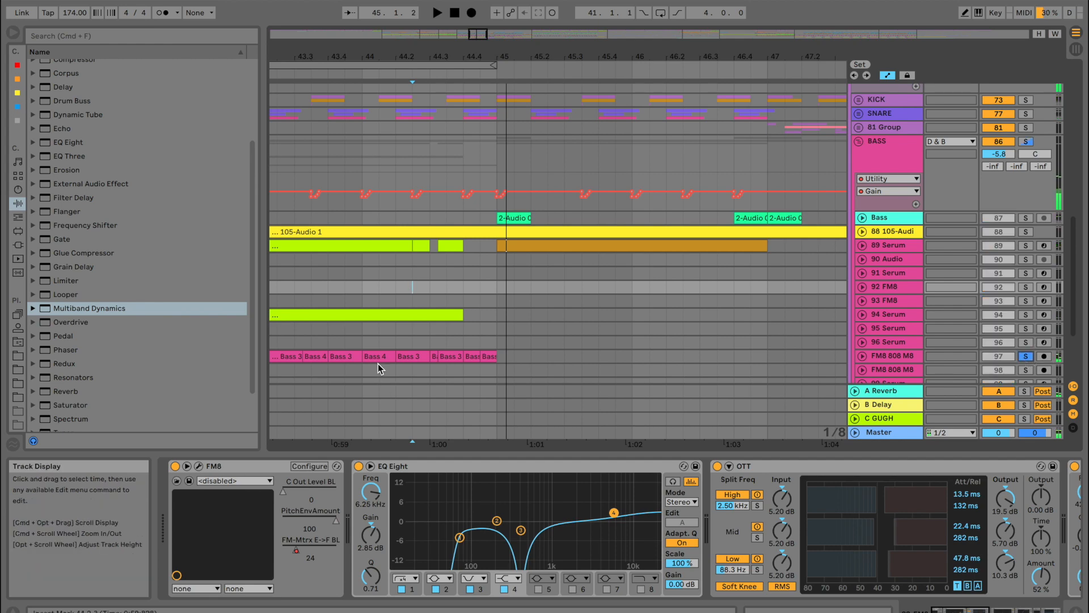
pyautogui.click(431, 344)
pyautogui.press('space')
pyautogui.click(862, 356)
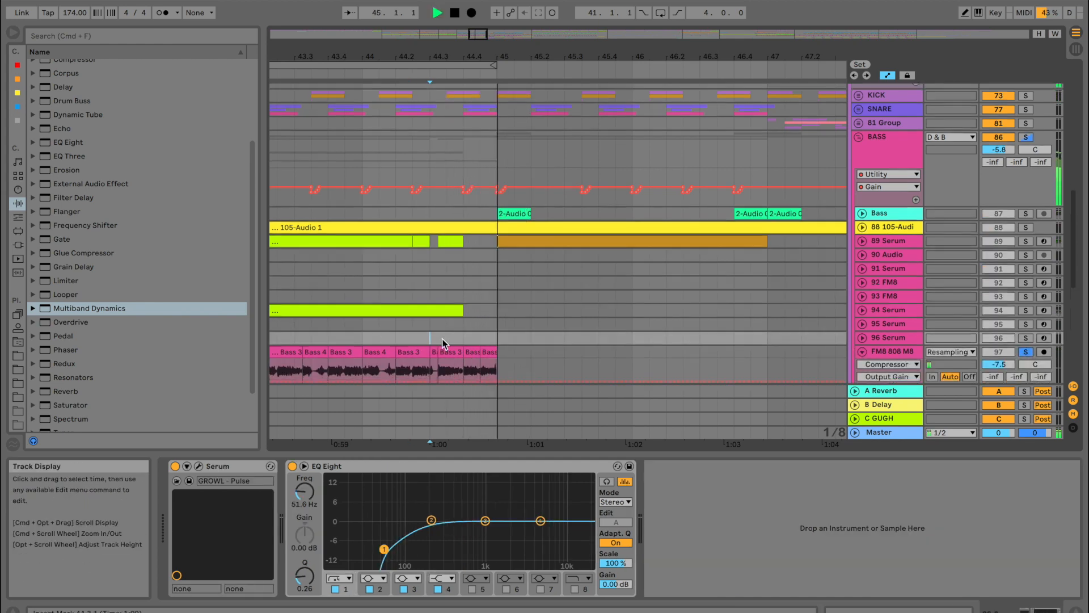
pyautogui.scroll(1, 471, 327)
pyautogui.press('space')
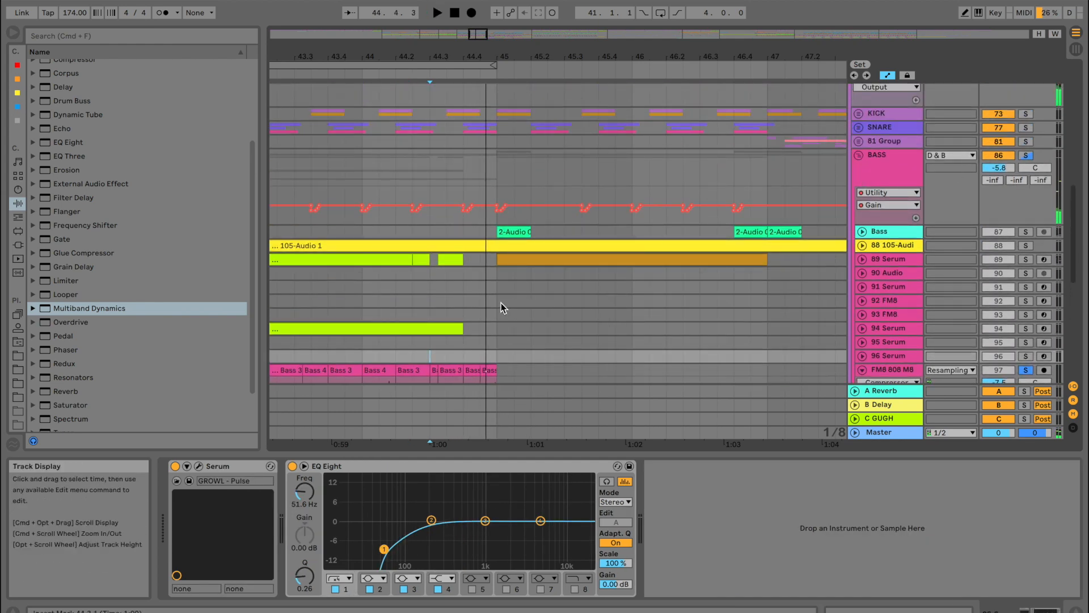
# Play the soloed bass clips from just before beat 44.3 into bar 45 and turn the track's solo off
pyautogui.click(413, 312)
pyautogui.press('space')
pyautogui.moveTo(451, 55); pyautogui.dragTo(450, 96)
pyautogui.press('space')
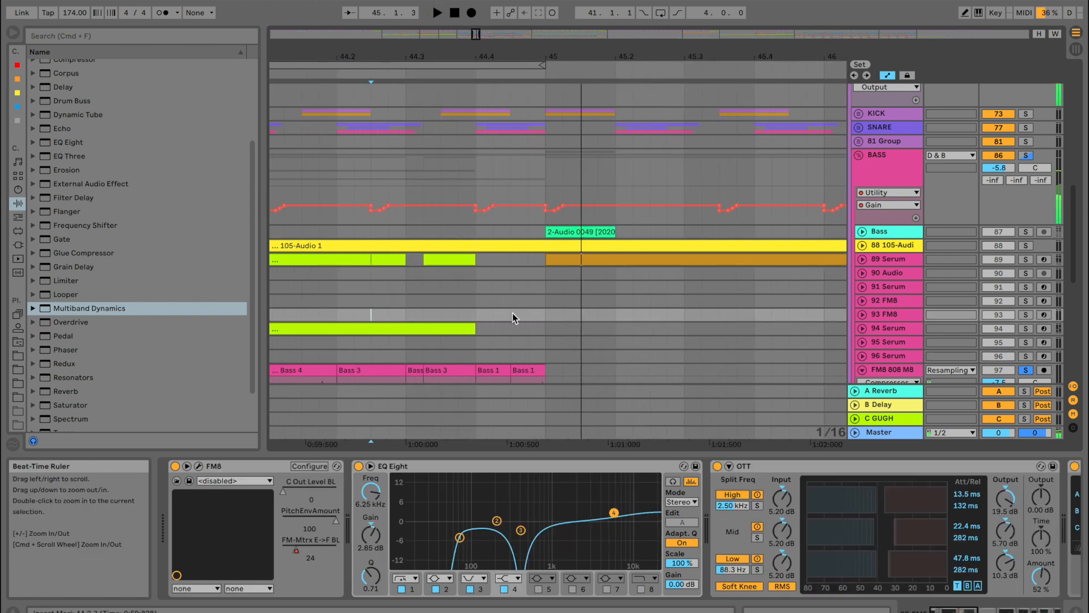
pyautogui.press('space')
pyautogui.click(477, 300)
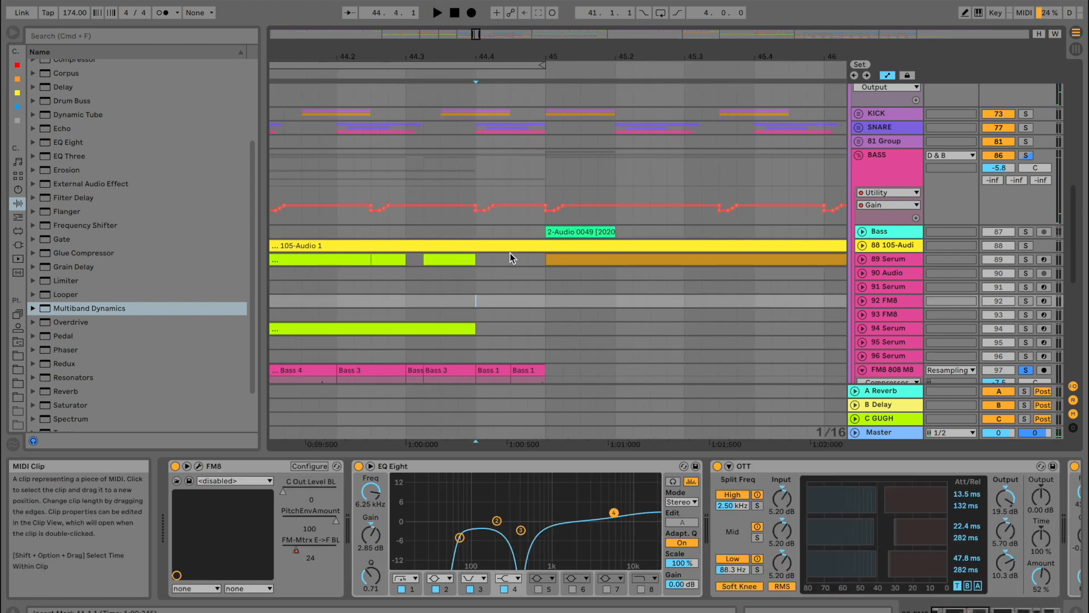
pyautogui.click(1024, 248)
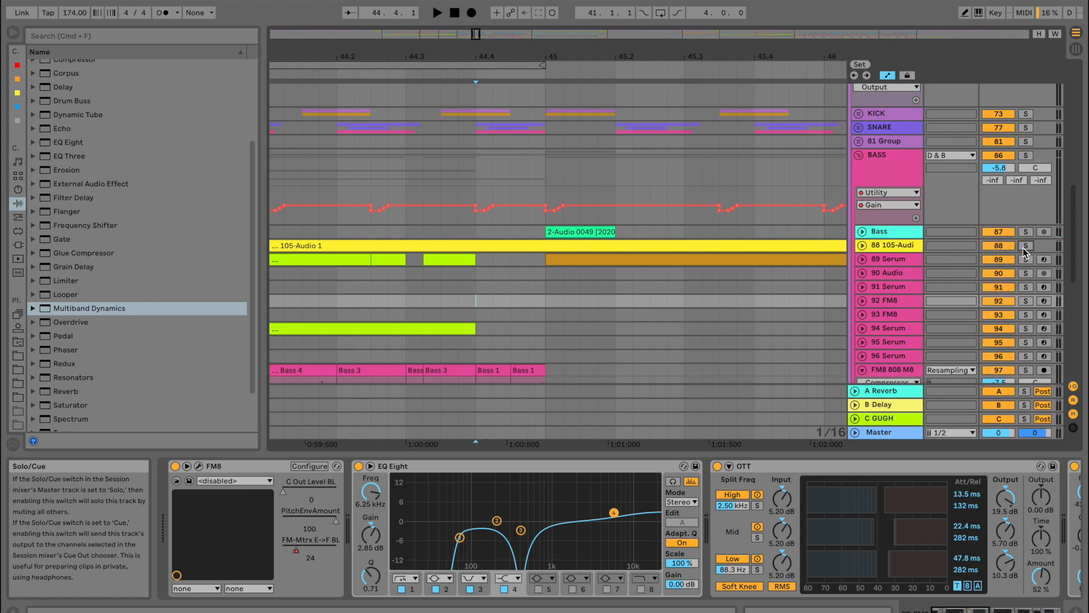
# Play the full mix from beat 44.4 and briefly solo the Moar Drums group to check its part before bar 45
pyautogui.press('space')
pyautogui.scroll(2, 622, 243)
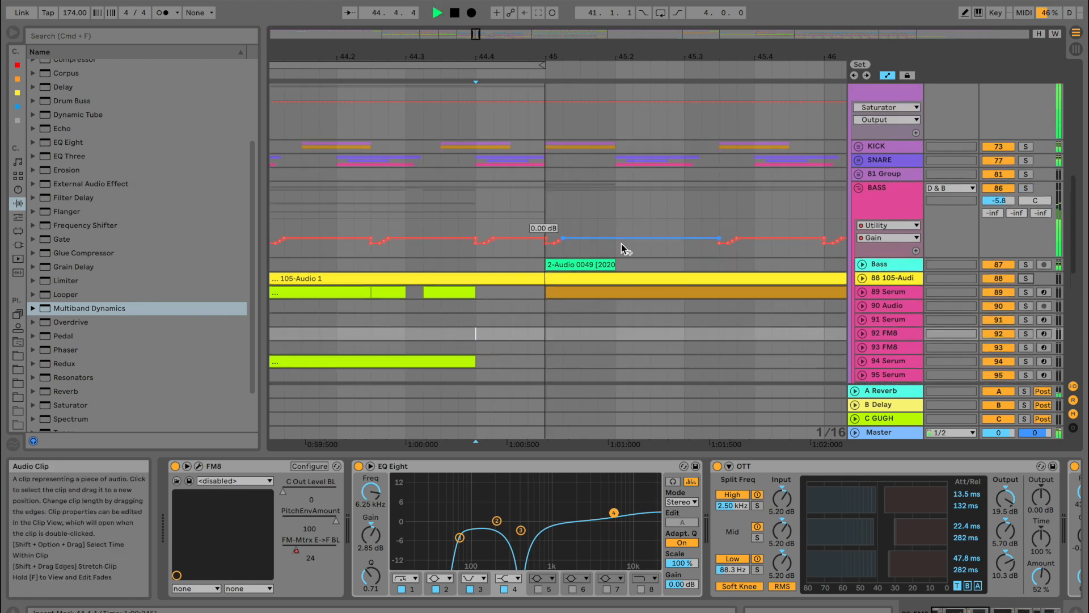
pyautogui.scroll(10, 522, 243)
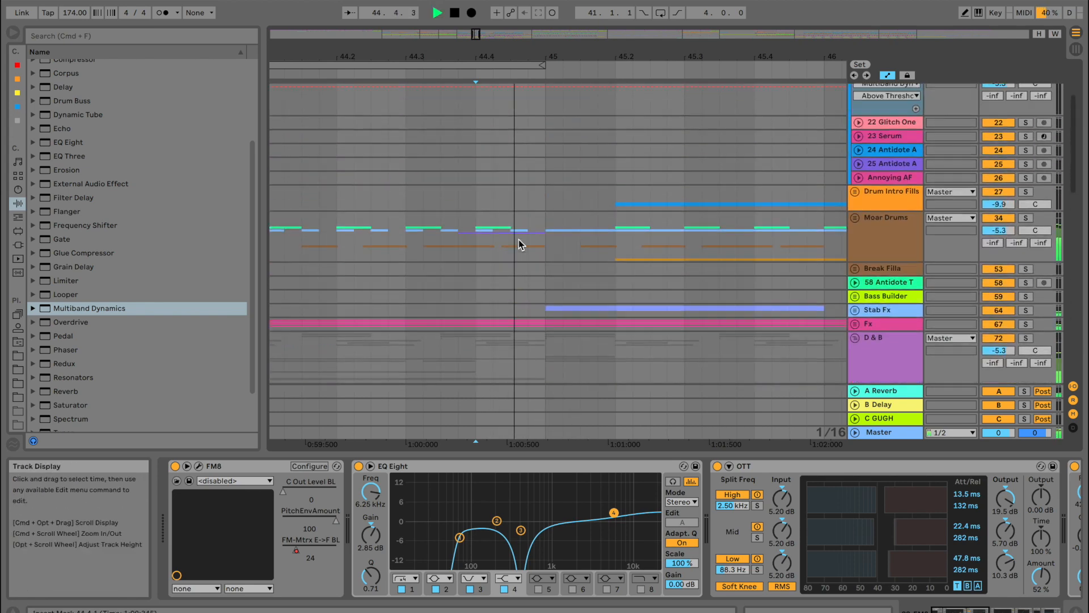
pyautogui.press('space')
pyautogui.click(1026, 219)
pyautogui.press('space')
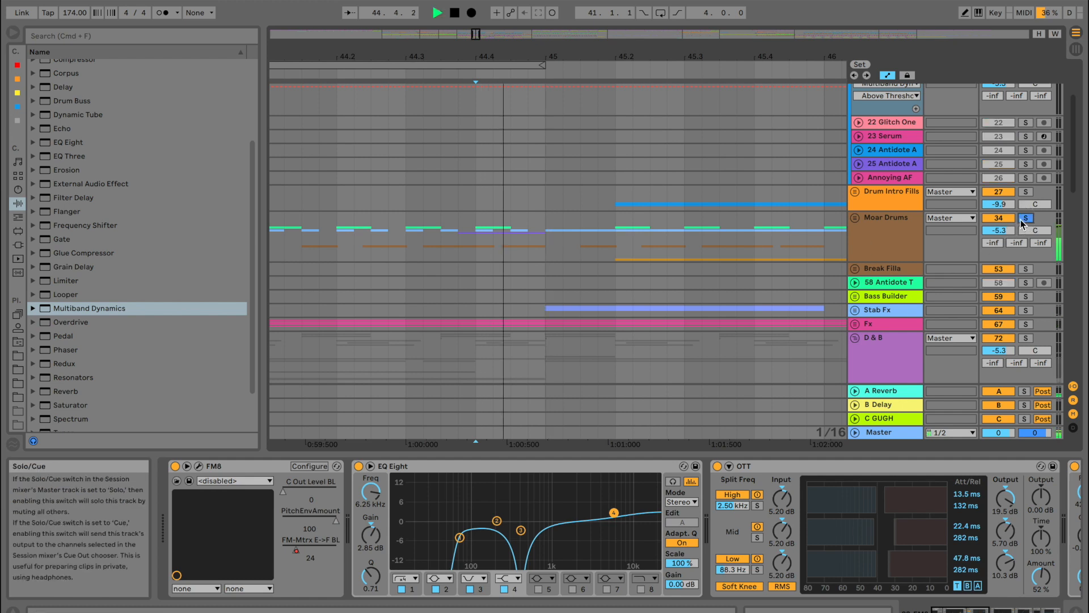
pyautogui.click(1026, 219)
pyautogui.press('space')
# Delete the Moar Drums material between beat 44.4 and bar 45 and play the transition back
pyautogui.click(524, 245)
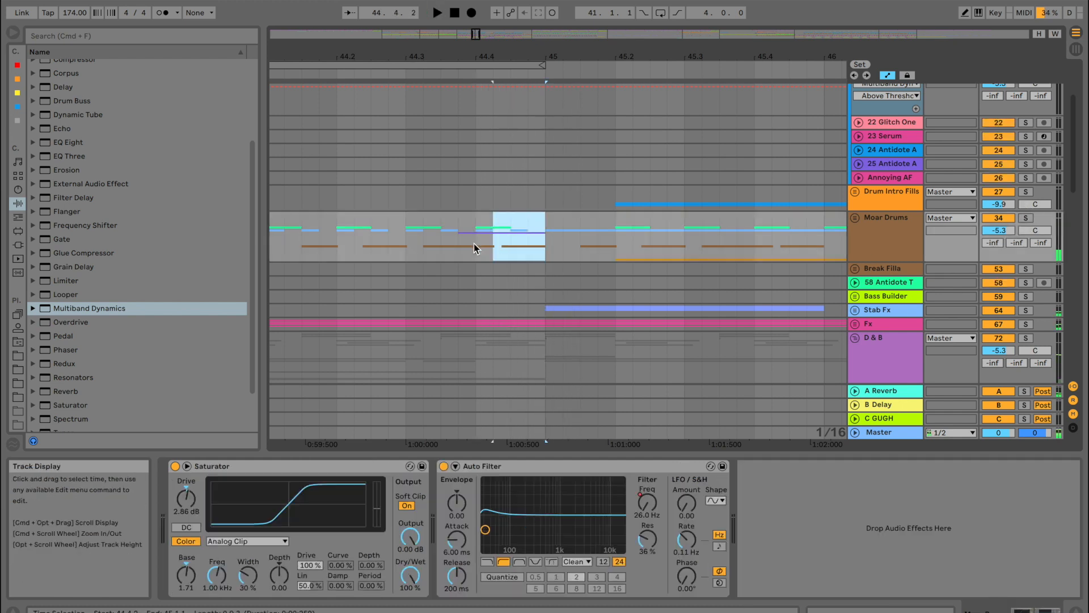
pyautogui.click(372, 238)
pyautogui.press('space')
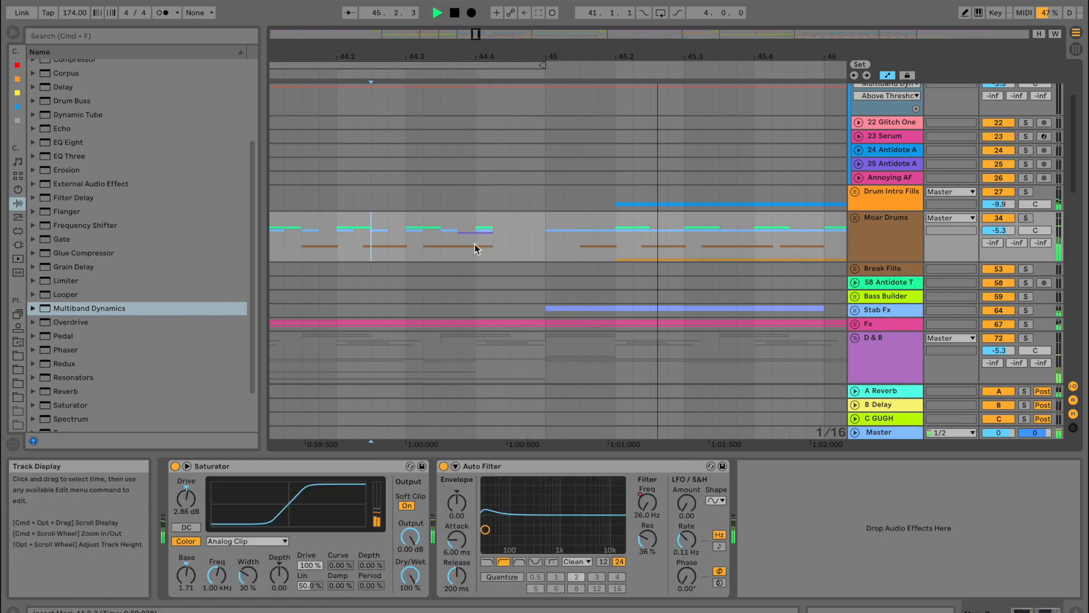
pyautogui.click(344, 238)
pyautogui.press('space')
pyautogui.press('space')
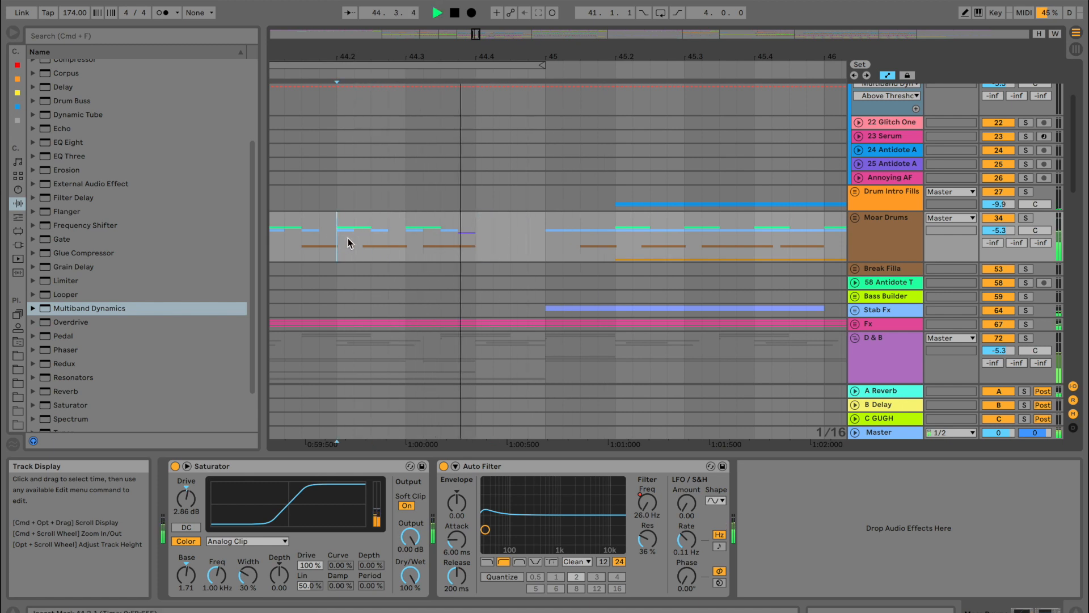
# Play back the drum and bass transition into bar 45, starting from the middle of bar 43
pyautogui.press('space')
pyautogui.scroll(-5, 382, 276)
pyautogui.hscroll(-3, 380, 276)
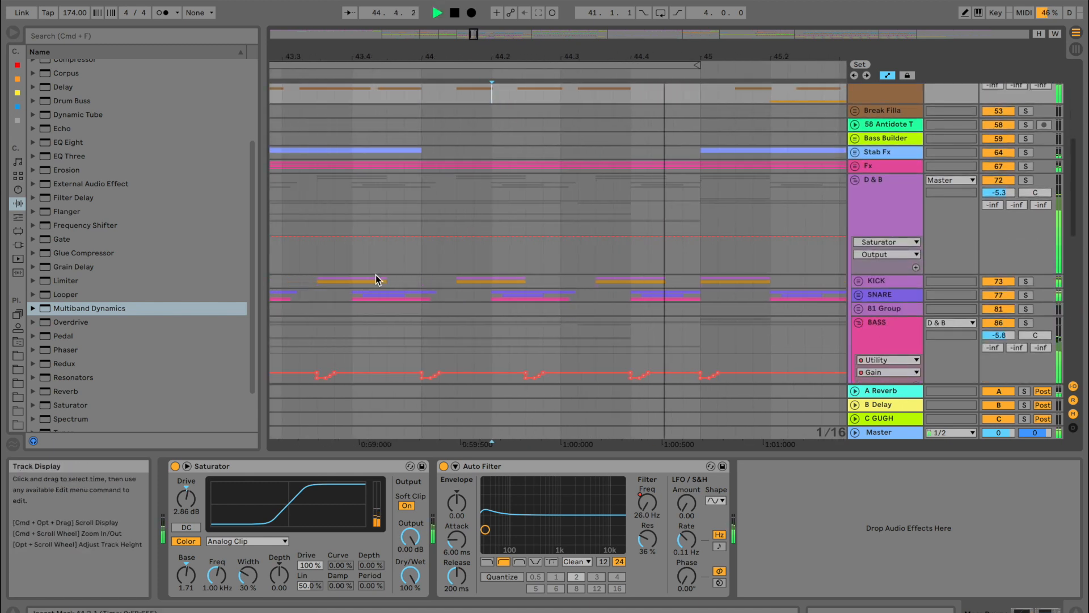
pyautogui.press('space')
pyautogui.click(305, 208)
pyautogui.moveTo(478, 54); pyautogui.dragTo(477, 23)
pyautogui.press('space')
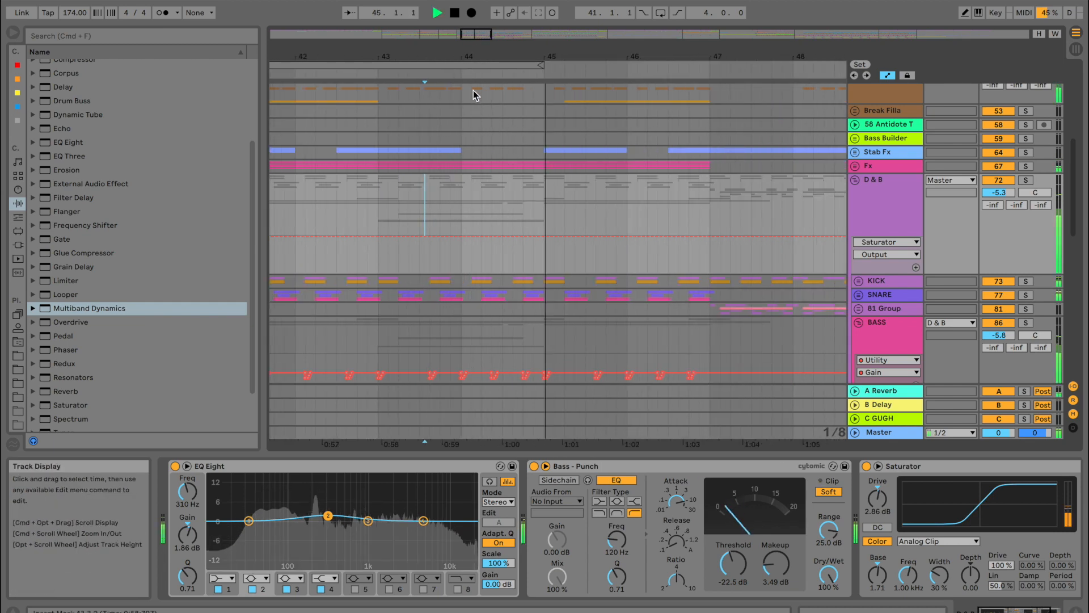
pyautogui.press('space')
# Solo the FM8 808 M8 track, play its Bass 1 clips before bar 45 and show its device chain
pyautogui.moveTo(539, 59); pyautogui.dragTo(539, 91)
pyautogui.scroll(-6, 505, 313)
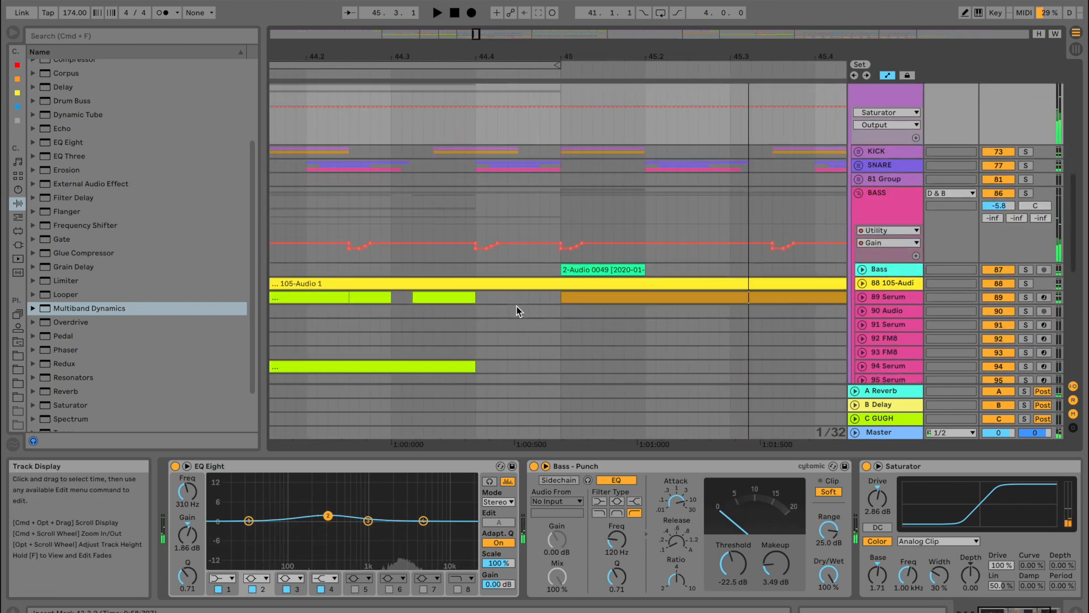
pyautogui.click(495, 334)
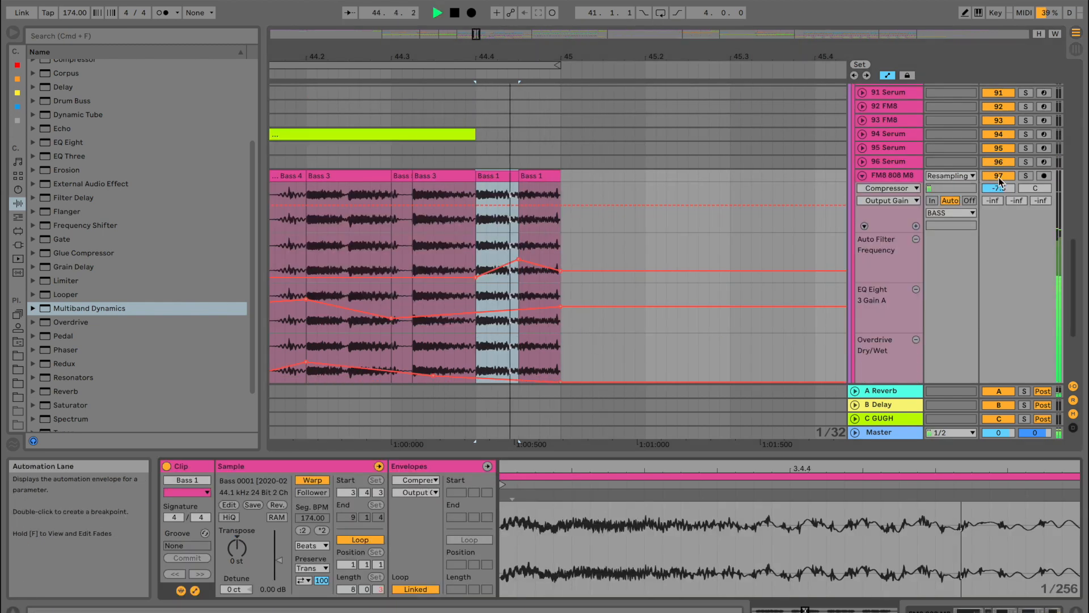
pyautogui.moveTo(520, 262); pyautogui.dragTo(518, 273)
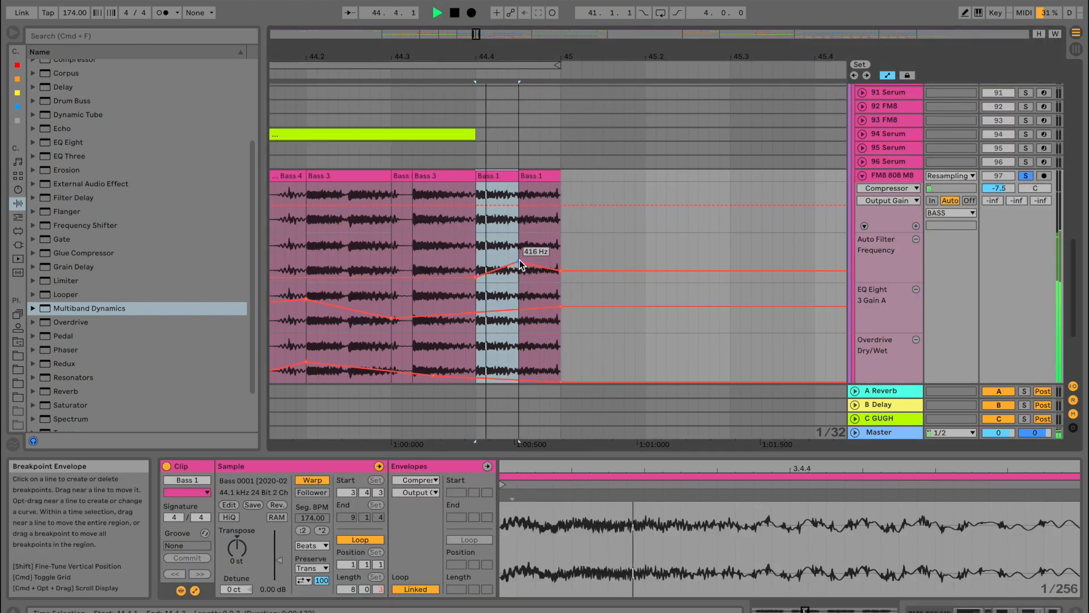
pyautogui.doubleClick(898, 162)
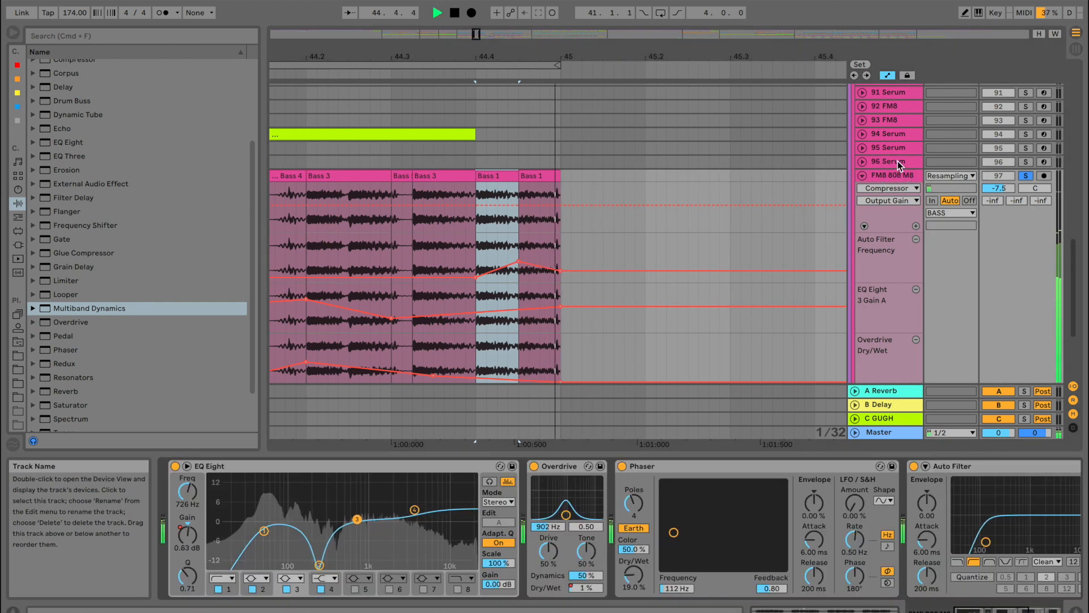
pyautogui.press('space')
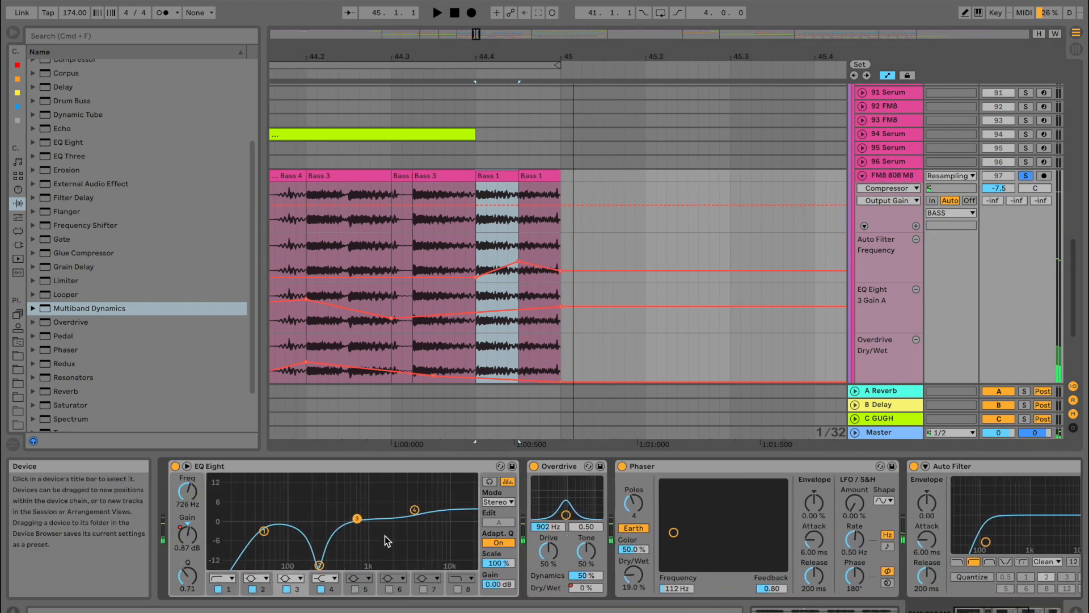
# Show the EQ Eight band 2 gain automation and raise it to about -2.91 dB just after beat 44.4
pyautogui.click(320, 565)
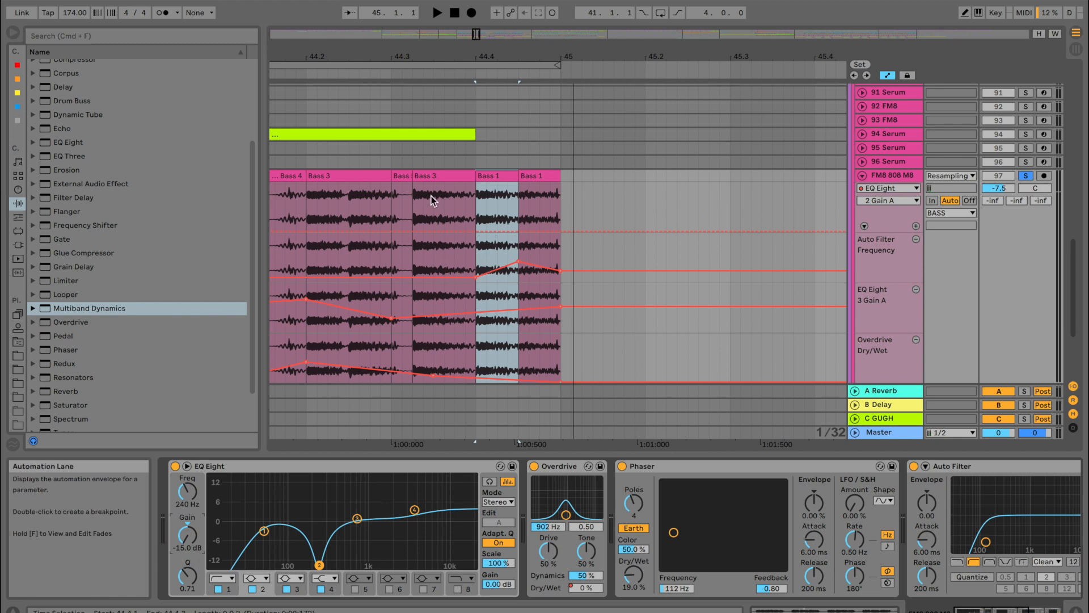
pyautogui.click(404, 230)
pyautogui.moveTo(486, 231); pyautogui.dragTo(487, 211)
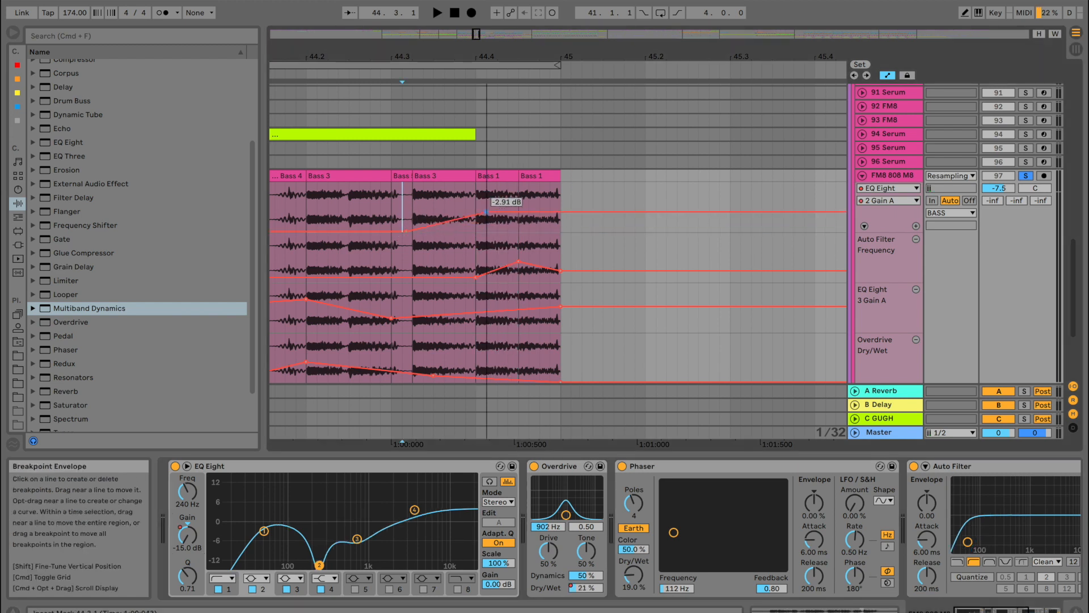
pyautogui.press('space')
# Lower the band 2 gain automation just after bar 45 and set it to about -12.6 dB just before beat 44.4
pyautogui.moveTo(571, 211); pyautogui.dragTo(570, 231)
pyautogui.press('space')
pyautogui.press('space')
pyautogui.moveTo(470, 217); pyautogui.dragTo(470, 228)
pyautogui.press('space')
pyautogui.press('space')
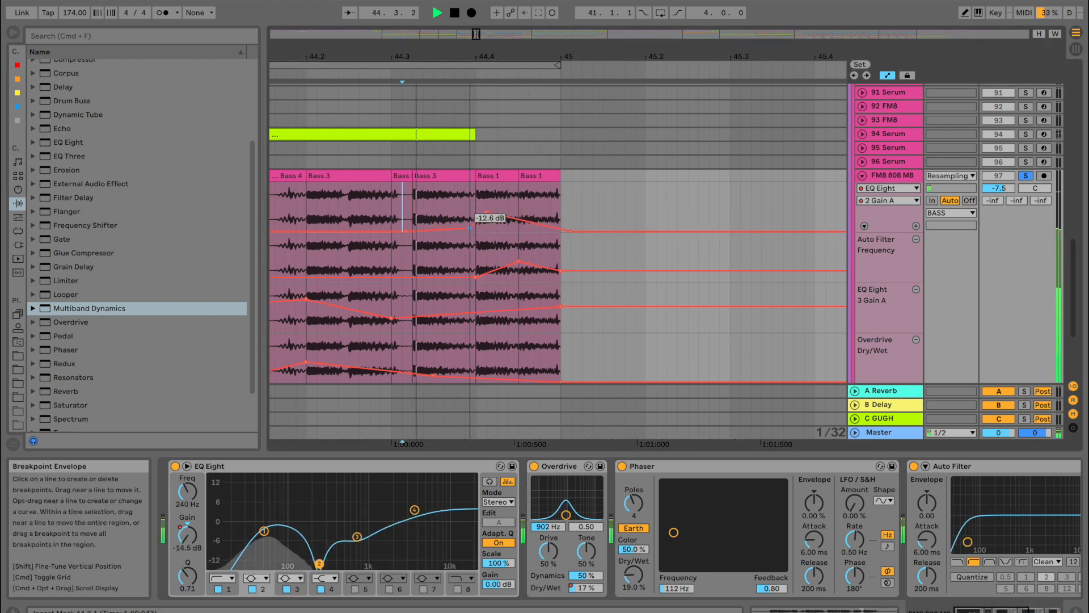
# Turn off the FM8 808 M8 track's solo and set the clip gain of both Bass 1 clips to 2.81 dB
pyautogui.click(1026, 176)
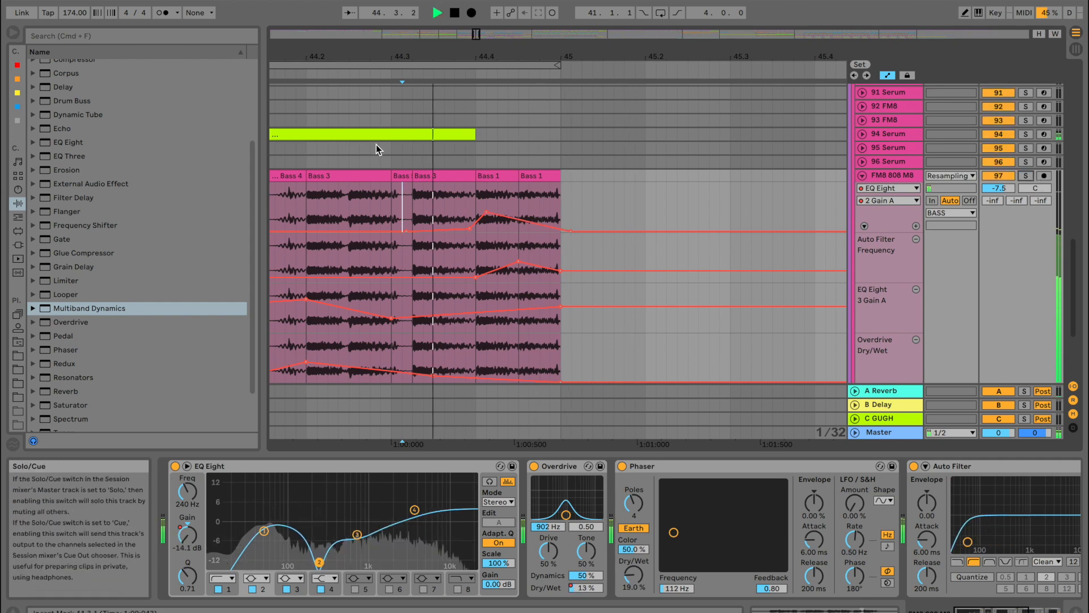
pyautogui.click(506, 176)
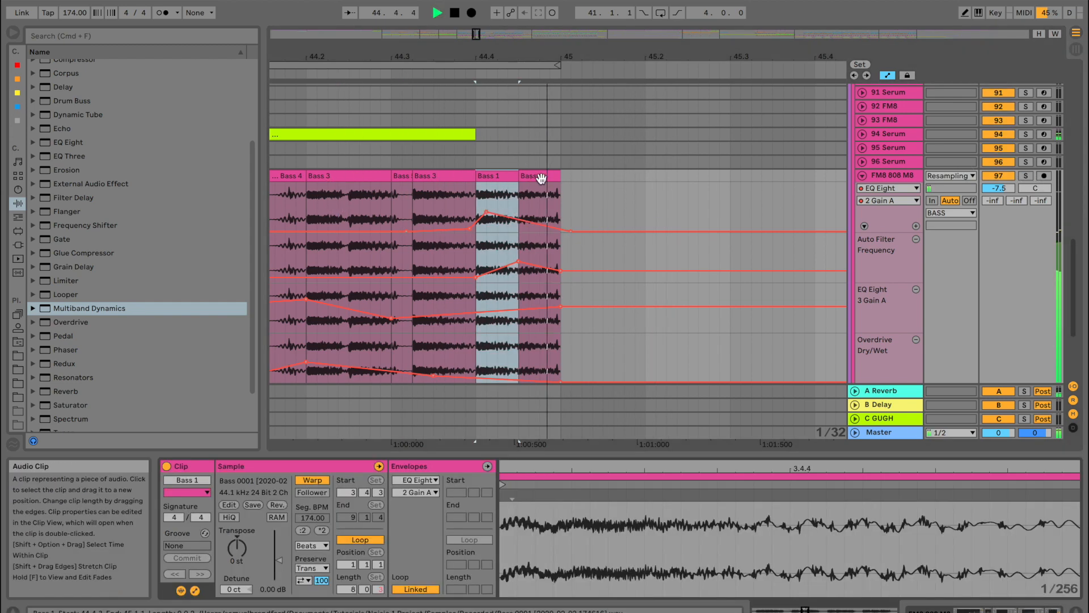
pyautogui.keyDown('shift'); pyautogui.click(541, 179); pyautogui.keyUp('shift')
pyautogui.moveTo(281, 553); pyautogui.dragTo(281, 546)
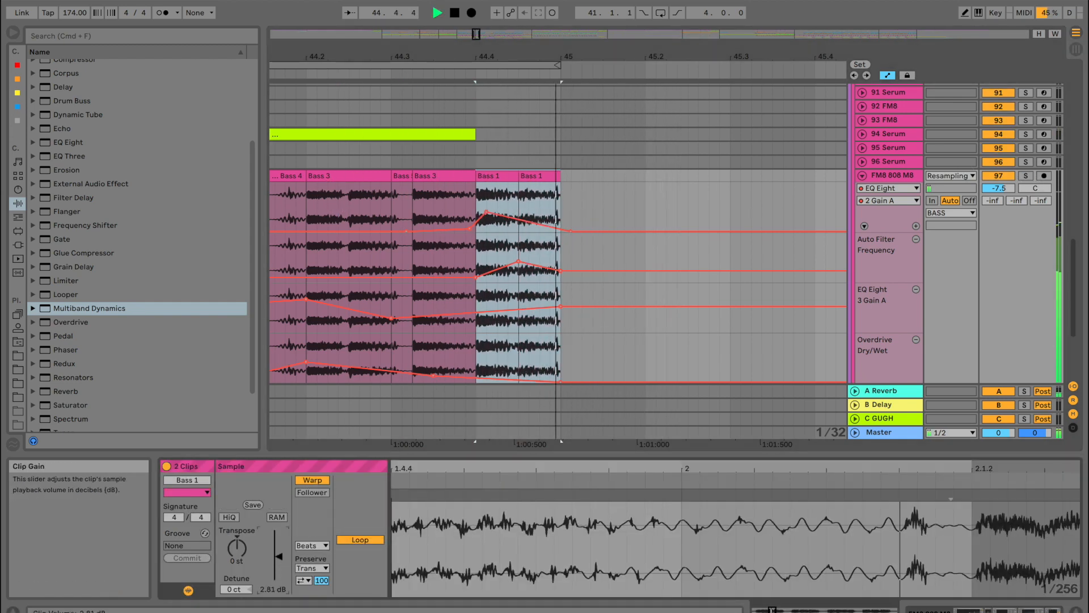
# Play back the bass phrase leading into bar 45, focusing on the end of the last Bass 1 clip
pyautogui.click(284, 208)
pyautogui.press('space')
pyautogui.press('space')
pyautogui.moveTo(476, 56); pyautogui.dragTo(475, 52)
pyautogui.scroll(10, 470, 53)
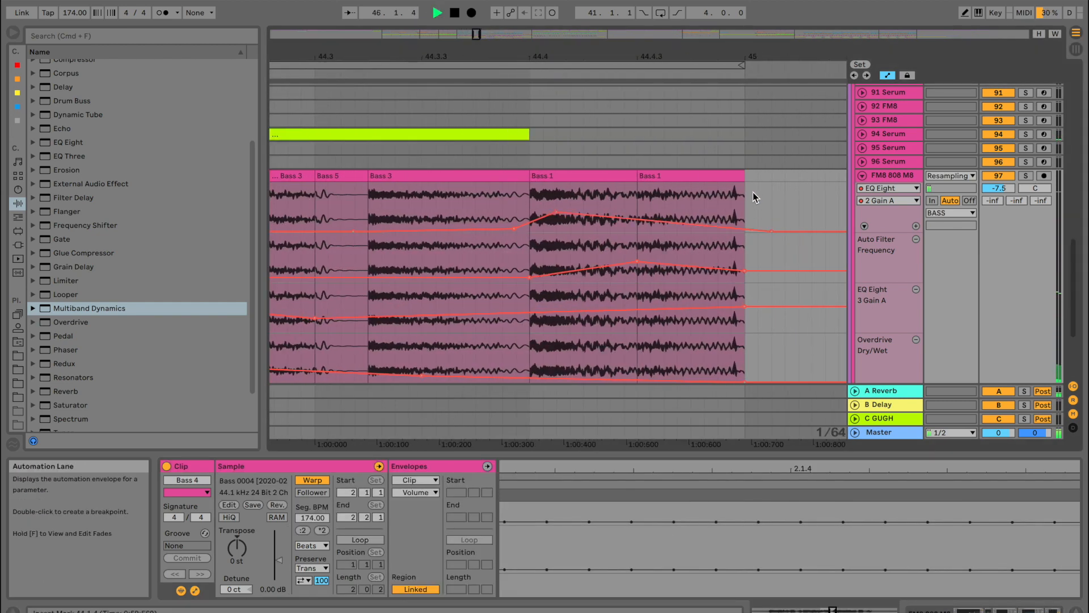
pyautogui.click(633, 194)
pyautogui.press('space')
pyautogui.press('space')
pyautogui.press('space')
# Trim the end of the last Bass 1 clip to slightly before bar 45 and hide the automation lanes
pyautogui.moveTo(742, 177); pyautogui.dragTo(733, 177)
pyautogui.press('a')
pyautogui.click(309, 216)
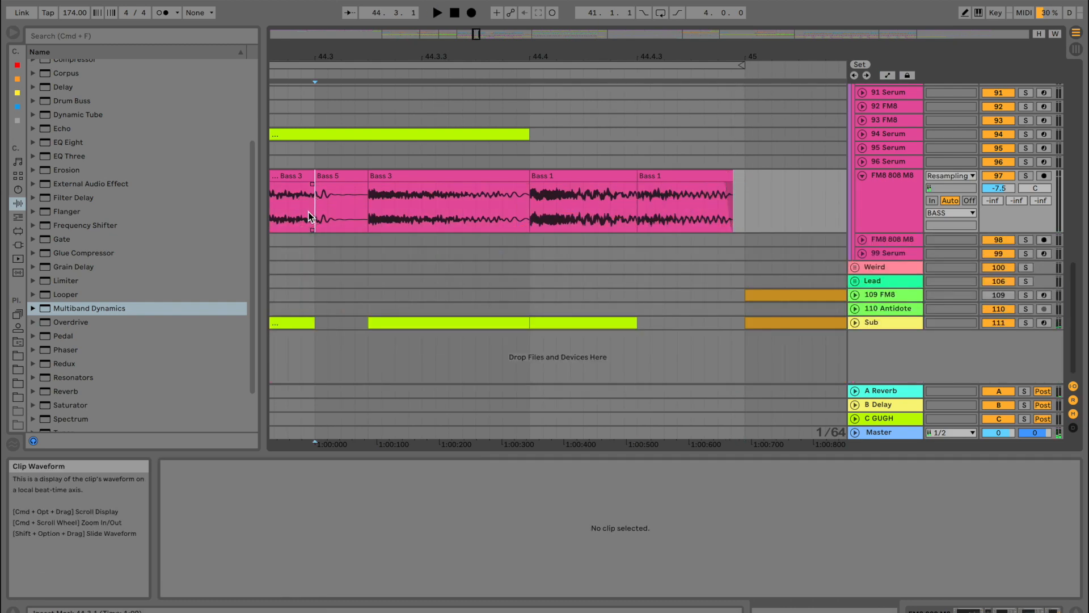
# Close the detail view to enlarge the arrangement and play the drop through to about bar 49
pyautogui.scroll(-12, 542, 54)
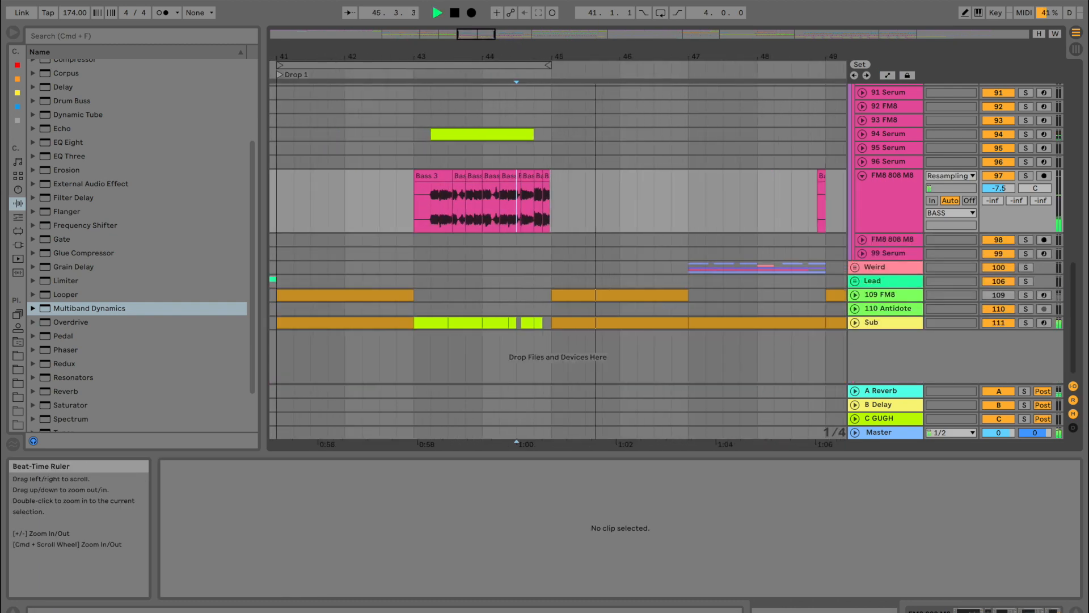
pyautogui.moveTo(695, 453); pyautogui.dragTo(690, 590)
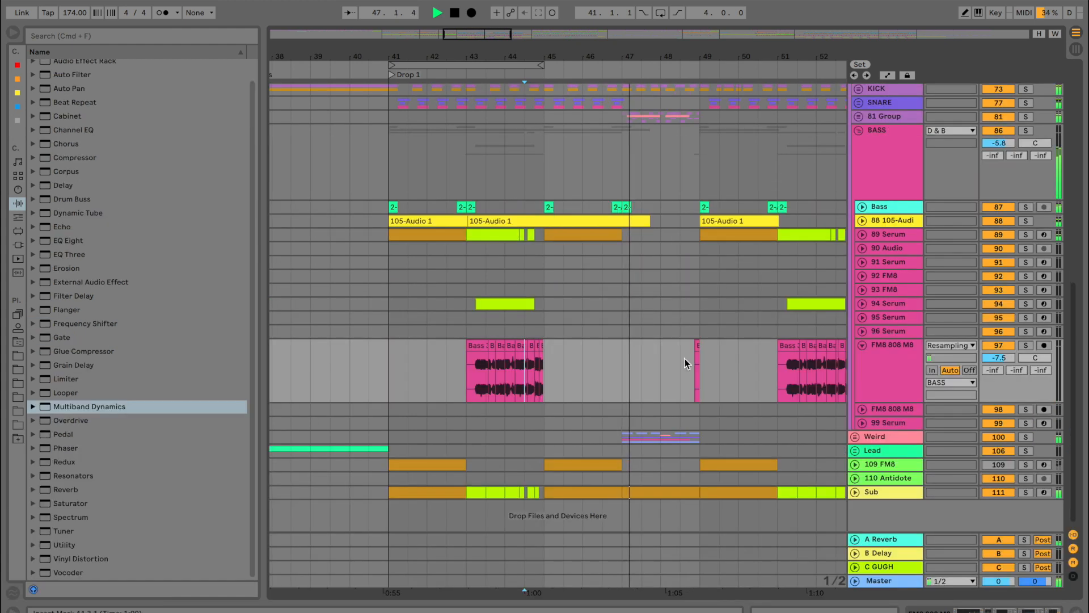
pyautogui.click(505, 372)
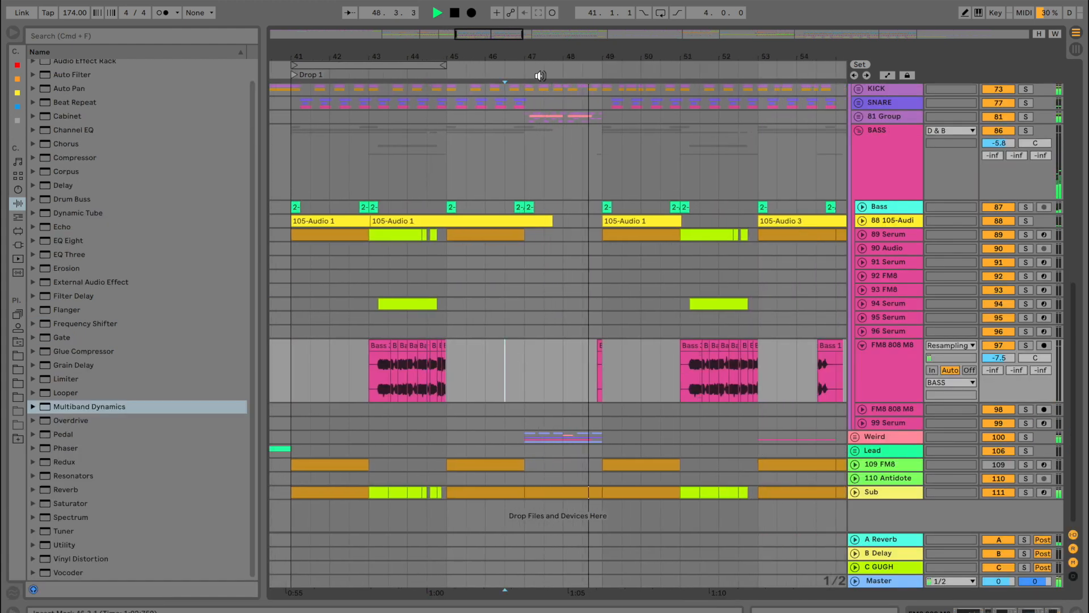
pyautogui.press('space')
pyautogui.scroll(3, 489, 220)
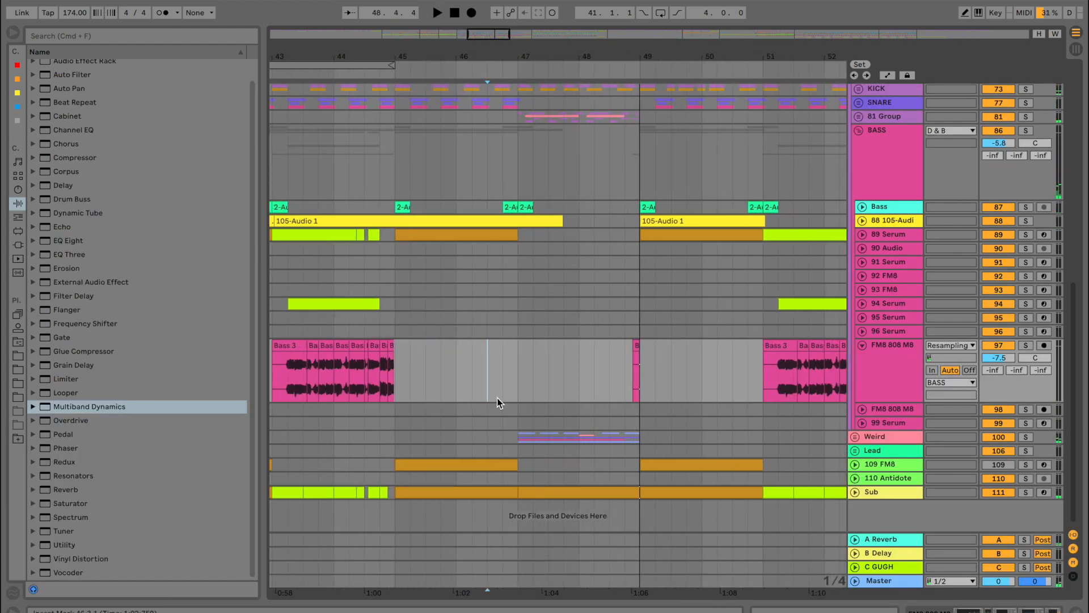
# Collapse the FM8 808 M8 track, solo and unfold the Weird group, and play it from bar 47
pyautogui.click(502, 366)
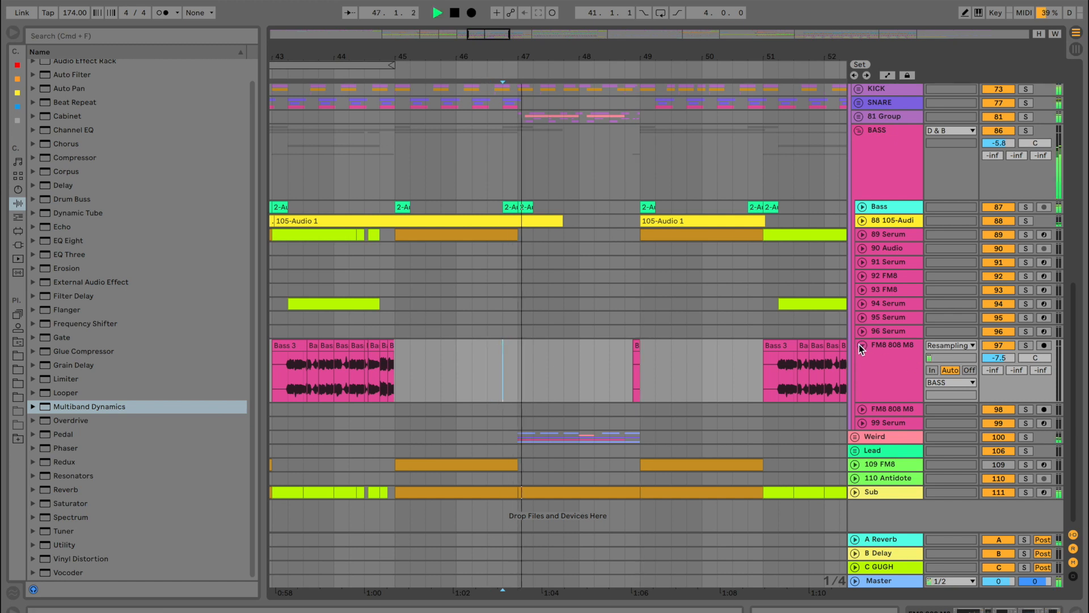
pyautogui.click(861, 345)
pyautogui.click(1025, 386)
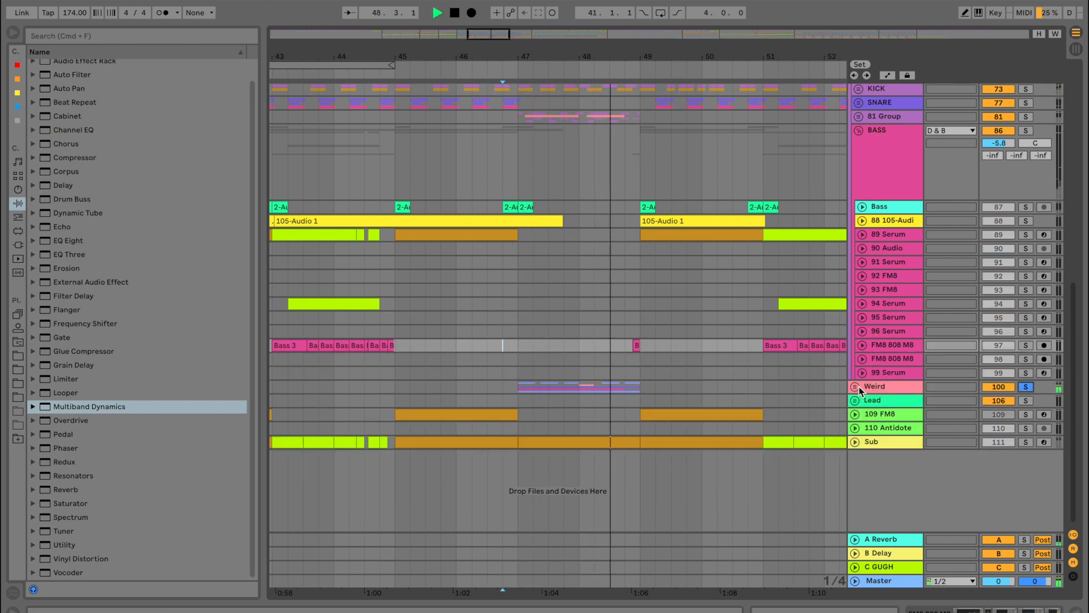
pyautogui.click(855, 387)
pyautogui.scroll(-3, 489, 386)
pyautogui.press('space')
pyautogui.click(517, 343)
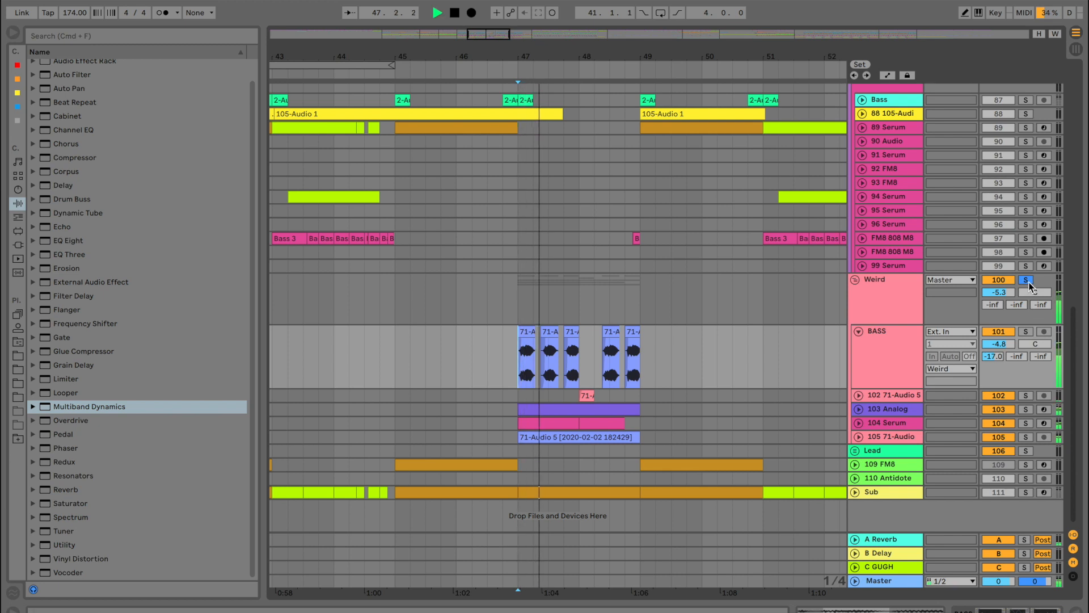
# Unsolo the Weird group, set its BASS track's volume to -3.3 dB and show that track's devices
pyautogui.click(1026, 280)
pyautogui.moveTo(999, 344); pyautogui.dragTo(998, 336)
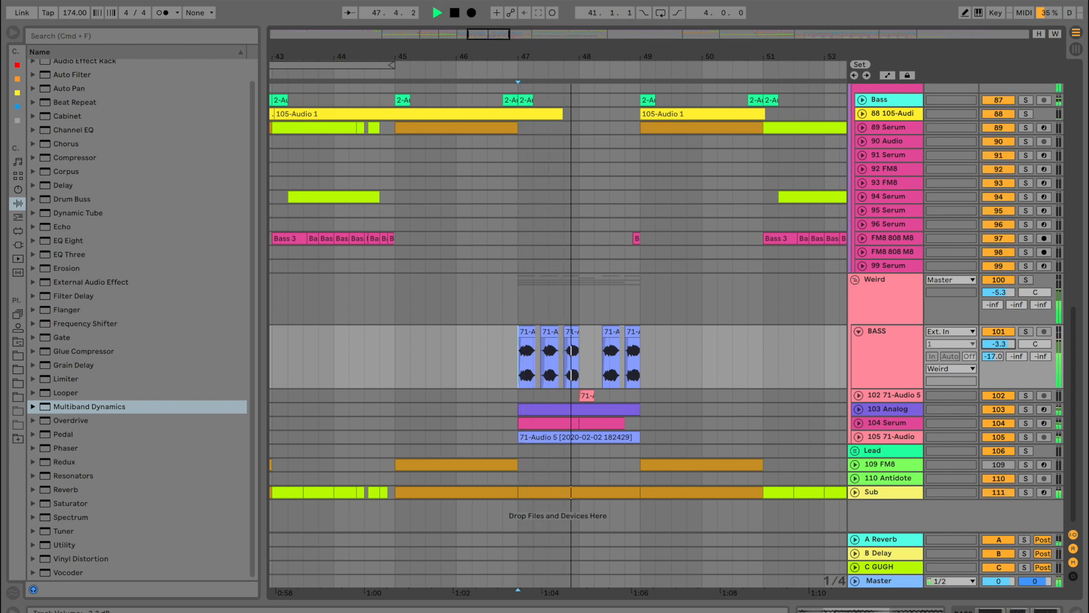
pyautogui.doubleClick(888, 351)
pyautogui.press('space')
# Solo the BASS track in the Weird group and listen to its clips from bar 47
pyautogui.click(1025, 331)
pyautogui.press('space')
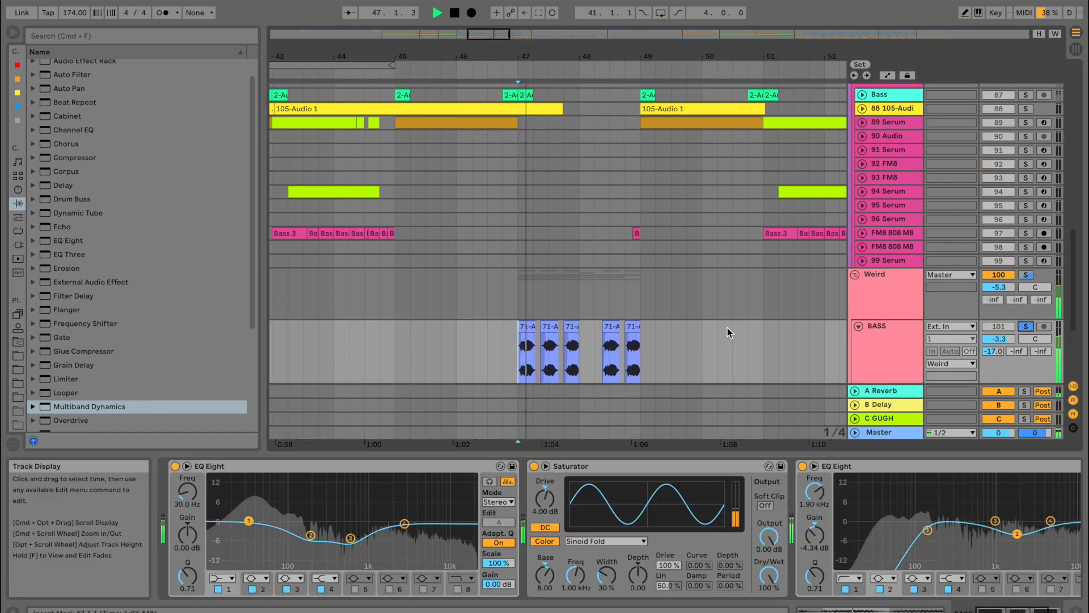
pyautogui.scroll(-3, 728, 328)
pyautogui.click(885, 252)
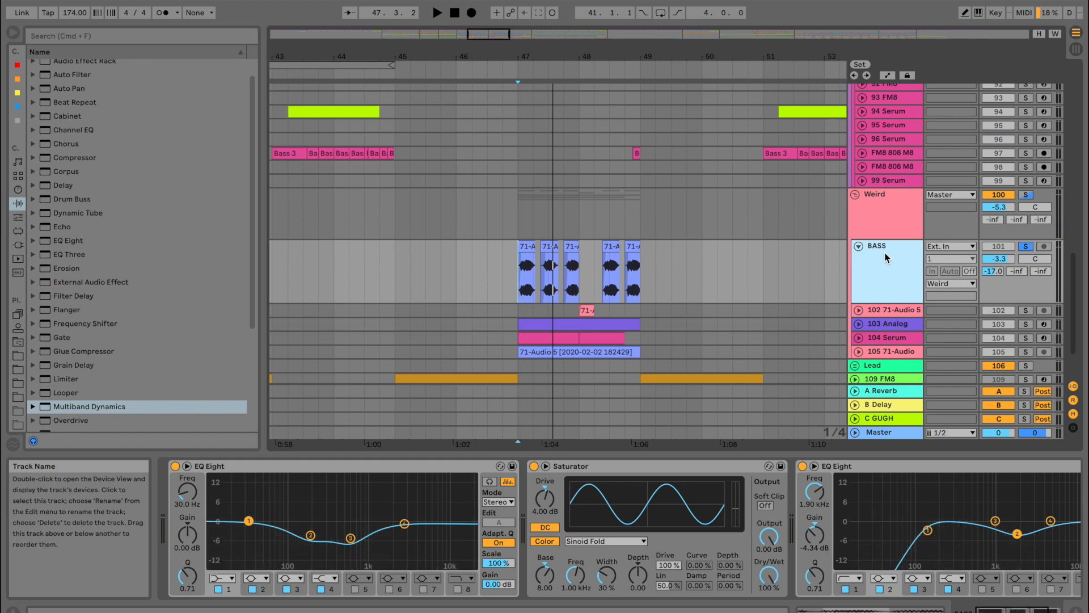
# Play from bar 44 to about bar 49, turning off the BASS track's solo to hear it in the full mix
pyautogui.click(333, 278)
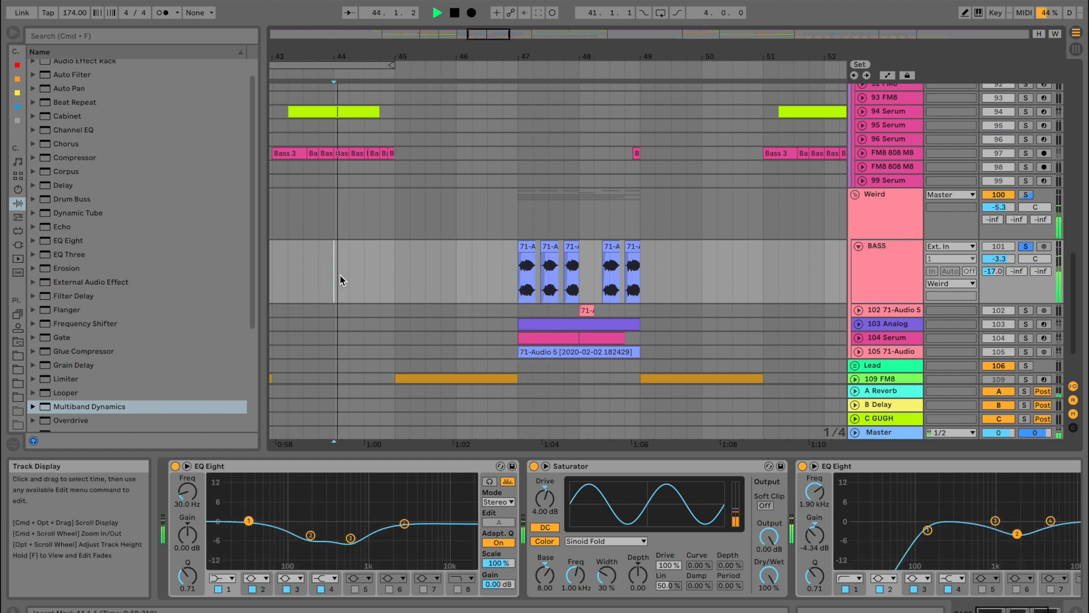
pyautogui.press('space')
pyautogui.click(1024, 246)
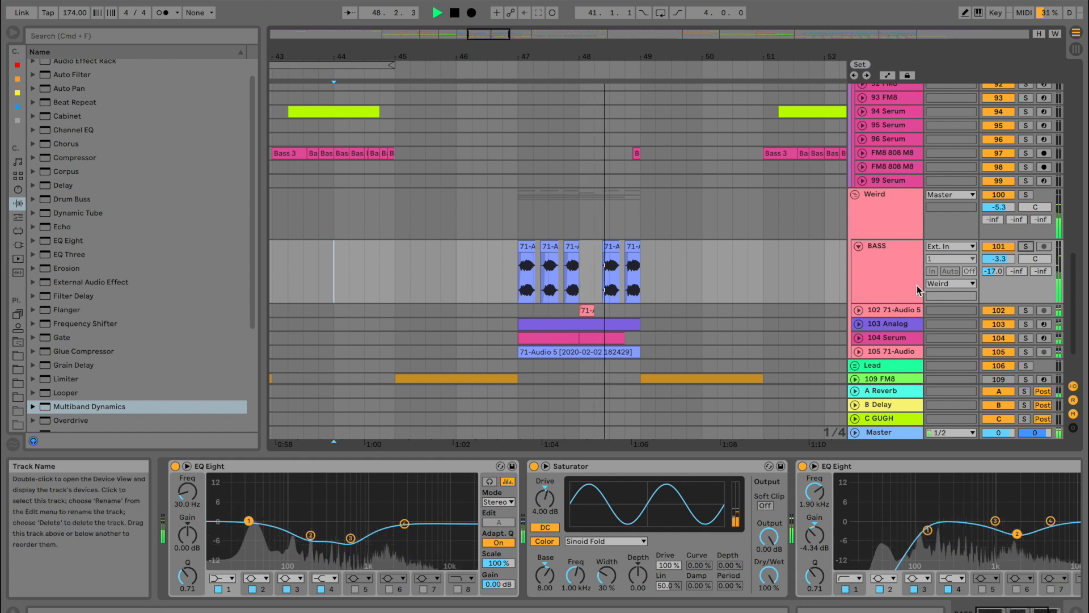
pyautogui.click(898, 285)
pyautogui.press('space')
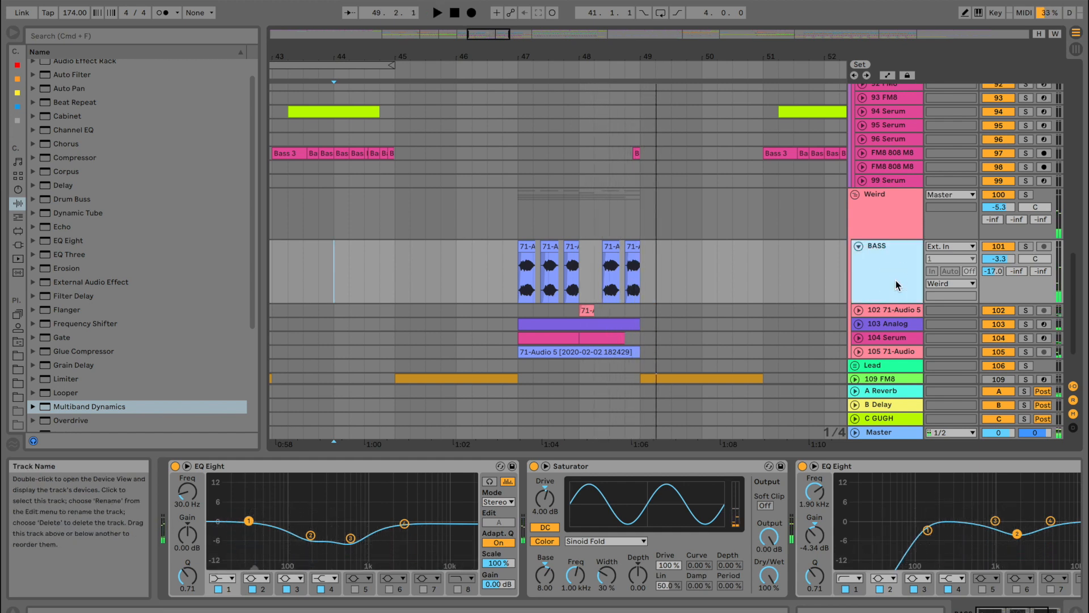
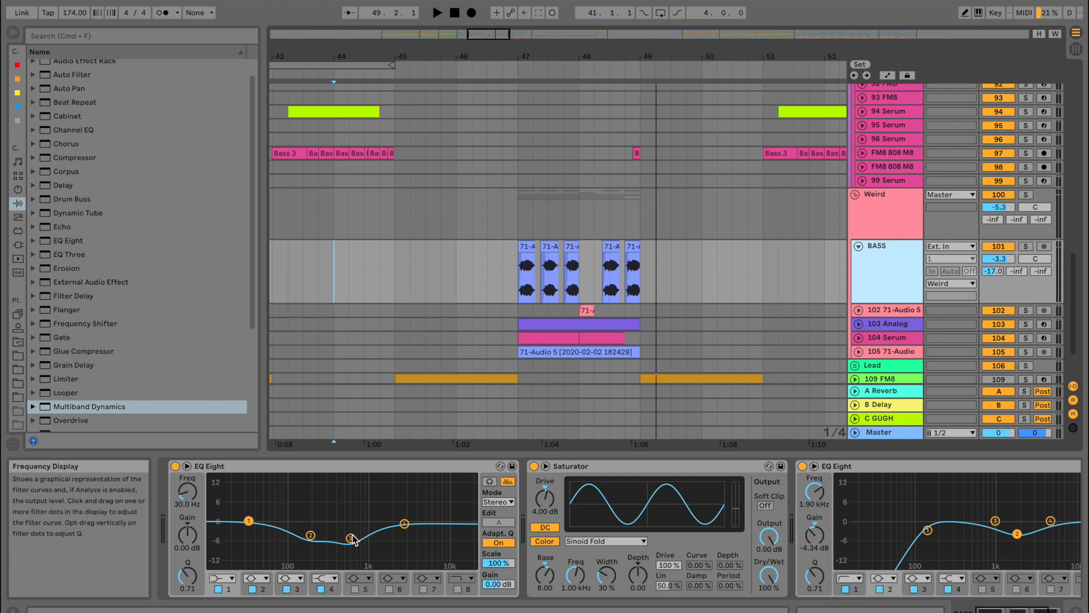
# In the BASS track's first EQ Eight, set band 3 to 550 Hz and -2.11 dB, deepen band 2, and audition bars 47 to 48
pyautogui.click(490, 287)
pyautogui.press('space')
pyautogui.moveTo(352, 539)
pyautogui.mouseDown()
pyautogui.moveTo(346, 516)
pyautogui.moveTo(309, 545)
pyautogui.moveTo(348, 527)
pyautogui.mouseUp()
pyautogui.press('space')
pyautogui.press('space')
pyautogui.moveTo(588, 55); pyautogui.dragTo(588, 96)
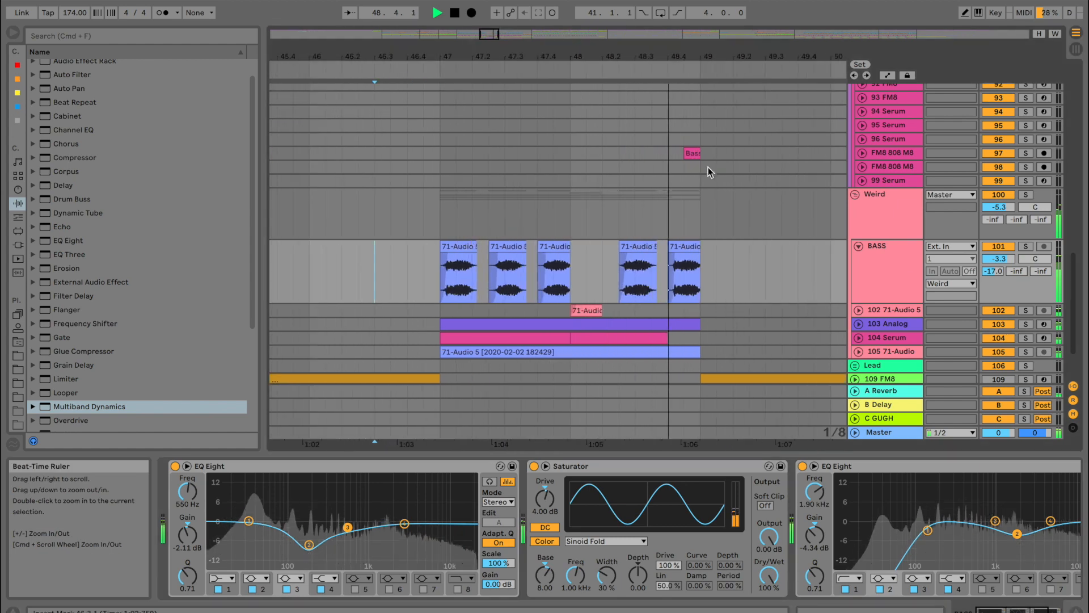
pyautogui.press('space')
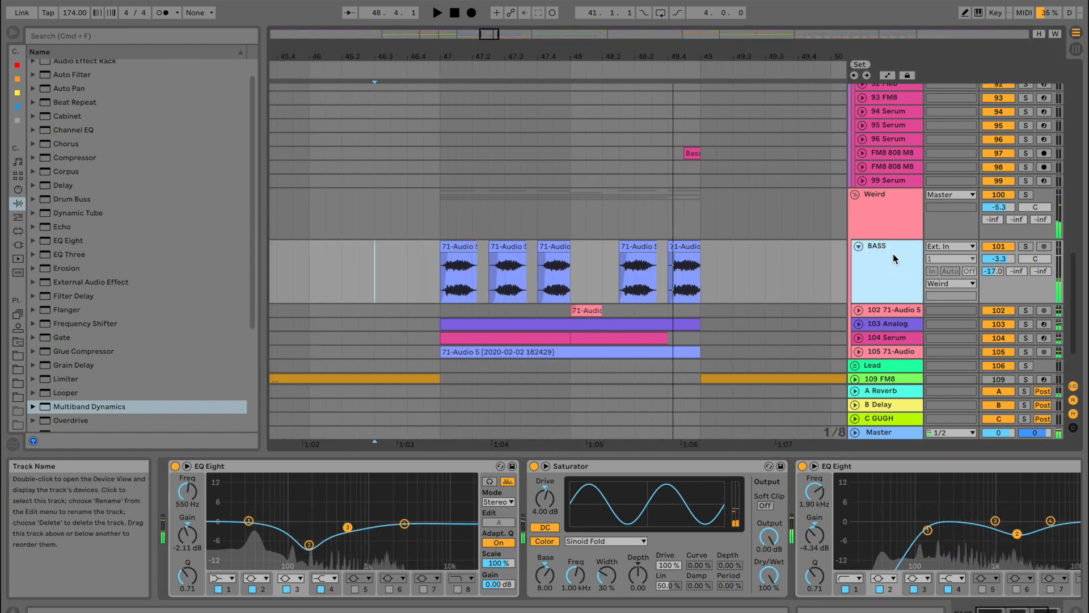
# Insert a MIDI track with the Analog instrument below BASS and create a one-bar empty clip at bar 47
pyautogui.click(19, 191)
pyautogui.press('super+shift+t')
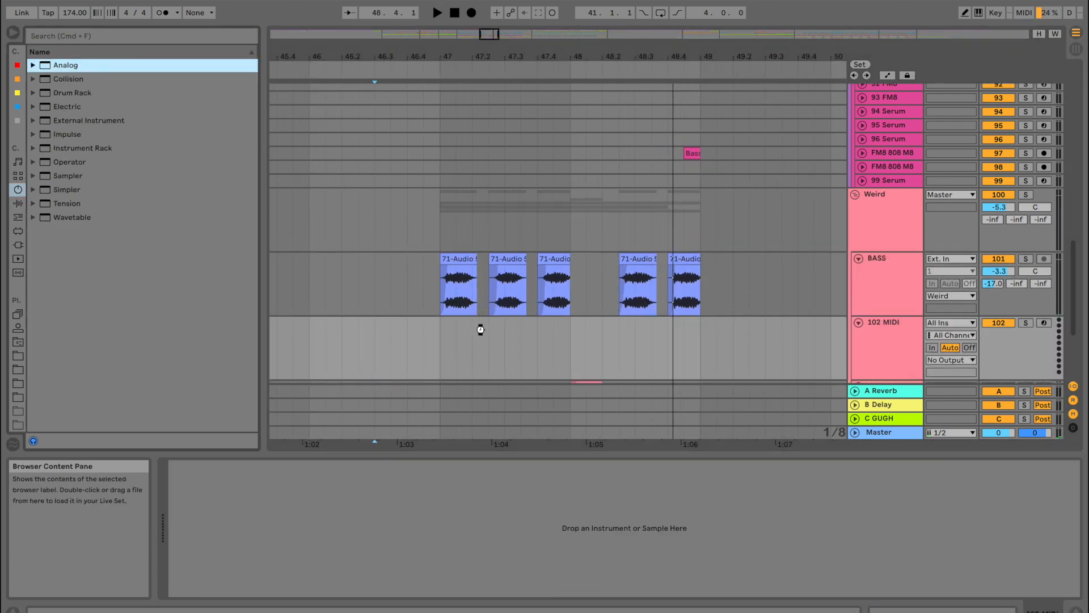
pyautogui.moveTo(440, 335); pyautogui.dragTo(576, 359)
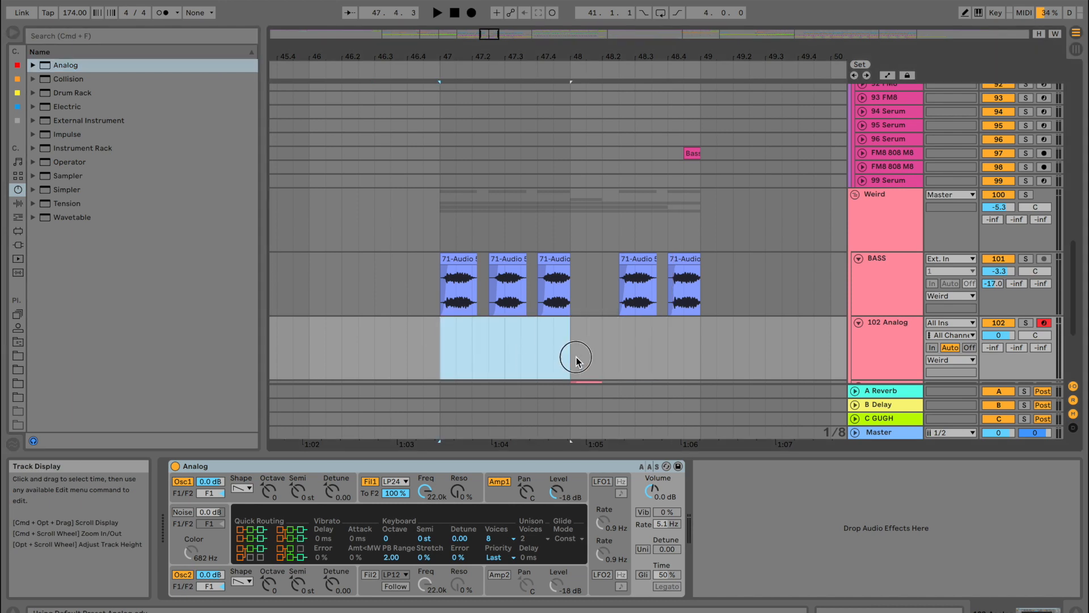
pyautogui.press('super+shift+m')
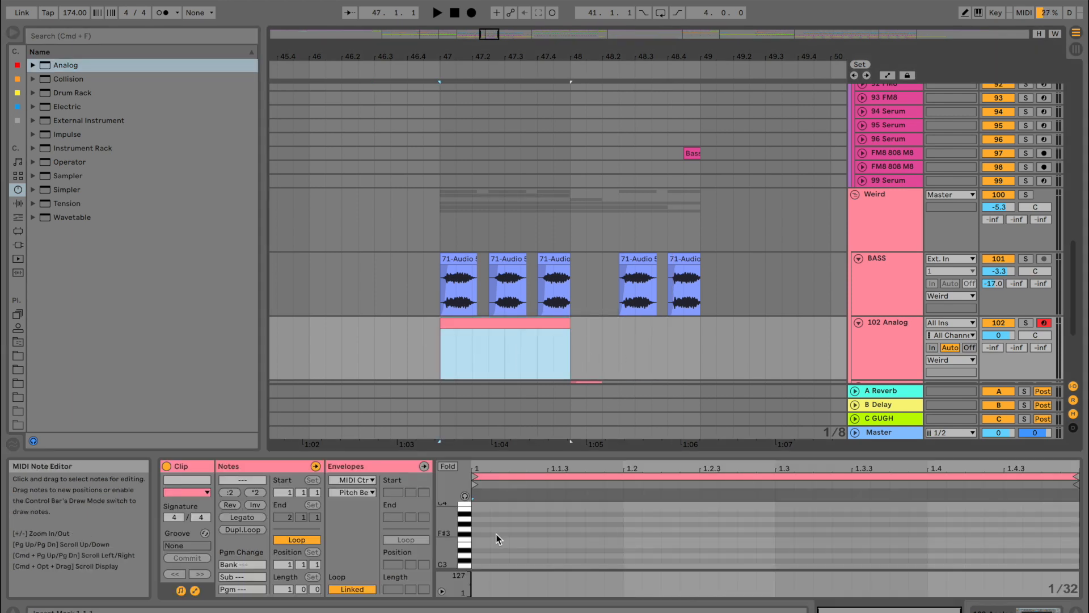
# Add a one-beat D#3 note at the start of the new Analog clip
pyautogui.click(477, 550)
pyautogui.doubleClick(477, 550)
pyautogui.moveTo(491, 551); pyautogui.dragTo(621, 551)
# Solo the Analog track, show its instrument and play back the clip from bar 47
pyautogui.press('space')
pyautogui.click(1025, 323)
pyautogui.press('space')
pyautogui.press('space')
pyautogui.doubleClick(901, 344)
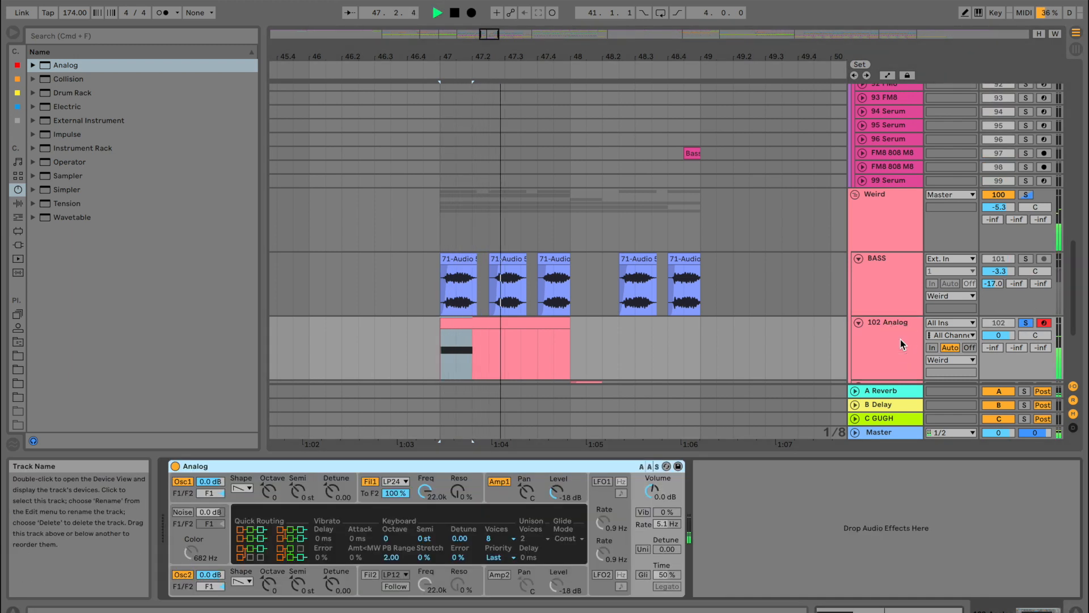
pyautogui.press('space')
pyautogui.press('space')
pyautogui.press('space')
# Shorten the D#3 note to half a beat and play the clip
pyautogui.doubleClick(476, 324)
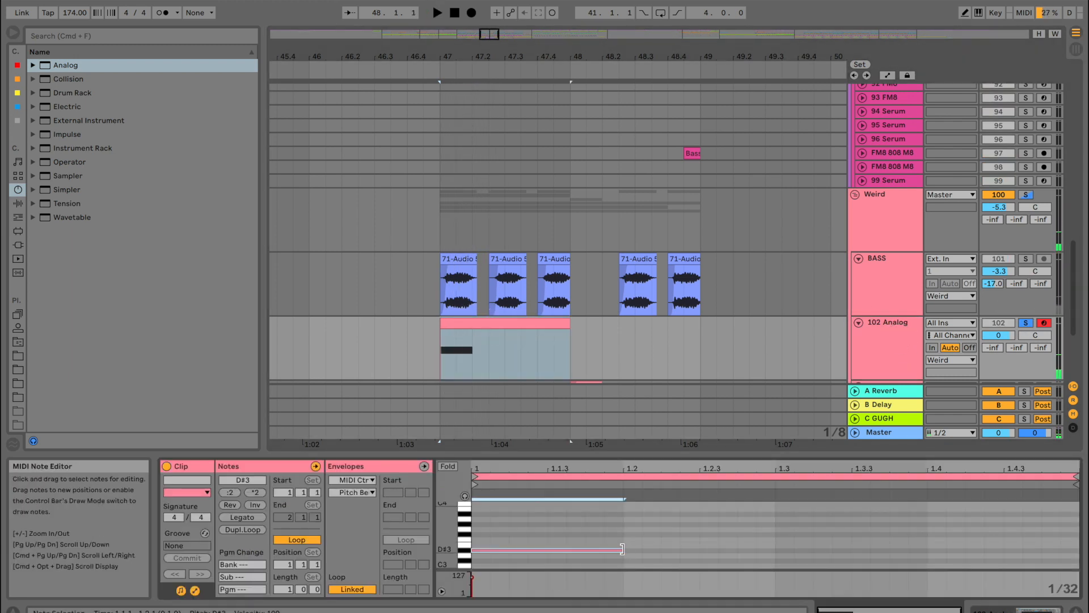
pyautogui.moveTo(622, 548); pyautogui.dragTo(549, 550)
pyautogui.press('space')
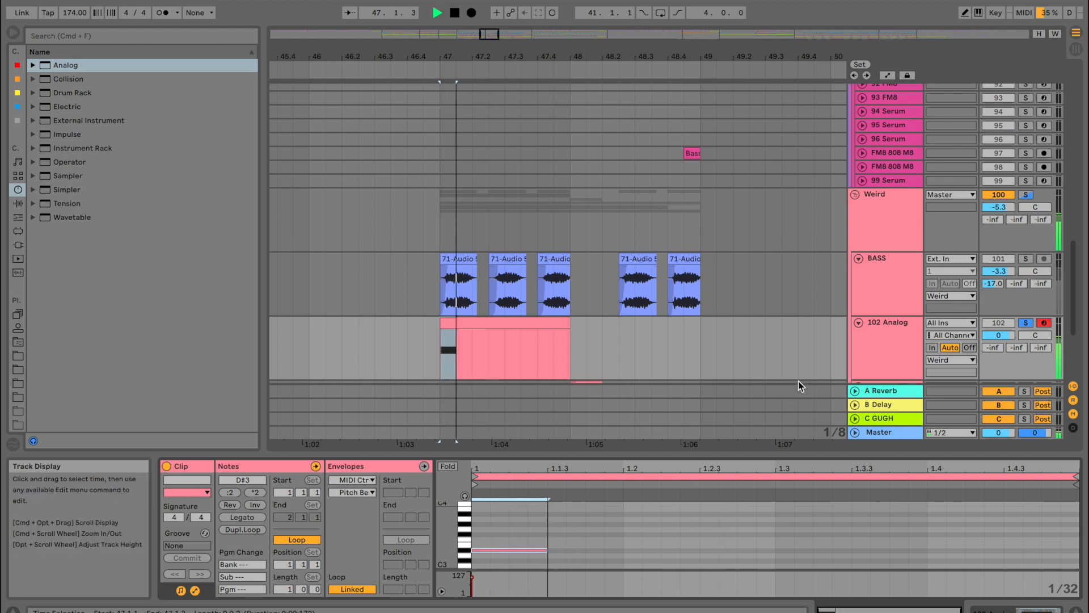
pyautogui.press('space')
# Duplicate the first one and a half beats of the Analog clip twice, ending the last copy at bar 48
pyautogui.click(899, 344)
pyautogui.moveTo(486, 344); pyautogui.dragTo(443, 333)
pyautogui.press('super+d')
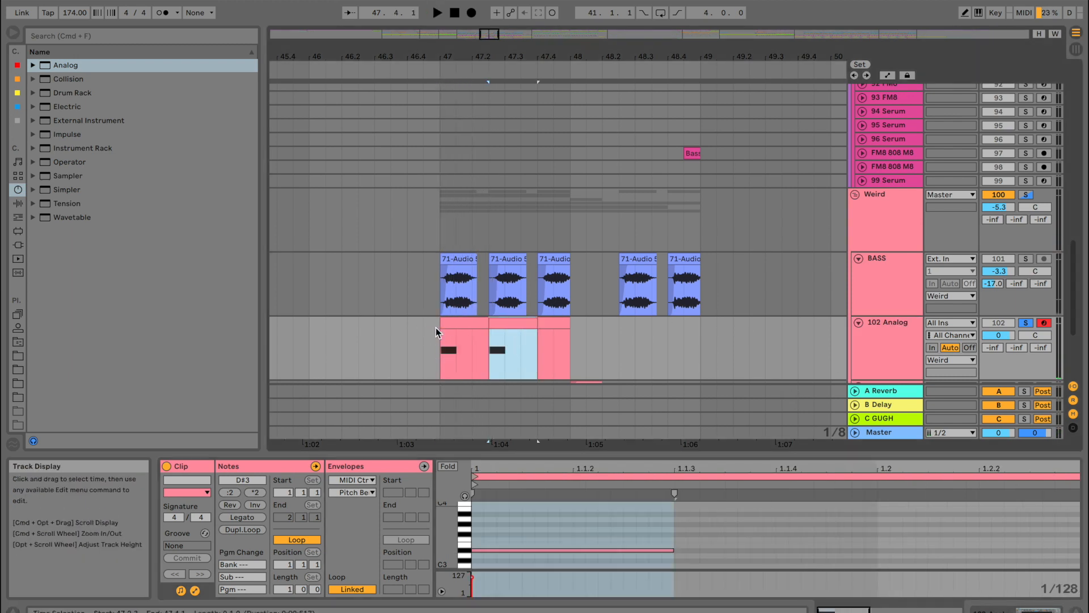
pyautogui.press('super+d')
pyautogui.click(435, 328)
pyautogui.press('space')
pyautogui.moveTo(585, 325); pyautogui.dragTo(574, 330)
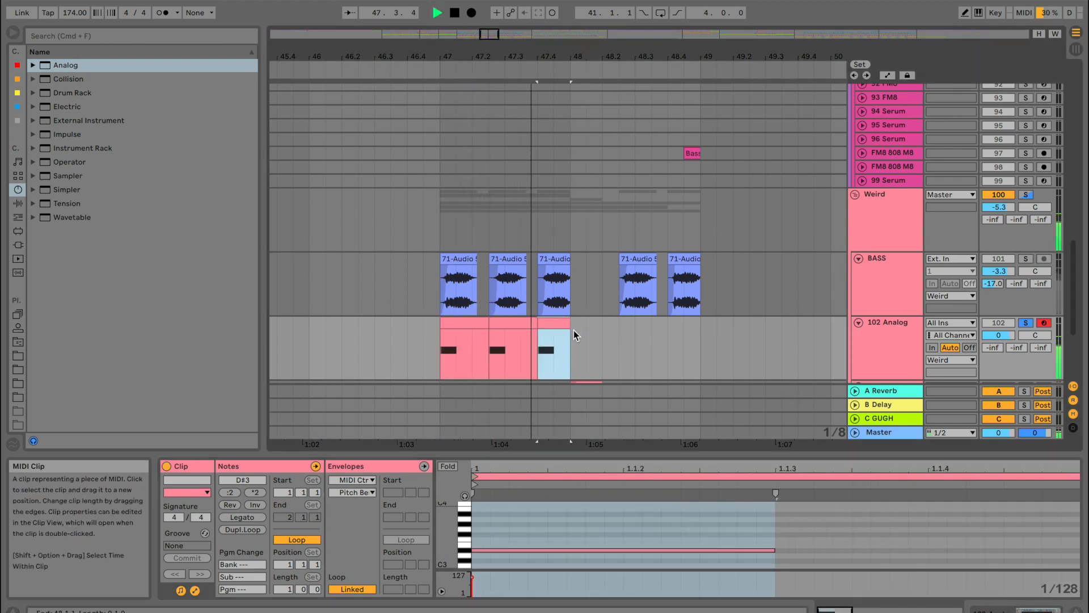
pyautogui.press('space')
# Copy the middle Analog clip to the starts of the last two audio clips on the BASS track in bar 48
pyautogui.click(517, 324)
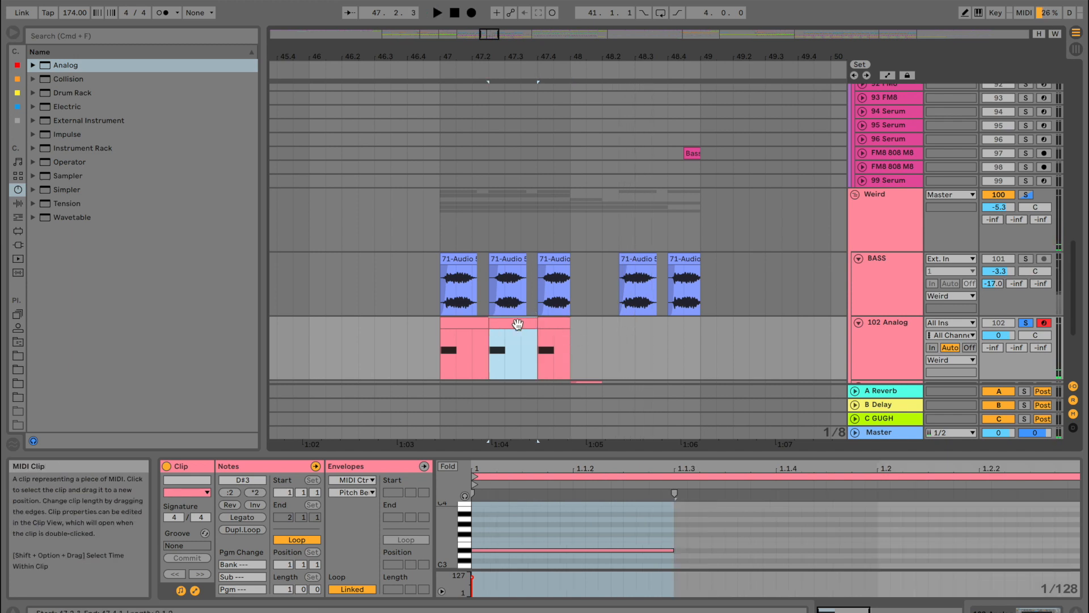
pyautogui.press('super+c')
pyautogui.click(617, 326)
pyautogui.press('super+v')
pyautogui.click(669, 329)
pyautogui.press('super+v')
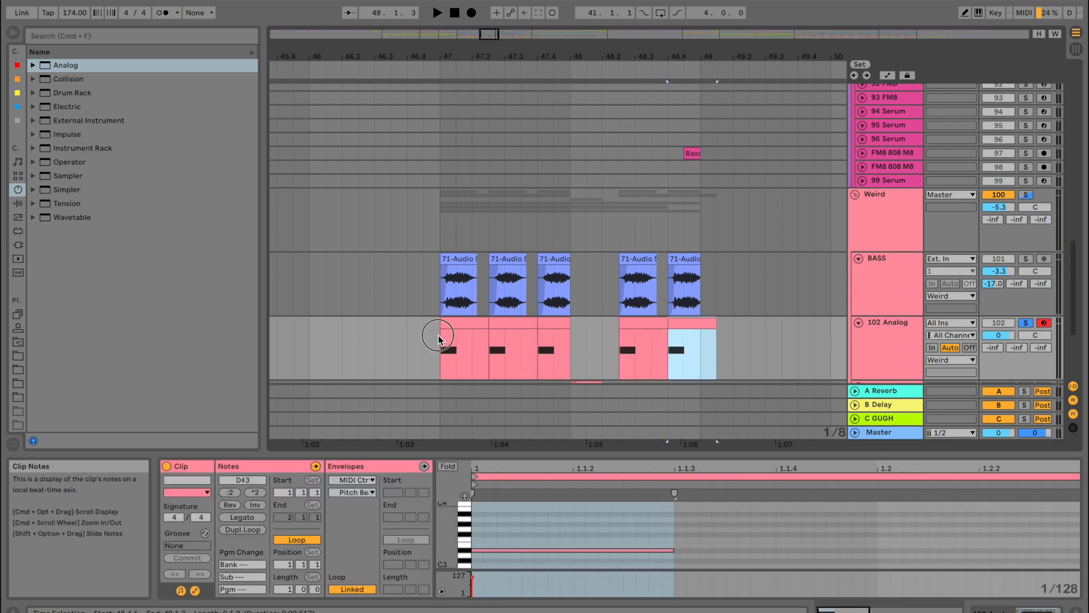
# Raise the sustain and lengthen the decay of Analog's amp envelope, and audition the clips from bar 47
pyautogui.click(440, 338)
pyautogui.hotkey('shift', 'Tab')
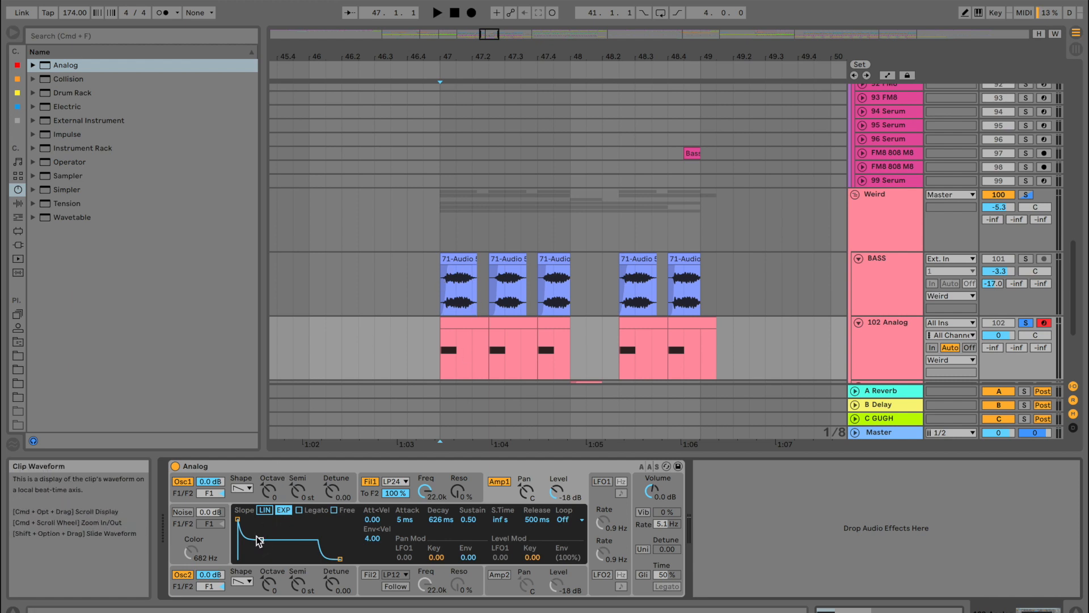
pyautogui.moveTo(259, 540)
pyautogui.mouseDown()
pyautogui.moveTo(265, 518)
pyautogui.moveTo(255, 519)
pyautogui.moveTo(269, 522)
pyautogui.mouseUp()
pyautogui.press('space')
pyautogui.press('space')
pyautogui.press('space')
# Set Analog's oscillator 1 octave to -3 and oscillator 2 octave to -1, with a pitch envelope of 74% initial and 27% time
pyautogui.moveTo(269, 585); pyautogui.dragTo(269, 611)
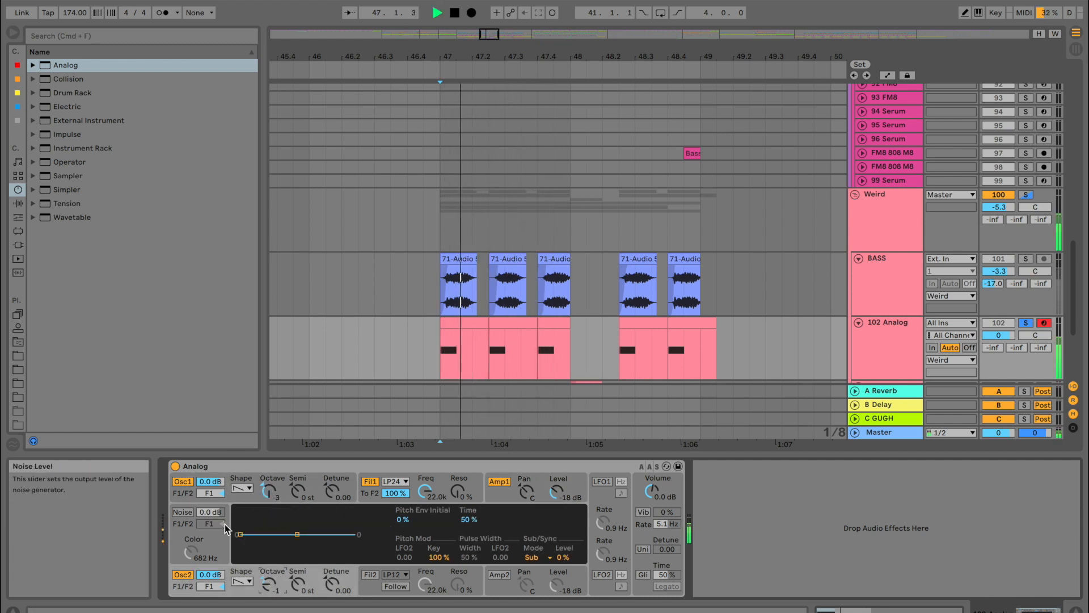
pyautogui.press('space')
pyautogui.moveTo(240, 534); pyautogui.dragTo(240, 511)
pyautogui.press('space')
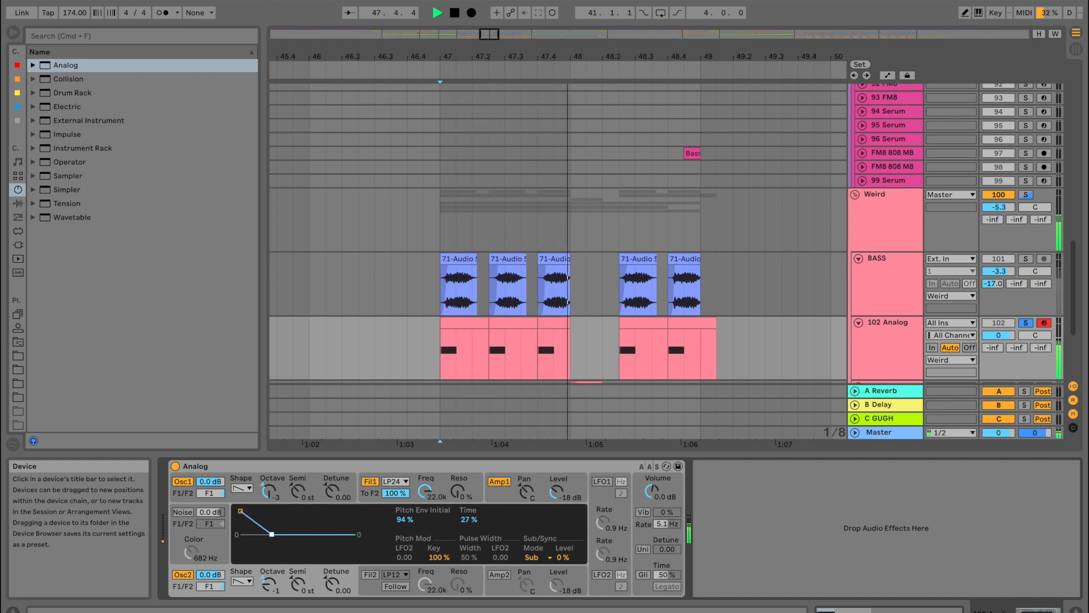
pyautogui.press('space')
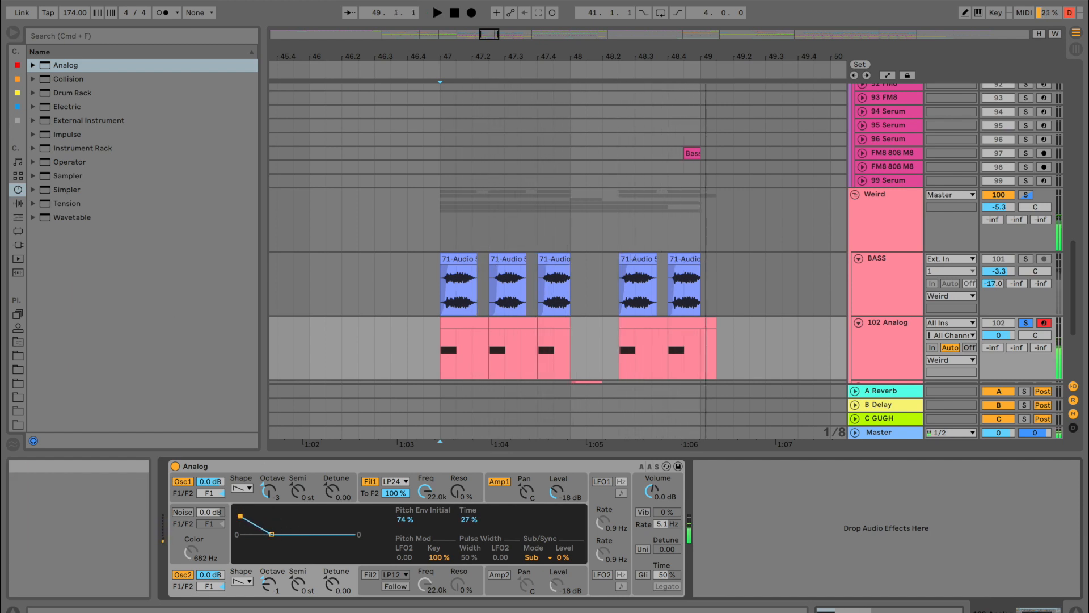
# Add a Saturator after Analog on the track and play from bar 47
pyautogui.click(20, 204)
pyautogui.scroll(-4, 86, 317)
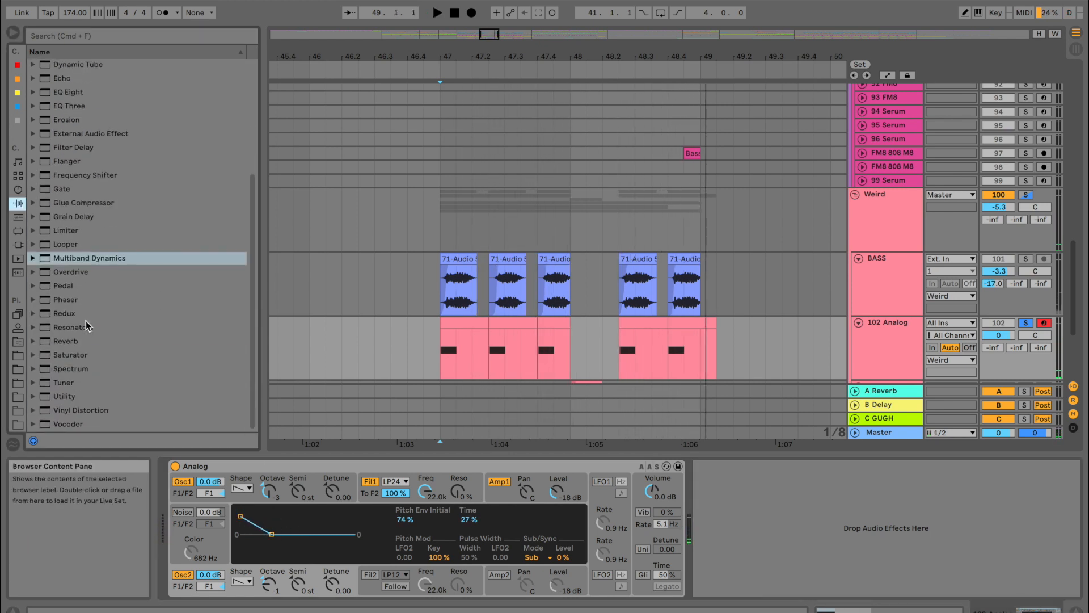
pyautogui.click(32, 355)
pyautogui.press('Return')
pyautogui.press('space')
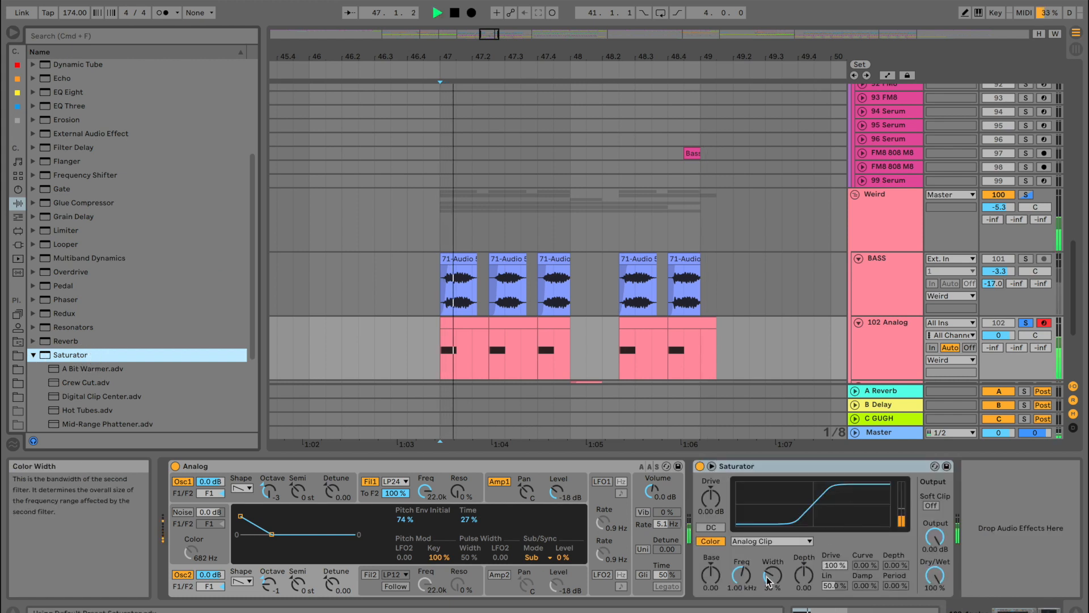
# Switch the Saturator to Waveshaper and set Curve to 95.3%, Depth to 91.4%, Damp to 26.6% and Period to 68.0%
pyautogui.click(770, 541)
pyautogui.click(790, 612)
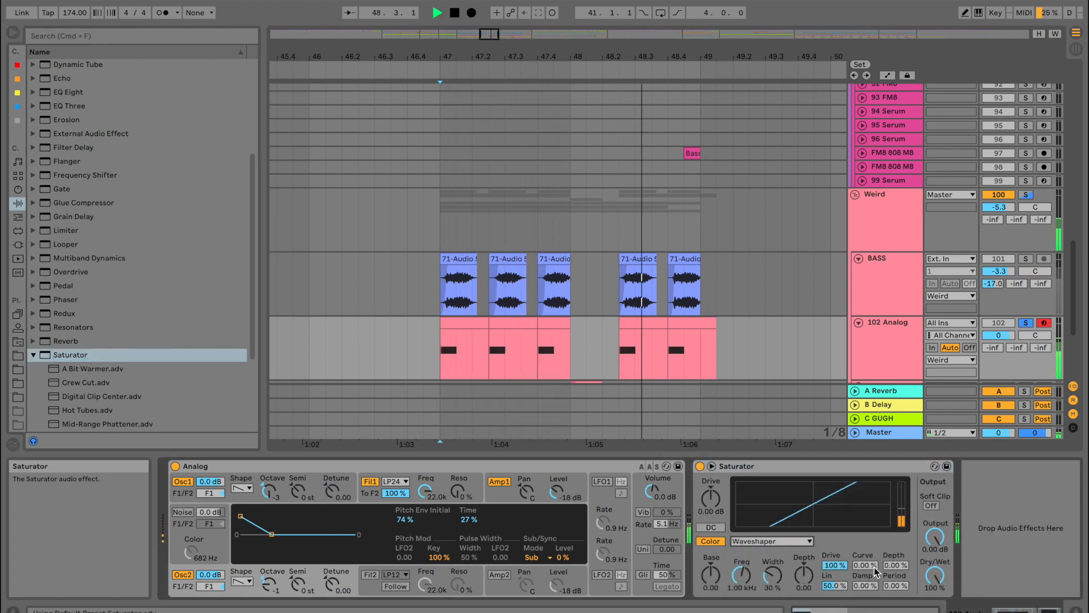
pyautogui.moveTo(865, 565); pyautogui.dragTo(866, 510)
pyautogui.press('space')
pyautogui.moveTo(904, 566); pyautogui.dragTo(904, 522)
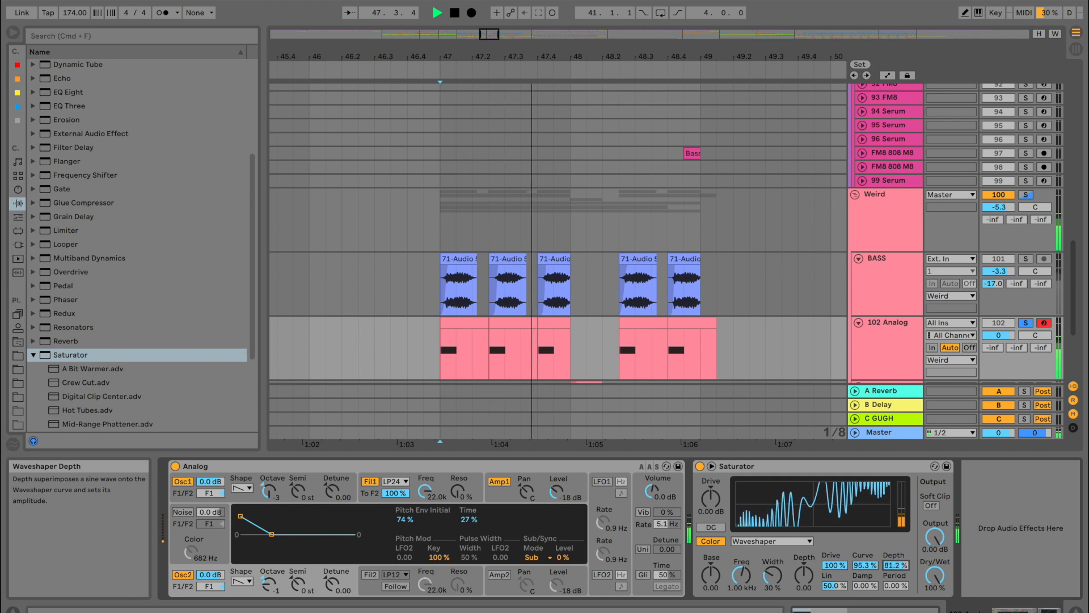
pyautogui.moveTo(866, 586); pyautogui.dragTo(867, 553)
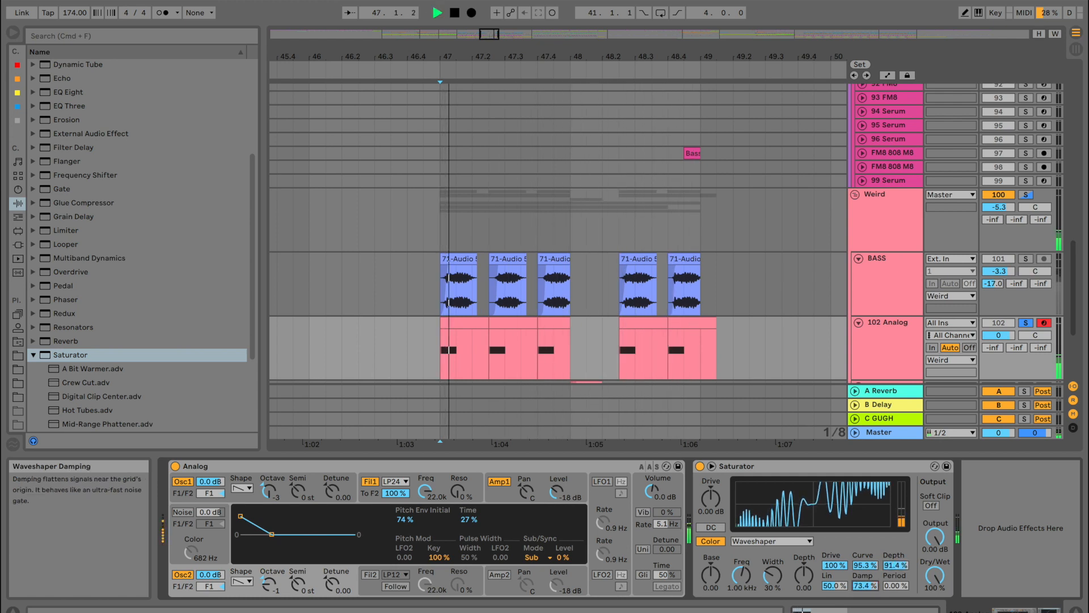
pyautogui.moveTo(900, 586); pyautogui.dragTo(900, 548)
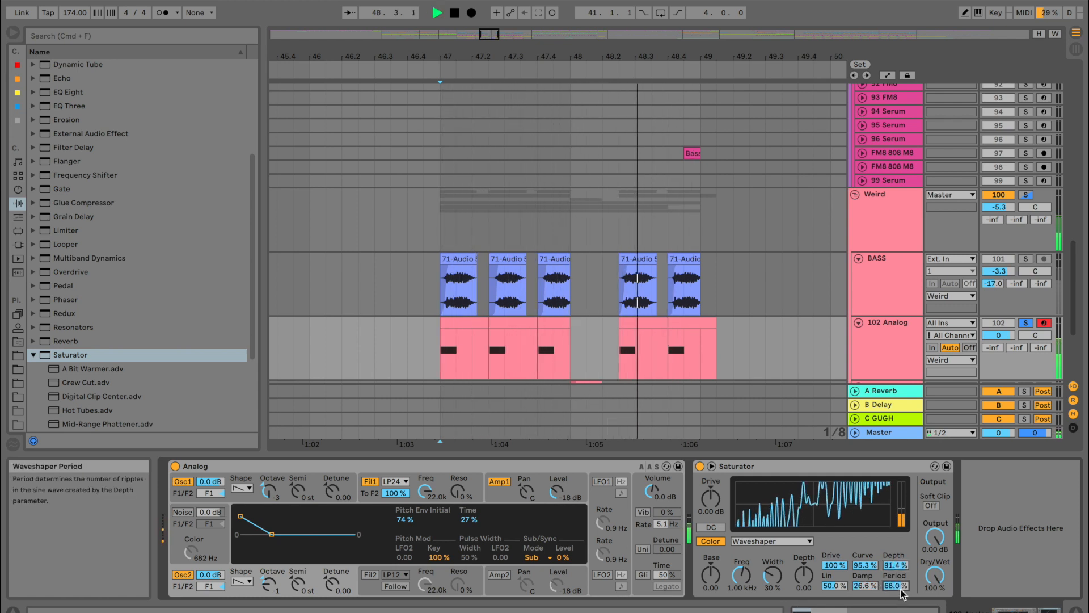
# Readjust the Waveshaper to Curve 10.2%, Depth 100%, Lin 32.0% and Period 60.2%
pyautogui.moveTo(898, 587); pyautogui.dragTo(896, 527)
pyautogui.moveTo(866, 565); pyautogui.dragTo(834, 610)
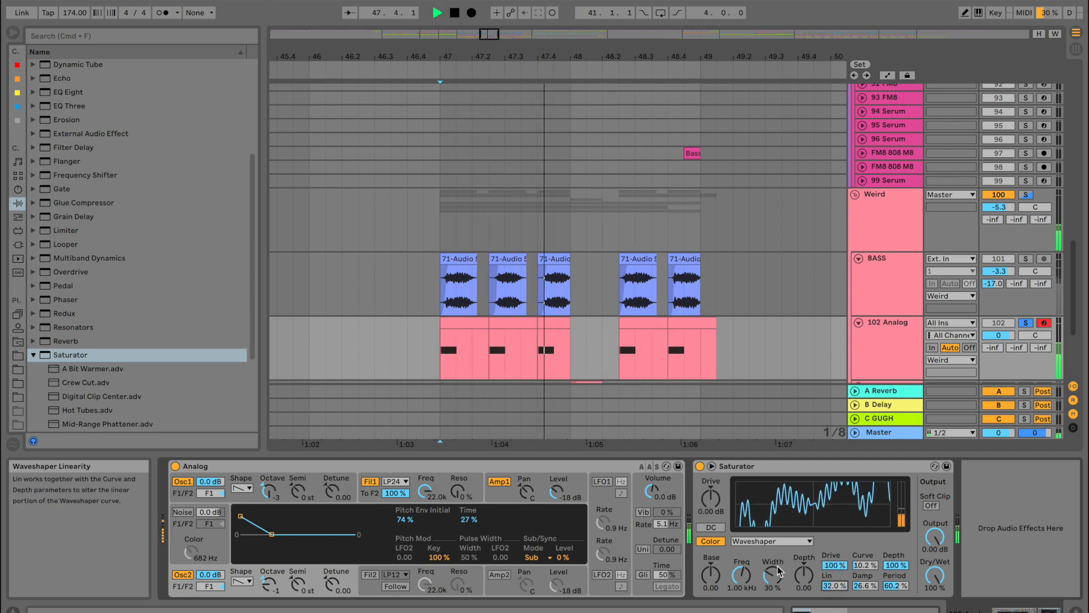
# Set the Saturator's Drive to 2.29 dB and Base to 2.86, and enable its DC filter
pyautogui.moveTo(710, 575)
pyautogui.mouseDown()
pyautogui.moveTo(711, 566)
pyautogui.moveTo(710, 579)
pyautogui.mouseUp()
pyautogui.press('space')
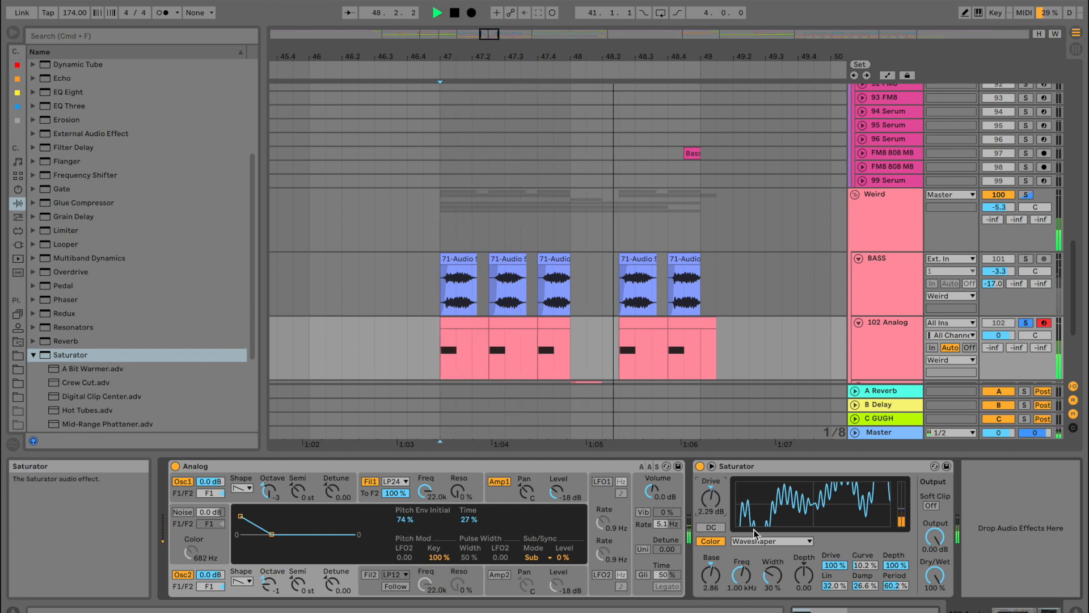
pyautogui.click(716, 528)
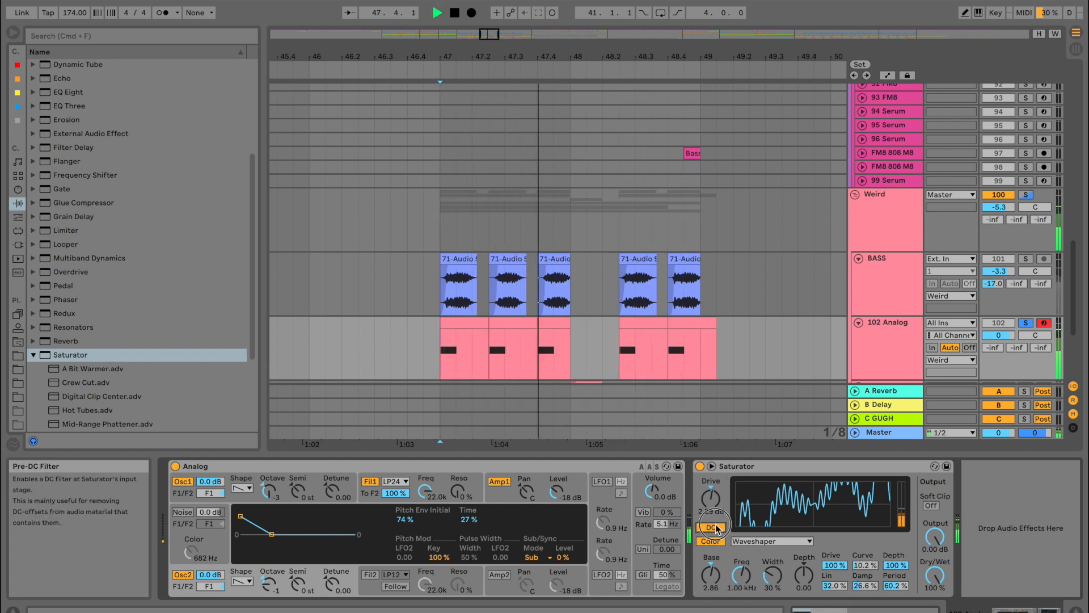
# Lower the Saturator's Waveshaper Period to 18.0%, then add LittleMicroShift after it and play from bar 47
pyautogui.moveTo(894, 585); pyautogui.dragTo(894, 607)
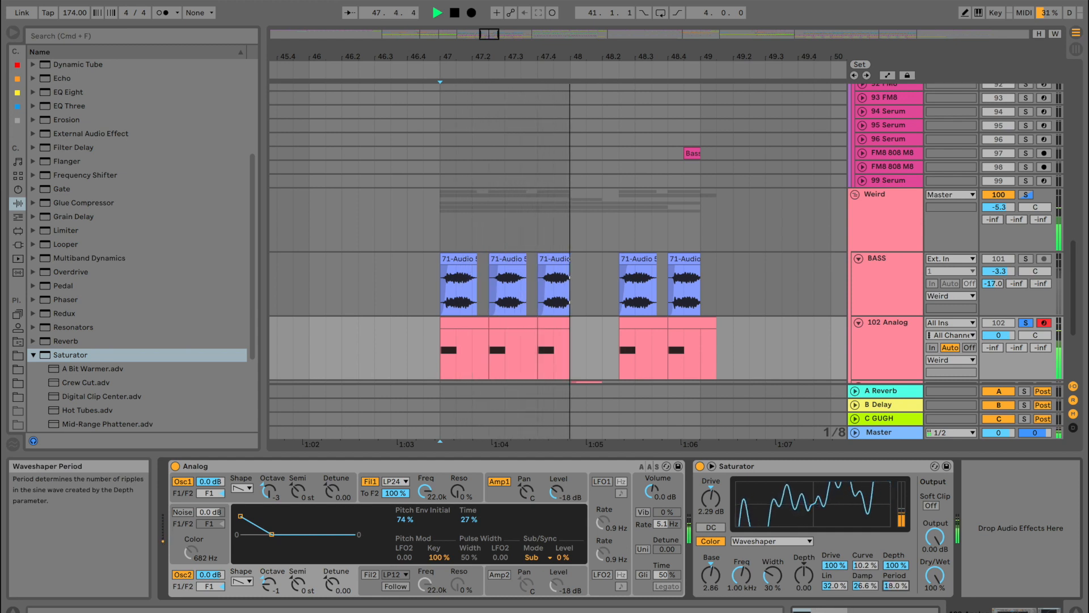
pyautogui.click(18, 244)
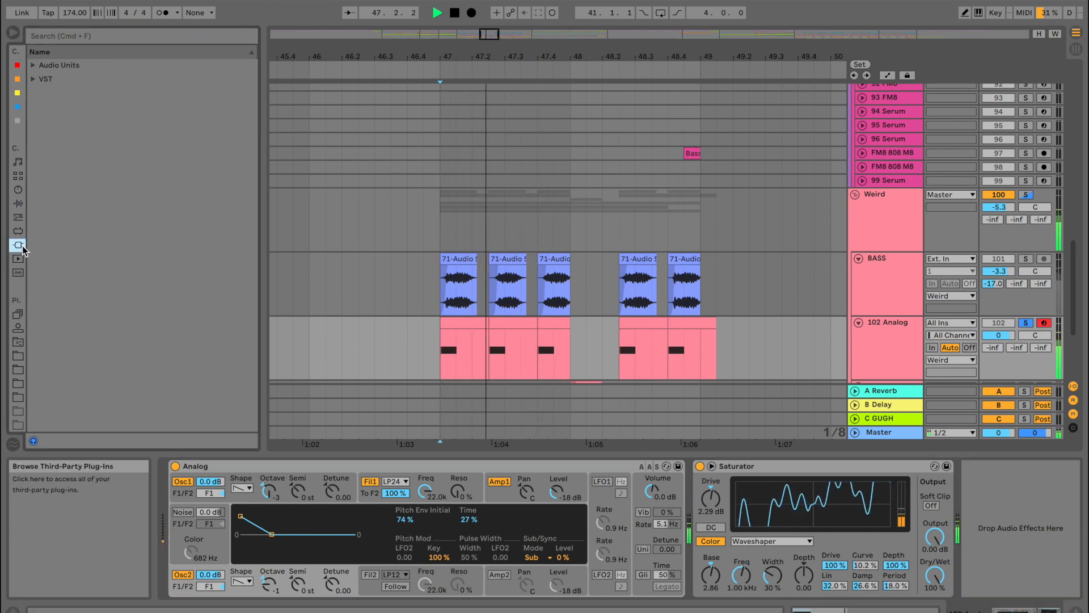
pyautogui.click(33, 78)
pyautogui.click(42, 120)
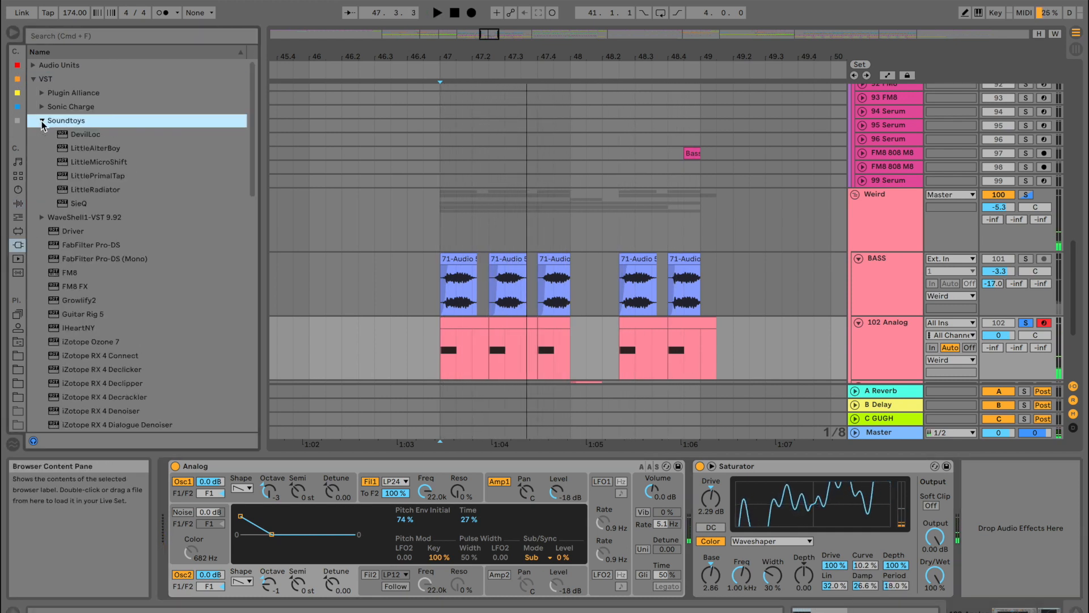
pyautogui.click(102, 162)
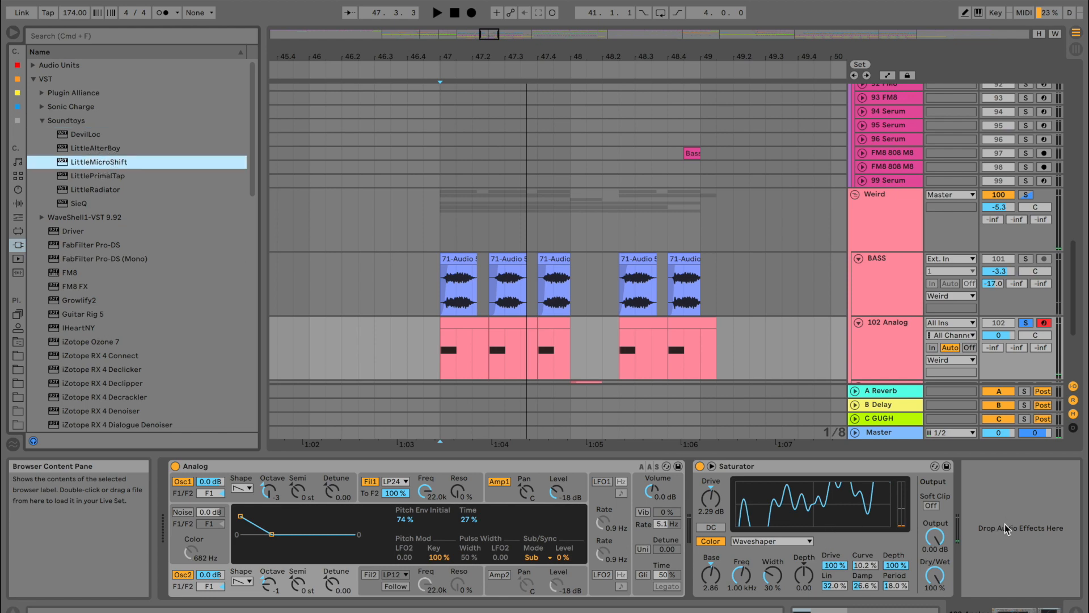
pyautogui.moveTo(1005, 529); pyautogui.dragTo(1007, 534)
pyautogui.press('space')
pyautogui.moveTo(23, 26); pyautogui.dragTo(433, 177)
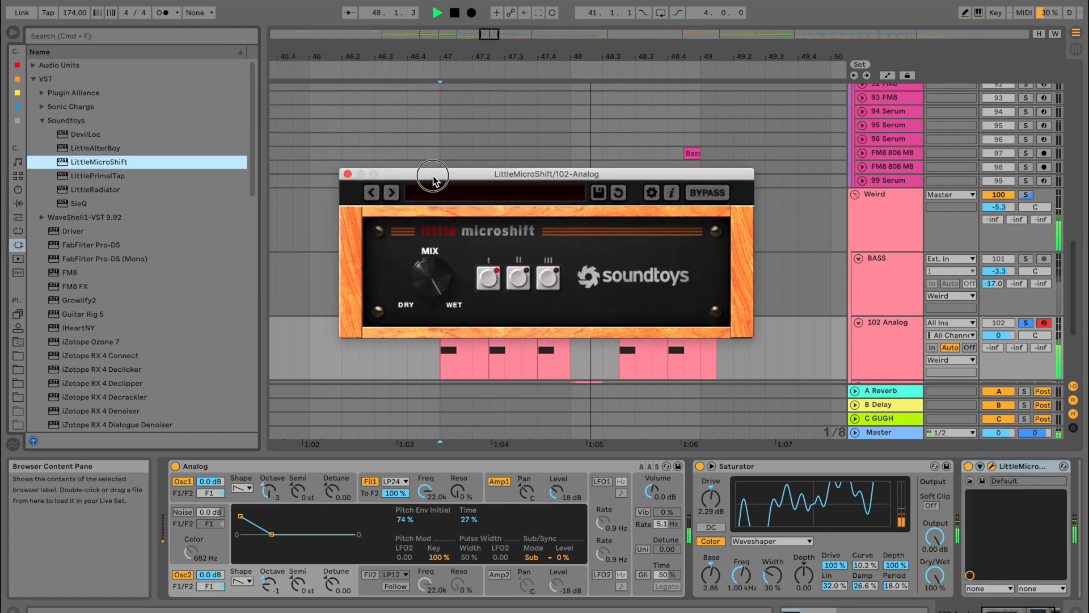
# Unsolo the Analog track, close the LittleMicroShift window and audition bars 47 to 48 in the full mix
pyautogui.click(1026, 323)
pyautogui.press('space')
pyautogui.click(348, 174)
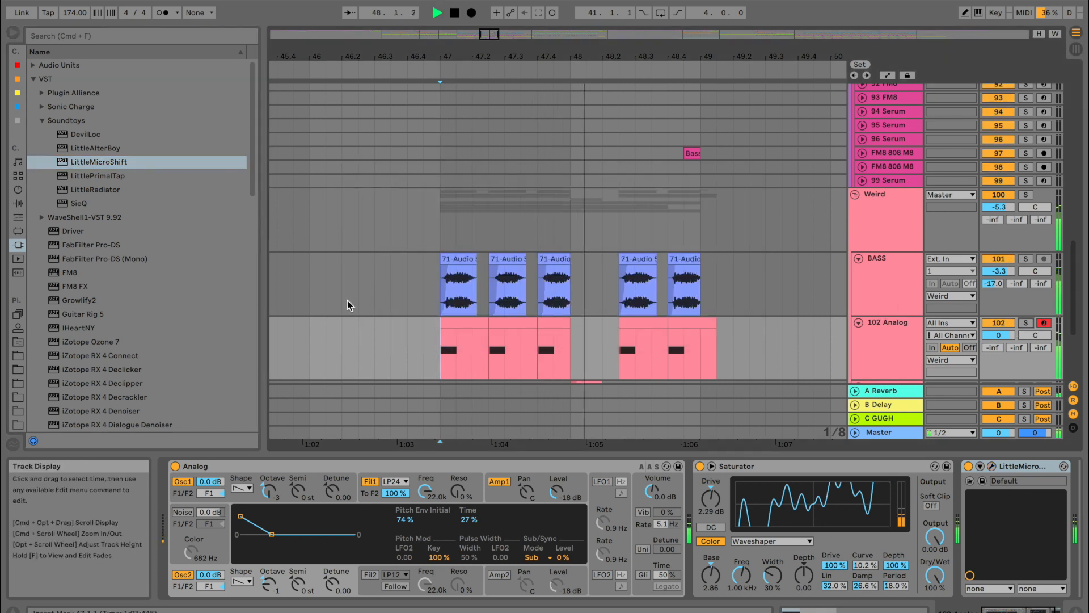
pyautogui.press('space')
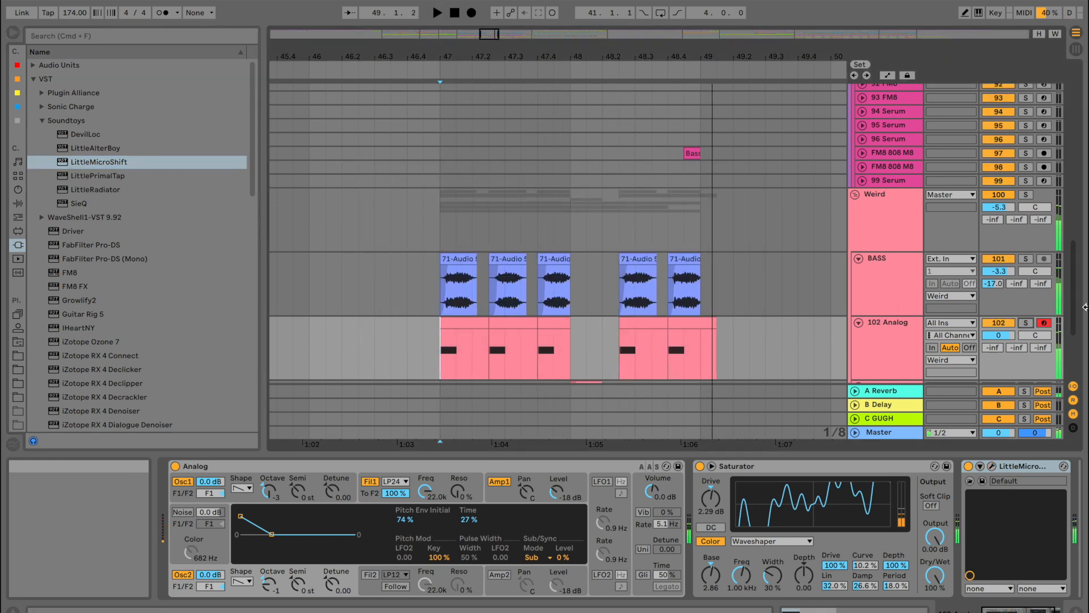
# Solo the Analog track and lower Analog's Osc2 Octave to -2 during playback
pyautogui.click(1026, 323)
pyautogui.press('space')
pyautogui.moveTo(269, 583); pyautogui.dragTo(269, 594)
pyautogui.press('space')
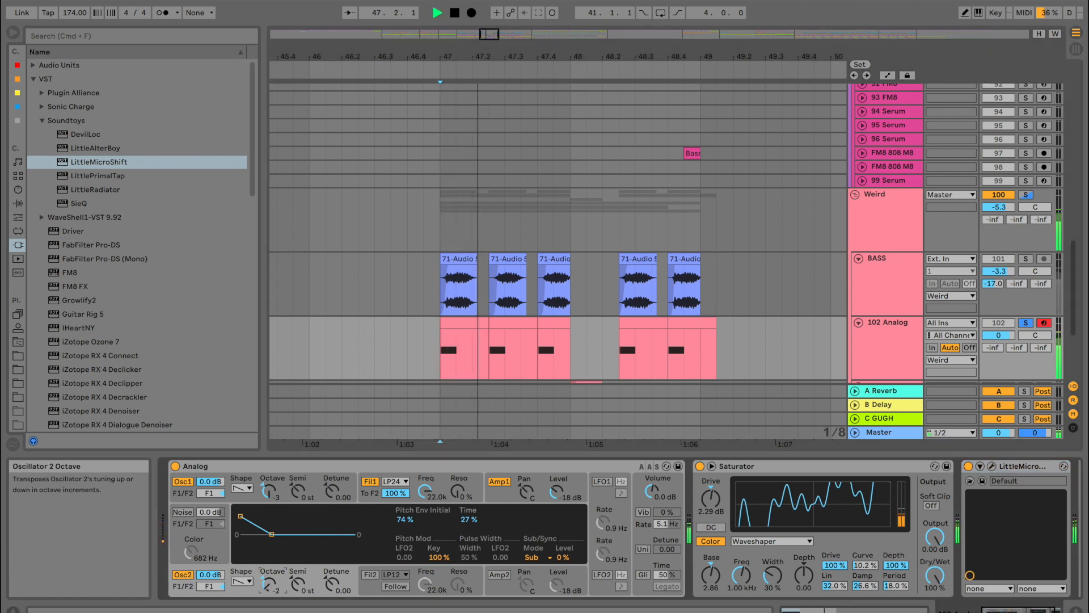
# Add the OTT preset of Multiband Dynamics after LittleMicroShift and reduce its Amount to 3.0%
pyautogui.click(18, 203)
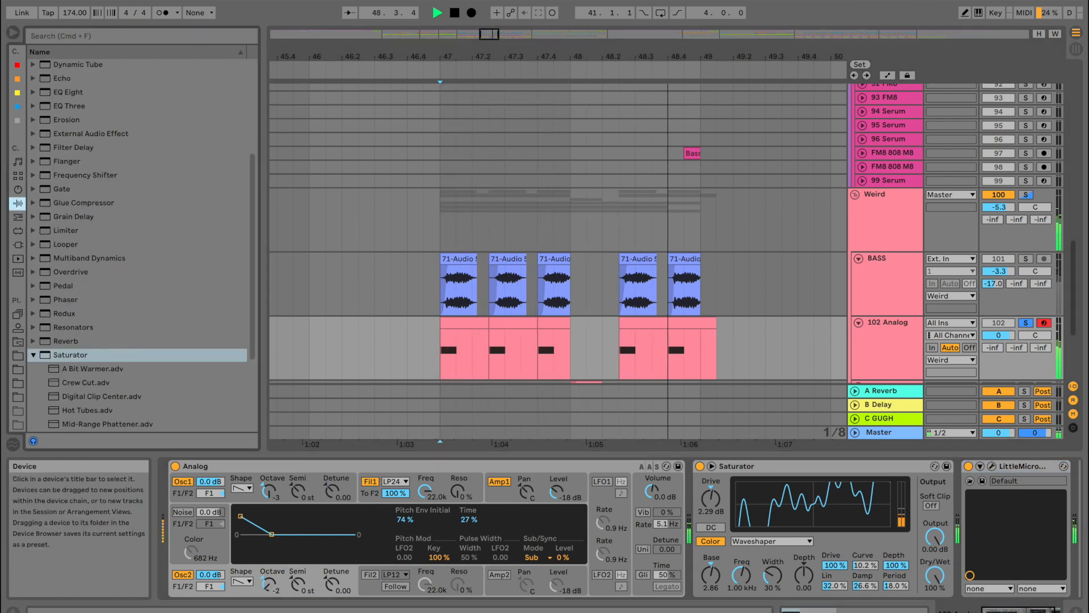
pyautogui.click(32, 258)
pyautogui.click(74, 355)
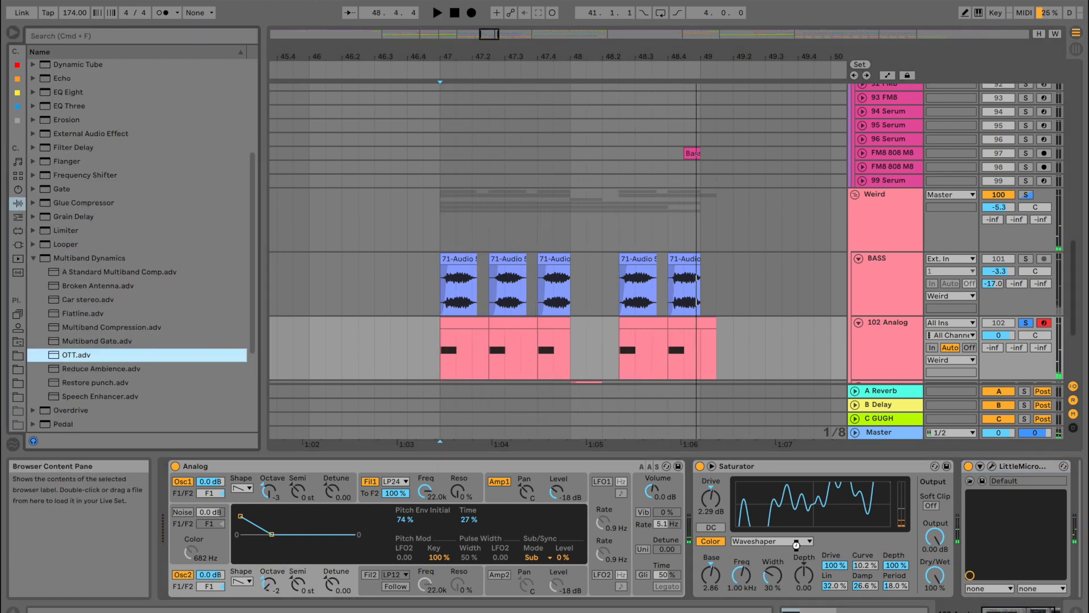
pyautogui.press('Return')
pyautogui.press('space')
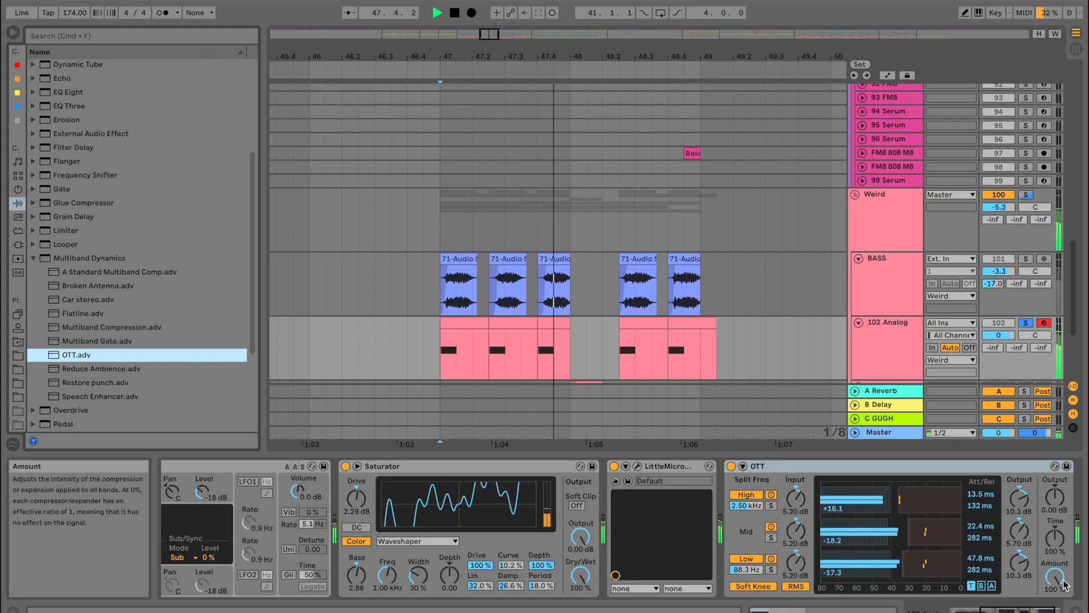
pyautogui.moveTo(1055, 578); pyautogui.dragTo(1055, 610)
pyautogui.press('space')
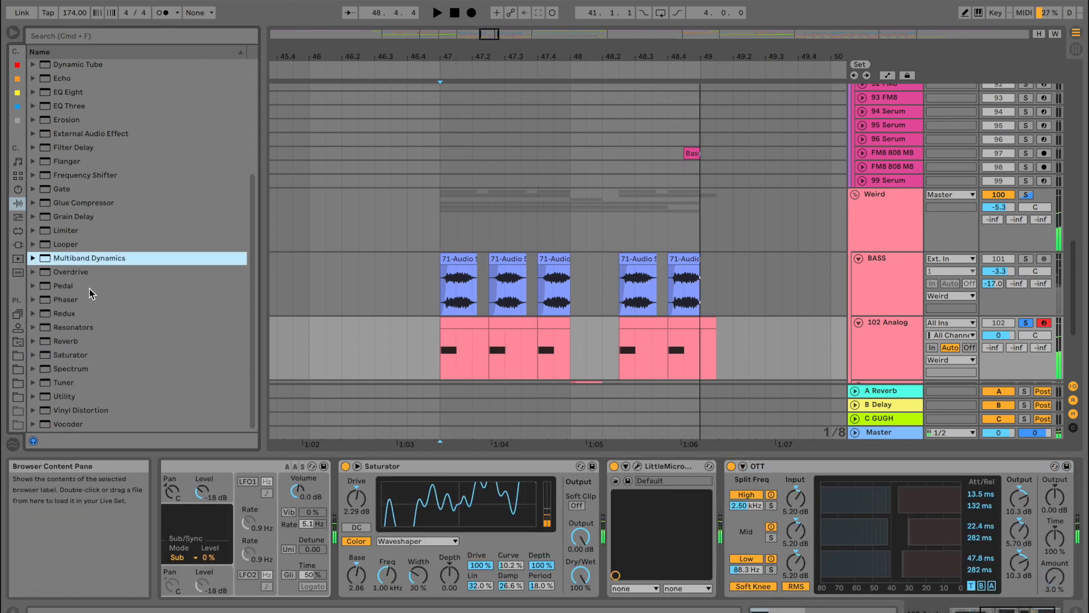
# Add a second Saturator after OTT with Analog Clip, setting Drive to 7.88 dB and Base to 16.0
pyautogui.click(84, 356)
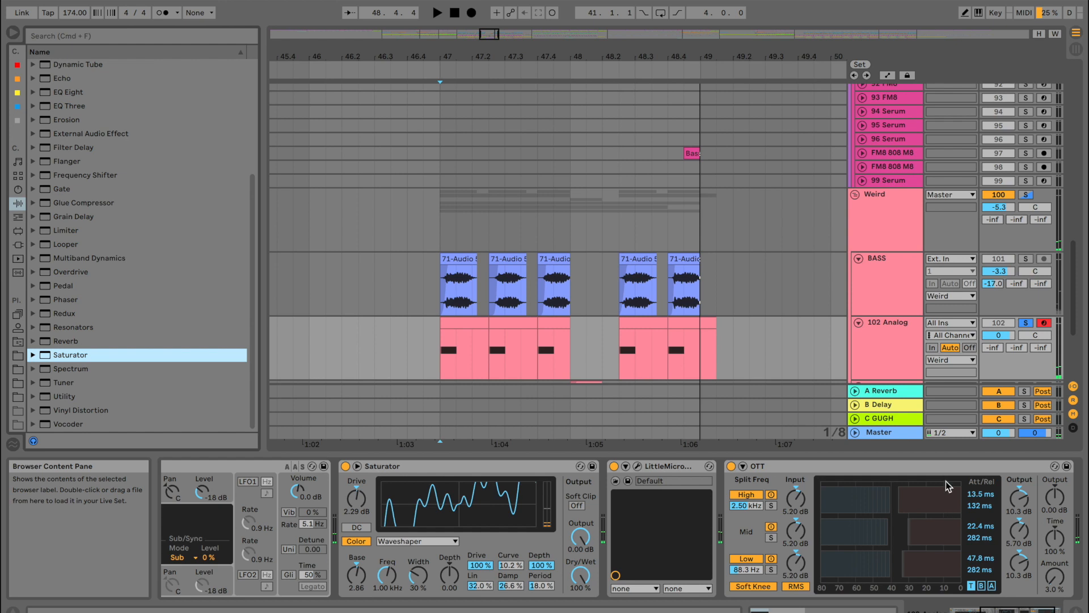
pyautogui.press('Return')
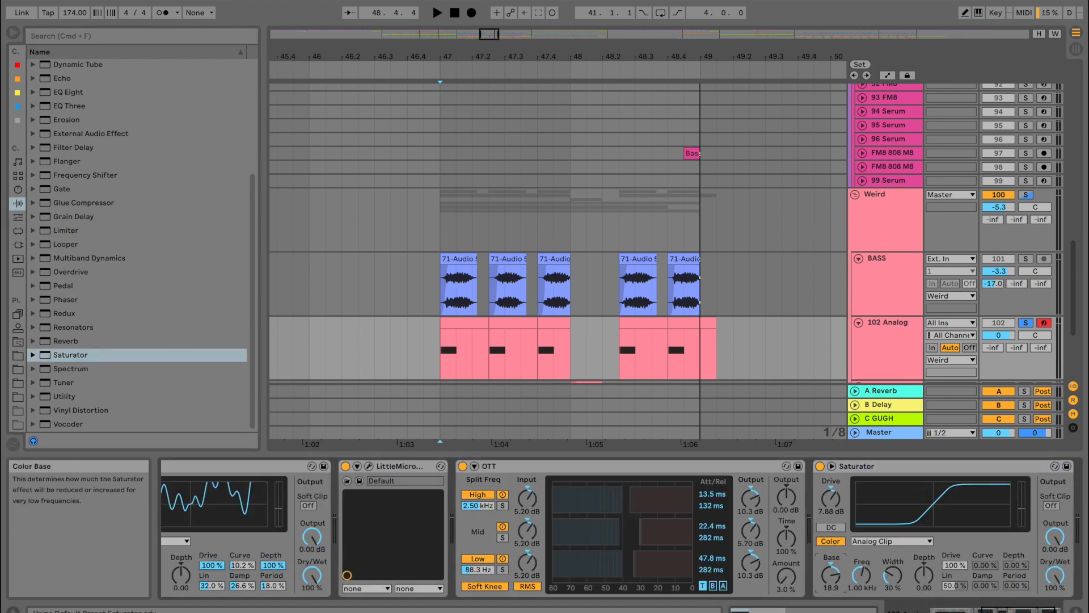
pyautogui.press('space')
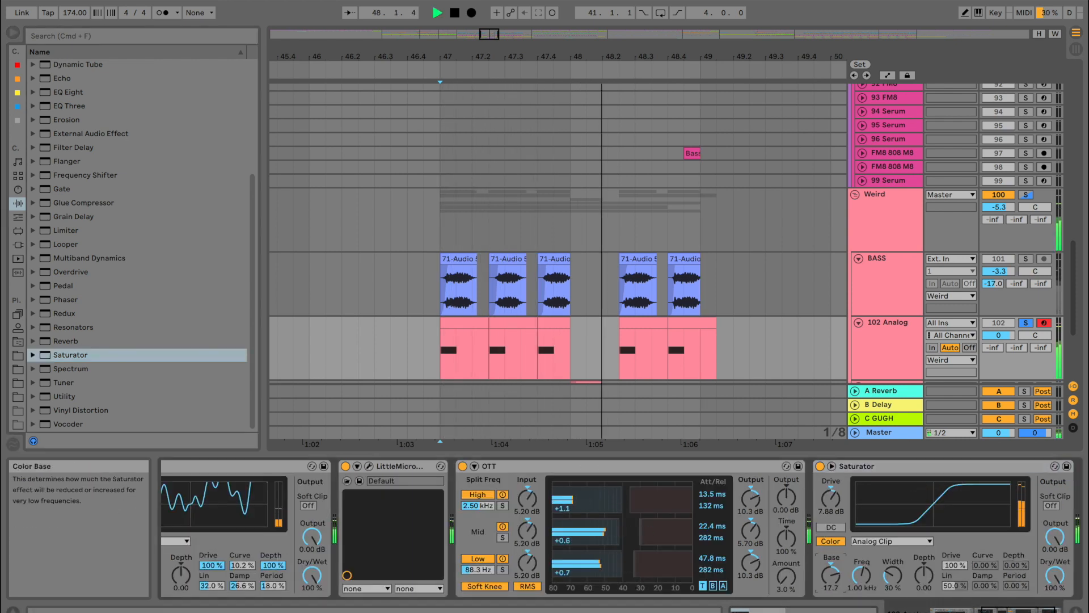
pyautogui.press('space')
# Shorten the Release of Analog's Amp1 envelope to 169 ms while playing the bass
pyautogui.hscroll(-5, 387, 537)
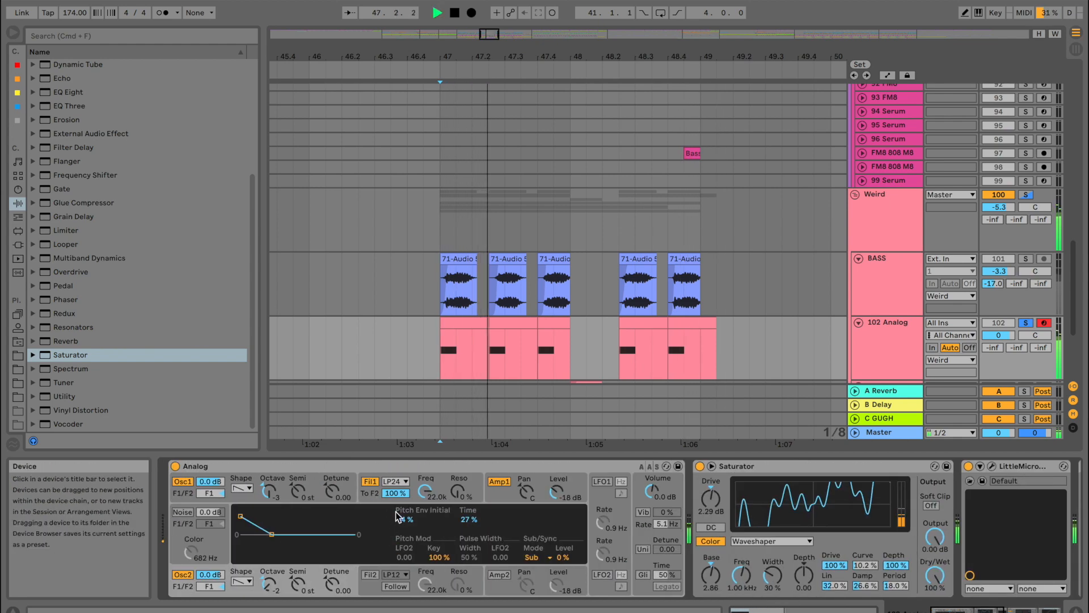
pyautogui.press('space')
pyautogui.press('space')
pyautogui.moveTo(340, 562); pyautogui.dragTo(336, 559)
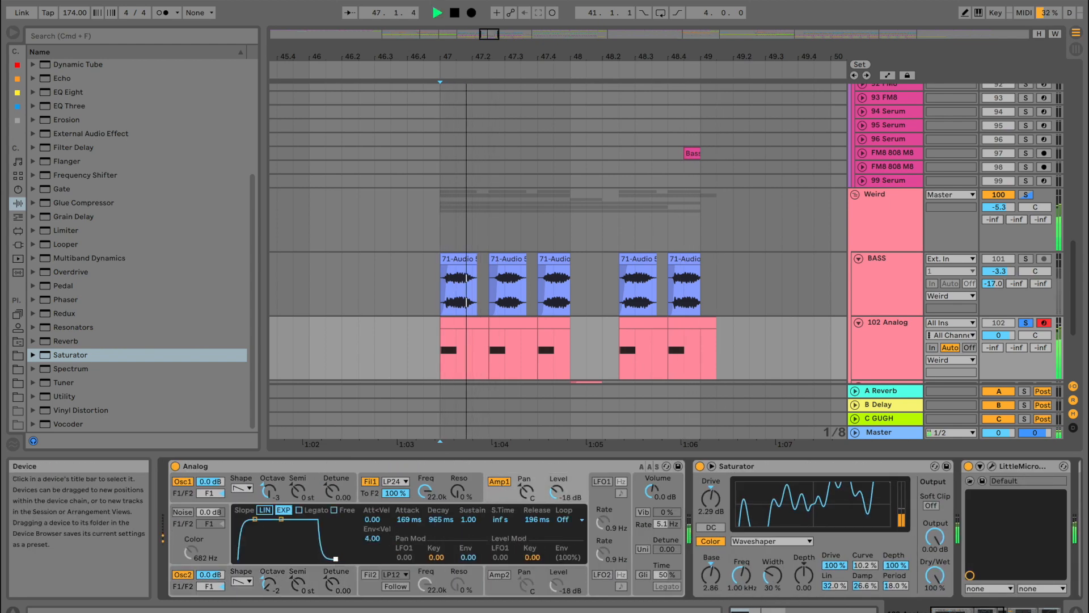
pyautogui.press('space')
# Unsolo the Analog track, play the full mix and raise the Amp1 envelope's Attack to 351 ms
pyautogui.click(1025, 322)
pyautogui.press('space')
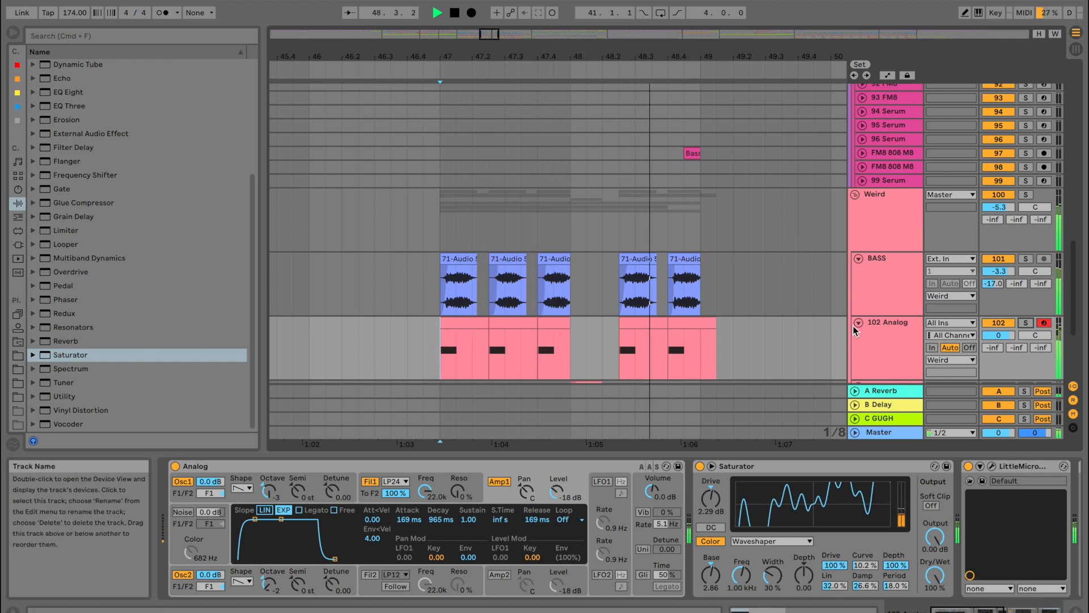
pyautogui.press('space')
pyautogui.moveTo(251, 524); pyautogui.dragTo(255, 523)
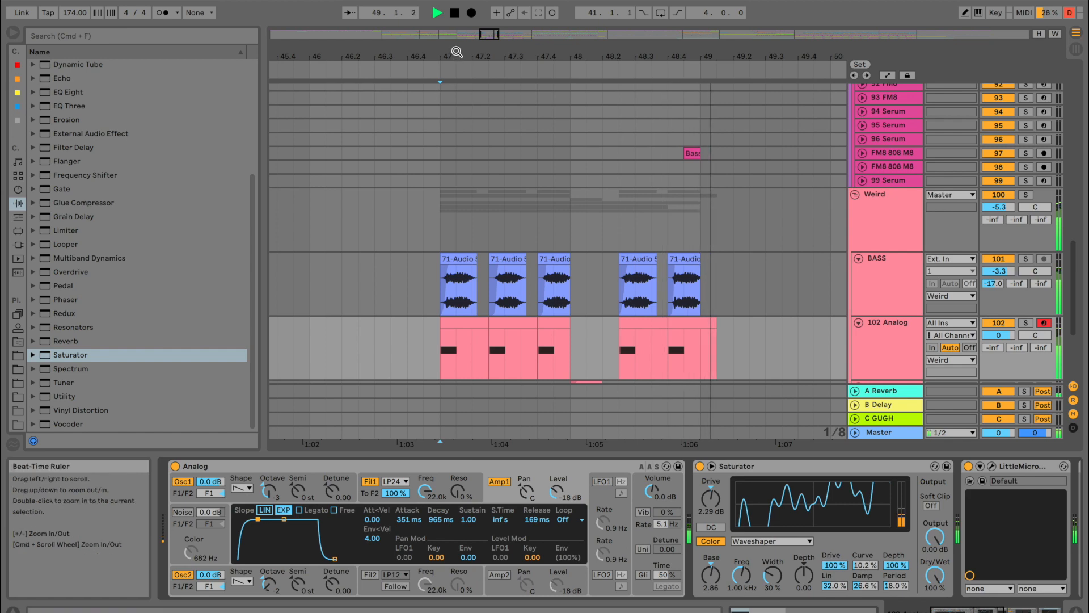
# Play from around bar 43, add an EQ Eight after the second Saturator and set band 3 to 245 Hz, -4.09 dB
pyautogui.moveTo(453, 67); pyautogui.dragTo(455, 55)
pyautogui.click(350, 67)
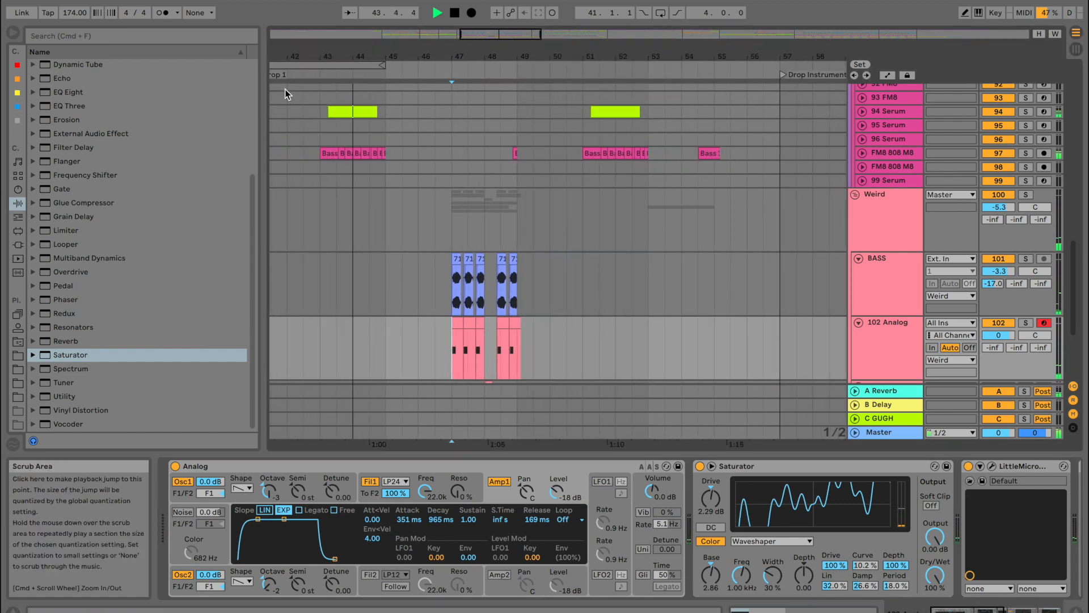
pyautogui.click(63, 93)
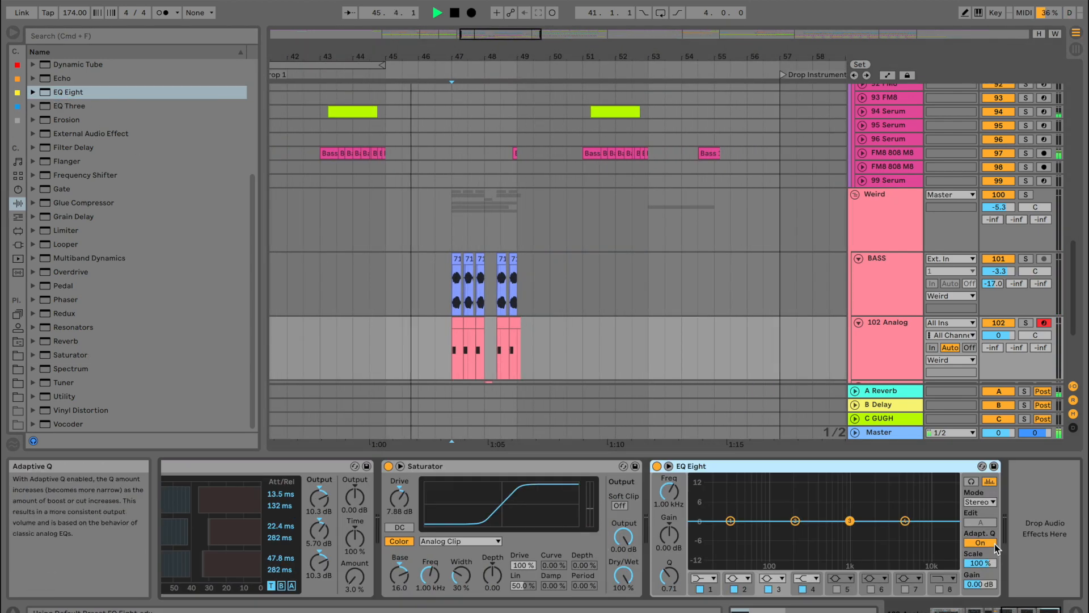
pyautogui.moveTo(906, 520); pyautogui.dragTo(800, 532)
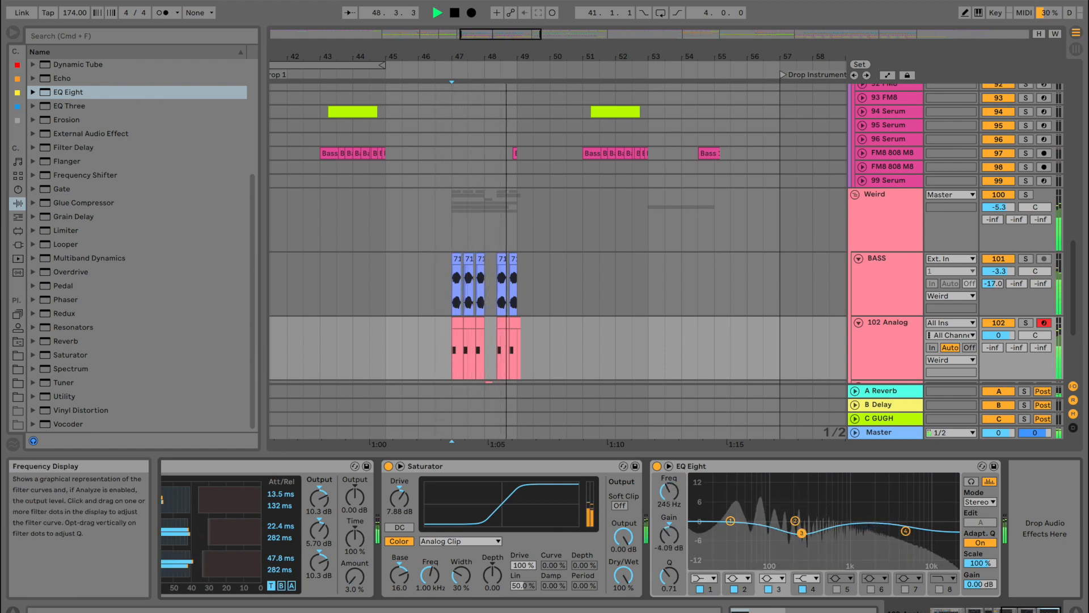
# Switch EQ Eight band 1 to a low cut, and set band 3 to 272 Hz, -6.82 dB and band 4 to 1.29 kHz, -5.58 dB
pyautogui.click(703, 578)
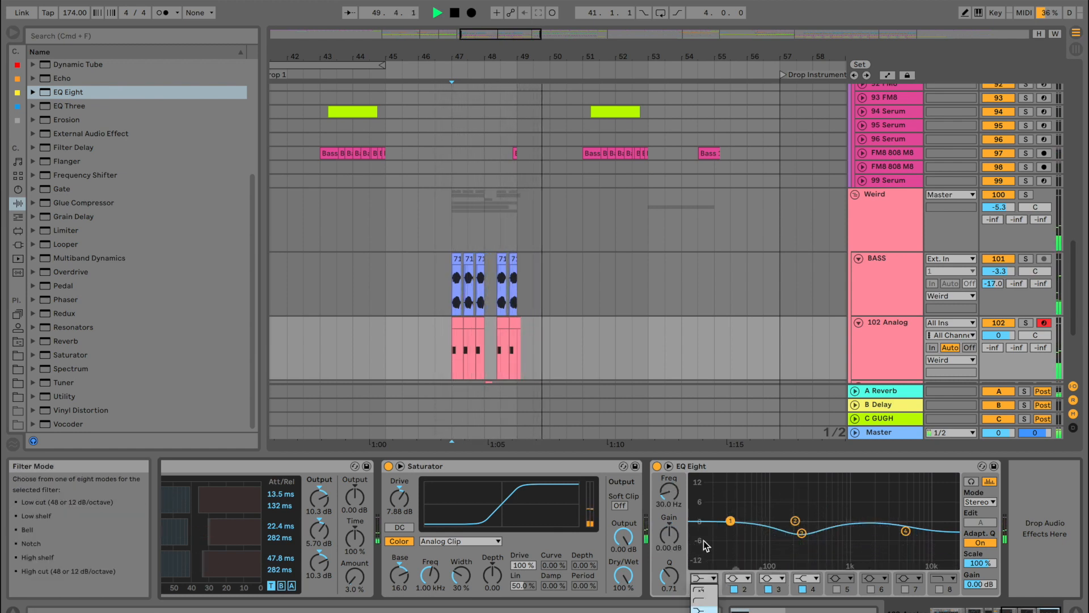
pyautogui.click(703, 600)
pyautogui.moveTo(731, 531); pyautogui.dragTo(806, 540)
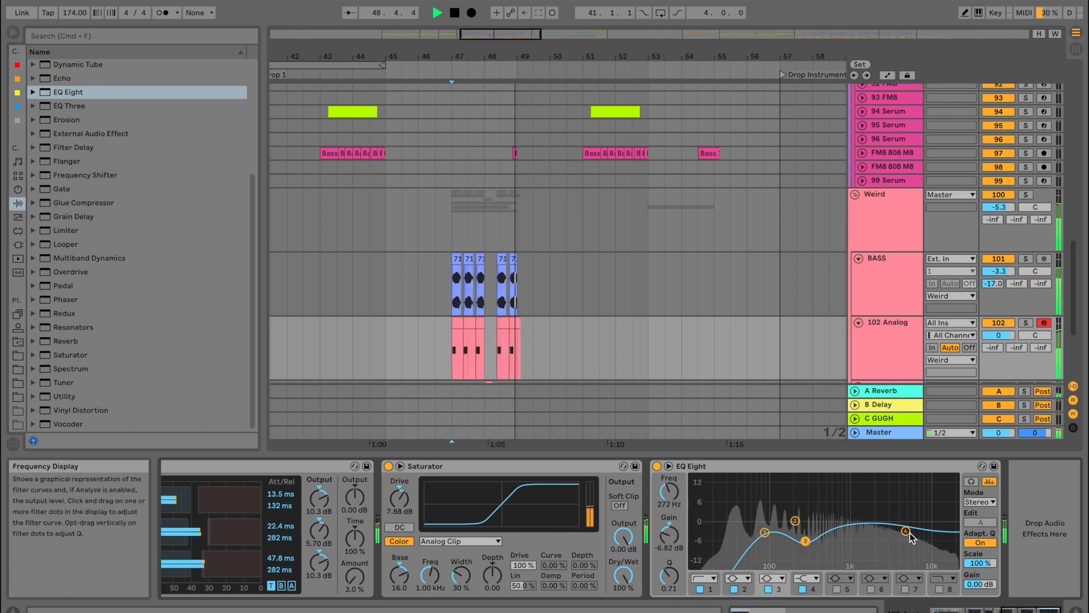
pyautogui.moveTo(905, 531); pyautogui.dragTo(865, 536)
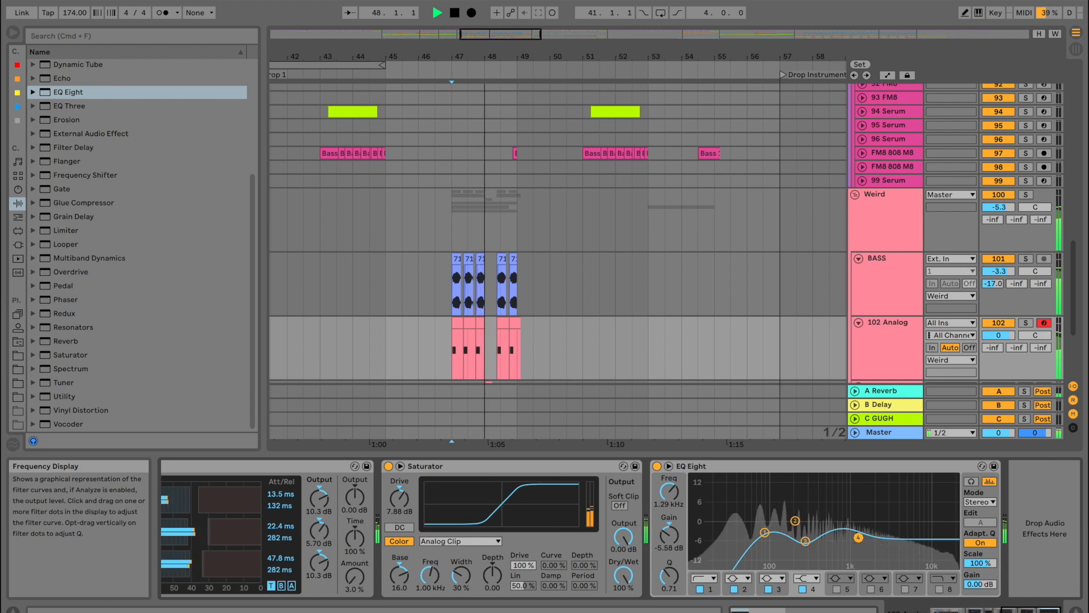
pyautogui.press('space')
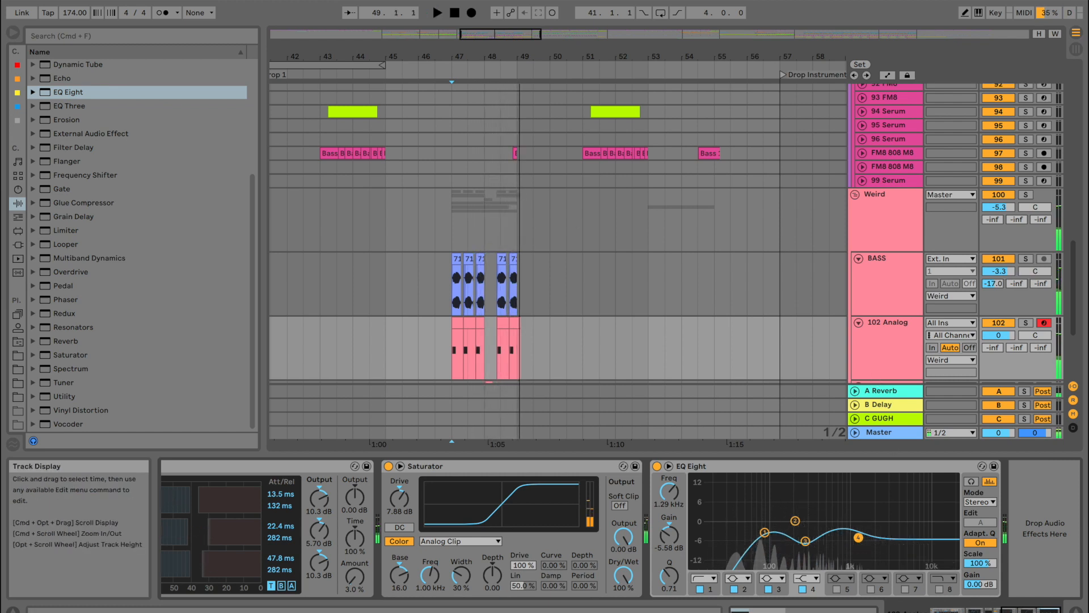
# Add a Chorus after EQ Eight on the Analog track and play from bar 47
pyautogui.scroll(4, 60, 100)
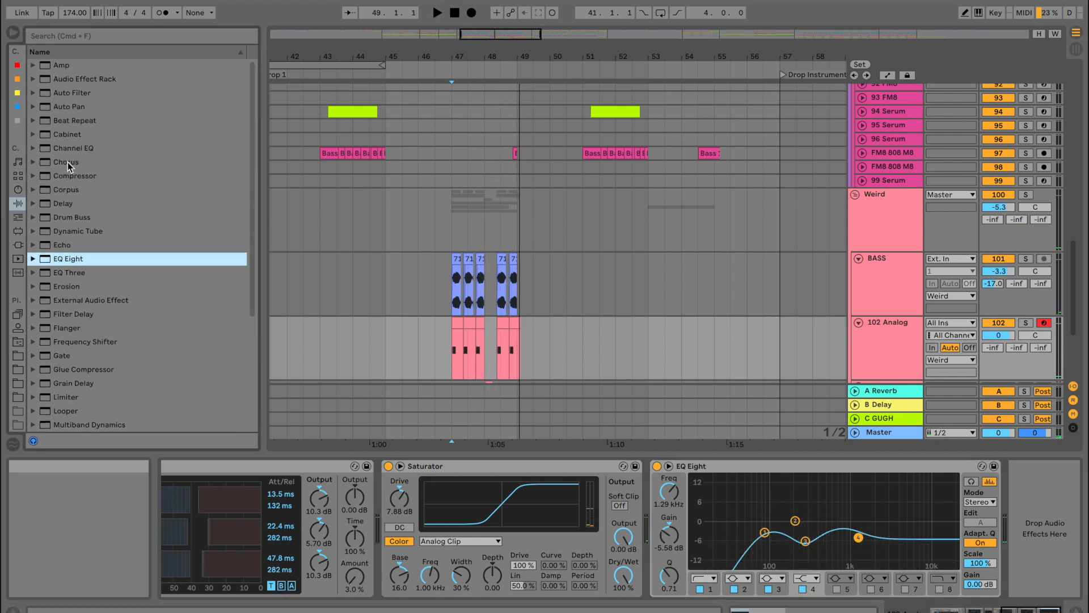
pyautogui.press('space')
pyautogui.click(66, 162)
pyautogui.press('Return')
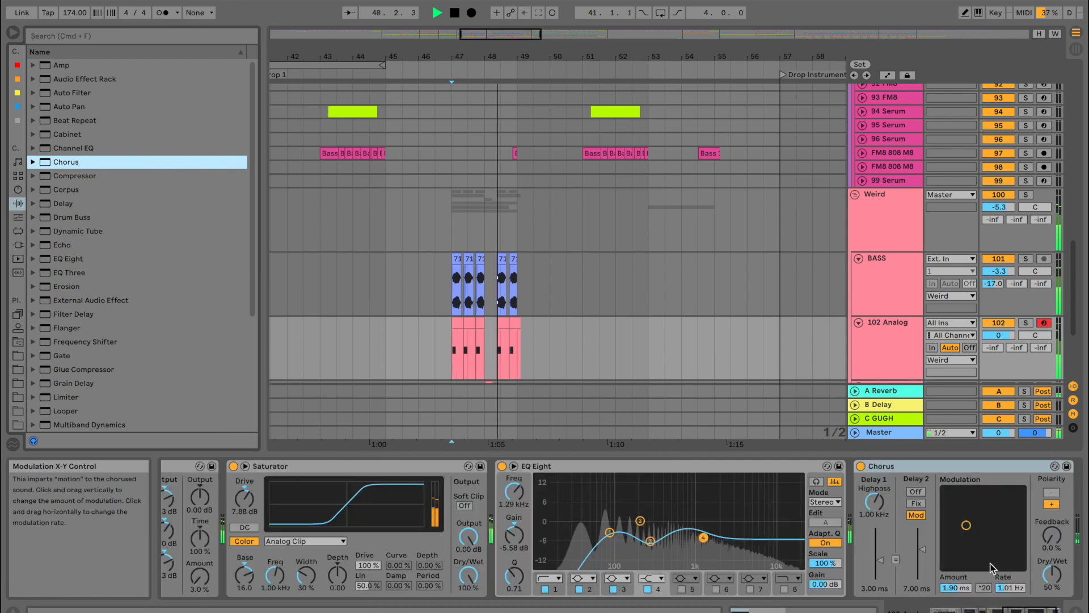
# Fold the Weird group and play on through bars 51 to 55 of the drop
pyautogui.moveTo(667, 53); pyautogui.dragTo(670, 47)
pyautogui.click(856, 198)
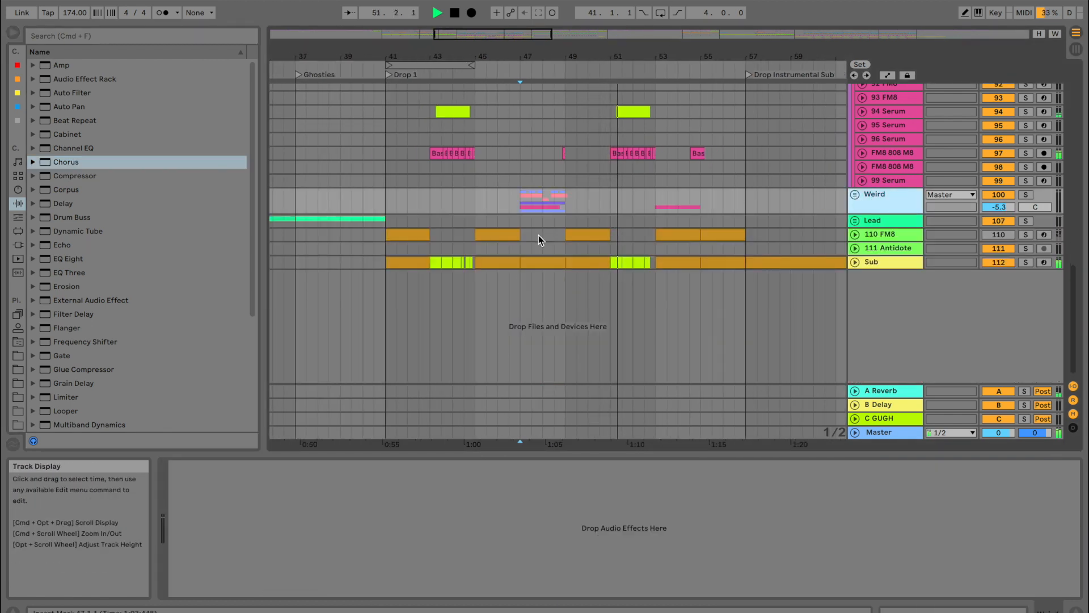
pyautogui.scroll(3, 540, 234)
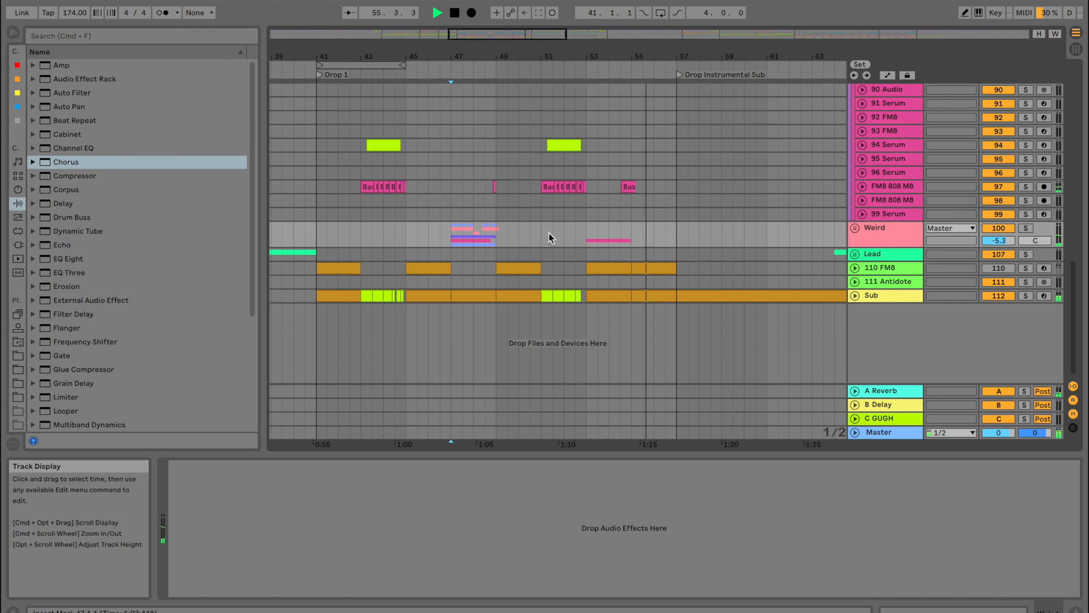
# Copy the first beat of the KICK group at bar 53, paste it at the start of bar 55 and play
pyautogui.click(598, 230)
pyautogui.moveTo(620, 57); pyautogui.dragTo(624, 138)
pyautogui.scroll(8, 624, 138)
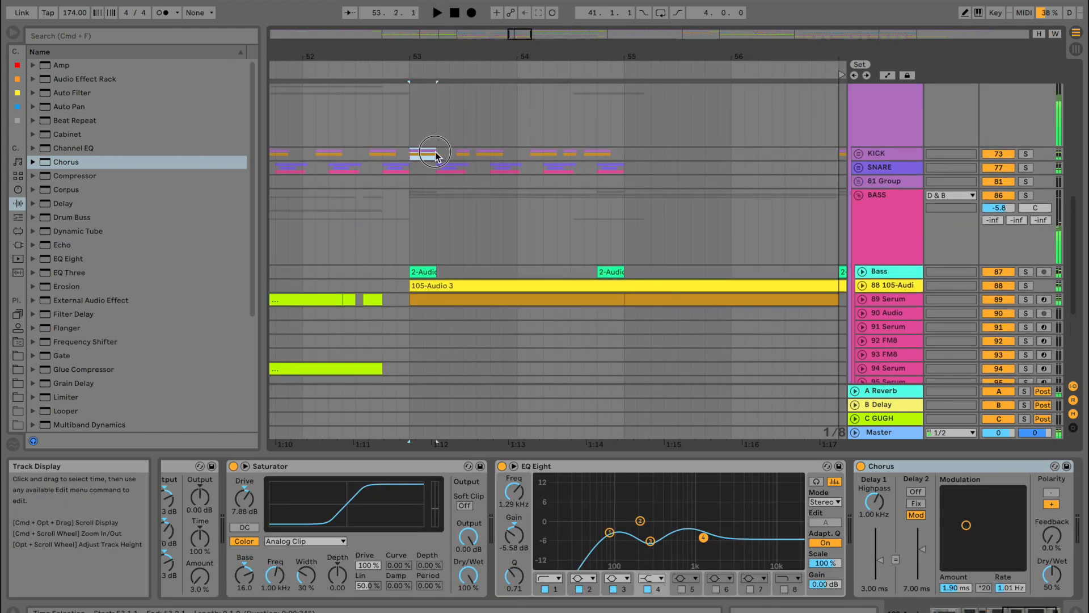
pyautogui.click(625, 158)
pyautogui.press('super+v')
pyautogui.press('space')
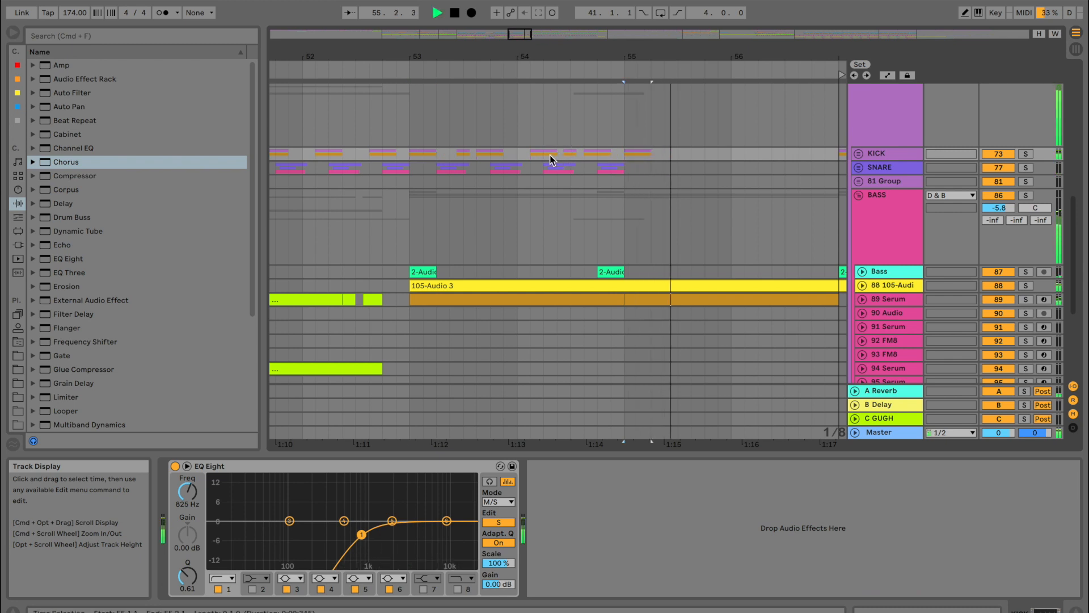
pyautogui.click(689, 155)
pyautogui.press('super+v')
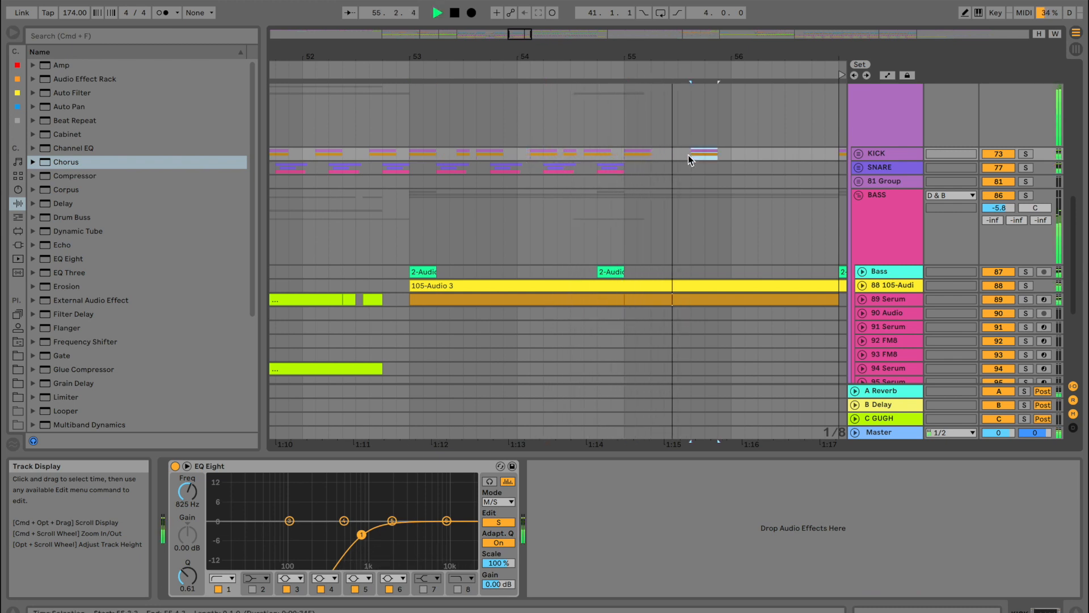
pyautogui.press('Delete')
# Paste the copied kick beat at 55.3.3 in the KICK group and play from just before bar 55
pyautogui.click(624, 159)
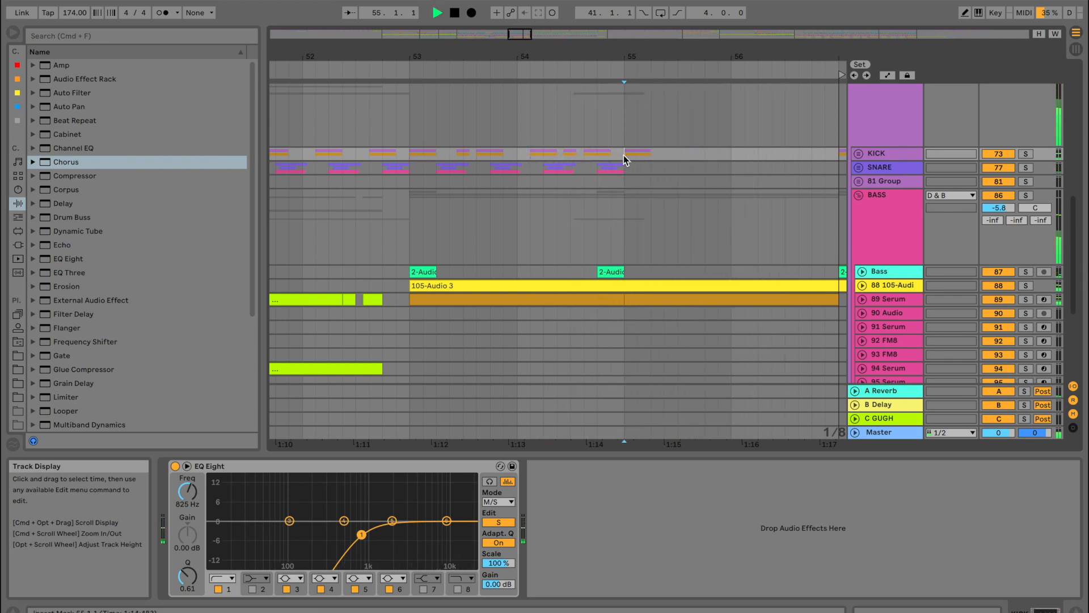
pyautogui.moveTo(691, 56); pyautogui.dragTo(695, 136)
pyautogui.press('space')
pyautogui.click(690, 153)
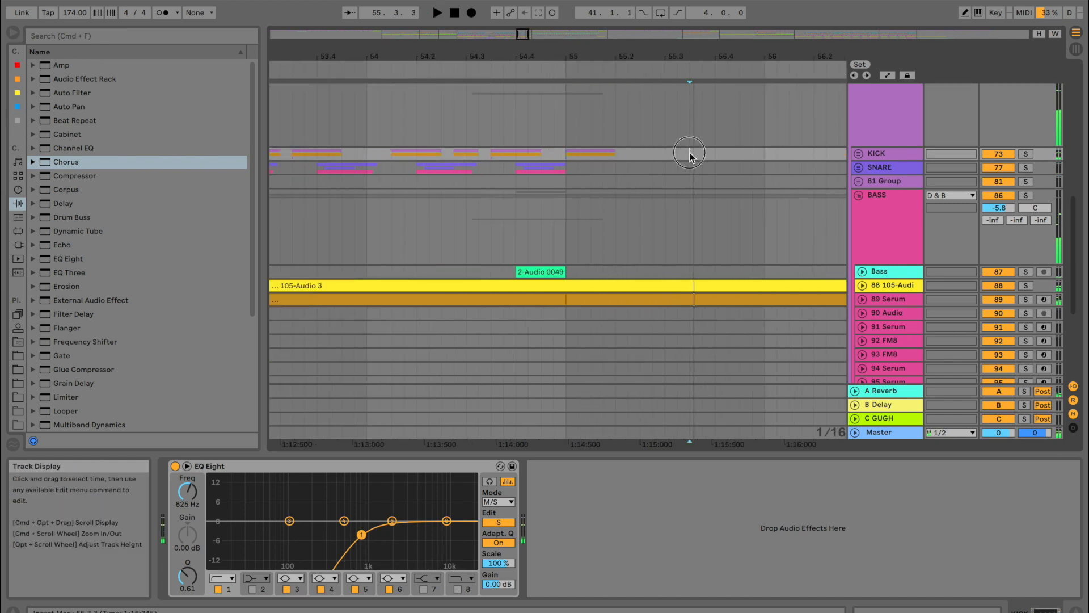
pyautogui.click(553, 156)
pyautogui.press('space')
pyautogui.press('space')
pyautogui.press('space')
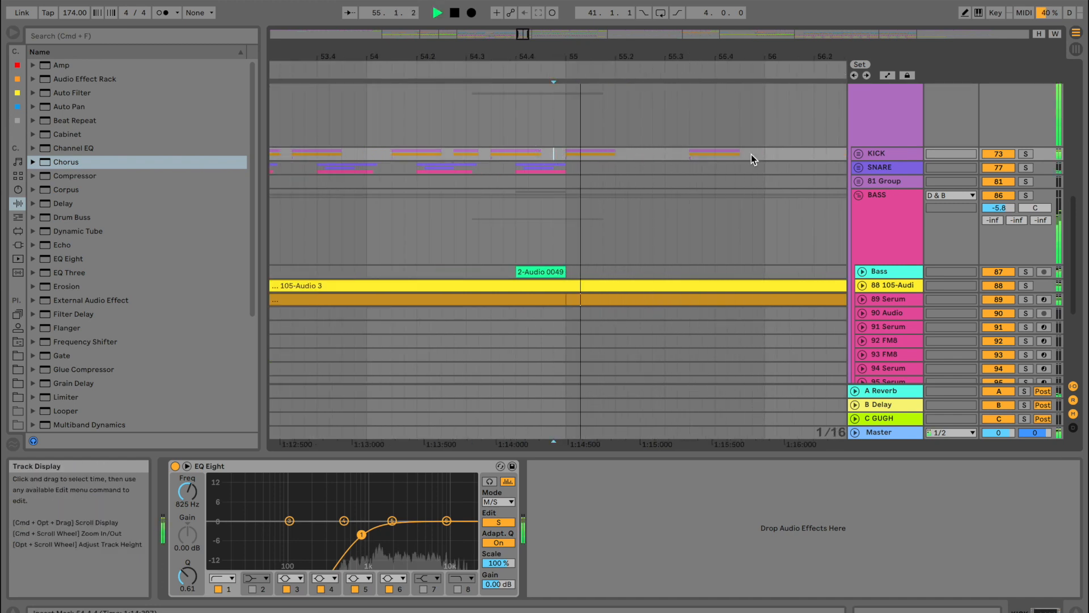
# Paste the kick beat at 56.1.1 and 56.2.3 in the KICK group and play through to bar 57
pyautogui.press('space')
pyautogui.click(741, 154)
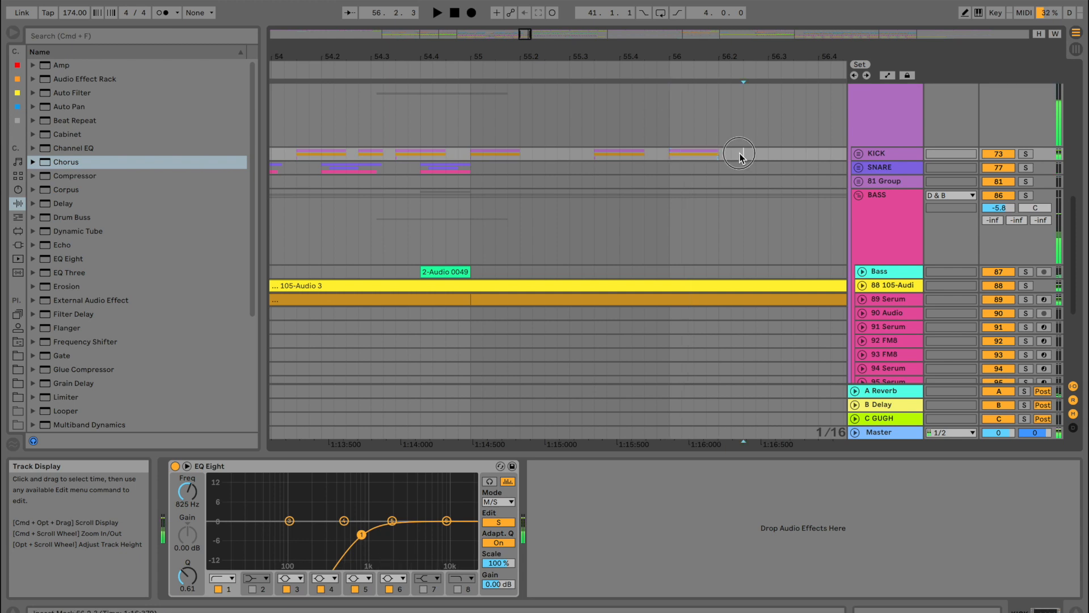
pyautogui.press('space')
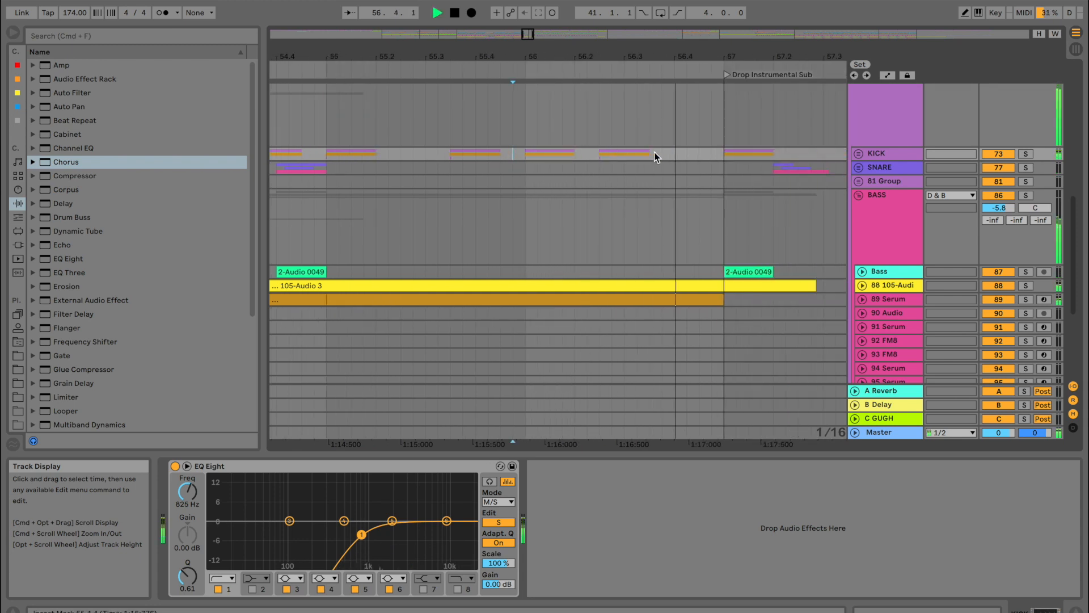
pyautogui.moveTo(457, 52); pyautogui.dragTo(458, 40)
pyautogui.press('space')
# Unfold the Break Filla group and play the drop from 54.4
pyautogui.click(339, 143)
pyautogui.scroll(5, 339, 143)
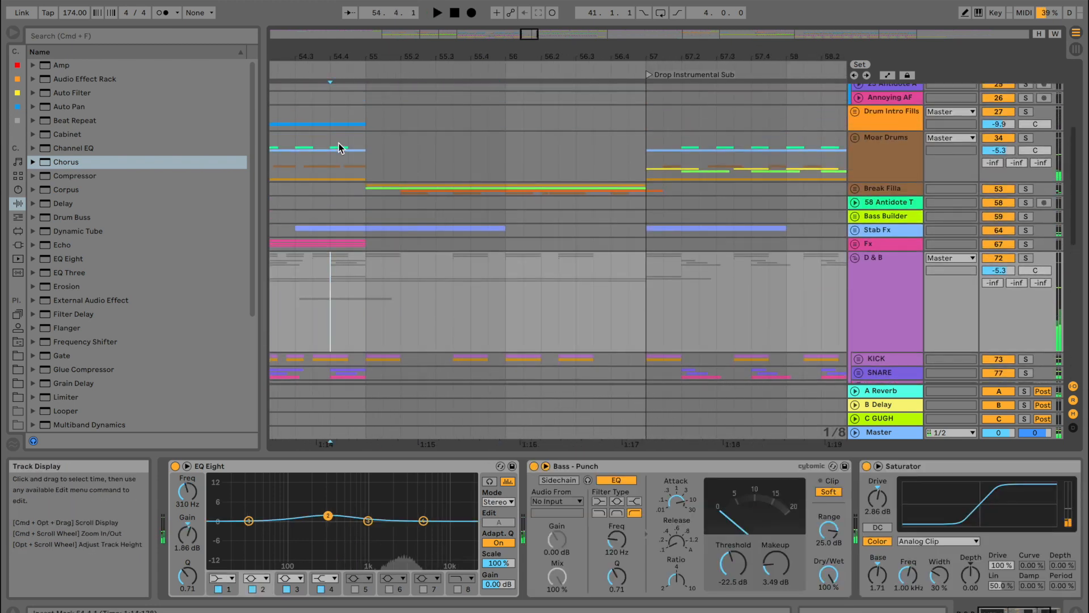
pyautogui.click(854, 188)
pyautogui.press('space')
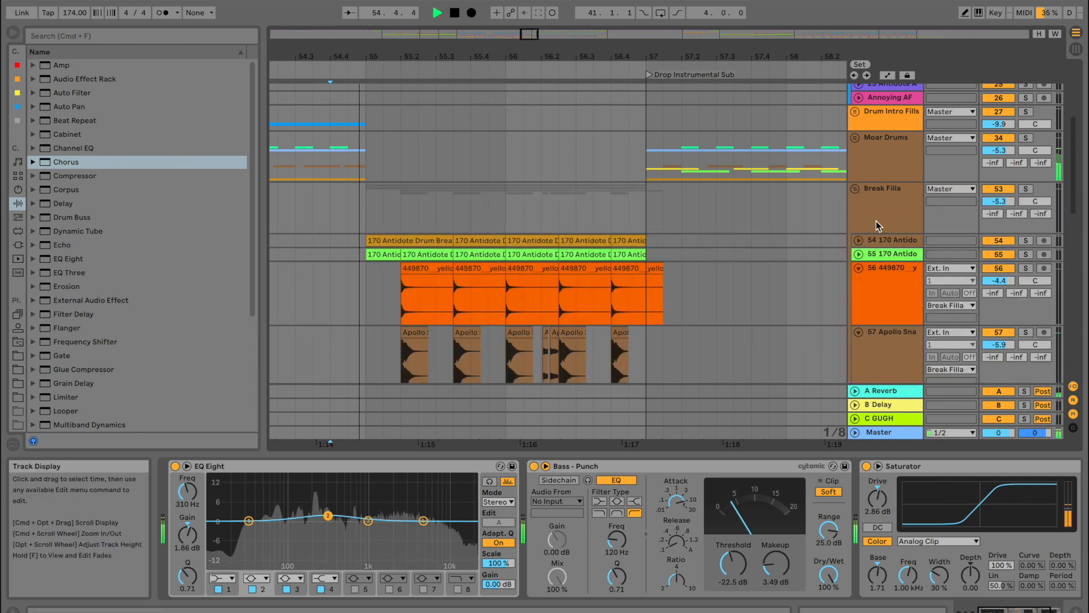
# Show Break Filla's automation and lower the Auto Filter Frequency breakpoint at bar 55 to nearly the level of the bar 57 point
pyautogui.click(876, 223)
pyautogui.press('a')
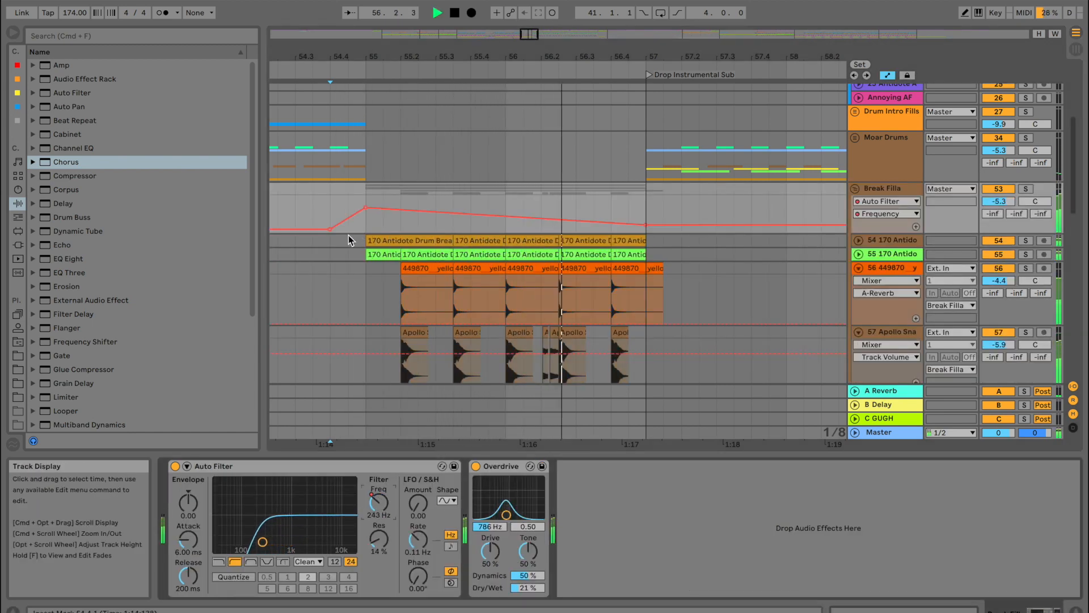
pyautogui.moveTo(364, 211); pyautogui.dragTo(366, 222)
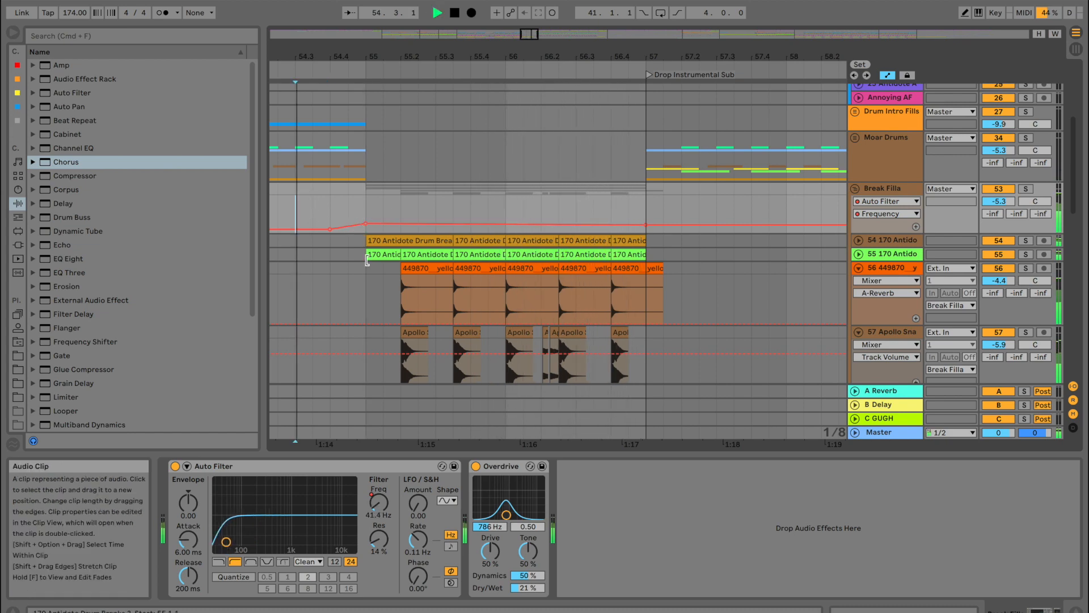
# Raise the Apollo snare track's volume to -3.3 dB and solo the track
pyautogui.scroll(-5, 872, 239)
pyautogui.moveTo(998, 271); pyautogui.dragTo(999, 264)
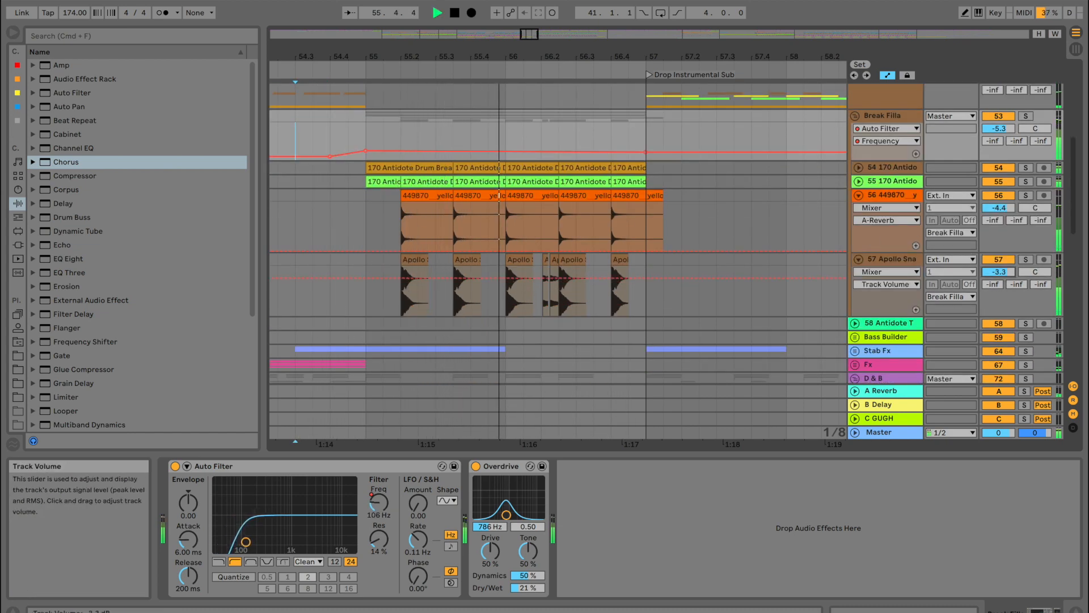
pyautogui.click(1025, 260)
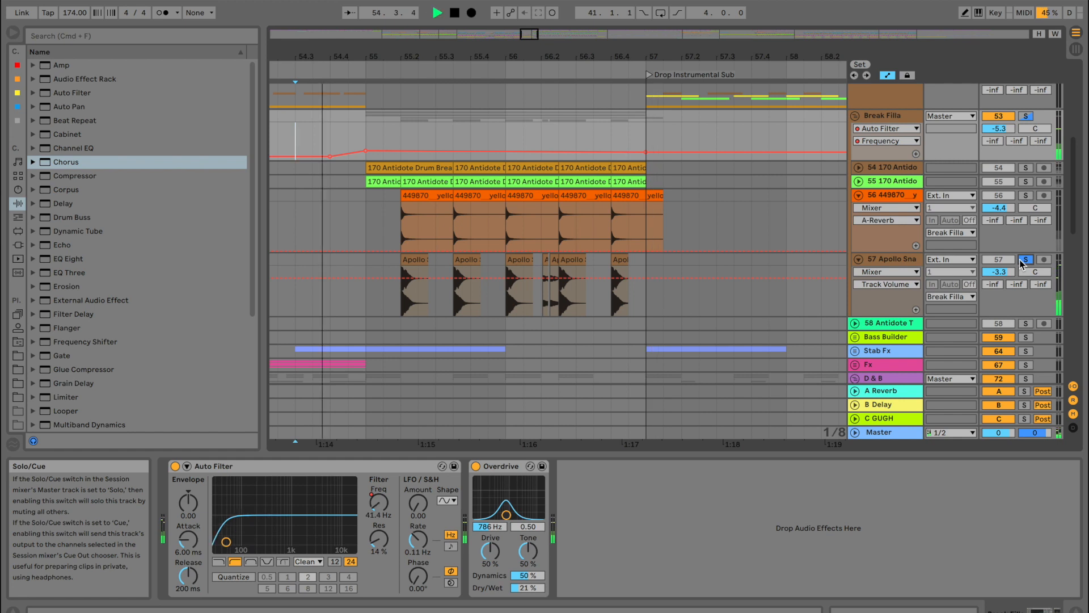
# Briefly solo track 56, lower its volume to -15.6 dB with the solo off, and play from 54.4
pyautogui.click(1026, 195)
pyautogui.click(1027, 195)
pyautogui.moveTo(998, 208); pyautogui.dragTo(998, 229)
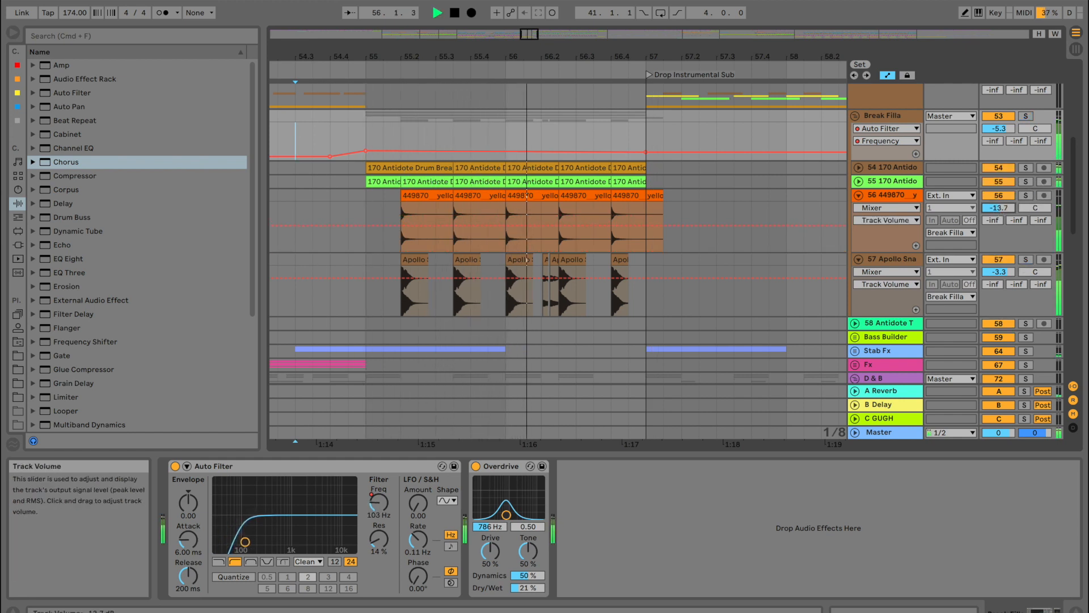
pyautogui.click(331, 224)
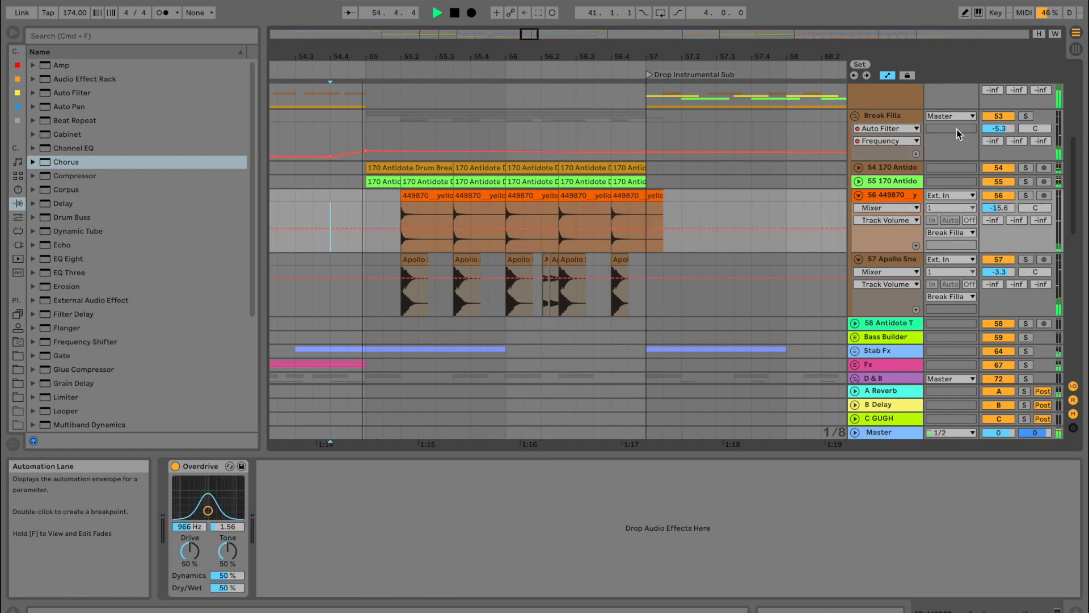
# Solo and unfold track 55, and select all six of its 170 Antidote clips from bar 55 to 57
pyautogui.click(1027, 182)
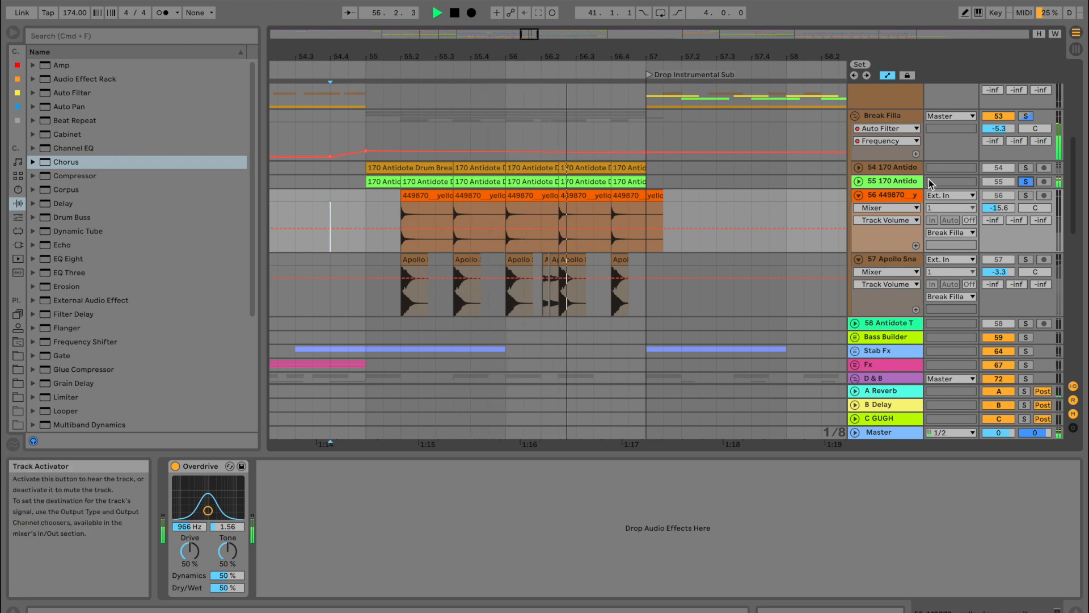
pyautogui.click(858, 182)
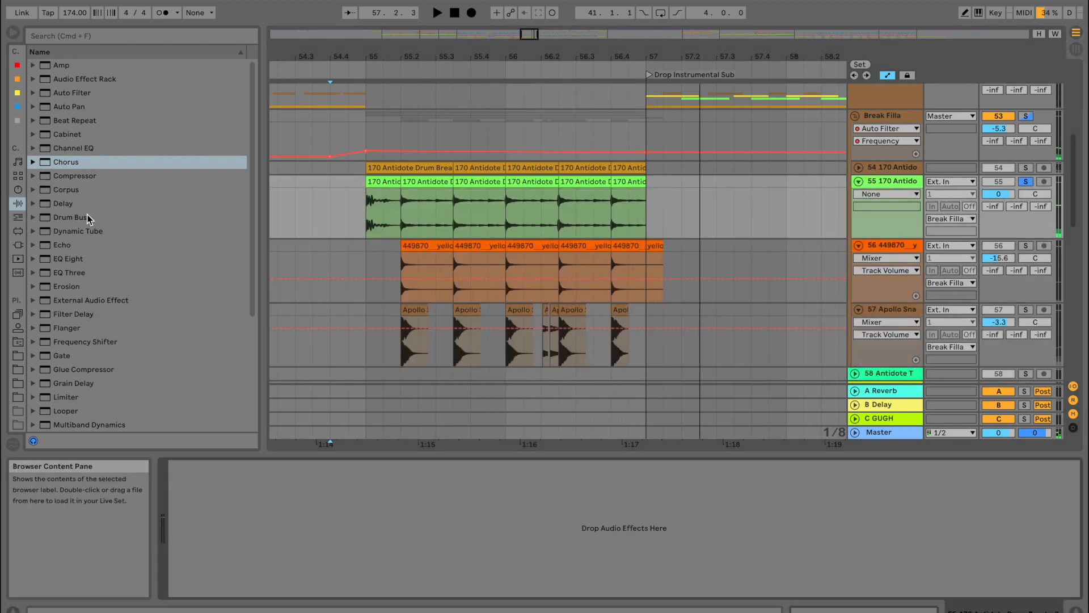
pyautogui.click(384, 182)
pyautogui.keyDown('shift'); pyautogui.click(638, 181); pyautogui.keyUp('shift')
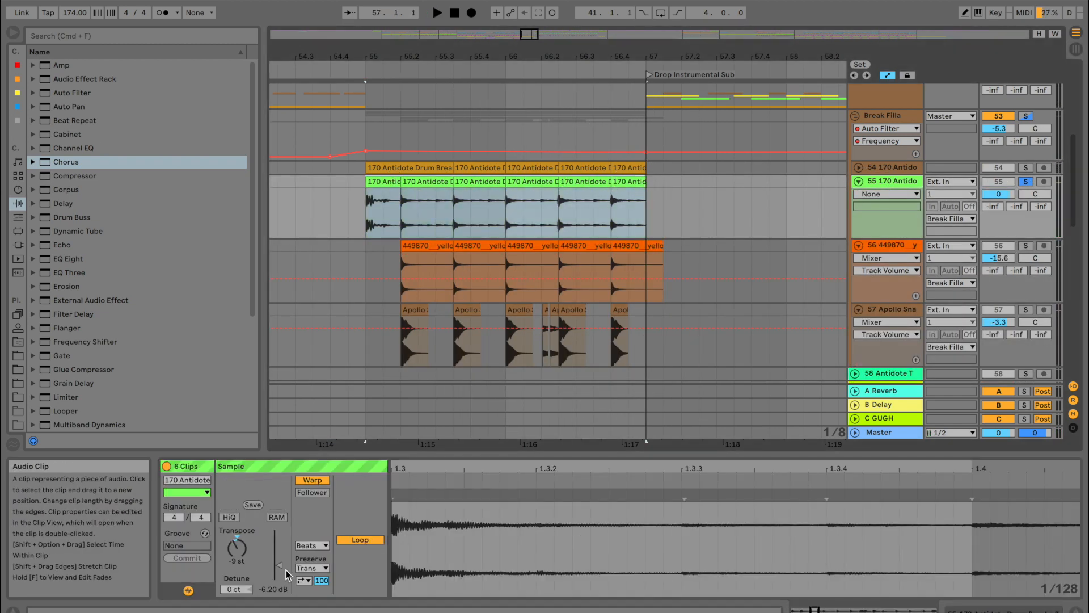
# Set the six selected break clips to Complex warp mode and transpose them to 1 st during playback
pyautogui.press('space')
pyautogui.click(319, 549)
pyautogui.click(315, 601)
pyautogui.moveTo(238, 562); pyautogui.dragTo(243, 583)
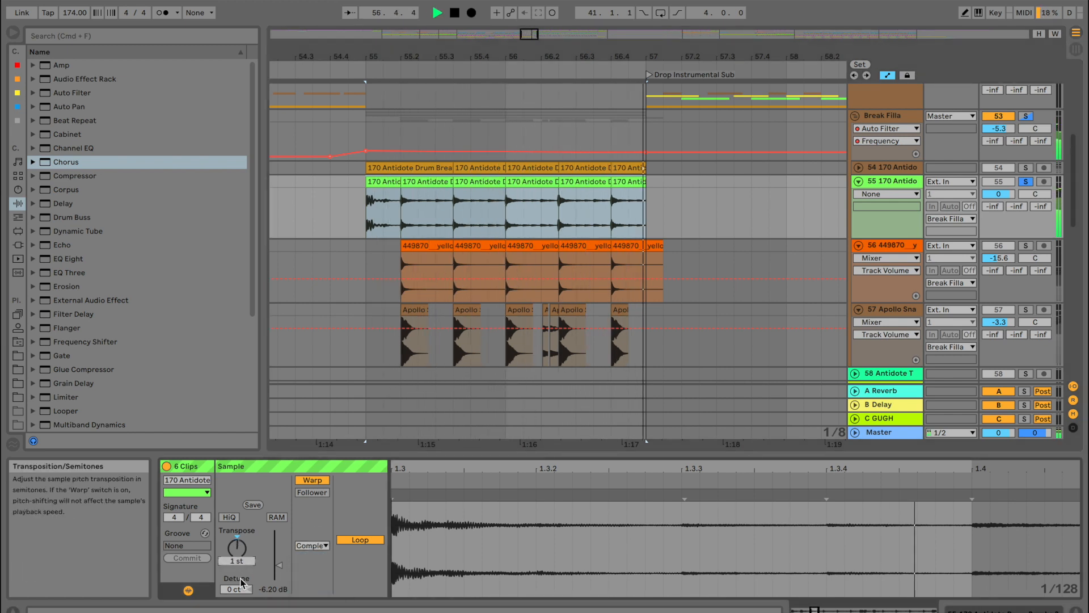
# Take track 55 out of solo and play the full break fill again from bar 54
pyautogui.click(1026, 182)
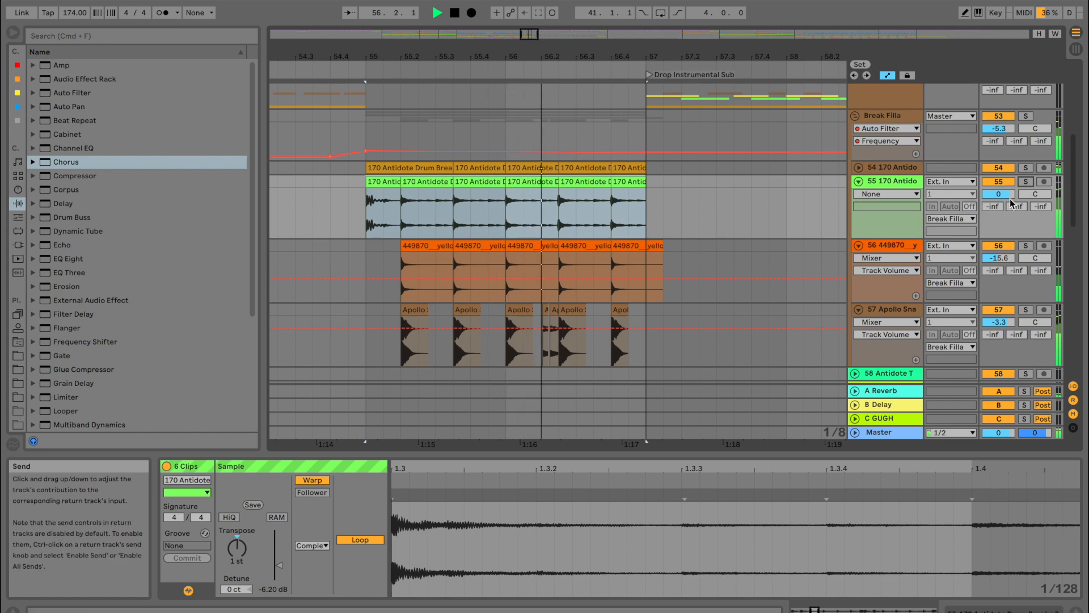
pyautogui.click(290, 224)
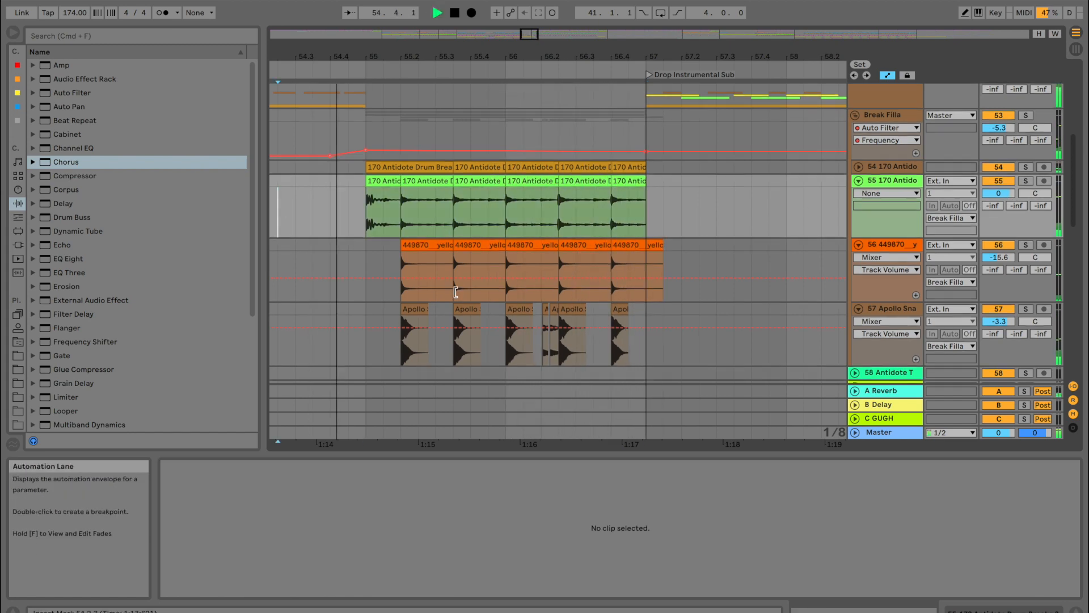
pyautogui.scroll(-10, 455, 292)
pyautogui.moveTo(435, 260); pyautogui.dragTo(611, 261)
pyautogui.click(322, 263)
pyautogui.scroll(5, 383, 265)
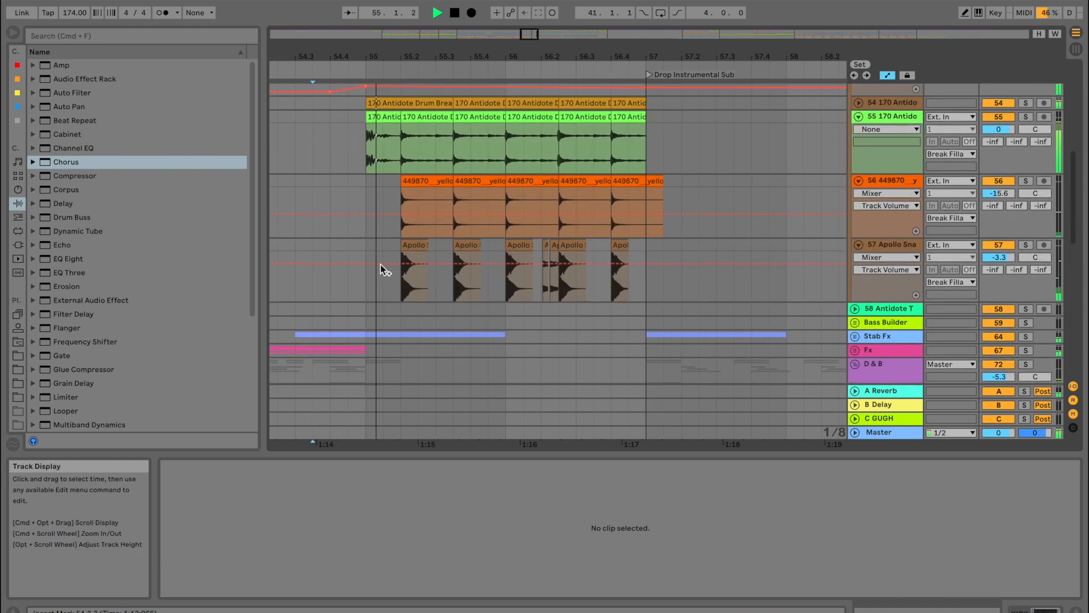
pyautogui.scroll(4, 385, 267)
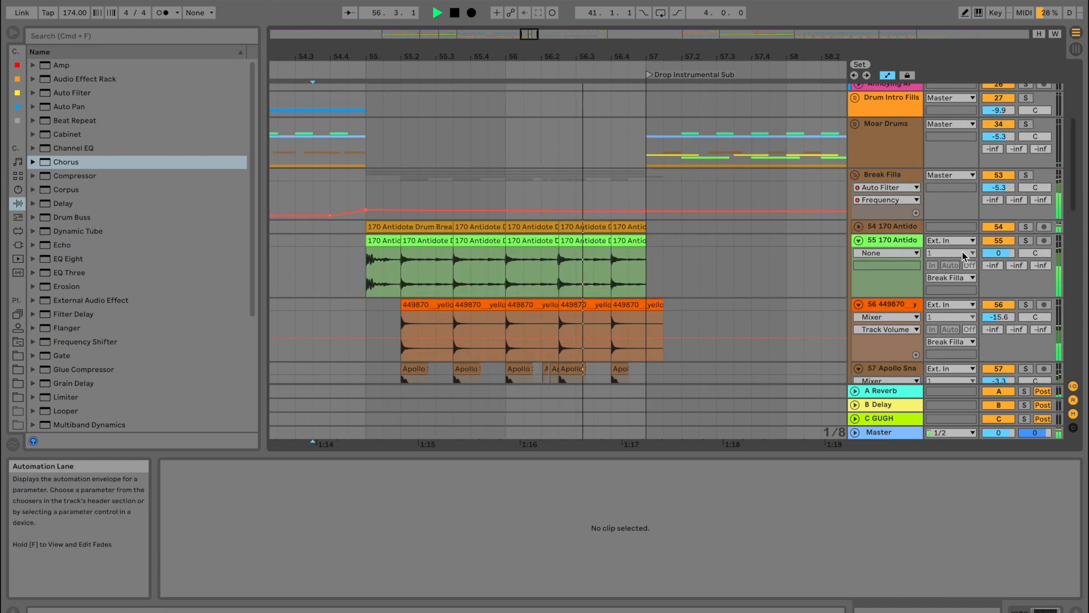
# Fold tracks 55 and 56 and insert a new audio track below track 56 in the Break Filla group
pyautogui.click(858, 250)
pyautogui.press('space')
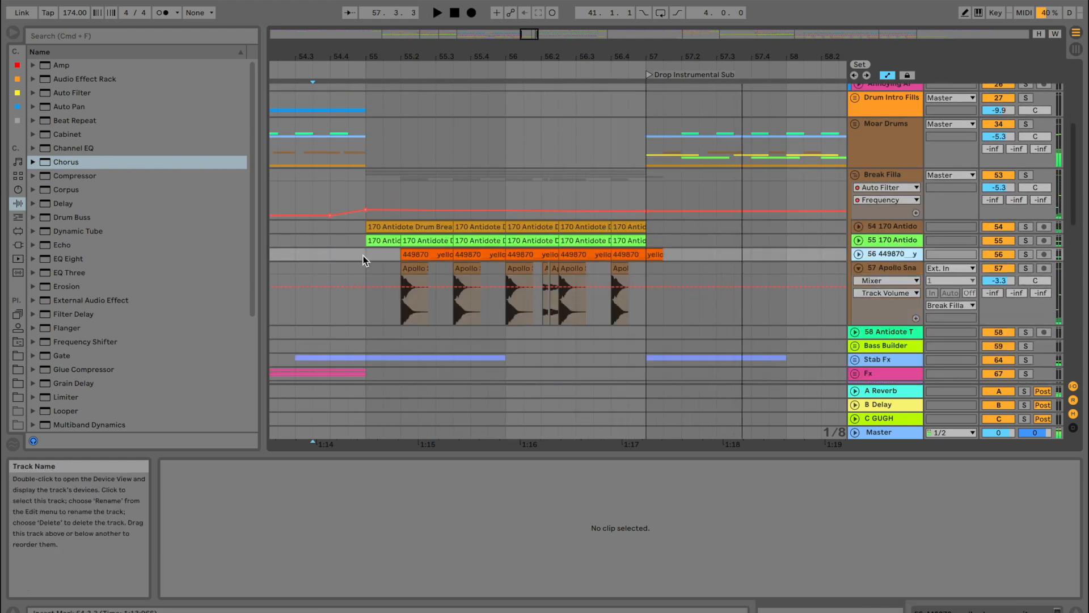
pyautogui.click(16, 356)
pyautogui.press('super+t')
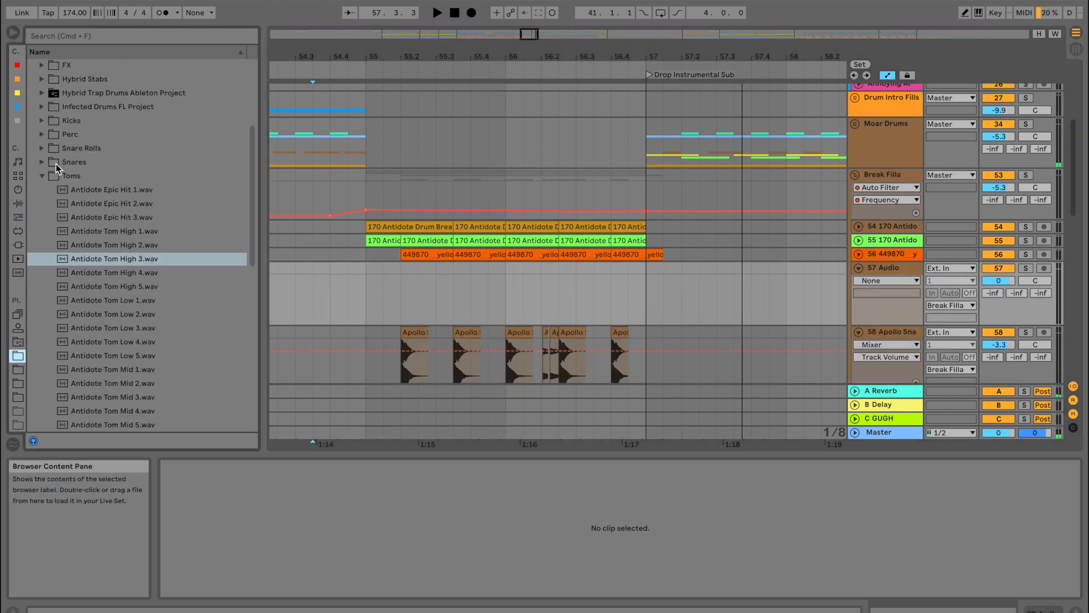
# Collapse the Toms folder and expand Drum Breaks inside Antidote Audio - Equinox in the sample library
pyautogui.click(43, 175)
pyautogui.scroll(4, 43, 176)
pyautogui.click(33, 135)
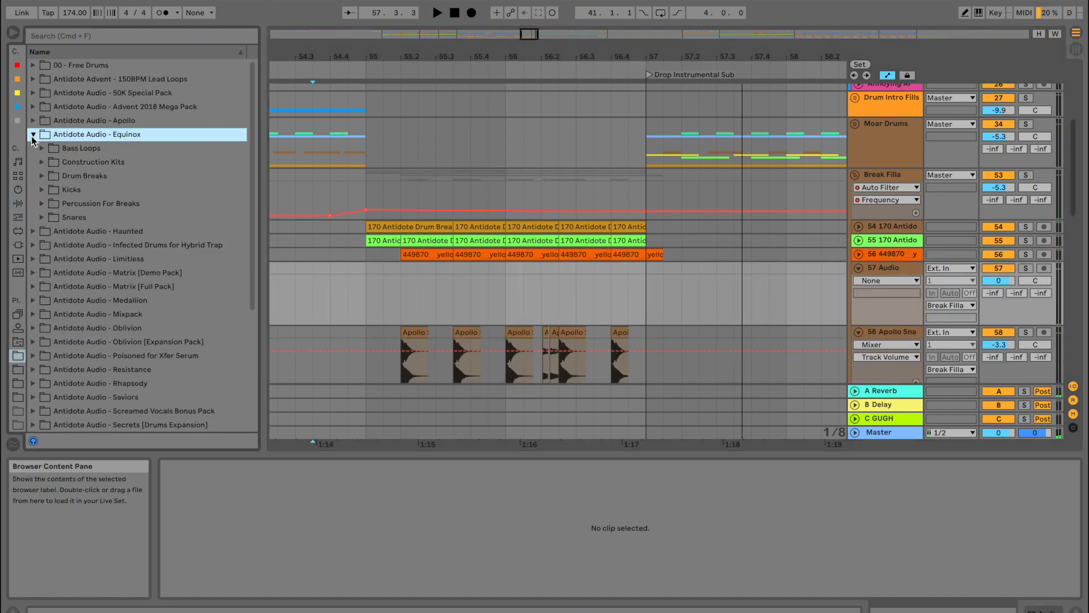
pyautogui.click(106, 248)
pyautogui.click(43, 176)
# Audition the 170 and 174 Antidote Drum Breaks samples, finishing with 174 Antidote Drum Breaks 1.wav
pyautogui.click(125, 289)
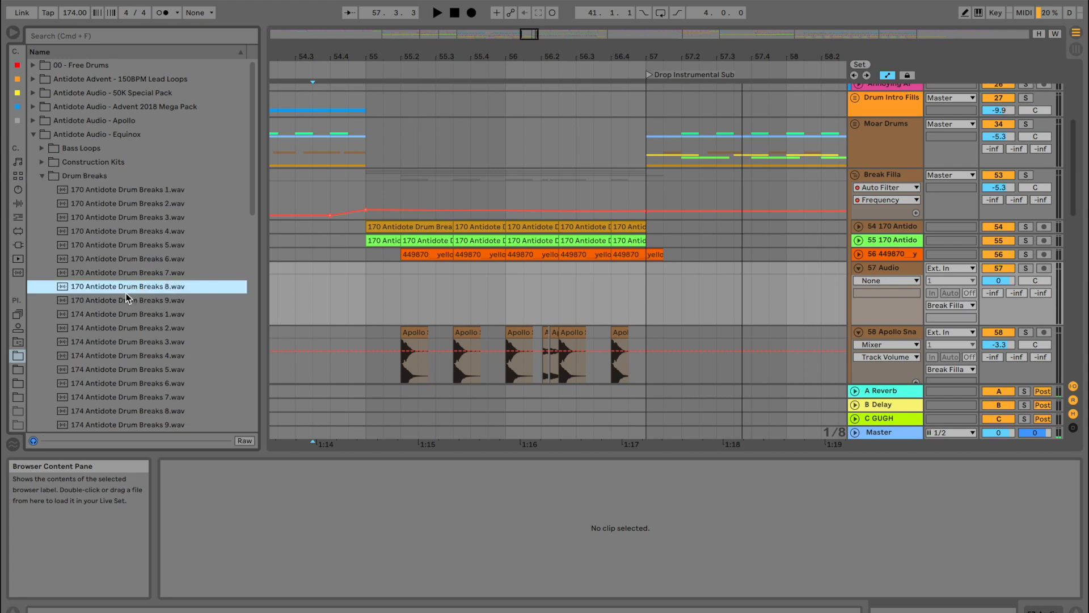
pyautogui.scroll(-3, 126, 292)
pyautogui.click(129, 293)
pyautogui.scroll(-2, 137, 288)
pyautogui.click(138, 293)
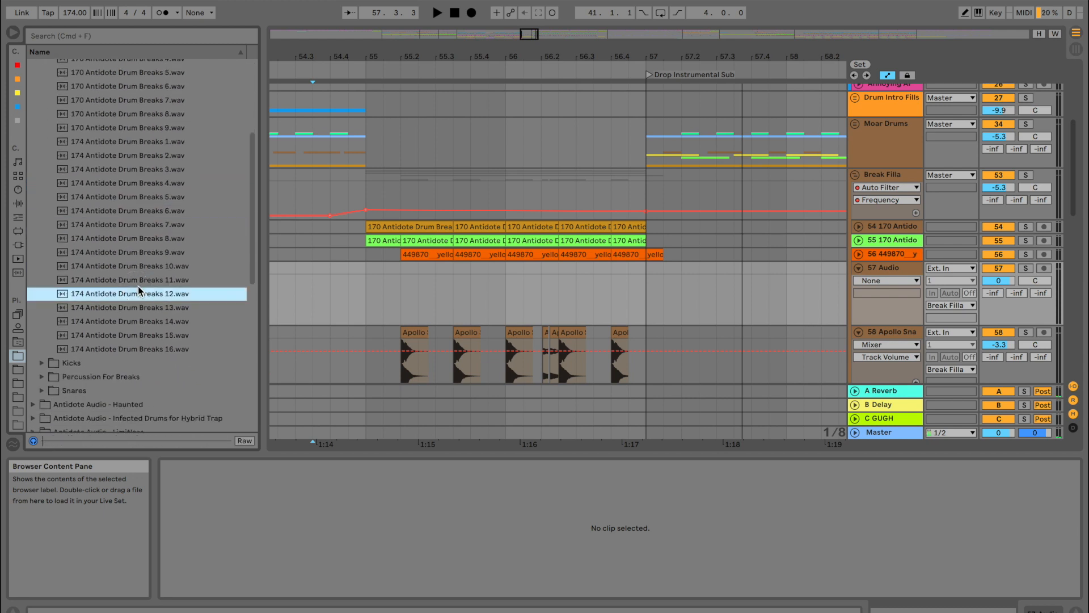
pyautogui.click(159, 309)
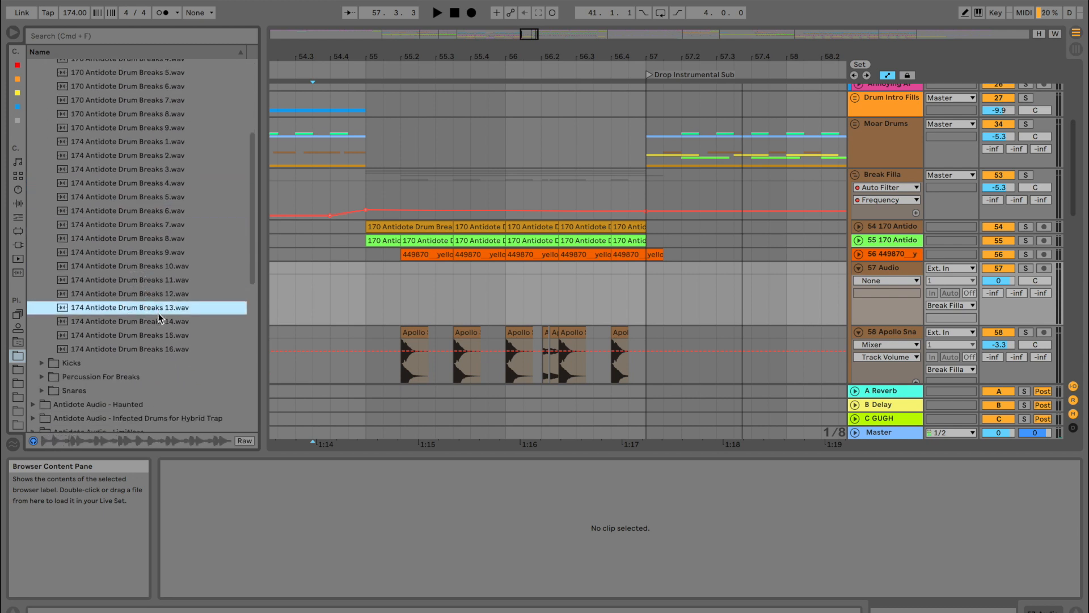
pyautogui.click(159, 321)
pyautogui.click(160, 336)
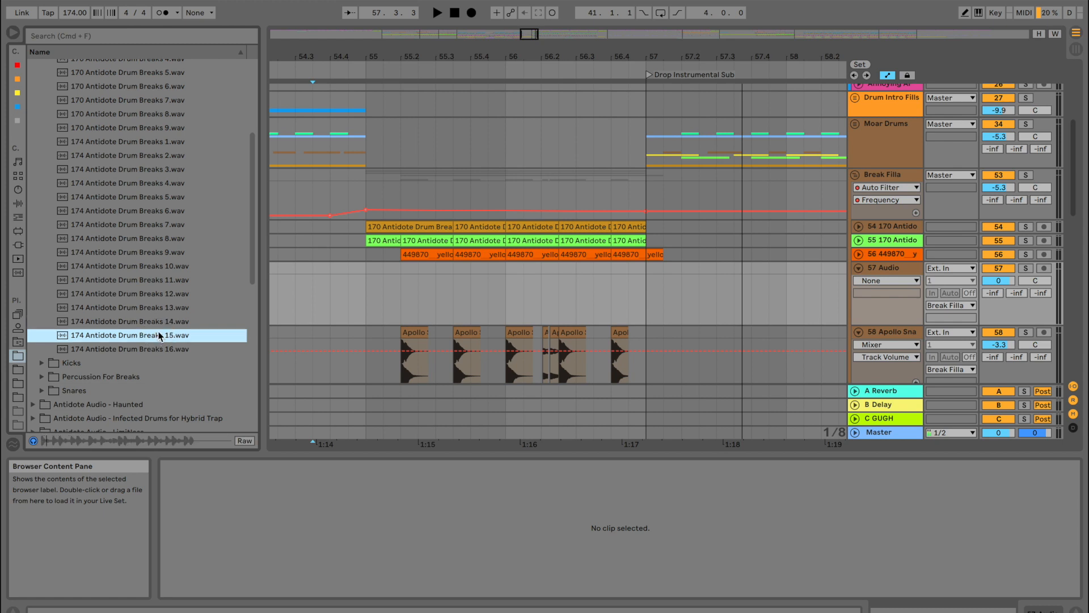
pyautogui.click(159, 350)
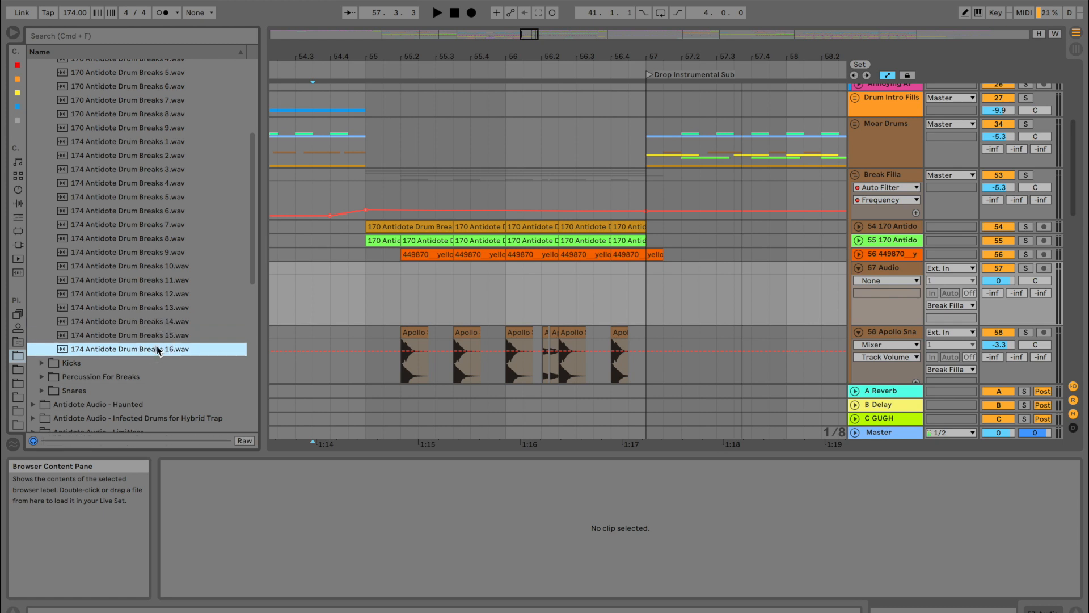
pyautogui.click(169, 278)
pyautogui.click(168, 265)
pyautogui.scroll(3, 168, 264)
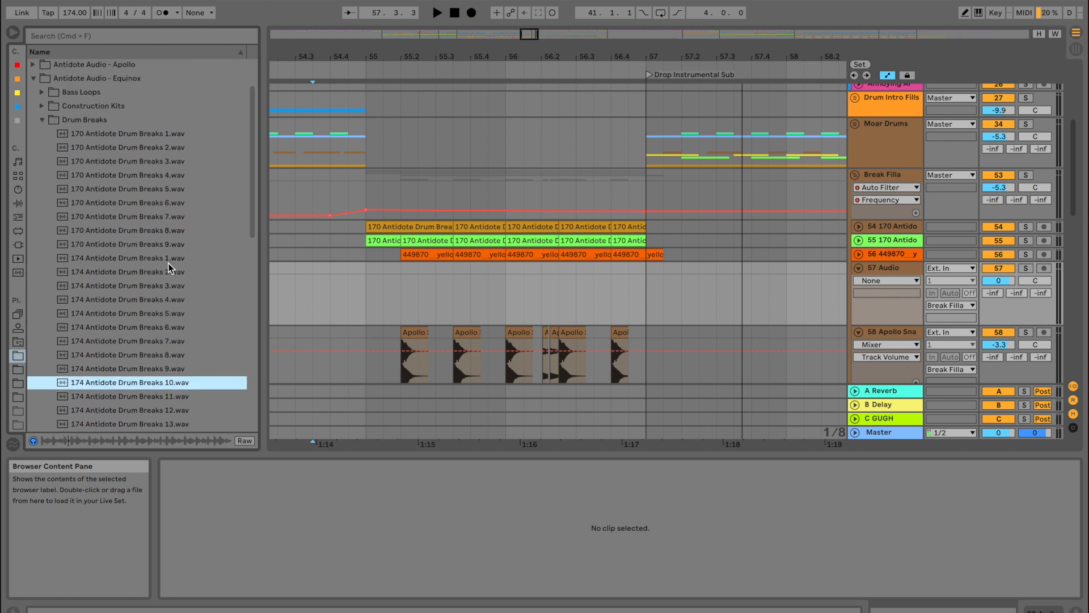
pyautogui.click(164, 330)
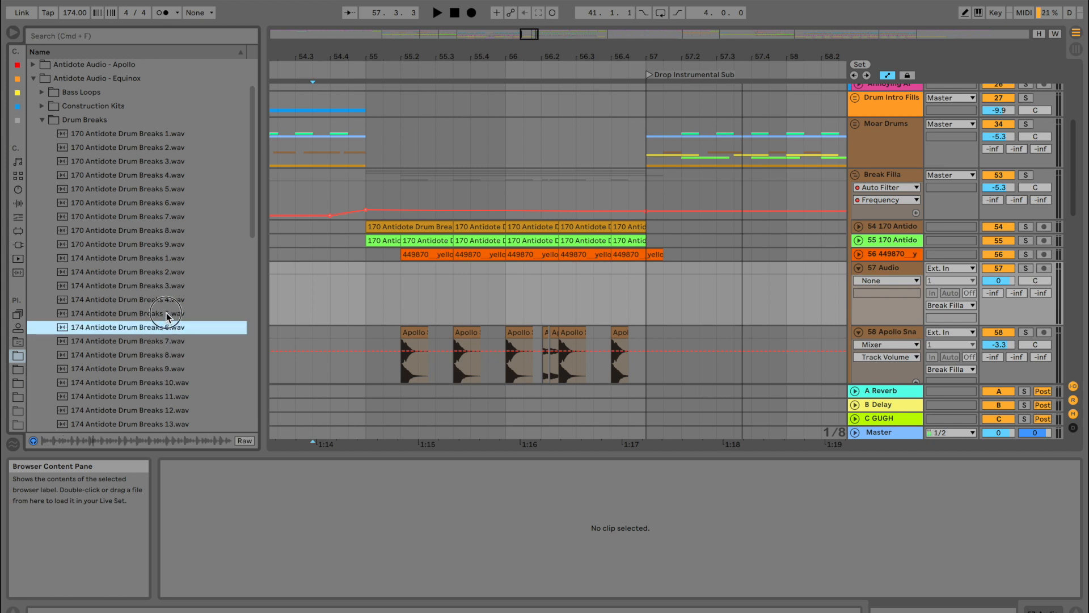
pyautogui.click(168, 313)
pyautogui.click(169, 299)
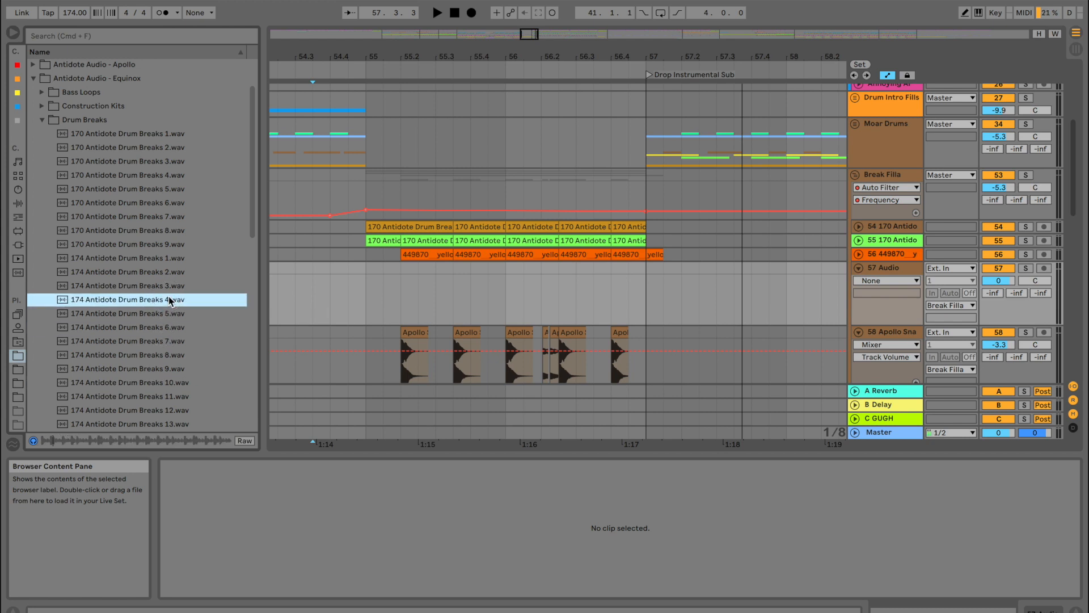
pyautogui.click(173, 287)
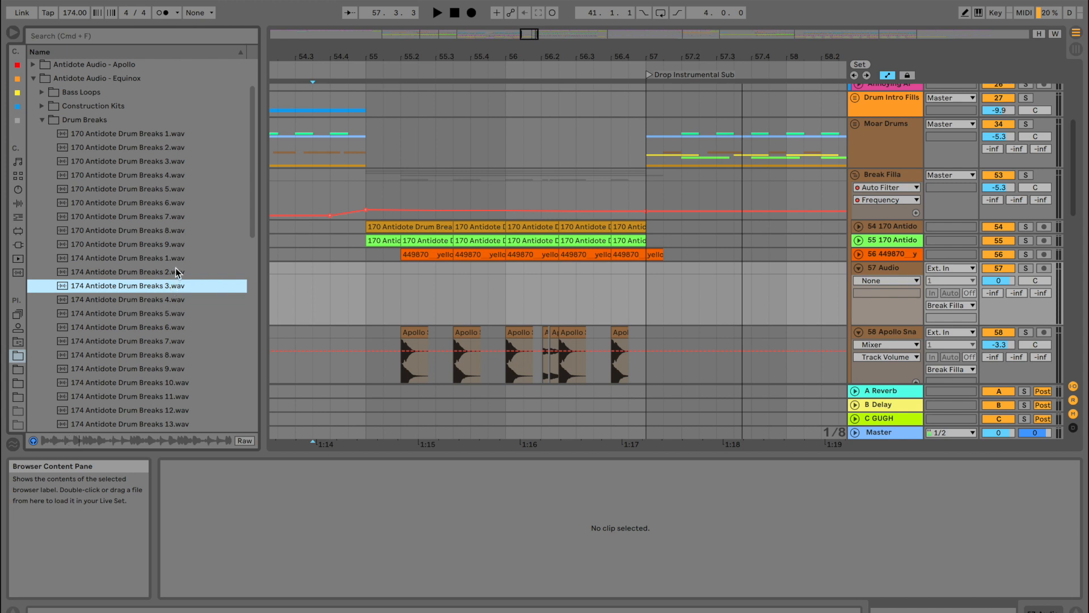
pyautogui.click(178, 272)
pyautogui.scroll(3, 170, 295)
pyautogui.click(160, 316)
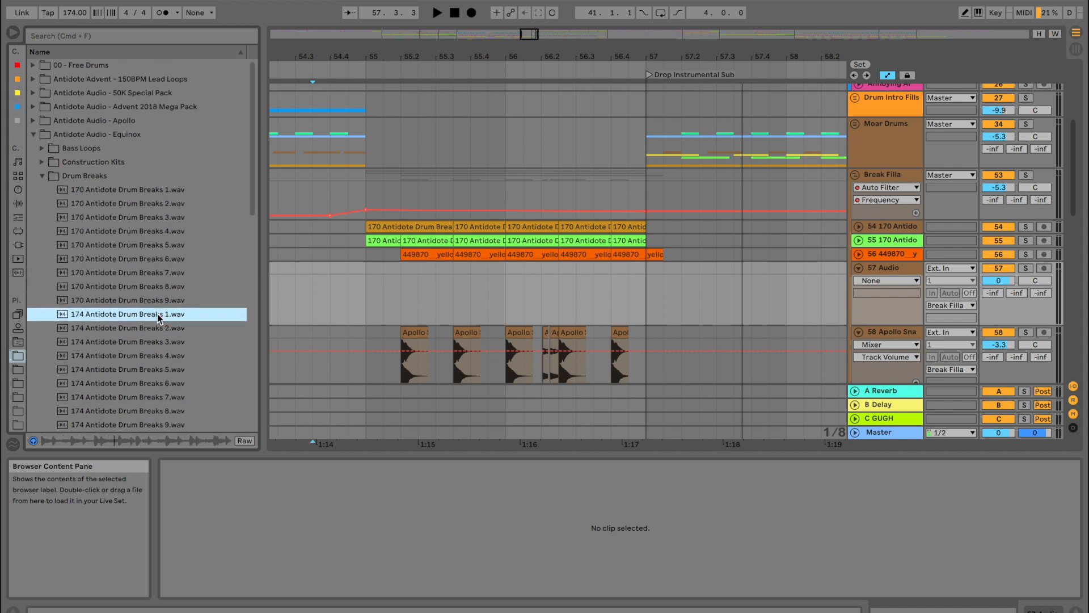
# Place 174 Antidote Drum Breaks 1.wav on the new audio track at bar 55 and play it with the fill
pyautogui.moveTo(159, 318); pyautogui.dragTo(458, 279)
pyautogui.click(350, 284)
pyautogui.press('space')
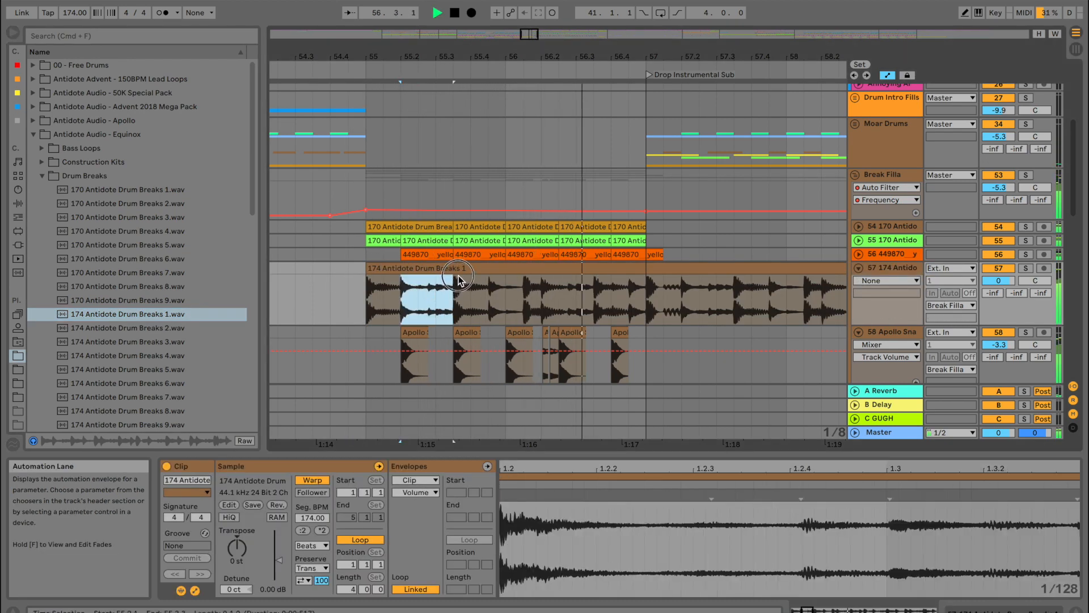
# Repeat the beat 55.2 slice of the 174 Antidote break on track 57 until the copies run through bar 56
pyautogui.press('super+d')
pyautogui.press('space')
pyautogui.click(359, 271)
pyautogui.press('space')
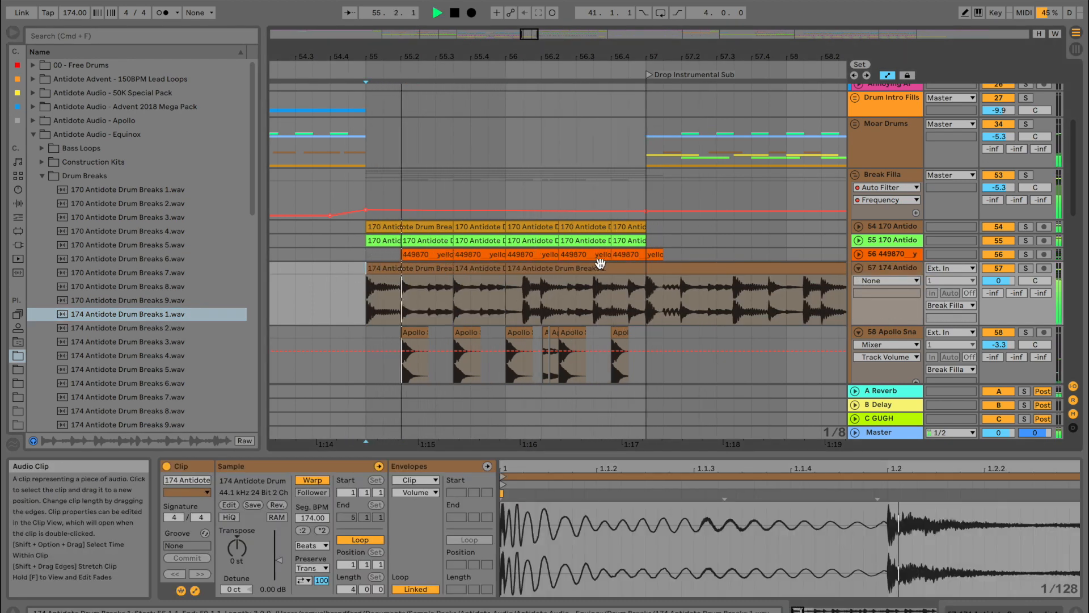
pyautogui.click(489, 265)
pyautogui.press('super+d')
pyautogui.press('super+d')
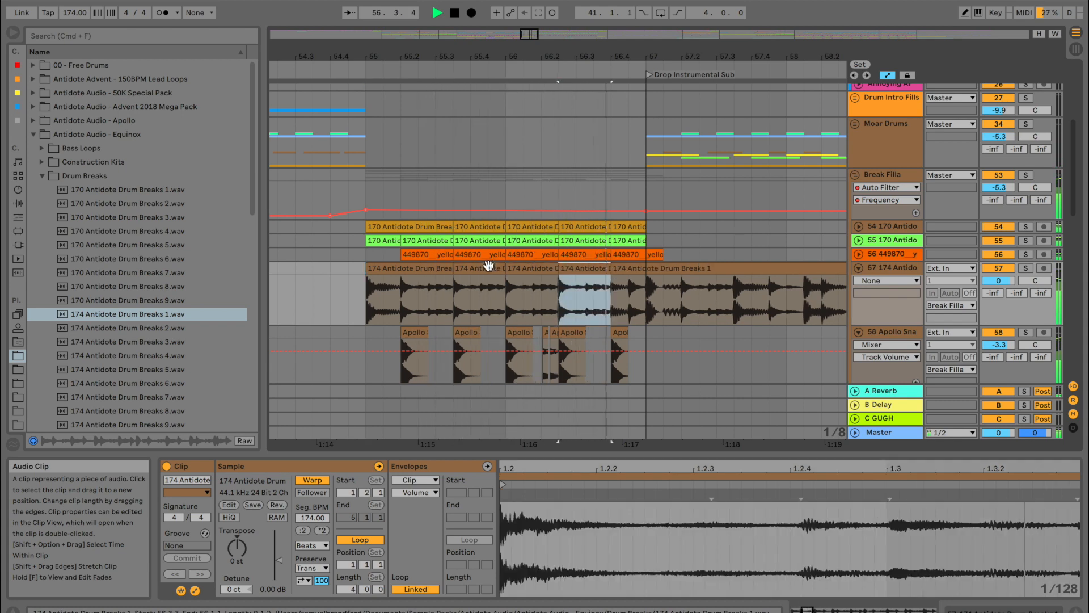
# Split the 174 Antidote break clip at bar 57 and delete the part after it
pyautogui.click(646, 285)
pyautogui.press('super+e')
pyautogui.click(693, 265)
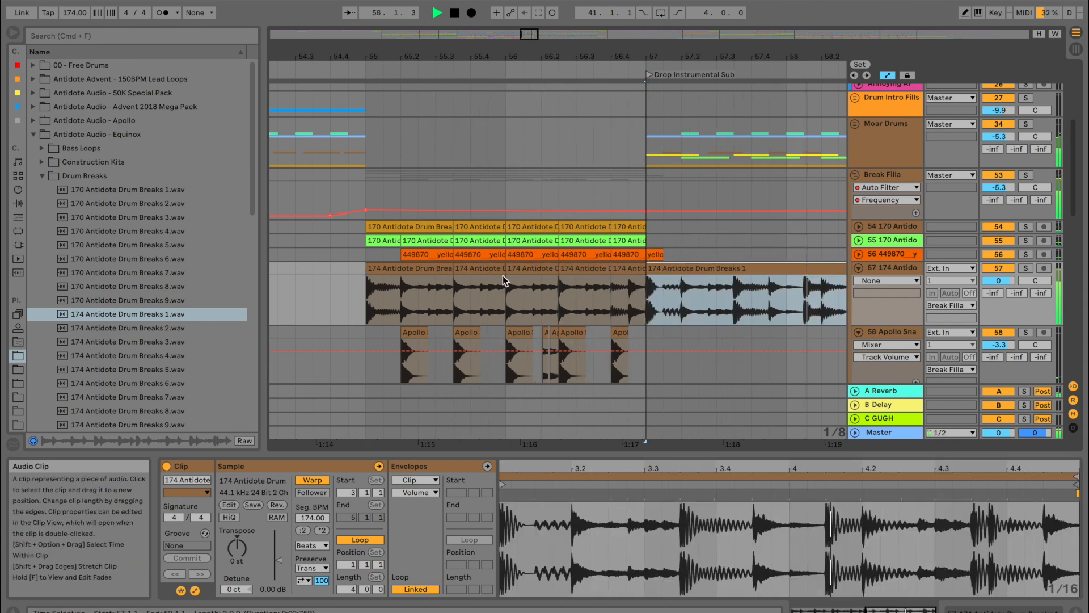
pyautogui.press('Delete')
# Solo the 174 Antidote break on track 57, play it from before bar 55 and show the Break Filla group's effects
pyautogui.click(314, 284)
pyautogui.click(1025, 268)
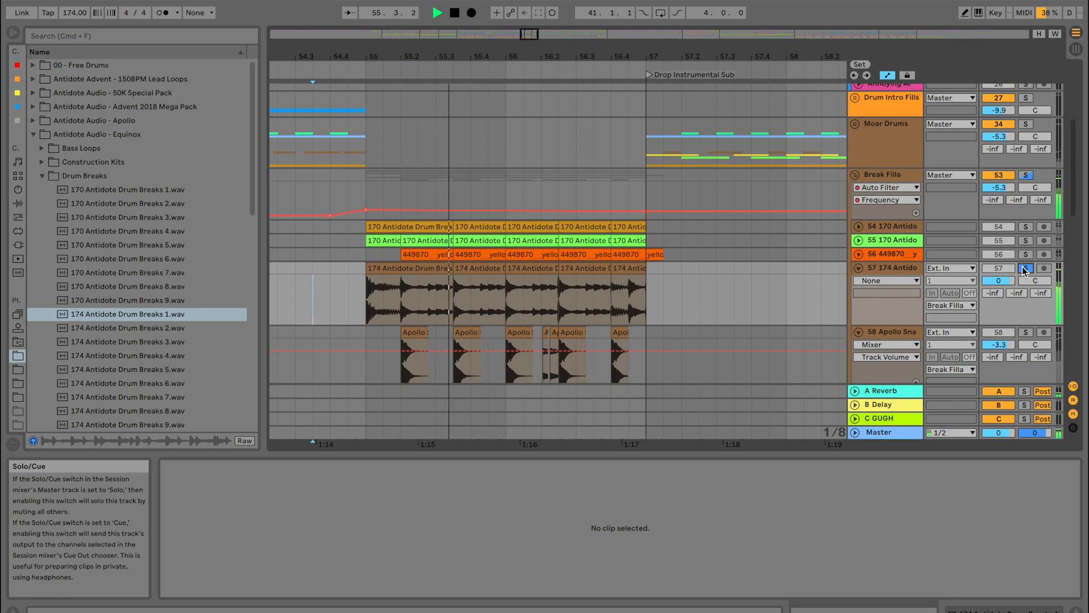
pyautogui.doubleClick(895, 267)
pyautogui.press('space')
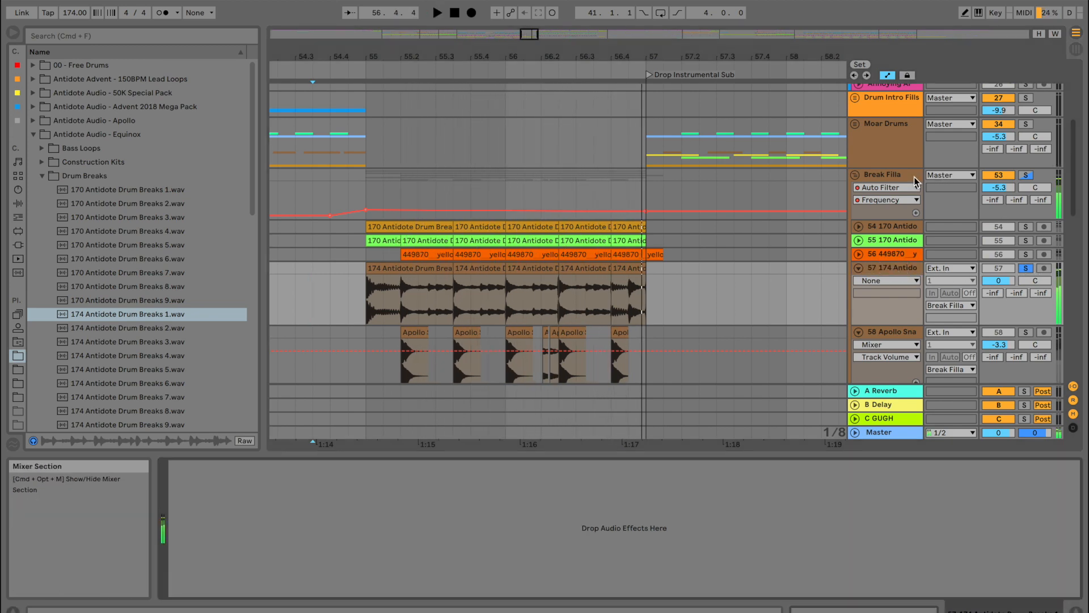
pyautogui.click(915, 181)
pyautogui.press('space')
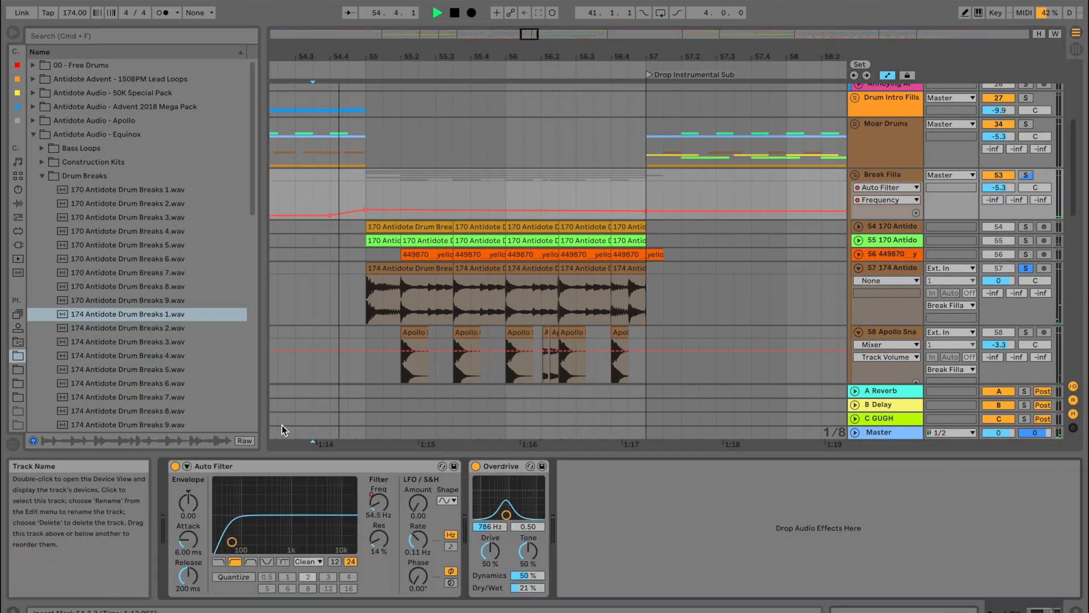
pyautogui.press('space')
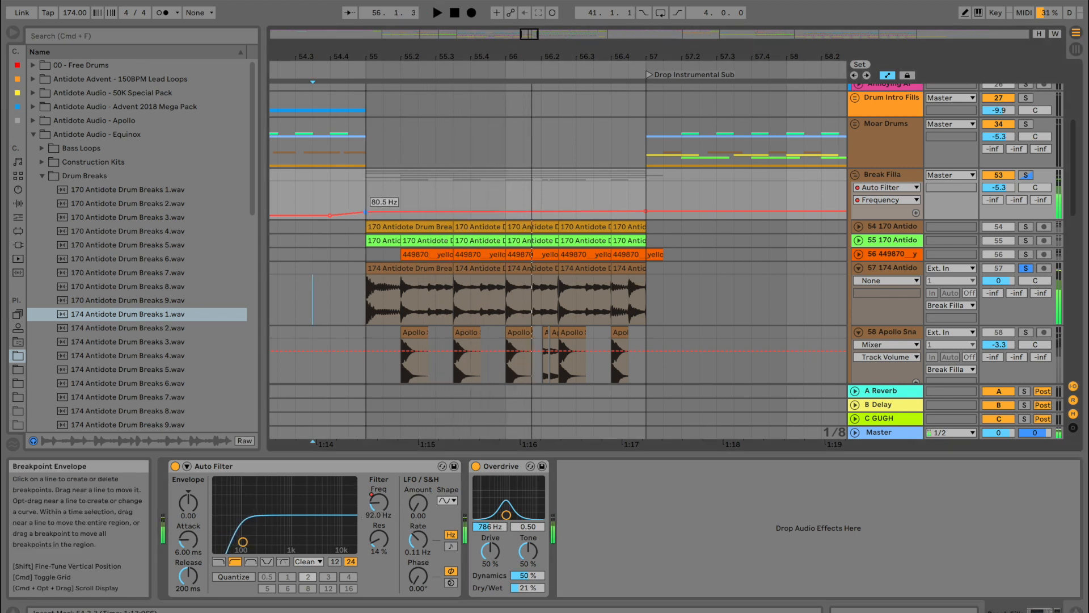
# Lower Break Filla's Auto Filter frequency automation at bars 55 and 57 to about 26 Hz, and play the fill unsoloed
pyautogui.moveTo(366, 212); pyautogui.dragTo(366, 219)
pyautogui.press('space')
pyautogui.moveTo(645, 211); pyautogui.dragTo(646, 218)
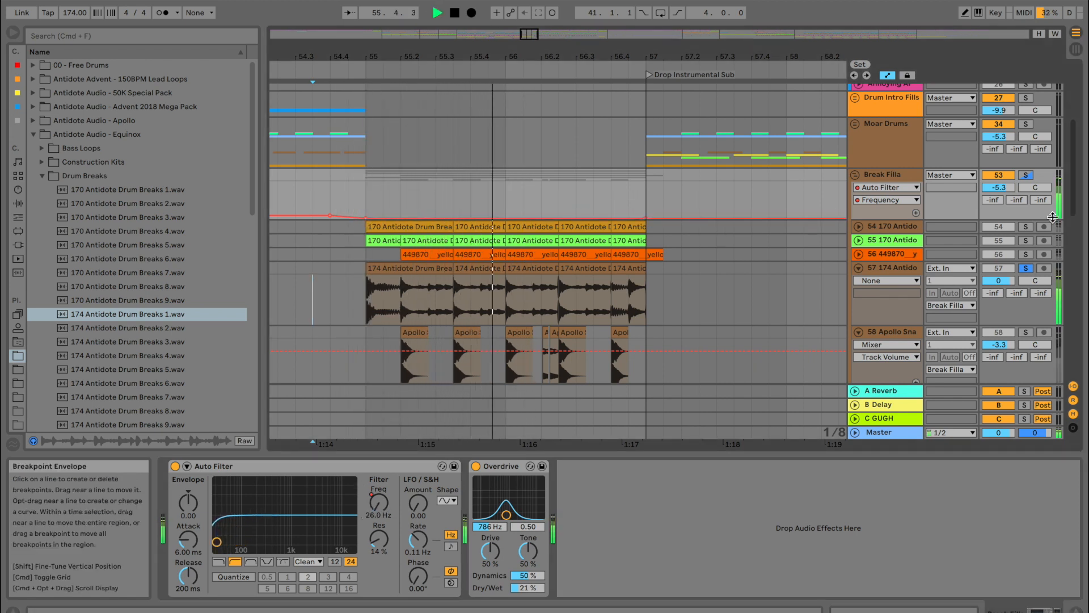
pyautogui.click(1027, 176)
pyautogui.press('space')
pyautogui.press('space')
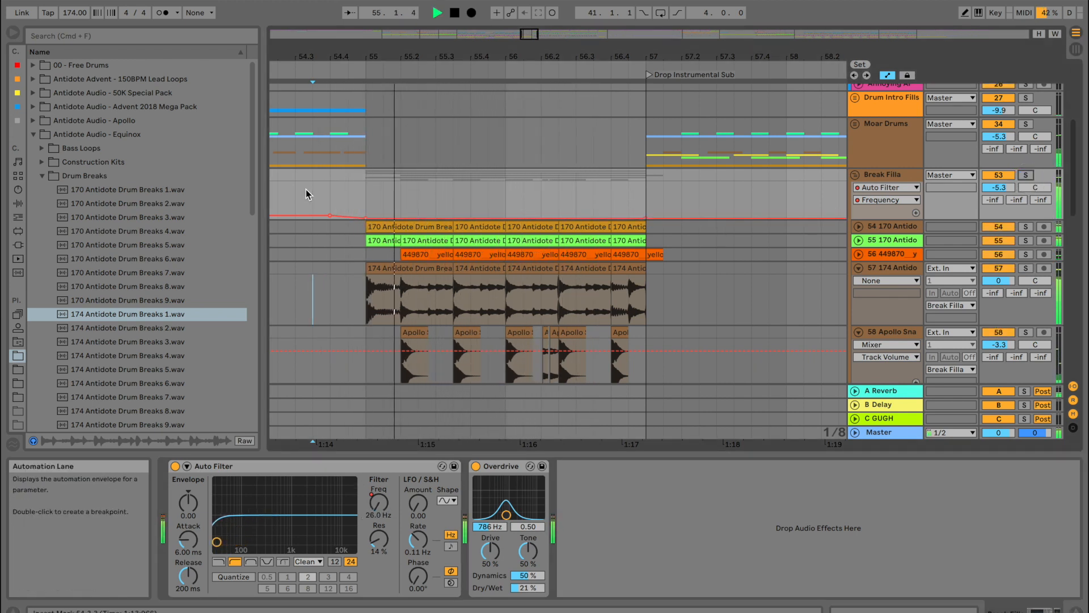
# Select the first 174 Antidote break slice, set track 57's volume to -6.6 dB and replay the fill
pyautogui.click(408, 301)
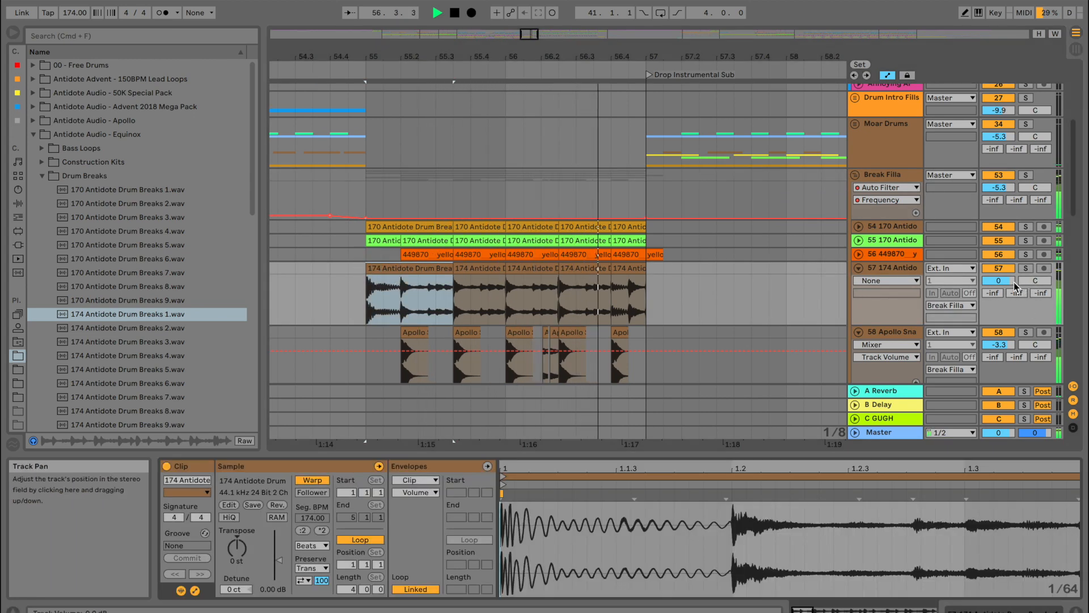
pyautogui.moveTo(999, 280); pyautogui.dragTo(998, 302)
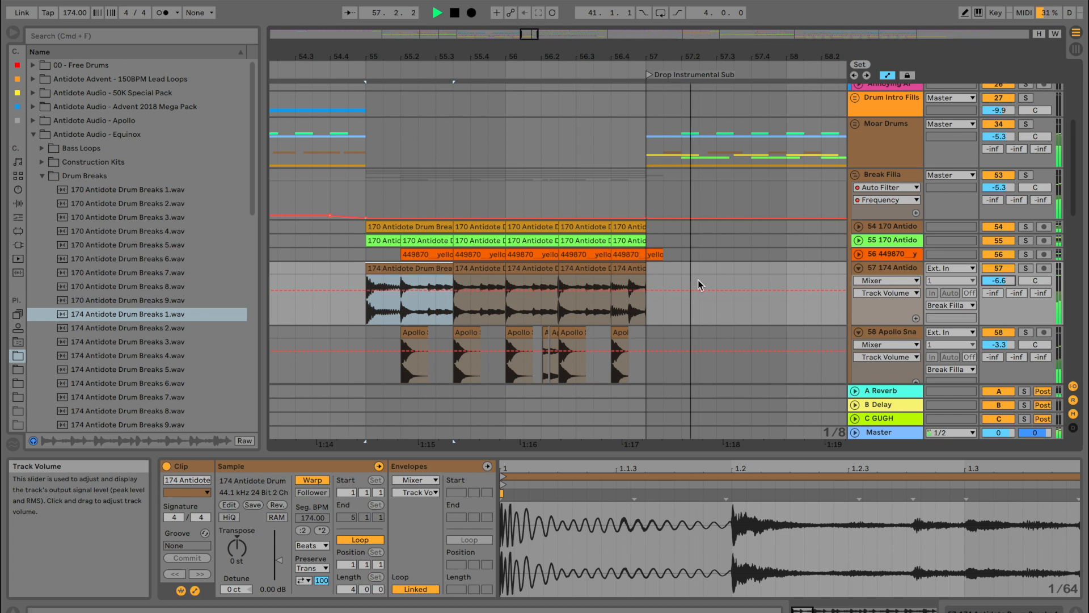
pyautogui.press('space')
pyautogui.press('space')
# Turn off transient looping for the first 174 Antidote break slice and set its transient envelope to 24
pyautogui.click(304, 581)
pyautogui.click(323, 592)
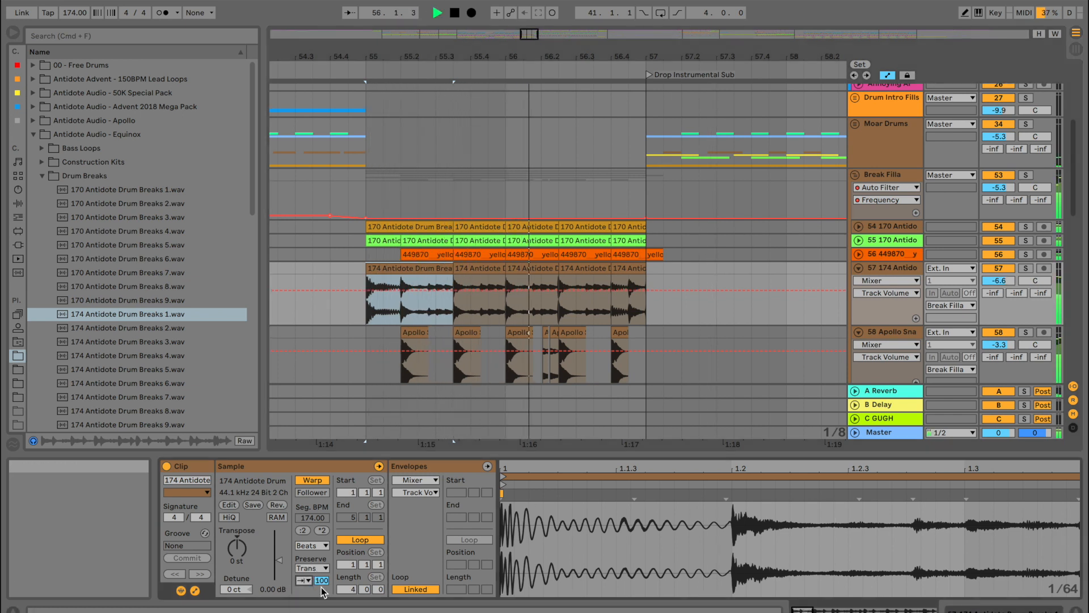
pyautogui.write('14')
pyautogui.press('Return')
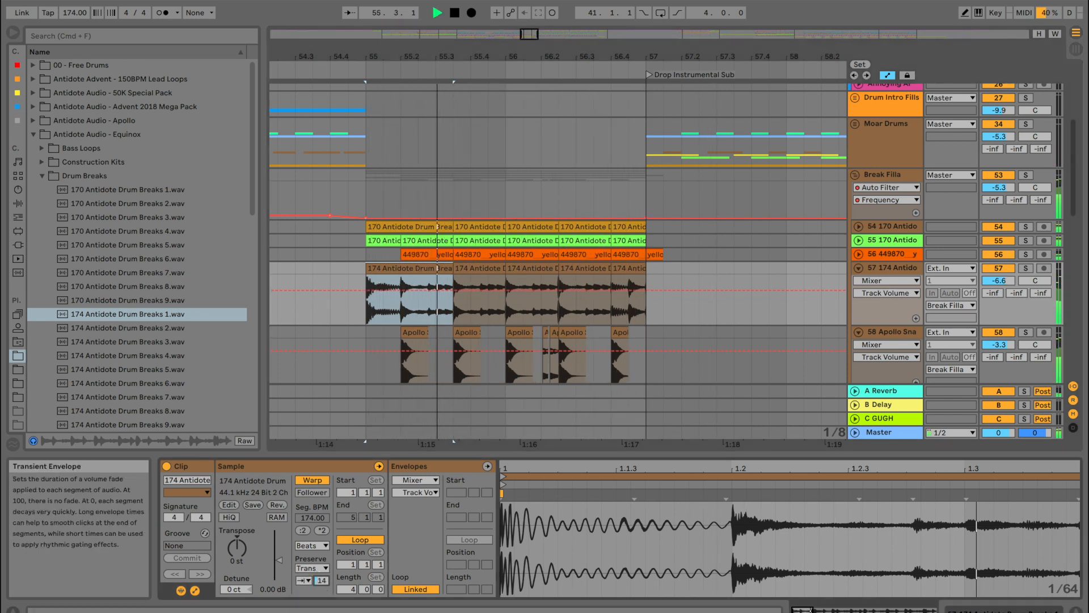
pyautogui.moveTo(322, 580); pyautogui.dragTo(322, 575)
# Check track 55 in solo, then deactivate it and replay the fill
pyautogui.click(1027, 242)
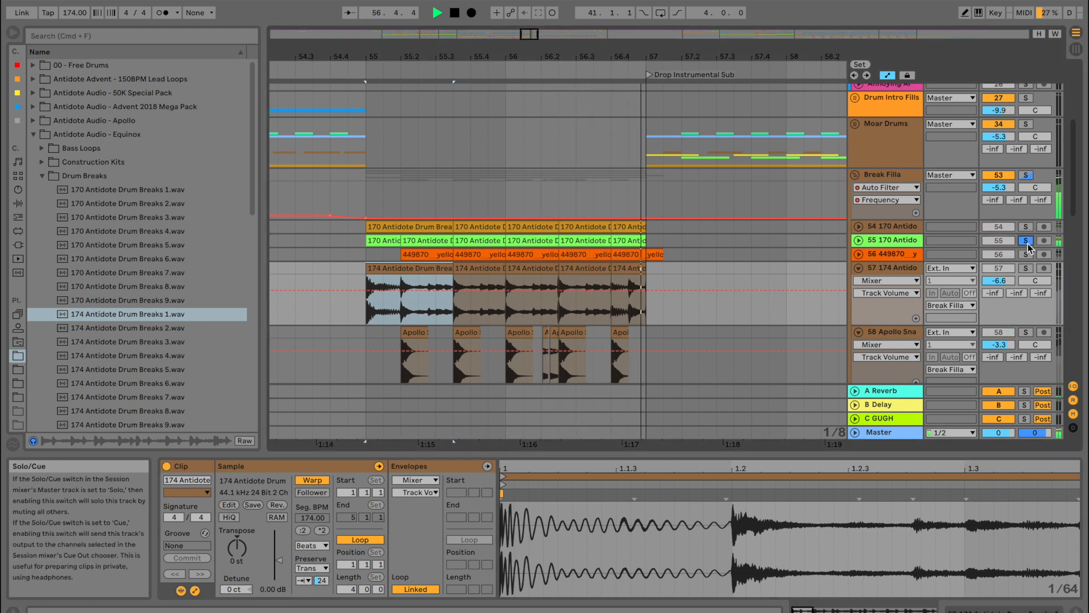
pyautogui.click(1026, 243)
pyautogui.press('space')
pyautogui.click(994, 243)
pyautogui.press('space')
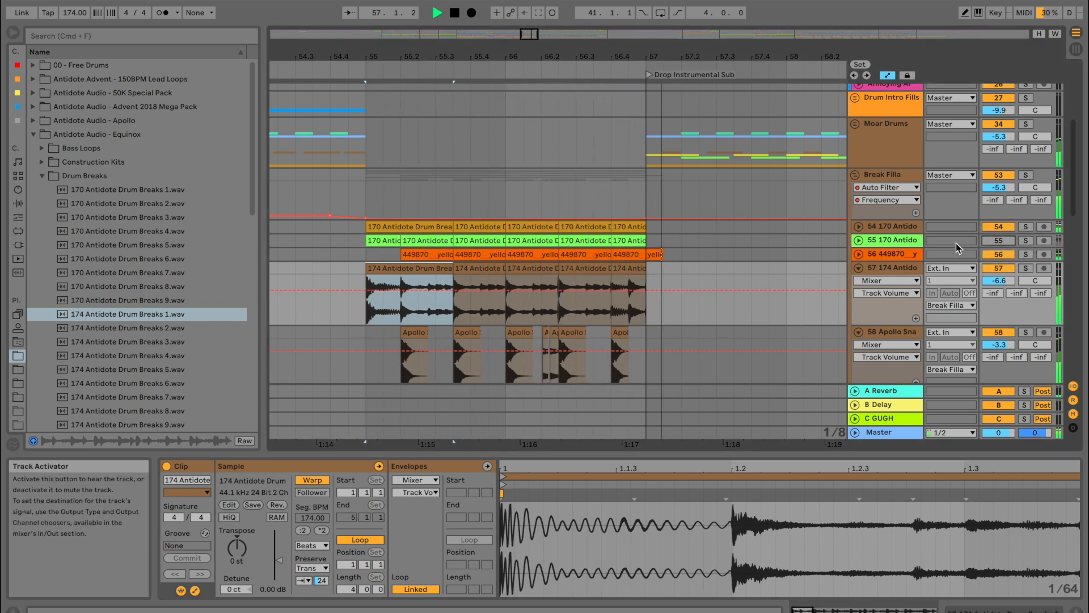
# Play the fill from before bar 55 and raise track 57's volume to -5.5 dB
pyautogui.click(312, 267)
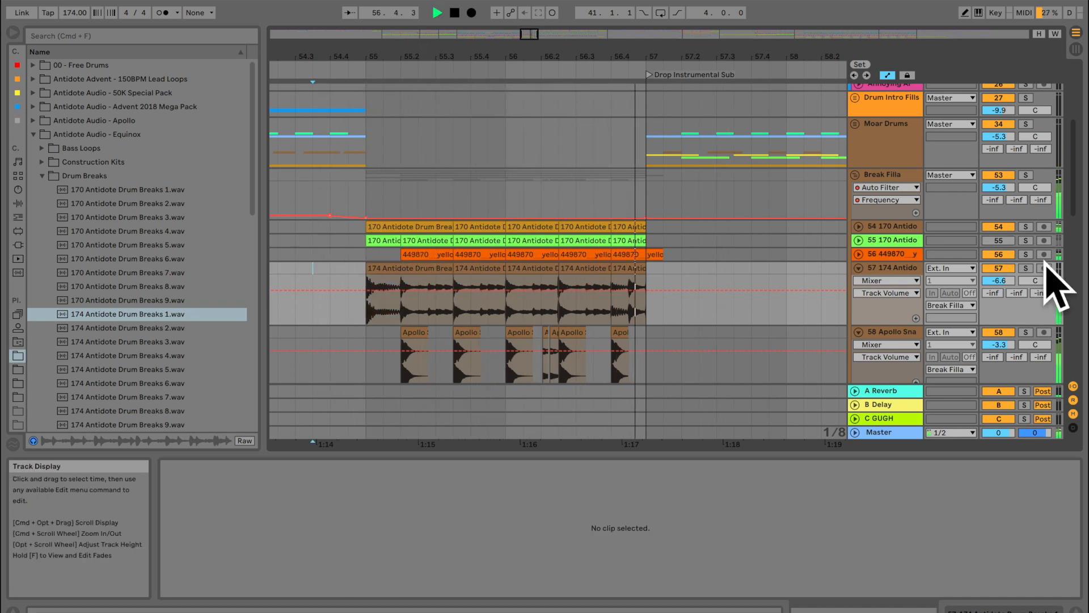
pyautogui.press('space')
pyautogui.press('space')
pyautogui.moveTo(998, 280)
pyautogui.mouseDown()
pyautogui.moveTo(998, 261)
pyautogui.moveTo(999, 277)
pyautogui.mouseUp()
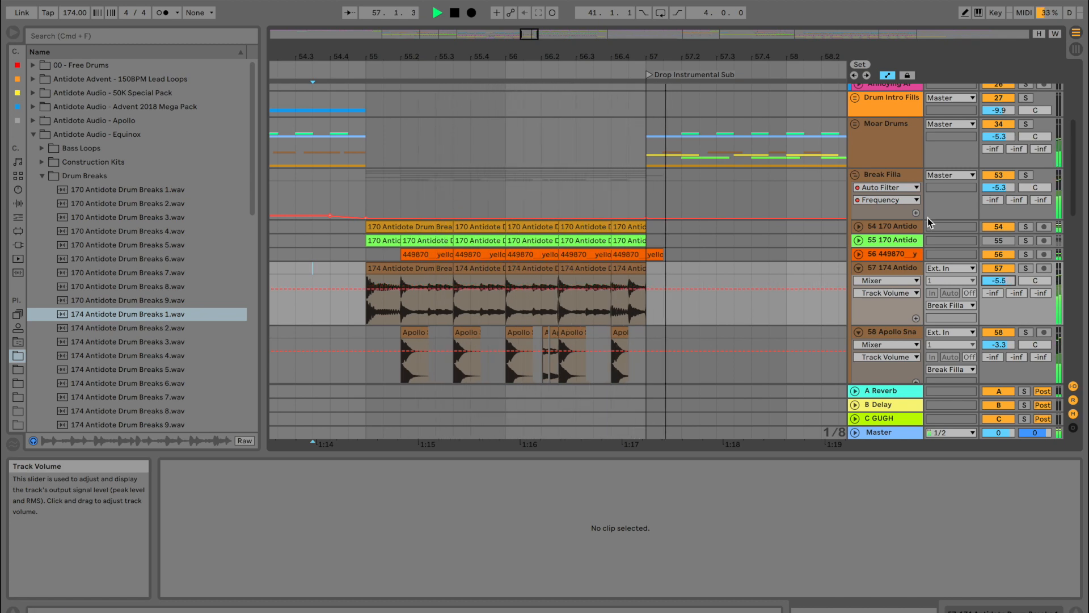
# Fold the Break Filla and D & B groups while looking over the arrangement up to the Breakdown
pyautogui.click(855, 123)
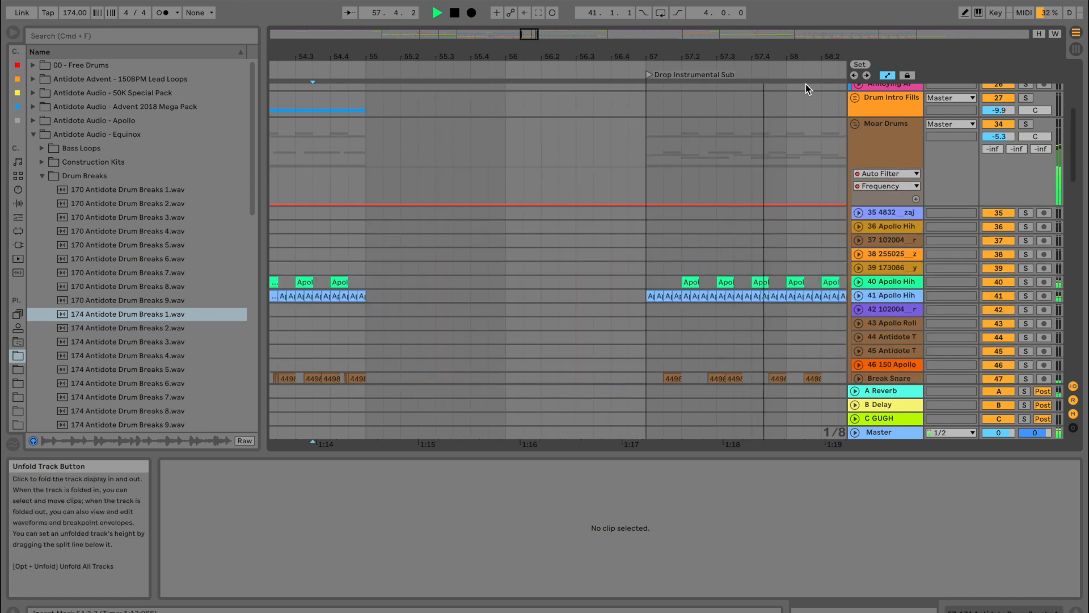
pyautogui.click(854, 123)
pyautogui.scroll(-3, 609, 359)
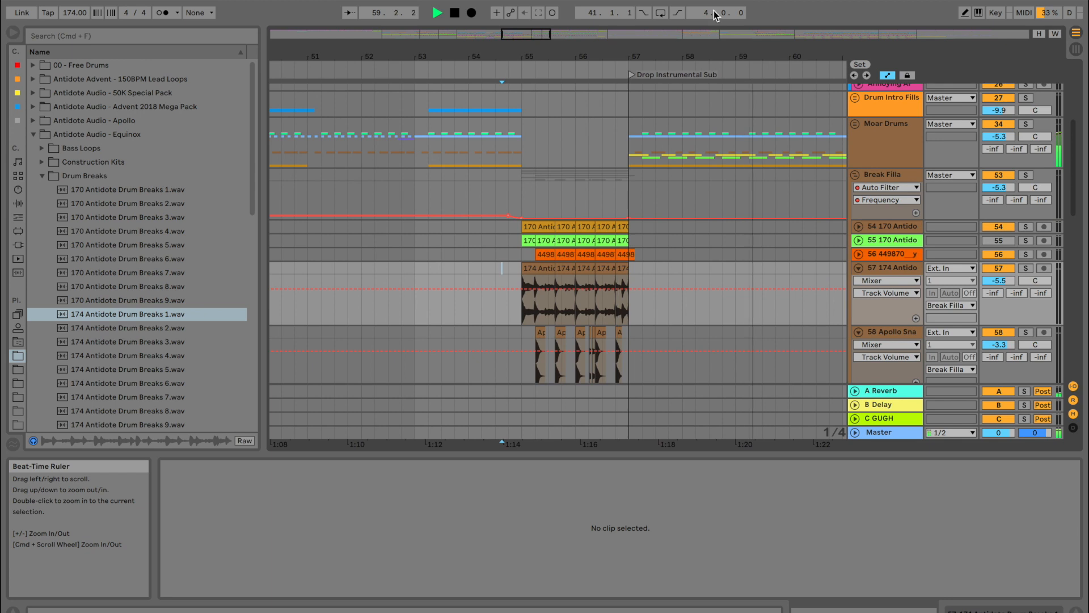
pyautogui.click(855, 174)
pyautogui.scroll(-3, 623, 226)
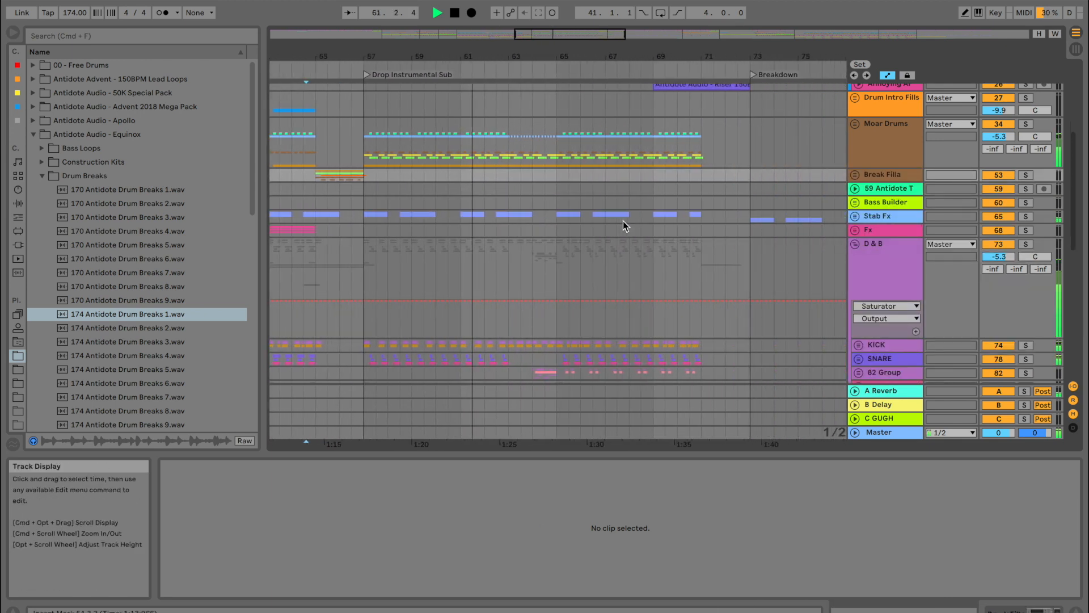
pyautogui.scroll(-2, 623, 220)
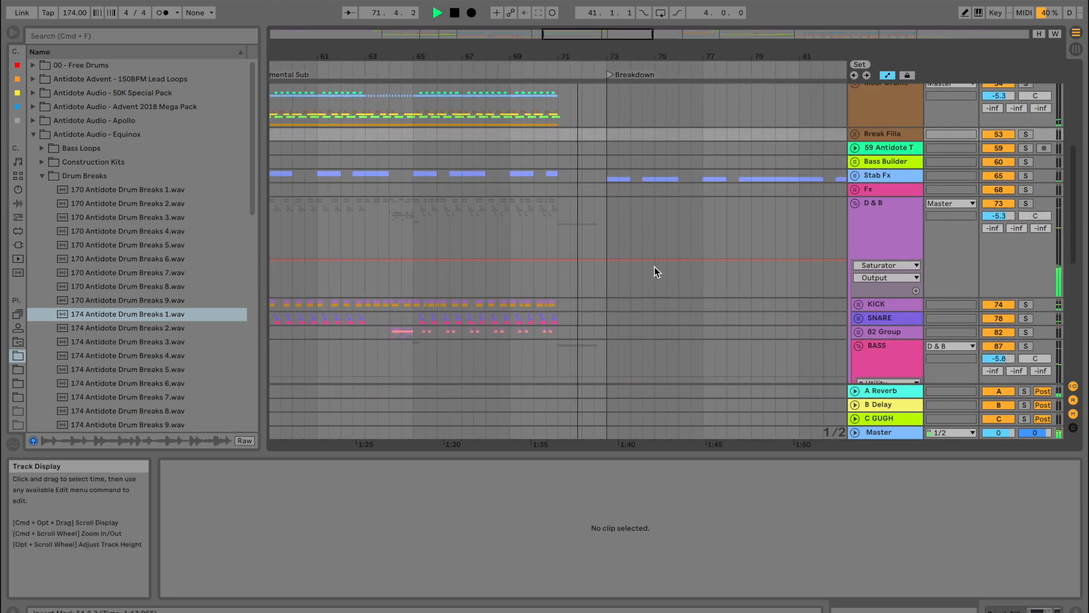
pyautogui.scroll(-2, 656, 270)
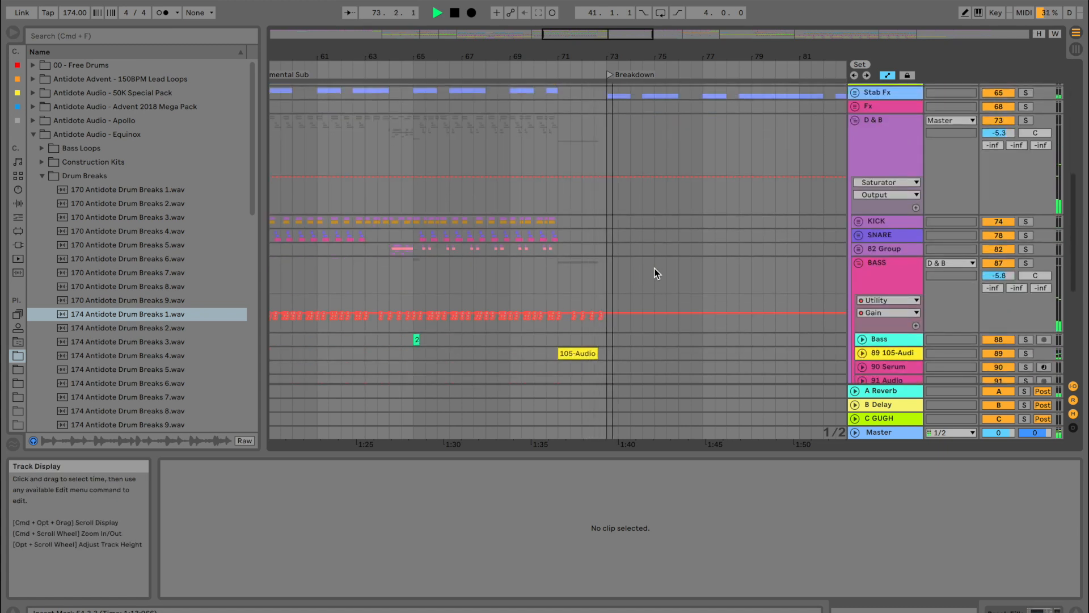
pyautogui.click(869, 260)
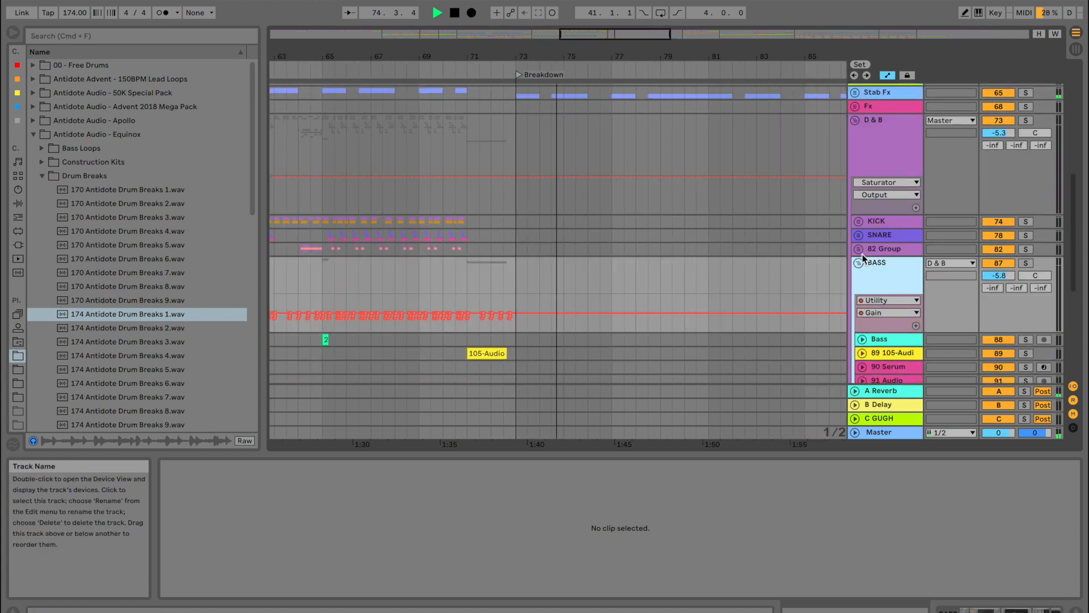
pyautogui.click(855, 120)
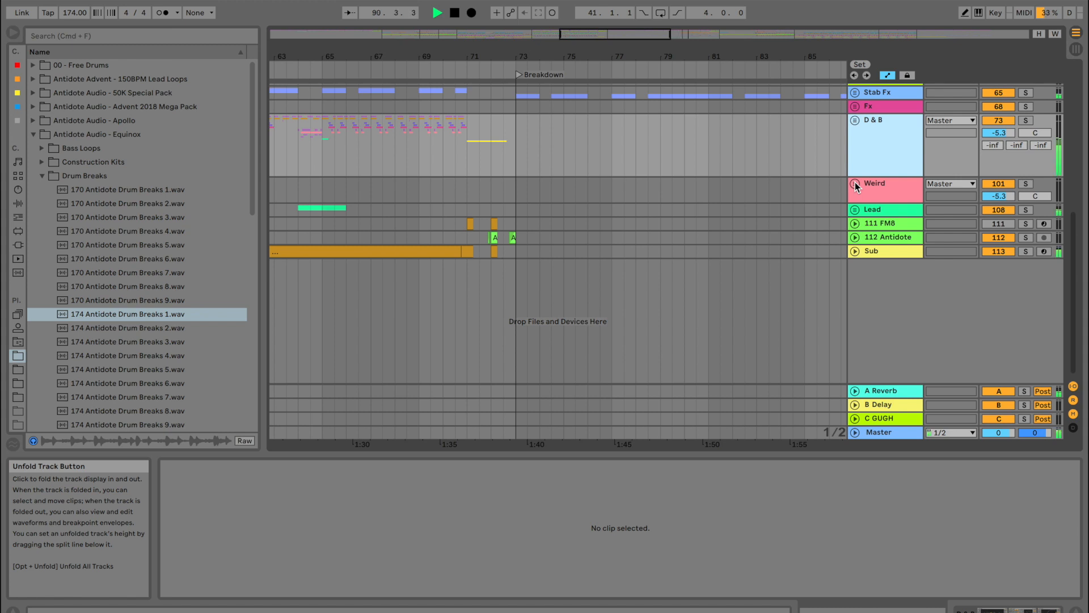
# Play the THIS section from bar 87, and again from bar 93
pyautogui.moveTo(744, 54); pyautogui.dragTo(729, 107)
pyautogui.hscroll(5, 734, 167)
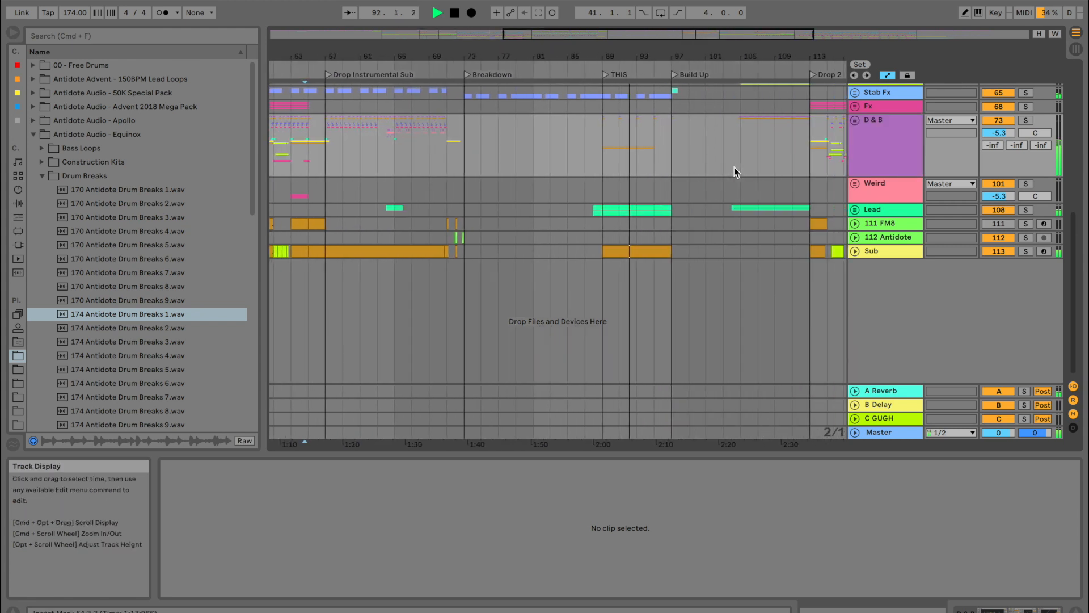
pyautogui.moveTo(535, 79); pyautogui.dragTo(539, 171)
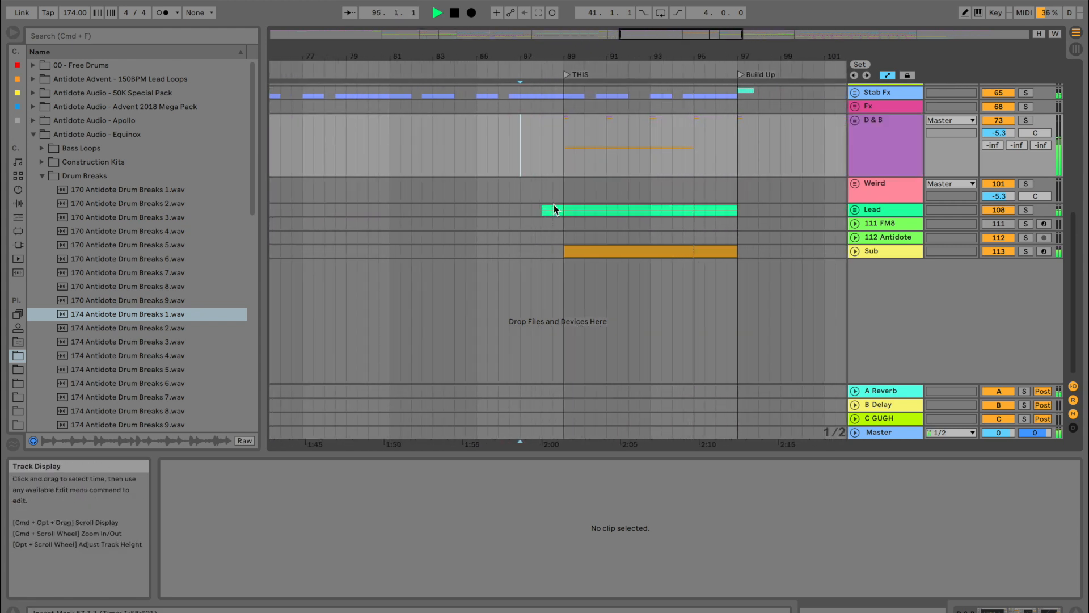
pyautogui.press('space')
pyautogui.scroll(5, 554, 205)
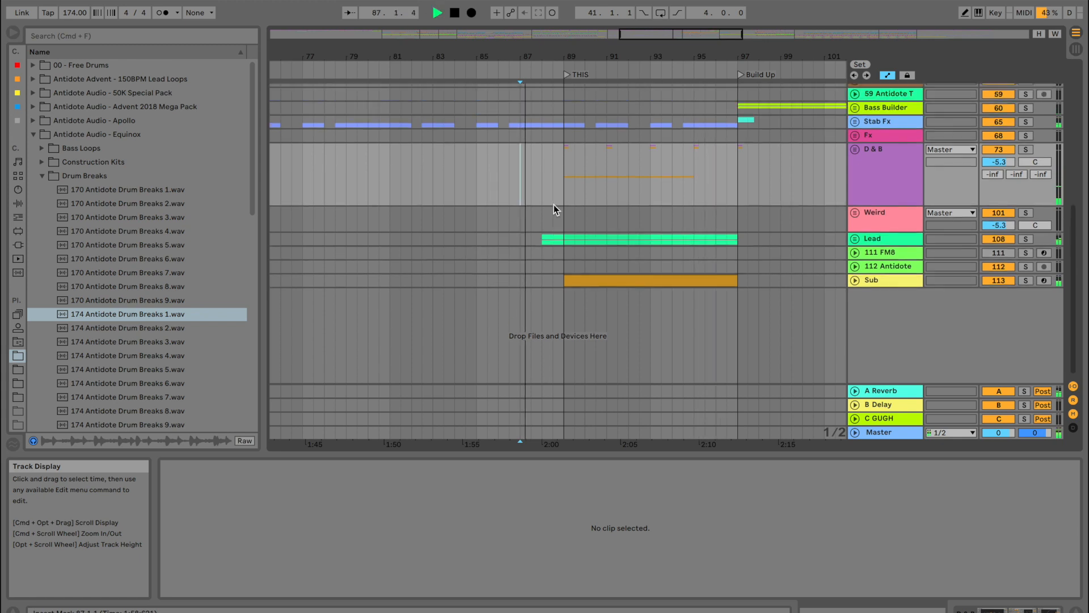
pyautogui.click(658, 180)
pyautogui.press('space')
pyautogui.press('space')
# Unfold the FX group, select track 17's 174 Antidote break clip at bar 93 and show clip fades instead of automation
pyautogui.scroll(4, 660, 177)
pyautogui.moveTo(688, 52); pyautogui.dragTo(689, 102)
pyautogui.click(856, 146)
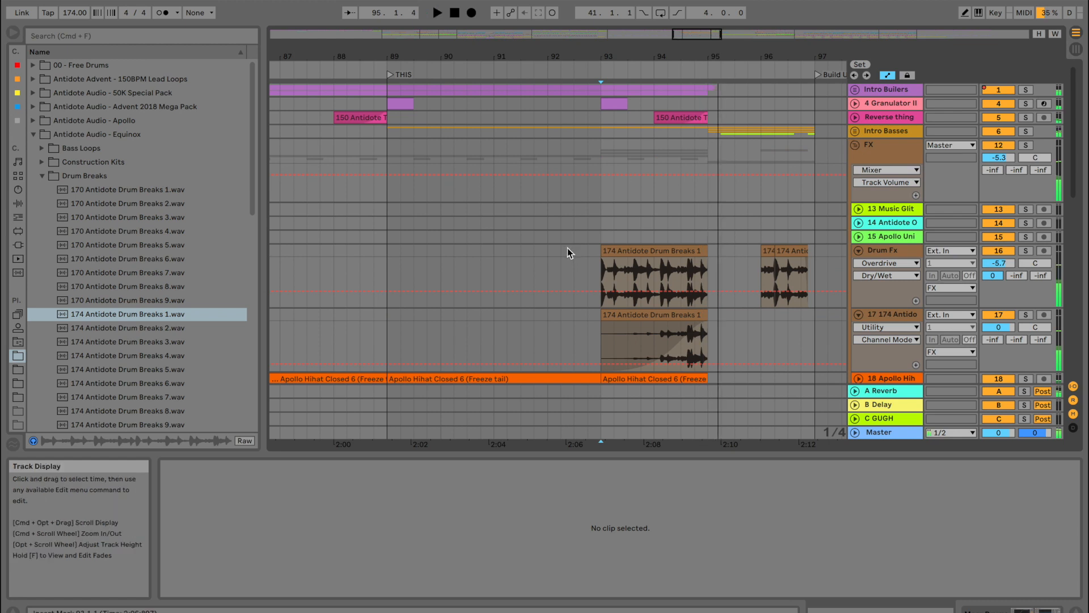
pyautogui.click(671, 319)
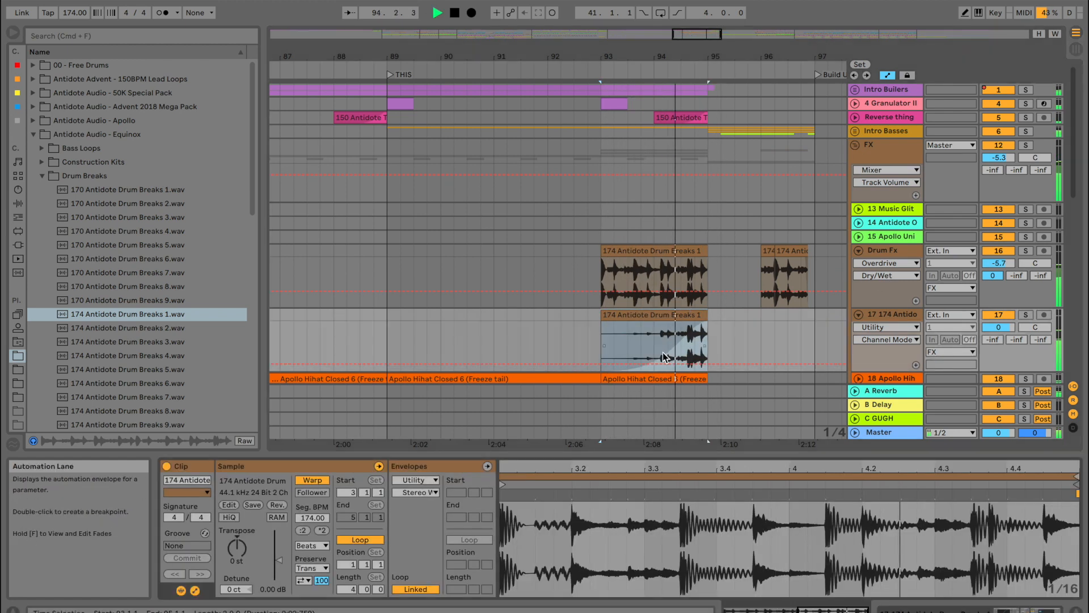
pyautogui.press('a')
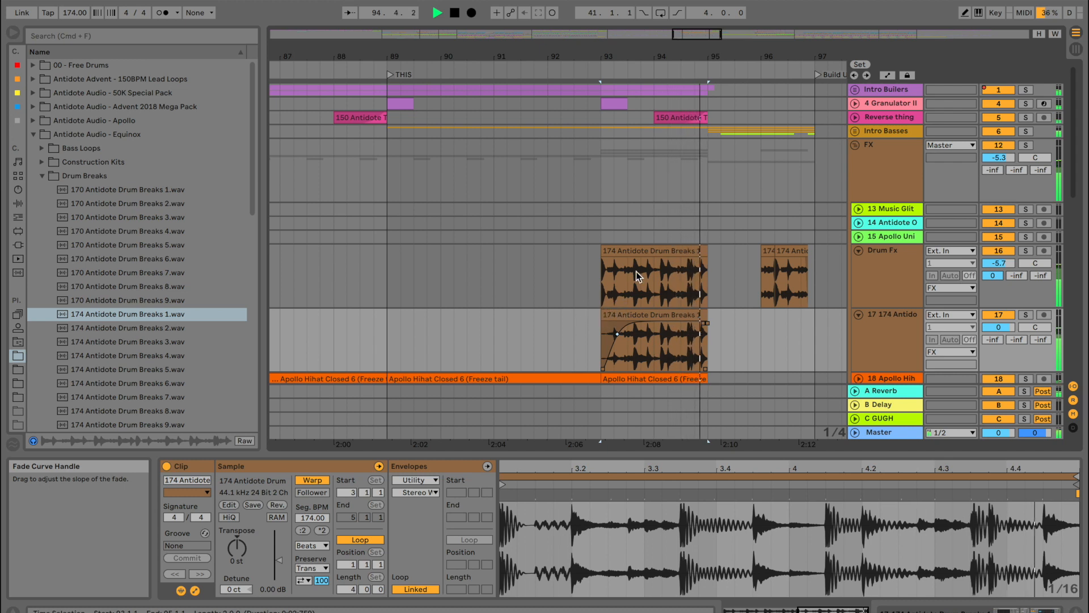
# Raise the gain of the Drum Fx track's 174 Antidote break clip at bar 93 to 5.44 dB and fold the FX group
pyautogui.click(655, 253)
pyautogui.moveTo(279, 560)
pyautogui.mouseDown()
pyautogui.moveTo(279, 546)
pyautogui.moveTo(279, 556)
pyautogui.mouseUp()
pyautogui.moveTo(755, 56); pyautogui.dragTo(755, 173)
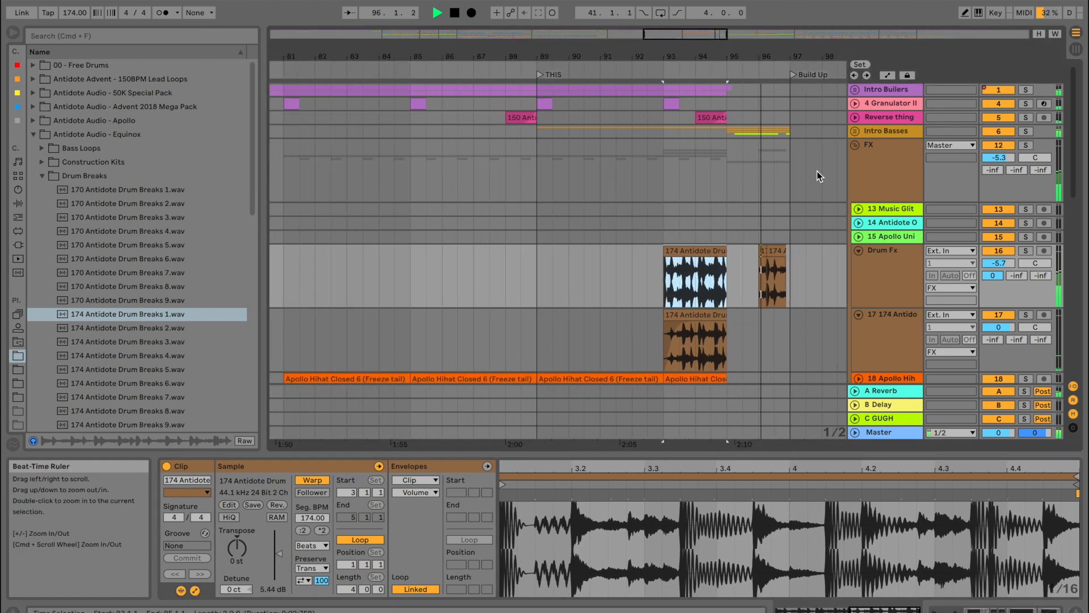
pyautogui.click(855, 145)
# Cut a narrow notch in the Lead group's EQ Eight with band 3 at 2.50 kHz, -15.0 dB and Q 18.0
pyautogui.scroll(-8, 576, 263)
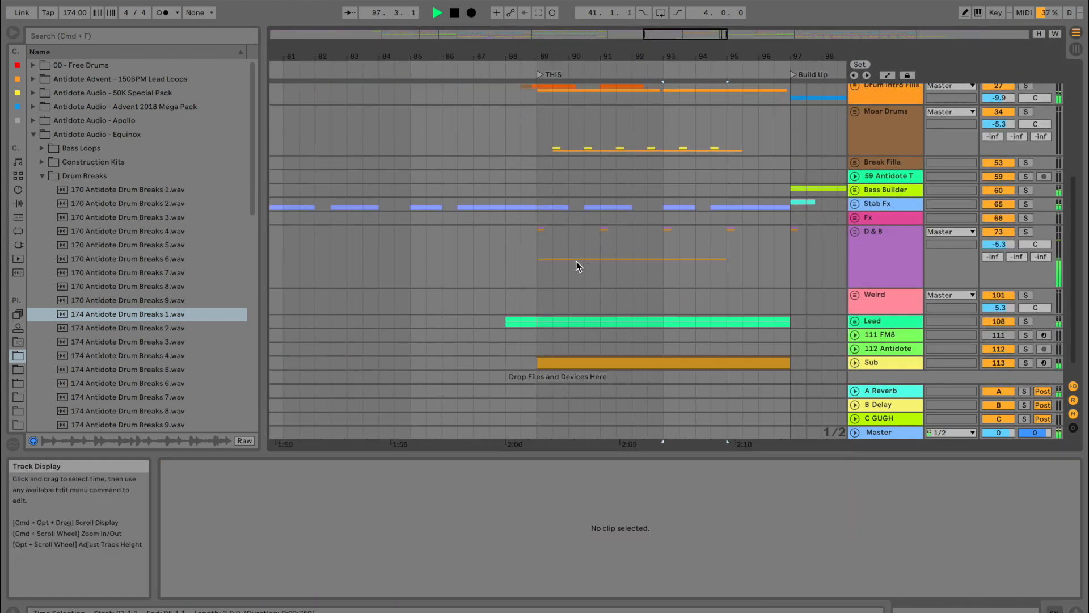
pyautogui.click(901, 304)
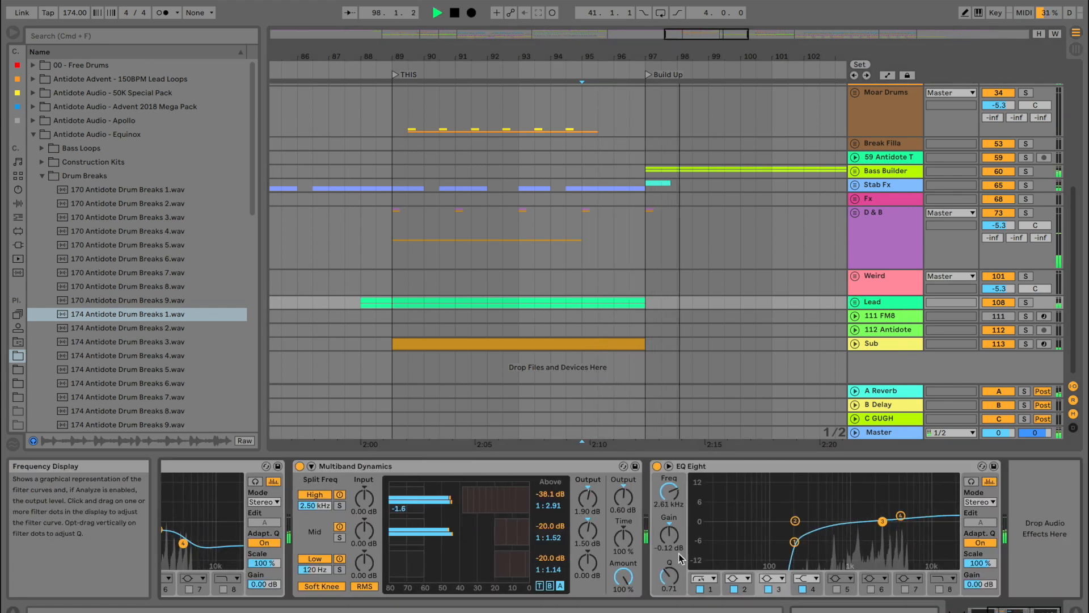
pyautogui.moveTo(670, 576)
pyautogui.mouseDown()
pyautogui.moveTo(670, 511)
pyautogui.moveTo(669, 590)
pyautogui.mouseUp()
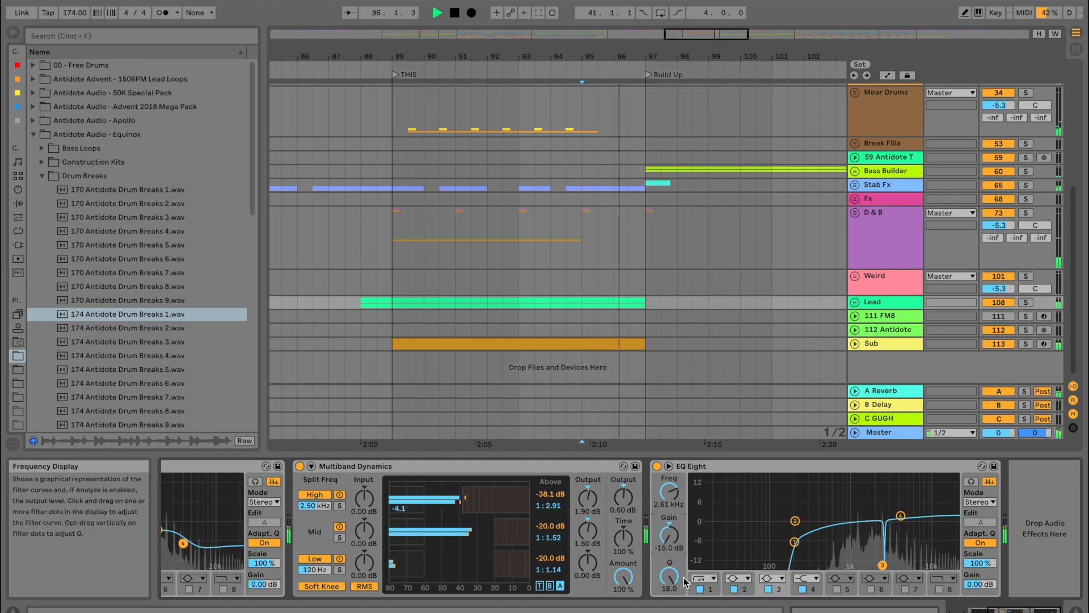
pyautogui.moveTo(884, 566); pyautogui.dragTo(881, 566)
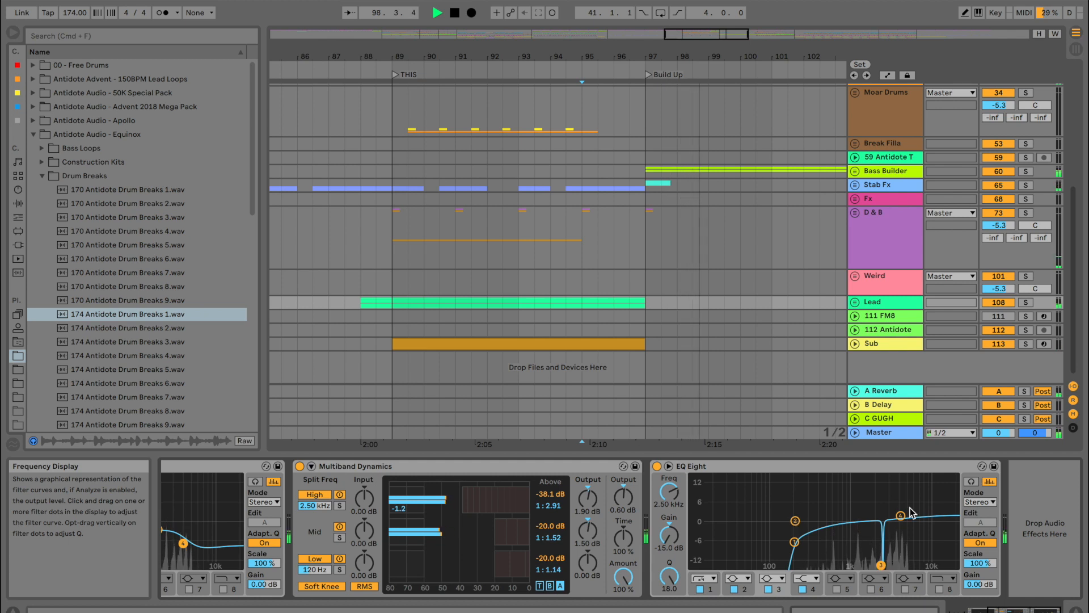
# Cut a second narrow notch in the Lead group's EQ Eight with band 5 at 1.26 kHz, -7.07 dB and Q 18.0
pyautogui.click(837, 589)
pyautogui.moveTo(772, 521); pyautogui.dragTo(860, 514)
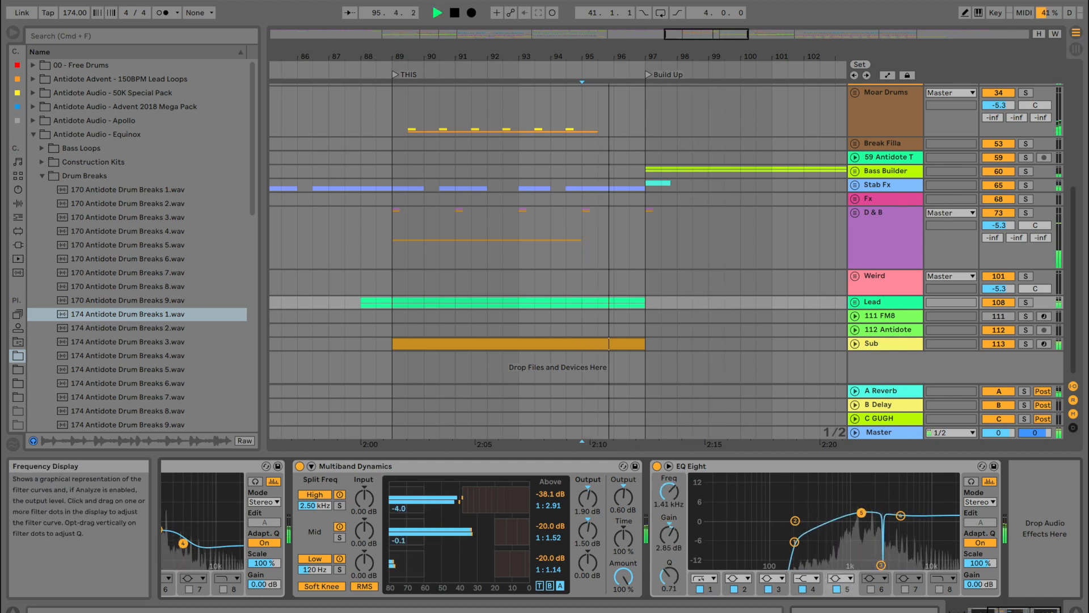
pyautogui.moveTo(669, 576); pyautogui.dragTo(669, 511)
pyautogui.moveTo(864, 519); pyautogui.dragTo(858, 536)
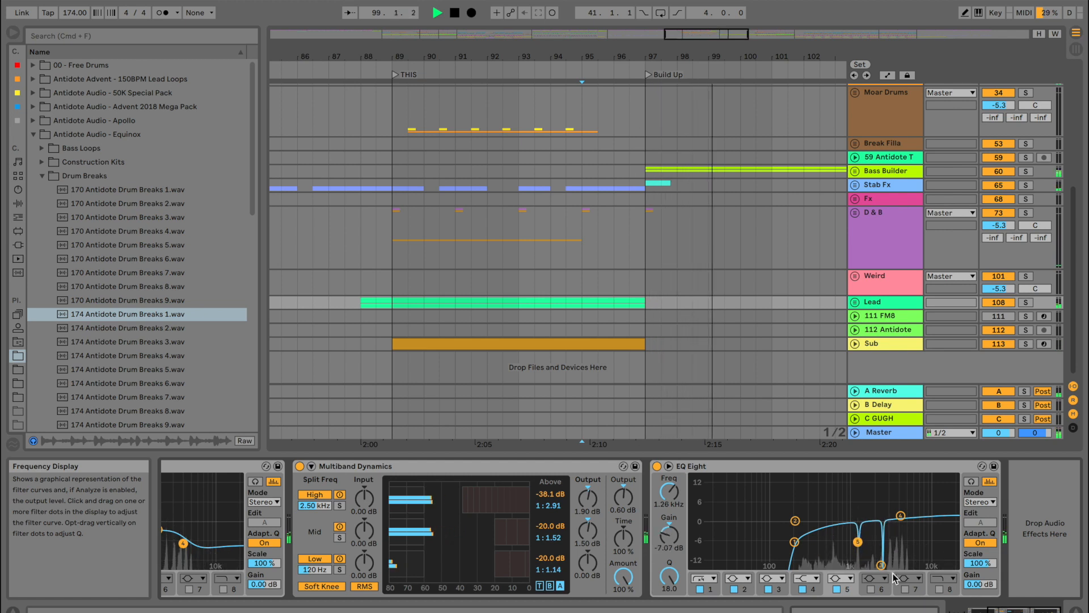
pyautogui.click(856, 303)
pyautogui.scroll(-3, 646, 352)
pyautogui.click(637, 325)
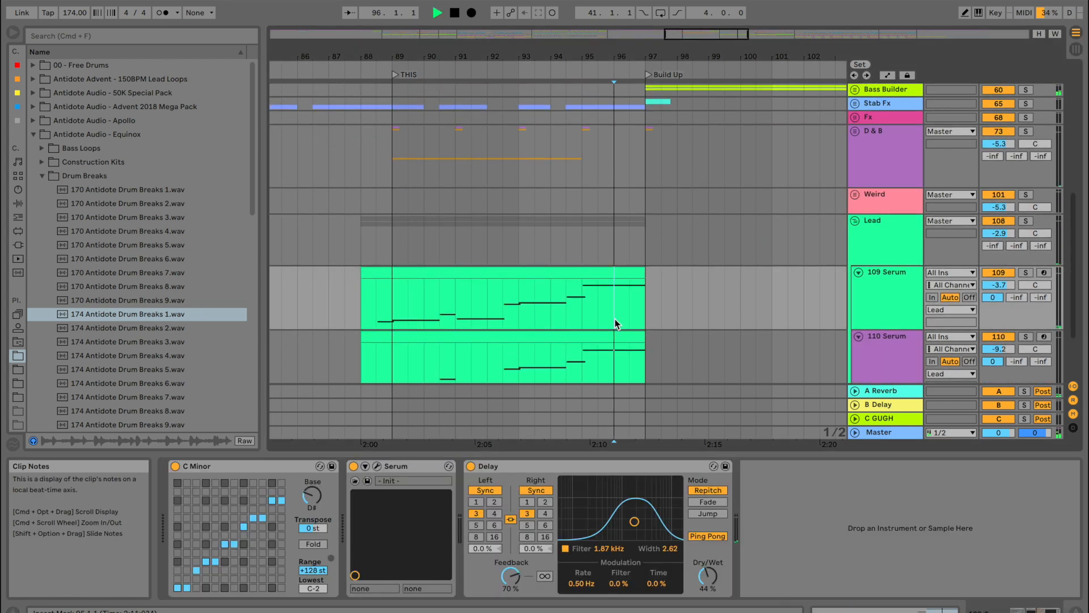
pyautogui.click(867, 288)
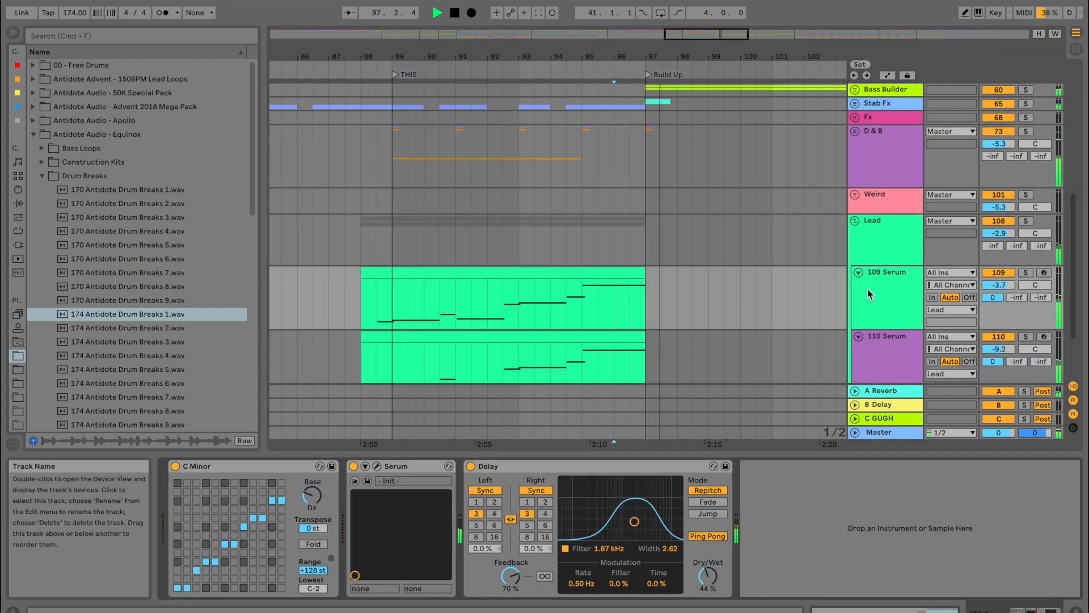
pyautogui.click(863, 250)
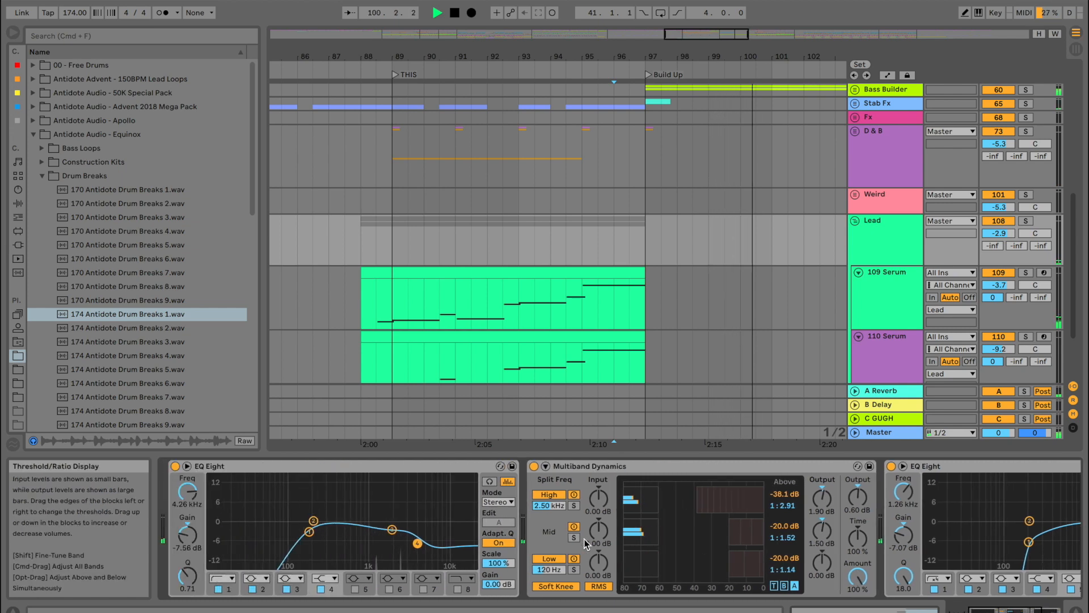
pyautogui.click(903, 296)
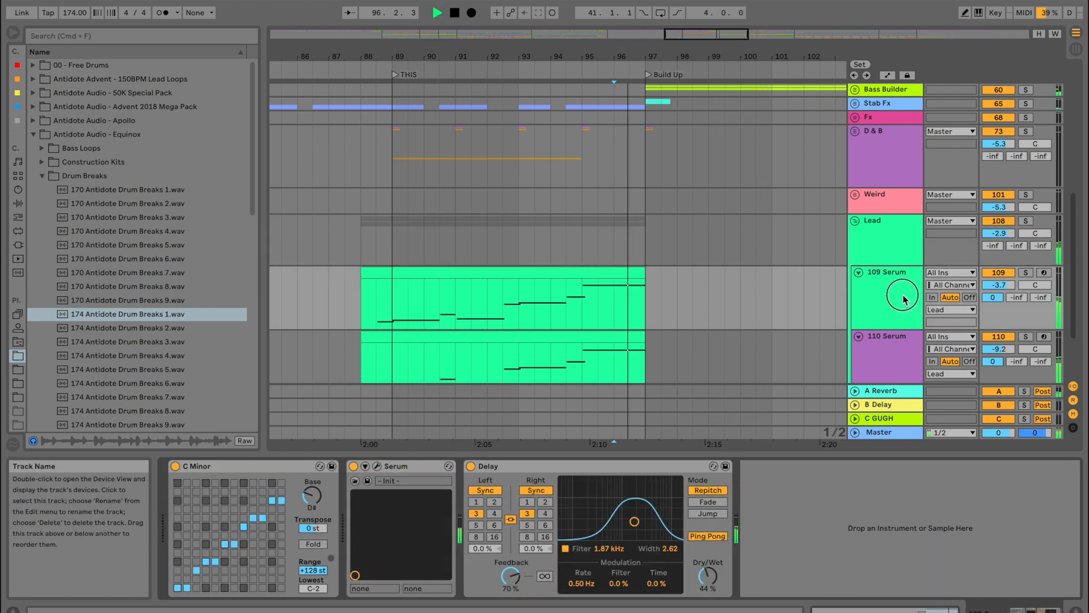
pyautogui.click(1027, 273)
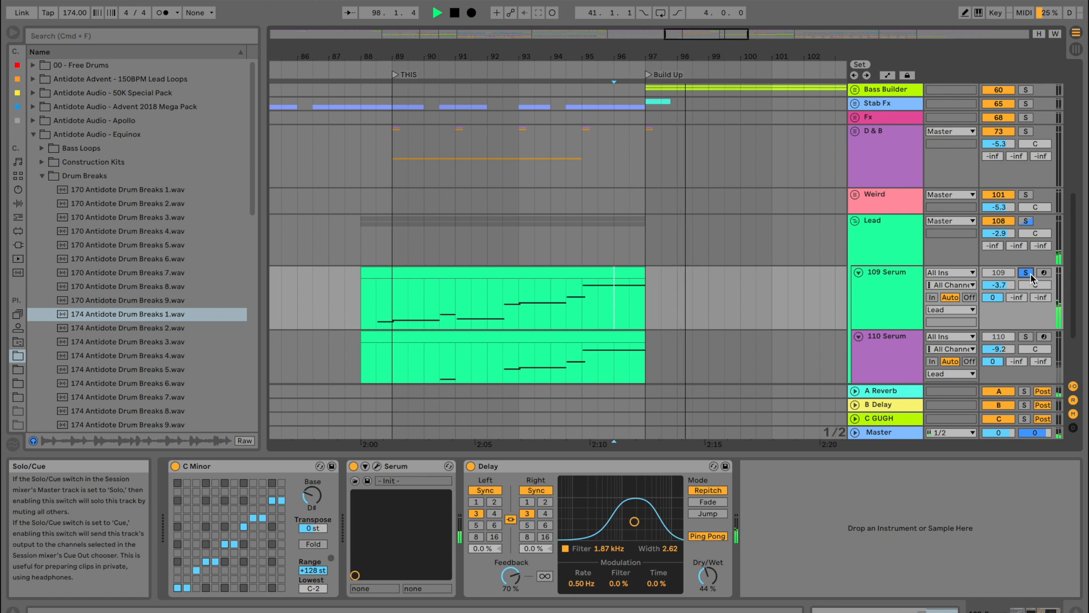
# Solo the 110 Serum track from about bar 95 and look through its device chain
pyautogui.click(1026, 336)
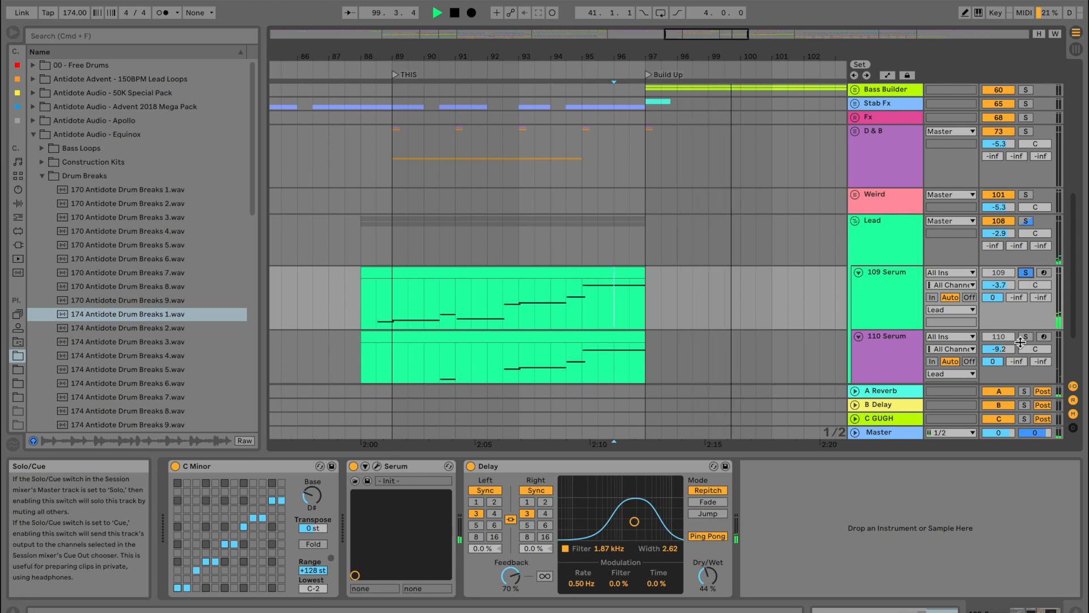
pyautogui.click(577, 362)
pyautogui.click(931, 338)
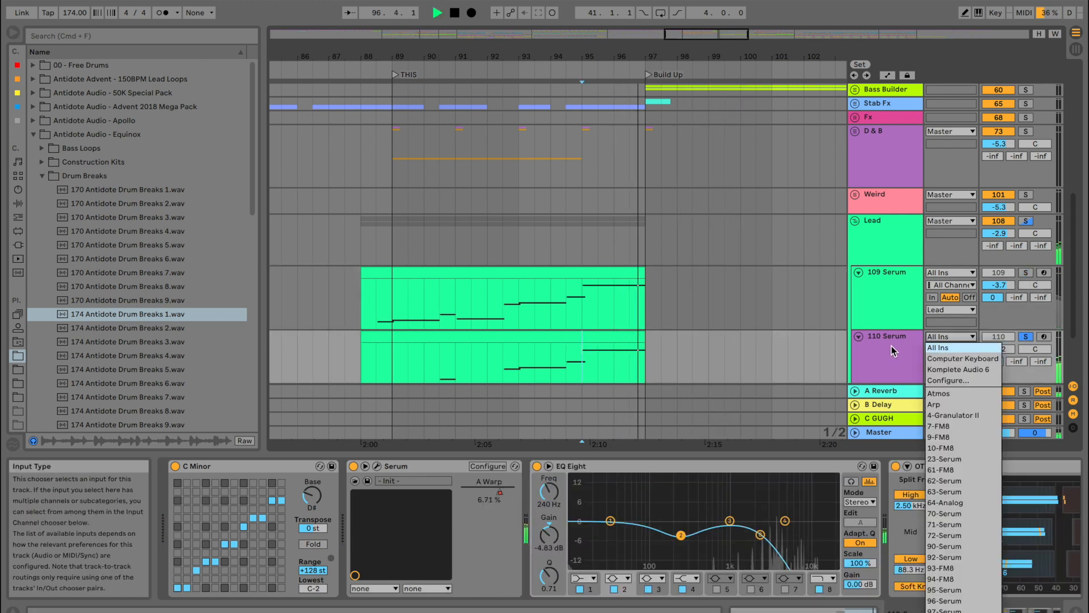
pyautogui.click(891, 346)
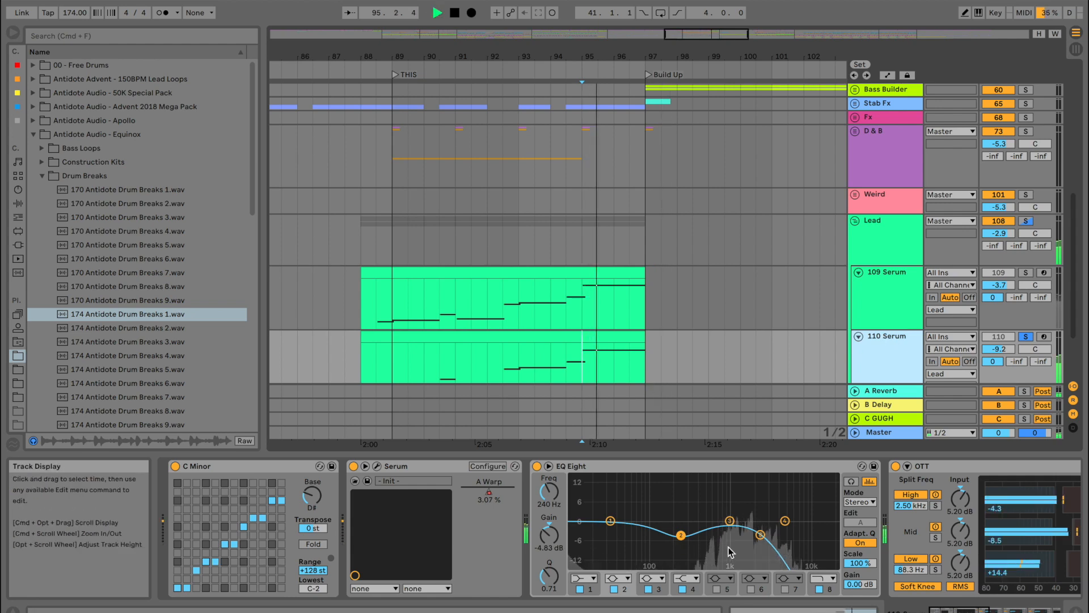
pyautogui.hscroll(3, 735, 534)
pyautogui.hscroll(12, 735, 534)
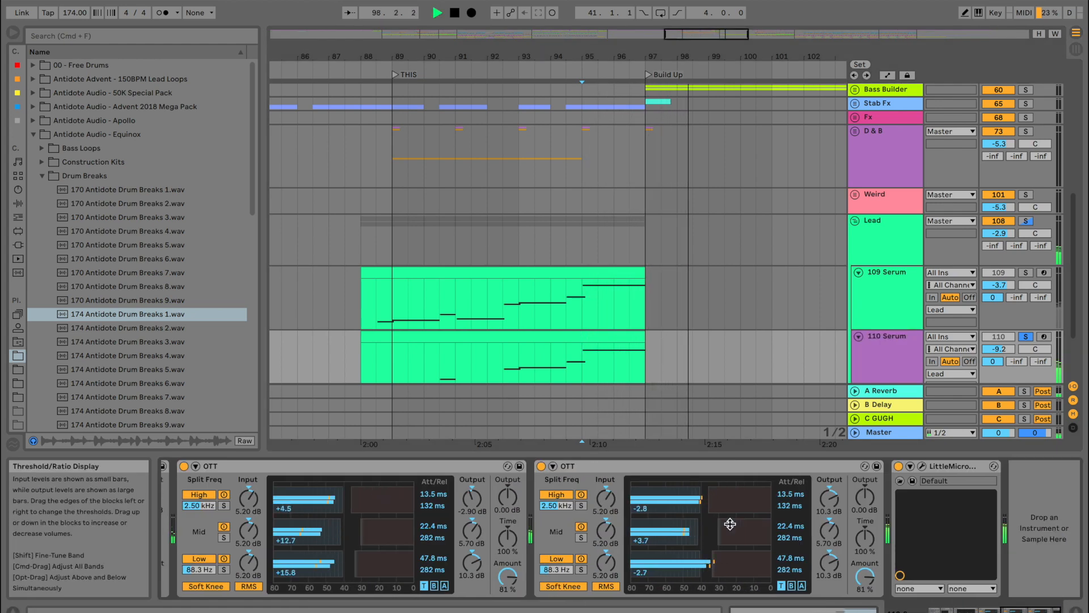
pyautogui.hscroll(-10, 730, 523)
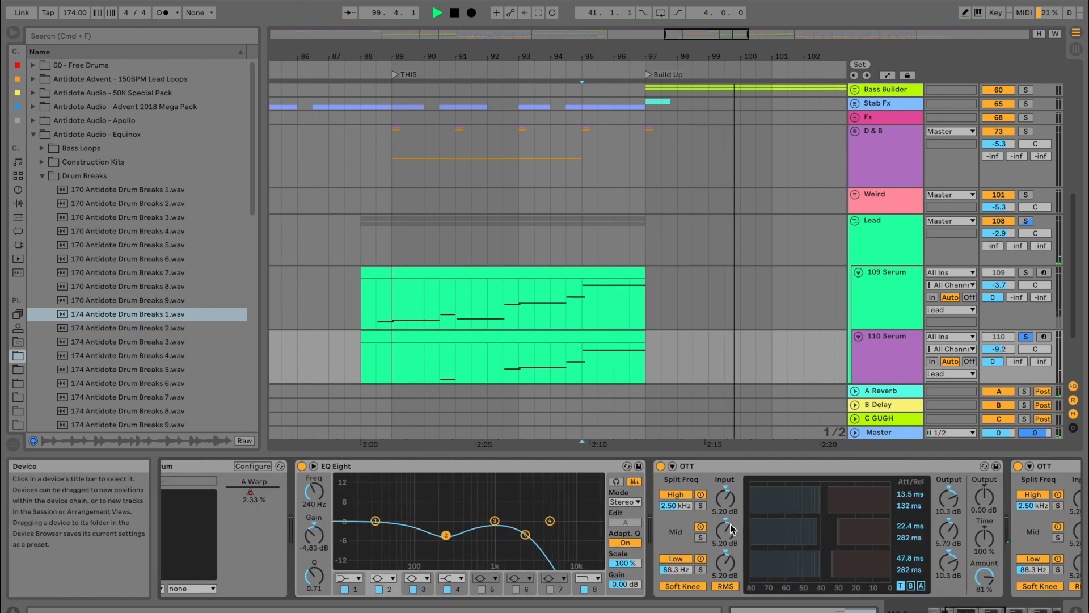
pyautogui.hscroll(-3, 554, 516)
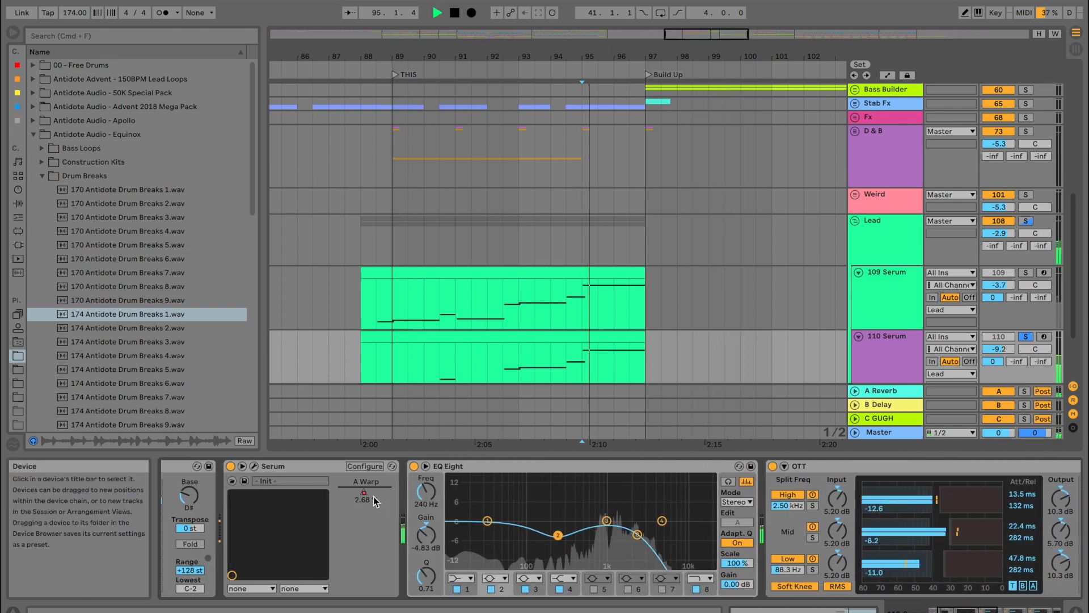
# Show 110 Serum's A Warp automation and remove the breakpoint that drops the value at bar 97
pyautogui.rightClick(373, 498)
pyautogui.click(384, 503)
pyautogui.rightClick(372, 498)
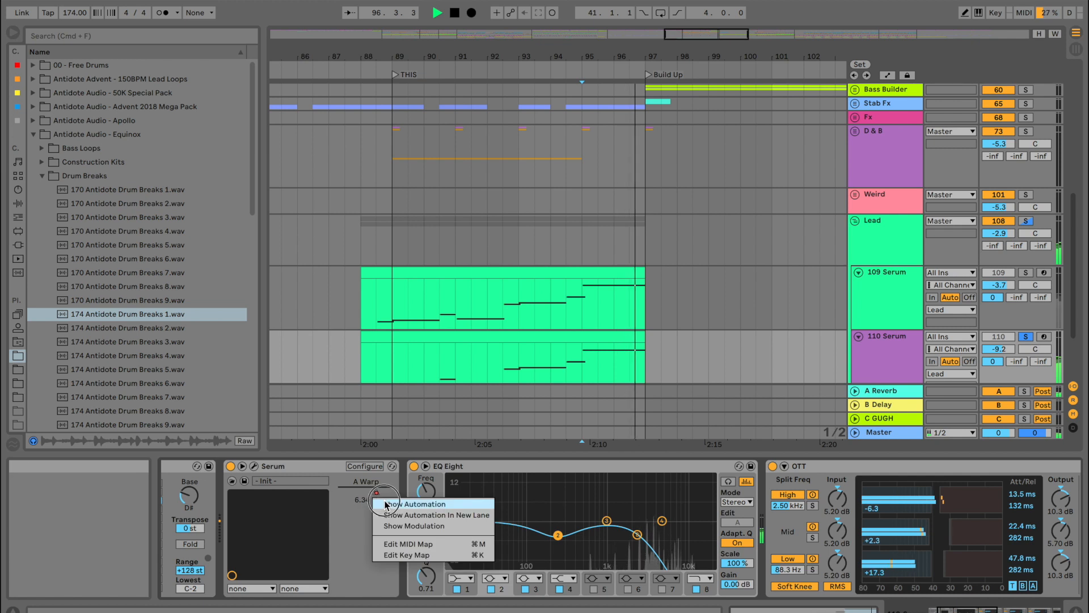
pyautogui.click(386, 504)
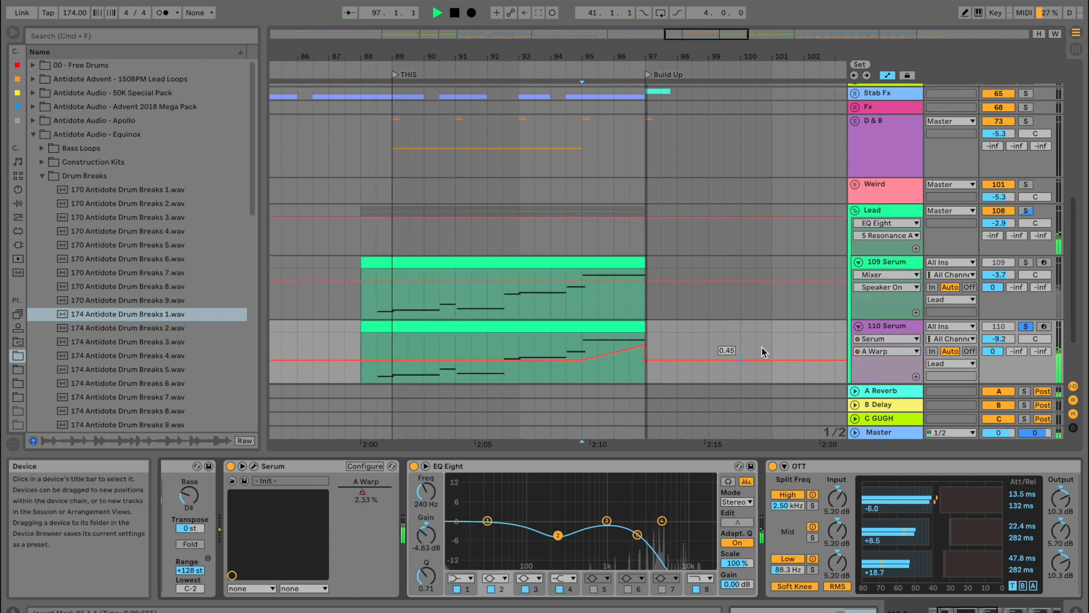
pyautogui.click(648, 360)
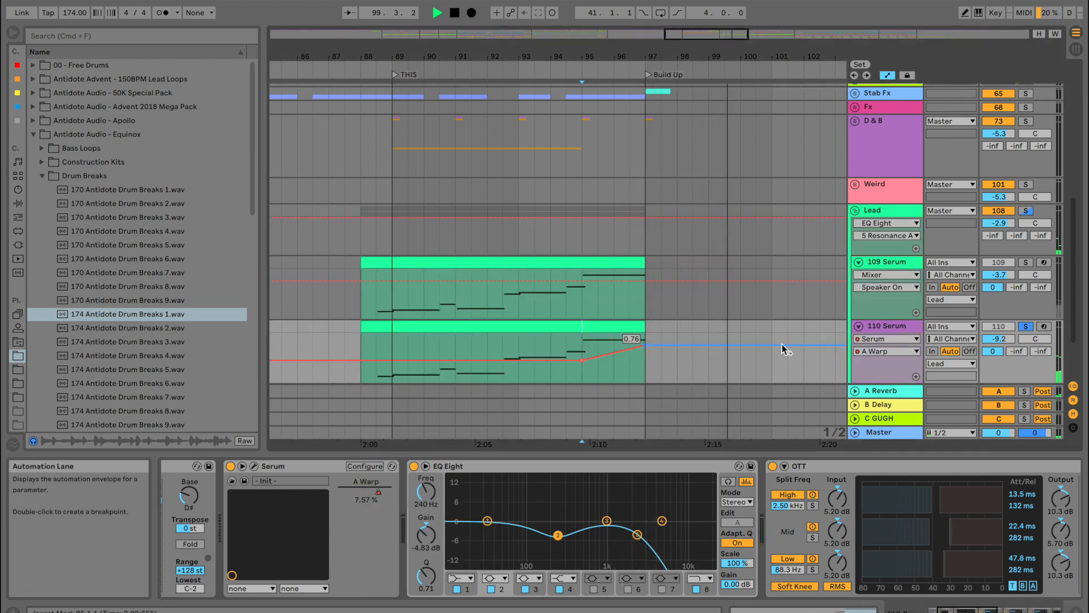
pyautogui.hscroll(-3, 396, 522)
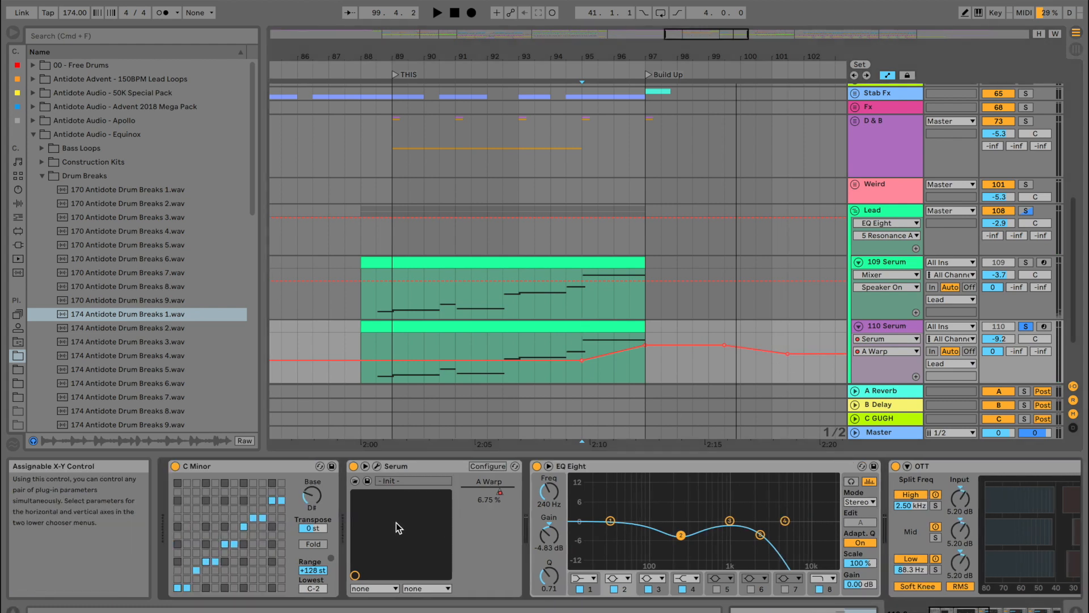
# Open the 110 Serum track's Serum plug-in, check its effects page during playback and close the plug-in
pyautogui.click(377, 466)
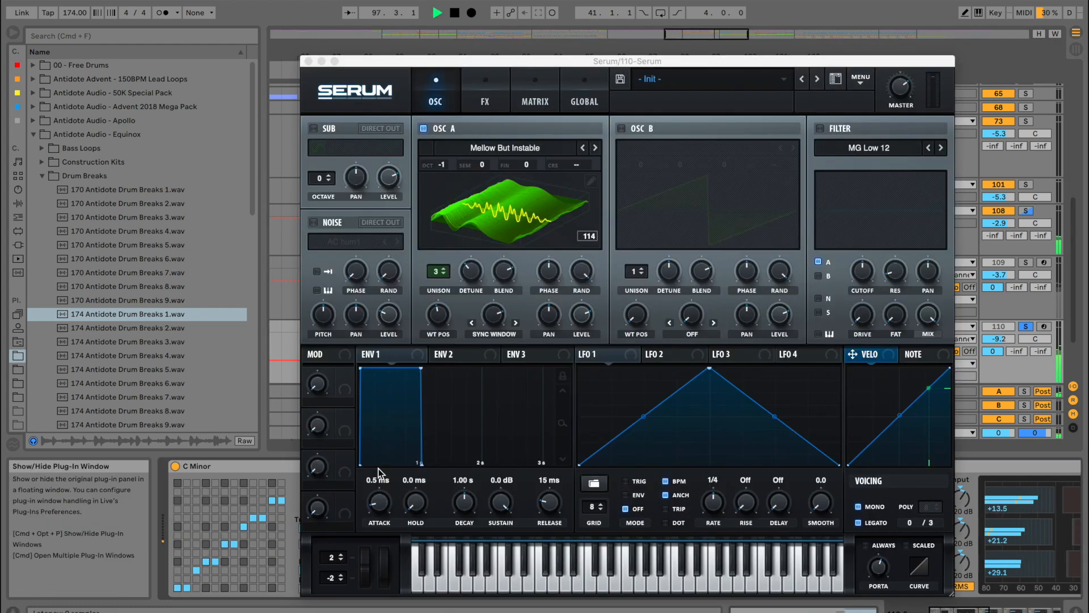
pyautogui.click(496, 101)
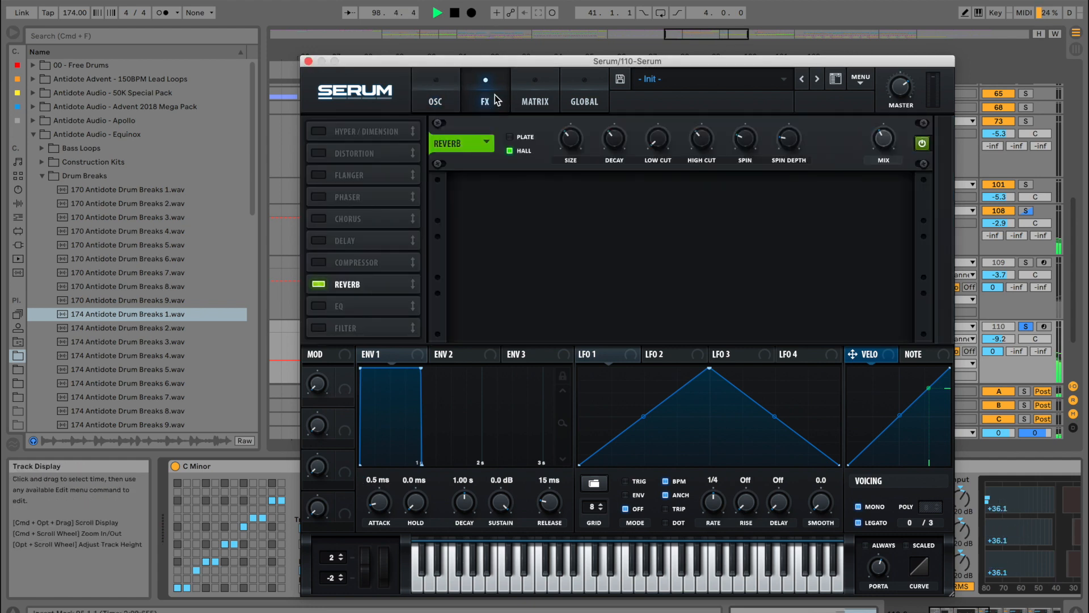
pyautogui.press('space')
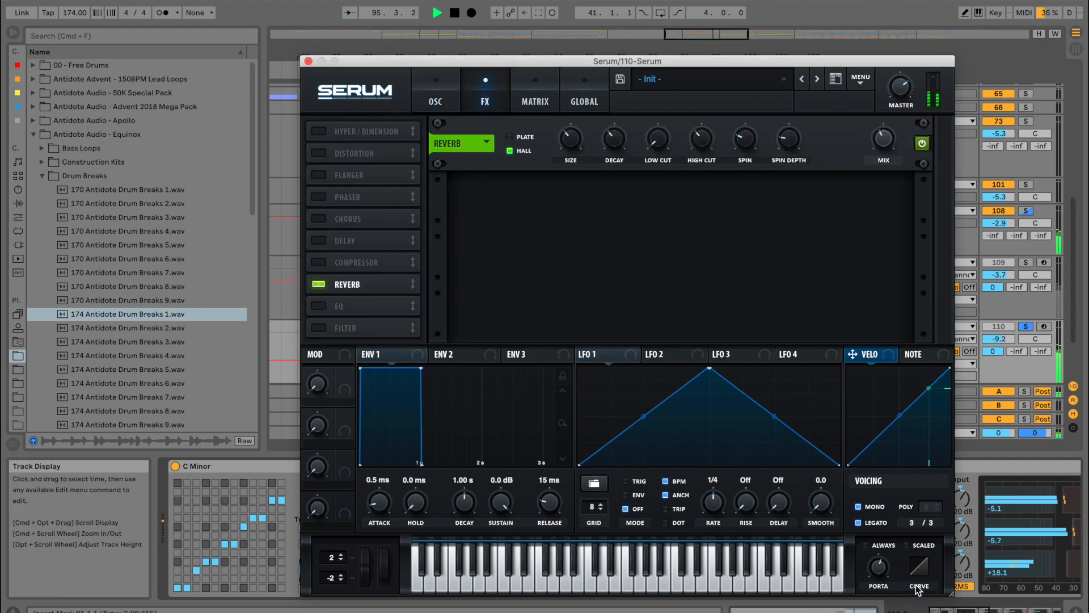
pyautogui.click(308, 61)
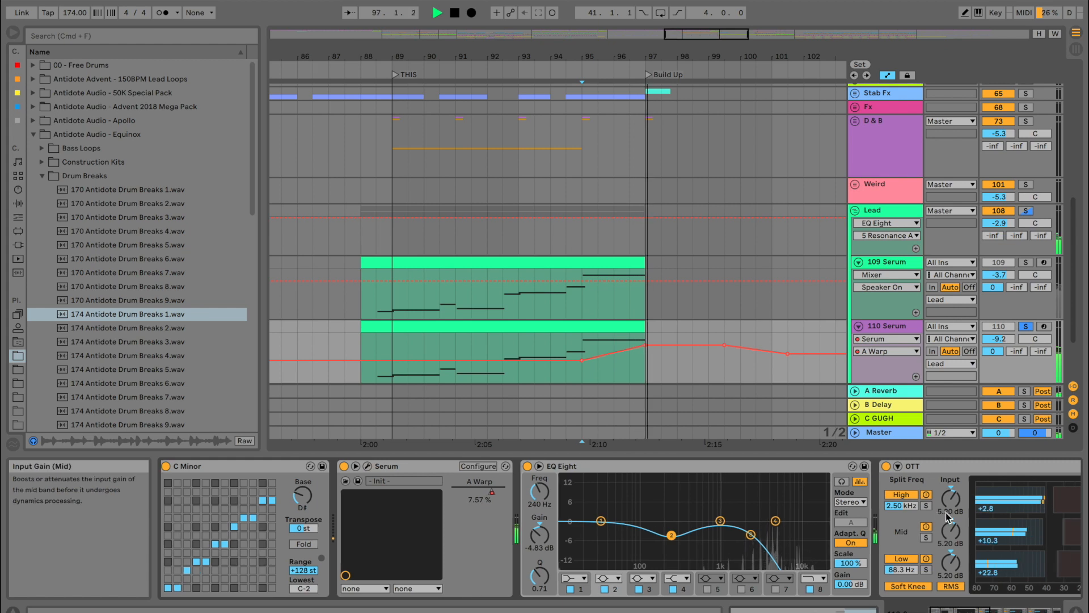
# Group the three OTT devices on the 110 Serum track into an Audio Effect Rack
pyautogui.hscroll(5, 851, 510)
pyautogui.hscroll(4, 703, 468)
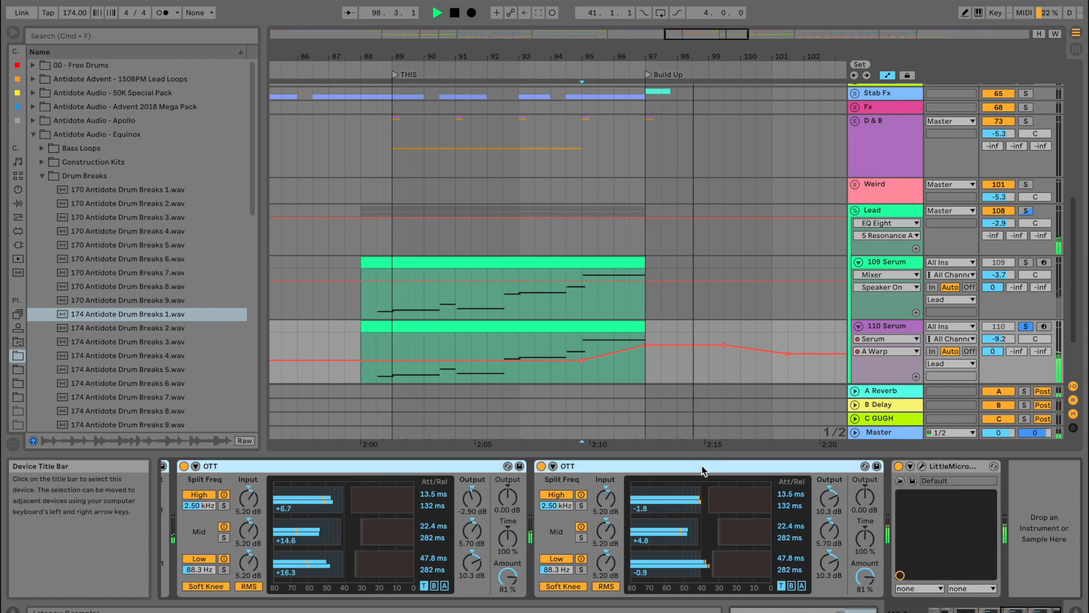
pyautogui.hscroll(-4, 704, 469)
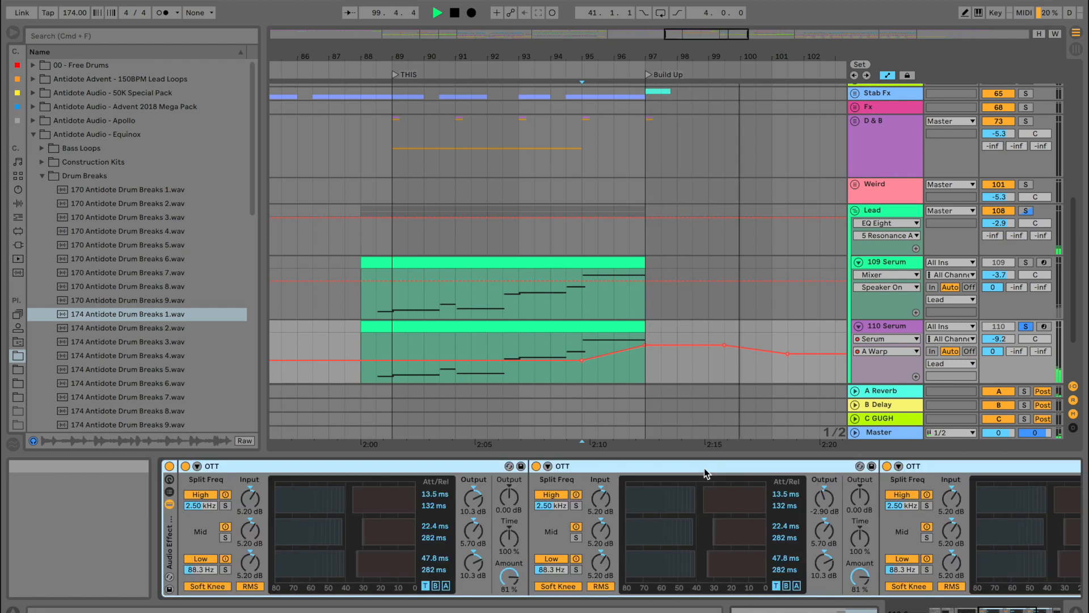
pyautogui.hscroll(-5, 703, 468)
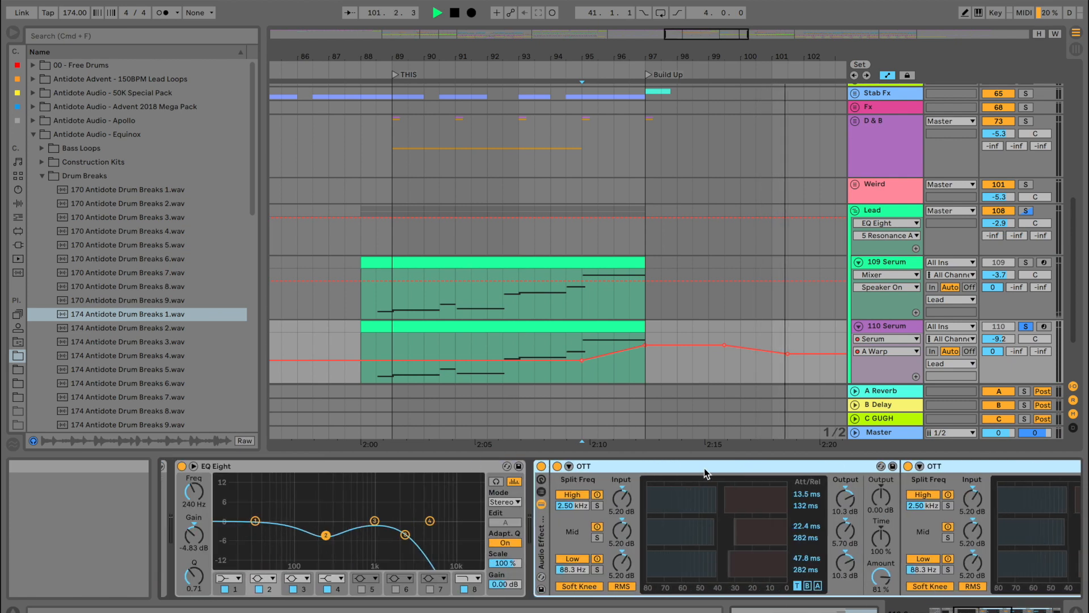
# Automate the 110 Serum Audio Effect Rack's Device On to switch off at bar 97 and back on just after bar 104
pyautogui.click(541, 466)
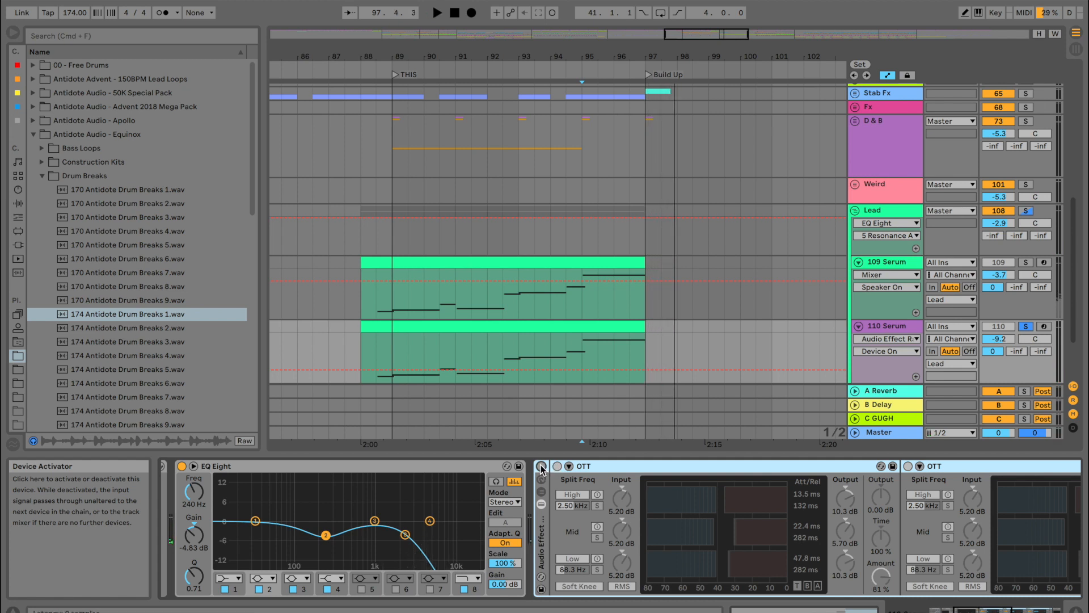
pyautogui.click(541, 467)
pyautogui.press('space')
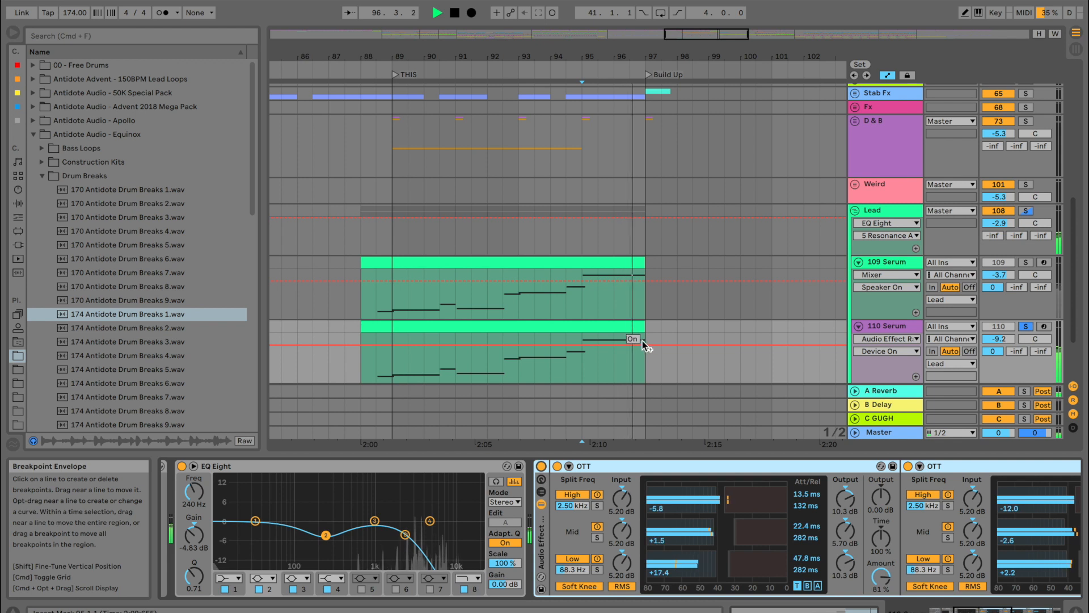
pyautogui.moveTo(661, 344); pyautogui.dragTo(661, 370)
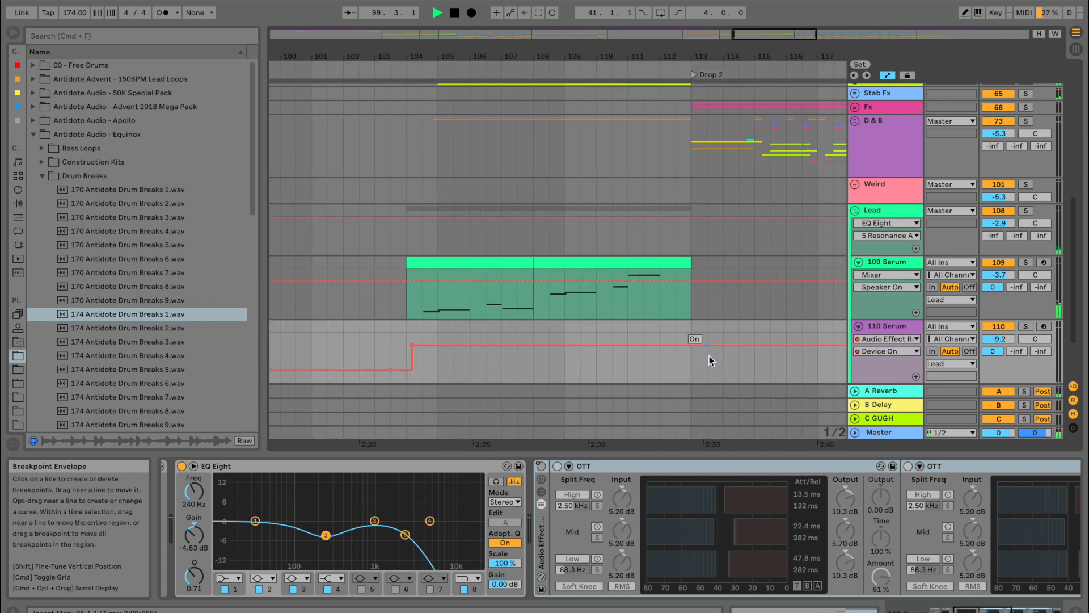
pyautogui.moveTo(513, 56); pyautogui.dragTo(514, 33)
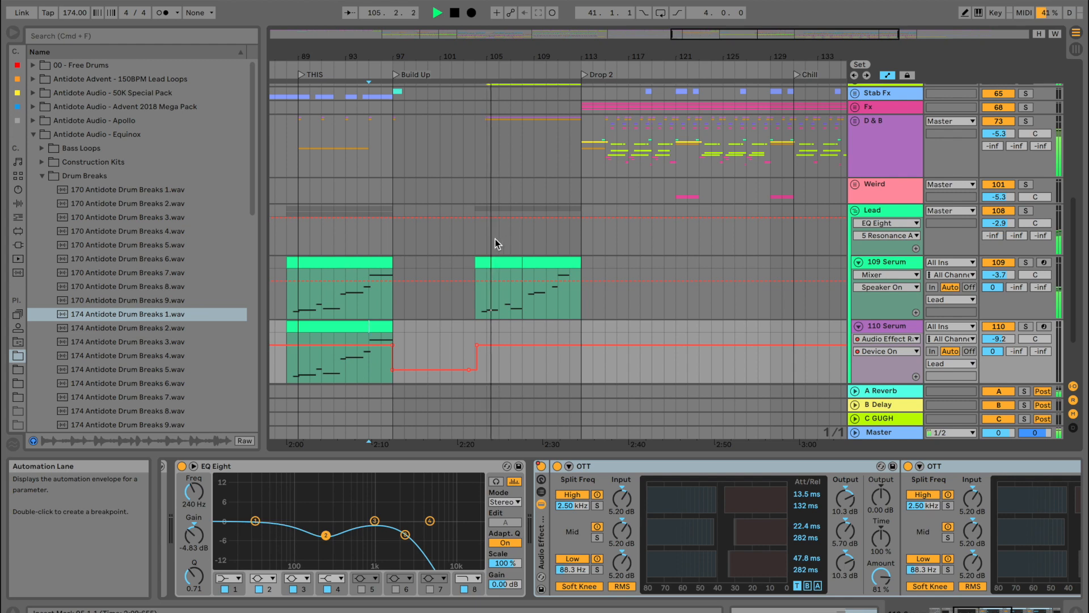
# Play the Build Up section from bar 103 and inspect the tracks around bar 105
pyautogui.click(466, 241)
pyautogui.press('space')
pyautogui.moveTo(454, 59); pyautogui.dragTo(462, 111)
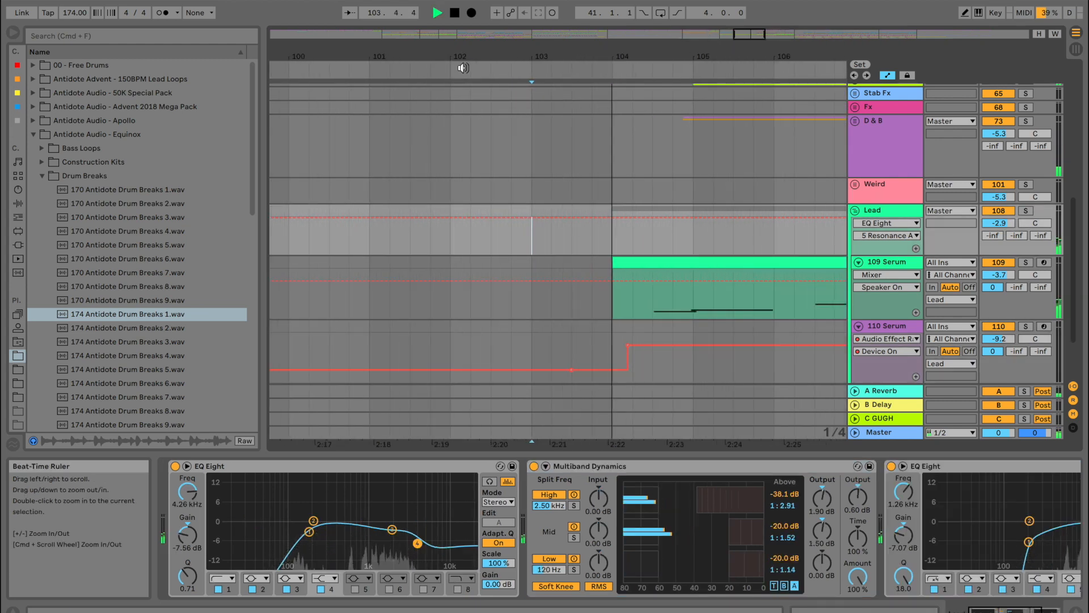
pyautogui.scroll(10, 618, 252)
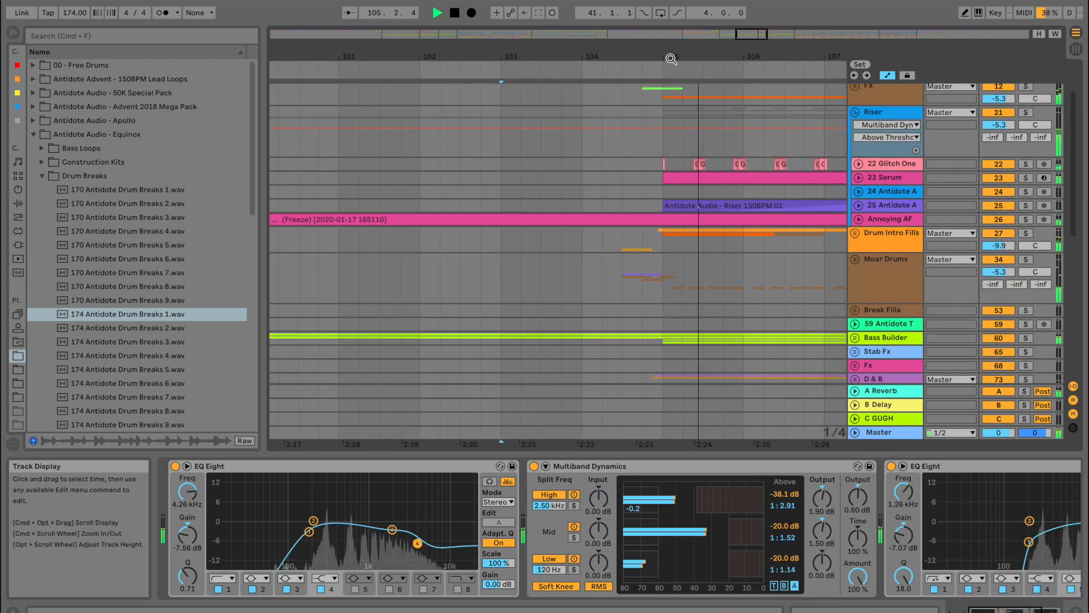
pyautogui.press('space')
# Play the THIS section from bar 93 on the FX track and fold the FX group
pyautogui.moveTo(644, 43); pyautogui.dragTo(640, 5)
pyautogui.scroll(3, 385, 238)
pyautogui.click(409, 149)
pyautogui.press('space')
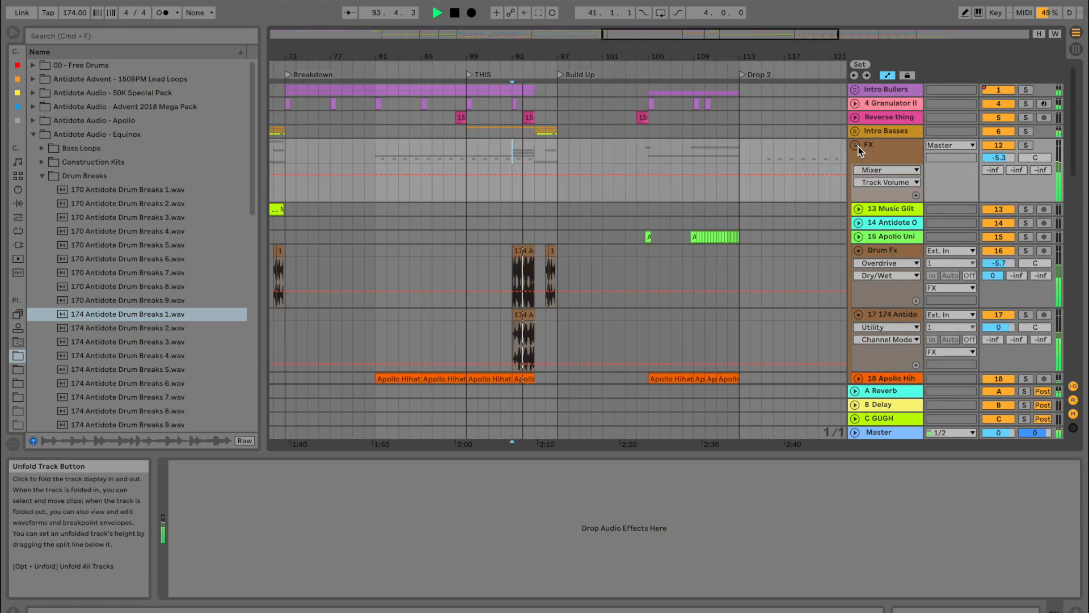
pyautogui.hscroll(-3, 412, 157)
pyautogui.hscroll(-2, 412, 158)
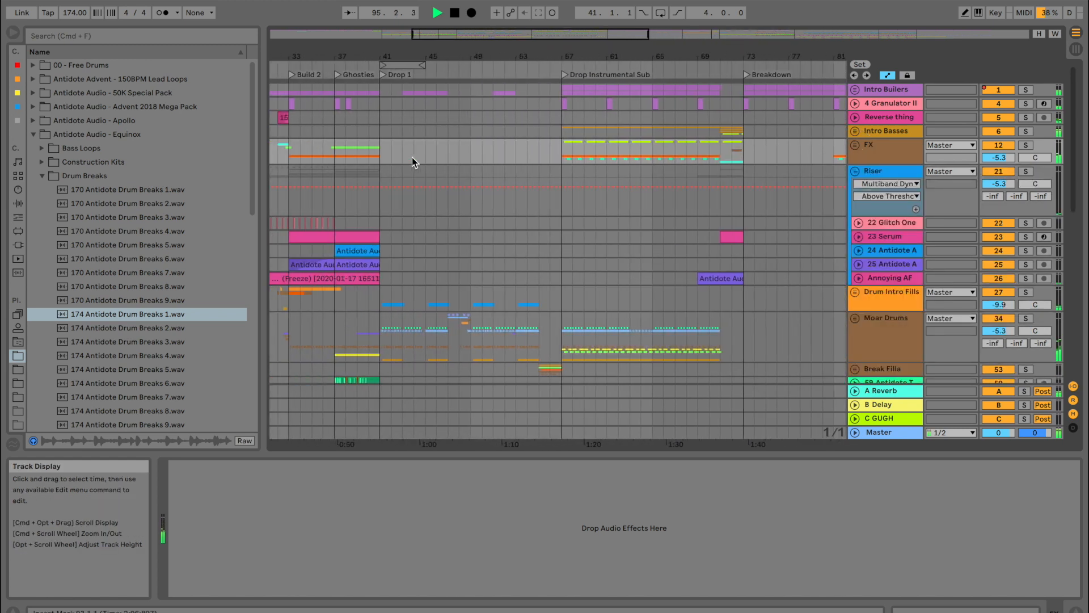
# Delete the Moar Drums clips from the middle of bar 94 to the middle of bar 95 and play from just before bar 93
pyautogui.moveTo(636, 56); pyautogui.dragTo(636, 137)
pyautogui.scroll(-5, 705, 282)
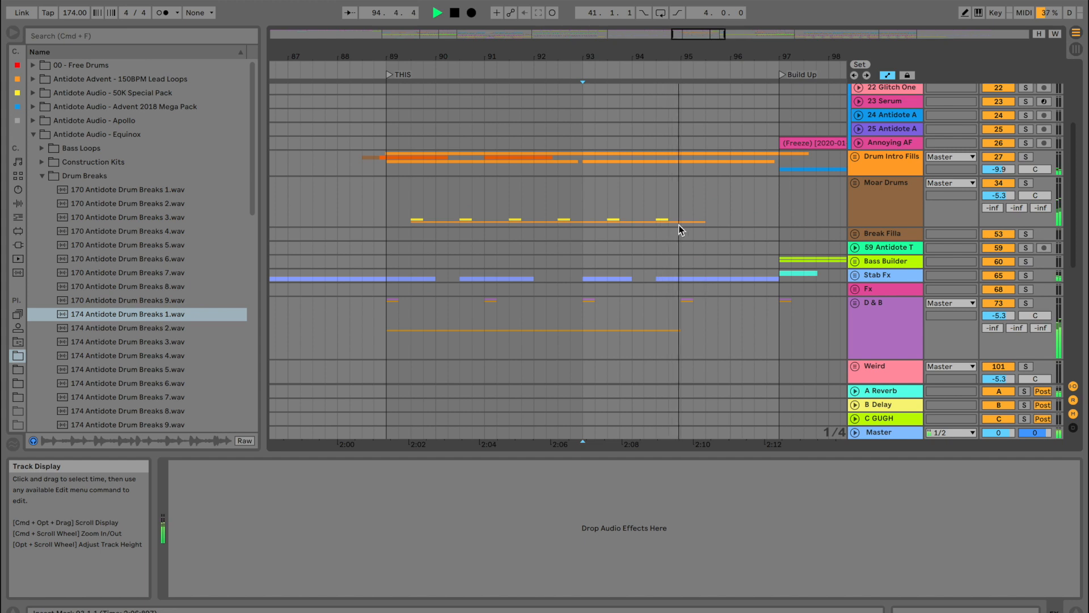
pyautogui.moveTo(656, 222); pyautogui.dragTo(705, 210)
pyautogui.click(571, 199)
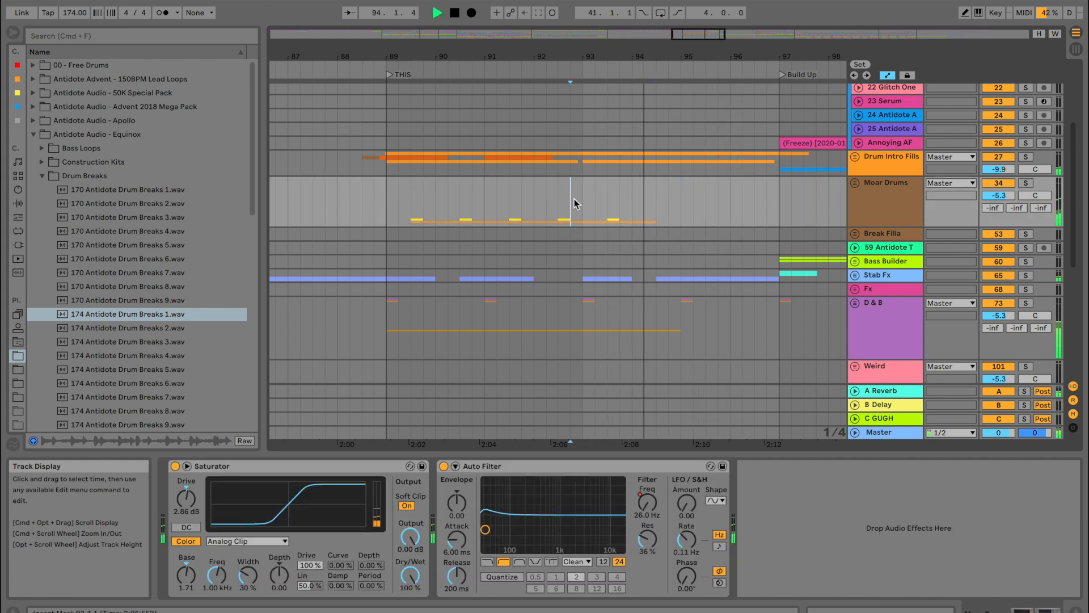
pyautogui.moveTo(615, 46); pyautogui.dragTo(615, 3)
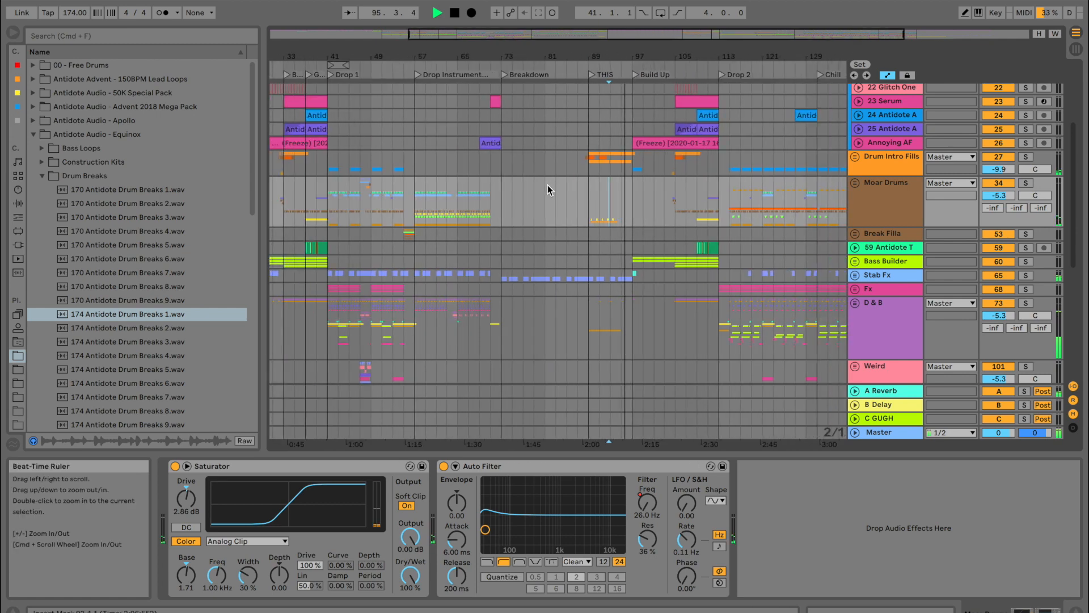
# Select and copy the riser clip at bars 37 to 41 on the 24 Antidote track and play from its start
pyautogui.scroll(3, 547, 187)
pyautogui.hscroll(-3, 546, 188)
pyautogui.press('space')
pyautogui.click(440, 210)
pyautogui.press('space')
pyautogui.hscroll(2, 618, 216)
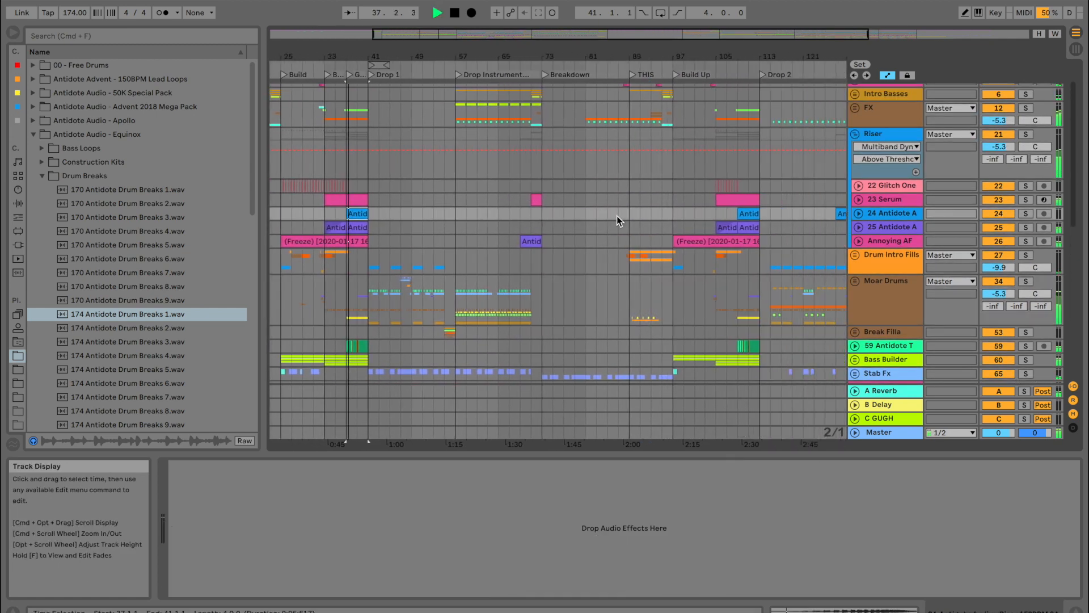
# Play the Build Up section from bar 107 and again from bar 103 with the 24 Antidote track targeted
pyautogui.hscroll(3, 617, 216)
pyautogui.click(691, 215)
pyautogui.press('space')
pyautogui.press('space')
pyautogui.click(605, 213)
pyautogui.press('space')
pyautogui.press('space')
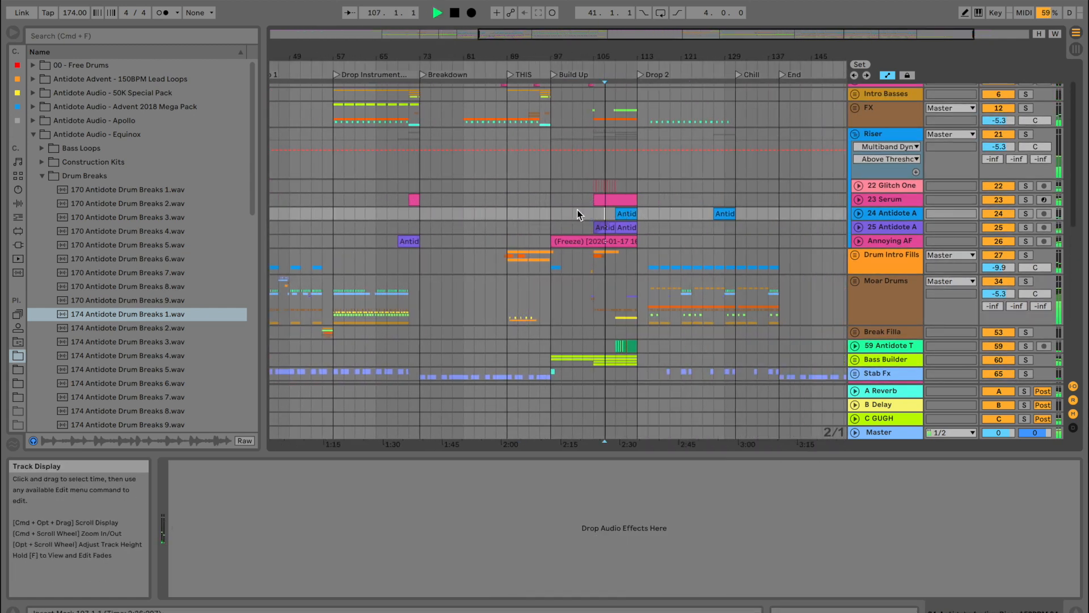
pyautogui.click(581, 213)
pyautogui.press('space')
pyautogui.press('space')
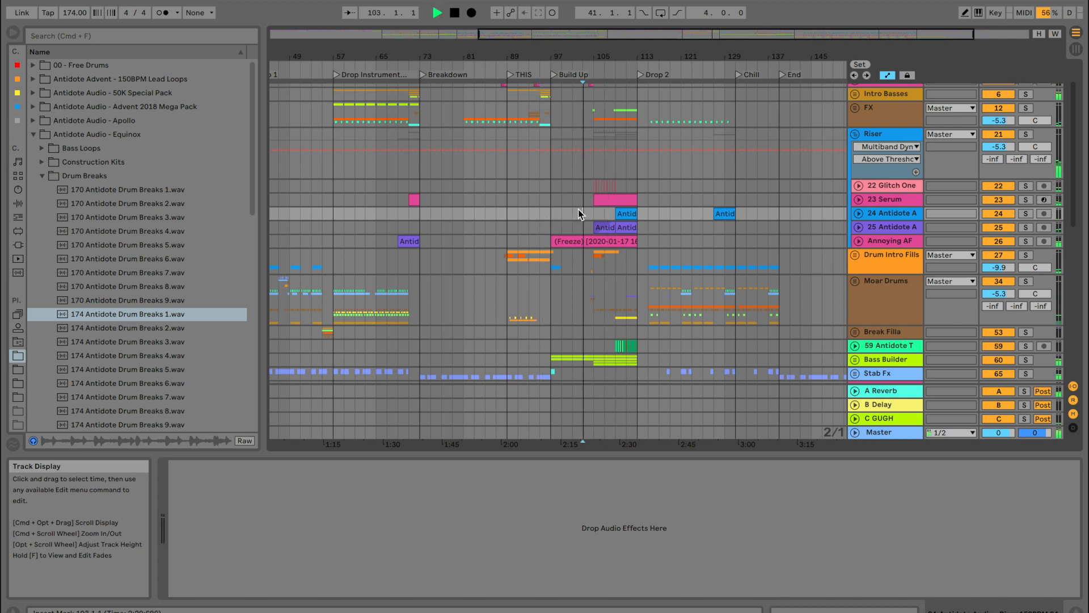
# Paste the riser clip into the Build Up on the 24 Antidote track, spanning bars 101 to 105, and open it
pyautogui.press('super+v')
pyautogui.moveTo(598, 213); pyautogui.dragTo(589, 216)
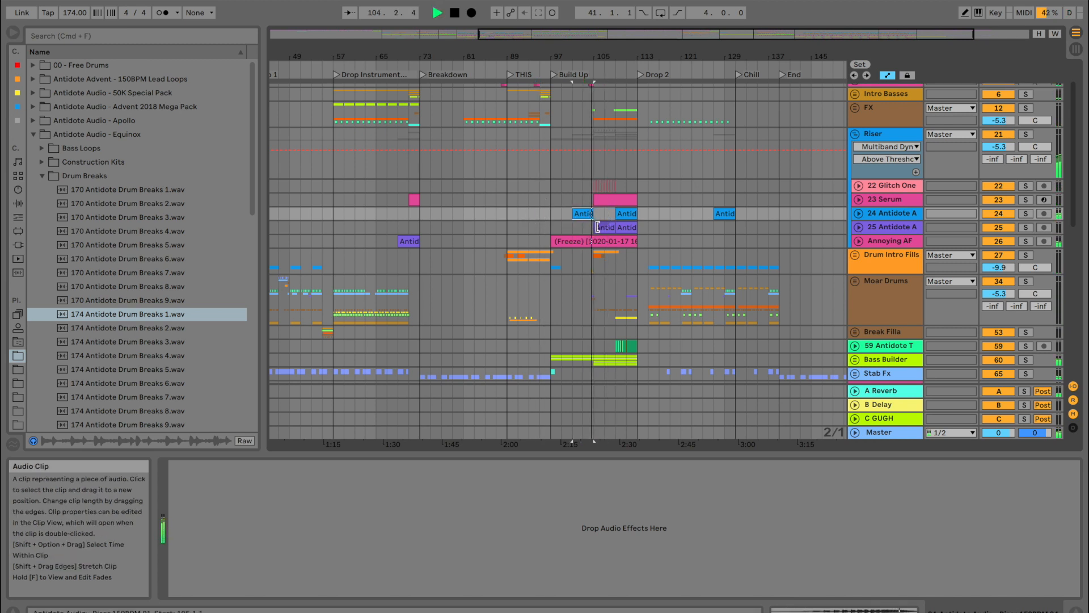
pyautogui.click(575, 74)
pyautogui.moveTo(578, 56)
pyautogui.mouseDown()
pyautogui.moveTo(579, 103)
pyautogui.moveTo(580, 61)
pyautogui.mouseUp()
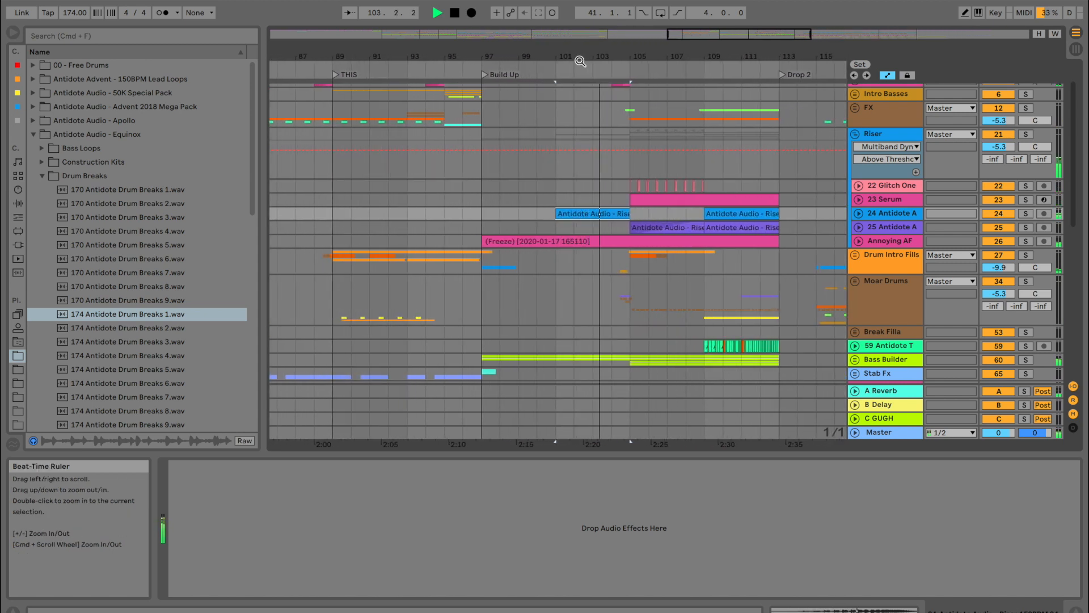
pyautogui.click(601, 214)
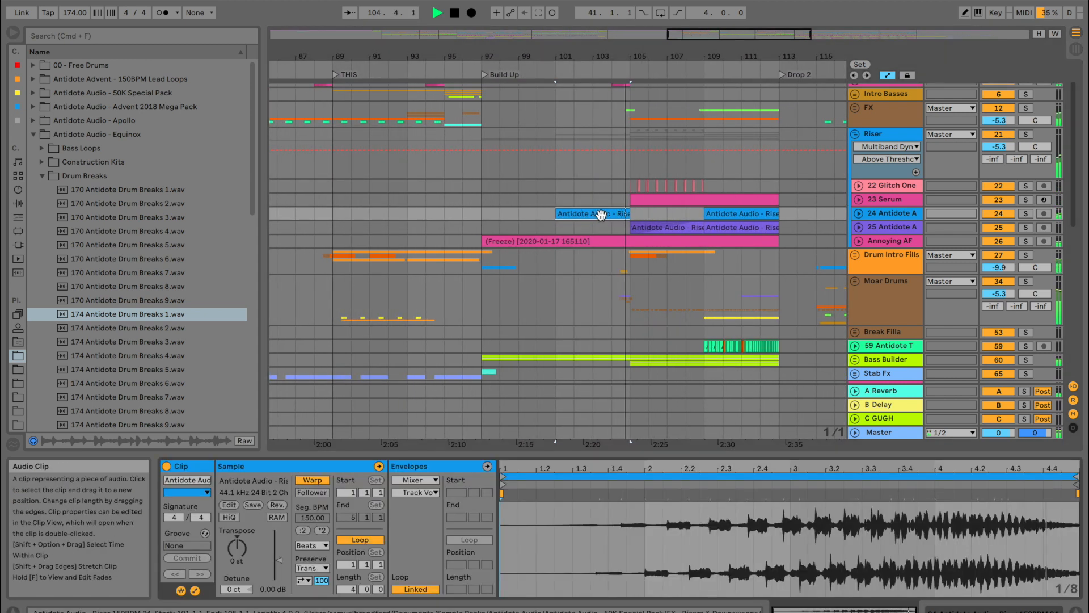
# Listen through the Build Up into Drop 2 and stop with the insert marker at bar 109
pyautogui.hscroll(3, 650, 197)
pyautogui.moveTo(586, 49); pyautogui.dragTo(586, 34)
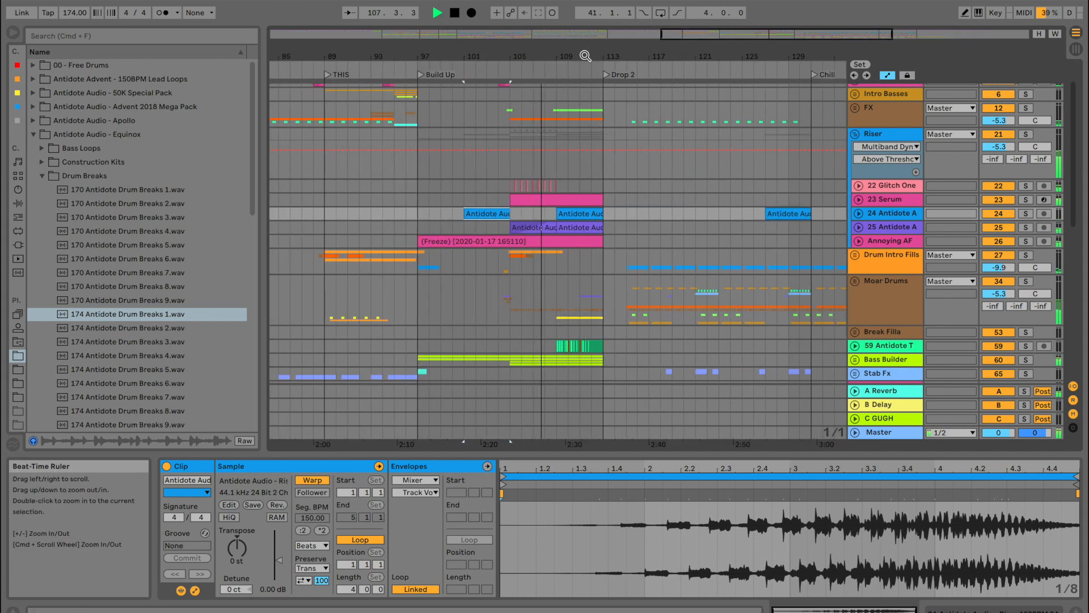
pyautogui.press('-')
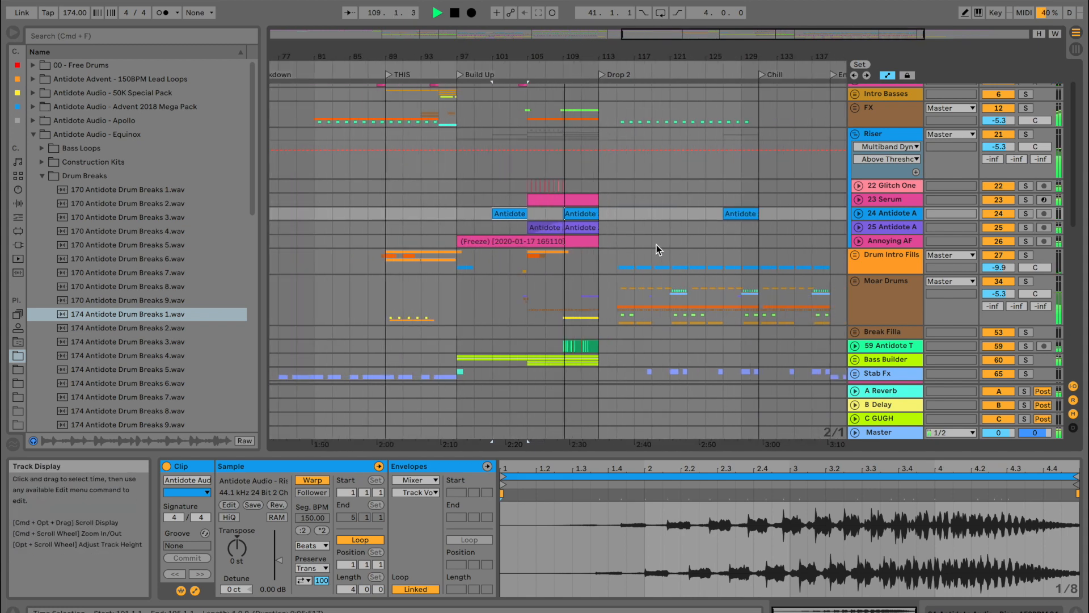
pyautogui.hscroll(3, 656, 244)
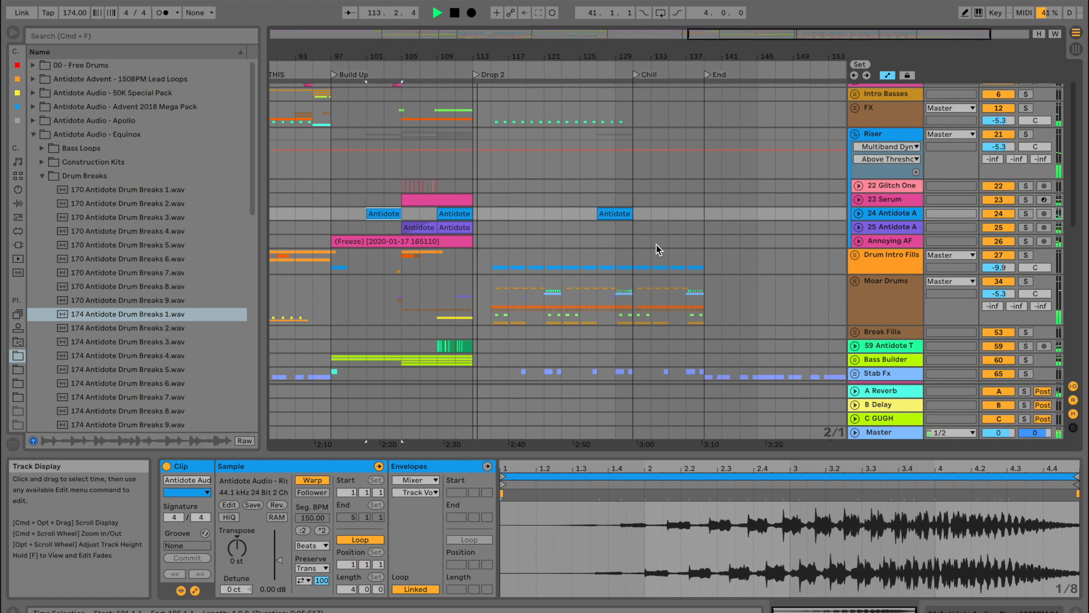
pyautogui.click(444, 140)
pyautogui.press('space')
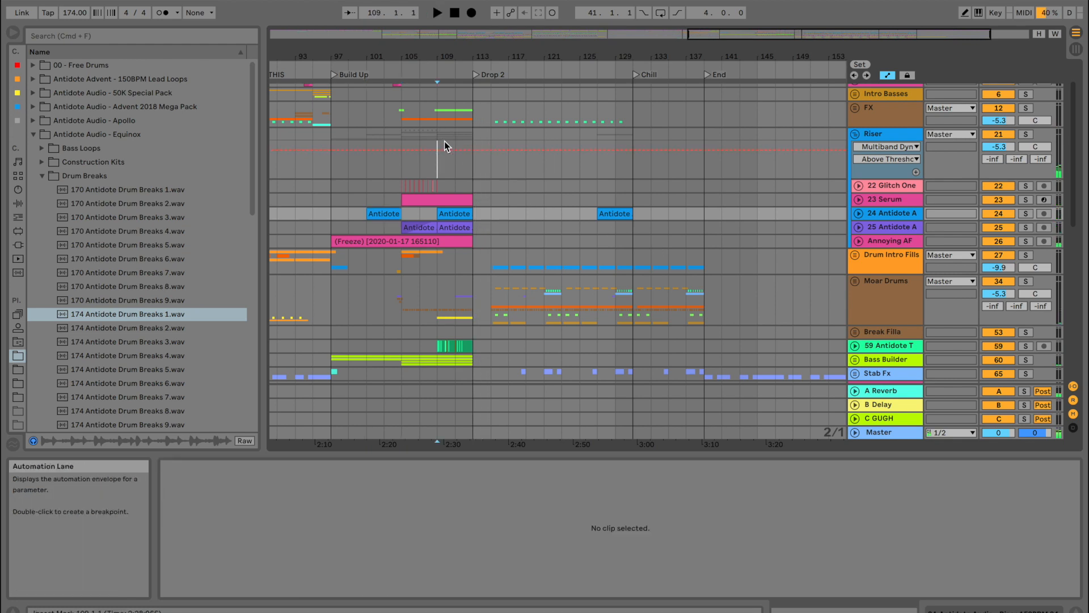
# Solo the Intro Builers group, play it from bar 111 and unfold it
pyautogui.scroll(2, 449, 147)
pyautogui.moveTo(461, 55); pyautogui.dragTo(460, 88)
pyautogui.click(444, 90)
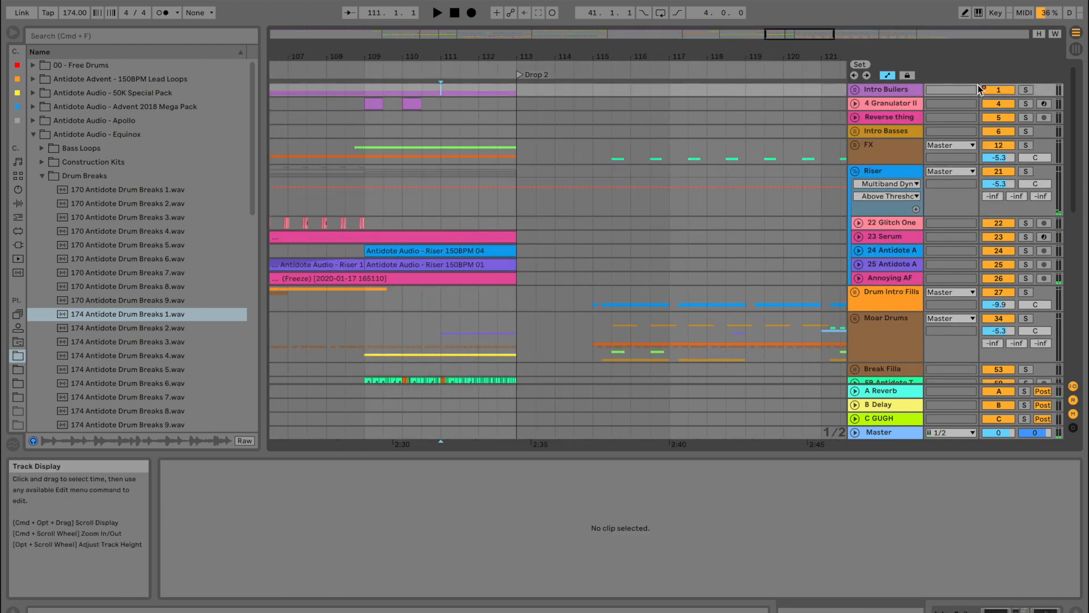
pyautogui.click(1025, 90)
pyautogui.press('space')
pyautogui.click(855, 89)
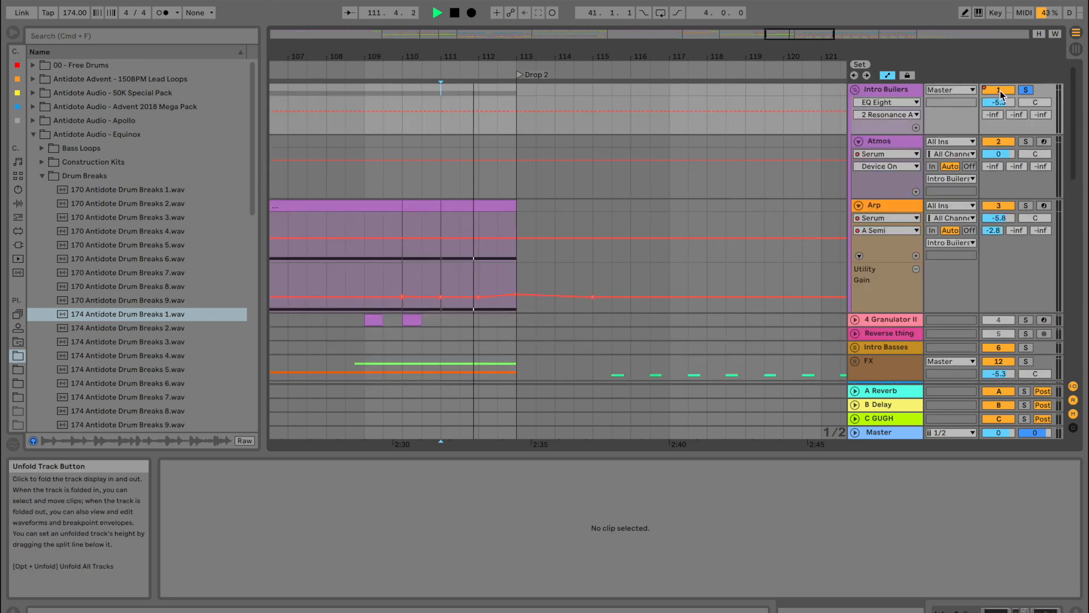
# Automate the Intro Builers group's Speaker On to switch off at bar 113, play the transition and unsolo the group
pyautogui.rightClick(991, 92)
pyautogui.click(977, 100)
pyautogui.click(510, 106)
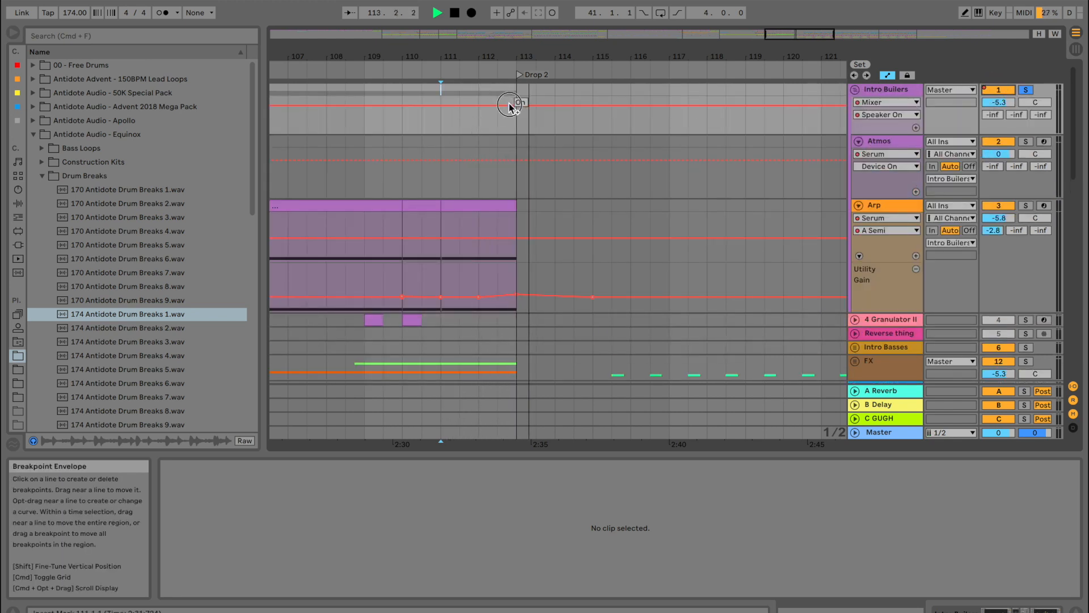
pyautogui.moveTo(510, 106); pyautogui.dragTo(516, 124)
pyautogui.press('space')
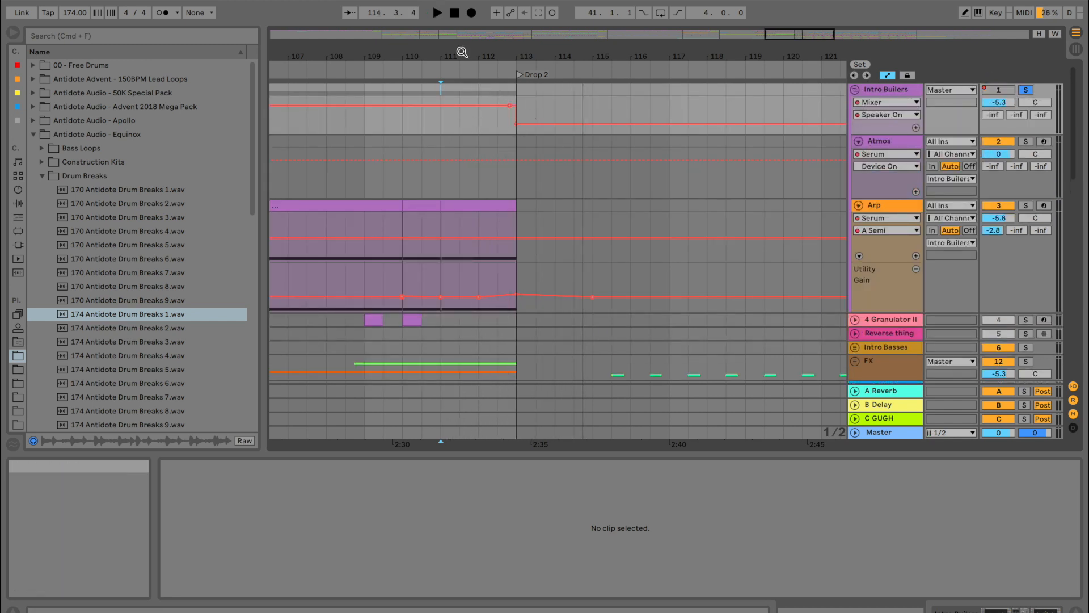
pyautogui.press('space')
pyautogui.click(1025, 90)
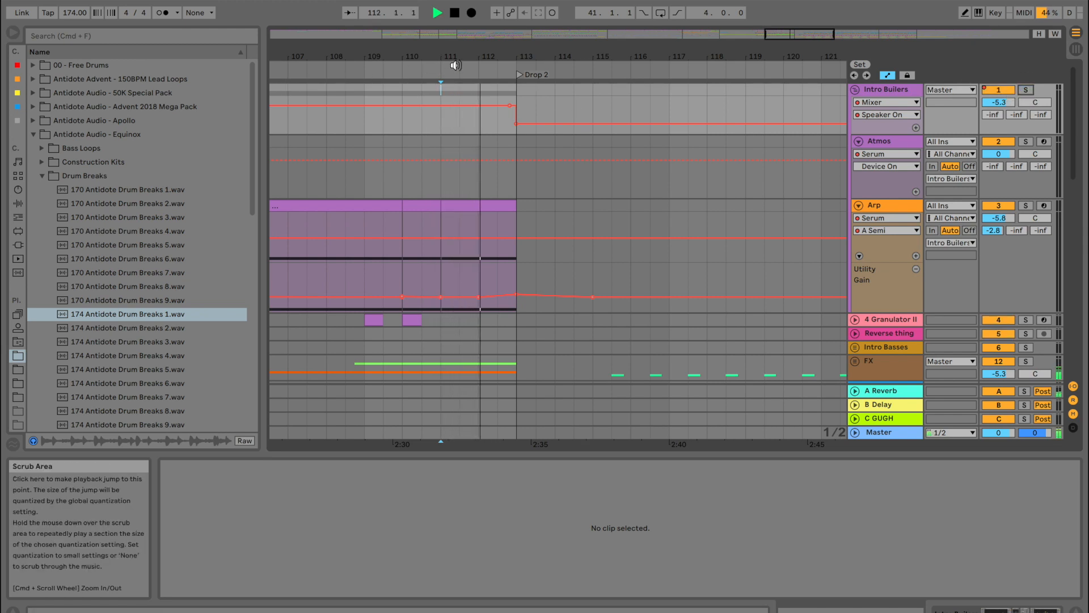
# Automate the Intro Builers group's Speaker On to switch back on at the Chill section and fold the group
pyautogui.click(349, 76)
pyautogui.moveTo(440, 54); pyautogui.dragTo(440, 26)
pyautogui.click(727, 123)
pyautogui.moveTo(736, 123); pyautogui.dragTo(737, 105)
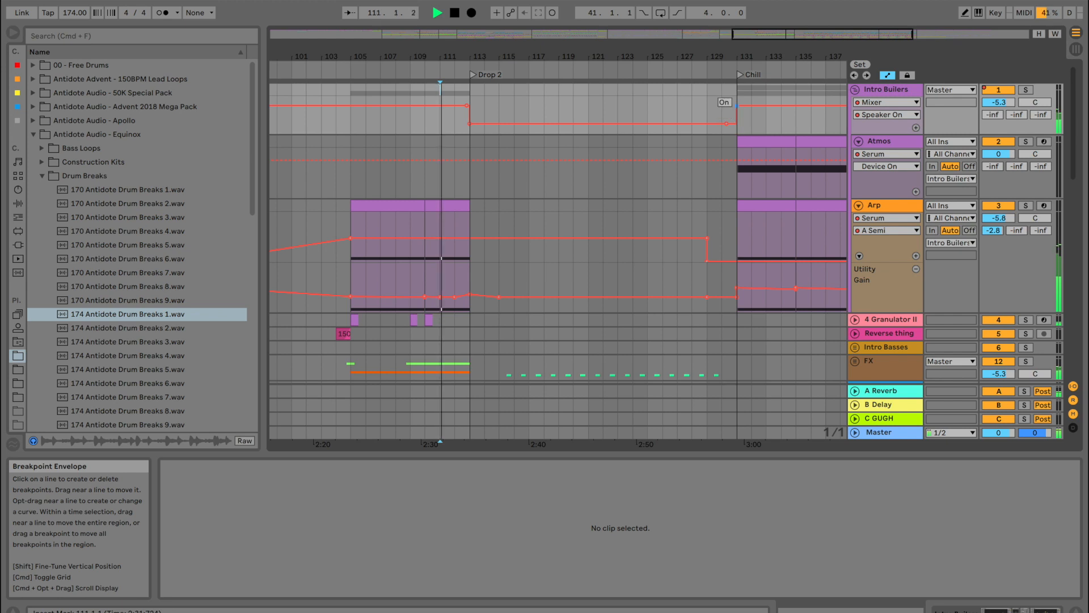
pyautogui.keyDown('alt'); pyautogui.click(857, 94); pyautogui.keyUp('alt')
# Play Drop 2 from bar 113 and unfold the D & B group to inspect its bass tracks
pyautogui.scroll(-10, 465, 332)
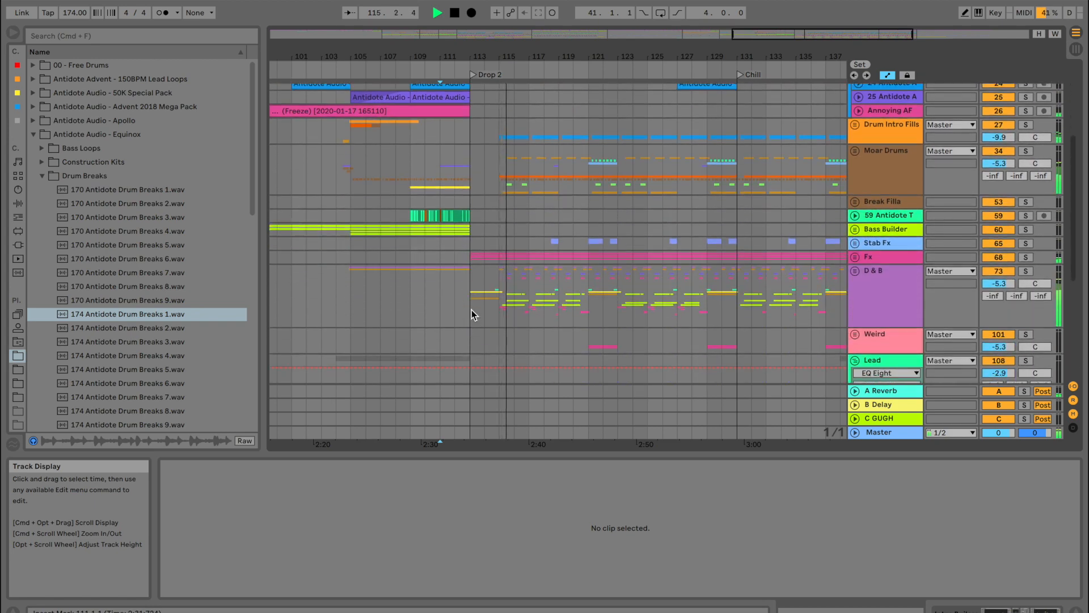
pyautogui.click(472, 310)
pyautogui.press('space')
pyautogui.press('space')
pyautogui.moveTo(477, 56)
pyautogui.mouseDown()
pyautogui.moveTo(475, 148)
pyautogui.moveTo(446, 244)
pyautogui.mouseUp()
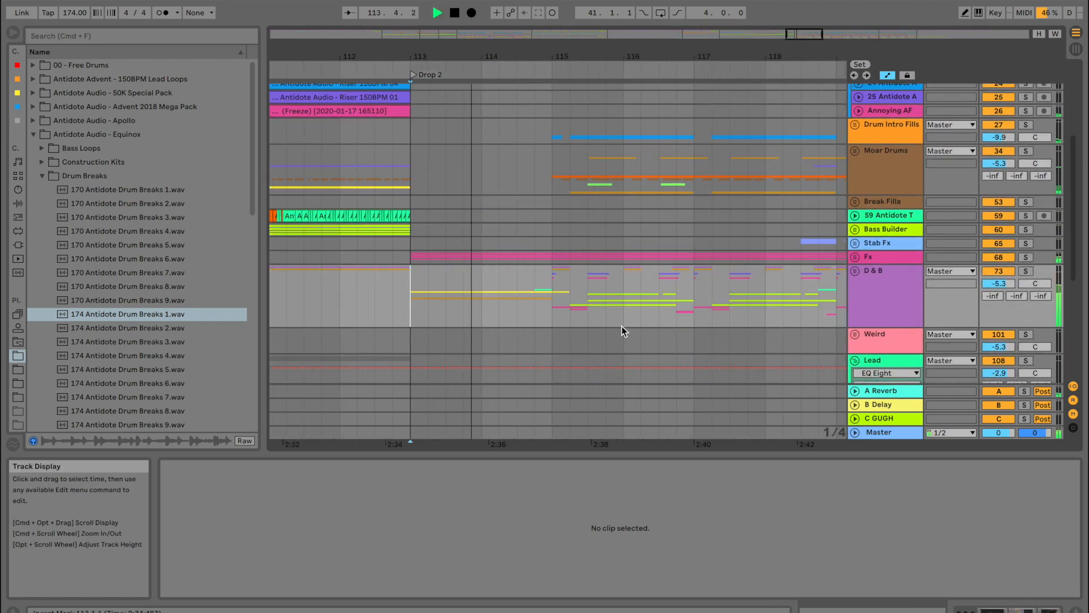
pyautogui.click(855, 272)
pyautogui.scroll(-8, 597, 289)
pyautogui.press('space')
pyautogui.scroll(3, 557, 176)
pyautogui.press('space')
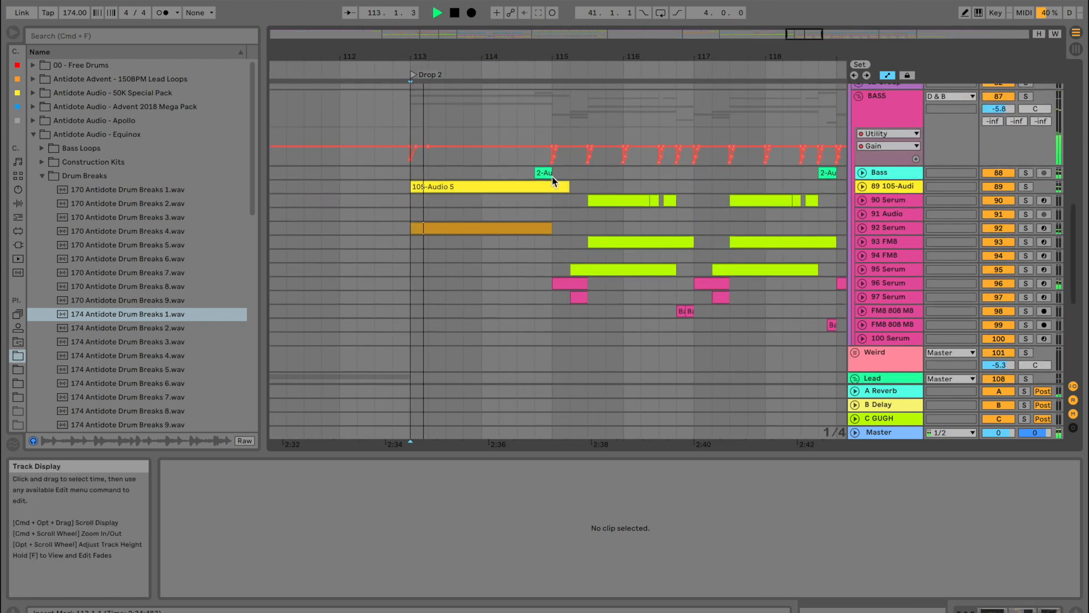
# Open the bass clip just before bar 115, then unfold the Bass track and show its devices
pyautogui.click(550, 175)
pyautogui.click(864, 172)
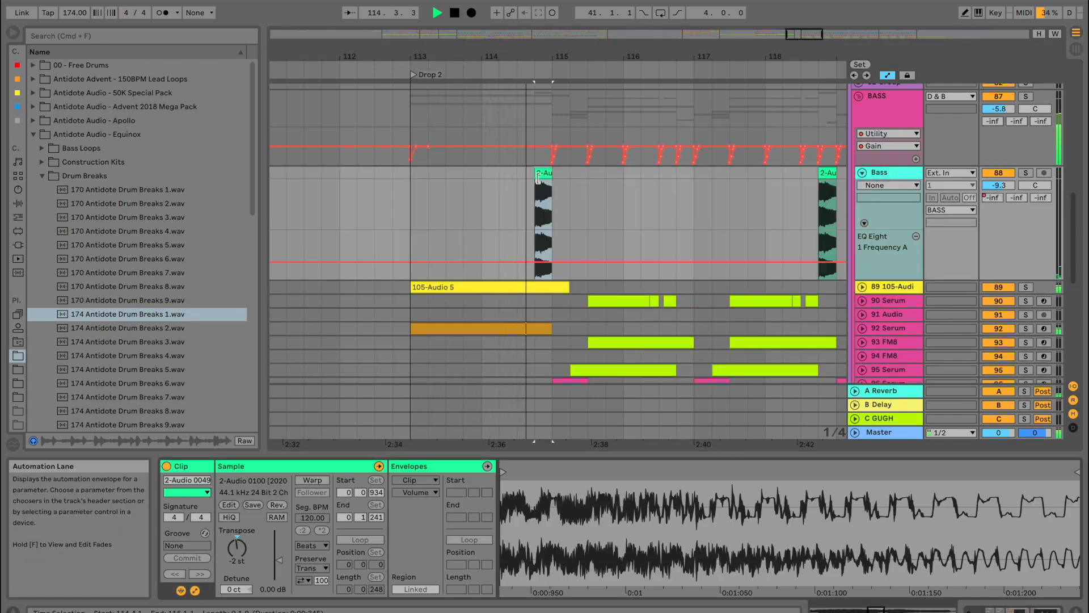
pyautogui.click(861, 175)
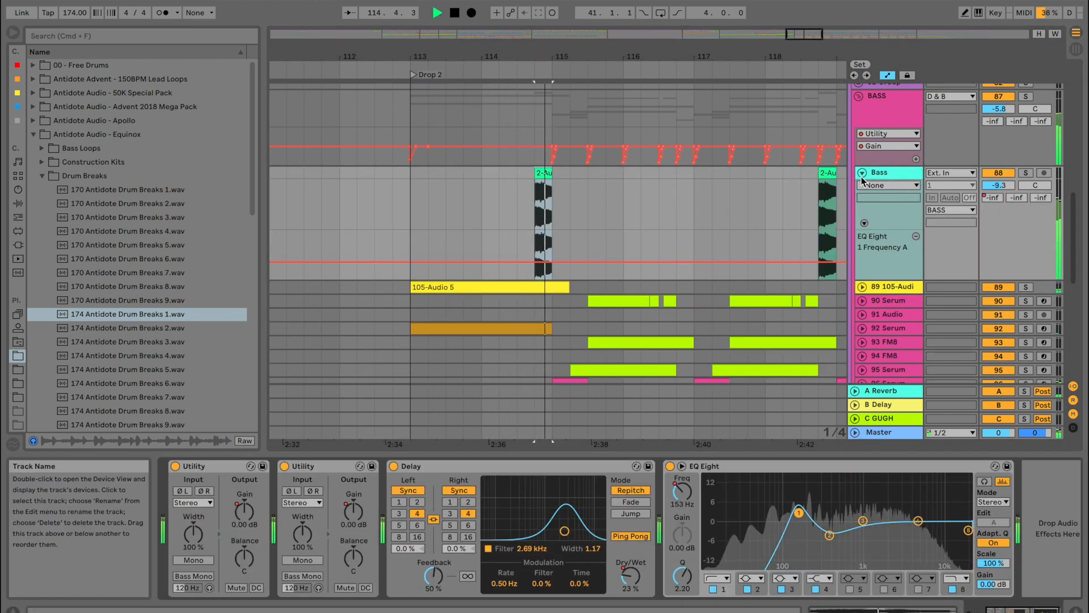
pyautogui.press('space')
# Automate the Bass track's EQ Eight 1 Frequency A to peak at the start of the clip before bar 115 and play it
pyautogui.click(683, 491)
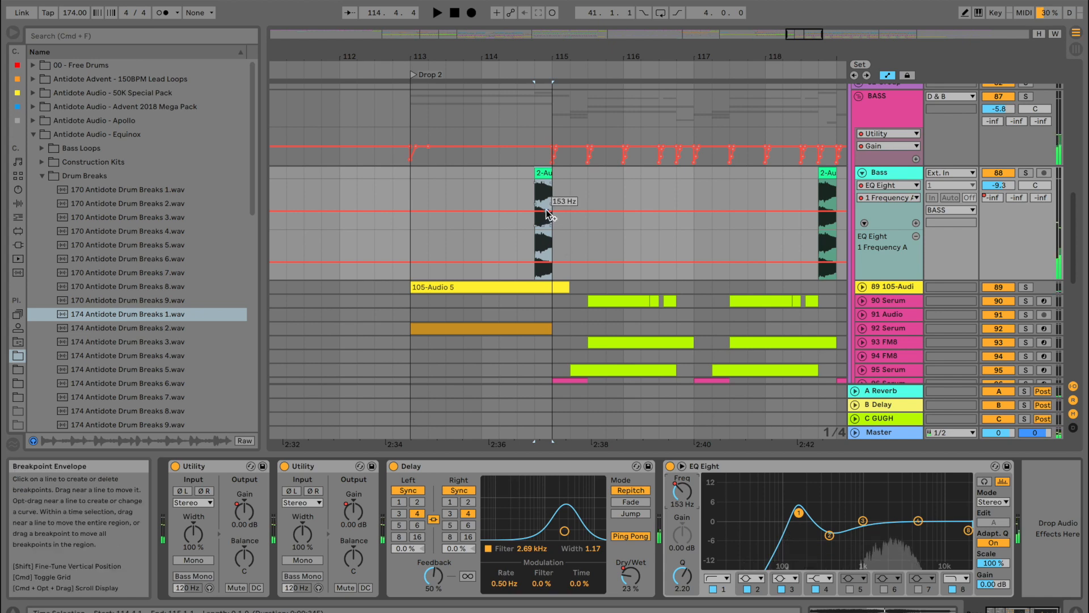
pyautogui.click(538, 214)
pyautogui.moveTo(538, 214); pyautogui.dragTo(537, 202)
pyautogui.press('space')
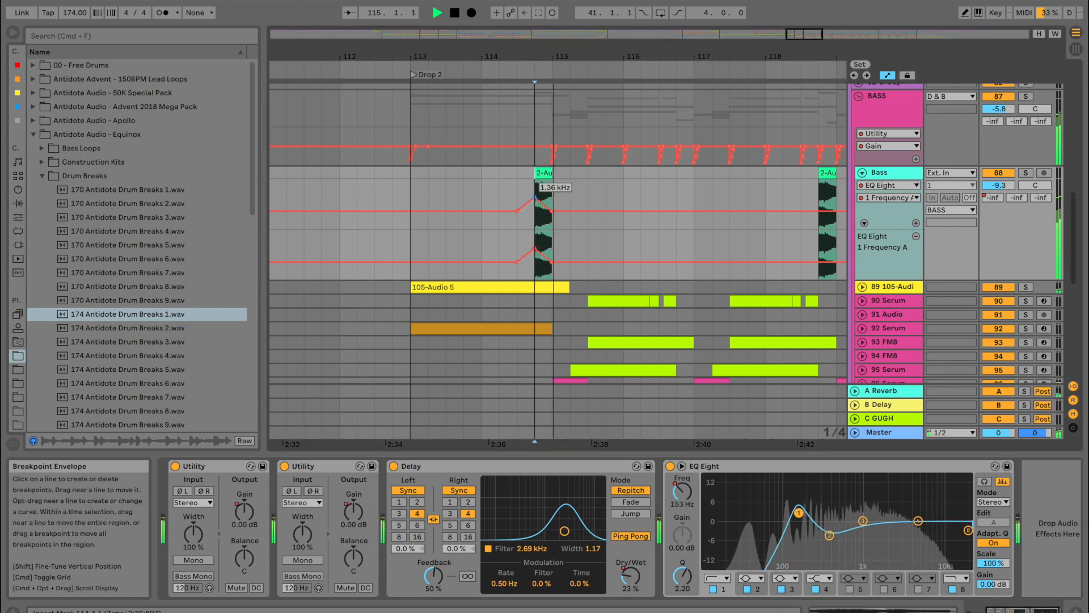
pyautogui.press('space')
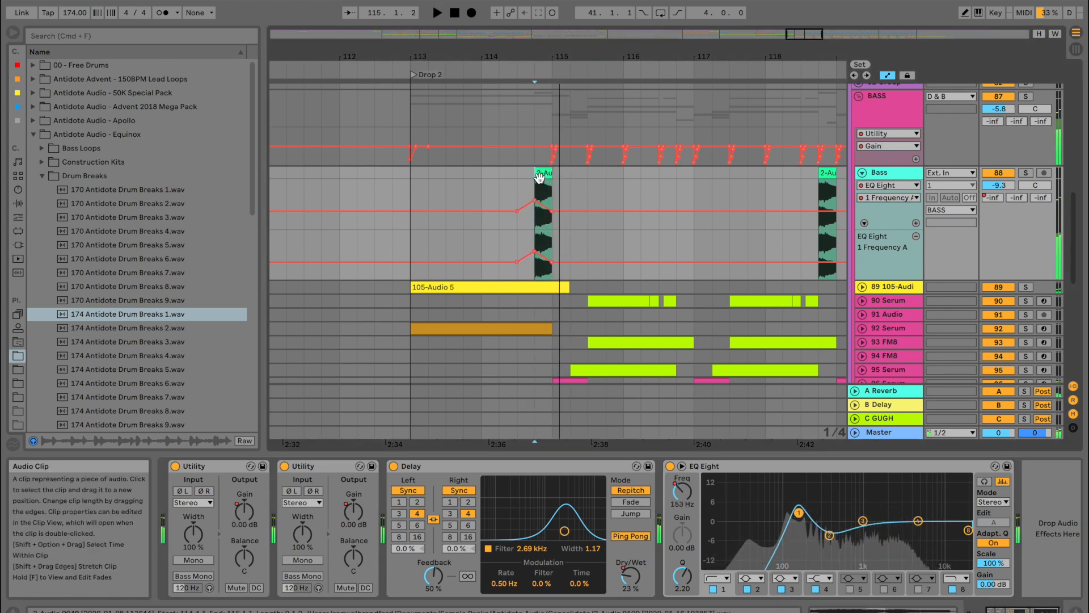
# Locate the bass clip's sample in the browser and audition the neighbouring 2-Audio samples
pyautogui.click(543, 172)
pyautogui.click(256, 483)
pyautogui.click(155, 409)
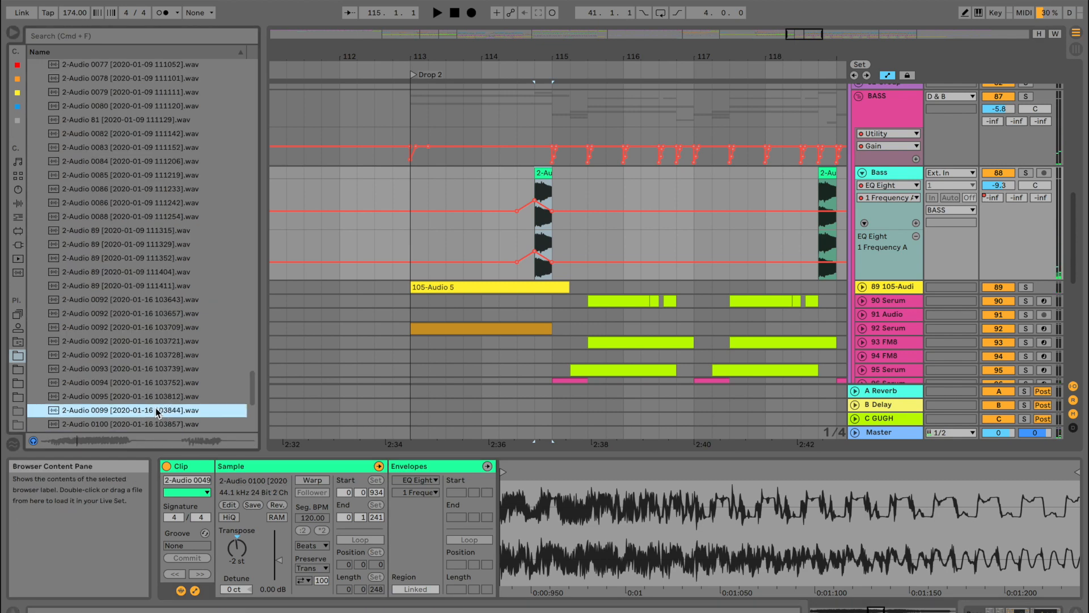
pyautogui.scroll(-3, 155, 408)
pyautogui.click(167, 384)
pyautogui.scroll(-3, 165, 384)
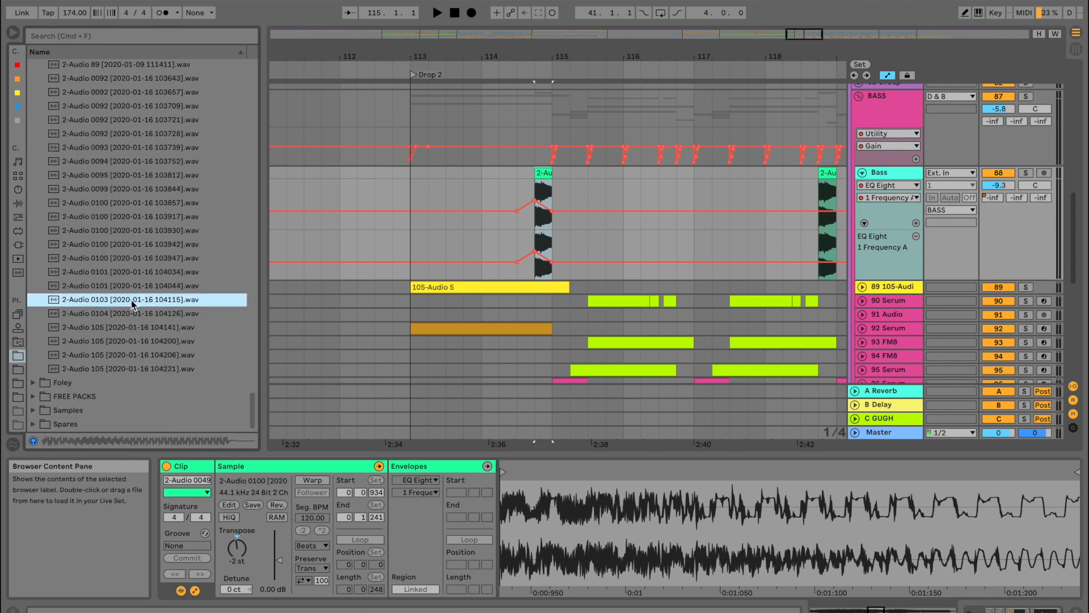
pyautogui.moveTo(655, 507); pyautogui.dragTo(656, 508)
pyautogui.press('space')
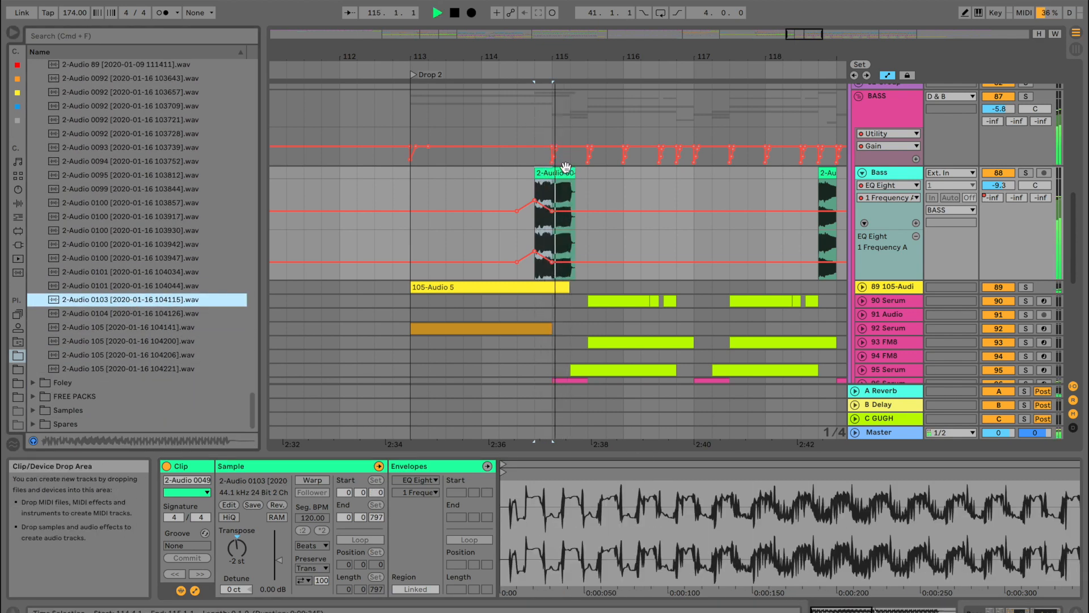
pyautogui.moveTo(570, 172); pyautogui.dragTo(554, 176)
pyautogui.click(504, 175)
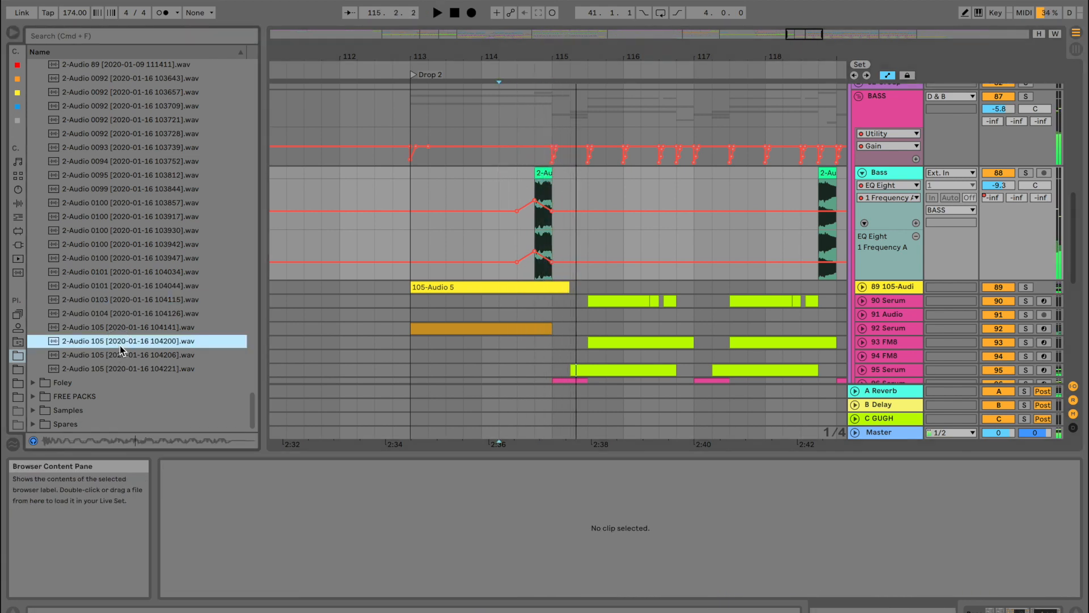
pyautogui.moveTo(126, 342); pyautogui.dragTo(593, 315)
pyautogui.moveTo(533, 177); pyautogui.dragTo(533, 177)
pyautogui.click(516, 175)
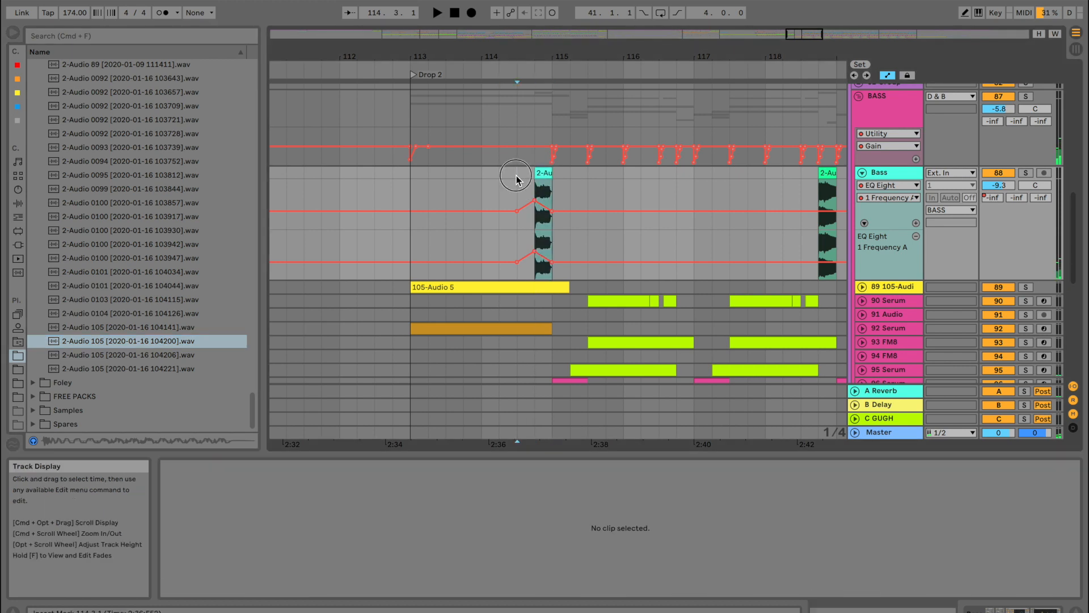
pyautogui.press('space')
pyautogui.press('space')
pyautogui.press('space')
# Transpose the 2-Audio 105 clip to -1 st and play it
pyautogui.click(547, 173)
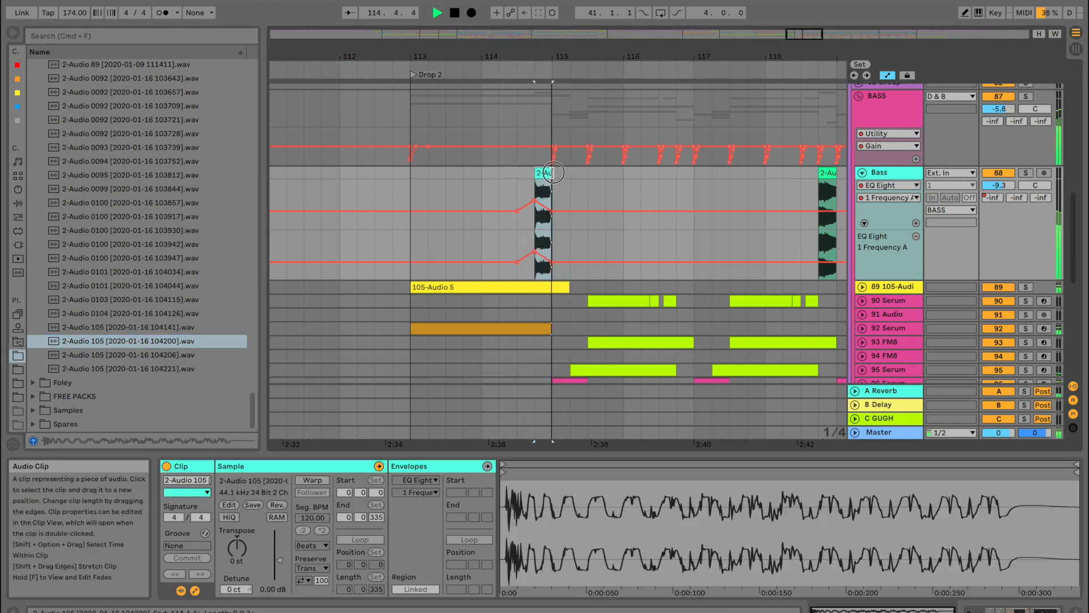
pyautogui.press('space')
pyautogui.moveTo(237, 548); pyautogui.dragTo(237, 554)
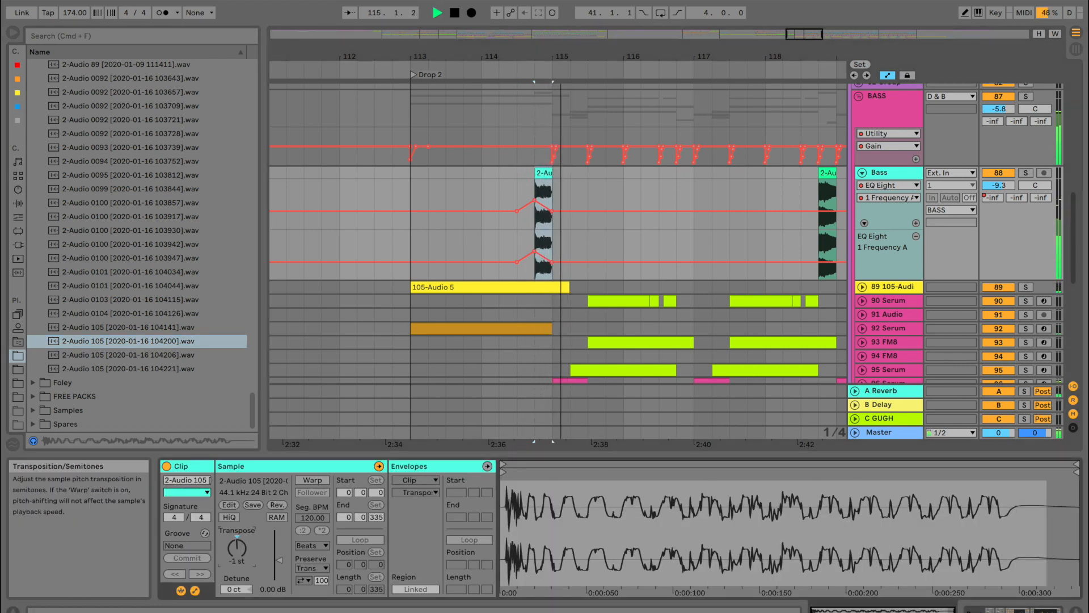
pyautogui.press('space')
pyautogui.click(147, 354)
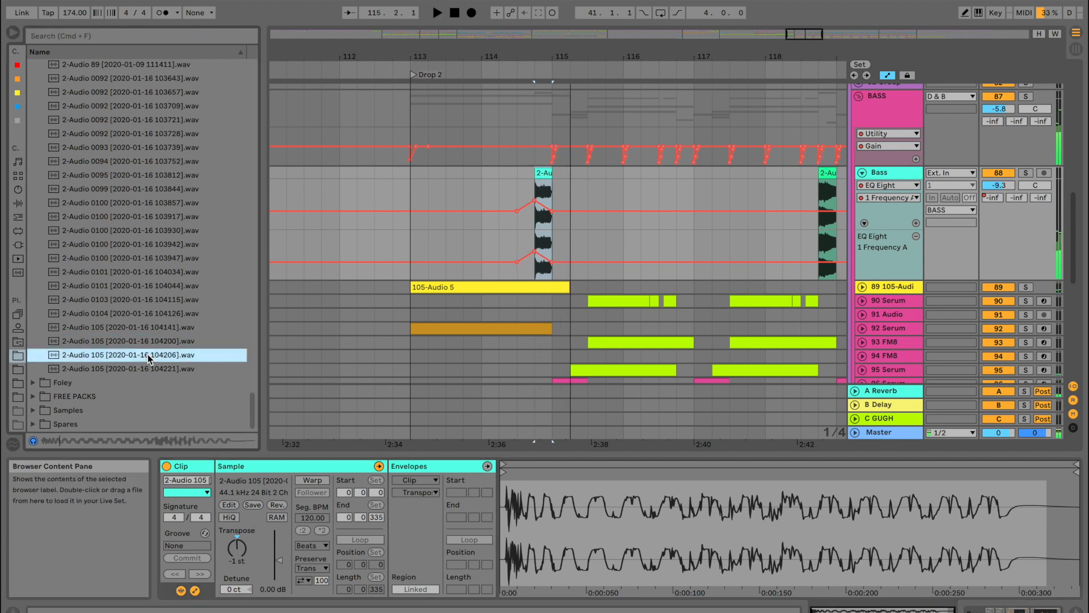
pyautogui.click(147, 368)
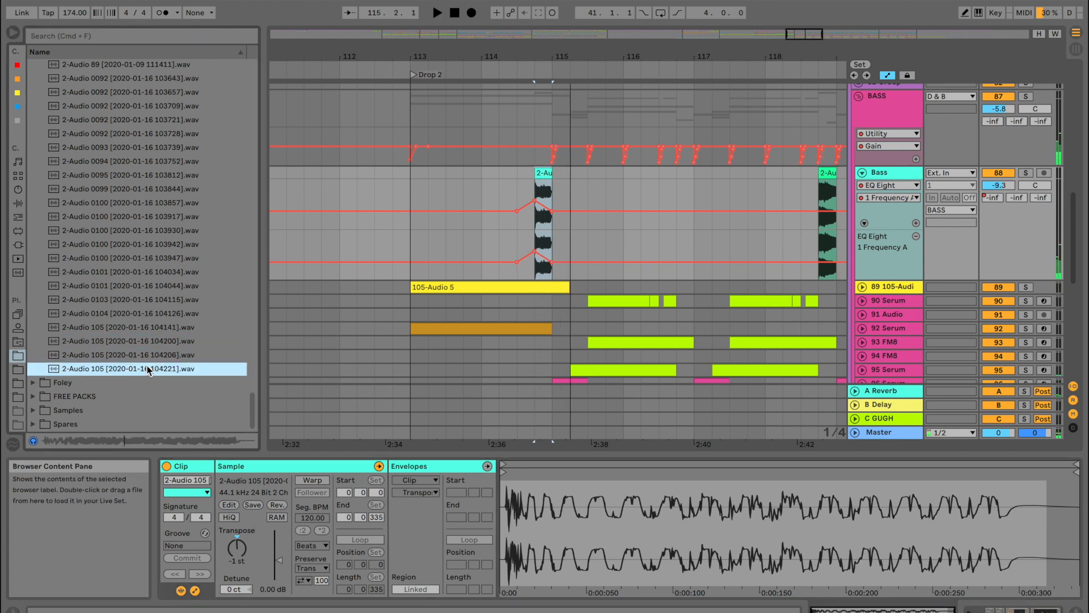
pyautogui.click(600, 548)
pyautogui.press('space')
pyautogui.scroll(5, 145, 233)
pyautogui.click(142, 229)
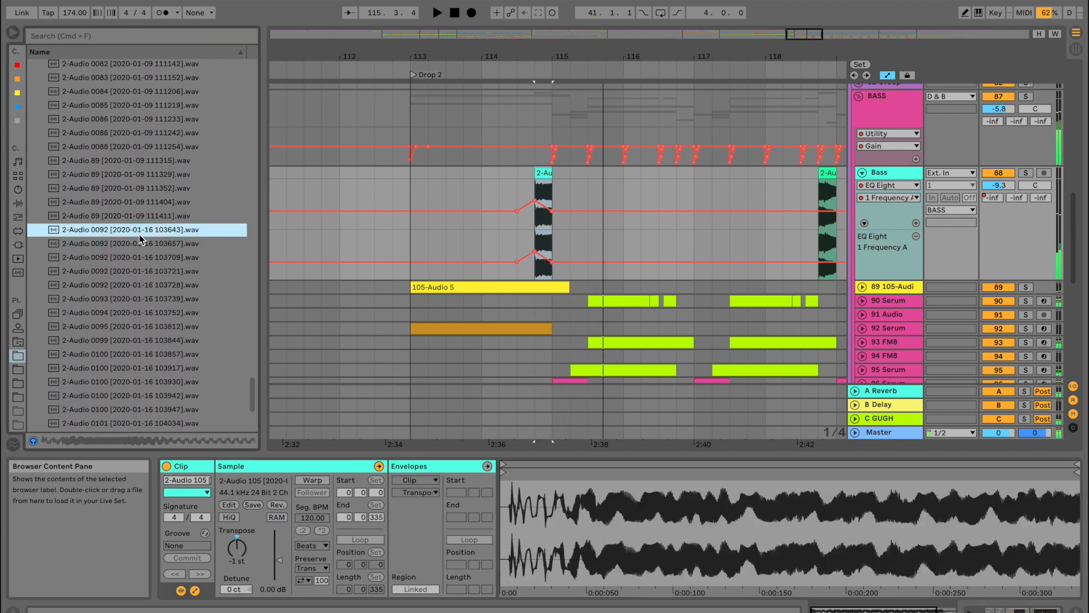
pyautogui.click(711, 563)
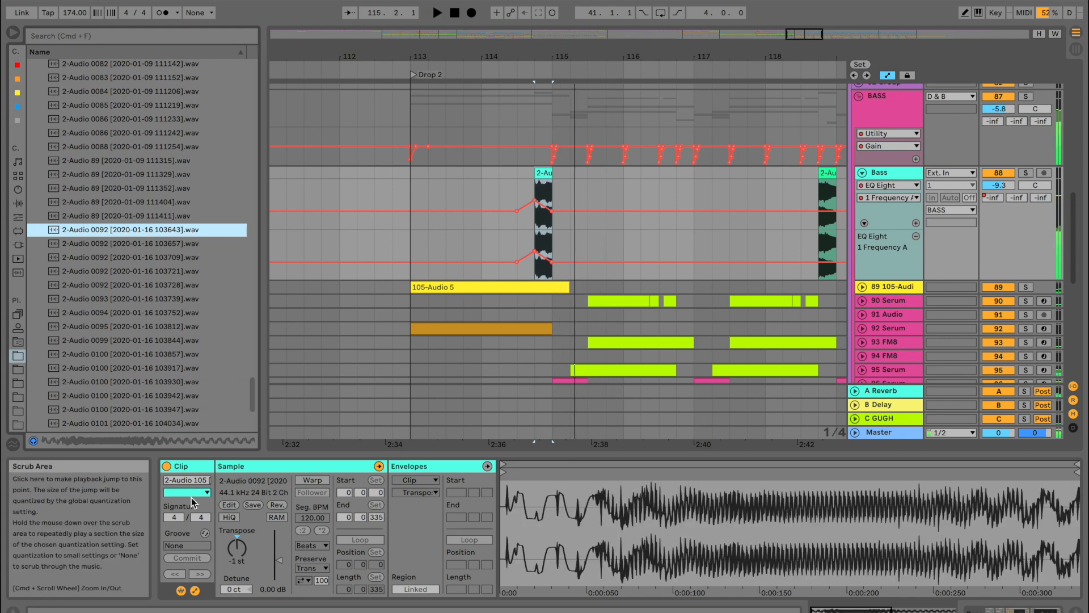
pyautogui.moveTo(237, 548); pyautogui.dragTo(237, 553)
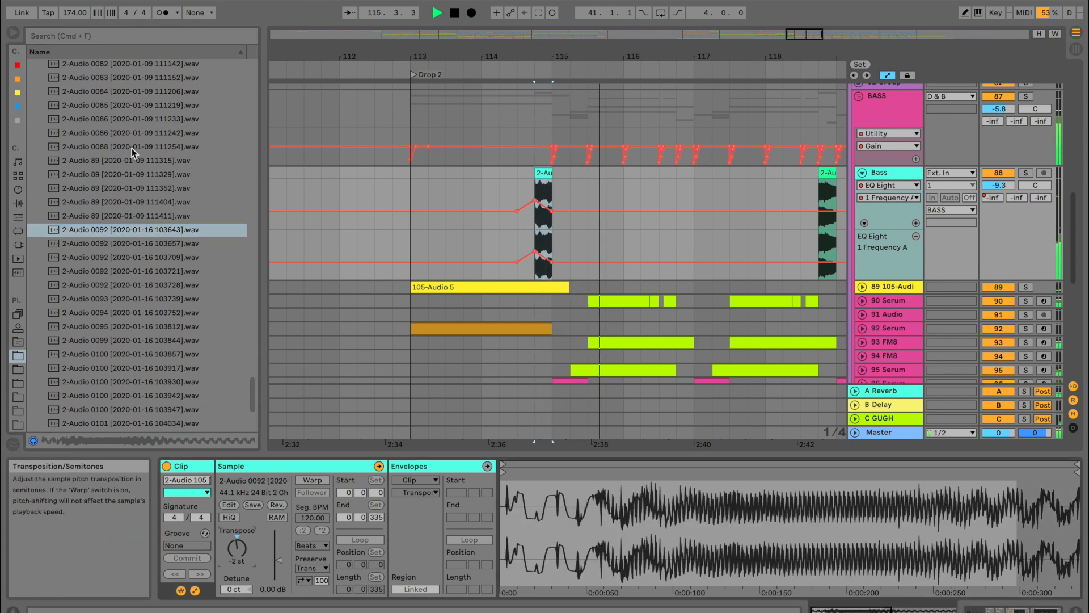
pyautogui.press('space')
pyautogui.scroll(5, 128, 170)
pyautogui.click(131, 221)
pyautogui.moveTo(131, 221); pyautogui.dragTo(591, 493)
pyautogui.press('space')
pyautogui.press('space')
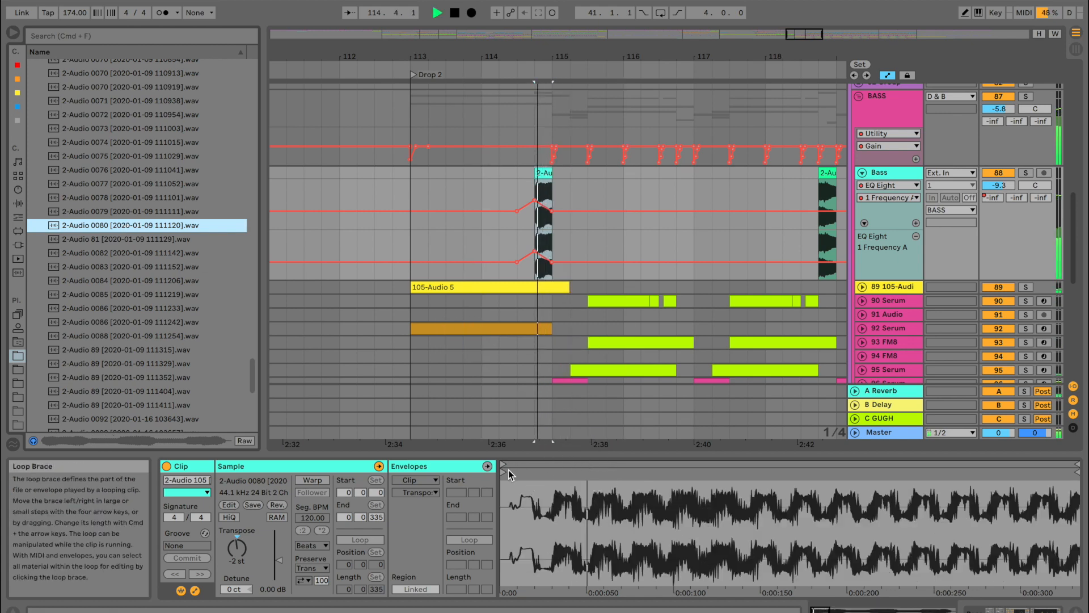
# Shift the bass clip's sample start to 0.0.361 and its end to 0.1.340, auditioning different parts of the sample
pyautogui.press('space')
pyautogui.moveTo(503, 472)
pyautogui.mouseDown()
pyautogui.moveTo(711, 472)
pyautogui.moveTo(530, 508)
pyautogui.mouseUp()
pyautogui.press('space')
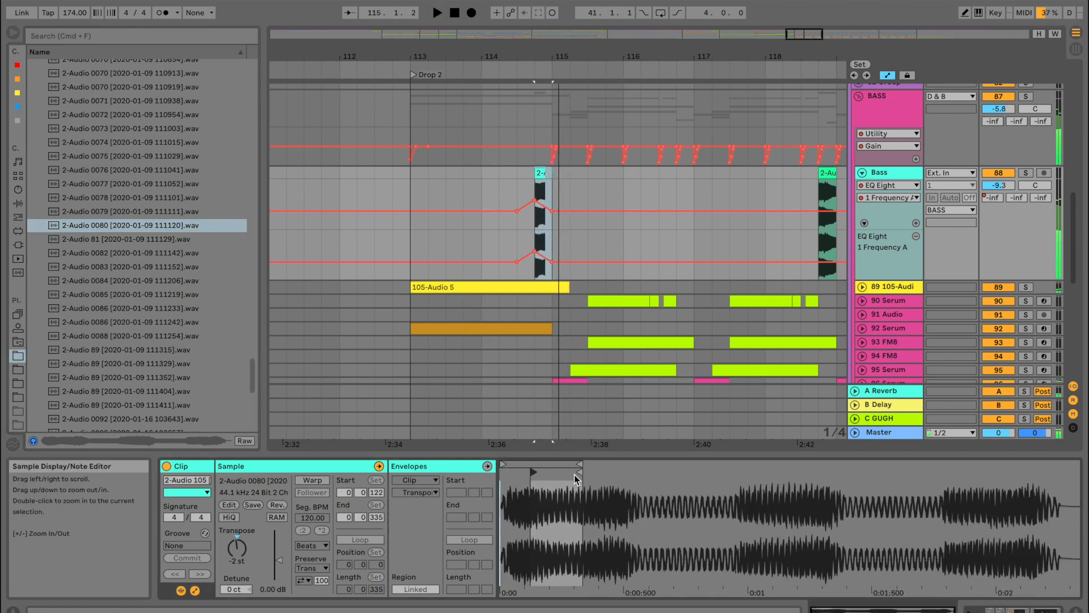
pyautogui.moveTo(579, 473); pyautogui.dragTo(687, 472)
pyautogui.press('space')
pyautogui.press('space')
pyautogui.press('space')
pyautogui.moveTo(532, 471); pyautogui.dragTo(832, 471)
pyautogui.press('space')
pyautogui.press('space')
pyautogui.press('space')
pyautogui.moveTo(652, 472)
pyautogui.mouseDown()
pyautogui.moveTo(725, 472)
pyautogui.moveTo(572, 469)
pyautogui.moveTo(599, 468)
pyautogui.moveTo(589, 468)
pyautogui.mouseUp()
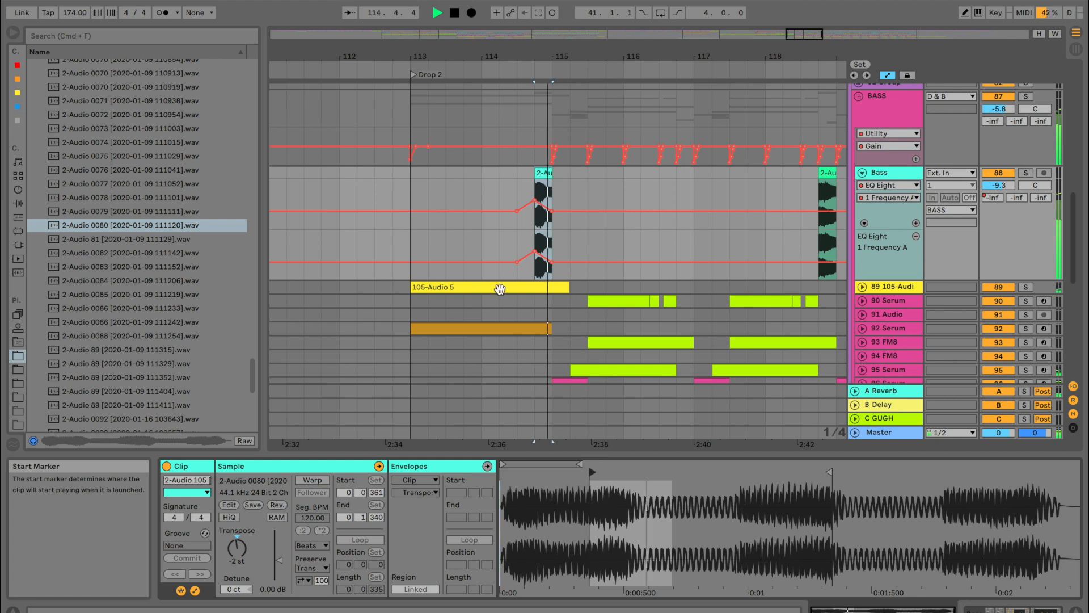
# Reshape the Bass track's EQ Eight 1 Frequency automation from a peak into a shallow dip at the start of the fill before bar 115
pyautogui.moveTo(536, 201); pyautogui.dragTo(539, 225)
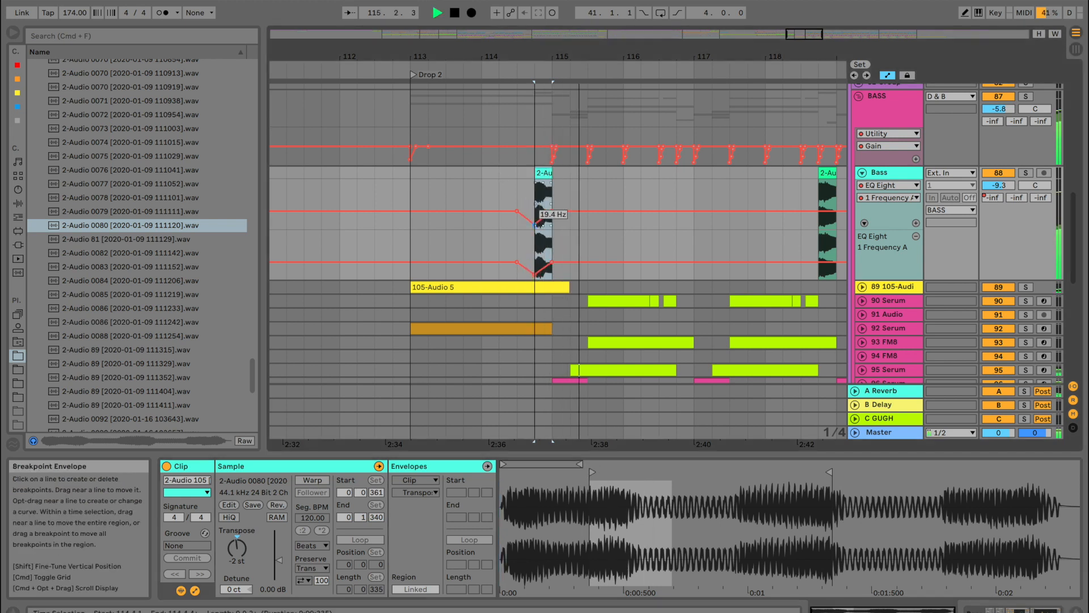
pyautogui.click(394, 189)
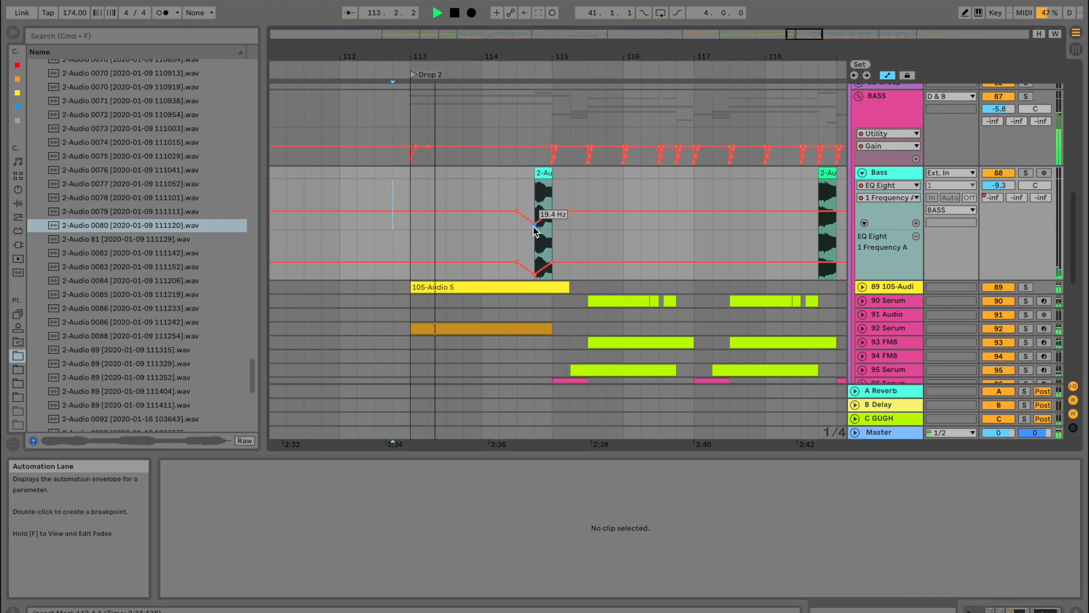
pyautogui.moveTo(533, 224); pyautogui.dragTo(534, 219)
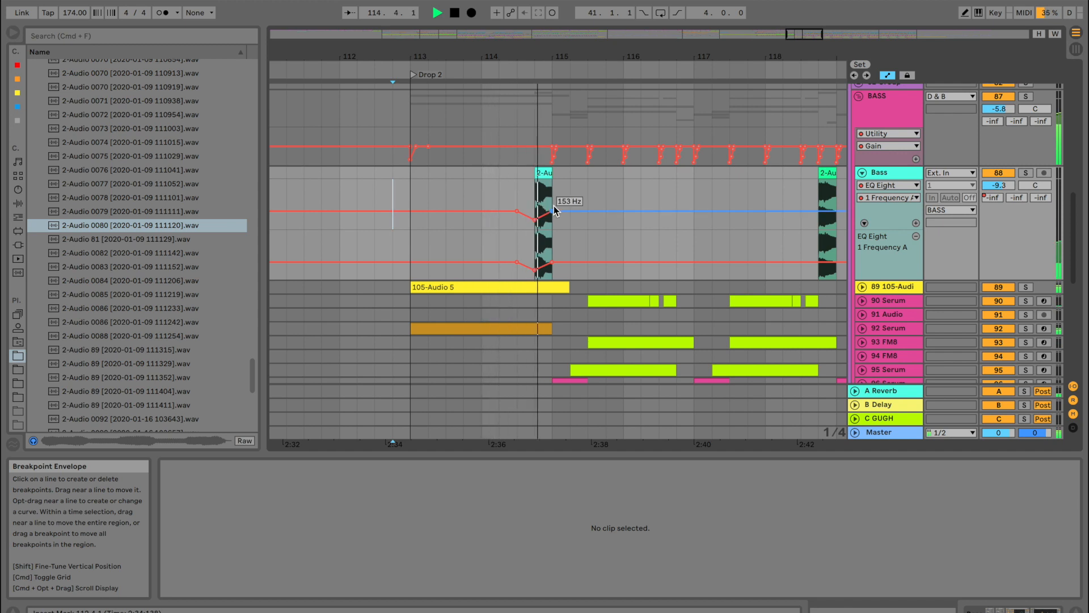
# Fold the Bass track and the whole BASS group
pyautogui.click(863, 173)
pyautogui.moveTo(462, 49); pyautogui.dragTo(472, 61)
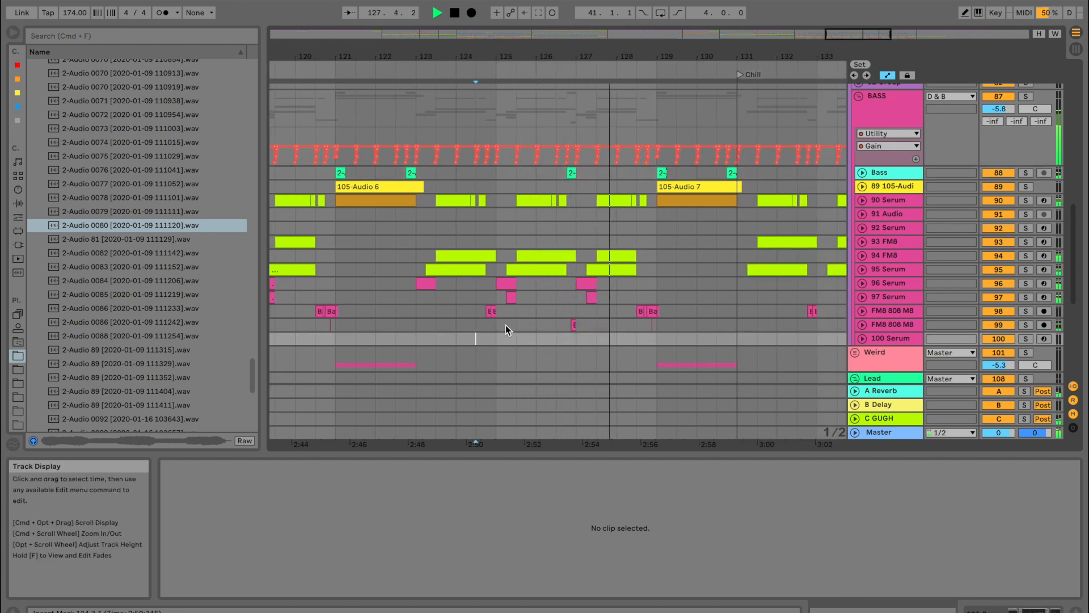
pyautogui.scroll(5, 505, 325)
pyautogui.click(858, 250)
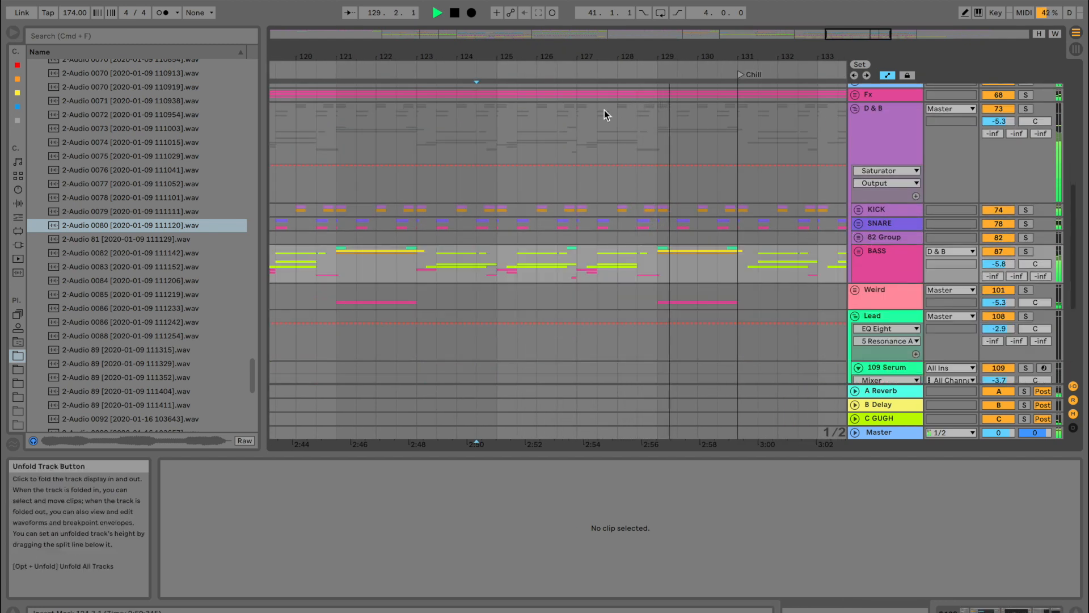
# Delete the short extra snare hits at the start of bars 127, 129 and 131 in the SNARE group
pyautogui.moveTo(564, 54); pyautogui.dragTo(508, 229)
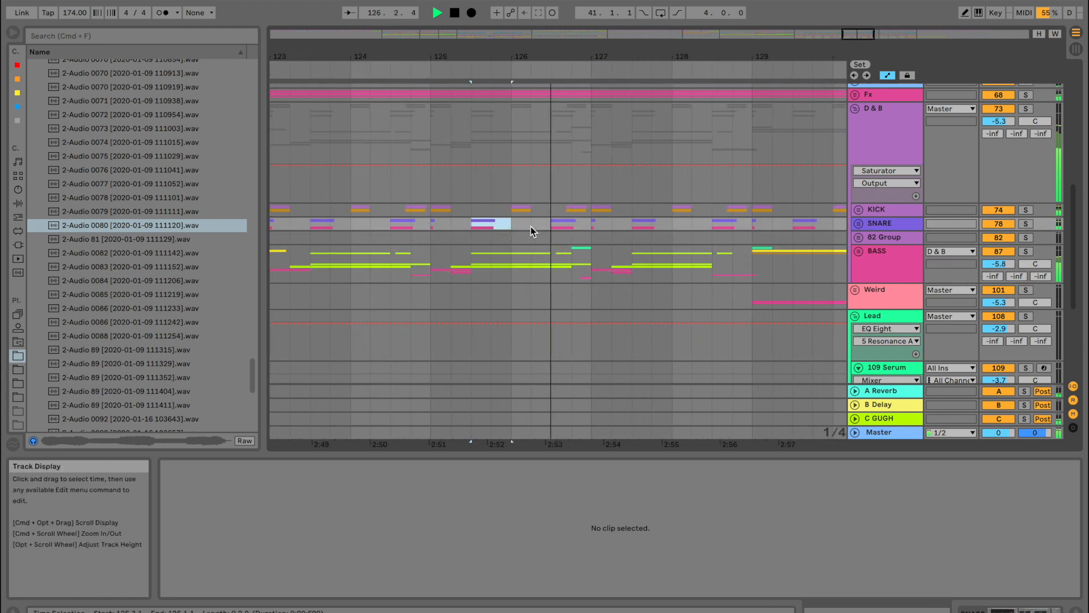
pyautogui.moveTo(611, 227); pyautogui.dragTo(588, 226)
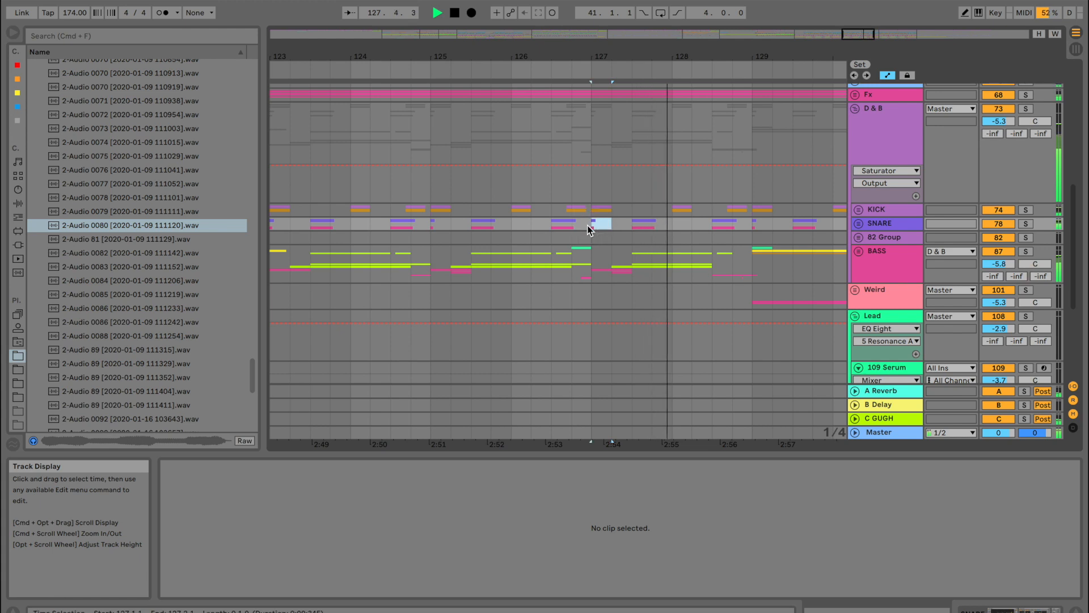
pyautogui.press('Delete')
pyautogui.hscroll(3, 596, 227)
pyautogui.press('space')
pyautogui.moveTo(674, 228); pyautogui.dragTo(650, 226)
pyautogui.press('Delete')
pyautogui.hscroll(3, 661, 227)
pyautogui.press('Delete')
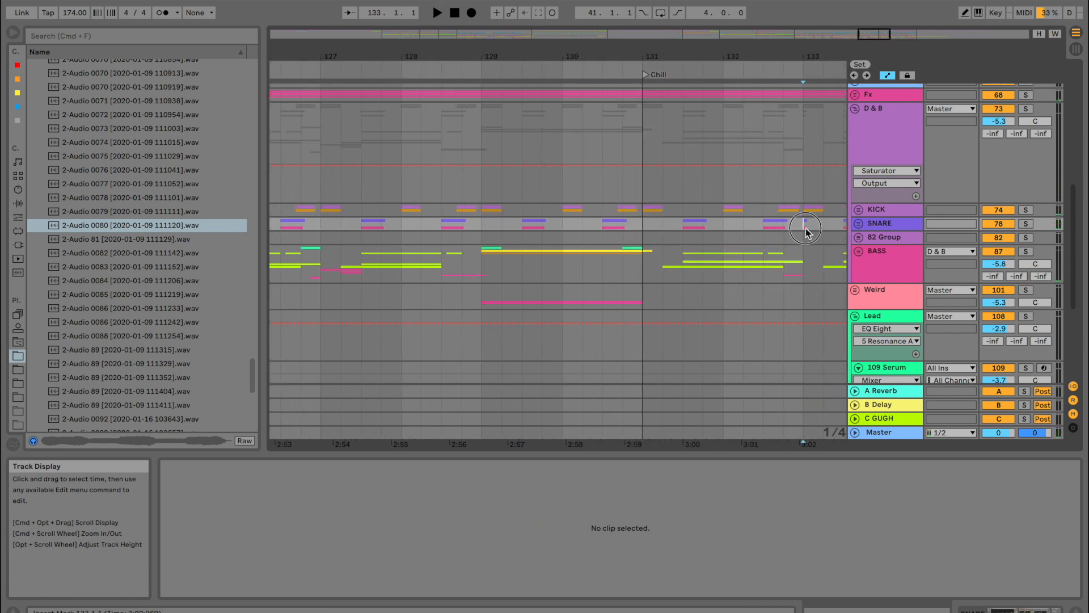
# Delete the short extra snare hits at the start of bars 133, 135 and 137
pyautogui.click(803, 233)
pyautogui.click(812, 226)
pyautogui.hscroll(5, 801, 227)
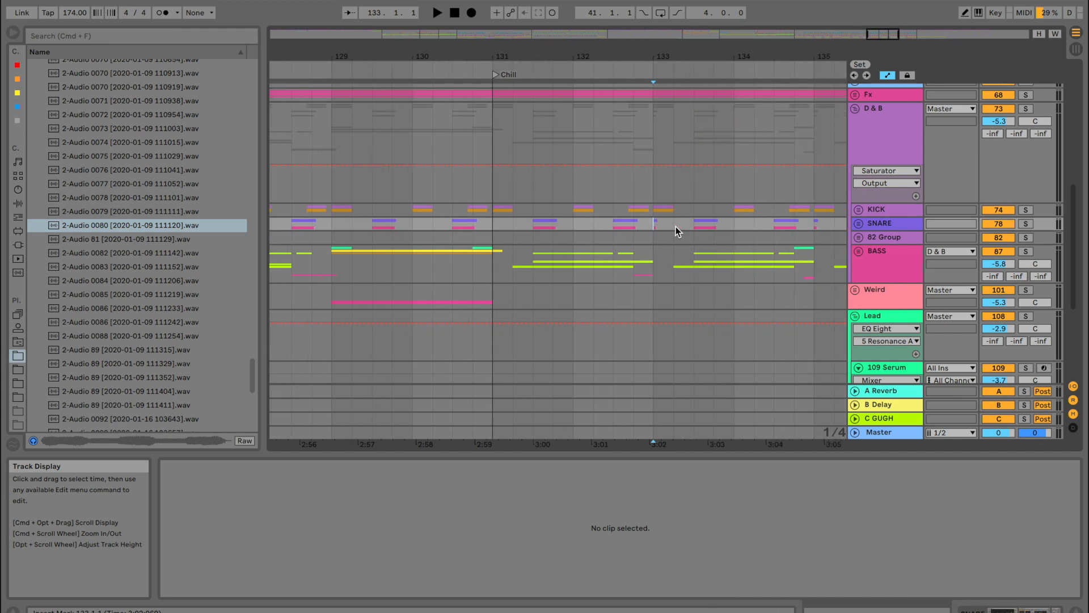
pyautogui.hscroll(5, 817, 228)
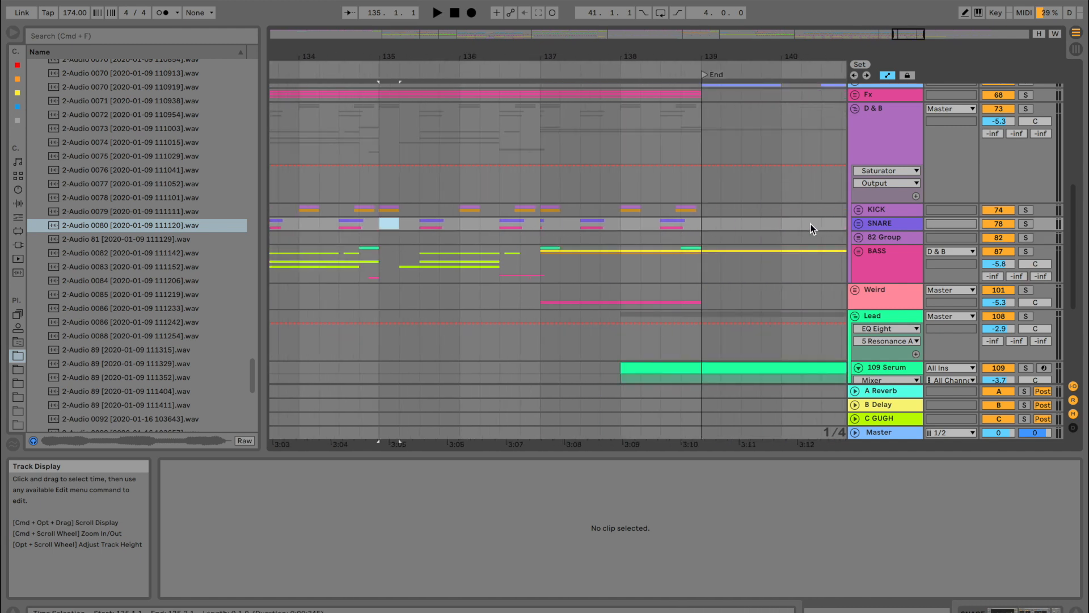
# Delete the short extra snare hits at the start of bars 125, 123, 121, 119 and 117
pyautogui.hscroll(-10, 563, 224)
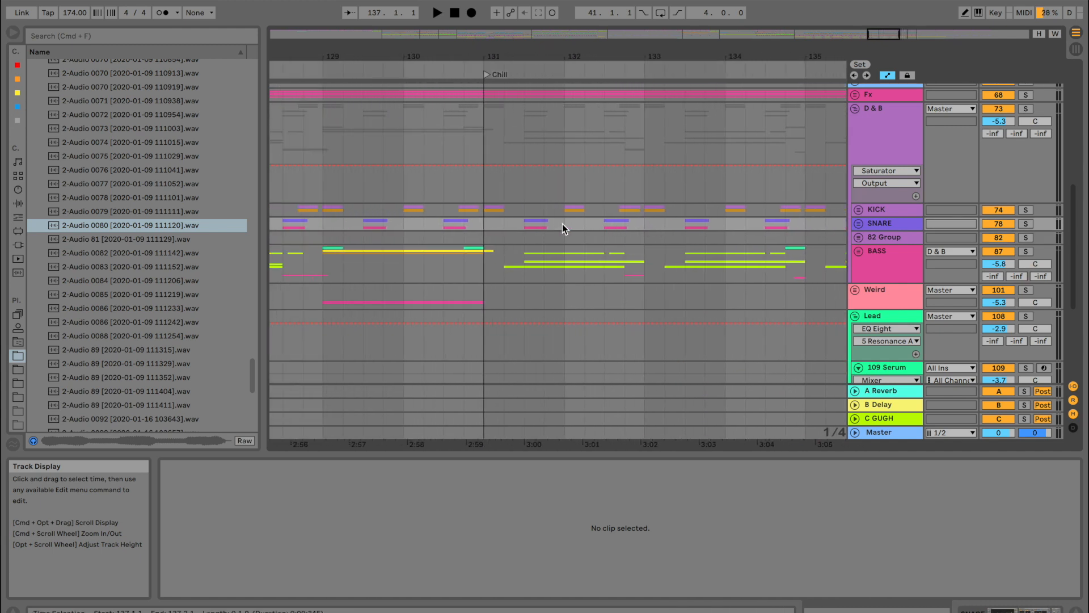
pyautogui.click(459, 224)
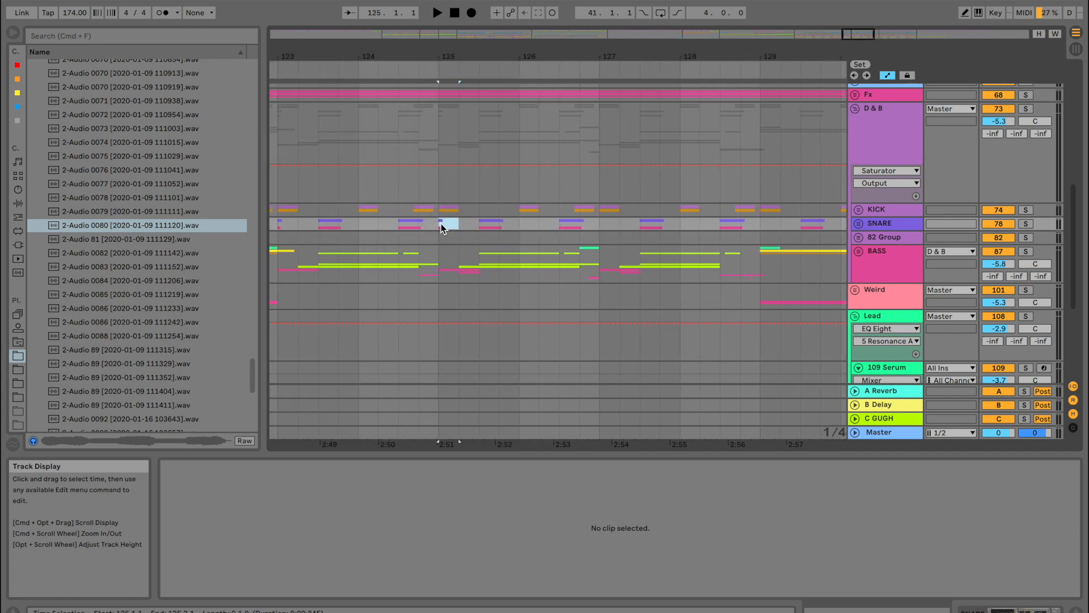
pyautogui.hscroll(-3, 442, 223)
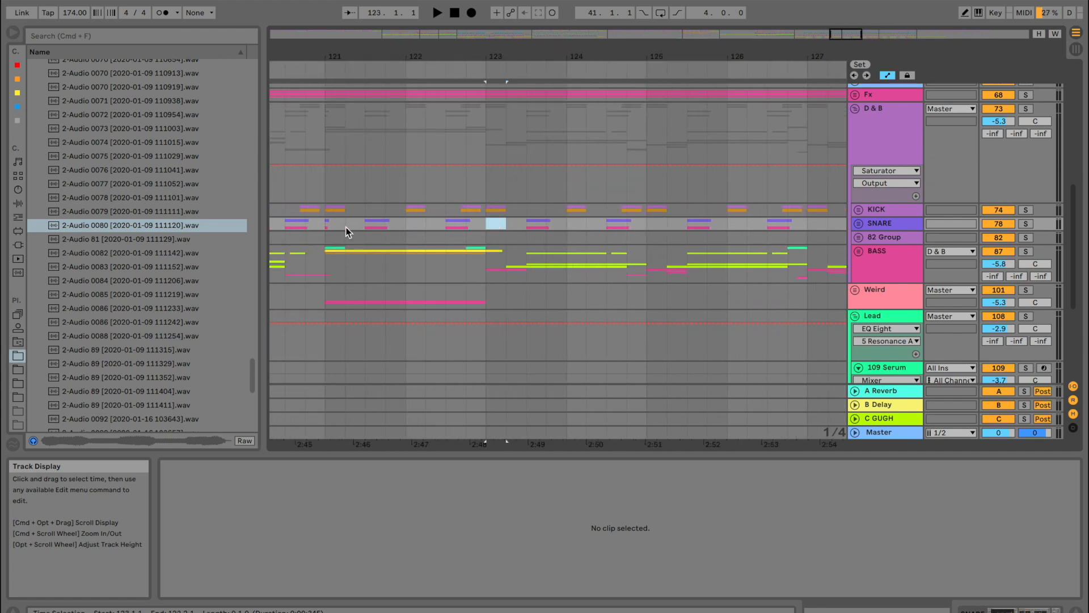
pyautogui.hscroll(-1, 347, 230)
pyautogui.click(377, 226)
pyautogui.hscroll(-4, 377, 226)
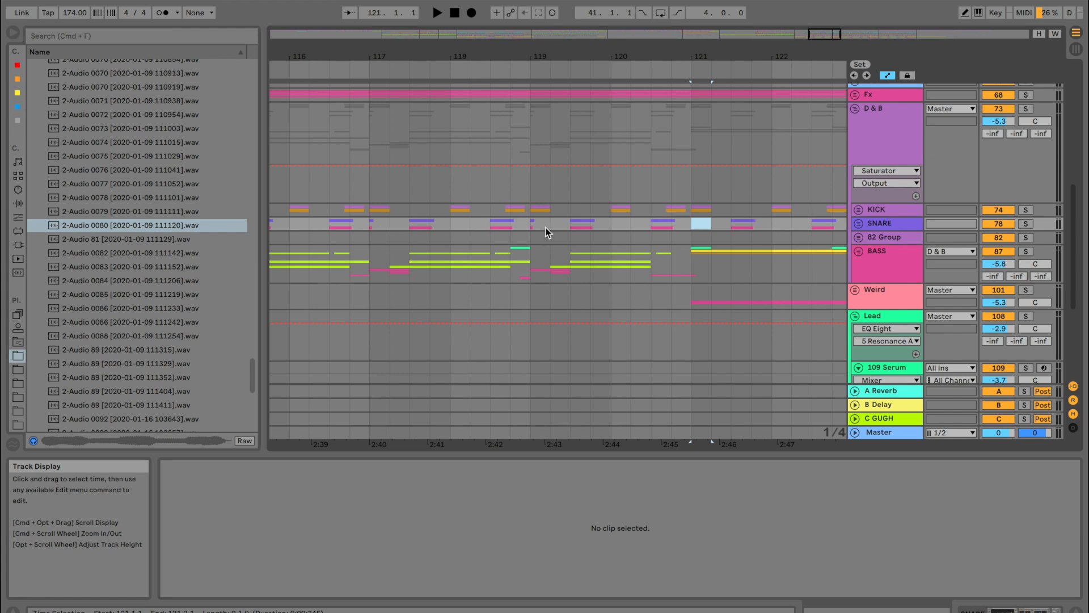
pyautogui.hscroll(-3, 374, 224)
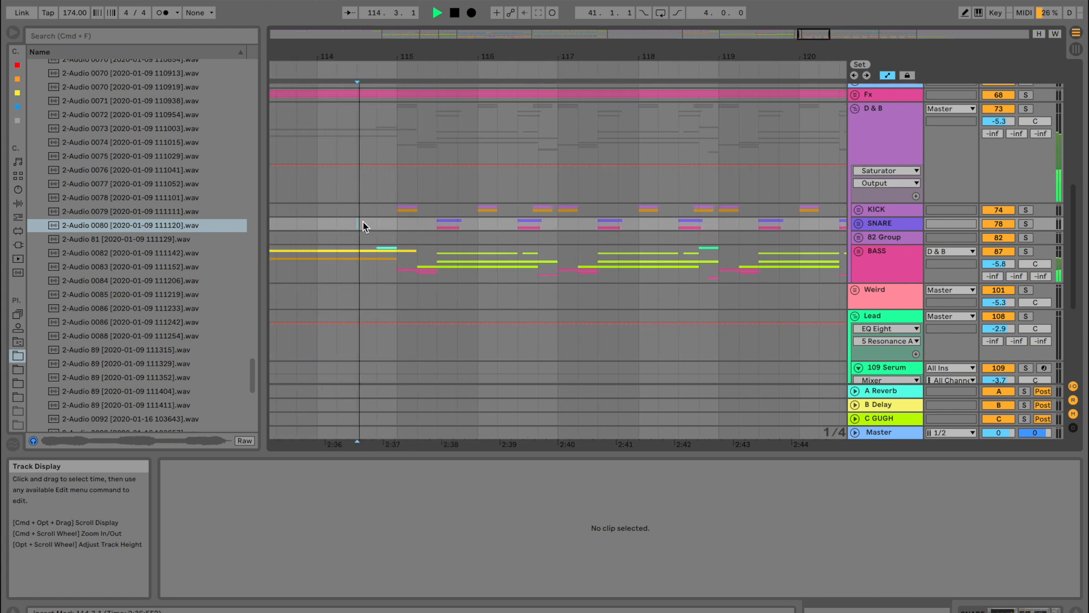
# Fold the Lead group and listen through parts of Drop 2 and the Chill section
pyautogui.moveTo(457, 57); pyautogui.dragTo(457, 39)
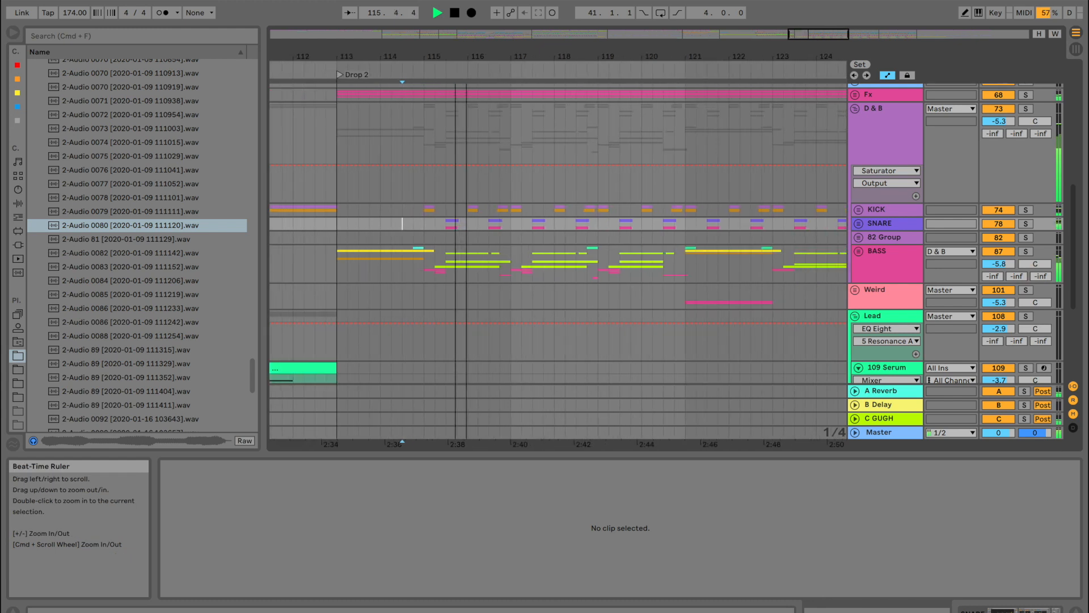
pyautogui.click(855, 316)
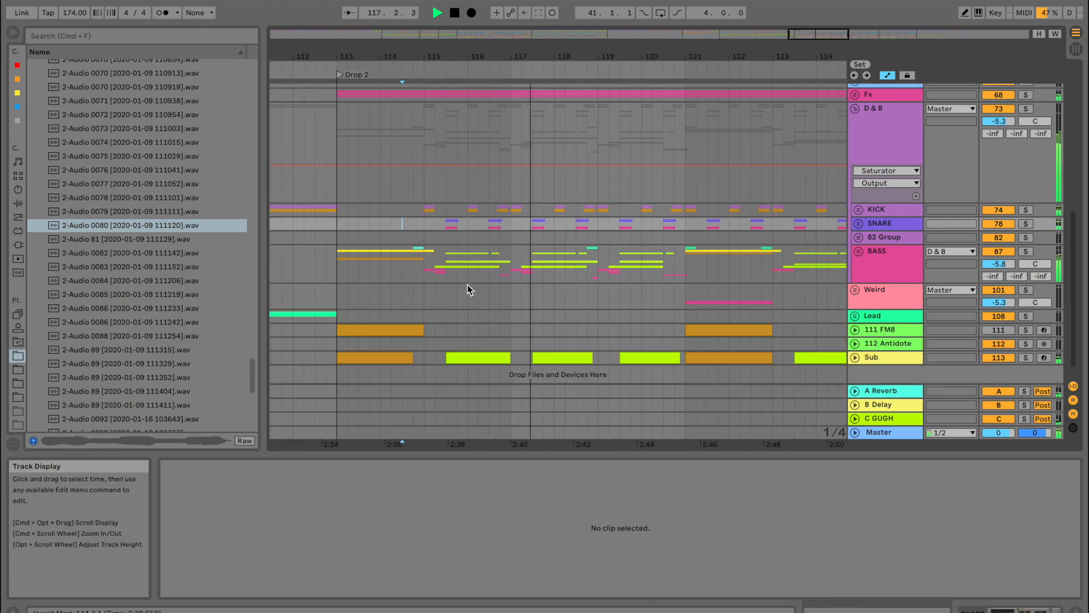
pyautogui.moveTo(611, 52); pyautogui.dragTo(611, 35)
pyautogui.moveTo(665, 57); pyautogui.dragTo(666, 51)
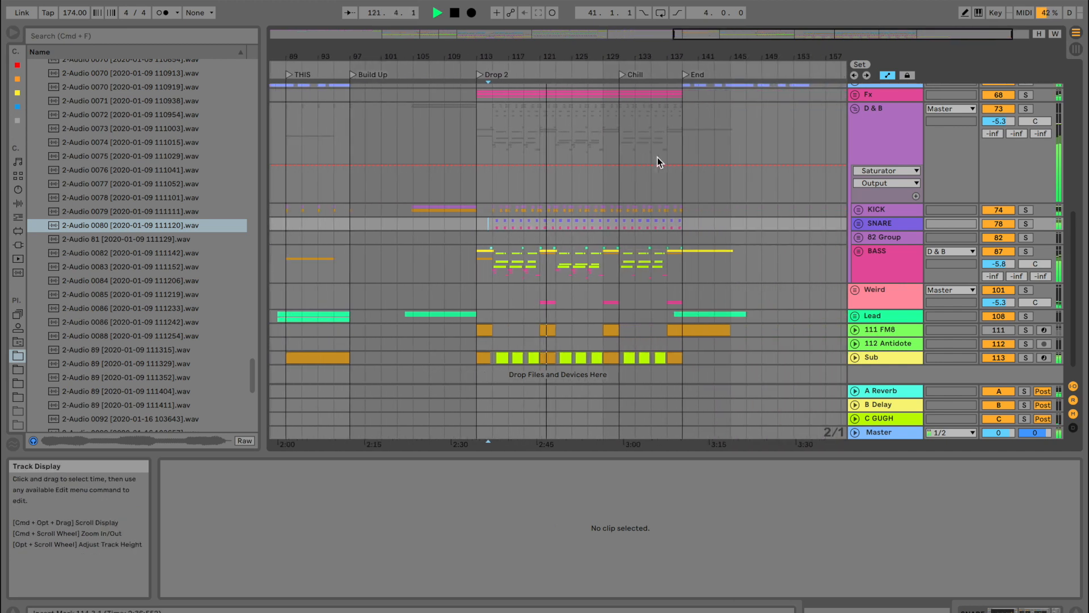
pyautogui.press('space')
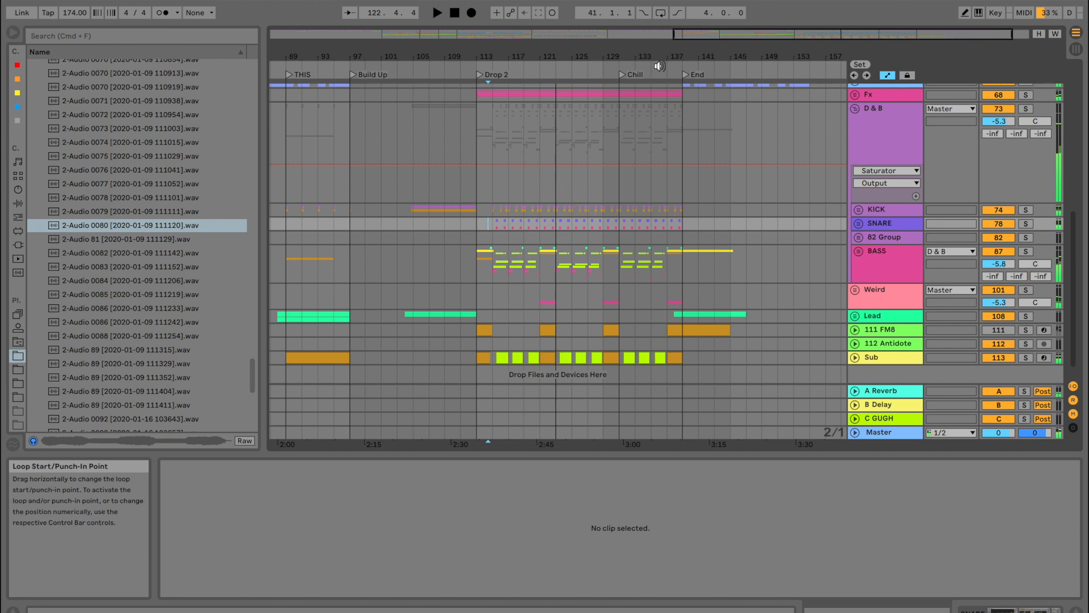
pyautogui.click(614, 77)
pyautogui.moveTo(644, 55); pyautogui.dragTo(646, 54)
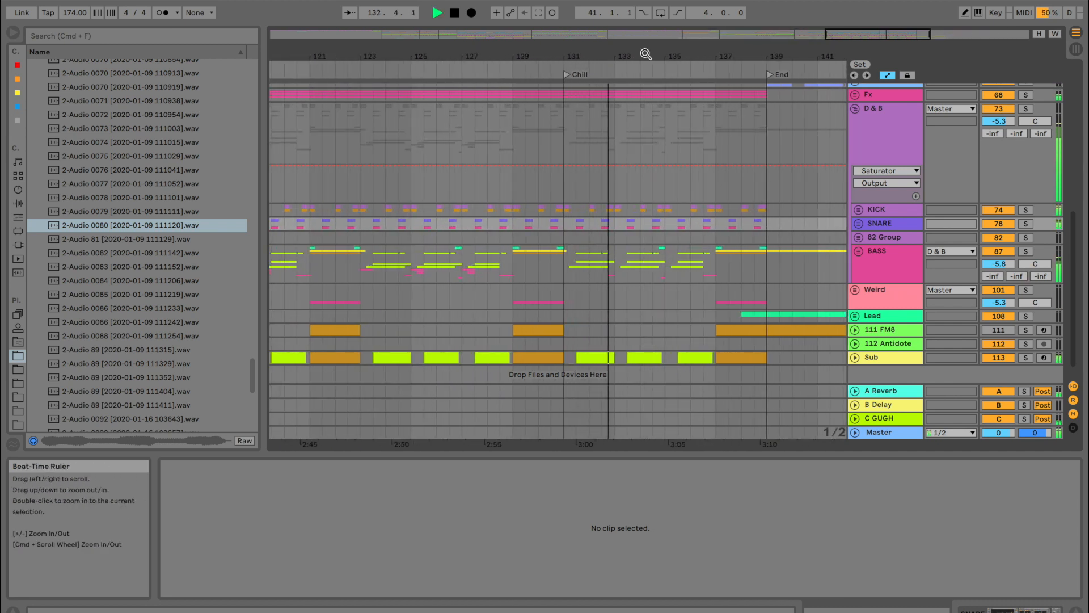
pyautogui.moveTo(645, 54); pyautogui.dragTo(645, 52)
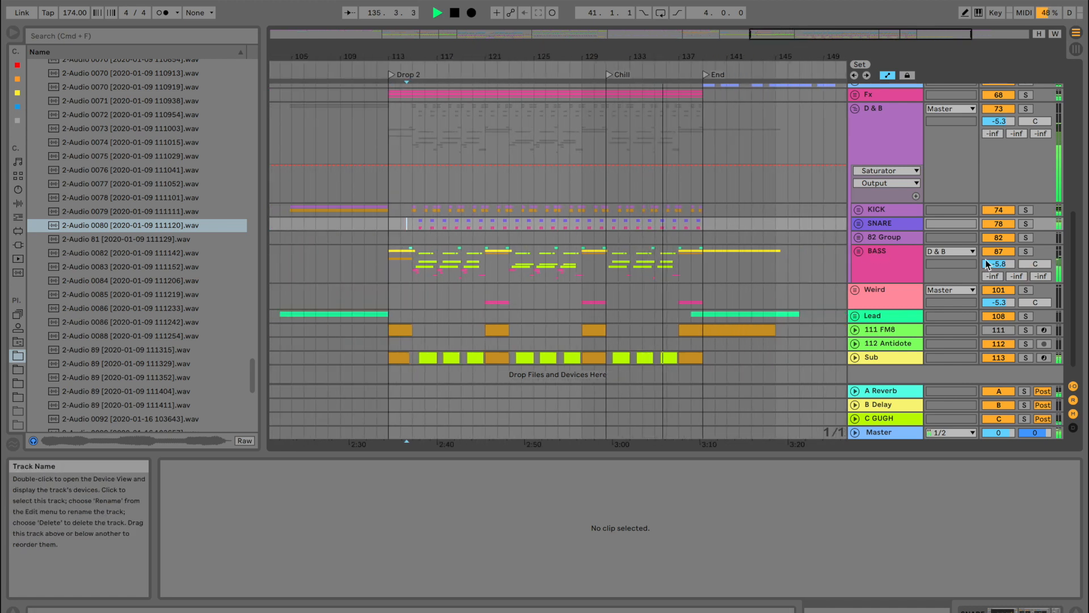
# Unfold the BASS group, solo the 93 FM8 track and listen to it from bar 115 with its devices shown
pyautogui.press('space')
pyautogui.click(404, 274)
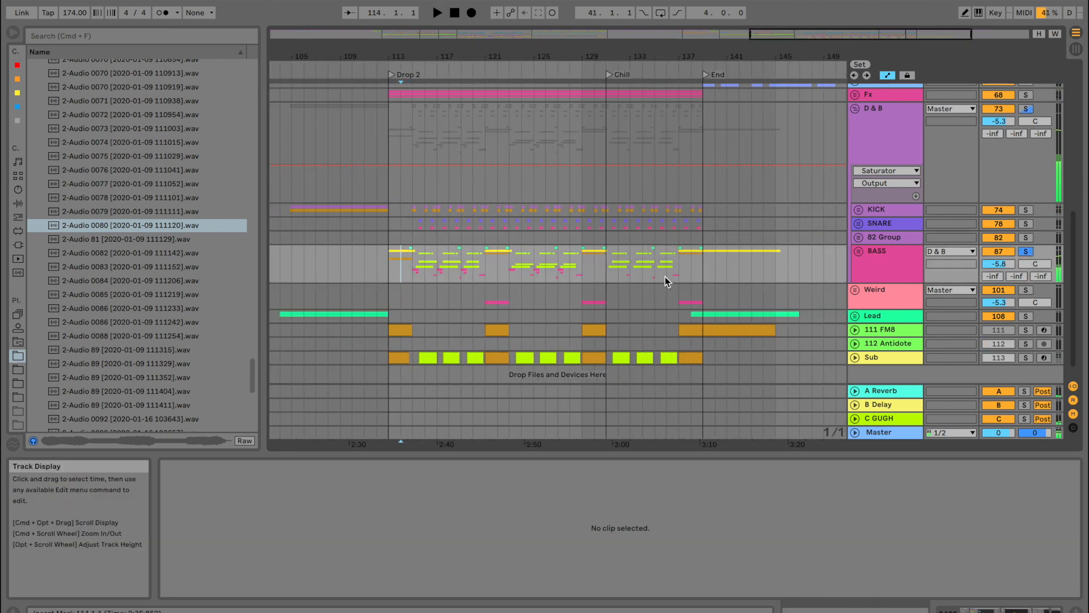
pyautogui.click(858, 251)
pyautogui.press('space')
pyautogui.scroll(-8, 421, 275)
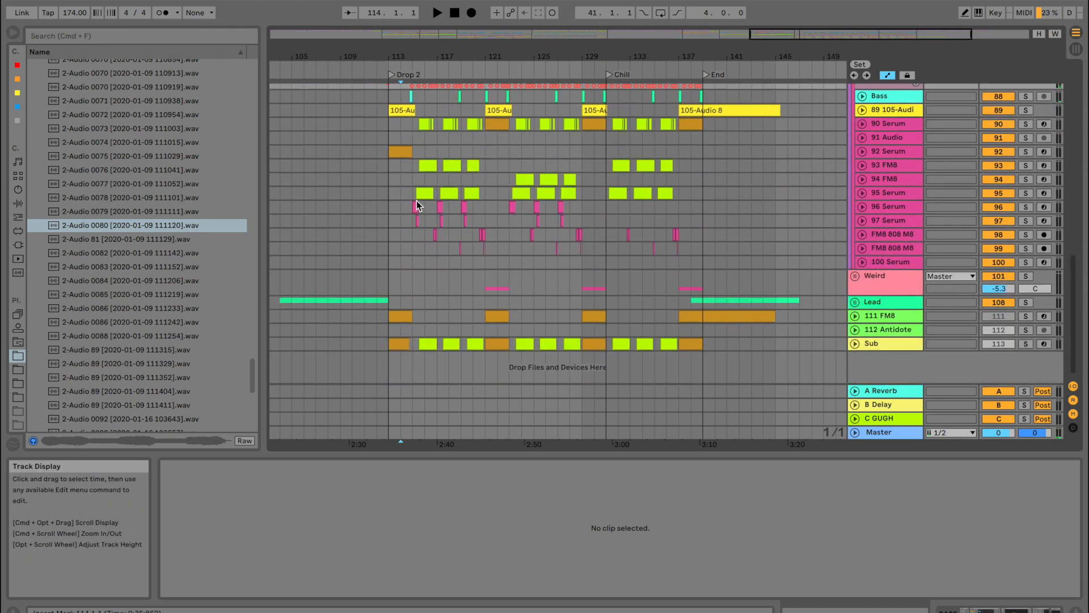
pyautogui.click(1026, 165)
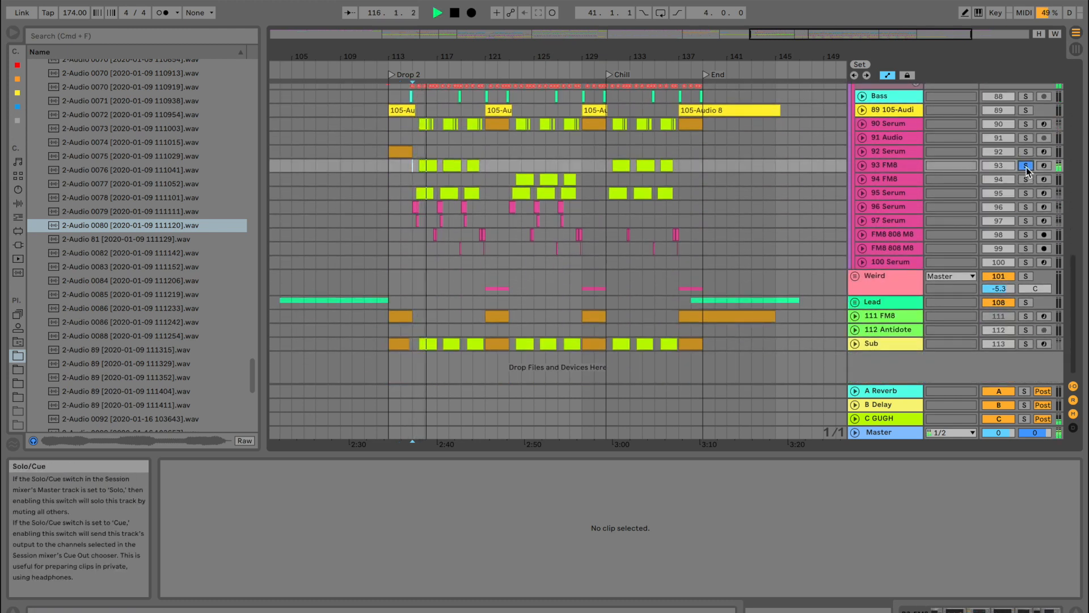
pyautogui.doubleClick(900, 167)
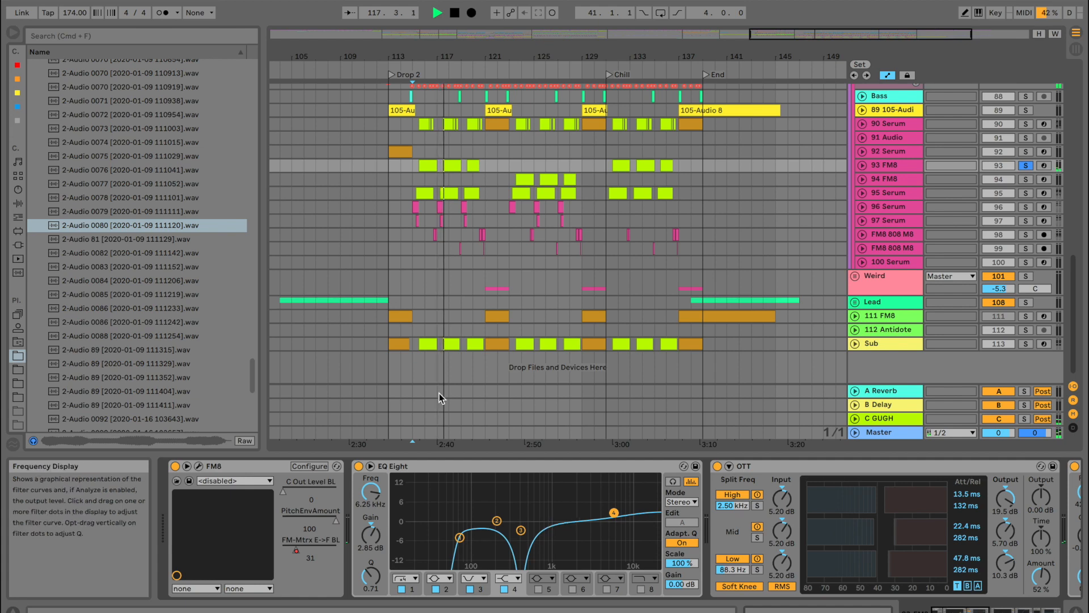
pyautogui.press('space')
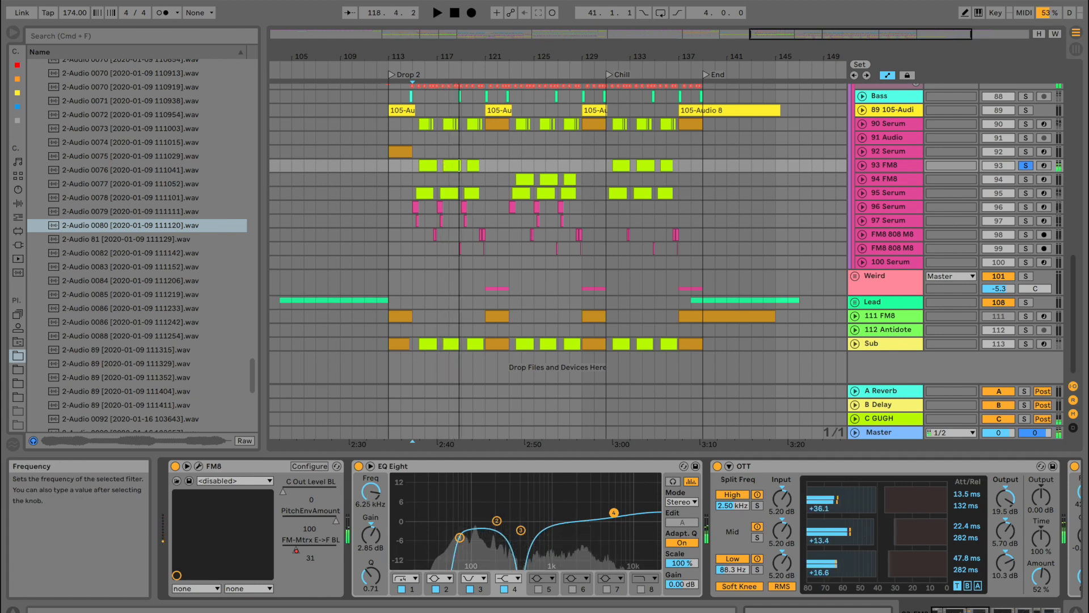
# Unfold the 93 FM8 track and lower its EQ Eight band 4 frequency to 5.08 kHz
pyautogui.moveTo(418, 57); pyautogui.dragTo(637, 182)
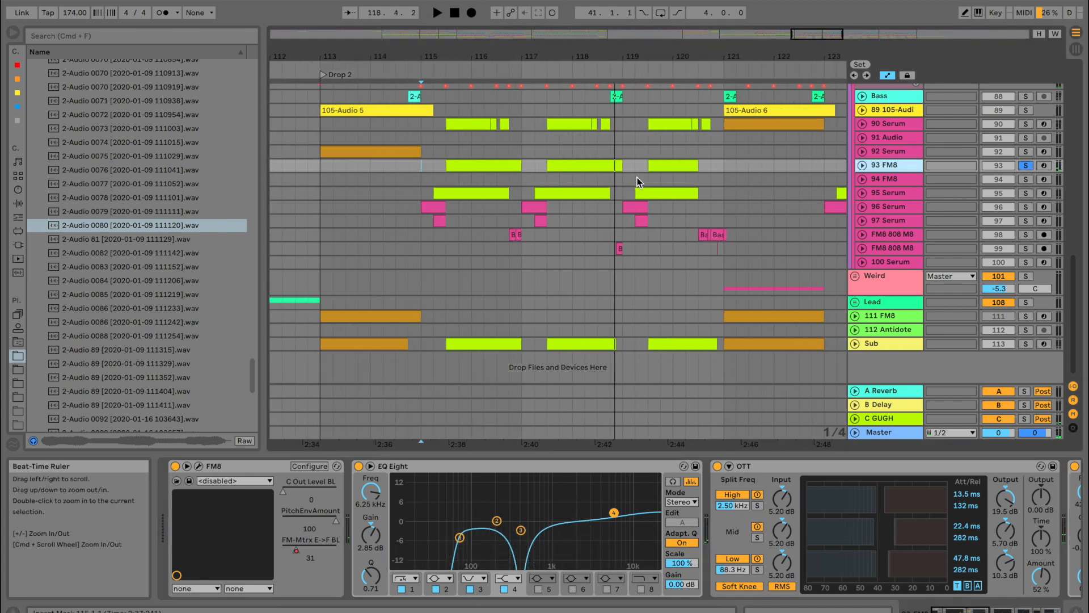
pyautogui.click(862, 165)
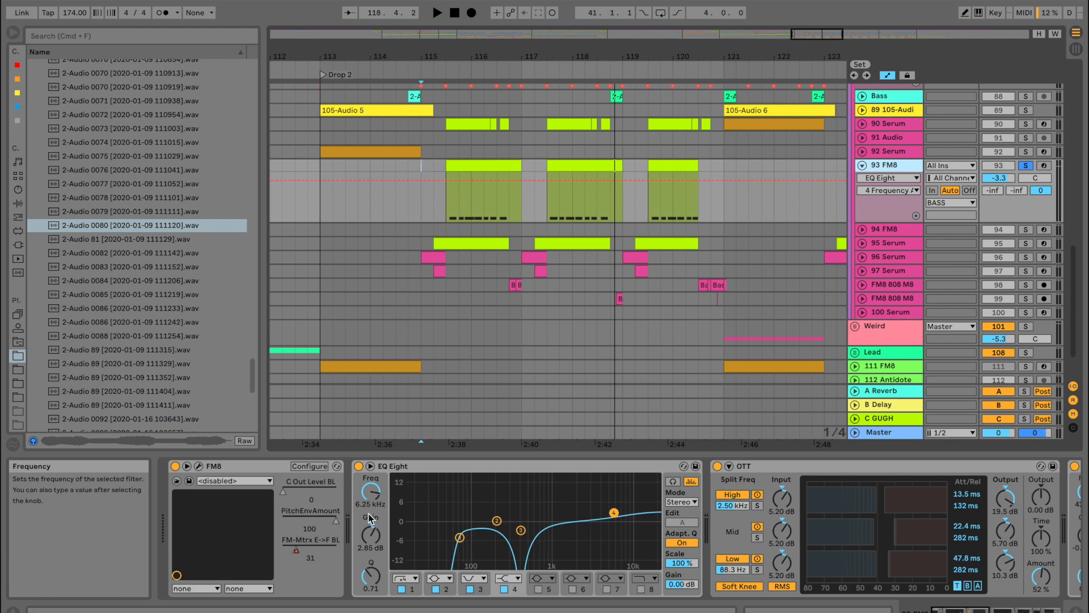
pyautogui.moveTo(373, 507); pyautogui.dragTo(373, 510)
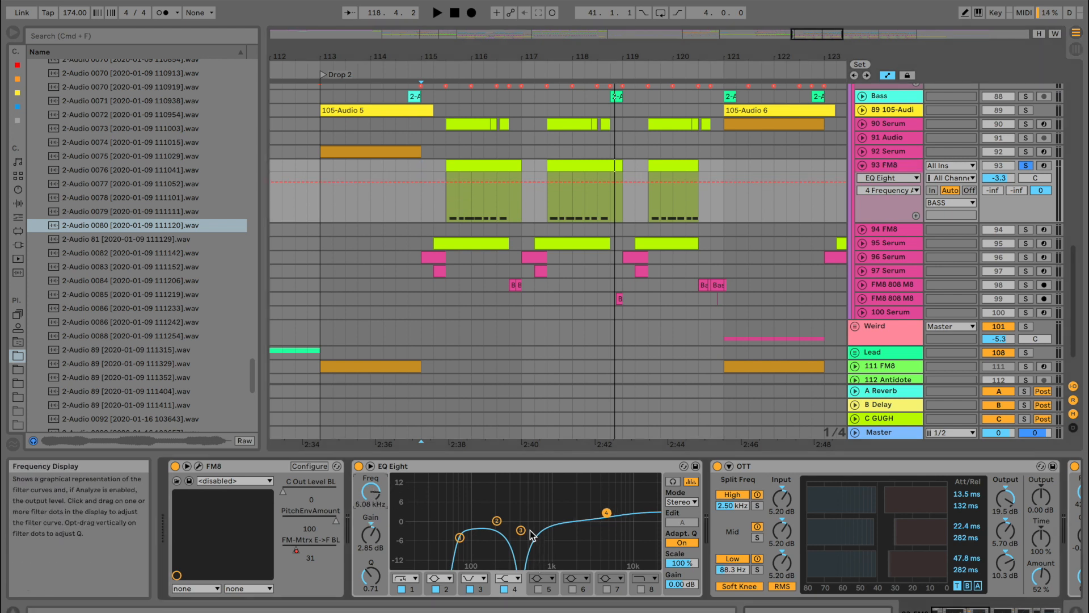
# Automate EQ Eight's 3 Frequency with a rise and fall across the first 93 FM8 clip after bar 115 and play it back
pyautogui.click(371, 493)
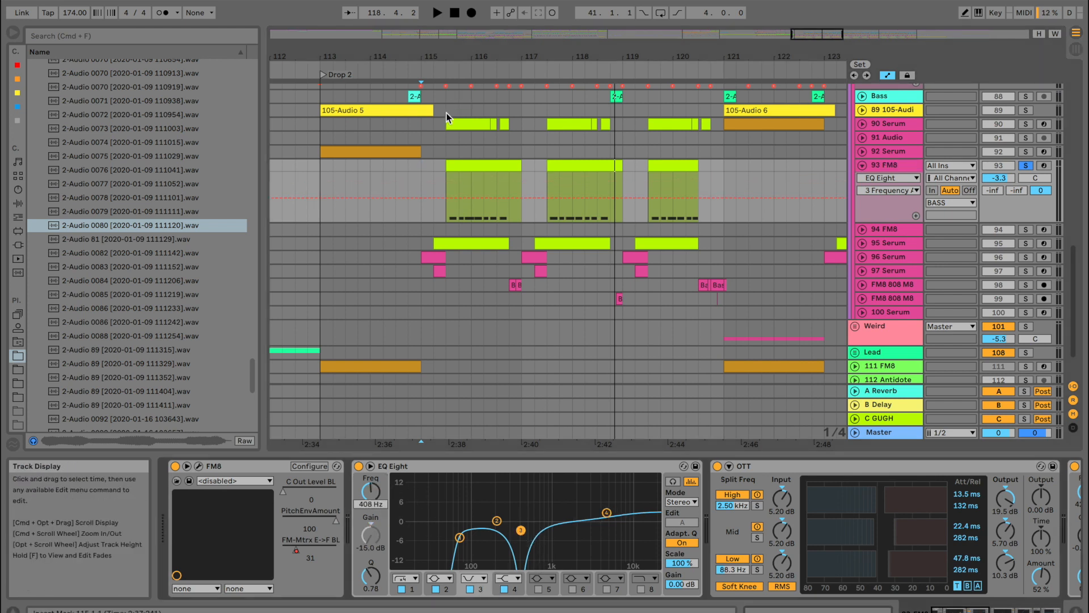
pyautogui.click(446, 197)
pyautogui.press('space')
pyautogui.moveTo(472, 197)
pyautogui.mouseDown()
pyautogui.moveTo(472, 187)
pyautogui.moveTo(509, 192)
pyautogui.moveTo(509, 203)
pyautogui.moveTo(472, 201)
pyautogui.mouseUp()
pyautogui.press('space')
pyautogui.press('space')
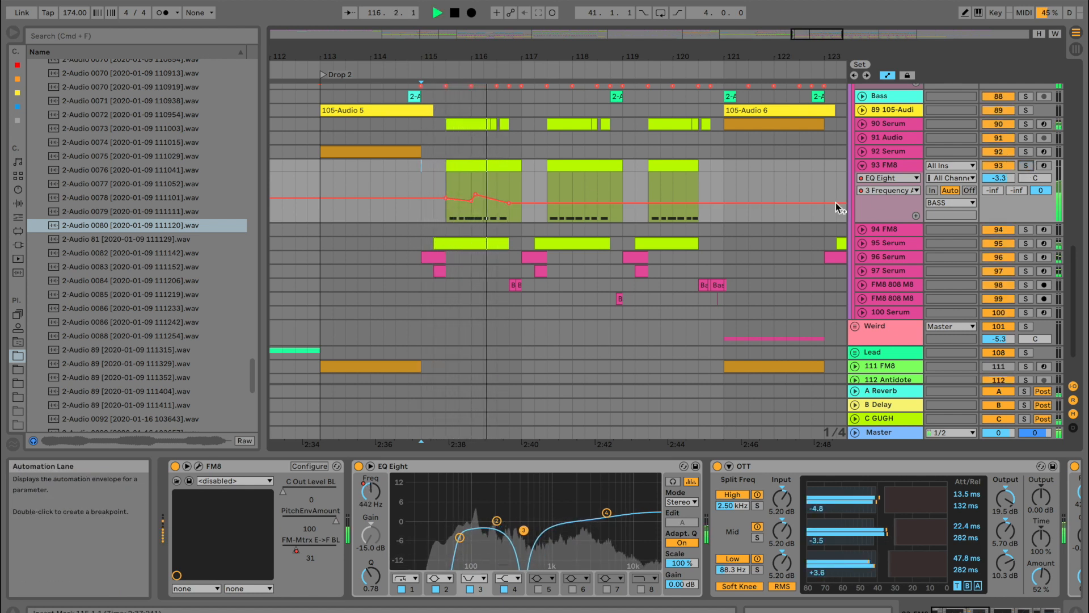
# Show 93 FM8's EQ Eight 3 Frequency automation in its own lane and copy the first clip's envelope to the second and third clips
pyautogui.click(916, 216)
pyautogui.moveTo(445, 232); pyautogui.dragTo(546, 234)
pyautogui.click(549, 232)
pyautogui.hotkey('ctrl', 'v')
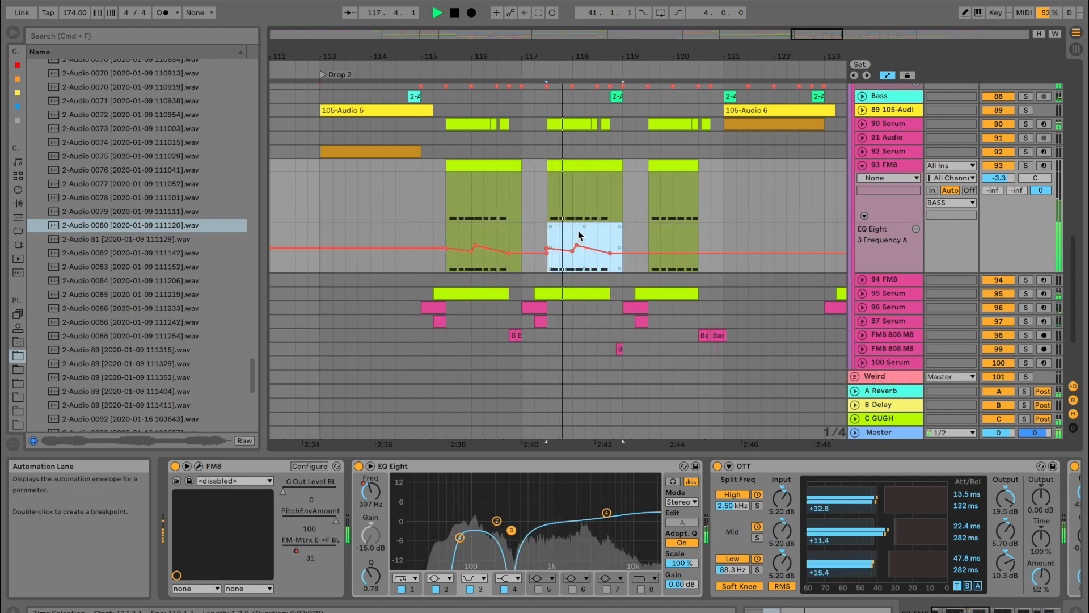
pyautogui.hscroll(3, 578, 233)
pyautogui.click(578, 232)
pyautogui.hotkey('ctrl', 'v')
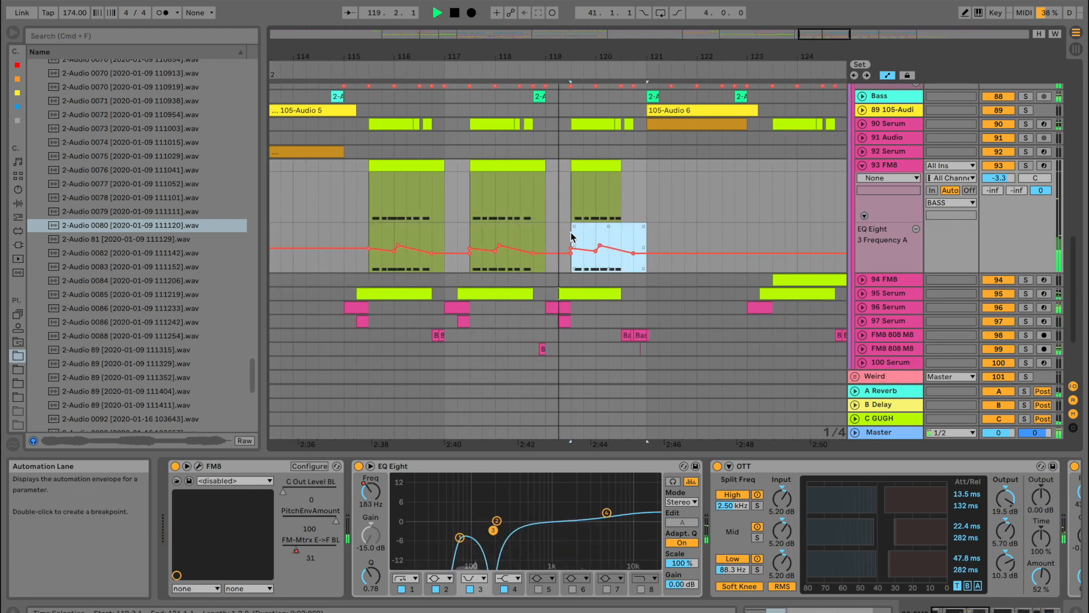
pyautogui.hscroll(6, 573, 233)
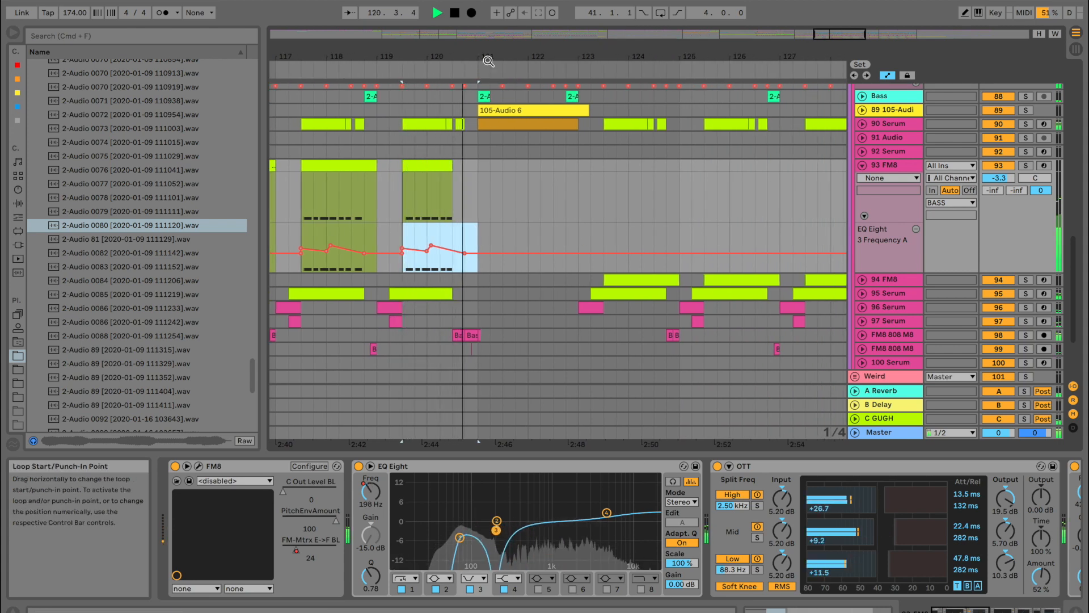
pyautogui.moveTo(490, 58); pyautogui.dragTo(499, 35)
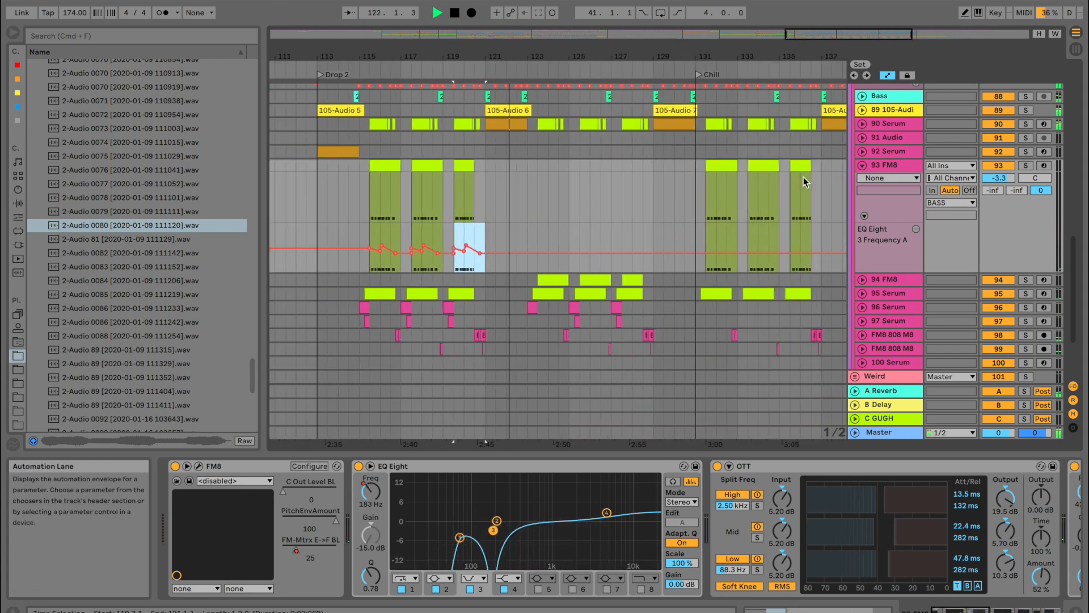
# Fold 93 FM8 and automate EQ Eight's 3 Frequency on 94 FM8, dipping to about 223 Hz and rising to about 1.15 kHz by bar 129
pyautogui.click(860, 165)
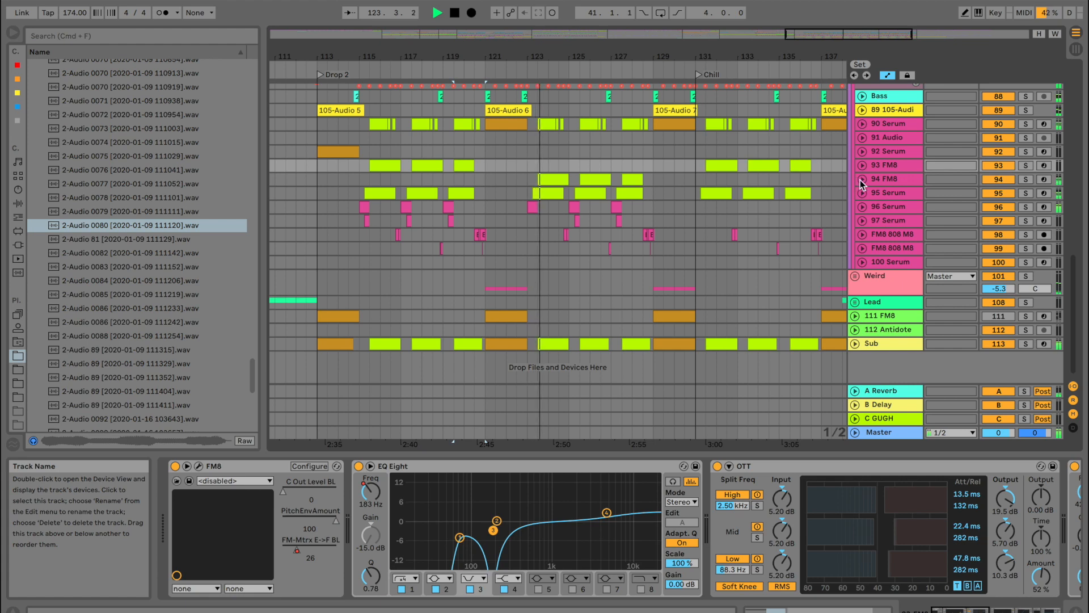
pyautogui.click(862, 179)
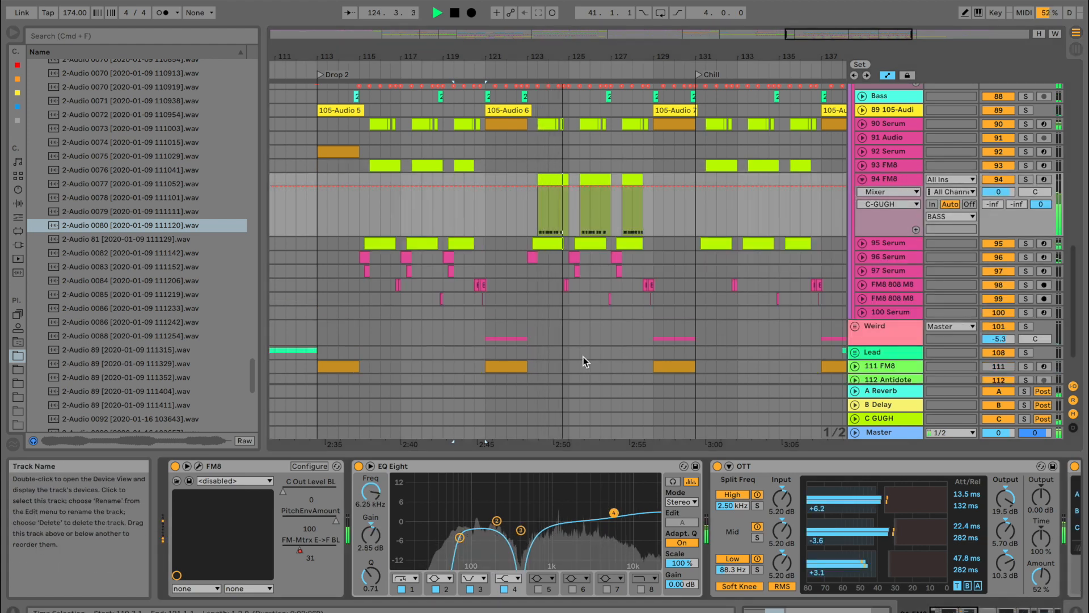
pyautogui.click(520, 530)
pyautogui.click(371, 491)
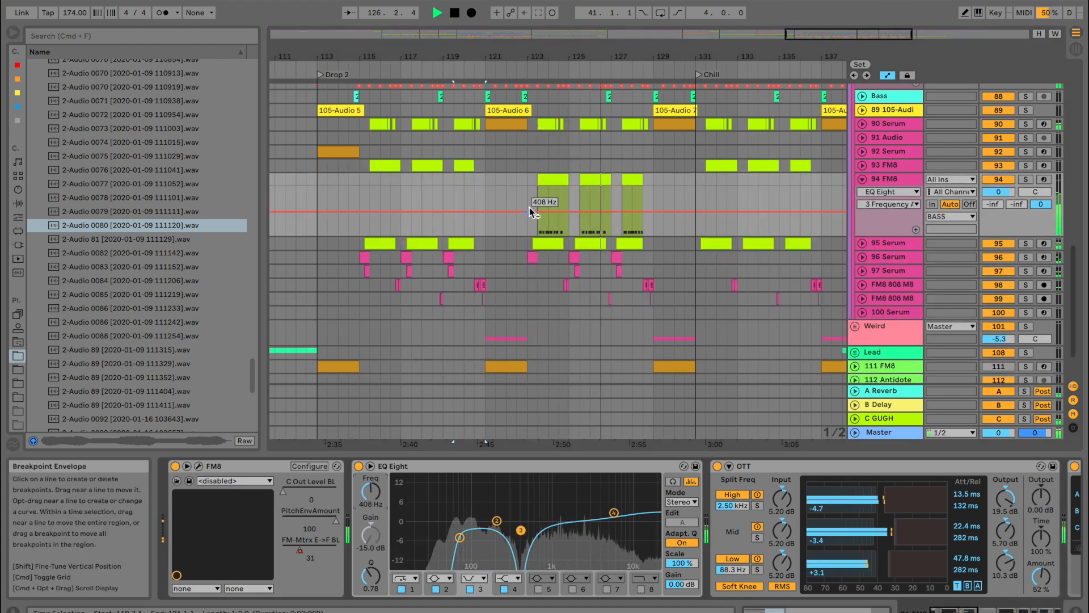
pyautogui.click(530, 206)
pyautogui.moveTo(652, 210); pyautogui.dragTo(654, 205)
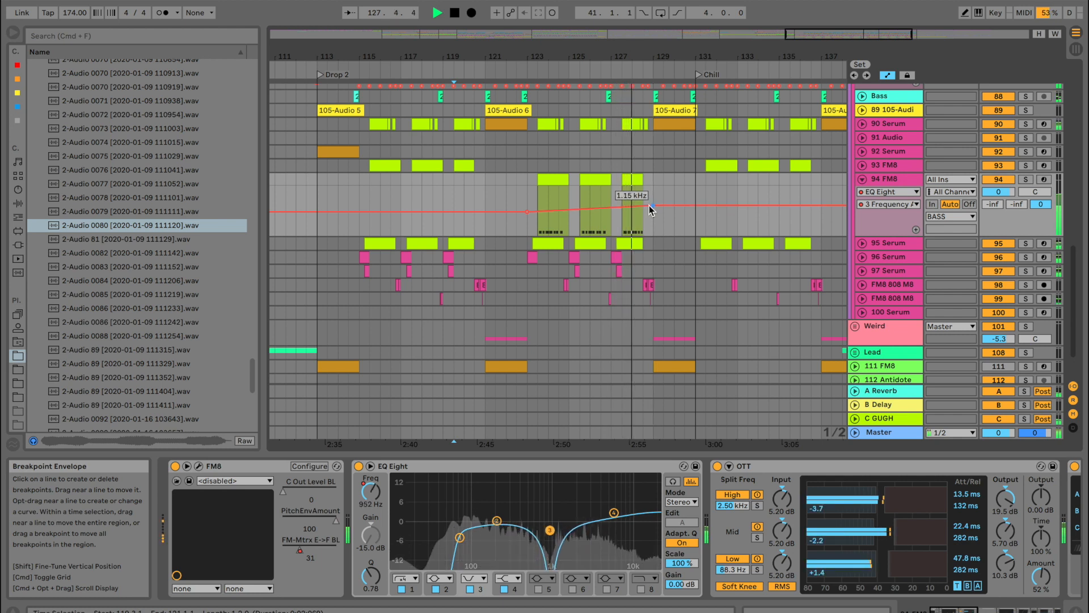
pyautogui.click(546, 207)
pyautogui.moveTo(558, 207)
pyautogui.mouseDown()
pyautogui.moveTo(562, 222)
pyautogui.moveTo(548, 219)
pyautogui.mouseUp()
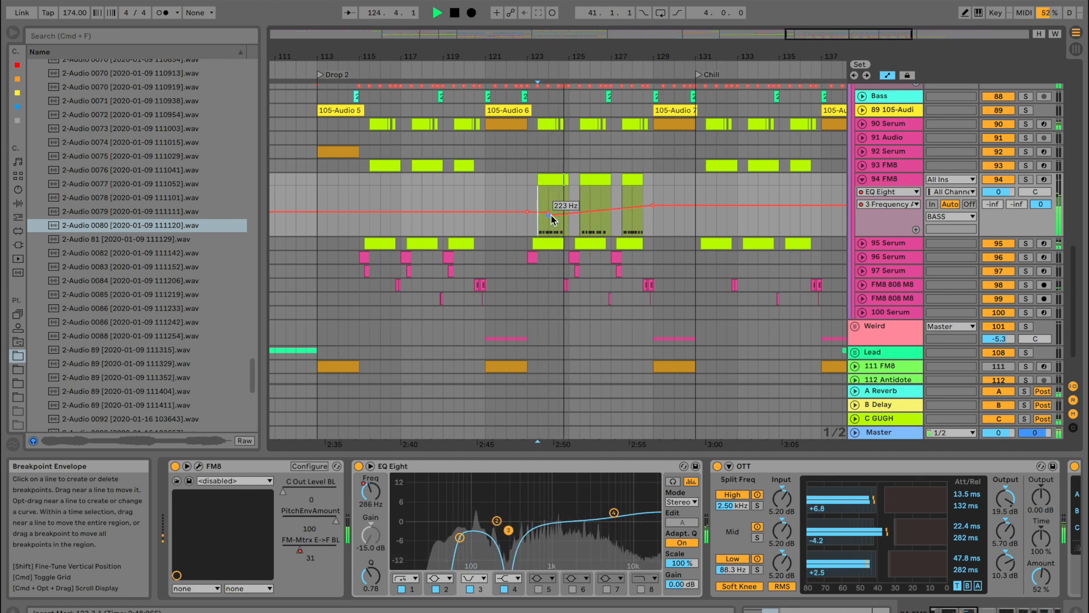
# Give 94 FM8's 3 Frequency automation its own lane, copy the frequency dip to the third clip and fold the track
pyautogui.click(914, 229)
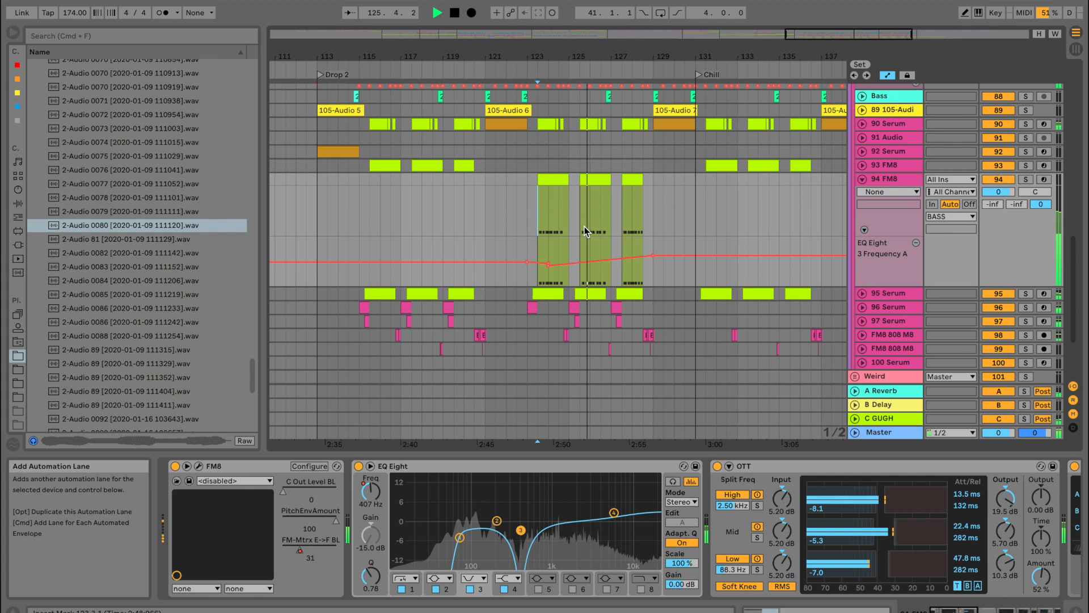
pyautogui.click(542, 250)
pyautogui.click(626, 245)
pyautogui.press('super+v')
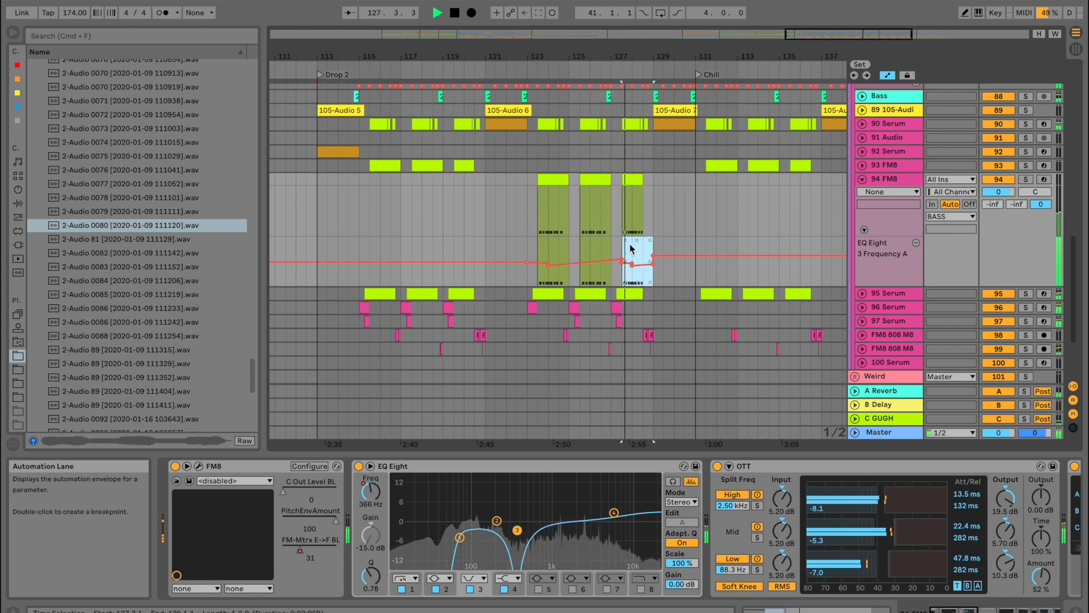
pyautogui.click(862, 179)
# Listen to the transition into the Chill section at bar 131 and stop playback
pyautogui.hscroll(3, 671, 192)
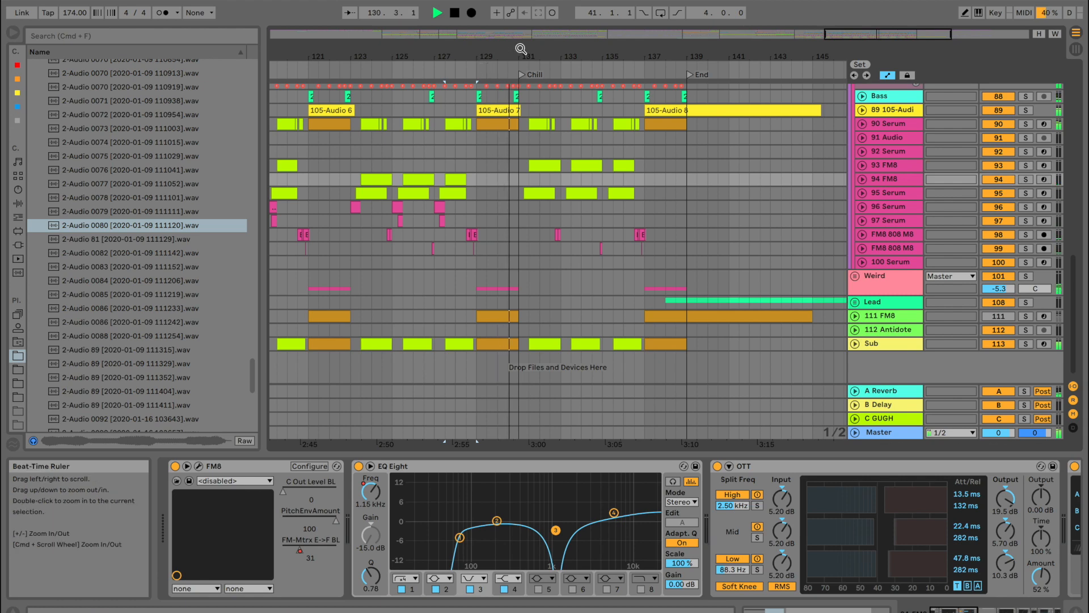
pyautogui.moveTo(534, 53); pyautogui.dragTo(547, 168)
pyautogui.click(500, 70)
pyautogui.scroll(10, 553, 183)
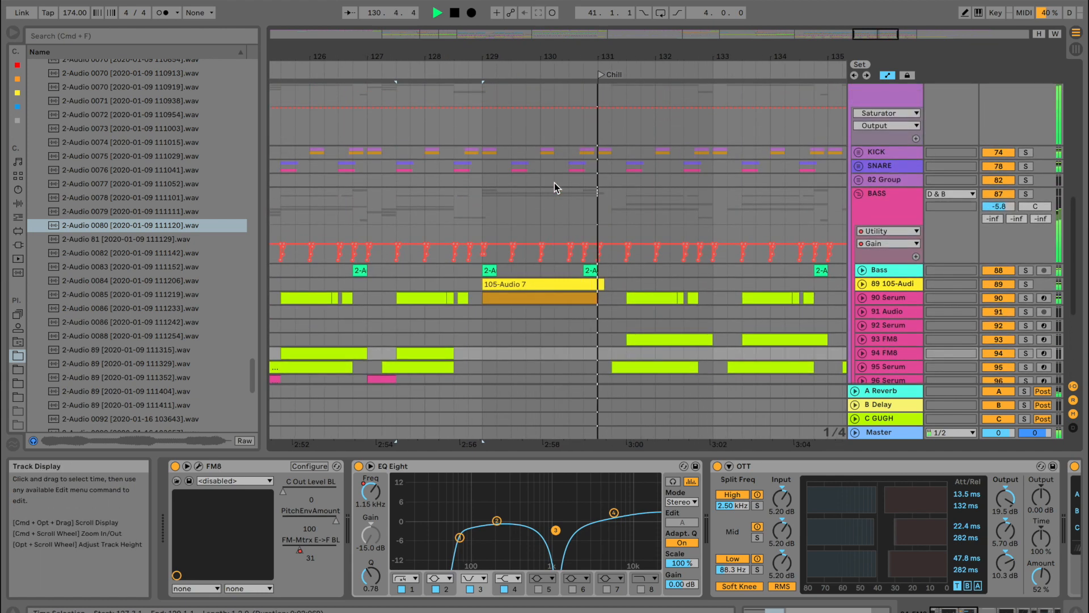
pyautogui.click(525, 170)
pyautogui.press('space')
# Audition the SNARE and KICK groups soloed in turn from just before 130.3
pyautogui.scroll(6, 568, 232)
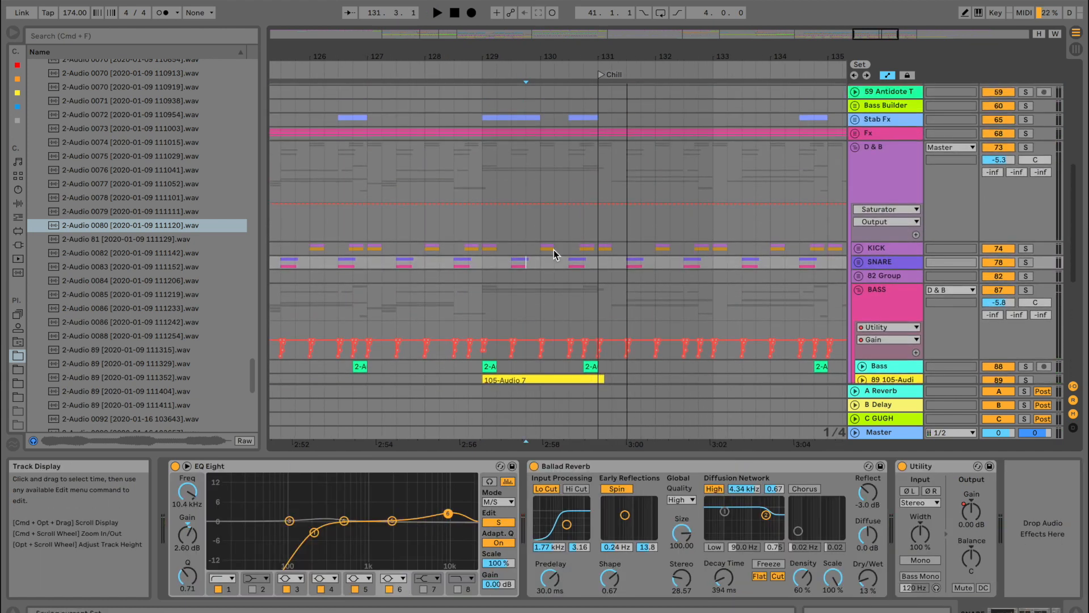
pyautogui.click(554, 250)
pyautogui.moveTo(567, 72); pyautogui.dragTo(567, 343)
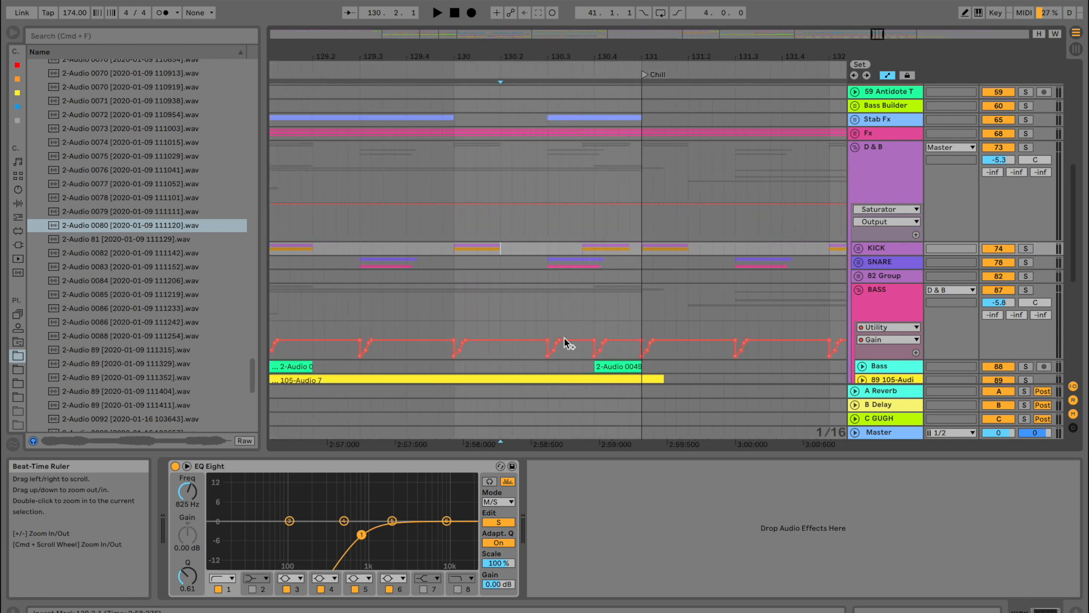
pyautogui.click(533, 262)
pyautogui.press('space')
pyautogui.click(1026, 262)
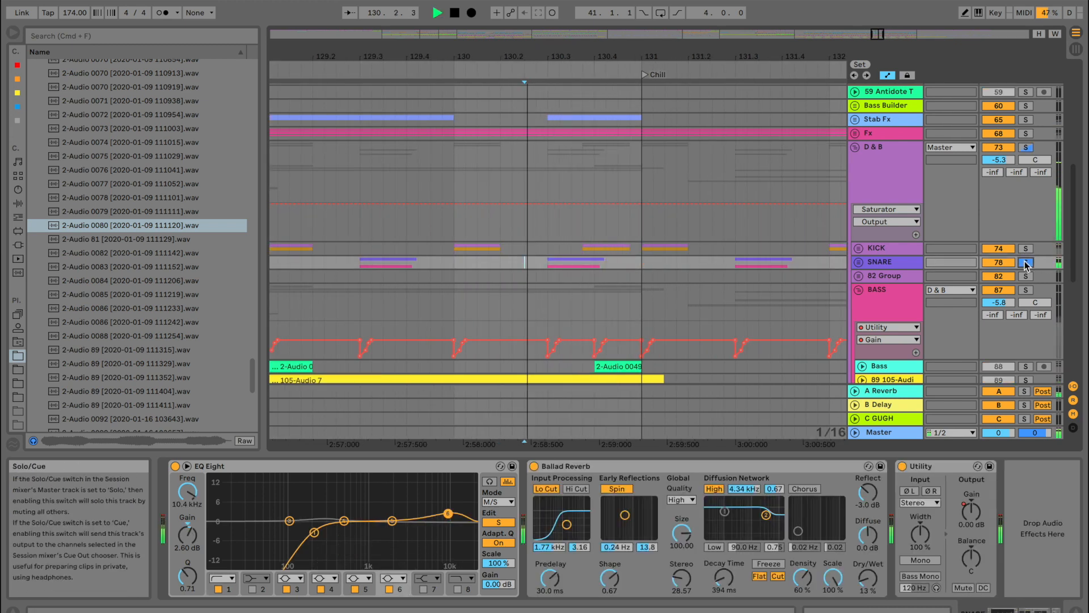
pyautogui.click(1026, 249)
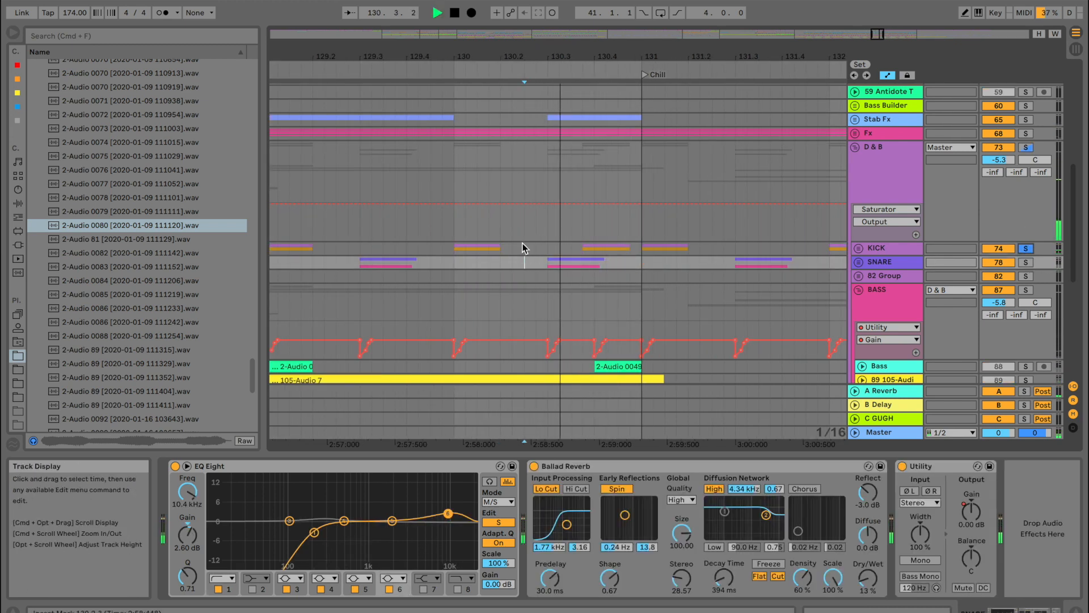
# Clear everything from 130.3 to bar 131 on KICK and all the tracks above it
pyautogui.click(611, 249)
pyautogui.moveTo(641, 246); pyautogui.dragTo(645, 87)
pyautogui.scroll(3, 544, 247)
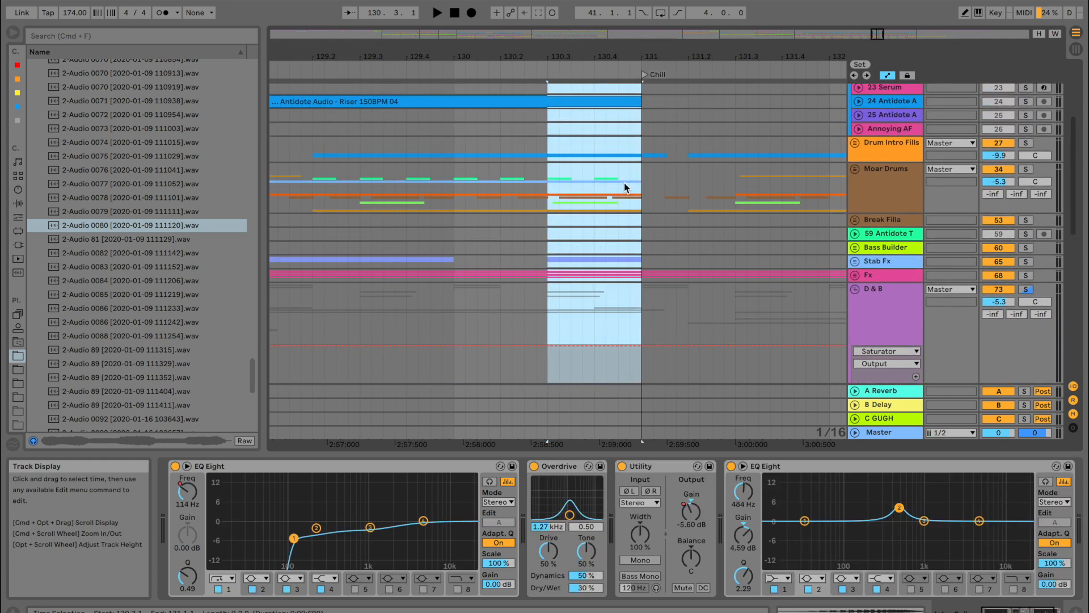
pyautogui.scroll(-5, 624, 182)
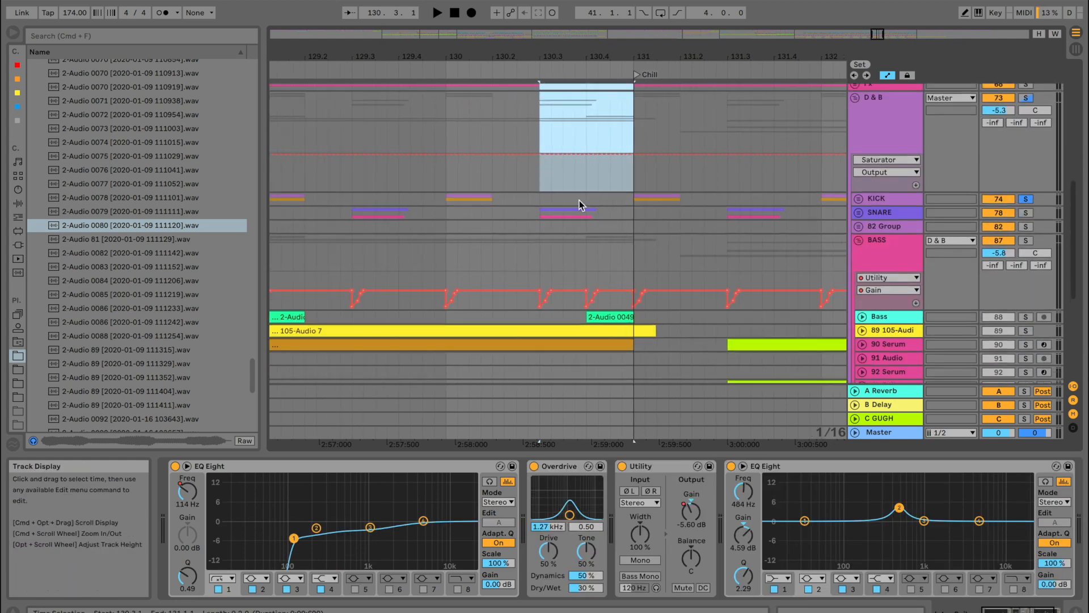
# Clear 130.3 to bar 131 in the BASS group and on the Weird, 111 FM8 and Sub tracks, leaving SNARE in place
pyautogui.moveTo(544, 238); pyautogui.dragTo(629, 355)
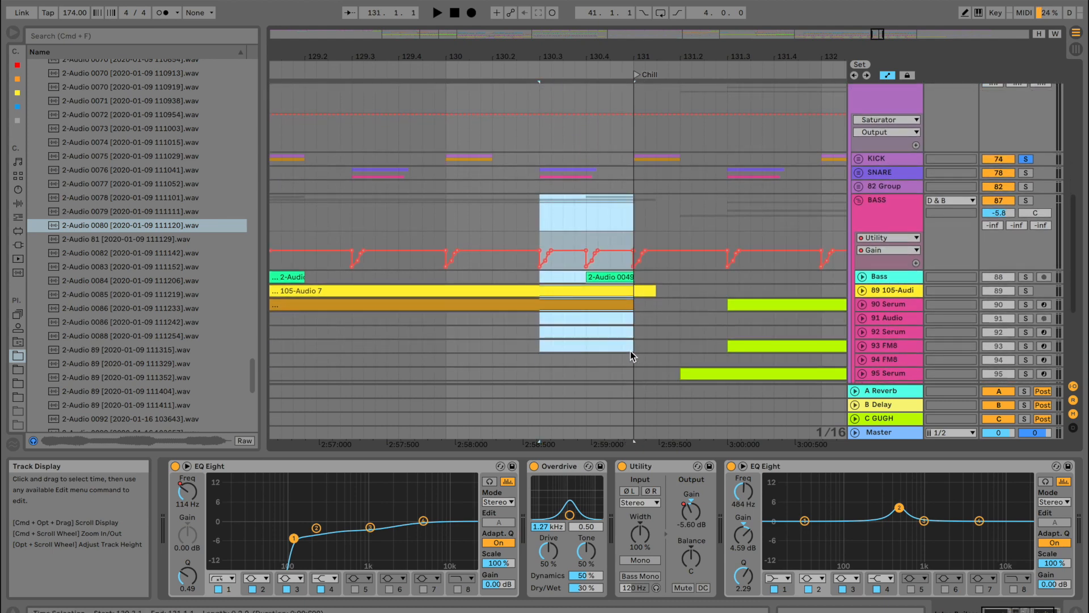
pyautogui.press('Delete')
pyautogui.scroll(-5, 582, 309)
pyautogui.click(528, 248)
pyautogui.press('space')
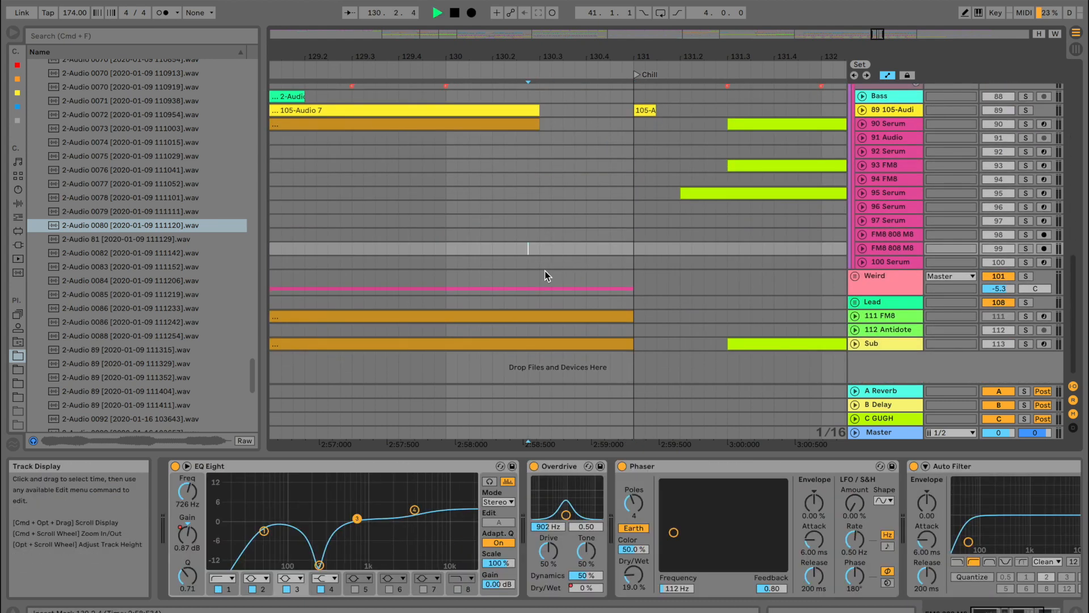
pyautogui.press('space')
pyautogui.moveTo(596, 304); pyautogui.dragTo(629, 358)
pyautogui.press('Delete')
pyautogui.click(489, 264)
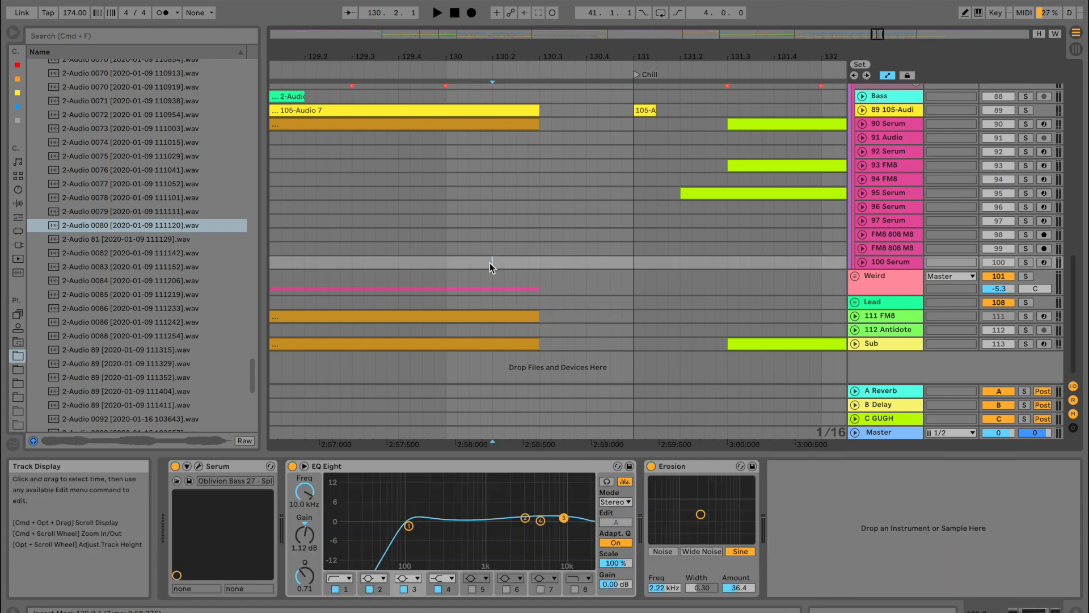
# Unsolo KICK and play back the gap leading into the Chill section
pyautogui.scroll(5, 489, 263)
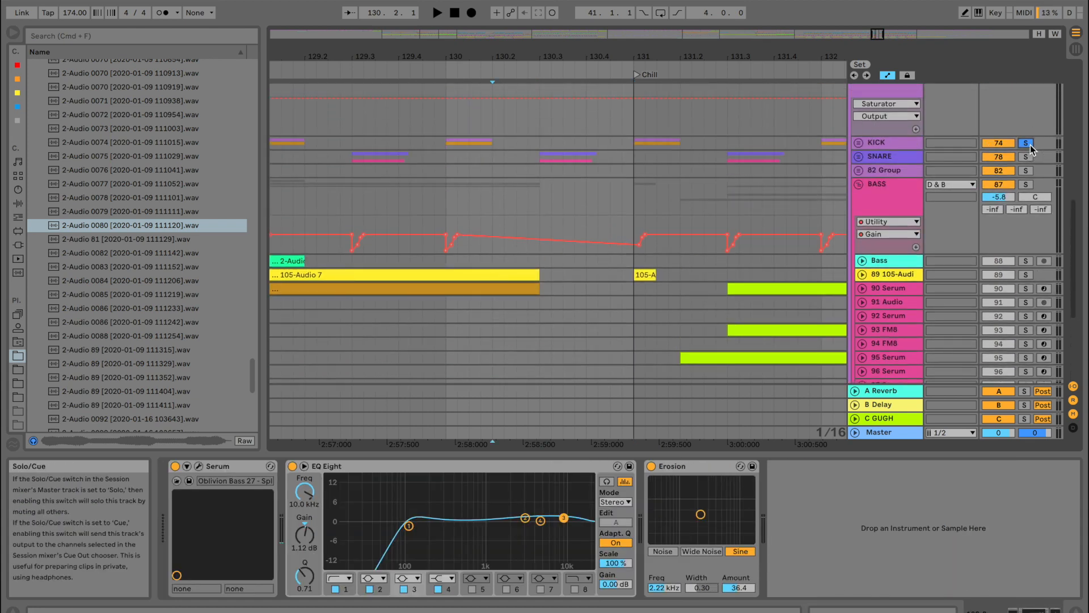
pyautogui.click(375, 75)
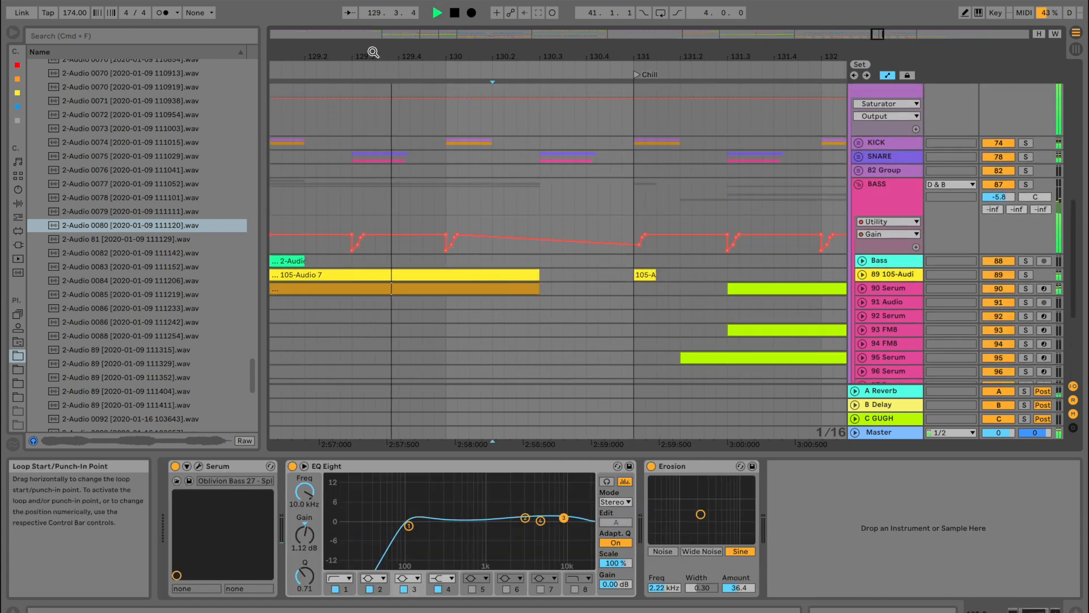
pyautogui.moveTo(372, 54); pyautogui.dragTo(372, 17)
# Unfold the SNARE group, fold its 80 Matrix track and look over the snare and bass clips before bar 131
pyautogui.click(859, 157)
pyautogui.press('space')
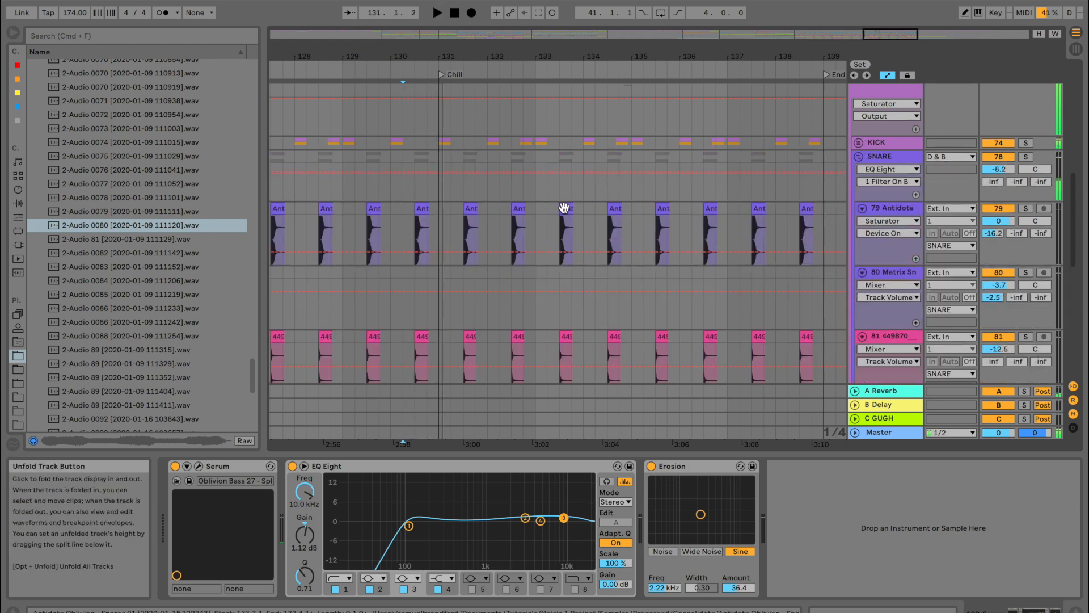
pyautogui.hscroll(-5, 561, 213)
pyautogui.scroll(-2, 573, 214)
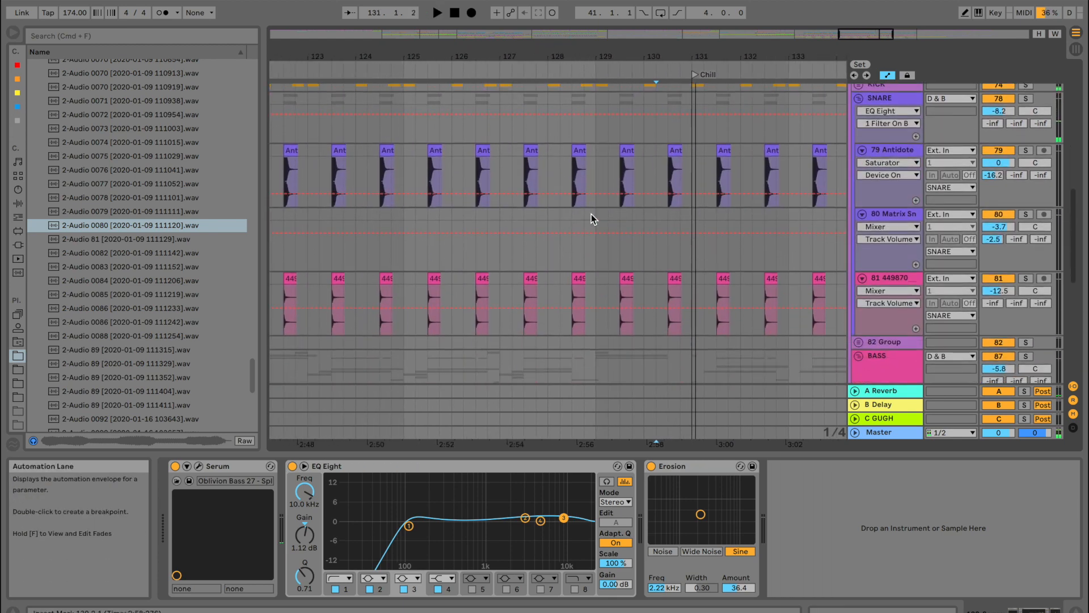
pyautogui.click(863, 213)
pyautogui.scroll(-10, 696, 212)
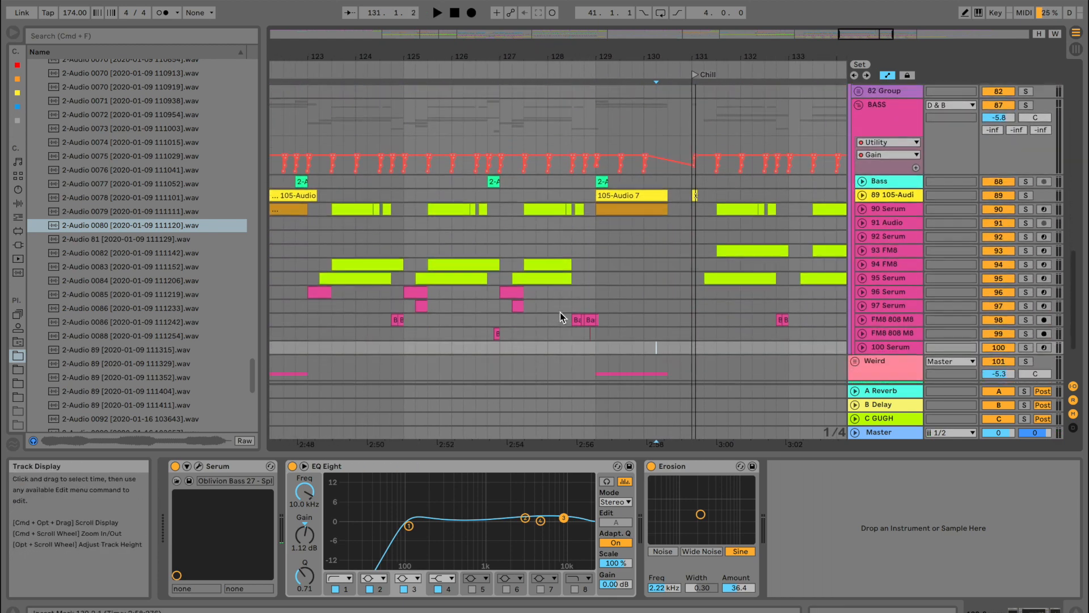
pyautogui.scroll(10, 560, 312)
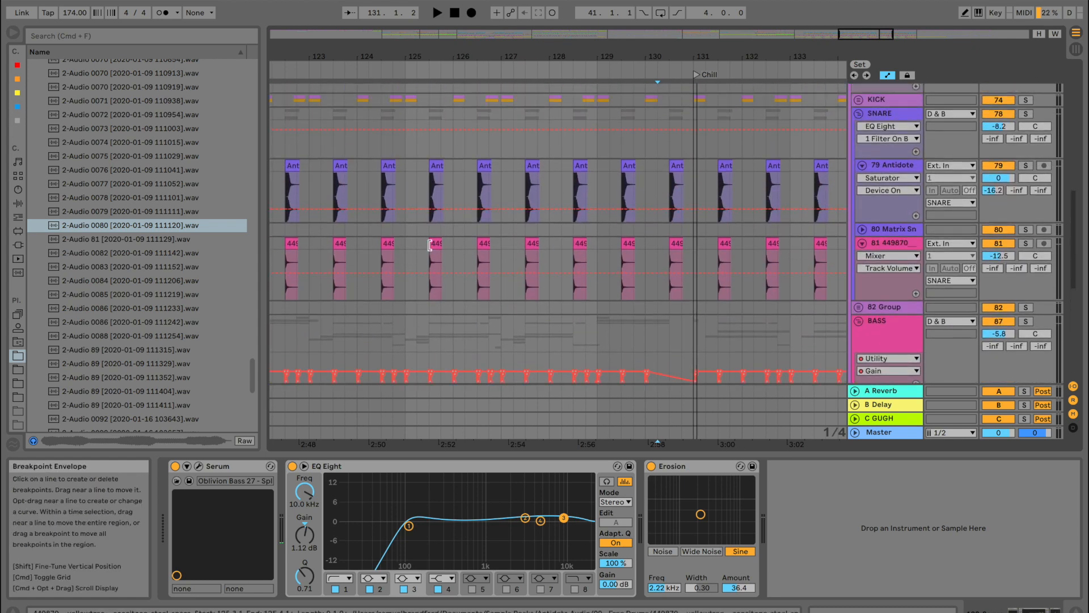
# Play the arrangement from 125.3 while checking the snare layers, and fold the SNARE group
pyautogui.click(429, 245)
pyautogui.press('space')
pyautogui.scroll(-5, 466, 250)
pyautogui.scroll(8, 467, 251)
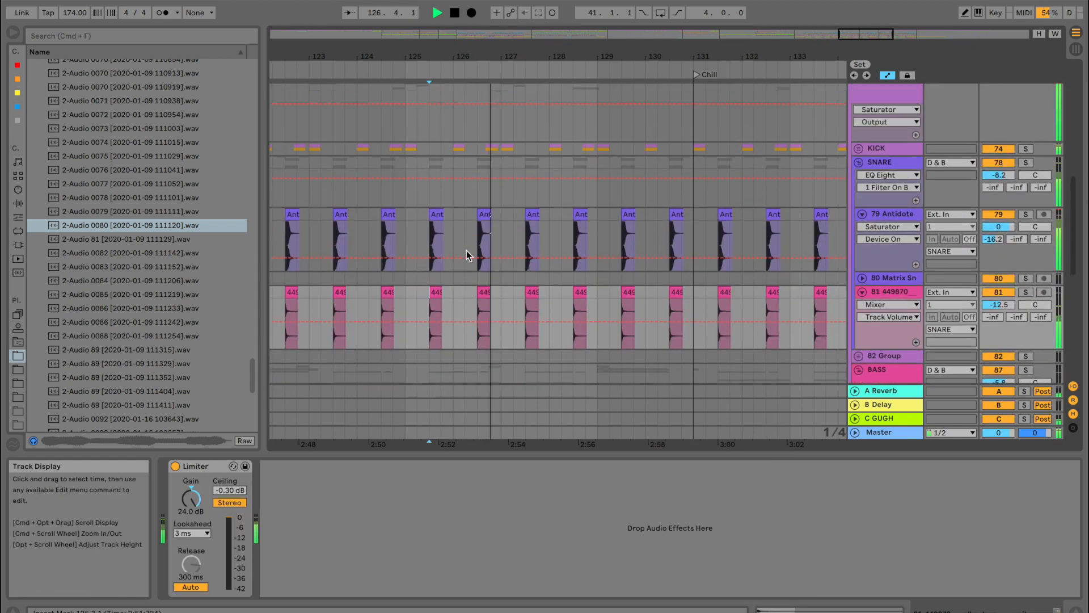
pyautogui.scroll(4, 467, 255)
pyautogui.click(859, 226)
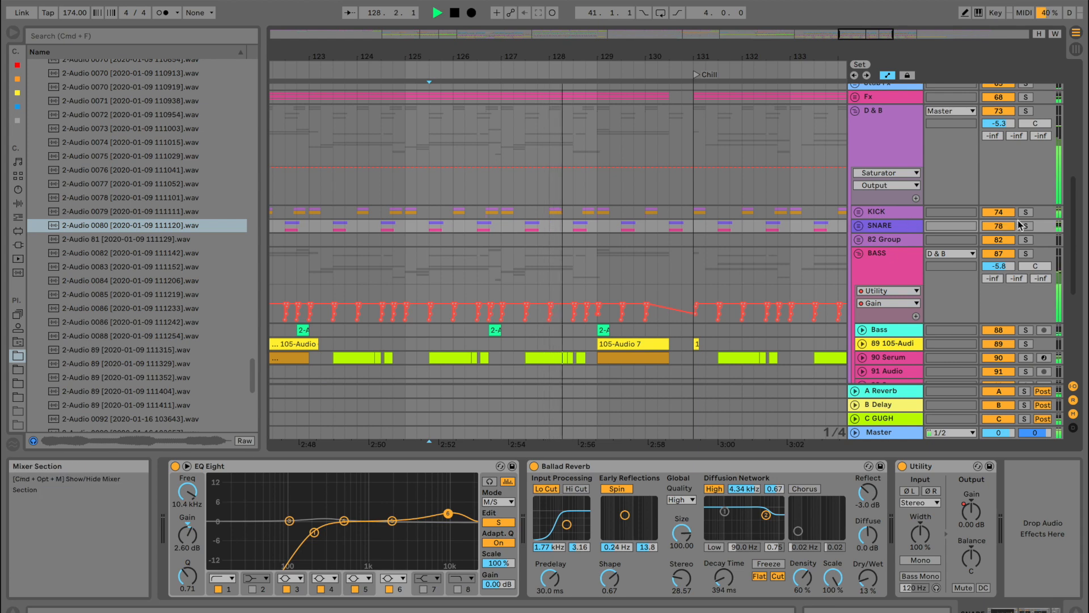
# Solo the Moar Drums group, play it from bar 125 and unfold it to examine its individual tracks
pyautogui.press('space')
pyautogui.scroll(8, 399, 165)
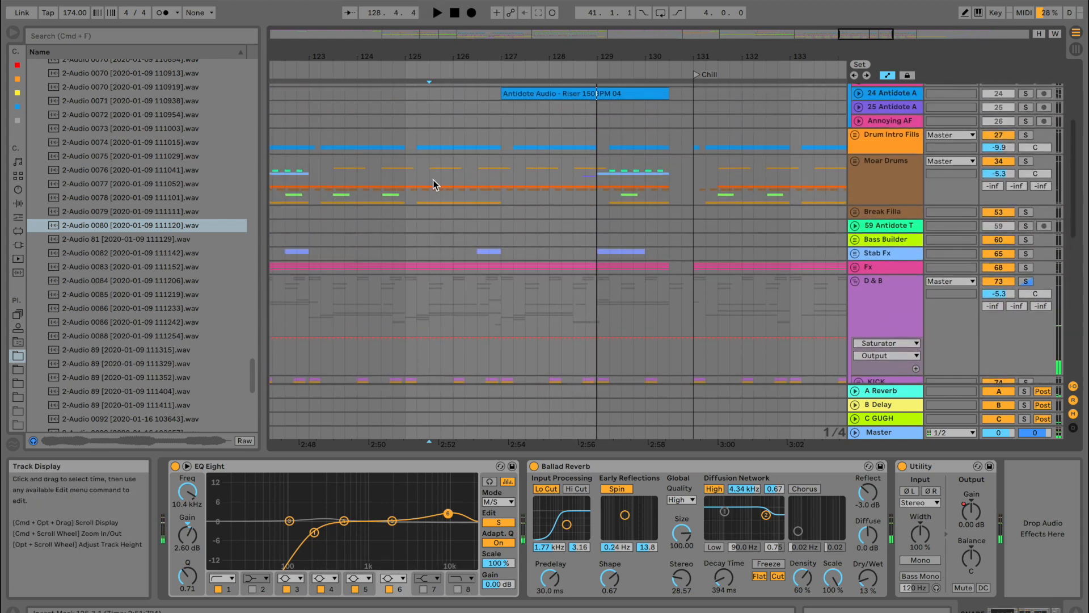
pyautogui.click(416, 188)
pyautogui.press('space')
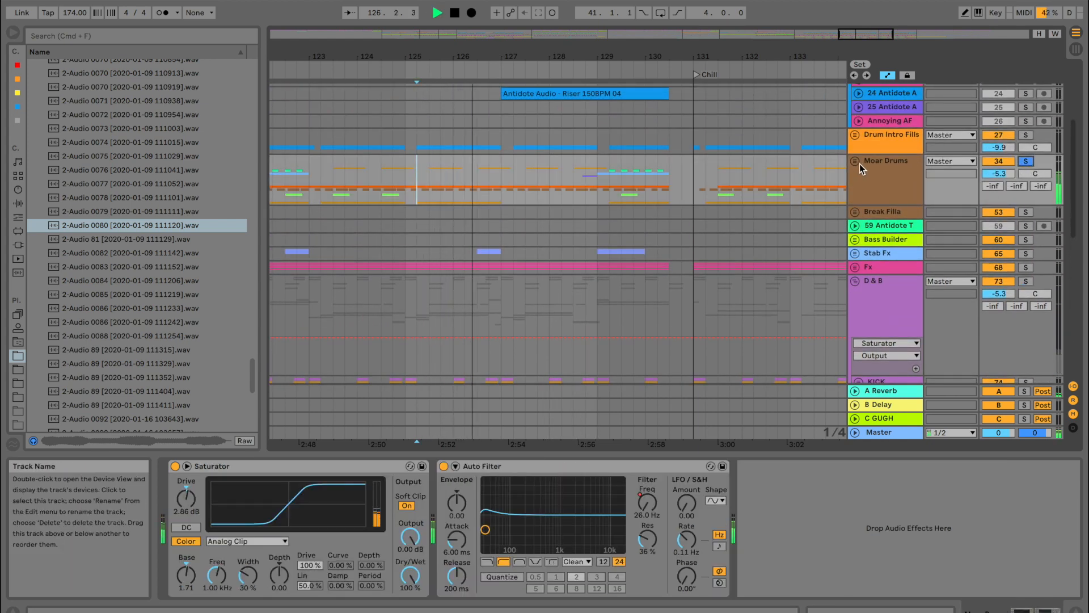
pyautogui.click(857, 162)
pyautogui.scroll(-5, 617, 234)
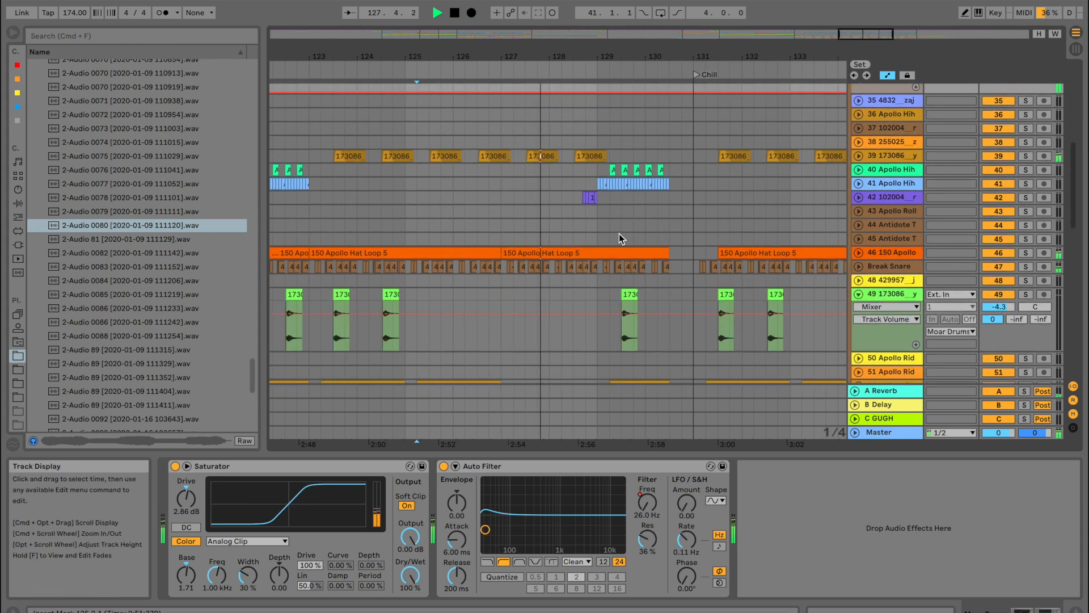
# Copy a 173086 clip on track 39 into the gap at 130.3 and play it back
pyautogui.click(585, 156)
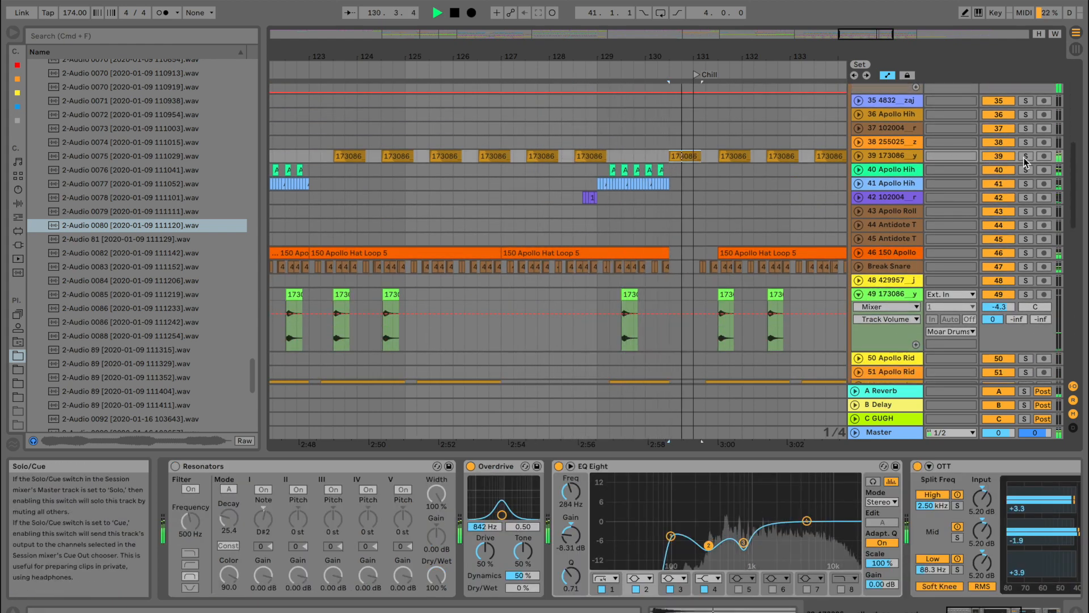
pyautogui.press('space')
pyautogui.press('+')
pyautogui.press('+')
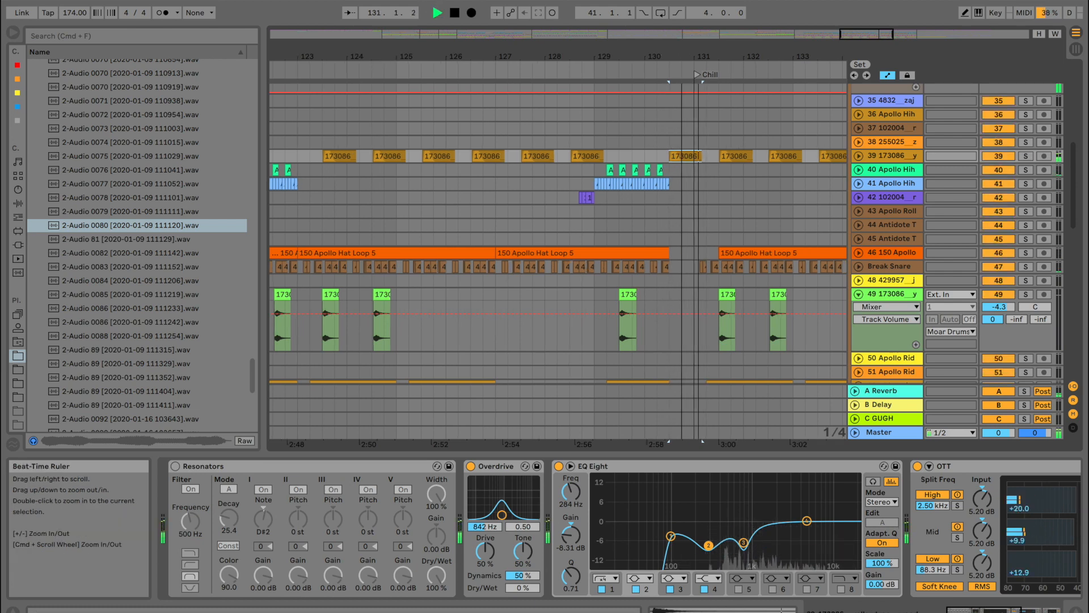
# Unfold track 39, trim its 173086 clip at 130.3 to end at bar 131, and play it back
pyautogui.click(858, 156)
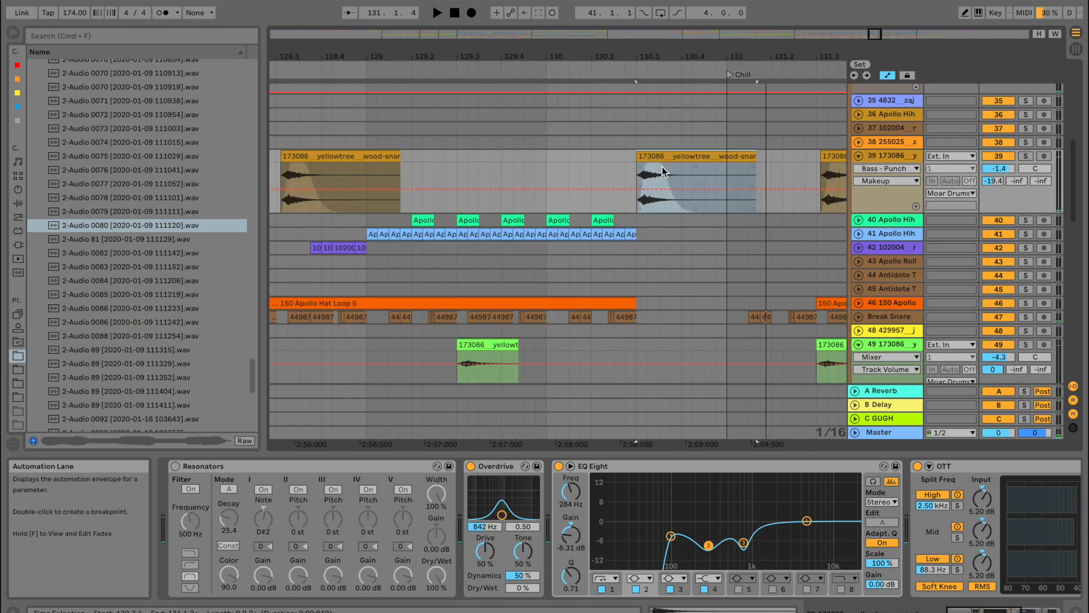
pyautogui.press('space')
pyautogui.moveTo(754, 163); pyautogui.dragTo(723, 169)
pyautogui.click(543, 185)
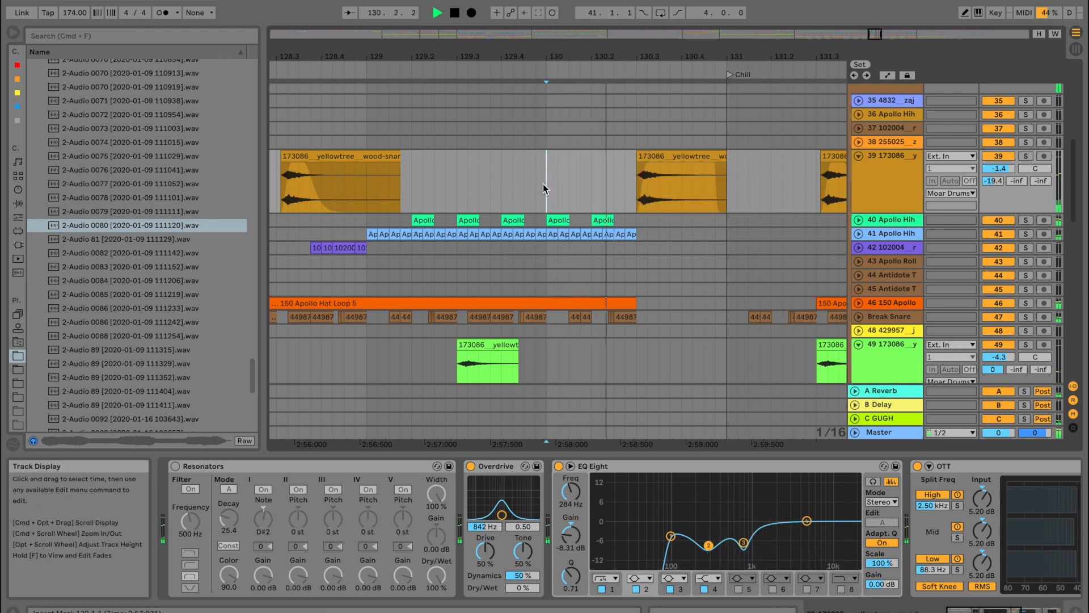
# Turn on warping for the 173086 clip at 130.3 on track 39 and set its warp mode to Complex
pyautogui.click(727, 165)
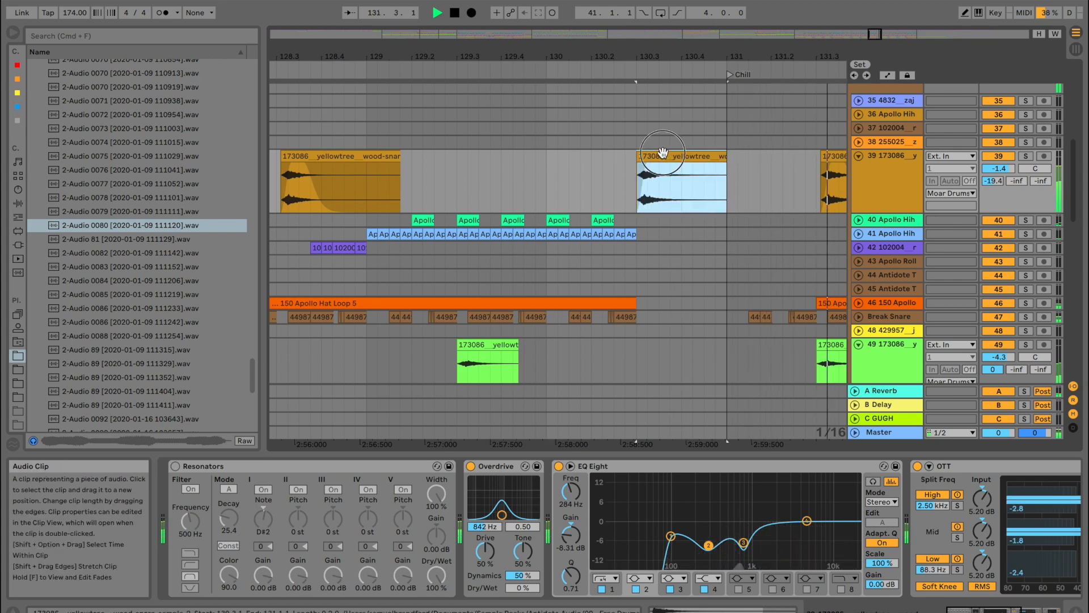
pyautogui.press('space')
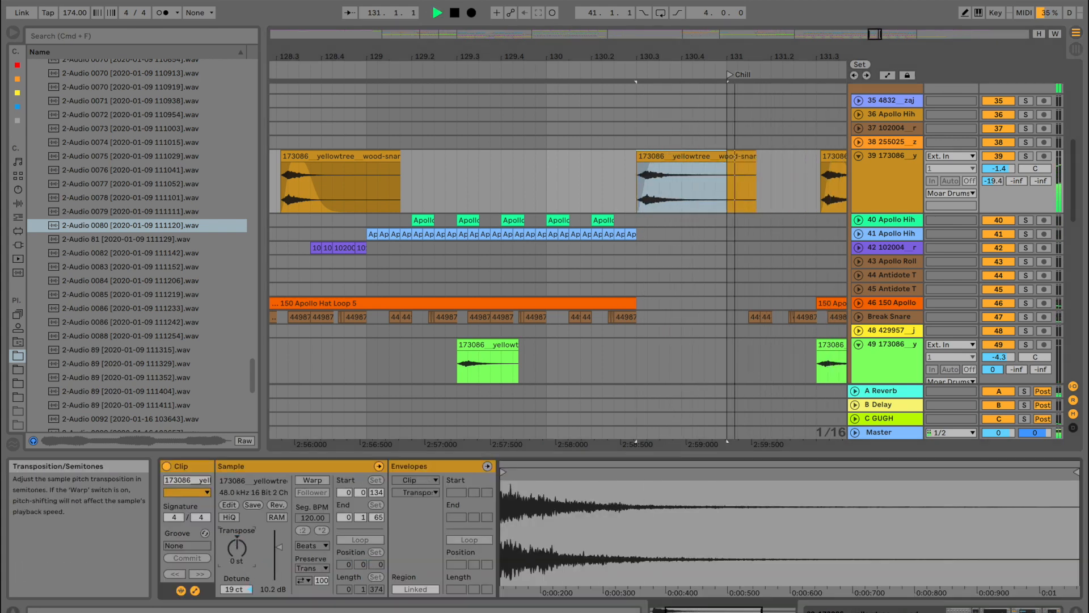
pyautogui.click(325, 480)
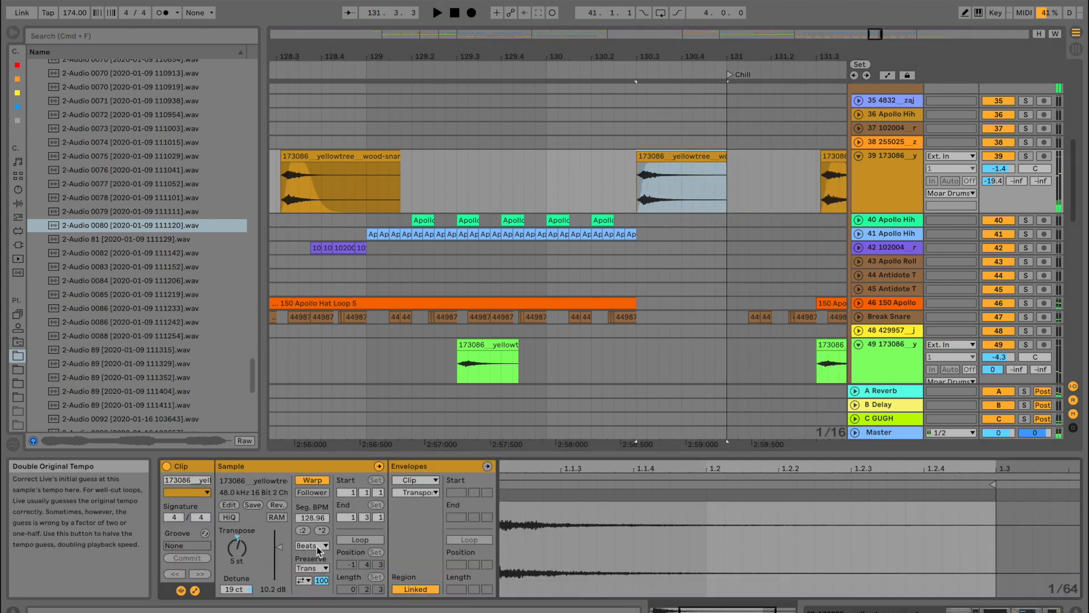
pyautogui.click(312, 545)
pyautogui.click(311, 593)
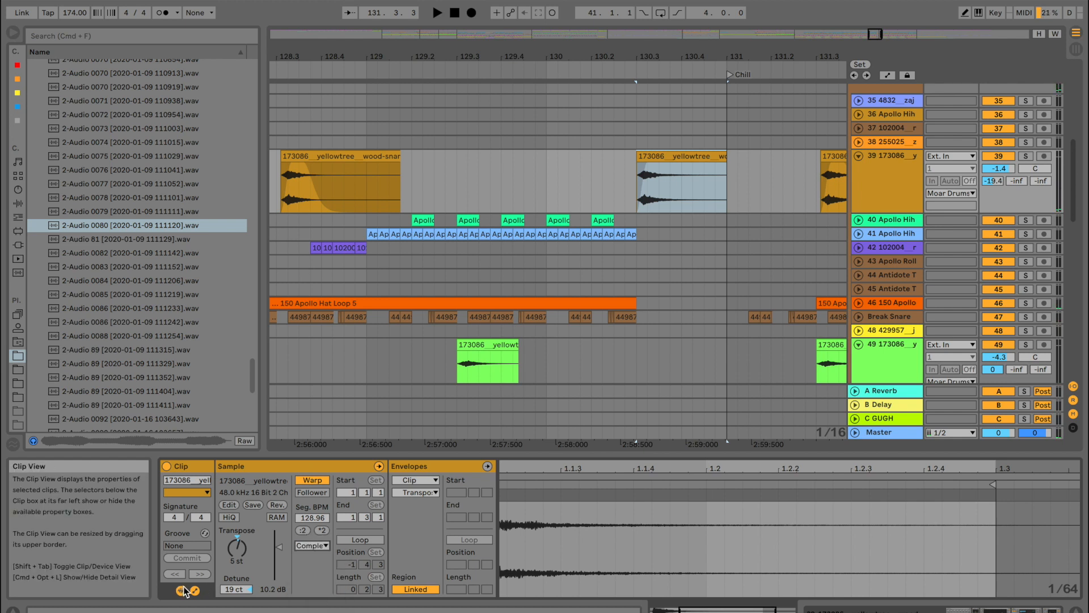
# Bend the 173086 clip's transposition envelope down to -1 st at the clip's end and play it from 129.2
pyautogui.click(422, 479)
pyautogui.click(430, 492)
pyautogui.click(523, 550)
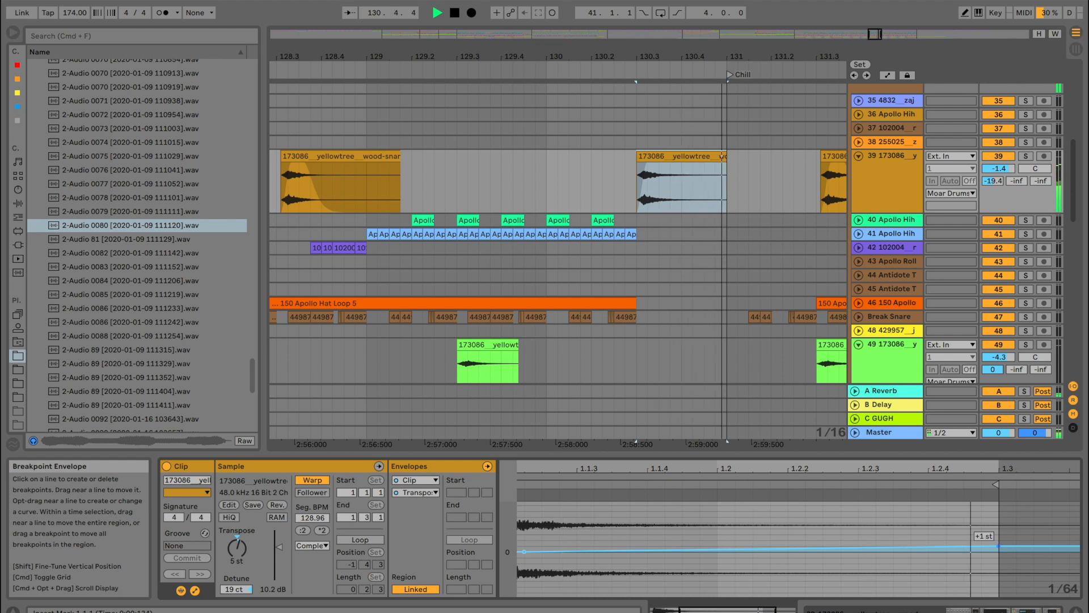
pyautogui.moveTo(998, 546)
pyautogui.mouseDown()
pyautogui.moveTo(999, 522)
pyautogui.moveTo(998, 546)
pyautogui.mouseUp()
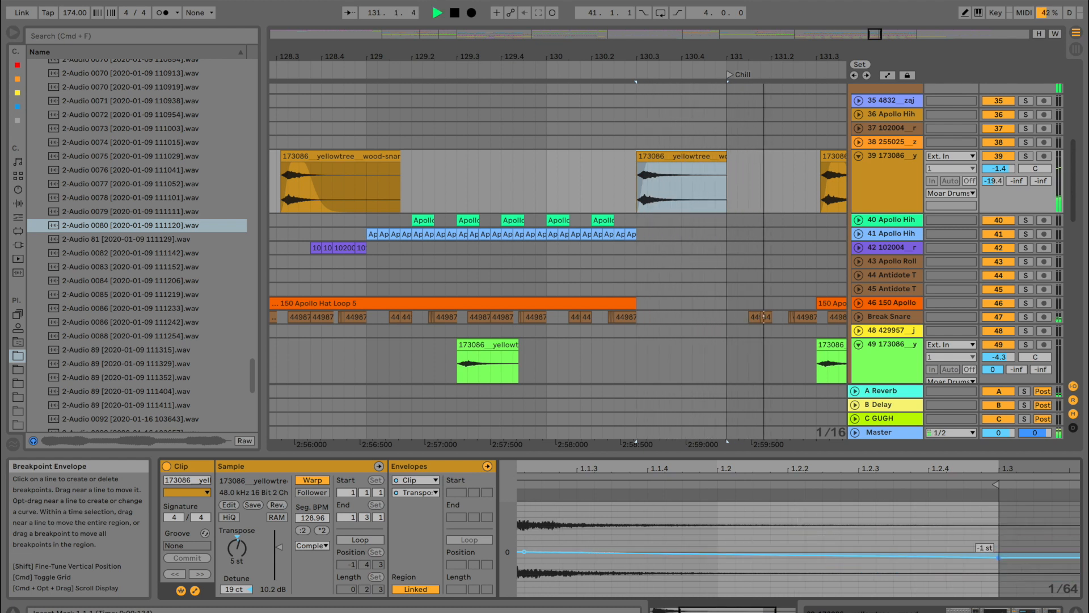
pyautogui.click(410, 152)
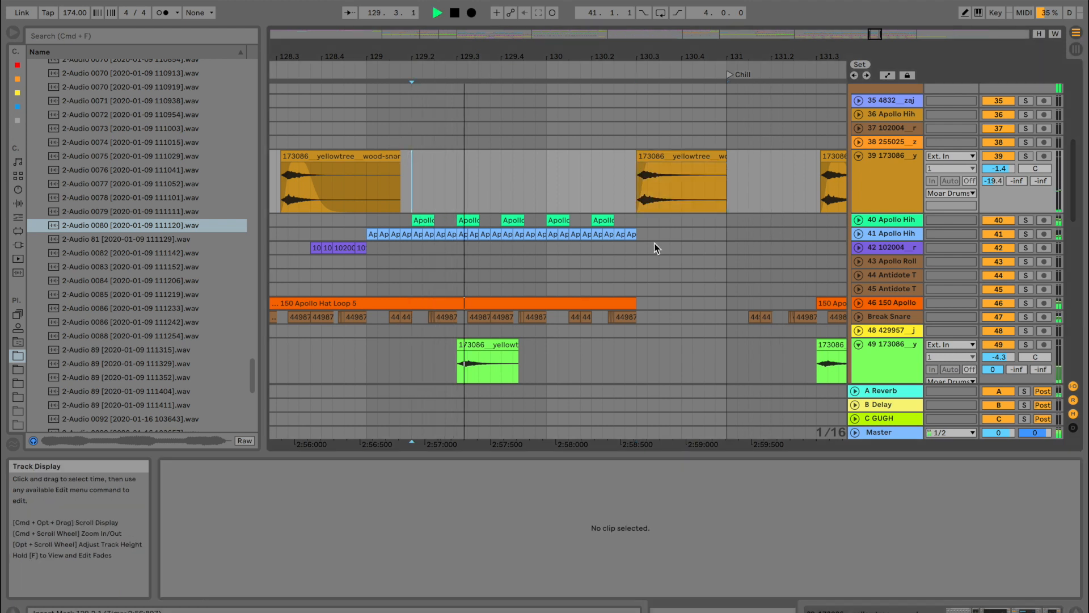
# Stop playback and insert a new audio track directly below track 39
pyautogui.click(880, 176)
pyautogui.press('space')
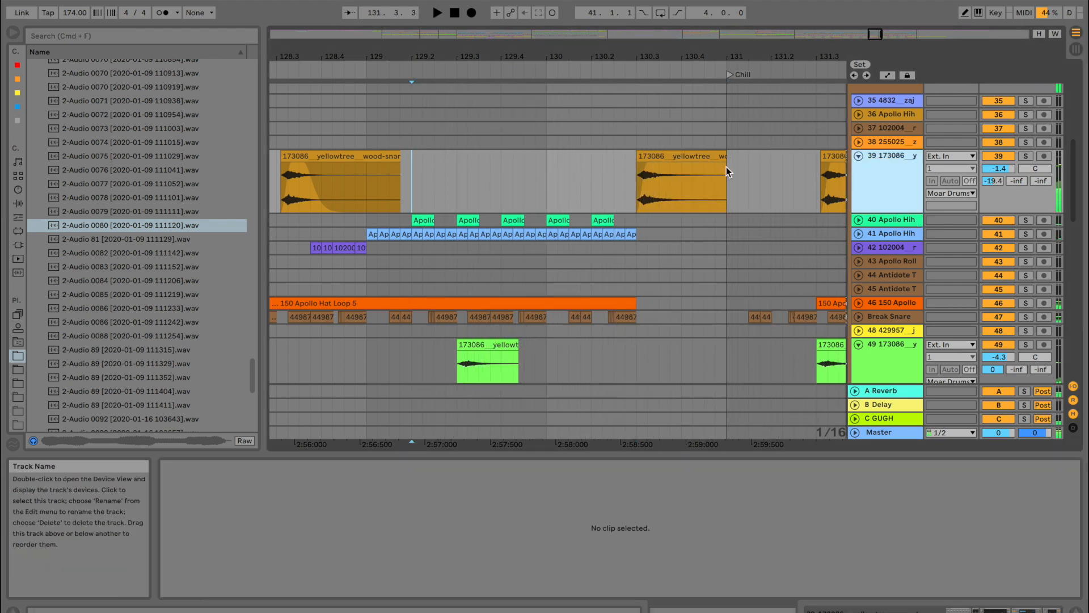
pyautogui.press('super+t')
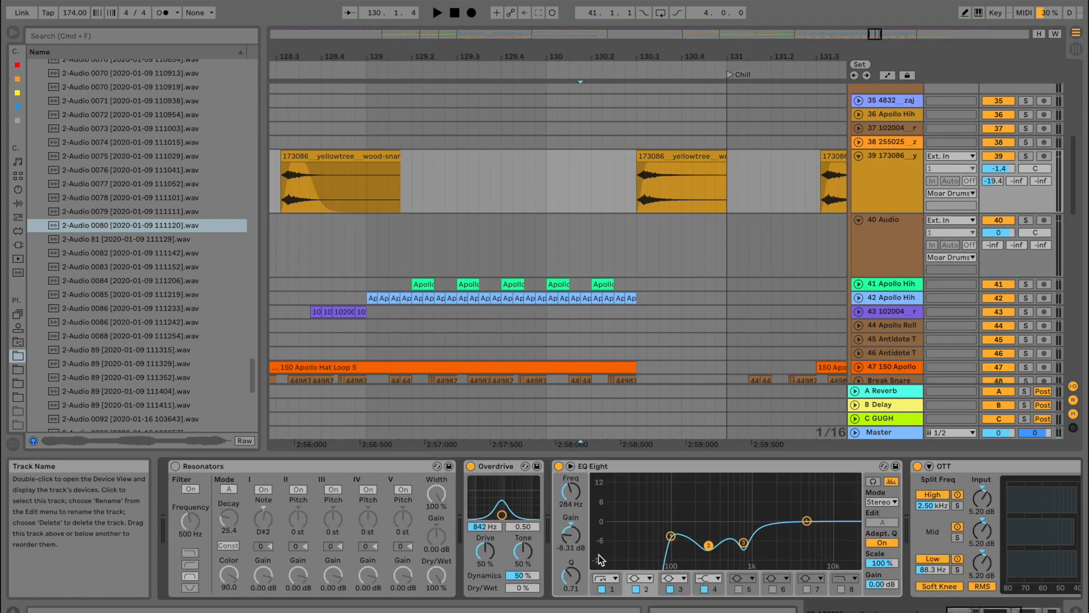
# Try a lower OTT Amount on track 39 while playing the snare hit at 130.3
pyautogui.hscroll(5, 735, 534)
pyautogui.press('space')
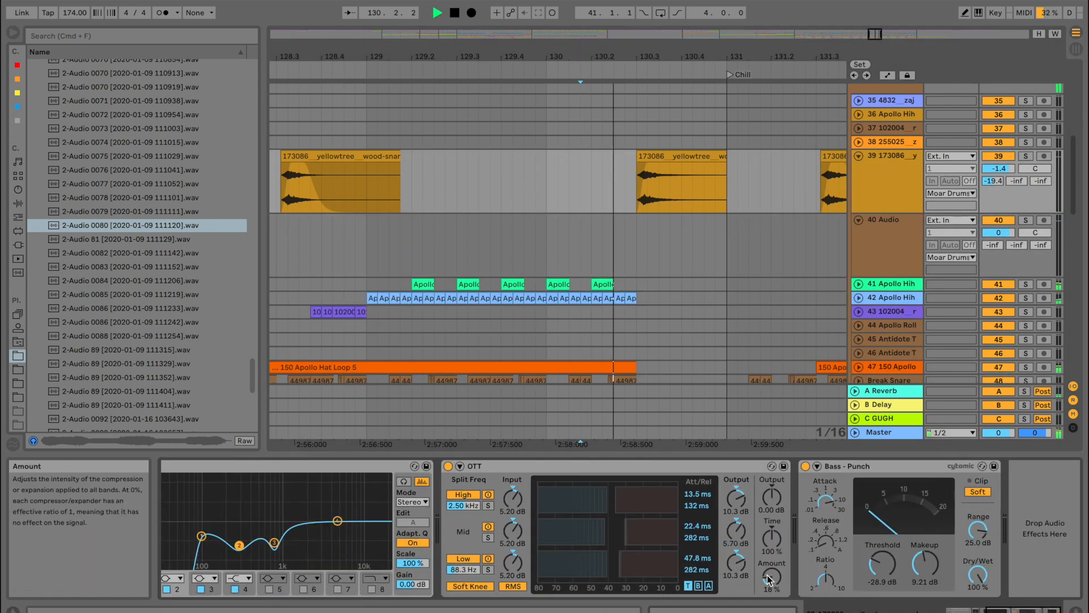
pyautogui.moveTo(771, 577); pyautogui.dragTo(772, 612)
pyautogui.press('space')
pyautogui.press('space')
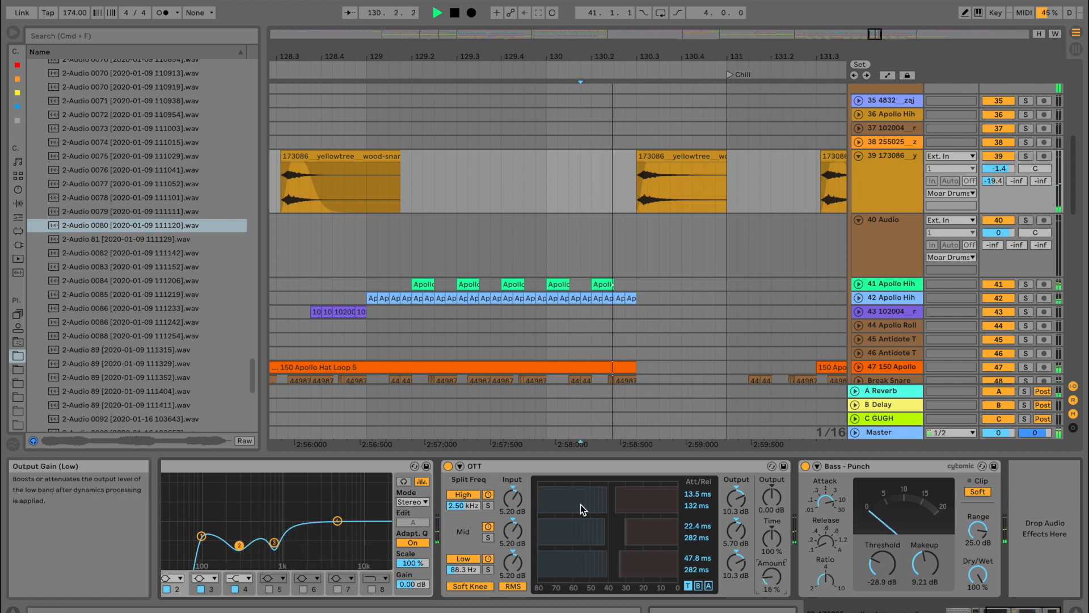
pyautogui.press('space')
# Collapse the Antidote Audio - Equinox sample pack and open the Snares folder of Antidote Audio - Apollo
pyautogui.click(125, 286)
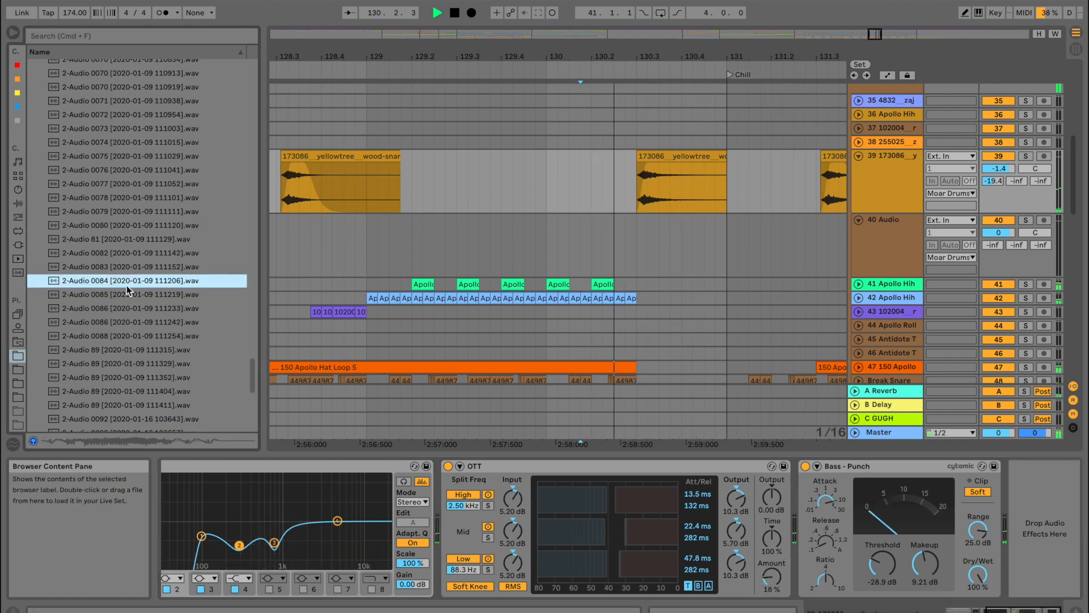
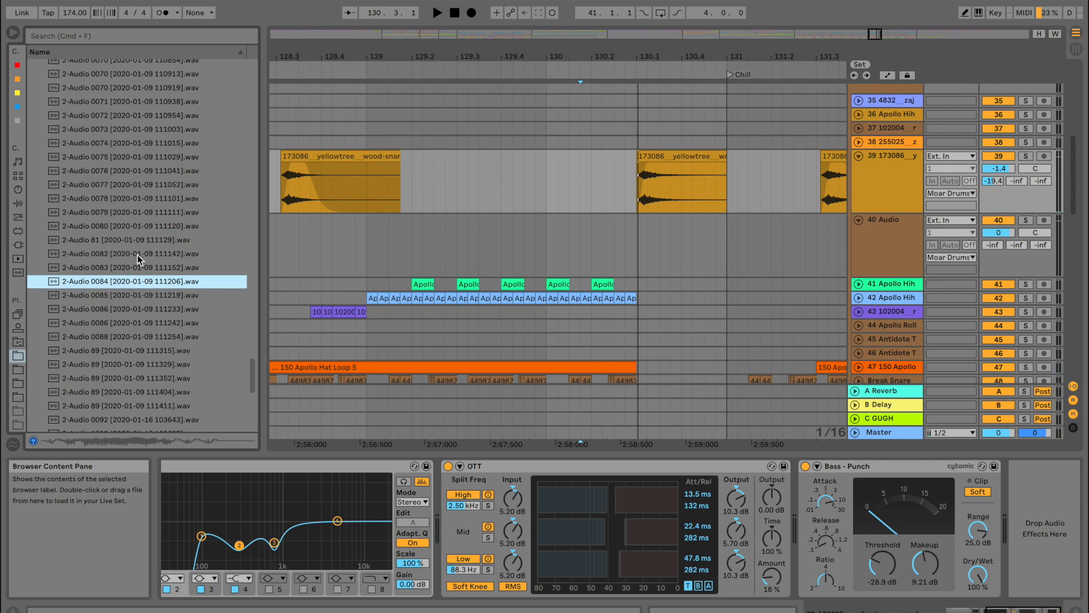
pyautogui.scroll(20, 132, 250)
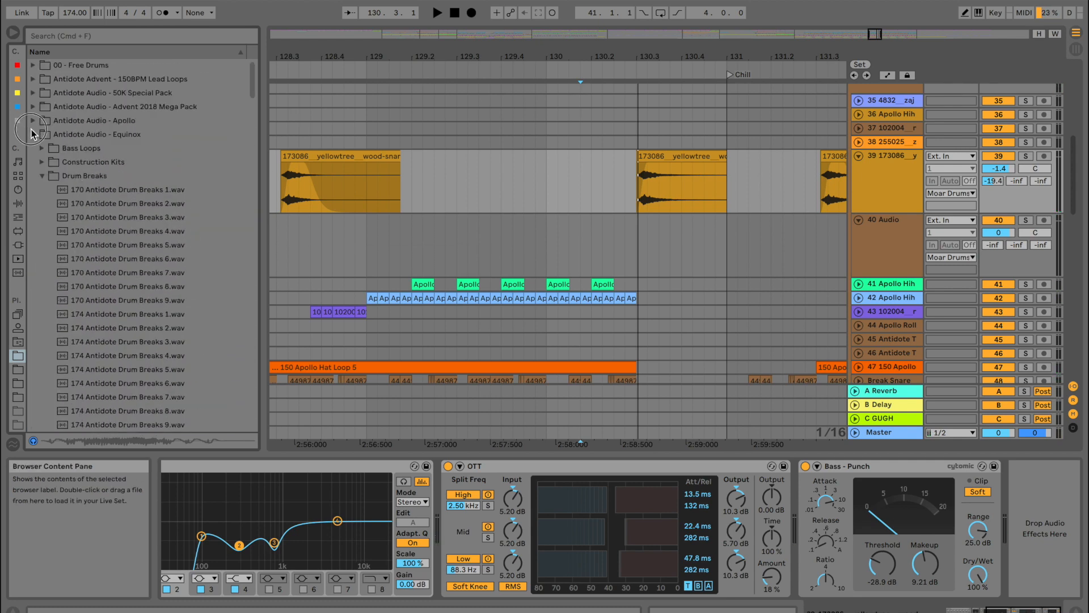
pyautogui.click(32, 134)
pyautogui.click(33, 120)
pyautogui.click(41, 217)
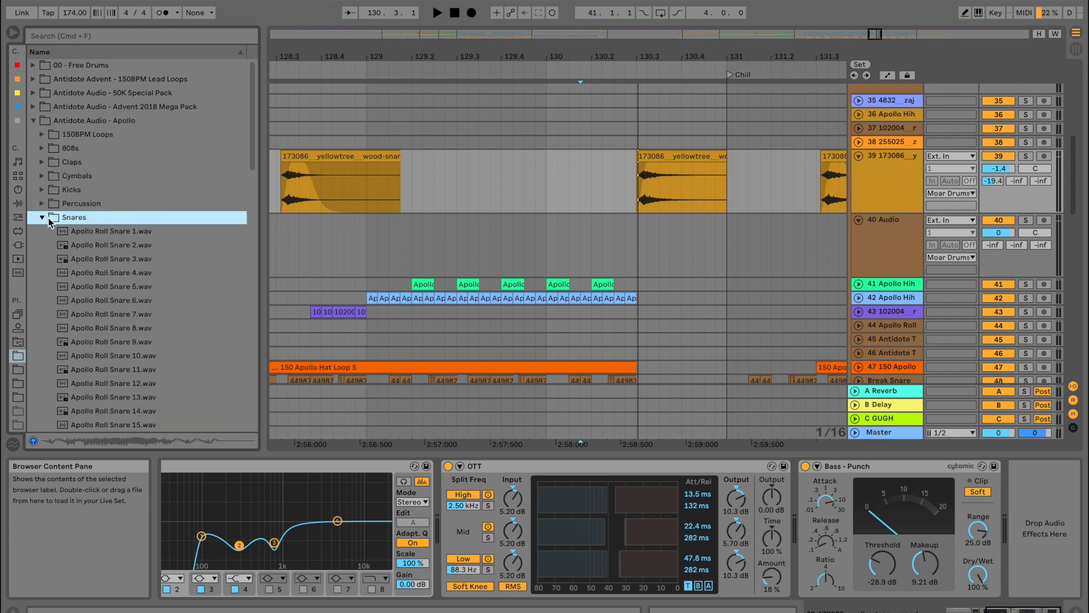
# Audition the Apollo Snare and Apollo Unique Snare samples in the Snares folder
pyautogui.scroll(-10, 149, 275)
pyautogui.click(148, 274)
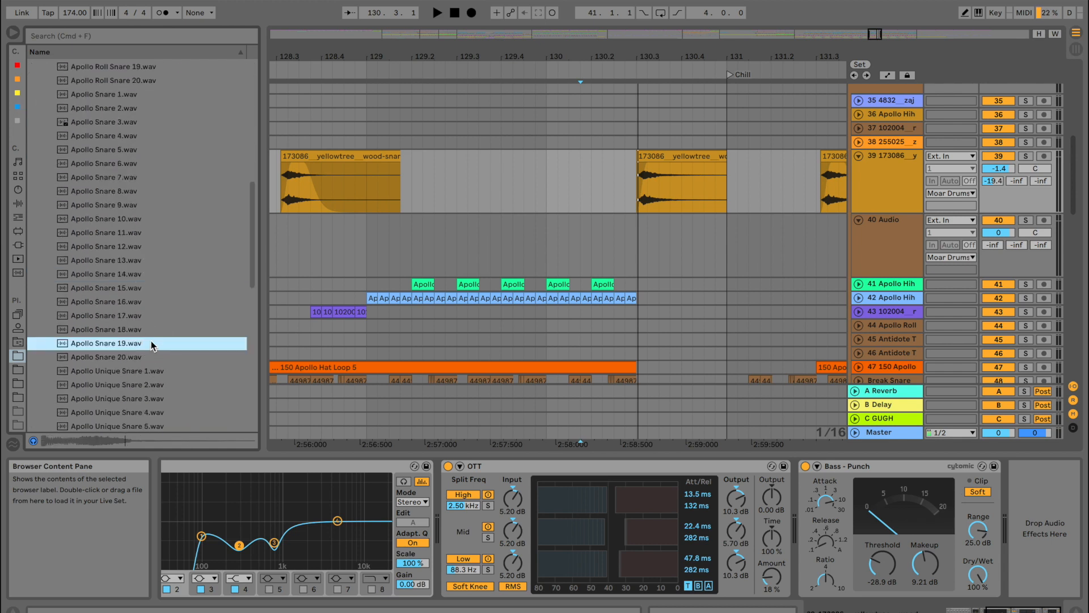
pyautogui.click(155, 372)
pyautogui.scroll(-5, 155, 375)
pyautogui.click(150, 283)
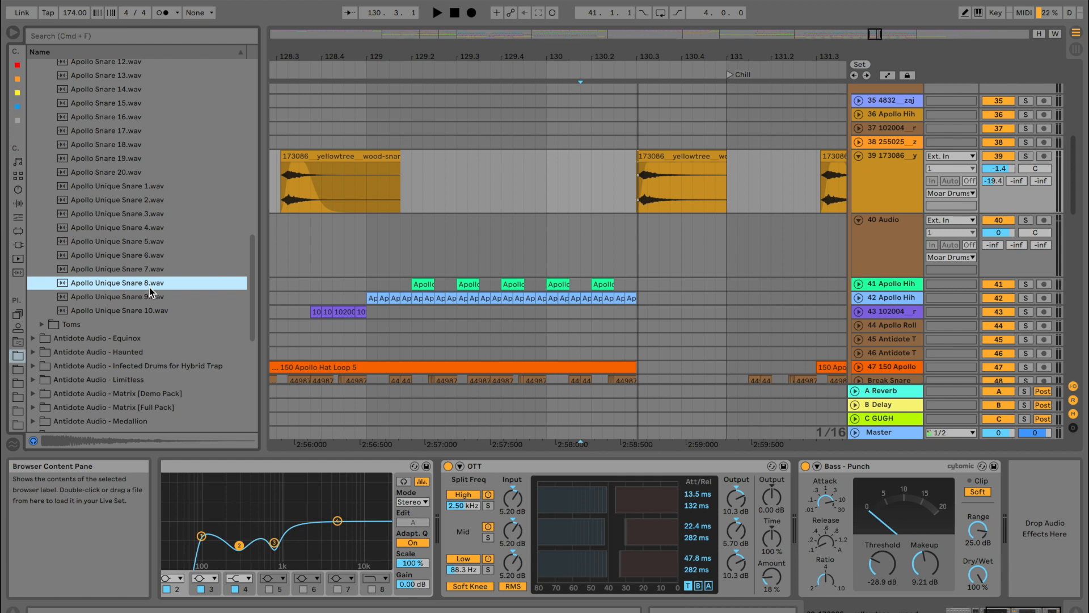
pyautogui.click(150, 255)
pyautogui.click(146, 228)
pyautogui.click(148, 213)
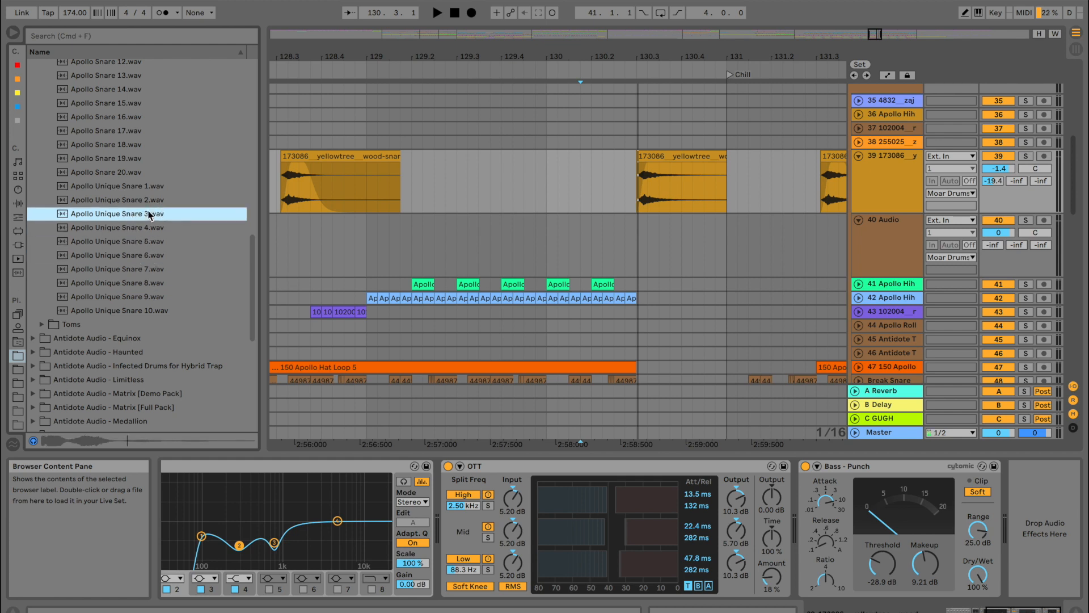
pyautogui.click(148, 202)
# Compare Apollo Unique Snare 6 to 9, then place Apollo Unique Snare 7 on the new track 40 at 130.3
pyautogui.click(149, 259)
pyautogui.click(148, 273)
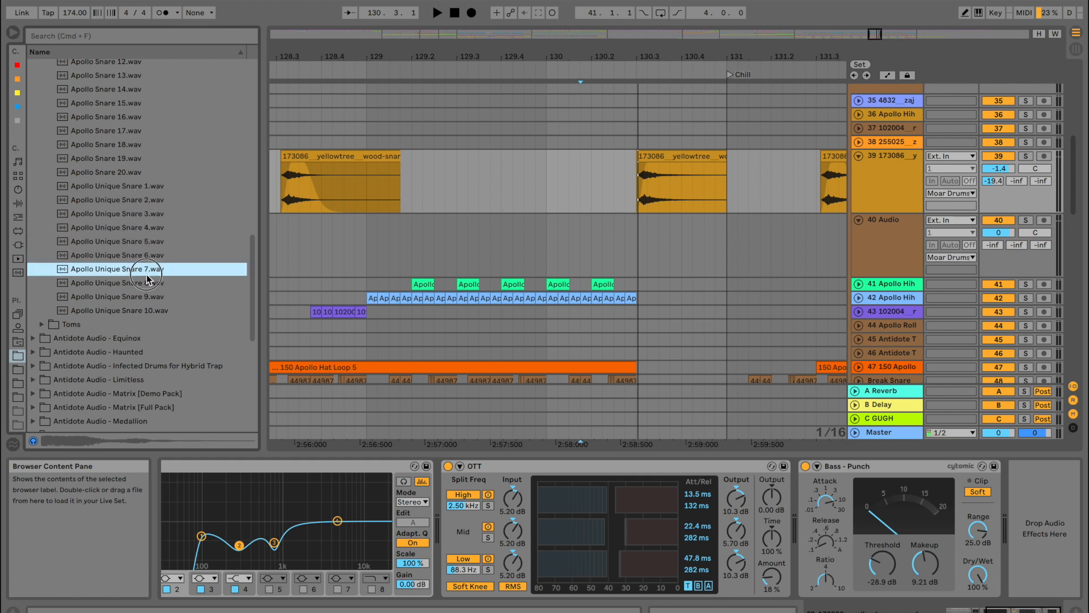
pyautogui.click(148, 296)
pyautogui.click(149, 283)
pyautogui.click(148, 271)
pyautogui.moveTo(120, 272); pyautogui.dragTo(628, 249)
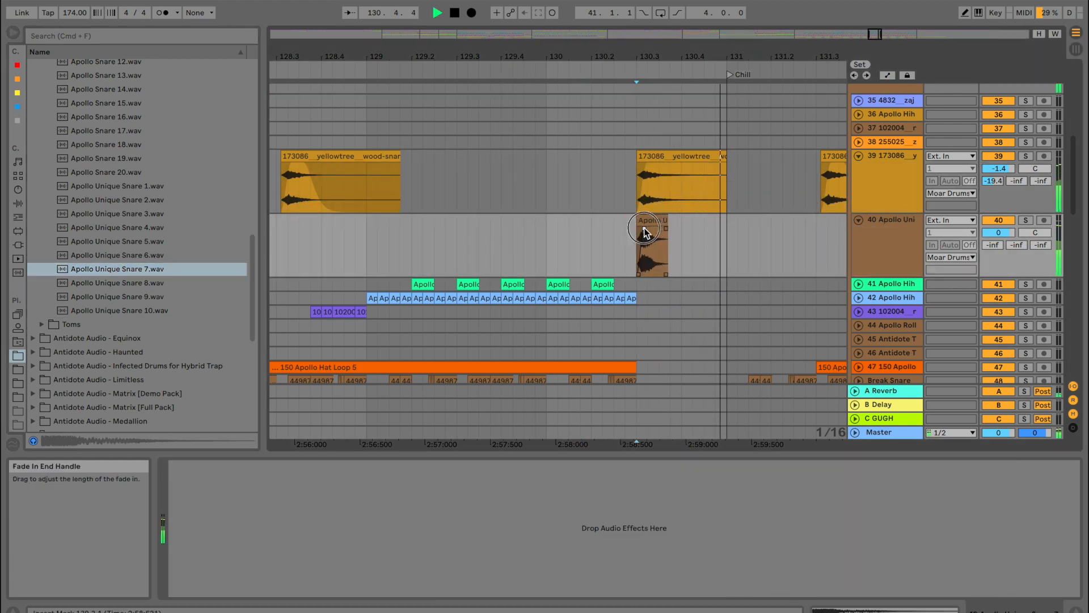
# Stop playback and add an EQ Eight from the audio effects to track 40
pyautogui.click(14, 205)
pyautogui.press('space')
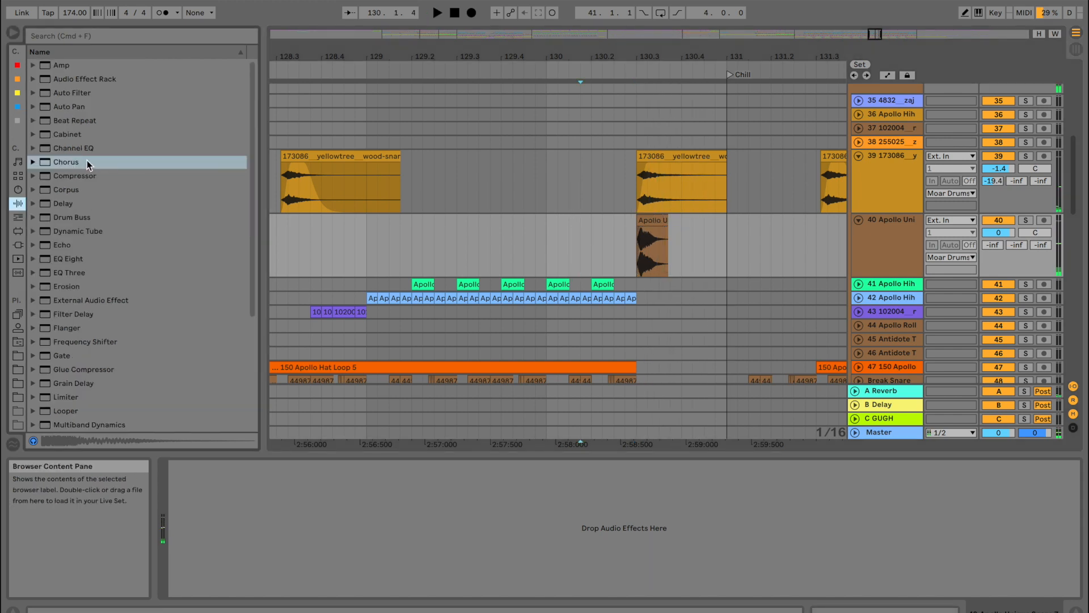
pyautogui.click(77, 260)
pyautogui.press('Return')
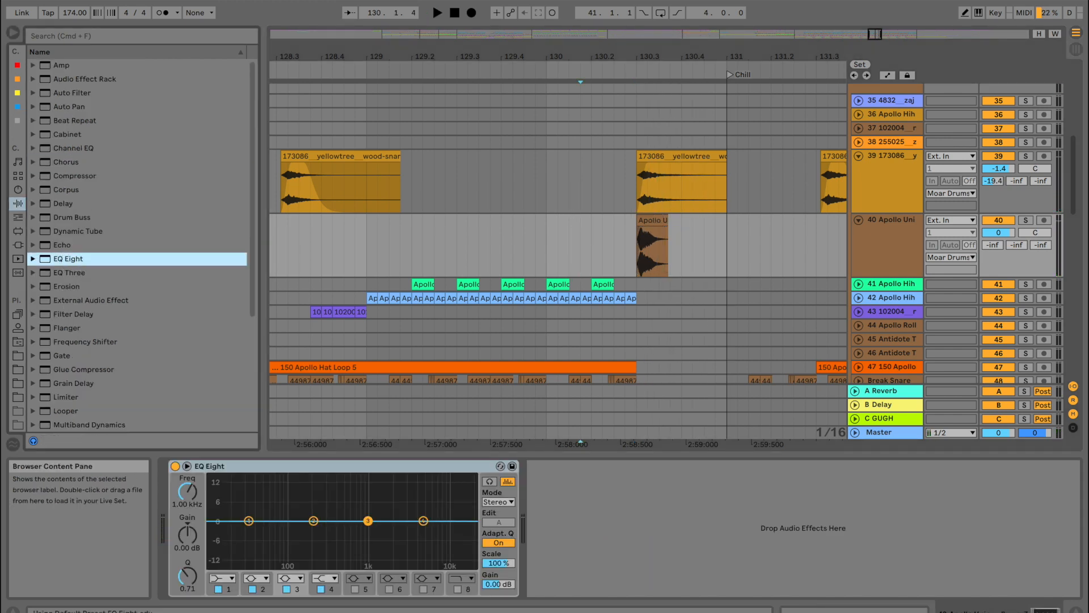
# Set band 1 of track 40's EQ Eight to a low cut at 639 Hz with Q 0.63 while playing
pyautogui.click(218, 578)
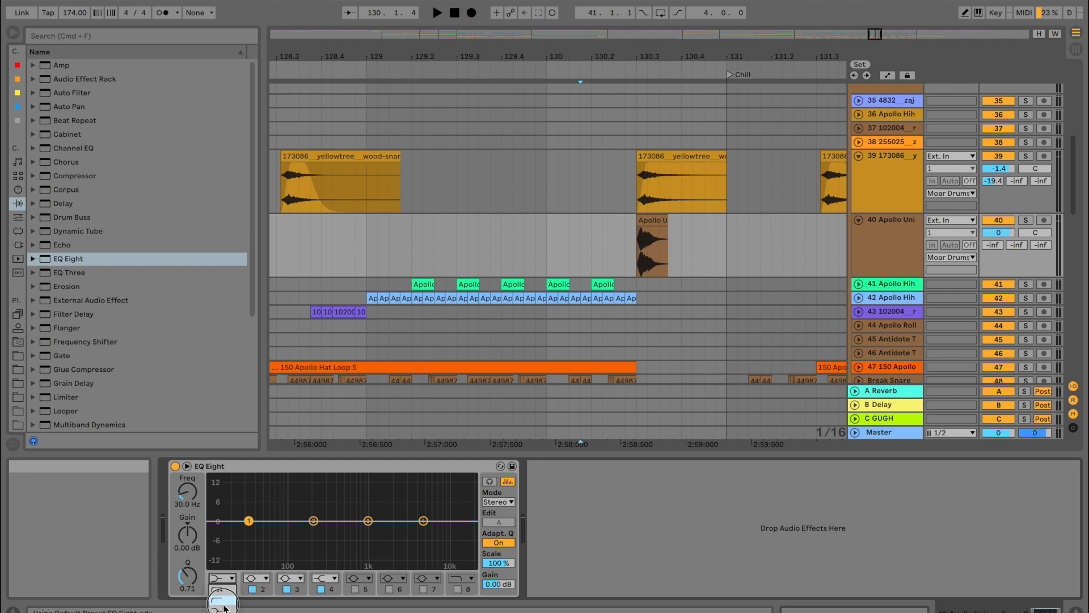
pyautogui.click(224, 606)
pyautogui.press('space')
pyautogui.moveTo(249, 534); pyautogui.dragTo(352, 534)
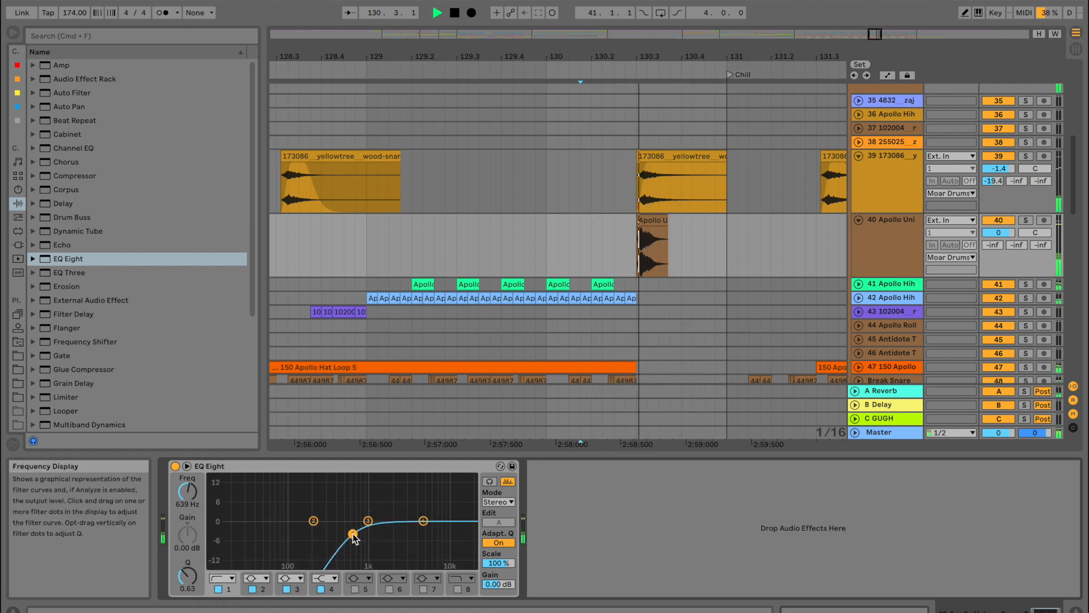
pyautogui.press('space')
# Set track 40's volume to -8.1 dB and its Reverb send to 0 dB, and play it back
pyautogui.moveTo(999, 232); pyautogui.dragTo(999, 251)
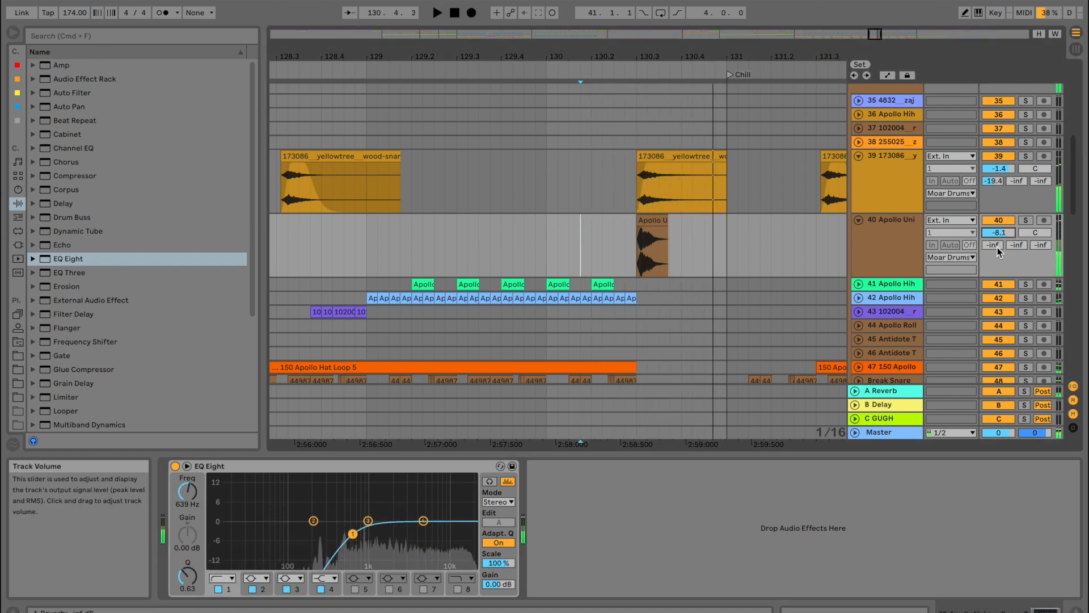
pyautogui.press('space')
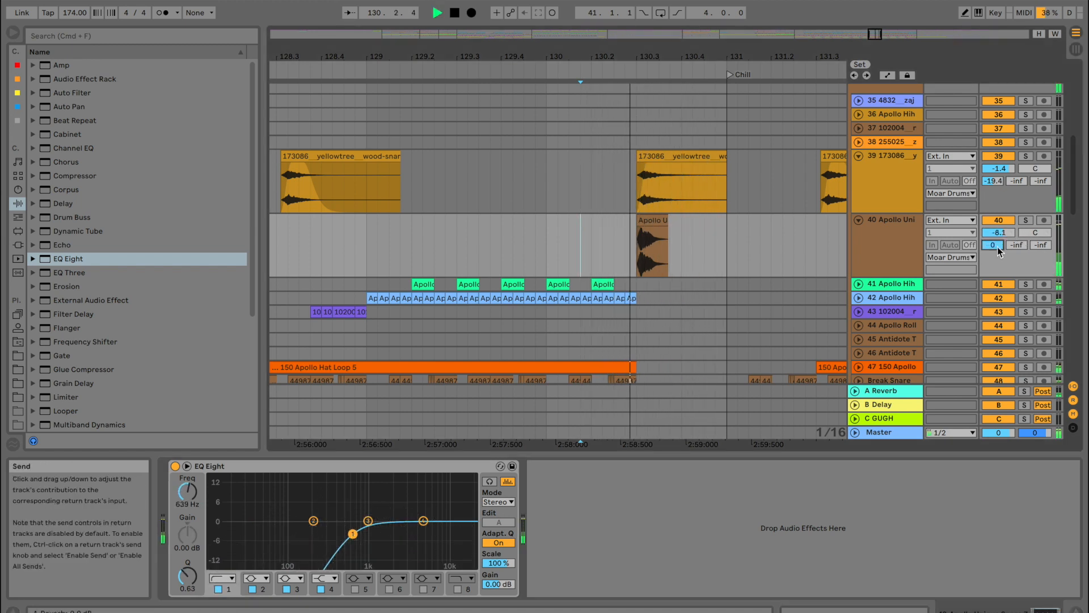
# Try the Apollo Unique Snare clip on track 40 transposed to -10 st, first soloed and then within the mix
pyautogui.click(1027, 221)
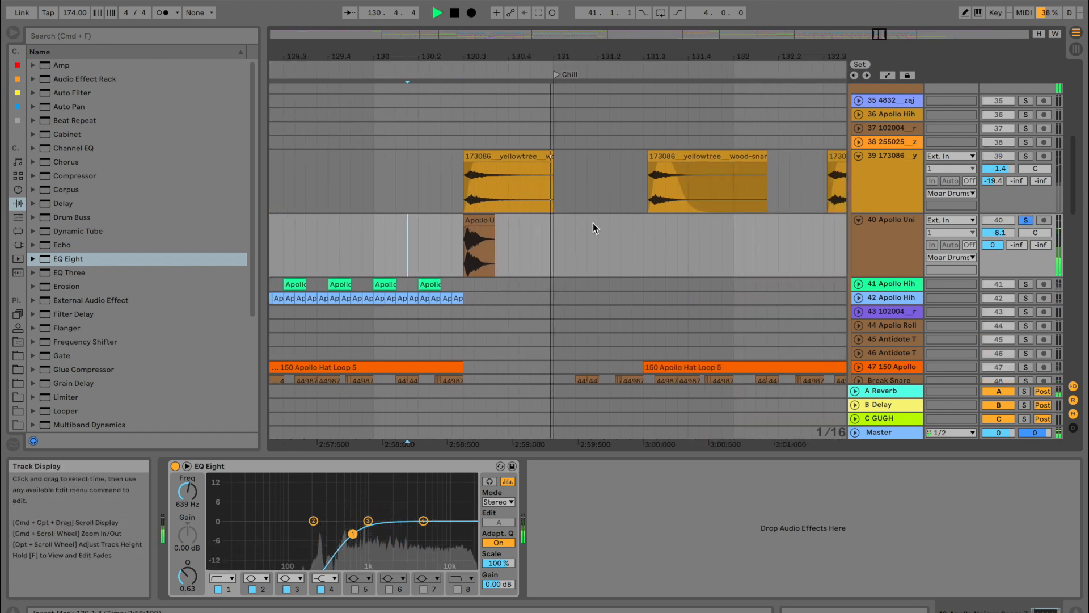
pyautogui.press('space')
pyautogui.doubleClick(481, 221)
pyautogui.moveTo(236, 548); pyautogui.dragTo(237, 567)
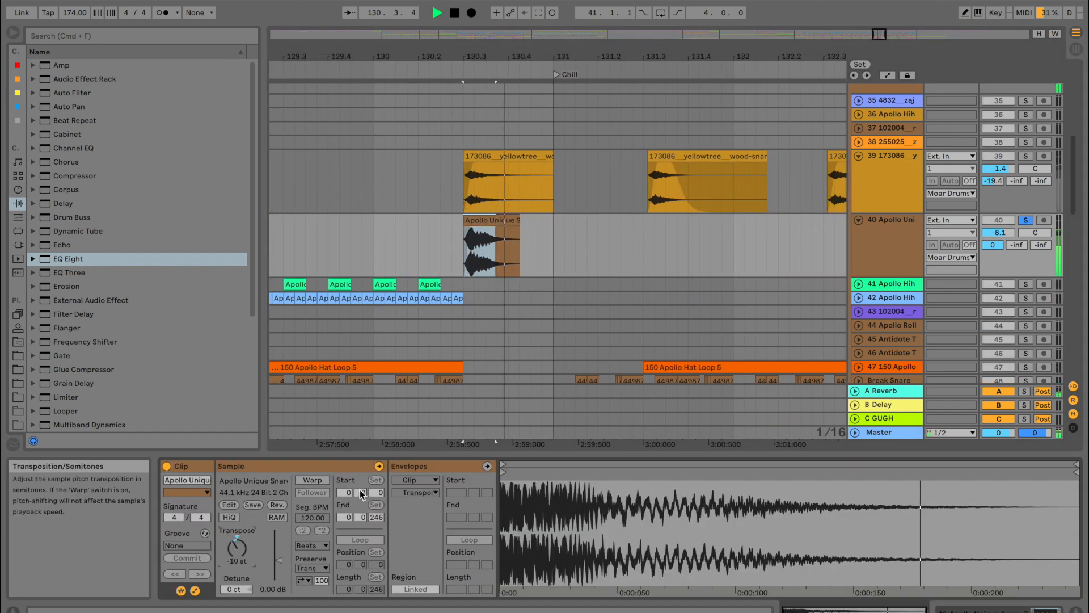
pyautogui.click(1026, 220)
pyautogui.click(416, 241)
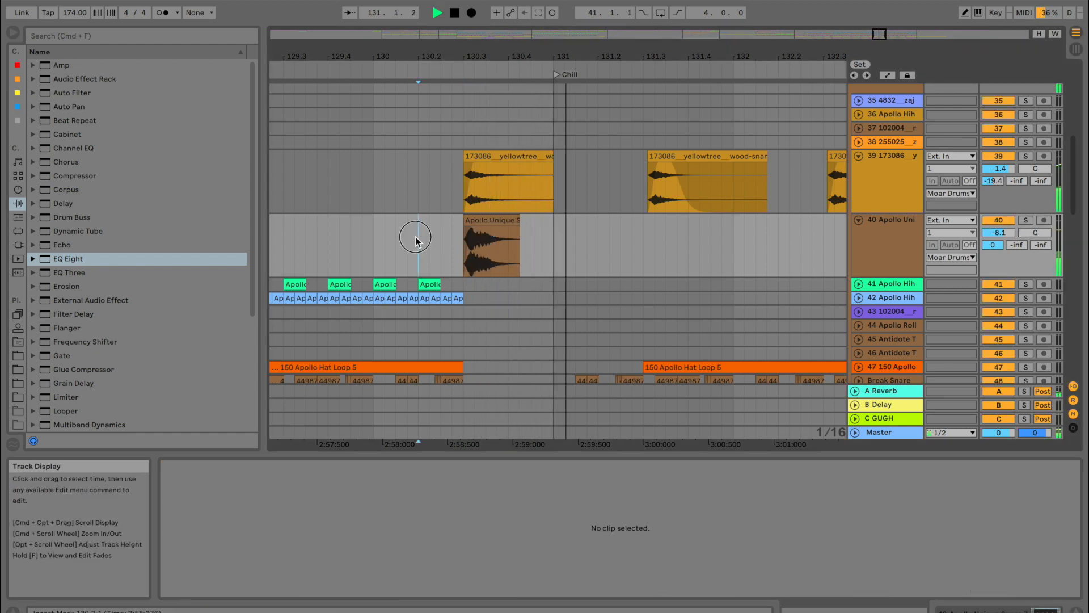
# Set the Apollo Unique Snare clip's transposition to 5 st and play it in the mix from before bar 130
pyautogui.click(469, 223)
pyautogui.moveTo(238, 547); pyautogui.dragTo(234, 567)
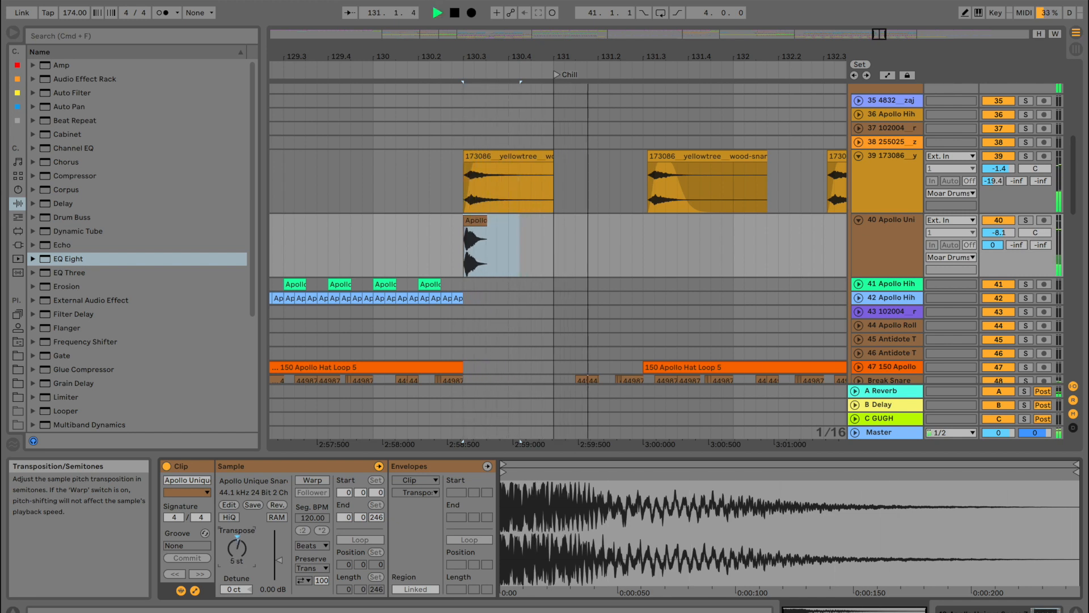
pyautogui.click(328, 244)
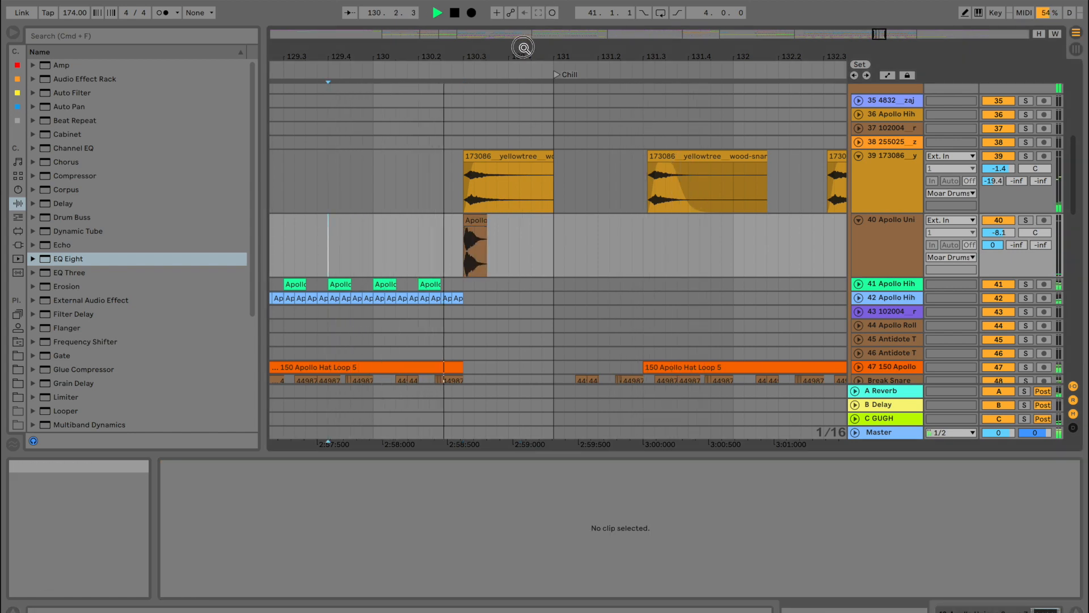
# Fold tracks 39 and 40 and the Moar Drums group while the Chill section plays
pyautogui.moveTo(524, 47); pyautogui.dragTo(484, 178)
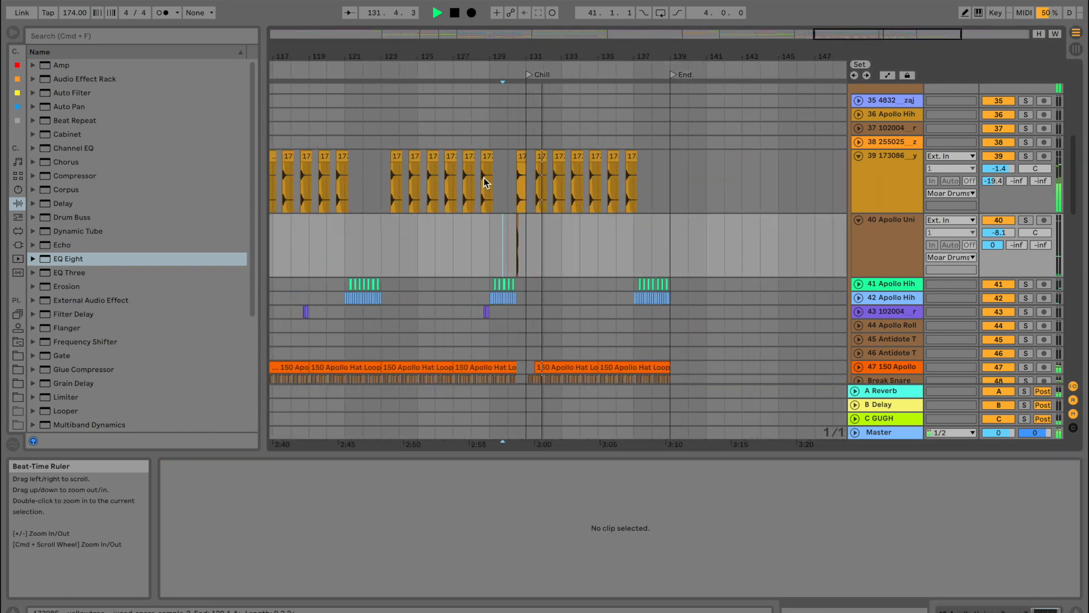
pyautogui.click(858, 155)
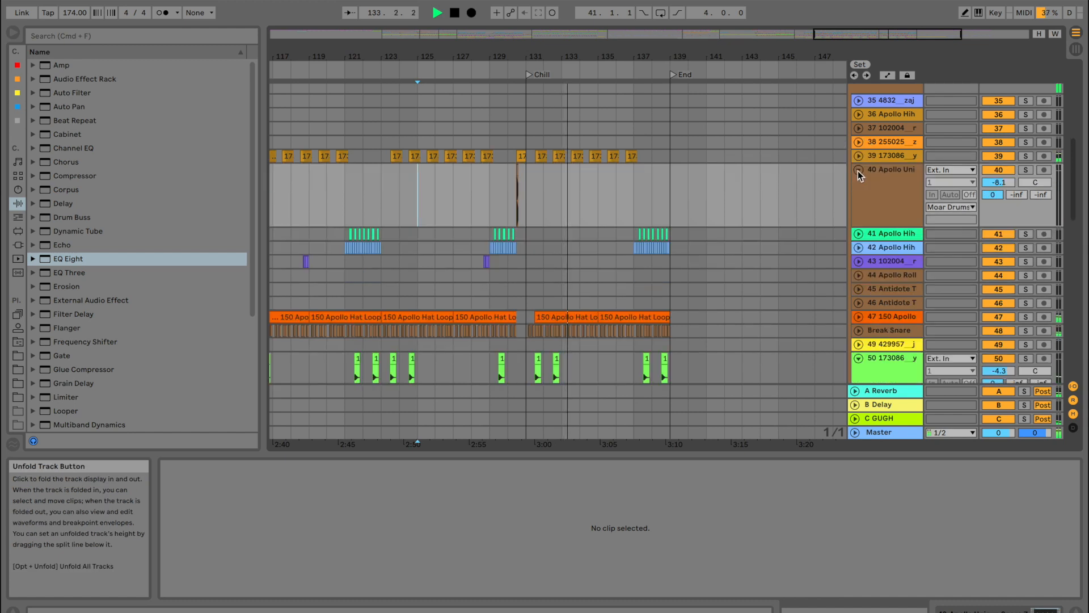
pyautogui.click(858, 170)
pyautogui.scroll(5, 843, 178)
pyautogui.click(854, 179)
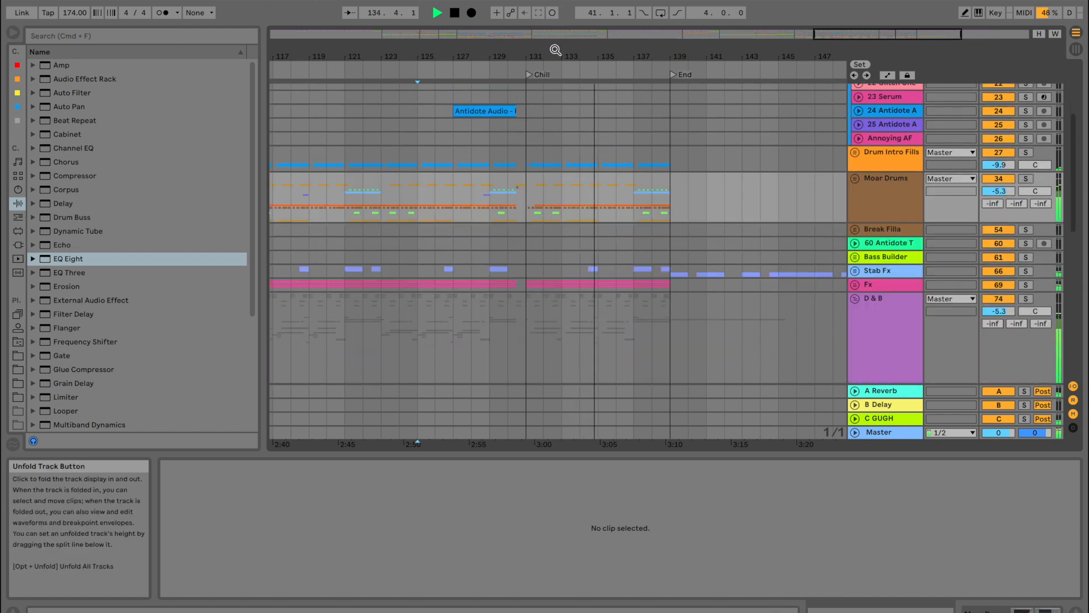
# Replay the transition into Chill from before bar 130 and fold the Riser group
pyautogui.moveTo(557, 49); pyautogui.dragTo(652, 190)
pyautogui.hscroll(-5, 652, 189)
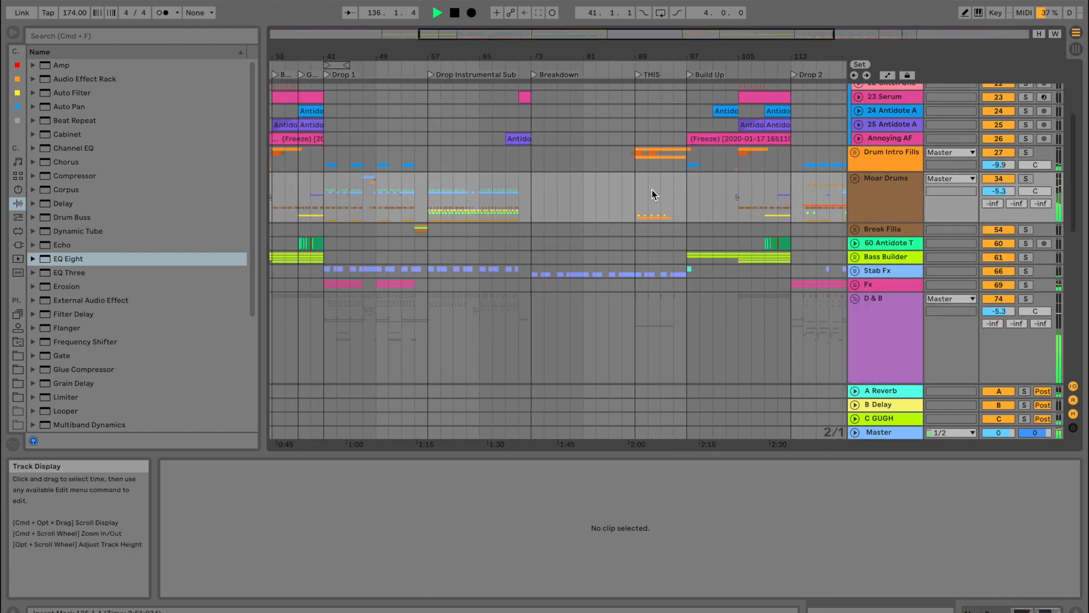
pyautogui.hscroll(6, 652, 189)
pyautogui.moveTo(686, 57); pyautogui.dragTo(677, 205)
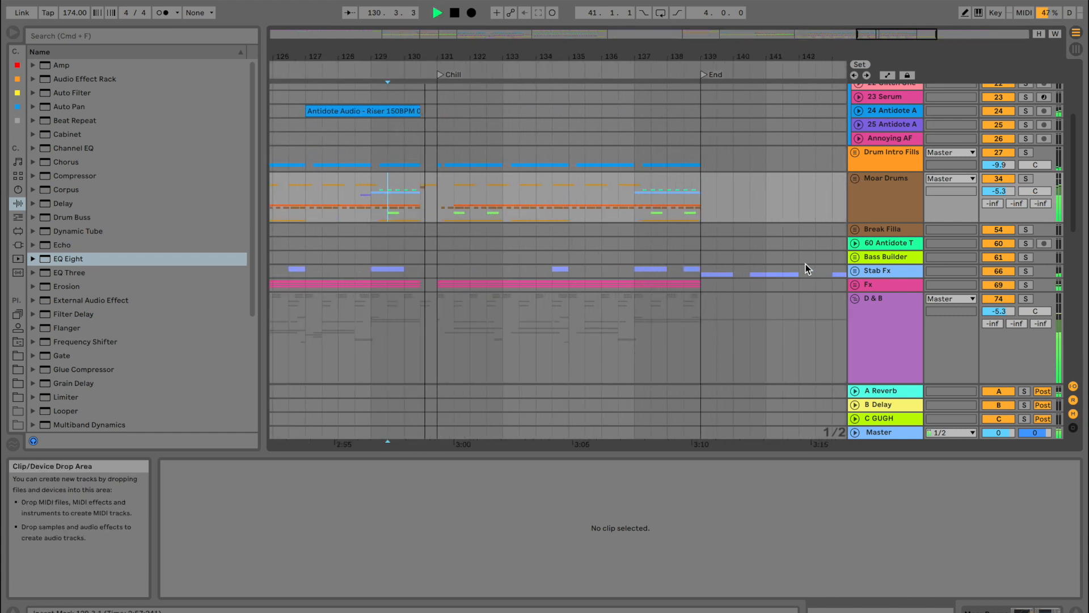
pyautogui.scroll(3, 806, 264)
pyautogui.scroll(5, 855, 223)
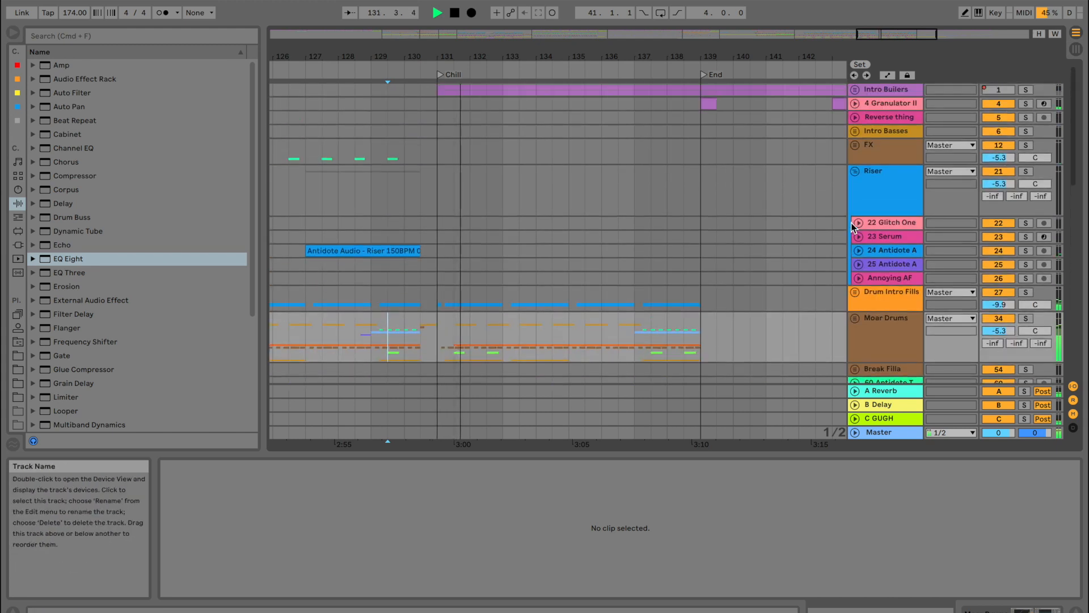
pyautogui.click(855, 172)
# Solo track 94 FM8 in the BASS group during playback and unfold it to check its Chill clips
pyautogui.scroll(-5, 683, 228)
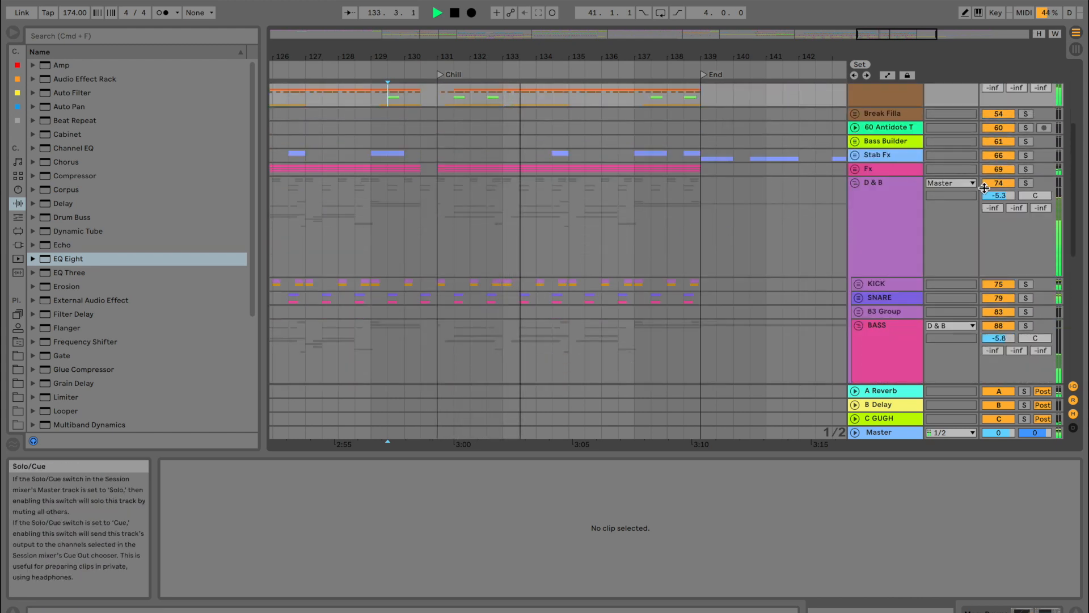
pyautogui.scroll(-3, 786, 254)
pyautogui.scroll(-6, 788, 254)
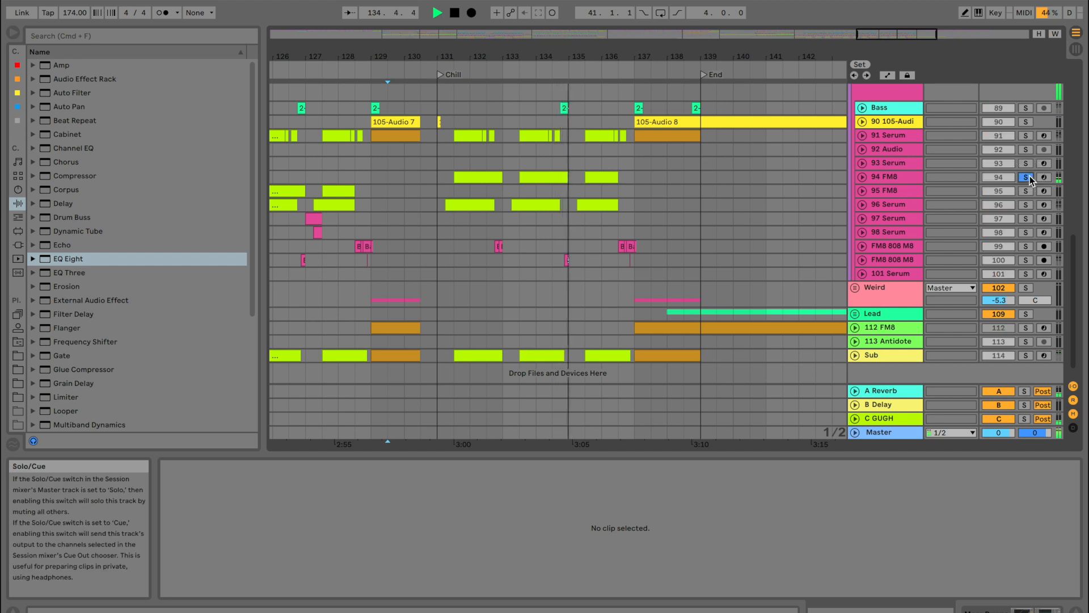
pyautogui.click(862, 177)
pyautogui.press('space')
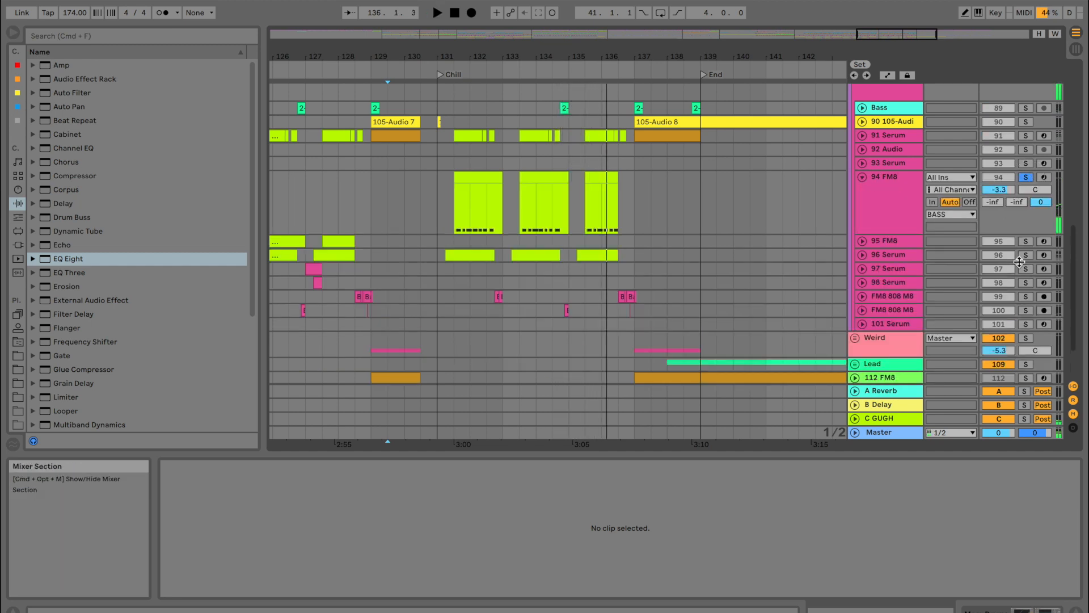
# Try the Chill section without track 96 Serum's clips between bars 131 and 137, then restore them
pyautogui.click(862, 255)
pyautogui.click(887, 254)
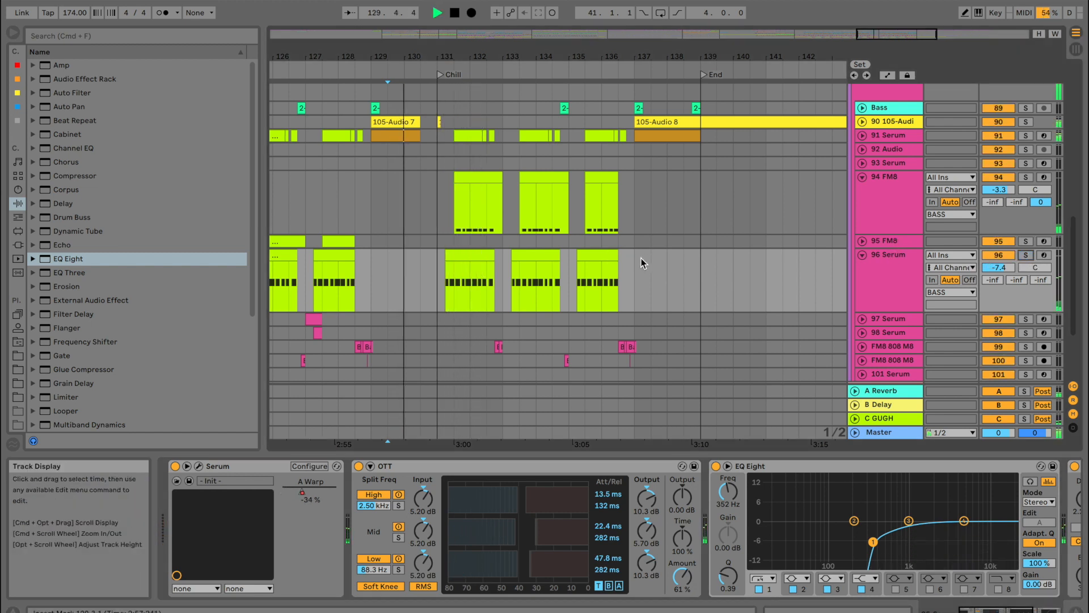
pyautogui.moveTo(641, 262)
pyautogui.mouseDown()
pyautogui.moveTo(447, 261)
pyautogui.moveTo(628, 260)
pyautogui.mouseUp()
pyautogui.click(444, 265)
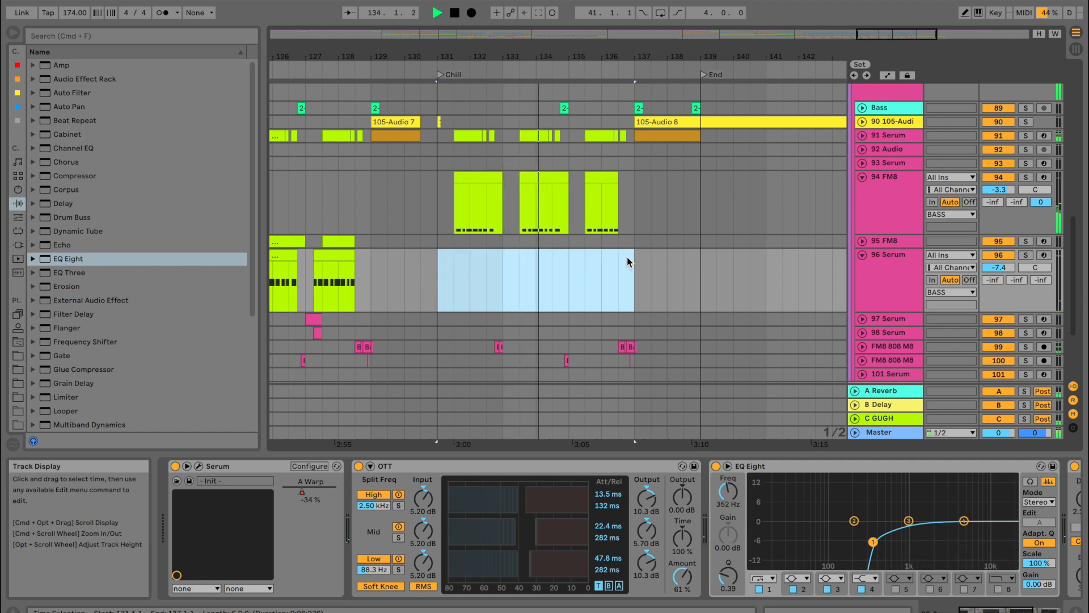
pyautogui.press('super+v')
pyautogui.press('space')
# Solo and unfold track 91 Serum, play it from the Chill locator, and bring its Auto Filter into view
pyautogui.scroll(1, 613, 255)
pyautogui.scroll(2, 614, 255)
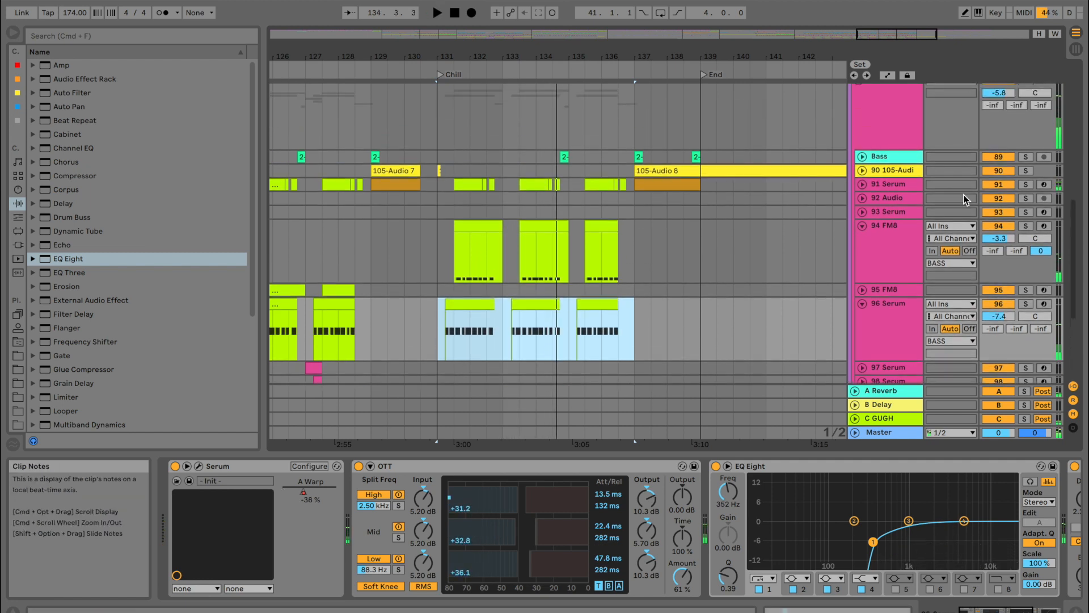
pyautogui.click(1027, 185)
pyautogui.press('space')
pyautogui.click(863, 185)
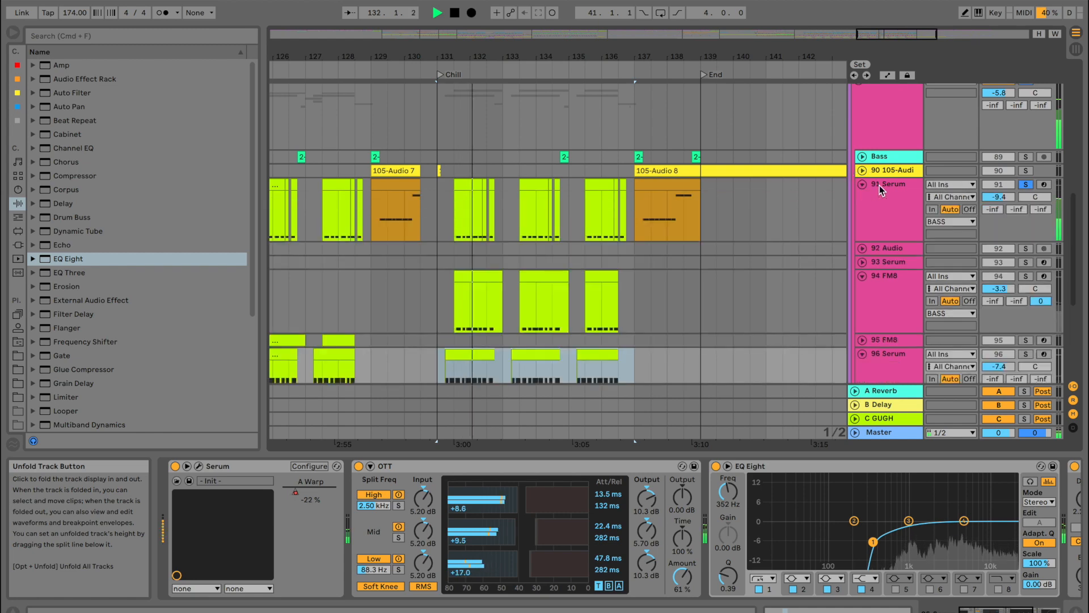
pyautogui.press('space')
pyautogui.hscroll(3, 779, 487)
pyautogui.hscroll(3, 779, 486)
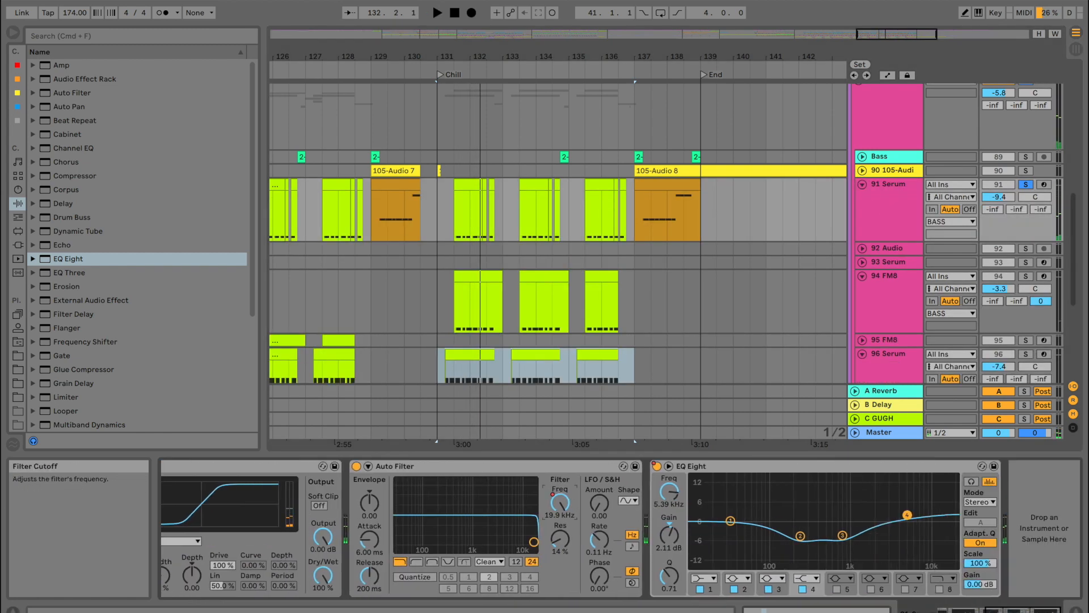
# Lower track 91 Serum's Auto Filter frequency automation to 561 Hz after the Chill locator, rising gently toward bar 137, and check it unsoloed
pyautogui.press('a')
pyautogui.click(453, 196)
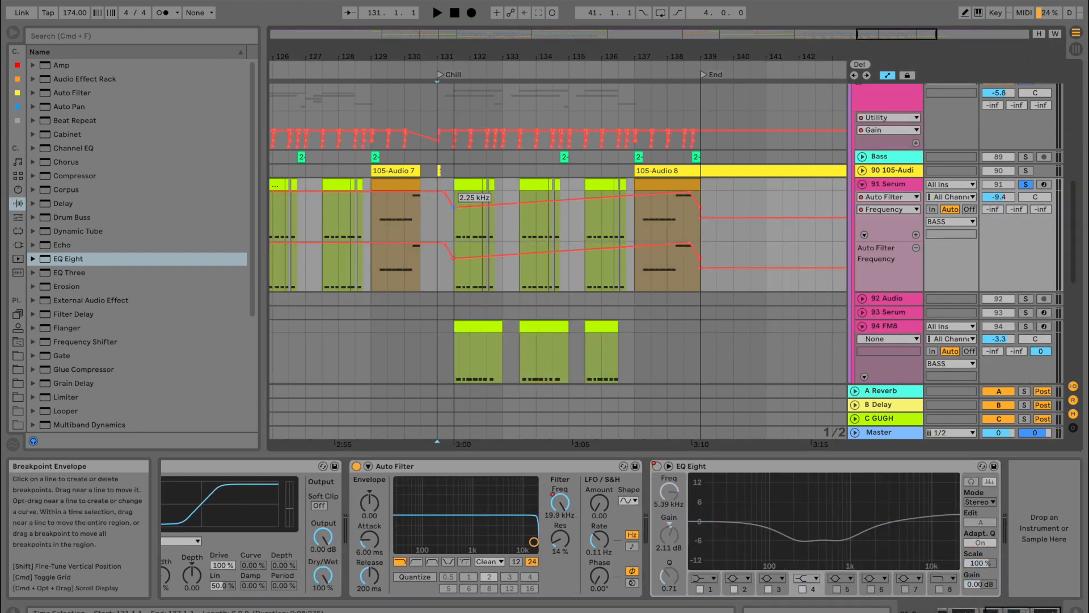
pyautogui.moveTo(625, 199); pyautogui.dragTo(625, 215)
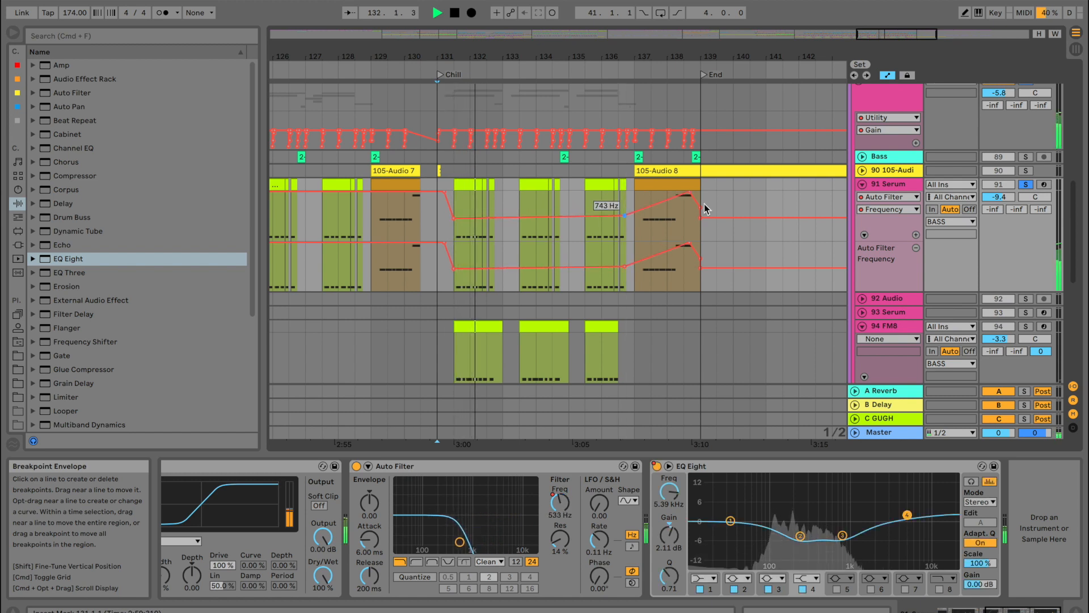
pyautogui.click(1025, 184)
pyautogui.press('space')
pyautogui.press('space')
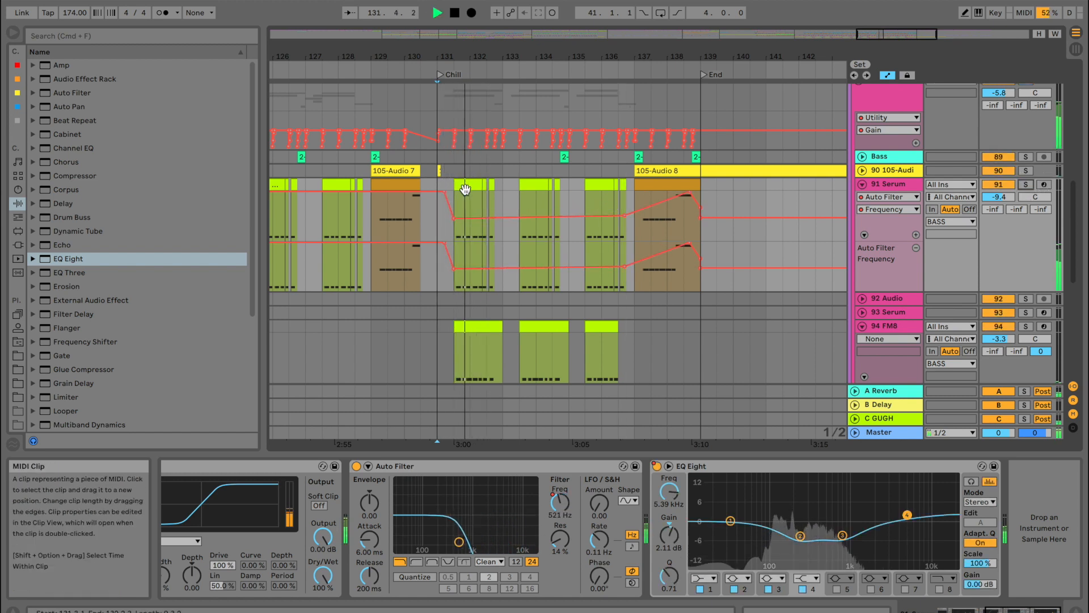
pyautogui.moveTo(454, 215); pyautogui.dragTo(454, 217)
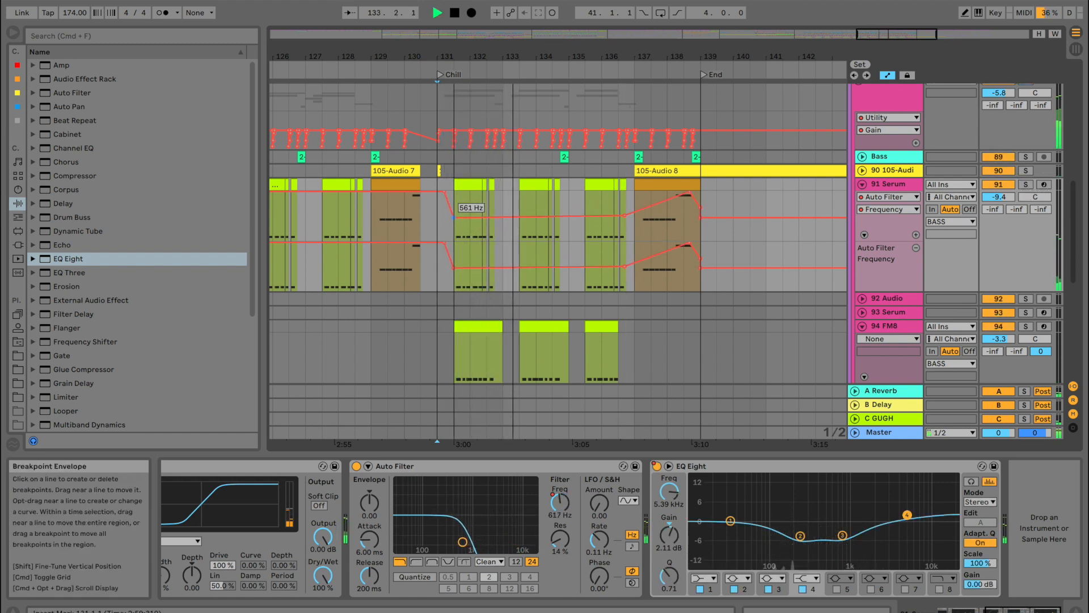
pyautogui.moveTo(624, 215); pyautogui.dragTo(625, 211)
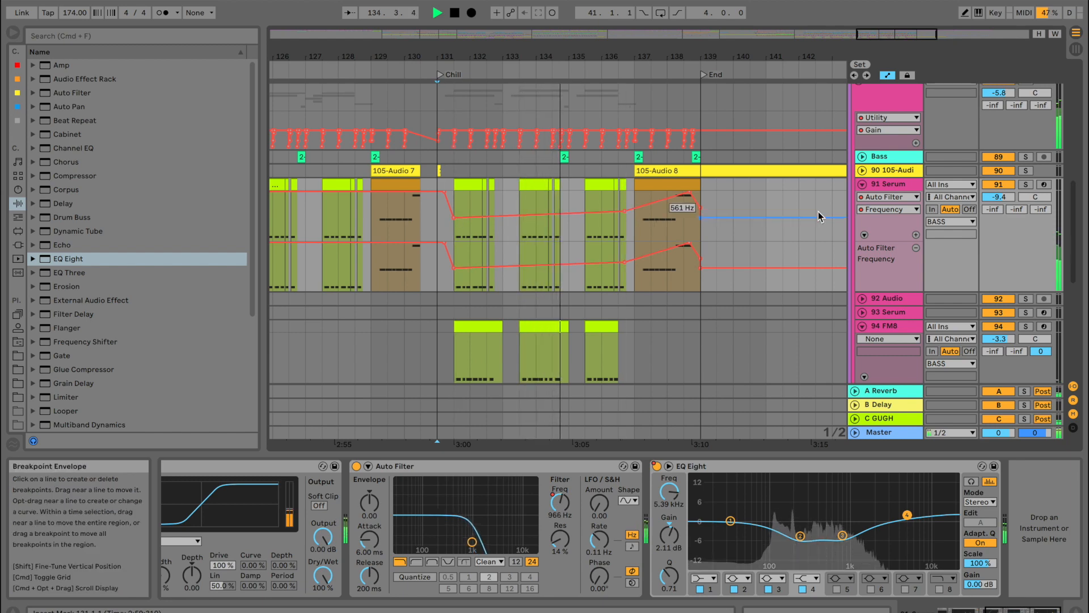
# Fold the BASS and D & B groups and replay the arrangement from the Chill locator
pyautogui.scroll(5, 781, 202)
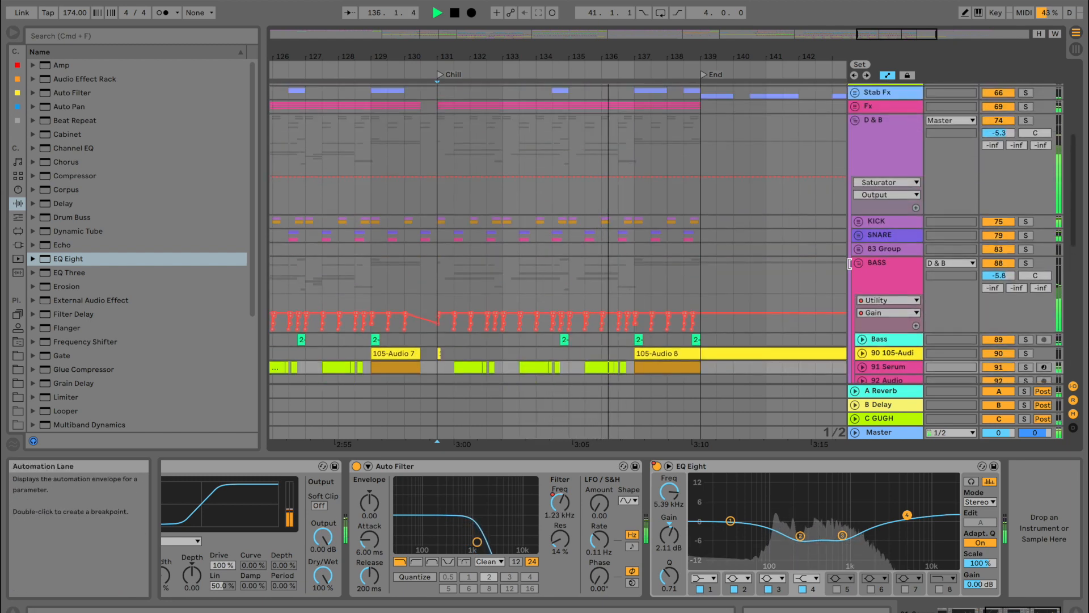
pyautogui.click(859, 263)
pyautogui.click(855, 120)
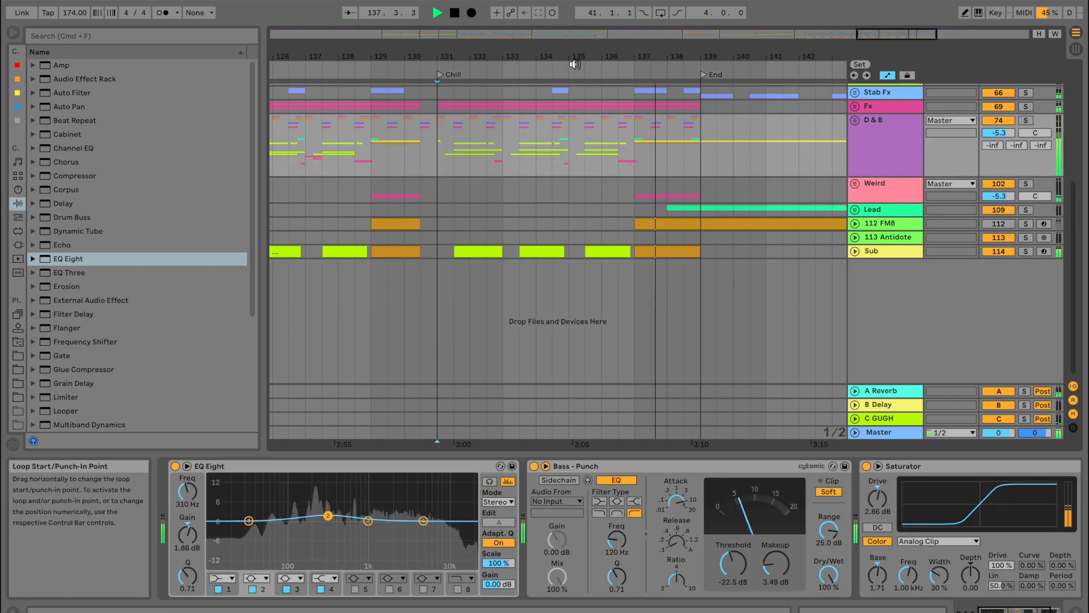
pyautogui.click(416, 67)
pyautogui.moveTo(457, 53); pyautogui.dragTo(457, 32)
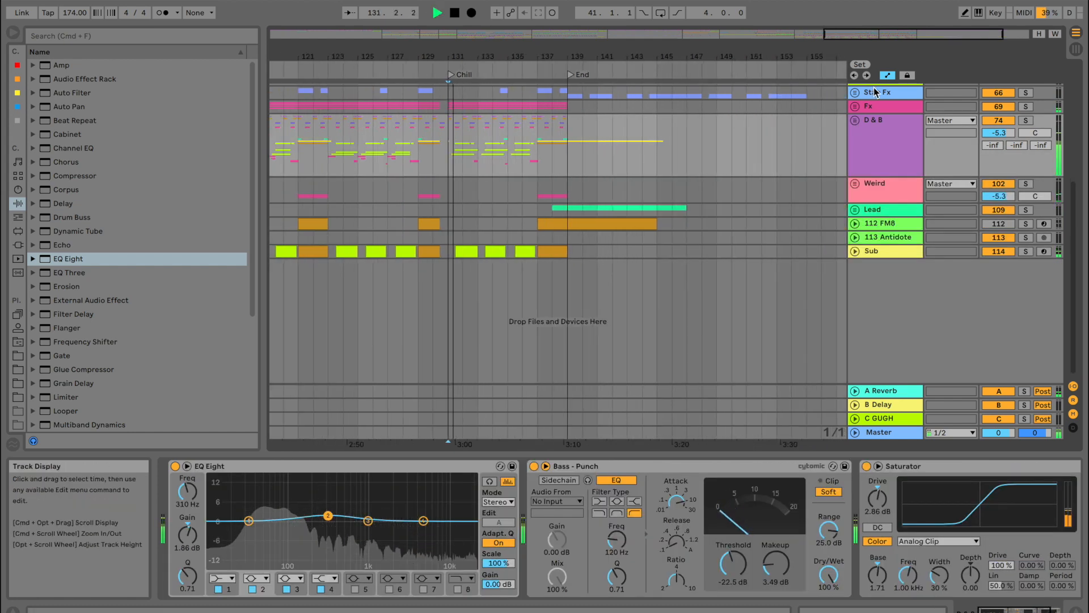
# Automate the Intro Builers group's Speaker On to switch on just before Chill, play the transition, and fold the group
pyautogui.scroll(5, 859, 94)
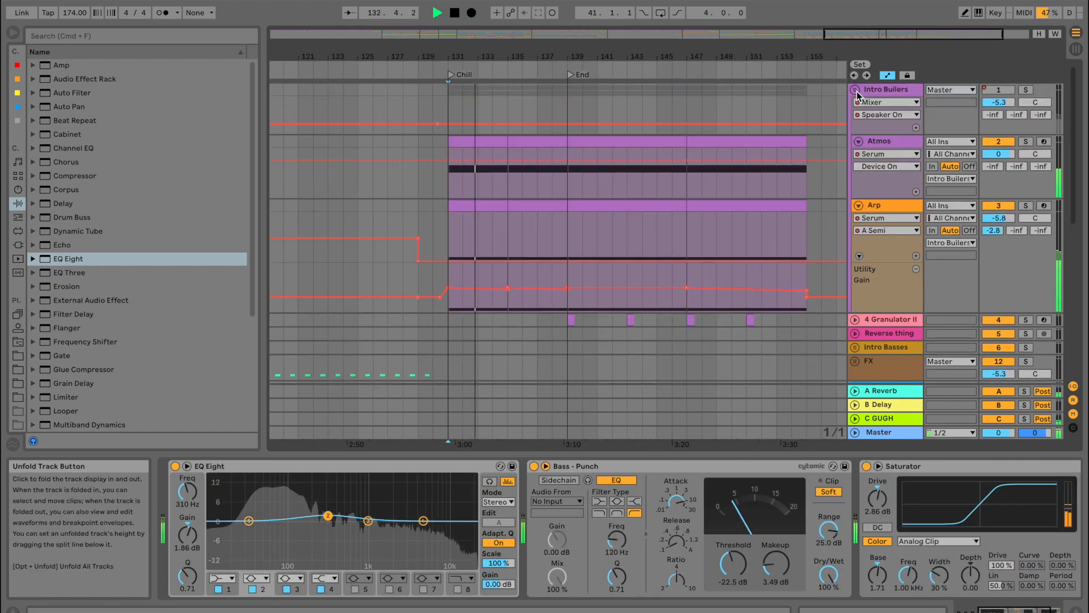
pyautogui.press('space')
pyautogui.moveTo(451, 123); pyautogui.dragTo(437, 106)
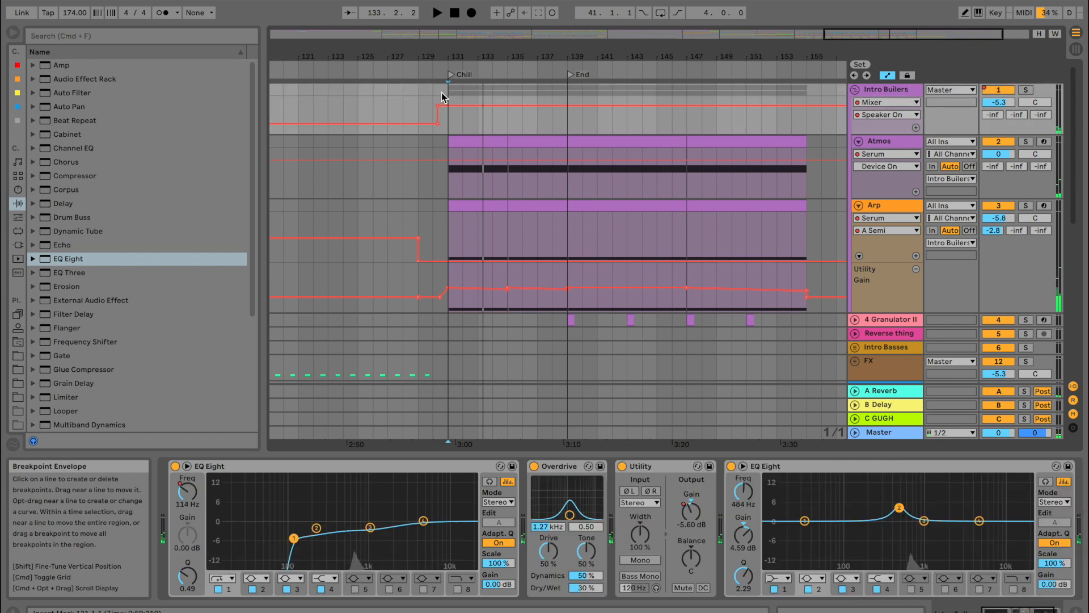
pyautogui.click(432, 131)
pyautogui.press('space')
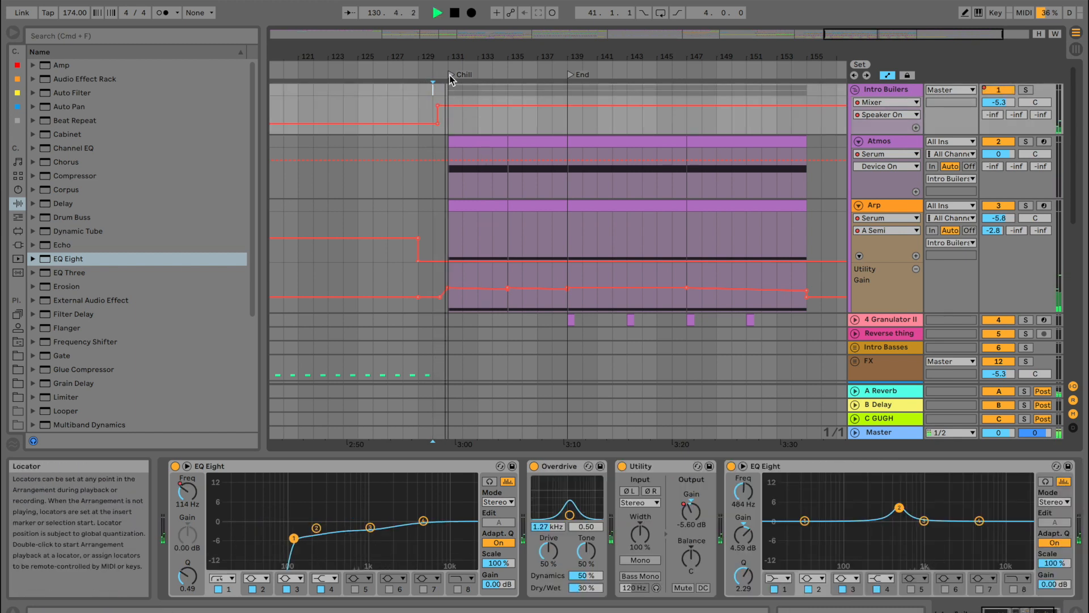
pyautogui.click(855, 90)
# Listen to the Break Filla passage at the end of Drop 1, playing from around bars 54 and 55
pyautogui.moveTo(540, 45); pyautogui.dragTo(540, 14)
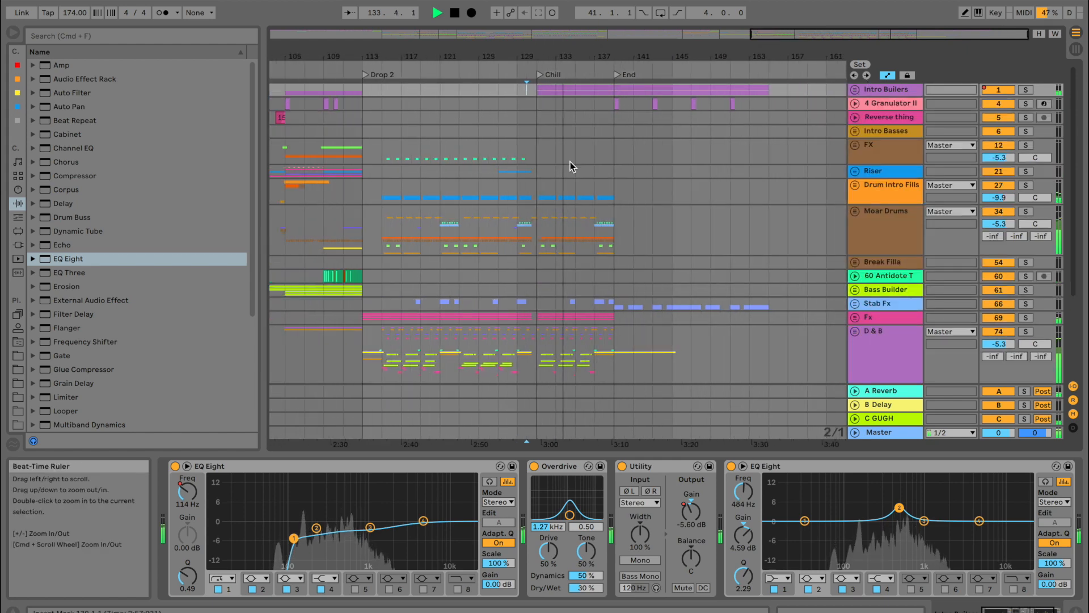
pyautogui.hscroll(-15, 570, 162)
pyautogui.scroll(-3, 570, 161)
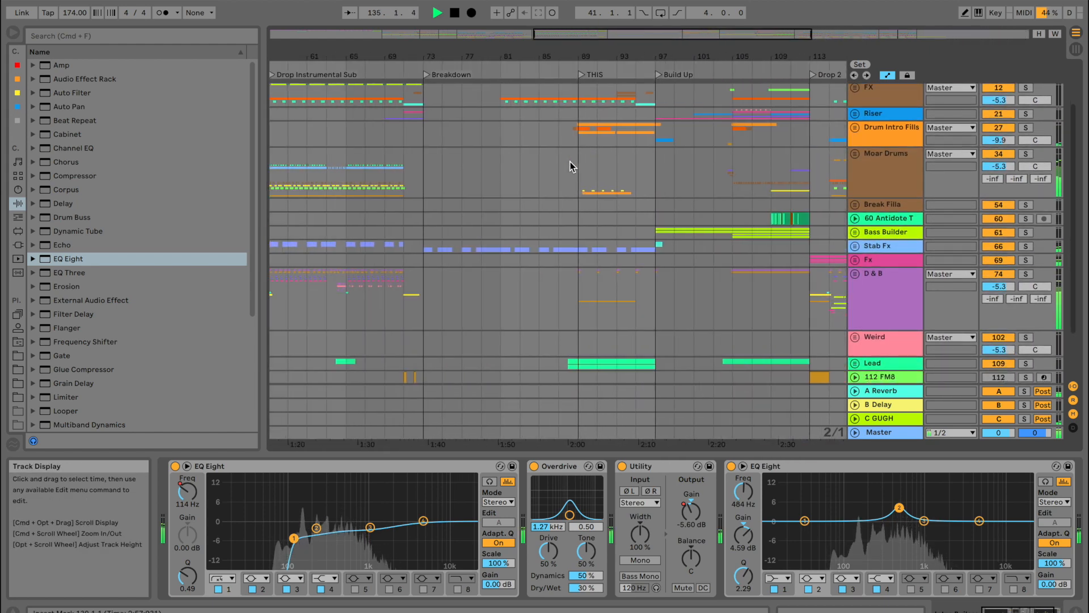
pyautogui.hscroll(-6, 570, 166)
pyautogui.press('space')
pyautogui.click(410, 264)
pyautogui.press('space')
pyautogui.hscroll(-6, 427, 272)
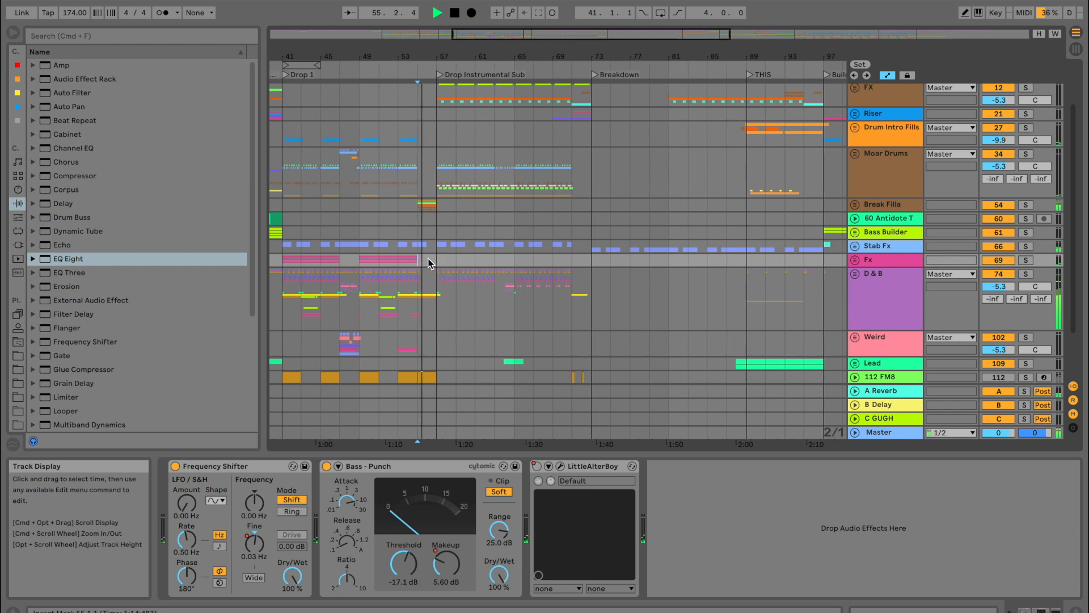
pyautogui.scroll(6, 459, 238)
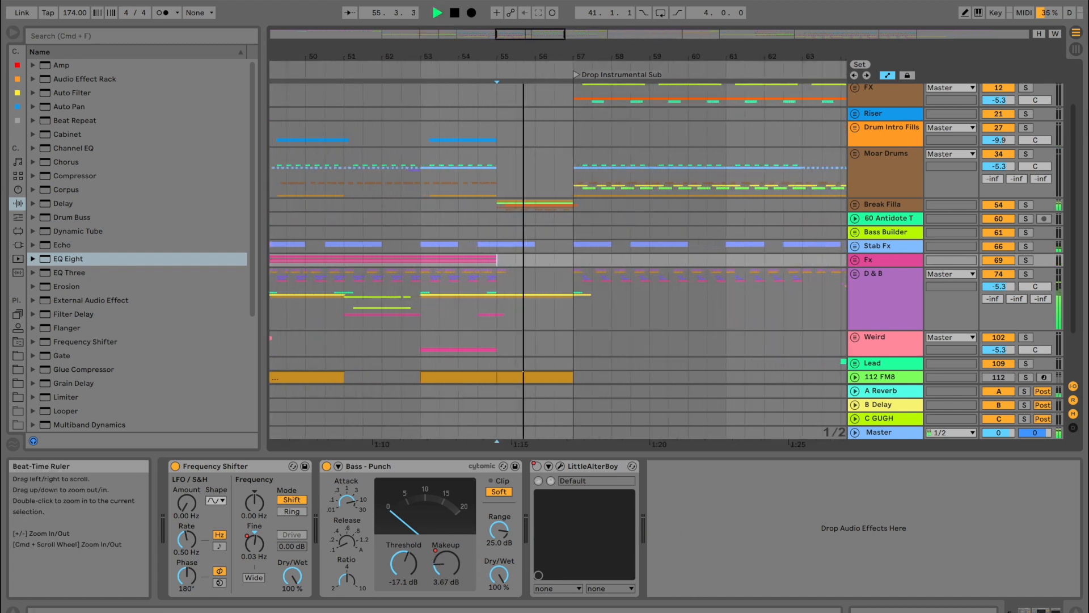
pyautogui.click(429, 204)
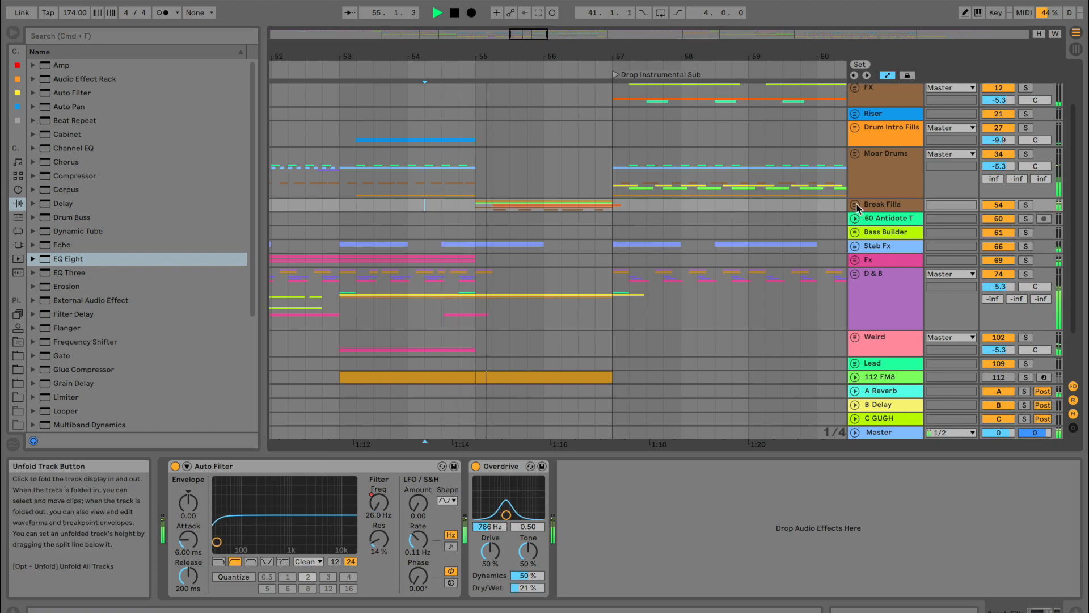
pyautogui.moveTo(446, 55); pyautogui.dragTo(445, 29)
pyautogui.press('space')
# Find the drum roll leading into Build 2 and play it from bar 32.3
pyautogui.hscroll(-6, 370, 192)
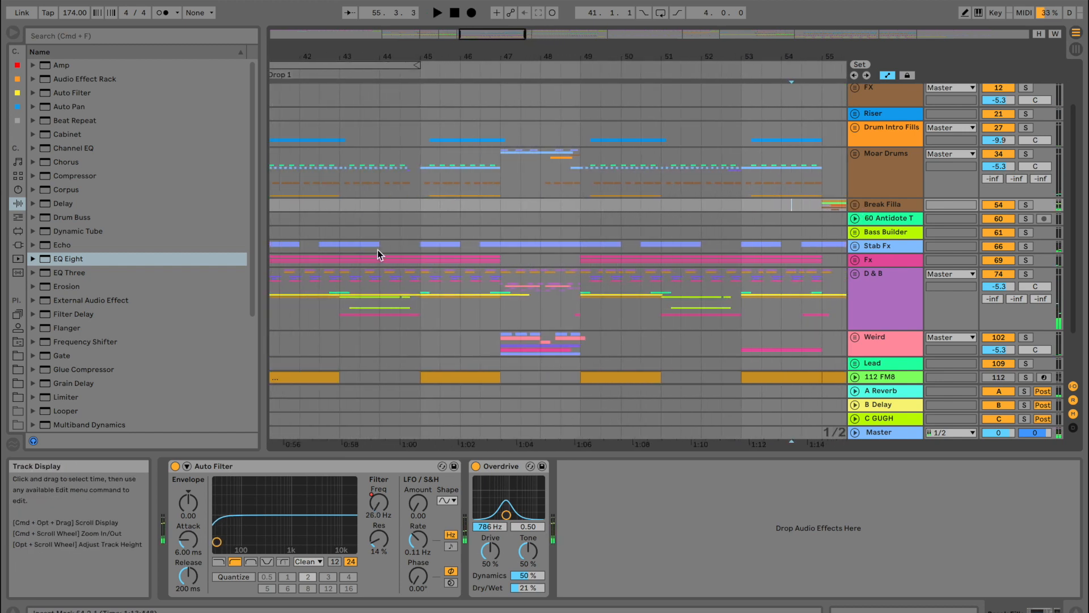
pyautogui.scroll(-3, 379, 249)
pyautogui.hscroll(-10, 473, 234)
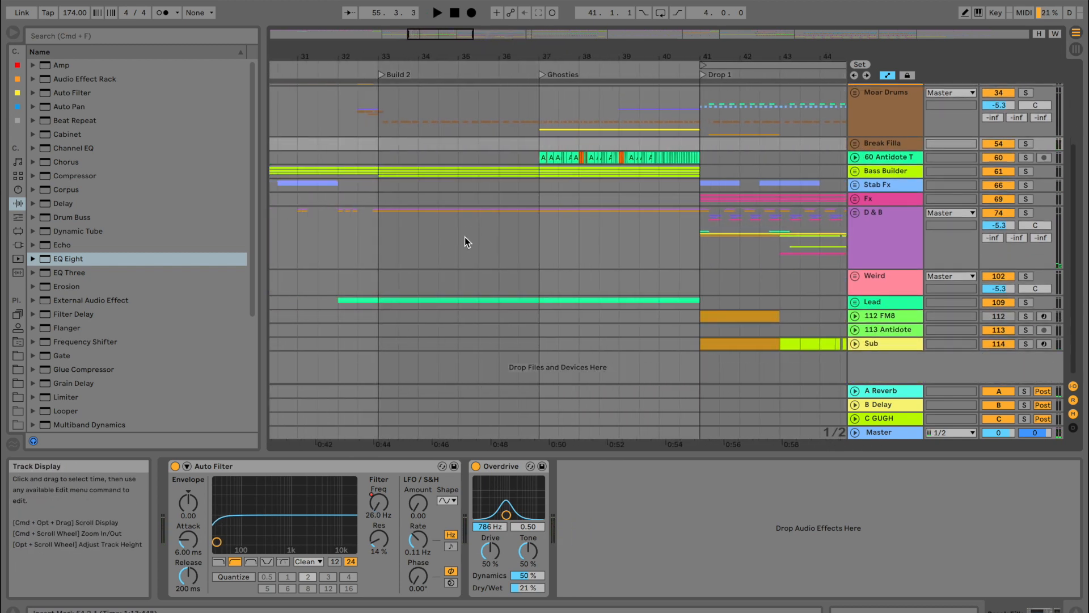
pyautogui.click(465, 247)
pyautogui.press('space')
pyautogui.scroll(3, 464, 247)
pyautogui.click(357, 169)
pyautogui.press('space')
pyautogui.press('space')
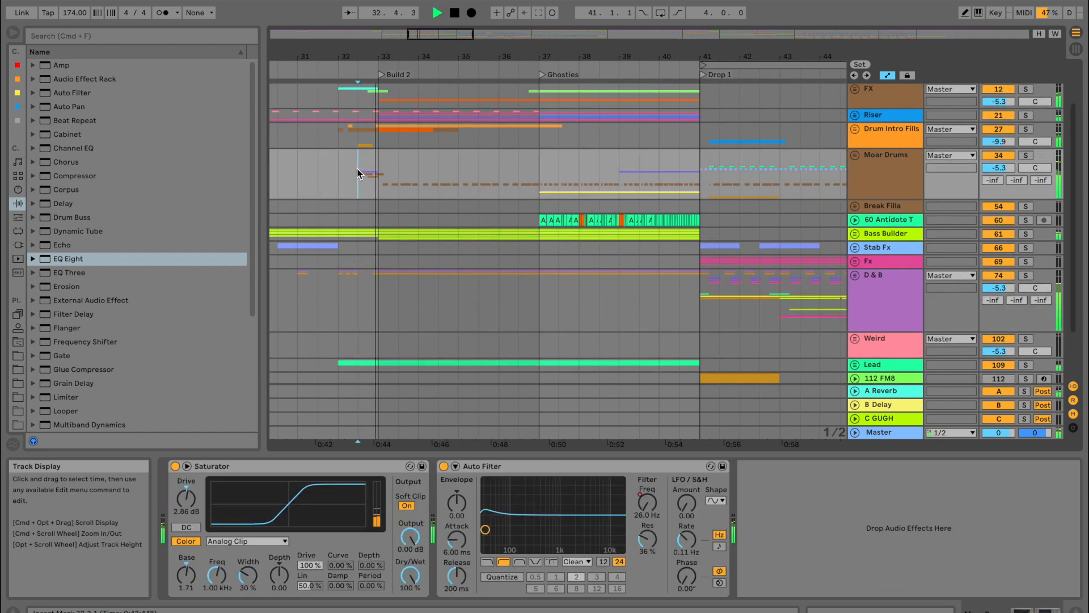
pyautogui.press('space')
# Unfold the Moar Drums group and copy the roll clips on tracks 44 and 45 spanning 32.3 to 33.1
pyautogui.click(855, 155)
pyautogui.scroll(-3, 332, 245)
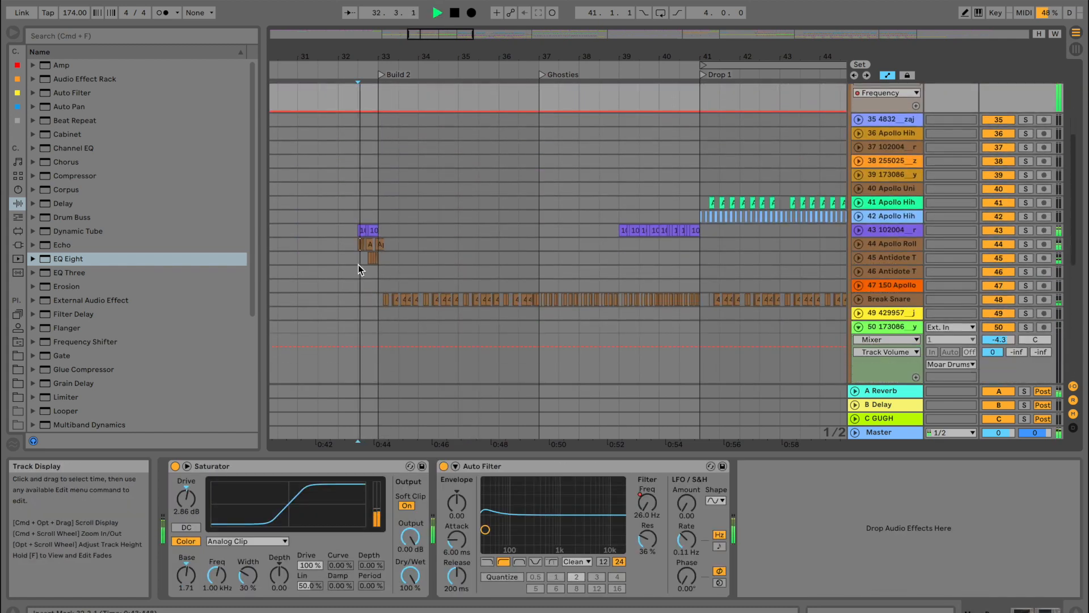
pyautogui.click(362, 256)
pyautogui.press('space')
# Paste the copied drum roll on tracks 44 and 45 at 56.3, leading into Drop Instrumental Sub
pyautogui.hscroll(8, 481, 241)
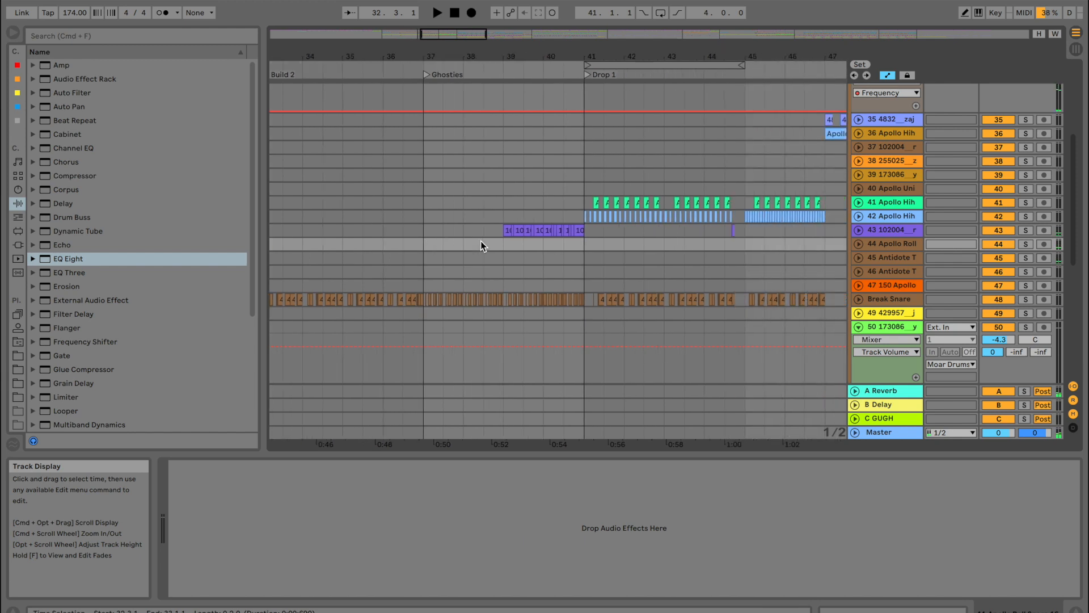
pyautogui.click(638, 245)
pyautogui.press('space')
pyautogui.hscroll(1, 641, 244)
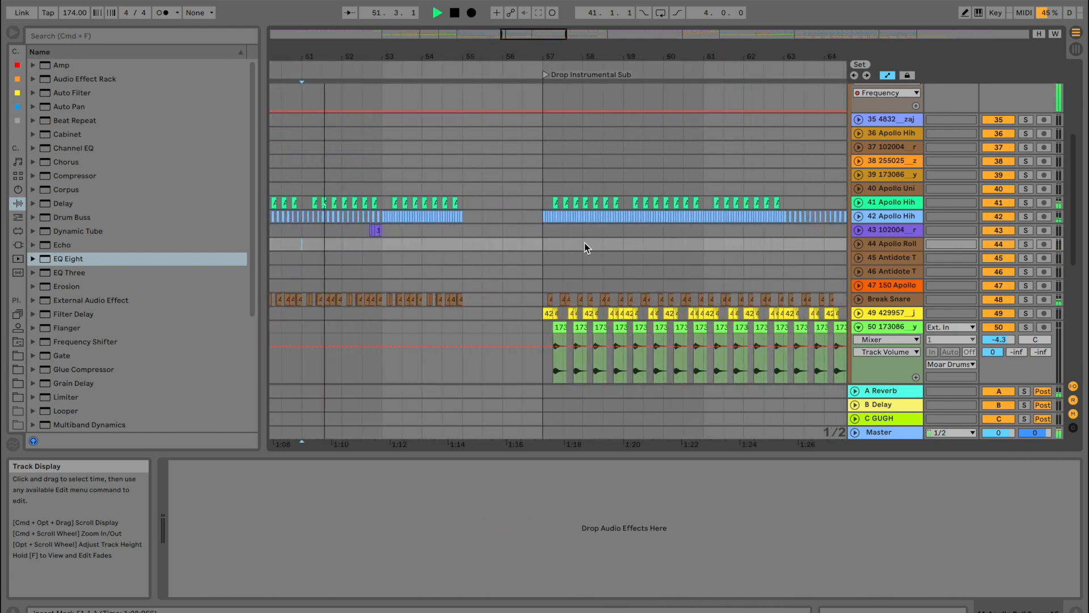
pyautogui.click(526, 244)
pyautogui.press('super+v')
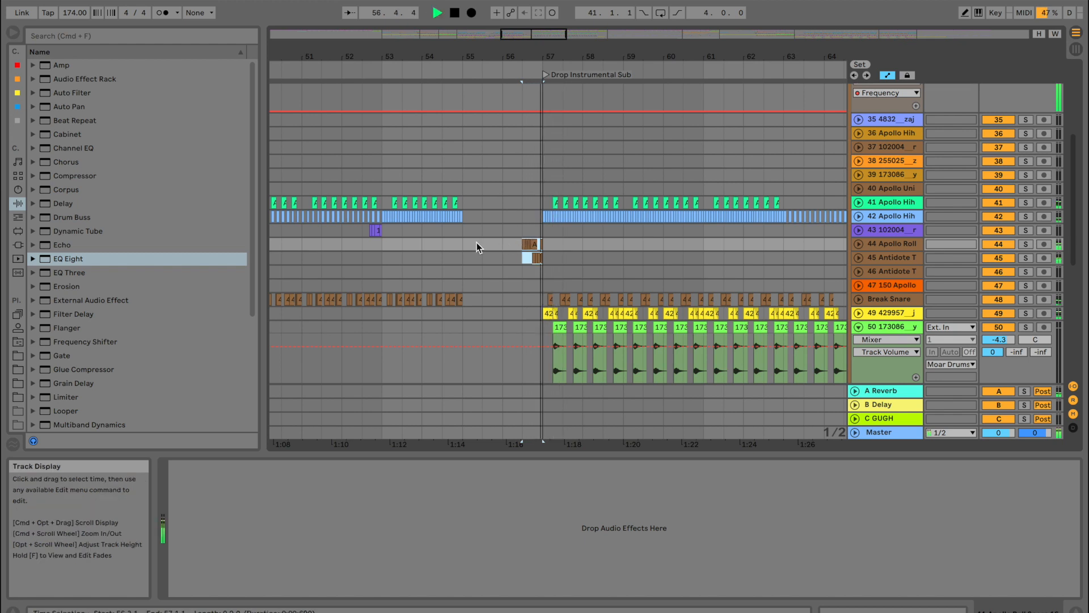
# Play from bar 53 and paste two more copies of the drum roll at 55.1 and 56.1 on tracks 44 and 45
pyautogui.click(398, 244)
pyautogui.click(462, 244)
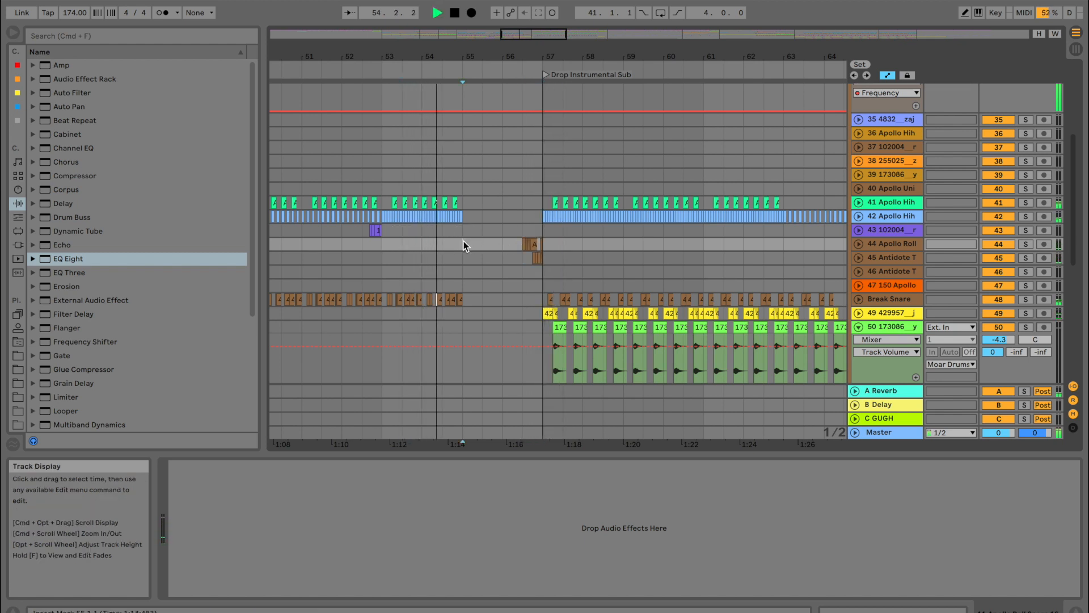
pyautogui.press('super+v')
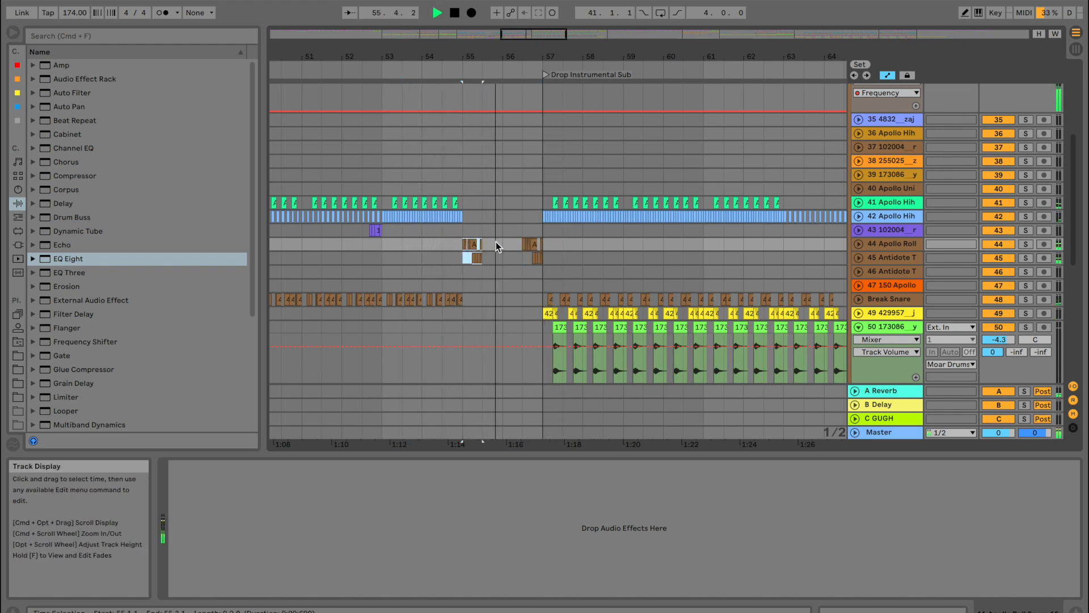
pyautogui.click(501, 244)
pyautogui.press('super+v')
# Stop playback and delete the Antidote Tom part of the drum roll copy at bar 56 on track 45
pyautogui.press('space')
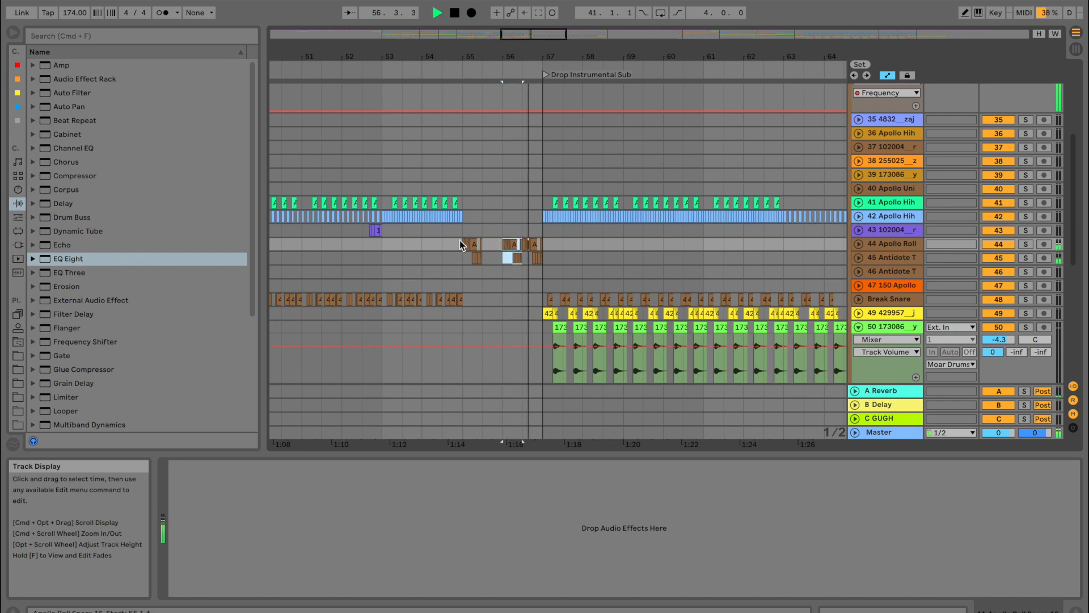
pyautogui.press('Delete')
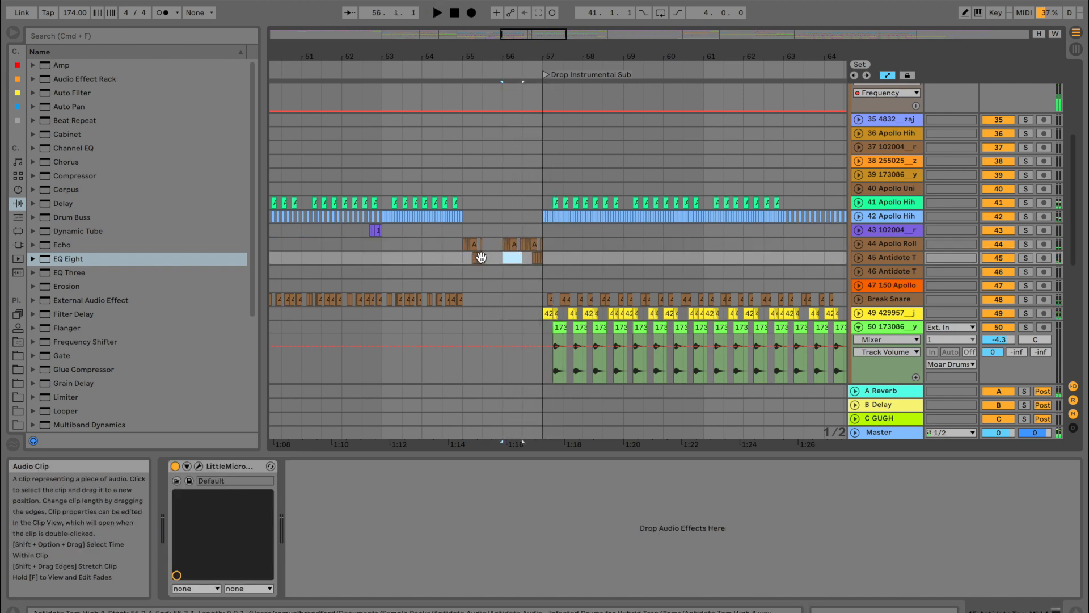
# Delete the tom fill clips on tracks 44 and 45 at the start of bar 55, and play from bar 55
pyautogui.moveTo(480, 258); pyautogui.dragTo(458, 243)
pyautogui.press('Delete')
pyautogui.click(459, 243)
pyautogui.press('space')
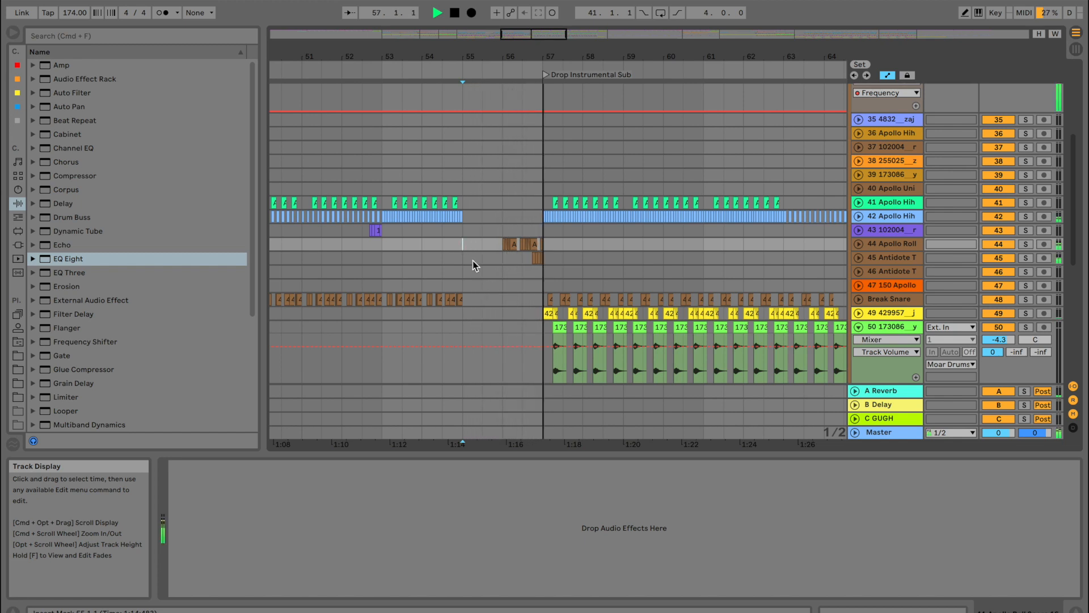
# Solo the Break Filla group and listen to it from shortly before bar 55
pyautogui.scroll(5, 469, 258)
pyautogui.click(446, 205)
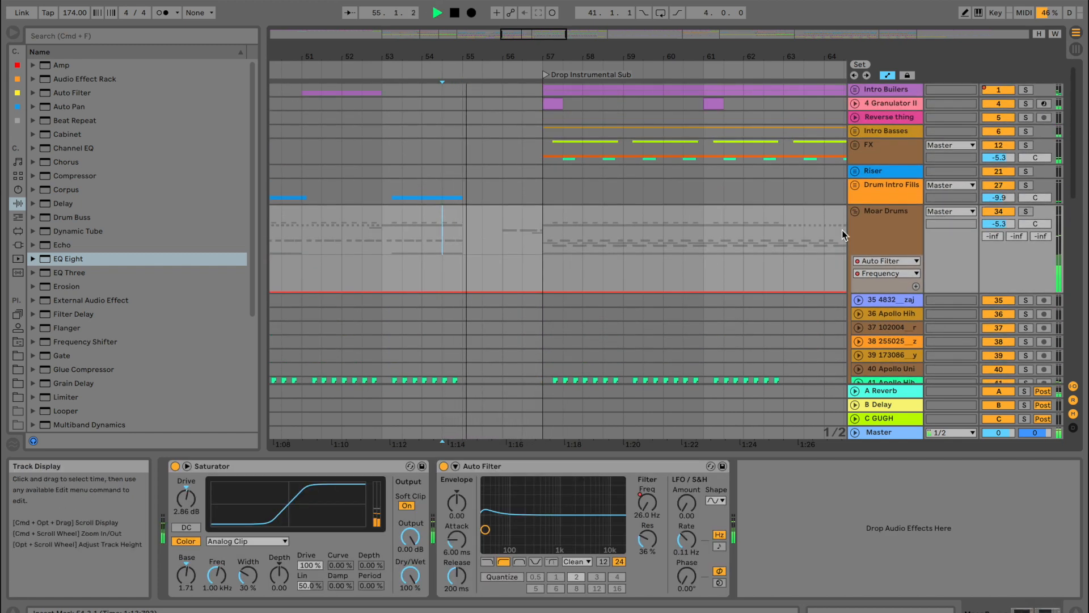
pyautogui.scroll(-5, 544, 261)
pyautogui.scroll(5, 542, 261)
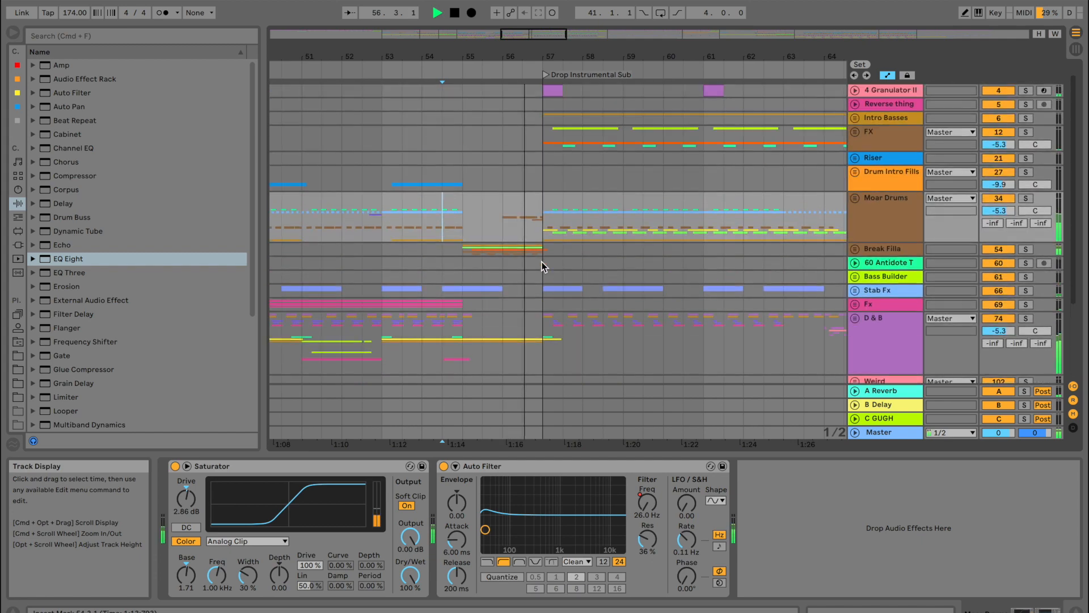
pyautogui.click(1026, 262)
pyautogui.press('space')
pyautogui.press('space')
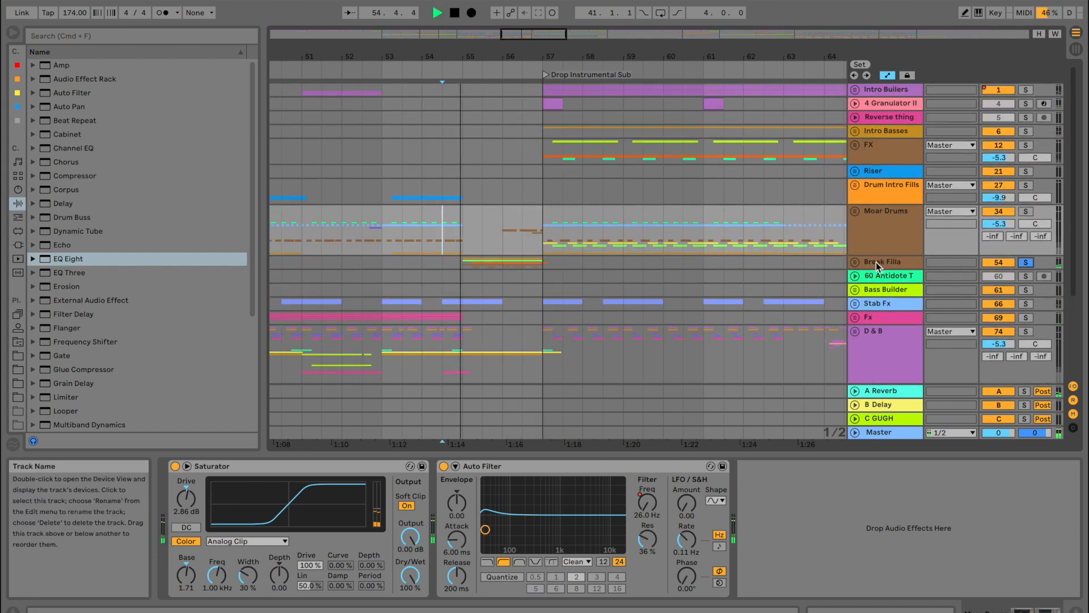
# Unfold the Break Filla group and solo tracks 55 and 58 in turn to hear each drum break on its own
pyautogui.click(855, 262)
pyautogui.scroll(-4, 498, 250)
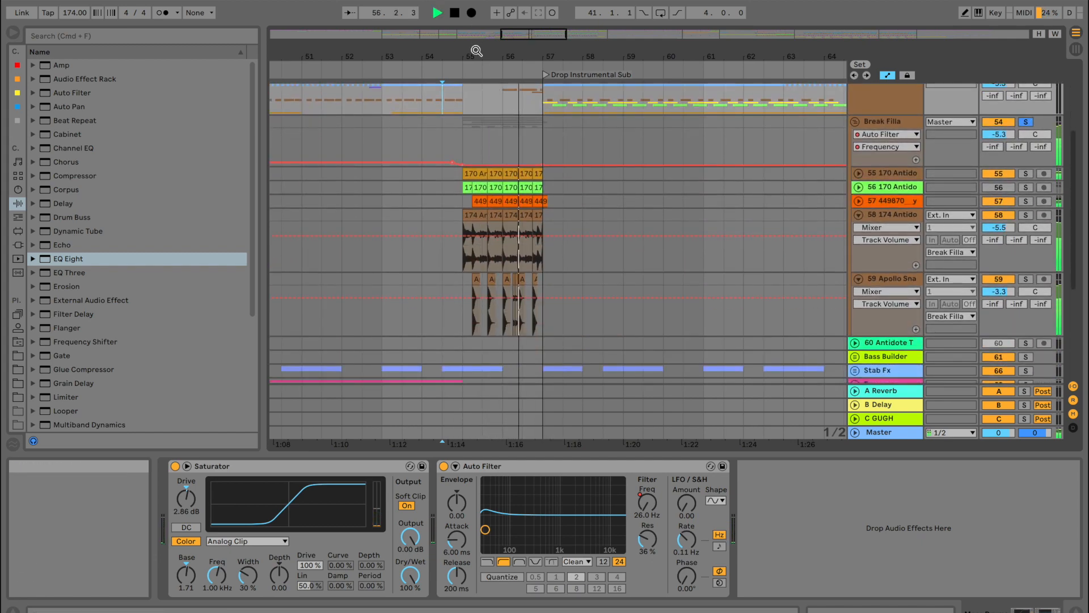
pyautogui.moveTo(474, 49); pyautogui.dragTo(491, 43)
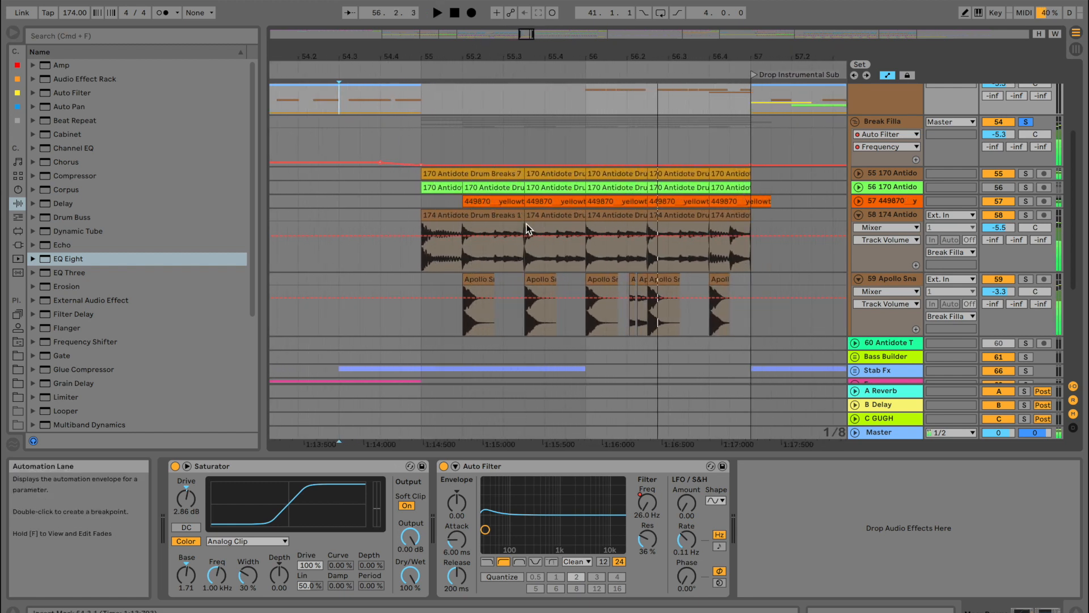
pyautogui.press('space')
pyautogui.click(1025, 173)
pyautogui.press('space')
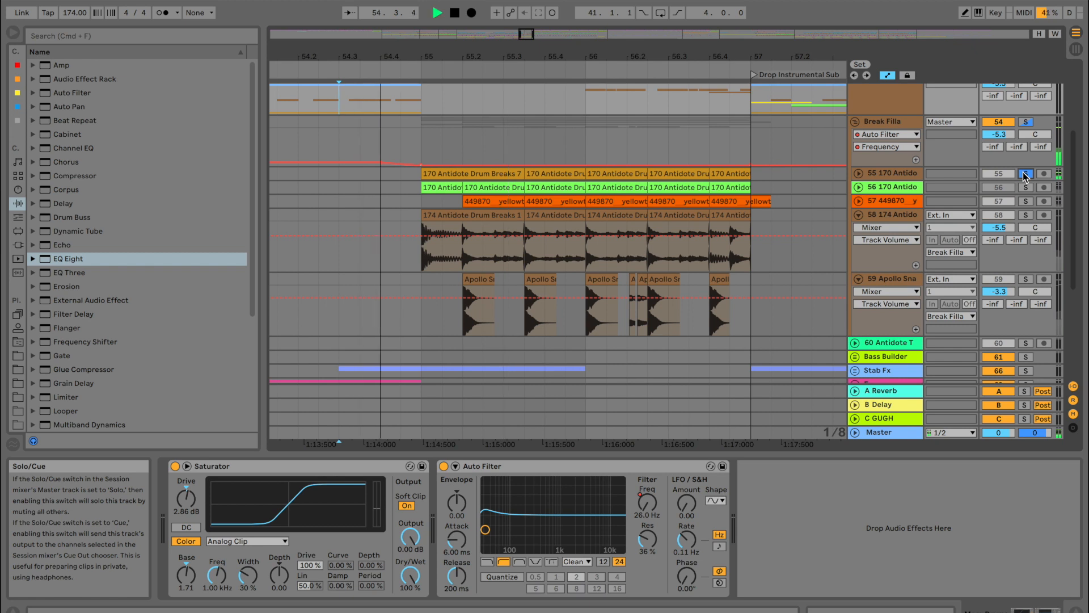
pyautogui.click(1026, 215)
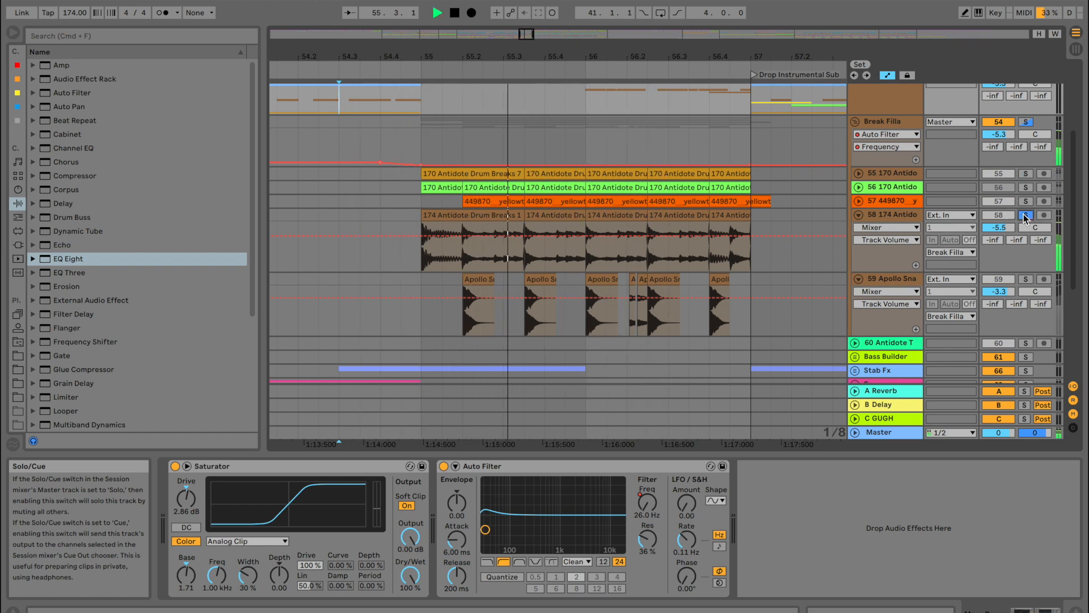
pyautogui.click(896, 202)
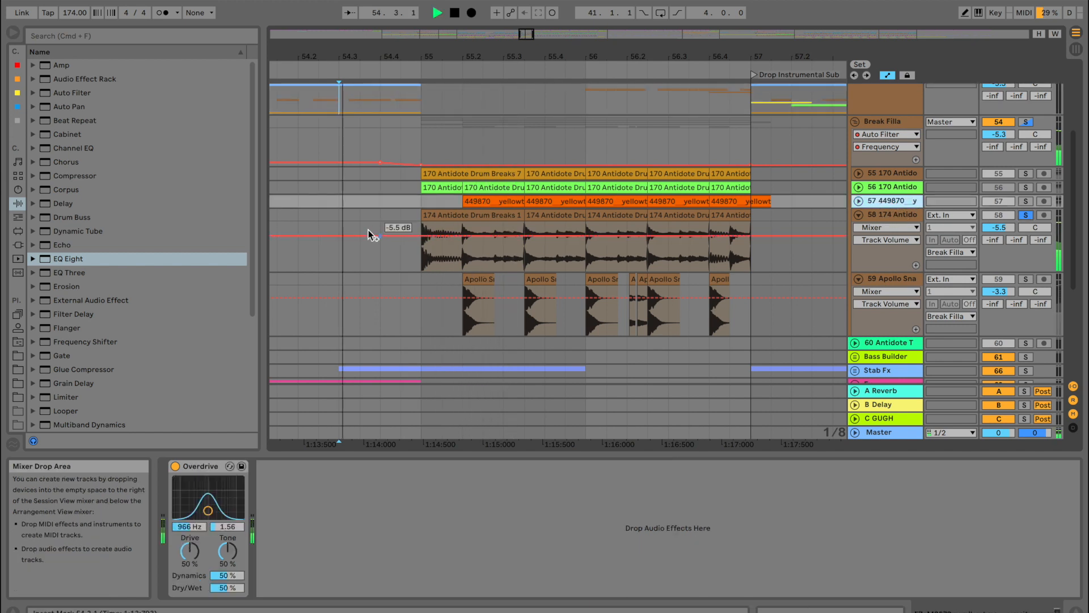
# Fade out the end of the first 174 Antidote Drum Breaks clip on track 58 and listen to the result
pyautogui.press('space')
pyautogui.click(457, 226)
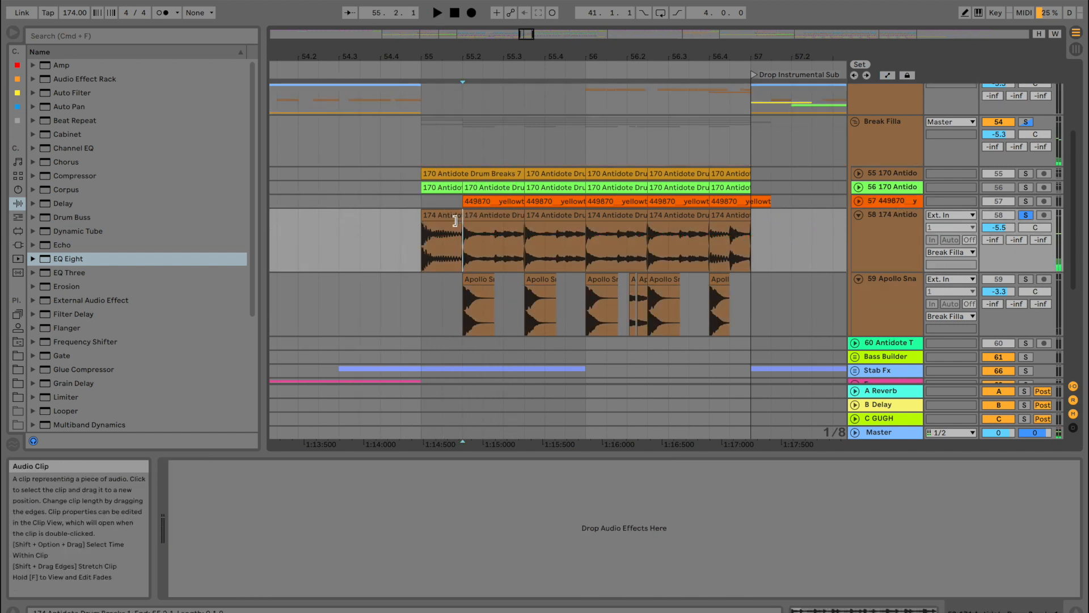
pyautogui.click(381, 250)
pyautogui.press('space')
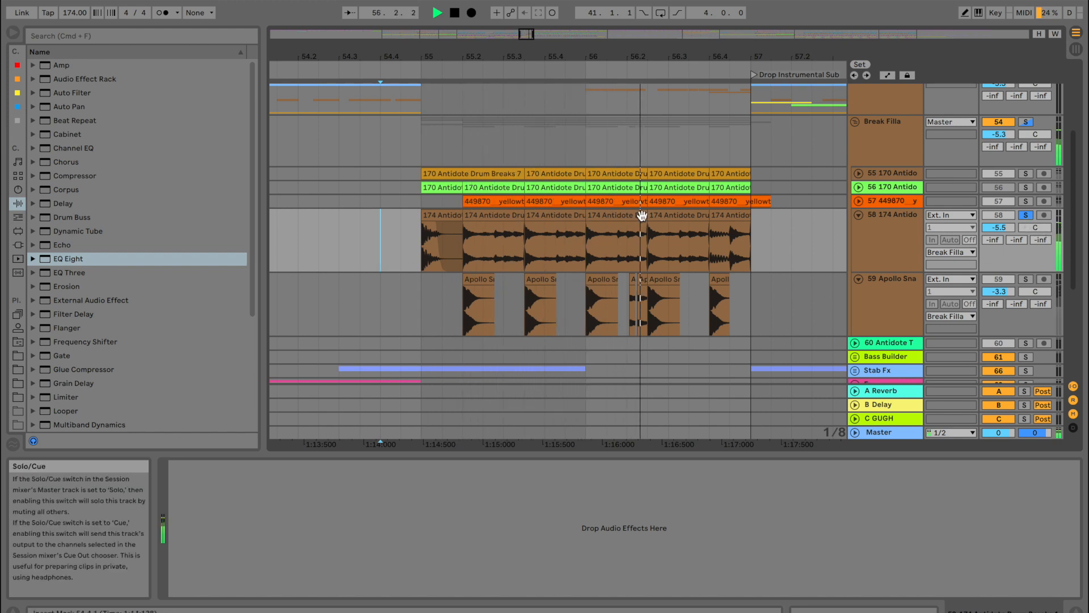
pyautogui.press('space')
pyautogui.press('space')
# Duplicate the second 174 Antidote Drum Breaks clip on track 58 over the clips that follow, up to beat 56.4
pyautogui.click(503, 215)
pyautogui.press('super+d')
pyautogui.press('super+d')
pyautogui.press('Right')
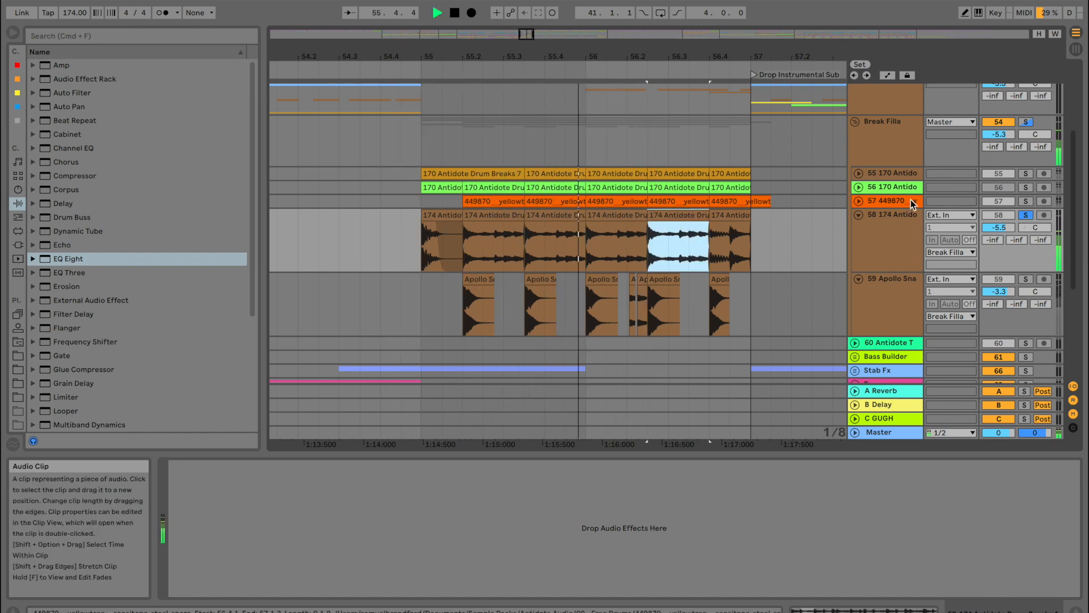
# Turn off the solo on track 58 and lower the Apollo snare track's volume to -7.7 dB during playback
pyautogui.click(1029, 220)
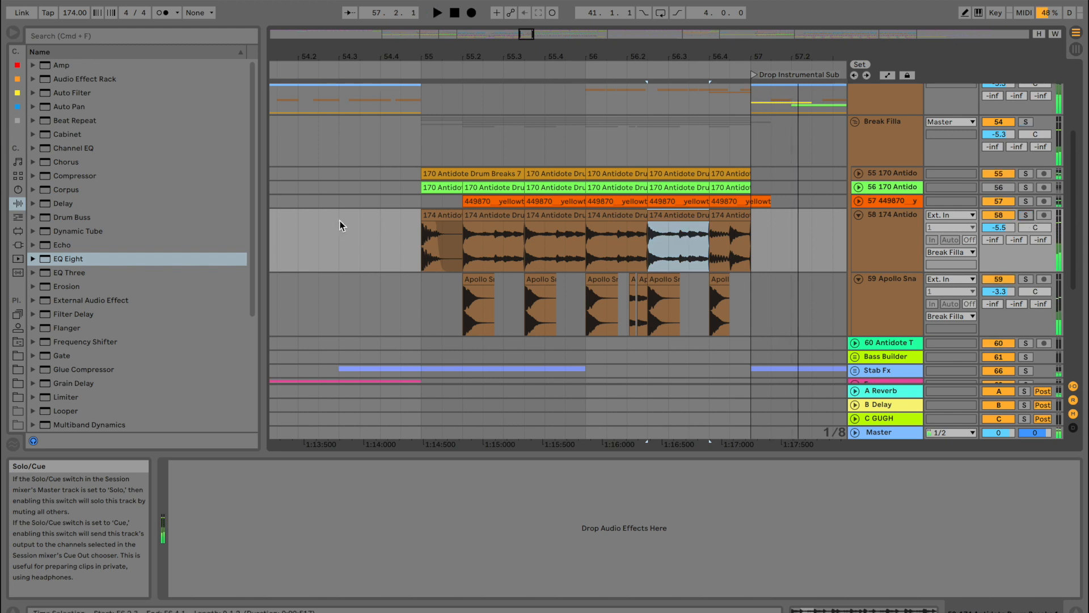
pyautogui.click(339, 222)
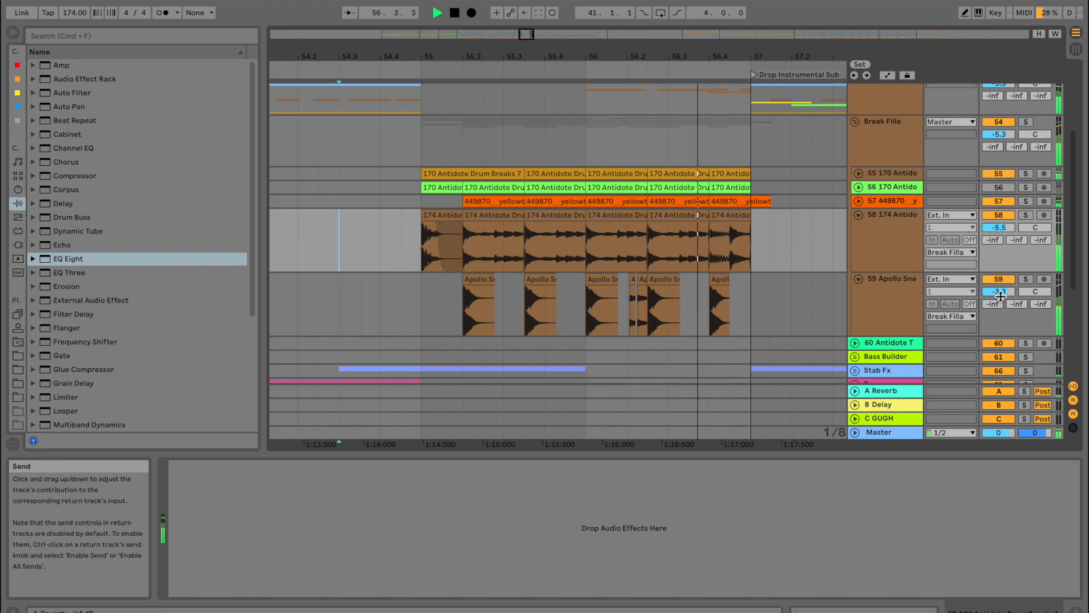
pyautogui.moveTo(998, 291); pyautogui.dragTo(999, 303)
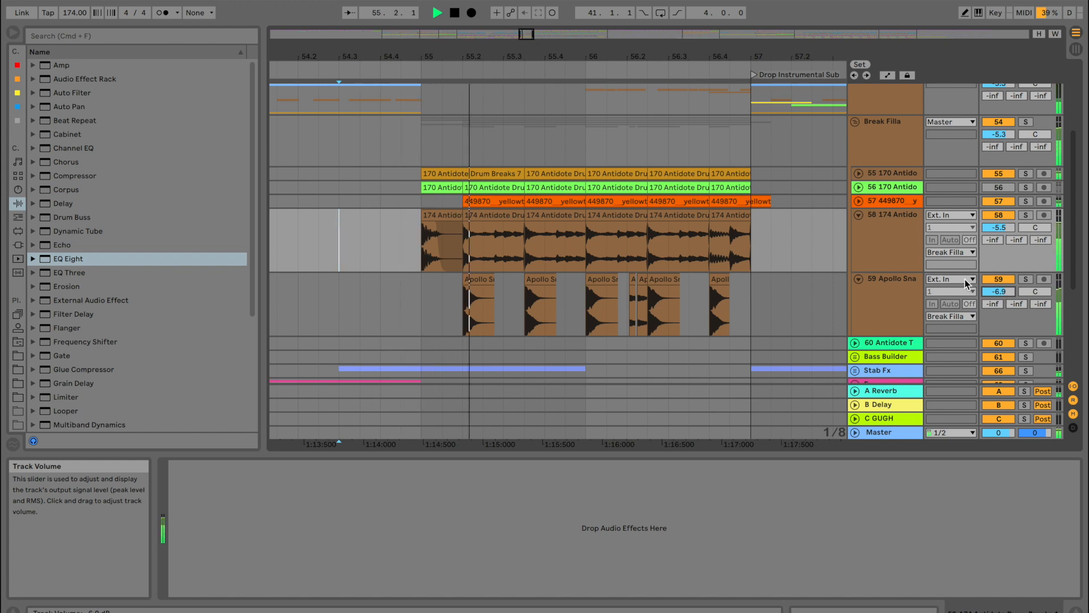
pyautogui.moveTo(999, 291); pyautogui.dragTo(999, 300)
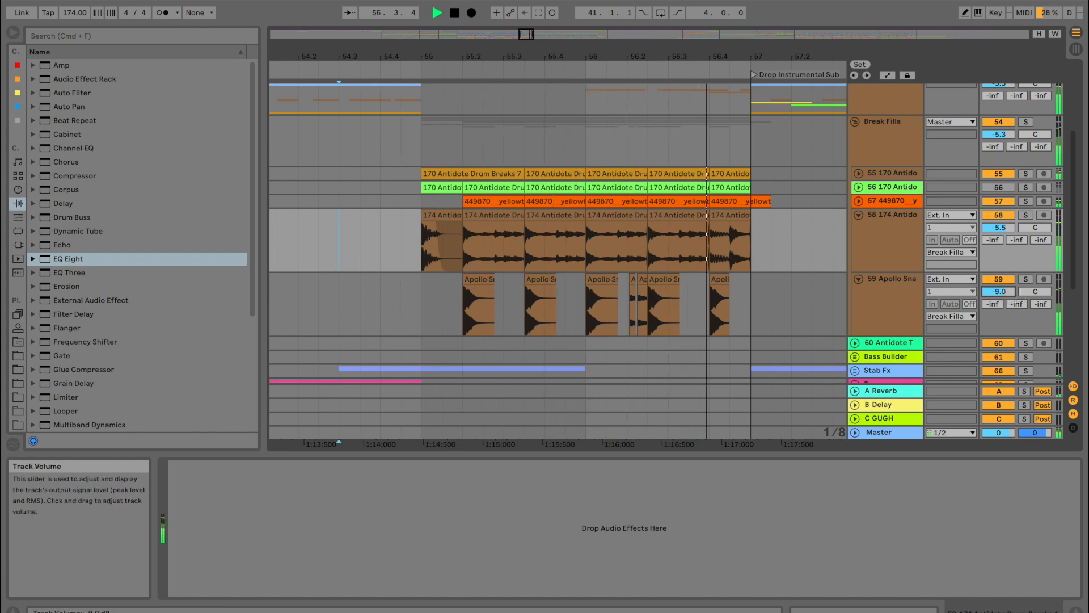
pyautogui.click(887, 232)
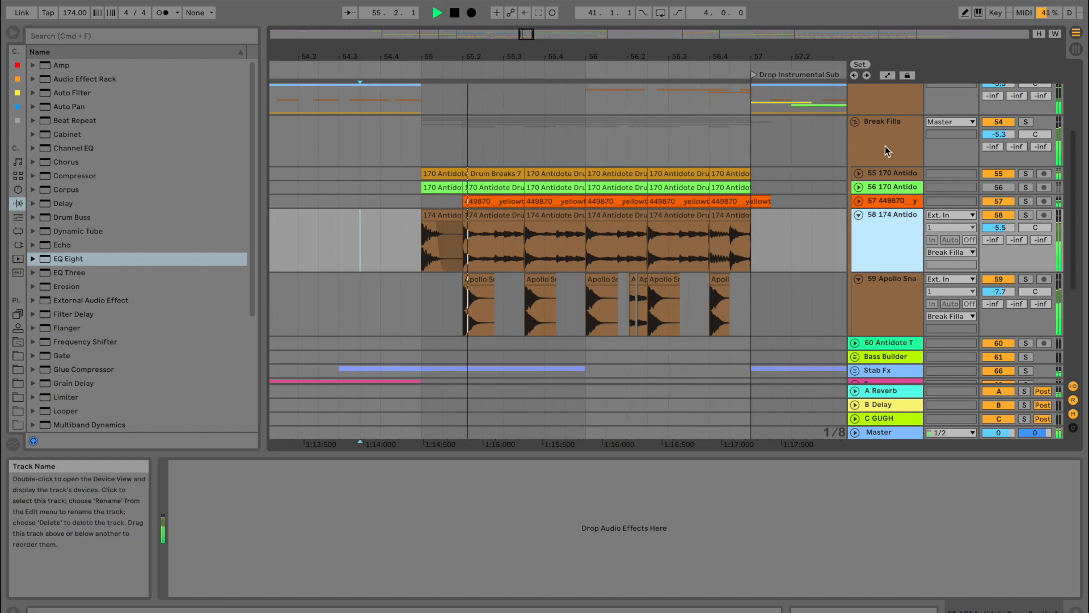
# Automate the Break Filla group's Auto Filter frequency with a curved rise from bar 55 to beat 55.2, falling back by bar 57
pyautogui.click(885, 146)
pyautogui.press('space')
pyautogui.press('a')
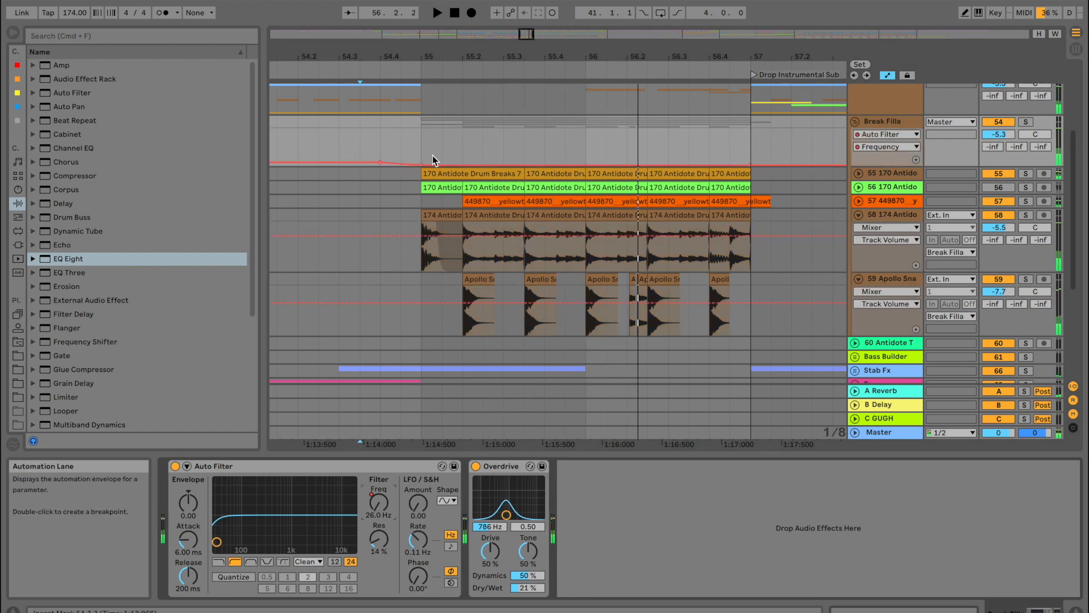
pyautogui.moveTo(442, 160)
pyautogui.mouseDown()
pyautogui.moveTo(443, 136)
pyautogui.moveTo(426, 156)
pyautogui.moveTo(462, 140)
pyautogui.moveTo(462, 151)
pyautogui.mouseUp()
pyautogui.click(415, 137)
pyautogui.click(402, 146)
pyautogui.press('space')
pyautogui.press('space')
pyautogui.press('space')
pyautogui.press('space')
pyautogui.press('space')
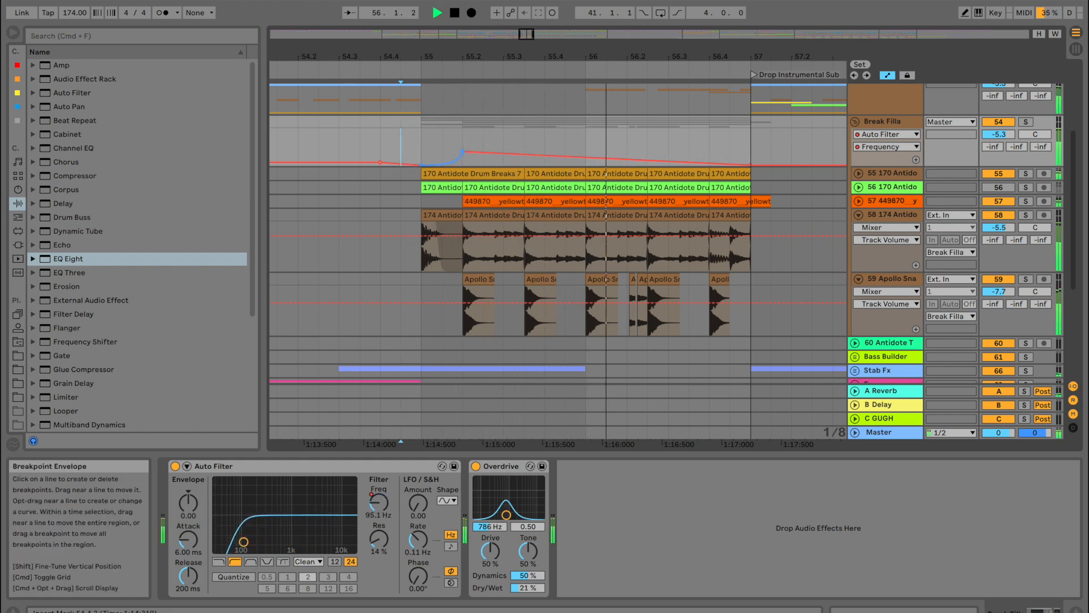
pyautogui.press('space')
pyautogui.press('space')
# Raise the Auto Filter frequency peak at beat 55.2 to about 2.08 kHz and set the filter's resonance to 57%
pyautogui.moveTo(462, 151); pyautogui.dragTo(463, 144)
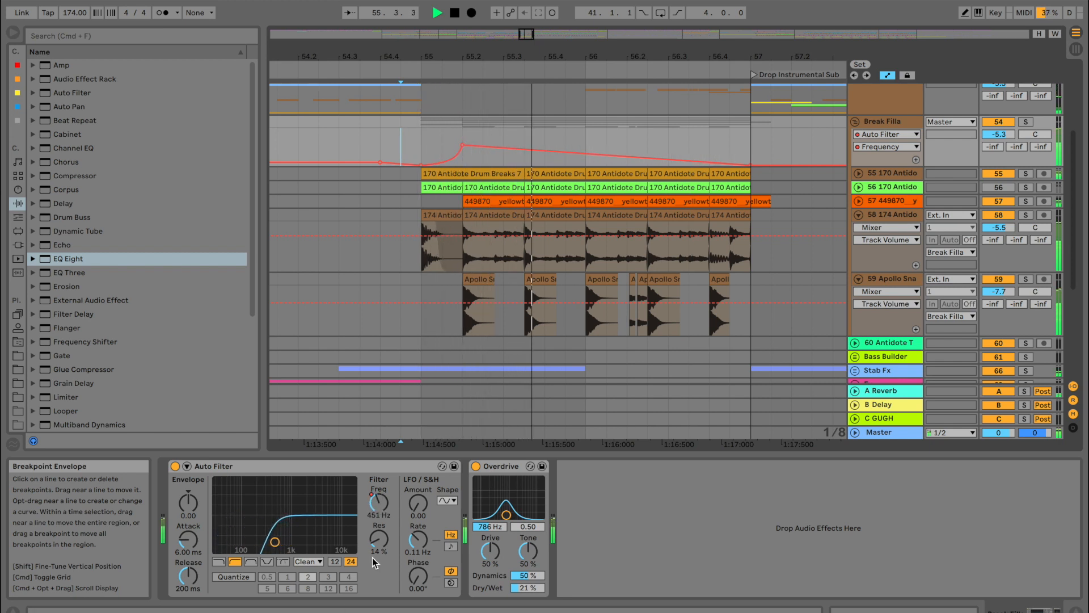
pyautogui.press('space')
pyautogui.press('space')
pyautogui.moveTo(379, 539); pyautogui.dragTo(378, 512)
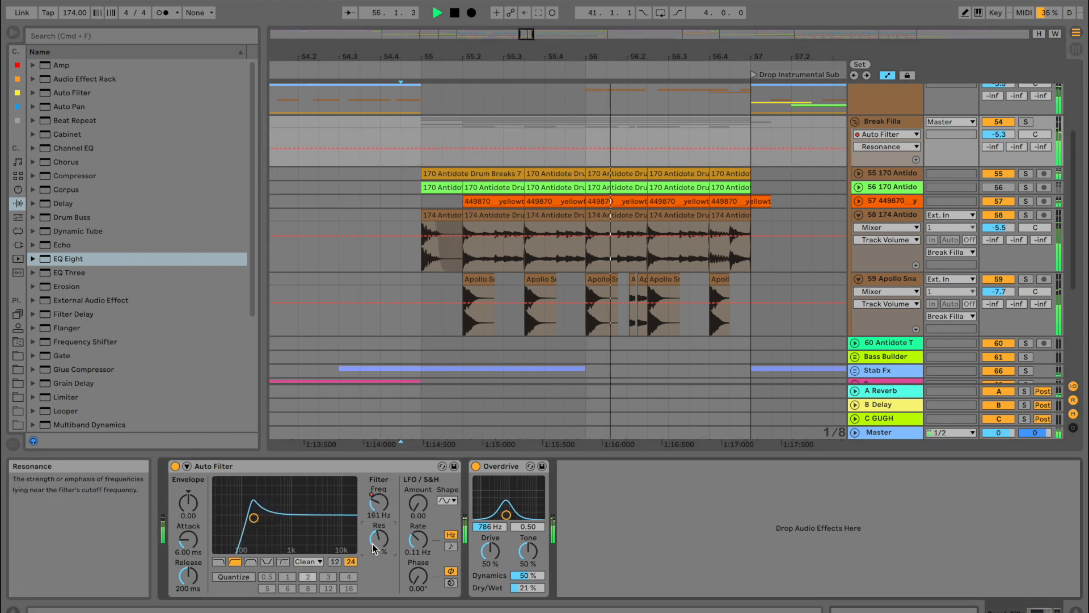
pyautogui.click(369, 509)
pyautogui.moveTo(462, 145); pyautogui.dragTo(462, 140)
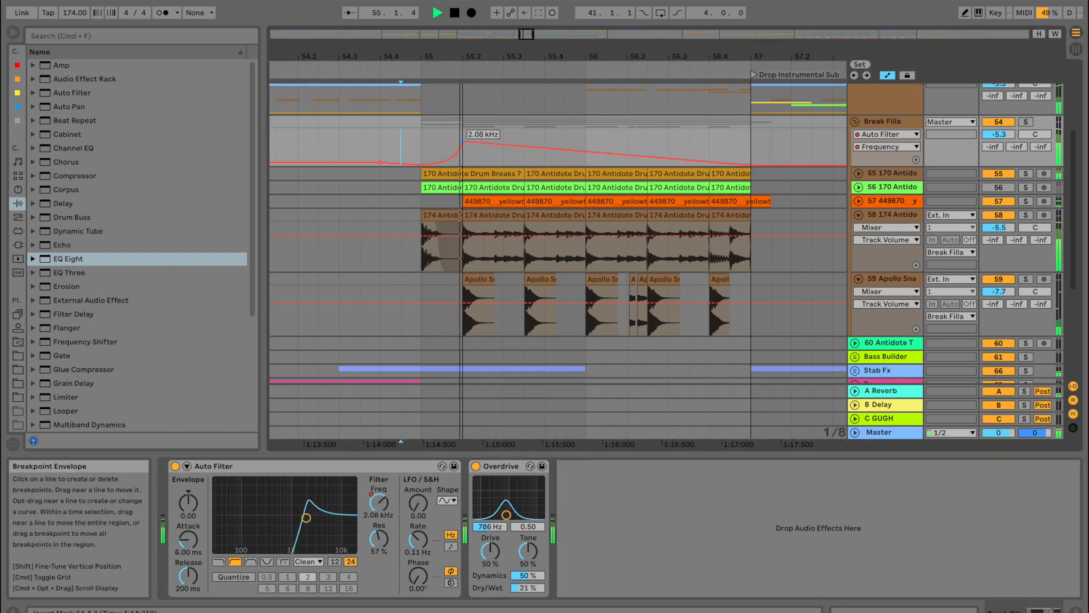
pyautogui.press('space')
pyautogui.press('space')
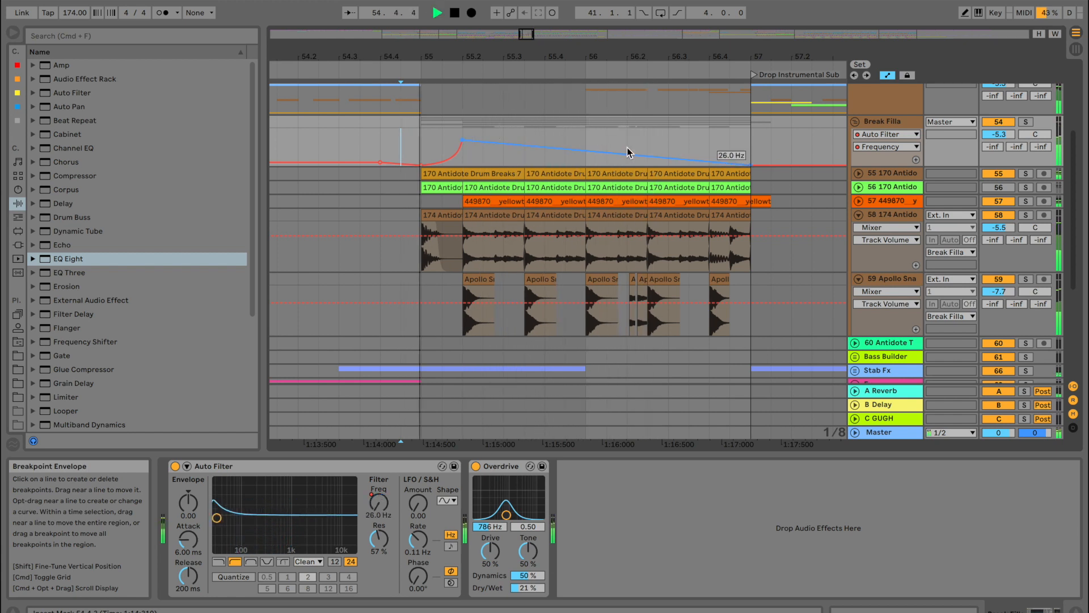
# Add a frequency breakpoint of about 303 Hz at beat 56.3 on the falling filter curve and listen to the fill
pyautogui.click(645, 155)
pyautogui.click(645, 154)
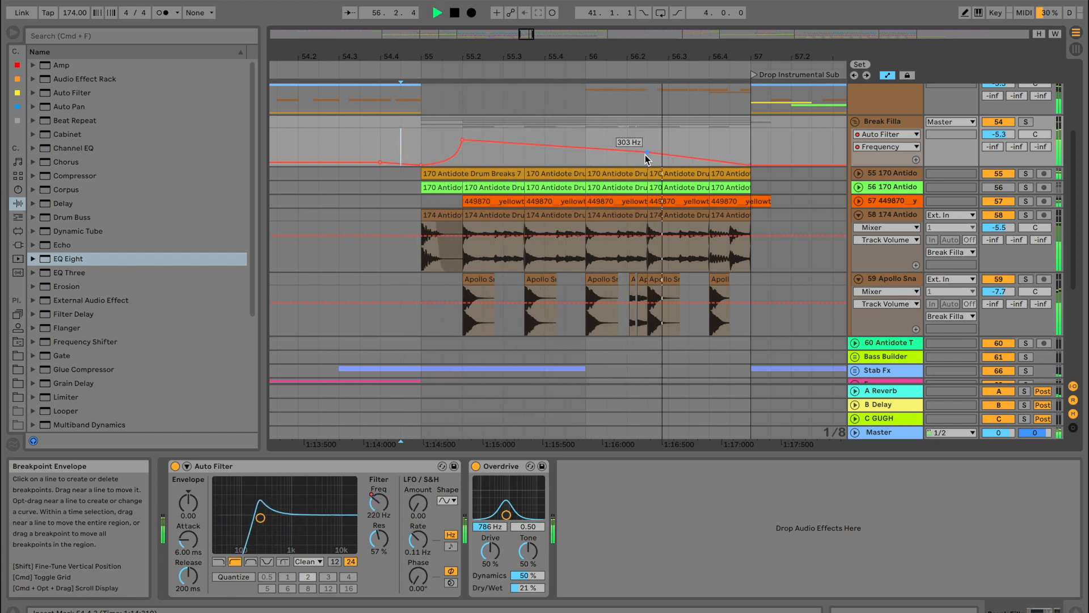
pyautogui.click(291, 142)
pyautogui.press('space')
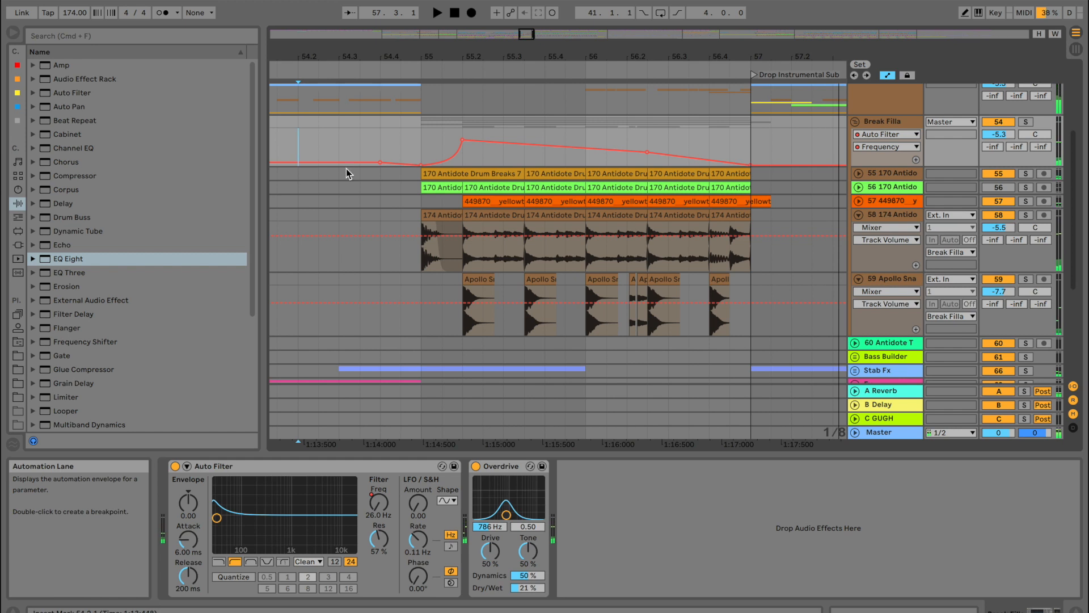
pyautogui.press('space')
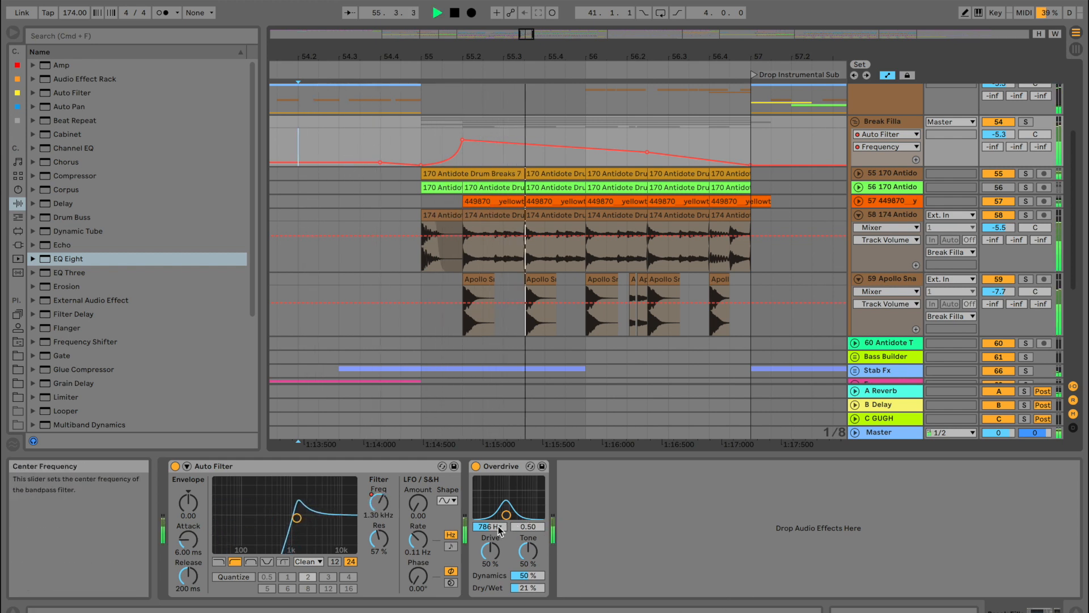
# Set the Overdrive filter frequency to 5.92 kHz and automate it to fall from bar 55 to about 334 Hz just before bar 57
pyautogui.moveTo(498, 527); pyautogui.dragTo(498, 499)
pyautogui.press('space')
pyautogui.press('space')
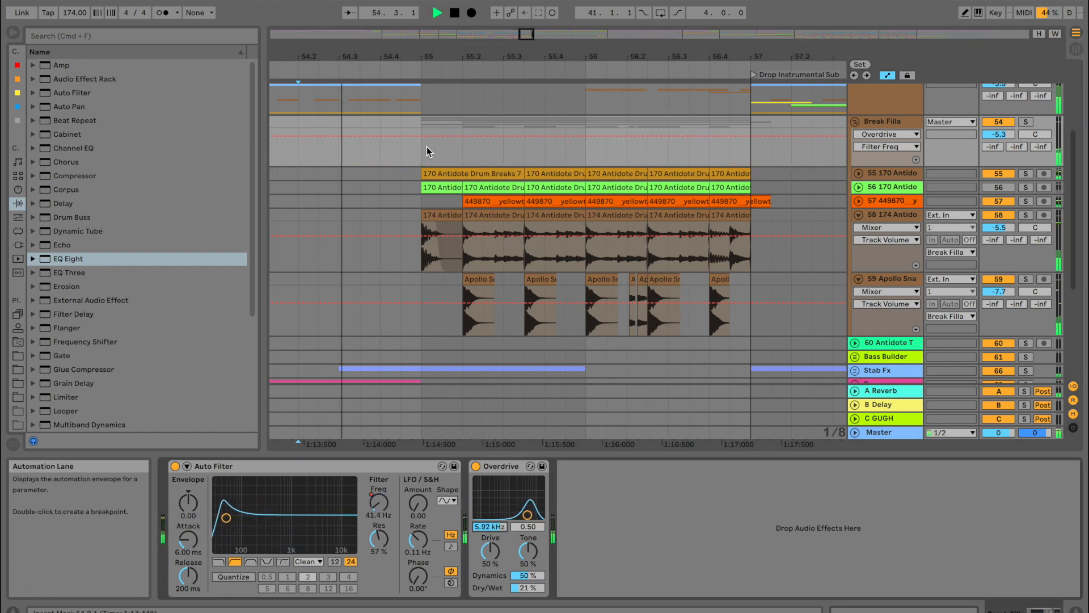
pyautogui.click(421, 136)
pyautogui.moveTo(743, 137); pyautogui.dragTo(743, 153)
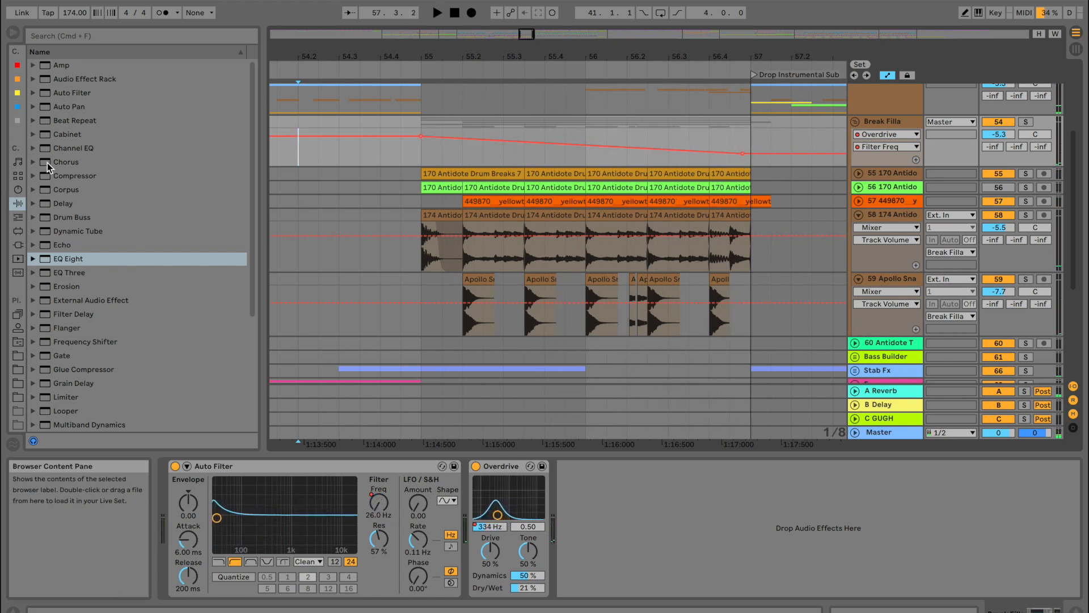
# Add a Redux effect after the Overdrive on the Break Filla group and set its downsampling to Soft at 8.24
pyautogui.scroll(-4, 84, 353)
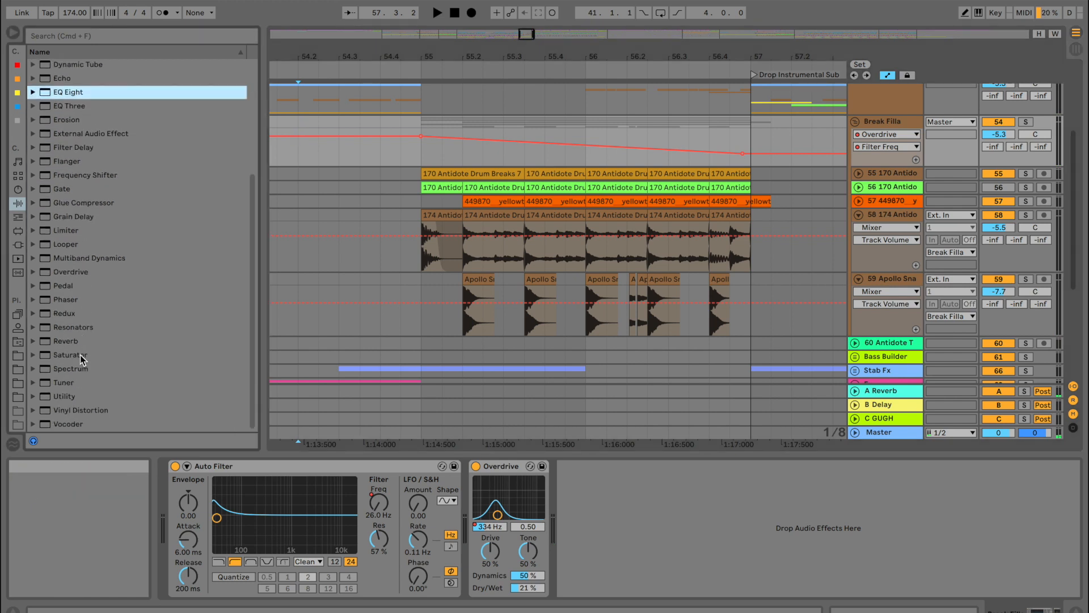
pyautogui.click(64, 315)
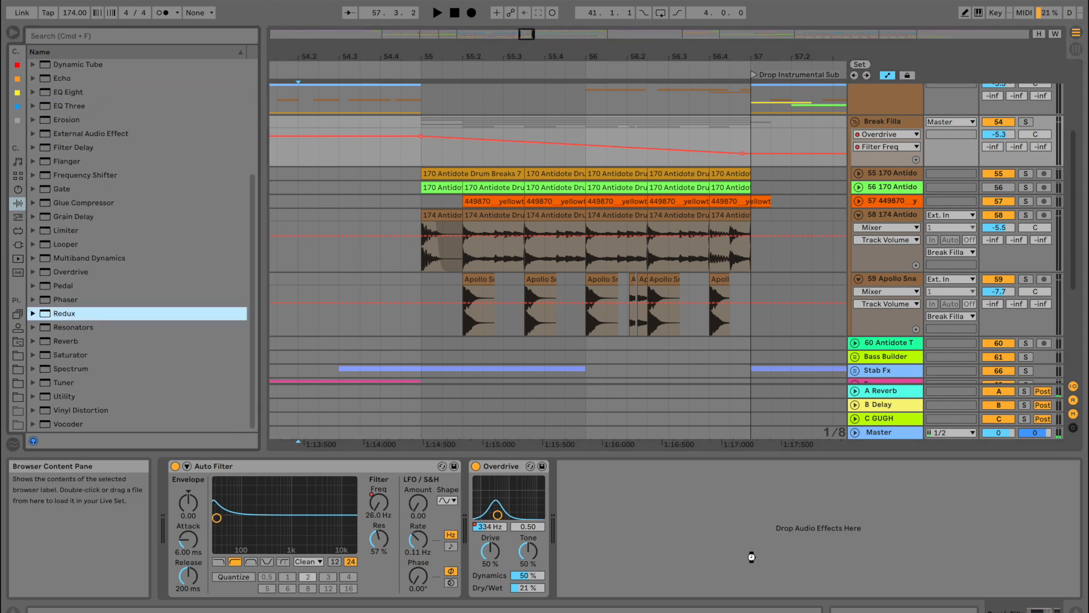
pyautogui.moveTo(595, 557); pyautogui.dragTo(577, 612)
pyautogui.press('space')
pyautogui.press('space')
pyautogui.press('space')
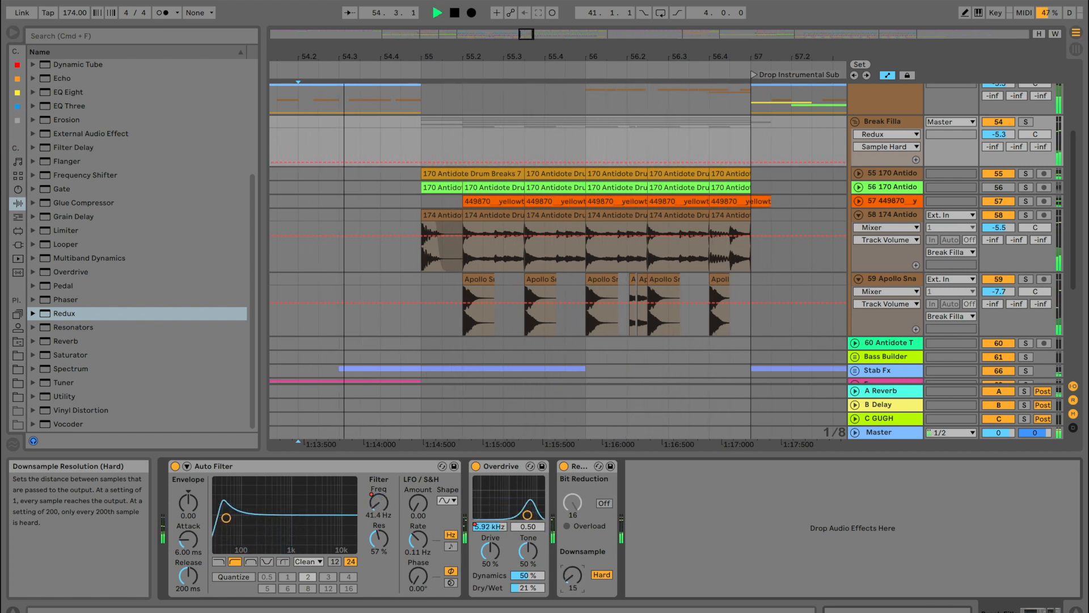
pyautogui.press('space')
pyautogui.click(602, 574)
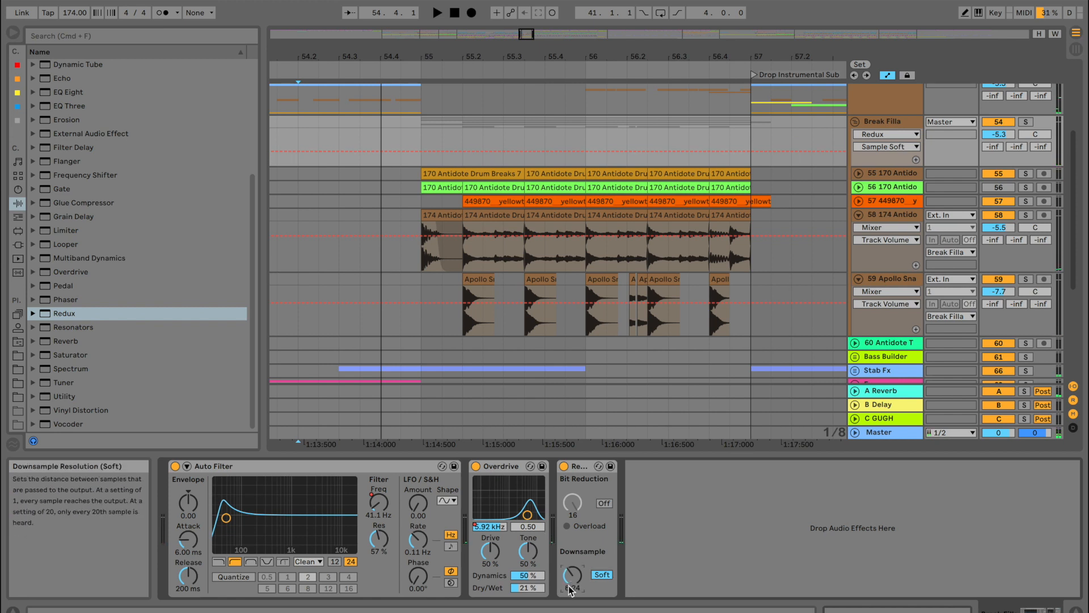
# Automate Redux's soft downsampling to rise from 1.00 just before bar 55 to a peak after beat 55.2, falling back by bar 57
pyautogui.click(421, 151)
pyautogui.moveTo(410, 151); pyautogui.dragTo(411, 165)
pyautogui.press('space')
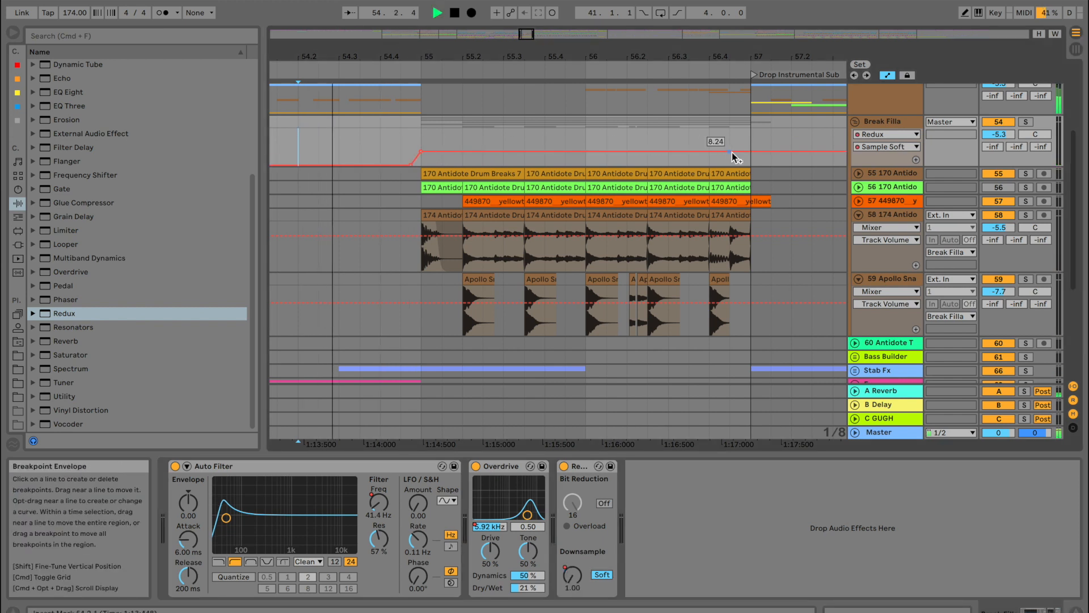
pyautogui.moveTo(750, 152); pyautogui.dragTo(751, 164)
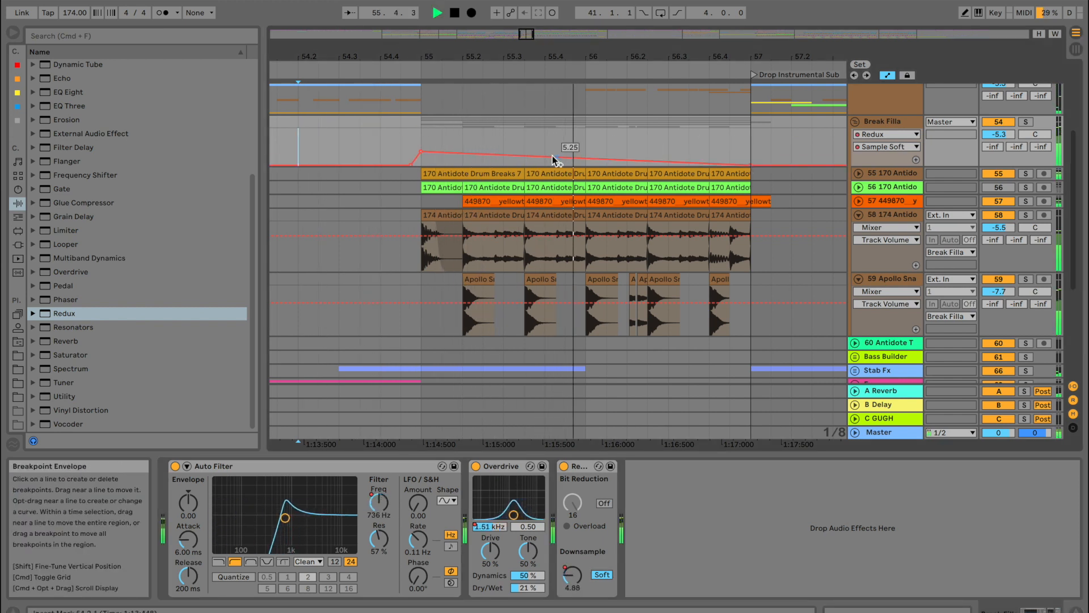
pyautogui.moveTo(428, 151); pyautogui.dragTo(482, 157)
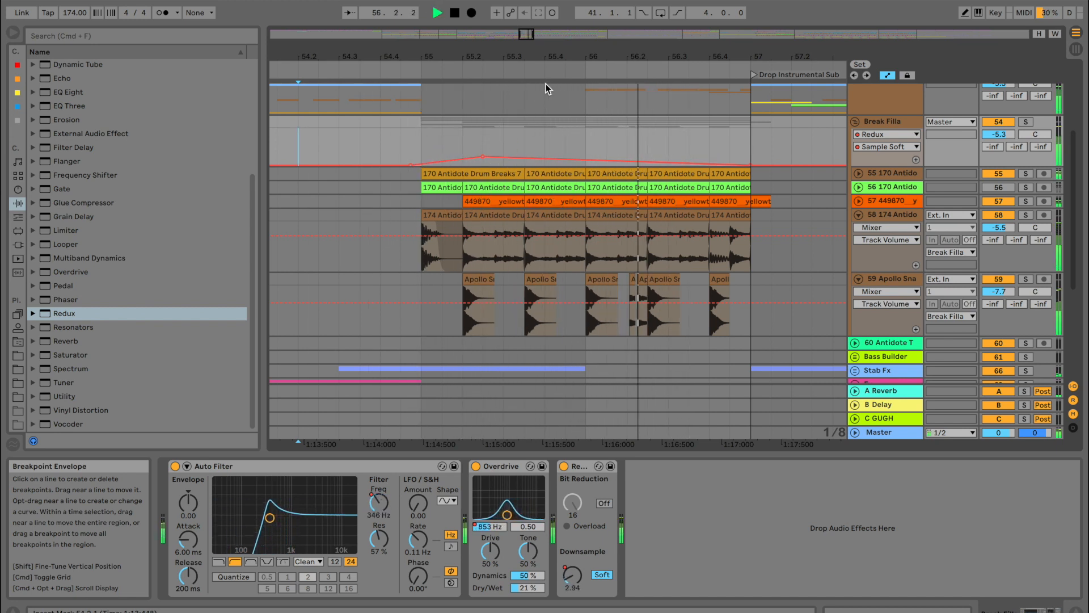
# Add a breakpoint after beat 56.3 on Redux's soft downsampling curve and make the curve rise moderately again into bar 57
pyautogui.moveTo(559, 59); pyautogui.dragTo(559, 32)
pyautogui.press('space')
pyautogui.press('space')
pyautogui.click(617, 163)
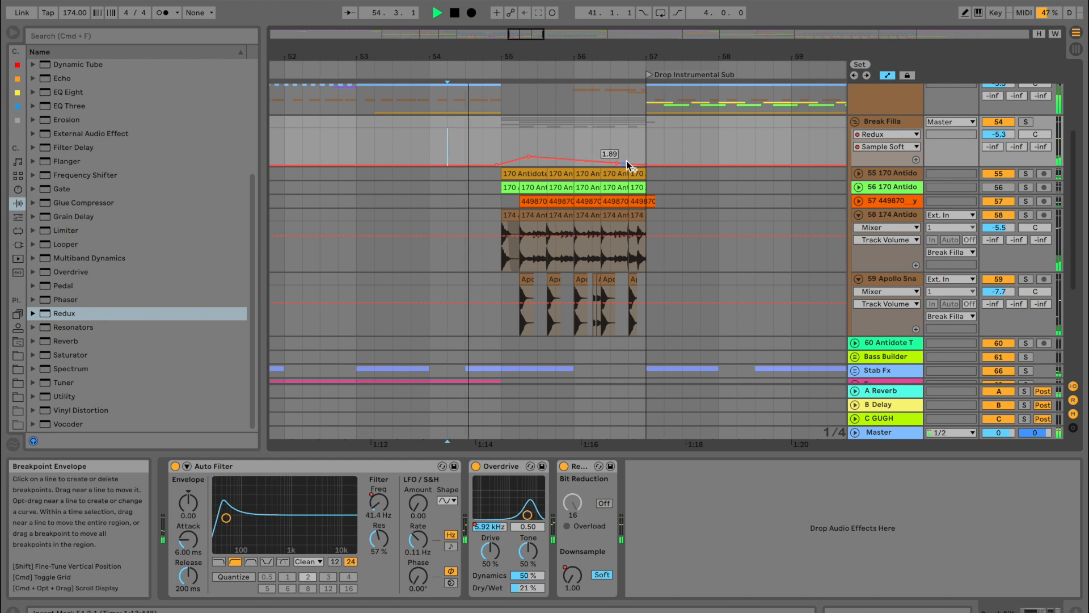
pyautogui.moveTo(629, 164)
pyautogui.mouseDown()
pyautogui.moveTo(629, 142)
pyautogui.moveTo(644, 141)
pyautogui.mouseUp()
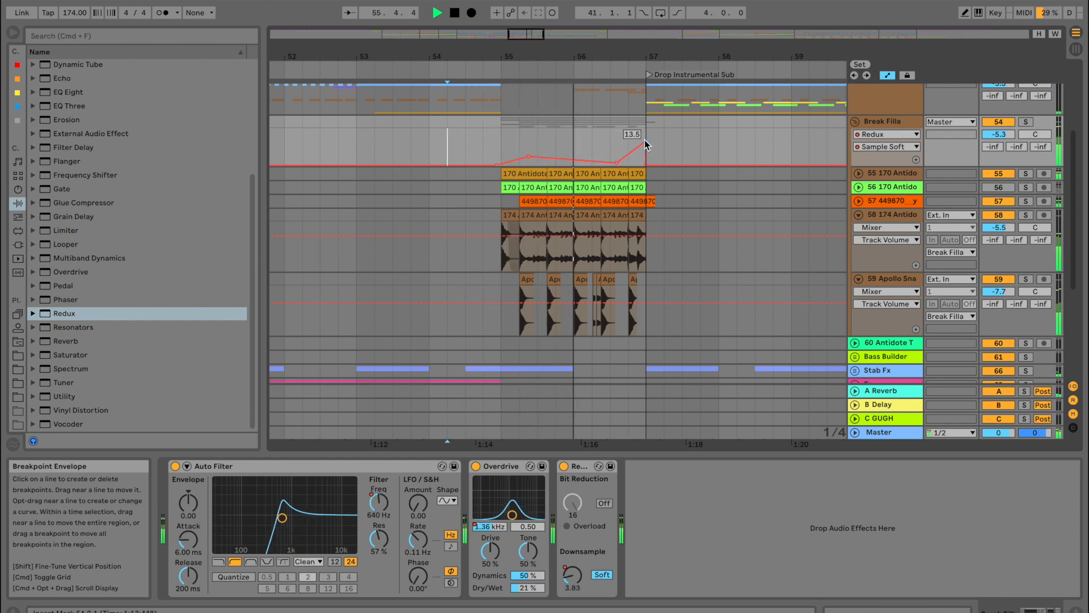
pyautogui.moveTo(645, 139); pyautogui.dragTo(646, 157)
# Listen to the last beats of the fill from after beat 56.3 into the instrumental drop
pyautogui.press('space')
pyautogui.click(624, 150)
pyautogui.press('space')
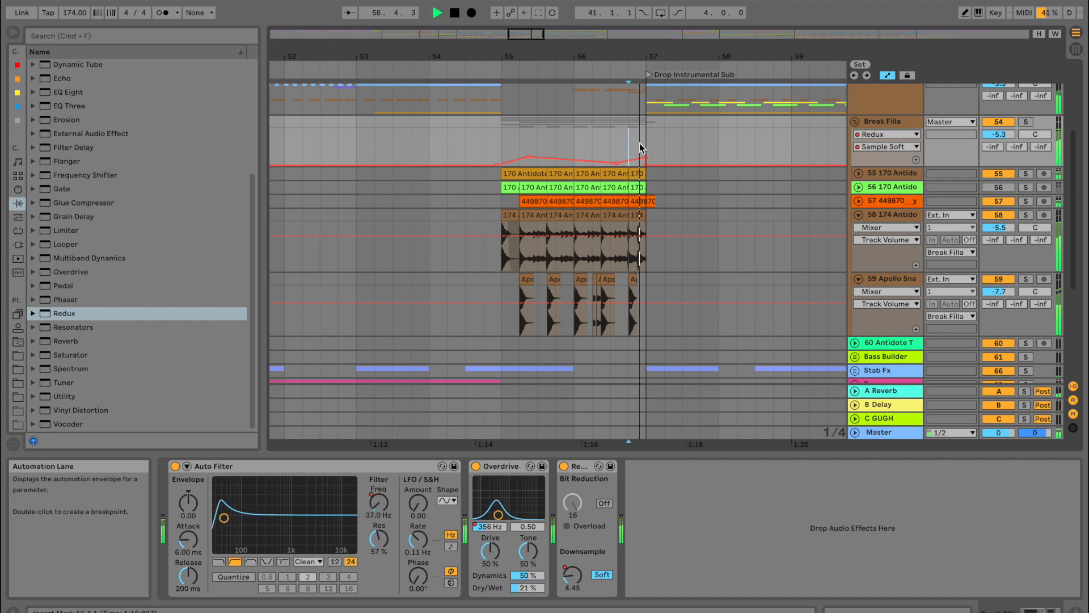
pyautogui.press('space')
pyautogui.click(615, 148)
pyautogui.press('space')
pyautogui.press('space')
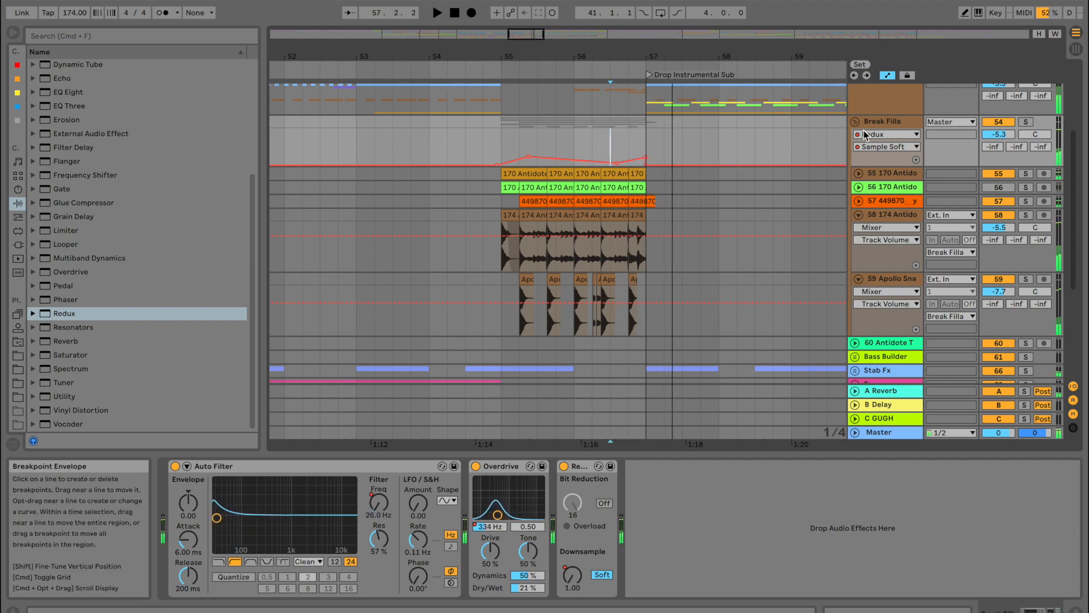
# Collapse the Break Filla group and survey the whole arrangement from intro to end
pyautogui.click(855, 121)
pyautogui.moveTo(653, 57); pyautogui.dragTo(656, 17)
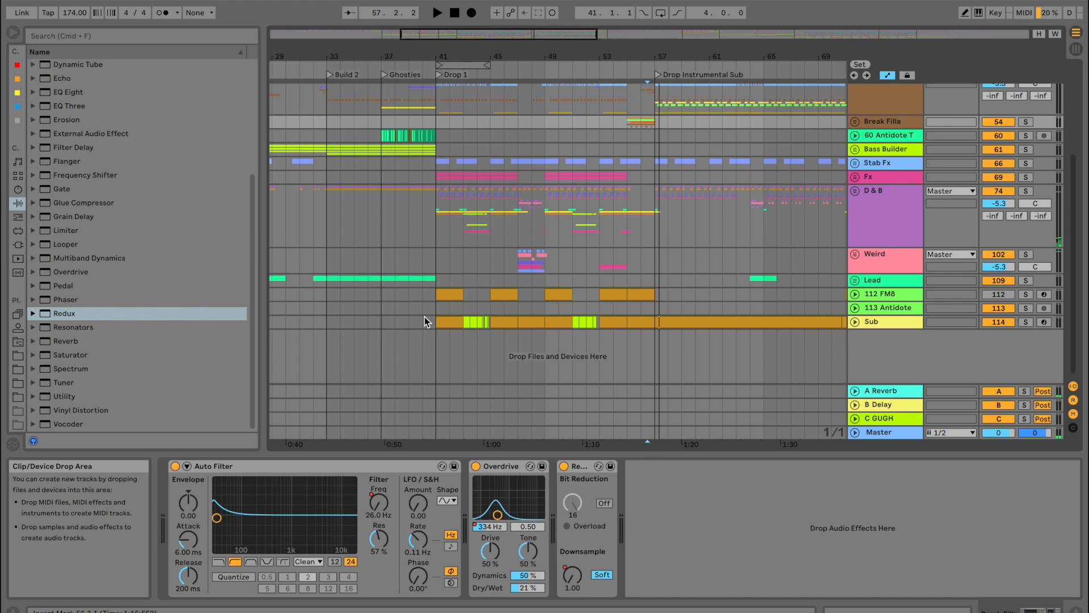
pyautogui.hscroll(-4, 400, 240)
pyautogui.scroll(5, 399, 242)
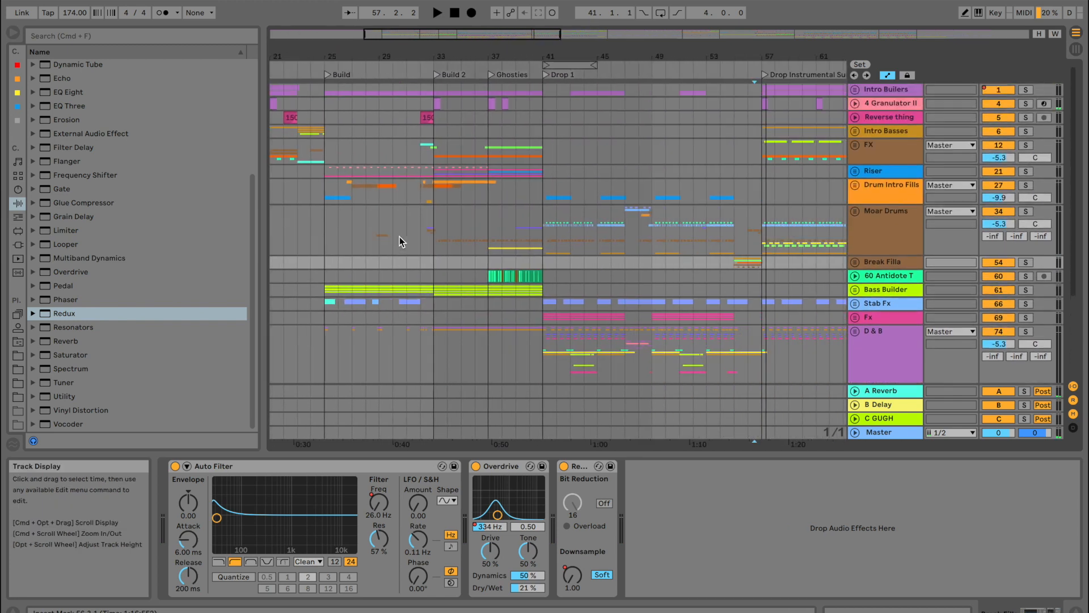
pyautogui.hscroll(4, 400, 236)
pyautogui.hscroll(-4, 400, 236)
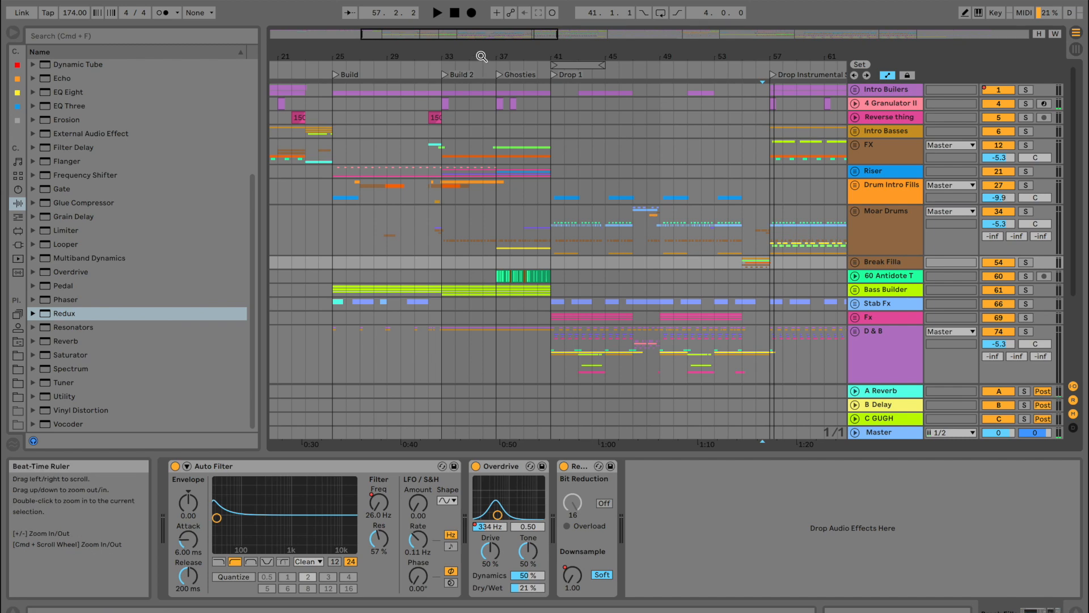
pyautogui.moveTo(482, 56); pyautogui.dragTo(481, 17)
pyautogui.click(313, 193)
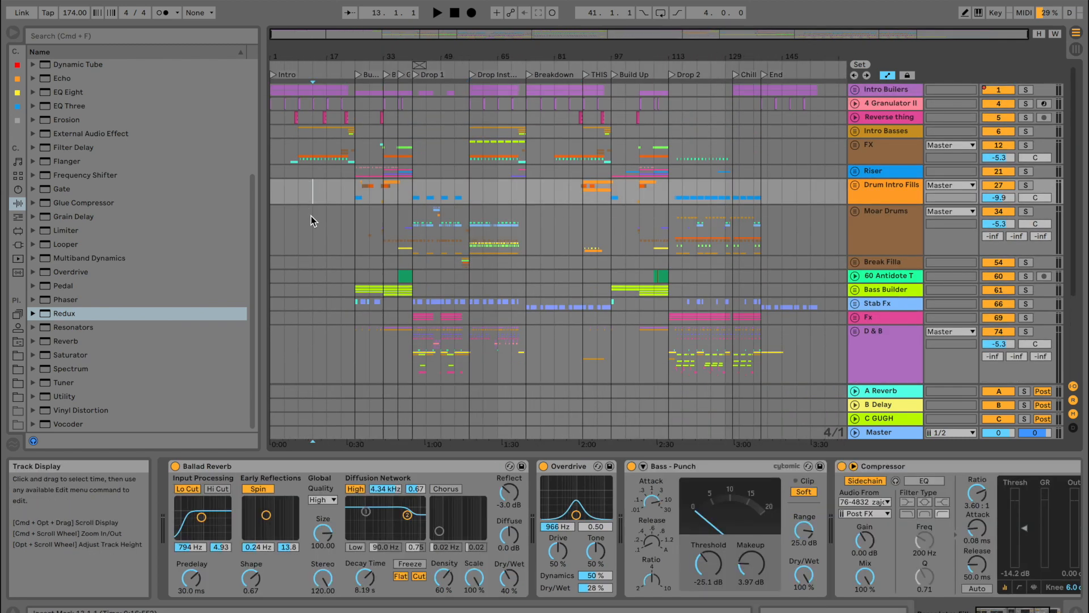
# Play the intro from the beginning and stop before the Build section at bar 25
pyautogui.moveTo(281, 60); pyautogui.dragTo(282, 153)
pyautogui.hscroll(-2, 389, 223)
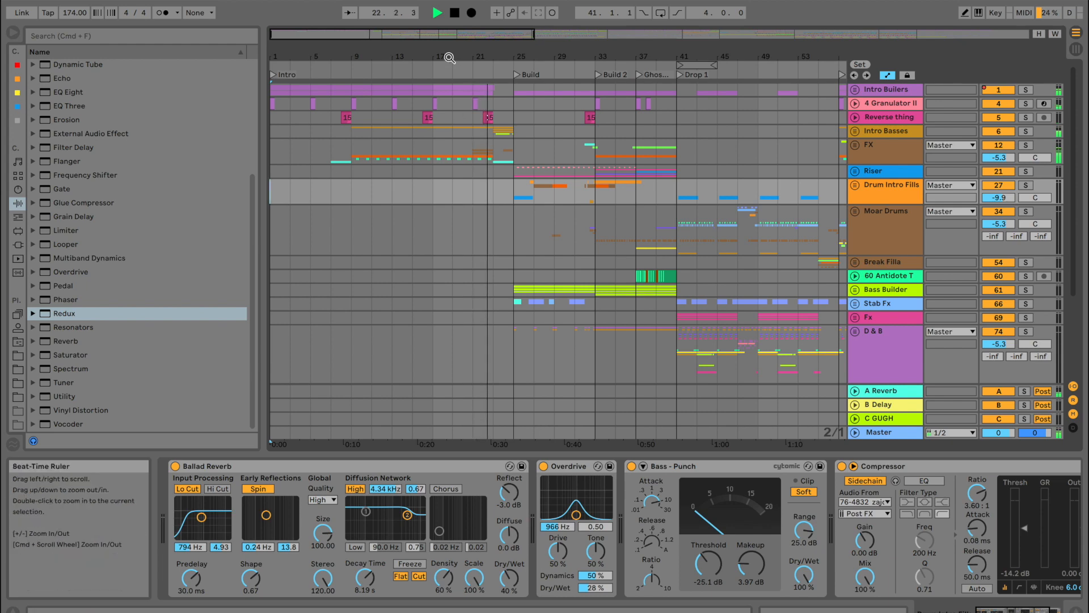
pyautogui.scroll(3, 436, 178)
pyautogui.click(393, 171)
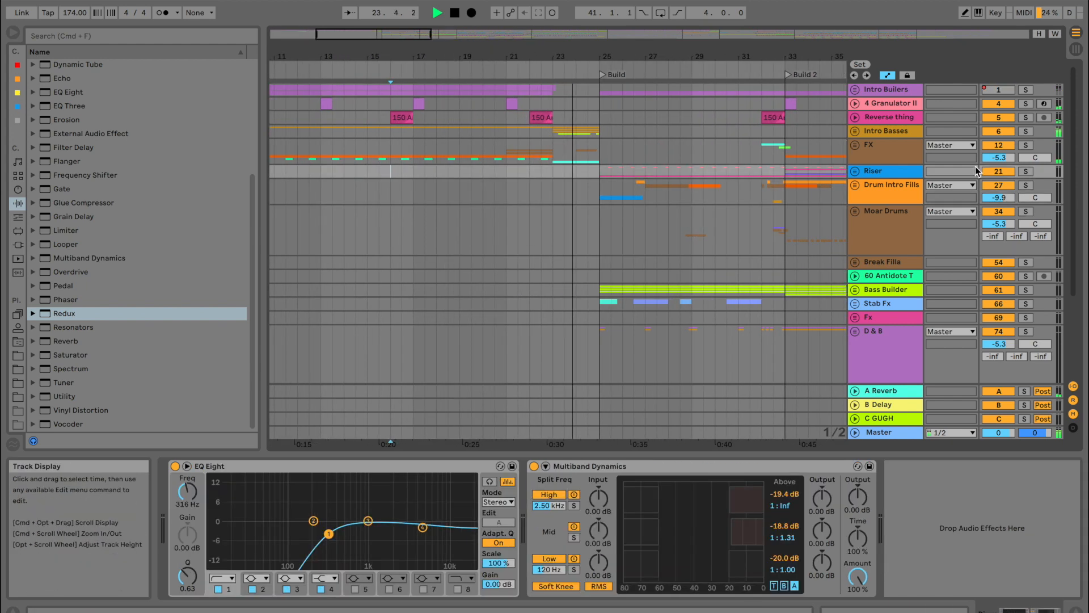
pyautogui.press('space')
pyautogui.hscroll(-1, 808, 136)
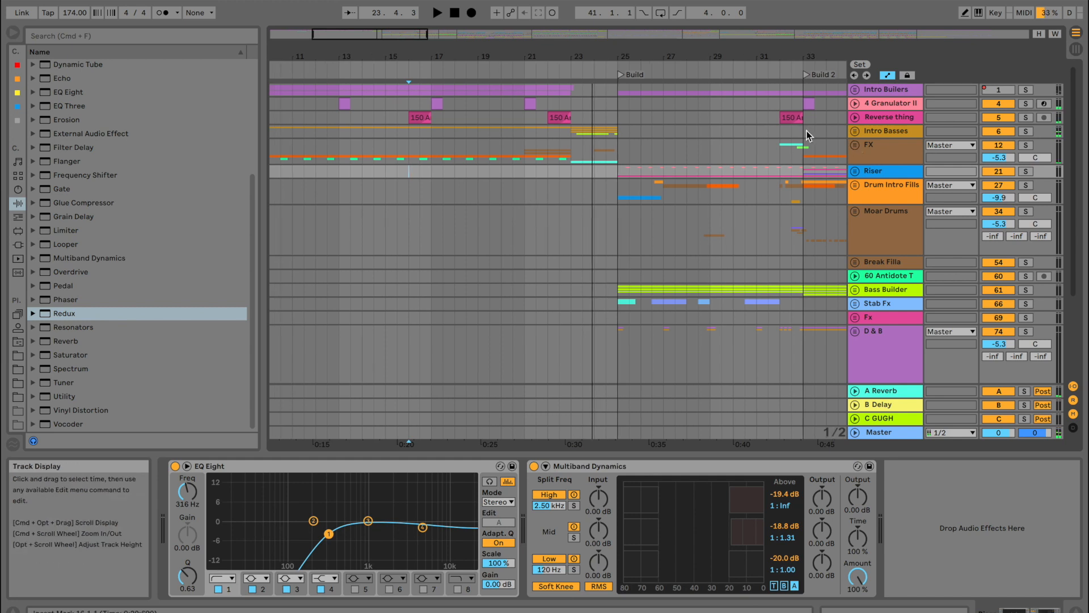
# Expand the Intro Basses group, play the 7 FM8 bass from bar 9 and review its device chain
pyautogui.click(856, 131)
pyautogui.click(886, 131)
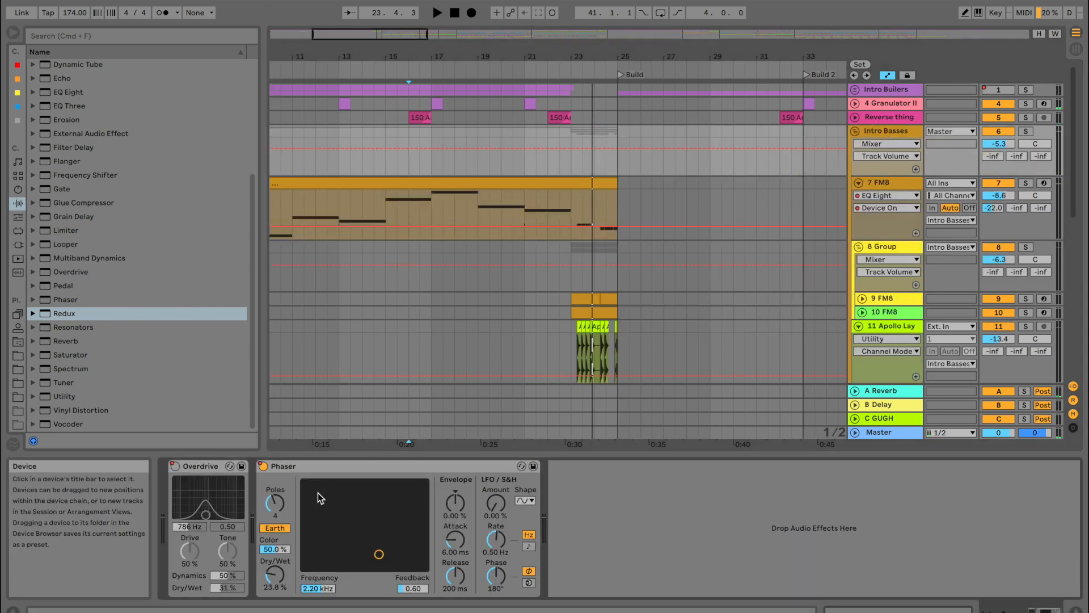
pyautogui.press('space')
pyautogui.hscroll(-3, 362, 178)
pyautogui.click(338, 181)
pyautogui.press('space')
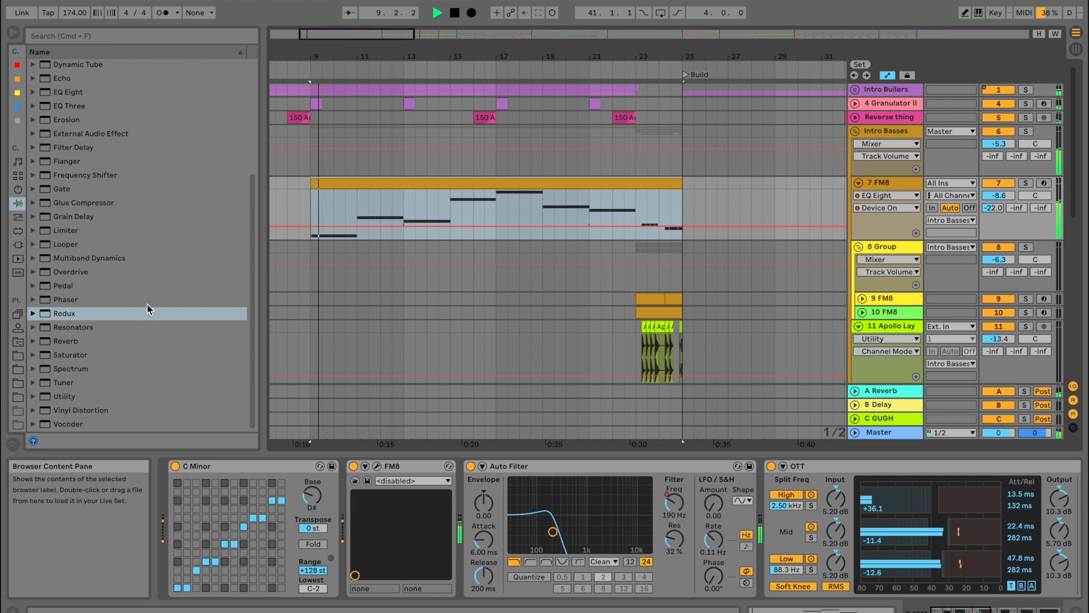
pyautogui.hscroll(10, 686, 510)
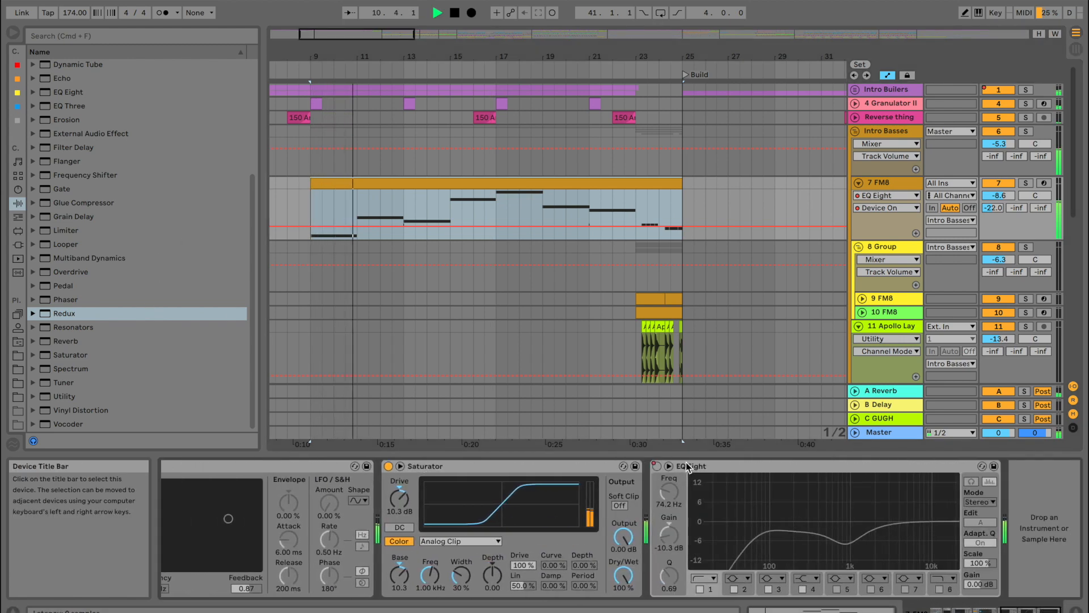
pyautogui.hscroll(-10, 690, 504)
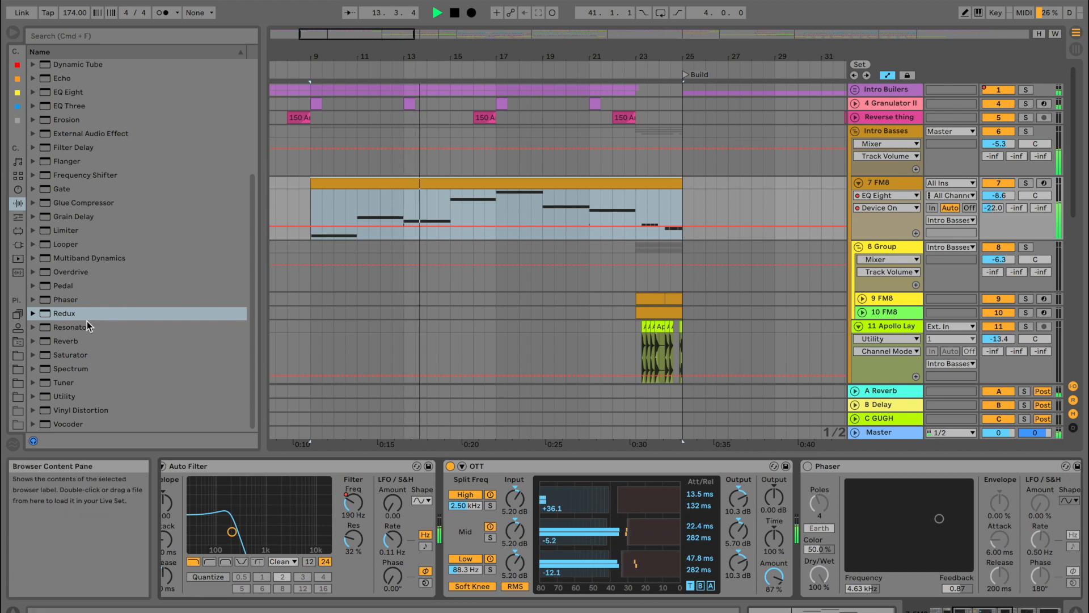
# Add a Utility at the end of the 7 FM8 chain and automate its gain to 2.09 dB up to bar 25
pyautogui.click(66, 396)
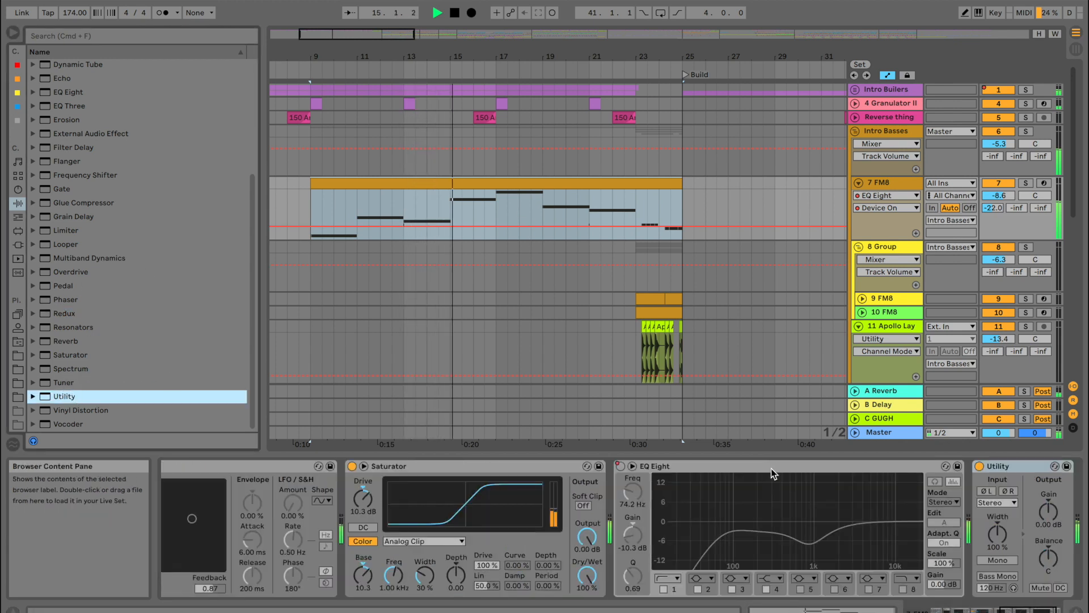
pyautogui.hscroll(2, 888, 499)
pyautogui.click(976, 509)
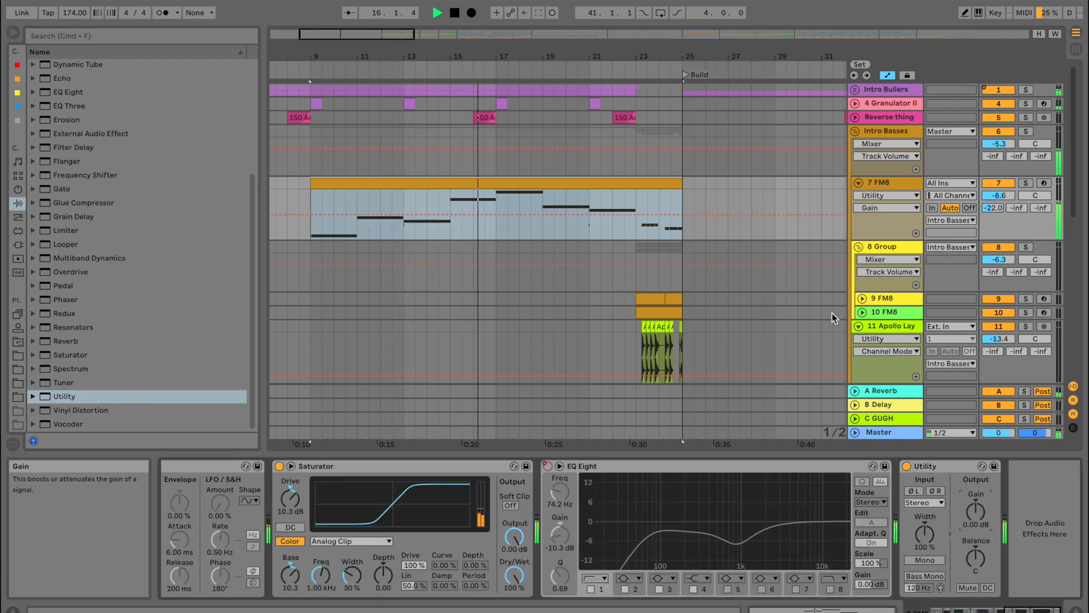
pyautogui.click(692, 215)
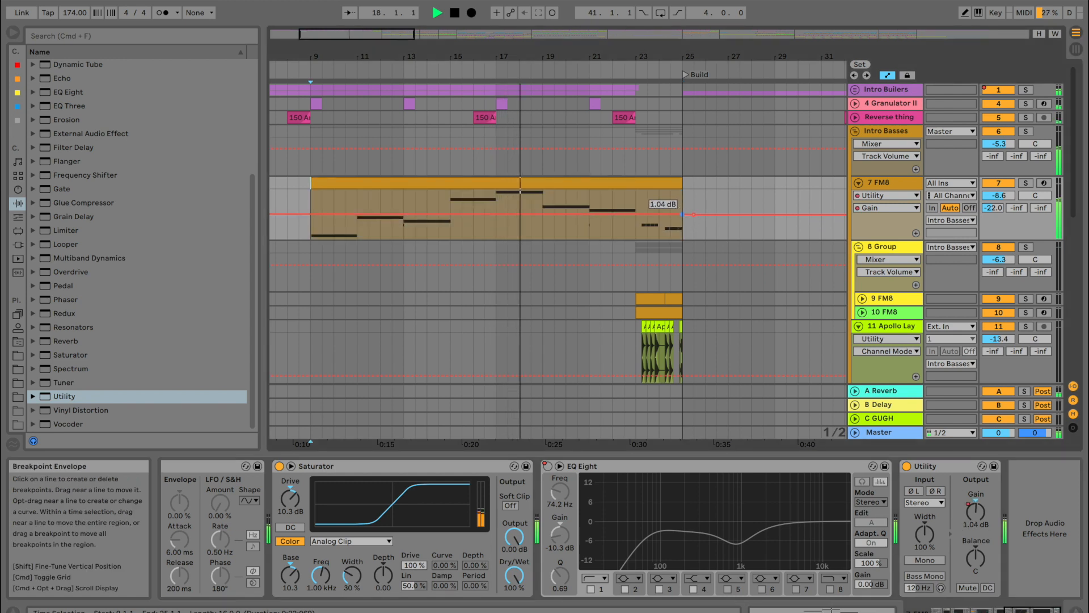
pyautogui.moveTo(682, 215)
pyautogui.mouseDown()
pyautogui.moveTo(682, 190)
pyautogui.moveTo(682, 213)
pyautogui.mouseUp()
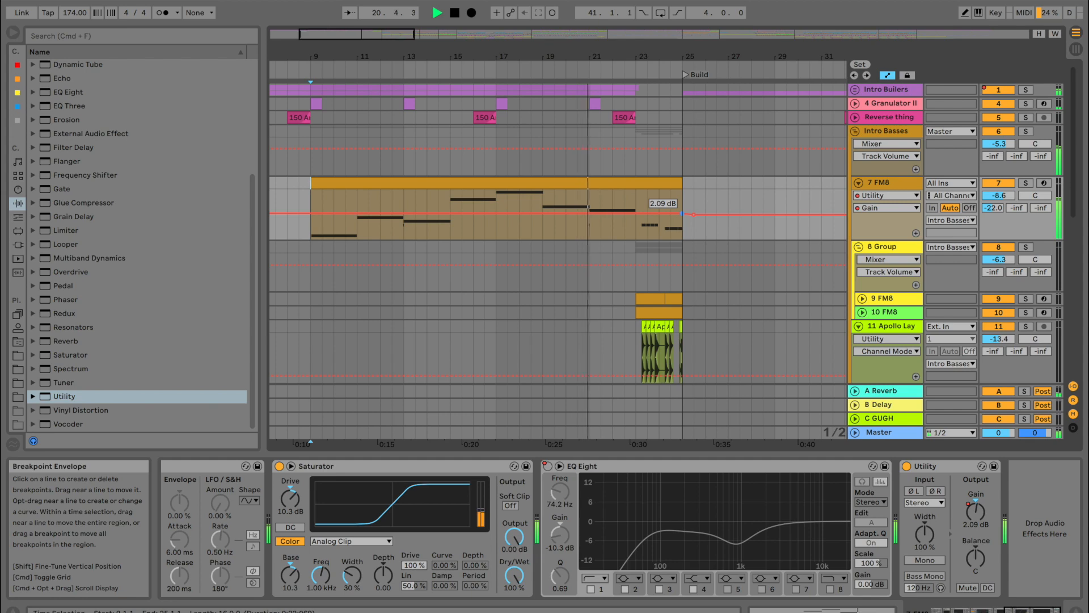
# Expand the FX group to show its tracks around bars 21 to 25 and collapse the 17 174 Antidote track
pyautogui.scroll(-6, 656, 261)
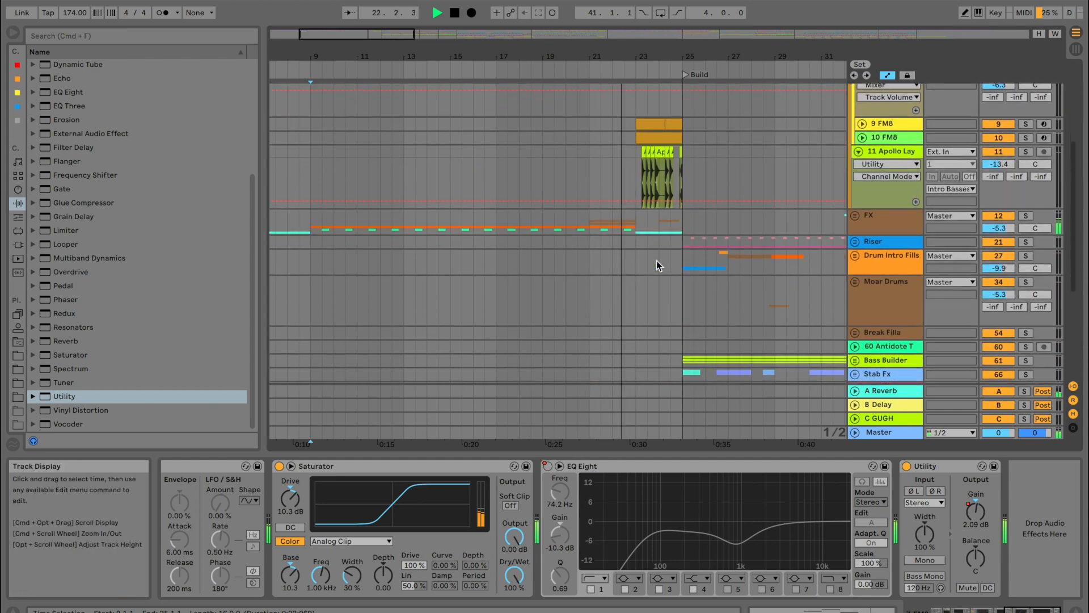
pyautogui.click(505, 180)
pyautogui.press('space')
pyautogui.press('space')
pyautogui.moveTo(534, 59); pyautogui.dragTo(534, 106)
pyautogui.click(855, 167)
pyautogui.scroll(-2, 874, 227)
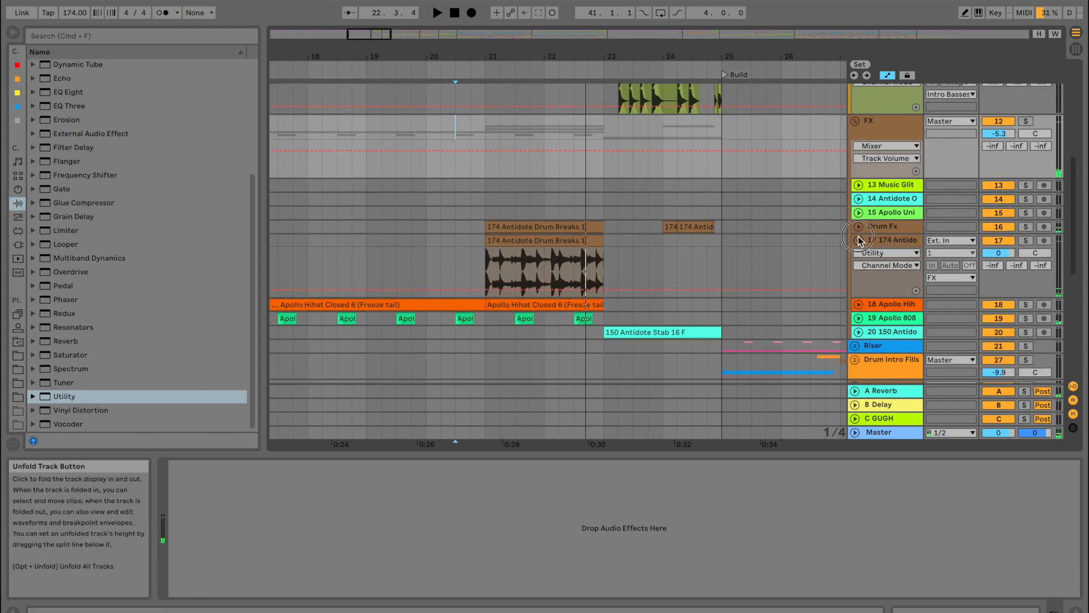
pyautogui.click(858, 240)
# Delete the Apollo Hihat and Apollo 808 clips between bars 21 and 23, and play back from beat 20.3
pyautogui.click(510, 215)
pyautogui.press('space')
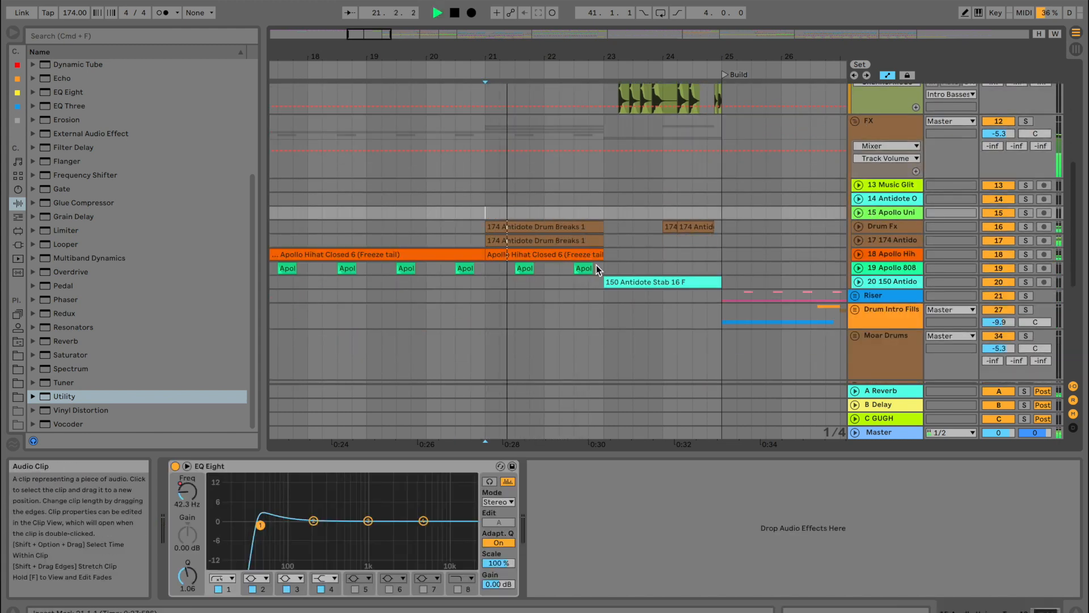
pyautogui.moveTo(598, 269); pyautogui.dragTo(492, 259)
pyautogui.press('Delete')
pyautogui.click(457, 204)
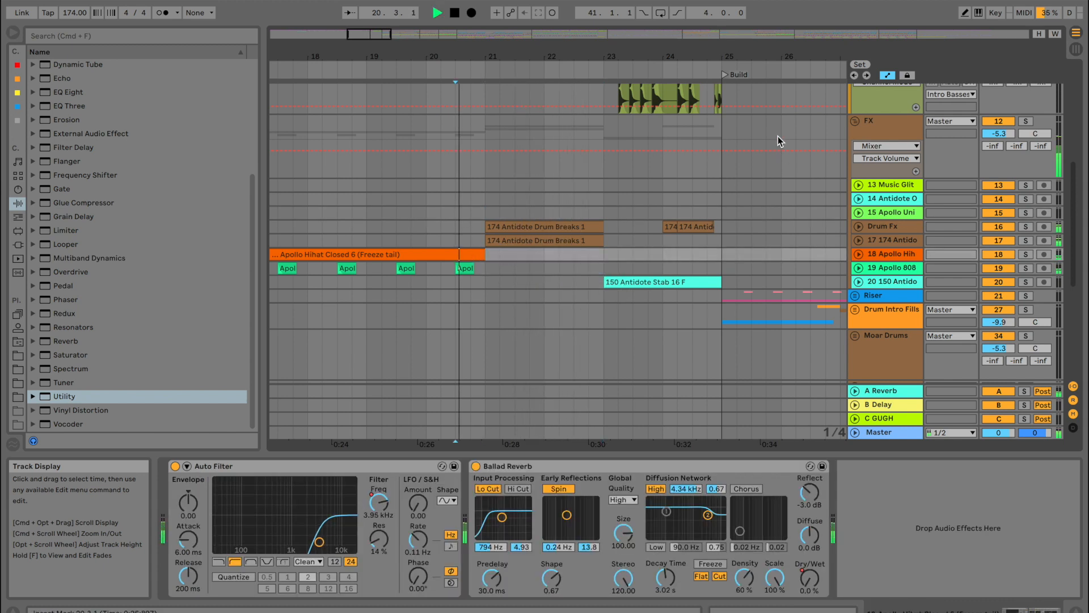
# Automate the FX group's track panning to jump right at bar 21, swing to 17L near bar 22 and return to centre before bar 23
pyautogui.click(885, 136)
pyautogui.press('a')
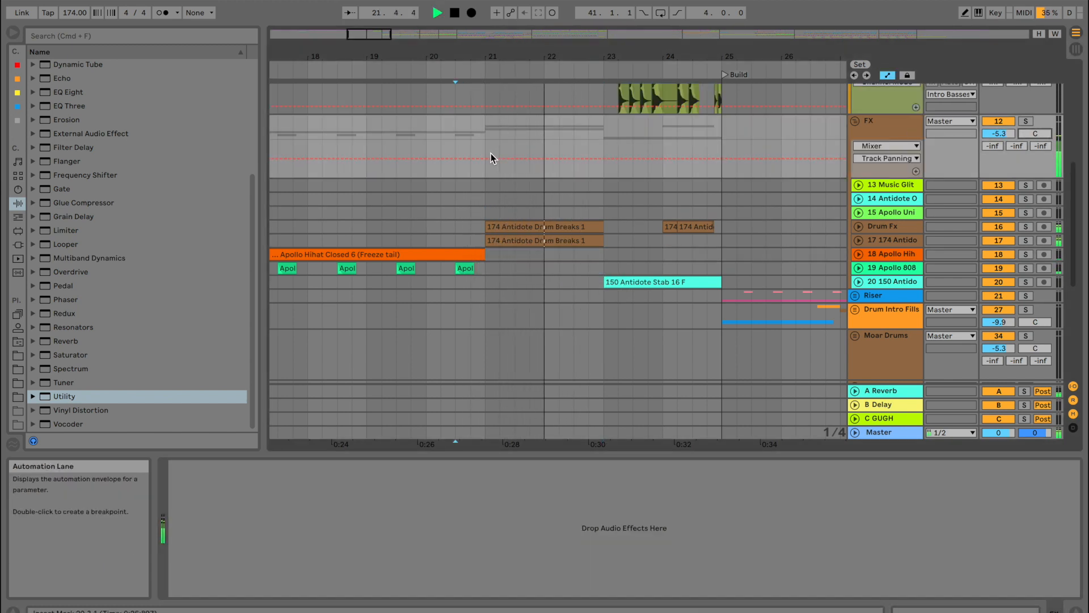
pyautogui.press('space')
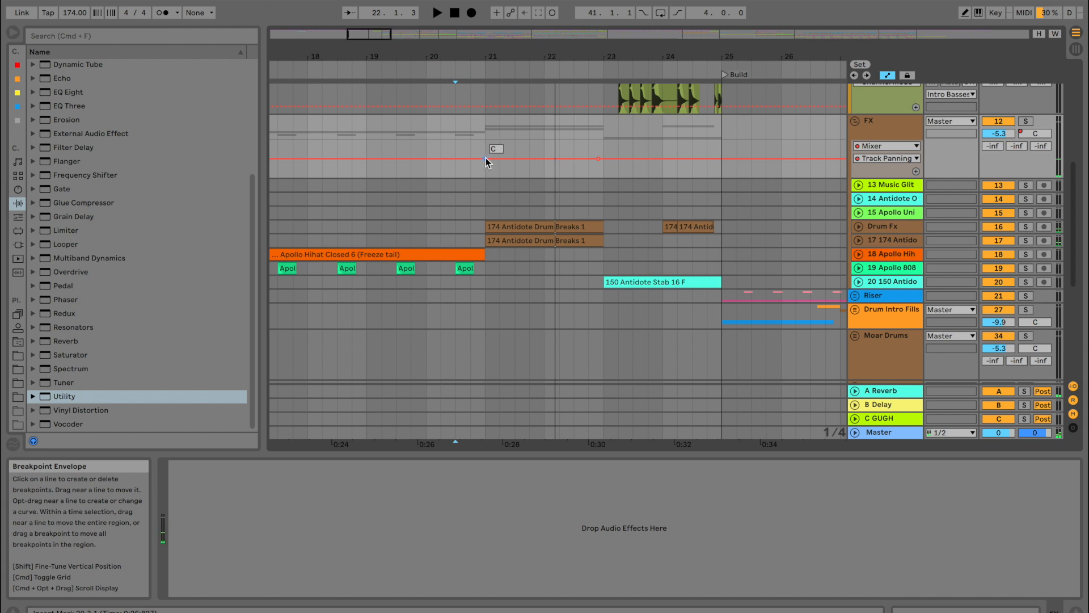
pyautogui.moveTo(486, 158); pyautogui.dragTo(486, 152)
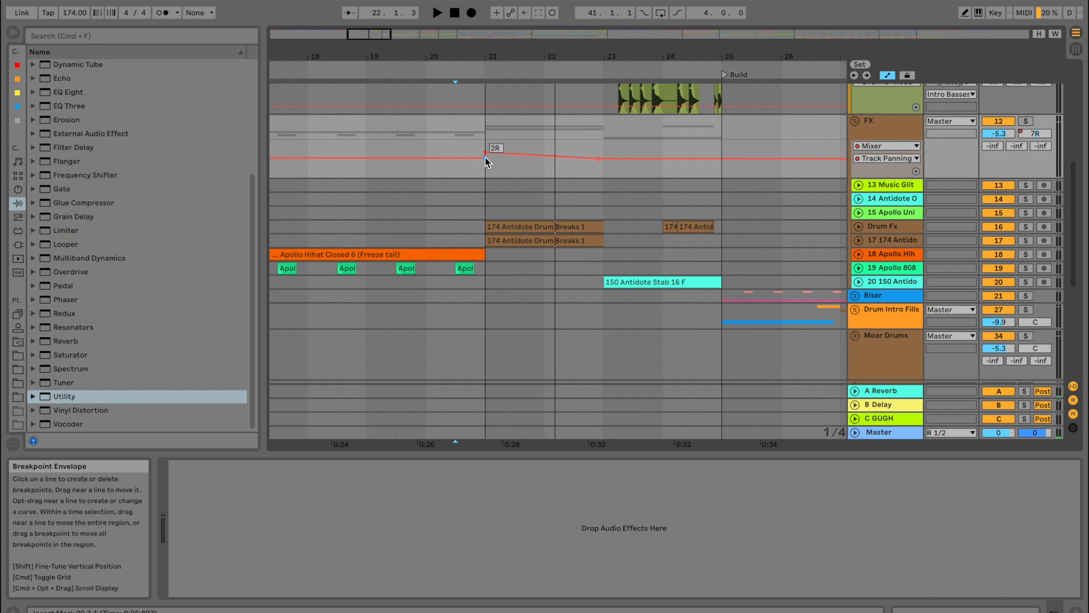
pyautogui.moveTo(878, 177); pyautogui.dragTo(869, 326)
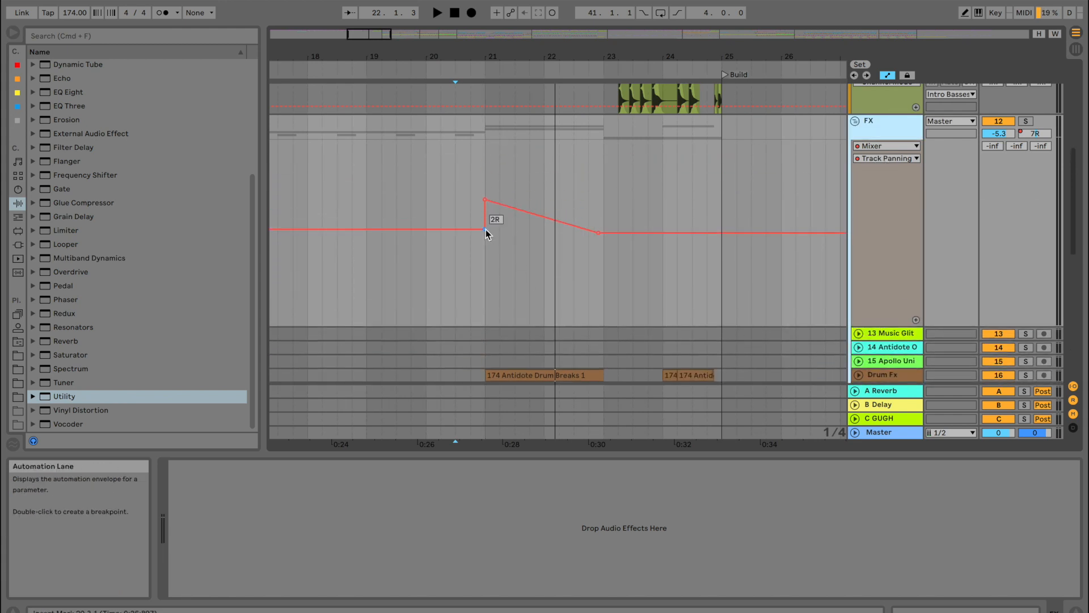
pyautogui.moveTo(485, 230)
pyautogui.mouseDown()
pyautogui.moveTo(555, 251)
pyautogui.moveTo(543, 264)
pyautogui.mouseUp()
pyautogui.click(440, 202)
pyautogui.press('space')
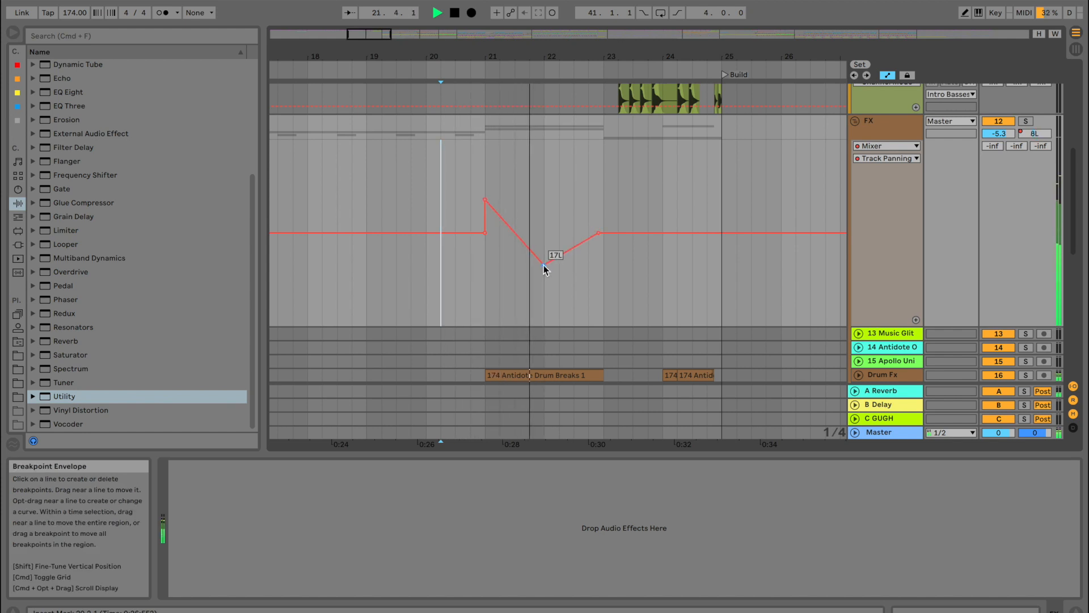
# Collapse the FX group, solo the 9 FM8 track and listen to it from bar 23
pyautogui.click(856, 121)
pyautogui.hscroll(3, 645, 152)
pyautogui.scroll(4, 645, 152)
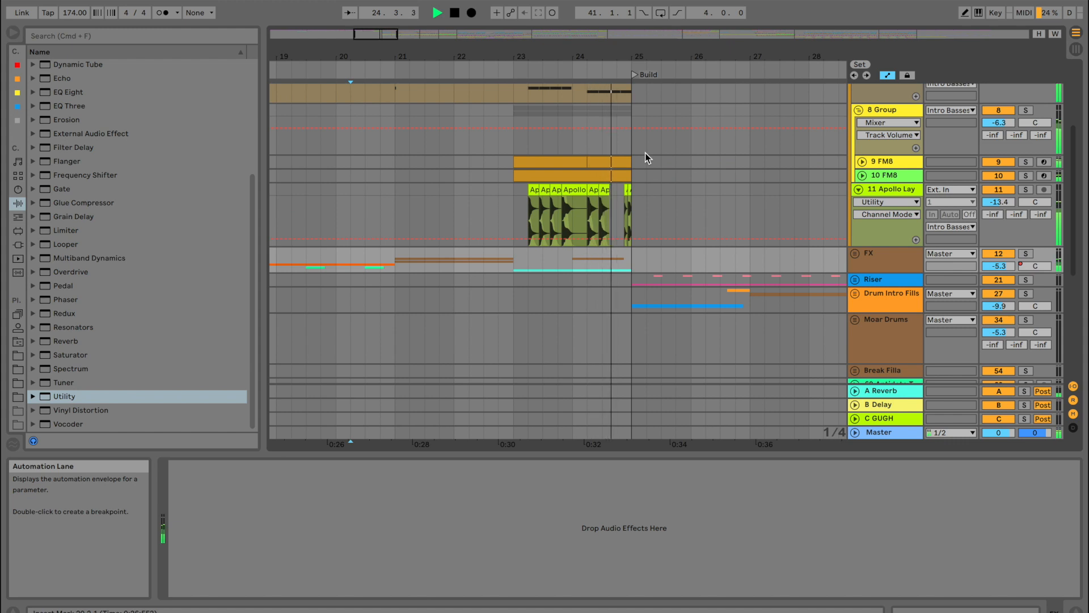
pyautogui.click(527, 162)
pyautogui.click(1025, 161)
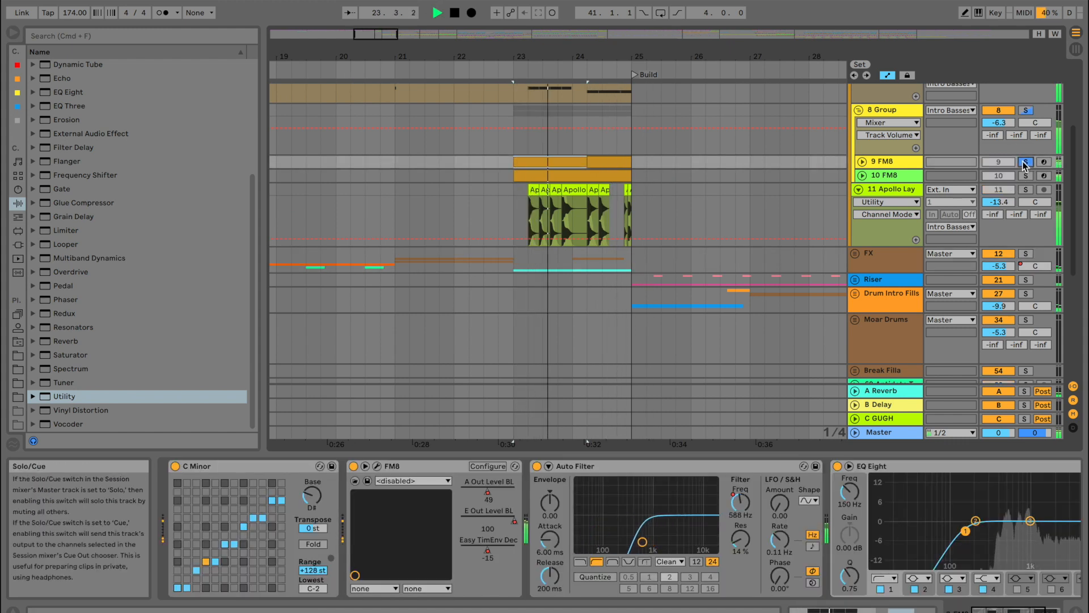
pyautogui.press('space')
pyautogui.press('space')
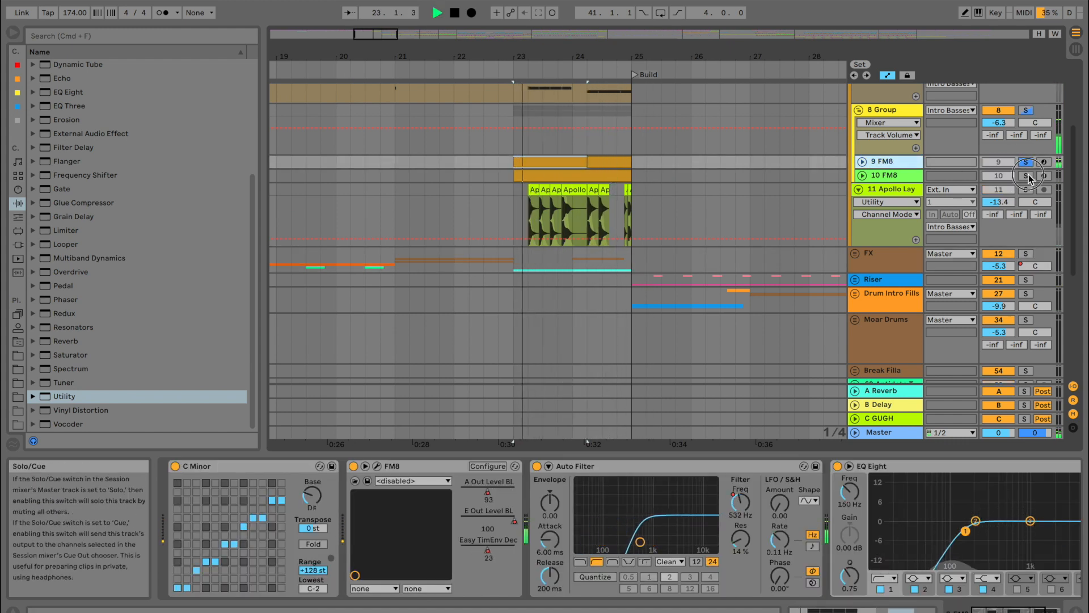
# Compare the two basses by soloing 10 FM8 and going back to 9 FM8 from bar 23
pyautogui.click(1026, 175)
pyautogui.click(1026, 161)
pyautogui.press('space')
pyautogui.press('space')
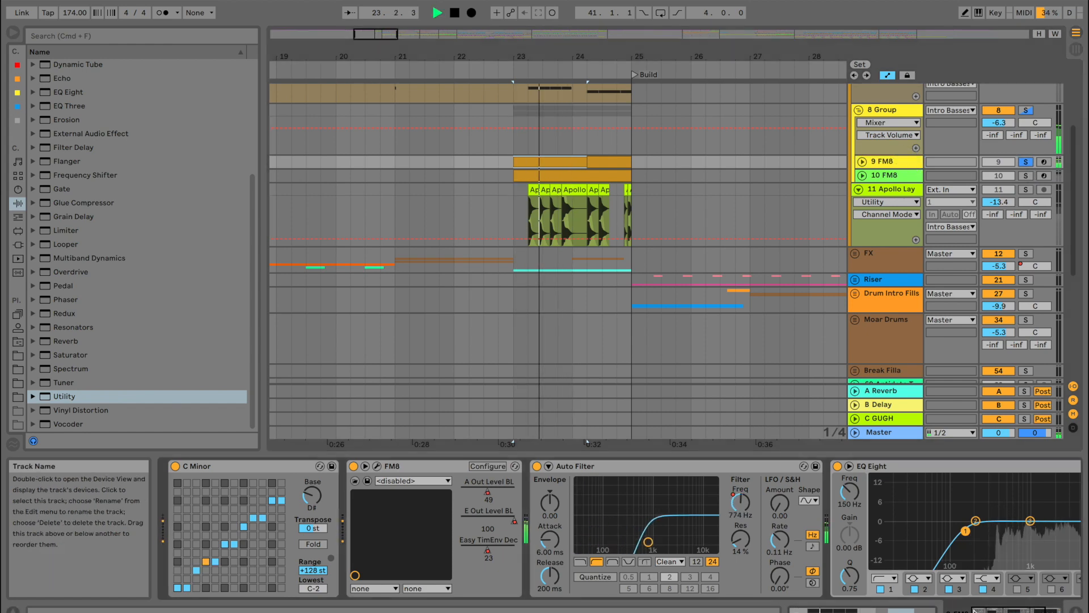
# Boost band 4 of 9 FM8's EQ Eight to 3.10 dB at 5.05 kHz and take the track out of solo
pyautogui.hscroll(3, 968, 563)
pyautogui.press('space')
pyautogui.press('space')
pyautogui.click(900, 507)
pyautogui.moveTo(906, 520); pyautogui.dragTo(906, 504)
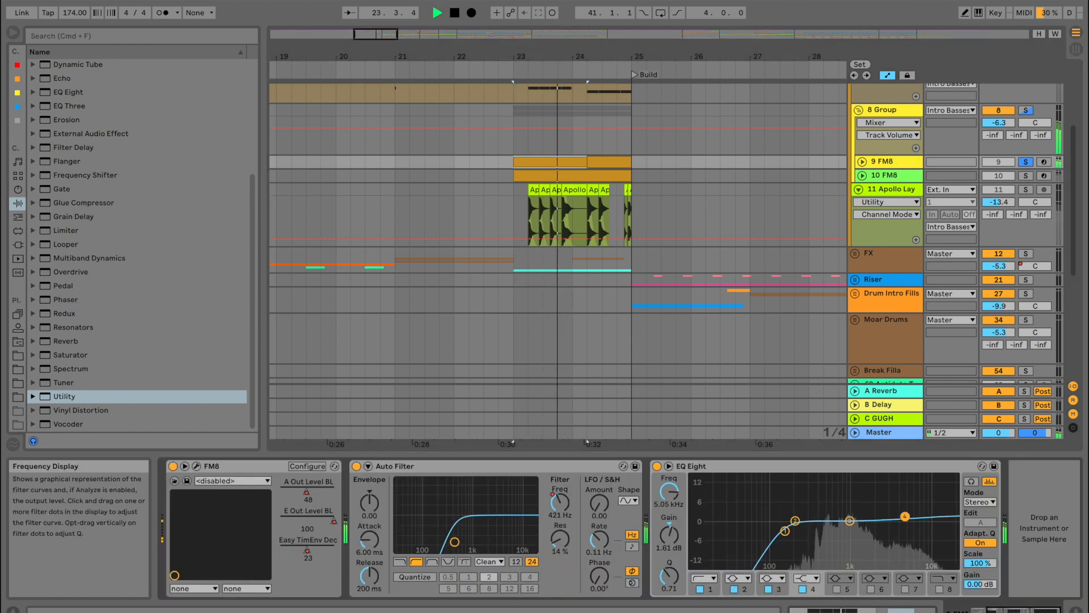
pyautogui.click(1025, 163)
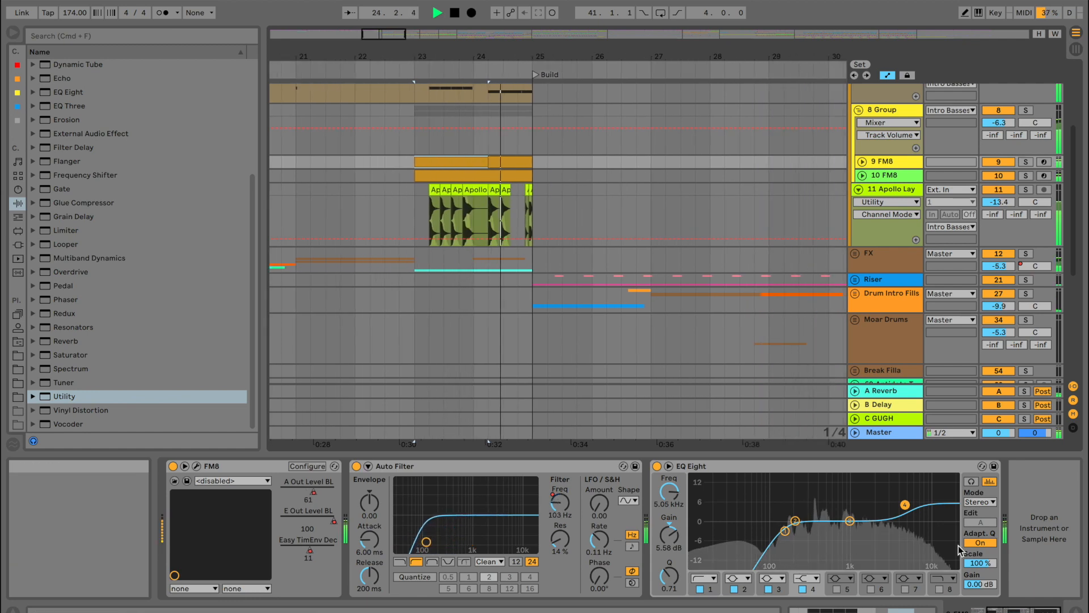
pyautogui.moveTo(905, 505); pyautogui.dragTo(905, 509)
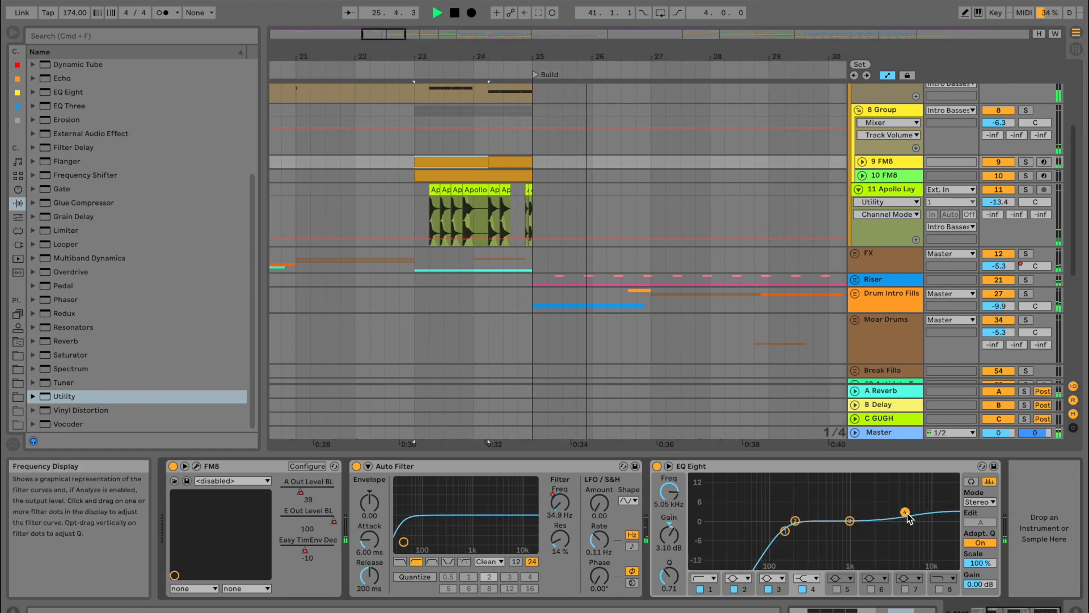
# Listen to the build from bar 25 and look through the tracks that play in it
pyautogui.scroll(-5, 534, 294)
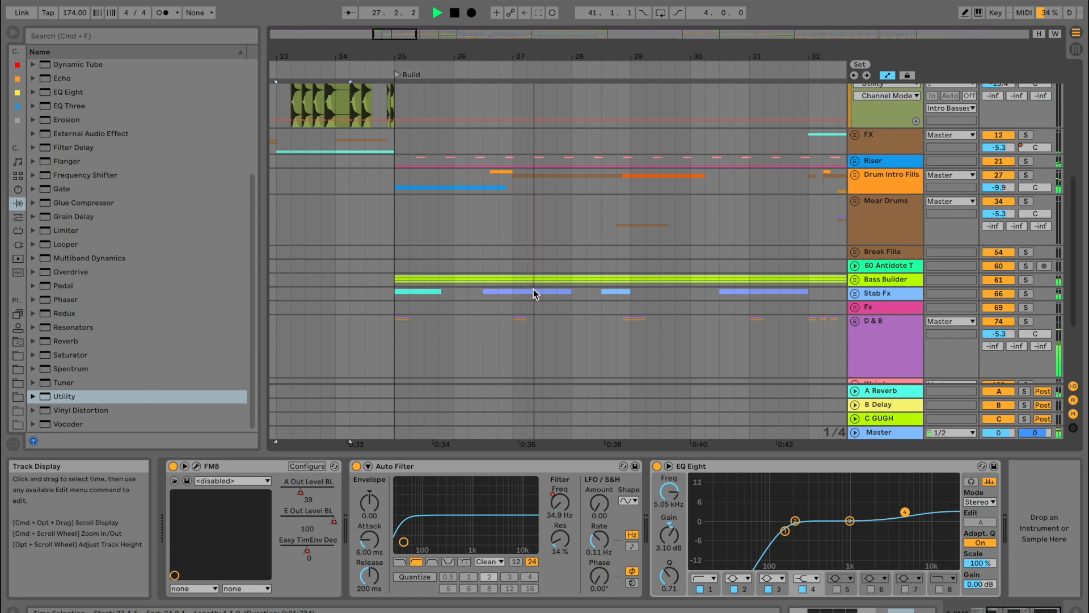
pyautogui.click(394, 268)
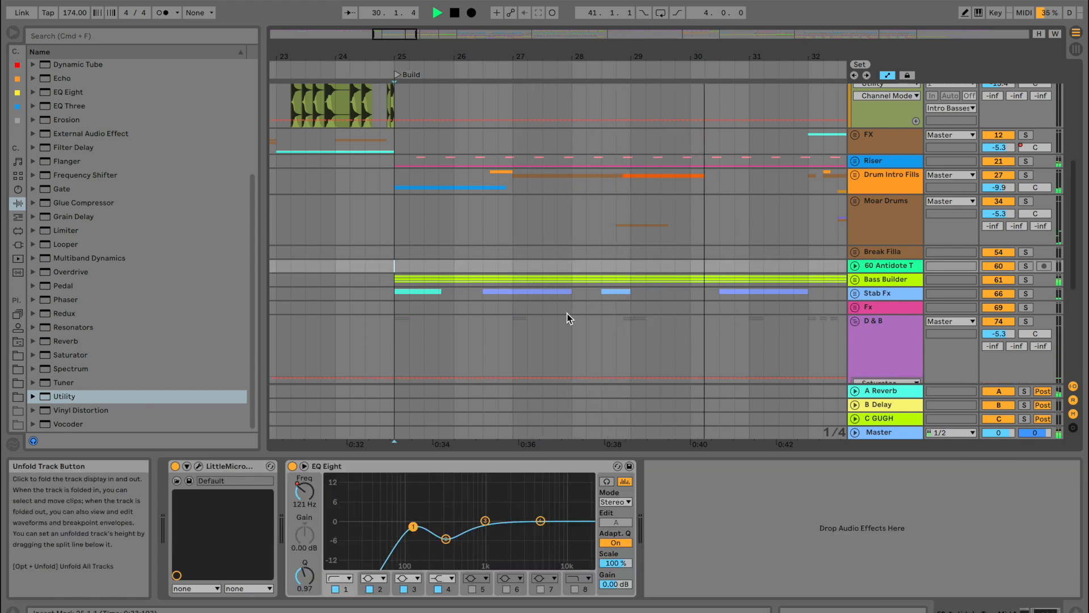
pyautogui.press('space')
pyautogui.scroll(-7, 569, 316)
pyautogui.scroll(4, 569, 317)
pyautogui.scroll(4, 569, 317)
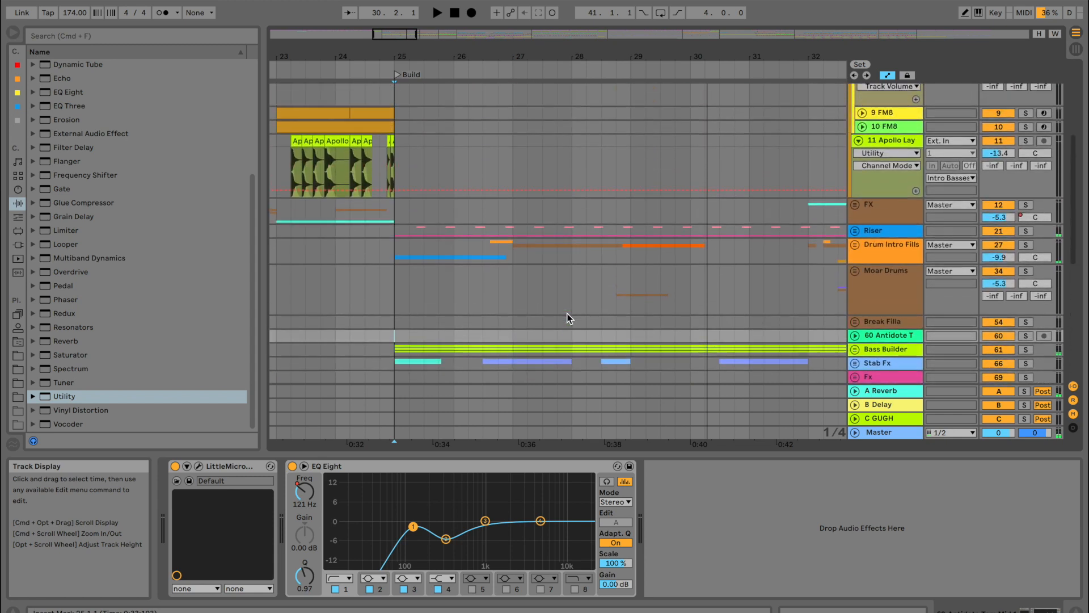
# Solo the Moar Drums group, listen to its fill from about bar 28 and expand the group
pyautogui.click(603, 253)
pyautogui.press('space')
pyautogui.click(1026, 245)
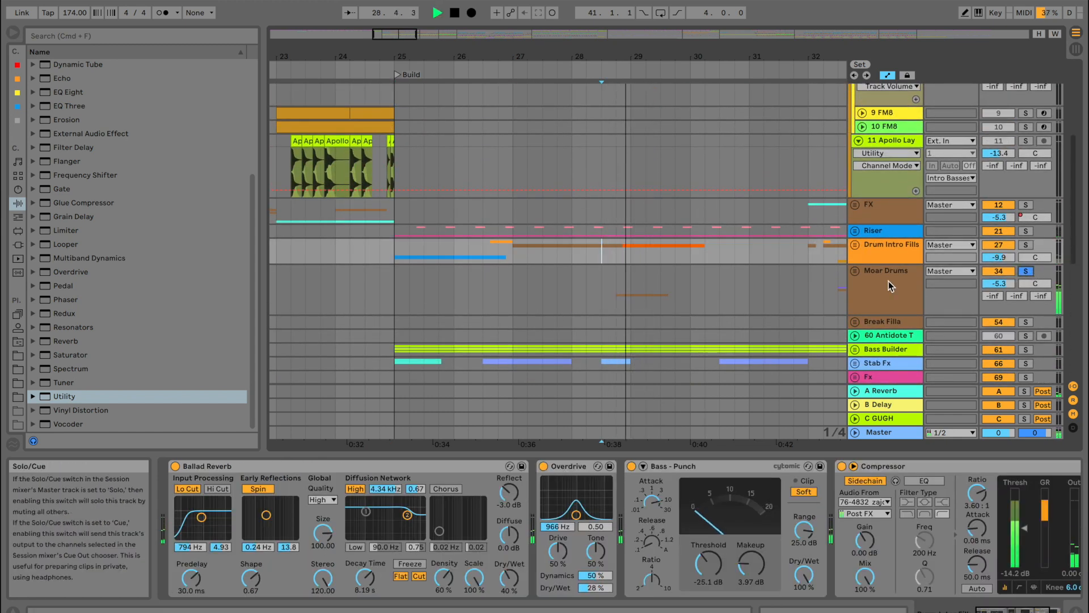
pyautogui.click(855, 271)
pyautogui.press('space')
# Find the 46 Antidote track inside Moar Drums, audition its clips around bars 28 to 29 and collapse the track
pyautogui.scroll(-5, 717, 290)
pyautogui.hscroll(1, 840, 229)
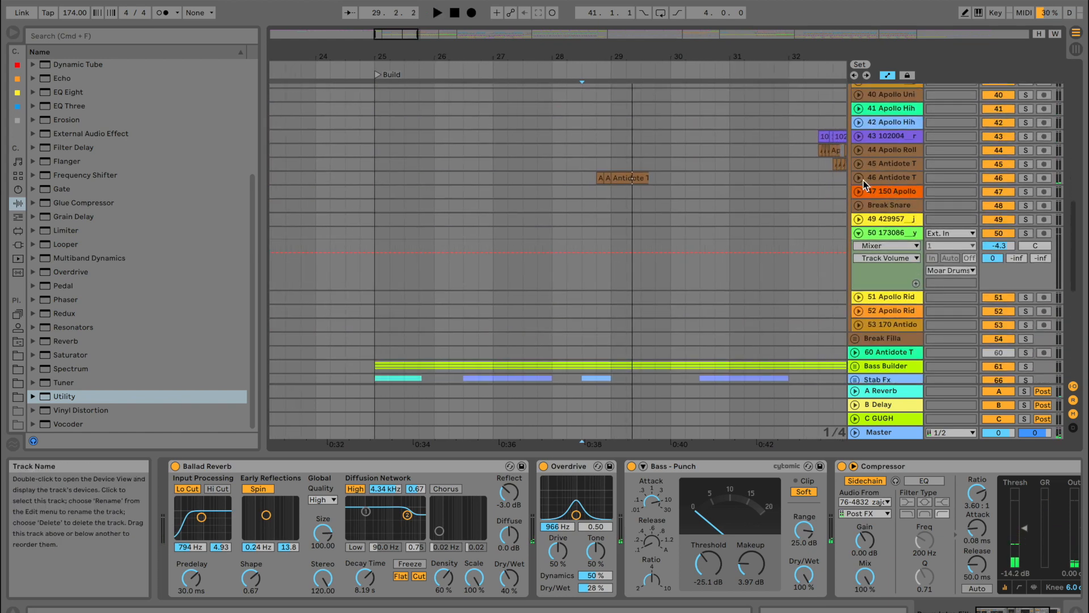
pyautogui.click(863, 179)
pyautogui.press('space')
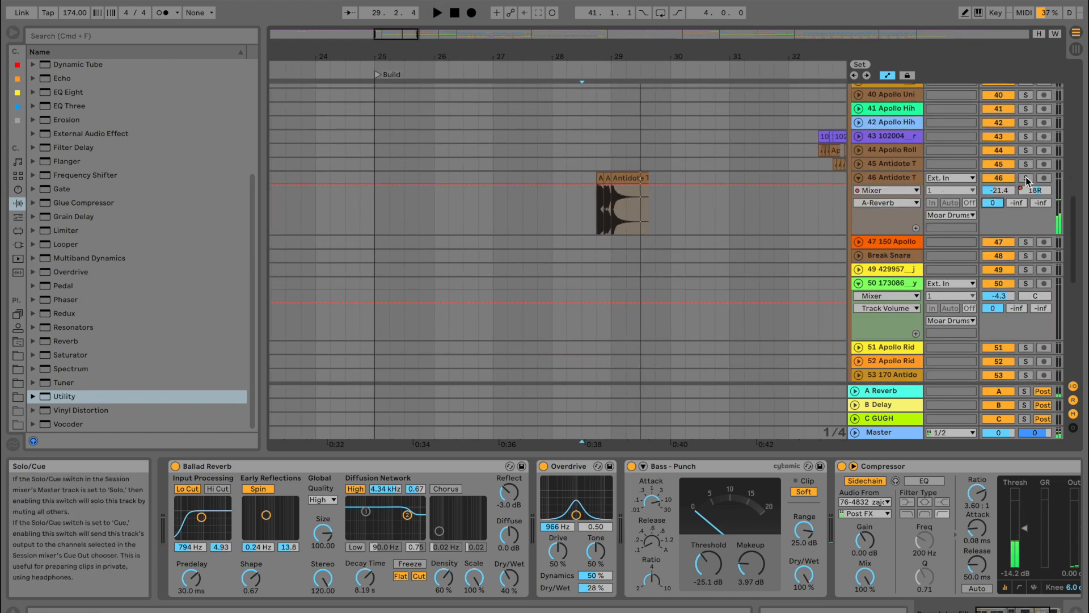
pyautogui.click(1026, 178)
pyautogui.press('space')
pyautogui.click(1026, 179)
pyautogui.press('space')
pyautogui.press('space')
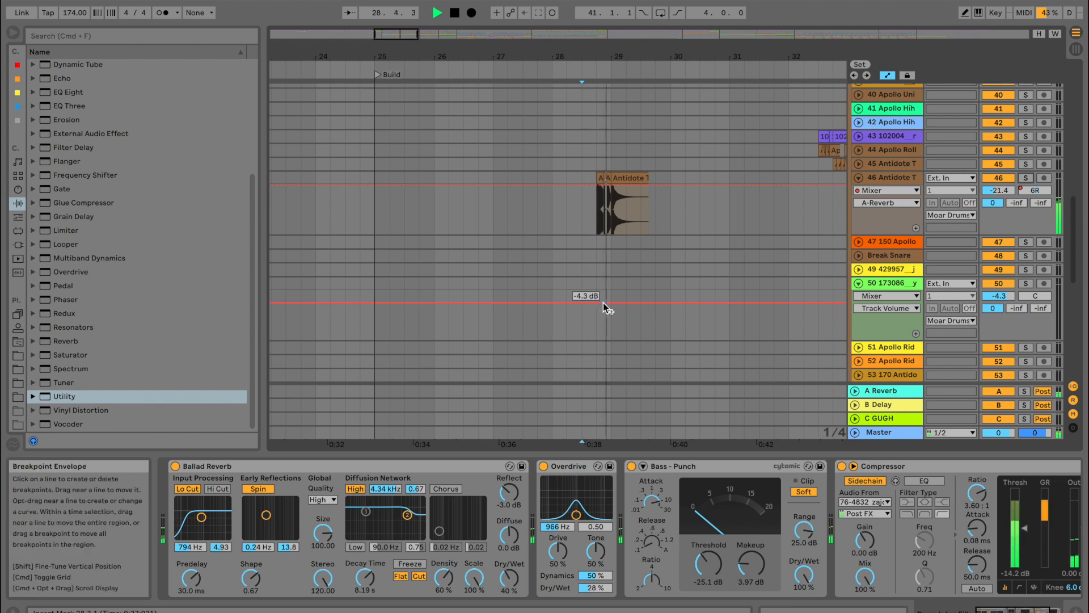
pyautogui.click(859, 178)
pyautogui.scroll(4, 809, 198)
pyautogui.press('space')
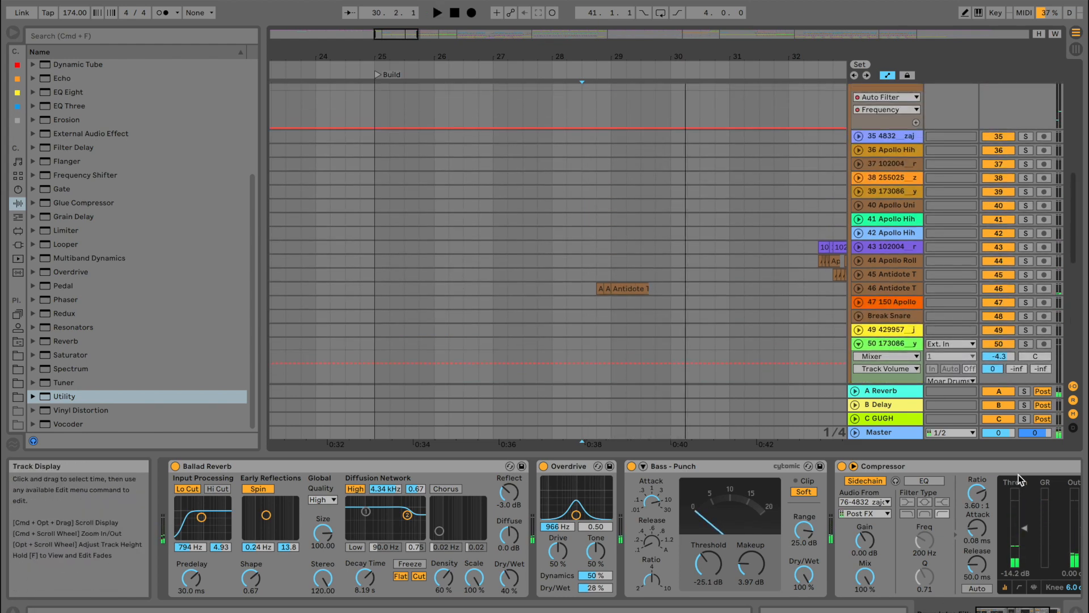
# Collapse the Moar Drums group and replay the start of the build from bar 25
pyautogui.scroll(3, 800, 281)
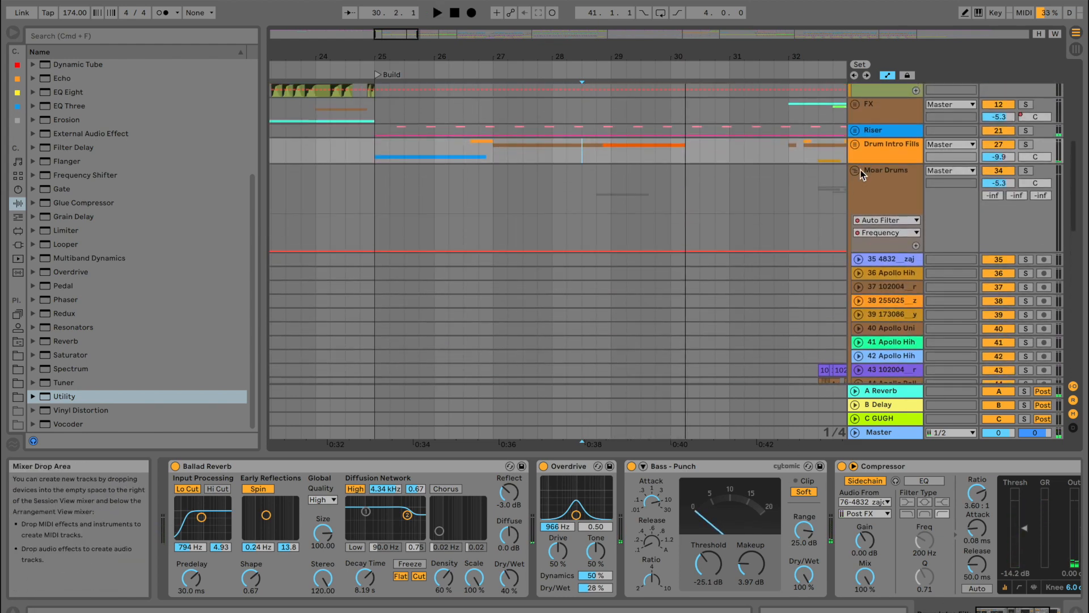
pyautogui.click(858, 172)
pyautogui.click(369, 261)
pyautogui.press('space')
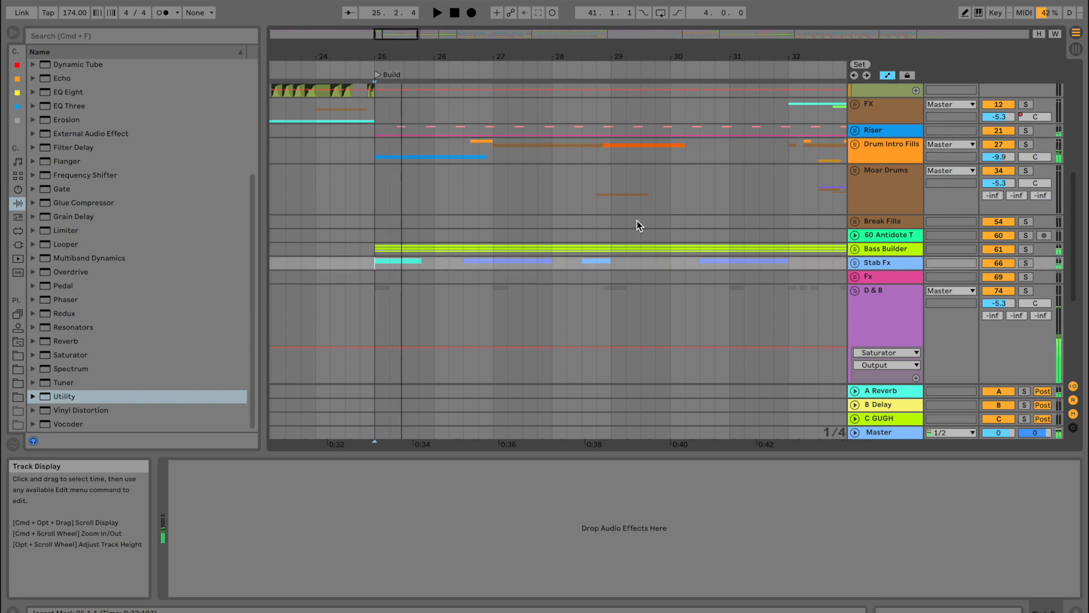
# Insert a new return track and name it DRUM VERB
pyautogui.rightClick(877, 420)
pyautogui.rightClick(881, 421)
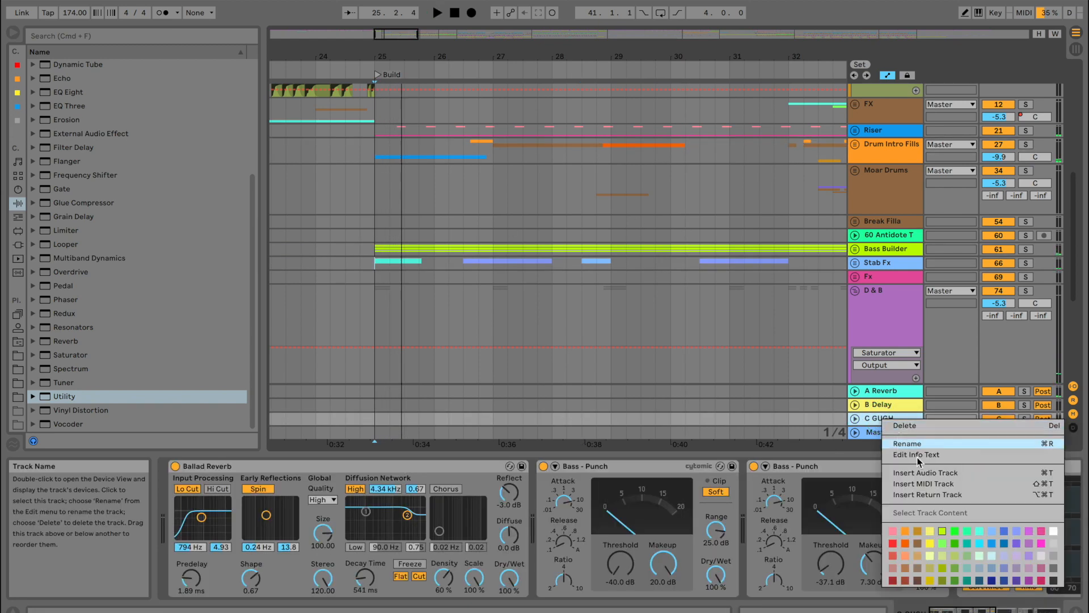
pyautogui.press('Return')
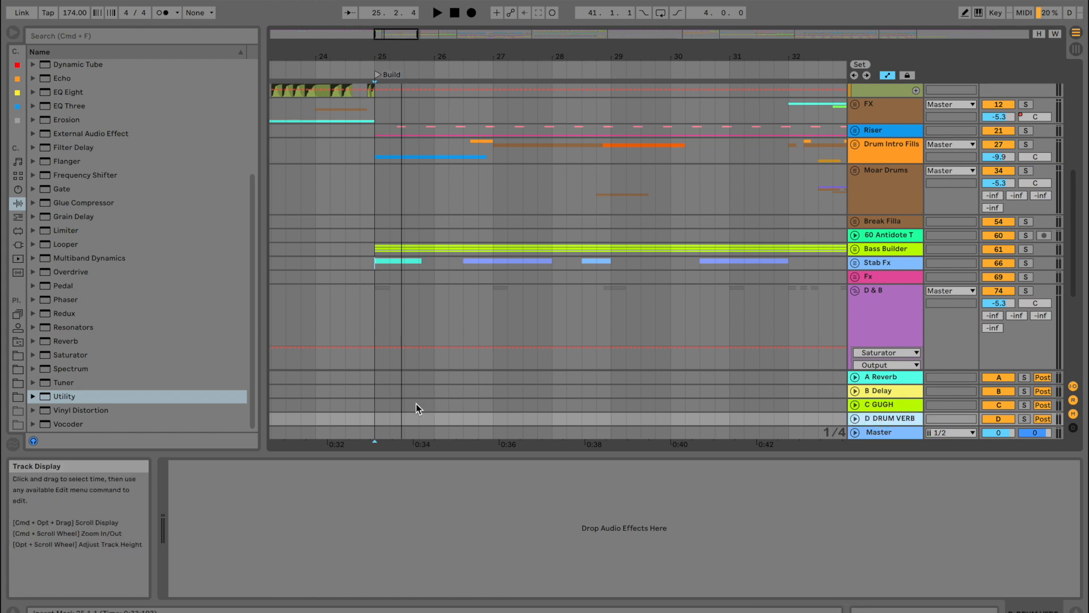
# Load Convolution Reverb Pro from the Max audio effects onto DRUM VERB and choose the impulse type 04 Made for Drums
pyautogui.click(19, 247)
pyautogui.click(18, 233)
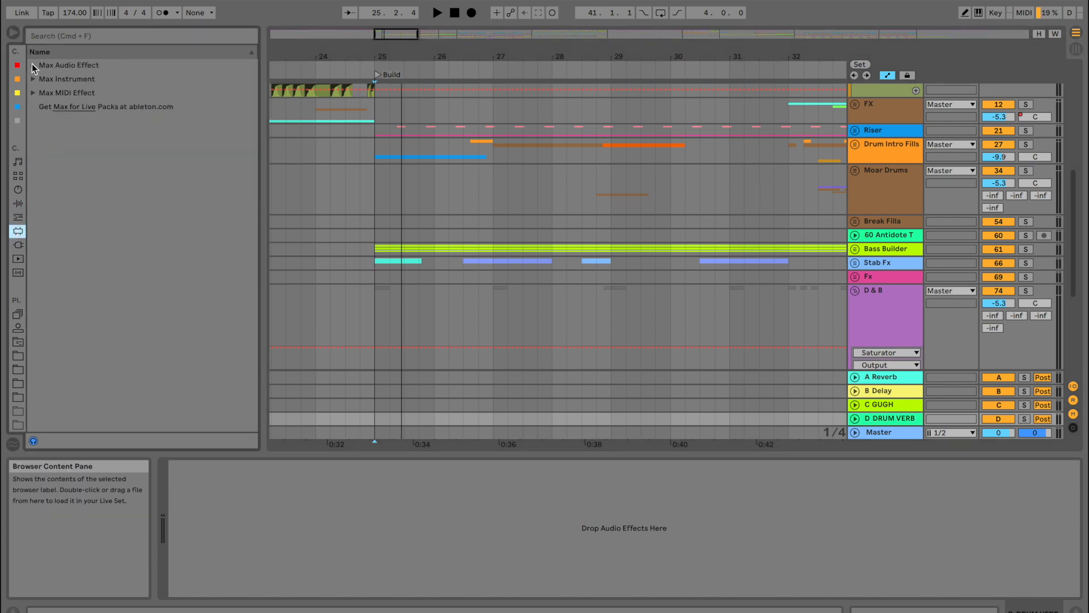
pyautogui.click(33, 66)
pyautogui.moveTo(103, 135); pyautogui.dragTo(120, 141)
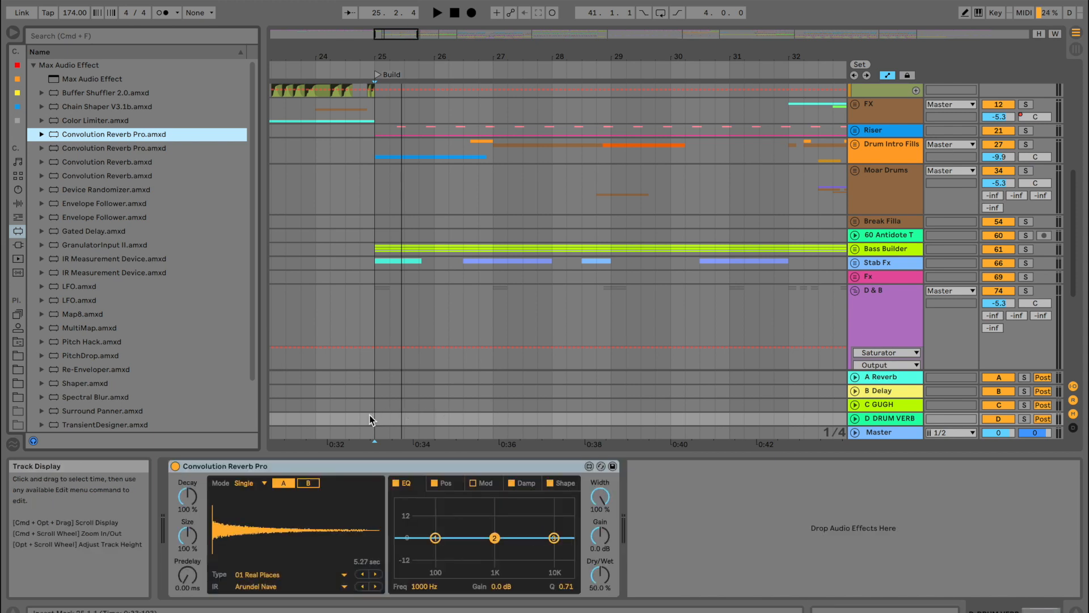
pyautogui.click(275, 574)
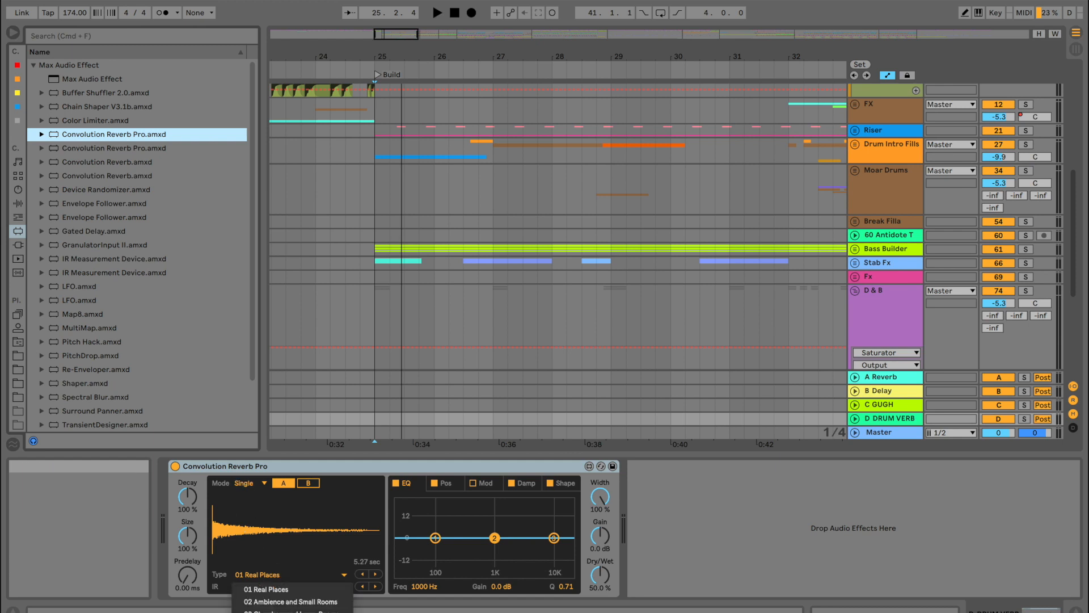
pyautogui.click(293, 612)
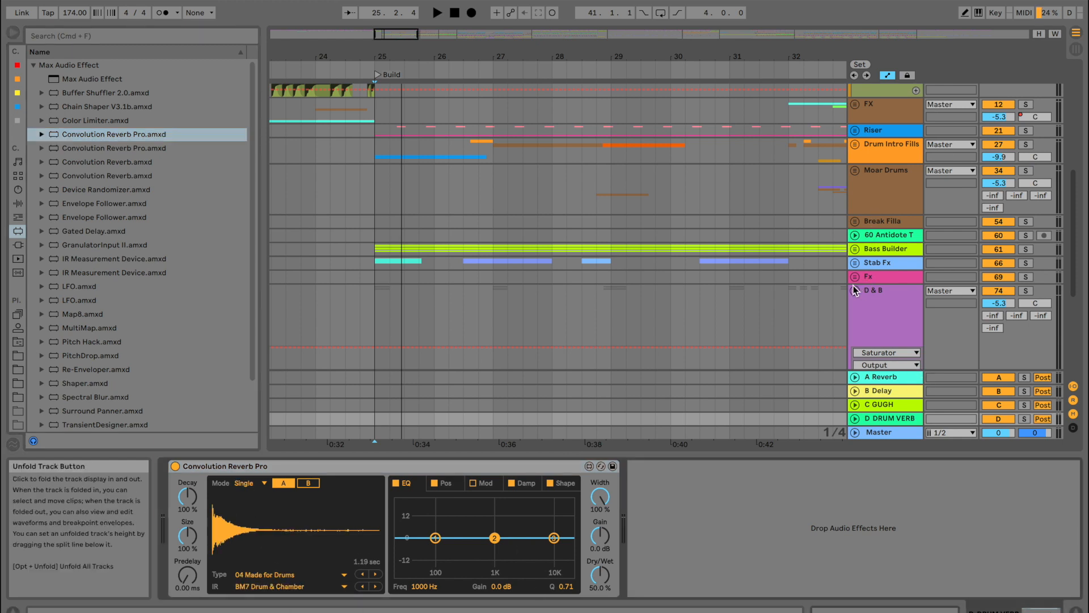
# Set the Moar Drums send to DRUM VERB to 0, solo the return and play from just before bar 25
pyautogui.click(359, 263)
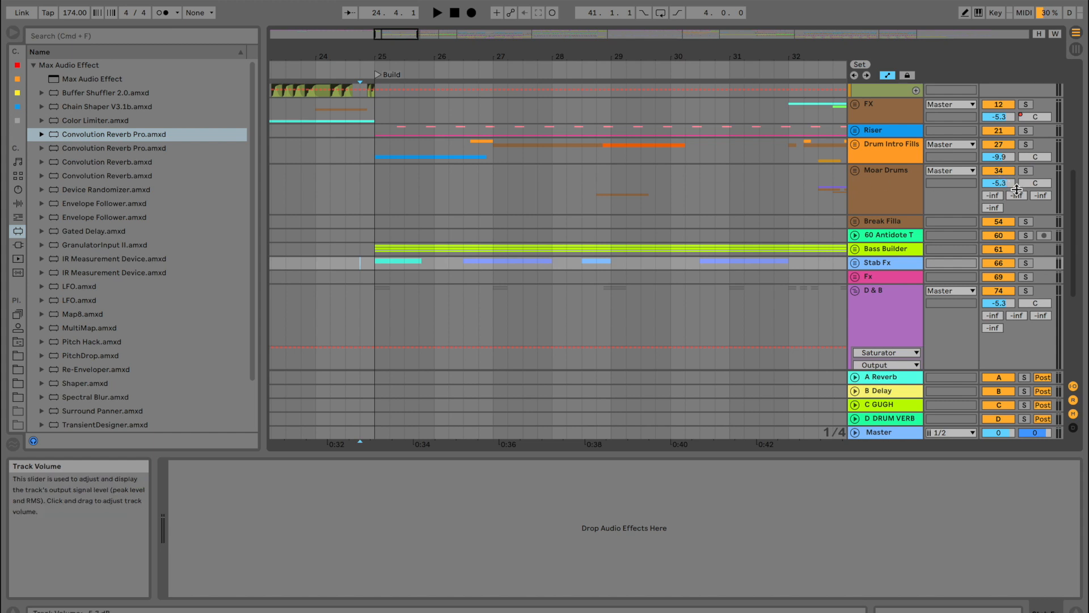
pyautogui.press('space')
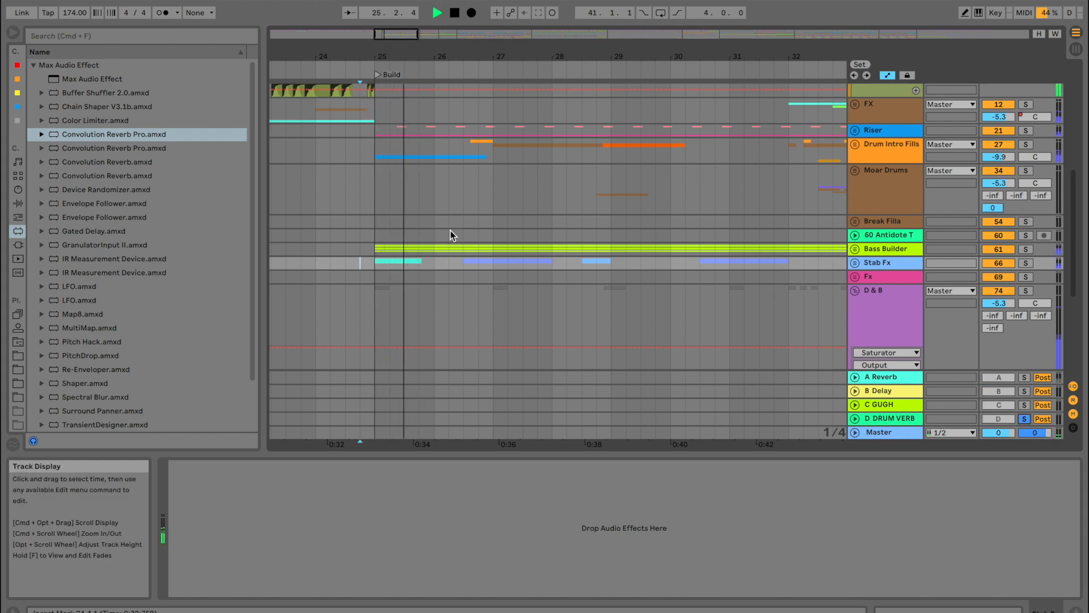
# Audition the Moar Drums fill before Build 2 and loop three beats of it from 32.3.1
pyautogui.click(597, 203)
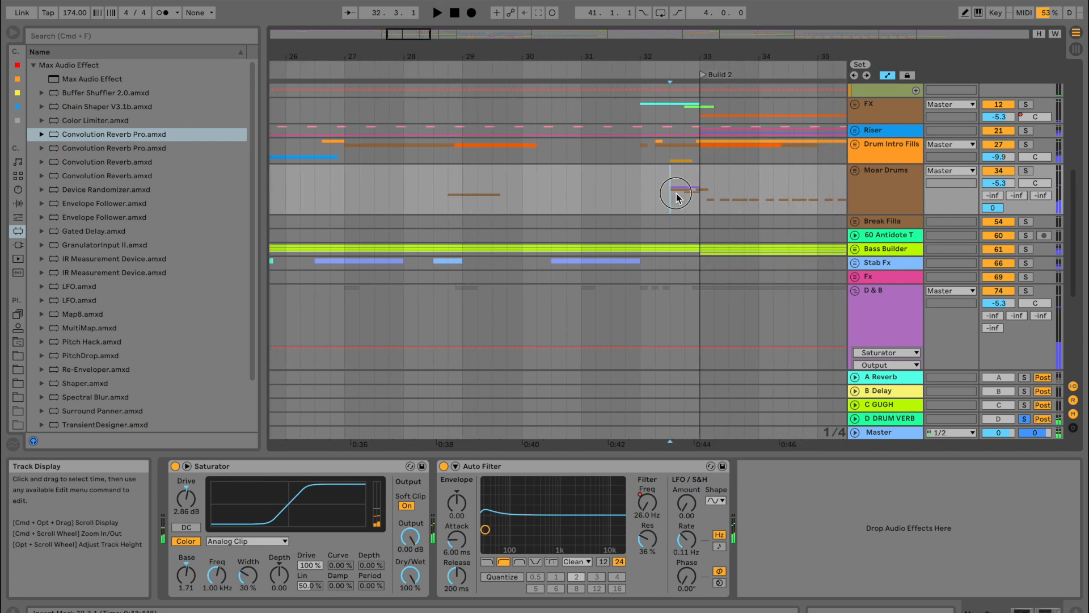
pyautogui.press('space')
pyautogui.press('space')
pyautogui.press('space')
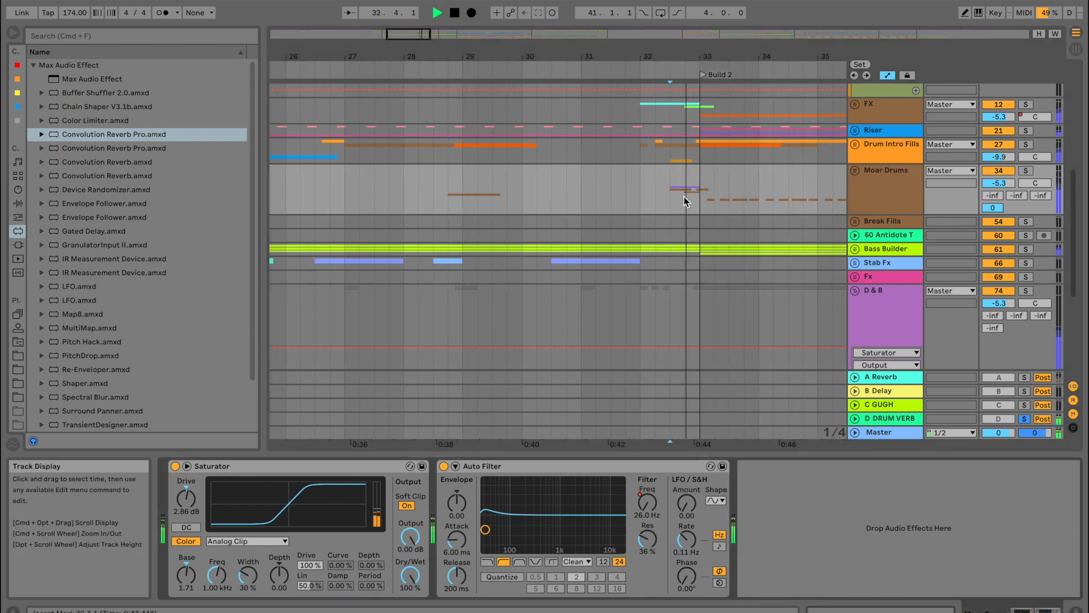
pyautogui.moveTo(671, 196); pyautogui.dragTo(717, 193)
pyautogui.press('space')
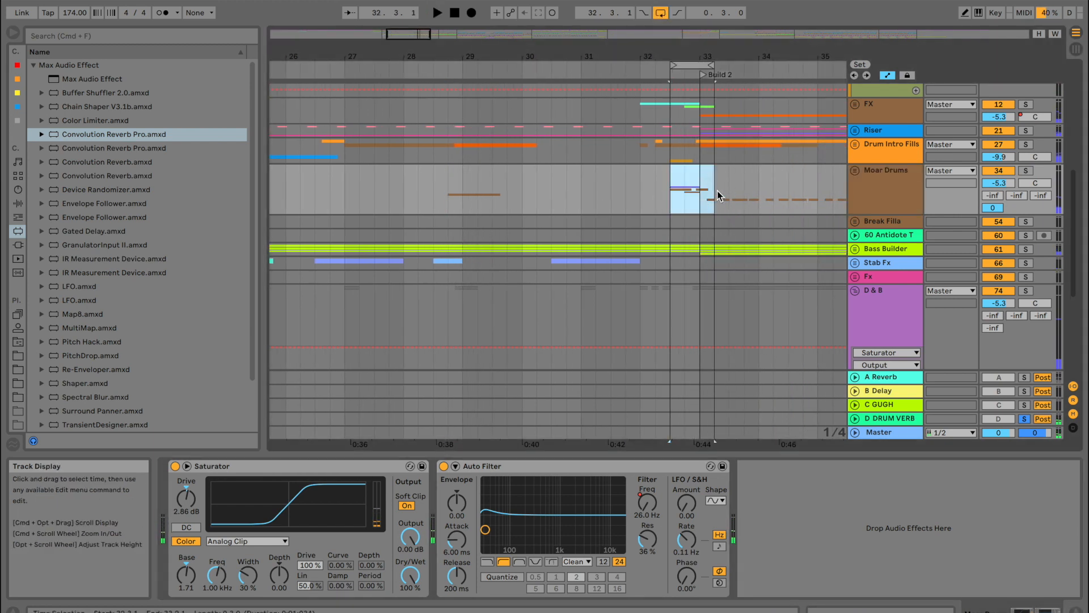
# Set the DRUM VERB reverb to 100% wet and shape its EQ with a low cut and a -4.3 dB dip at 893 Hz
pyautogui.click(890, 202)
pyautogui.click(953, 418)
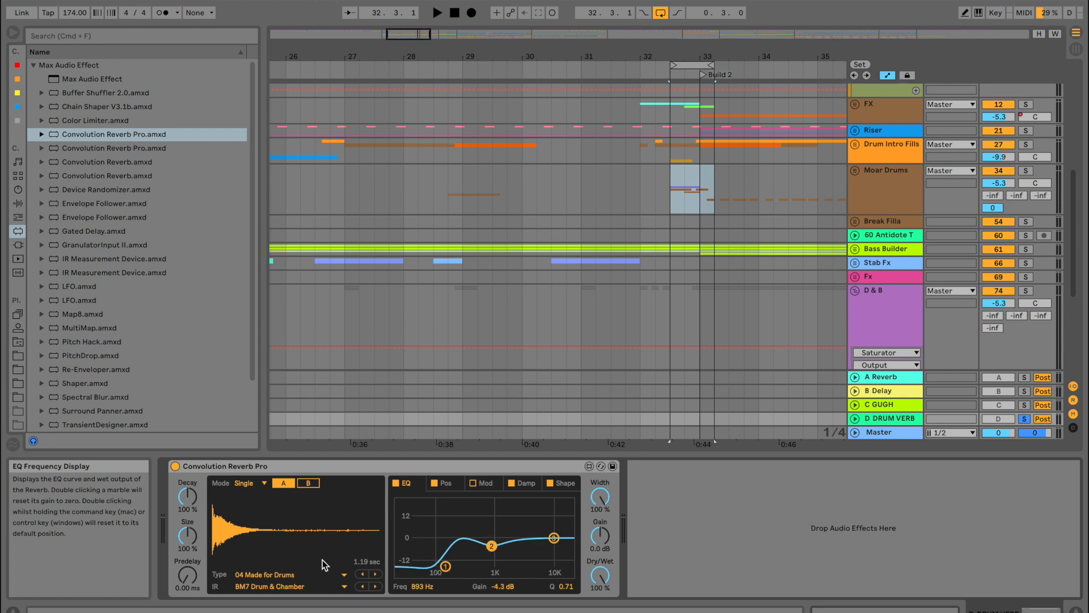
# Switch the DRUM VERB impulse response to BM7 Kick Chamber while the fill loop plays
pyautogui.press('space')
pyautogui.click(375, 586)
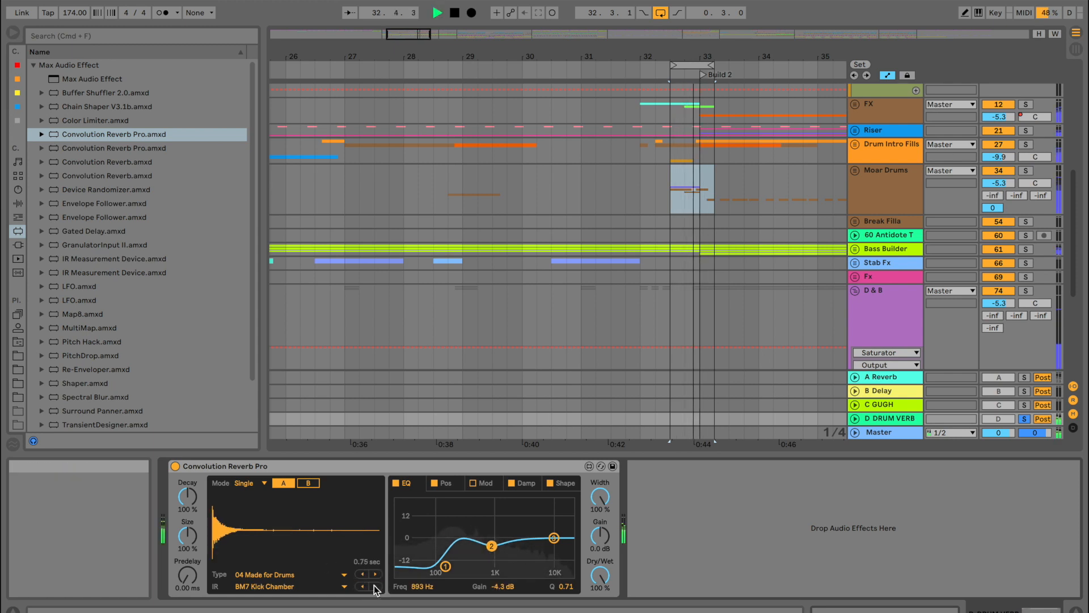
pyautogui.press('space')
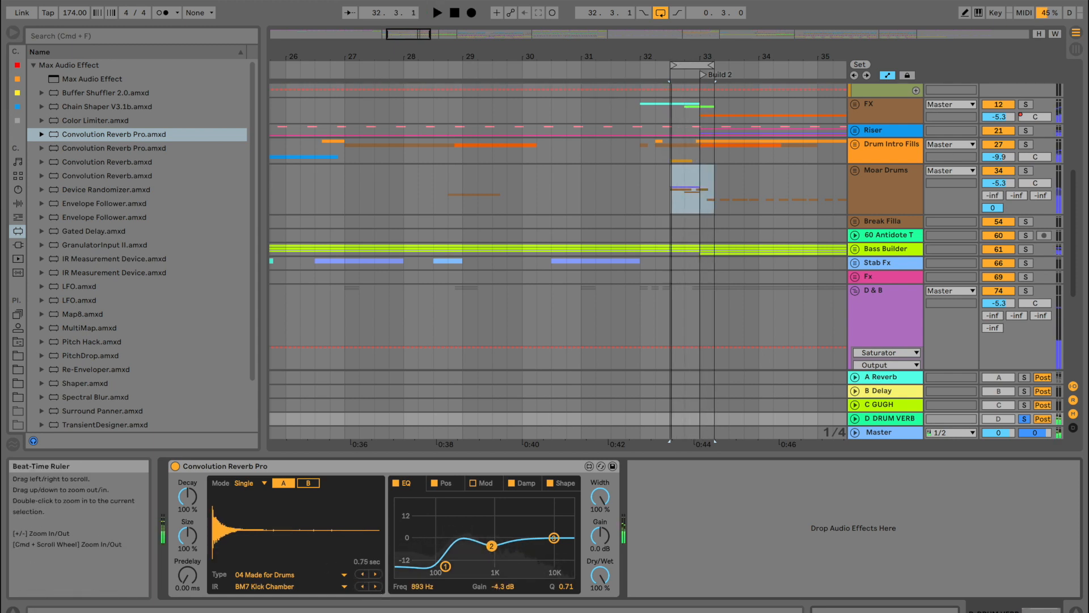
# Take DRUM VERB out of solo, turn off the loop and listen to the Moar Drums fill from about bar 28
pyautogui.moveTo(619, 57); pyautogui.dragTo(621, 146)
pyautogui.click(593, 187)
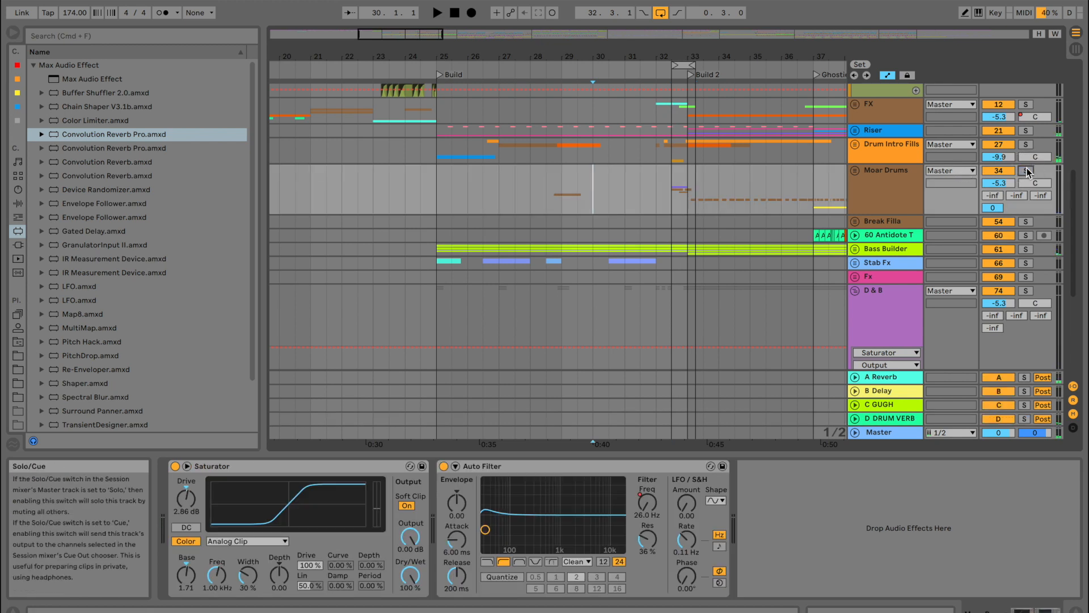
pyautogui.click(660, 13)
pyautogui.press('space')
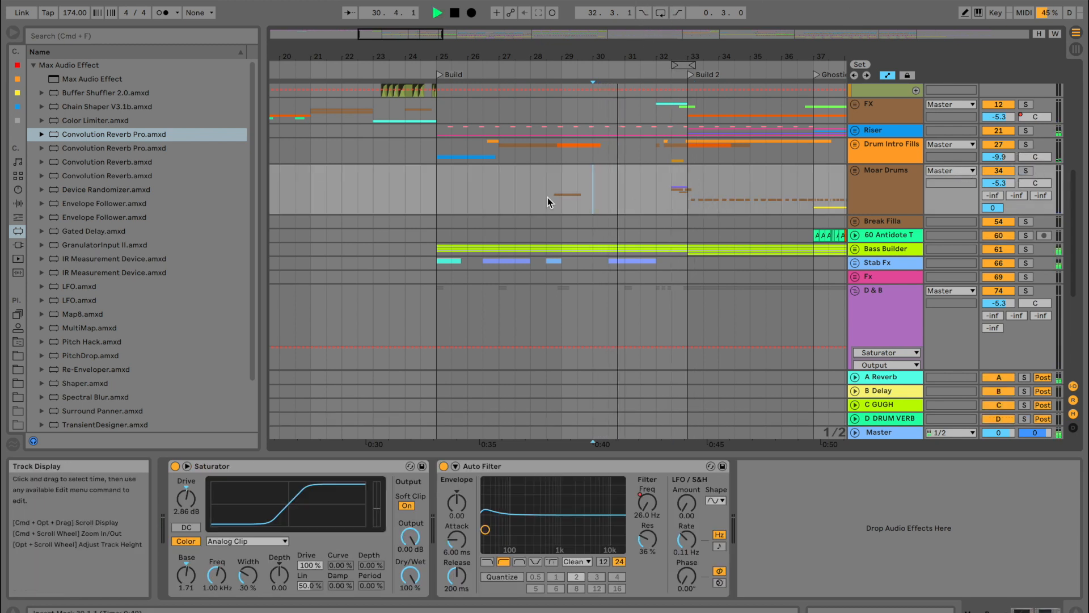
pyautogui.click(896, 196)
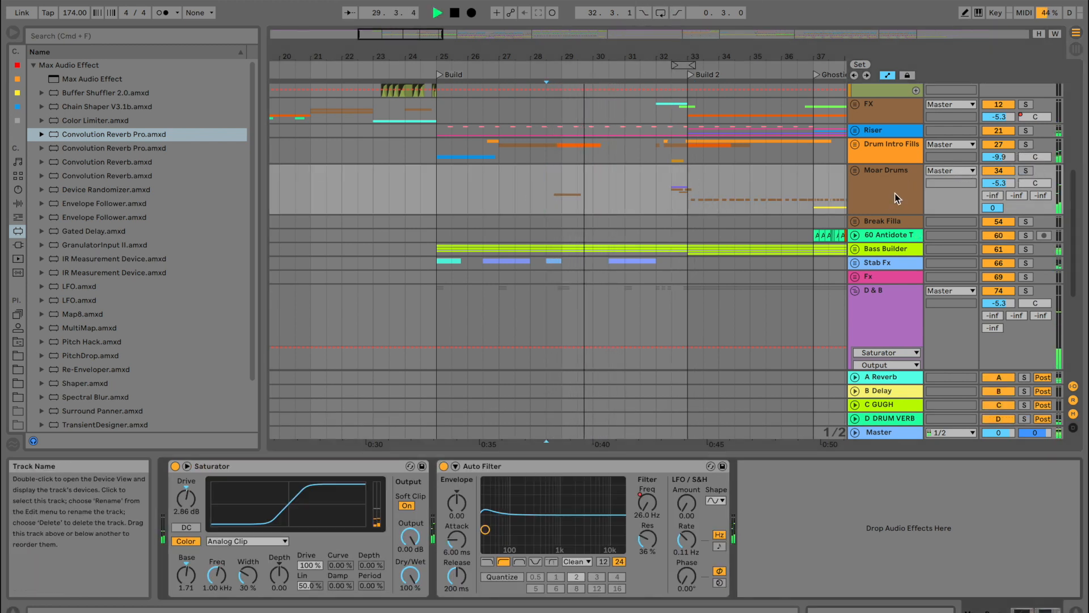
pyautogui.click(887, 188)
pyautogui.press('space')
pyautogui.press('space')
# Set the DRUM VERB convolution reverb's decay to 116% and its size to 110%
pyautogui.click(893, 419)
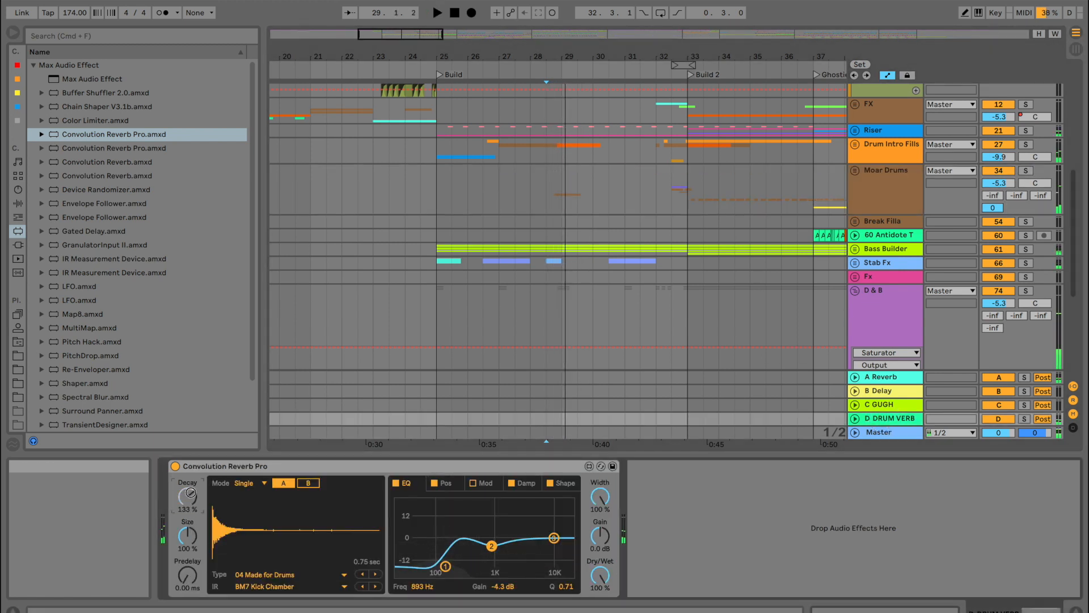
pyautogui.moveTo(192, 534); pyautogui.dragTo(192, 526)
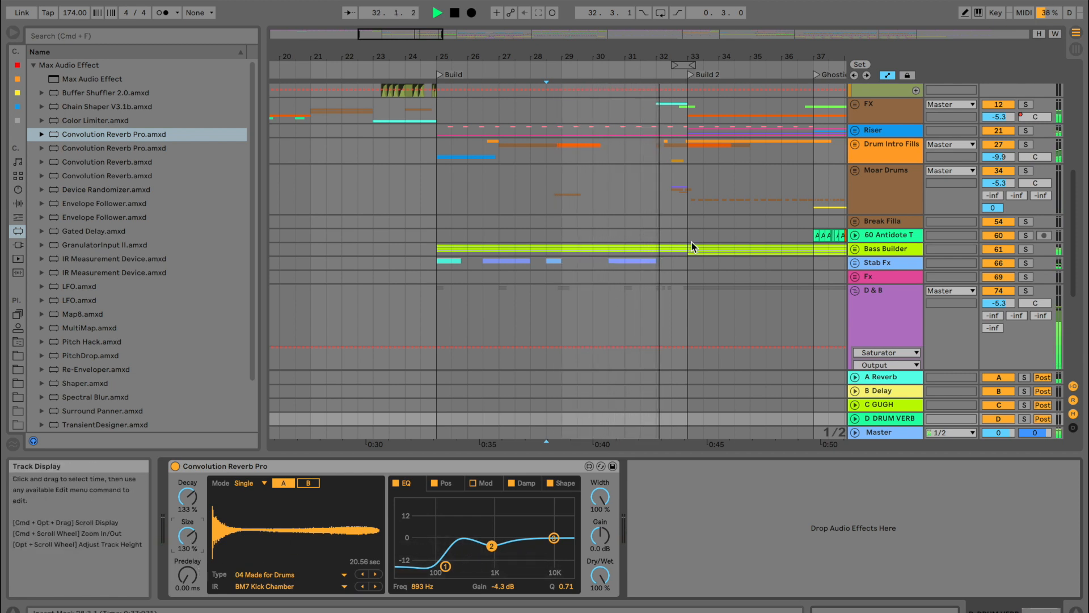
pyautogui.moveTo(185, 535); pyautogui.dragTo(185, 548)
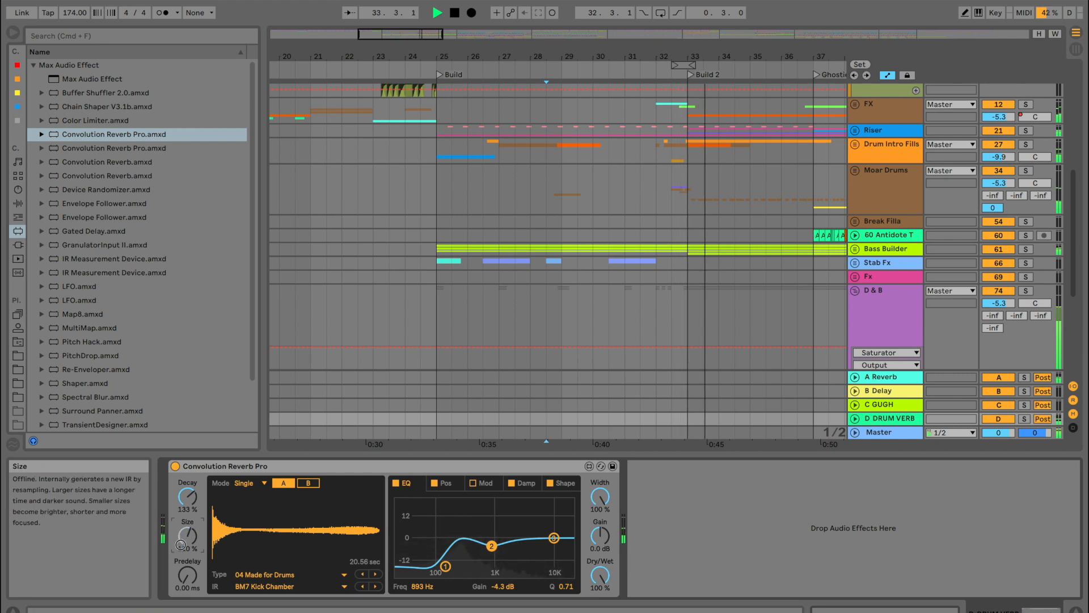
pyautogui.moveTo(185, 499); pyautogui.dragTo(184, 511)
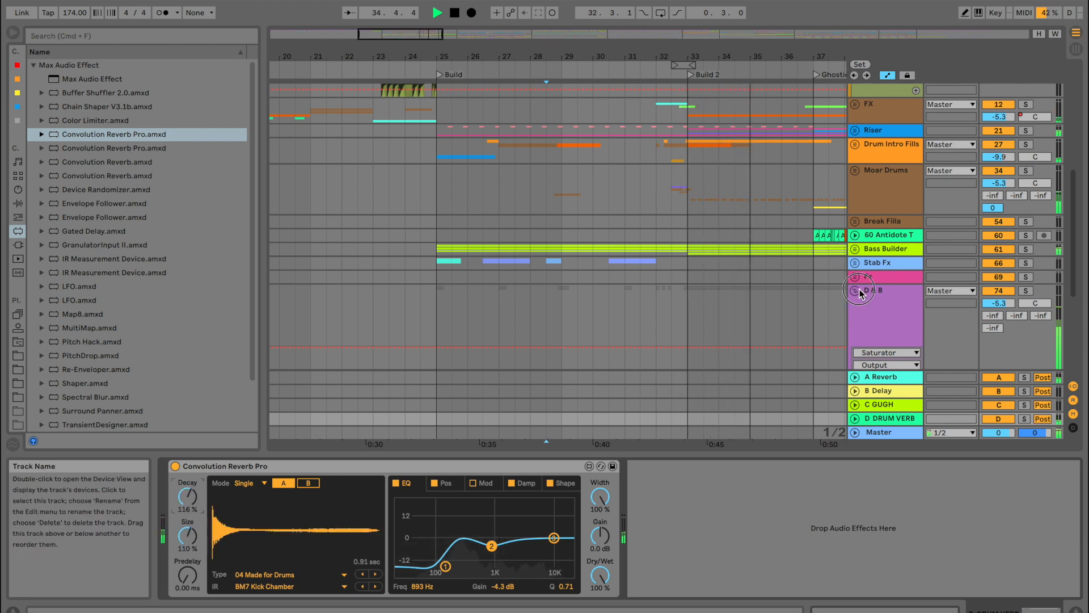
# Send the KICK group inside D & B to DRUM VERB at 0 dB and collapse the group again
pyautogui.scroll(-3, 802, 315)
pyautogui.scroll(-2, 802, 315)
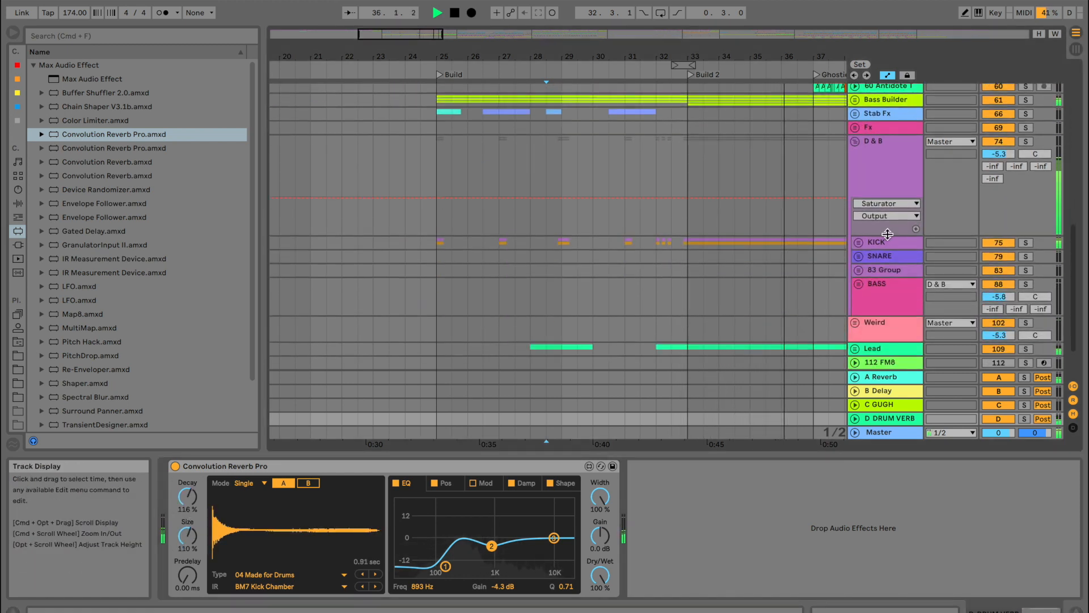
pyautogui.click(858, 242)
pyautogui.click(991, 273)
pyautogui.click(992, 280)
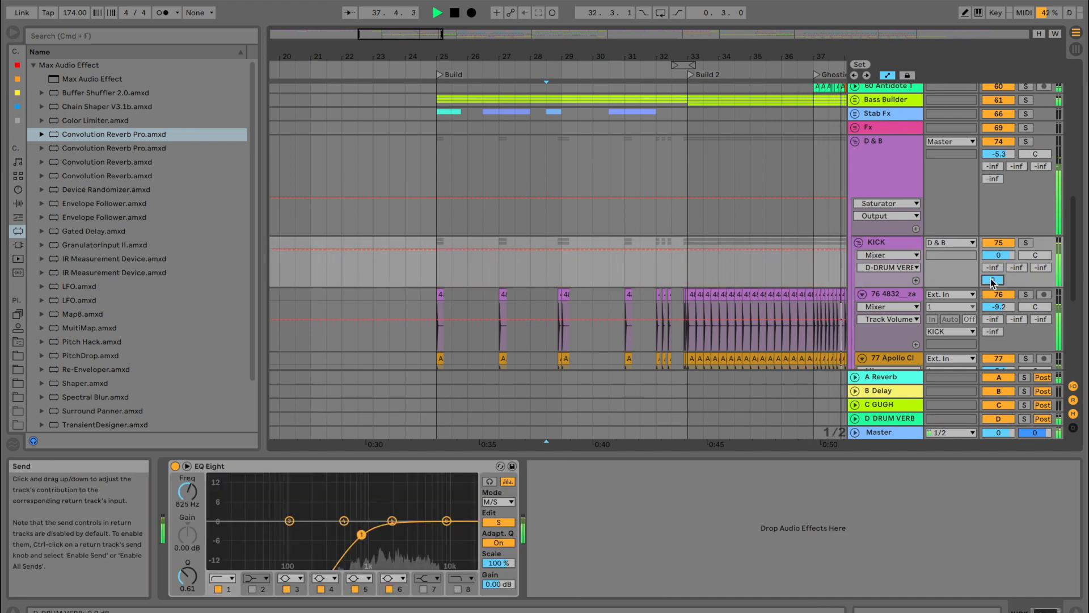
pyautogui.click(858, 243)
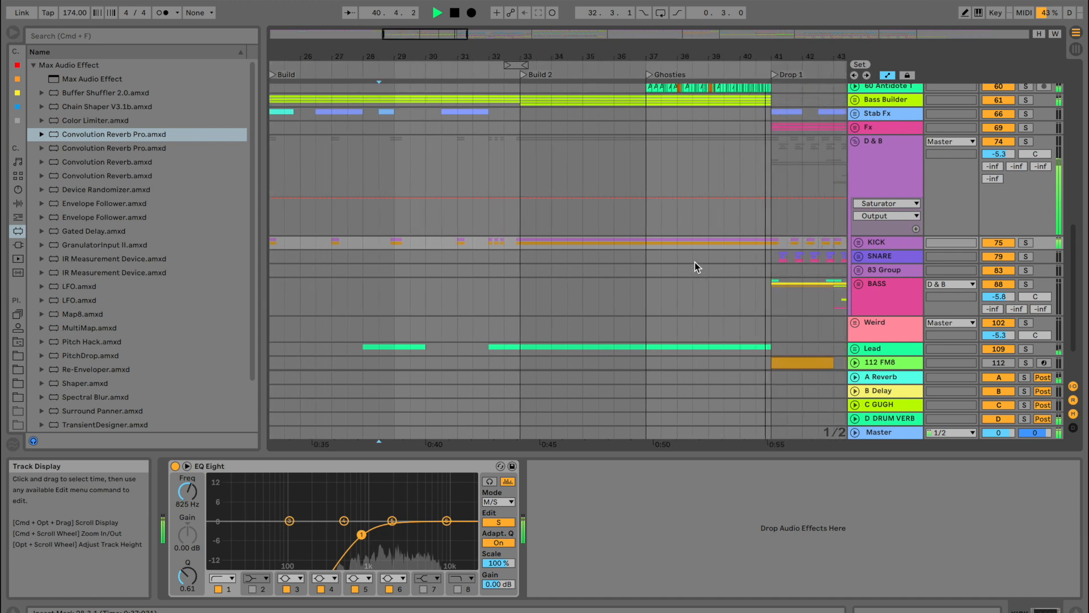
# Send the 80 Antidote track inside the SNARE group to DRUM VERB at -23.7 dB and collapse the group again
pyautogui.click(858, 256)
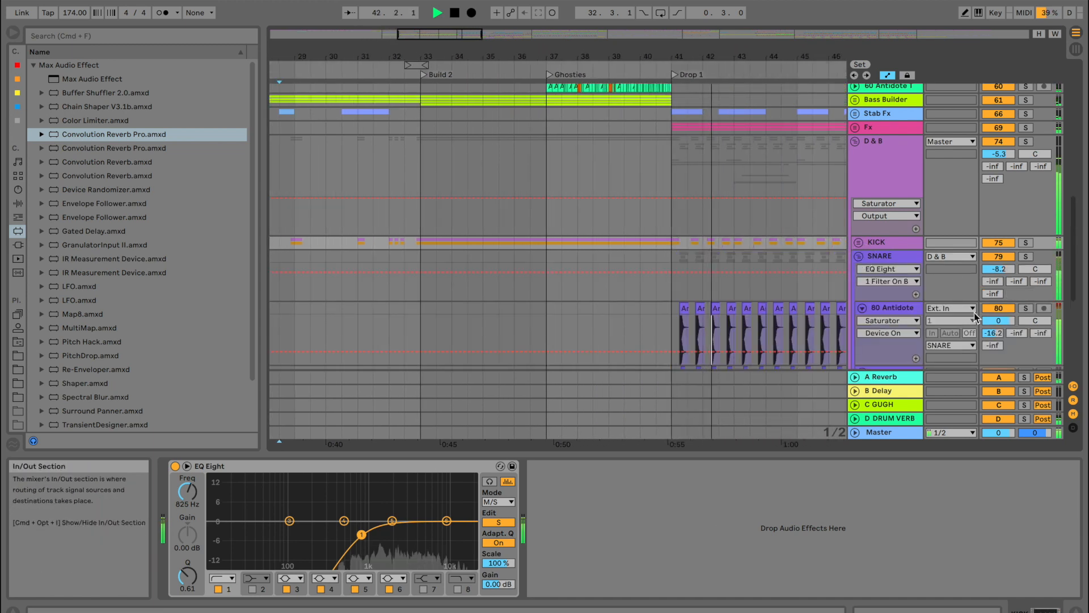
pyautogui.click(992, 345)
pyautogui.moveTo(993, 345); pyautogui.dragTo(993, 379)
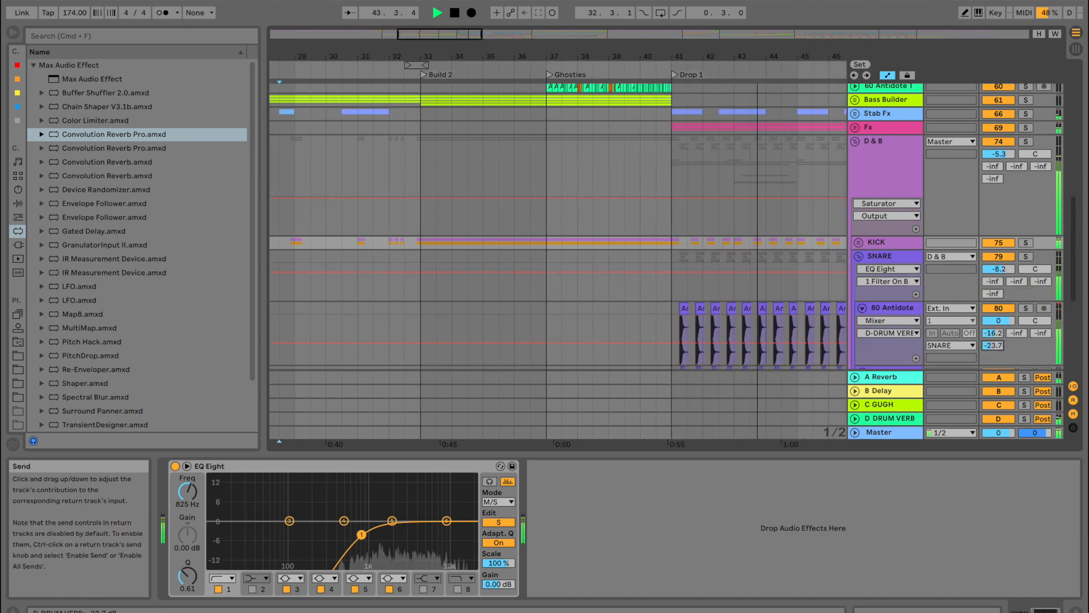
pyautogui.click(858, 256)
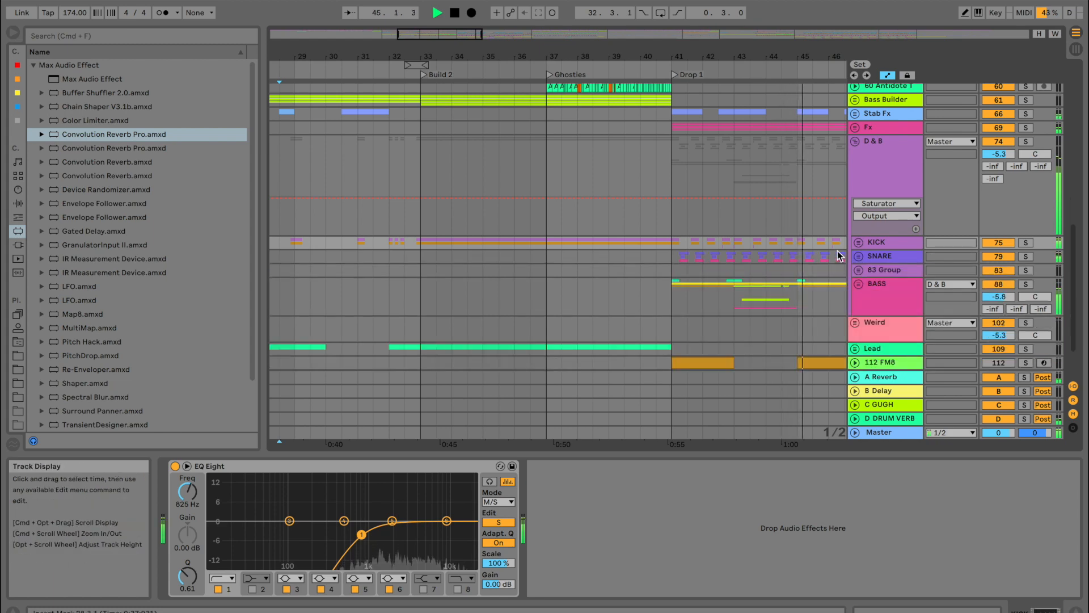
# Expand the Moar Drums group and send its 46 Antidote T track to DRUM VERB while playing from about bar 28
pyautogui.scroll(2, 837, 255)
pyautogui.scroll(3, 811, 206)
pyautogui.click(531, 162)
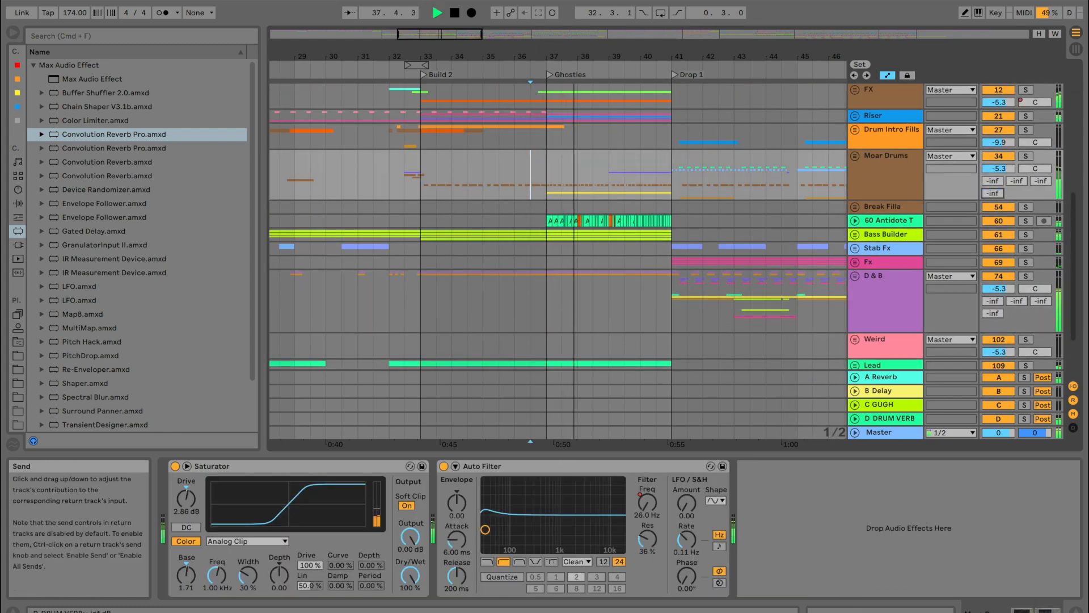
pyautogui.hscroll(-4, 438, 170)
pyautogui.click(393, 176)
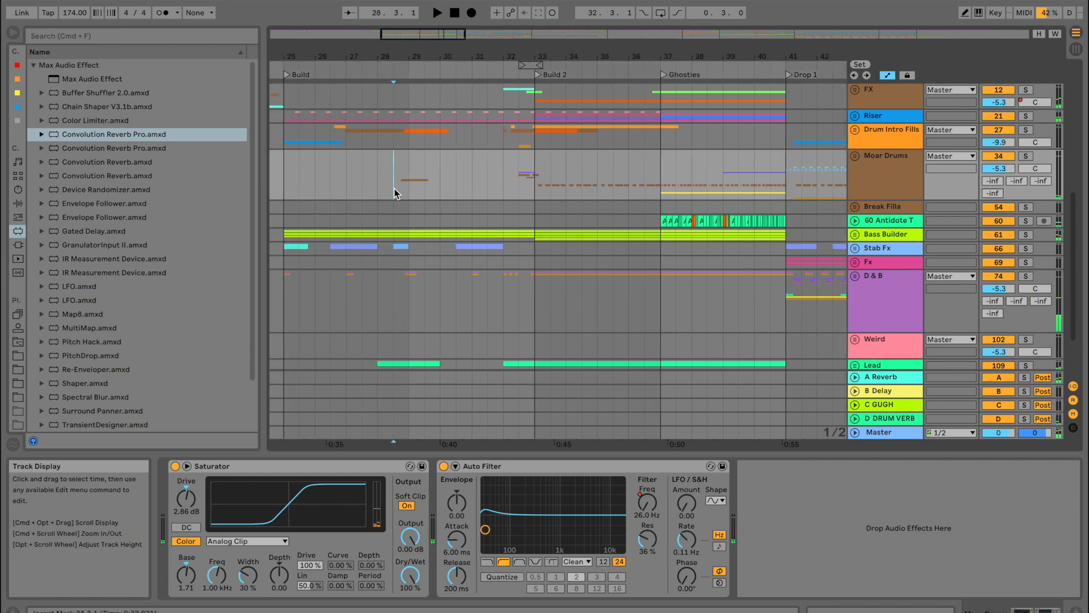
pyautogui.click(855, 156)
pyautogui.scroll(-5, 420, 244)
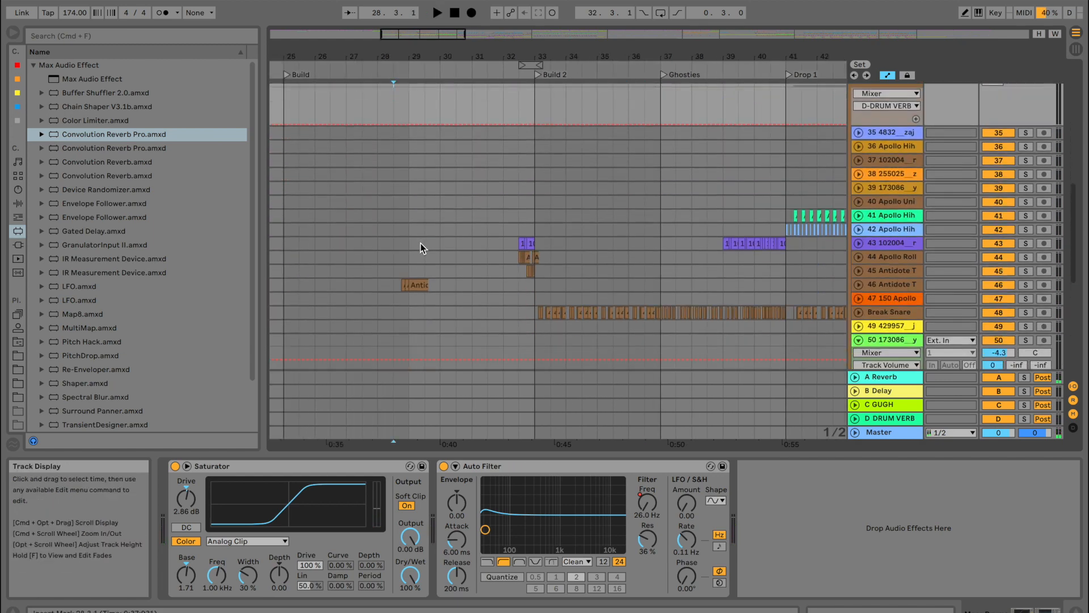
pyautogui.click(400, 285)
pyautogui.click(858, 284)
pyautogui.press('space')
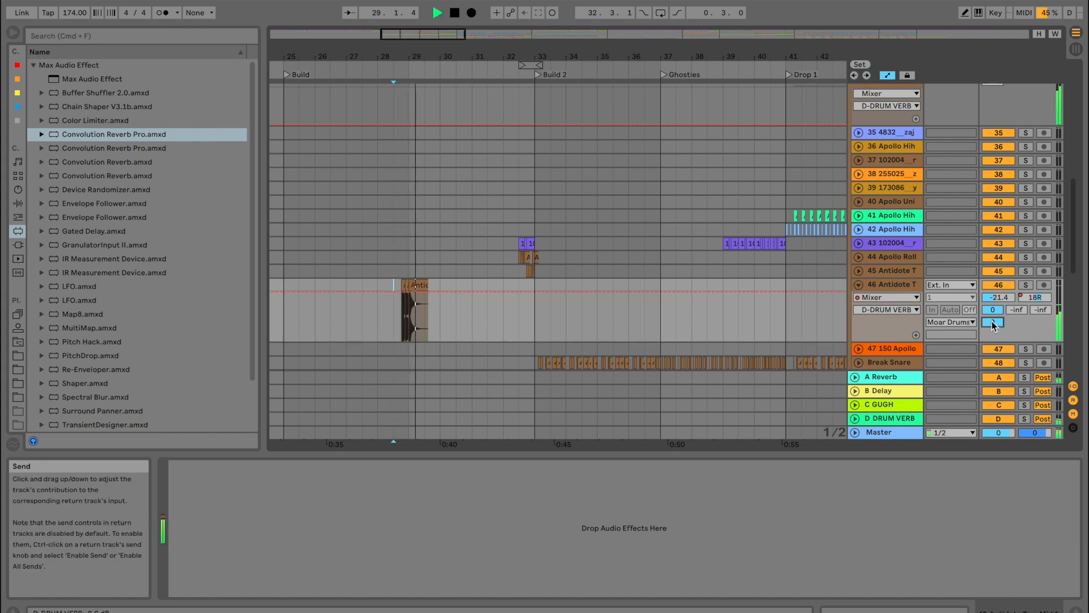
pyautogui.click(859, 284)
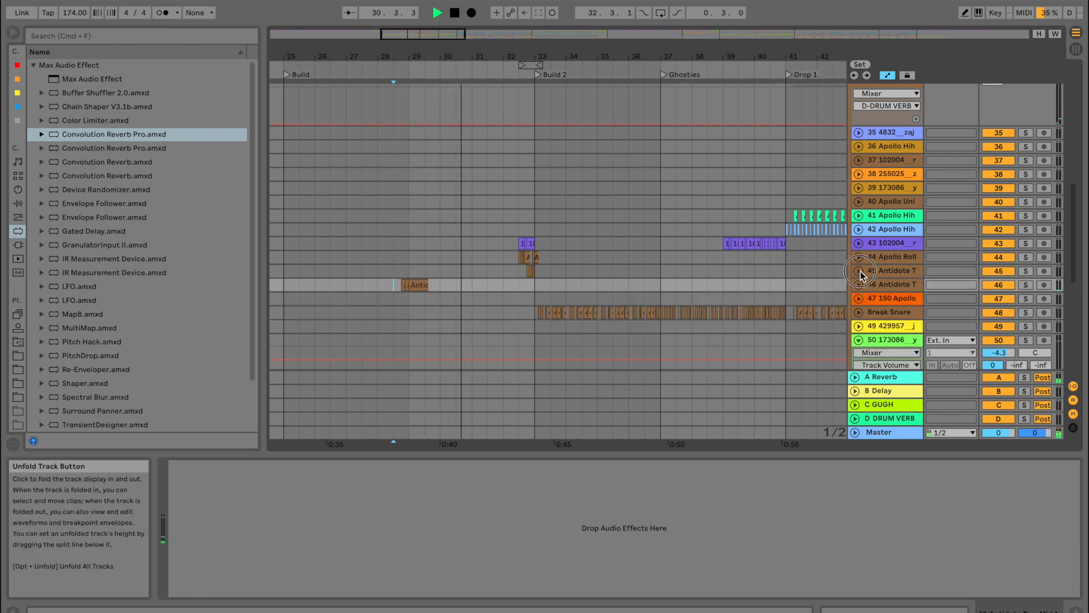
# Try a DRUM VERB send of -12.8 dB on the 45 Antidote T track while the fill before Build 2 plays
pyautogui.click(859, 272)
pyautogui.moveTo(533, 57); pyautogui.dragTo(542, 142)
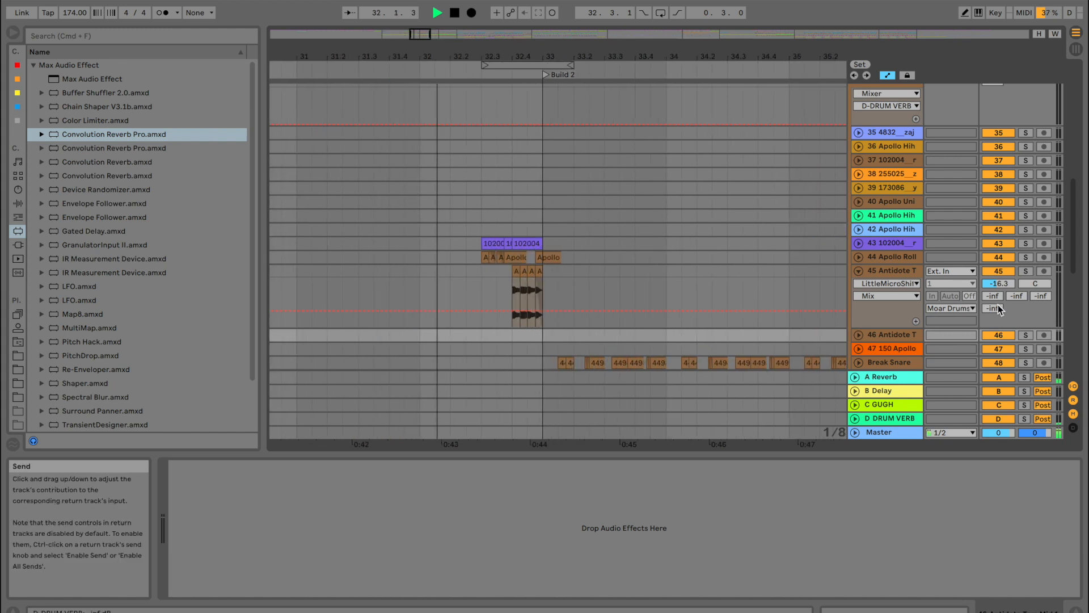
pyautogui.moveTo(998, 310); pyautogui.dragTo(998, 309)
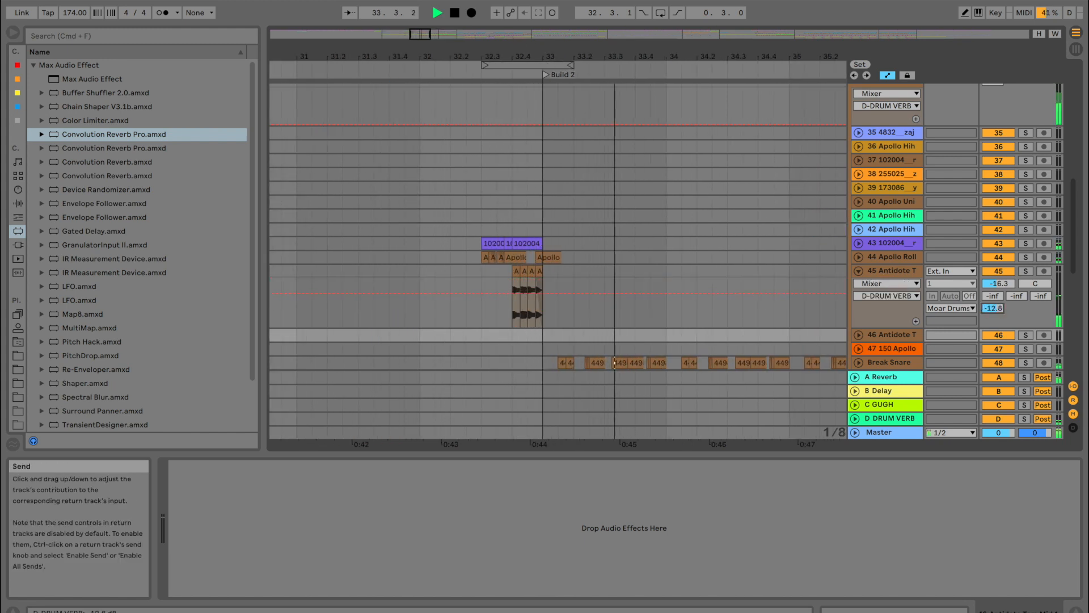
pyautogui.press('space')
pyautogui.click(858, 270)
# Set the 44 Apollo Roll track's DRUM VERB send to -19.7 dB, soloing the track briefly to hear the reverb
pyautogui.click(858, 256)
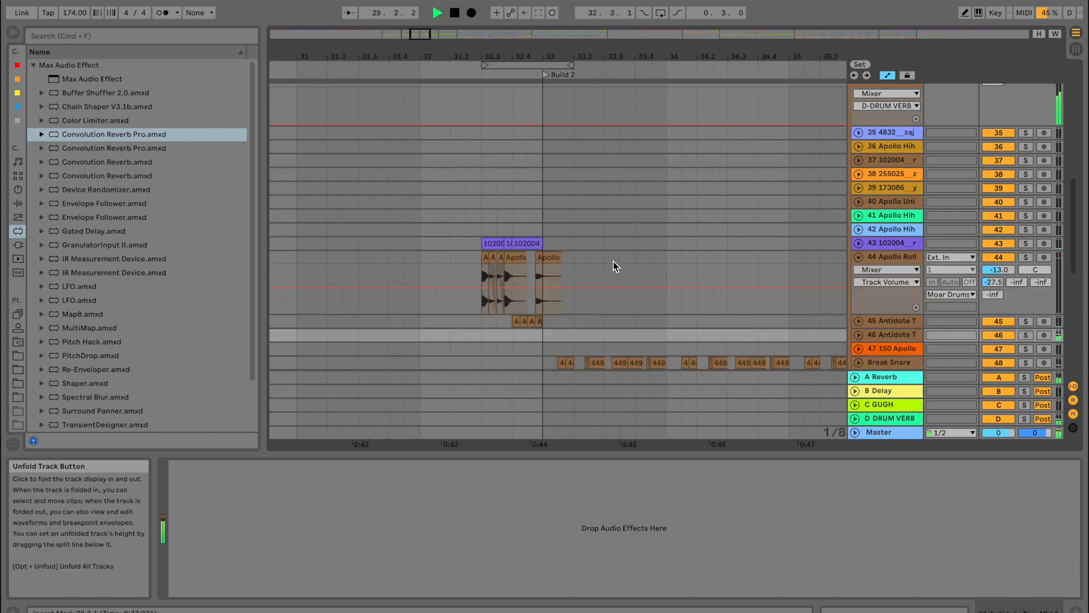
pyautogui.click(479, 264)
pyautogui.press('space')
pyautogui.moveTo(993, 294); pyautogui.dragTo(993, 292)
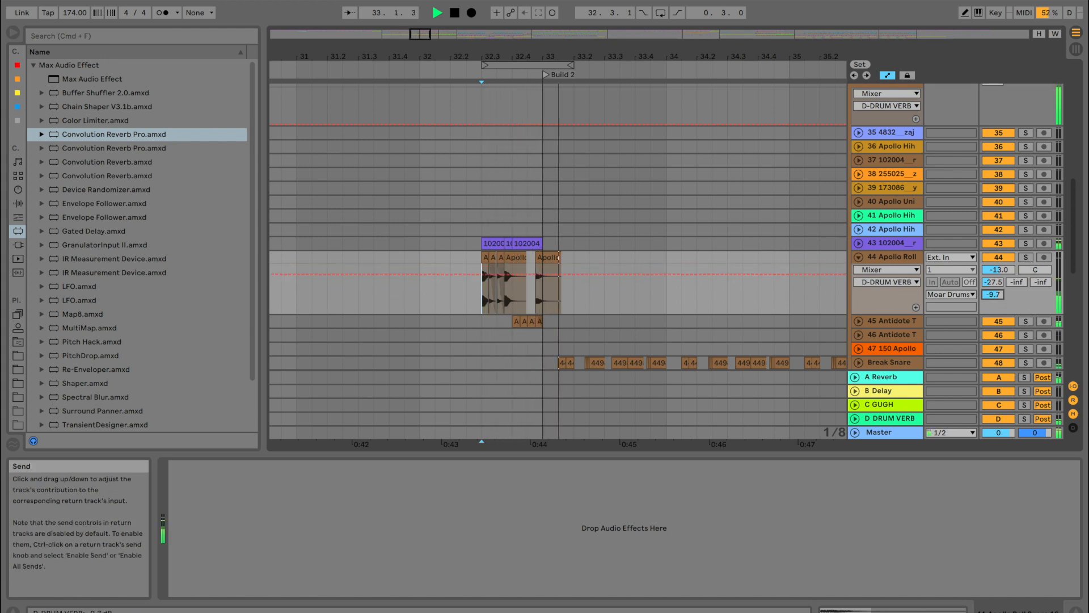
pyautogui.click(1025, 257)
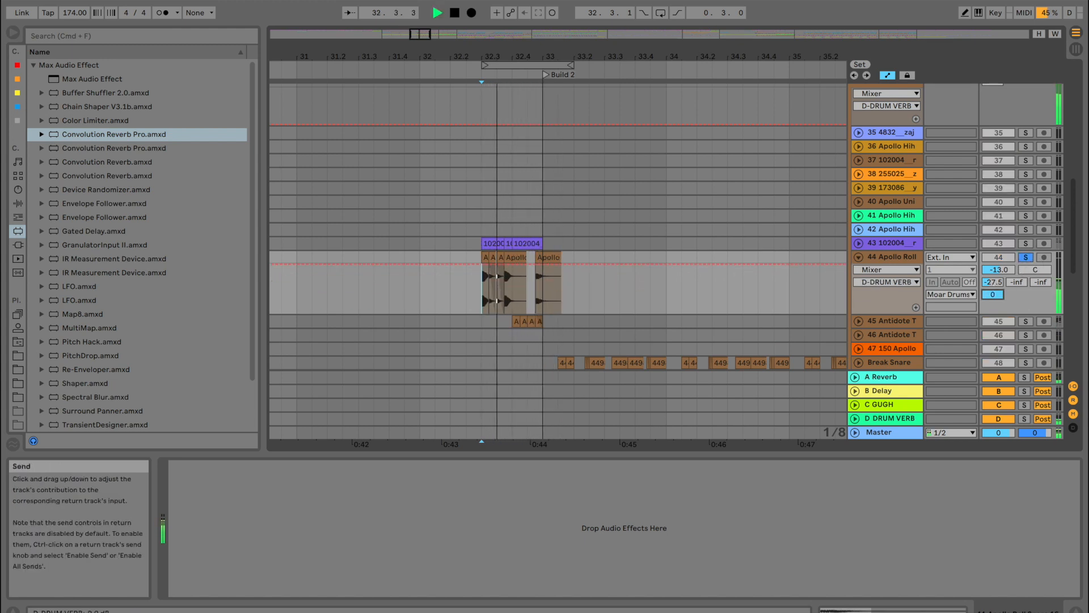
pyautogui.click(1025, 257)
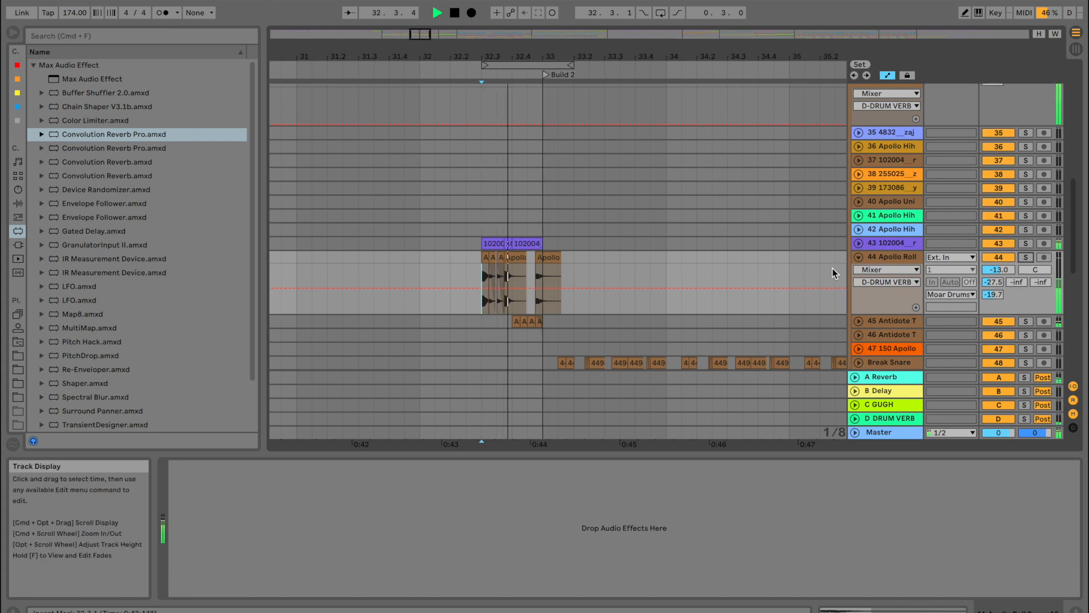
# Set the DRUM VERB sends to -17.5 dB on track 43 and -28.0 dB on the 45 Antidote T track
pyautogui.click(859, 243)
pyautogui.moveTo(993, 280); pyautogui.dragTo(993, 276)
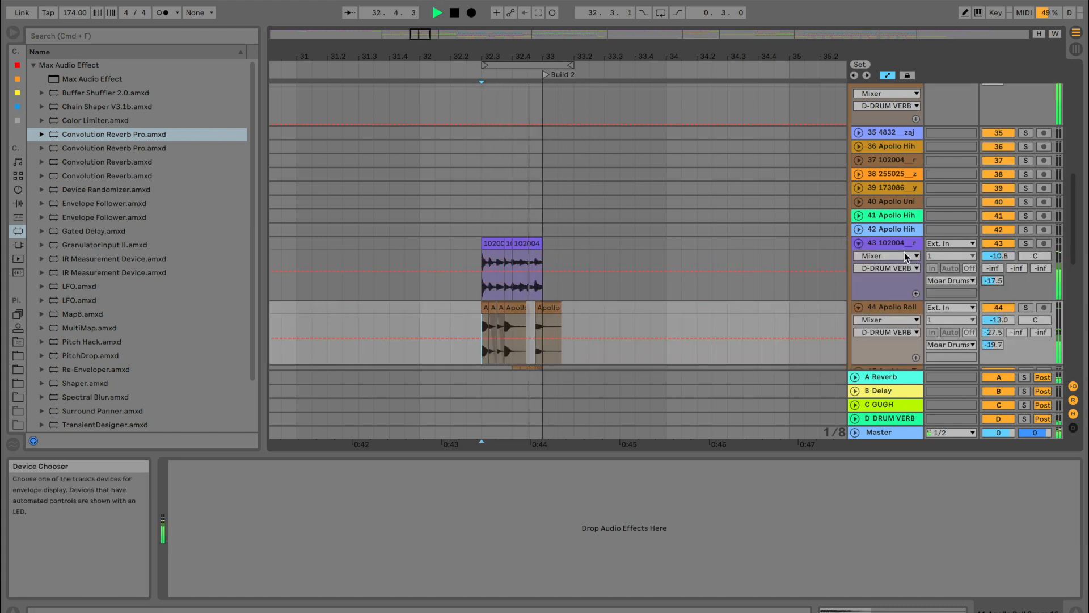
pyautogui.scroll(-5, 789, 291)
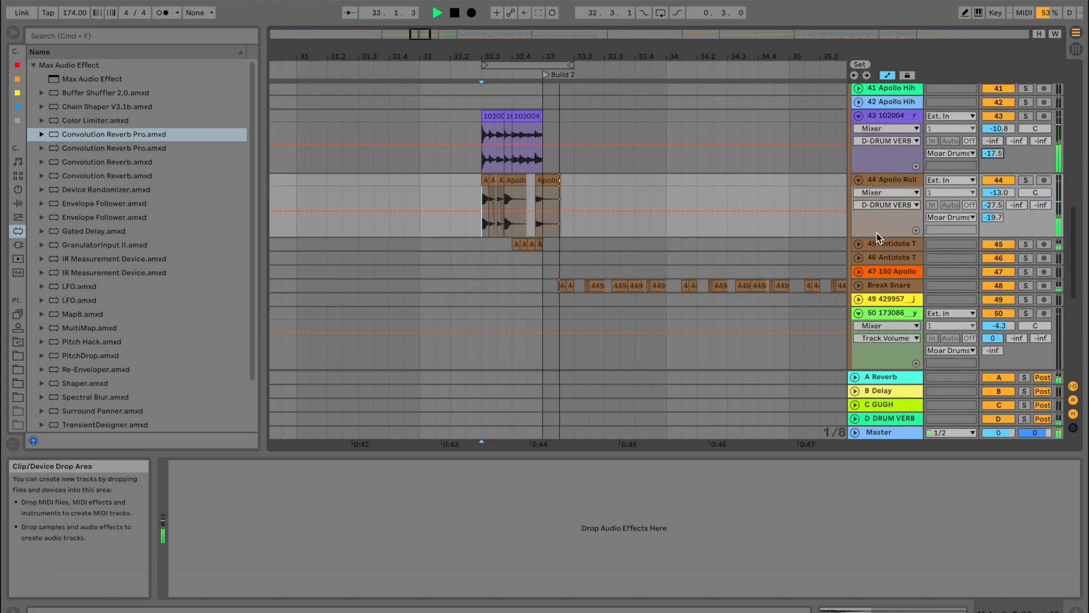
pyautogui.click(858, 244)
pyautogui.press('space')
pyautogui.press('space')
pyautogui.moveTo(993, 281); pyautogui.dragTo(993, 301)
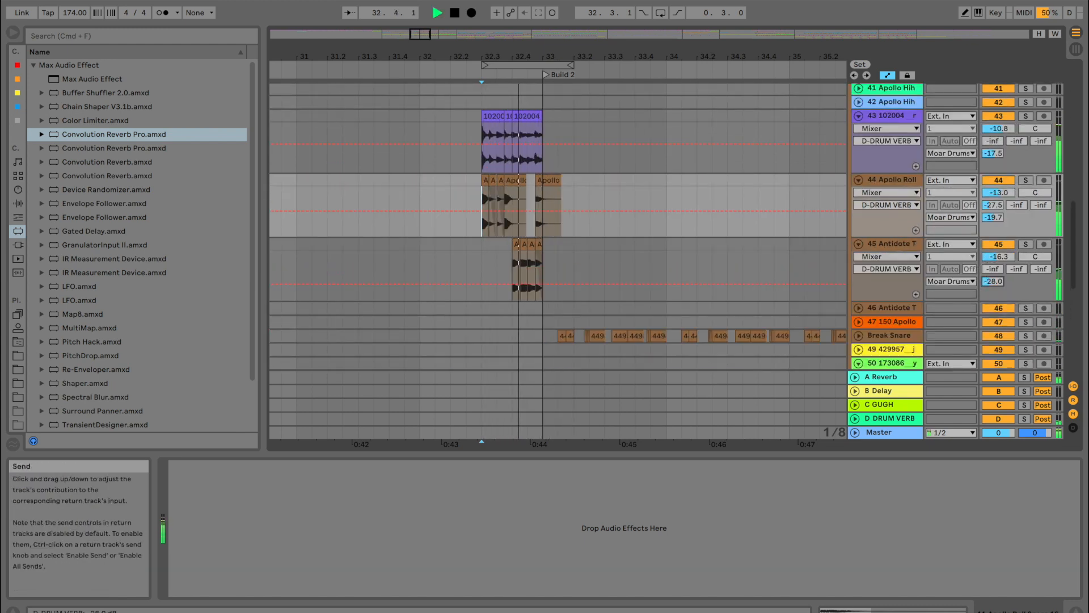
# Lower the 44 Apollo Roll track's DRUM VERB send to -22.5 dB and collapse tracks 43, 44 and 45
pyautogui.moveTo(993, 217); pyautogui.dragTo(993, 224)
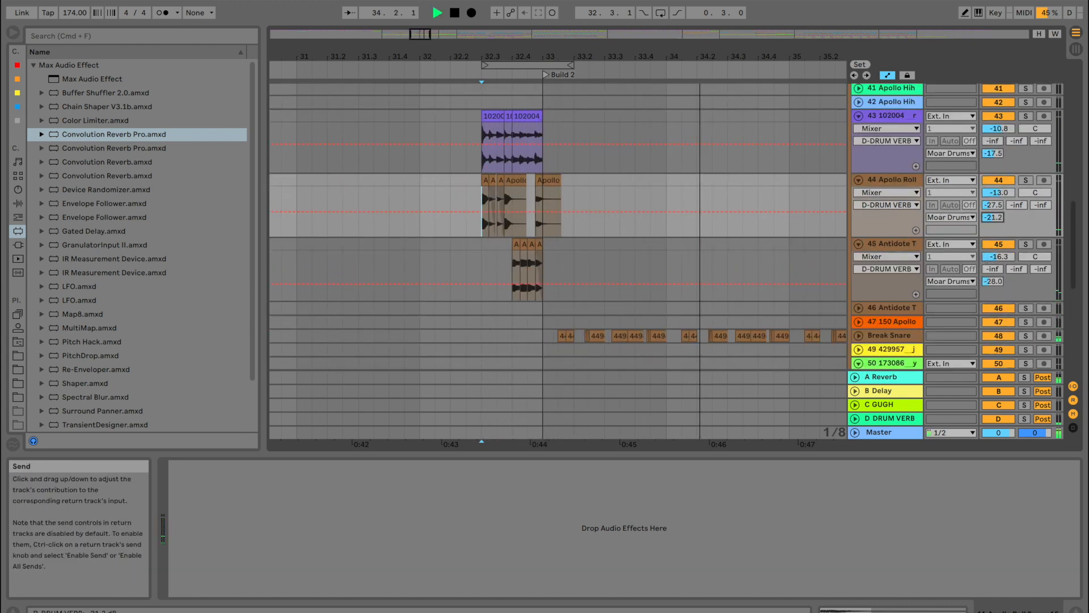
pyautogui.scroll(3, 878, 201)
pyautogui.click(859, 200)
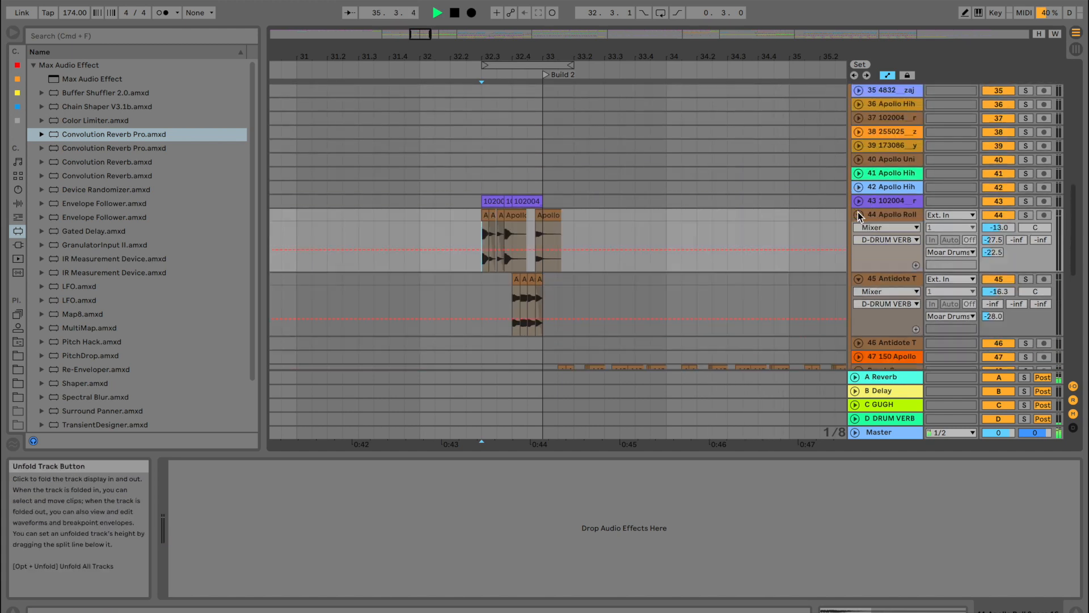
pyautogui.click(859, 213)
pyautogui.click(858, 227)
# Play from Build 2 and send the Break Snare track to DRUM VERB at about -24.8 dB, then collapse it
pyautogui.press('space')
pyautogui.scroll(1, 589, 284)
pyautogui.click(545, 269)
pyautogui.press('space')
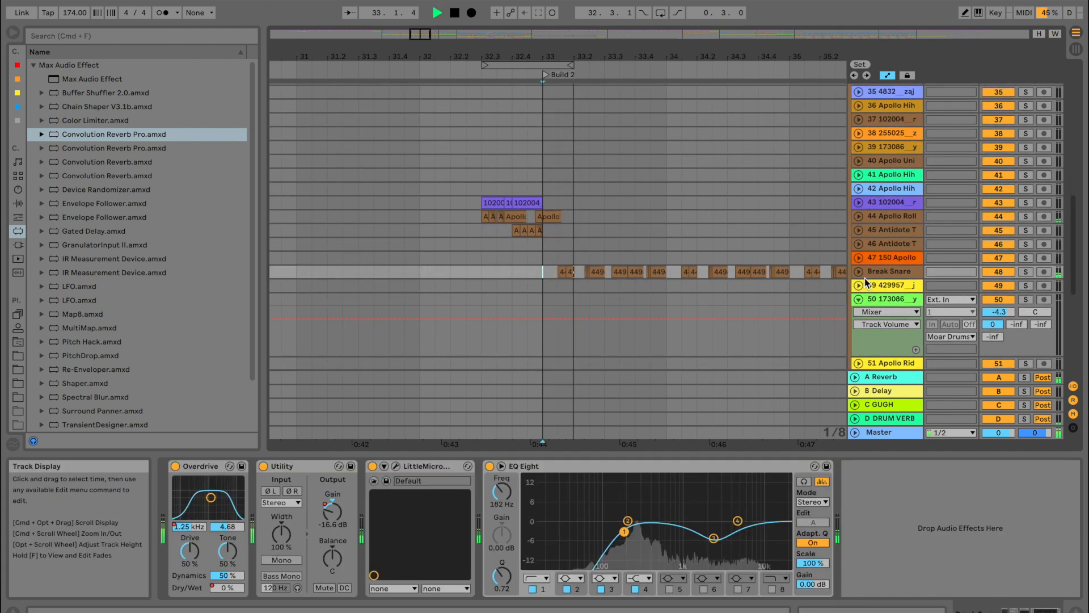
pyautogui.click(858, 272)
pyautogui.moveTo(993, 310); pyautogui.dragTo(993, 289)
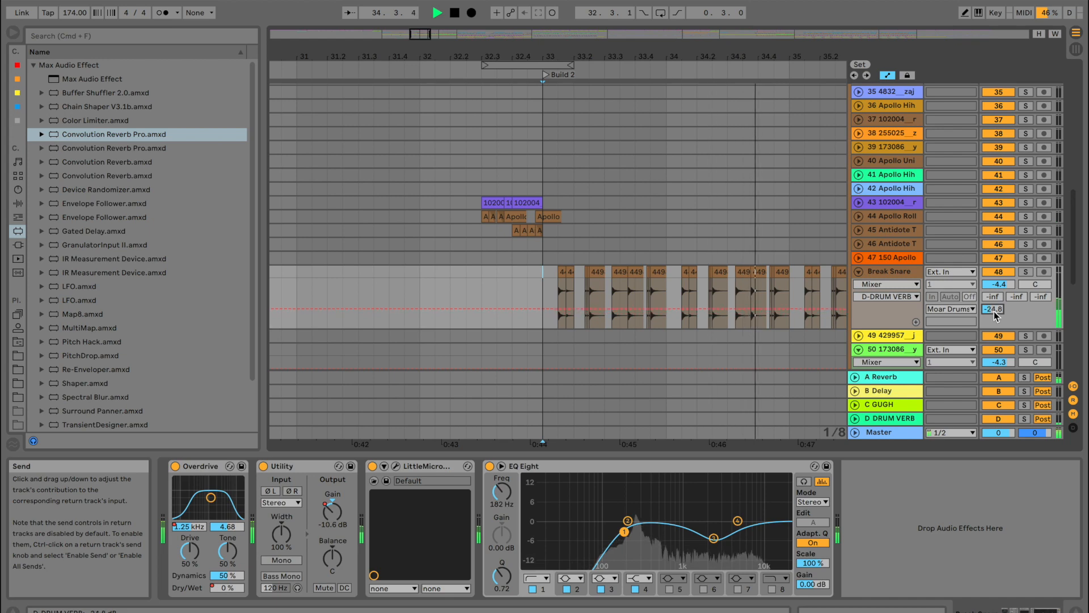
pyautogui.scroll(1, 856, 277)
pyautogui.click(857, 276)
# Collapse the Moar Drums group and solo the Drum Intro Fills group to hear it just before Build 2
pyautogui.scroll(10, 686, 273)
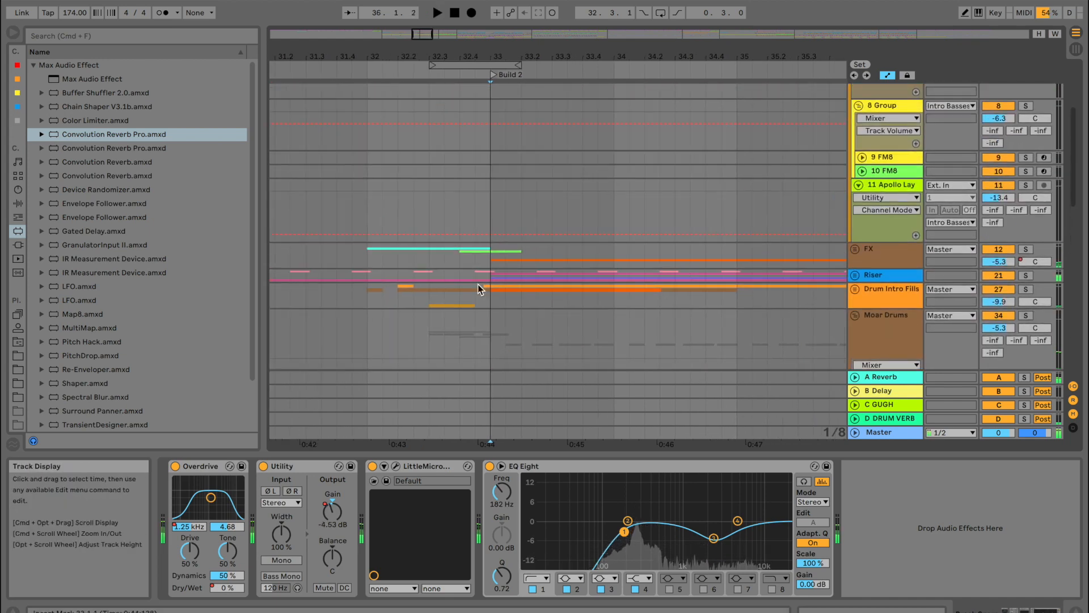
pyautogui.click(899, 279)
pyautogui.click(855, 315)
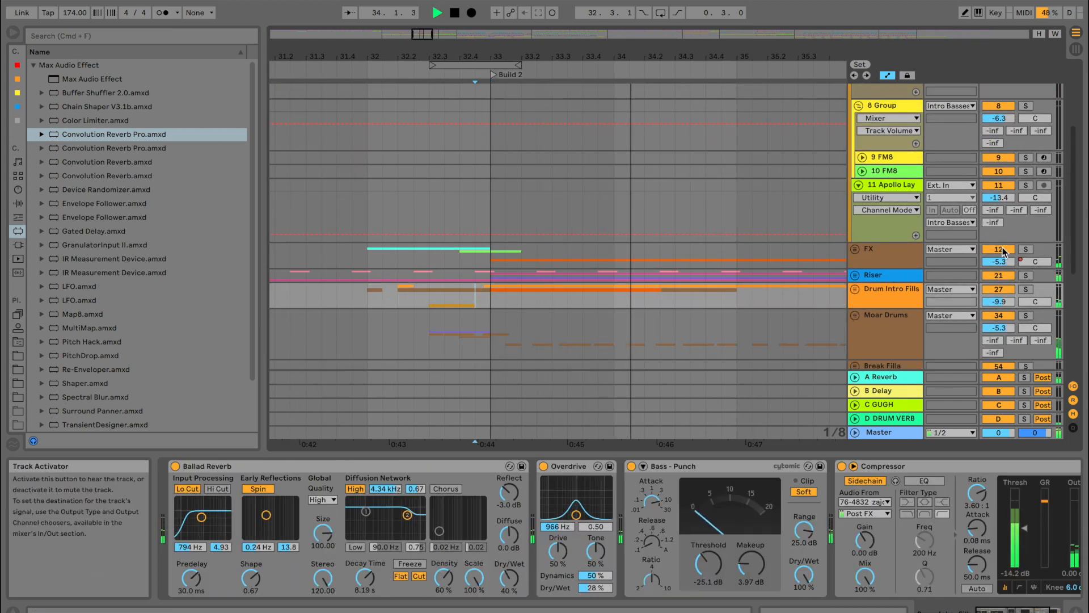
pyautogui.click(1024, 249)
pyautogui.click(1026, 289)
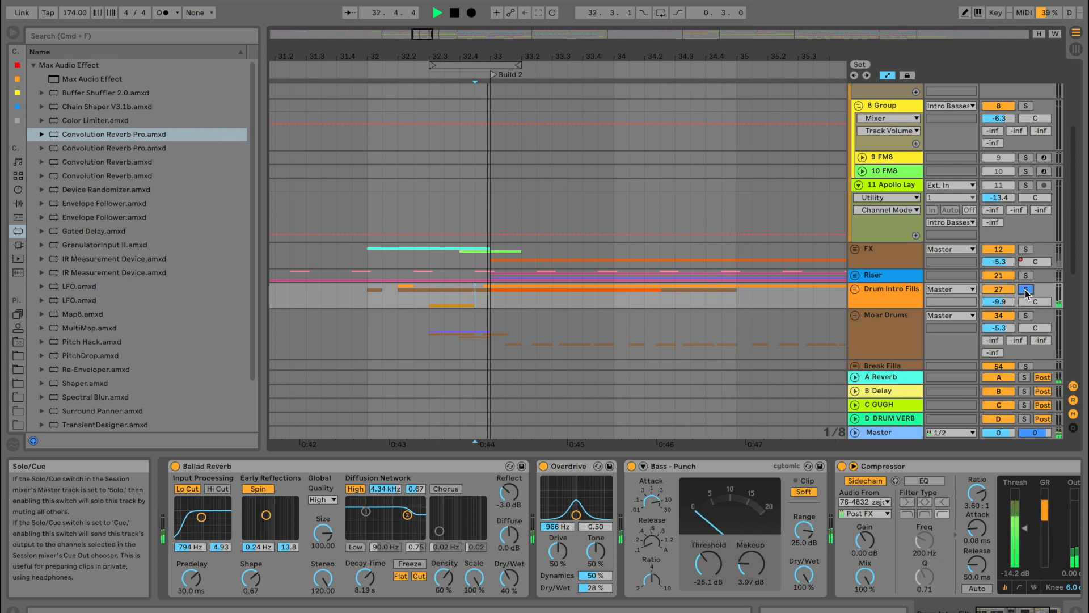
# Send the Drum Intro Fills group to DRUM VERB at 0 dB, take it out of solo and play from about bar 31
pyautogui.click(855, 288)
pyautogui.scroll(-2, 766, 291)
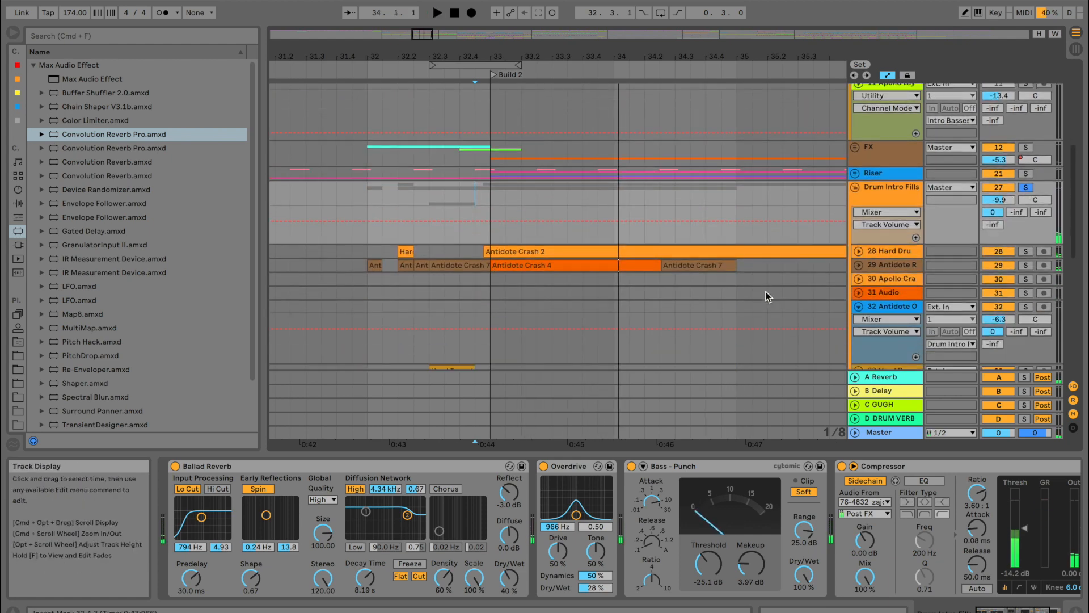
pyautogui.click(993, 224)
pyautogui.click(1026, 188)
pyautogui.press('space')
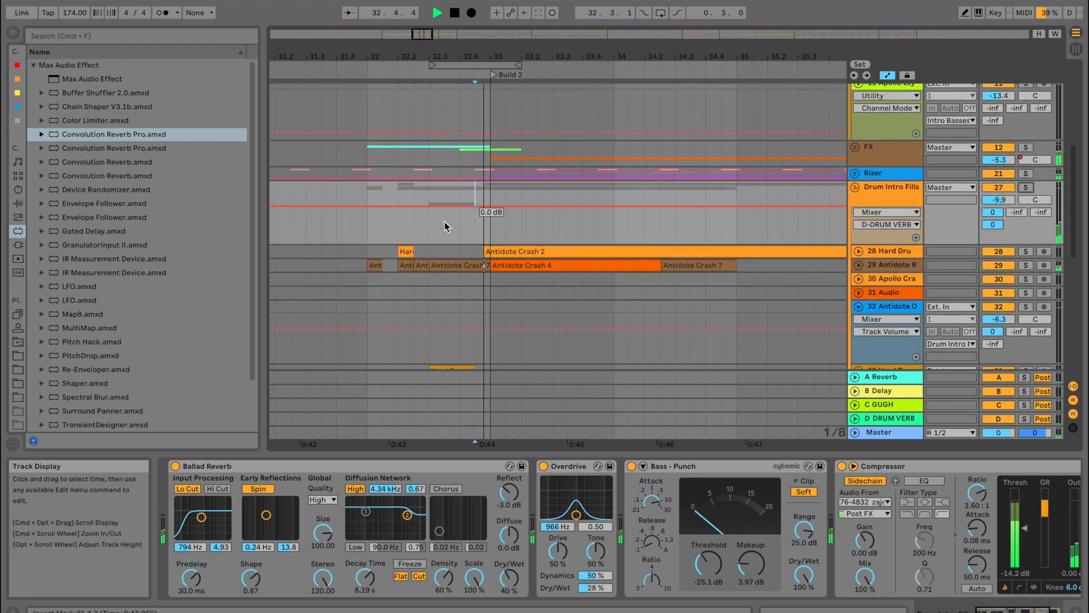
pyautogui.click(336, 223)
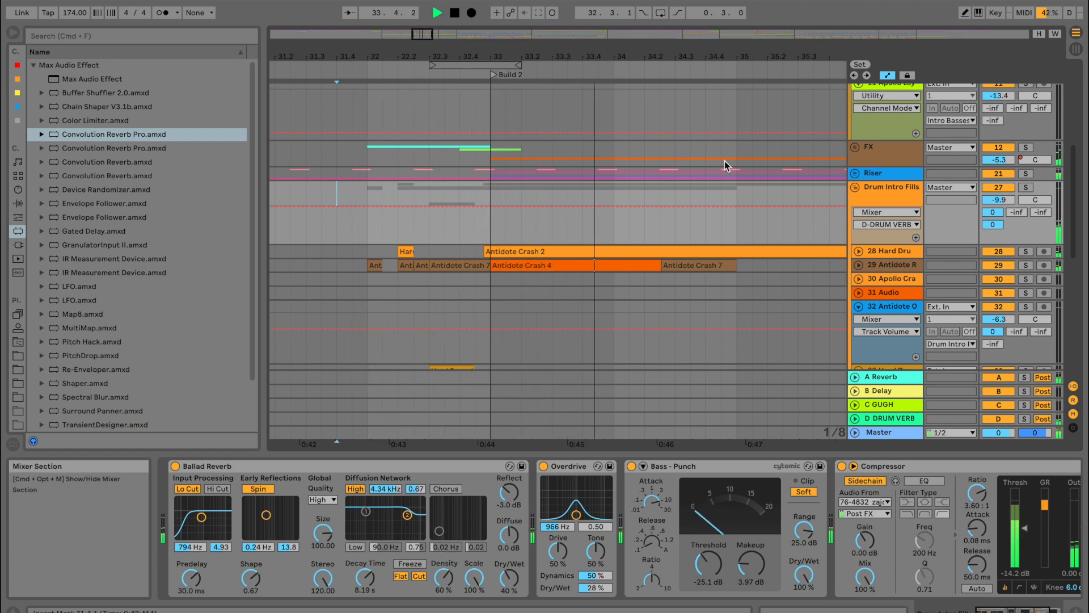
pyautogui.moveTo(669, 56); pyautogui.dragTo(670, 29)
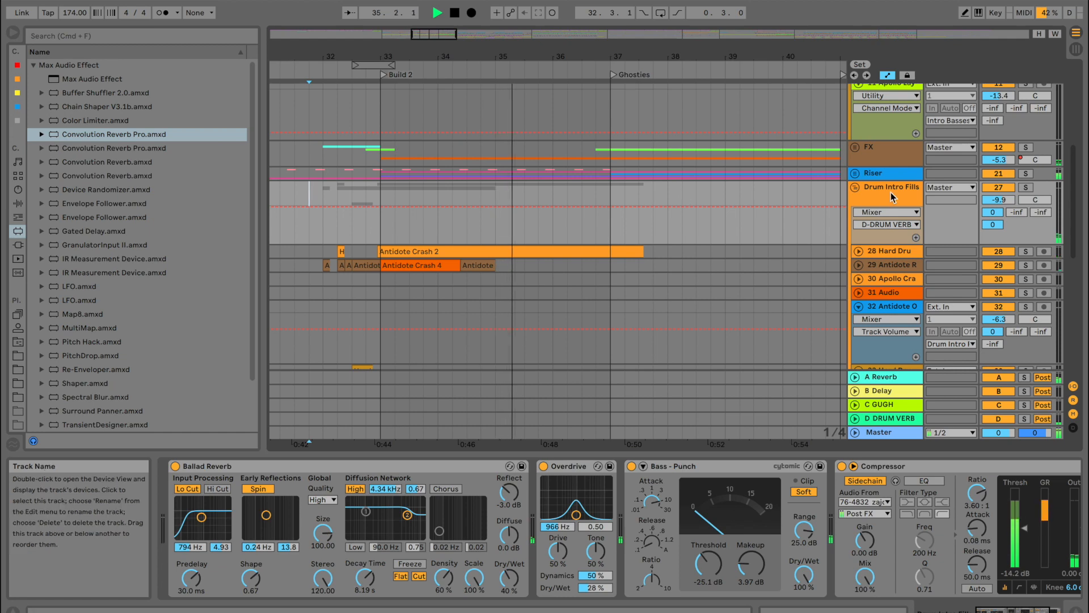
# Send the 60 Antidote T track in the Ghosties section to DRUM VERB at -7.0 dB and collapse it again
pyautogui.scroll(-10, 729, 266)
pyautogui.scroll(1, 730, 266)
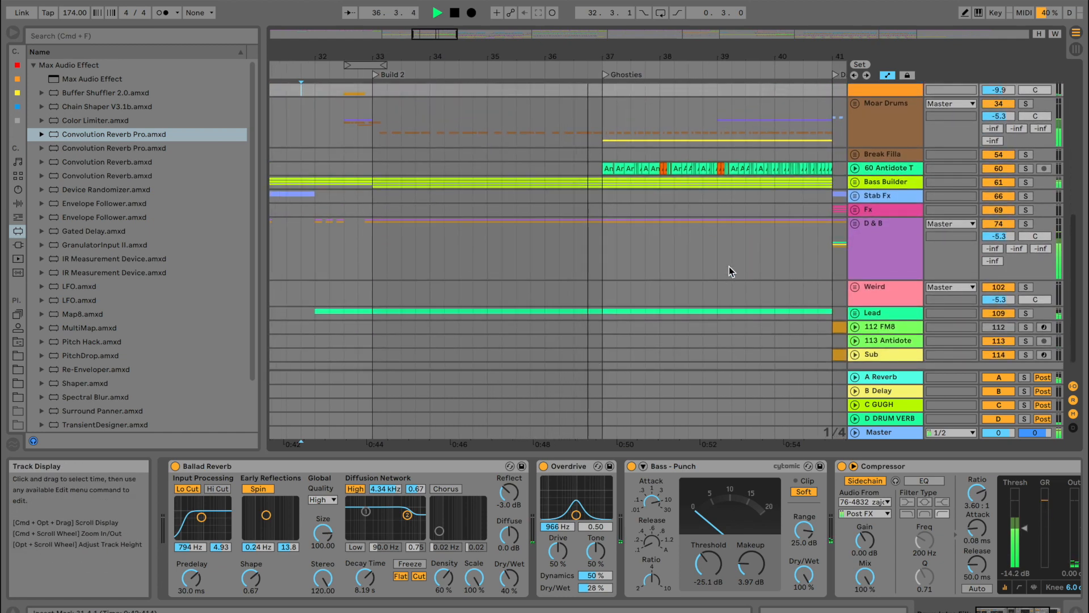
pyautogui.click(855, 168)
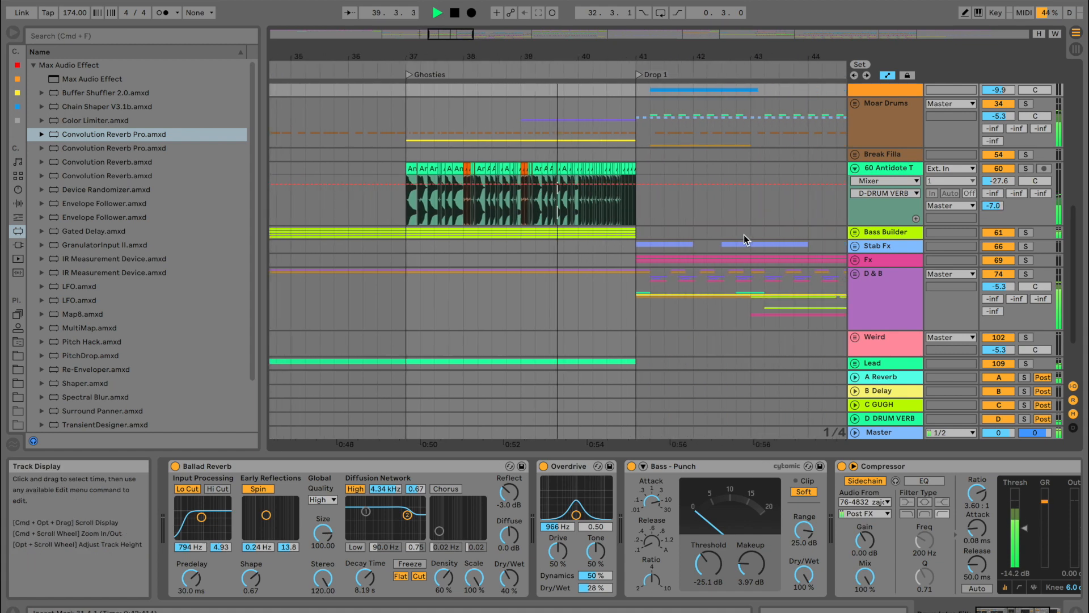
pyautogui.click(855, 167)
# Solo and expand the Moar Drums group in the Ghosties section and examine which of its tracks play there
pyautogui.click(419, 250)
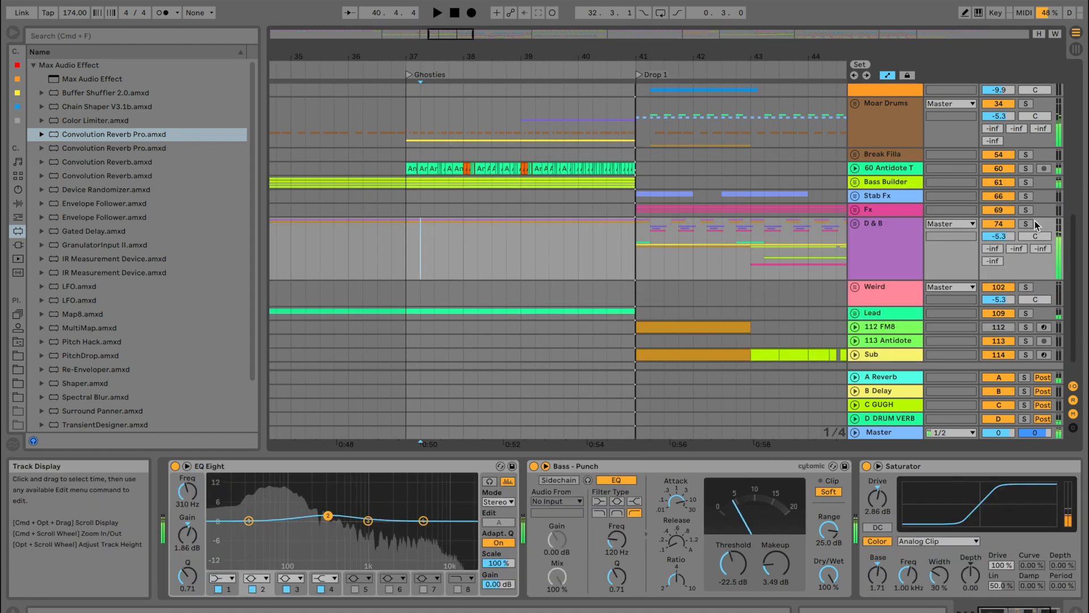
pyautogui.scroll(3, 658, 220)
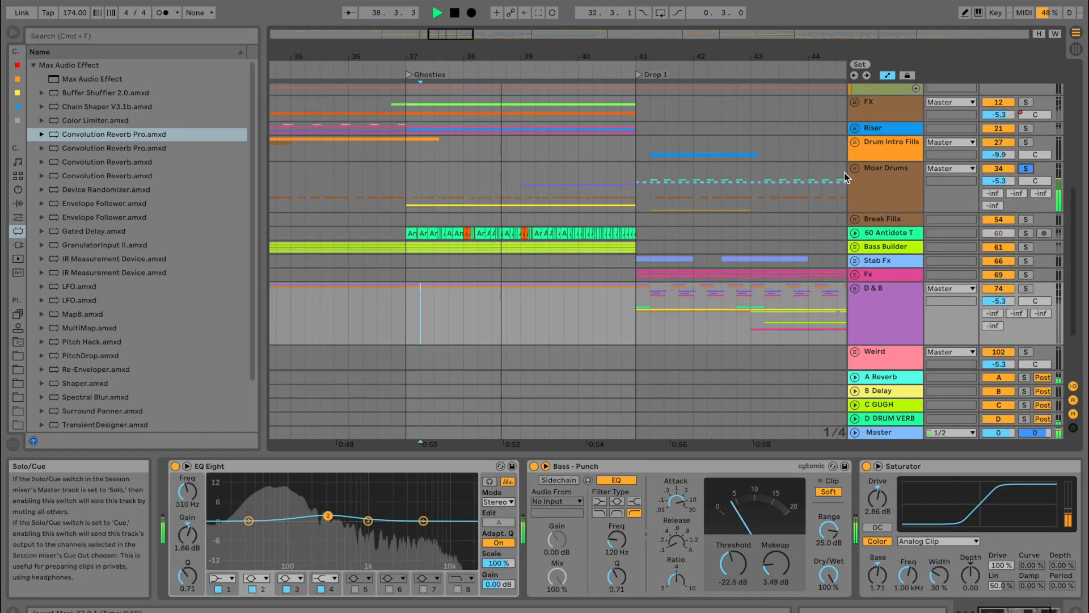
pyautogui.click(855, 168)
pyautogui.scroll(-5, 567, 243)
pyautogui.scroll(-3, 545, 244)
pyautogui.scroll(4, 547, 241)
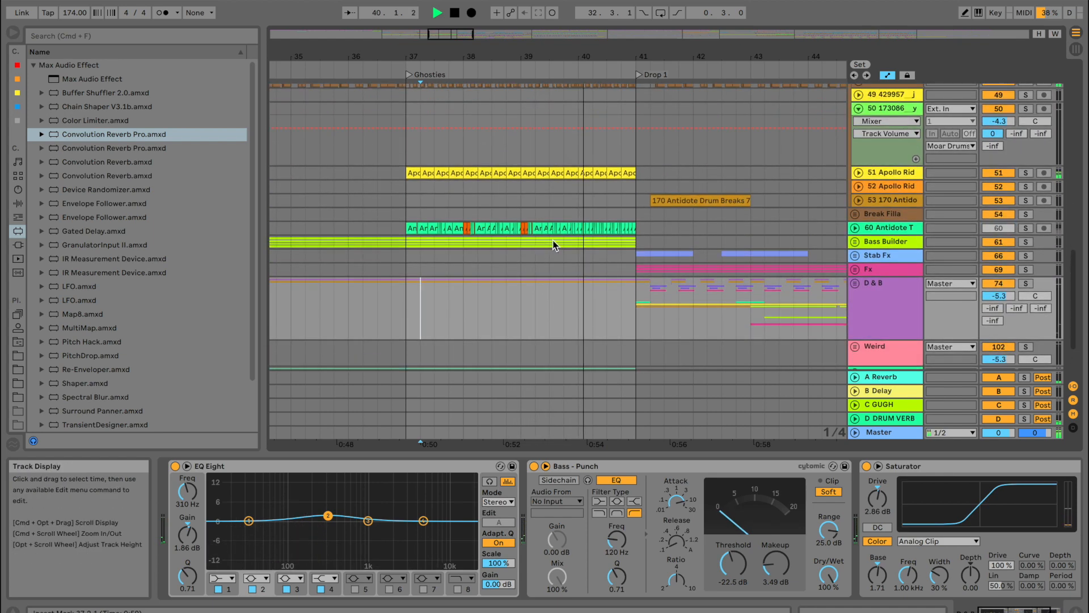
pyautogui.scroll(-6, 556, 239)
pyautogui.scroll(2, 556, 240)
# Play from bar 39 and set the DRUM VERB send of track 43 in Moar Drums to -15.3 dB
pyautogui.press('space')
pyautogui.click(527, 158)
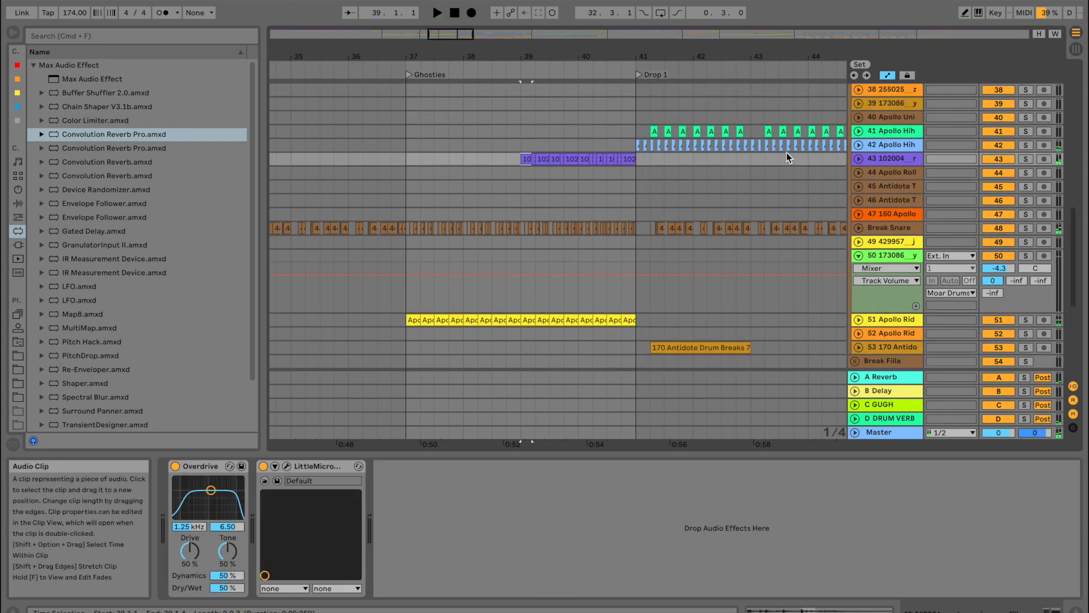
pyautogui.press('space')
pyautogui.click(858, 158)
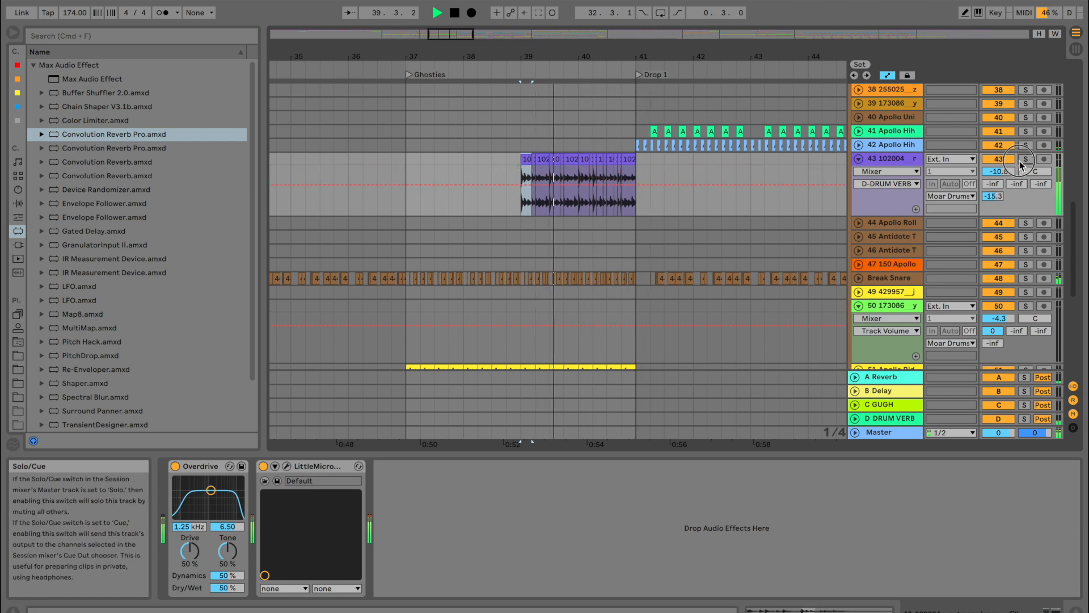
# Collapse track 43 in Moar Drums and play from just before the start of Drop 1
pyautogui.hscroll(3, 801, 170)
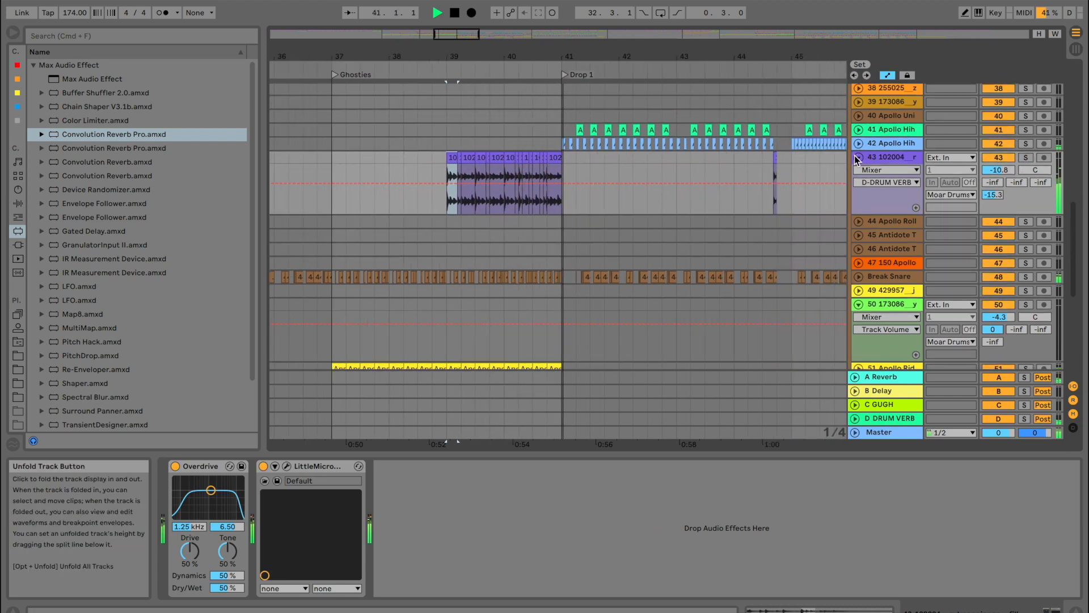
pyautogui.click(858, 157)
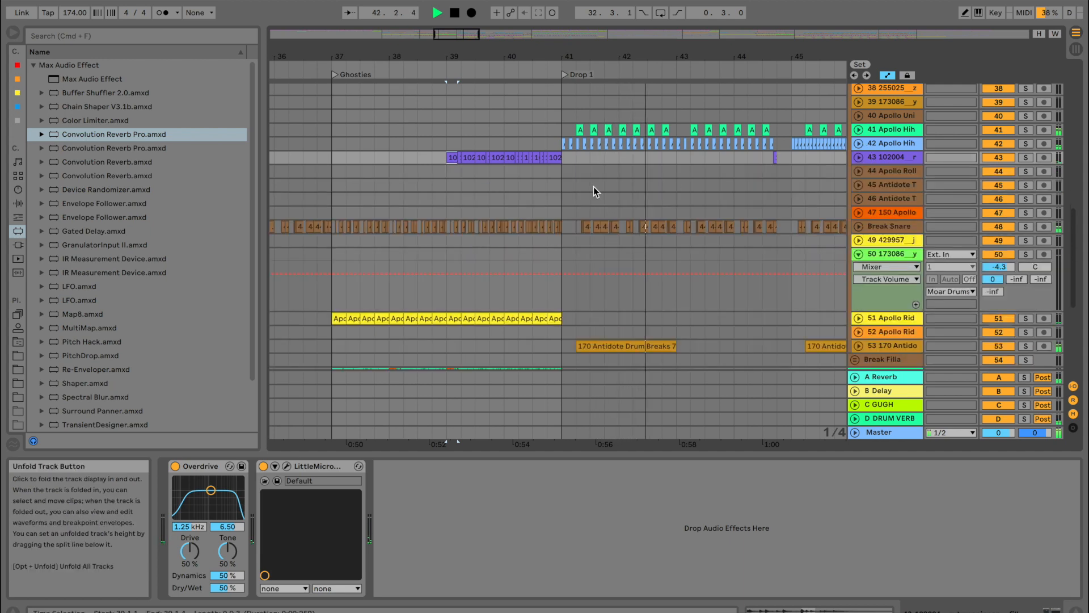
pyautogui.click(561, 218)
pyautogui.press('space')
pyautogui.press('space')
pyautogui.scroll(-5, 570, 215)
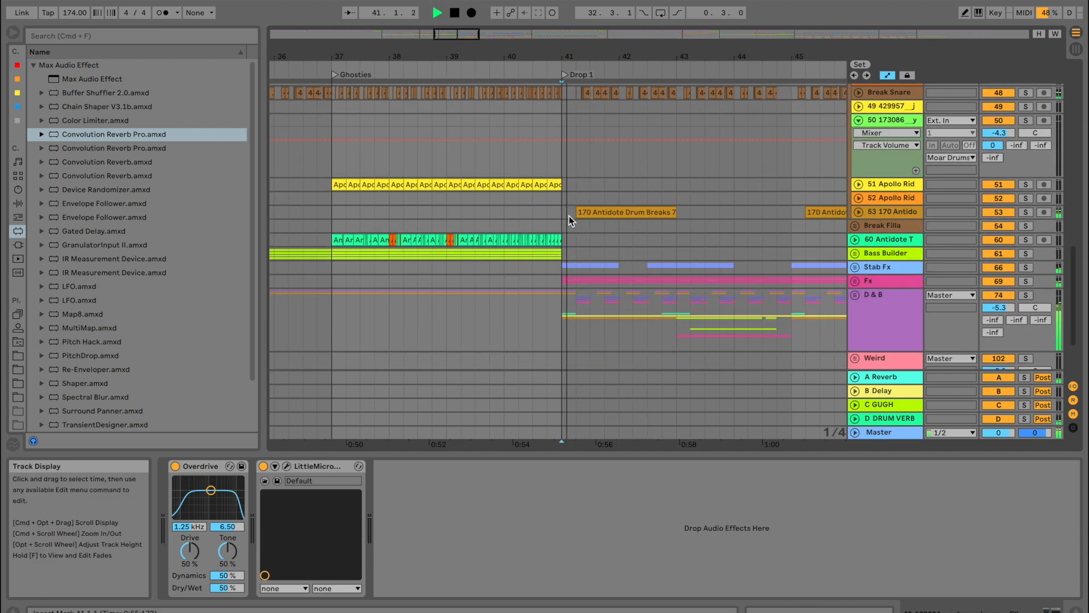
pyautogui.click(545, 214)
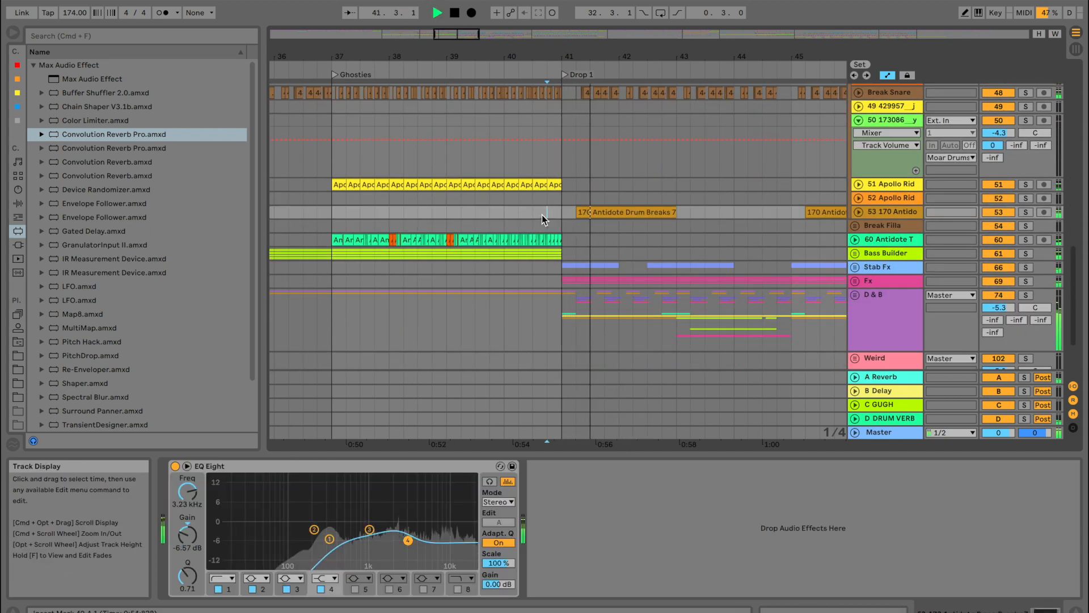
pyautogui.scroll(10, 718, 234)
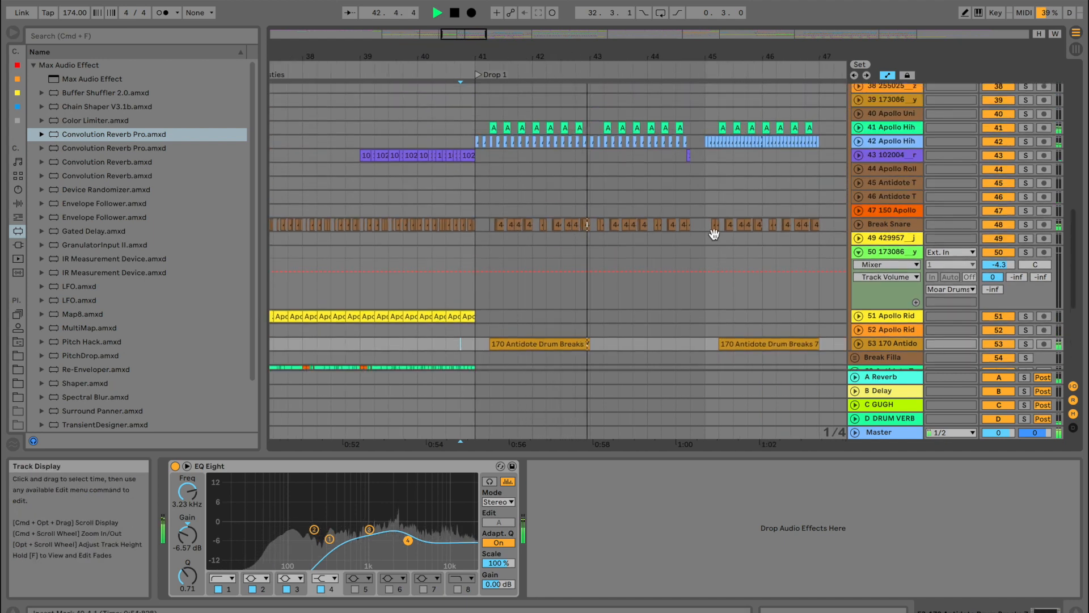
# Set the DRUM VERB send of track 41 to 0 dB and play from bar 41 with the DRUM VERB return soloed
pyautogui.click(860, 267)
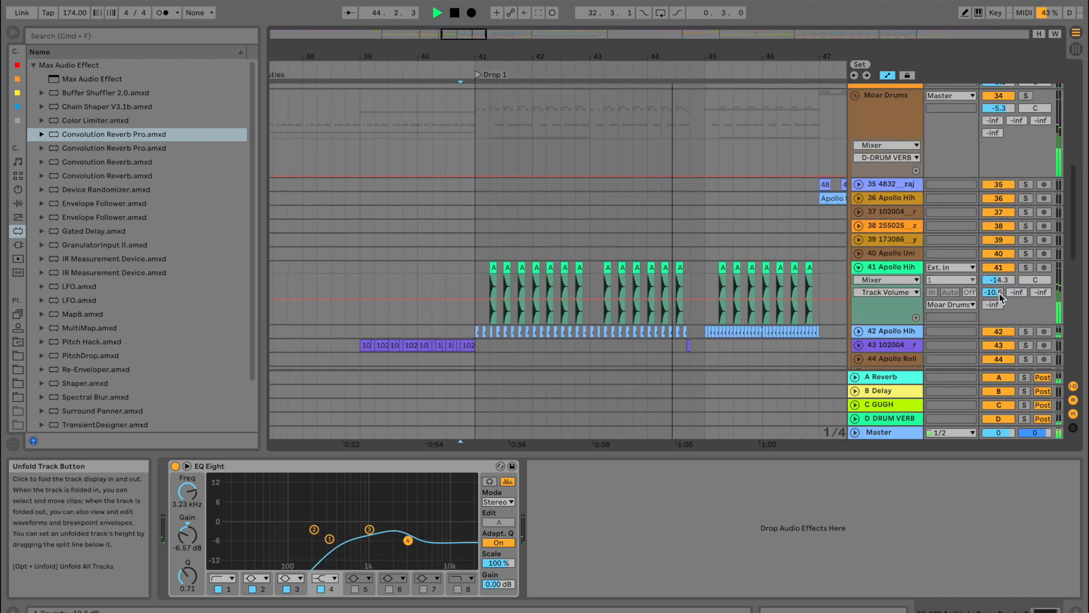
pyautogui.moveTo(993, 304); pyautogui.dragTo(993, 266)
pyautogui.scroll(-2, 791, 305)
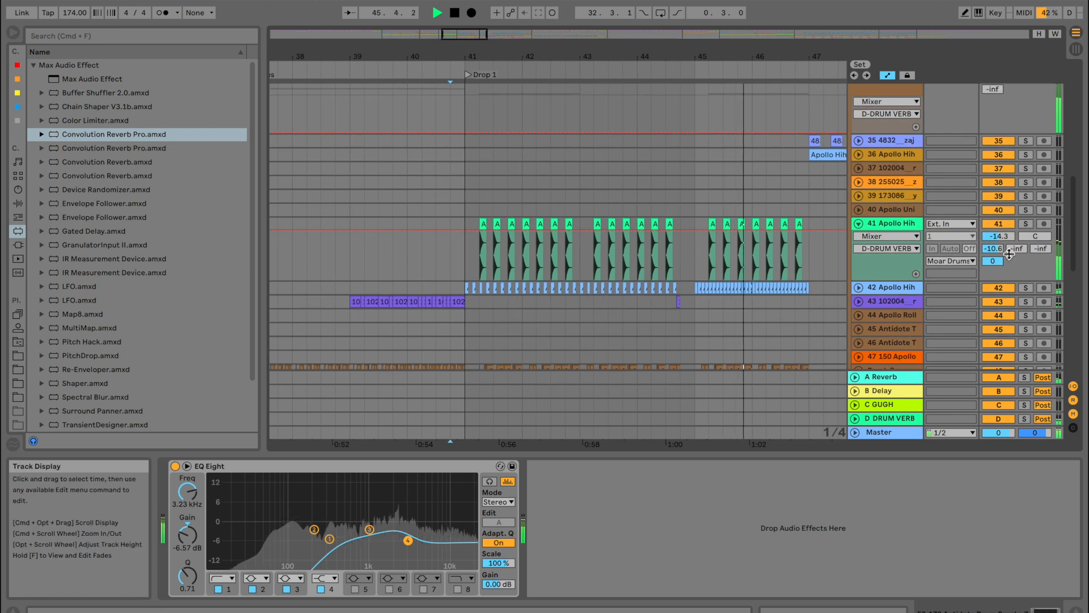
pyautogui.click(1027, 224)
pyautogui.click(1026, 223)
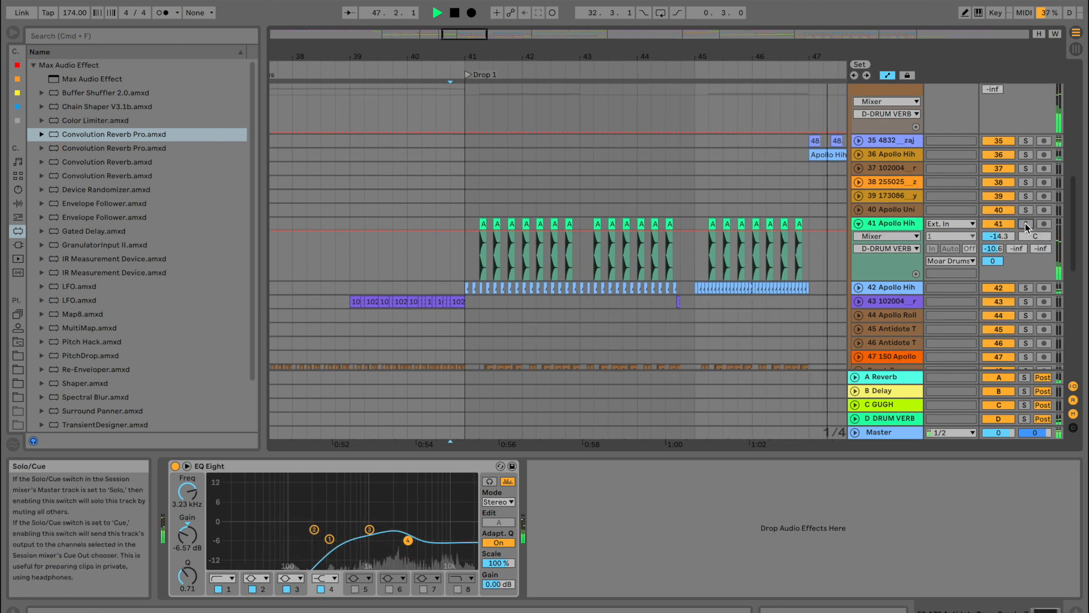
pyautogui.click(495, 247)
pyautogui.press('space')
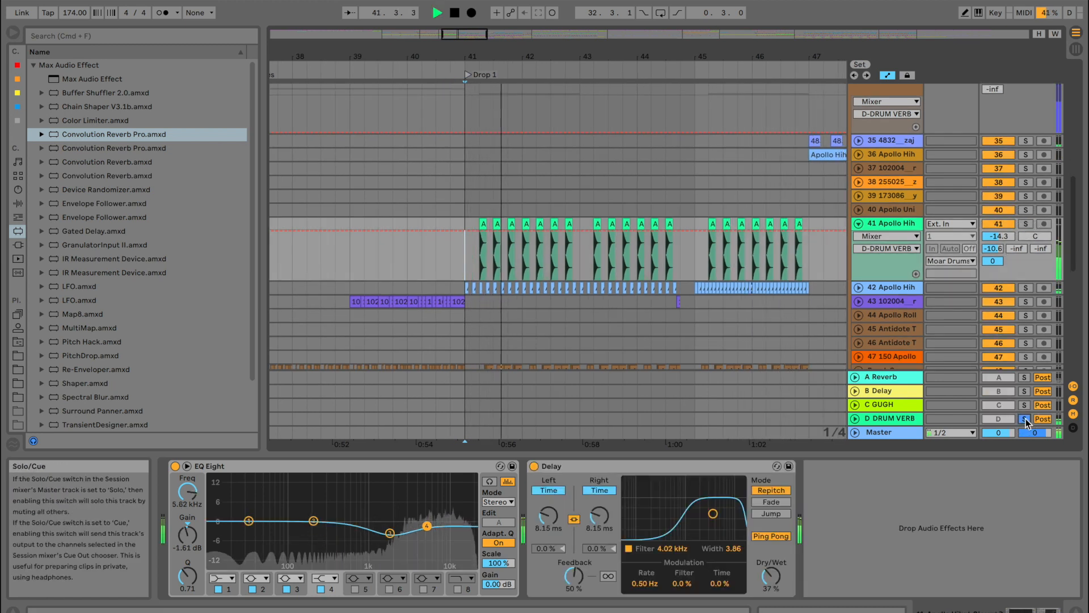
# Set the DRUM VERB send of track 42 to -3.4 dB and collapse tracks 41 and 42
pyautogui.click(858, 287)
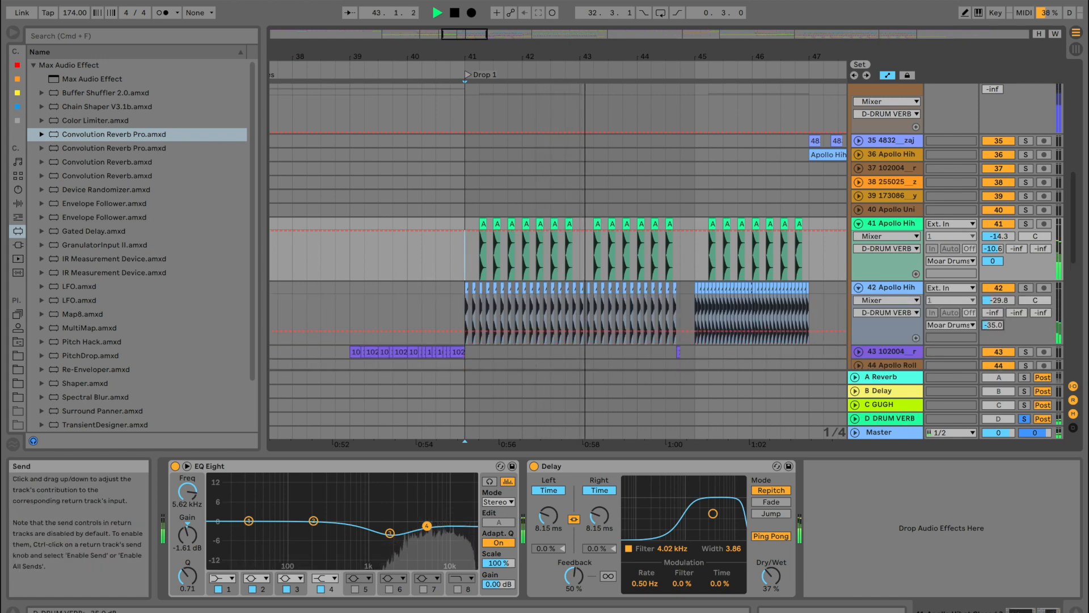
pyautogui.moveTo(992, 324); pyautogui.dragTo(993, 288)
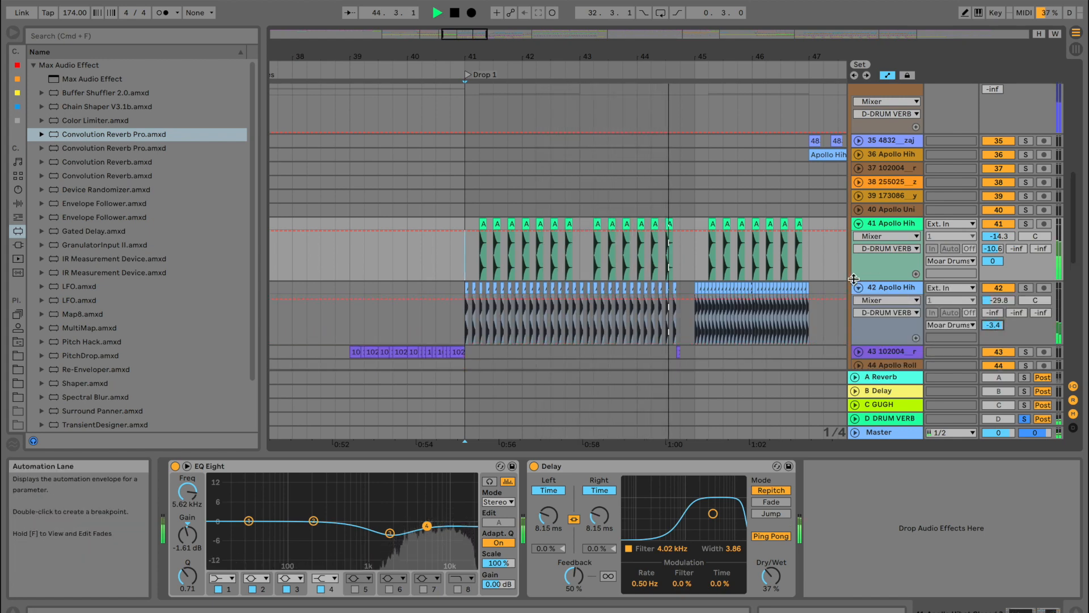
pyautogui.click(859, 288)
pyautogui.click(858, 223)
# Play the closed hi-hat clip on track 36 from bar 47 and audition that track in solo
pyautogui.hscroll(5, 754, 234)
pyautogui.scroll(3, 753, 234)
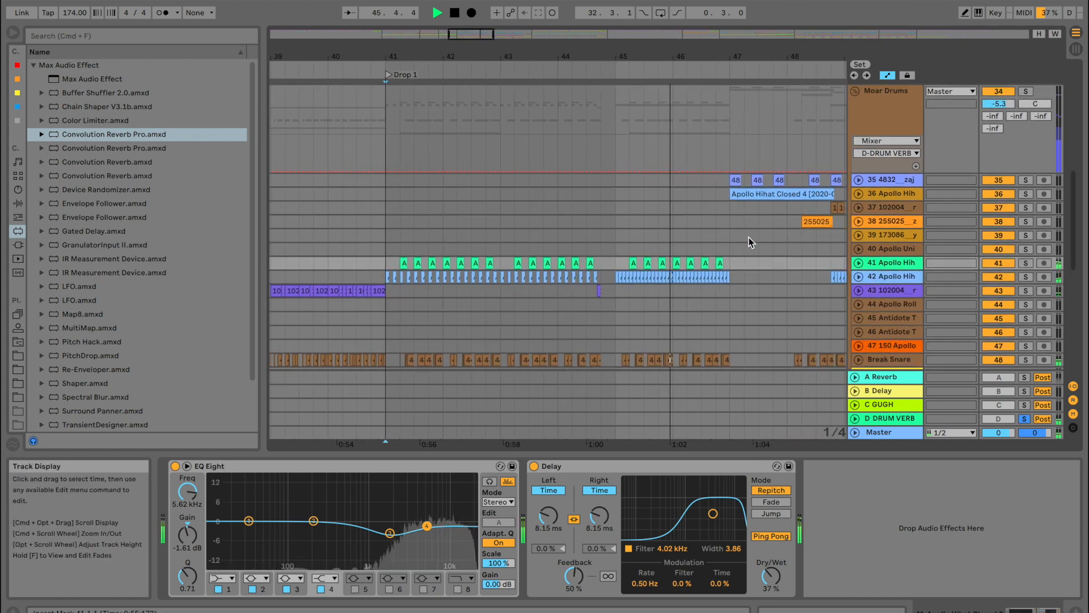
pyautogui.click(688, 192)
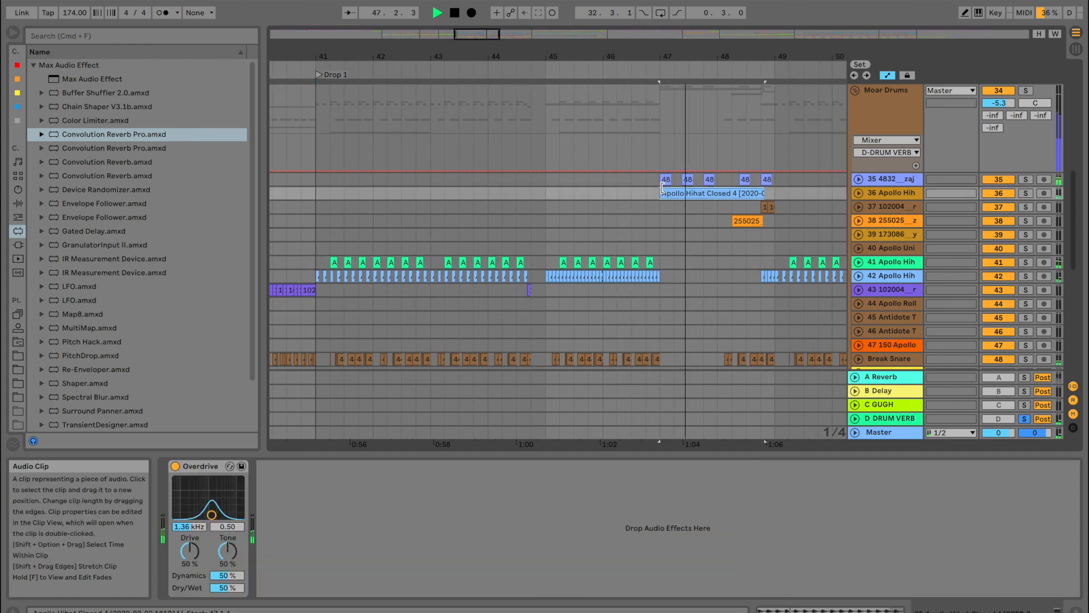
pyautogui.press('space')
pyautogui.press('space')
pyautogui.press('space')
pyautogui.click(1027, 193)
pyautogui.click(1026, 194)
pyautogui.press('space')
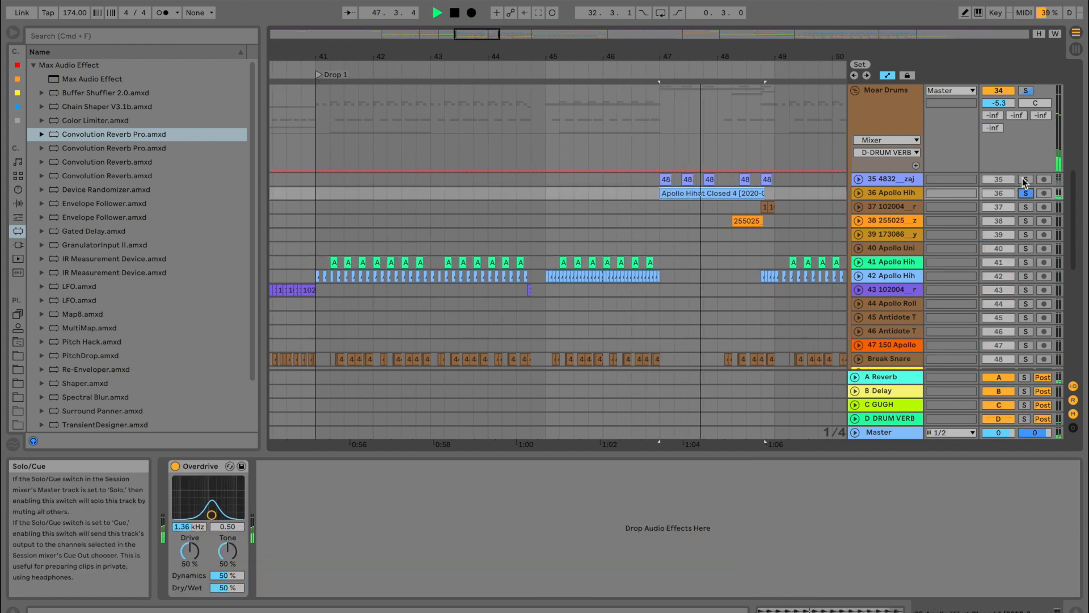
# Solo track 35, raise its DRUM VERB send and collapse the track again
pyautogui.click(858, 179)
pyautogui.press('space')
pyautogui.moveTo(993, 216); pyautogui.dragTo(993, 206)
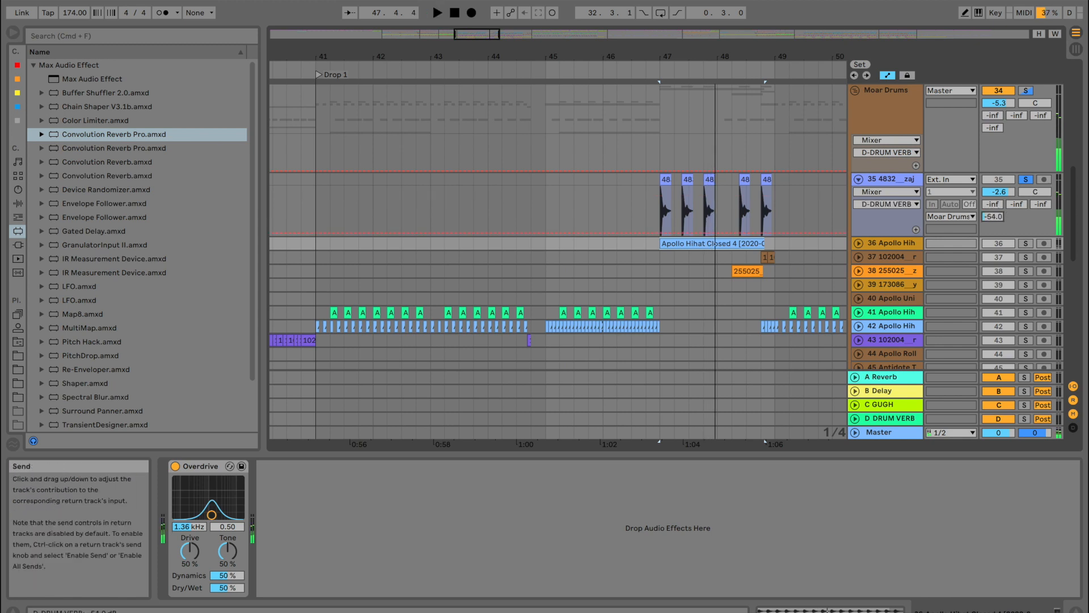
pyautogui.click(859, 179)
pyautogui.scroll(-1, 727, 221)
# Audition the bar 48 clip on track 38 in solo, set its DRUM VERB send to 0 dB and replay it unsoloed
pyautogui.click(737, 205)
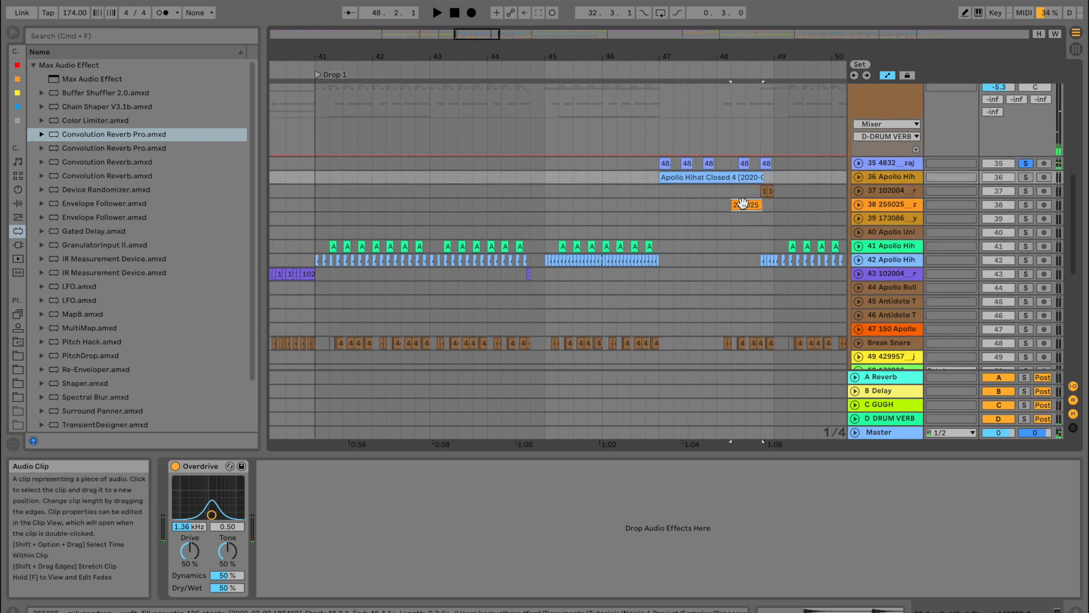
pyautogui.click(860, 204)
pyautogui.click(1025, 205)
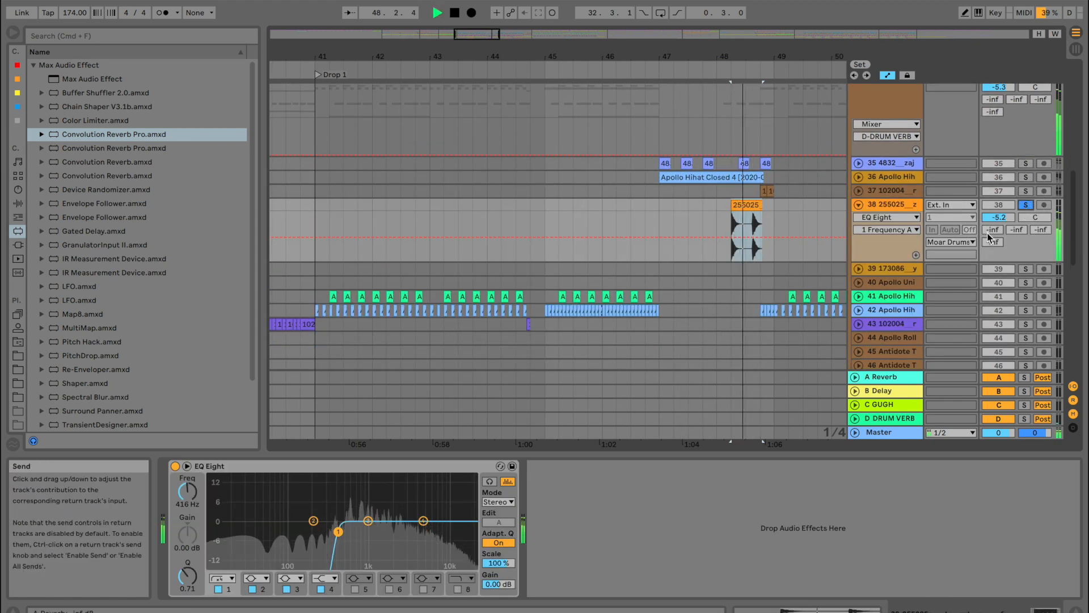
pyautogui.moveTo(993, 241); pyautogui.dragTo(993, 187)
pyautogui.press('space')
pyautogui.press('space')
pyautogui.click(1026, 205)
pyautogui.press('space')
pyautogui.press('space')
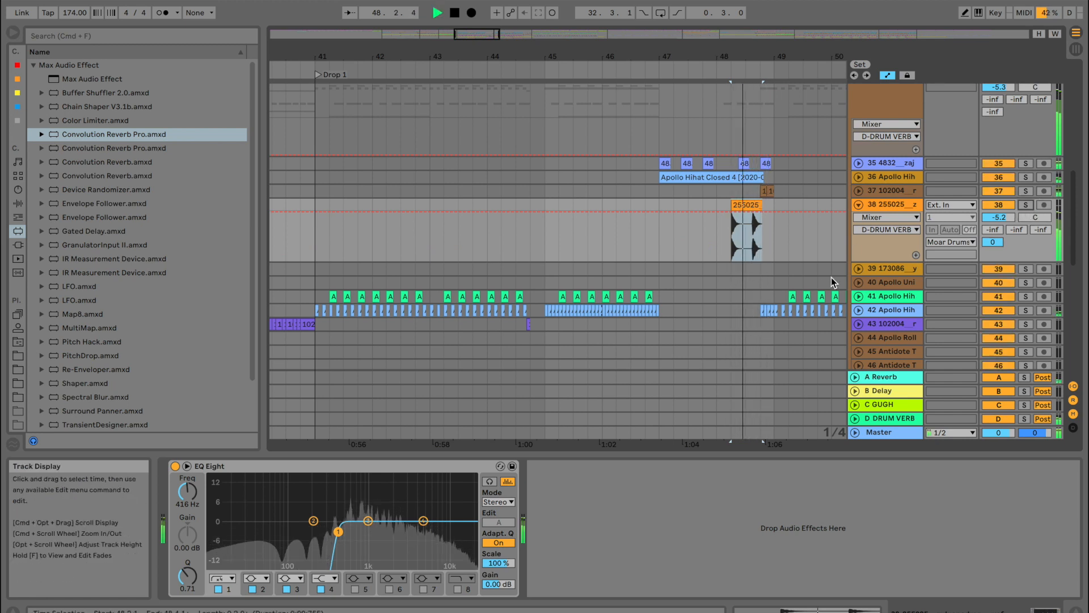
# Play track 38 from just before bar 48, lower its DRUM VERB send to -10.6 dB and collapse it
pyautogui.click(720, 251)
pyautogui.press('space')
pyautogui.press('space')
pyautogui.moveTo(992, 241)
pyautogui.mouseDown()
pyautogui.moveTo(992, 267)
pyautogui.moveTo(992, 239)
pyautogui.mouseUp()
pyautogui.press('space')
pyautogui.press('space')
pyautogui.press('space')
pyautogui.press('space')
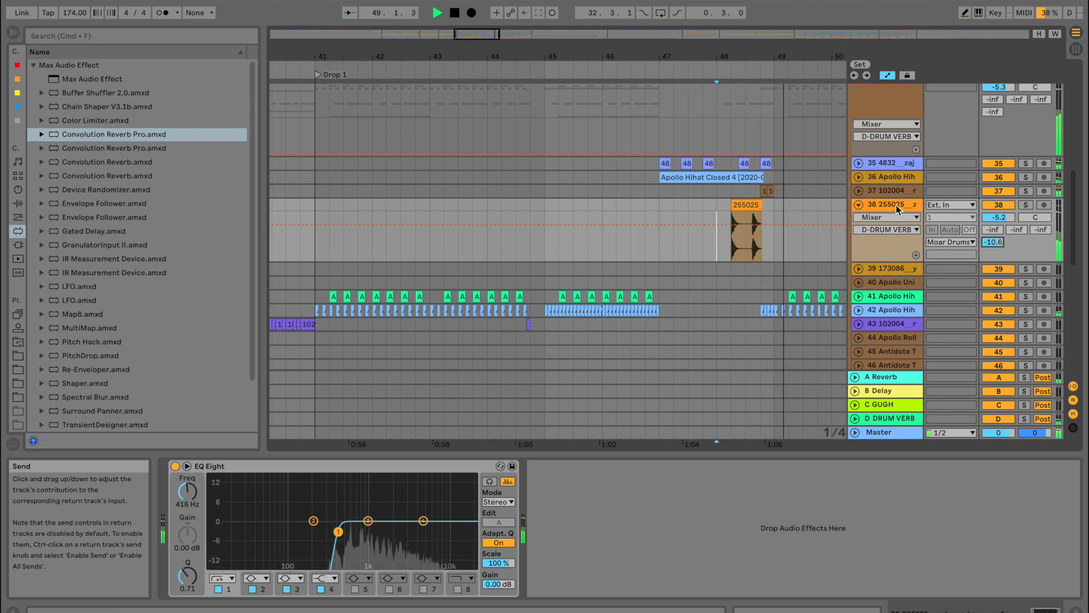
pyautogui.click(858, 204)
# Play track 37 from bar 48, set its DRUM VERB send to -16.2 dB and collapse it
pyautogui.click(745, 191)
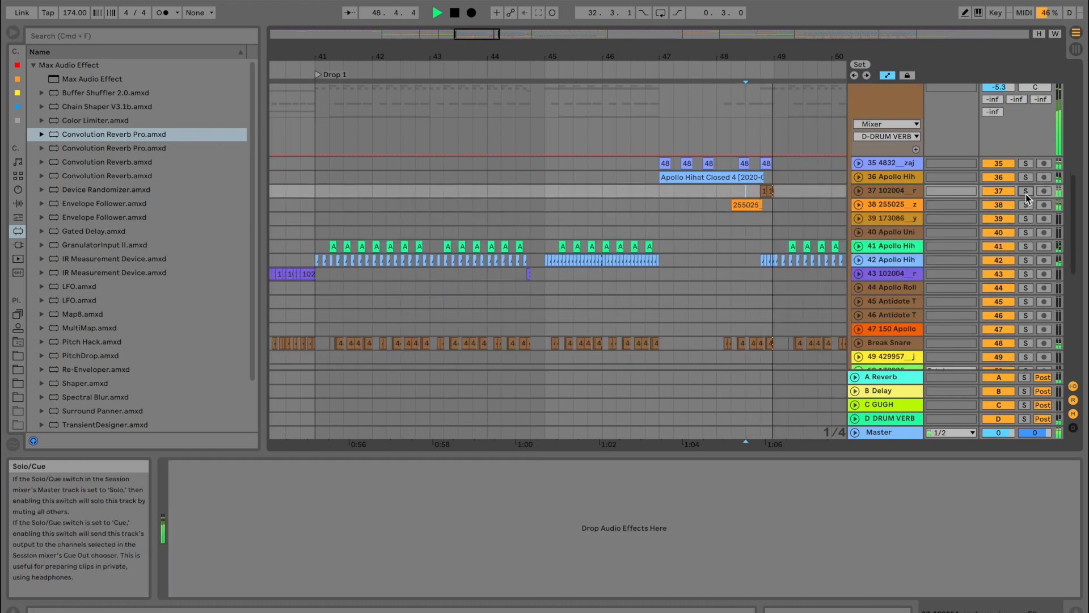
pyautogui.click(858, 191)
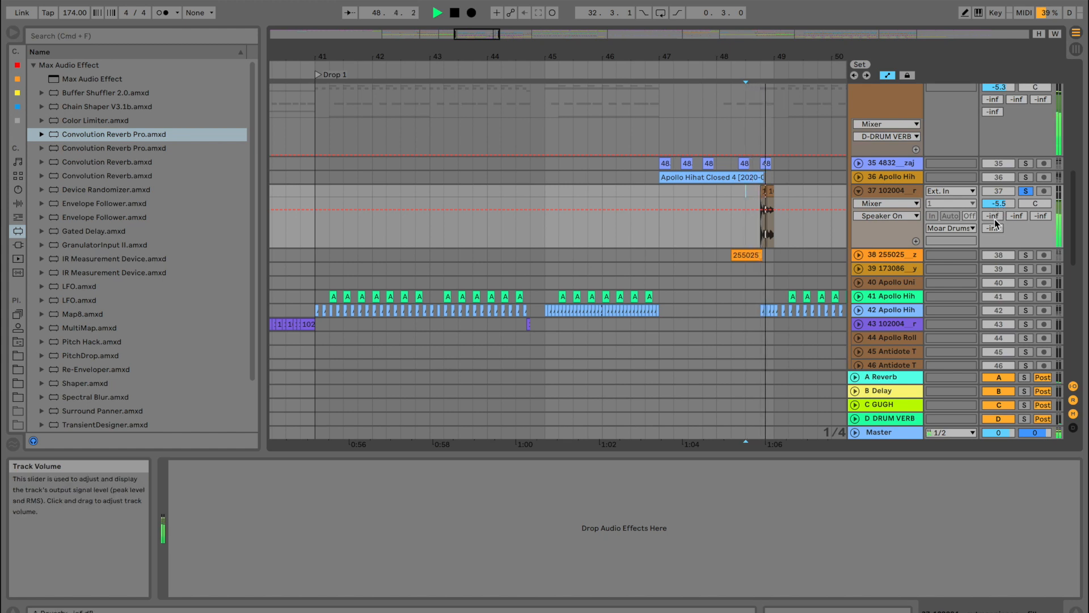
pyautogui.press('space')
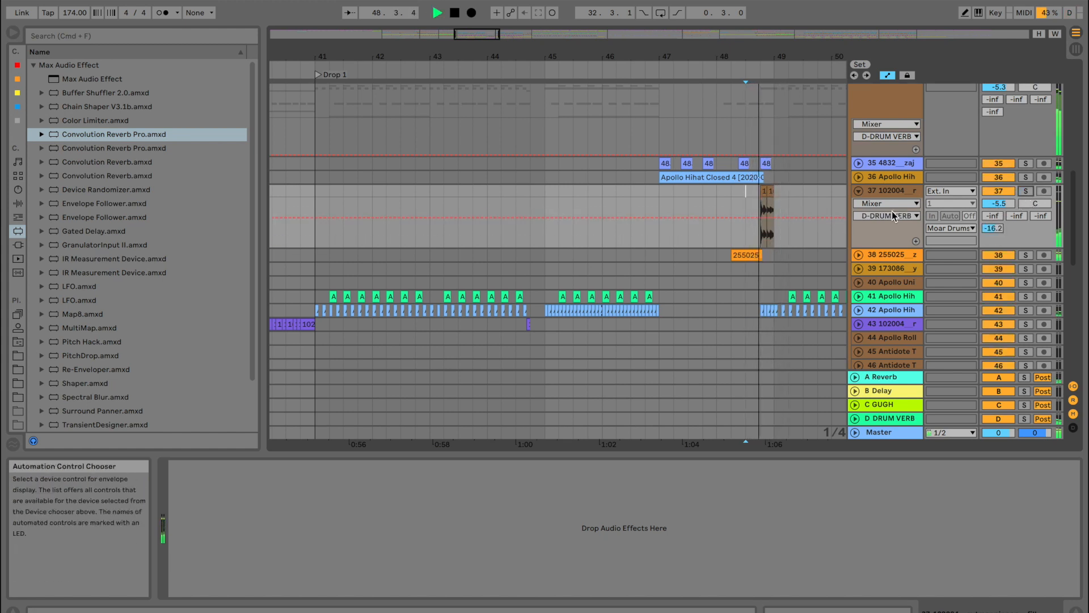
pyautogui.click(859, 191)
# Play from late in bar 48 and collapse the Intro Basses and Moar Drums groups
pyautogui.scroll(-3, 711, 291)
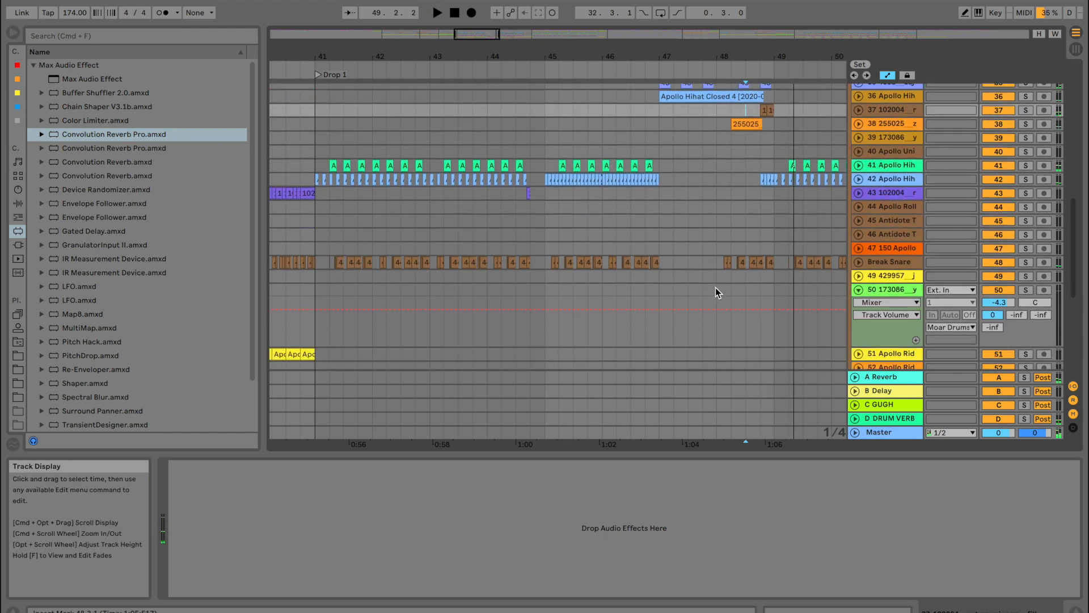
pyautogui.click(720, 261)
pyautogui.click(710, 181)
pyautogui.scroll(10, 707, 196)
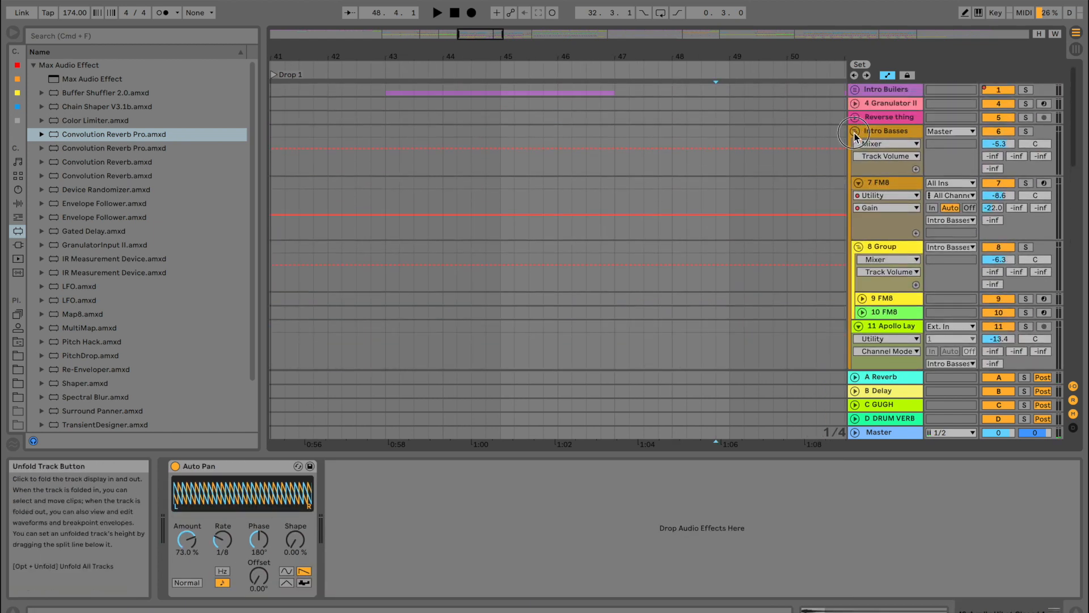
pyautogui.click(857, 132)
pyautogui.press('space')
pyautogui.click(856, 212)
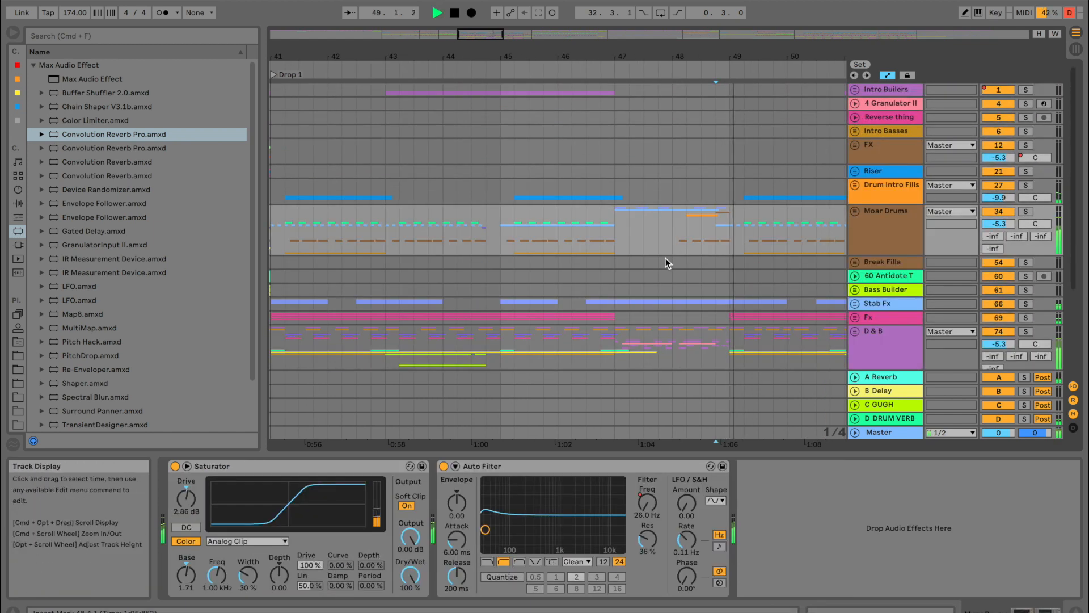
# Play the D & B group from bar 48 in and out of solo and set its DRUM VERB send to -28.0 dB
pyautogui.scroll(-5, 666, 258)
pyautogui.click(670, 258)
pyautogui.click(1025, 245)
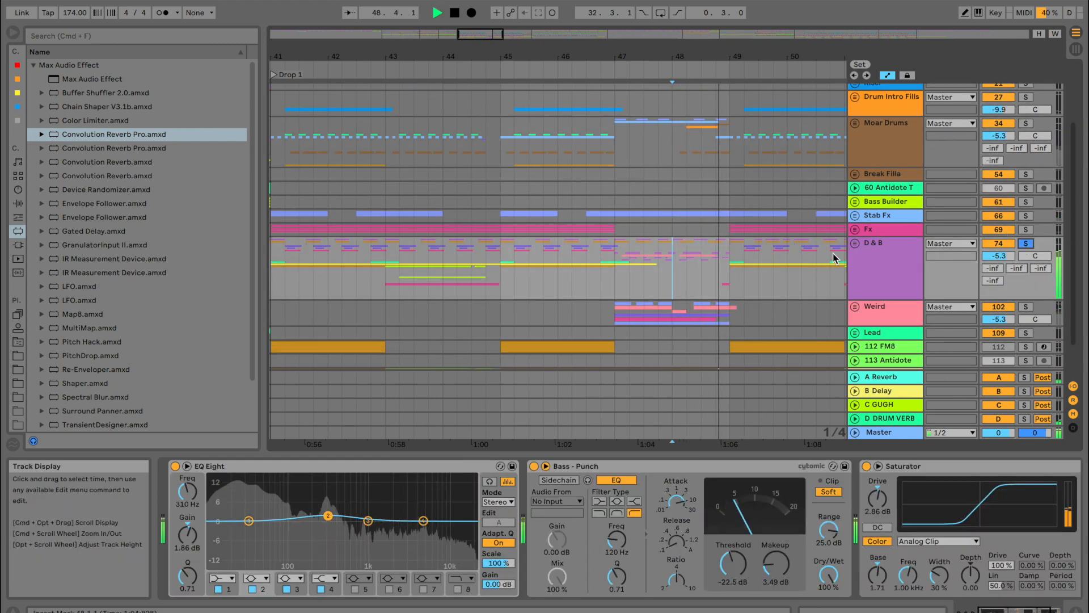
pyautogui.click(1026, 244)
pyautogui.hscroll(3, 782, 274)
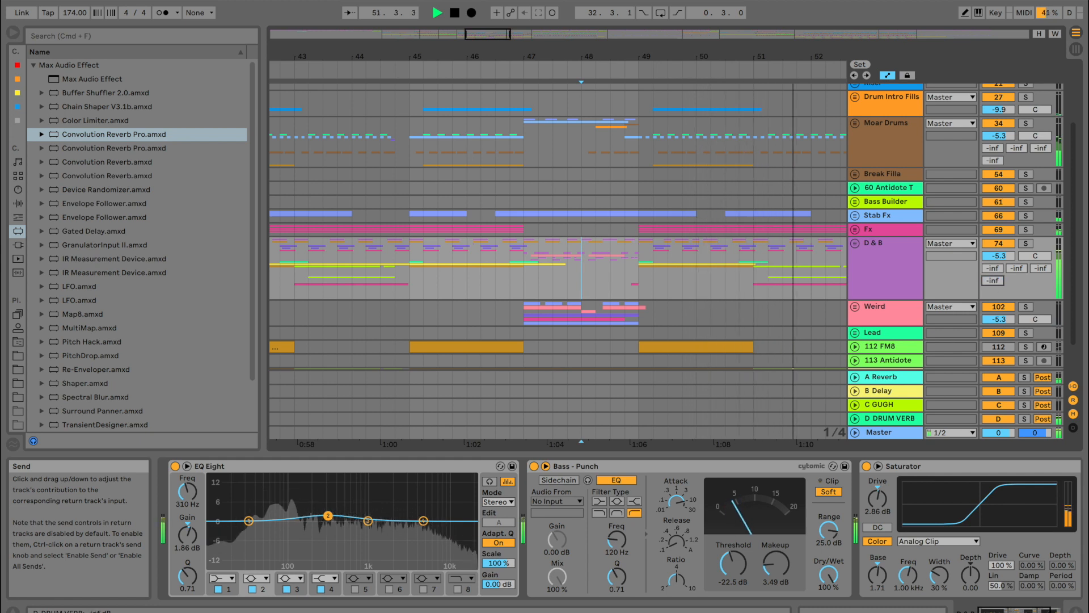
pyautogui.click(855, 243)
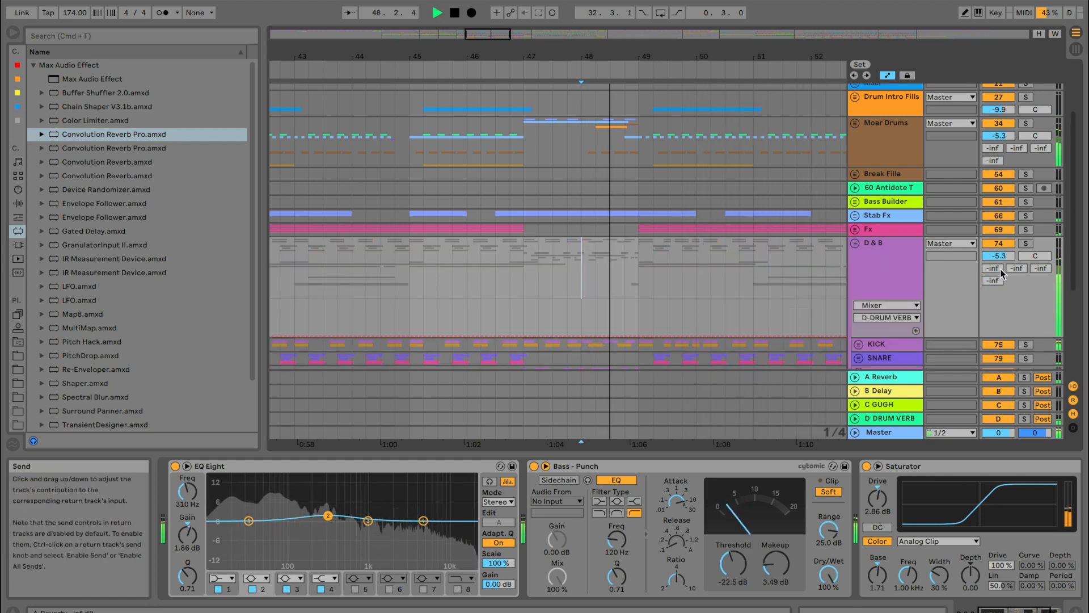
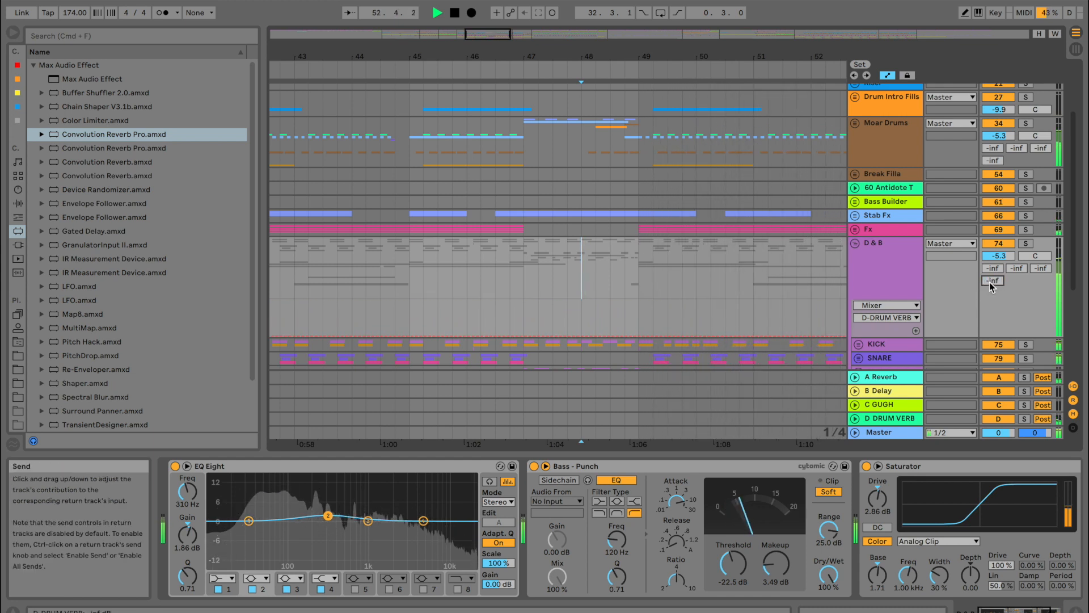
pyautogui.moveTo(990, 282); pyautogui.dragTo(989, 293)
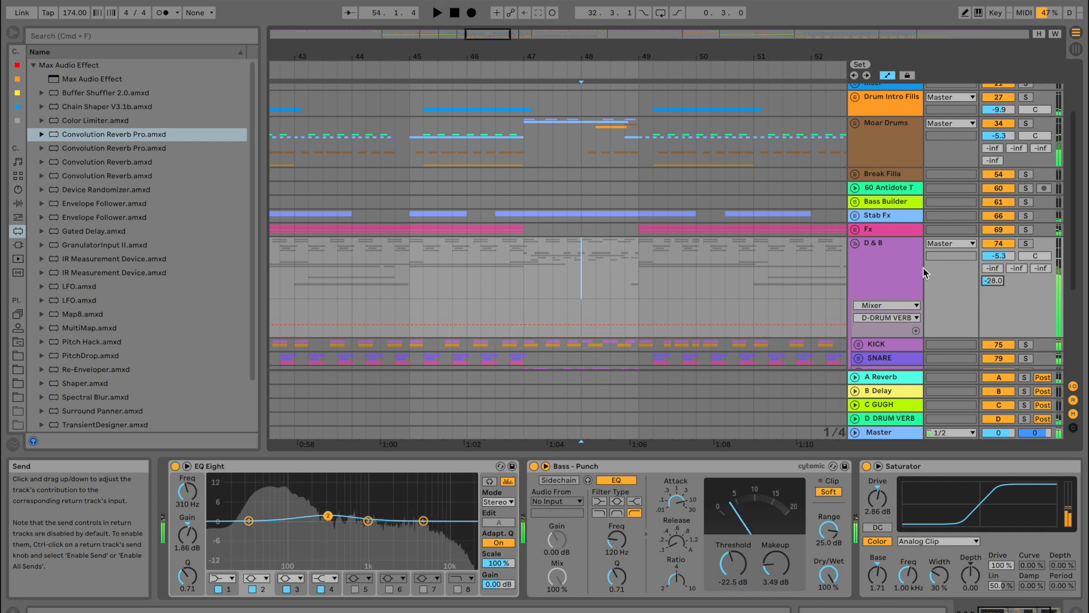
pyautogui.click(855, 243)
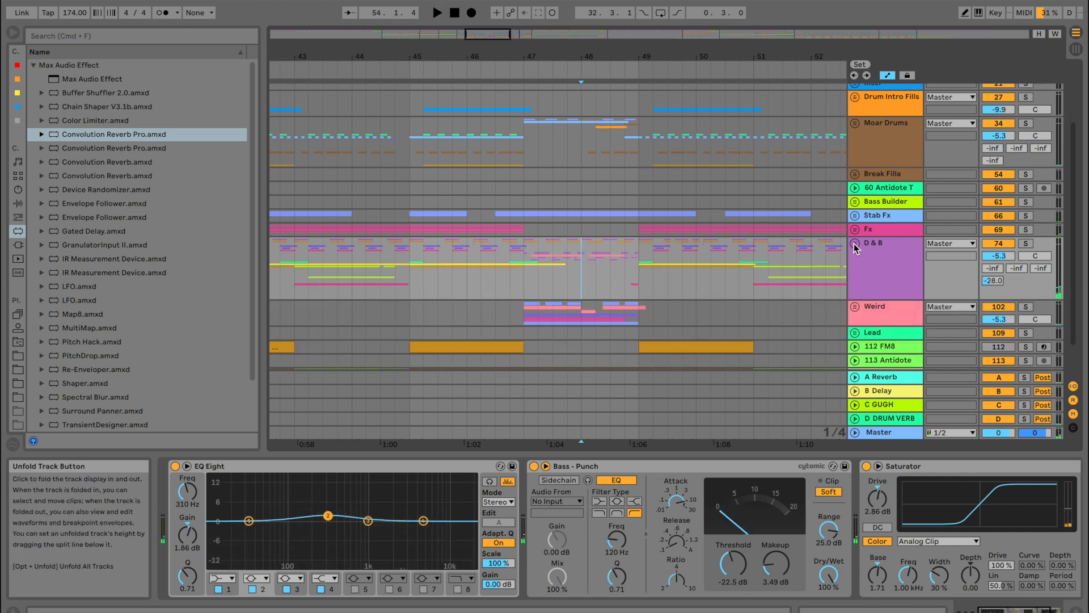
# Solo the DRUM VERB return, play from just before bar 47 and expand the Weird group with the insert marker at bar 47
pyautogui.click(521, 321)
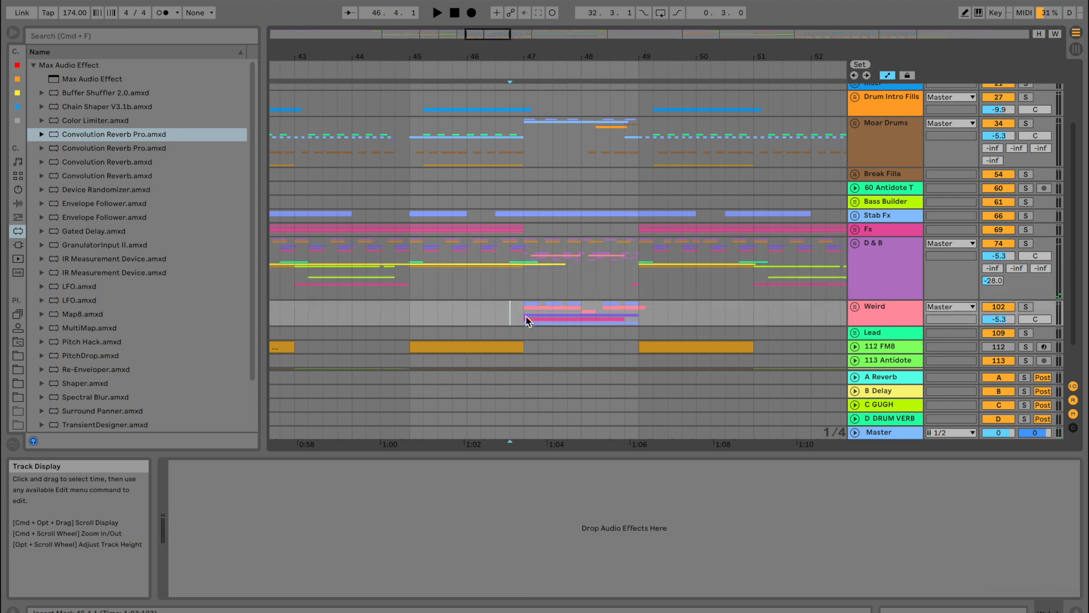
pyautogui.press('space')
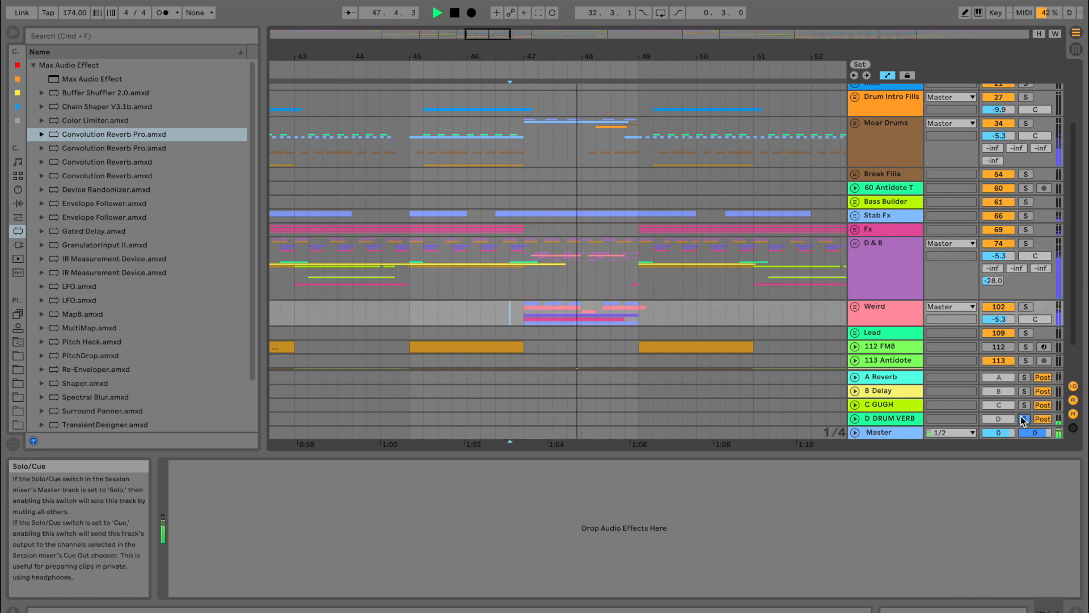
pyautogui.click(1024, 418)
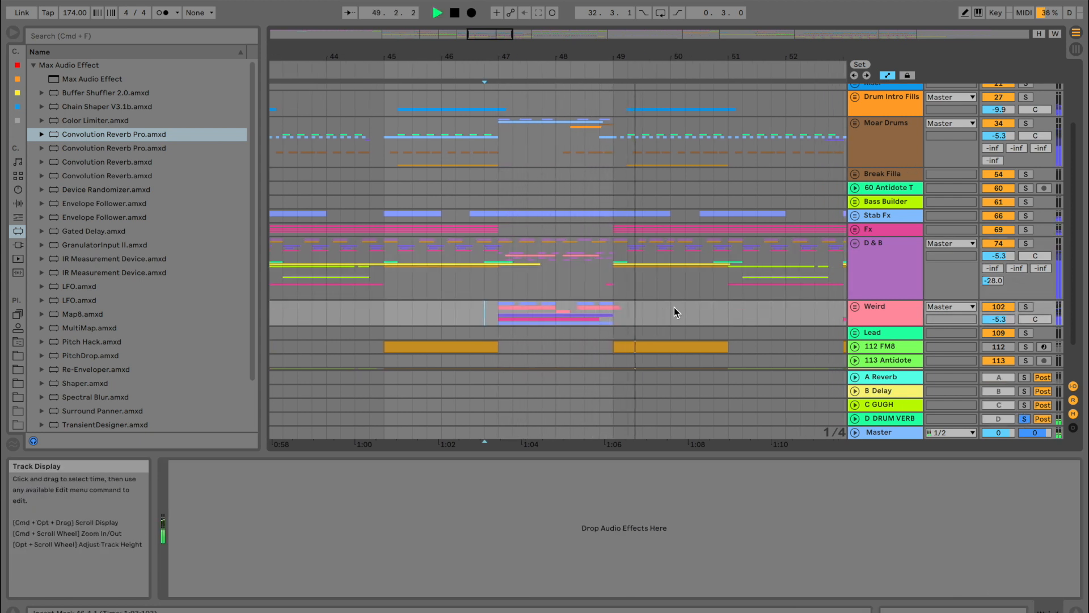
pyautogui.click(855, 307)
pyautogui.click(498, 289)
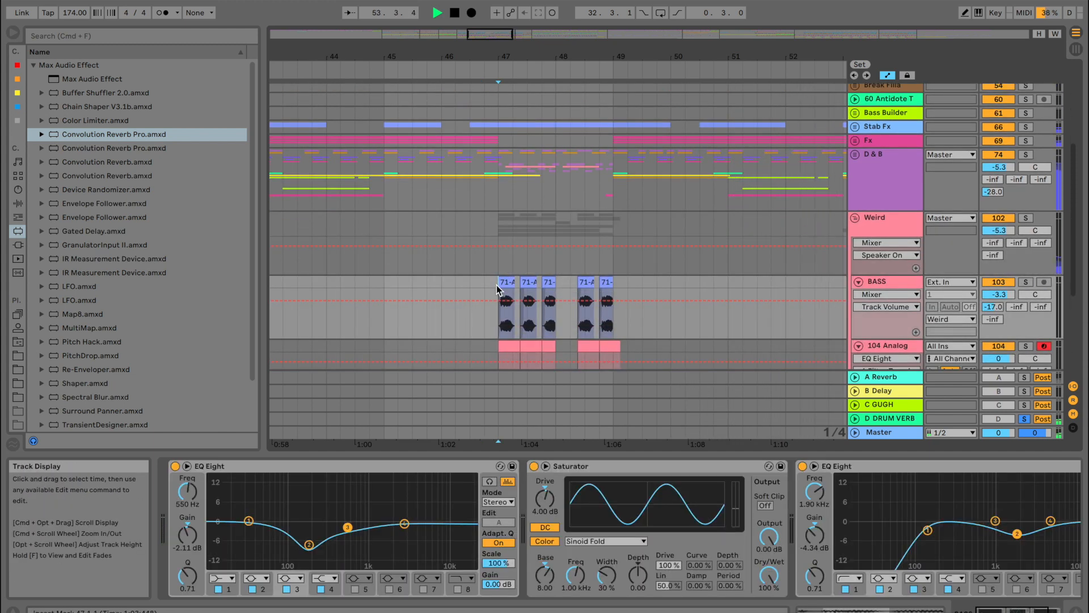
# Solo the BASS track in the Weird group and play it from bar 47
pyautogui.press('space')
pyautogui.click(1025, 282)
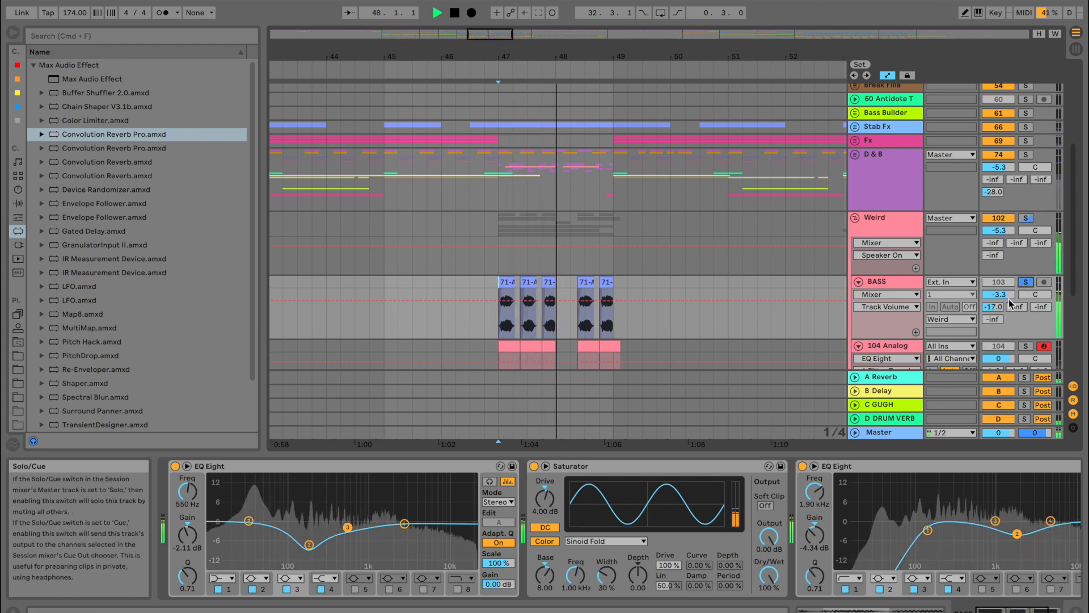
pyautogui.press('space')
pyautogui.press('space')
pyautogui.press('space')
pyautogui.scroll(-3, 993, 308)
pyautogui.scroll(-4, 888, 281)
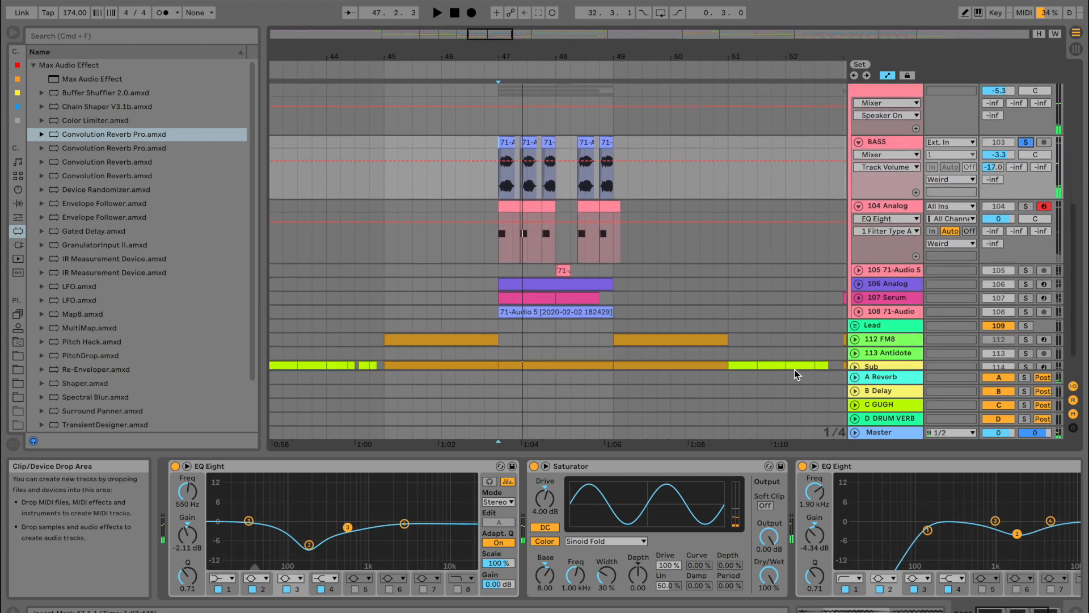
pyautogui.scroll(5, 870, 278)
pyautogui.scroll(-2, 870, 278)
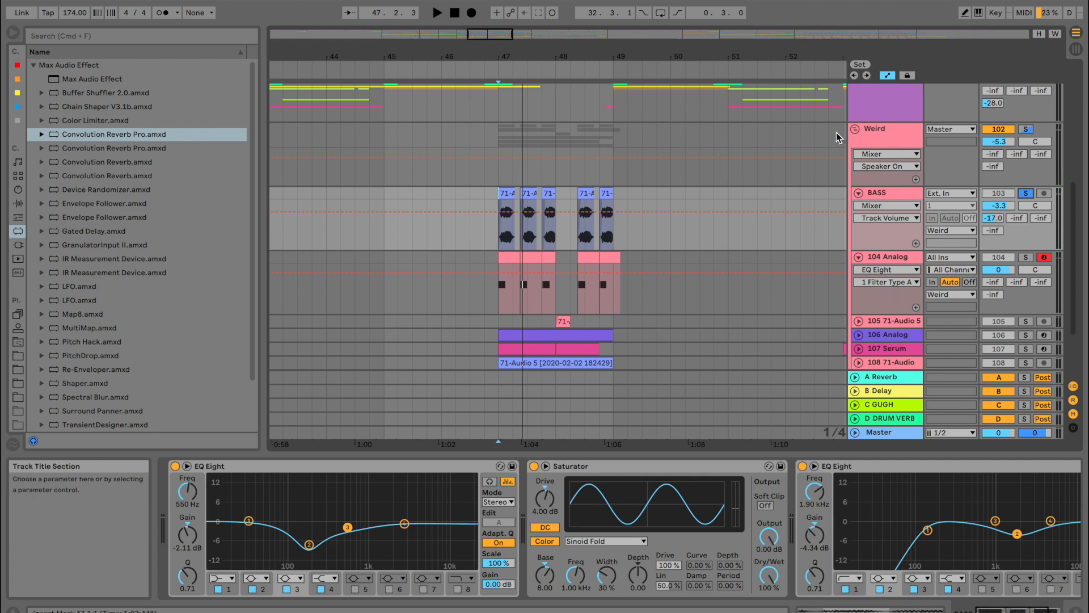
# Play tracks 108, 106 and 105 of the Weird group in turn in solo from the third beat of bar 47
pyautogui.scroll(-3, 737, 249)
pyautogui.click(529, 289)
pyautogui.press('space')
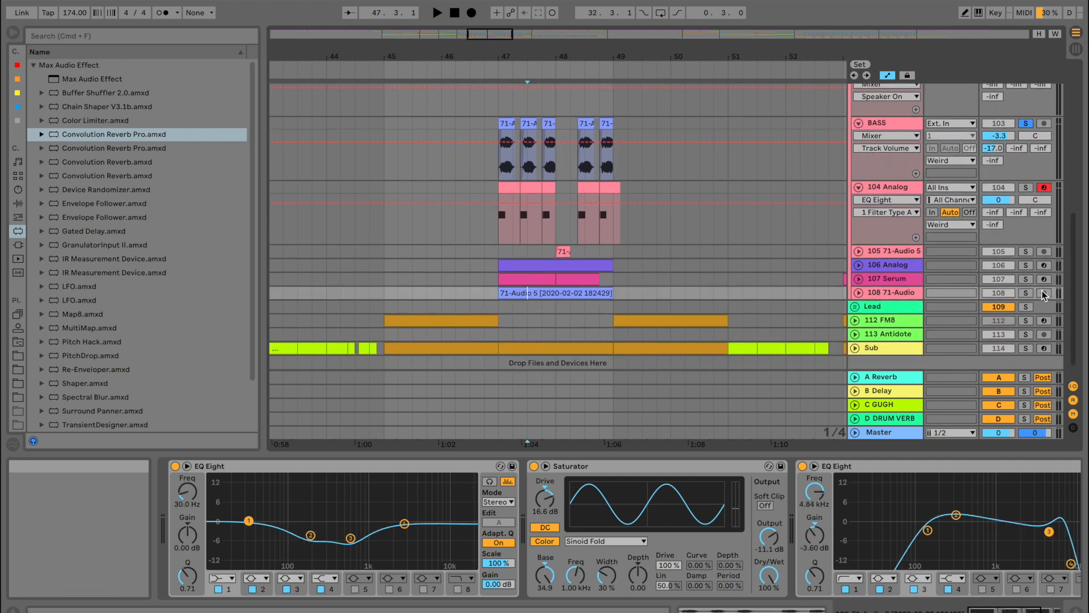
pyautogui.click(1026, 292)
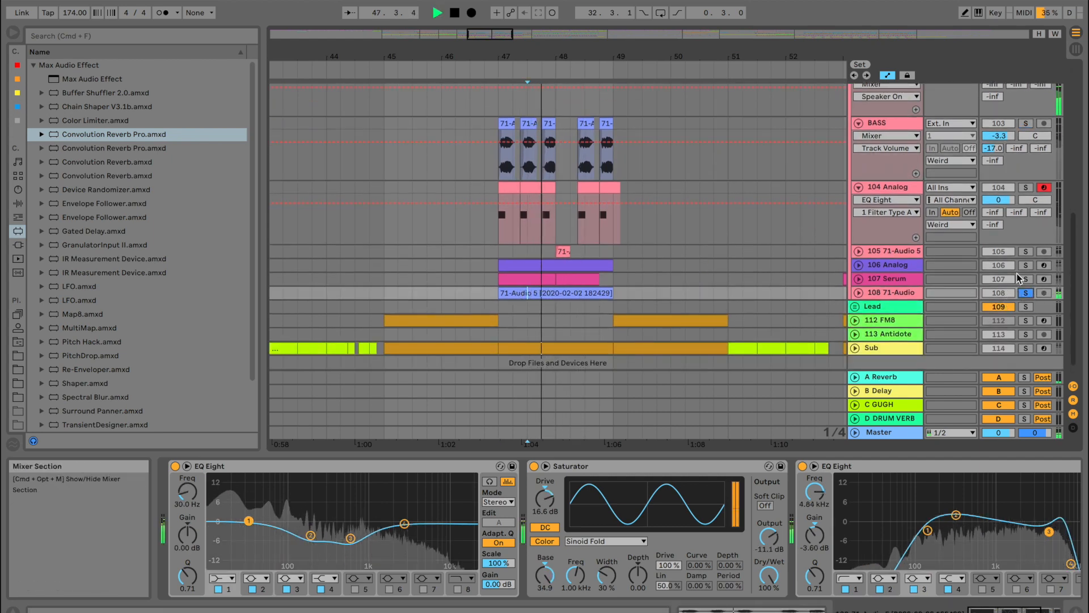
pyautogui.click(1026, 293)
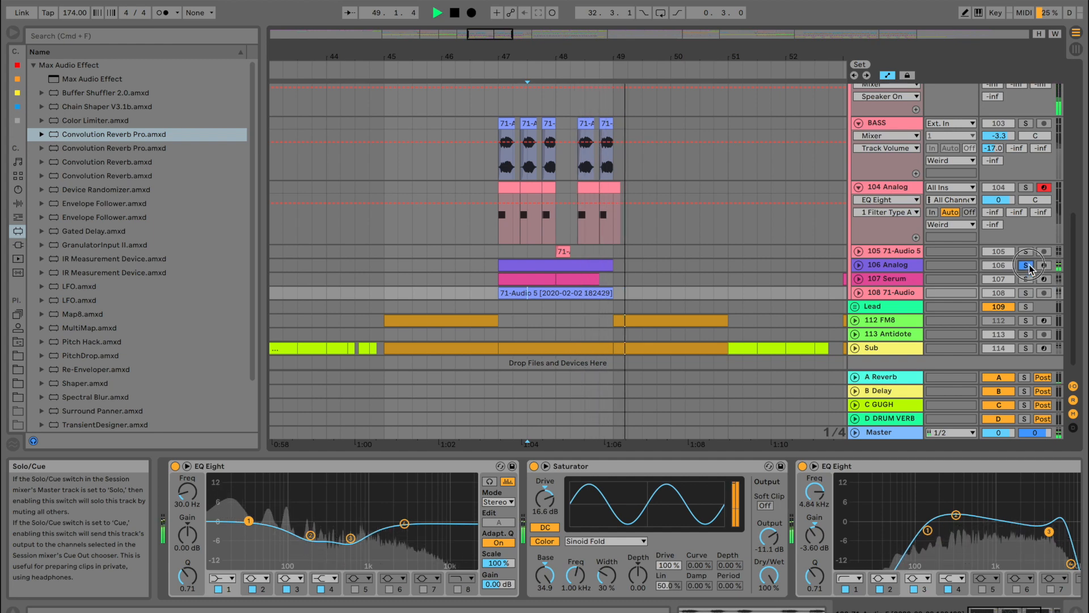
pyautogui.click(1025, 251)
pyautogui.press('space')
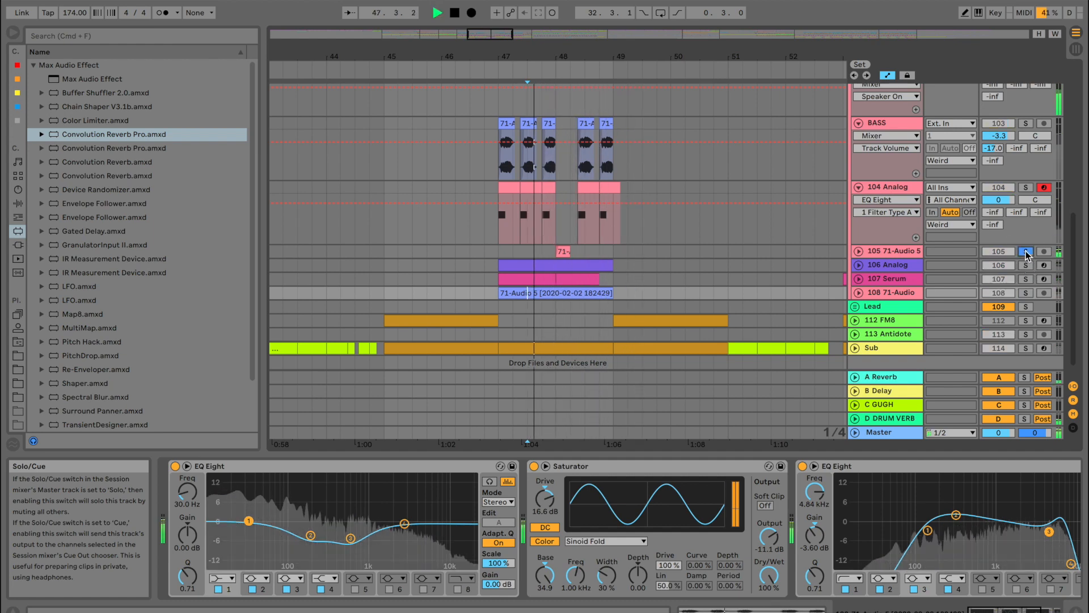
pyautogui.click(1026, 251)
pyautogui.press('space')
pyautogui.scroll(4, 856, 258)
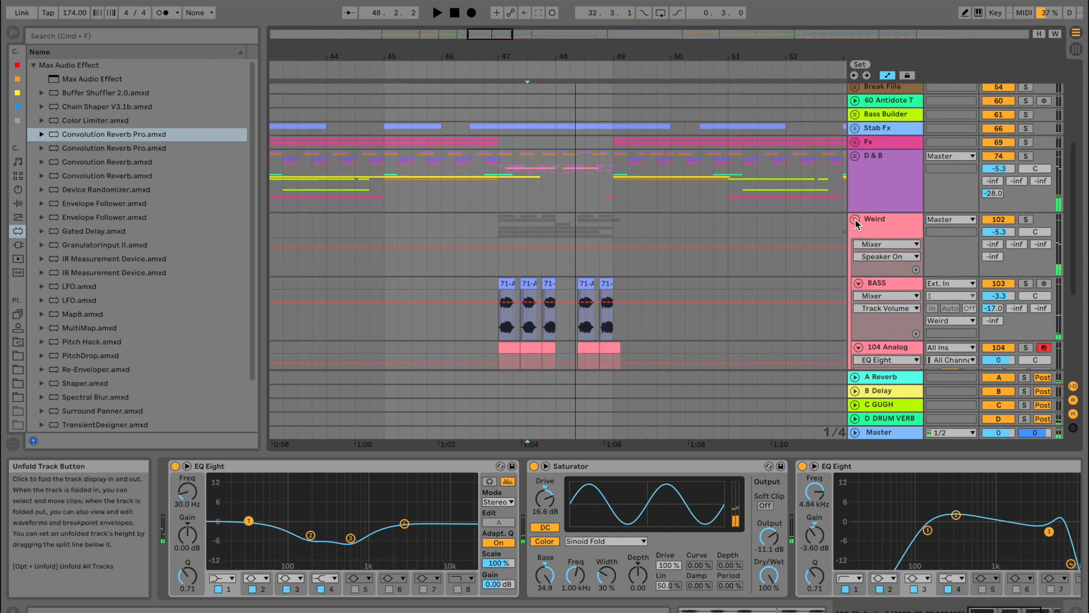
# Collapse the Weird group, solo the D & B group from bar 47 and expand it during playback
pyautogui.click(855, 219)
pyautogui.click(515, 171)
pyautogui.click(1026, 156)
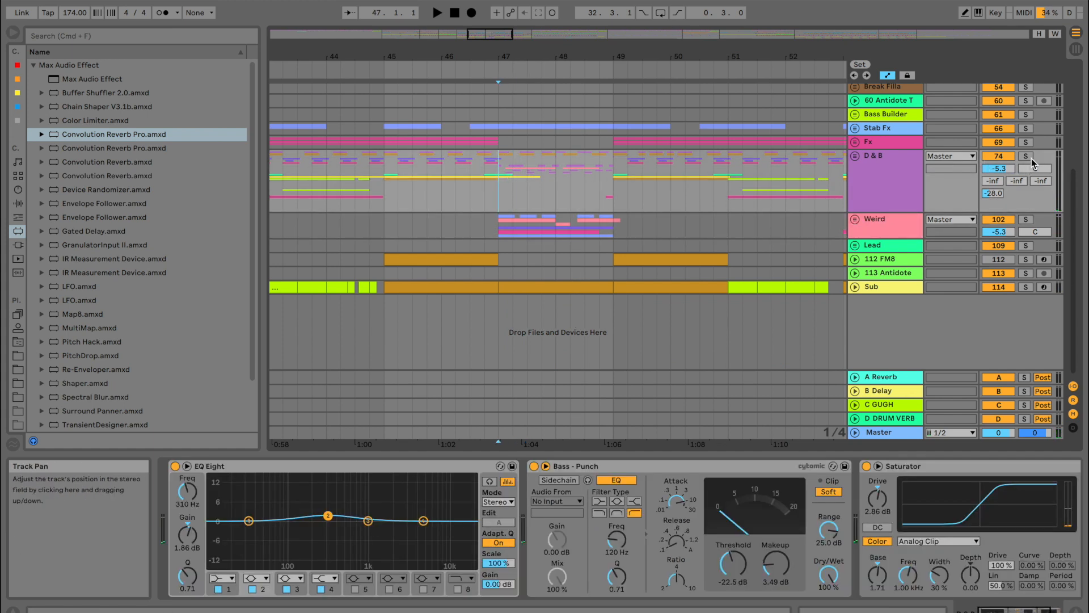
pyautogui.press('space')
pyautogui.click(855, 156)
pyautogui.scroll(-3, 683, 223)
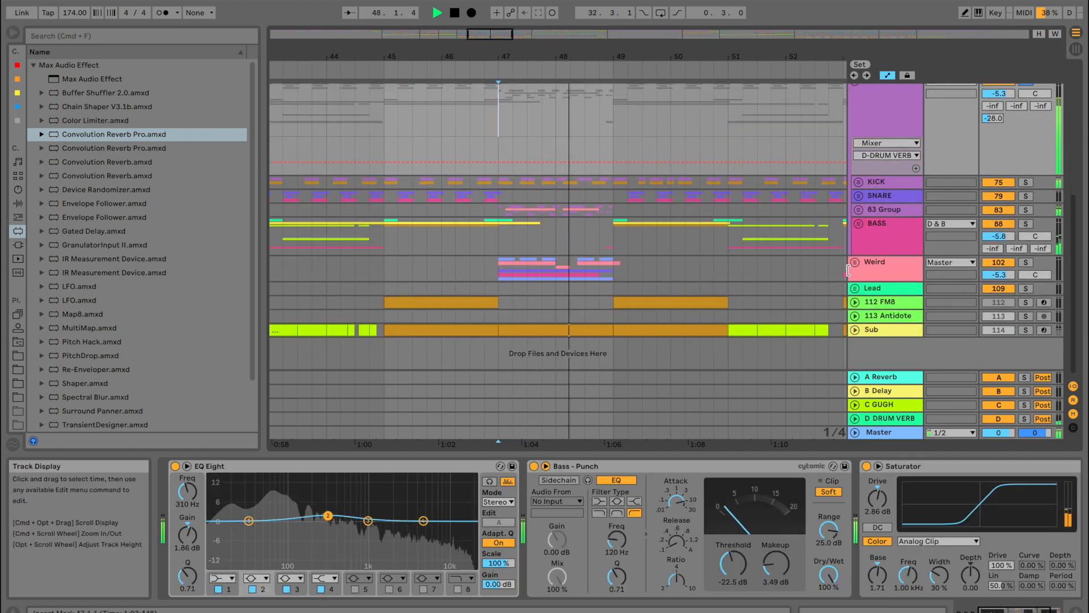
pyautogui.press('space')
pyautogui.click(855, 262)
pyautogui.click(855, 262)
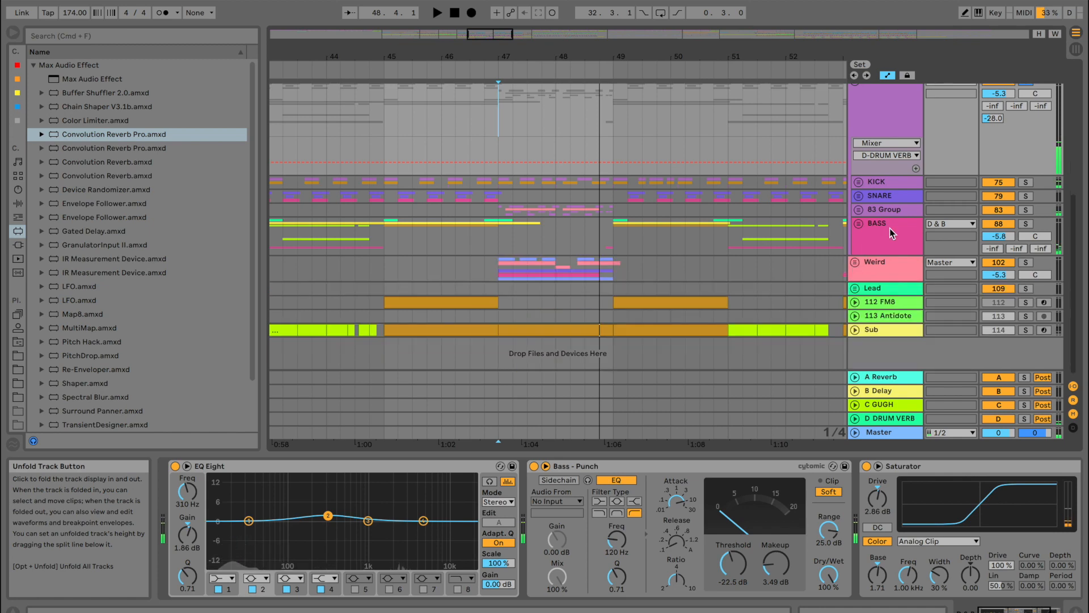
# Expand the 83 Group, play track 84 from bar 47 in and out of solo and set its DRUM VERB send to -5.6 dB
pyautogui.click(858, 209)
pyautogui.click(499, 265)
pyautogui.press('space')
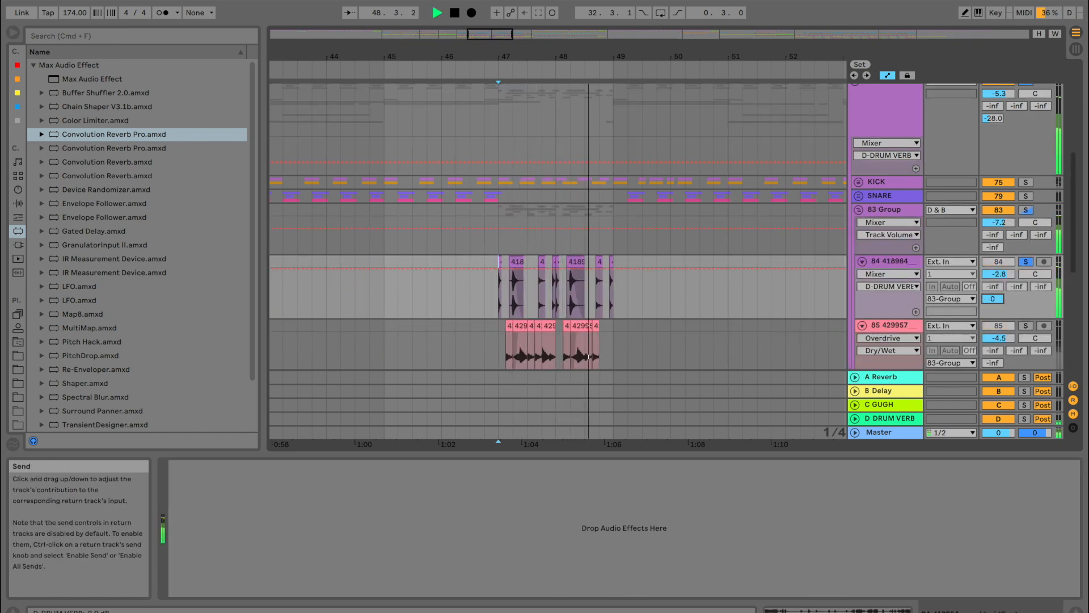
pyautogui.press('space')
pyautogui.click(1027, 262)
pyautogui.press('space')
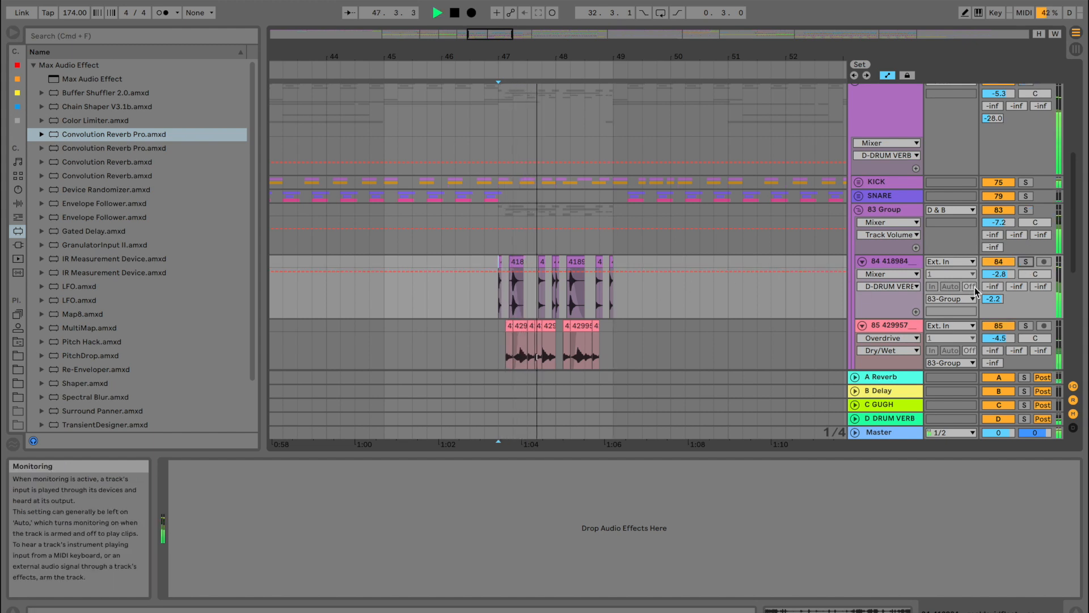
pyautogui.click(993, 299)
pyautogui.scroll(-3, 813, 322)
pyautogui.press('space')
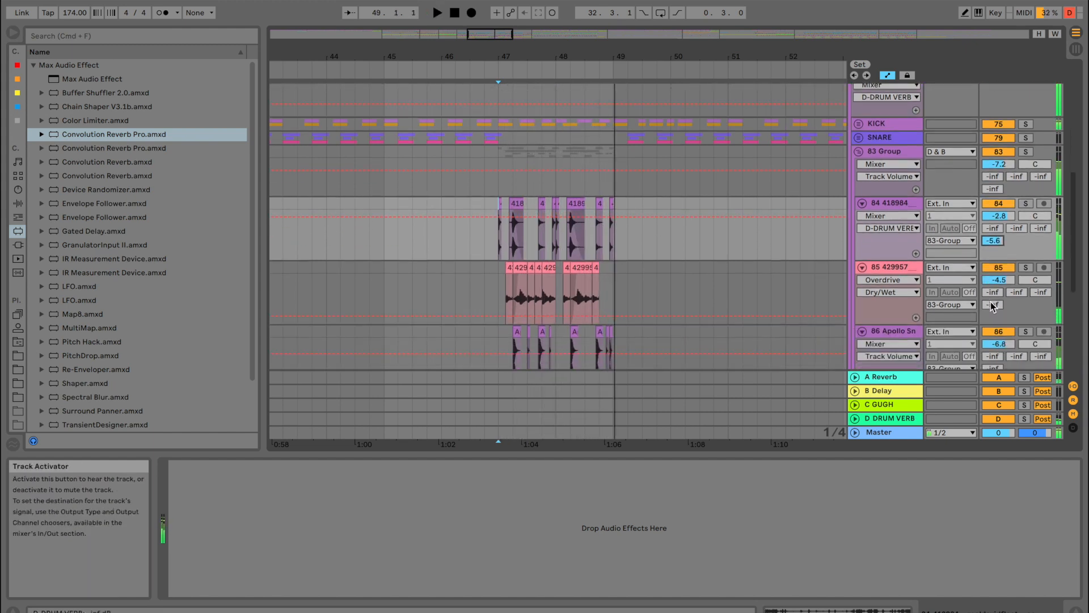
# Set the DRUM VERB send of track 85 to -11.2 dB and of track 86 to -10.6 dB during playback
pyautogui.press('space')
pyautogui.moveTo(992, 307); pyautogui.dragTo(993, 249)
pyautogui.scroll(-3, 768, 314)
pyautogui.moveTo(993, 305); pyautogui.dragTo(993, 267)
pyautogui.press('space')
pyautogui.press('space')
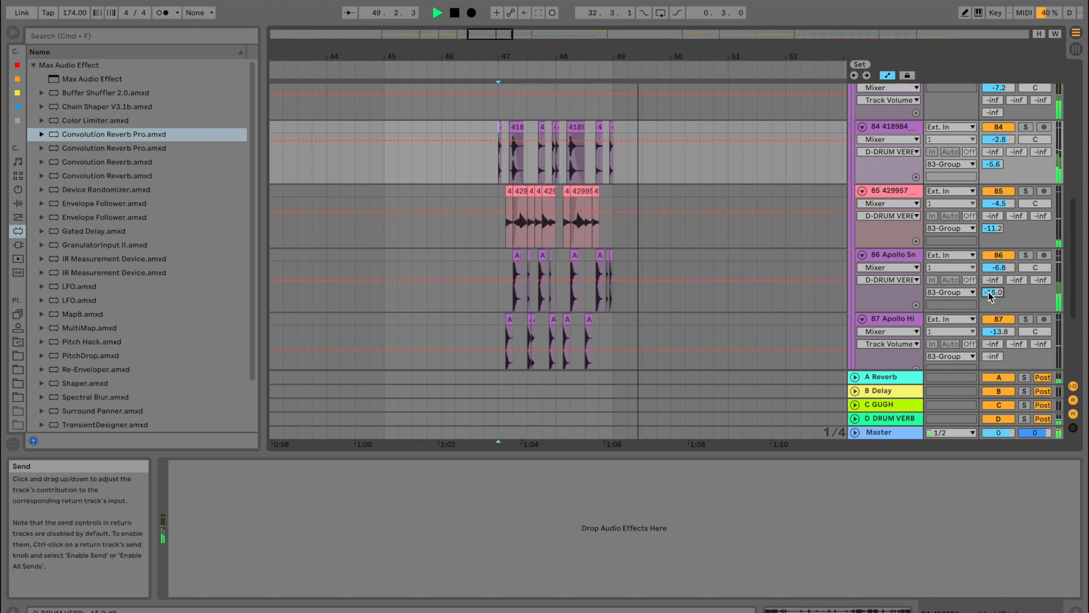
pyautogui.scroll(-3, 627, 323)
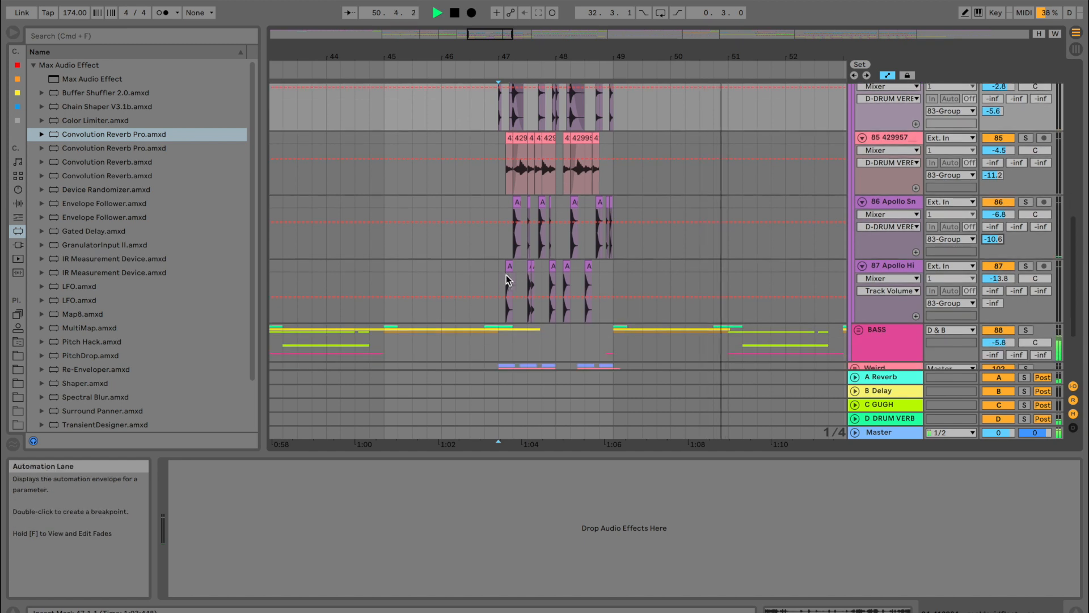
# Play track 87 from bar 47 and set its DRUM VERB send to -19.0 dB
pyautogui.click(505, 281)
pyautogui.moveTo(994, 305); pyautogui.dragTo(994, 273)
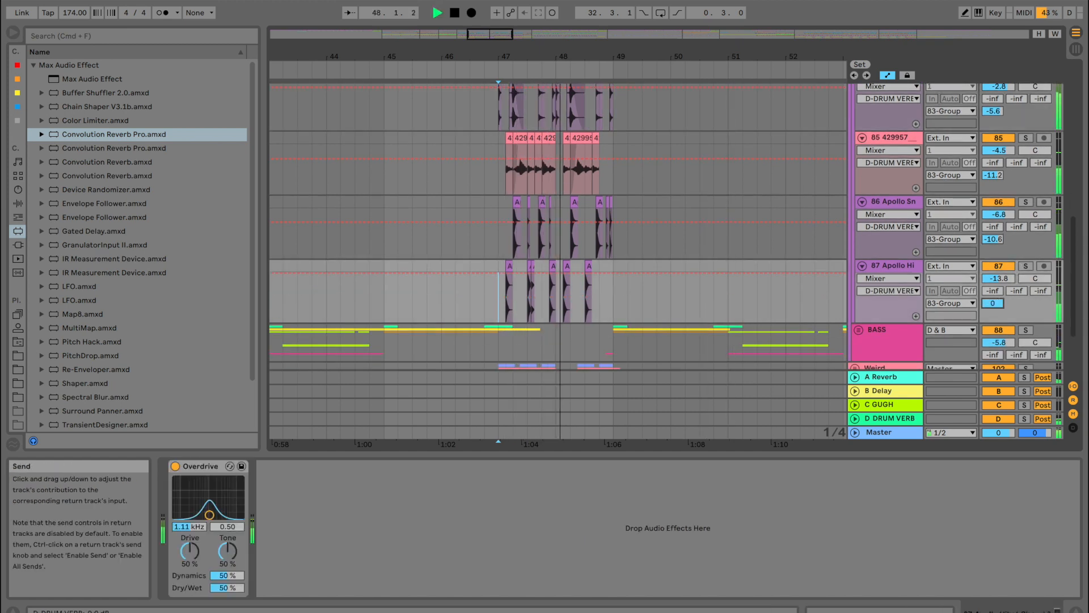
pyautogui.press('space')
# Add an EQ Eight after the Convolution Reverb Pro on the DRUM VERB return
pyautogui.click(884, 419)
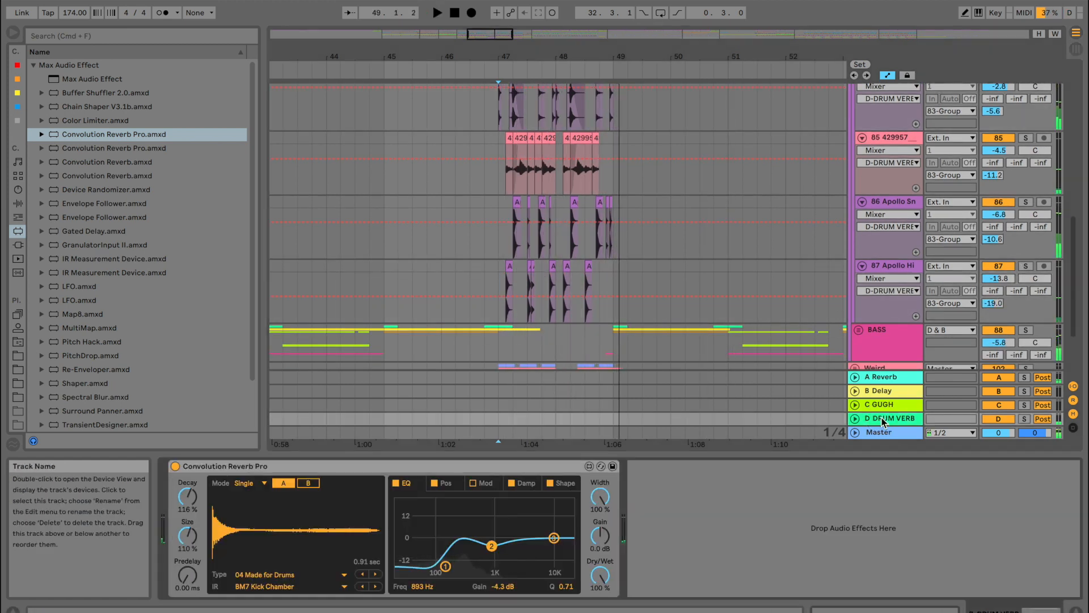
pyautogui.click(19, 203)
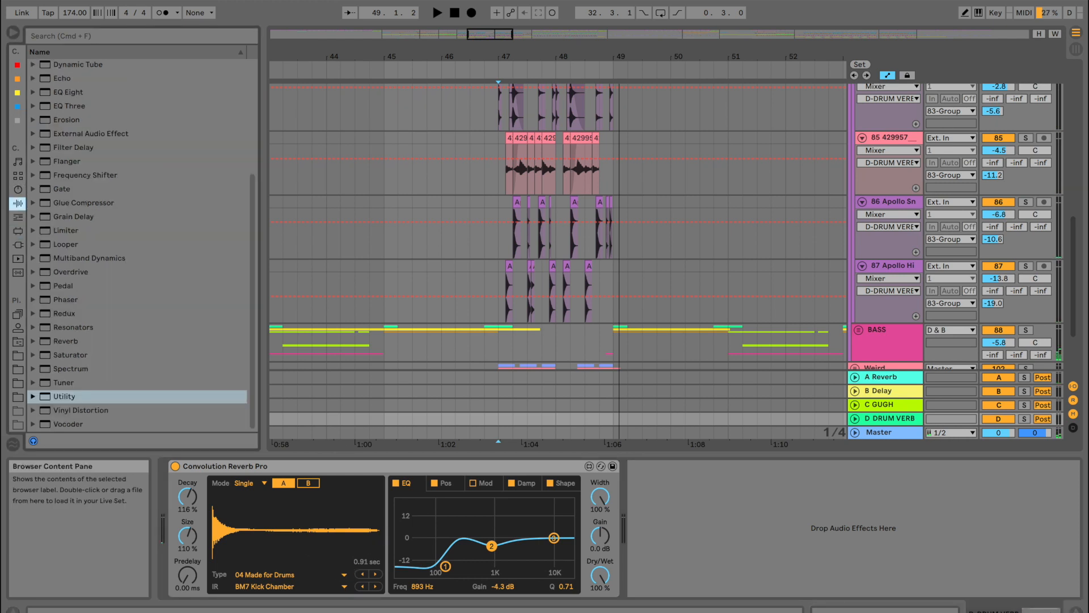
pyautogui.click(70, 93)
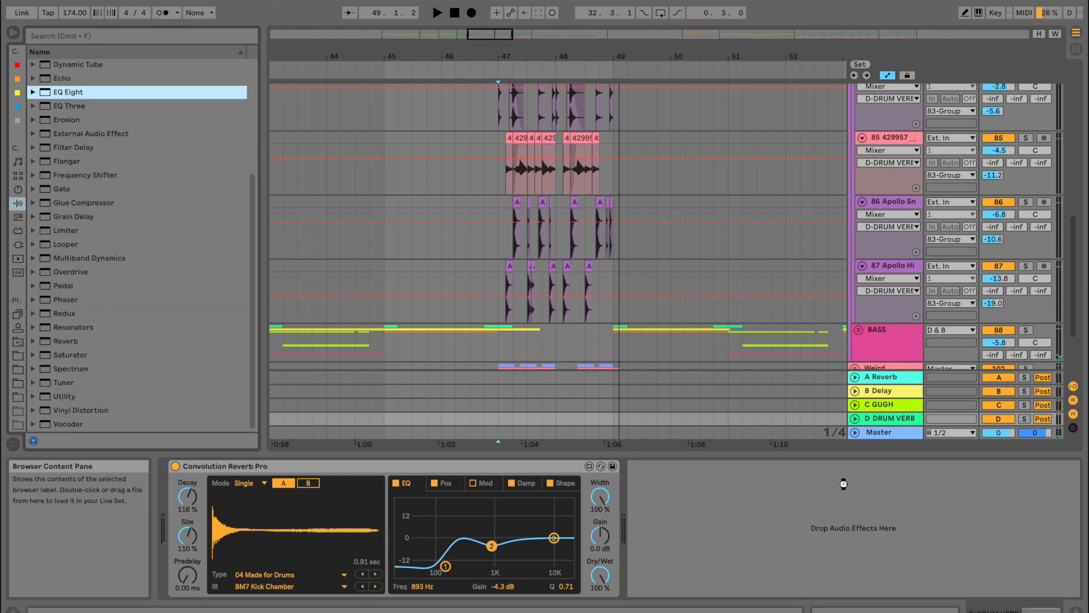
# Cut EQ Eight band 2 by 7.07 dB at 174 Hz, lower band 3, and set band 1 to -5.83 dB at 48.4 Hz during playback
pyautogui.moveTo(776, 523); pyautogui.dragTo(767, 541)
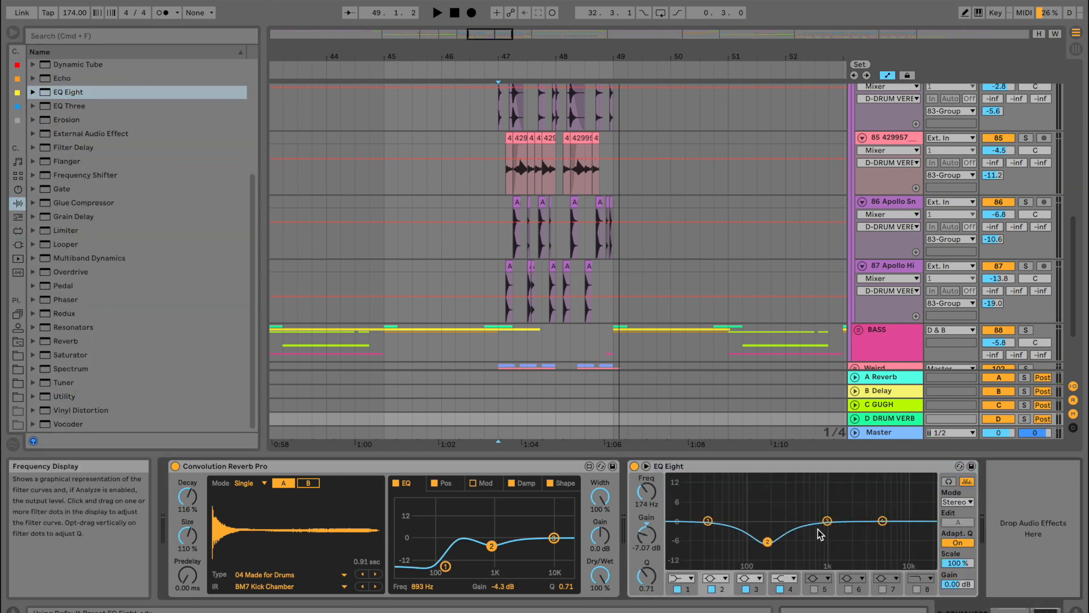
pyautogui.press('space')
pyautogui.moveTo(827, 521); pyautogui.dragTo(821, 535)
pyautogui.moveTo(709, 521); pyautogui.dragTo(724, 538)
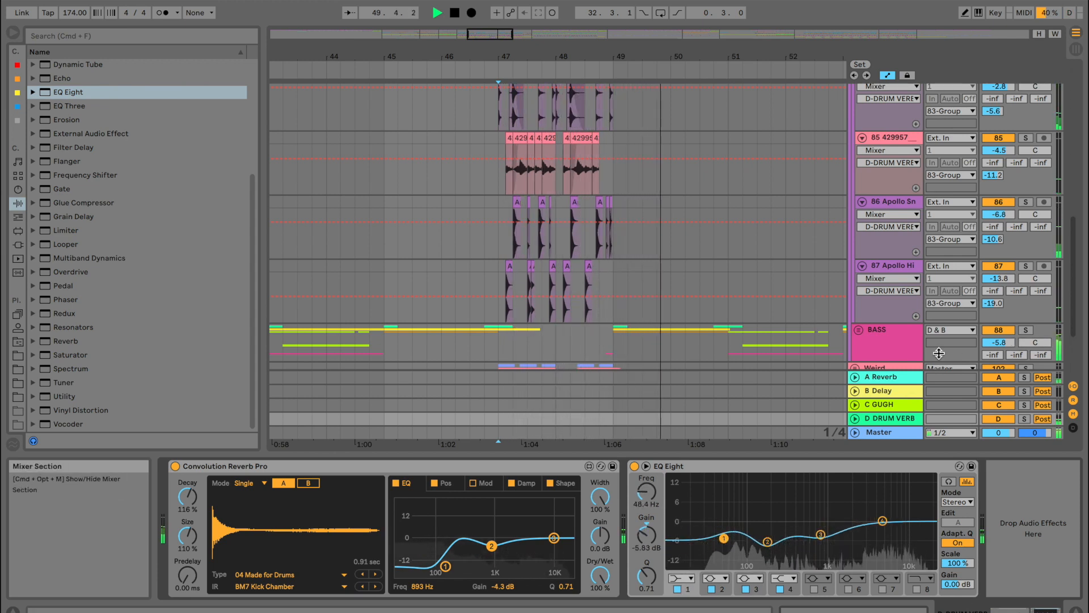
# Add the OTT preset of Multiband Dynamics after the return's EQ Eight and set its Amount to 20 %
pyautogui.click(33, 259)
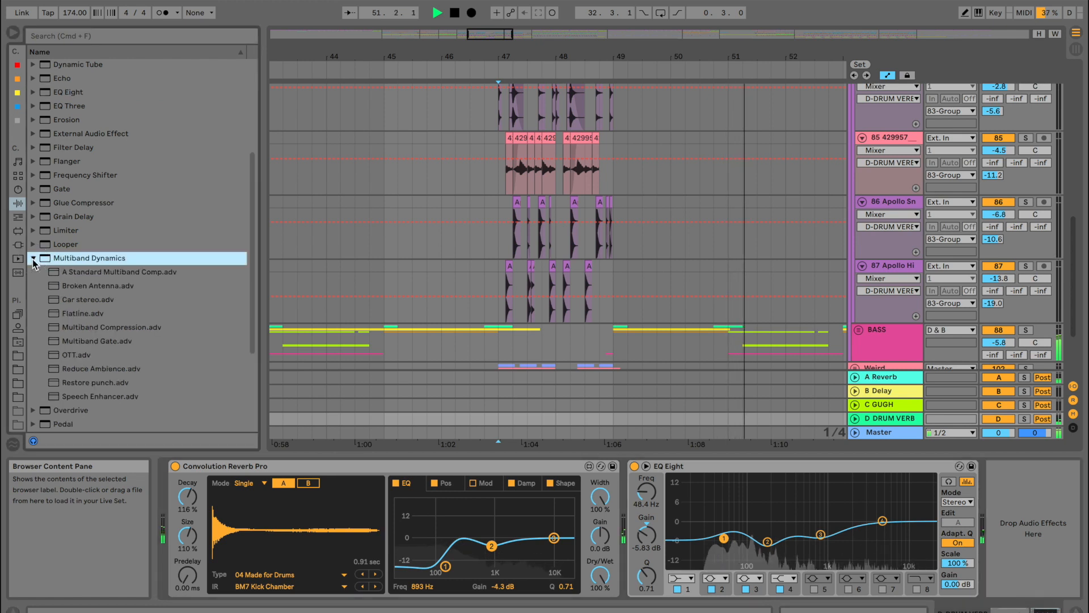
pyautogui.moveTo(77, 352); pyautogui.dragTo(136, 350)
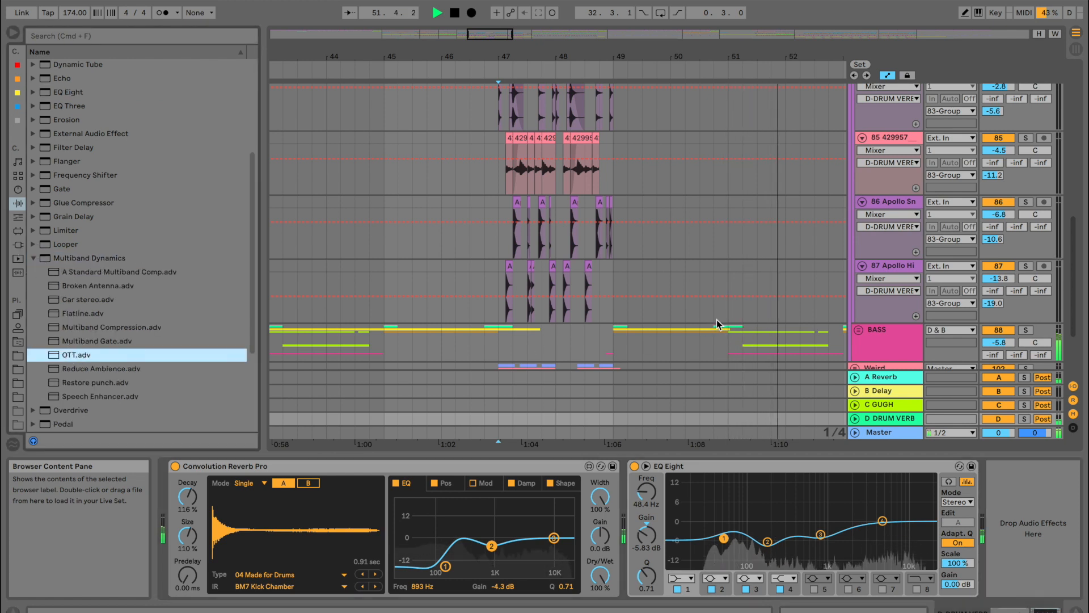
pyautogui.moveTo(717, 319); pyautogui.dragTo(716, 319)
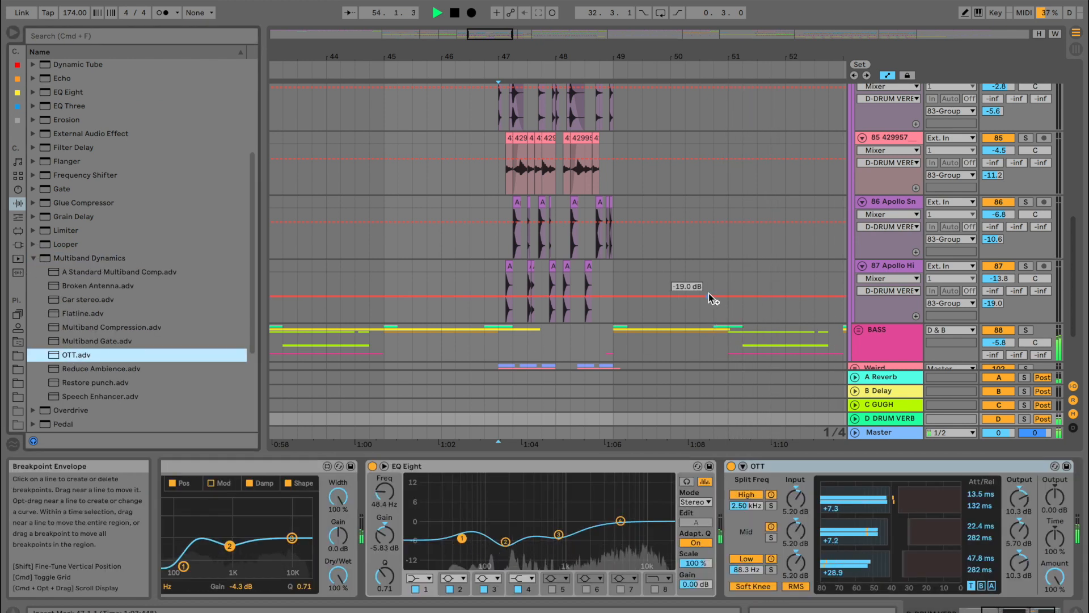
pyautogui.moveTo(1055, 578); pyautogui.dragTo(1055, 610)
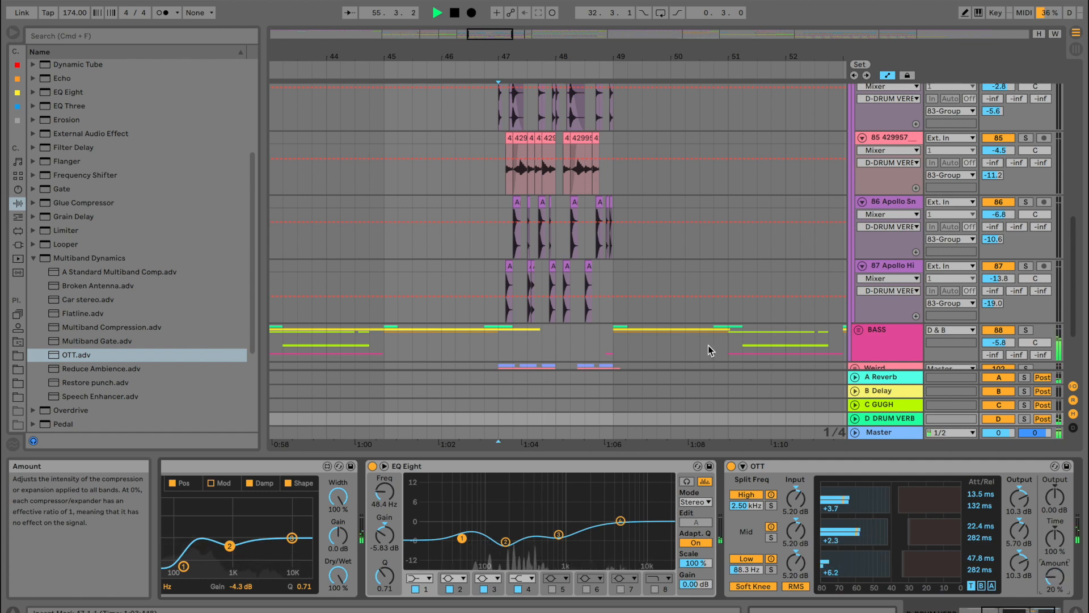
# Expand the Break Filla group, play it from late in bar 54 and set its DRUM VERB send to -11.0 dB
pyautogui.scroll(5, 699, 333)
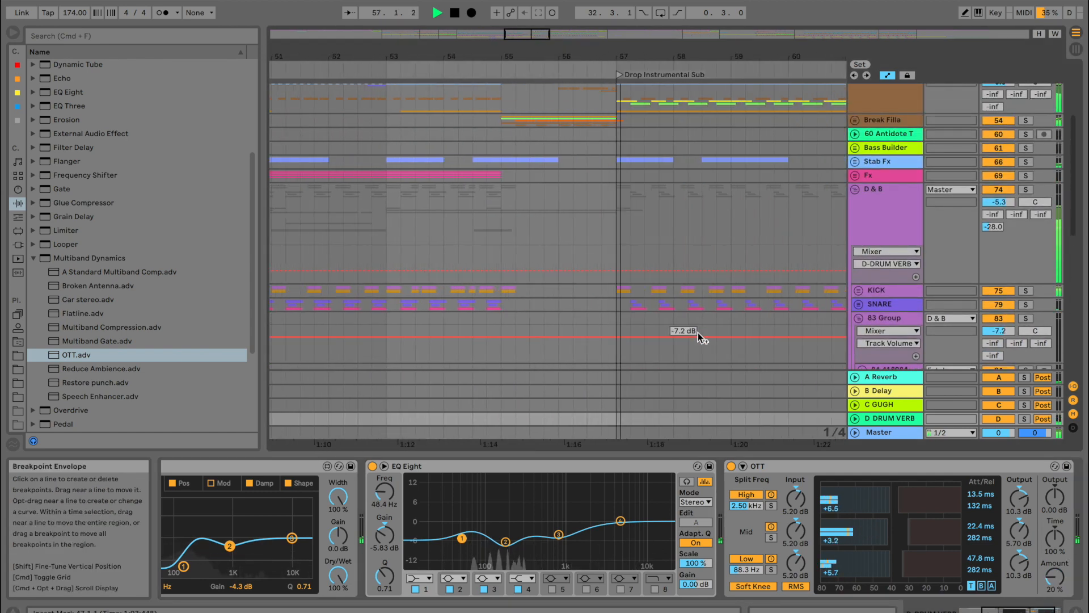
pyautogui.scroll(4, 698, 332)
pyautogui.click(487, 250)
pyautogui.press('space')
pyautogui.click(855, 247)
pyautogui.press('space')
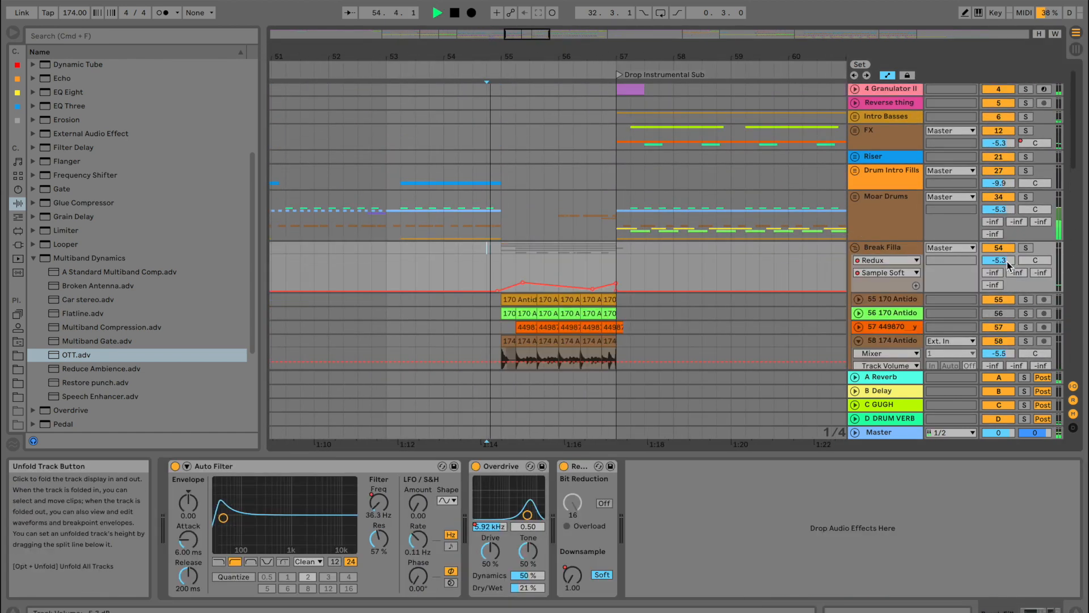
pyautogui.click(993, 284)
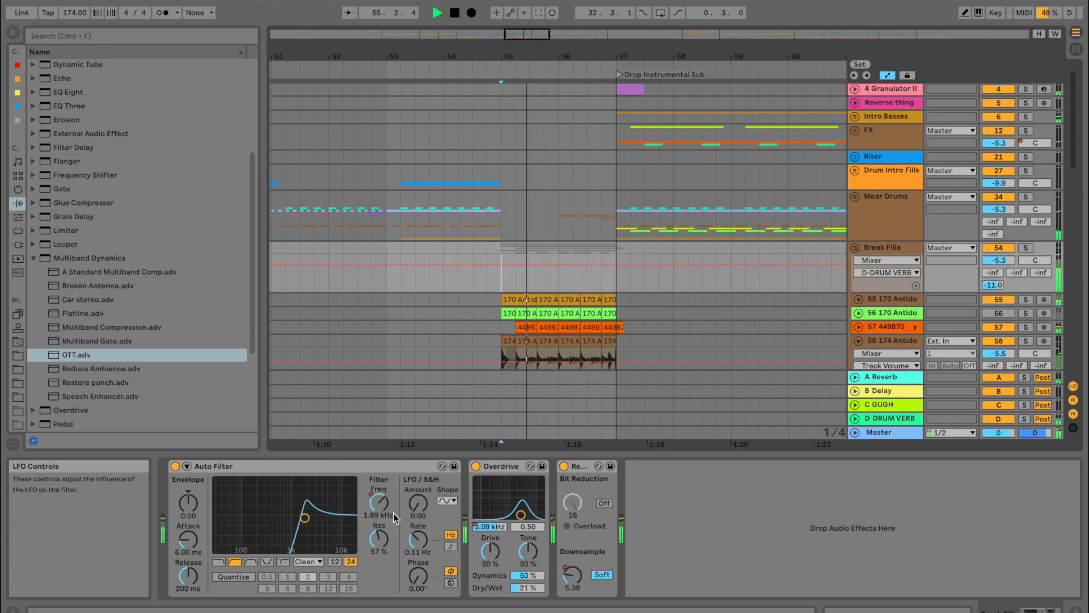
# Set Break Filla's Auto Filter resonance to 70 %, automate it rising from bar 55 to bar 57 and play the result
pyautogui.click(380, 538)
pyautogui.press('space')
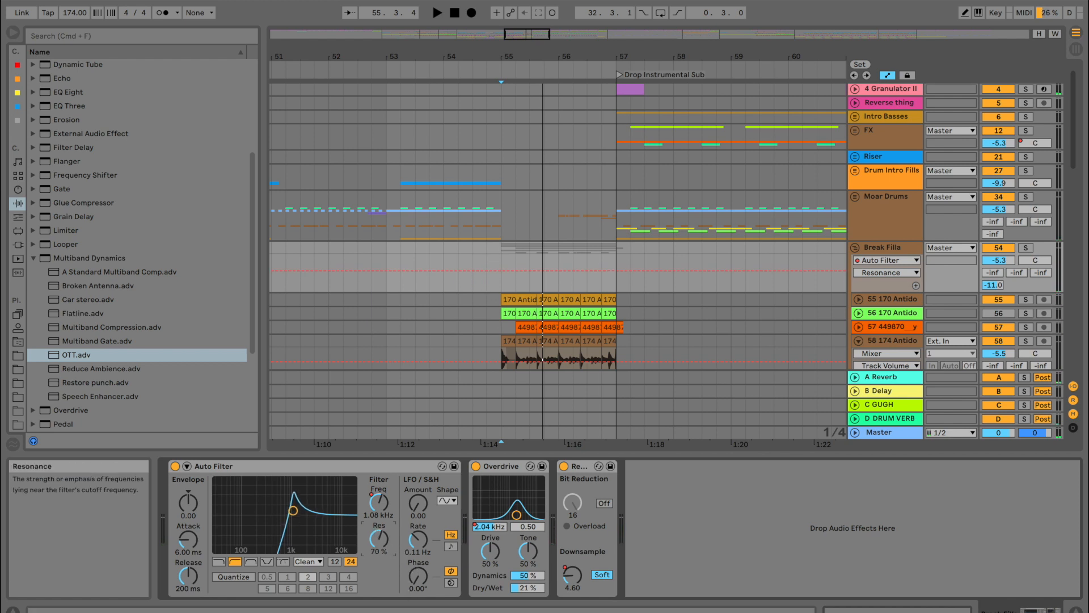
pyautogui.click(501, 280)
pyautogui.press('space')
pyautogui.moveTo(579, 281); pyautogui.dragTo(618, 277)
pyautogui.click(500, 247)
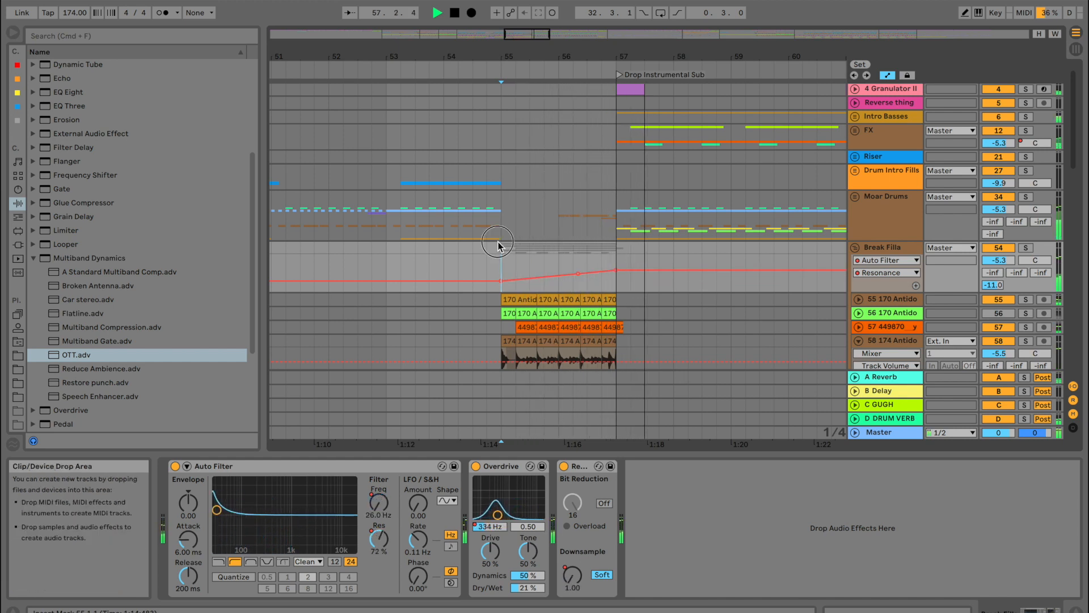
pyautogui.press('space')
pyautogui.press('space')
# Play the Break Filla group from late in bar 54 while folding and unfolding it, and set its A-Reverb send to -11.6 dB
pyautogui.click(884, 250)
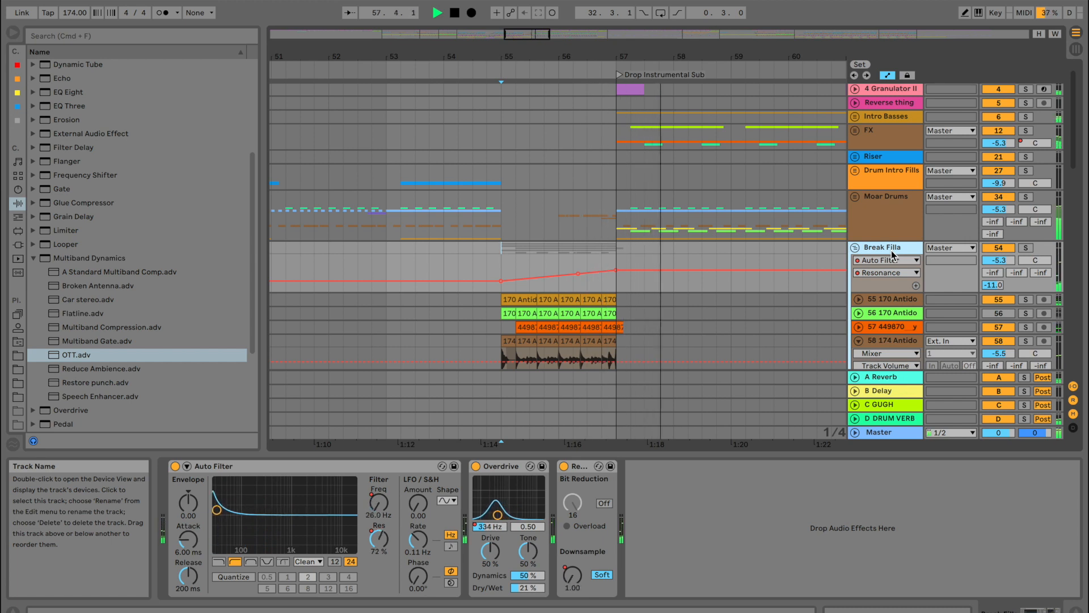
pyautogui.click(858, 250)
pyautogui.click(498, 249)
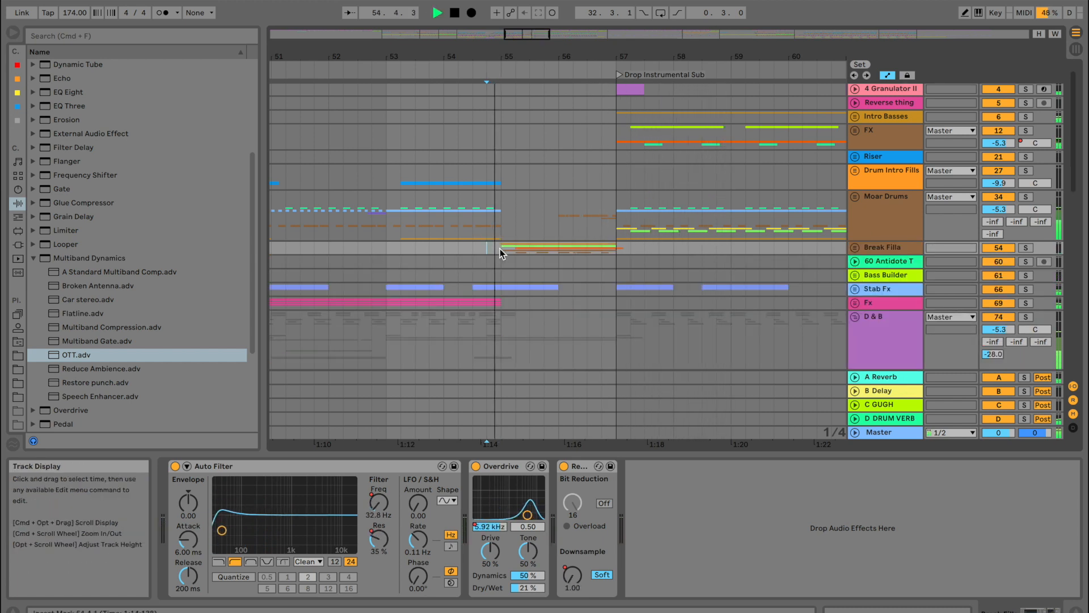
pyautogui.click(856, 248)
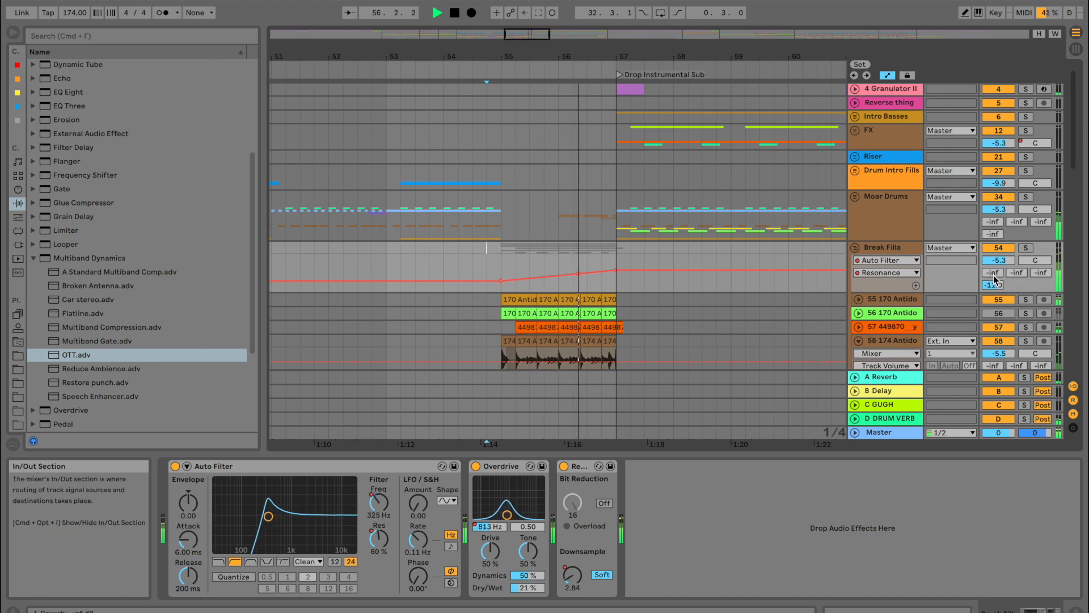
pyautogui.click(993, 273)
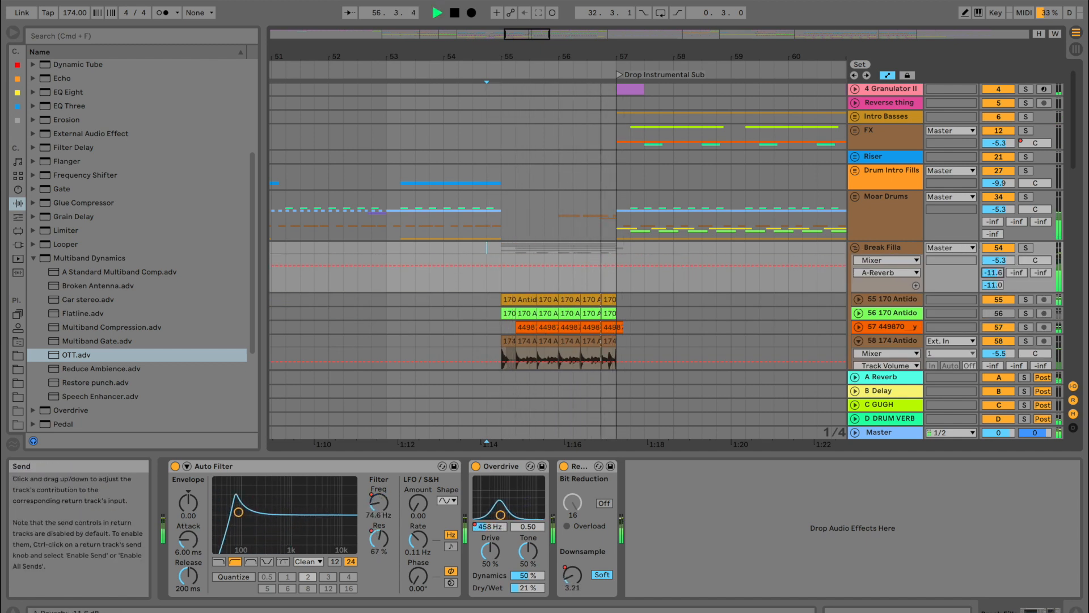
# Set Break Filla's A-Reverb send to -21.0 dB, fold the group and examine the C GUGH return's device chain
pyautogui.moveTo(993, 273); pyautogui.dragTo(992, 282)
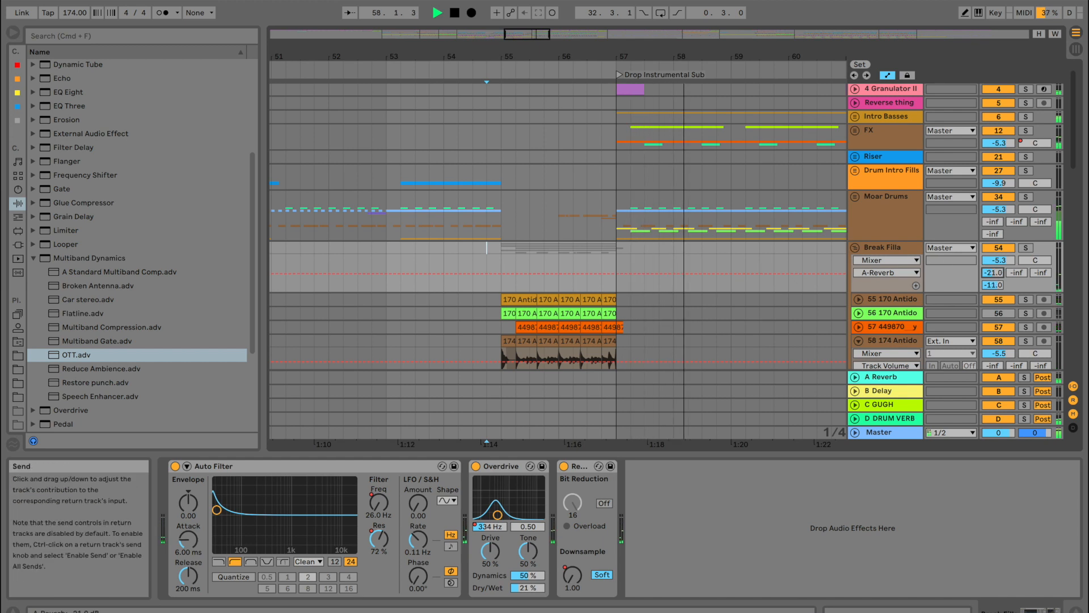
pyautogui.click(855, 248)
pyautogui.press('space')
pyautogui.click(893, 406)
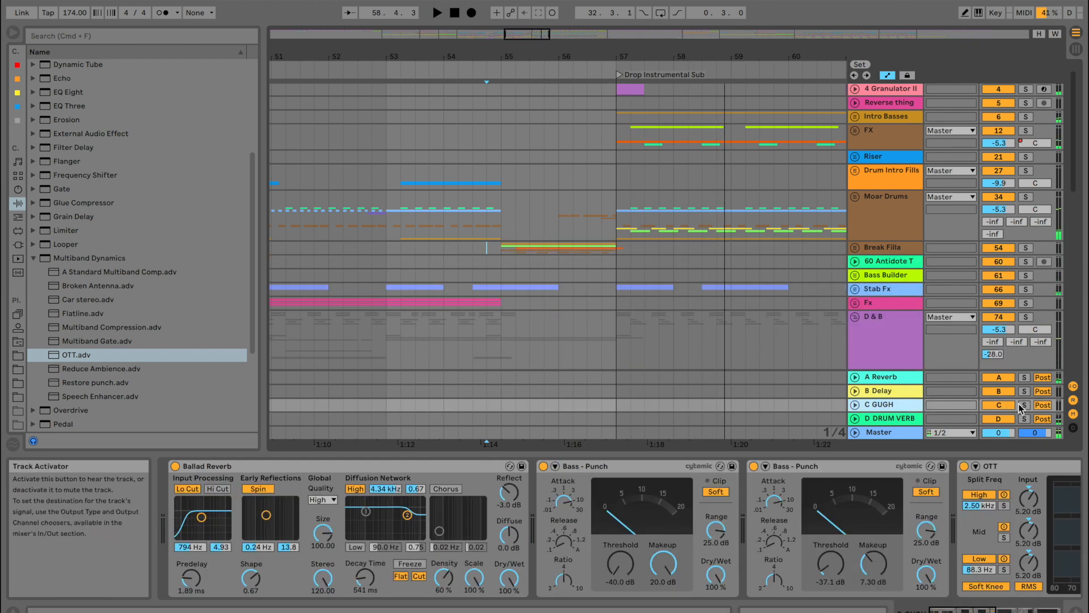
pyautogui.hscroll(10, 550, 505)
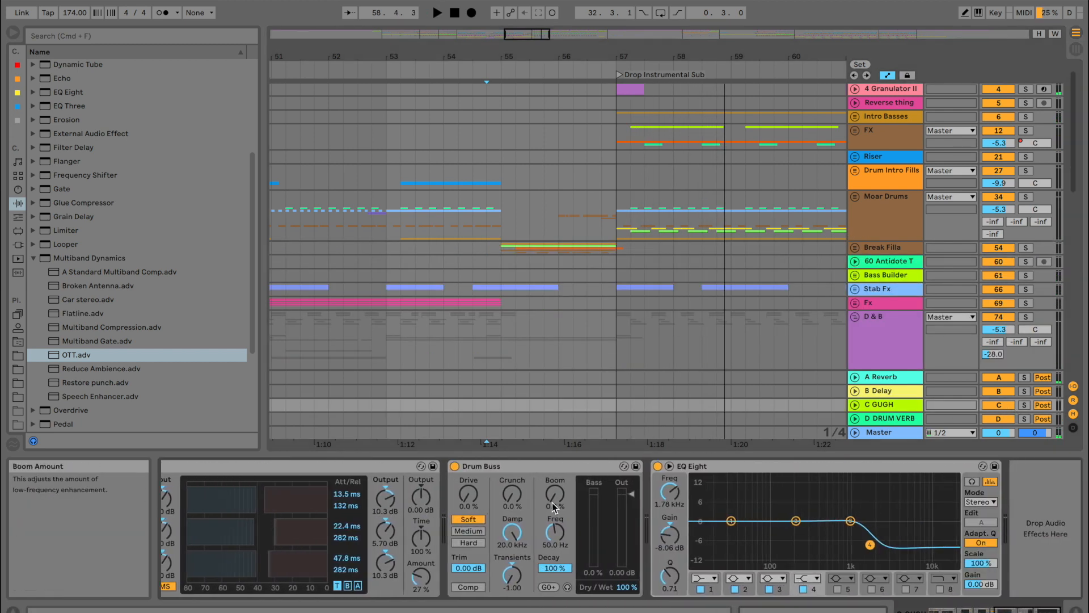
# Play the drop from bar 57, audition the Stab Fx group soloed and unfold it to check its DRUM VERB send
pyautogui.click(619, 287)
pyautogui.press('space')
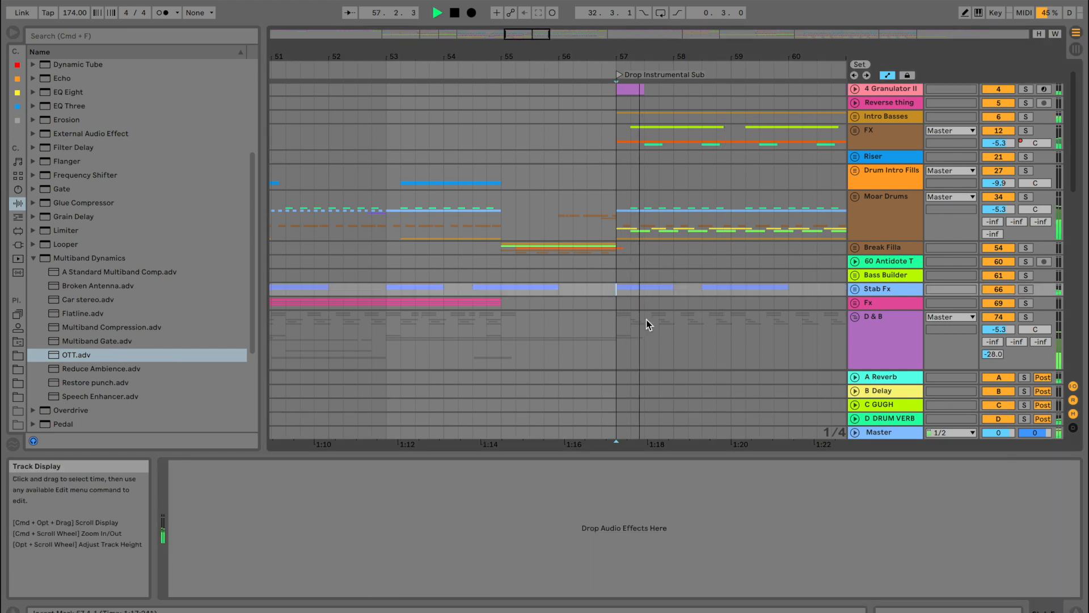
pyautogui.click(1024, 277)
pyautogui.click(1026, 289)
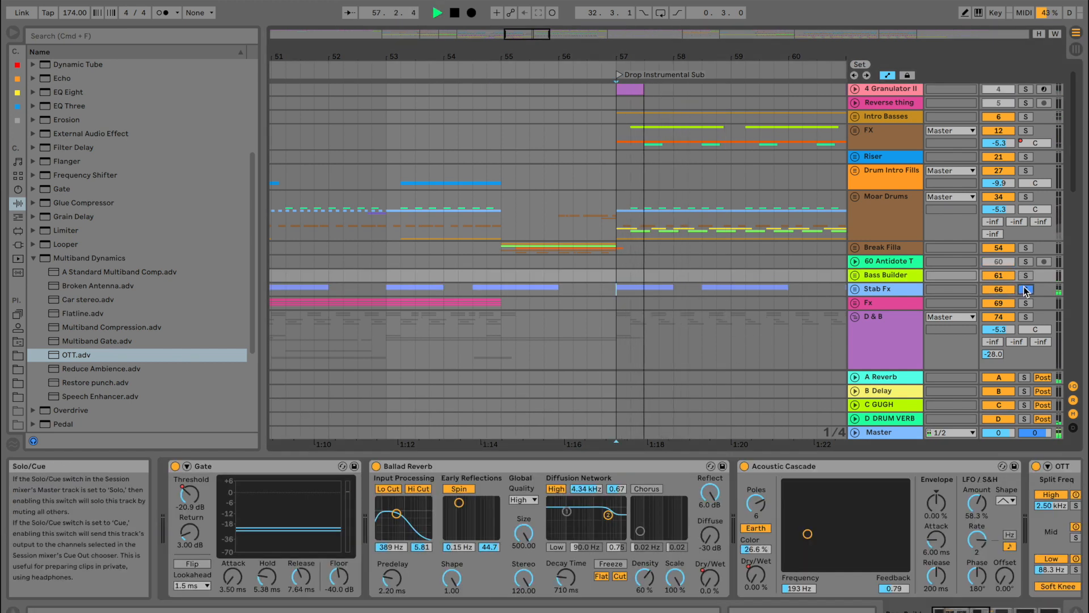
pyautogui.press('space')
pyautogui.click(1026, 289)
pyautogui.click(855, 289)
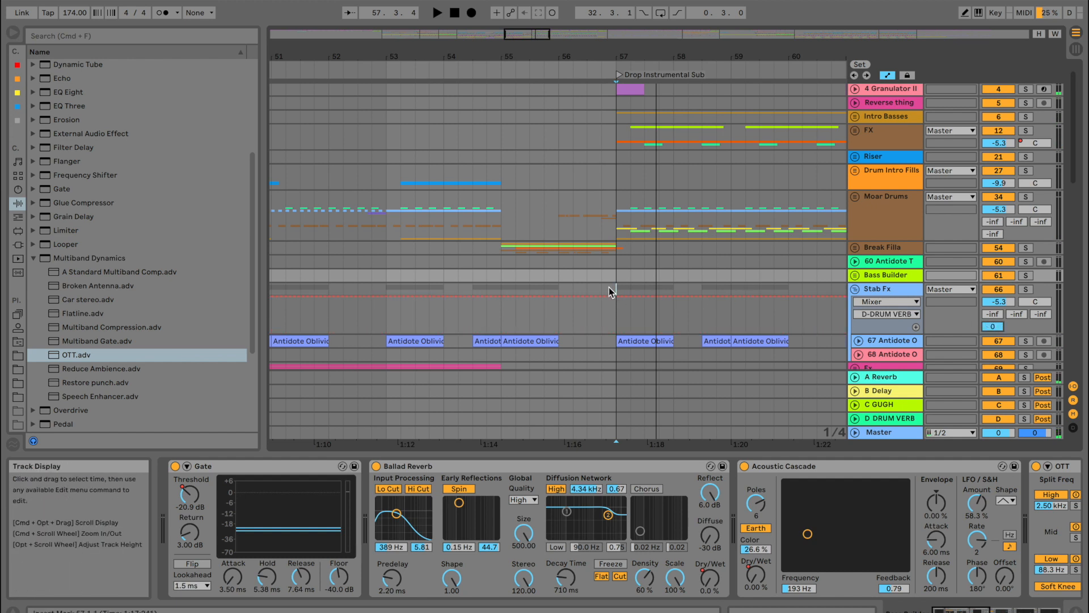
pyautogui.press('space')
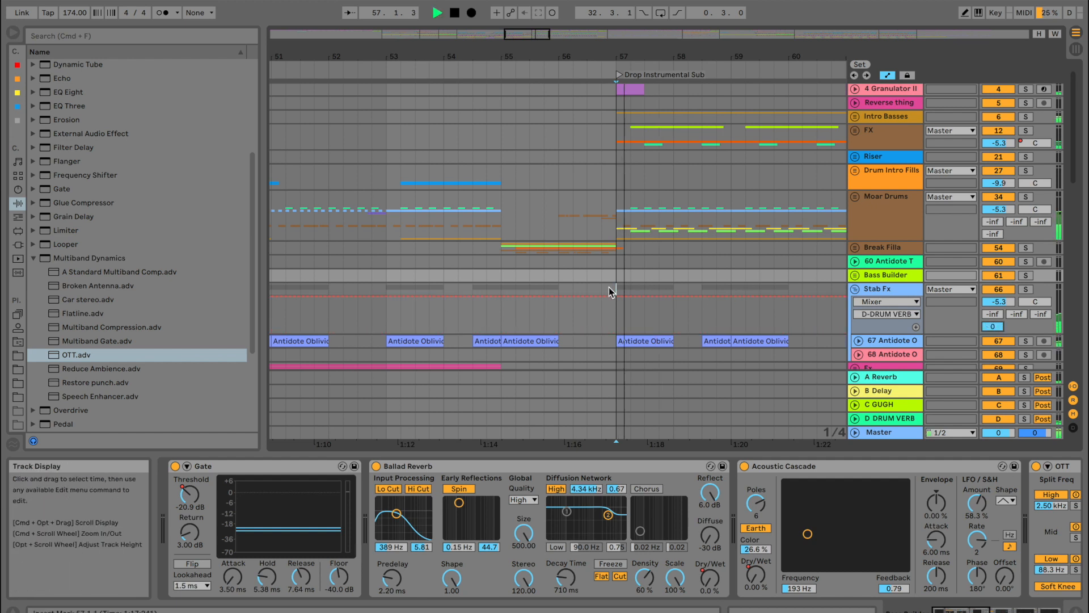
pyautogui.click(855, 288)
# Set the Moar Drums group's DRUM VERB send to -23.4 dB while the Drop Instrumental Sub section plays
pyautogui.scroll(1, 635, 292)
pyautogui.hscroll(2, 634, 293)
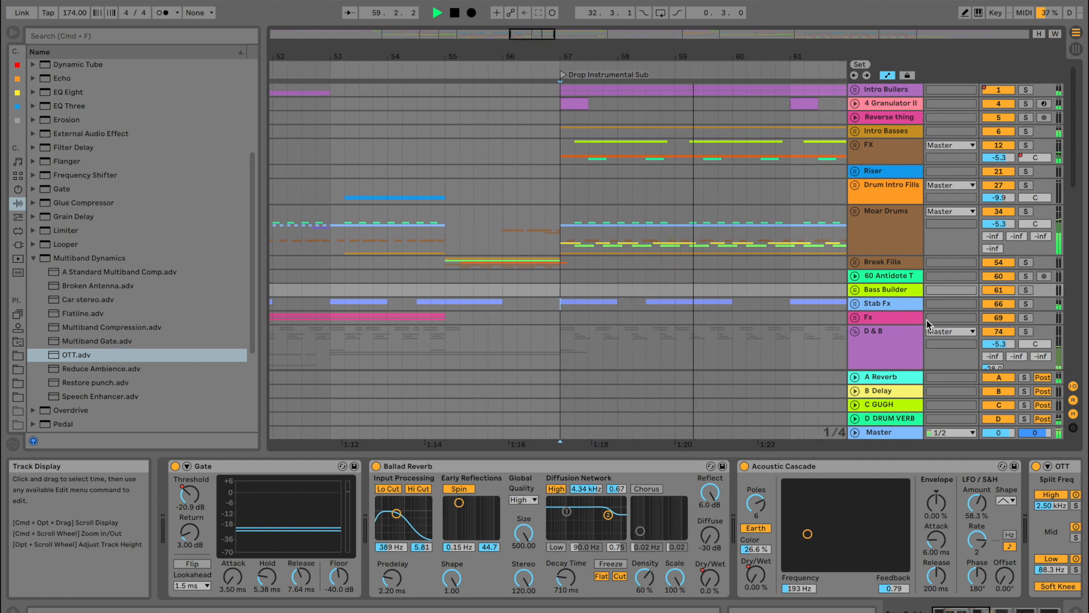
pyautogui.hscroll(2, 717, 295)
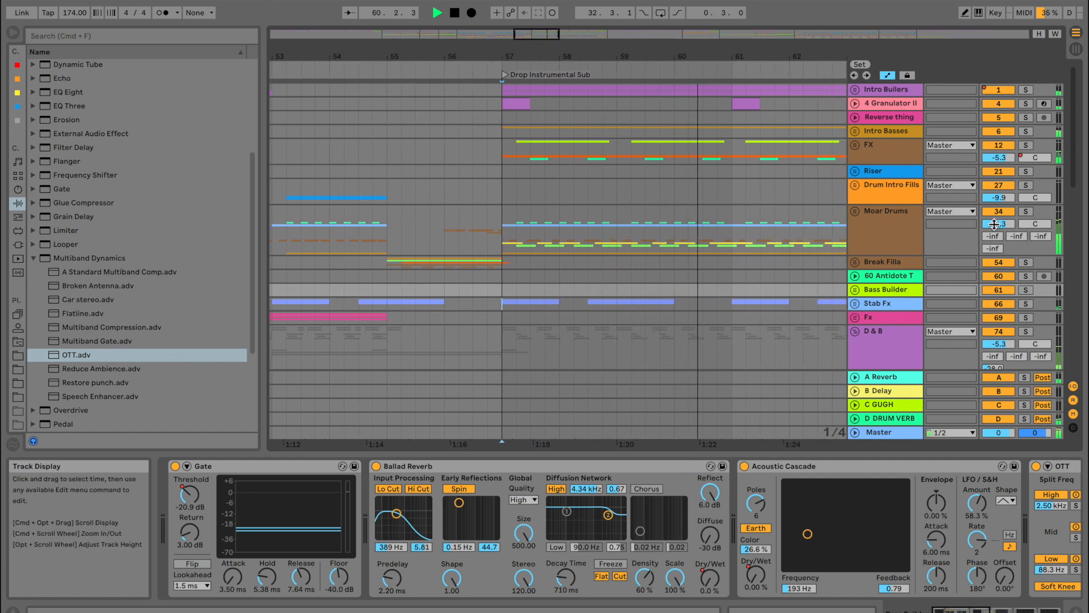
pyautogui.click(1027, 213)
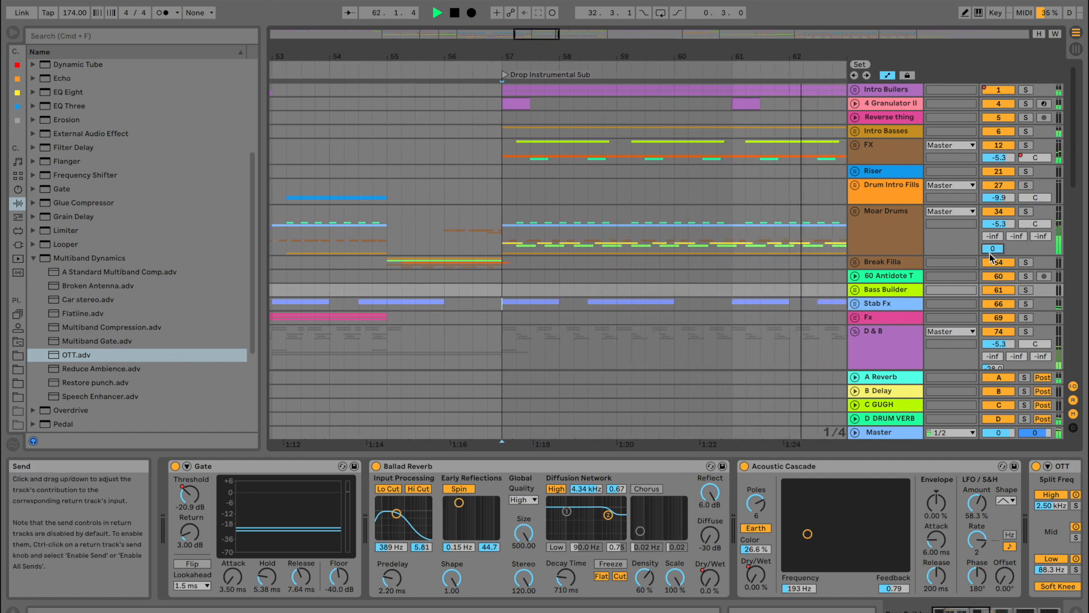
pyautogui.click(993, 249)
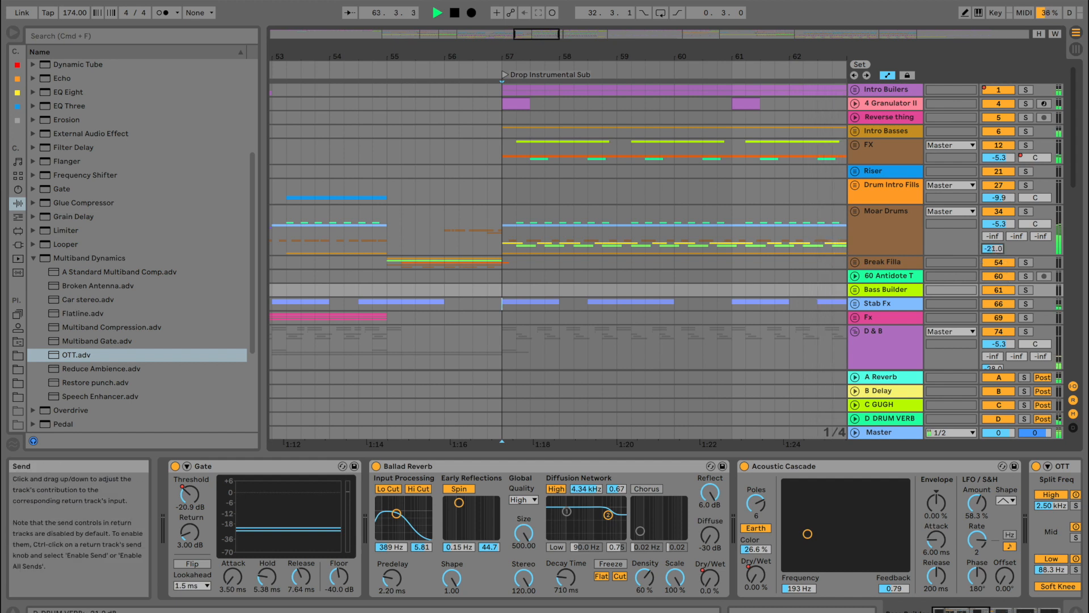
pyautogui.hscroll(4, 766, 244)
pyautogui.hscroll(2, 767, 244)
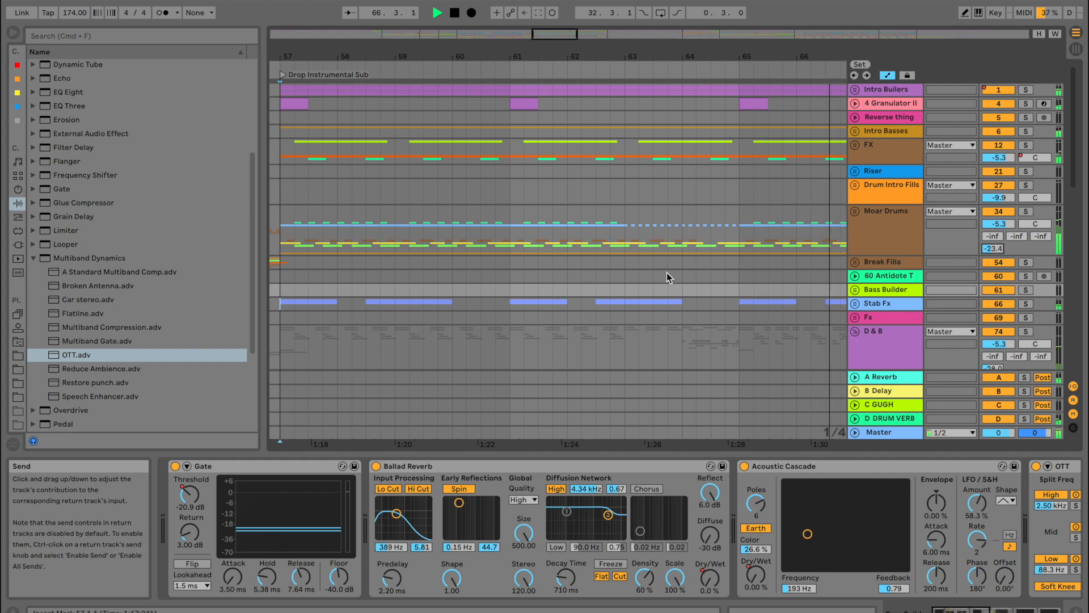
# Play the drum fill at bar 64 and audition the 83 Group inside D & B, checking its tracks
pyautogui.click(625, 236)
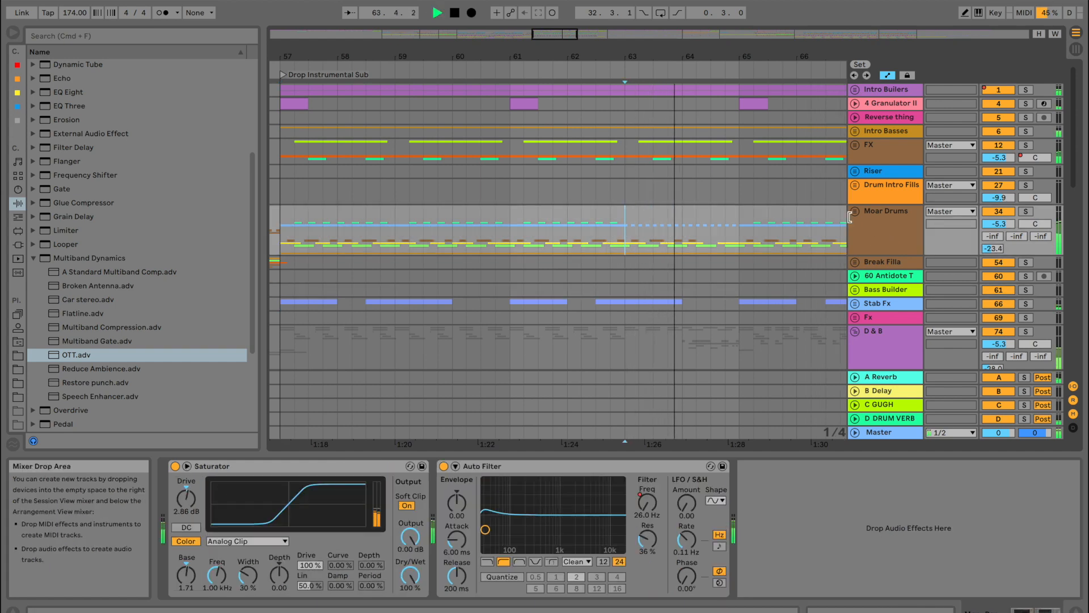
pyautogui.click(682, 247)
pyautogui.press('space')
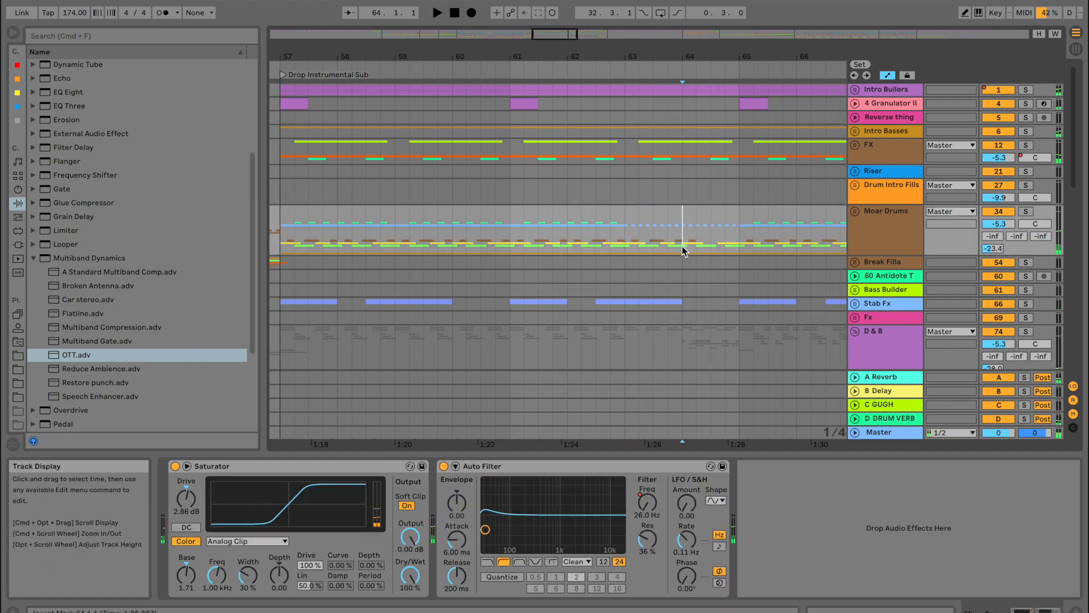
pyautogui.scroll(-8, 683, 246)
pyautogui.scroll(-3, 682, 247)
pyautogui.press('space')
pyautogui.press('space')
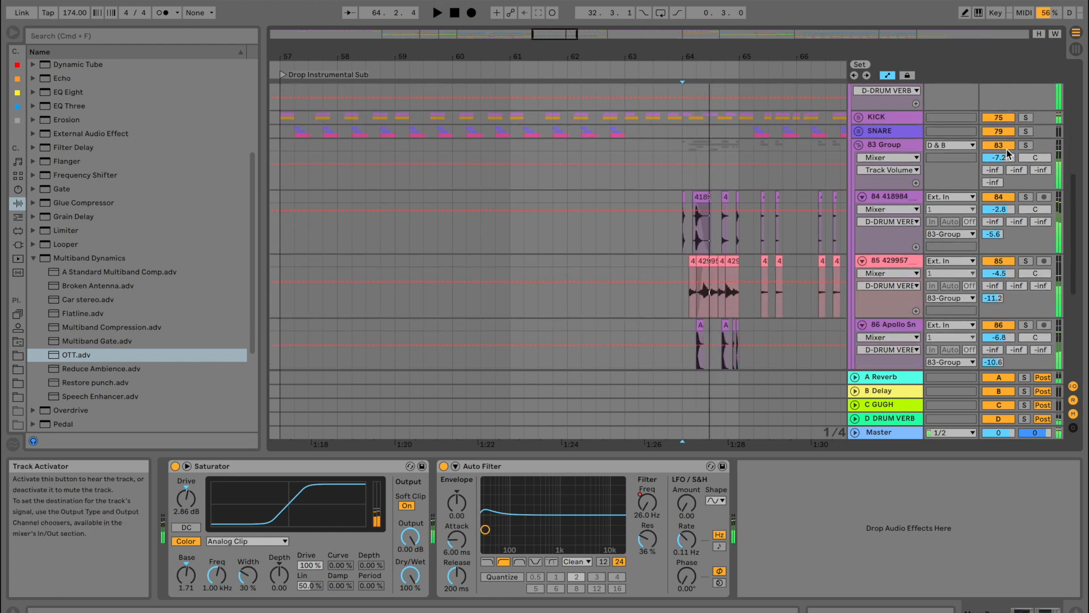
pyautogui.click(1025, 145)
pyautogui.press('space')
pyautogui.scroll(-4, 681, 282)
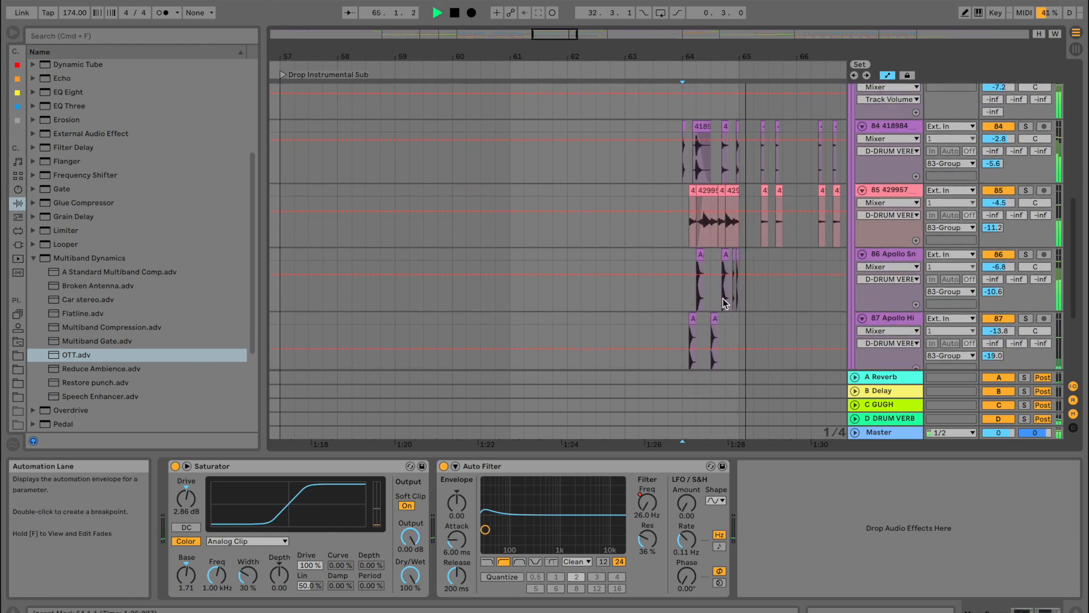
# Delete the first short clip at bar 64 on track 84 418984 and play the fill
pyautogui.press('space')
pyautogui.moveTo(695, 56); pyautogui.dragTo(509, 121)
pyautogui.press('space')
pyautogui.click(510, 122)
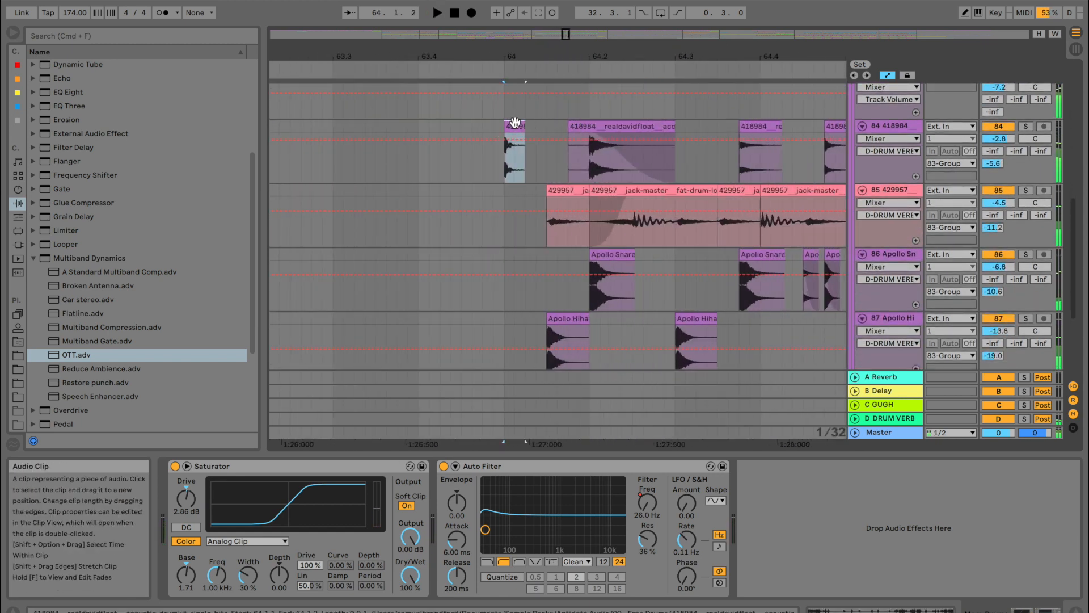
pyautogui.press('Delete')
pyautogui.press('space')
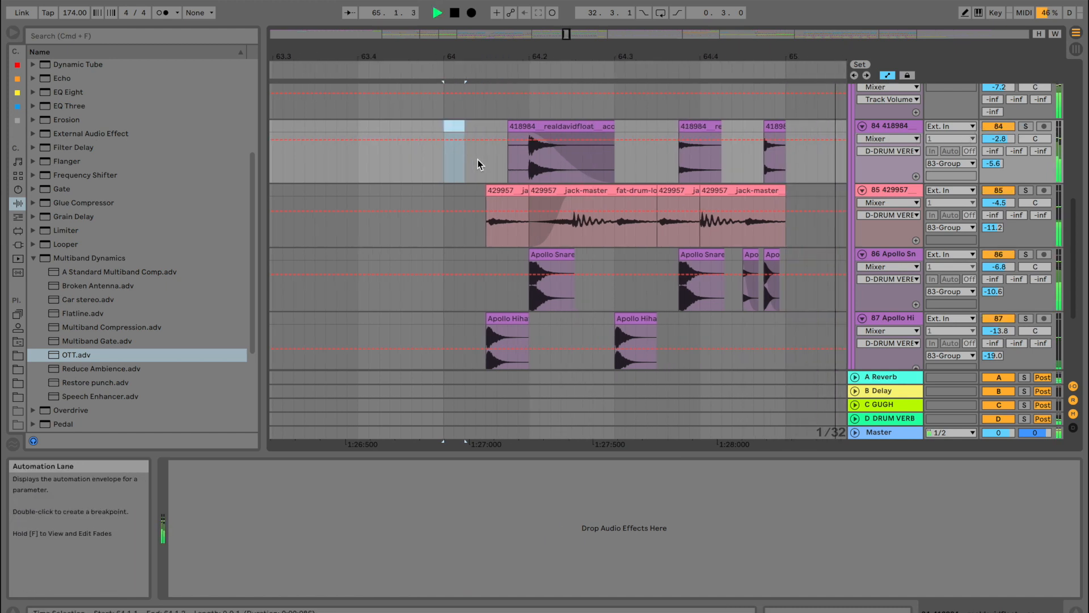
# Lower the clip gain of the ten fill clips in bar 64 across tracks 84 to 87 and replay the fill
pyautogui.press('space')
pyautogui.moveTo(731, 281); pyautogui.dragTo(740, 338)
pyautogui.click(537, 127)
pyautogui.press('space')
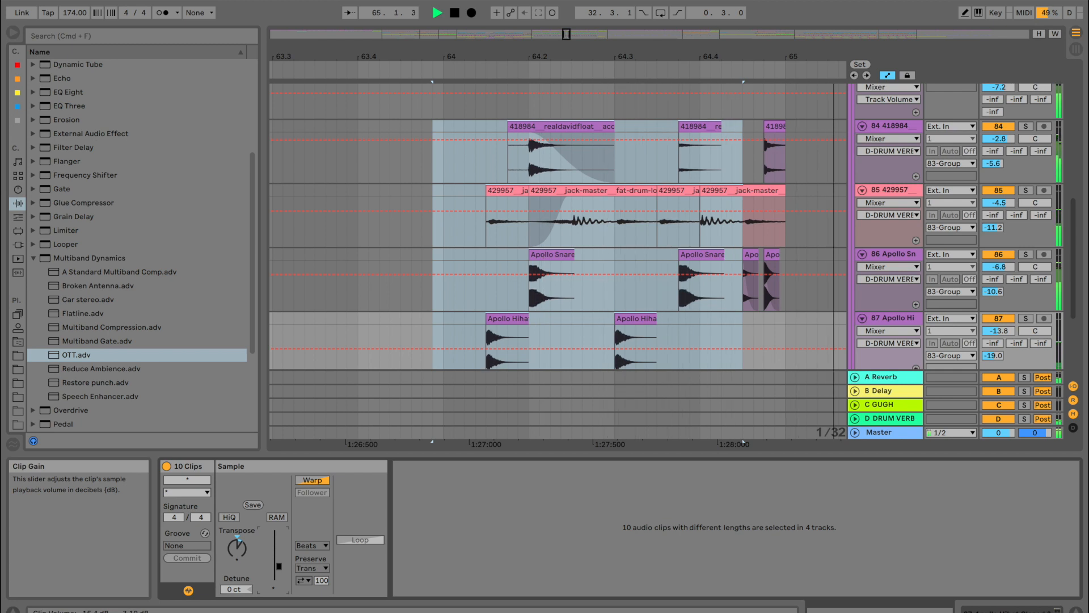
pyautogui.press('space')
pyautogui.moveTo(278, 567); pyautogui.dragTo(278, 568)
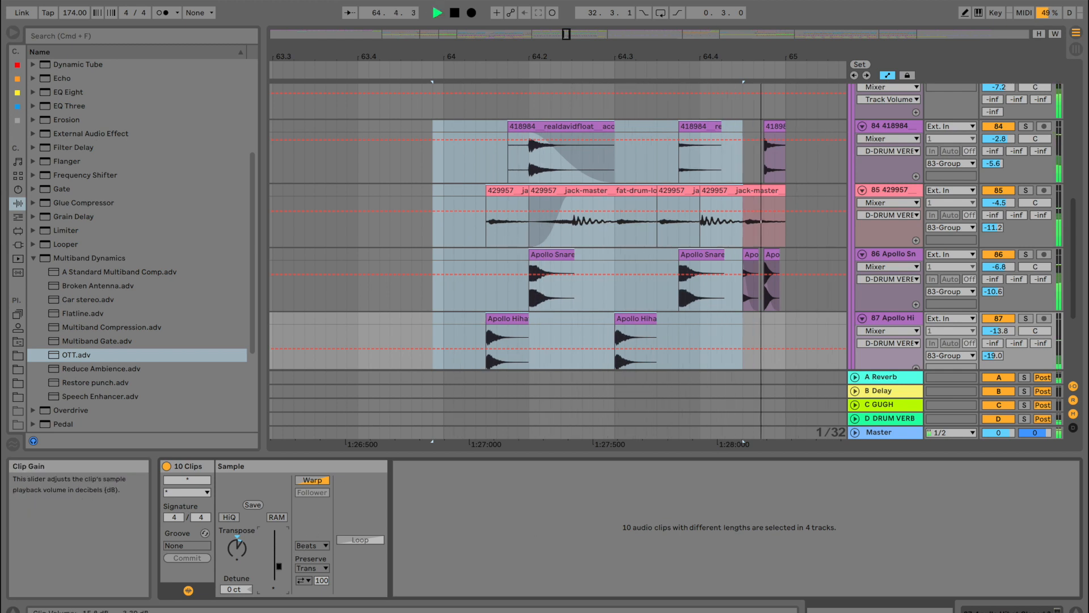
pyautogui.click(434, 254)
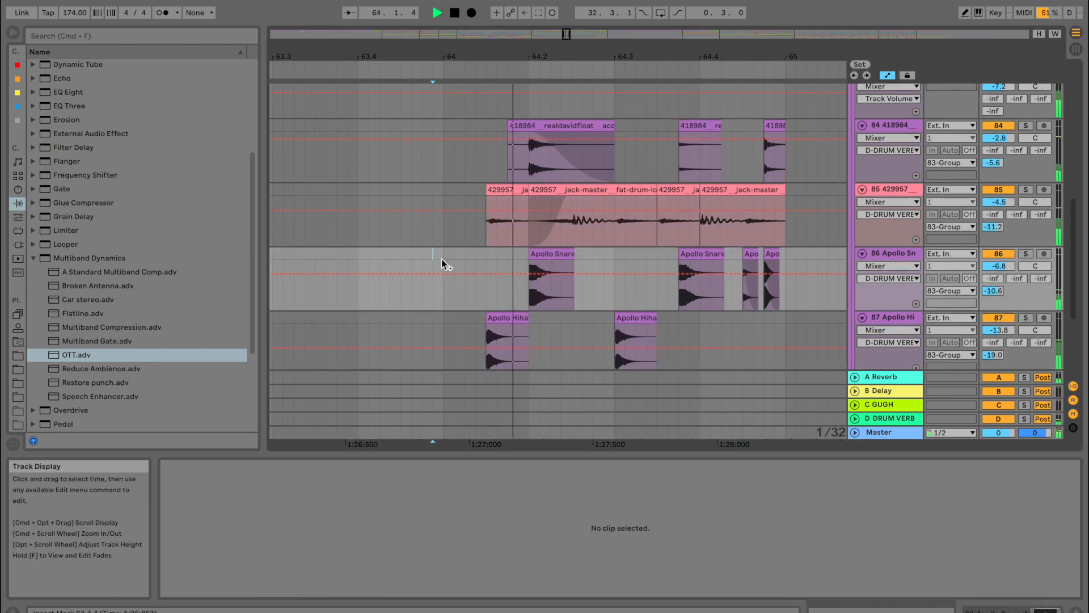
# Fold the D & B group and audition the DRUM VERB return and the D & B group in solo
pyautogui.scroll(-5, 442, 259)
pyautogui.scroll(6, 443, 259)
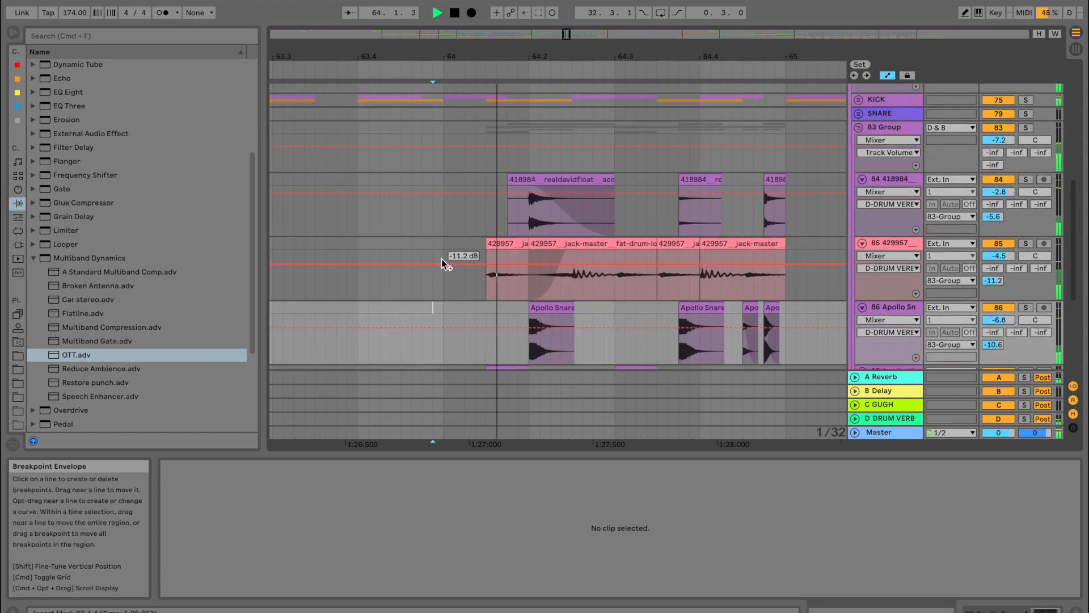
pyautogui.click(855, 138)
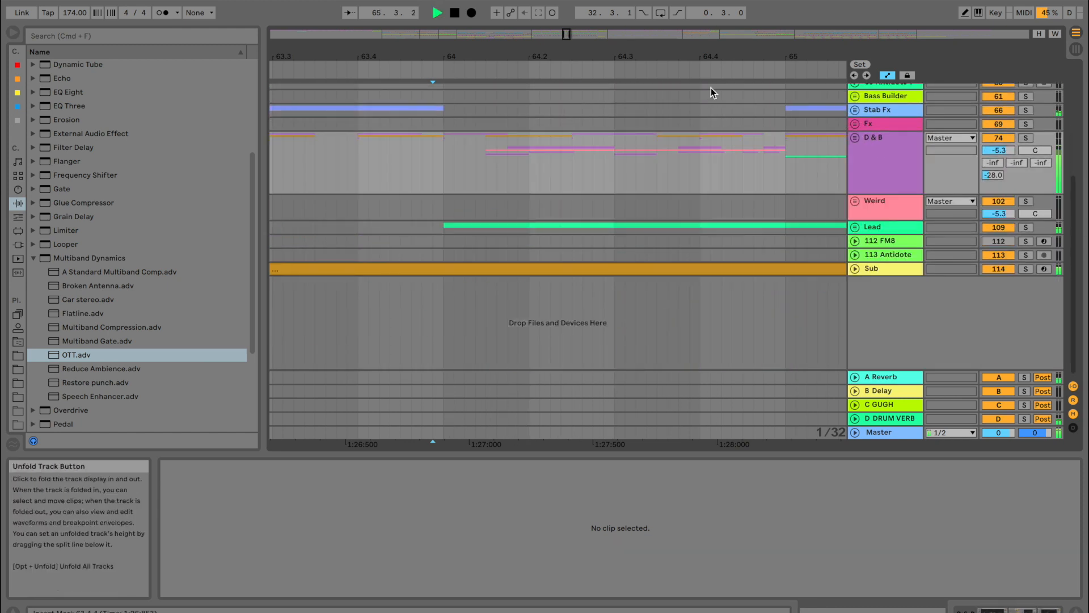
pyautogui.moveTo(661, 58); pyautogui.dragTo(661, 21)
pyautogui.hscroll(3, 690, 196)
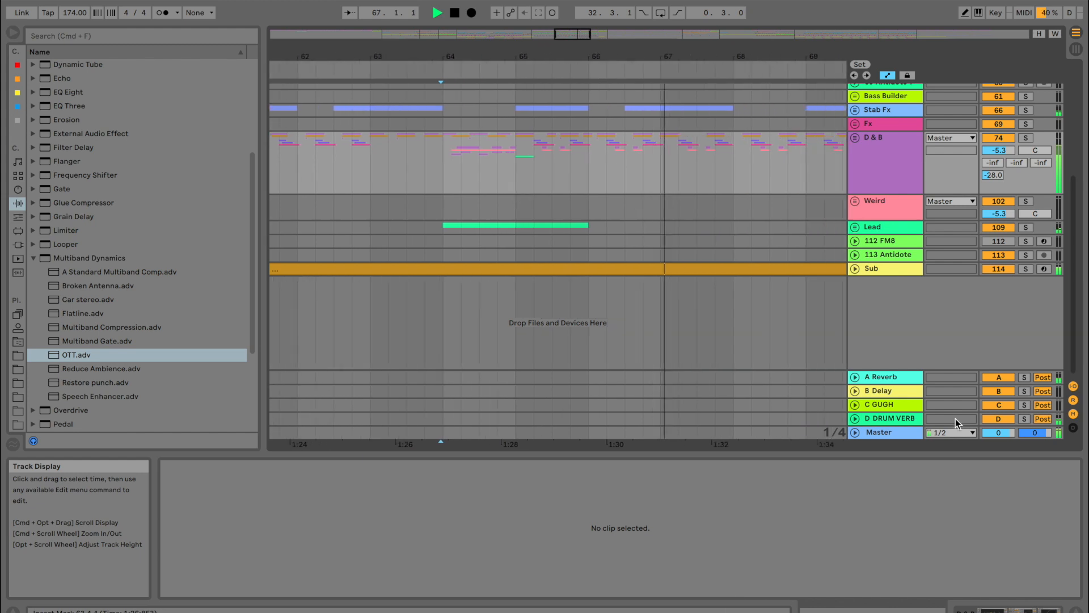
pyautogui.click(1025, 419)
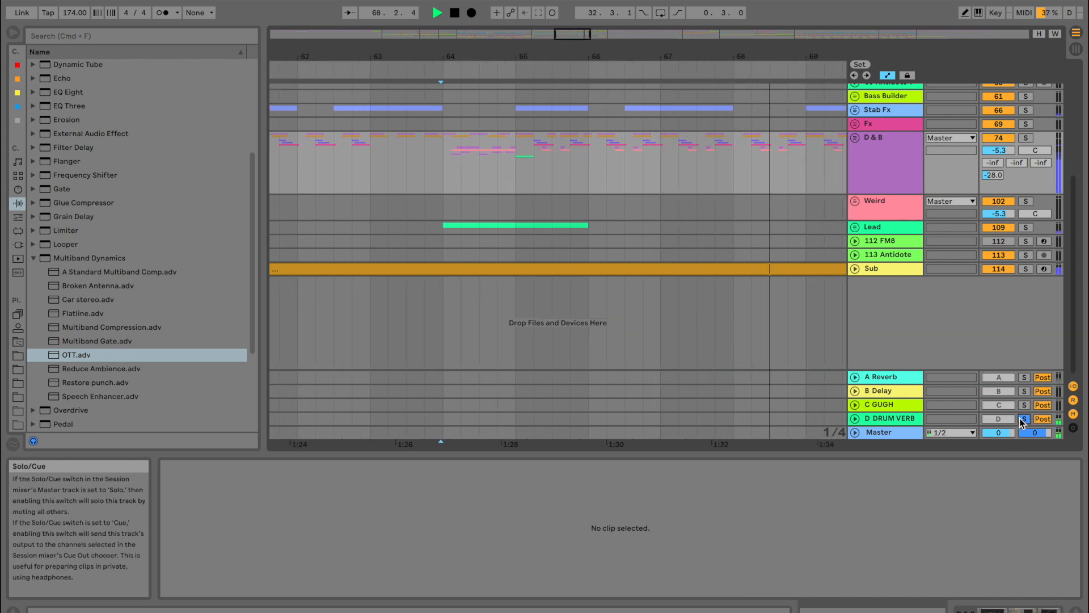
pyautogui.click(1027, 138)
pyautogui.click(1027, 138)
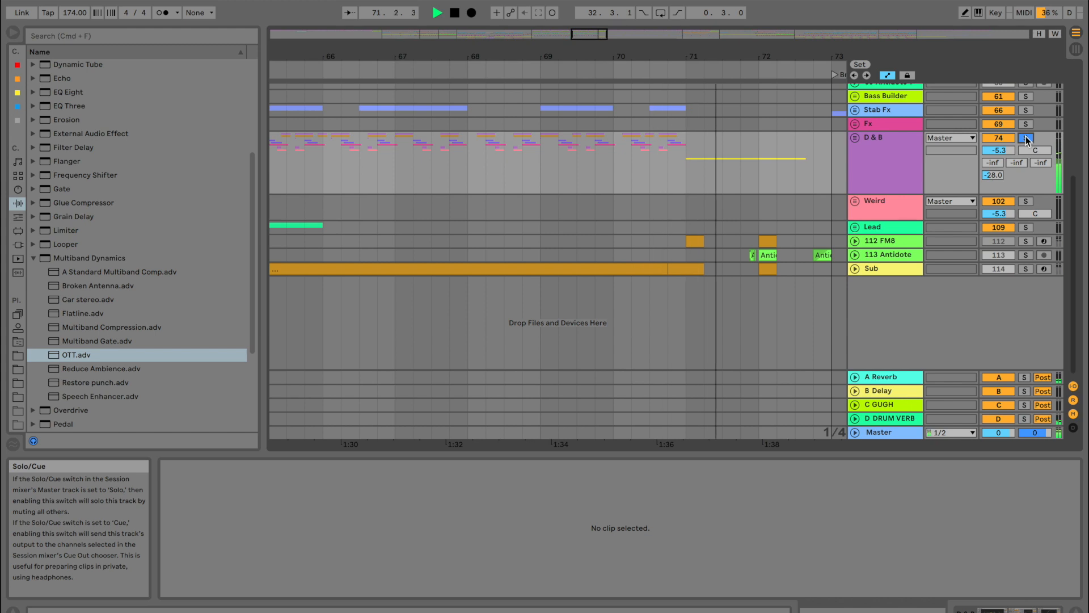
# Play the transition into the THIS section at bar 89 and audition the D & B group soloed from bar 88
pyautogui.scroll(3, 753, 167)
pyautogui.hscroll(4, 754, 166)
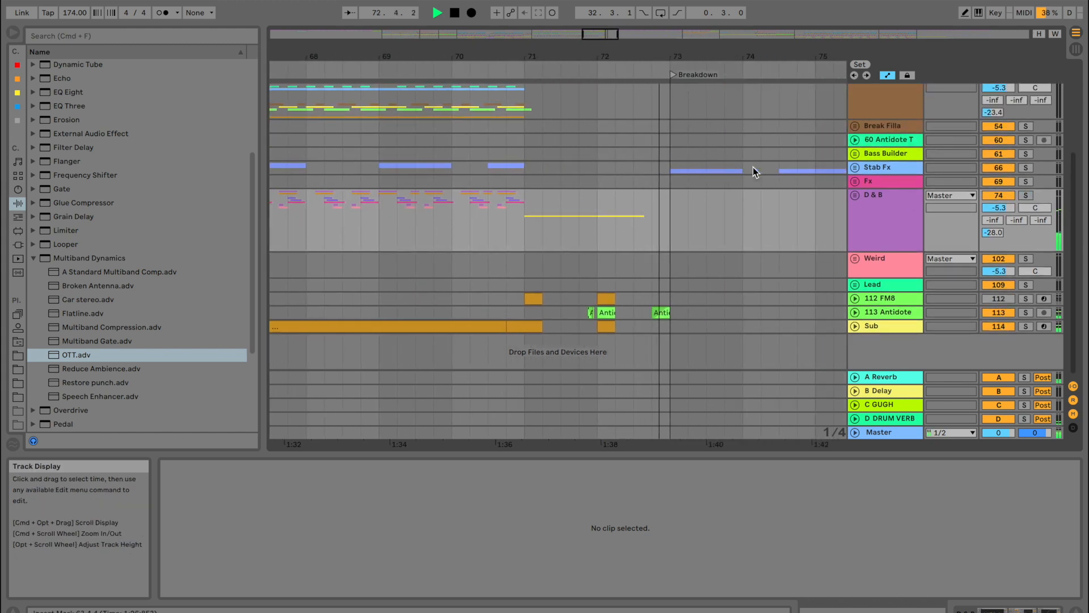
pyautogui.scroll(-5, 719, 167)
pyautogui.hscroll(5, 731, 166)
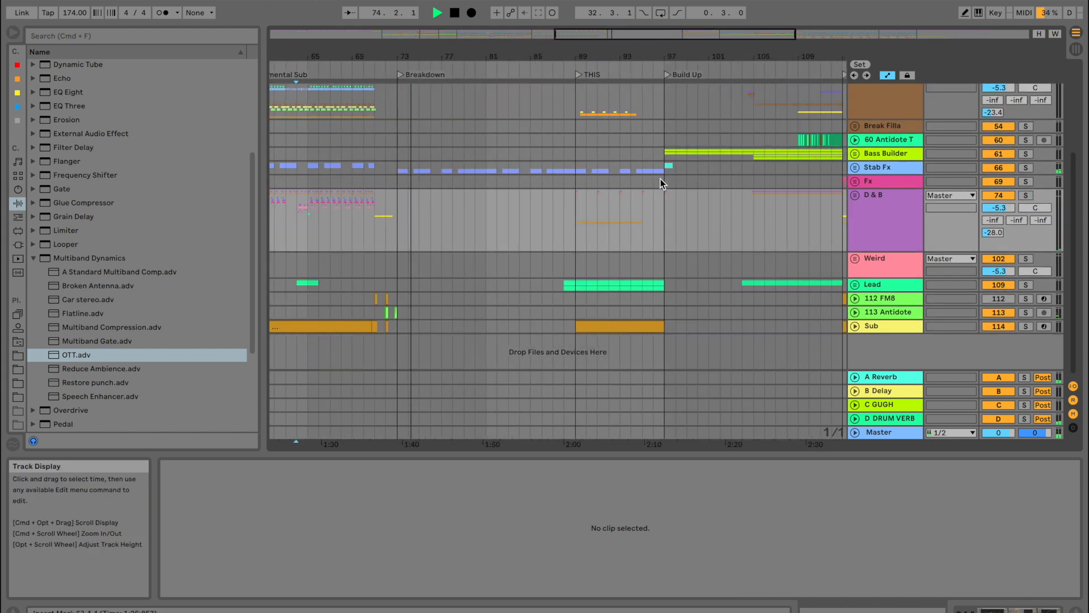
pyautogui.click(549, 205)
pyautogui.press('space')
pyautogui.press('space')
pyautogui.moveTo(565, 55); pyautogui.dragTo(567, 102)
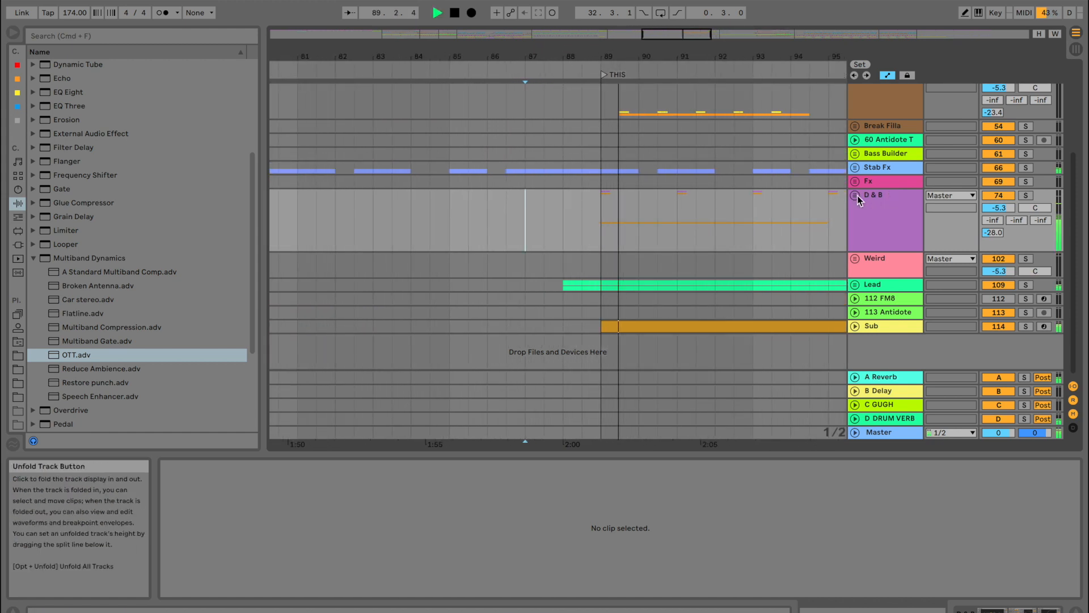
pyautogui.press('space')
pyautogui.press('space')
pyautogui.moveTo(606, 54); pyautogui.dragTo(606, 79)
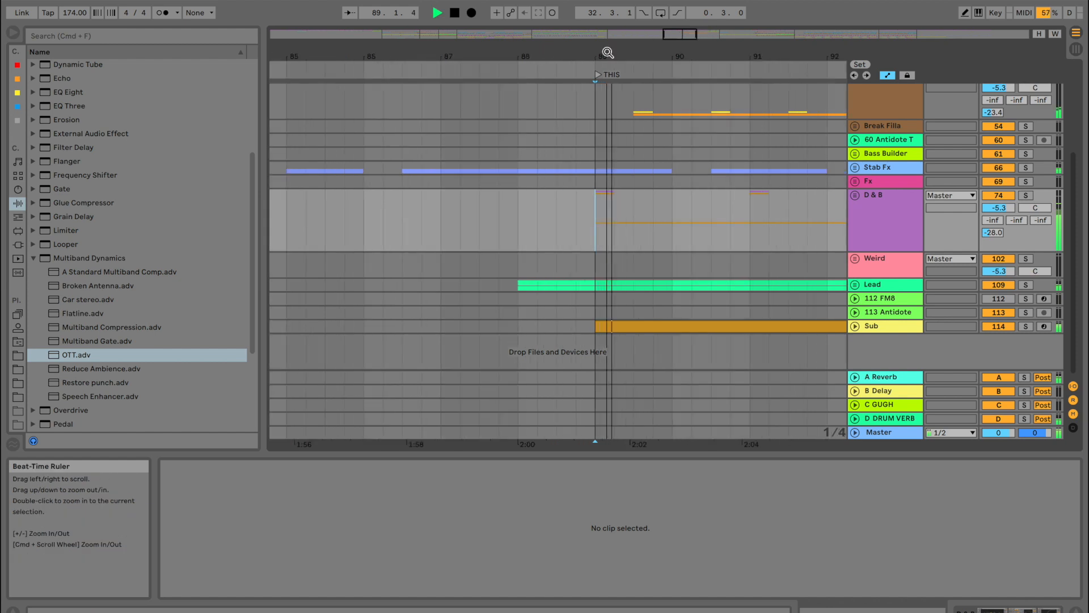
pyautogui.press('space')
pyautogui.press('space')
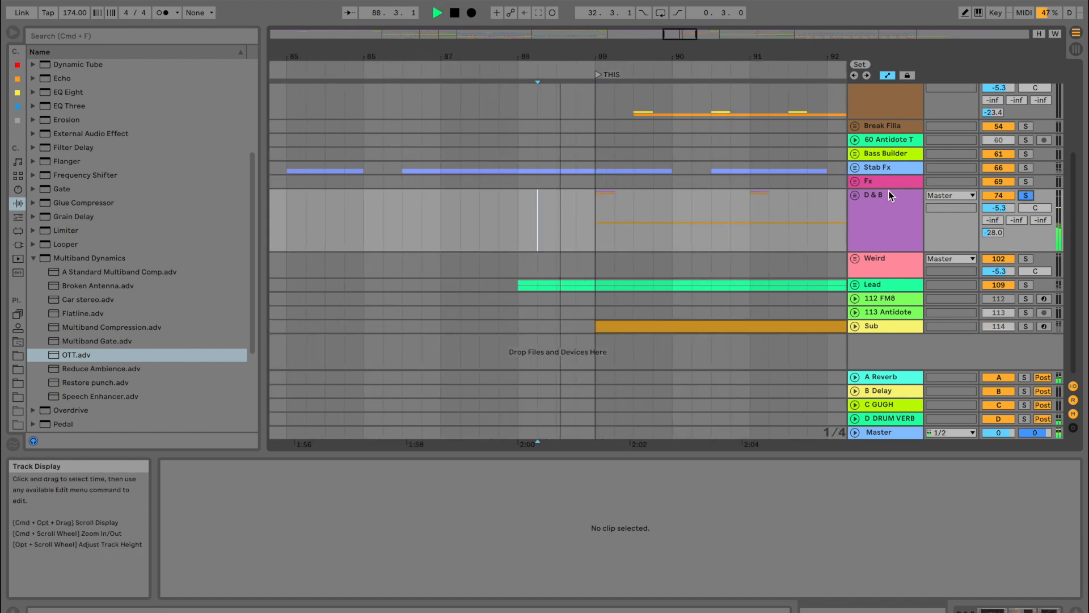
# Unfold D & B and its BASS group, and examine the device chains of 93 Serum and the BASS group
pyautogui.click(855, 195)
pyautogui.scroll(-4, 587, 294)
pyautogui.scroll(-10, 587, 294)
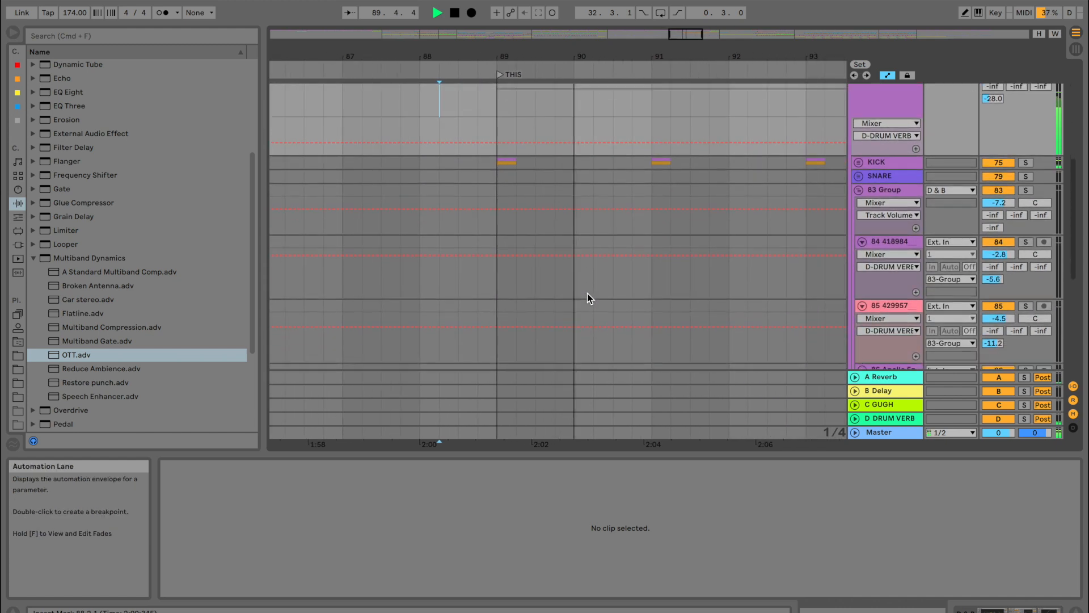
pyautogui.click(860, 228)
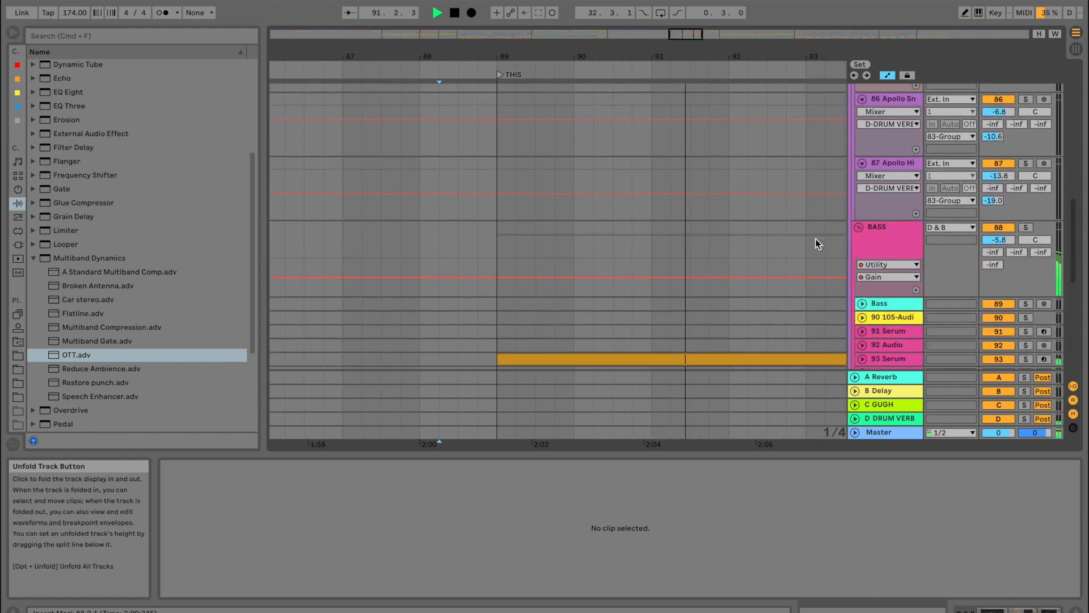
pyautogui.scroll(-5, 690, 261)
pyautogui.click(893, 179)
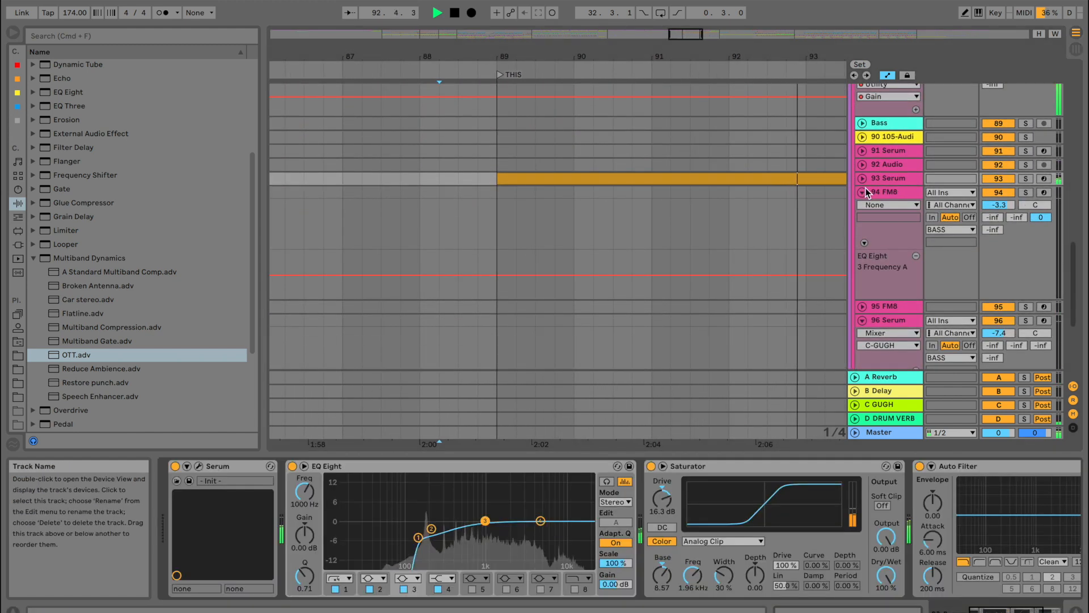
pyautogui.scroll(2, 885, 147)
pyautogui.click(873, 107)
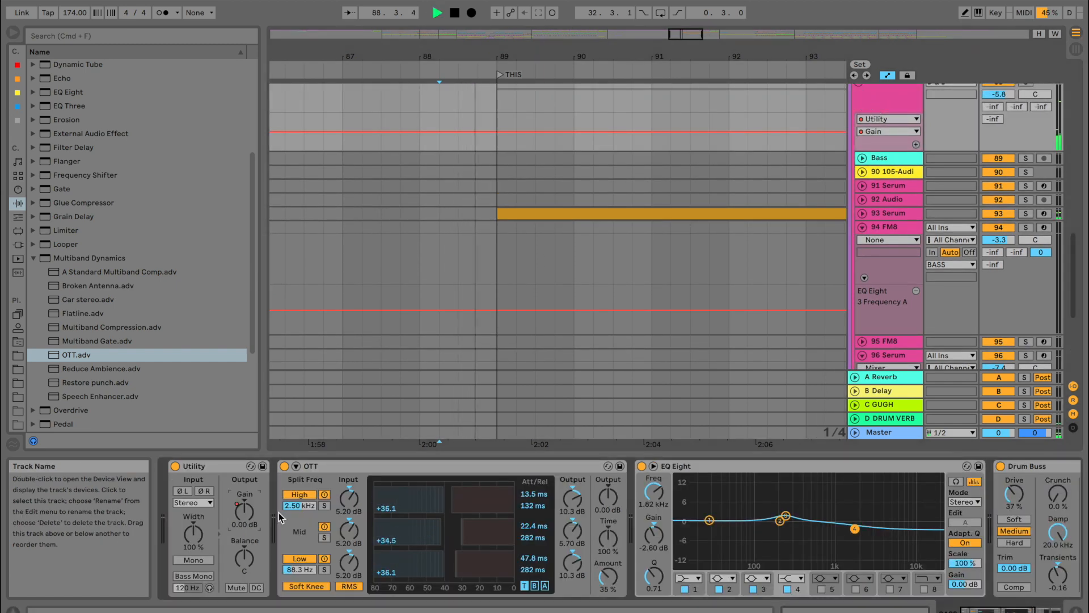
# Stop playback and copy the first beat of the BASS group's Utility Gain automation dip at bar 57
pyautogui.moveTo(629, 58); pyautogui.dragTo(630, 15)
pyautogui.press('space')
pyautogui.scroll(8, 363, 142)
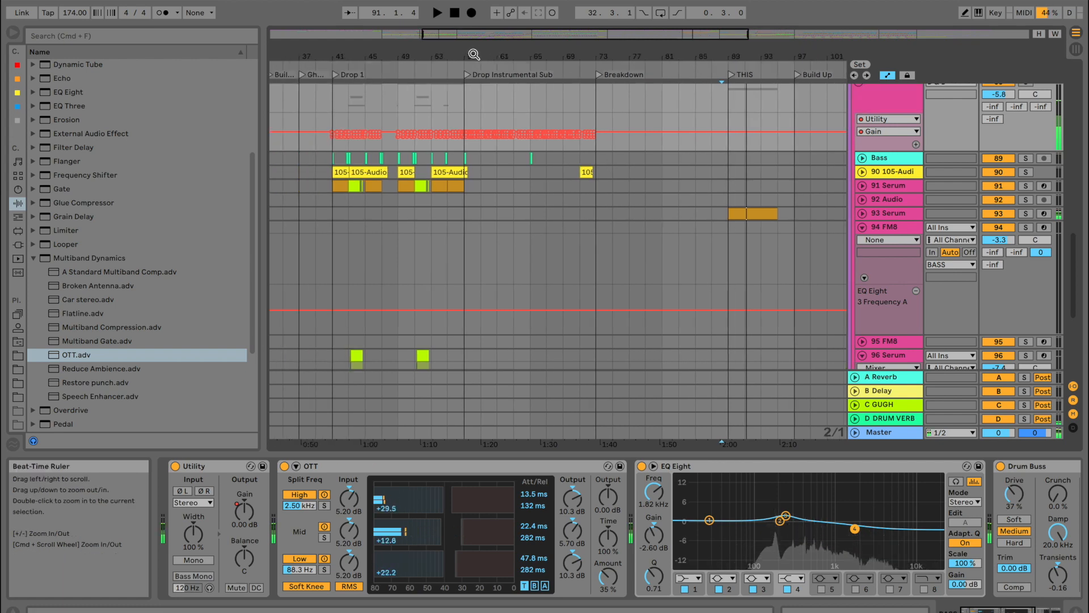
pyautogui.click(412, 145)
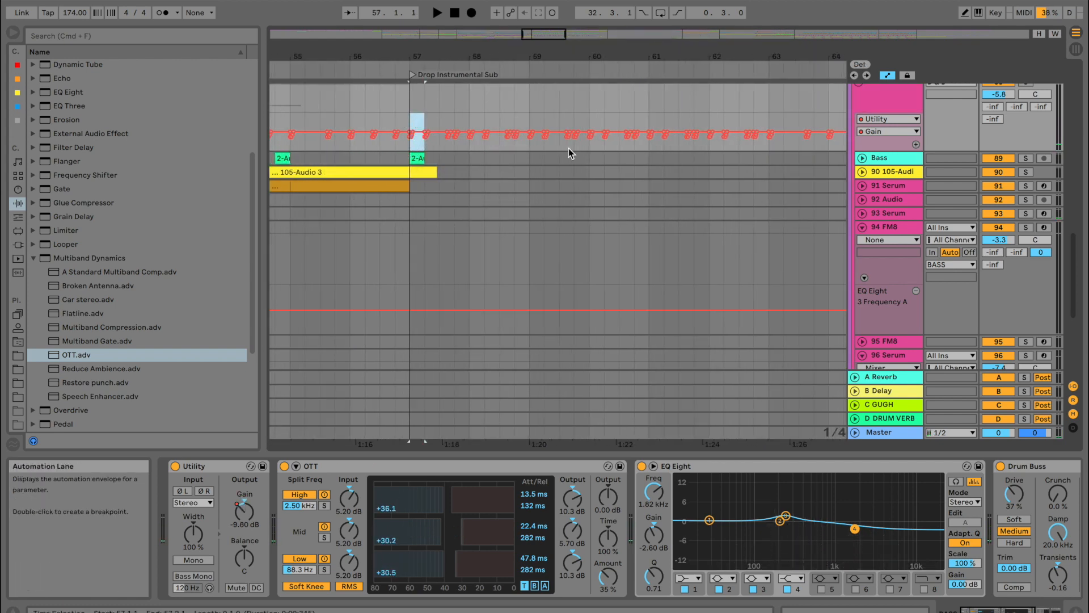
# Audition the Breakdown section from just after bar 73 and again from around bar 81
pyautogui.hscroll(10, 570, 152)
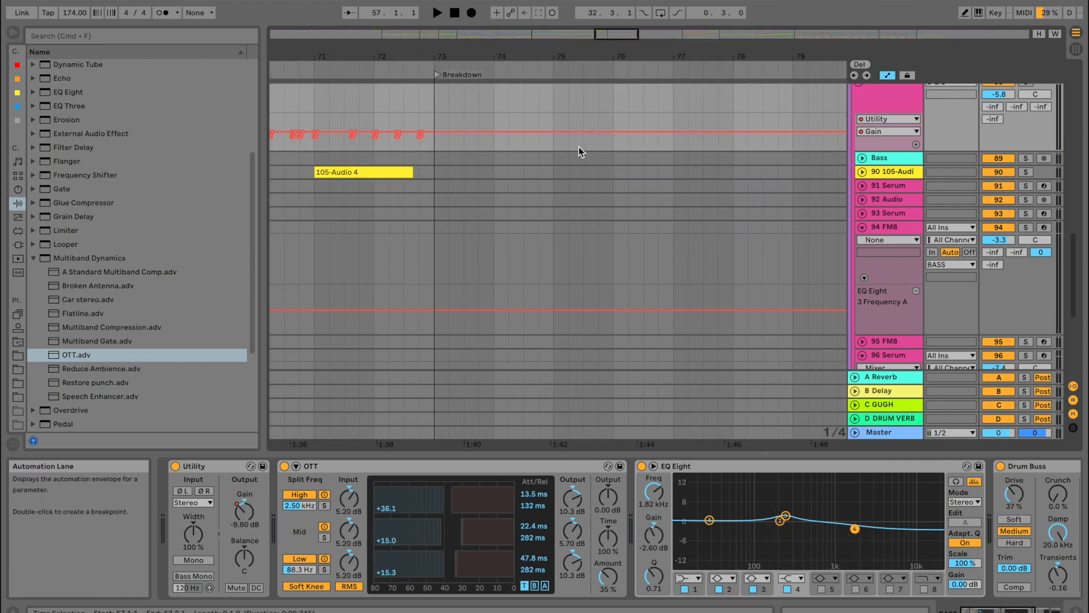
pyautogui.click(449, 117)
pyautogui.press('space')
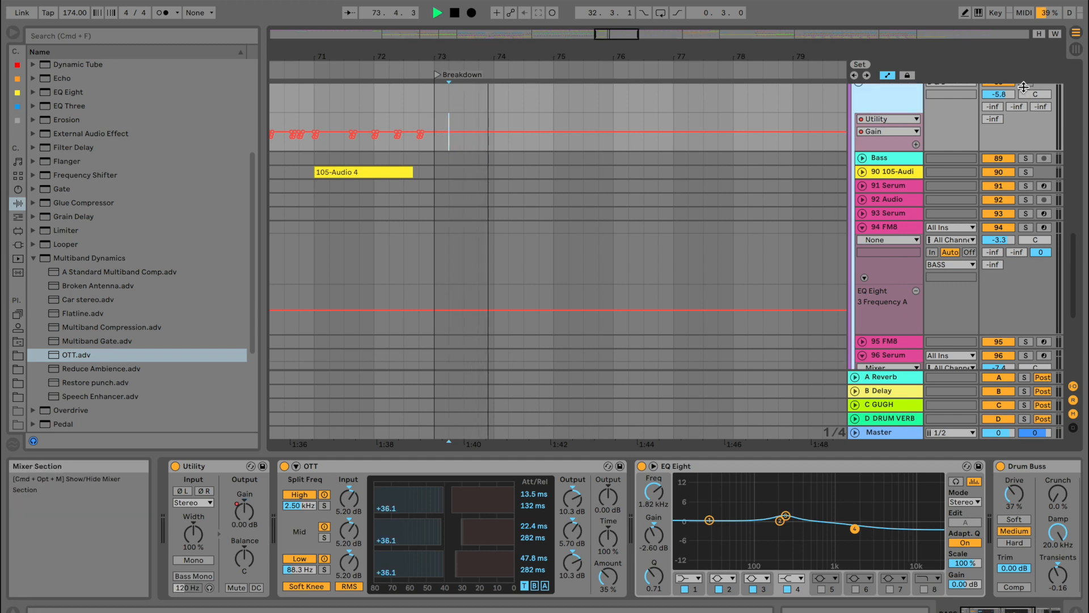
pyautogui.click(1028, 85)
pyautogui.hscroll(6, 670, 141)
pyautogui.press('space')
pyautogui.click(601, 110)
pyautogui.press('space')
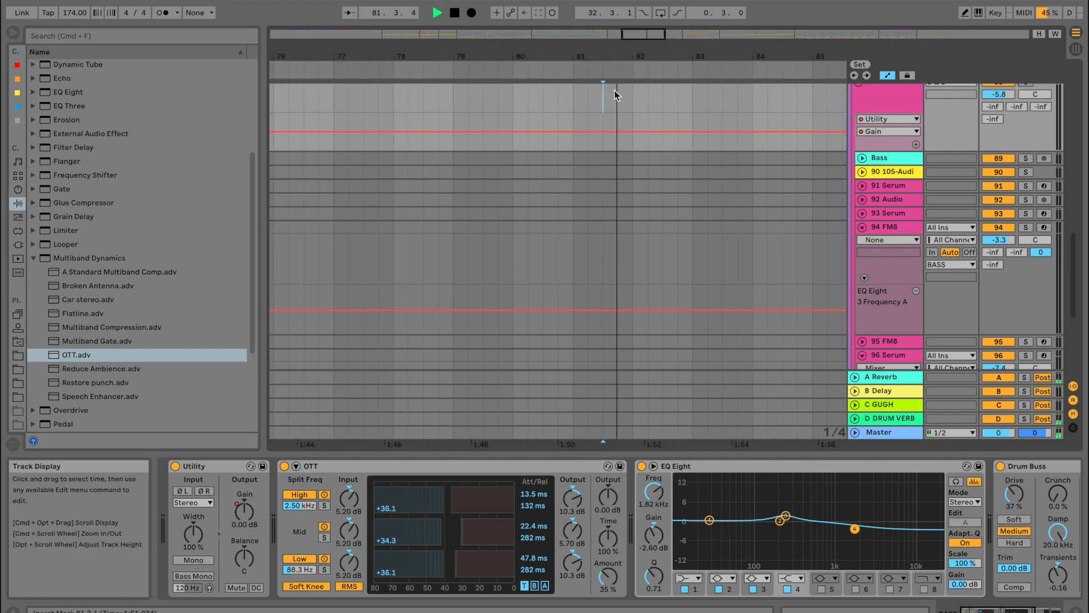
# Paste the one-beat Utility Gain automation dip onto the BASS group at bar 89, where THIS starts
pyautogui.moveTo(628, 52); pyautogui.dragTo(627, 23)
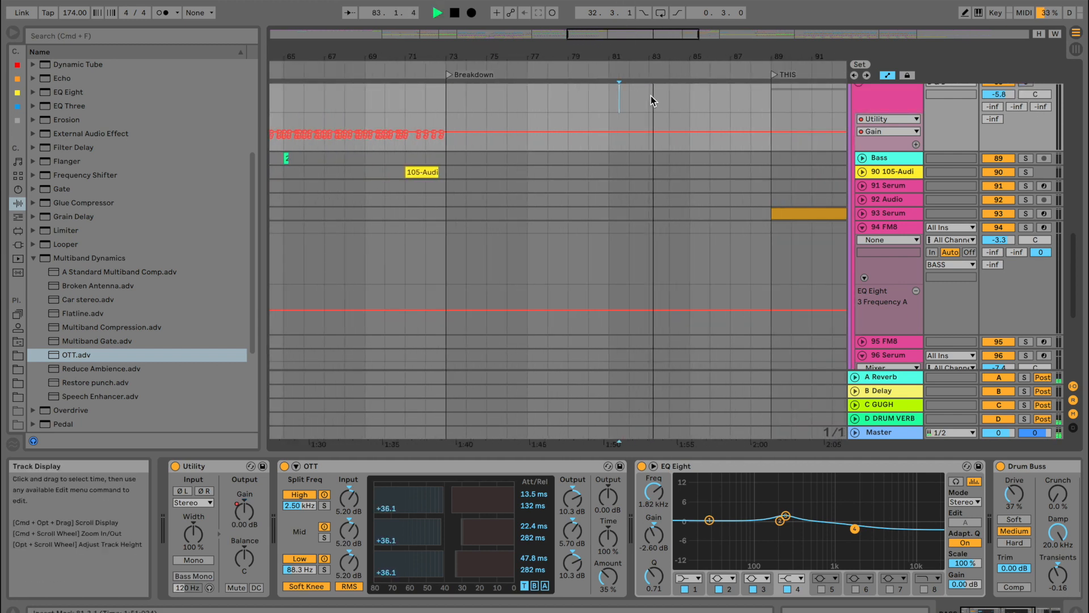
pyautogui.hscroll(4, 669, 116)
pyautogui.click(615, 119)
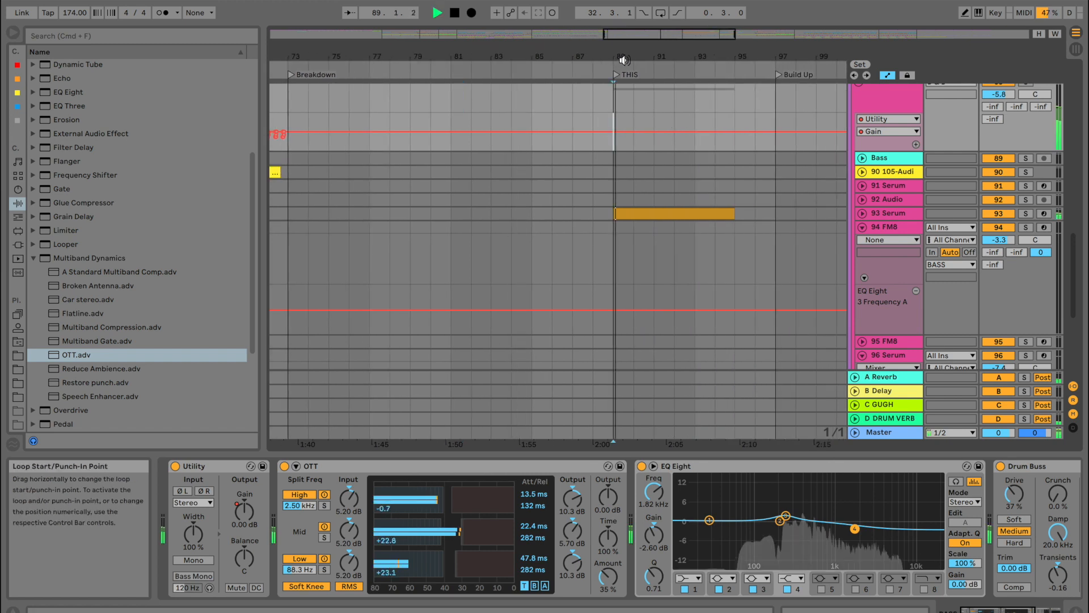
pyautogui.scroll(5, 621, 65)
pyautogui.scroll(2, 632, 63)
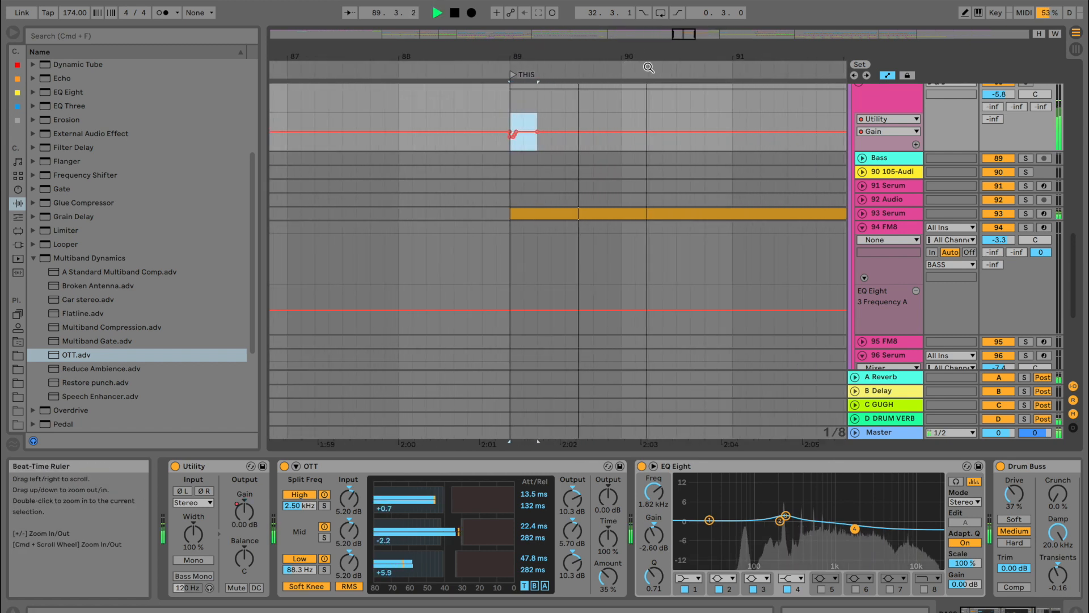
# Repeat the one-beat Gain dip on the BASS group at bars 91, 93 and 95, and fold the group
pyautogui.click(735, 125)
pyautogui.press('super+v')
pyautogui.hscroll(3, 736, 126)
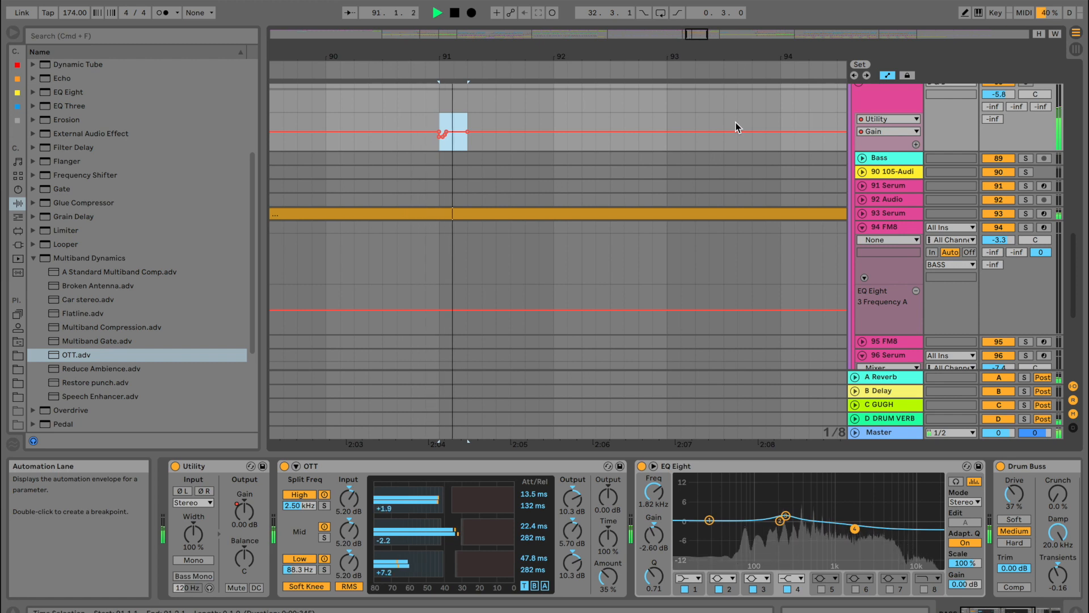
pyautogui.click(676, 118)
pyautogui.press('super+v')
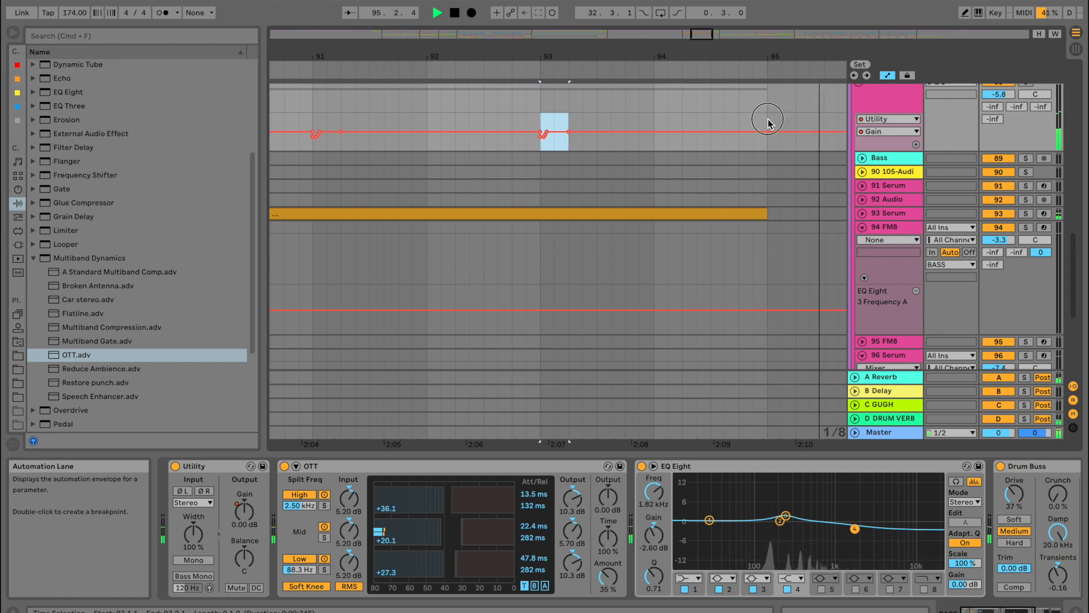
pyautogui.scroll(2, 782, 121)
pyautogui.click(859, 130)
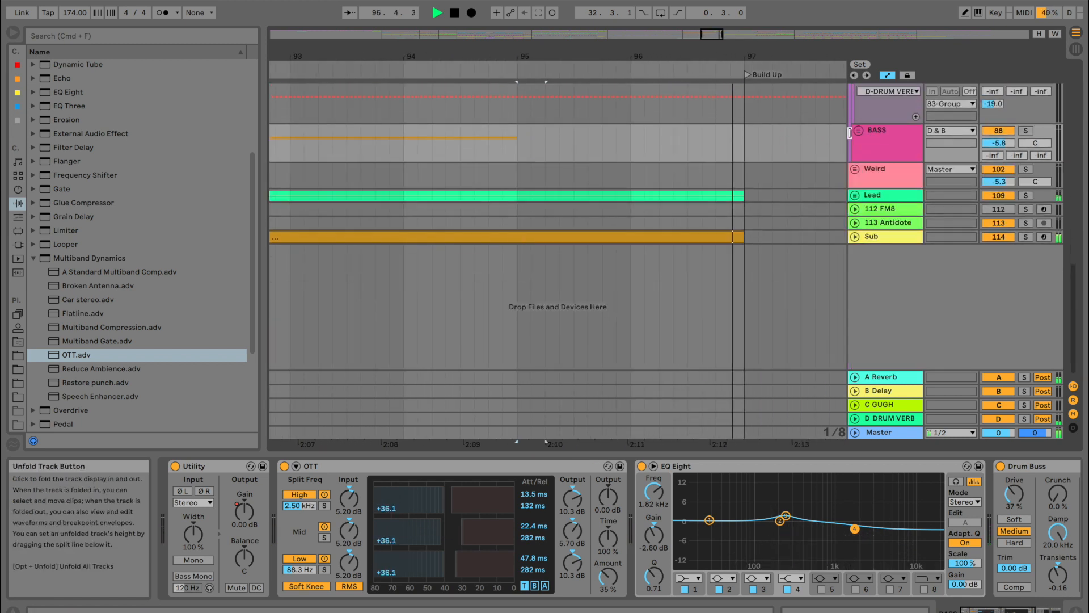
# Play THIS from bar 88 into the Build Up and review the D & B drum tracks 84 to 87
pyautogui.moveTo(721, 56); pyautogui.dragTo(721, 16)
pyautogui.hscroll(2, 748, 155)
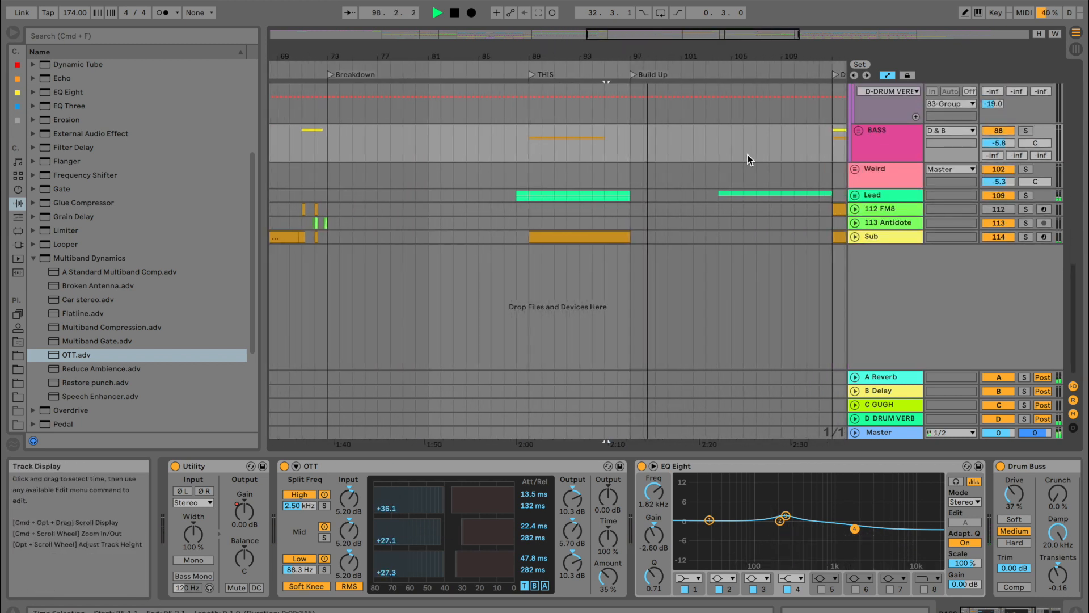
pyautogui.scroll(3, 748, 155)
pyautogui.hscroll(1, 747, 155)
pyautogui.scroll(2, 748, 155)
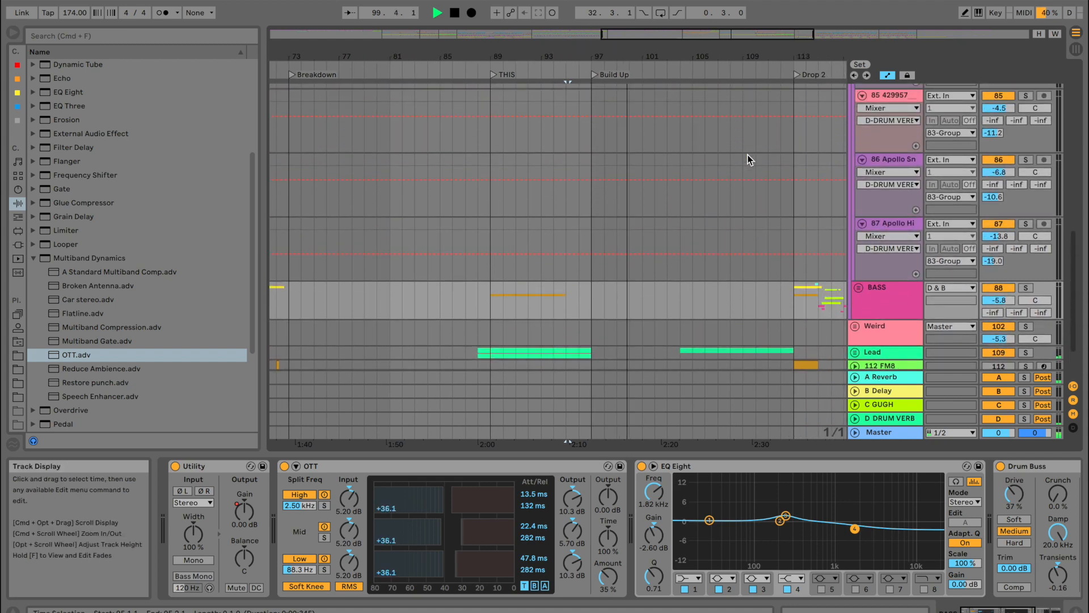
pyautogui.scroll(2, 730, 170)
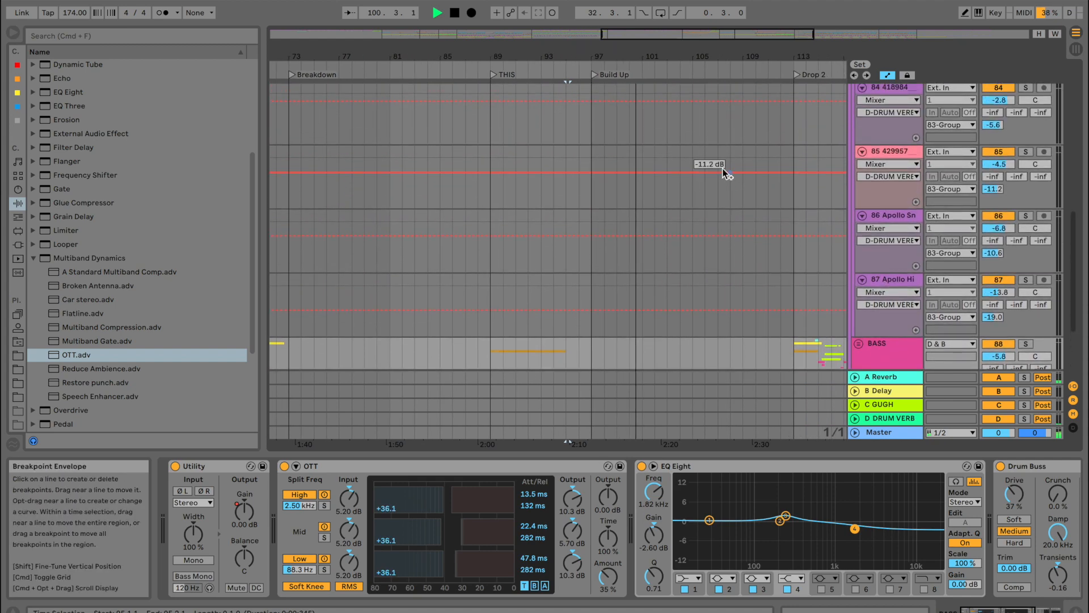
pyautogui.click(478, 212)
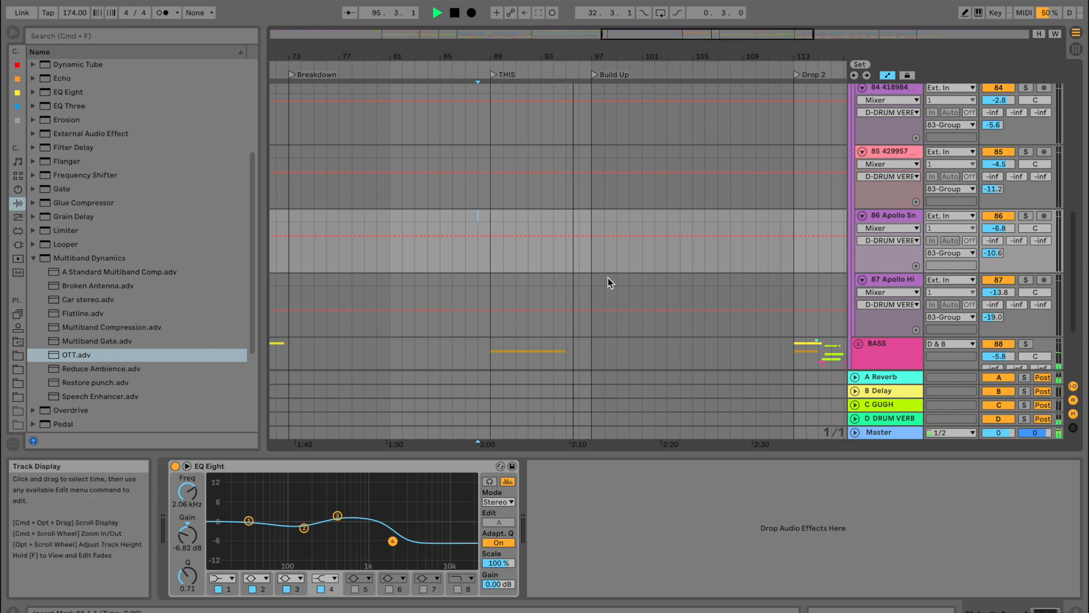
pyautogui.scroll(5, 608, 277)
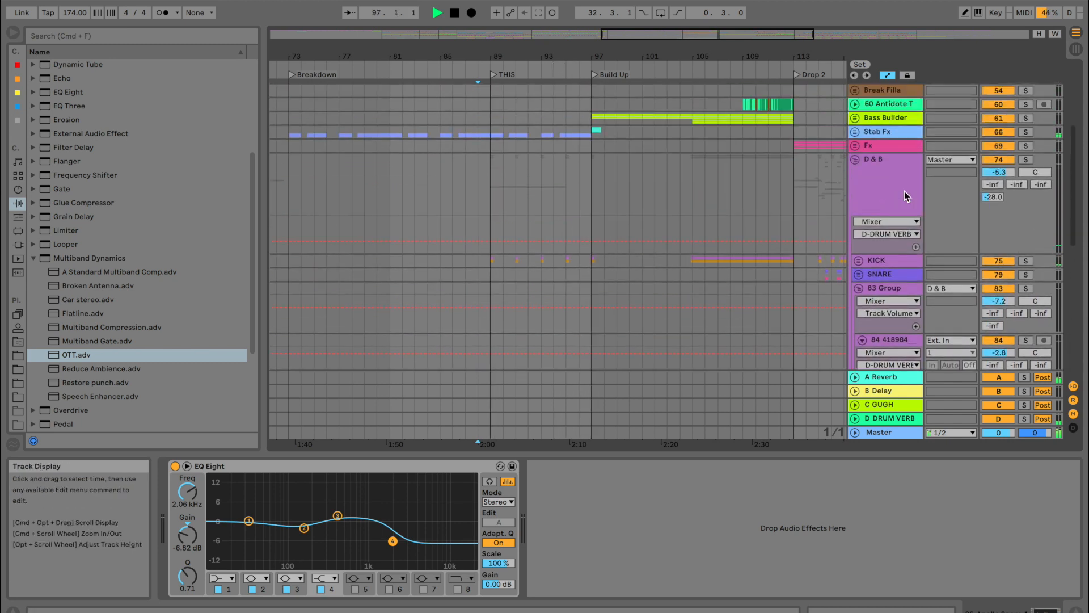
# Fold the D & B group and audition the Lead group soloed from bar 94
pyautogui.click(856, 159)
pyautogui.click(554, 248)
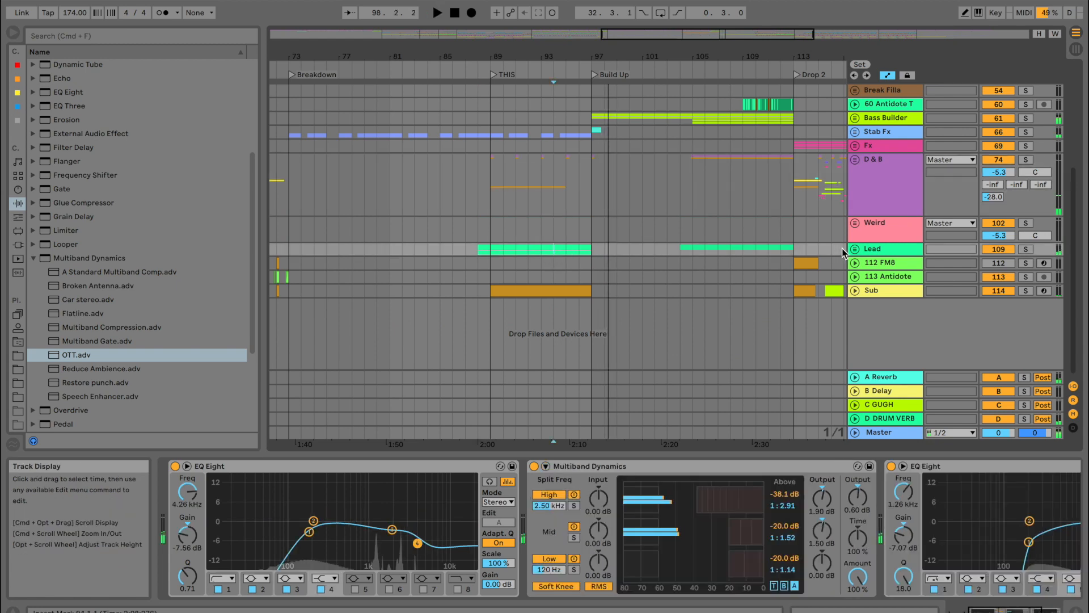
pyautogui.click(1024, 250)
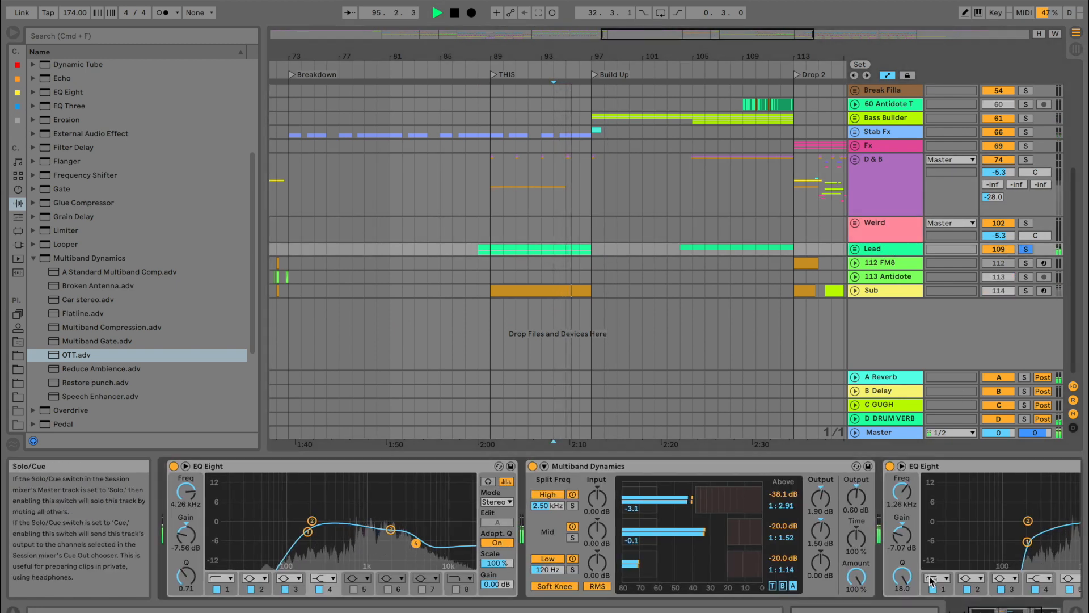
# Put the Lead's last EQ Eight in M/S mode and low-cut its side channel with filter 1 at about 562 Hz, Q 0.35
pyautogui.hscroll(5, 823, 528)
pyautogui.click(979, 502)
pyautogui.click(985, 538)
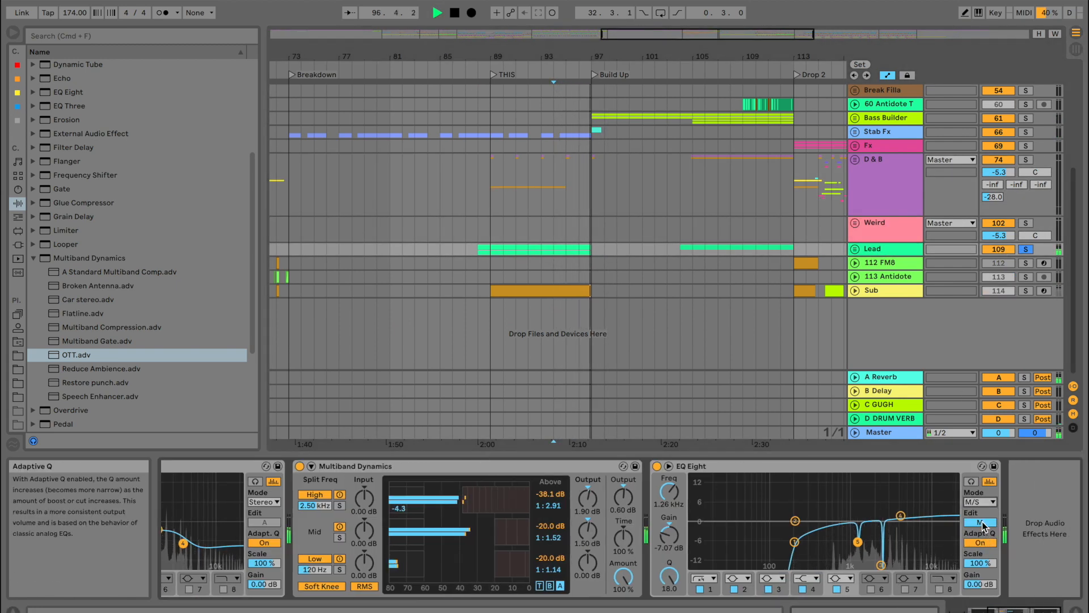
pyautogui.click(980, 522)
pyautogui.click(701, 589)
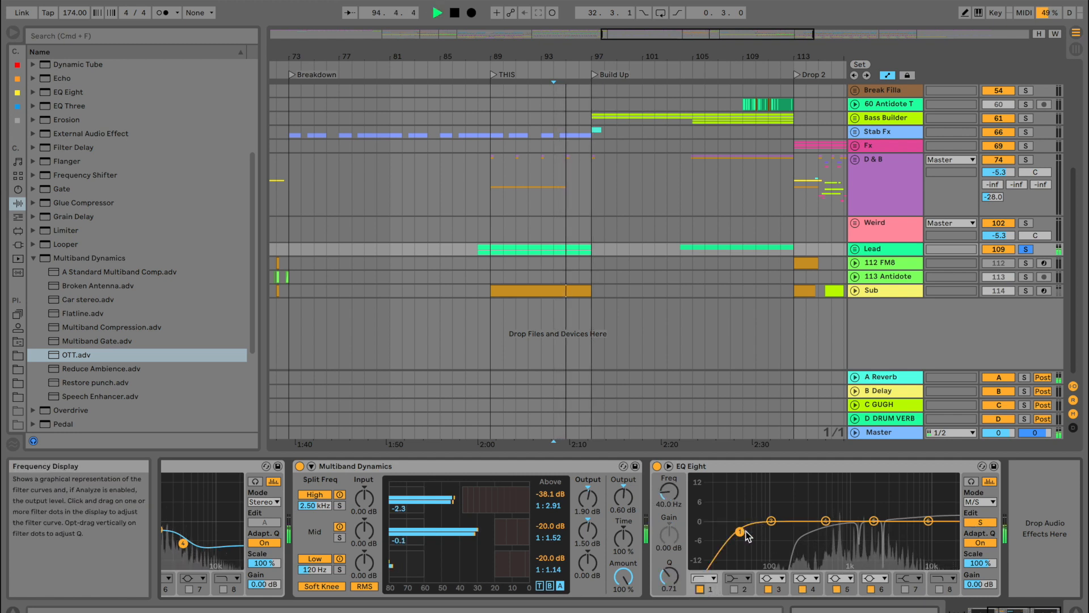
pyautogui.moveTo(740, 532); pyautogui.dragTo(841, 552)
pyautogui.press('space')
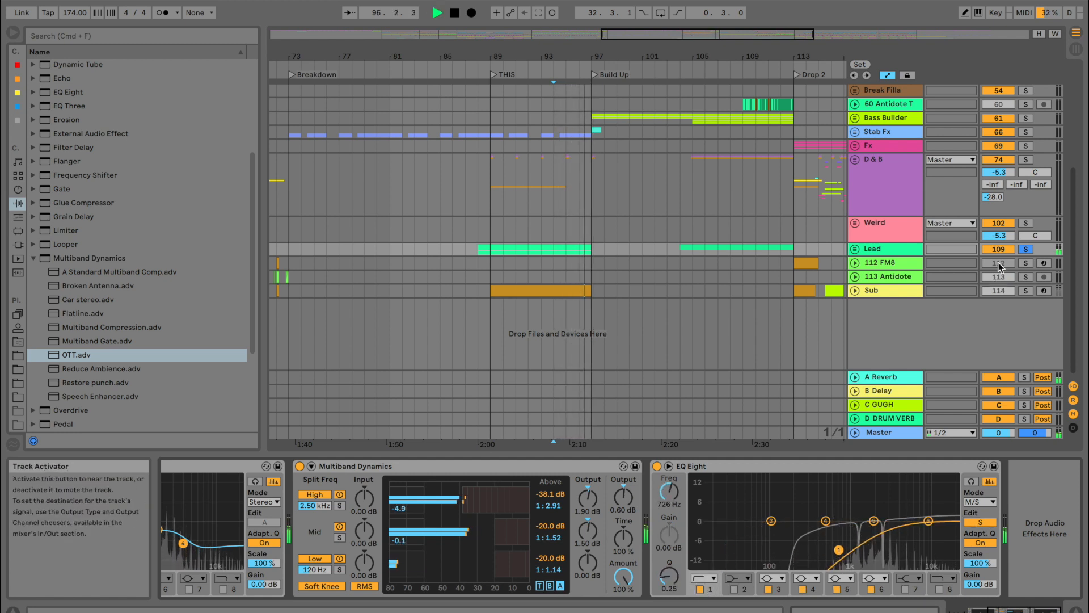
pyautogui.moveTo(839, 550); pyautogui.dragTo(830, 541)
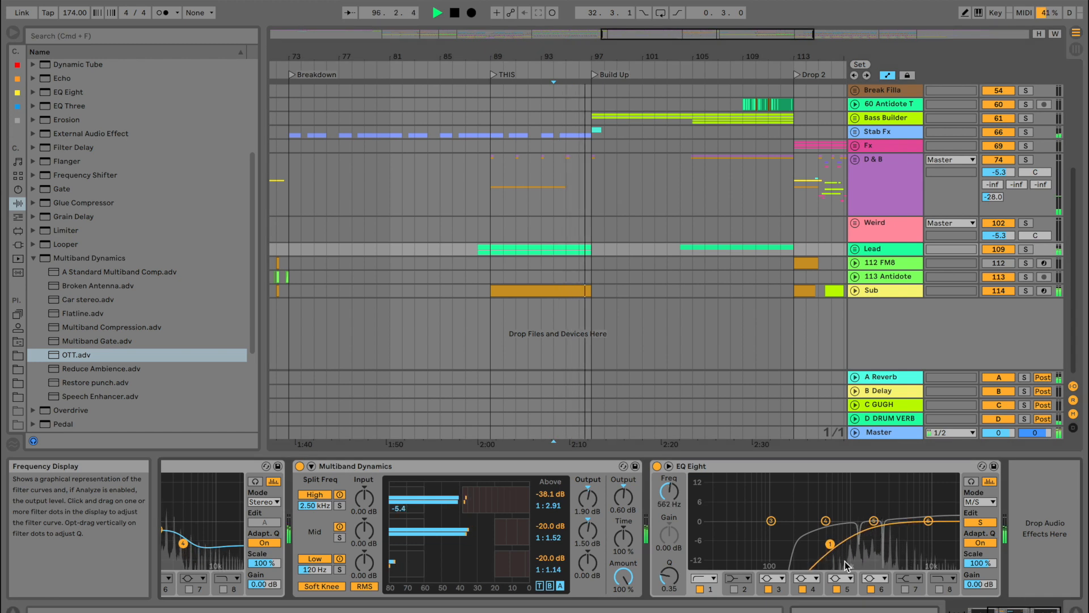
# Cut the Lead's side channel with filter 6 at 1.21 kHz, -9.05 dB, Q 18, and filter 5 at 2.50 kHz, -8.06 dB, Q 8.23
pyautogui.moveTo(928, 522); pyautogui.dragTo(869, 566)
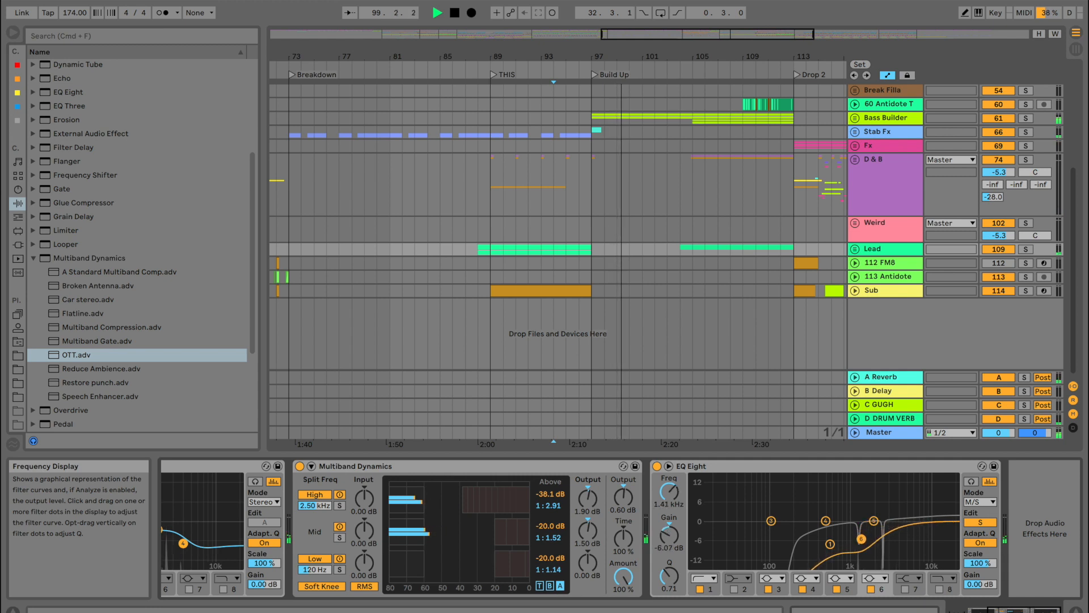
pyautogui.moveTo(677, 576); pyautogui.dragTo(676, 556)
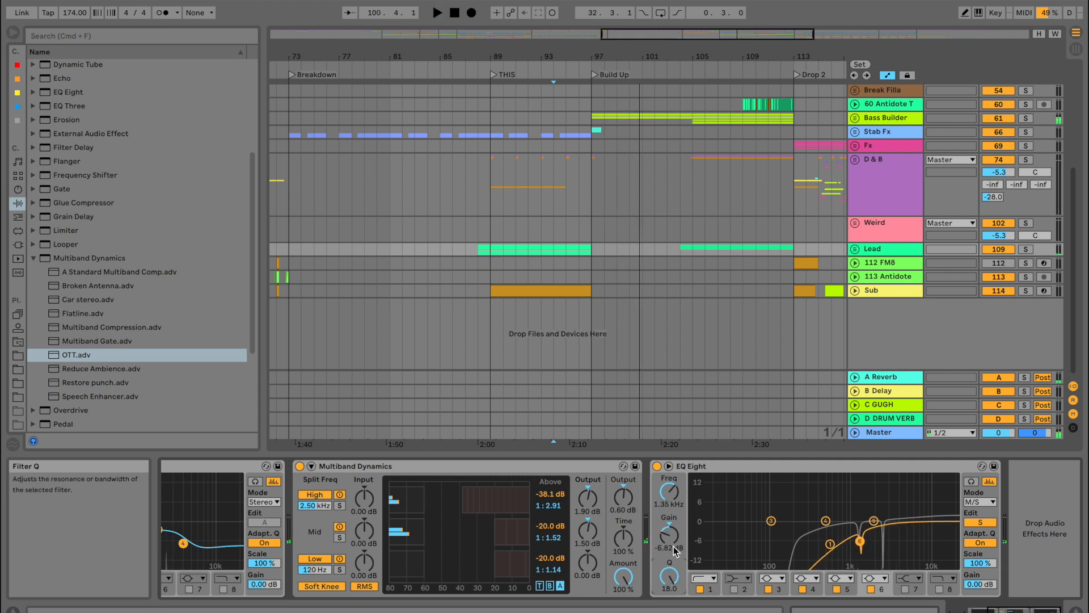
pyautogui.press('space')
pyautogui.moveTo(860, 540); pyautogui.dragTo(861, 548)
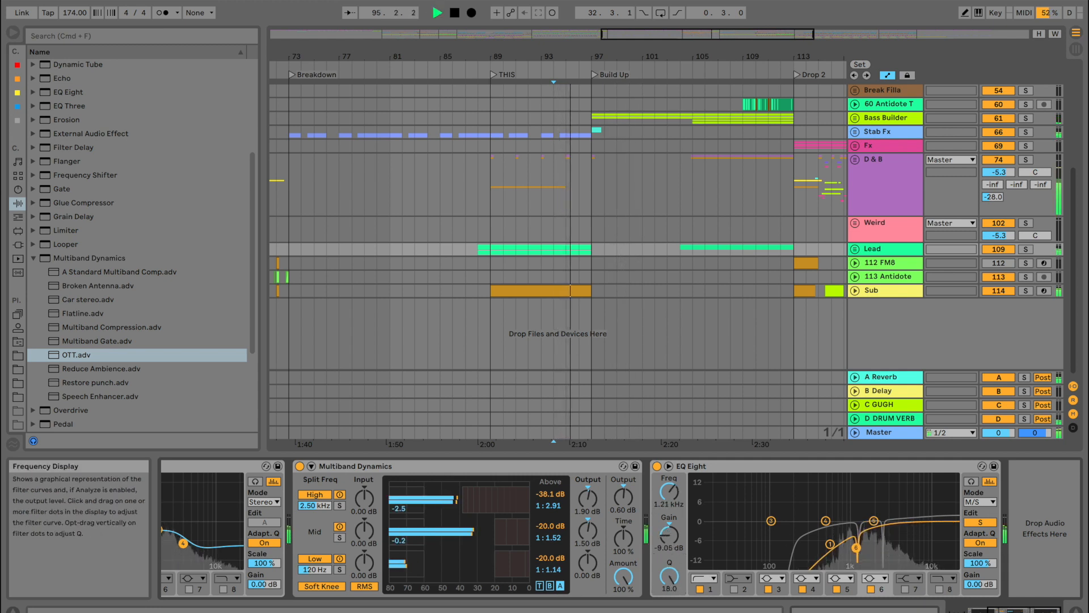
pyautogui.moveTo(872, 529); pyautogui.dragTo(881, 540)
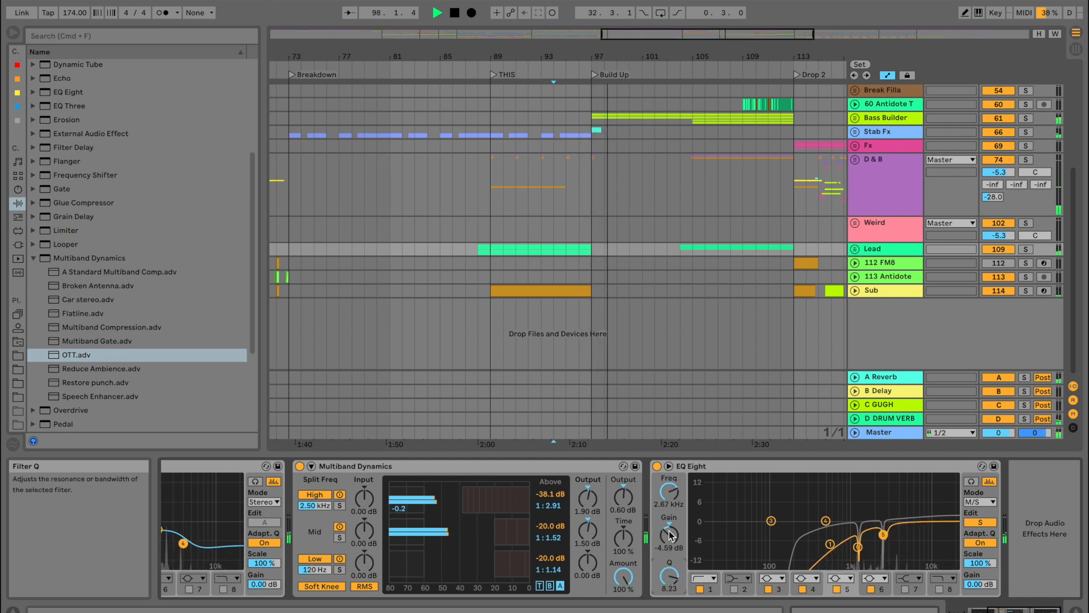
pyautogui.moveTo(669, 536); pyautogui.dragTo(670, 546)
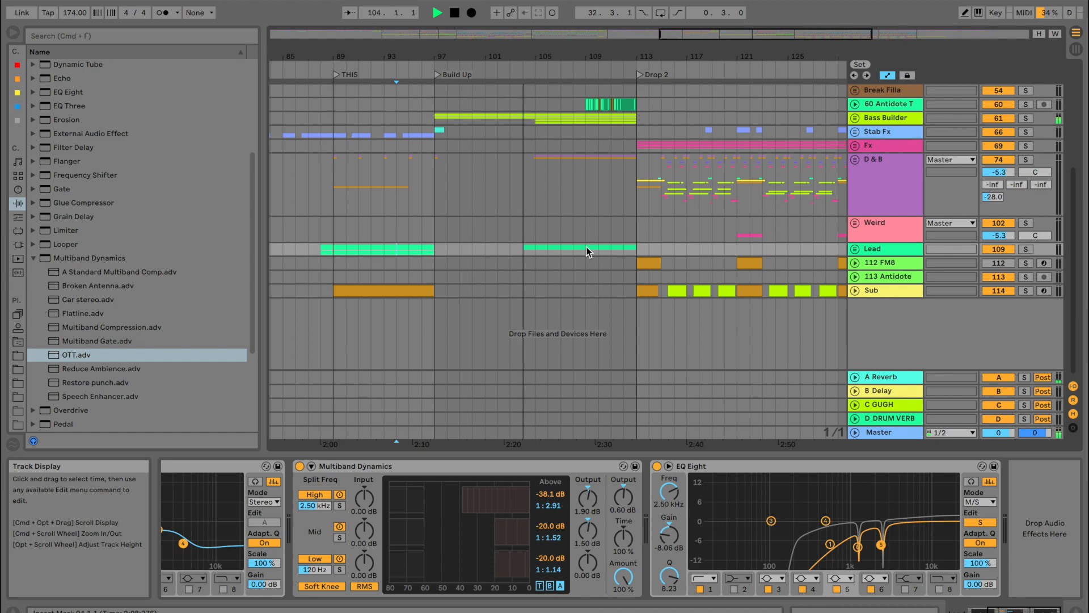
# Audition the bar 104 fill in Drum Intro Fills, set track 33's DRUM VERB send to about -9.0 dB, and fold the group
pyautogui.scroll(5, 537, 193)
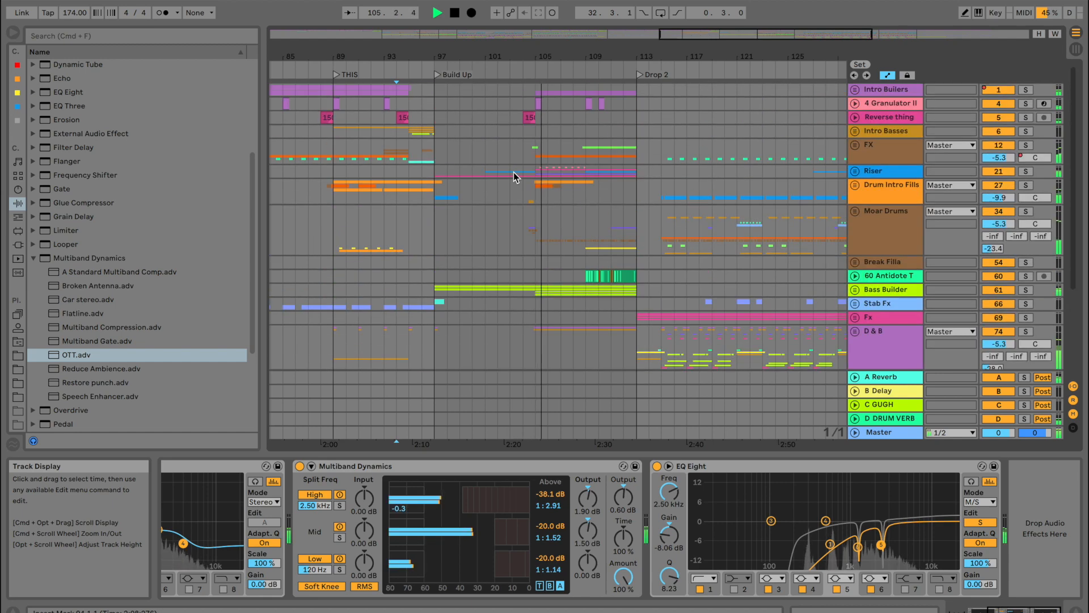
pyautogui.press('space')
pyautogui.click(523, 193)
pyautogui.moveTo(524, 57); pyautogui.dragTo(524, 142)
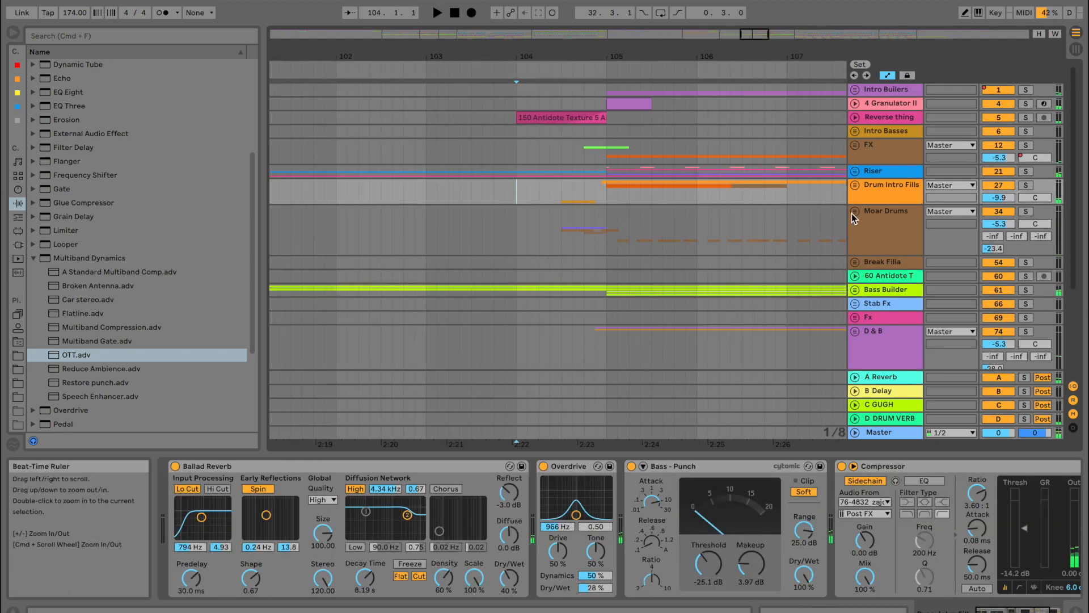
pyautogui.click(855, 185)
pyautogui.scroll(-3, 595, 278)
pyautogui.click(566, 311)
pyautogui.press('space')
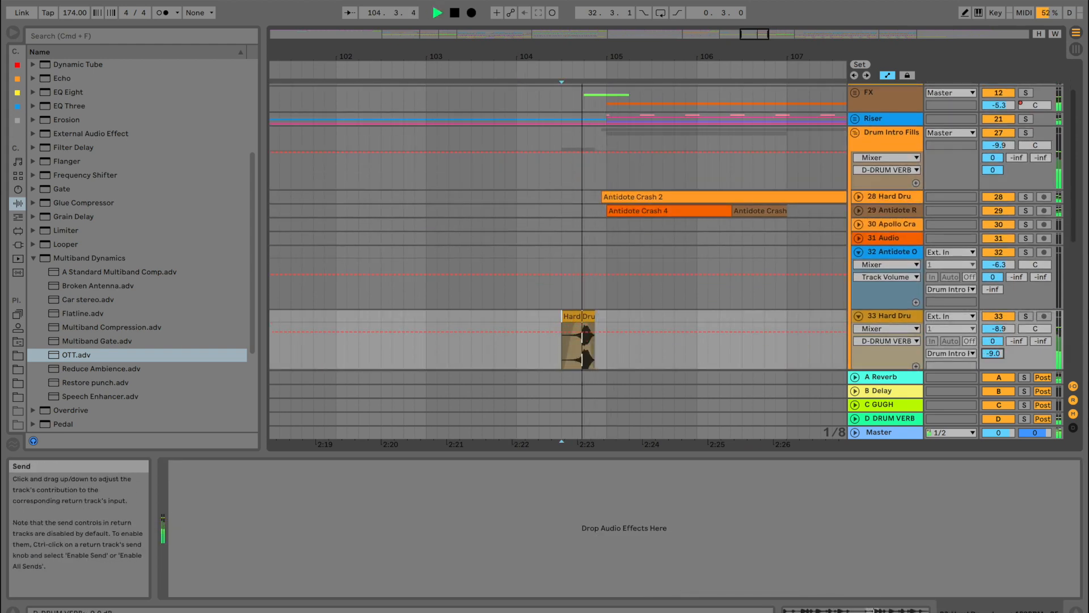
pyautogui.click(854, 133)
# Unfold the D DRUM VERB return, try its OTT Amount at 100%, and settle it at 18% while playing into Drop 2
pyautogui.hscroll(2, 647, 216)
pyautogui.moveTo(711, 58); pyautogui.dragTo(711, 23)
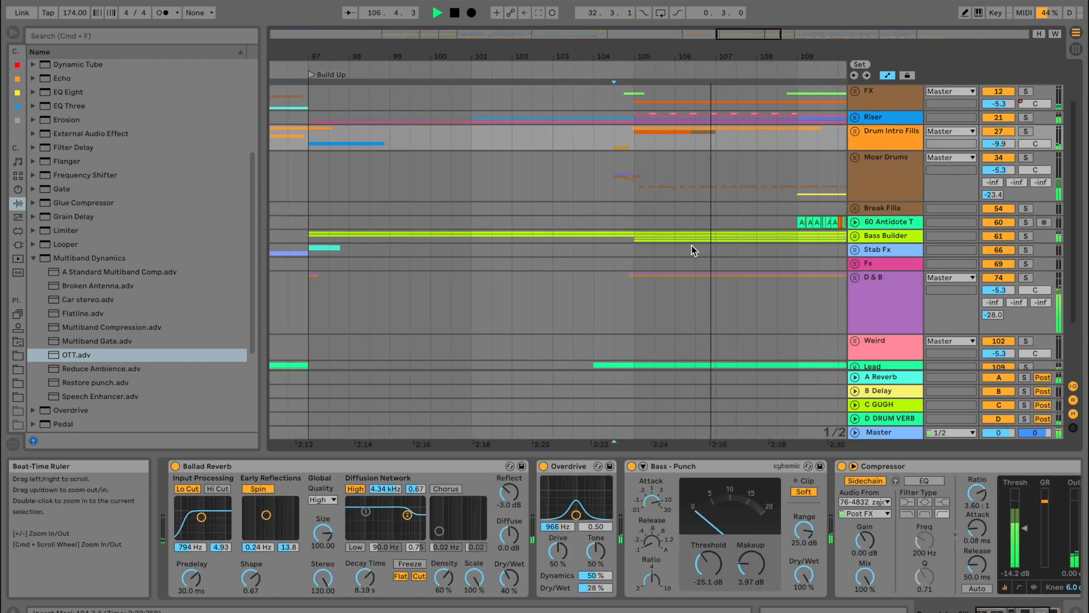
pyautogui.hscroll(3, 692, 247)
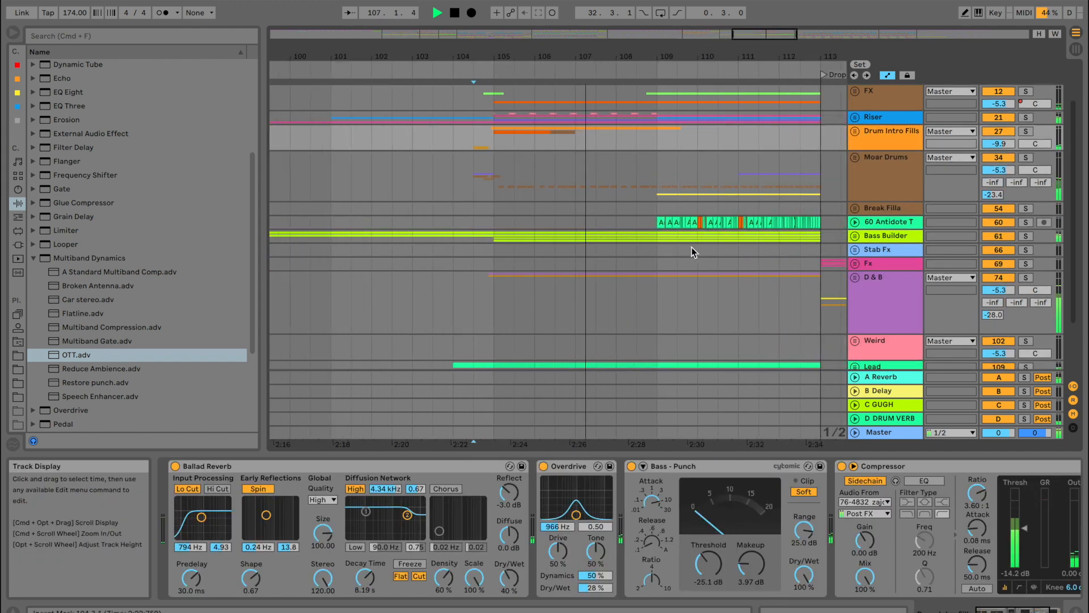
pyautogui.click(861, 421)
pyautogui.click(900, 369)
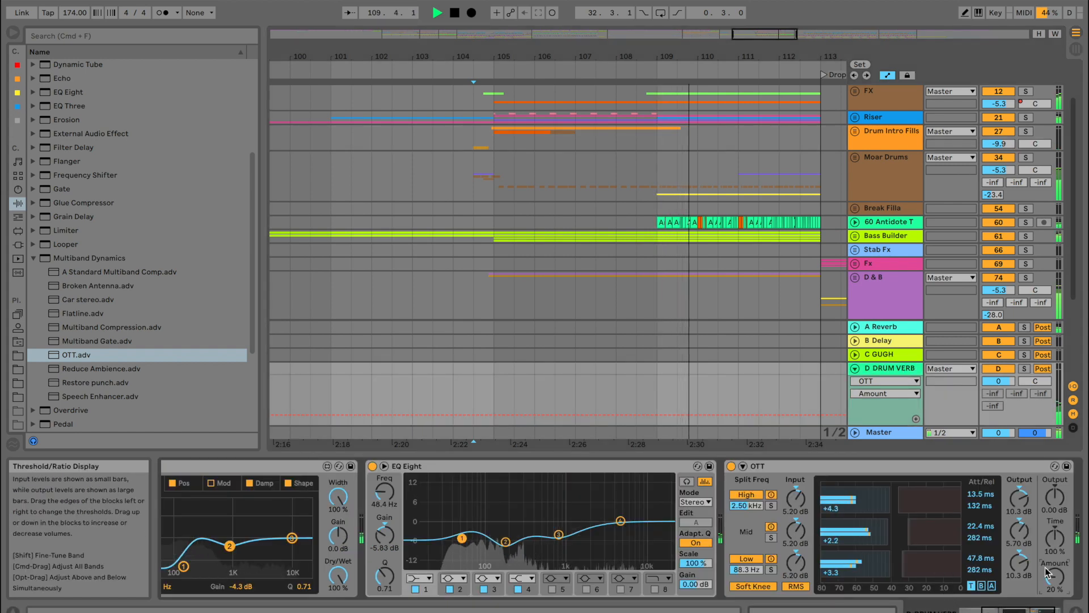
pyautogui.moveTo(1048, 574); pyautogui.dragTo(1047, 533)
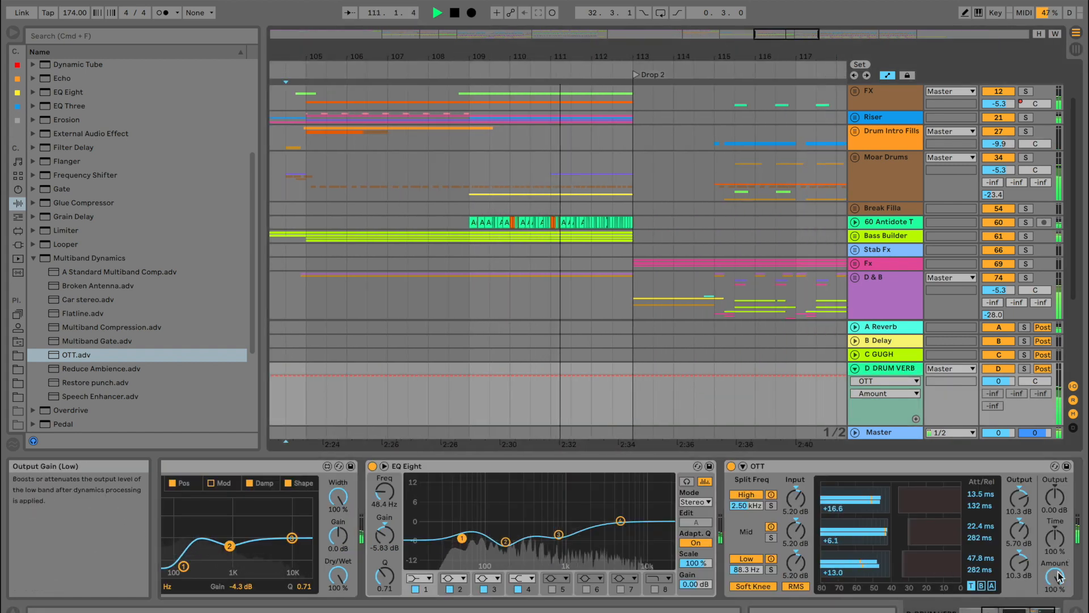
pyautogui.moveTo(1059, 577); pyautogui.dragTo(1059, 612)
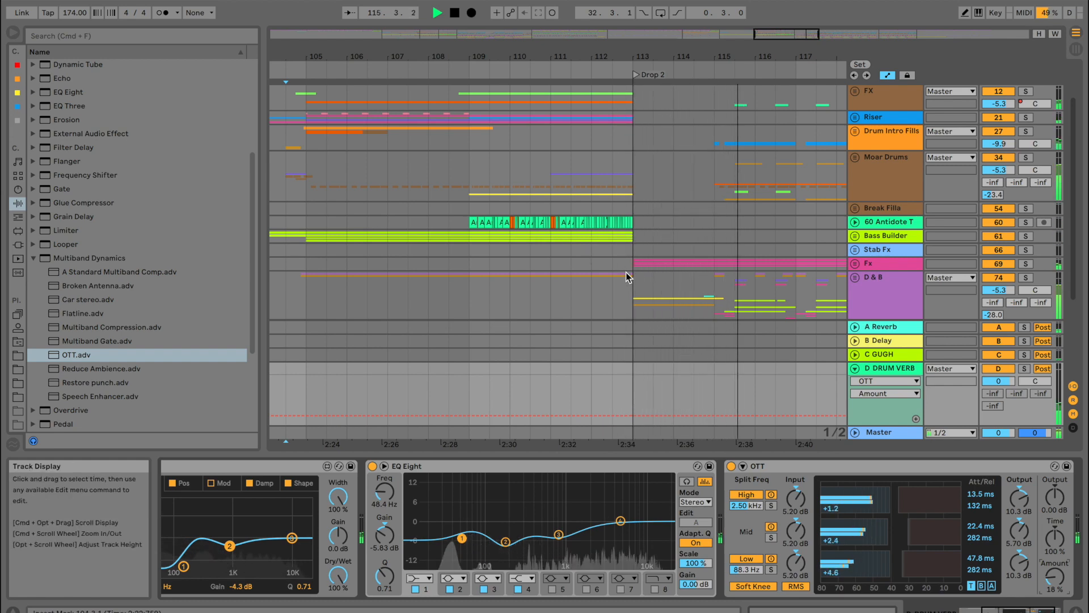
# Replay the transition from just before bar 113 into Drop 2
pyautogui.click(618, 286)
pyautogui.press('space')
pyautogui.press('space')
pyautogui.scroll(-4, 618, 286)
pyautogui.hscroll(2, 618, 287)
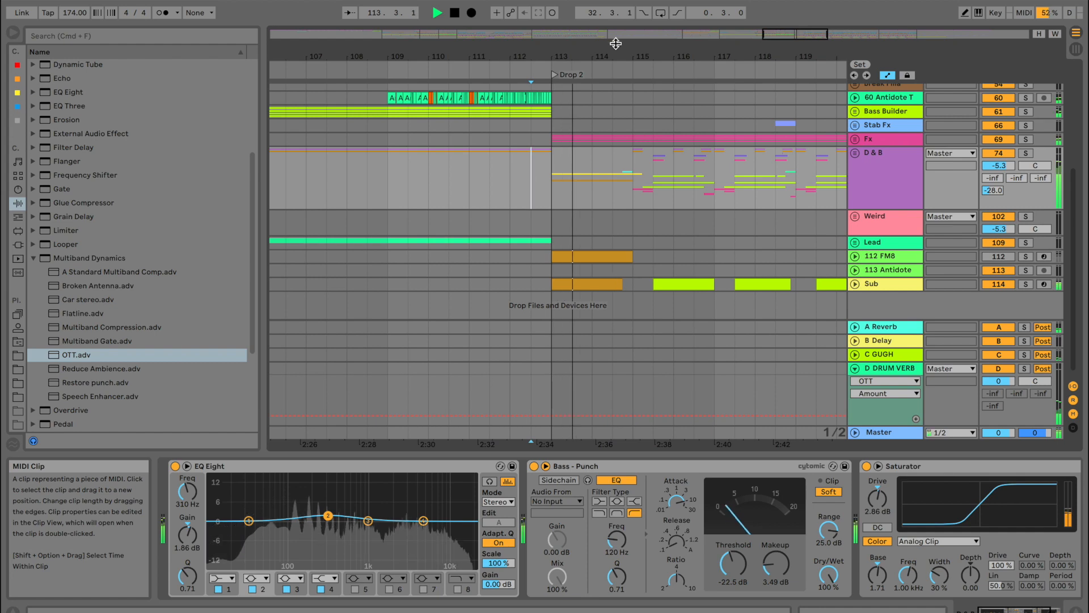
pyautogui.moveTo(617, 43); pyautogui.dragTo(615, 54)
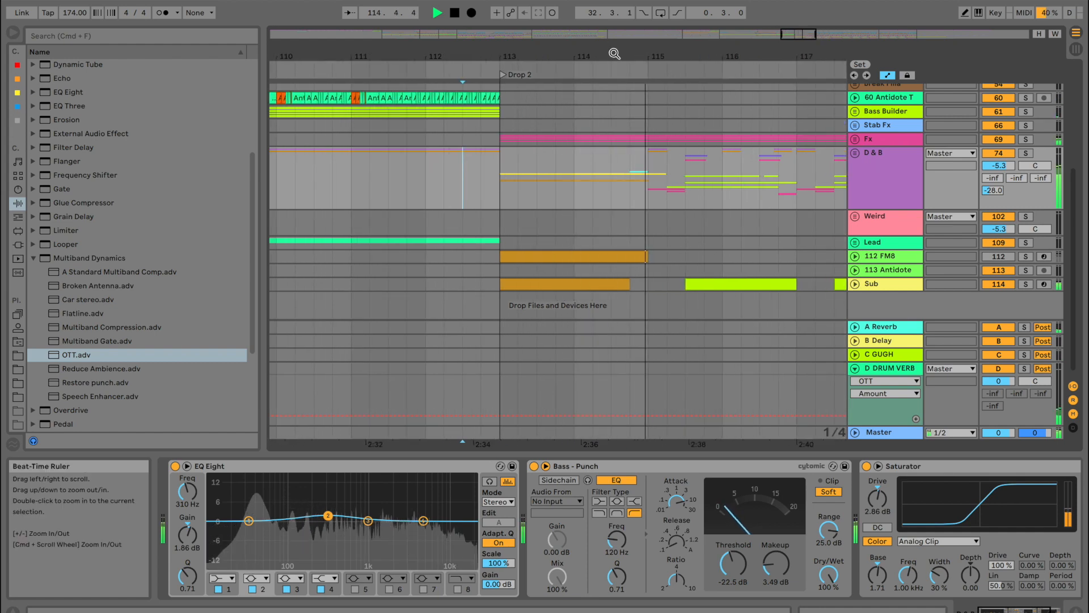
# Unfold the D & B group and its BASS subgroup, and play the Bass track's clip just before bar 115
pyautogui.click(628, 152)
pyautogui.press('space')
pyautogui.click(855, 152)
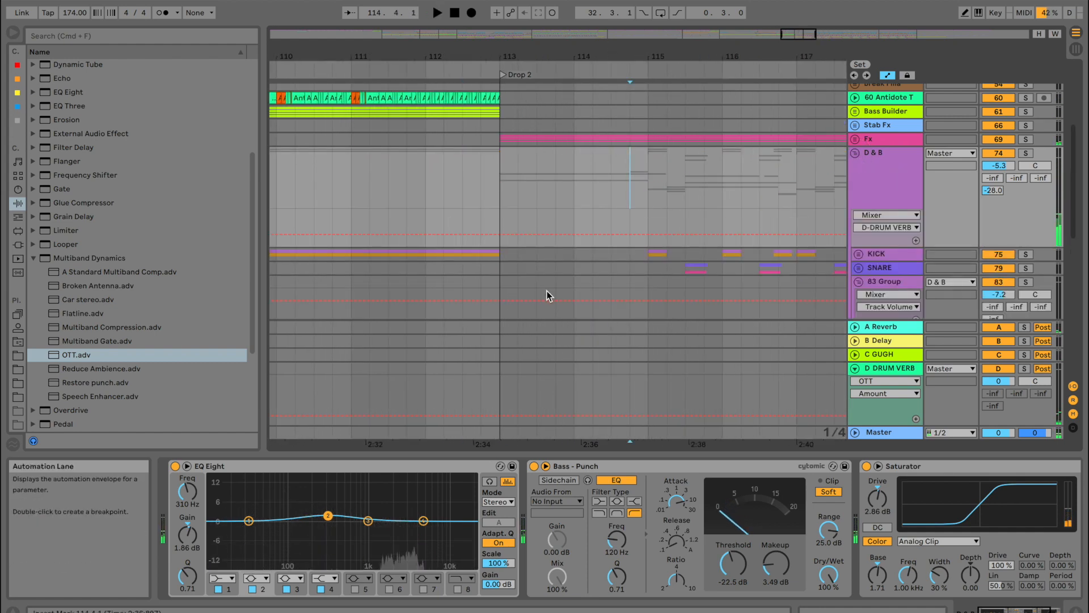
pyautogui.scroll(-10, 549, 291)
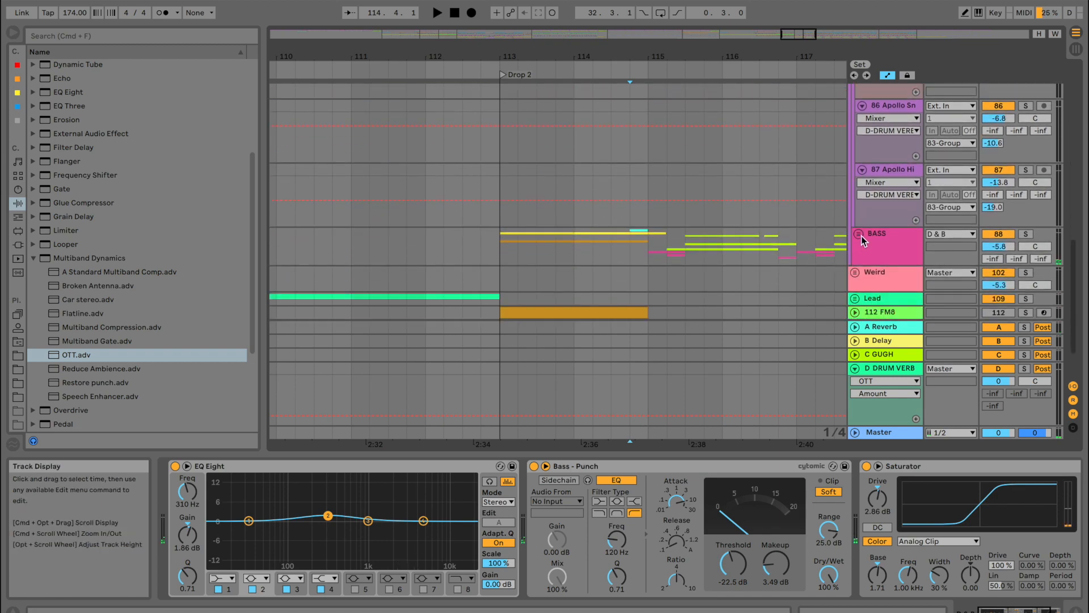
pyautogui.click(860, 235)
pyautogui.scroll(-2, 623, 285)
pyautogui.click(882, 274)
pyautogui.press('space')
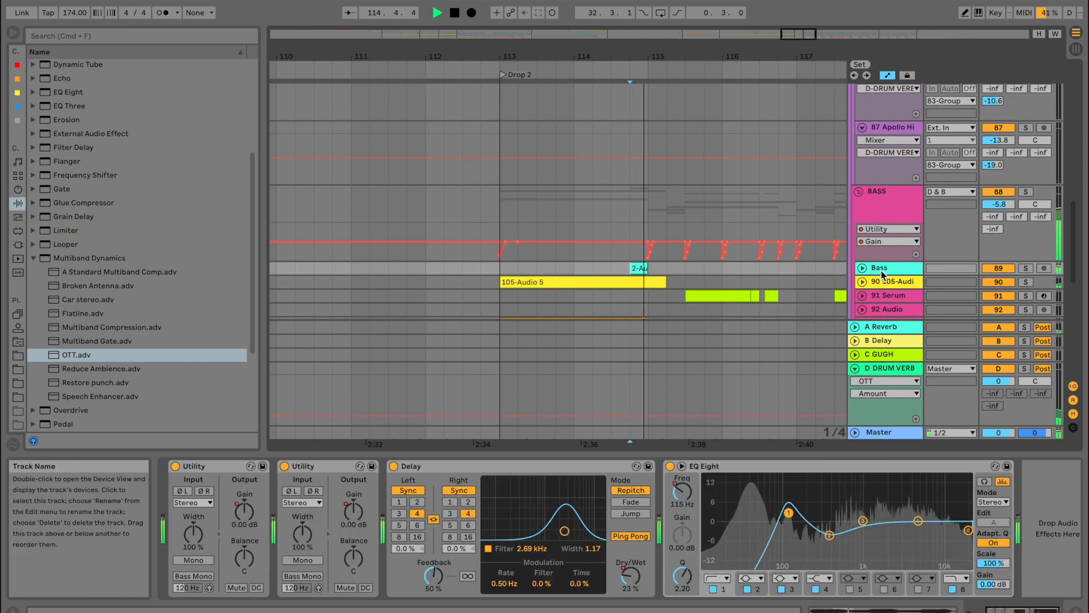
# Solo the Bass track and replay its clip just before bar 115 several times
pyautogui.press('space')
pyautogui.press('space')
pyautogui.click(1025, 268)
pyautogui.press('space')
pyautogui.press('space')
pyautogui.press('space')
pyautogui.press('space')
pyautogui.press('space')
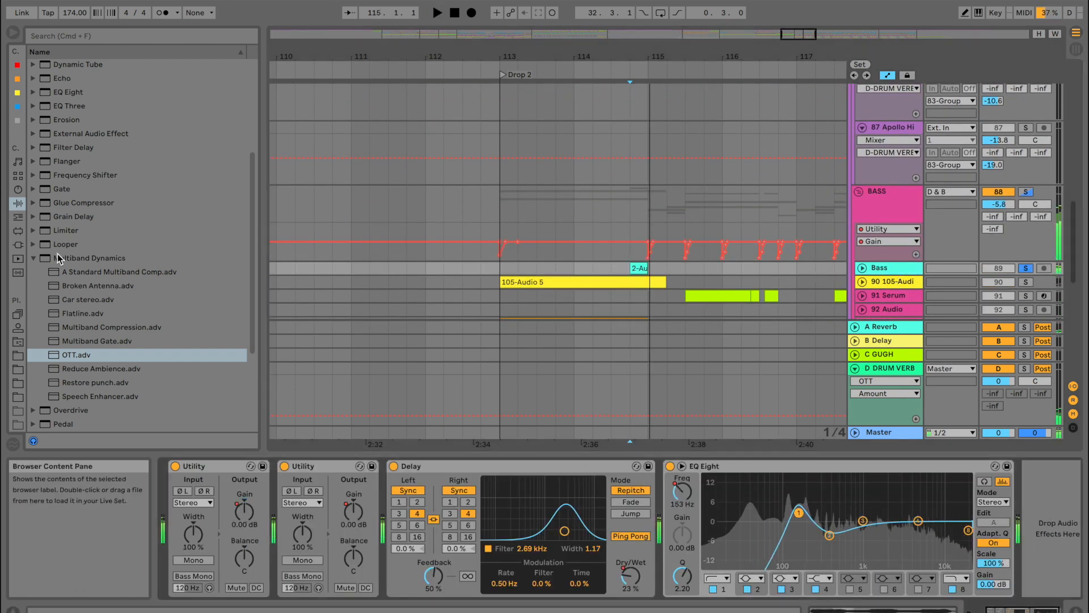
# Add Soundtoys LittleMicroShift after the Bass track's EQ Eight, audition it from bar 114, and switch the device off
pyautogui.click(19, 232)
pyautogui.click(18, 244)
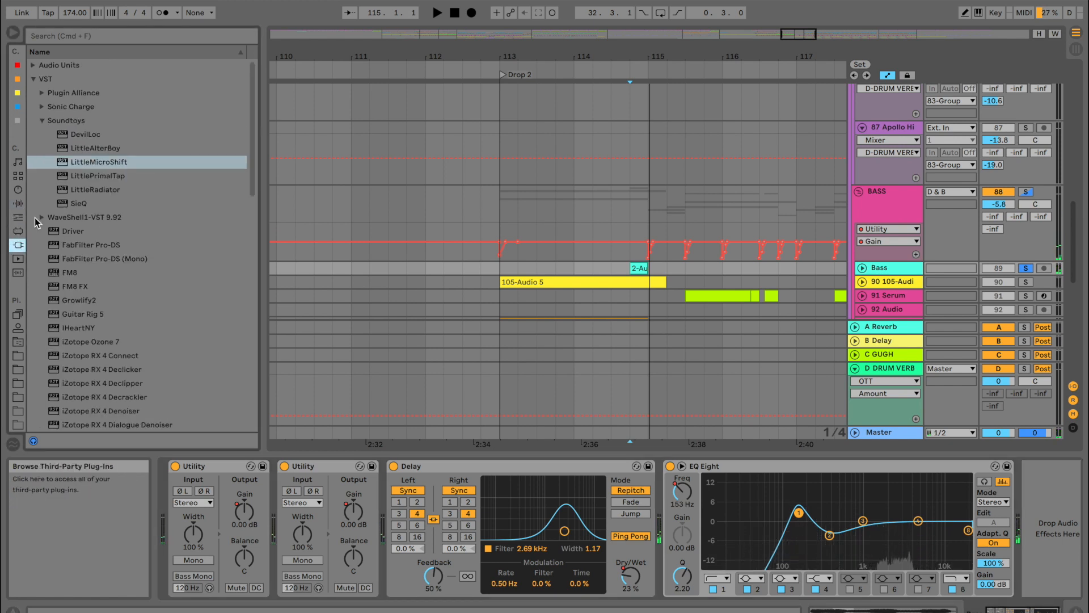
pyautogui.moveTo(94, 162); pyautogui.dragTo(902, 485)
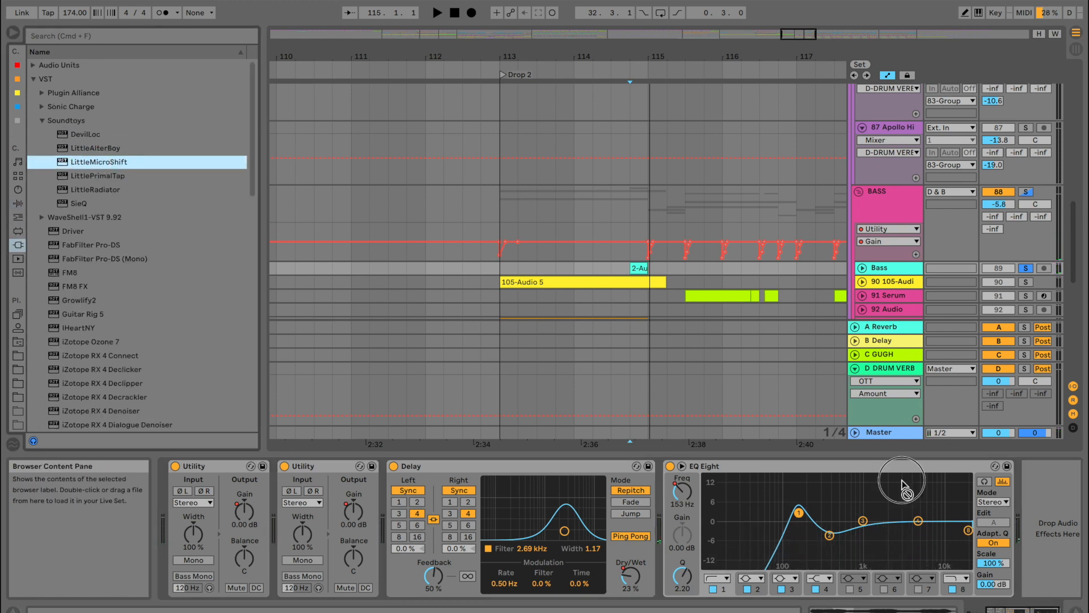
pyautogui.click(611, 266)
pyautogui.press('space')
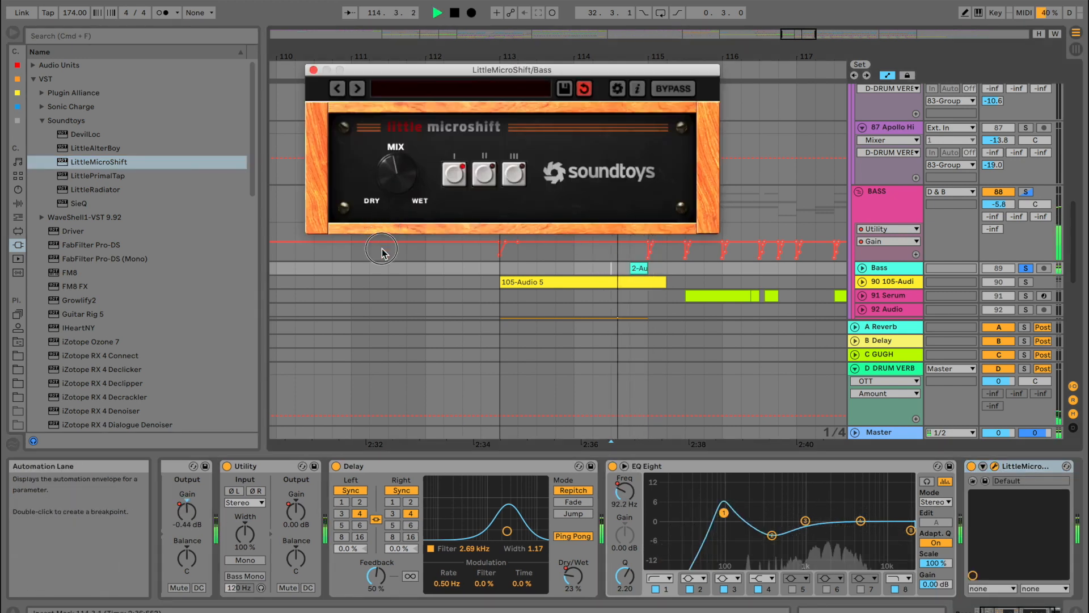
pyautogui.click(311, 68)
pyautogui.click(971, 466)
# Unfold the Bass track and automate LittleMicroShift's Device On to be active only around the clip just before bar 115
pyautogui.click(862, 267)
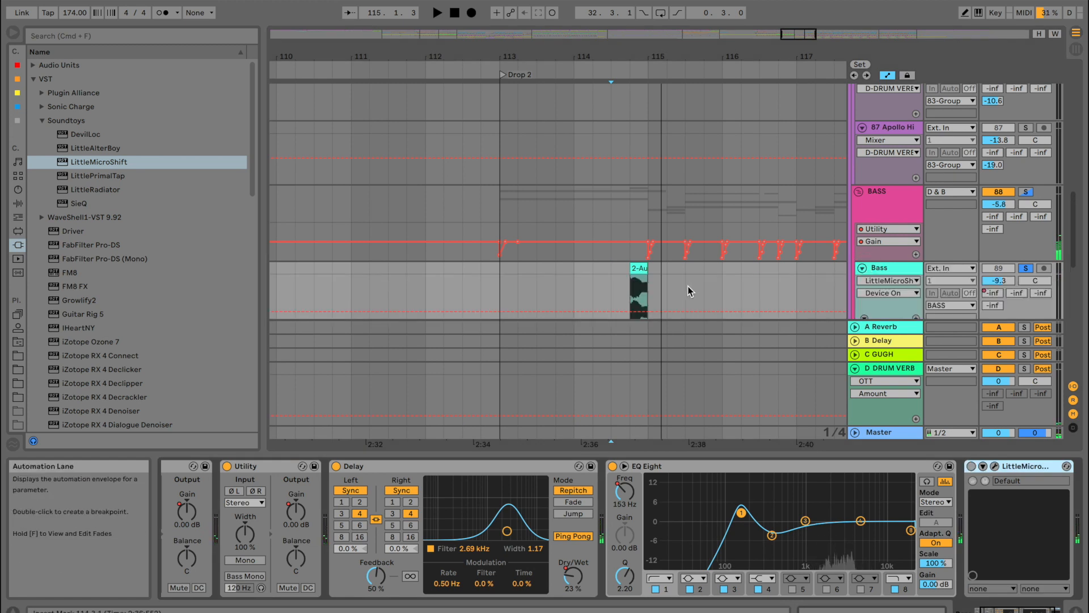
pyautogui.click(656, 311)
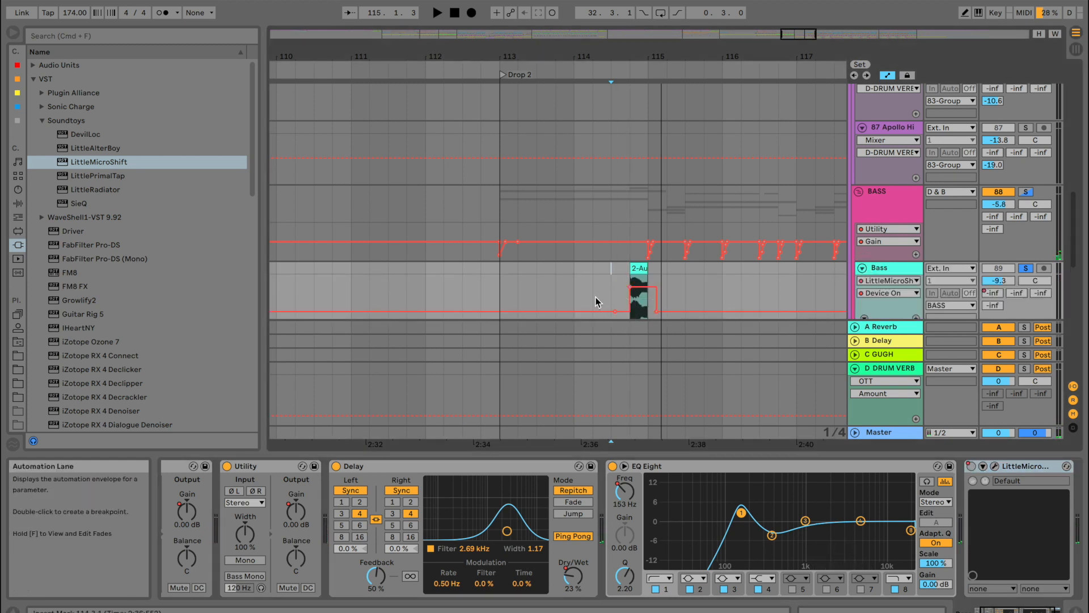
pyautogui.press('space')
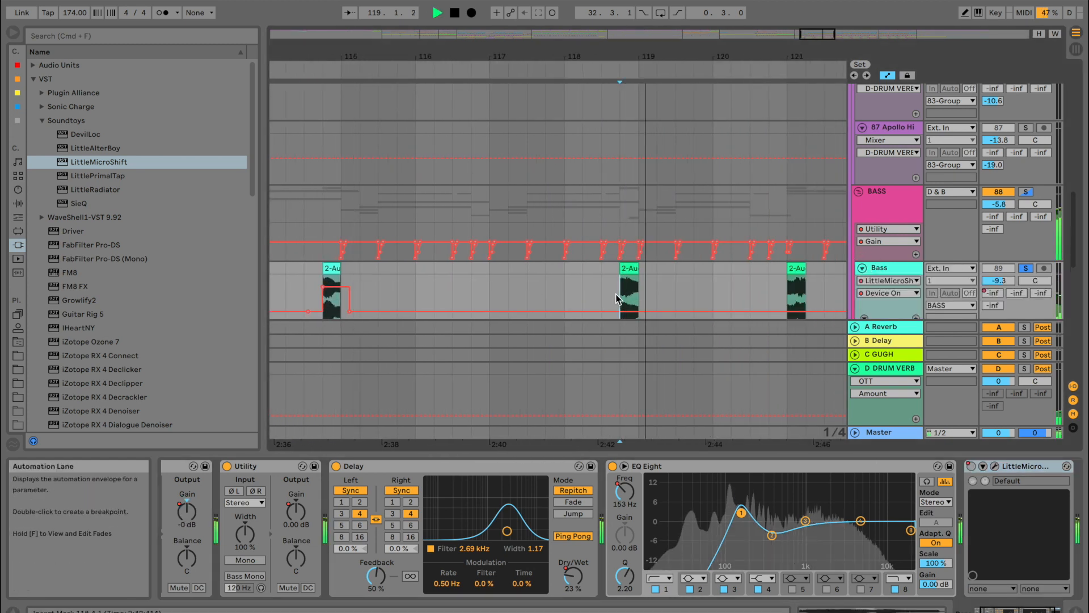
# Compare the Bass clip just before bar 119 soloed and in the full mix, leaving the Bass track unsoloed
pyautogui.press('space')
pyautogui.press('space')
pyautogui.click(998, 268)
pyautogui.press('space')
pyautogui.click(1025, 267)
pyautogui.press('space')
pyautogui.press('space')
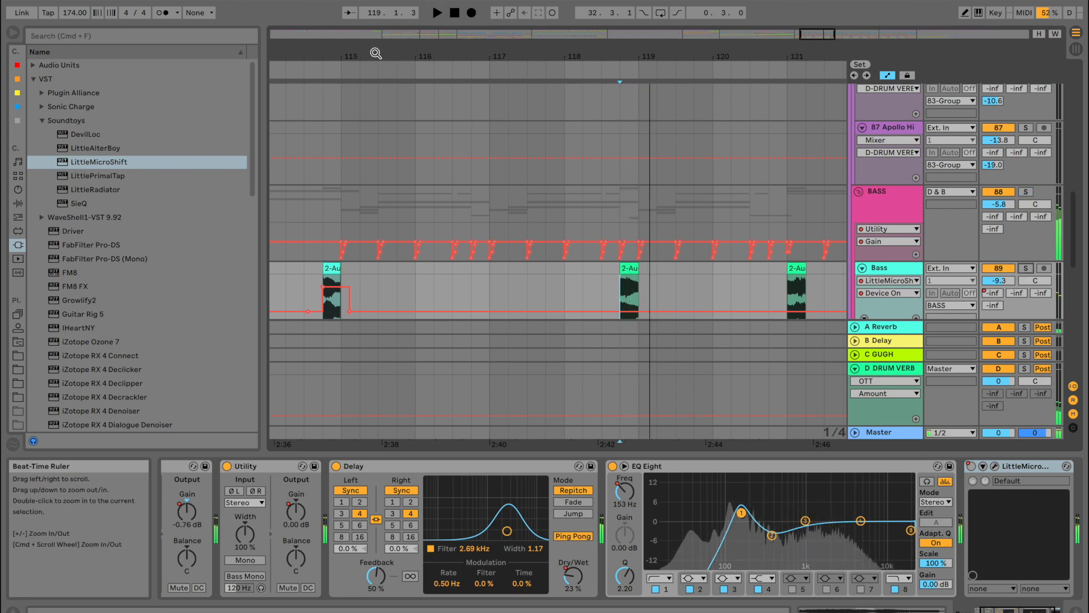
# Play the start of Drop 2 from bar 113, and replay it from bar 112 to check the Bass clip in context
pyautogui.moveTo(374, 54); pyautogui.dragTo(375, 22)
pyautogui.click(301, 281)
pyautogui.press('space')
pyautogui.scroll(-3, 468, 282)
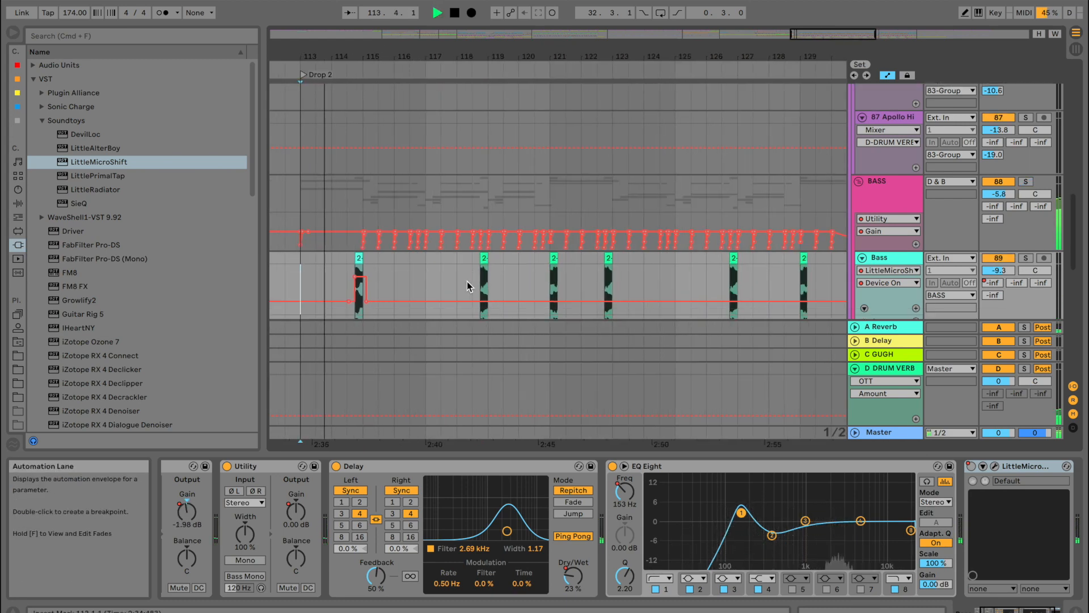
pyautogui.hscroll(-3, 467, 282)
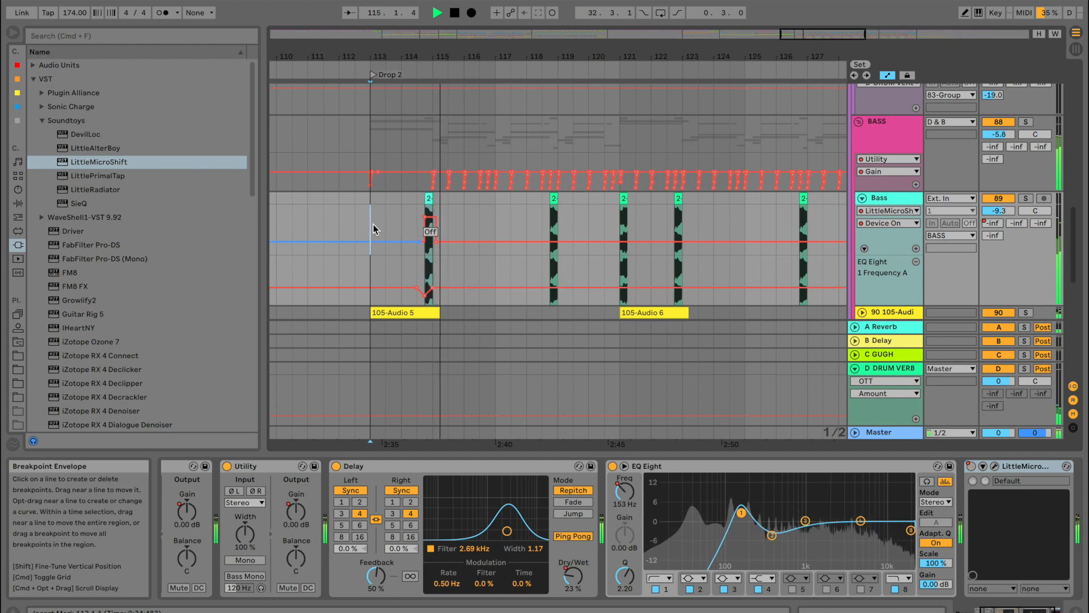
pyautogui.click(353, 217)
pyautogui.press('space')
pyautogui.press('space')
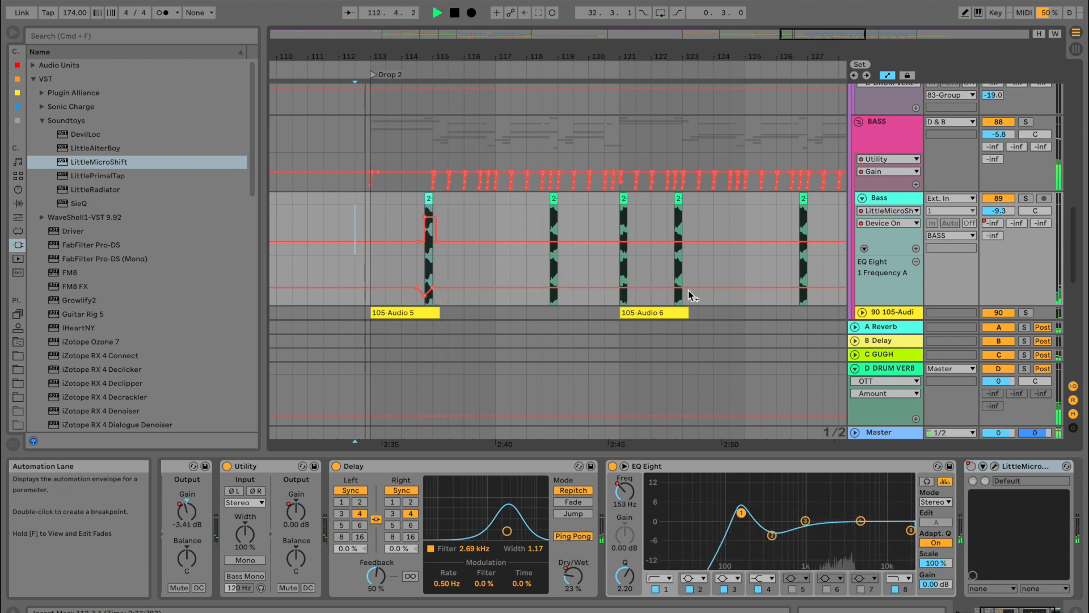
# Solo and unfold track 90 105-Audio, and audition the 105-Audio 5 clip from bar 113
pyautogui.scroll(-5, 624, 273)
pyautogui.moveTo(349, 60); pyautogui.dragTo(349, 113)
pyautogui.press('space')
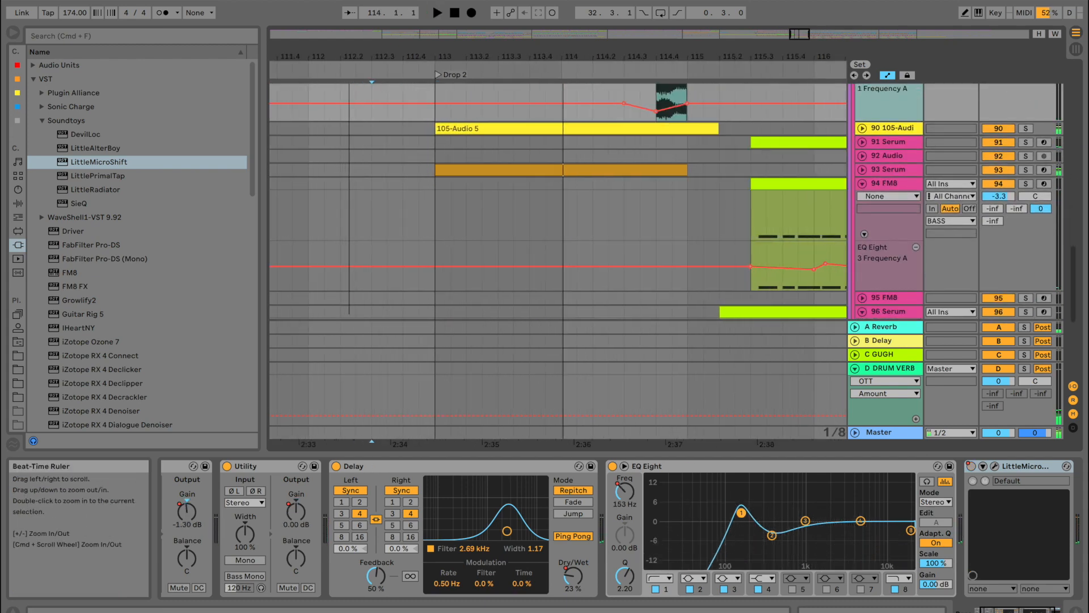
pyautogui.click(492, 168)
pyautogui.click(1026, 129)
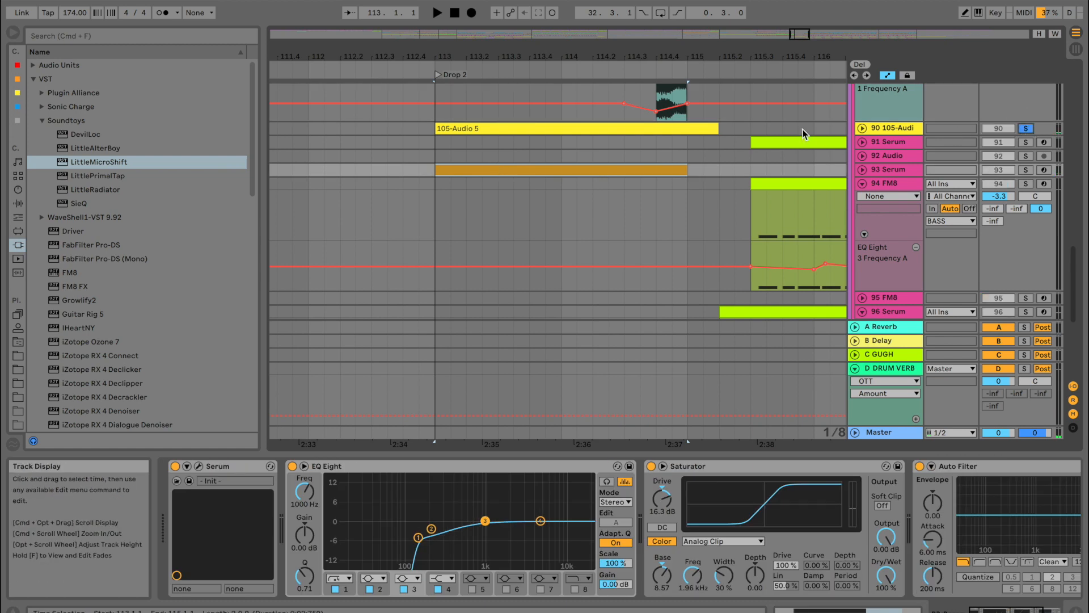
pyautogui.click(861, 127)
pyautogui.press('space')
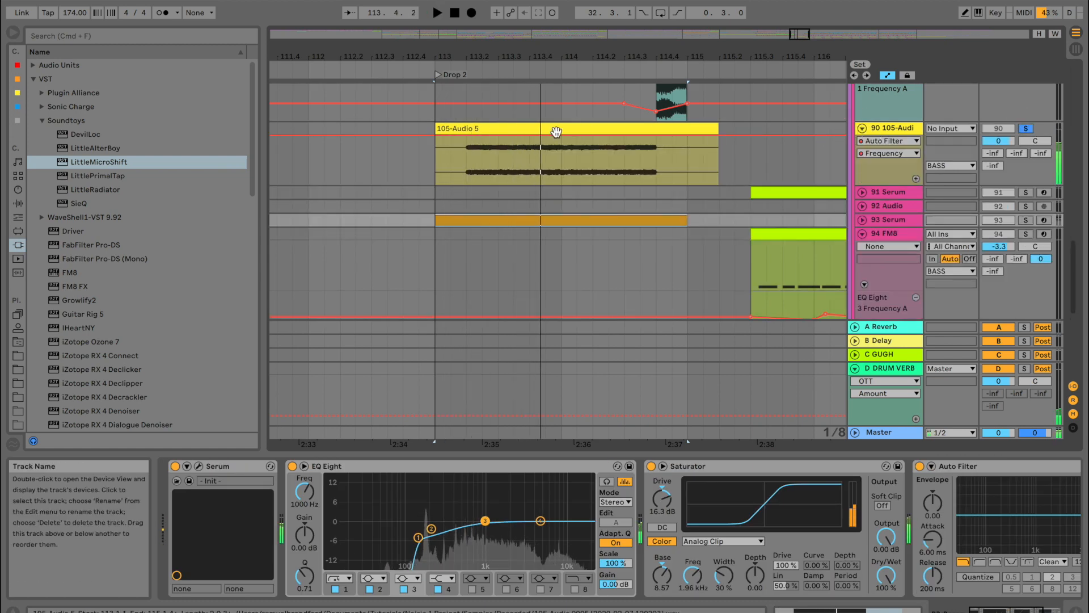
pyautogui.press('space')
# Try a clip Transposition envelope on 105-Audio 5 with a downward pitch dip at beat 1.2, and play it
pyautogui.click(541, 128)
pyautogui.doubleClick(541, 129)
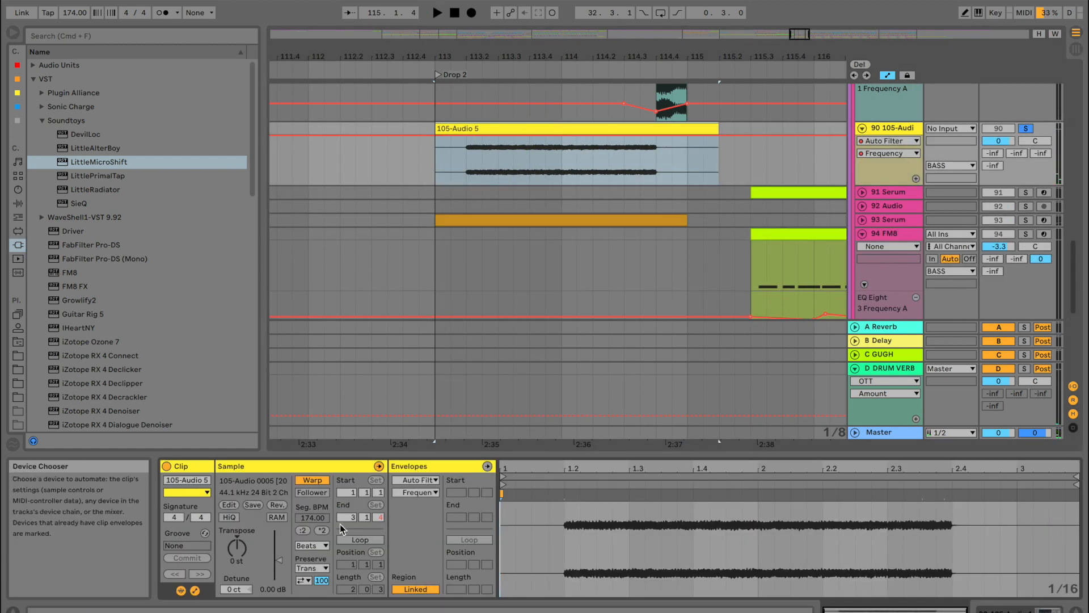
pyautogui.click(420, 482)
pyautogui.click(421, 491)
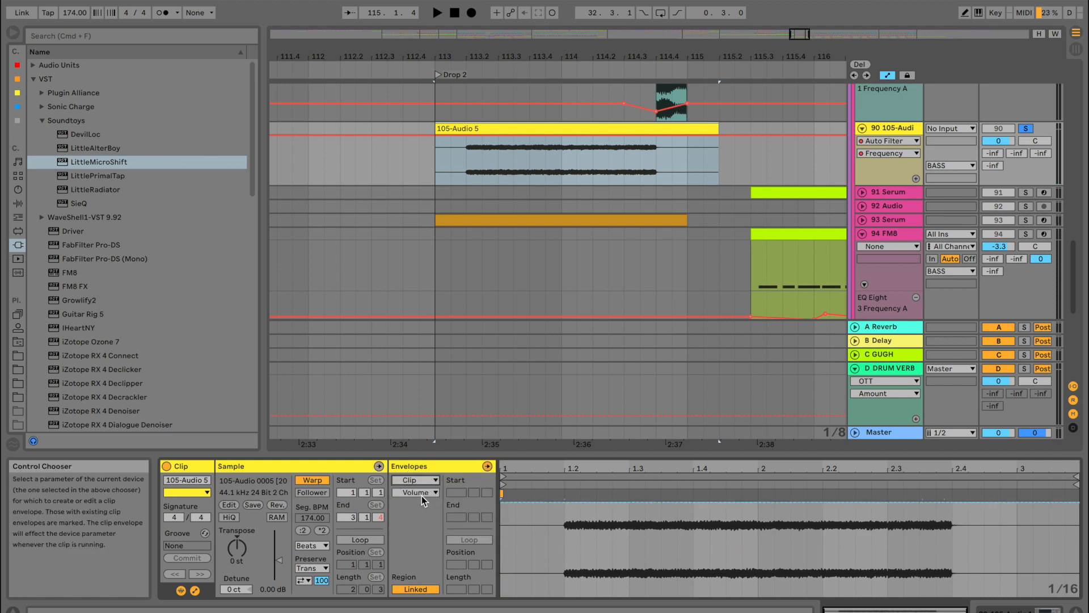
pyautogui.click(421, 495)
pyautogui.click(426, 514)
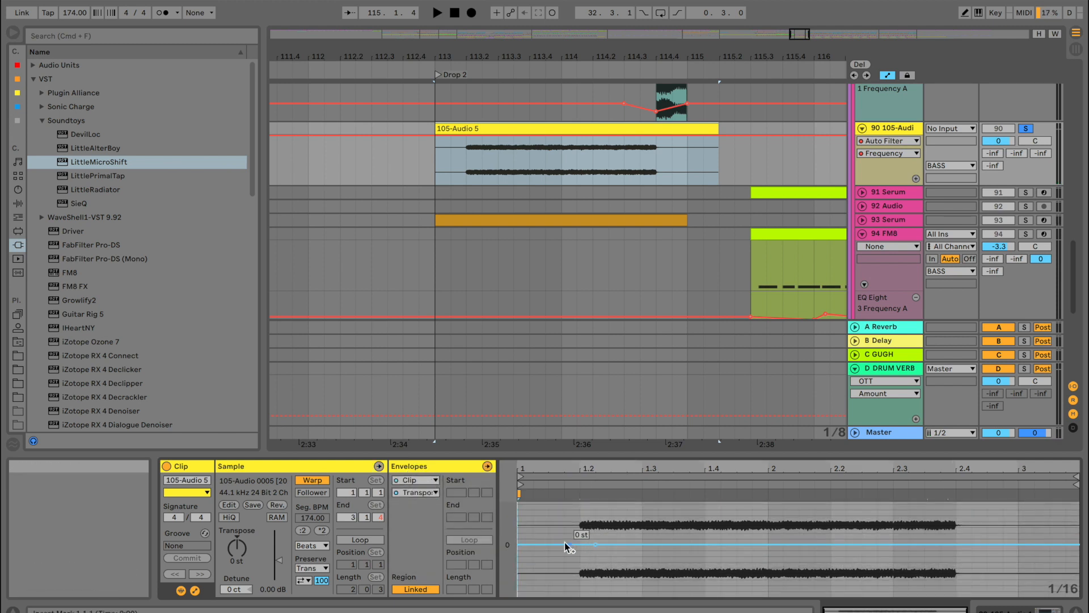
pyautogui.moveTo(577, 544); pyautogui.dragTo(580, 586)
pyautogui.press('space')
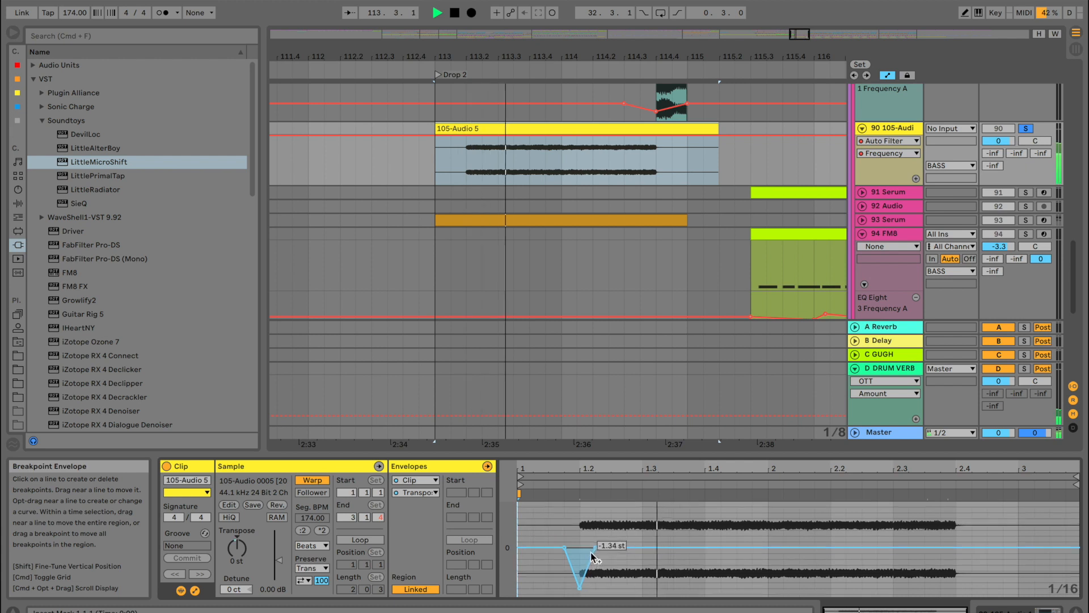
# Try the Complex warp mode on 105-Audio 5 and lengthen the pitch dip's ramp back to 0 st
pyautogui.click(311, 546)
pyautogui.click(316, 594)
pyautogui.press('space')
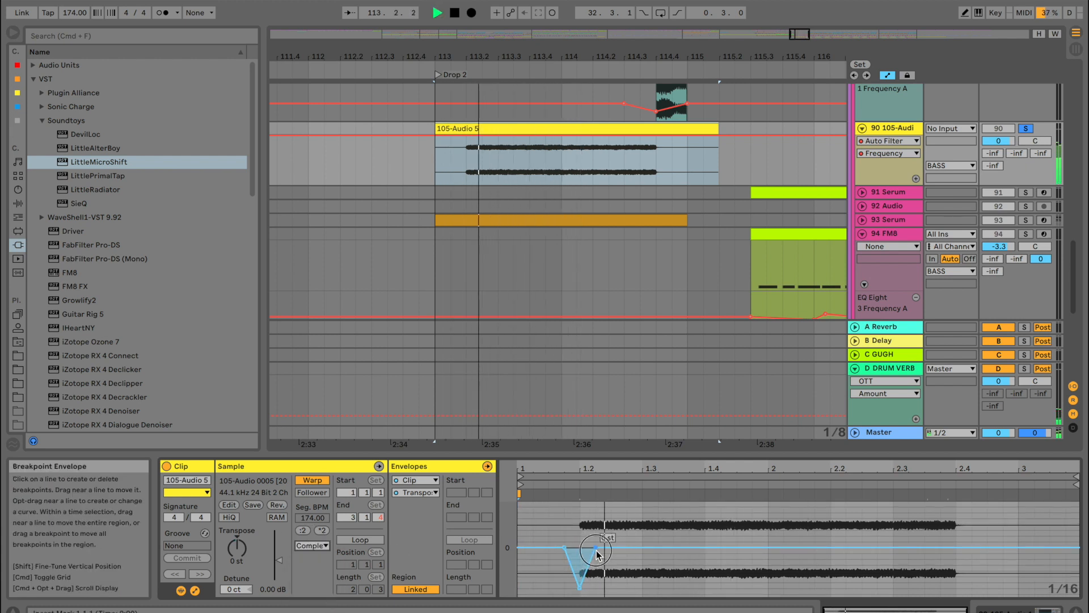
pyautogui.moveTo(594, 547); pyautogui.dragTo(626, 548)
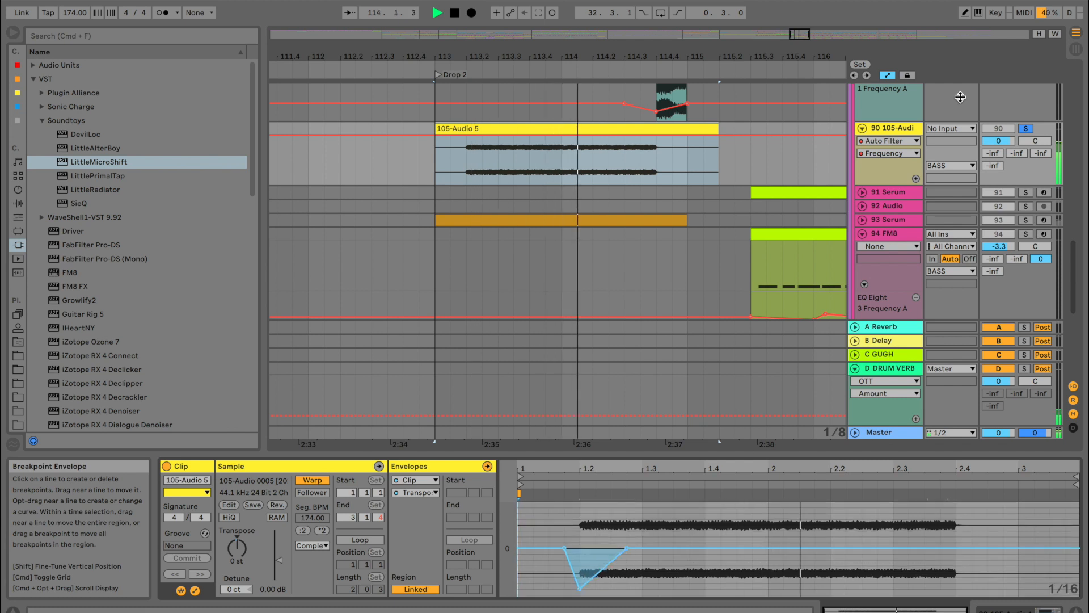
# Unsolo track 90, replay 105-Audio 5 in the mix, and undo its Transposition envelope and warp mode changes
pyautogui.click(1026, 128)
pyautogui.click(471, 154)
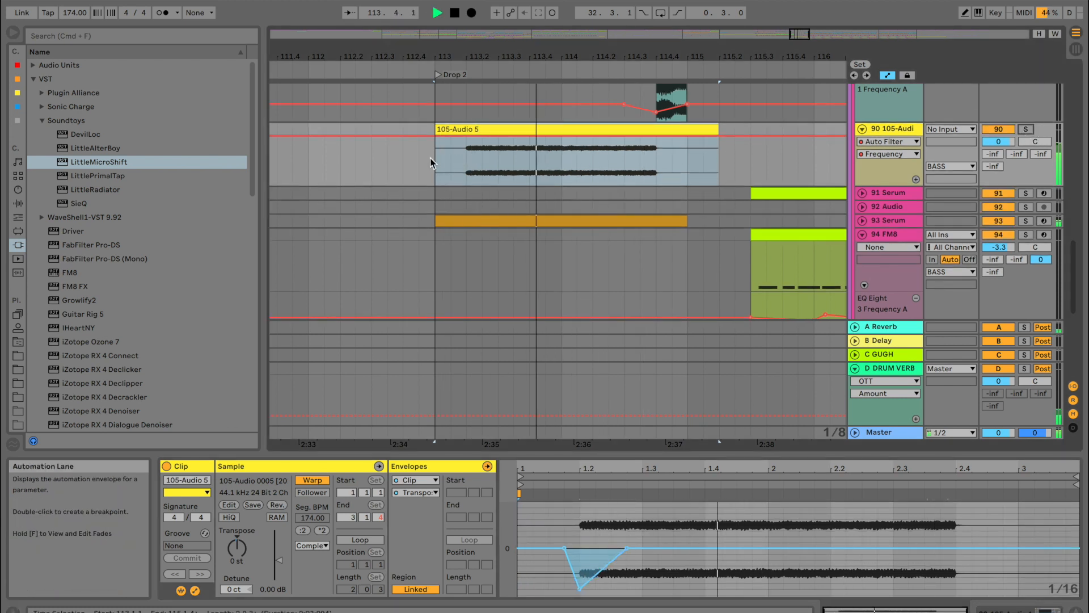
pyautogui.press('space')
pyautogui.press('super+z')
pyautogui.press('super+z')
pyautogui.press('super+z')
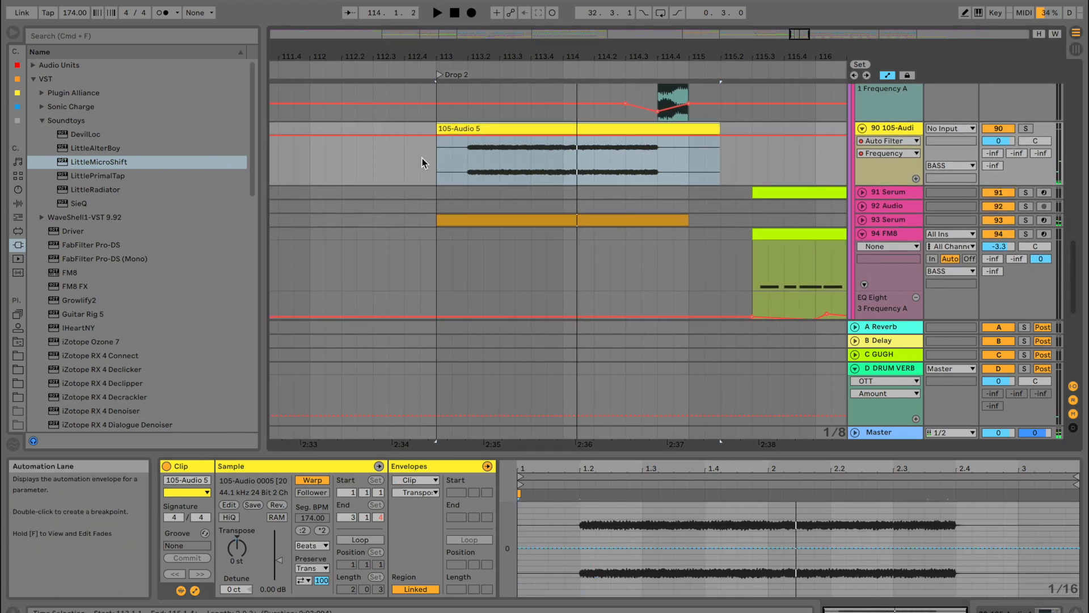
# Play on from Drop 2, hide the detail view, and fold the BASS, 83 Group and D & B groups
pyautogui.press('space')
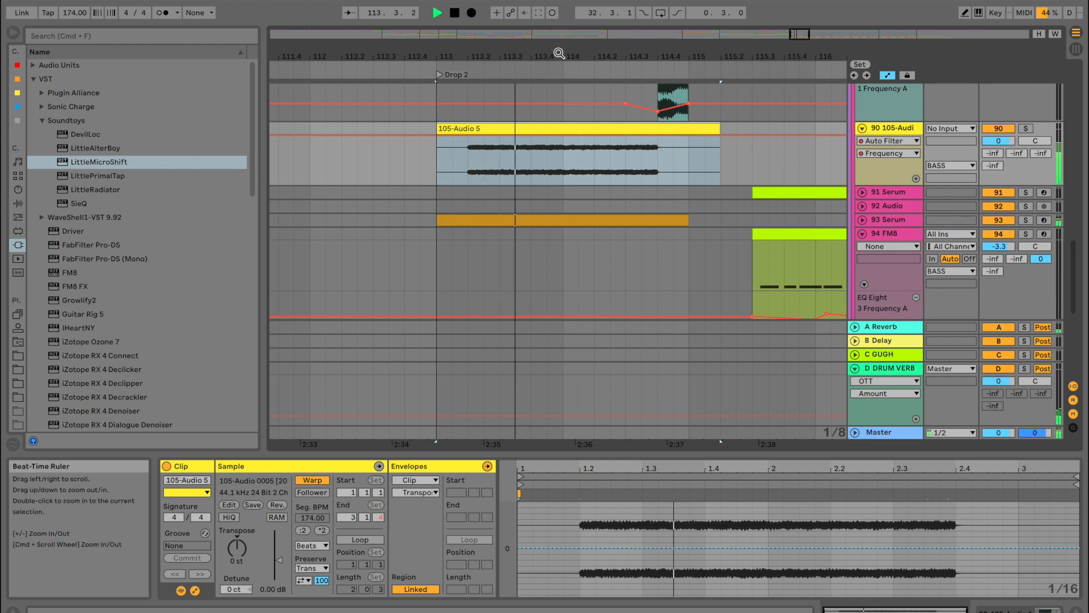
pyautogui.moveTo(559, 54); pyautogui.dragTo(559, 17)
pyautogui.press('super+alt+l')
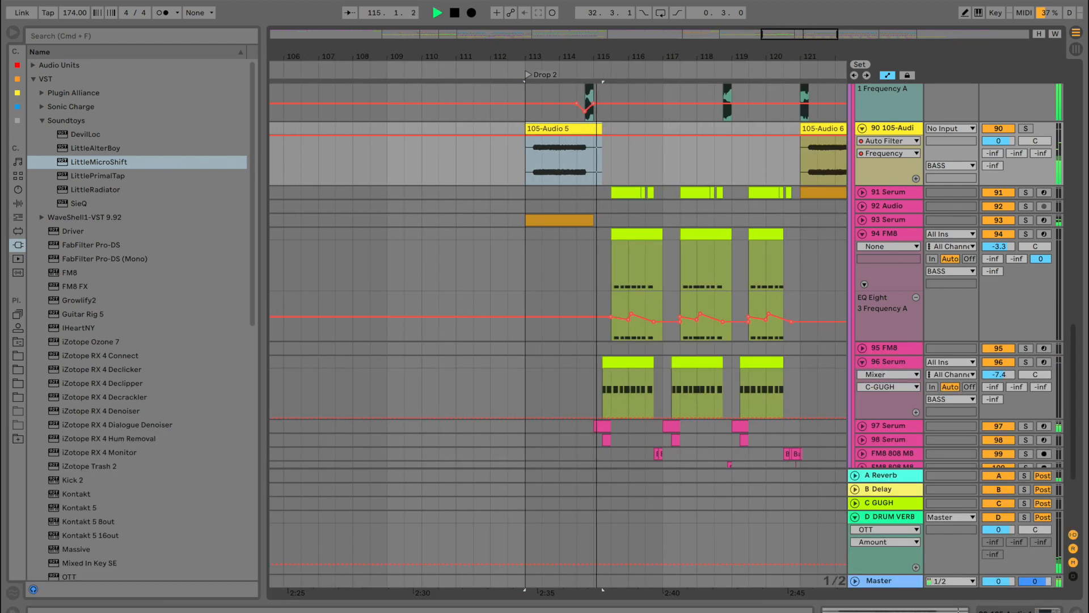
pyautogui.scroll(-1, 505, 256)
pyautogui.scroll(6, 505, 256)
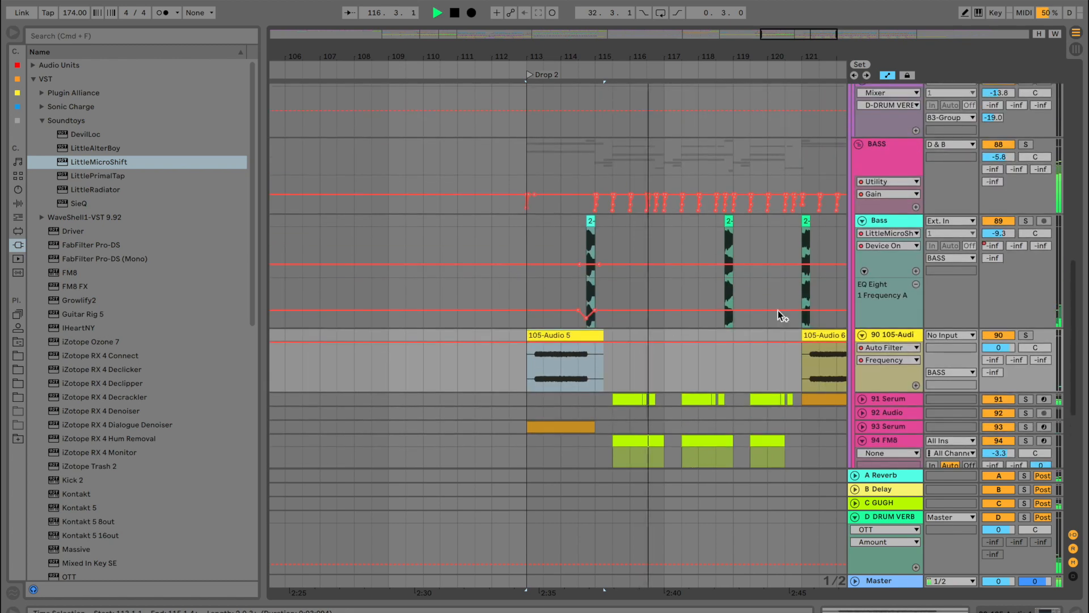
pyautogui.click(858, 146)
pyautogui.scroll(10, 722, 224)
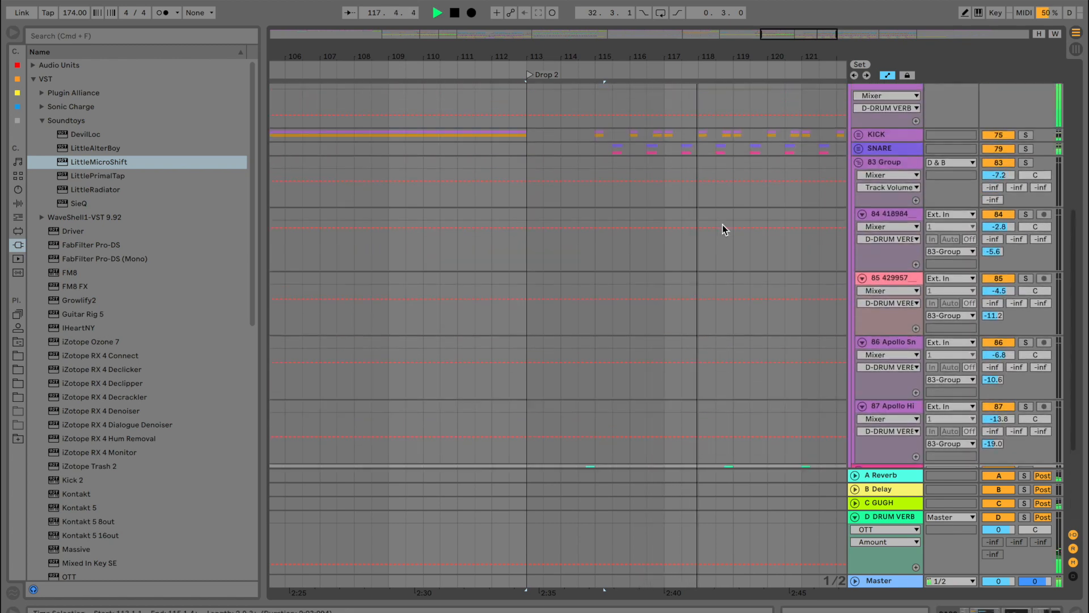
pyautogui.click(860, 203)
pyautogui.scroll(3, 825, 213)
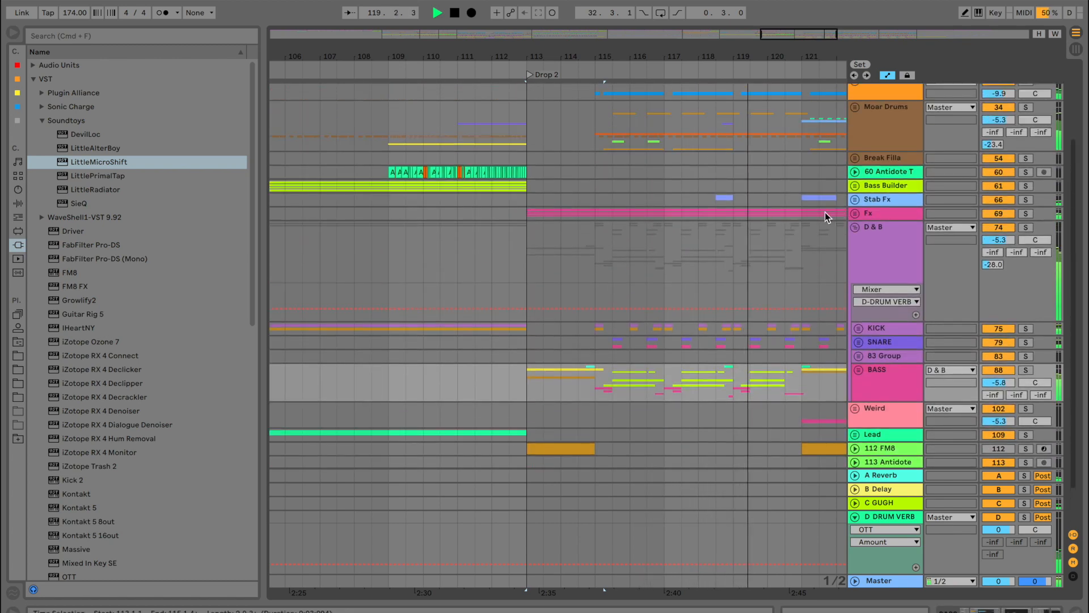
pyautogui.click(856, 226)
# Copy a short slice of Moar Drums from bar 112 to just before bar 115, and play it into the drop
pyautogui.press('space')
pyautogui.click(404, 170)
pyautogui.press('space')
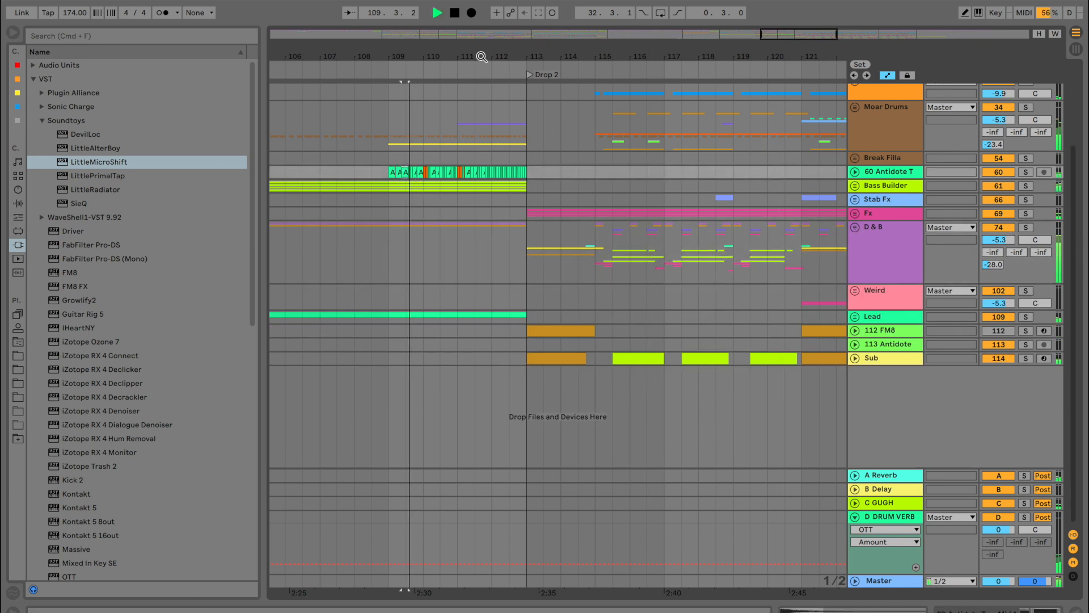
pyautogui.moveTo(481, 56); pyautogui.dragTo(477, 108)
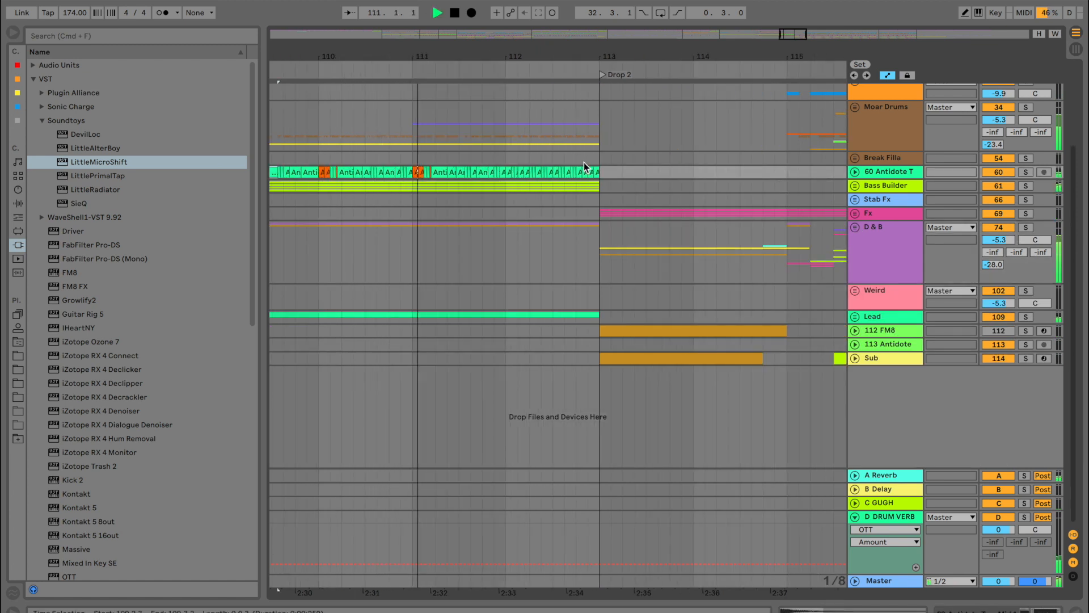
pyautogui.click(579, 142)
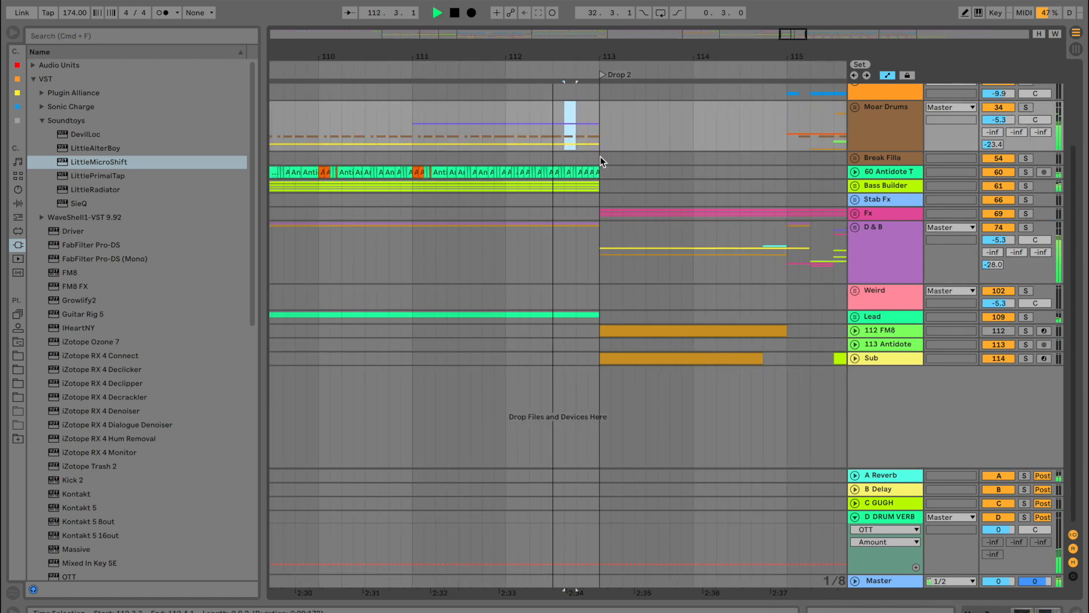
pyautogui.hscroll(5, 601, 157)
pyautogui.click(596, 130)
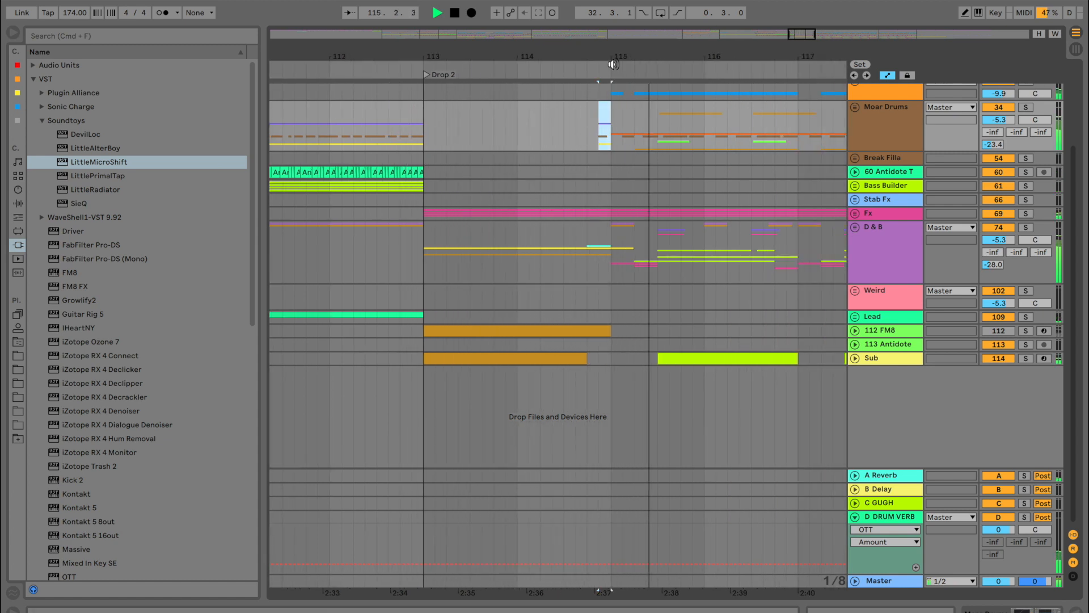
pyautogui.press('space')
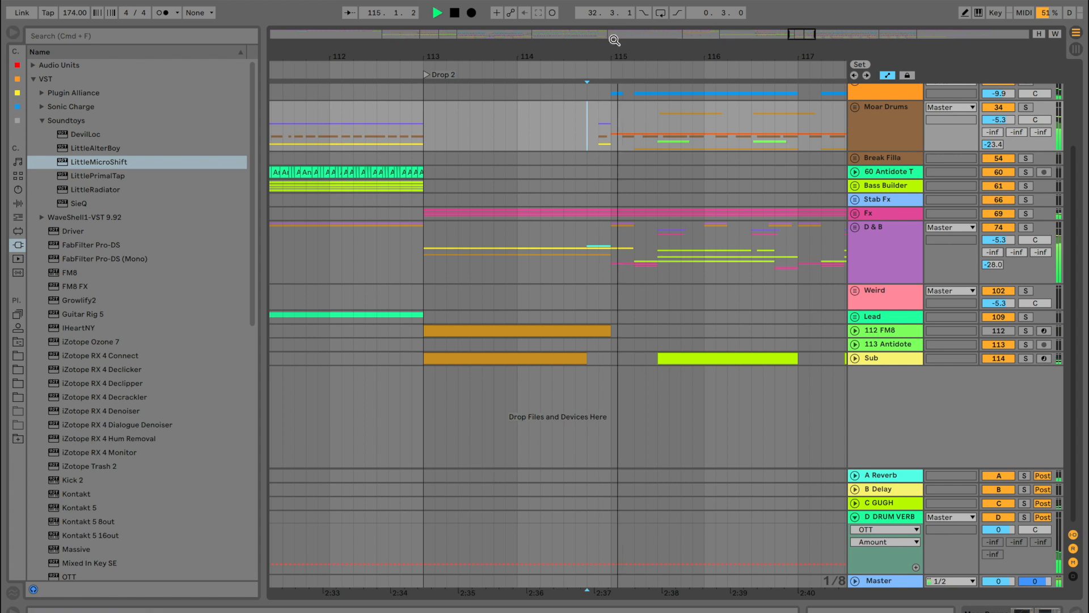
pyautogui.moveTo(610, 57); pyautogui.dragTo(552, 48)
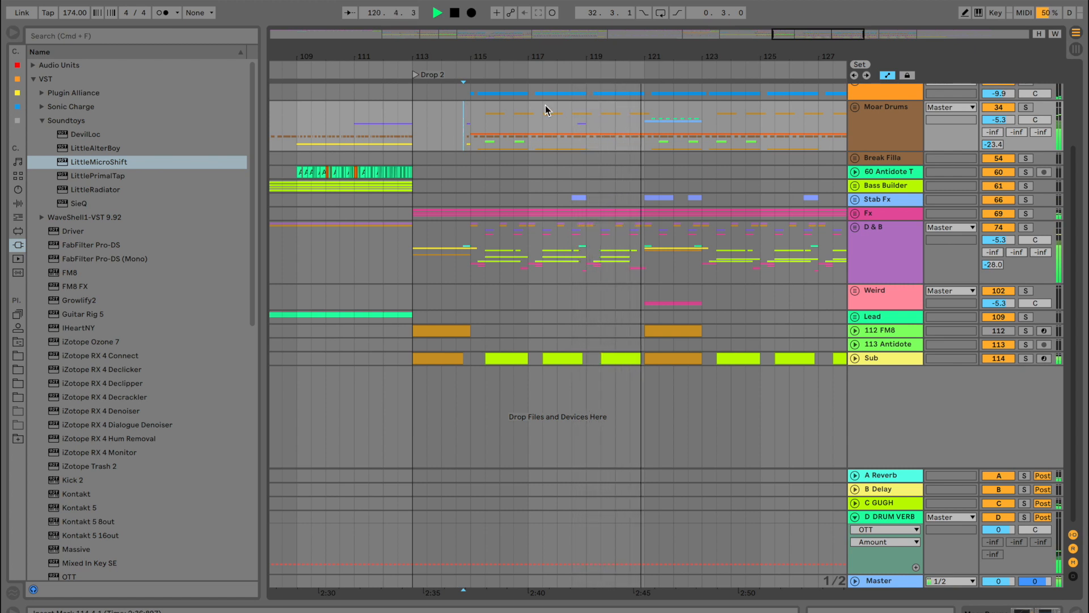
# Unfold the D & B group, solo and unfold the BASS group, and play it from bar 115
pyautogui.click(474, 261)
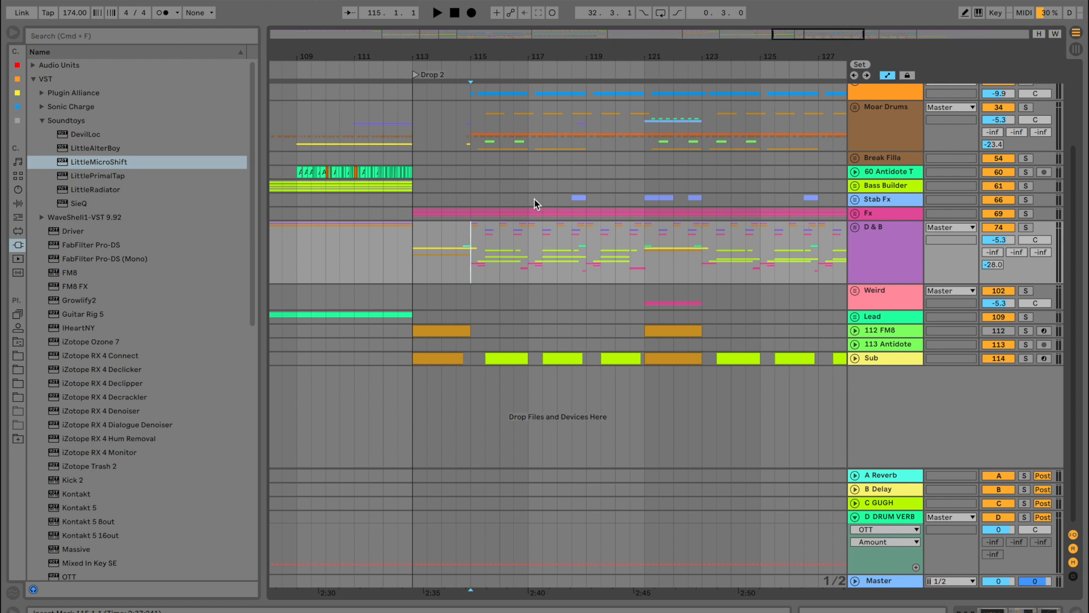
pyautogui.moveTo(521, 55); pyautogui.dragTo(521, 79)
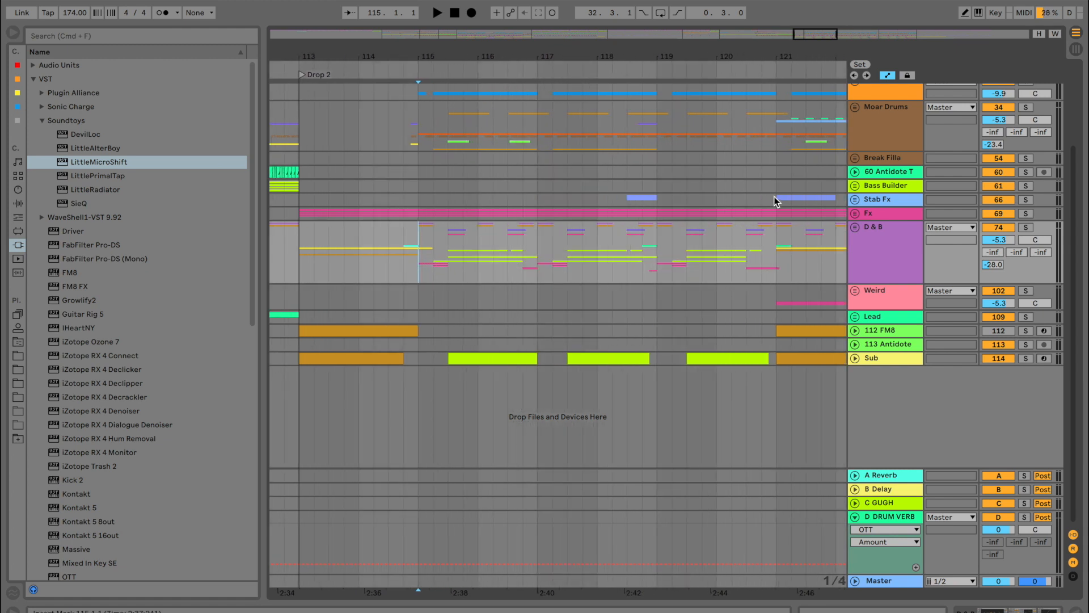
pyautogui.click(855, 226)
pyautogui.scroll(-3, 390, 306)
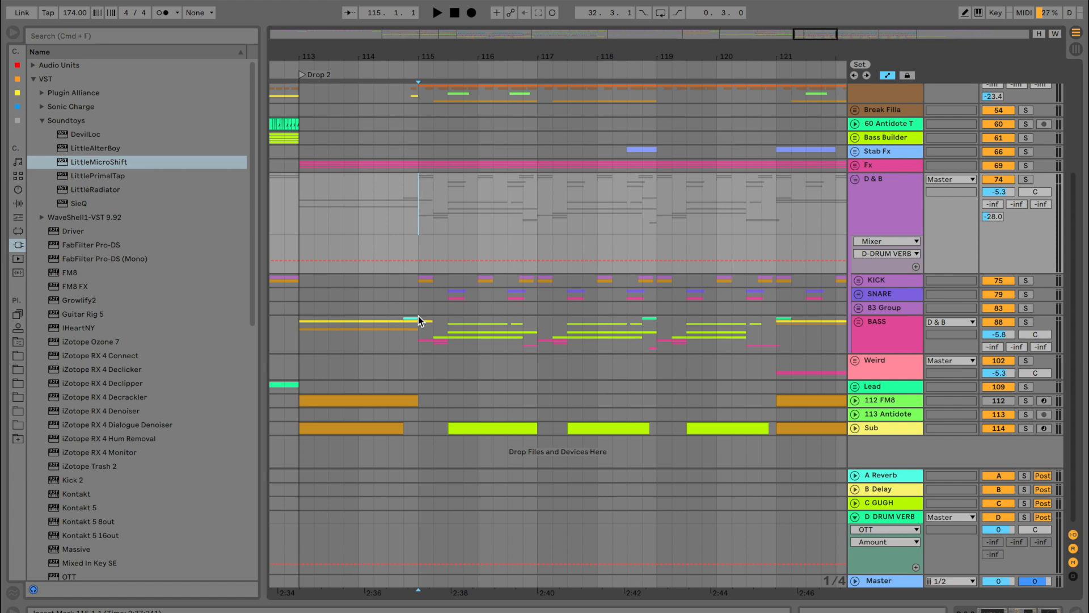
pyautogui.click(430, 339)
pyautogui.click(424, 339)
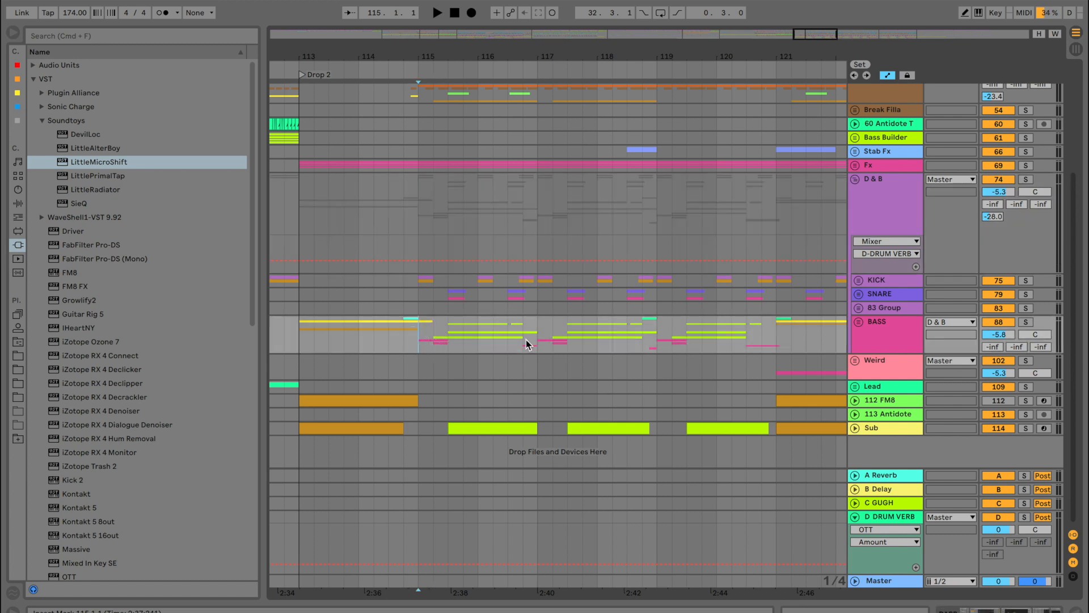
pyautogui.click(1025, 321)
pyautogui.press('space')
pyautogui.click(860, 322)
pyautogui.scroll(-8, 492, 379)
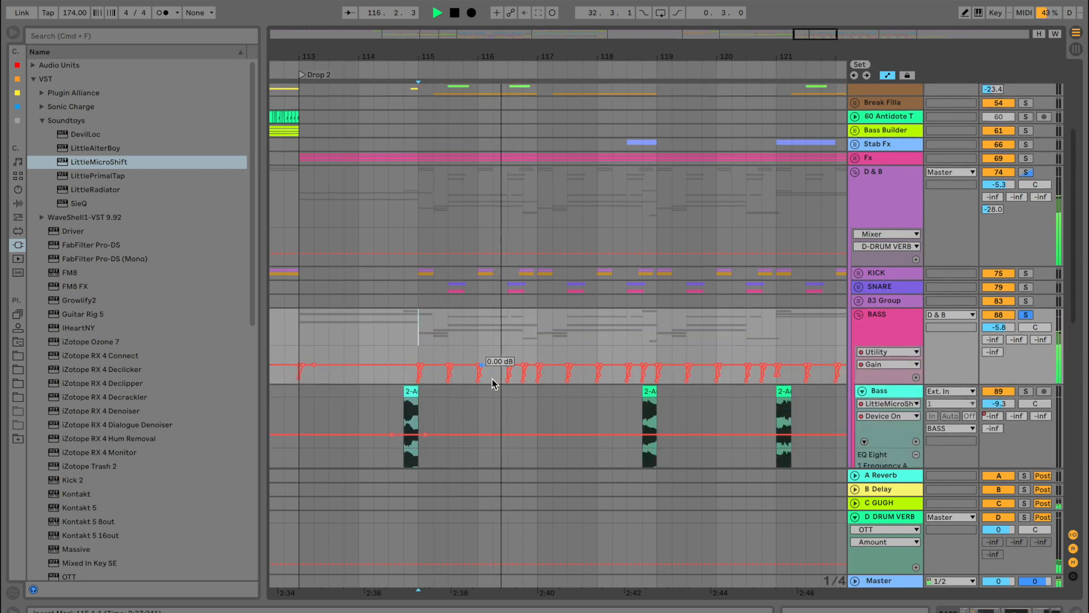
# Play from the first 94 FM8 clip and solo tracks 94 FM8 and 96 Serum in turn to compare them
pyautogui.press('space')
pyautogui.click(502, 275)
pyautogui.press('space')
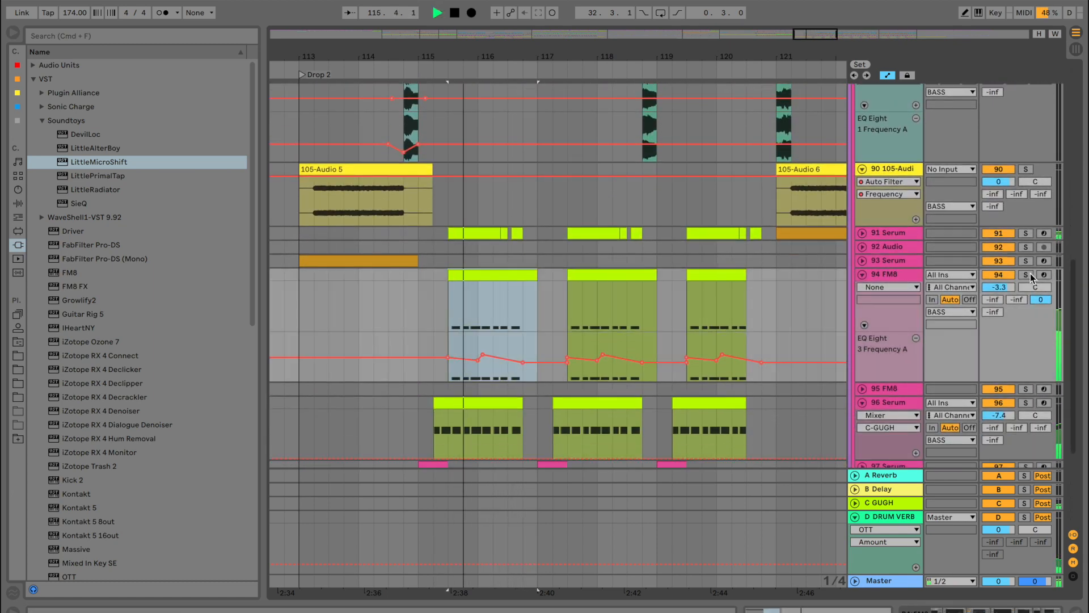
pyautogui.click(1026, 275)
pyautogui.click(1026, 403)
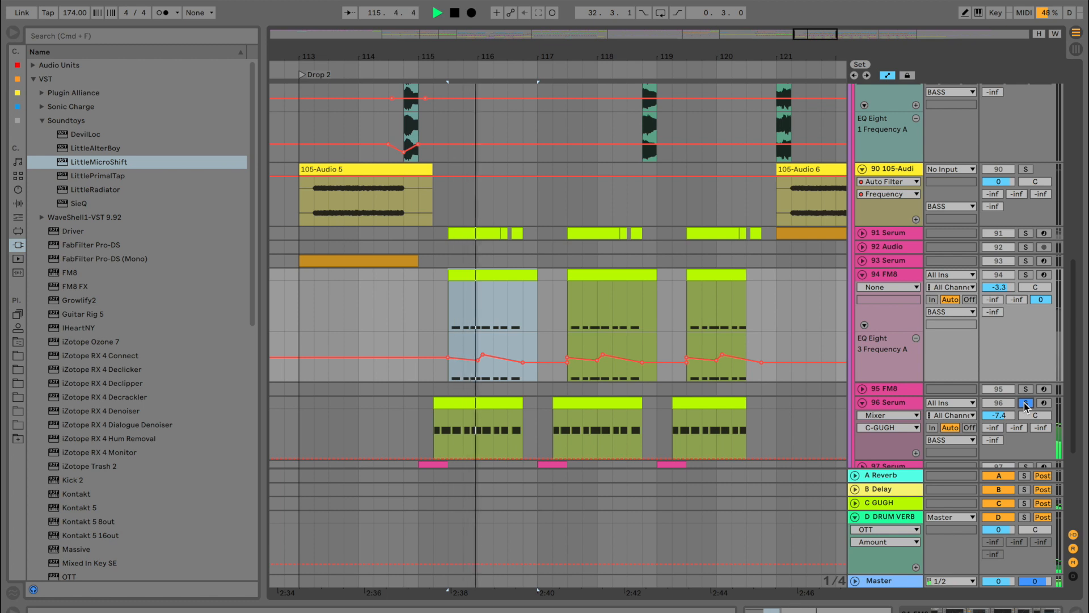
pyautogui.click(1025, 274)
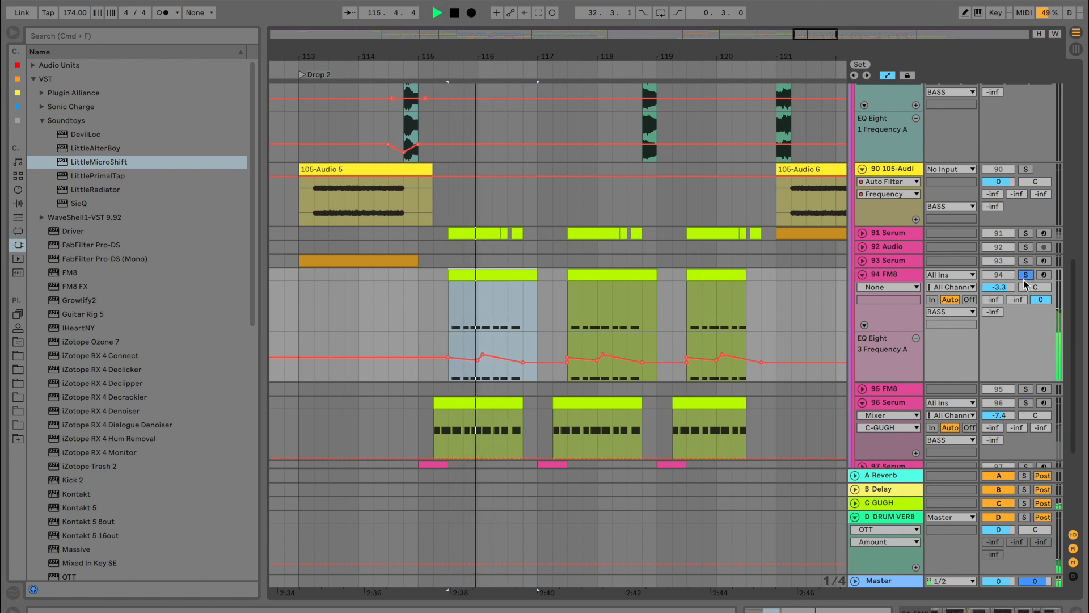
pyautogui.press('space')
# Duplicate track 94 FM8 and delete the iZotope Ozone device from the copy, 95 FM8
pyautogui.click(883, 278)
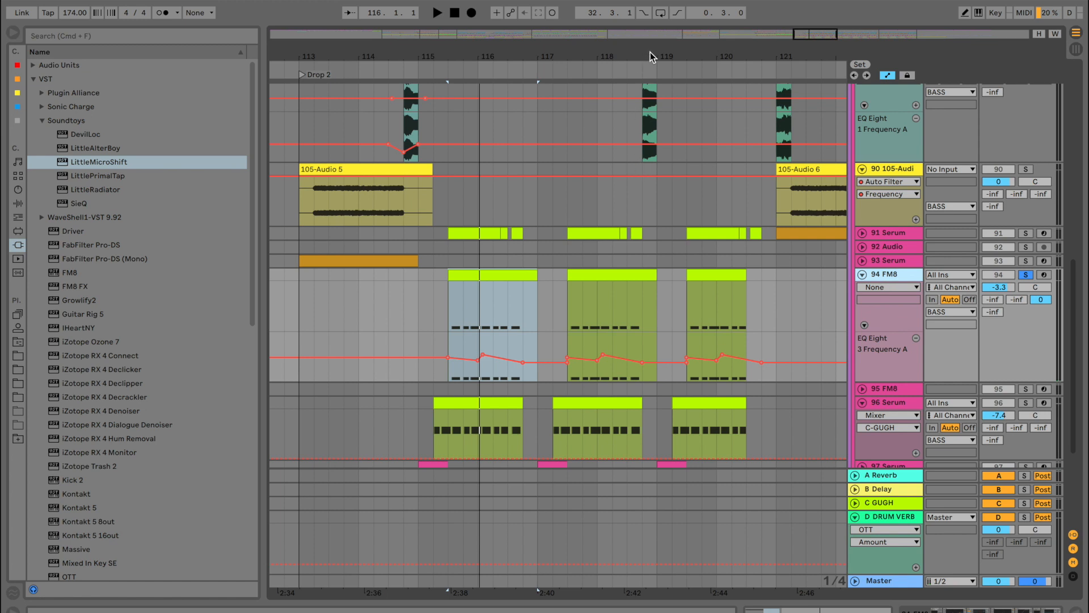
pyautogui.press('super+d')
pyautogui.moveTo(652, 49); pyautogui.dragTo(642, 76)
pyautogui.click(576, 376)
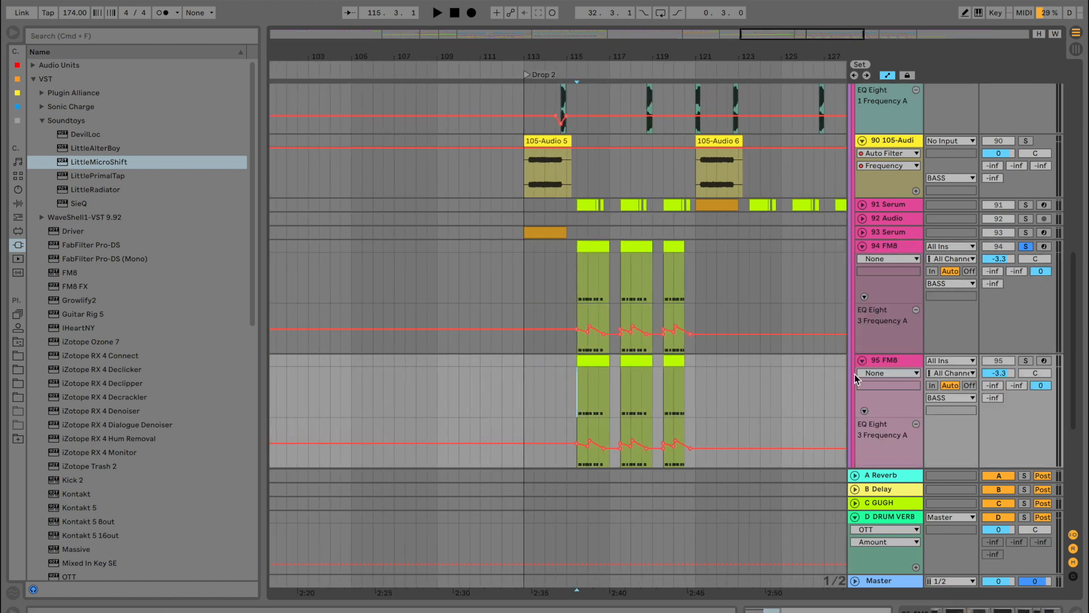
pyautogui.doubleClick(889, 364)
pyautogui.hscroll(10, 833, 523)
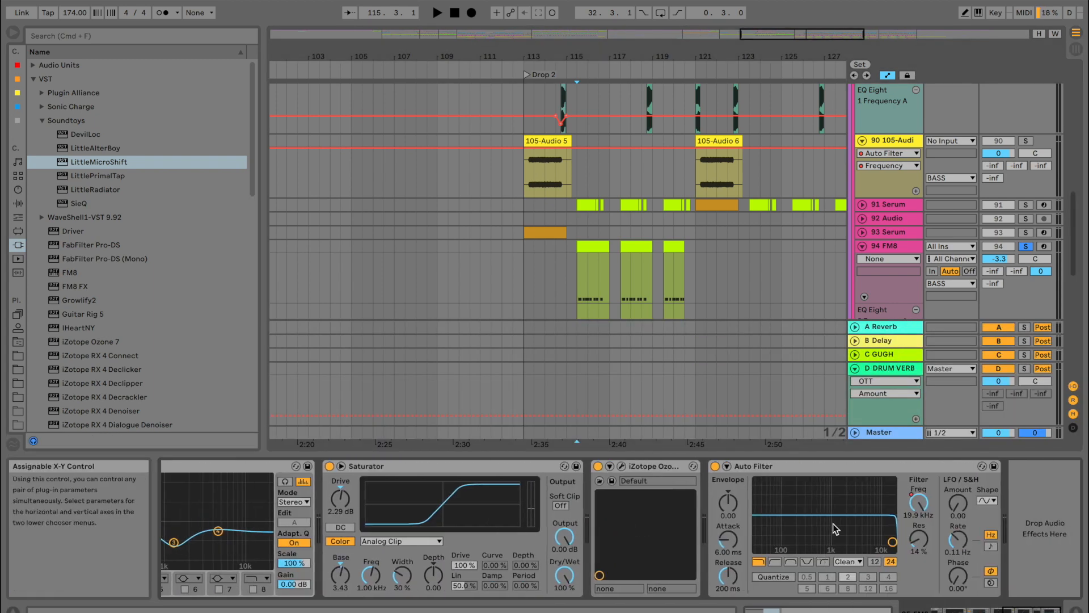
pyautogui.click(658, 468)
pyautogui.press('Delete')
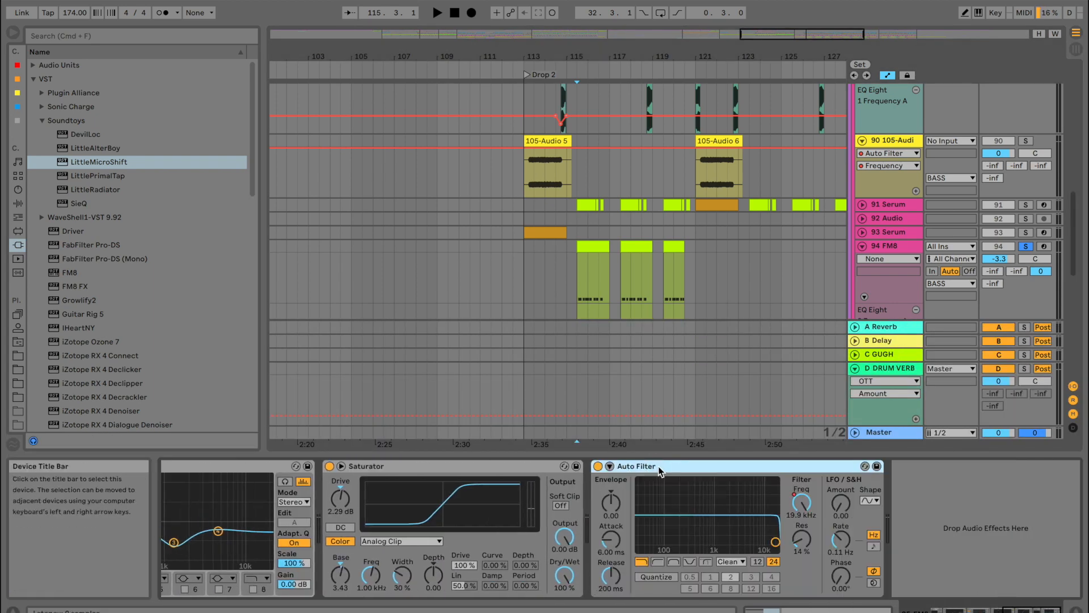
# Play tracks 94 FM8 and 95 FM8 soloed in turn from the first clip, and compare their device chains
pyautogui.click(579, 255)
pyautogui.press('space')
pyautogui.scroll(-5, 686, 257)
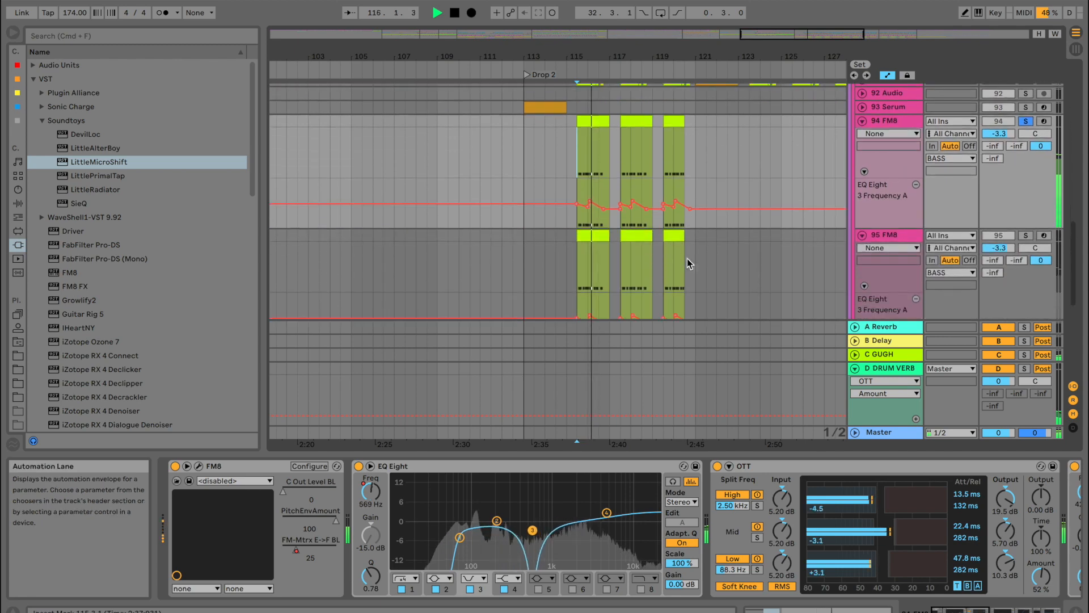
pyautogui.click(904, 213)
pyautogui.click(1026, 214)
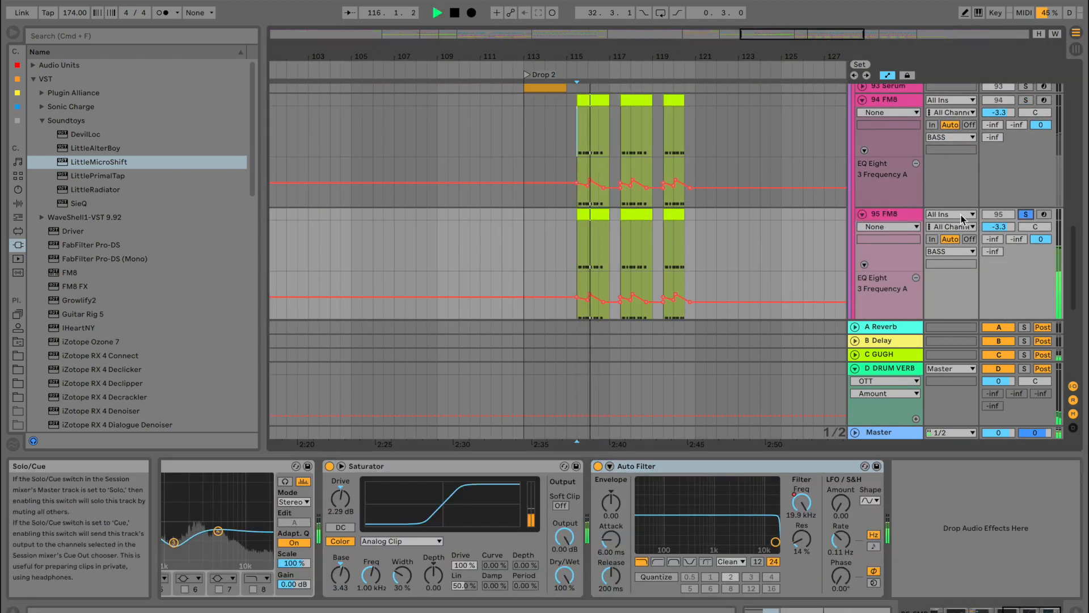
pyautogui.press('space')
pyautogui.click(883, 101)
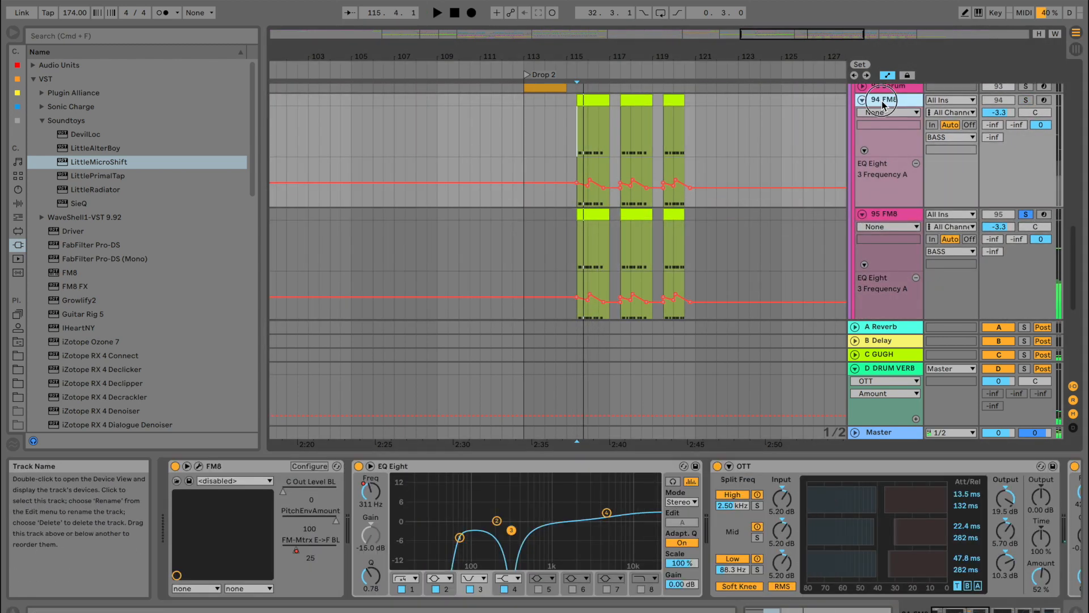
pyautogui.hscroll(5, 887, 516)
pyautogui.click(902, 218)
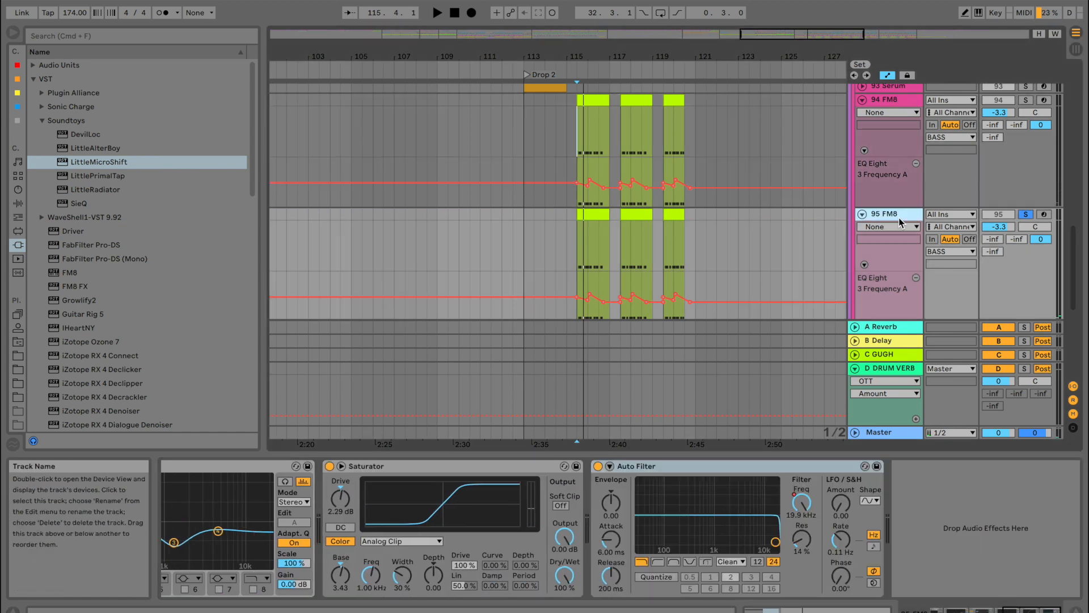
# Open the FM8 synth on track 95, set its Unison voices to 1, and play the clip
pyautogui.hscroll(-5, 459, 493)
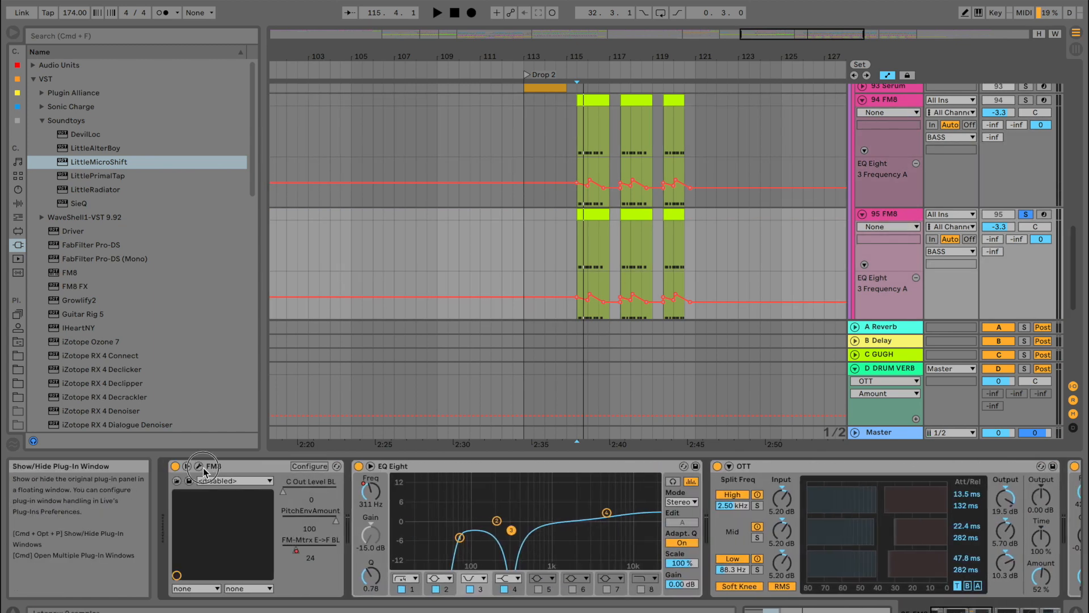
pyautogui.click(199, 466)
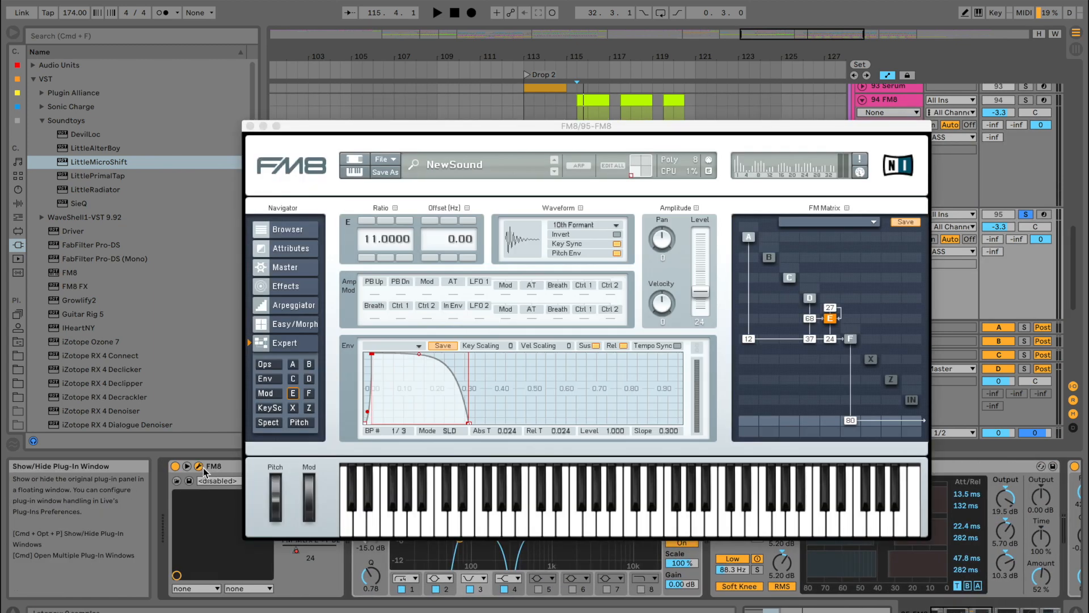
pyautogui.click(284, 286)
pyautogui.click(315, 269)
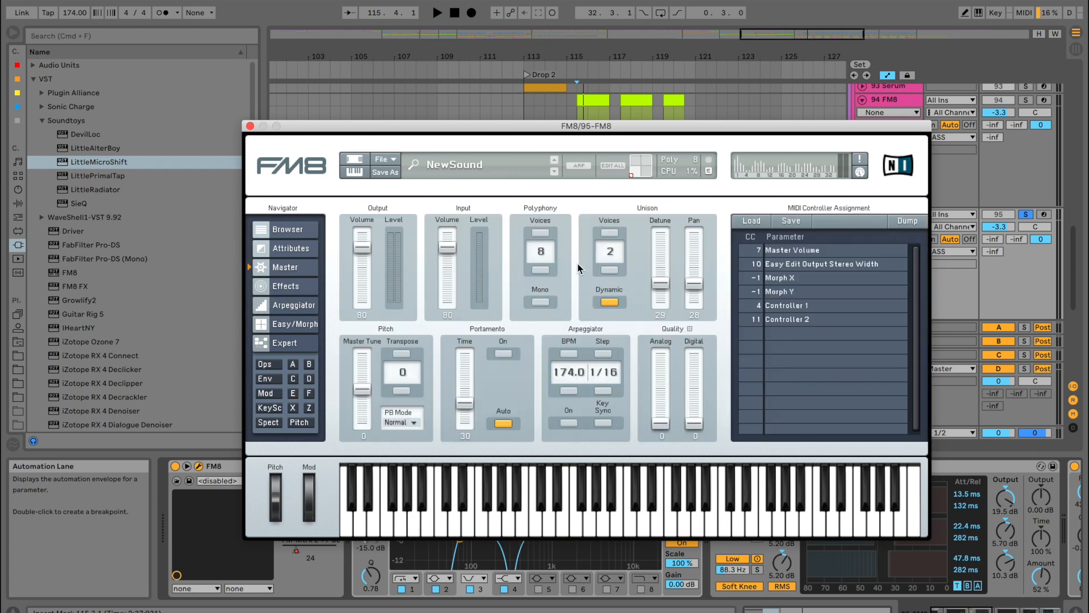
pyautogui.press('space')
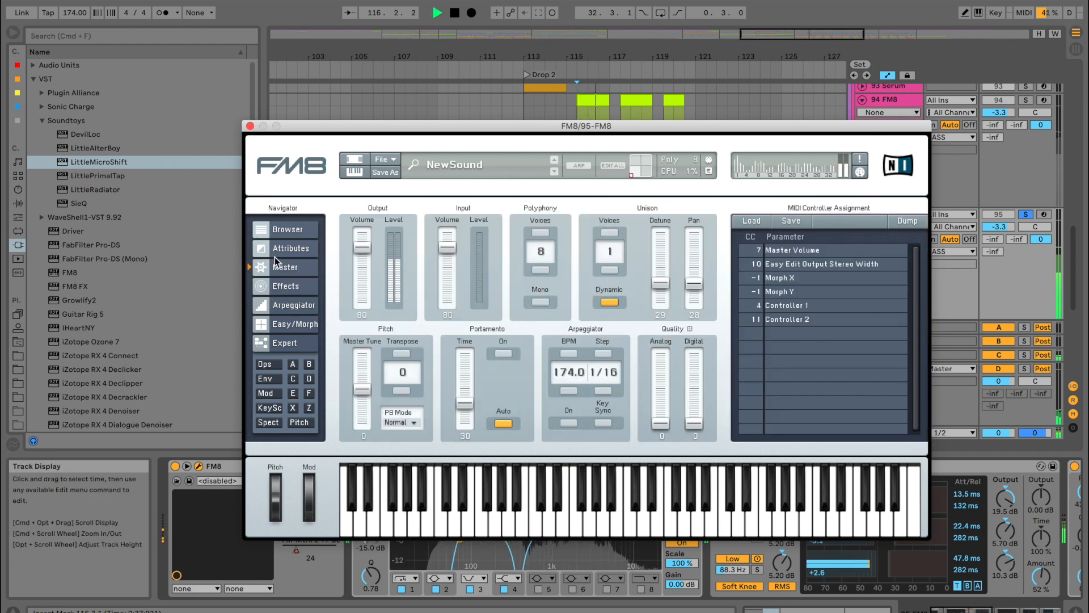
# In FM8's effects, set Overdrive Drive to 100, Tone to 100 and Bass to 0, and Tube Amp Volume to 100
pyautogui.press('space')
pyautogui.click(285, 286)
pyautogui.moveTo(555, 241); pyautogui.dragTo(610, 232)
pyautogui.press('space')
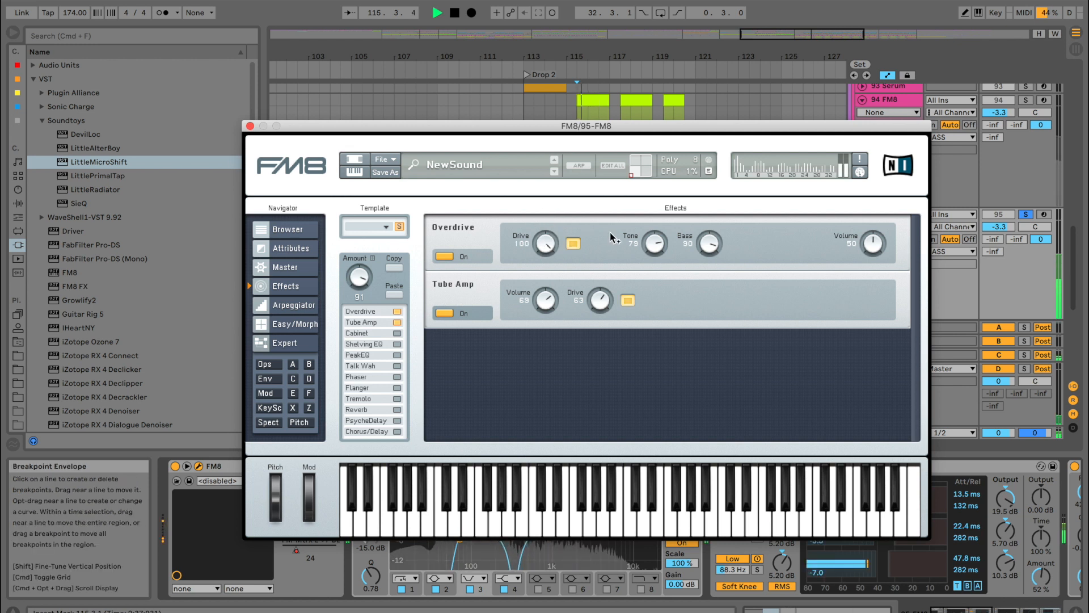
pyautogui.moveTo(708, 254); pyautogui.dragTo(703, 358)
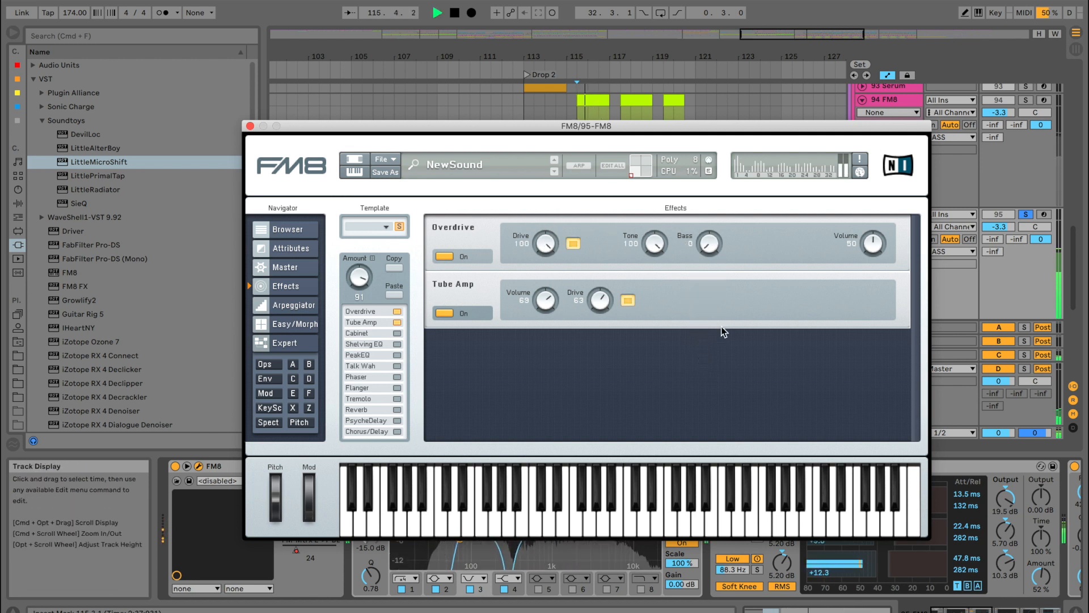
pyautogui.moveTo(543, 306); pyautogui.dragTo(554, 283)
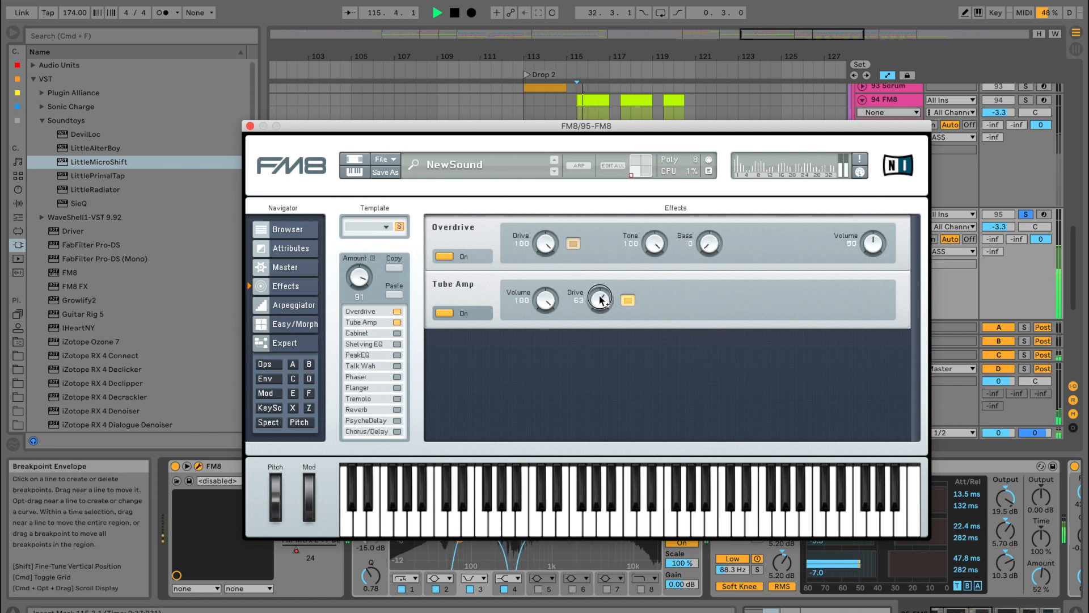
# Try different waveforms on FM8 operator E, including TX Wave 8 and 6th Formant, while replaying the clip
pyautogui.click(300, 342)
pyautogui.moveTo(529, 227); pyautogui.dragTo(525, 239)
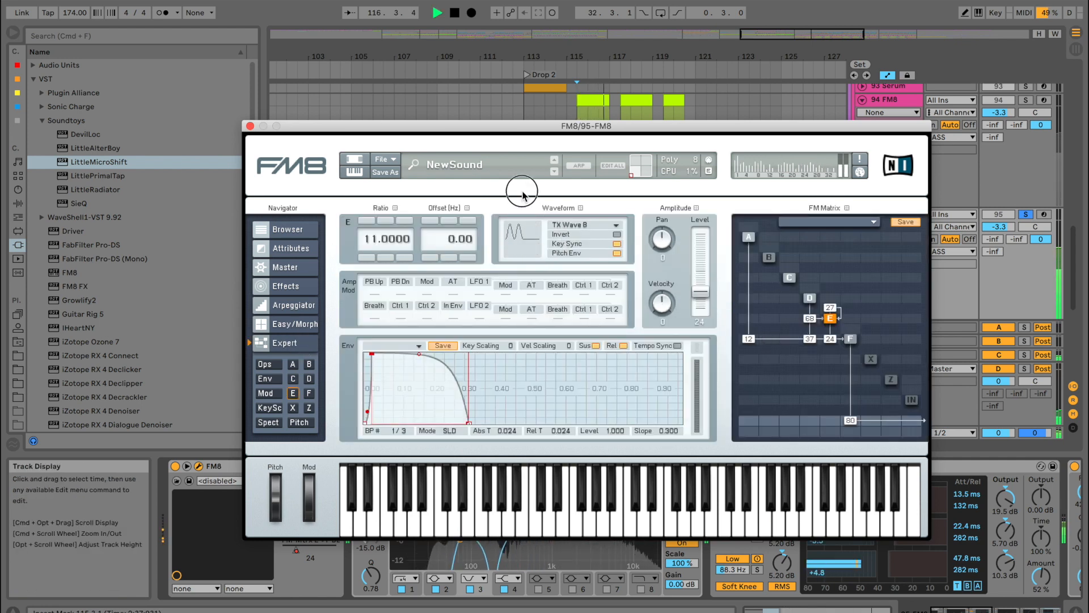
pyautogui.press('space')
pyautogui.scroll(-5, 519, 264)
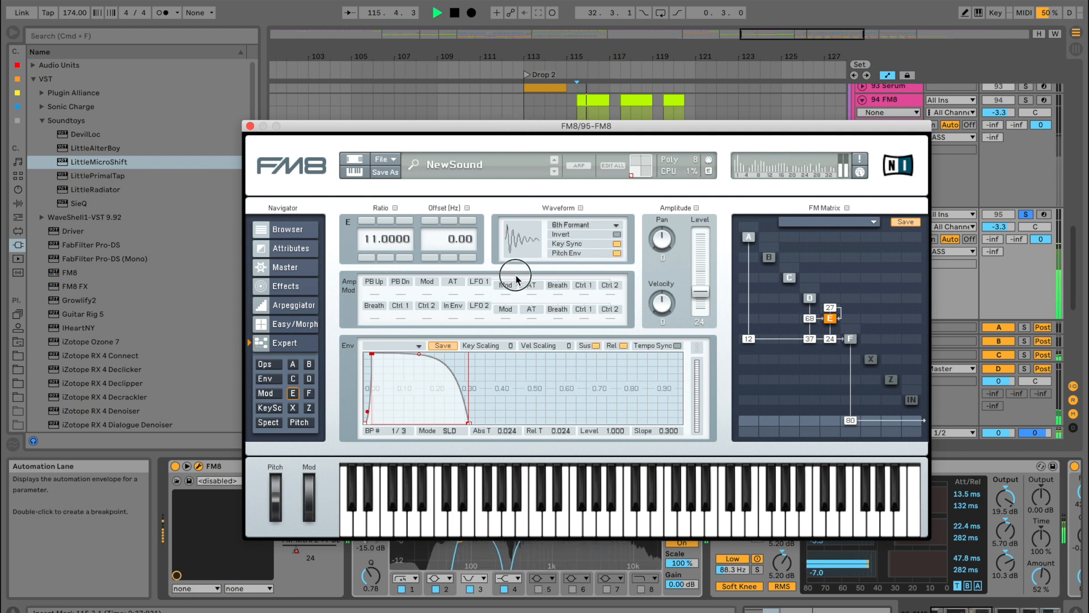
# Audition waveforms on FM8 operator F, set it to PWM Ramp Mod, and close the synth window
pyautogui.click(849, 339)
pyautogui.moveTo(537, 177); pyautogui.dragTo(540, 143)
pyautogui.press('space')
pyautogui.press('space')
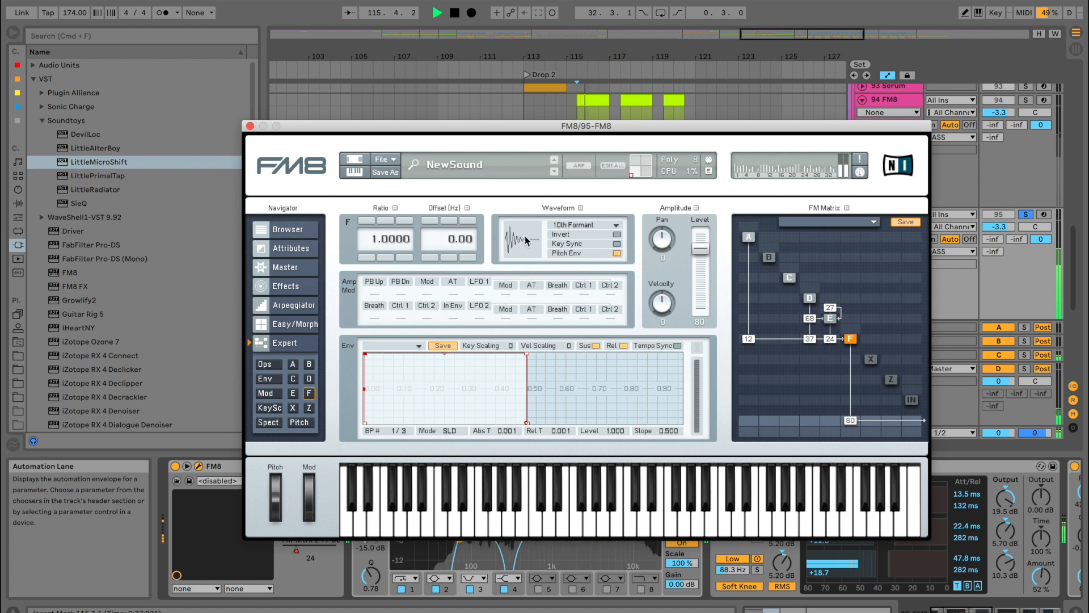
pyautogui.moveTo(521, 259); pyautogui.dragTo(522, 265)
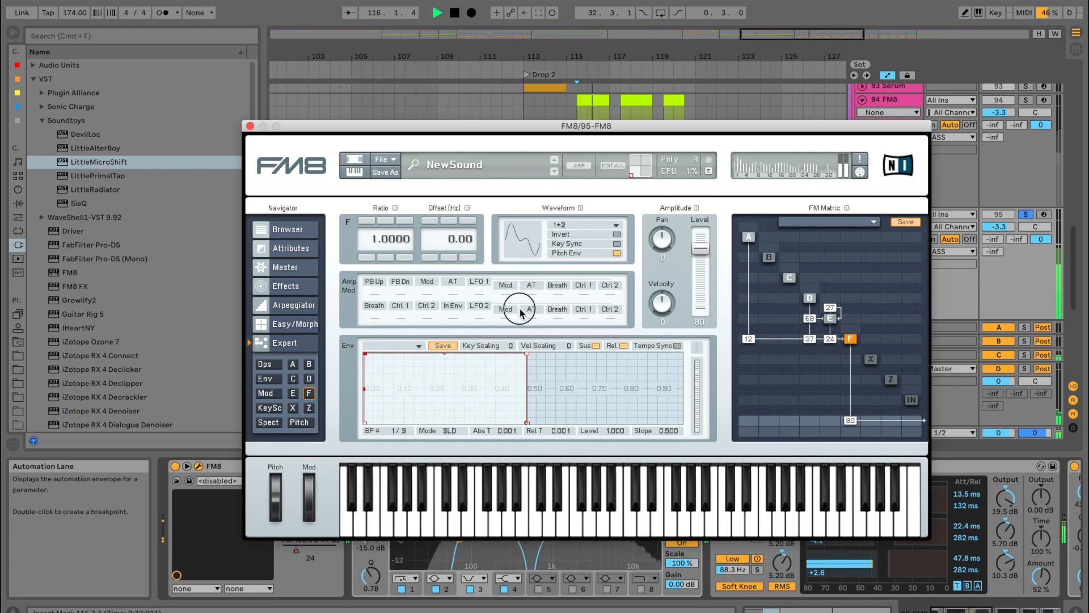
pyautogui.press('space')
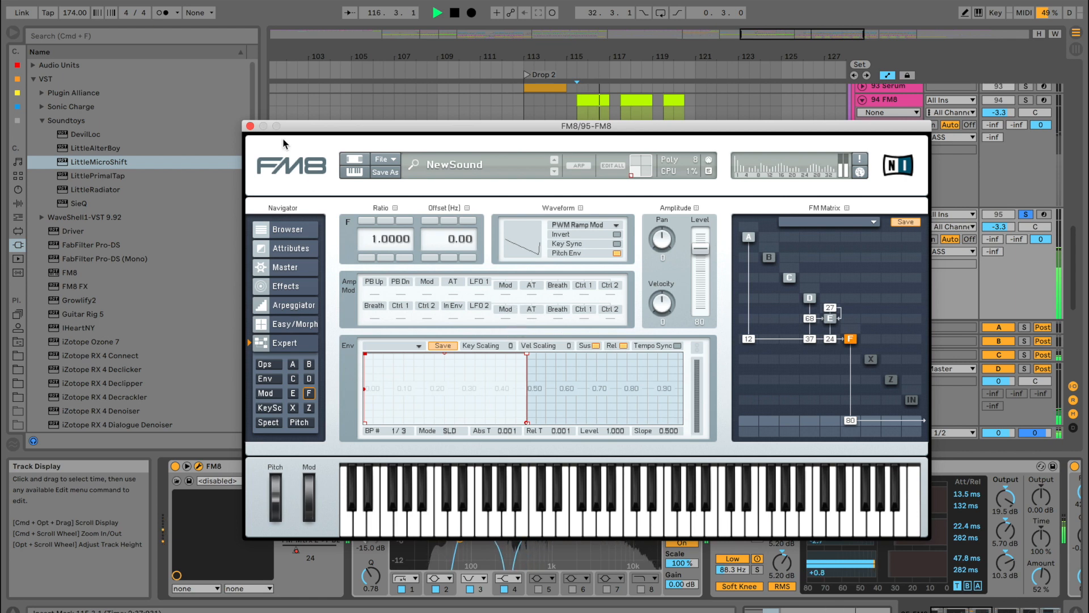
pyautogui.click(249, 126)
pyautogui.hscroll(5, 579, 567)
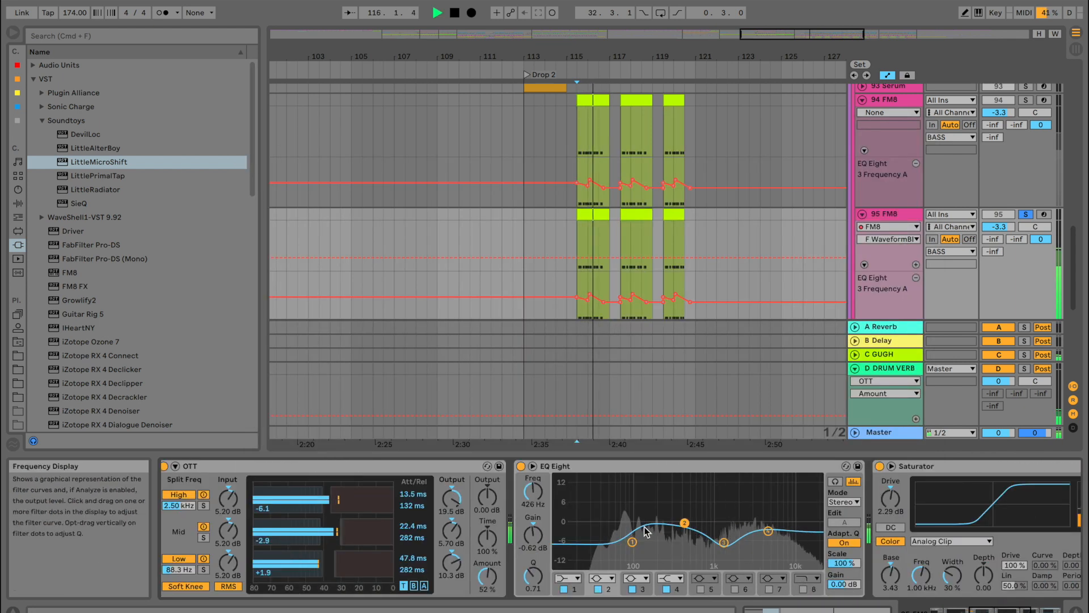
# Make EQ Eight band 1 on track 95 a low cut at 681 Hz with Q 0.78, and lower band 4 slightly
pyautogui.press('space')
pyautogui.click(577, 580)
pyautogui.click(571, 603)
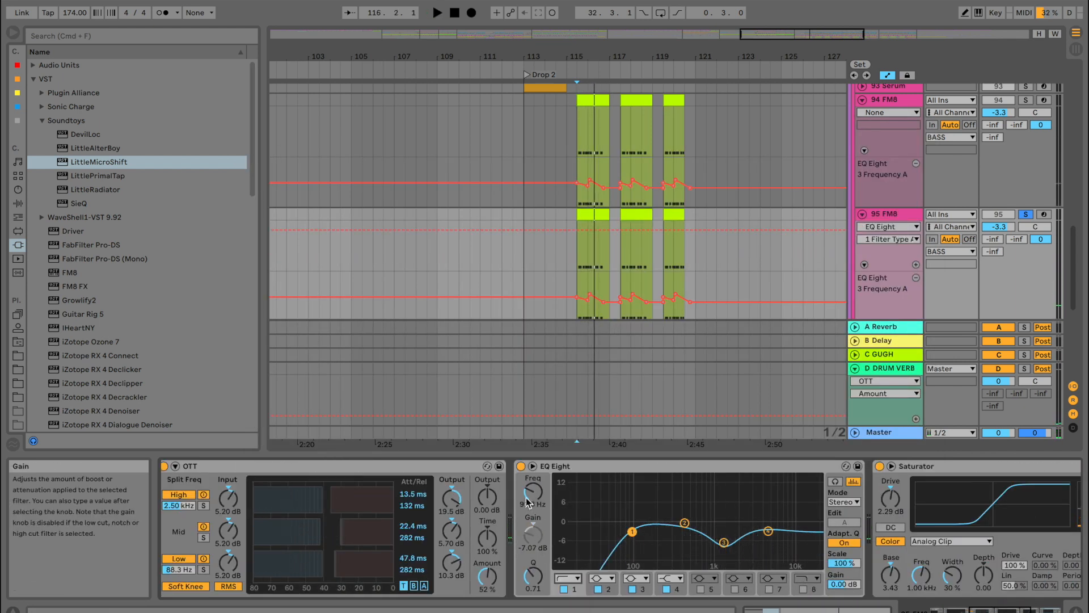
pyautogui.moveTo(533, 492); pyautogui.dragTo(533, 467)
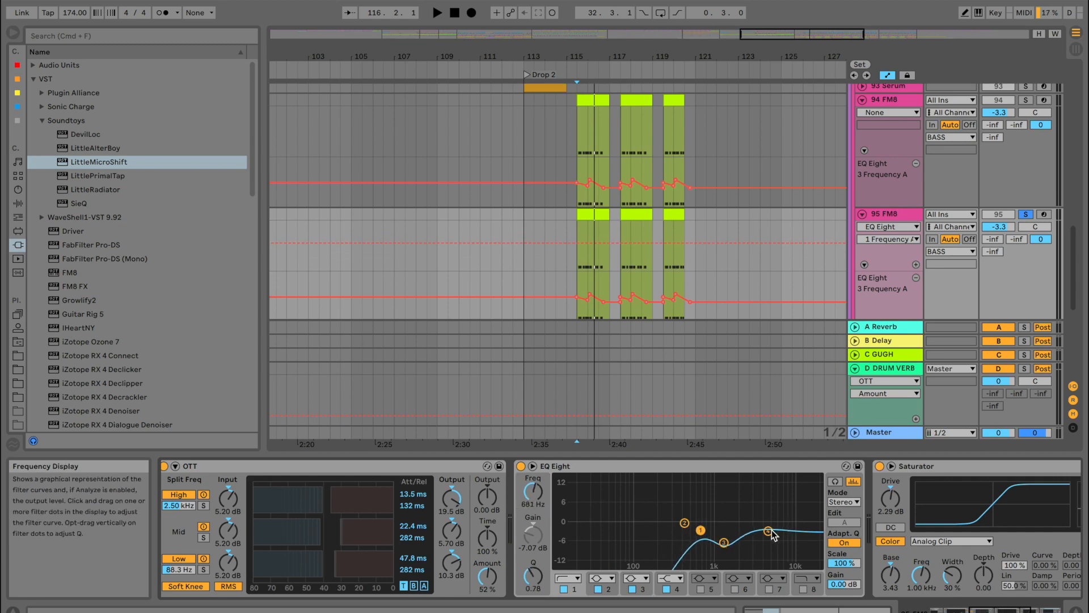
pyautogui.moveTo(770, 532); pyautogui.dragTo(774, 538)
pyautogui.hscroll(5, 806, 542)
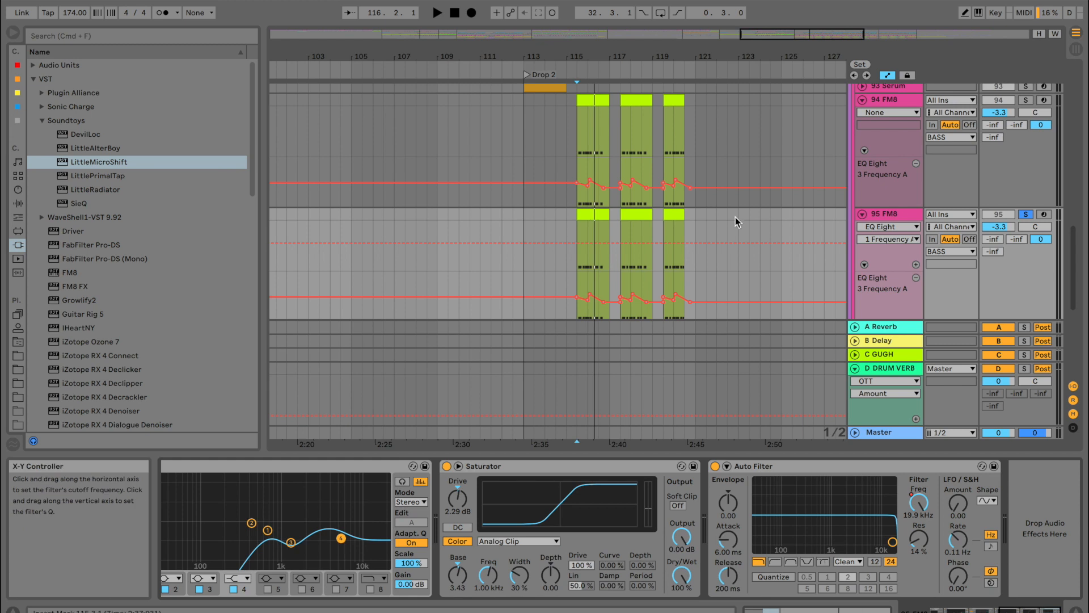
# Play Drop 2 from bar 115 and set track 95's volume to -2.6 dB
pyautogui.click(567, 230)
pyautogui.moveTo(639, 58); pyautogui.dragTo(639, 96)
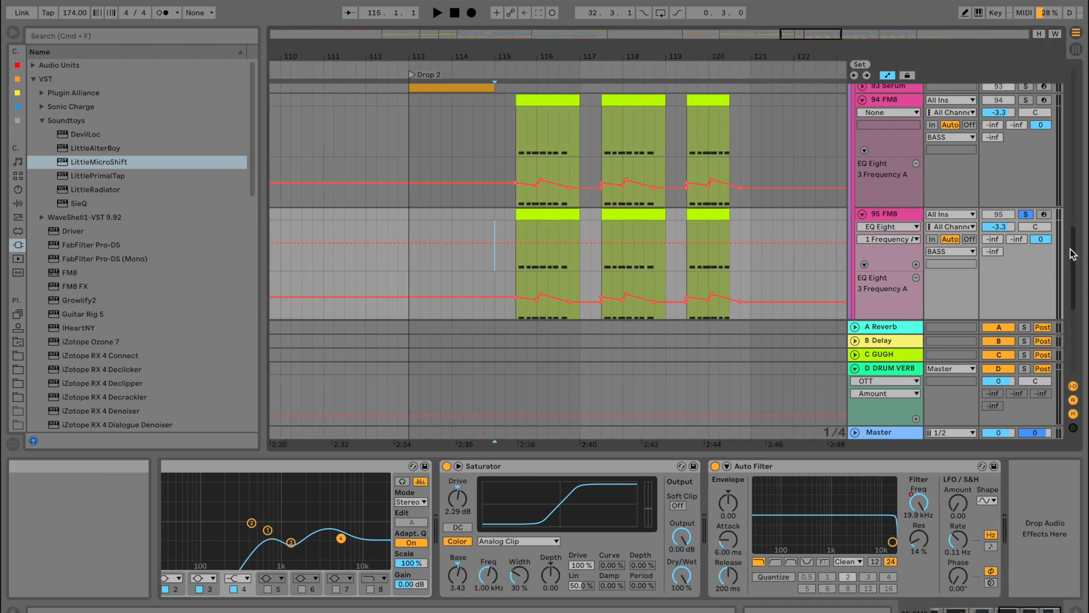
pyautogui.press('space')
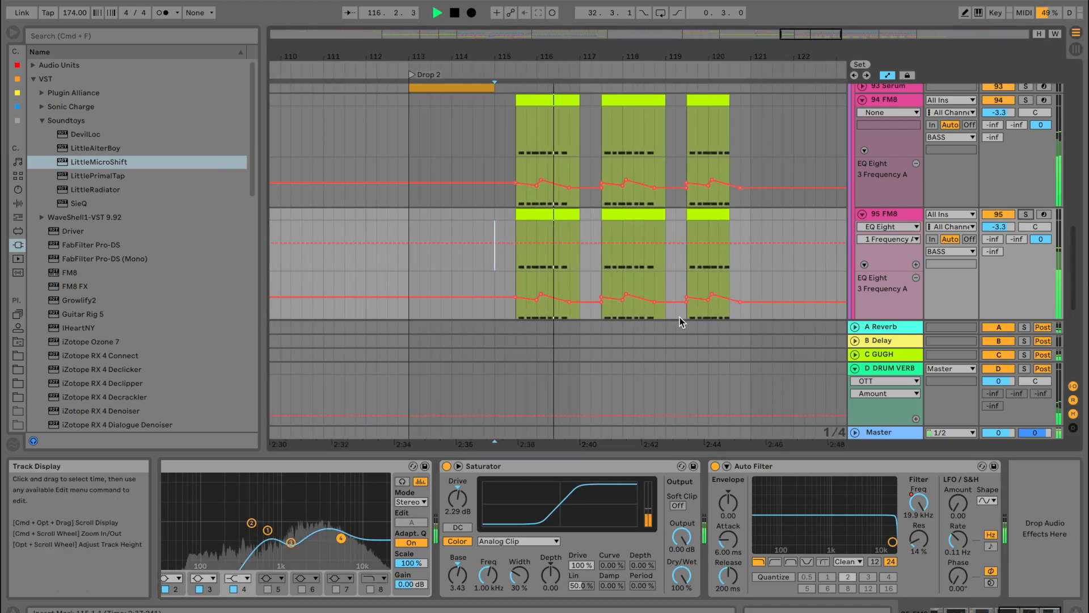
pyautogui.moveTo(998, 227)
pyautogui.mouseDown()
pyautogui.moveTo(998, 208)
pyautogui.moveTo(999, 228)
pyautogui.mouseUp()
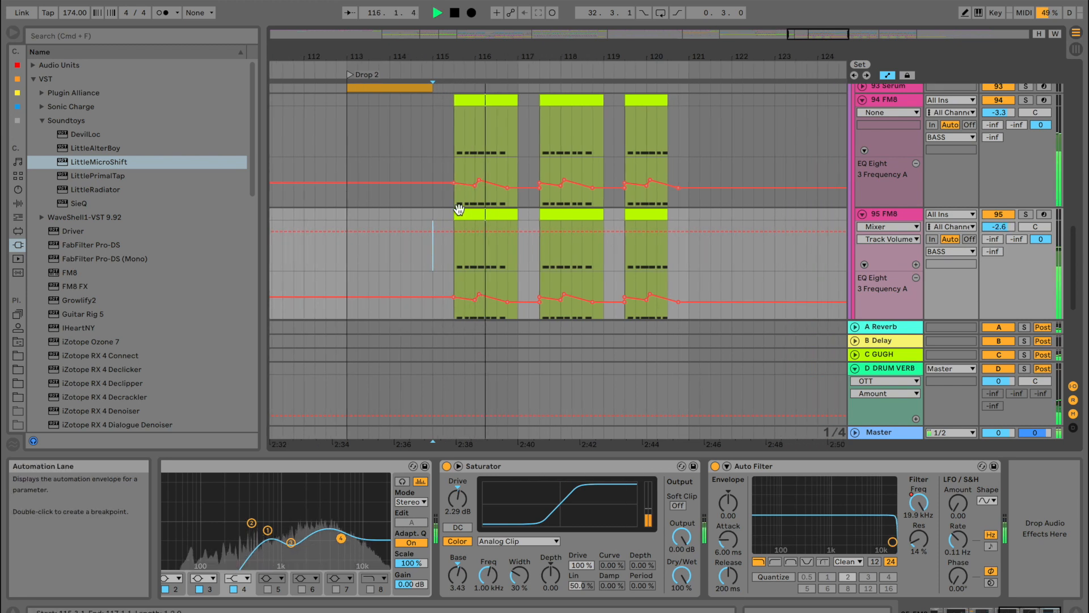
# Copy track 95's three clips from bars 115 to 121 and paste them at bar 123
pyautogui.moveTo(440, 215); pyautogui.dragTo(685, 211)
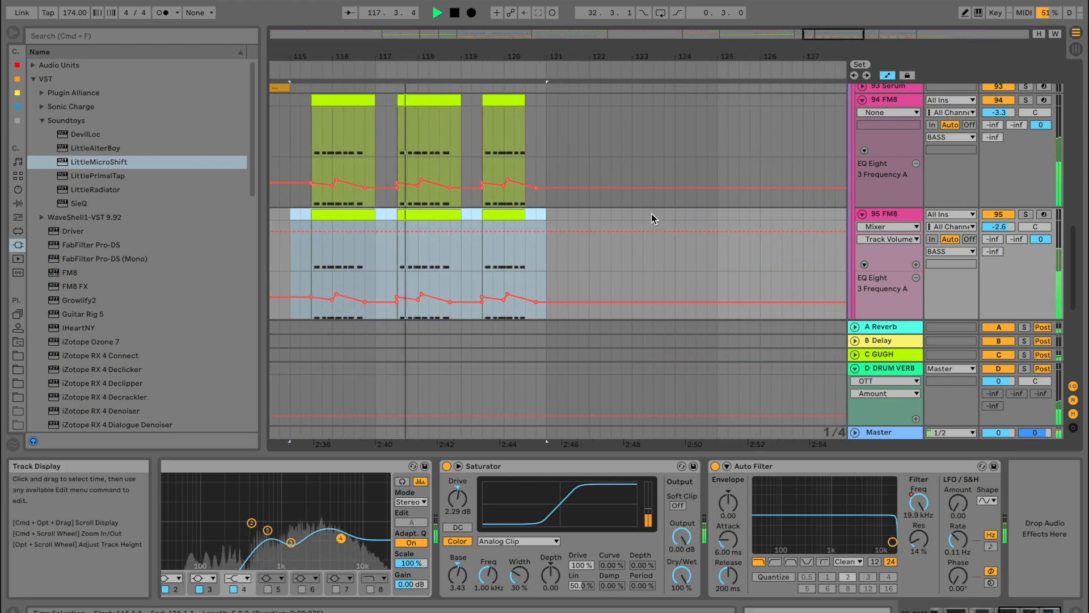
pyautogui.click(547, 216)
pyautogui.press('space')
pyautogui.press('space')
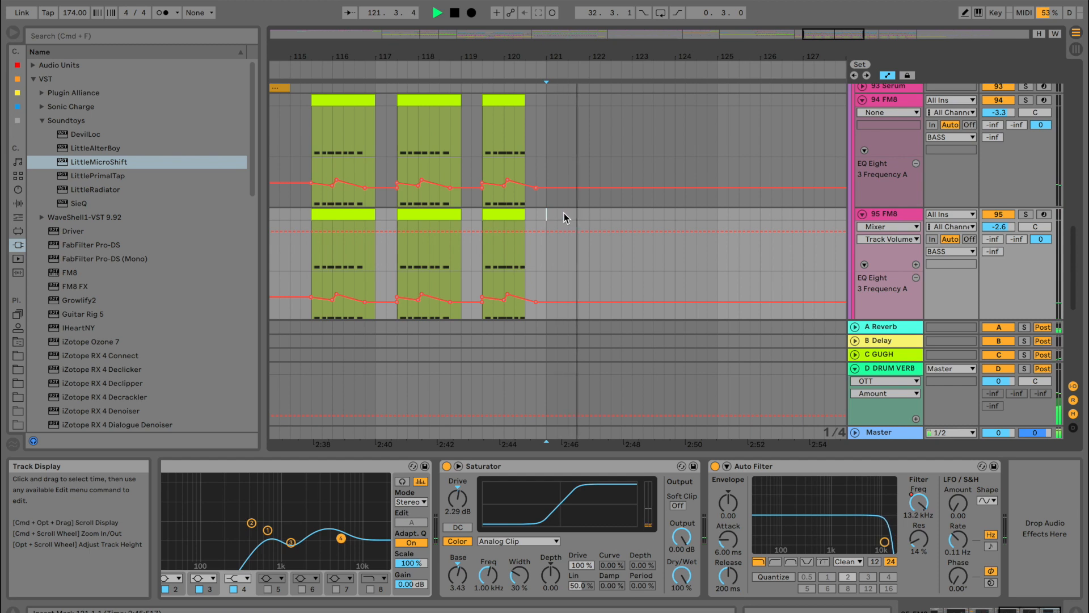
pyautogui.click(633, 216)
pyautogui.press('super+v')
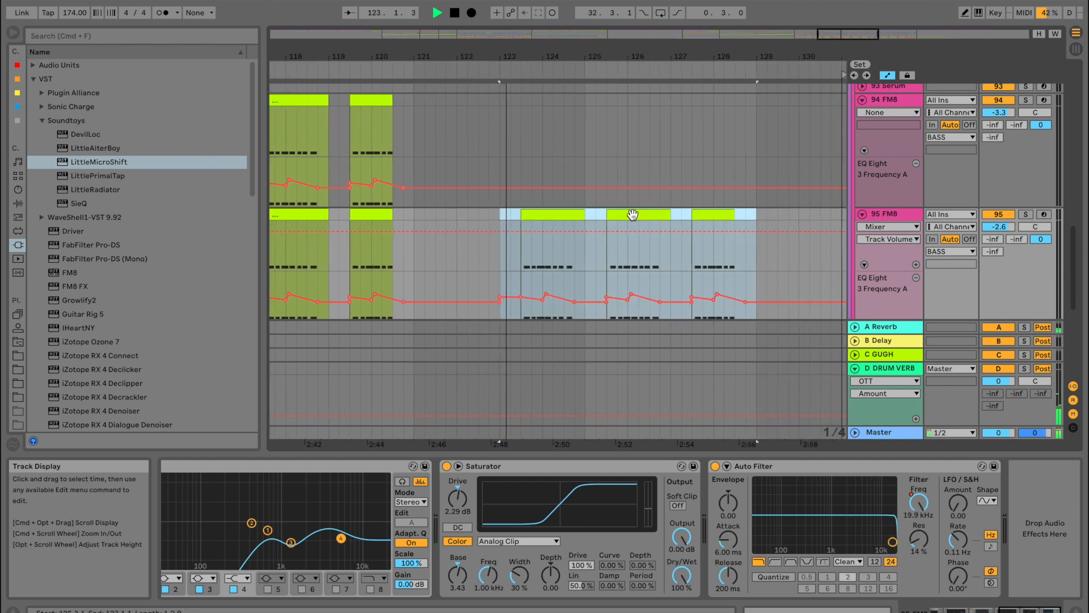
# Delete track 95's clips from the Chill section
pyautogui.moveTo(629, 56); pyautogui.dragTo(629, 33)
pyautogui.click(585, 209)
pyautogui.doubleClick(585, 210)
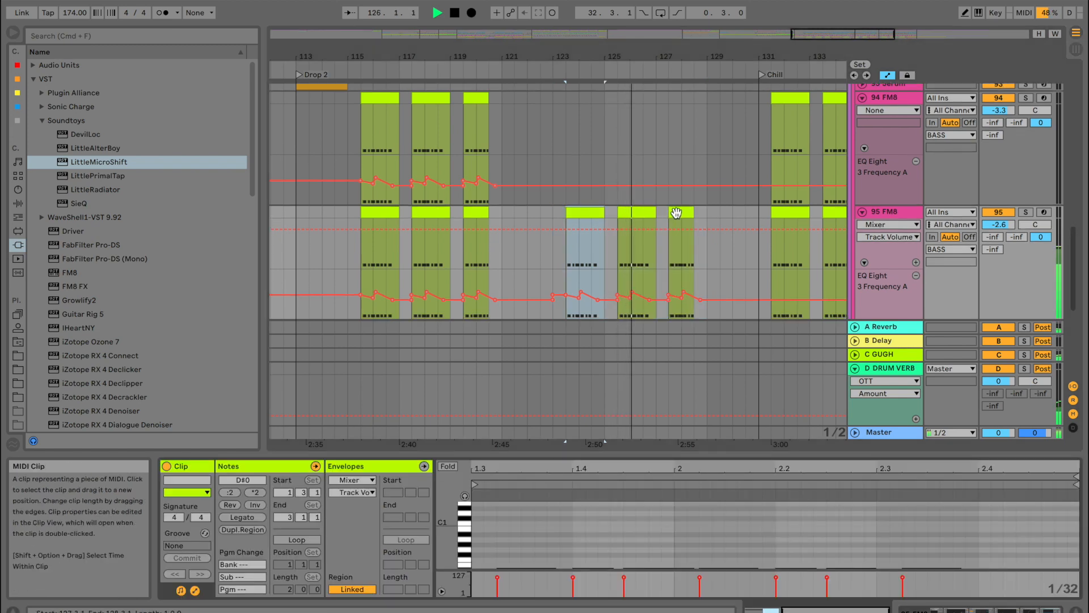
pyautogui.doubleClick(889, 214)
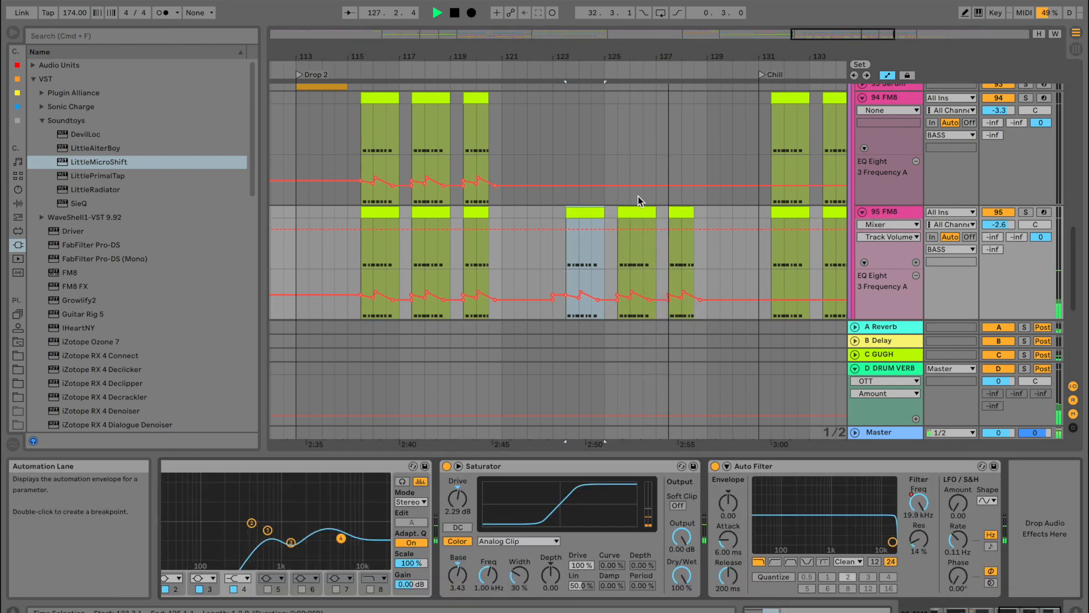
pyautogui.moveTo(637, 213); pyautogui.dragTo(828, 213)
# Replay from bar 115, set track 95's volume to about -5.9 dB, and raise EQ Eight bands 3 and 4
pyautogui.click(445, 218)
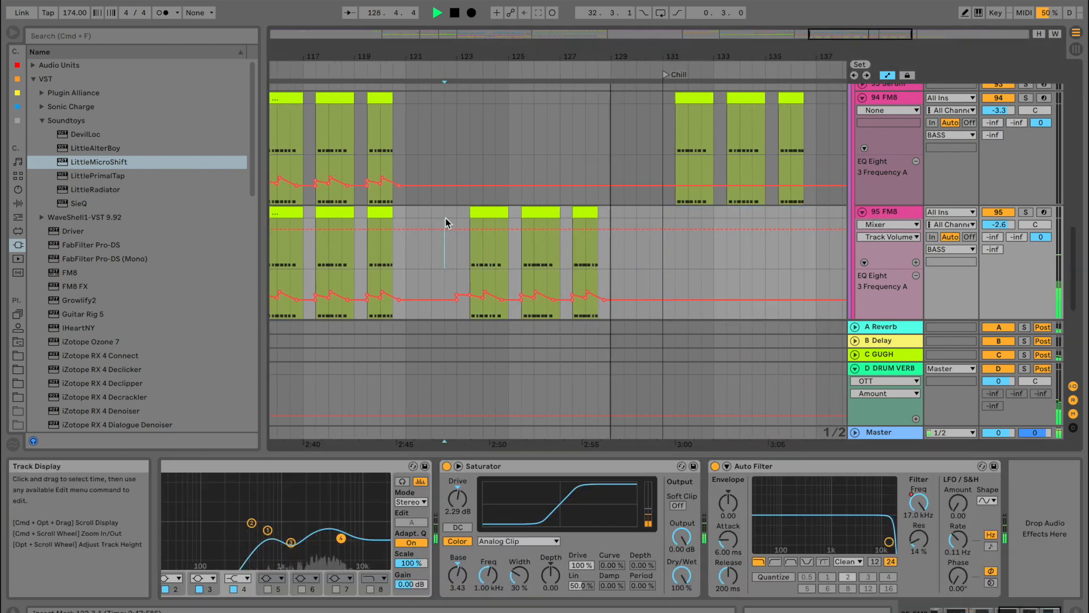
pyautogui.press('space')
pyautogui.hscroll(-3, 339, 222)
pyautogui.click(344, 218)
pyautogui.moveTo(987, 224); pyautogui.dragTo(987, 240)
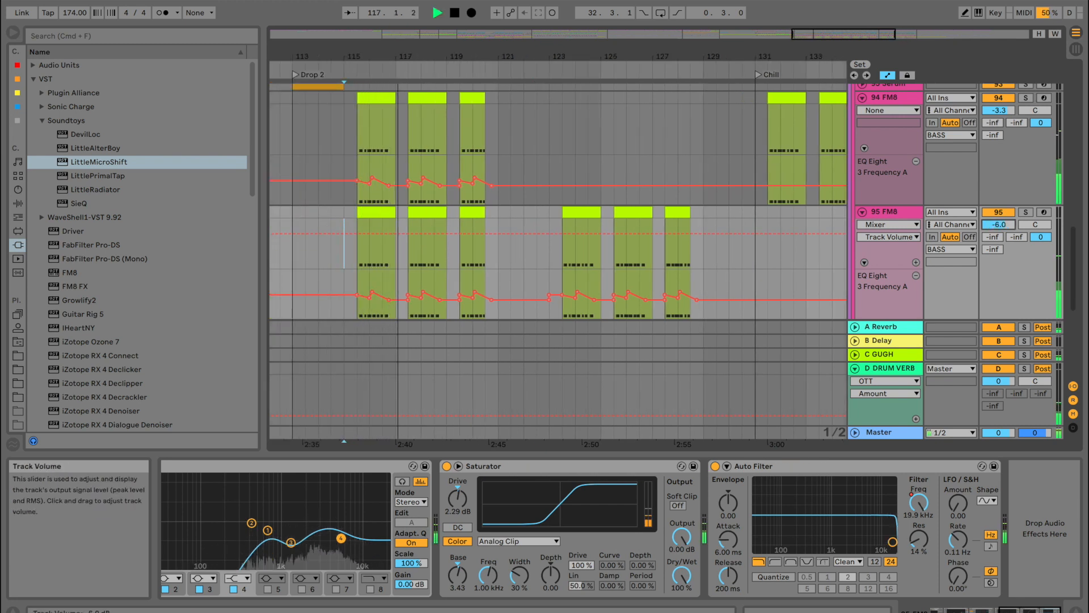
pyautogui.moveTo(291, 542); pyautogui.dragTo(343, 520)
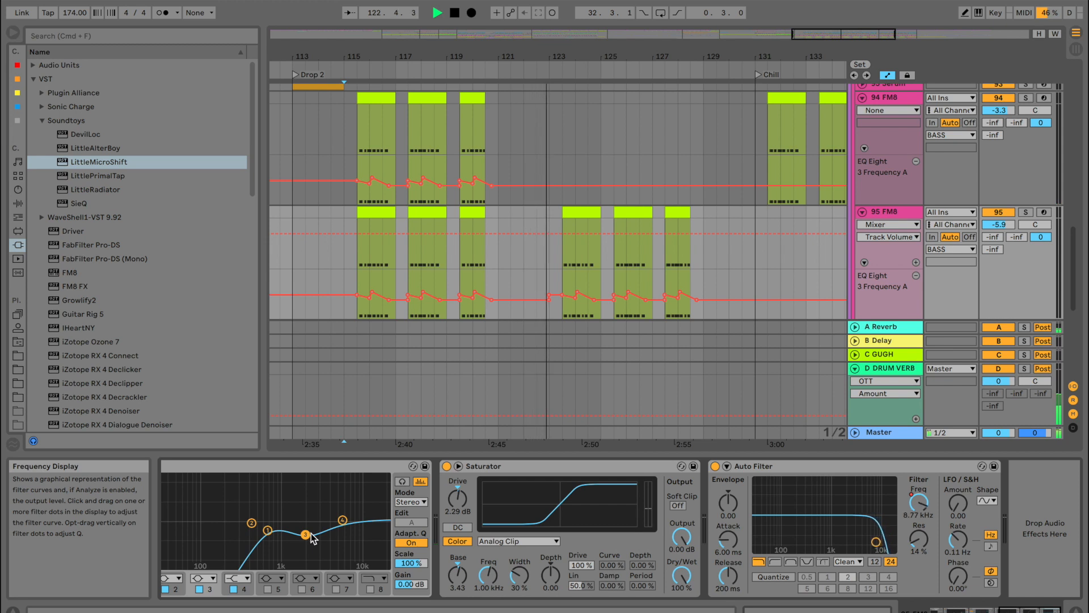
# Automate track 95's Saturator Drive to drop to about -2.01 dB just before the bar 123 clips, and stop playback
pyautogui.click(457, 499)
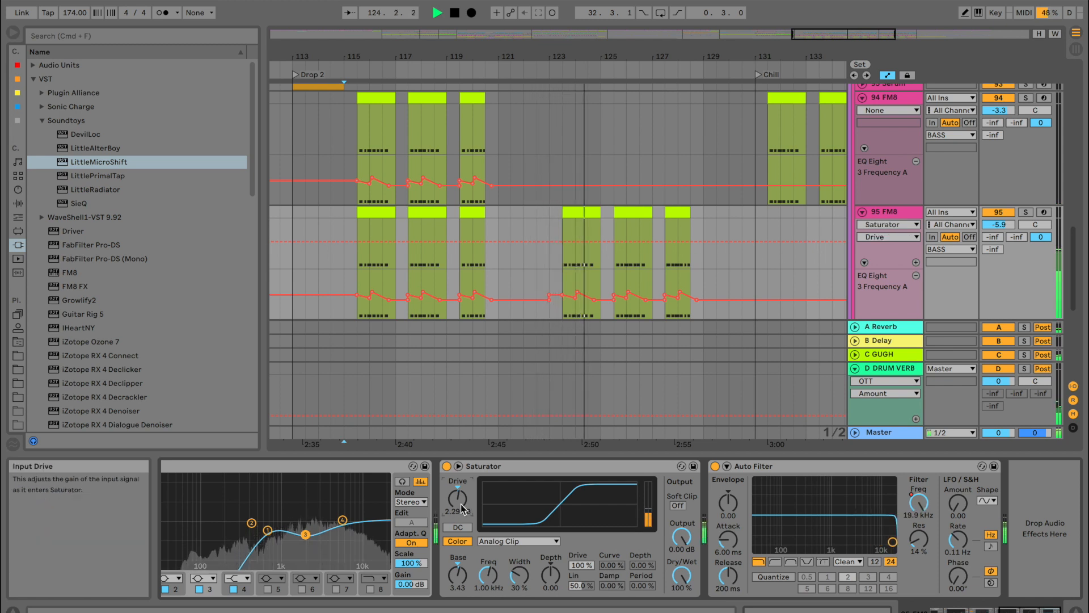
pyautogui.click(549, 241)
pyautogui.moveTo(562, 241); pyautogui.dragTo(562, 244)
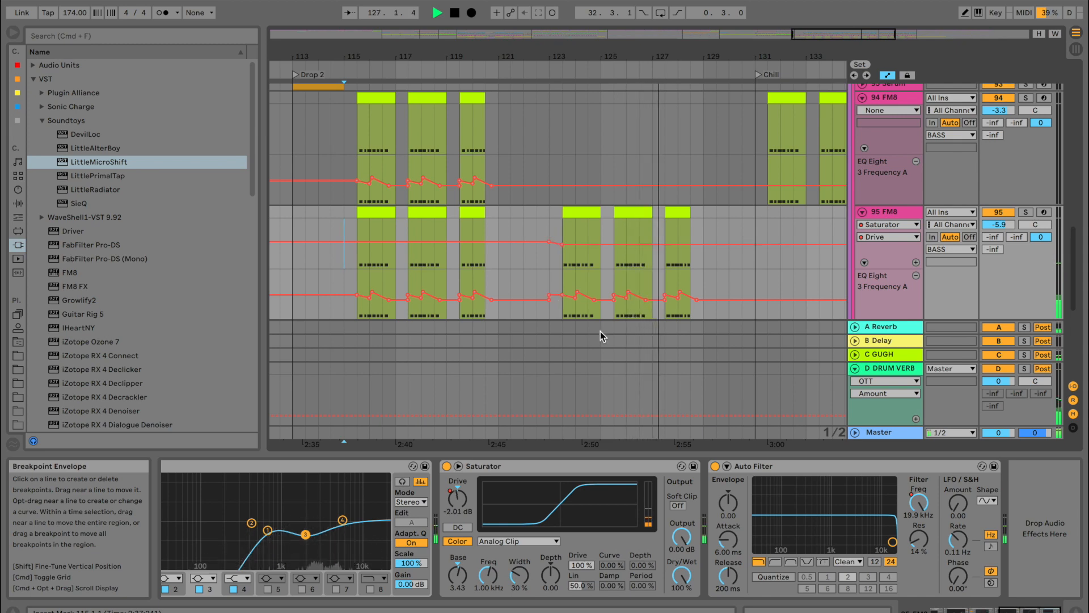
pyautogui.moveTo(642, 49); pyautogui.dragTo(659, 12)
pyautogui.press('space')
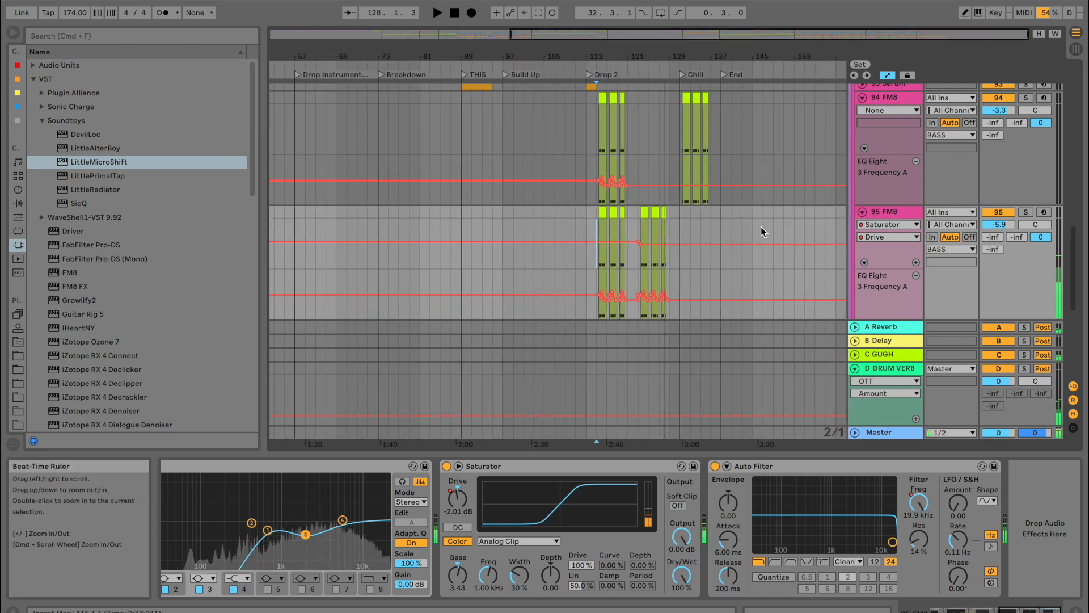
# Collapse the bass tracks and D & B group, show the whole arrangement, and place the insert marker at bar 1
pyautogui.click(862, 212)
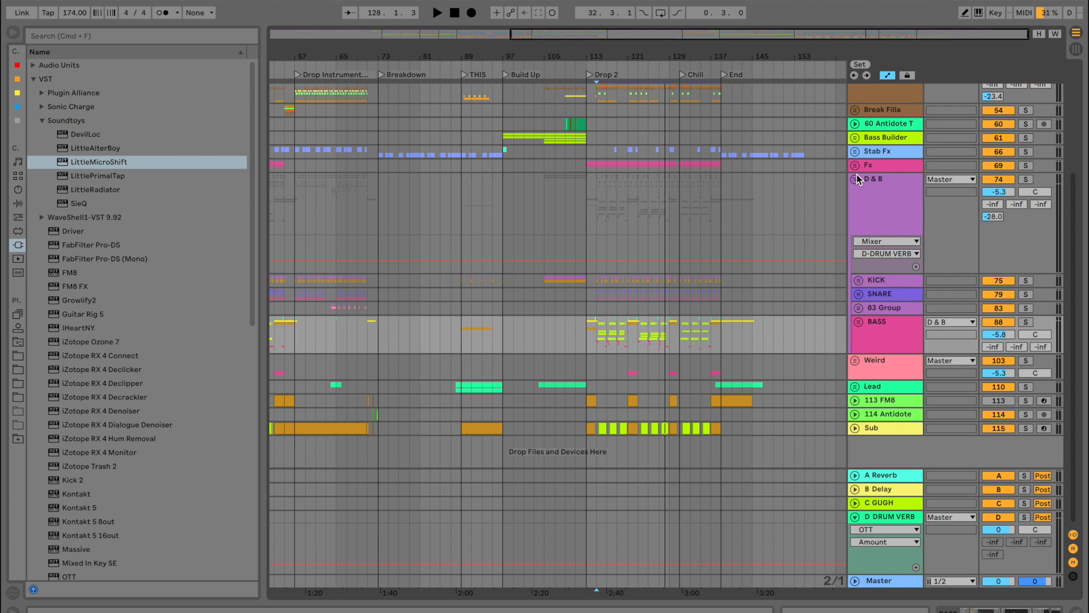
pyautogui.scroll(10, 857, 174)
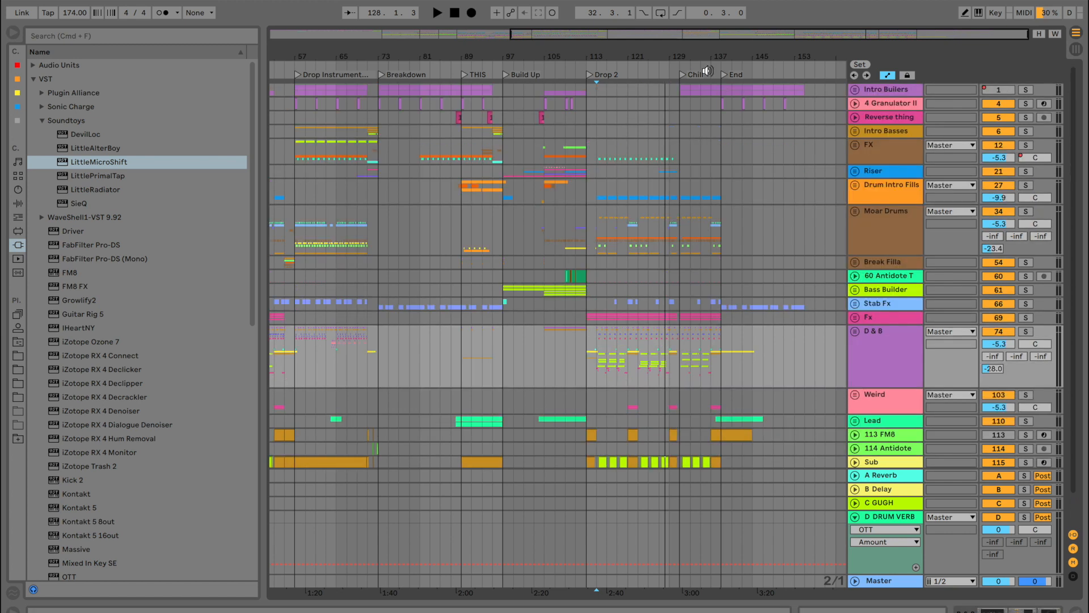
pyautogui.moveTo(732, 57); pyautogui.dragTo(732, 48)
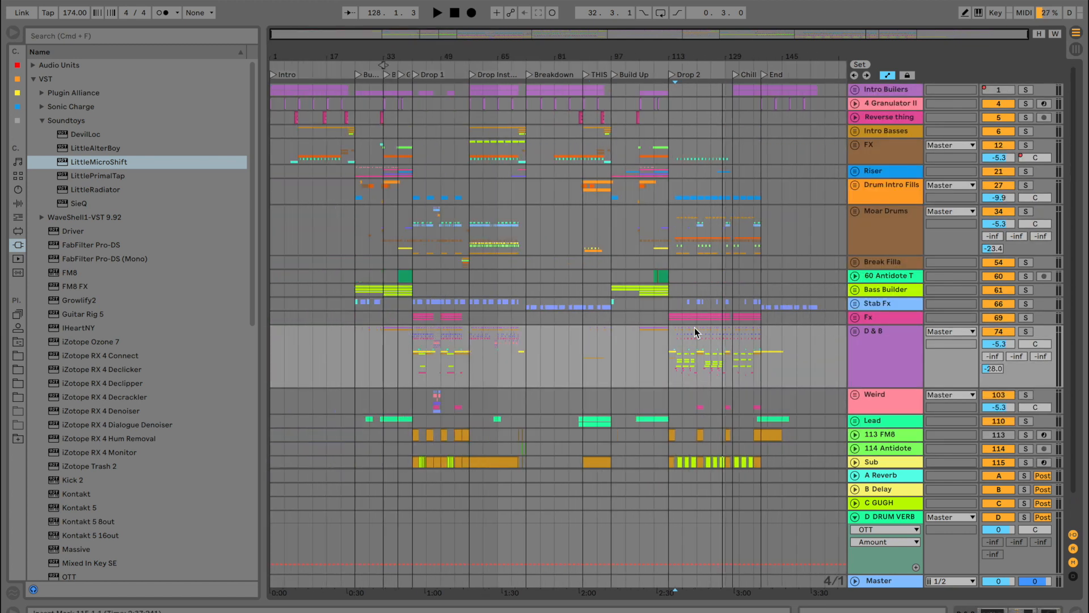
pyautogui.scroll(-3, 652, 333)
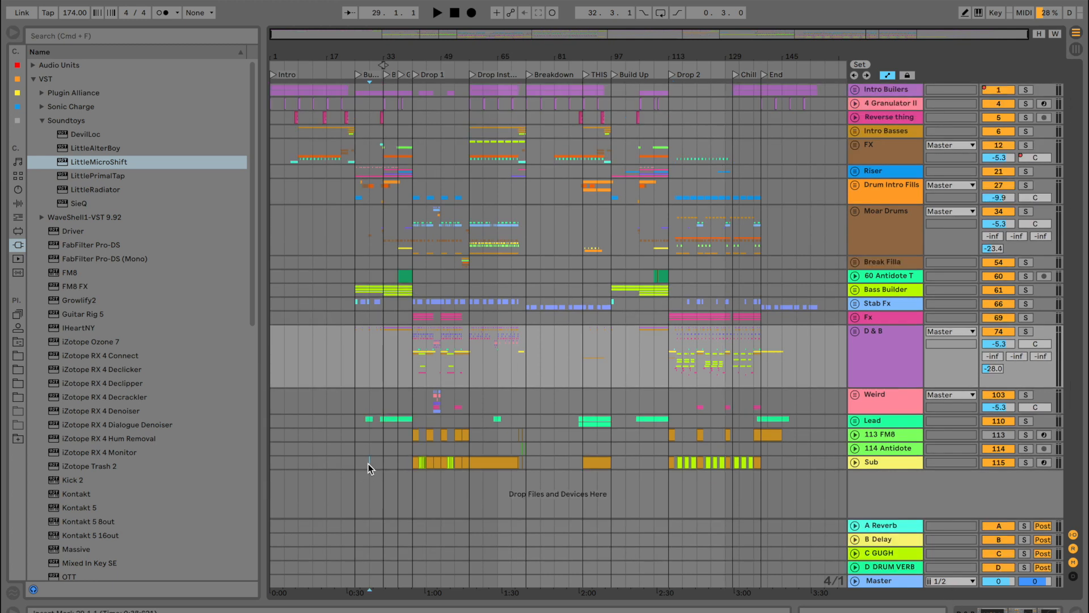
pyautogui.click(368, 465)
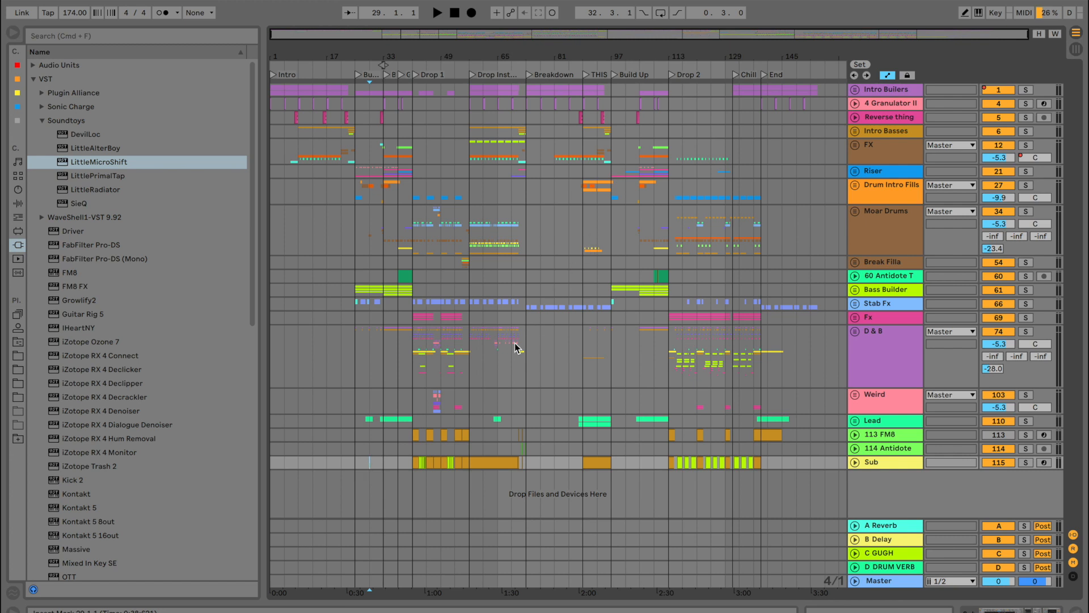
pyautogui.click(274, 223)
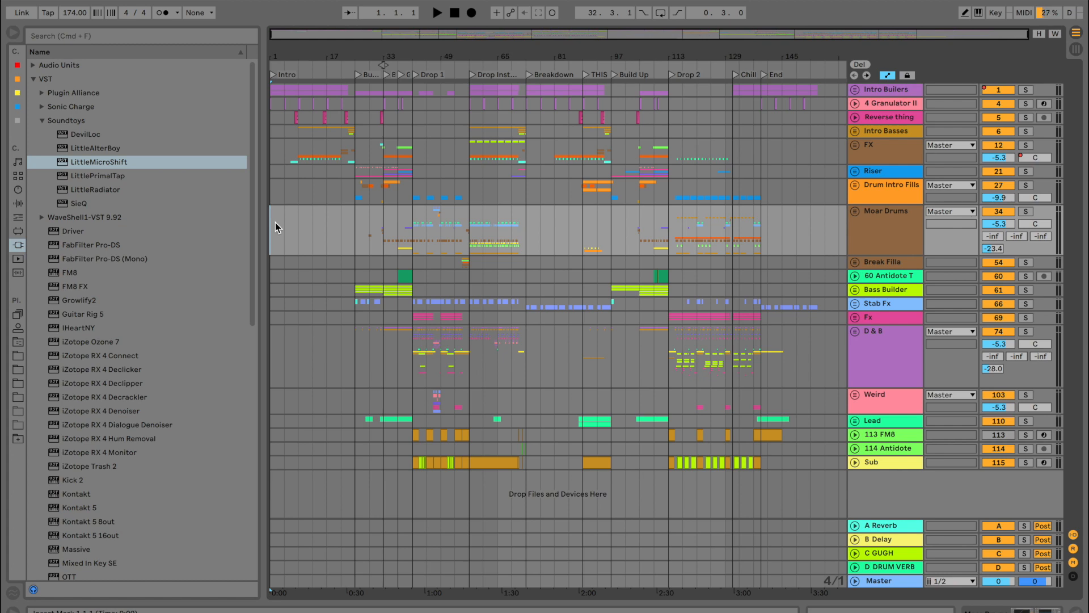
# Show the D DRUM VERB return's devices, play from the start of Drop 1, and solo that return
pyautogui.doubleClick(872, 567)
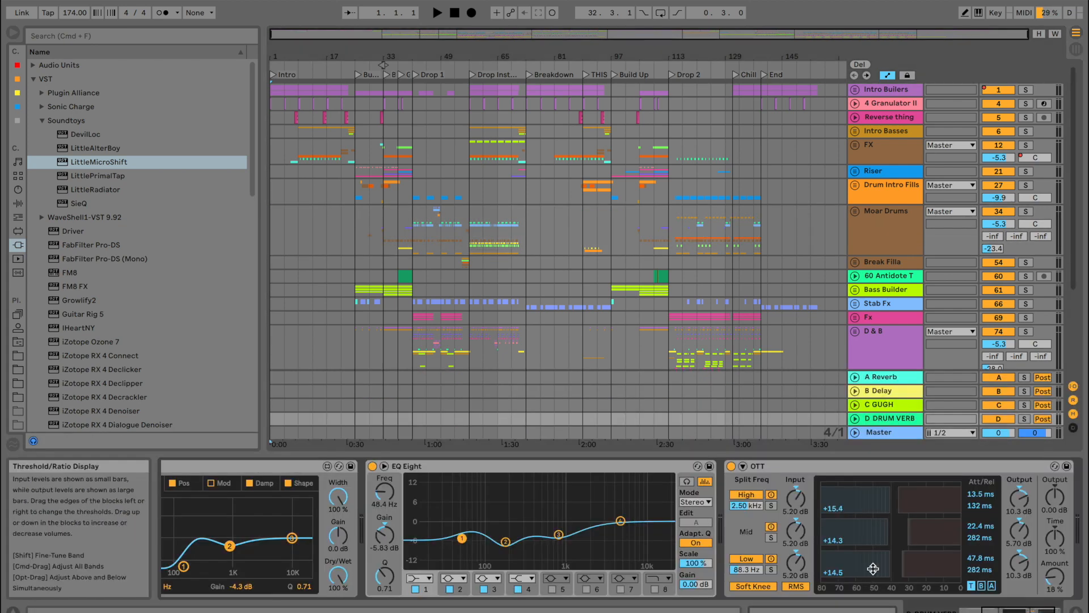
pyautogui.scroll(-5, 607, 294)
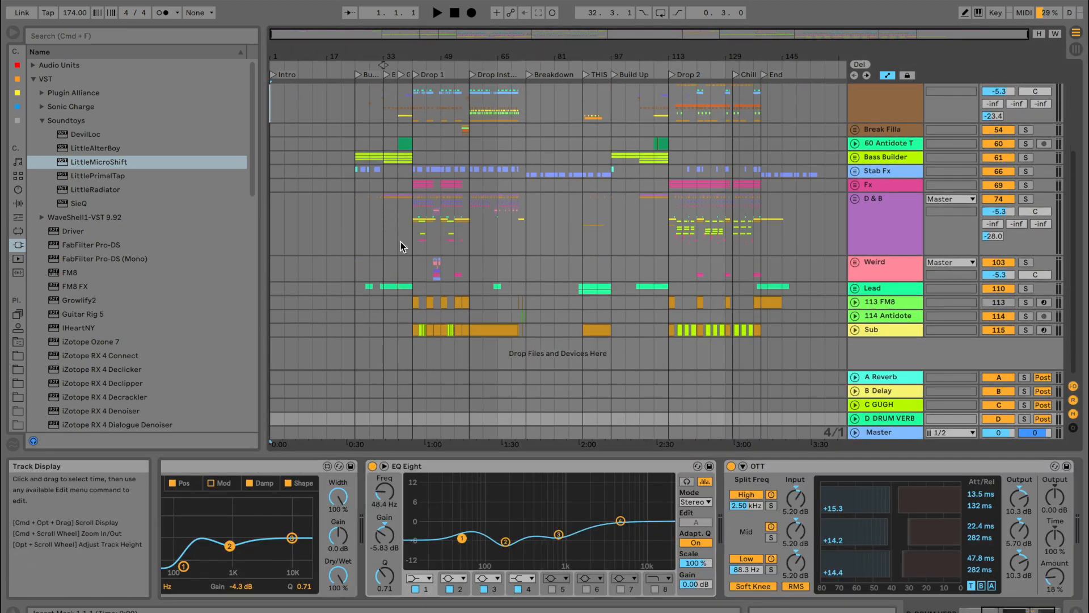
pyautogui.click(412, 240)
pyautogui.press('space')
pyautogui.click(1024, 419)
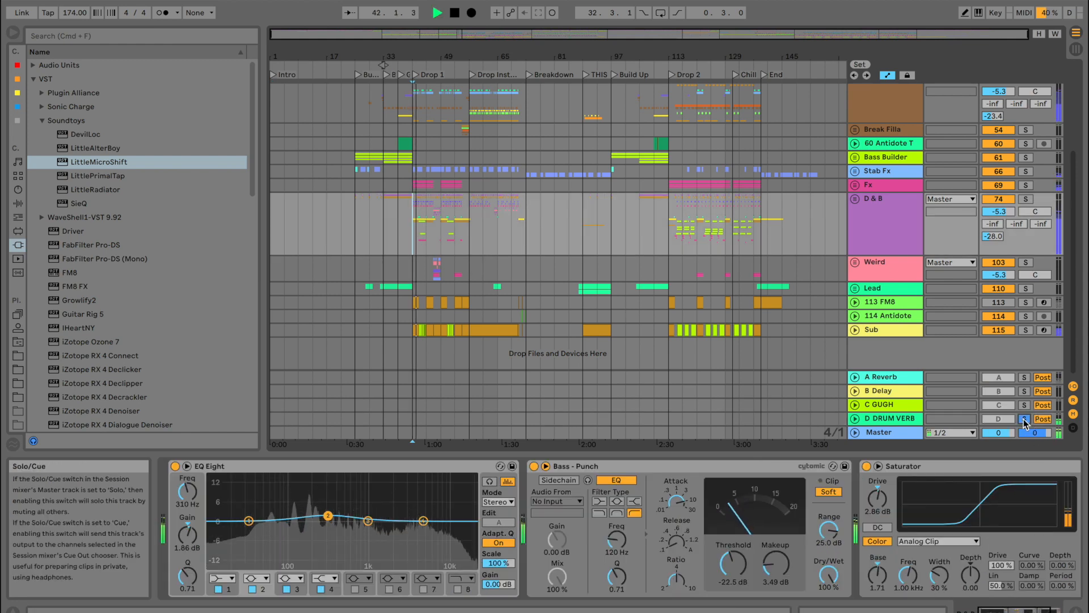
pyautogui.click(1025, 420)
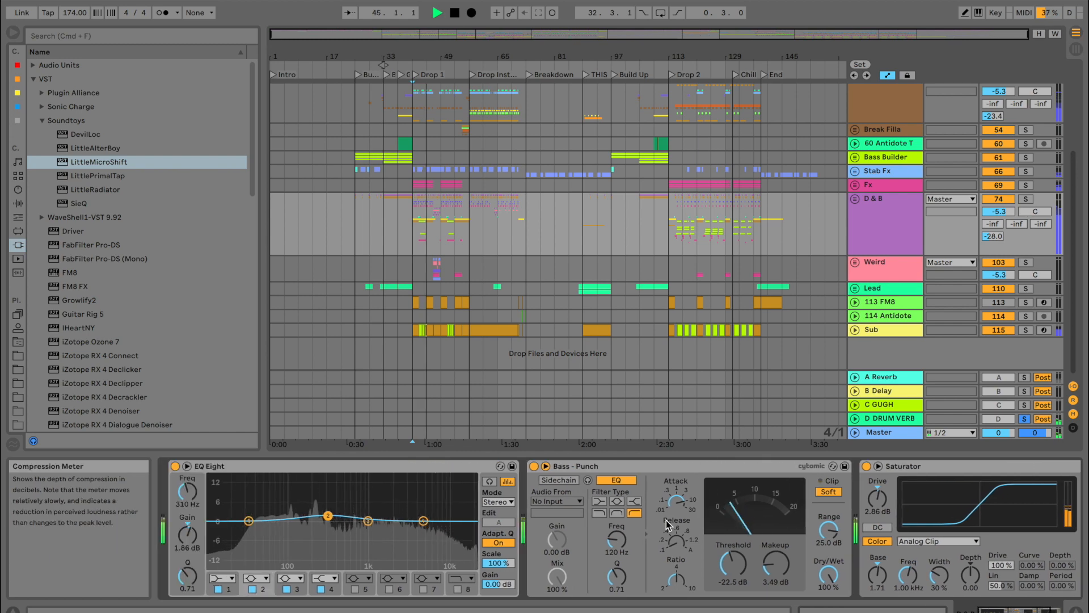
# In D DRUM VERB's Convolution Reverb Pro, set the position Pan to 1R and Depth to 94.9%, and unsolo the return
pyautogui.click(909, 414)
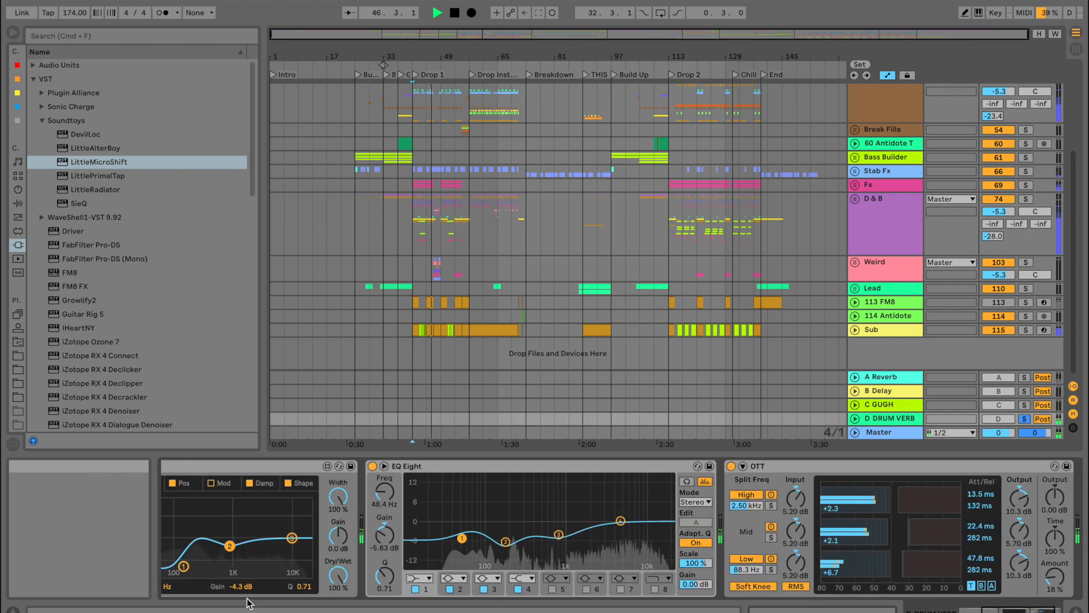
pyautogui.hscroll(-5, 509, 488)
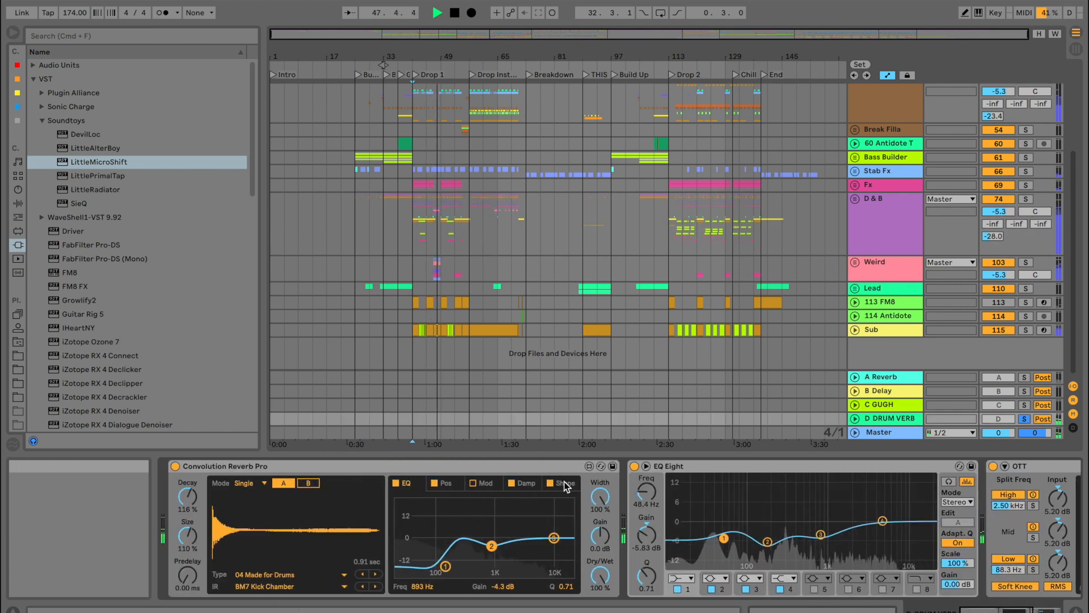
pyautogui.click(445, 483)
pyautogui.moveTo(489, 533); pyautogui.dragTo(490, 504)
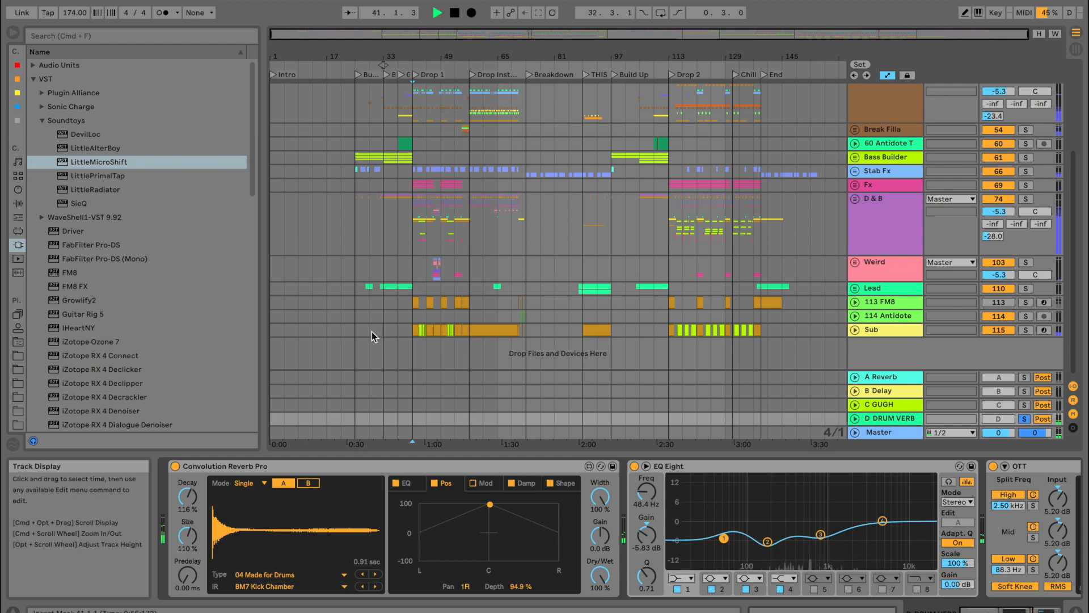
pyautogui.press('space')
pyautogui.click(1023, 418)
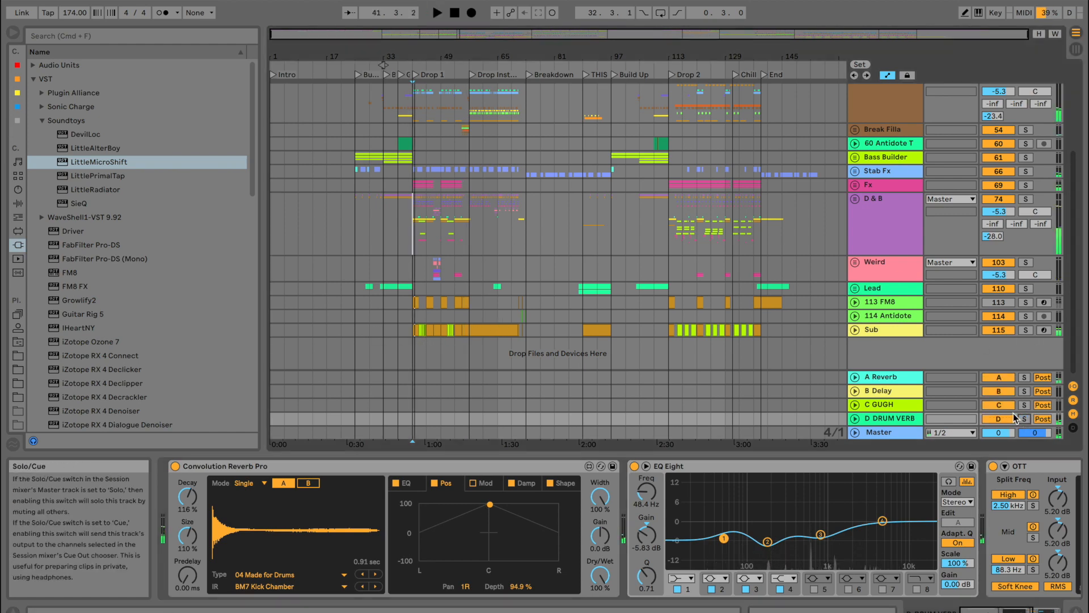
# Replay Drop 1, setting D DRUM VERB's OTT Amount to 28% and the reverb's position Depth to 97.5%
pyautogui.press('space')
pyautogui.click(879, 419)
pyautogui.hscroll(5, 931, 530)
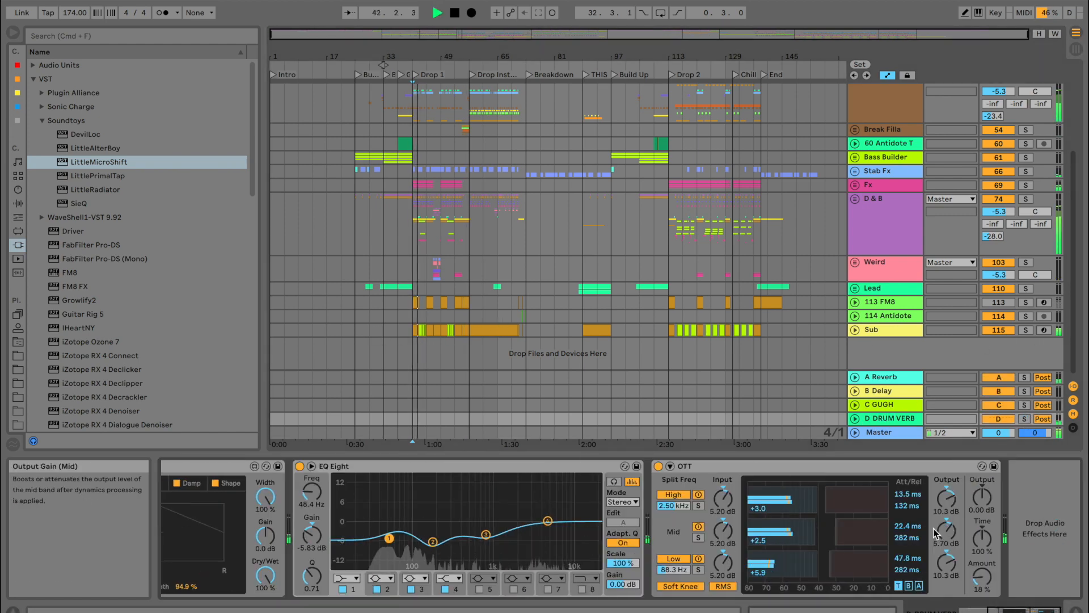
pyautogui.moveTo(976, 583); pyautogui.dragTo(971, 577)
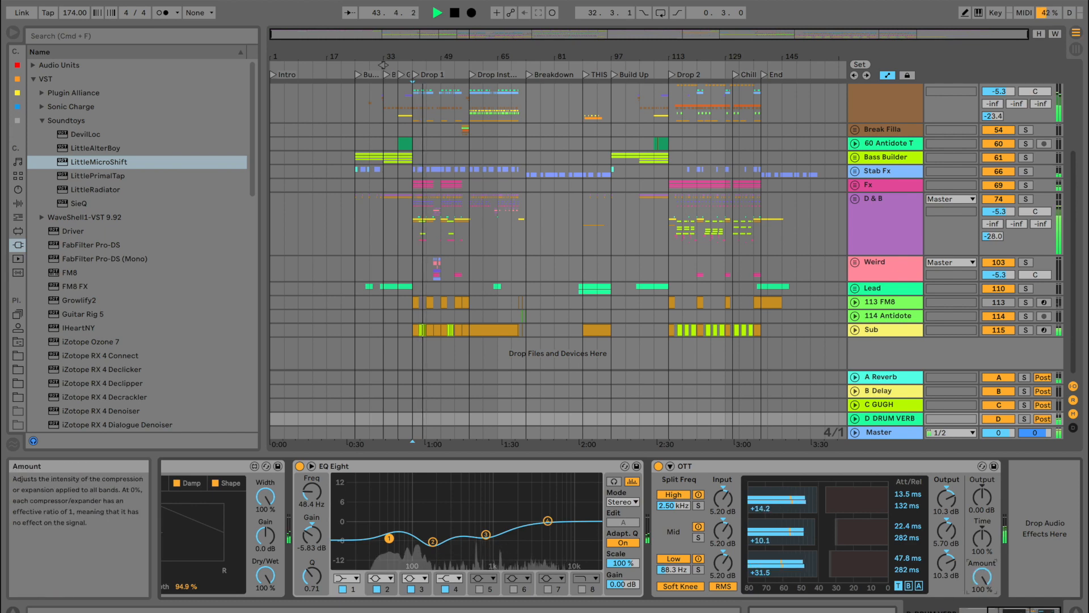
pyautogui.scroll(5, 970, 577)
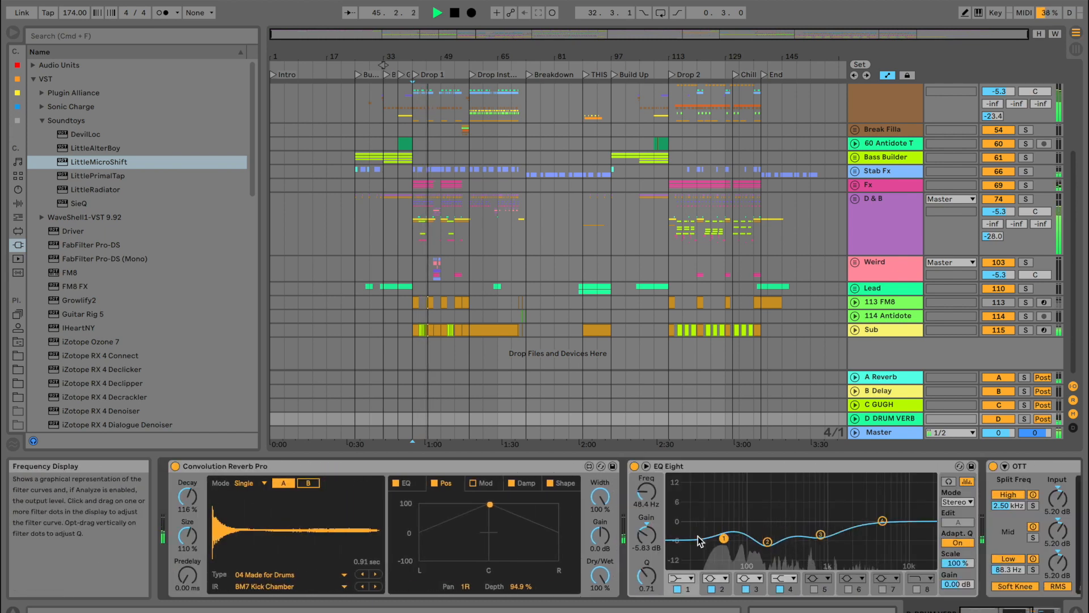
pyautogui.moveTo(520, 586); pyautogui.dragTo(520, 603)
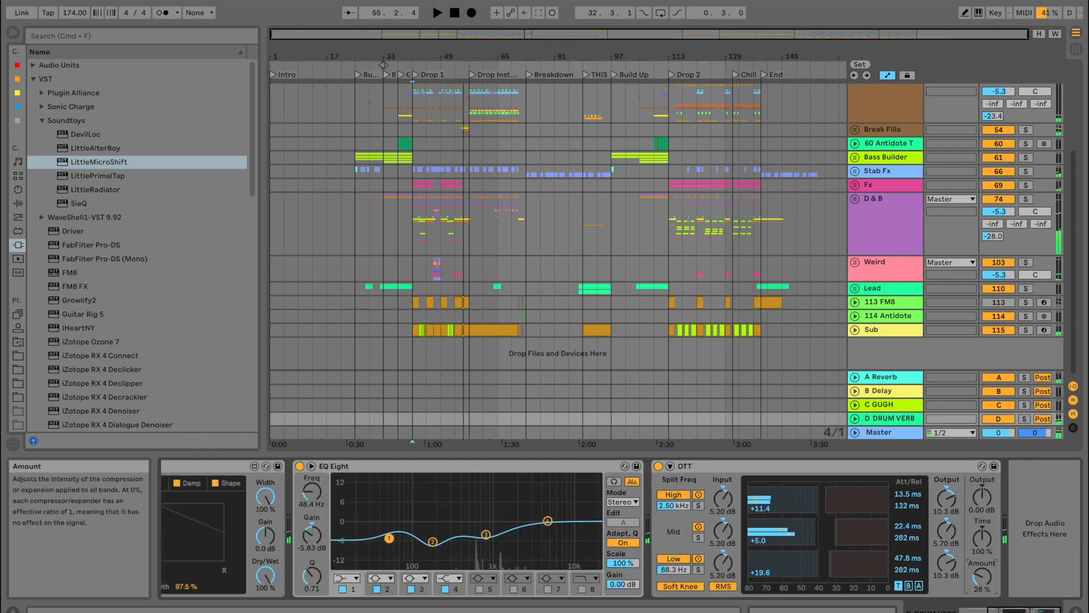
# Stop playback and set the position Depth of D DRUM VERB's Convolution Reverb Pro to 57.0%, rechecking that return's devices
pyautogui.scroll(5, 417, 532)
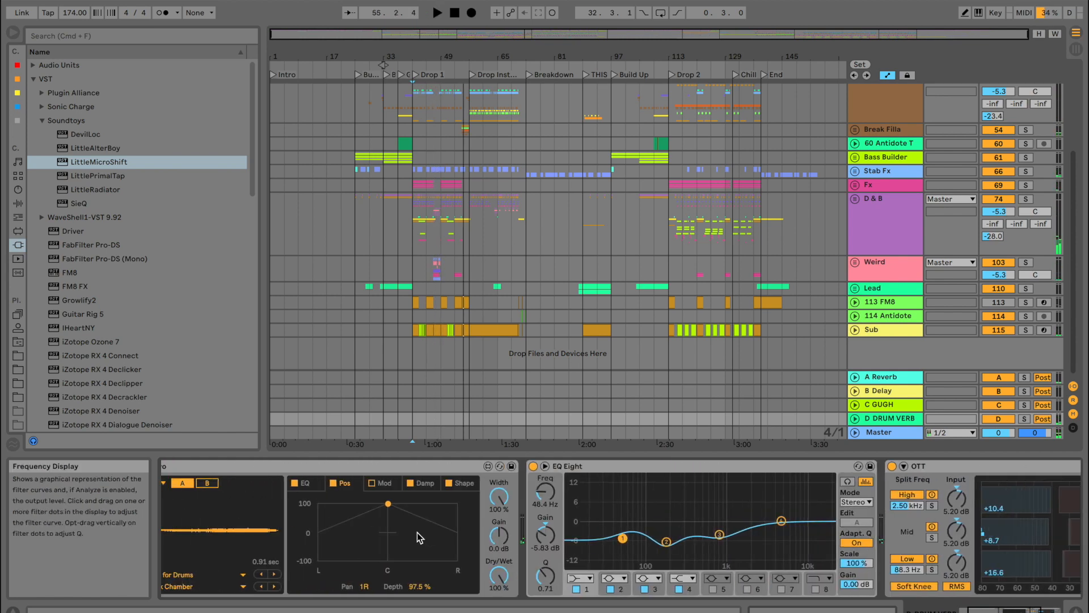
pyautogui.press('space')
pyautogui.moveTo(388, 504); pyautogui.dragTo(389, 517)
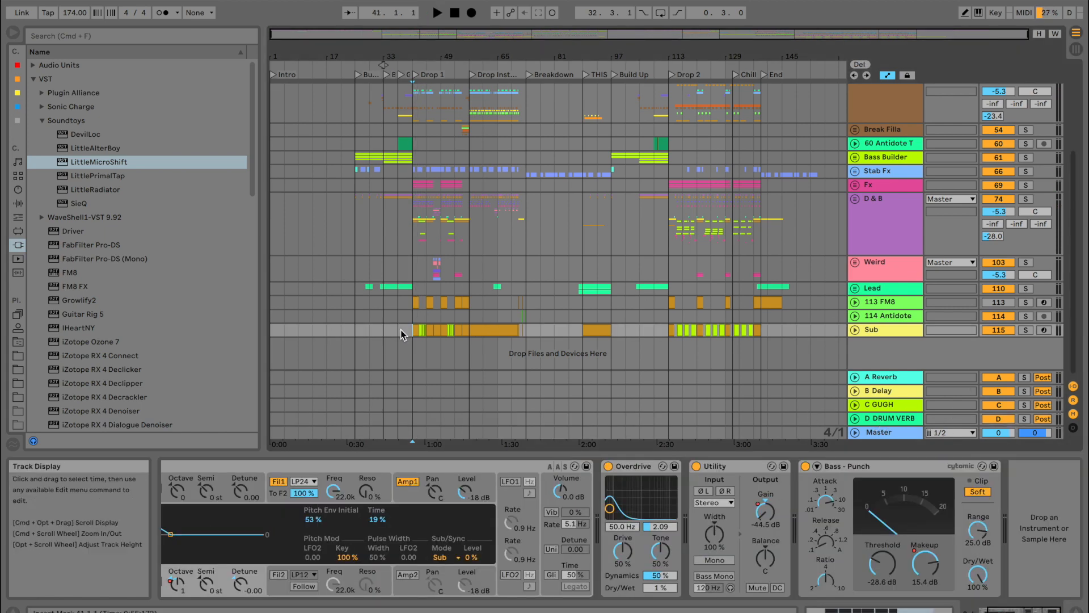
pyautogui.moveTo(412, 57); pyautogui.dragTo(412, 80)
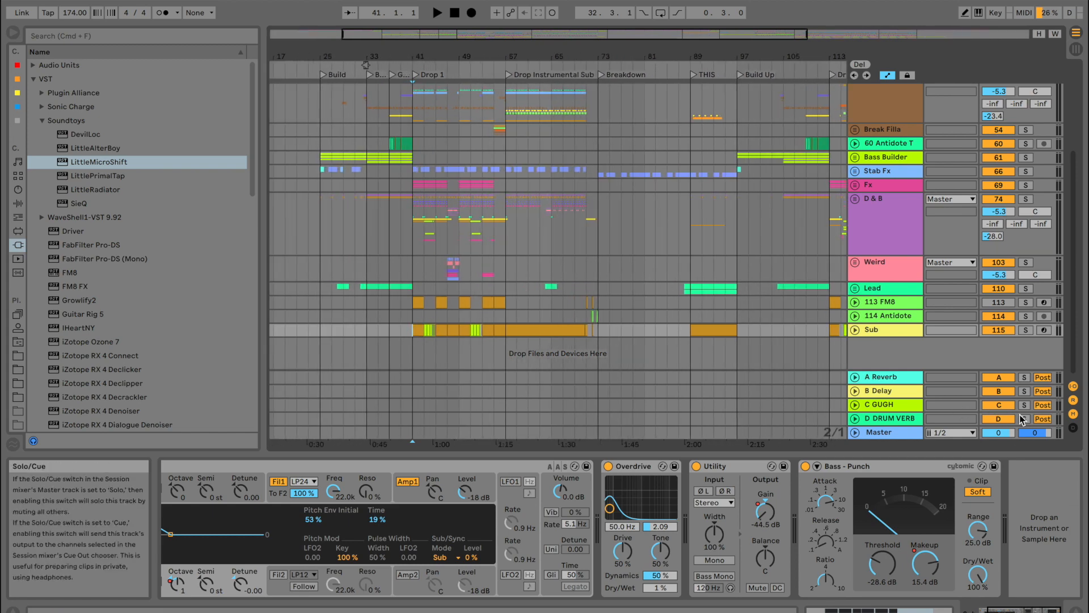
pyautogui.click(892, 418)
pyautogui.press('-')
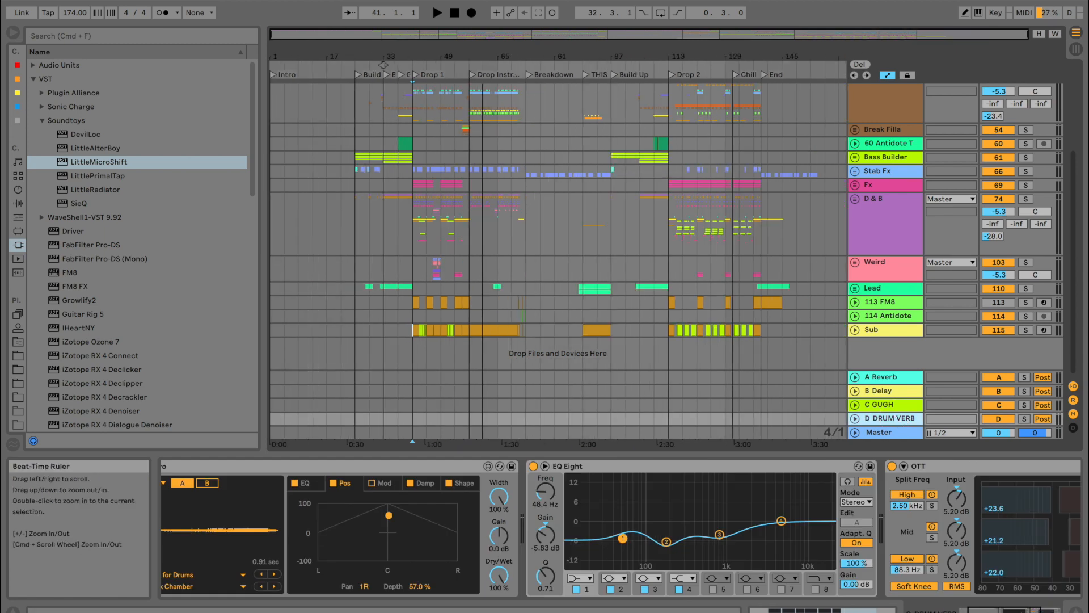
# Review the arrangement's upper and lower tracks and place the insert marker at bar 77 on the Moar Drums group
pyautogui.click(369, 330)
pyautogui.scroll(5, 373, 303)
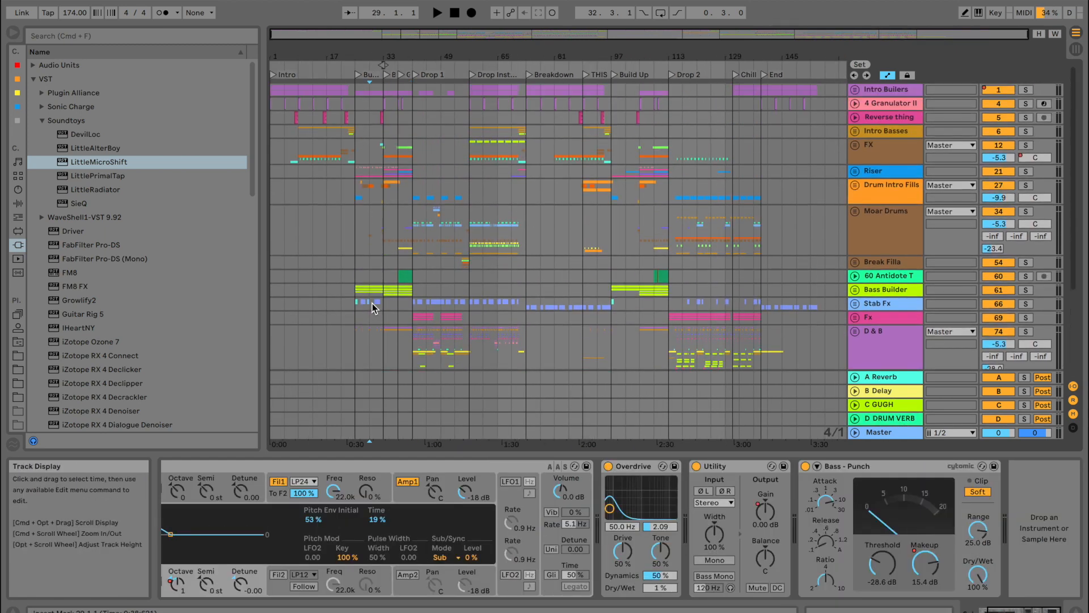
pyautogui.scroll(-5, 372, 303)
pyautogui.click(282, 329)
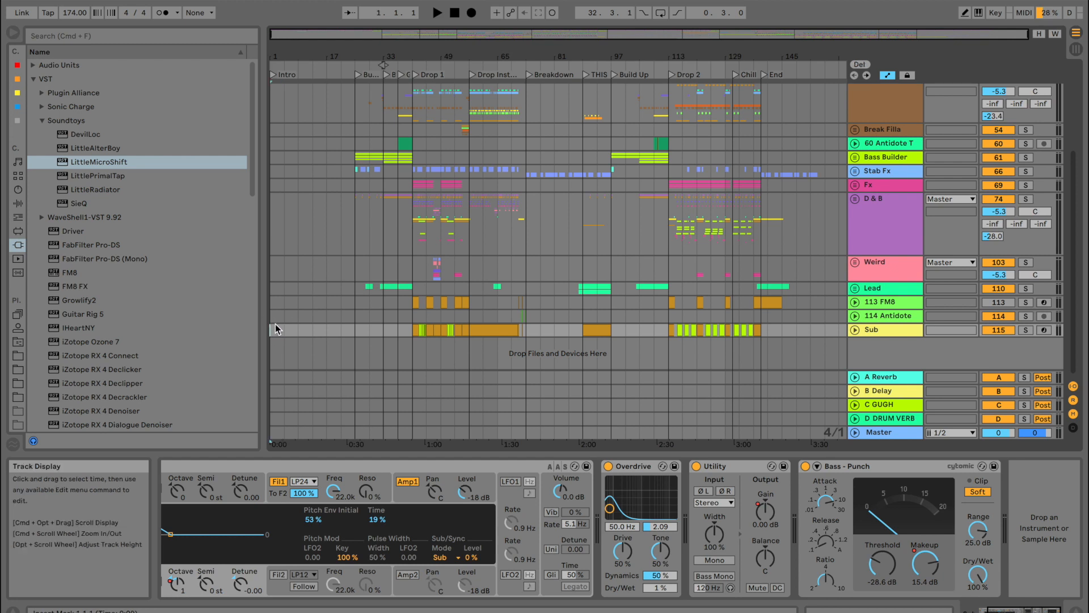
pyautogui.scroll(5, 510, 256)
pyautogui.click(541, 238)
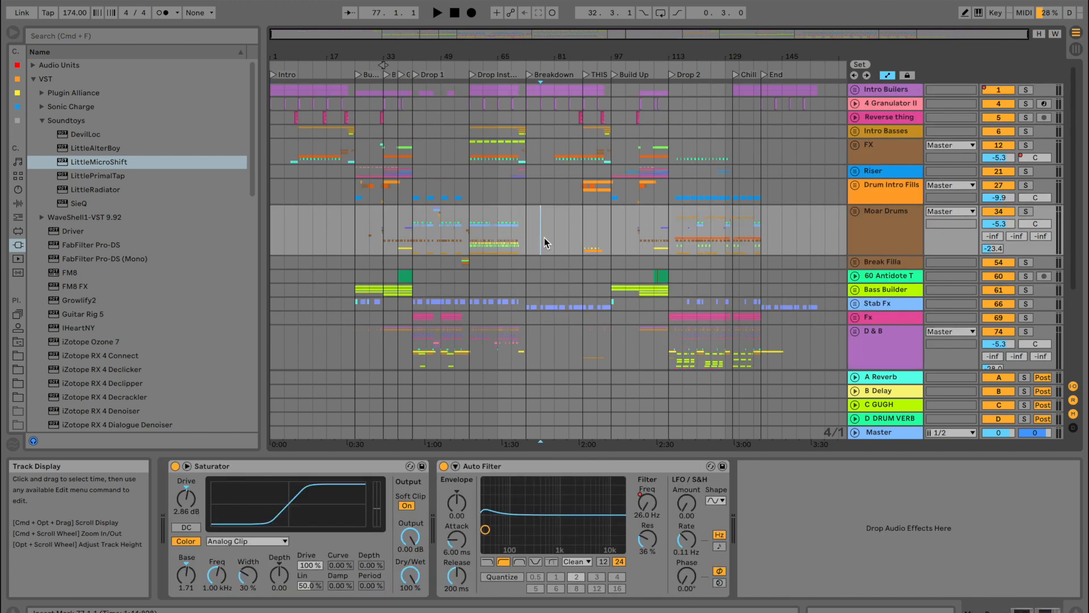